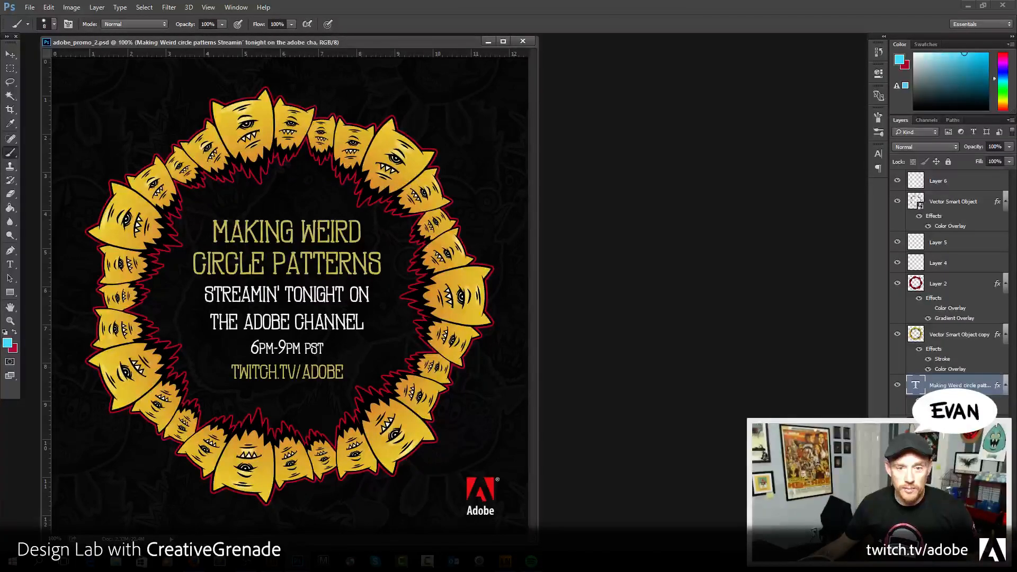
# - Switch to the blank Illustrator document and show its rulers
pyautogui.moveTo(0, 180); pyautogui.dragTo(0, 138)
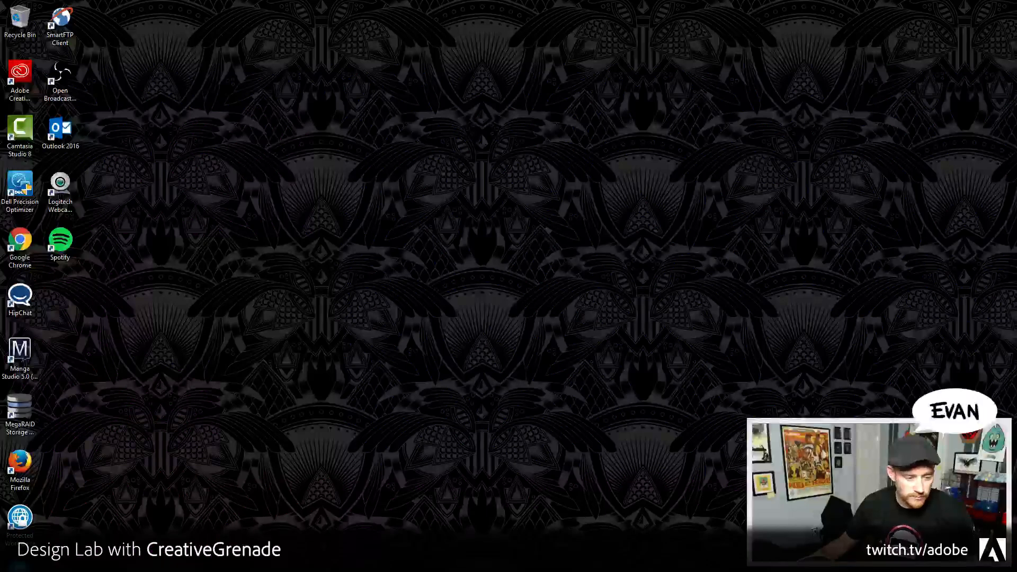
pyautogui.hotkey('alt', 'Tab')
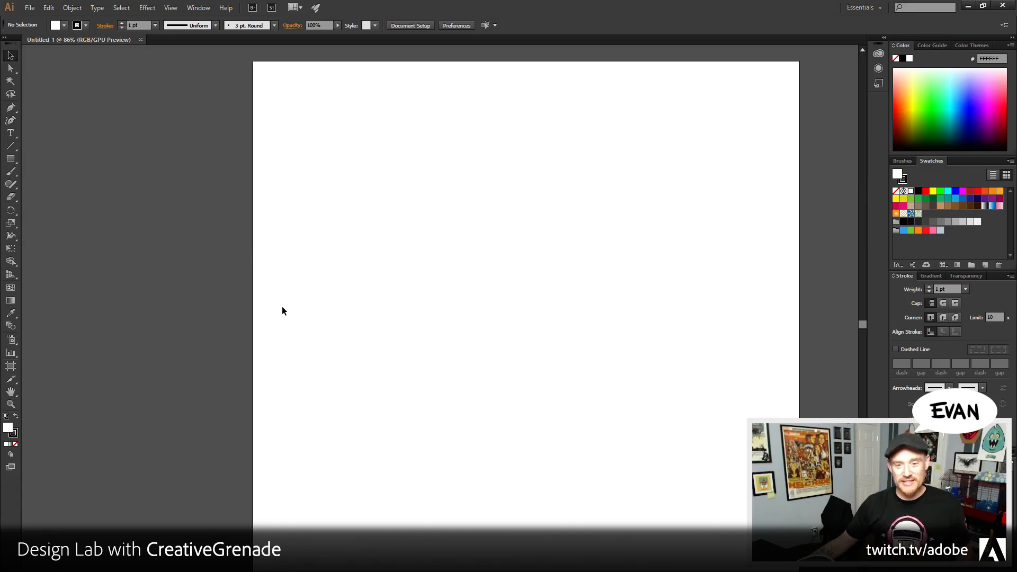
pyautogui.click(10, 404)
pyautogui.keyDown('alt'); pyautogui.click(634, 367); pyautogui.keyUp('alt')
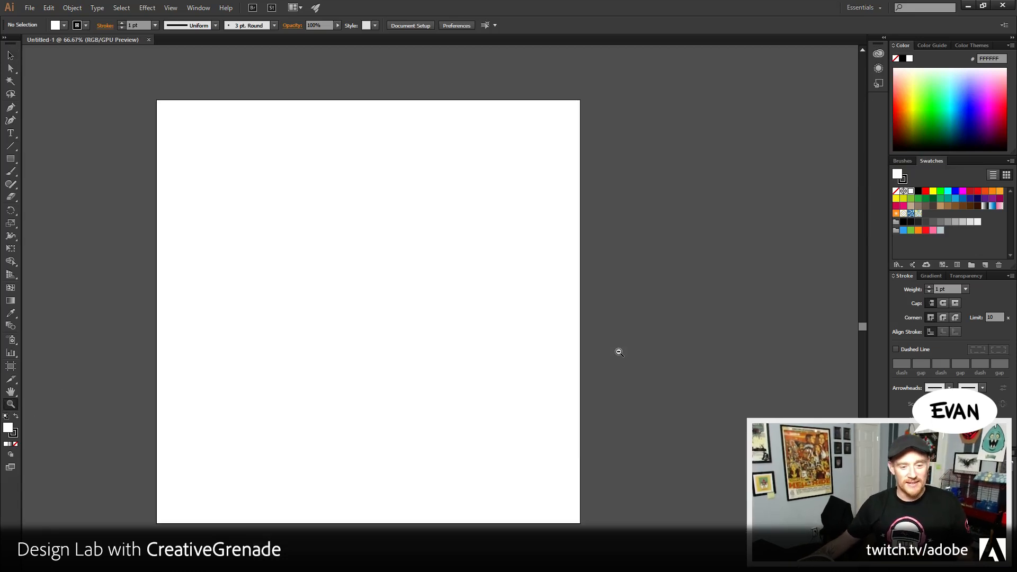
pyautogui.moveTo(393, 308); pyautogui.dragTo(447, 302)
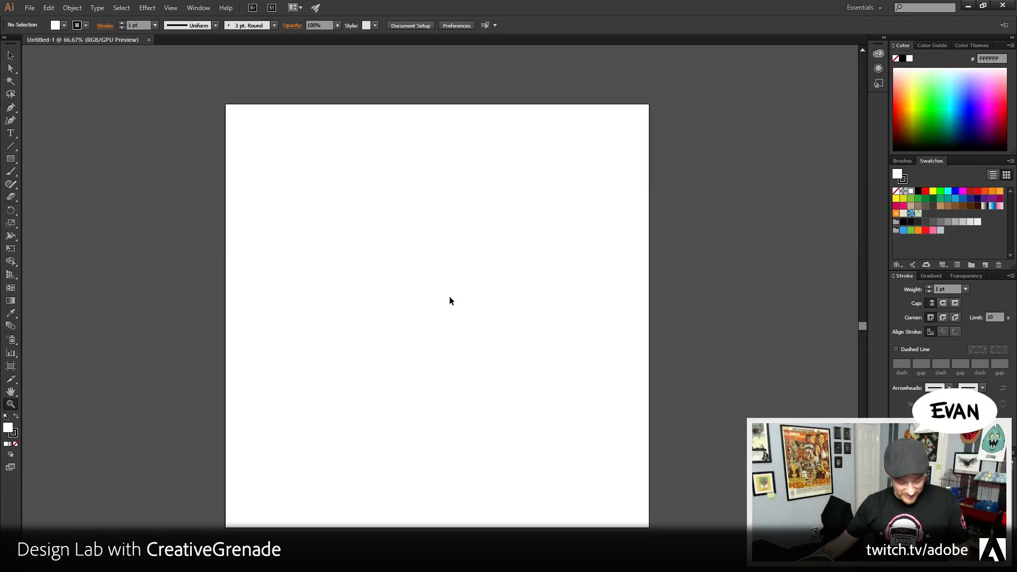
pyautogui.hotkey('ctrl', 'r')
pyautogui.moveTo(421, 273); pyautogui.dragTo(457, 290)
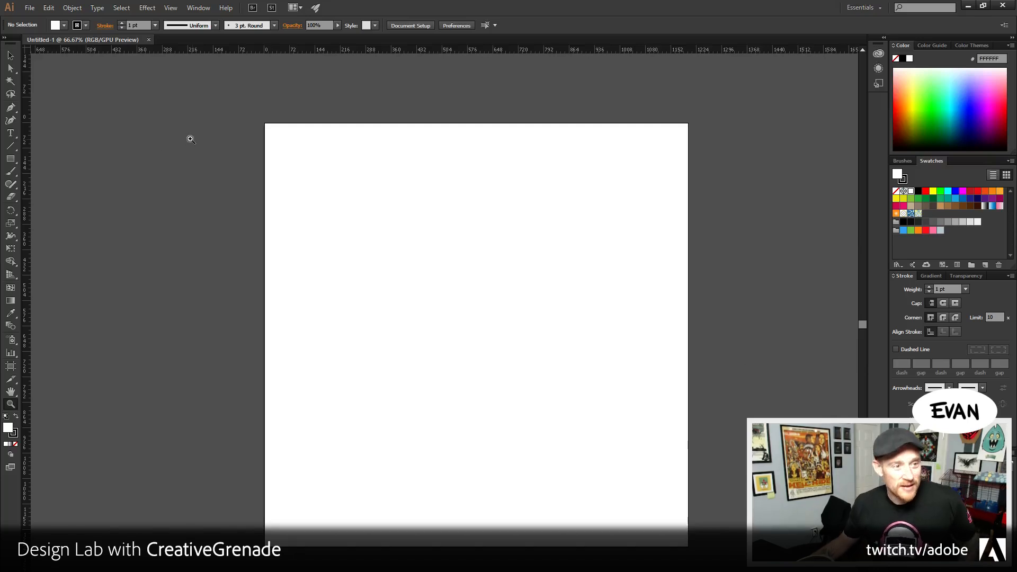
# - Place one vertical and one horizontal ruler guide crossing near the middle of the artboard
pyautogui.moveTo(28, 163); pyautogui.dragTo(461, 189)
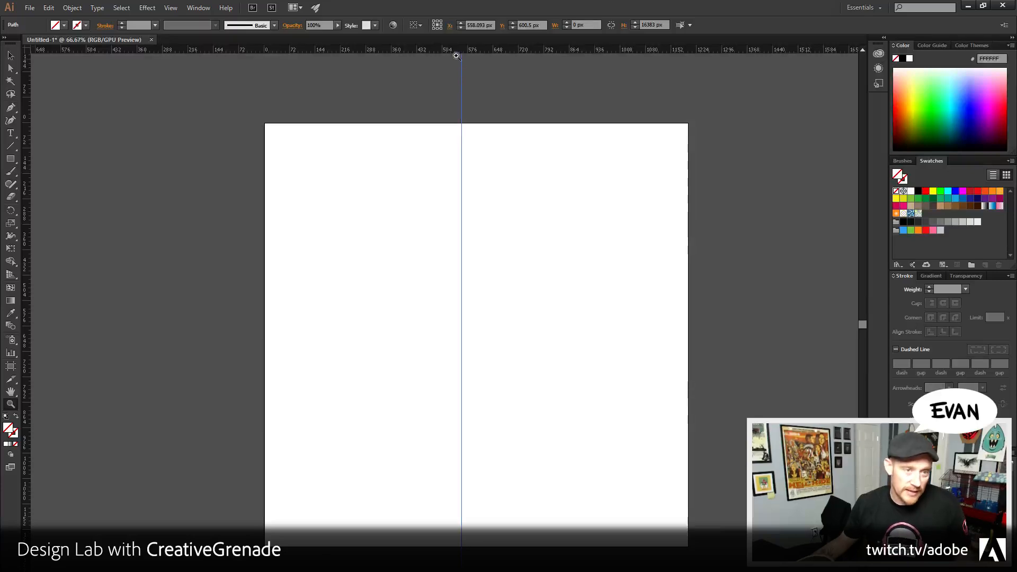
pyautogui.moveTo(452, 52); pyautogui.dragTo(490, 318)
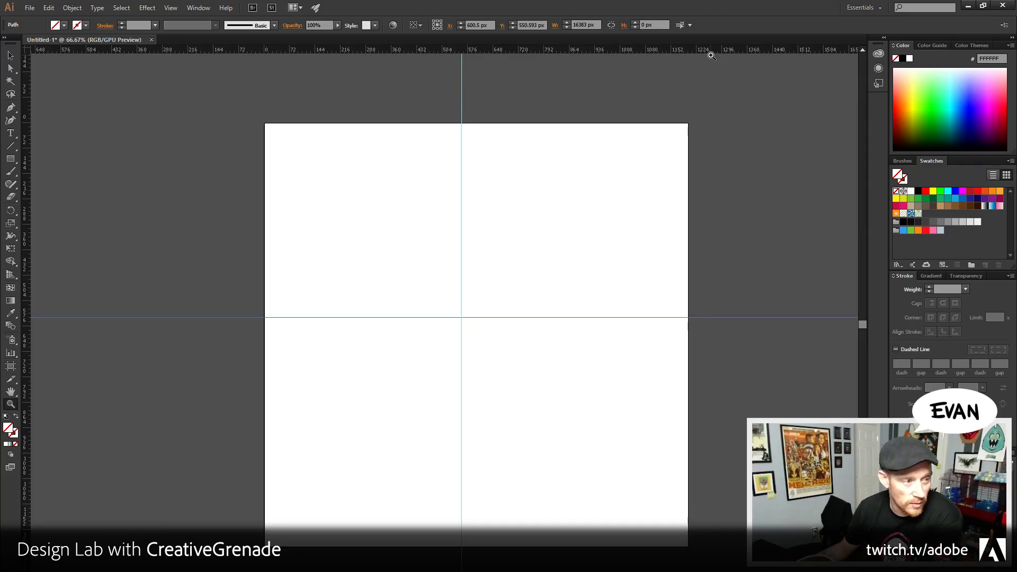
pyautogui.click(10, 55)
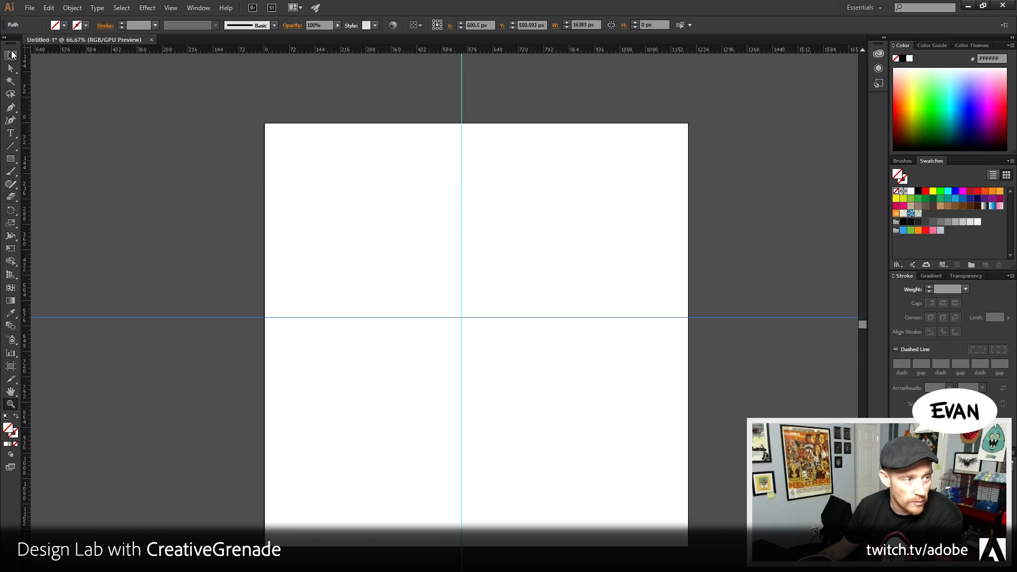
pyautogui.click(170, 7)
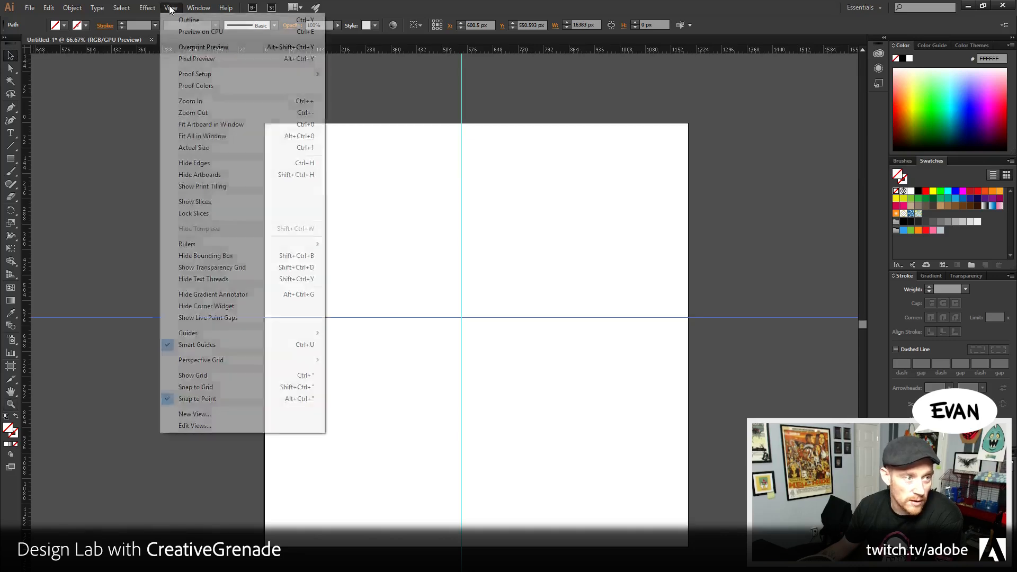
pyautogui.moveTo(223, 335)
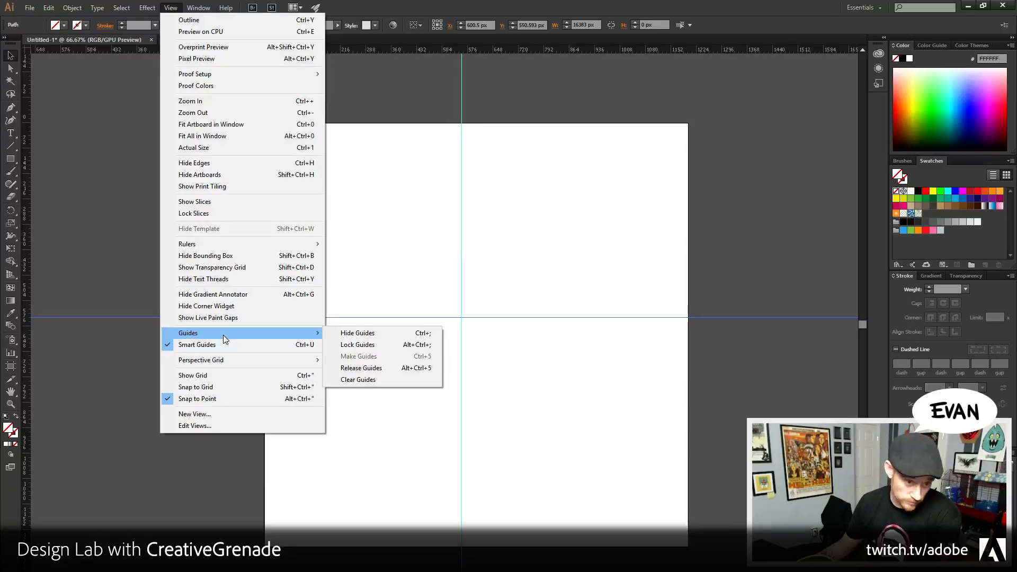
pyautogui.click(769, 165)
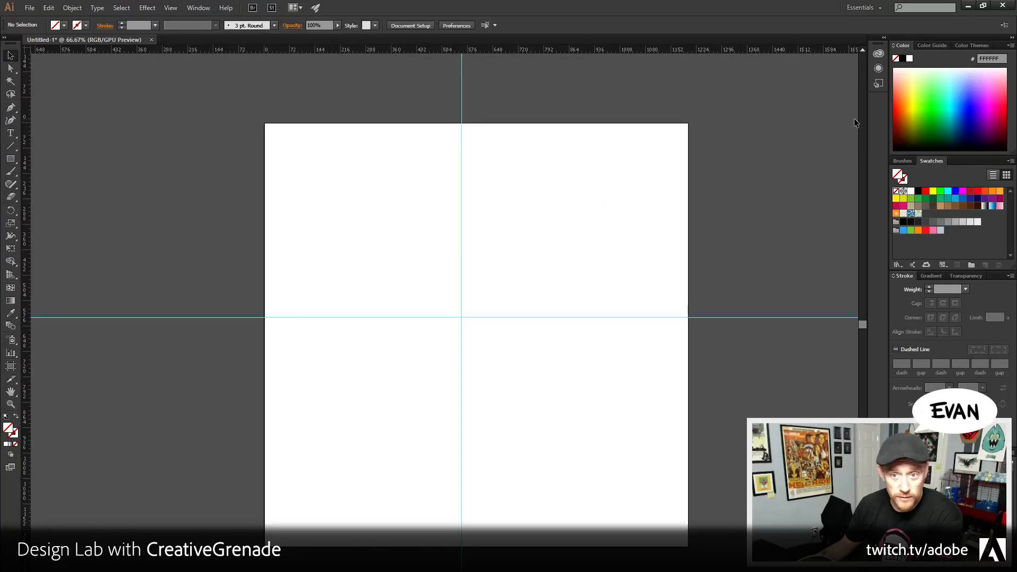
# - Open the Align controls and dock their group in the collapsed strip, leaving Align expanded
pyautogui.click(190, 11)
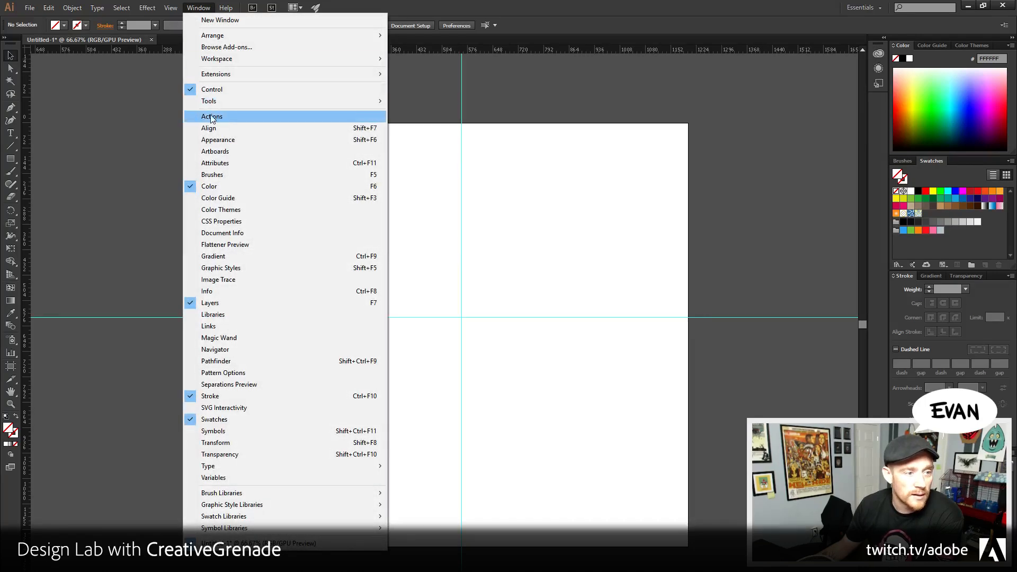
pyautogui.click(211, 128)
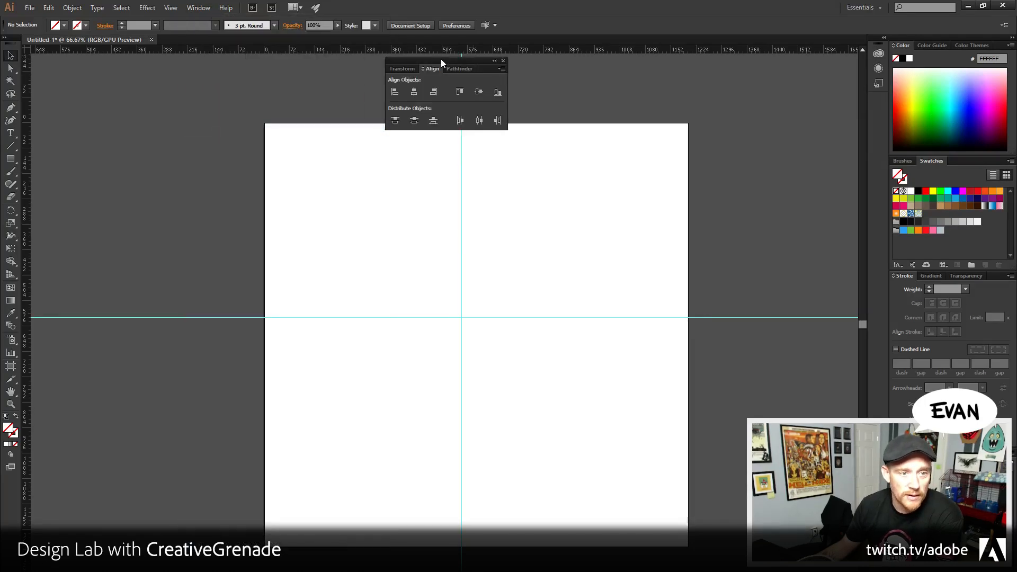
pyautogui.moveTo(441, 59); pyautogui.dragTo(878, 108)
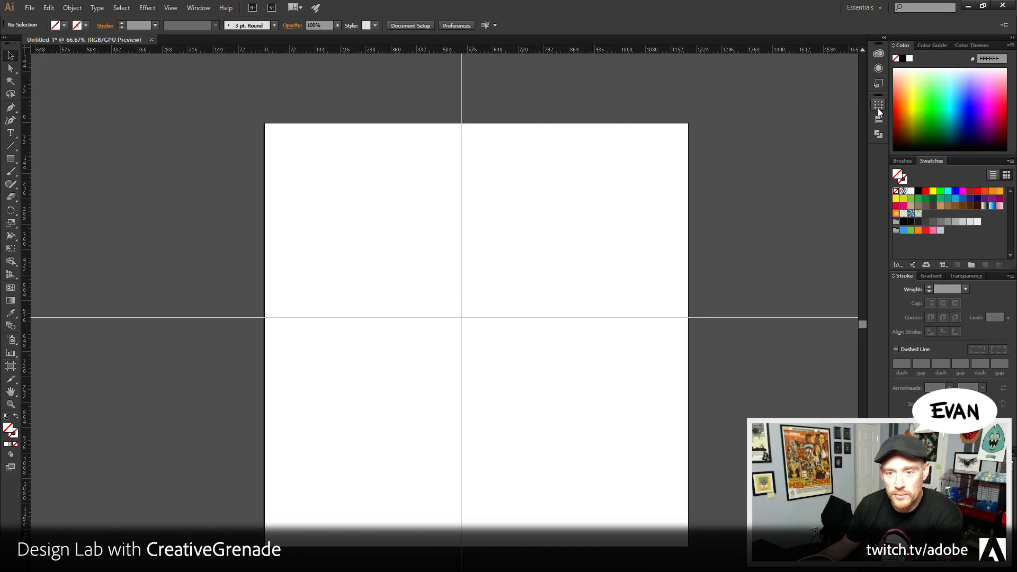
pyautogui.click(877, 135)
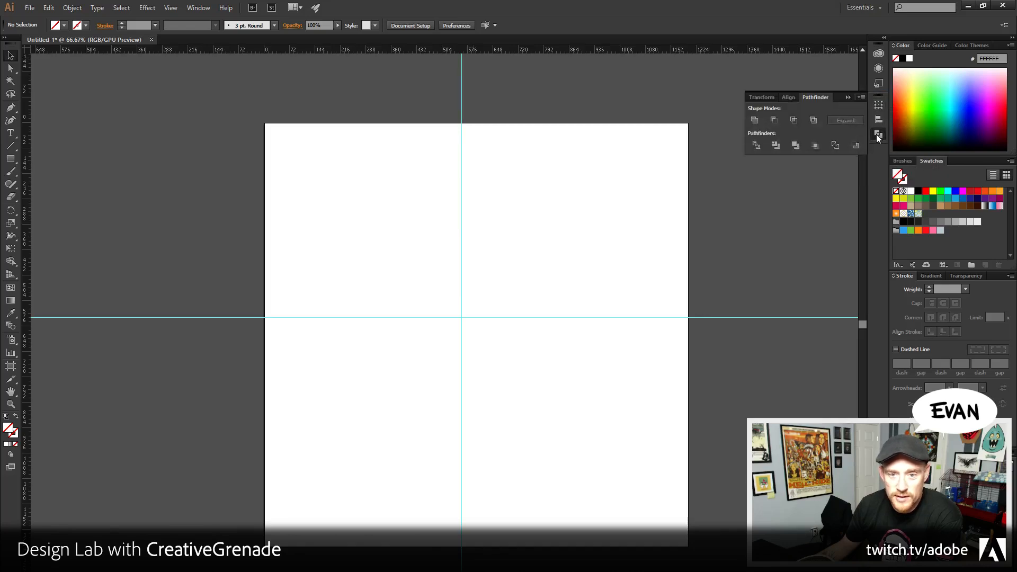
pyautogui.click(788, 97)
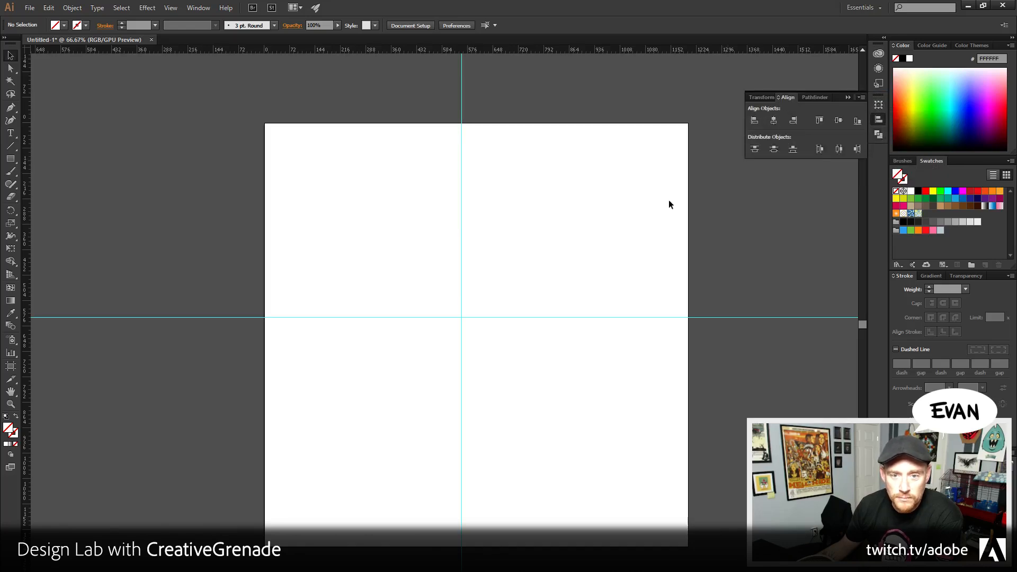
# - Select the vertical guide, reveal the extra Align options and set alignment to the artboard
pyautogui.moveTo(425, 211); pyautogui.dragTo(513, 264)
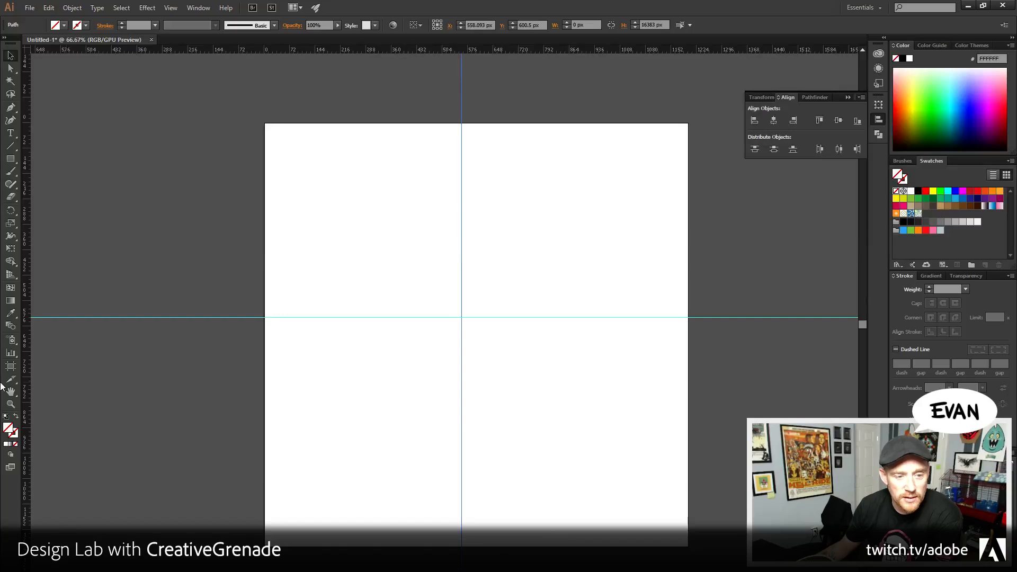
pyautogui.moveTo(434, 197); pyautogui.dragTo(505, 245)
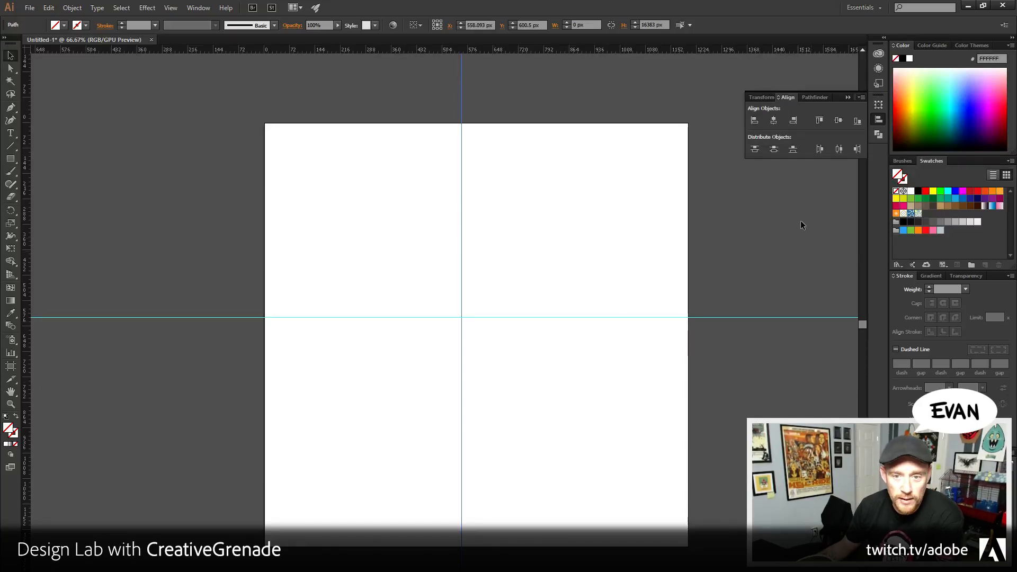
pyautogui.click(861, 98)
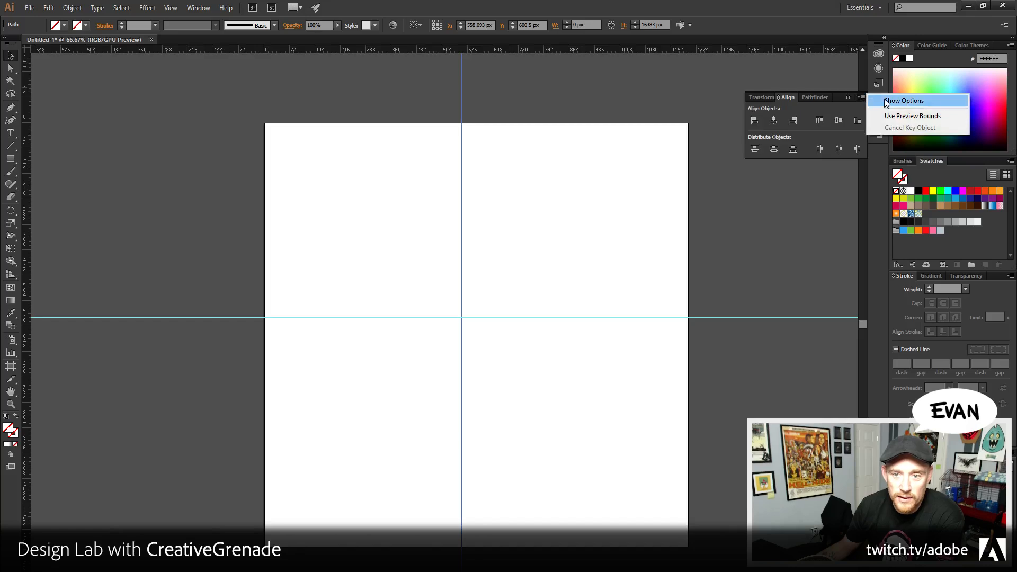
pyautogui.click(886, 102)
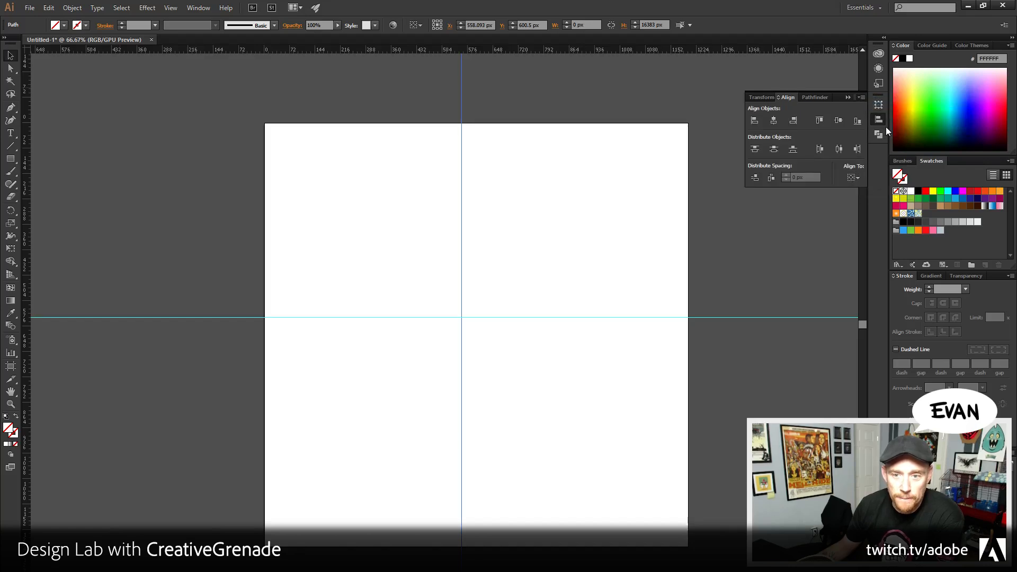
pyautogui.click(854, 178)
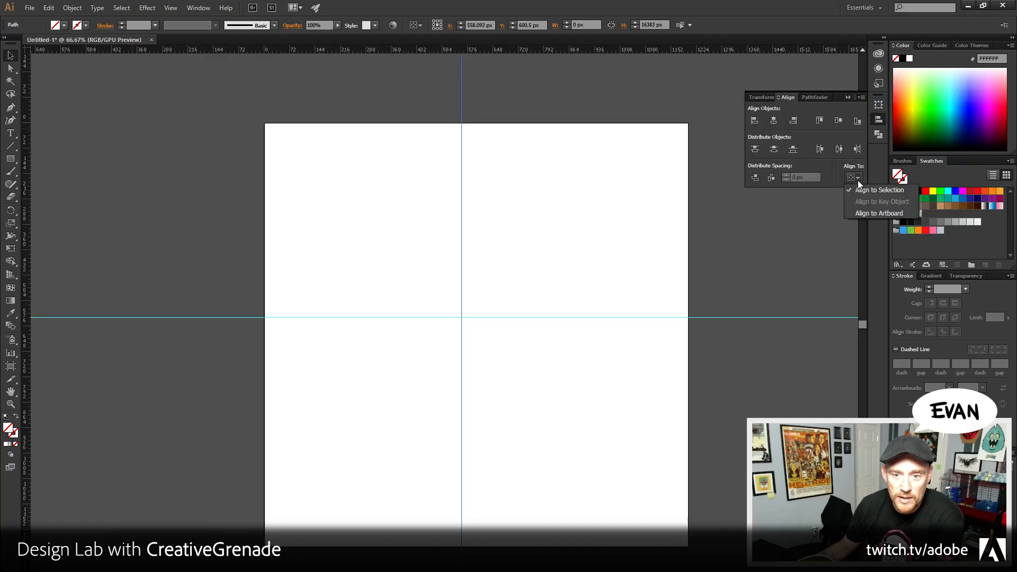
pyautogui.click(871, 212)
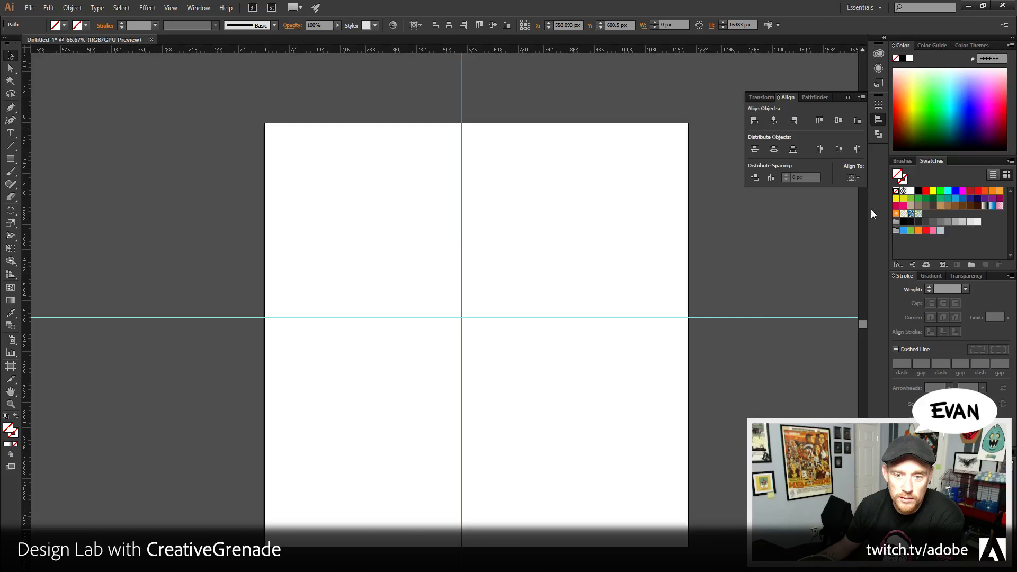
pyautogui.click(859, 178)
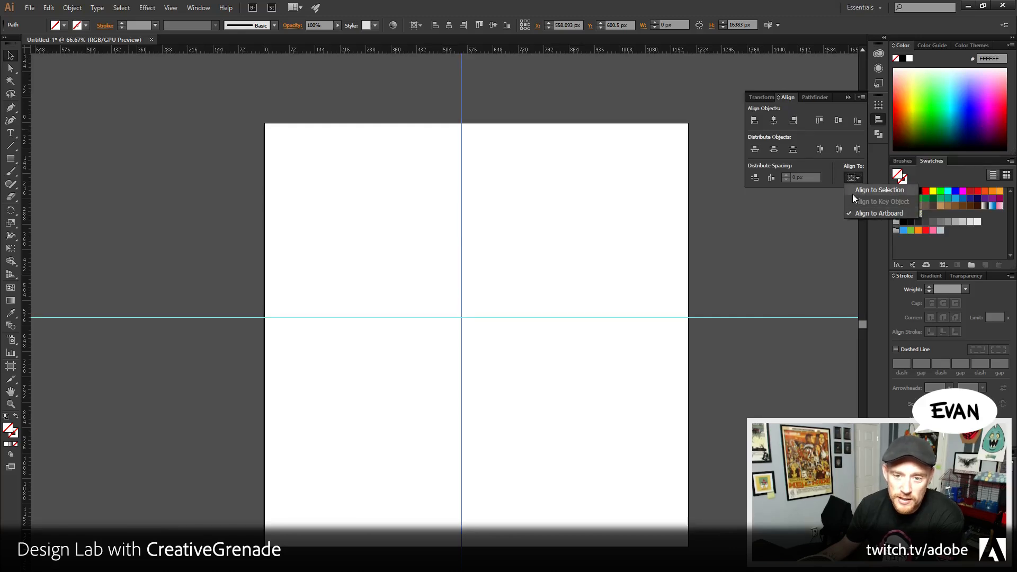
pyautogui.click(842, 182)
# - Center the vertical guide horizontally and the horizontal guide vertically on the artboard
pyautogui.moveTo(398, 181); pyautogui.dragTo(548, 239)
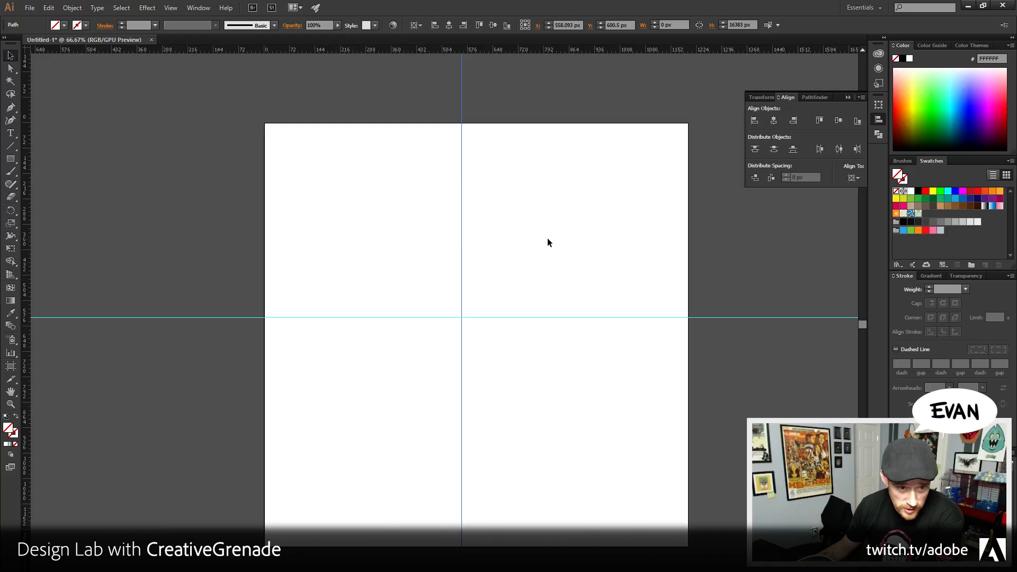
pyautogui.click(774, 121)
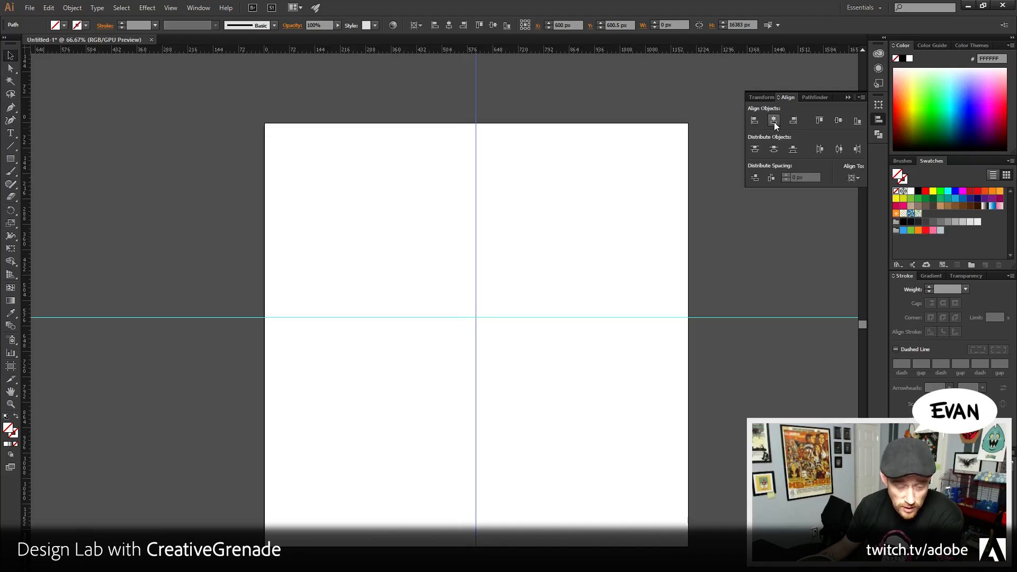
pyautogui.moveTo(572, 279); pyautogui.dragTo(633, 383)
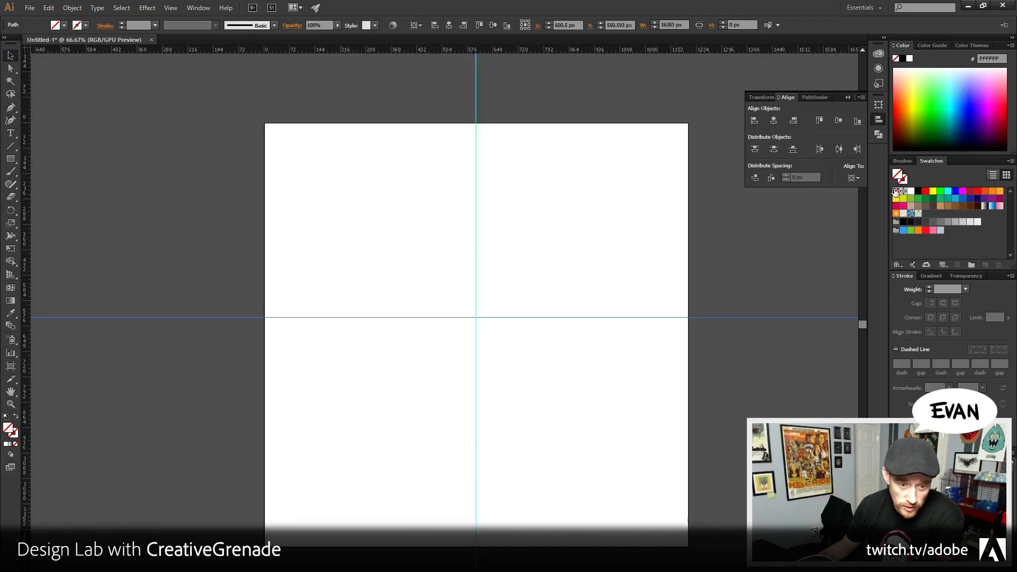
pyautogui.click(838, 120)
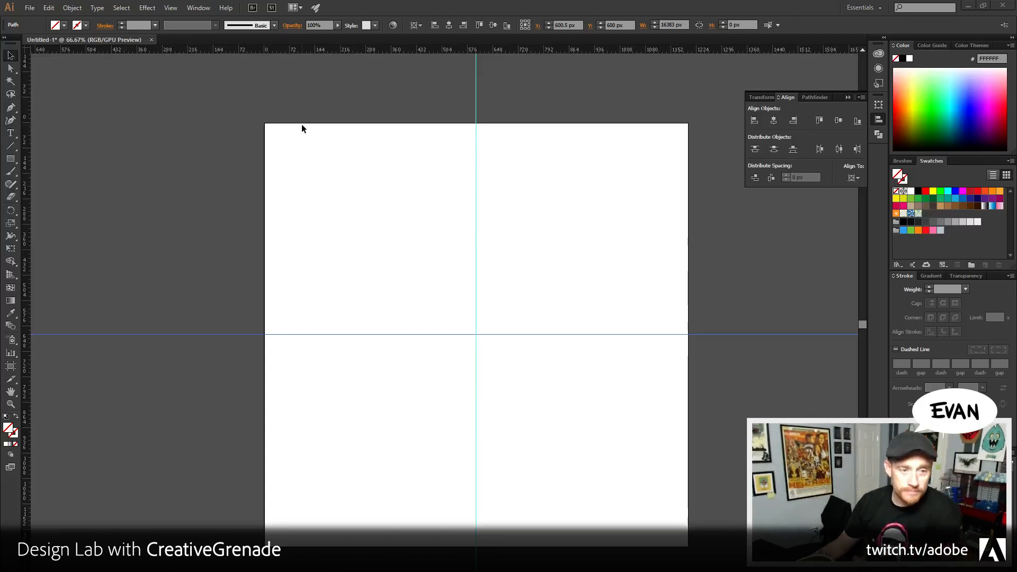
# - Lock the guides
pyautogui.click(170, 8)
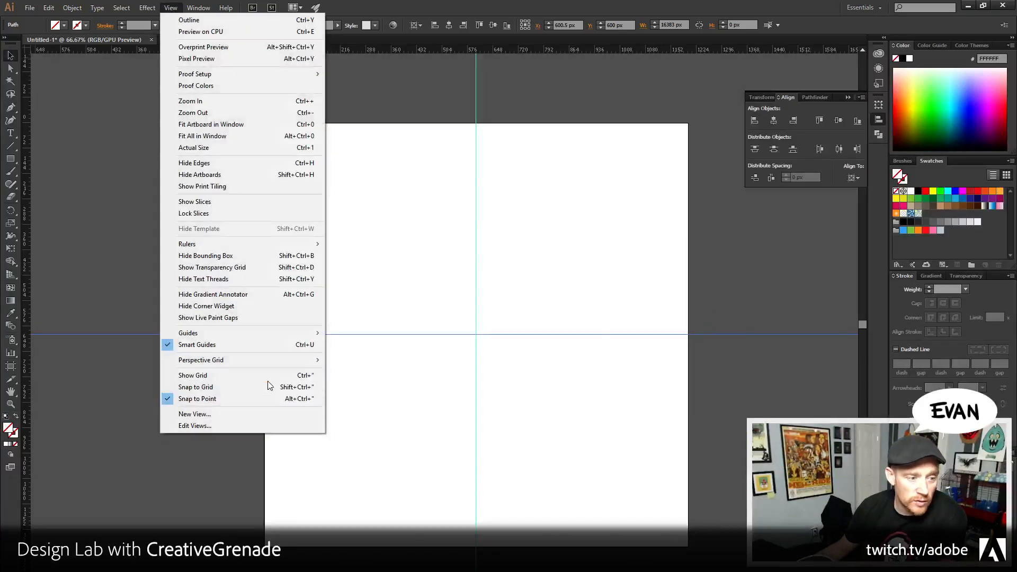
pyautogui.moveTo(255, 336)
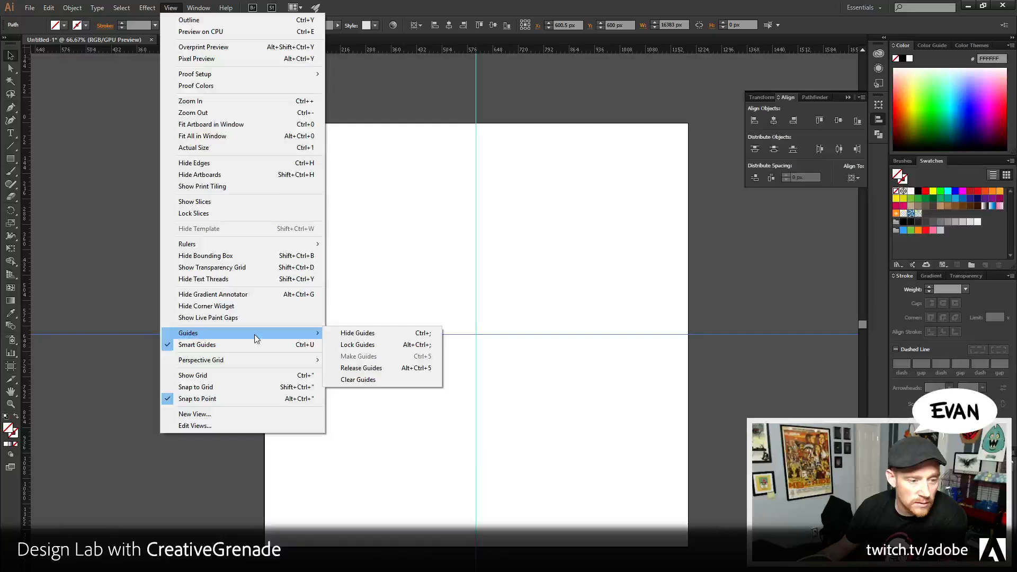
pyautogui.click(371, 345)
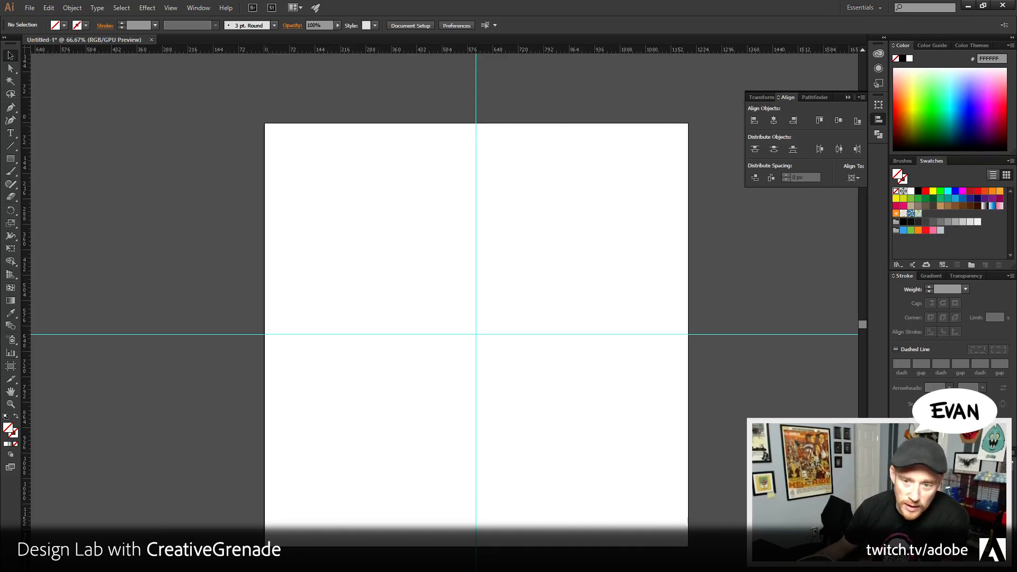
# - Show the brush collection and magnify the upper-left part of the artboard to 200%
pyautogui.click(902, 162)
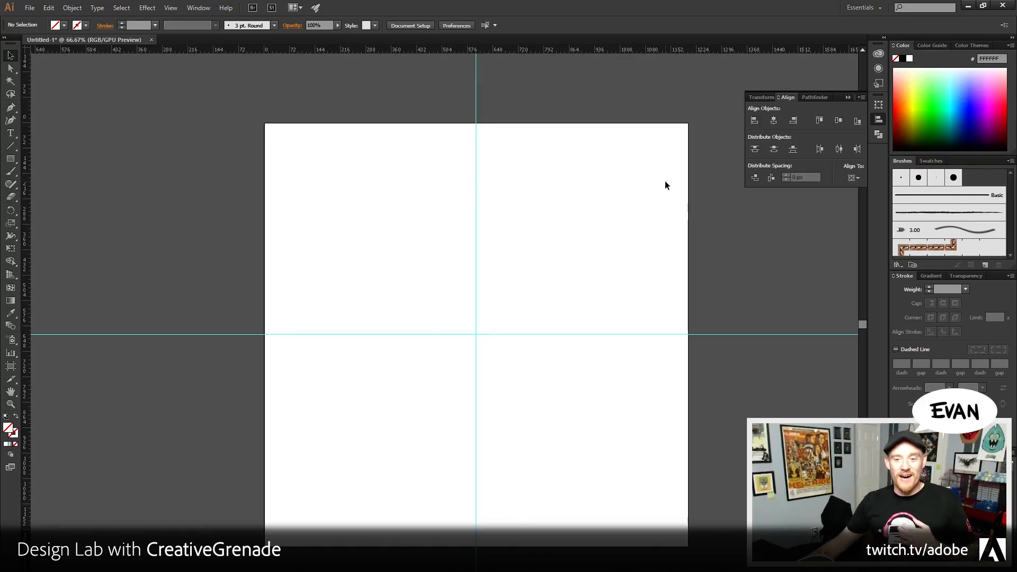
pyautogui.click(10, 404)
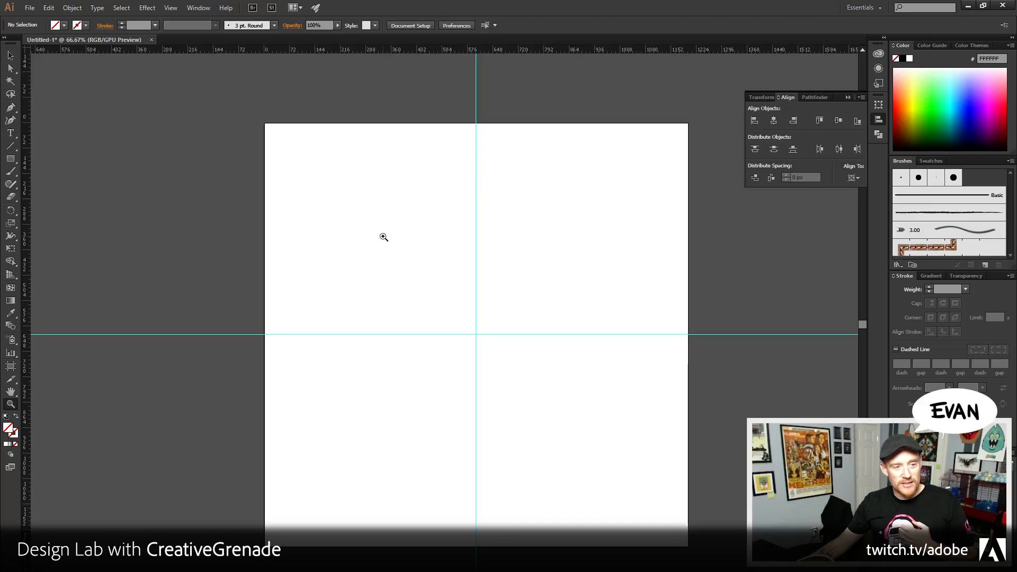
pyautogui.click(385, 245)
pyautogui.click(447, 342)
pyautogui.click(439, 317)
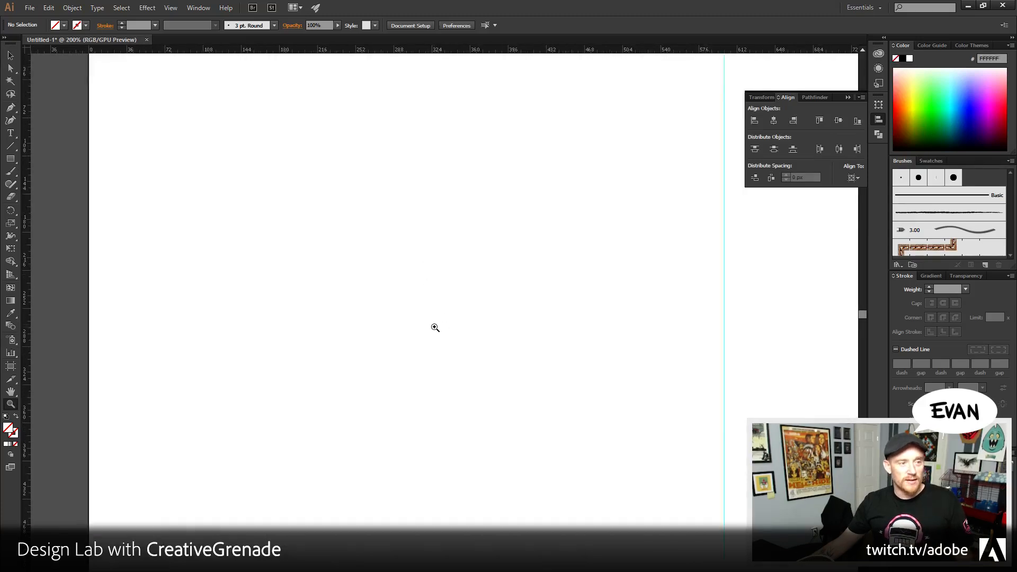
pyautogui.keyDown('alt'); pyautogui.click(448, 333); pyautogui.keyUp('alt')
pyautogui.click(463, 307)
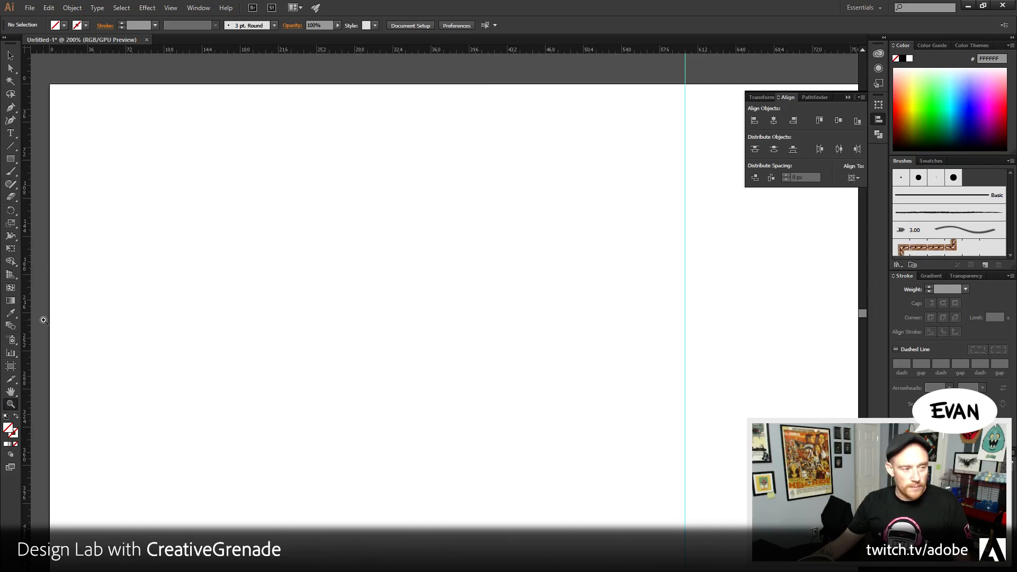
pyautogui.click(10, 159)
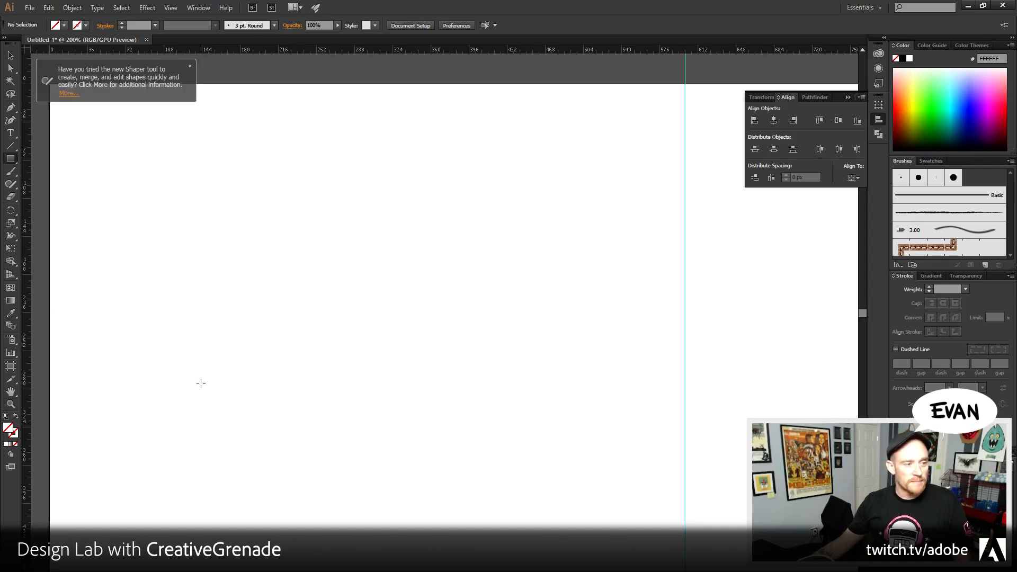
pyautogui.click(191, 68)
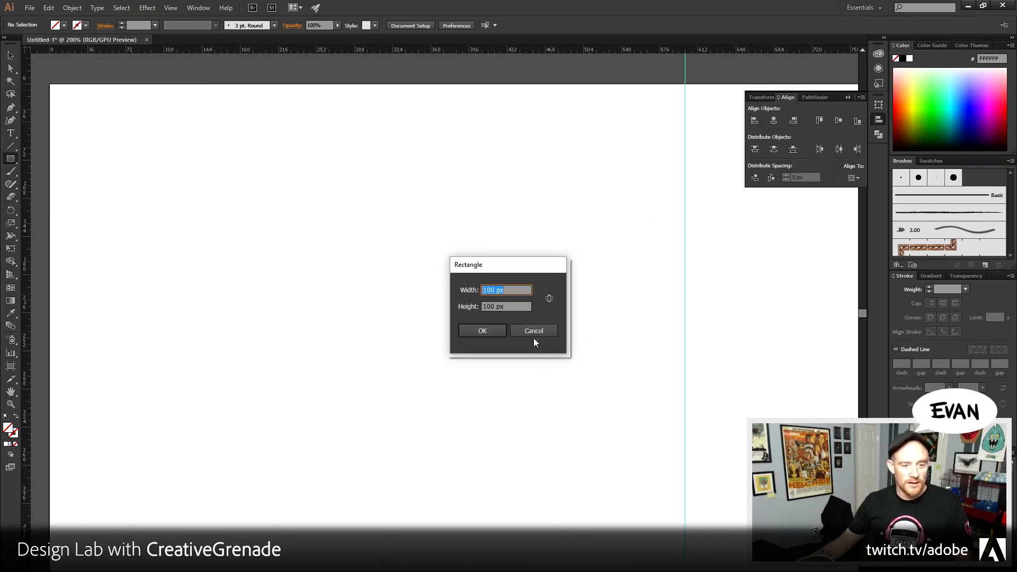
pyautogui.click(534, 332)
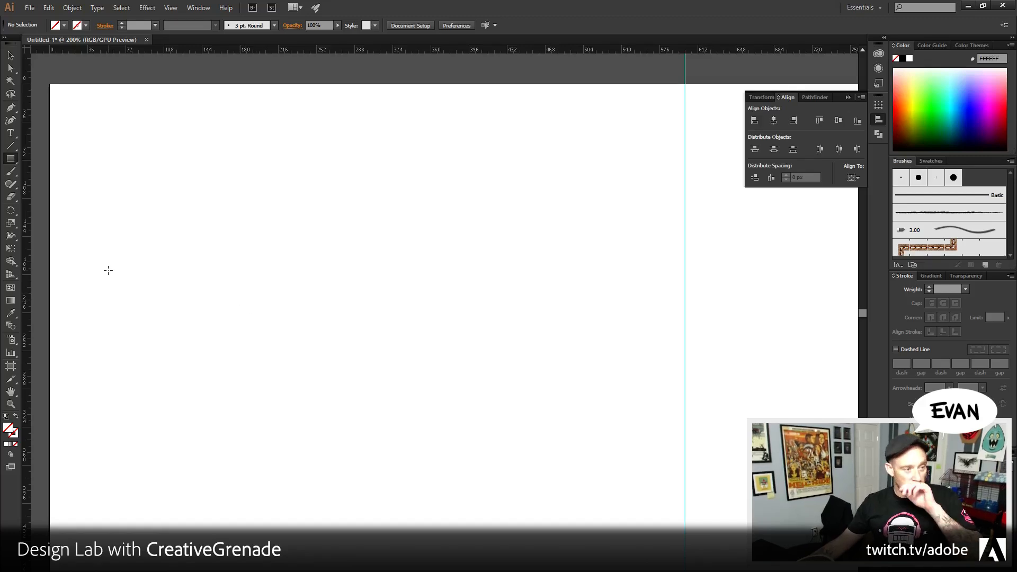
# - Create a five-point star with radii of 25 px and 50 px in the artboard's upper-left area
pyautogui.click(10, 158)
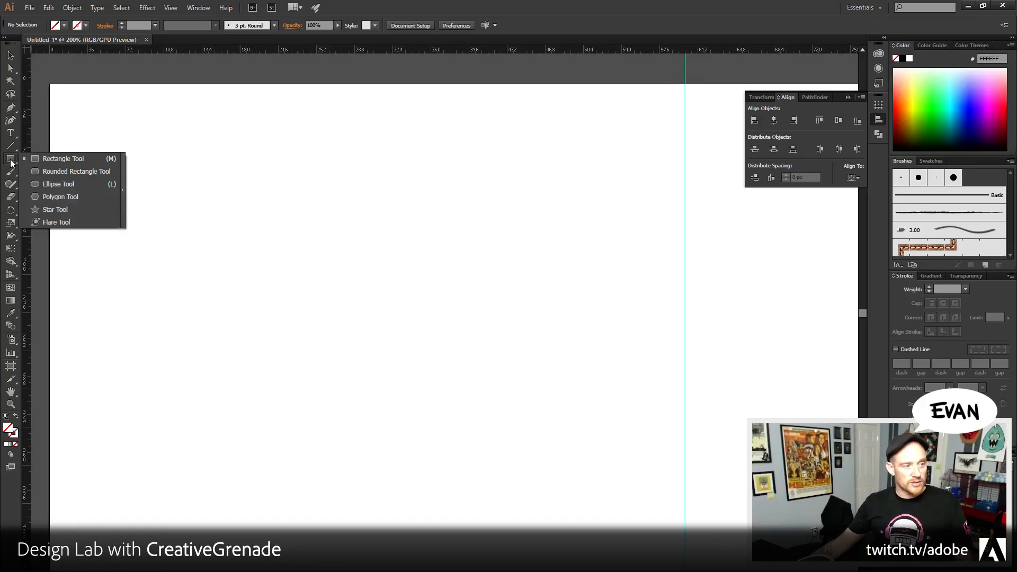
pyautogui.click(47, 212)
pyautogui.click(313, 228)
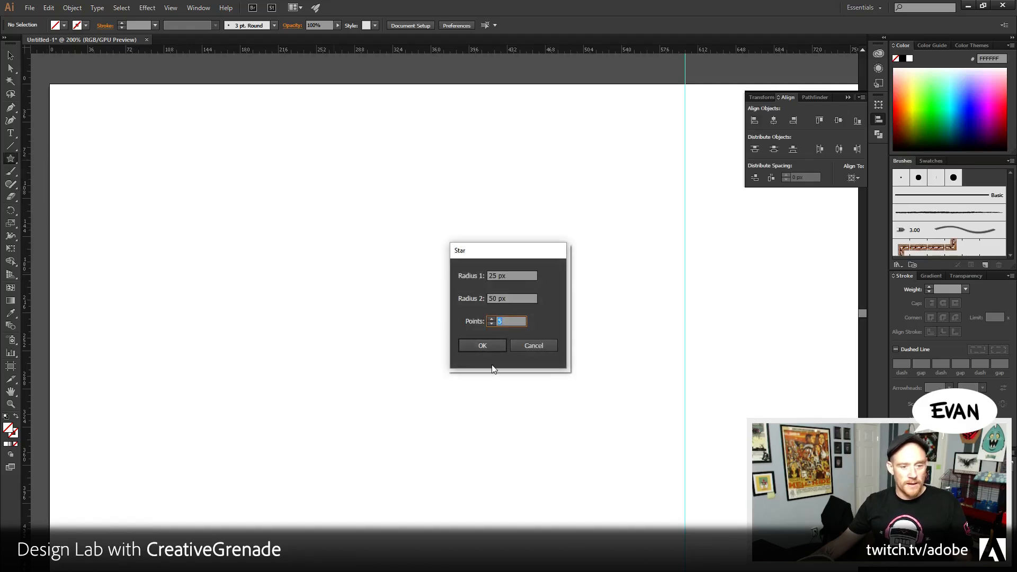
pyautogui.click(480, 345)
# - Rotate the star by 180 degrees
pyautogui.click(10, 56)
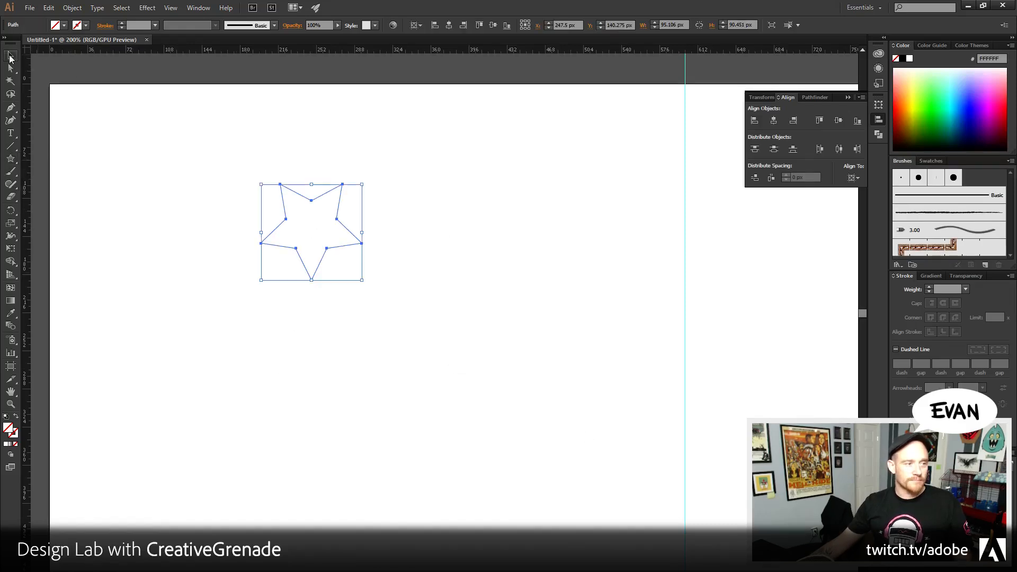
pyautogui.click(762, 97)
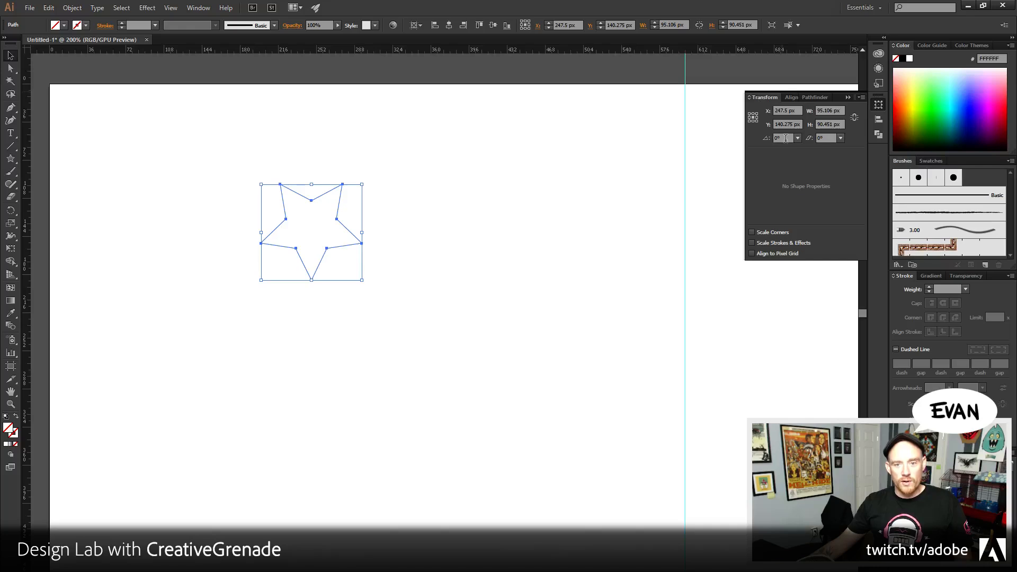
pyautogui.click(787, 138)
pyautogui.write('180')
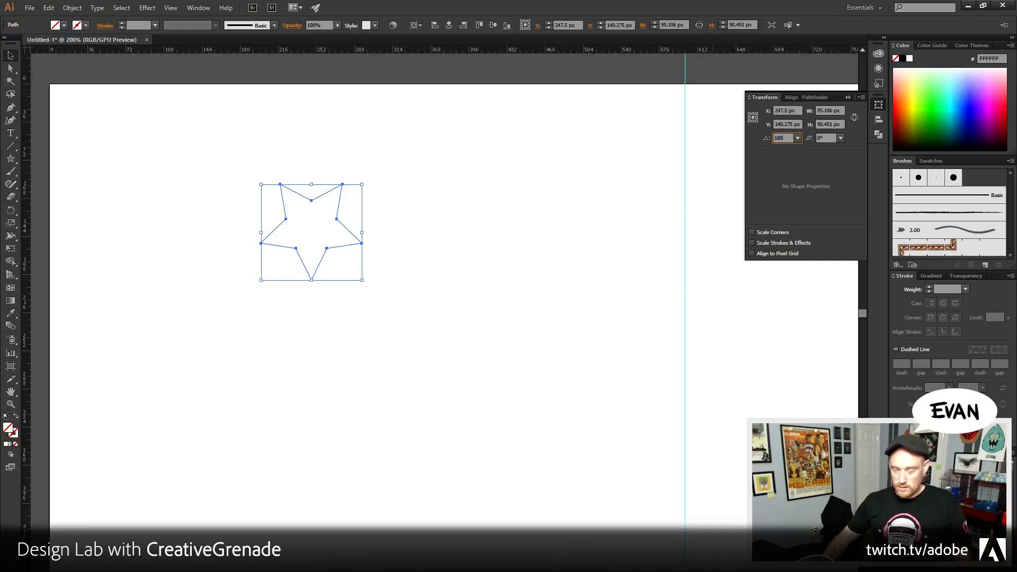
pyautogui.press('Return')
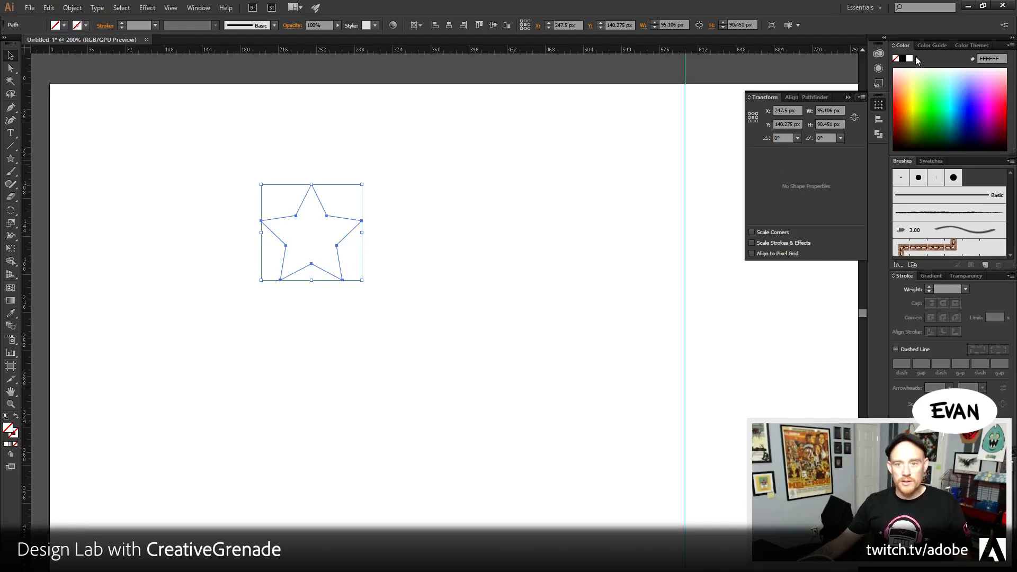
# - Expand the color controls to show the RGB values and fill the star with black
pyautogui.click(1011, 46)
pyautogui.click(972, 50)
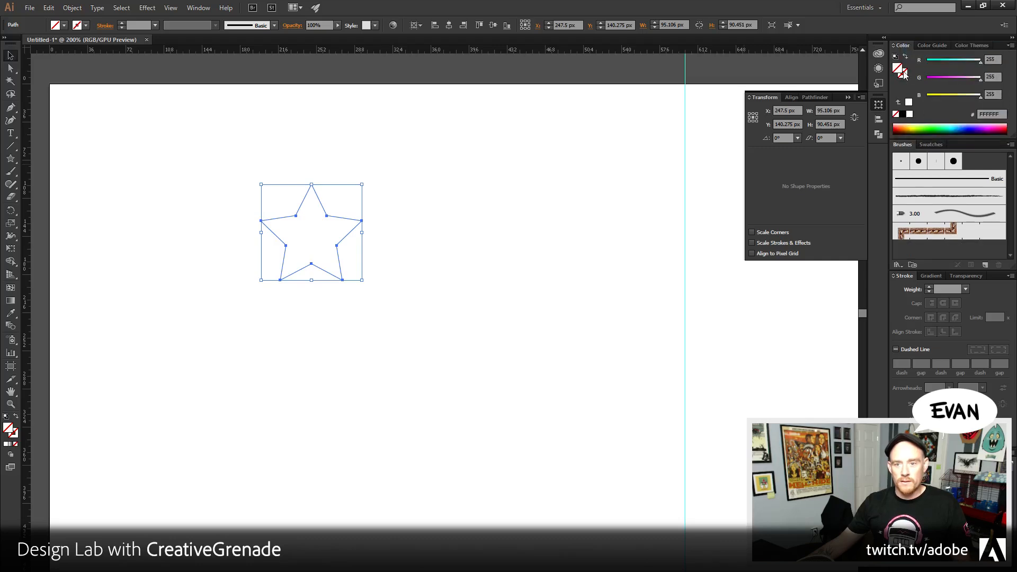
pyautogui.click(902, 114)
pyautogui.click(195, 311)
pyautogui.click(312, 241)
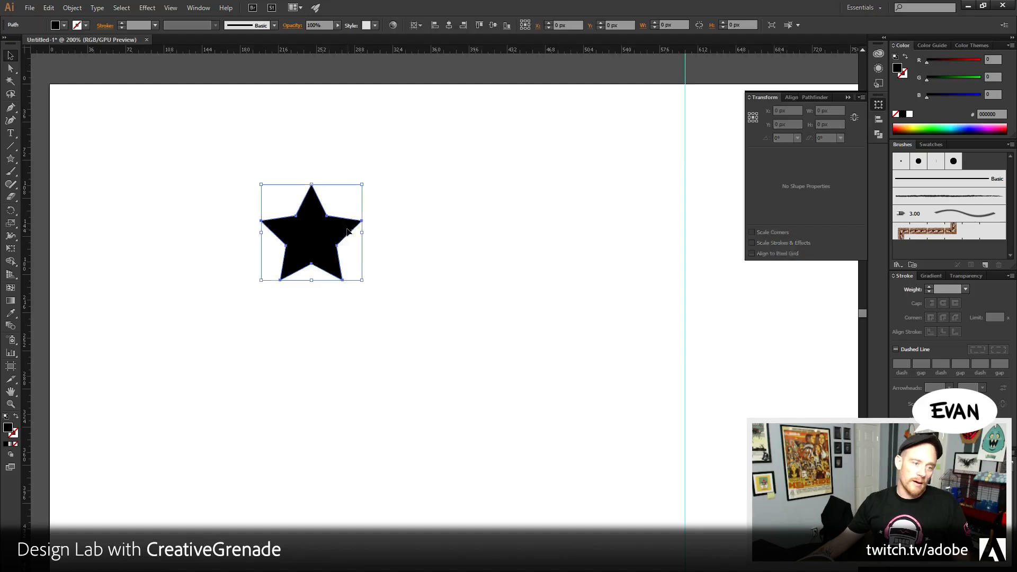
# - Scale the star down about its center to about 49 × 47 px, deselect it and collapse the Transform controls
pyautogui.moveTo(364, 283); pyautogui.dragTo(336, 263)
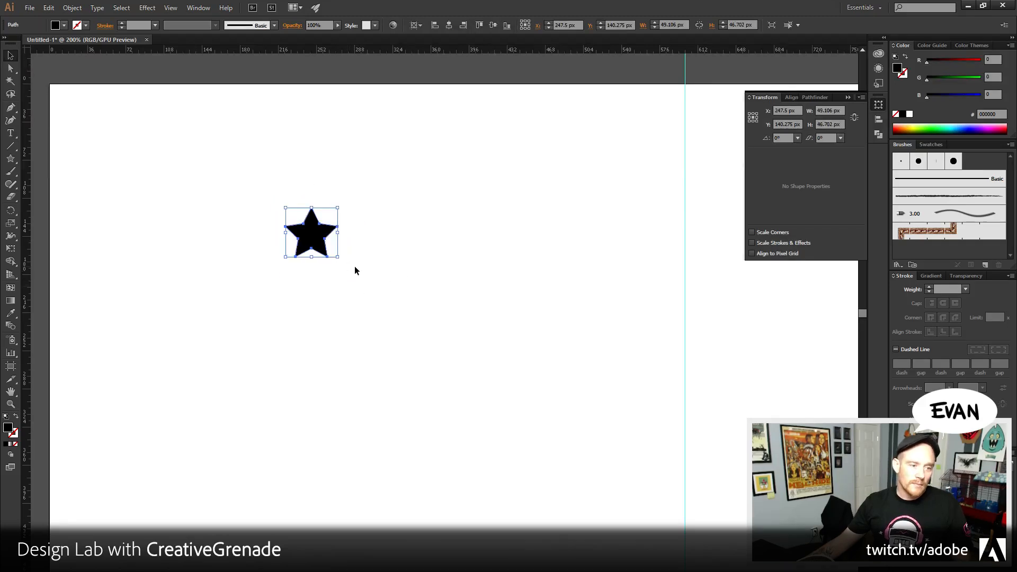
pyautogui.click(354, 267)
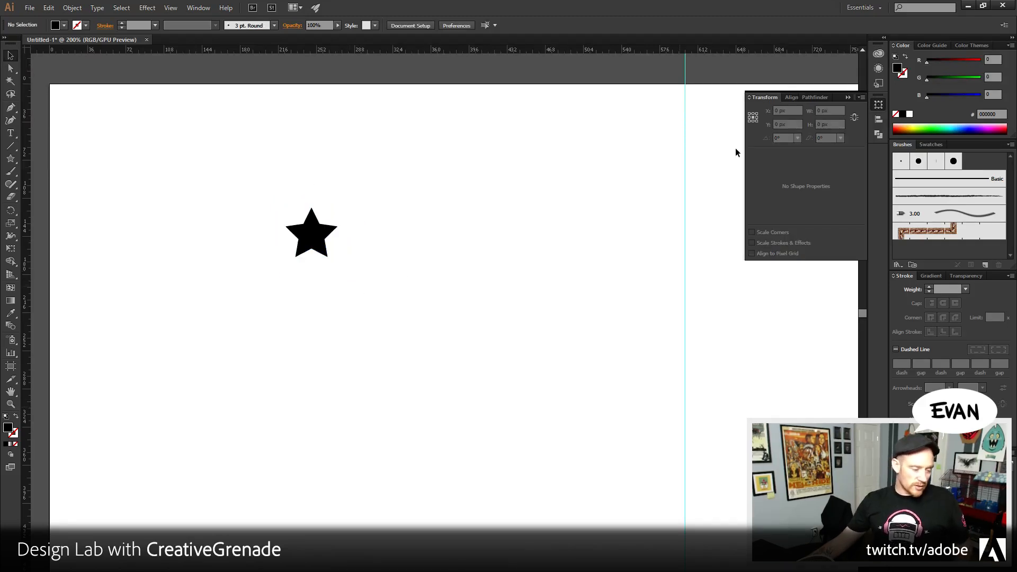
pyautogui.click(848, 98)
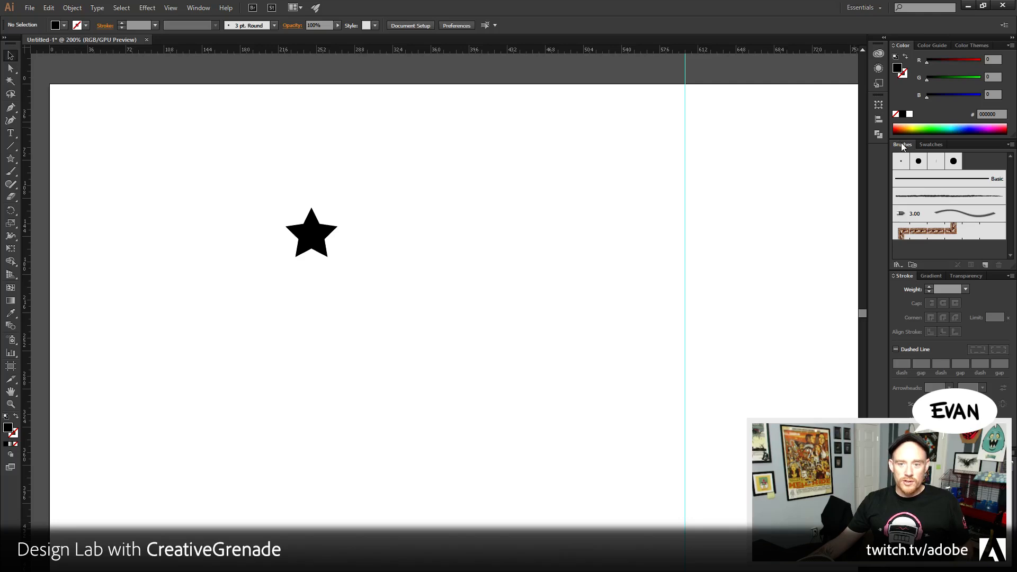
# - Add the selected star to the brush collection as a new Pattern Brush
pyautogui.click(199, 7)
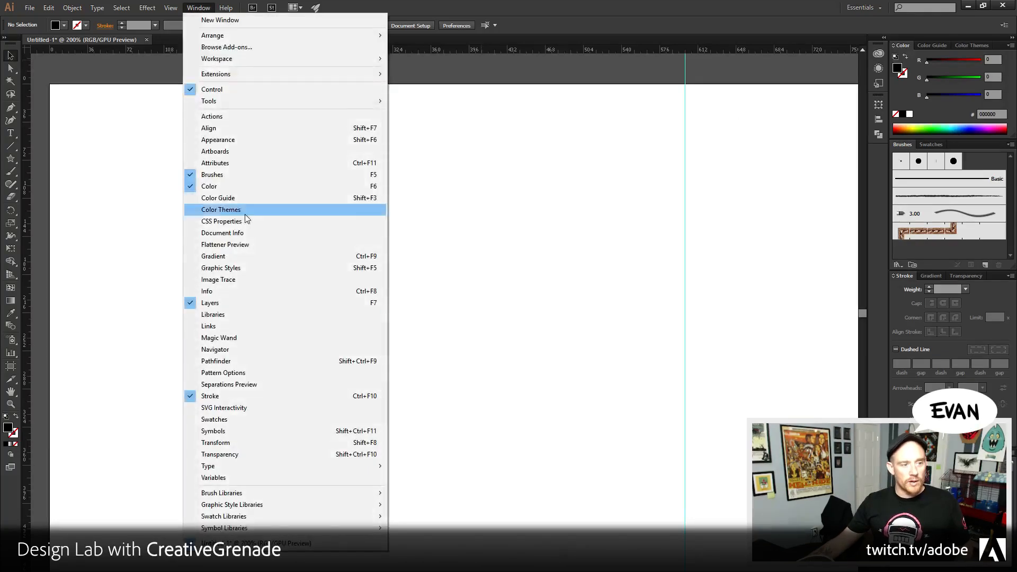
pyautogui.click(231, 173)
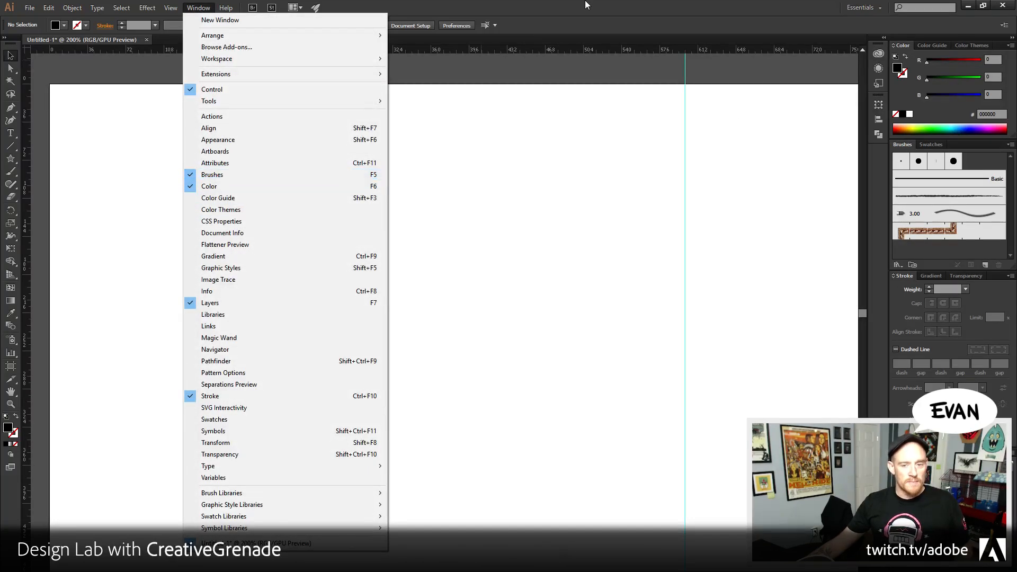
pyautogui.hotkey('ctrl', 'a')
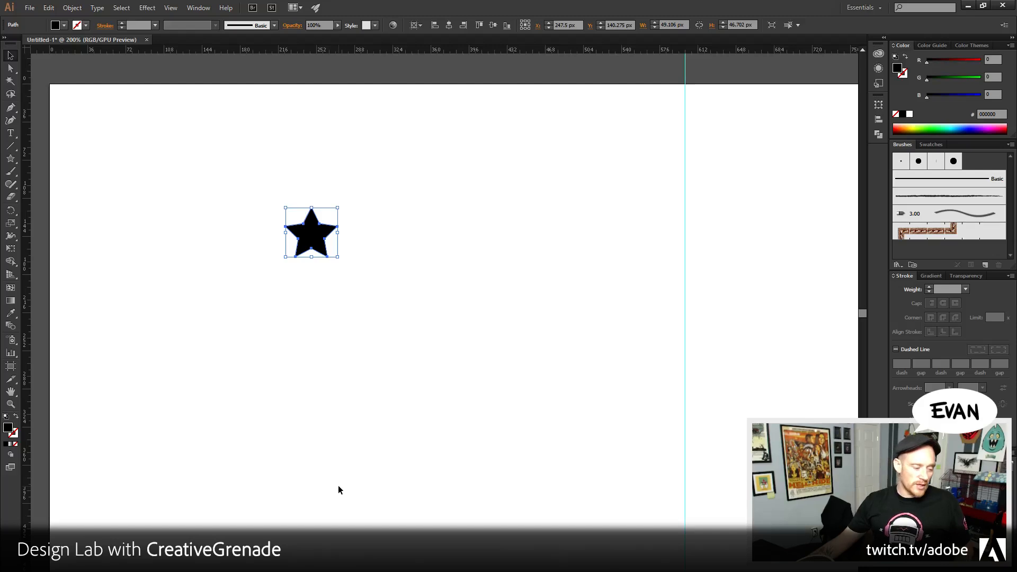
pyautogui.moveTo(324, 255)
pyautogui.mouseDown()
pyautogui.moveTo(334, 239)
pyautogui.moveTo(960, 205)
pyautogui.mouseUp()
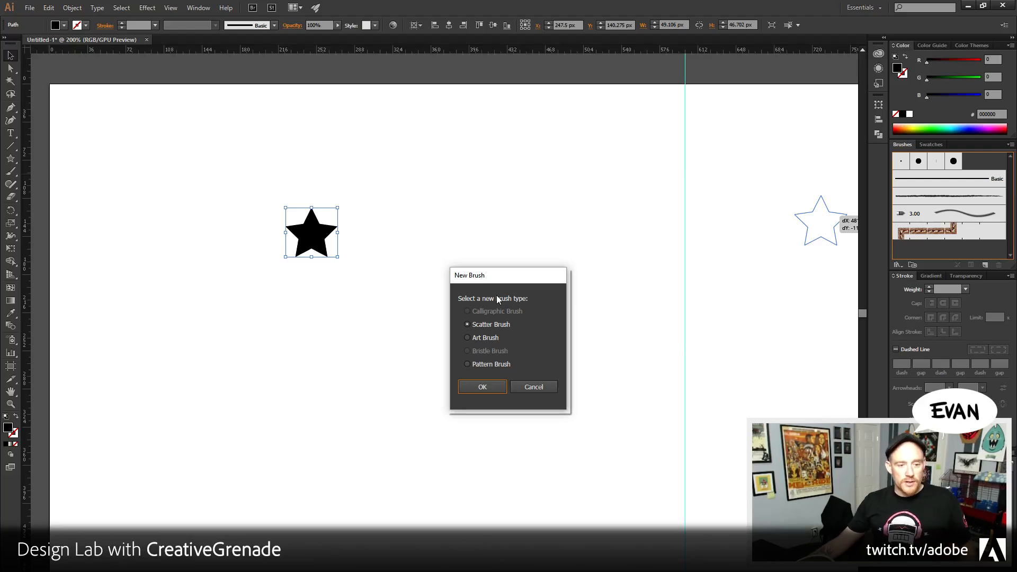
pyautogui.click(497, 364)
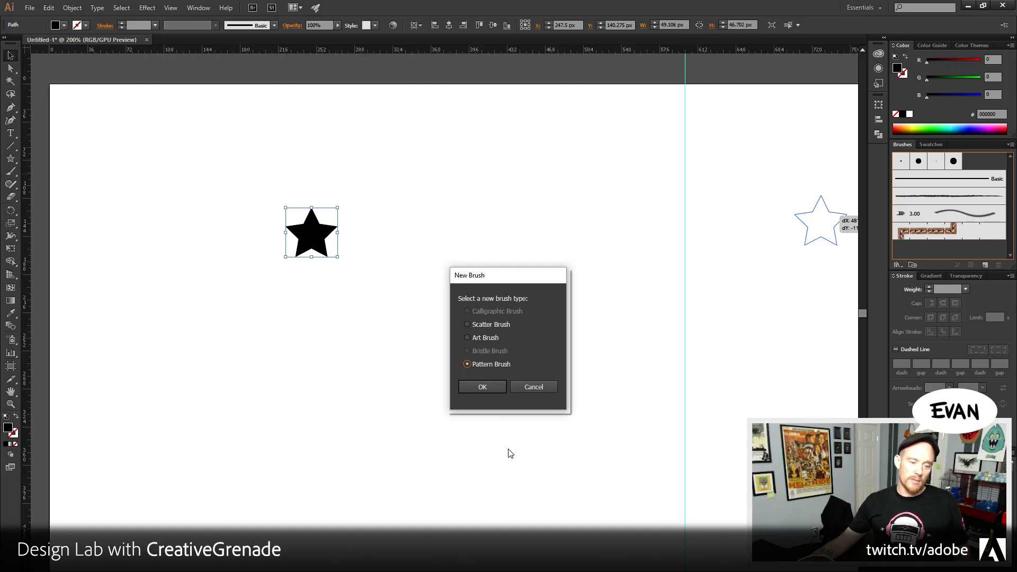
pyautogui.click(480, 387)
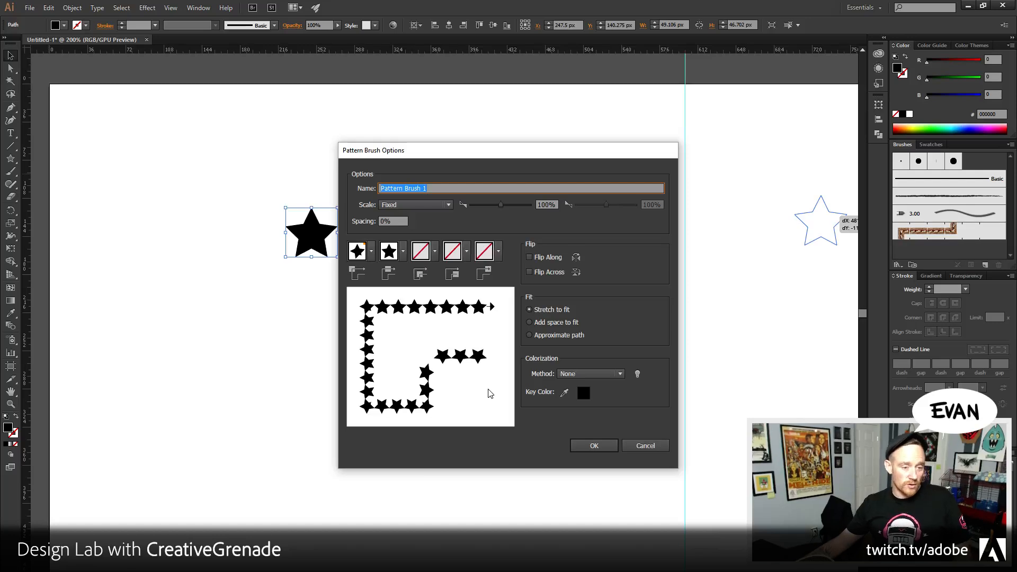
# - Try the pattern brush's flip and fit options and look through its colorization methods, returning to Stretch to fit without flips
pyautogui.click(529, 272)
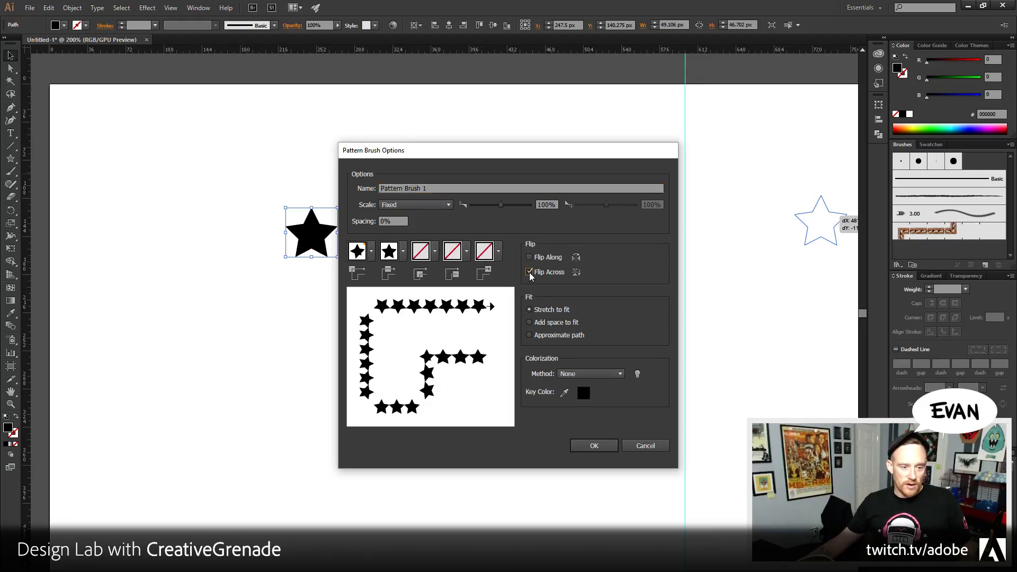
pyautogui.click(528, 257)
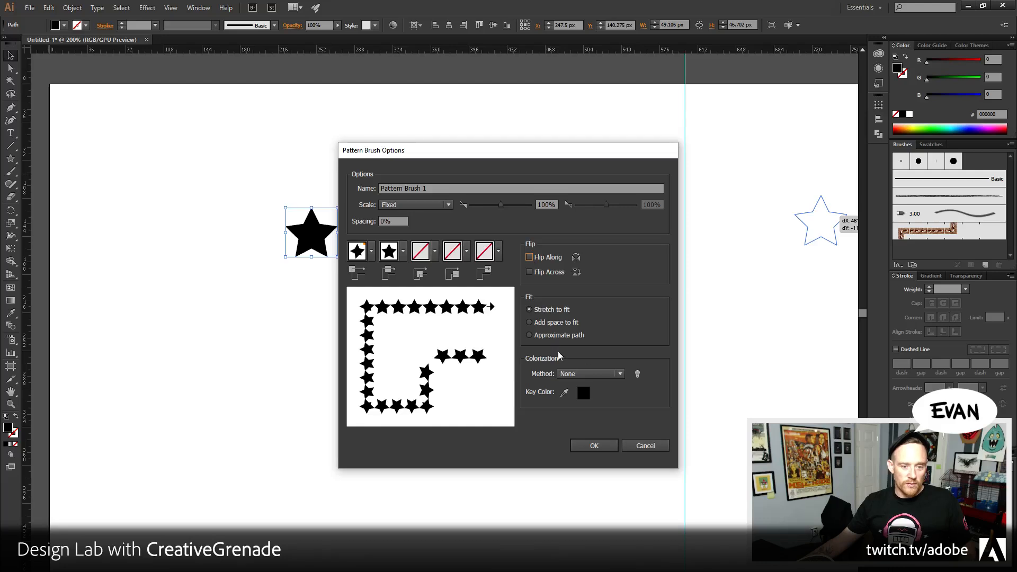
pyautogui.click(557, 322)
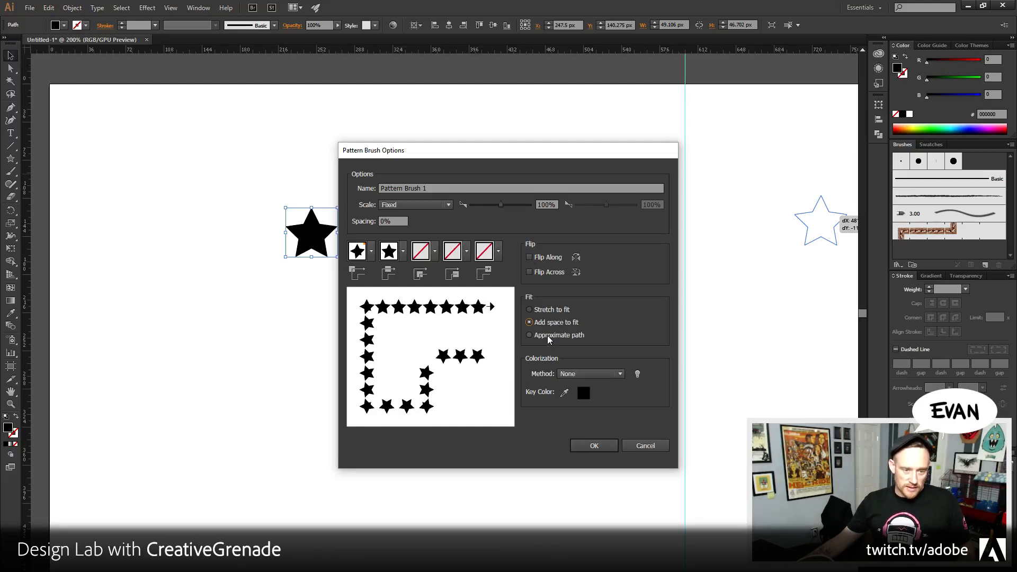
pyautogui.click(548, 335)
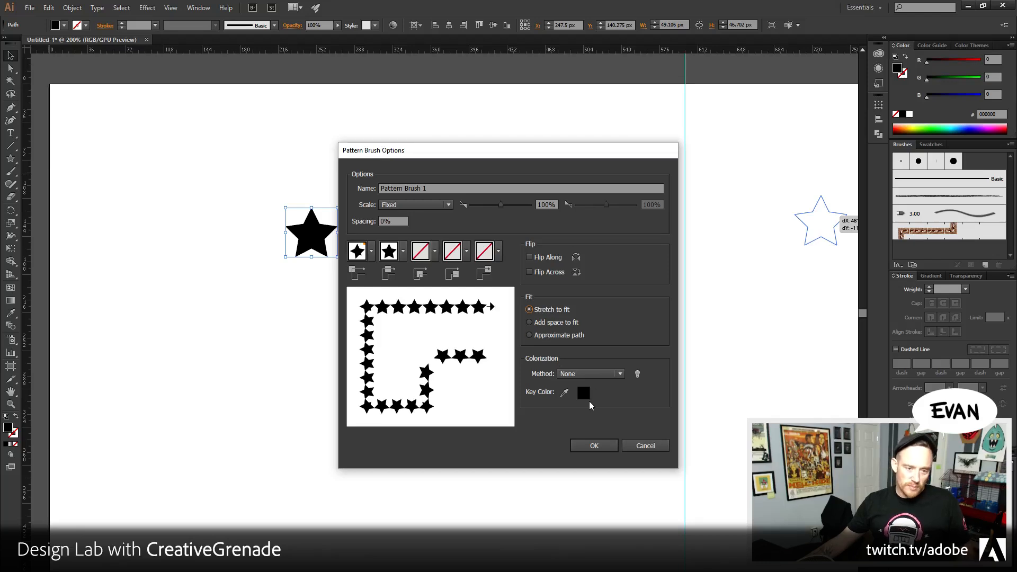
pyautogui.click(572, 373)
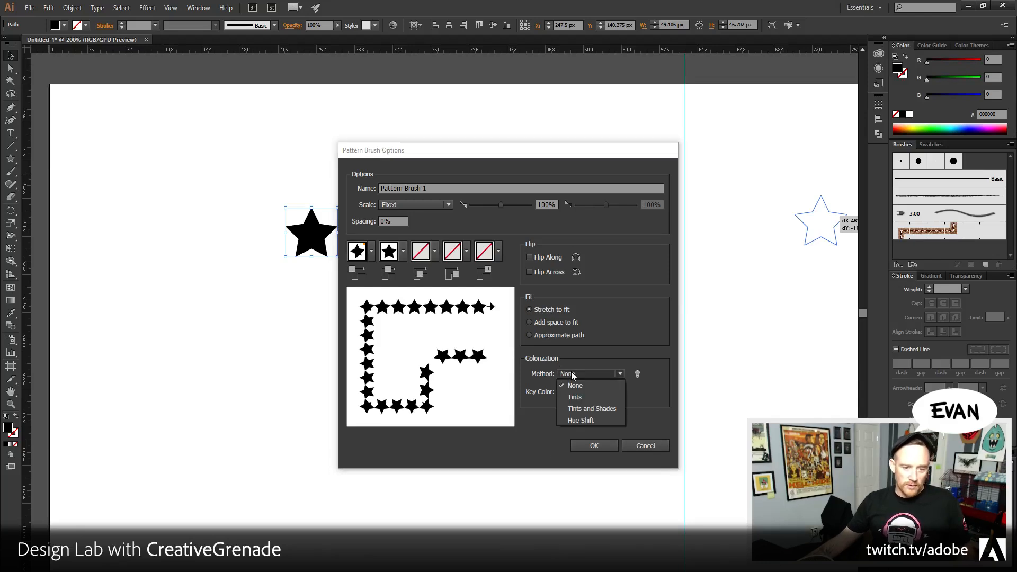
pyautogui.click(629, 321)
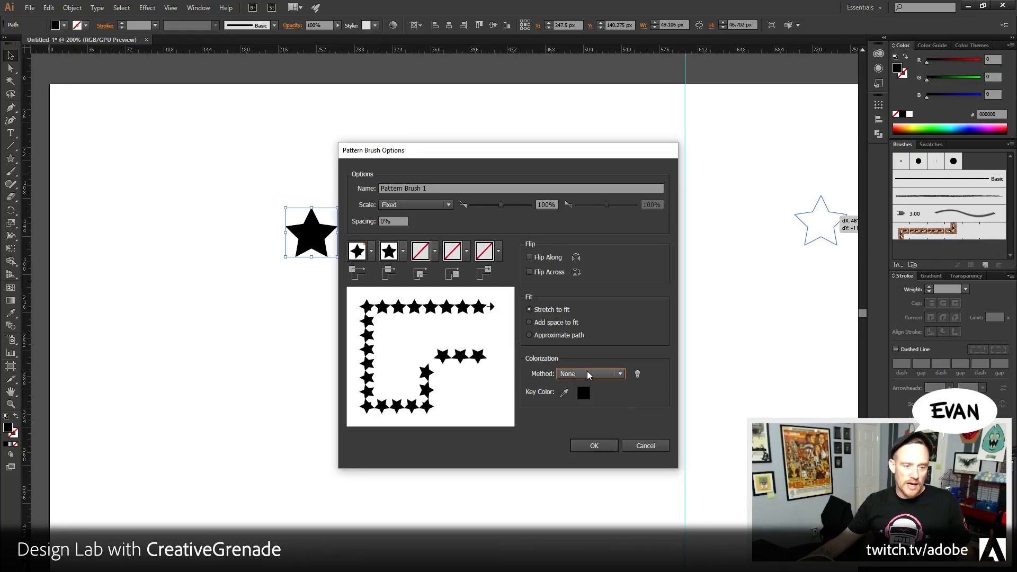
# - Look through the outer corner tile choices, keep Auto-Sliced and accept the pattern brush options
pyautogui.click(371, 252)
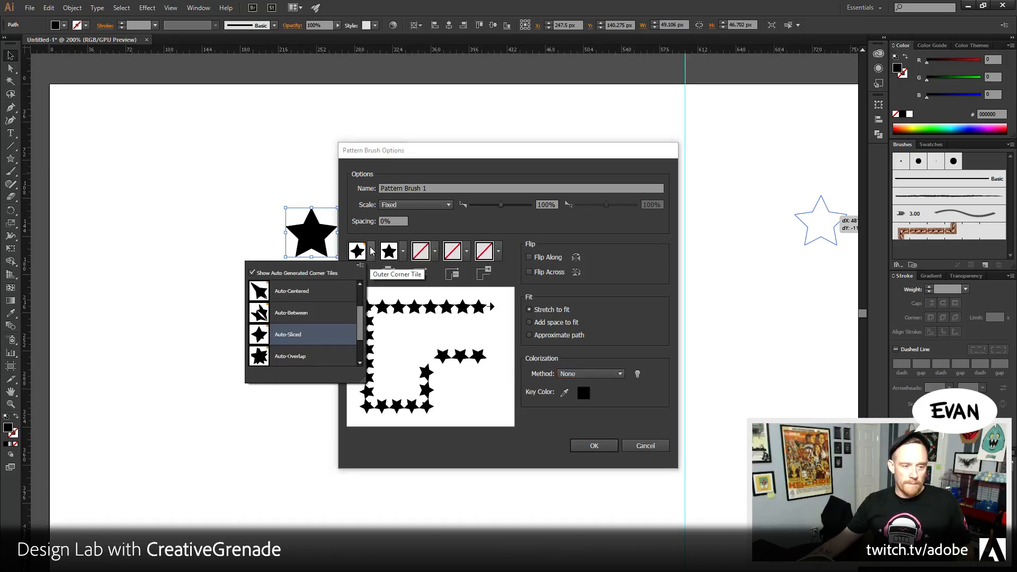
pyautogui.scroll(2, 360, 292)
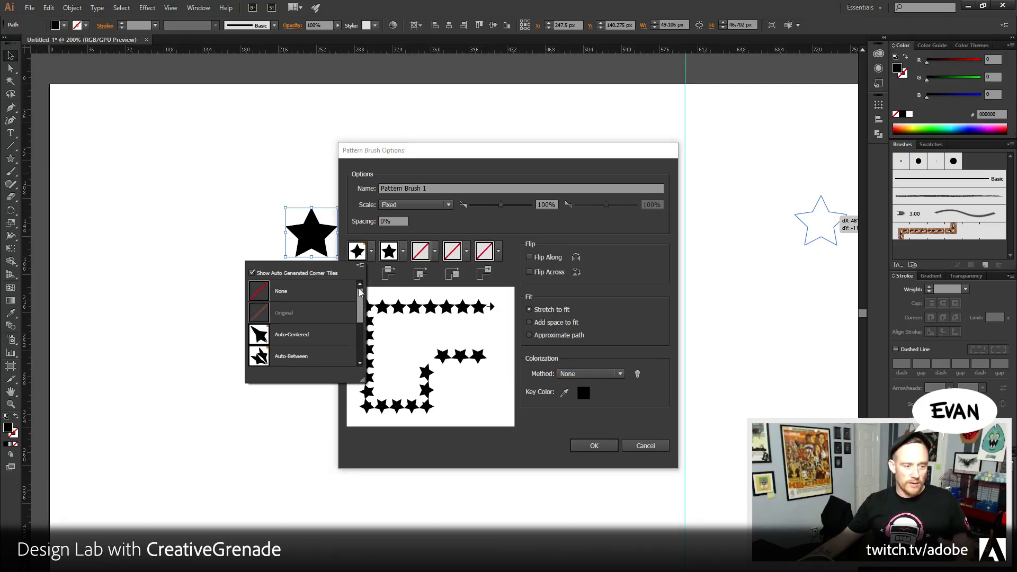
pyautogui.scroll(-3, 360, 294)
pyautogui.scroll(3, 365, 298)
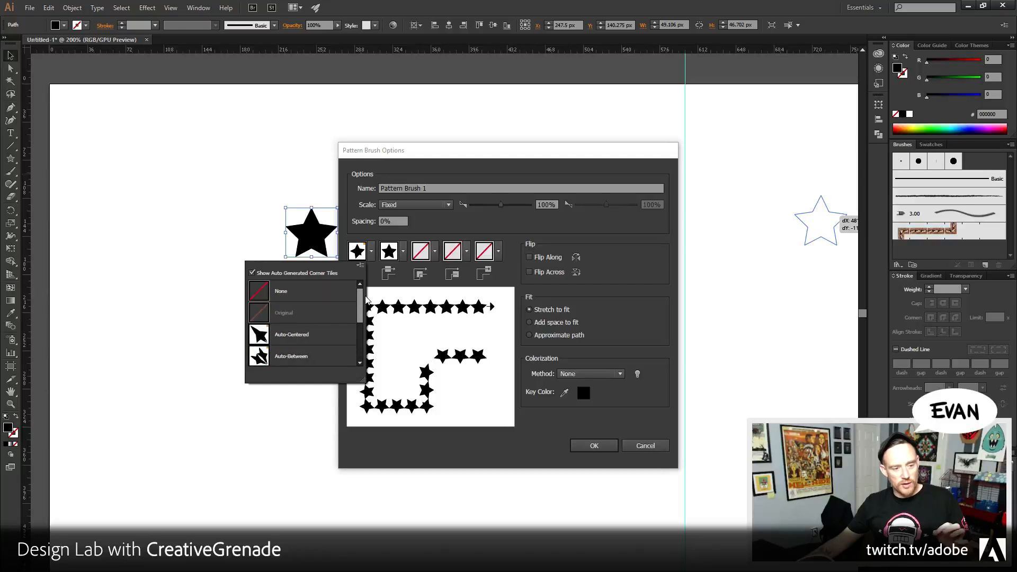
pyautogui.moveTo(365, 299); pyautogui.dragTo(366, 330)
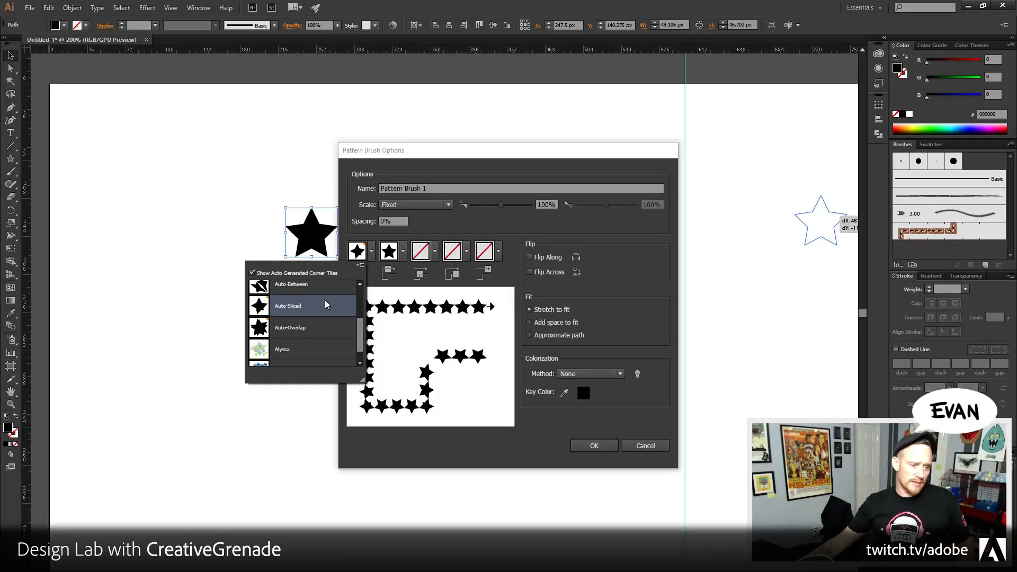
pyautogui.click(665, 303)
pyautogui.click(592, 445)
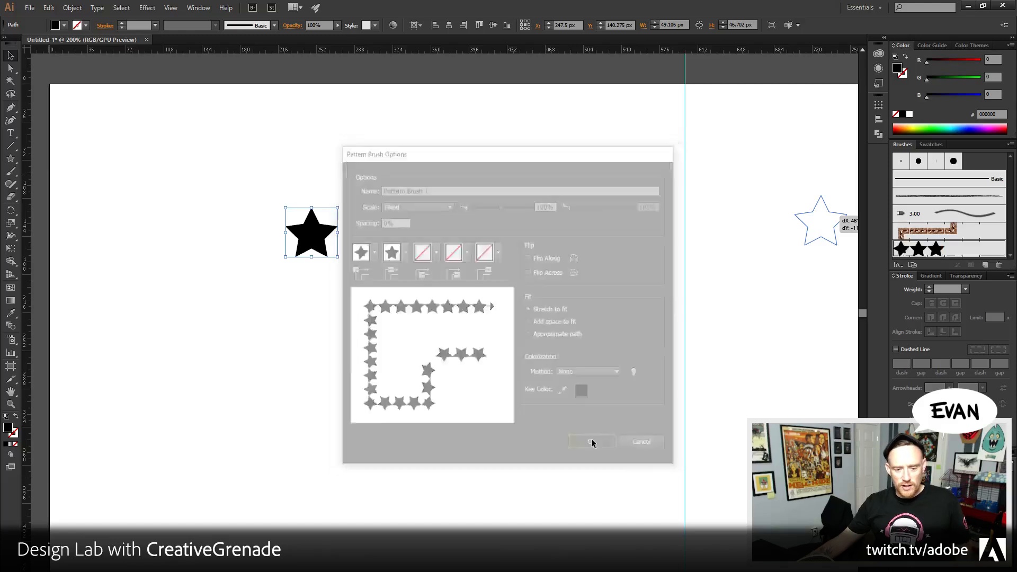
# - Delete the original black star from the artboard
pyautogui.click(445, 492)
pyautogui.moveTo(476, 506); pyautogui.dragTo(431, 431)
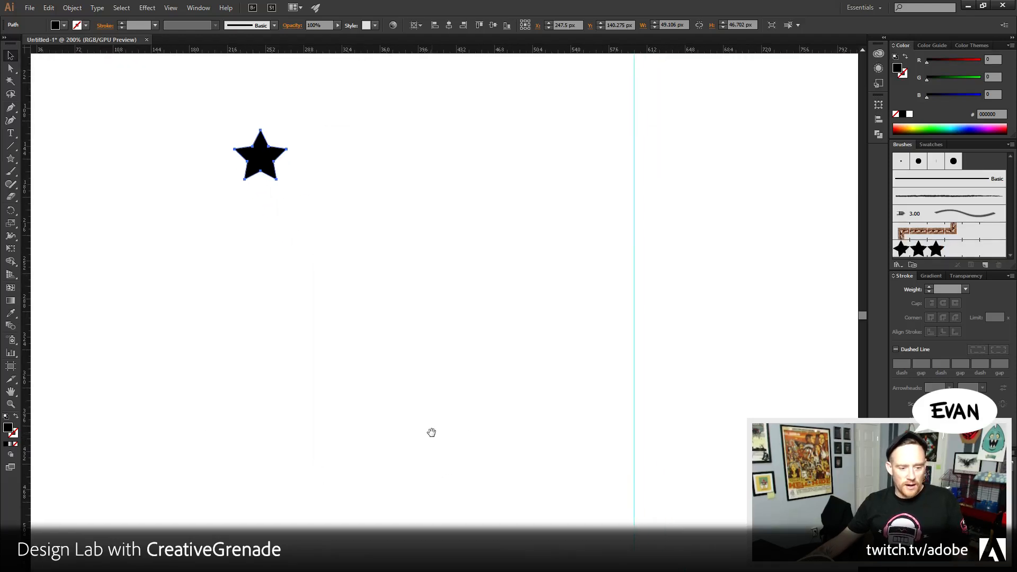
pyautogui.hotkey('ctrl', 'a')
pyautogui.click(11, 404)
pyautogui.keyDown('alt'); pyautogui.click(583, 401); pyautogui.keyUp('alt')
pyautogui.keyDown('alt'); pyautogui.click(583, 402); pyautogui.keyUp('alt')
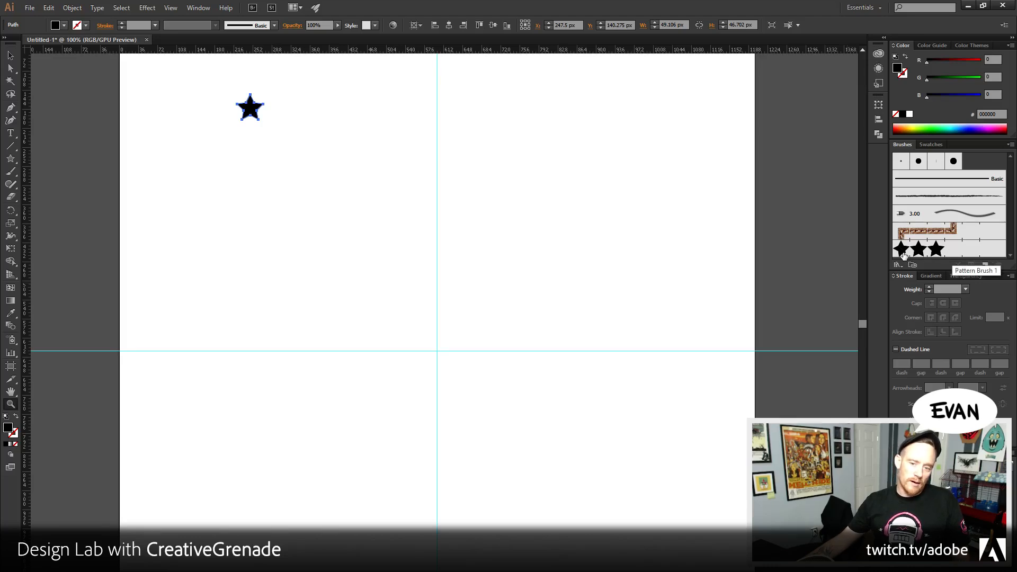
pyautogui.click(10, 55)
pyautogui.click(81, 98)
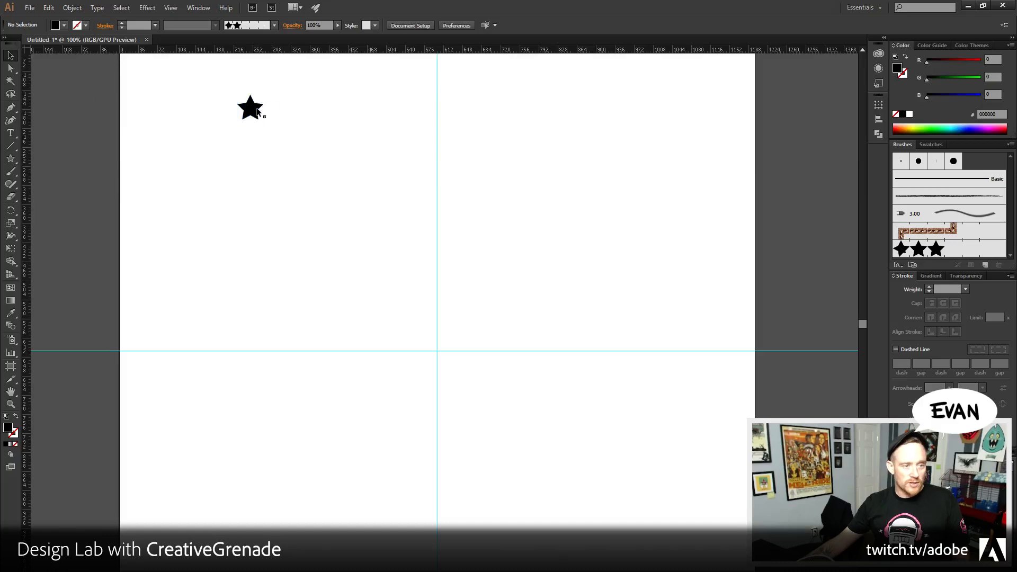
pyautogui.click(258, 111)
pyautogui.press('Delete')
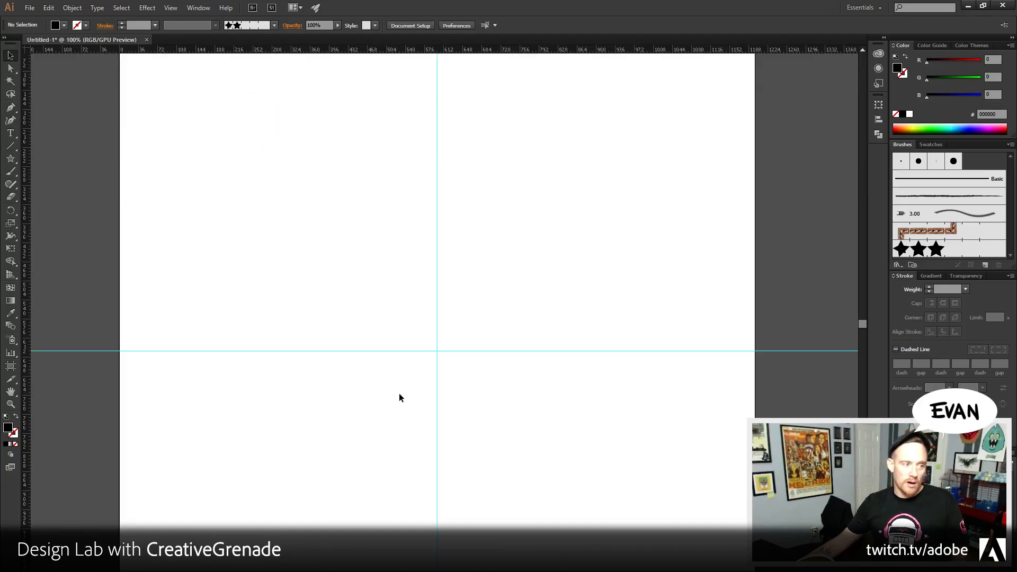
# - Draw a circle about 922 px in diameter, centered on the intersection of the two guides
pyautogui.moveTo(399, 393); pyautogui.dragTo(359, 385)
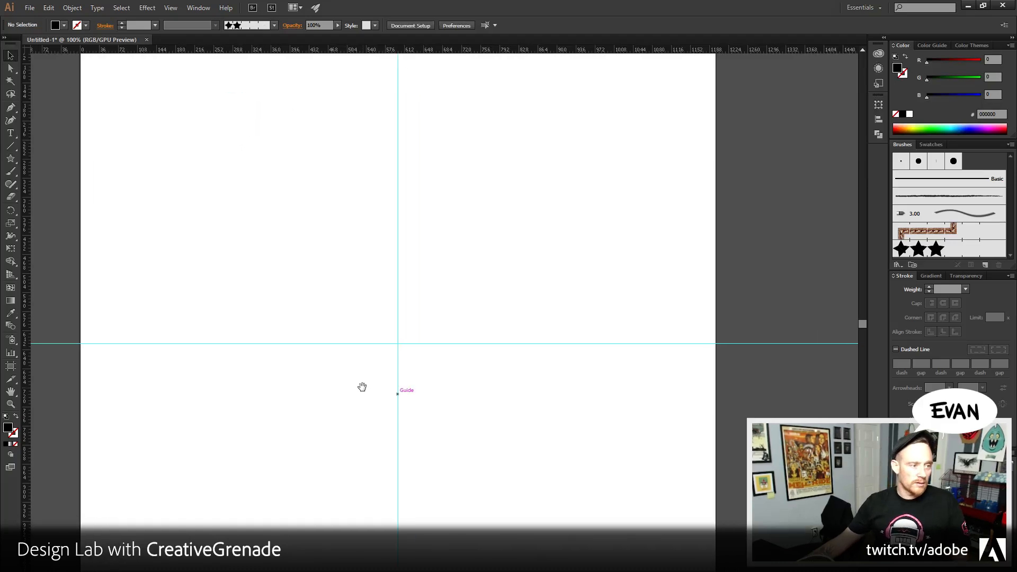
pyautogui.click(13, 150)
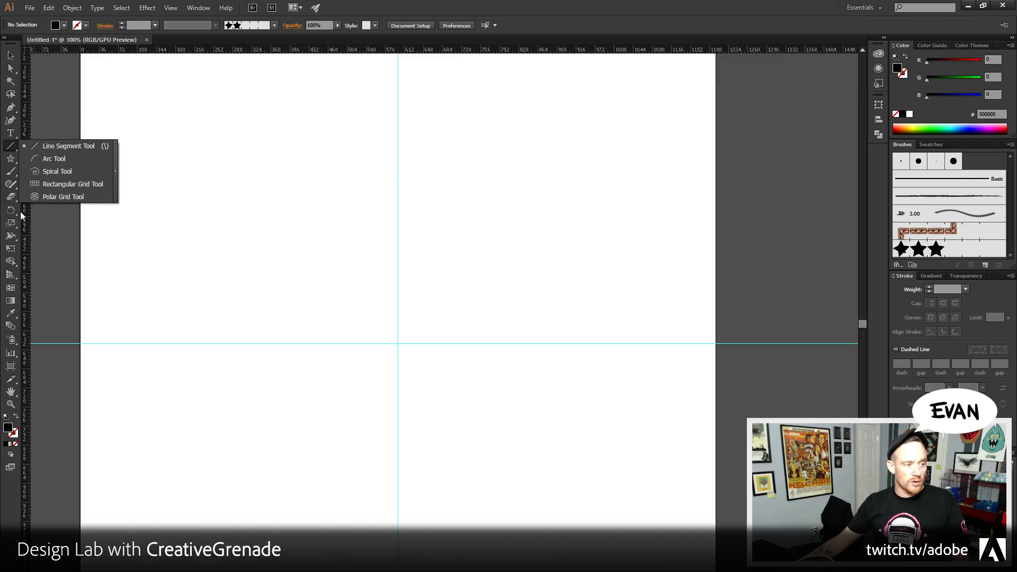
pyautogui.click(10, 160)
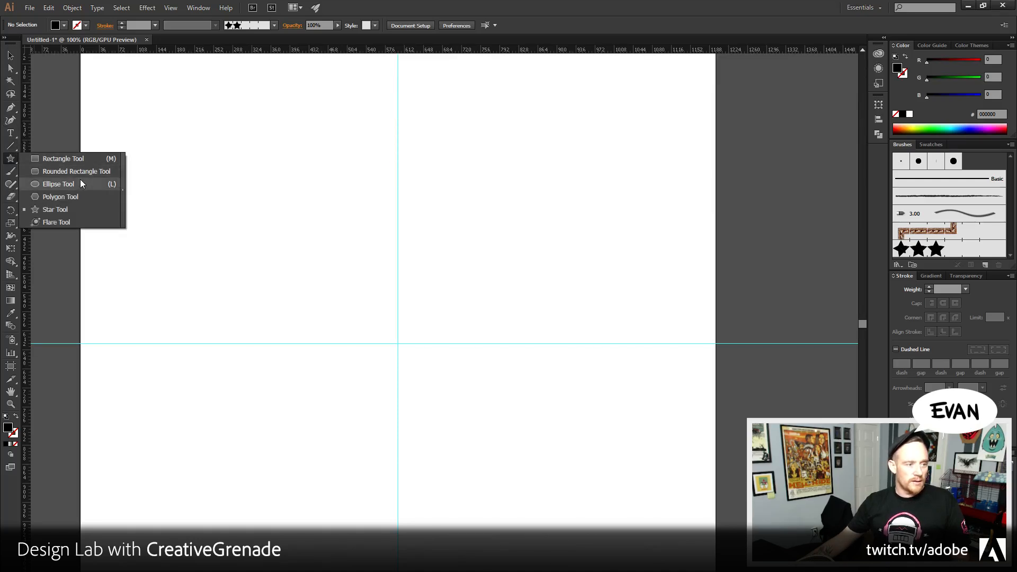
pyautogui.click(81, 184)
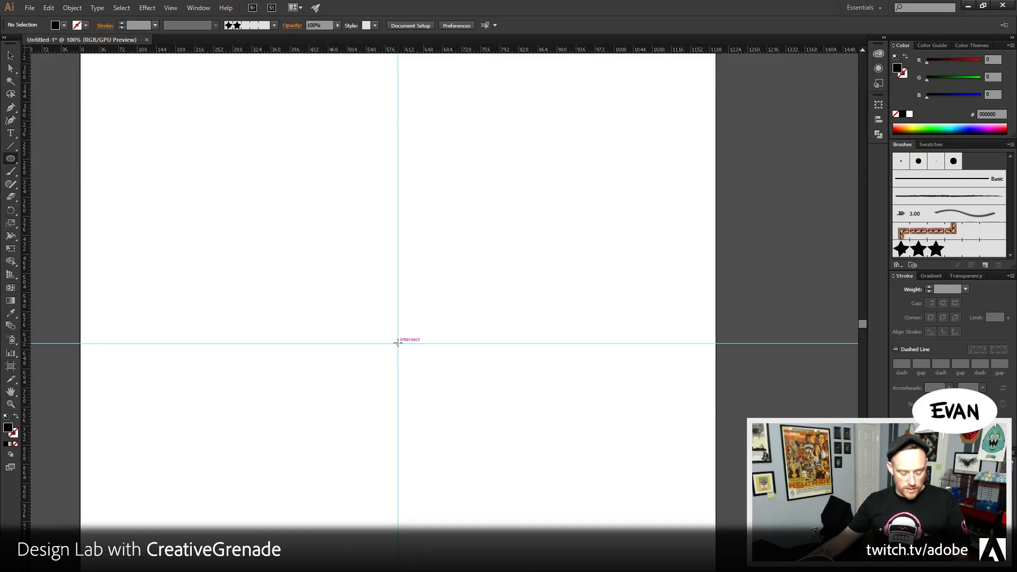
pyautogui.moveTo(398, 343); pyautogui.dragTo(641, 101)
pyautogui.press('v')
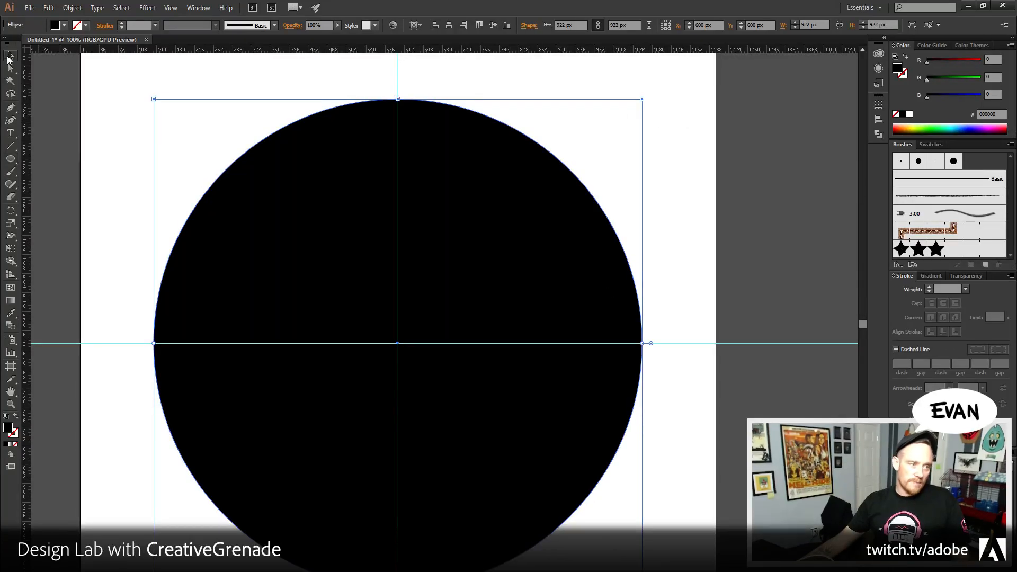
pyautogui.keyDown('ctrl'); pyautogui.keyDown('alt'); pyautogui.click(463, 309); pyautogui.keyUp('alt'); pyautogui.keyUp('ctrl')
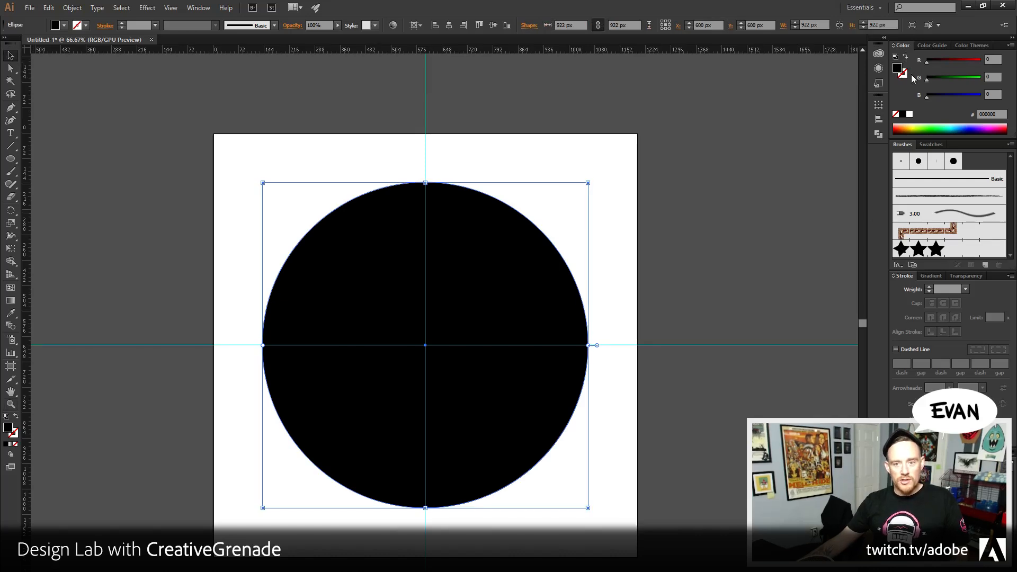
# - Swap the circle's fill and stroke to leave a black outline, and apply the star pattern brush to it
pyautogui.click(905, 56)
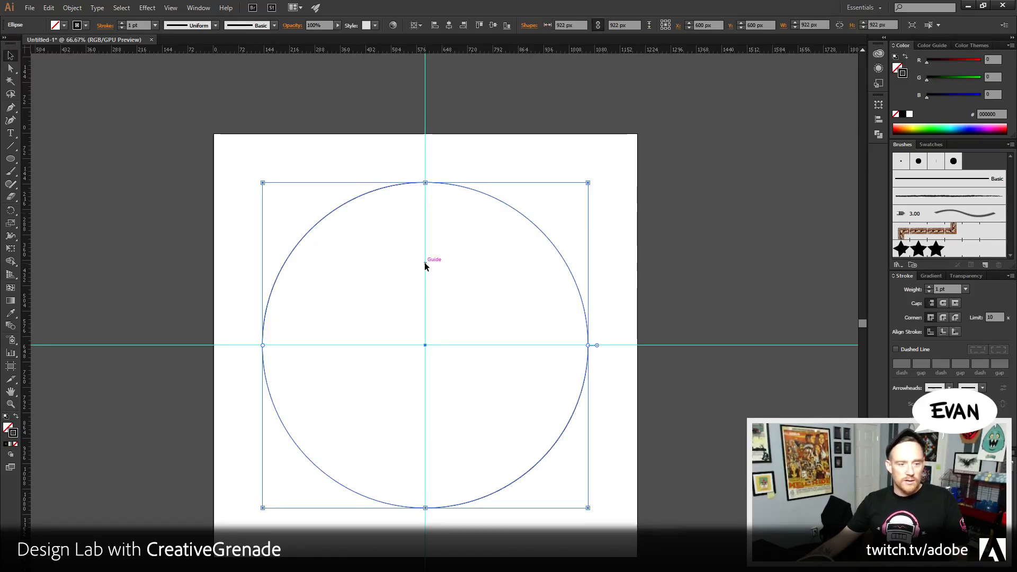
pyautogui.click(448, 218)
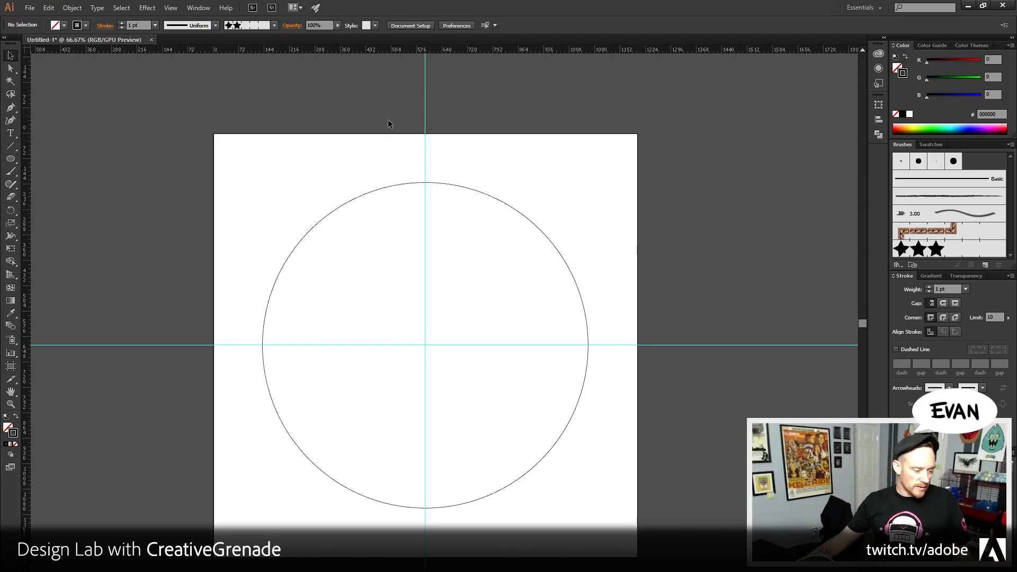
pyautogui.moveTo(391, 137); pyautogui.dragTo(531, 299)
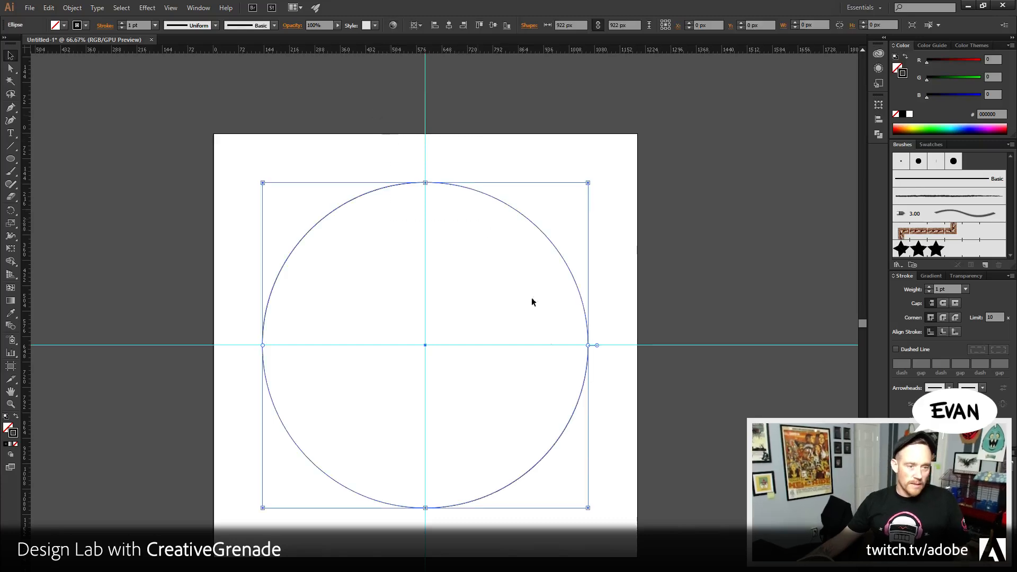
pyautogui.click(902, 249)
pyautogui.click(685, 232)
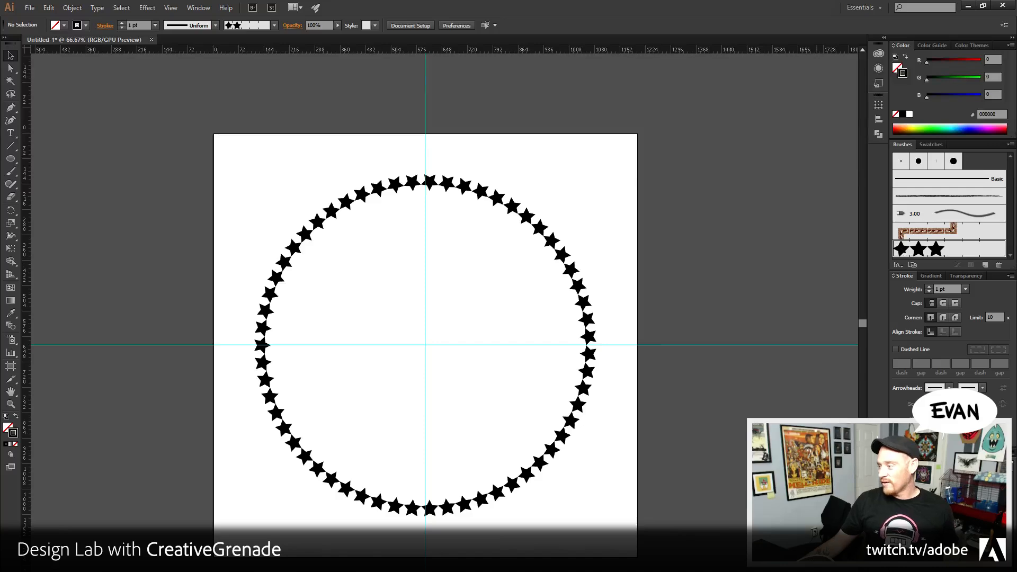
# - Bring the adobe_promo_2.psd window over the artboard to examine the finished circle pattern example, and move it away again
pyautogui.moveTo(1016, 83); pyautogui.dragTo(339, 83)
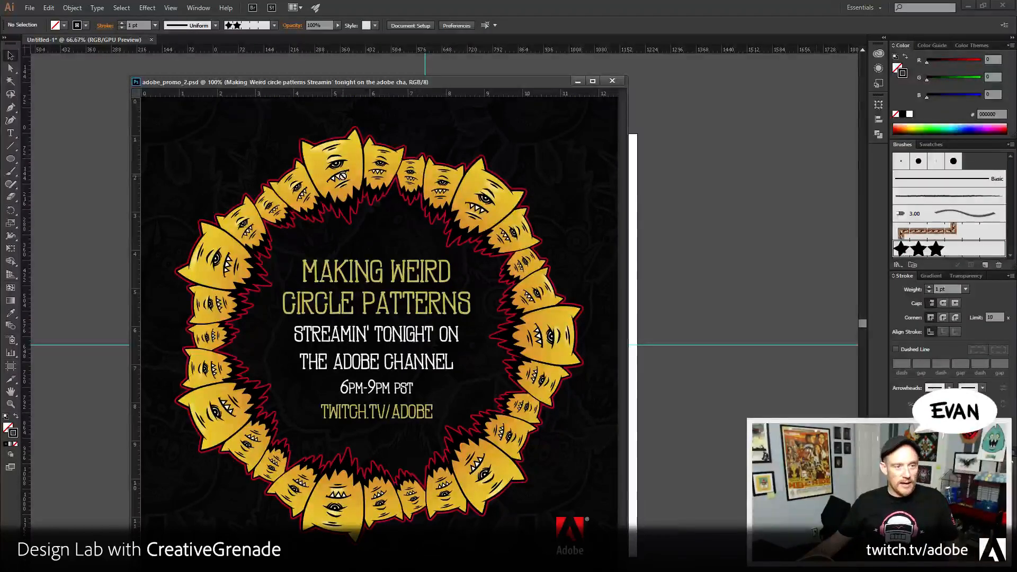
pyautogui.moveTo(351, 83); pyautogui.dragTo(1016, 53)
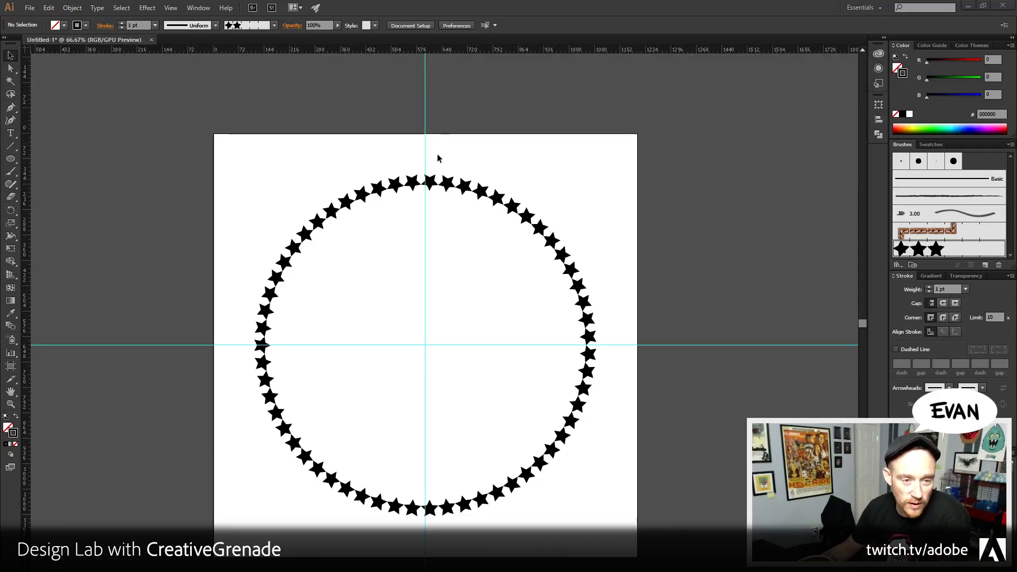
pyautogui.click(299, 571)
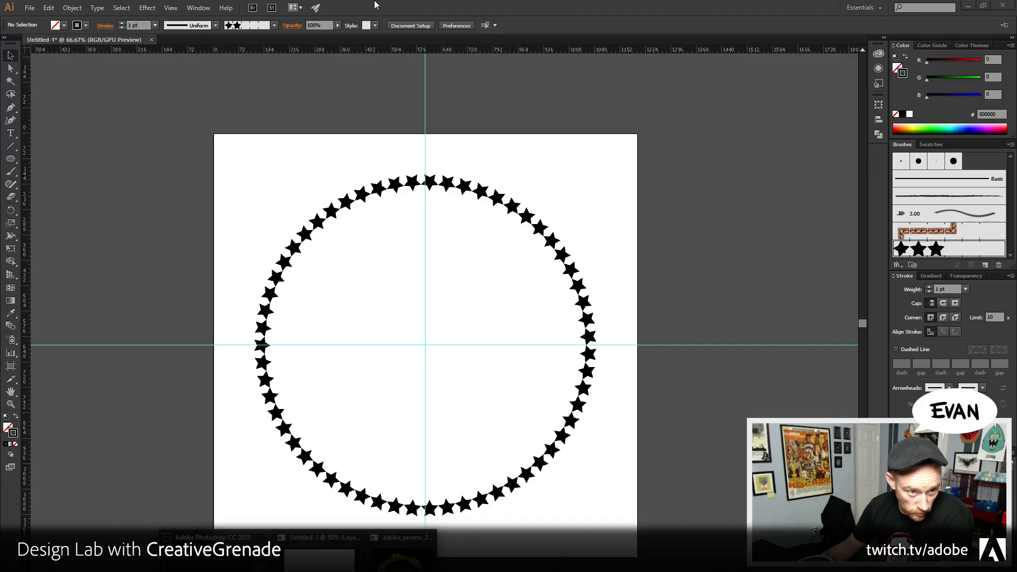
pyautogui.click(637, 5)
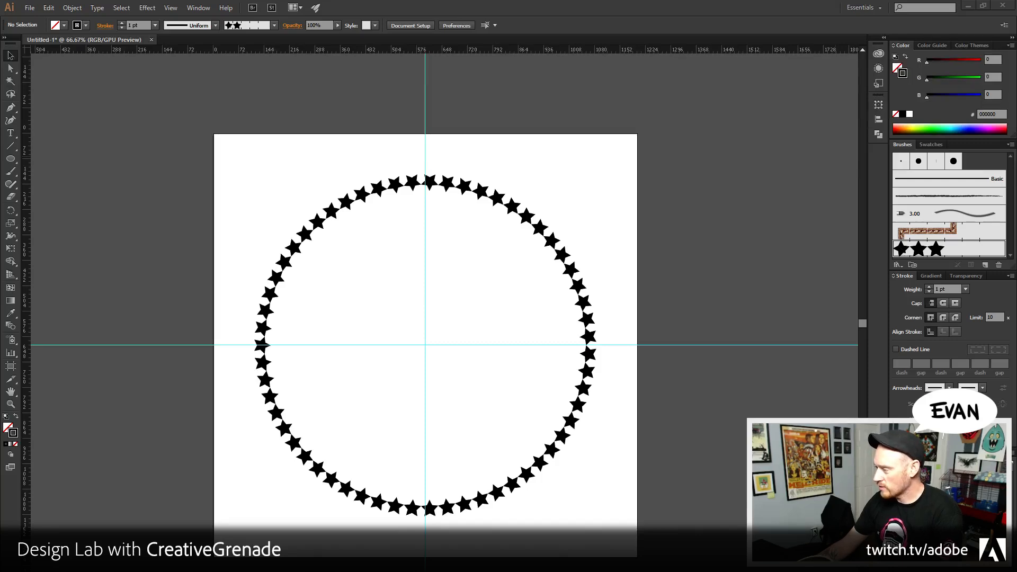
pyautogui.click(363, 80)
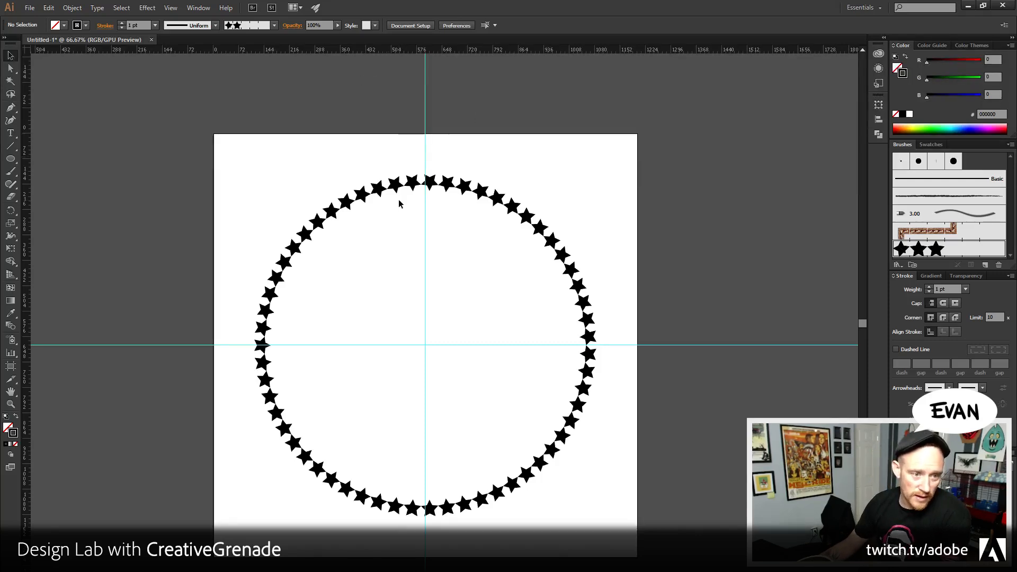
# - Try swapping the star circle's fill and stroke back and forth, and replace its star brush with the Basic brush
pyautogui.moveTo(398, 200)
pyautogui.mouseDown()
pyautogui.moveTo(229, 134)
pyautogui.moveTo(121, 229)
pyautogui.mouseUp()
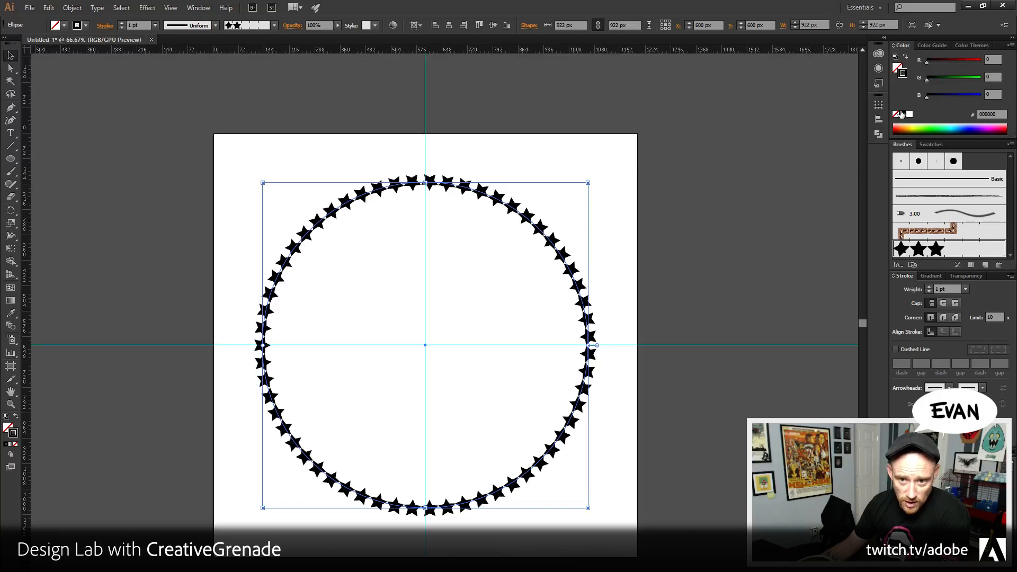
pyautogui.click(904, 57)
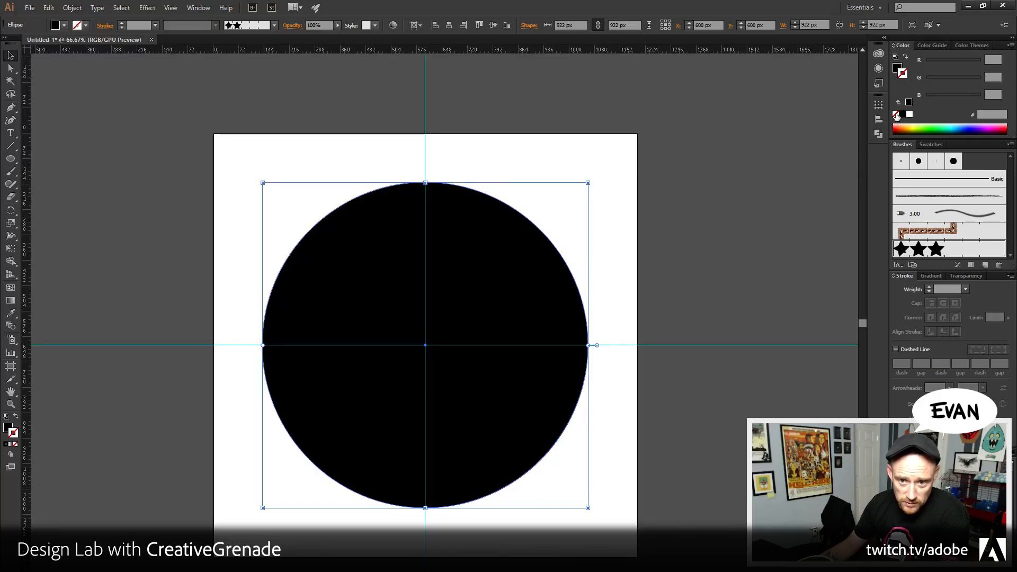
pyautogui.click(905, 58)
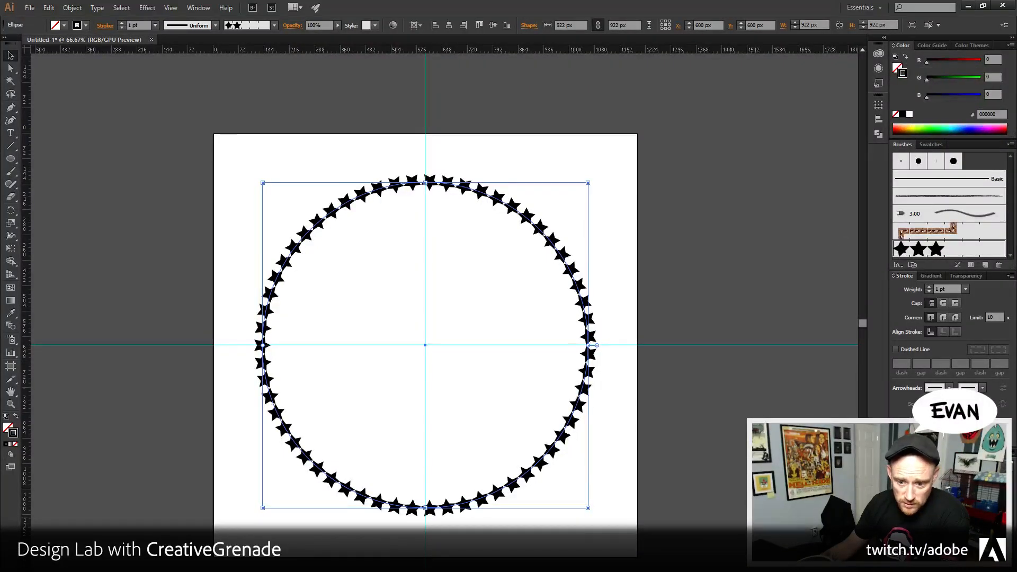
pyautogui.click(921, 181)
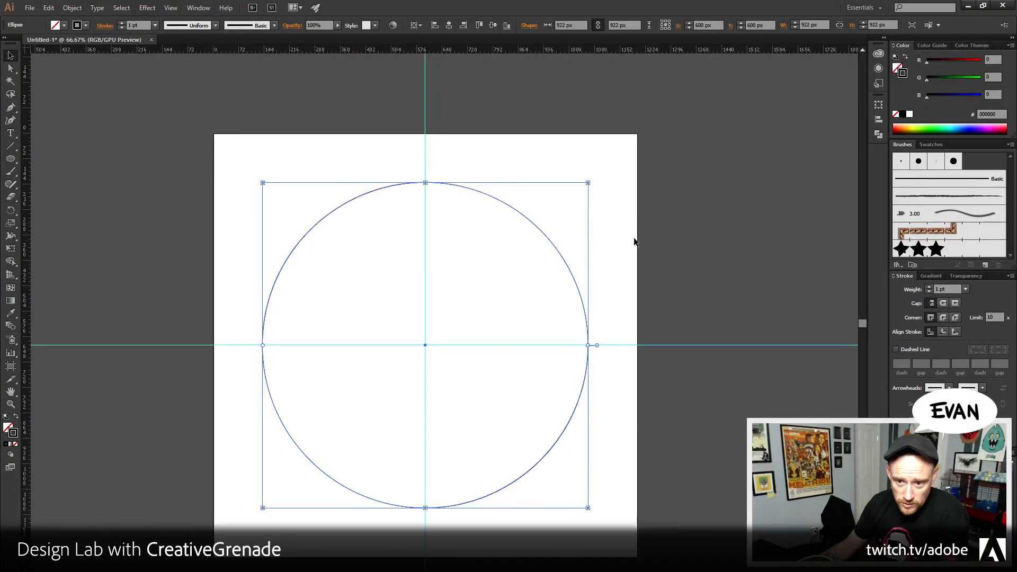
pyautogui.click(757, 174)
pyautogui.moveTo(326, 162); pyautogui.dragTo(496, 233)
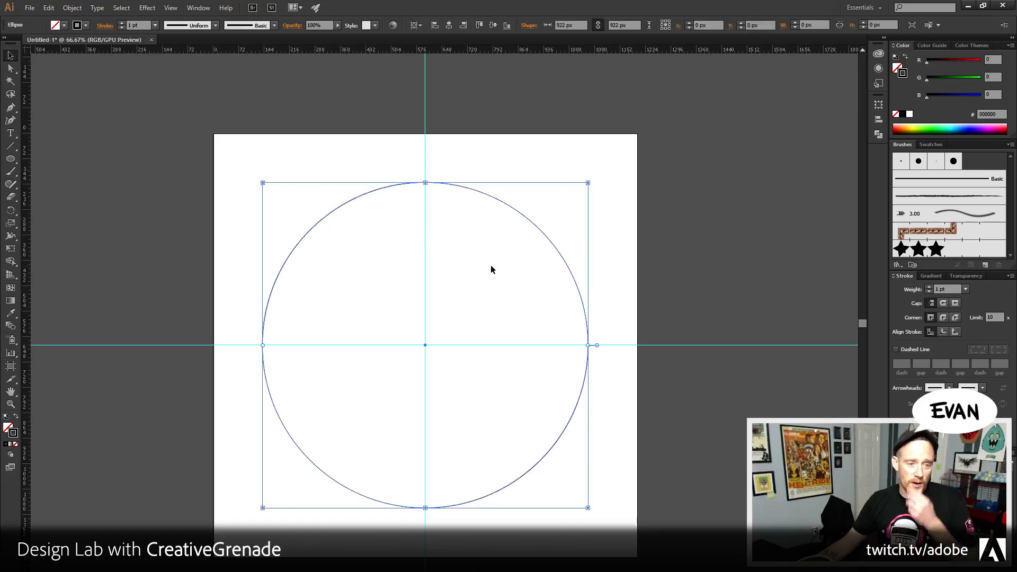
# - Draw a thin horizontal rectangle about 172 × 5 px inside the circle, in the quadrant above and left of the guide intersection
pyautogui.click(11, 403)
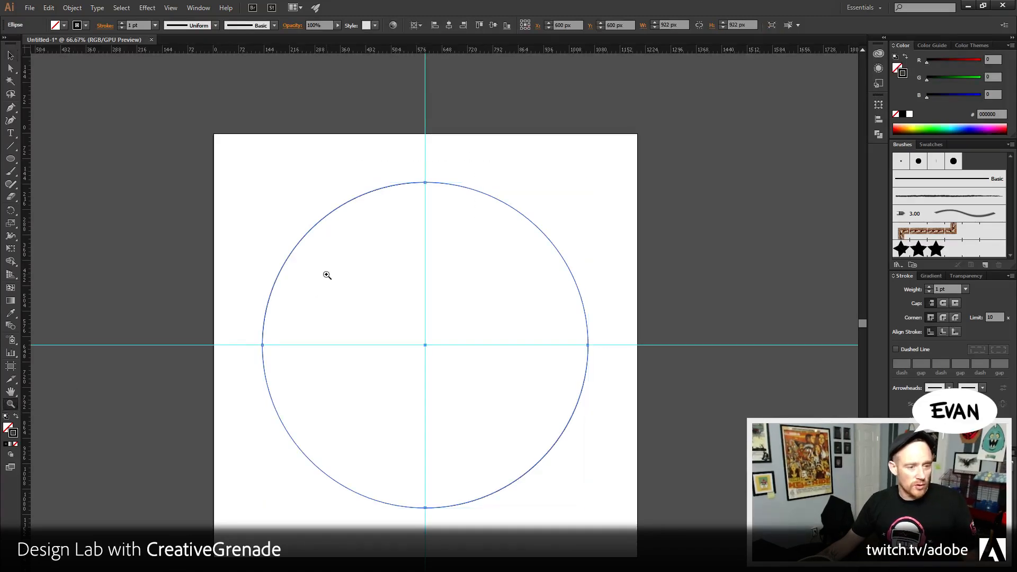
pyautogui.click(329, 272)
pyautogui.click(381, 368)
pyautogui.moveTo(609, 467); pyautogui.dragTo(287, 432)
pyautogui.click(341, 349)
pyautogui.click(341, 348)
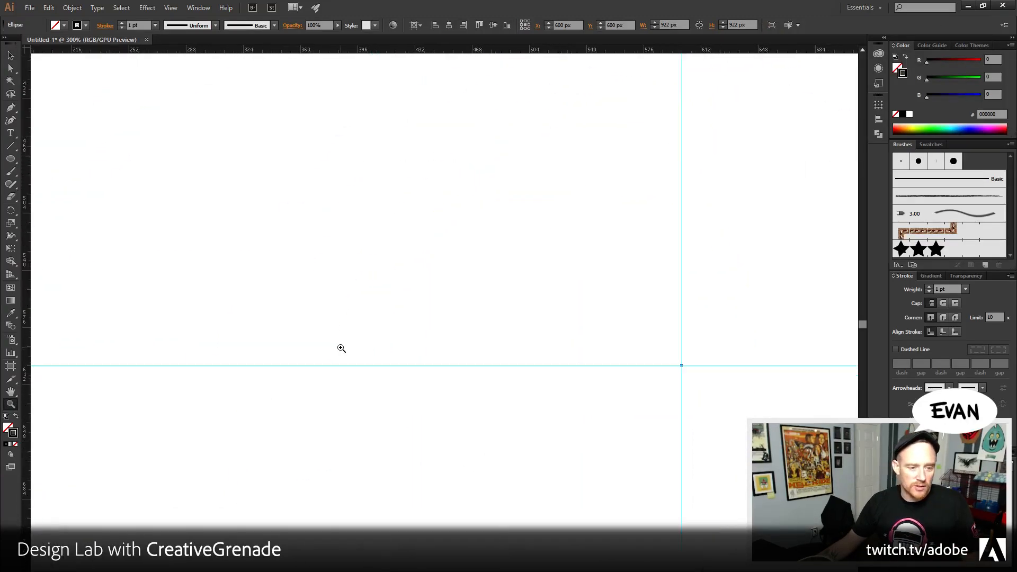
pyautogui.moveTo(494, 256); pyautogui.dragTo(429, 358)
pyautogui.press('v')
pyautogui.click(176, 214)
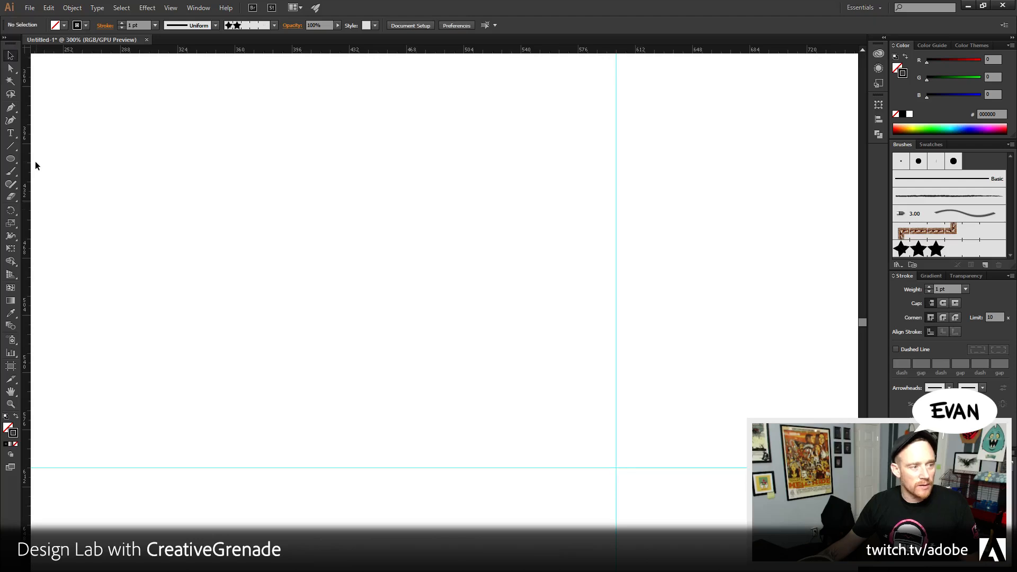
pyautogui.click(10, 158)
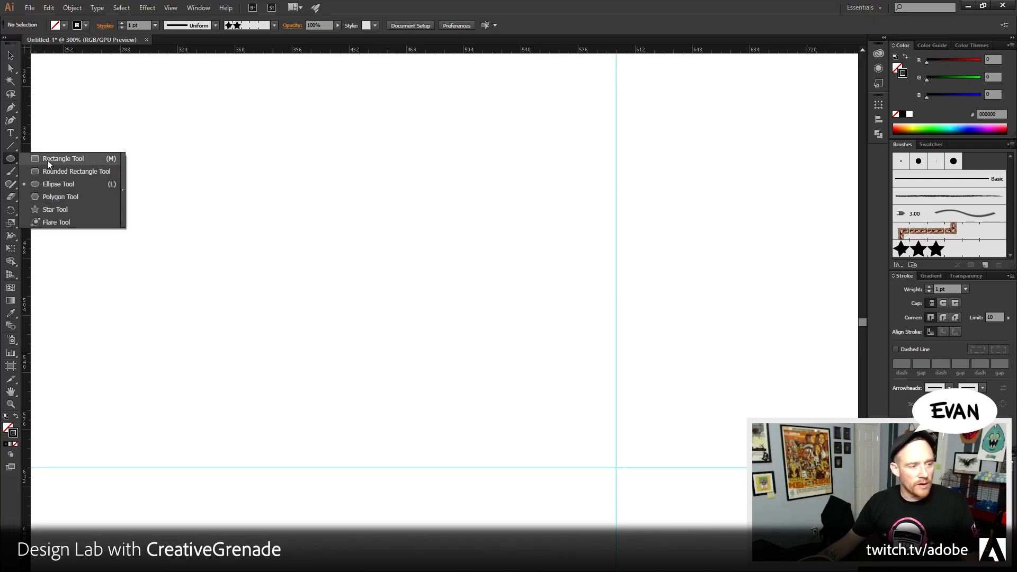
pyautogui.click(48, 161)
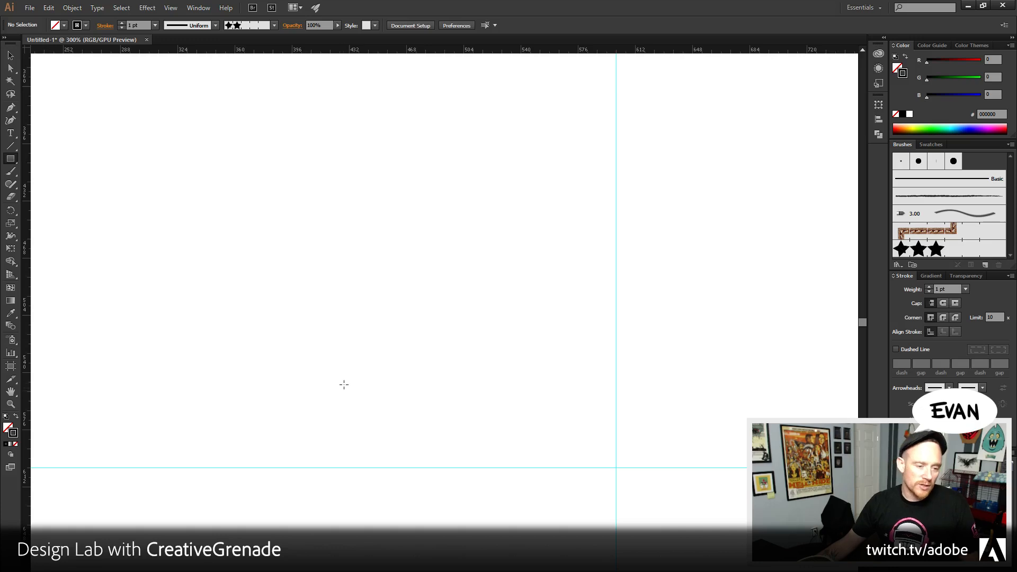
pyautogui.moveTo(297, 364); pyautogui.dragTo(570, 371)
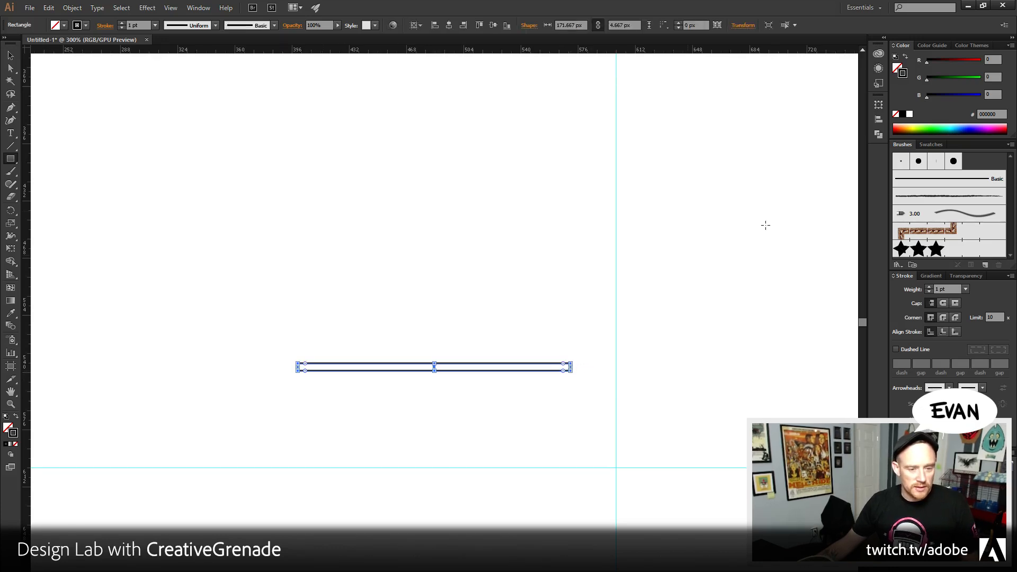
# - Swap the thin rectangle's fill and stroke to make it a solid black bar, and deselect it
pyautogui.click(905, 57)
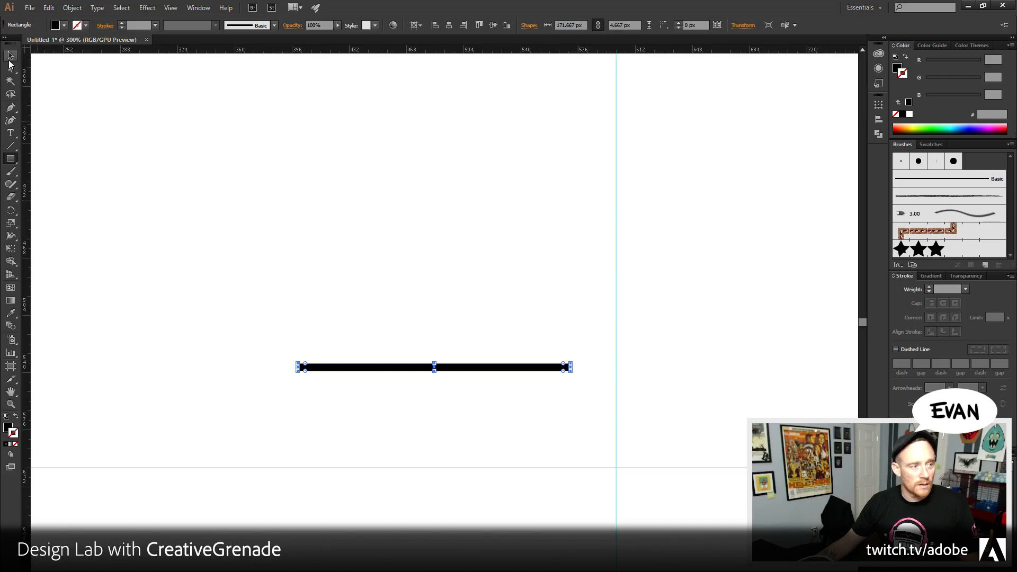
pyautogui.click(10, 55)
pyautogui.click(275, 391)
# - Copy the black bar, paste the duplicate directly in front of the original and select the front copy
pyautogui.click(349, 370)
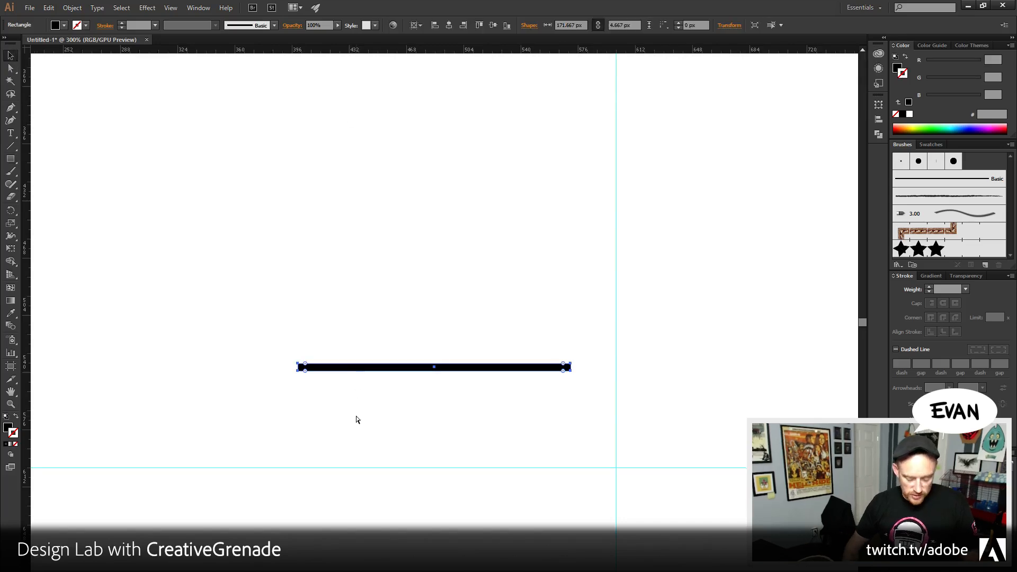
pyautogui.hotkey('ctrl', 'c')
pyautogui.hotkey('ctrl', 'f')
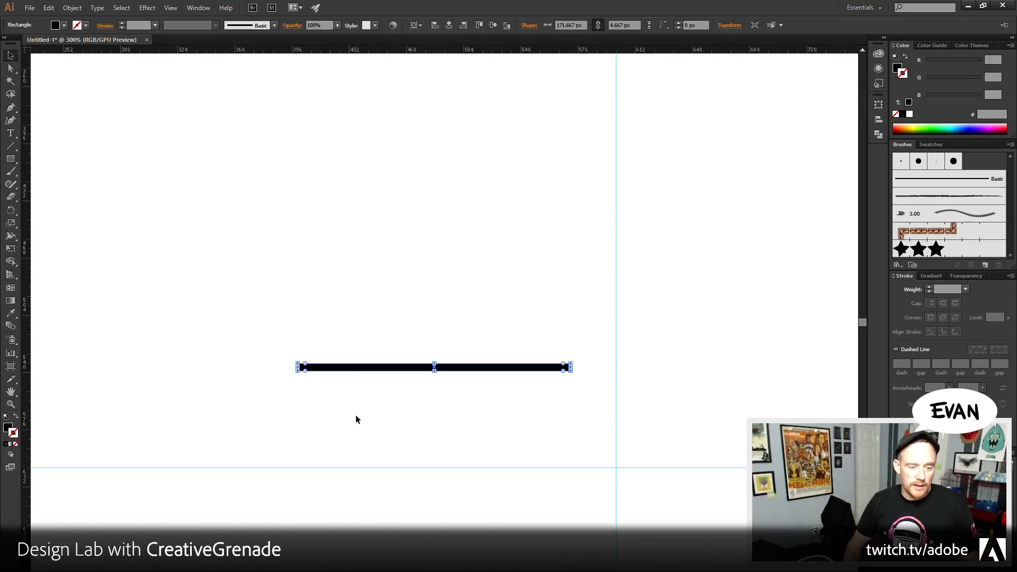
pyautogui.hotkey('shift', 'Up')
pyautogui.hotkey('shift', 'Up')
pyautogui.hotkey('shift', 'Up')
pyautogui.hotkey('shift', 'Up')
pyautogui.click(356, 416)
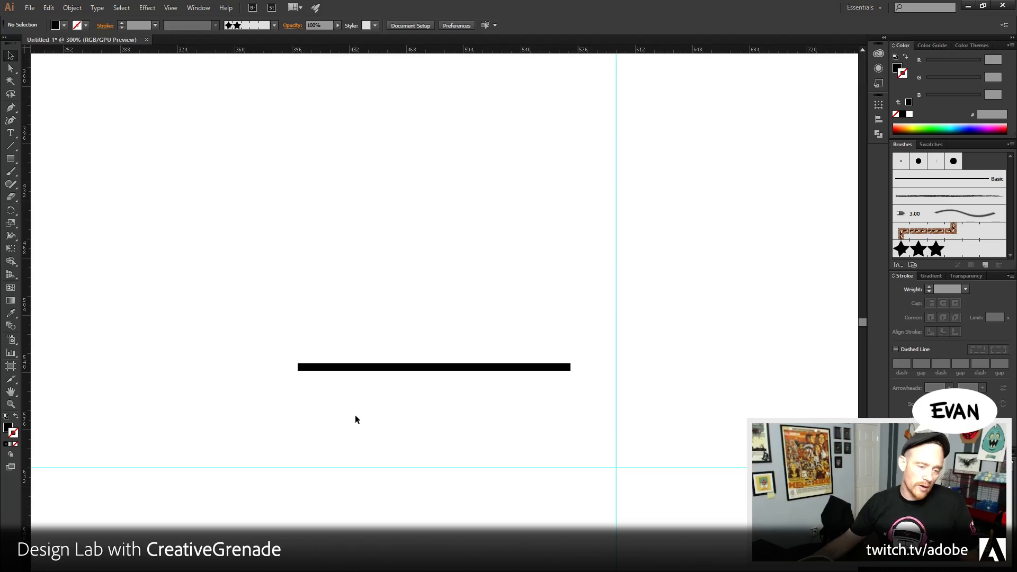
pyautogui.click(389, 372)
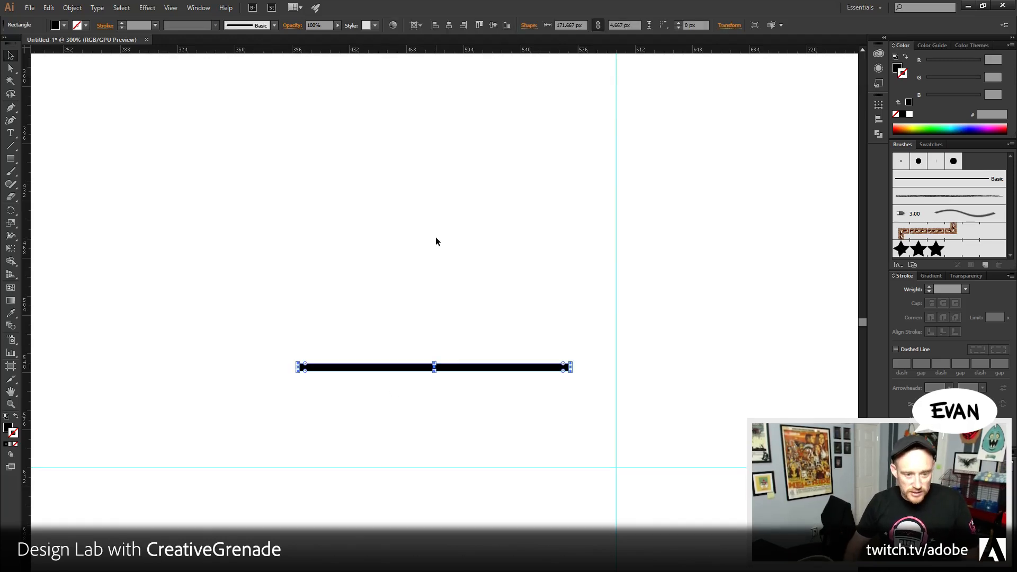
# - Duplicate the black bar and place the copy 40 px straight above the original
pyautogui.hotkey('ctrl', 'v')
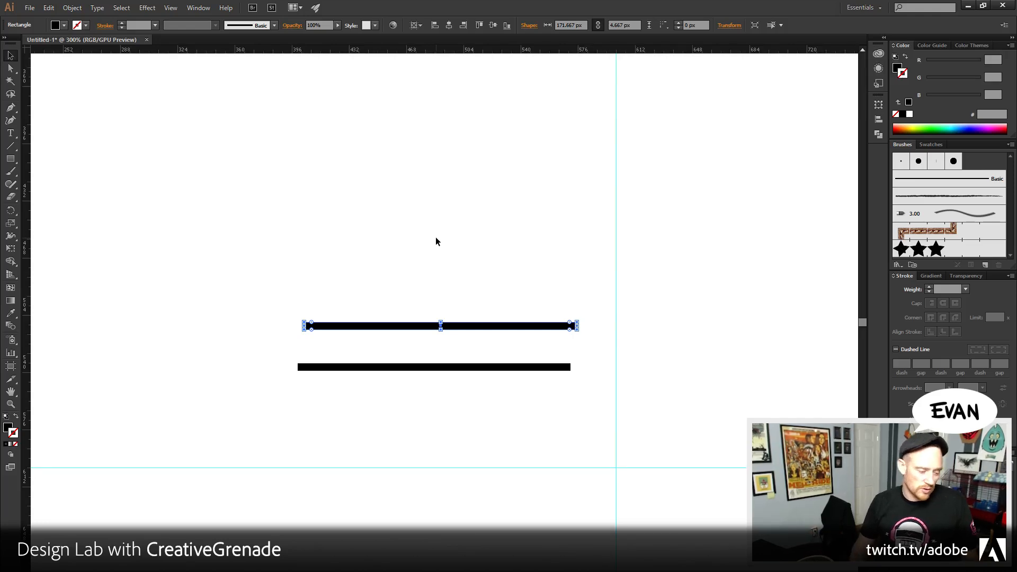
pyautogui.press('Delete')
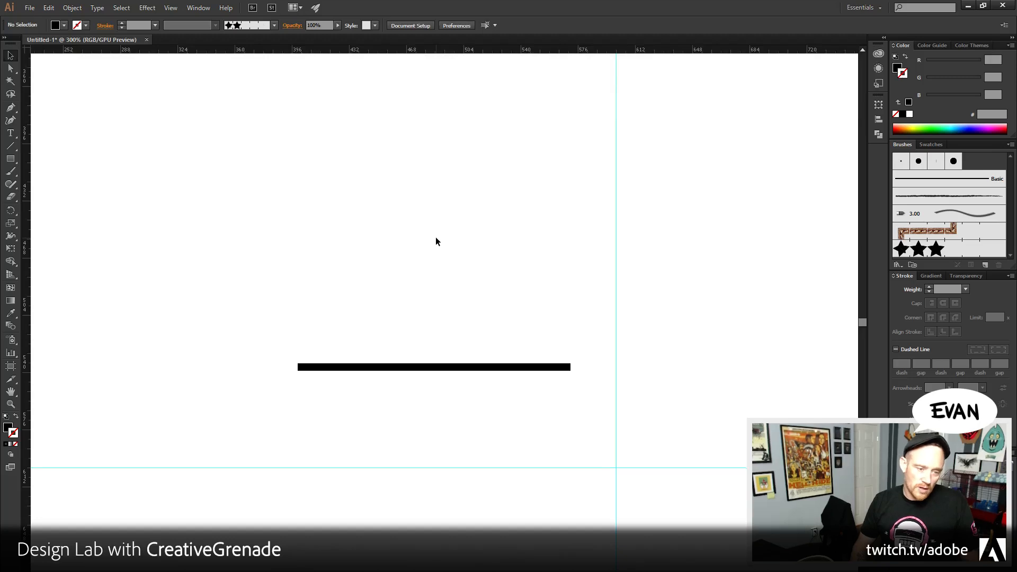
pyautogui.click(496, 366)
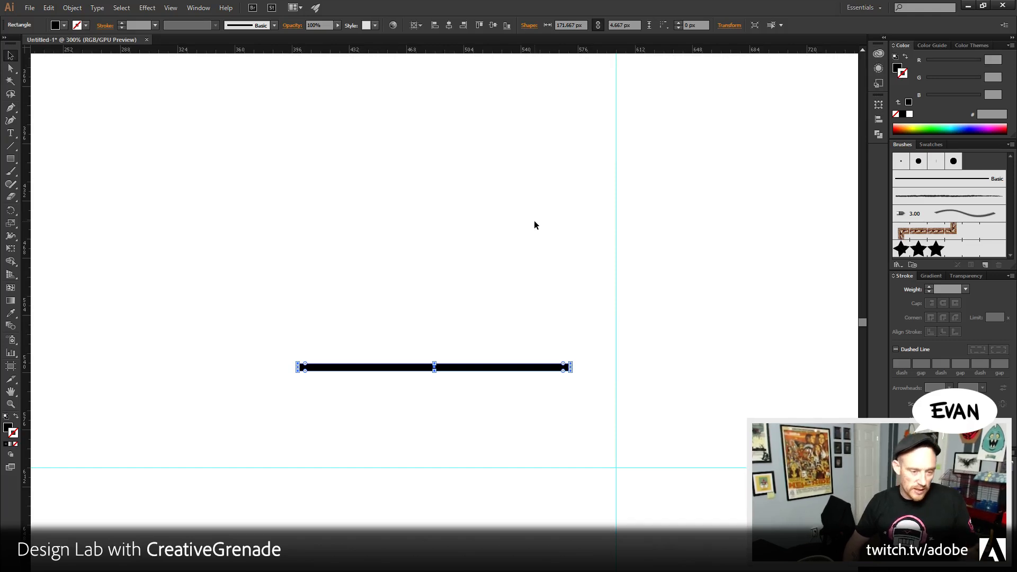
pyautogui.hotkey('alt', 'shift', 'Up')
pyautogui.hotkey('shift', 'Up')
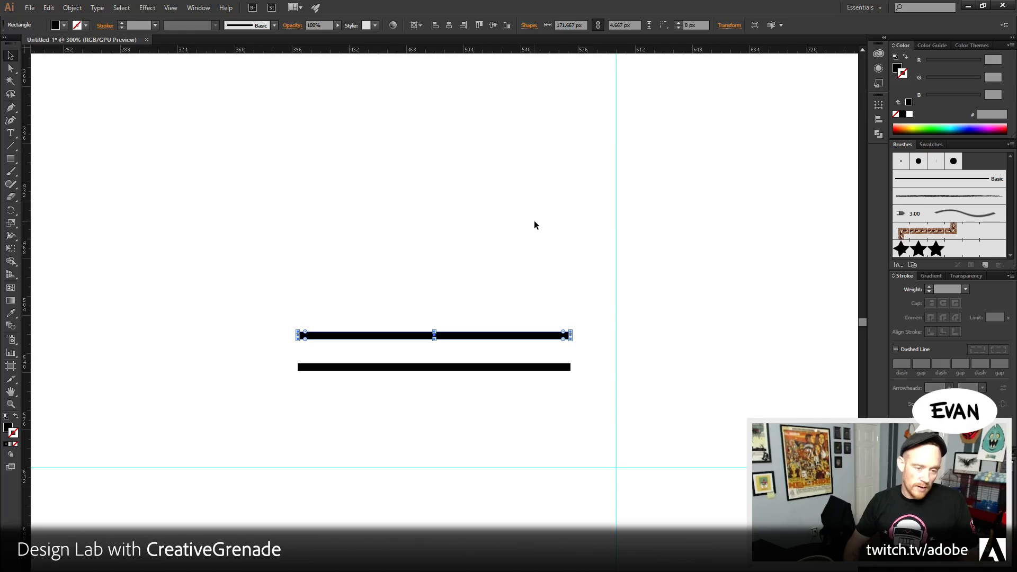
pyautogui.hotkey('shift', 'Up')
pyautogui.hotkey('shift', 'Up')
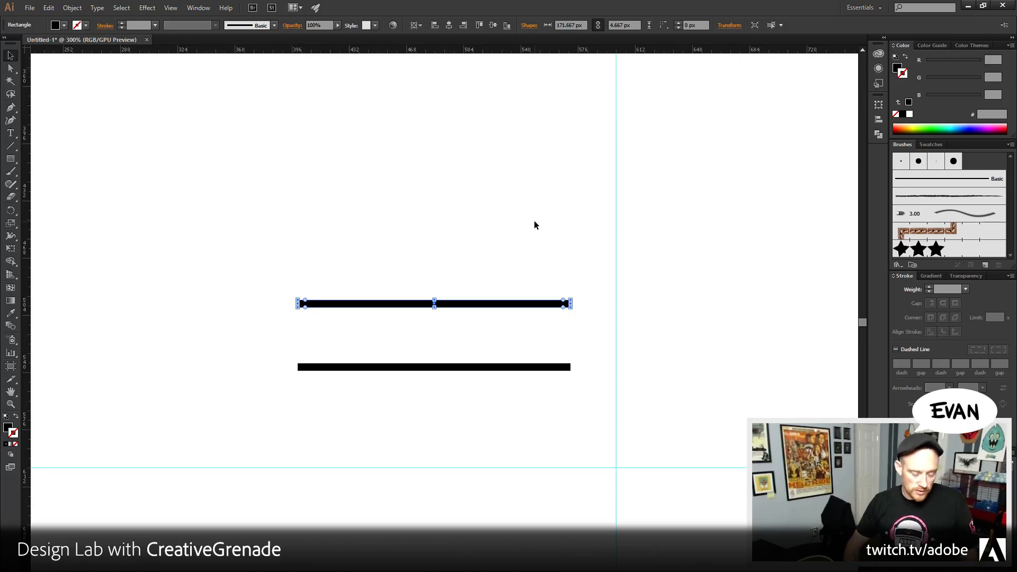
pyautogui.hotkey('shift', 'Down')
pyautogui.hotkey('shift', 'Up')
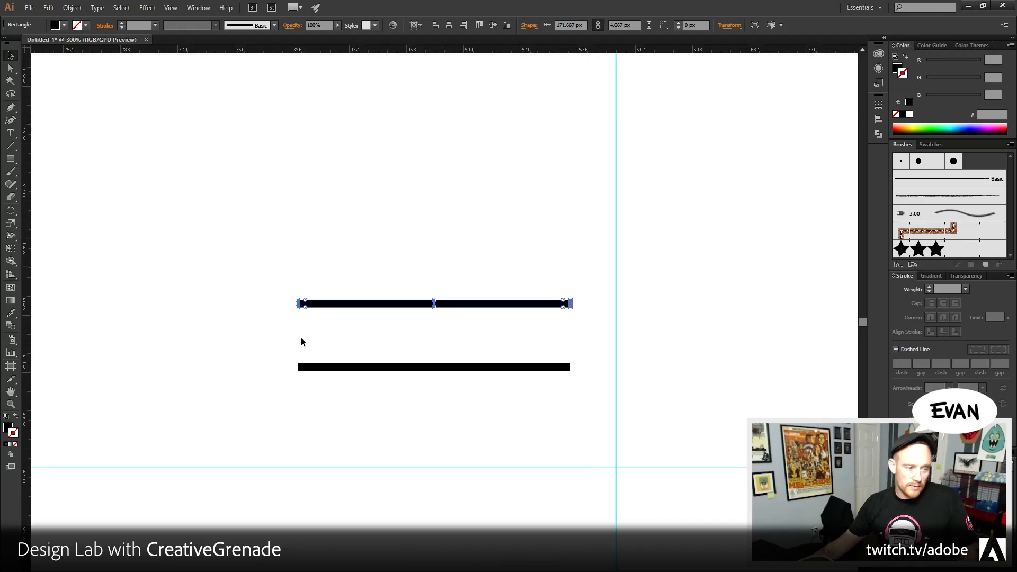
# - Duplicate the upper black bar 10 px below itself, between the two existing bars
pyautogui.click(7, 405)
pyautogui.click(430, 316)
pyautogui.click(452, 372)
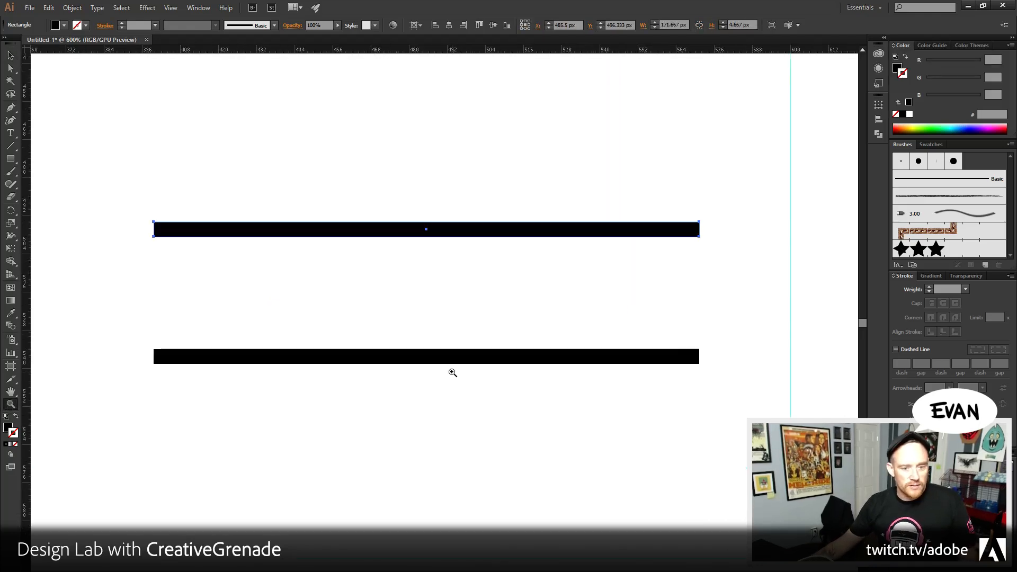
pyautogui.moveTo(356, 310); pyautogui.dragTo(417, 335)
pyautogui.press('v')
pyautogui.click(414, 141)
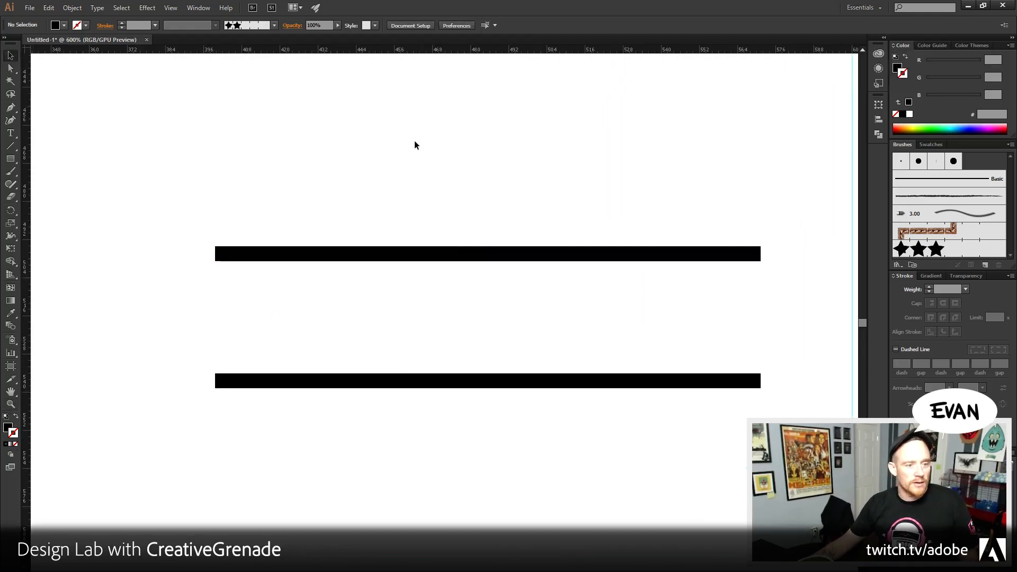
pyautogui.click(453, 255)
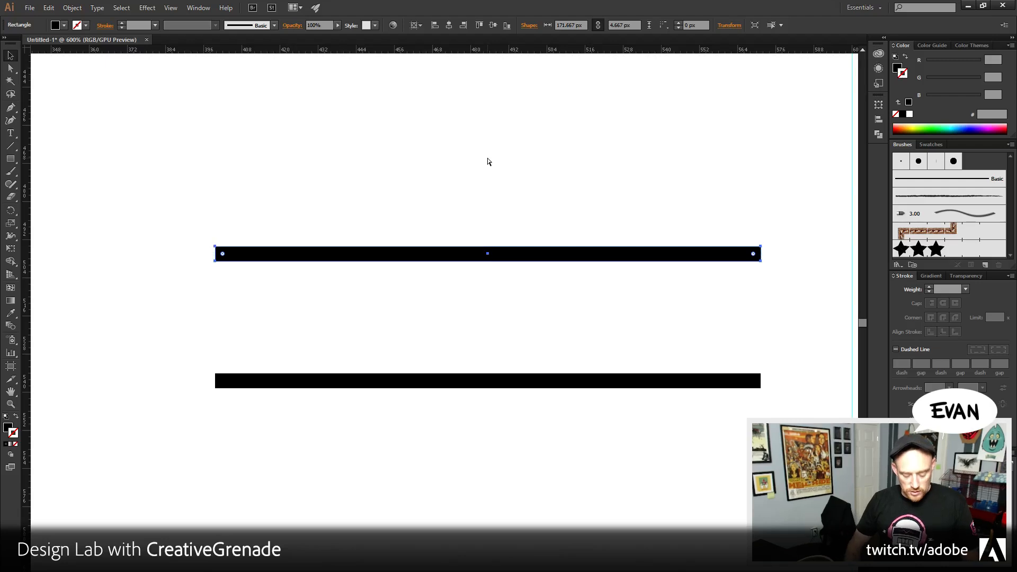
pyautogui.hotkey('shift', 'alt', 'Down')
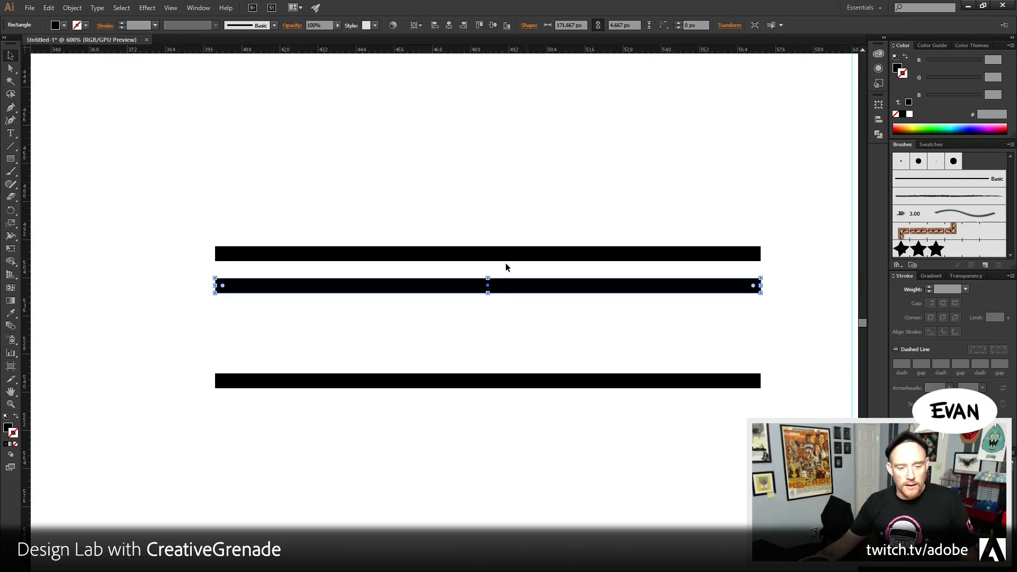
pyautogui.click(479, 335)
pyautogui.click(468, 293)
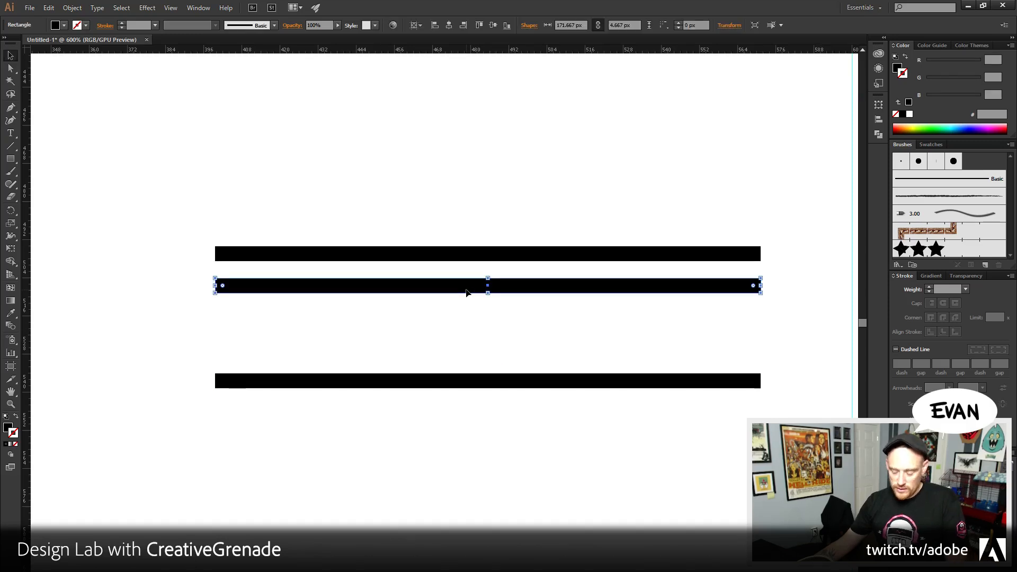
# - Delete all the black bars, including the original, to clear the area
pyautogui.press('Delete')
pyautogui.moveTo(430, 226); pyautogui.dragTo(535, 413)
pyautogui.press('Delete')
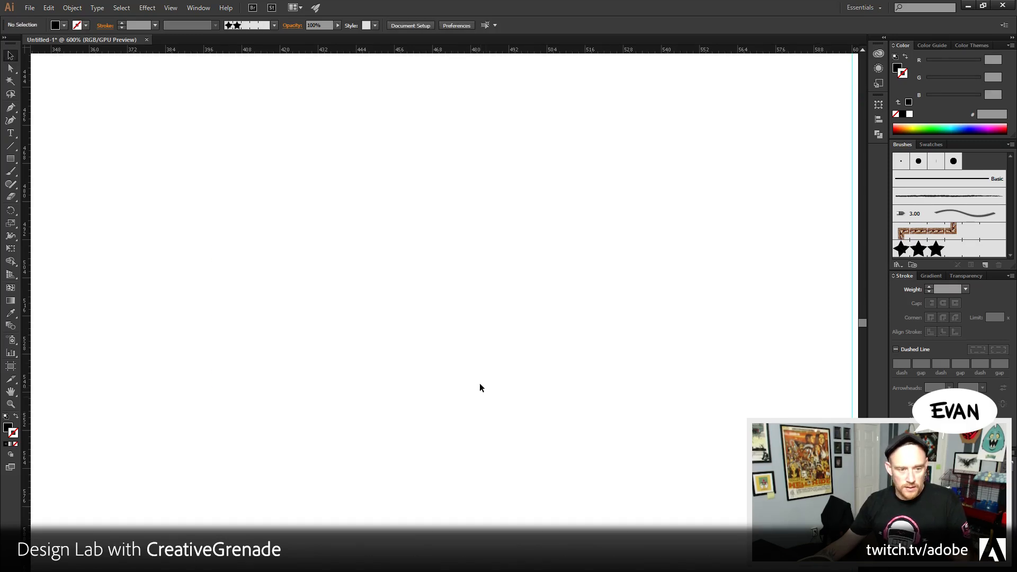
# - Draw a straight horizontal Pen line about 85.5 px long that ends on the vertical guide
pyautogui.moveTo(479, 383); pyautogui.dragTo(370, 356)
pyautogui.moveTo(572, 325); pyautogui.dragTo(538, 343)
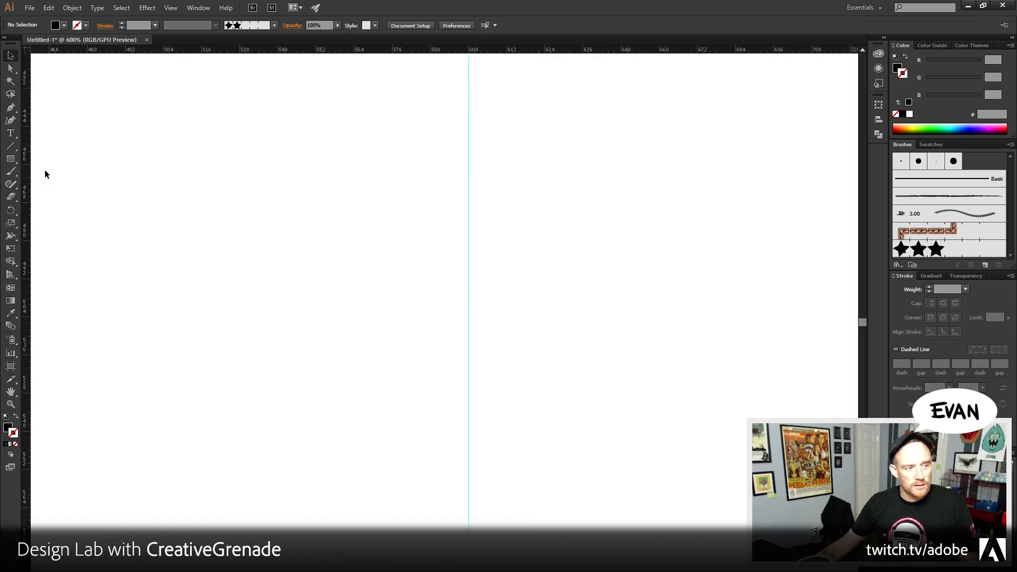
pyautogui.click(10, 107)
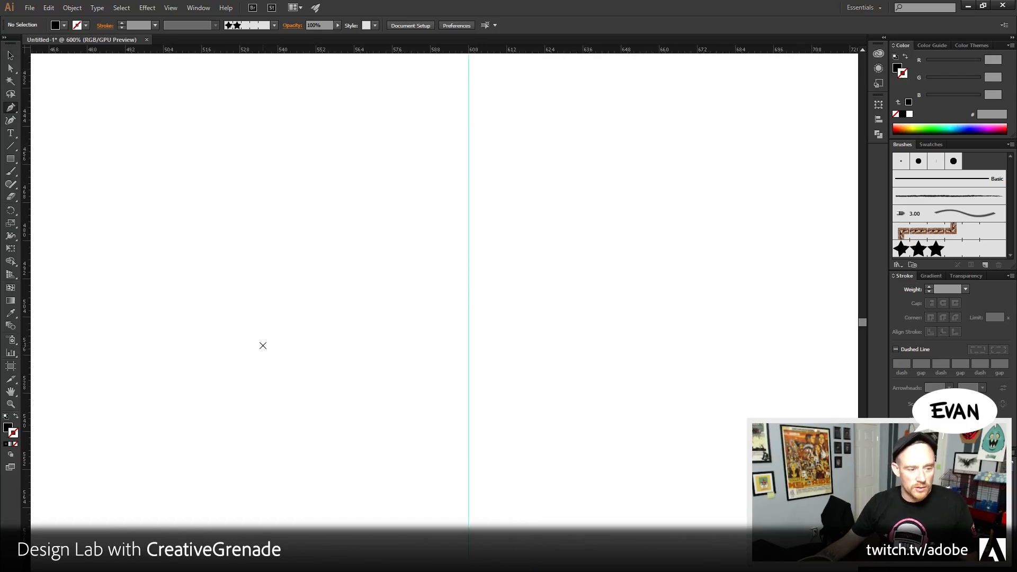
pyautogui.click(196, 344)
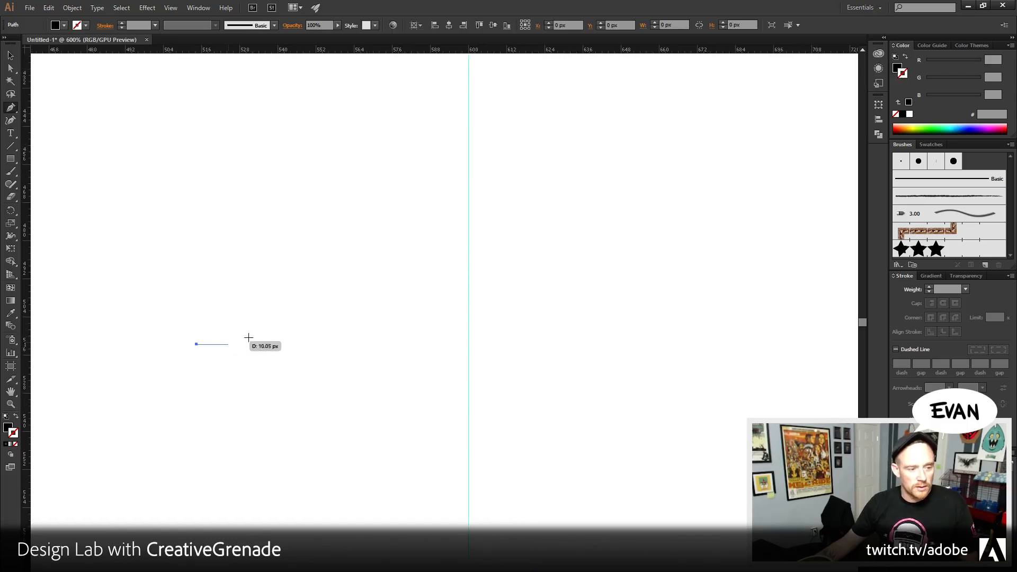
pyautogui.click(468, 345)
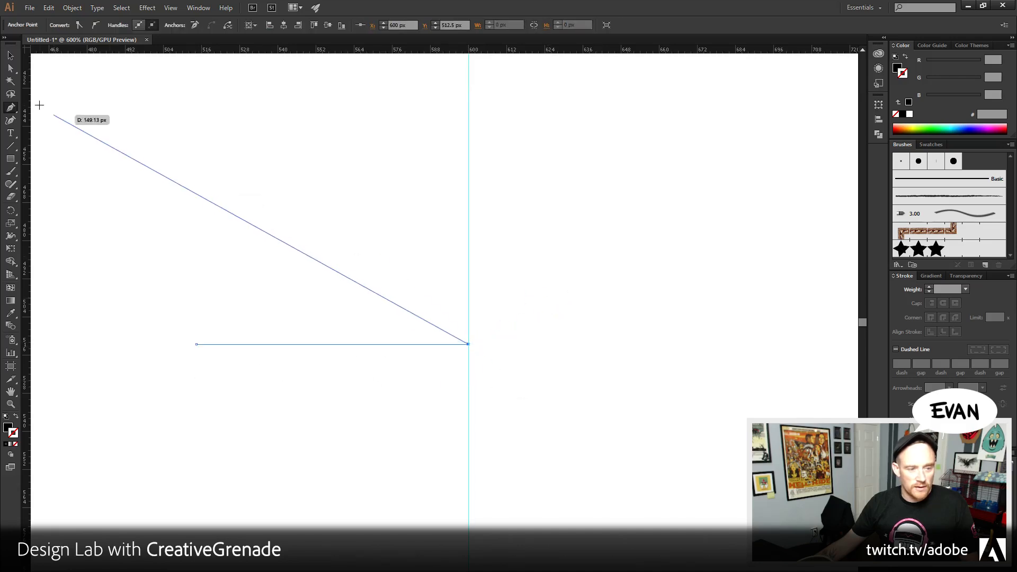
# - Swap the line's fill and stroke so it has a black stroke, and set its weight to 2 pt
pyautogui.click(10, 55)
pyautogui.click(906, 58)
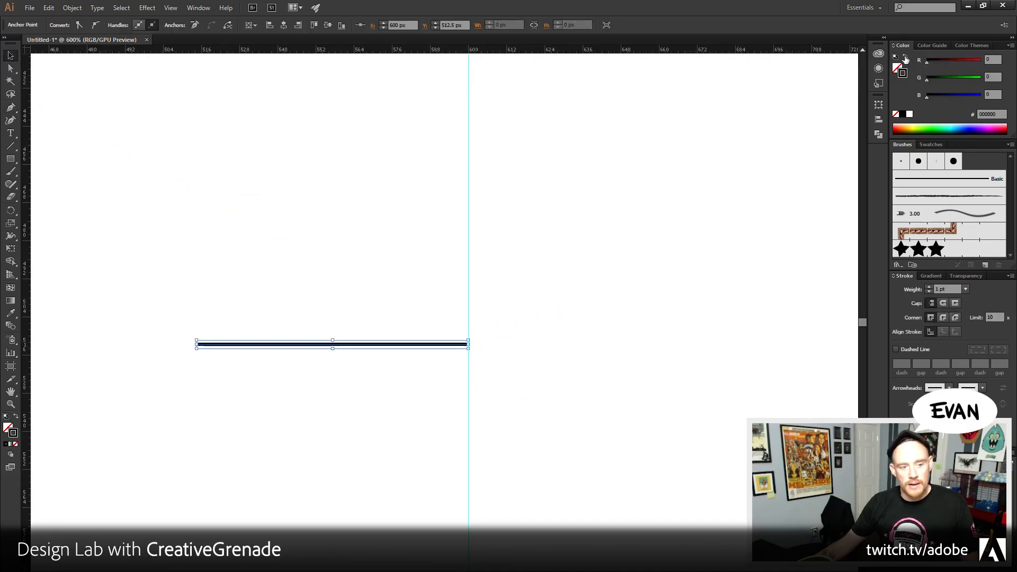
pyautogui.click(929, 287)
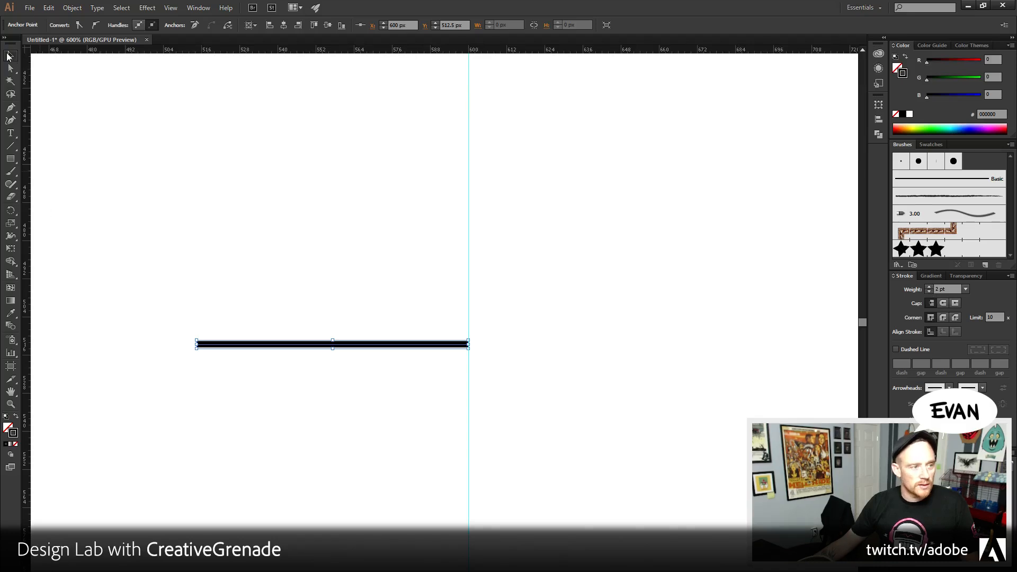
# - Duplicate the black line 20 px straight above the original
pyautogui.click(333, 344)
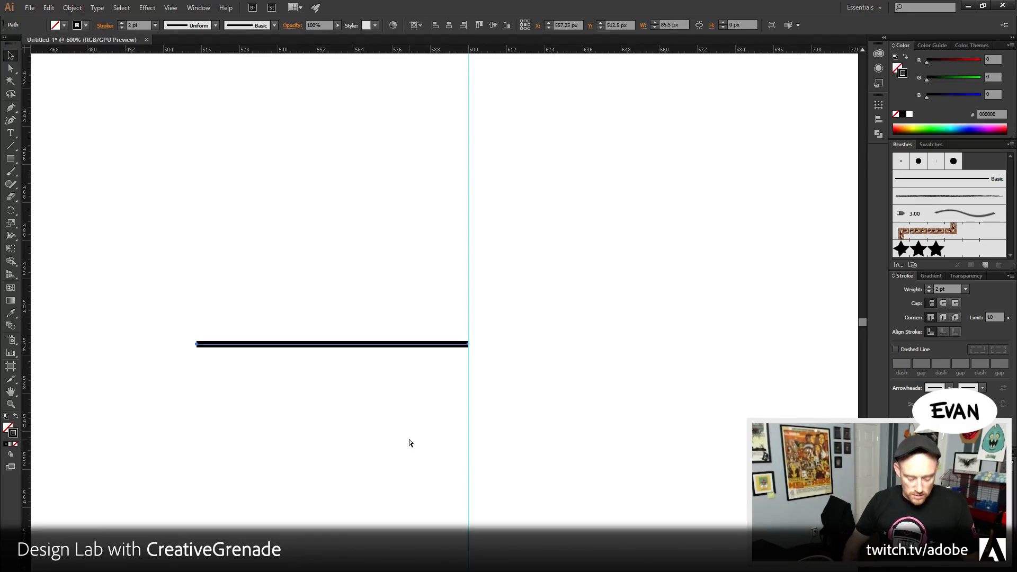
pyautogui.hotkey('alt', 'shift', 'Up')
pyautogui.hotkey('shift', 'Up')
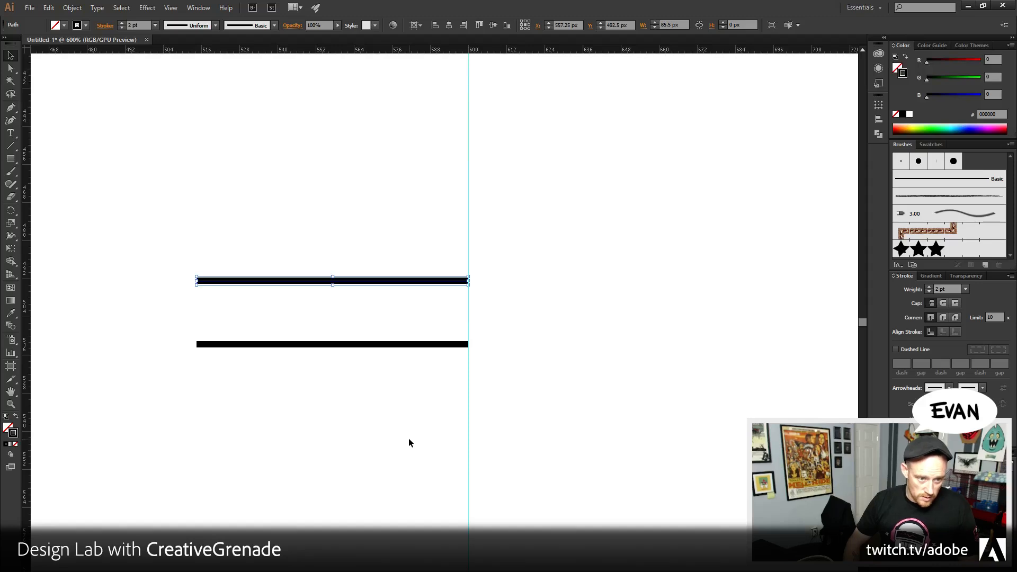
pyautogui.hotkey('shift', 'Up')
pyautogui.hotkey('ctrl', 'z')
# - Draw an open Pen path about 56 × 10.5 px between the lines: short horizontal, diagonal downwards, then longer horizontal
pyautogui.click(10, 404)
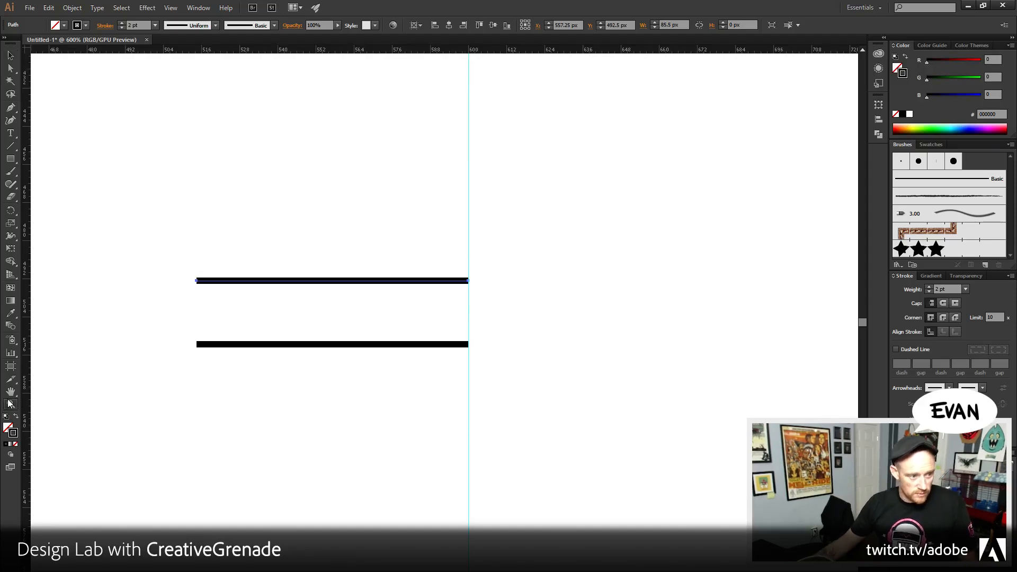
pyautogui.click(253, 339)
pyautogui.moveTo(545, 313); pyautogui.dragTo(519, 429)
pyautogui.click(469, 370)
pyautogui.click(10, 107)
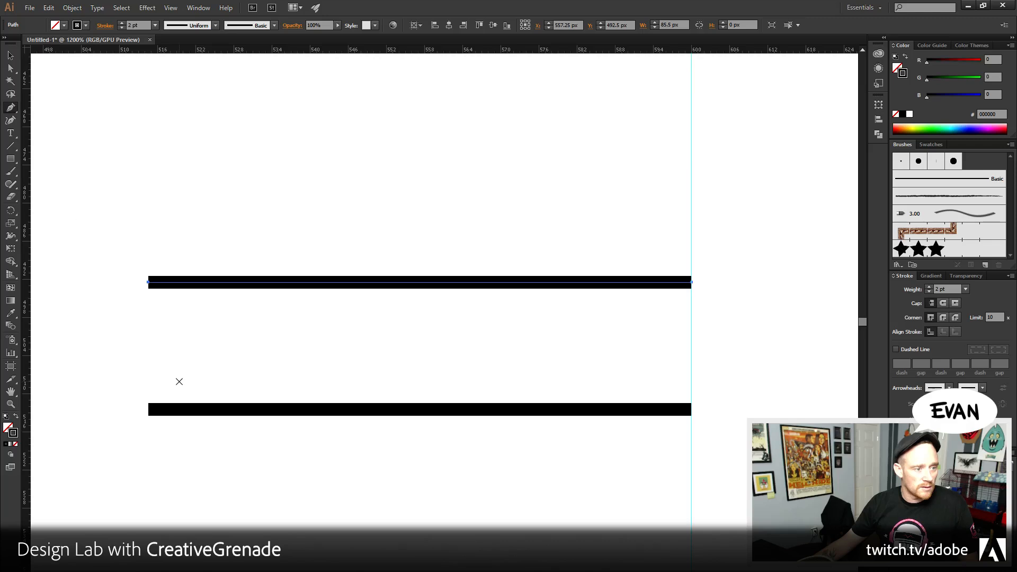
pyautogui.keyDown('ctrl'); pyautogui.click(149, 316); pyautogui.keyUp('ctrl')
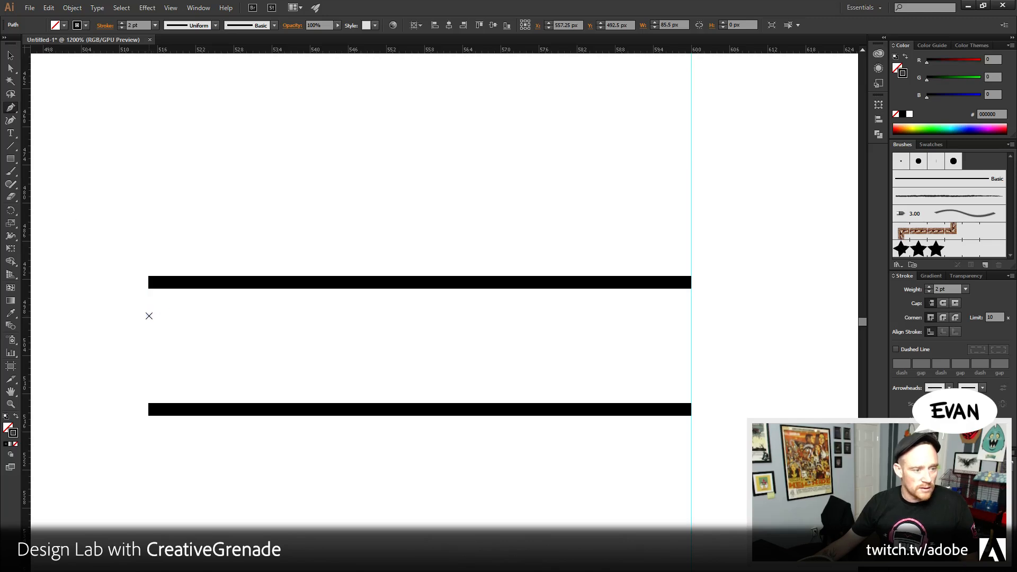
pyautogui.click(148, 316)
pyautogui.keyDown('shift'); pyautogui.click(264, 312); pyautogui.keyUp('shift')
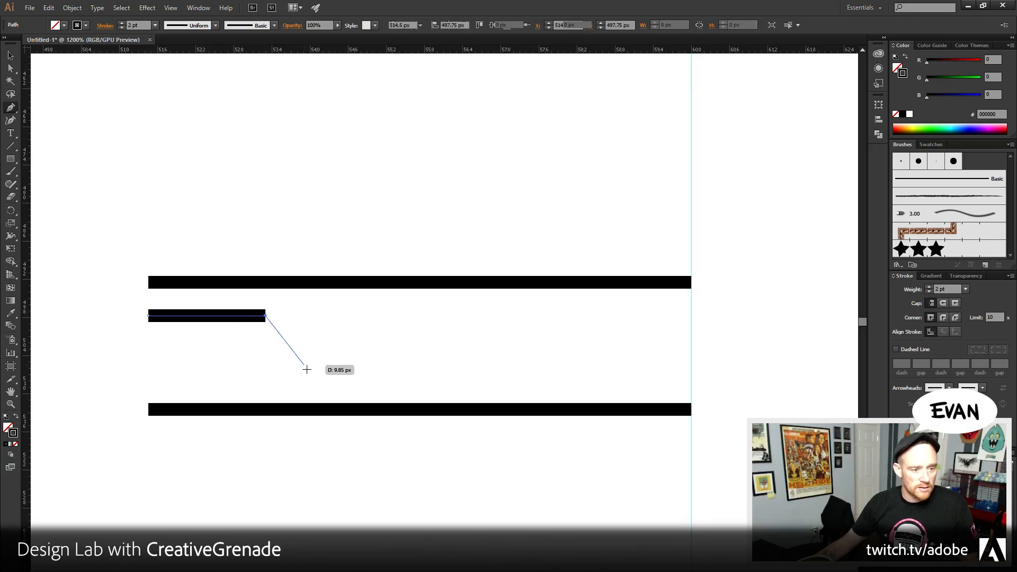
pyautogui.click(320, 382)
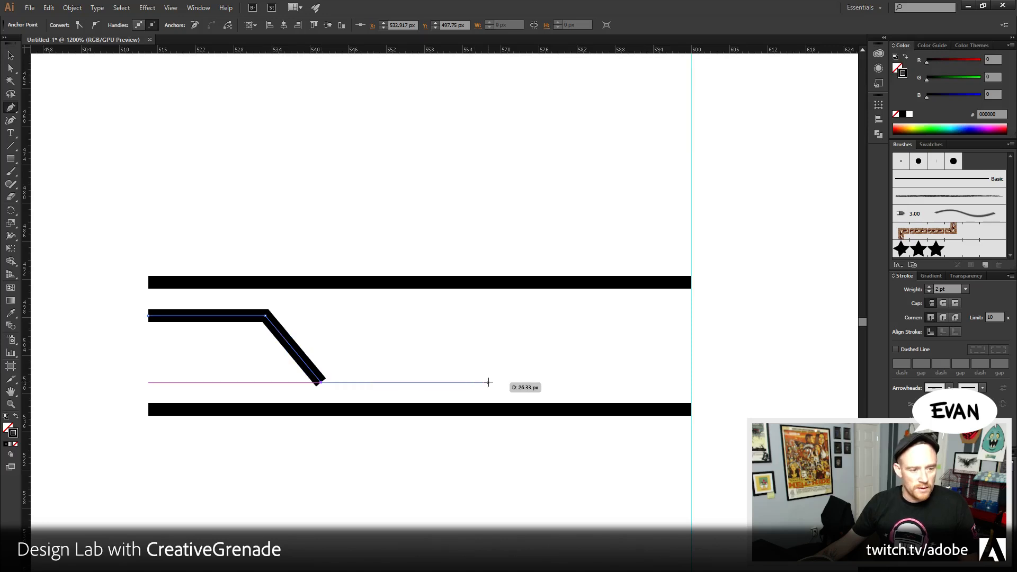
pyautogui.click(505, 382)
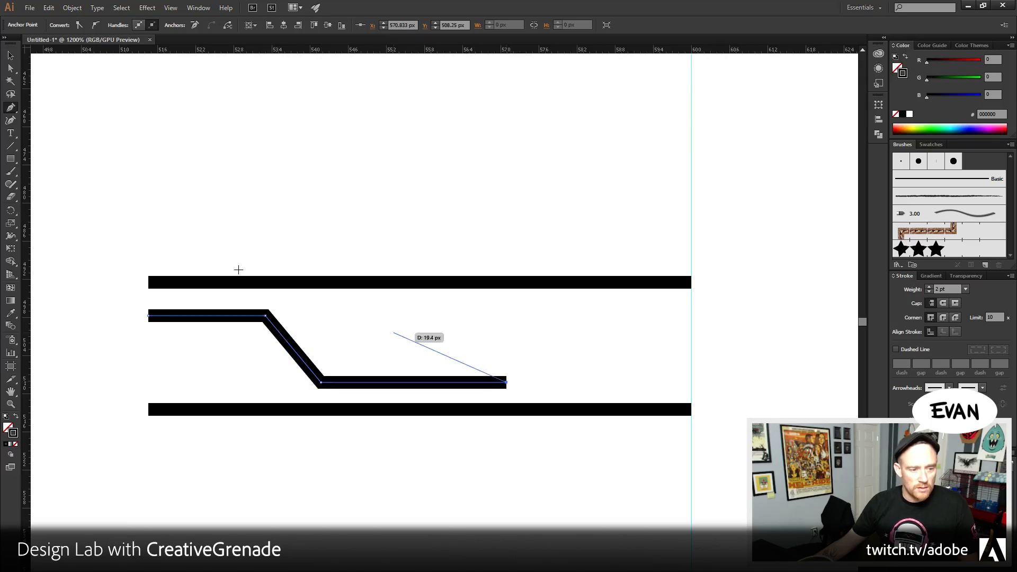
pyautogui.click(11, 55)
# - Reflect a copy of the stepped path across the horizontal axis to form an X-shaped crossing, and deselect it
pyautogui.click(350, 373)
pyautogui.click(290, 350)
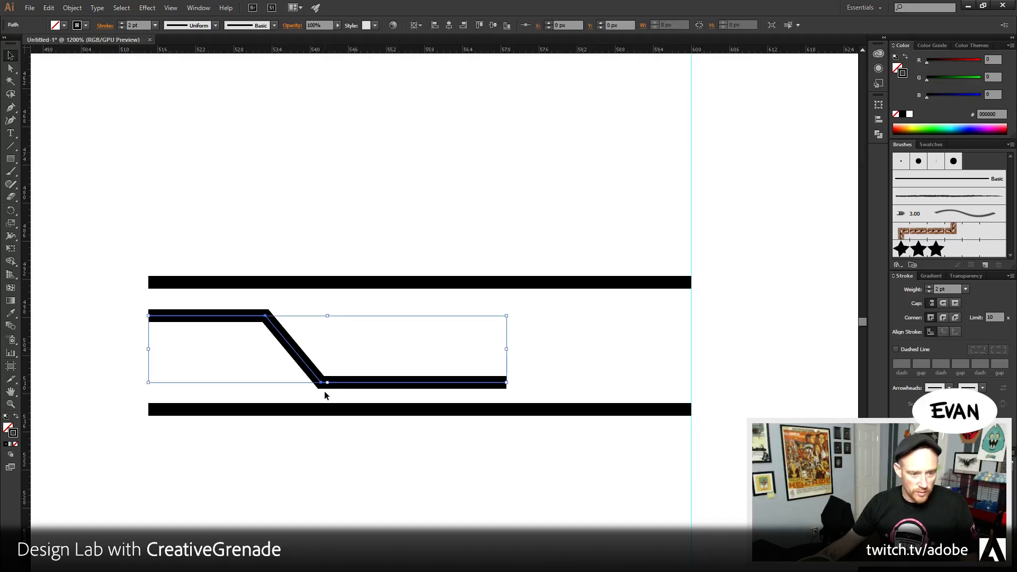
pyautogui.press('a')
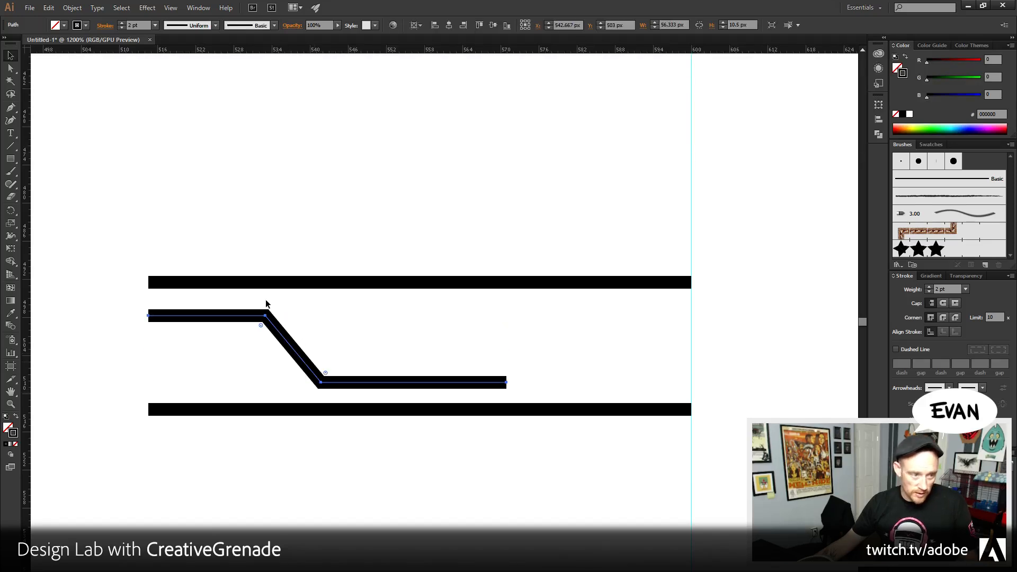
pyautogui.press('v')
pyautogui.click(72, 7)
pyautogui.moveTo(88, 22)
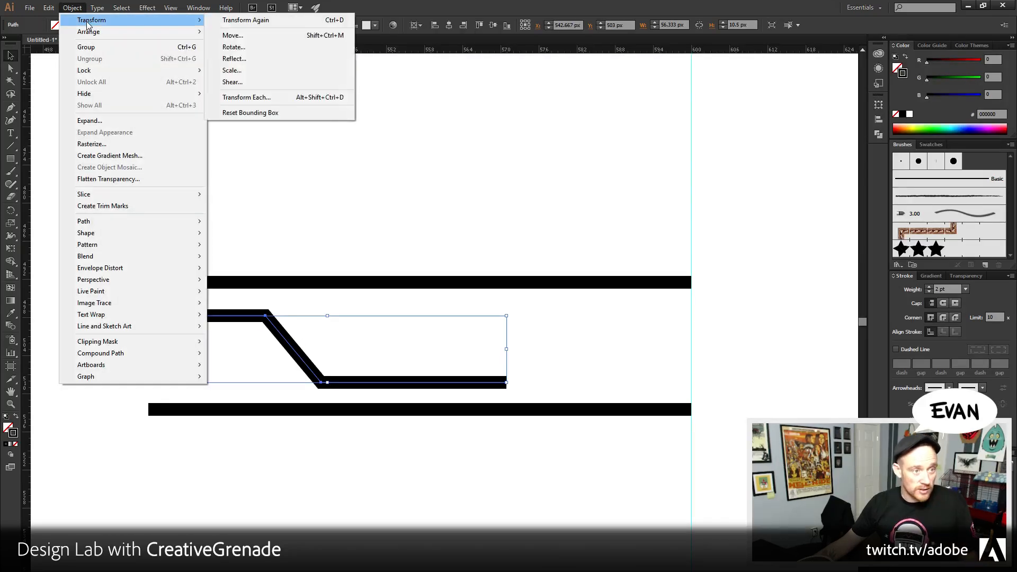
pyautogui.click(251, 59)
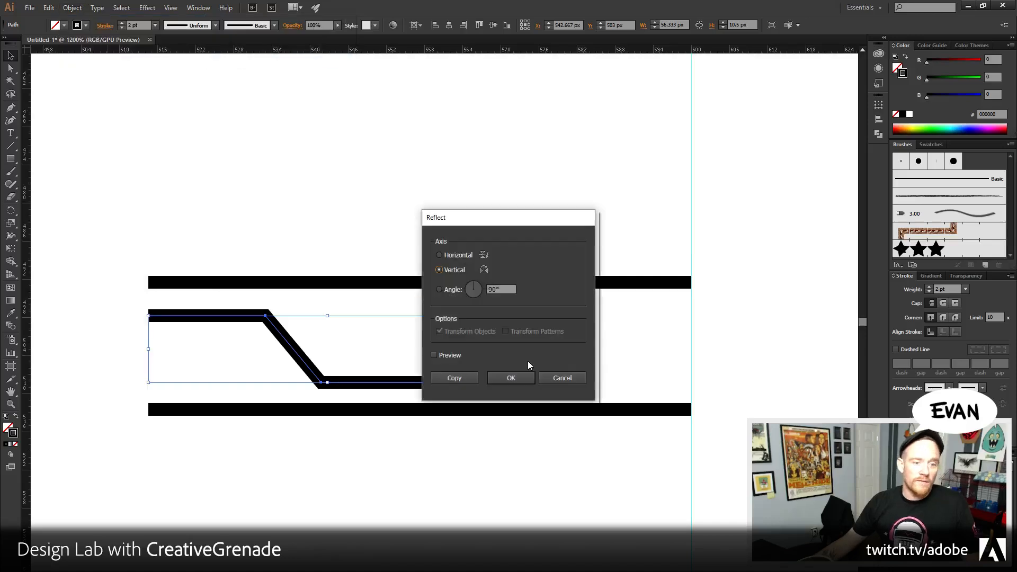
pyautogui.click(450, 255)
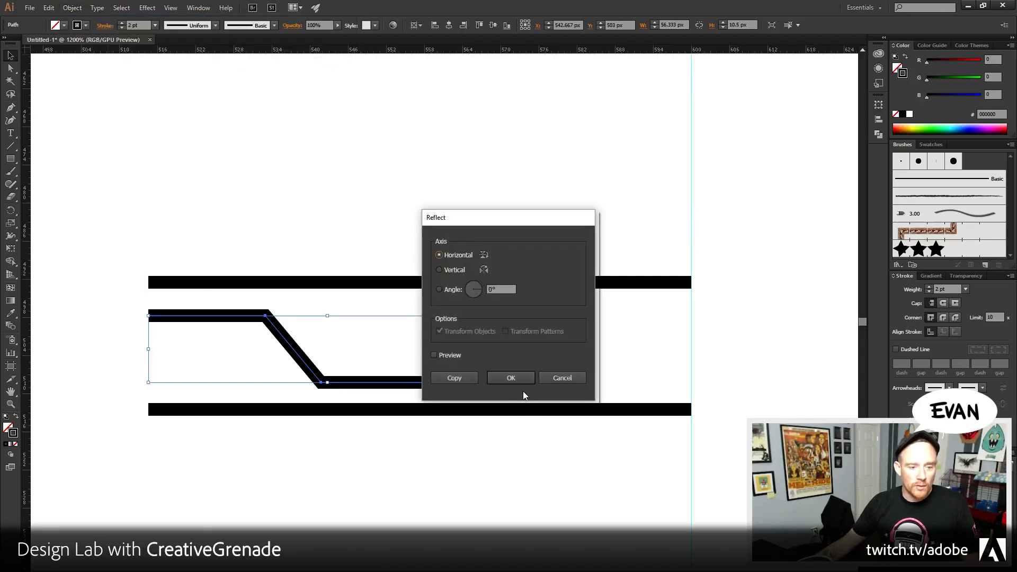
pyautogui.click(434, 355)
pyautogui.click(511, 377)
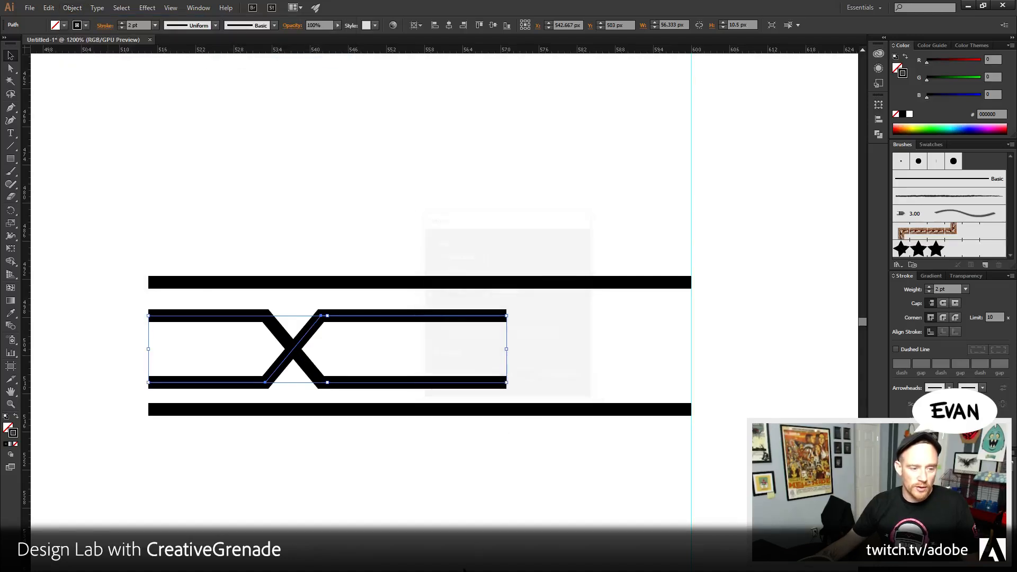
pyautogui.click(398, 232)
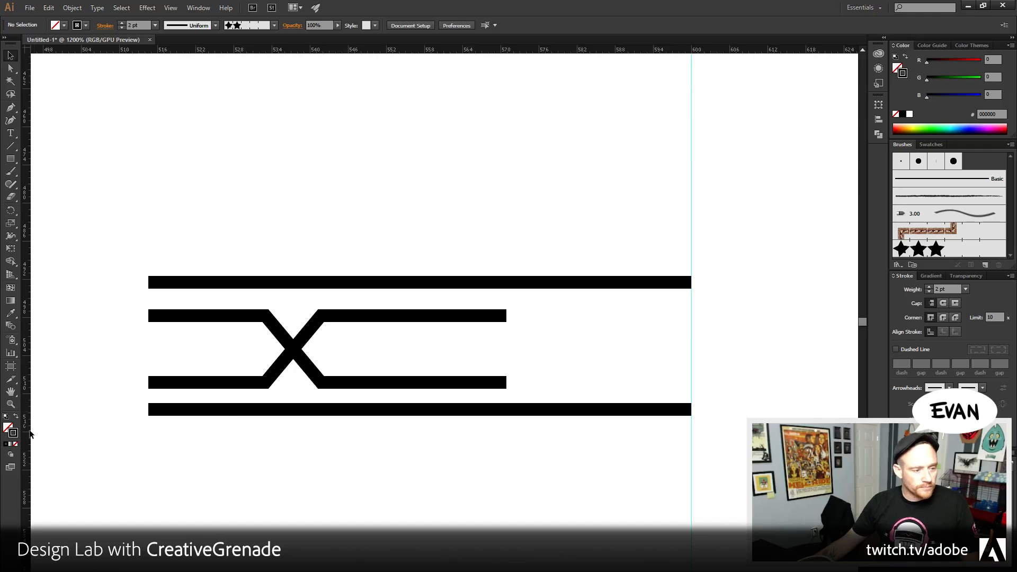
# - In Outline view, add two anchor points to the rising diagonal path, one on each side of the crossing
pyautogui.click(11, 404)
pyautogui.click(331, 375)
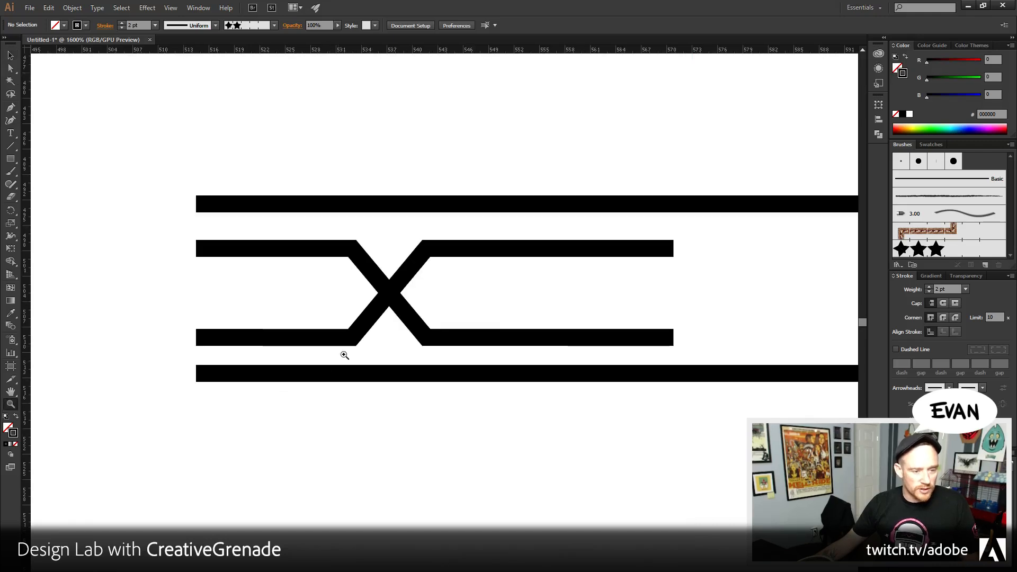
pyautogui.click(383, 320)
pyautogui.click(455, 325)
pyautogui.moveTo(456, 287); pyautogui.dragTo(402, 343)
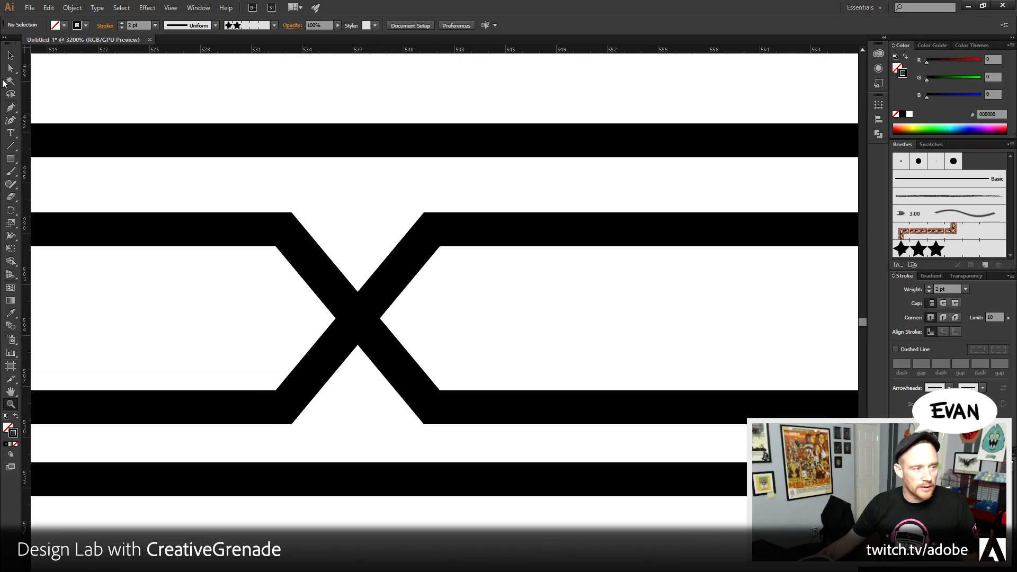
pyautogui.click(11, 109)
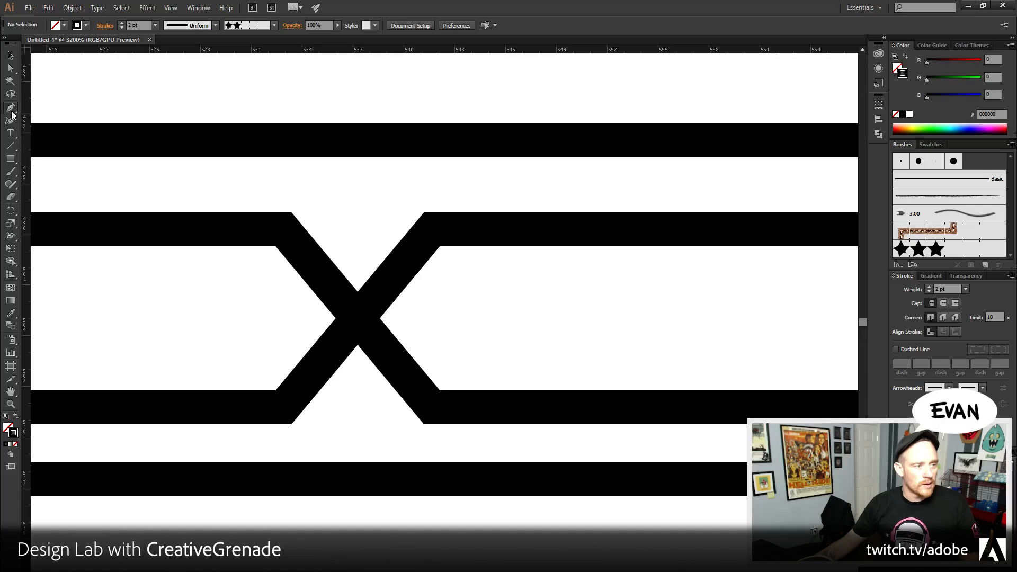
pyautogui.click(11, 110)
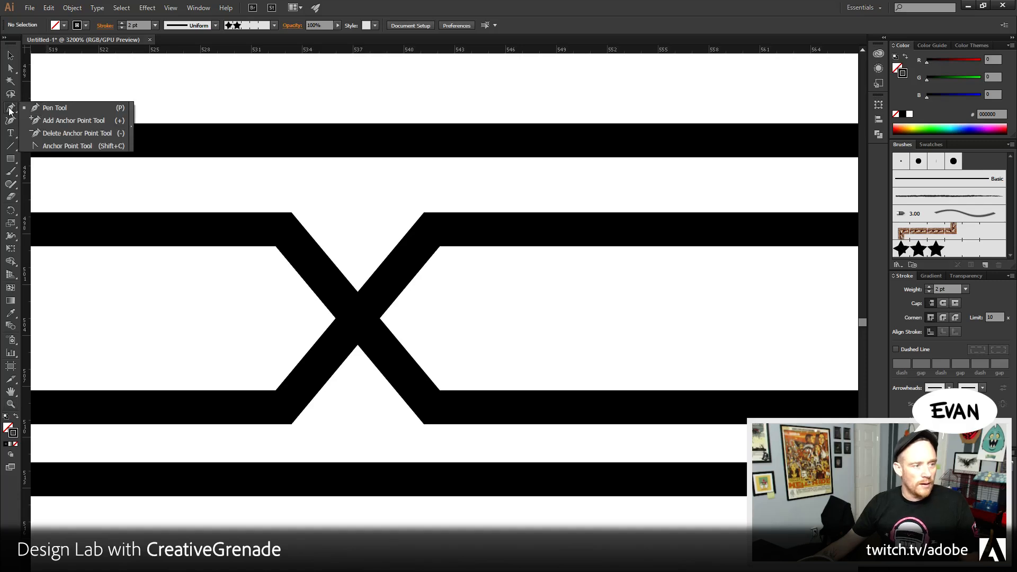
pyautogui.click(50, 121)
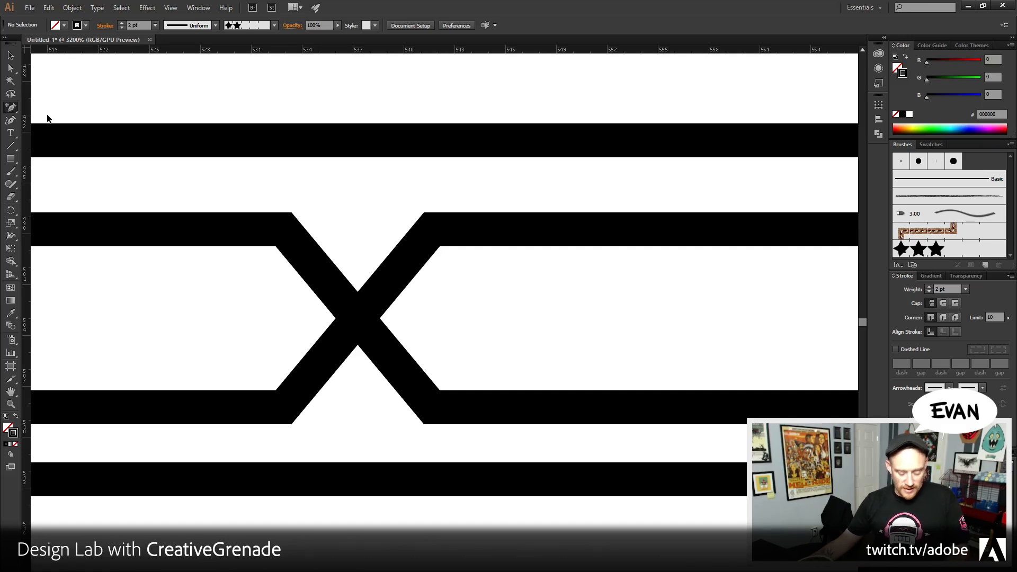
pyautogui.hotkey('ctrl', 'y')
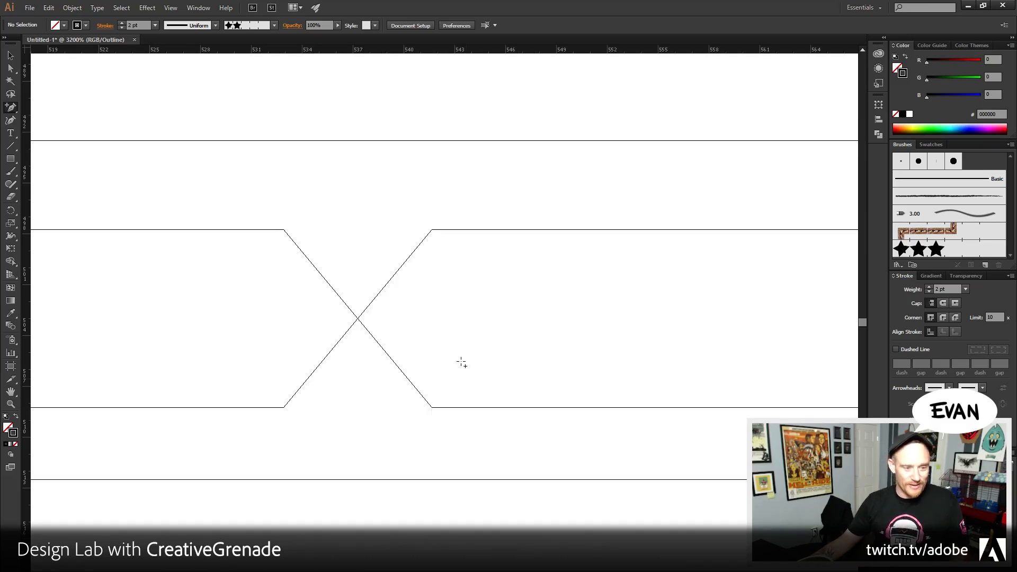
pyautogui.click(386, 285)
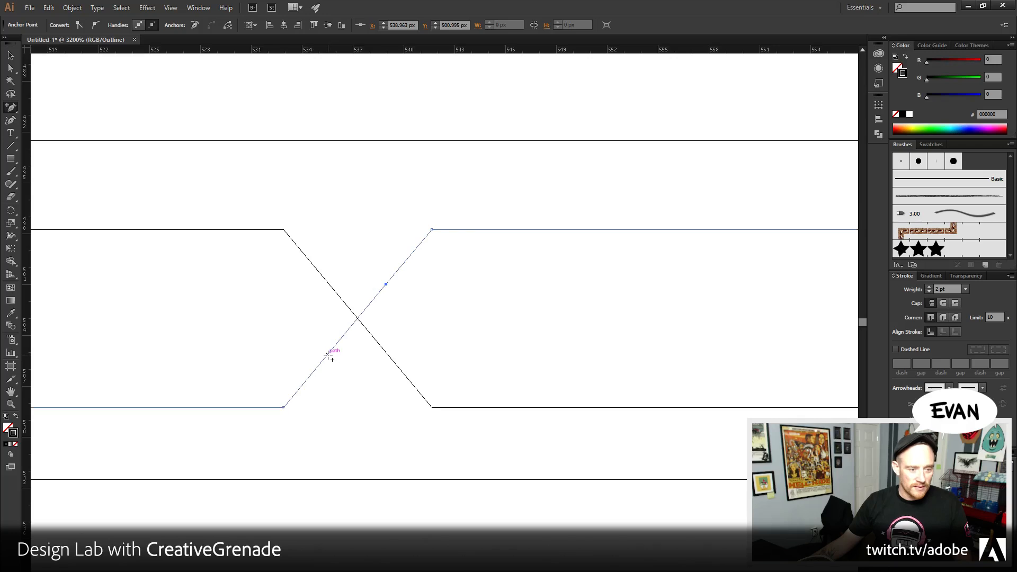
pyautogui.keyDown('ctrl'); pyautogui.click(150, 265); pyautogui.keyUp('ctrl')
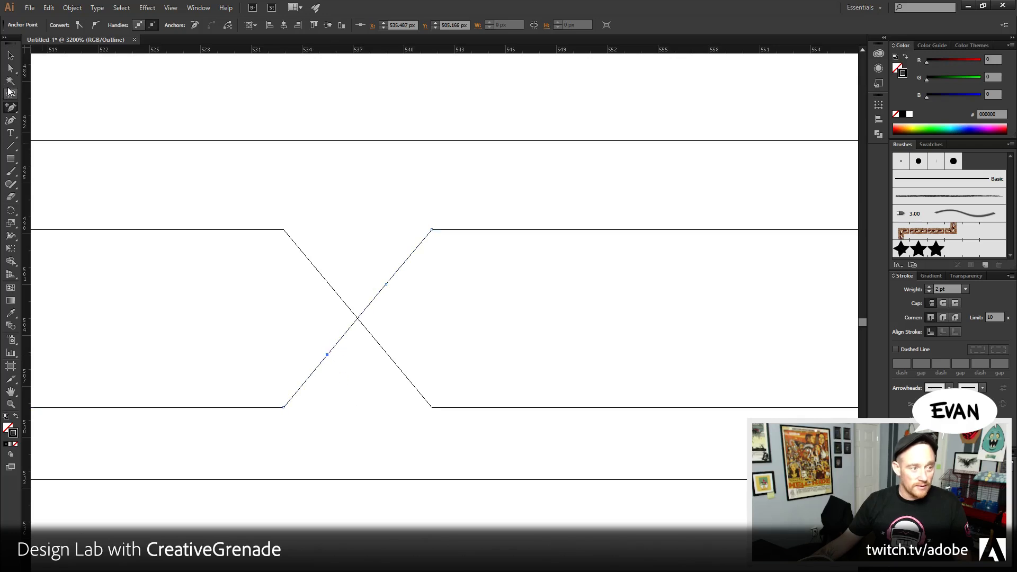
# - Delete the diagonal segment between the two added anchor points and restore the Preview view
pyautogui.click(11, 67)
pyautogui.click(378, 300)
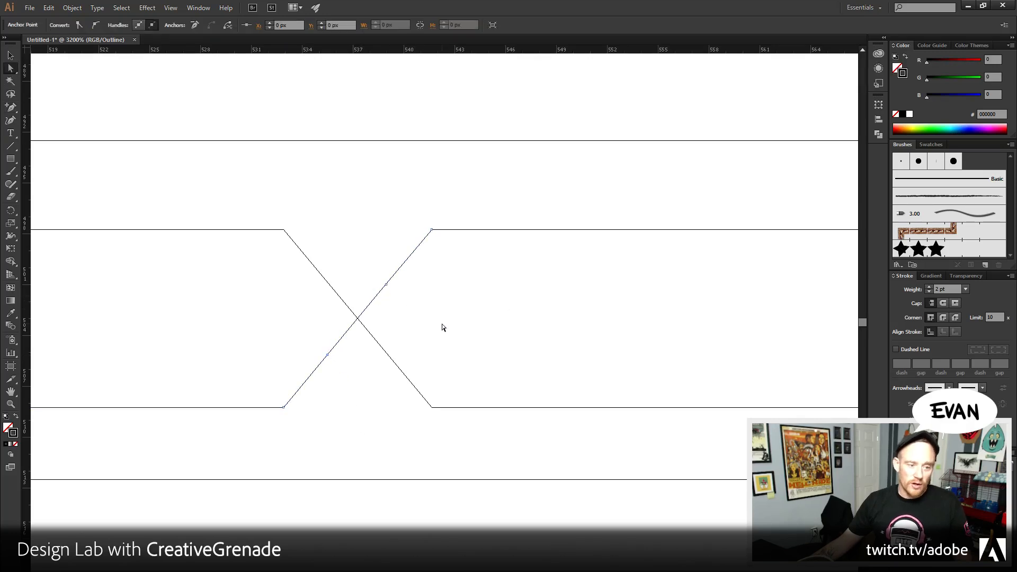
pyautogui.press('Delete')
pyautogui.click(442, 326)
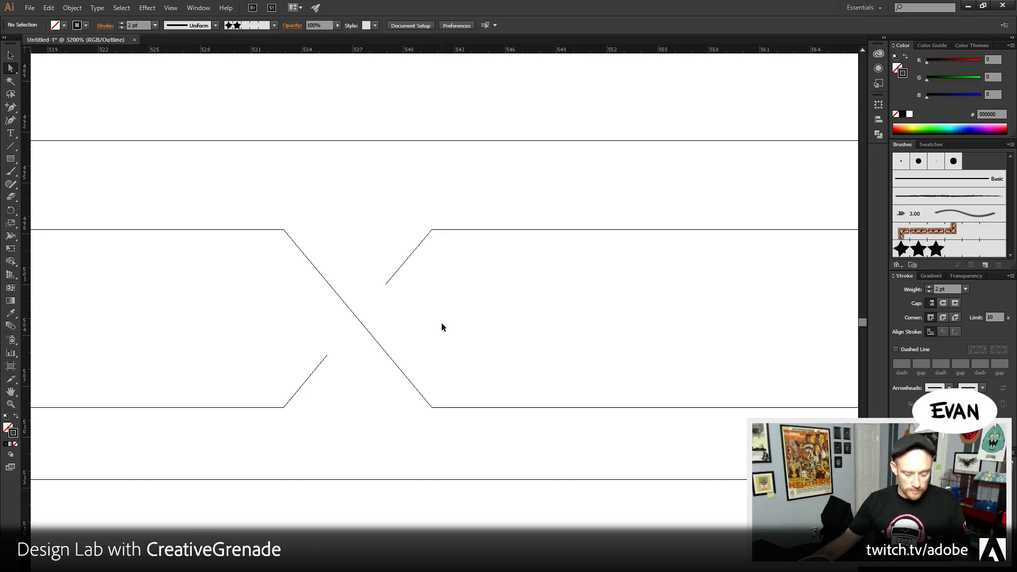
pyautogui.hotkey('ctrl', 'y')
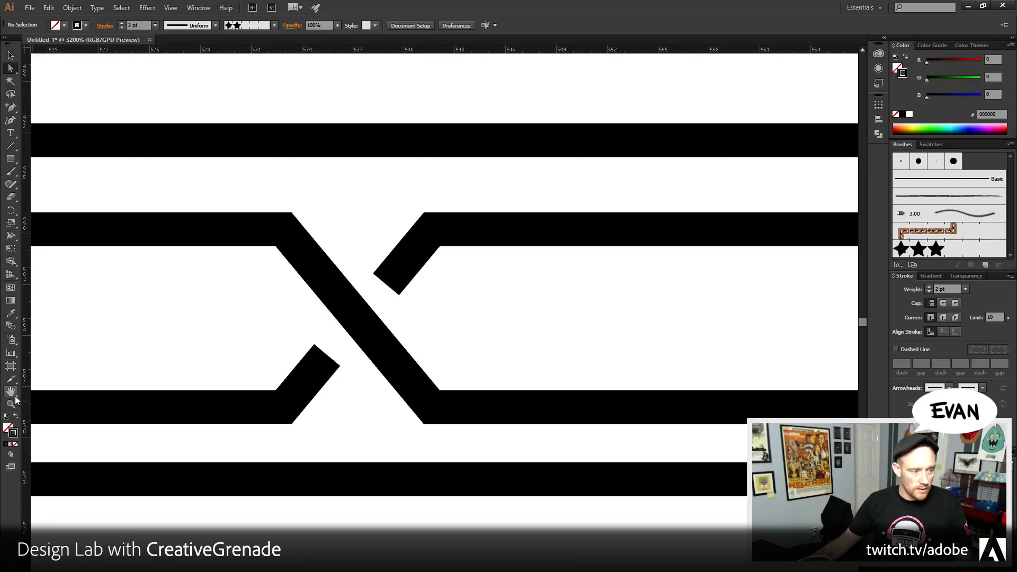
# - Shorten the two outer bars from their right ends to a width of 36.5 px
pyautogui.hotkey('ctrl', '-')
pyautogui.moveTo(601, 354); pyautogui.dragTo(527, 366)
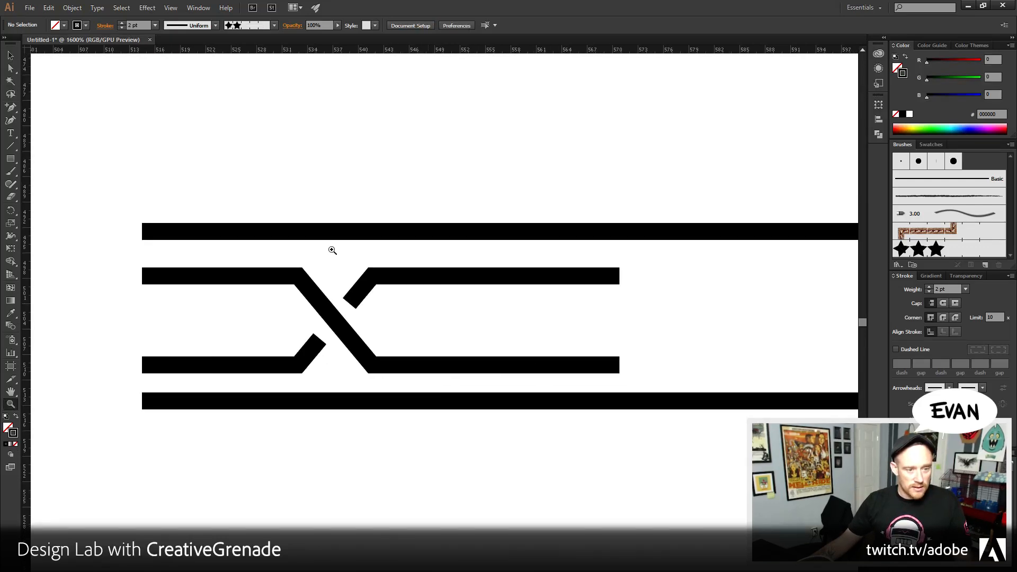
pyautogui.click(11, 55)
pyautogui.moveTo(560, 237); pyautogui.dragTo(520, 240)
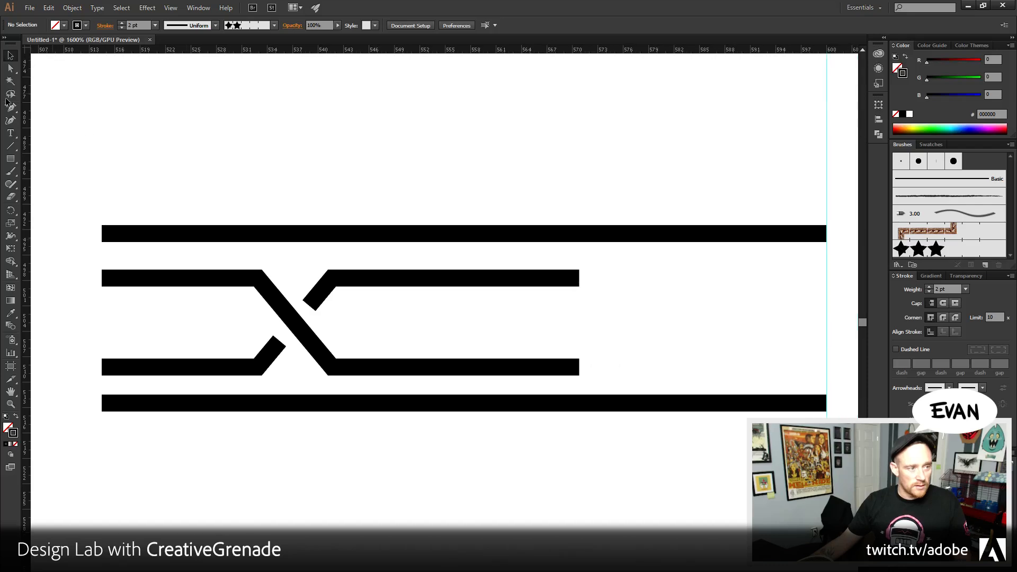
pyautogui.click(10, 68)
pyautogui.moveTo(848, 191); pyautogui.dragTo(753, 463)
pyautogui.moveTo(641, 468); pyautogui.dragTo(682, 465)
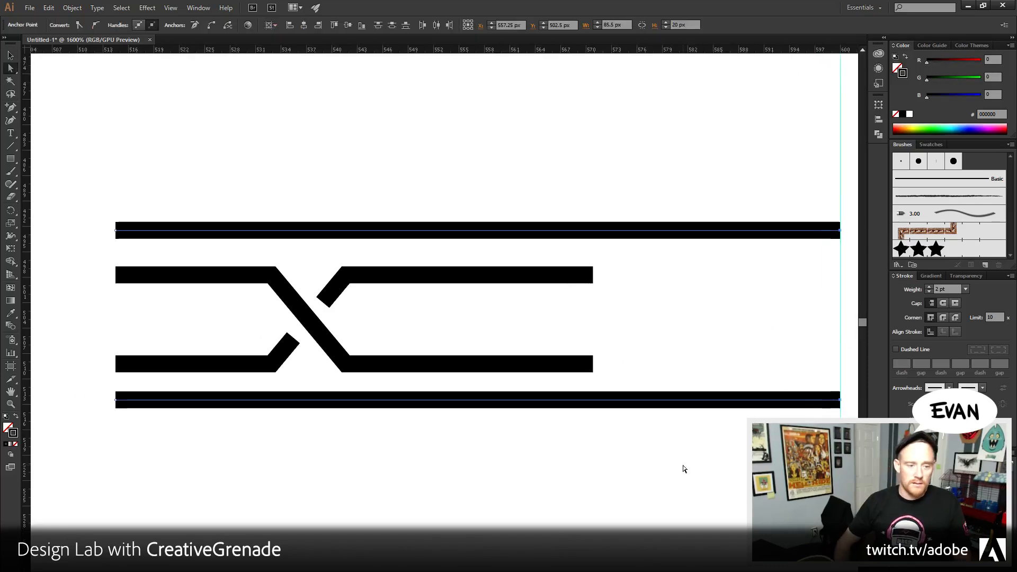
pyautogui.hotkey('shift', 'Left')
pyautogui.hotkey('shift', 'Left')
pyautogui.hotkey('shift', 'Left')
pyautogui.hotkey('shift', 'Left')
pyautogui.hotkey('shift', 'Left')
pyautogui.press('Right')
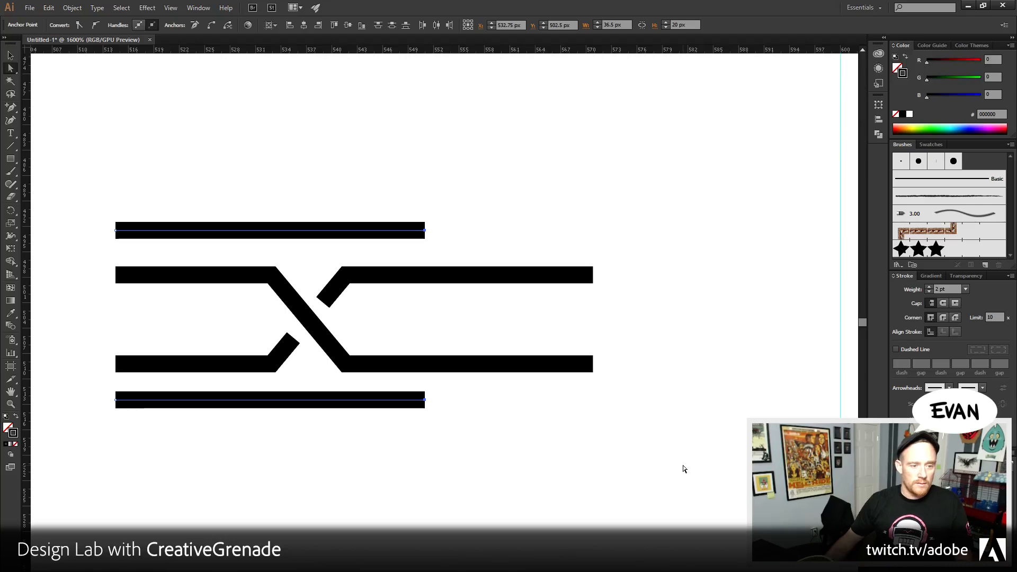
# - Shorten the right ends of the two inner crossing paths by 20 px
pyautogui.moveTo(646, 263); pyautogui.dragTo(564, 391)
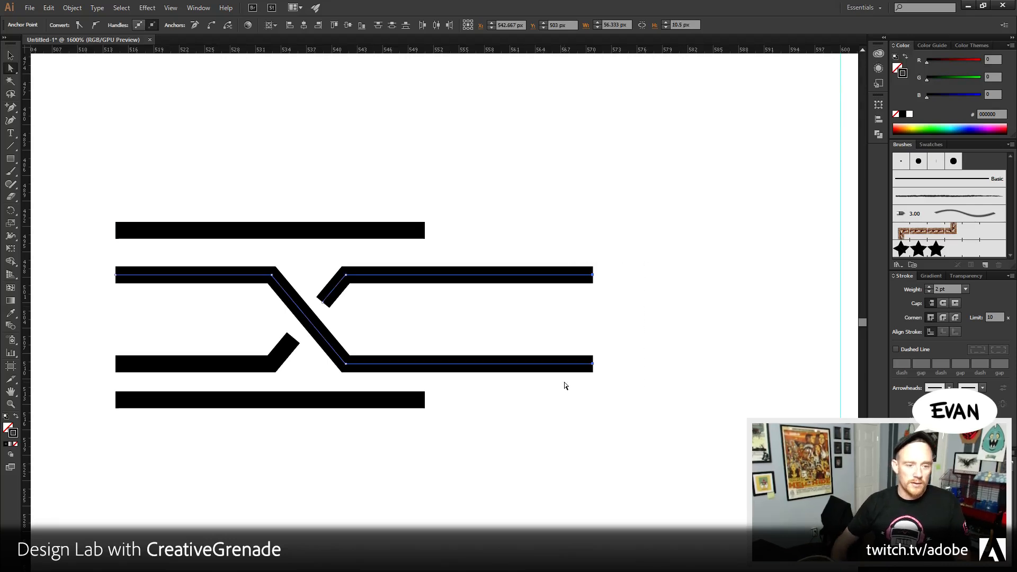
pyautogui.hotkey('shift', 'Left')
pyautogui.hotkey('shift', 'Left')
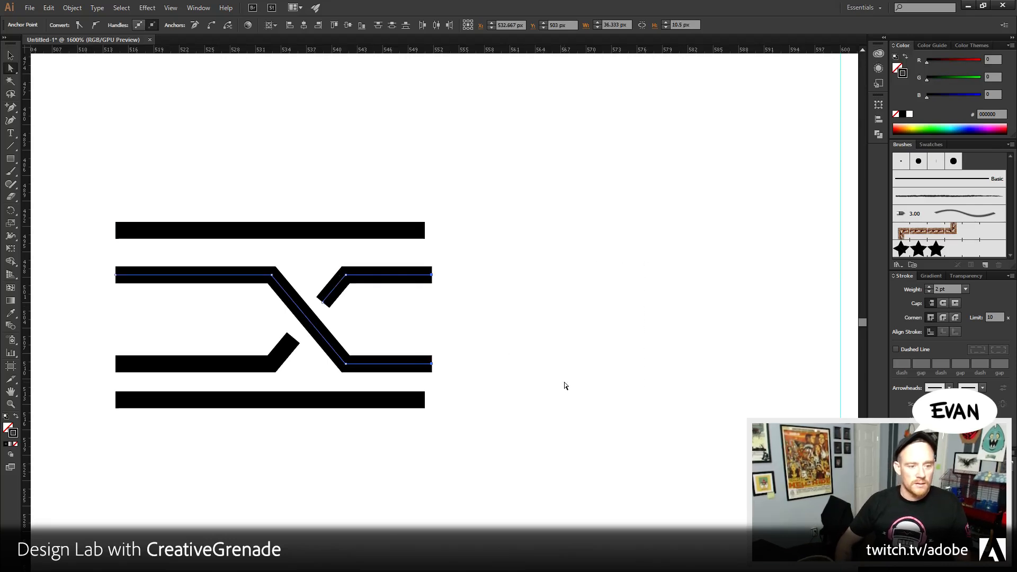
# - Move the left ends of all bars and crossing paths 10 px inward, making the outer bars 26.5 px wide, and deselect
pyautogui.moveTo(89, 197); pyautogui.dragTo(142, 207)
pyautogui.moveTo(120, 175); pyautogui.dragTo(206, 528)
pyautogui.hotkey('shift', 'Right')
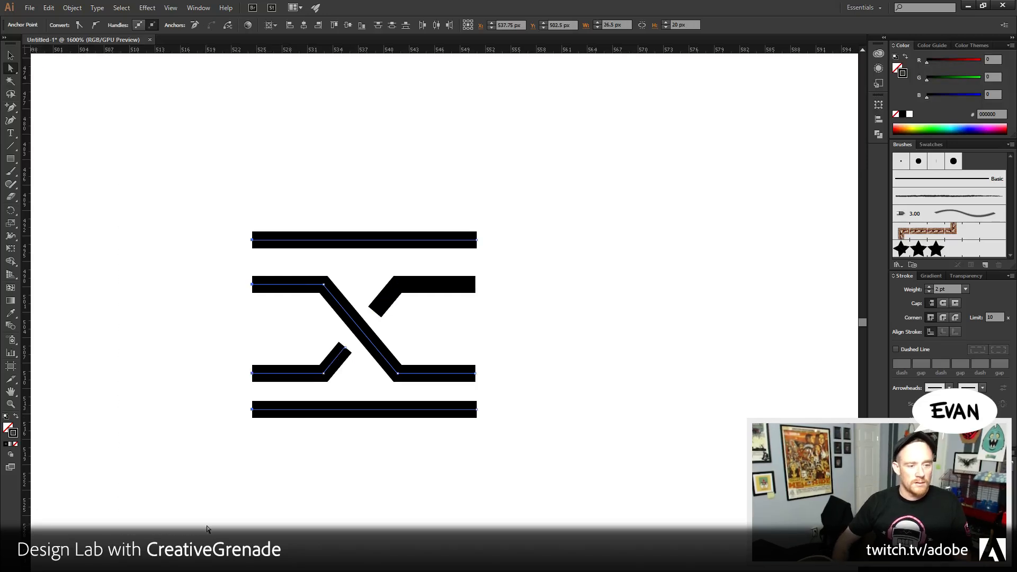
pyautogui.click(232, 216)
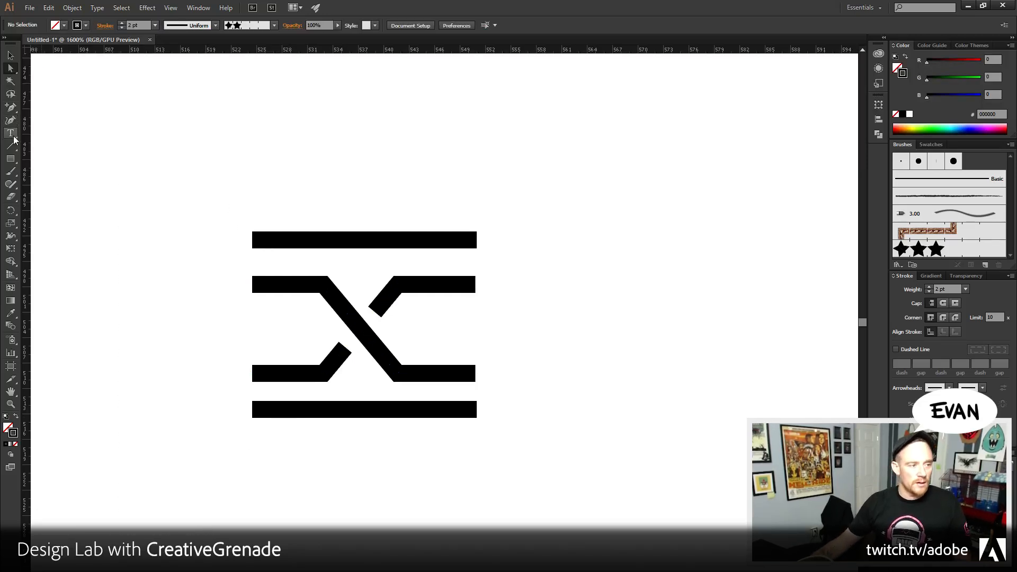
# - Draw a fully rounded rectangle about 4 × 4 px as a ring left of the crossing, and copy it horizontally to the right opening
pyautogui.click(13, 158)
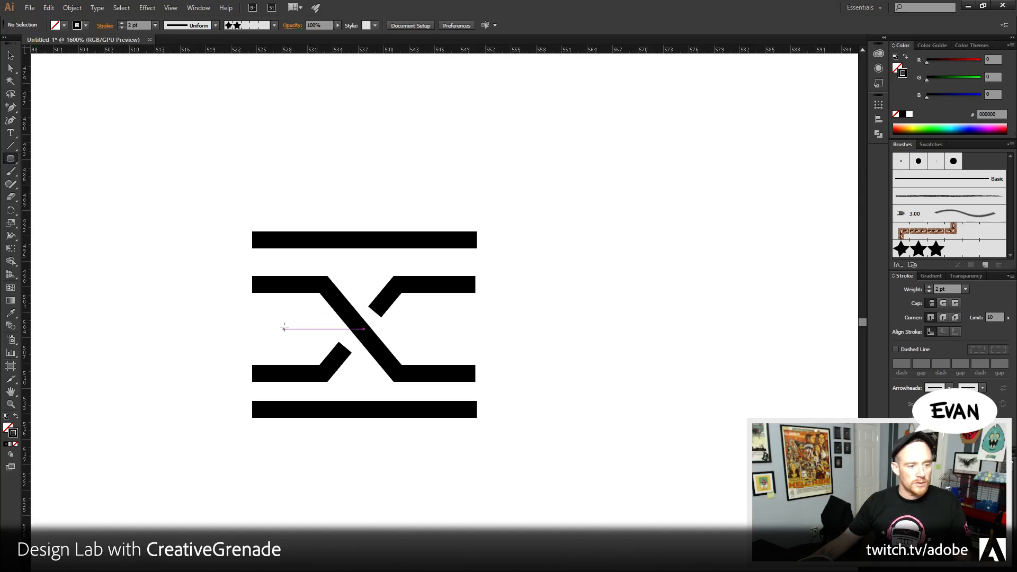
pyautogui.moveTo(284, 329)
pyautogui.mouseDown()
pyautogui.moveTo(276, 324)
pyautogui.moveTo(295, 327)
pyautogui.moveTo(293, 313)
pyautogui.mouseUp()
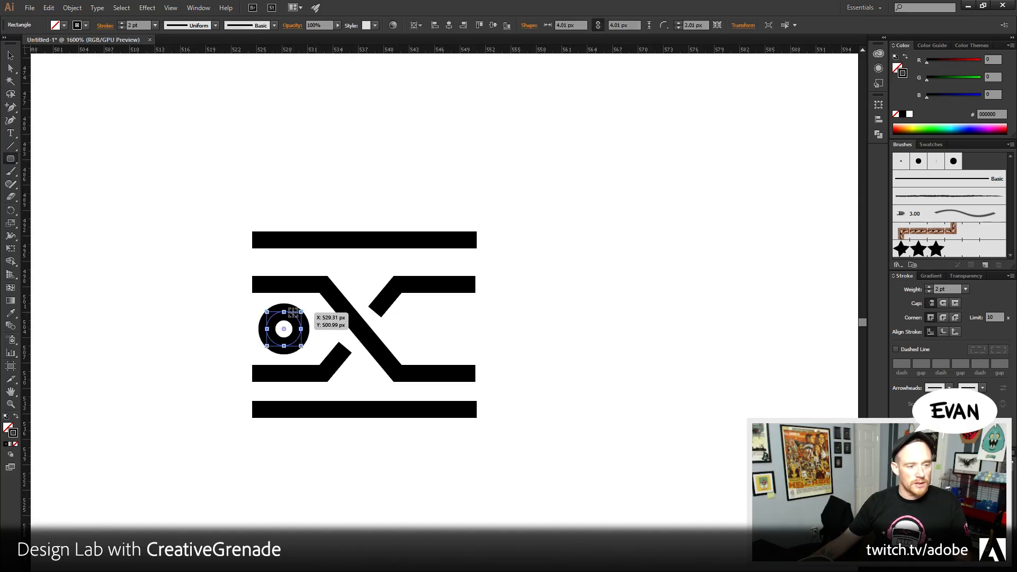
pyautogui.press('v')
pyautogui.click(236, 337)
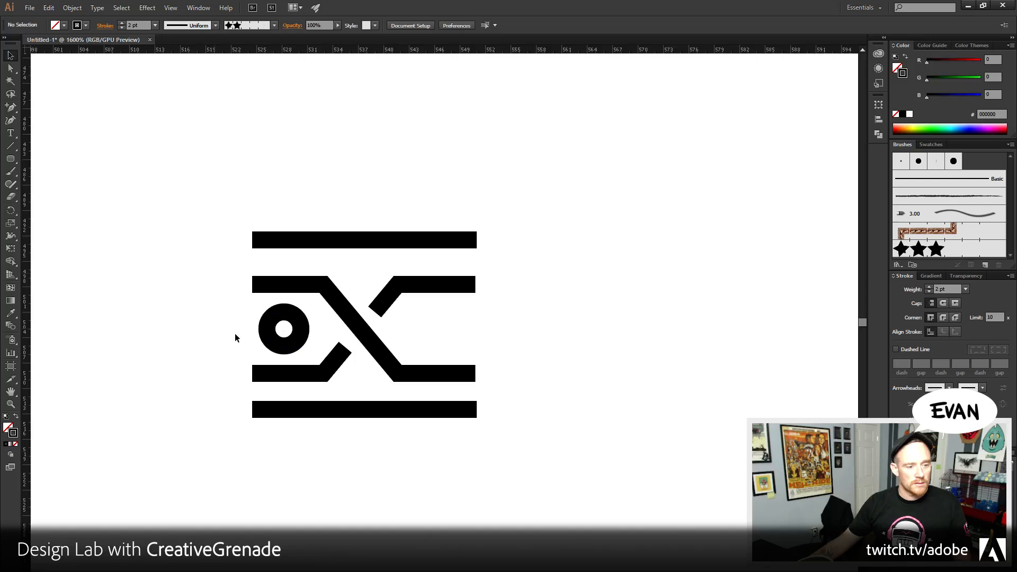
pyautogui.click(297, 321)
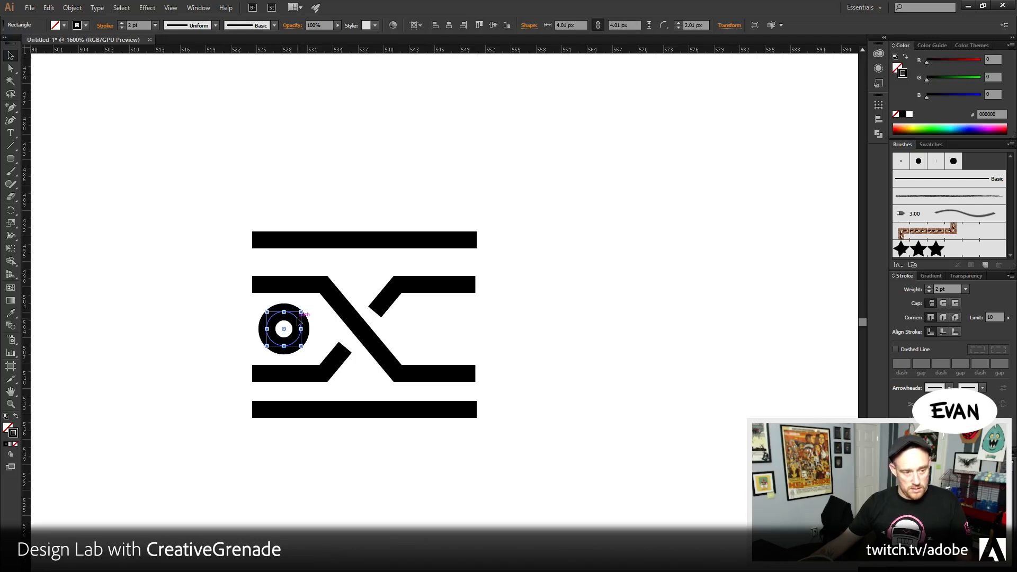
pyautogui.moveTo(298, 318); pyautogui.dragTo(447, 318)
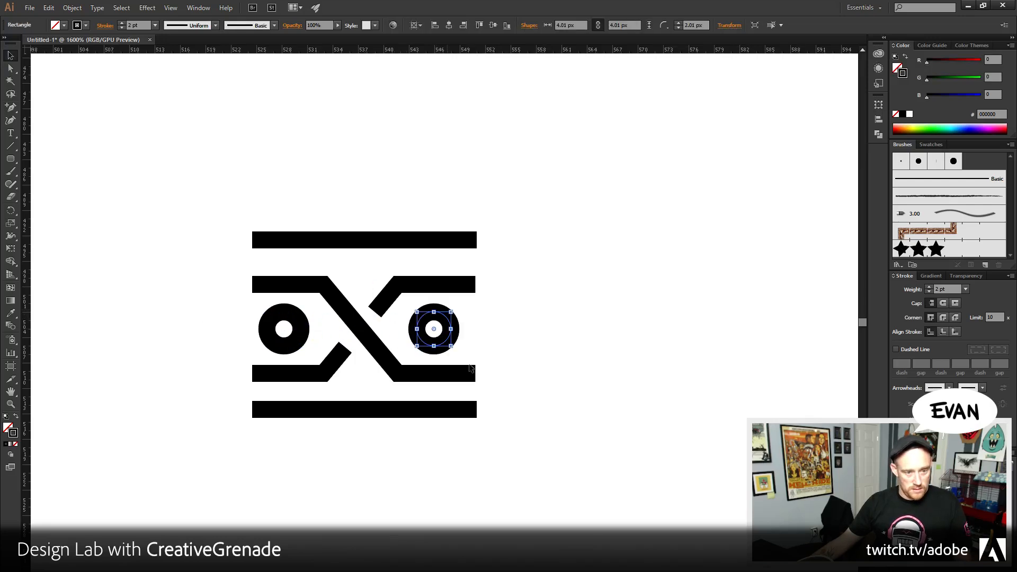
# - Convert the strokes of the whole artwork to filled shapes with Outline Stroke, and deselect
pyautogui.moveTo(457, 448); pyautogui.dragTo(469, 450)
pyautogui.moveTo(212, 197); pyautogui.dragTo(553, 452)
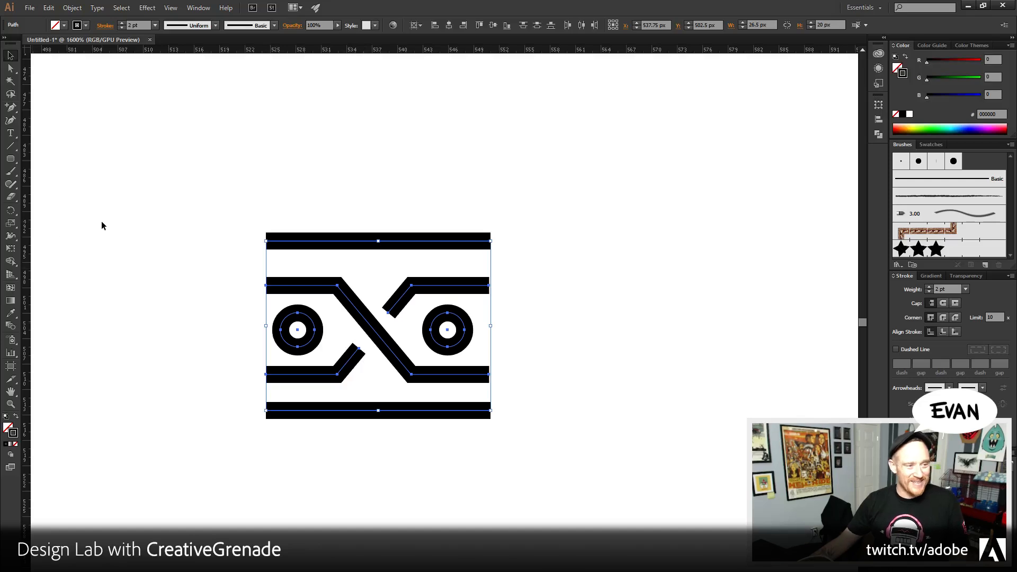
pyautogui.click(72, 7)
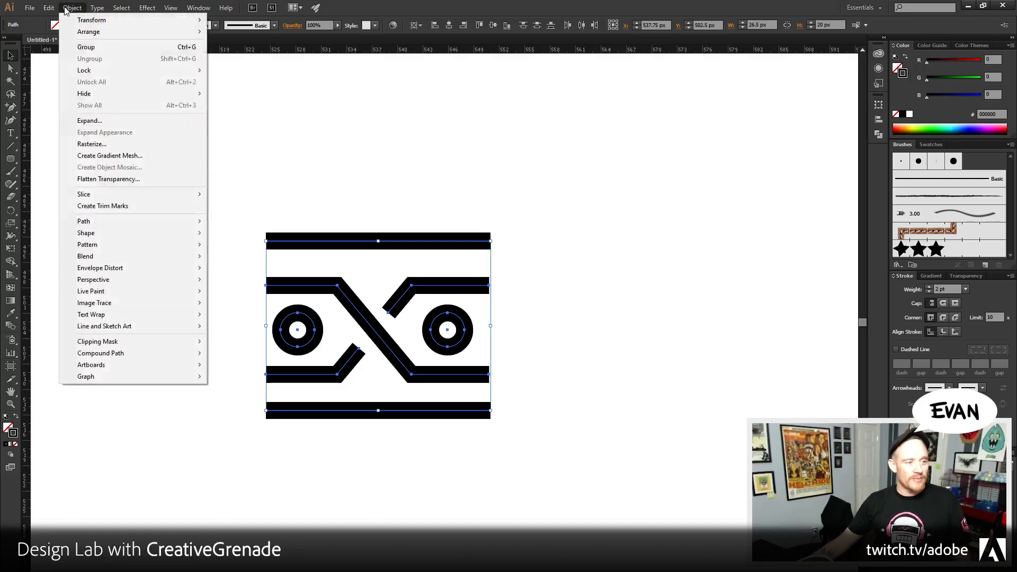
pyautogui.moveTo(132, 221)
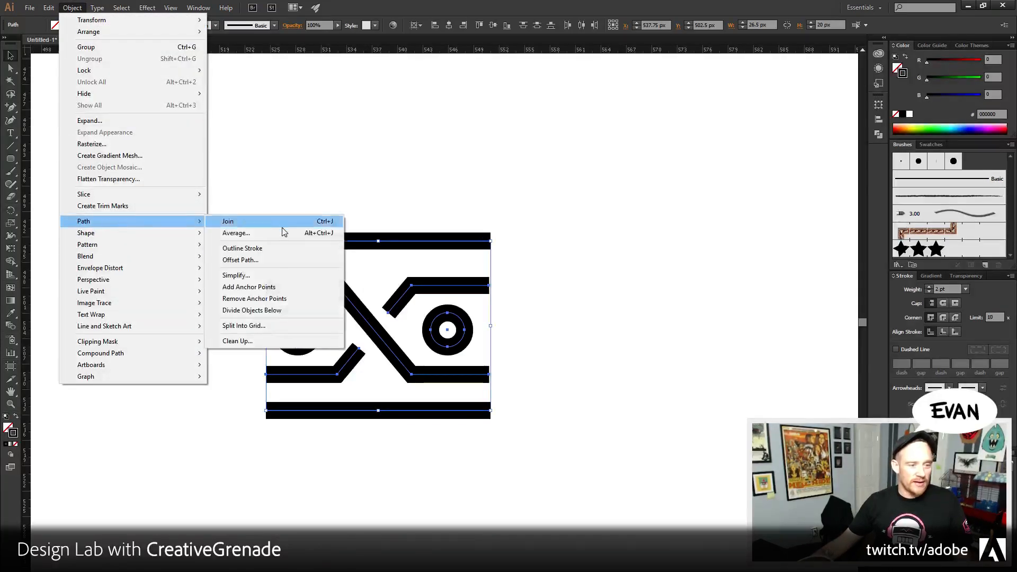
pyautogui.click(280, 249)
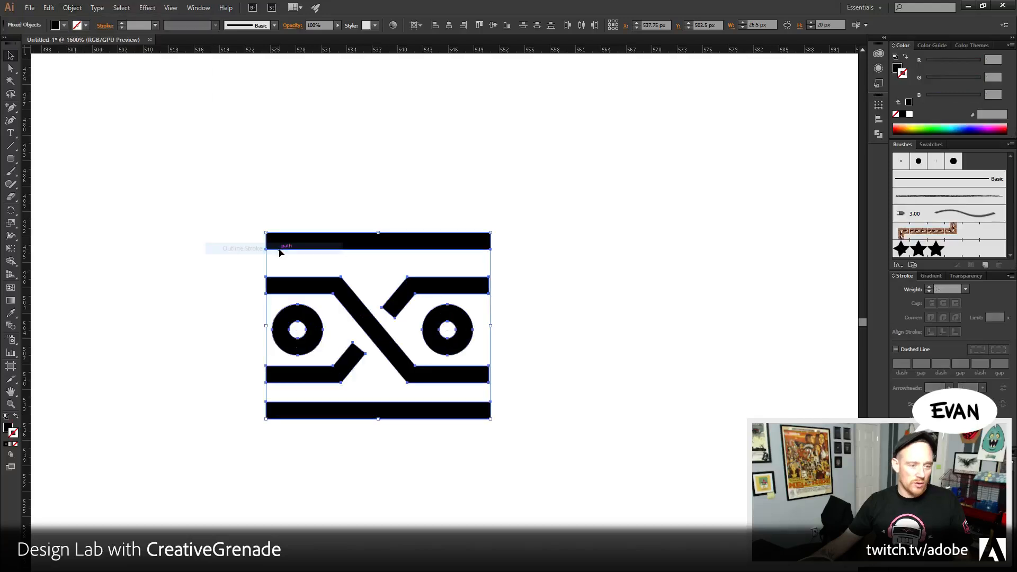
pyautogui.click(225, 179)
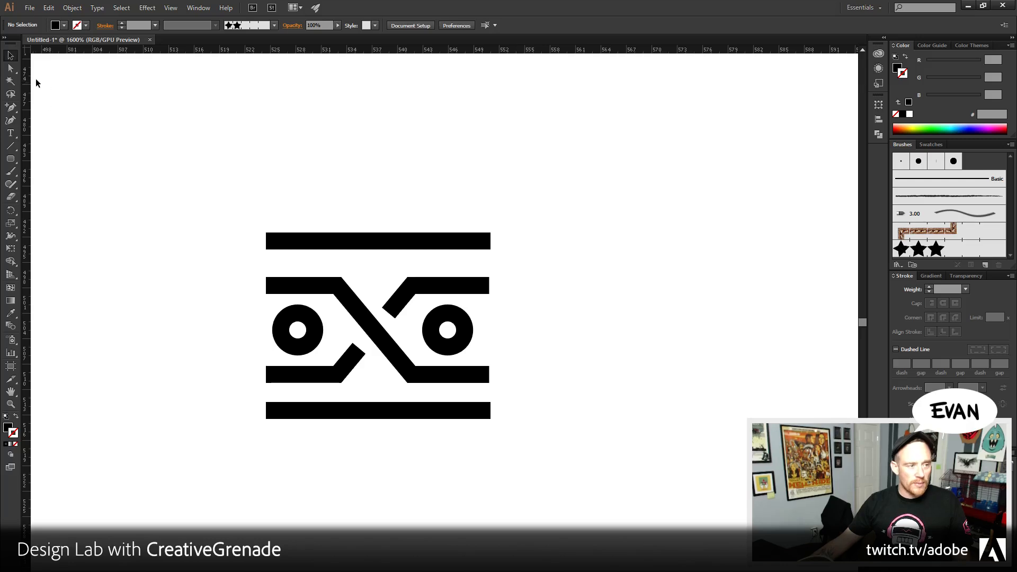
# - Extend the right ends of the four horizontal lines outward by 1 px
pyautogui.click(11, 68)
pyautogui.moveTo(535, 206); pyautogui.dragTo(488, 316)
pyautogui.moveTo(506, 352); pyautogui.dragTo(488, 434)
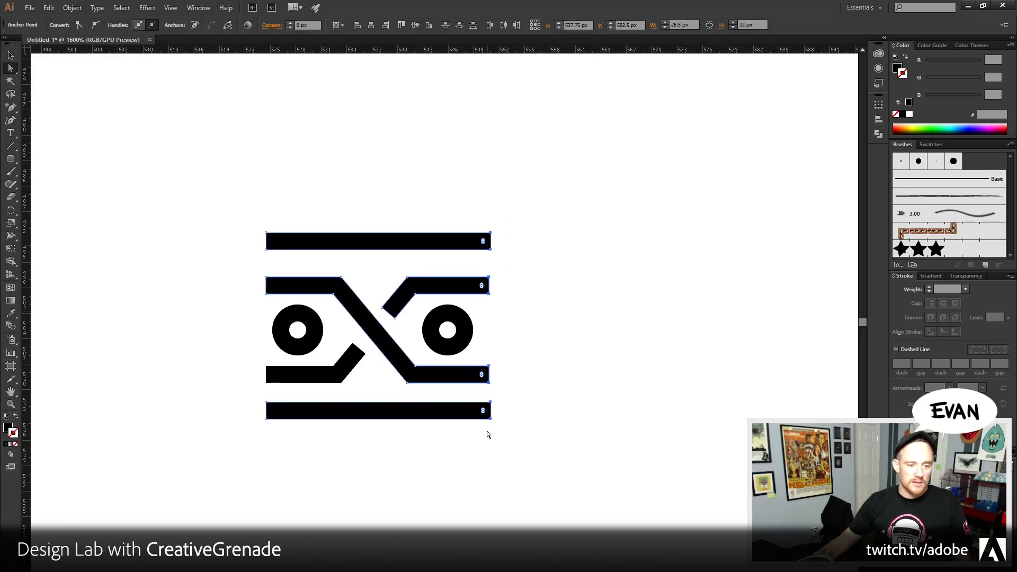
pyautogui.press('Right')
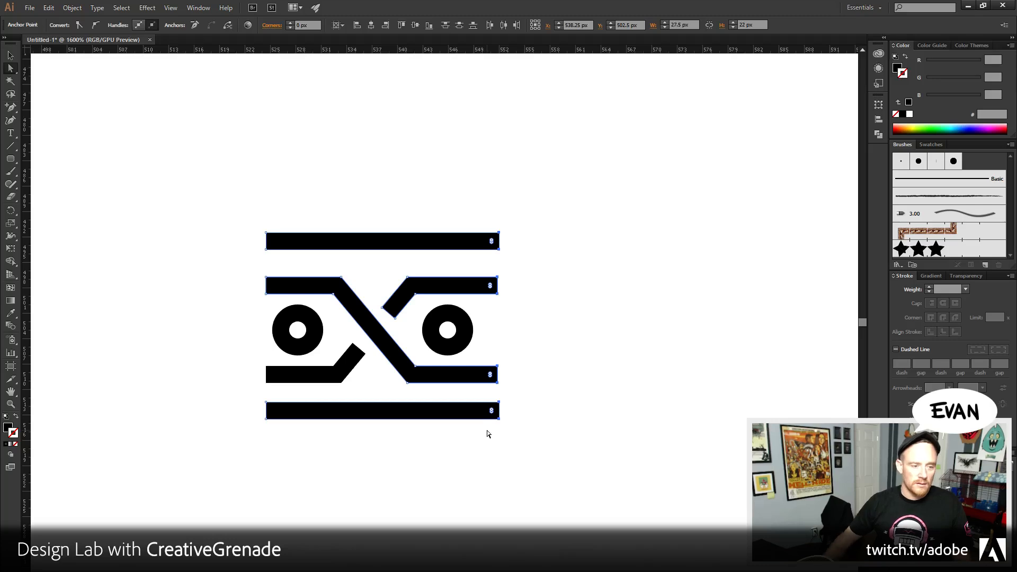
# - Extend the left ends of the four horizontal lines outward by 4 px, widening the outer bars to 31.5 px
pyautogui.moveTo(234, 212); pyautogui.dragTo(273, 316)
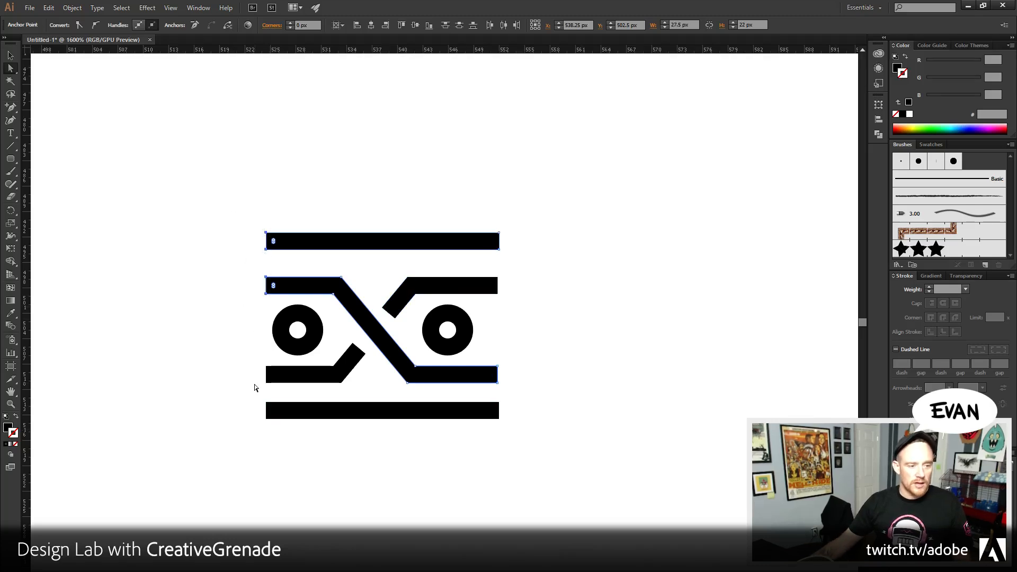
pyautogui.moveTo(254, 363); pyautogui.dragTo(279, 424)
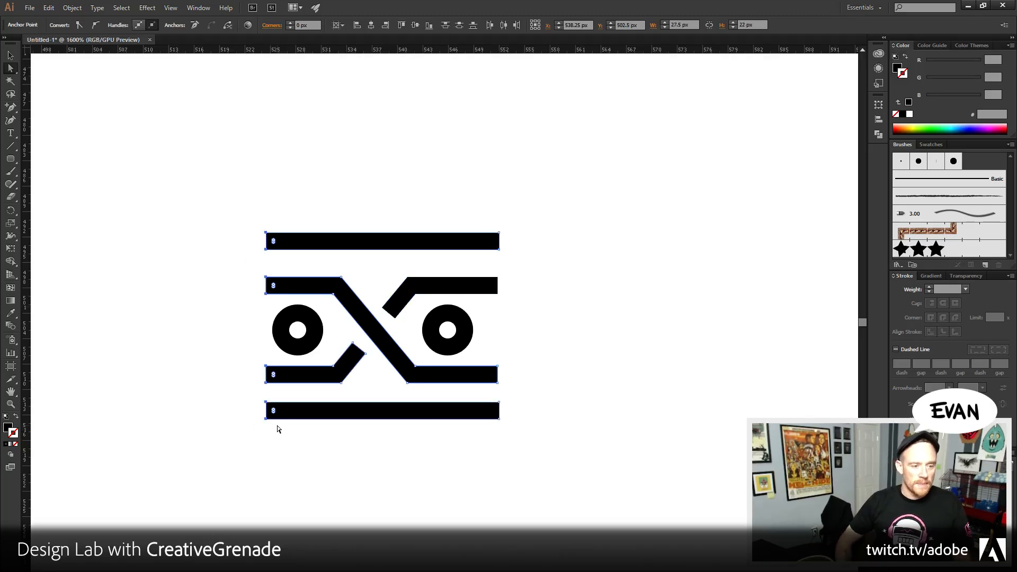
pyautogui.hotkey('shift', 'Left')
pyautogui.hotkey('ctrl', 'z')
pyautogui.press('Left')
pyautogui.press('Left')
pyautogui.press('Left')
pyautogui.press('Left')
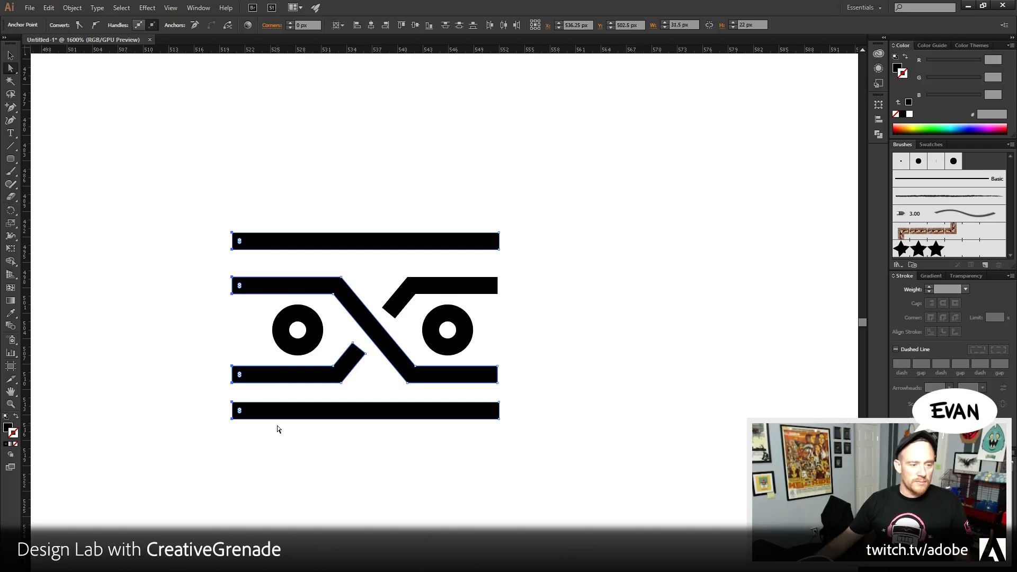
# - Extend only the left ends of the two inner crossing paths outward by 3 px
pyautogui.moveTo(205, 261); pyautogui.dragTo(250, 386)
pyautogui.press('Left')
pyautogui.press('Left')
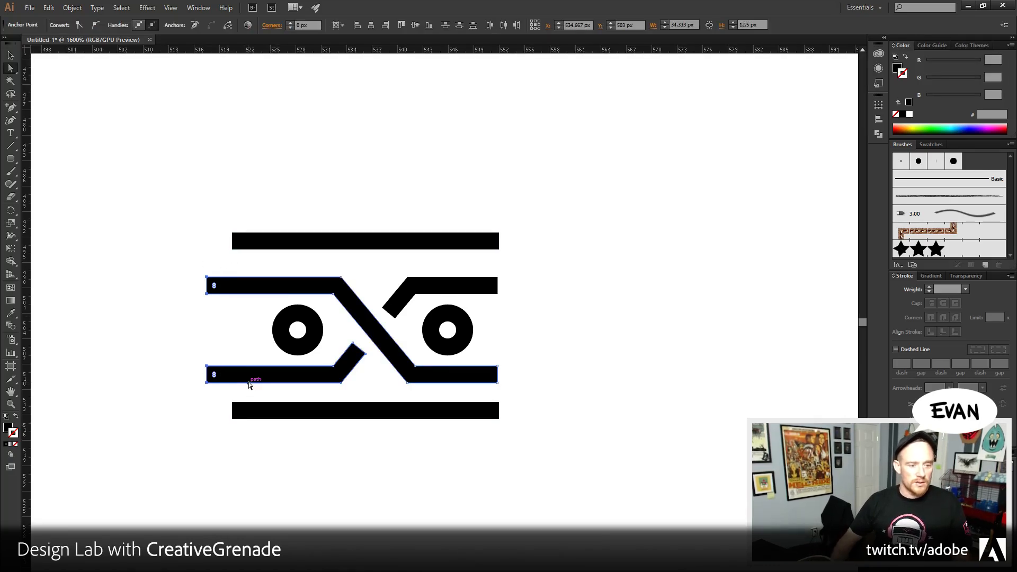
# - Extend the right ends of the two inner crossing paths outward by 10 px, and the upper one by a further 3 px
pyautogui.moveTo(491, 269); pyautogui.dragTo(534, 393)
pyautogui.hotkey('shift', 'Right')
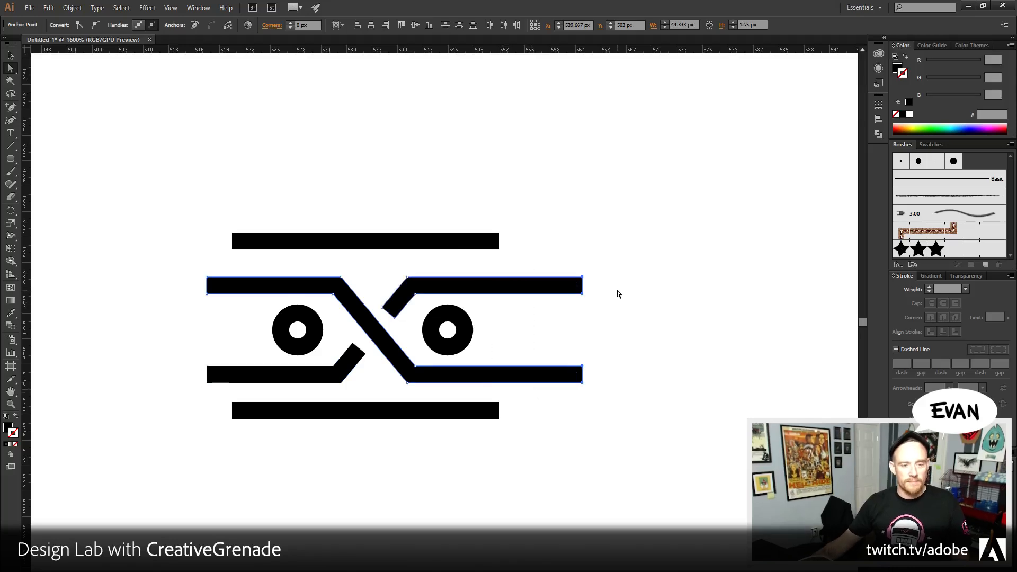
pyautogui.moveTo(557, 241); pyautogui.dragTo(588, 335)
pyautogui.press('Right')
pyautogui.press('Right')
pyautogui.press('Right')
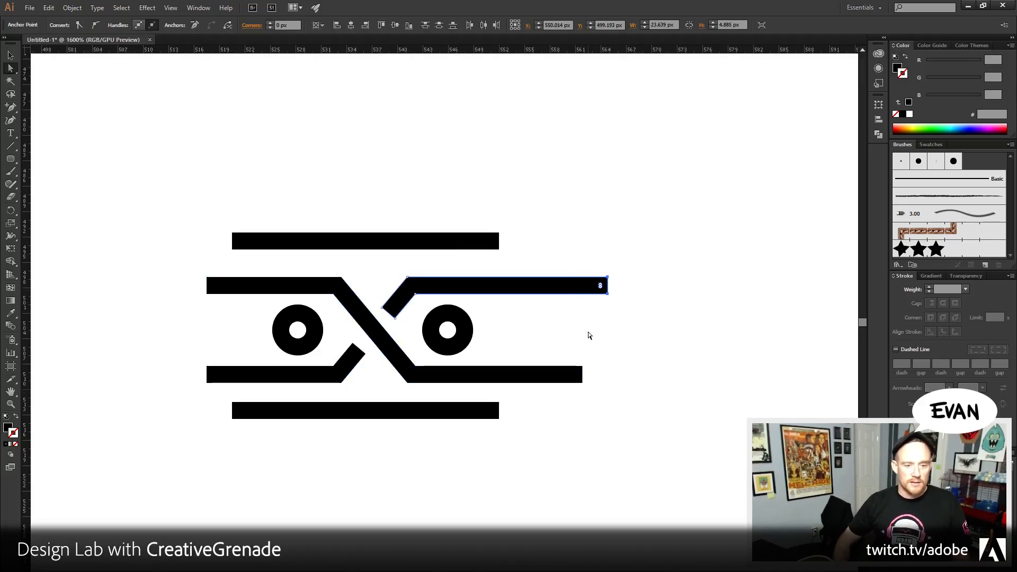
pyautogui.click(637, 189)
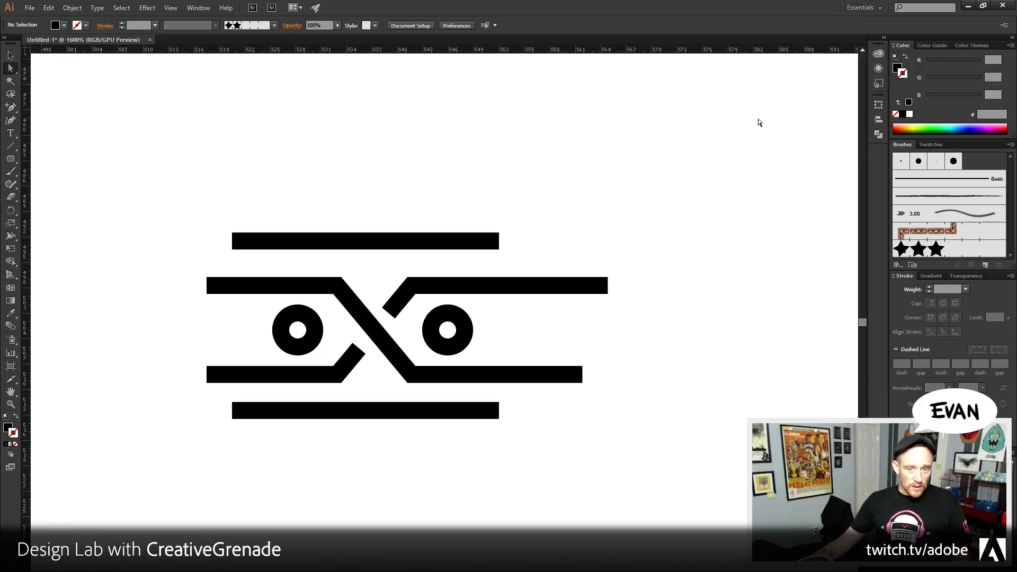
# - Draw a square about 27.4 px wide over the middle of the artwork and crop all the artwork to it with Pathfinder Crop
pyautogui.click(878, 105)
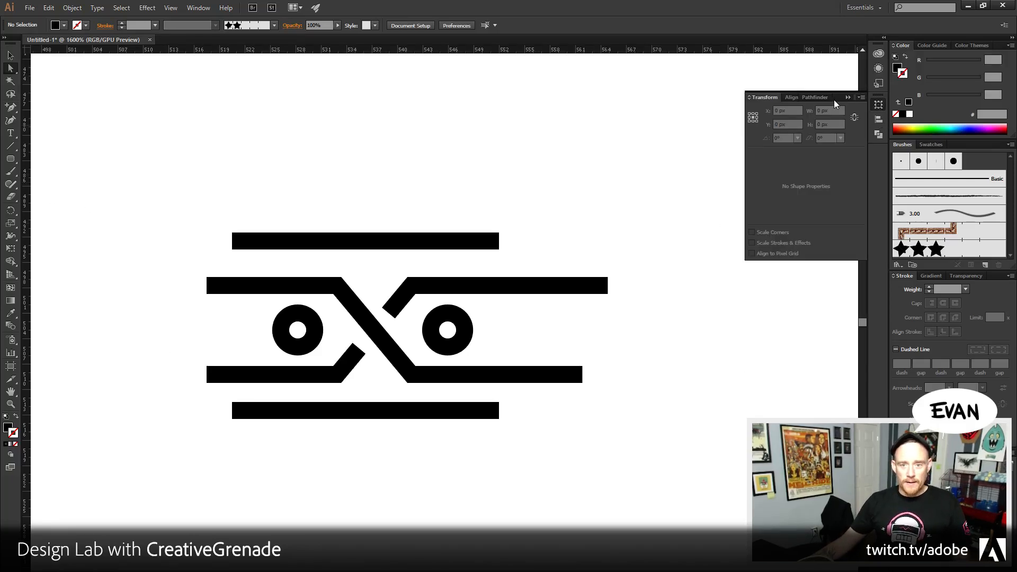
pyautogui.click(814, 98)
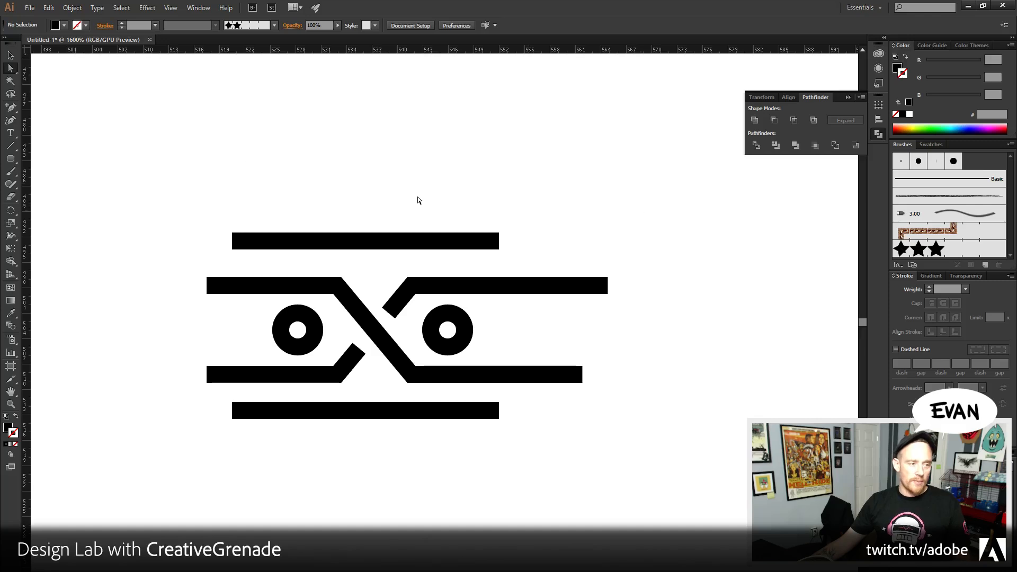
pyautogui.click(11, 158)
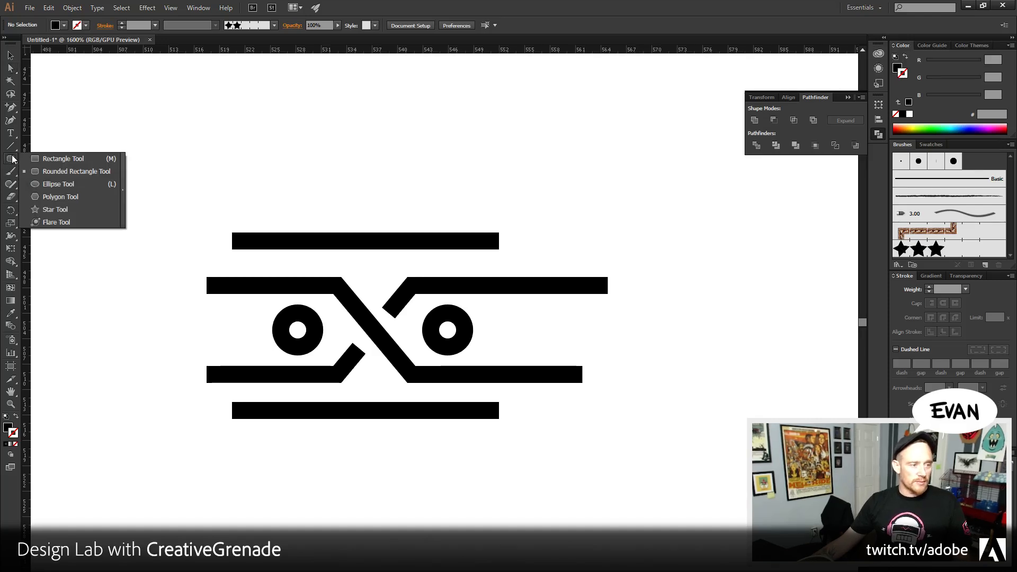
pyautogui.click(68, 159)
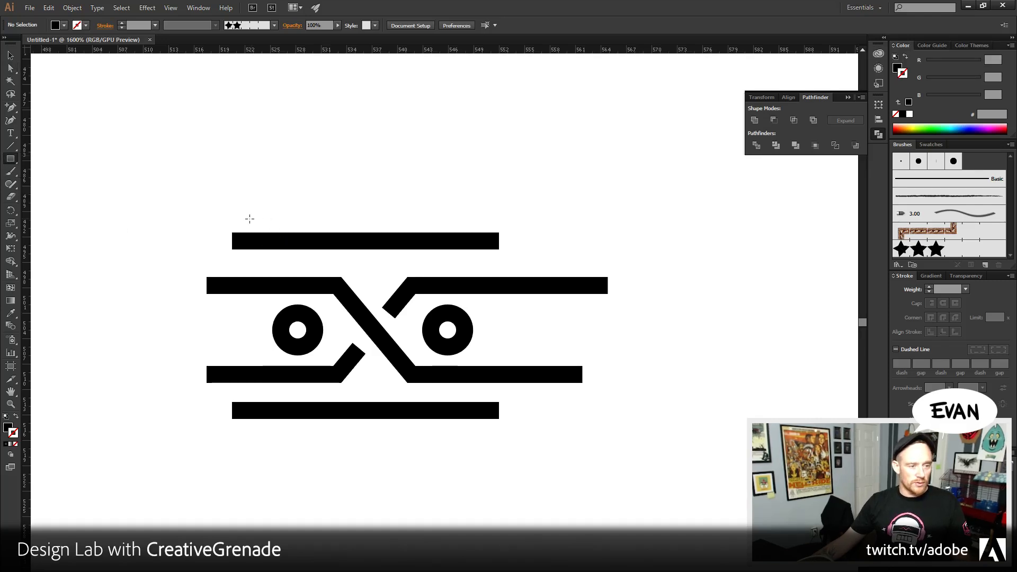
pyautogui.moveTo(254, 216); pyautogui.dragTo(486, 448)
pyautogui.press('v')
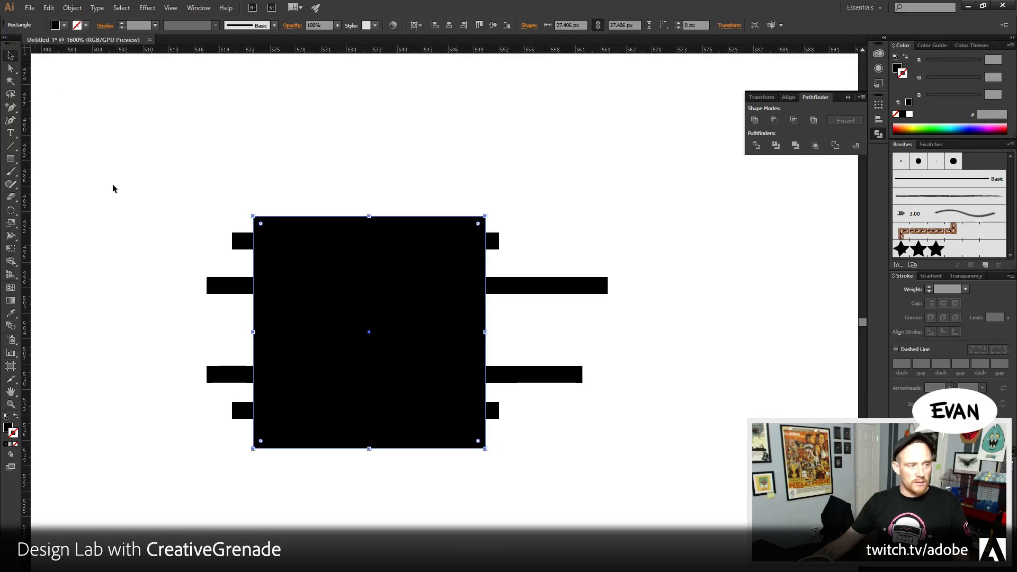
pyautogui.moveTo(191, 209); pyautogui.dragTo(519, 452)
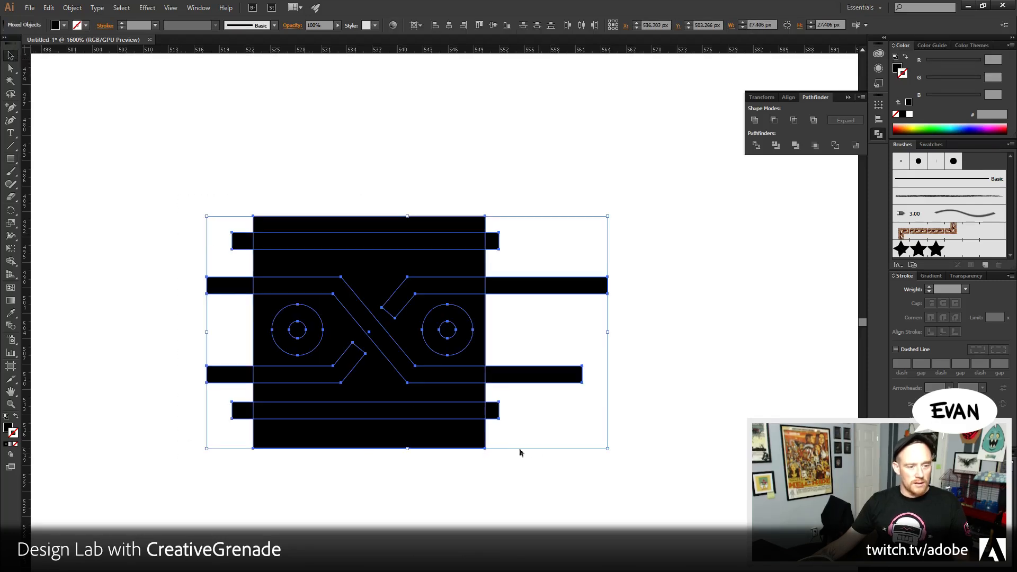
pyautogui.click(814, 146)
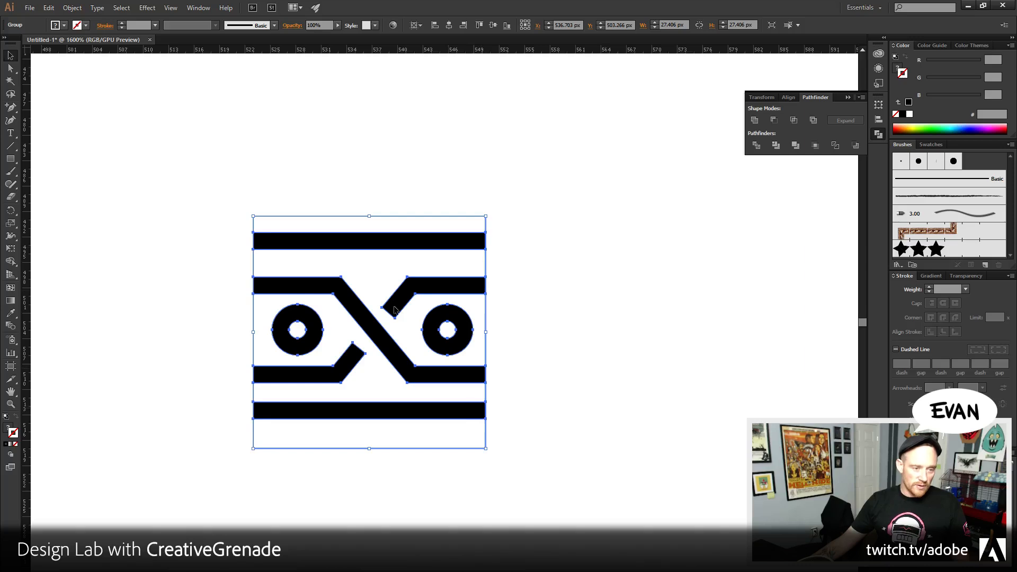
# - Ungroup the cropped artwork and delete all the invisible leftover shapes by selecting those with the same fill and stroke
pyautogui.rightClick(356, 242)
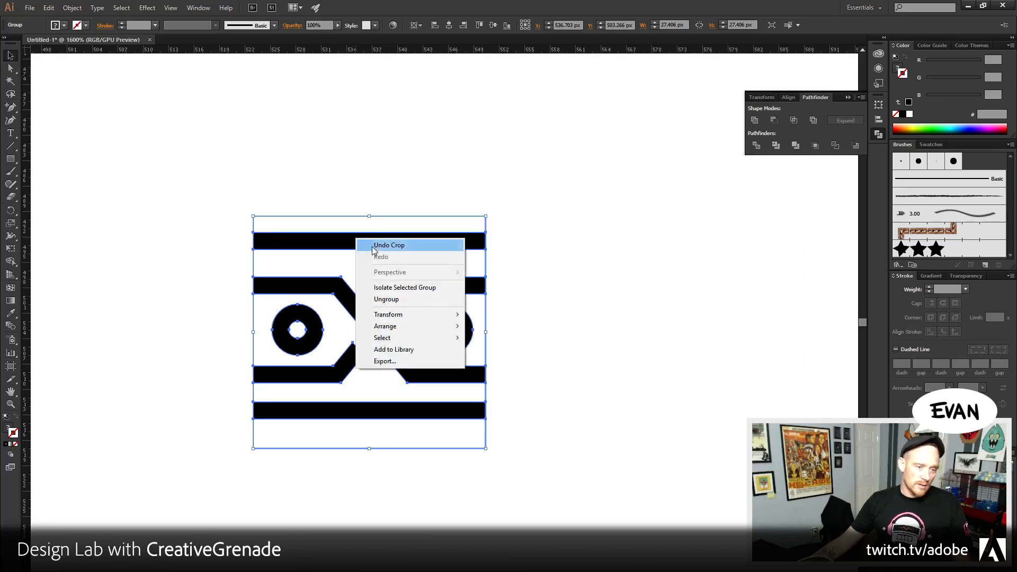
pyautogui.click(384, 300)
pyautogui.click(246, 180)
pyautogui.moveTo(200, 186); pyautogui.dragTo(437, 217)
pyautogui.click(126, 8)
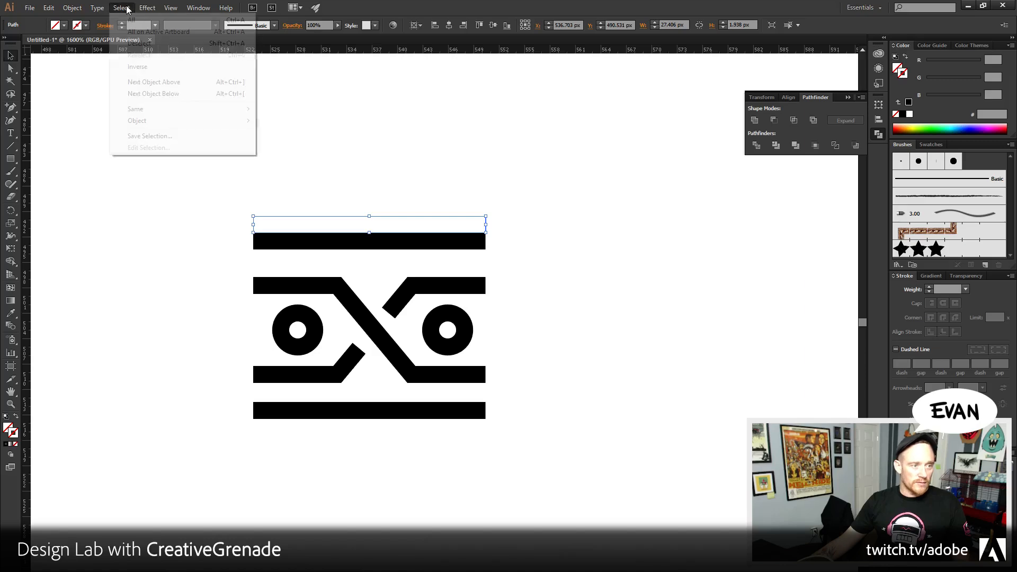
pyautogui.moveTo(154, 110)
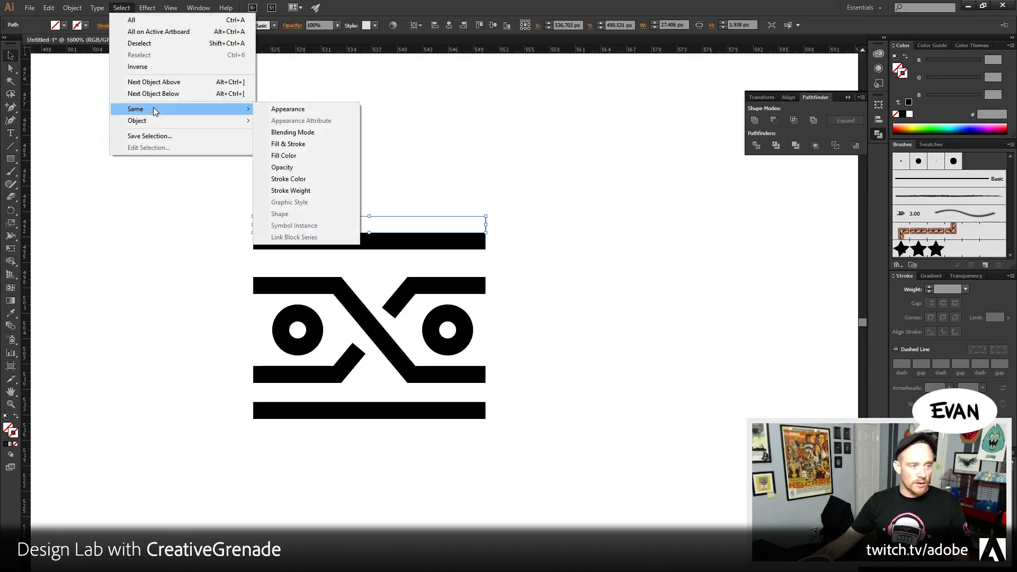
pyautogui.click(318, 143)
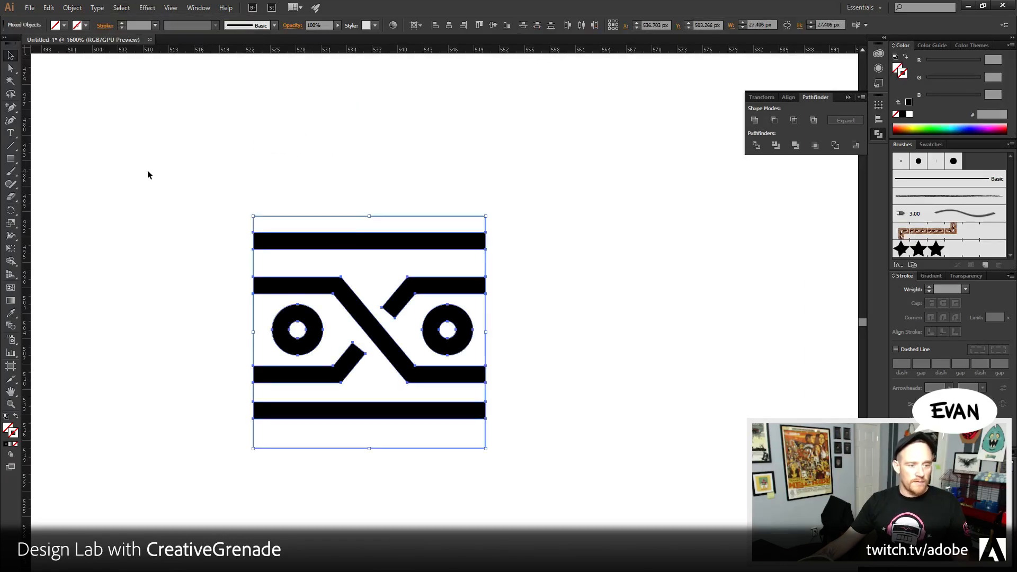
pyautogui.press('Delete')
pyautogui.moveTo(191, 222); pyautogui.dragTo(622, 524)
pyautogui.click(225, 472)
# - Start a new pattern brush from the finished crossing-line artwork
pyautogui.press('z')
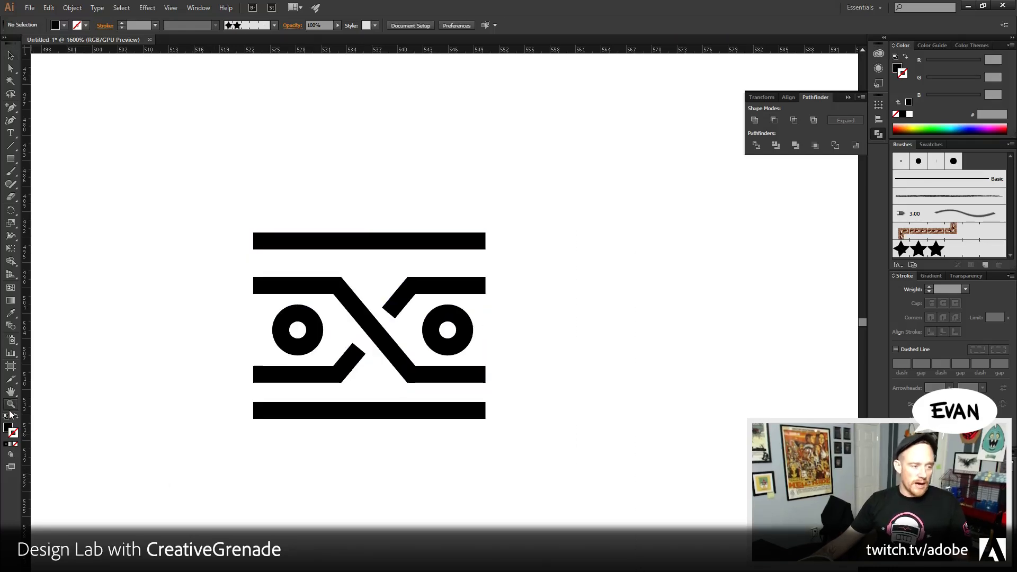
pyautogui.keyDown('alt'); pyautogui.click(509, 412); pyautogui.keyUp('alt')
pyautogui.keyDown('alt'); pyautogui.click(451, 334); pyautogui.keyUp('alt')
pyautogui.keyDown('alt'); pyautogui.click(454, 347); pyautogui.keyUp('alt')
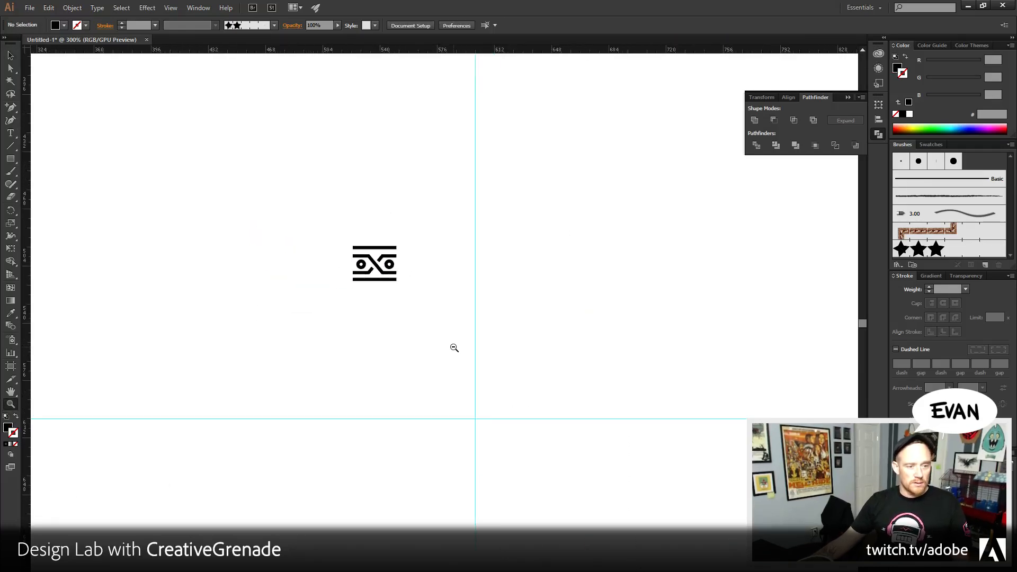
pyautogui.keyDown('alt'); pyautogui.click(454, 347); pyautogui.keyUp('alt')
pyautogui.keyDown('alt'); pyautogui.click(454, 348); pyautogui.keyUp('alt')
pyautogui.press('v')
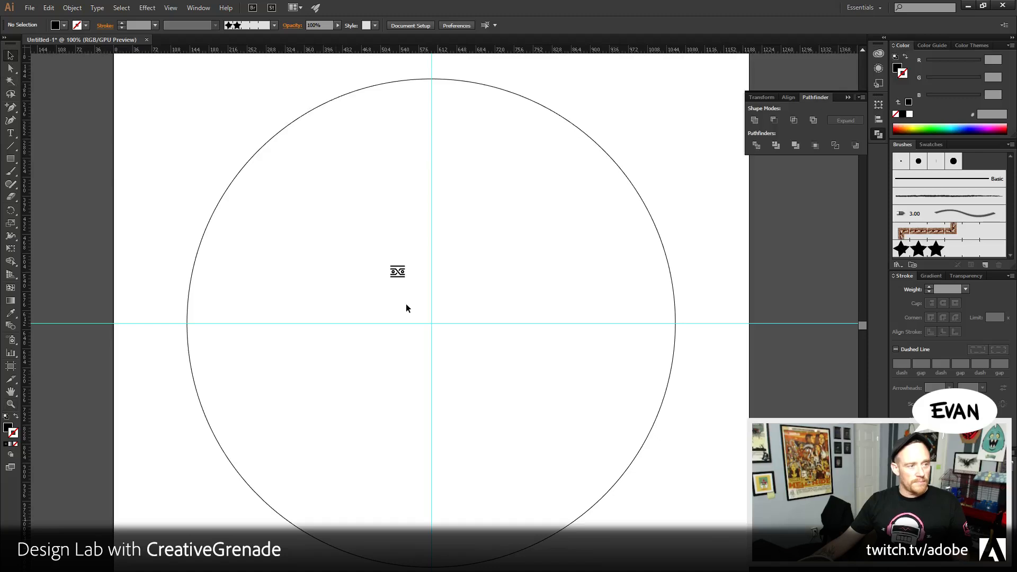
pyautogui.moveTo(361, 243)
pyautogui.mouseDown()
pyautogui.moveTo(411, 281)
pyautogui.moveTo(629, 302)
pyautogui.moveTo(948, 222)
pyautogui.mouseUp()
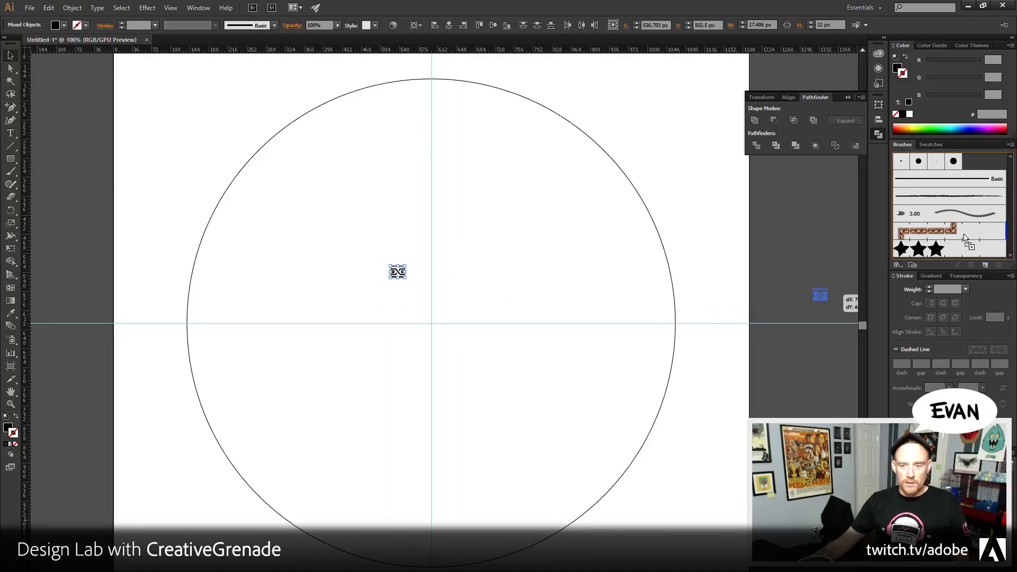
pyautogui.click(481, 364)
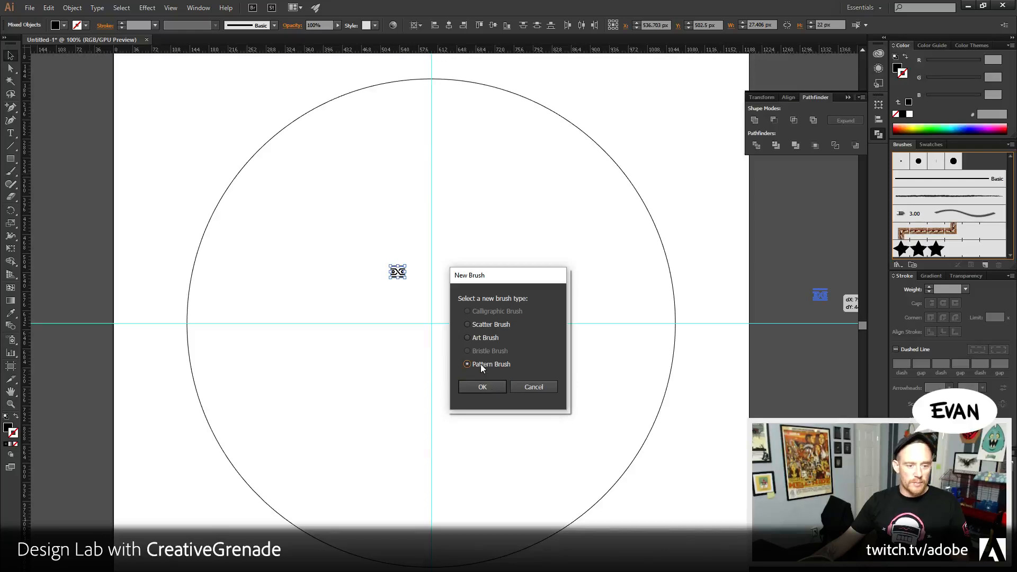
pyautogui.click(484, 388)
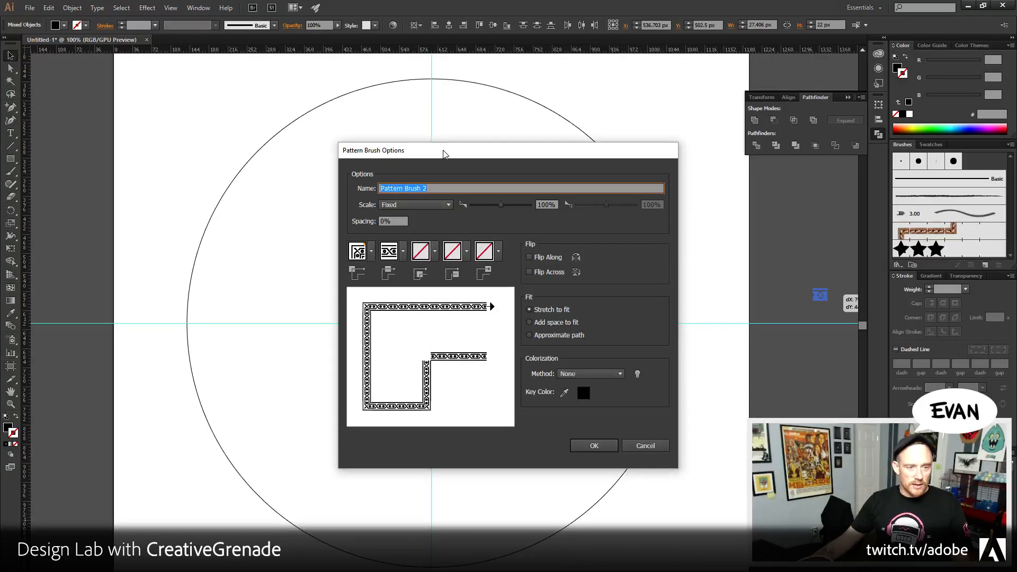
pyautogui.moveTo(444, 154); pyautogui.dragTo(419, 134)
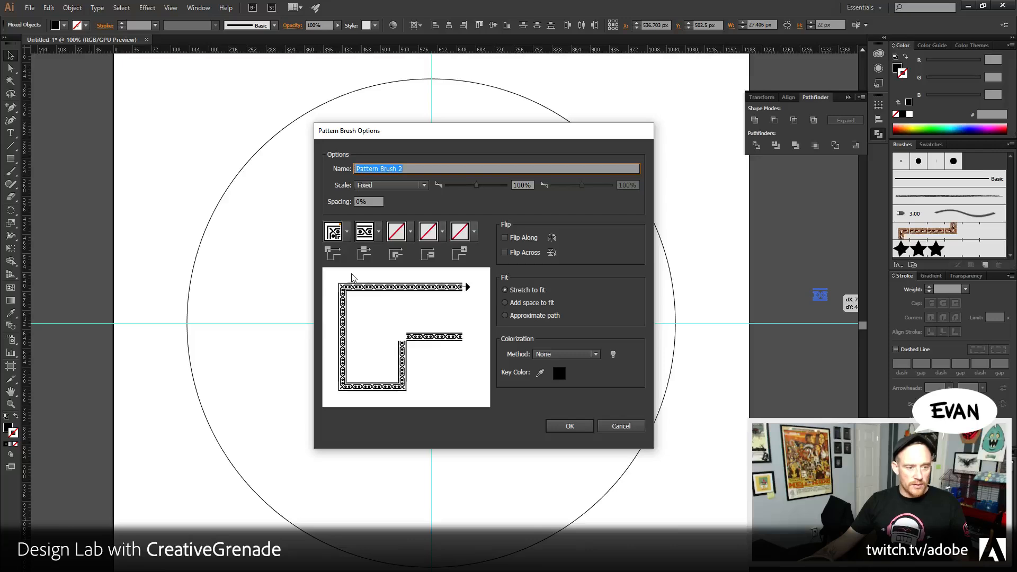
# - Set the brush's inner corner tile to Auto-Between, leave the start and end tiles empty, and create the brush
pyautogui.click(410, 231)
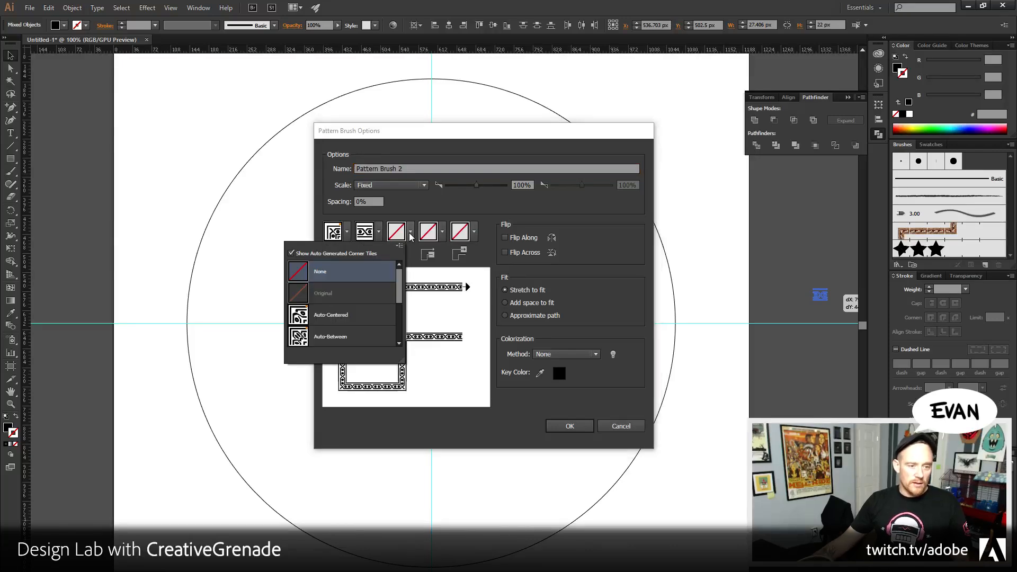
pyautogui.click(402, 275)
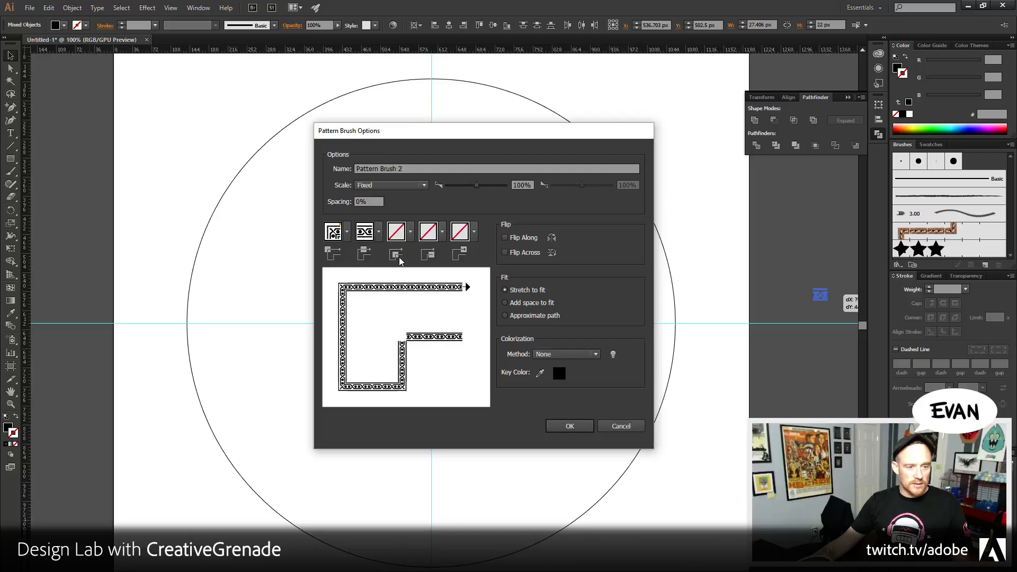
pyautogui.click(411, 231)
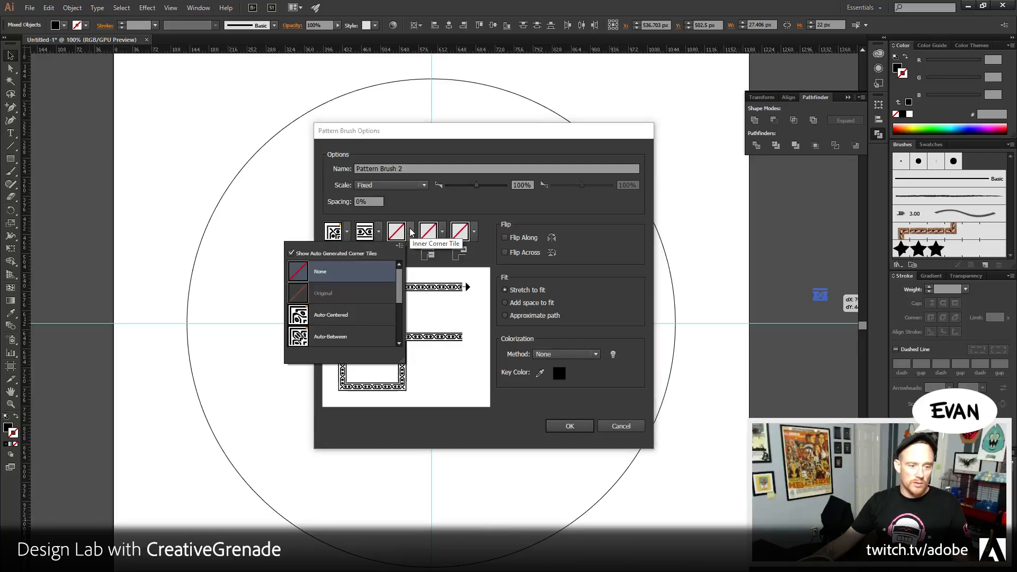
pyautogui.moveTo(398, 286)
pyautogui.mouseDown()
pyautogui.moveTo(408, 316)
pyautogui.moveTo(400, 285)
pyautogui.moveTo(402, 293)
pyautogui.mouseUp()
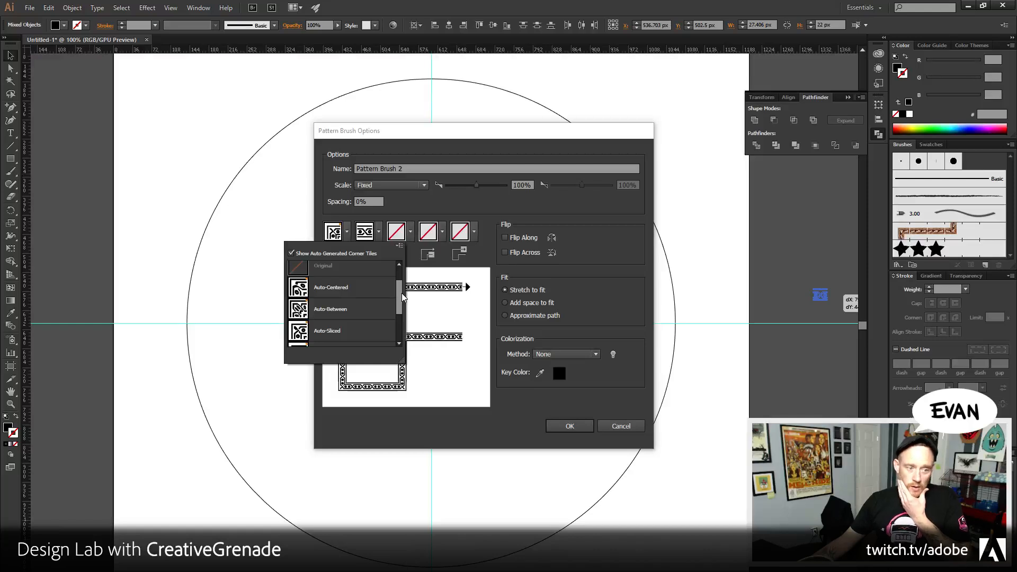
pyautogui.click(348, 310)
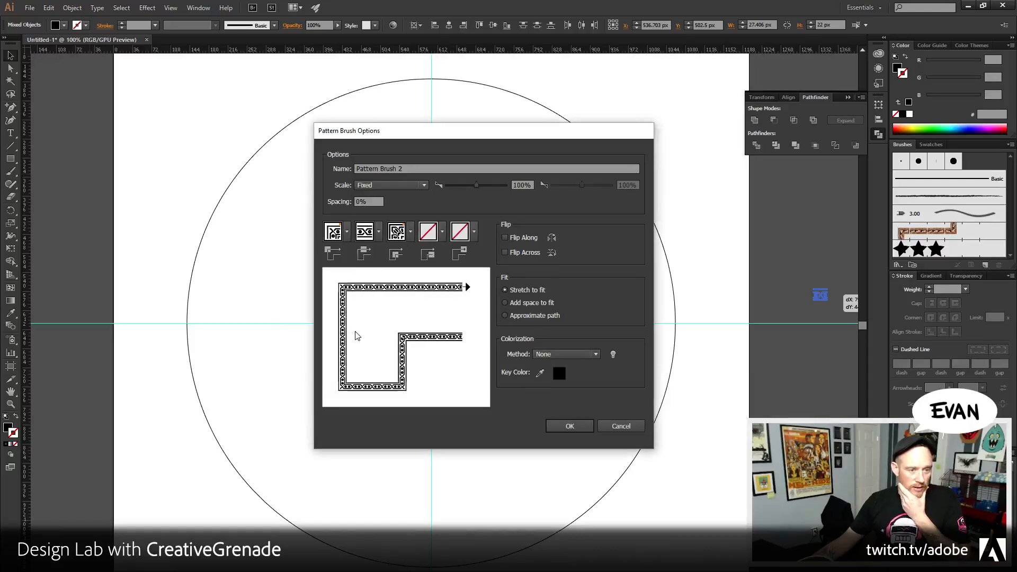
pyautogui.click(443, 232)
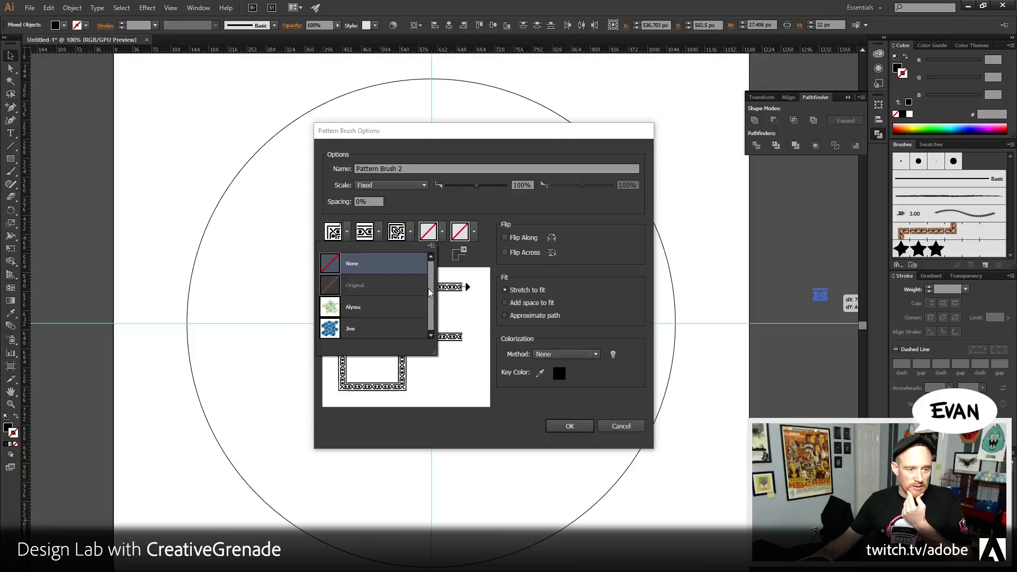
pyautogui.click(593, 201)
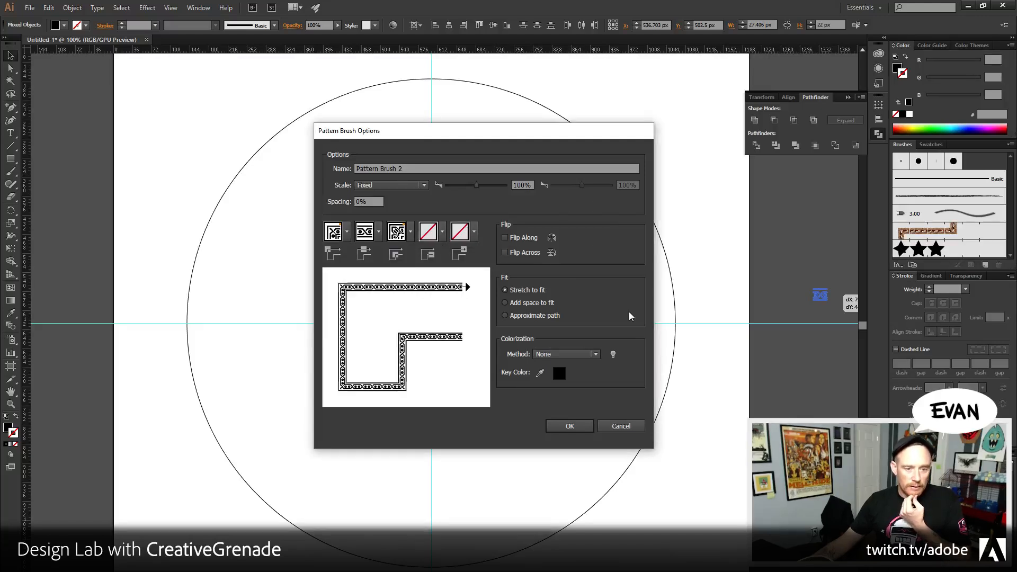
pyautogui.click(571, 426)
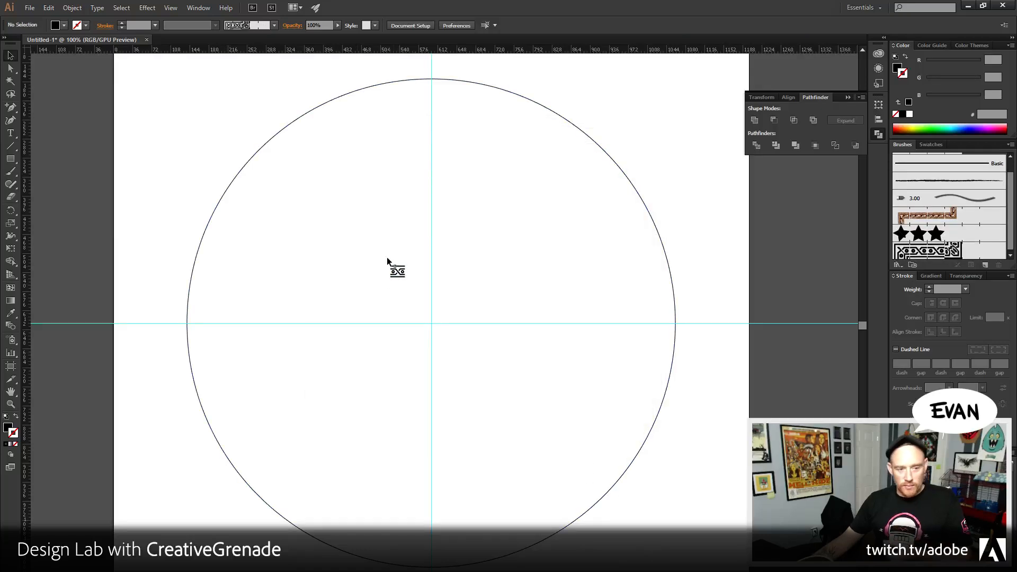
# - Delete the small source artwork from the artboard and apply the new pattern brush to the large circle
pyautogui.moveTo(387, 257); pyautogui.dragTo(428, 345)
pyautogui.press('Delete')
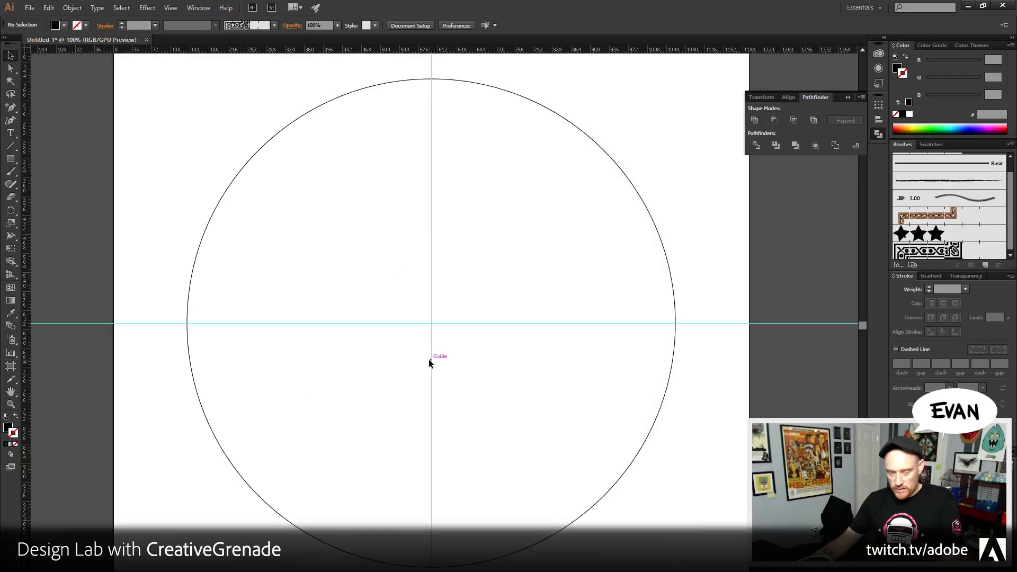
pyautogui.click(653, 219)
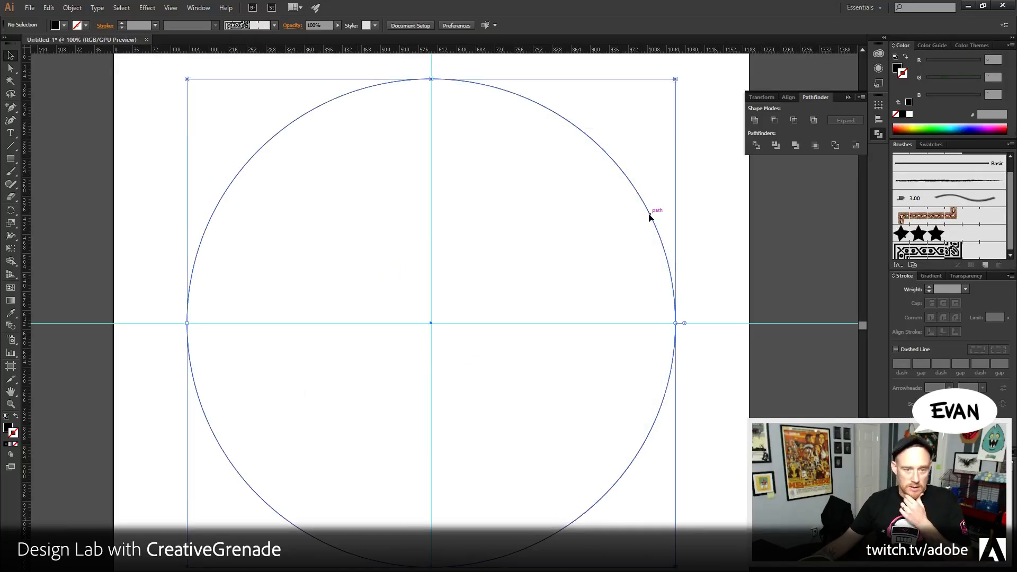
pyautogui.click(913, 257)
pyautogui.click(729, 343)
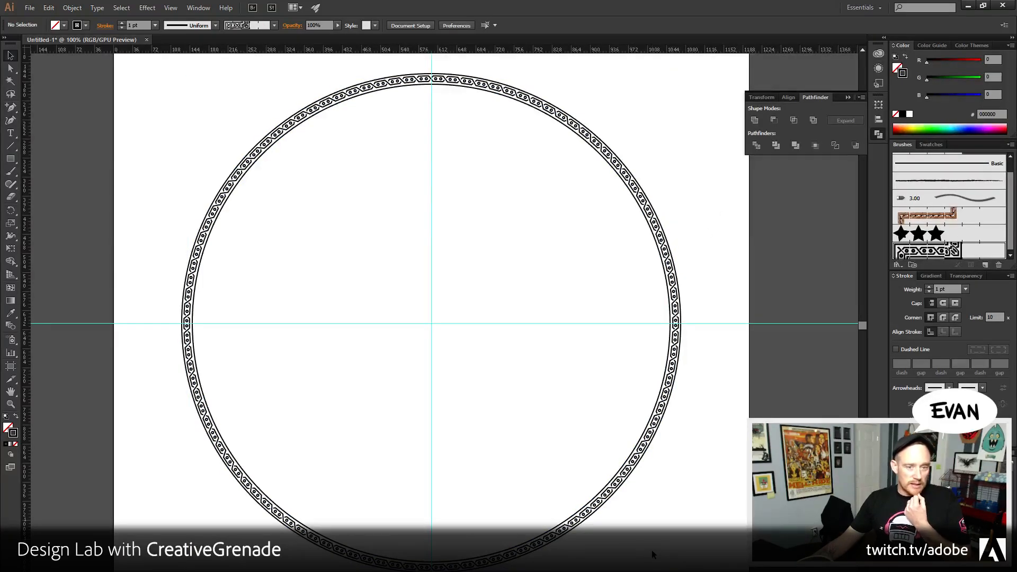
# - Scale the patterned circle about its centre down to about 639 px and set its stroke weight to 2 pt
pyautogui.click(651, 211)
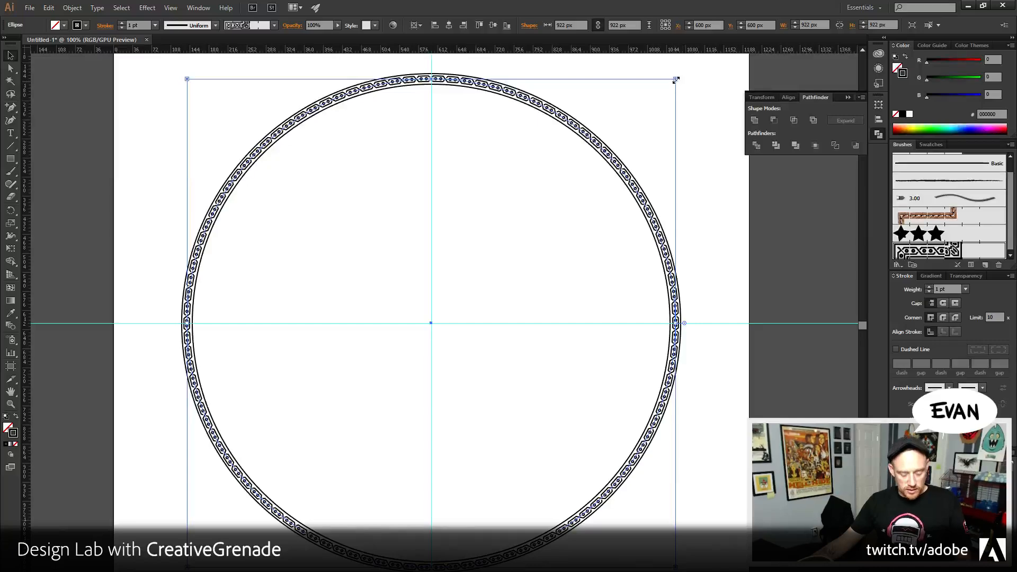
pyautogui.moveTo(675, 80); pyautogui.dragTo(600, 154)
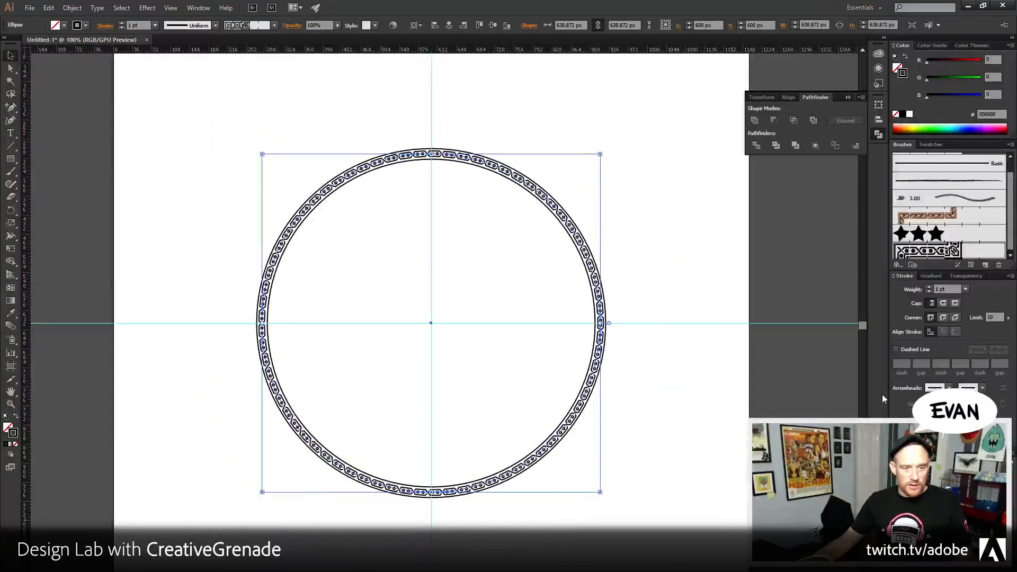
pyautogui.click(929, 287)
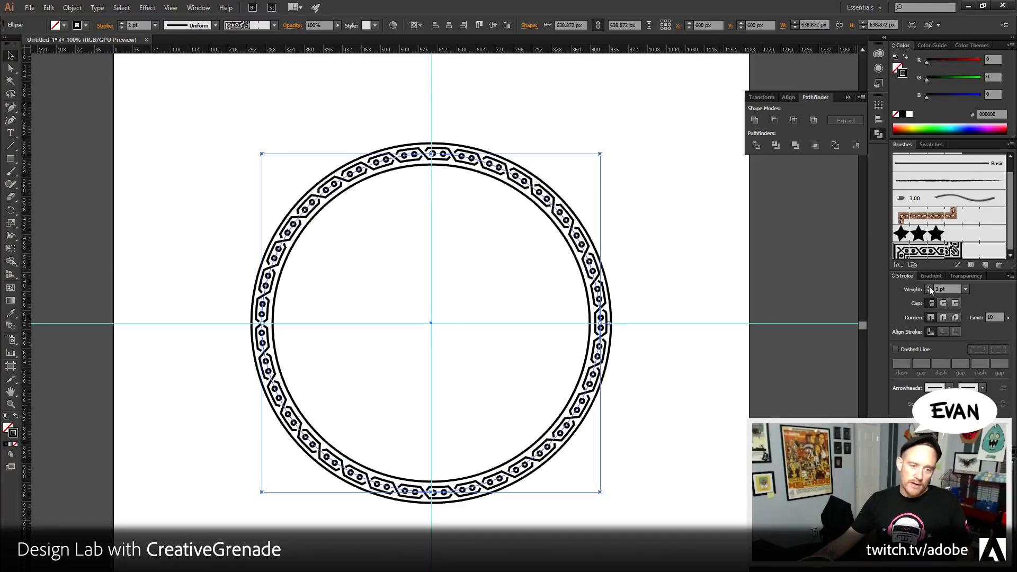
# - Increase the patterned circle's stroke weight to 8 pt and deselect it
pyautogui.click(929, 288)
pyautogui.click(929, 286)
pyautogui.click(929, 286)
pyautogui.click(929, 286)
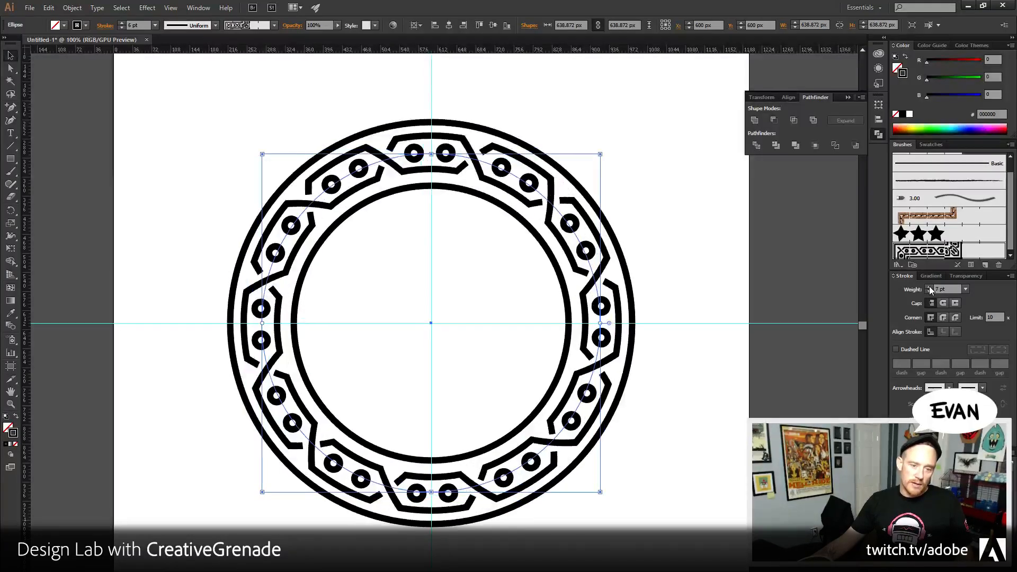
pyautogui.click(929, 286)
pyautogui.click(929, 286)
pyautogui.click(697, 433)
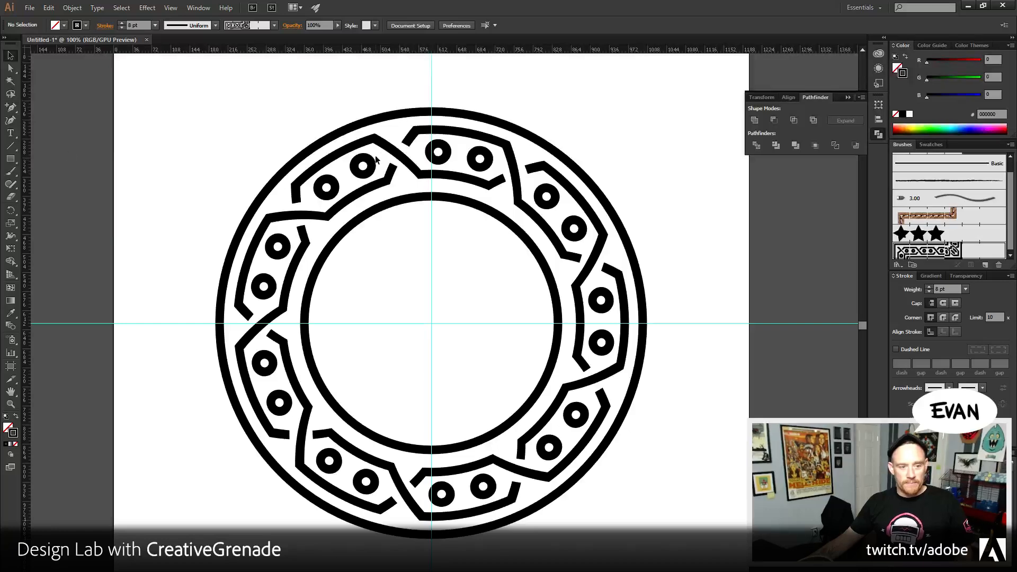
# - Select the patterned circle and reduce its stroke weight to 1 pt
pyautogui.click(607, 268)
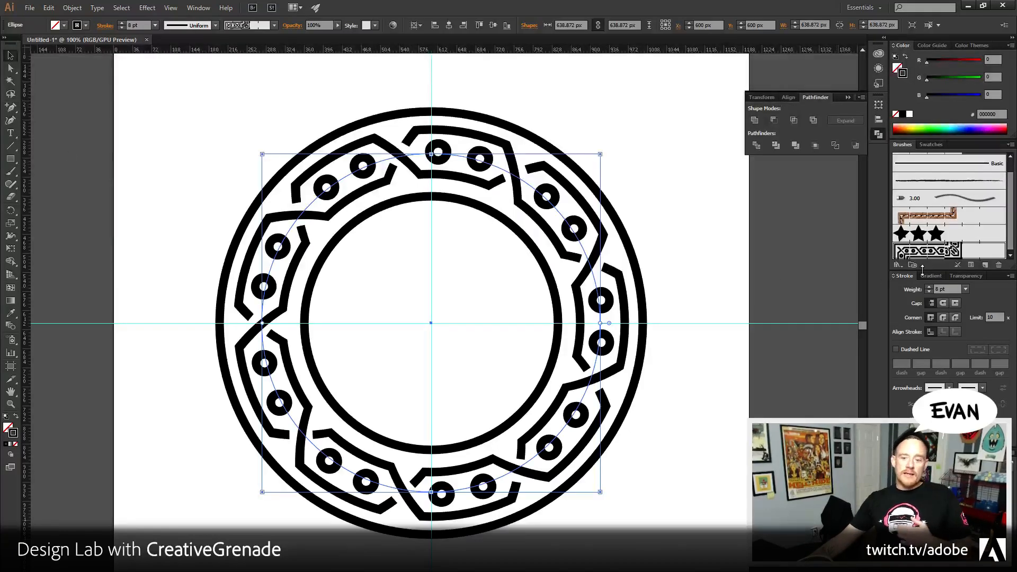
pyautogui.click(929, 293)
pyautogui.click(929, 293)
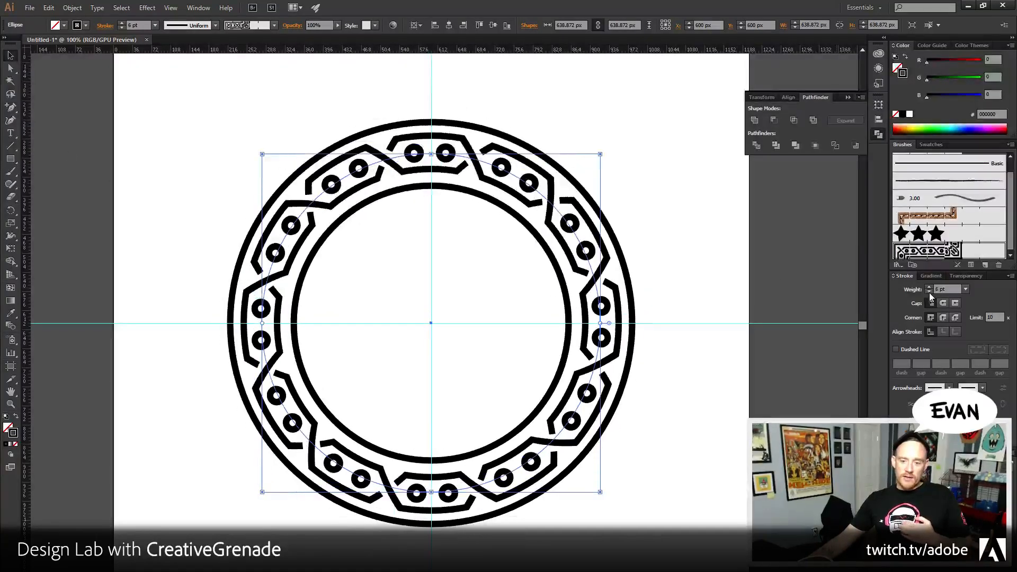
pyautogui.click(929, 292)
pyautogui.click(929, 293)
pyautogui.click(929, 293)
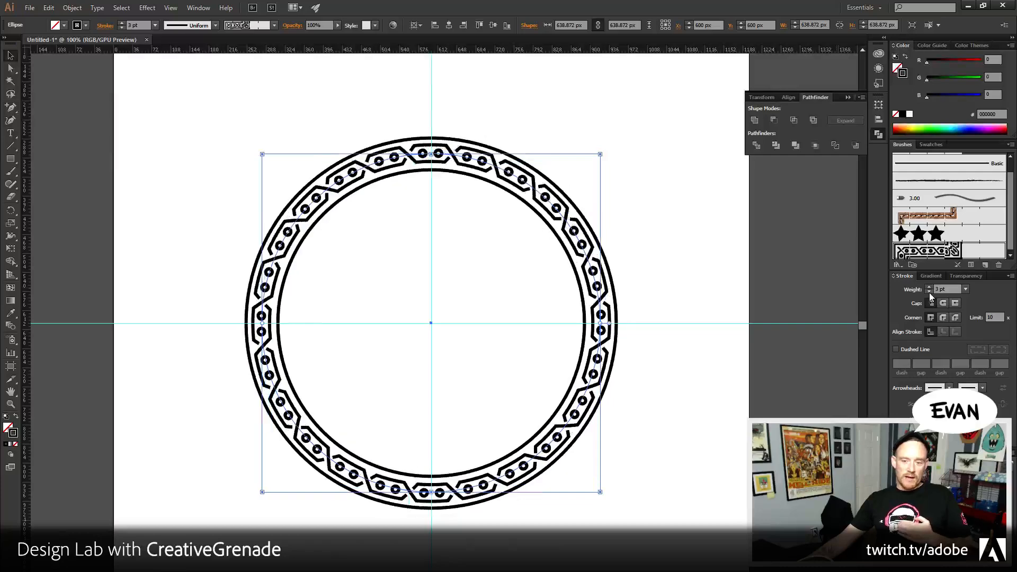
pyautogui.click(929, 292)
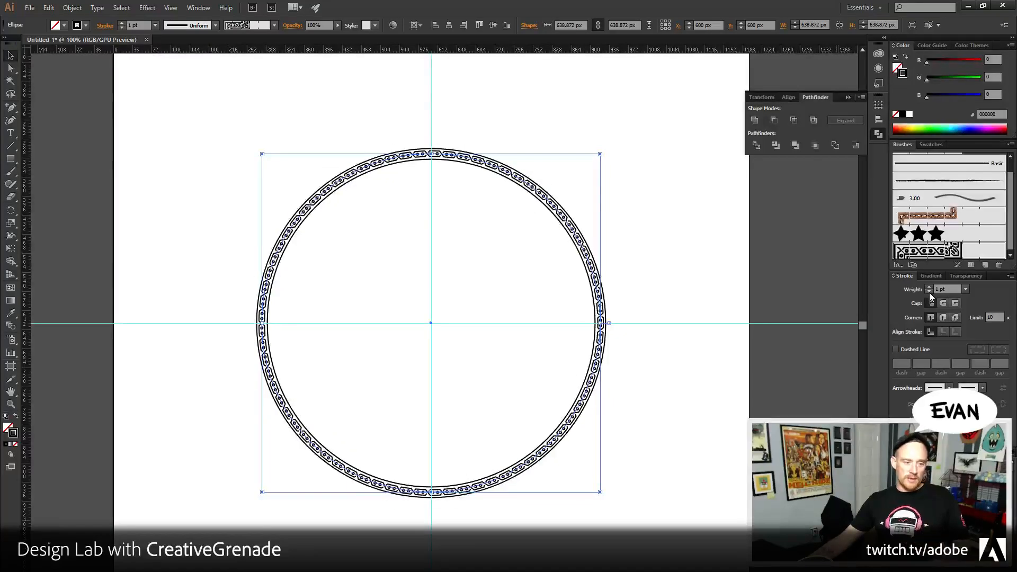
# - Try swapping the circle's fill and stroke, restore the patterned stroke, and deselect the circle
pyautogui.click(905, 57)
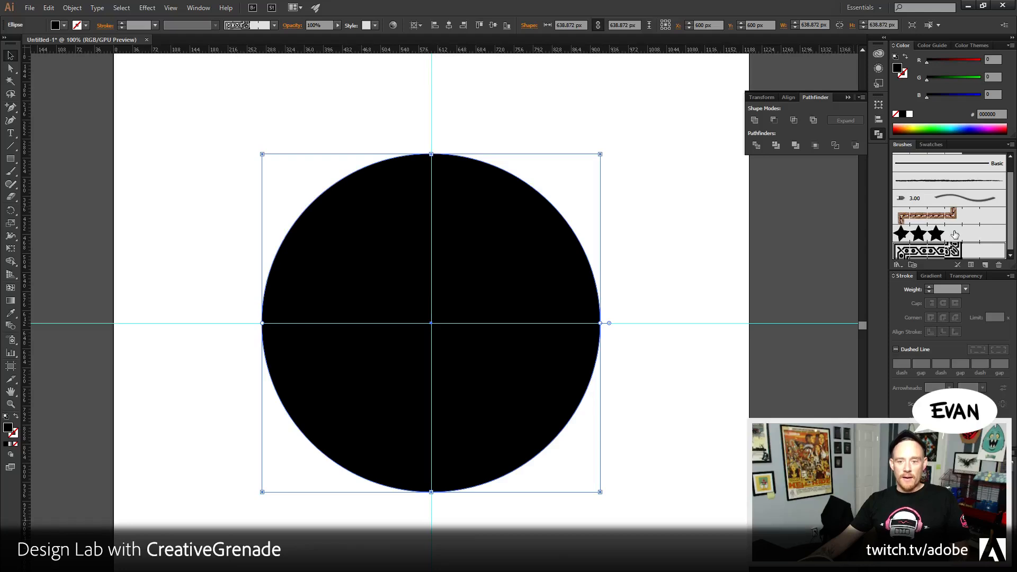
pyautogui.click(905, 57)
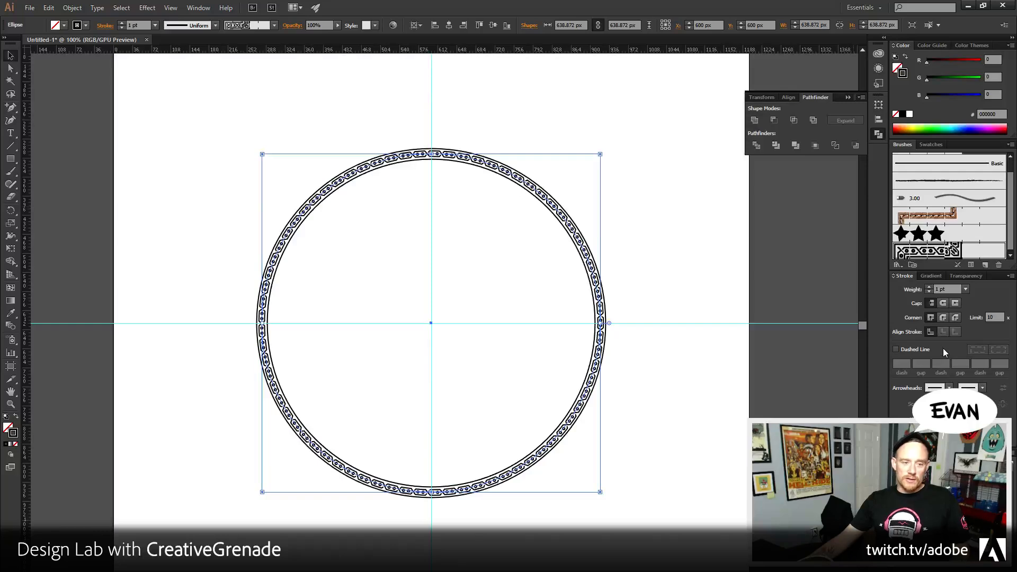
pyautogui.click(199, 111)
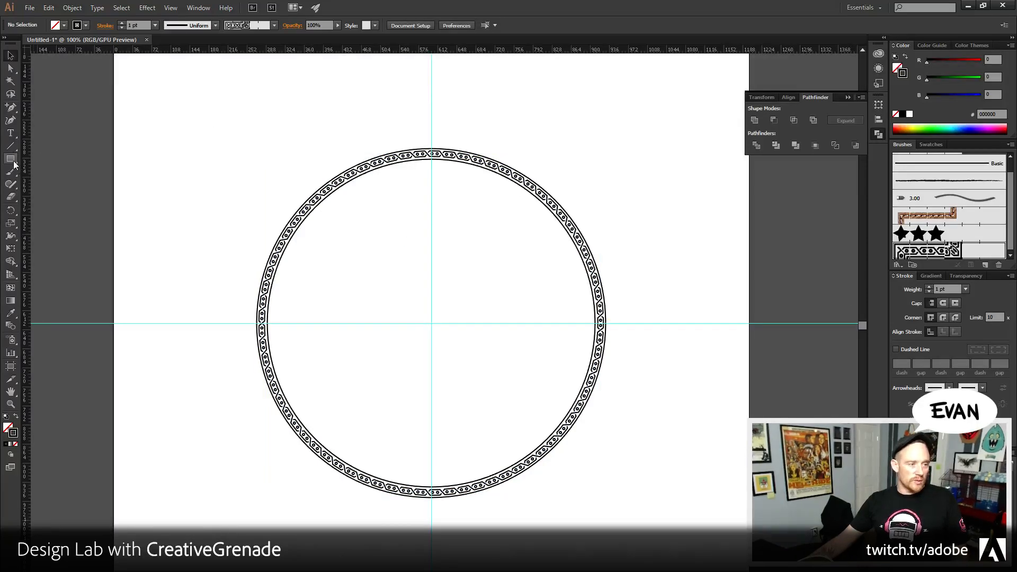
pyautogui.click(10, 133)
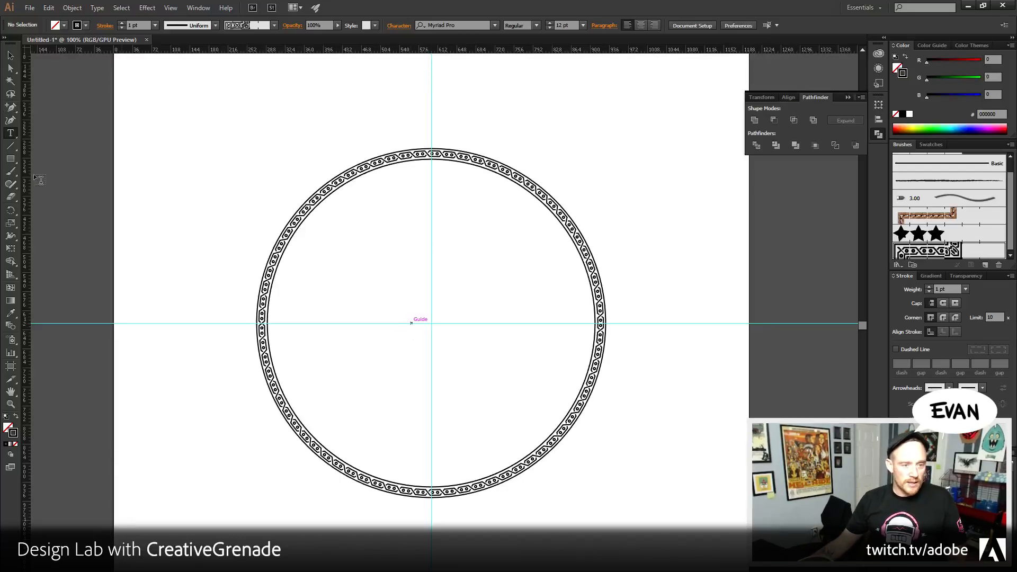
pyautogui.click(10, 55)
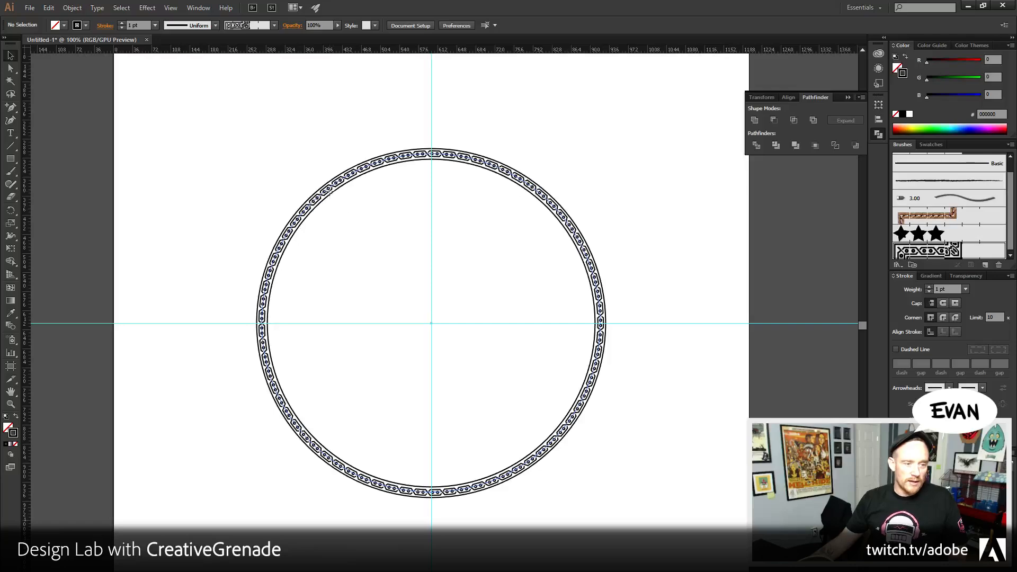
# - Raise the patterned circle's stroke weight to 13 pt and deselect it
pyautogui.click(333, 185)
pyautogui.click(929, 287)
pyautogui.click(929, 287)
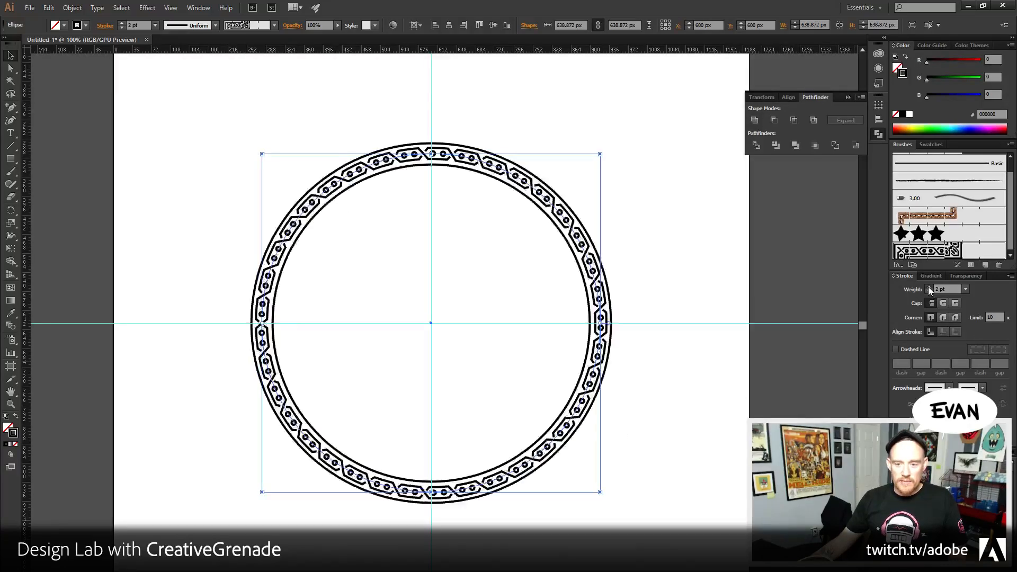
pyautogui.click(929, 287)
pyautogui.click(929, 287)
pyautogui.click(929, 287)
pyautogui.click(929, 287)
pyautogui.click(929, 287)
pyautogui.click(929, 287)
pyautogui.click(928, 287)
pyautogui.click(929, 287)
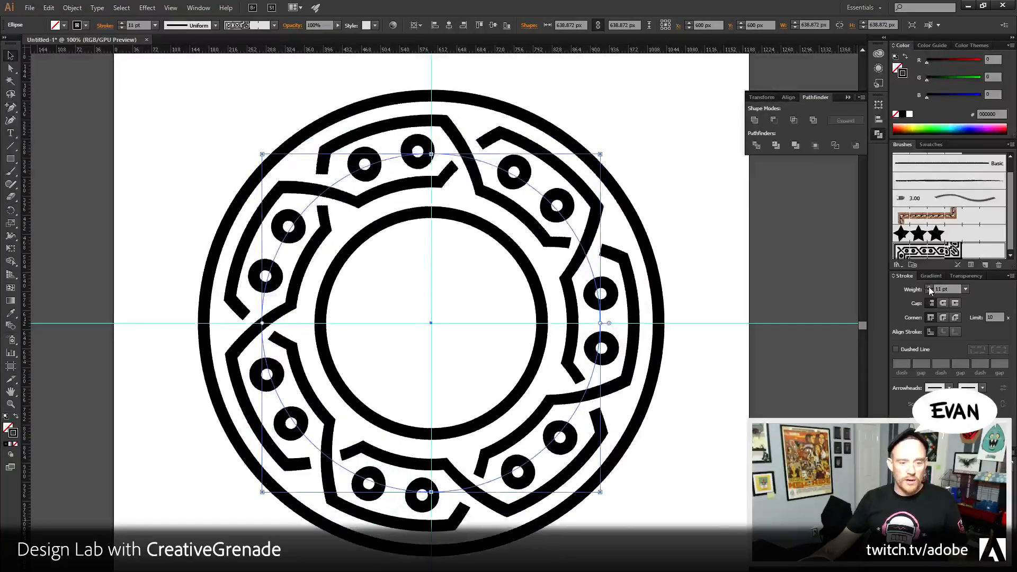
pyautogui.click(929, 287)
pyautogui.click(929, 287)
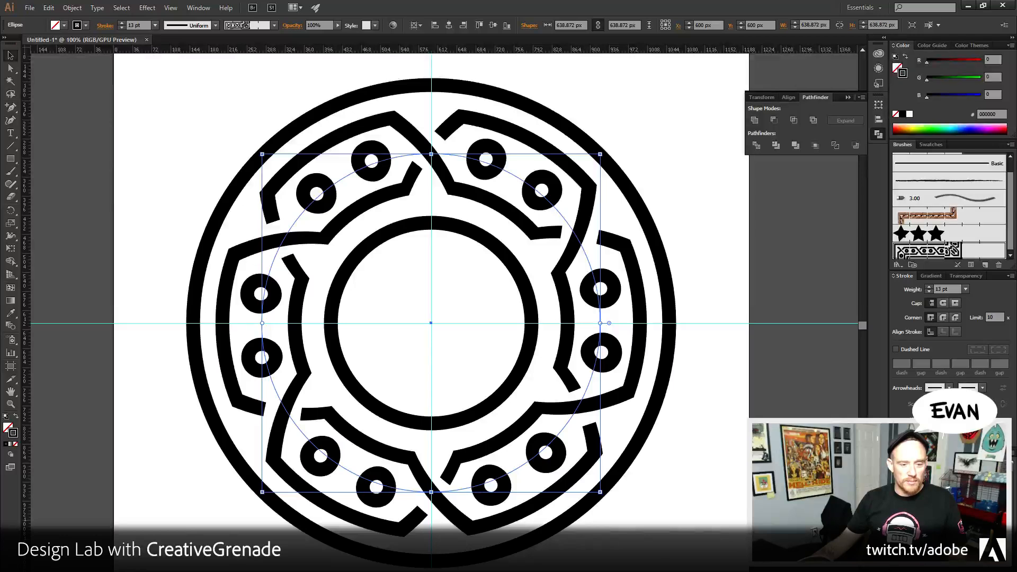
pyautogui.hotkey('ctrl', 'shift', 'a')
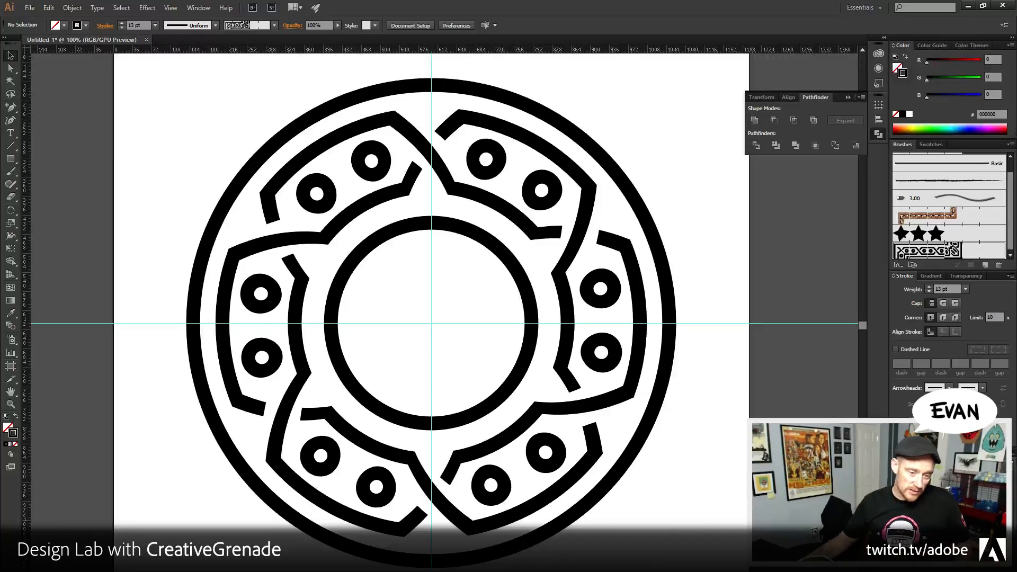
# - Set the patterned circle's stroke weight to 6 pt and clear the selection
pyautogui.click(564, 430)
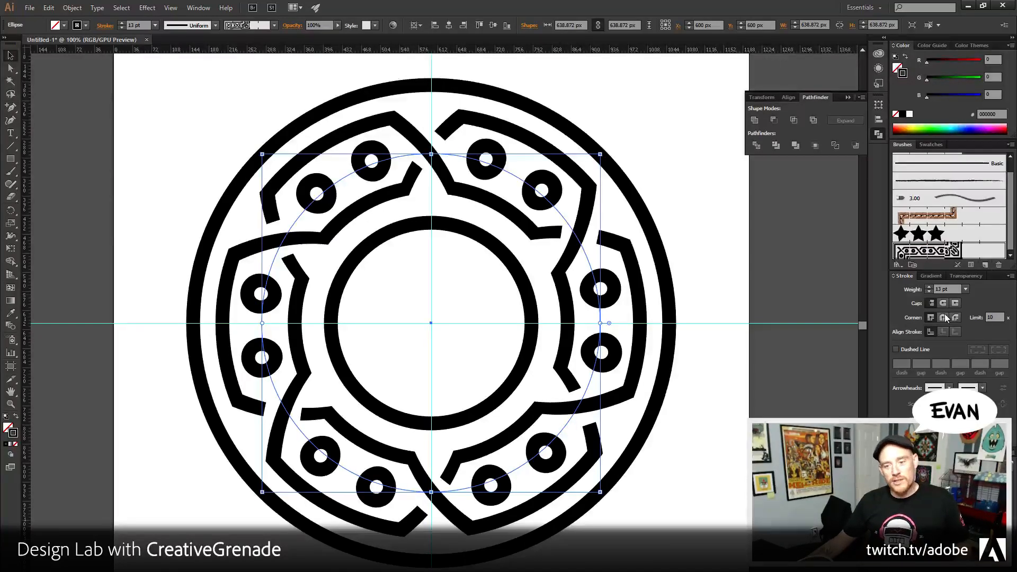
pyautogui.click(929, 291)
pyautogui.click(928, 291)
pyautogui.click(928, 292)
pyautogui.click(928, 291)
pyautogui.click(928, 292)
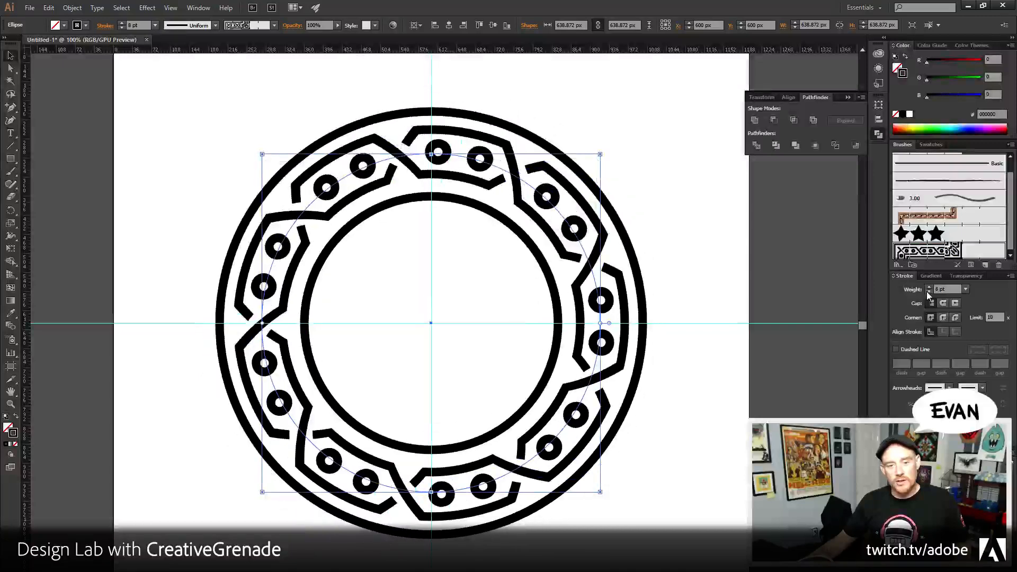
pyautogui.click(928, 292)
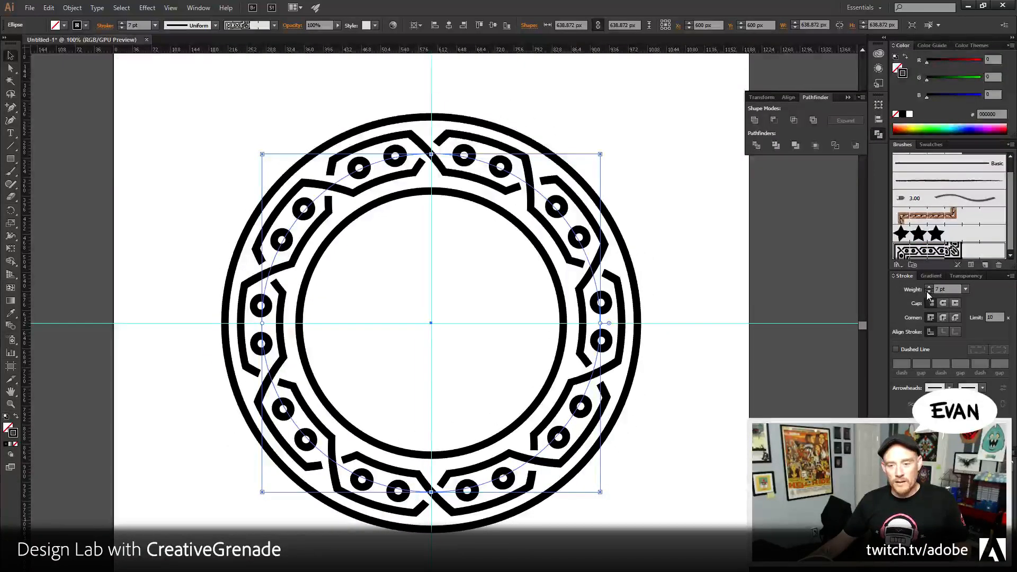
pyautogui.click(929, 292)
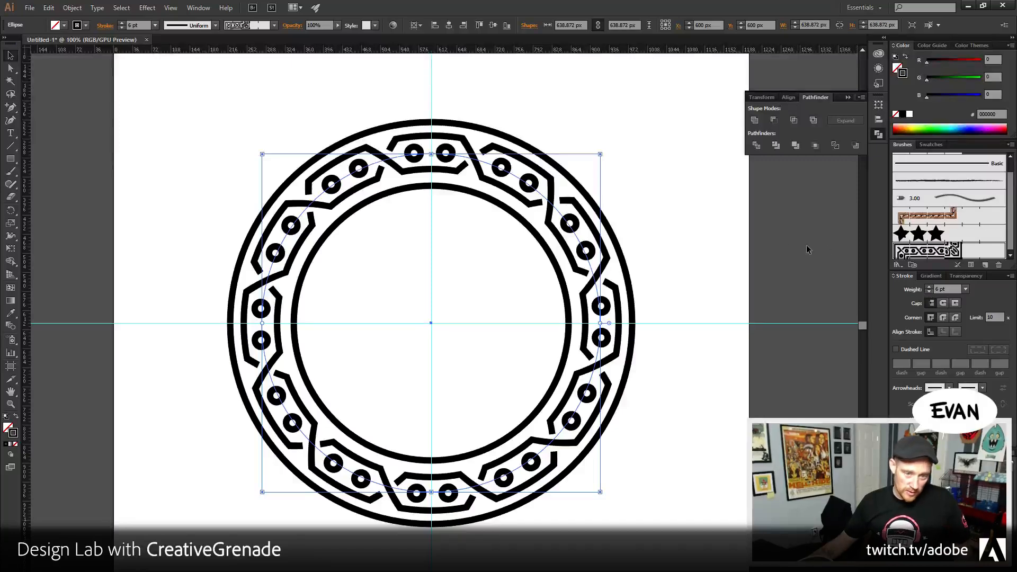
pyautogui.click(709, 242)
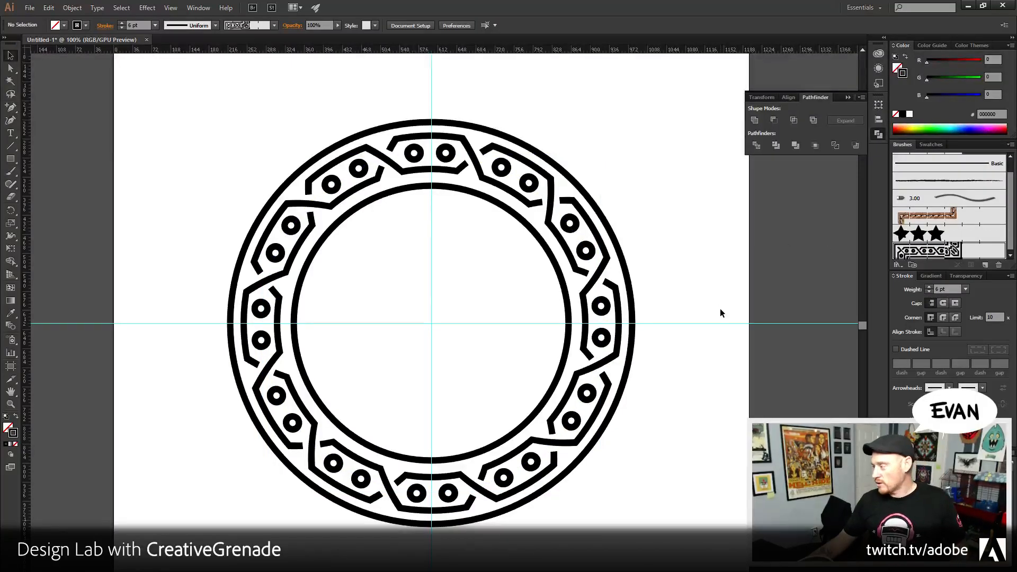
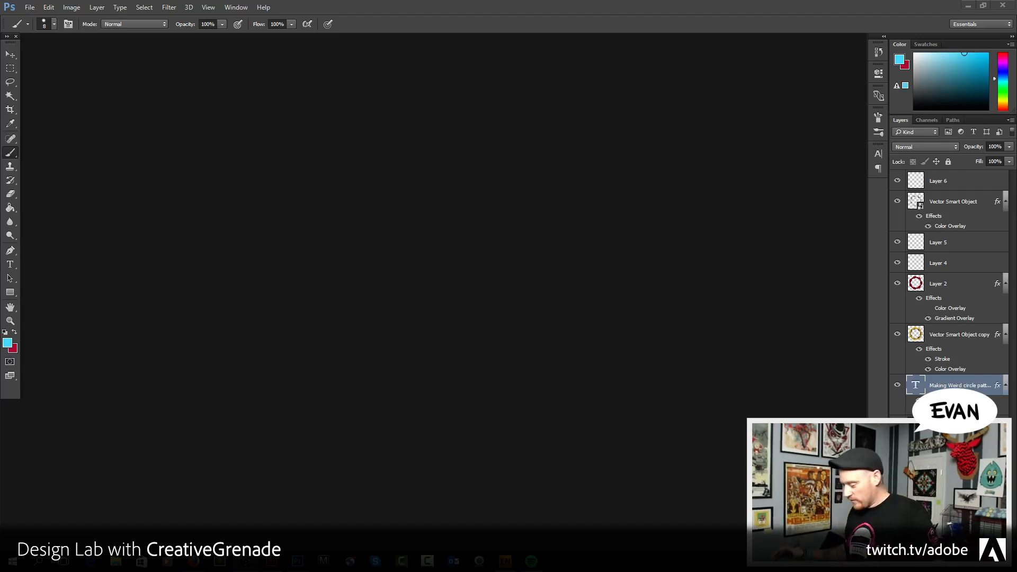
# - In Photoshop, close the adobe_promo_2.psd document and bring up the blank Untitled-1 document
pyautogui.moveTo(297, 560)
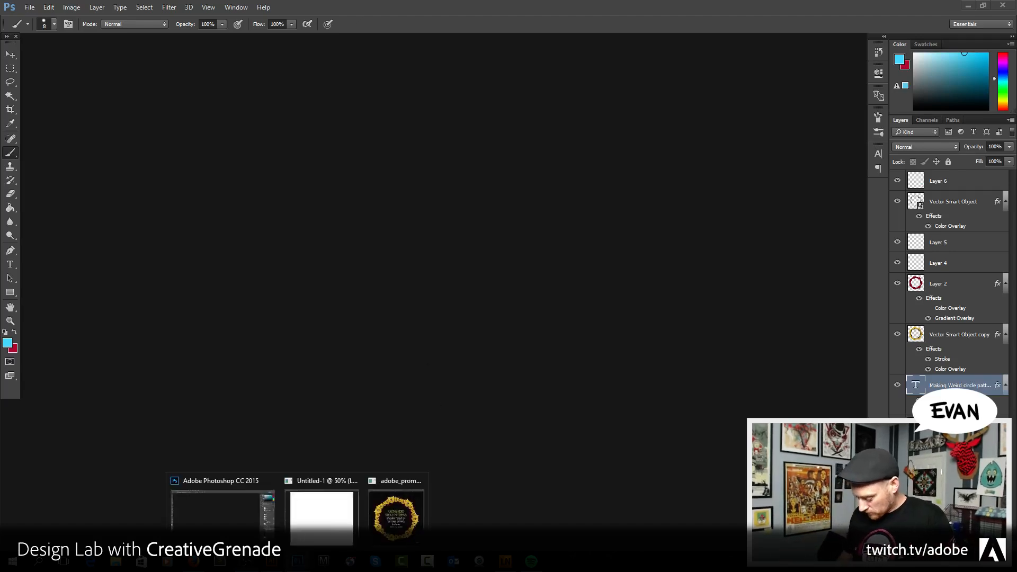
pyautogui.click(391, 481)
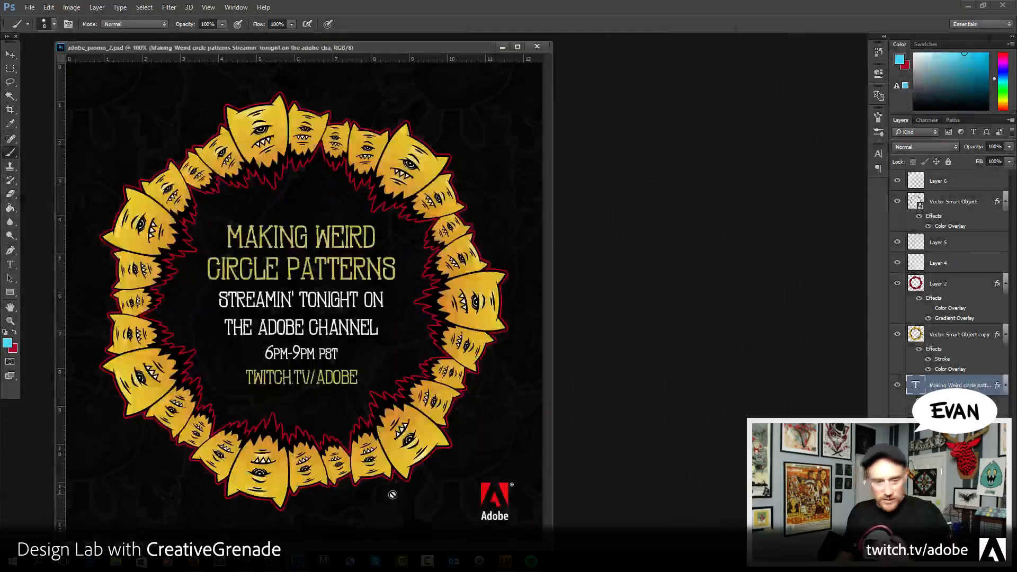
pyautogui.click(536, 46)
pyautogui.moveTo(298, 560)
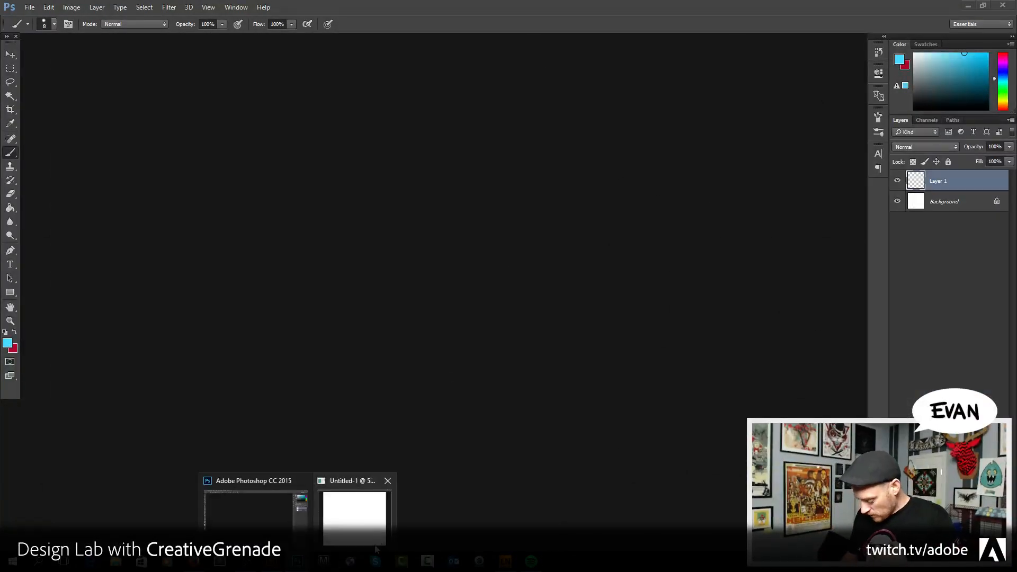
pyautogui.click(380, 509)
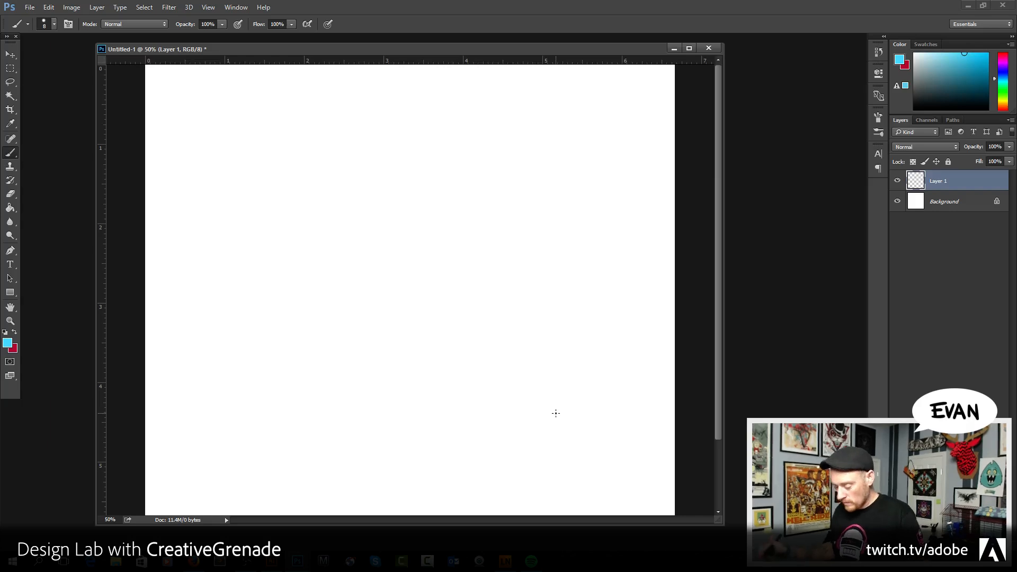
# - Widen the blank document's window and add two horizontal guides at about 1.7 and 3.5 inches on the vertical ruler
pyautogui.click(10, 320)
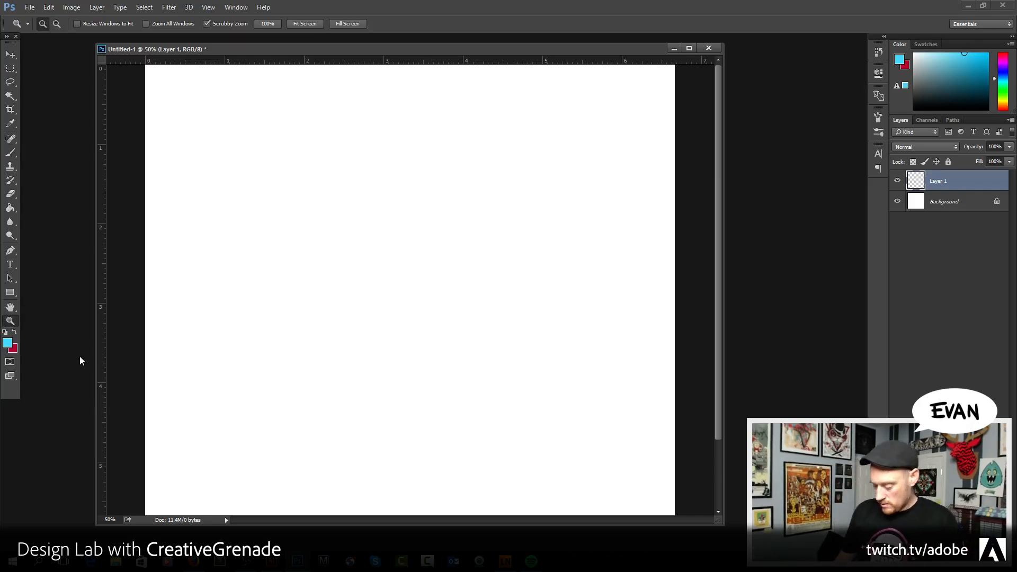
pyautogui.click(399, 326)
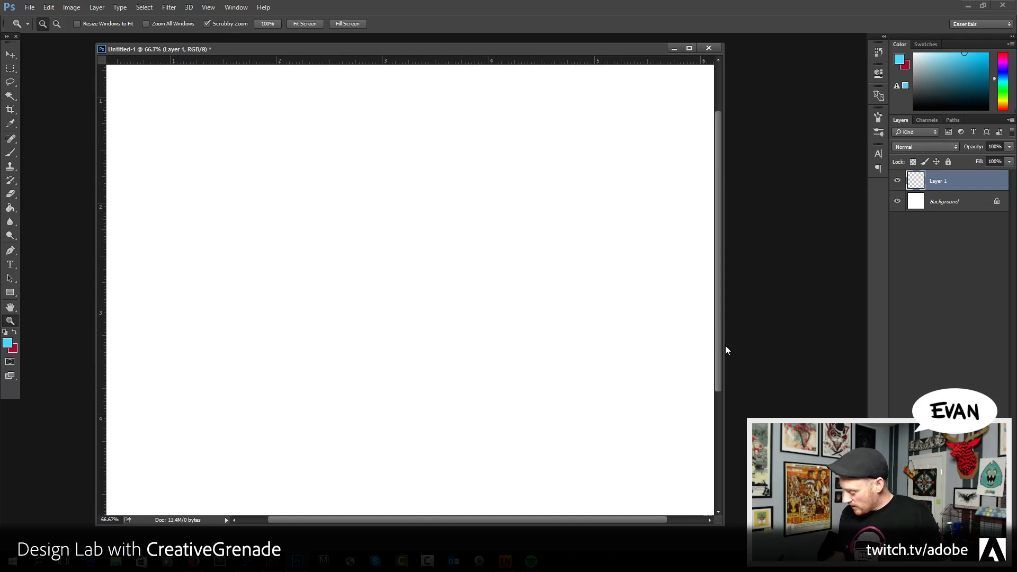
pyautogui.moveTo(725, 345); pyautogui.dragTo(802, 343)
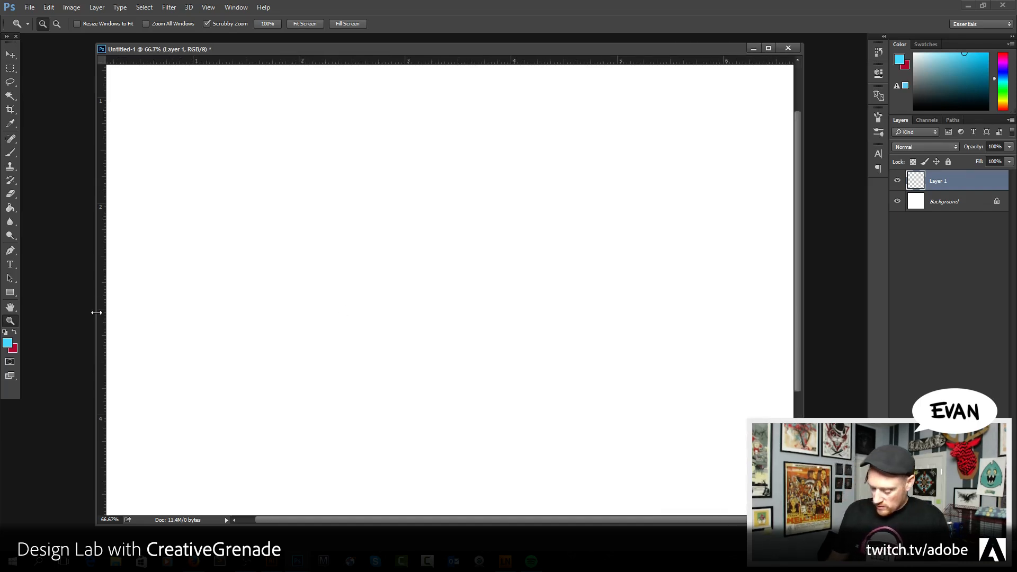
pyautogui.moveTo(94, 312); pyautogui.dragTo(40, 315)
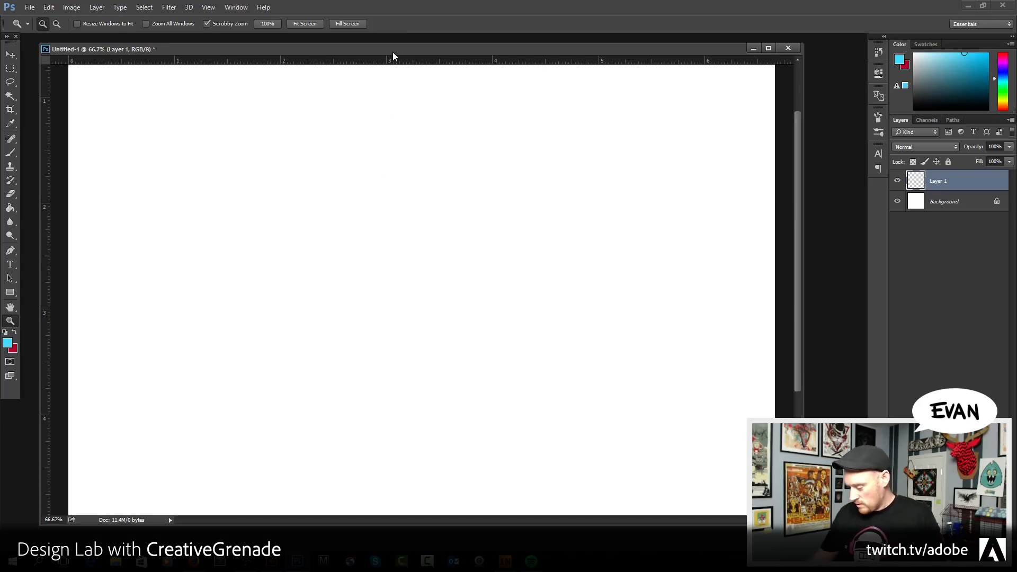
pyautogui.moveTo(393, 61); pyautogui.dragTo(405, 179)
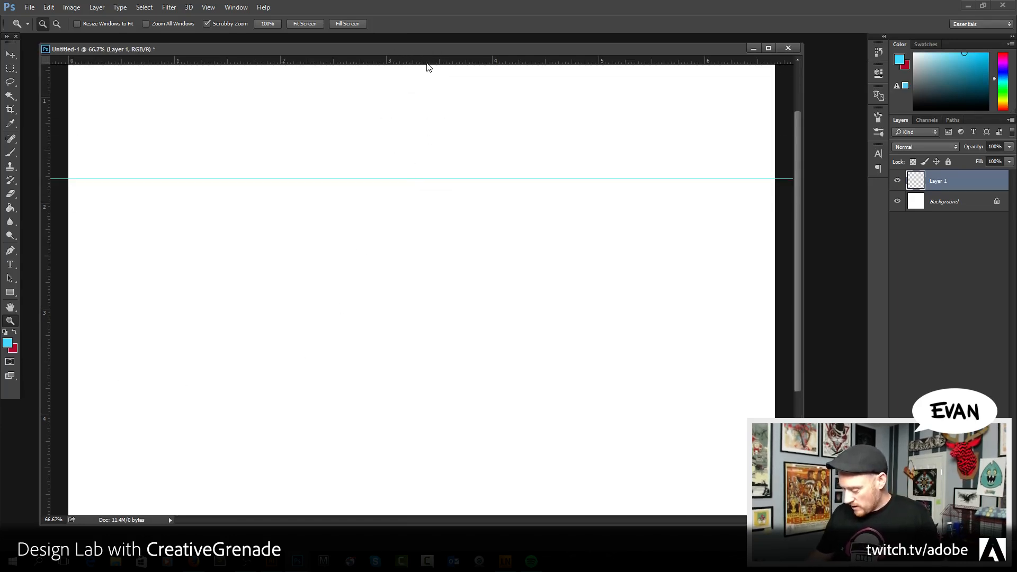
pyautogui.moveTo(427, 64)
pyautogui.mouseDown()
pyautogui.moveTo(432, 381)
pyautogui.moveTo(434, 369)
pyautogui.mouseUp()
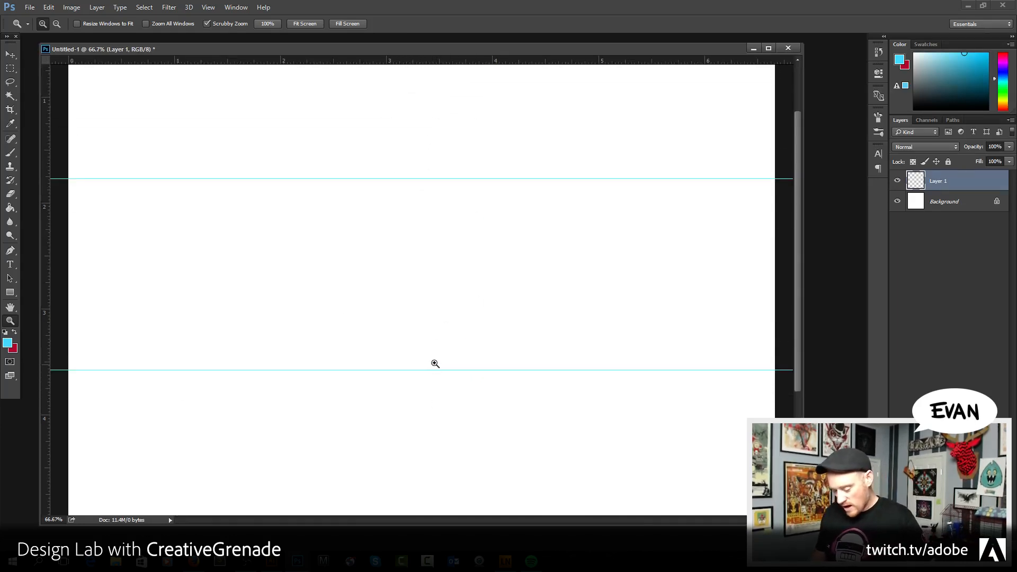
# - With the Brush, sketch the two curved sides of a pointed body between the guides in light blue, about 1.4 inches wide
pyautogui.click(14, 153)
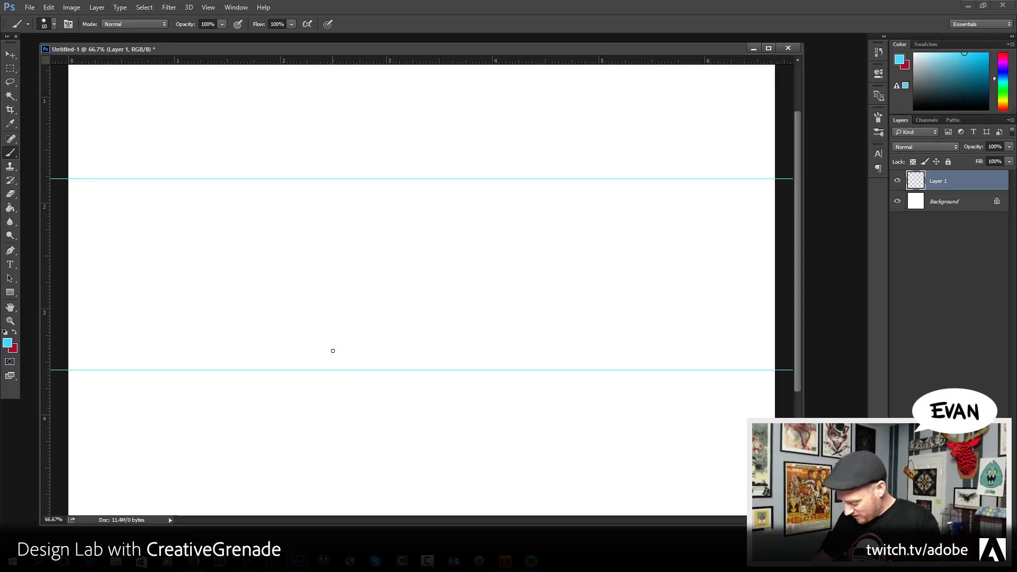
pyautogui.moveTo(332, 350)
pyautogui.mouseDown()
pyautogui.moveTo(347, 252)
pyautogui.moveTo(331, 338)
pyautogui.moveTo(362, 235)
pyautogui.mouseUp()
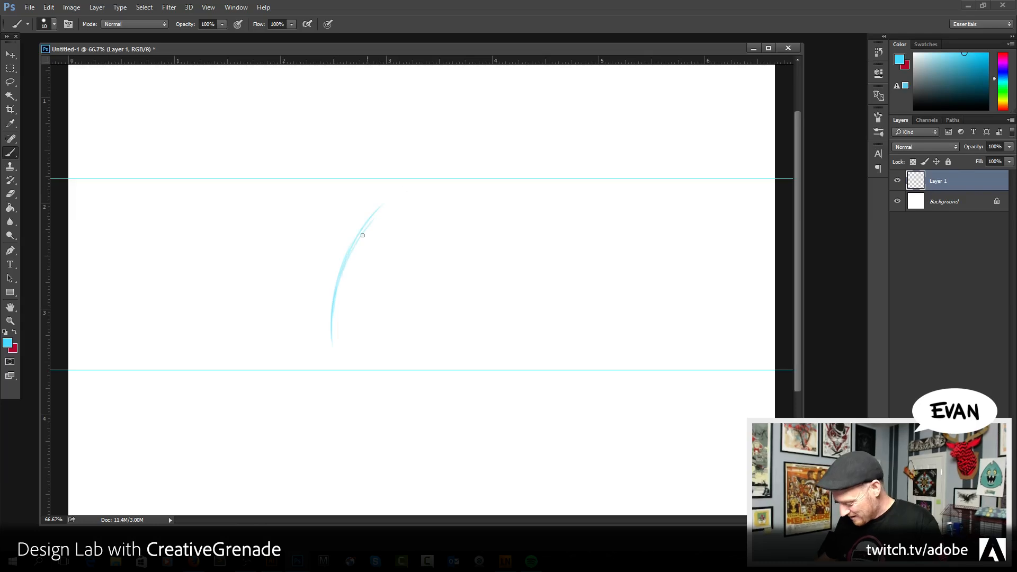
pyautogui.moveTo(396, 193); pyautogui.dragTo(359, 233)
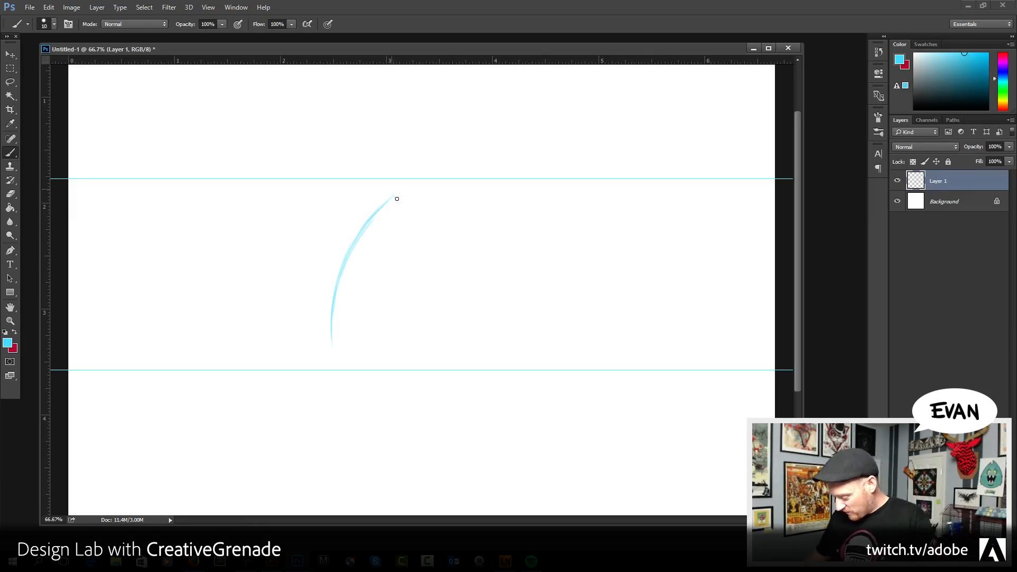
pyautogui.moveTo(396, 198)
pyautogui.mouseDown()
pyautogui.moveTo(402, 220)
pyautogui.moveTo(399, 166)
pyautogui.moveTo(399, 219)
pyautogui.moveTo(397, 169)
pyautogui.moveTo(437, 235)
pyautogui.mouseUp()
pyautogui.moveTo(392, 165); pyautogui.dragTo(462, 294)
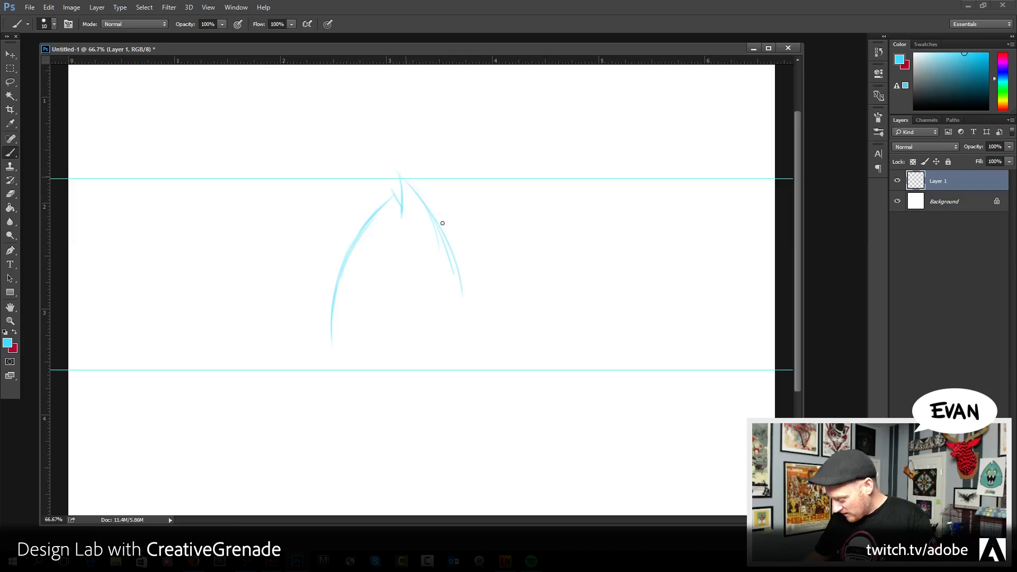
pyautogui.moveTo(425, 199)
pyautogui.mouseDown()
pyautogui.moveTo(474, 312)
pyautogui.moveTo(472, 356)
pyautogui.mouseUp()
pyautogui.moveTo(449, 232)
pyautogui.mouseDown()
pyautogui.moveTo(477, 318)
pyautogui.moveTo(464, 260)
pyautogui.moveTo(417, 192)
pyautogui.moveTo(481, 335)
pyautogui.moveTo(468, 278)
pyautogui.moveTo(479, 380)
pyautogui.mouseUp()
pyautogui.moveTo(332, 313)
pyautogui.mouseDown()
pyautogui.moveTo(337, 371)
pyautogui.moveTo(334, 357)
pyautogui.mouseUp()
pyautogui.moveTo(476, 326); pyautogui.dragTo(479, 364)
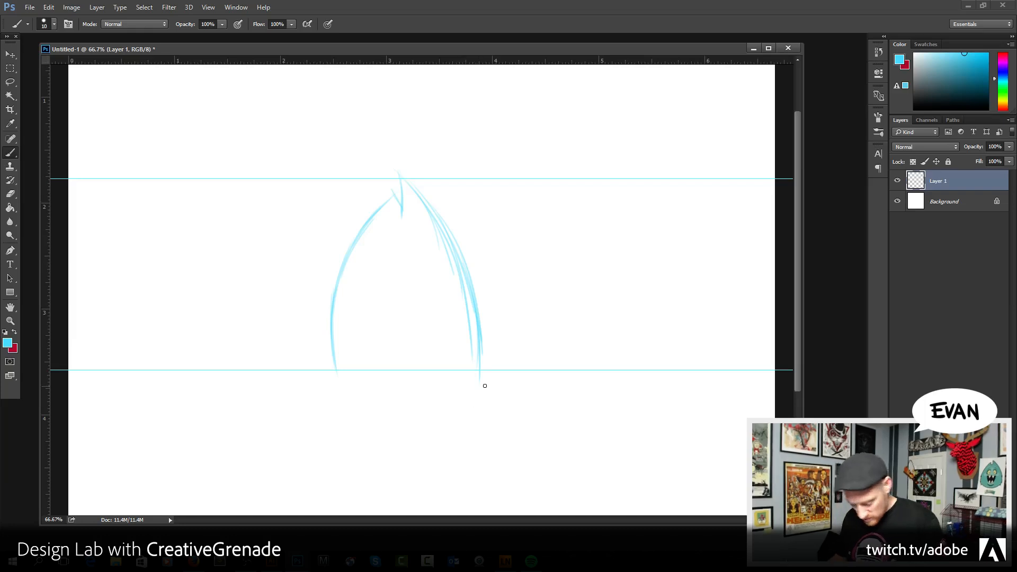
# - Sketch a zigzag hem along the lower guide and clean up the loose strokes on the body's right side
pyautogui.moveTo(335, 375)
pyautogui.mouseDown()
pyautogui.moveTo(360, 333)
pyautogui.moveTo(334, 376)
pyautogui.moveTo(365, 342)
pyautogui.moveTo(352, 352)
pyautogui.moveTo(344, 340)
pyautogui.moveTo(370, 380)
pyautogui.moveTo(344, 340)
pyautogui.moveTo(372, 381)
pyautogui.moveTo(360, 384)
pyautogui.moveTo(374, 364)
pyautogui.moveTo(404, 395)
pyautogui.moveTo(437, 337)
pyautogui.moveTo(427, 357)
pyautogui.moveTo(455, 347)
pyautogui.moveTo(476, 383)
pyautogui.mouseUp()
pyautogui.moveTo(404, 185)
pyautogui.mouseDown()
pyautogui.moveTo(460, 255)
pyautogui.moveTo(477, 388)
pyautogui.mouseUp()
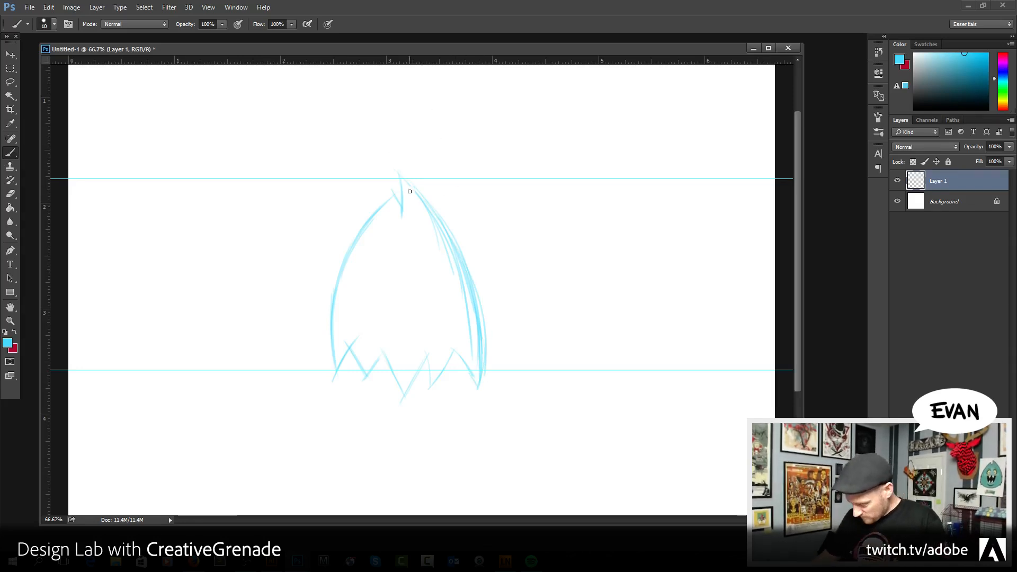
pyautogui.moveTo(423, 192); pyautogui.dragTo(436, 210)
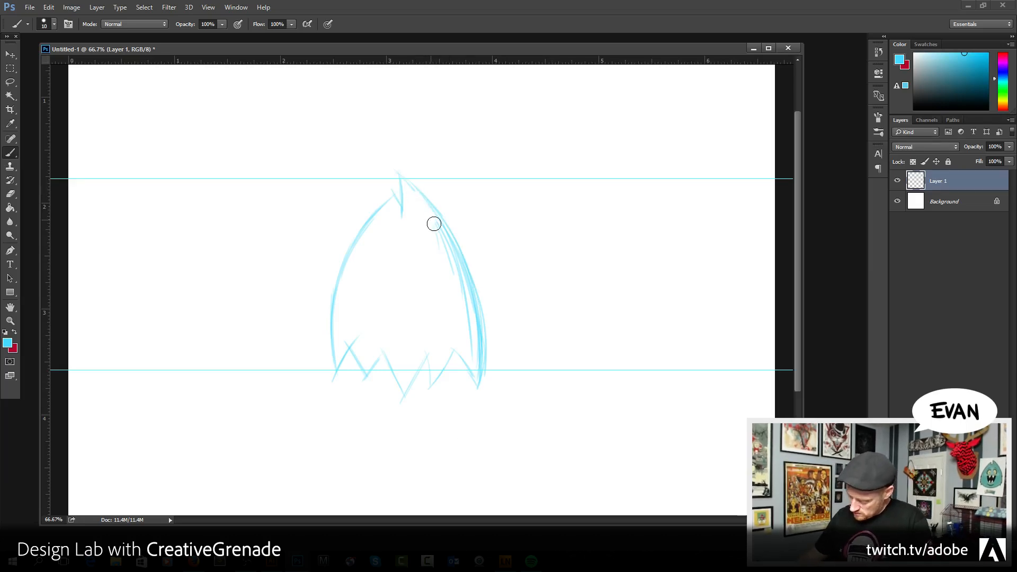
pyautogui.moveTo(434, 224)
pyautogui.mouseDown()
pyautogui.moveTo(465, 295)
pyautogui.moveTo(475, 370)
pyautogui.moveTo(470, 283)
pyautogui.mouseUp()
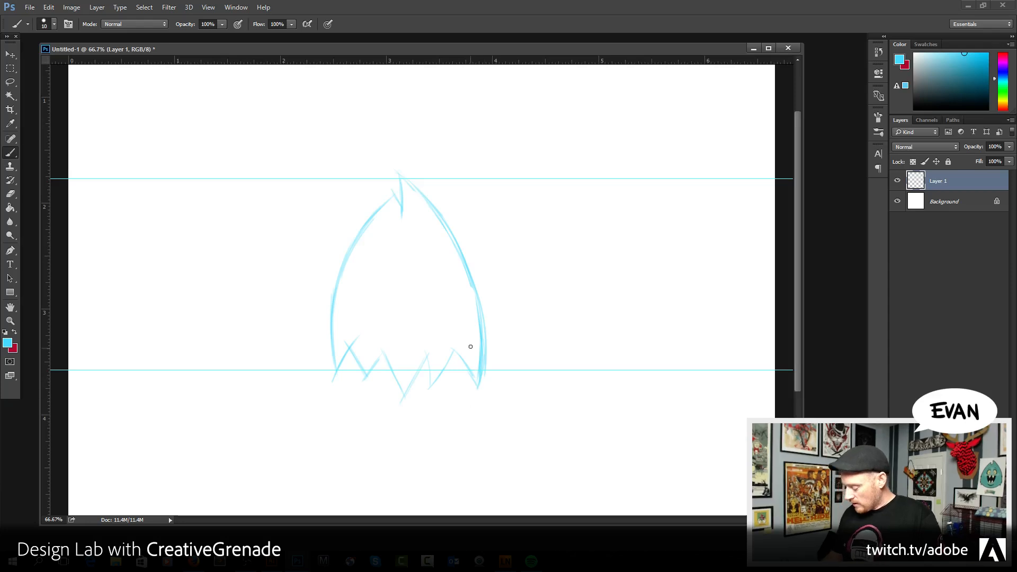
# - Darken the zigzag hem with repeated strokes and add a short stroke to the tuft at the body's tip
pyautogui.moveTo(431, 388); pyautogui.dragTo(461, 347)
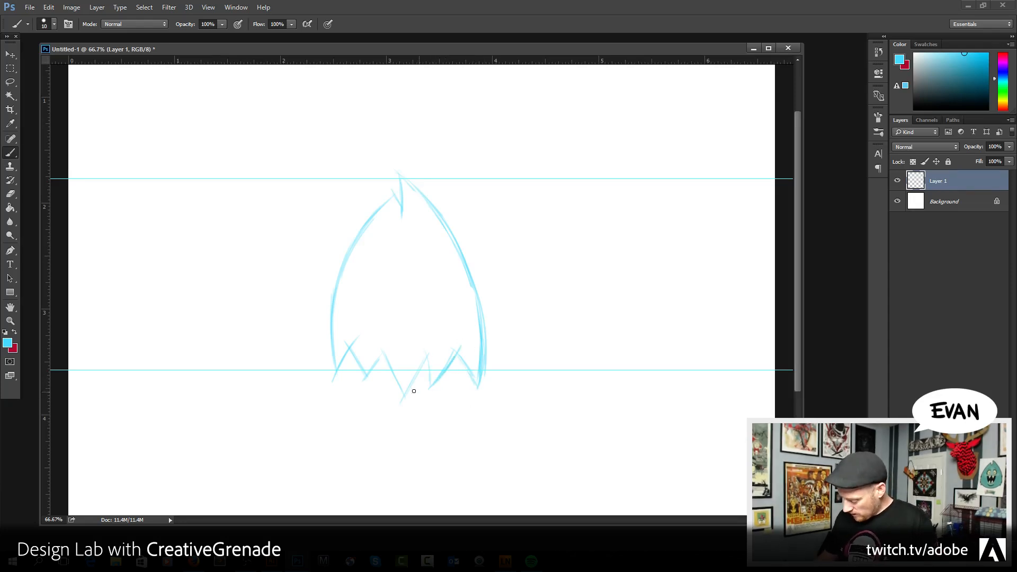
pyautogui.moveTo(425, 358)
pyautogui.mouseDown()
pyautogui.moveTo(412, 400)
pyautogui.moveTo(421, 360)
pyautogui.moveTo(410, 395)
pyautogui.moveTo(382, 352)
pyautogui.moveTo(409, 402)
pyautogui.mouseUp()
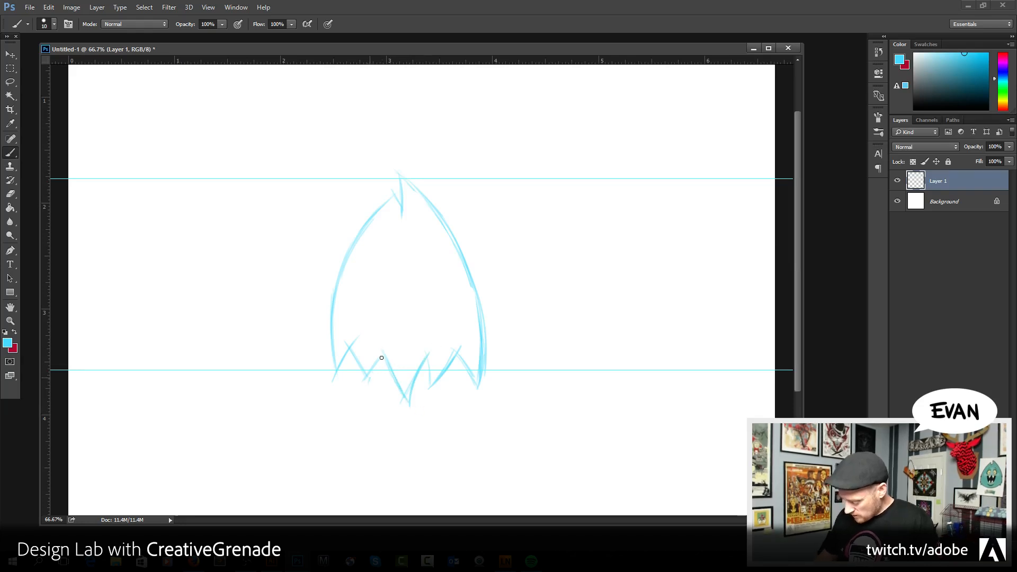
pyautogui.moveTo(381, 358)
pyautogui.mouseDown()
pyautogui.moveTo(371, 379)
pyautogui.moveTo(392, 339)
pyautogui.moveTo(368, 389)
pyautogui.moveTo(398, 330)
pyautogui.moveTo(353, 356)
pyautogui.moveTo(351, 338)
pyautogui.moveTo(377, 394)
pyautogui.moveTo(360, 364)
pyautogui.moveTo(368, 382)
pyautogui.moveTo(375, 363)
pyautogui.moveTo(354, 364)
pyautogui.moveTo(340, 382)
pyautogui.moveTo(359, 322)
pyautogui.moveTo(333, 325)
pyautogui.moveTo(332, 387)
pyautogui.mouseUp()
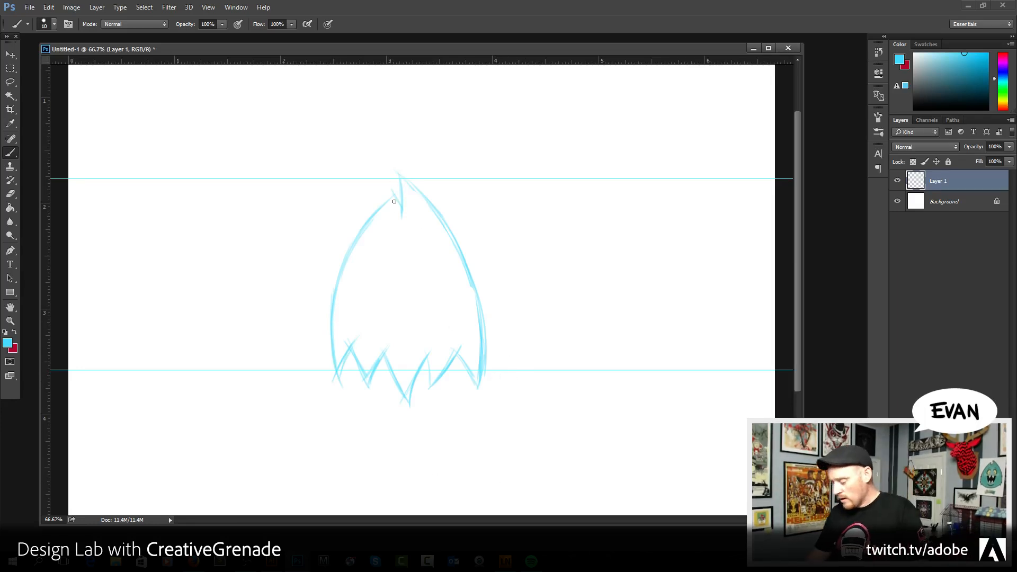
pyautogui.moveTo(402, 202); pyautogui.dragTo(395, 215)
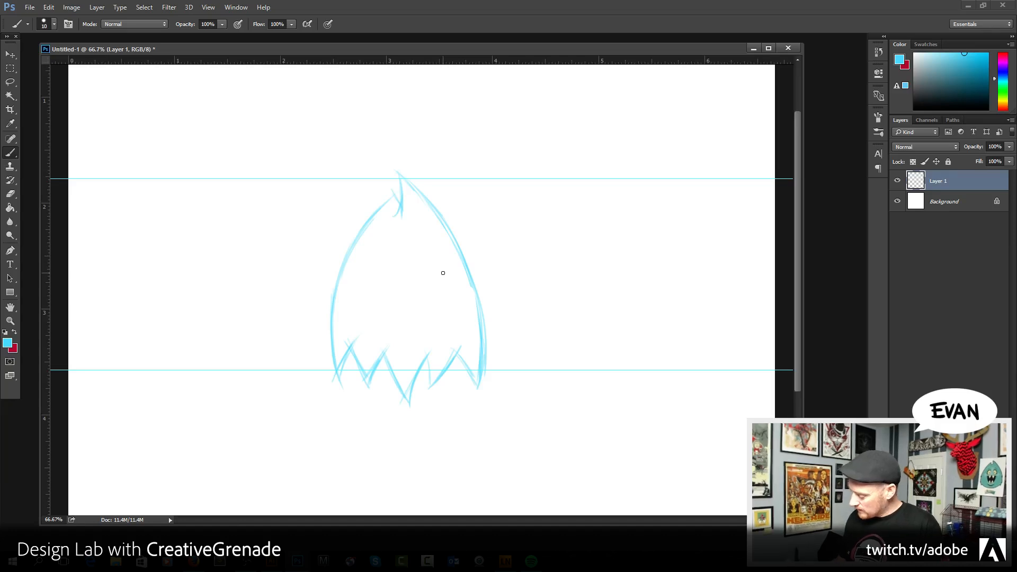
pyautogui.moveTo(401, 272)
pyautogui.mouseDown()
pyautogui.moveTo(430, 249)
pyautogui.moveTo(416, 294)
pyautogui.moveTo(398, 255)
pyautogui.moveTo(432, 282)
pyautogui.moveTo(411, 296)
pyautogui.moveTo(413, 241)
pyautogui.moveTo(433, 276)
pyautogui.moveTo(394, 277)
pyautogui.moveTo(417, 238)
pyautogui.mouseUp()
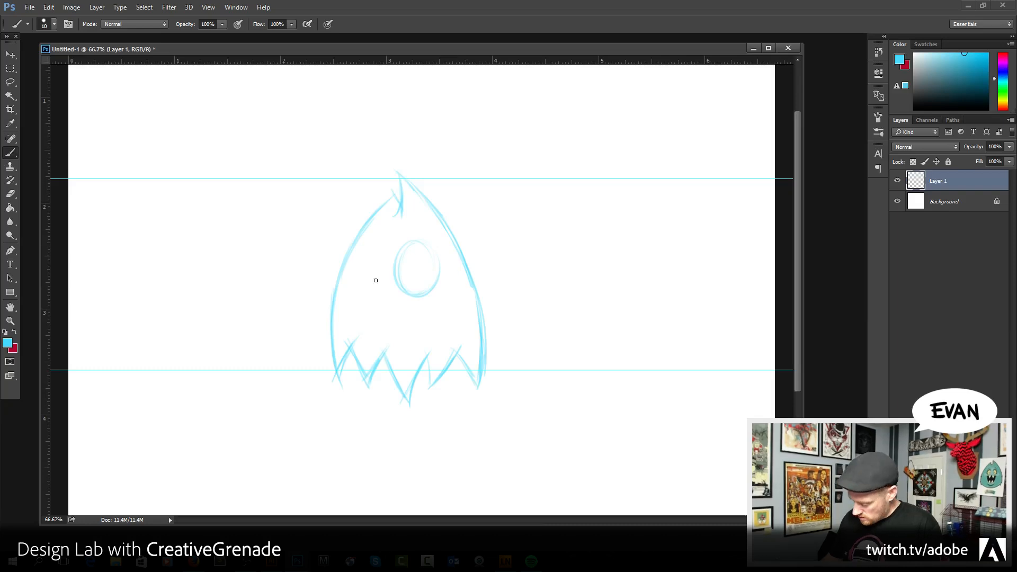
pyautogui.hotkey('ctrl', 'z')
pyautogui.hotkey('ctrl', 'z')
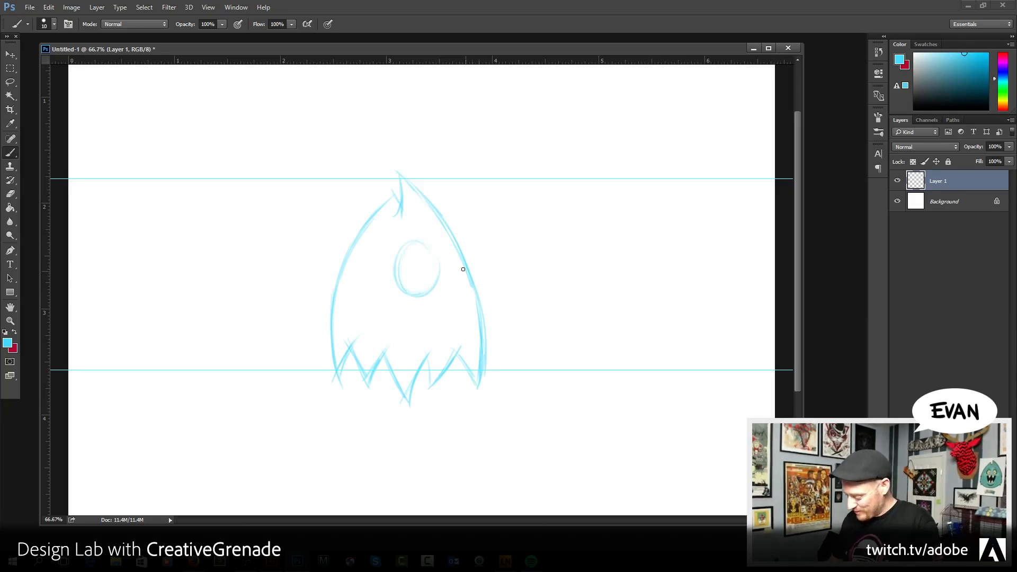
pyautogui.hotkey('ctrl', 'z')
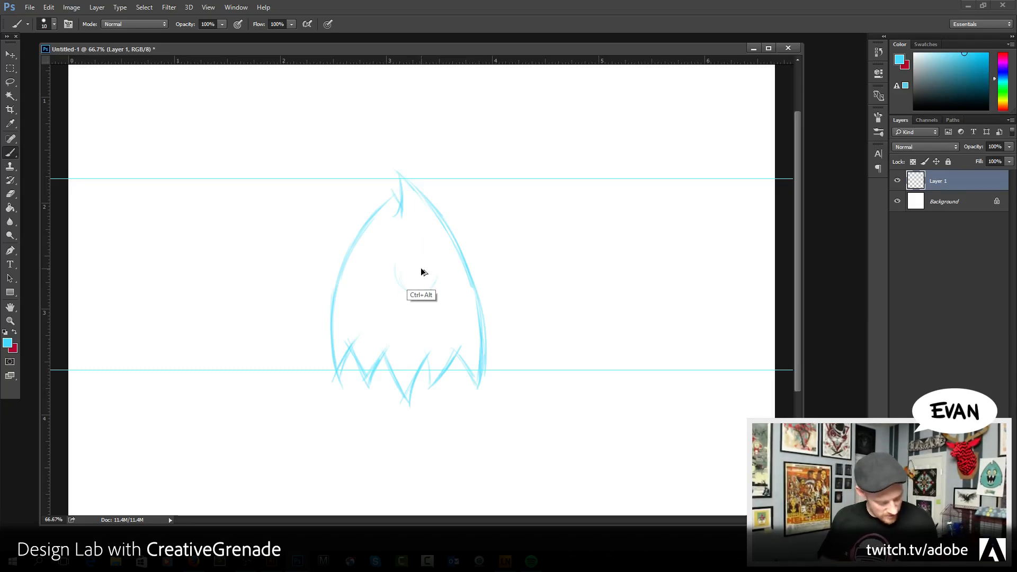
# - Sketch two side-by-side oval eyes, each about 0.3 inch wide, with ringed pupils, lashes and an eyelid across the left one
pyautogui.moveTo(420, 256)
pyautogui.mouseDown()
pyautogui.moveTo(430, 283)
pyautogui.moveTo(402, 280)
pyautogui.moveTo(428, 256)
pyautogui.moveTo(413, 297)
pyautogui.moveTo(414, 254)
pyautogui.moveTo(430, 287)
pyautogui.mouseUp()
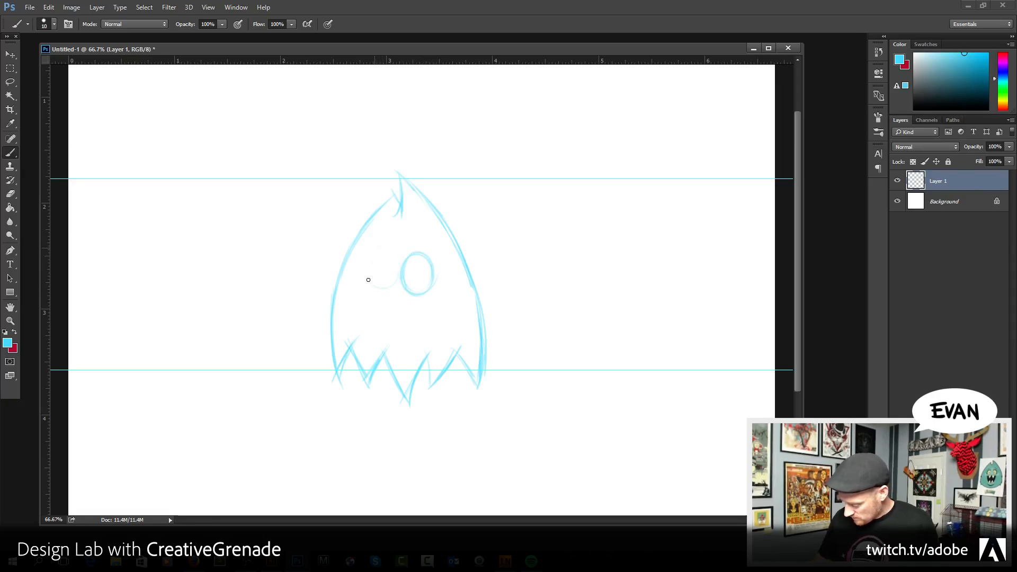
pyautogui.moveTo(368, 279)
pyautogui.mouseDown()
pyautogui.moveTo(391, 248)
pyautogui.moveTo(386, 291)
pyautogui.moveTo(373, 249)
pyautogui.moveTo(397, 281)
pyautogui.moveTo(365, 260)
pyautogui.moveTo(396, 263)
pyautogui.moveTo(362, 275)
pyautogui.moveTo(396, 281)
pyautogui.mouseUp()
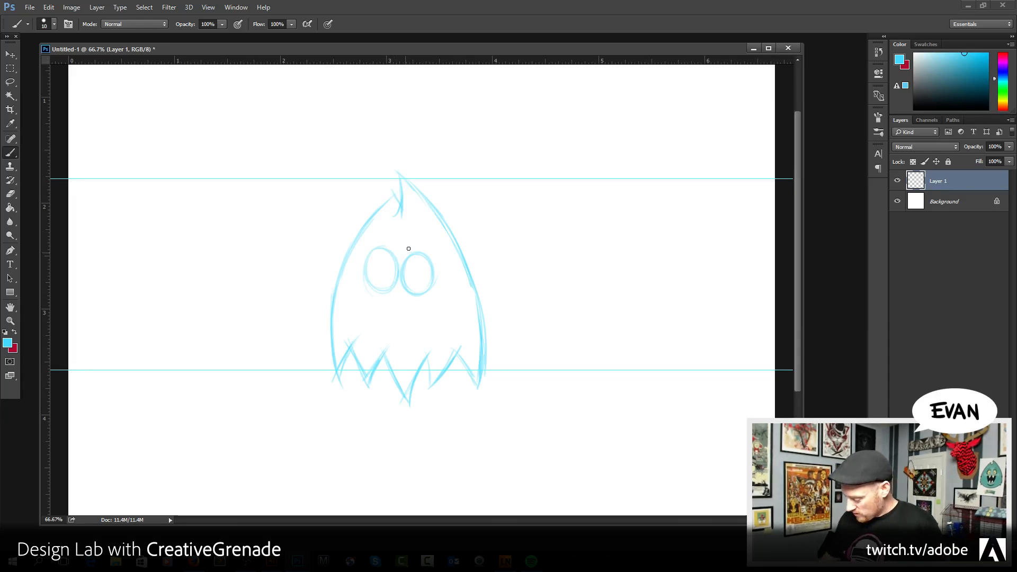
pyautogui.moveTo(406, 251); pyautogui.dragTo(408, 240)
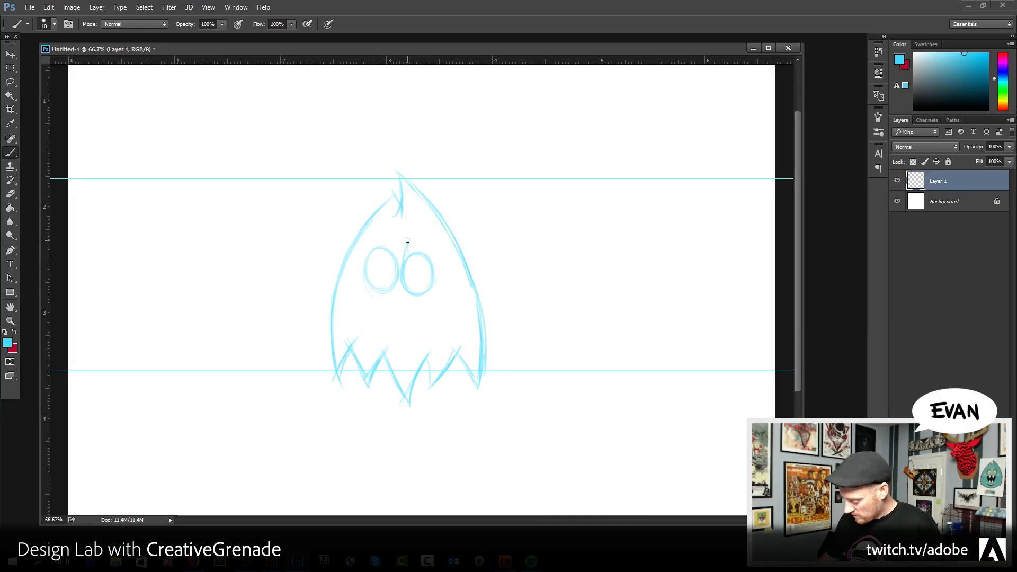
pyautogui.moveTo(421, 295)
pyautogui.mouseDown()
pyautogui.moveTo(438, 283)
pyautogui.moveTo(417, 271)
pyautogui.mouseUp()
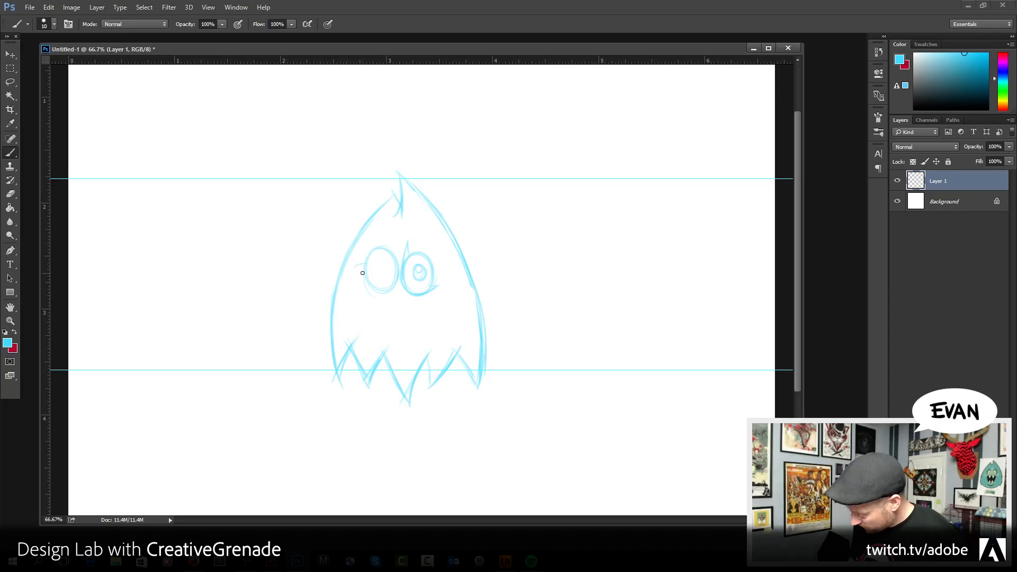
pyautogui.moveTo(362, 272); pyautogui.dragTo(398, 264)
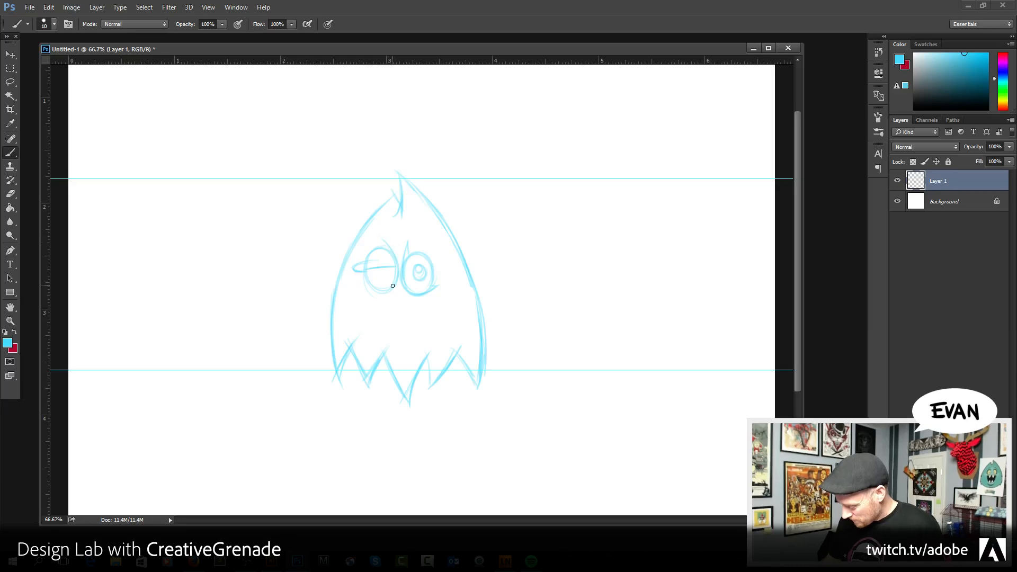
pyautogui.moveTo(385, 264); pyautogui.dragTo(386, 264)
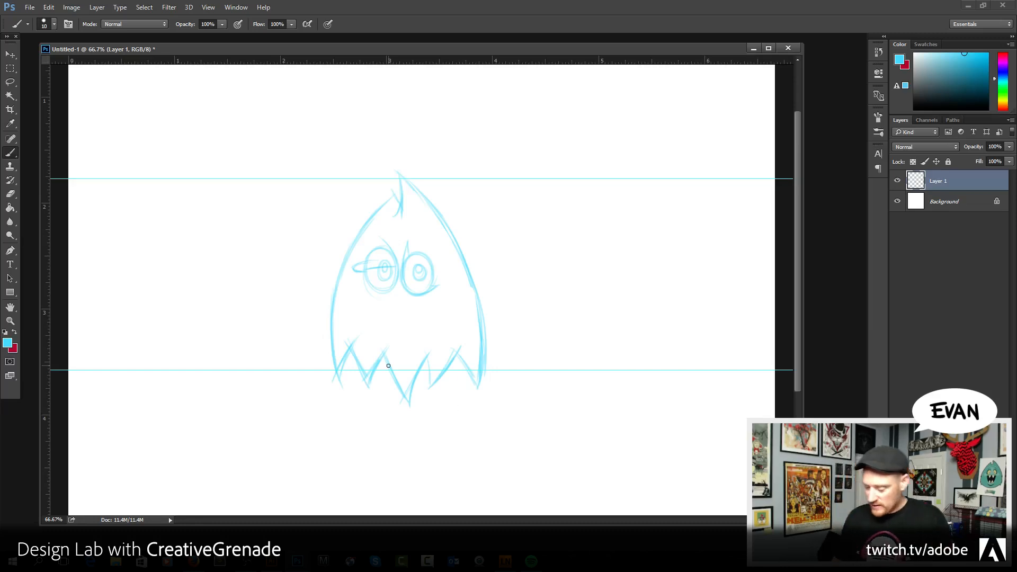
# - Lasso both eyes, cut them from Layer 1 and paste them onto a new layer
pyautogui.press('l')
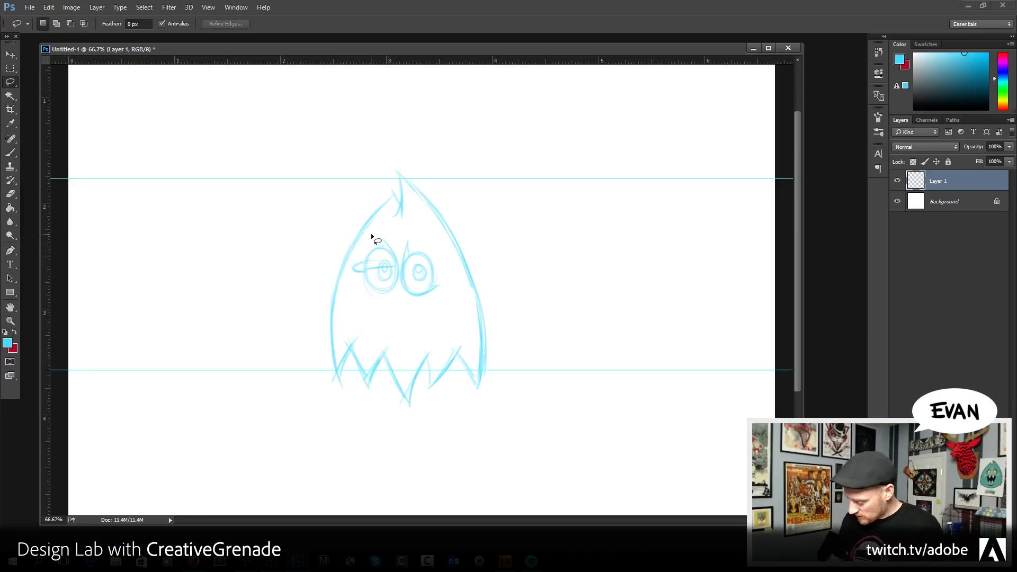
pyautogui.moveTo(347, 280)
pyautogui.mouseDown()
pyautogui.moveTo(433, 307)
pyautogui.moveTo(453, 287)
pyautogui.moveTo(422, 233)
pyautogui.moveTo(377, 237)
pyautogui.mouseUp()
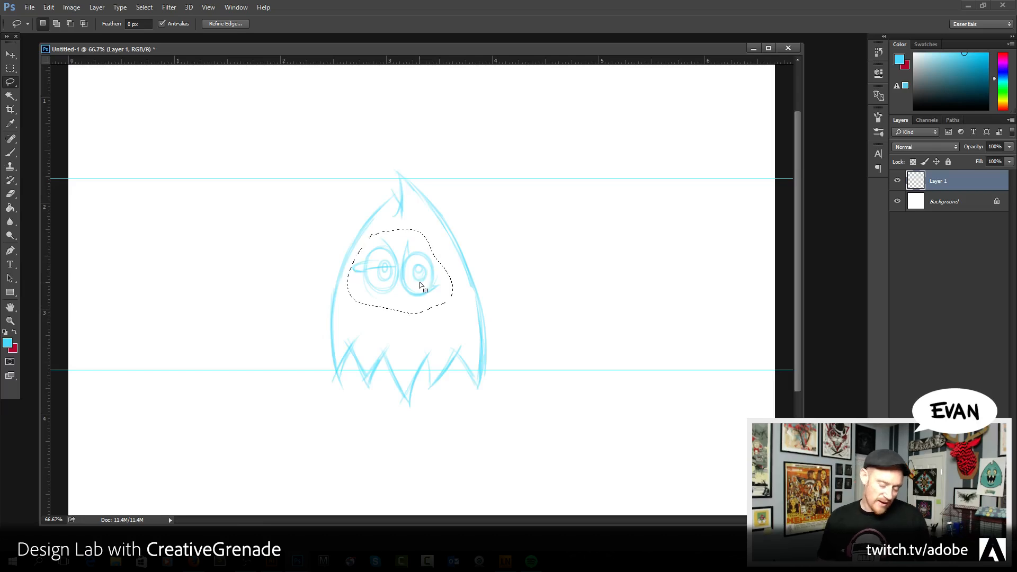
pyautogui.hotkey('ctrl', 'x')
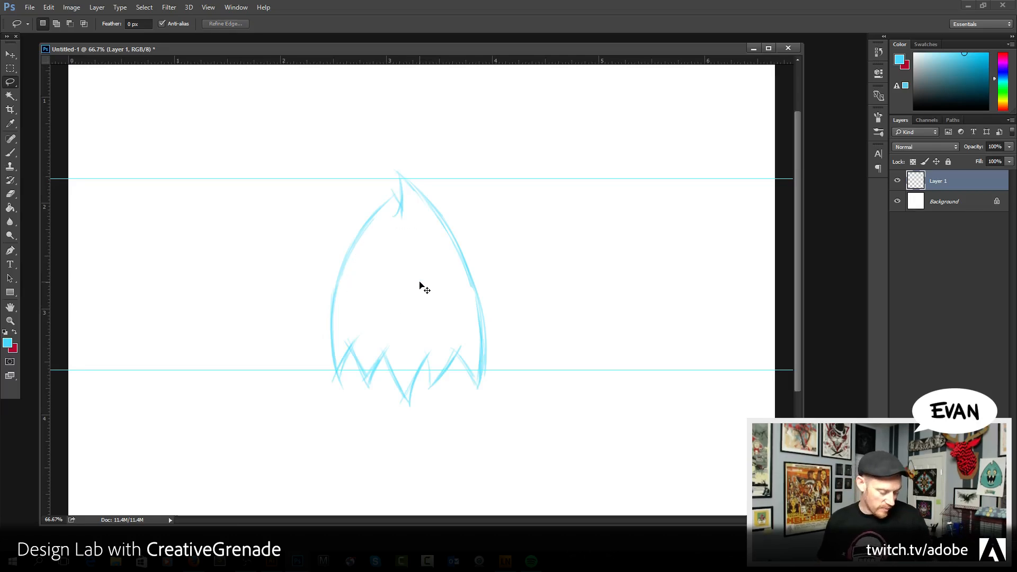
pyautogui.hotkey('ctrl', 'v')
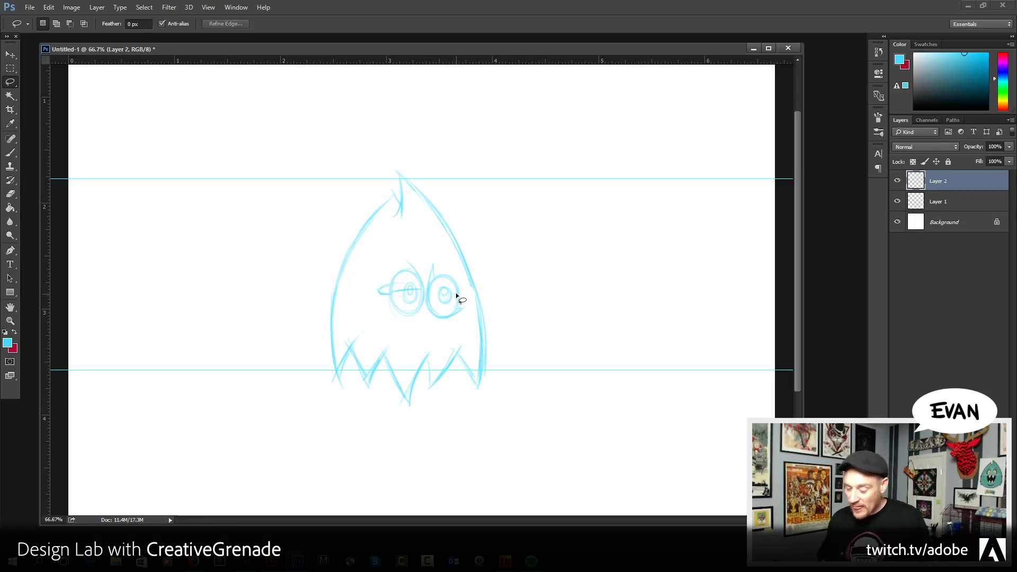
# - Scale the pasted eyes down slightly with Free Transform and reposition them in the upper middle of the body
pyautogui.hotkey('ctrl', 't')
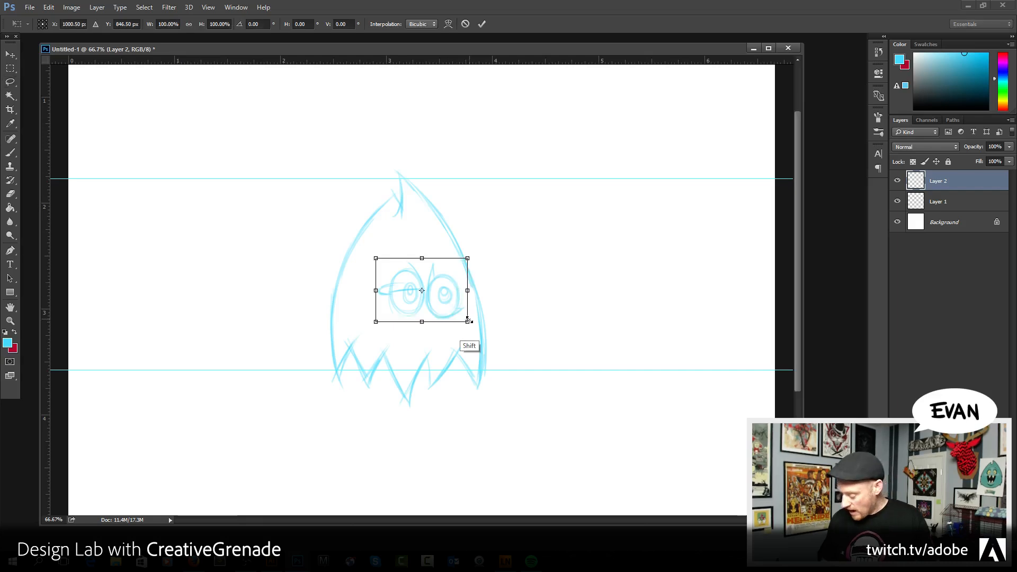
pyautogui.moveTo(468, 319); pyautogui.dragTo(425, 278)
pyautogui.moveTo(442, 242); pyautogui.dragTo(450, 242)
pyautogui.press('Return')
pyautogui.press('l')
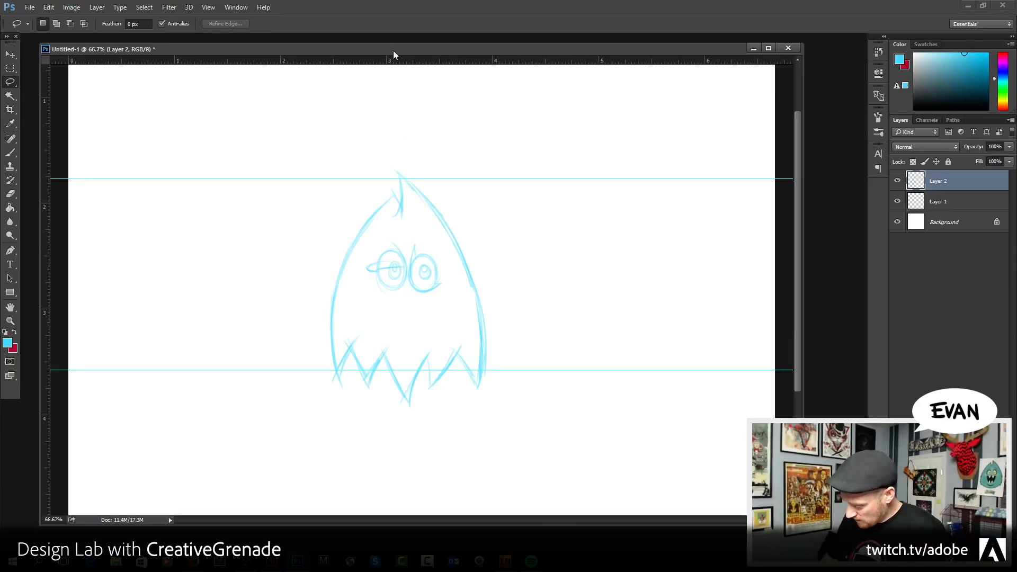
# - Brush over the left eye's lid and lashes, and sketch a slanted smile with two rounded teeth below the eyes
pyautogui.click(10, 152)
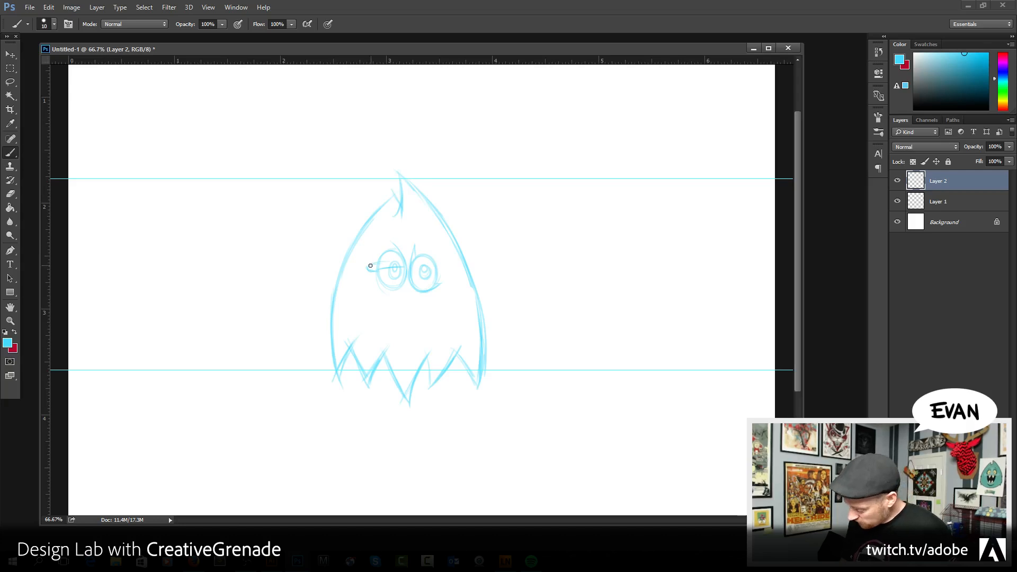
pyautogui.moveTo(367, 269); pyautogui.dragTo(398, 252)
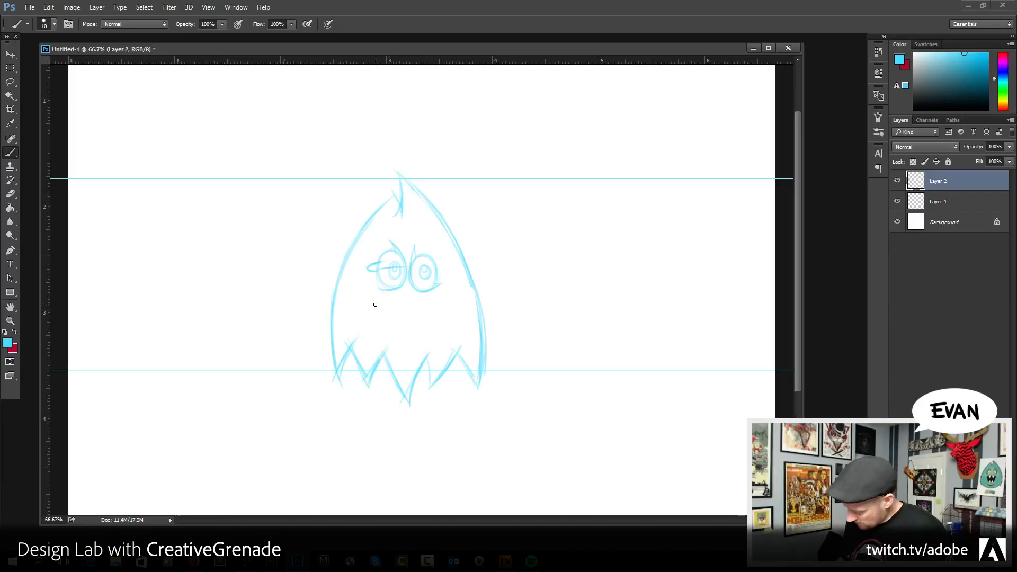
pyautogui.moveTo(375, 304)
pyautogui.mouseDown()
pyautogui.moveTo(456, 284)
pyautogui.moveTo(415, 301)
pyautogui.moveTo(451, 286)
pyautogui.mouseUp()
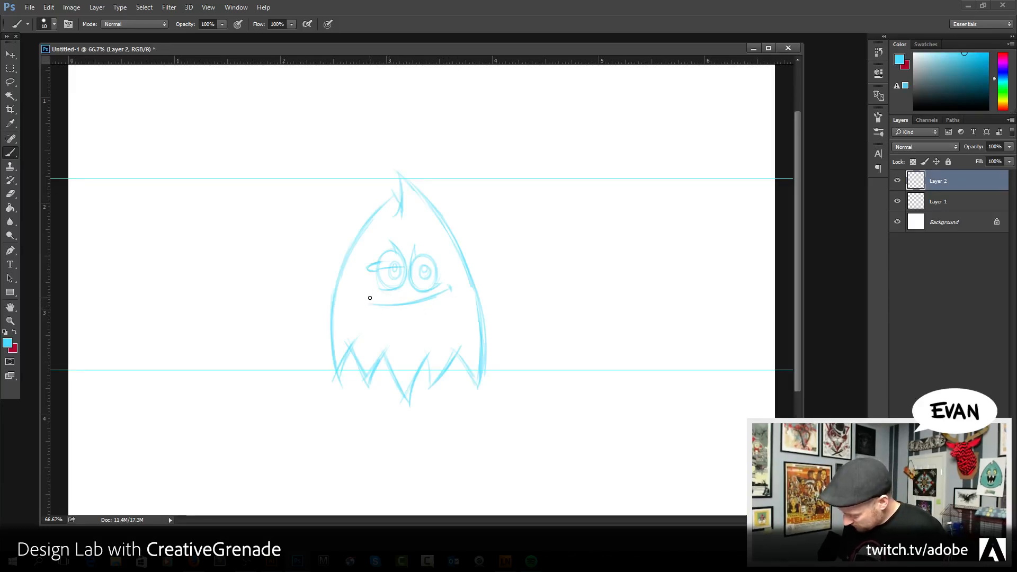
pyautogui.moveTo(370, 297)
pyautogui.mouseDown()
pyautogui.moveTo(419, 326)
pyautogui.moveTo(390, 309)
pyautogui.moveTo(404, 319)
pyautogui.moveTo(392, 301)
pyautogui.moveTo(409, 315)
pyautogui.moveTo(414, 305)
pyautogui.moveTo(391, 301)
pyautogui.moveTo(428, 300)
pyautogui.moveTo(419, 302)
pyautogui.moveTo(429, 312)
pyautogui.moveTo(419, 296)
pyautogui.moveTo(439, 306)
pyautogui.mouseUp()
pyautogui.hotkey('ctrl', 'z')
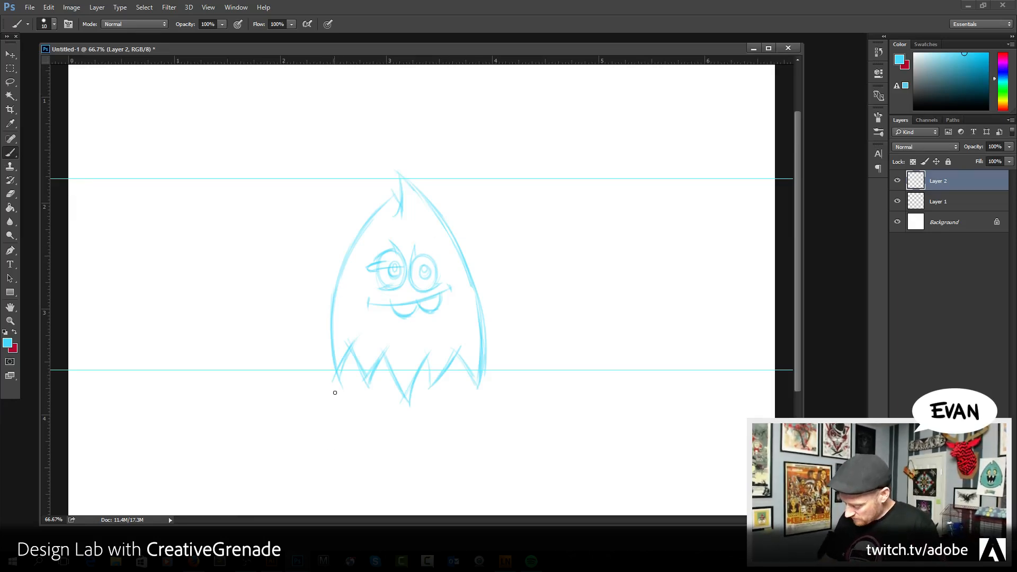
# - Sketch a second outline outside the body's left and right sides, with another zigzag hem hanging below the lower guide
pyautogui.moveTo(345, 258); pyautogui.dragTo(322, 320)
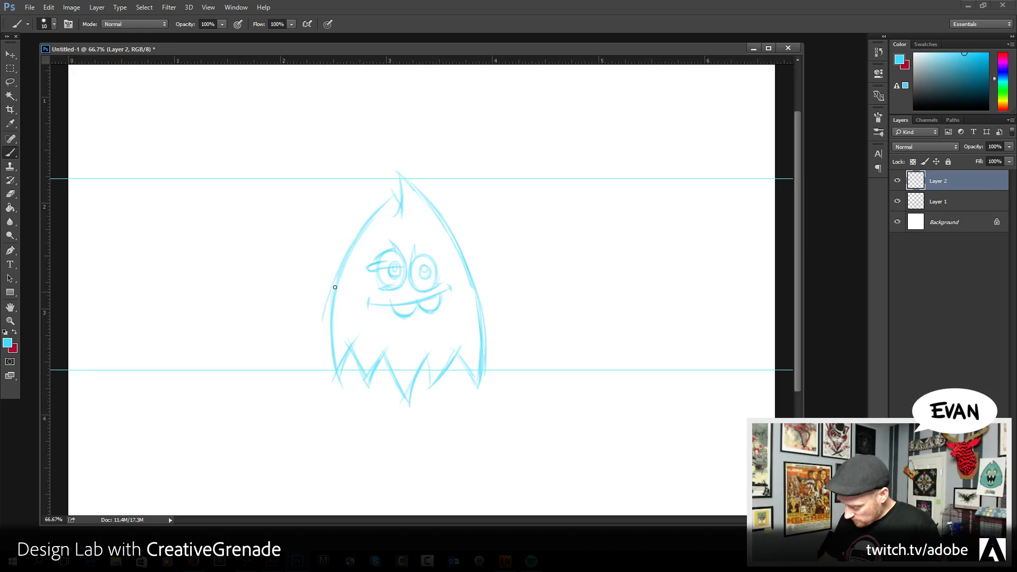
pyautogui.moveTo(335, 280)
pyautogui.mouseDown()
pyautogui.moveTo(325, 327)
pyautogui.moveTo(343, 263)
pyautogui.moveTo(325, 336)
pyautogui.moveTo(330, 284)
pyautogui.moveTo(328, 377)
pyautogui.moveTo(324, 304)
pyautogui.moveTo(334, 392)
pyautogui.moveTo(322, 324)
pyautogui.moveTo(340, 404)
pyautogui.moveTo(322, 350)
pyautogui.moveTo(338, 393)
pyautogui.moveTo(357, 368)
pyautogui.moveTo(357, 411)
pyautogui.moveTo(346, 389)
pyautogui.moveTo(365, 422)
pyautogui.moveTo(349, 382)
pyautogui.moveTo(372, 408)
pyautogui.moveTo(363, 428)
pyautogui.moveTo(381, 396)
pyautogui.moveTo(369, 414)
pyautogui.moveTo(395, 408)
pyautogui.moveTo(383, 383)
pyautogui.moveTo(407, 421)
pyautogui.moveTo(382, 382)
pyautogui.moveTo(414, 431)
pyautogui.moveTo(421, 416)
pyautogui.moveTo(414, 434)
pyautogui.moveTo(422, 395)
pyautogui.moveTo(414, 436)
pyautogui.moveTo(427, 393)
pyautogui.moveTo(420, 384)
pyautogui.moveTo(424, 424)
pyautogui.moveTo(422, 386)
pyautogui.mouseUp()
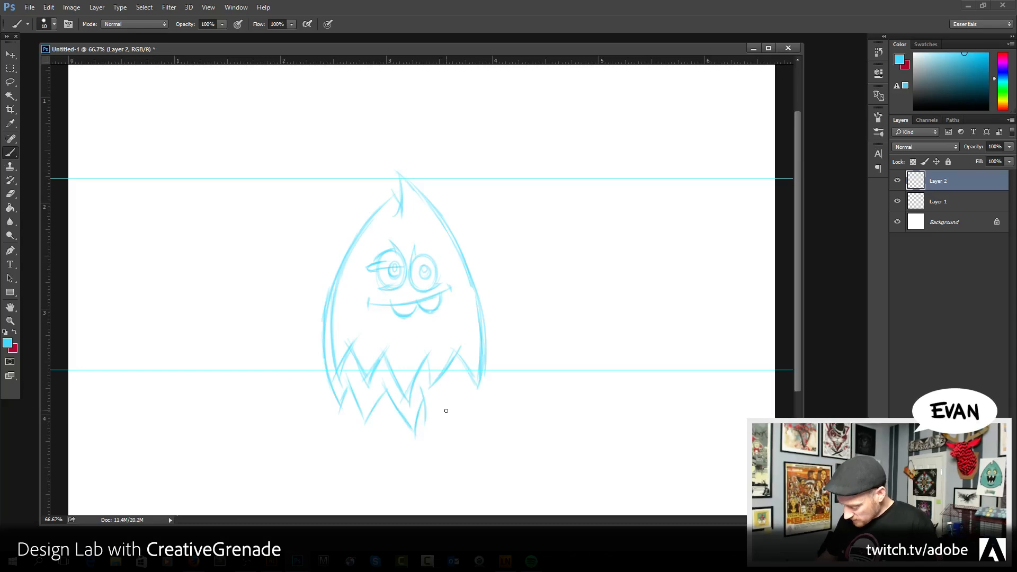
pyautogui.moveTo(424, 426)
pyautogui.mouseDown()
pyautogui.moveTo(467, 357)
pyautogui.moveTo(464, 389)
pyautogui.moveTo(454, 395)
pyautogui.mouseUp()
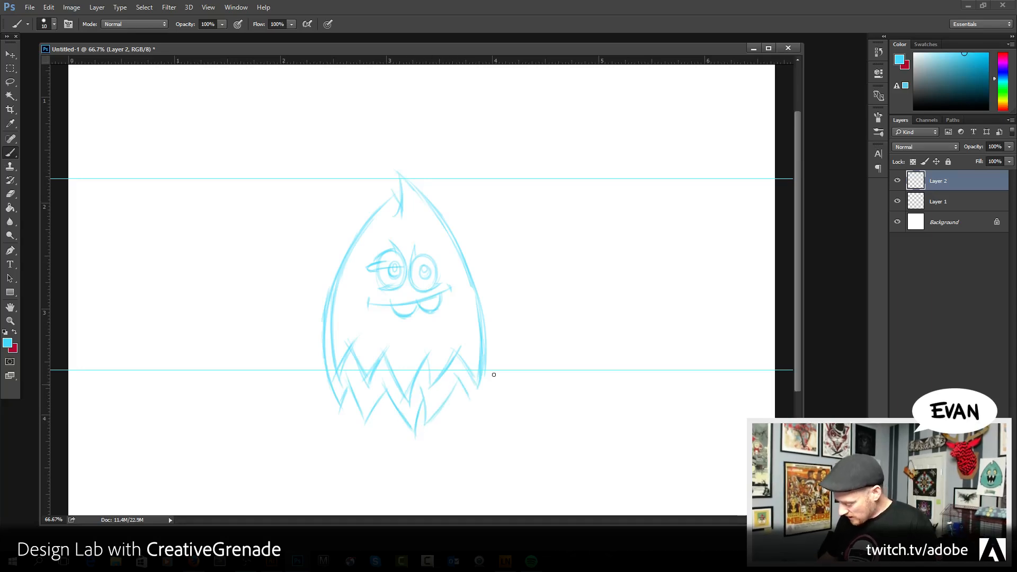
pyautogui.moveTo(453, 234)
pyautogui.mouseDown()
pyautogui.moveTo(488, 305)
pyautogui.moveTo(467, 258)
pyautogui.moveTo(483, 290)
pyautogui.moveTo(493, 348)
pyautogui.moveTo(490, 312)
pyautogui.moveTo(485, 397)
pyautogui.moveTo(496, 348)
pyautogui.moveTo(480, 409)
pyautogui.mouseUp()
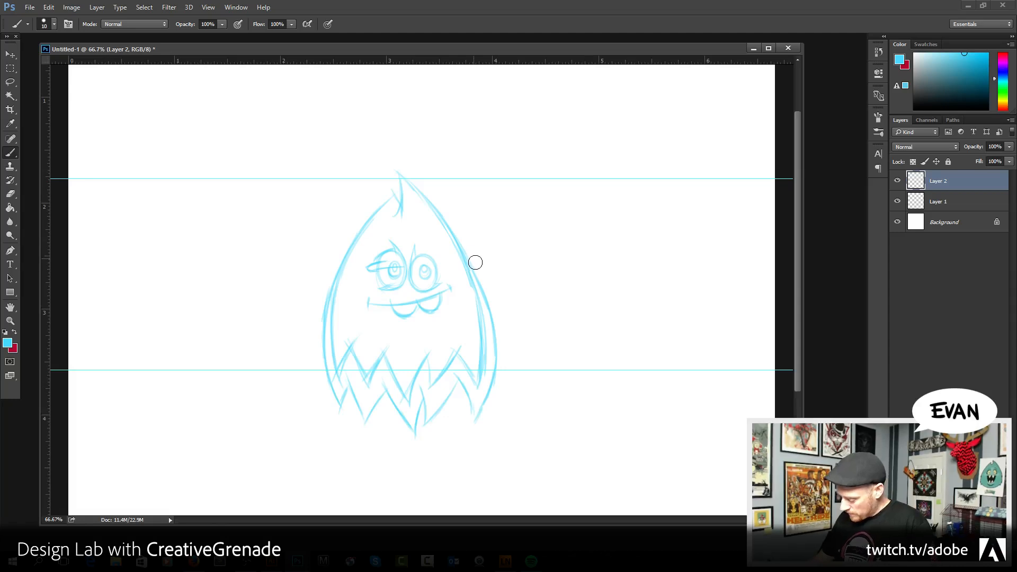
# - Undo the outer outline on the teardrop monster's right side and redraw it closer to the body, completing the right hem point
pyautogui.hotkey('ctrl', 'alt', 'z')
pyautogui.hotkey('ctrl', 'alt', 'z')
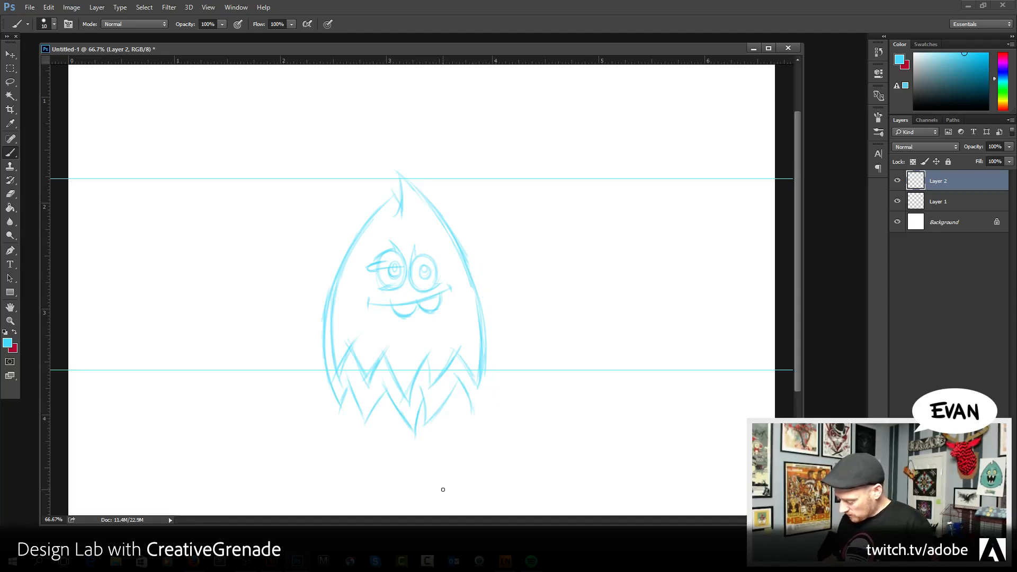
pyautogui.moveTo(473, 307)
pyautogui.mouseDown()
pyautogui.moveTo(472, 288)
pyautogui.moveTo(473, 367)
pyautogui.mouseUp()
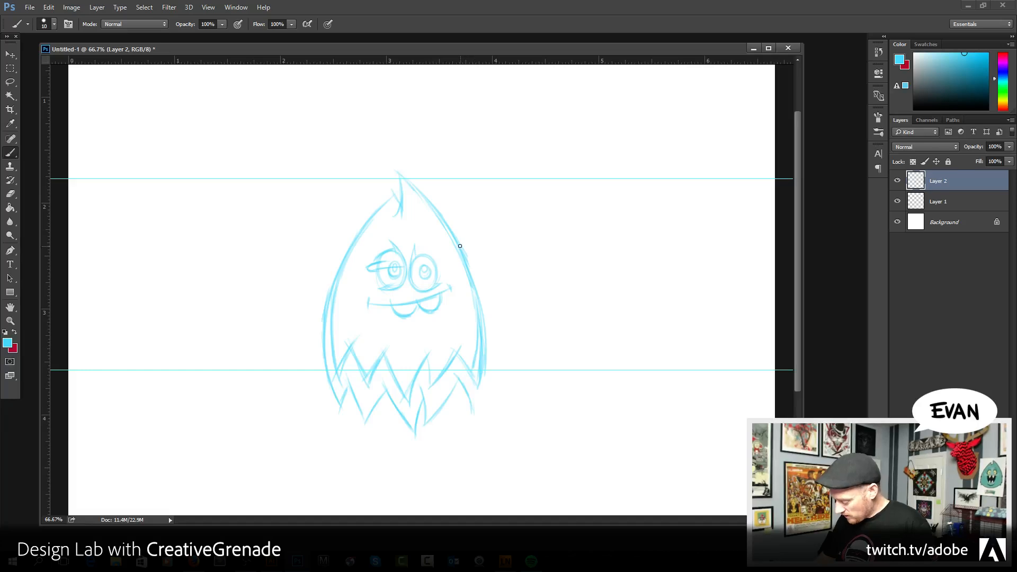
pyautogui.moveTo(468, 266); pyautogui.dragTo(484, 322)
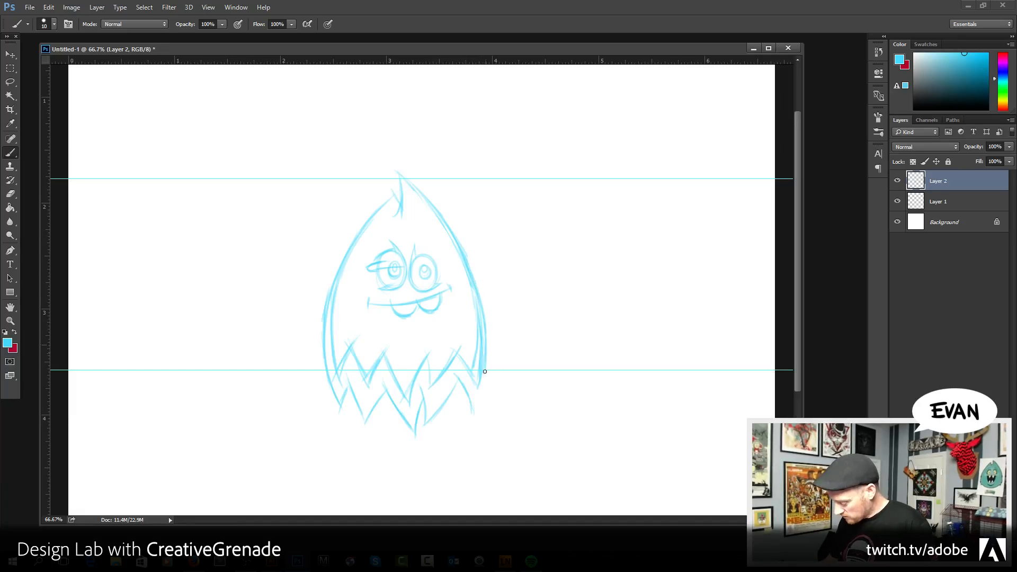
pyautogui.moveTo(485, 372); pyautogui.dragTo(472, 414)
pyautogui.hotkey('ctrl', 'z')
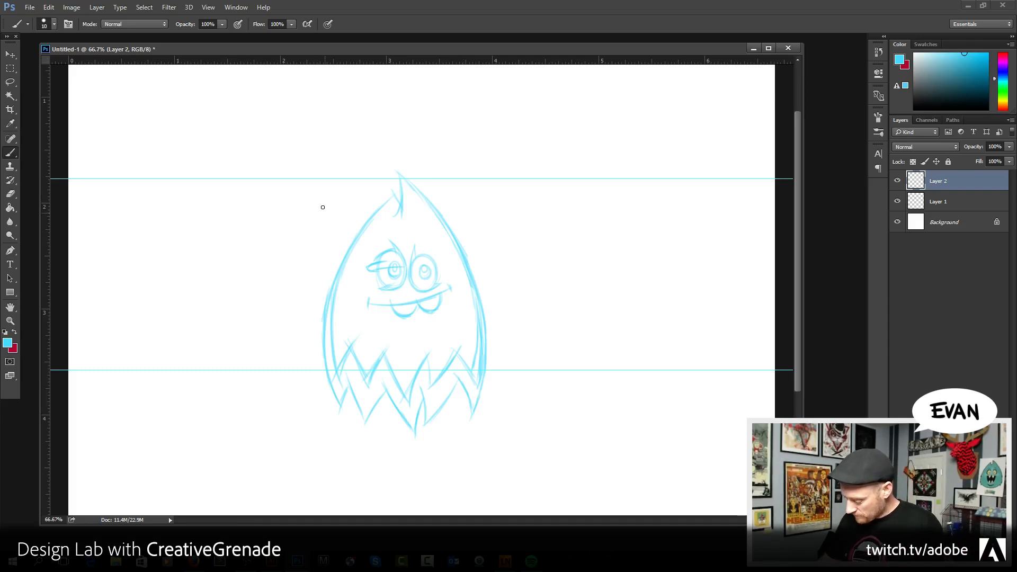
# - Sketch the top of a second monster behind the first one's left side, with two pointed horns joined by a curved head line
pyautogui.moveTo(317, 195)
pyautogui.mouseDown()
pyautogui.moveTo(329, 233)
pyautogui.moveTo(314, 187)
pyautogui.moveTo(333, 268)
pyautogui.mouseUp()
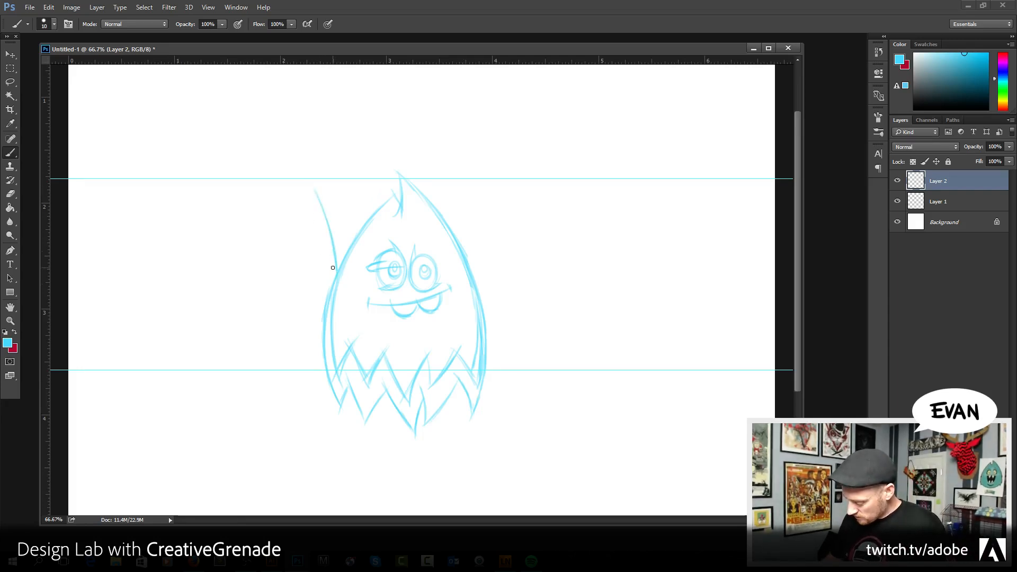
pyautogui.moveTo(313, 191); pyautogui.dragTo(304, 228)
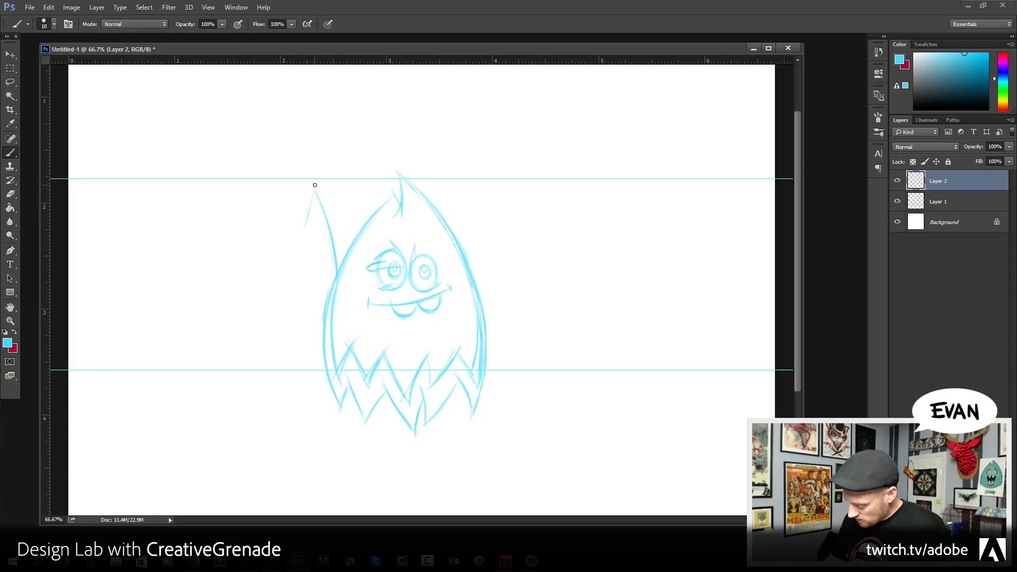
pyautogui.moveTo(314, 185)
pyautogui.mouseDown()
pyautogui.moveTo(301, 236)
pyautogui.moveTo(240, 236)
pyautogui.mouseUp()
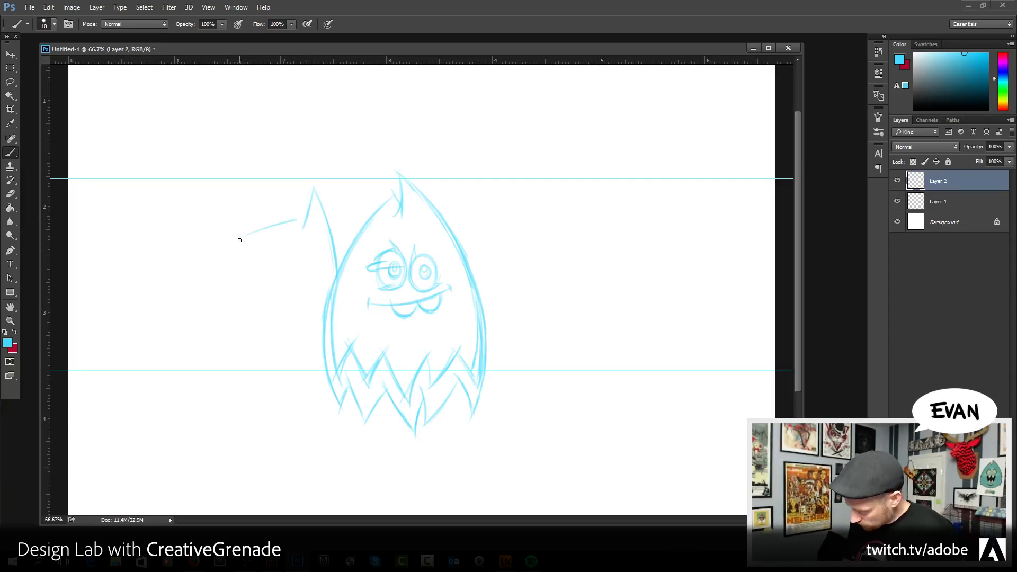
pyautogui.moveTo(319, 216)
pyautogui.mouseDown()
pyautogui.moveTo(243, 237)
pyautogui.moveTo(240, 202)
pyautogui.moveTo(224, 261)
pyautogui.mouseUp()
pyautogui.moveTo(243, 185); pyautogui.dragTo(223, 272)
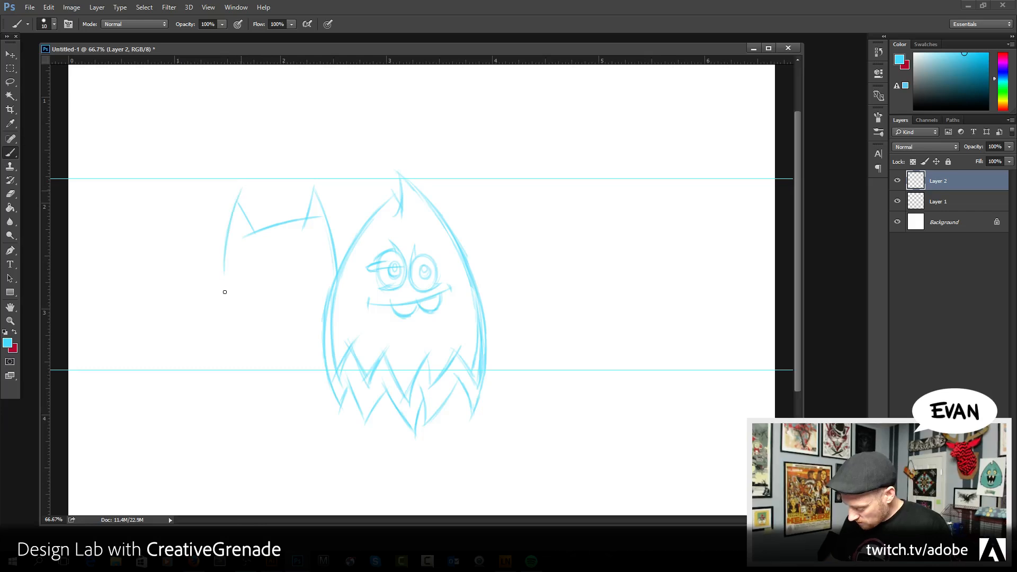
# - Draw the horned monster's curved left side down past the lower guide and add a zigzag hem reaching the first monster
pyautogui.moveTo(228, 223)
pyautogui.mouseDown()
pyautogui.moveTo(224, 313)
pyautogui.moveTo(253, 381)
pyautogui.mouseUp()
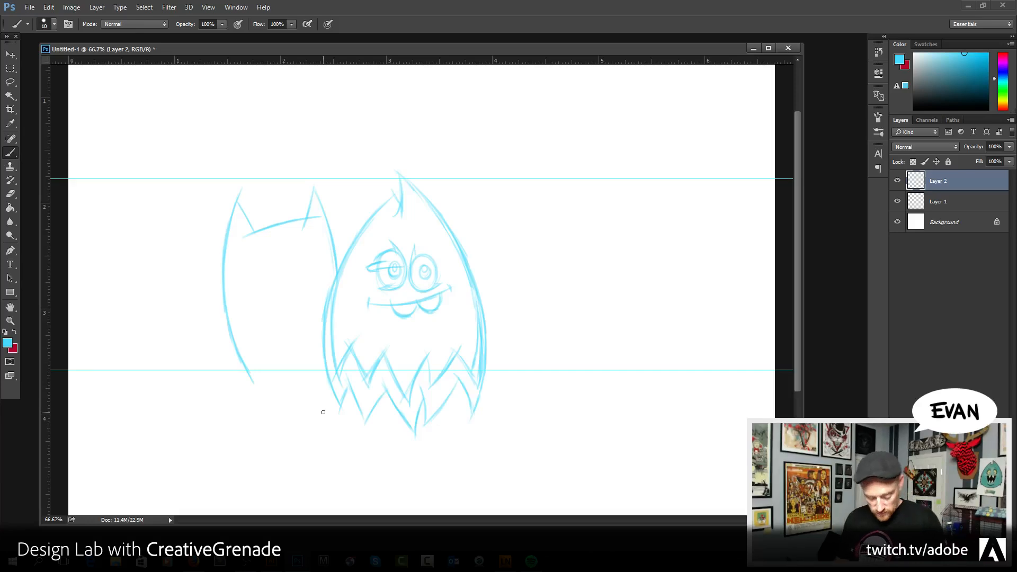
pyautogui.moveTo(250, 374)
pyautogui.mouseDown()
pyautogui.moveTo(256, 384)
pyautogui.moveTo(258, 345)
pyautogui.moveTo(274, 389)
pyautogui.moveTo(289, 361)
pyautogui.mouseUp()
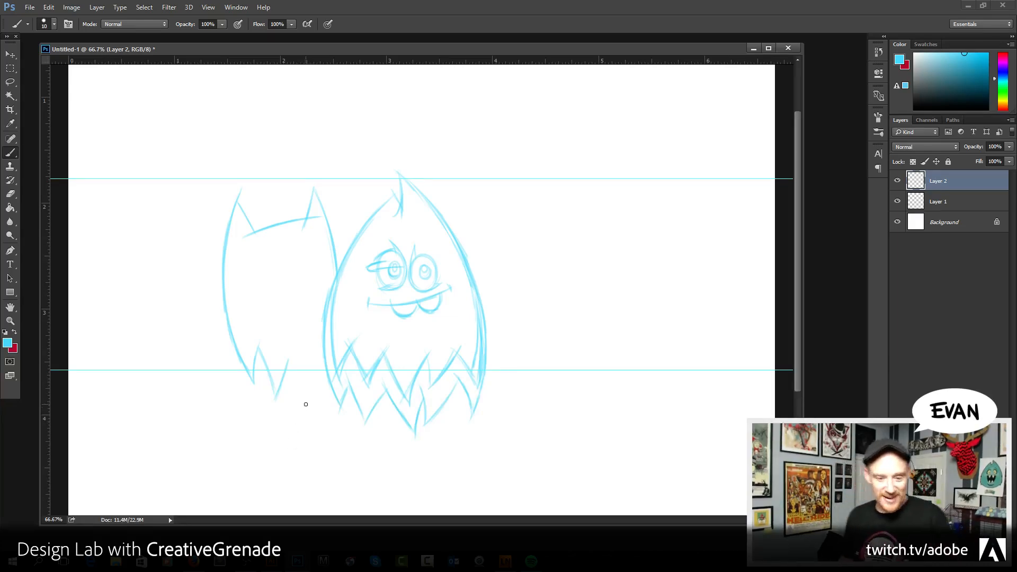
pyautogui.moveTo(286, 352)
pyautogui.mouseDown()
pyautogui.moveTo(321, 353)
pyautogui.moveTo(305, 387)
pyautogui.mouseUp()
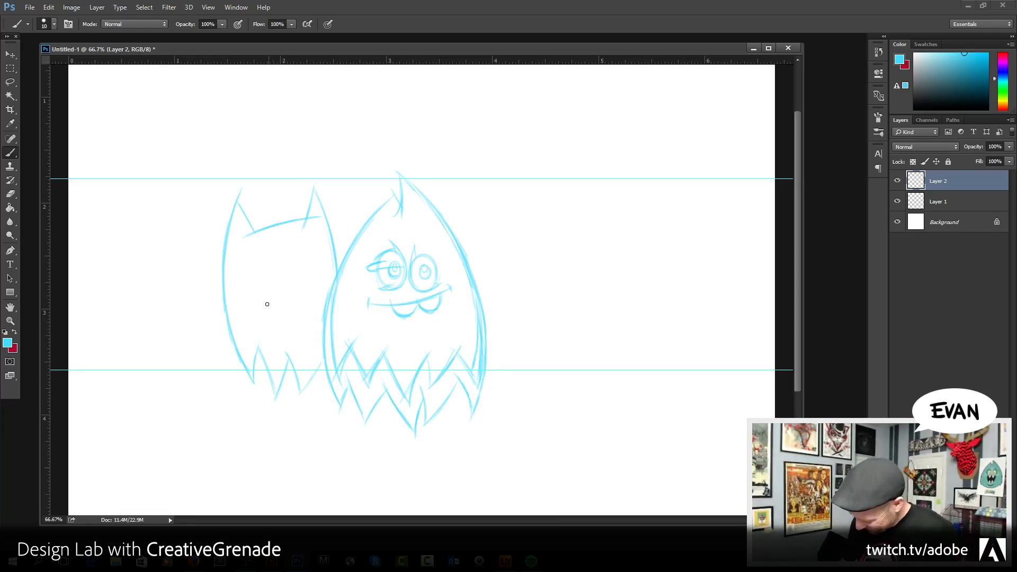
# - Sketch the horned monster's face with an open fanged mouth, a round left eye with pupil and a winking right eye
pyautogui.moveTo(253, 318); pyautogui.dragTo(295, 290)
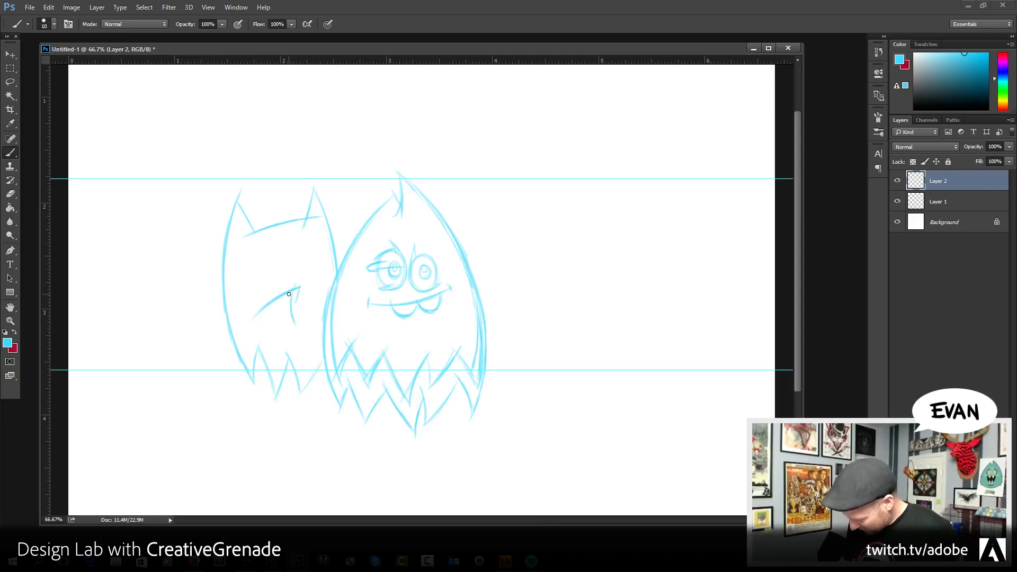
pyautogui.moveTo(258, 318)
pyautogui.mouseDown()
pyautogui.moveTo(290, 327)
pyautogui.moveTo(257, 311)
pyautogui.moveTo(308, 320)
pyautogui.moveTo(258, 314)
pyautogui.moveTo(308, 299)
pyautogui.moveTo(286, 301)
pyautogui.mouseUp()
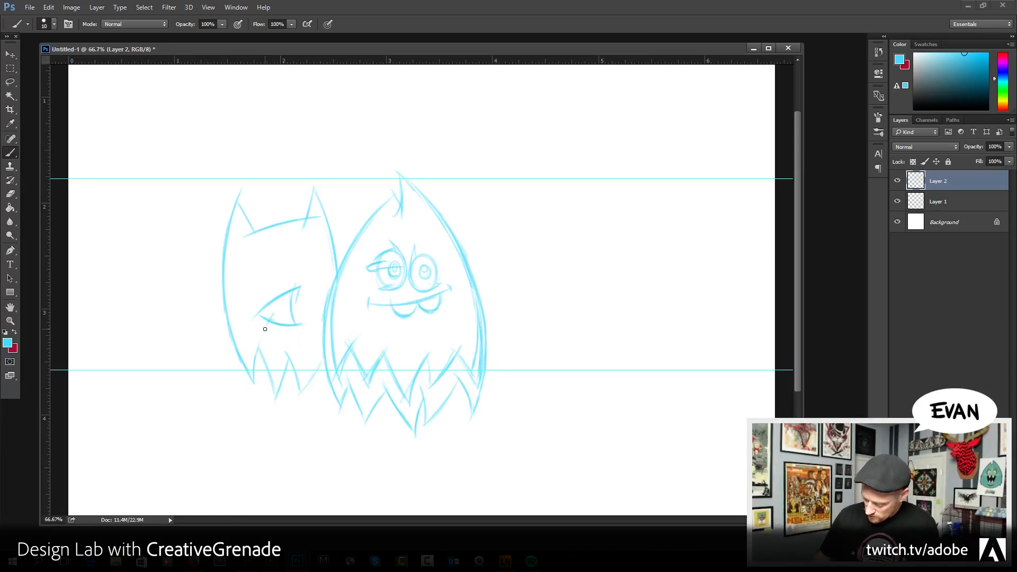
pyautogui.moveTo(270, 320); pyautogui.dragTo(285, 301)
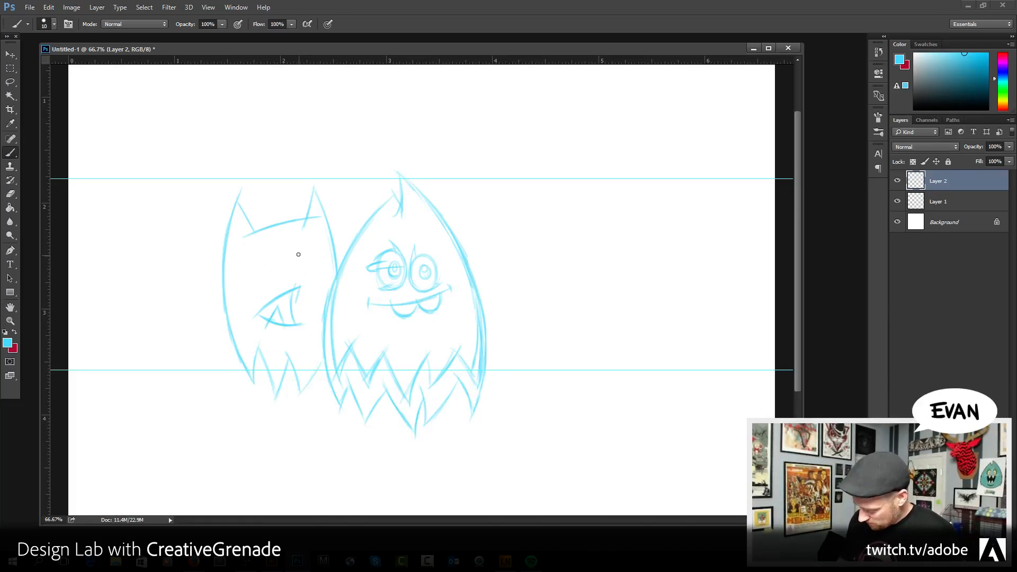
pyautogui.moveTo(253, 288)
pyautogui.mouseDown()
pyautogui.moveTo(247, 273)
pyautogui.moveTo(272, 265)
pyautogui.moveTo(267, 273)
pyautogui.mouseUp()
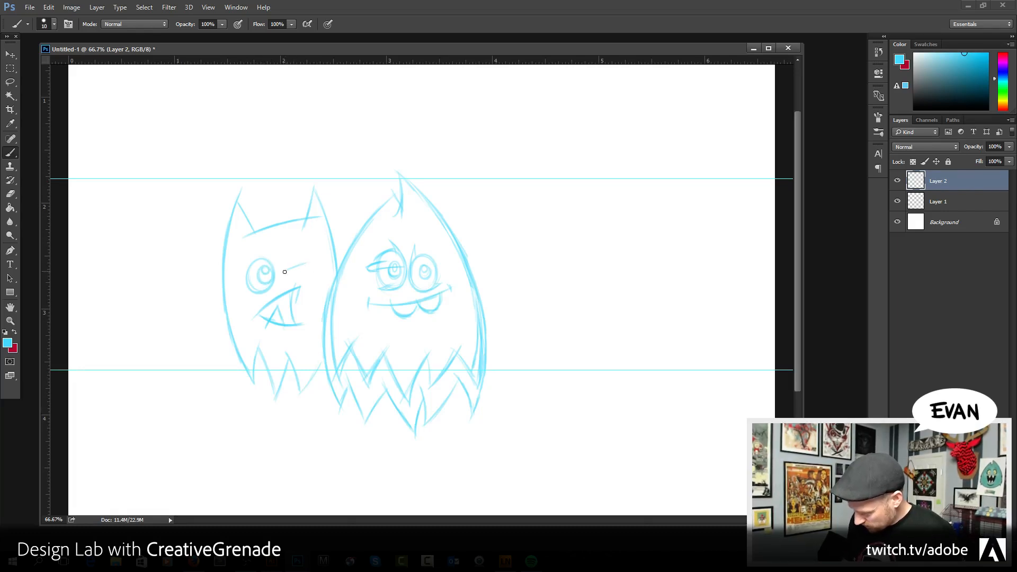
pyautogui.moveTo(320, 266)
pyautogui.mouseDown()
pyautogui.moveTo(285, 271)
pyautogui.moveTo(309, 275)
pyautogui.mouseUp()
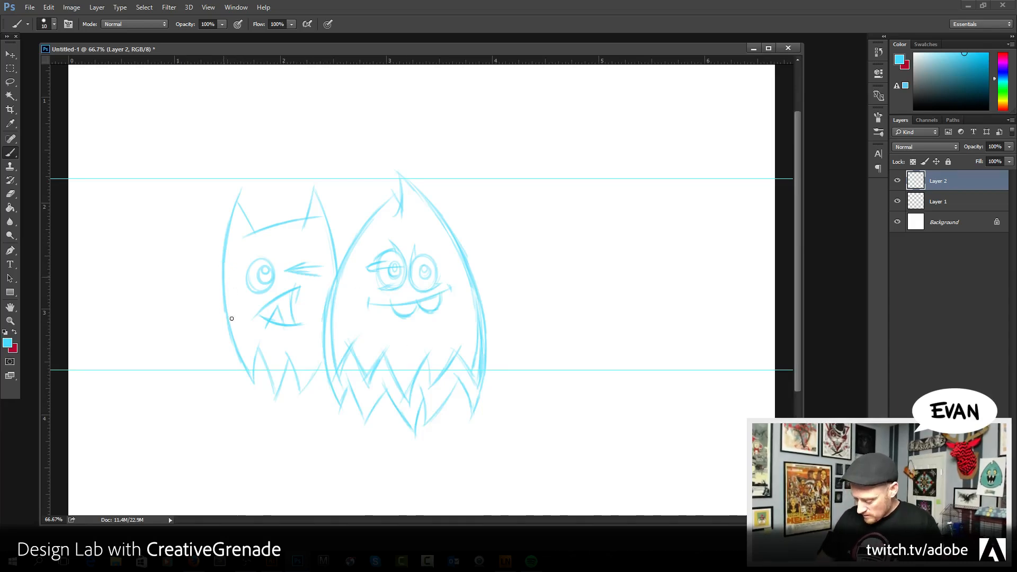
# - Reinforce the horned monster's lower left side and layer a second row of zigzag points over its hem
pyautogui.moveTo(226, 290); pyautogui.dragTo(241, 344)
pyautogui.moveTo(226, 287); pyautogui.dragTo(242, 341)
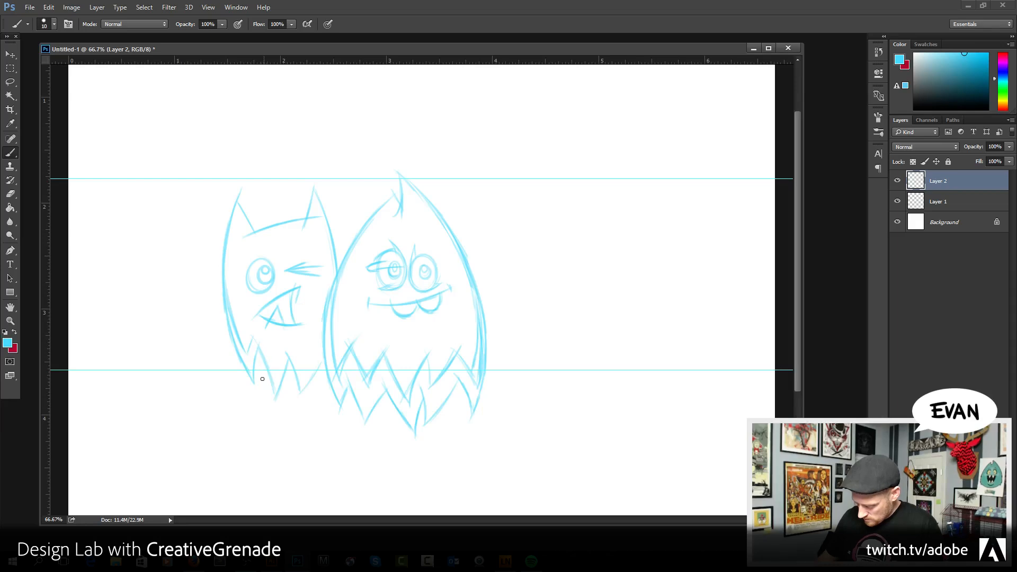
pyautogui.moveTo(262, 378); pyautogui.dragTo(272, 414)
pyautogui.moveTo(255, 342)
pyautogui.mouseDown()
pyautogui.moveTo(270, 363)
pyautogui.moveTo(260, 343)
pyautogui.moveTo(283, 347)
pyautogui.mouseUp()
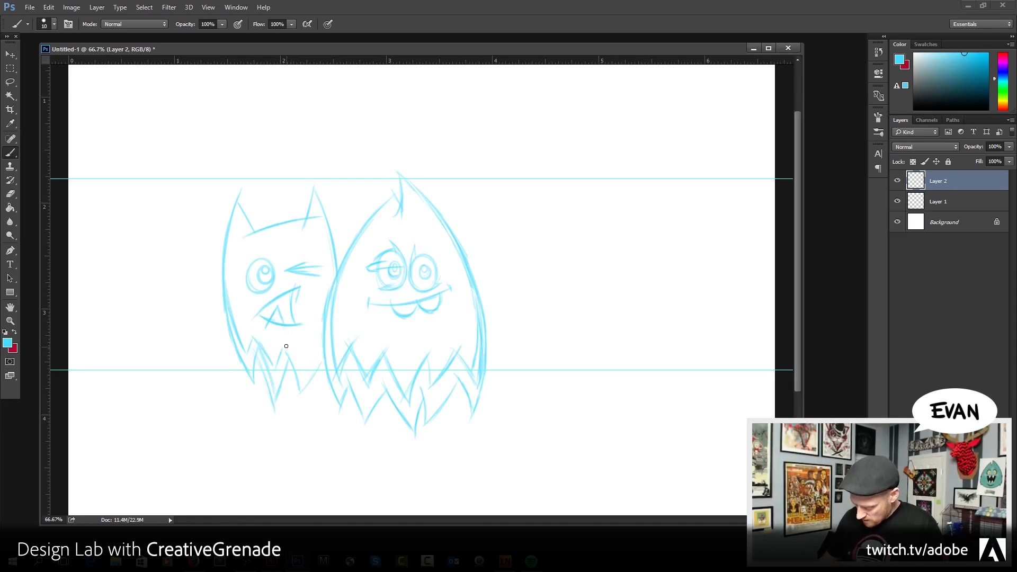
pyautogui.moveTo(299, 383); pyautogui.dragTo(293, 408)
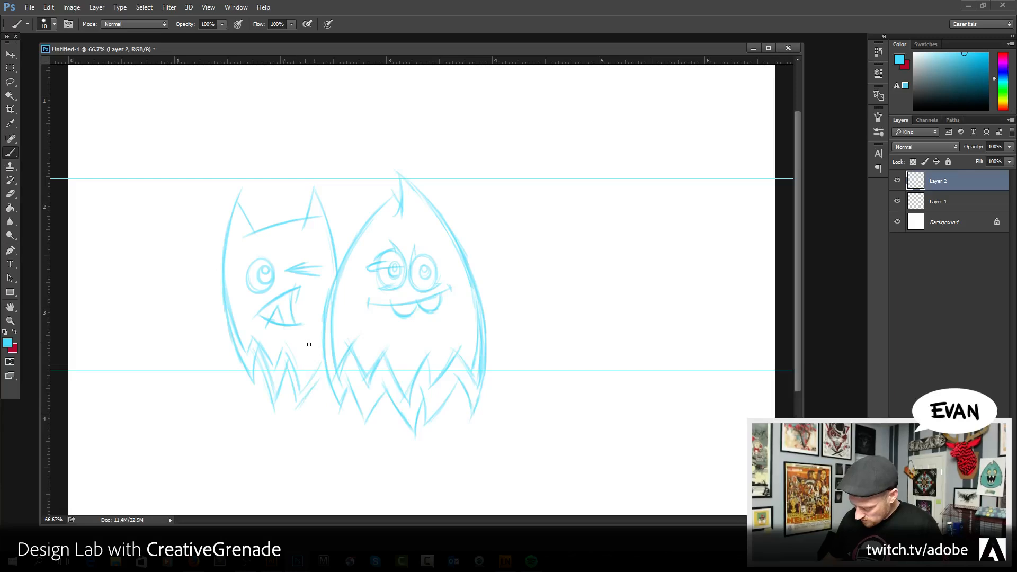
pyautogui.moveTo(284, 345); pyautogui.dragTo(297, 367)
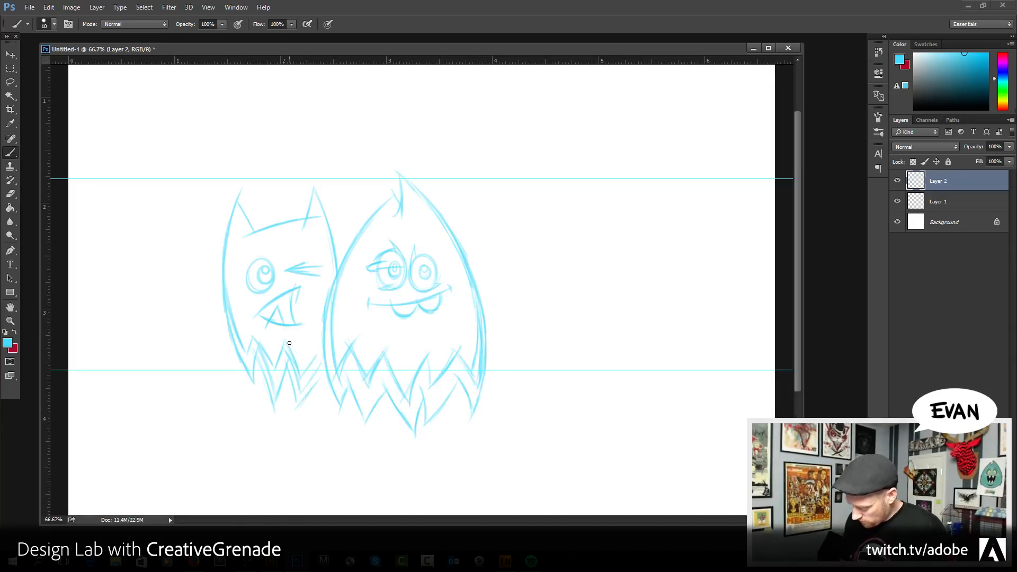
# - Add a curled lower lip beneath the fanged mouth and go over the horned monster's left side, horns and head line
pyautogui.moveTo(271, 342)
pyautogui.mouseDown()
pyautogui.moveTo(298, 338)
pyautogui.moveTo(309, 327)
pyautogui.moveTo(299, 321)
pyautogui.mouseUp()
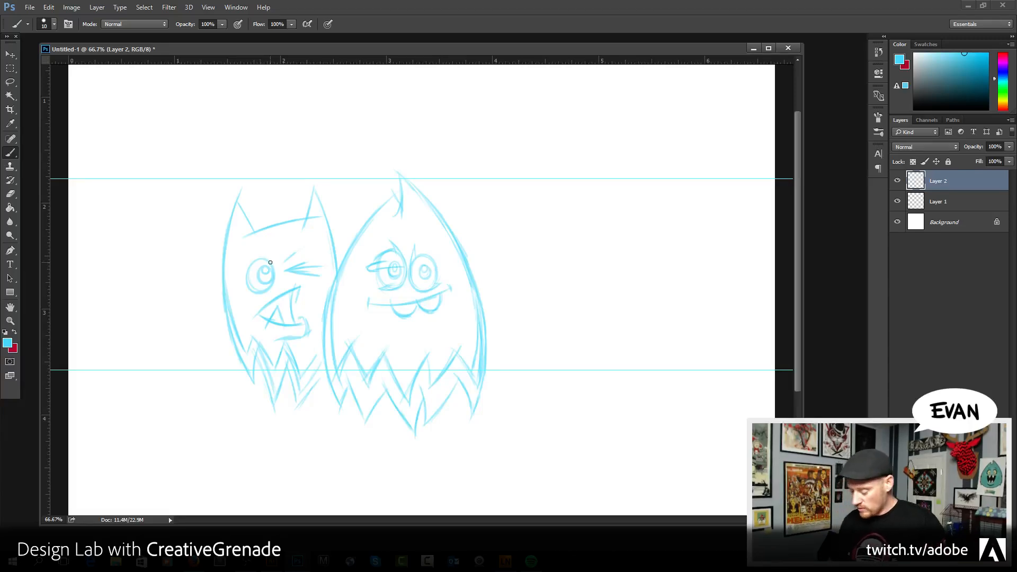
pyautogui.moveTo(226, 317)
pyautogui.mouseDown()
pyautogui.moveTo(221, 242)
pyautogui.moveTo(222, 296)
pyautogui.moveTo(228, 209)
pyautogui.mouseUp()
pyautogui.moveTo(223, 246); pyautogui.dragTo(241, 200)
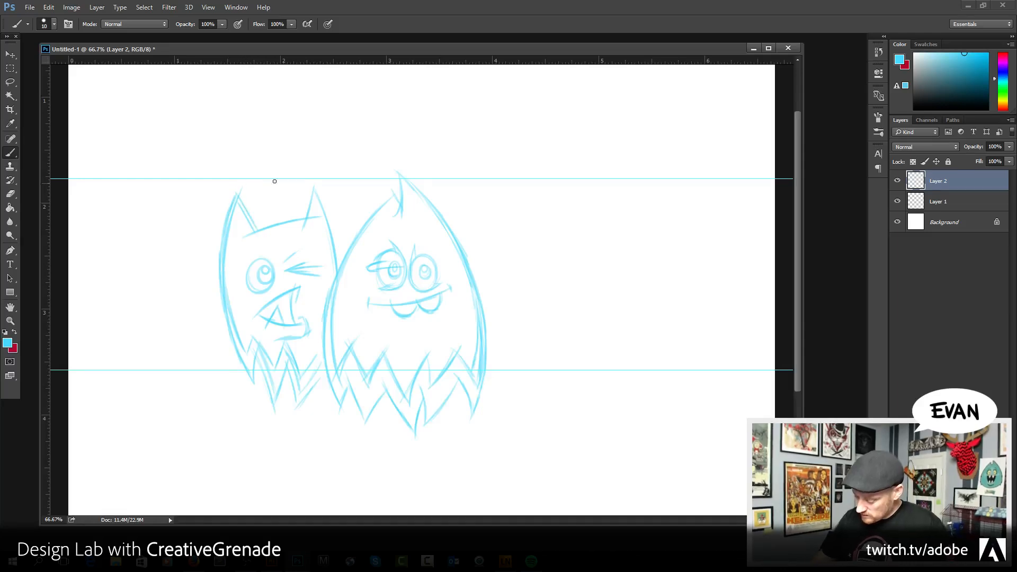
pyautogui.moveTo(236, 239)
pyautogui.mouseDown()
pyautogui.moveTo(322, 194)
pyautogui.moveTo(299, 218)
pyautogui.moveTo(314, 174)
pyautogui.moveTo(301, 220)
pyautogui.moveTo(314, 174)
pyautogui.moveTo(319, 190)
pyautogui.moveTo(312, 173)
pyautogui.moveTo(337, 235)
pyautogui.mouseUp()
pyautogui.hotkey('ctrl', 'z')
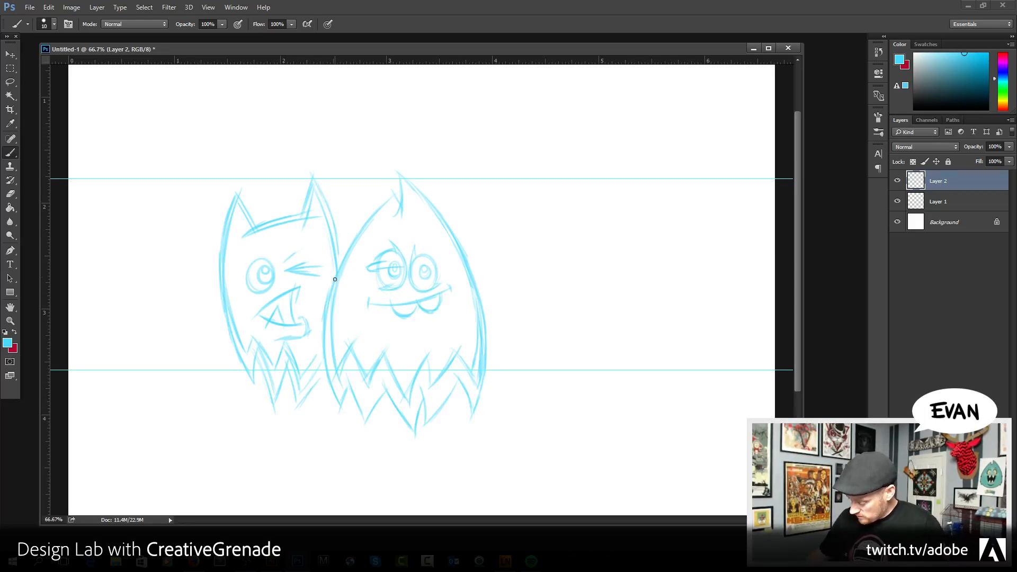
# - Brush a second outline along the teardrop monster's upper sides, raising its pointed tuft above the upper guide
pyautogui.moveTo(328, 294)
pyautogui.mouseDown()
pyautogui.moveTo(369, 213)
pyautogui.moveTo(359, 224)
pyautogui.moveTo(386, 196)
pyautogui.mouseUp()
pyautogui.moveTo(345, 245)
pyautogui.mouseDown()
pyautogui.moveTo(393, 196)
pyautogui.moveTo(401, 169)
pyautogui.moveTo(392, 163)
pyautogui.moveTo(402, 164)
pyautogui.moveTo(391, 161)
pyautogui.moveTo(449, 224)
pyautogui.moveTo(467, 265)
pyautogui.mouseUp()
pyautogui.moveTo(479, 362); pyautogui.dragTo(481, 414)
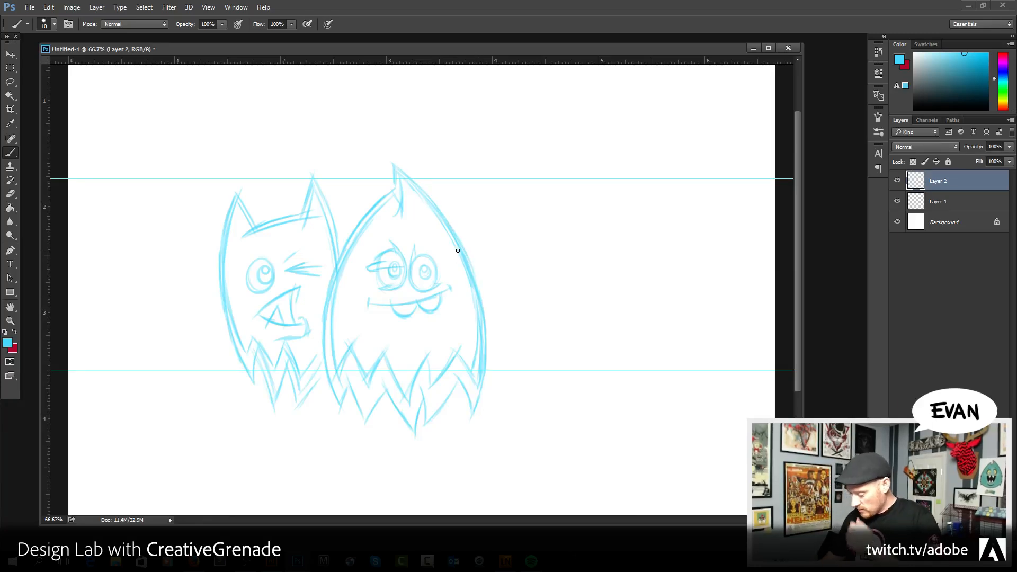
pyautogui.moveTo(470, 288); pyautogui.dragTo(476, 317)
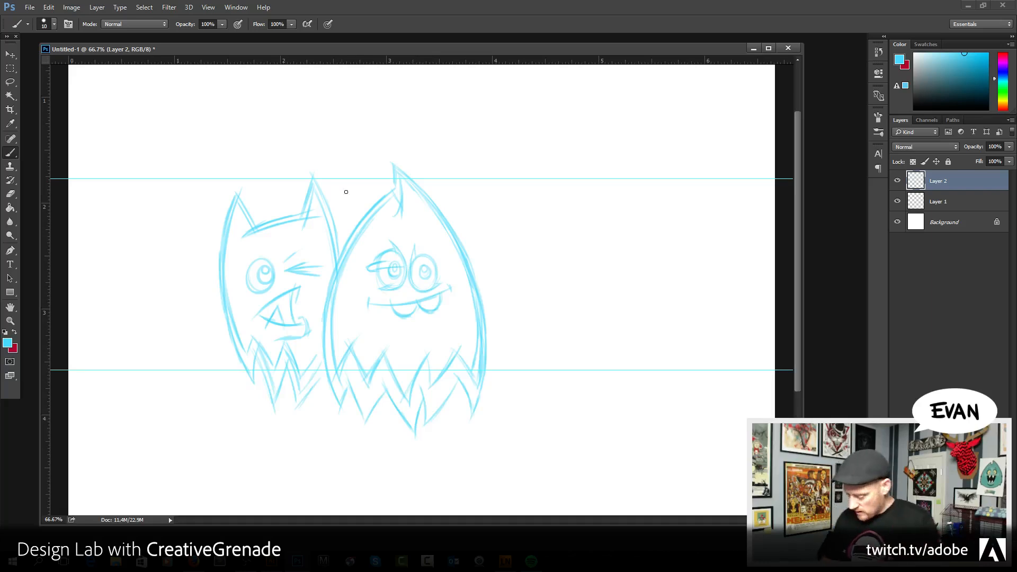
# - Scatter five small bubbles above and below the two monsters, and add faint curved strokes beside the horned monster's left side
pyautogui.moveTo(348, 195); pyautogui.dragTo(347, 195)
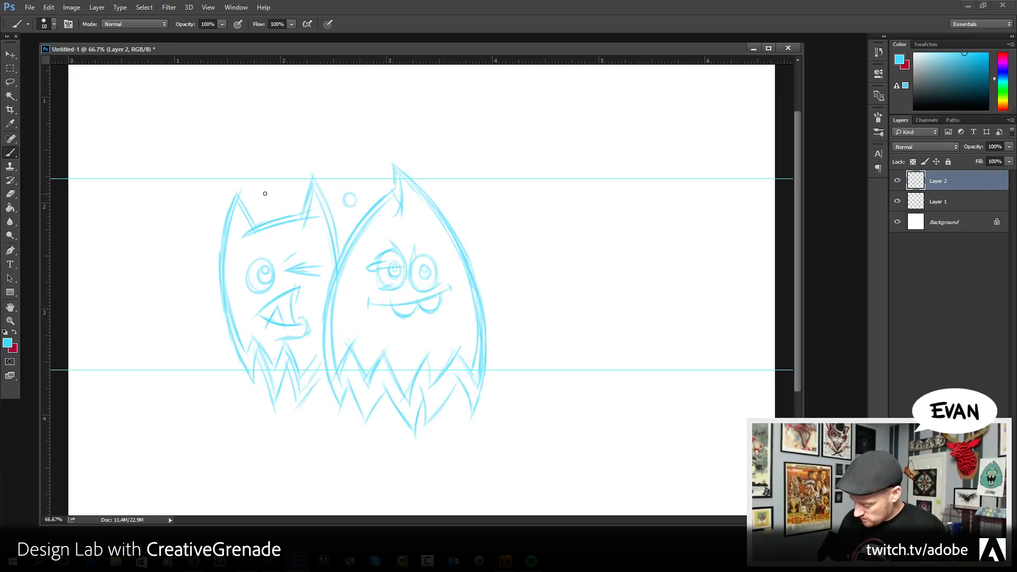
pyautogui.moveTo(265, 193)
pyautogui.mouseDown()
pyautogui.moveTo(272, 203)
pyautogui.moveTo(265, 192)
pyautogui.mouseUp()
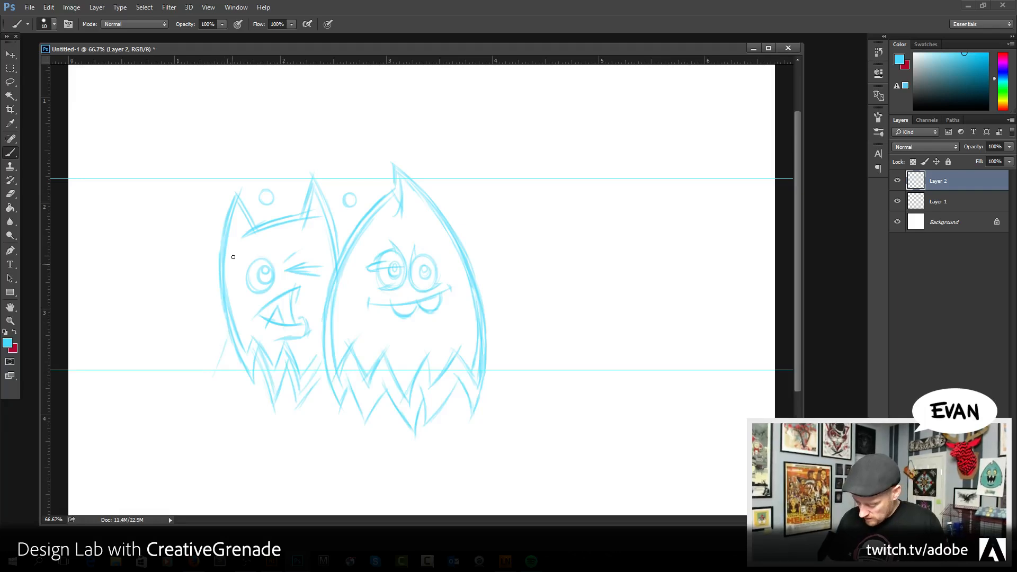
pyautogui.moveTo(220, 231); pyautogui.dragTo(210, 182)
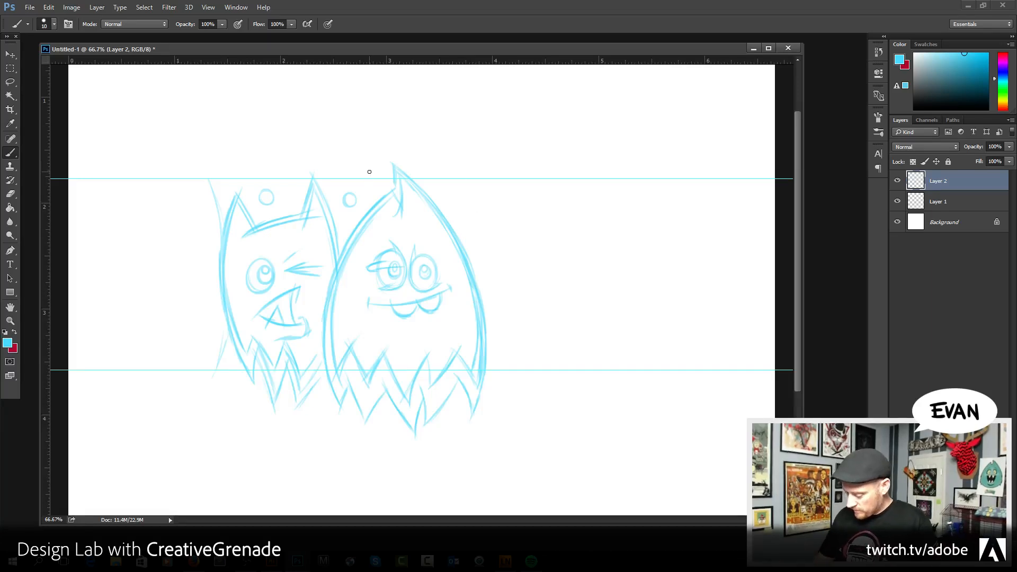
pyautogui.moveTo(370, 170)
pyautogui.mouseDown()
pyautogui.moveTo(363, 176)
pyautogui.moveTo(365, 167)
pyautogui.mouseUp()
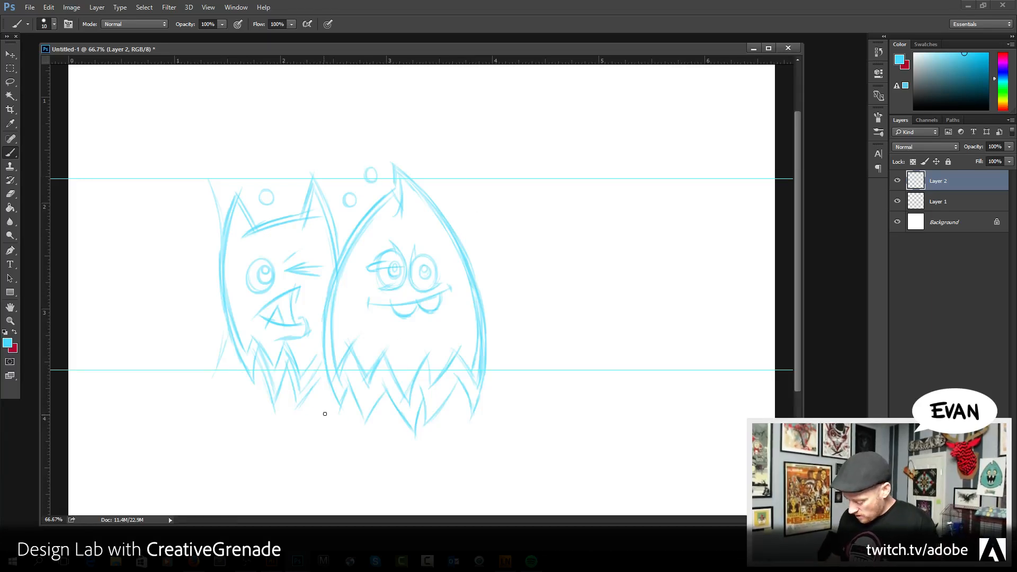
pyautogui.moveTo(325, 406); pyautogui.dragTo(330, 413)
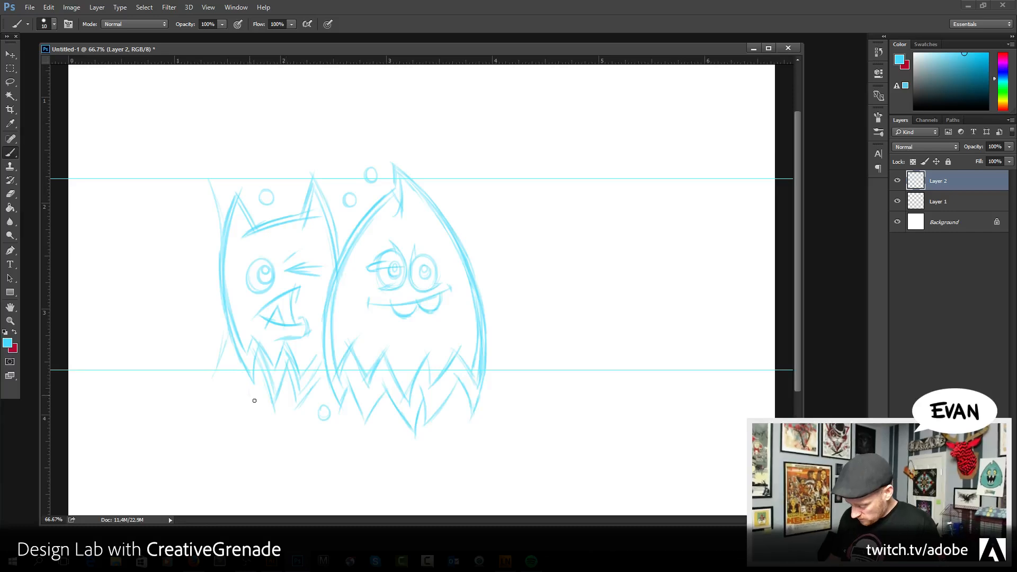
pyautogui.moveTo(253, 399); pyautogui.dragTo(251, 397)
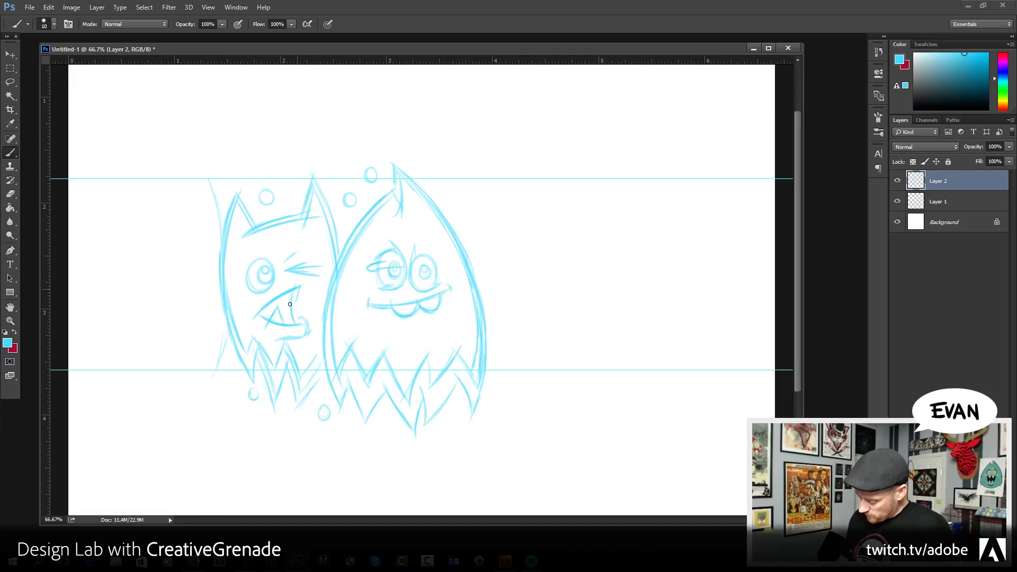
pyautogui.moveTo(300, 285); pyautogui.dragTo(293, 302)
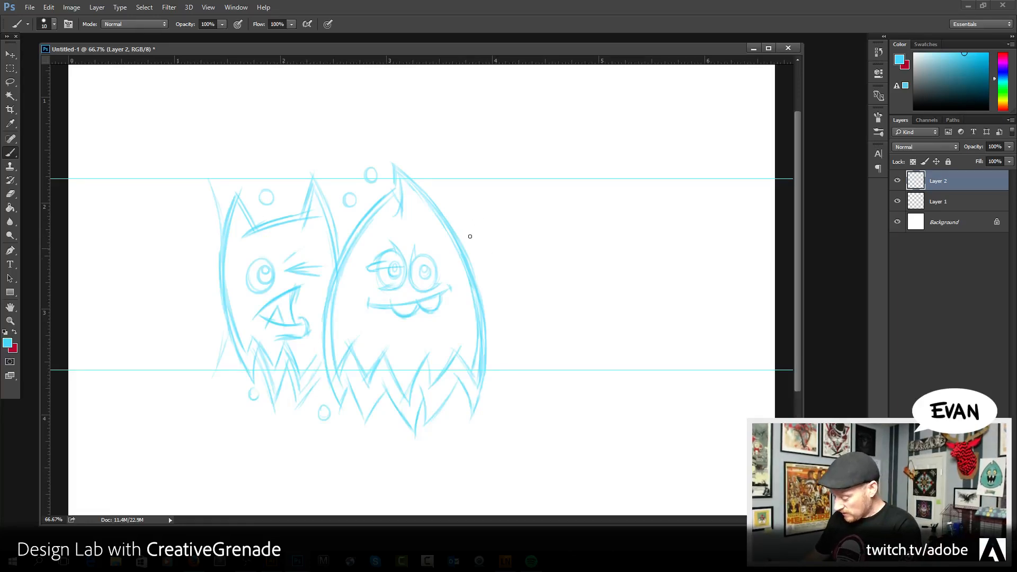
# - Sketch a third pointed monster body behind the teardrop monster's right side, with a notched tip near the upper guide and doubled outer lines
pyautogui.moveTo(468, 239); pyautogui.dragTo(514, 187)
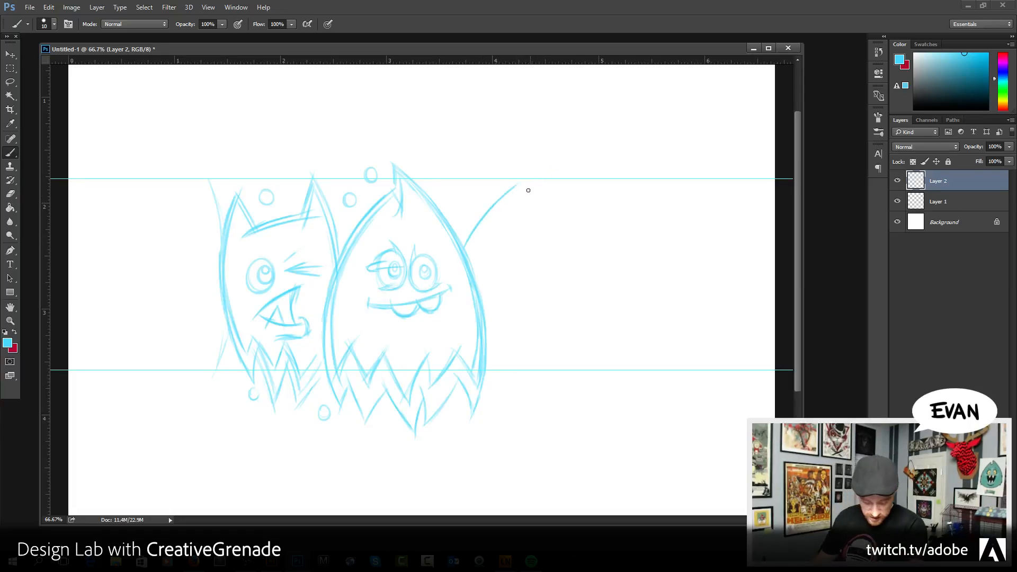
pyautogui.moveTo(520, 178)
pyautogui.mouseDown()
pyautogui.moveTo(518, 209)
pyautogui.moveTo(511, 199)
pyautogui.mouseUp()
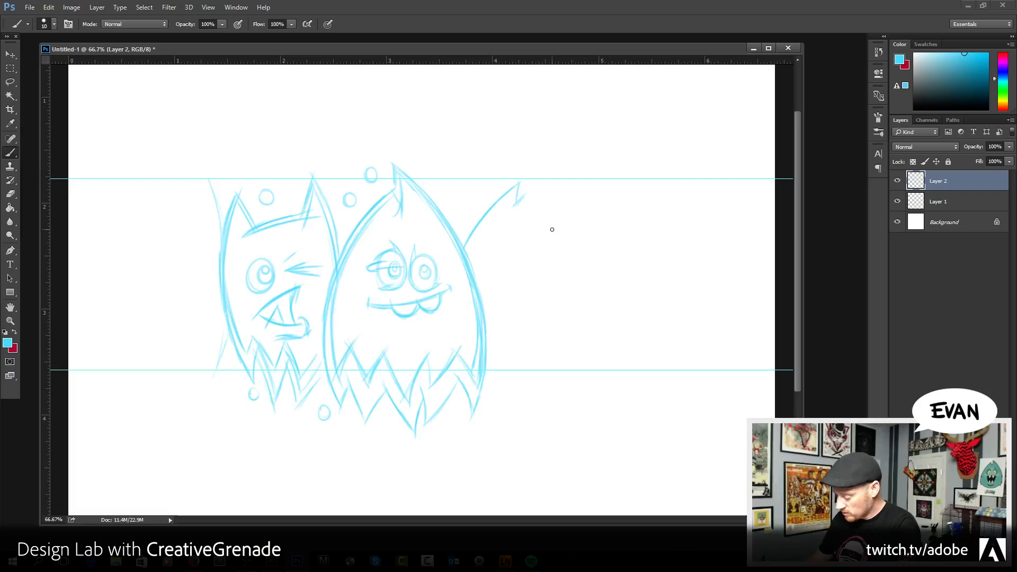
pyautogui.moveTo(529, 197)
pyautogui.mouseDown()
pyautogui.moveTo(566, 286)
pyautogui.moveTo(573, 339)
pyautogui.moveTo(562, 385)
pyautogui.mouseUp()
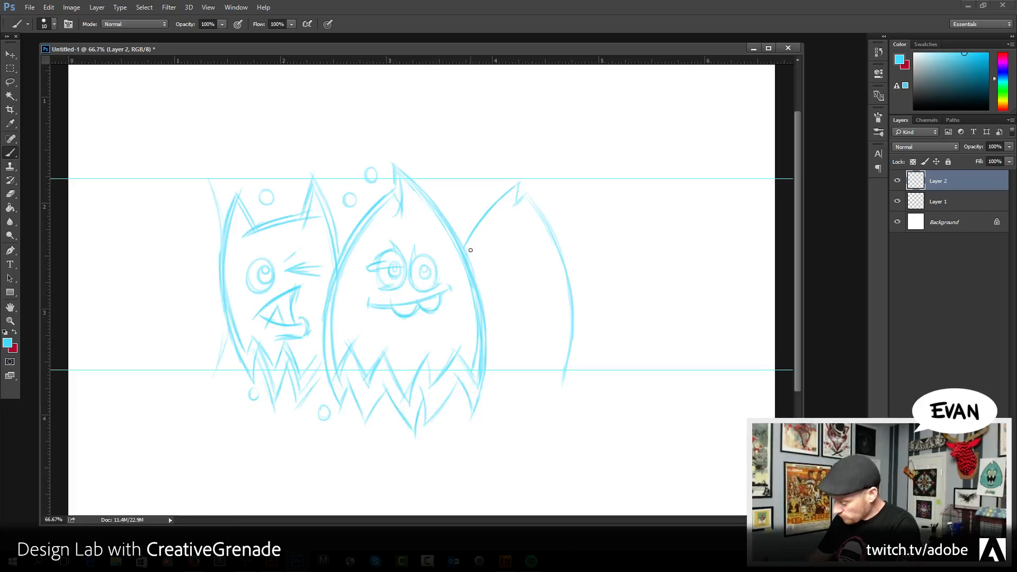
pyautogui.moveTo(466, 250)
pyautogui.mouseDown()
pyautogui.moveTo(489, 216)
pyautogui.moveTo(461, 269)
pyautogui.moveTo(514, 182)
pyautogui.moveTo(513, 212)
pyautogui.moveTo(531, 196)
pyautogui.mouseUp()
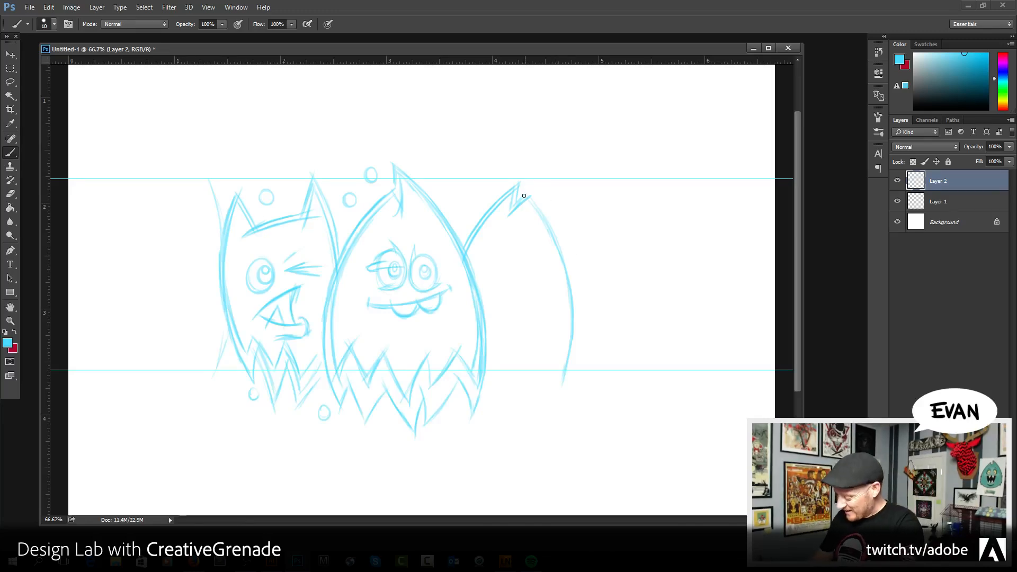
pyautogui.moveTo(529, 190)
pyautogui.mouseDown()
pyautogui.moveTo(570, 270)
pyautogui.moveTo(546, 218)
pyautogui.moveTo(576, 340)
pyautogui.moveTo(570, 272)
pyautogui.moveTo(575, 363)
pyautogui.moveTo(567, 273)
pyautogui.moveTo(578, 323)
pyautogui.moveTo(564, 373)
pyautogui.mouseUp()
# - Add two rows of zigzag points along the third monster's hem, crossing the lower guide and meeting the teardrop monster's side
pyautogui.moveTo(497, 384)
pyautogui.mouseDown()
pyautogui.moveTo(521, 349)
pyautogui.moveTo(562, 385)
pyautogui.moveTo(549, 348)
pyautogui.moveTo(574, 353)
pyautogui.moveTo(575, 332)
pyautogui.moveTo(548, 423)
pyautogui.moveTo(544, 376)
pyautogui.moveTo(559, 408)
pyautogui.moveTo(526, 422)
pyautogui.mouseUp()
pyautogui.moveTo(518, 389); pyautogui.dragTo(525, 423)
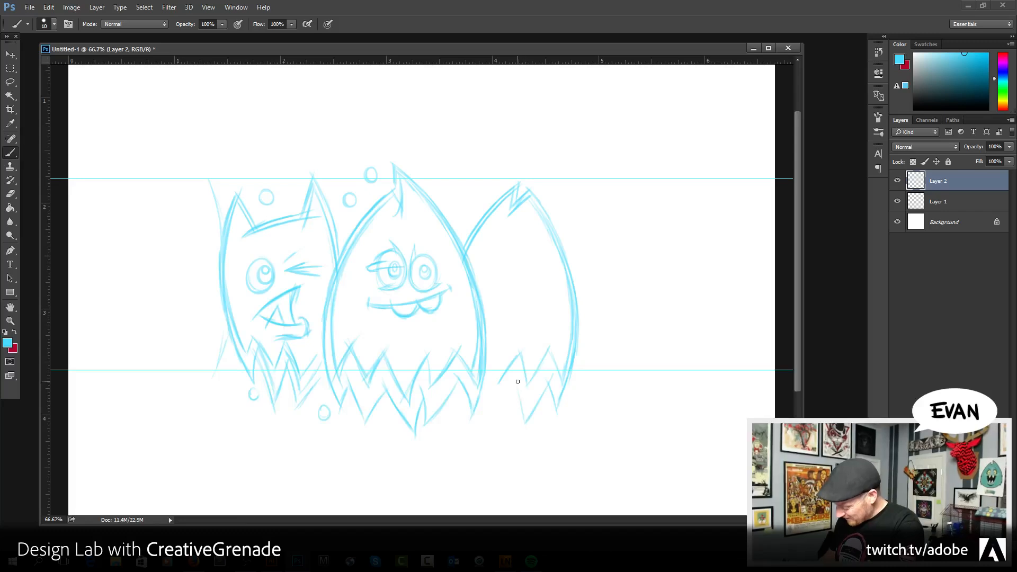
pyautogui.moveTo(520, 381)
pyautogui.mouseDown()
pyautogui.moveTo(501, 406)
pyautogui.moveTo(486, 344)
pyautogui.moveTo(495, 414)
pyautogui.moveTo(483, 385)
pyautogui.mouseUp()
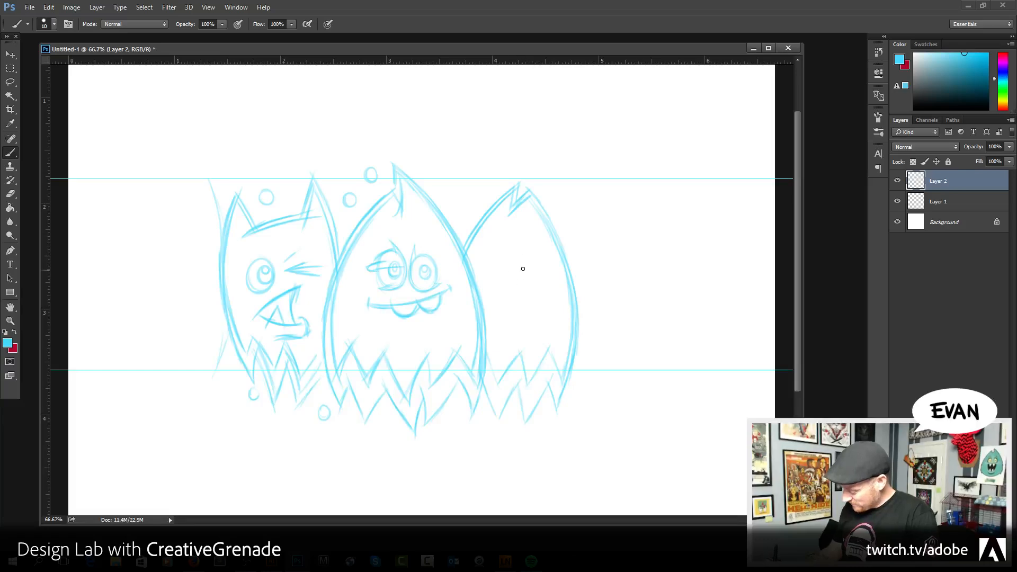
# - Give the third monster one large oval eye with a ringed pupil, a two-fanged mouth below it and an arched brow above
pyautogui.moveTo(512, 249)
pyautogui.mouseDown()
pyautogui.moveTo(513, 302)
pyautogui.moveTo(507, 247)
pyautogui.moveTo(541, 260)
pyautogui.moveTo(492, 292)
pyautogui.moveTo(535, 273)
pyautogui.mouseUp()
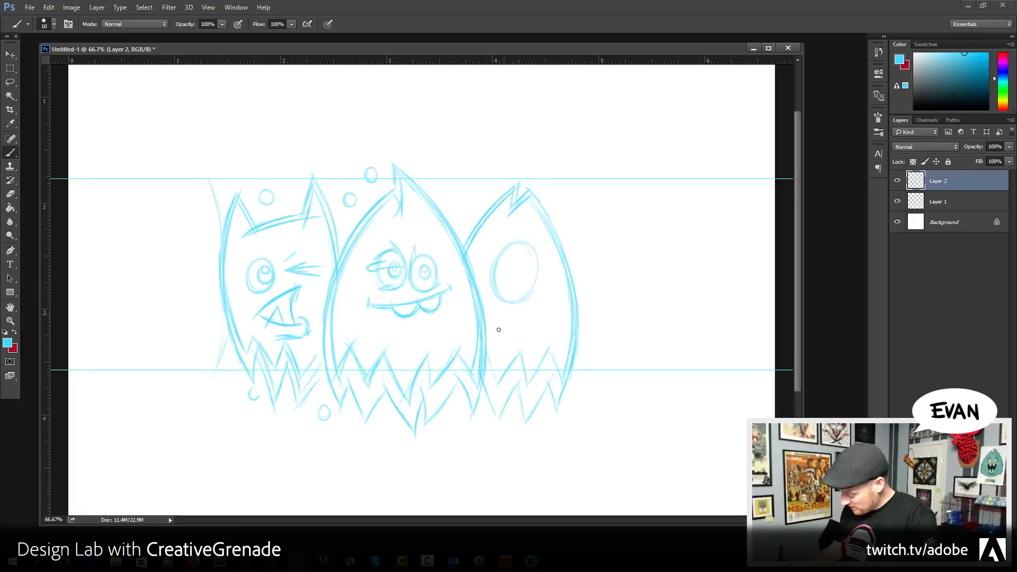
pyautogui.moveTo(498, 331)
pyautogui.mouseDown()
pyautogui.moveTo(505, 309)
pyautogui.moveTo(502, 321)
pyautogui.moveTo(519, 327)
pyautogui.moveTo(522, 313)
pyautogui.moveTo(533, 330)
pyautogui.moveTo(494, 333)
pyautogui.moveTo(541, 319)
pyautogui.moveTo(501, 332)
pyautogui.mouseUp()
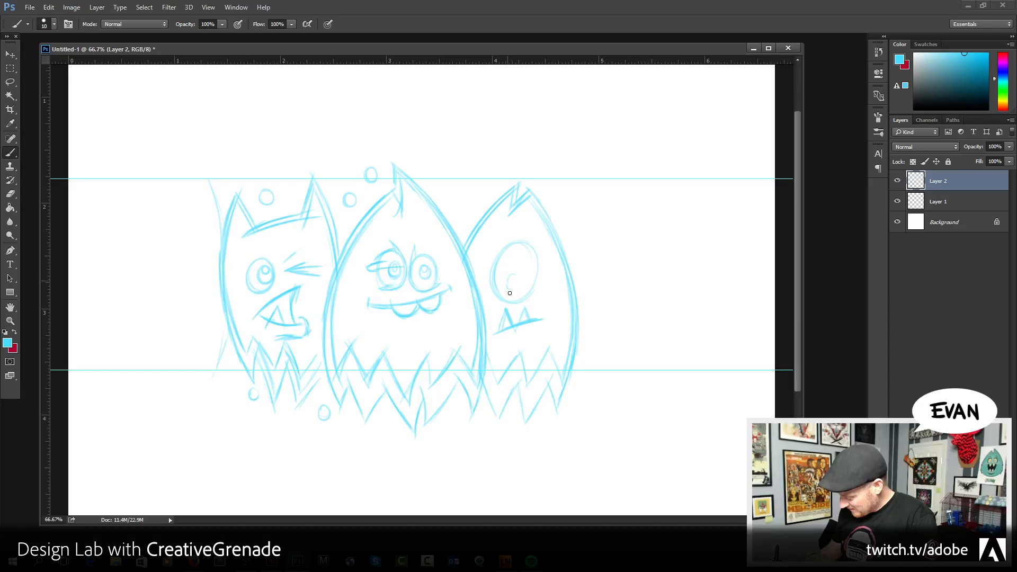
pyautogui.moveTo(512, 277); pyautogui.dragTo(513, 276)
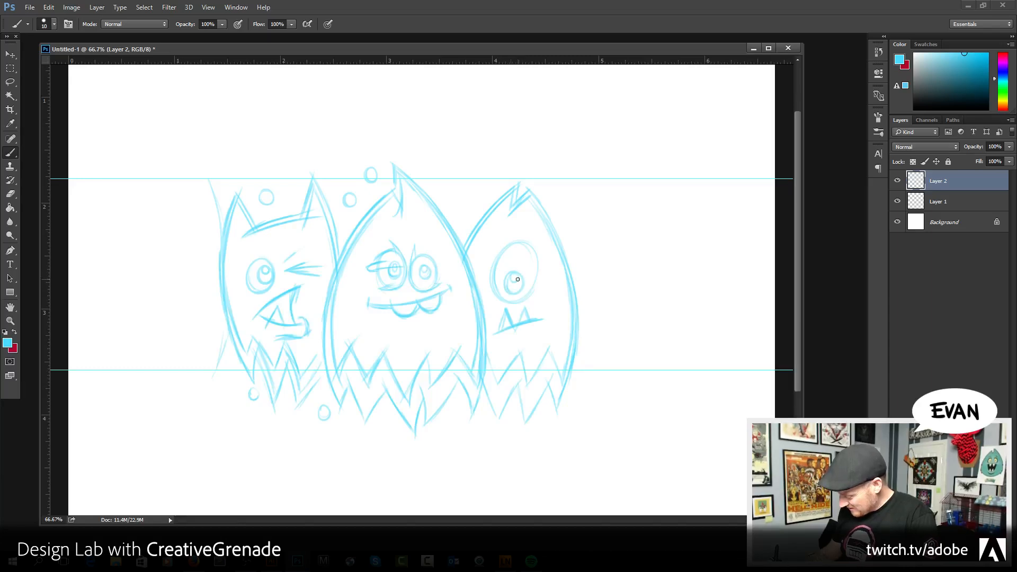
pyautogui.moveTo(492, 285); pyautogui.dragTo(498, 244)
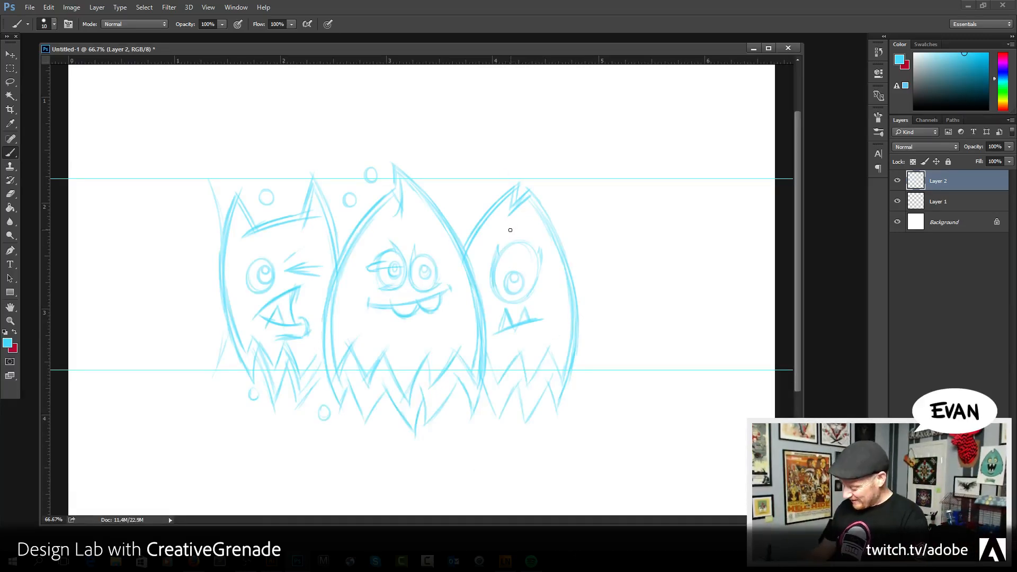
pyautogui.moveTo(503, 236); pyautogui.dragTo(521, 220)
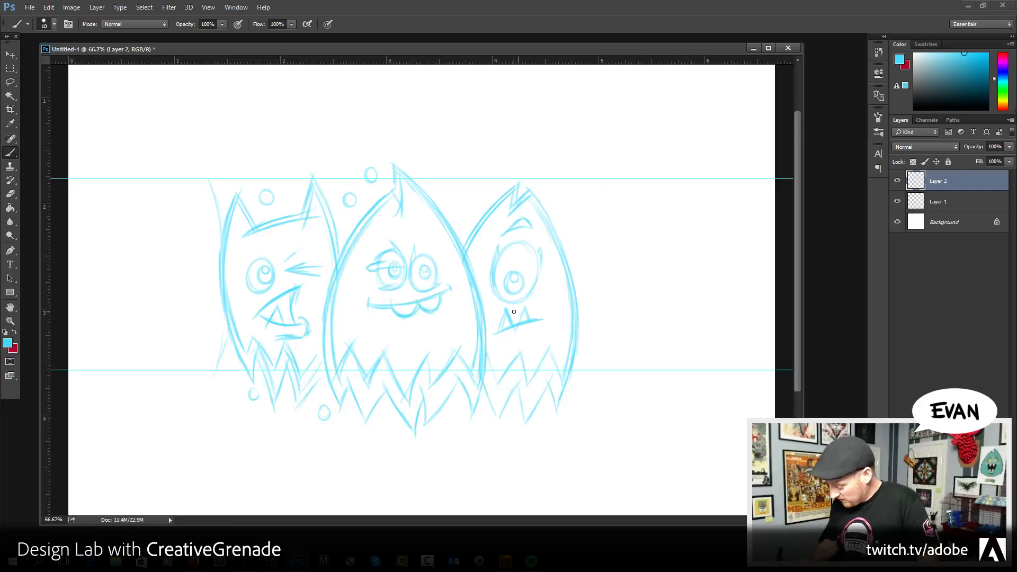
# - Reinforce the third monster's slanted mouth line and its two upward fangs
pyautogui.moveTo(491, 328); pyautogui.dragTo(542, 317)
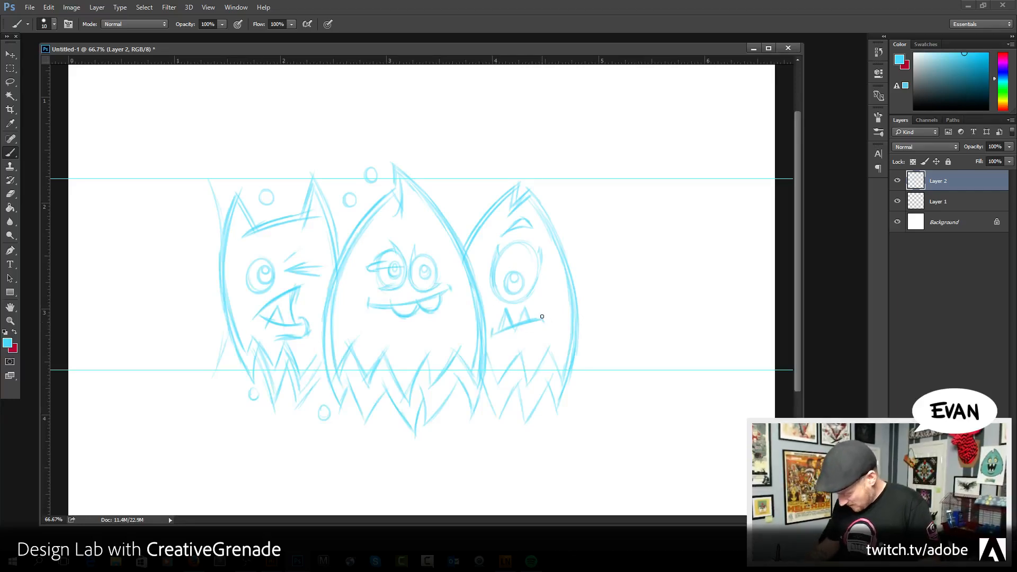
pyautogui.moveTo(542, 318); pyautogui.dragTo(497, 332)
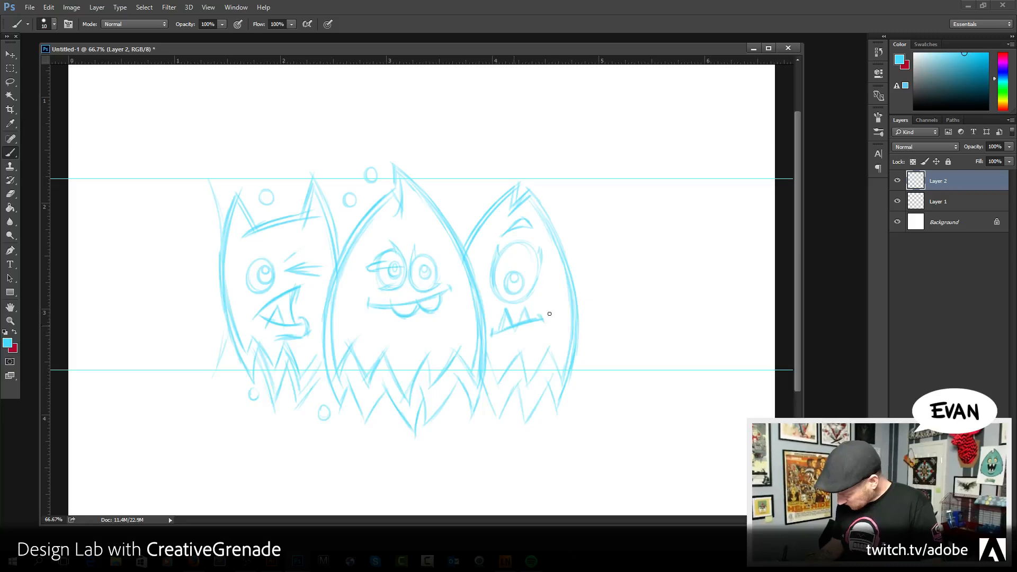
pyautogui.moveTo(505, 307); pyautogui.dragTo(501, 328)
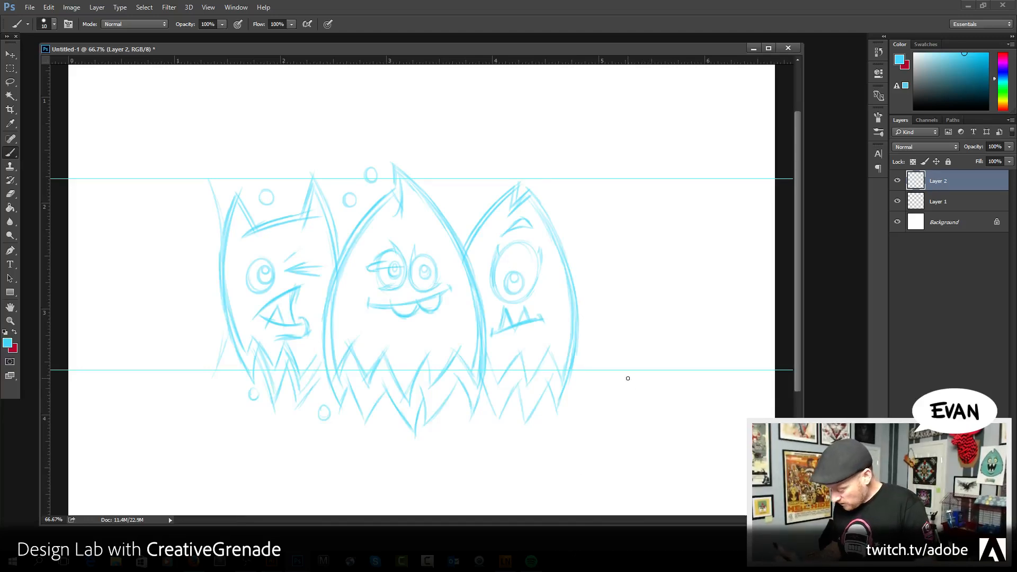
# - Merge Layer 2 into Layer 1 and remove the faint curved strokes beside the horned monster's left side, leaving nothing selected
pyautogui.click(10, 67)
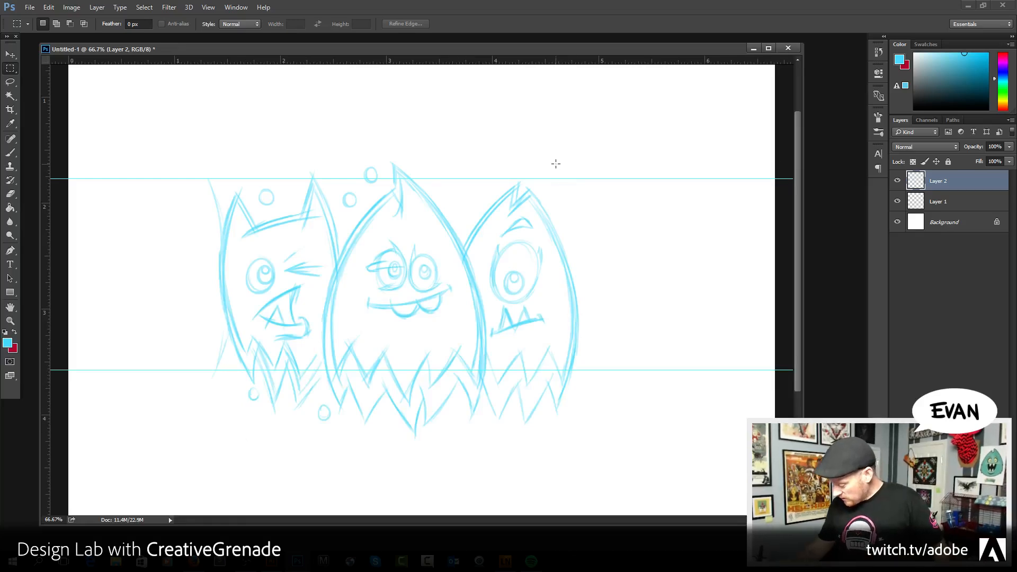
pyautogui.moveTo(556, 157); pyautogui.dragTo(651, 457)
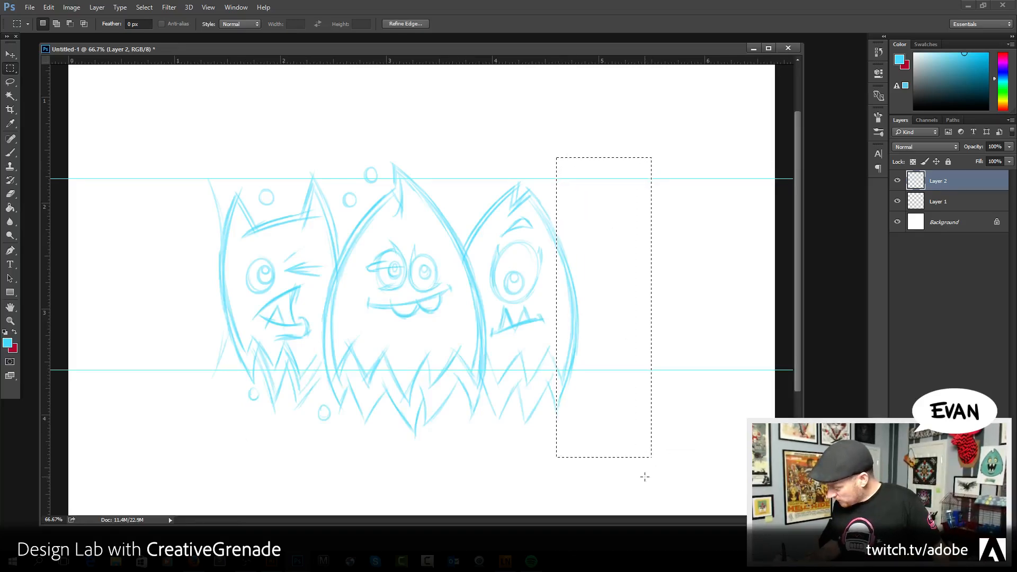
pyautogui.click(898, 202)
pyautogui.click(897, 202)
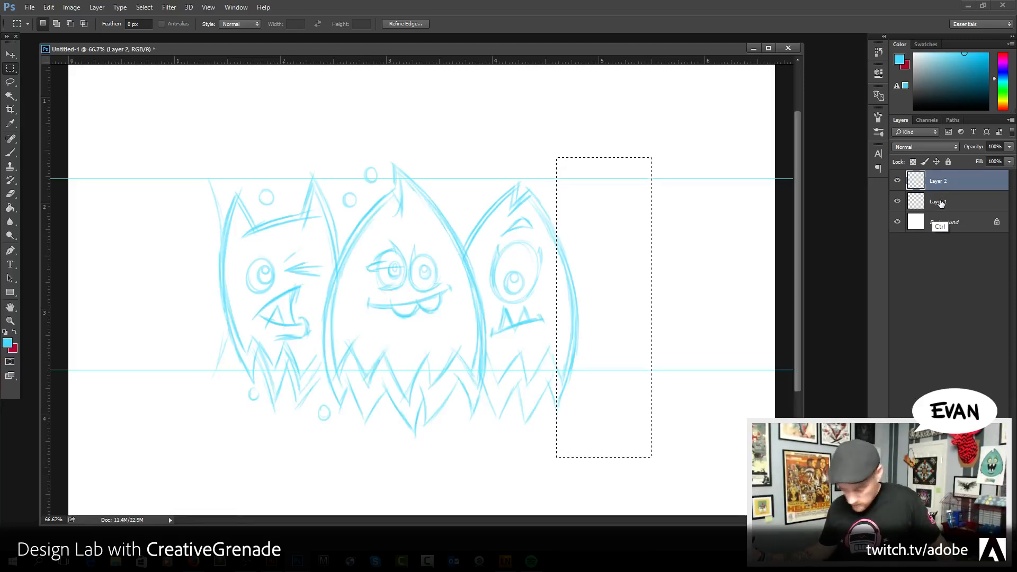
pyautogui.hotkey('ctrl', 'e')
pyautogui.click(897, 181)
pyautogui.click(896, 181)
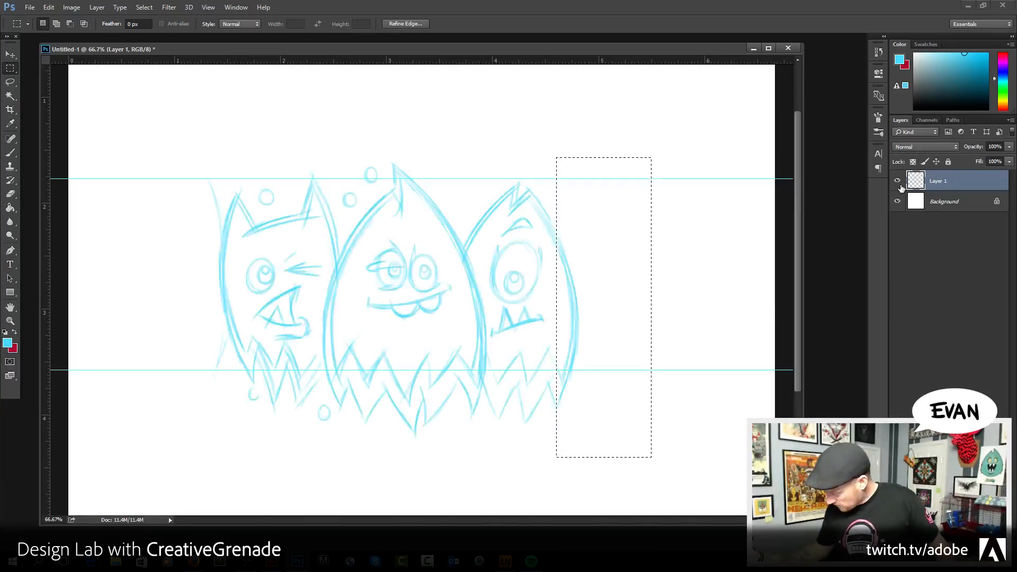
pyautogui.hotkey('ctrl', 'd')
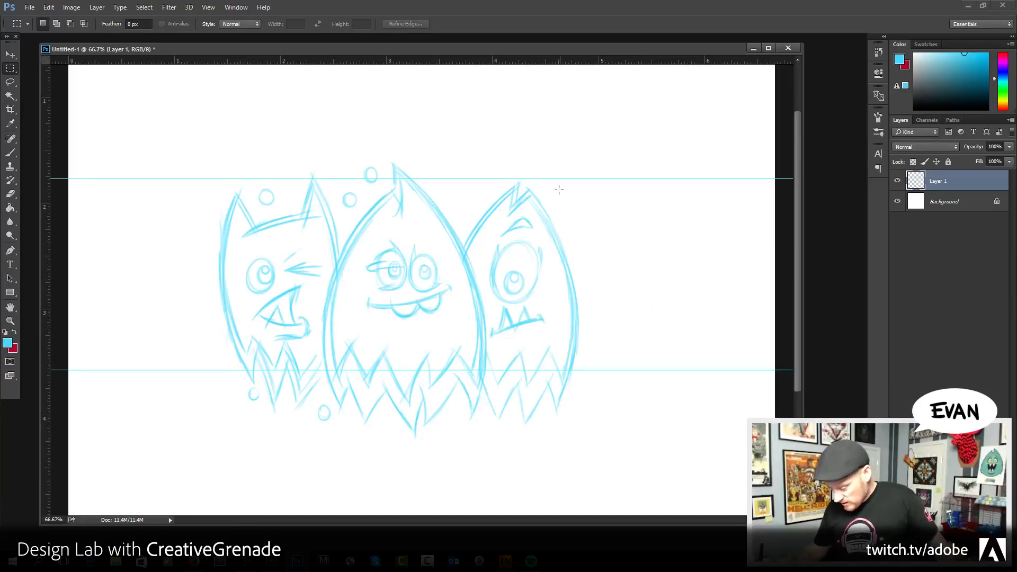
# - Select a tall rectangular area over the third monster's right edge, from above the upper guide to below the hem
pyautogui.moveTo(559, 174)
pyautogui.mouseDown()
pyautogui.moveTo(602, 368)
pyautogui.moveTo(670, 464)
pyautogui.mouseUp()
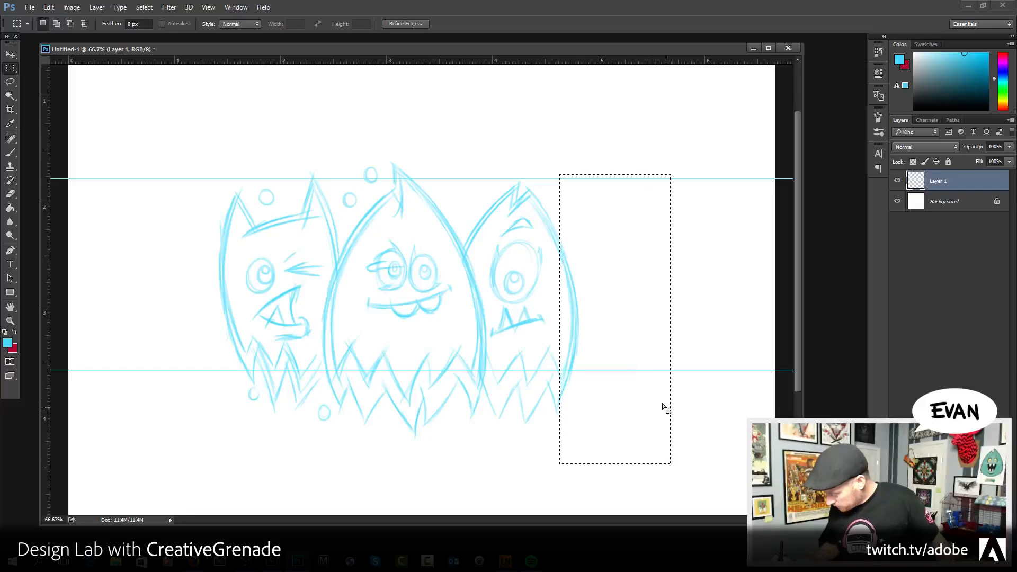
pyautogui.click(685, 423)
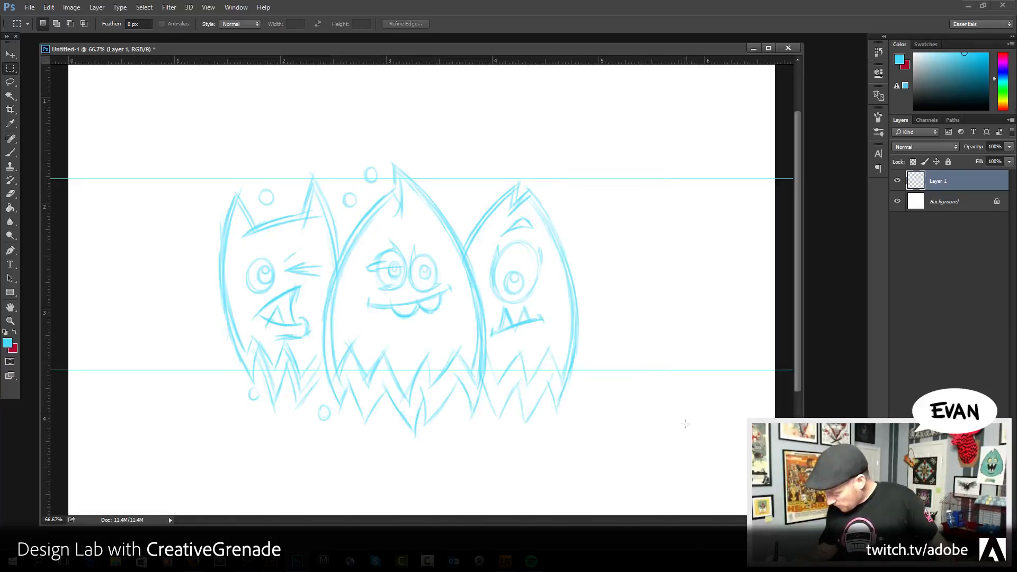
pyautogui.moveTo(555, 171)
pyautogui.mouseDown()
pyautogui.moveTo(560, 212)
pyautogui.moveTo(676, 464)
pyautogui.mouseUp()
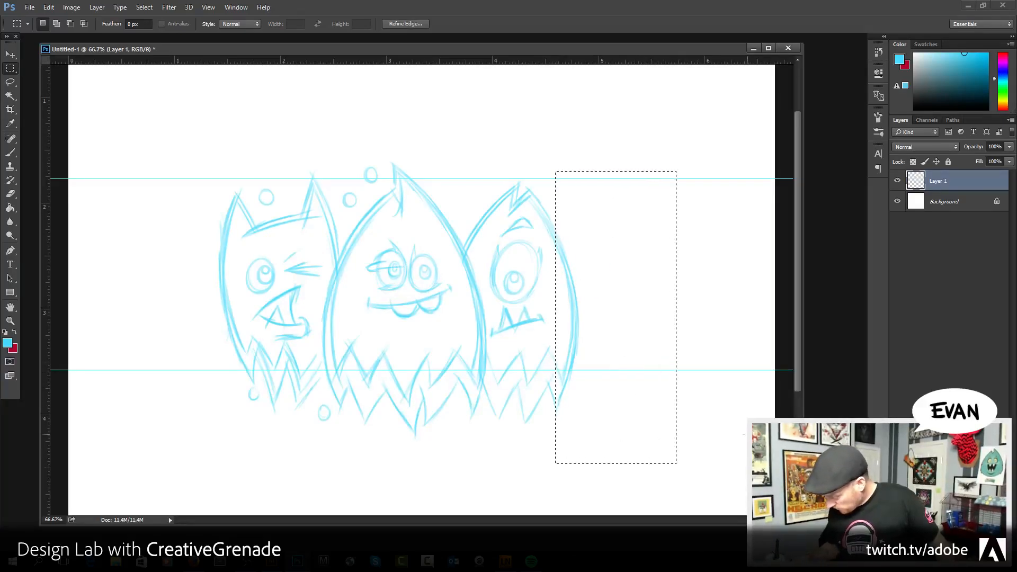
# - Try to cut the selected right edge of the third monster and paste it onto a separate layer
pyautogui.hotkey('ctrl', 'x')
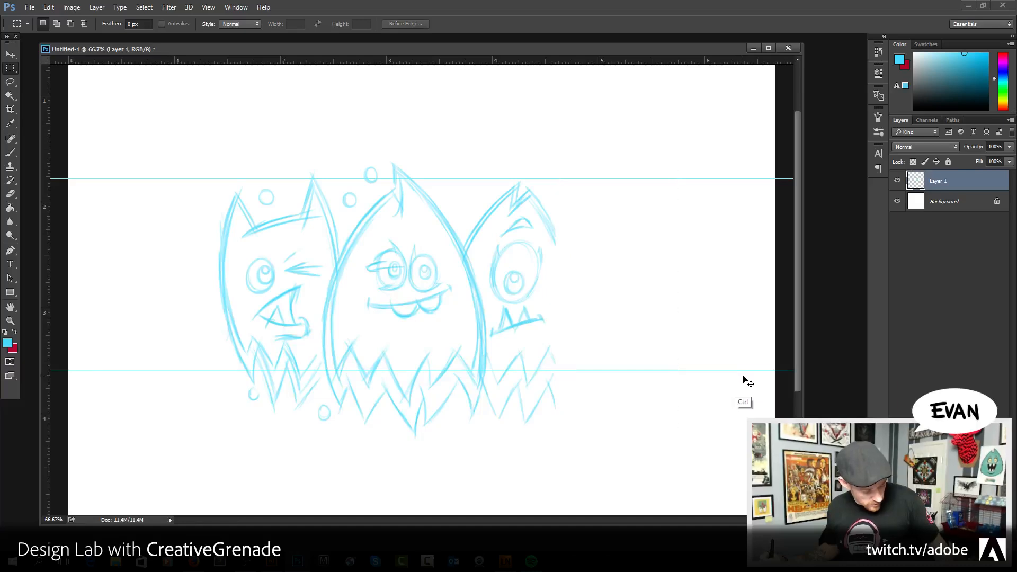
pyautogui.hotkey('ctrl', 'v')
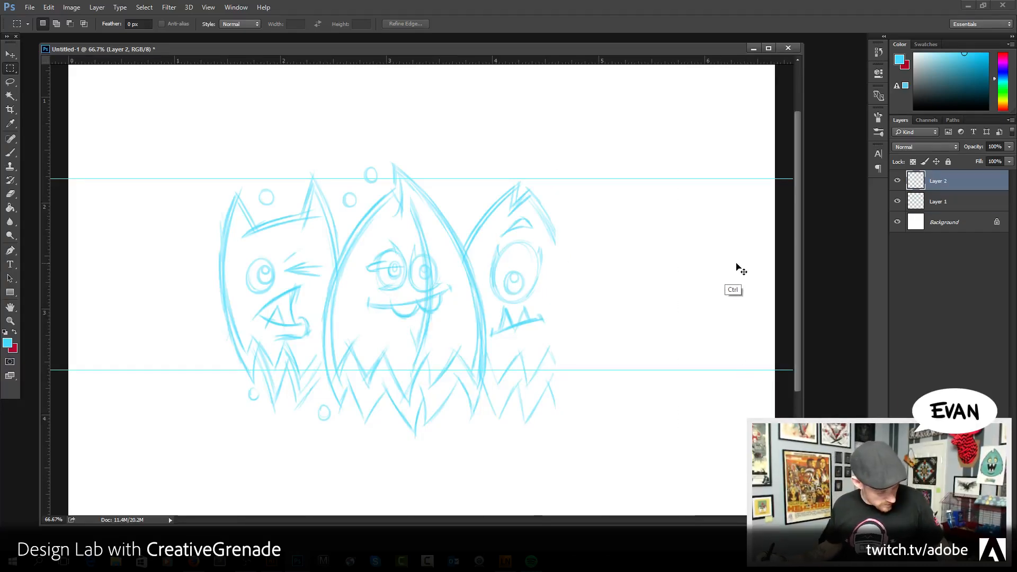
pyautogui.hotkey('ctrl', 'z')
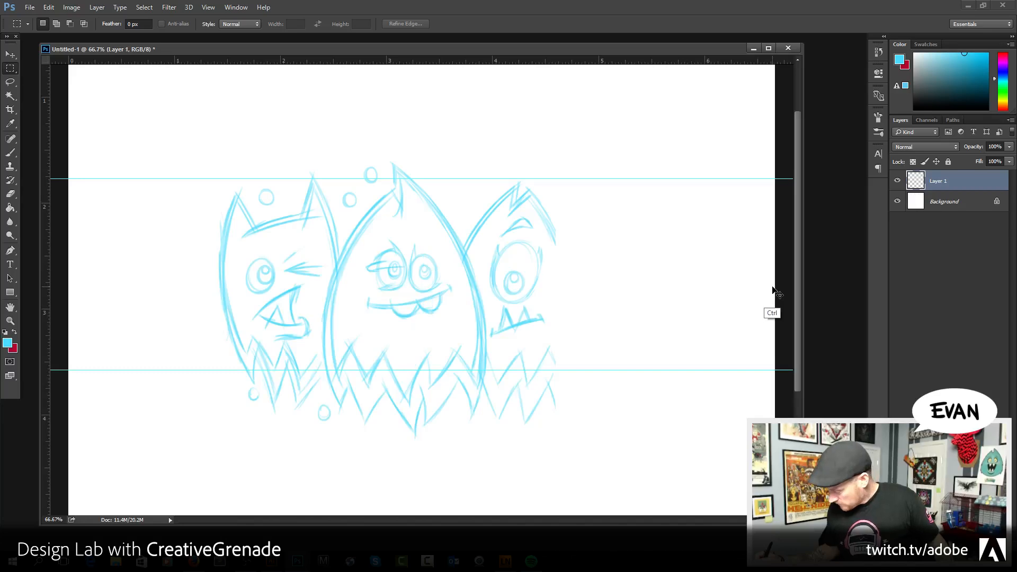
pyautogui.hotkey('ctrl', 'z')
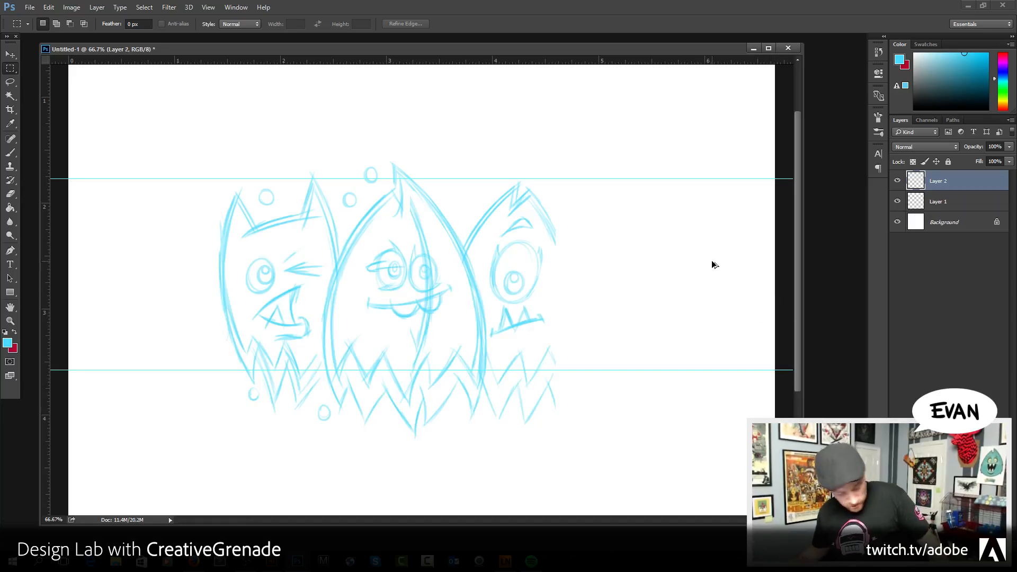
pyautogui.hotkey('ctrl', 'alt', 'z')
pyautogui.hotkey('ctrl', 'alt', 'z')
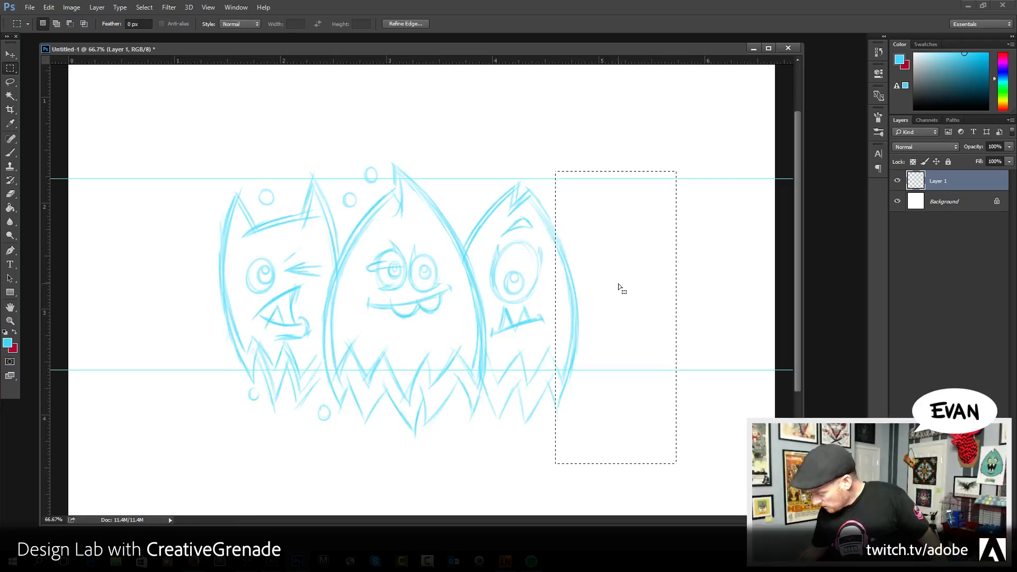
# - Cut the selected edge to its own layer with Layer Via Cut and move it horizontally to the horned monster's left side
pyautogui.rightClick(583, 281)
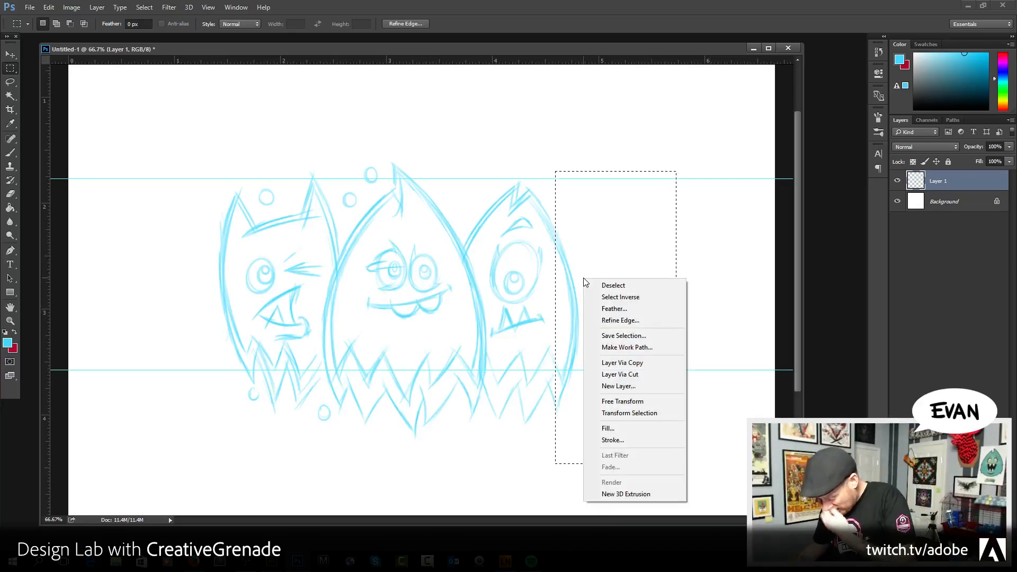
pyautogui.click(632, 377)
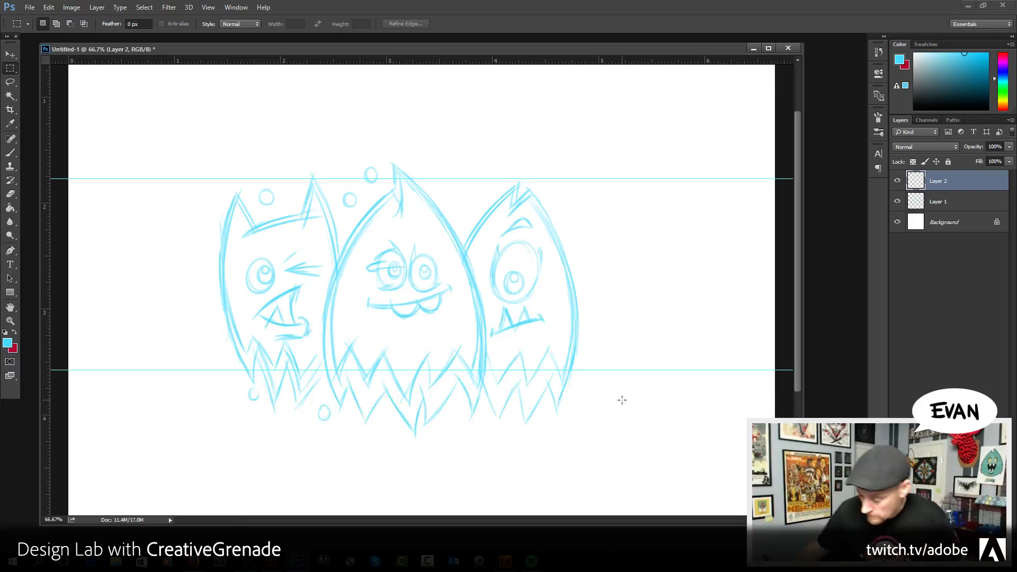
pyautogui.click(10, 54)
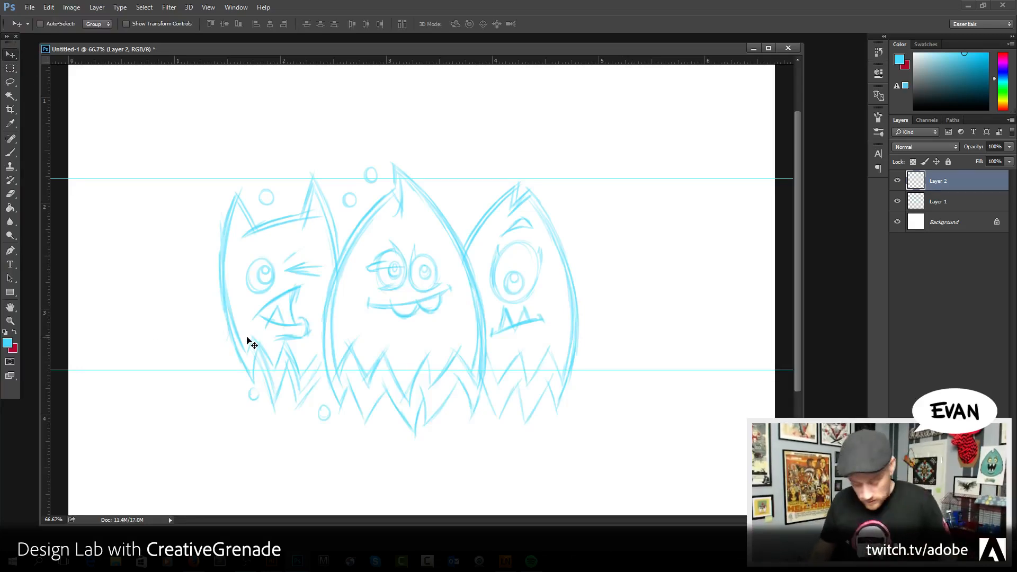
pyautogui.moveTo(566, 357); pyautogui.dragTo(220, 365)
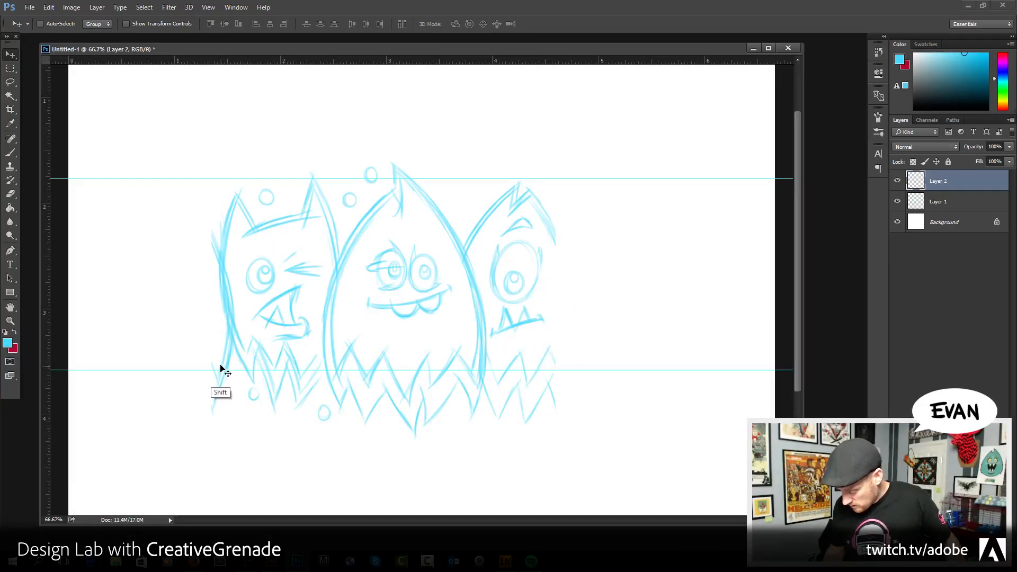
# - Place vertical guides at the left edge of the relocated strip and at the third monster's cut right edge
pyautogui.moveTo(242, 563)
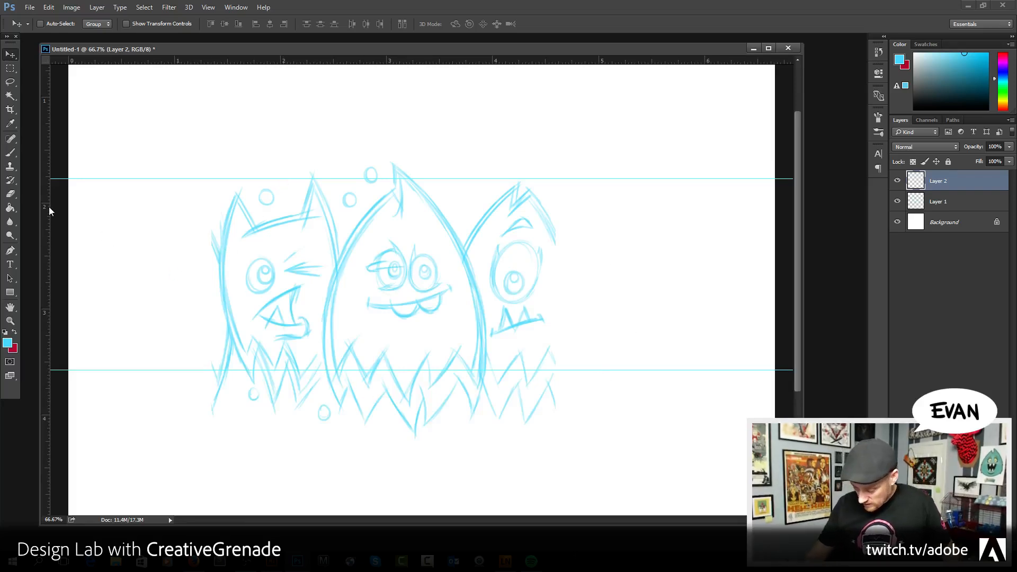
pyautogui.moveTo(47, 208); pyautogui.dragTo(210, 200)
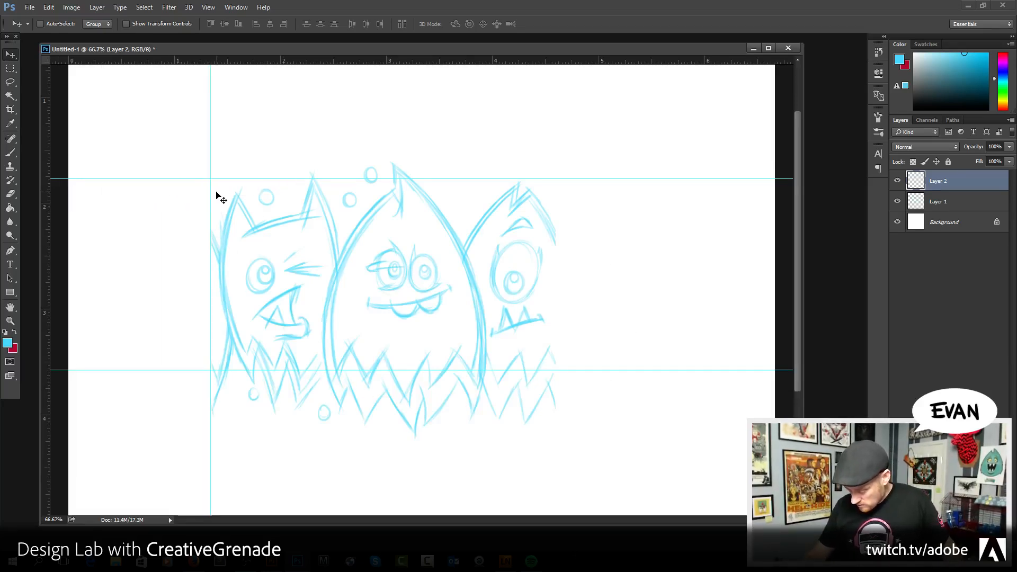
pyautogui.moveTo(48, 200); pyautogui.dragTo(556, 171)
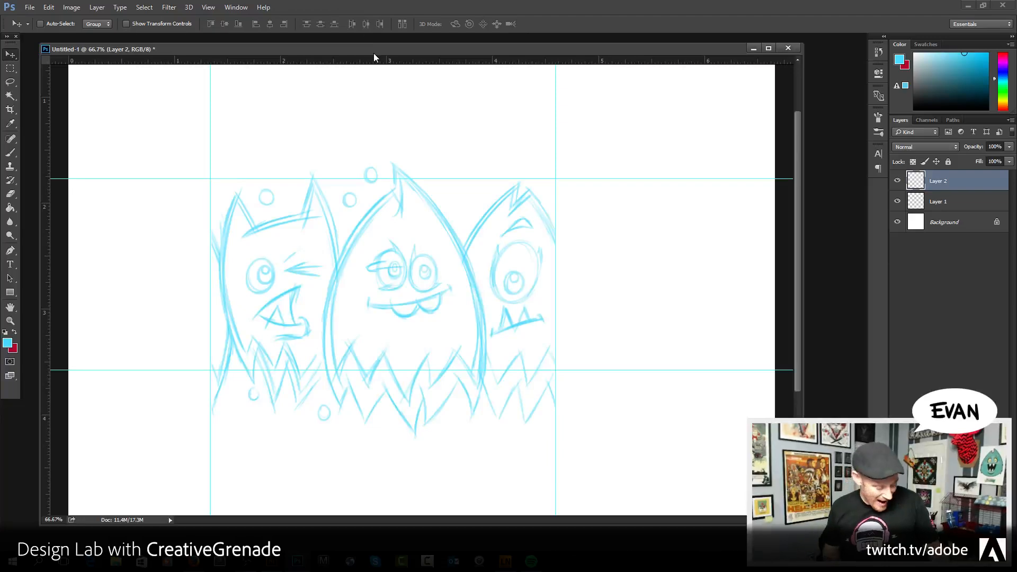
# - Undo the two vertical guides and the clean-up of overlapping strokes on the horned monster's left side
pyautogui.press('ctrl')
pyautogui.hotkey('ctrl', 'alt', 'z')
pyautogui.hotkey('ctrl', 'alt', 'z')
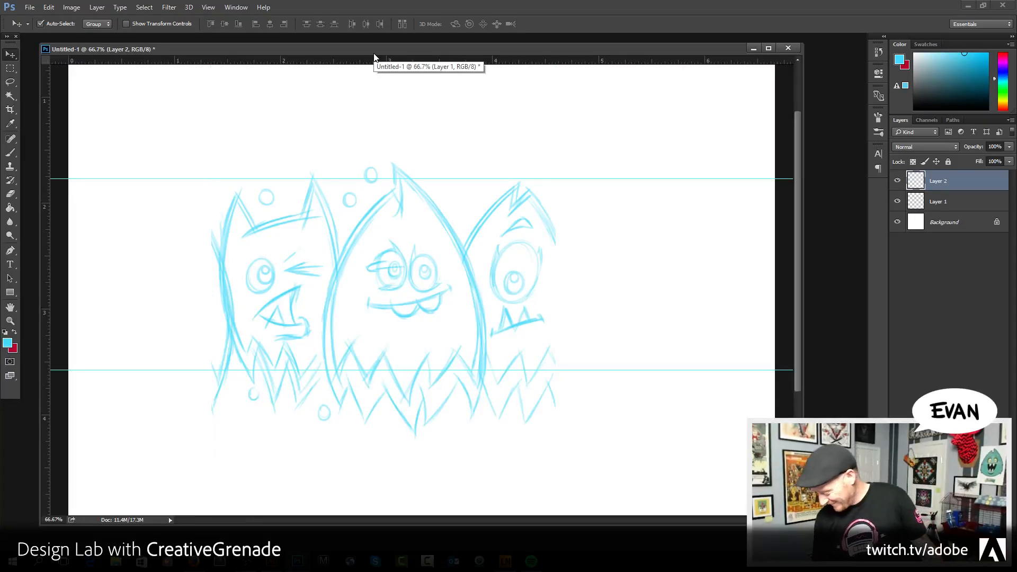
# - Undo the third monster's edge cut and relocation, along with the marquee selection around that edge
pyautogui.hotkey('ctrl', 'alt', 'z')
pyautogui.hotkey('ctrl', 'alt', 'z')
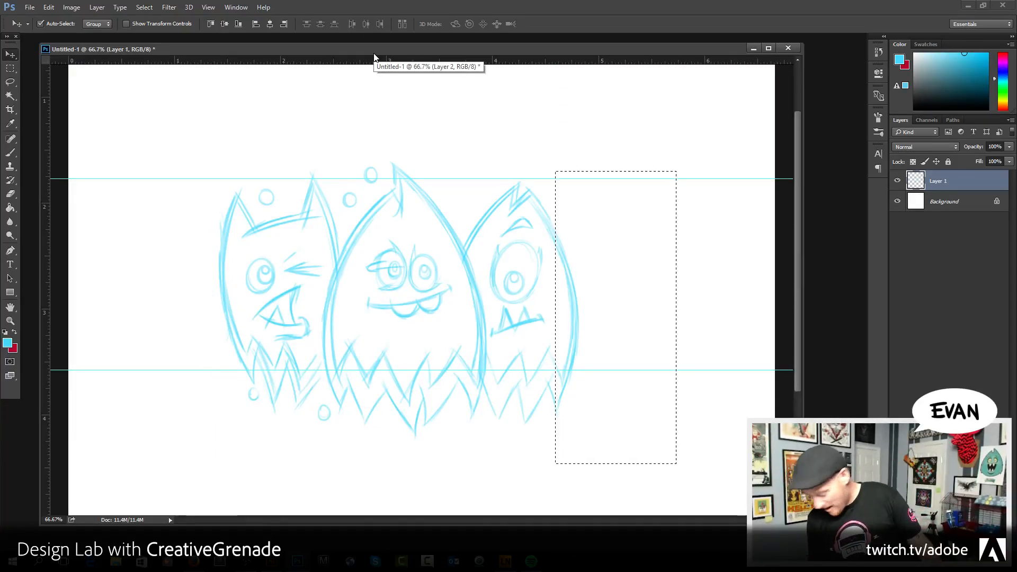
pyautogui.hotkey('ctrl', 'alt', 'z')
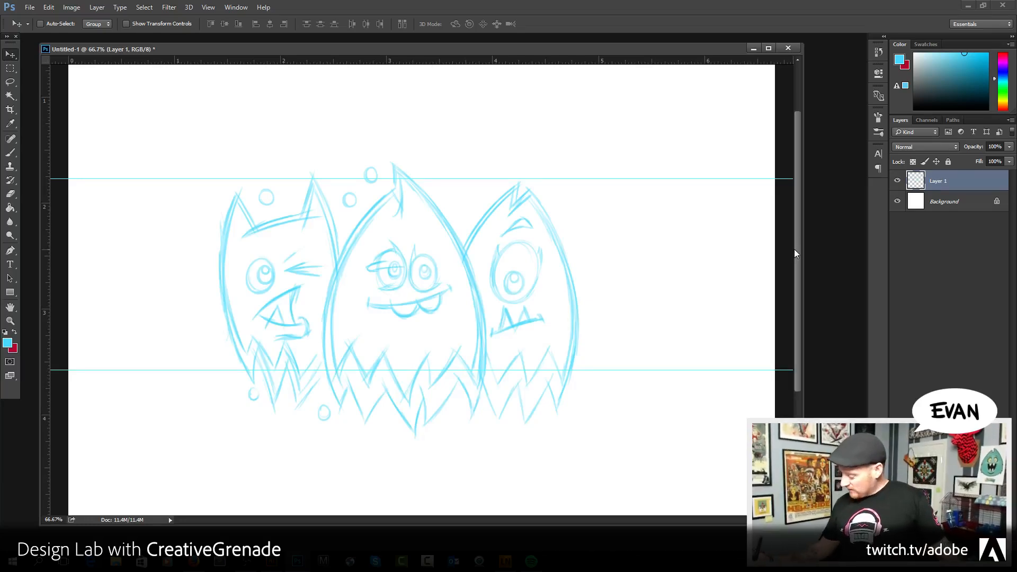
# - Place two horizontal guides in the empty area below the monsters, at about 4.7 and 6.1 on the vertical ruler
pyautogui.moveTo(796, 246); pyautogui.dragTo(793, 415)
pyautogui.moveTo(551, 60); pyautogui.dragTo(561, 306)
pyautogui.moveTo(536, 65); pyautogui.dragTo(535, 457)
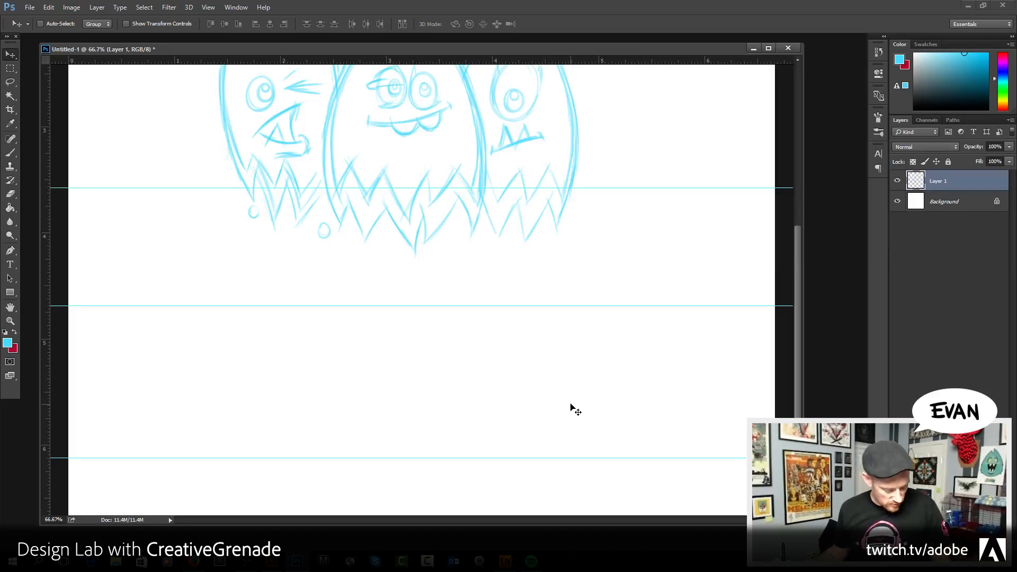
# - Make a circular selection with the Elliptical Marquee tool between the two lower guides and fill it with the light blue color
pyautogui.click(10, 69)
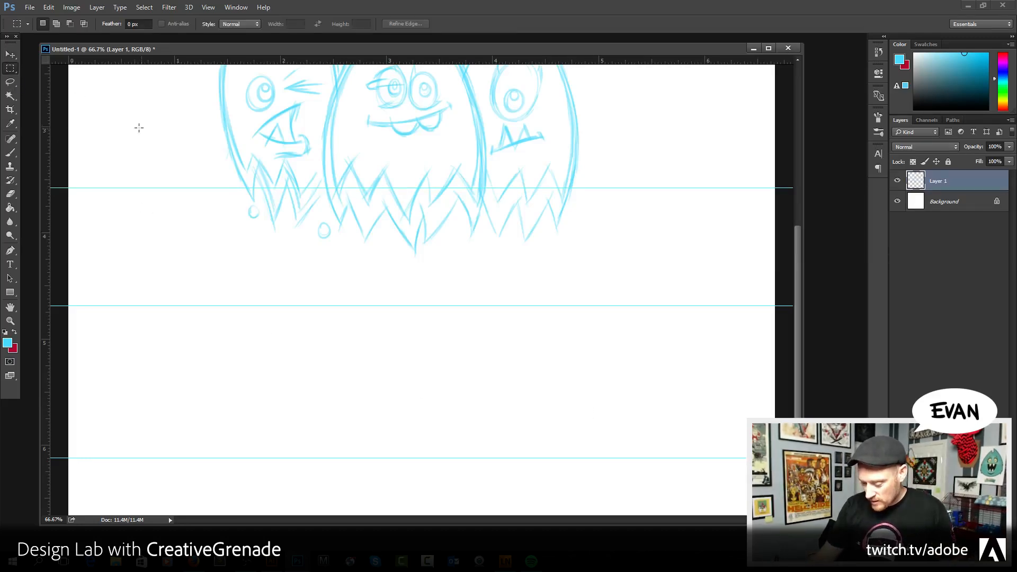
pyautogui.rightClick(15, 70)
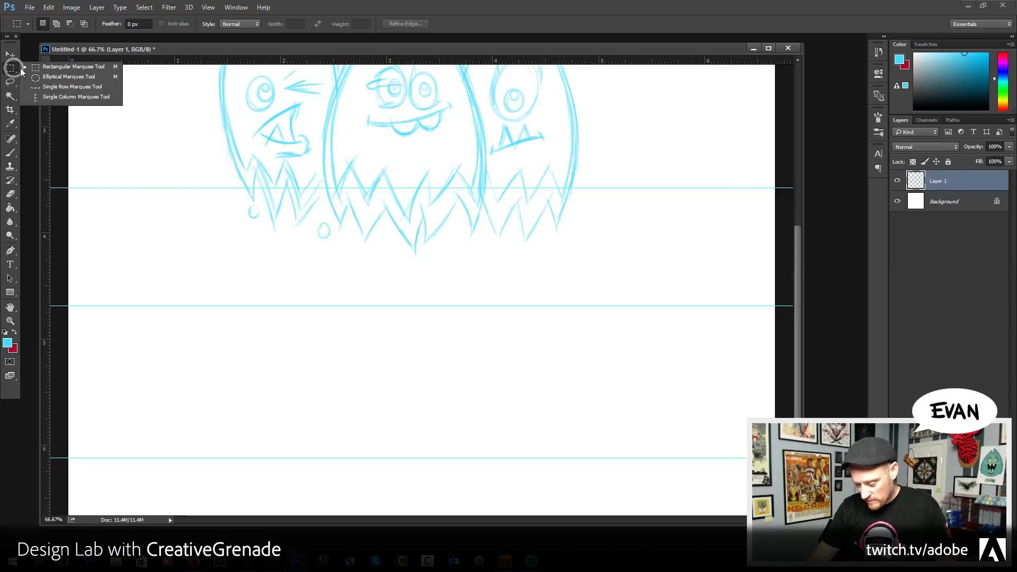
pyautogui.click(47, 79)
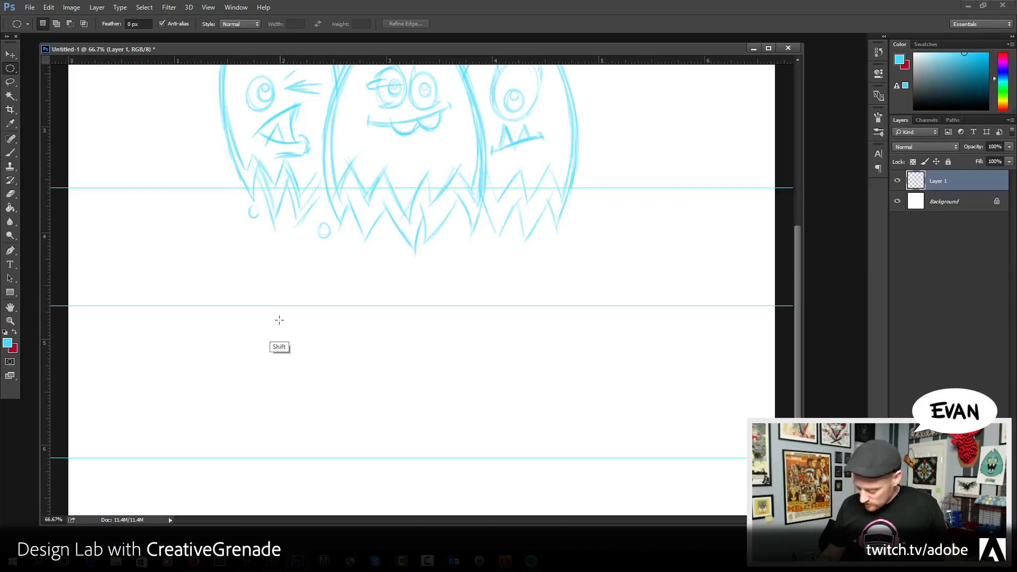
pyautogui.moveTo(276, 306); pyautogui.dragTo(445, 453)
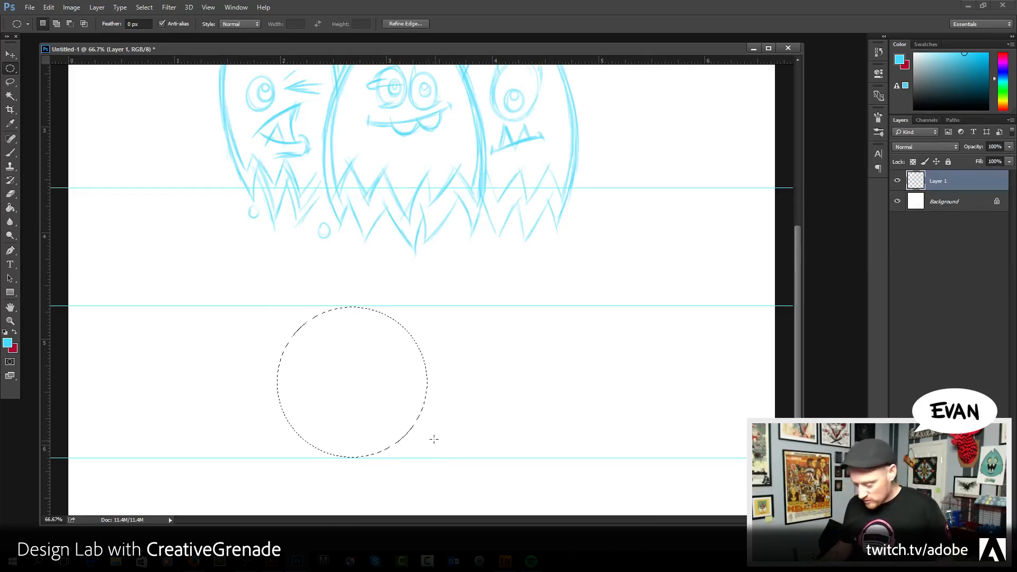
pyautogui.press('x')
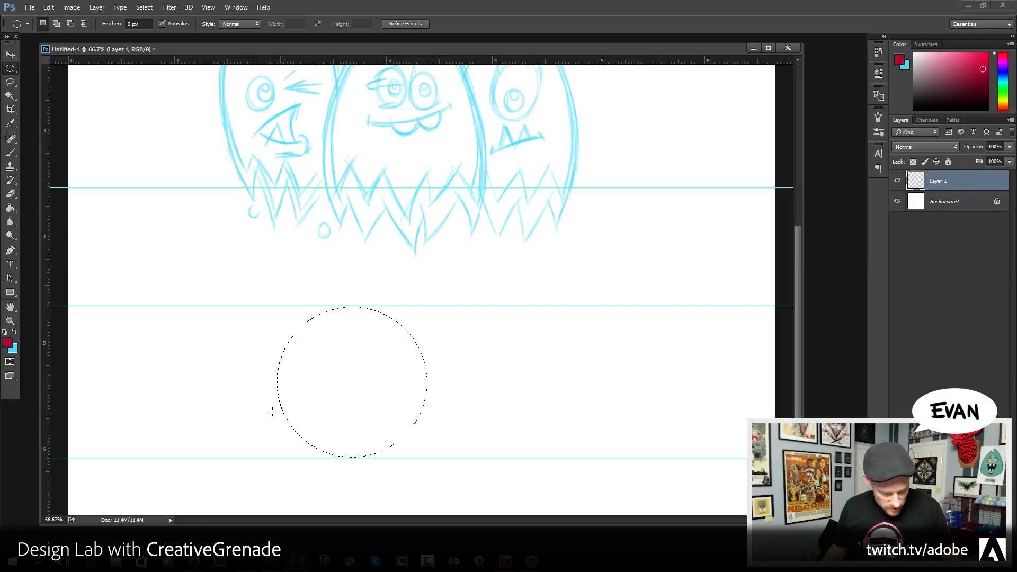
pyautogui.hotkey('ctrl', 'BackSpace')
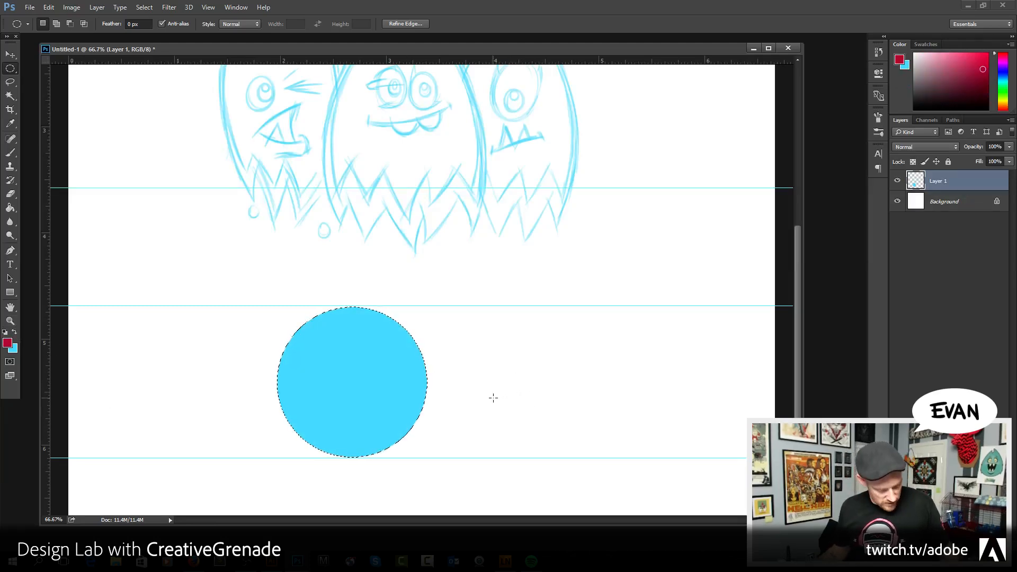
# - Contract the circular selection and delete the fill inside it to leave a thin blue ring, then deselect
pyautogui.click(145, 7)
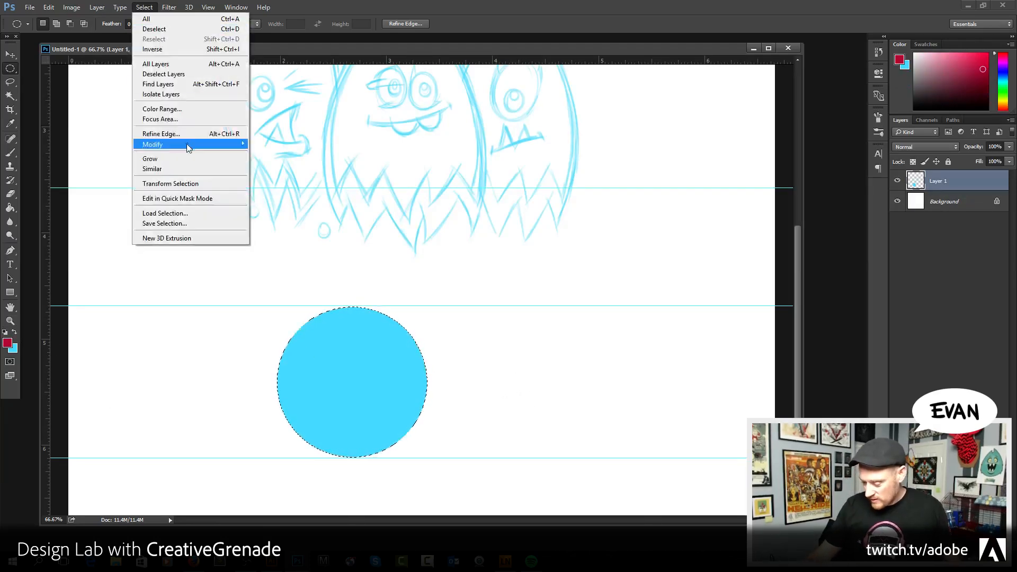
pyautogui.moveTo(185, 144)
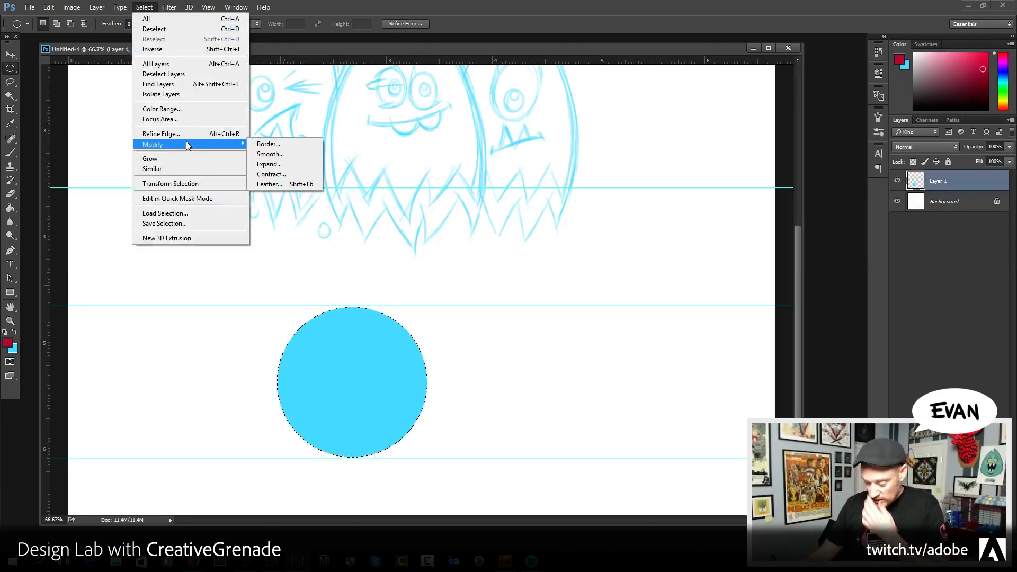
pyautogui.click(297, 179)
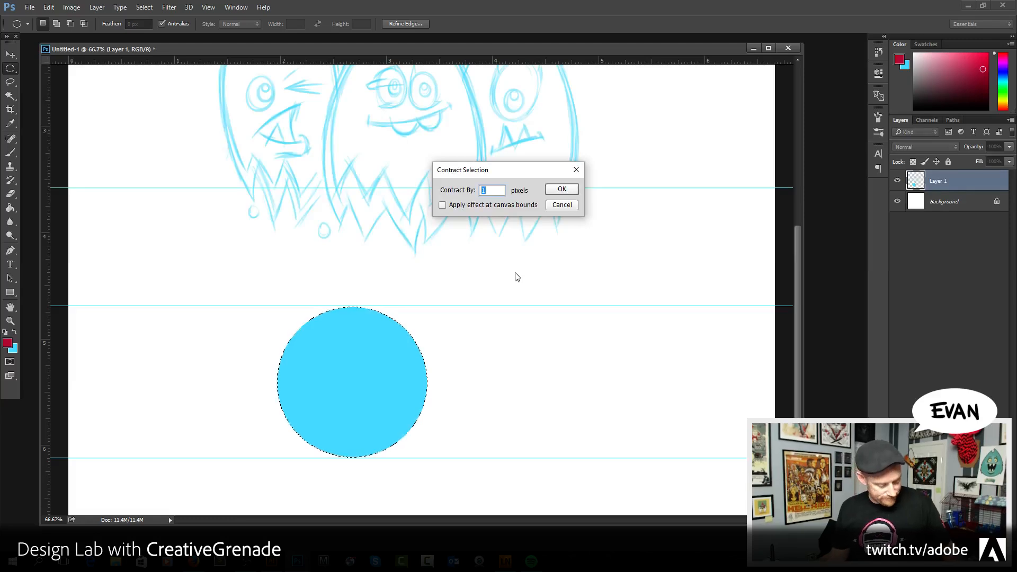
pyautogui.press('Return')
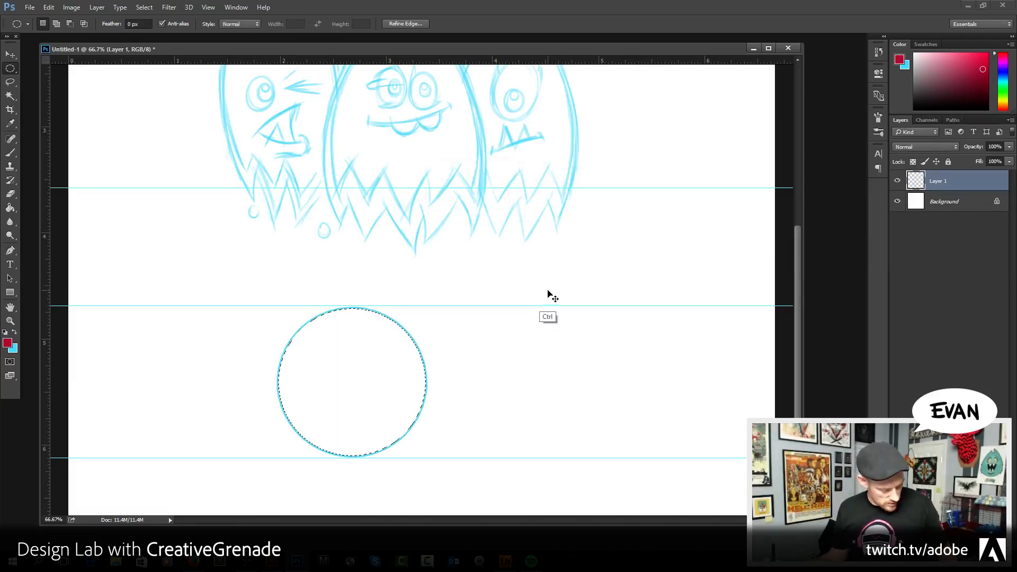
pyautogui.hotkey('ctrl', 'd')
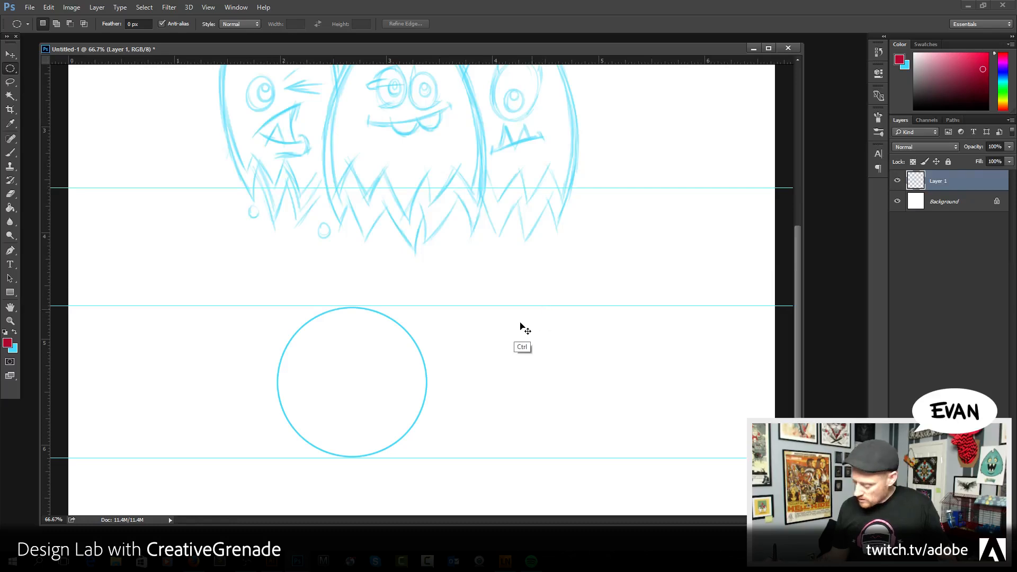
# - Select the ring with a rectangular marquee and move it to its own layer with Layer Via Cut
pyautogui.hotkey('ctrl', 'j')
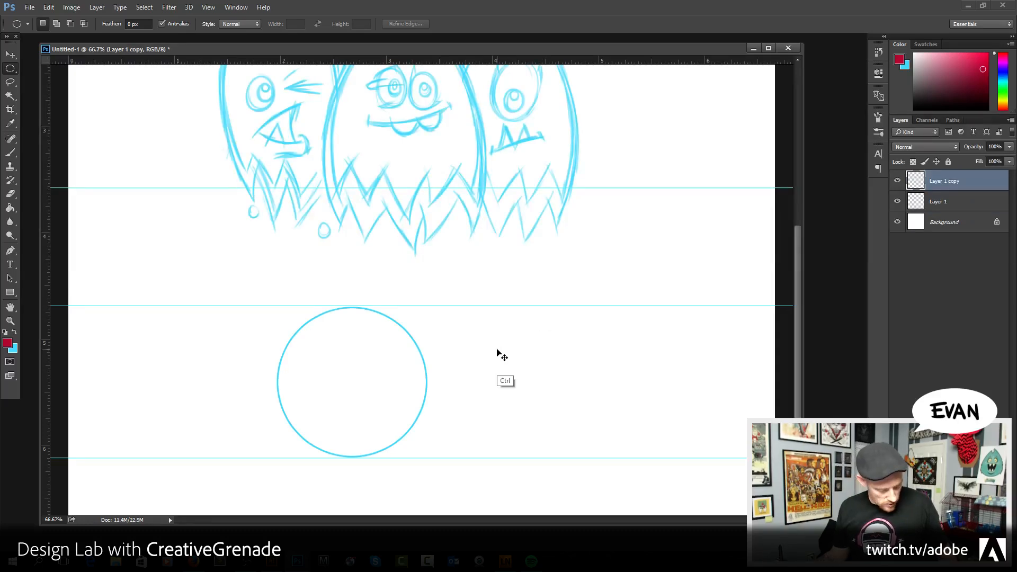
pyautogui.hotkey('ctrl', 'z')
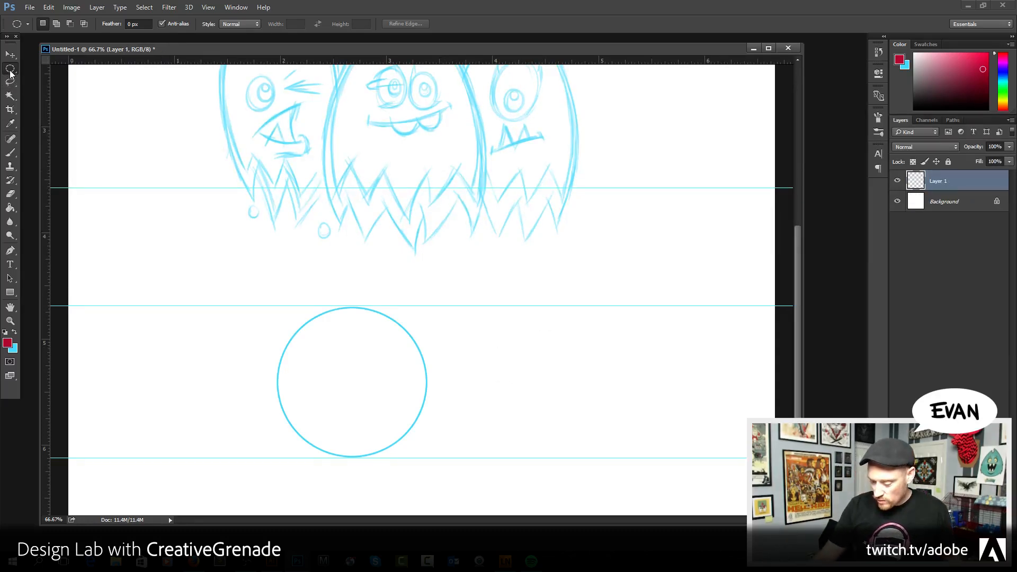
pyautogui.moveTo(11, 71); pyautogui.dragTo(34, 70)
pyautogui.moveTo(251, 287); pyautogui.dragTo(472, 479)
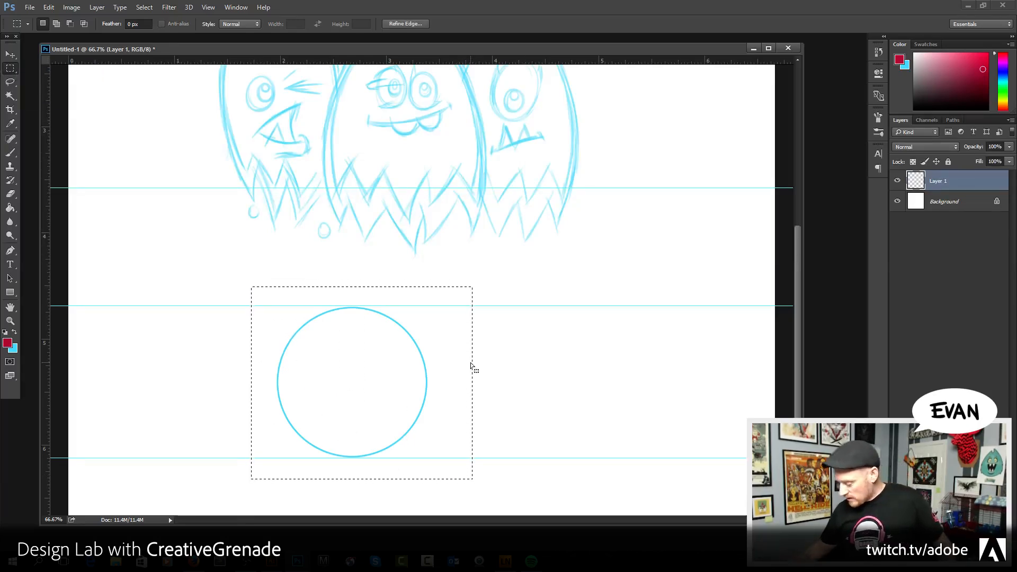
pyautogui.rightClick(425, 391)
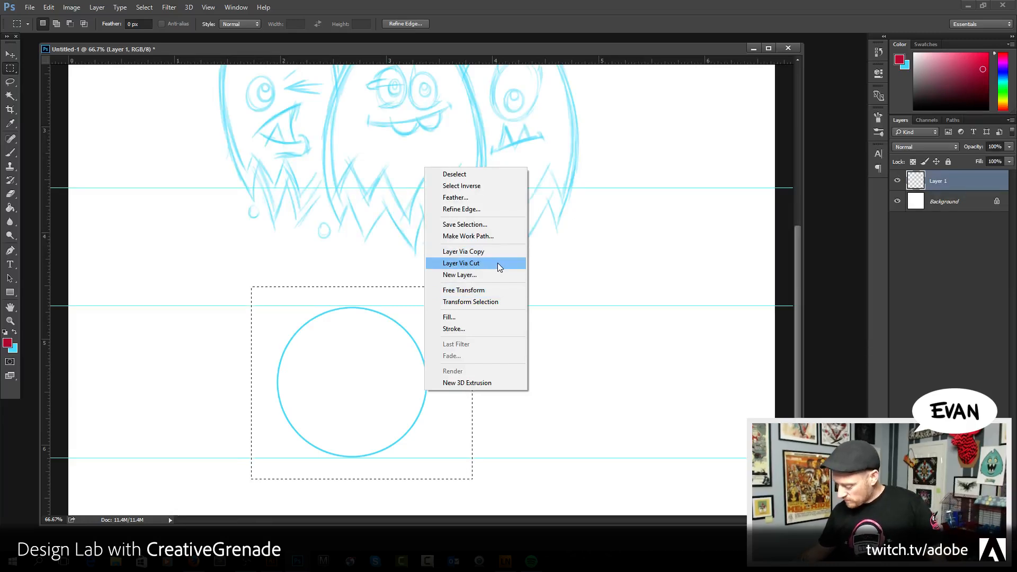
pyautogui.click(497, 263)
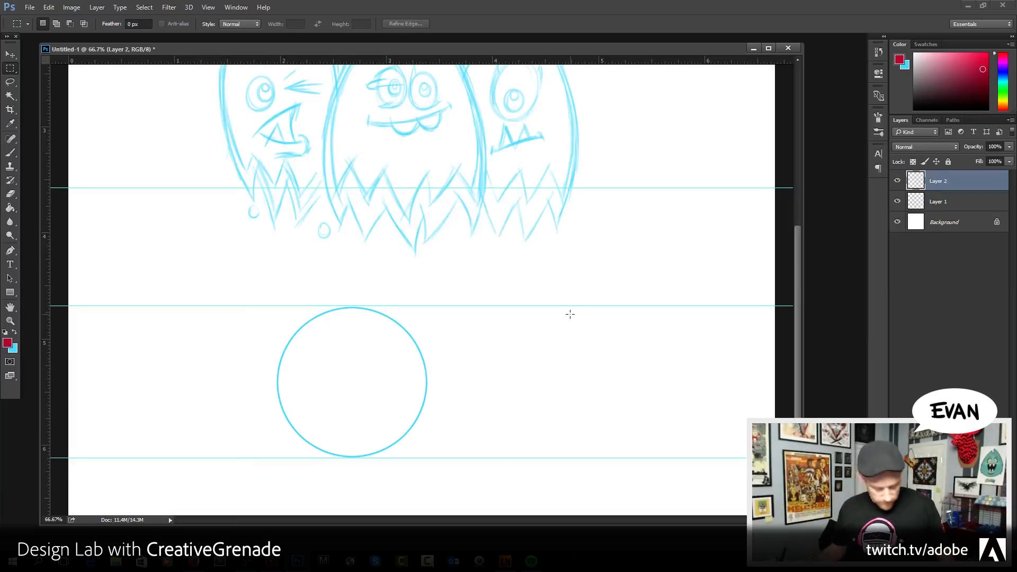
# - Duplicate the ring layer and scale the copy about its center to about 49.5% as an inner ring
pyautogui.hotkey('ctrl', 'j')
pyautogui.hotkey('ctrl', 't')
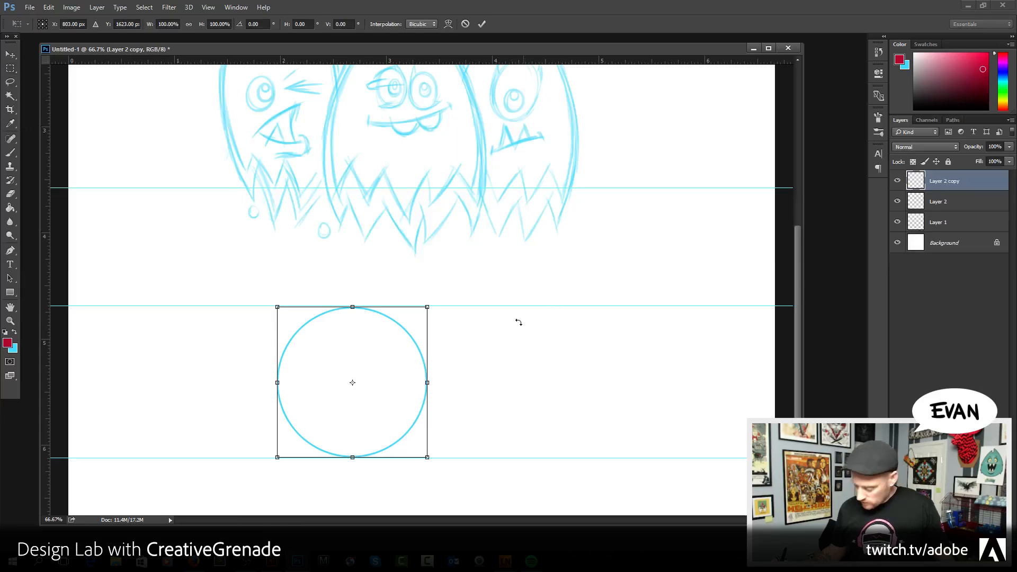
pyautogui.moveTo(427, 307); pyautogui.dragTo(396, 352)
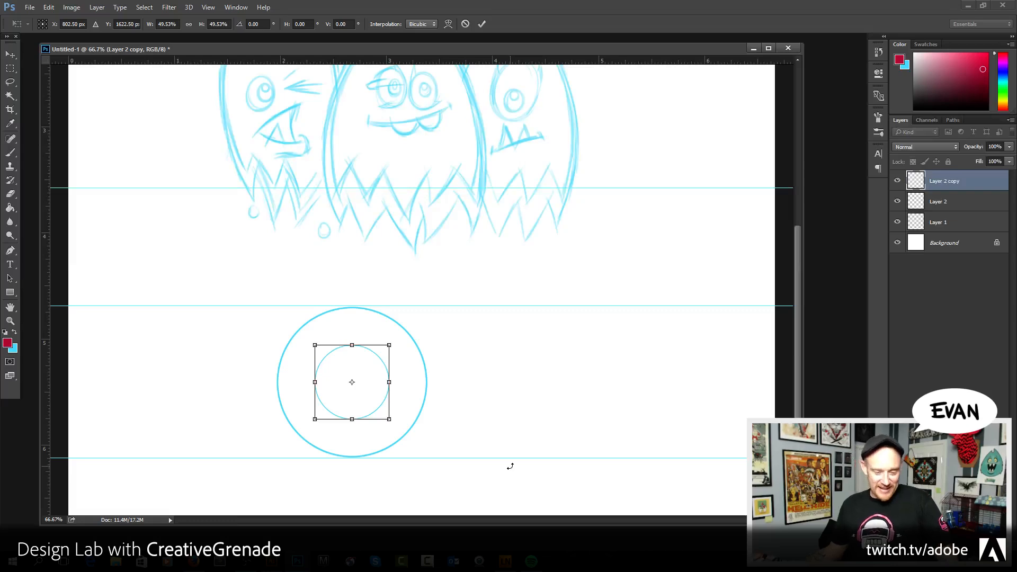
pyautogui.press('Return')
pyautogui.press('m')
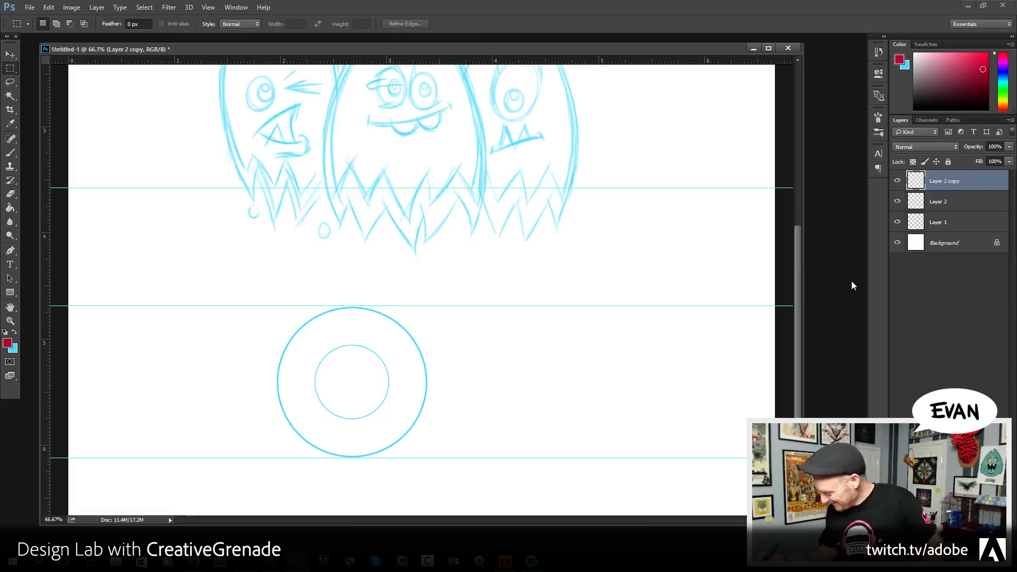
# - Duplicate the outer ring's layer and scale the copy about its center to about 92.5%
pyautogui.click(897, 201)
pyautogui.click(896, 202)
pyautogui.click(942, 201)
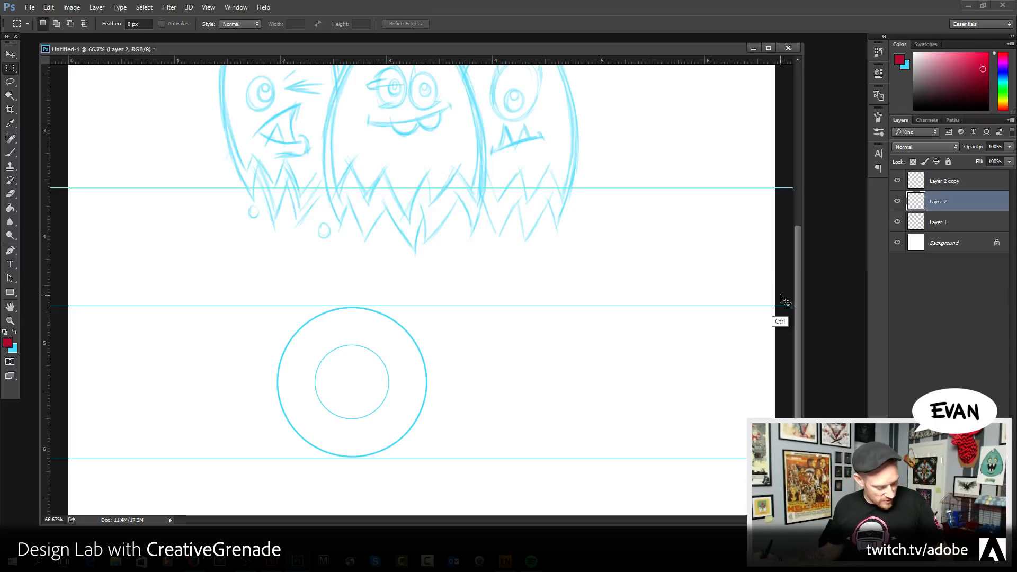
pyautogui.hotkey('ctrl', 'j')
pyautogui.hotkey('ctrl', 't')
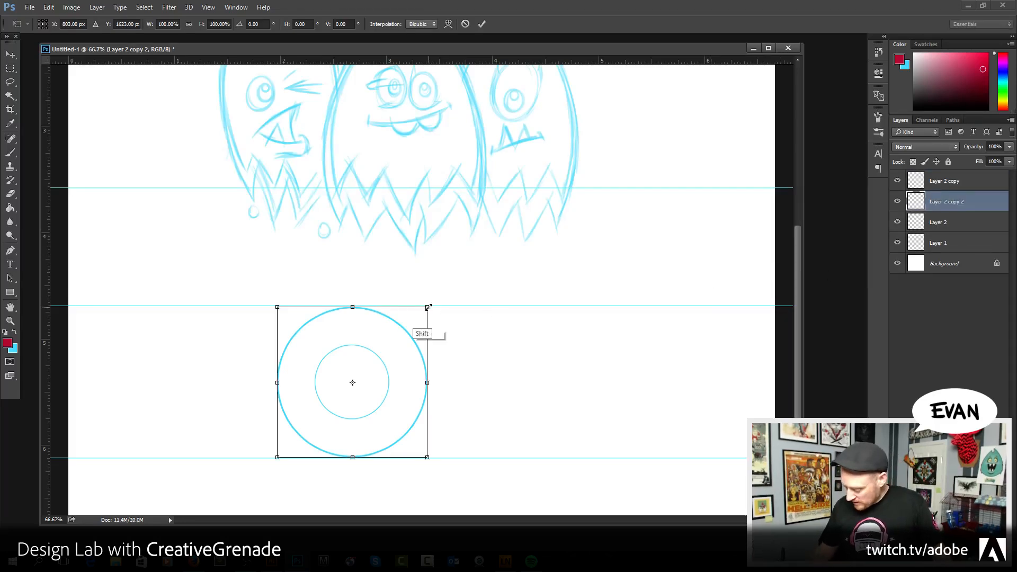
pyautogui.moveTo(425, 310); pyautogui.dragTo(422, 313)
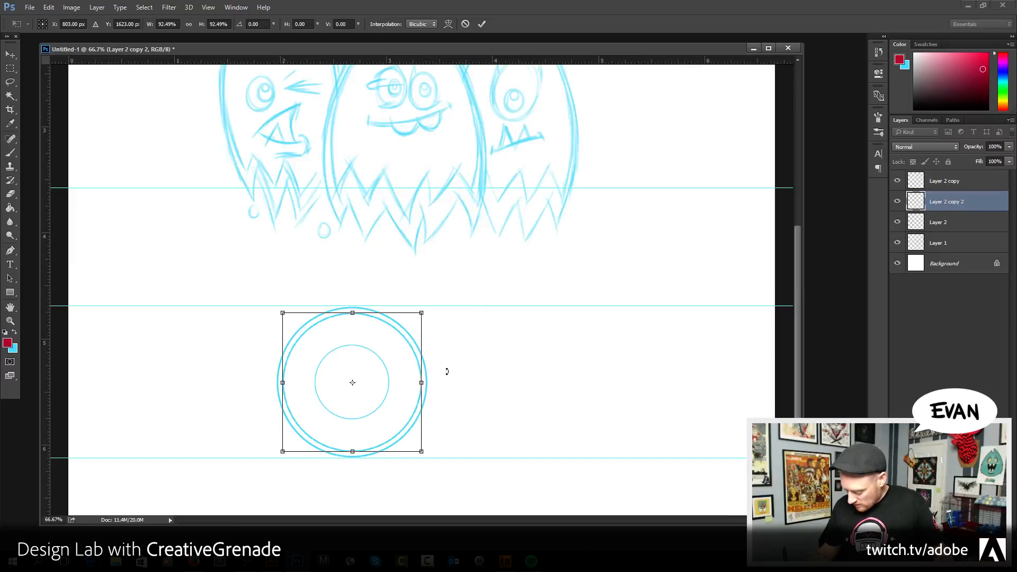
pyautogui.press('Return')
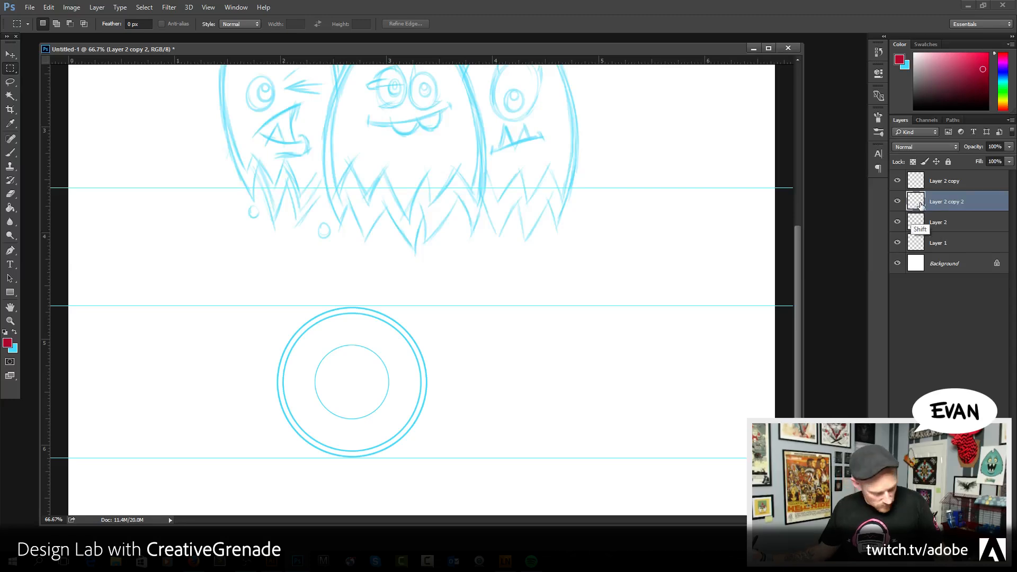
# - Duplicate the 92.5% ring and scale the copy about its center to 56.6%, just outside the innermost ring
pyautogui.hotkey('ctrl', 'j')
pyautogui.hotkey('ctrl', 't')
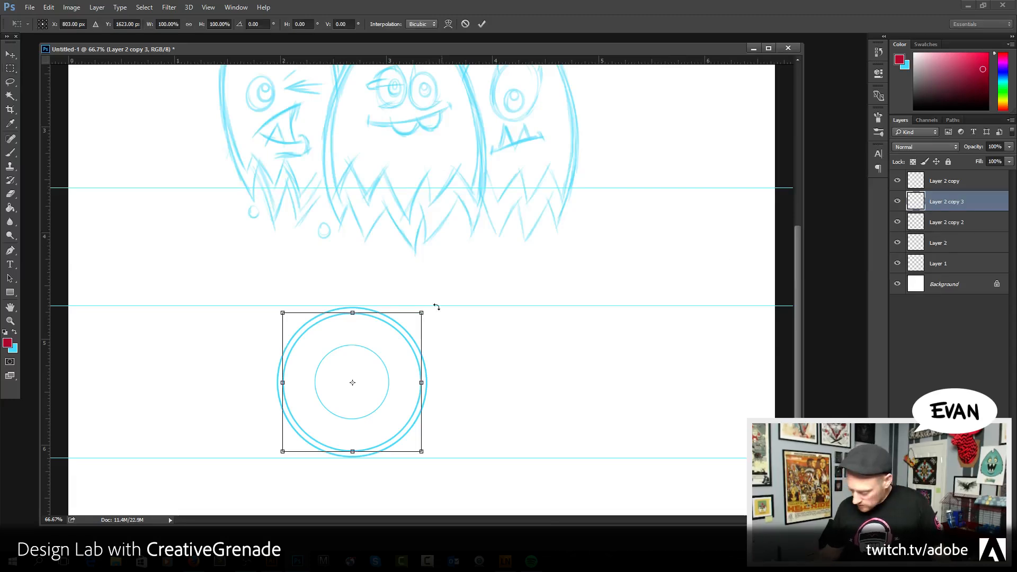
pyautogui.moveTo(422, 314); pyautogui.dragTo(391, 342)
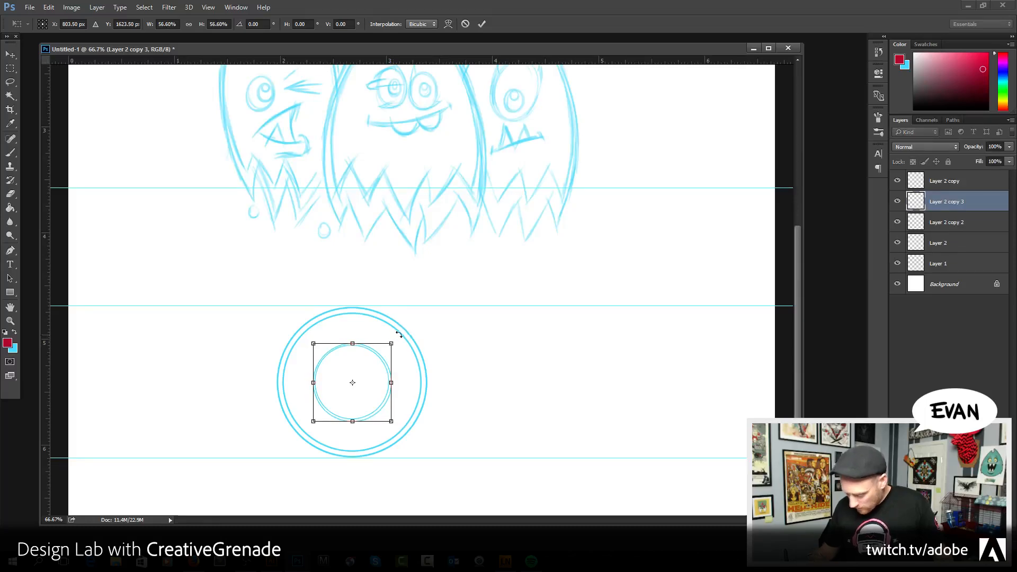
pyautogui.press('Return')
pyautogui.press('m')
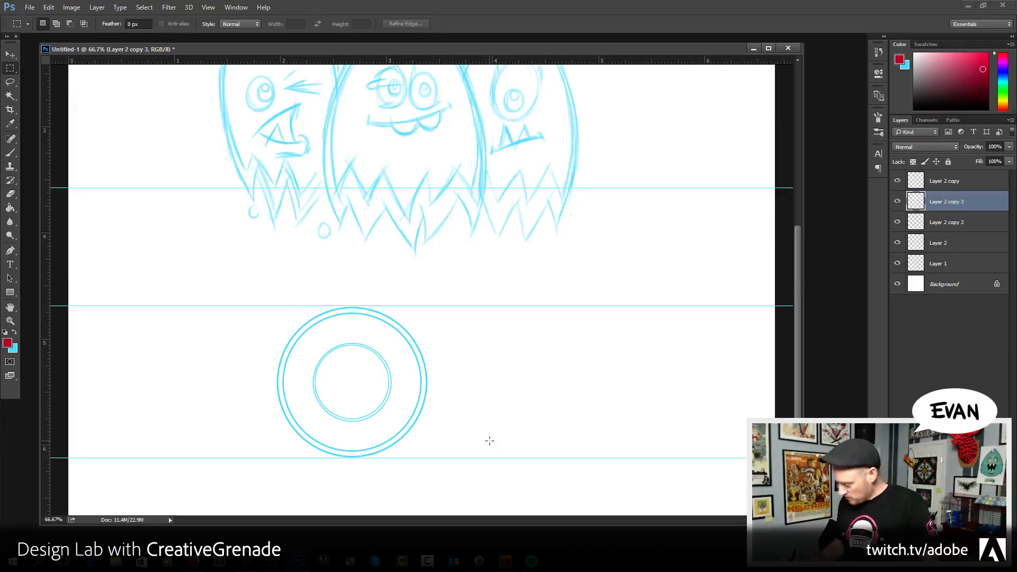
# - Merge the four ring layers into a single layer and lower its opacity to 41%
pyautogui.click(943, 182)
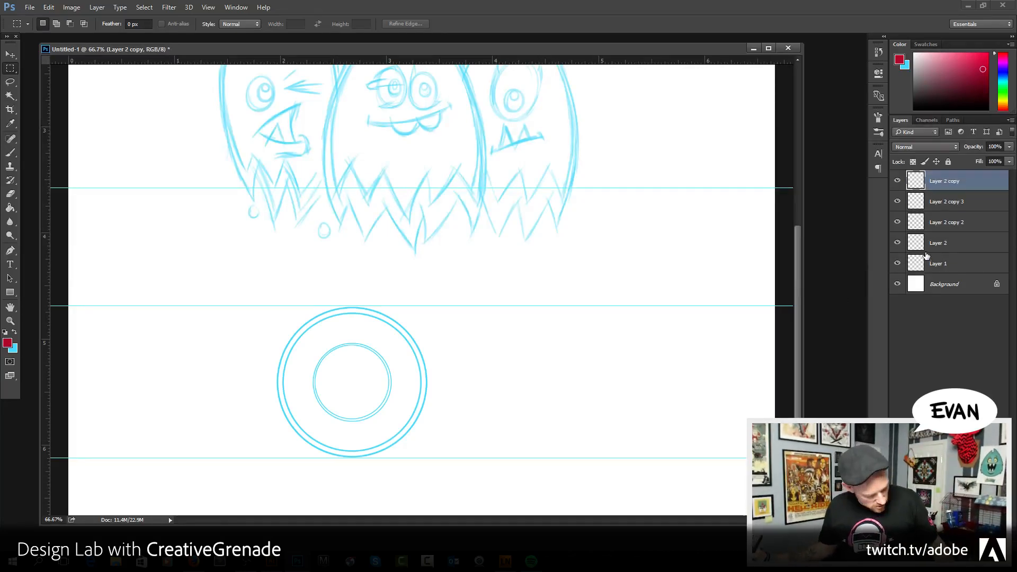
pyautogui.hotkey('ctrl', 'alt', 'z')
pyautogui.hotkey('ctrl', 'alt', 'z')
pyautogui.hotkey('ctrl', 'alt', 'z')
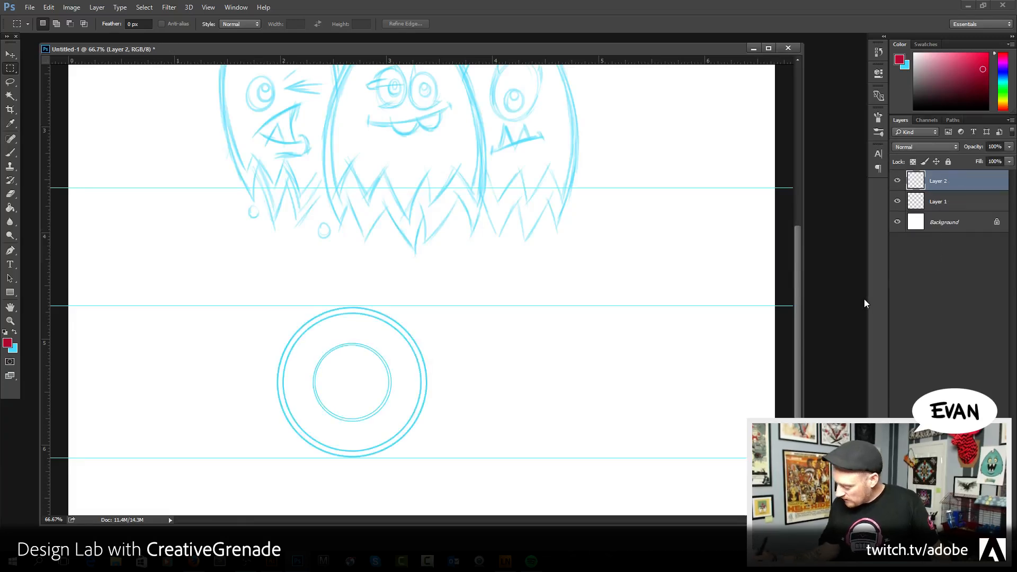
pyautogui.moveTo(1009, 146); pyautogui.dragTo(977, 162)
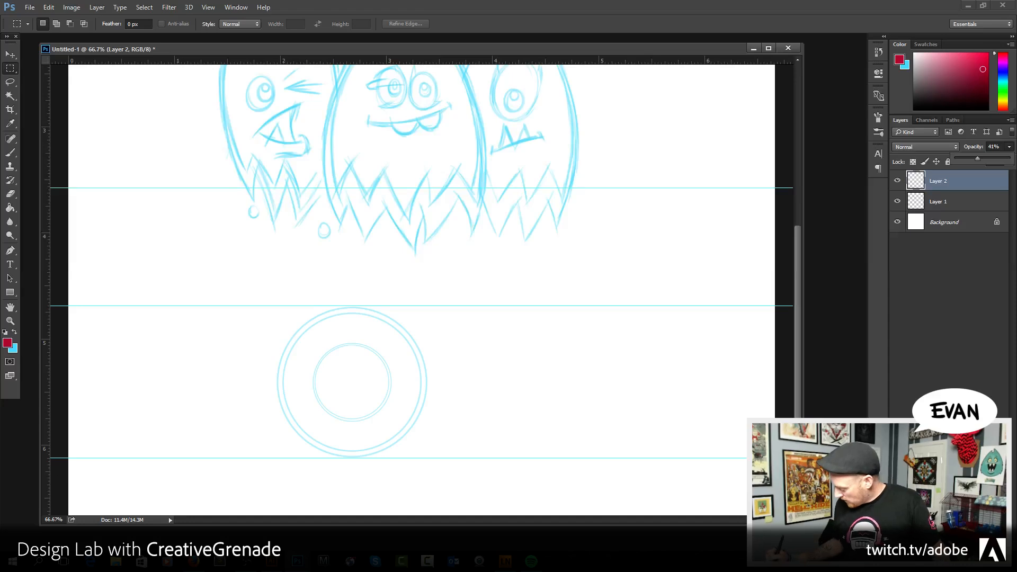
# - On a new layer, brush a wavy light blue icing outline around the ring guides, just inside the outermost circle
pyautogui.hotkey('ctrl', 'shift', 'alt', 'n')
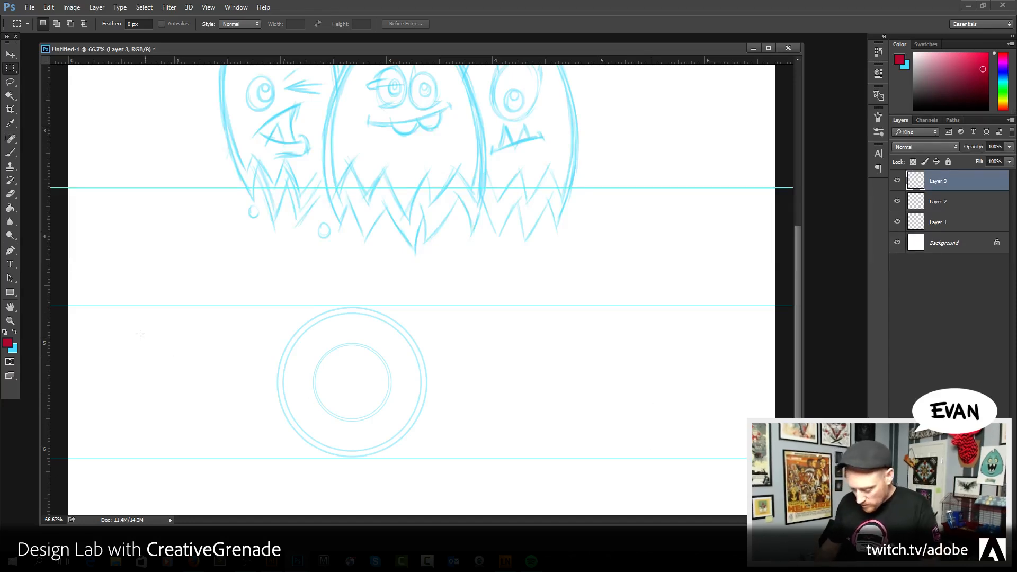
pyautogui.press('x')
pyautogui.press('b')
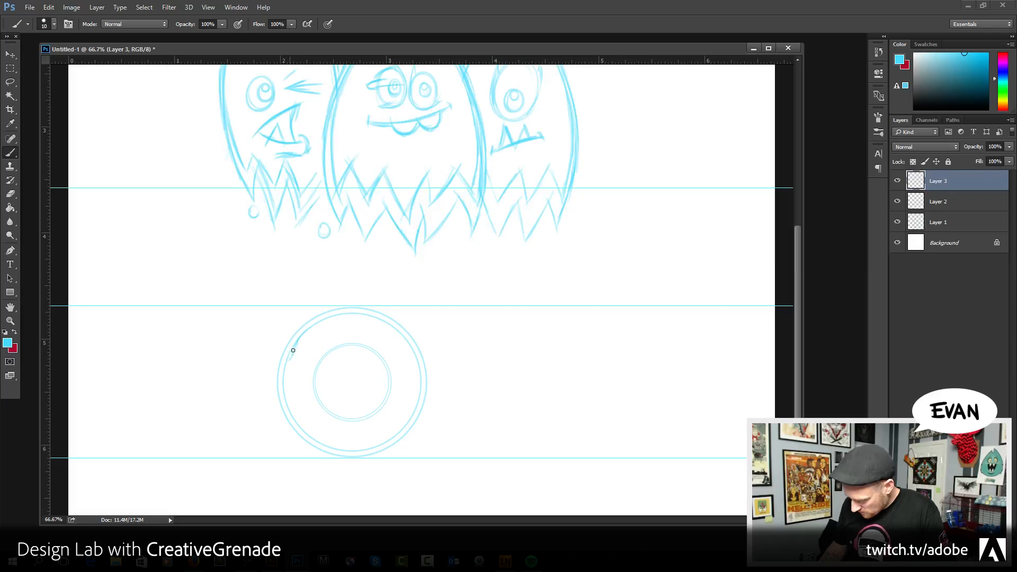
pyautogui.moveTo(293, 350); pyautogui.dragTo(294, 355)
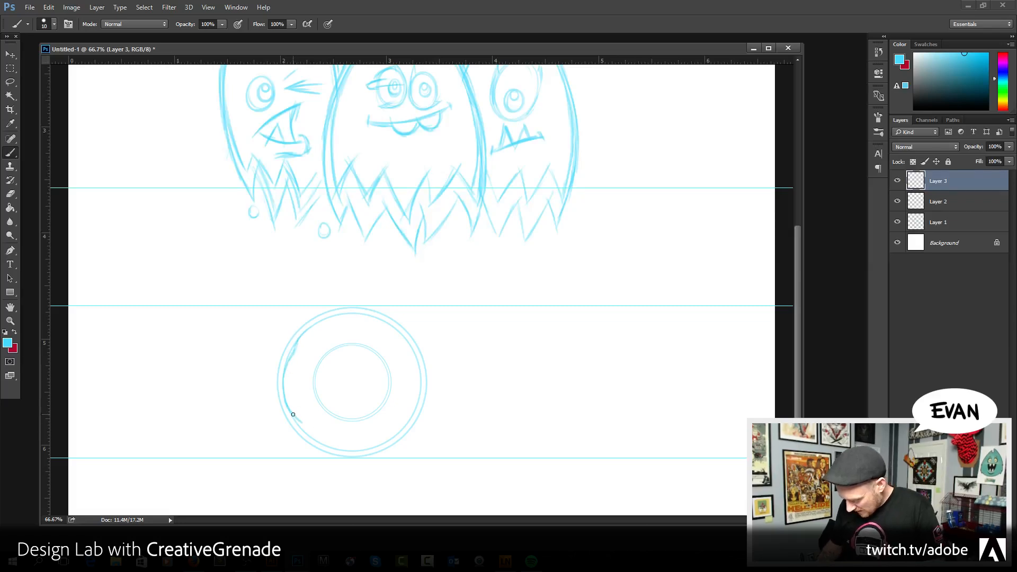
pyautogui.moveTo(293, 414)
pyautogui.mouseDown()
pyautogui.moveTo(323, 445)
pyautogui.moveTo(382, 445)
pyautogui.mouseUp()
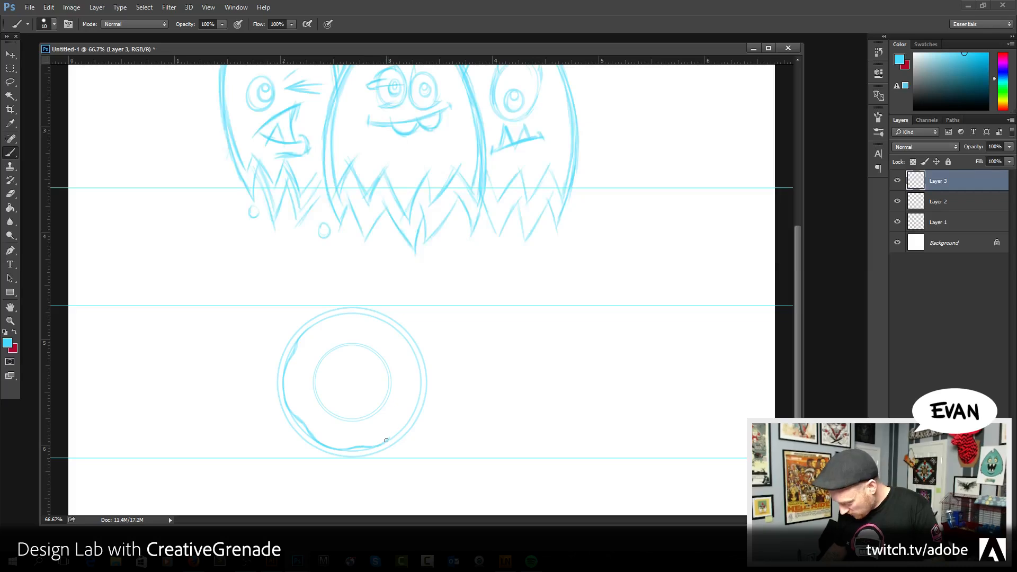
pyautogui.moveTo(407, 423); pyautogui.dragTo(415, 394)
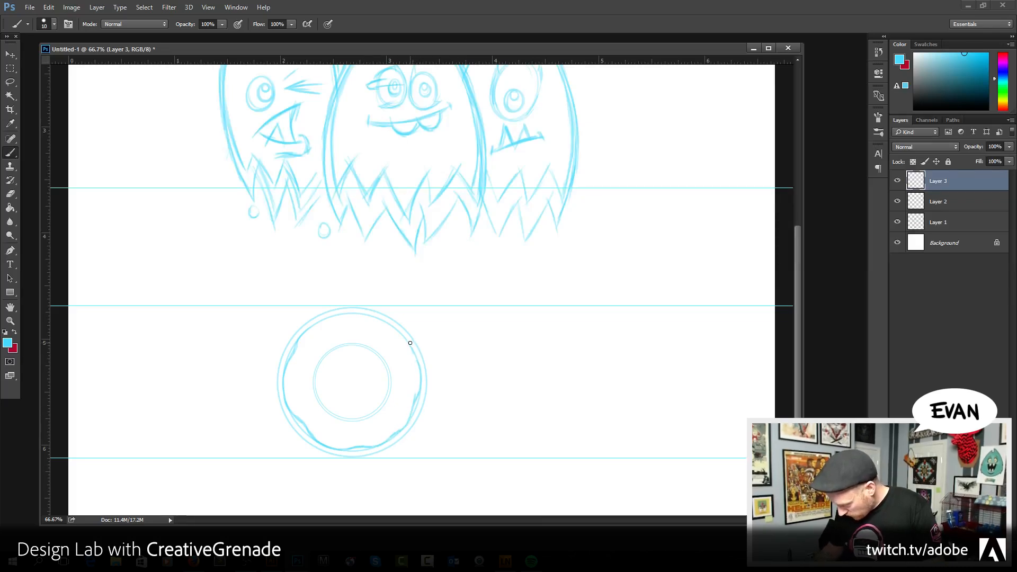
pyautogui.moveTo(300, 341)
pyautogui.mouseDown()
pyautogui.moveTo(322, 320)
pyautogui.moveTo(379, 319)
pyautogui.mouseUp()
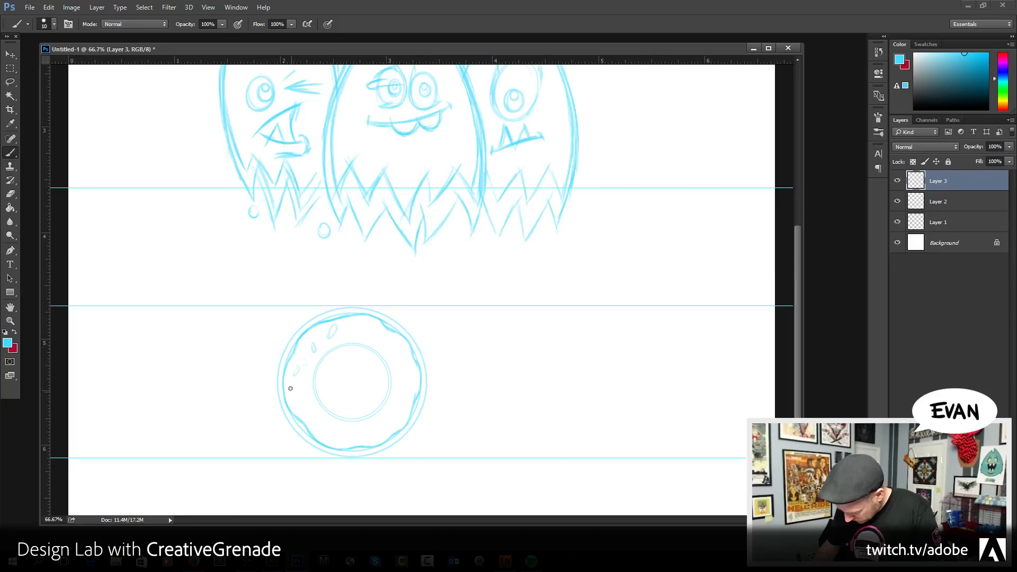
# - Sketch small sprinkles all around the donut's icing, between the wavy outline and the center hole
pyautogui.moveTo(310, 410); pyautogui.dragTo(324, 424)
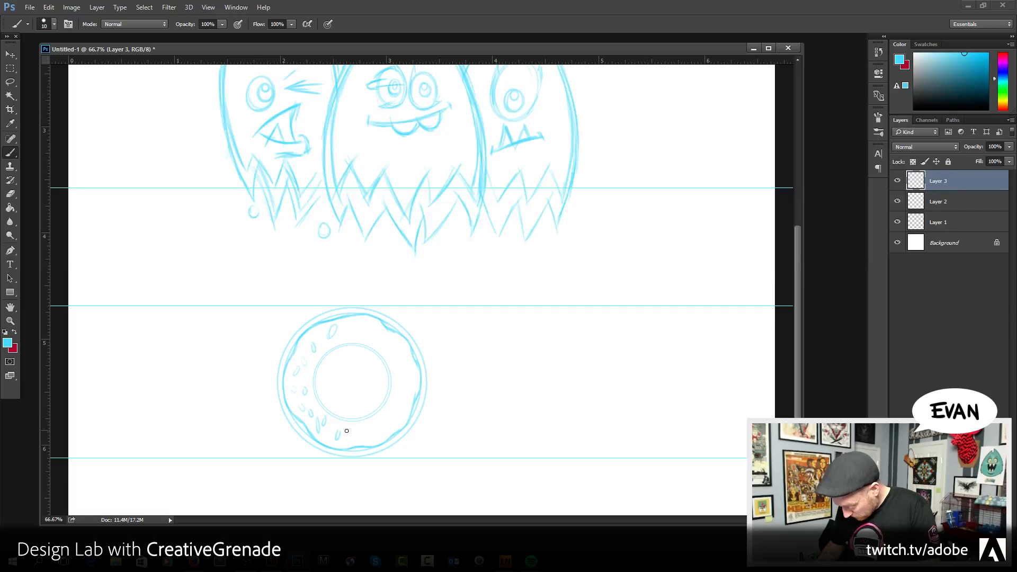
pyautogui.moveTo(368, 432)
pyautogui.mouseDown()
pyautogui.moveTo(392, 421)
pyautogui.moveTo(414, 377)
pyautogui.mouseUp()
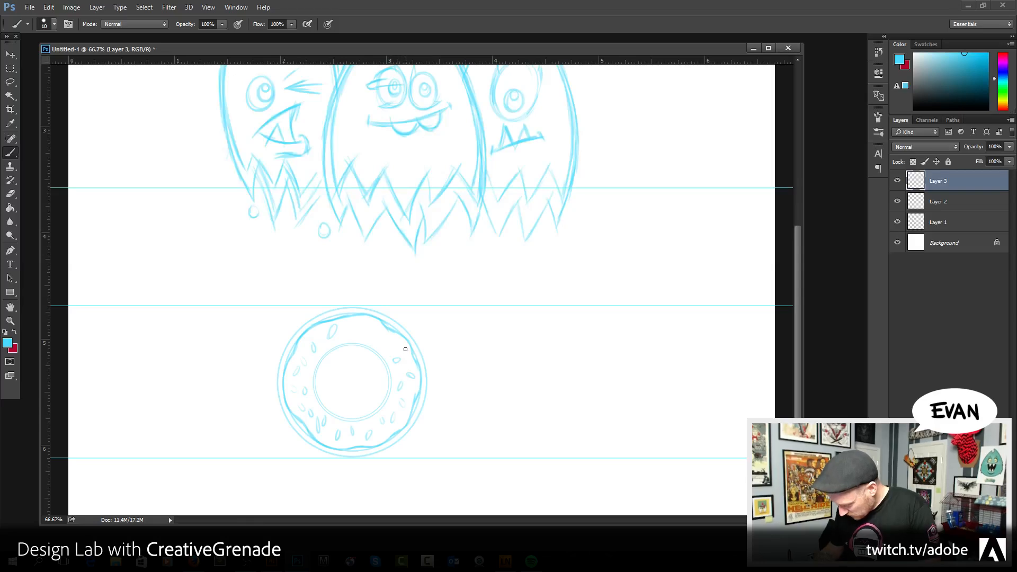
pyautogui.moveTo(349, 321); pyautogui.dragTo(373, 329)
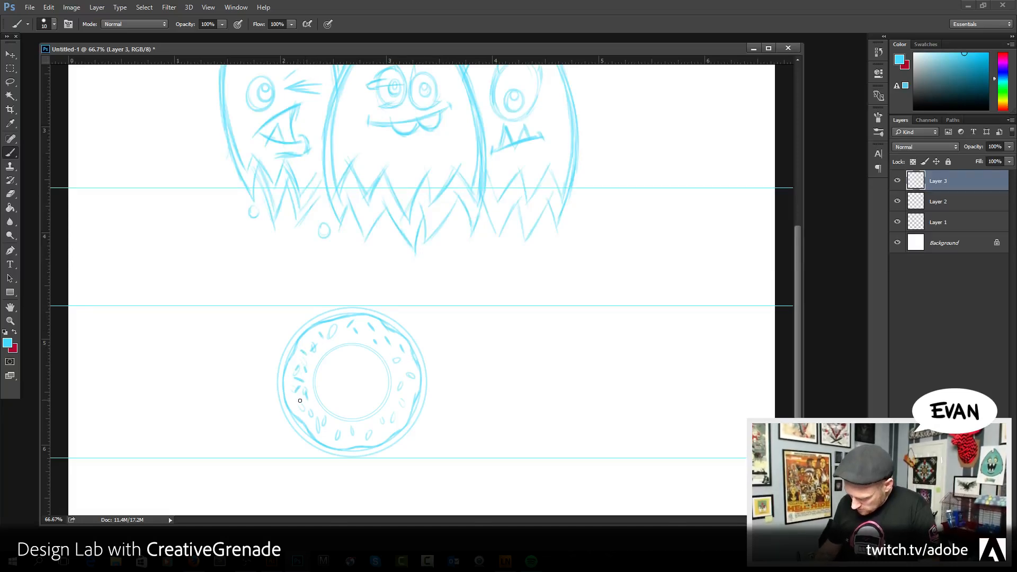
pyautogui.moveTo(324, 427); pyautogui.dragTo(331, 422)
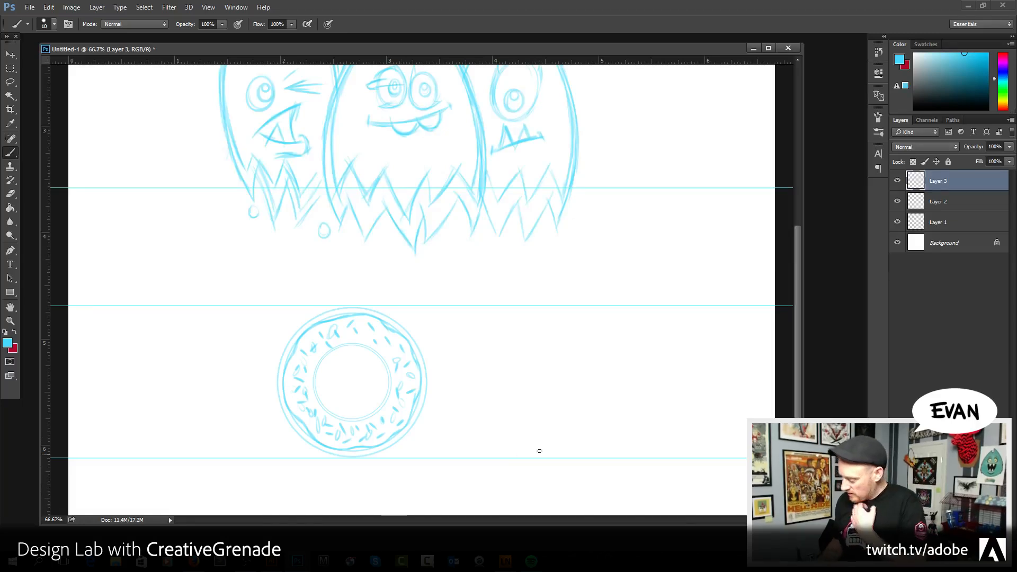
# - Merge the donut sketch layer down into the ring guide layer
pyautogui.click(898, 181)
pyautogui.click(897, 181)
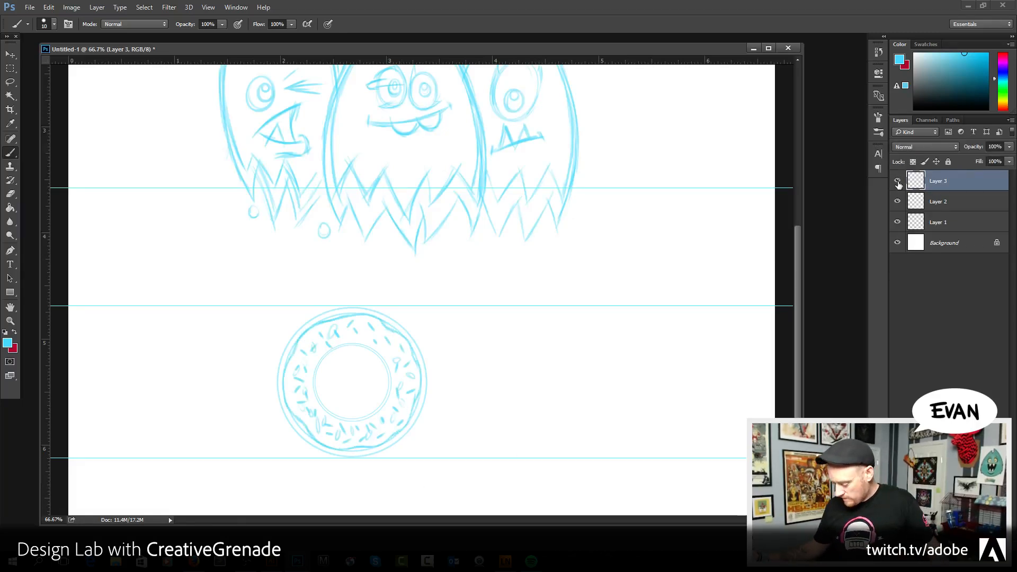
pyautogui.press('Delete')
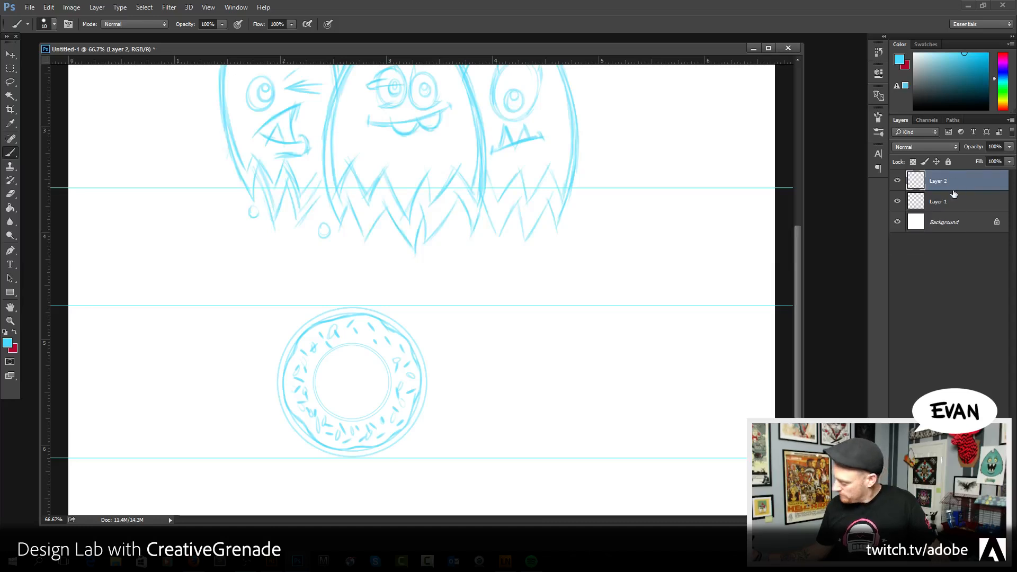
# - Duplicate the merged donut layer, squash the copy to 74.65% height and move it right so it partly overlaps the original
pyautogui.hotkey('ctrl', 'j')
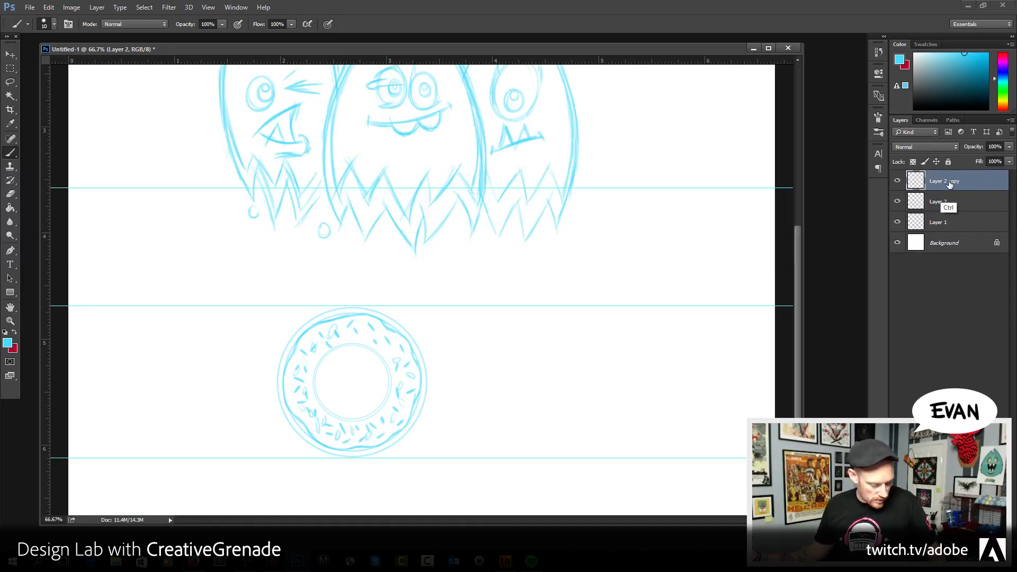
pyautogui.hotkey('ctrl', 't')
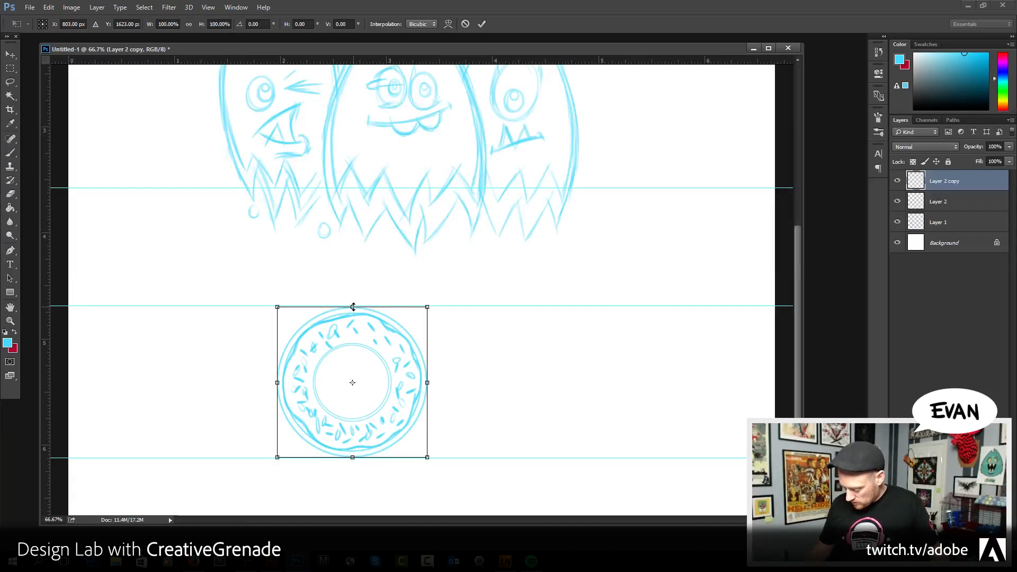
pyautogui.moveTo(353, 307); pyautogui.dragTo(353, 331)
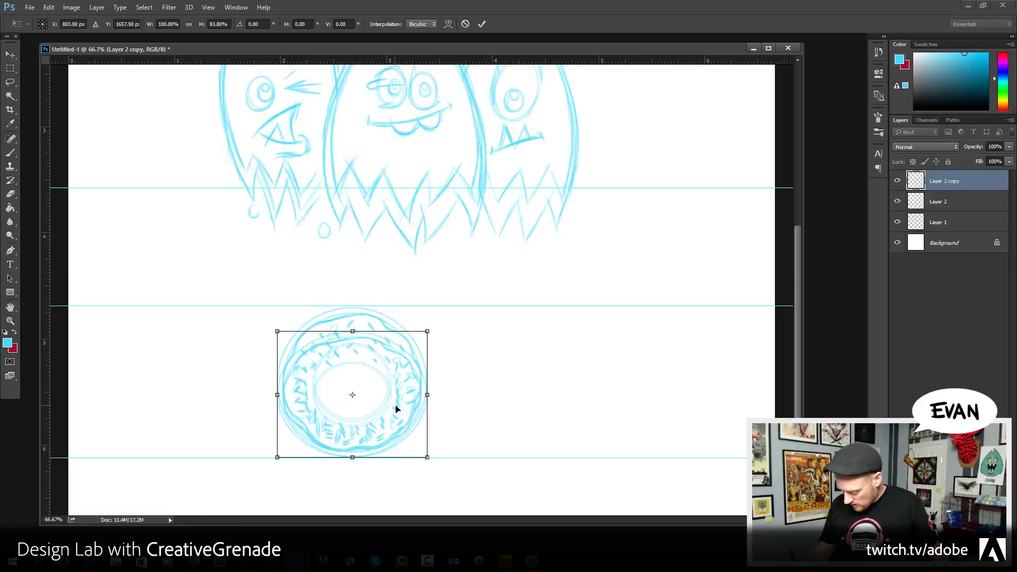
pyautogui.moveTo(396, 408); pyautogui.dragTo(468, 395)
pyautogui.moveTo(423, 319)
pyautogui.mouseDown()
pyautogui.moveTo(433, 347)
pyautogui.moveTo(424, 332)
pyautogui.mouseUp()
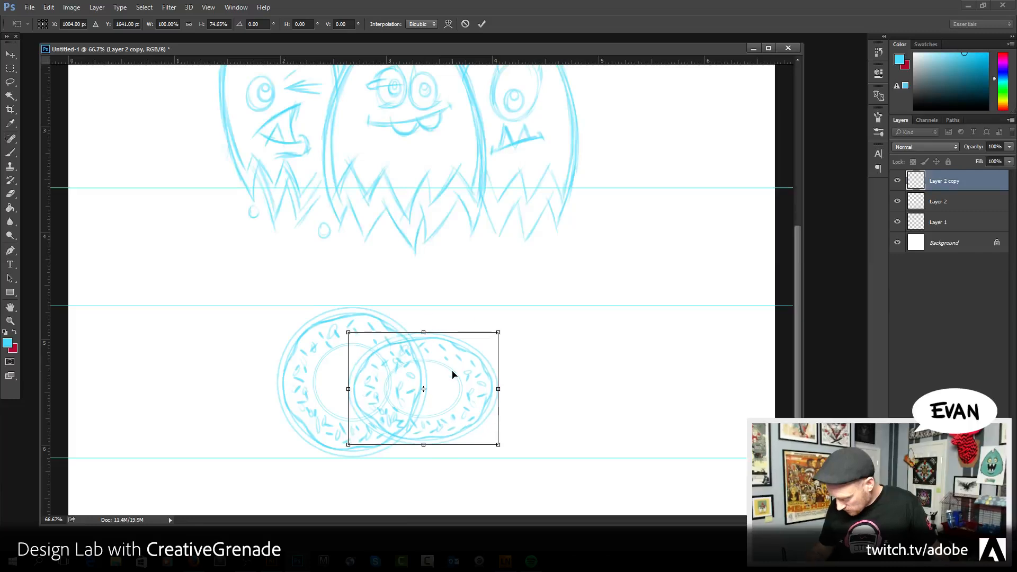
pyautogui.moveTo(452, 374); pyautogui.dragTo(456, 370)
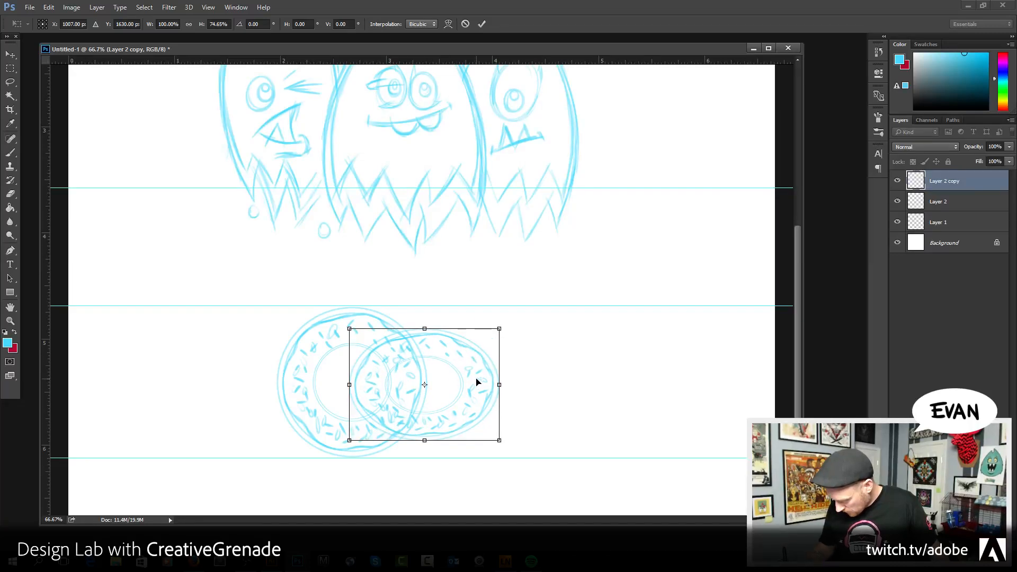
pyautogui.press('b')
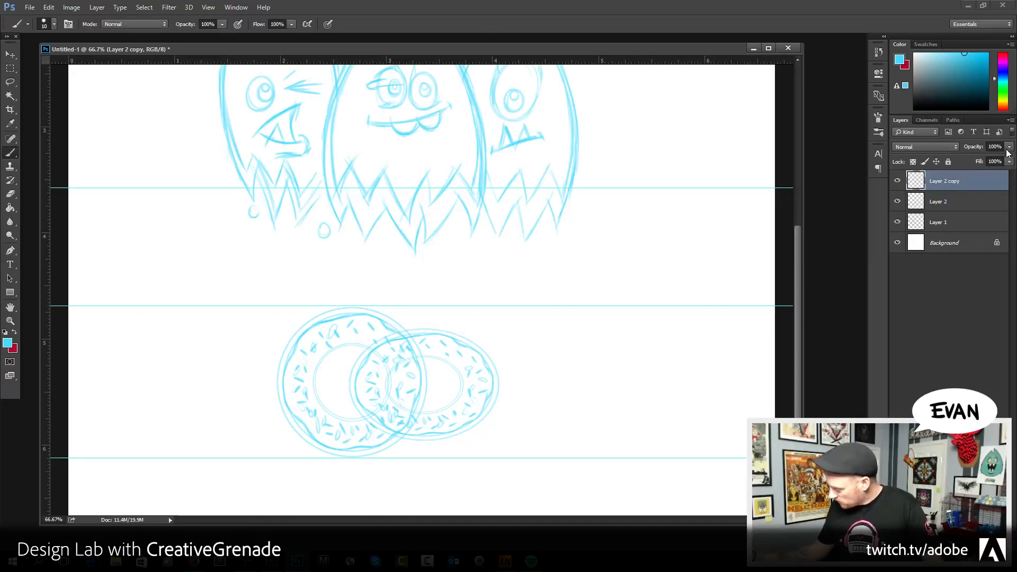
# - Lower the squashed donut's opacity to 30% and trace its outer edge and center hole on a new layer
pyautogui.moveTo(973, 158); pyautogui.dragTo(969, 160)
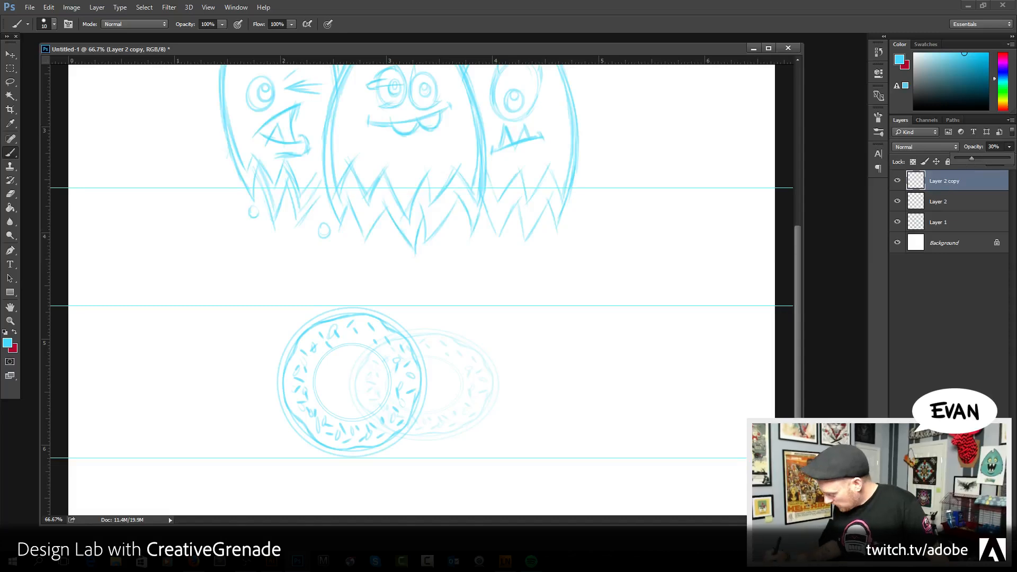
pyautogui.hotkey('ctrl', 'shift', 'alt', 'n')
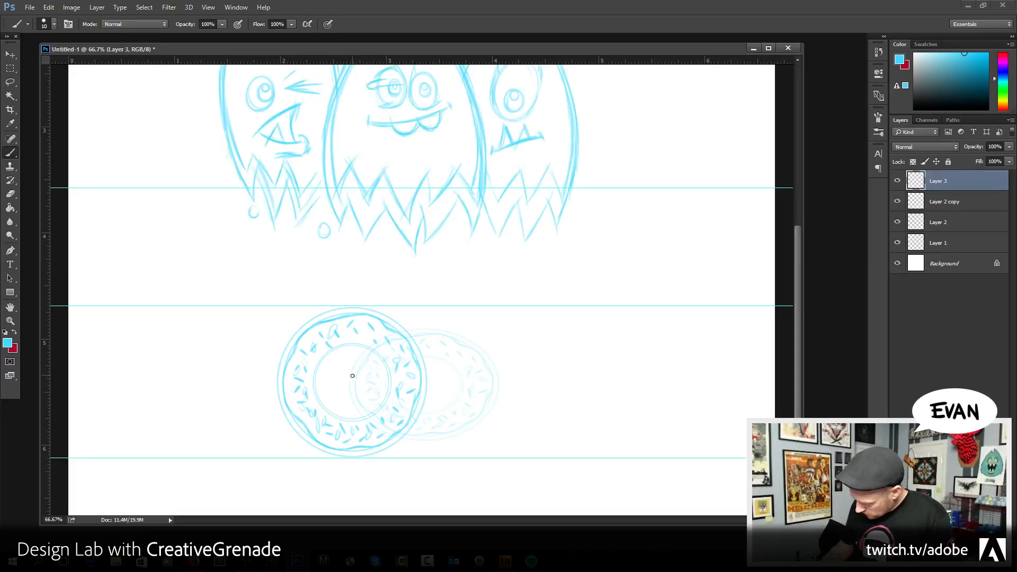
pyautogui.moveTo(349, 378)
pyautogui.mouseDown()
pyautogui.moveTo(380, 341)
pyautogui.moveTo(404, 336)
pyautogui.moveTo(383, 338)
pyautogui.moveTo(428, 327)
pyautogui.mouseUp()
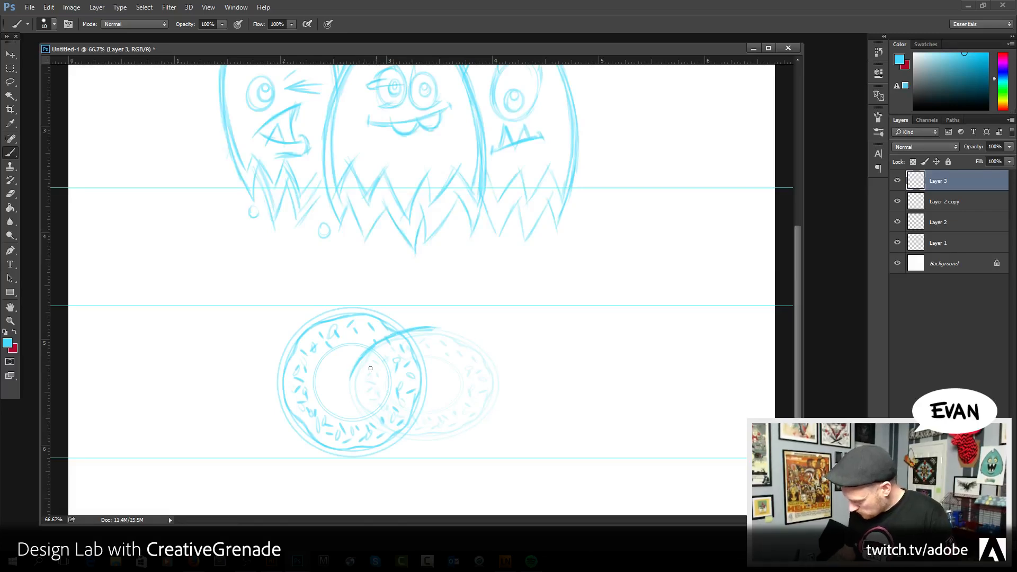
pyautogui.moveTo(350, 393)
pyautogui.mouseDown()
pyautogui.moveTo(363, 423)
pyautogui.moveTo(348, 389)
pyautogui.moveTo(386, 431)
pyautogui.moveTo(349, 399)
pyautogui.moveTo(443, 449)
pyautogui.moveTo(385, 431)
pyautogui.moveTo(451, 439)
pyautogui.mouseUp()
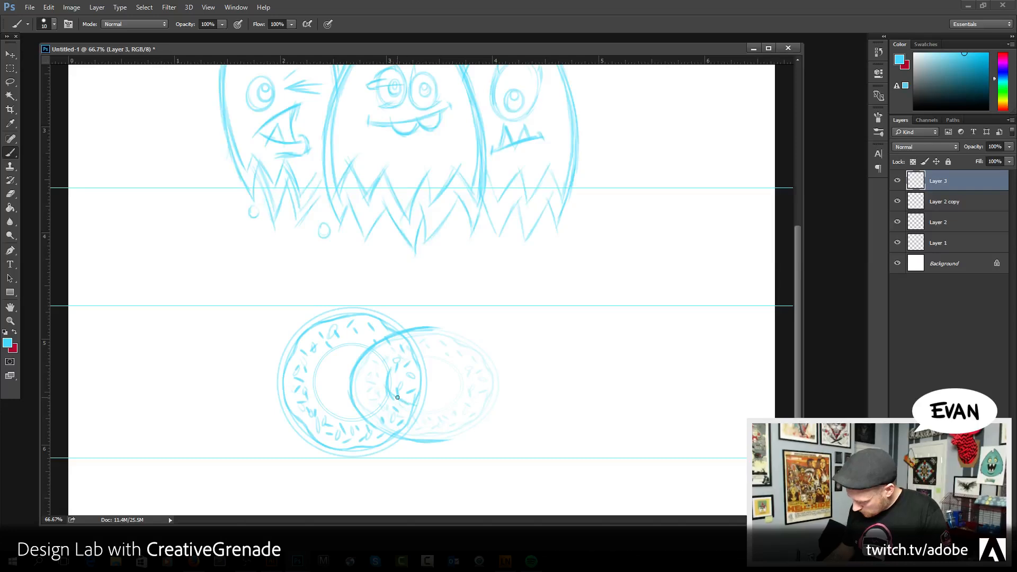
pyautogui.moveTo(436, 408); pyautogui.dragTo(419, 407)
pyautogui.moveTo(459, 398); pyautogui.dragTo(463, 380)
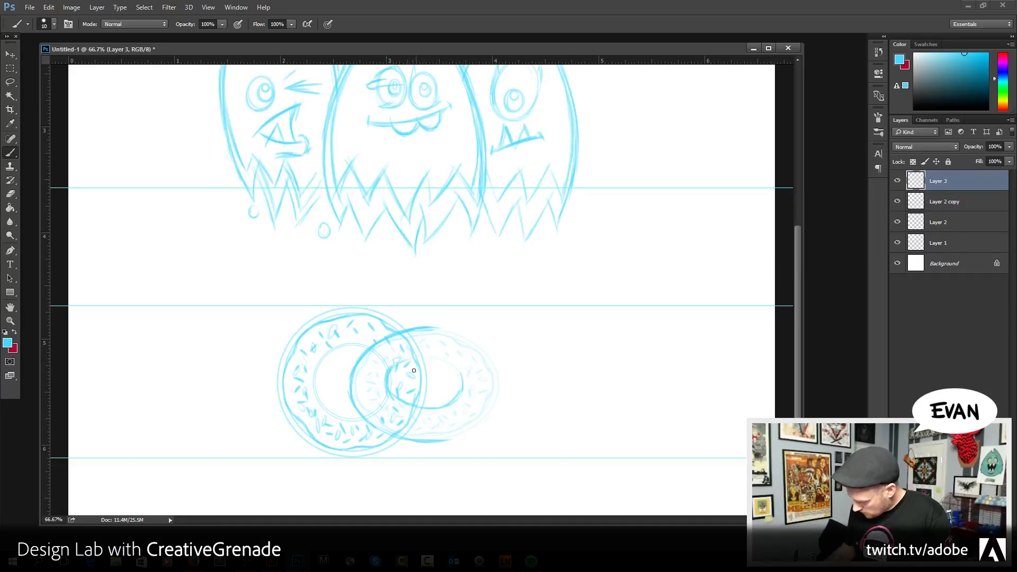
pyautogui.moveTo(400, 365)
pyautogui.mouseDown()
pyautogui.moveTo(437, 359)
pyautogui.moveTo(451, 370)
pyautogui.mouseUp()
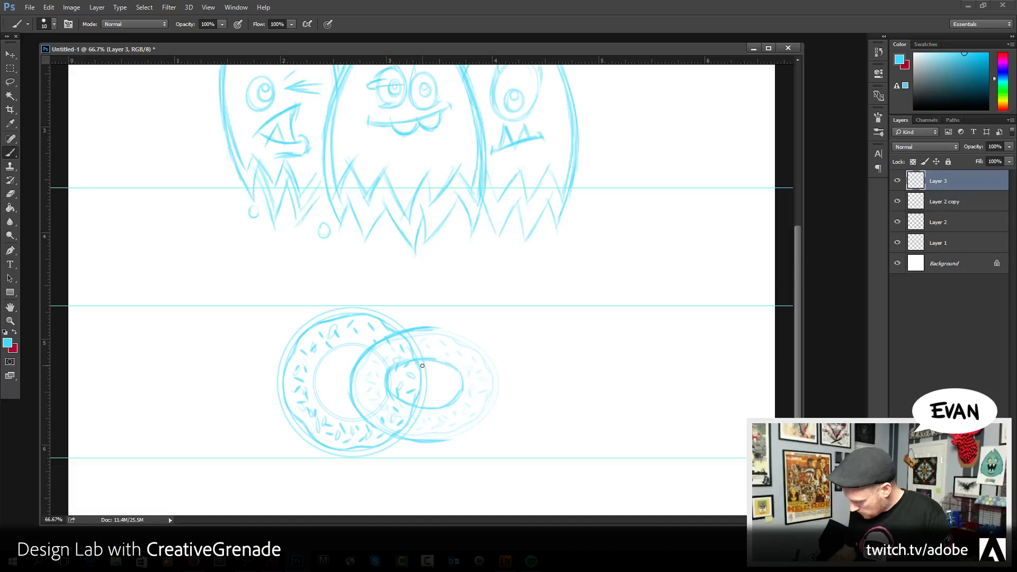
# - Sketch the icing edge inside the squashed donut and complete its outer contour and hole with additional strokes
pyautogui.moveTo(359, 397); pyautogui.dragTo(359, 365)
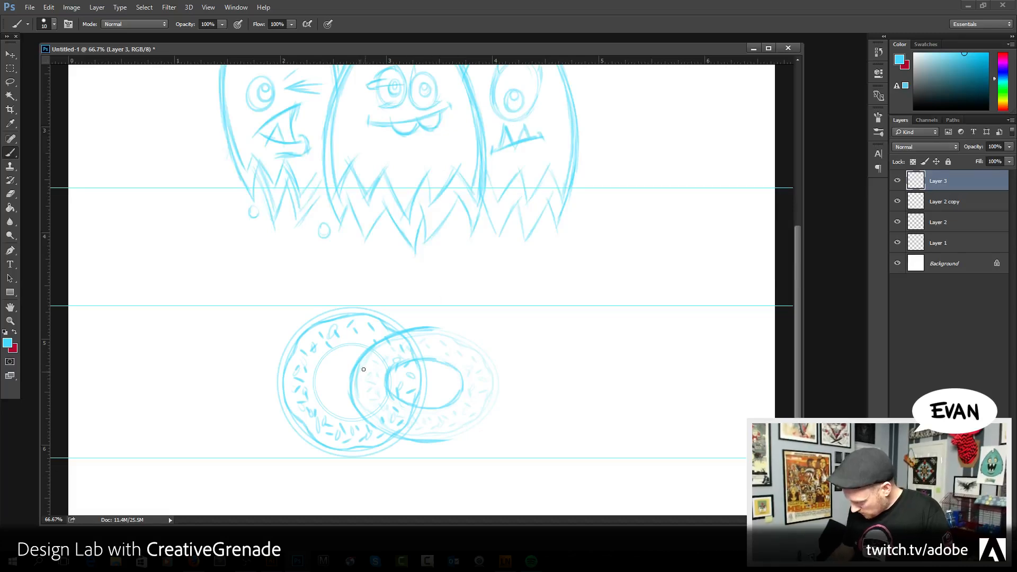
pyautogui.moveTo(365, 405)
pyautogui.mouseDown()
pyautogui.moveTo(436, 424)
pyautogui.moveTo(365, 407)
pyautogui.moveTo(434, 428)
pyautogui.moveTo(390, 420)
pyautogui.moveTo(453, 426)
pyautogui.moveTo(402, 425)
pyautogui.moveTo(466, 418)
pyautogui.moveTo(416, 429)
pyautogui.moveTo(445, 432)
pyautogui.mouseUp()
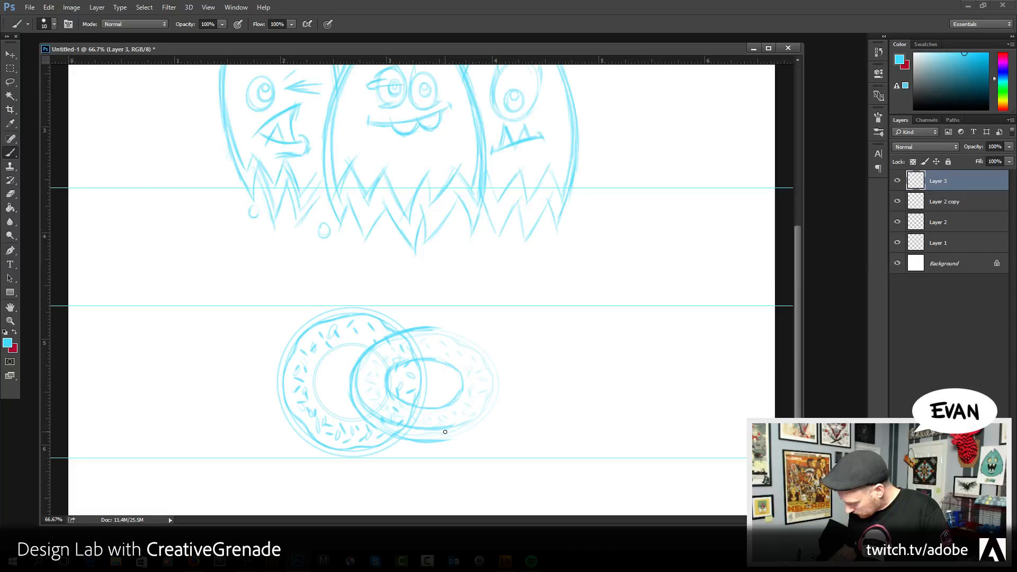
pyautogui.moveTo(494, 374)
pyautogui.mouseDown()
pyautogui.moveTo(493, 398)
pyautogui.moveTo(467, 433)
pyautogui.moveTo(441, 440)
pyautogui.moveTo(464, 434)
pyautogui.mouseUp()
pyautogui.moveTo(445, 331)
pyautogui.mouseDown()
pyautogui.moveTo(500, 376)
pyautogui.moveTo(477, 343)
pyautogui.moveTo(495, 380)
pyautogui.moveTo(480, 410)
pyautogui.moveTo(490, 376)
pyautogui.moveTo(476, 348)
pyautogui.moveTo(488, 385)
pyautogui.moveTo(476, 345)
pyautogui.moveTo(489, 374)
pyautogui.moveTo(450, 430)
pyautogui.mouseUp()
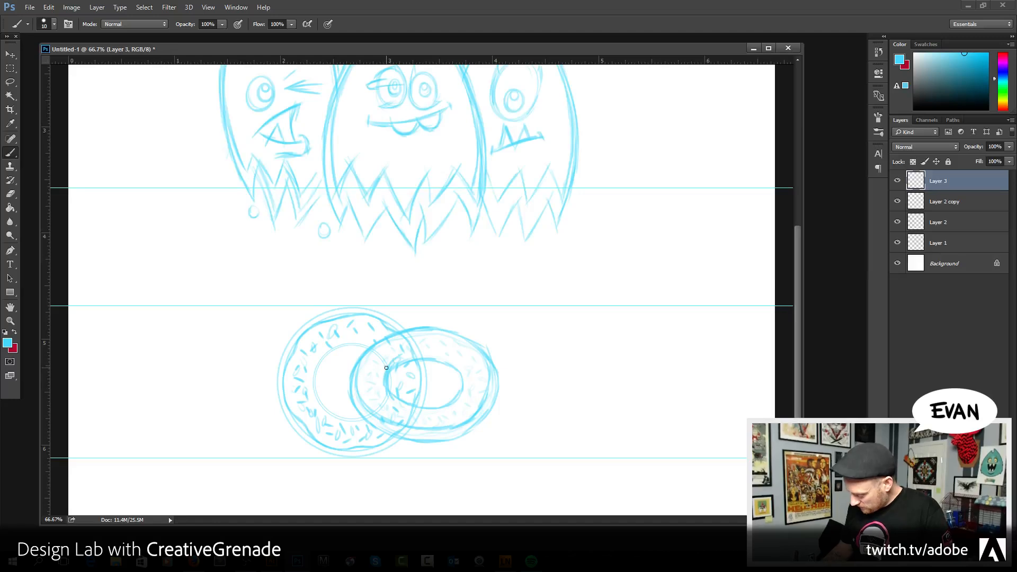
pyautogui.moveTo(402, 356)
pyautogui.mouseDown()
pyautogui.moveTo(426, 349)
pyautogui.moveTo(464, 363)
pyautogui.moveTo(439, 354)
pyautogui.moveTo(463, 373)
pyautogui.moveTo(451, 356)
pyautogui.moveTo(461, 363)
pyautogui.moveTo(460, 397)
pyautogui.mouseUp()
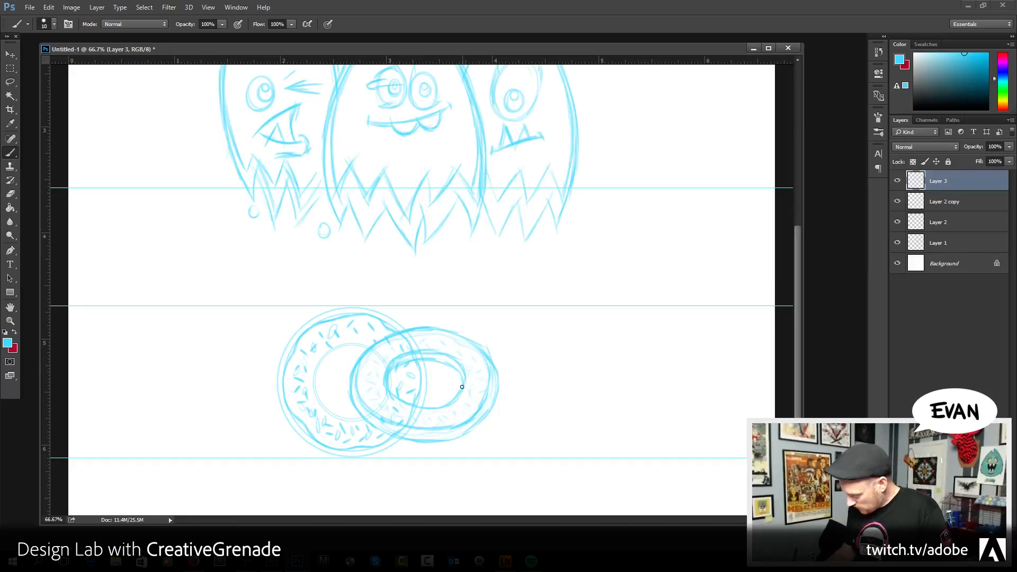
# - Draw sprinkles all around the oval doughnut on Layer 3
pyautogui.moveTo(386, 363)
pyautogui.mouseDown()
pyautogui.moveTo(392, 381)
pyautogui.moveTo(359, 382)
pyautogui.mouseUp()
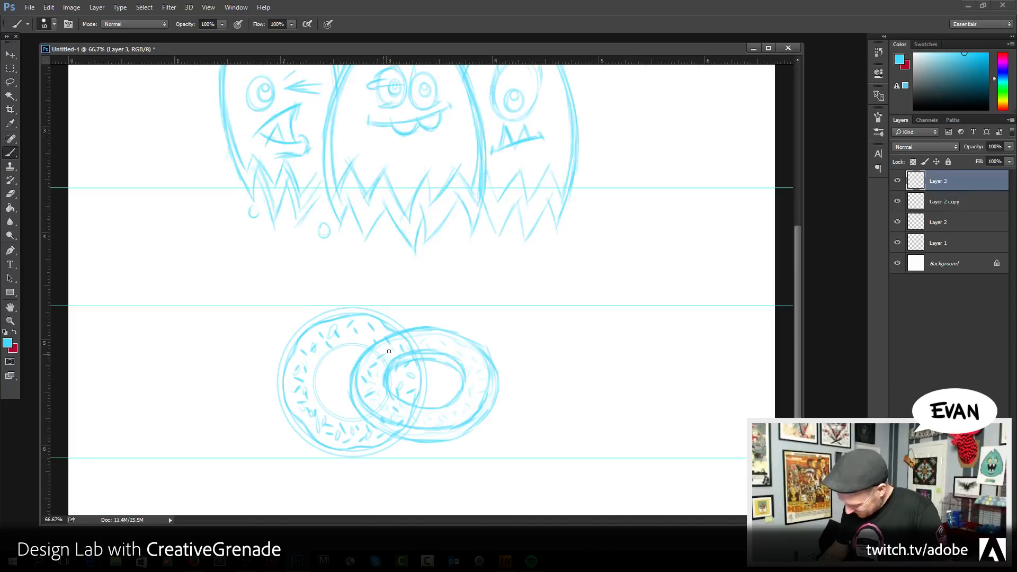
pyautogui.moveTo(417, 340)
pyautogui.mouseDown()
pyautogui.moveTo(477, 354)
pyautogui.moveTo(489, 382)
pyautogui.moveTo(472, 366)
pyautogui.mouseUp()
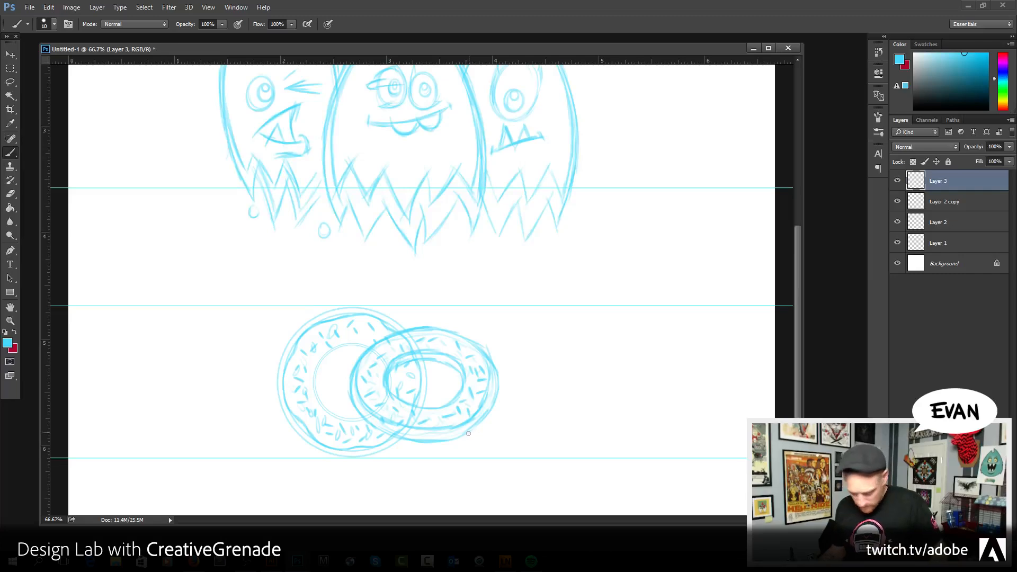
# - Duplicate the sprinkled oval doughnut layer and move the copy straight to the left side of the round doughnut, at about X 594 px
pyautogui.hotkey('ctrl', 'j')
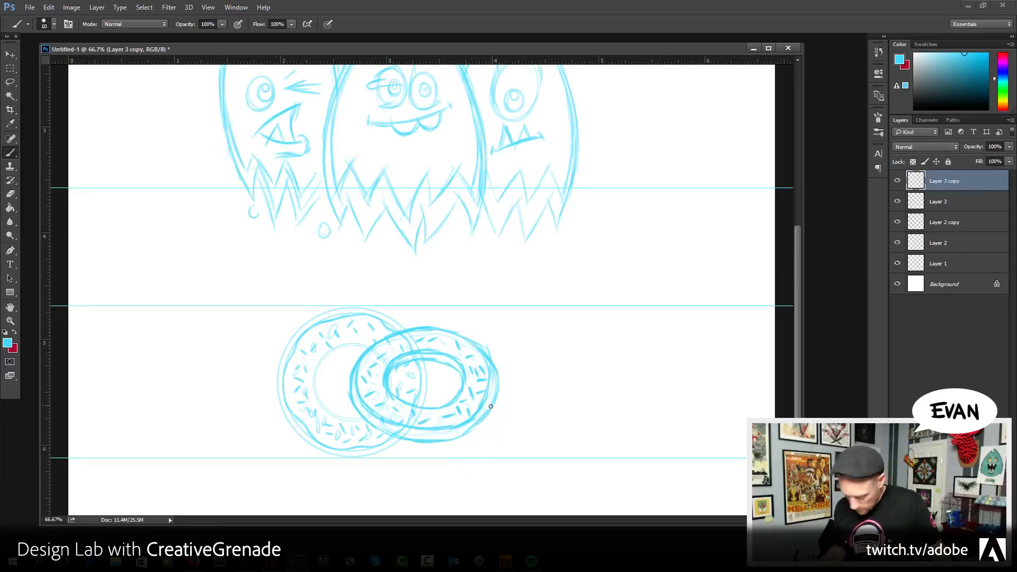
pyautogui.hotkey('ctrl', 't')
pyautogui.moveTo(470, 415)
pyautogui.mouseDown()
pyautogui.moveTo(323, 422)
pyautogui.moveTo(331, 427)
pyautogui.mouseUp()
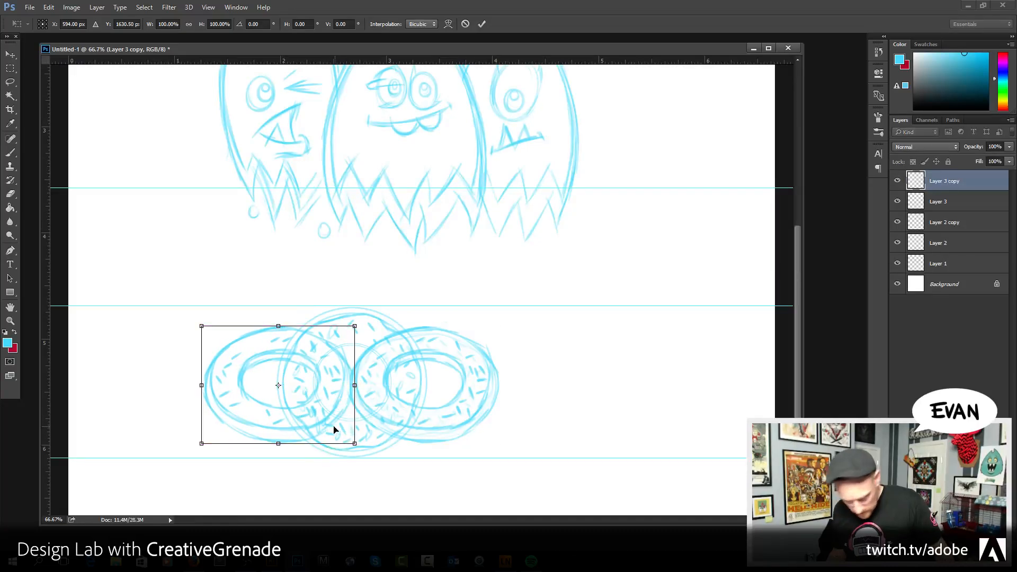
pyautogui.press('Return')
pyautogui.press('b')
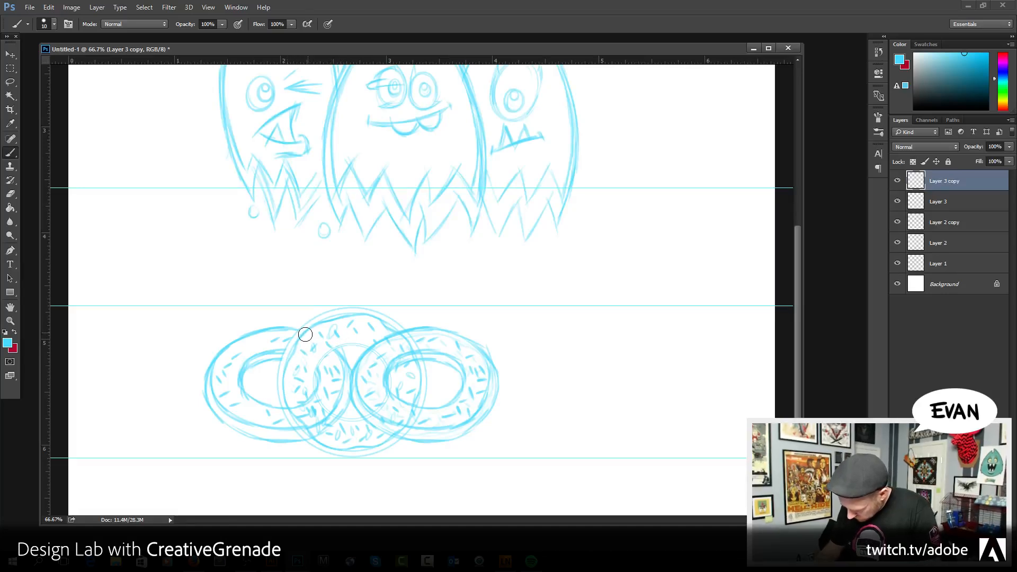
# - Check which doughnut Layer 3 holds by toggling its visibility, and hide Layer 2 copy
pyautogui.click(897, 203)
pyautogui.click(897, 202)
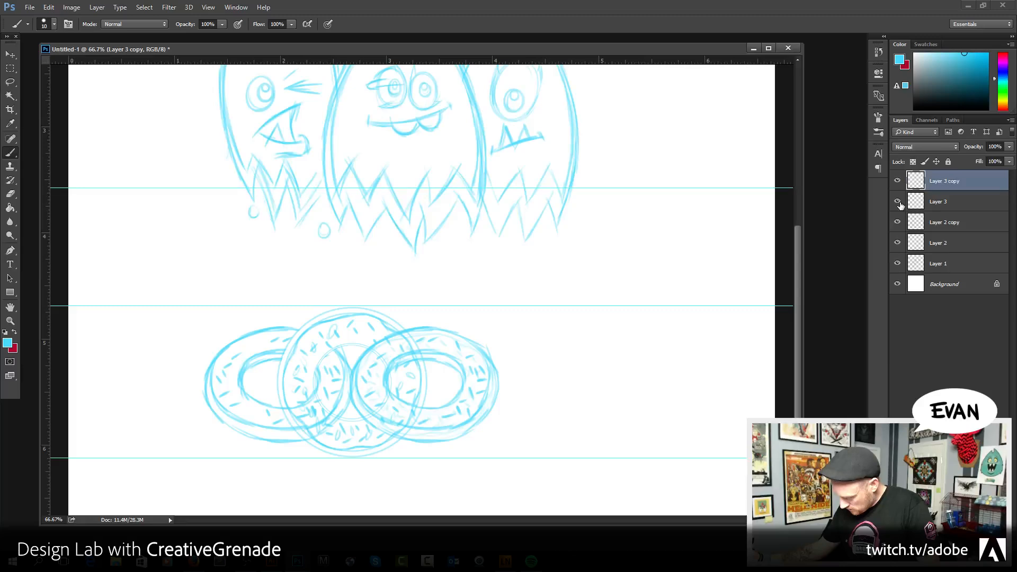
pyautogui.click(944, 202)
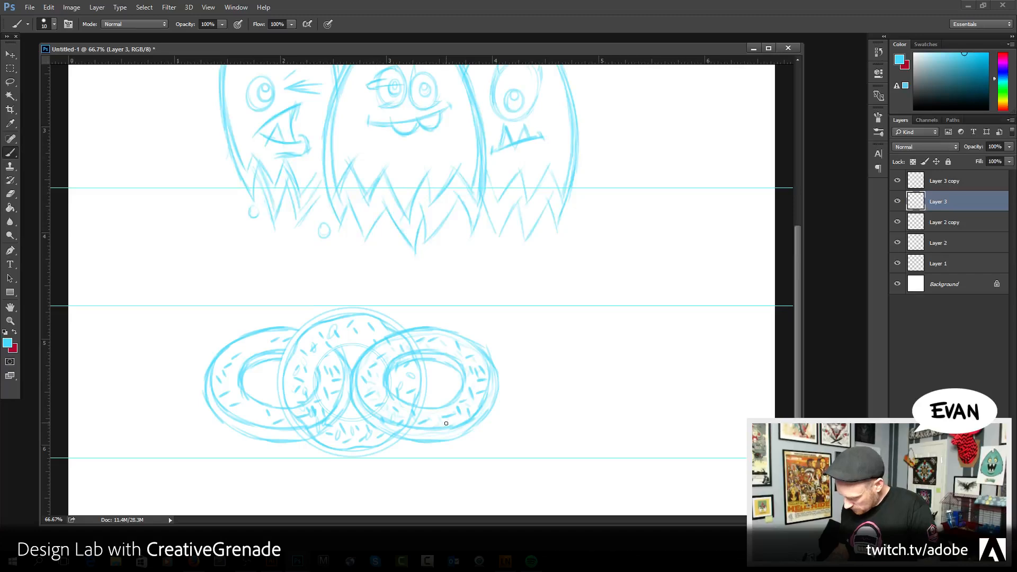
pyautogui.click(898, 202)
pyautogui.click(898, 202)
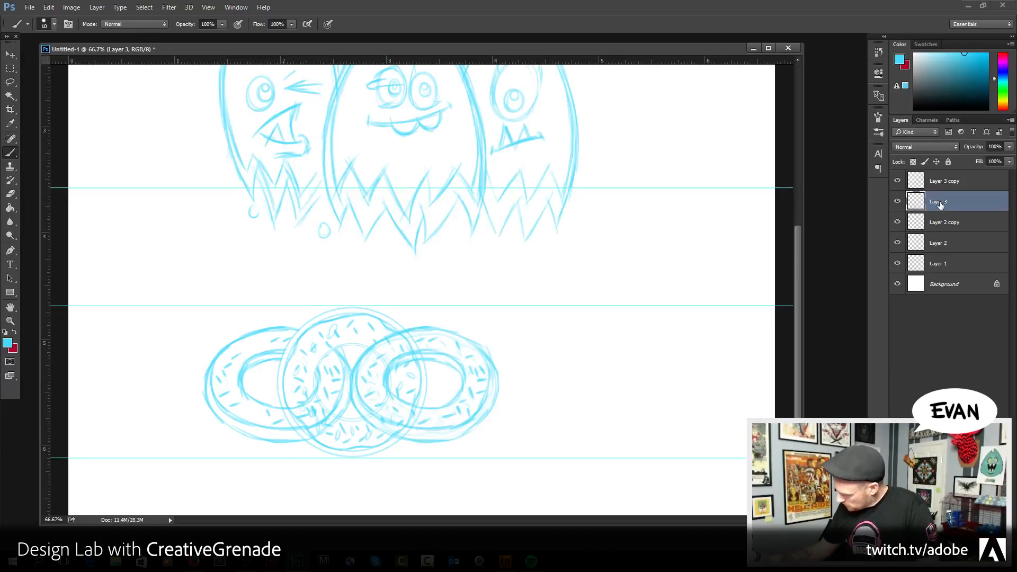
pyautogui.click(897, 223)
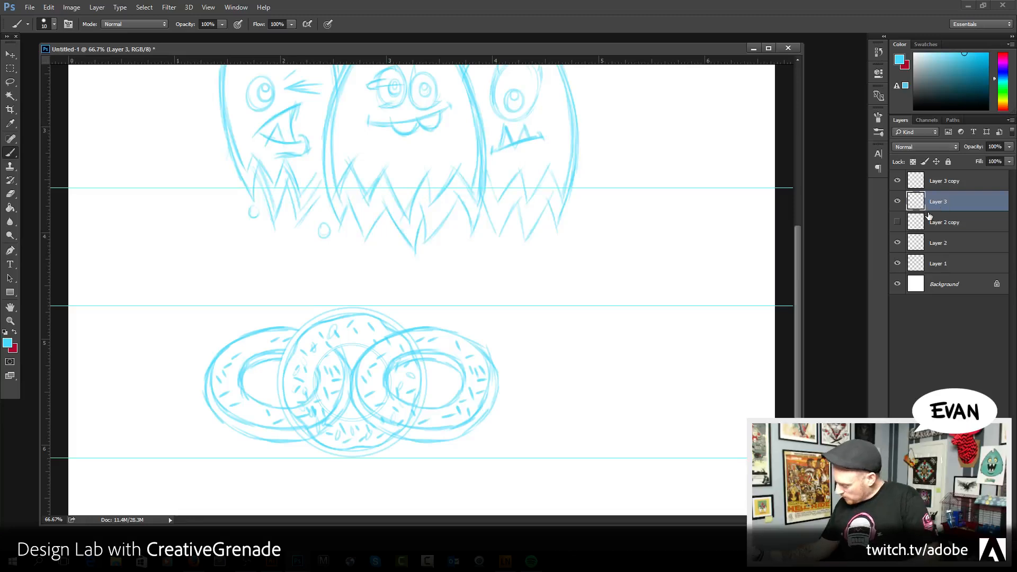
# - Duplicate the round doughnut on Layer 2 and move the copy right so it overlaps the right part of the middle oval doughnut
pyautogui.click(897, 242)
pyautogui.click(897, 242)
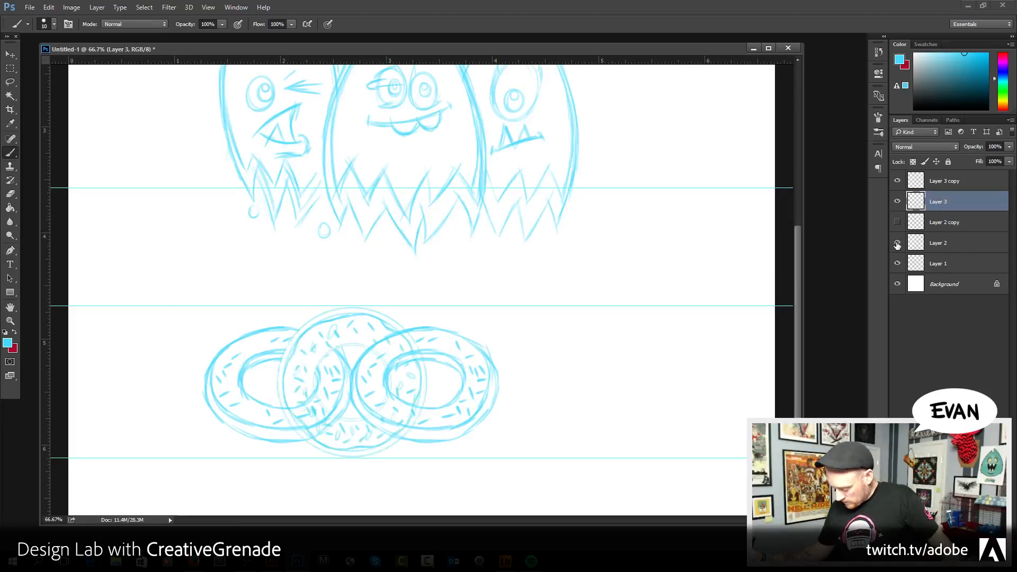
pyautogui.click(938, 244)
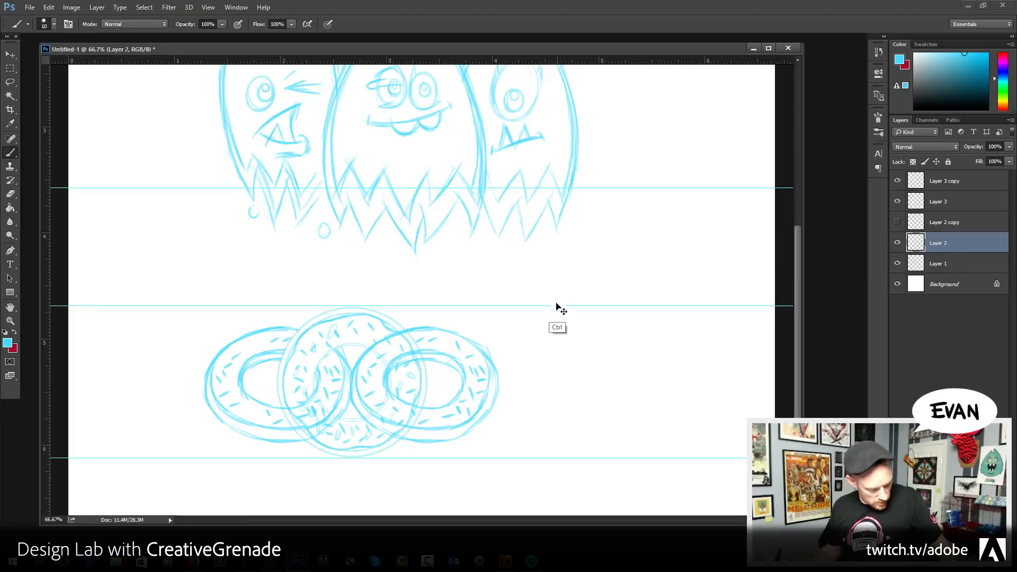
pyautogui.hotkey('ctrl', 'j')
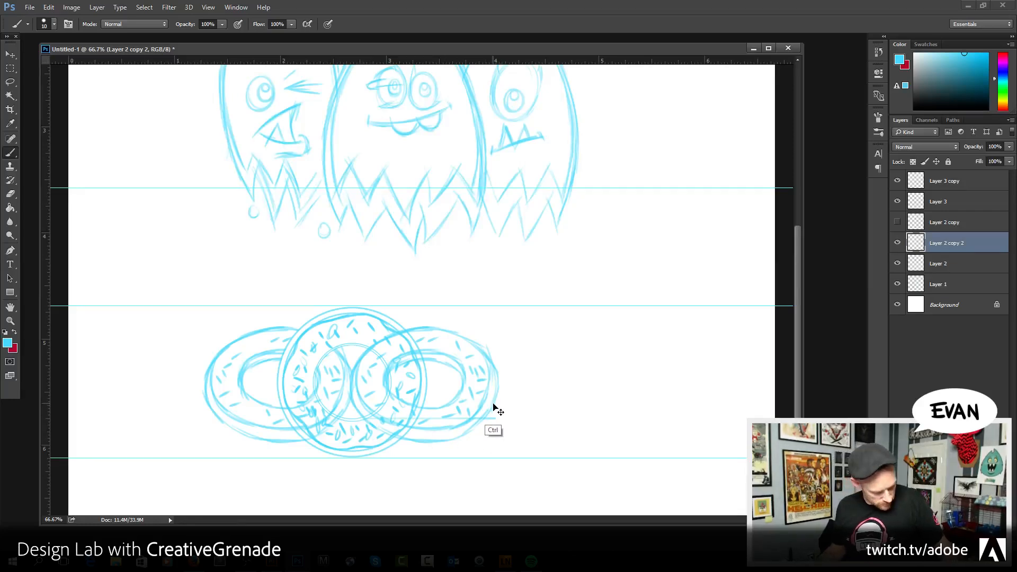
pyautogui.hotkey('ctrl', 't')
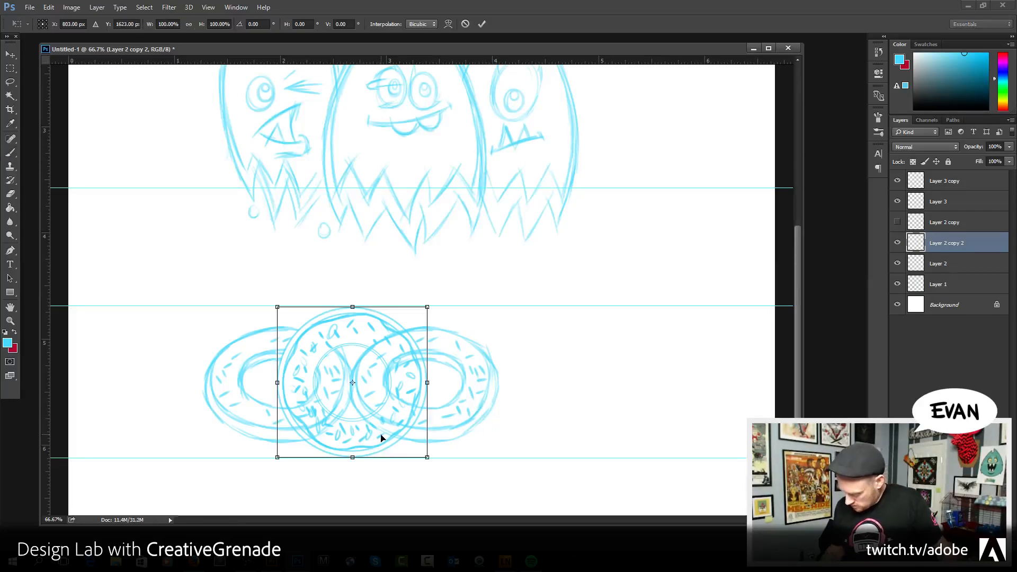
pyautogui.moveTo(379, 439); pyautogui.dragTo(524, 433)
pyautogui.press('Return')
pyautogui.press('b')
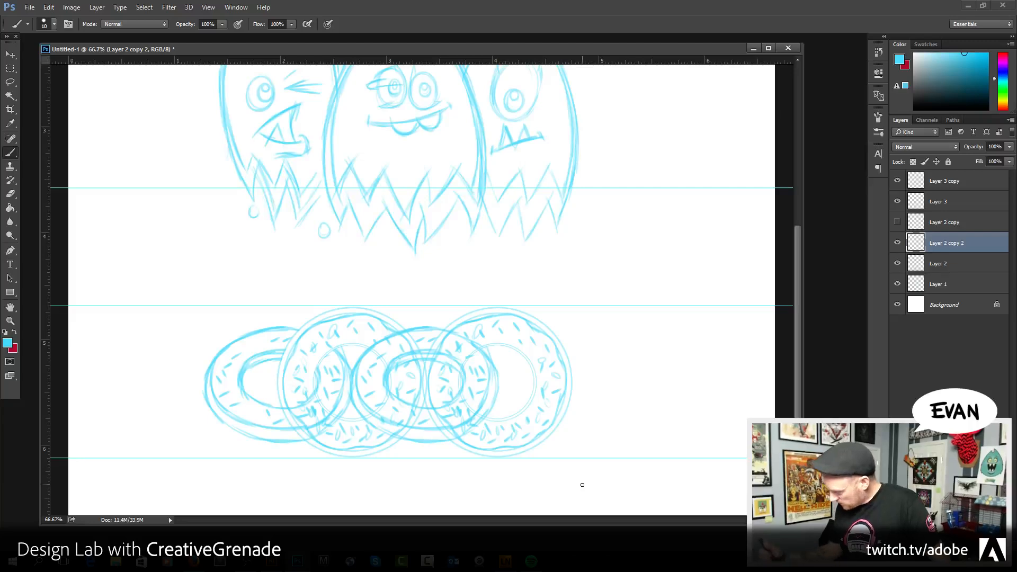
# - Duplicate the middle oval doughnut on Layer 3 and move the copy to the right end of the chain, at about X 1417 px
pyautogui.click(897, 243)
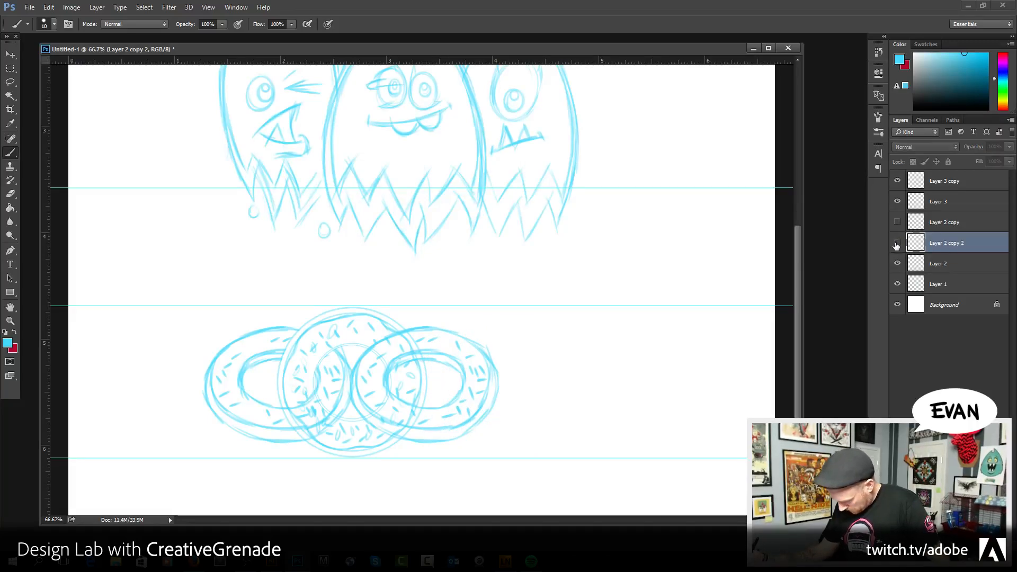
pyautogui.click(896, 242)
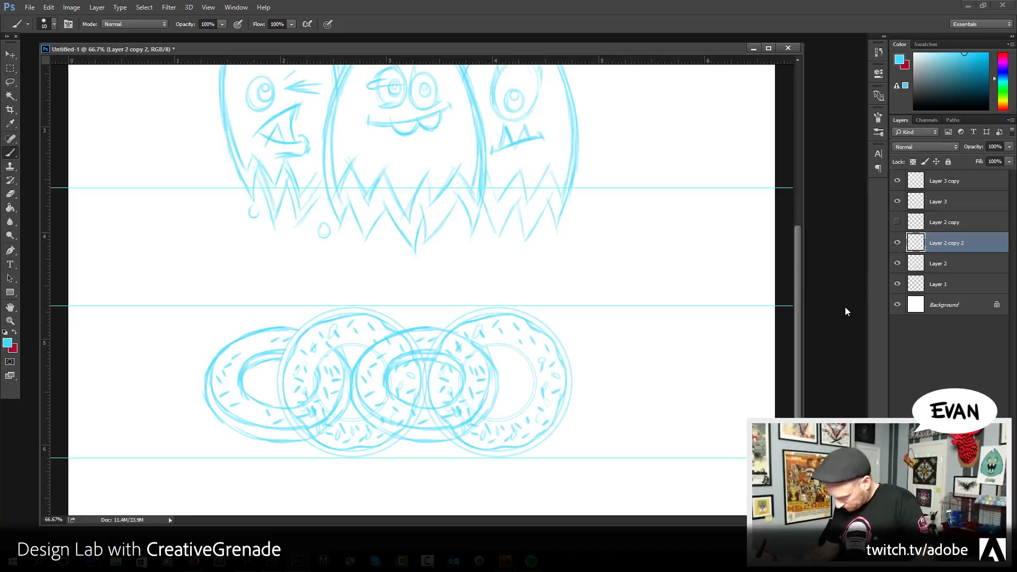
pyautogui.click(897, 202)
pyautogui.click(897, 203)
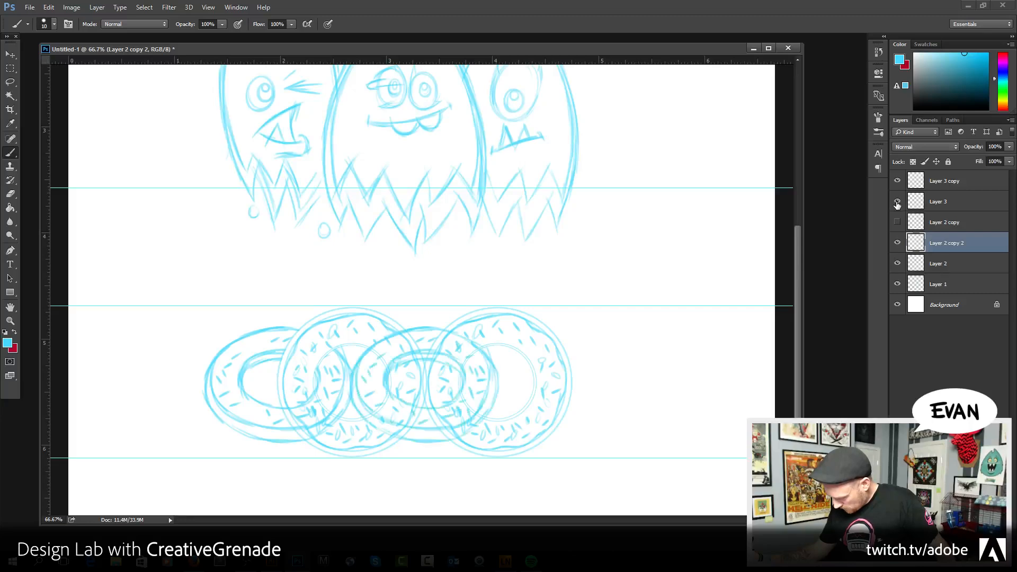
pyautogui.click(932, 204)
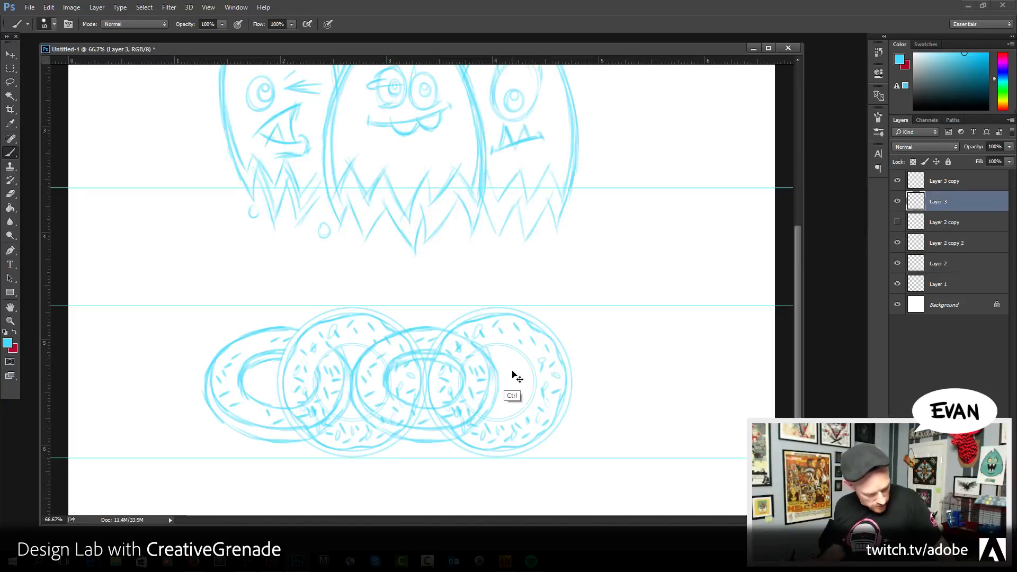
pyautogui.hotkey('ctrl', 'j')
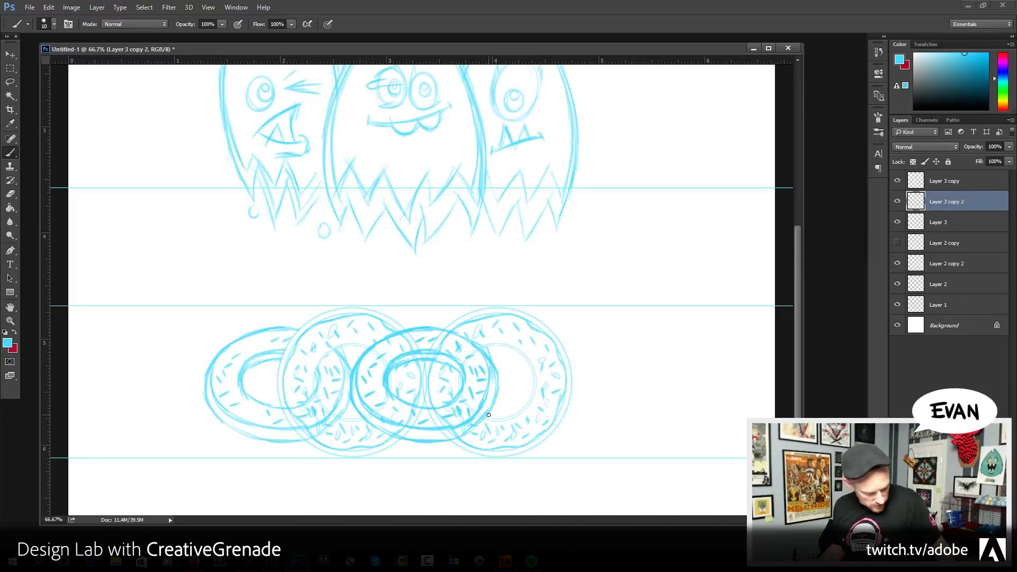
pyautogui.hotkey('ctrl', 't')
pyautogui.moveTo(452, 416); pyautogui.dragTo(562, 428)
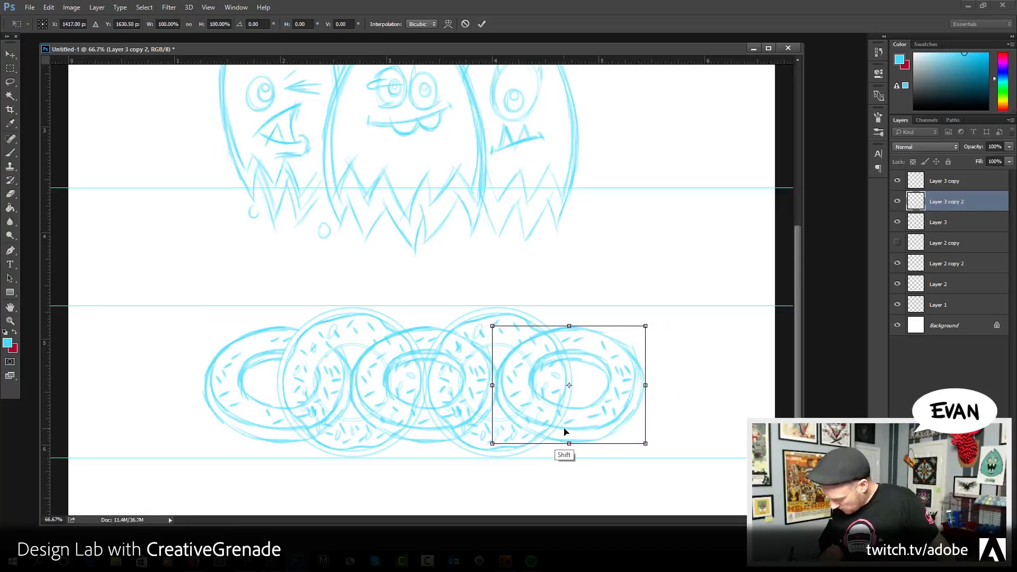
pyautogui.press('Return')
pyautogui.press('b')
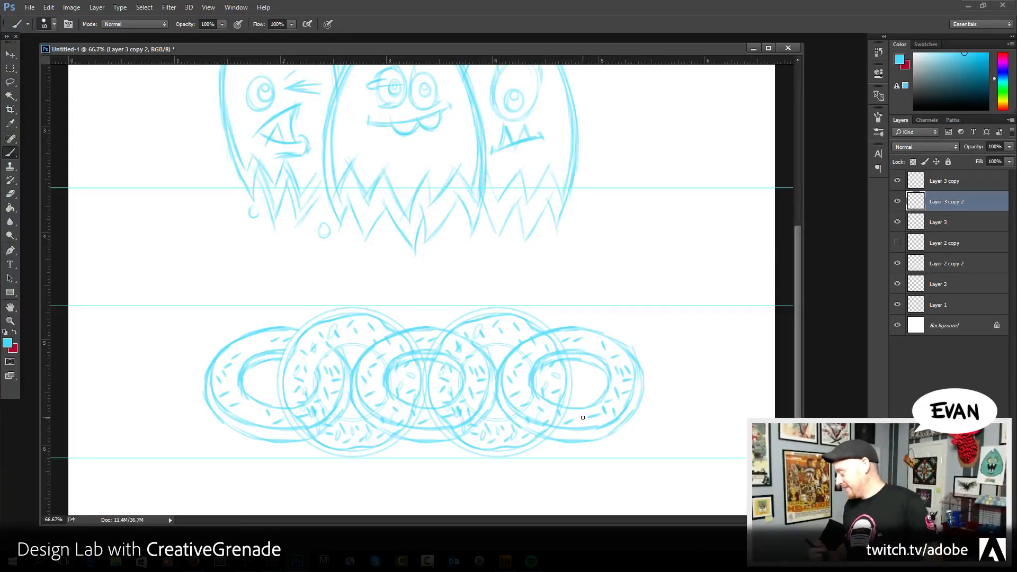
# - On Layer 3, erase the middle oval doughnut's lower-left lines where the left round doughnut passes in front
pyautogui.click(897, 201)
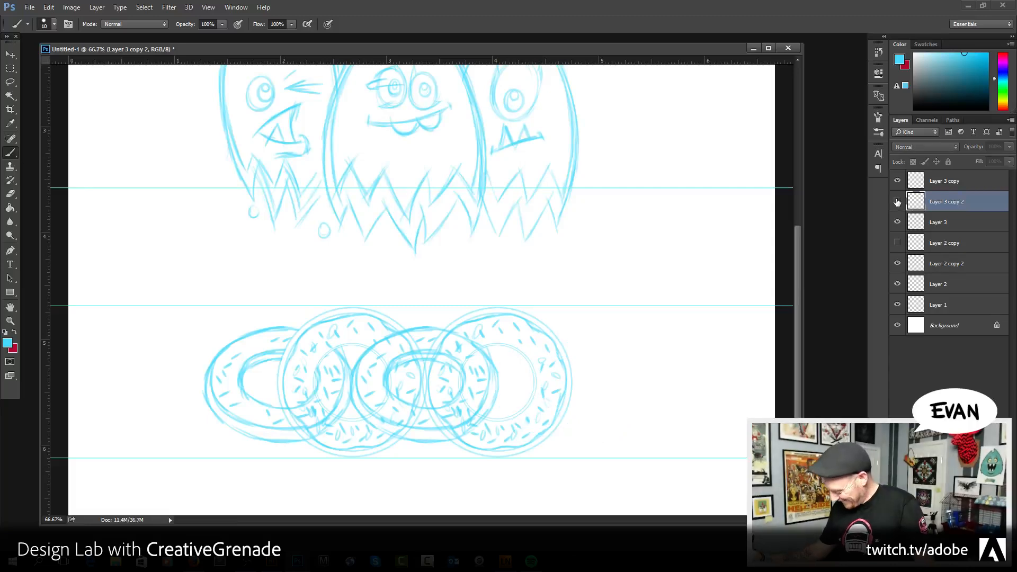
pyautogui.click(897, 201)
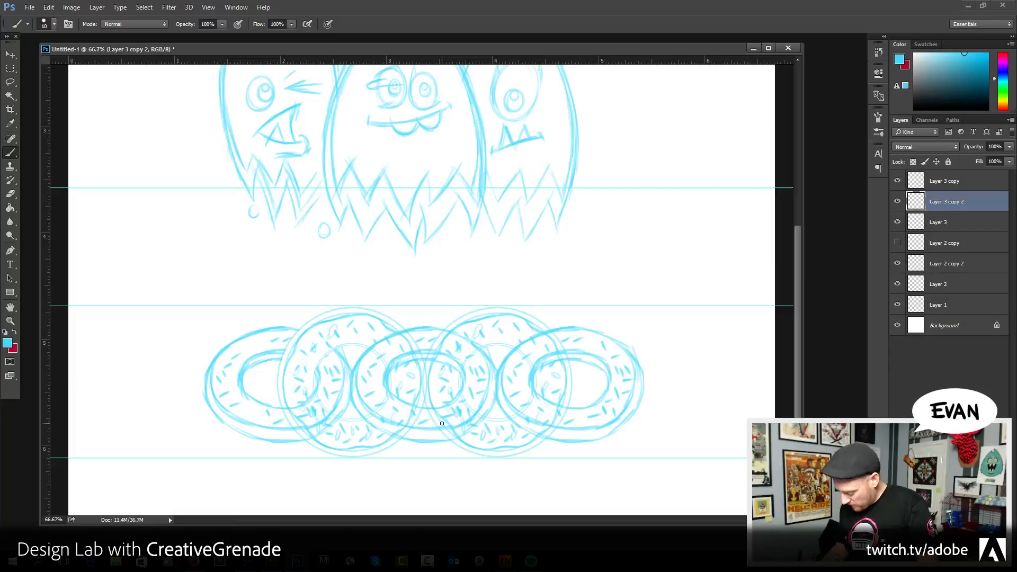
pyautogui.click(896, 223)
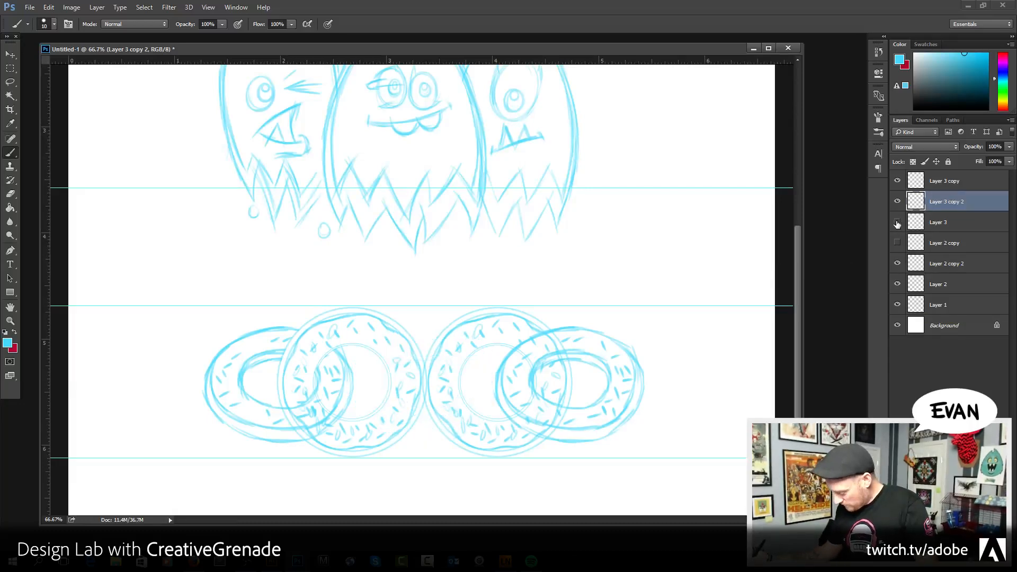
pyautogui.click(897, 223)
pyautogui.click(936, 222)
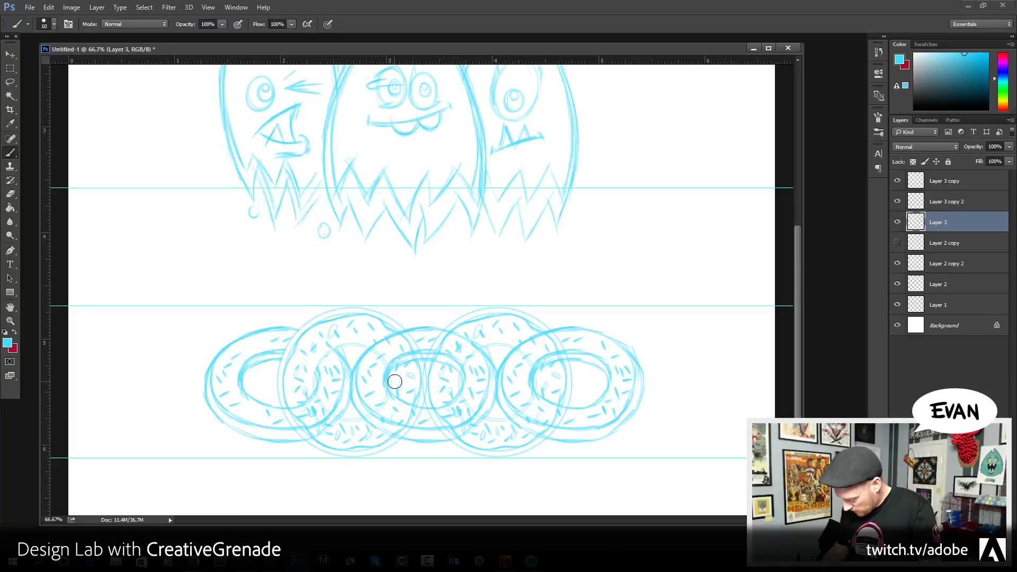
pyautogui.moveTo(394, 381); pyautogui.dragTo(363, 422)
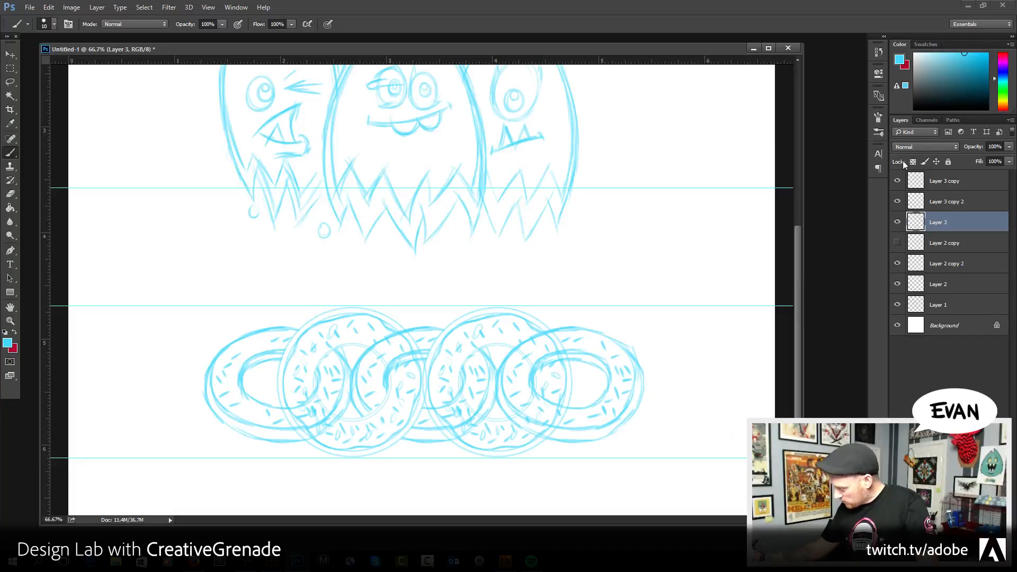
# - Hide Layer 3 copy and Layer 3 copy 2, and erase the lower-left overlap of the right round doughnut on Layer 2 copy 2
pyautogui.click(897, 181)
pyautogui.click(897, 202)
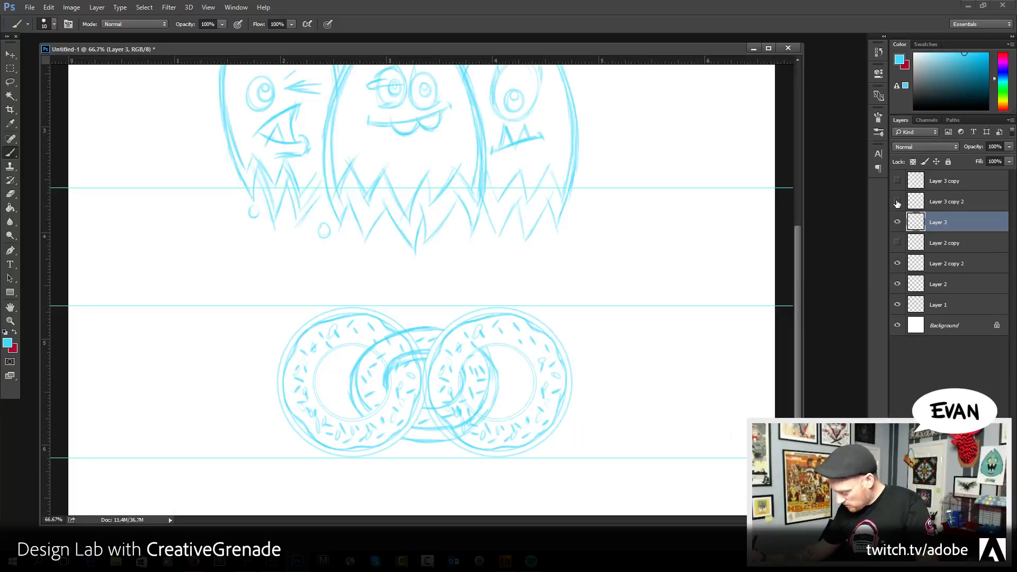
pyautogui.click(939, 261)
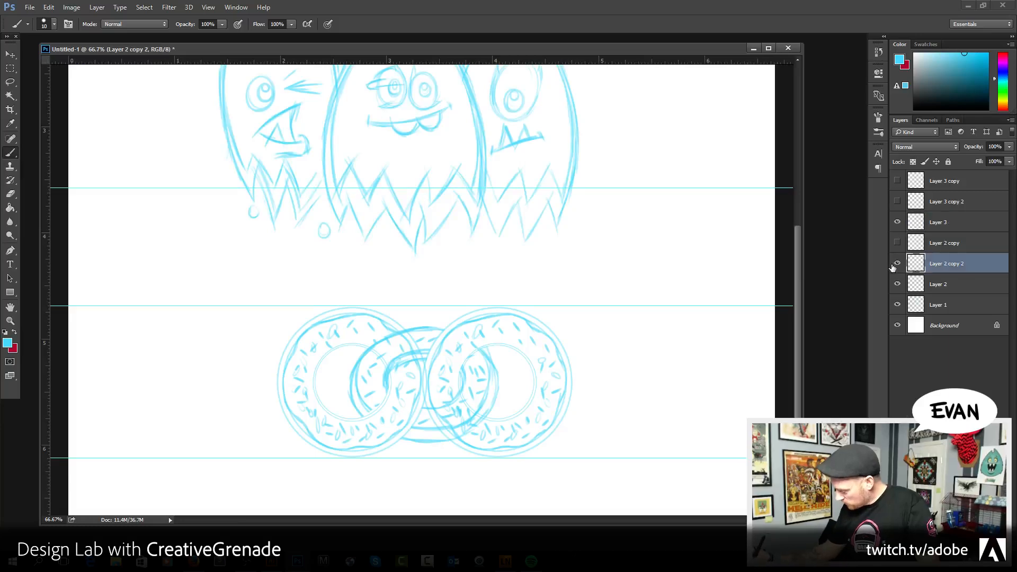
pyautogui.click(897, 264)
pyautogui.click(898, 265)
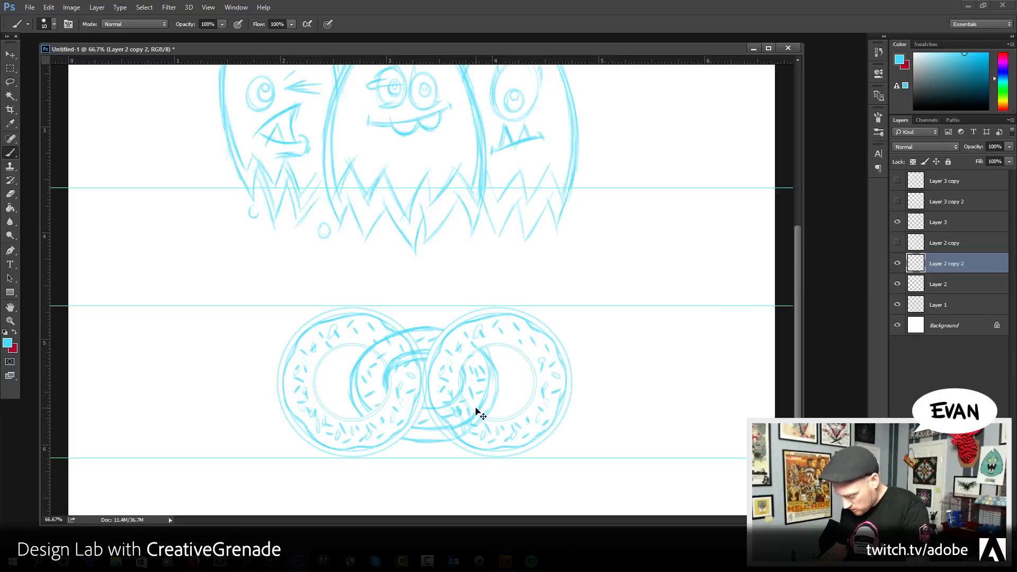
pyautogui.moveTo(425, 417)
pyautogui.mouseDown()
pyautogui.moveTo(467, 394)
pyautogui.moveTo(436, 424)
pyautogui.moveTo(467, 408)
pyautogui.moveTo(447, 426)
pyautogui.moveTo(473, 414)
pyautogui.mouseUp()
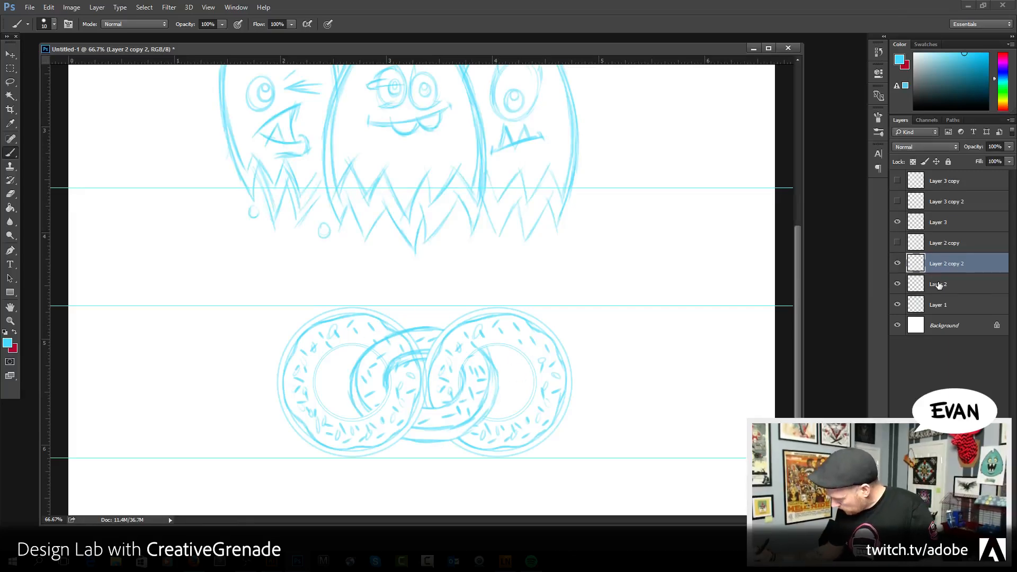
# - On Layer 2, erase the left round doughnut's upper-right lines where the oval doughnut crosses in front, and make Layer 3 active
pyautogui.hotkey('alt', '[')
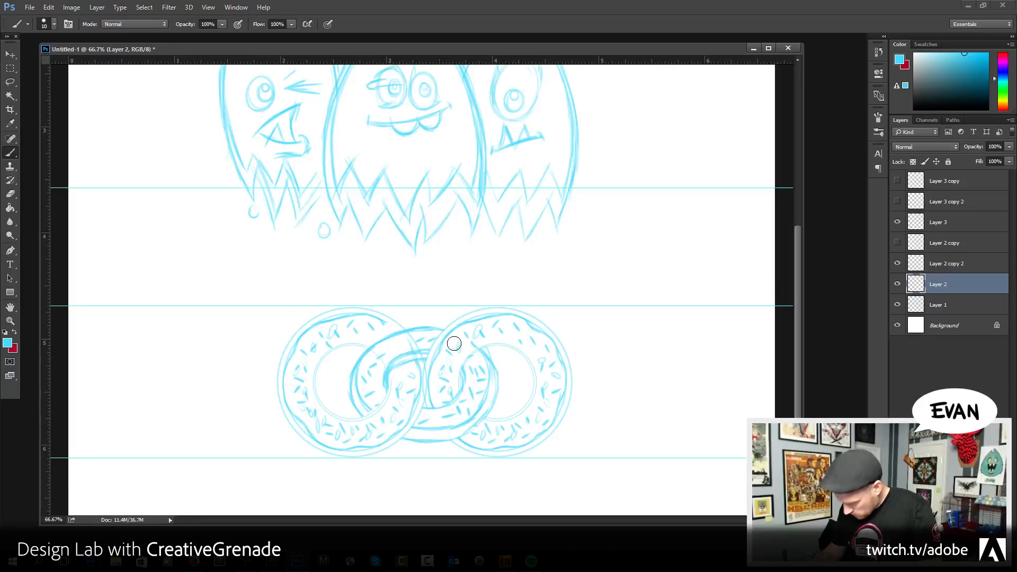
pyautogui.moveTo(367, 362)
pyautogui.mouseDown()
pyautogui.moveTo(410, 338)
pyautogui.moveTo(379, 351)
pyautogui.moveTo(403, 346)
pyautogui.moveTo(387, 361)
pyautogui.moveTo(439, 342)
pyautogui.mouseUp()
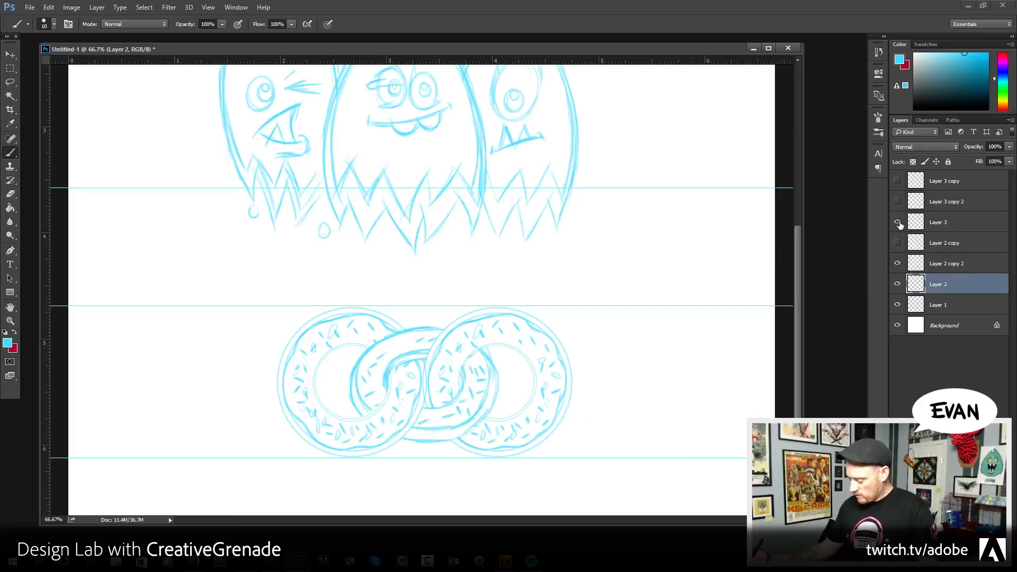
pyautogui.click(954, 223)
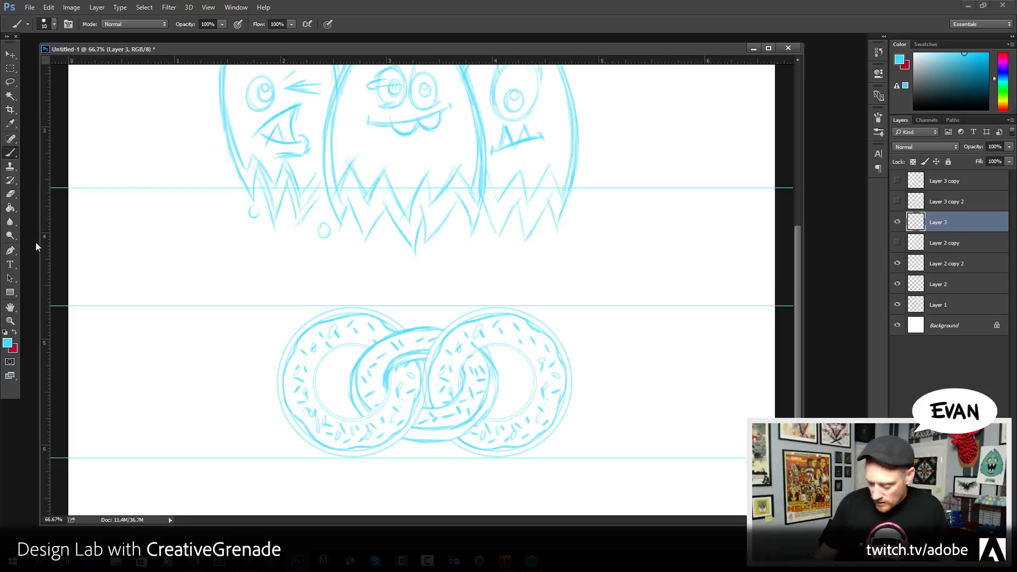
# - Screen-capture the sketch area with the three monsters and the doughnut chain, about 584 x 704 px, and copy it to the clipboard
pyautogui.click(10, 321)
pyautogui.keyDown('alt'); pyautogui.click(483, 283); pyautogui.keyUp('alt')
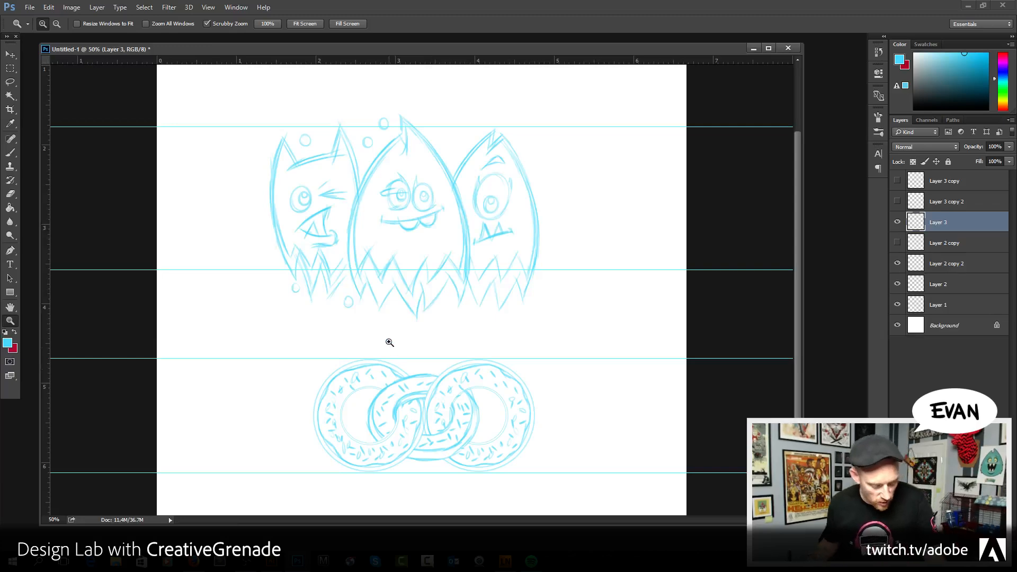
pyautogui.press('Print')
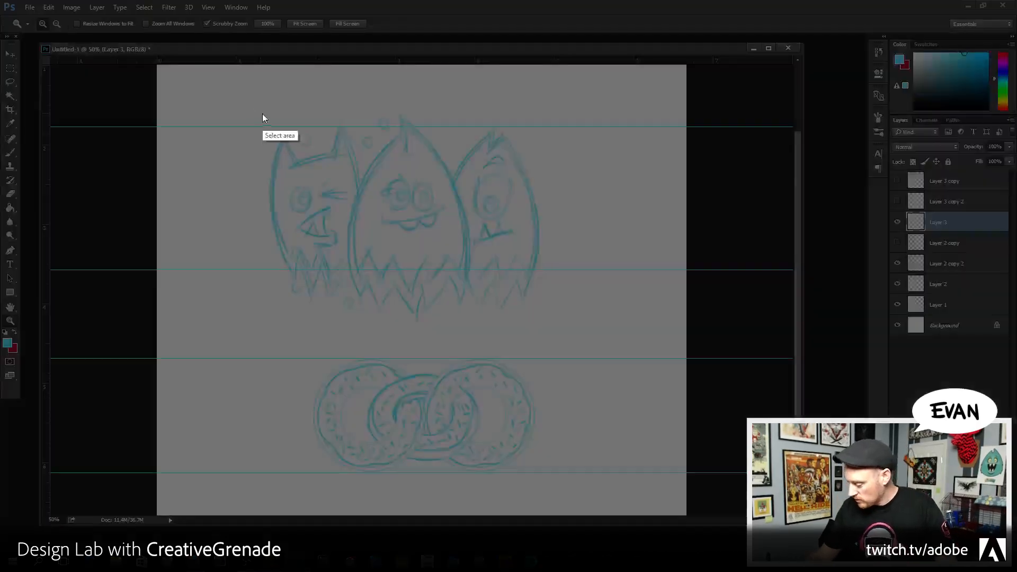
pyautogui.moveTo(262, 113); pyautogui.dragTo(577, 481)
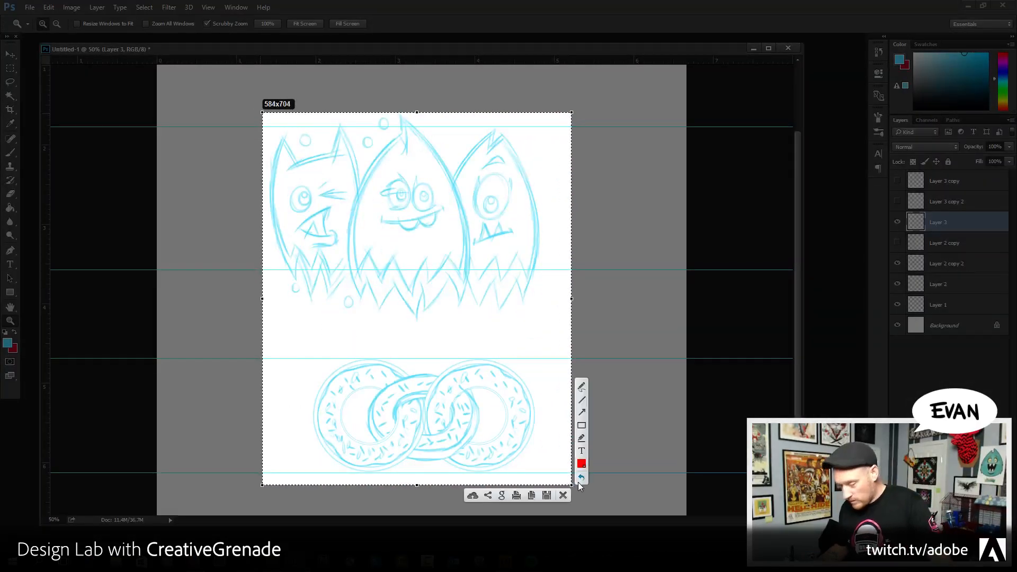
pyautogui.hotkey('ctrl', 'c')
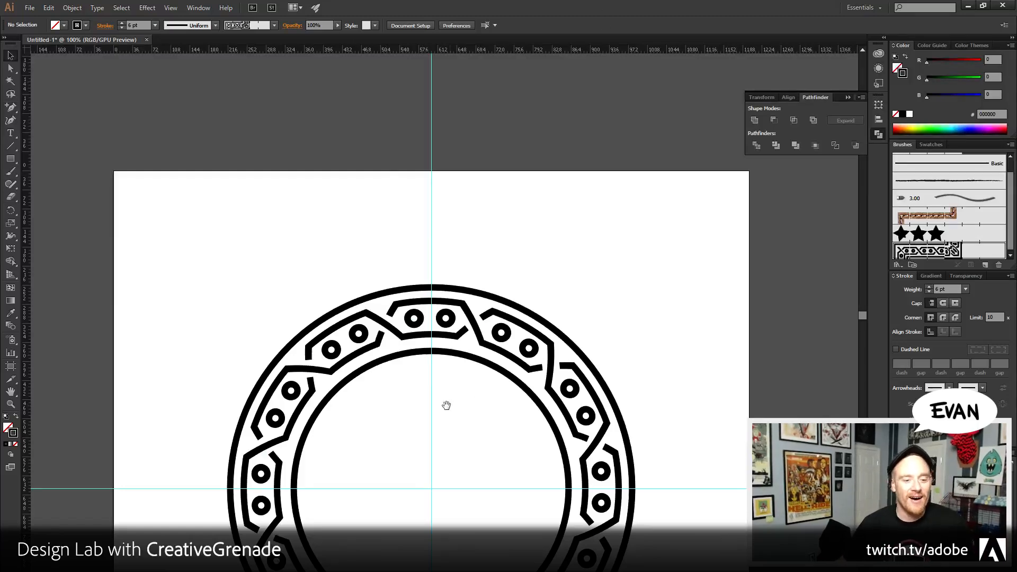
# - Switch to Illustrator and delete the black circular ring artwork from the artboard, leaving the guides in place
pyautogui.moveTo(447, 405); pyautogui.dragTo(417, 289)
pyautogui.click(546, 249)
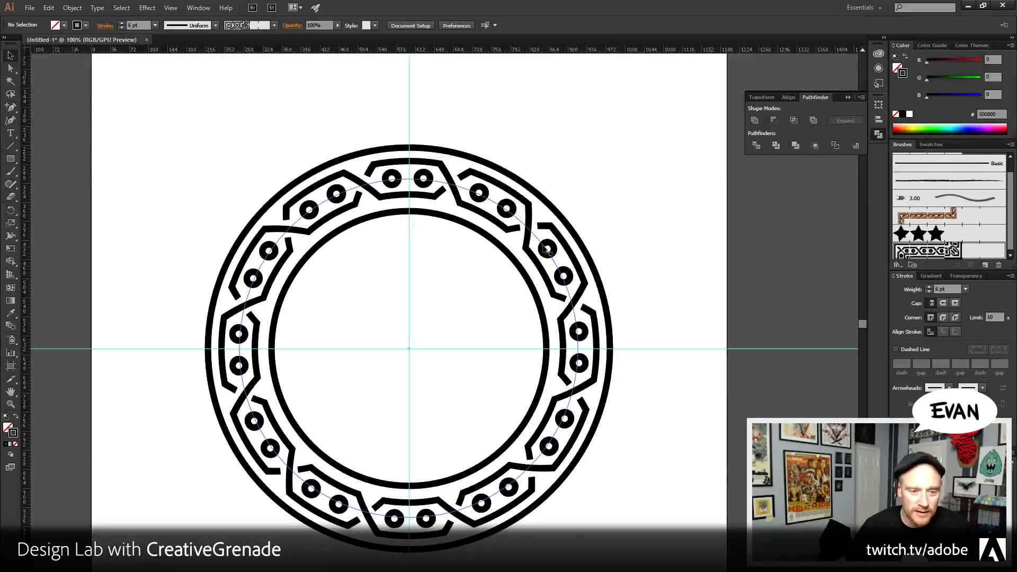
pyautogui.hotkey('shift', 'x')
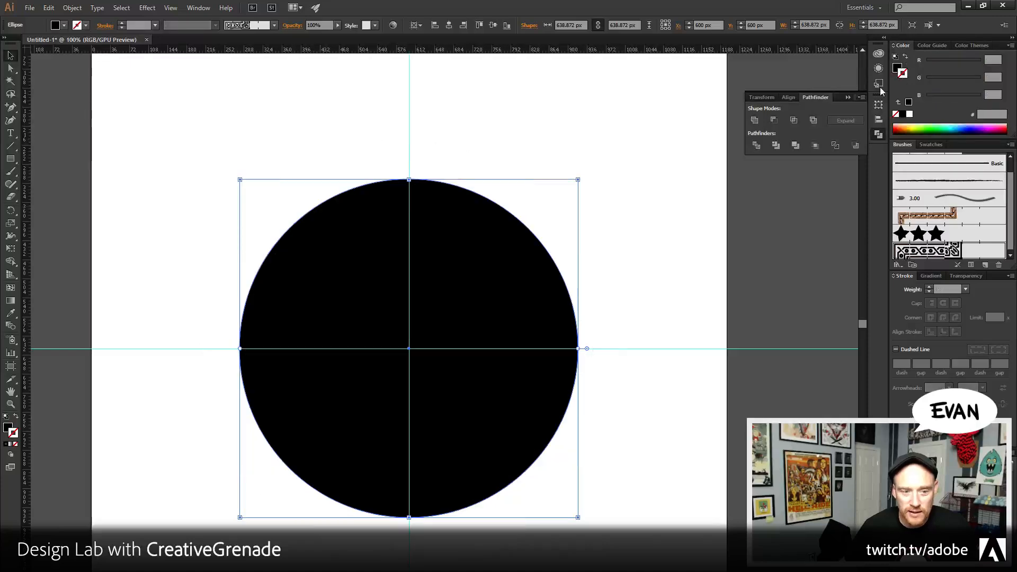
pyautogui.click(652, 281)
pyautogui.click(429, 365)
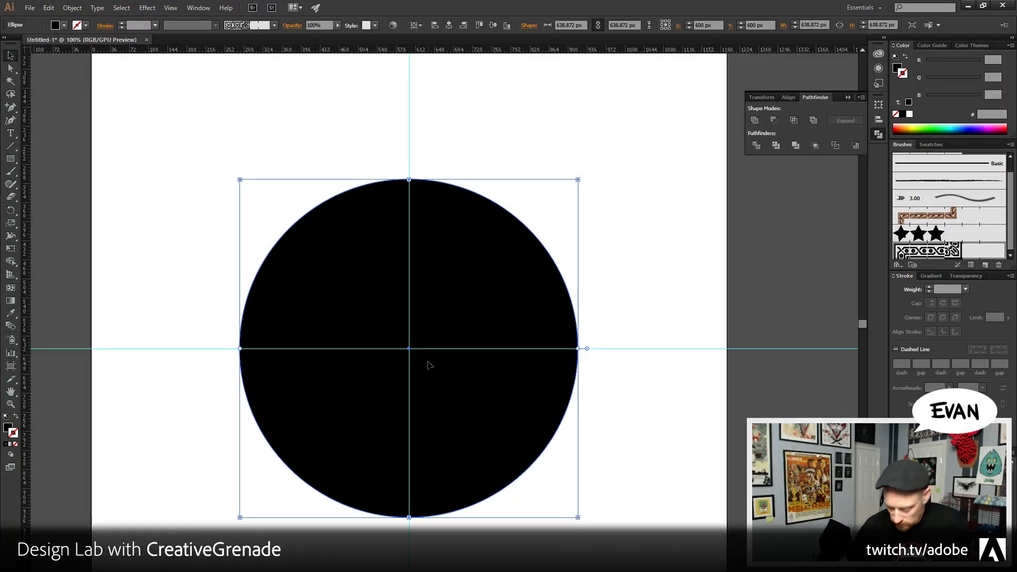
pyautogui.press('Delete')
# - Save the document to the Desktop as ghost_donut_pizza_smoke_hatchet_stuff_mandala in Adobe Illustrator (AI) format with the default Illustrator CC options
pyautogui.click(30, 7)
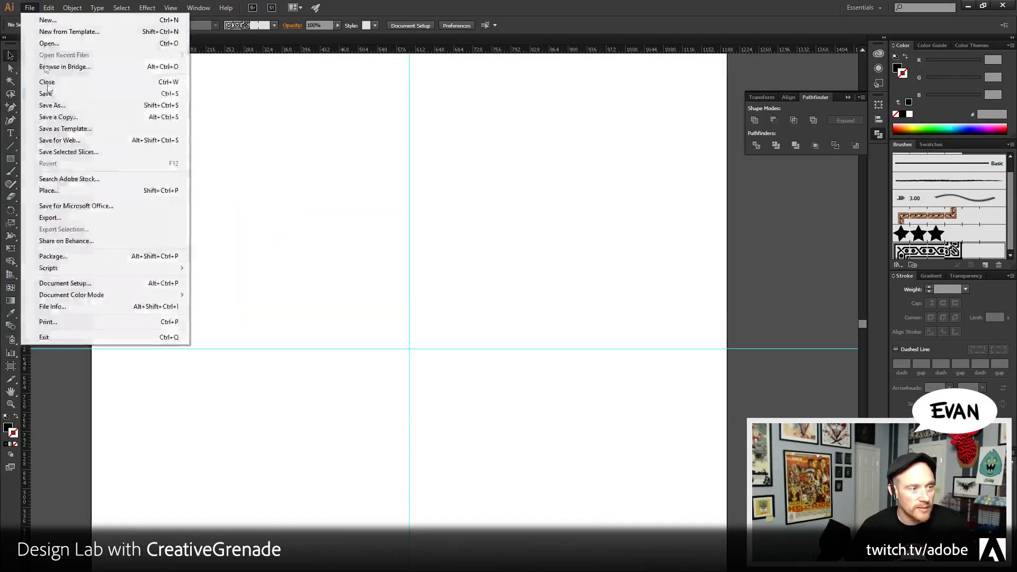
pyautogui.click(53, 106)
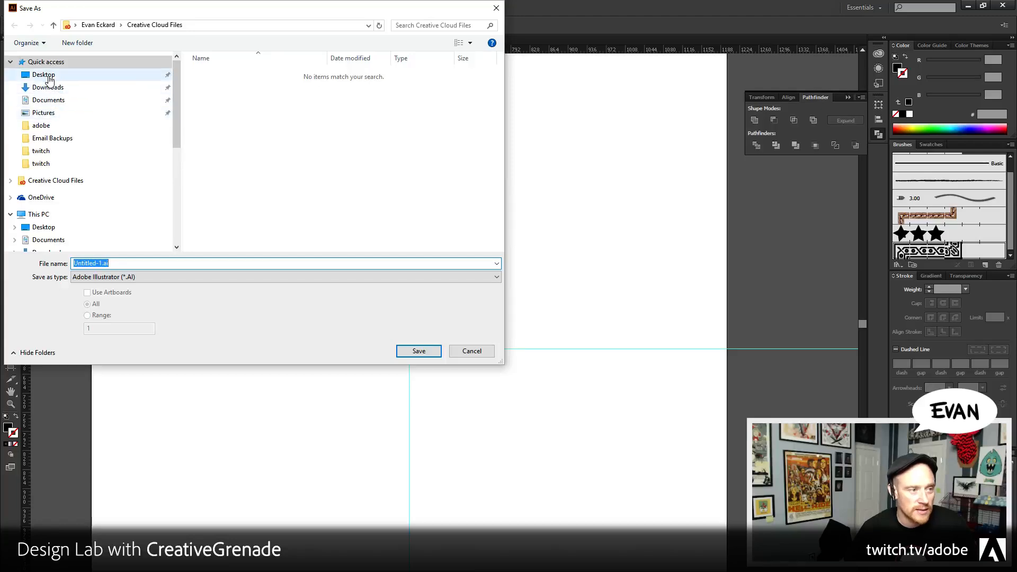
pyautogui.click(45, 75)
pyautogui.doubleClick(203, 263)
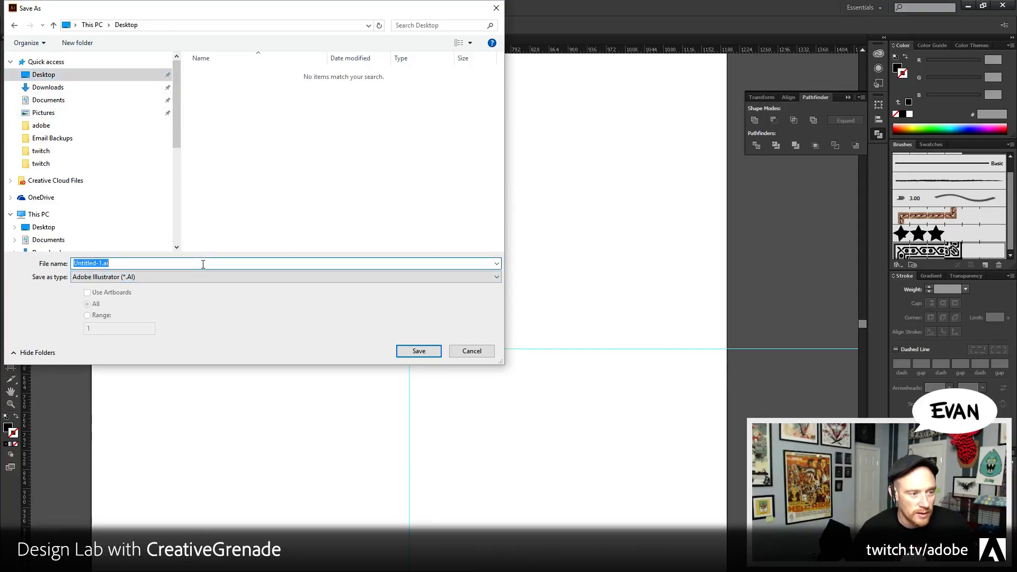
pyautogui.write('ps')
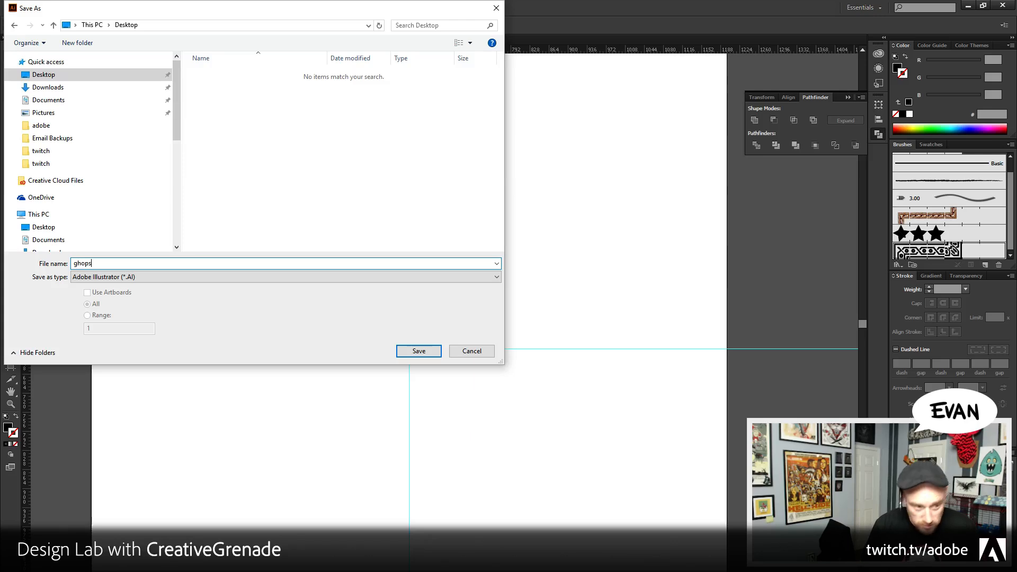
pyautogui.press('BackSpace')
pyautogui.press('BackSpace')
pyautogui.write('st_')
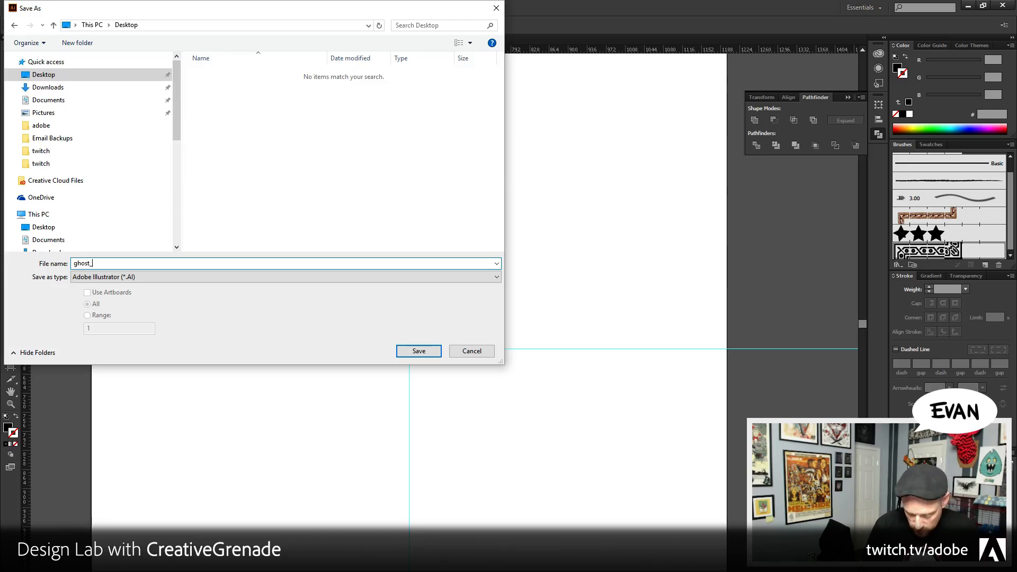
pyautogui.write('donut_pizza_smoke_ht')
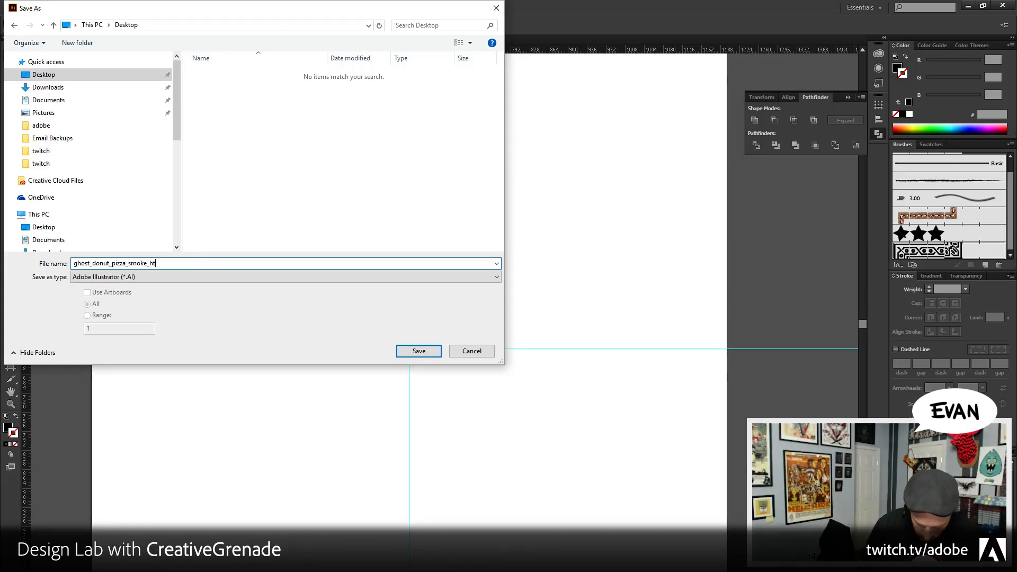
pyautogui.write('a')
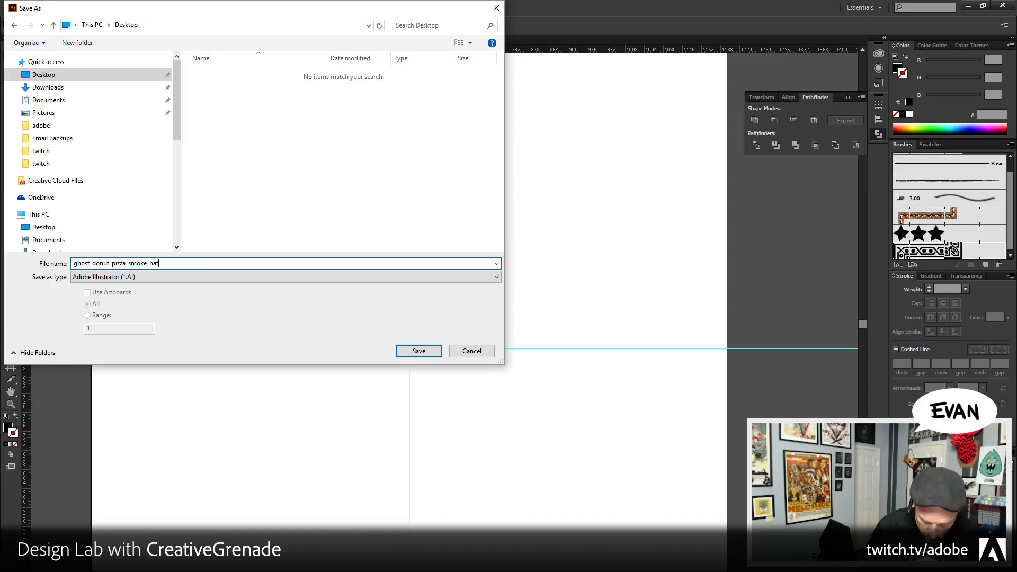
pyautogui.write('tchet')
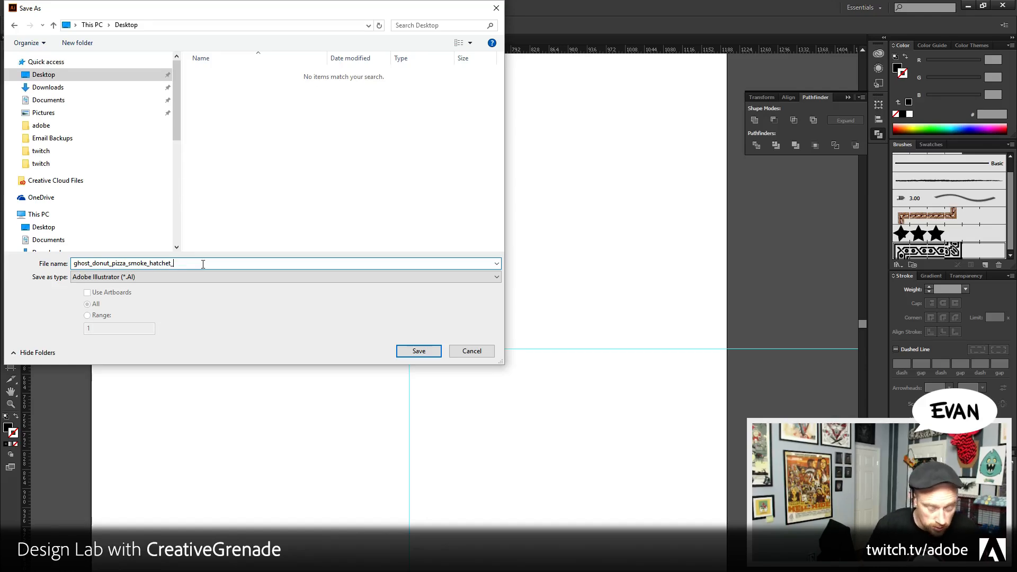
pyautogui.write('_stuff')
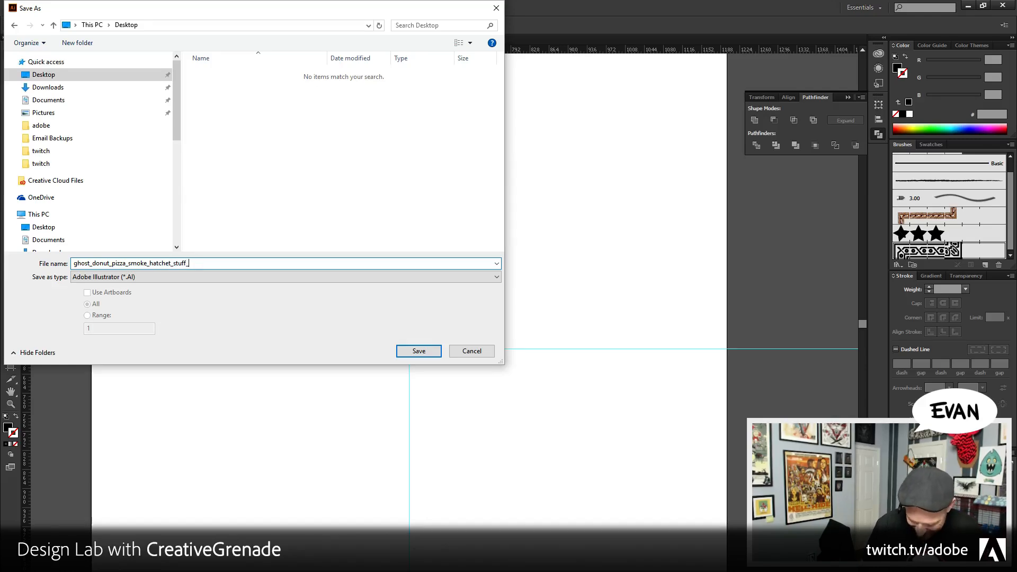
pyautogui.write('_mandala')
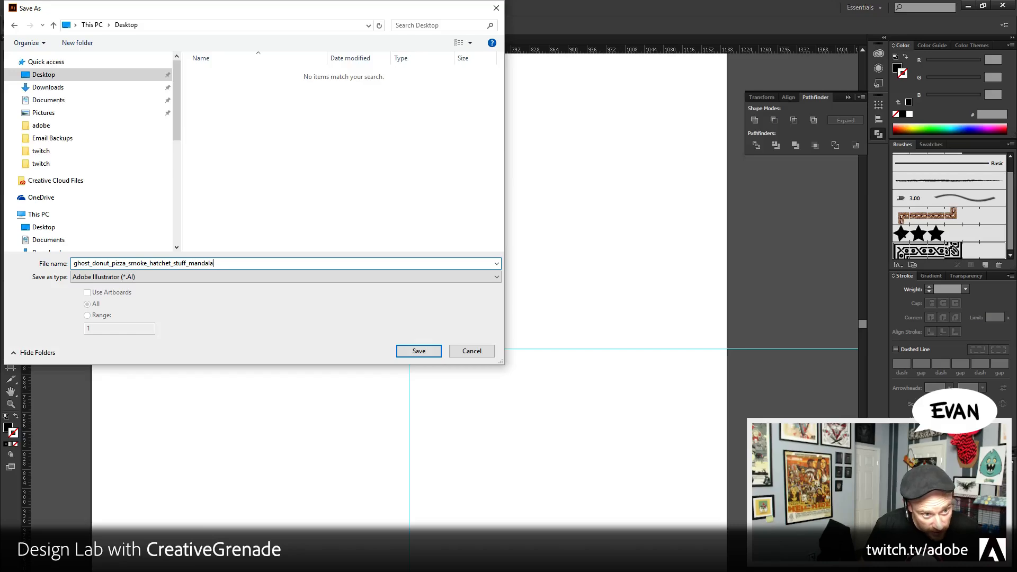
pyautogui.press('Return')
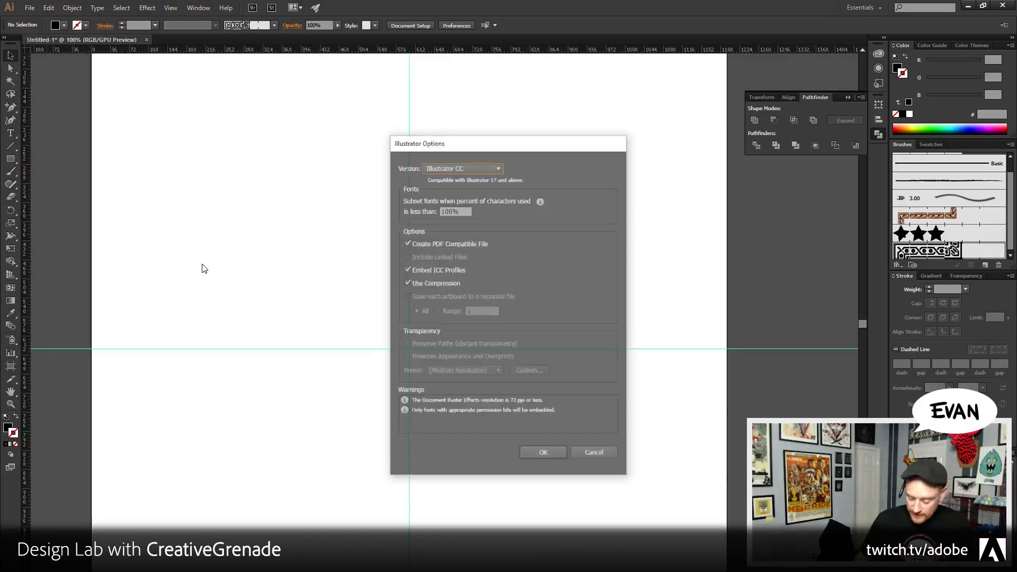
pyautogui.press('Return')
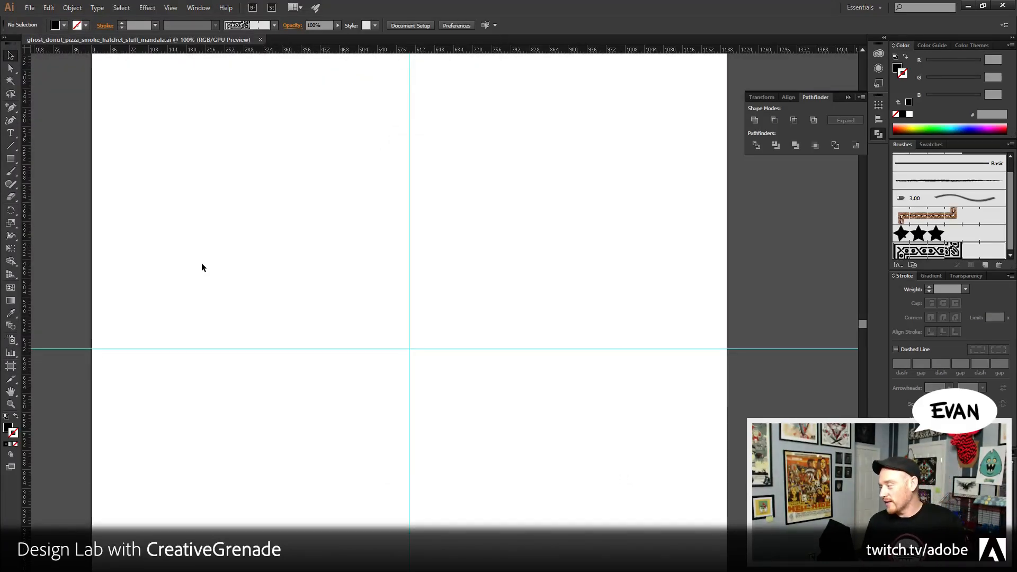
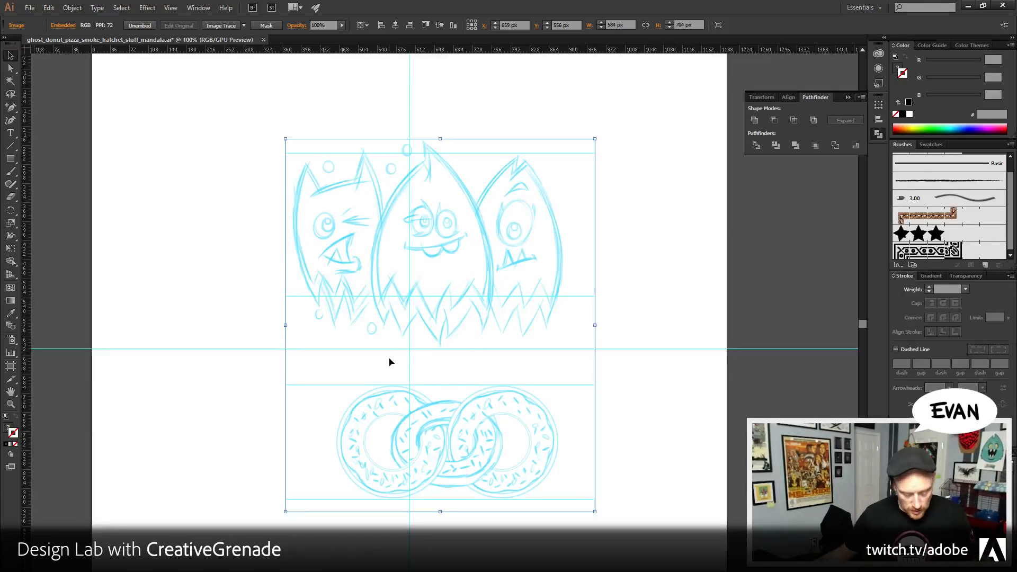
# - Replace the placed sketch image with a fresh paste on Layer 2 and set its opacity to 47%
pyautogui.press('Delete')
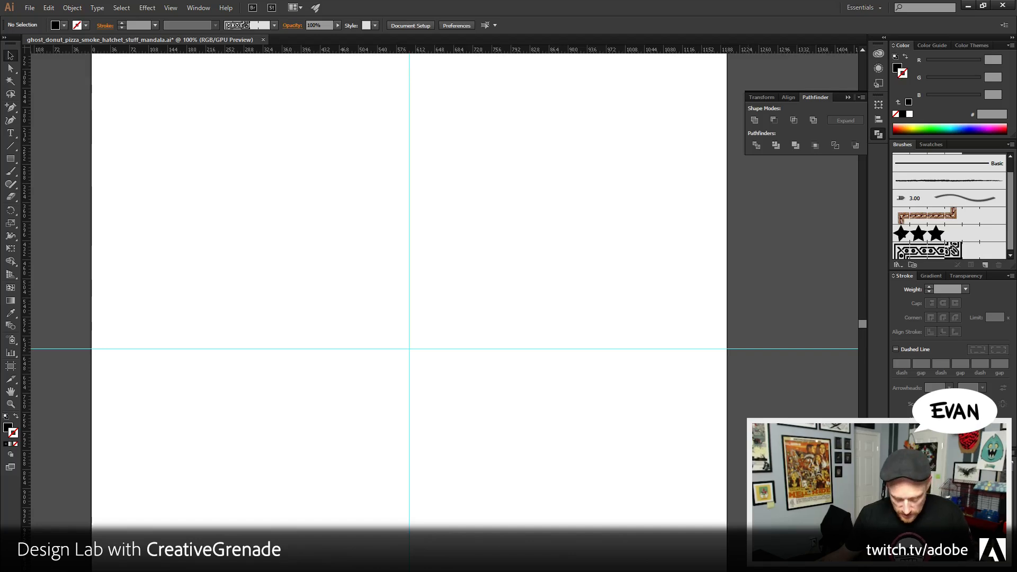
pyautogui.hotkey('ctrl', 'v')
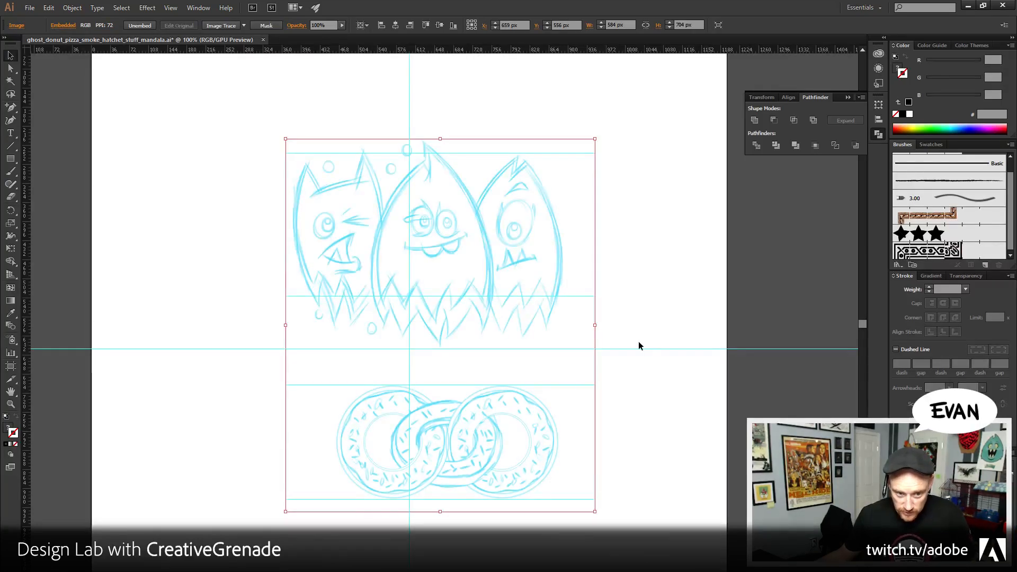
pyautogui.click(967, 277)
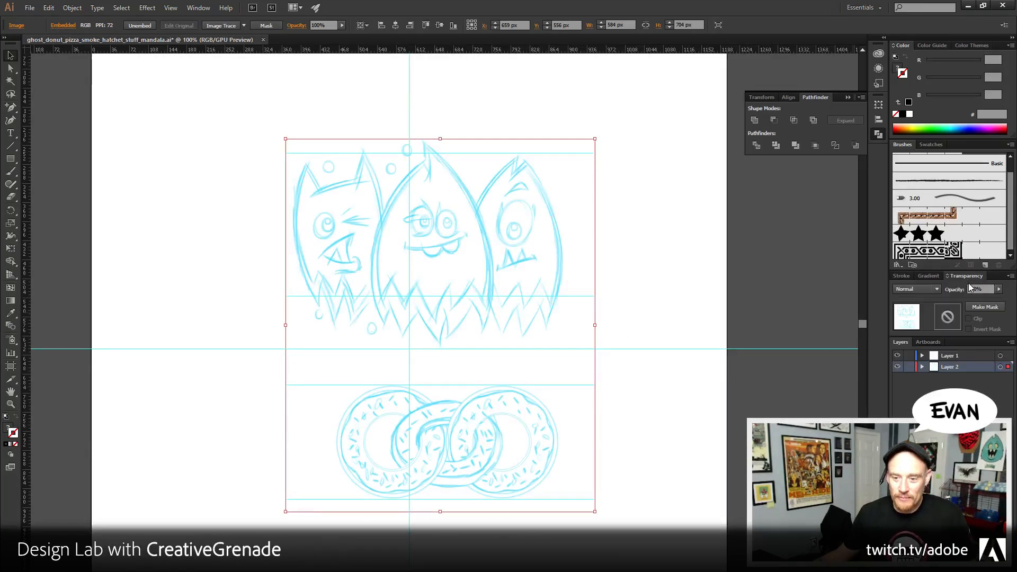
pyautogui.click(999, 290)
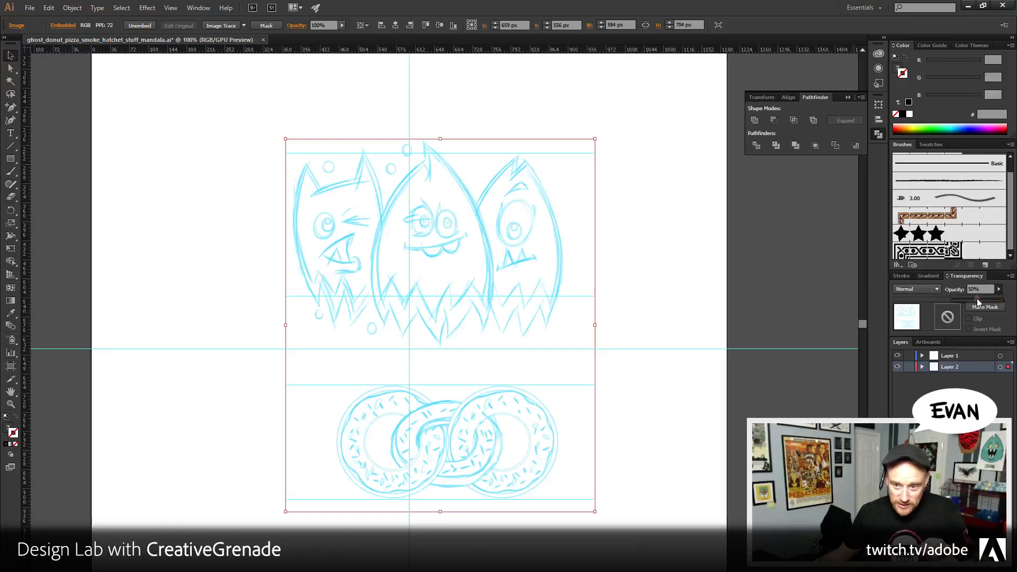
pyautogui.moveTo(977, 301); pyautogui.dragTo(976, 301)
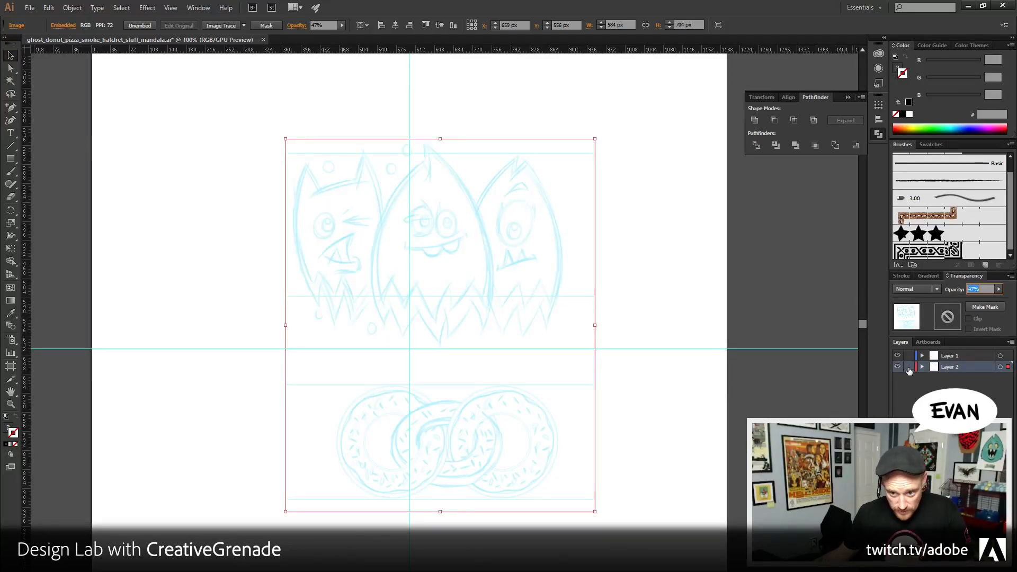
# - Lock Layer 2 holding the sketch and add a new layer for the tracing
pyautogui.click(908, 366)
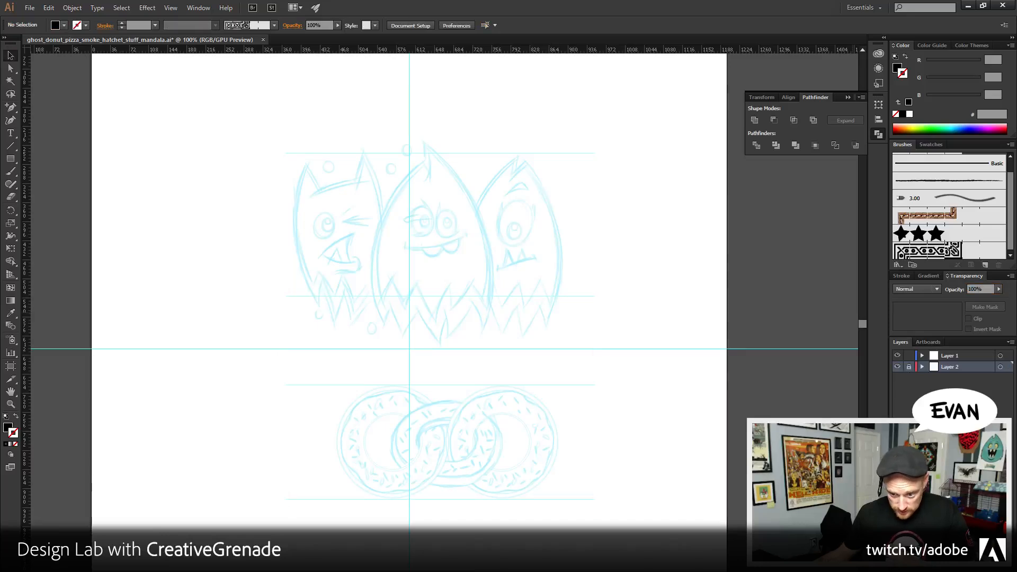
pyautogui.hotkey('ctrl', 'l')
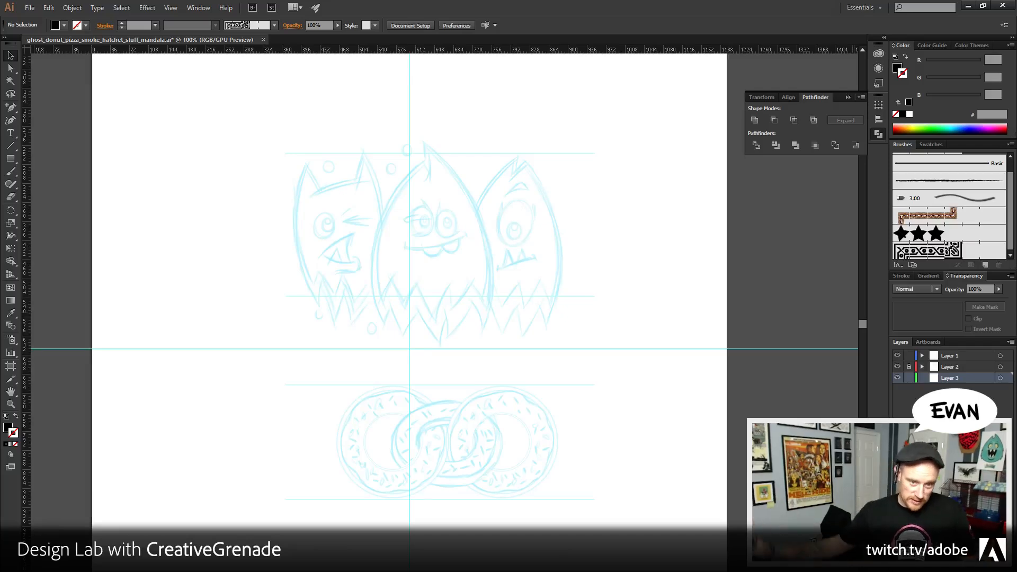
# - Set up the Pen tool over the middle monster with no fill and a black 1 pt stroke
pyautogui.click(11, 404)
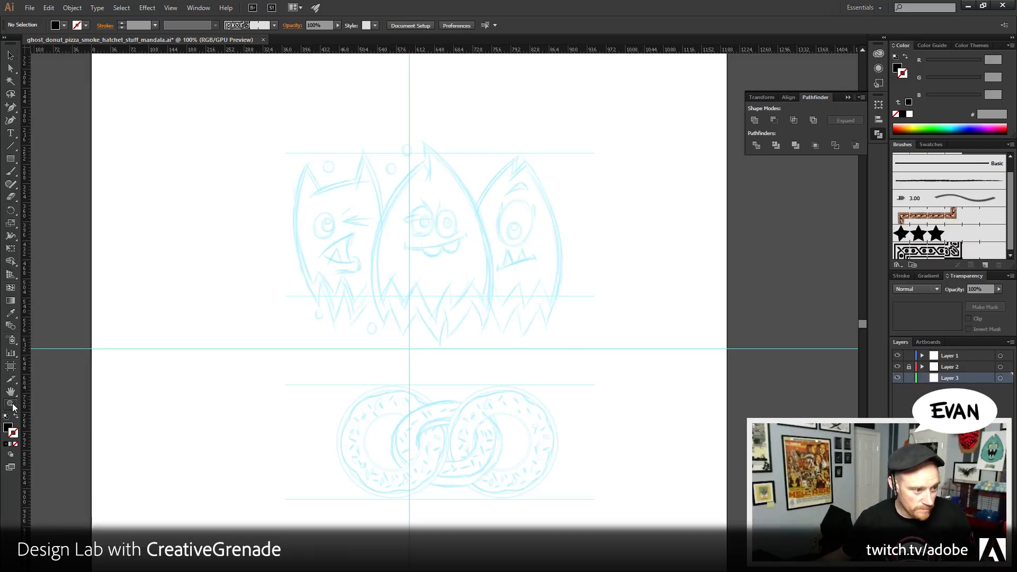
pyautogui.click(422, 267)
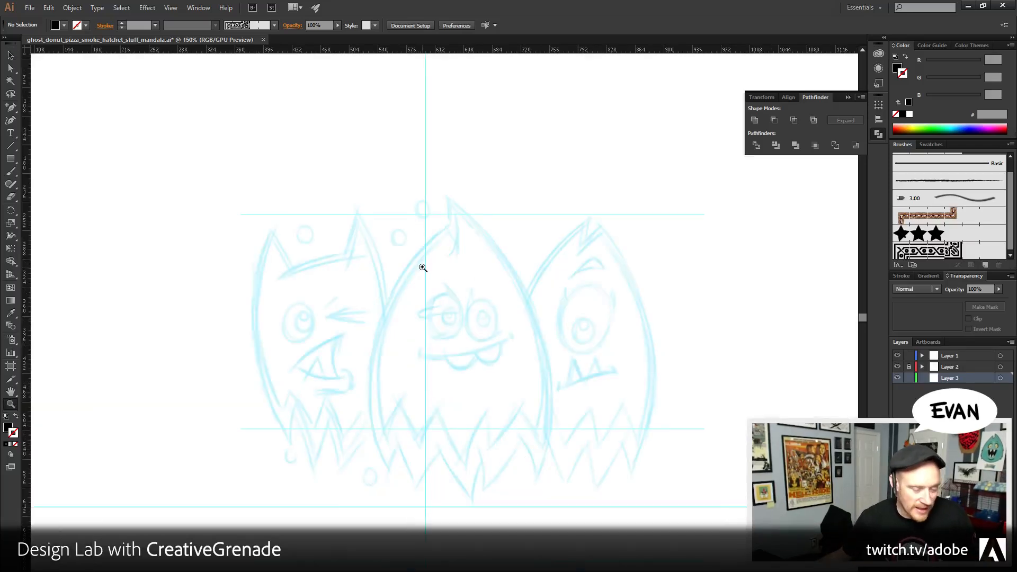
pyautogui.click(504, 335)
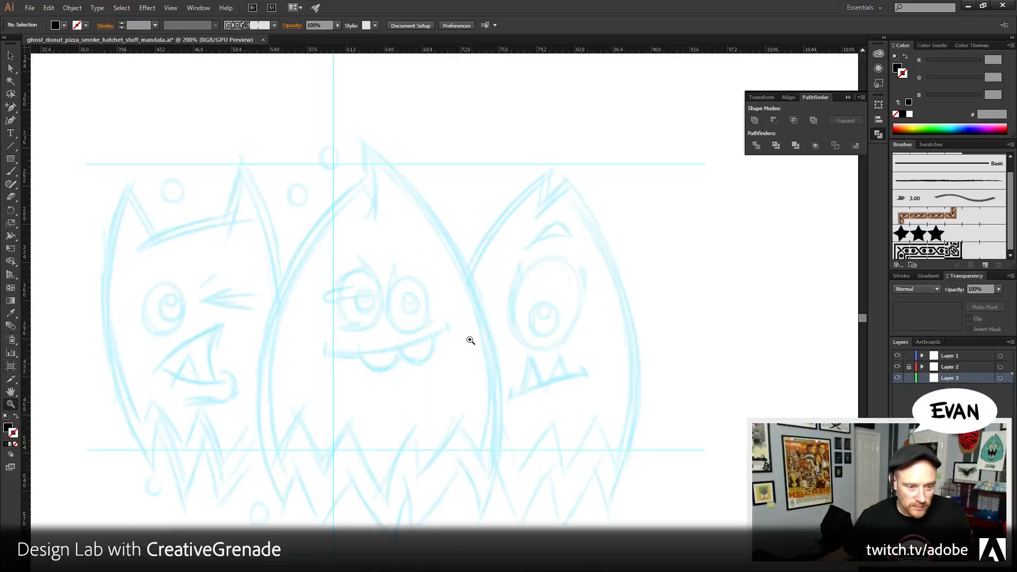
pyautogui.moveTo(470, 340); pyautogui.dragTo(475, 327)
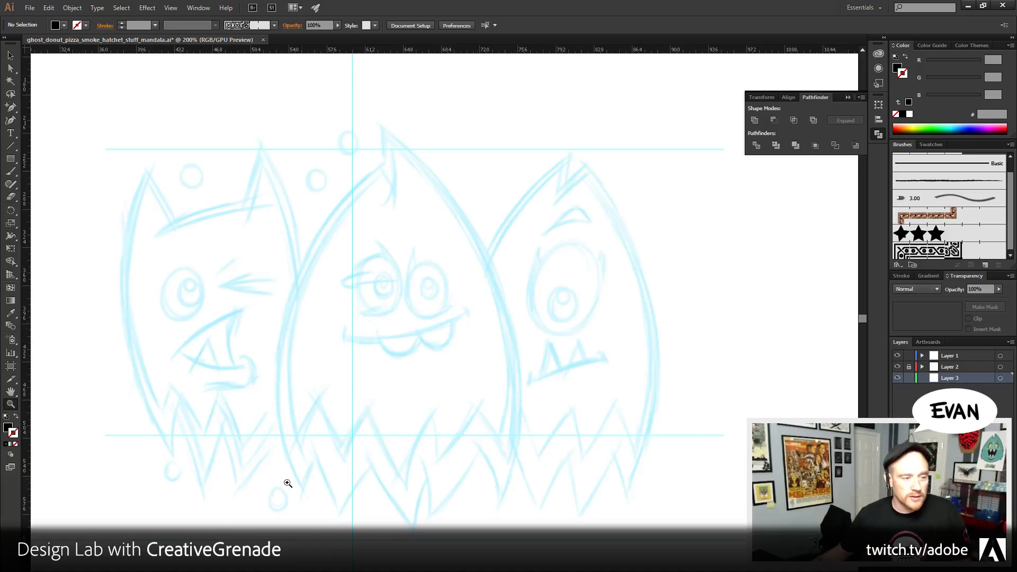
pyautogui.click(418, 365)
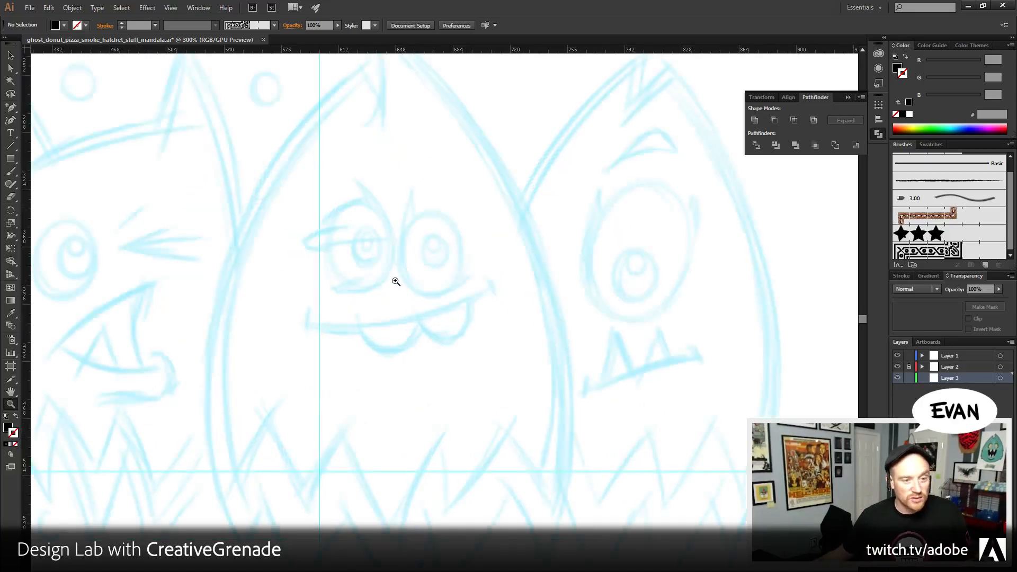
pyautogui.moveTo(397, 277); pyautogui.dragTo(419, 306)
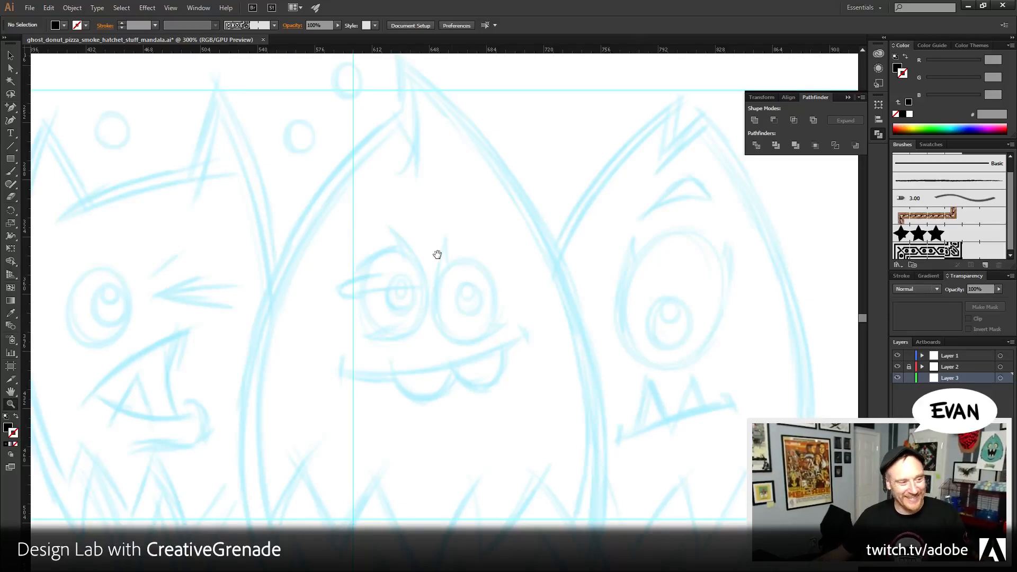
pyautogui.moveTo(437, 254); pyautogui.dragTo(461, 286)
pyautogui.click(11, 107)
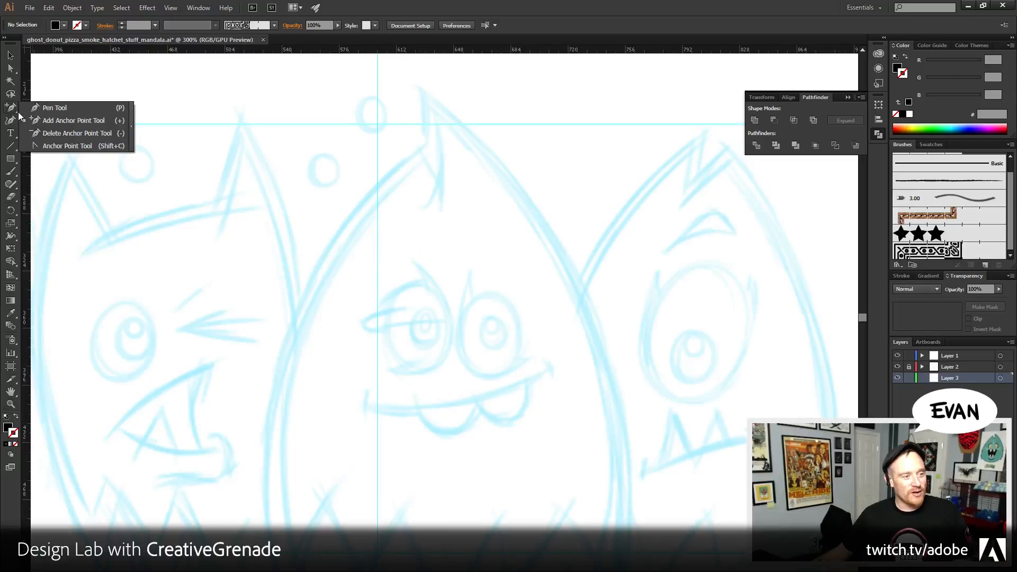
pyautogui.click(17, 418)
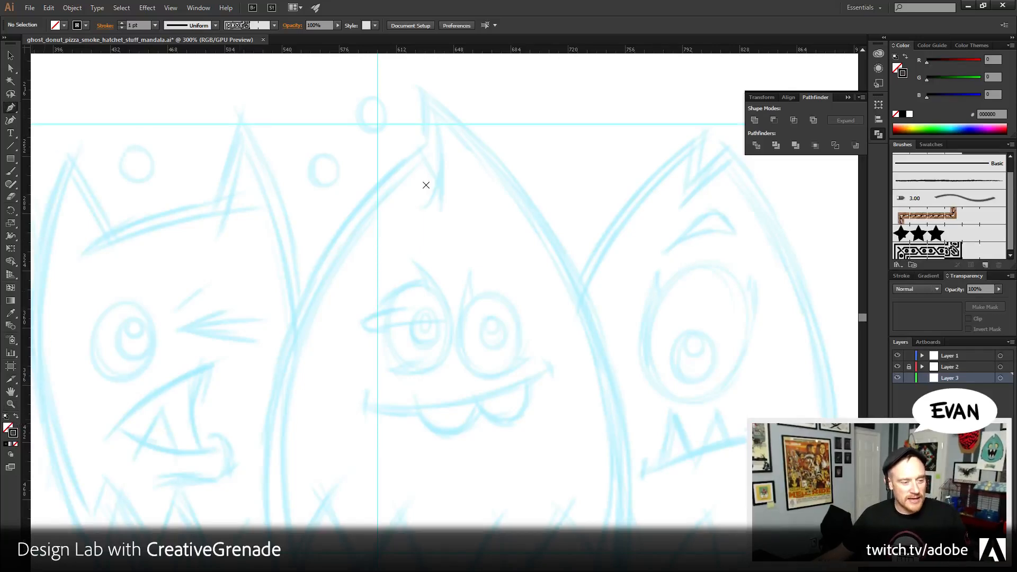
pyautogui.click(420, 87)
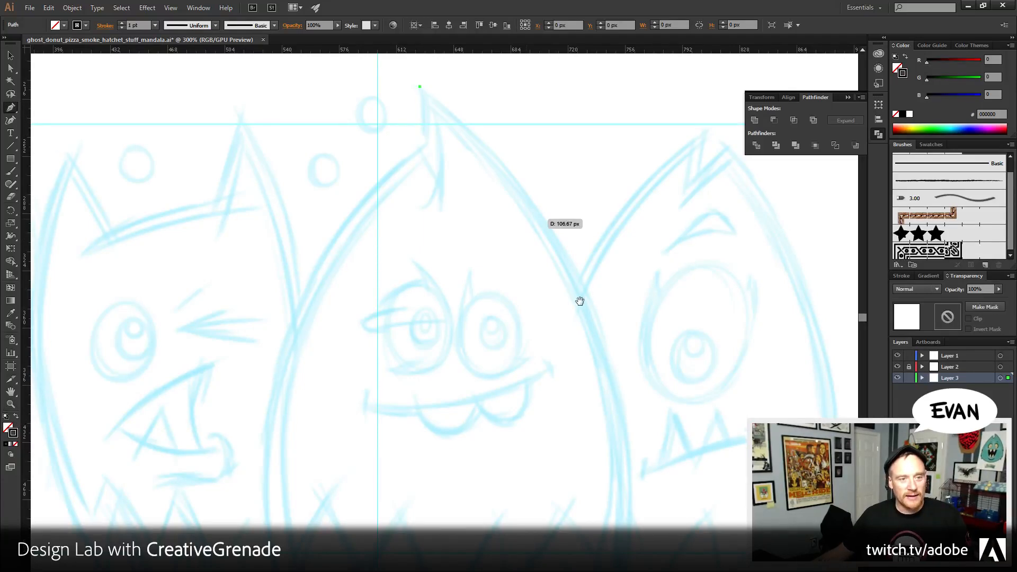
pyautogui.moveTo(581, 301); pyautogui.dragTo(618, 429)
pyautogui.scroll(-3, 604, 437)
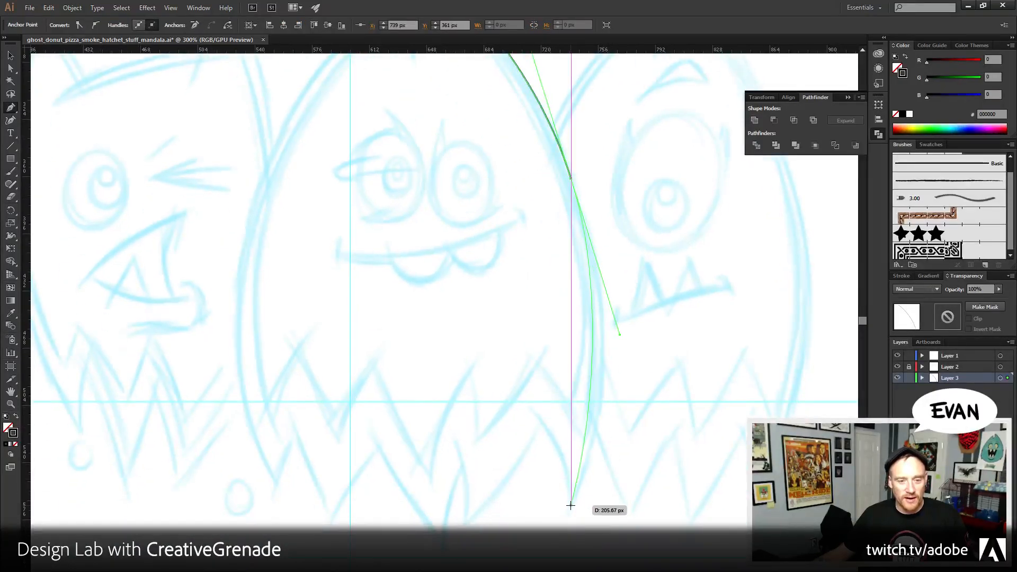
pyautogui.moveTo(571, 505); pyautogui.dragTo(545, 571)
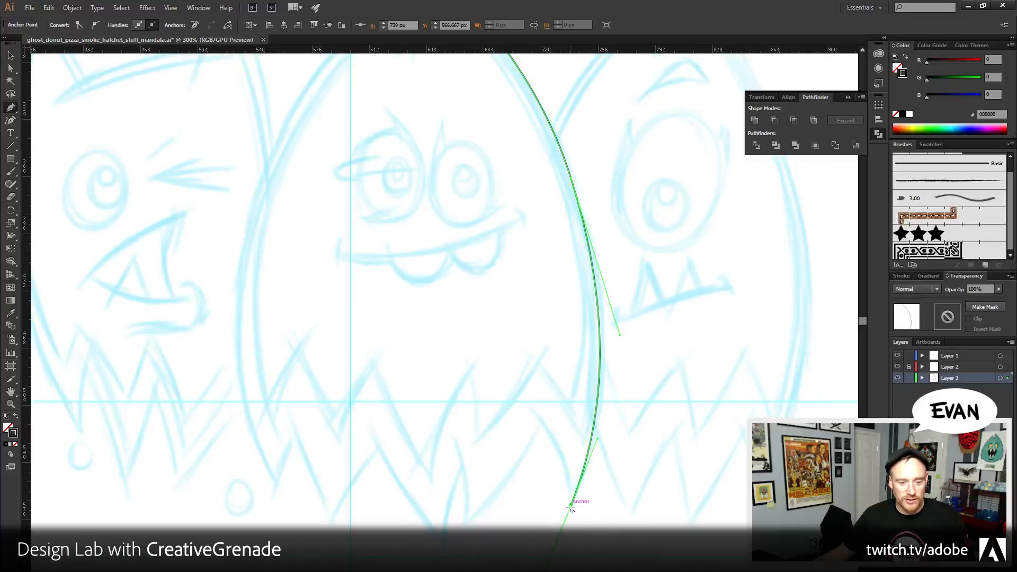
pyautogui.click(570, 506)
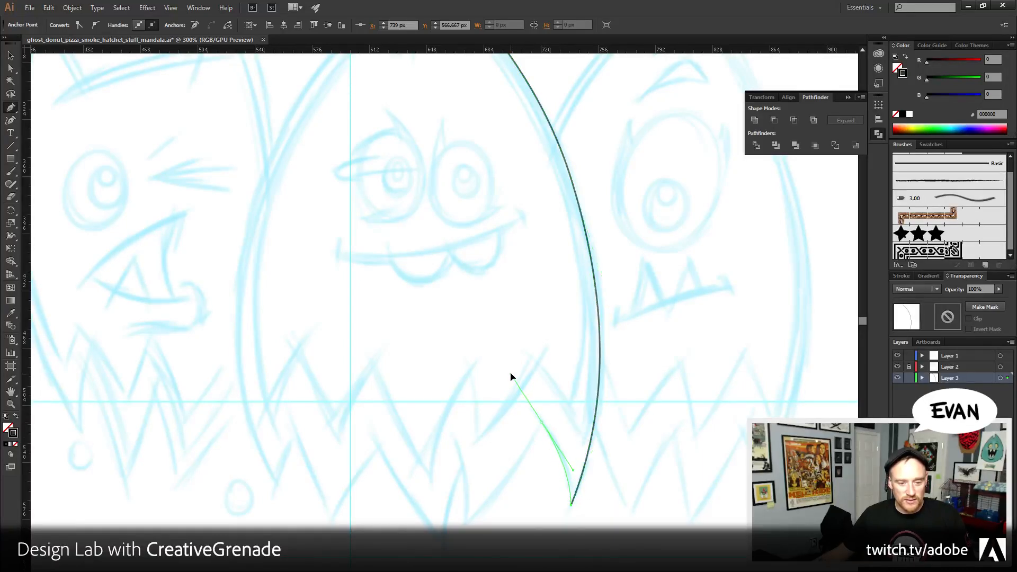
pyautogui.moveTo(511, 376); pyautogui.dragTo(510, 373)
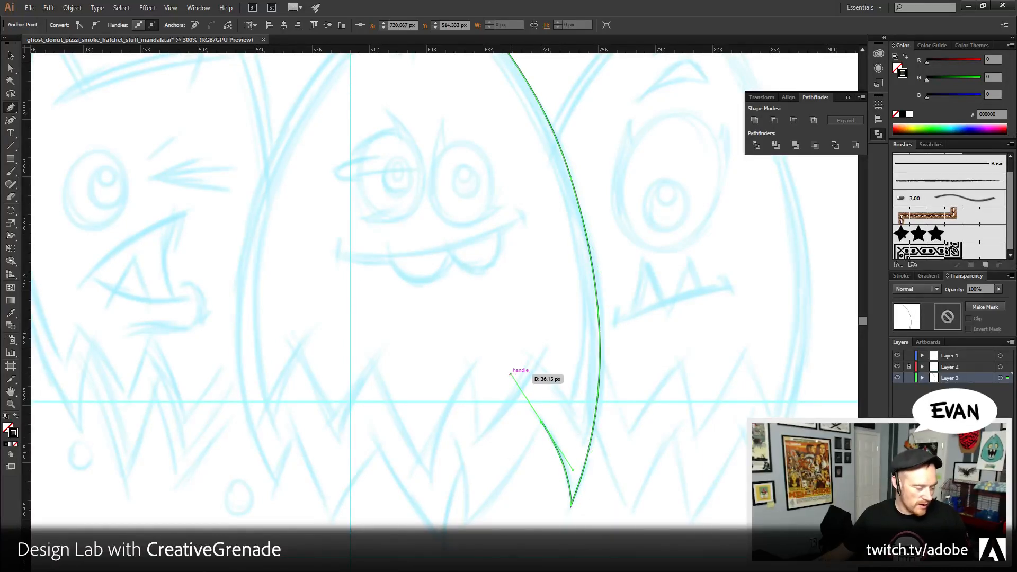
pyautogui.click(542, 424)
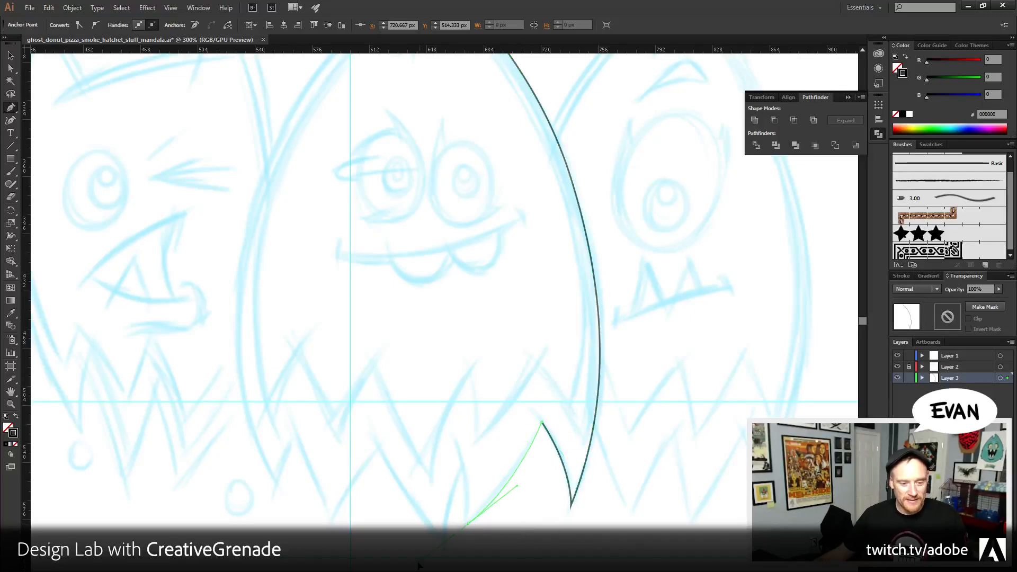
pyautogui.moveTo(467, 523); pyautogui.dragTo(416, 565)
pyautogui.moveTo(467, 523); pyautogui.dragTo(367, 411)
pyautogui.click(444, 547)
pyautogui.click(379, 448)
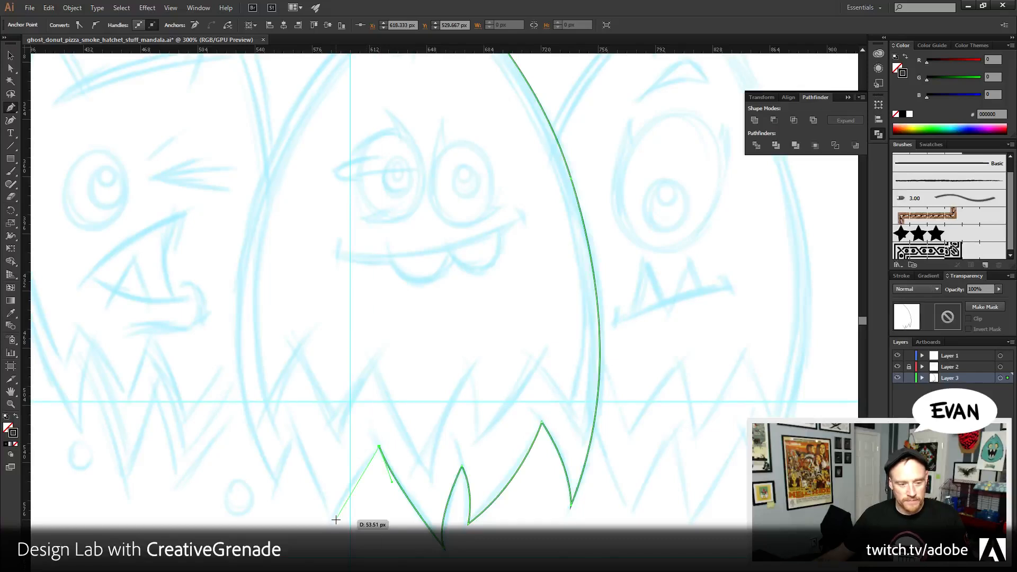
pyautogui.moveTo(329, 502); pyautogui.dragTo(332, 551)
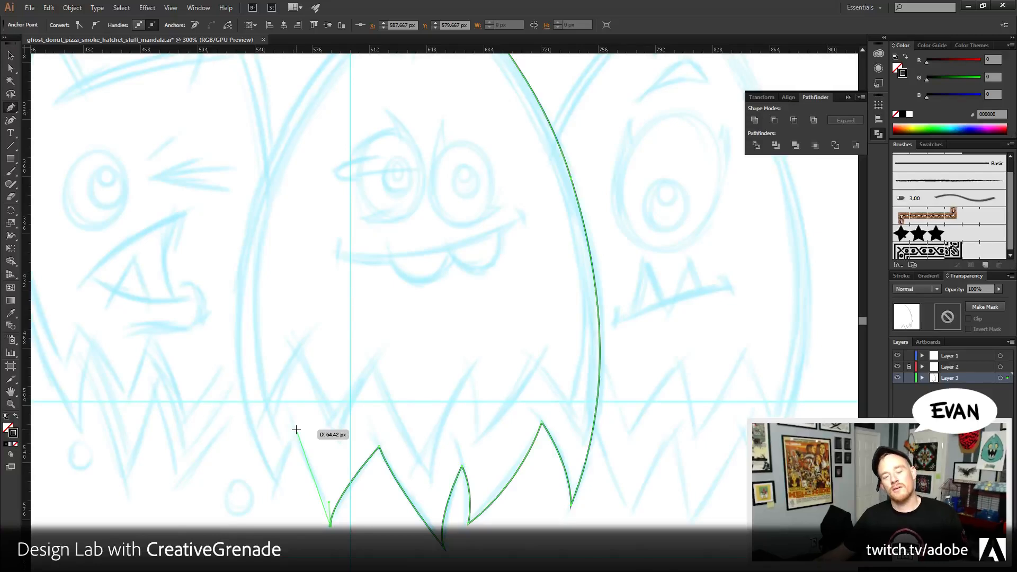
pyautogui.scroll(5, 317, 424)
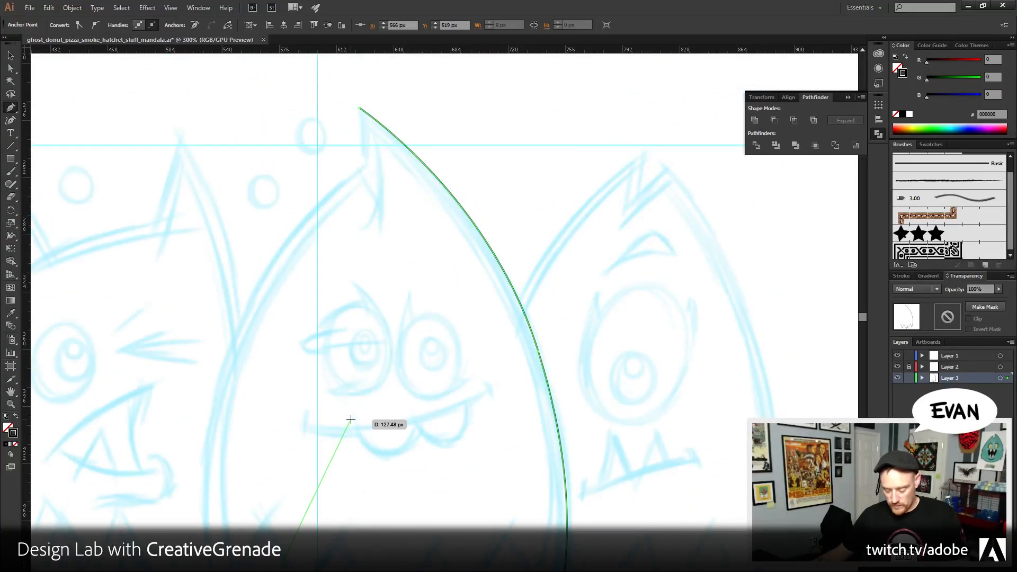
pyautogui.hotkey('ctrl', 'shift', 'a')
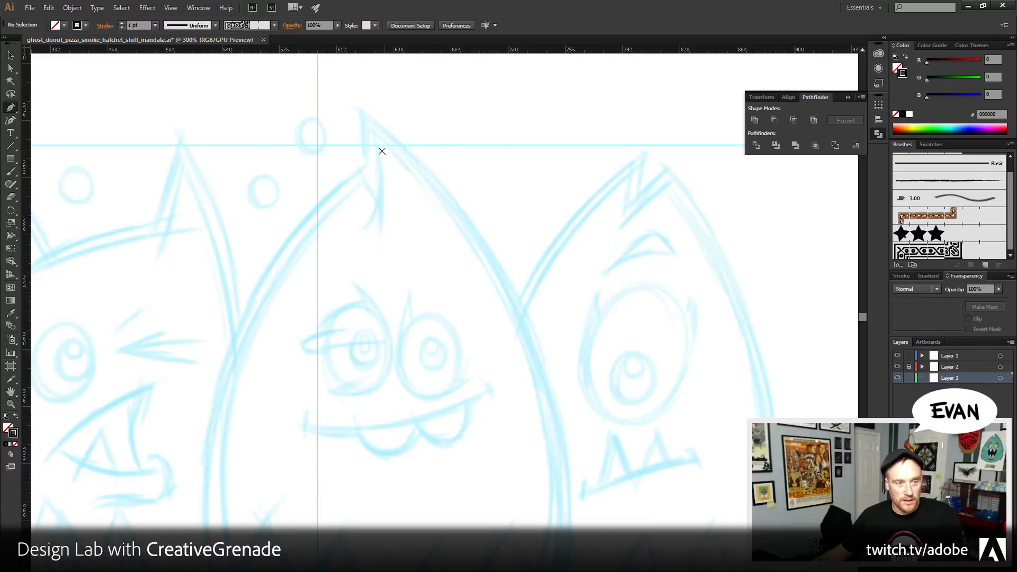
# - Start the middle monster's outline just inside the sketch line, tracing a smooth curve from the head tip down its right side
pyautogui.click(379, 143)
pyautogui.scroll(-3, 470, 295)
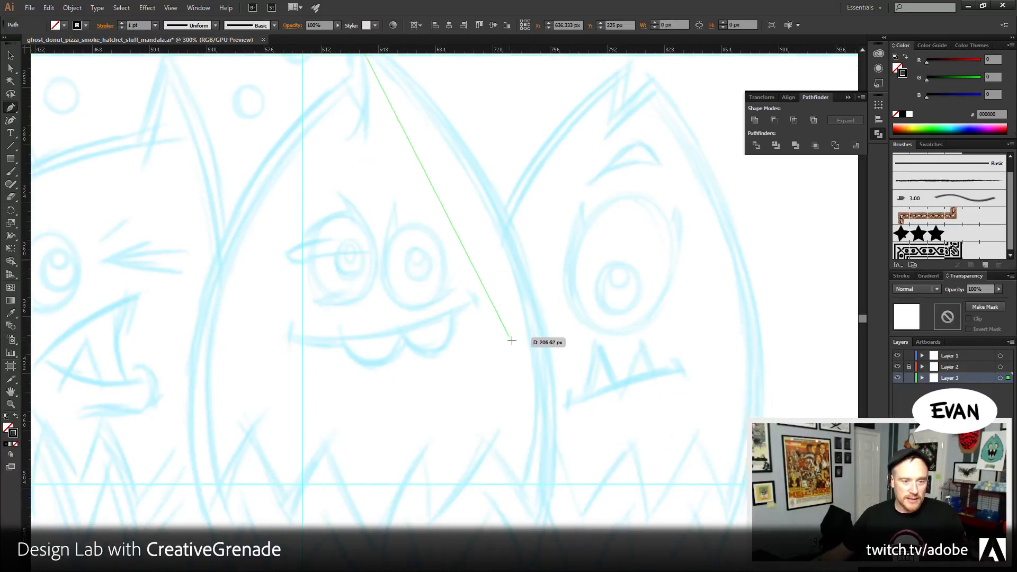
pyautogui.moveTo(520, 297); pyautogui.dragTo(542, 444)
pyautogui.click(519, 492)
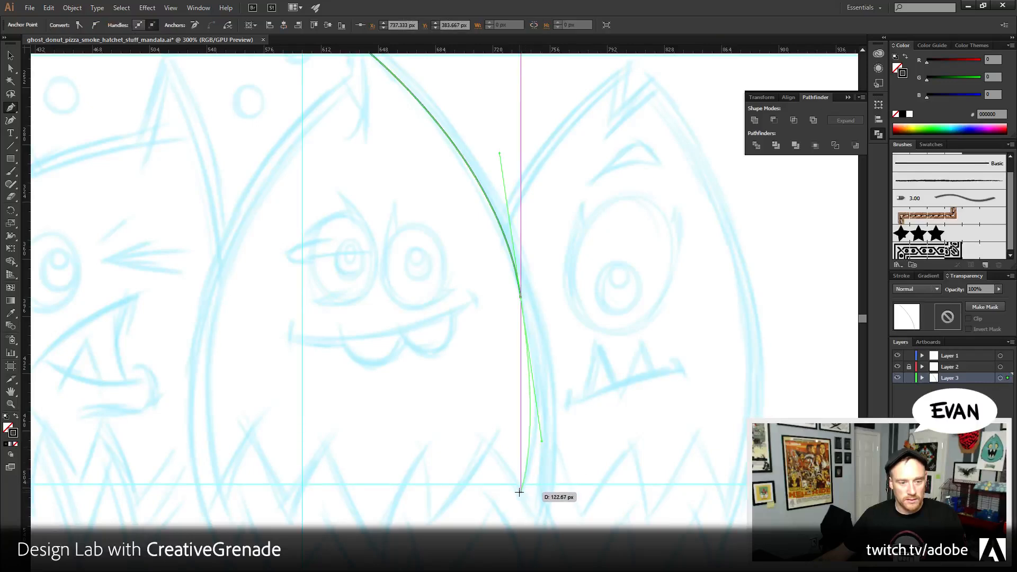
# - Trace the jagged fur along the monster's bottom edge as curved points, from its right side to its left side
pyautogui.moveTo(519, 492); pyautogui.dragTo(480, 435)
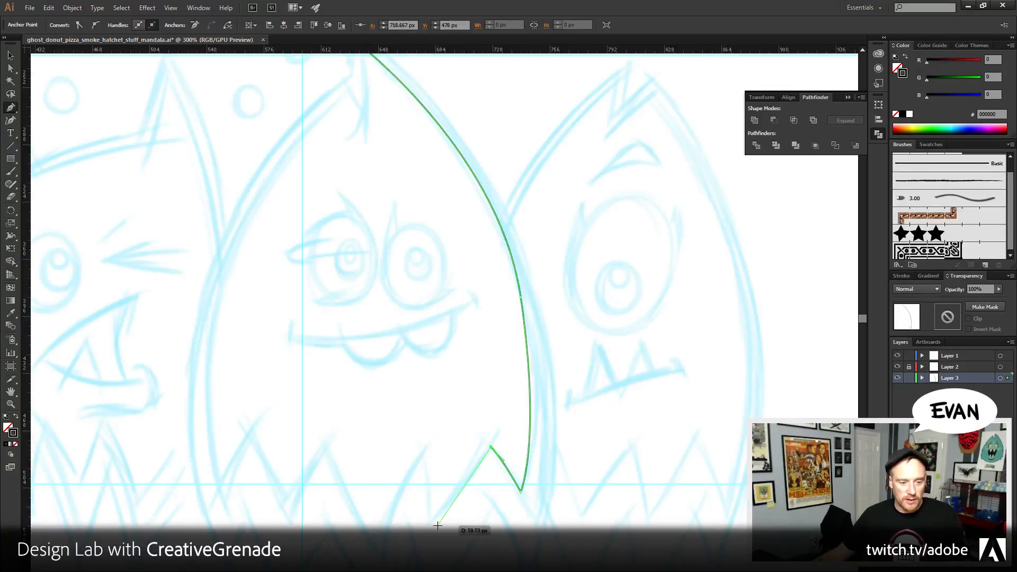
pyautogui.moveTo(435, 522); pyautogui.dragTo(414, 539)
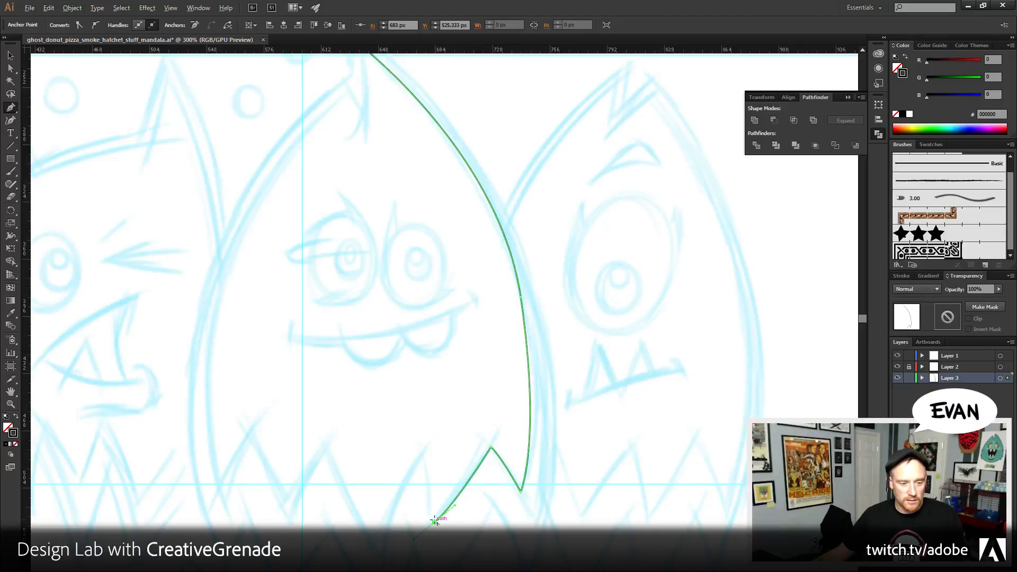
pyautogui.moveTo(423, 452)
pyautogui.mouseDown()
pyautogui.moveTo(412, 431)
pyautogui.moveTo(424, 453)
pyautogui.mouseUp()
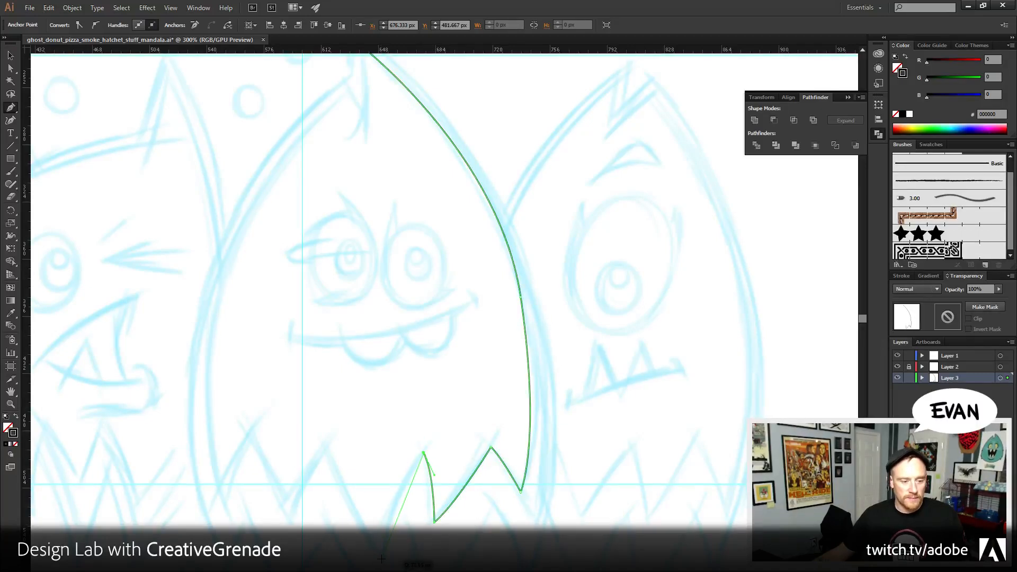
pyautogui.moveTo(381, 564); pyautogui.dragTo(381, 562)
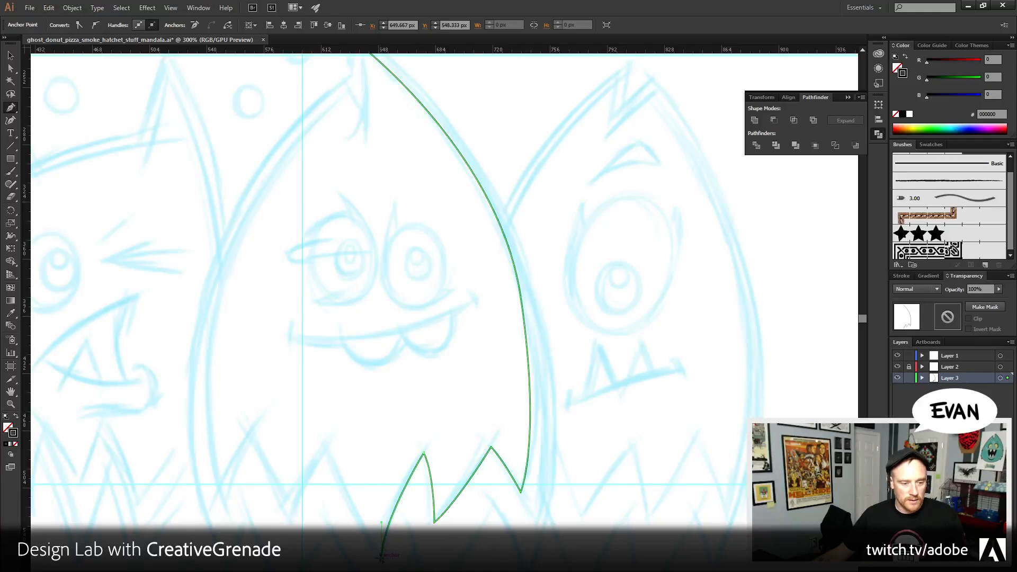
pyautogui.moveTo(324, 448)
pyautogui.mouseDown()
pyautogui.moveTo(317, 398)
pyautogui.moveTo(324, 447)
pyautogui.mouseUp()
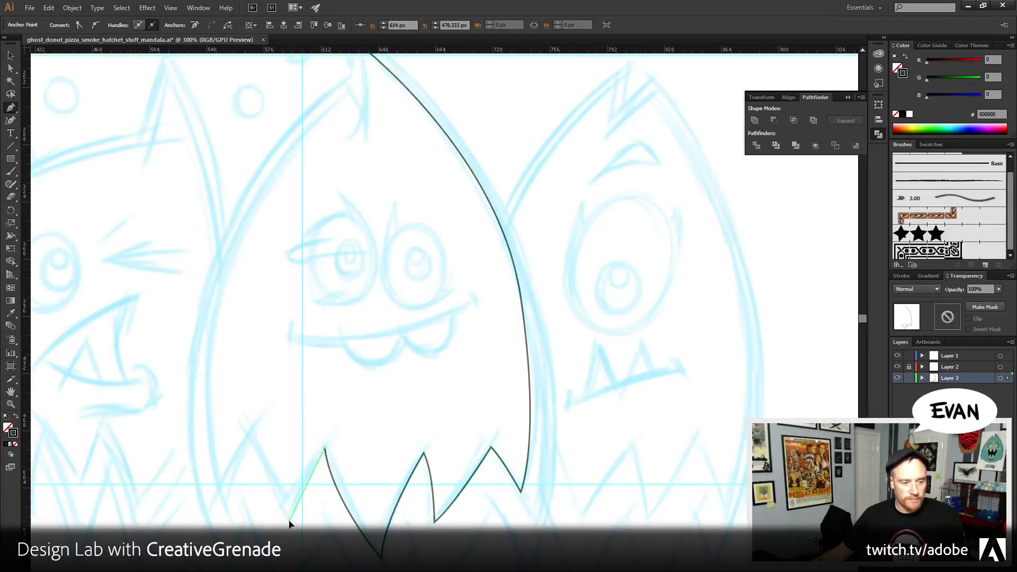
pyautogui.moveTo(289, 521); pyautogui.dragTo(253, 440)
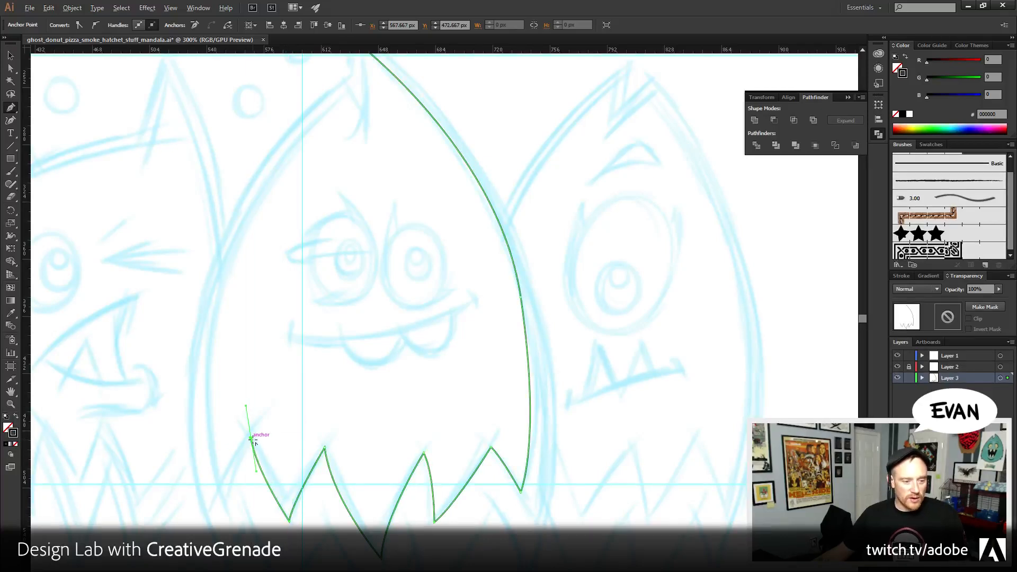
pyautogui.moveTo(226, 501)
pyautogui.mouseDown()
pyautogui.moveTo(228, 509)
pyautogui.moveTo(223, 500)
pyautogui.mouseUp()
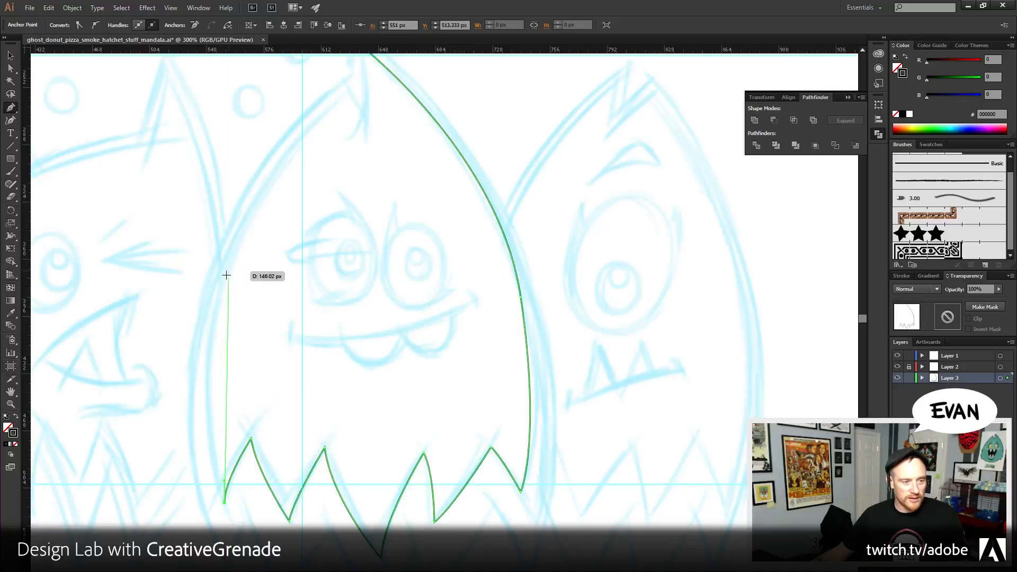
# - Trace the monster's left side and the curled notch beside the head tip, closing the outline at its starting point
pyautogui.moveTo(225, 267); pyautogui.dragTo(265, 152)
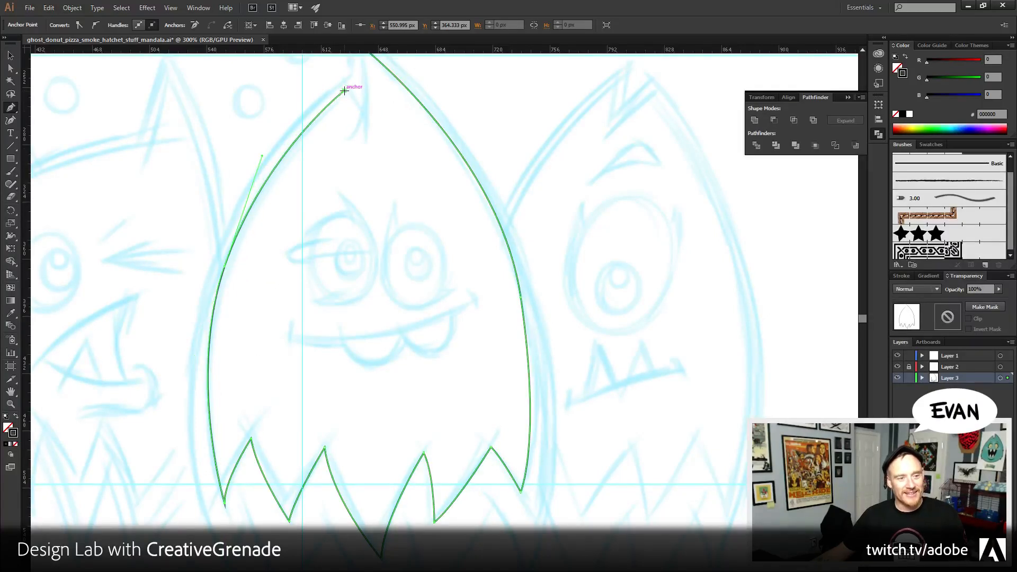
pyautogui.click(344, 91)
pyautogui.moveTo(378, 144); pyautogui.dragTo(397, 164)
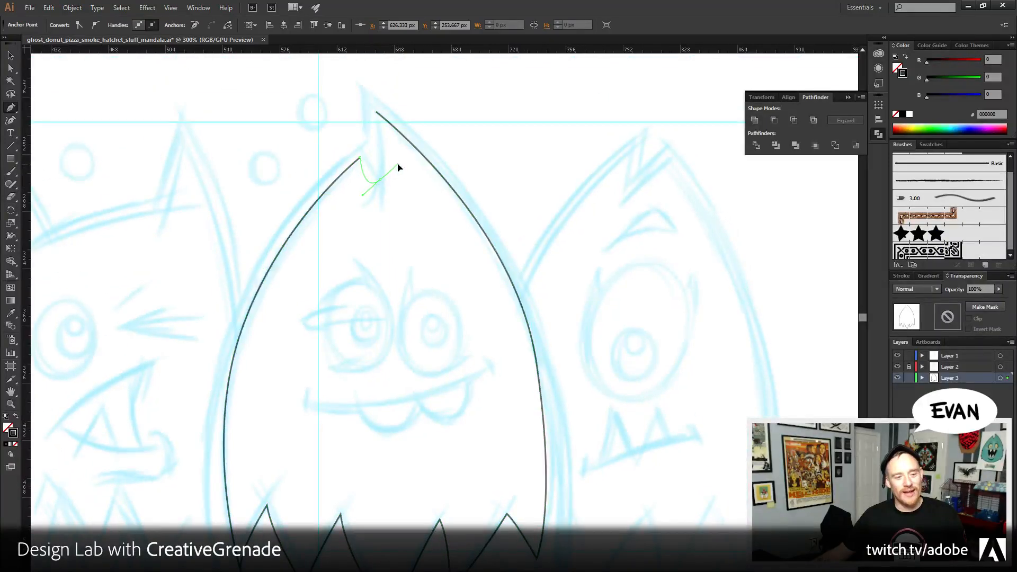
pyautogui.click(376, 113)
pyautogui.moveTo(392, 371); pyautogui.dragTo(404, 318)
# - Select the closed monster outline and swap its colours to a black fill with no stroke
pyautogui.press('v')
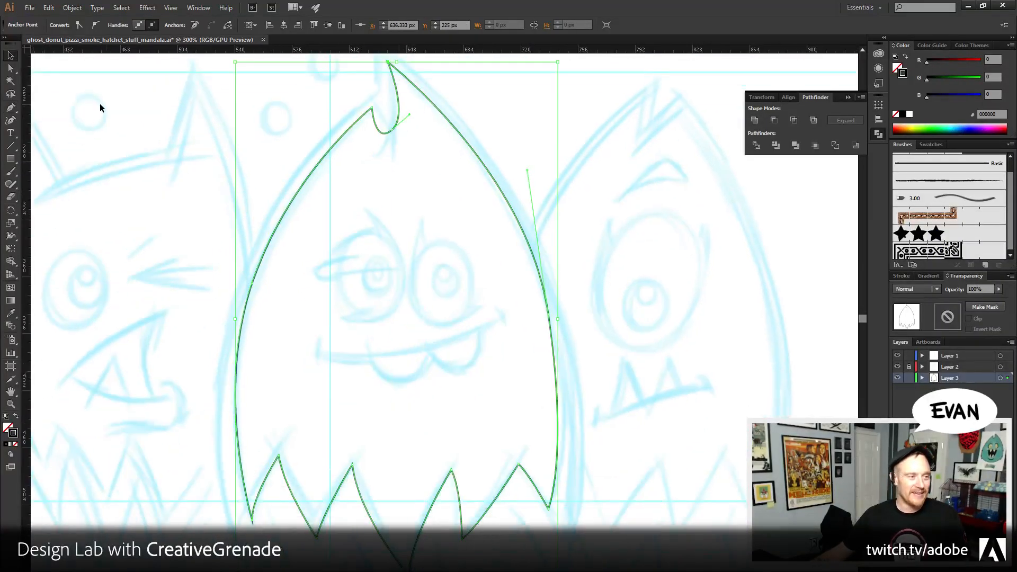
pyautogui.click(281, 132)
pyautogui.hotkey('ctrl', 'a')
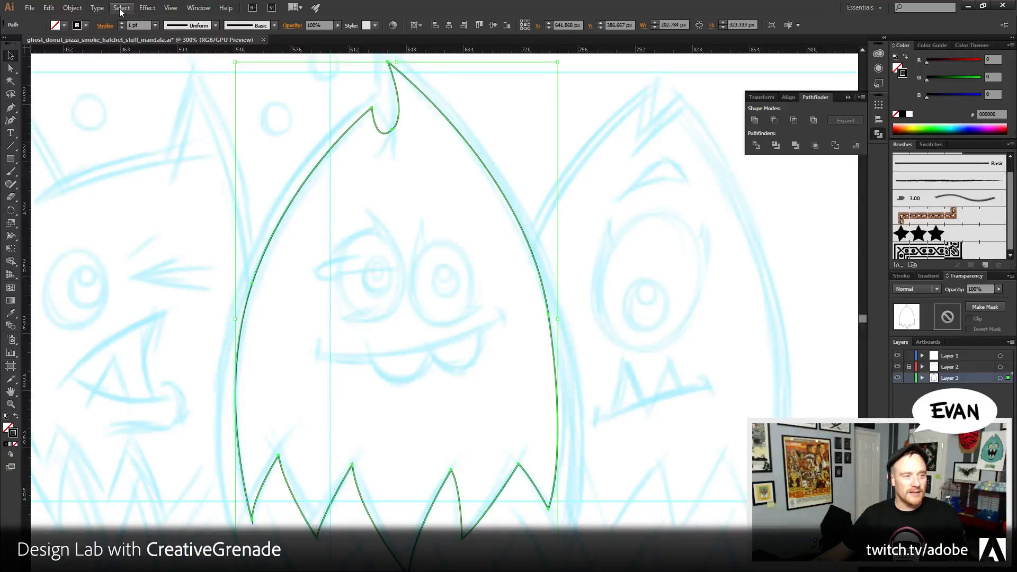
pyautogui.click(905, 58)
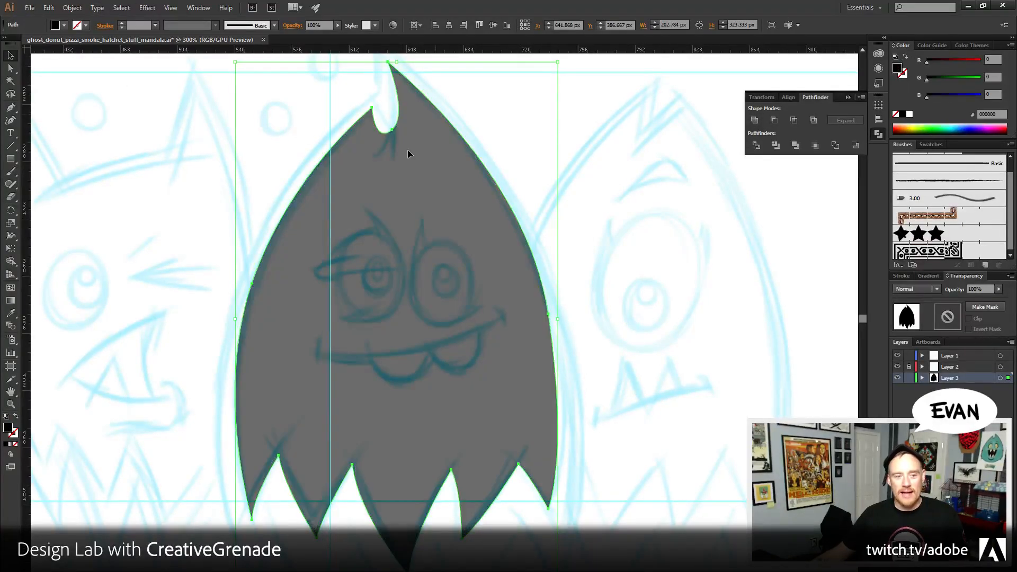
# - Start Offset Path on the monster shape with preview enabled and set the offset to 8 px
pyautogui.click(147, 7)
pyautogui.moveTo(75, 12)
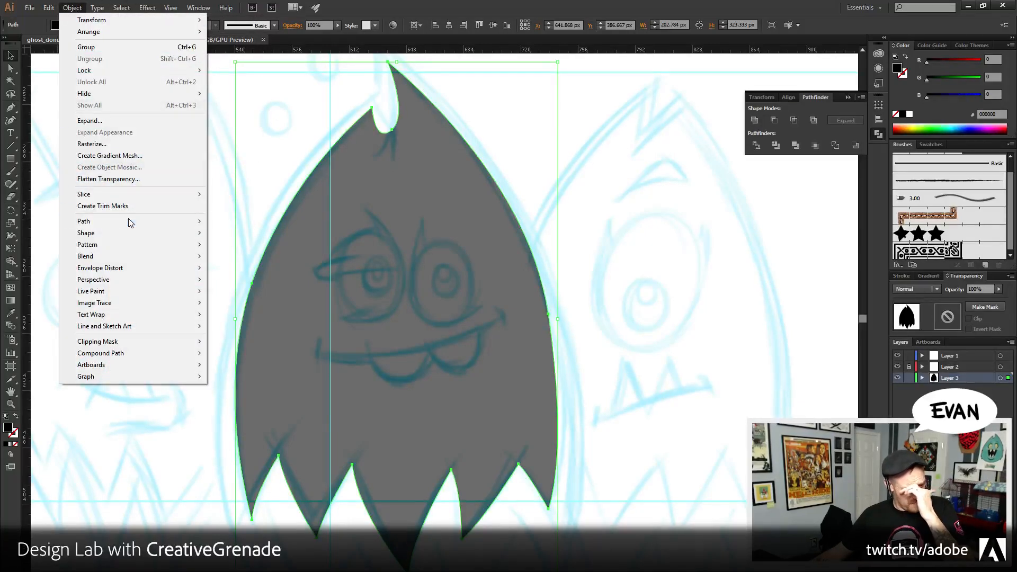
pyautogui.moveTo(131, 224)
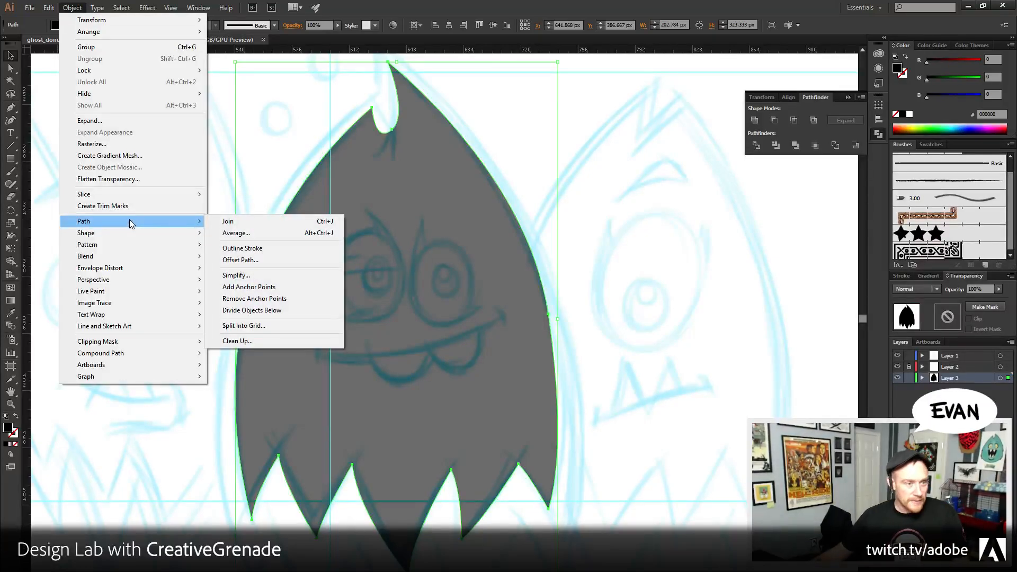
pyautogui.click(241, 260)
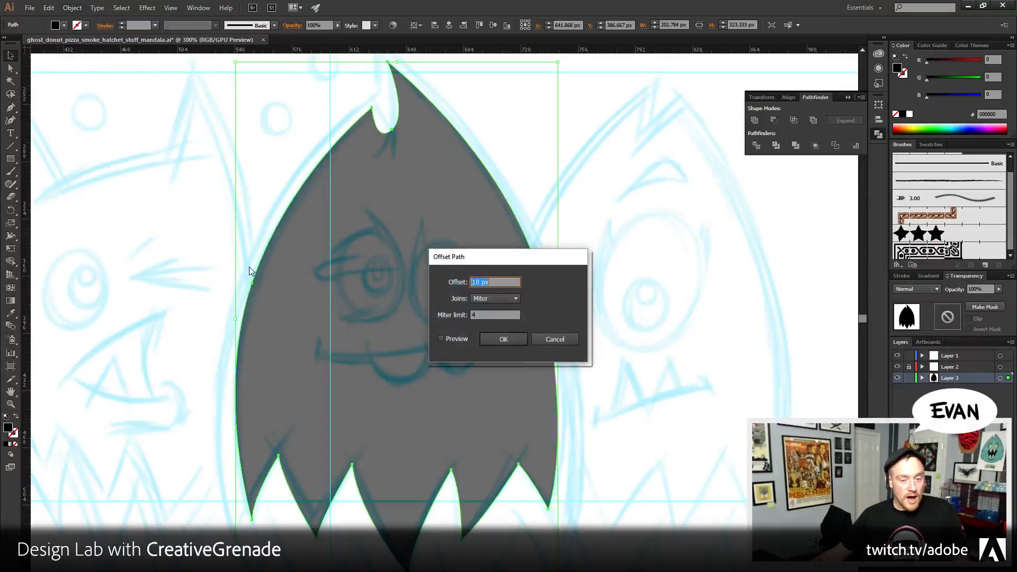
pyautogui.click(458, 336)
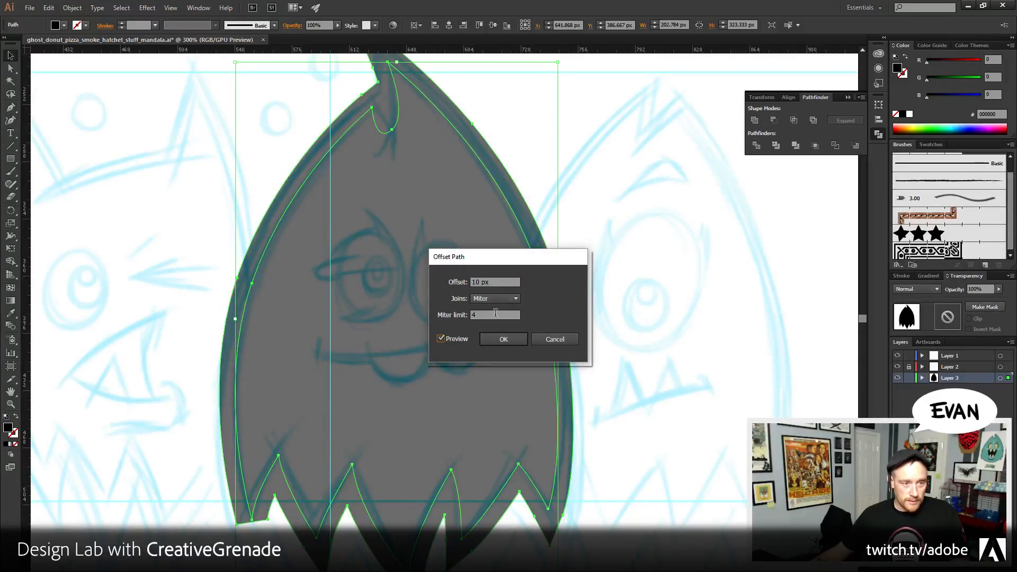
pyautogui.press('Tab')
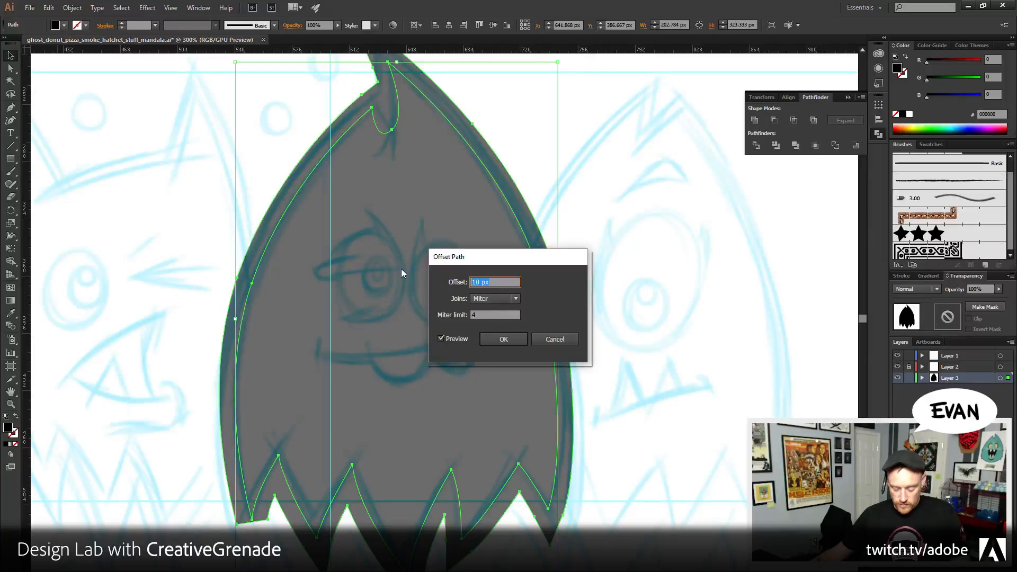
pyautogui.write('8')
pyautogui.press('Tab')
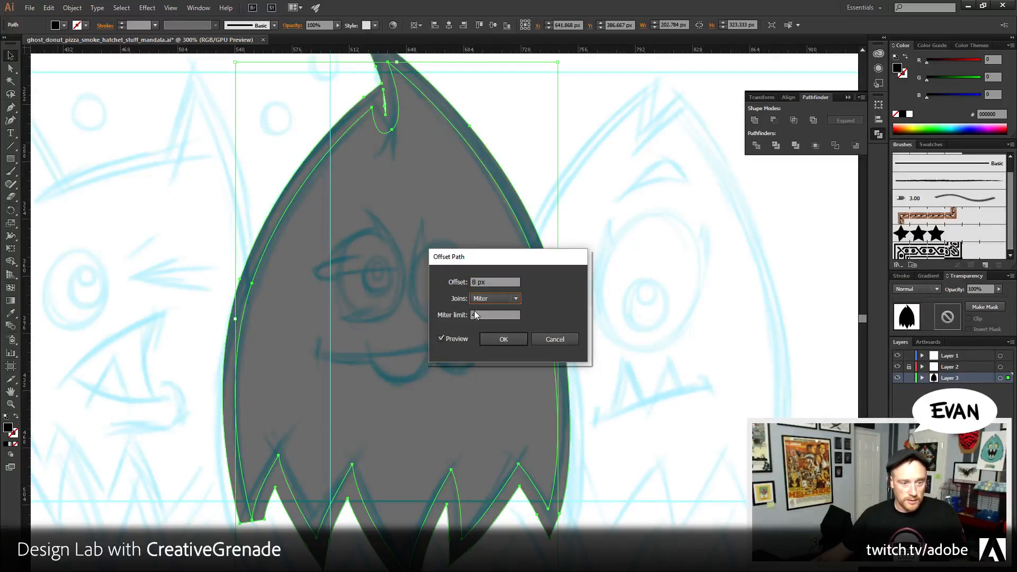
# - Set the offset's miter limit to 5 and its joins to Round, and apply the offset to the monster shape
pyautogui.press('Tab')
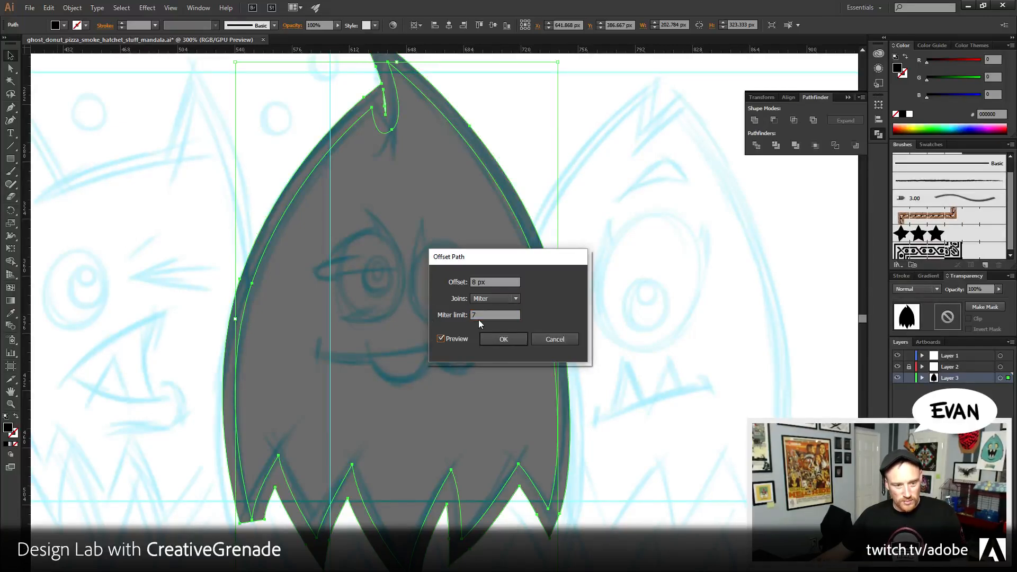
pyautogui.moveTo(479, 318); pyautogui.dragTo(442, 322)
pyautogui.write('10')
pyautogui.press('Tab')
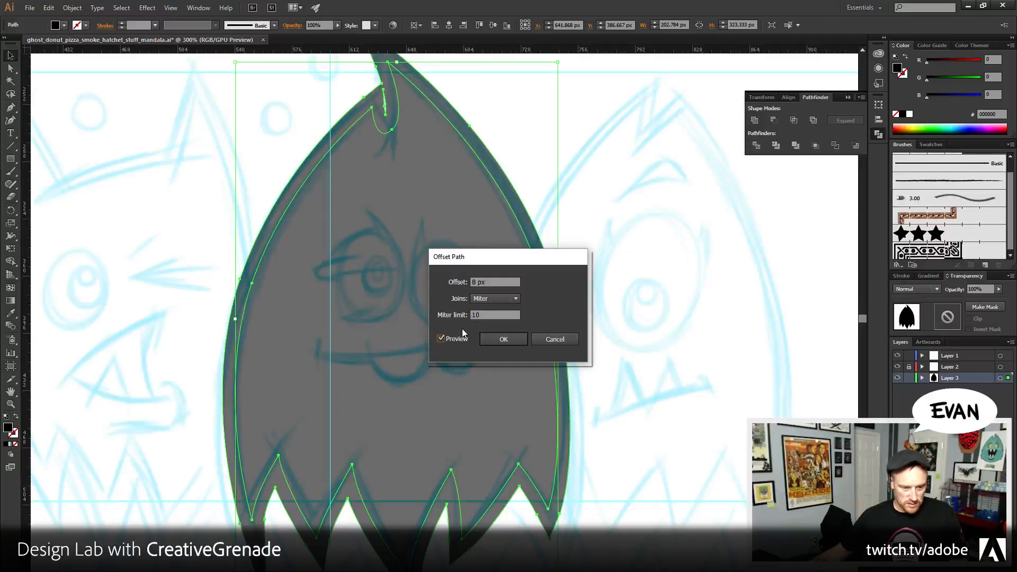
pyautogui.moveTo(498, 316); pyautogui.dragTo(413, 317)
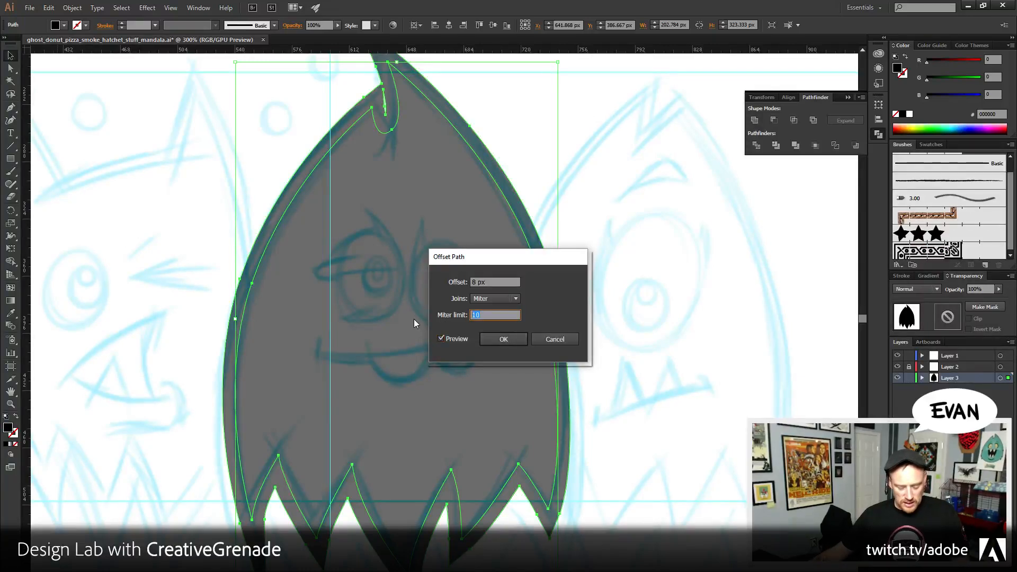
pyautogui.click(516, 299)
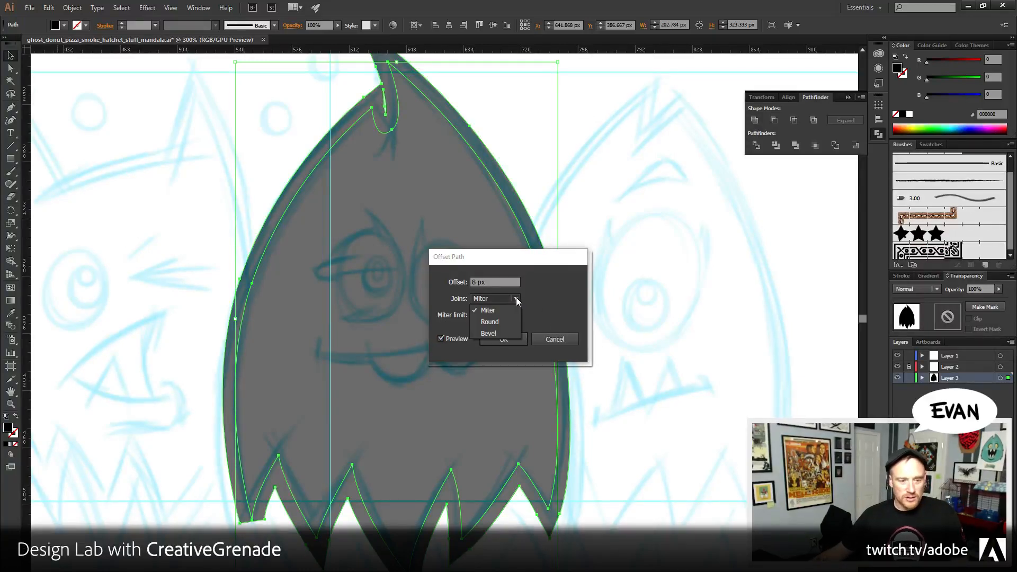
pyautogui.click(506, 322)
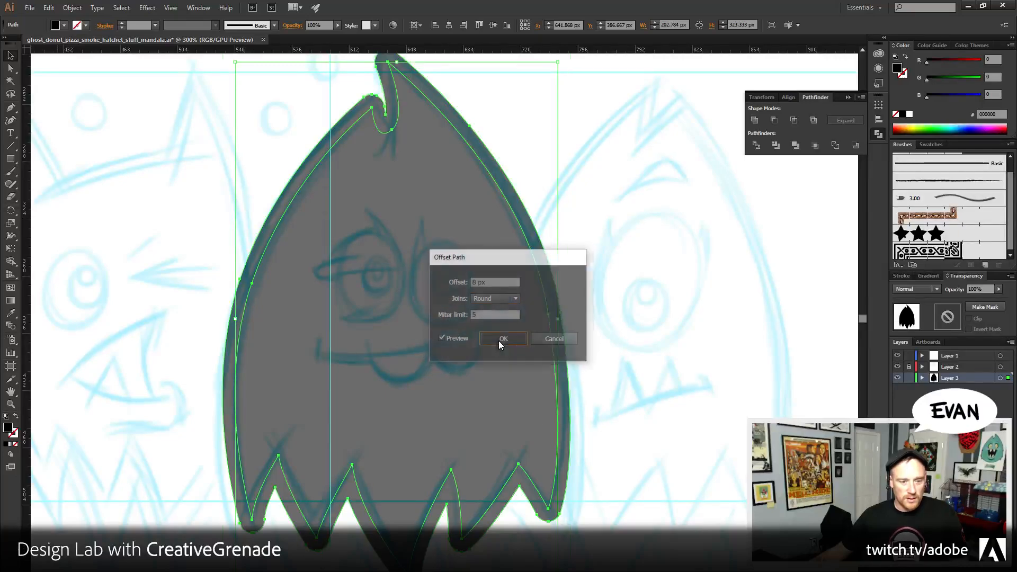
# - Apply the offset path, then trim the overlapping monster and offset shapes and ungroup the result
pyautogui.click(502, 339)
pyautogui.moveTo(501, 289); pyautogui.dragTo(551, 362)
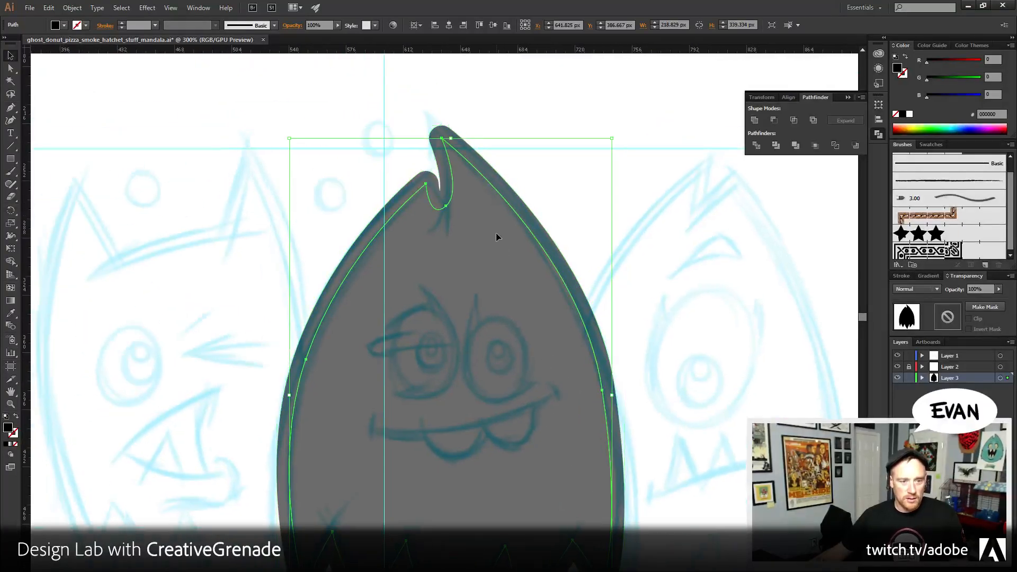
pyautogui.keyDown('shift'); pyautogui.click(543, 247); pyautogui.keyUp('shift')
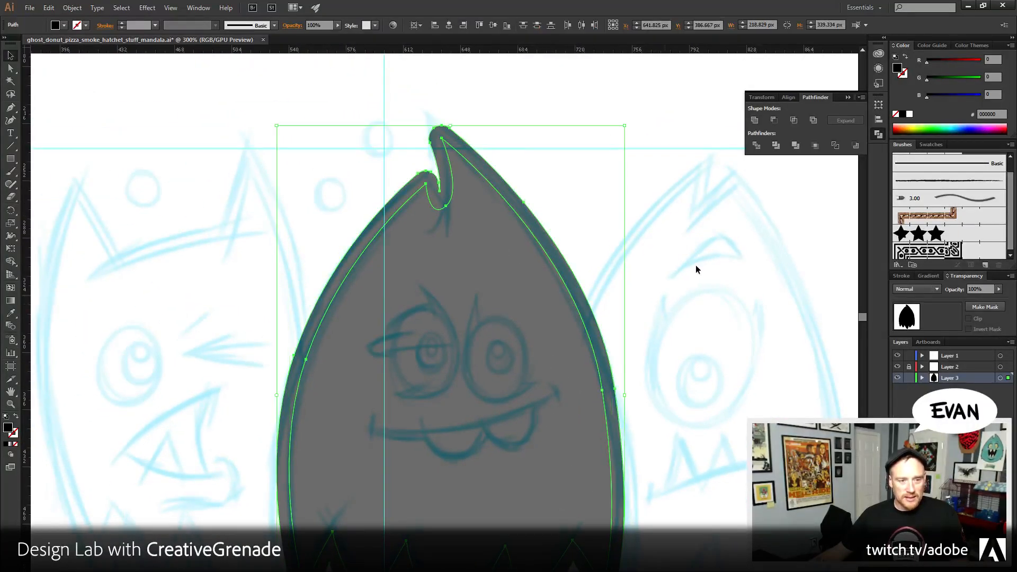
pyautogui.click(779, 151)
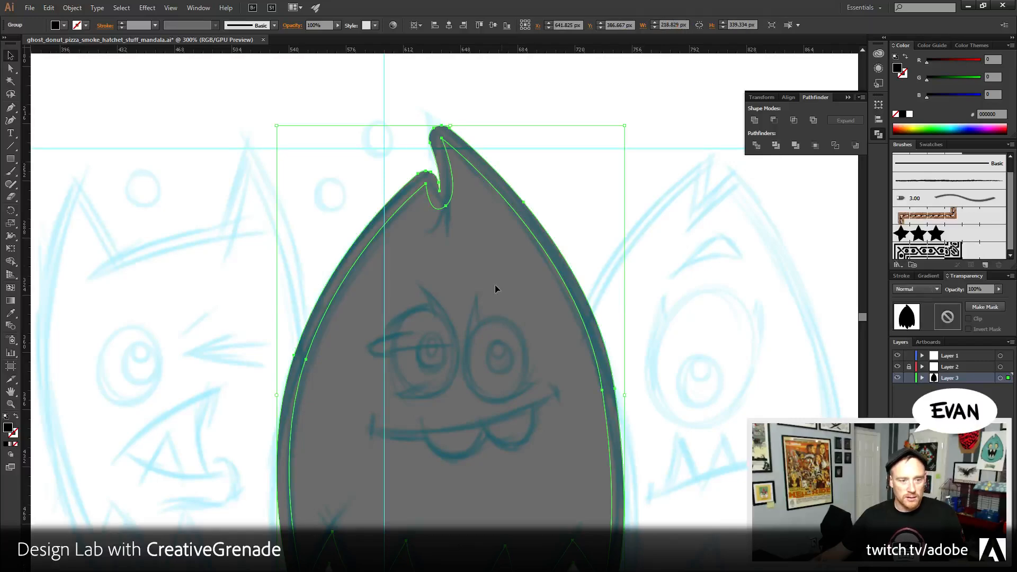
pyautogui.rightClick(494, 286)
pyautogui.click(519, 346)
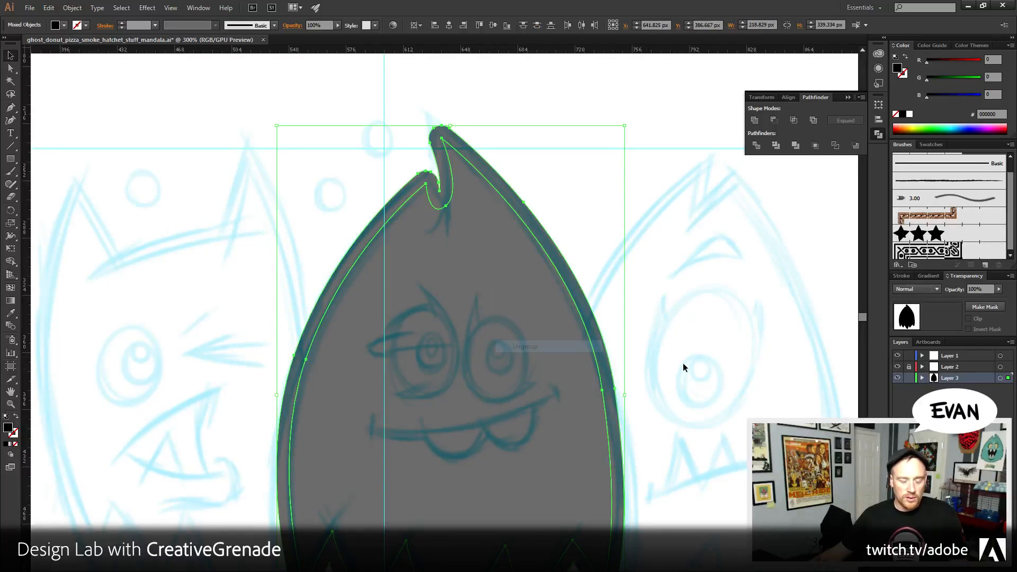
# - Try deleting the inner monster shape and tracing a filled piece along the lower left outline, and undo both
pyautogui.click(533, 358)
pyautogui.press('Delete')
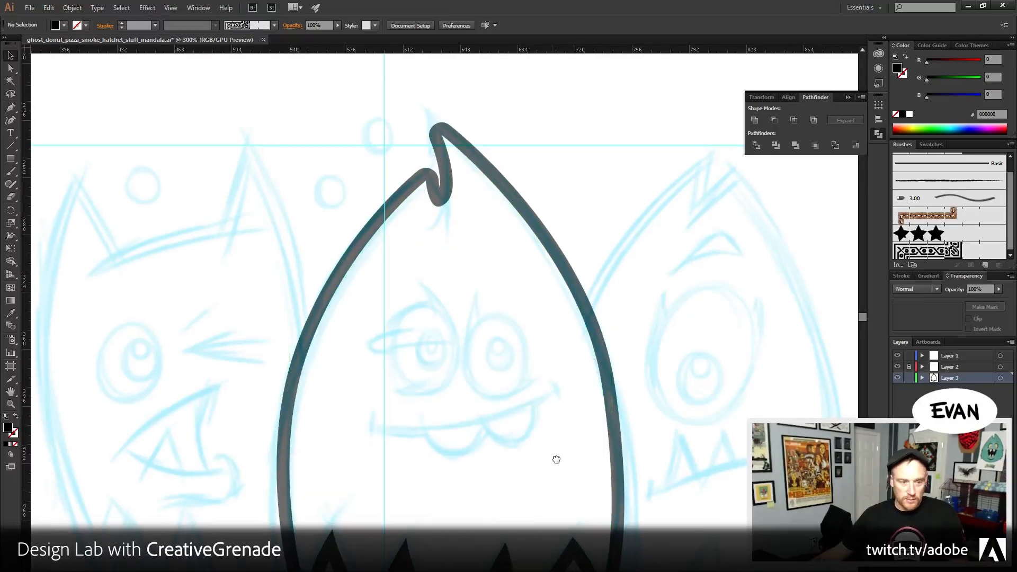
pyautogui.scroll(-5, 556, 459)
pyautogui.press('p')
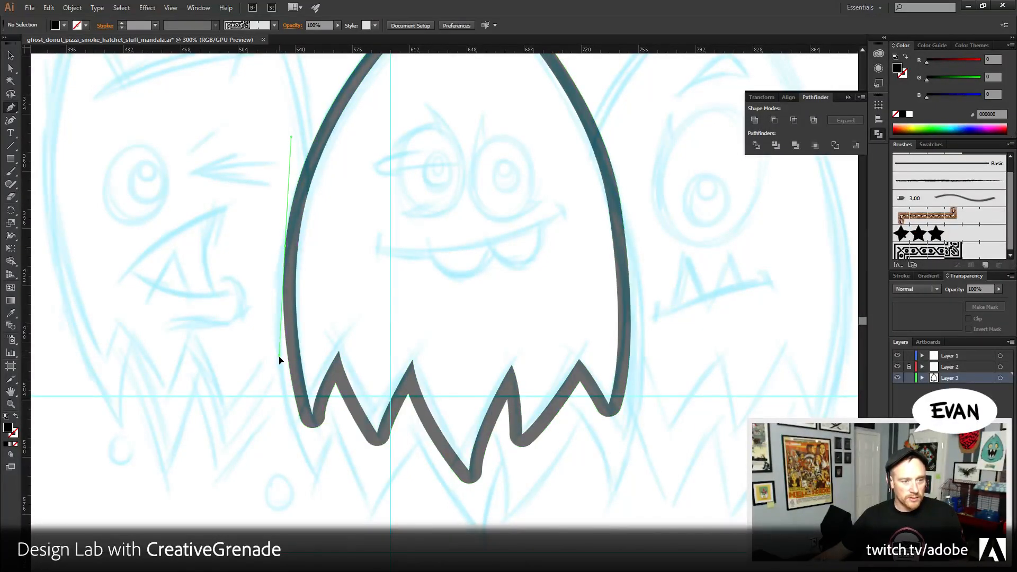
pyautogui.moveTo(279, 359); pyautogui.dragTo(320, 487)
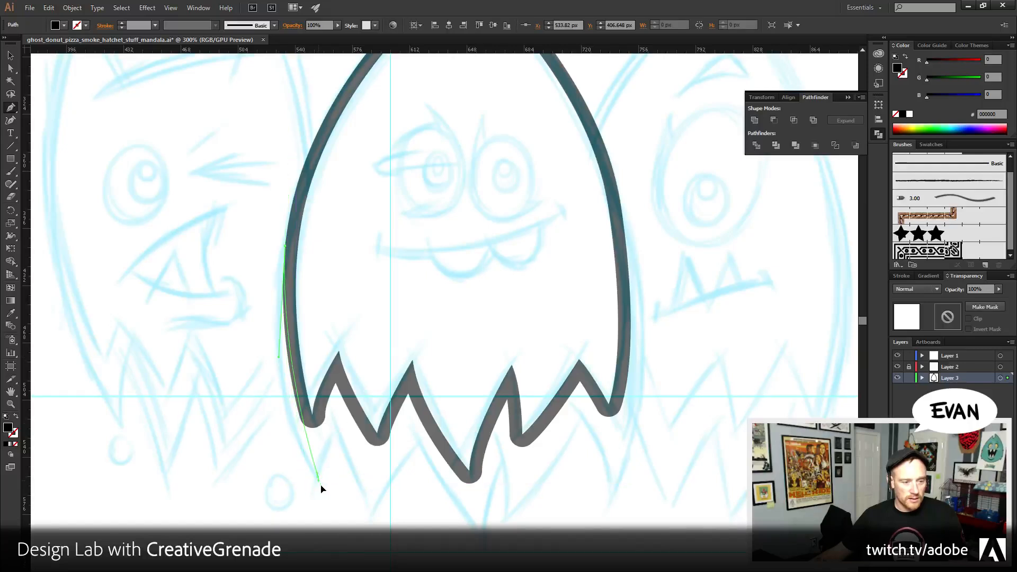
pyautogui.moveTo(345, 549); pyautogui.dragTo(358, 559)
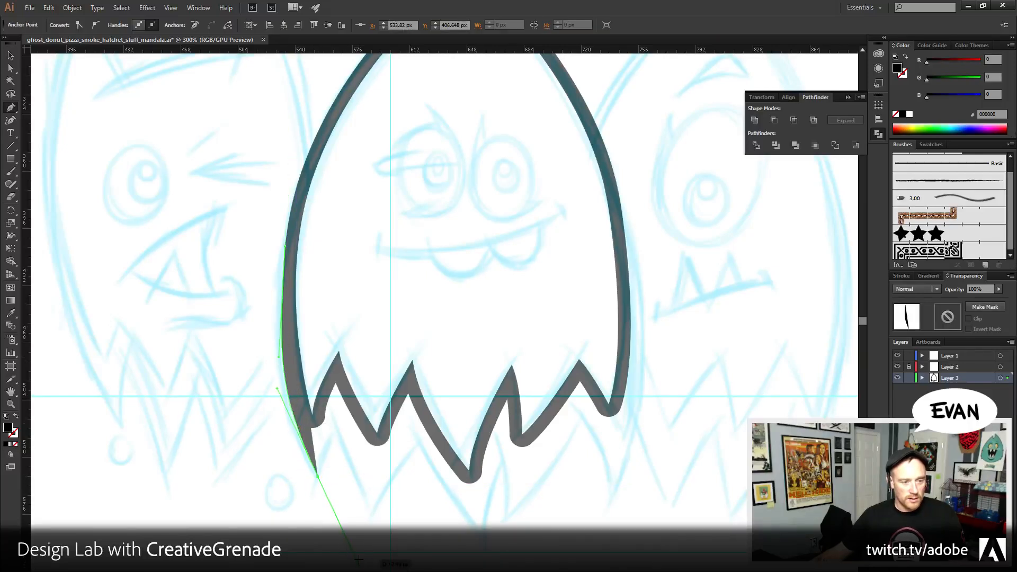
pyautogui.hotkey('ctrl', 'z')
pyautogui.hotkey('ctrl', 'j')
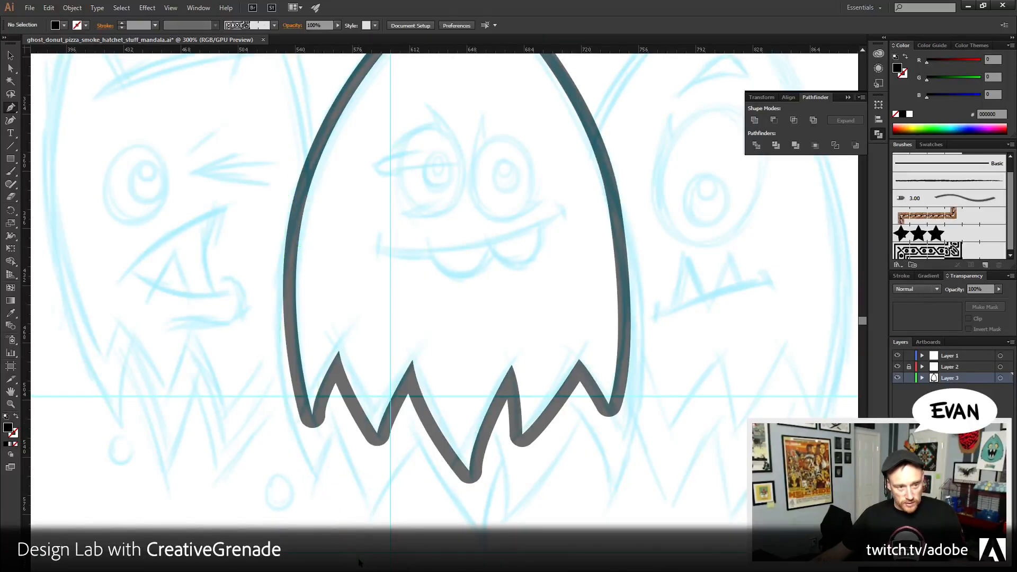
# - Select the inner monster shape, fill it with the red swatch (FF0000) and deselect it
pyautogui.press('v')
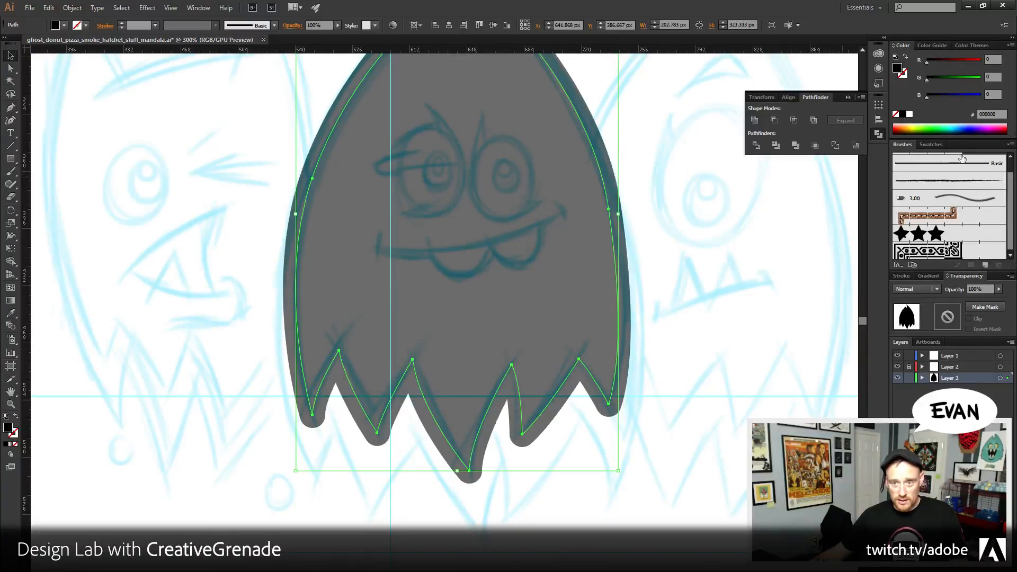
pyautogui.click(930, 144)
pyautogui.click(925, 175)
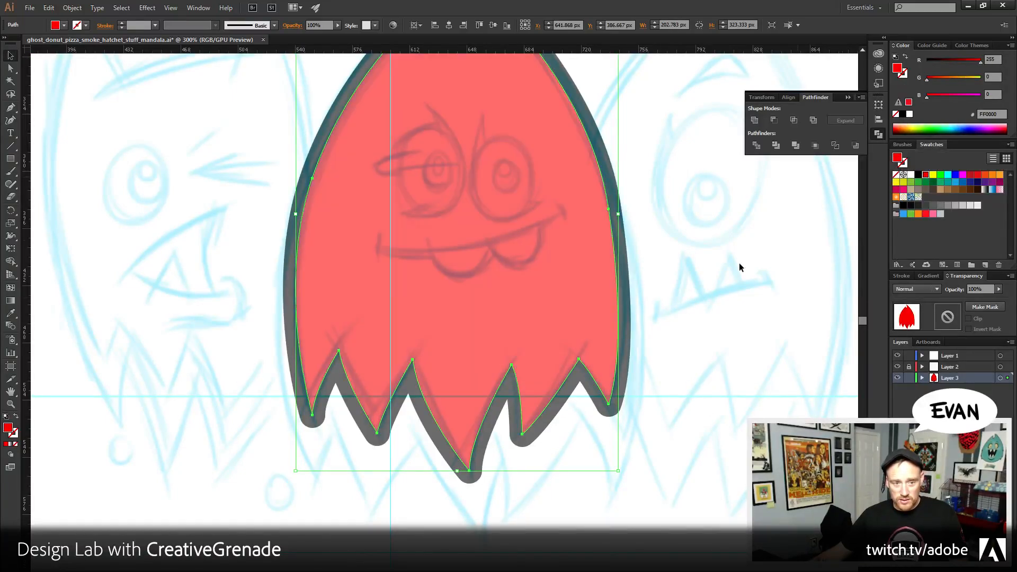
pyautogui.click(657, 251)
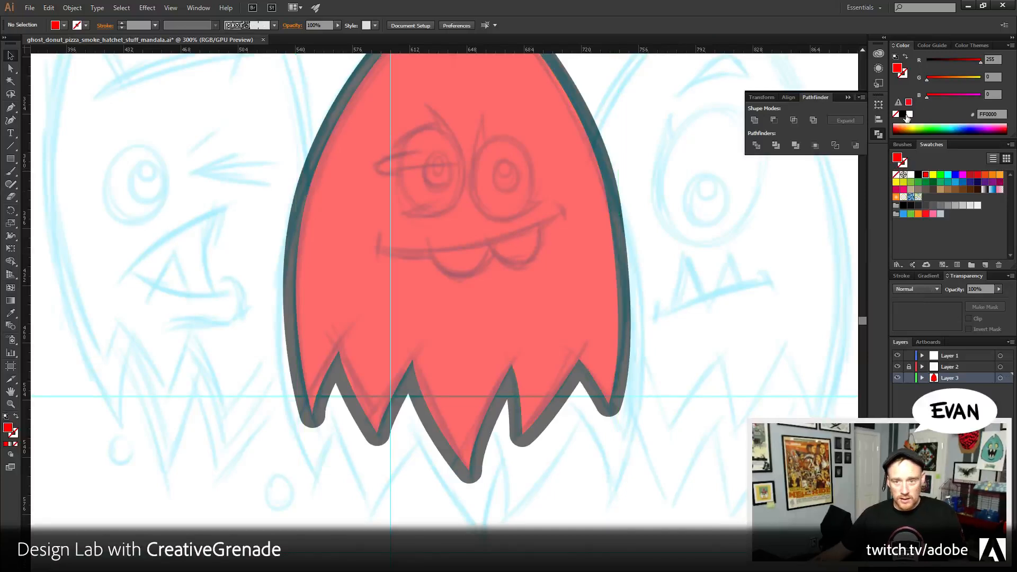
# - Trace a black-filled shape with the Pen tool down the monster's lower left side and along the sketch's jagged bottom edge
pyautogui.click(902, 114)
pyautogui.click(10, 107)
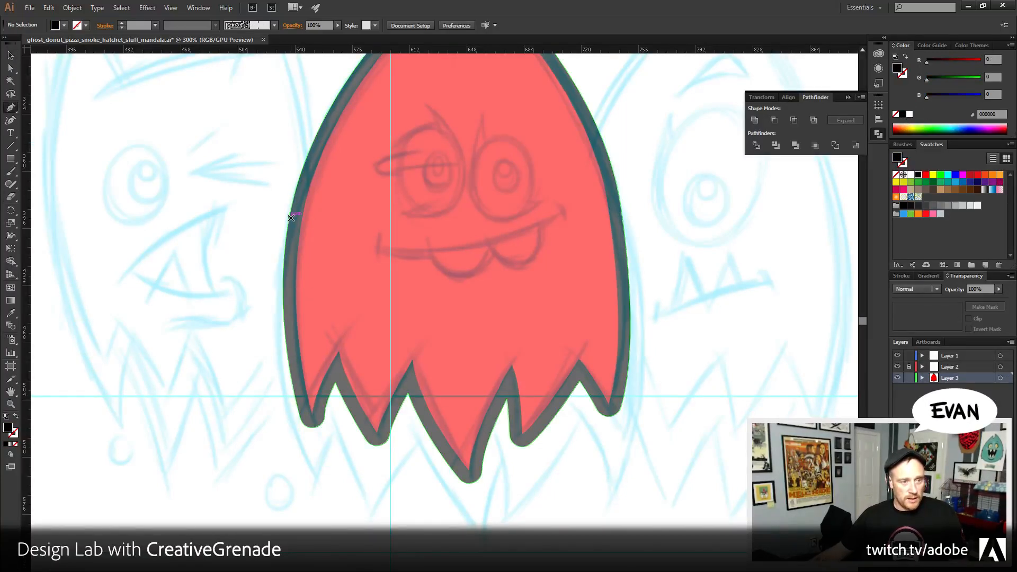
pyautogui.moveTo(289, 217); pyautogui.dragTo(278, 306)
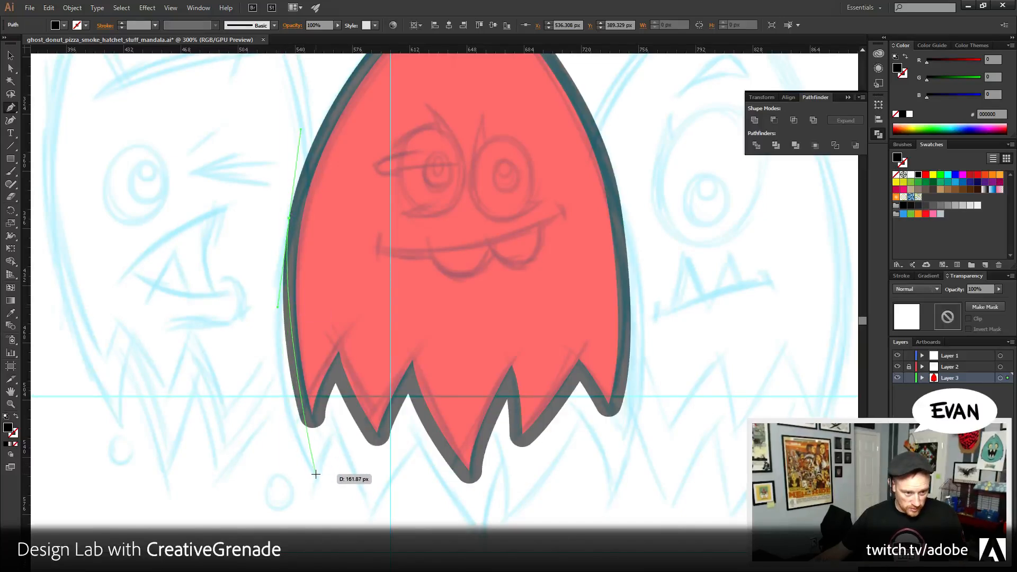
pyautogui.moveTo(316, 474); pyautogui.dragTo(371, 517)
pyautogui.moveTo(416, 448); pyautogui.dragTo(432, 428)
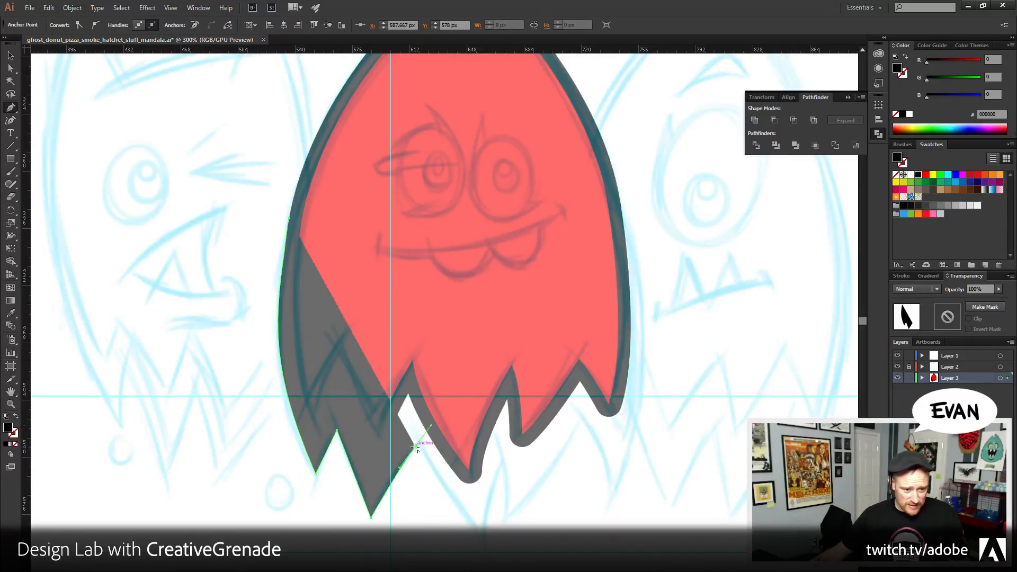
pyautogui.click(416, 448)
pyautogui.moveTo(480, 537); pyautogui.dragTo(593, 377)
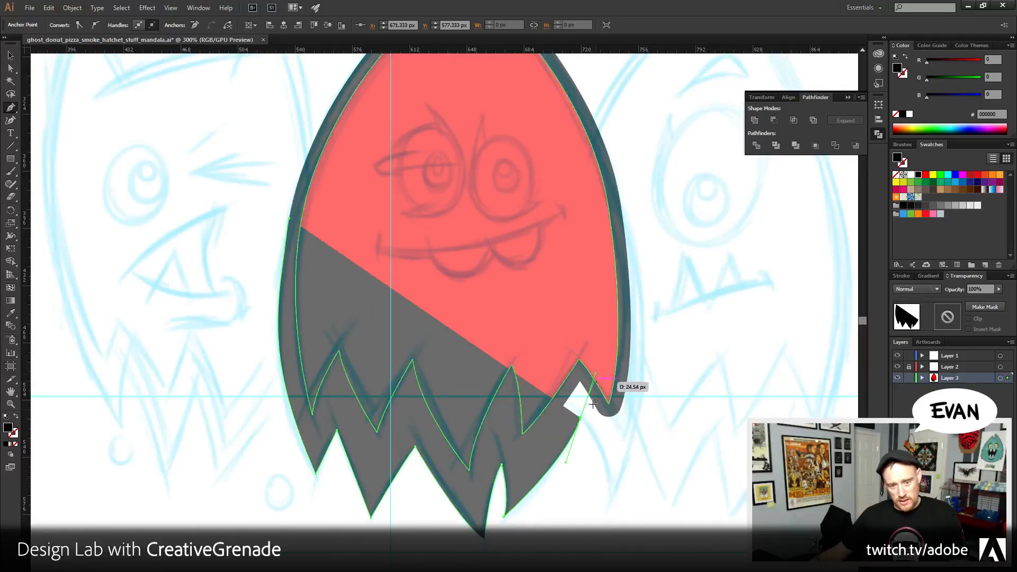
pyautogui.moveTo(581, 420); pyautogui.dragTo(582, 420)
pyautogui.moveTo(612, 495); pyautogui.dragTo(609, 540)
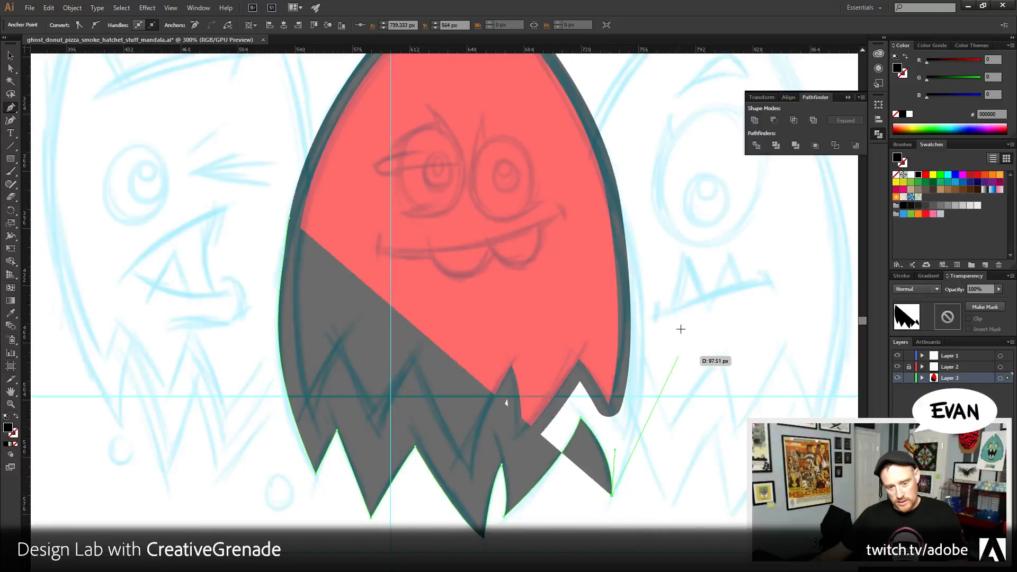
# - Trace up the monster's right side to the black outline and close the shape straight across at its starting point
pyautogui.moveTo(679, 330); pyautogui.dragTo(645, 409)
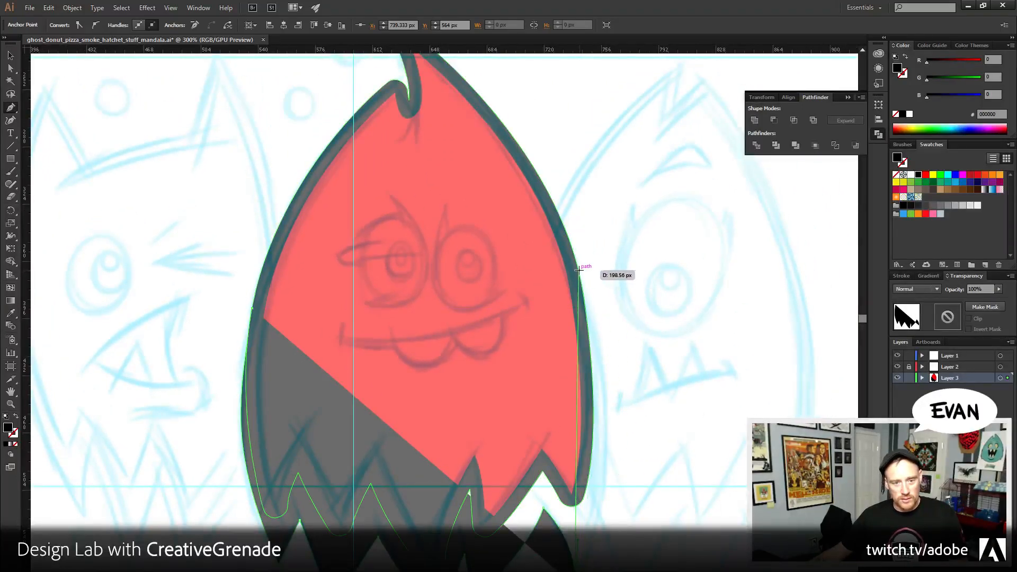
pyautogui.moveTo(578, 270); pyautogui.dragTo(536, 112)
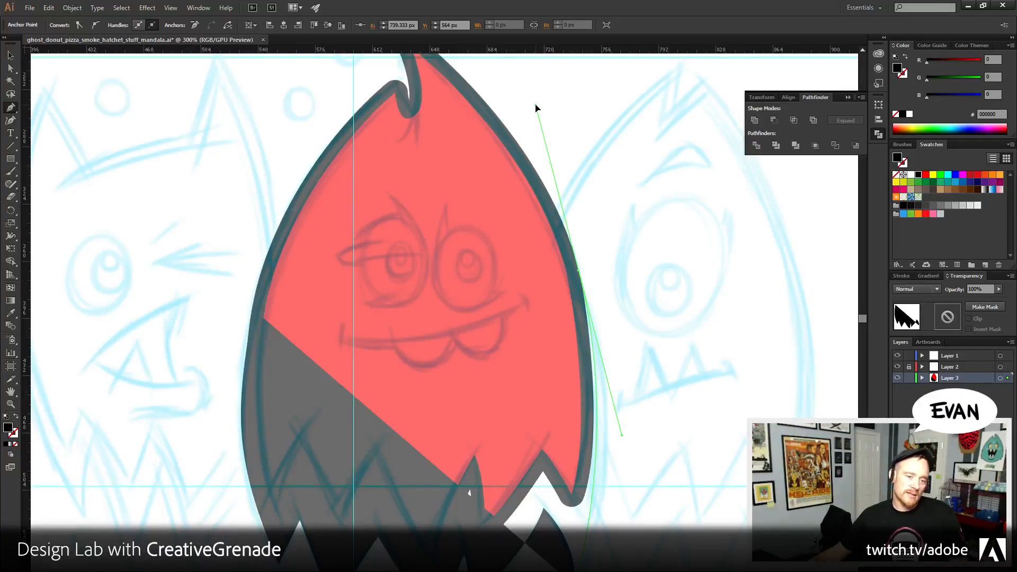
pyautogui.moveTo(536, 109)
pyautogui.mouseDown()
pyautogui.moveTo(567, 102)
pyautogui.moveTo(516, 102)
pyautogui.moveTo(608, 107)
pyautogui.moveTo(527, 109)
pyautogui.moveTo(537, 108)
pyautogui.mouseUp()
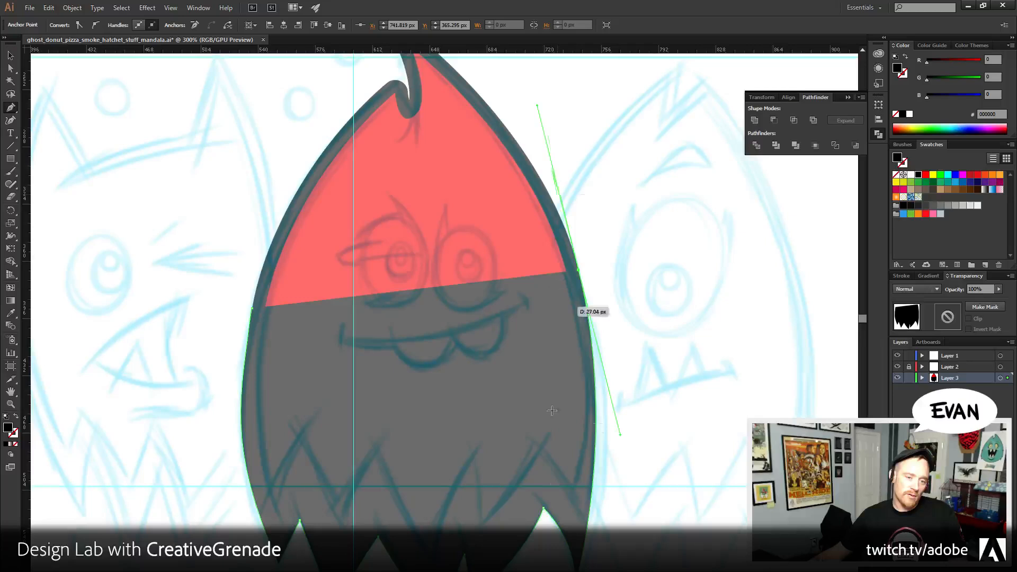
pyautogui.click(580, 270)
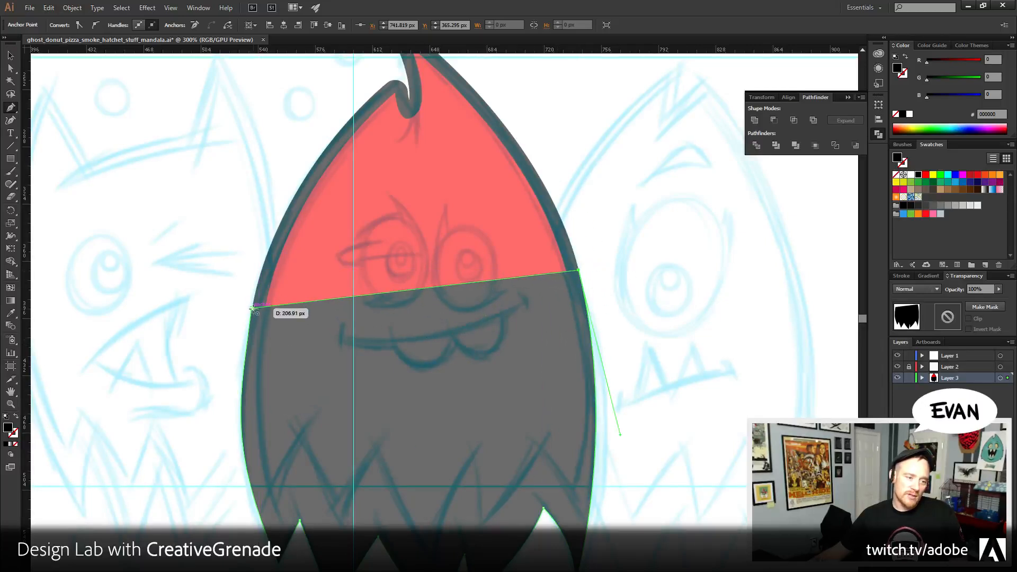
pyautogui.moveTo(253, 309); pyautogui.dragTo(227, 444)
# - Select the new black lower shape together with the black monster outline and unite them
pyautogui.moveTo(417, 502); pyautogui.dragTo(418, 409)
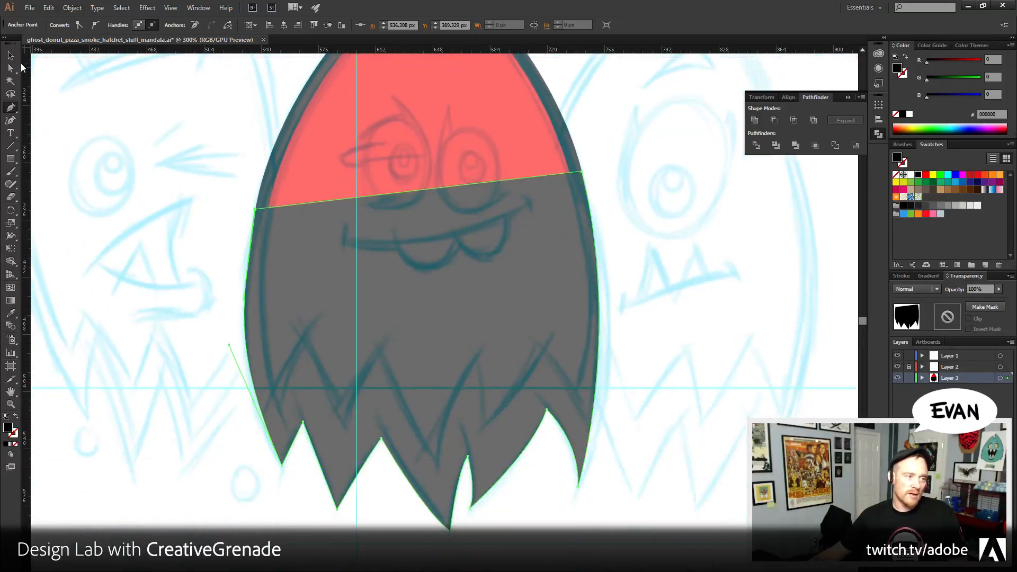
pyautogui.moveTo(269, 269); pyautogui.dragTo(282, 361)
pyautogui.press('v')
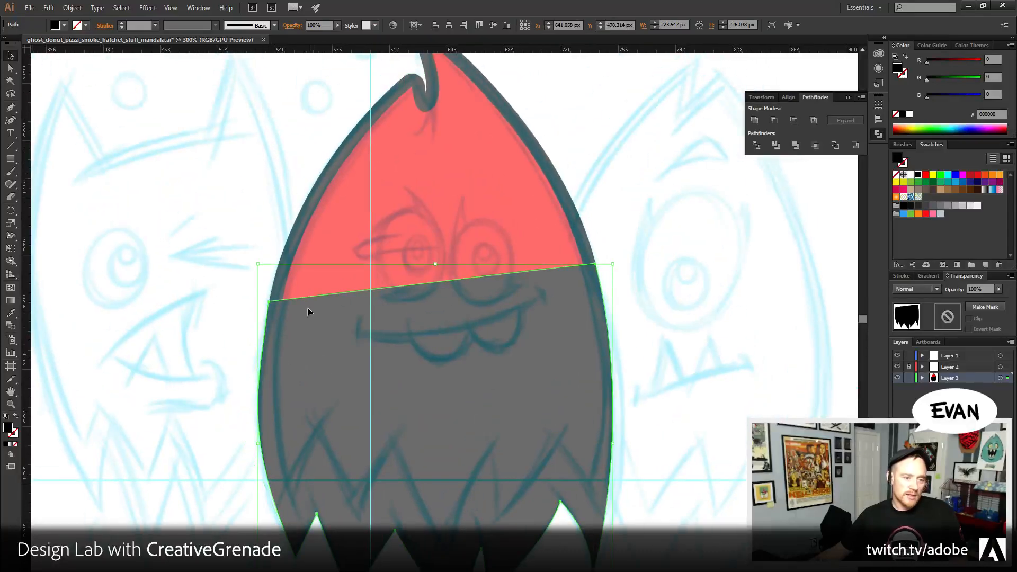
pyautogui.keyDown('shift'); pyautogui.click(294, 235); pyautogui.keyUp('shift')
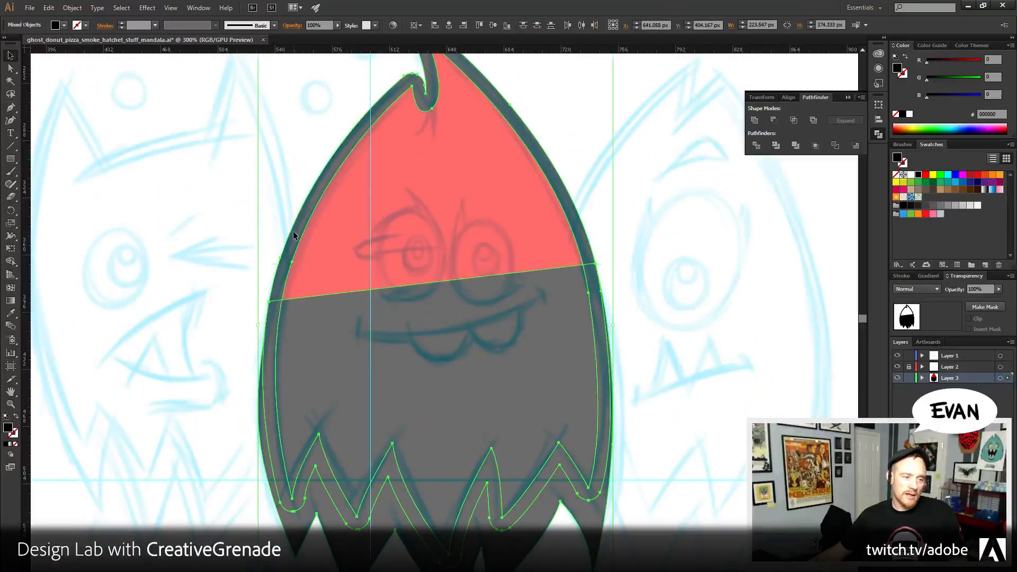
pyautogui.click(754, 122)
pyautogui.click(691, 329)
# - Bring the red inner monster shape to the front of the black shape
pyautogui.click(415, 202)
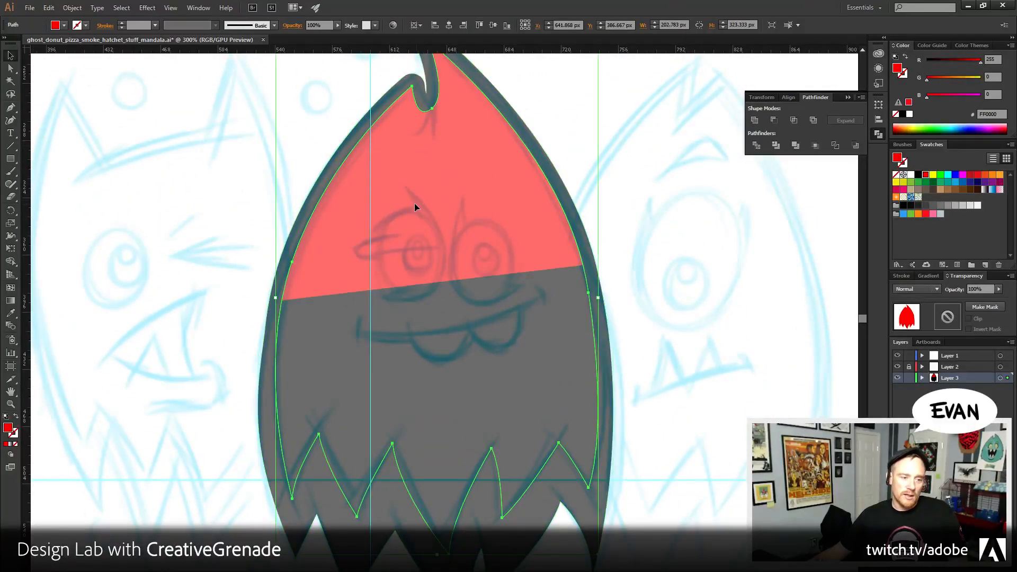
pyautogui.click(72, 7)
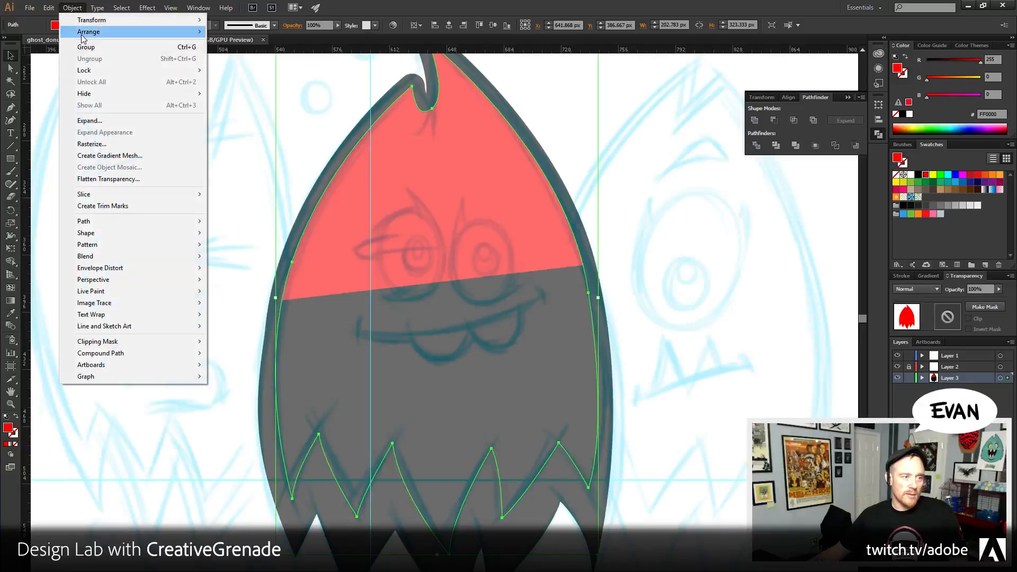
pyautogui.moveTo(82, 33)
pyautogui.click(323, 33)
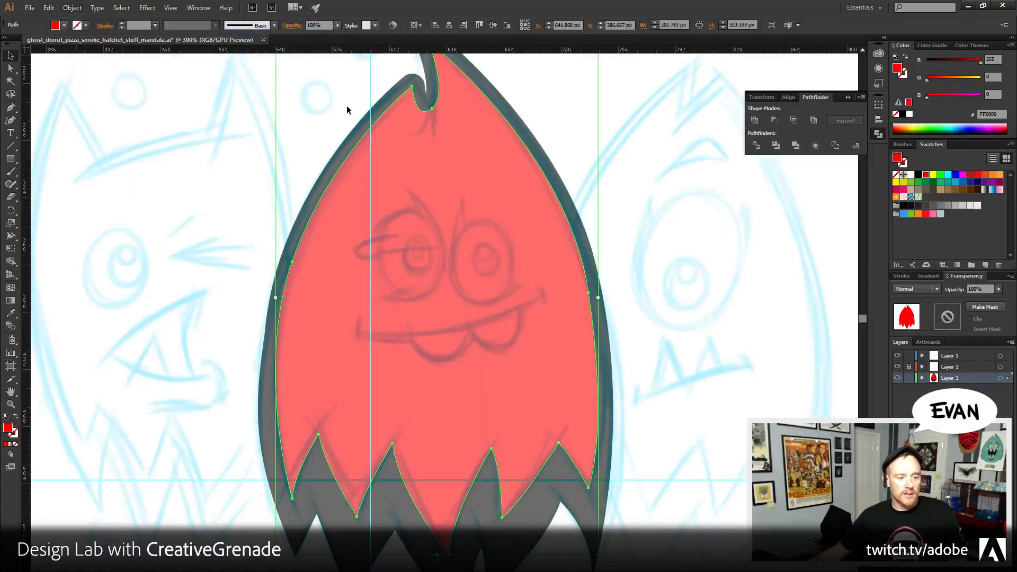
# - Trim the red shape out of the black one, ungroup the result and delete the red piece
pyautogui.hotkey('ctrl', 'a')
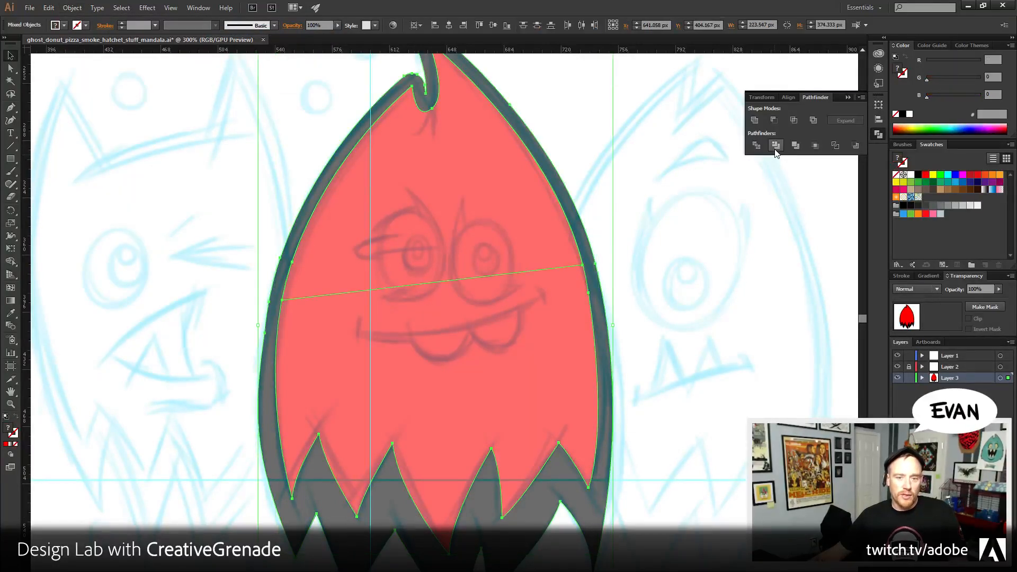
pyautogui.click(775, 148)
pyautogui.rightClick(436, 329)
pyautogui.click(468, 388)
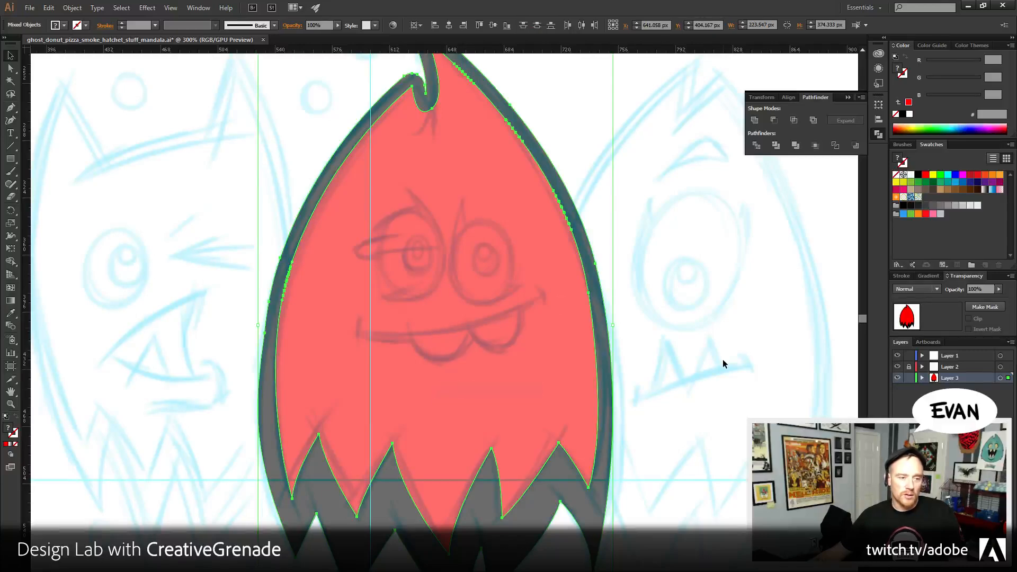
pyautogui.click(724, 364)
pyautogui.click(523, 316)
pyautogui.press('Delete')
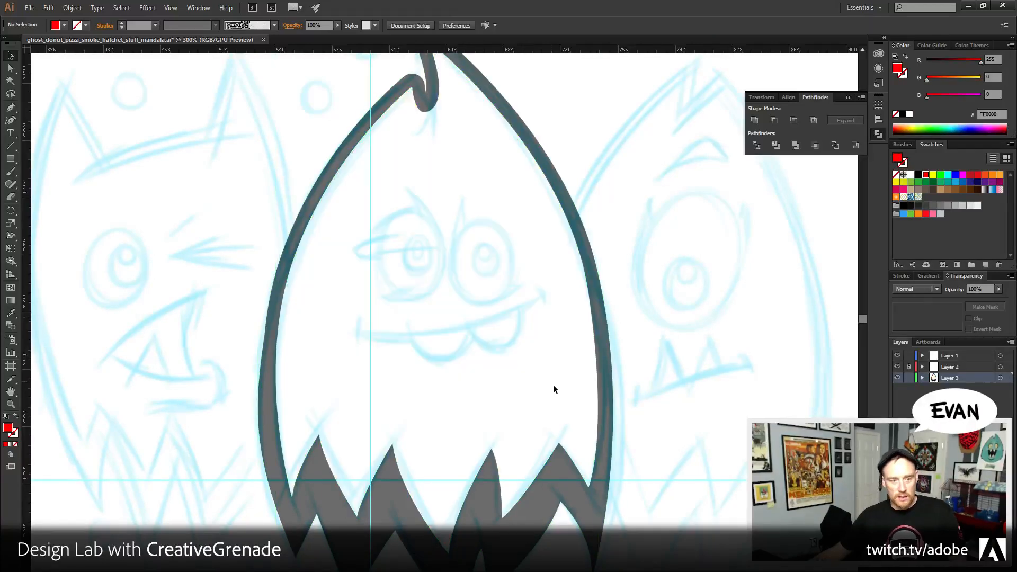
# - Hide and show the sketch on Layer 2 to check the black monster outline on its own
pyautogui.click(550, 469)
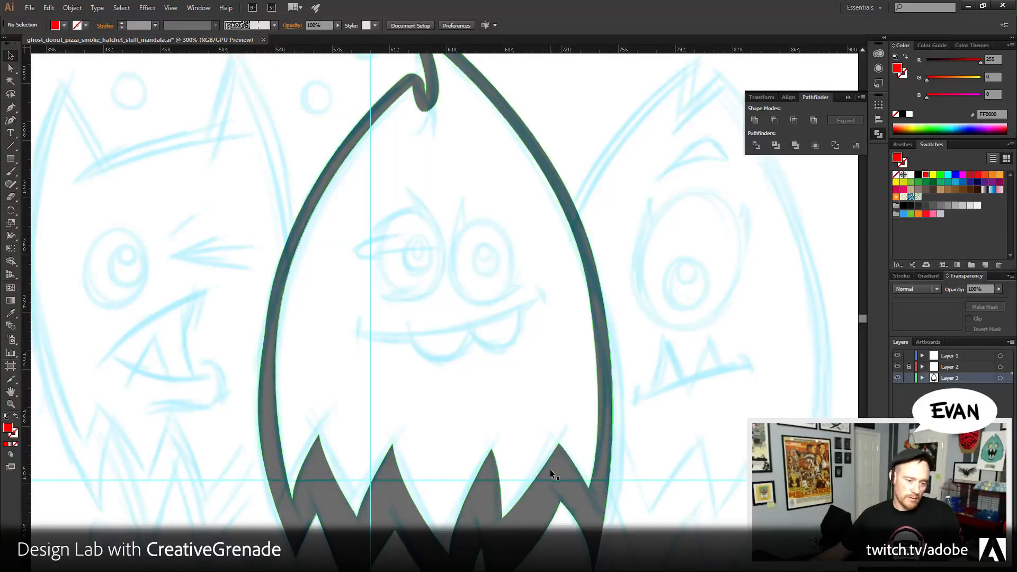
pyautogui.click(897, 367)
pyautogui.click(897, 367)
pyautogui.click(897, 367)
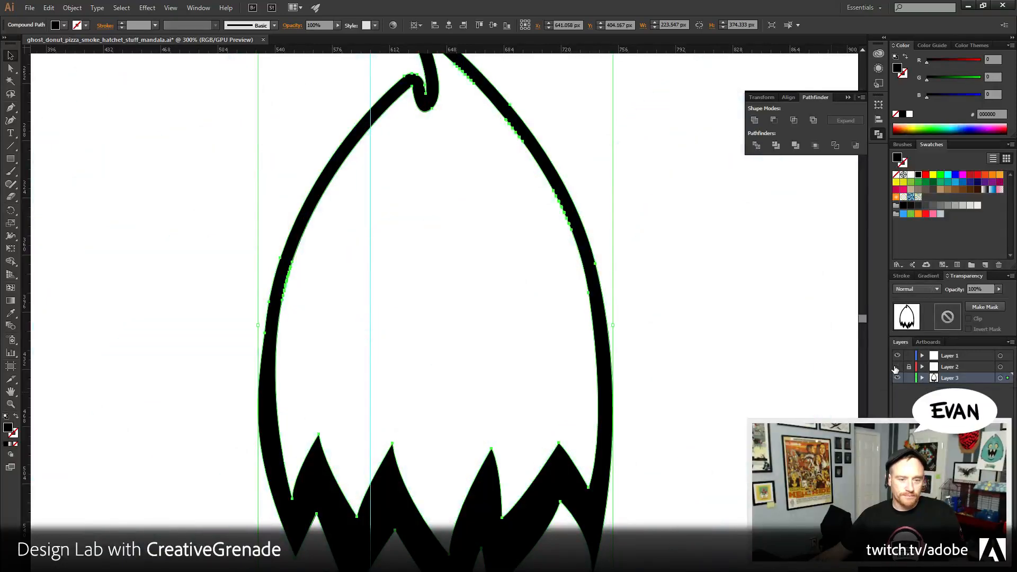
pyautogui.click(897, 367)
pyautogui.click(897, 367)
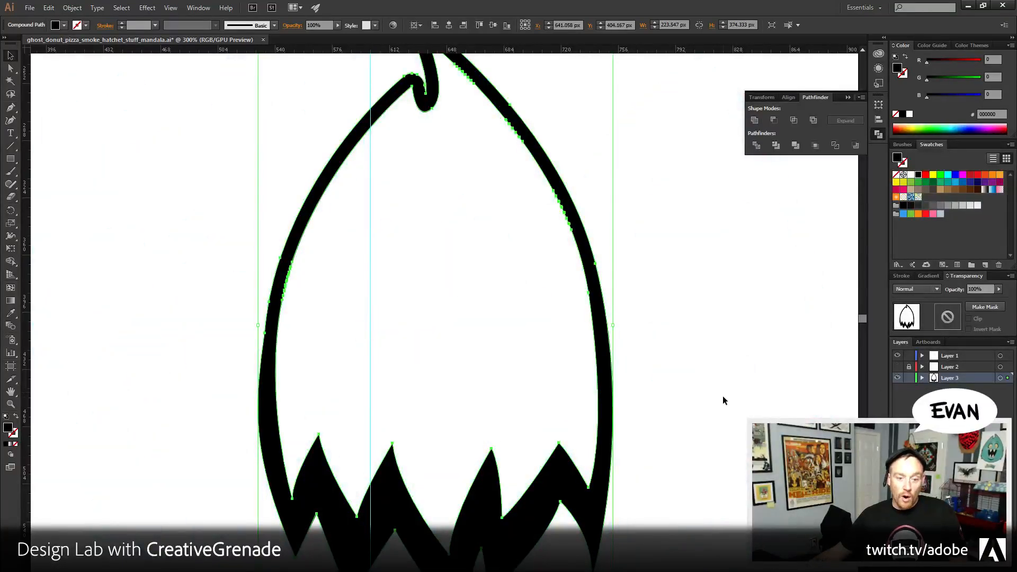
pyautogui.click(723, 396)
pyautogui.click(896, 367)
pyautogui.scroll(-3, 445, 286)
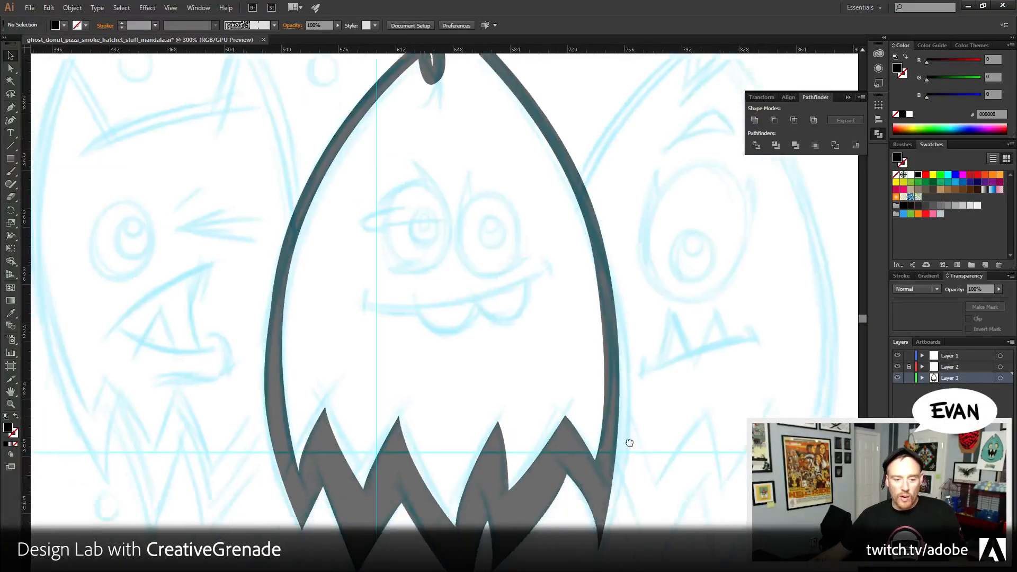
pyautogui.click(10, 69)
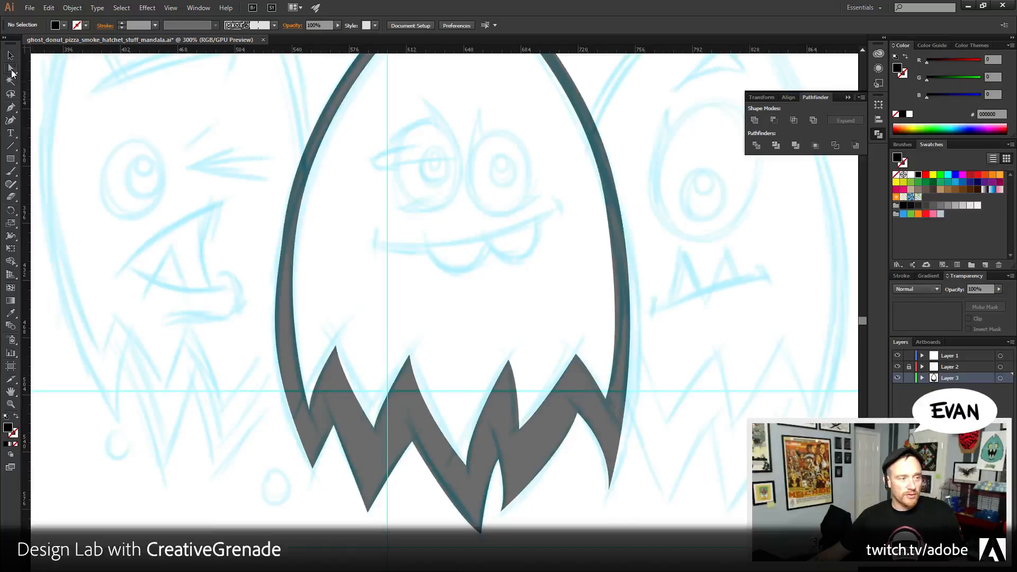
pyautogui.click(609, 490)
pyautogui.moveTo(611, 443); pyautogui.dragTo(605, 441)
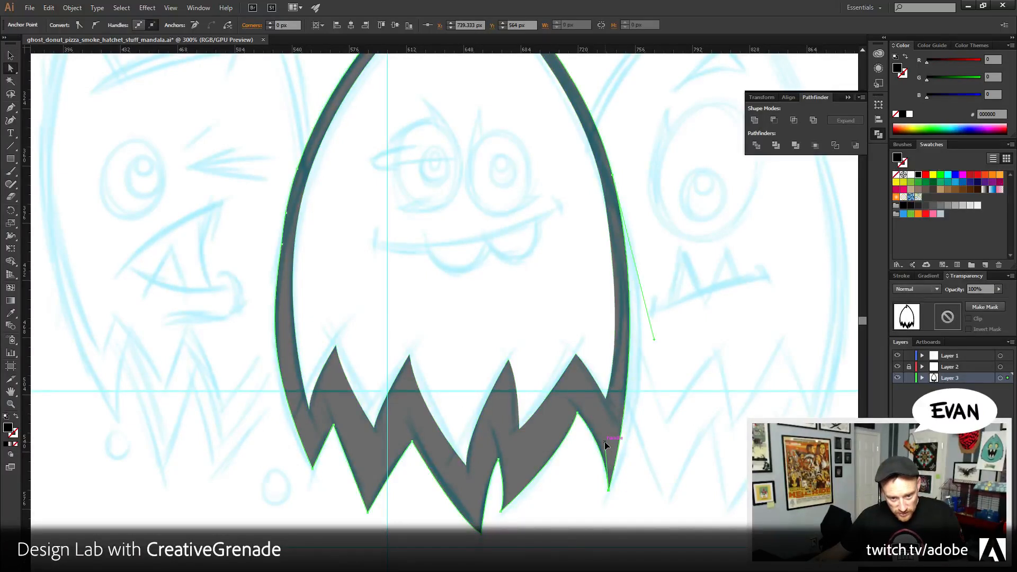
pyautogui.click(631, 521)
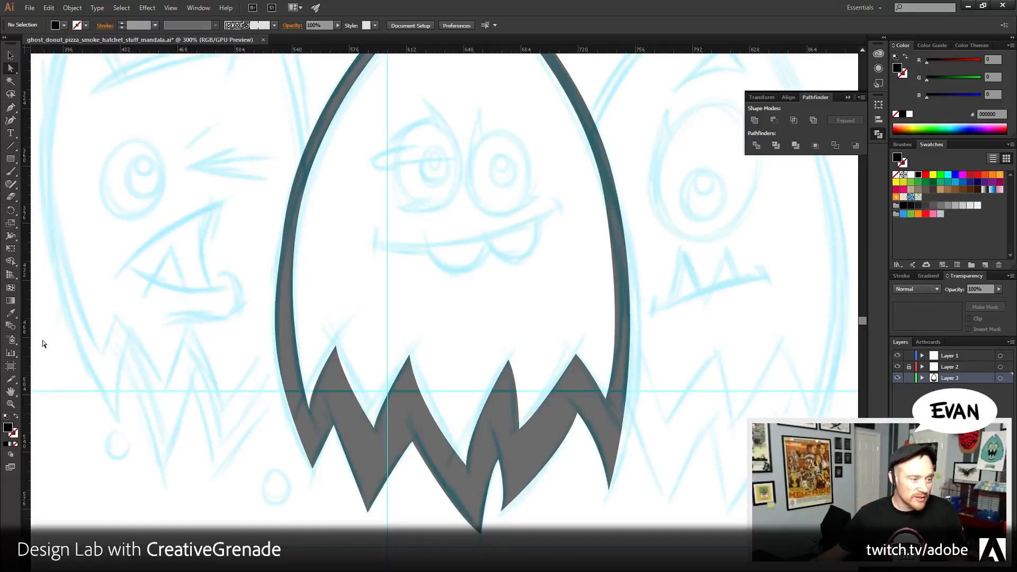
# - Round the leftmost lower tip of the black monster outline with a 5 px corner radius
pyautogui.click(10, 404)
pyautogui.click(379, 481)
pyautogui.click(520, 261)
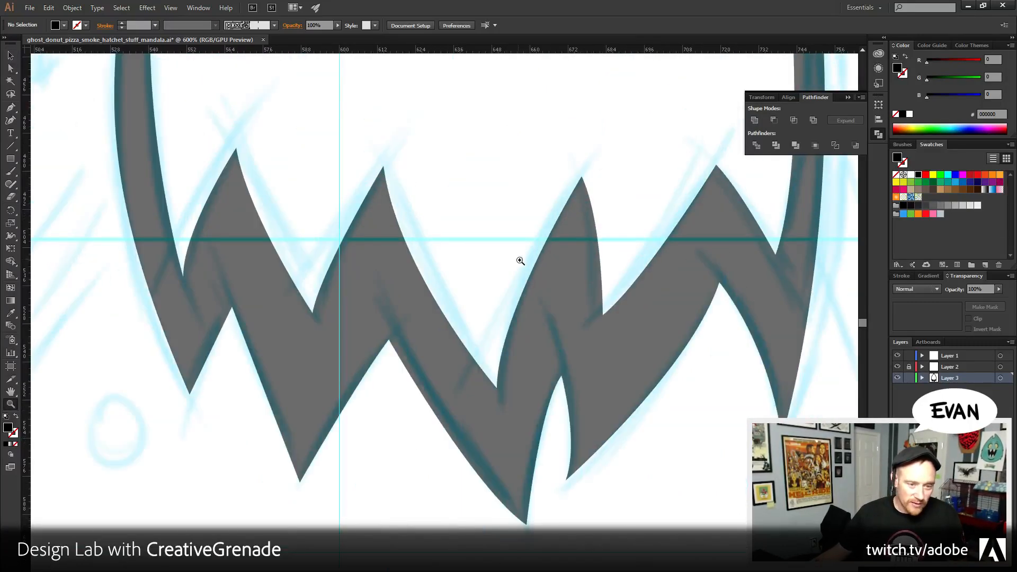
pyautogui.click(10, 68)
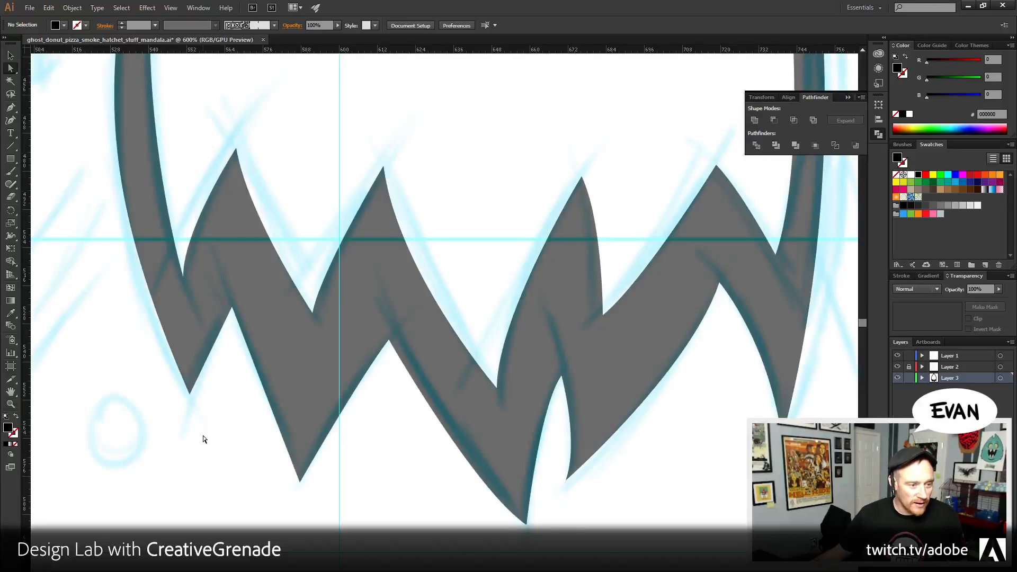
pyautogui.moveTo(217, 425); pyautogui.dragTo(154, 355)
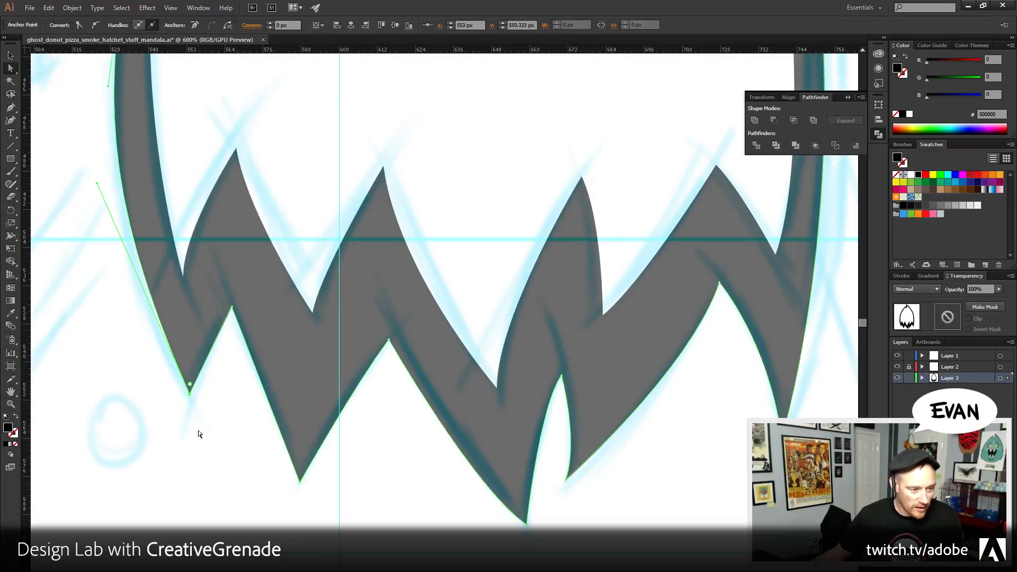
pyautogui.moveTo(214, 421); pyautogui.dragTo(142, 351)
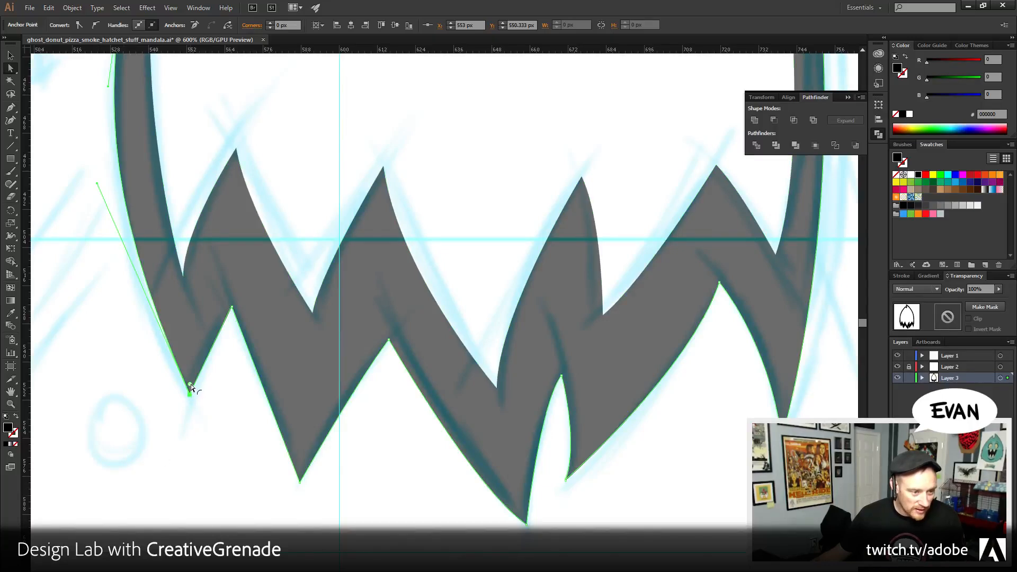
pyautogui.moveTo(191, 383); pyautogui.dragTo(181, 434)
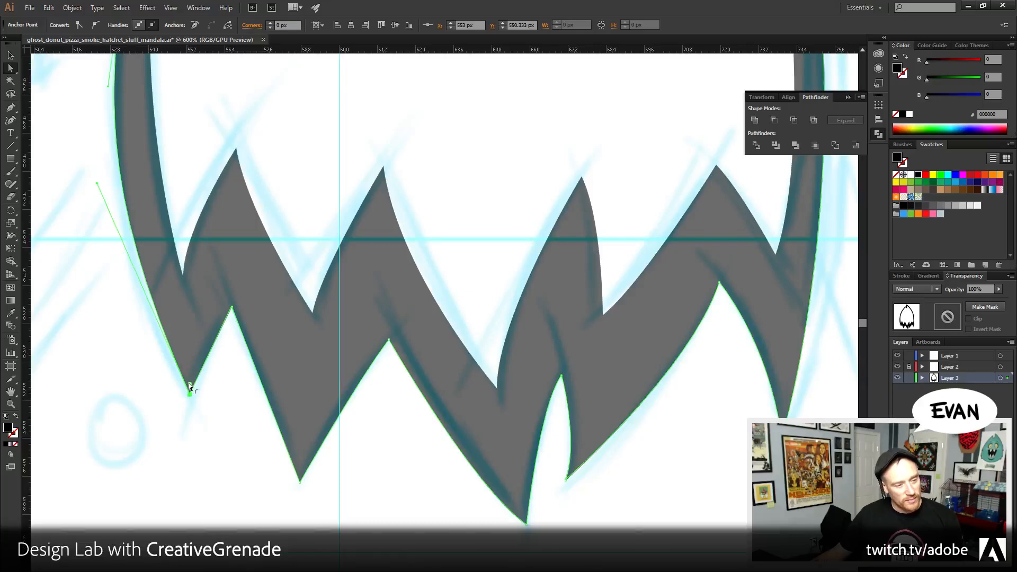
pyautogui.doubleClick(189, 383)
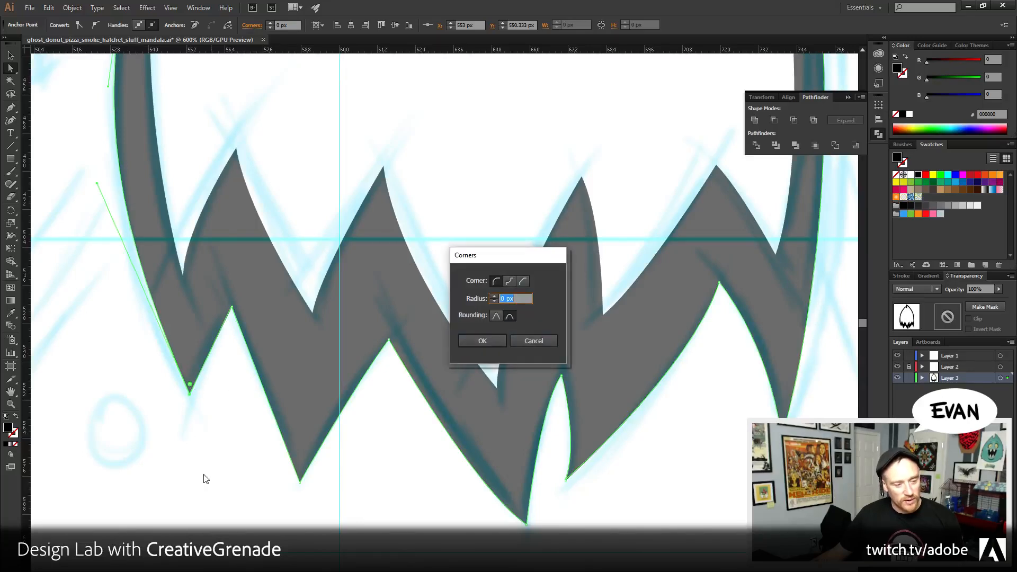
pyautogui.write('5')
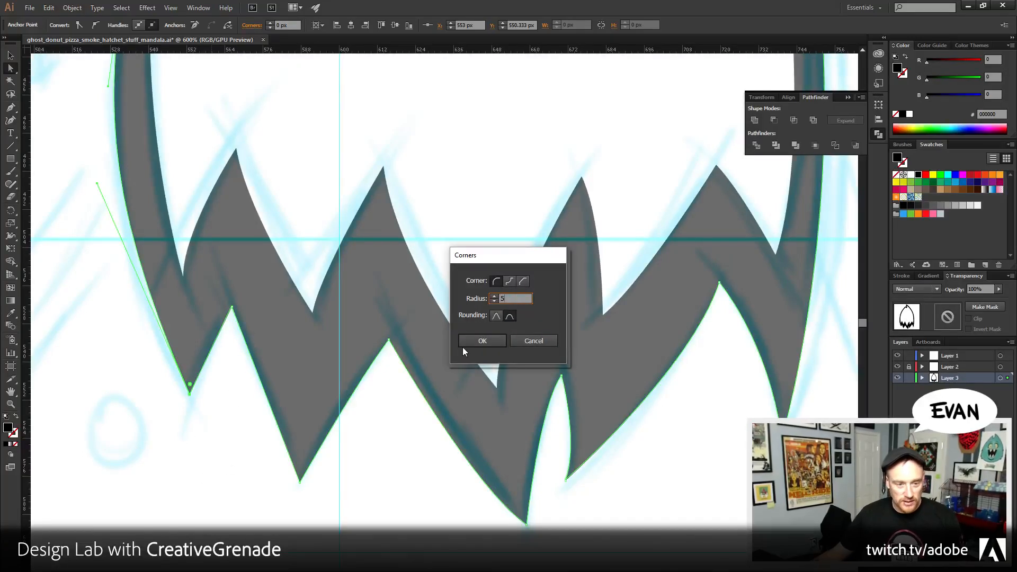
pyautogui.click(463, 345)
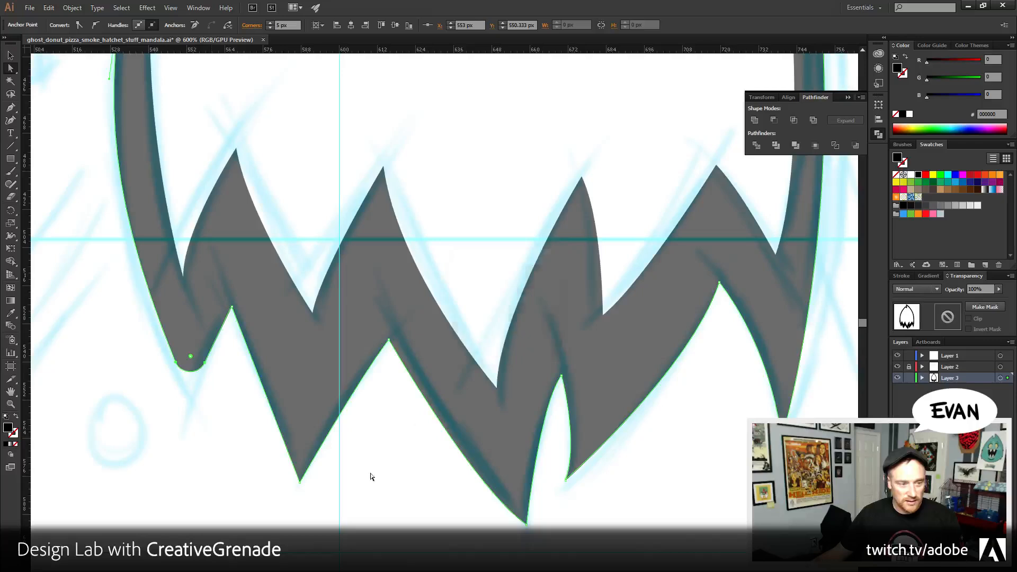
# - Set the corner radius of the outline's leftmost lower tip to 2 px
pyautogui.doubleClick(192, 358)
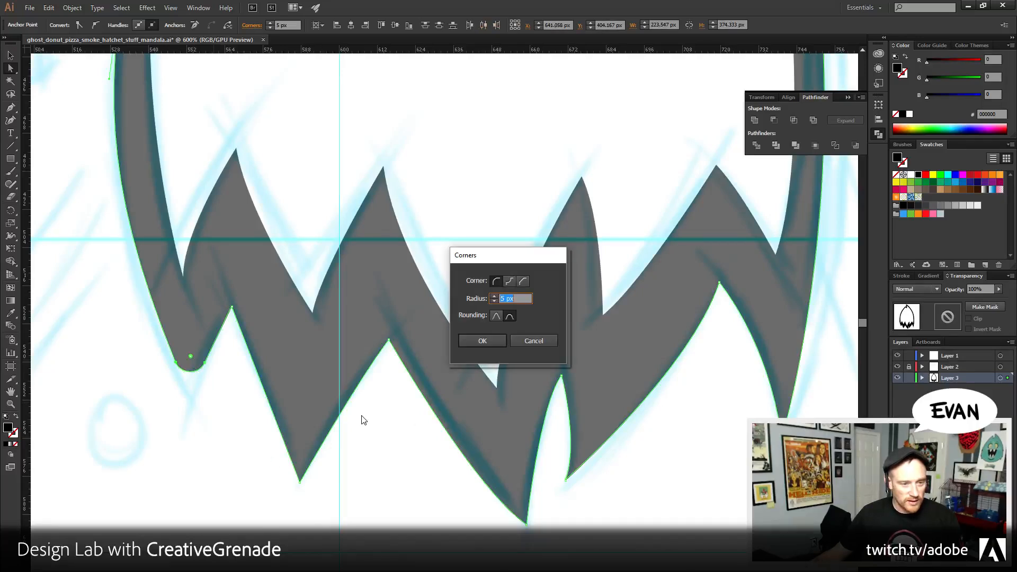
pyautogui.write('2')
pyautogui.click(490, 343)
# - Round the second and third lower tips of the monster outline with a 2 px corner radius
pyautogui.click(299, 478)
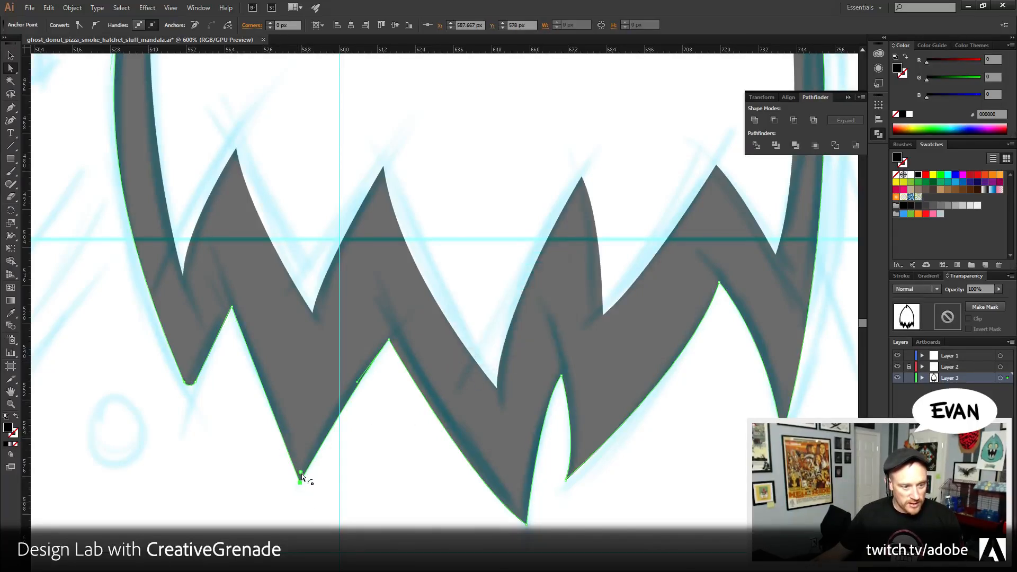
pyautogui.doubleClick(301, 473)
pyautogui.click(482, 340)
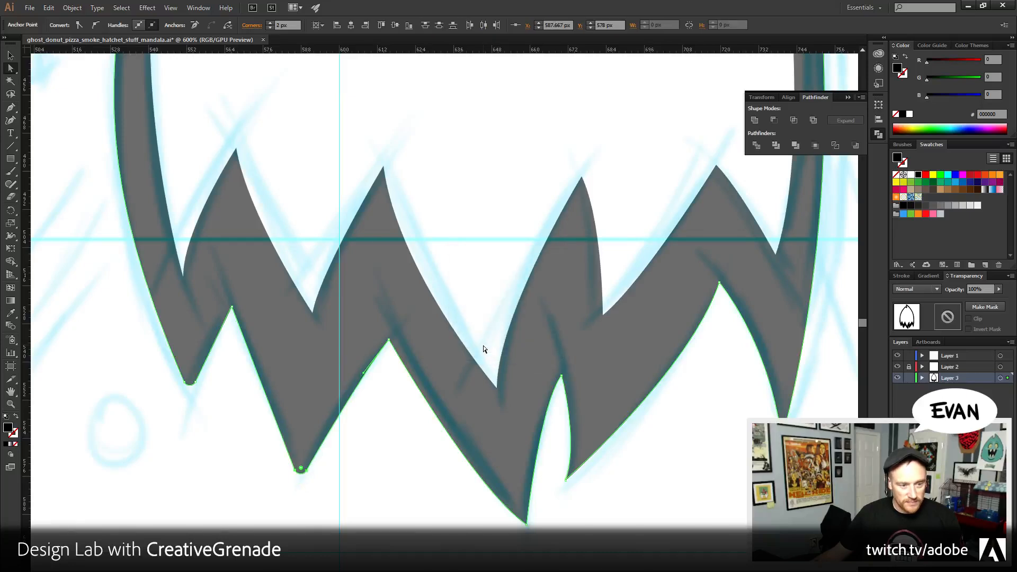
pyautogui.click(522, 517)
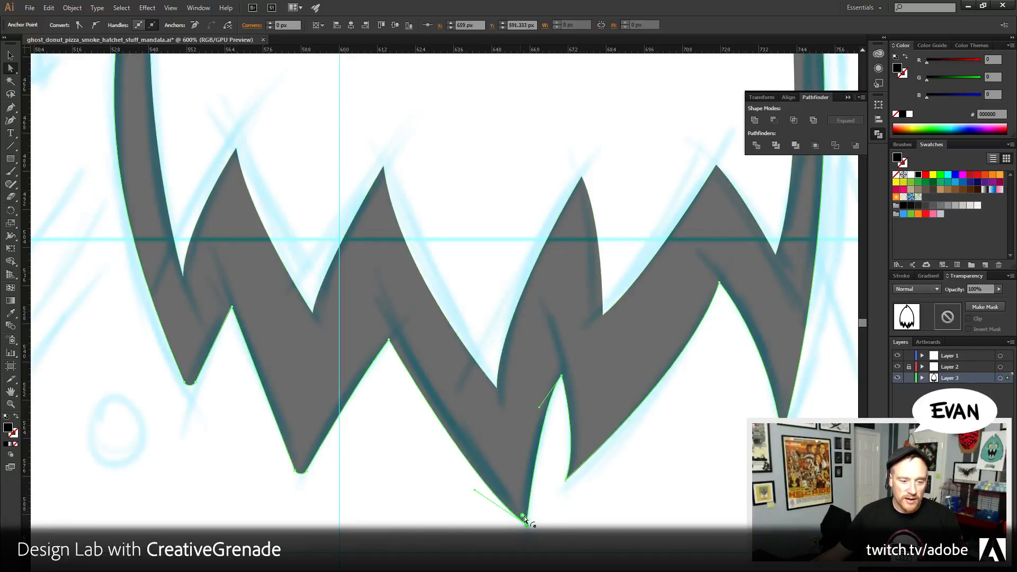
pyautogui.doubleClick(523, 517)
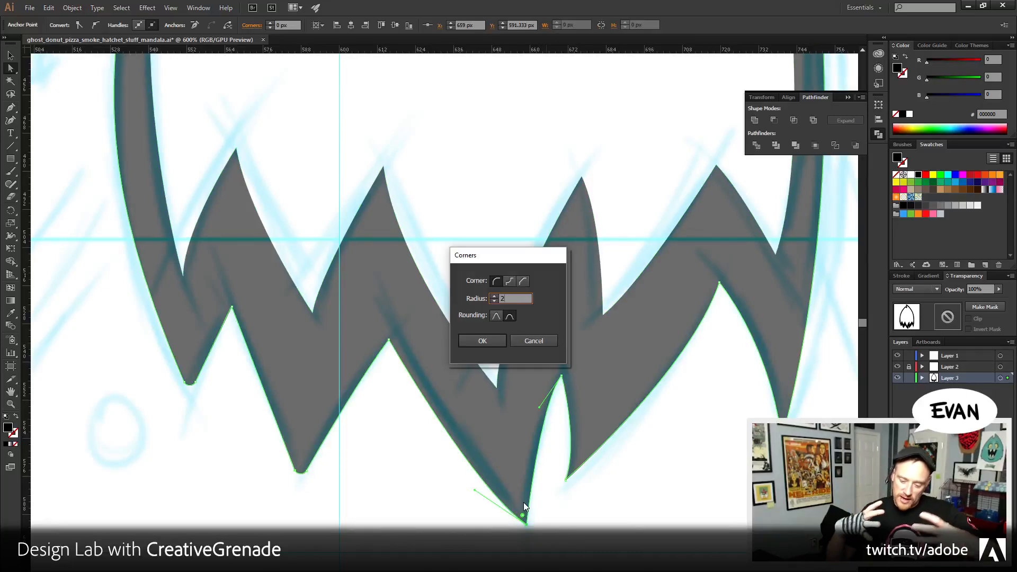
pyautogui.press('Return')
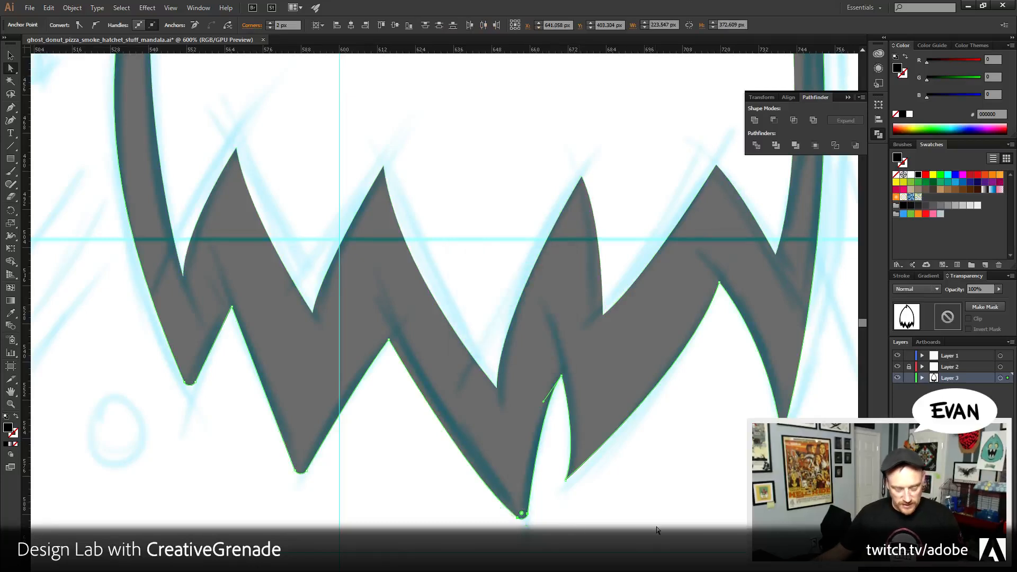
# - Round the fourth and the rightmost lower tips of the outline with a 2 px corner radius, leaving nothing selected
pyautogui.moveTo(571, 478); pyautogui.dragTo(554, 463)
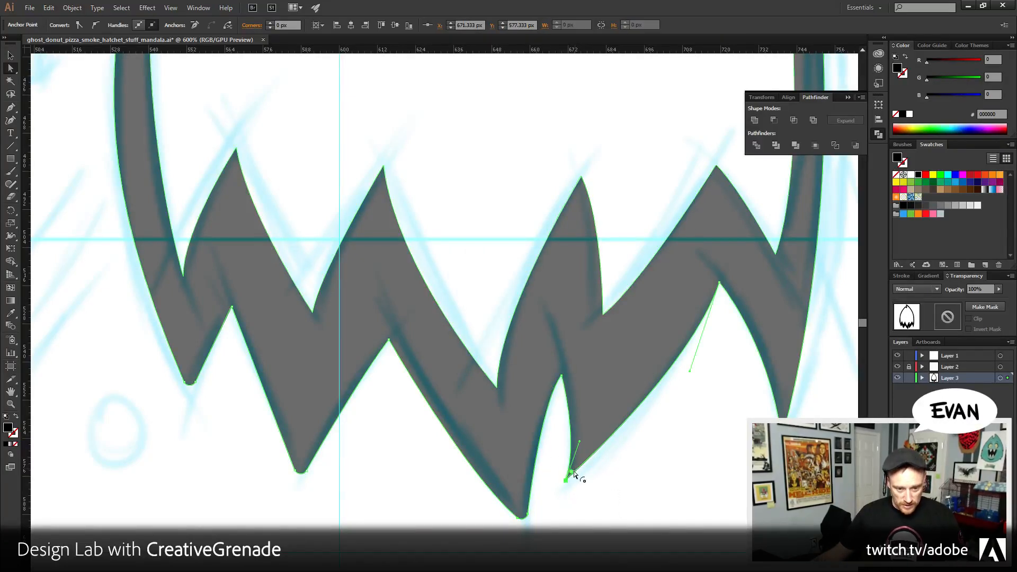
pyautogui.doubleClick(572, 475)
pyautogui.click(500, 343)
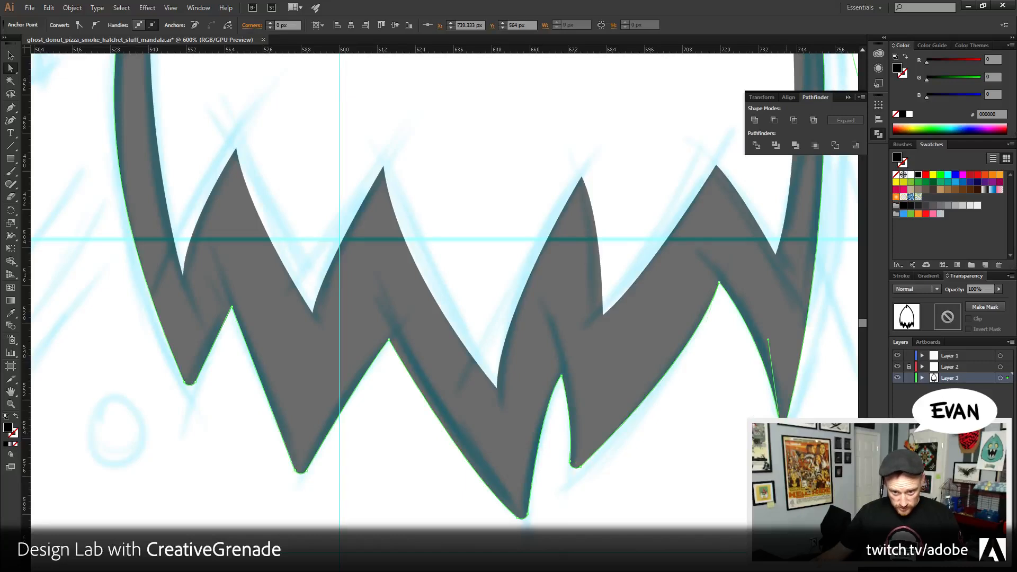
pyautogui.doubleClick(783, 431)
pyautogui.write('2')
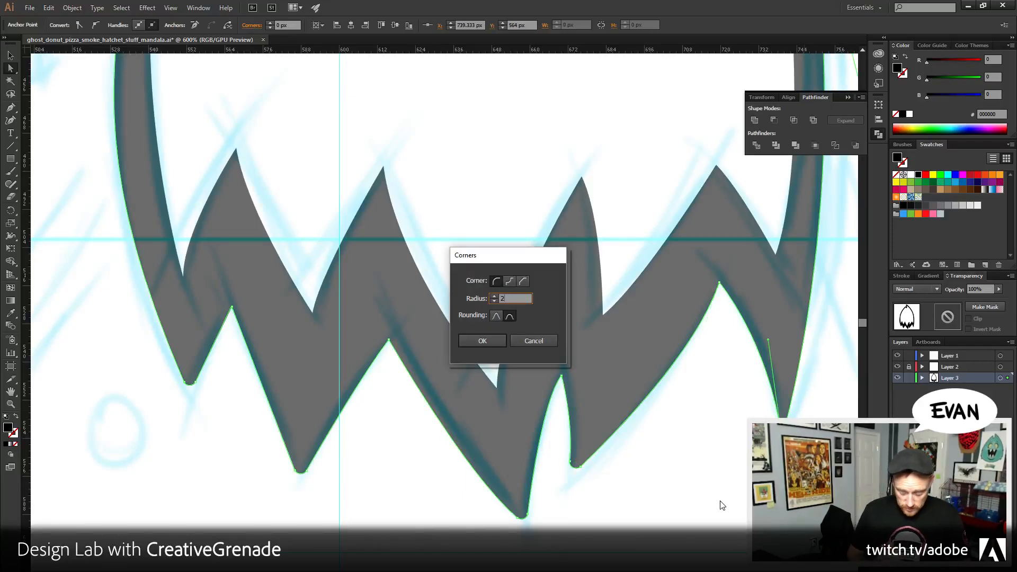
pyautogui.press('Return')
pyautogui.click(721, 504)
# - Select the anchor point on the outline's outer left edge beside the mouth and inspect that stretch of path up close
pyautogui.moveTo(657, 425); pyautogui.dragTo(647, 447)
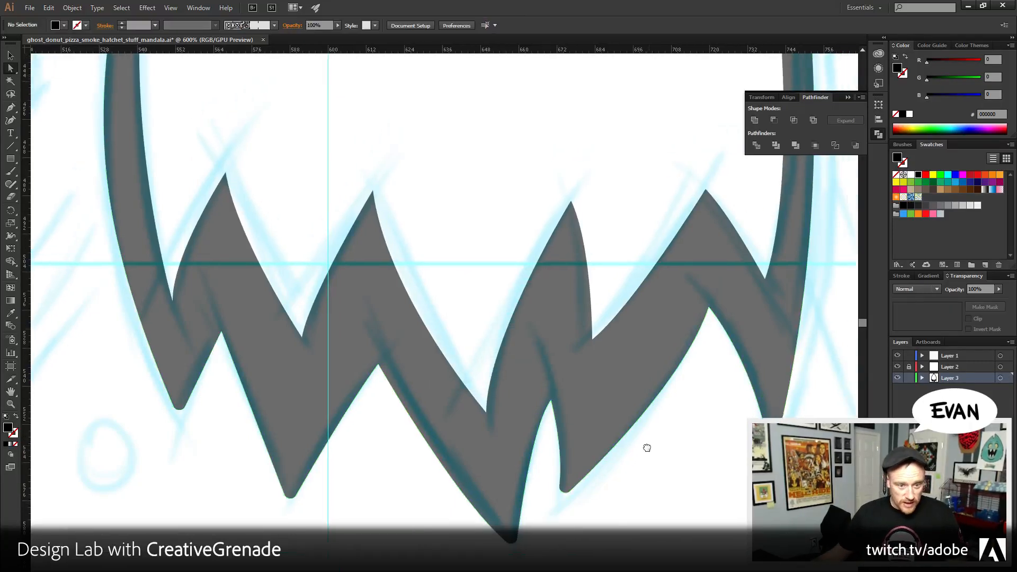
pyautogui.keyDown('ctrl'); pyautogui.keyDown('alt'); pyautogui.click(343, 458); pyautogui.keyUp('alt'); pyautogui.keyUp('ctrl')
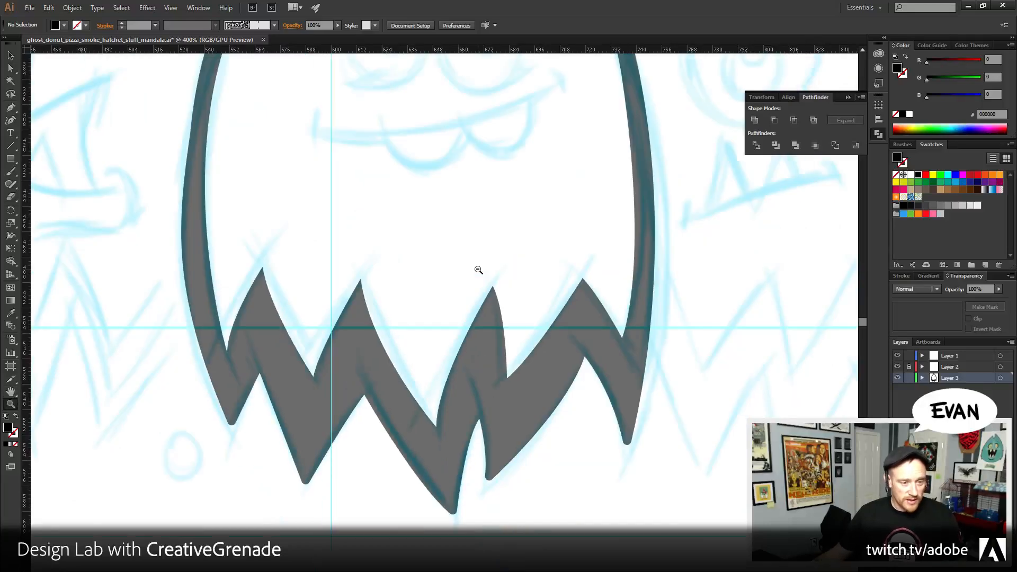
pyautogui.keyDown('alt'); pyautogui.click(479, 271); pyautogui.keyUp('alt')
pyautogui.click(448, 276)
pyautogui.click(451, 302)
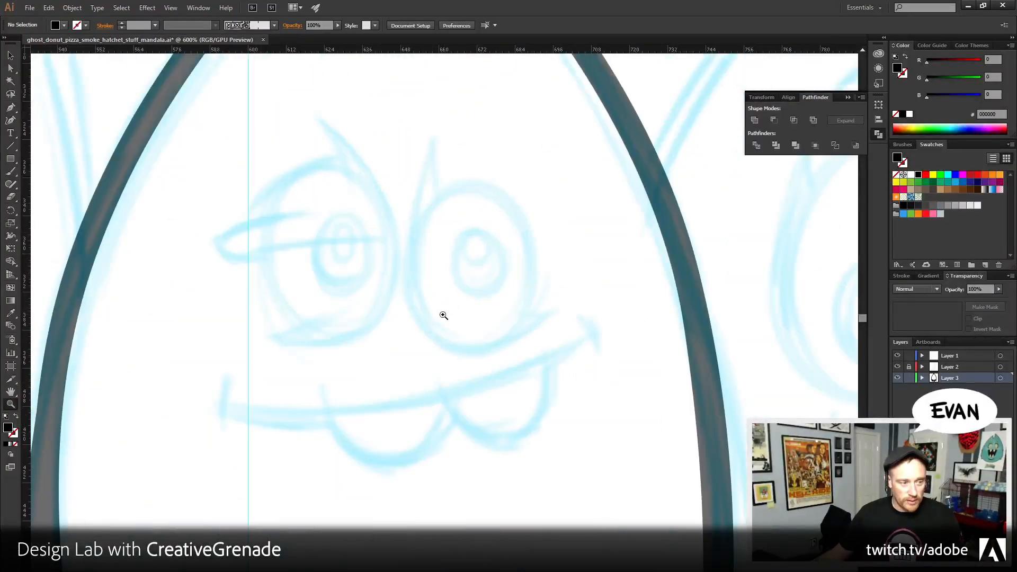
pyautogui.hscroll(-3, 456, 316)
pyautogui.click(11, 68)
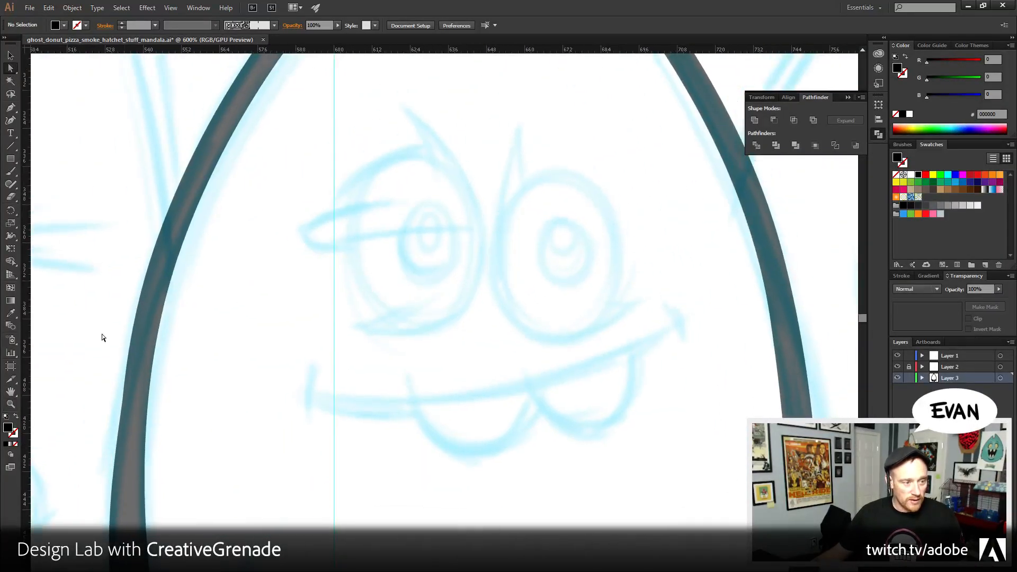
pyautogui.click(124, 402)
pyautogui.click(136, 344)
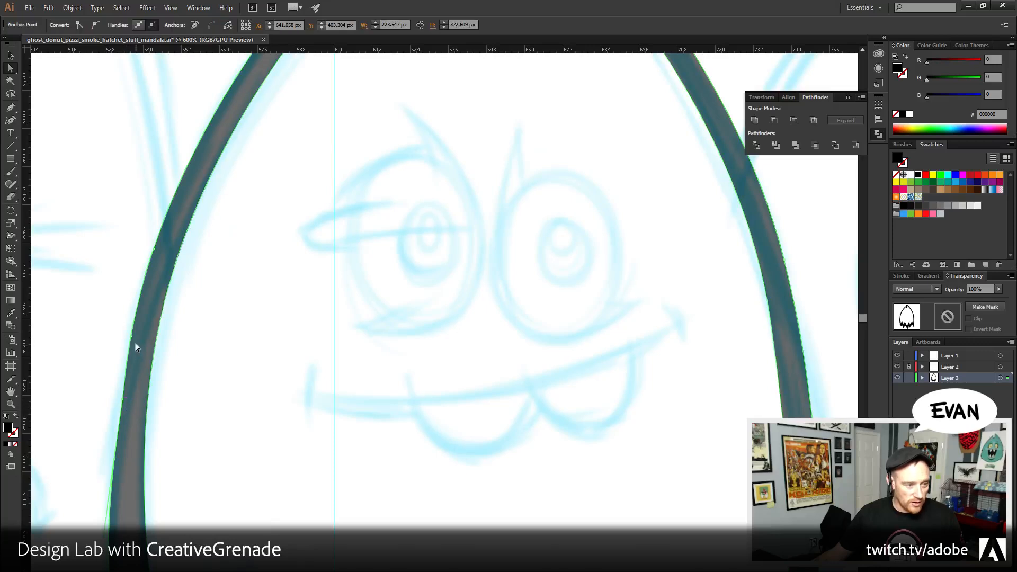
pyautogui.click(123, 400)
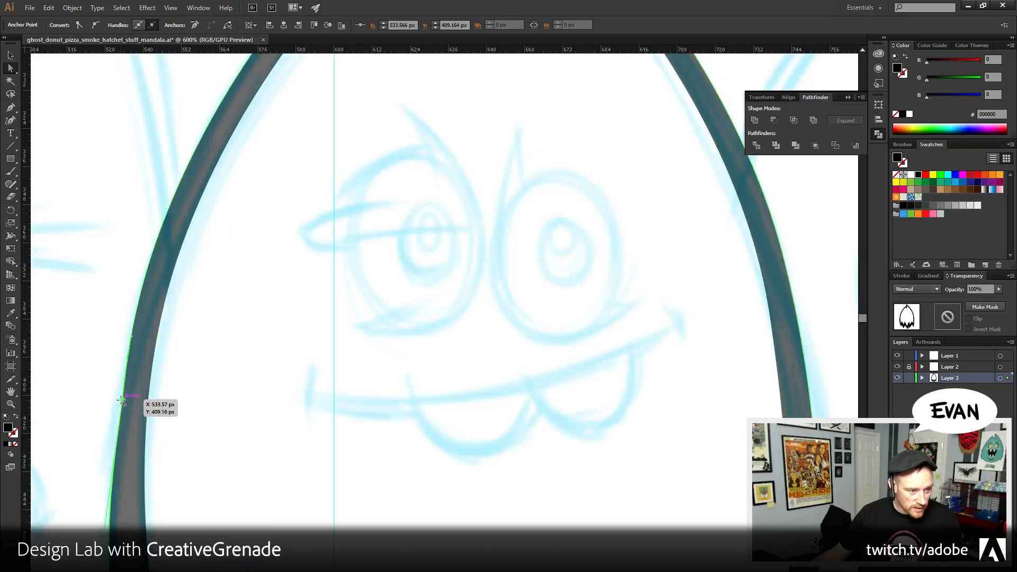
pyautogui.click(11, 404)
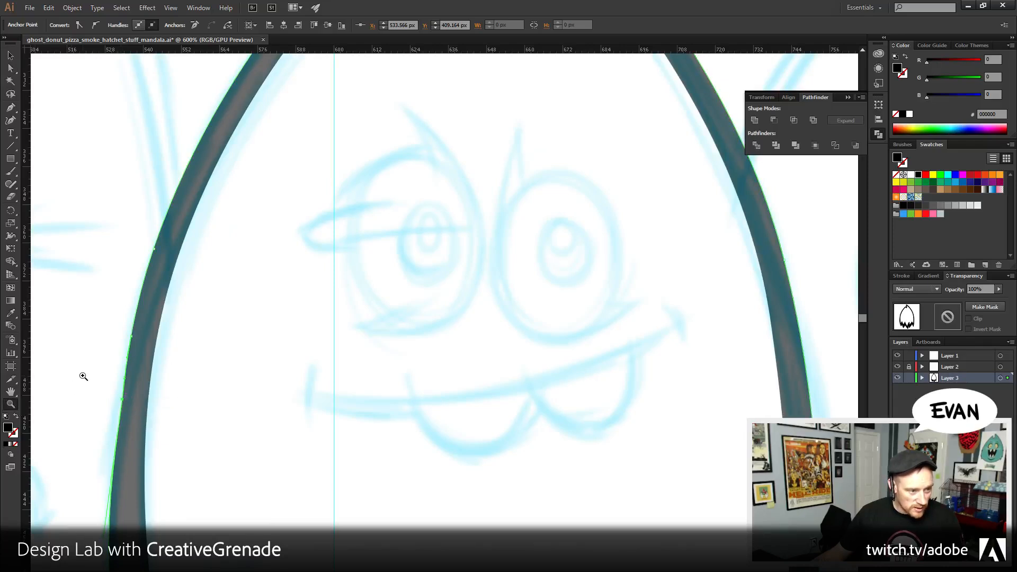
pyautogui.click(85, 377)
pyautogui.moveTo(142, 416); pyautogui.dragTo(225, 440)
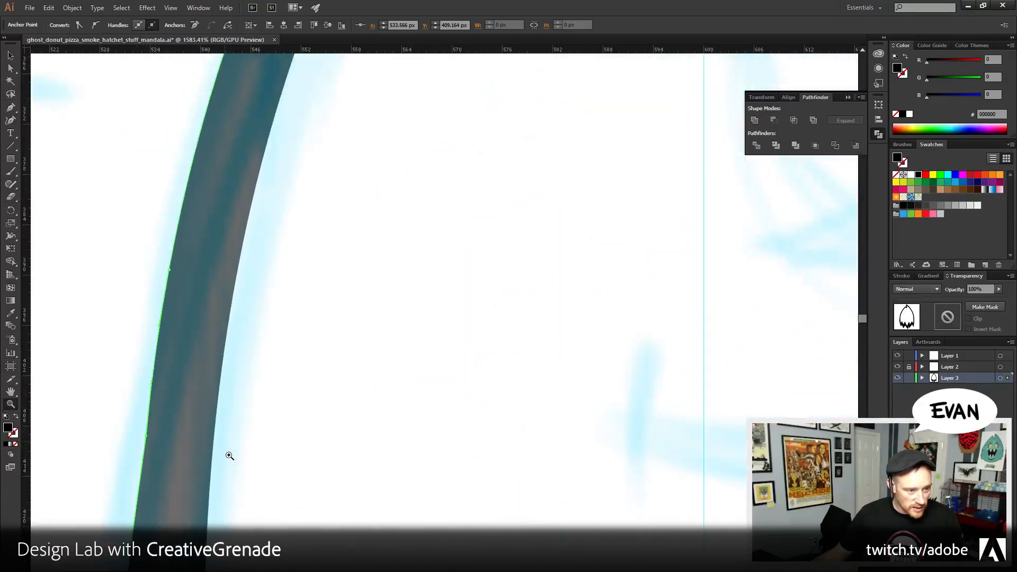
# - Look through the preference categories and turn off Animated Zoom in the GPU performance settings
pyautogui.click(48, 8)
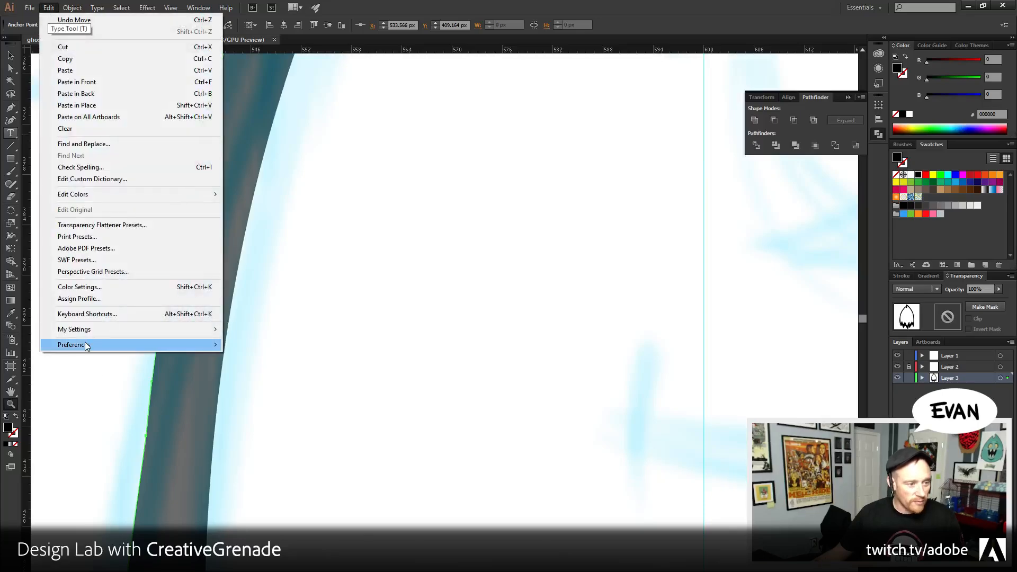
pyautogui.moveTo(113, 343)
pyautogui.click(297, 345)
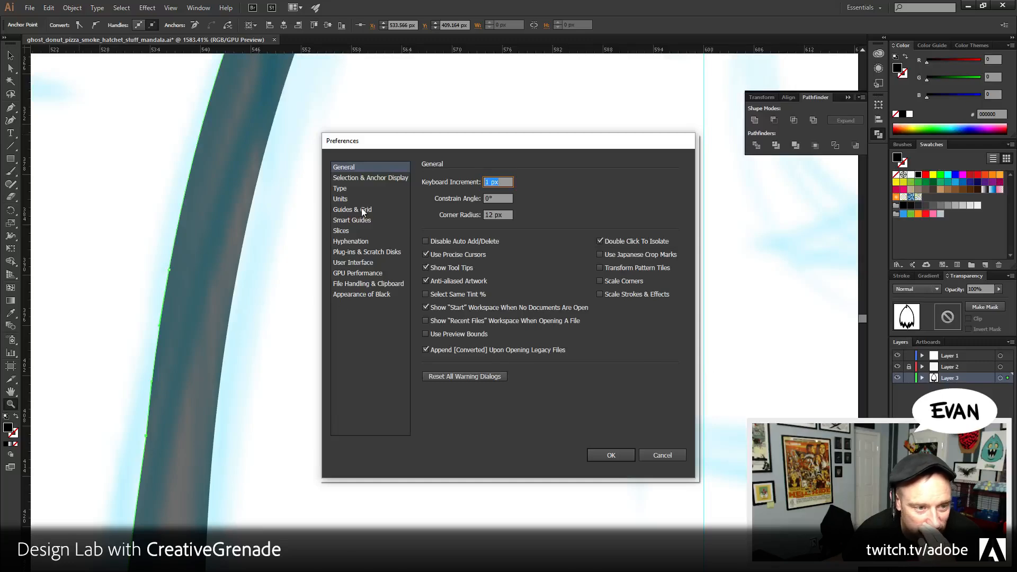
pyautogui.click(358, 179)
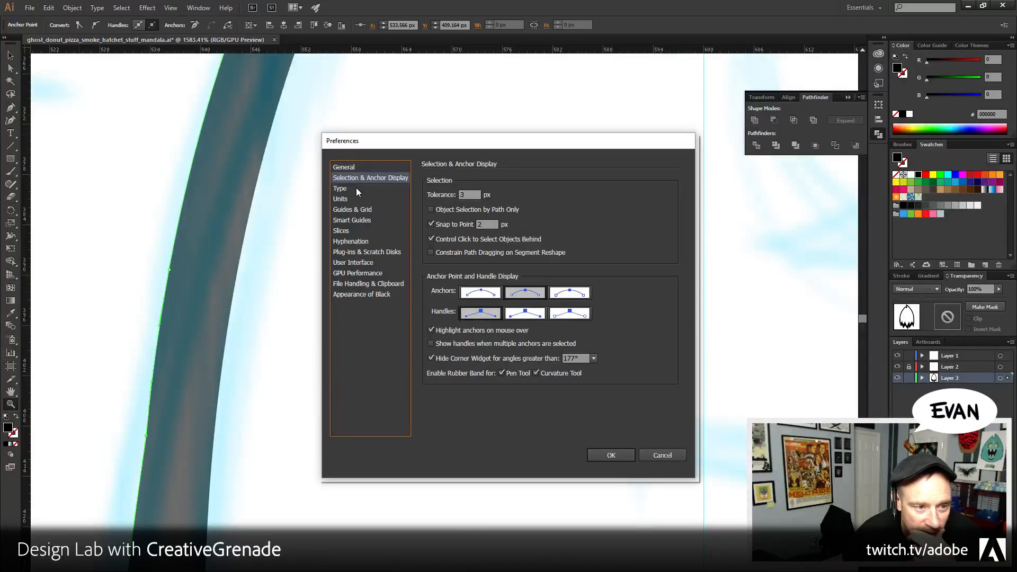
pyautogui.click(354, 200)
pyautogui.click(354, 211)
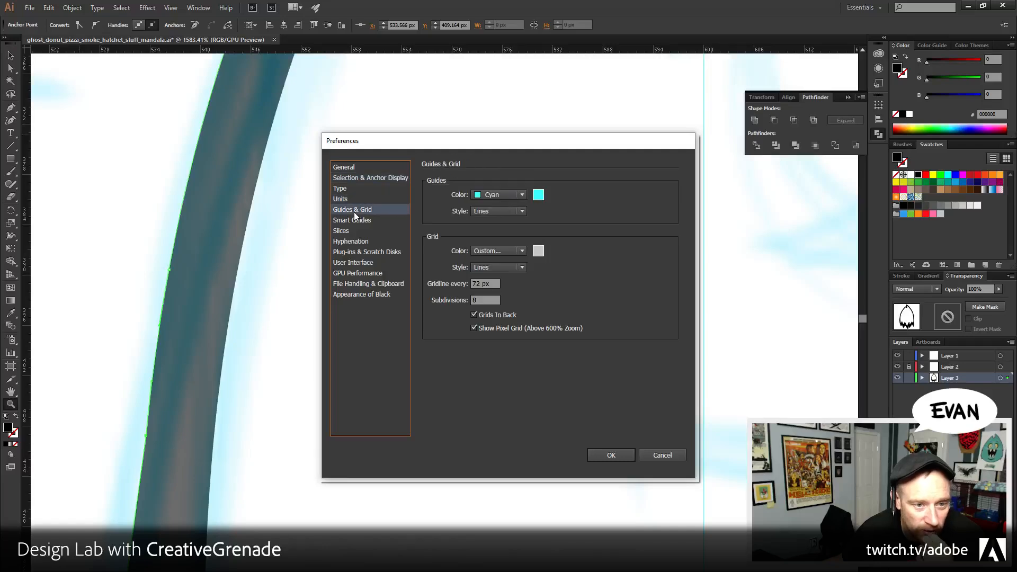
pyautogui.click(352, 220)
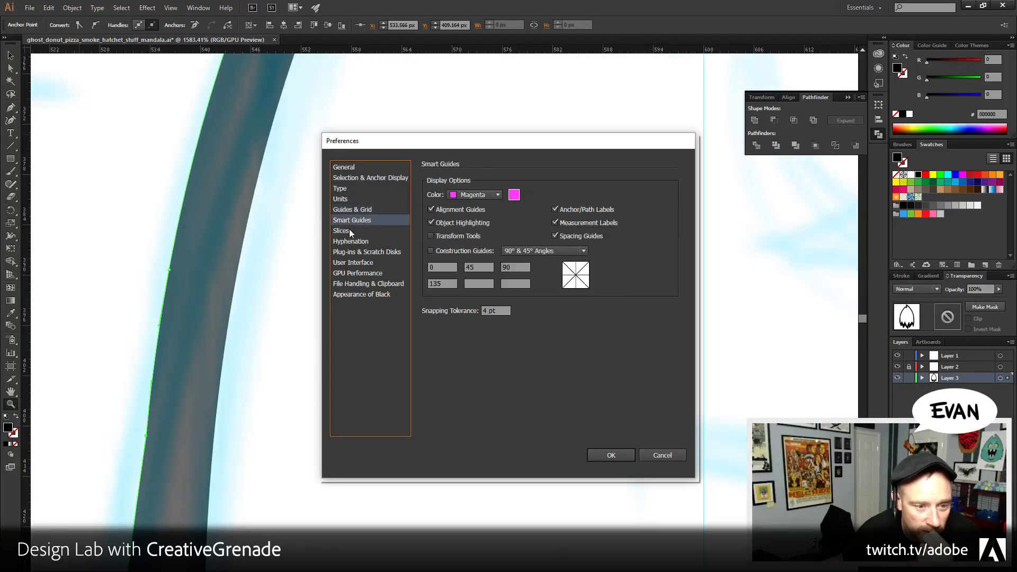
pyautogui.click(350, 232)
pyautogui.click(351, 242)
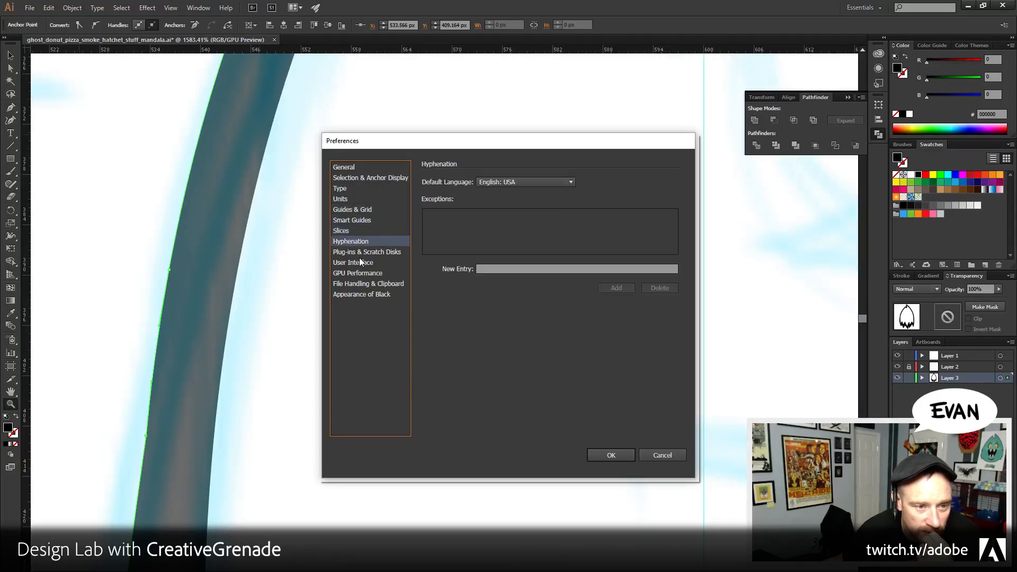
pyautogui.click(355, 252)
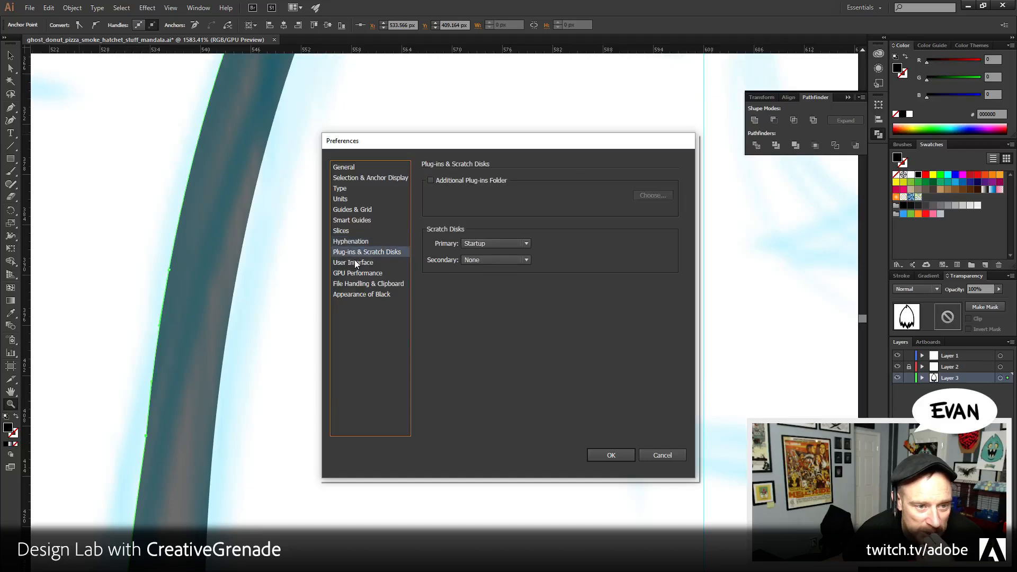
pyautogui.click(354, 264)
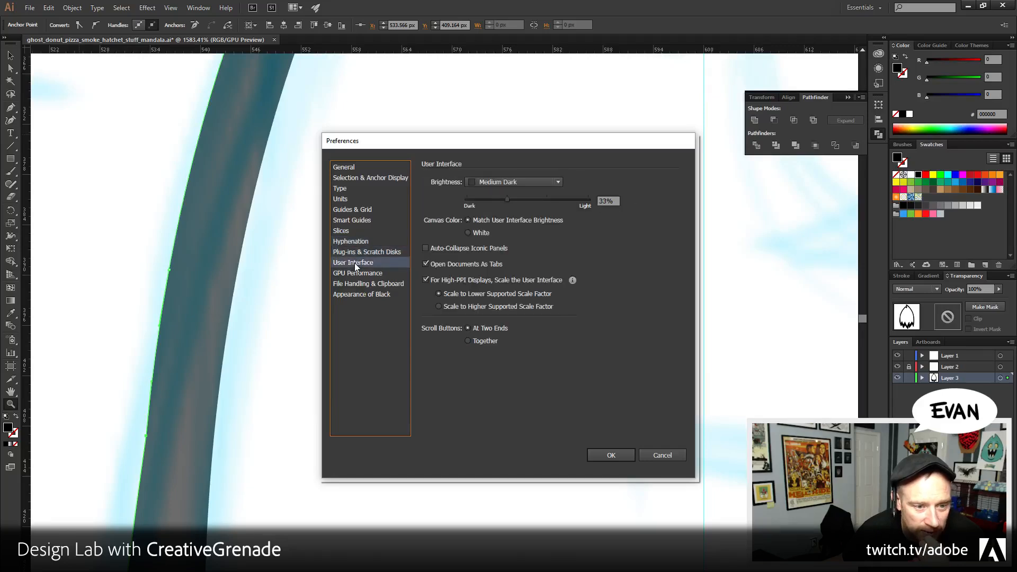
pyautogui.click(355, 273)
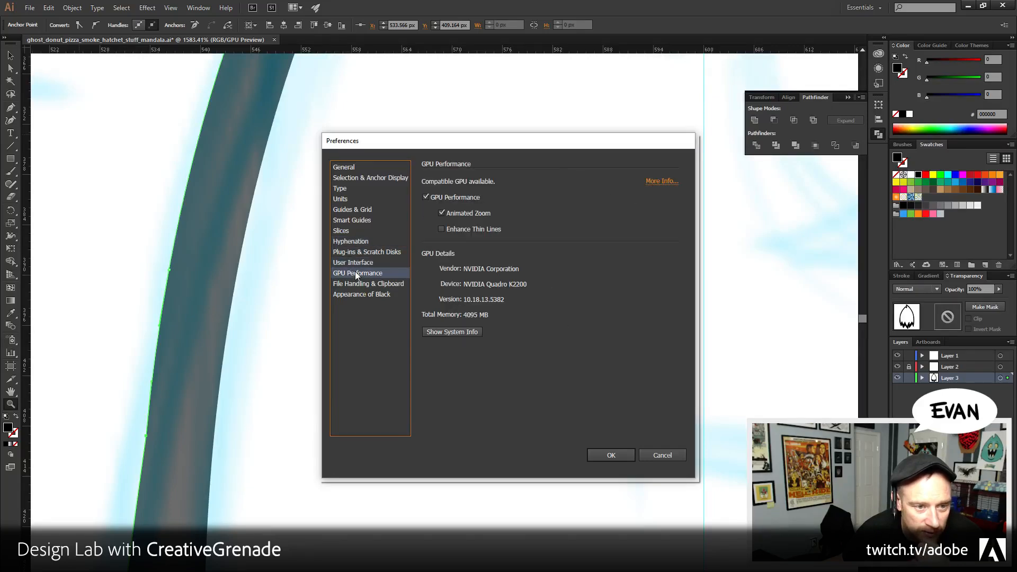
pyautogui.click(443, 213)
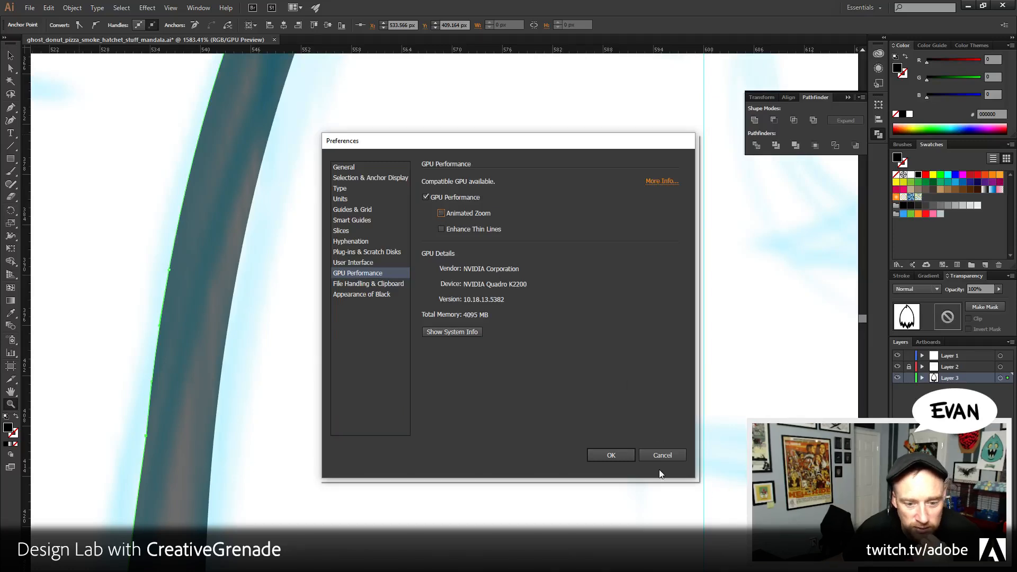
pyautogui.click(623, 455)
# - Nudge the anchor point on the outline's outer left edge slightly down and outward to smooth the curve, leaving nothing selected
pyautogui.click(352, 268)
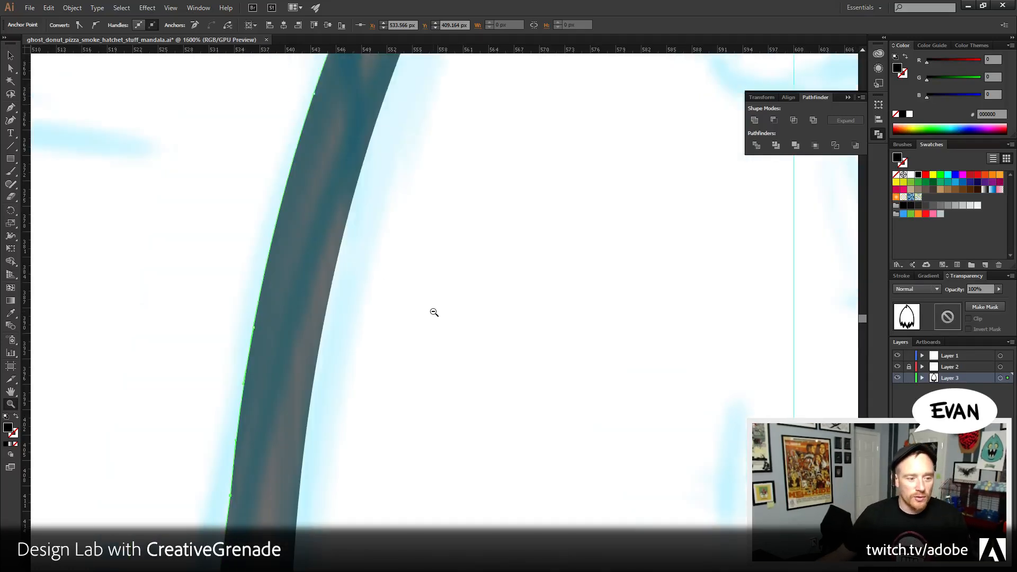
pyautogui.keyDown('alt'); pyautogui.click(434, 312); pyautogui.keyUp('alt')
pyautogui.keyDown('alt'); pyautogui.click(429, 318); pyautogui.keyUp('alt')
pyautogui.click(339, 438)
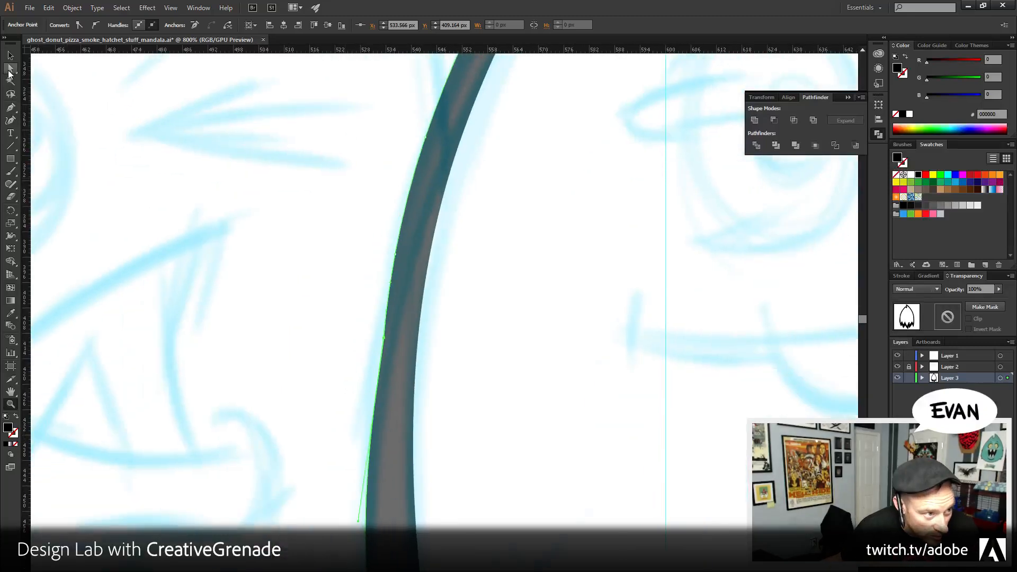
pyautogui.click(9, 71)
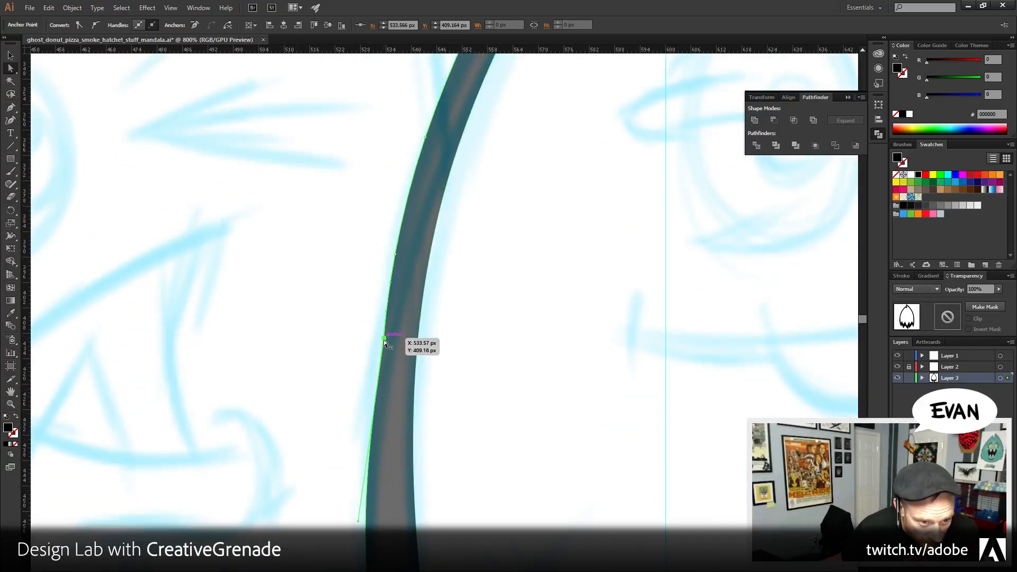
pyautogui.moveTo(383, 339); pyautogui.dragTo(380, 346)
pyautogui.click(512, 415)
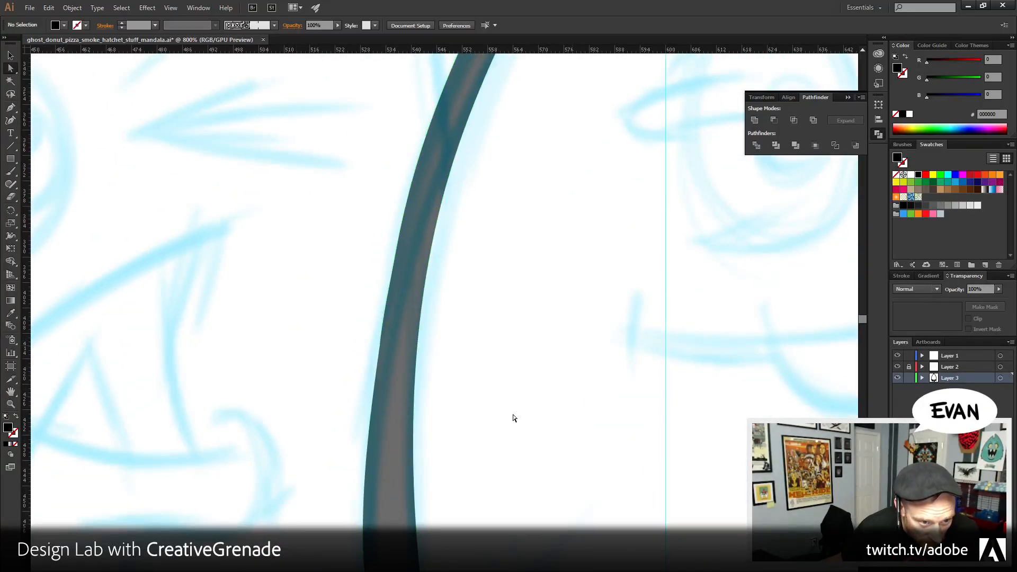
# - Draw a black ellipse about 37.5 px wide and 50.5 px high over the sketched right eye of the middle monster
pyautogui.moveTo(459, 307); pyautogui.dragTo(238, 372)
pyautogui.click(10, 404)
pyautogui.keyDown('alt'); pyautogui.click(660, 357); pyautogui.keyUp('alt')
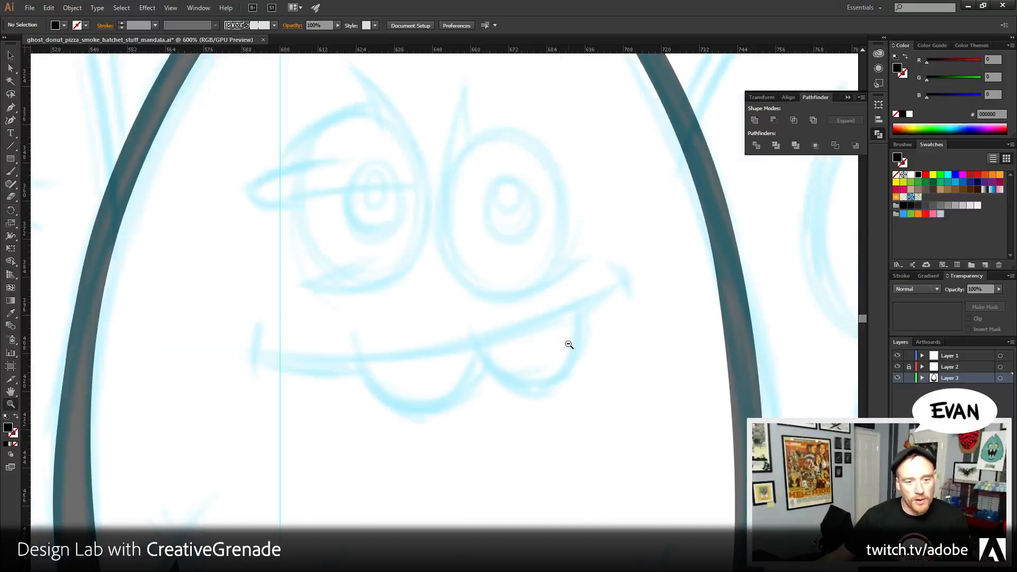
pyautogui.keyDown('alt'); pyautogui.click(571, 345); pyautogui.keyUp('alt')
pyautogui.moveTo(253, 174); pyautogui.dragTo(328, 259)
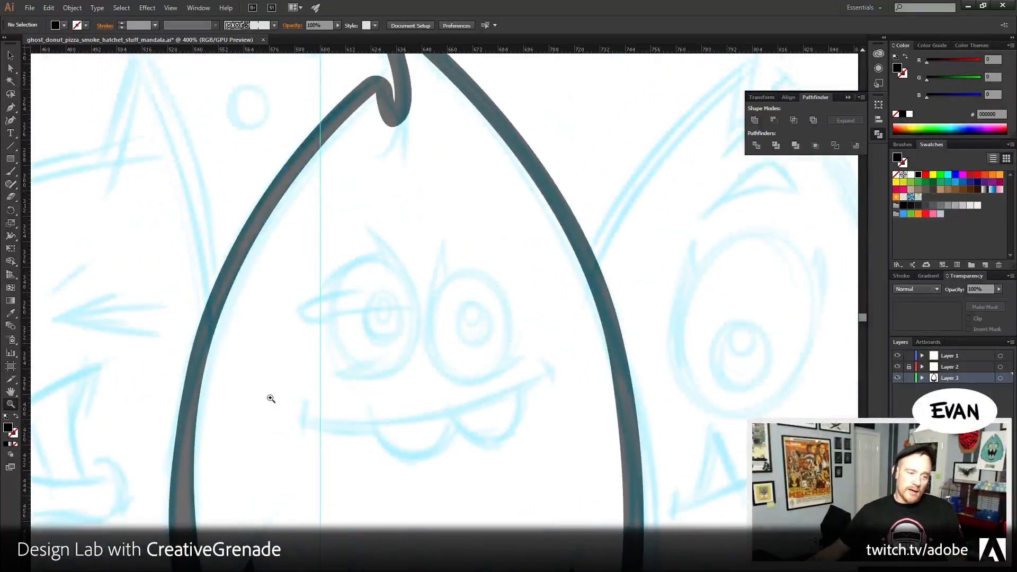
pyautogui.click(426, 328)
pyautogui.click(477, 333)
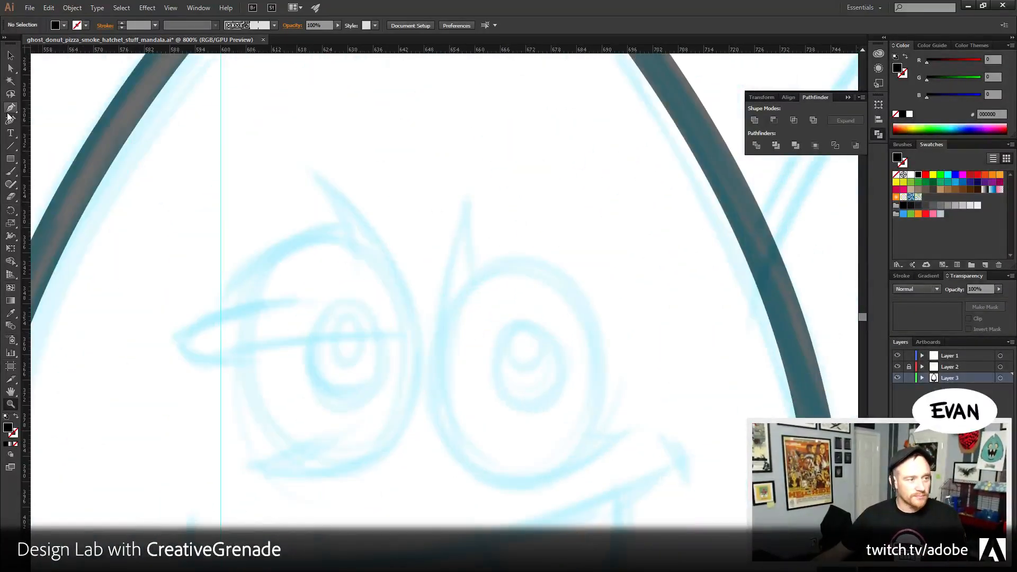
pyautogui.click(11, 108)
pyautogui.moveTo(544, 361); pyautogui.dragTo(589, 335)
pyautogui.click(516, 177)
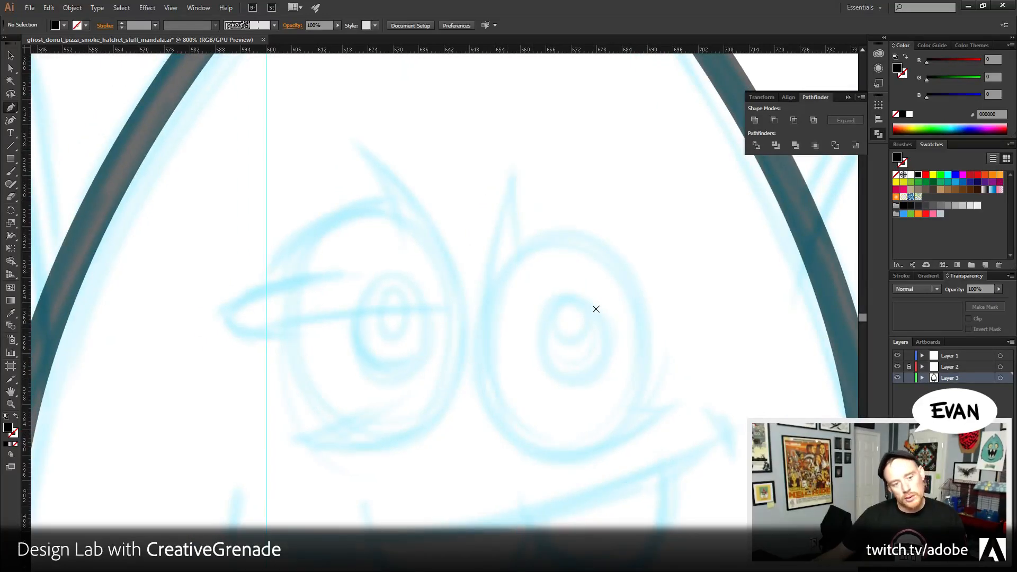
pyautogui.click(13, 159)
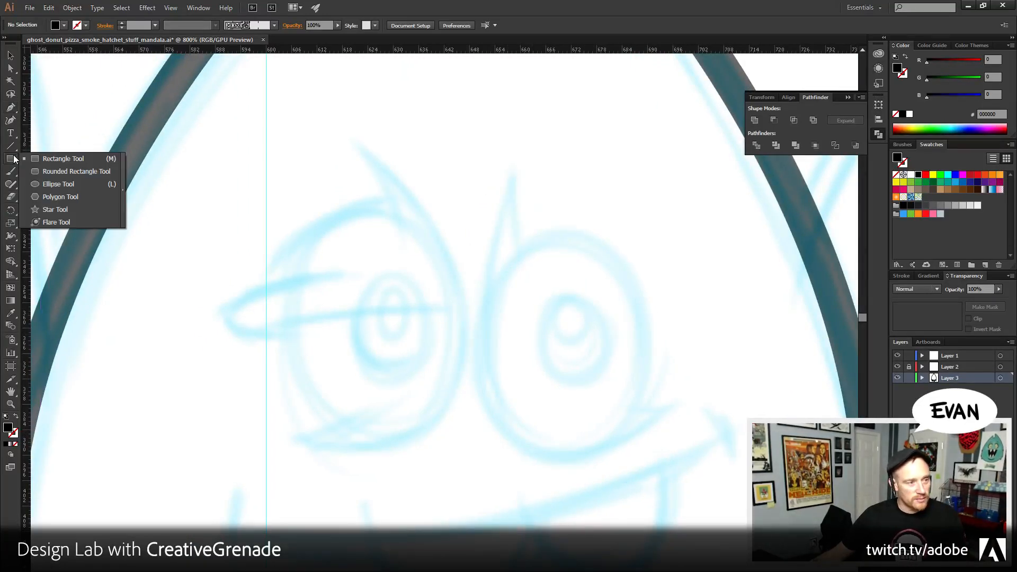
pyautogui.moveTo(14, 158); pyautogui.dragTo(52, 184)
pyautogui.moveTo(502, 244); pyautogui.dragTo(660, 457)
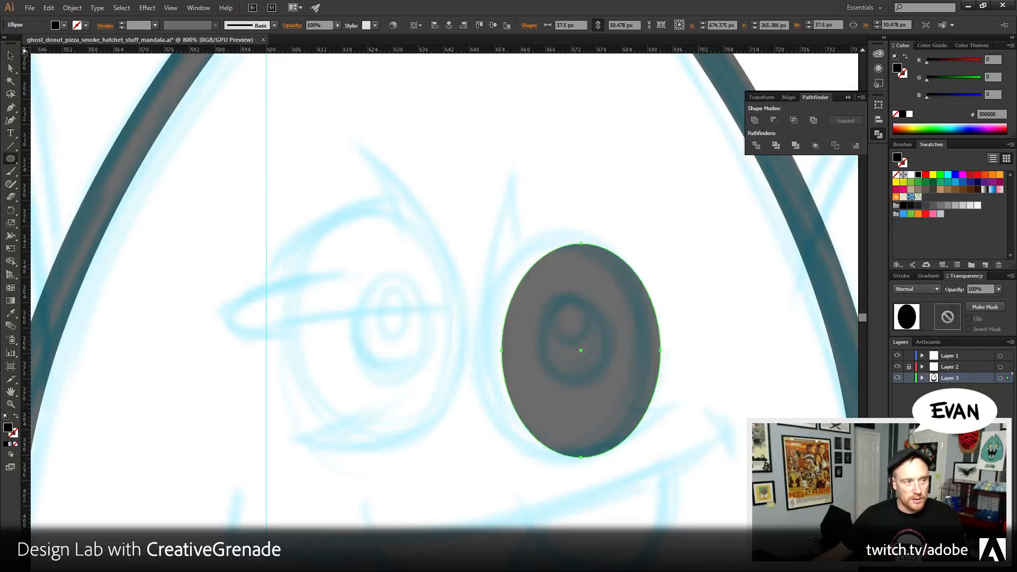
# - Enlarge the eye ellipse from its center to about 43 px wide and 58 px high, and turn off Snap to Point
pyautogui.click(10, 55)
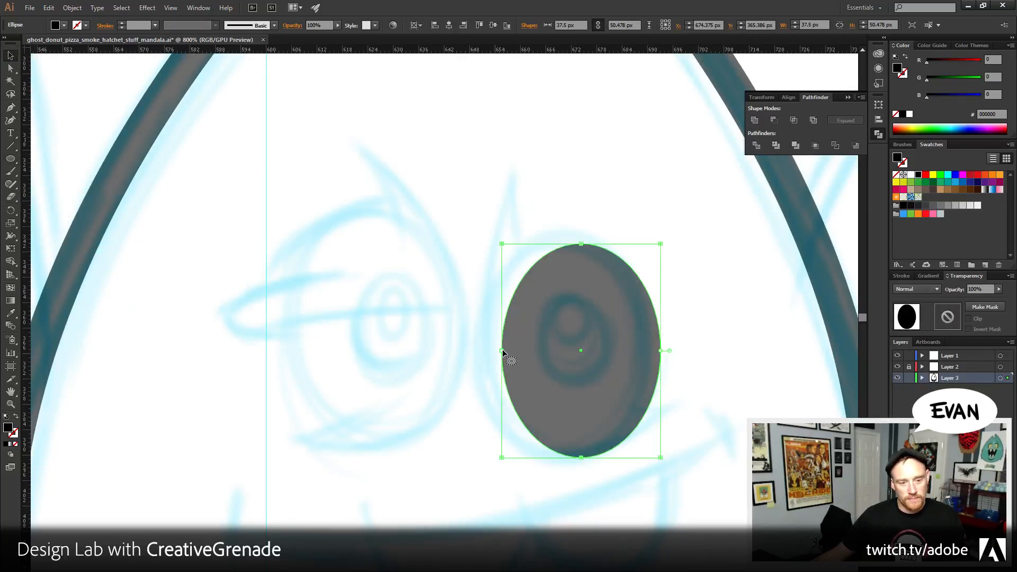
pyautogui.moveTo(502, 350); pyautogui.dragTo(490, 349)
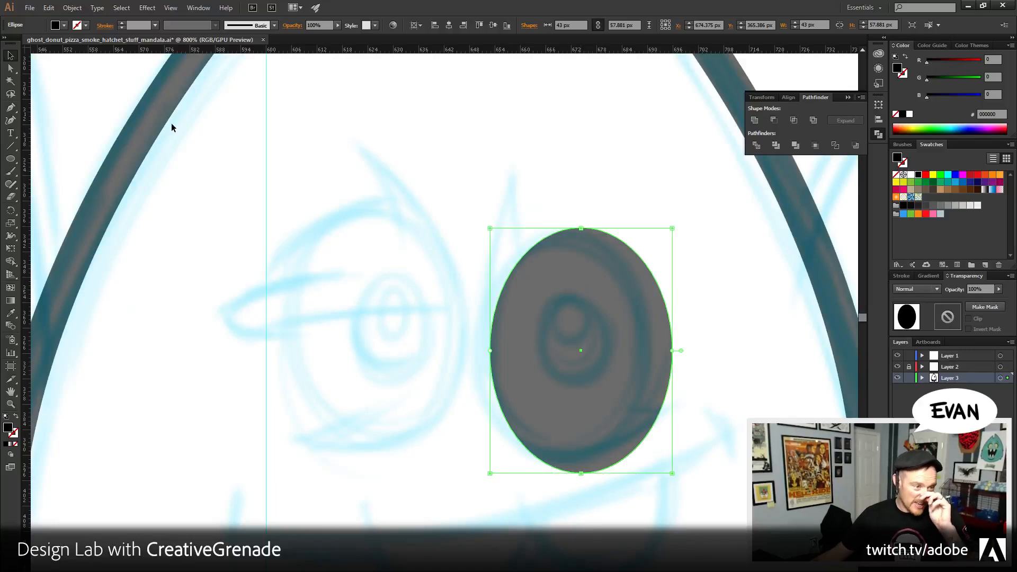
pyautogui.click(96, 8)
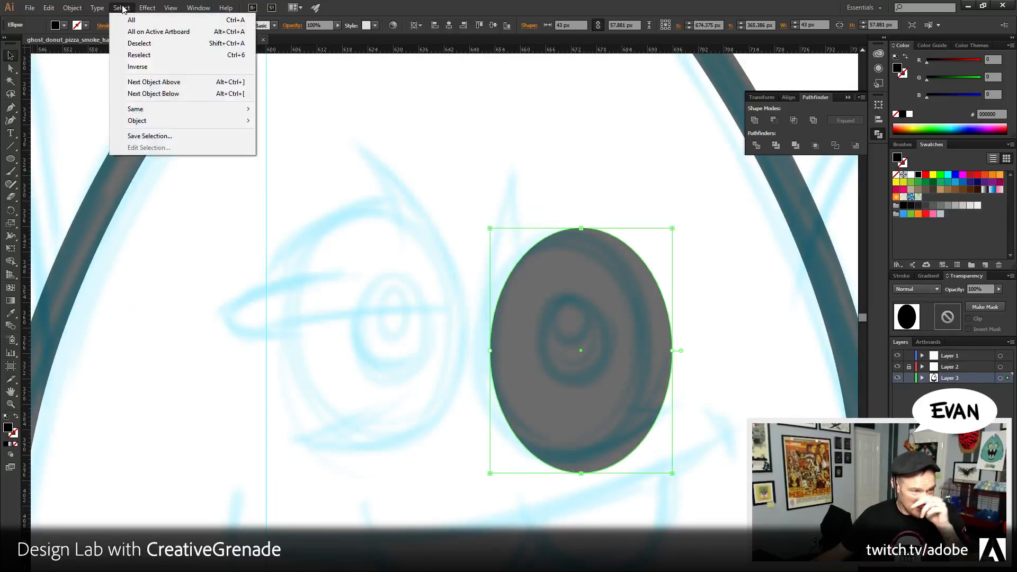
pyautogui.moveTo(171, 8)
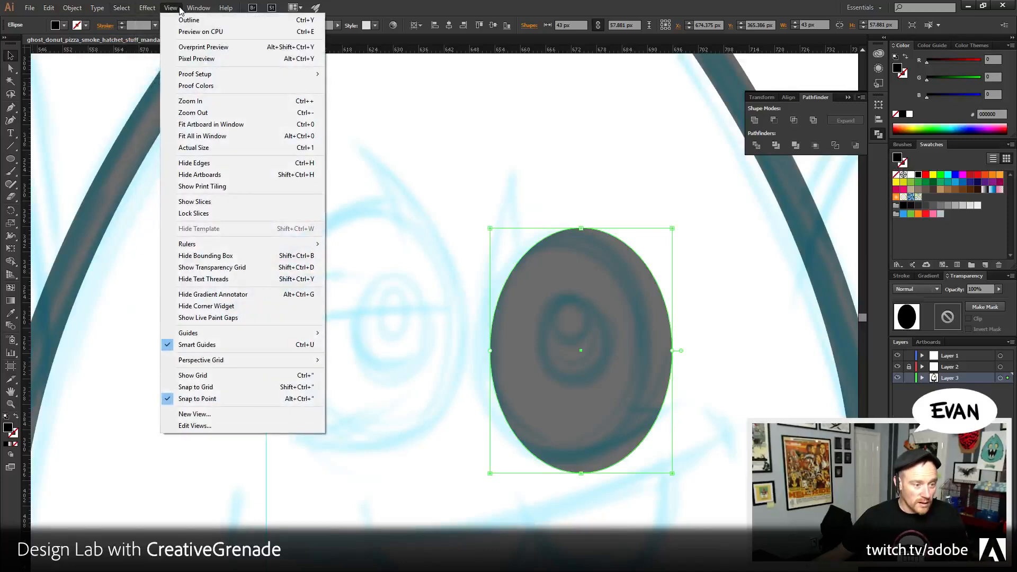
pyautogui.click(198, 398)
# - Raise the lower edge of the eye ellipse to the sketch line, reducing its height to about 54 px
pyautogui.click(148, 8)
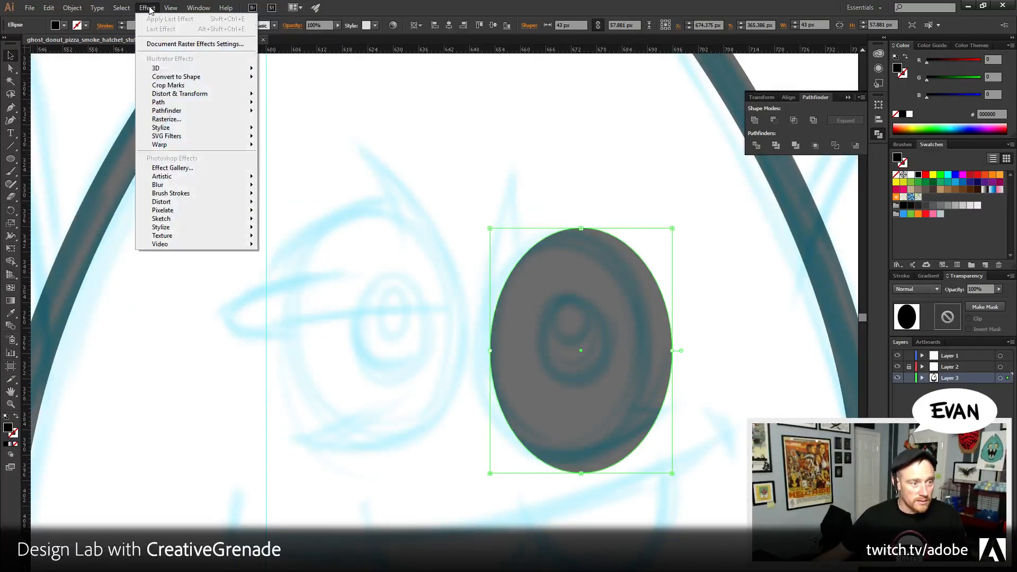
pyautogui.moveTo(74, 8)
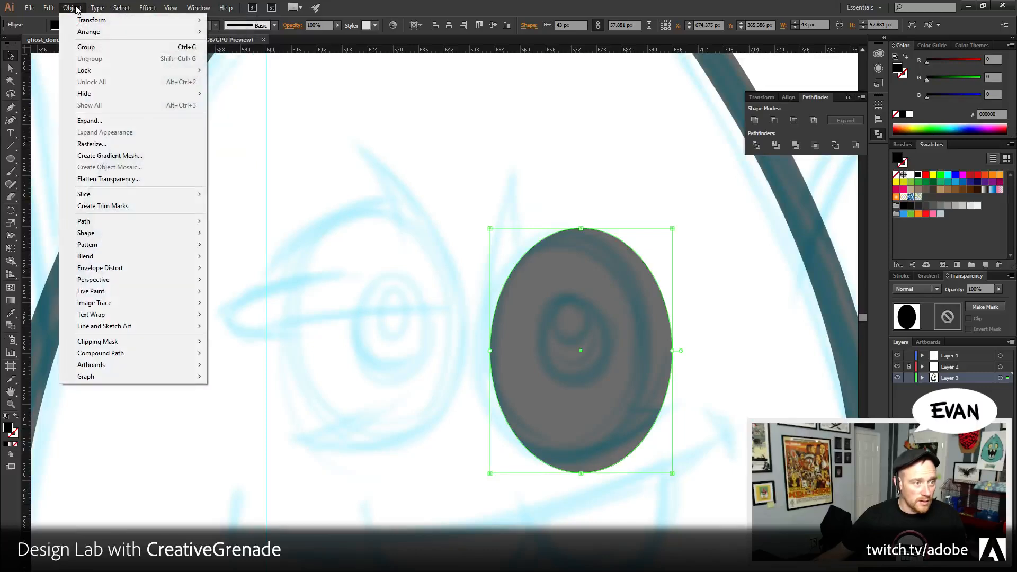
pyautogui.click(75, 8)
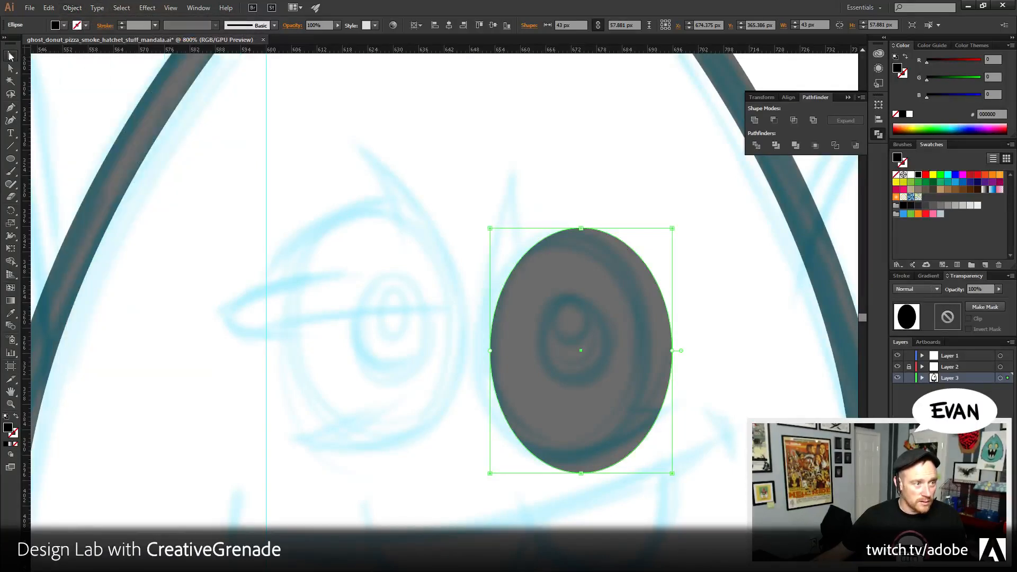
pyautogui.click(325, 325)
pyautogui.click(584, 447)
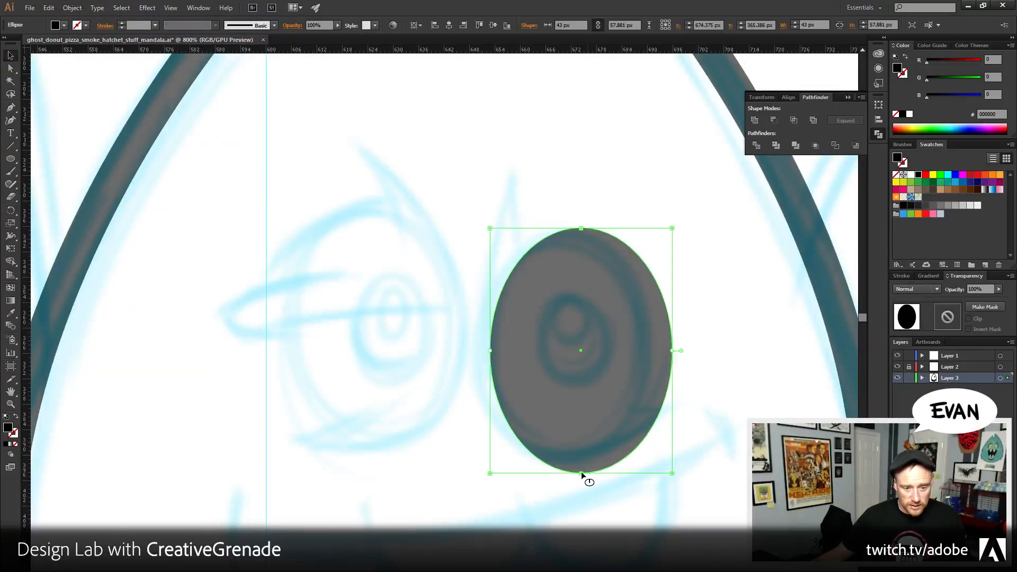
pyautogui.moveTo(580, 471)
pyautogui.mouseDown()
pyautogui.moveTo(581, 447)
pyautogui.moveTo(581, 456)
pyautogui.mouseUp()
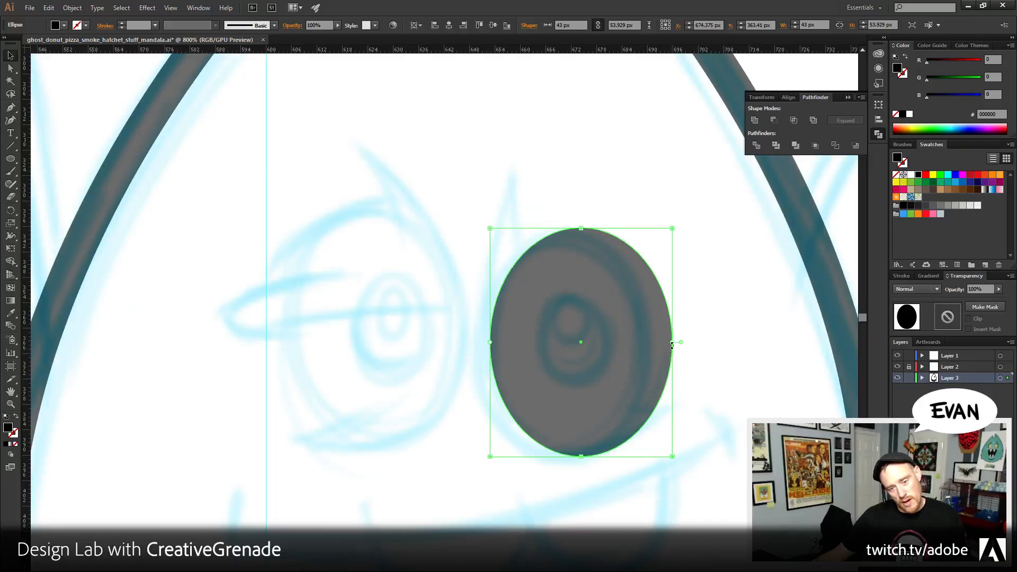
pyautogui.moveTo(682, 346); pyautogui.dragTo(680, 394)
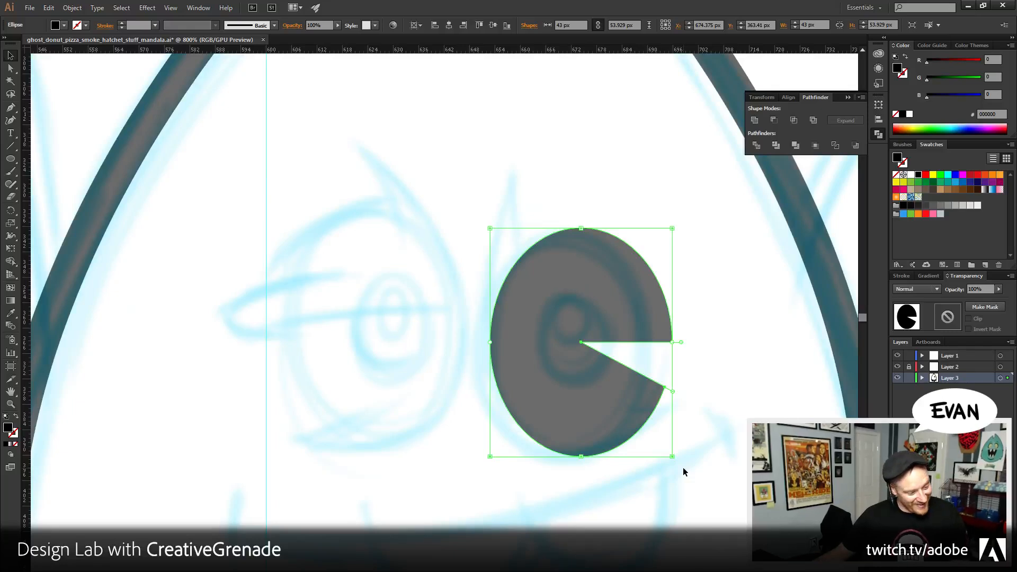
pyautogui.hotkey('ctrl', 'z')
pyautogui.hotkey('ctrl', 'z')
pyautogui.hotkey('ctrl', 'z')
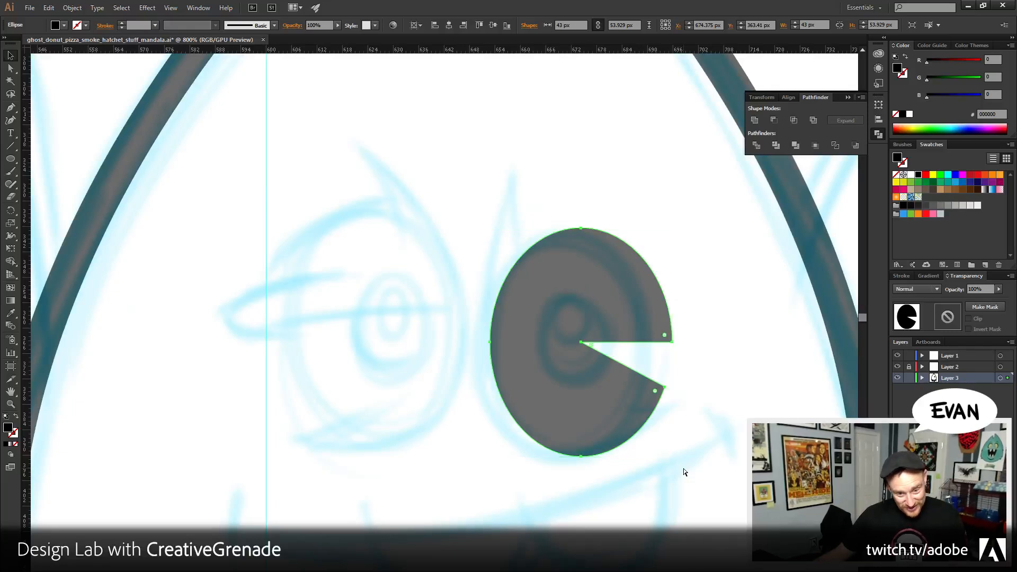
# - Swap the eye ellipse's fill and stroke to leave a 1 pt black outline, and shrink it to about 39 by 49 px
pyautogui.click(10, 159)
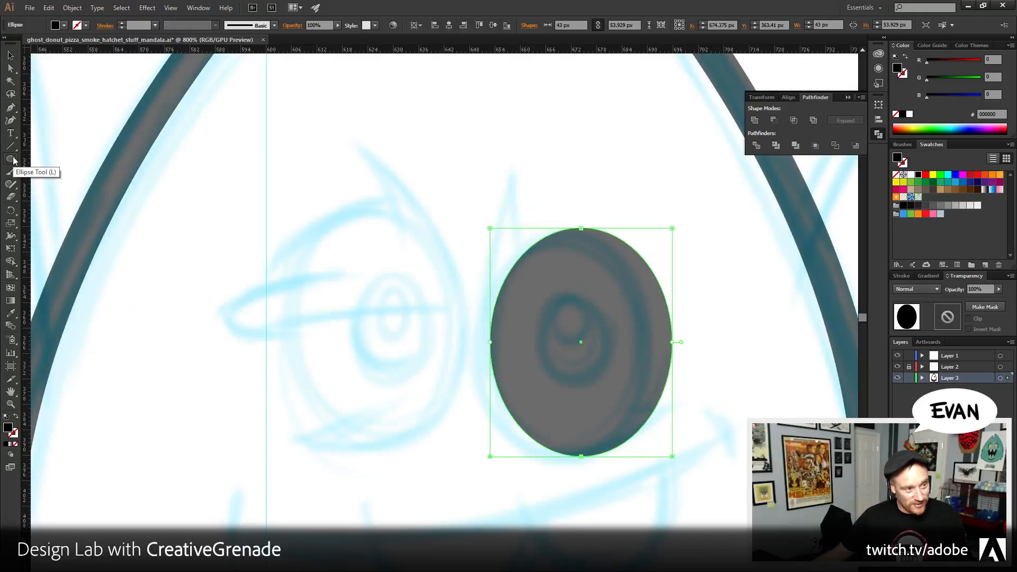
pyautogui.click(906, 56)
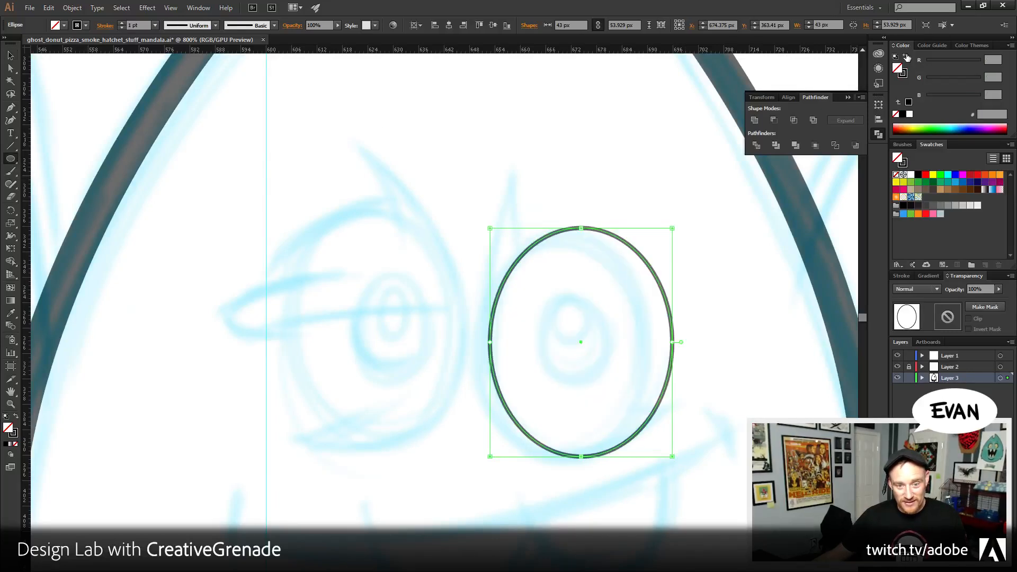
pyautogui.click(10, 56)
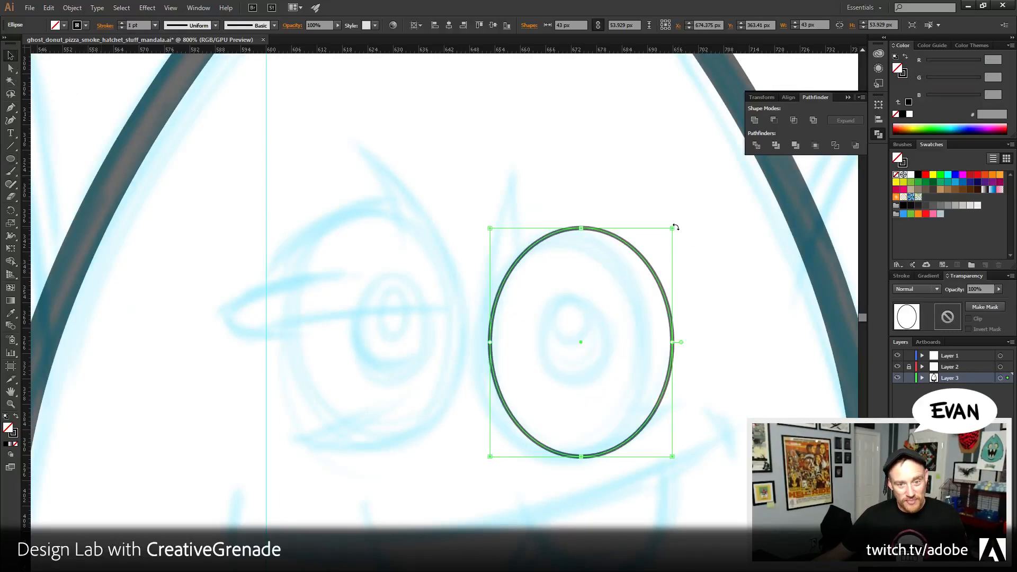
pyautogui.moveTo(674, 228); pyautogui.dragTo(656, 247)
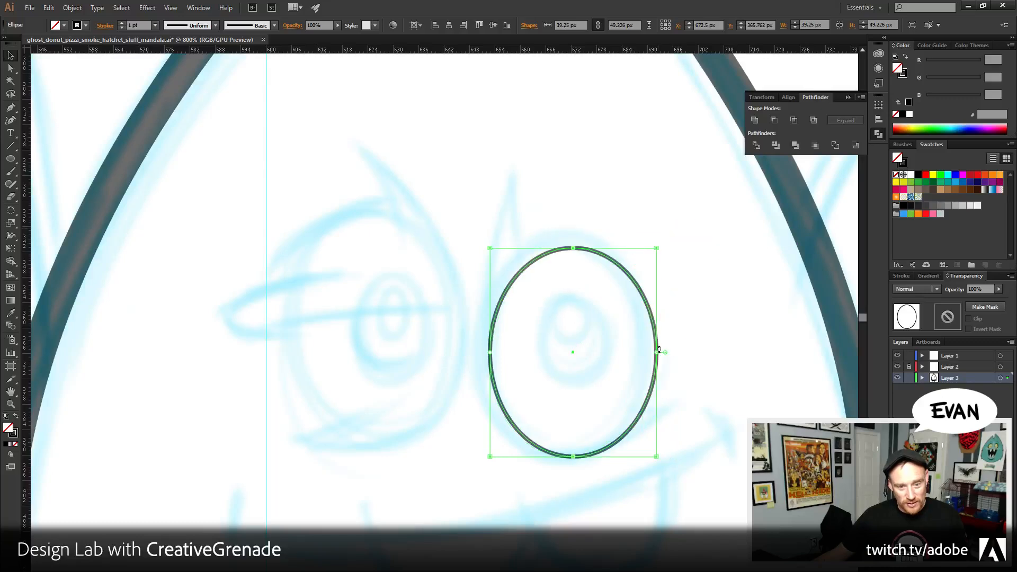
# - Shrink the ellipse over the sketched right eye proportionally to about 36 px wide and 47 px high
pyautogui.moveTo(666, 356)
pyautogui.mouseDown()
pyautogui.moveTo(662, 415)
pyautogui.moveTo(627, 452)
pyautogui.moveTo(630, 462)
pyautogui.moveTo(668, 351)
pyautogui.mouseUp()
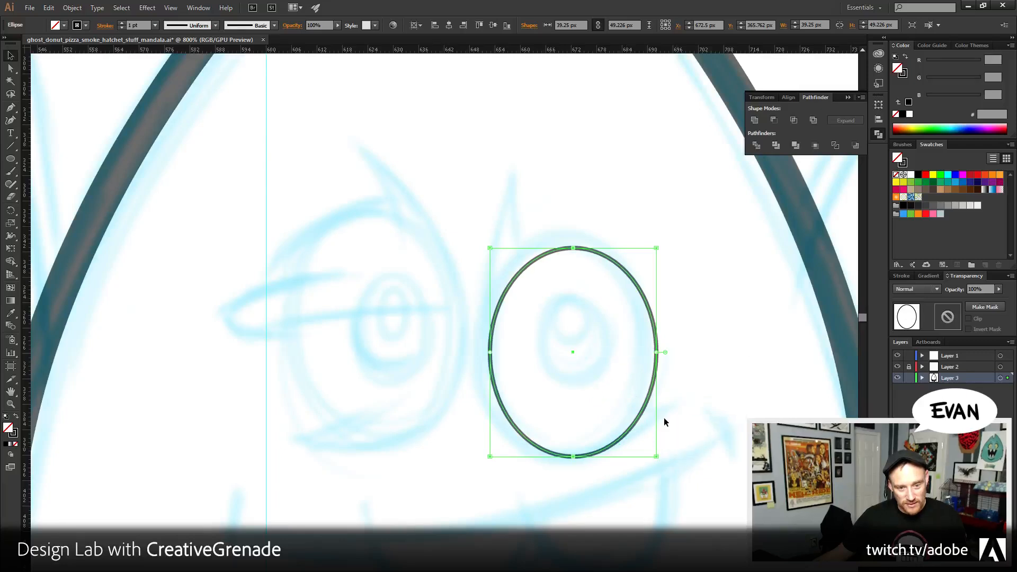
pyautogui.moveTo(657, 456); pyautogui.dragTo(638, 440)
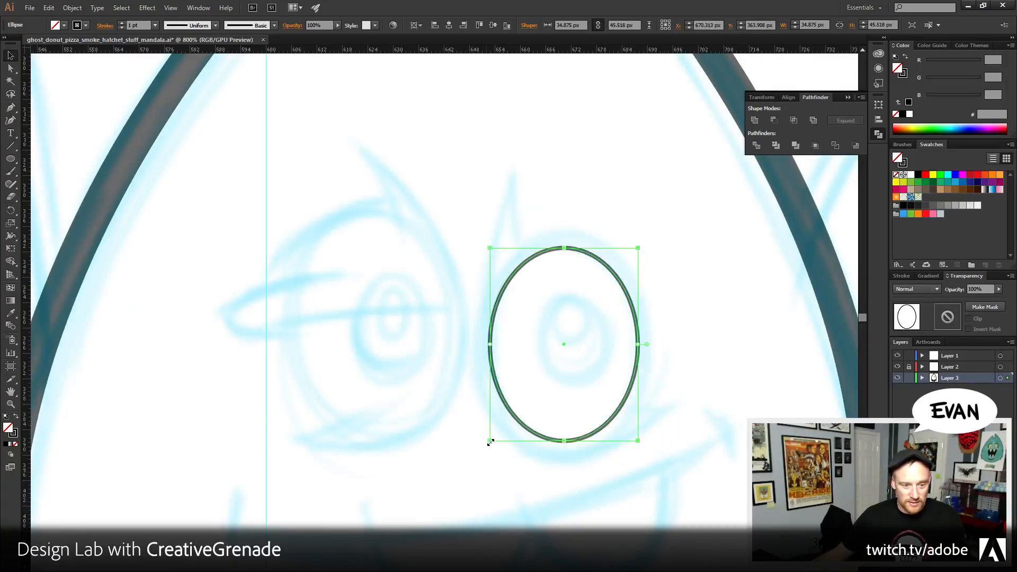
pyautogui.moveTo(490, 442); pyautogui.dragTo(487, 448)
pyautogui.hotkey('ctrl', 'shift', 'b')
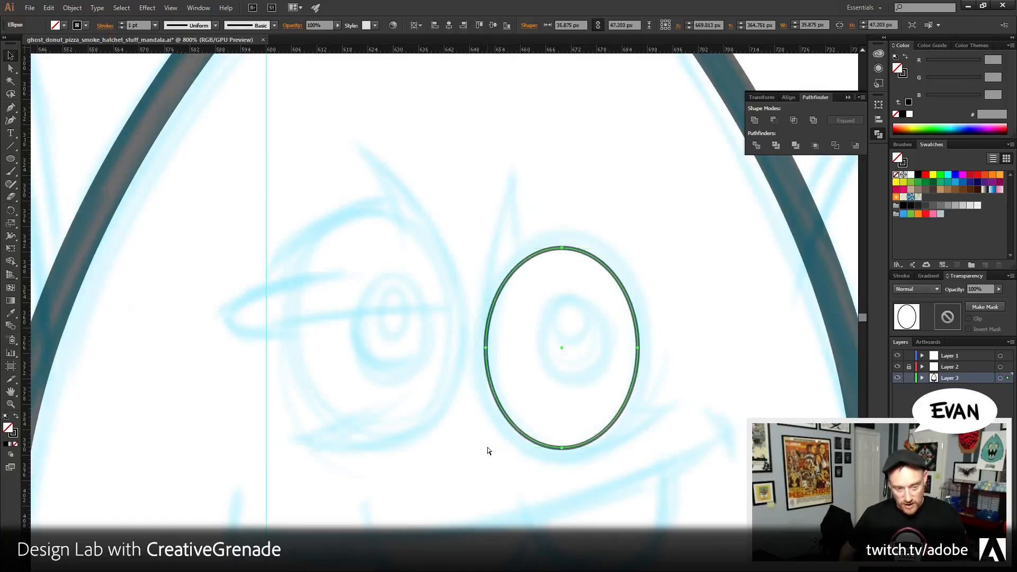
# - Duplicate the right eye ellipse and shift the copy 40 px left onto the sketched left eye
pyautogui.hotkey('alt', 'shift', 'Left')
pyautogui.hotkey('shift', 'Left')
pyautogui.hotkey('shift', 'Left')
pyautogui.hotkey('shift', 'Left')
pyautogui.hotkey('shift', 'Left')
pyautogui.hotkey('shift', 'Right')
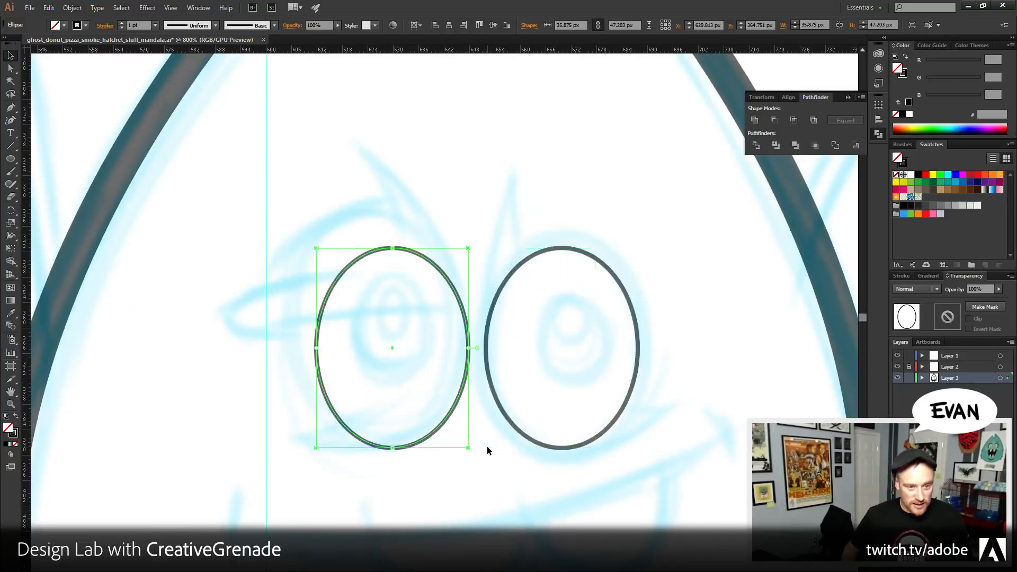
# - Nudge the copied ellipse 3 px left and 6 px up to line it up with the sketched left eye
pyautogui.press('Up')
pyautogui.press('Up')
pyautogui.press('Up')
pyautogui.press('Up')
pyautogui.press('Up')
pyautogui.press('Up')
pyautogui.press('Up')
pyautogui.press('Left')
pyautogui.press('Left')
pyautogui.press('Left')
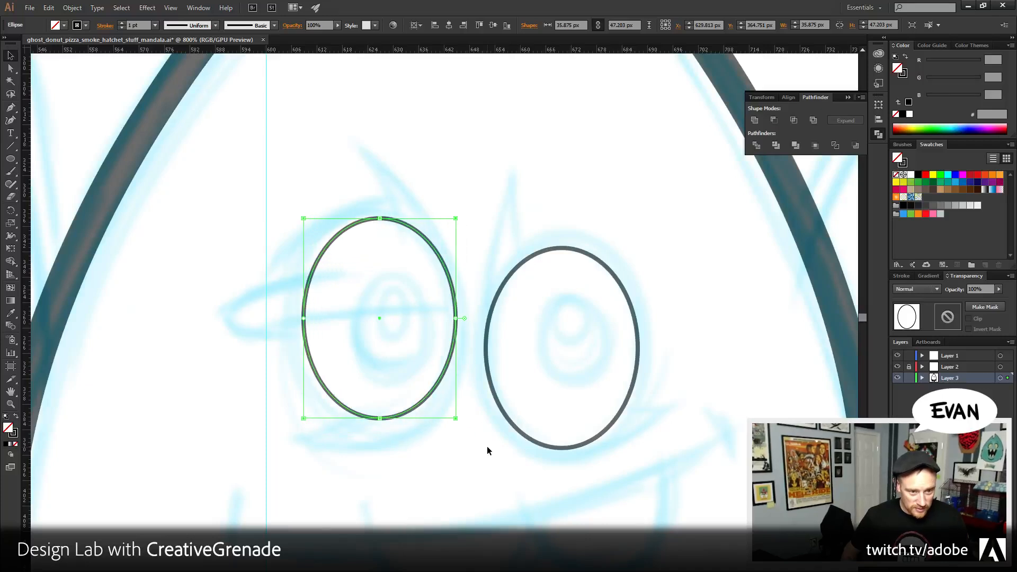
pyautogui.press('Down')
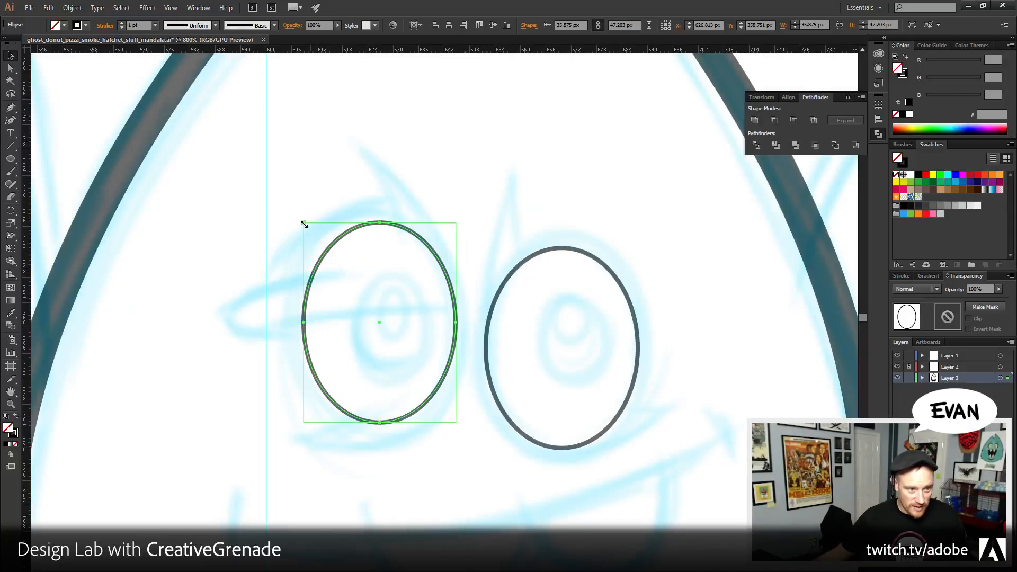
# - Enlarge the left eye ellipse to about 38 by 50 px and nudge it 1 px down and 1 px right
pyautogui.moveTo(303, 222); pyautogui.dragTo(282, 212)
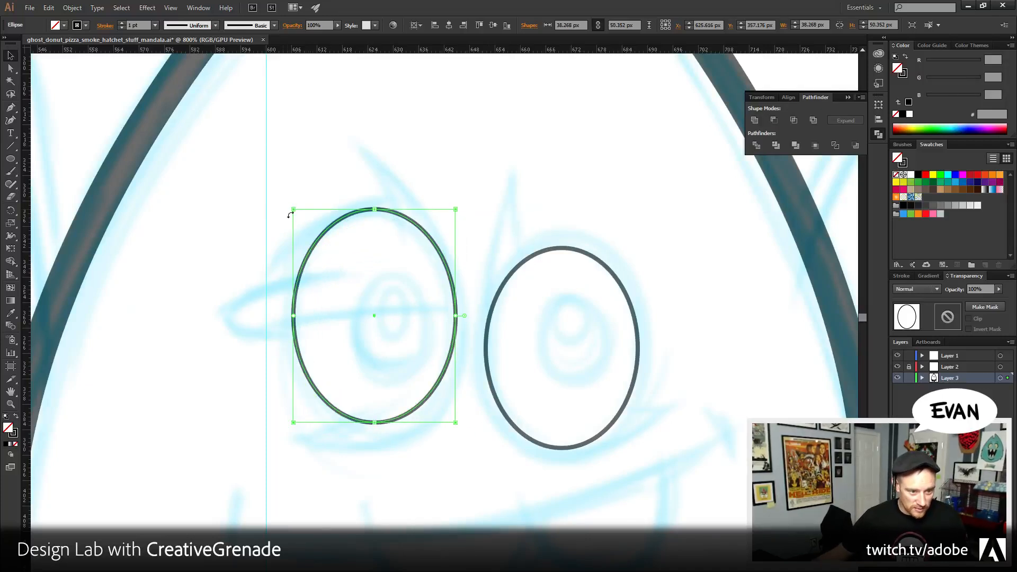
pyautogui.press('Down')
pyautogui.press('Right')
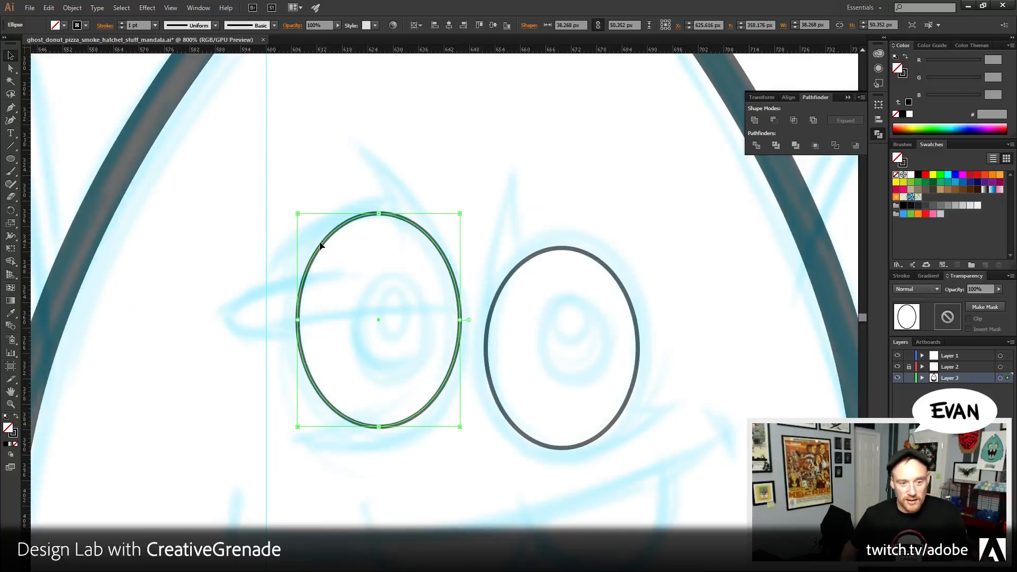
# - Set the stroke weight of both eye ellipses to 5 pt
pyautogui.keyDown('shift'); pyautogui.click(531, 253); pyautogui.keyUp('shift')
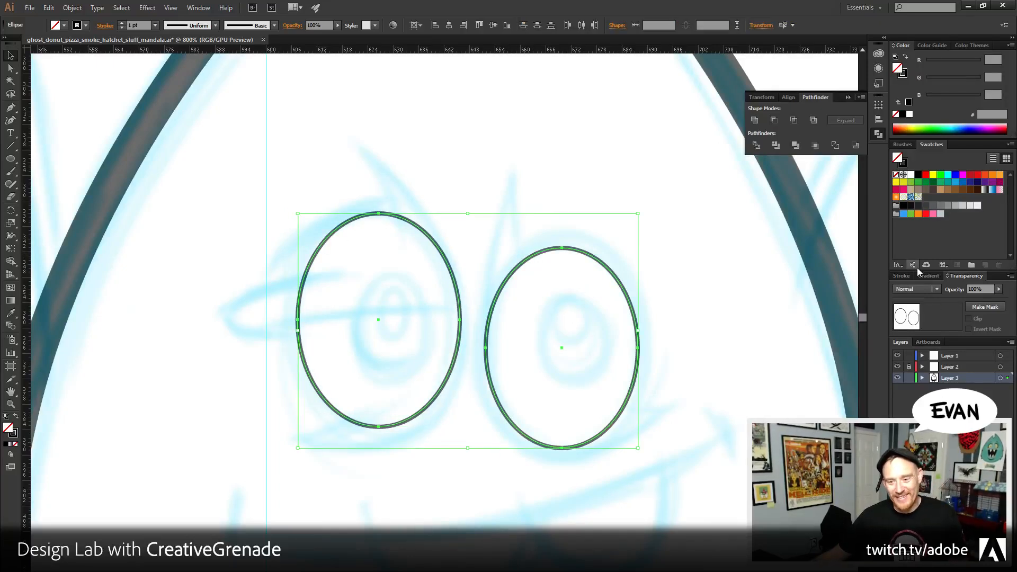
pyautogui.click(904, 276)
pyautogui.click(929, 287)
pyautogui.click(927, 287)
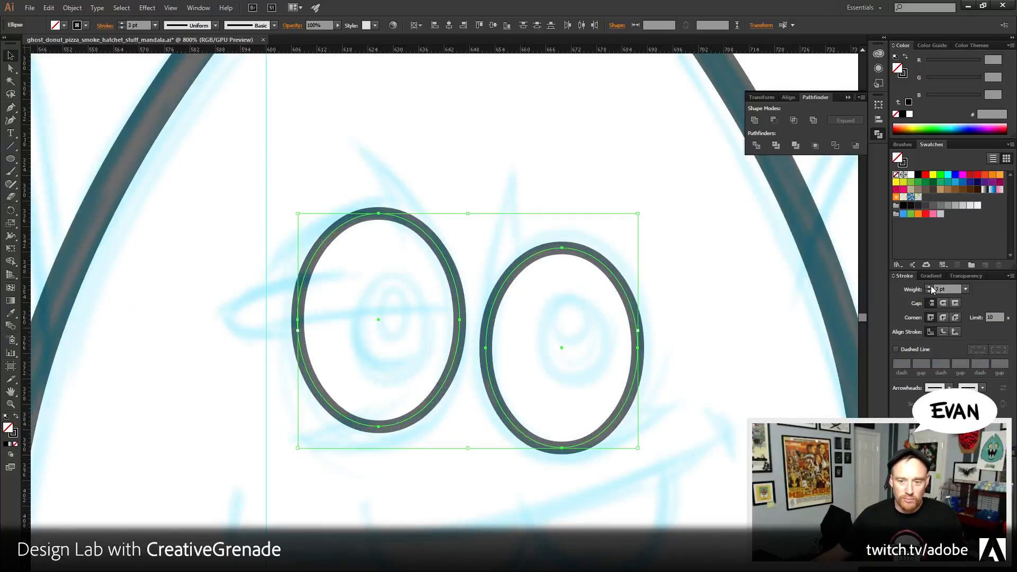
pyautogui.click(930, 286)
pyautogui.click(930, 286)
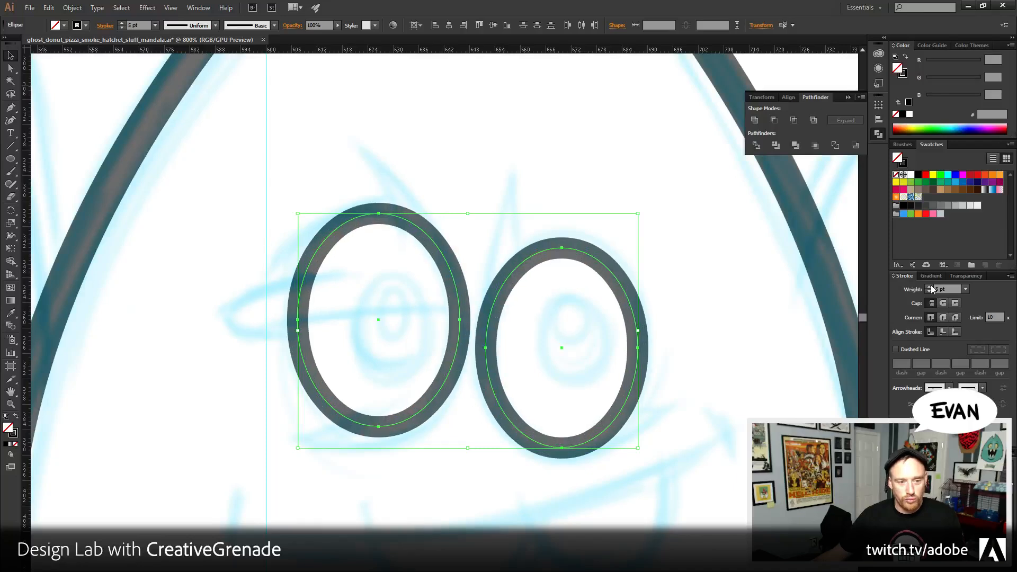
# - Shift the left eye ellipse 2 px left, away from the right eye
pyautogui.moveTo(384, 183); pyautogui.dragTo(404, 258)
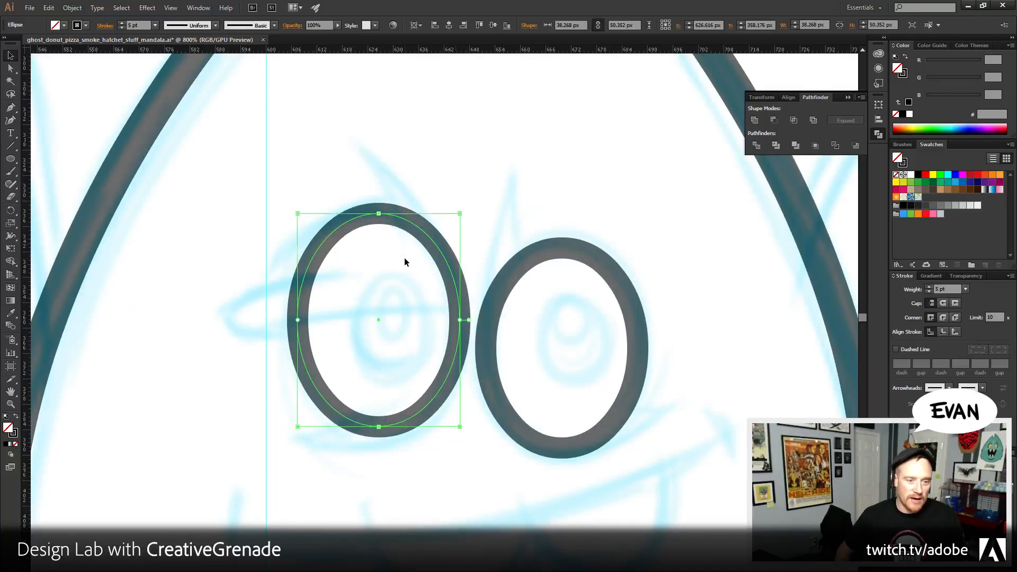
pyautogui.press('Left')
pyautogui.press('Left')
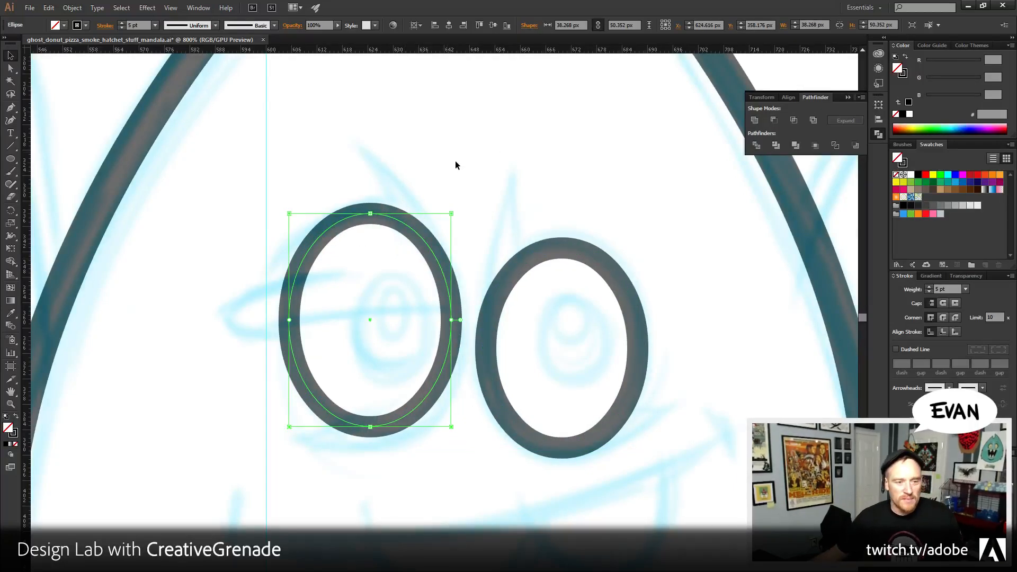
# - Convert the 5 pt strokes of both eye ellipses into filled shapes with Outline Stroke
pyautogui.moveTo(440, 237); pyautogui.dragTo(586, 330)
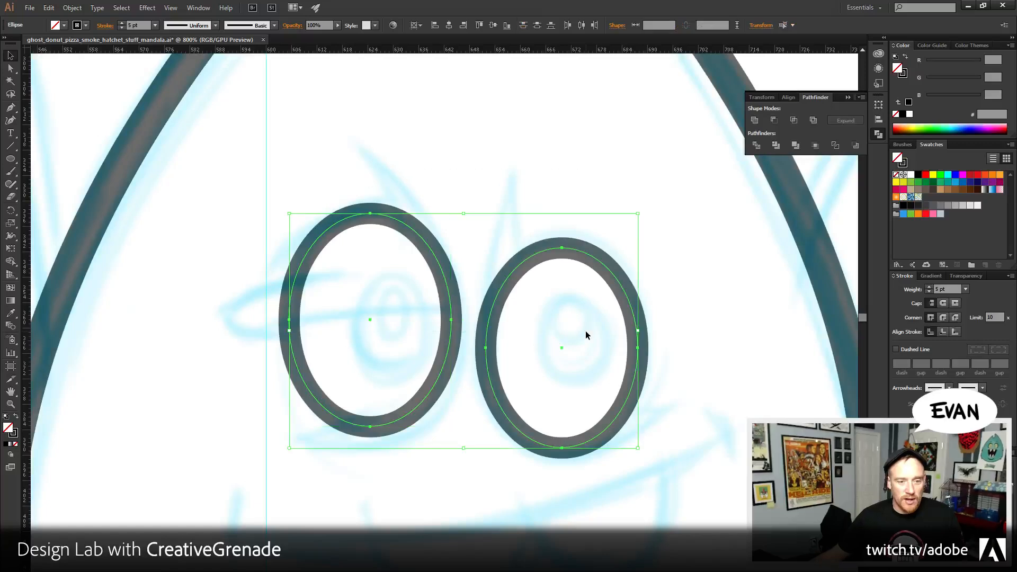
pyautogui.click(929, 287)
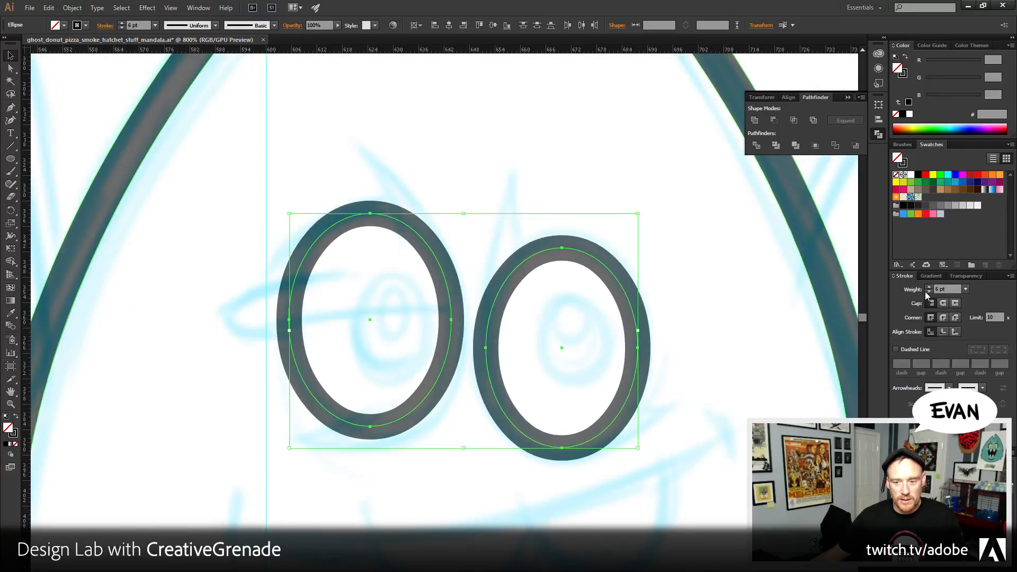
pyautogui.click(928, 292)
pyautogui.click(72, 7)
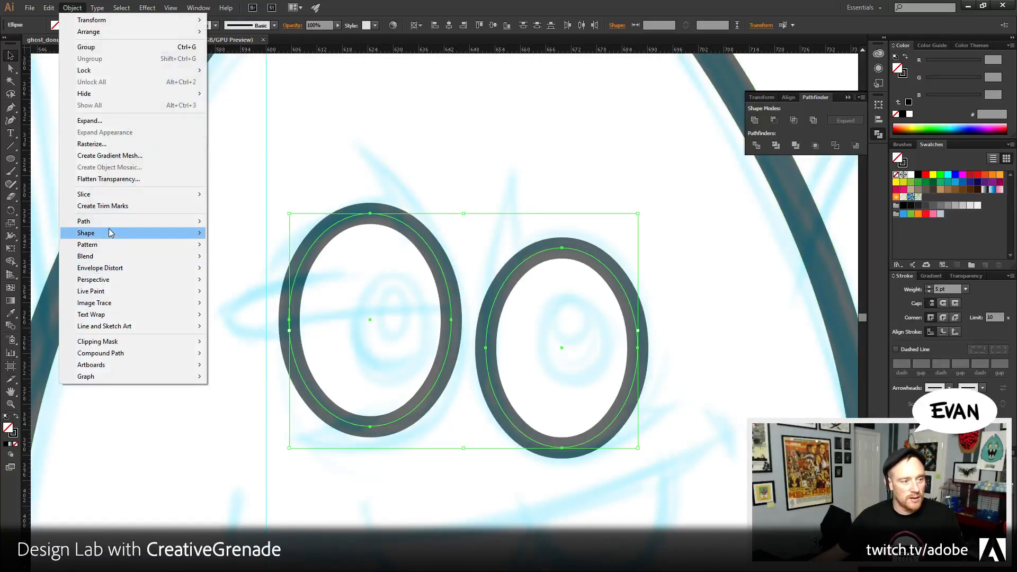
pyautogui.moveTo(107, 221)
pyautogui.click(297, 249)
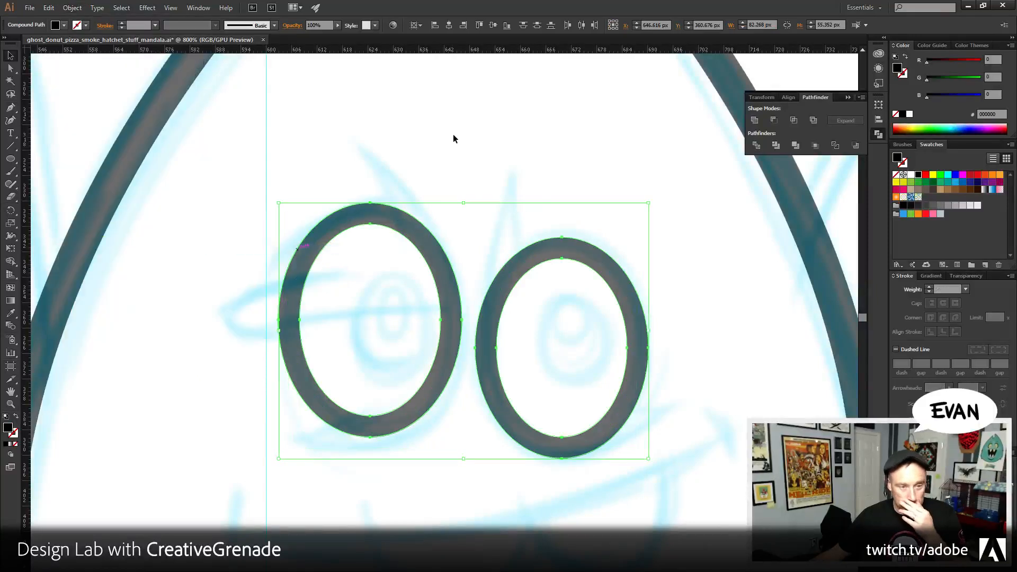
pyautogui.click(453, 139)
# - Draw a closed black curved lash with the Pen tool, running from the left eye's inner edge up to the sketched tip
pyautogui.click(10, 108)
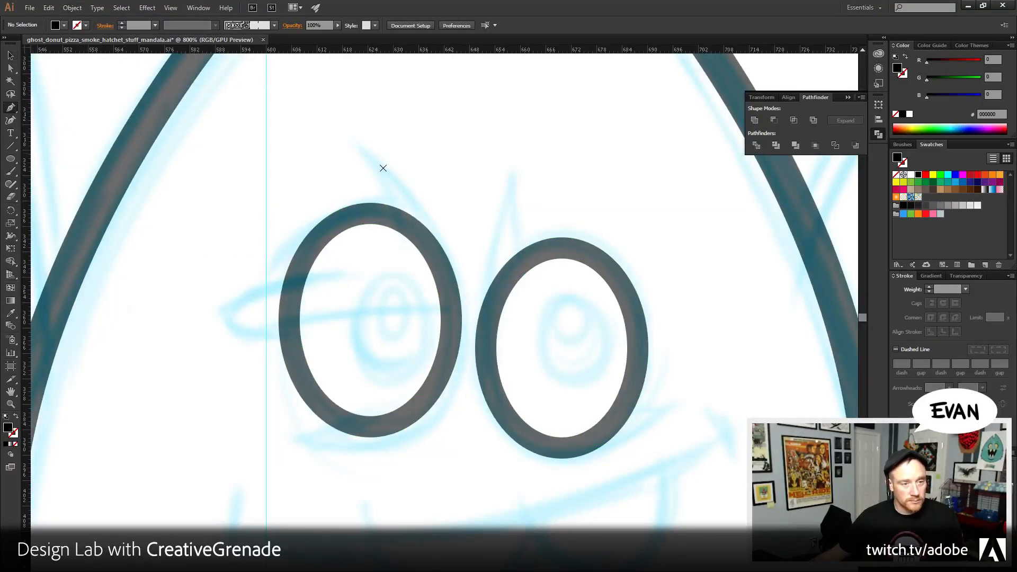
pyautogui.click(359, 144)
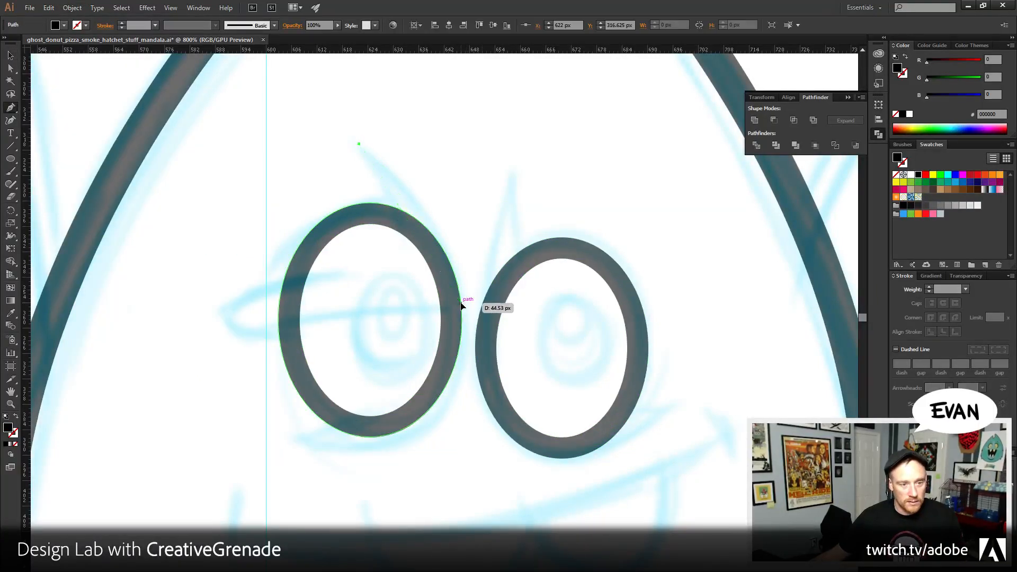
pyautogui.moveTo(460, 303); pyautogui.dragTo(467, 401)
pyautogui.click(465, 304)
pyautogui.moveTo(432, 253); pyautogui.dragTo(392, 203)
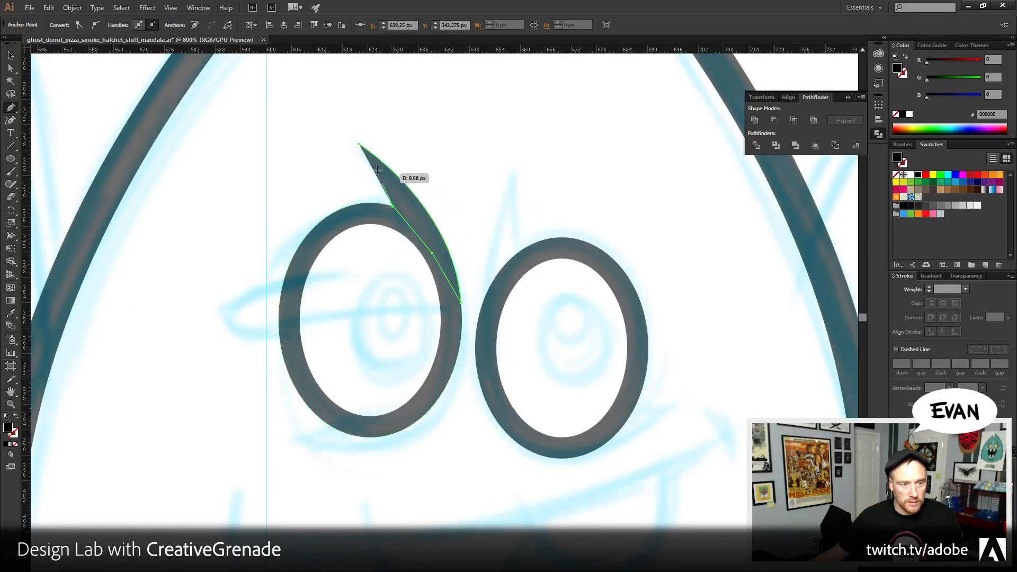
pyautogui.click(360, 144)
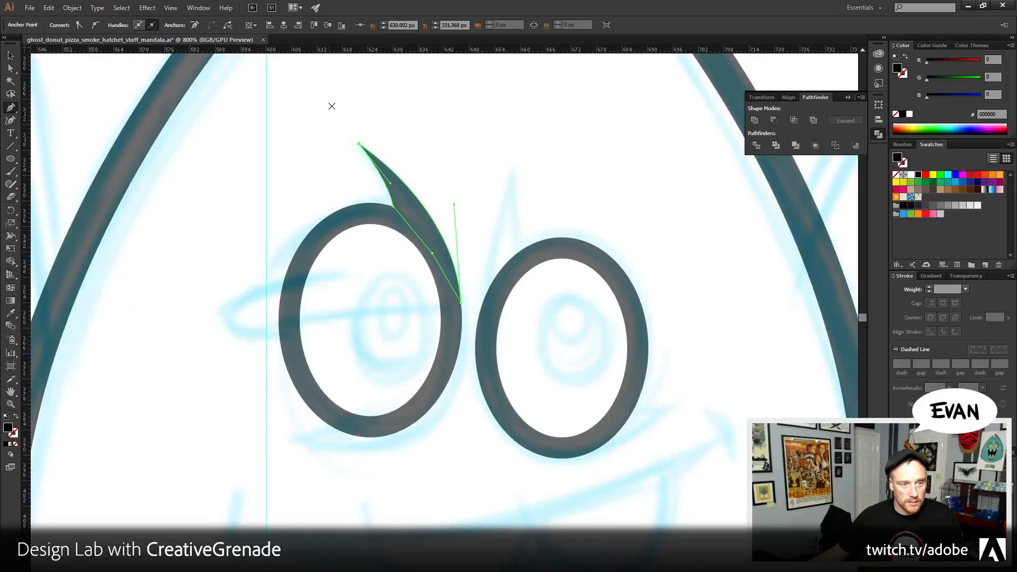
pyautogui.keyDown('ctrl'); pyautogui.click(451, 144); pyautogui.keyUp('ctrl')
# - Round the sharp tip of the lash above the left eye with a 2 px corner radius
pyautogui.click(11, 68)
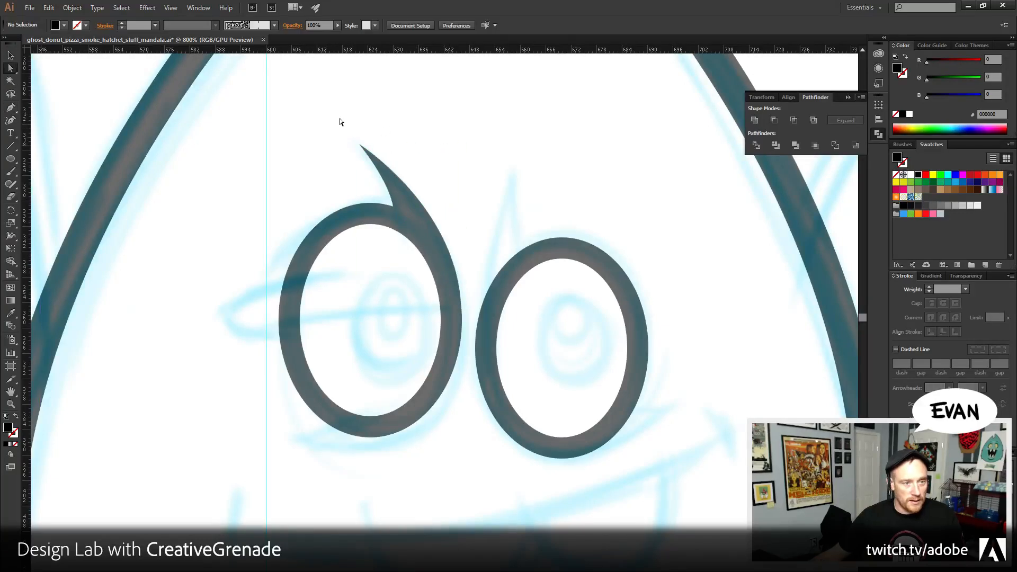
pyautogui.moveTo(341, 118); pyautogui.dragTo(415, 181)
pyautogui.doubleClick(371, 155)
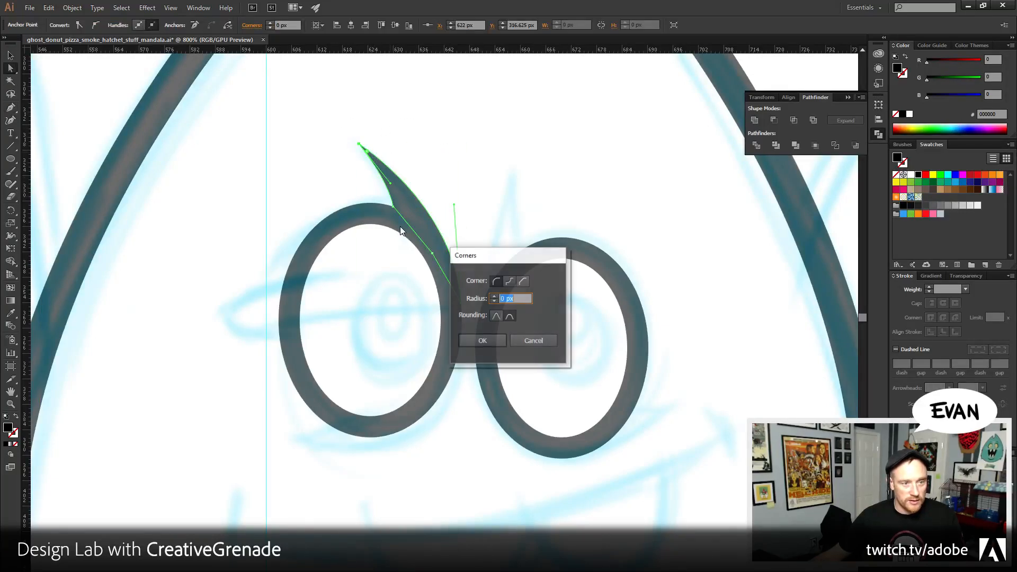
pyautogui.write('2')
pyautogui.click(470, 342)
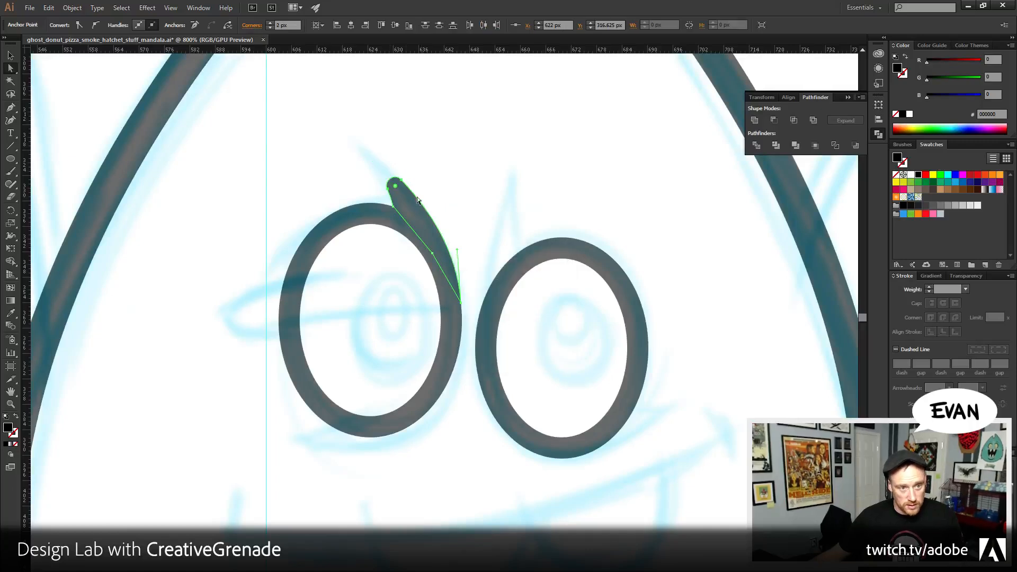
# - Set the corner radius of the upper lash's tip to 1 px and deselect the shape
pyautogui.doubleClick(395, 186)
pyautogui.write('1')
pyautogui.click(495, 341)
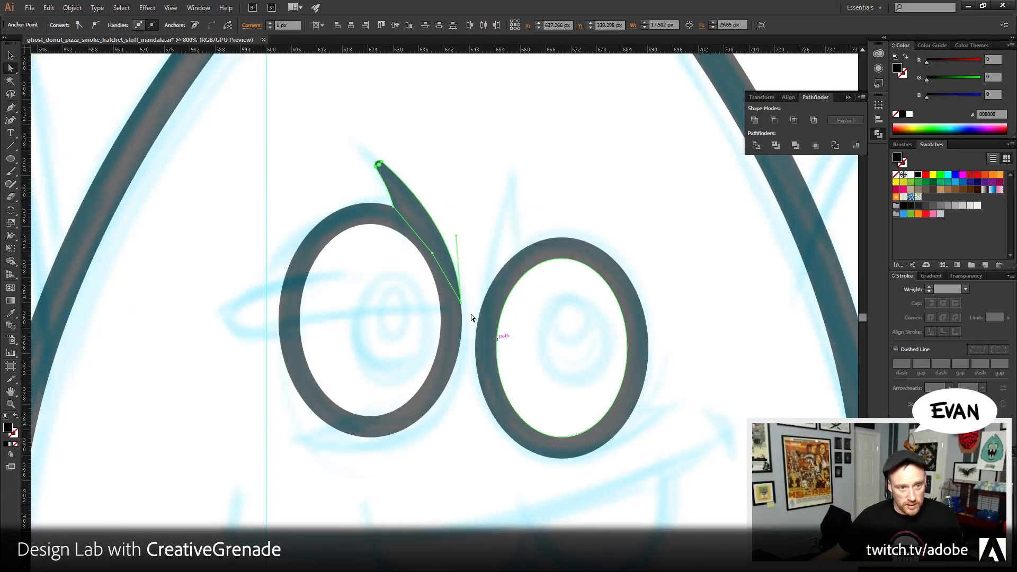
pyautogui.hotkey('ctrl', 'shift', 'a')
pyautogui.moveTo(469, 393); pyautogui.dragTo(517, 367)
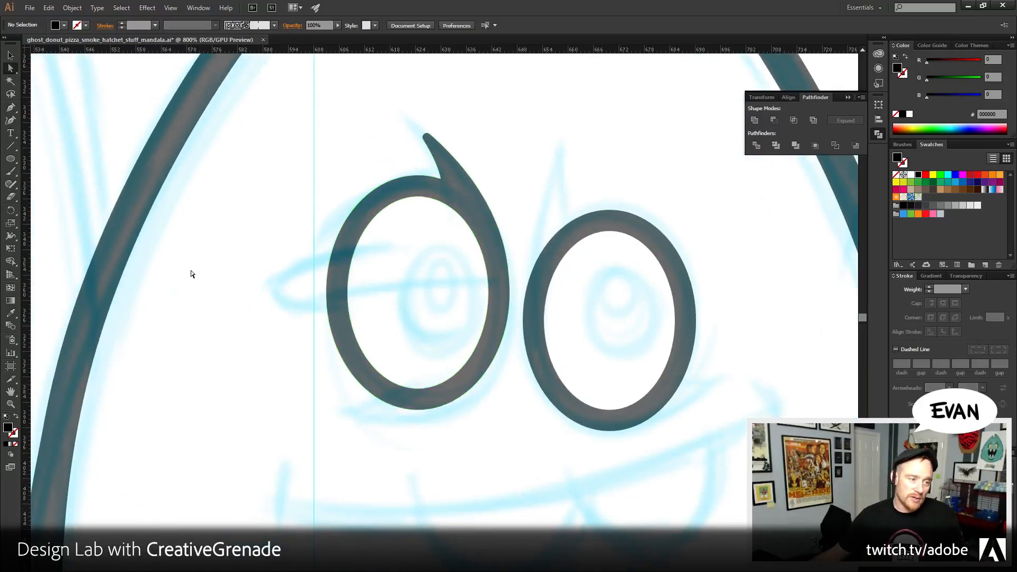
pyautogui.click(11, 107)
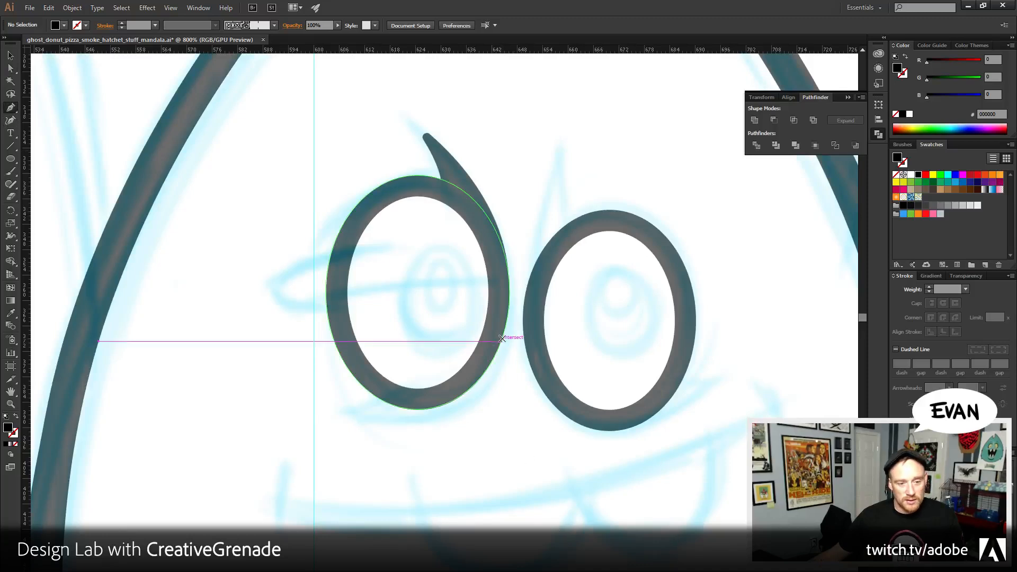
pyautogui.moveTo(501, 337); pyautogui.dragTo(475, 407)
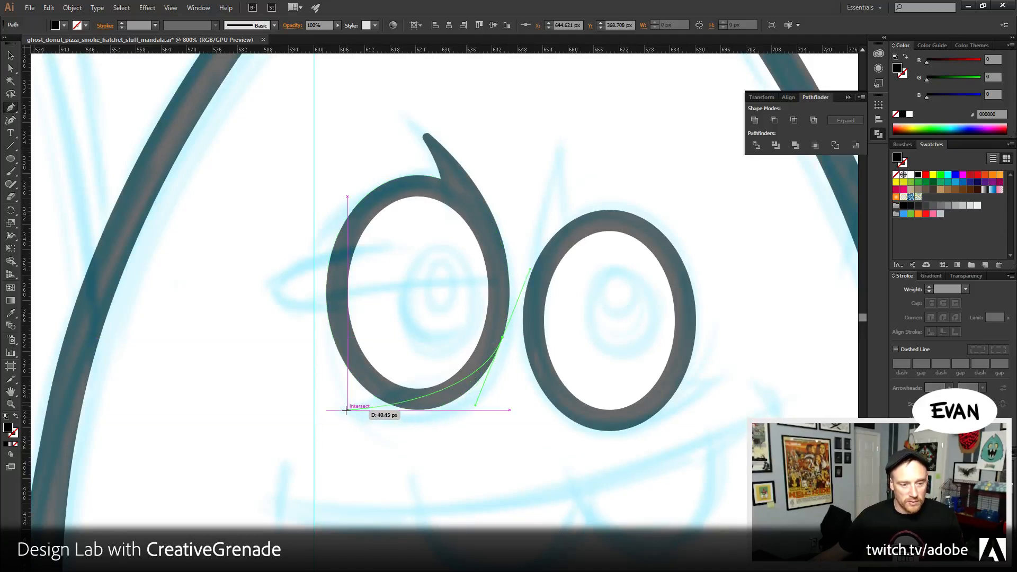
pyautogui.moveTo(346, 410); pyautogui.dragTo(233, 394)
pyautogui.hotkey('ctrl', 'z')
pyautogui.hotkey('ctrl', 'z')
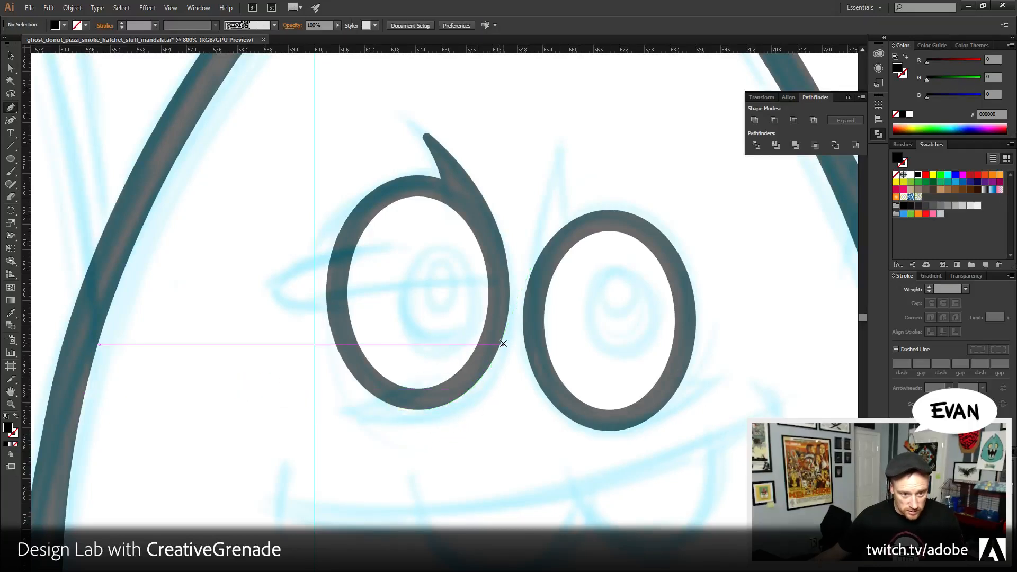
# - Draw a closed black tapered shape with the Pen tool along the left eye's lower edge, about 39 px wide and 22 px high
pyautogui.moveTo(501, 338); pyautogui.dragTo(459, 434)
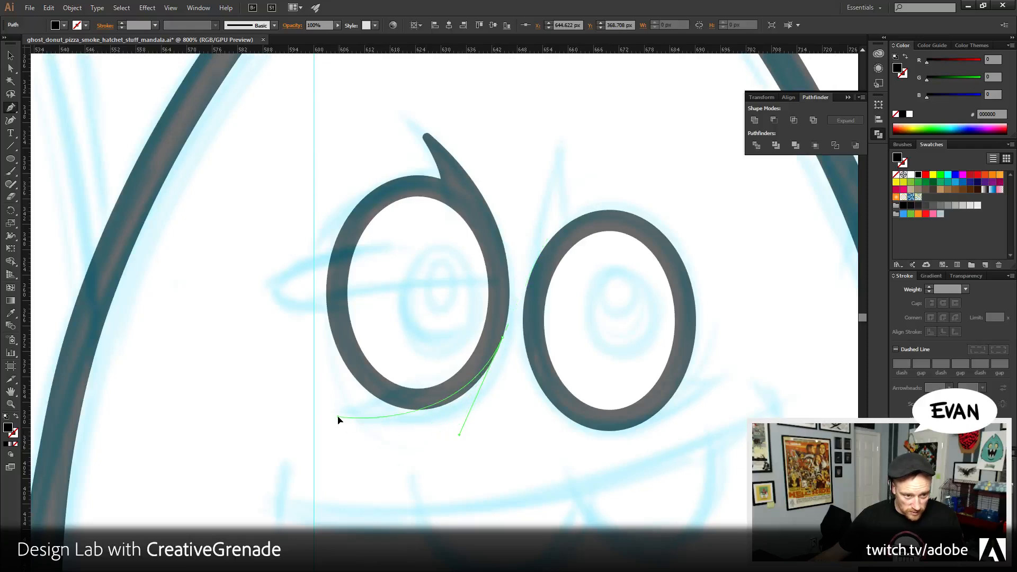
pyautogui.moveTo(338, 417); pyautogui.dragTo(263, 392)
pyautogui.moveTo(337, 416); pyautogui.dragTo(516, 328)
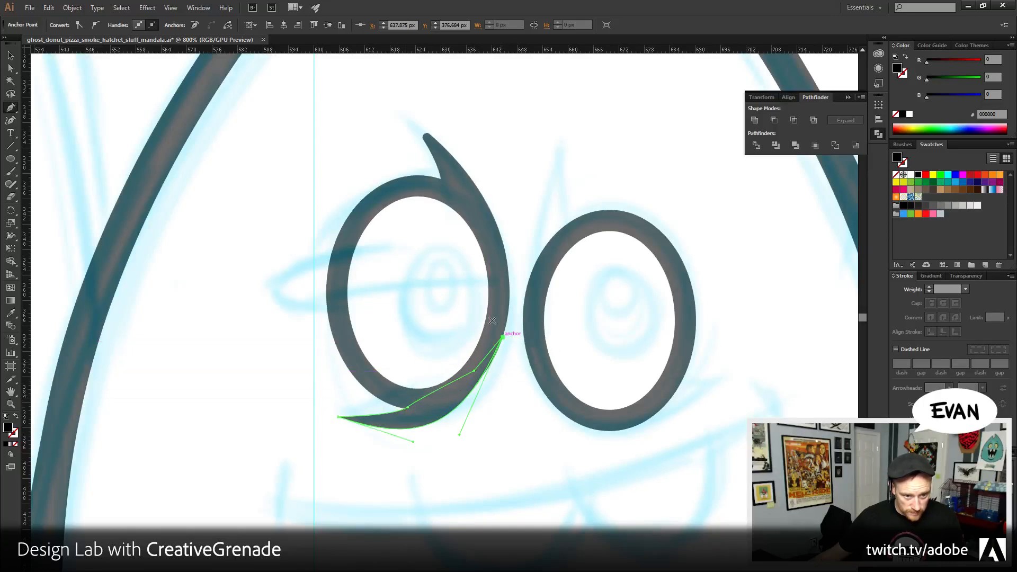
pyautogui.click(502, 336)
# - Adjust the direction handle at the lower shape's inner end to make its outer curve fuller, and deselect it
pyautogui.press('a')
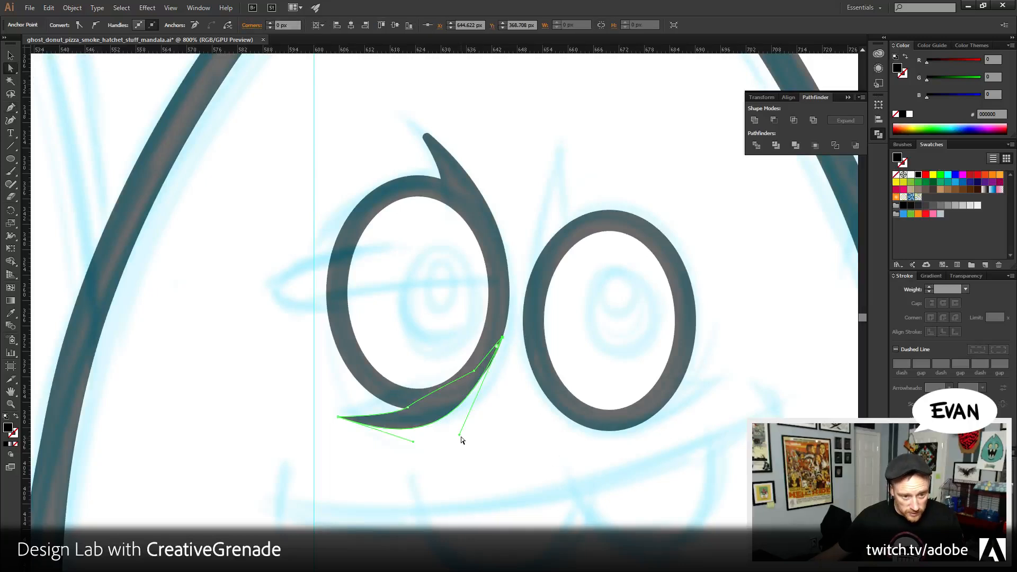
pyautogui.moveTo(460, 436); pyautogui.dragTo(472, 438)
pyautogui.click(513, 433)
# - Round the outer tip of the tapered shape under the left eye with a 1 px corner radius and deselect it
pyautogui.scroll(3, 581, 368)
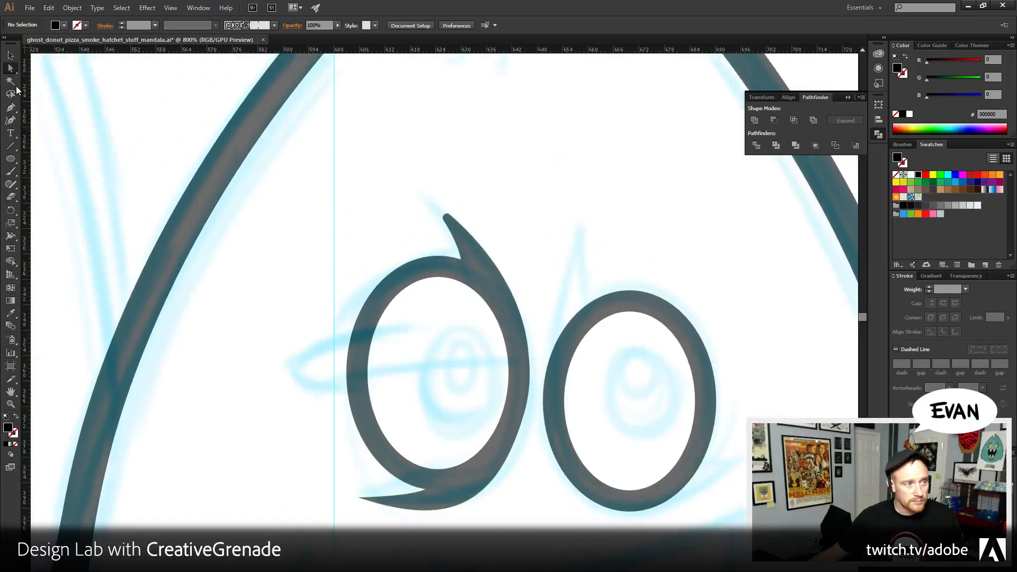
pyautogui.click(377, 500)
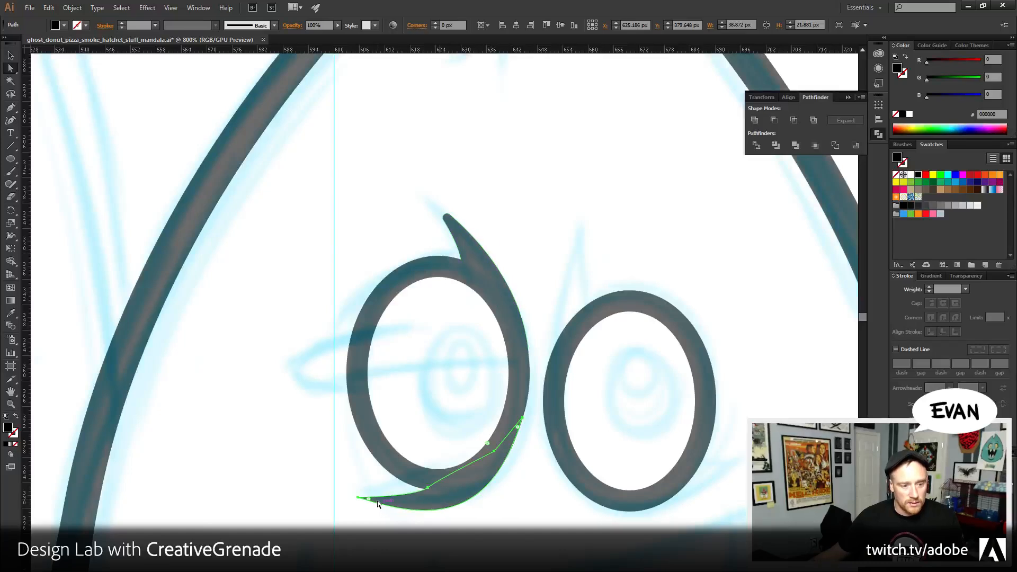
pyautogui.doubleClick(370, 499)
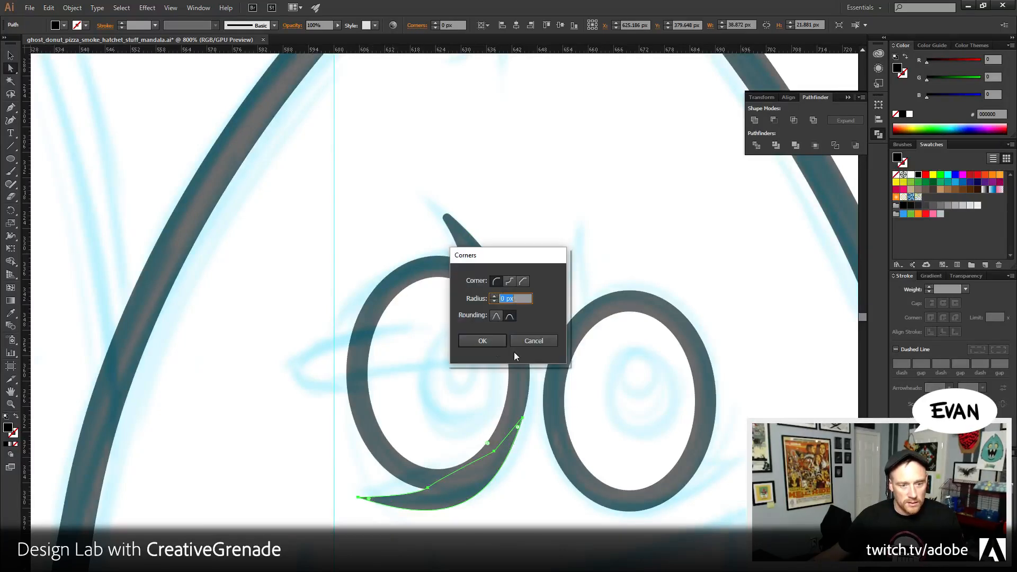
pyautogui.write('1')
pyautogui.click(488, 341)
pyautogui.click(706, 450)
pyautogui.moveTo(706, 450); pyautogui.dragTo(675, 443)
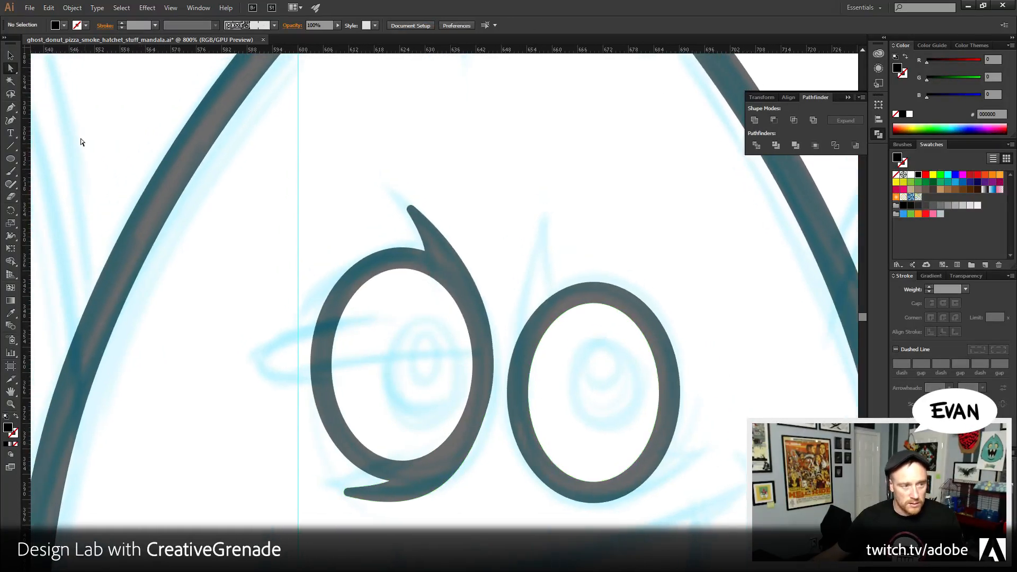
# - Draw a closed, pointed black lash with the Pen tool at the right eye's upper inner edge, about 11 px wide and 37 px high
pyautogui.click(11, 107)
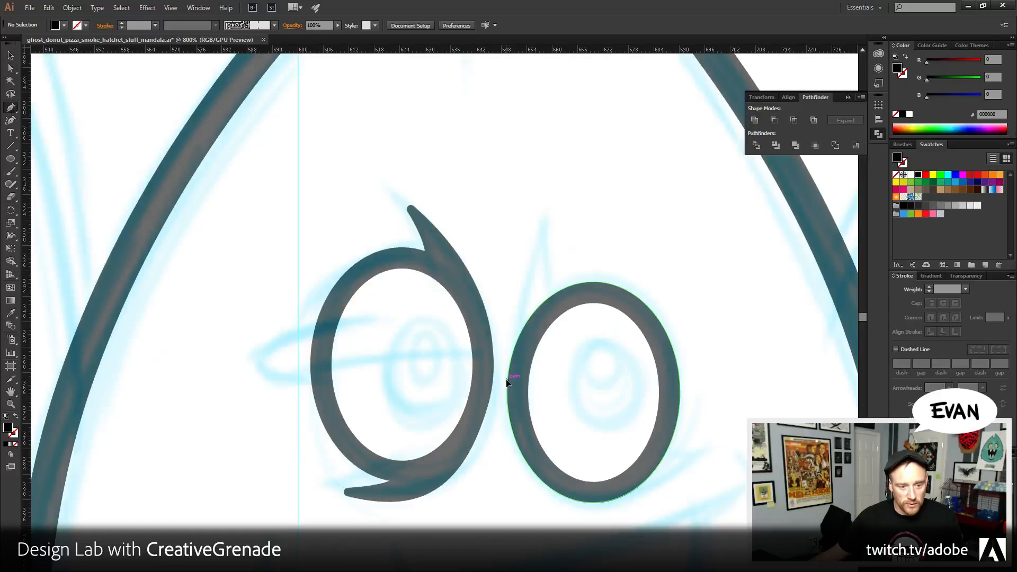
pyautogui.moveTo(506, 381); pyautogui.dragTo(548, 222)
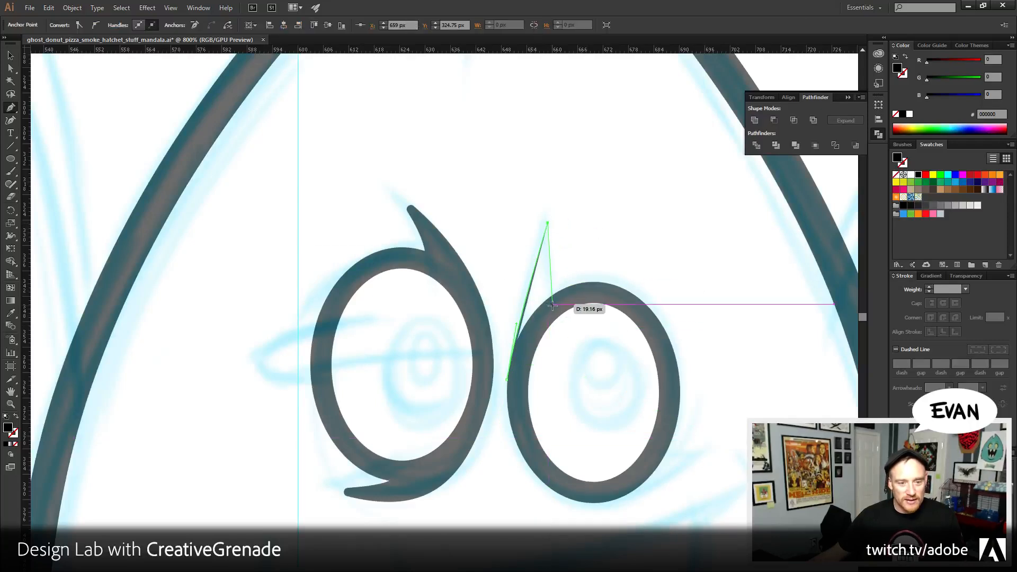
pyautogui.moveTo(553, 306); pyautogui.dragTo(566, 337)
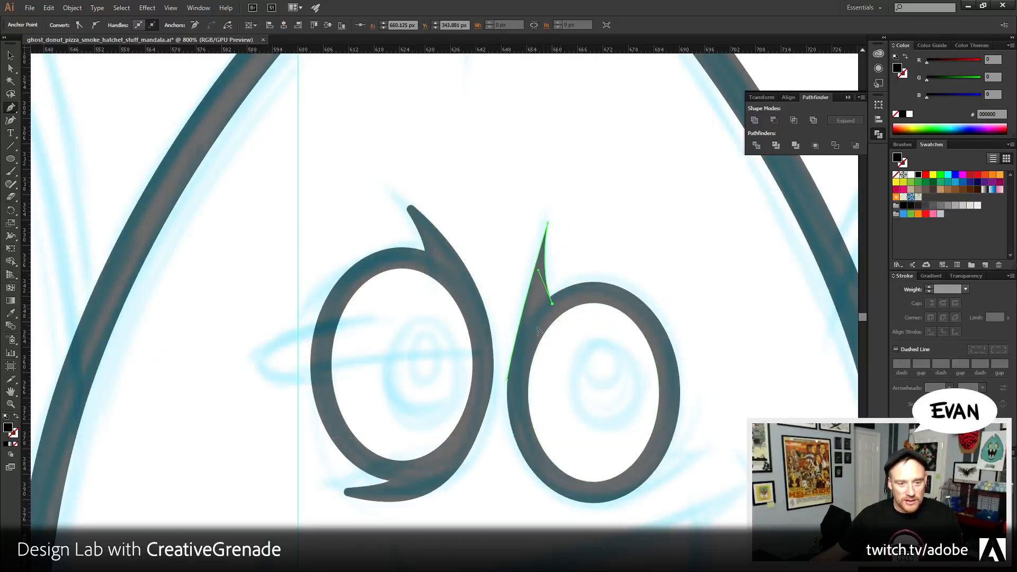
pyautogui.click(507, 380)
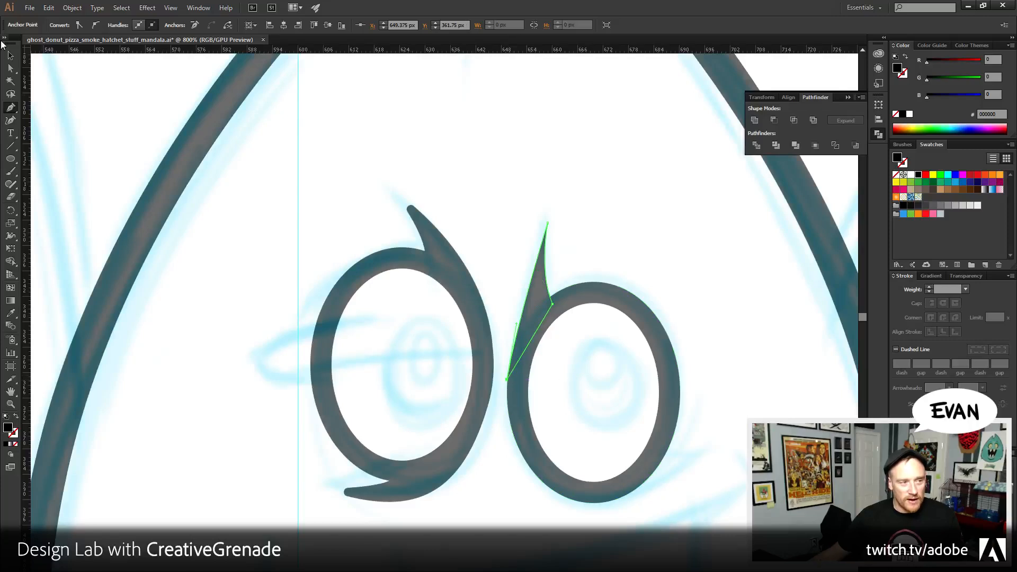
# - Reshape the right eye's upper lash by shifting its tip slightly outward and adjusting both curve handles to make the outer side fuller
pyautogui.click(10, 68)
pyautogui.click(555, 233)
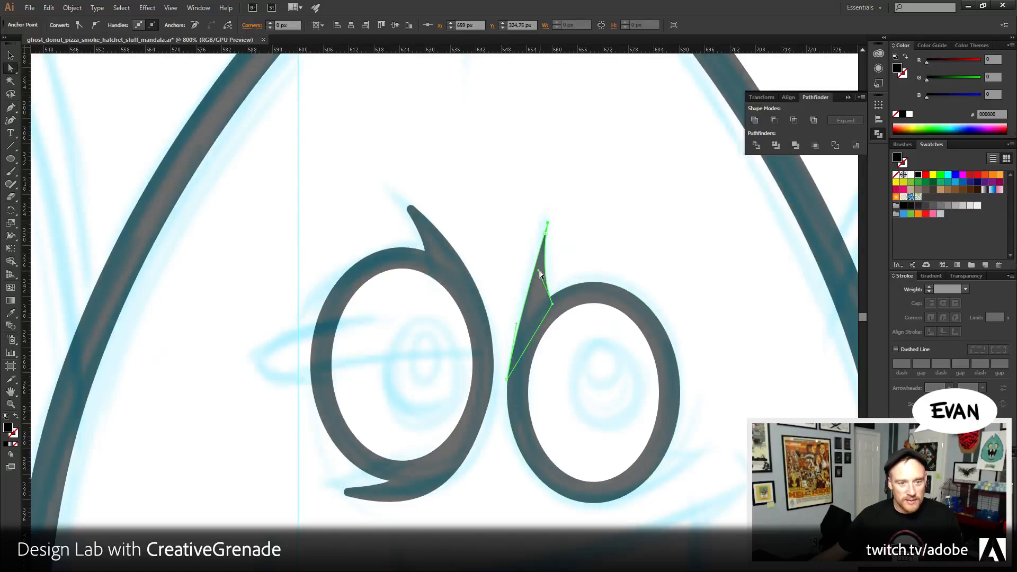
pyautogui.moveTo(539, 271); pyautogui.dragTo(548, 270)
pyautogui.moveTo(547, 223); pyautogui.dragTo(555, 223)
pyautogui.moveTo(517, 326); pyautogui.dragTo(506, 286)
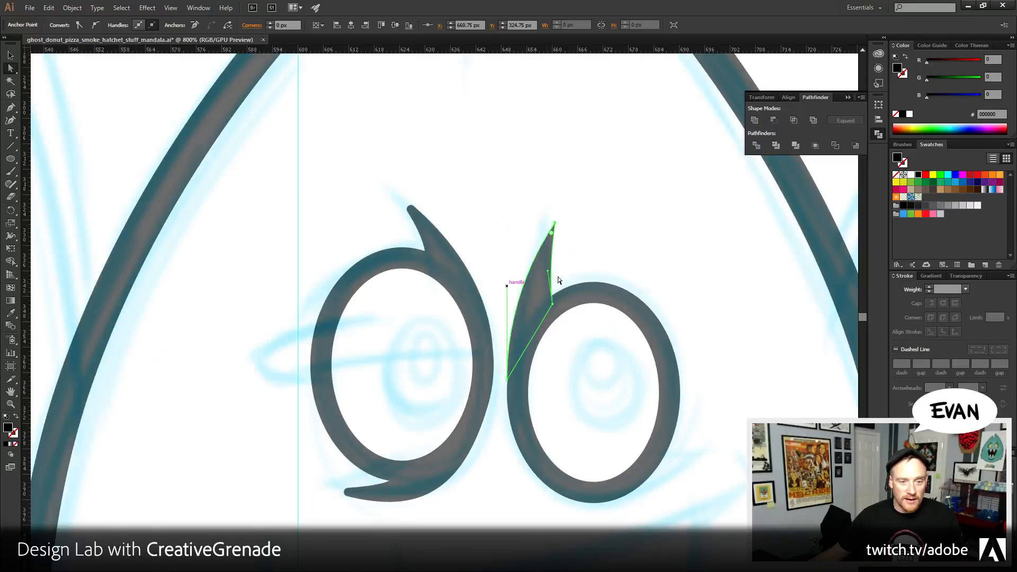
# - Round the tip of the right eye's upper lash, then extend its lower anchor and handle to blend into the eye outline
pyautogui.doubleClick(553, 237)
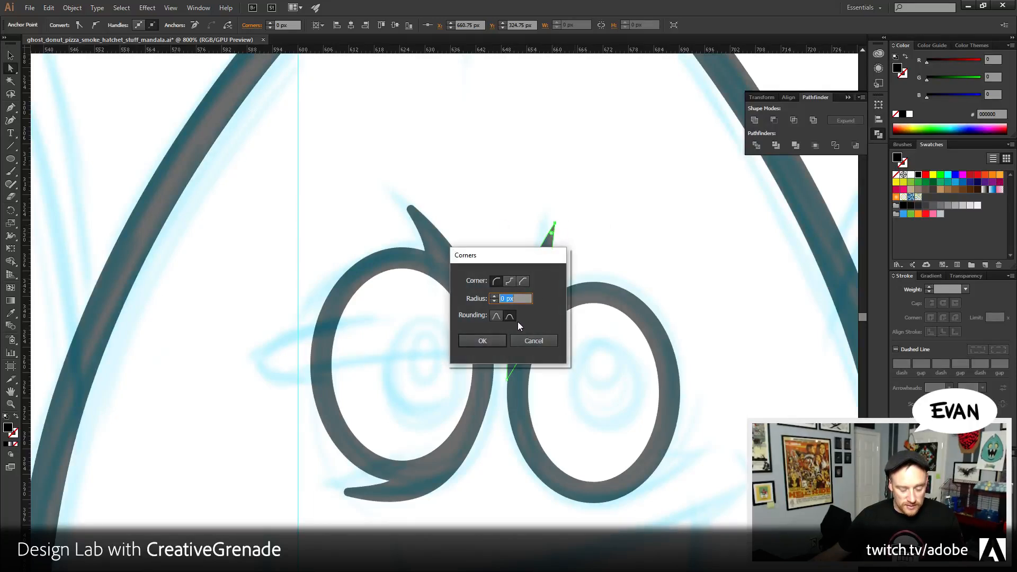
pyautogui.click(486, 342)
pyautogui.click(656, 227)
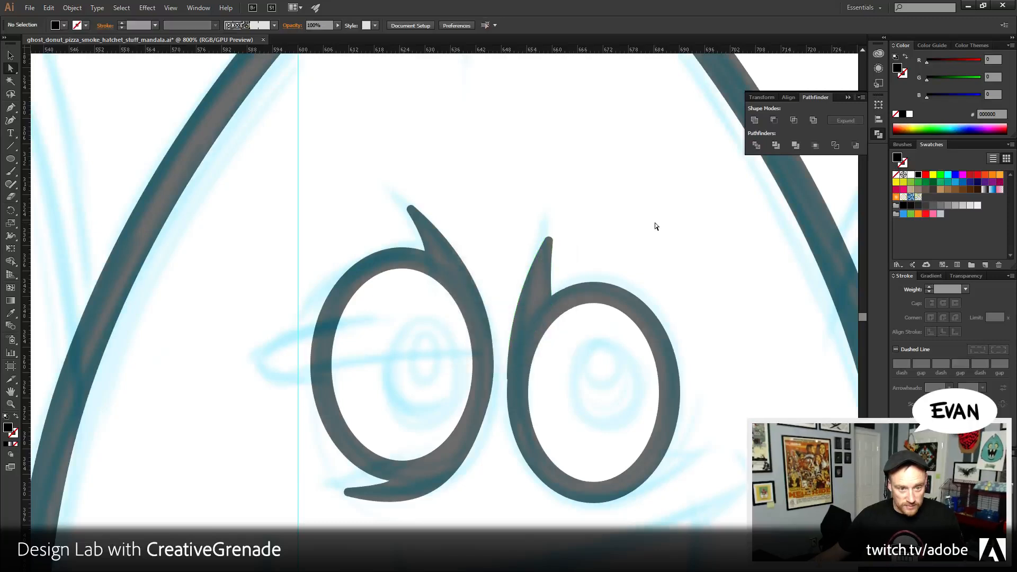
pyautogui.moveTo(508, 381); pyautogui.dragTo(507, 392)
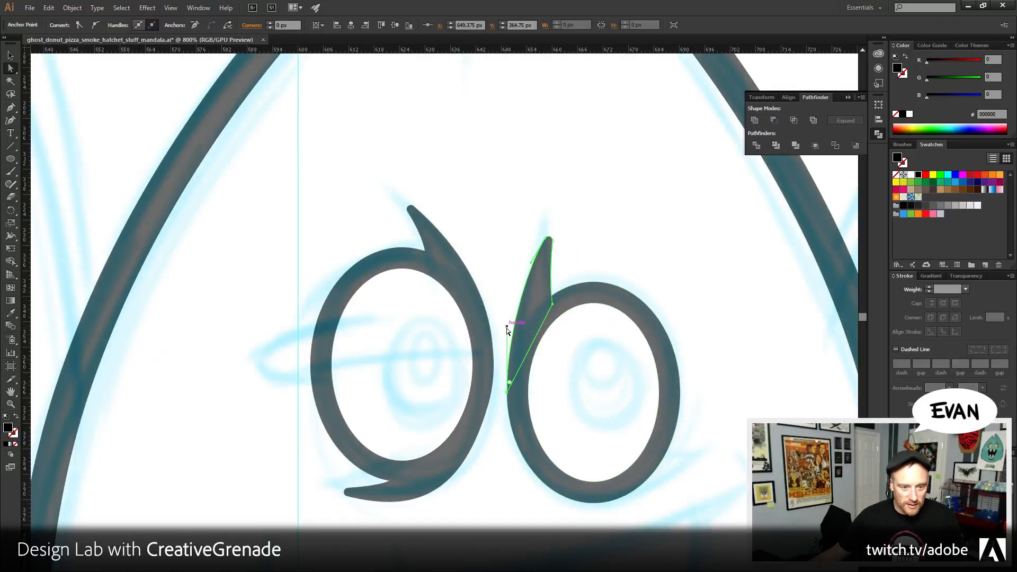
pyautogui.moveTo(507, 328)
pyautogui.mouseDown()
pyautogui.moveTo(506, 234)
pyautogui.moveTo(507, 310)
pyautogui.mouseUp()
pyautogui.click(676, 218)
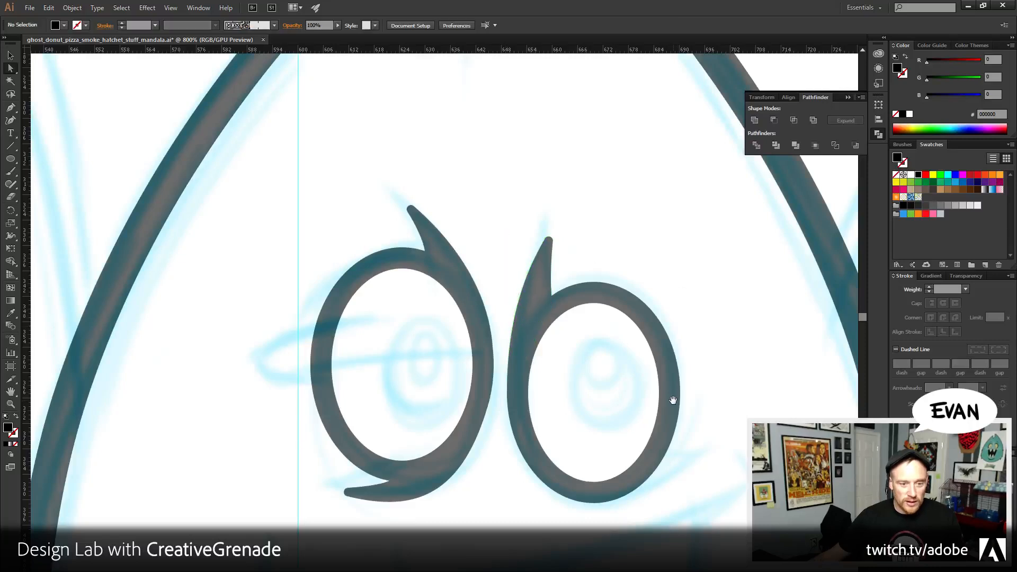
# - Draw a closed tapered lash with the Pen tool at the right eye's lower outer edge, about 24 px wide and 12 px high
pyautogui.moveTo(669, 401); pyautogui.dragTo(637, 336)
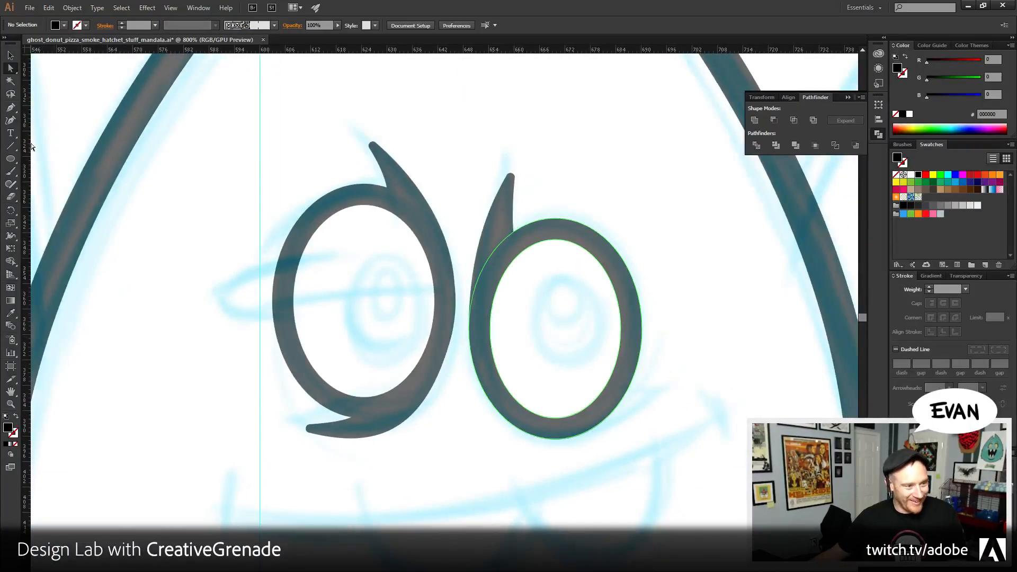
pyautogui.press('p')
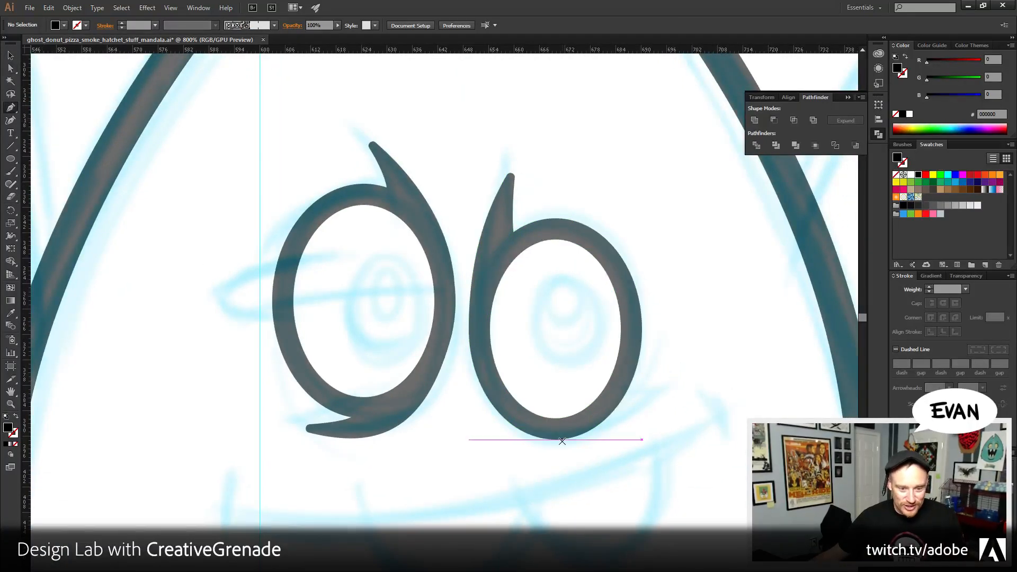
pyautogui.moveTo(562, 439); pyautogui.dragTo(612, 432)
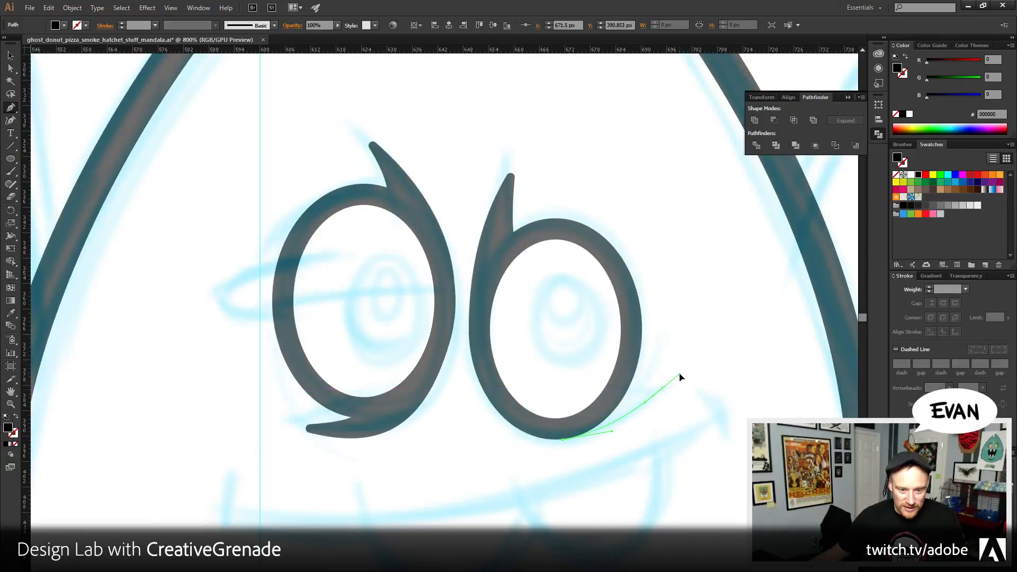
pyautogui.moveTo(661, 389); pyautogui.dragTo(607, 402)
pyautogui.click(562, 440)
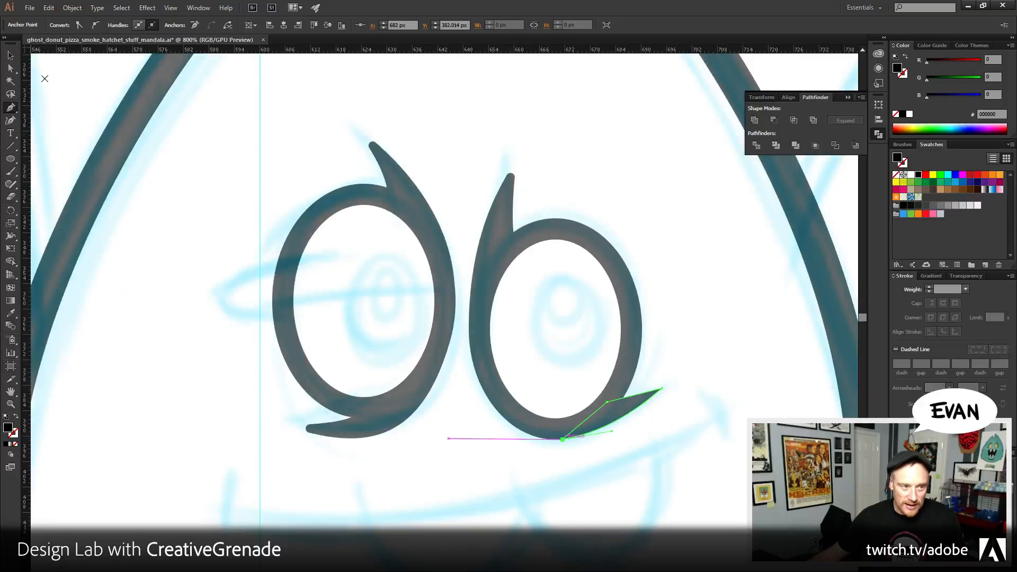
# - Round the outer tip of the right eye's lower lash with a 1 px corner radius and deselect it
pyautogui.click(10, 67)
pyautogui.click(662, 390)
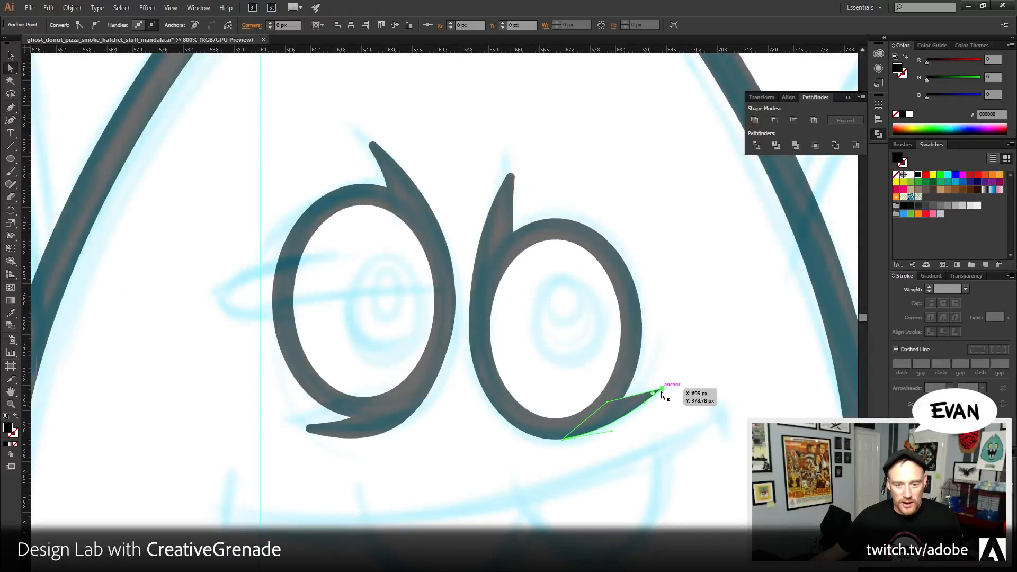
pyautogui.doubleClick(652, 393)
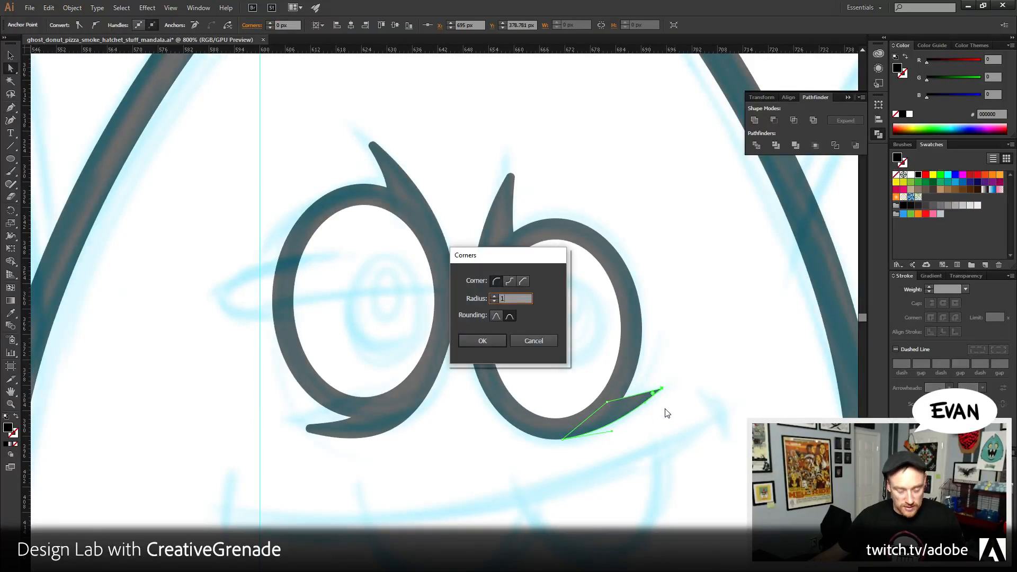
pyautogui.click(496, 340)
pyautogui.click(728, 337)
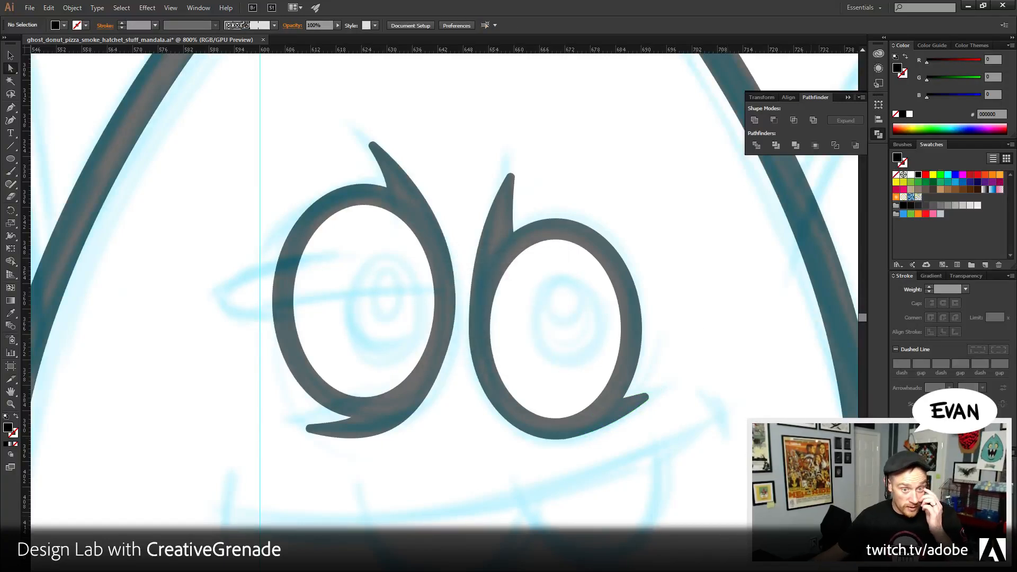
# - Unite the right eye's outline with its upper and lower lashes into one shape
pyautogui.moveTo(325, 395); pyautogui.dragTo(317, 439)
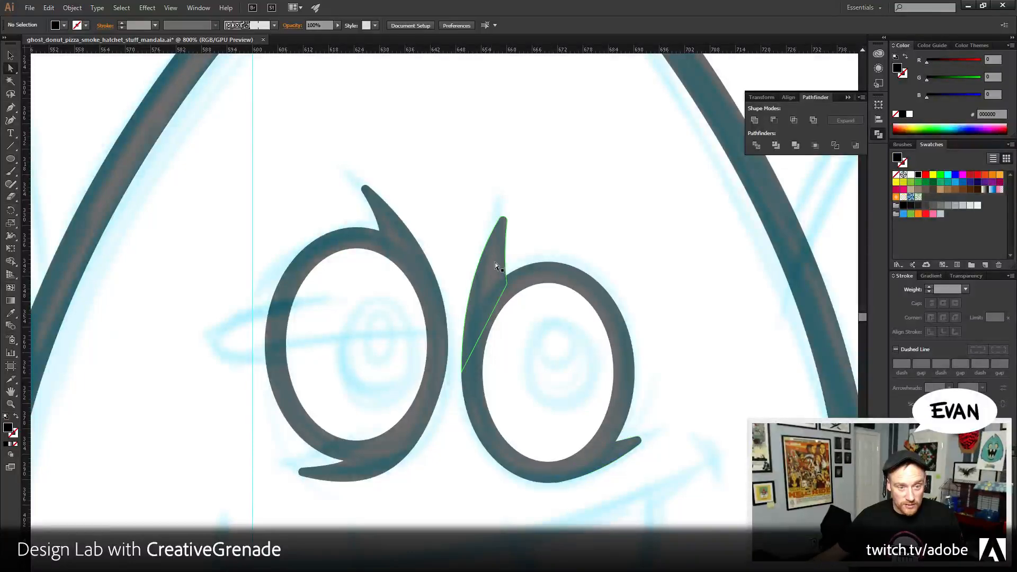
pyautogui.moveTo(496, 262); pyautogui.dragTo(526, 273)
pyautogui.keyDown('shift'); pyautogui.click(625, 454); pyautogui.keyUp('shift')
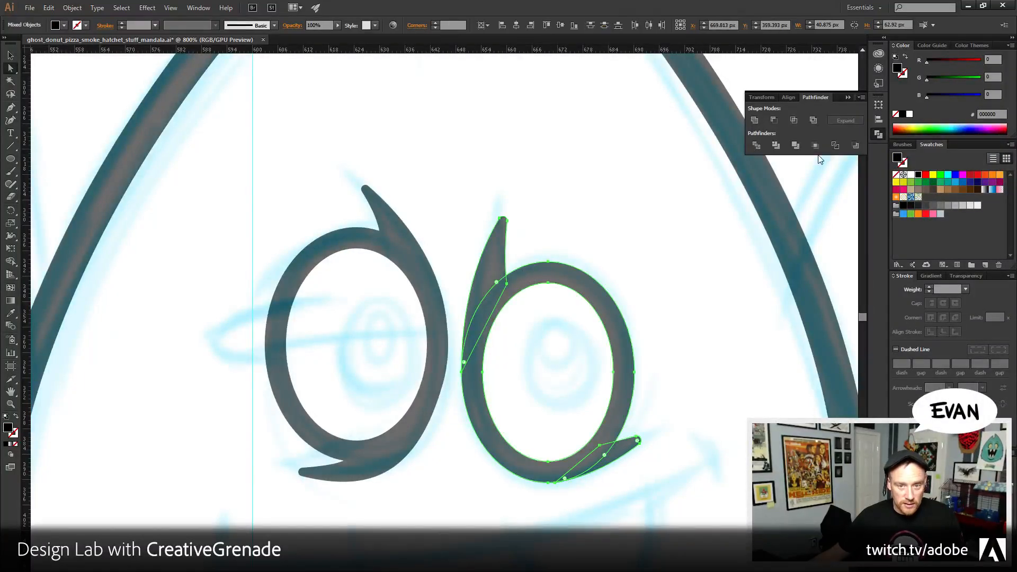
pyautogui.click(755, 120)
# - Unite the left eye's outline with its upper and lower lashes into one shape
pyautogui.moveTo(389, 215); pyautogui.dragTo(371, 245)
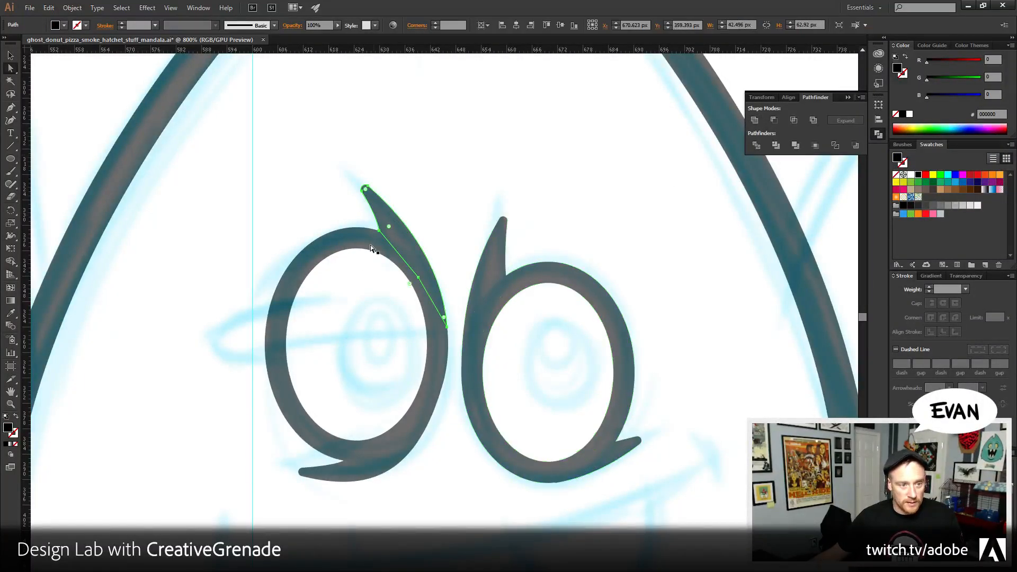
pyautogui.keyDown('shift'); pyautogui.click(363, 476); pyautogui.keyUp('shift')
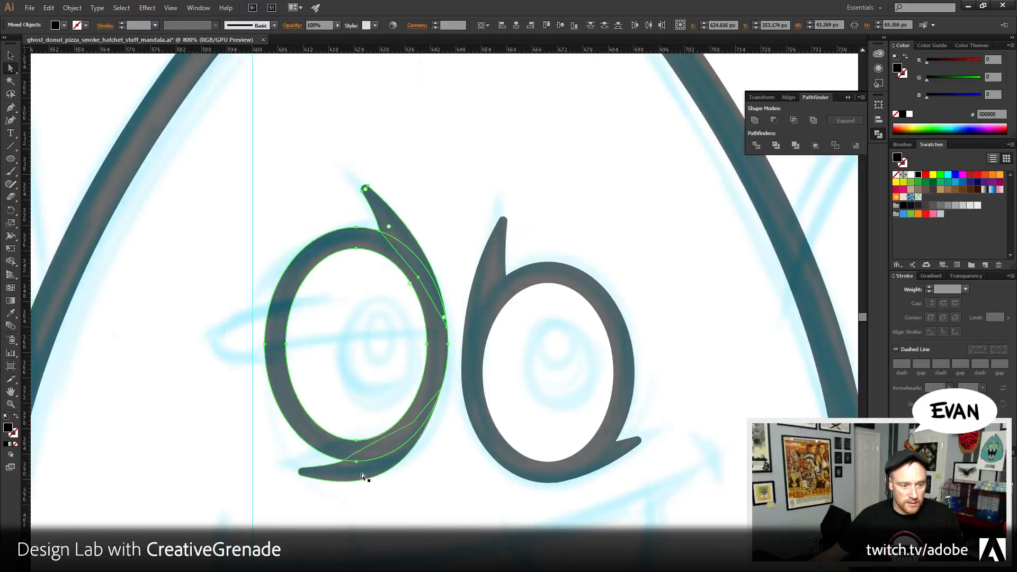
pyautogui.click(754, 120)
# - Nudge the merged right eye 3 px to the right, away from the left eye, and deselect
pyautogui.click(538, 278)
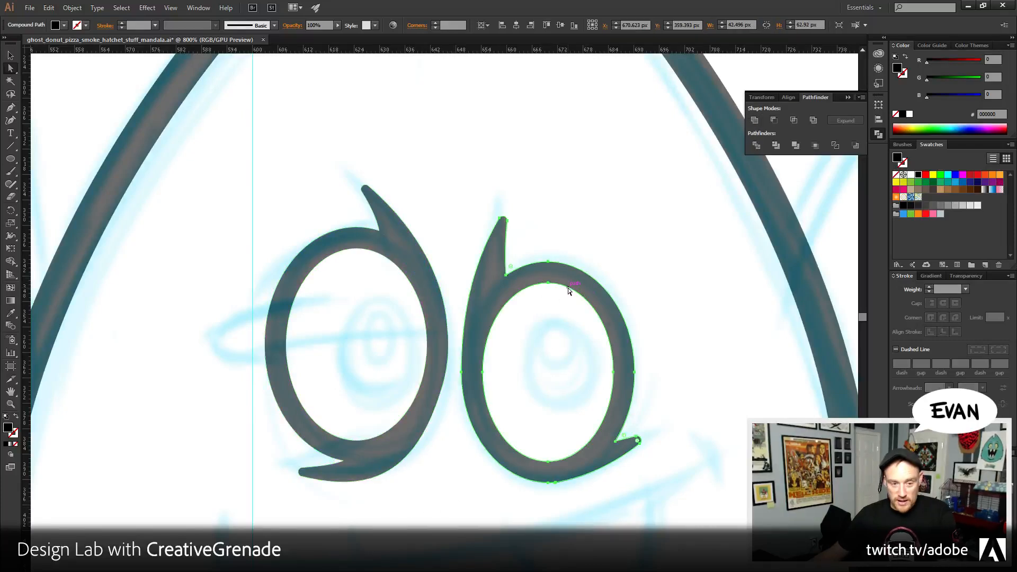
pyautogui.press('Right')
pyautogui.press('Right')
pyautogui.press('Right')
pyautogui.keyDown('shift'); pyautogui.click(429, 328); pyautogui.keyUp('shift')
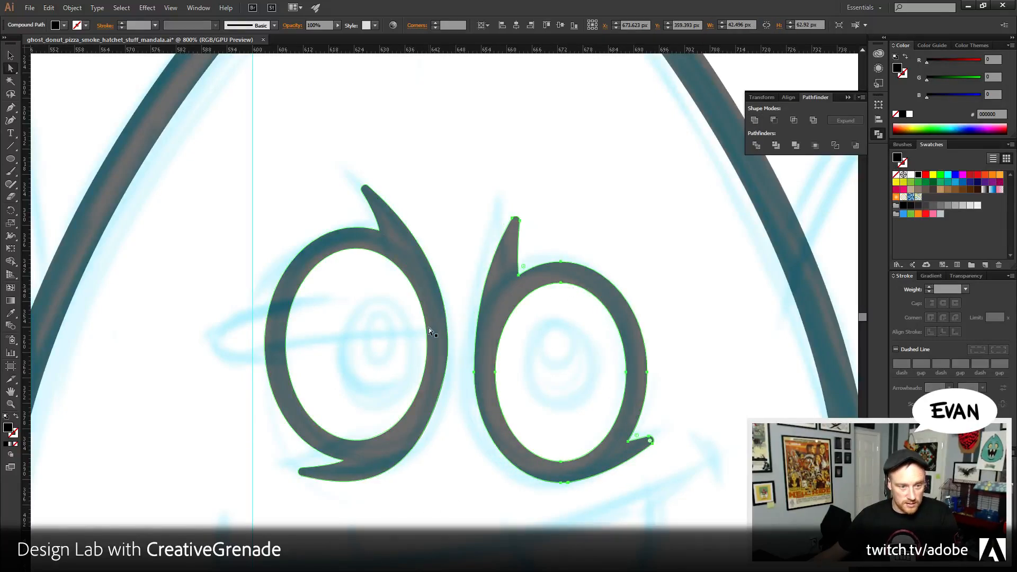
pyautogui.click(463, 238)
# - Draw the upper curve of a lid shape with the Pen tool from inside the left eye to the sketched rounded end outside it
pyautogui.hscroll(-2, 379, 357)
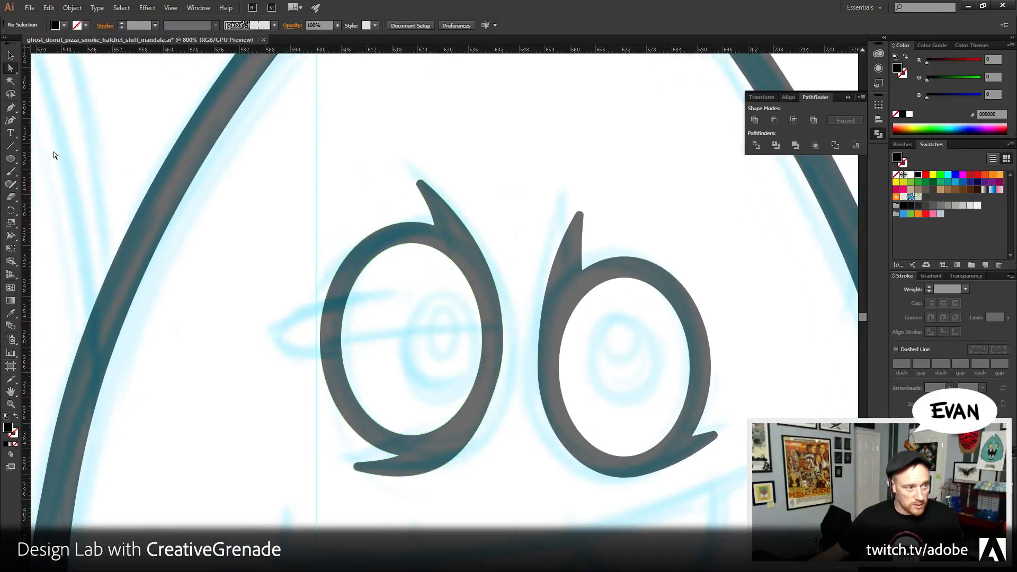
pyautogui.click(11, 108)
pyautogui.click(393, 293)
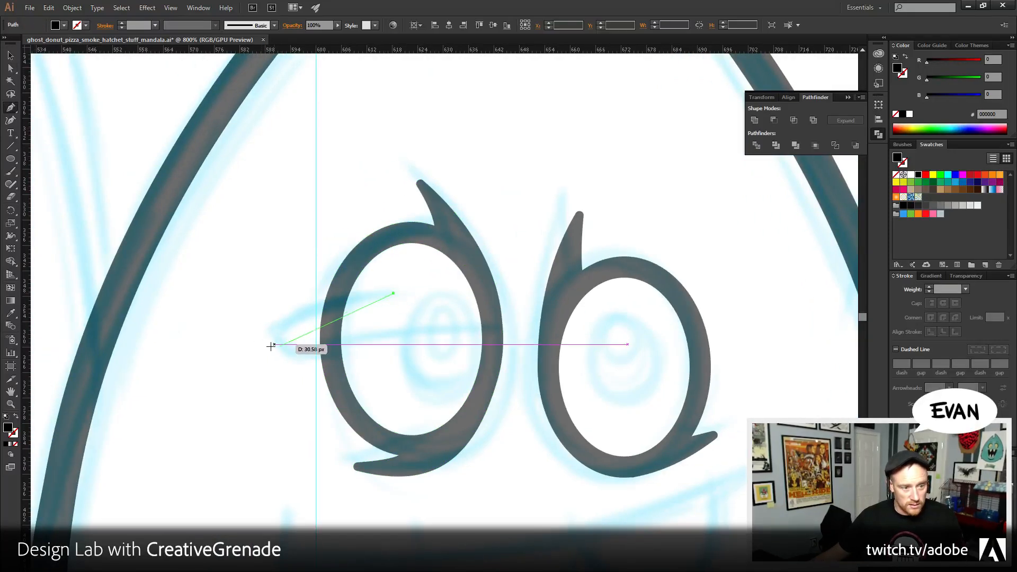
pyautogui.moveTo(271, 333); pyautogui.dragTo(268, 389)
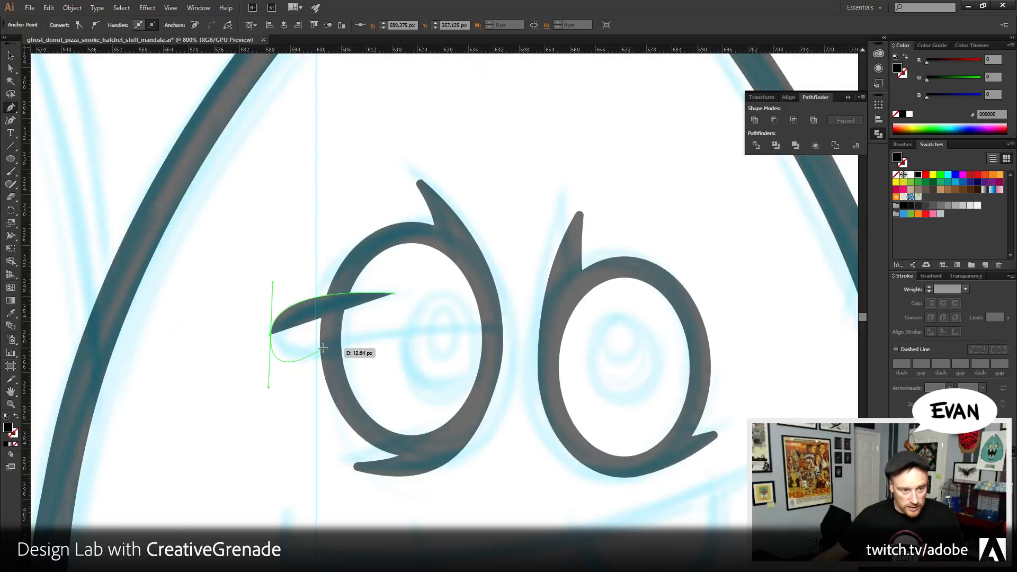
pyautogui.hotkey('ctrl', 'z')
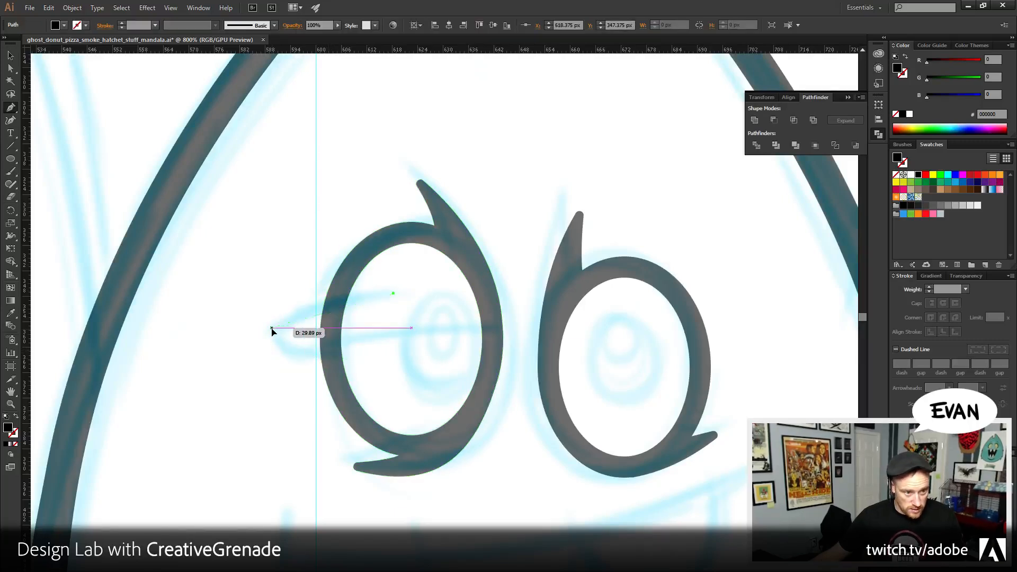
pyautogui.moveTo(272, 327); pyautogui.dragTo(326, 366)
pyautogui.click(330, 355)
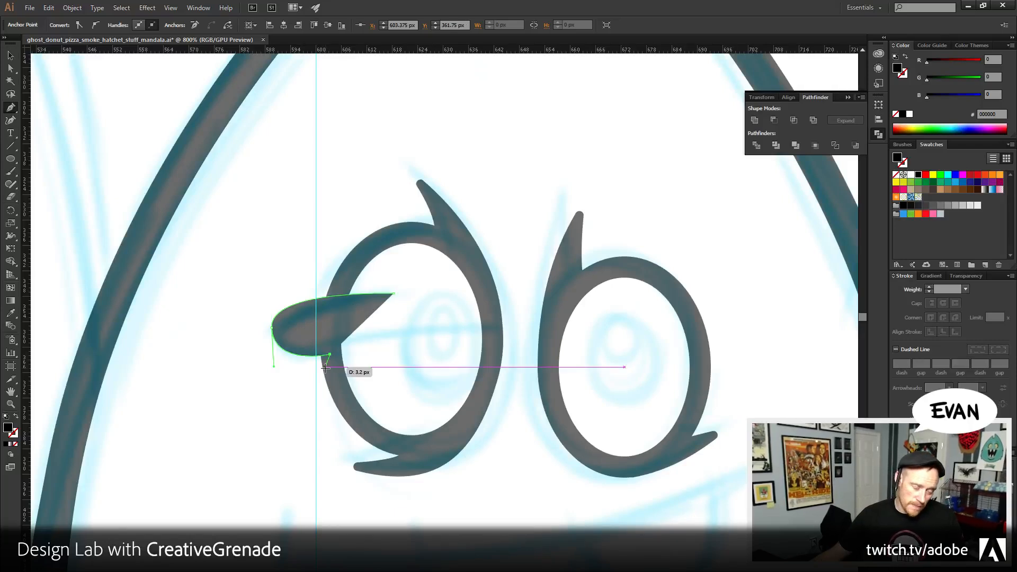
pyautogui.hotkey('ctrl', 'z')
pyautogui.hotkey('ctrl', 'z')
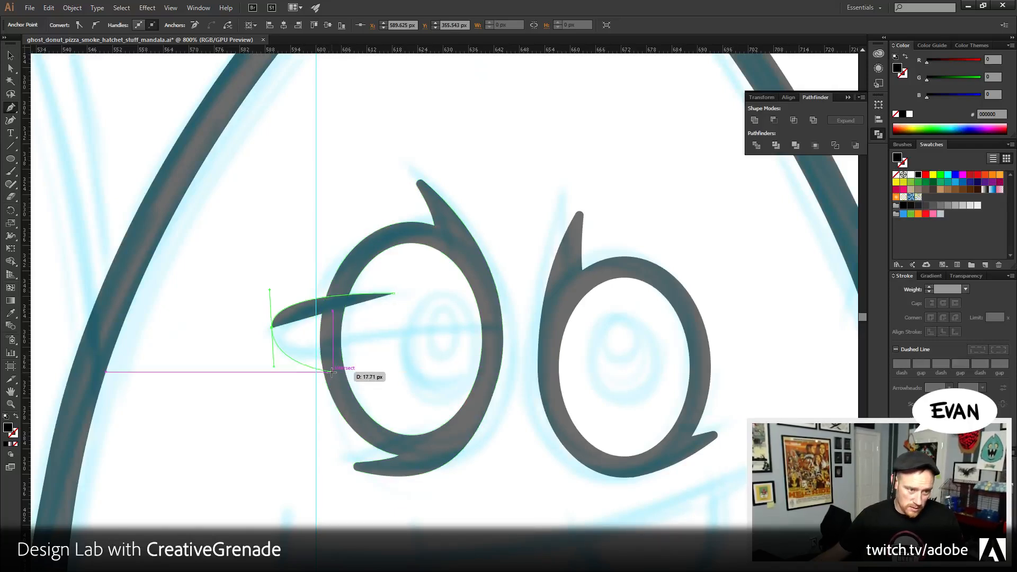
# - Finish the lid outline with the Pen tool, adding the lower curve, a blunt end on the left eye's outline and the inner curve
pyautogui.moveTo(332, 372); pyautogui.dragTo(354, 372)
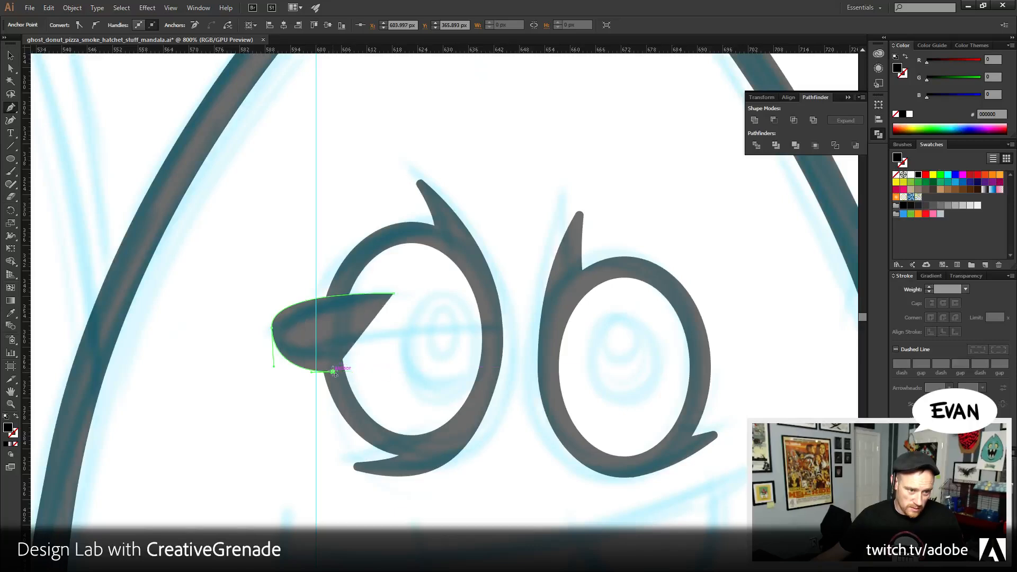
pyautogui.click(332, 372)
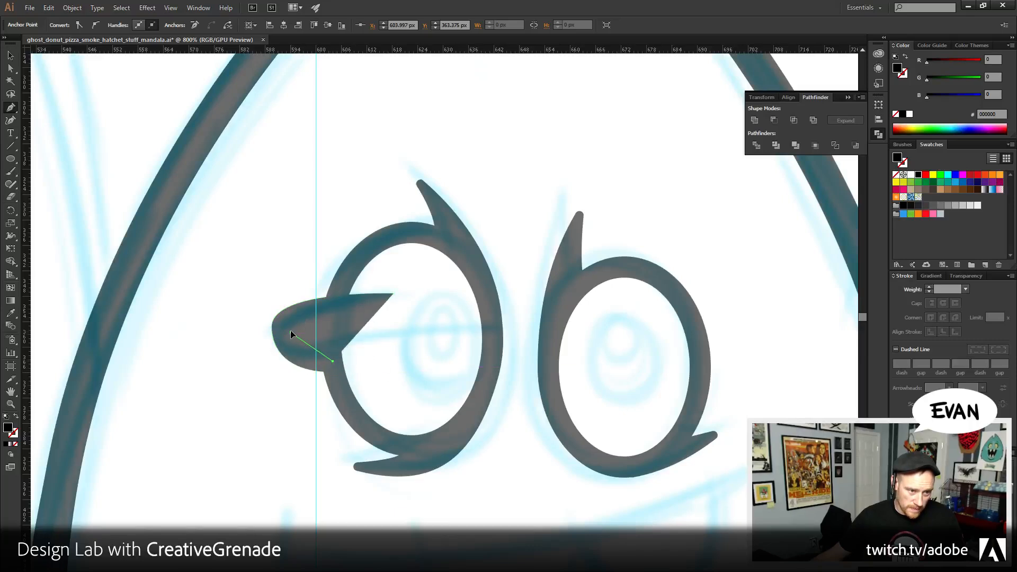
pyautogui.moveTo(290, 333); pyautogui.dragTo(290, 306)
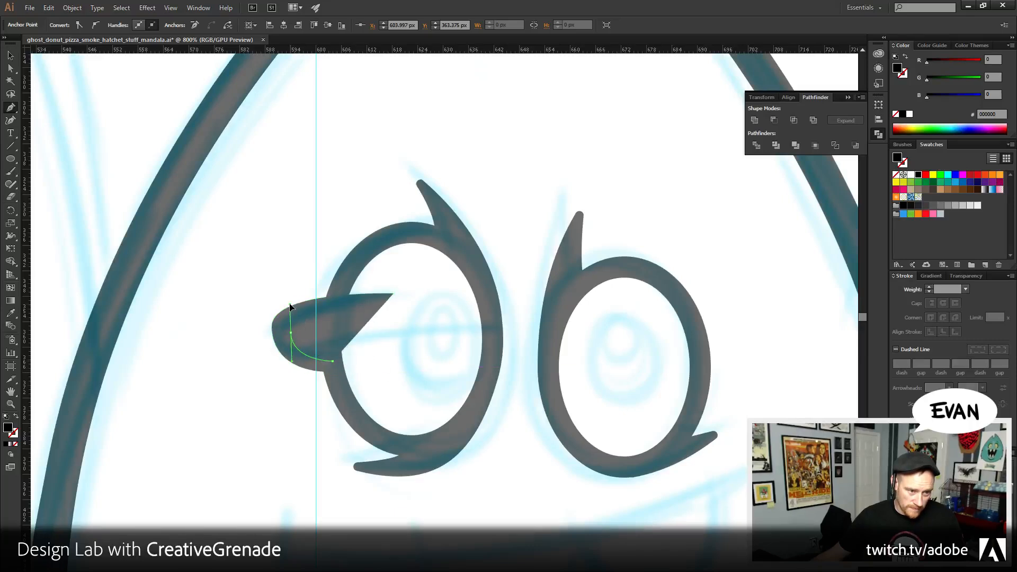
pyautogui.click(389, 293)
pyautogui.press('a')
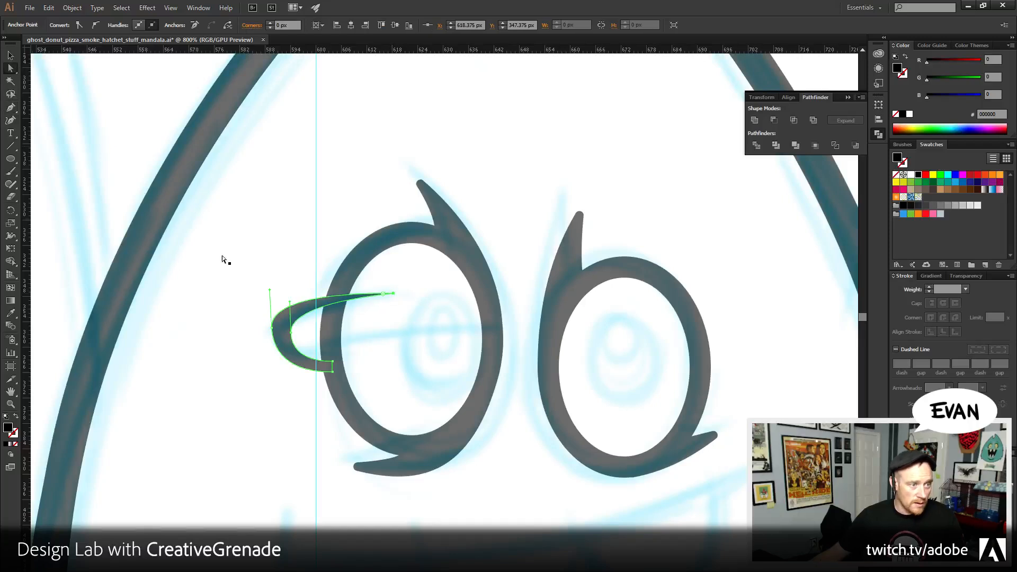
# - Refine the lid's rounded end by adjusting its outer and inner anchors and handles, extend its pointed tip further into the eye, and deselect
pyautogui.moveTo(291, 299); pyautogui.dragTo(271, 368)
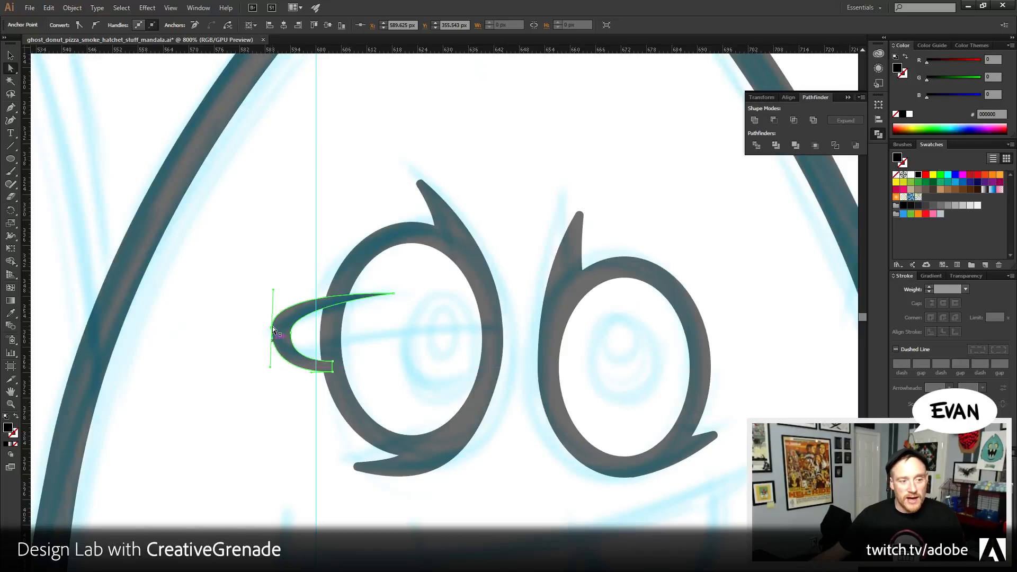
pyautogui.moveTo(273, 327); pyautogui.dragTo(272, 337)
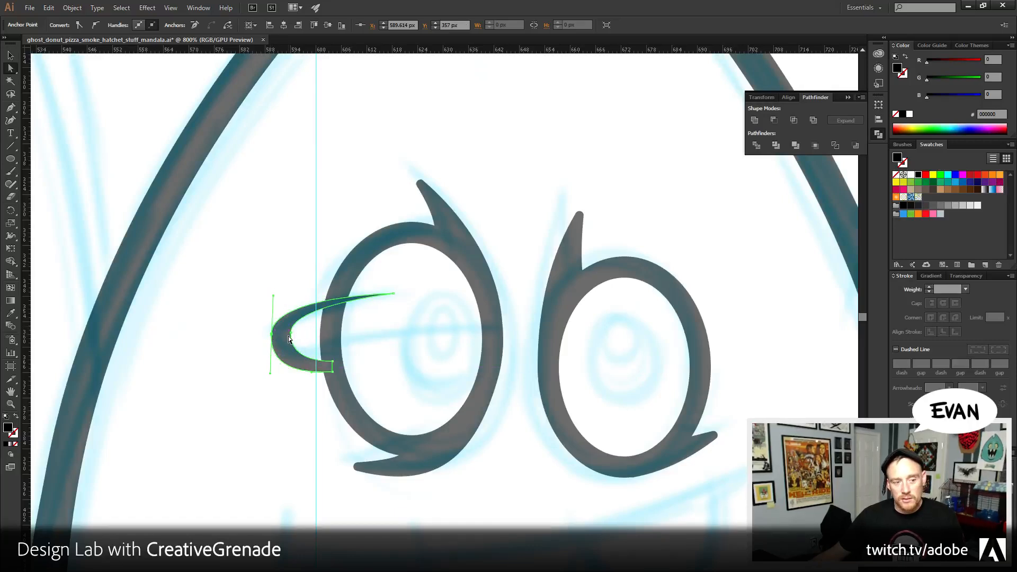
pyautogui.moveTo(273, 295); pyautogui.dragTo(272, 287)
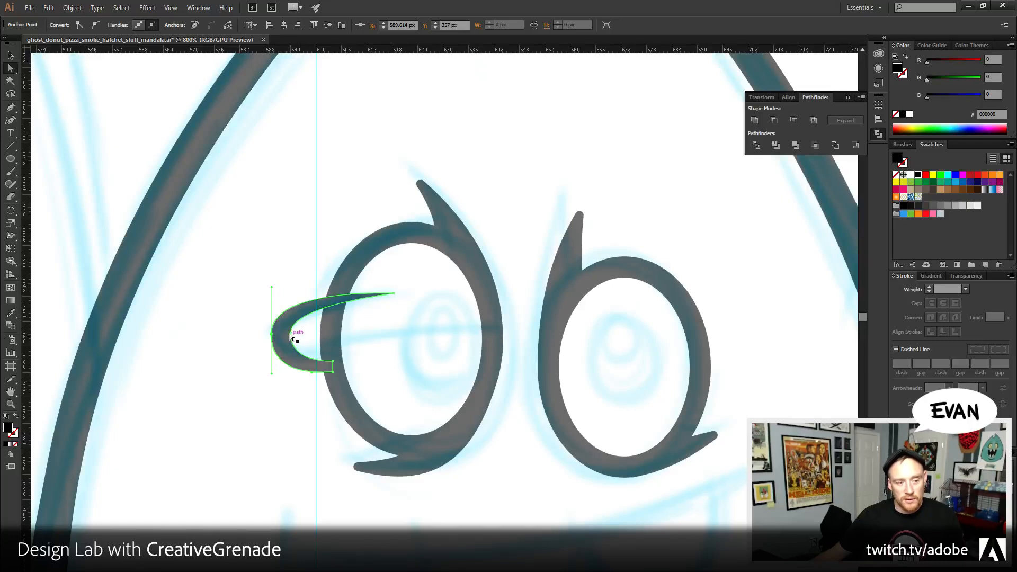
pyautogui.moveTo(290, 333); pyautogui.dragTo(290, 340)
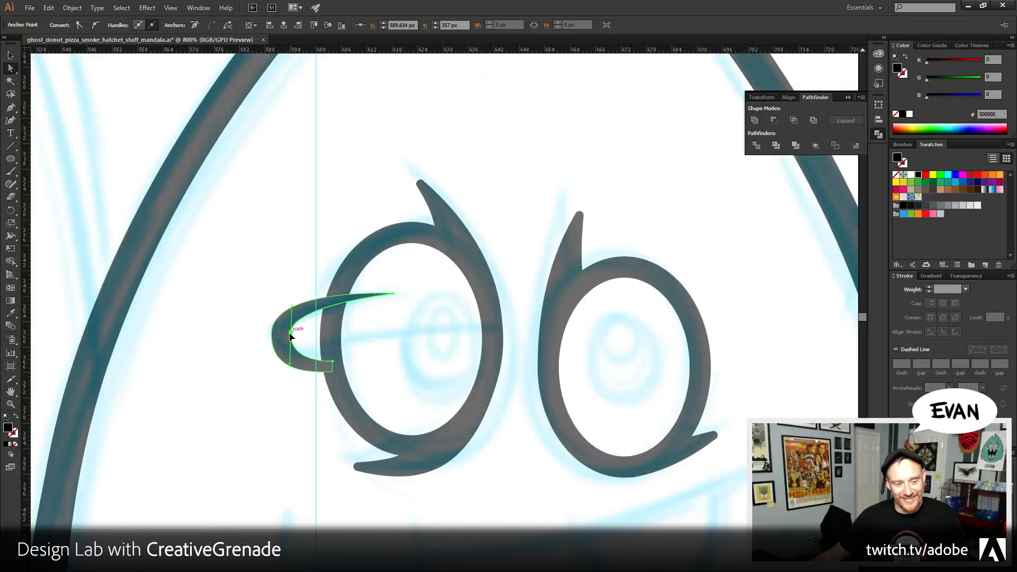
pyautogui.moveTo(394, 295); pyautogui.dragTo(415, 301)
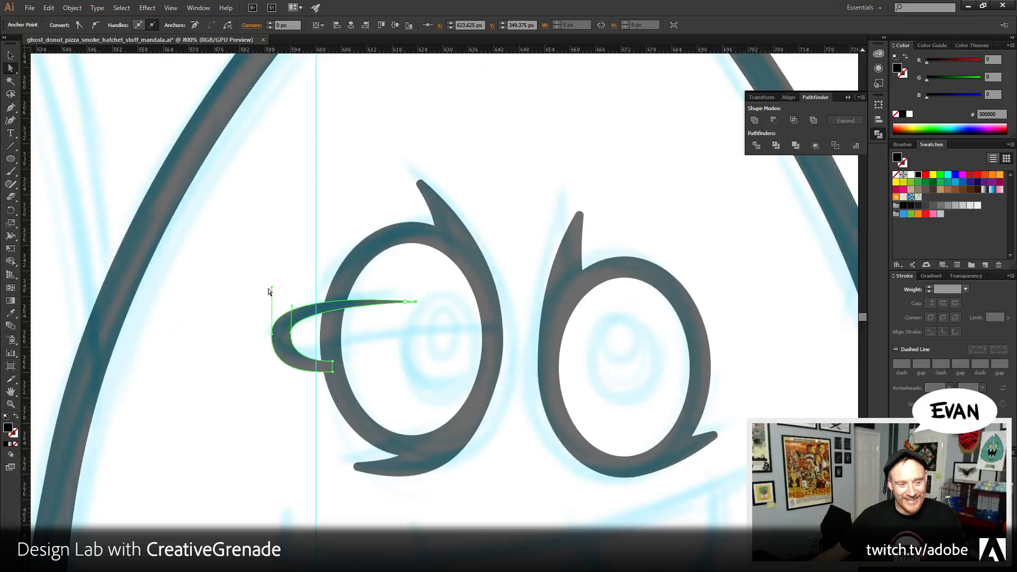
pyautogui.click(293, 315)
pyautogui.moveTo(291, 328); pyautogui.dragTo(295, 339)
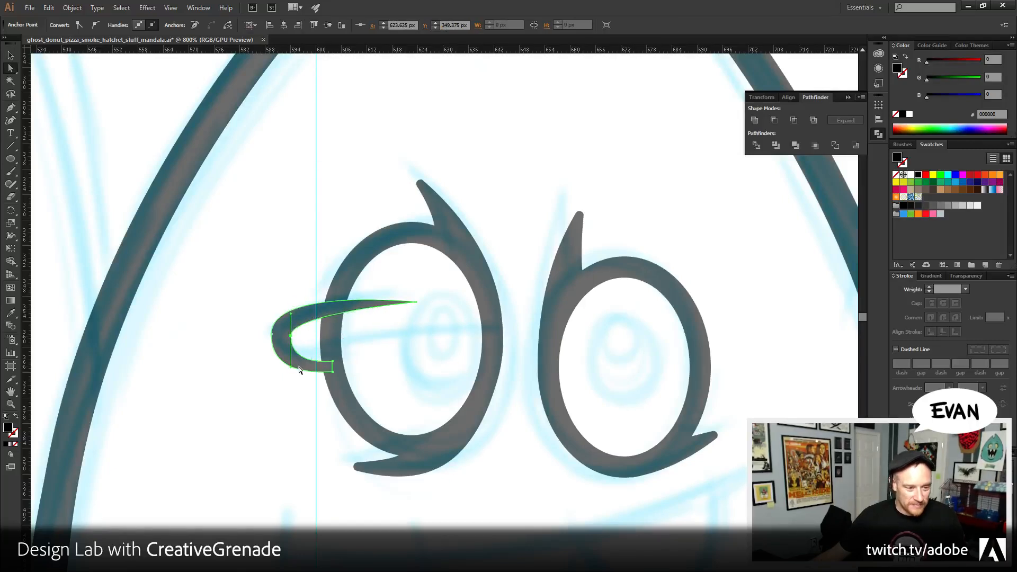
pyautogui.click(272, 334)
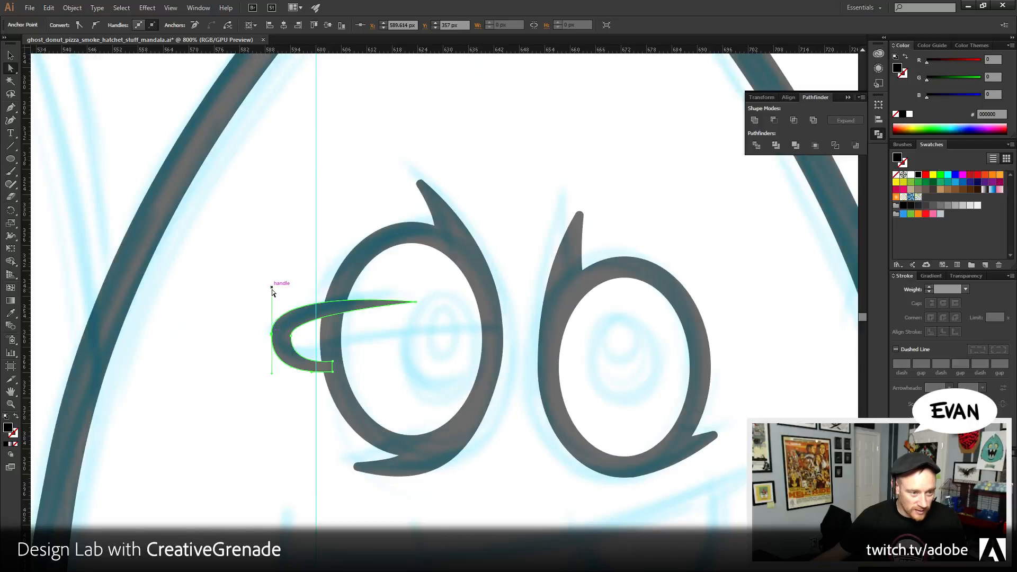
pyautogui.moveTo(273, 290); pyautogui.dragTo(272, 284)
pyautogui.click(236, 288)
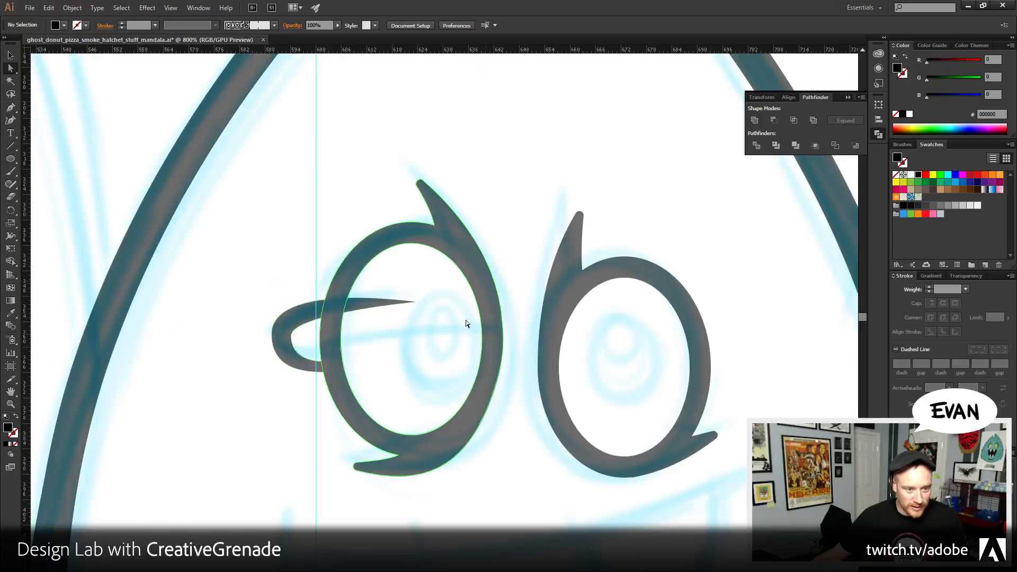
# - Round the lid's pointed tip with a 1 px corner radius, reduce the radius to .5 px, and deselect
pyautogui.moveTo(414, 301); pyautogui.dragTo(415, 302)
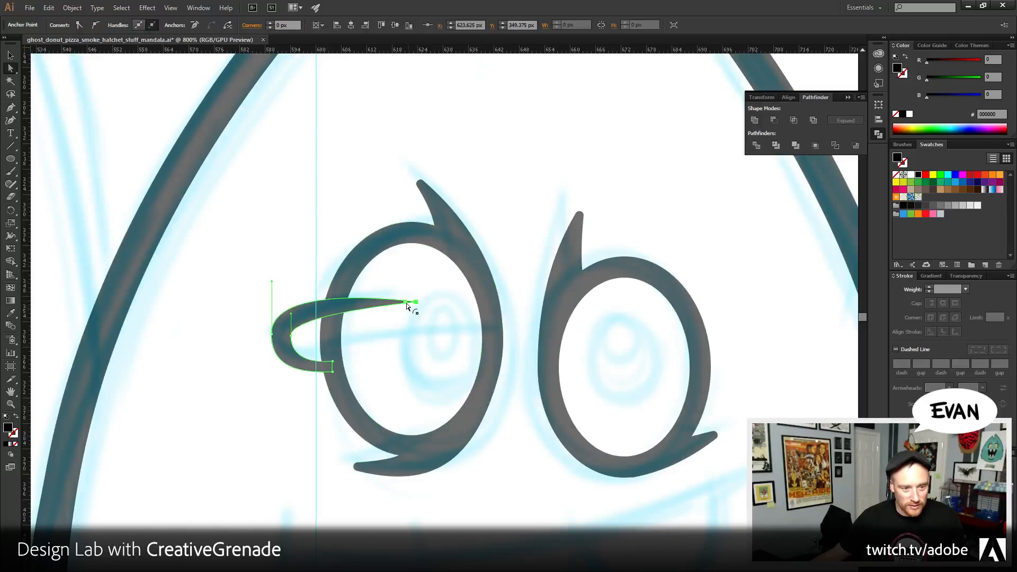
pyautogui.doubleClick(406, 305)
pyautogui.write('1')
pyautogui.press('Return')
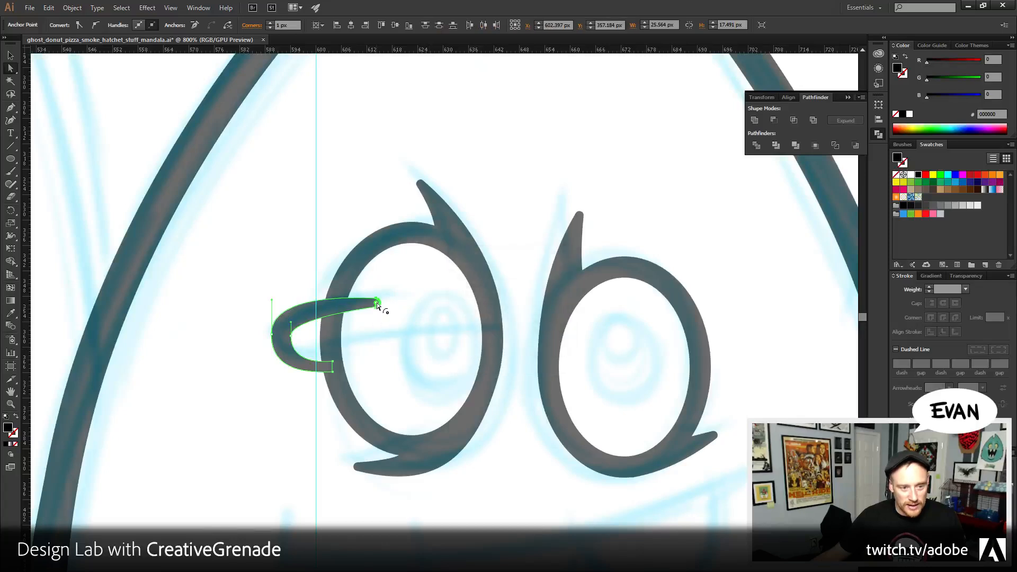
pyautogui.doubleClick(378, 304)
pyautogui.write('.')
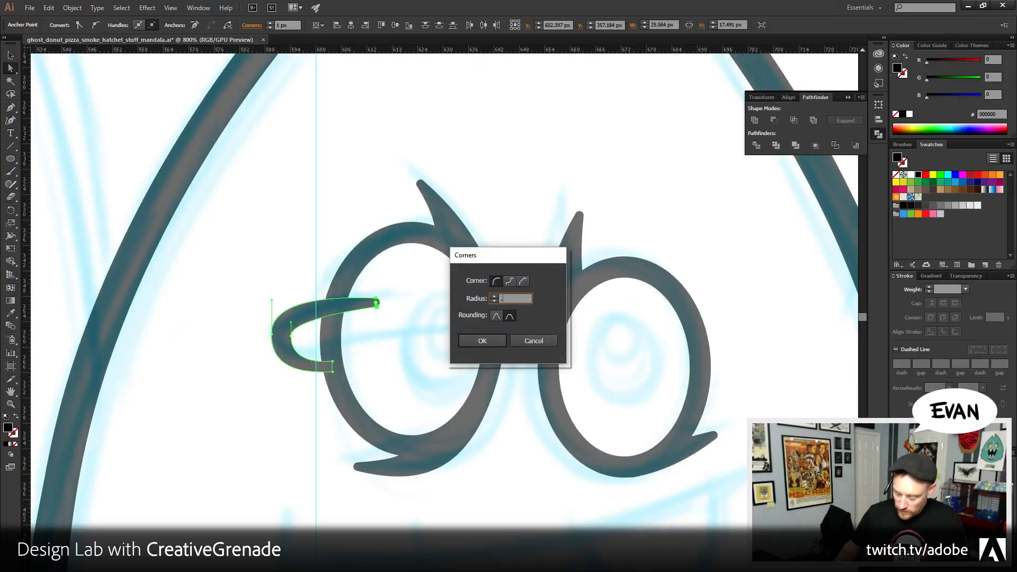
pyautogui.write('5')
pyautogui.press('Return')
pyautogui.click(404, 329)
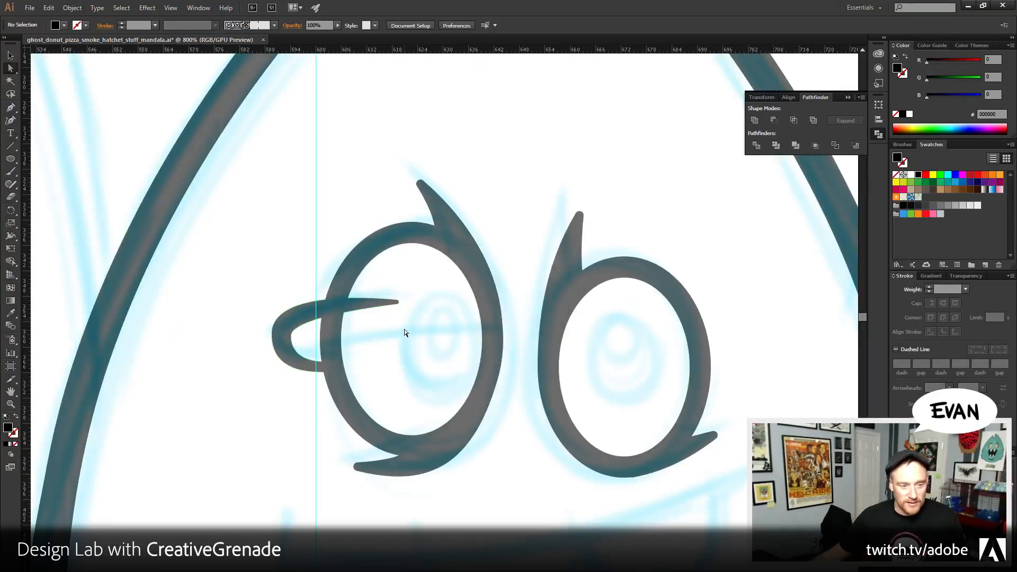
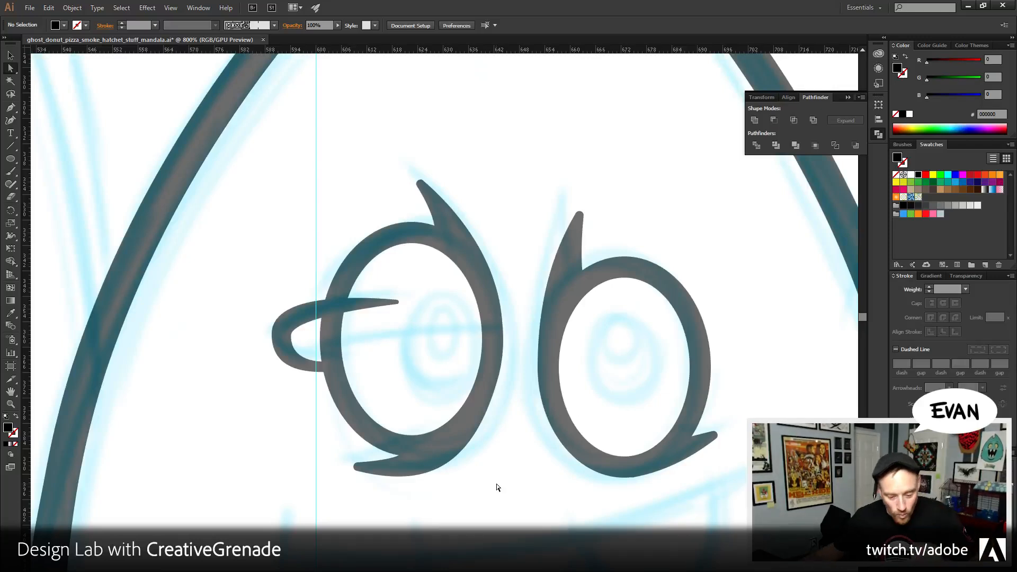
# - Delete the filled lid shape from the left eye
pyautogui.click(325, 366)
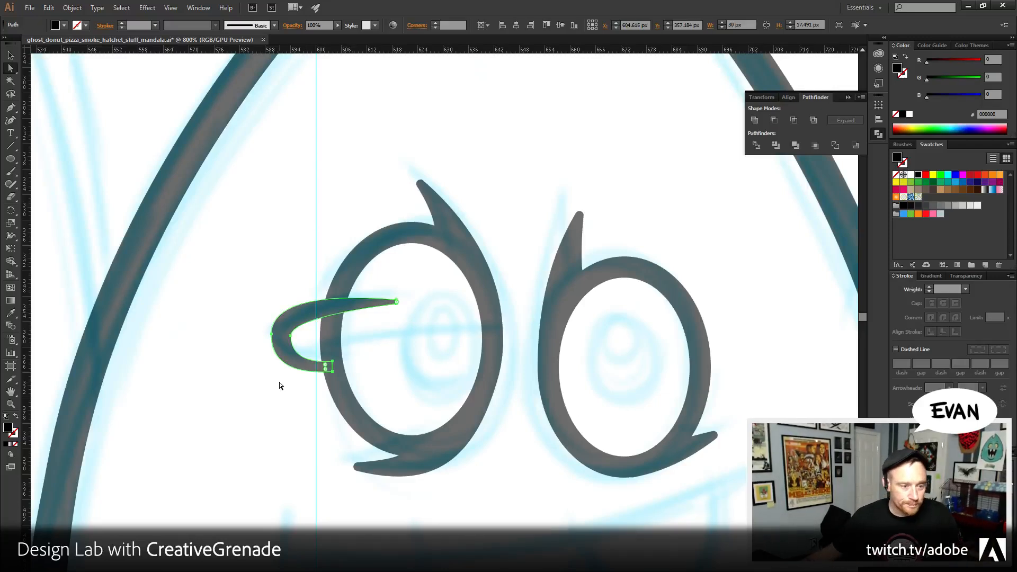
pyautogui.keyDown('shift'); pyautogui.click(364, 440); pyautogui.keyUp('shift')
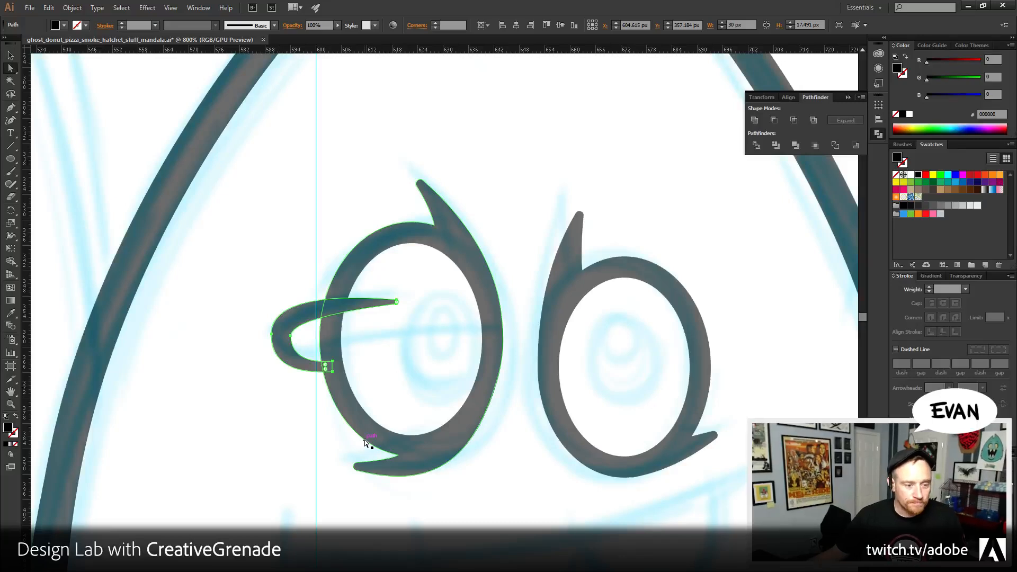
pyautogui.press('z')
pyautogui.click(347, 373)
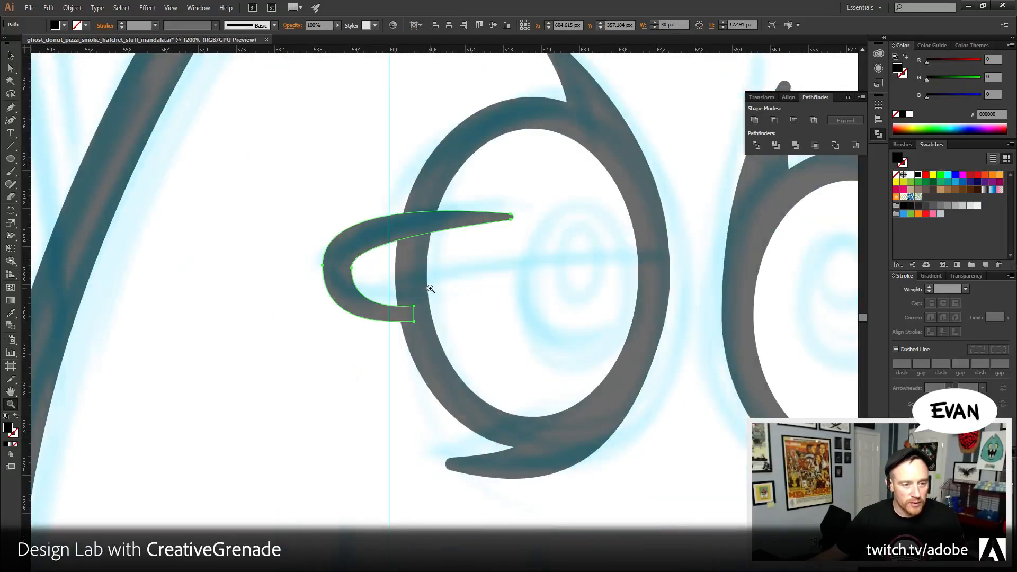
pyautogui.click(430, 288)
pyautogui.click(9, 55)
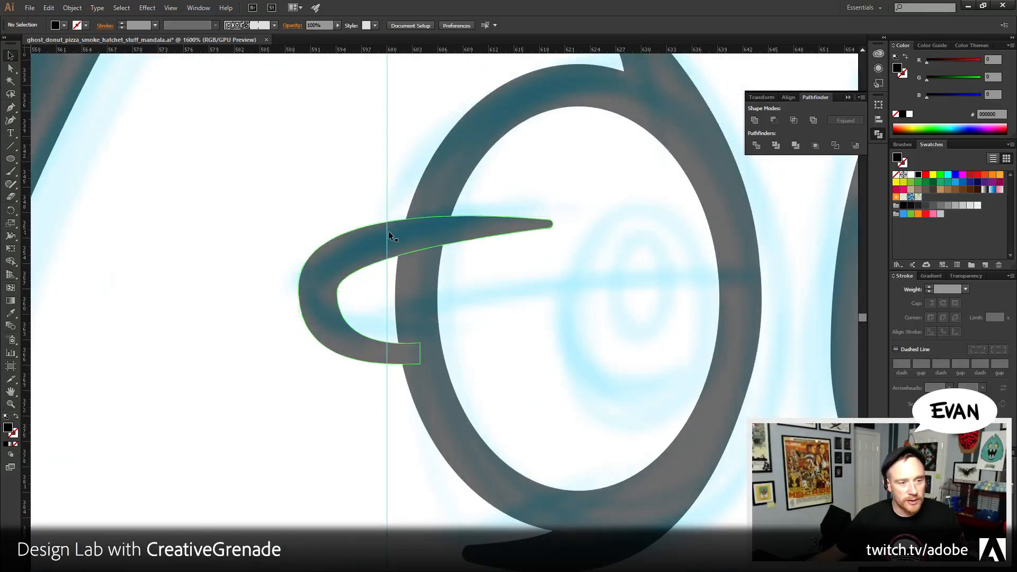
pyautogui.click(325, 277)
pyautogui.press('Delete')
# - Draw an open lid curve with the Pen tool from inside the left eye, around the sketched outer end, and back into the lower eye
pyautogui.click(10, 107)
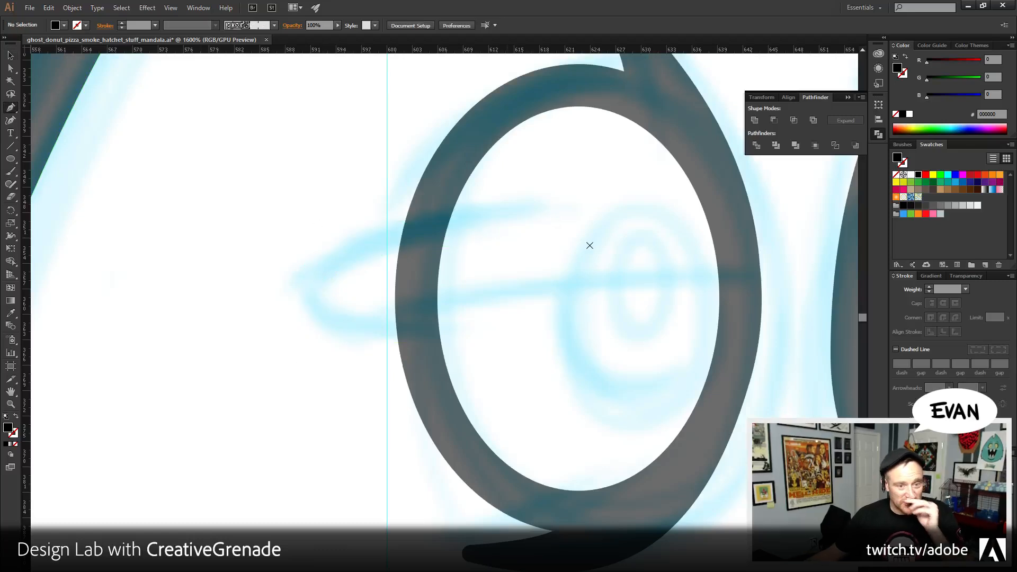
pyautogui.moveTo(545, 207); pyautogui.dragTo(421, 218)
pyautogui.moveTo(310, 293); pyautogui.dragTo(302, 352)
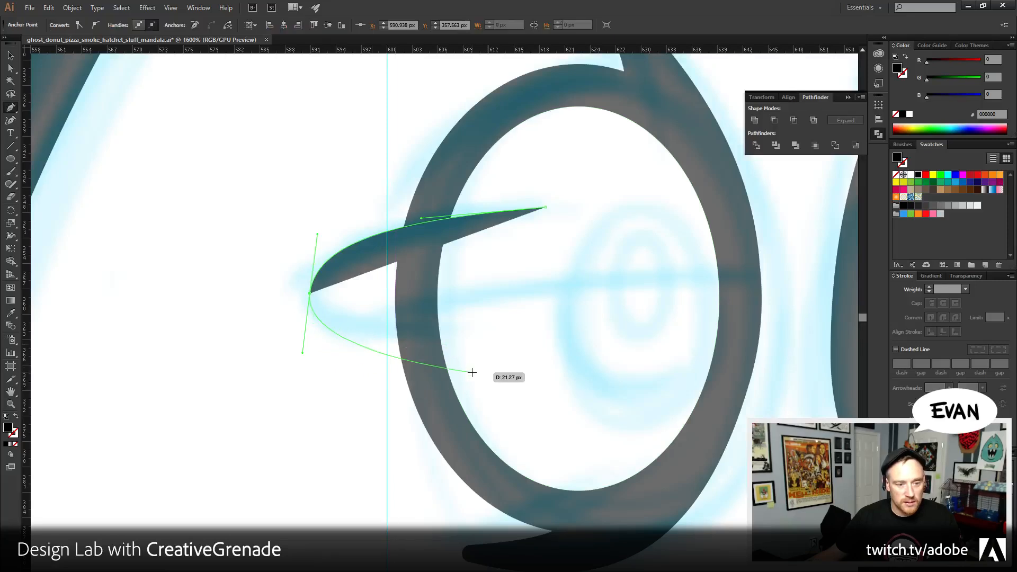
pyautogui.moveTo(472, 372); pyautogui.dragTo(520, 370)
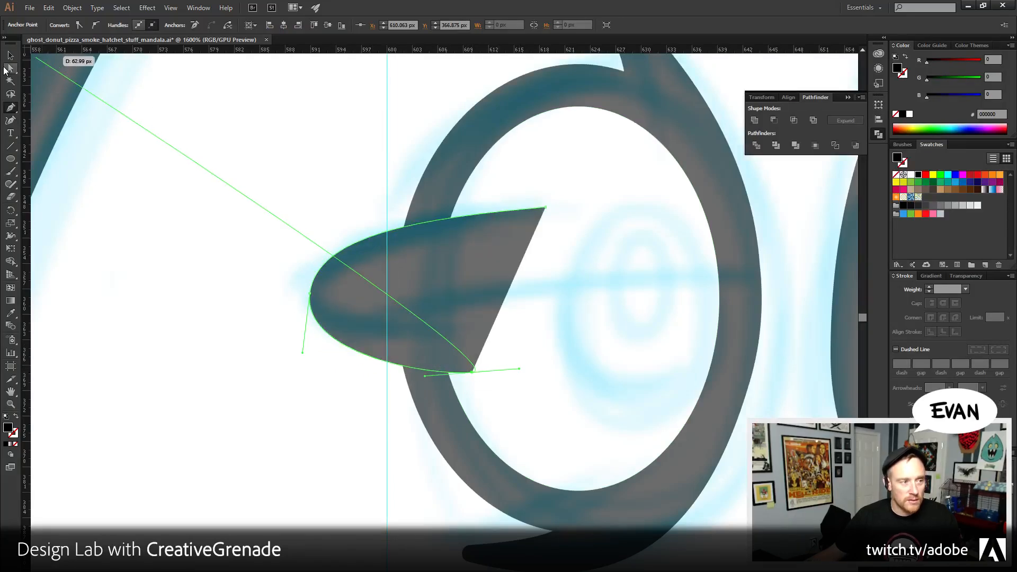
# - Swap the lid curve's fill and stroke so it is only stroked, and set the stroke weight to 6 pt
pyautogui.click(11, 55)
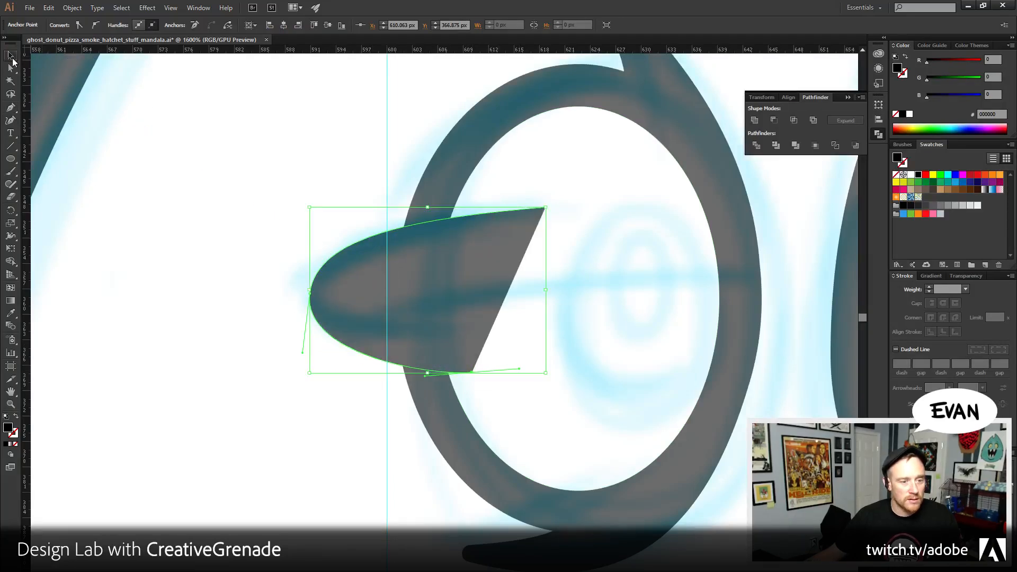
pyautogui.click(907, 59)
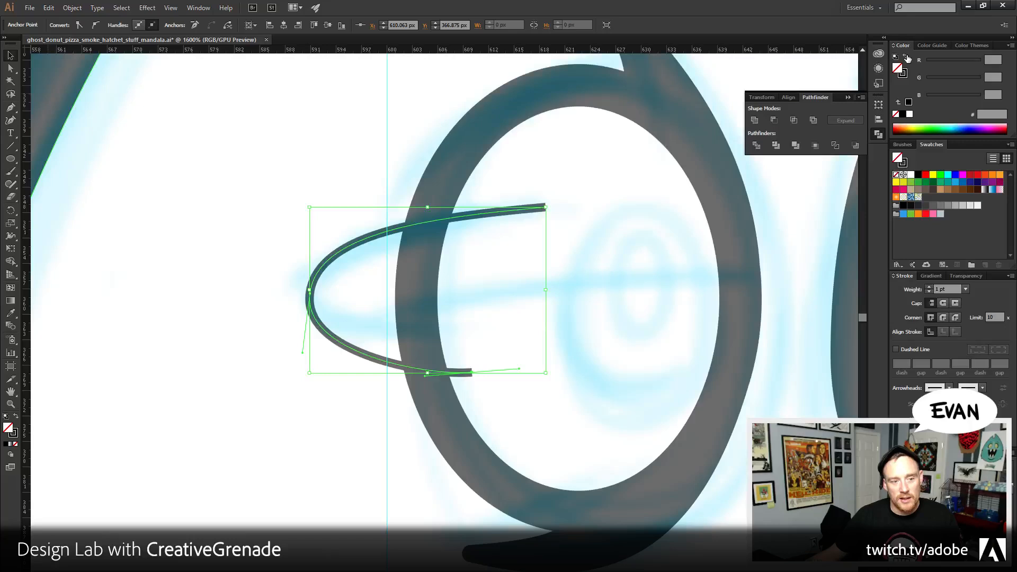
pyautogui.click(926, 287)
pyautogui.click(925, 287)
pyautogui.click(926, 287)
pyautogui.click(926, 287)
pyautogui.click(925, 287)
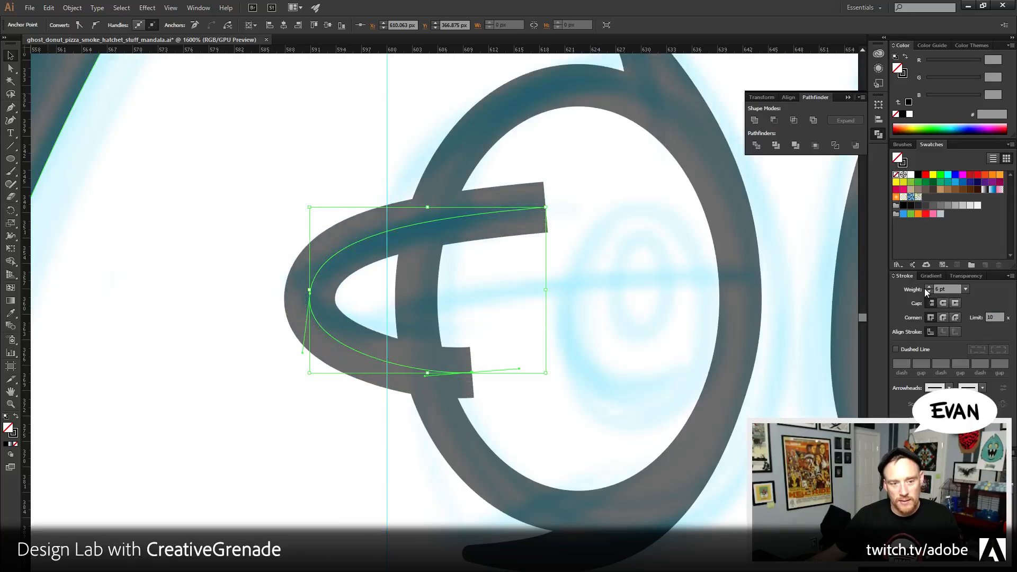
# - With the Width tool, set 6 px width points on the lid's upper curve over the eye outline and at its lower end
pyautogui.click(10, 236)
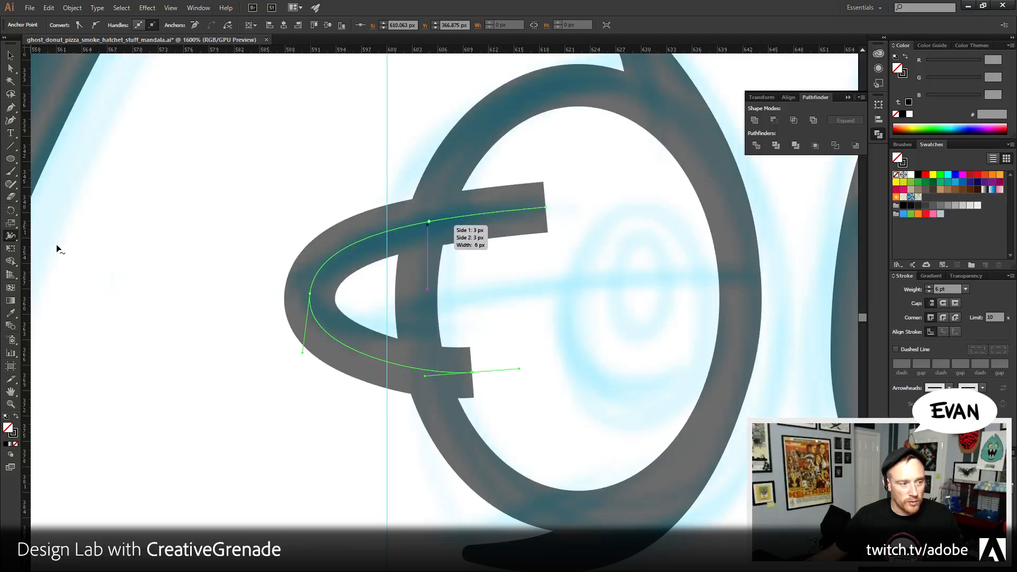
pyautogui.click(12, 237)
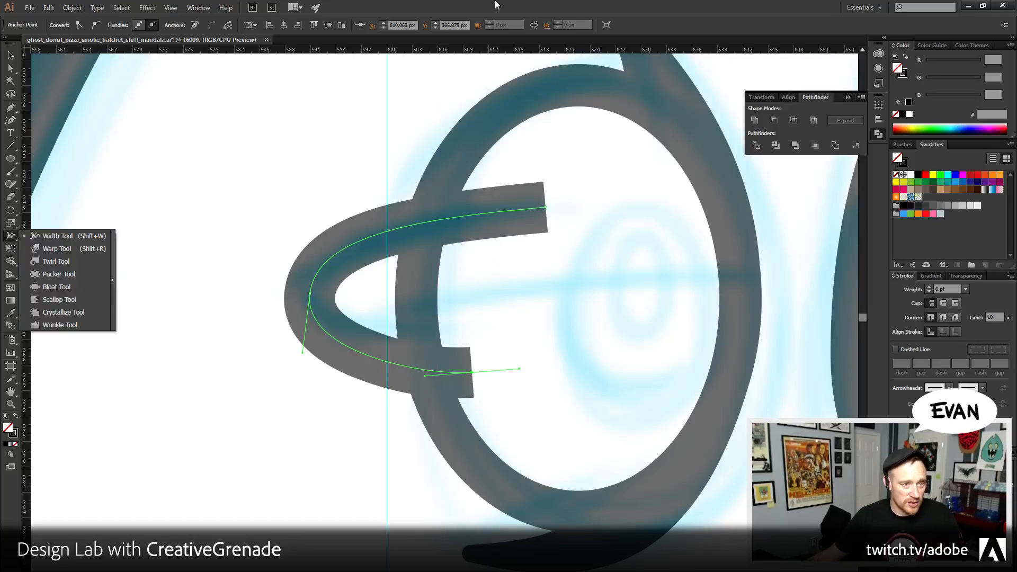
pyautogui.click(57, 236)
pyautogui.doubleClick(430, 222)
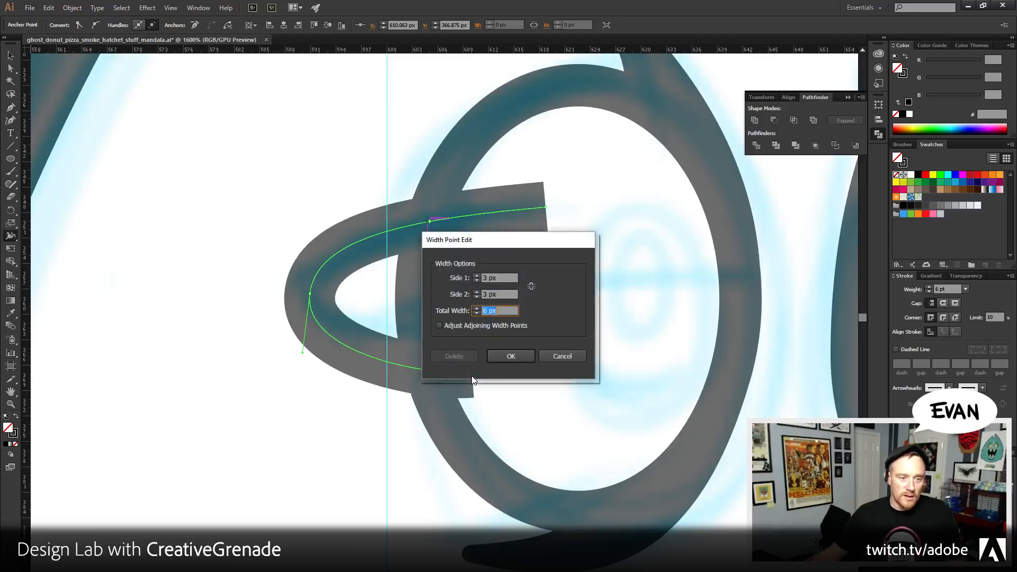
pyautogui.click(506, 354)
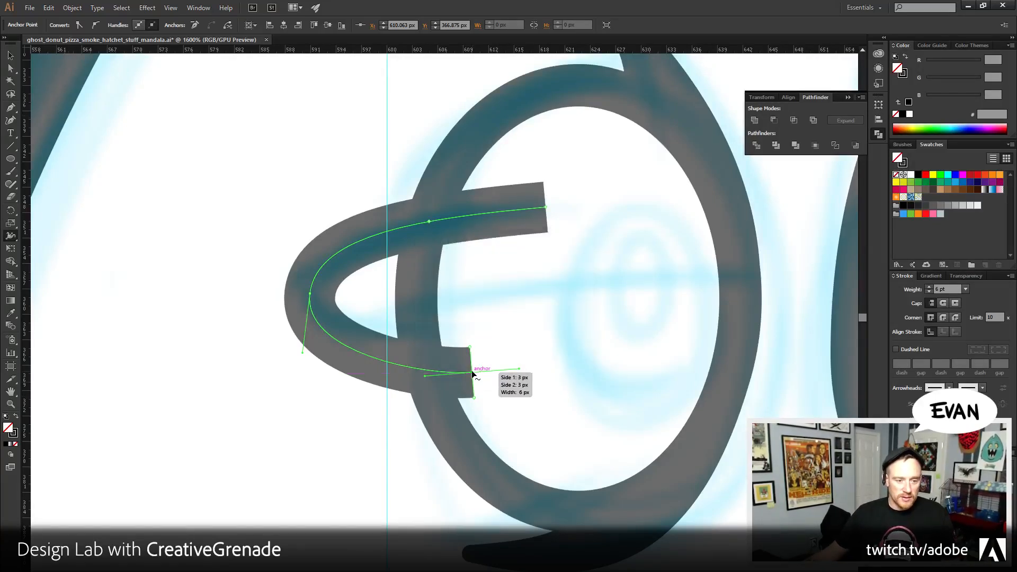
pyautogui.doubleClick(473, 371)
pyautogui.click(491, 356)
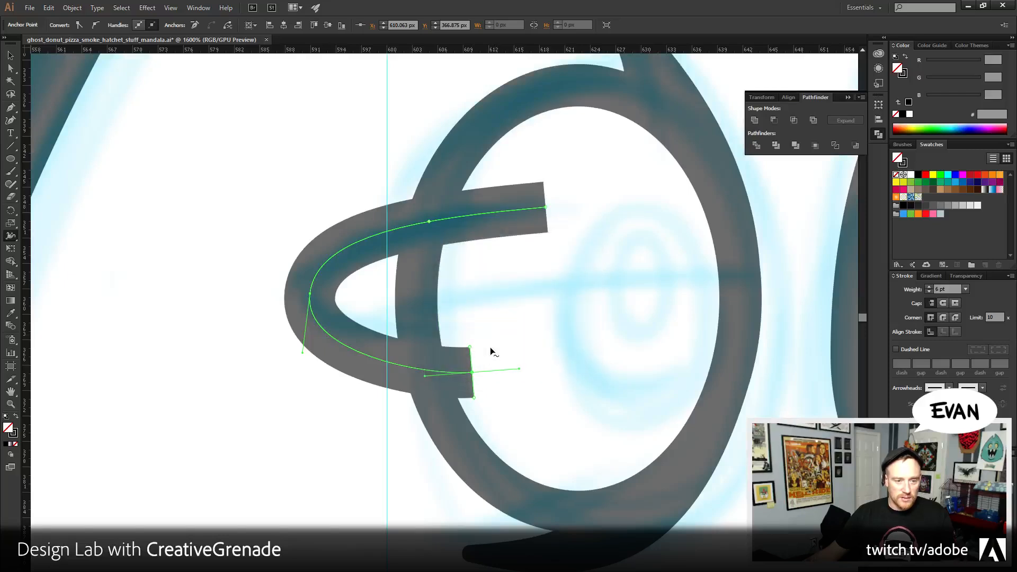
# - Taper the lid stroke's upper end inside the eye by setting its total width to 0
pyautogui.doubleClick(546, 206)
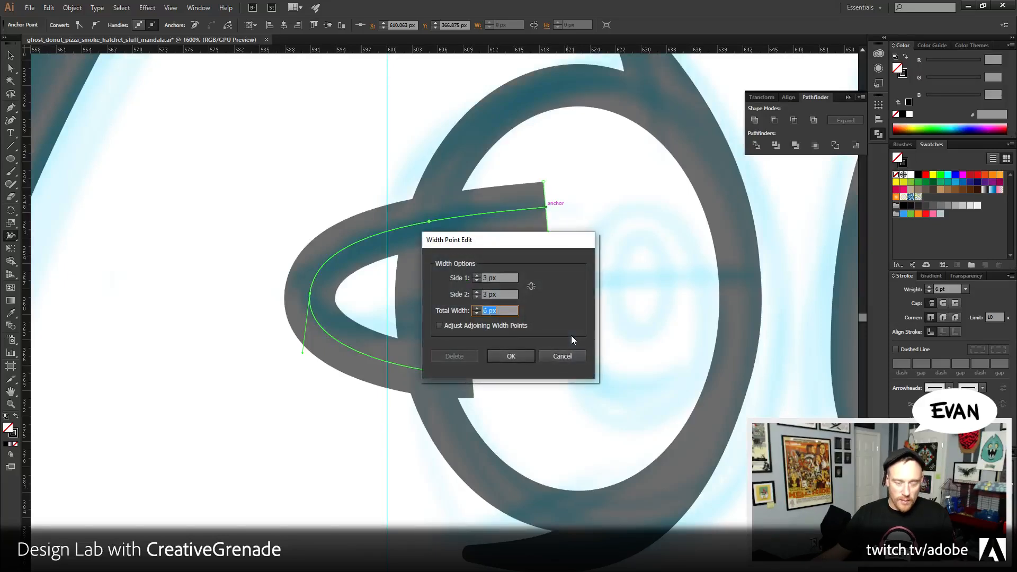
pyautogui.write('0')
pyautogui.press('Return')
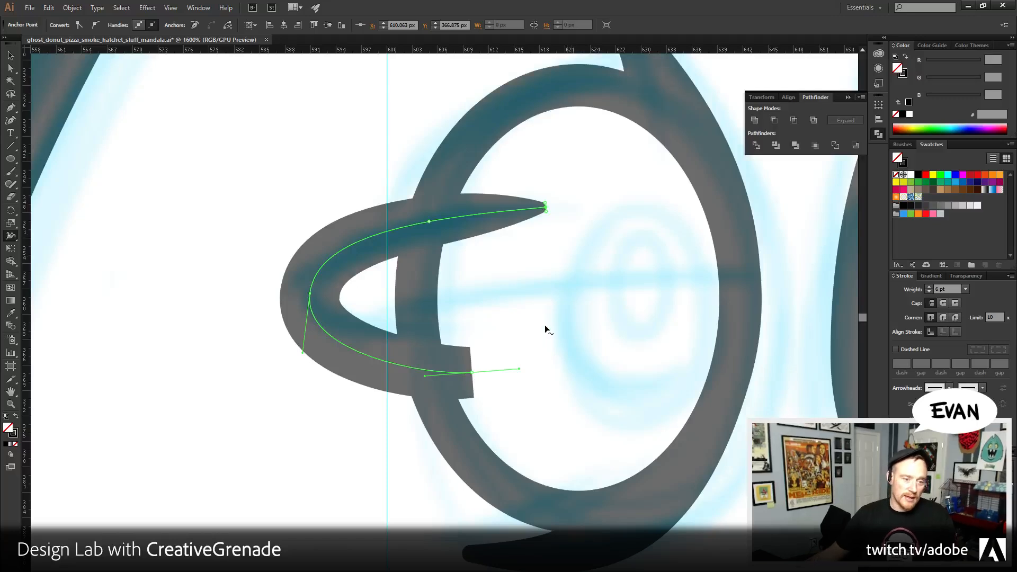
pyautogui.click(11, 56)
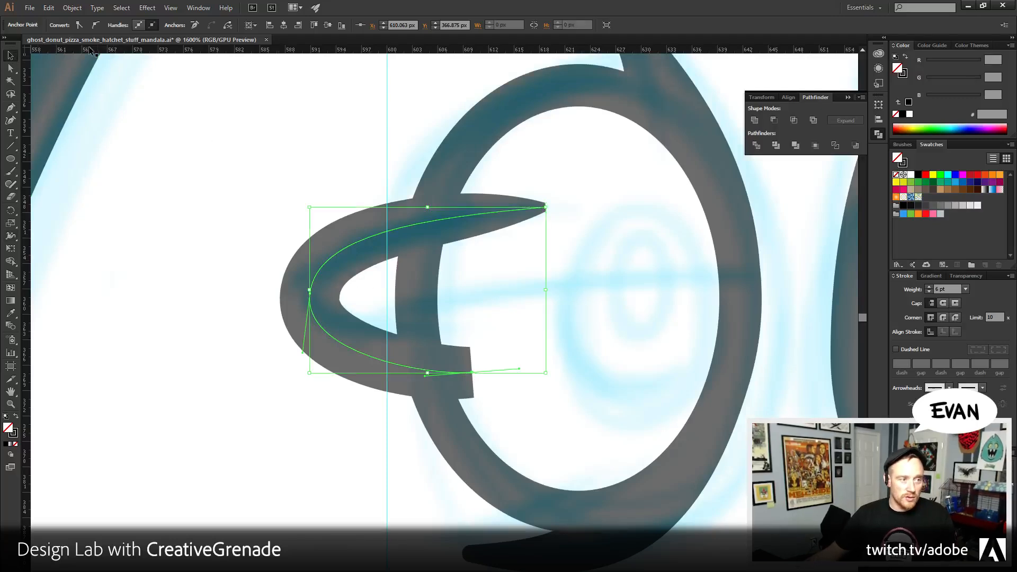
# - With the Width tool, set the lid stroke's upper end inside the eye to 1 px on side 1 and 0.5 px on side 2
pyautogui.click(72, 7)
pyautogui.press('Escape')
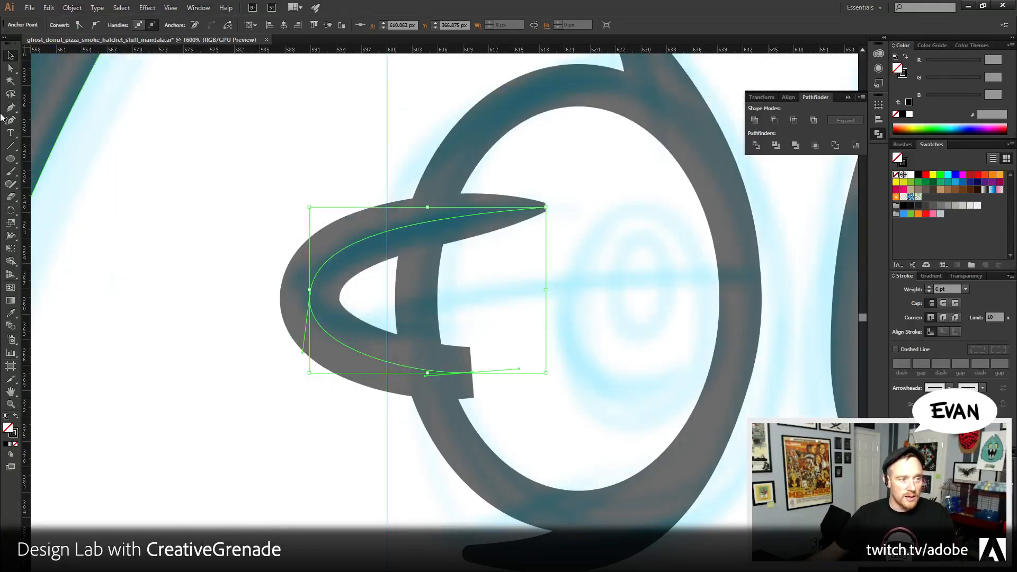
pyautogui.click(11, 235)
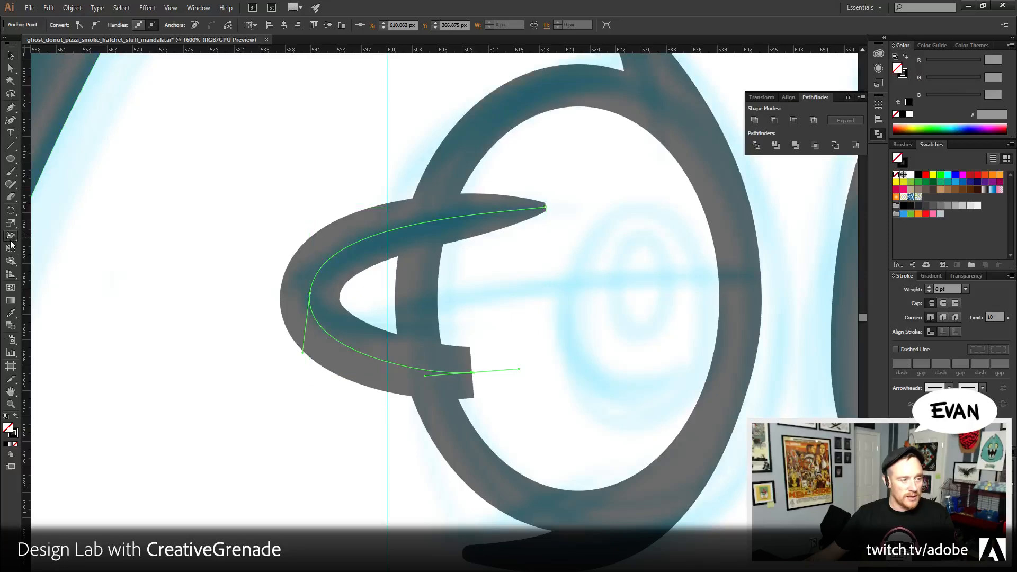
pyautogui.doubleClick(545, 207)
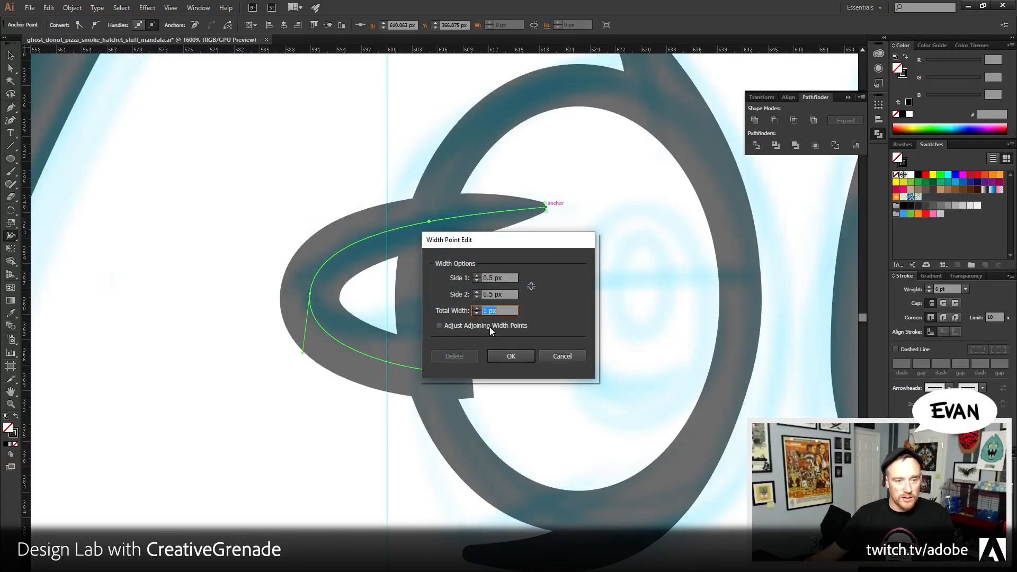
pyautogui.click(509, 278)
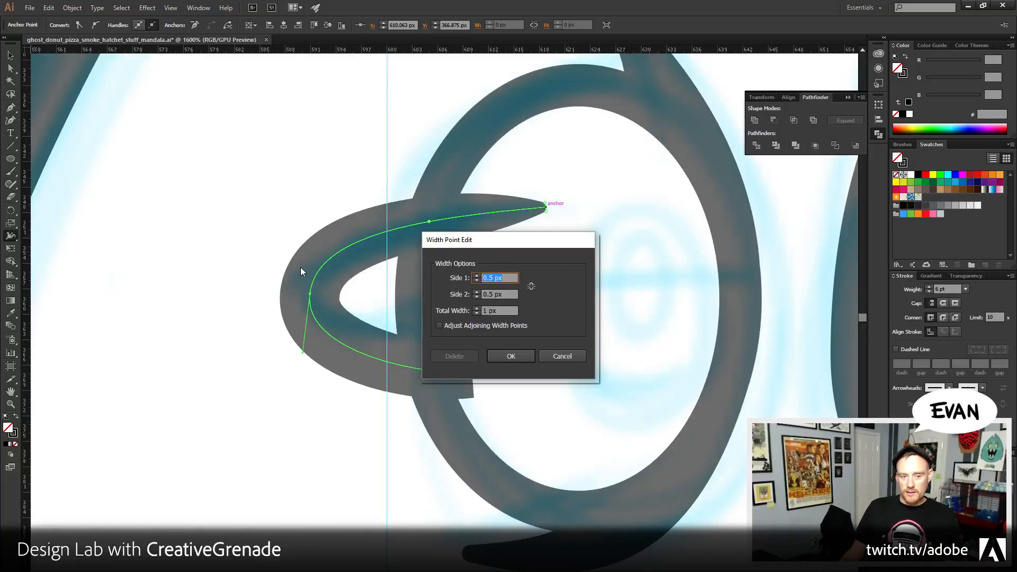
pyautogui.write('1')
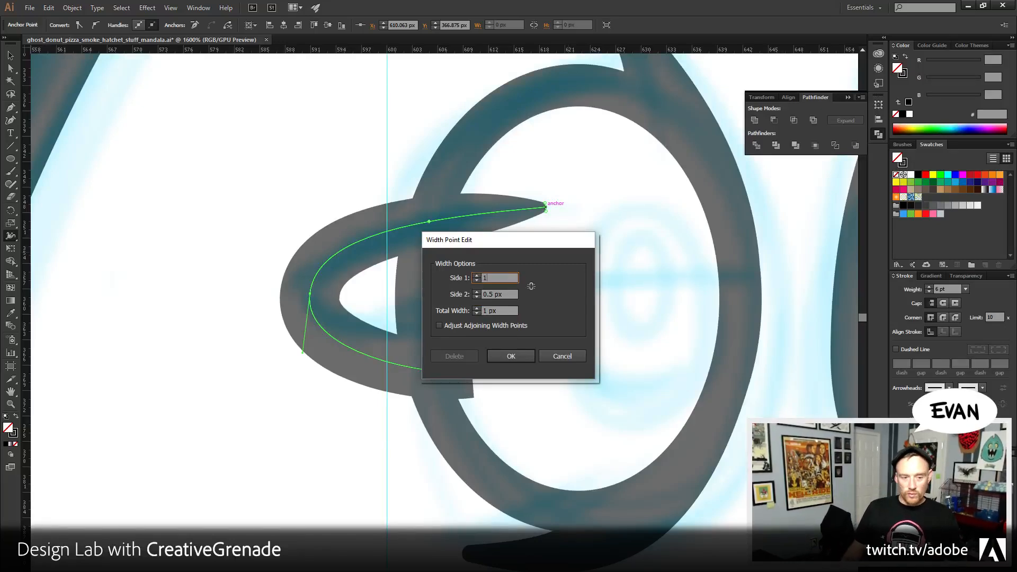
pyautogui.press('Tab')
pyautogui.press('Tab')
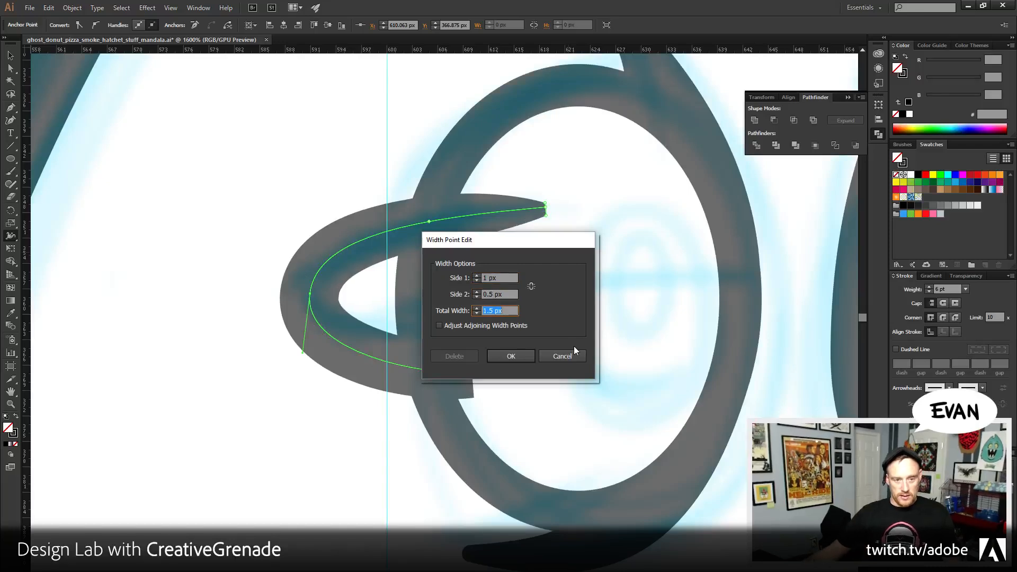
pyautogui.click(511, 356)
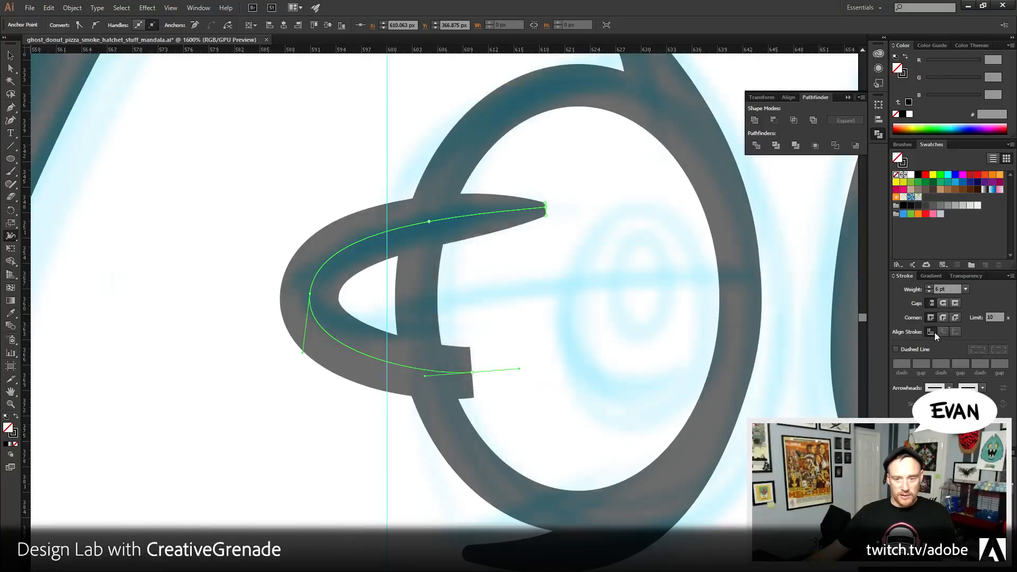
# - Try rounding the 6 pt lid stroke's caps and outlining the stroke, and undo both changes
pyautogui.click(941, 303)
pyautogui.click(72, 7)
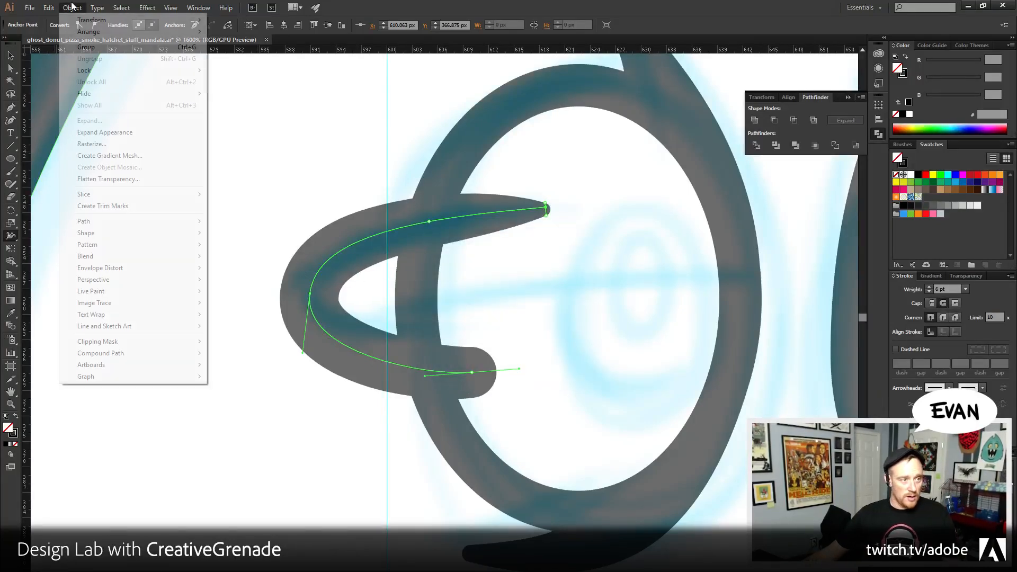
pyautogui.moveTo(90, 222)
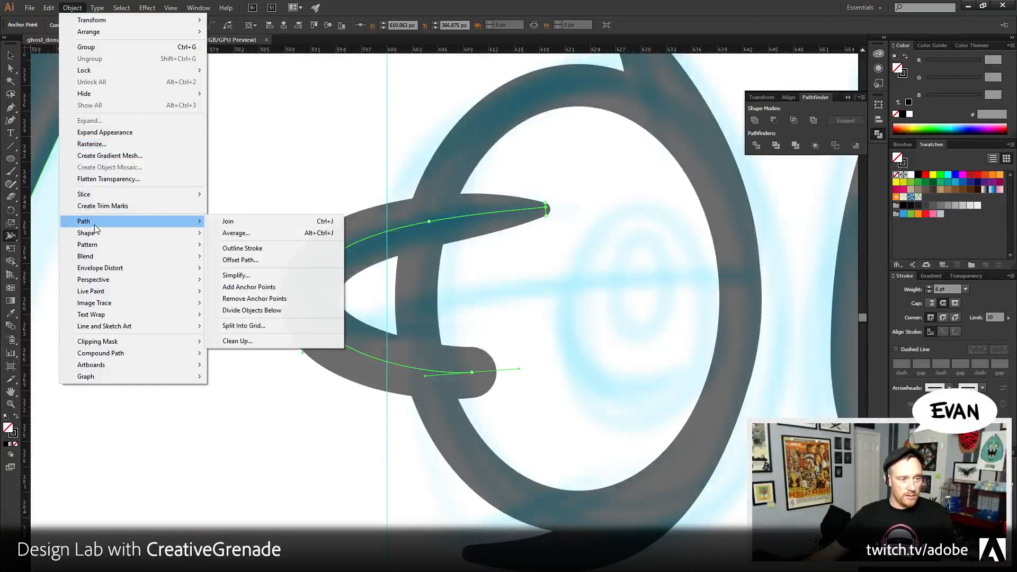
pyautogui.click(293, 249)
pyautogui.click(10, 55)
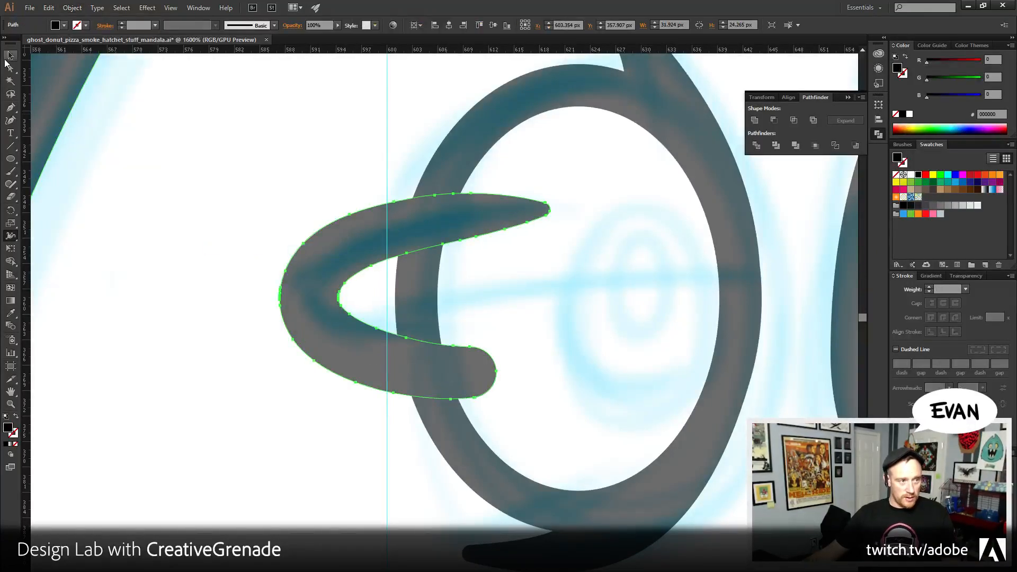
pyautogui.click(148, 199)
pyautogui.click(370, 242)
pyautogui.keyDown('shift'); pyautogui.click(421, 312); pyautogui.keyUp('shift')
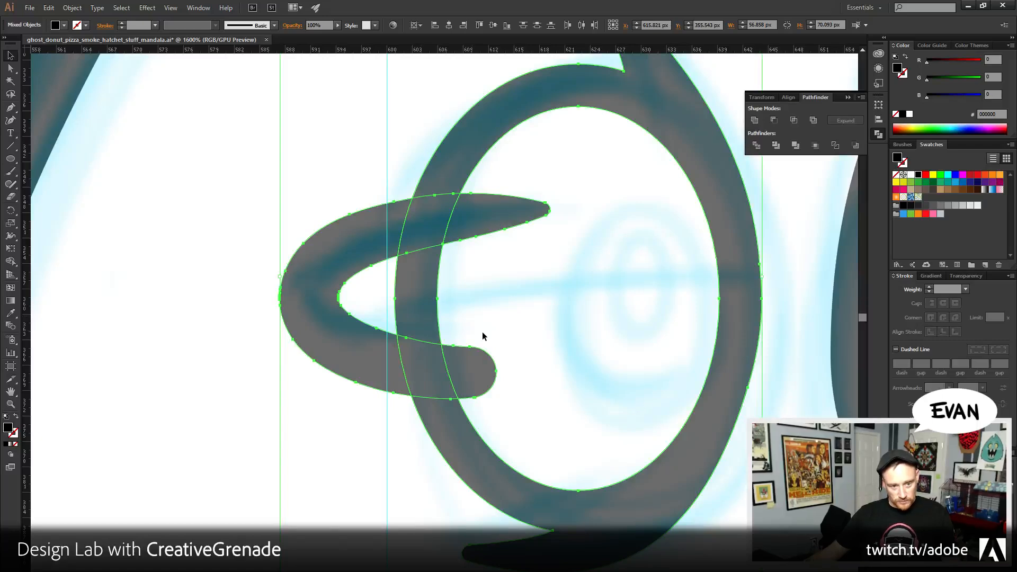
pyautogui.hotkey('ctrl', 'z')
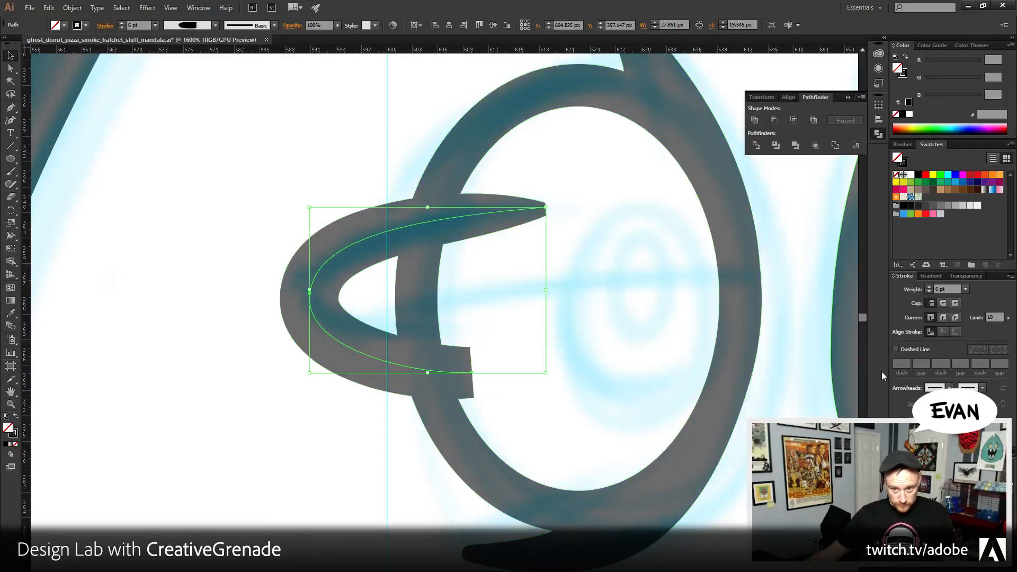
# - Reduce the lid stroke's weight to 5 pt, give it round caps, and convert it to a shape with Outline Stroke
pyautogui.click(926, 290)
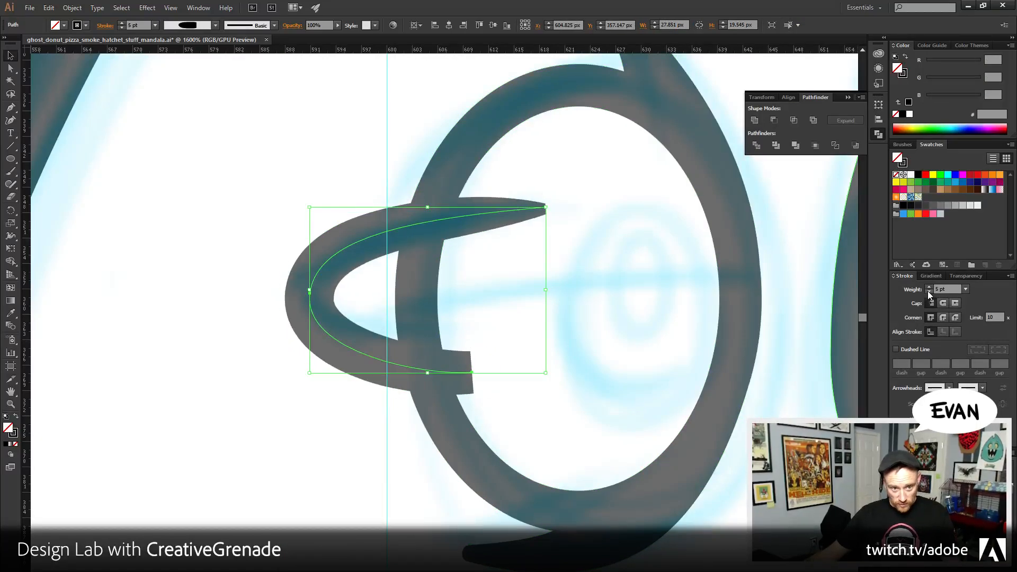
pyautogui.click(943, 303)
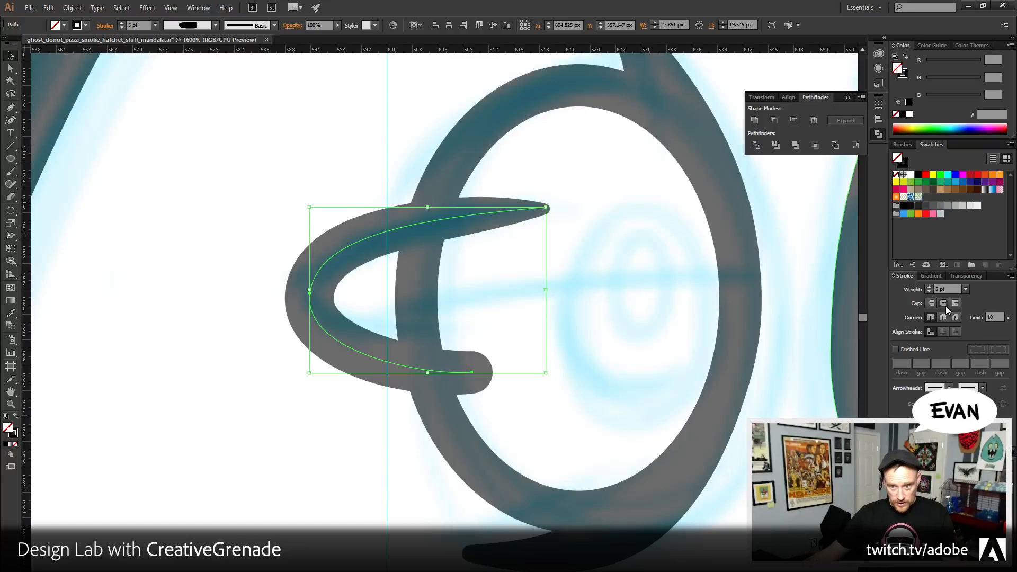
pyautogui.click(73, 8)
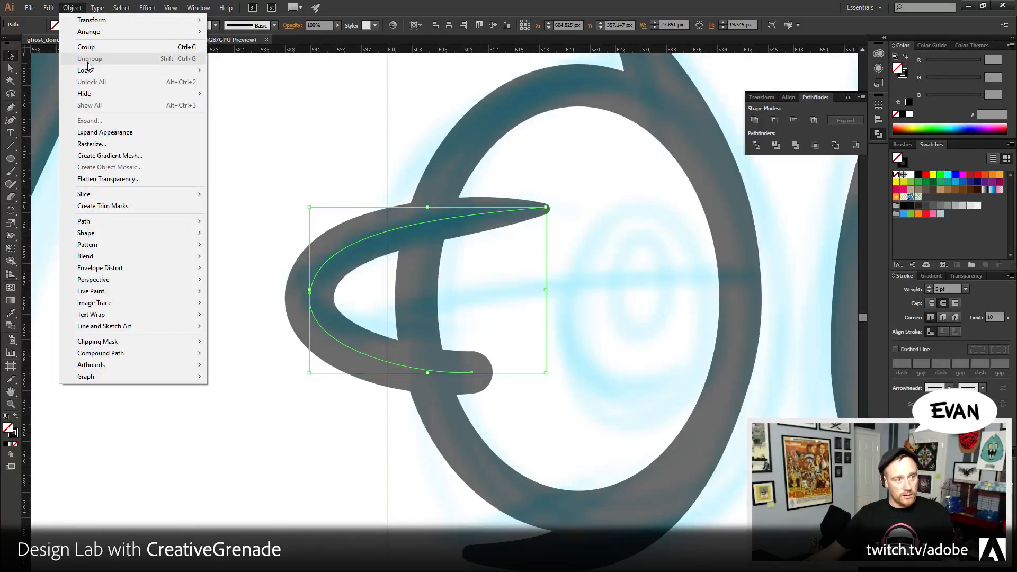
pyautogui.moveTo(90, 221)
pyautogui.click(314, 249)
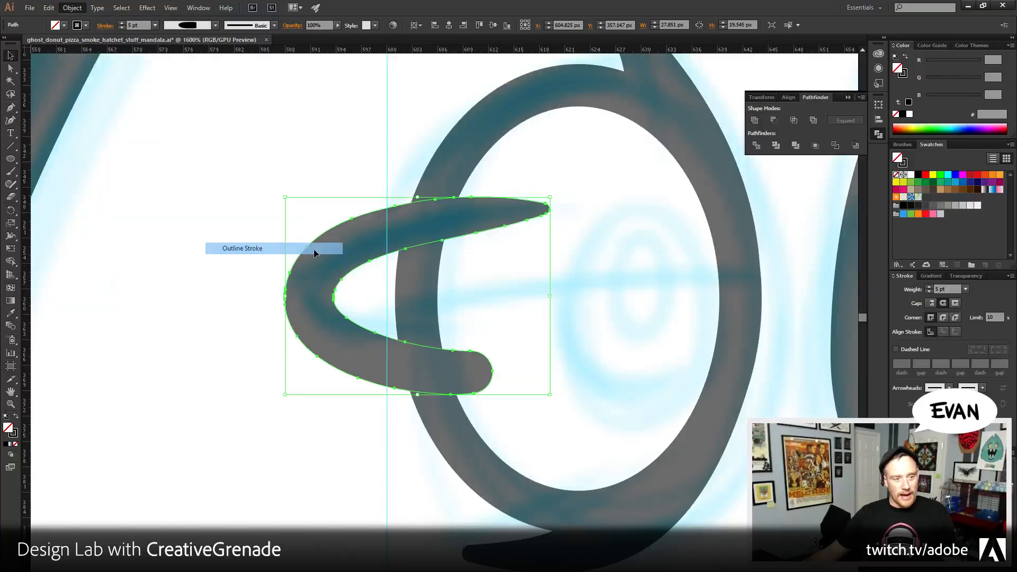
# - Divide the lid shape and the left eye outline where they overlap, and ungroup the resulting pieces
pyautogui.keyDown('shift'); pyautogui.click(468, 190); pyautogui.keyUp('shift')
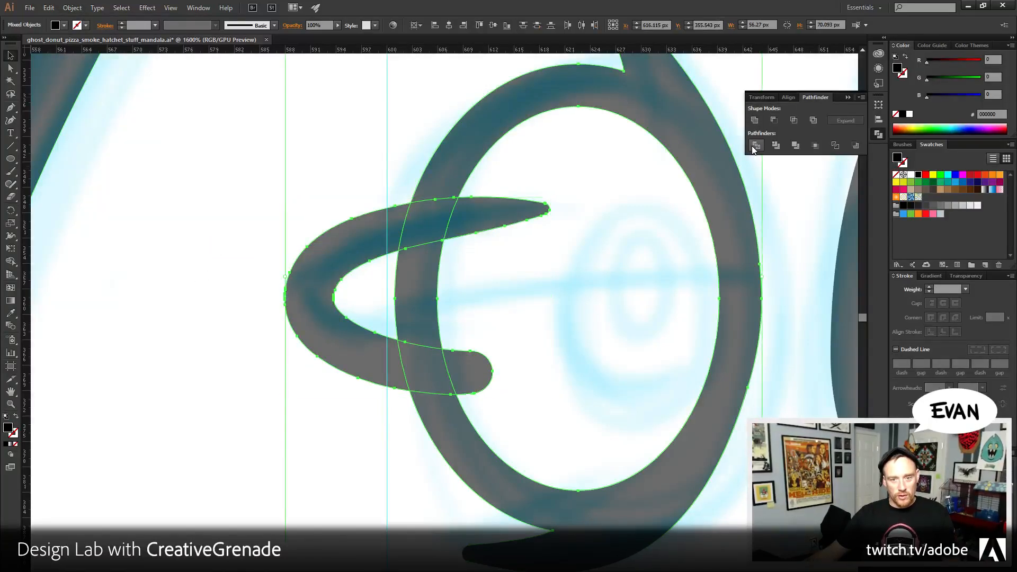
pyautogui.hotkey('ctrl', 'g')
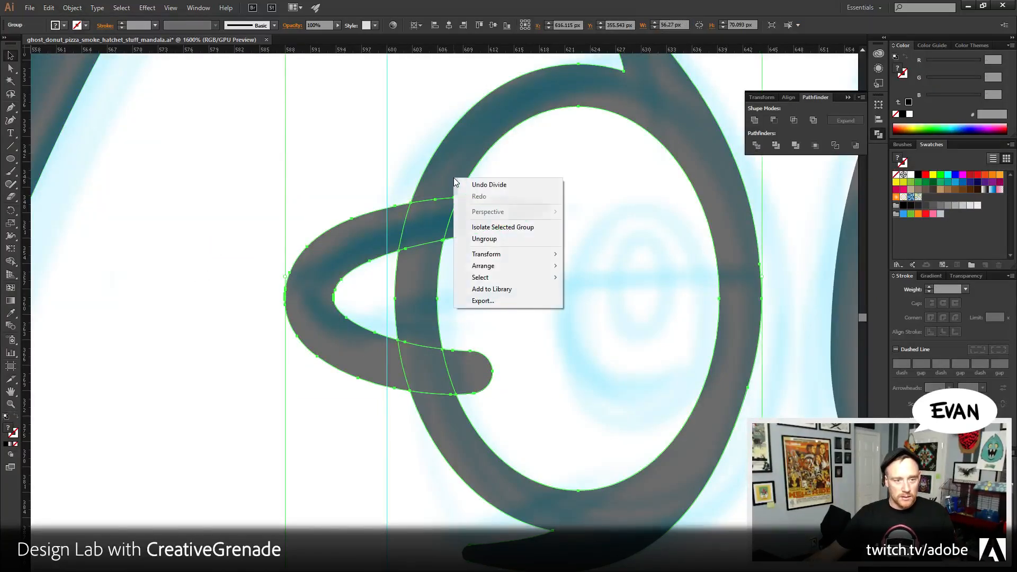
pyautogui.click(484, 238)
# - Delete the lid's rounded lower end that sticks out inside the left eye
pyautogui.click(475, 303)
pyautogui.click(399, 347)
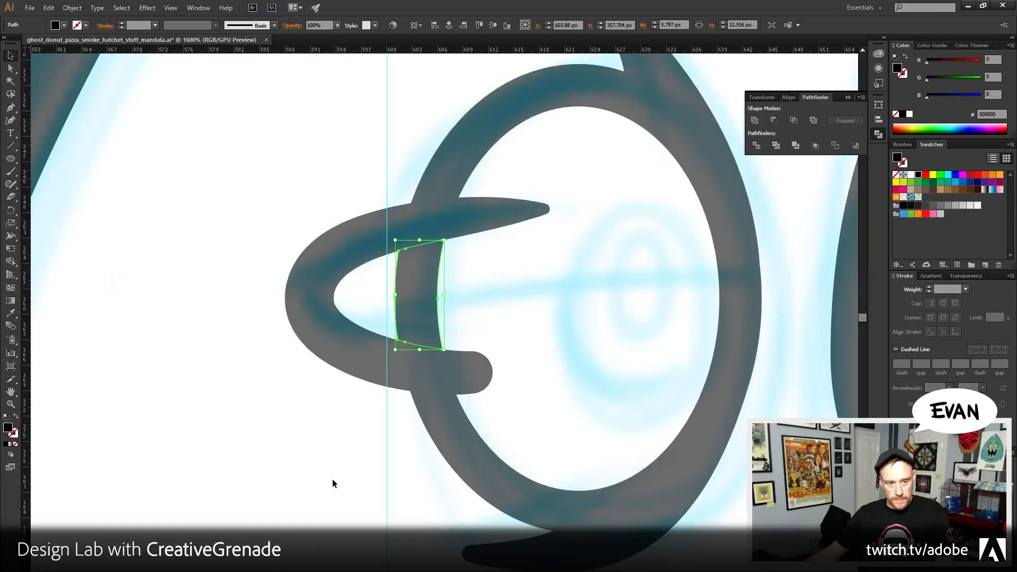
pyautogui.press('Delete')
pyautogui.click(466, 374)
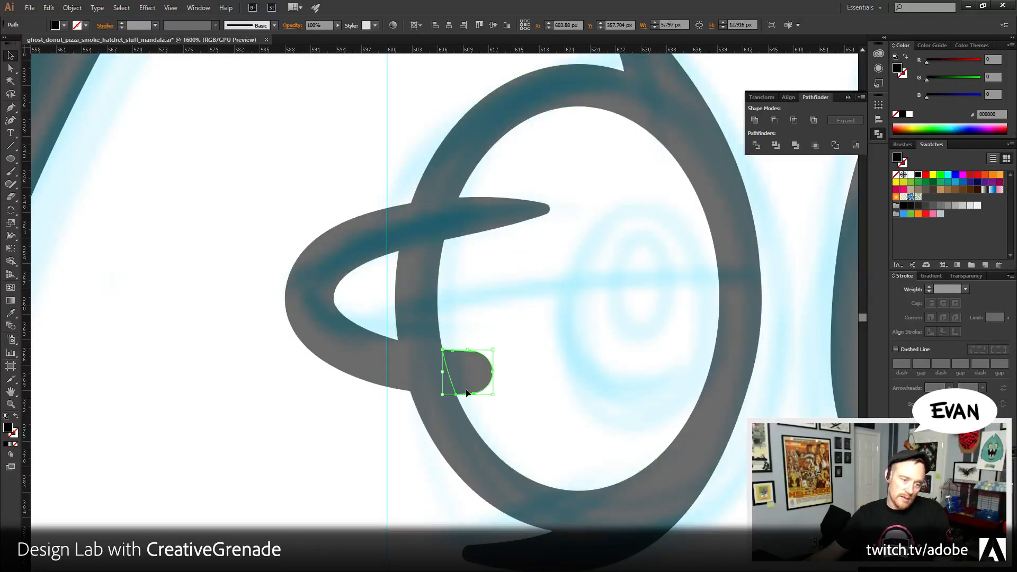
pyautogui.press('Delete')
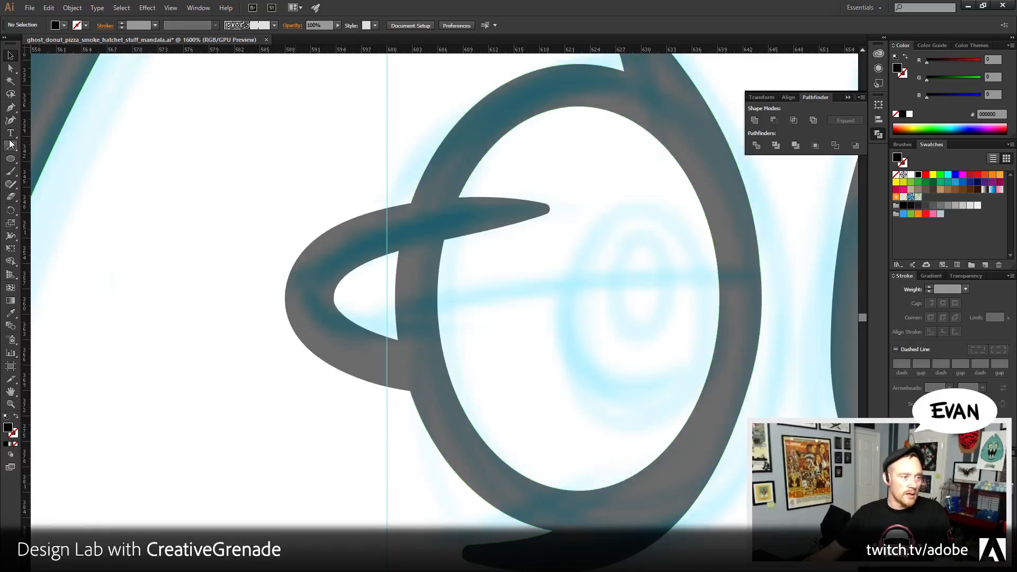
# - Draw a gently curved line with the Pen tool from inside the lid's outer corner across the left eye to its inner outline
pyautogui.click(10, 107)
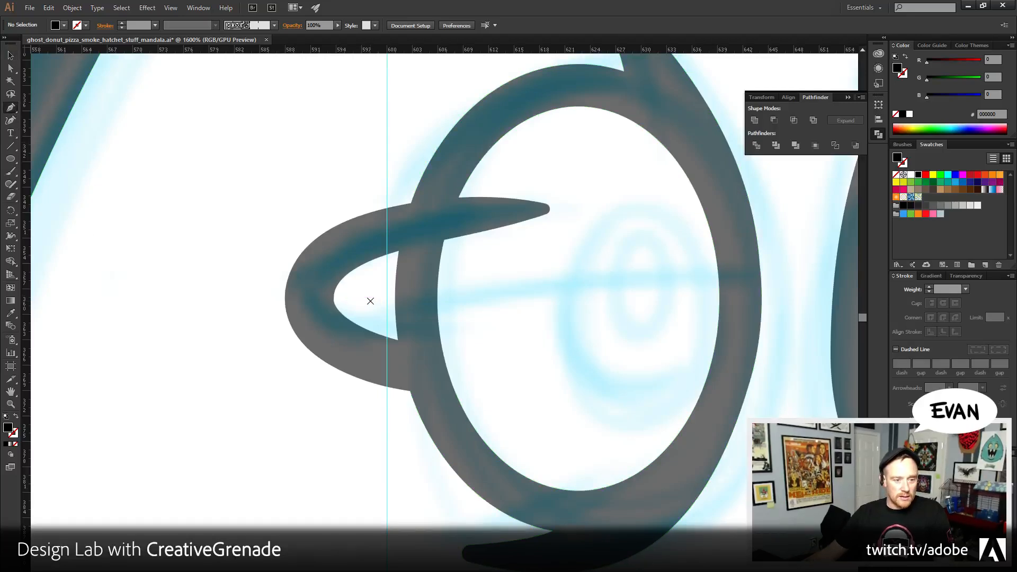
pyautogui.click(378, 302)
pyautogui.moveTo(538, 306); pyautogui.dragTo(397, 297)
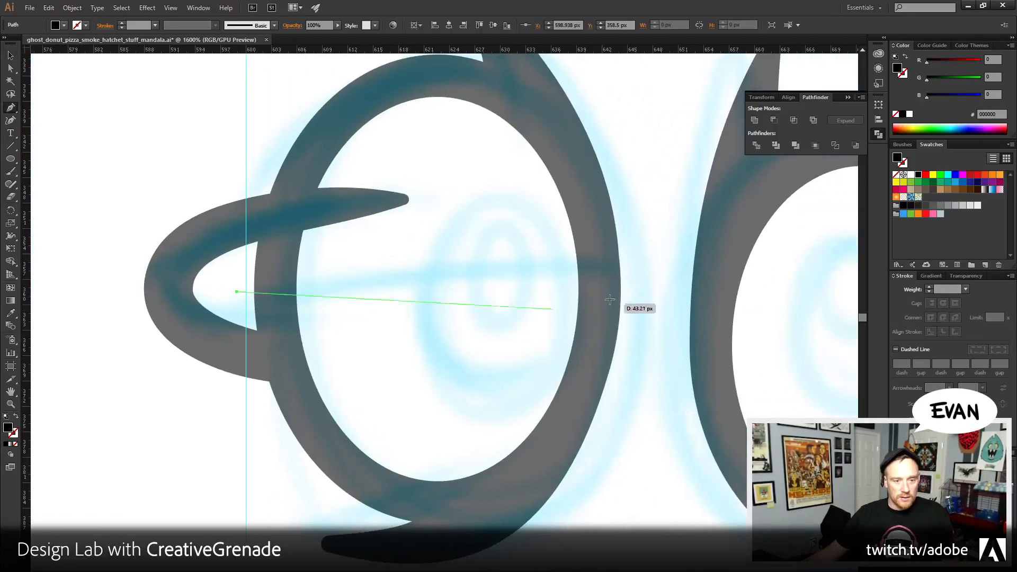
pyautogui.moveTo(601, 267); pyautogui.dragTo(781, 274)
pyautogui.moveTo(299, 323); pyautogui.dragTo(431, 336)
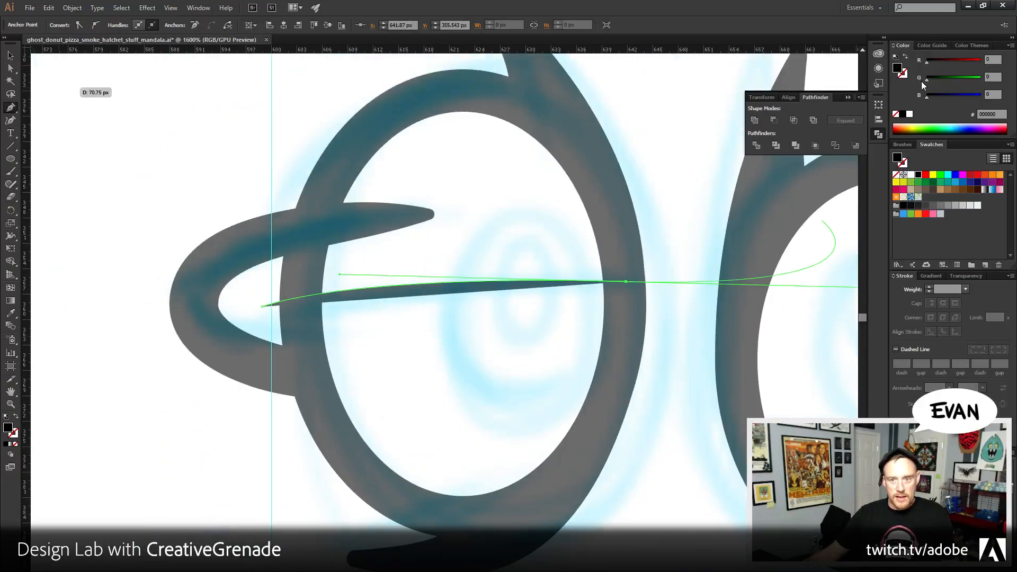
# - Make the line across the eye stroked without a fill, with a 5 pt weight and round caps
pyautogui.click(906, 57)
pyautogui.click(928, 286)
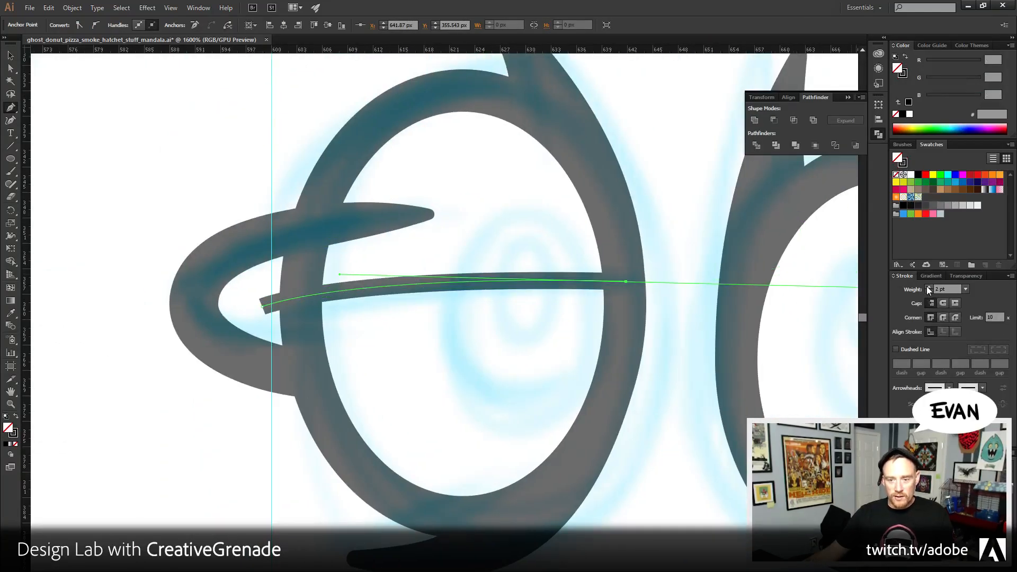
pyautogui.click(928, 286)
pyautogui.click(928, 286)
pyautogui.click(928, 286)
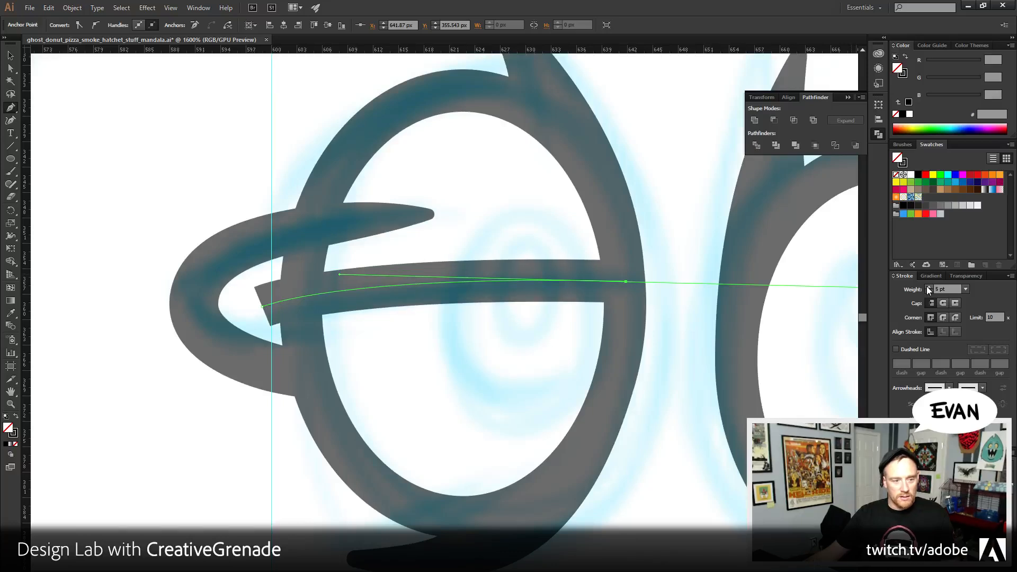
pyautogui.click(927, 286)
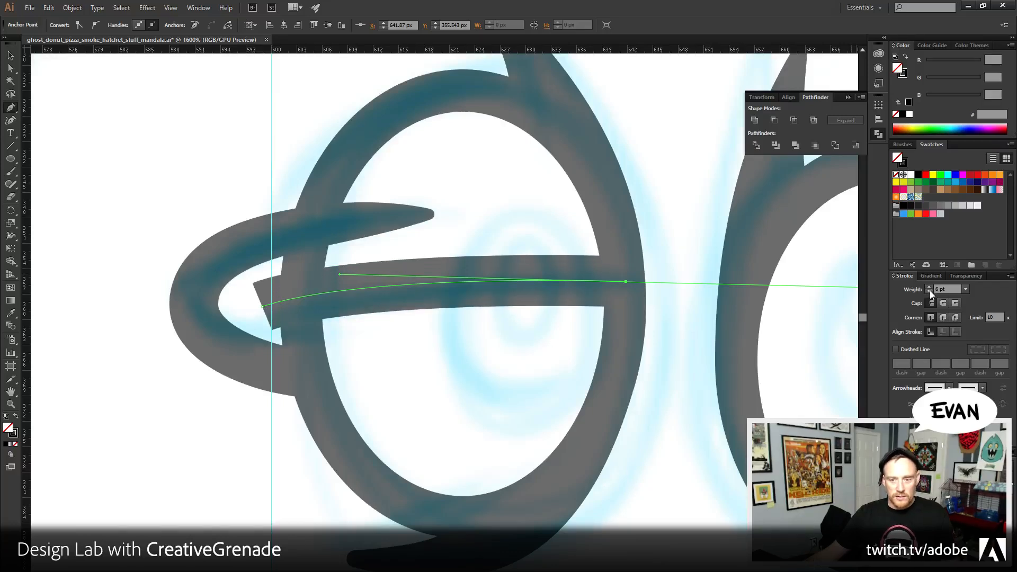
pyautogui.click(929, 290)
pyautogui.click(942, 317)
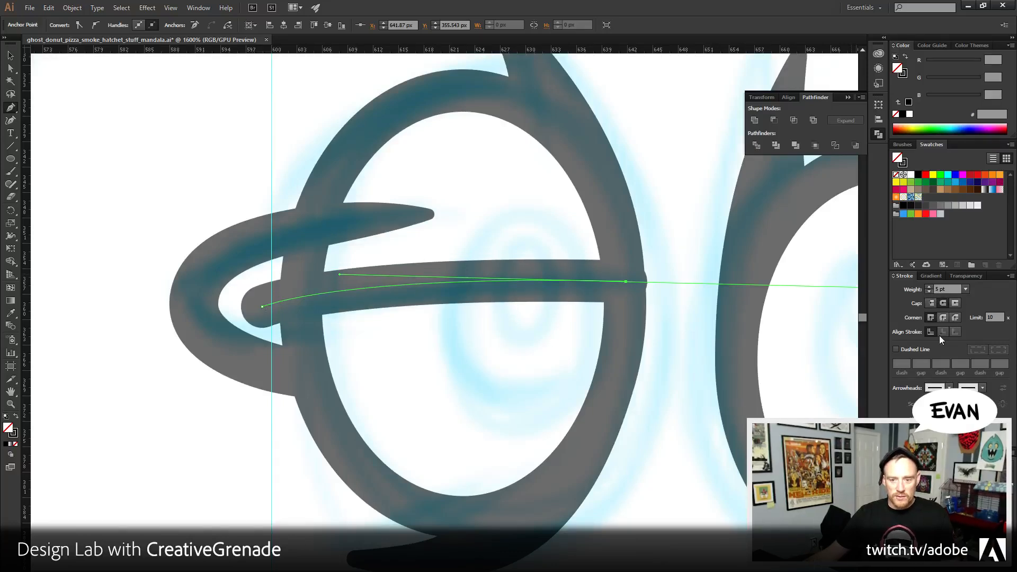
# - Add a 5 px width point where the line crosses the left eye's outer outline
pyautogui.click(15, 238)
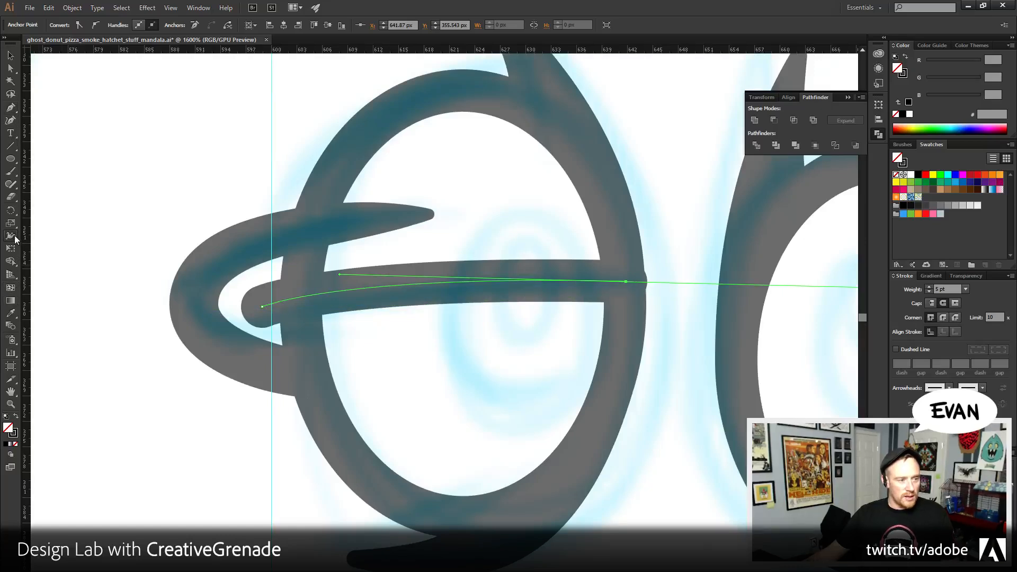
pyautogui.doubleClick(313, 294)
pyautogui.click(523, 354)
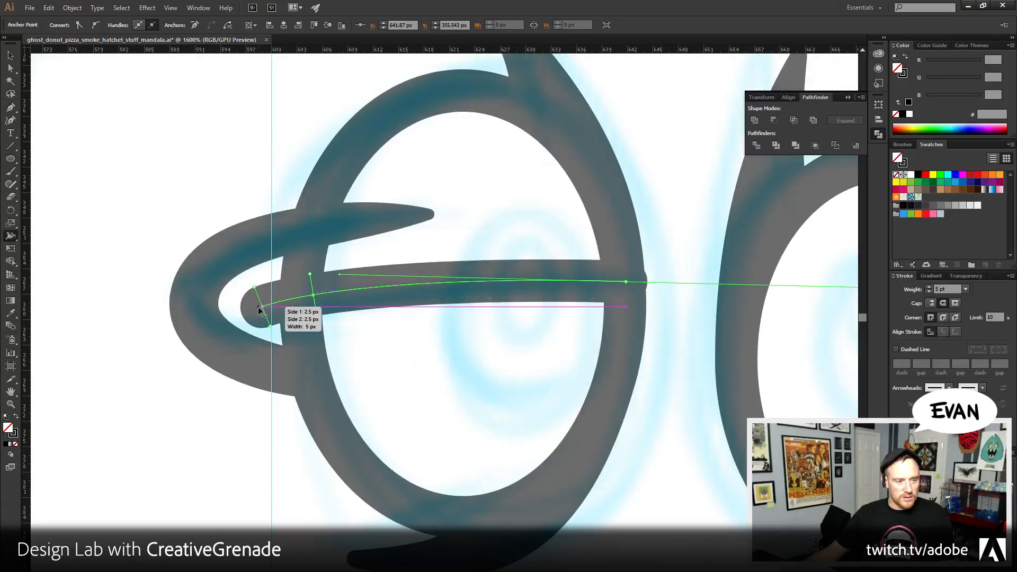
# - Taper the line's outer end by setting its width point to 1 px on side 1 and 0.5 px on side 2
pyautogui.doubleClick(262, 307)
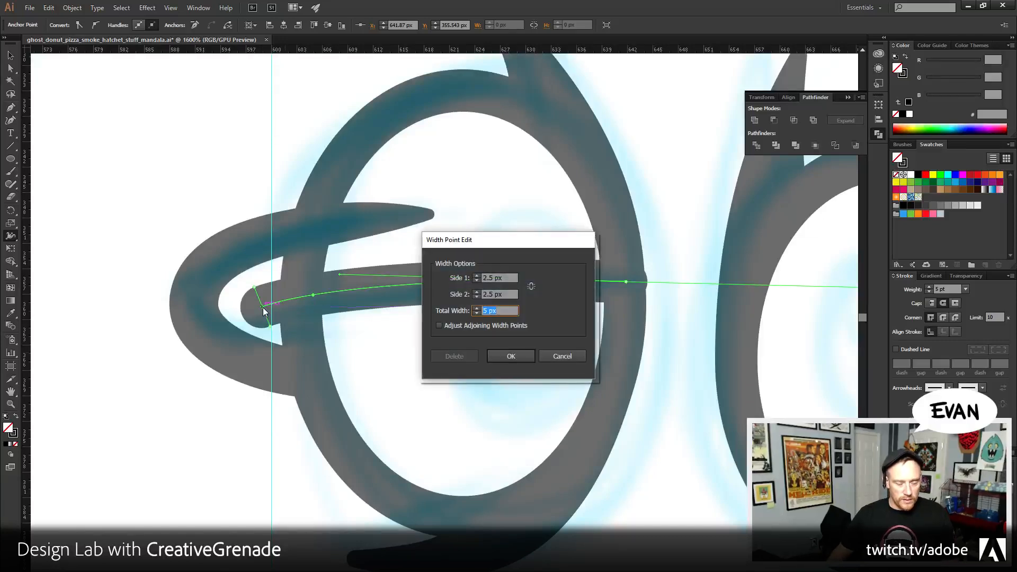
pyautogui.click(508, 279)
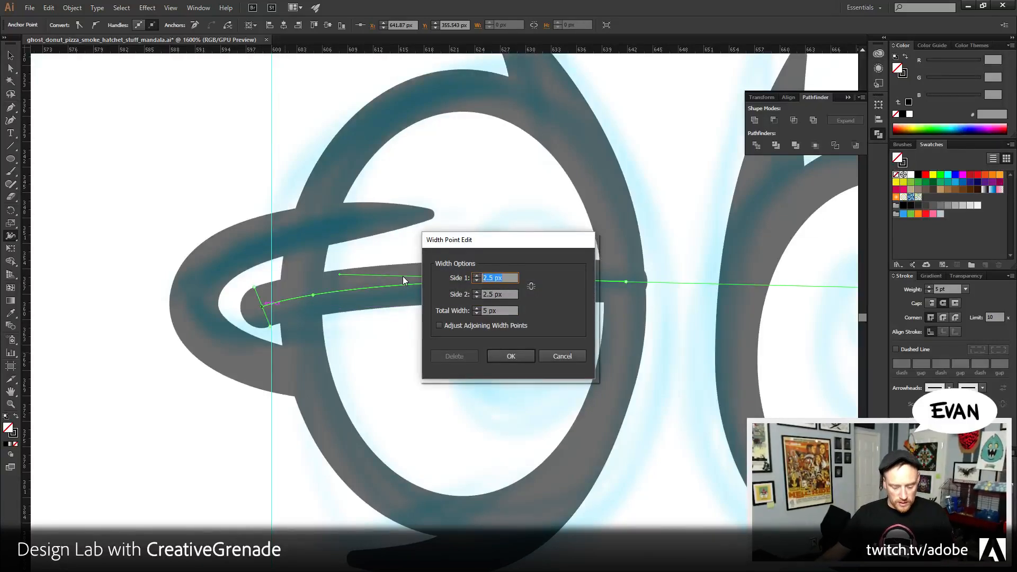
pyautogui.write('1')
pyautogui.press('Tab')
pyautogui.write('.51')
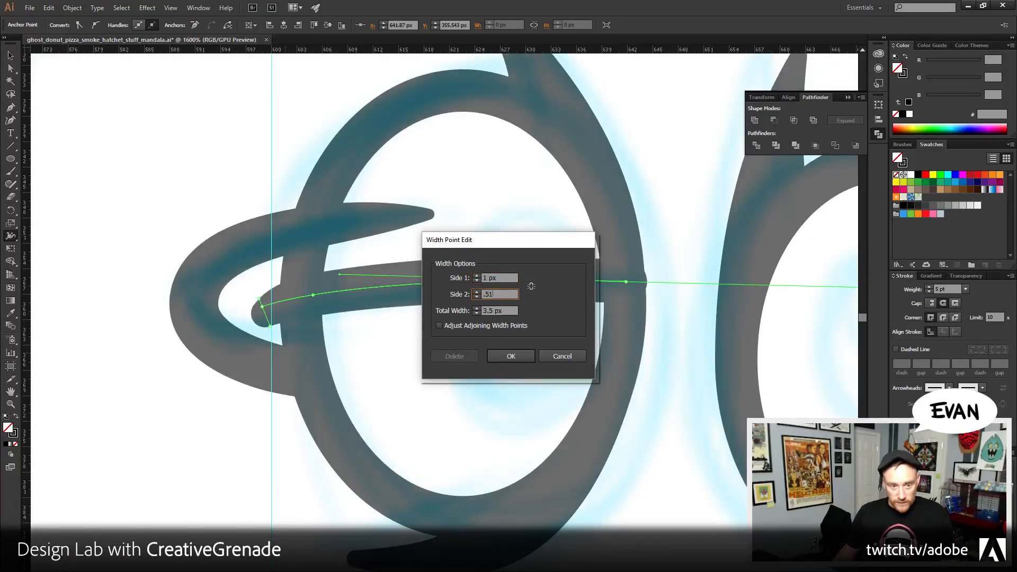
pyautogui.press('BackSpace')
pyautogui.press('Tab')
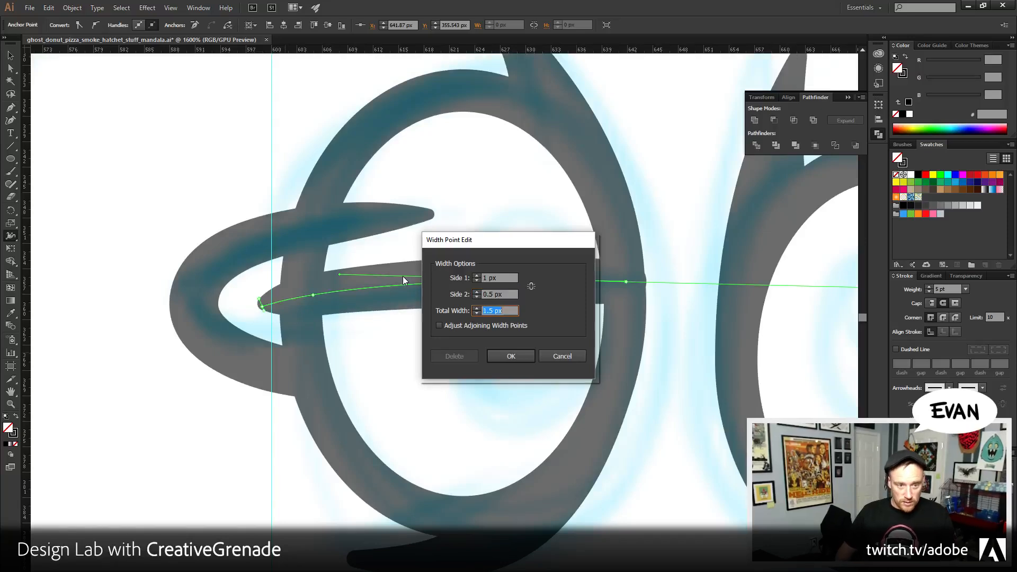
pyautogui.press('Return')
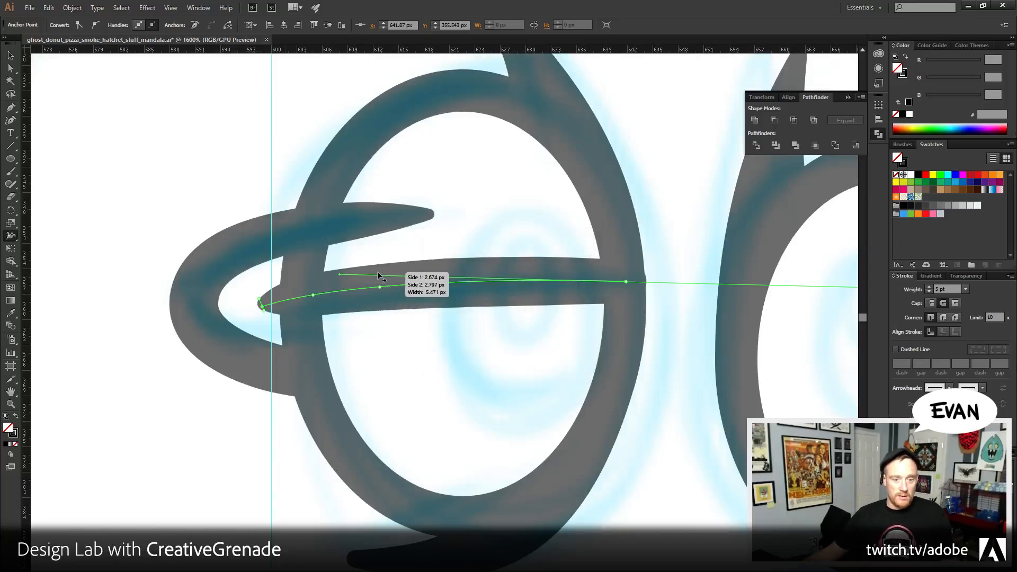
# - Move the inner endpoint of the line across the left eye slightly back inside the eye's inner outline, to about X 640.74 px
pyautogui.doubleClick(625, 284)
pyautogui.press('Return')
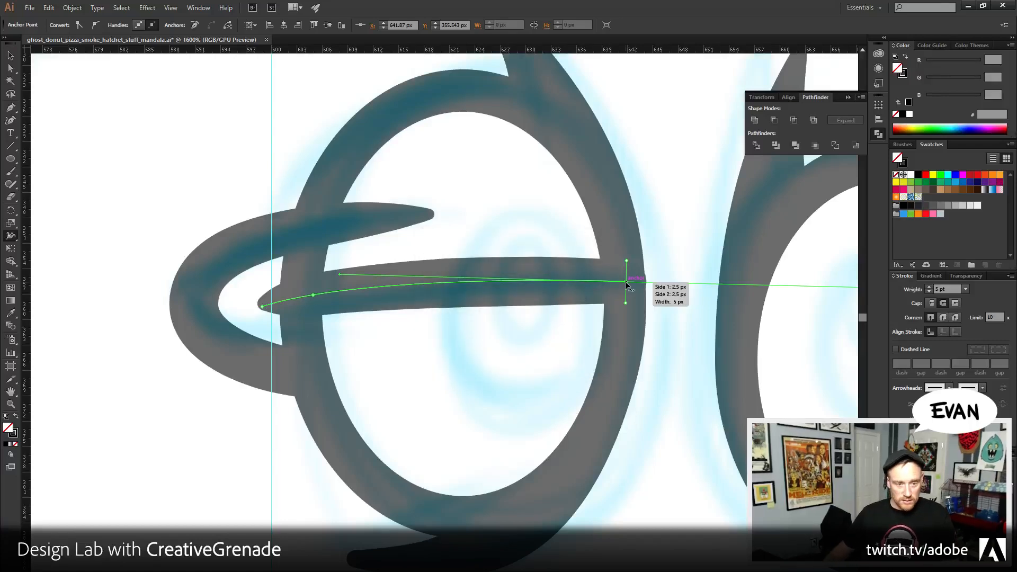
pyautogui.click(11, 56)
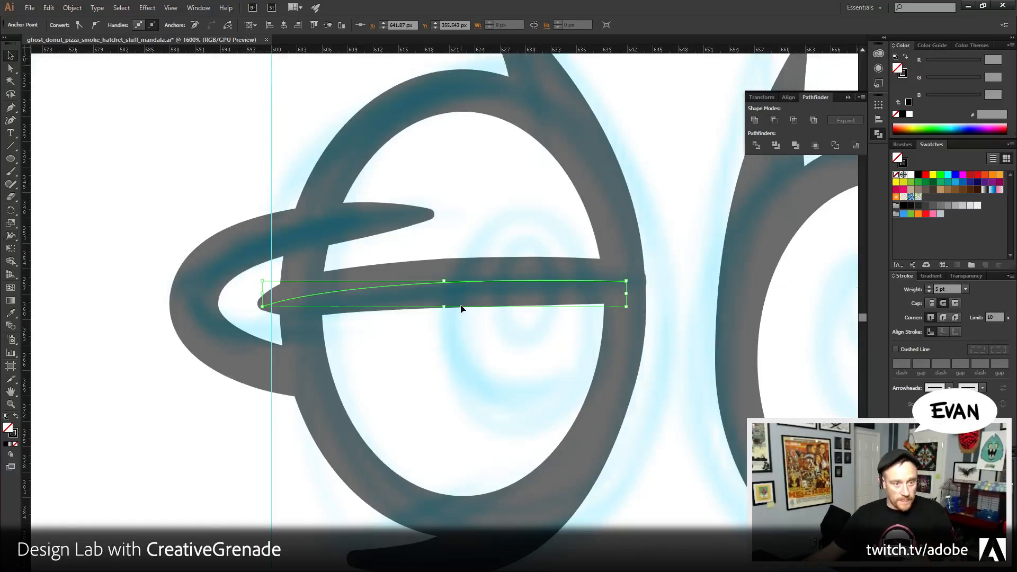
pyautogui.click(457, 280)
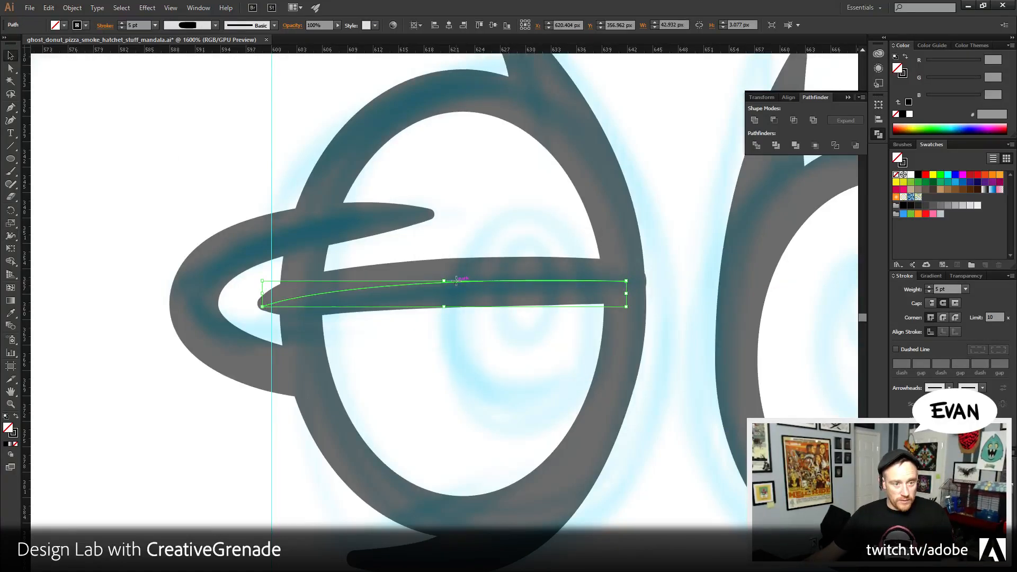
pyautogui.click(72, 8)
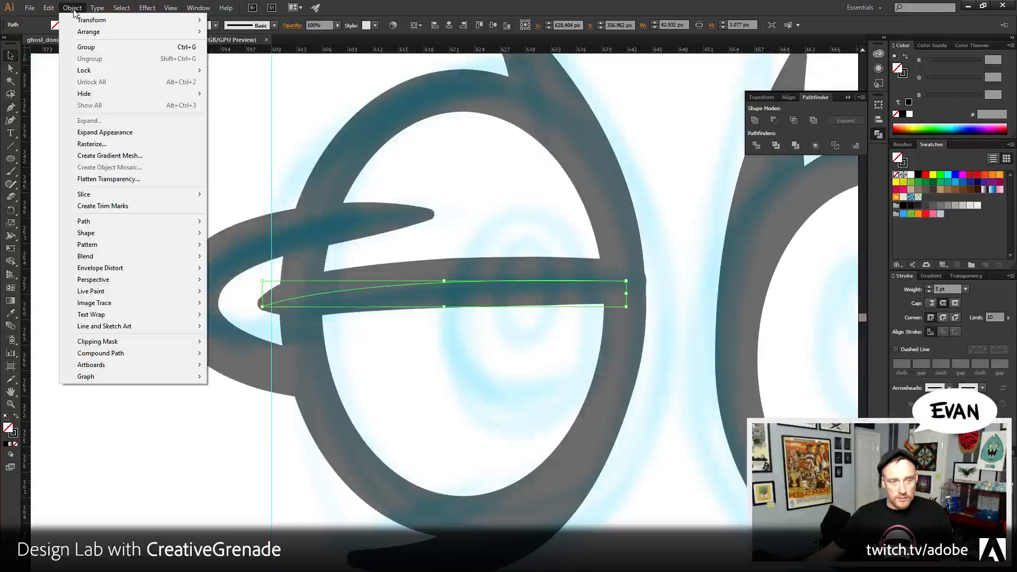
pyautogui.click(10, 67)
pyautogui.click(665, 284)
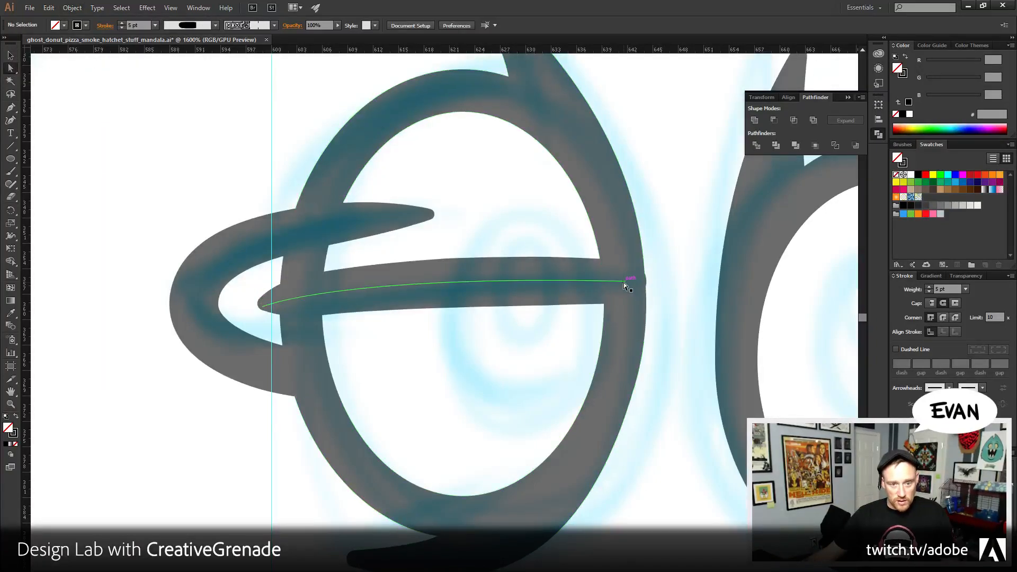
pyautogui.moveTo(624, 282); pyautogui.dragTo(616, 281)
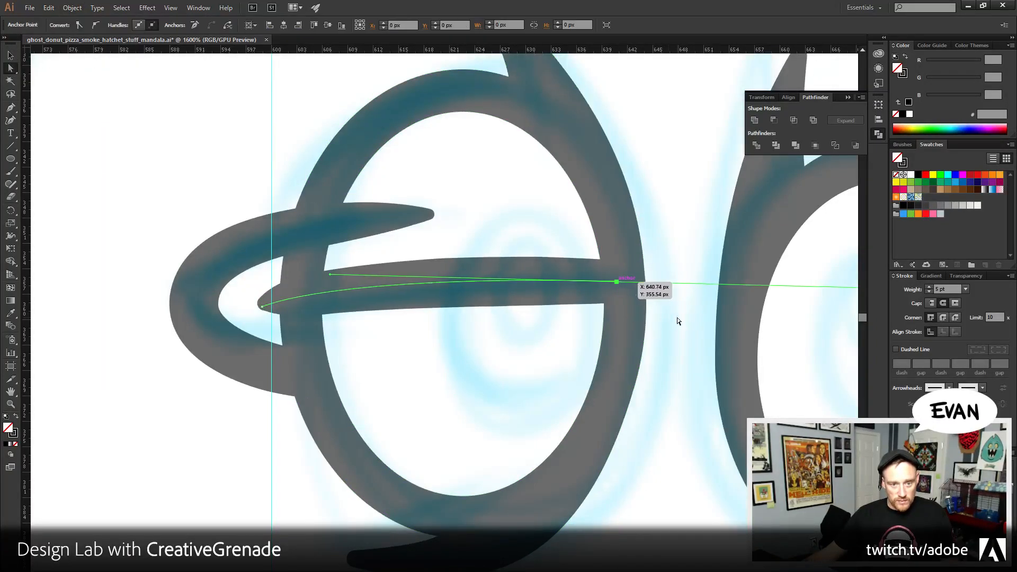
pyautogui.moveTo(677, 321); pyautogui.dragTo(678, 321)
# - Convert the tapered line across the left eye into a filled shape with Outline Stroke
pyautogui.click(10, 55)
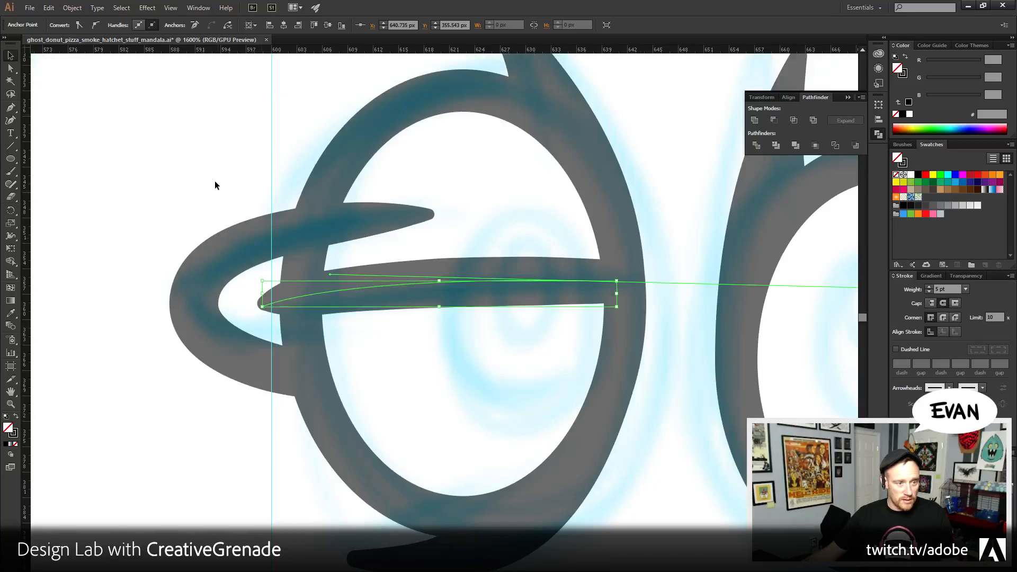
pyautogui.click(450, 297)
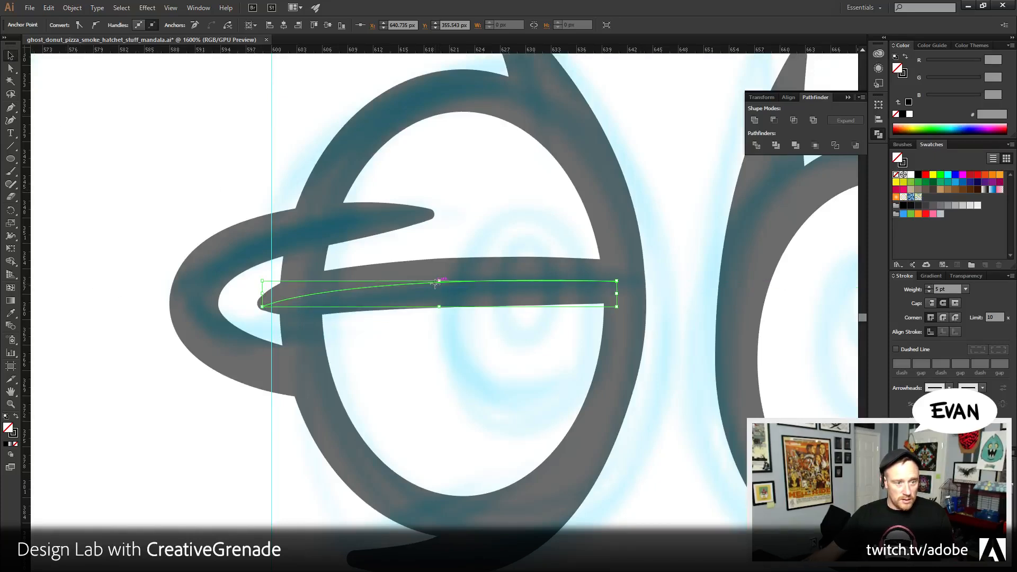
pyautogui.click(72, 7)
pyautogui.moveTo(109, 224)
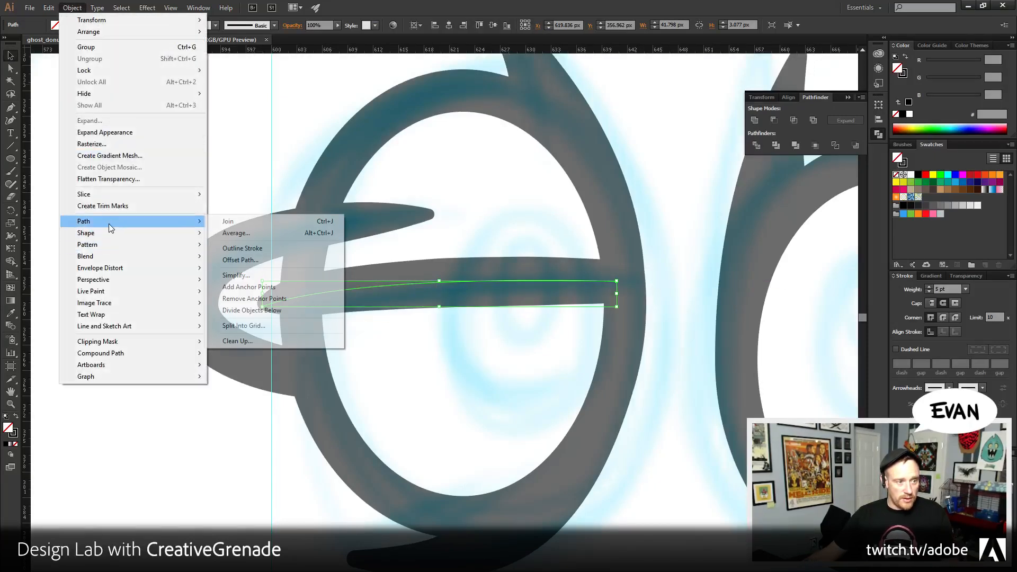
pyautogui.click(281, 248)
pyautogui.click(175, 470)
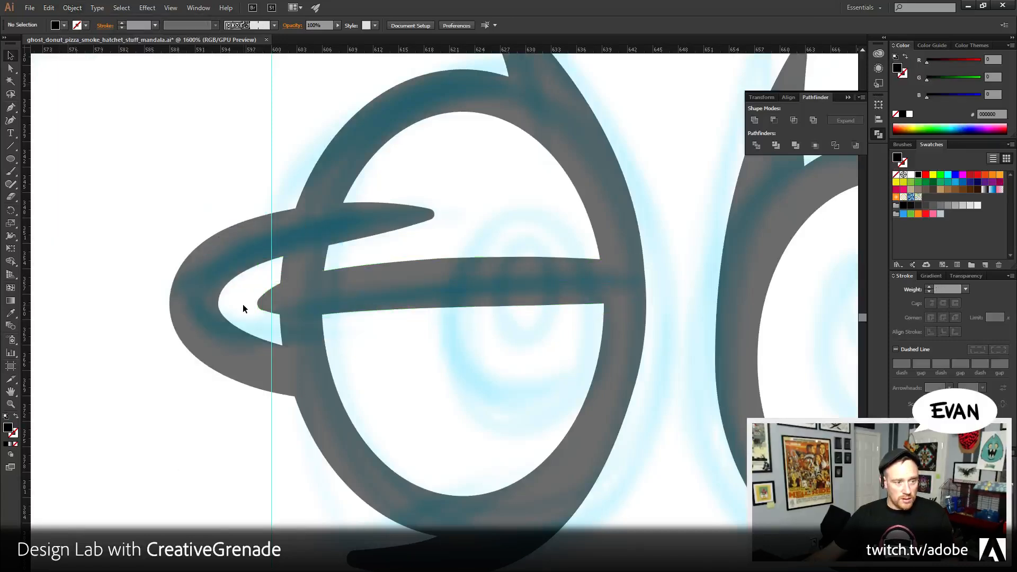
# - Divide the outlined line and the eye outline segment it crosses at the outer side, and ungroup the resulting pieces
pyautogui.click(292, 266)
pyautogui.keyDown('shift'); pyautogui.click(387, 287); pyautogui.keyUp('shift')
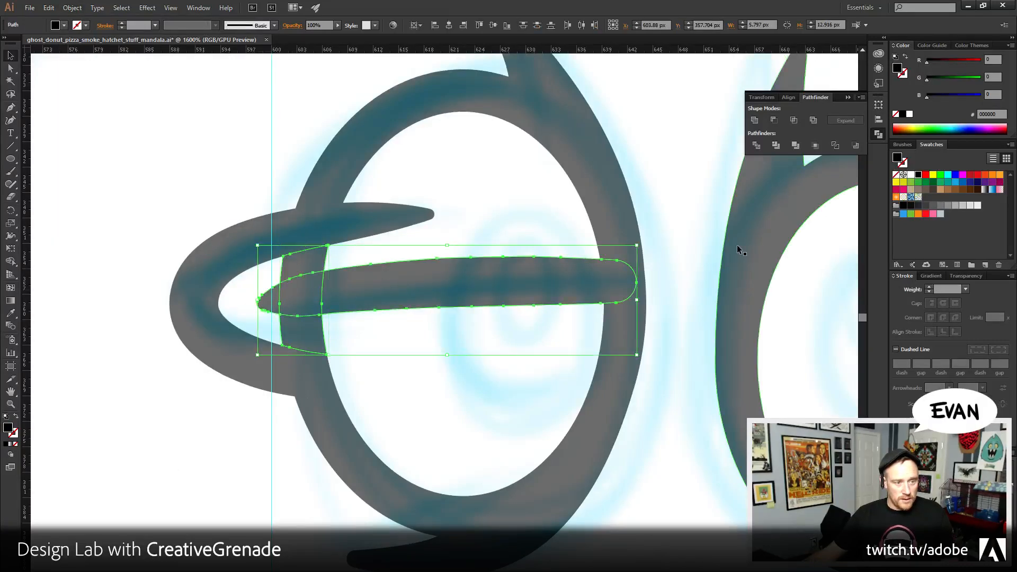
pyautogui.click(756, 145)
pyautogui.rightClick(406, 283)
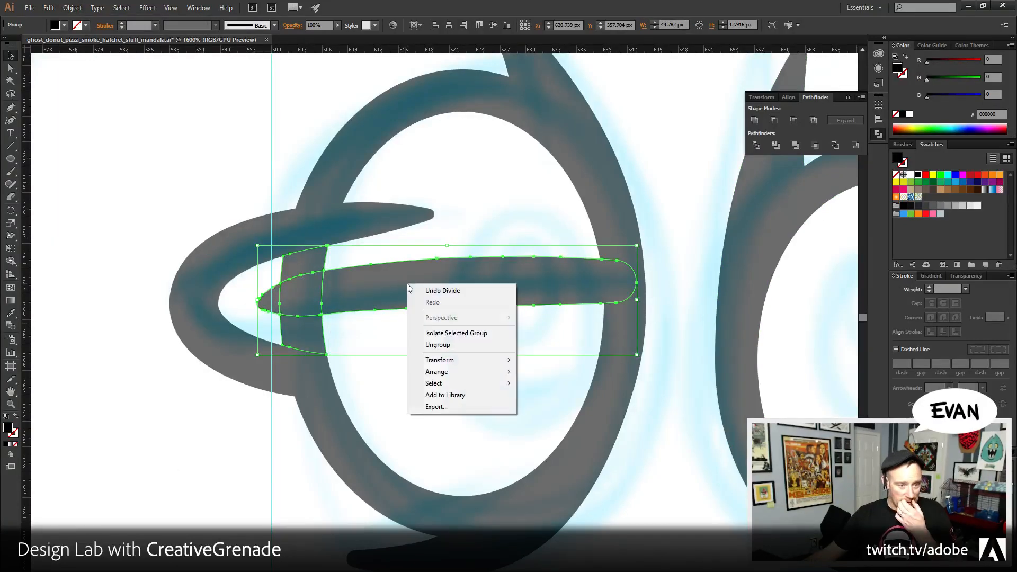
pyautogui.click(432, 345)
# - Delete the piece of the eye's outer outline between the upper lid stroke and the line across the eye
pyautogui.click(296, 292)
pyautogui.click(312, 262)
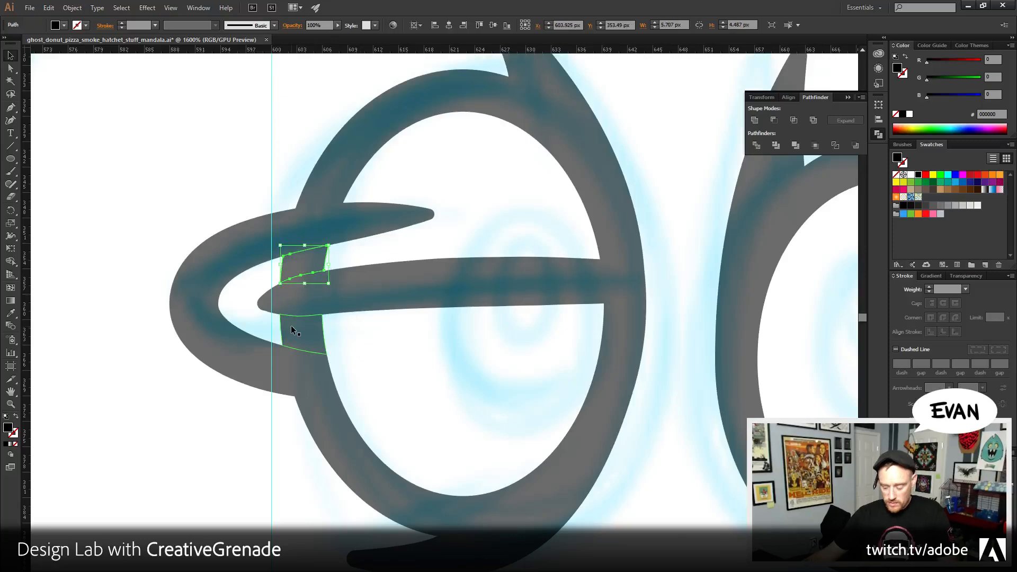
pyautogui.press('Delete')
pyautogui.click(415, 300)
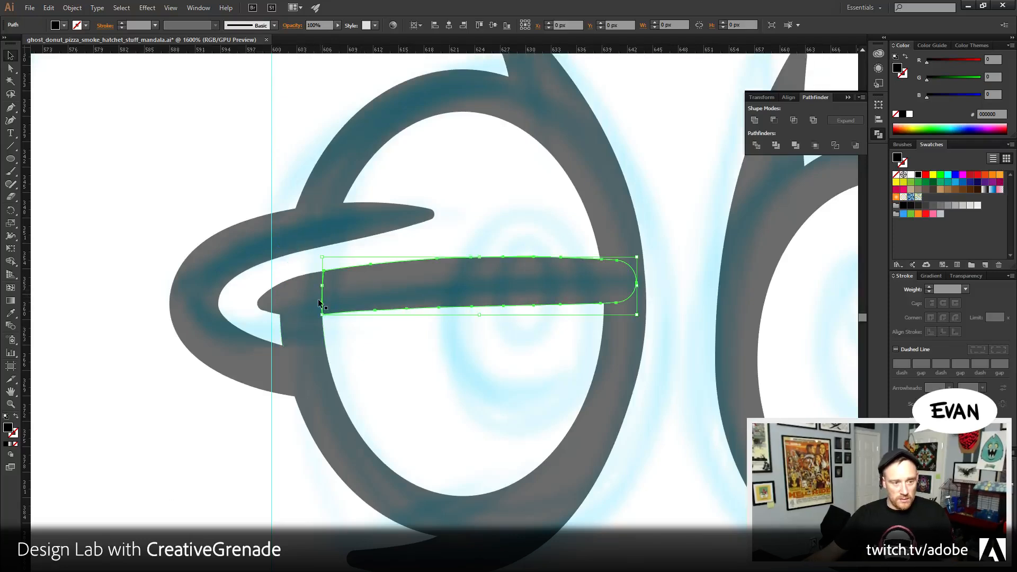
pyautogui.keyDown('shift'); pyautogui.click(299, 292); pyautogui.keyUp('shift')
pyautogui.keyDown('shift'); pyautogui.click(268, 300); pyautogui.keyUp('shift')
pyautogui.keyDown('shift'); pyautogui.click(301, 348); pyautogui.keyUp('shift')
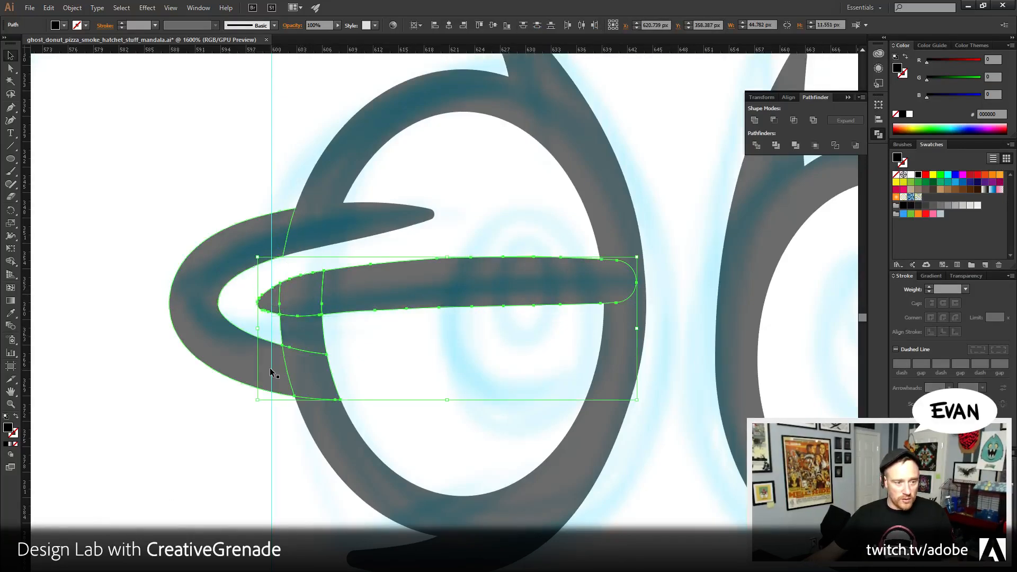
pyautogui.keyDown('shift'); pyautogui.click(268, 368); pyautogui.keyUp('shift')
pyautogui.keyDown('shift'); pyautogui.click(333, 236); pyautogui.keyUp('shift')
pyautogui.keyDown('shift'); pyautogui.click(370, 229); pyautogui.keyUp('shift')
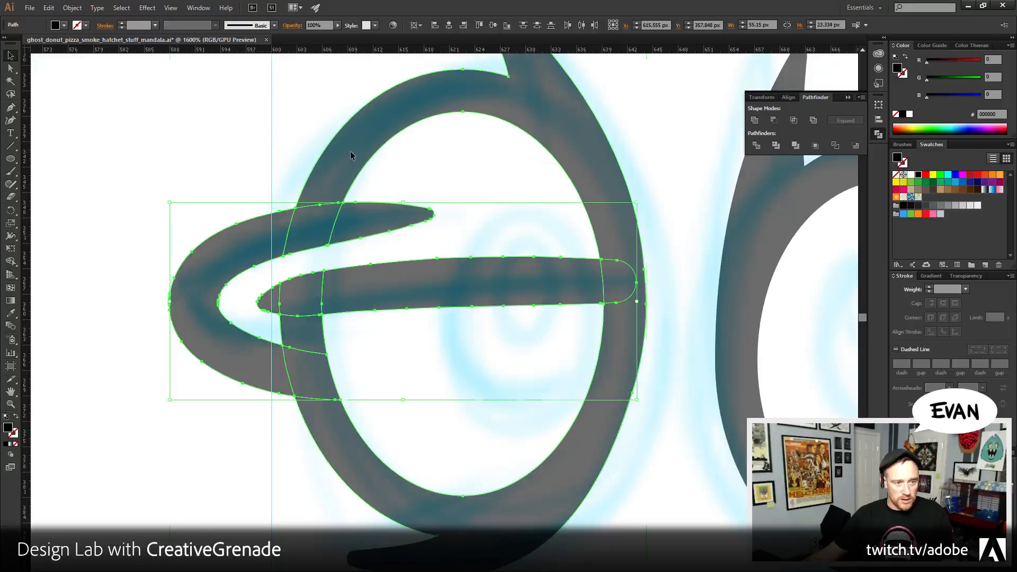
pyautogui.doubleClick(370, 485)
pyautogui.doubleClick(668, 451)
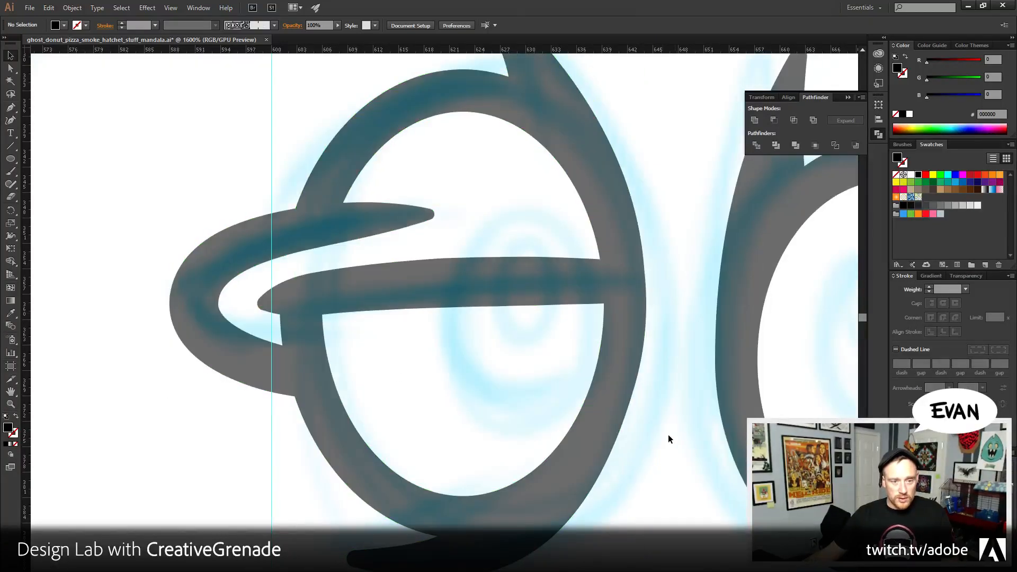
# - Select the left eye's outline together with all of its lid and line pieces
pyautogui.keyDown('shift'); pyautogui.click(350, 221); pyautogui.keyUp('shift')
pyautogui.keyDown('shift'); pyautogui.click(337, 226); pyautogui.keyUp('shift')
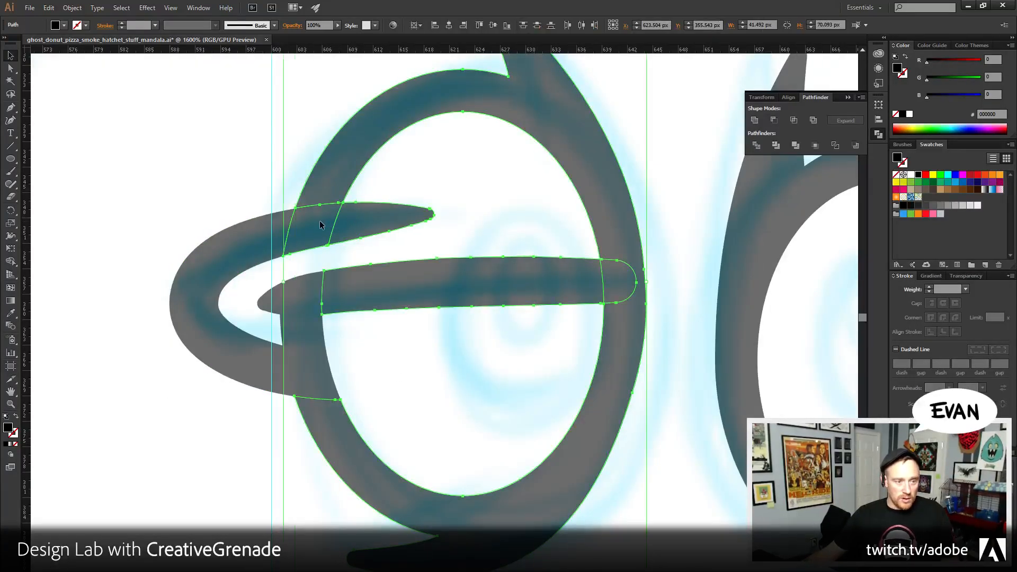
pyautogui.keyDown('shift'); pyautogui.click(275, 245); pyautogui.keyUp('shift')
pyautogui.keyDown('shift'); pyautogui.click(302, 295); pyautogui.keyUp('shift')
pyautogui.keyDown('shift'); pyautogui.click(309, 338); pyautogui.keyUp('shift')
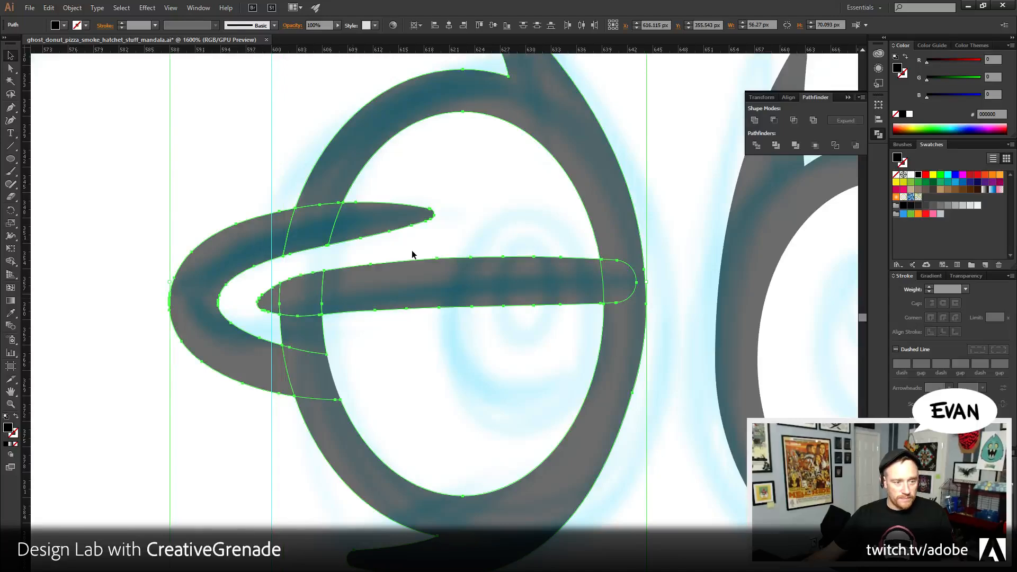
pyautogui.click(679, 155)
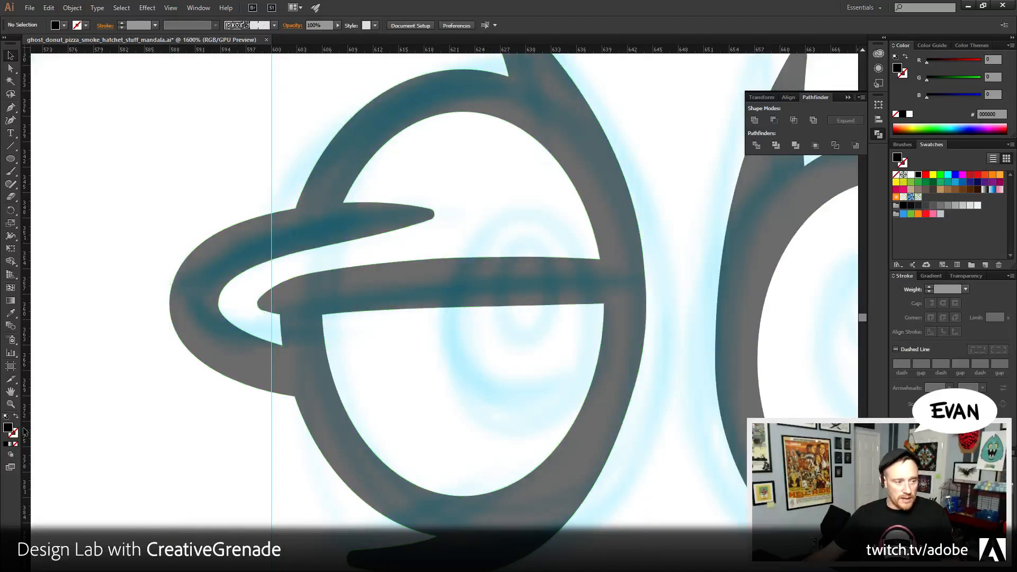
# - Examine both eyes against the whole monster outline and against the sketched pupils and mouth
pyautogui.click(10, 403)
pyautogui.keyDown('alt'); pyautogui.click(597, 390); pyautogui.keyUp('alt')
pyautogui.keyDown('alt'); pyautogui.click(380, 411); pyautogui.keyUp('alt')
pyautogui.hscroll(-3, 424, 371)
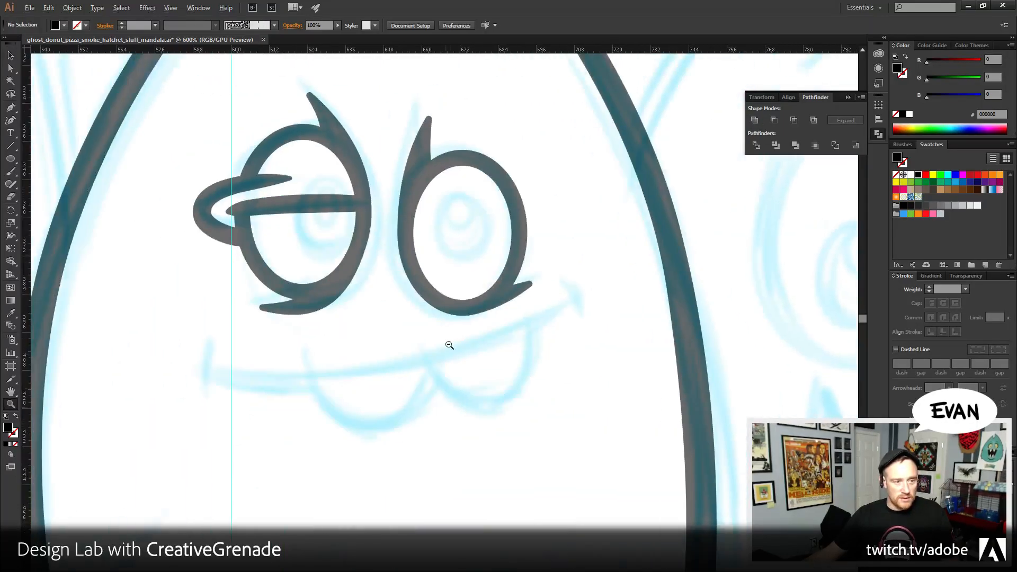
pyautogui.keyDown('alt'); pyautogui.click(450, 345); pyautogui.keyUp('alt')
pyautogui.moveTo(465, 418); pyautogui.dragTo(522, 420)
pyautogui.keyDown('alt'); pyautogui.click(470, 445); pyautogui.keyUp('alt')
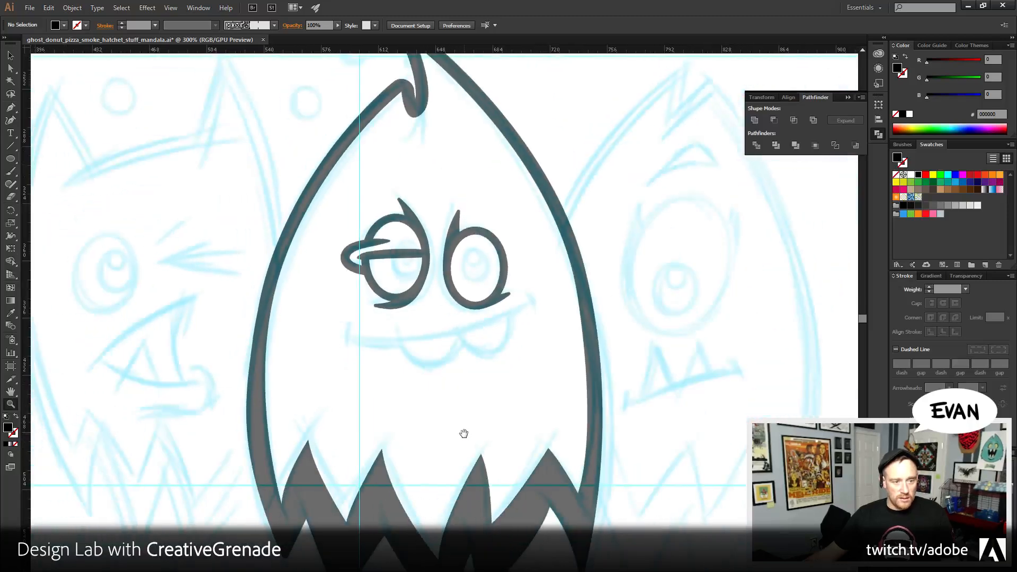
pyautogui.click(415, 335)
pyautogui.click(509, 308)
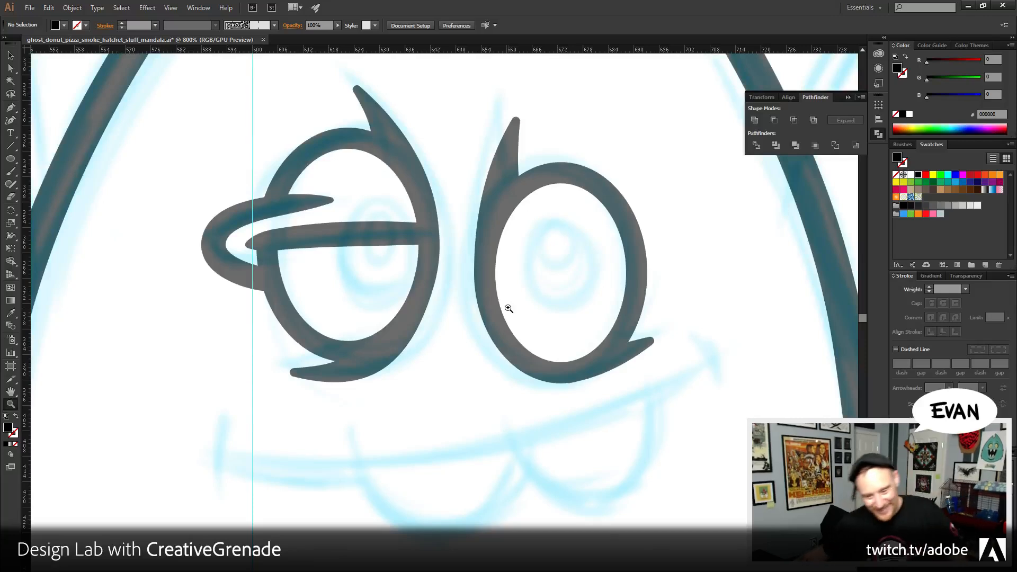
# - Draw a black ellipse about 18.6 by 23.1 px below the left eye and add a roughly half-size copy, slightly off-centre, inside it
pyautogui.click(10, 158)
pyautogui.moveTo(159, 348); pyautogui.dragTo(238, 446)
pyautogui.click(10, 55)
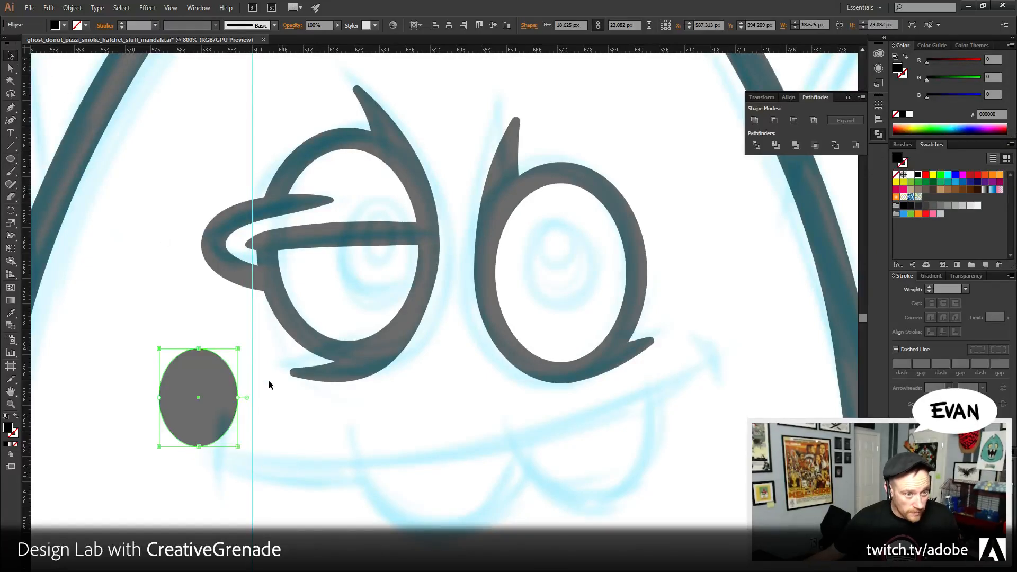
pyautogui.click(223, 406)
pyautogui.moveTo(238, 348); pyautogui.dragTo(219, 392)
# - Cut the small ellipse out of the large one with Trim, then ungroup and delete the inner piece to leave a hollow pupil
pyautogui.keyDown('shift'); pyautogui.click(212, 437); pyautogui.keyUp('shift')
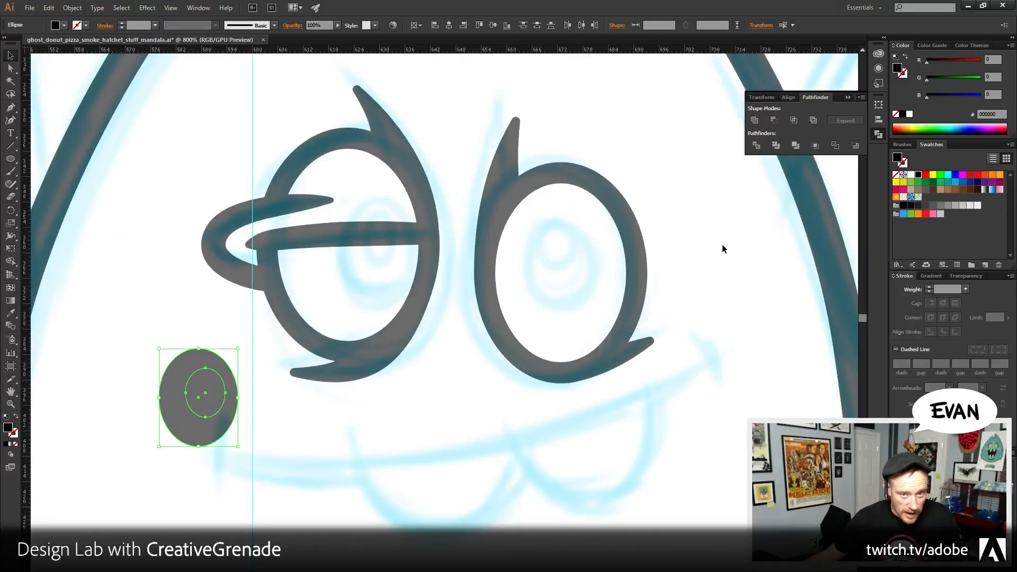
pyautogui.click(776, 145)
pyautogui.rightClick(205, 393)
pyautogui.click(233, 450)
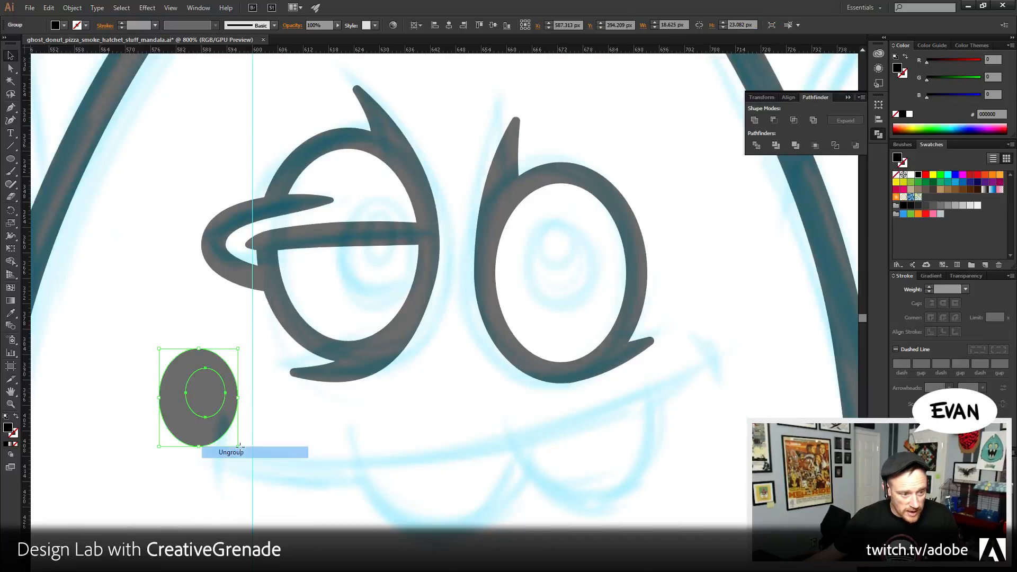
pyautogui.click(212, 395)
pyautogui.click(218, 453)
pyautogui.click(210, 442)
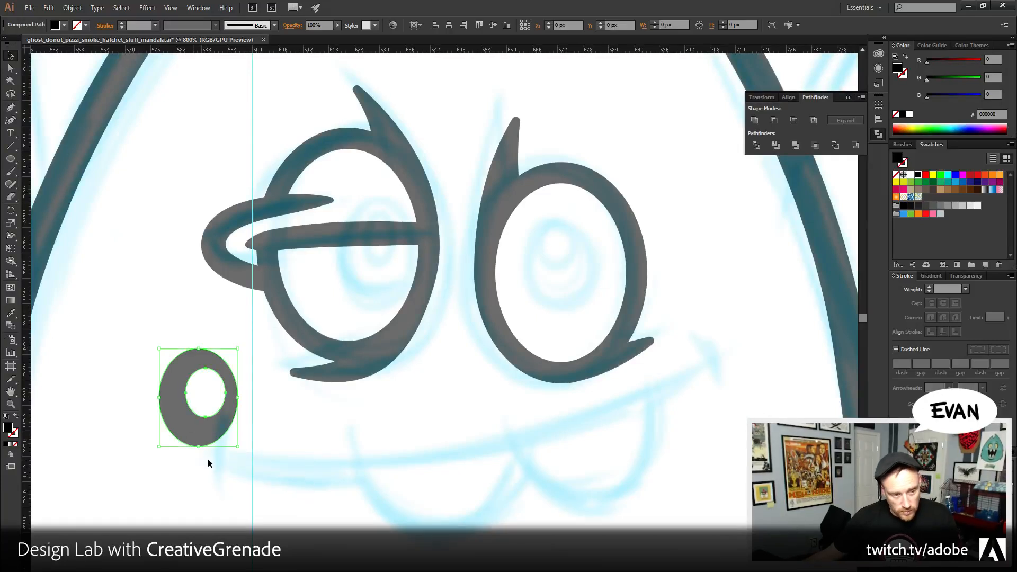
# - Place a copy of the hollow pupil in each eye over the sketch, nudging the one in the right eye slightly right and down
pyautogui.moveTo(210, 401); pyautogui.dragTo(559, 295)
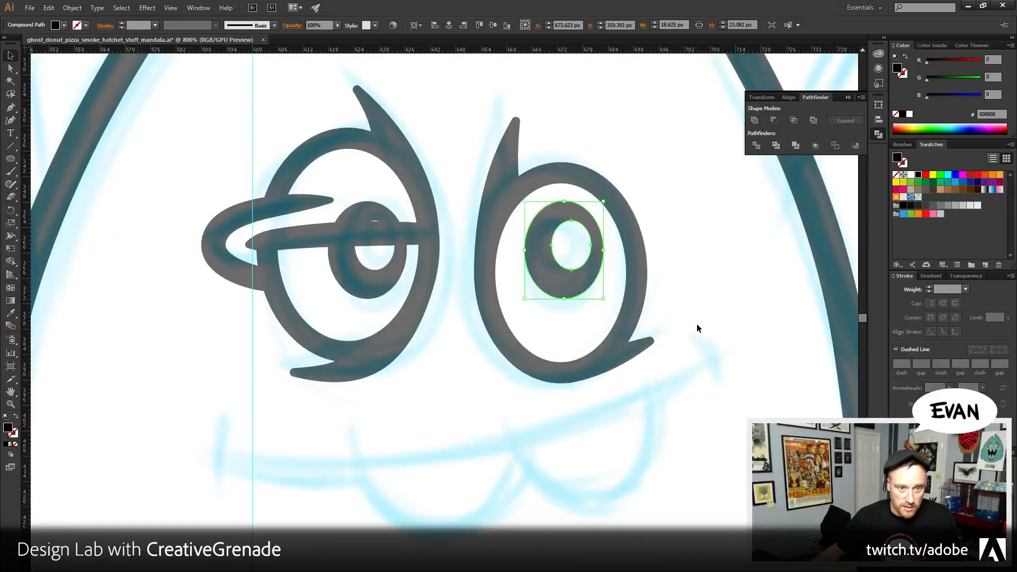
pyautogui.press('Right')
pyautogui.press('Down')
pyautogui.click(666, 175)
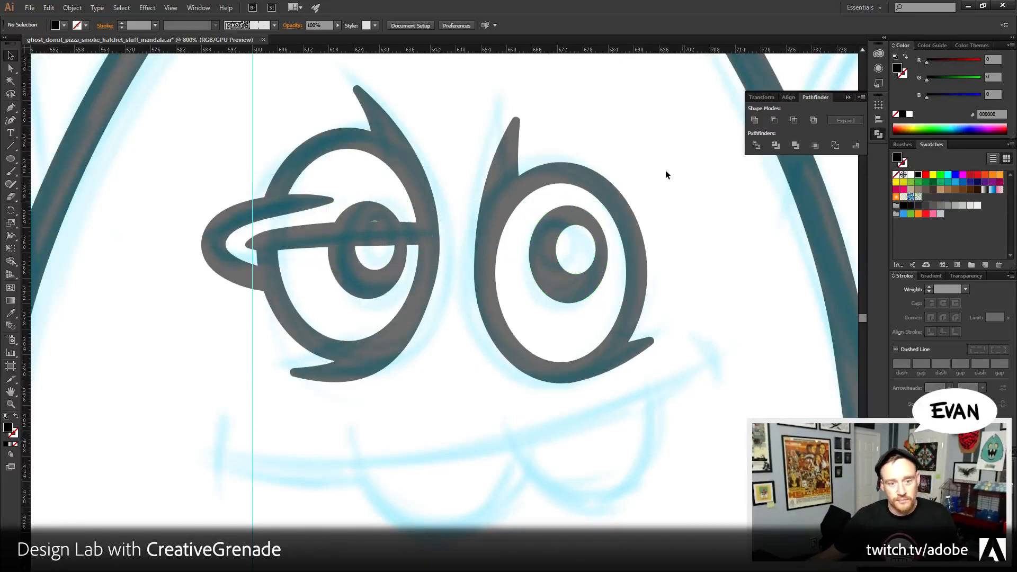
# - Draw a closed four-sided shape with the Pen tool covering the left pupil's upper part, its base running along the line across the eye
pyautogui.click(10, 107)
pyautogui.click(309, 233)
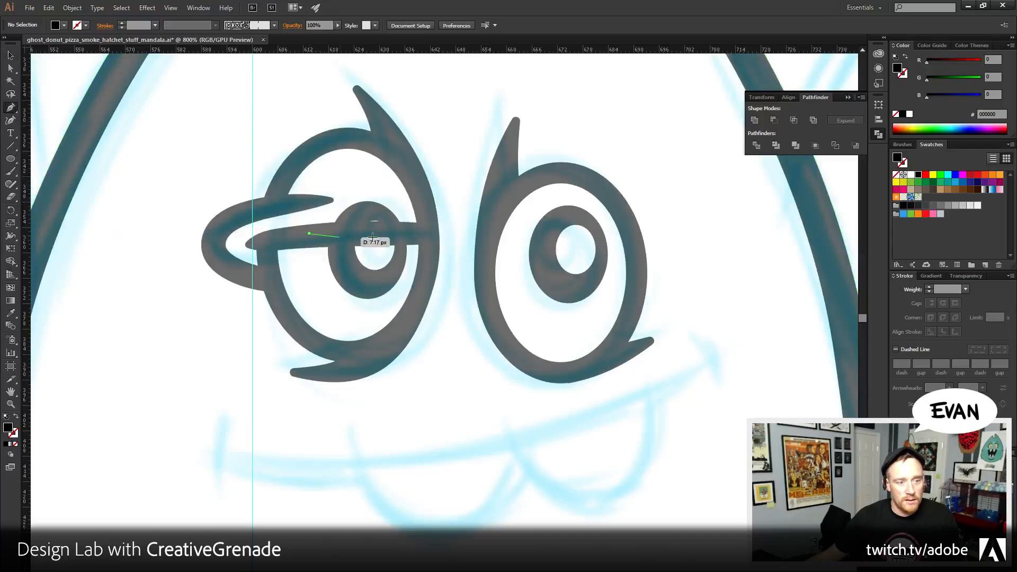
pyautogui.click(425, 233)
pyautogui.click(379, 177)
pyautogui.click(327, 184)
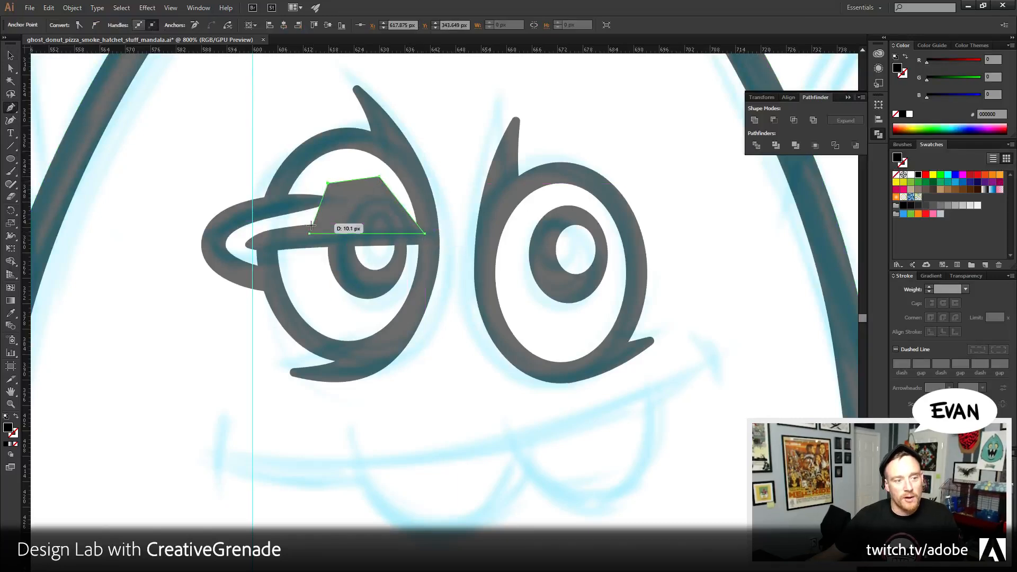
pyautogui.click(309, 233)
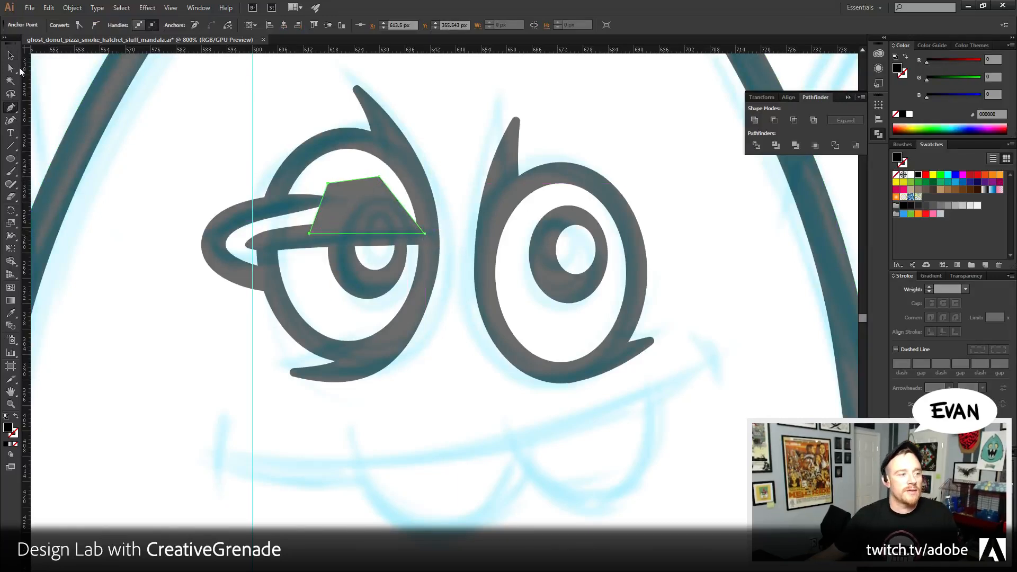
# - Trim the left pupil with the four-sided shape over its upper part, ungroup the result and delete the four-sided shape
pyautogui.press('a')
pyautogui.hotkey('ctrl', 'shift', 'a')
pyautogui.click(388, 232)
pyautogui.keyDown('shift'); pyautogui.click(371, 286); pyautogui.keyUp('shift')
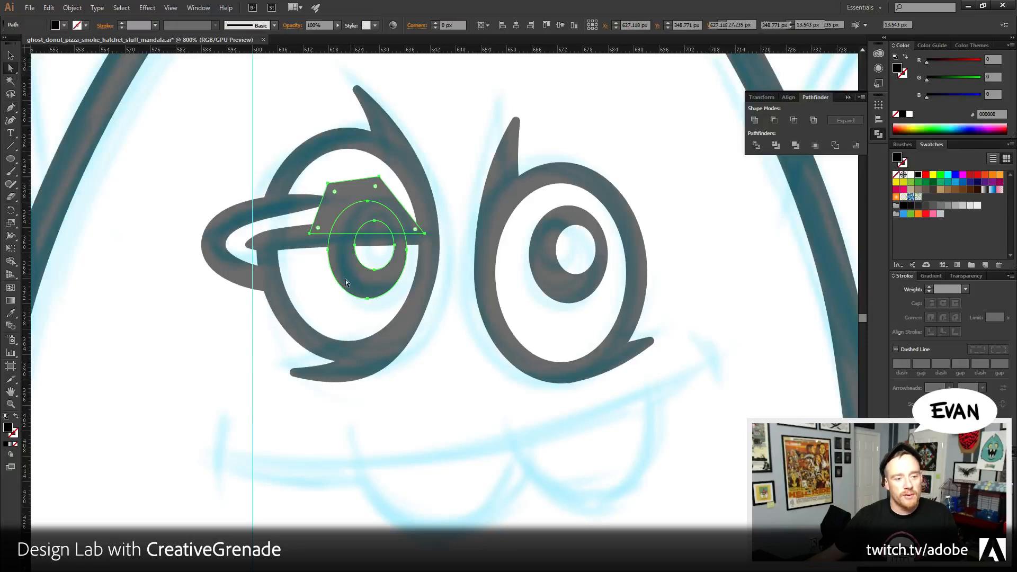
pyautogui.click(774, 146)
pyautogui.rightClick(371, 220)
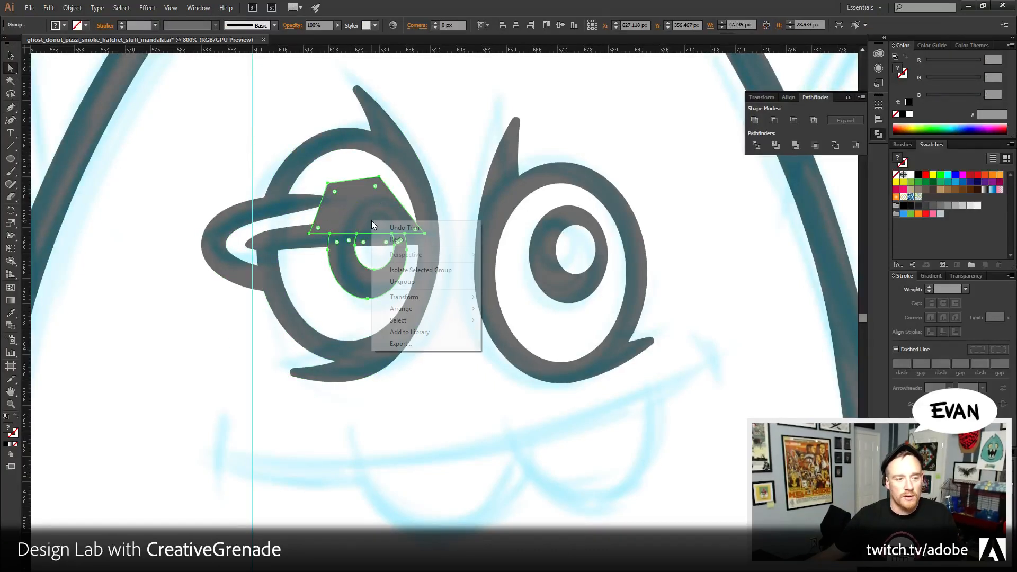
pyautogui.click(402, 282)
pyautogui.hotkey('ctrl', 'shift', 'a')
pyautogui.click(381, 215)
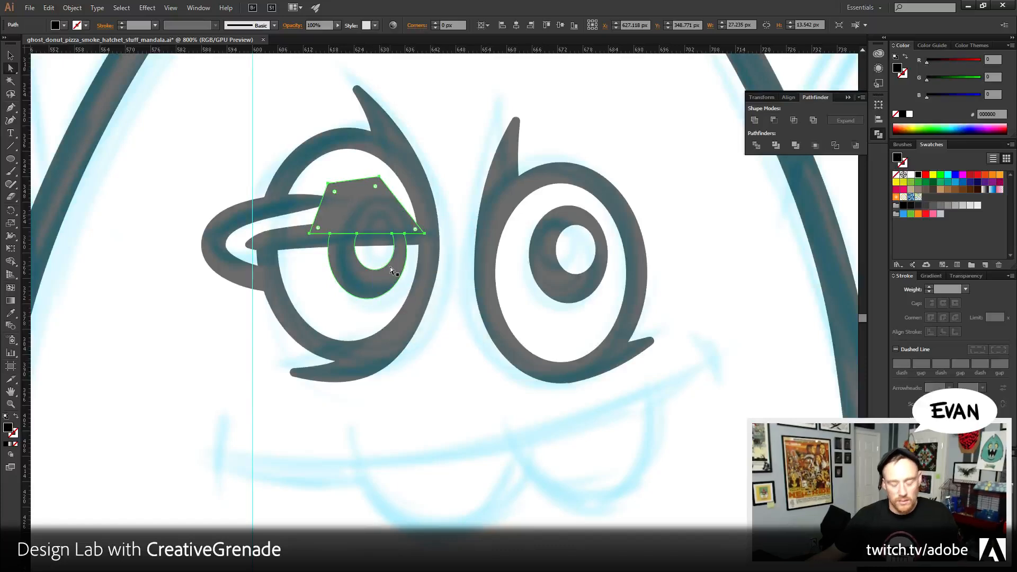
pyautogui.press('Delete')
# - Select all objects matching the fill and stroke of the empty leftover piece inside the left pupil
pyautogui.click(371, 233)
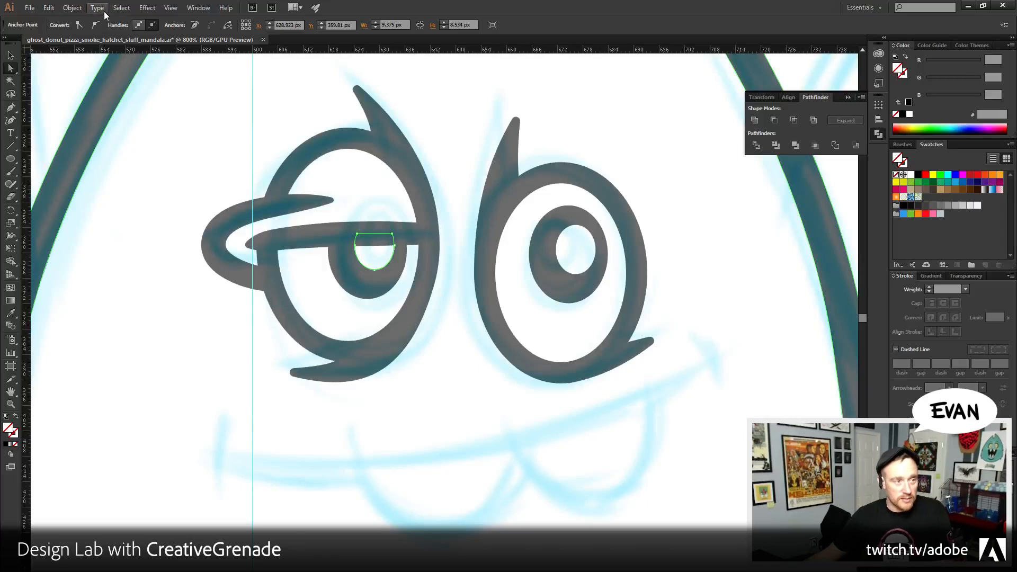
pyautogui.click(120, 8)
pyautogui.moveTo(137, 111)
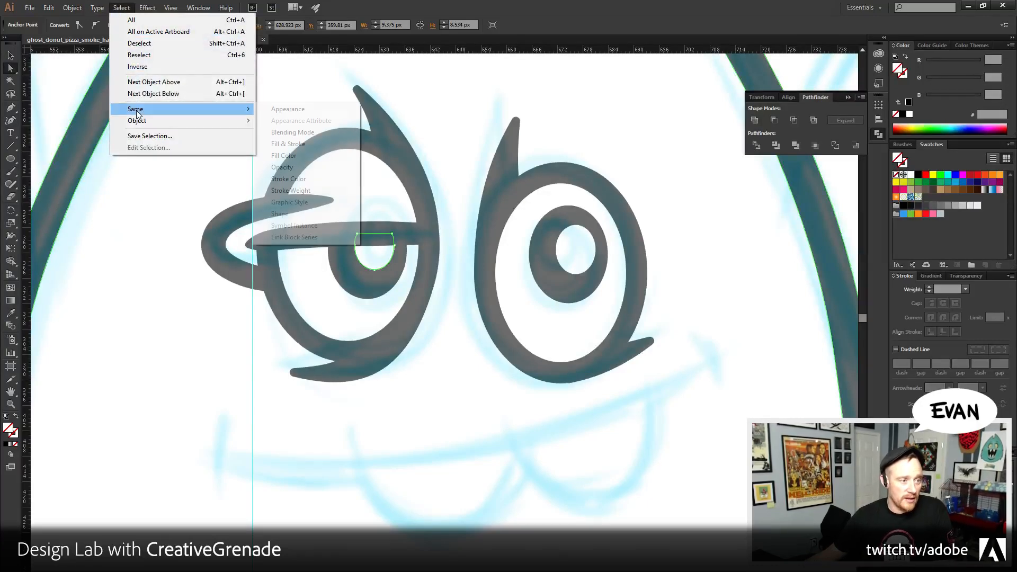
pyautogui.click(329, 144)
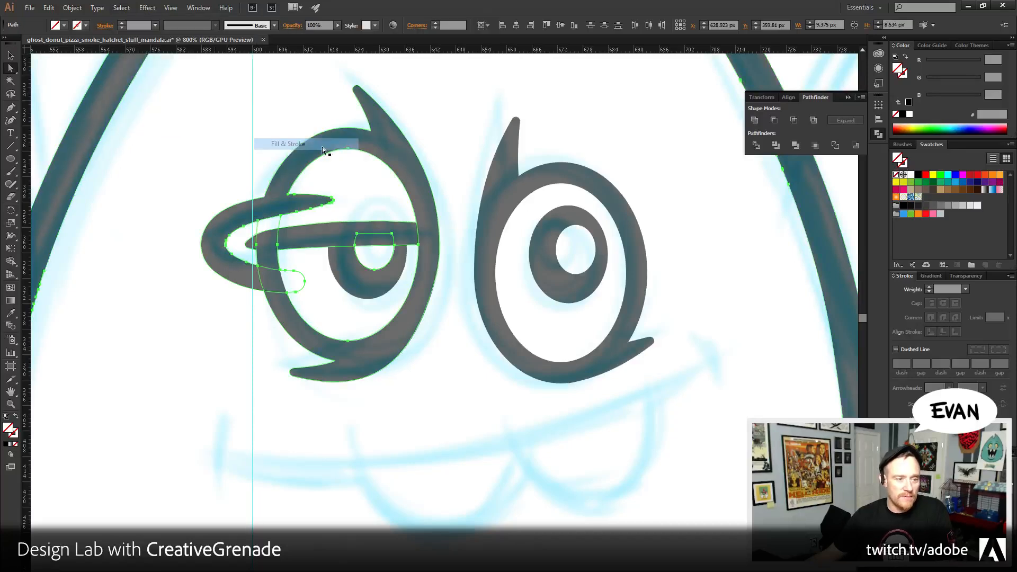
pyautogui.click(102, 321)
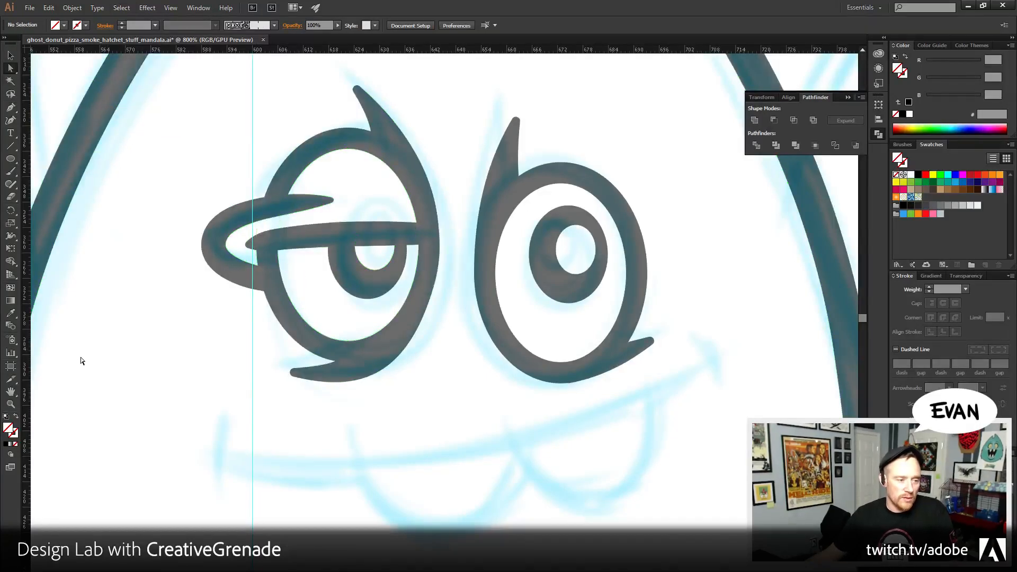
# - Unite the trimmed left pupil with the left eye's outline into one shape
pyautogui.click(379, 241)
pyautogui.keyDown('shift'); pyautogui.click(436, 233); pyautogui.keyUp('shift')
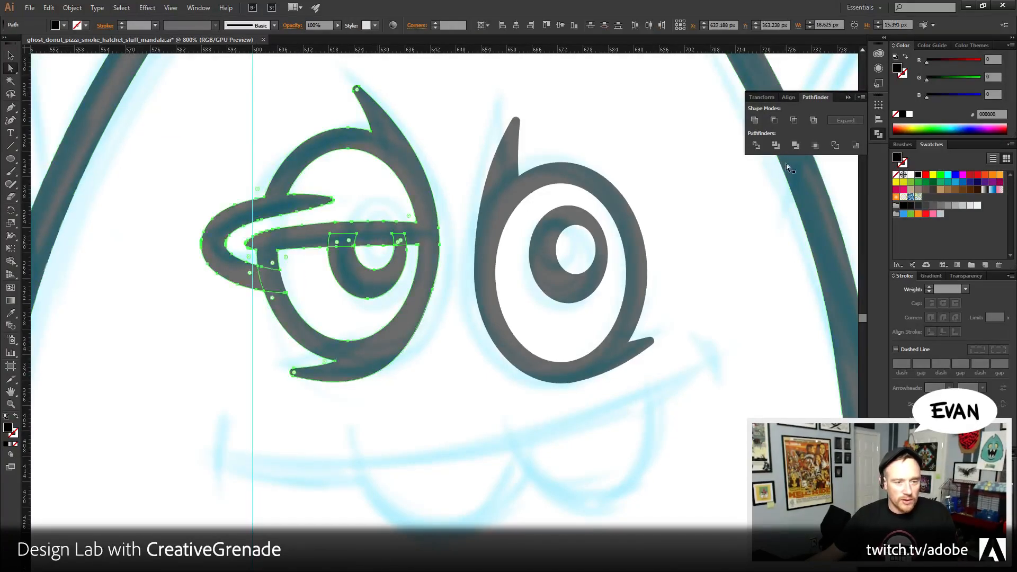
pyautogui.click(755, 120)
pyautogui.click(674, 347)
# - Examine the inked monster at a wider view with the sketch template hidden and shown again
pyautogui.click(11, 403)
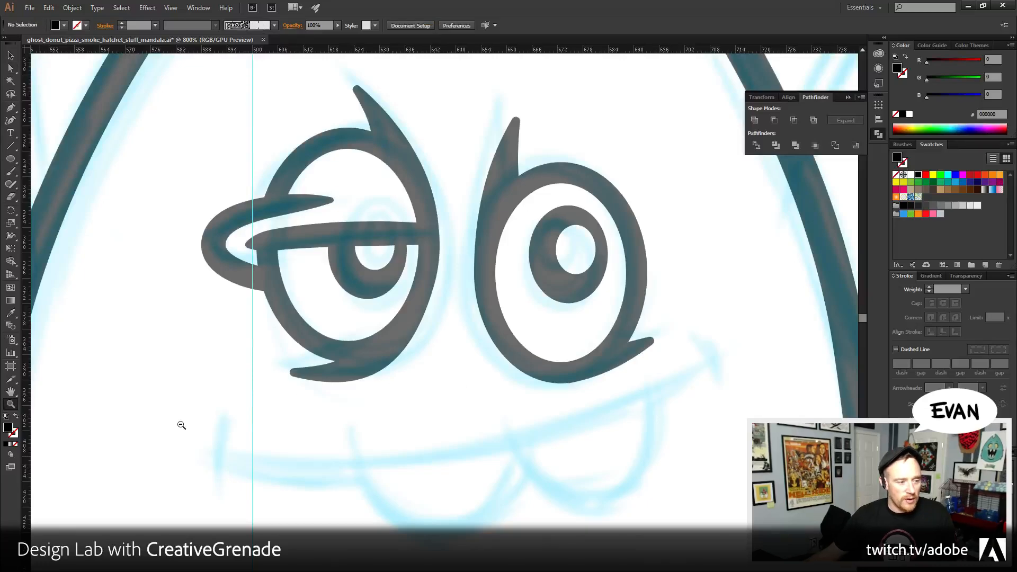
pyautogui.keyDown('alt'); pyautogui.click(567, 369); pyautogui.keyUp('alt')
pyautogui.keyDown('alt'); pyautogui.click(569, 370); pyautogui.keyUp('alt')
pyautogui.hscroll(-3, 569, 371)
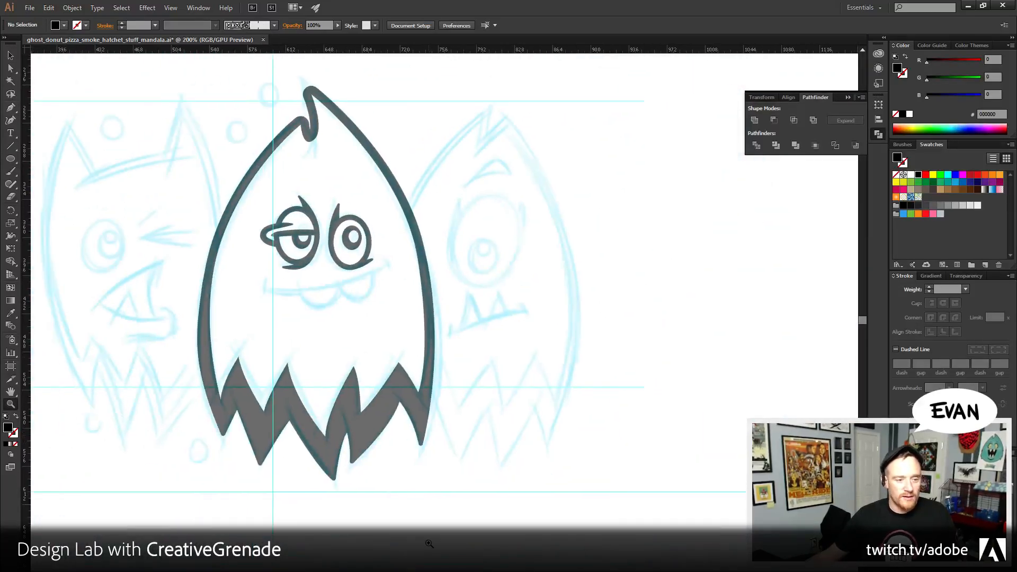
pyautogui.hotkey('ctrl', 'shift', 'w')
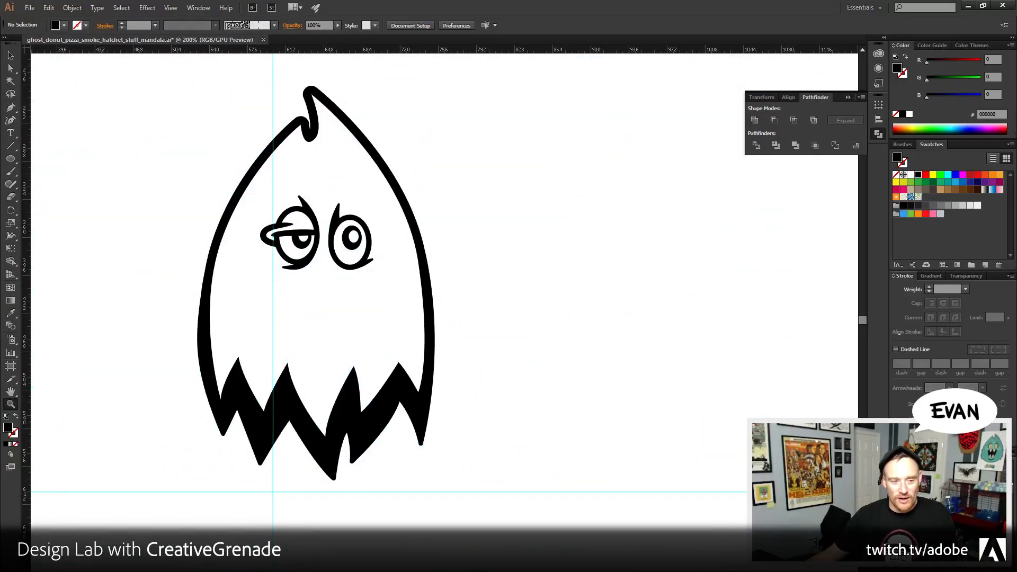
pyautogui.hotkey('ctrl', 'shift', 'w')
pyautogui.hotkey('ctrl', 'shift', 'w')
pyautogui.hotkey('ctrl', 'shift', 'w')
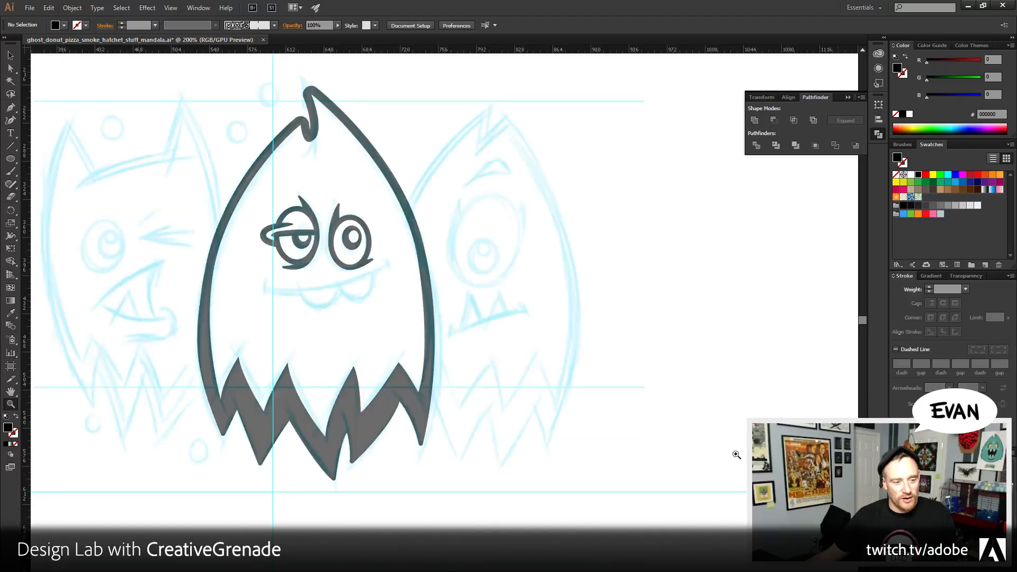
# - Draw an open curved path with the Pen tool along the sketched smile line, from its left end to its right end
pyautogui.click(303, 275)
pyautogui.click(449, 354)
pyautogui.click(446, 352)
pyautogui.click(472, 373)
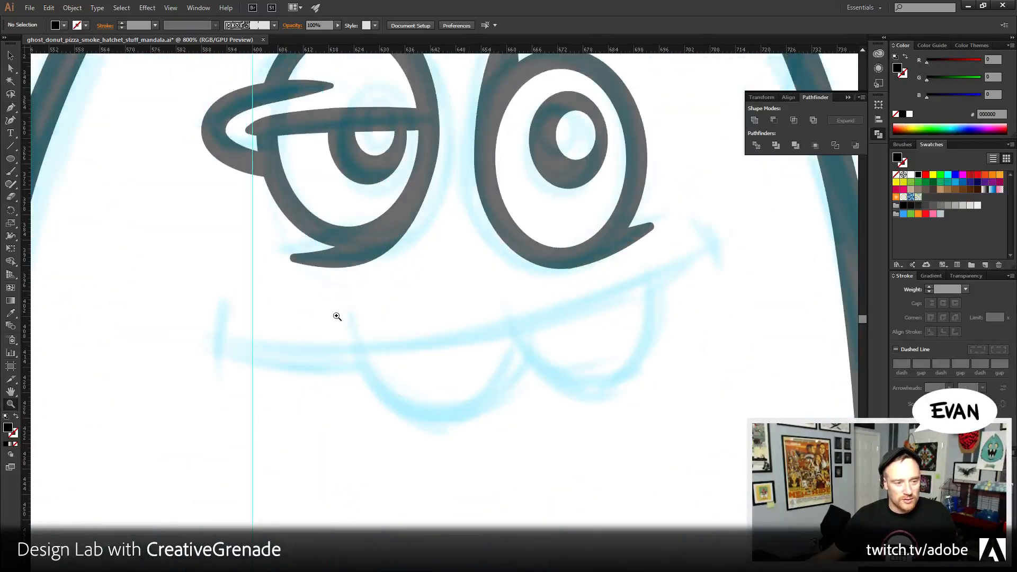
pyautogui.click(13, 109)
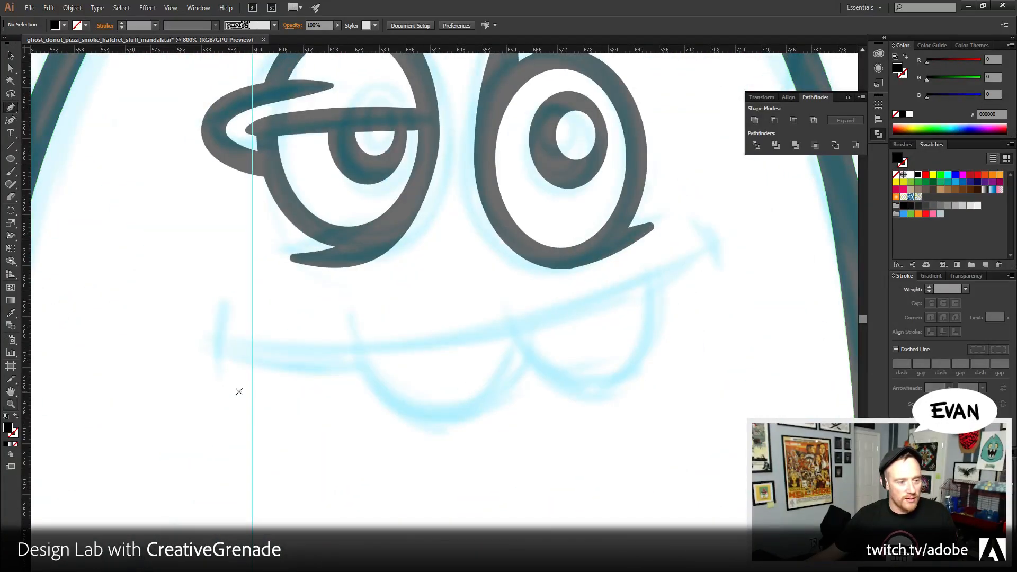
pyautogui.click(218, 345)
pyautogui.moveTo(638, 299); pyautogui.dragTo(507, 356)
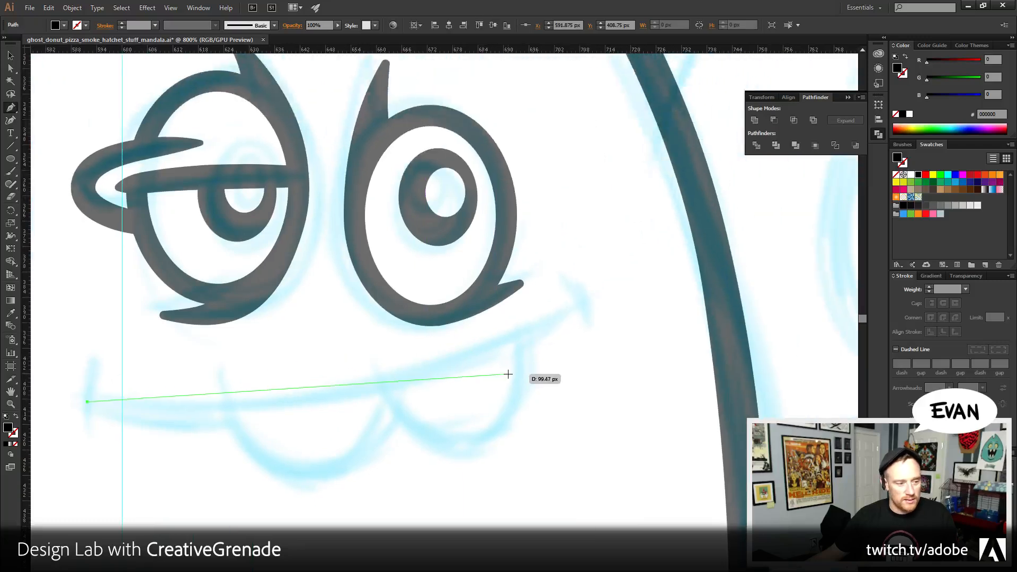
pyautogui.keyDown('ctrl'); pyautogui.click(193, 409); pyautogui.keyUp('ctrl')
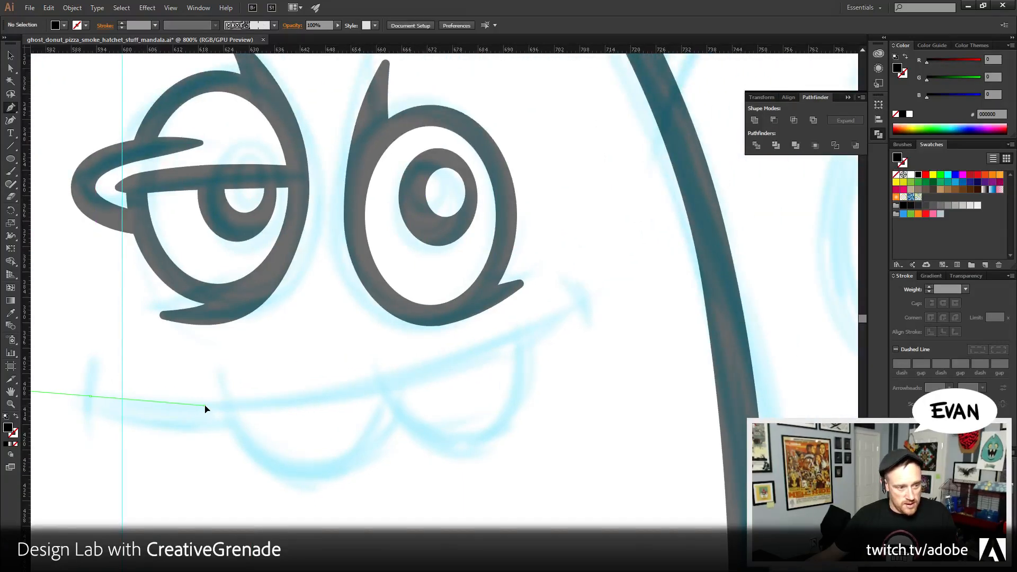
pyautogui.moveTo(206, 409); pyautogui.dragTo(212, 414)
pyautogui.moveTo(577, 309); pyautogui.dragTo(694, 211)
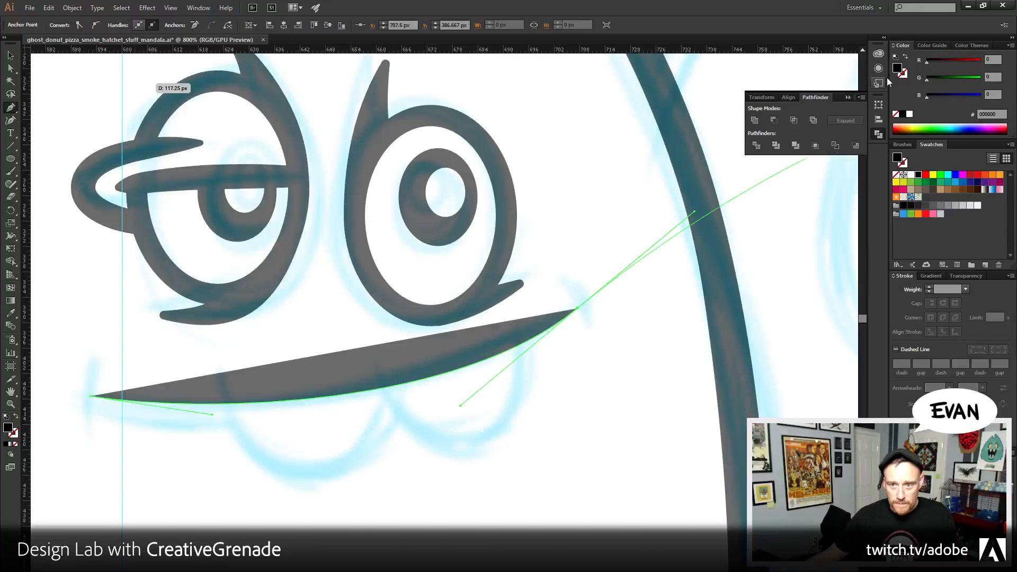
# - Swap the mouth path's black fill to its stroke and set the stroke weight to 6 pt
pyautogui.click(905, 58)
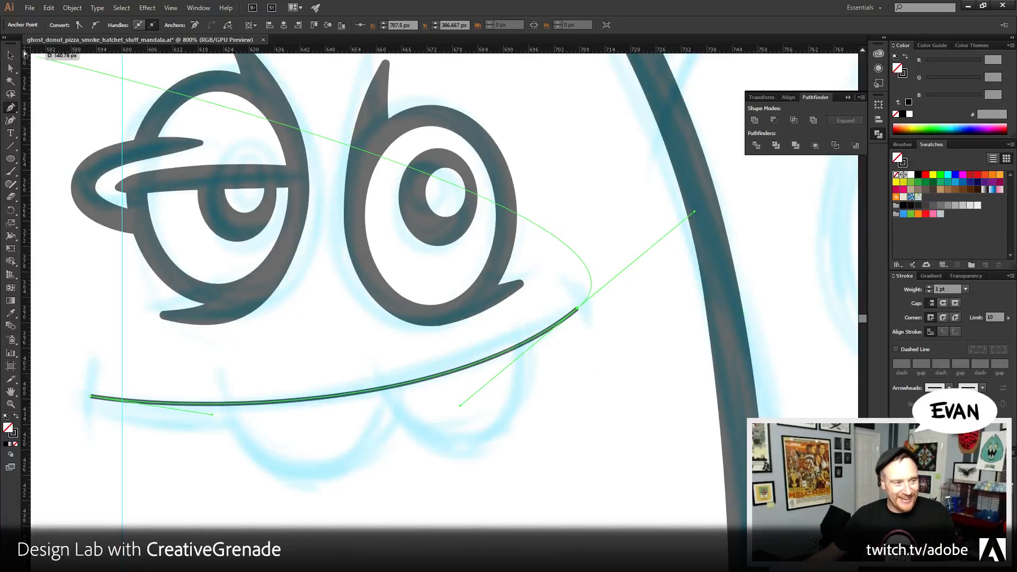
pyautogui.press('v')
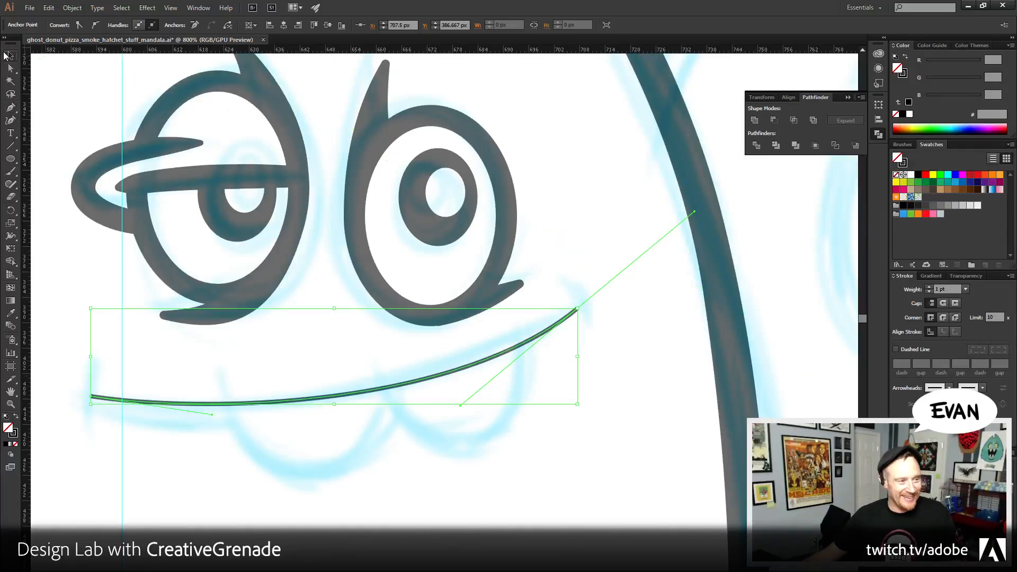
pyautogui.click(928, 287)
pyautogui.click(928, 288)
pyautogui.click(928, 287)
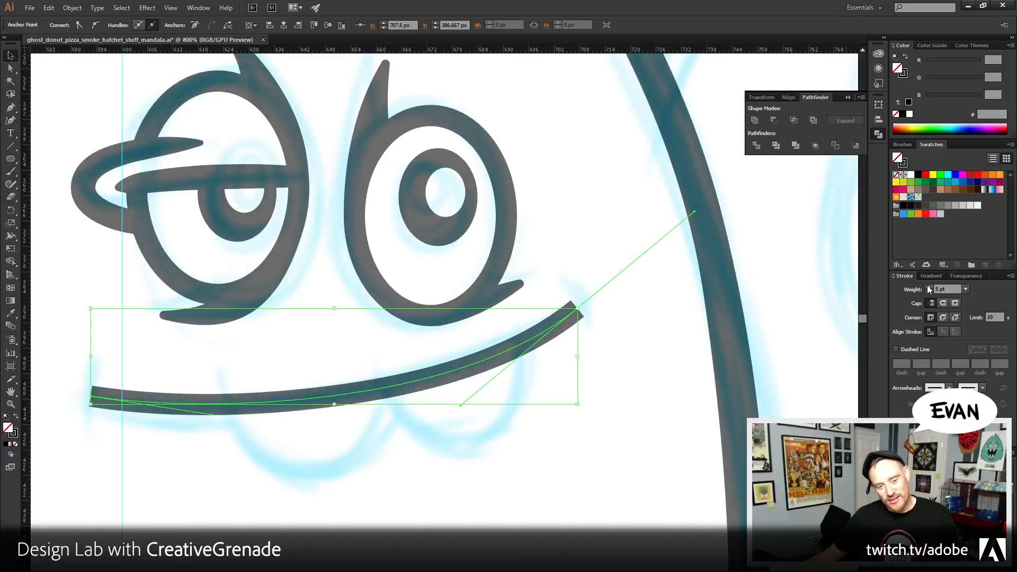
pyautogui.click(928, 287)
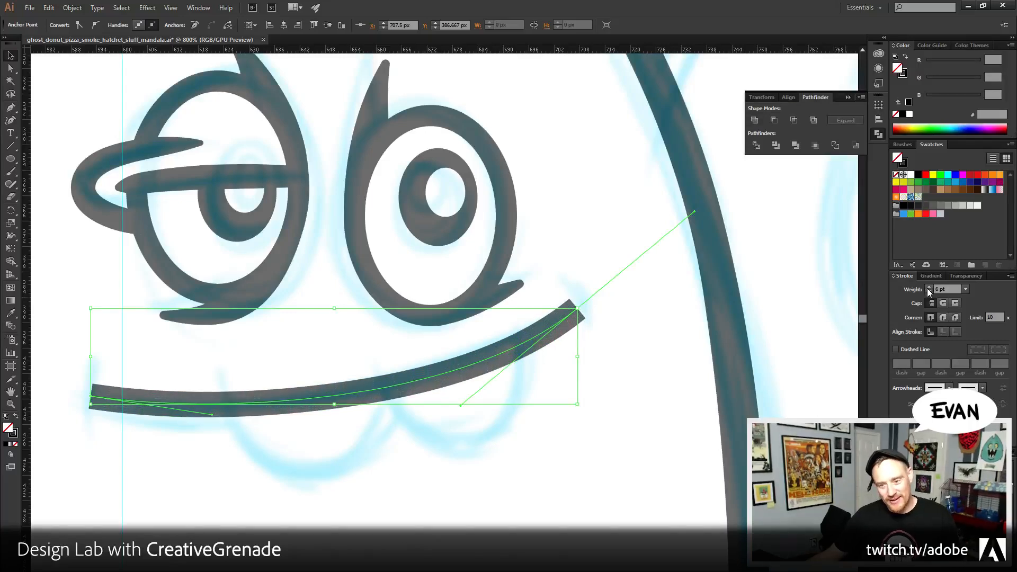
# - Move the mouth line's right end point slightly down and left, to about X 705 px, Y 390 px, and deselect the path
pyautogui.click(10, 68)
pyautogui.moveTo(577, 312); pyautogui.dragTo(571, 329)
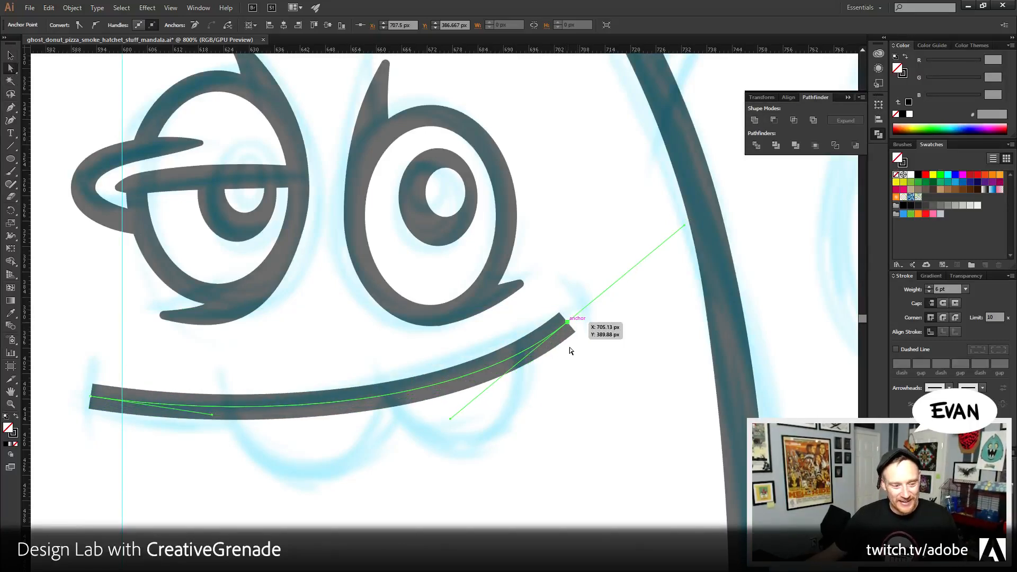
pyautogui.moveTo(419, 471); pyautogui.dragTo(524, 463)
pyautogui.click(475, 462)
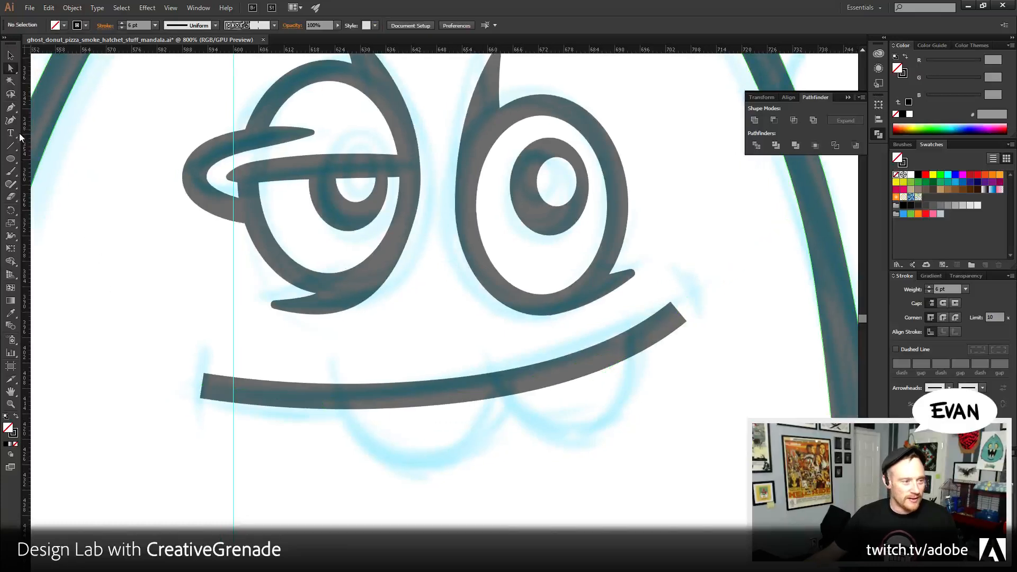
# - Draw the left tooth as an open U-shaped path with the Pen tool, hanging from the mouth line over the sketch
pyautogui.click(10, 107)
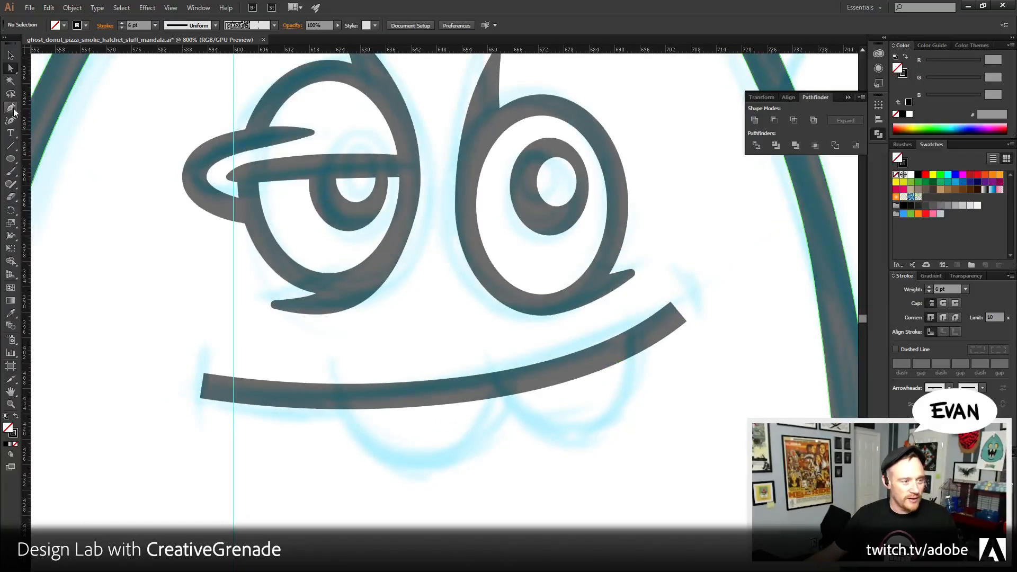
pyautogui.click(336, 396)
pyautogui.moveTo(418, 464); pyautogui.dragTo(474, 465)
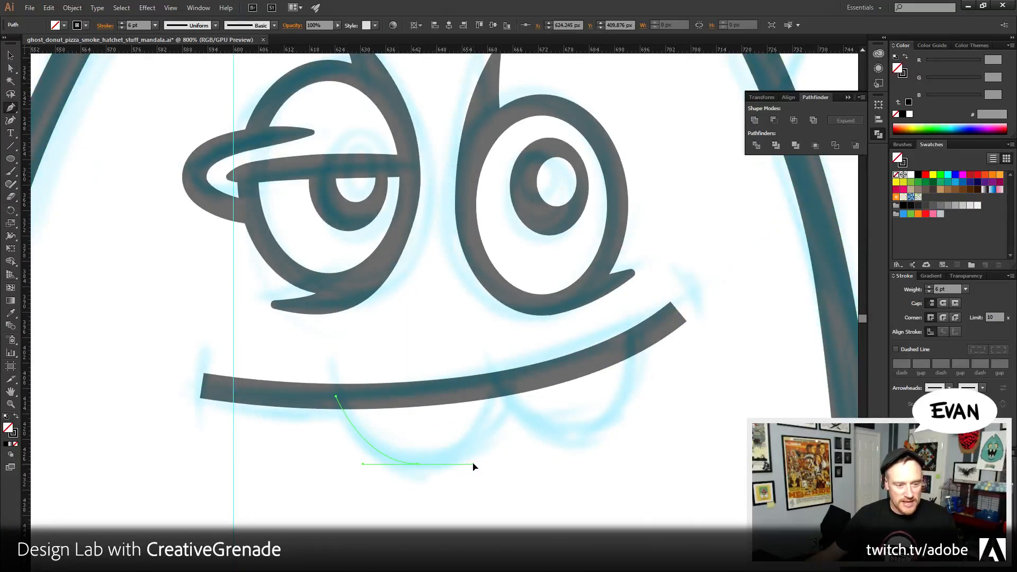
pyautogui.click(495, 390)
pyautogui.press('Escape')
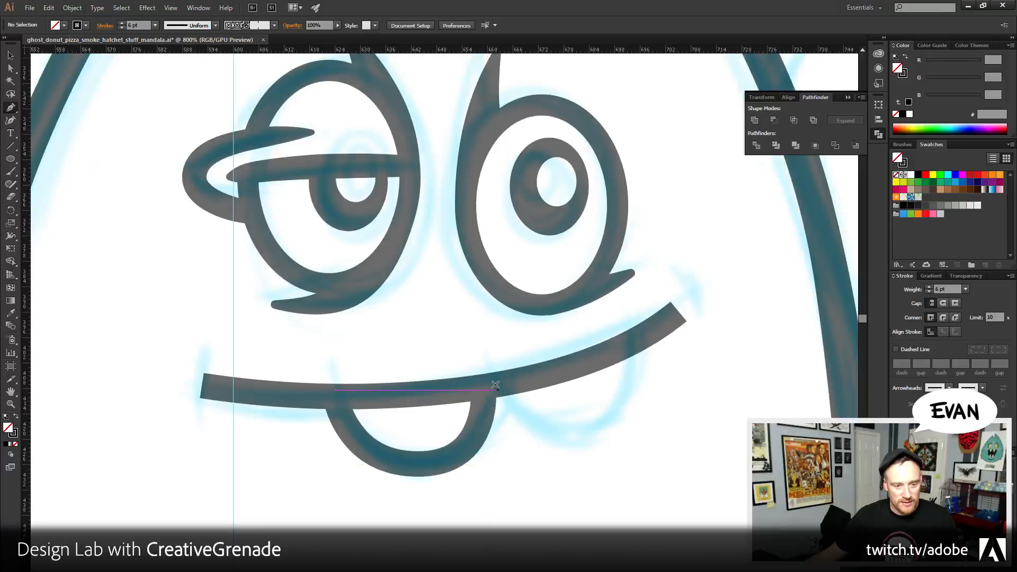
# - Draw the right tooth as an open U-shaped path, starting beside the left tooth and ending on the mouth line
pyautogui.click(496, 385)
pyautogui.moveTo(577, 440); pyautogui.dragTo(642, 440)
pyautogui.click(629, 344)
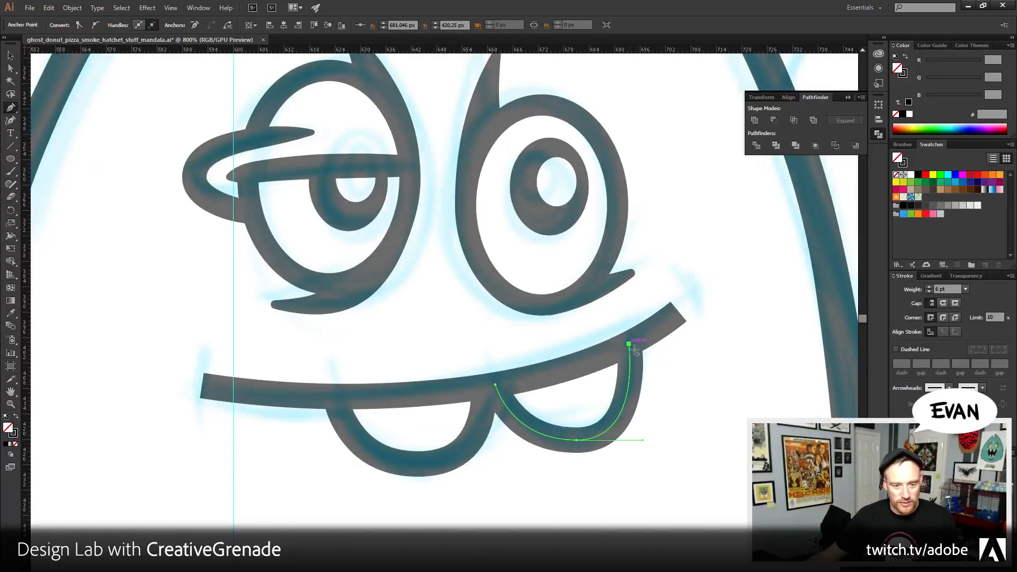
pyautogui.press('Escape')
pyautogui.press('a')
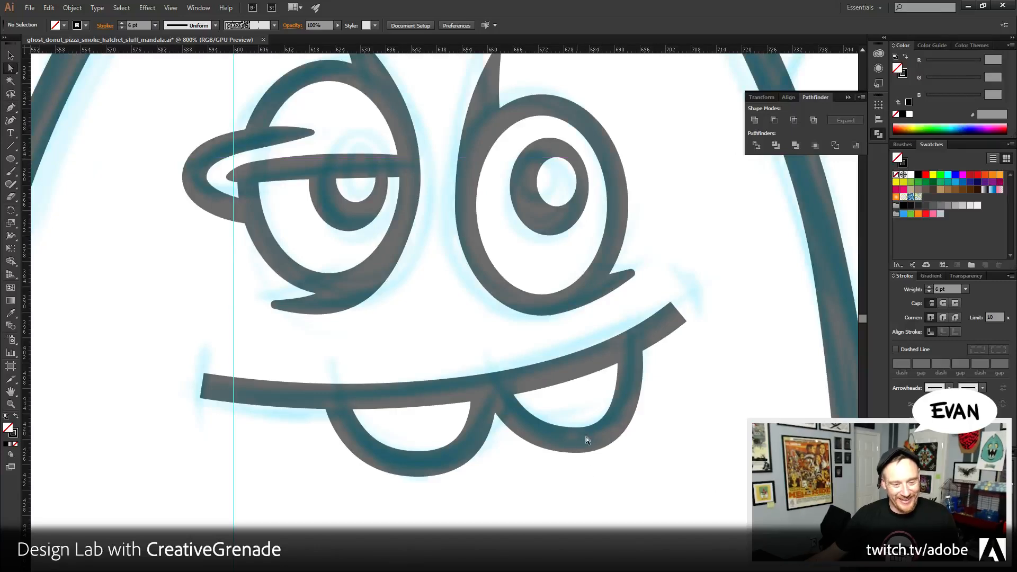
# - Reshape the right tooth's outline by tilting the curve handle at its lowest anchor point slightly upward
pyautogui.click(583, 440)
pyautogui.click(576, 441)
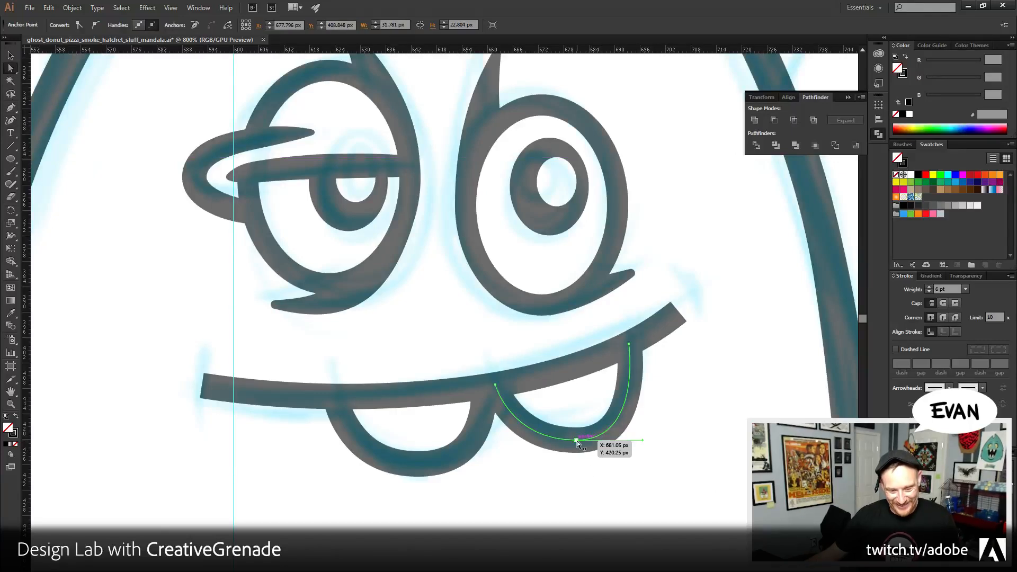
pyautogui.moveTo(641, 440); pyautogui.dragTo(640, 430)
pyautogui.click(672, 479)
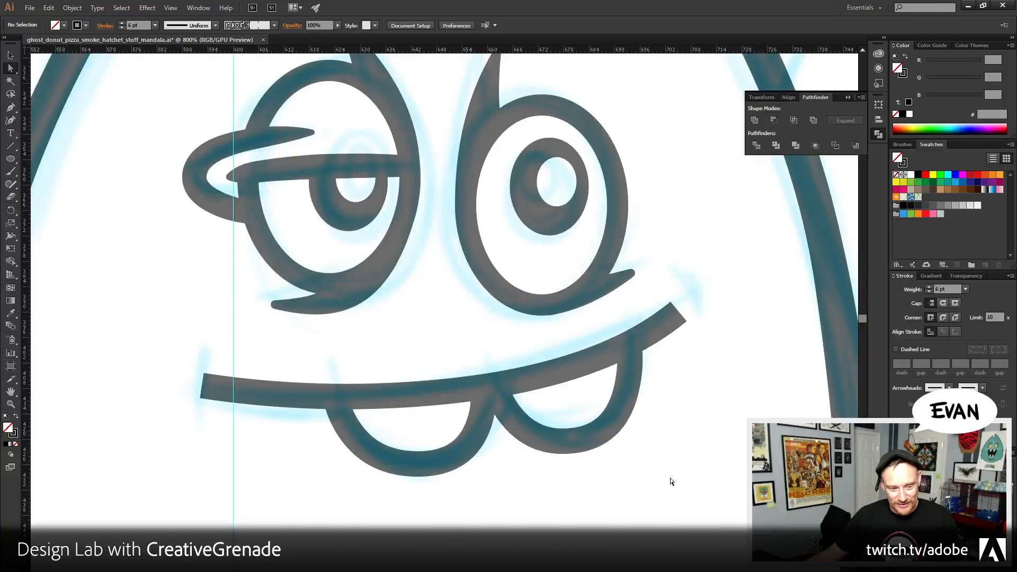
# - Add a width point near the left end of the mouth line and set the left endpoint's total width to 3 px
pyautogui.hscroll(-2, 288, 479)
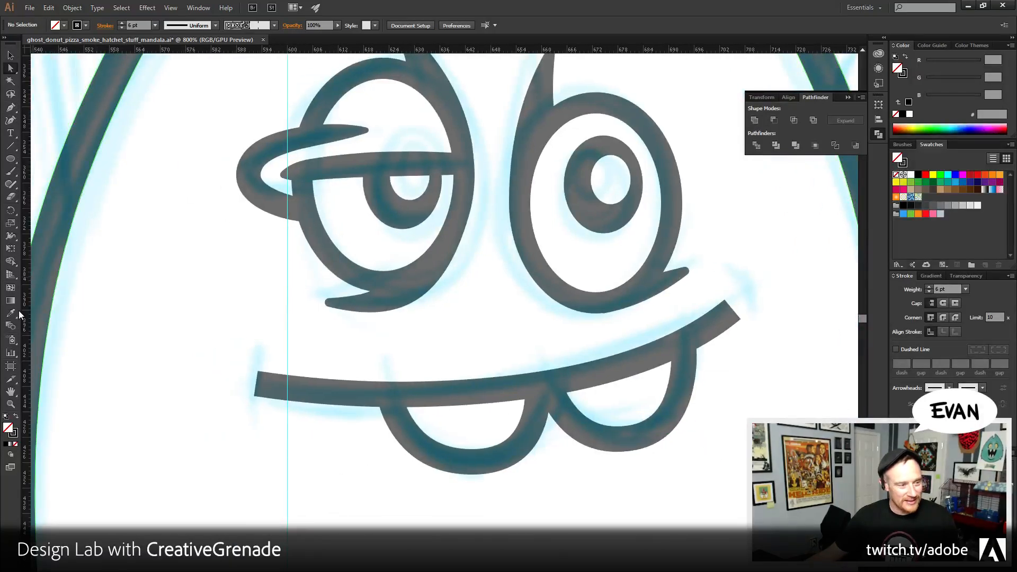
pyautogui.click(11, 236)
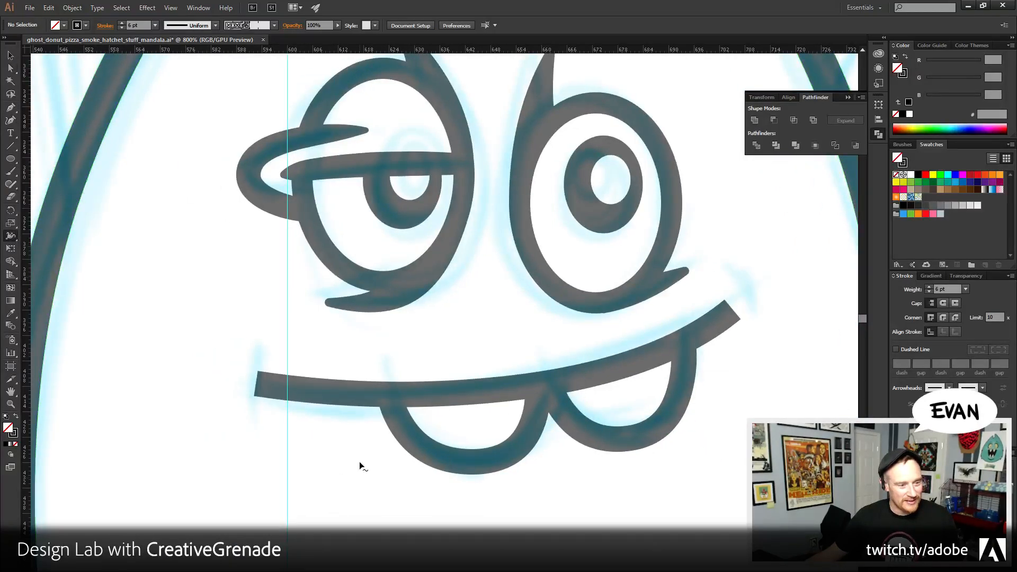
pyautogui.doubleClick(312, 390)
pyautogui.click(525, 357)
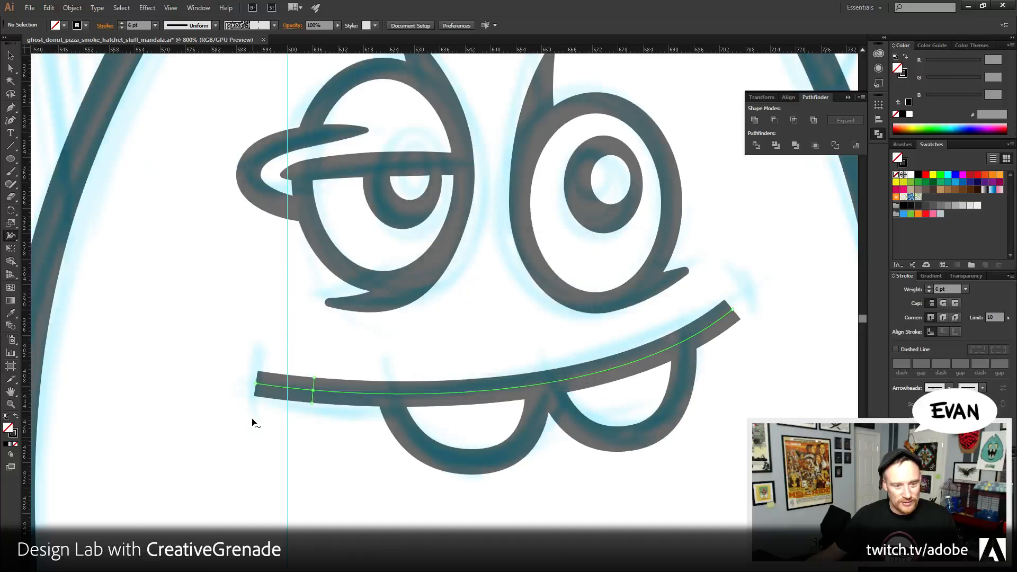
pyautogui.doubleClick(257, 390)
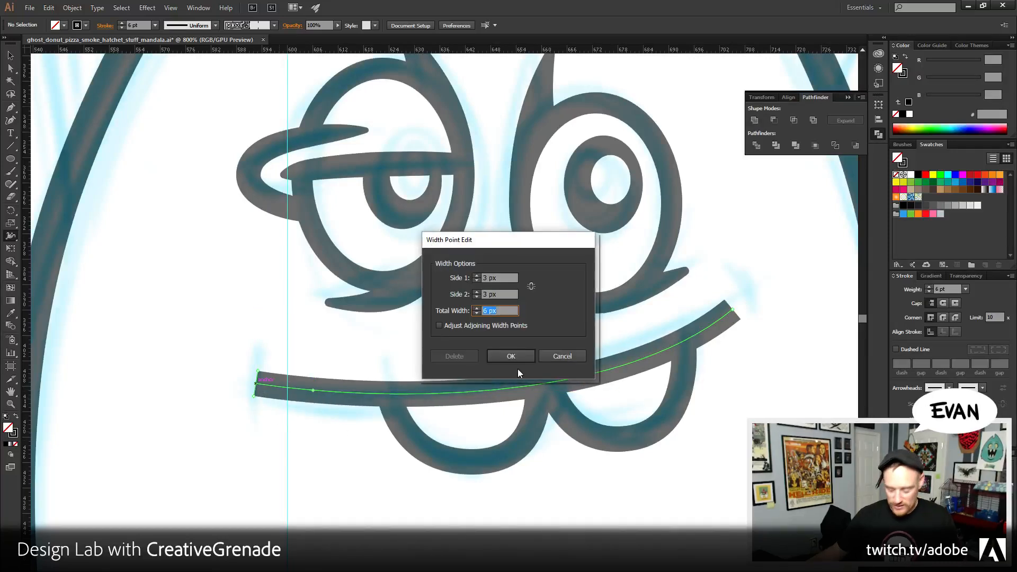
pyautogui.write('3')
pyautogui.press('Return')
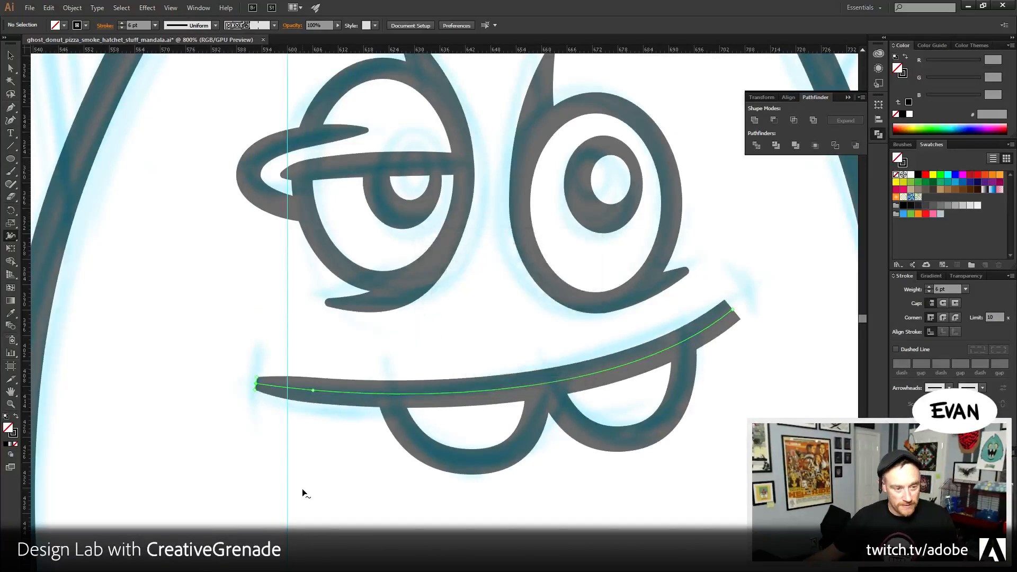
# - Draw a short curved stroke with the Pen tool across the left end of the mouth line
pyautogui.click(11, 55)
pyautogui.click(10, 108)
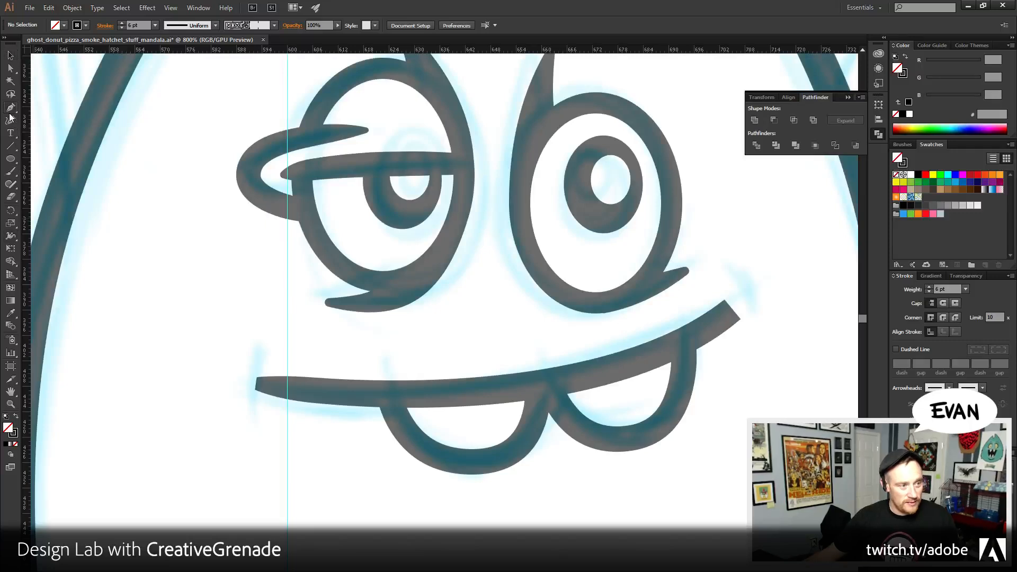
pyautogui.click(247, 408)
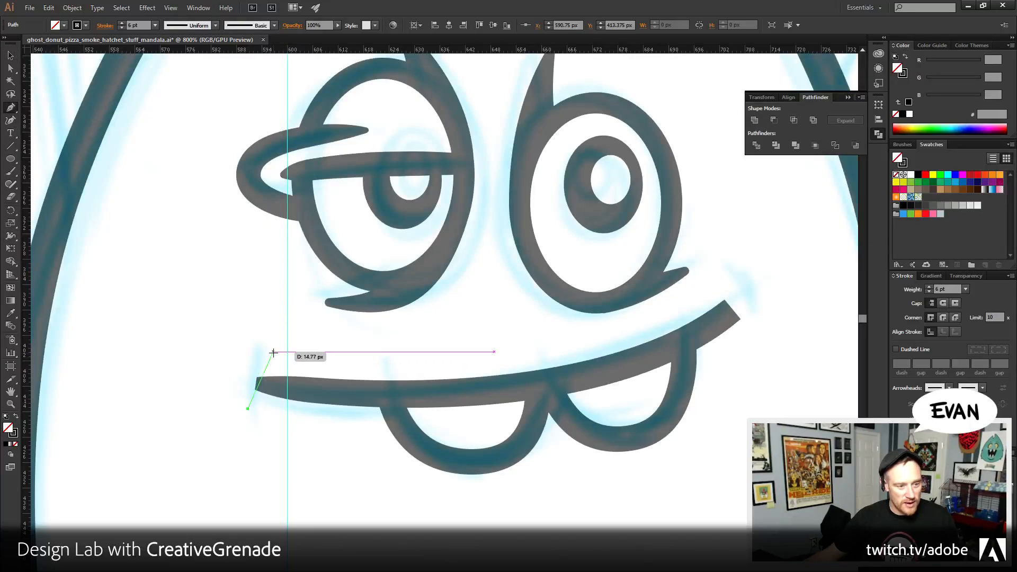
pyautogui.moveTo(273, 351); pyautogui.dragTo(299, 322)
pyautogui.click(14, 56)
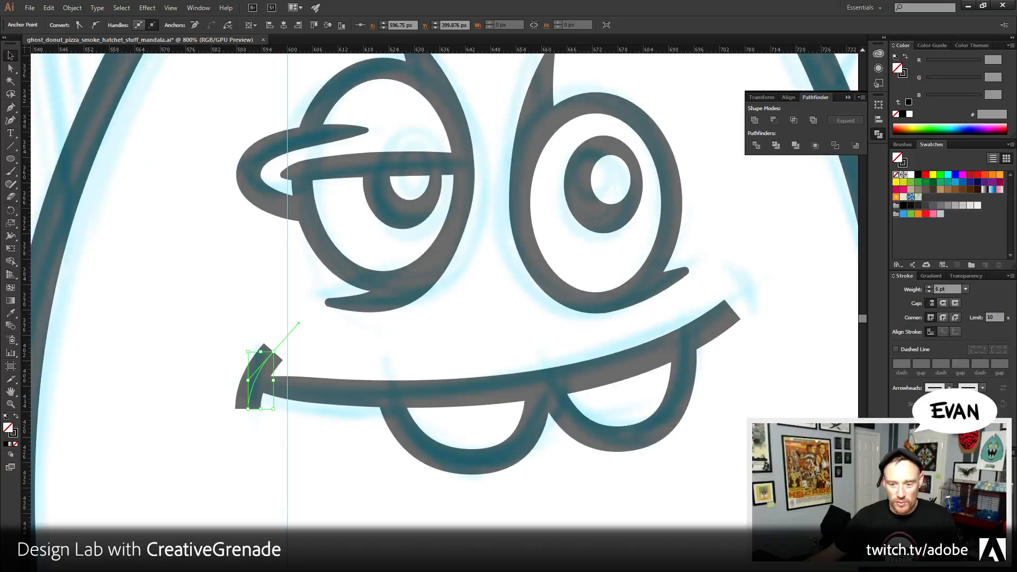
# - Apply a tapered width profile to the left mouth-corner stroke and give it round caps and round corners
pyautogui.click(948, 473)
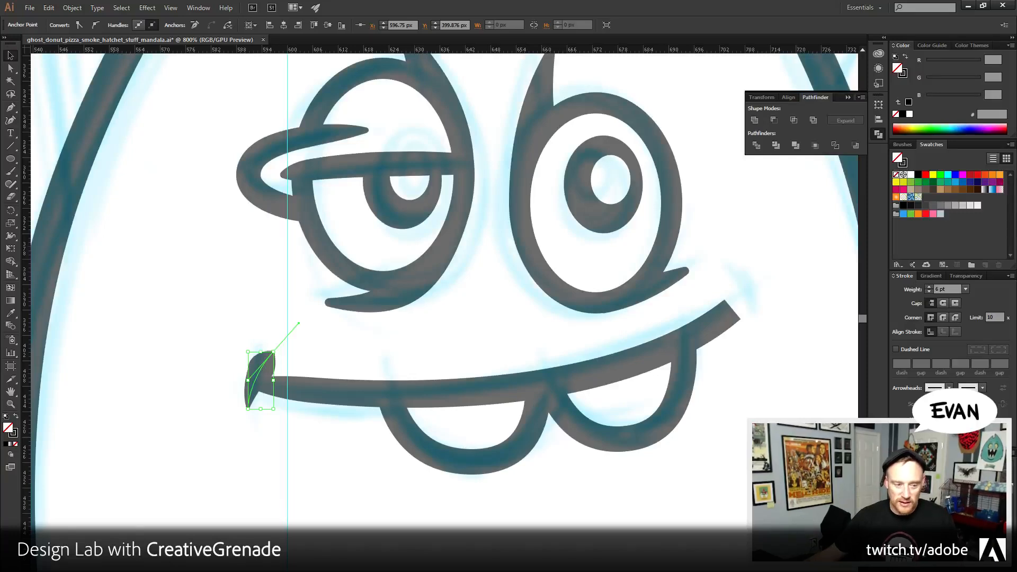
pyautogui.click(941, 316)
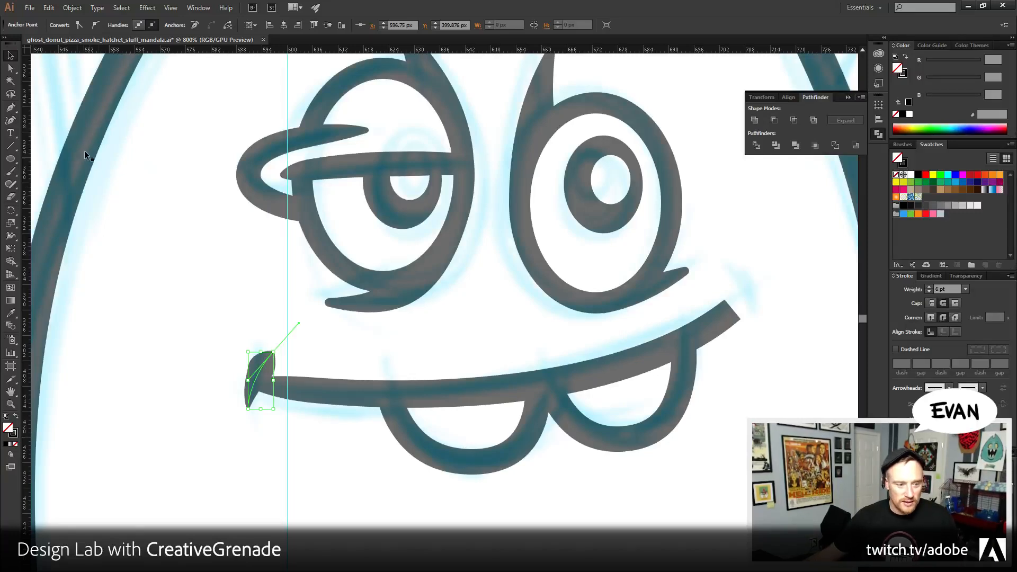
pyautogui.click(179, 359)
pyautogui.moveTo(383, 497); pyautogui.dragTo(343, 500)
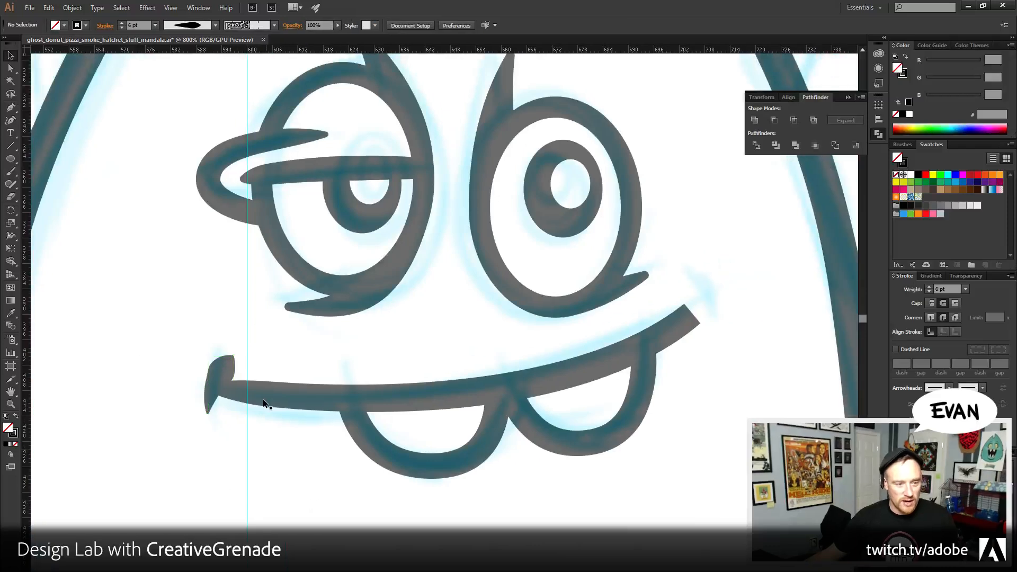
# - Reflect a copy of the left mouth-corner stroke across the horizontal axis and place it on the mouth's right end
pyautogui.click(223, 365)
pyautogui.click(72, 8)
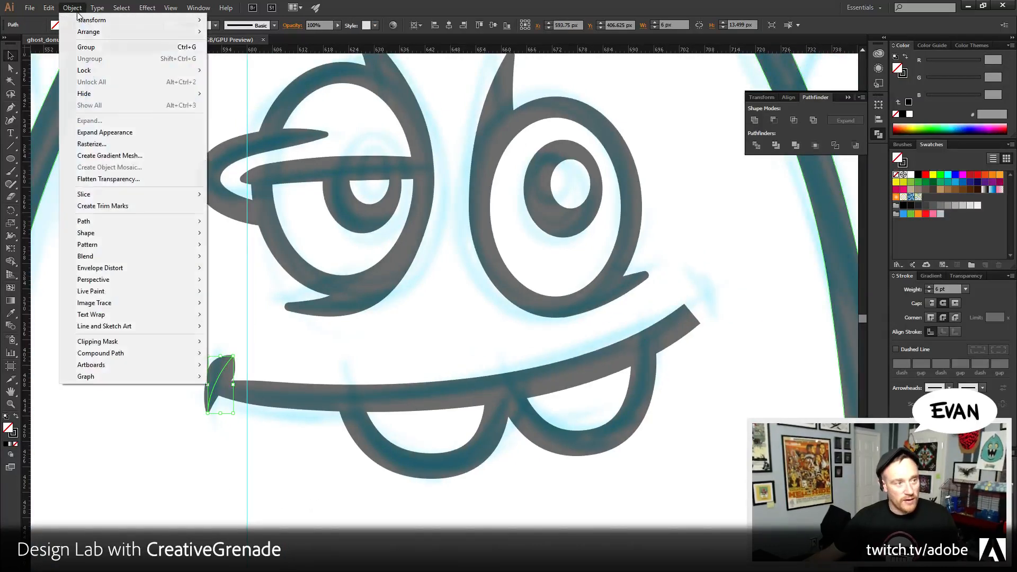
pyautogui.moveTo(106, 19)
pyautogui.click(305, 59)
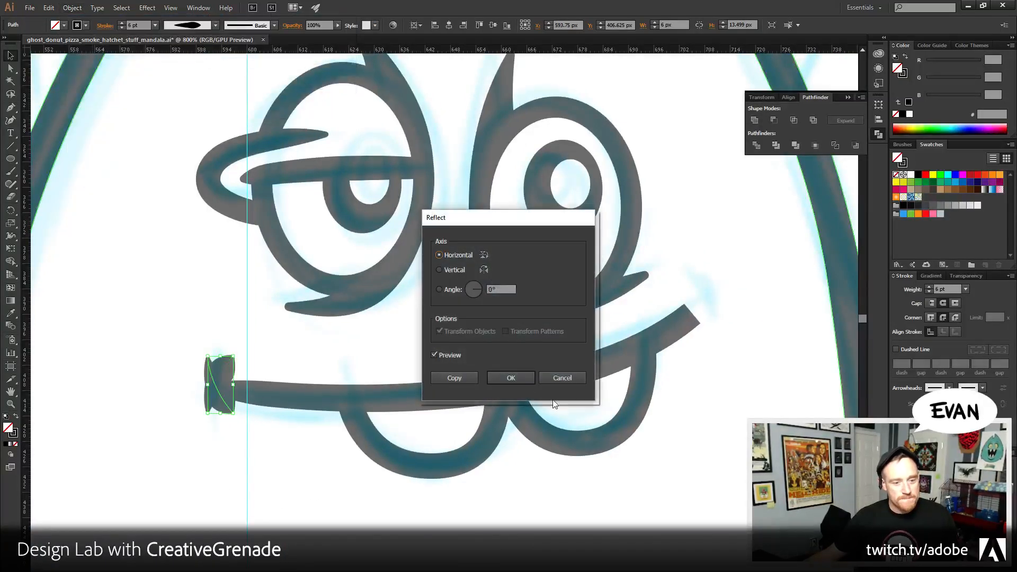
pyautogui.click(516, 377)
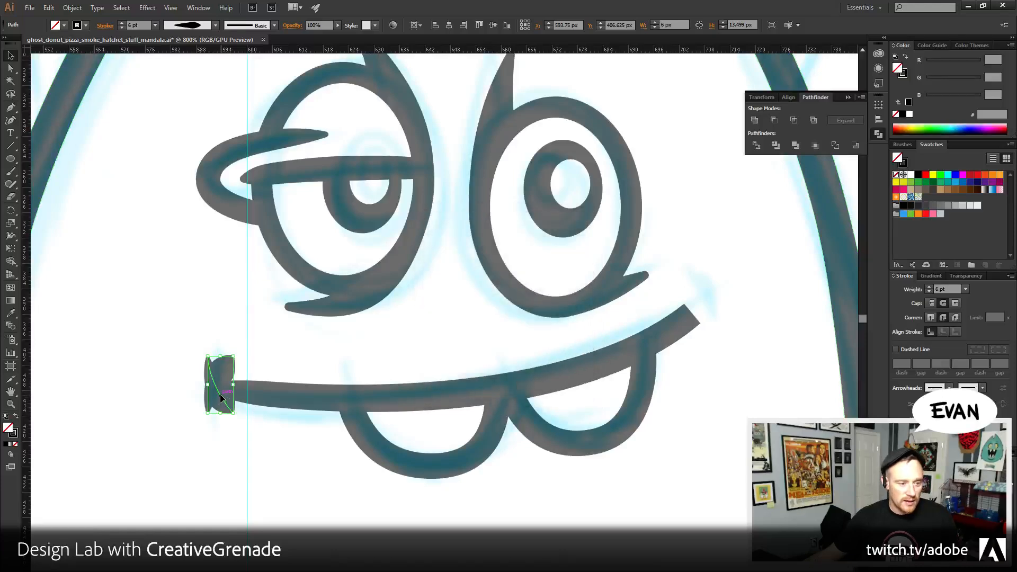
pyautogui.moveTo(222, 397); pyautogui.dragTo(694, 333)
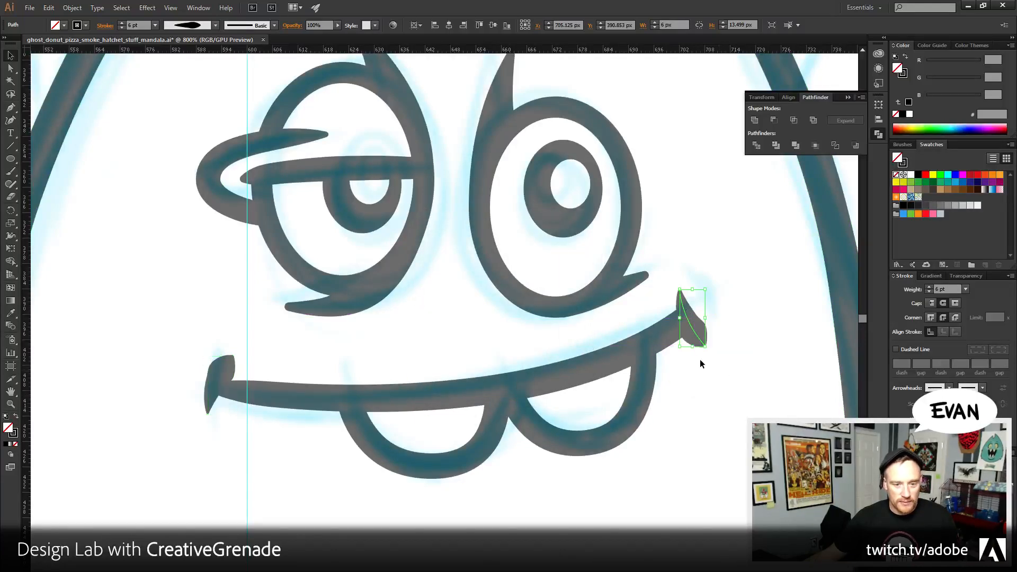
# - Rotate the right mouth-corner stroke 180° and enlarge it slightly to about 6.5 by 14.5 px
pyautogui.click(776, 98)
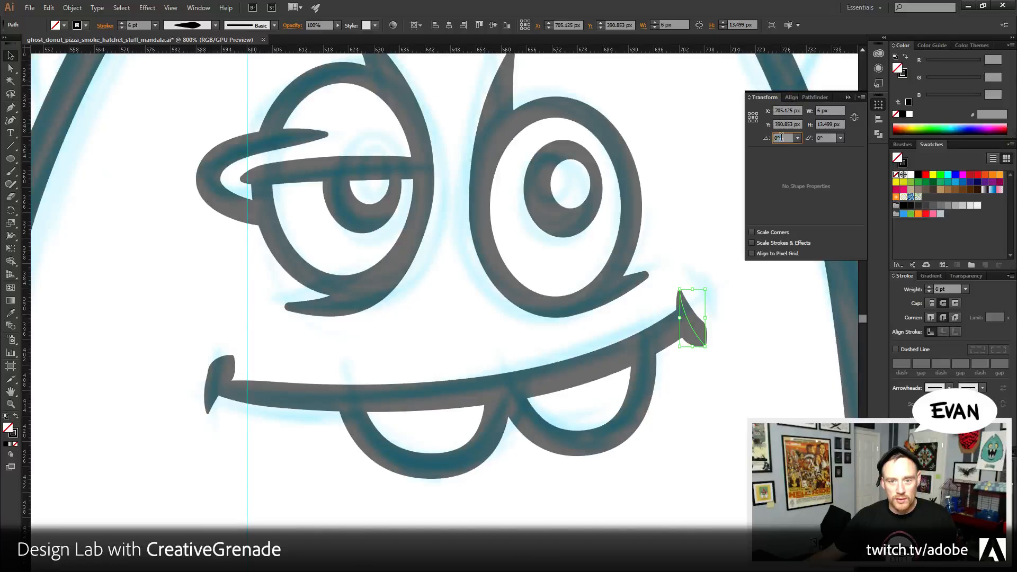
pyautogui.write('180')
pyautogui.press('Return')
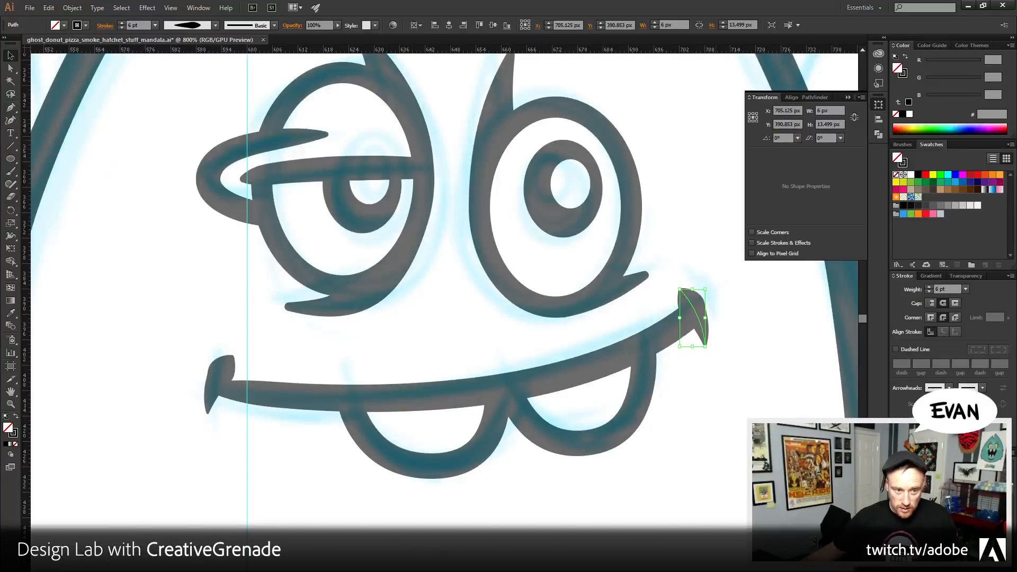
pyautogui.moveTo(705, 347); pyautogui.dragTo(708, 351)
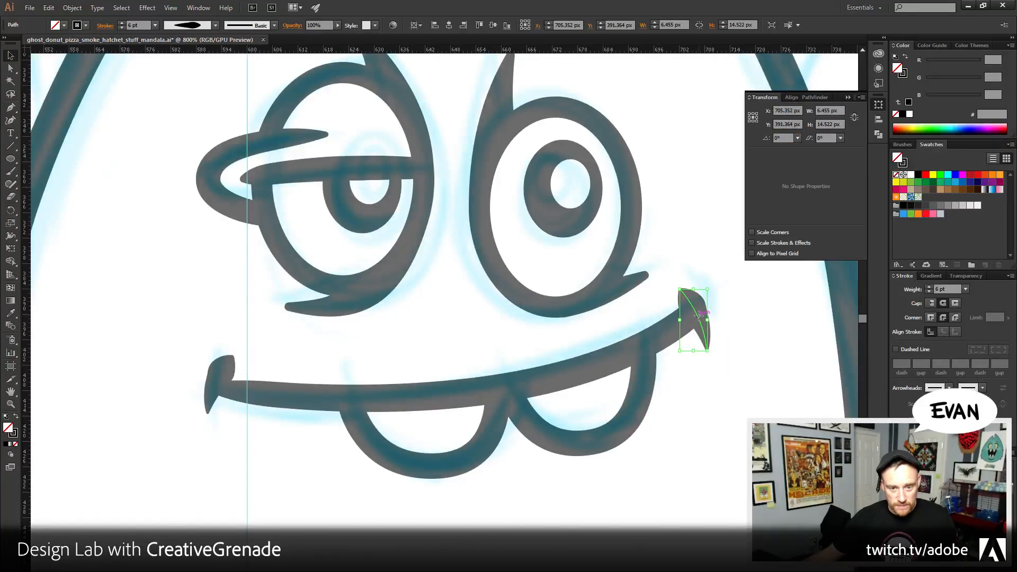
pyautogui.click(739, 351)
# - Select all the artwork of the centre character and convert its strokes to outlines
pyautogui.press('z')
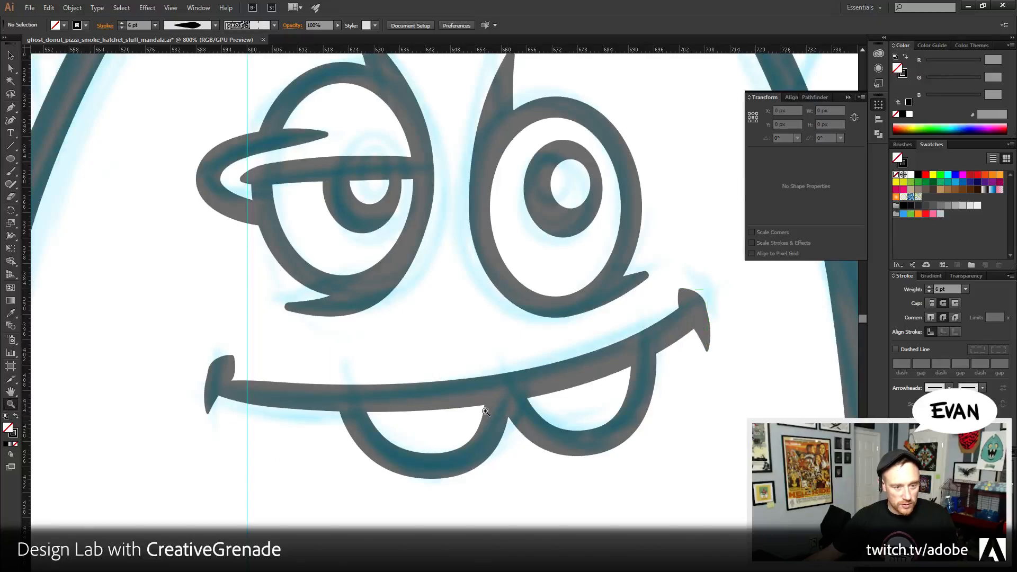
pyautogui.keyDown('alt'); pyautogui.click(596, 379); pyautogui.keyUp('alt')
pyautogui.keyDown('alt'); pyautogui.click(596, 380); pyautogui.keyUp('alt')
pyautogui.keyDown('alt'); pyautogui.click(348, 280); pyautogui.keyUp('alt')
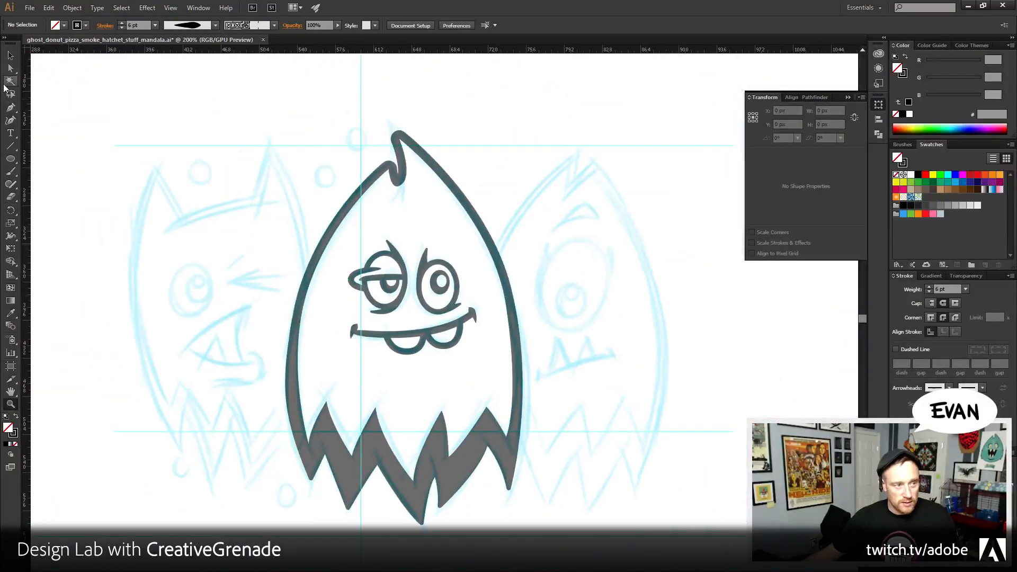
pyautogui.press('v')
pyautogui.moveTo(235, 110); pyautogui.dragTo(638, 563)
pyautogui.moveTo(606, 479); pyautogui.dragTo(659, 535)
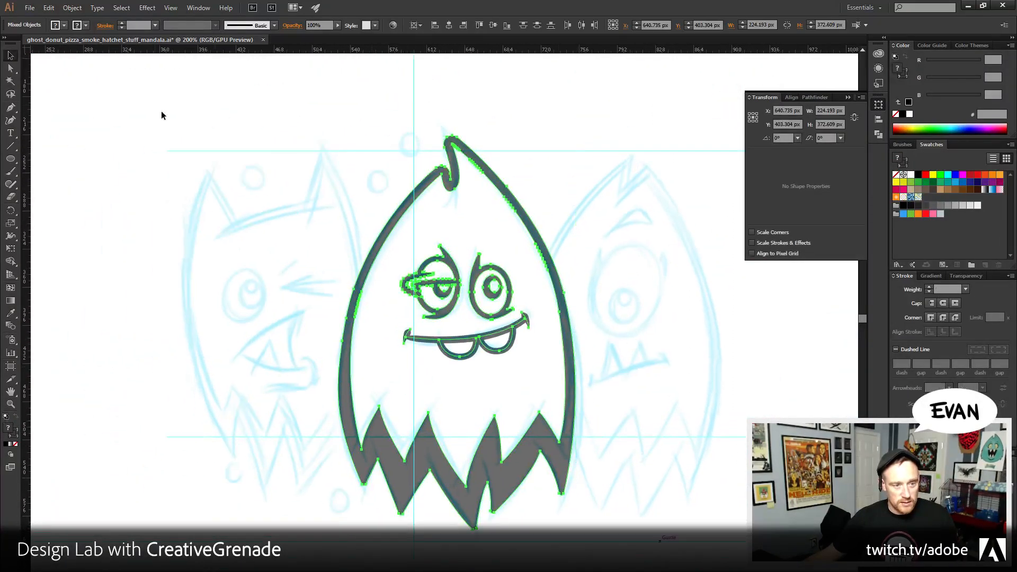
pyautogui.click(73, 10)
pyautogui.moveTo(85, 221)
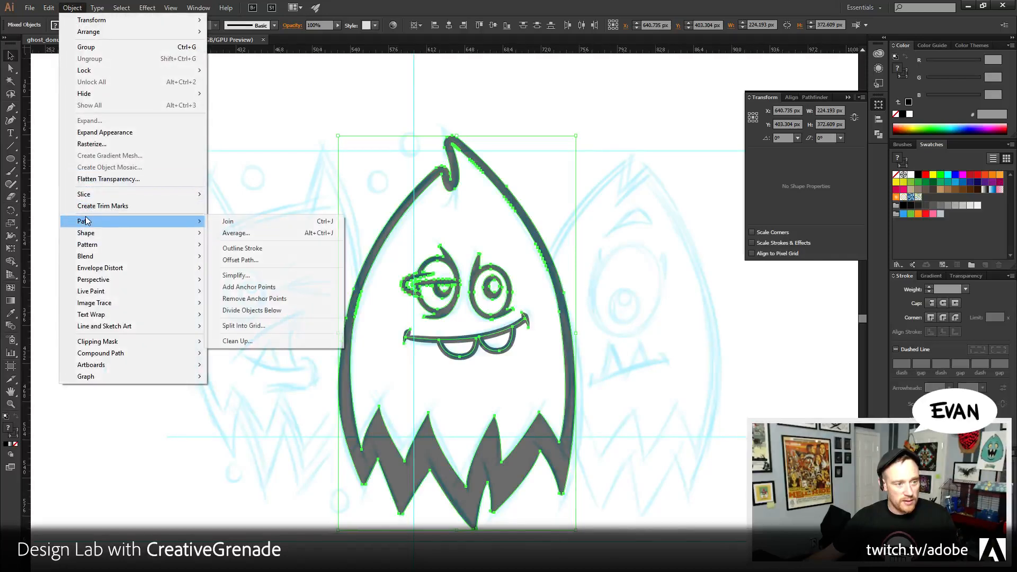
pyautogui.click(298, 255)
pyautogui.click(361, 356)
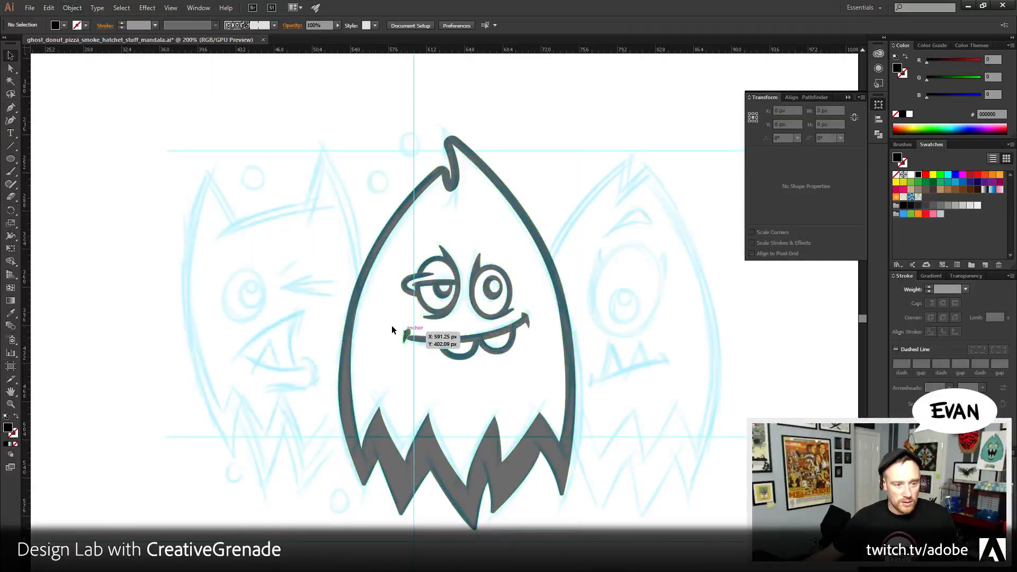
# - Unite the mouth line, both corner strokes and the teeth outlines into a single shape
pyautogui.moveTo(391, 334); pyautogui.dragTo(533, 365)
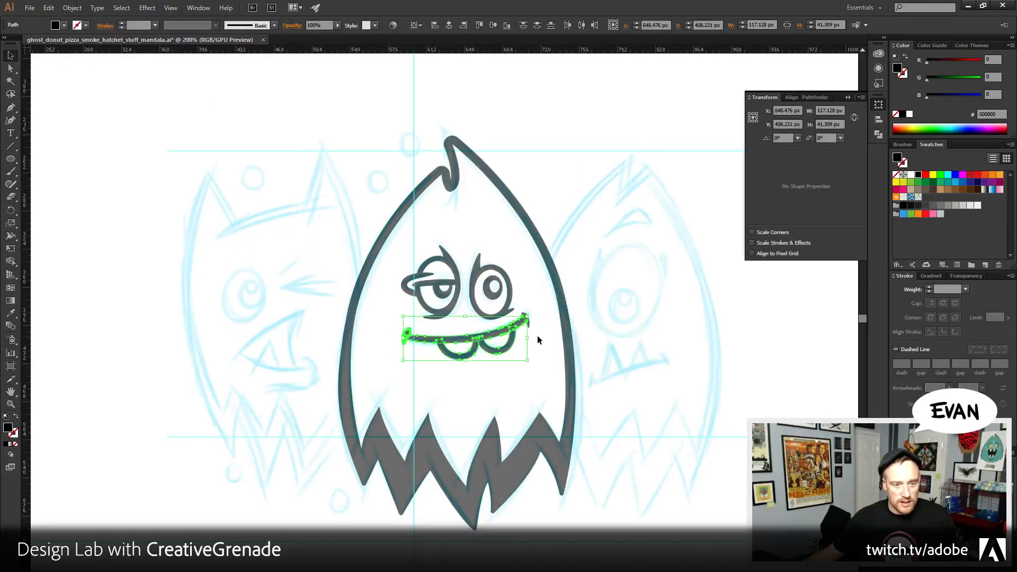
pyautogui.moveTo(523, 311); pyautogui.dragTo(526, 308)
pyautogui.click(811, 97)
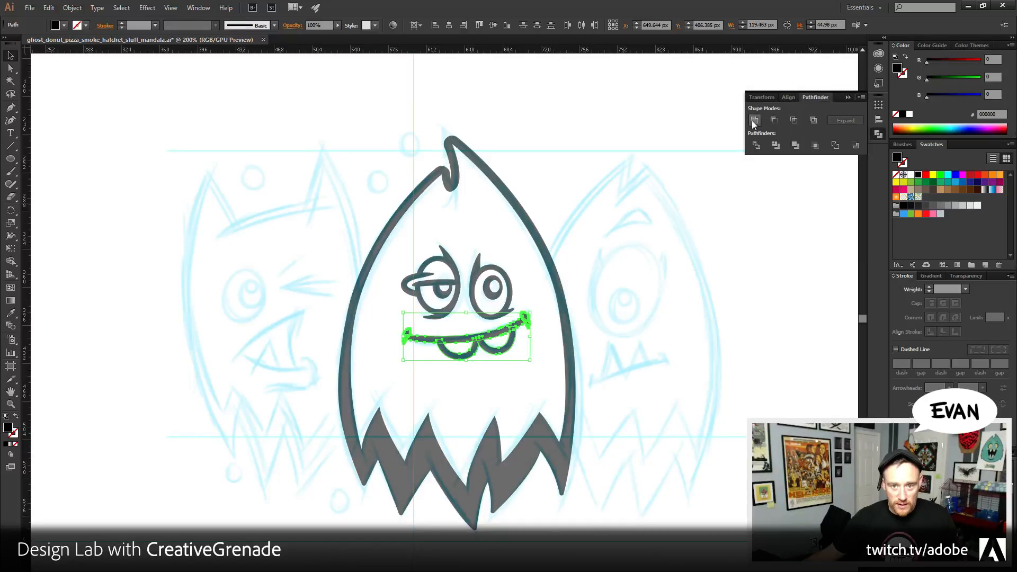
pyautogui.click(704, 308)
# - Set the fill to red and start the left ghost's body shape with the Pen tool, tracing the left ear's inner edge
pyautogui.moveTo(610, 378); pyautogui.dragTo(622, 383)
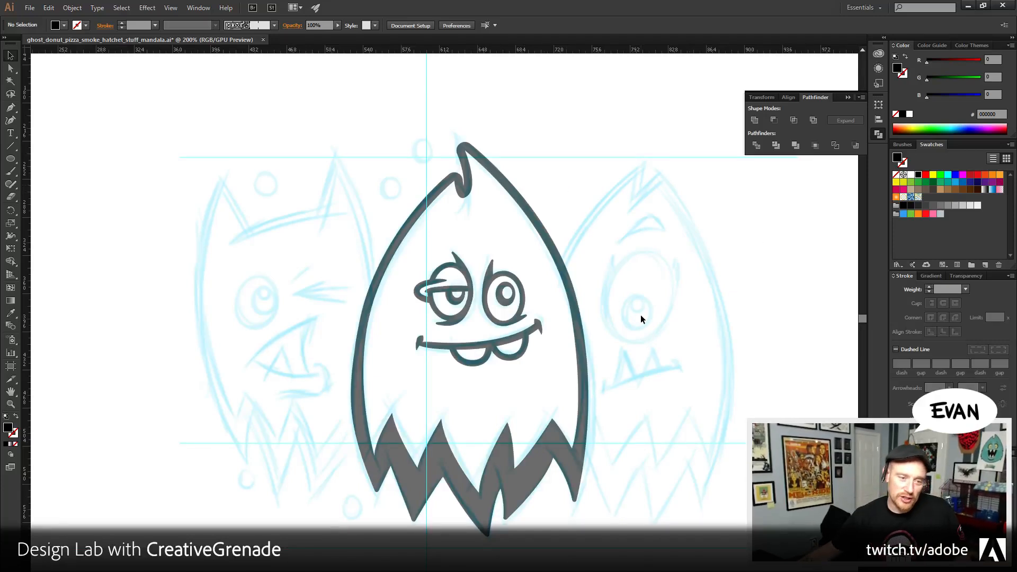
pyautogui.press('z')
pyautogui.click(242, 404)
pyautogui.moveTo(329, 318); pyautogui.dragTo(332, 408)
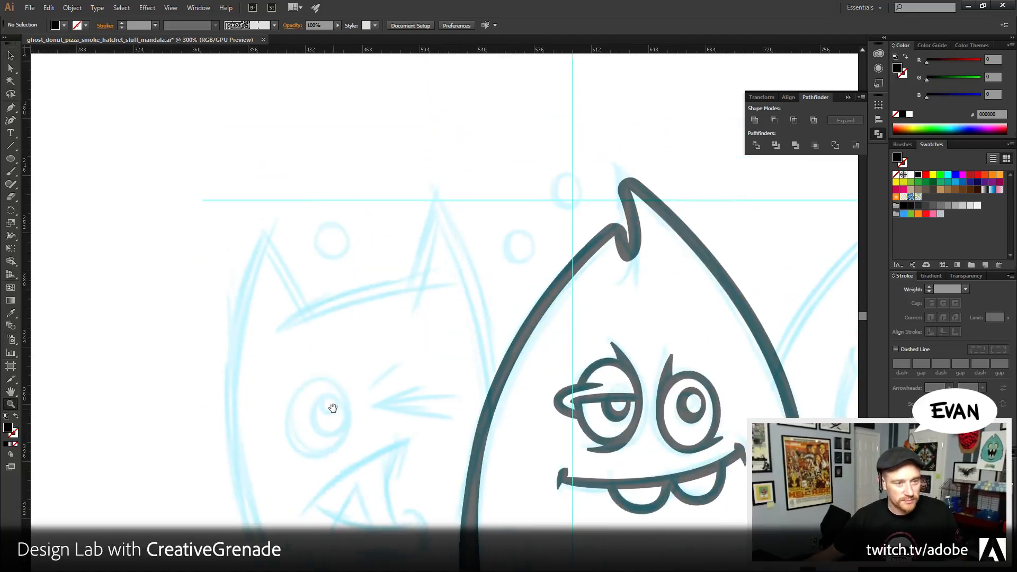
pyautogui.click(332, 408)
pyautogui.press('p')
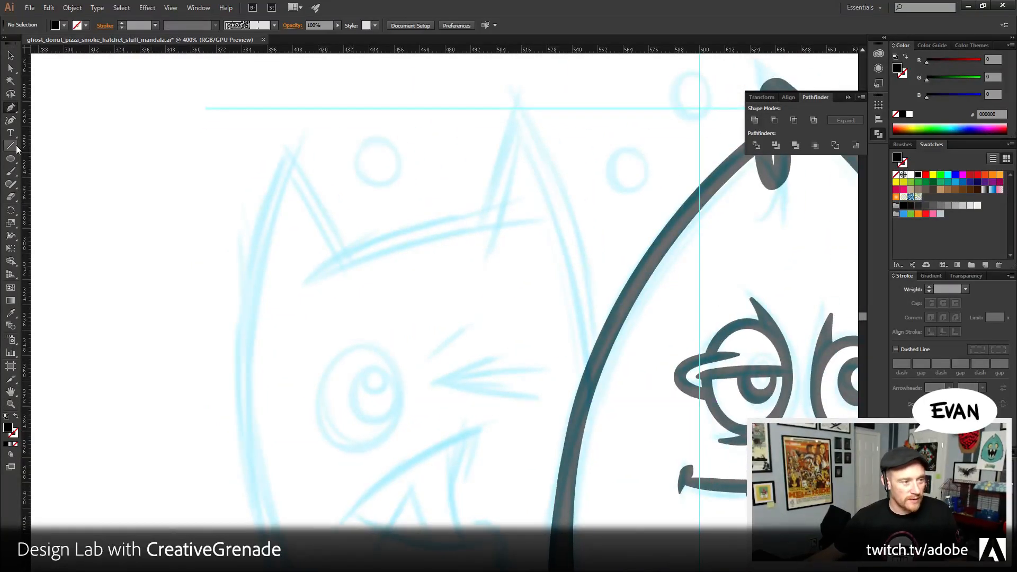
pyautogui.press('z')
pyautogui.click(390, 358)
pyautogui.click(445, 357)
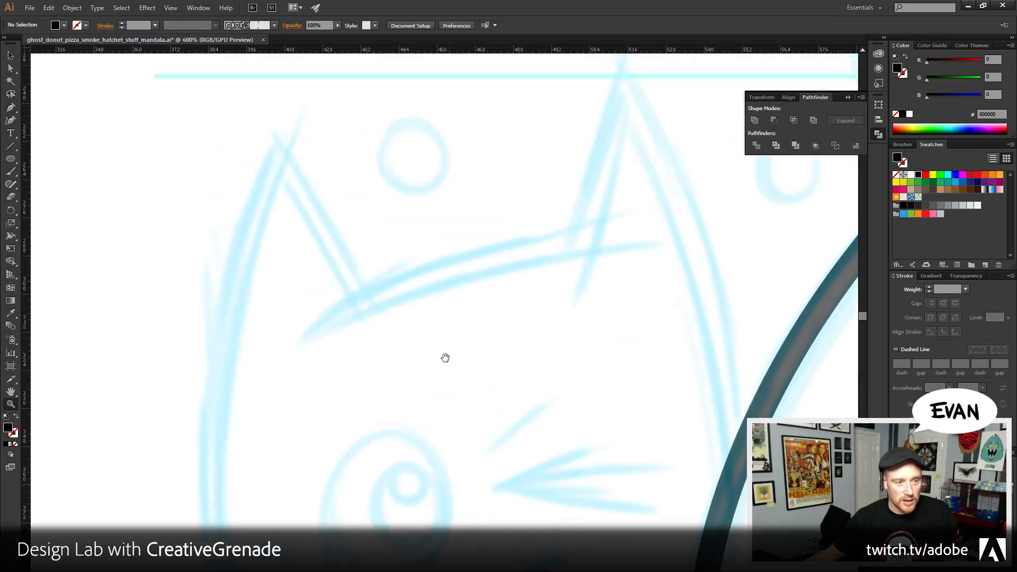
pyautogui.click(11, 108)
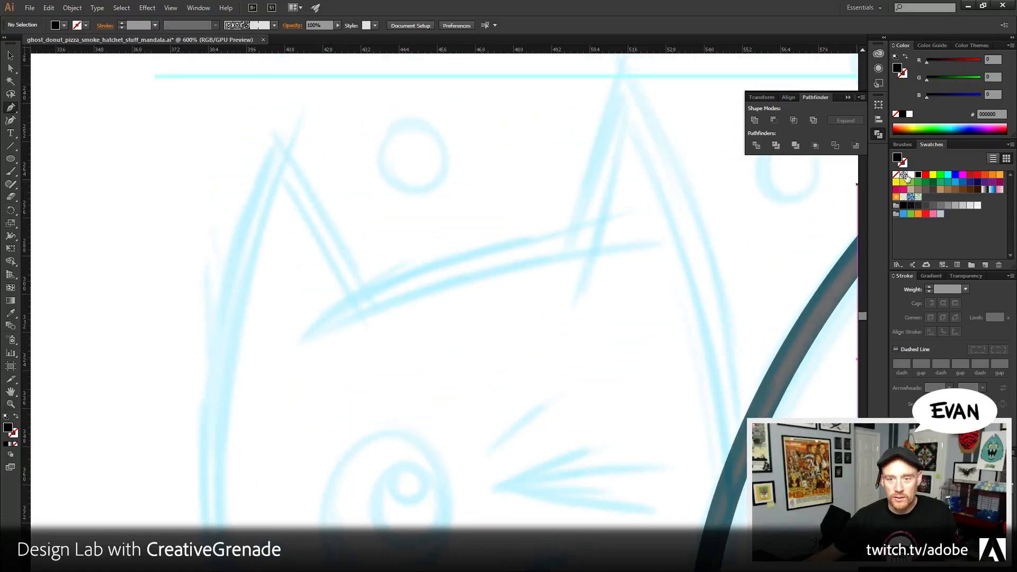
pyautogui.click(925, 175)
pyautogui.click(275, 174)
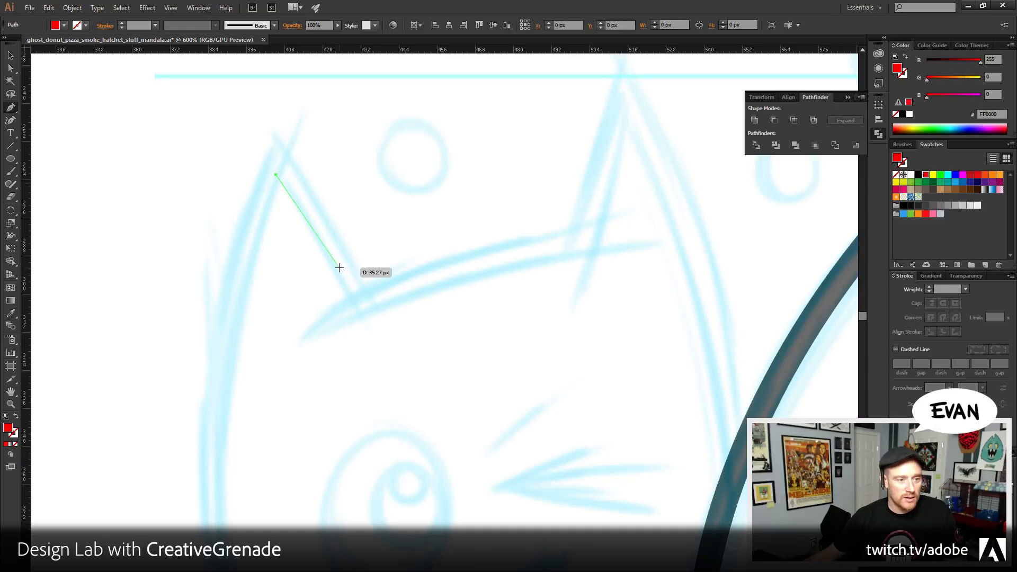
pyautogui.moveTo(348, 301); pyautogui.dragTo(281, 363)
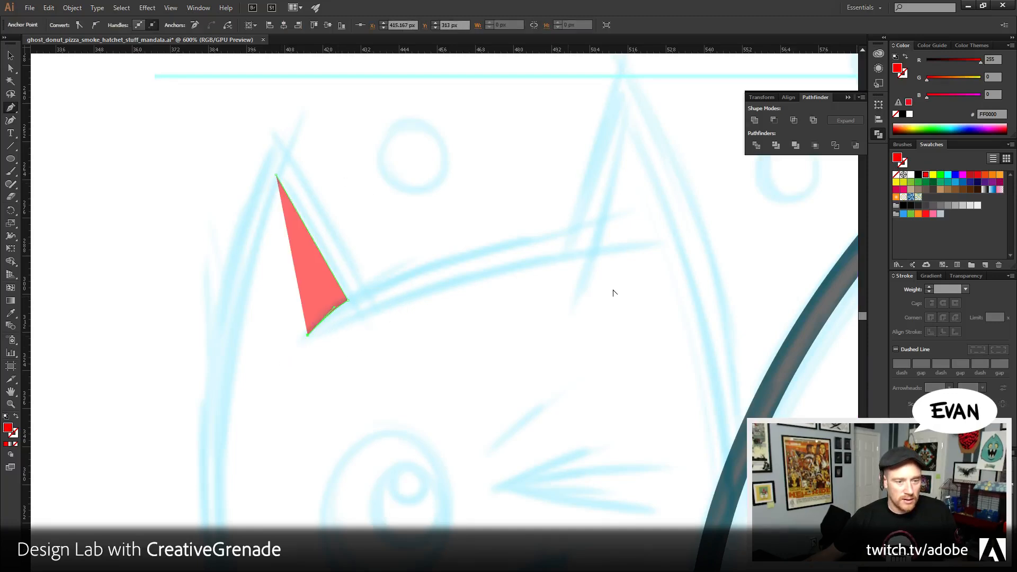
# - Extend the red body path along the curved top of the head and up to the right ear's tip
pyautogui.moveTo(593, 254); pyautogui.dragTo(740, 238)
pyautogui.click(593, 254)
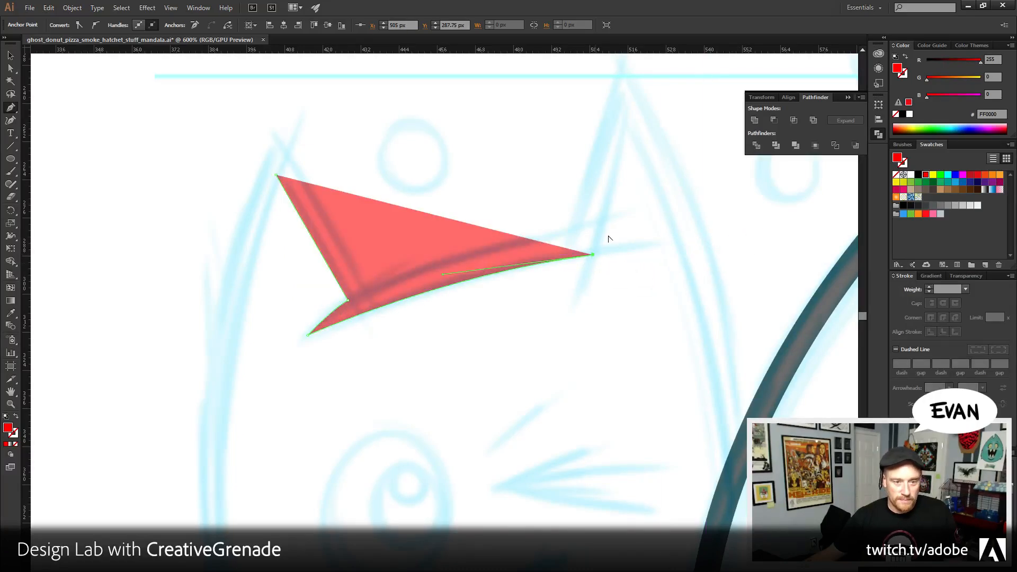
pyautogui.click(626, 116)
pyautogui.moveTo(670, 431); pyautogui.dragTo(618, 262)
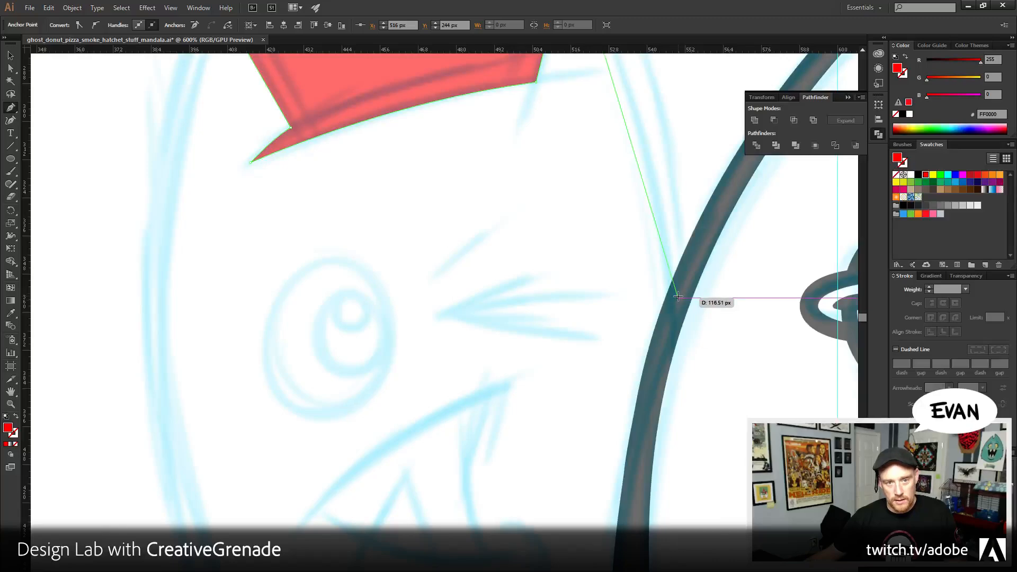
pyautogui.moveTo(678, 296); pyautogui.dragTo(709, 514)
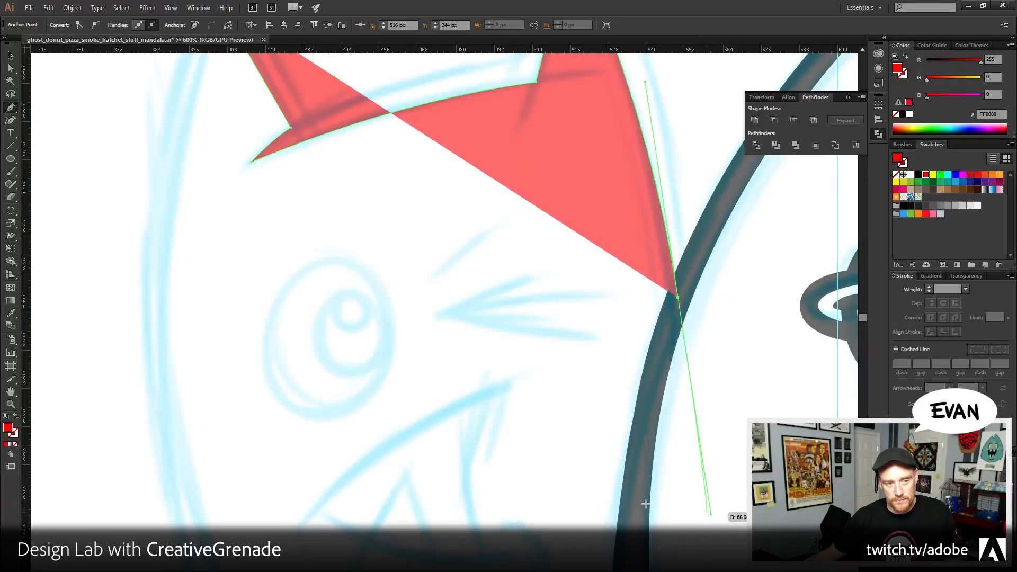
pyautogui.press('z')
pyautogui.keyDown('alt'); pyautogui.click(494, 374); pyautogui.keyUp('alt')
pyautogui.keyDown('alt'); pyautogui.click(495, 374); pyautogui.keyUp('alt')
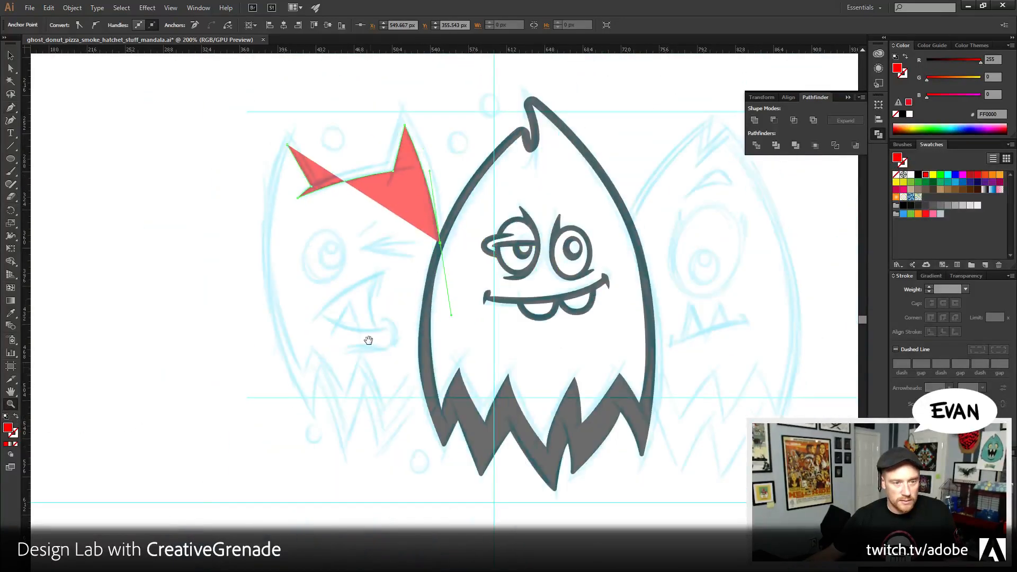
pyautogui.hotkey('ctrl', 'z')
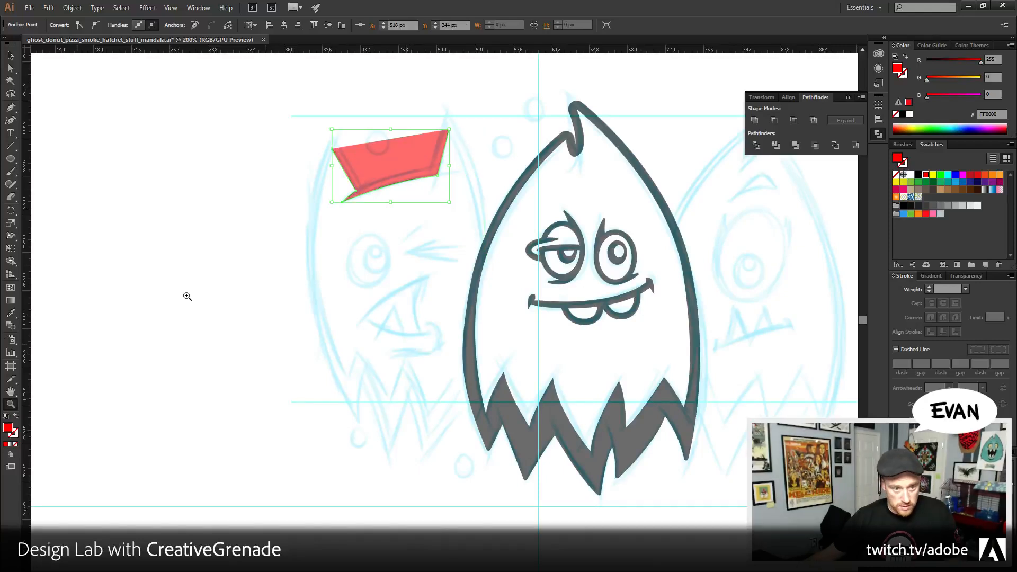
# - Resume the red path at the right ear's tip and curve it down the body's right side
pyautogui.press('p')
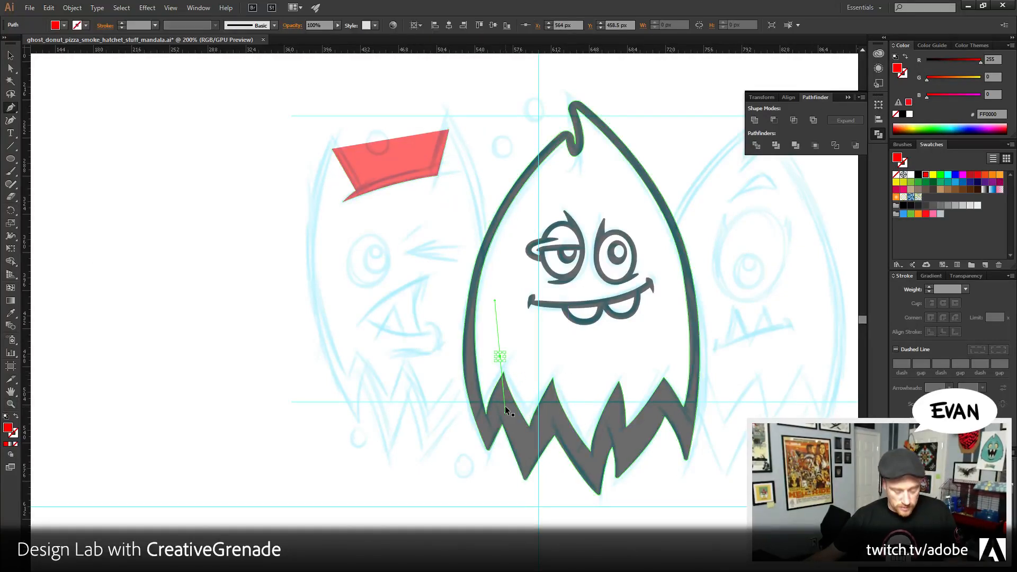
pyautogui.keyDown('ctrl'); pyautogui.click(437, 153); pyautogui.keyUp('ctrl')
pyautogui.click(450, 130)
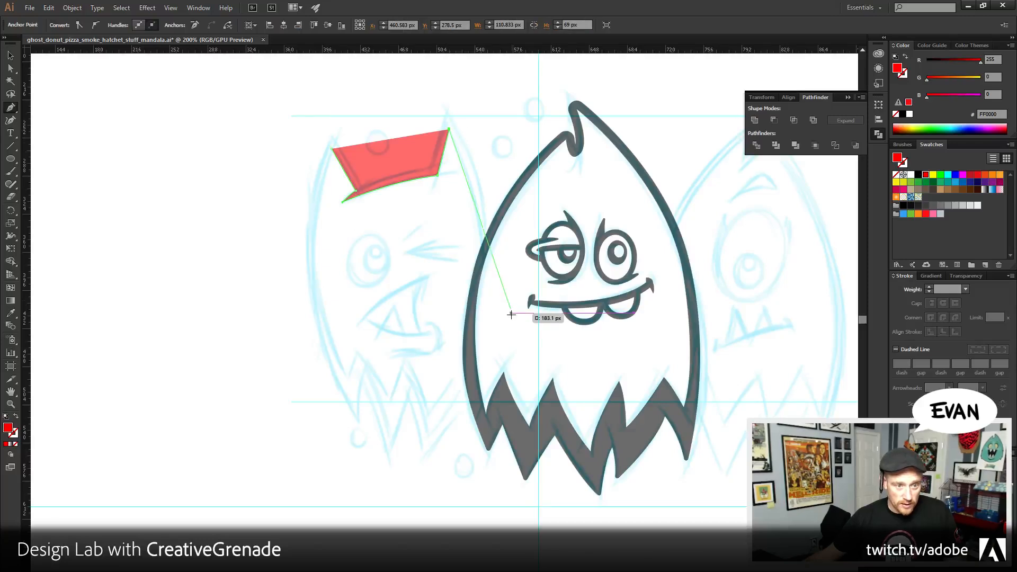
pyautogui.moveTo(498, 325)
pyautogui.mouseDown()
pyautogui.moveTo(503, 442)
pyautogui.moveTo(461, 458)
pyautogui.moveTo(506, 373)
pyautogui.moveTo(498, 340)
pyautogui.mouseUp()
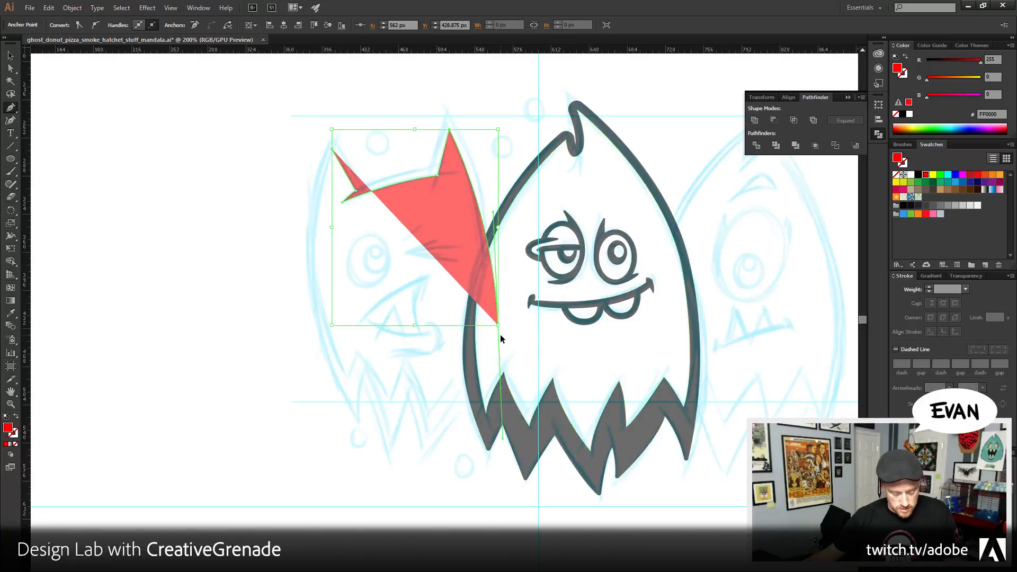
pyautogui.hotkey('ctrl', 'z')
pyautogui.moveTo(485, 262); pyautogui.dragTo(490, 362)
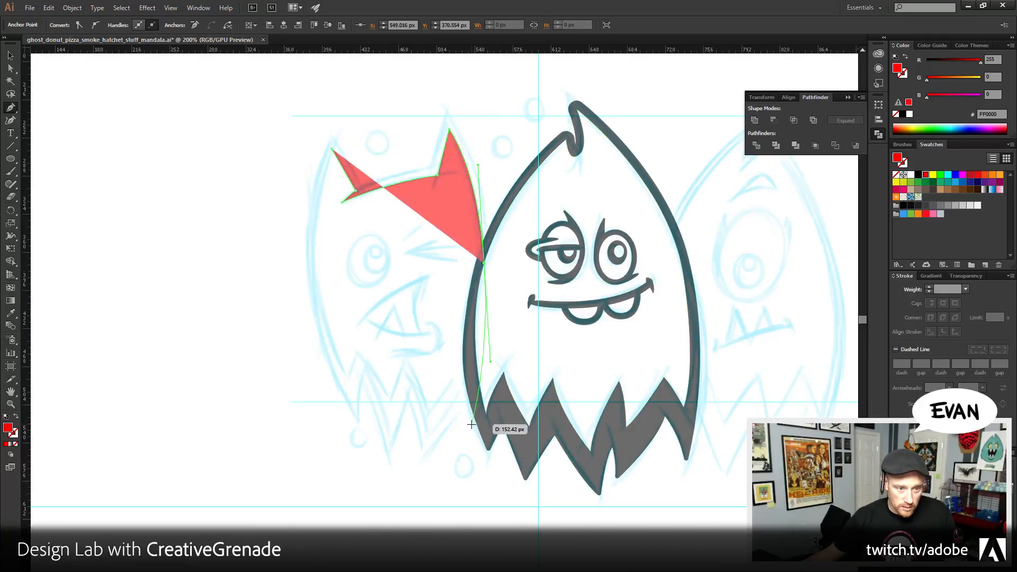
# - Trace the zigzag bottom edge of the red body and close the path with a curved left side
pyautogui.moveTo(471, 423); pyautogui.dragTo(345, 406)
pyautogui.click(346, 388)
pyautogui.scroll(3, 345, 390)
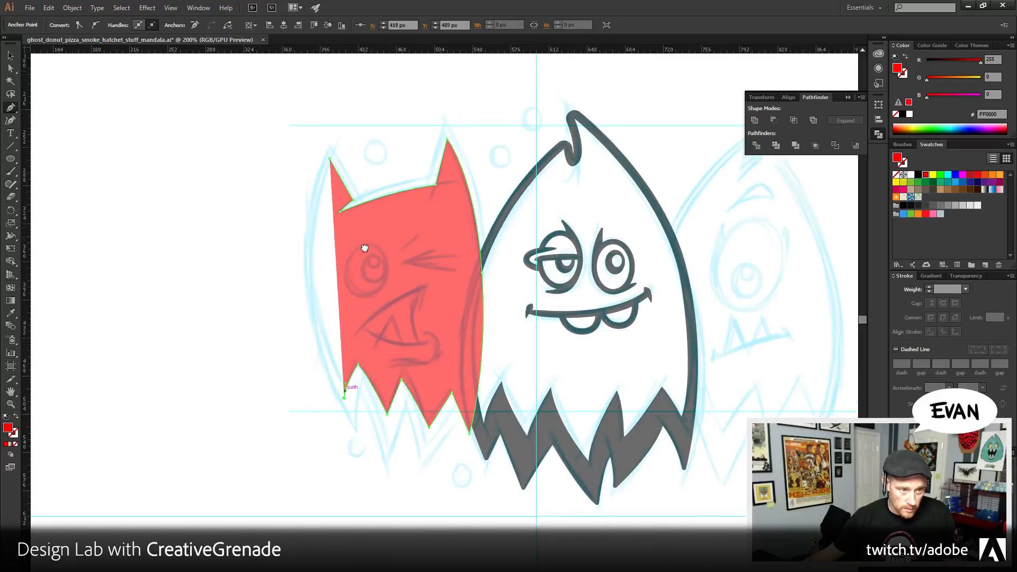
pyautogui.moveTo(323, 197); pyautogui.dragTo(368, 71)
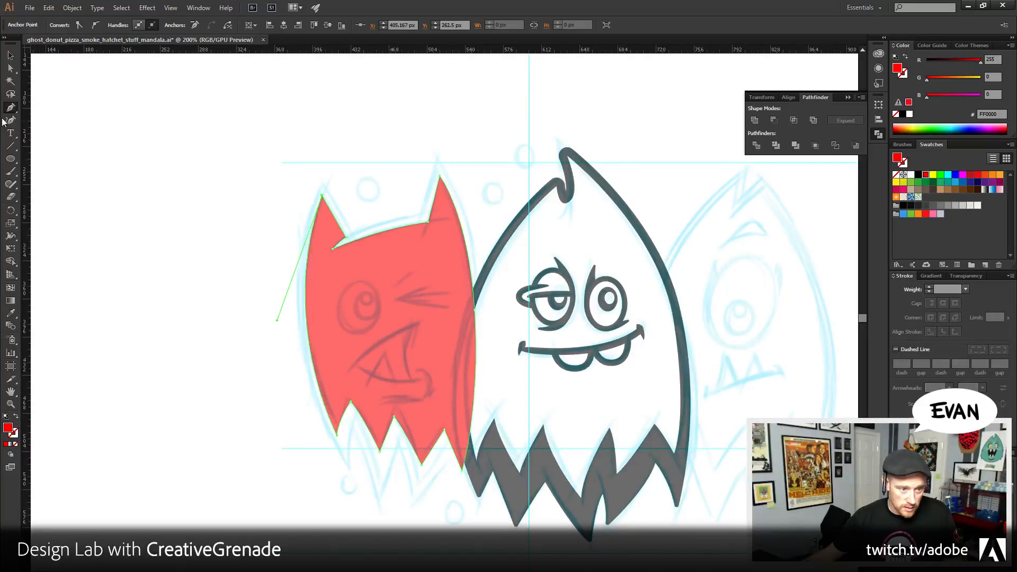
pyautogui.click(11, 55)
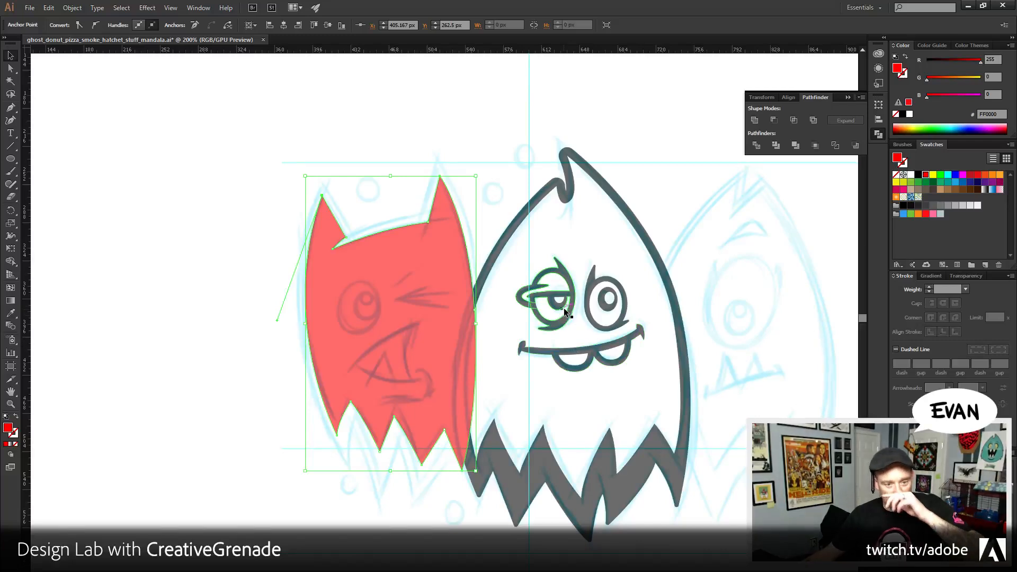
pyautogui.moveTo(519, 268); pyautogui.dragTo(566, 329)
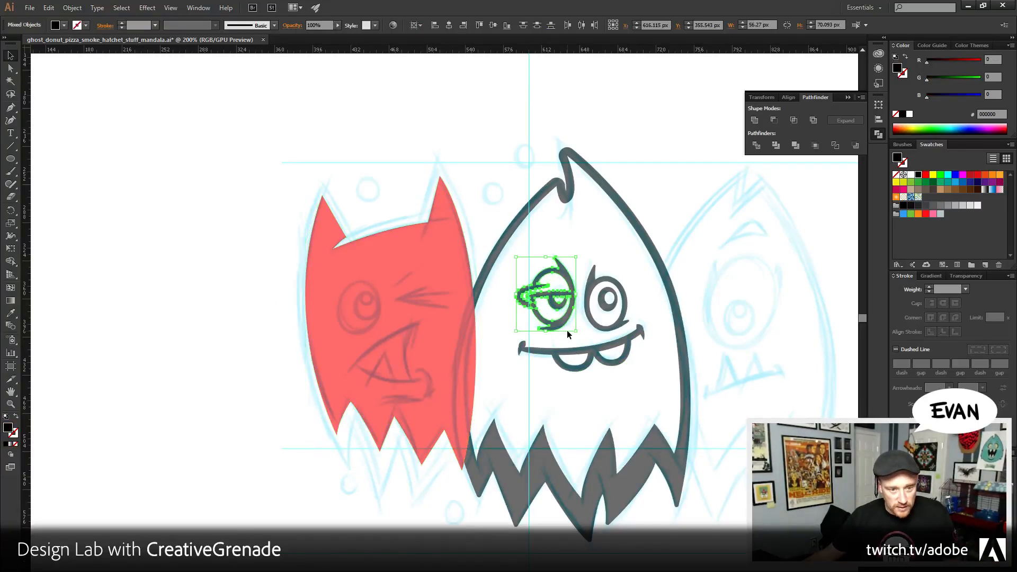
pyautogui.click(733, 261)
pyautogui.click(395, 262)
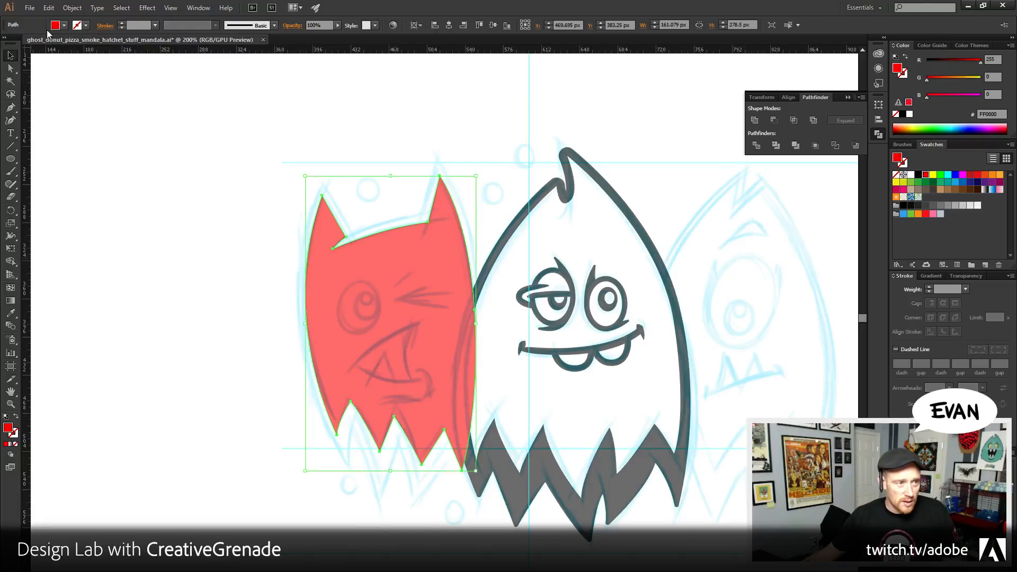
pyautogui.click(72, 8)
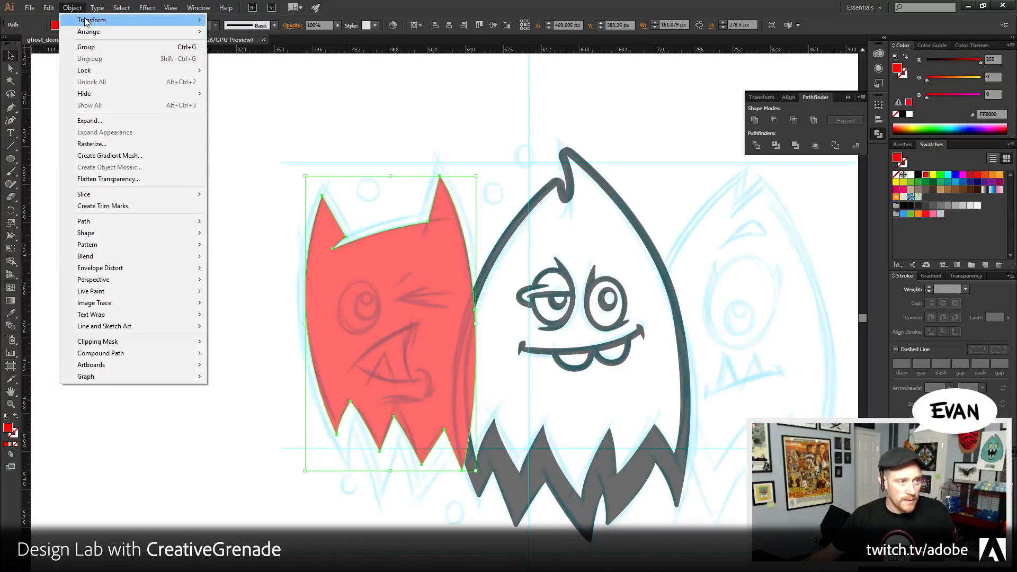
pyautogui.click(221, 151)
pyautogui.click(72, 7)
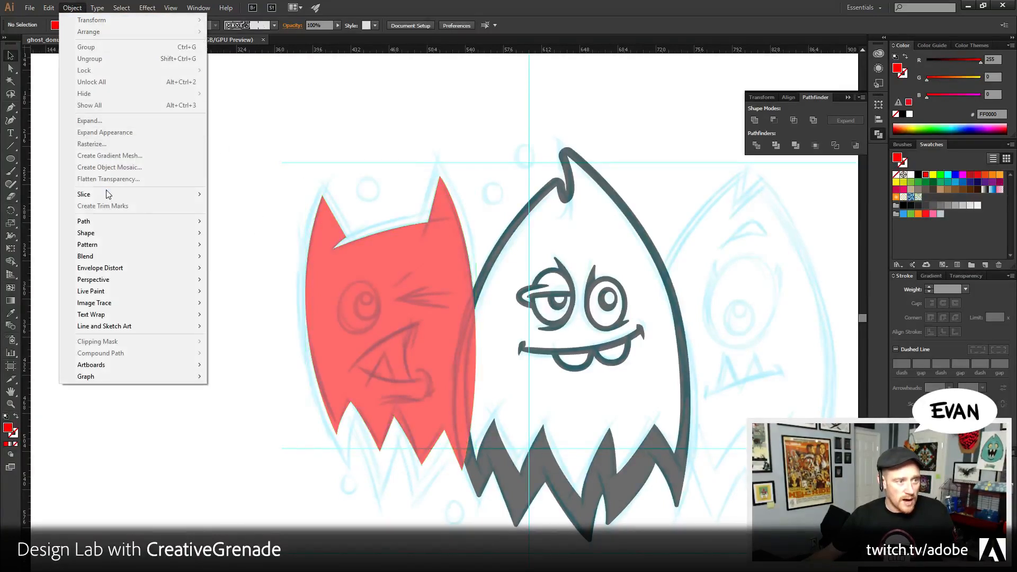
pyautogui.click(428, 324)
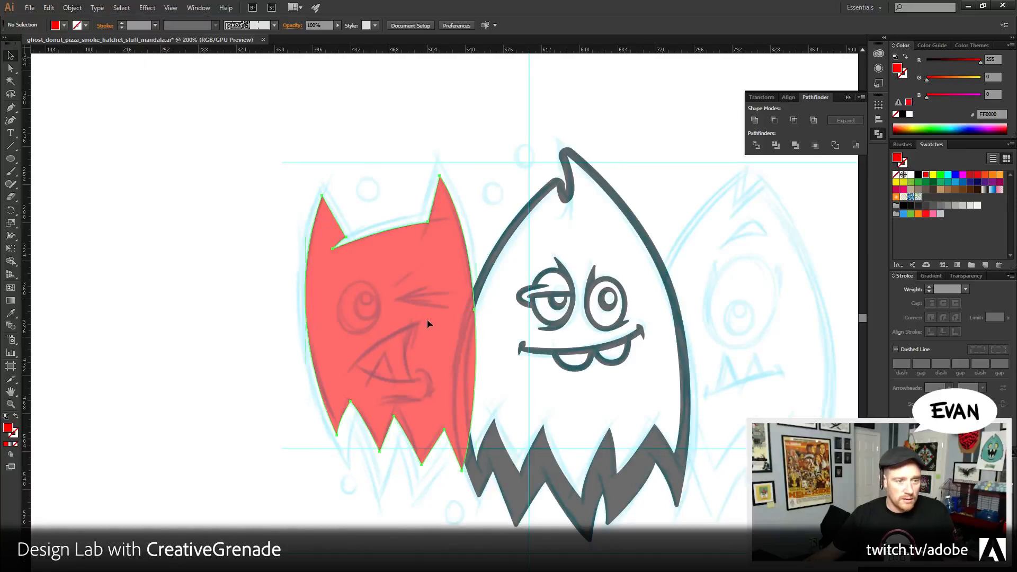
# - Offset the red body's path by 8 px with round joins and a miter limit of 5
pyautogui.click(428, 324)
pyautogui.click(72, 7)
pyautogui.moveTo(105, 225)
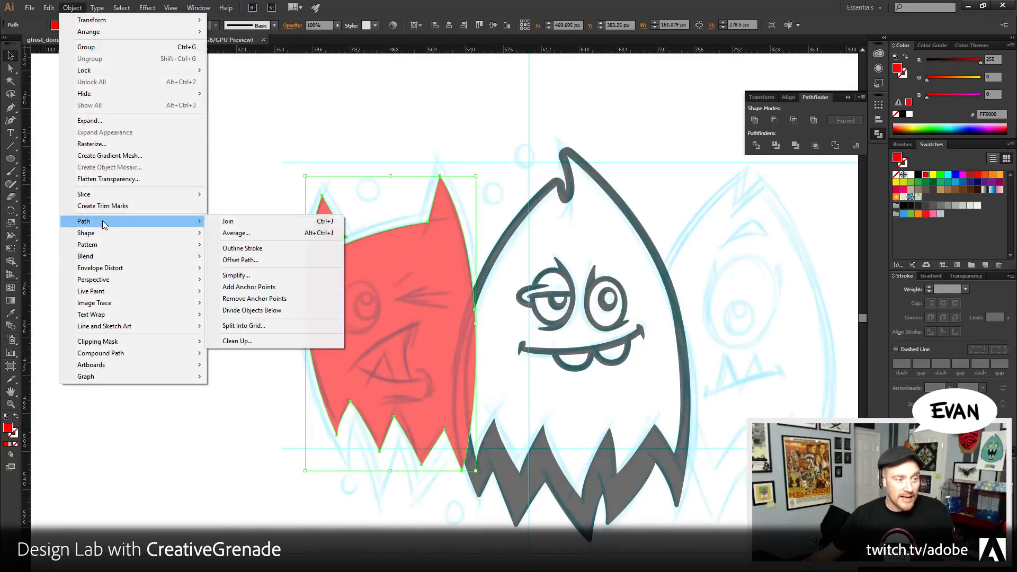
pyautogui.click(241, 260)
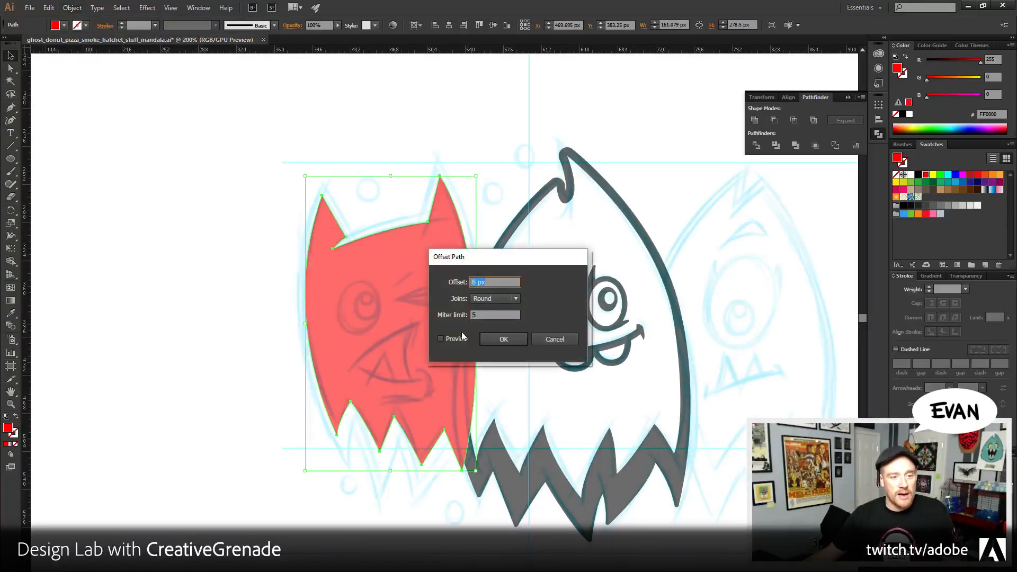
pyautogui.click(441, 339)
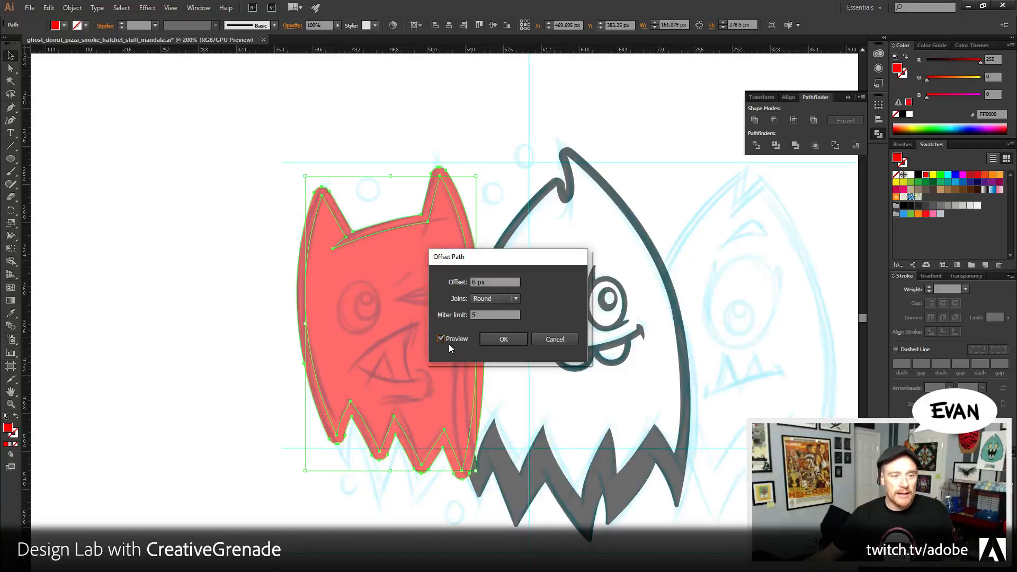
pyautogui.moveTo(516, 261); pyautogui.dragTo(720, 261)
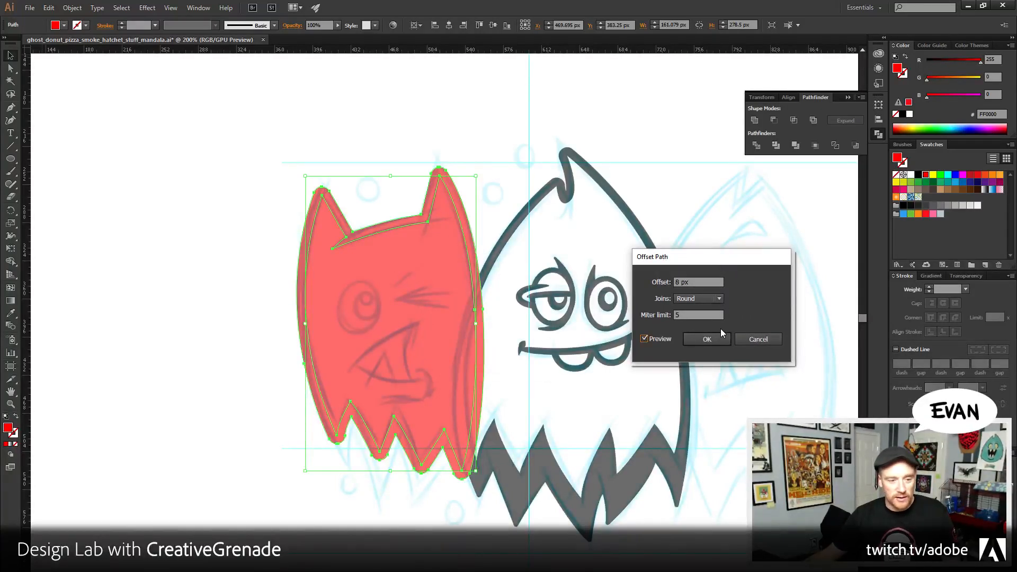
pyautogui.click(706, 341)
# - Send the offset body shape to the back and fill it with black
pyautogui.hotkey('ctrl', 'shift', '[')
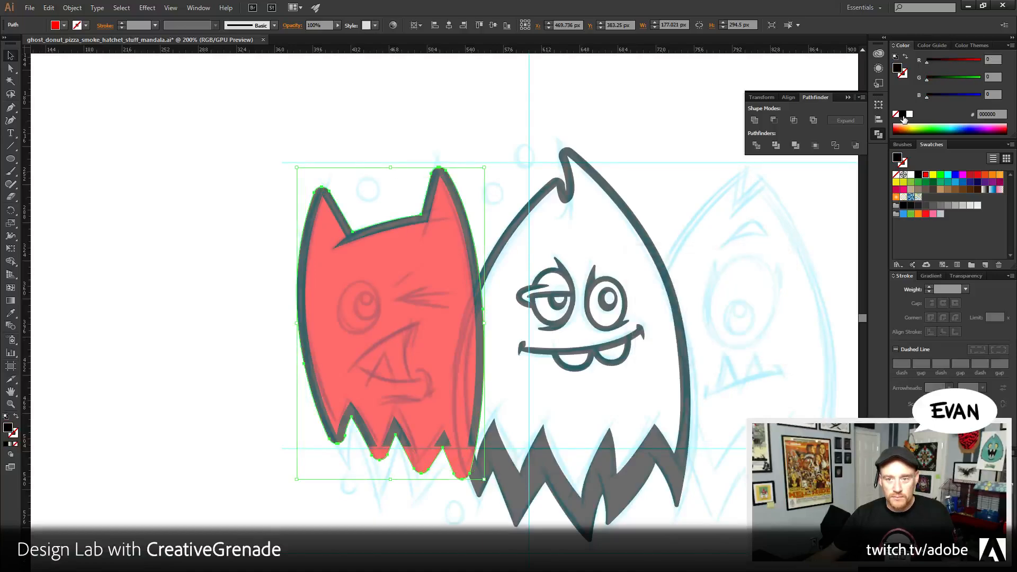
pyautogui.click(95, 281)
# - Start a black path on the left ghost's outer left side and curve it down to the first bottom spike's tip
pyautogui.click(11, 404)
pyautogui.click(465, 401)
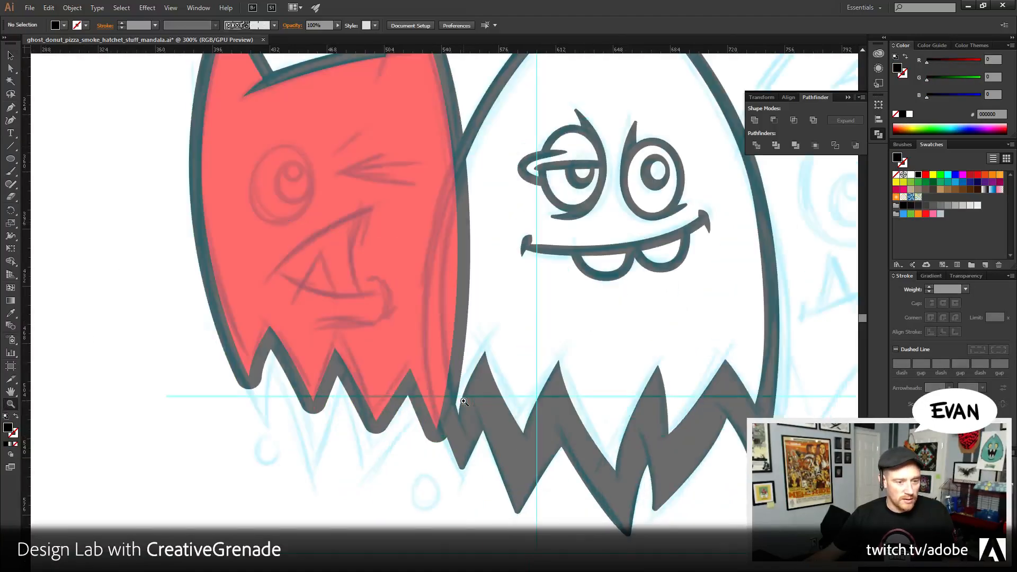
pyautogui.click(457, 286)
pyautogui.keyDown('alt'); pyautogui.click(395, 288); pyautogui.keyUp('alt')
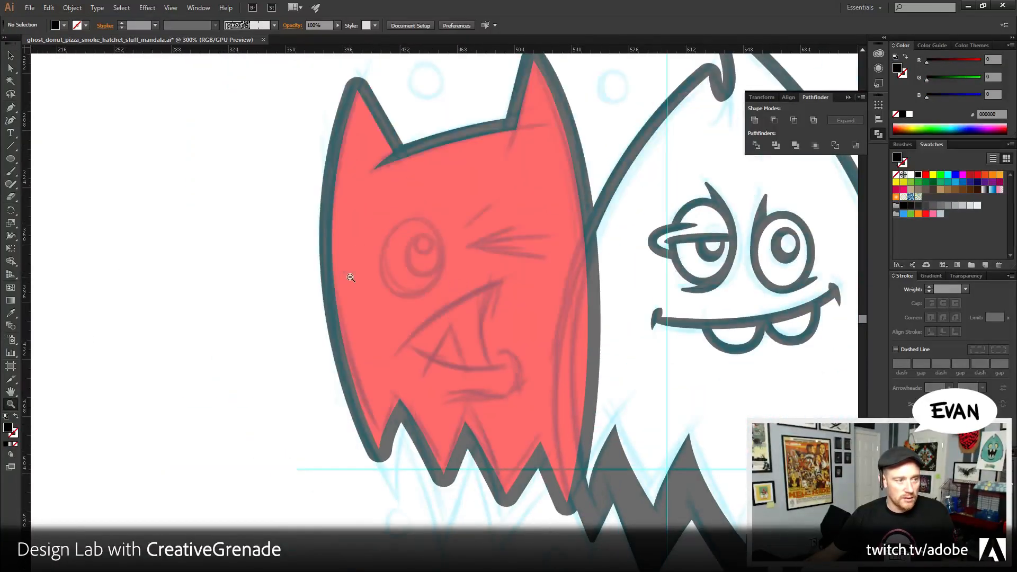
pyautogui.press('p')
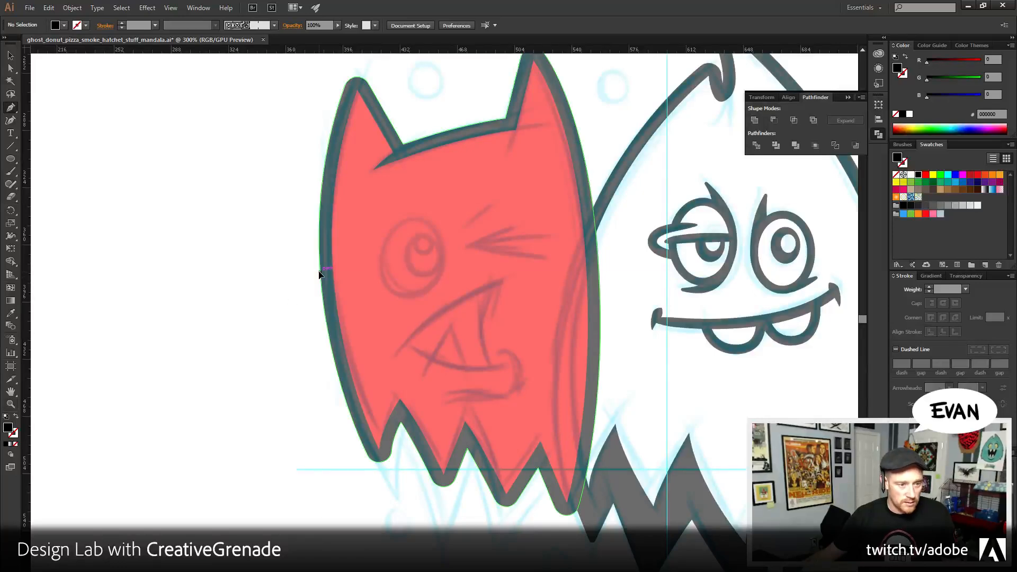
pyautogui.moveTo(319, 272); pyautogui.dragTo(329, 386)
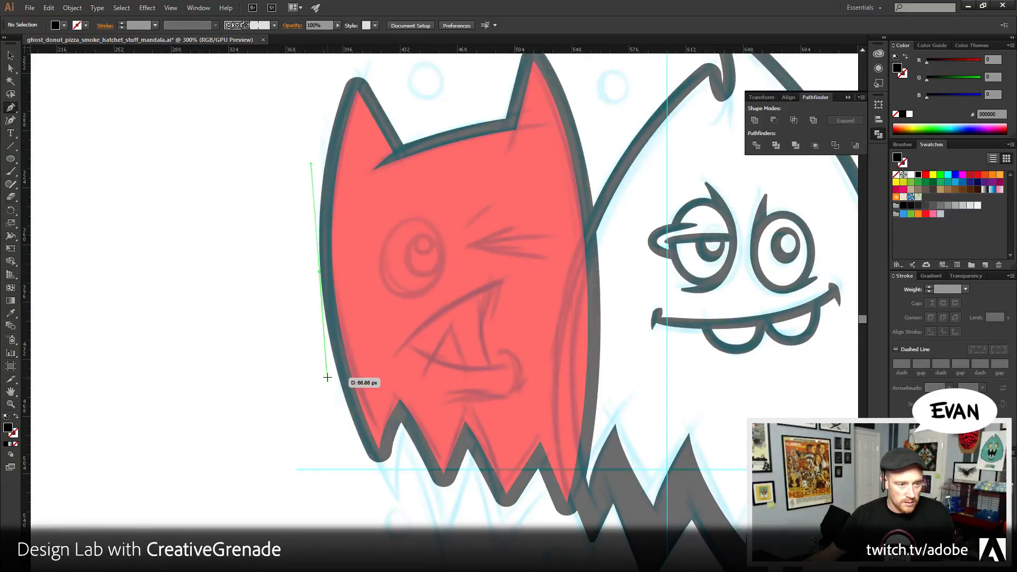
pyautogui.hotkey('ctrl', 'y')
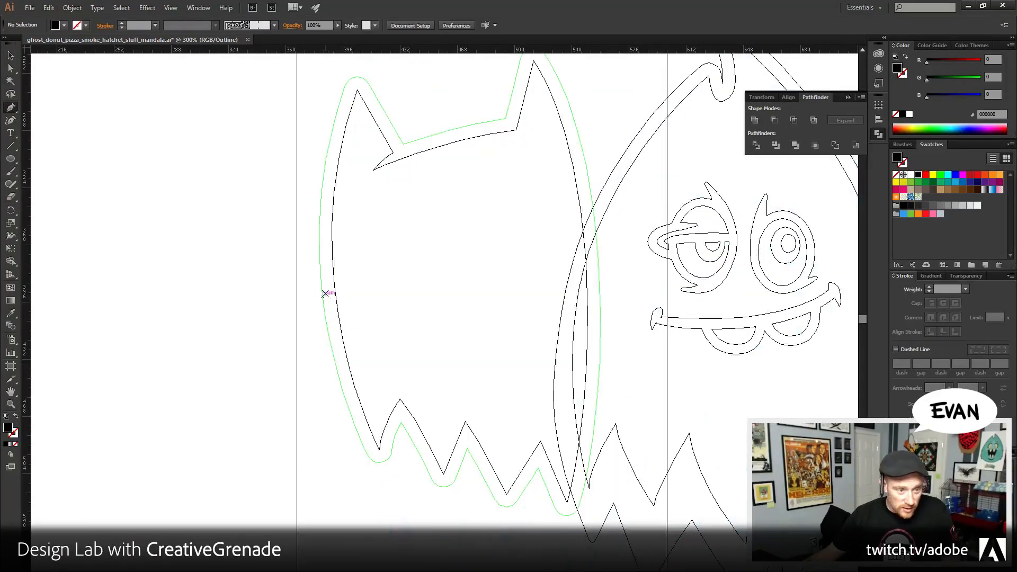
pyautogui.moveTo(320, 273); pyautogui.dragTo(330, 390)
pyautogui.hotkey('ctrl', 'y')
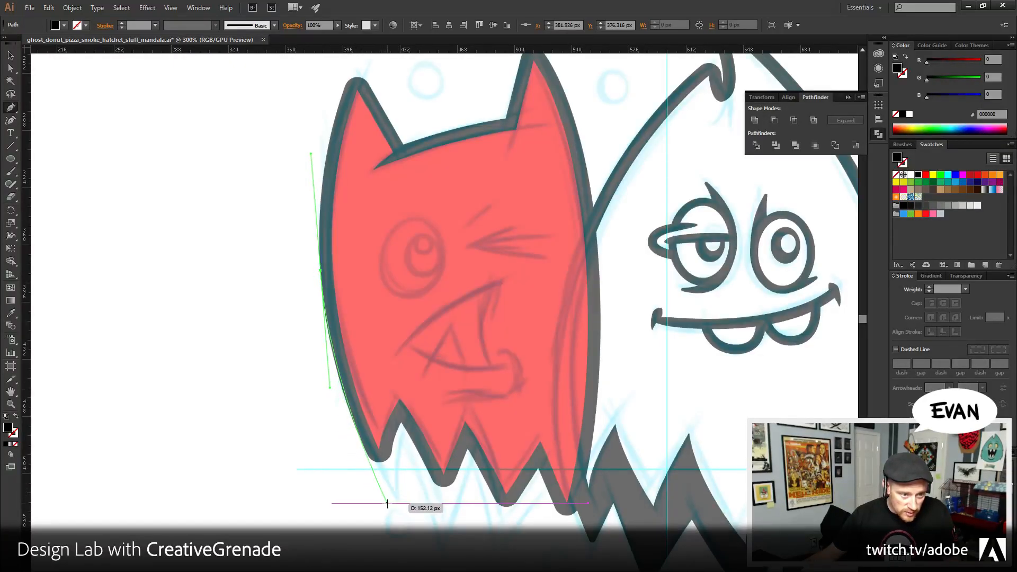
pyautogui.moveTo(387, 503); pyautogui.dragTo(421, 570)
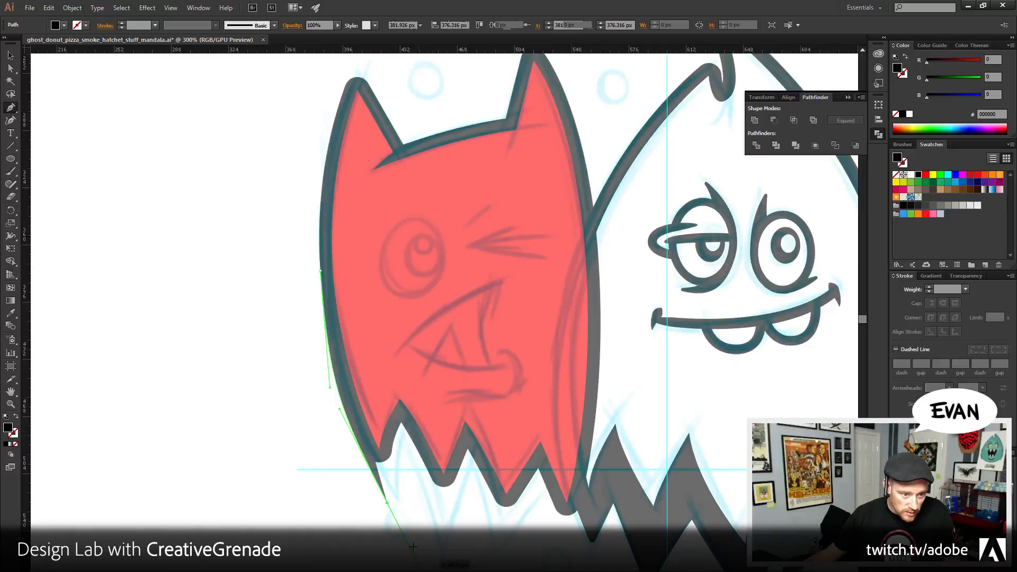
pyautogui.click(387, 501)
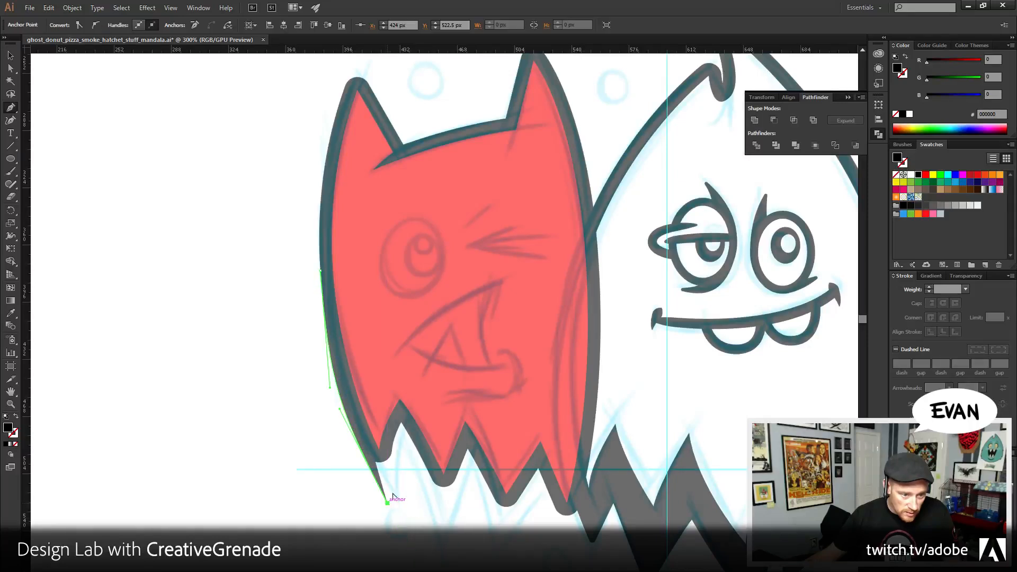
# - Trace the outer zigzag of the left ghost's ragged bottom from the first spike to the fourth spike's tip
pyautogui.click(406, 454)
pyautogui.click(406, 455)
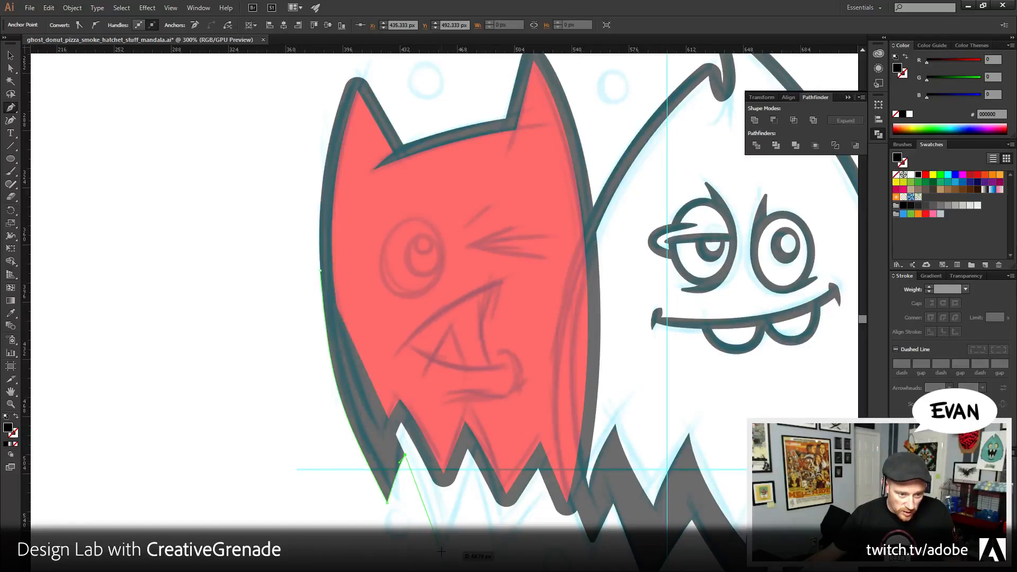
pyautogui.moveTo(441, 553); pyautogui.dragTo(448, 571)
pyautogui.click(442, 553)
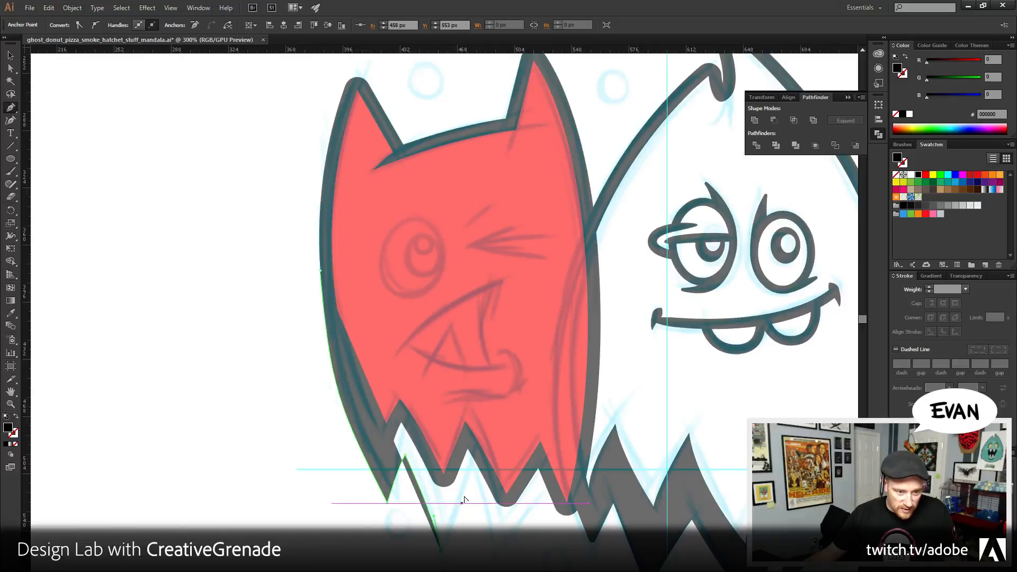
pyautogui.click(470, 481)
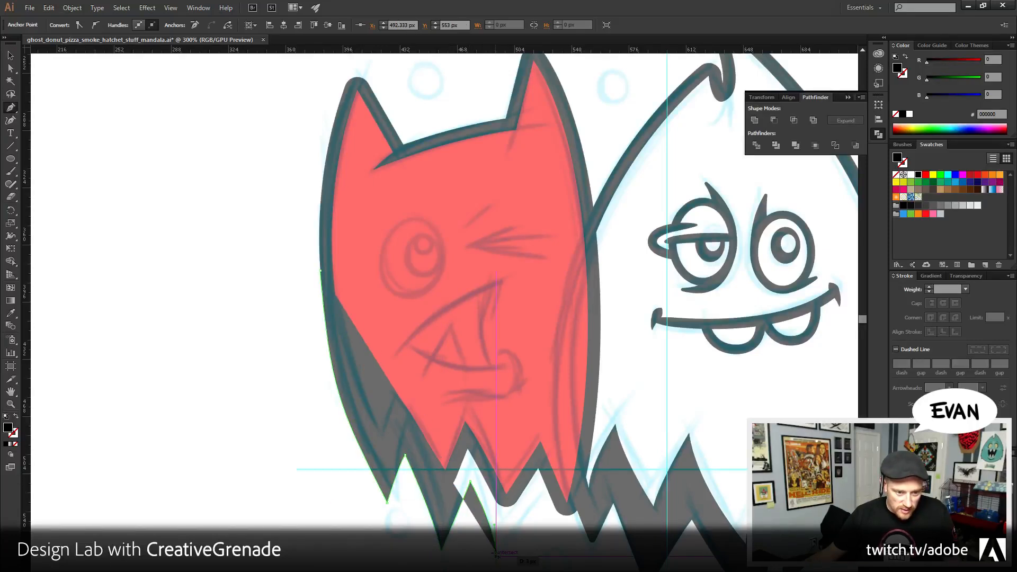
pyautogui.click(495, 553)
pyautogui.hotkey('ctrl', 'y')
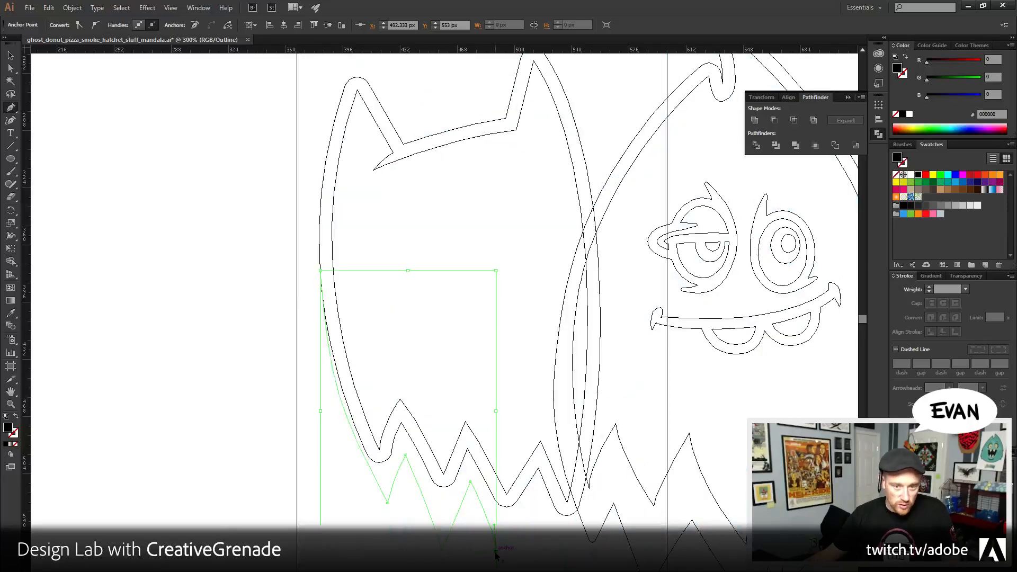
pyautogui.hotkey('ctrl', 'y')
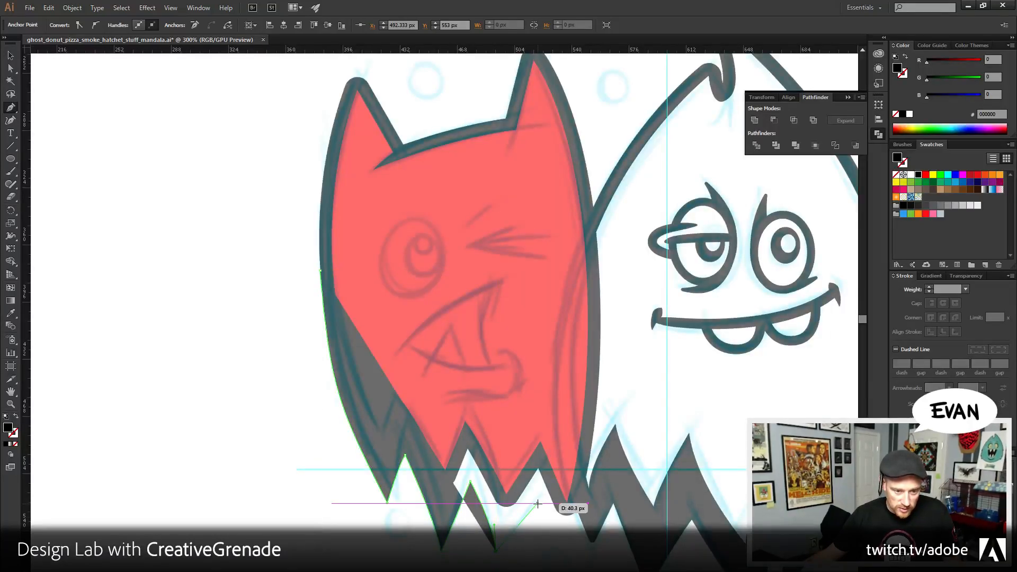
pyautogui.click(538, 504)
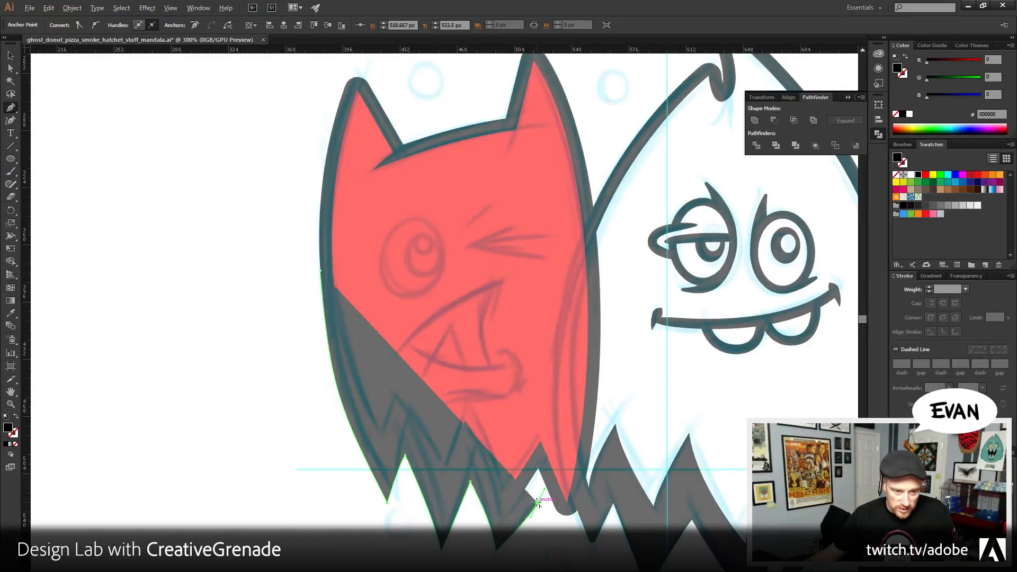
pyautogui.click(561, 557)
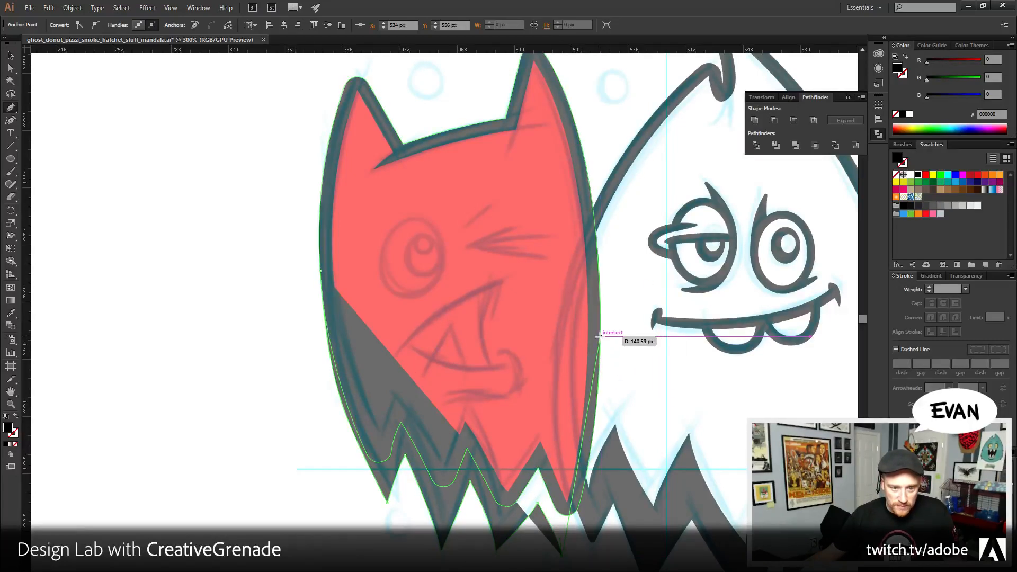
# - Curve the path up the ghost's right side and close it across the body at its starting point
pyautogui.click(599, 336)
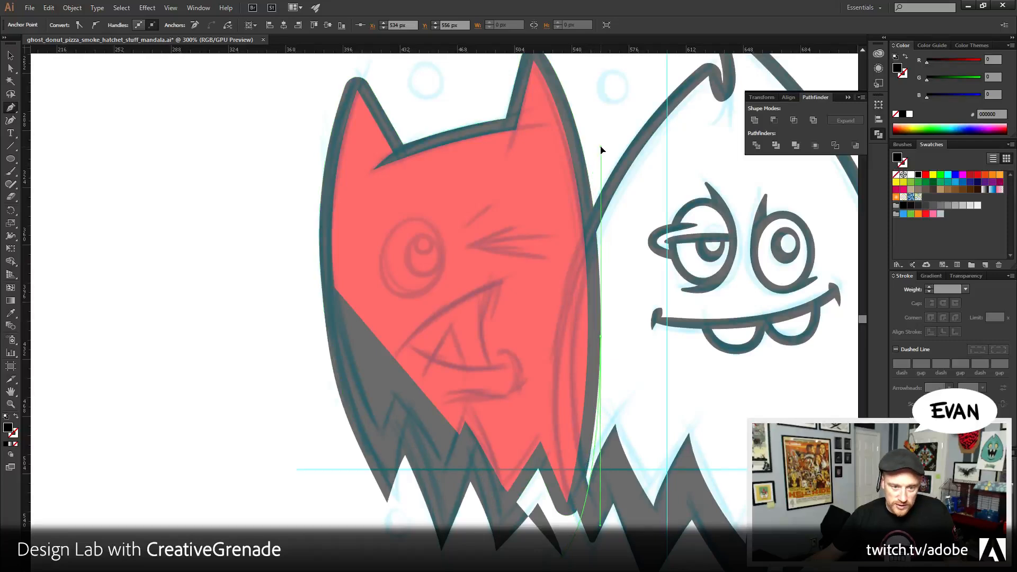
pyautogui.moveTo(601, 150); pyautogui.dragTo(601, 146)
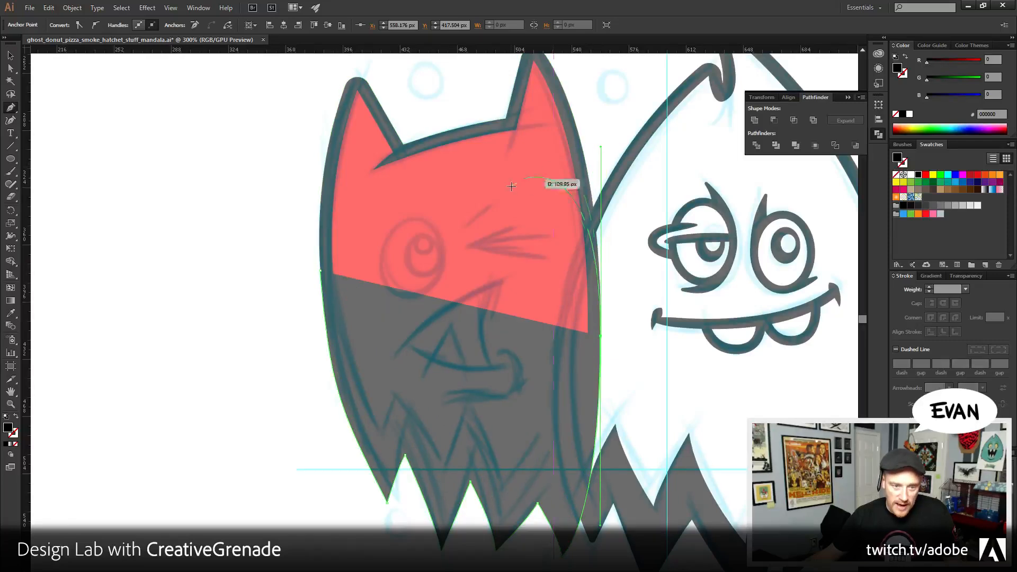
pyautogui.click(322, 271)
# - Unite the new zigzag shape with the black offset body shape
pyautogui.press('v')
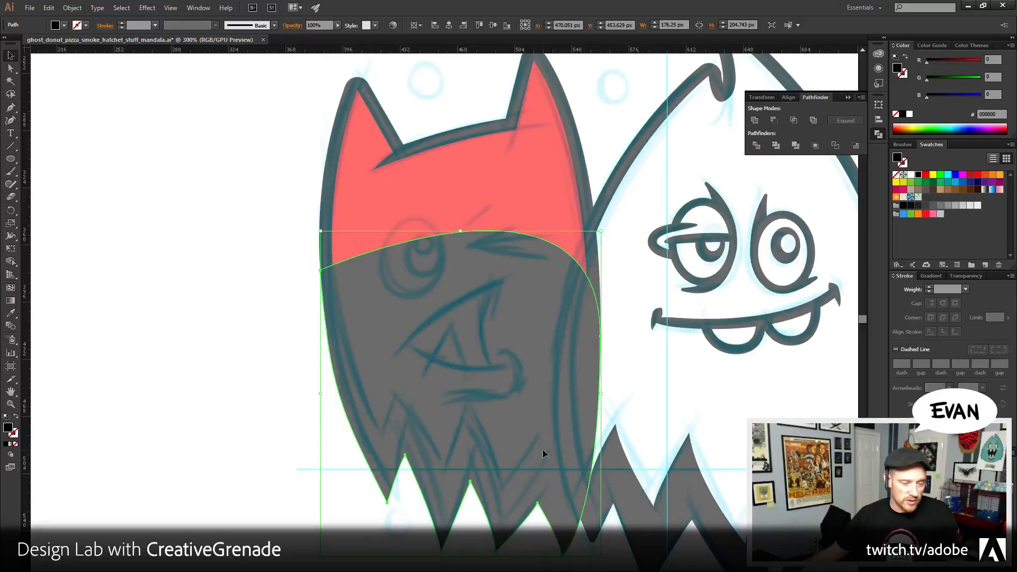
pyautogui.keyDown('shift'); pyautogui.click(589, 164); pyautogui.keyUp('shift')
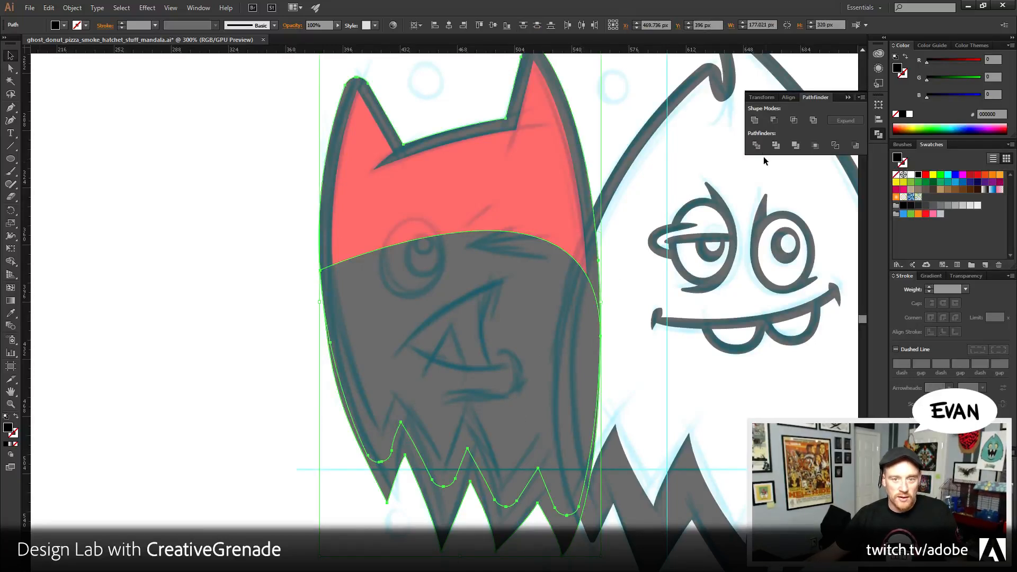
pyautogui.click(754, 120)
# - Send the united black shape to the back and apply Trim to it together with the red body
pyautogui.click(72, 7)
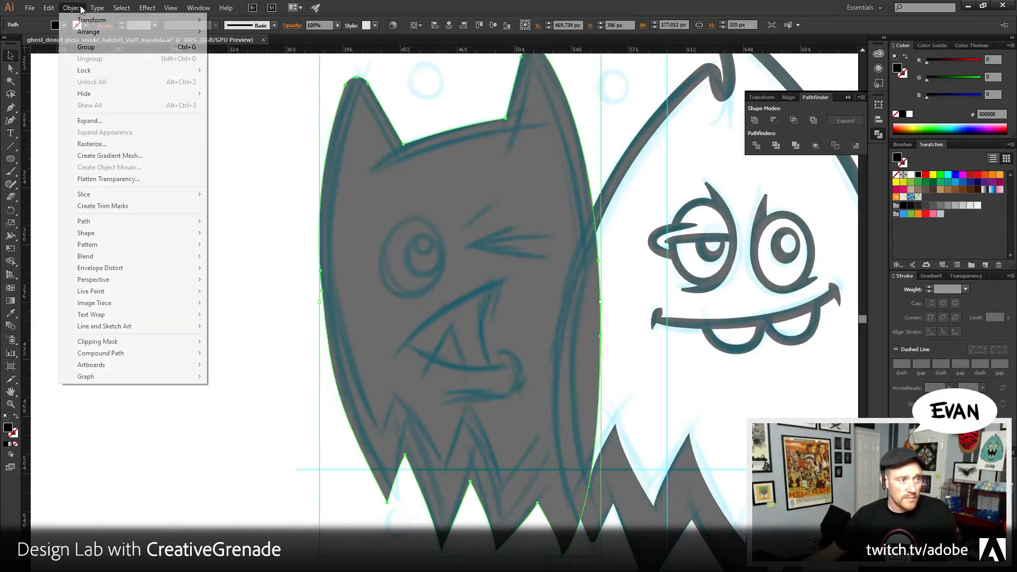
pyautogui.moveTo(159, 32)
pyautogui.click(308, 67)
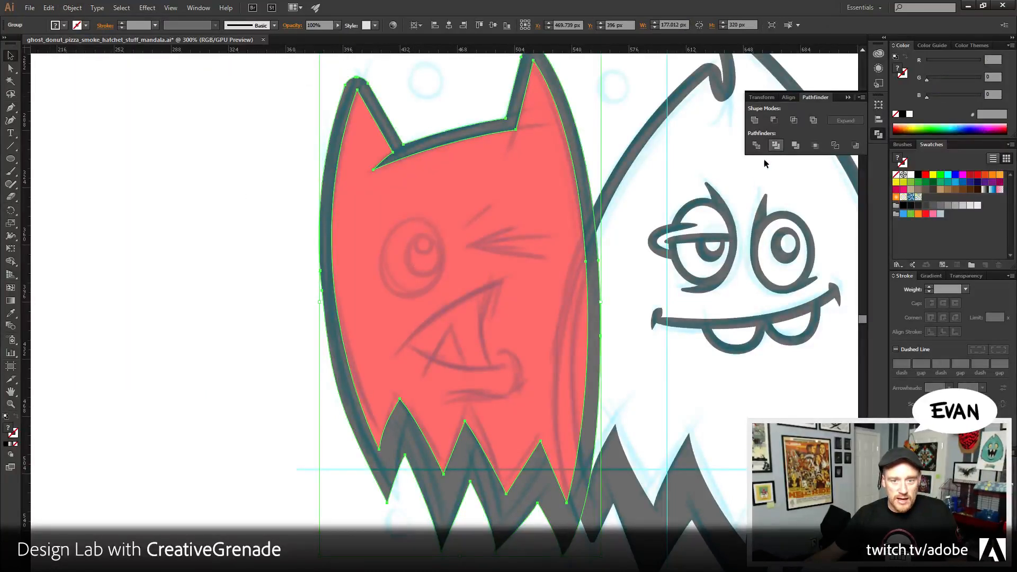
pyautogui.hotkey('ctrl', 'g')
# - Ungroup the trimmed shapes and delete the red body fill, leaving the black outline
pyautogui.rightClick(514, 215)
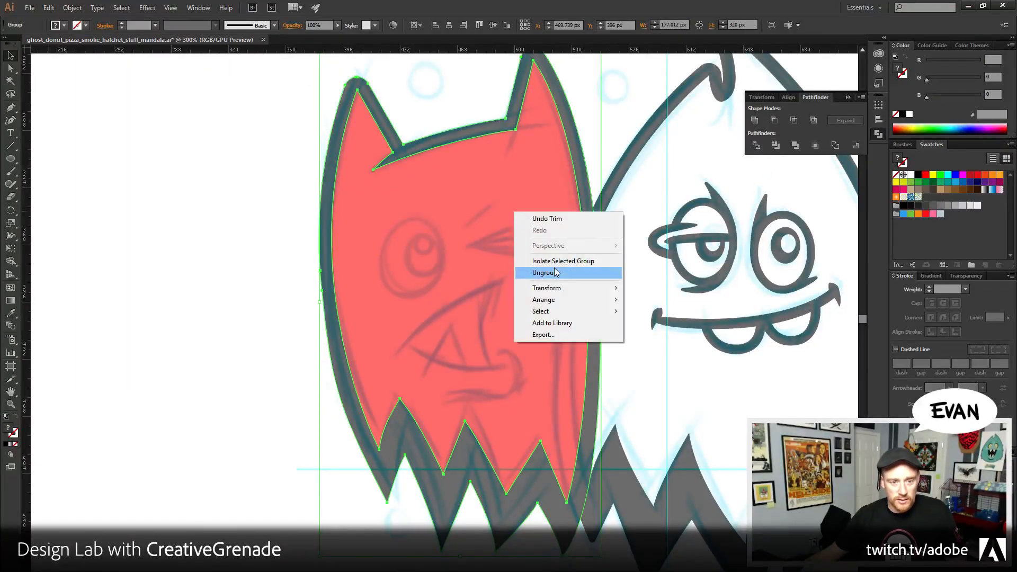
pyautogui.click(556, 273)
pyautogui.click(188, 293)
pyautogui.click(397, 371)
pyautogui.press('Delete')
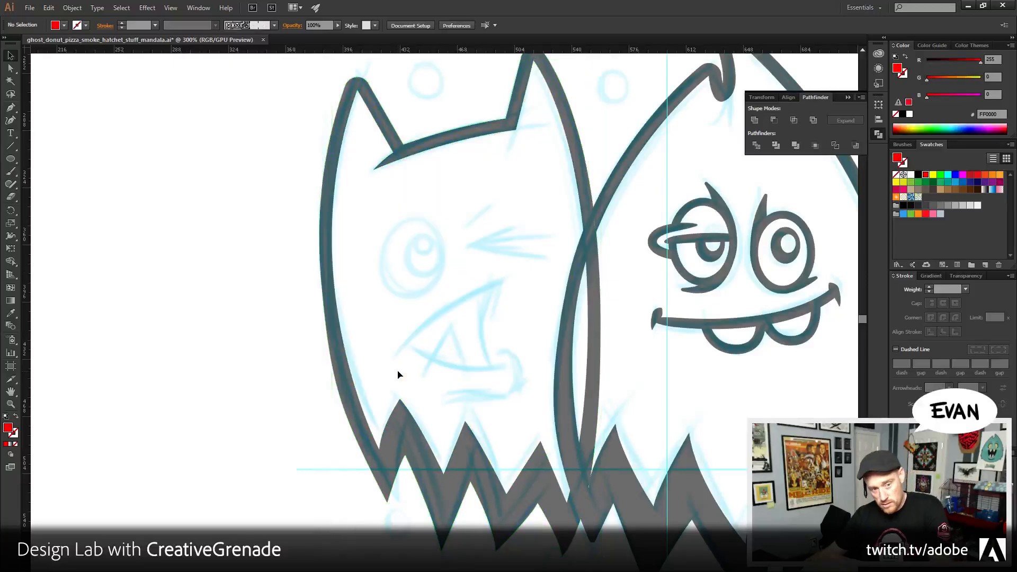
# - Round the tips of the third and fourth spikes on the left ghost's bottom with a 2 px corner radius
pyautogui.click(10, 68)
pyautogui.scroll(-5, 481, 438)
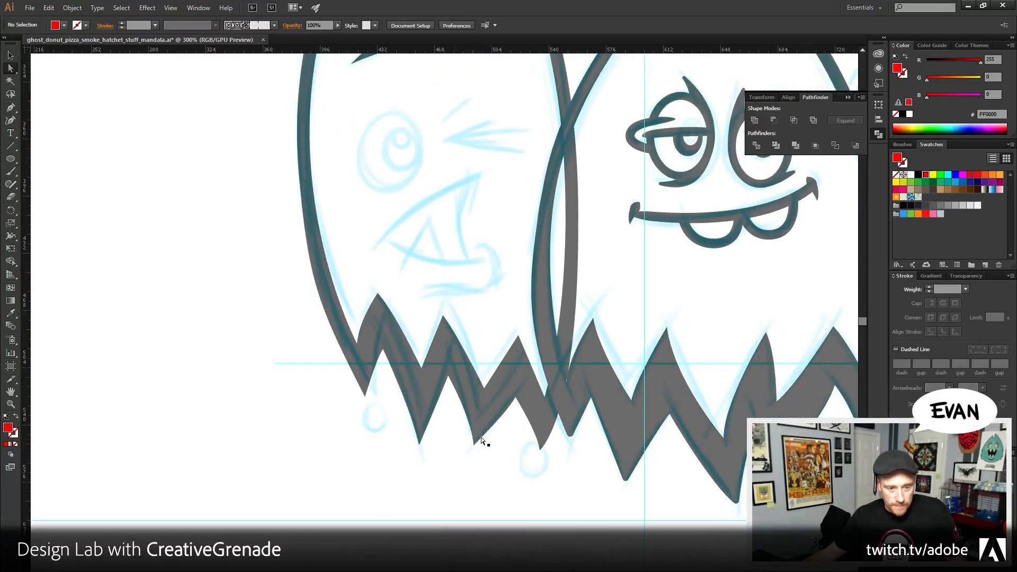
pyautogui.click(540, 451)
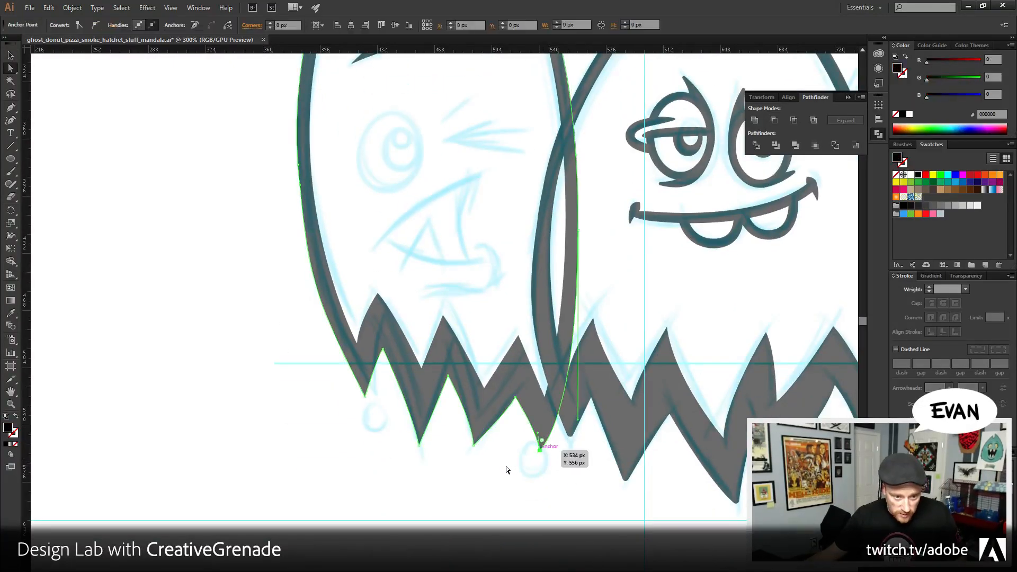
pyautogui.click(475, 444)
pyautogui.doubleClick(478, 439)
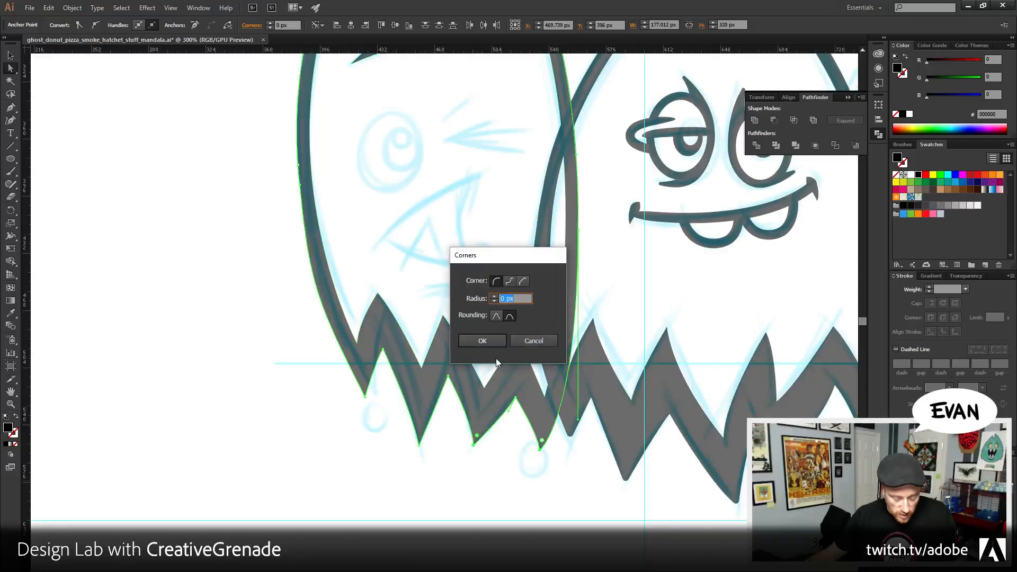
pyautogui.click(482, 341)
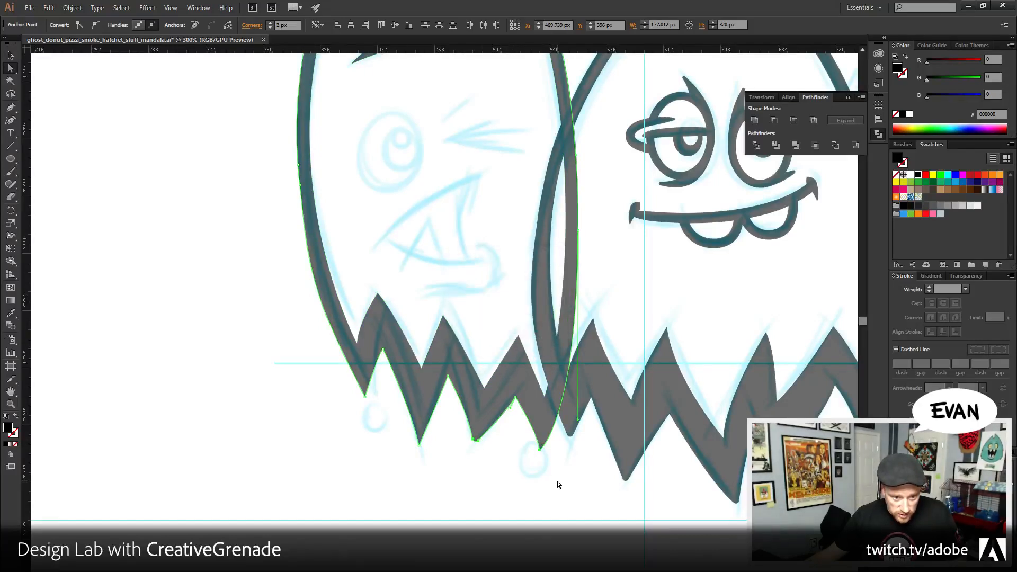
pyautogui.click(540, 449)
pyautogui.click(539, 450)
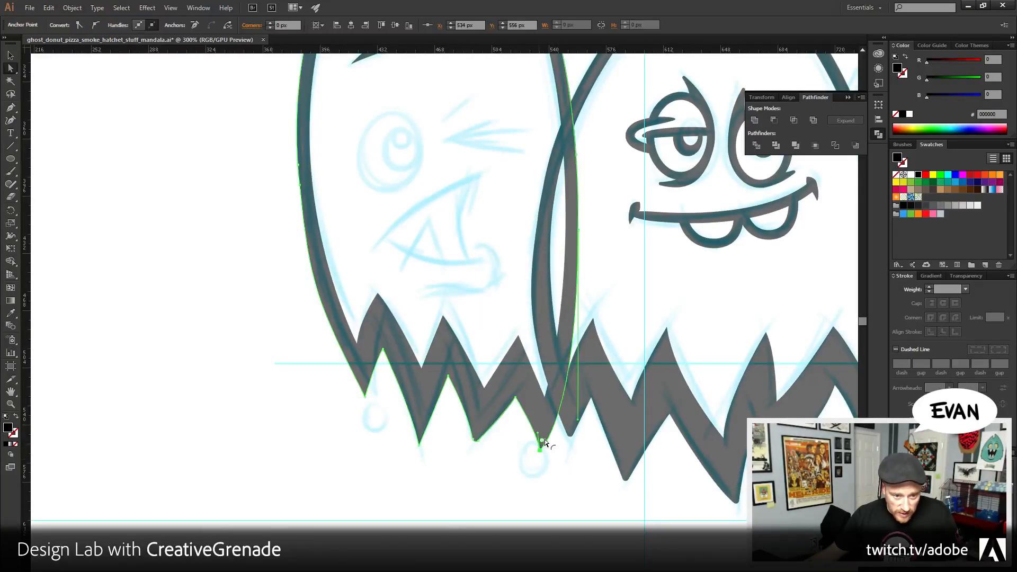
pyautogui.doubleClick(542, 440)
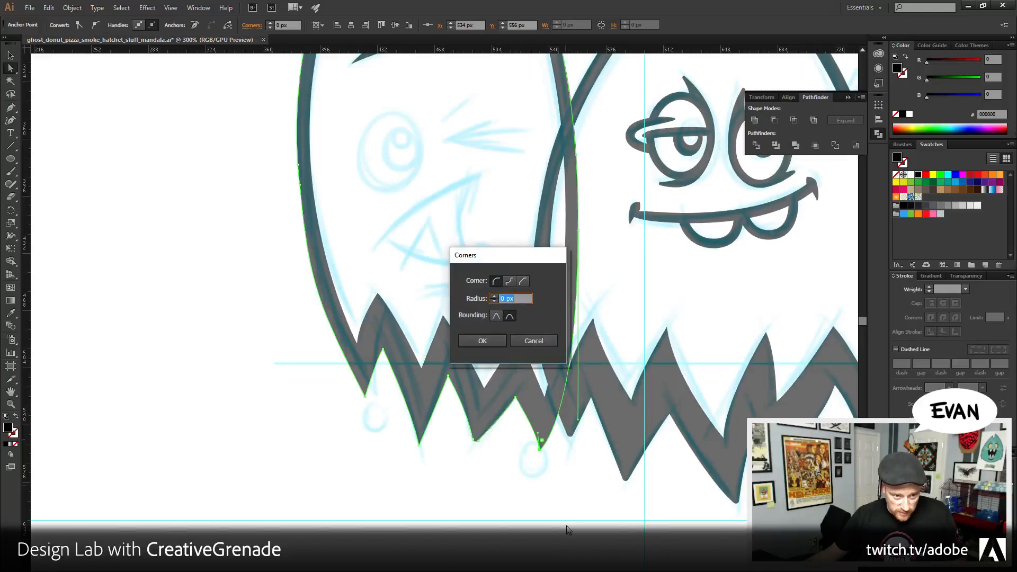
pyautogui.click(490, 341)
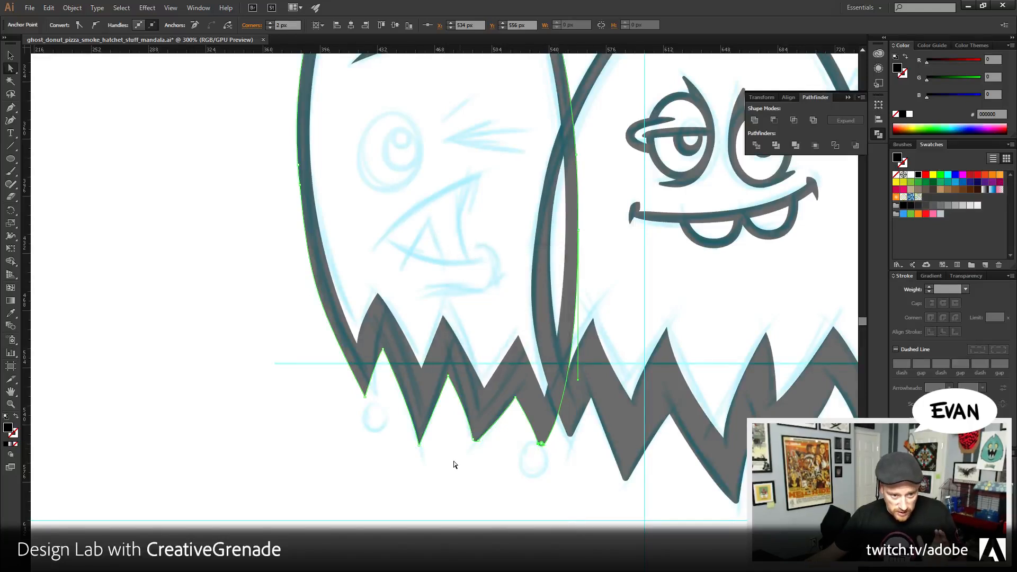
# - Round the tips of the first and second spikes on the left ghost's bottom with a 2 px corner radius
pyautogui.hotkey('ctrl', 'a')
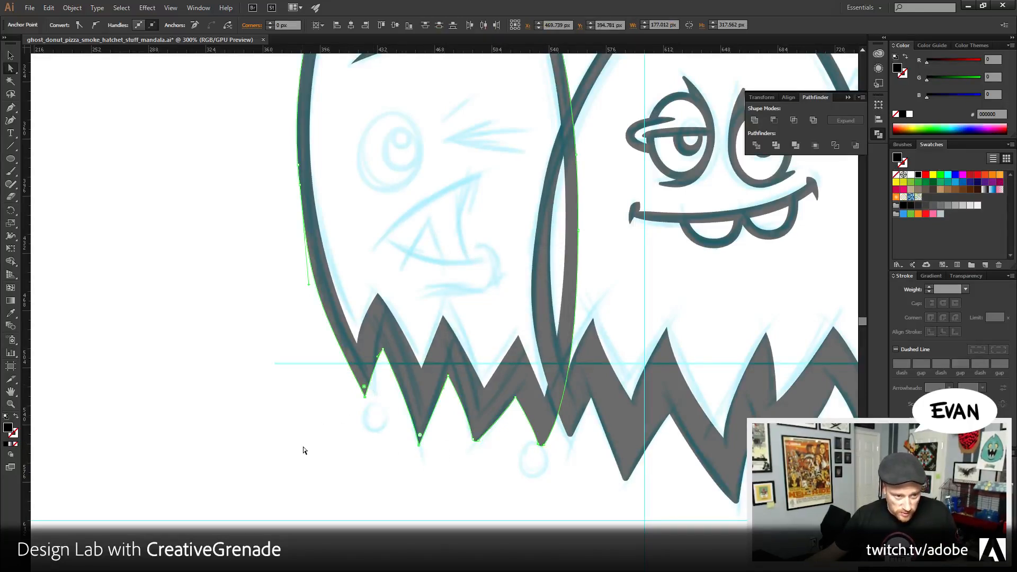
pyautogui.doubleClick(363, 388)
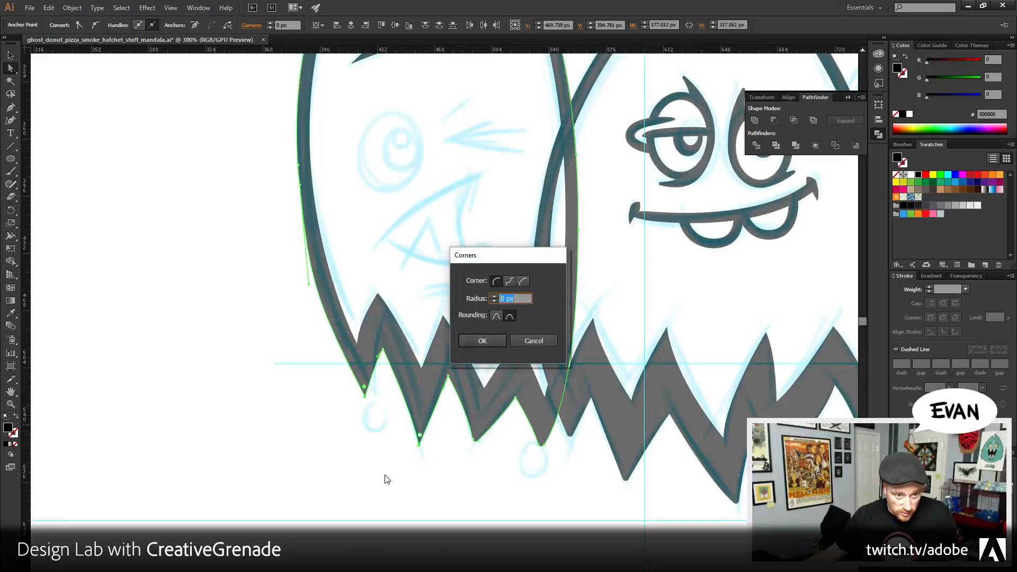
pyautogui.click(484, 342)
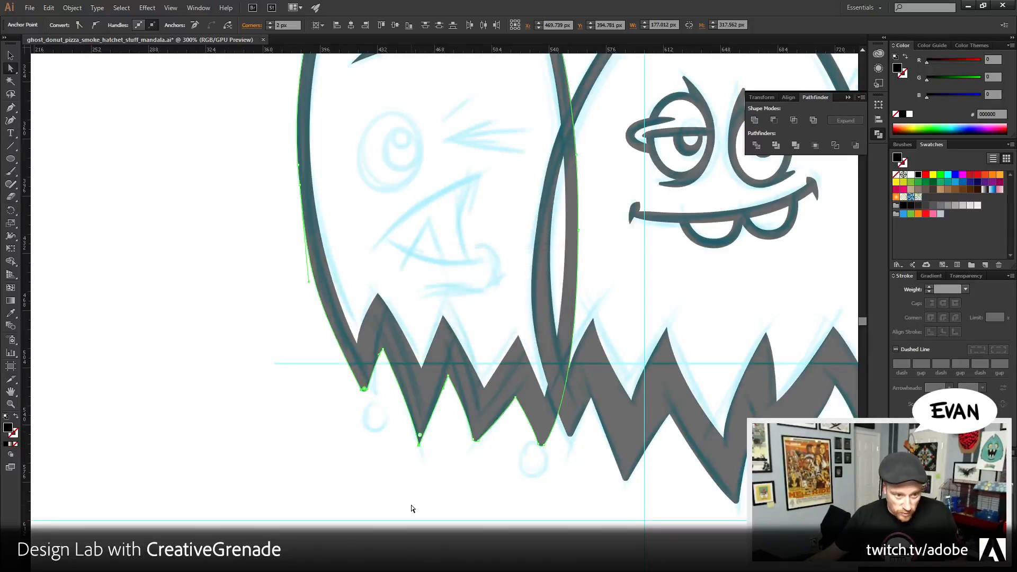
pyautogui.doubleClick(419, 437)
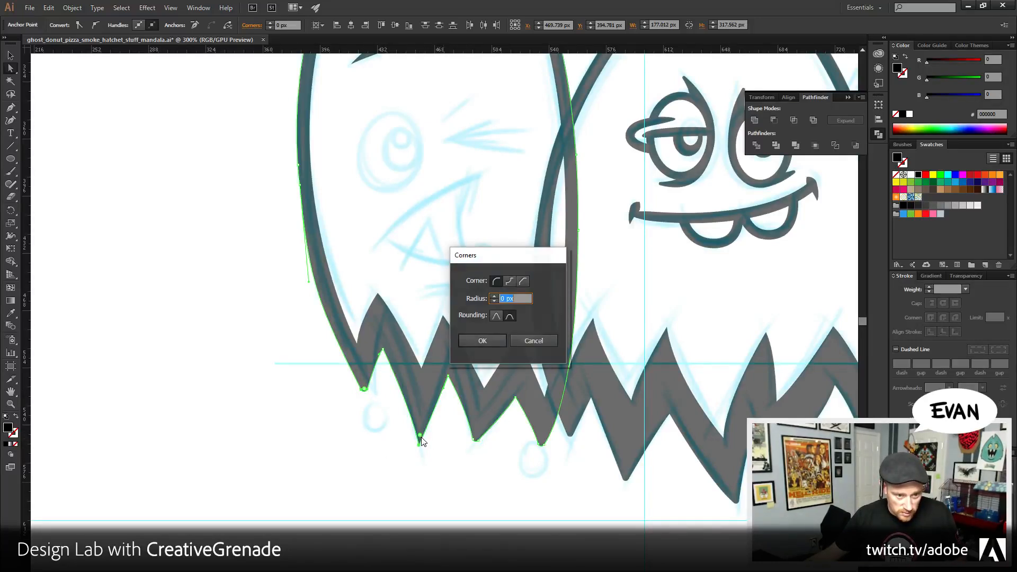
pyautogui.click(483, 340)
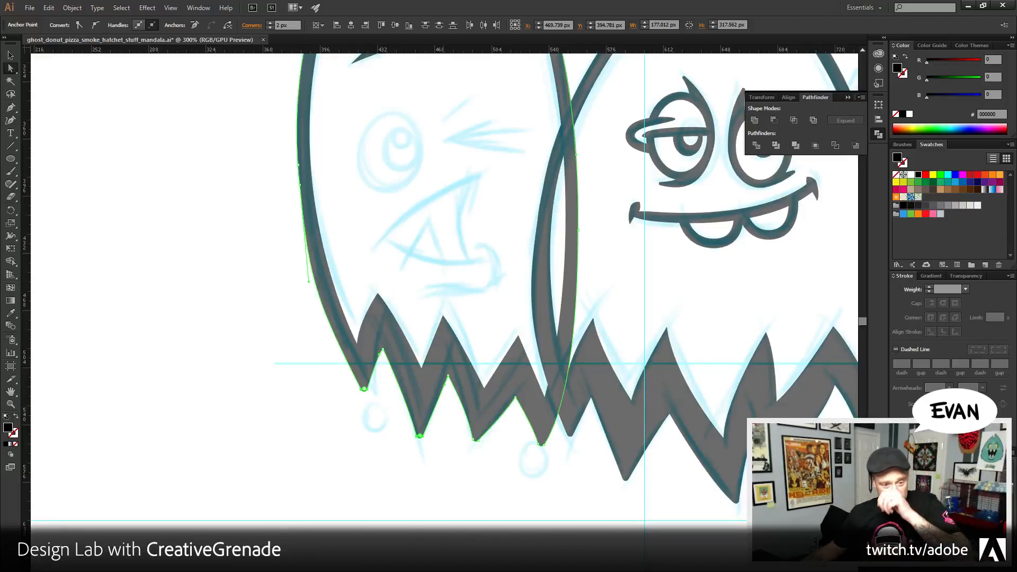
# - Copy the right ghost's wide-open eye onto the left ghost's eye sketch and scale the copy to about 43.5 by 64.4 px
pyautogui.click(530, 520)
pyautogui.scroll(5, 530, 520)
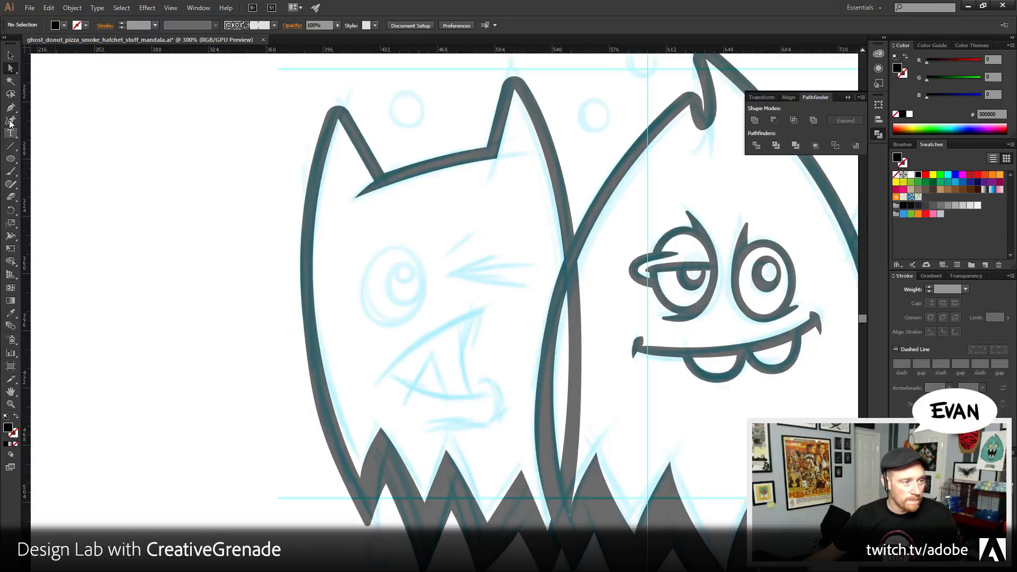
pyautogui.click(11, 404)
pyautogui.click(11, 55)
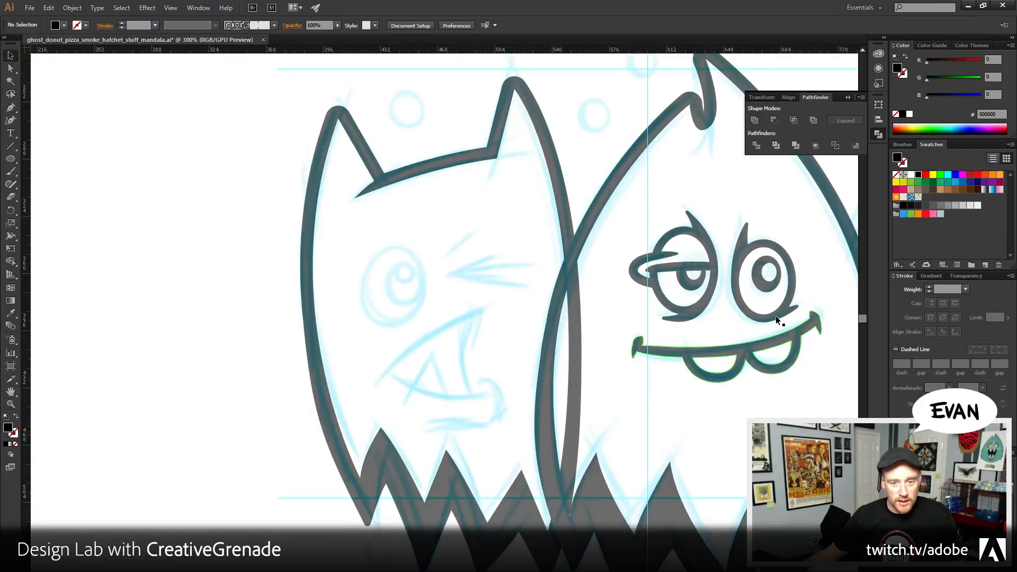
pyautogui.click(776, 282)
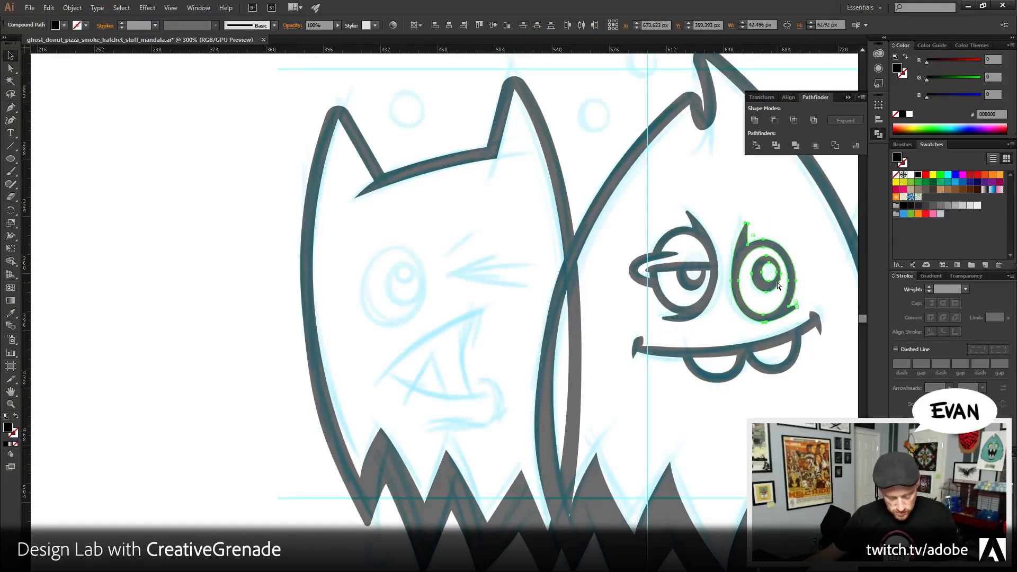
pyautogui.moveTo(736, 311); pyautogui.dragTo(355, 314)
pyautogui.moveTo(420, 222); pyautogui.dragTo(425, 218)
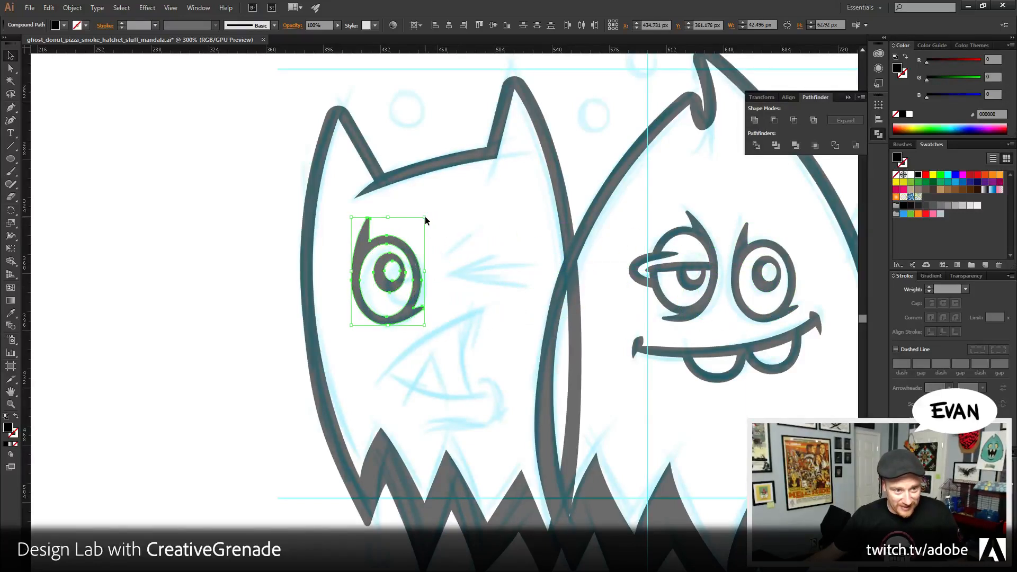
pyautogui.moveTo(426, 323); pyautogui.dragTo(422, 319)
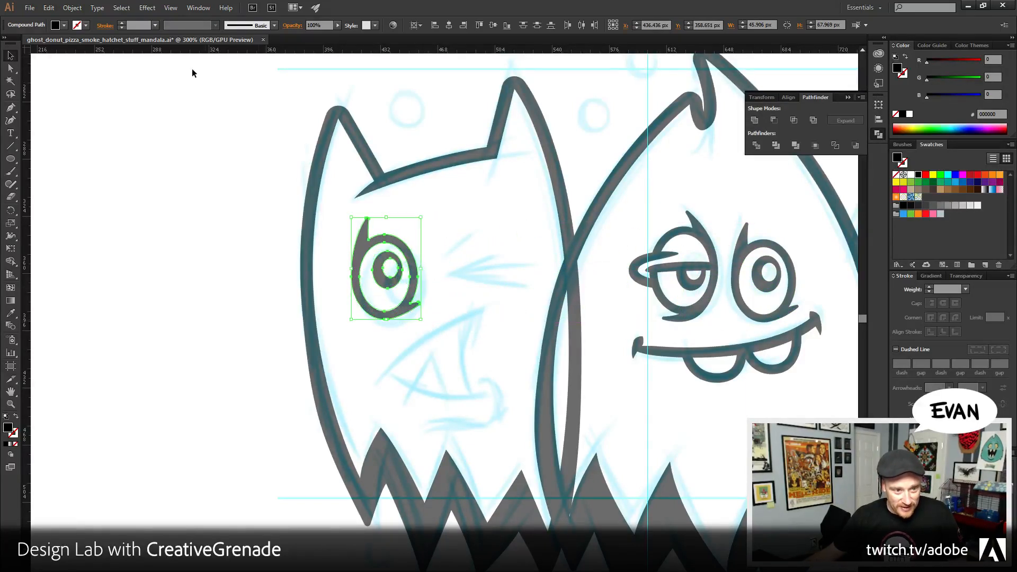
# - Reflect the copied eye across the vertical axis
pyautogui.click(72, 8)
pyautogui.moveTo(90, 19)
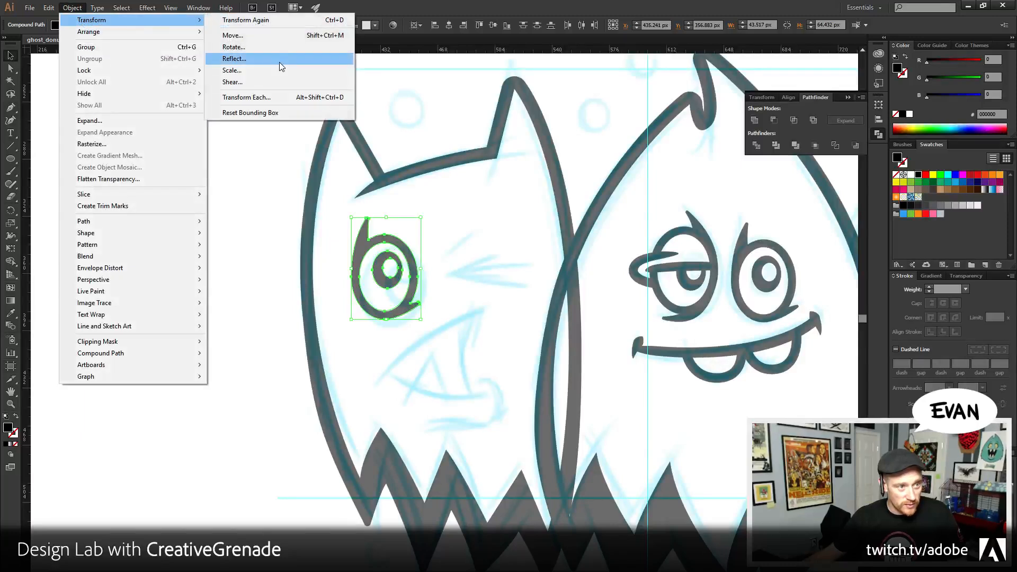
pyautogui.click(233, 62)
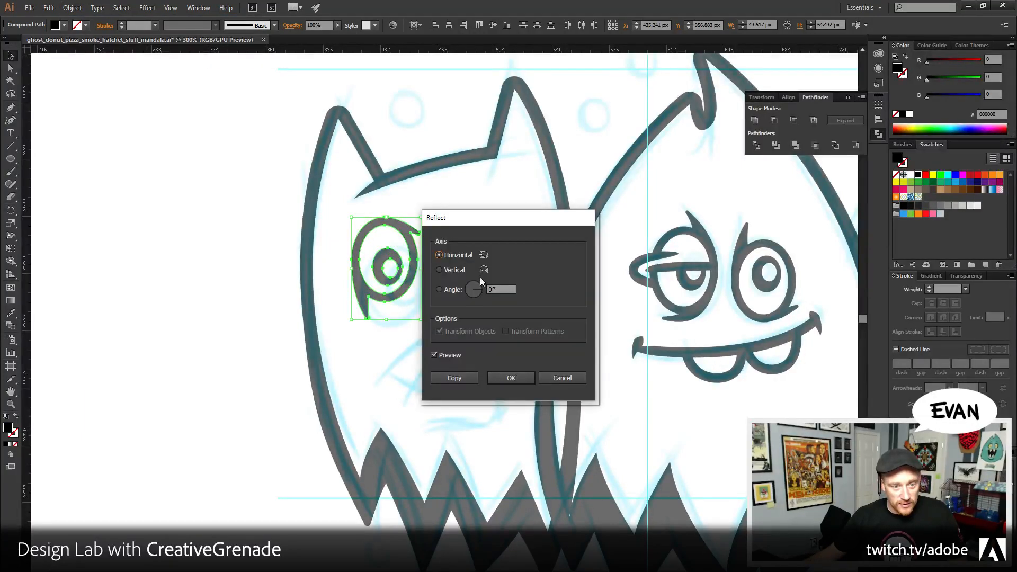
pyautogui.click(461, 270)
pyautogui.click(511, 378)
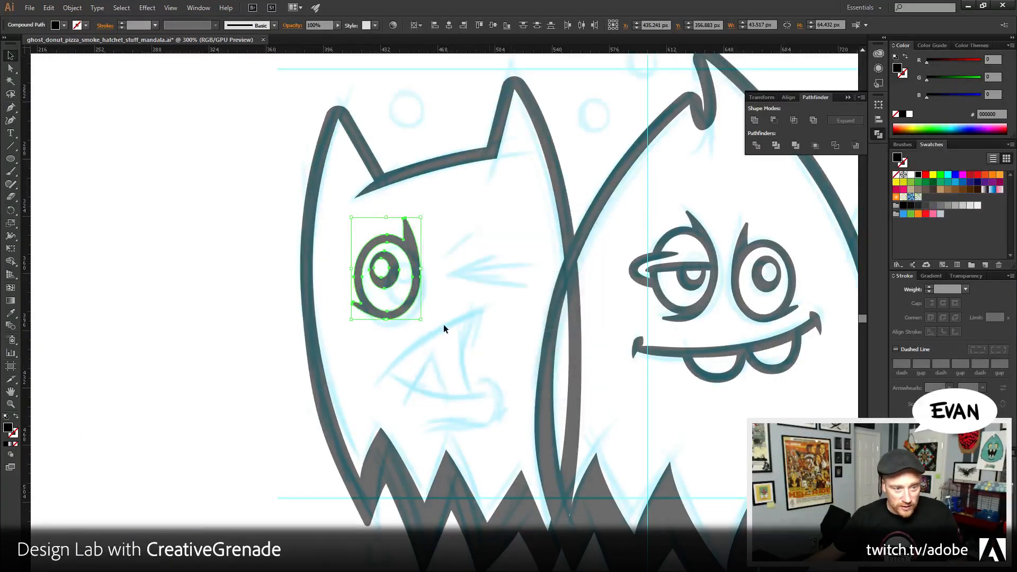
# - Move the left ghost's pupil slightly down and to the right inside its eye
pyautogui.click(472, 286)
pyautogui.moveTo(382, 267); pyautogui.dragTo(392, 279)
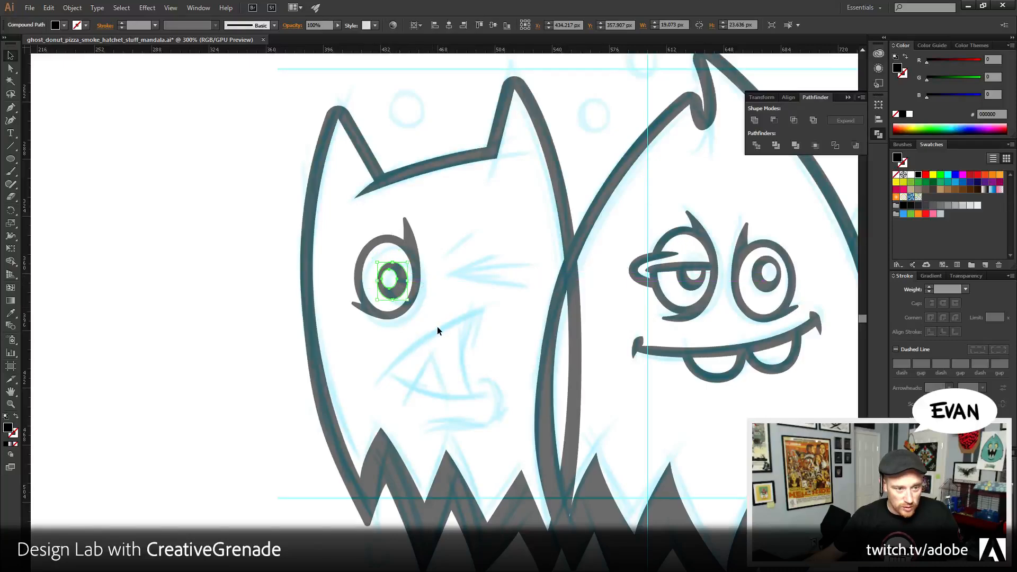
pyautogui.click(437, 331)
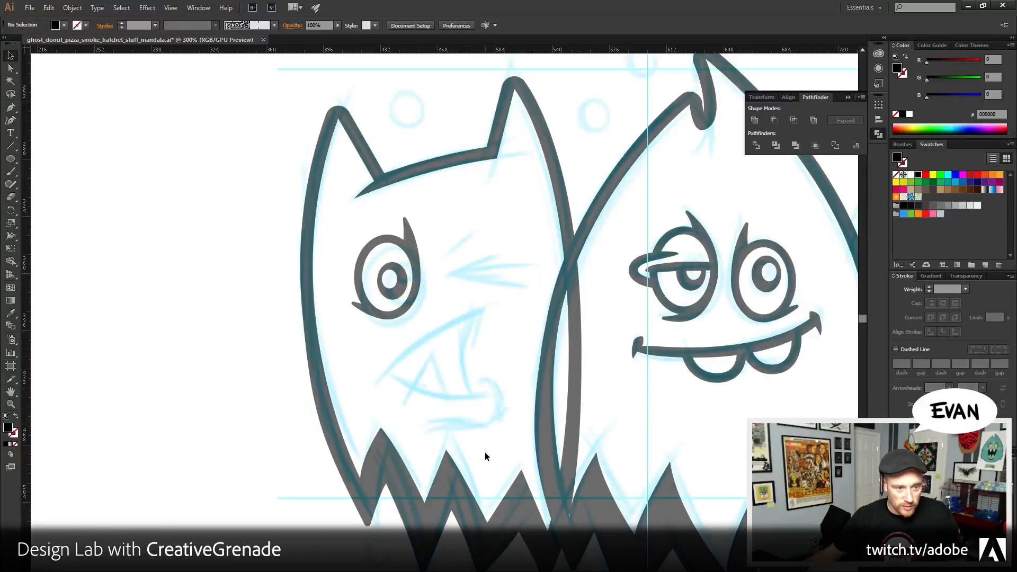
# - Draw an open V-shaped path about 47 by 20 px over the wink sketch and swap its fill for a 1 pt black stroke
pyautogui.click(14, 405)
pyautogui.click(657, 233)
pyautogui.click(275, 370)
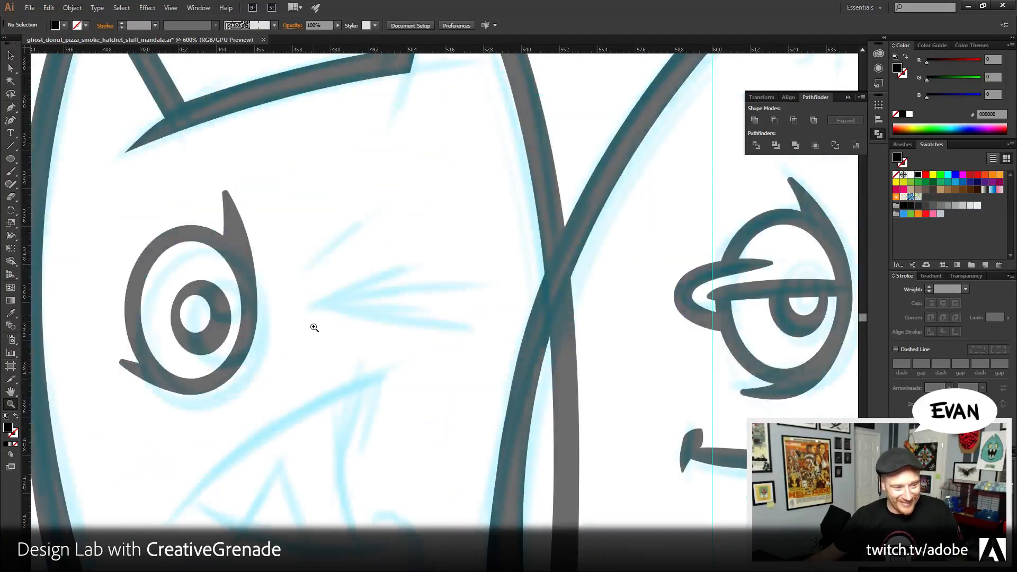
pyautogui.click(316, 323)
pyautogui.moveTo(430, 332); pyautogui.dragTo(411, 363)
pyautogui.press('p')
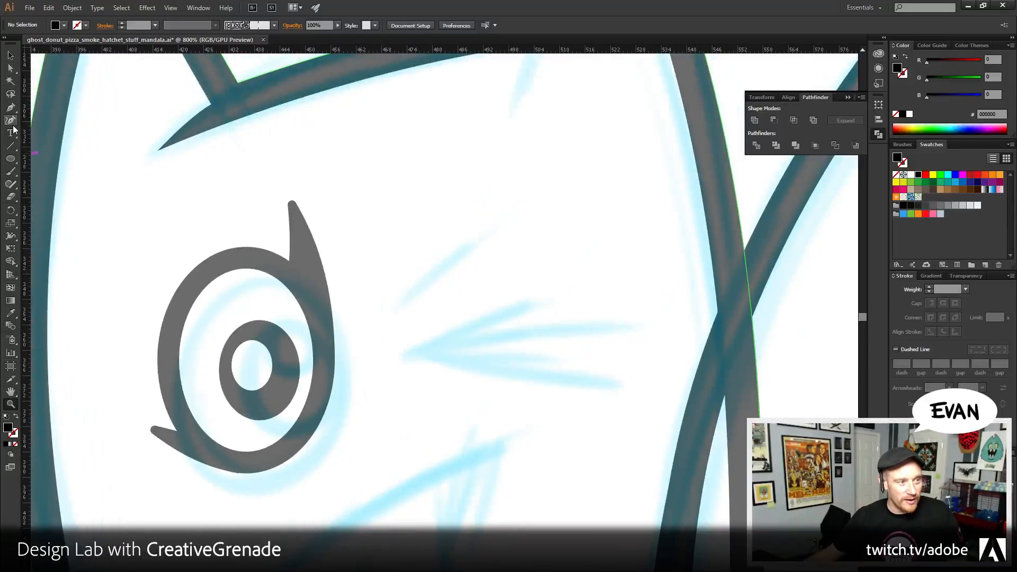
pyautogui.click(534, 301)
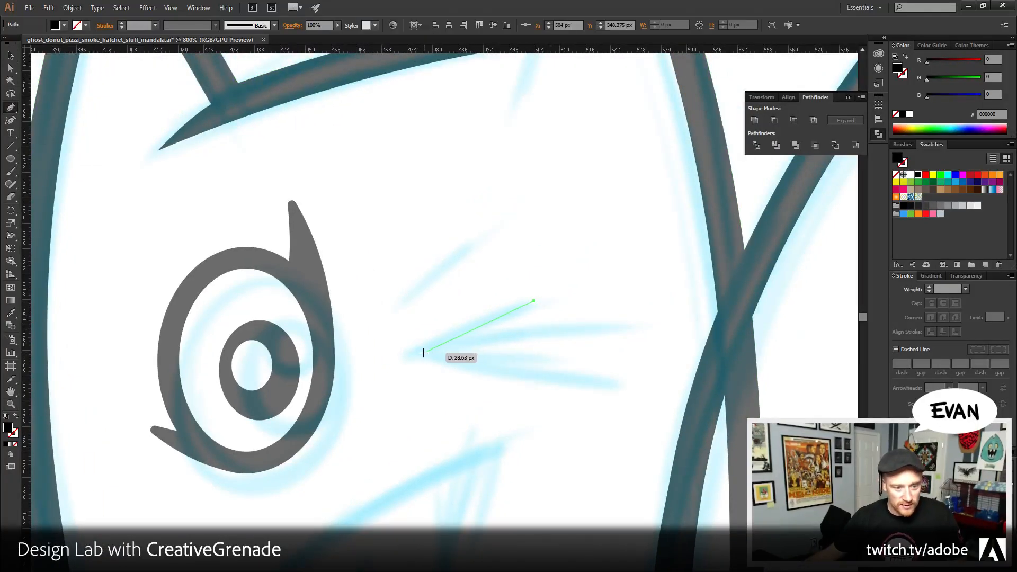
pyautogui.moveTo(415, 352); pyautogui.dragTo(378, 375)
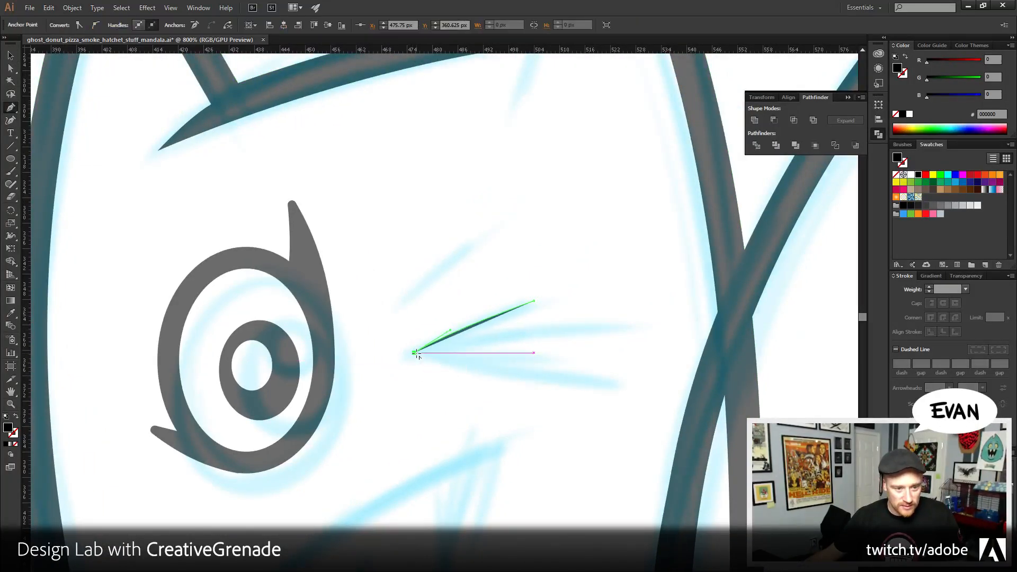
pyautogui.moveTo(613, 386)
pyautogui.mouseDown()
pyautogui.moveTo(678, 420)
pyautogui.moveTo(614, 387)
pyautogui.mouseUp()
pyautogui.click(10, 55)
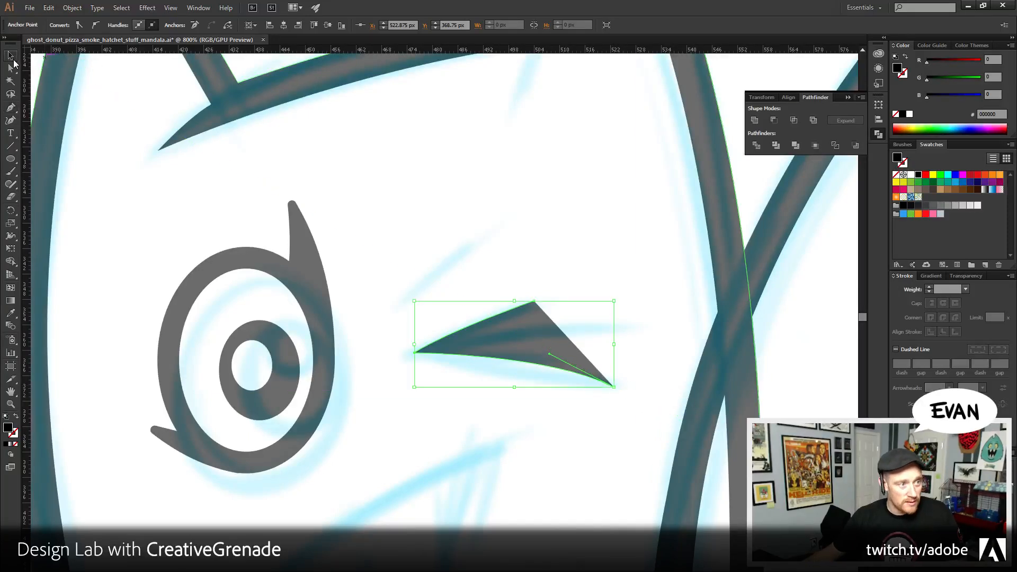
pyautogui.click(906, 62)
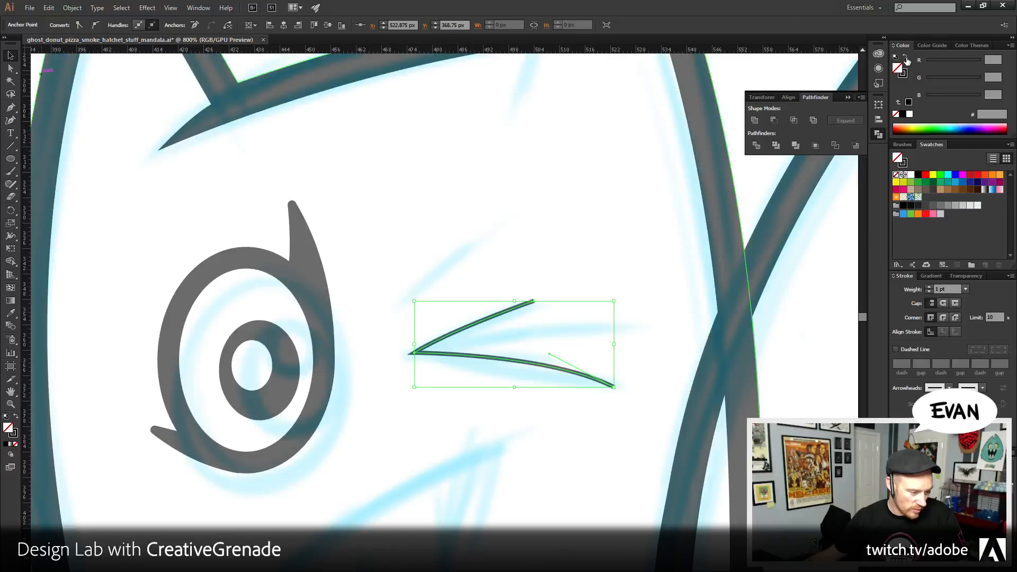
pyautogui.click(175, 191)
# - Try rounding the corners where the left ghost's left ear meets the head line, including a 3 px radius, and undo it
pyautogui.scroll(3, 116, 153)
pyautogui.hscroll(-2, 116, 153)
pyautogui.press('a')
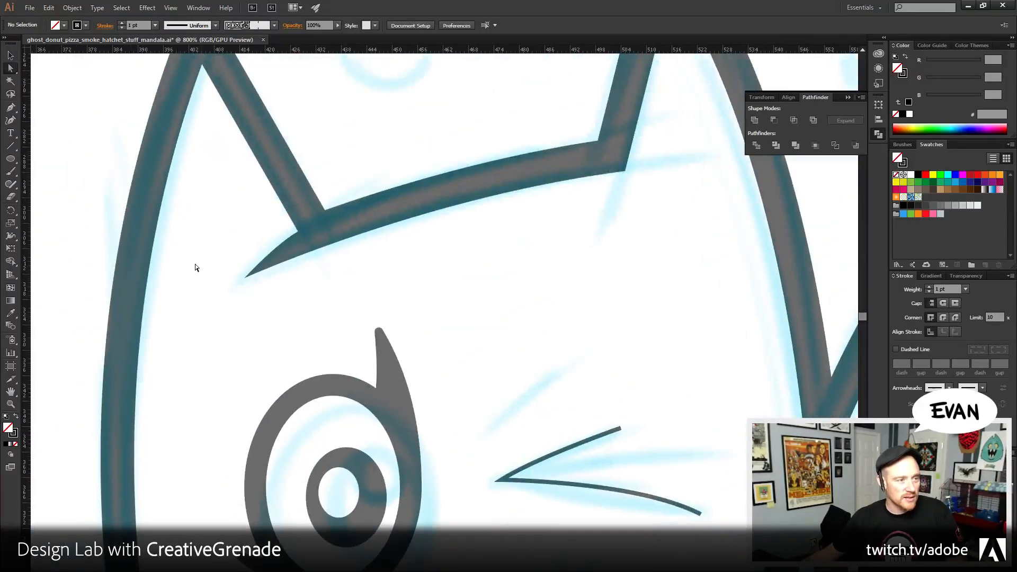
pyautogui.moveTo(275, 268); pyautogui.dragTo(366, 319)
pyautogui.moveTo(221, 186); pyautogui.dragTo(372, 308)
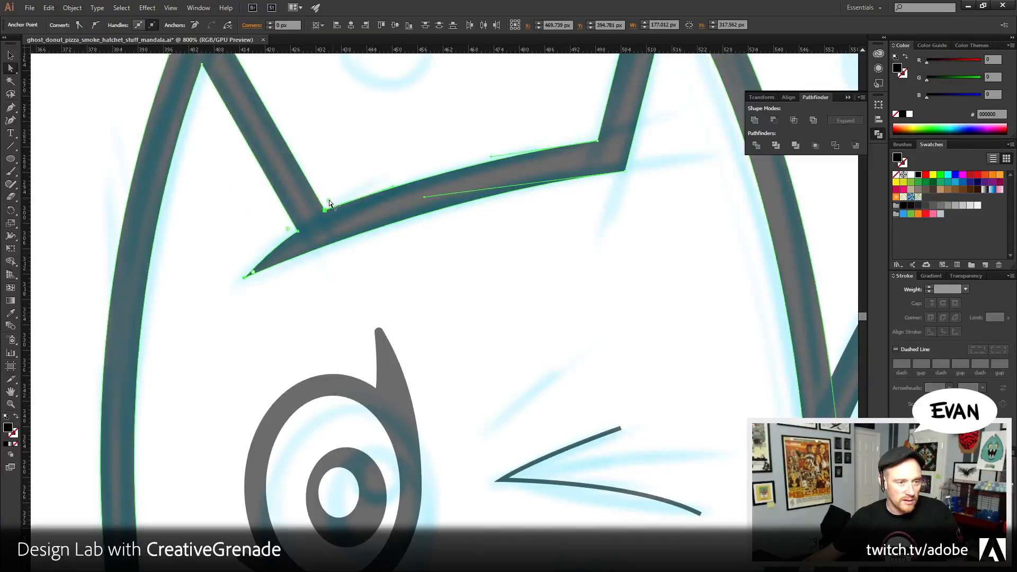
pyautogui.moveTo(329, 199); pyautogui.dragTo(329, 192)
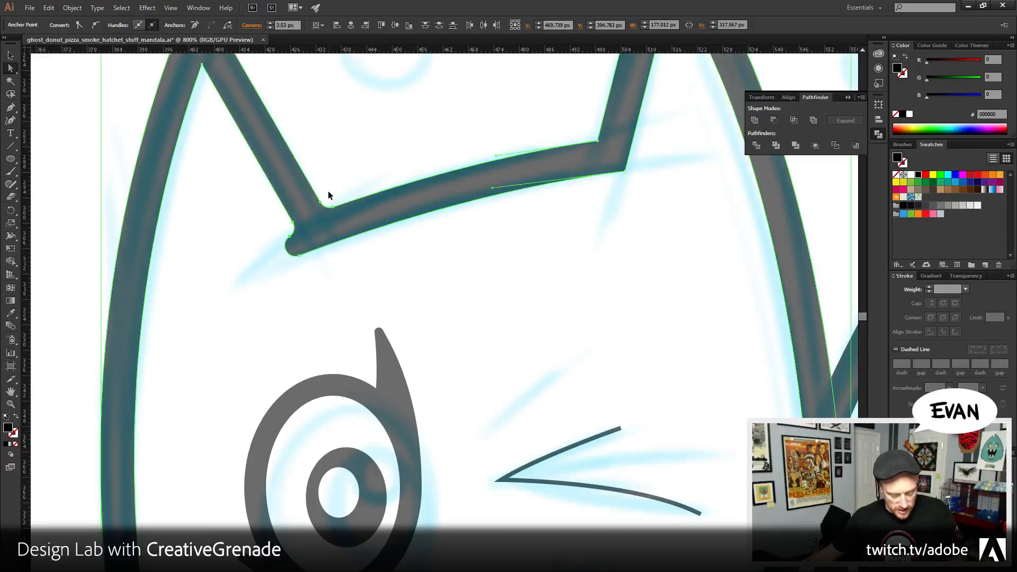
pyautogui.hotkey('ctrl', 'z')
pyautogui.doubleClick(330, 199)
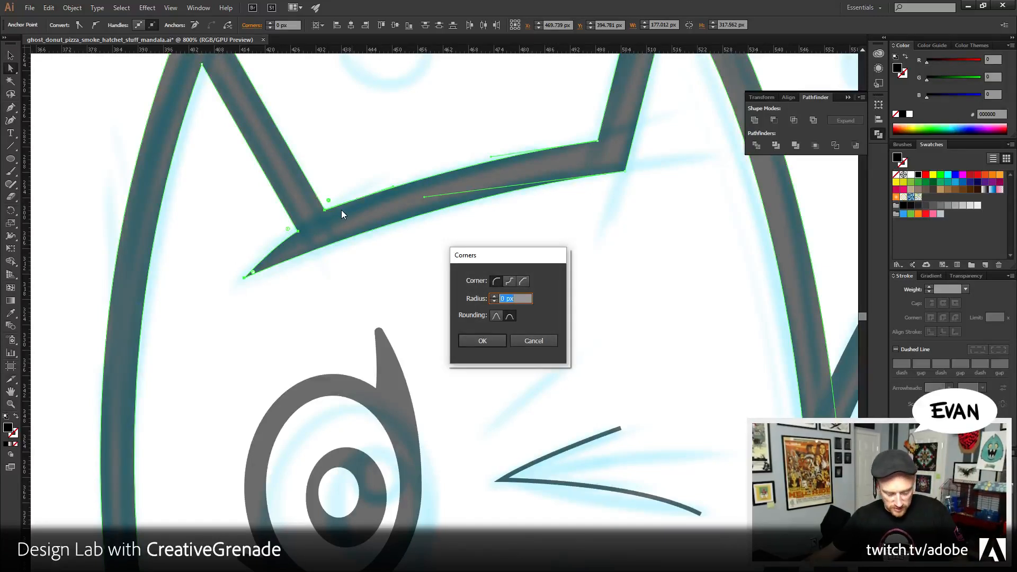
pyautogui.write('3')
pyautogui.click(475, 337)
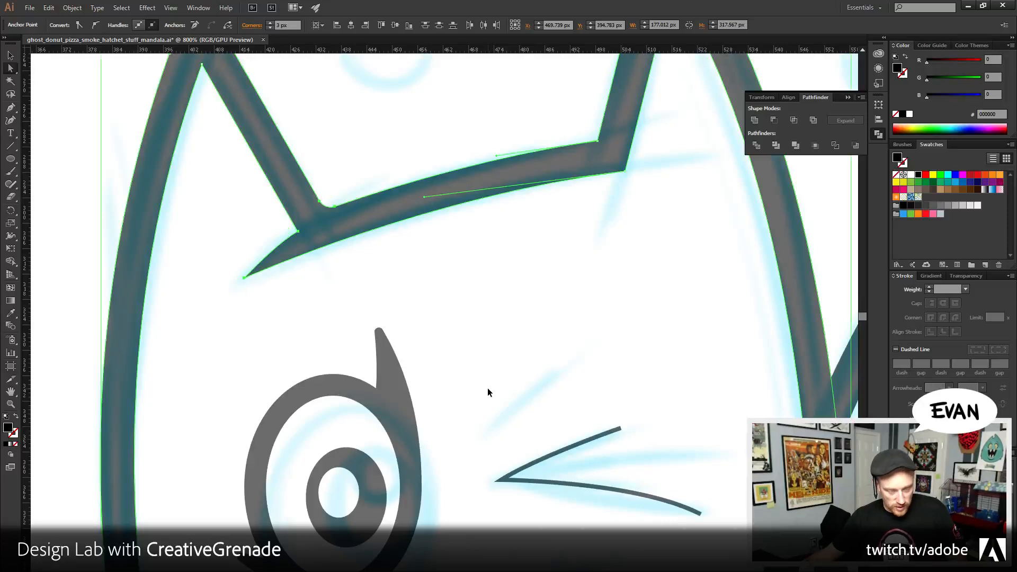
pyautogui.hotkey('ctrl', 'z')
pyautogui.click(414, 289)
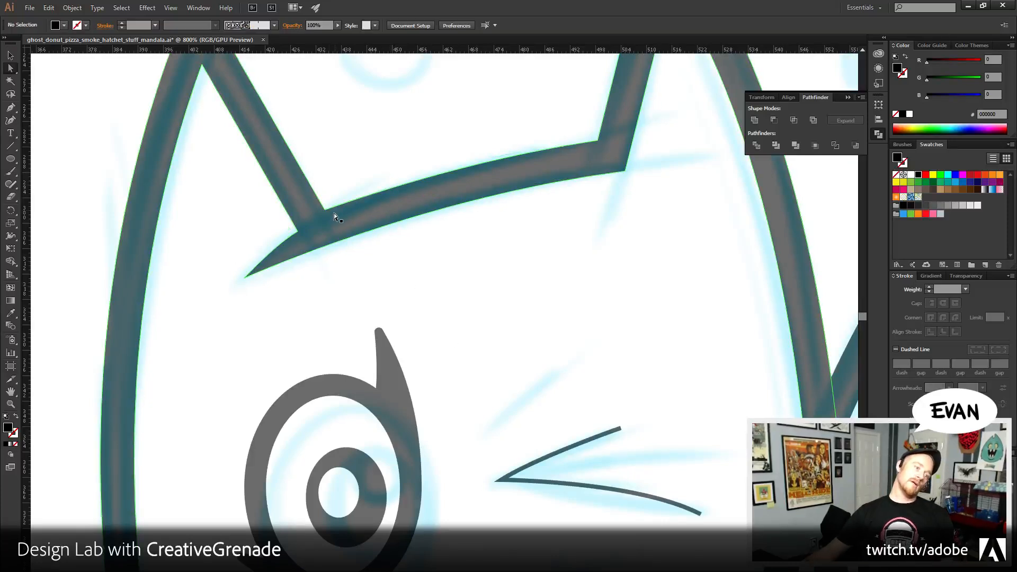
# - Nudge the inner corner point below the left ear and round the head line's pointed tip with a 0.5 px radius
pyautogui.moveTo(300, 229); pyautogui.dragTo(298, 227)
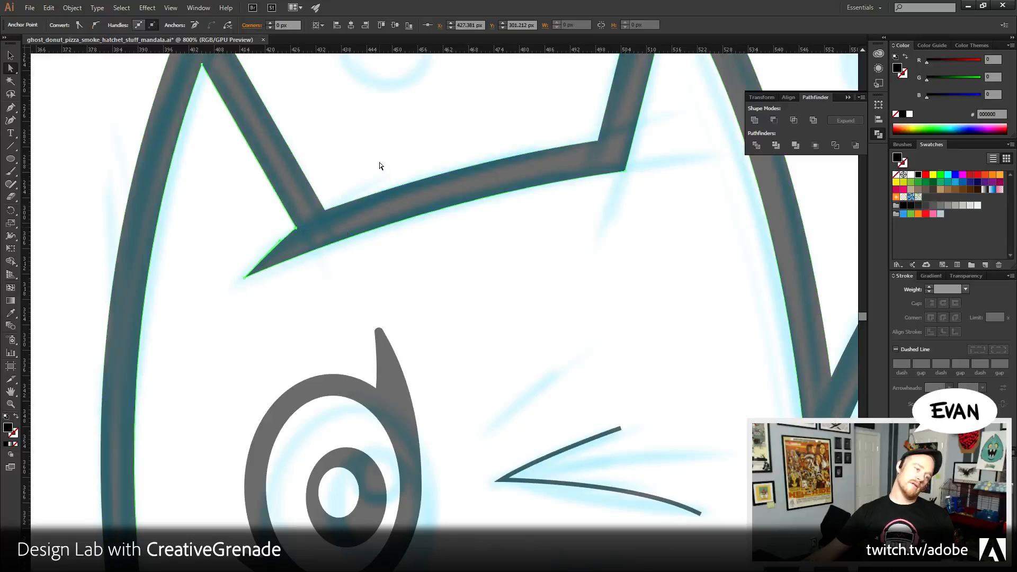
pyautogui.click(379, 165)
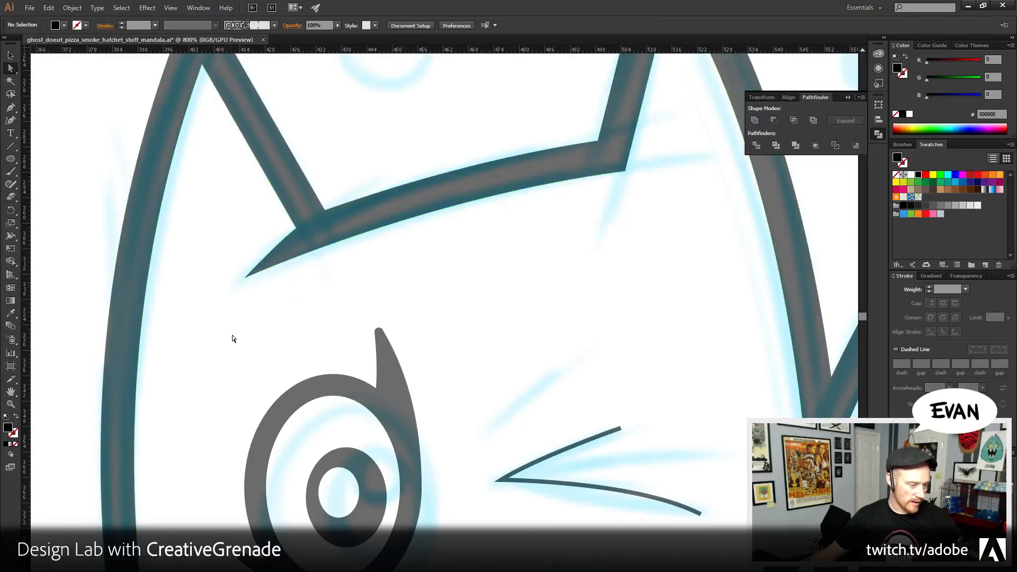
pyautogui.click(256, 272)
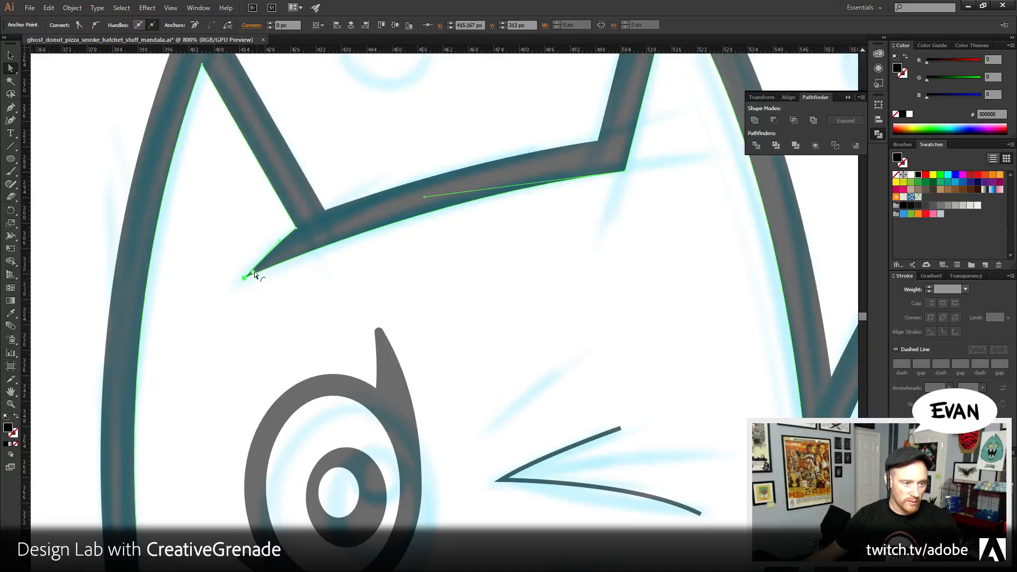
pyautogui.doubleClick(255, 274)
pyautogui.write('.5')
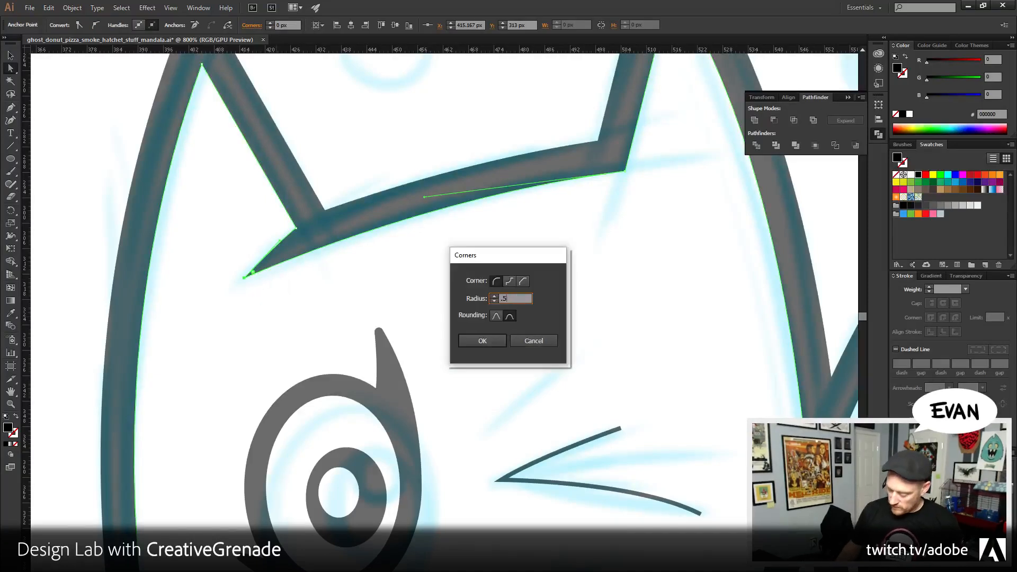
pyautogui.press('Return')
pyautogui.click(504, 301)
# - Set the wink path's stroke weight to 5 pt
pyautogui.moveTo(620, 459); pyautogui.dragTo(551, 355)
pyautogui.press('v')
pyautogui.click(492, 348)
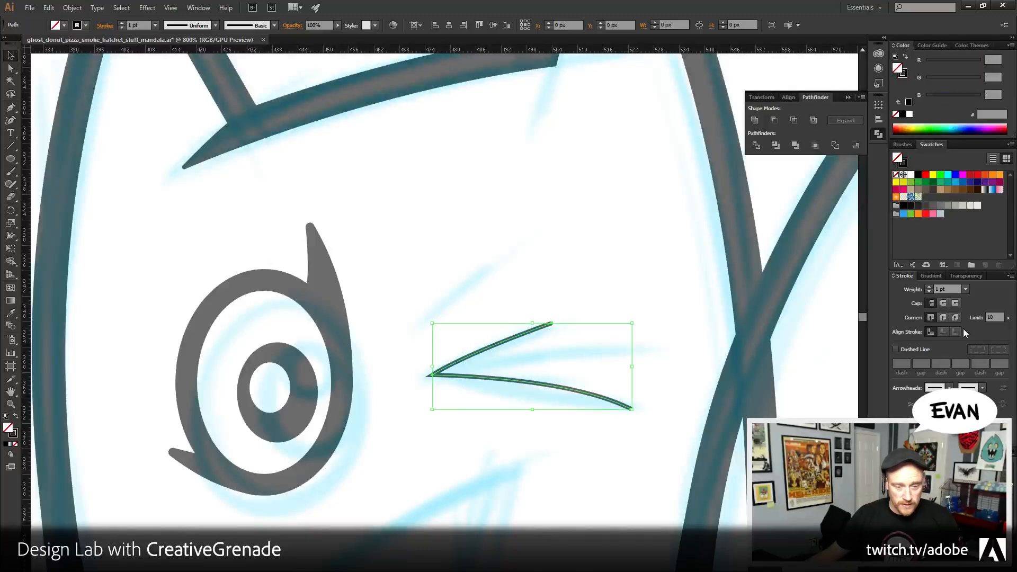
pyautogui.click(929, 286)
pyautogui.click(929, 287)
pyautogui.click(929, 286)
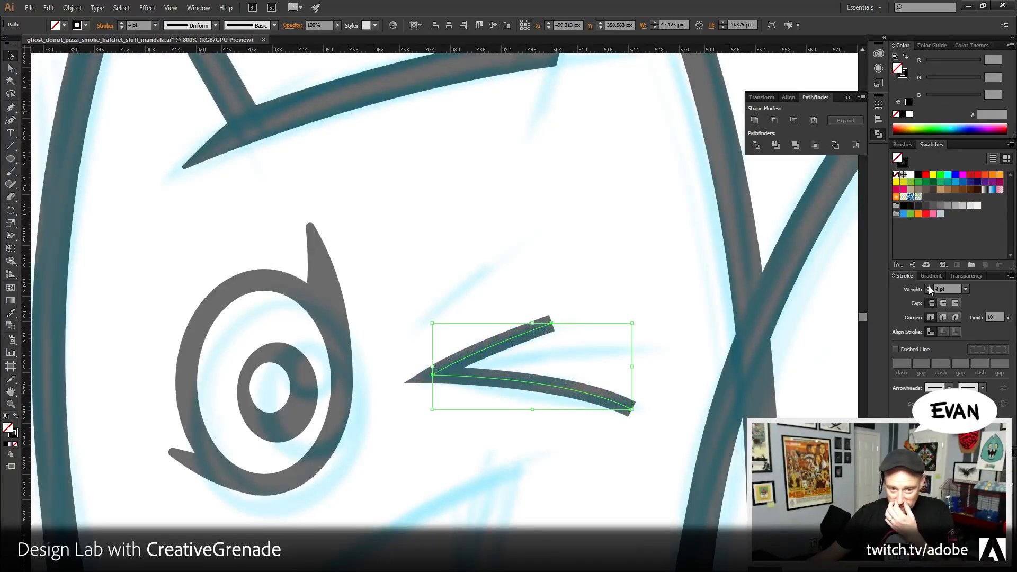
pyautogui.click(929, 286)
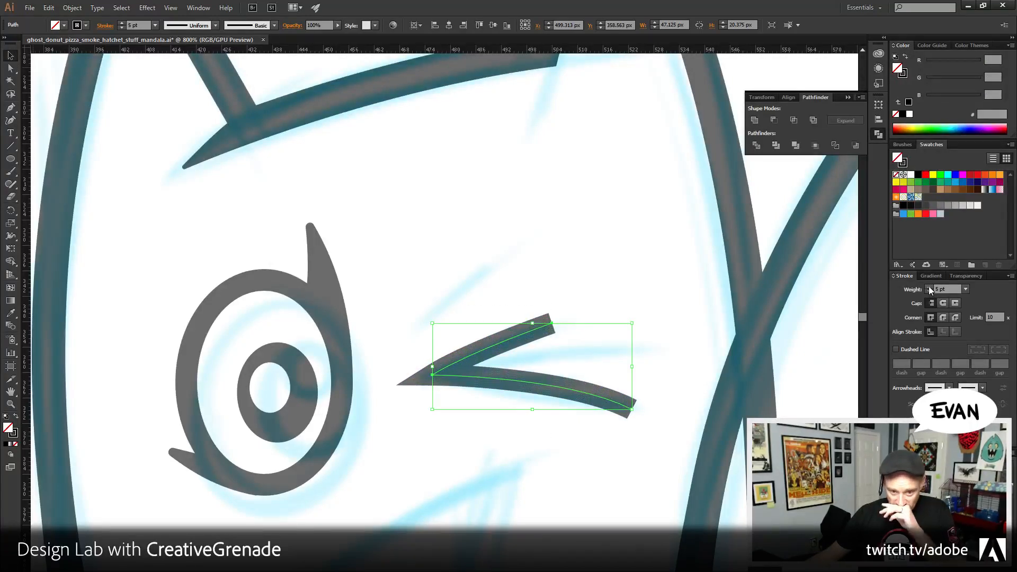
# - Add a 5 px width point near the free end of each arm of the wink stroke
pyautogui.click(11, 236)
pyautogui.doubleClick(513, 336)
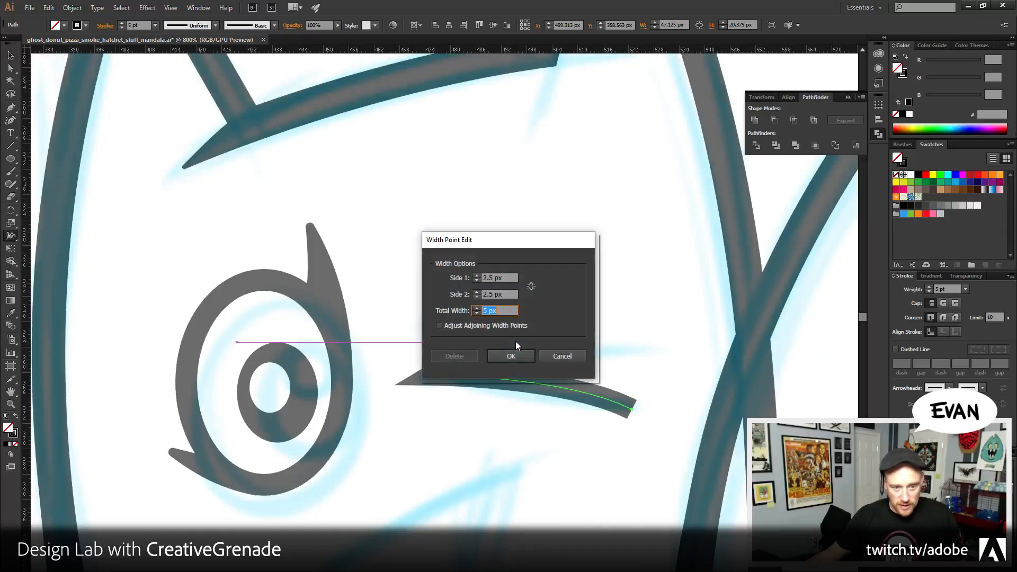
pyautogui.press('Return')
pyautogui.doubleClick(596, 395)
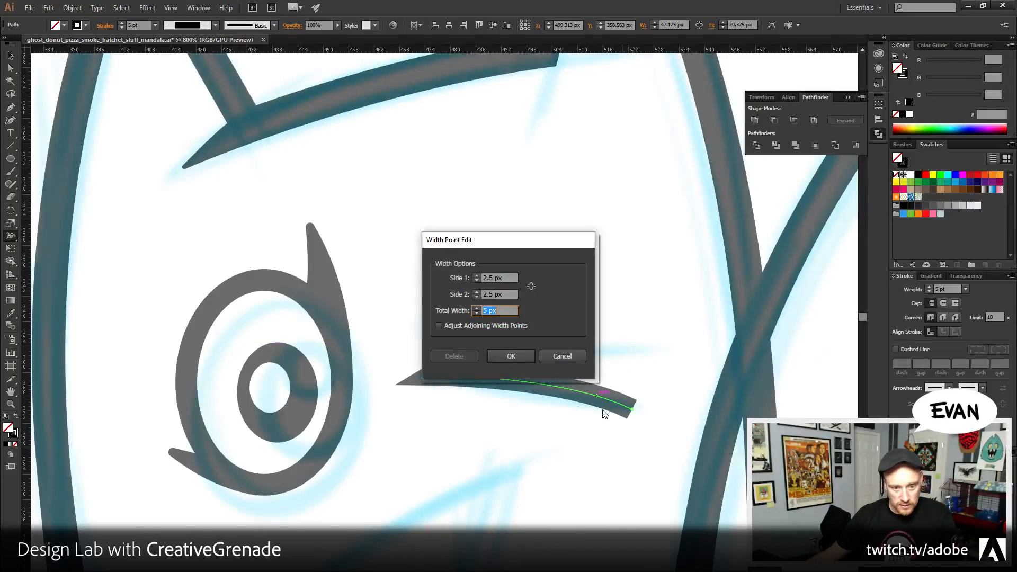
pyautogui.click(519, 354)
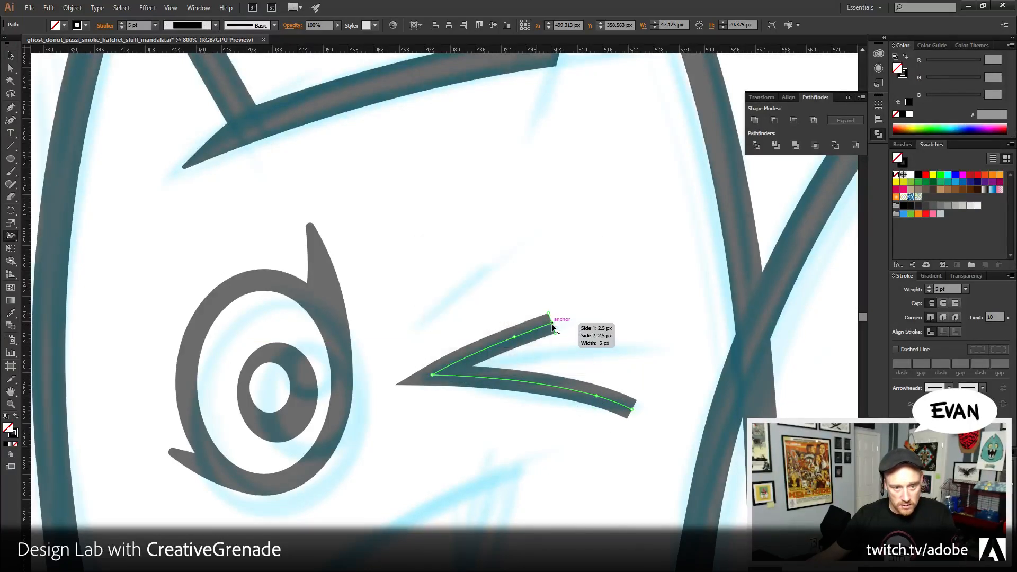
# - Taper both free ends of the wink stroke by narrowing the width at each endpoint
pyautogui.doubleClick(551, 323)
pyautogui.click(519, 360)
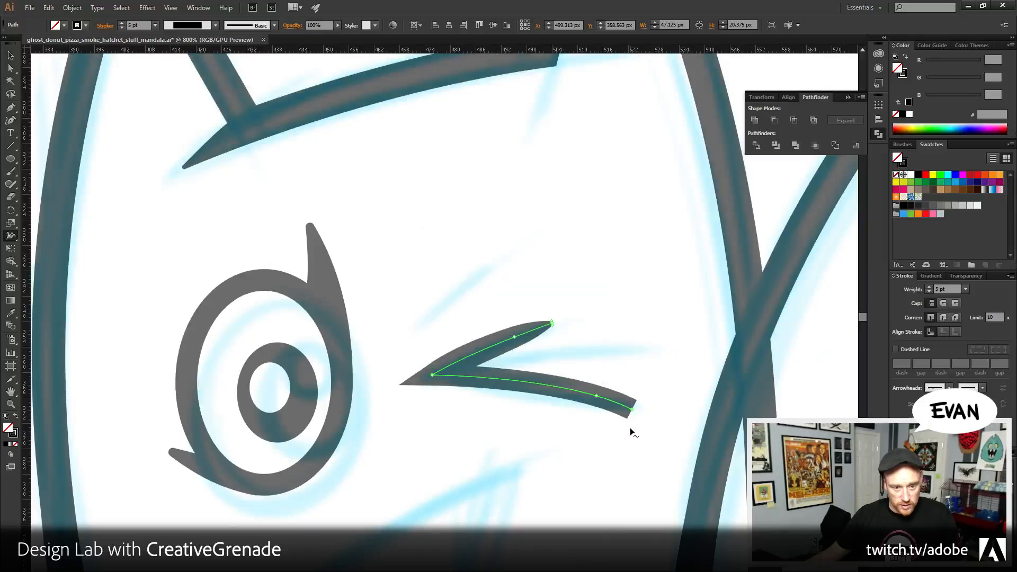
pyautogui.doubleClick(632, 414)
pyautogui.click(519, 361)
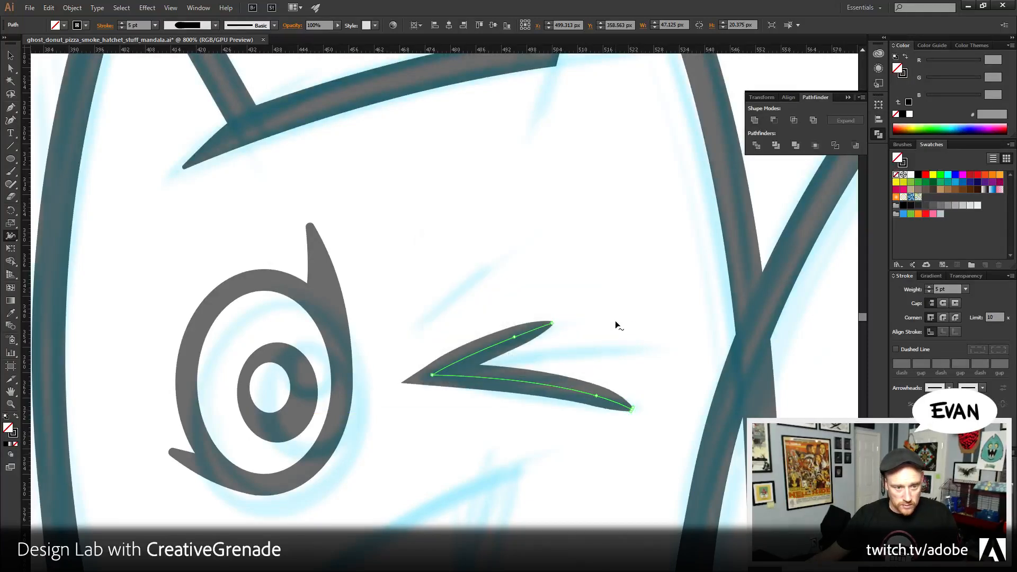
pyautogui.click(10, 55)
pyautogui.click(489, 224)
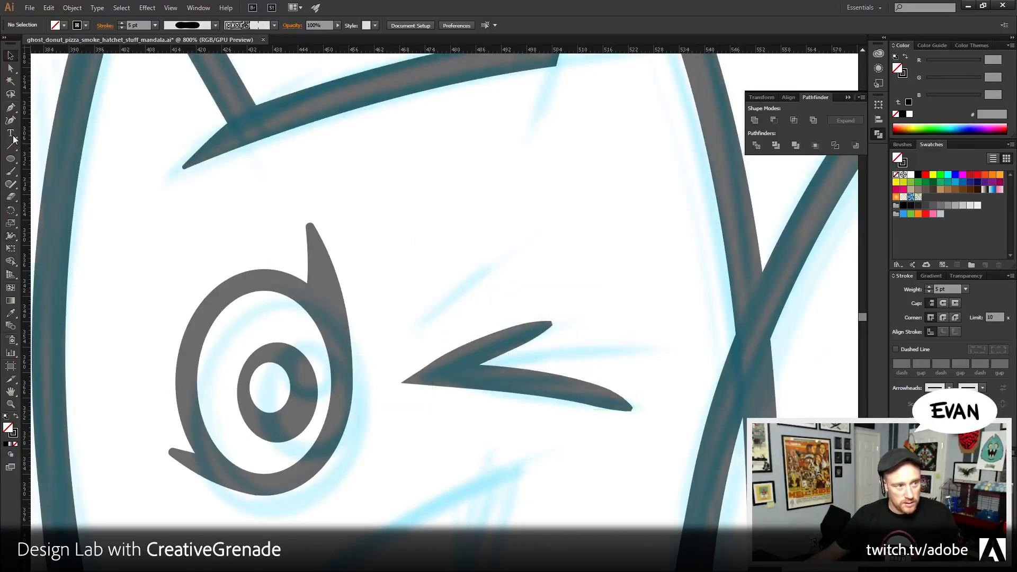
# - Draw a curved middle line between the wink's two arms with the Pen tool and set its stroke weight to 5 pt
pyautogui.click(10, 107)
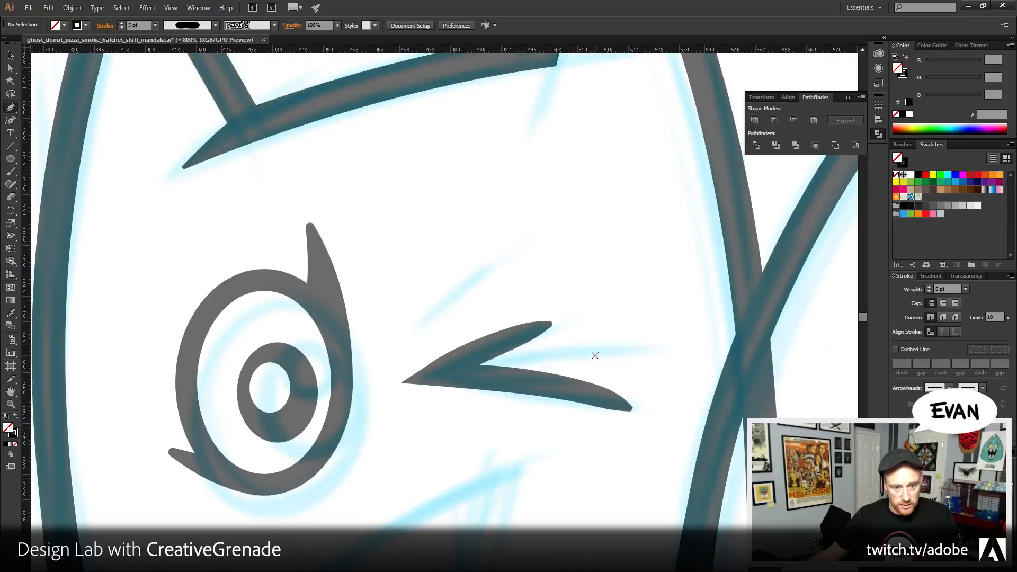
pyautogui.click(590, 356)
pyautogui.moveTo(435, 375); pyautogui.dragTo(371, 399)
pyautogui.click(10, 55)
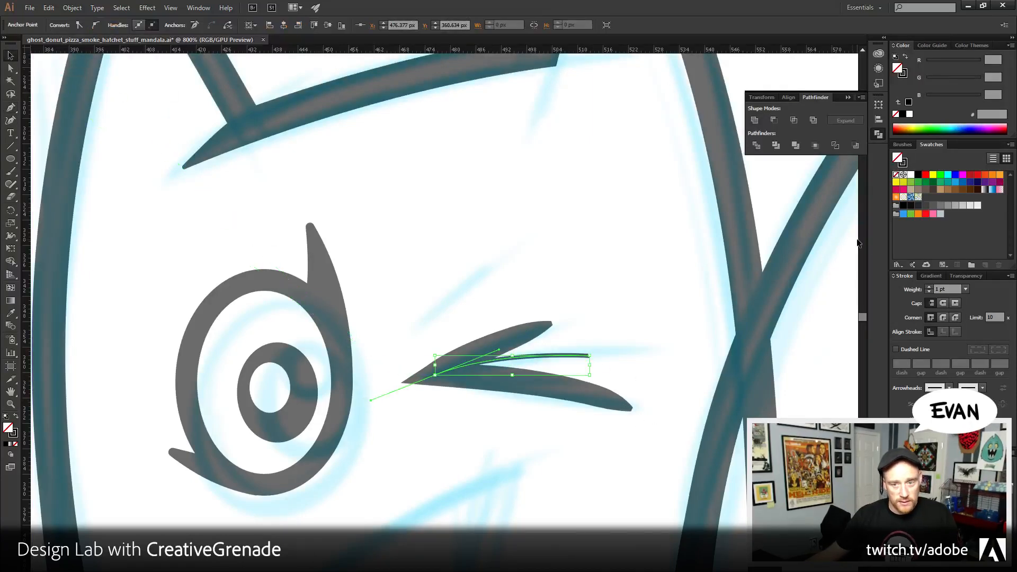
pyautogui.click(928, 287)
pyautogui.click(928, 286)
pyautogui.click(926, 285)
pyautogui.click(927, 285)
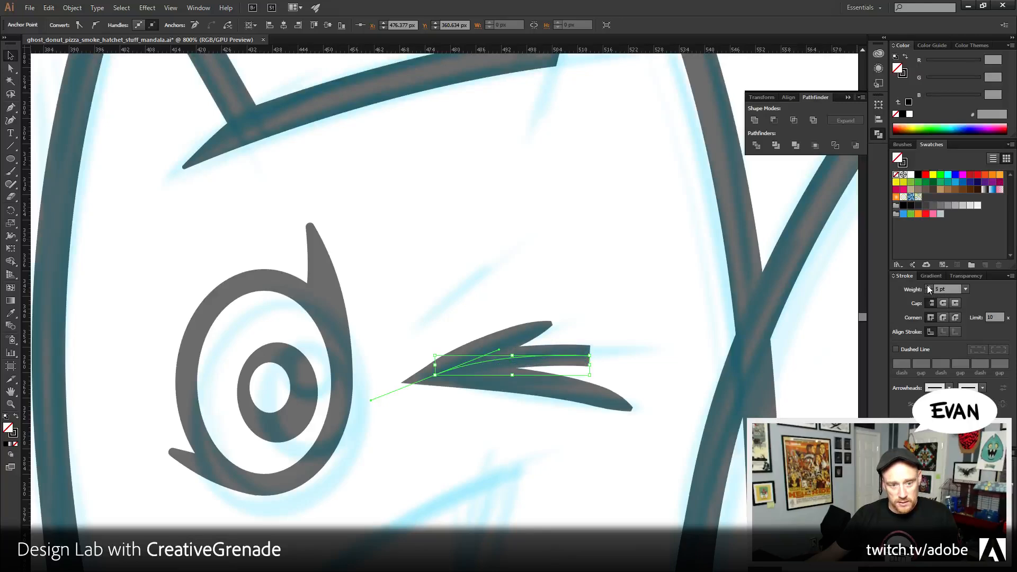
# - Taper the middle wink line by setting the total width at its free end to 1 px
pyautogui.click(11, 239)
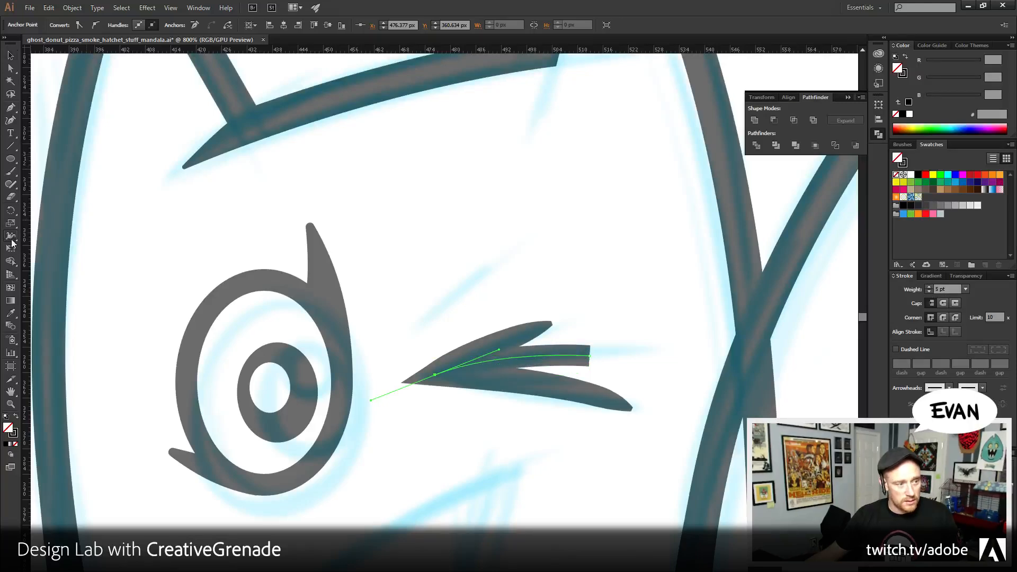
pyautogui.doubleClick(589, 357)
pyautogui.write('1')
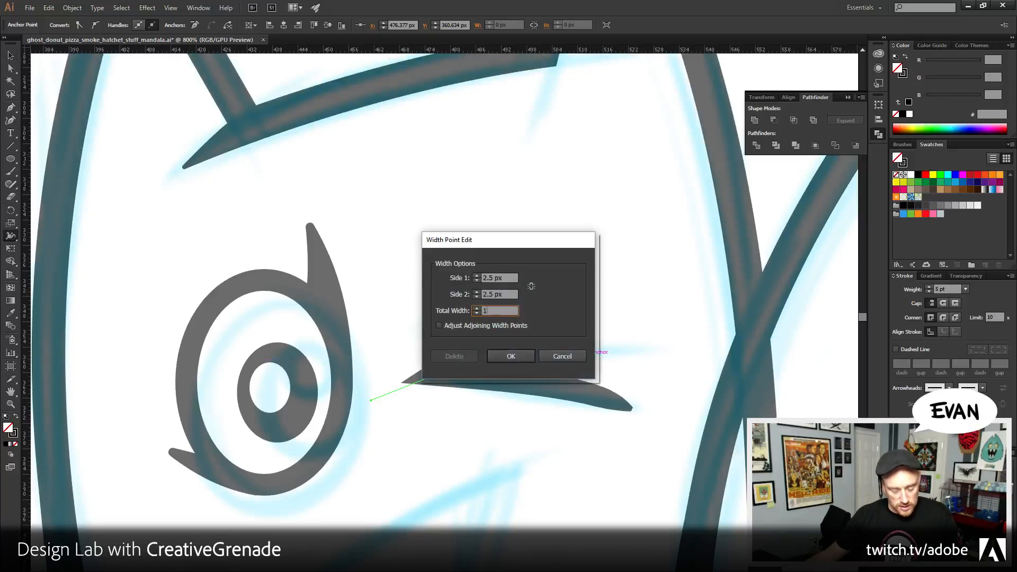
pyautogui.click(526, 360)
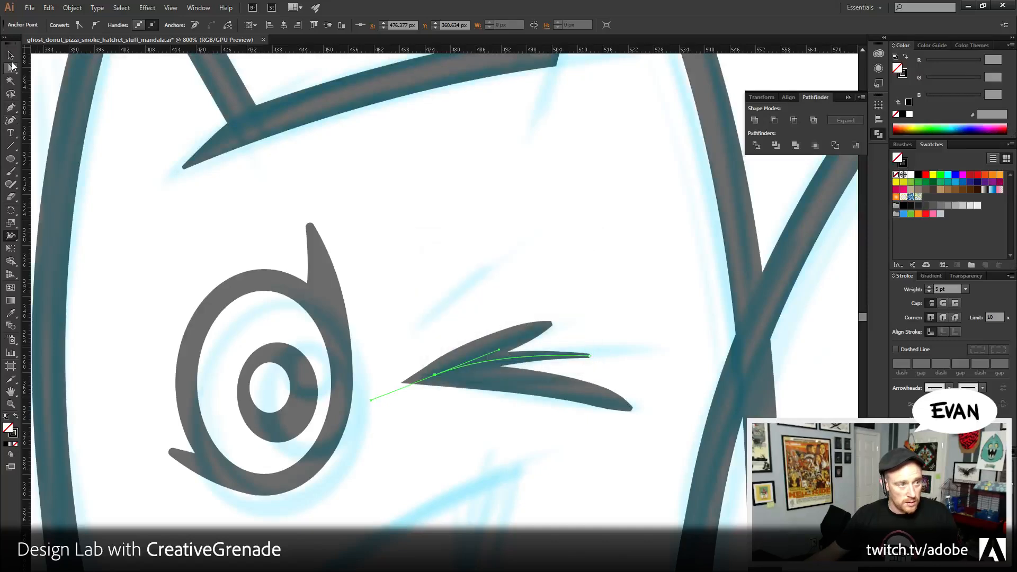
# - Give all the wink strokes round caps and set the outer wink path's weight to 4 pt
pyautogui.click(10, 56)
pyautogui.moveTo(434, 322); pyautogui.dragTo(547, 417)
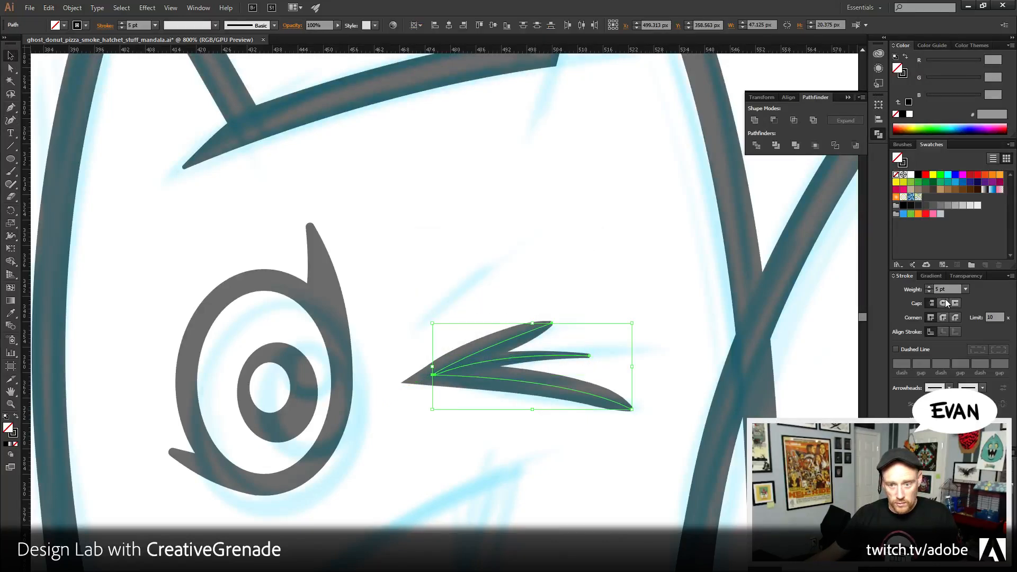
pyautogui.click(636, 360)
pyautogui.click(523, 333)
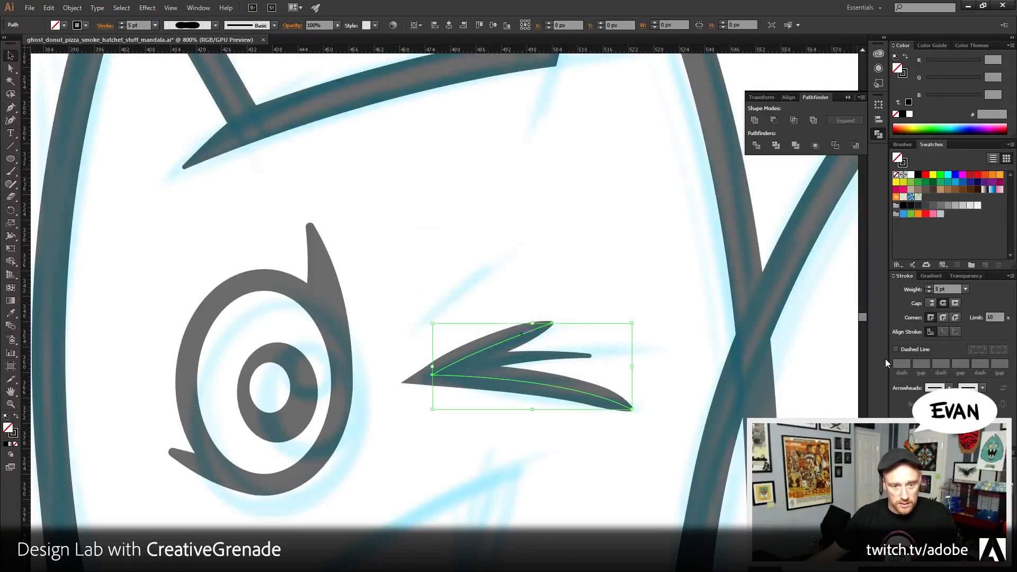
pyautogui.click(930, 288)
pyautogui.doubleClick(929, 290)
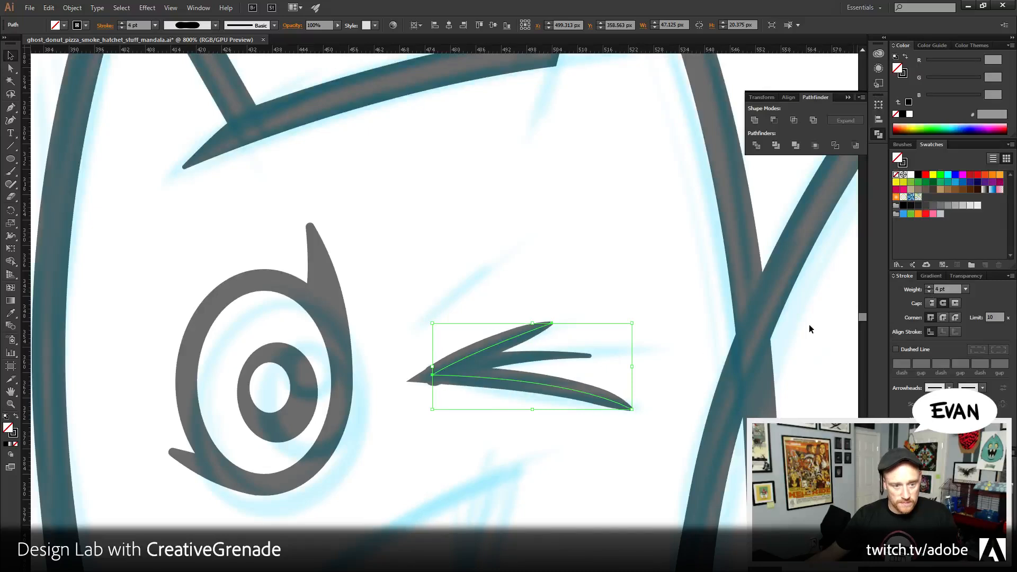
# - Shift the middle wink line's inner anchor and free end slightly away from the open eye
pyautogui.press('a')
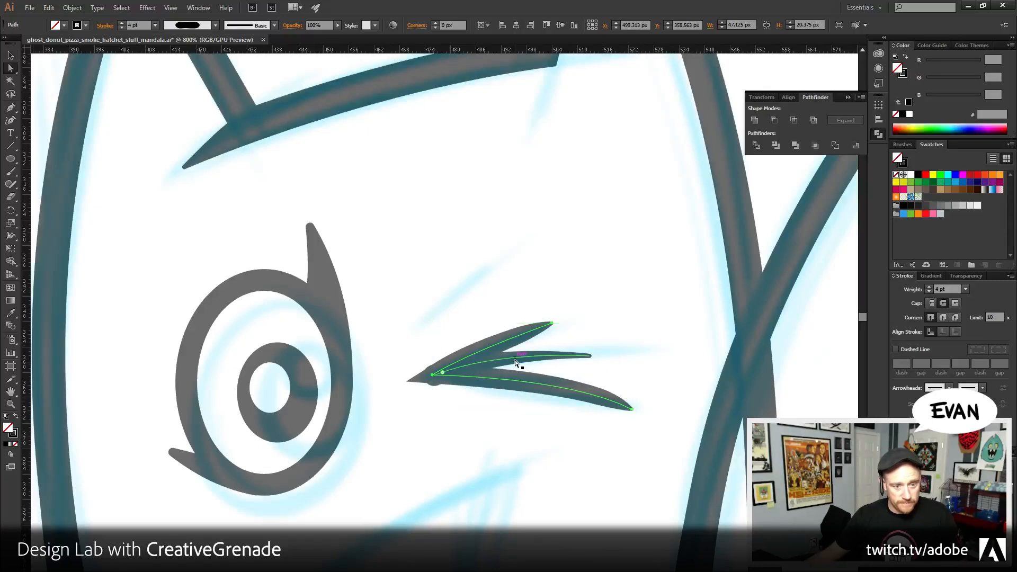
pyautogui.click(515, 360)
pyautogui.moveTo(434, 374); pyautogui.dragTo(444, 371)
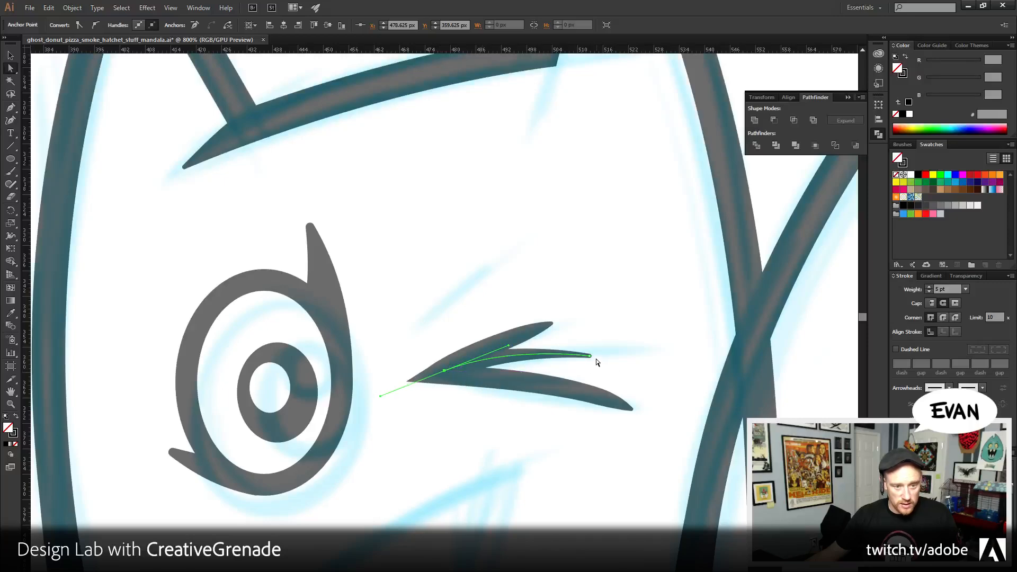
pyautogui.moveTo(592, 359); pyautogui.dragTo(599, 358)
pyautogui.click(670, 427)
# - Draw a slightly curved diagonal brow line above the wink with the Pen tool, following the sketch
pyautogui.moveTo(273, 420)
pyautogui.mouseDown()
pyautogui.moveTo(393, 308)
pyautogui.moveTo(343, 391)
pyautogui.mouseUp()
pyautogui.moveTo(231, 182); pyautogui.dragTo(207, 211)
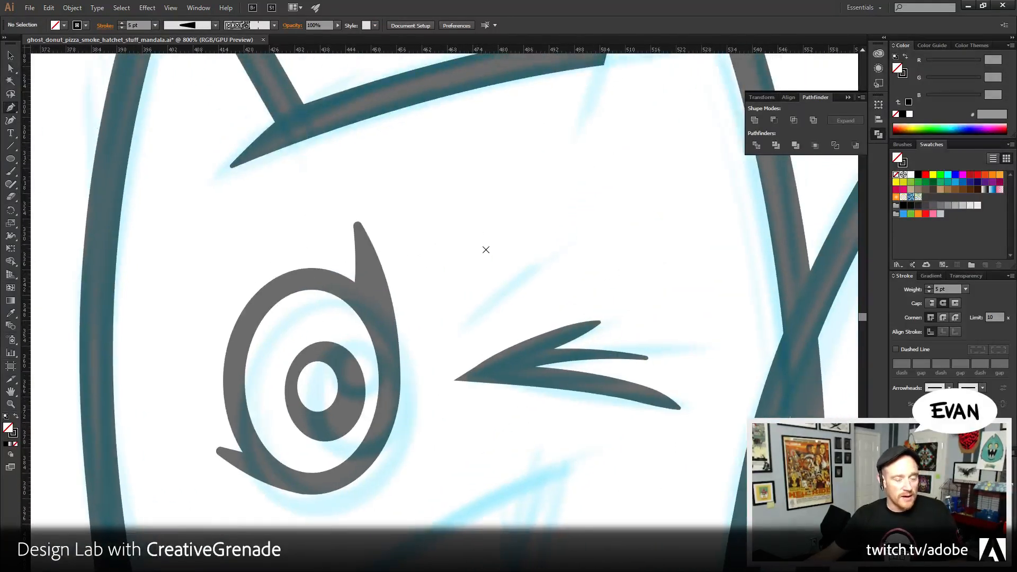
pyautogui.click(554, 254)
pyautogui.moveTo(451, 332); pyautogui.dragTo(415, 366)
pyautogui.press('v')
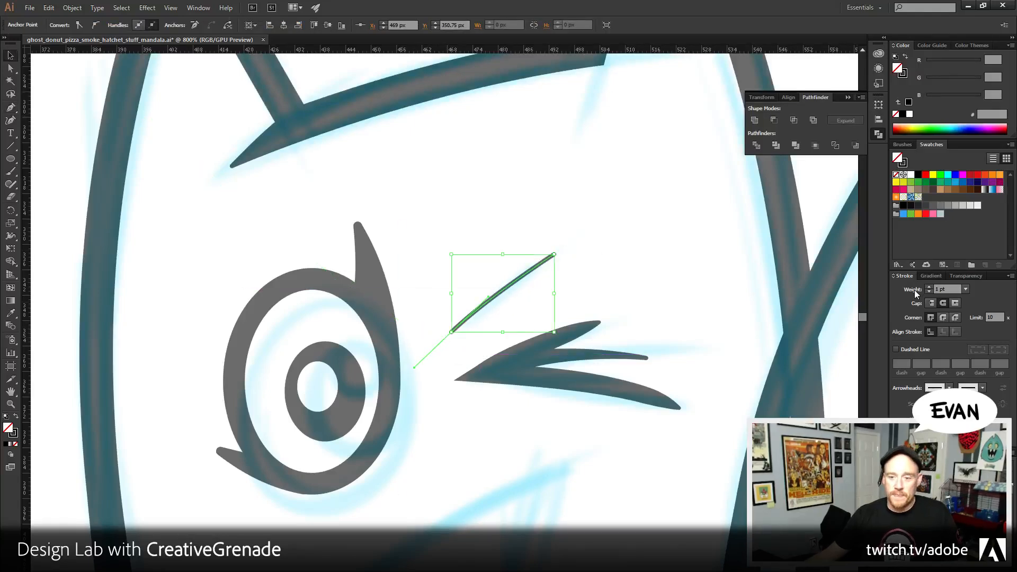
# - Set the brow line's stroke weight to 5 pt and apply a width profile that tapers both ends
pyautogui.click(930, 286)
pyautogui.click(930, 286)
pyautogui.click(930, 286)
pyautogui.click(930, 286)
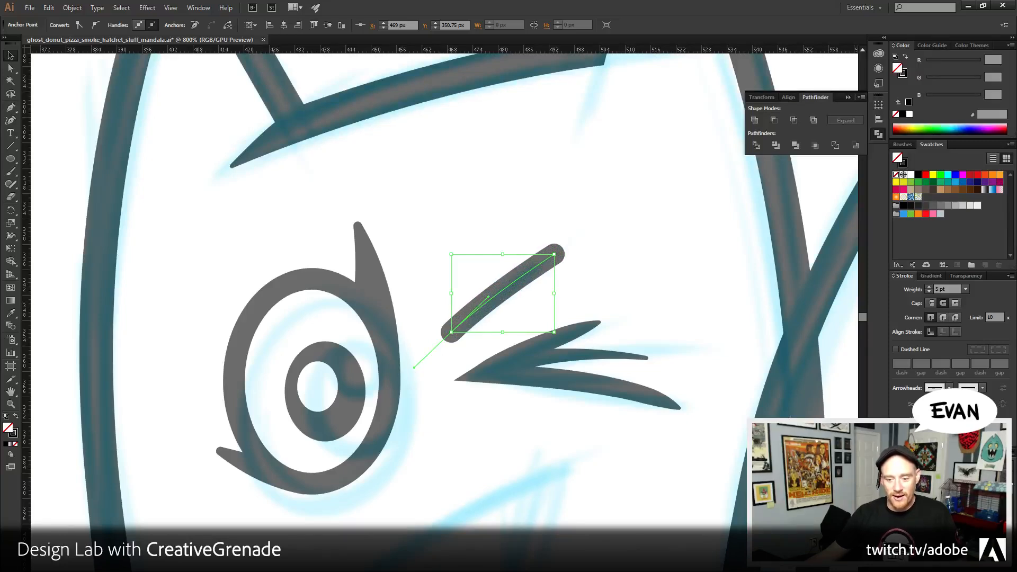
pyautogui.click(948, 435)
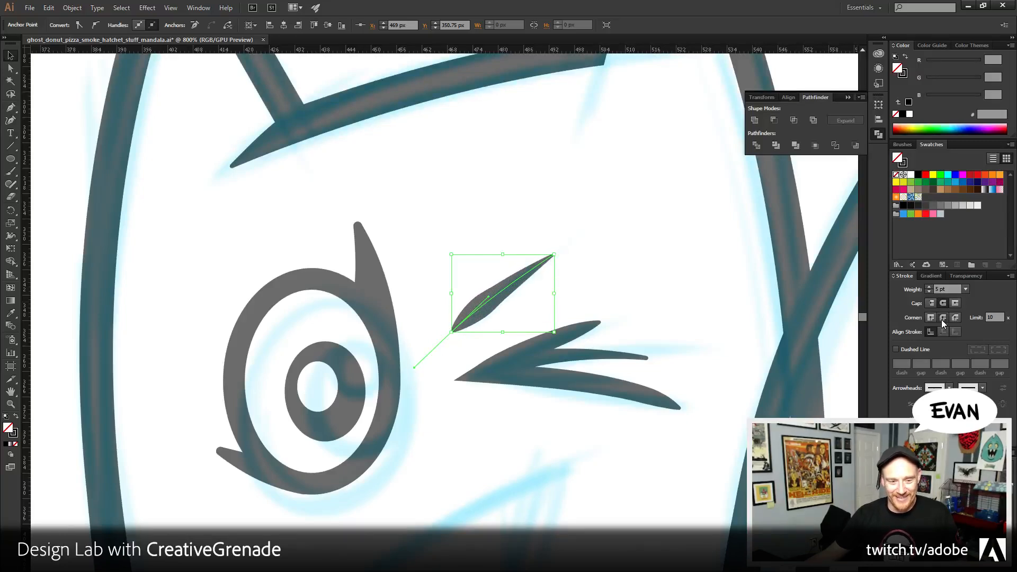
pyautogui.click(603, 310)
# - Review the inked ghosts together at 200% zoom against the underlying sketch
pyautogui.moveTo(511, 436); pyautogui.dragTo(524, 284)
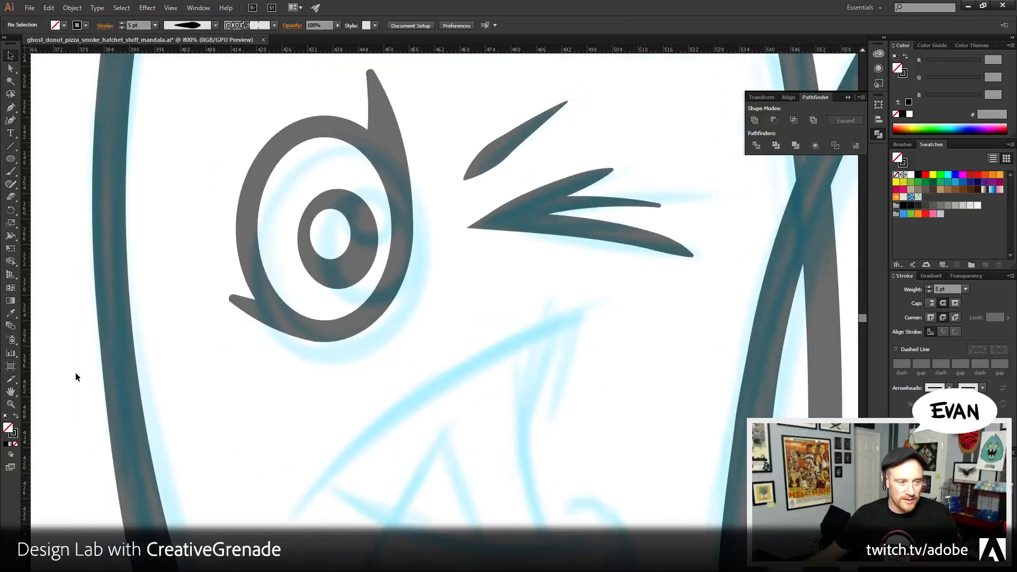
pyautogui.click(11, 404)
pyautogui.keyDown('alt'); pyautogui.click(512, 347); pyautogui.keyUp('alt')
pyautogui.keyDown('alt'); pyautogui.click(512, 347); pyautogui.keyUp('alt')
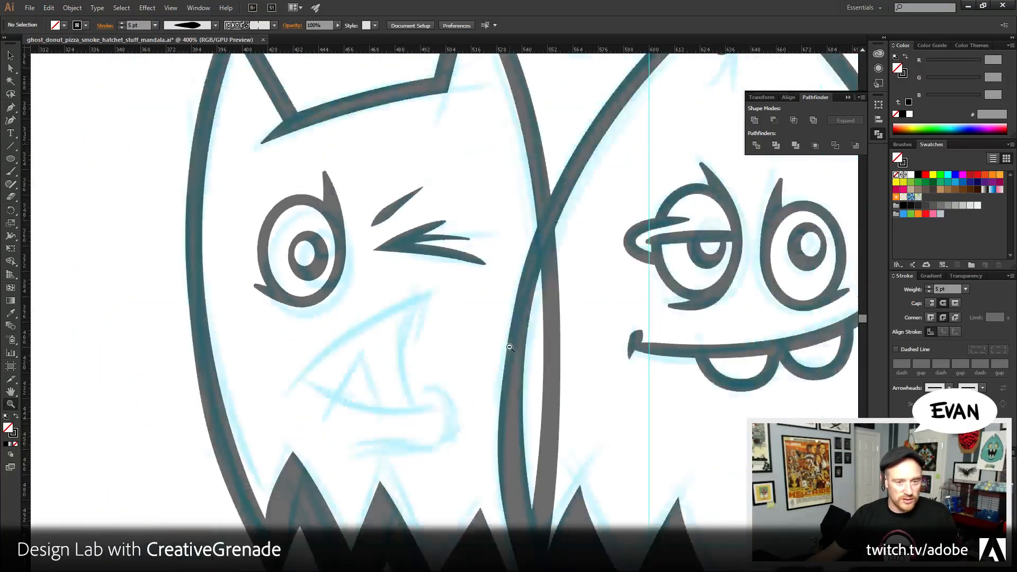
pyautogui.keyDown('alt'); pyautogui.click(512, 348); pyautogui.keyUp('alt')
pyautogui.keyDown('alt'); pyautogui.click(512, 349); pyautogui.keyUp('alt')
pyautogui.moveTo(397, 412); pyautogui.dragTo(457, 412)
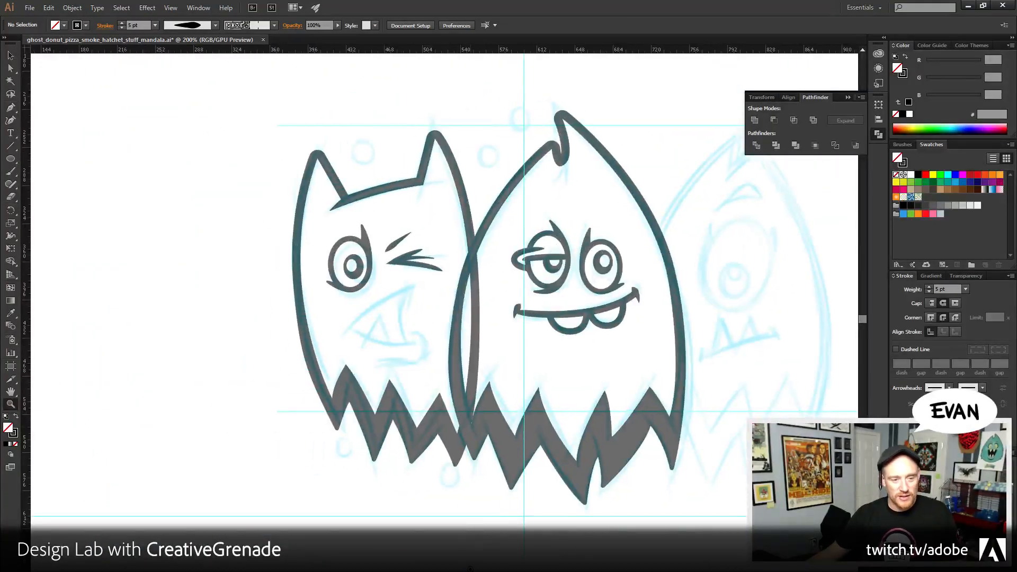
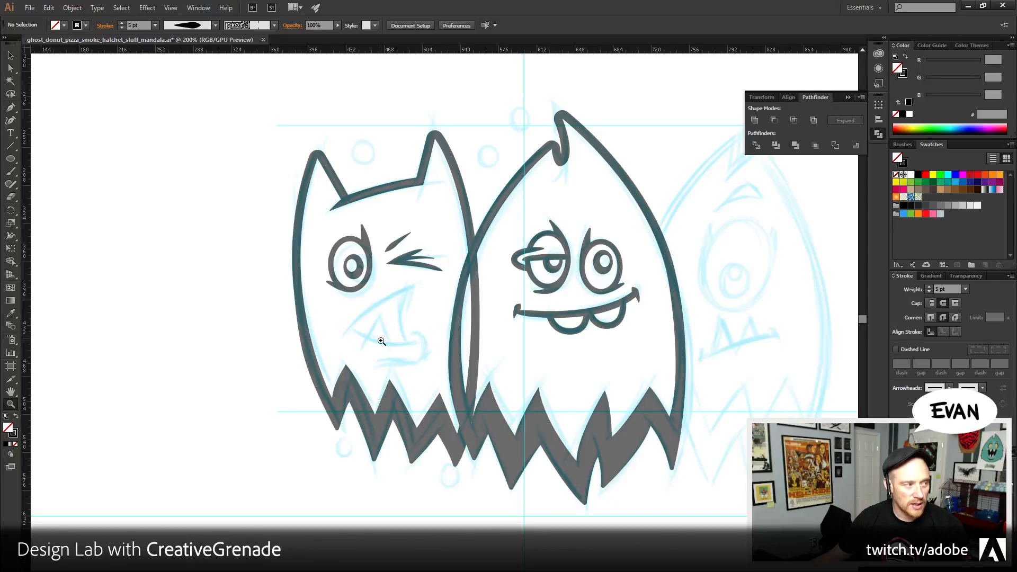
# - Draw the upper curve of the left ghost's mouth with the Pen tool, from its upper tip down to the far corner
pyautogui.click(394, 310)
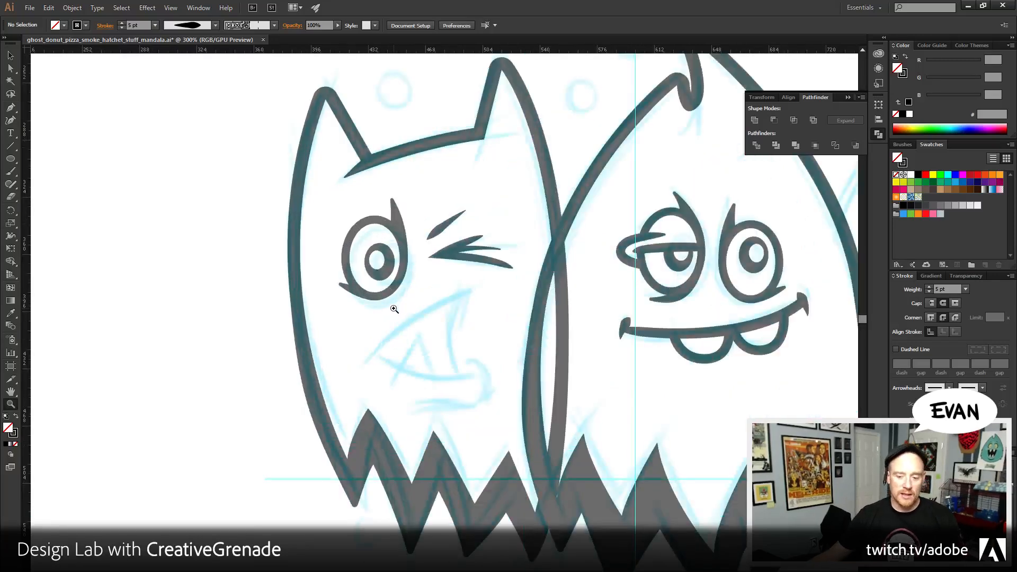
pyautogui.click(418, 318)
pyautogui.click(420, 323)
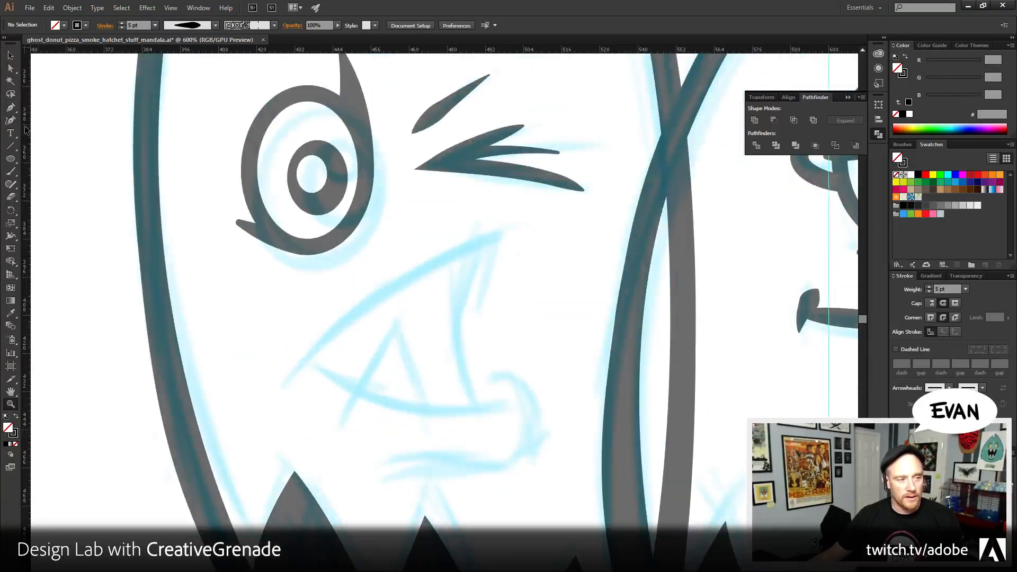
pyautogui.click(10, 107)
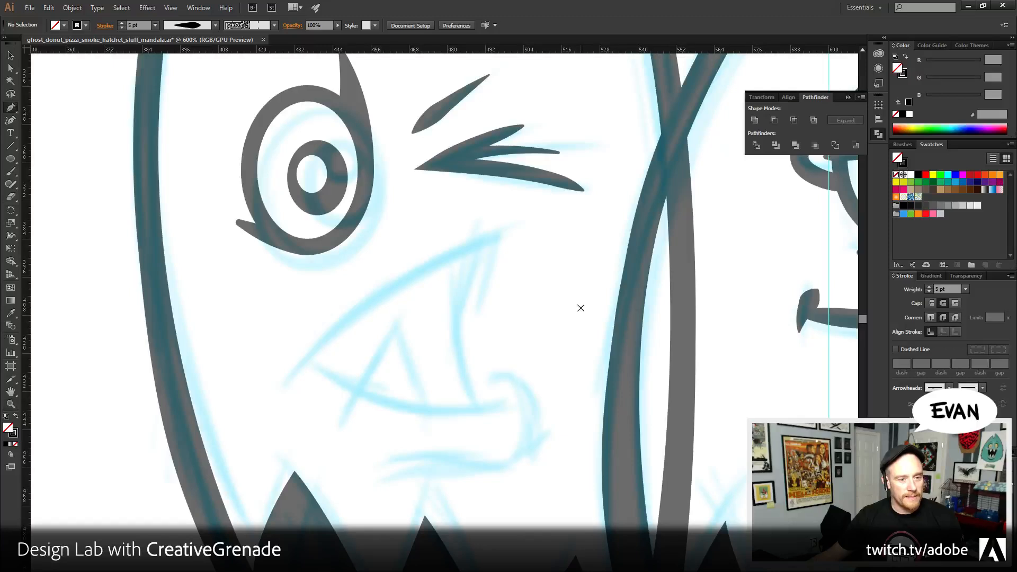
pyautogui.click(511, 243)
pyautogui.moveTo(290, 376); pyautogui.dragTo(186, 512)
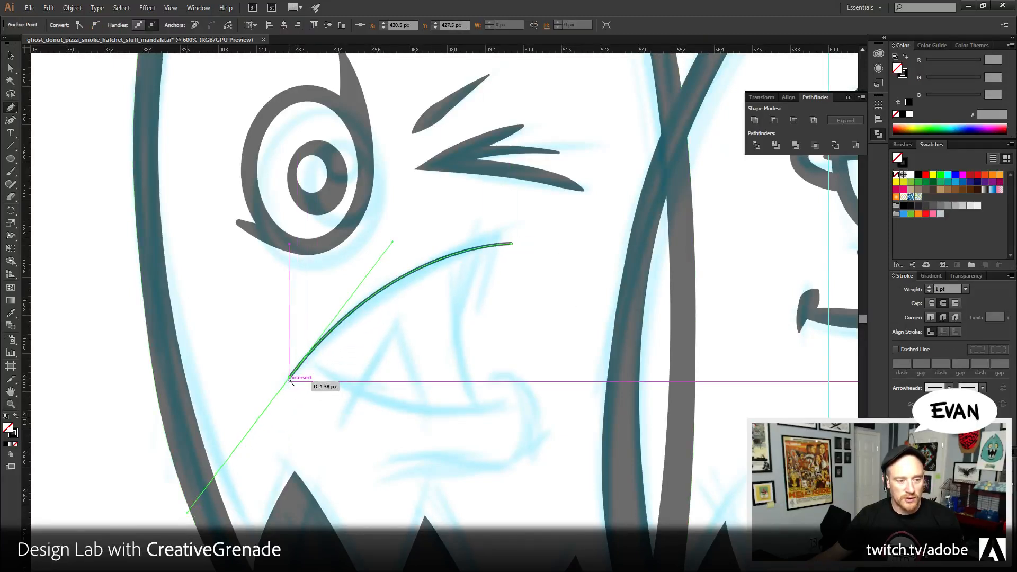
pyautogui.moveTo(291, 379); pyautogui.dragTo(2, 65)
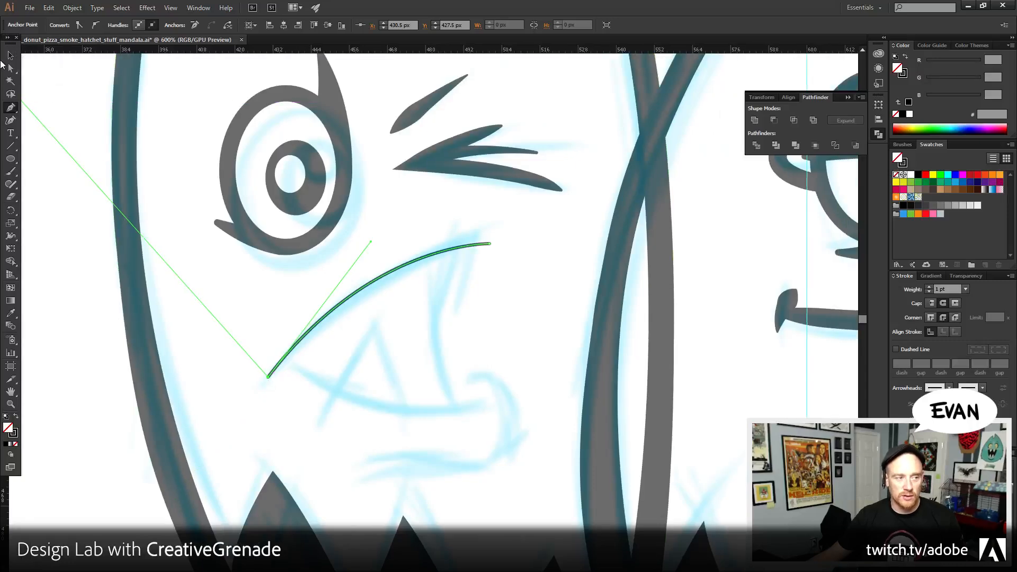
pyautogui.click(10, 55)
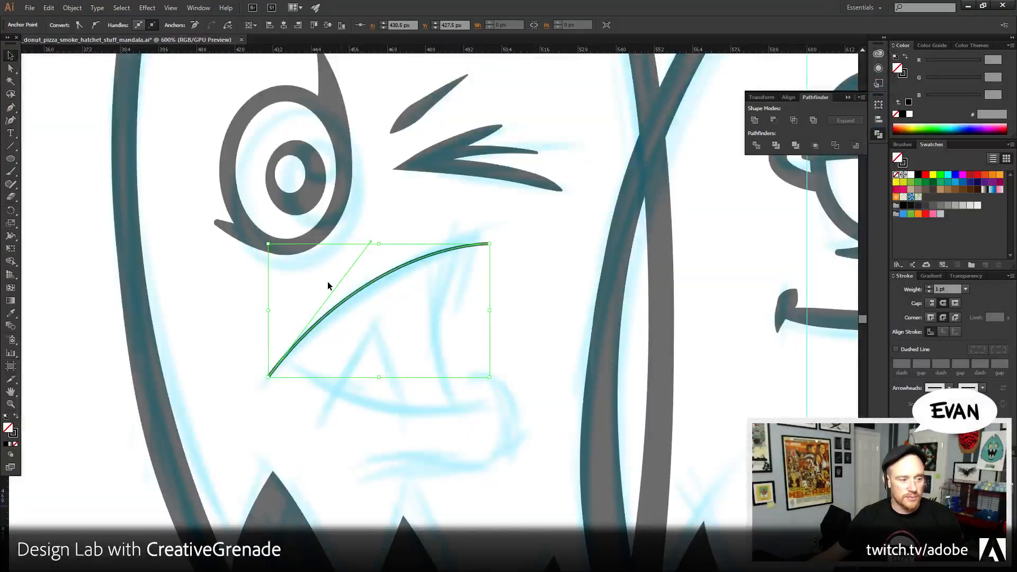
pyautogui.moveTo(5, 41); pyautogui.dragTo(6, 43)
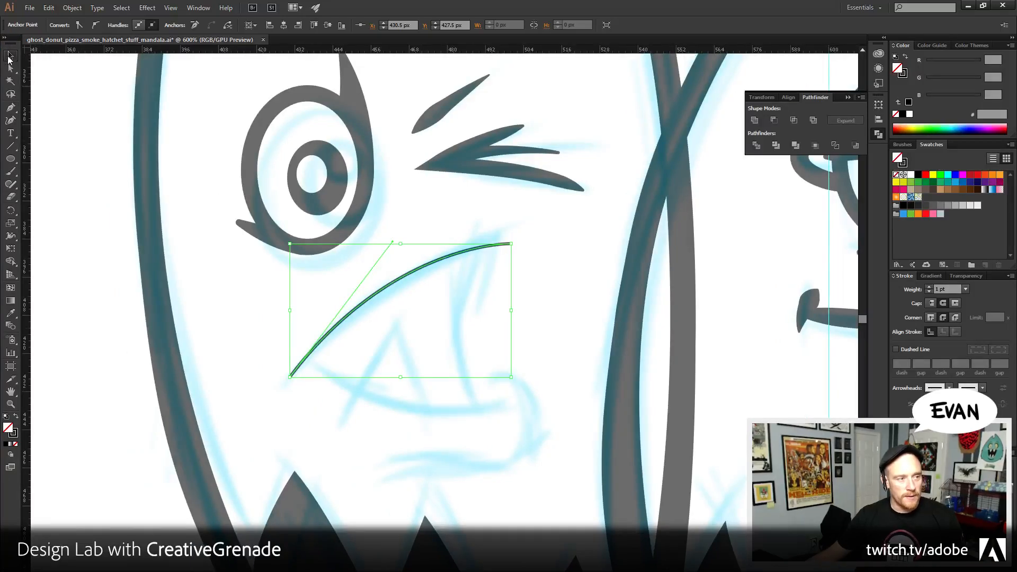
pyautogui.click(534, 256)
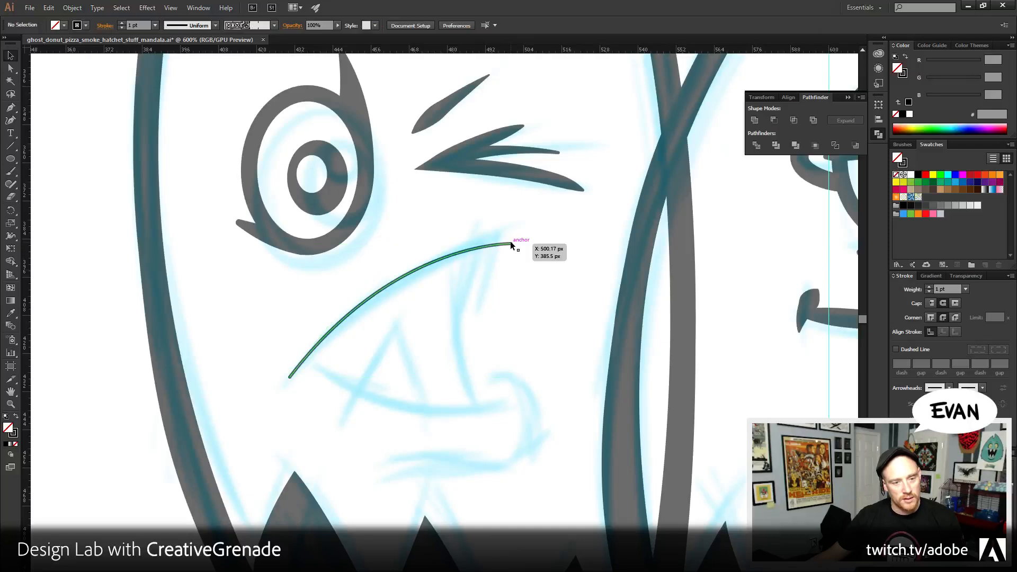
# - Continue the mouth path down its inward-curving side, add a small hooked tip, and close the shape along the lower lip
pyautogui.click(11, 121)
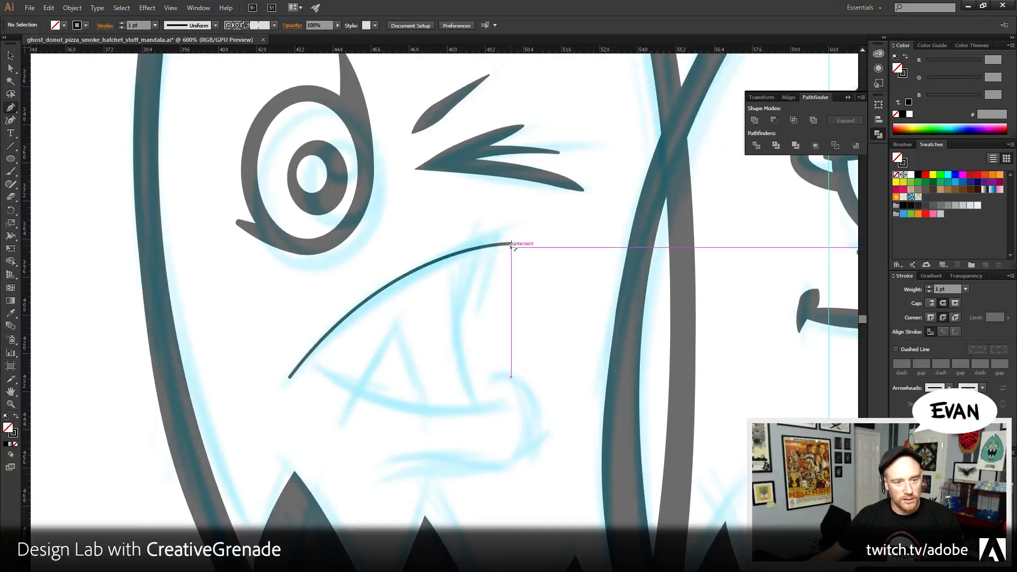
pyautogui.moveTo(511, 244); pyautogui.dragTo(507, 476)
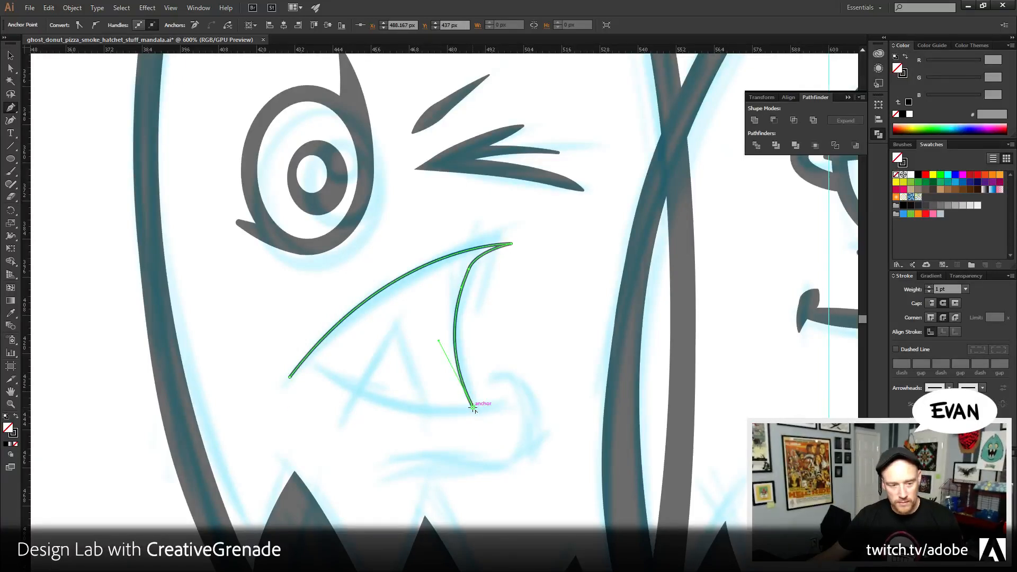
pyautogui.moveTo(473, 408); pyautogui.dragTo(737, 411)
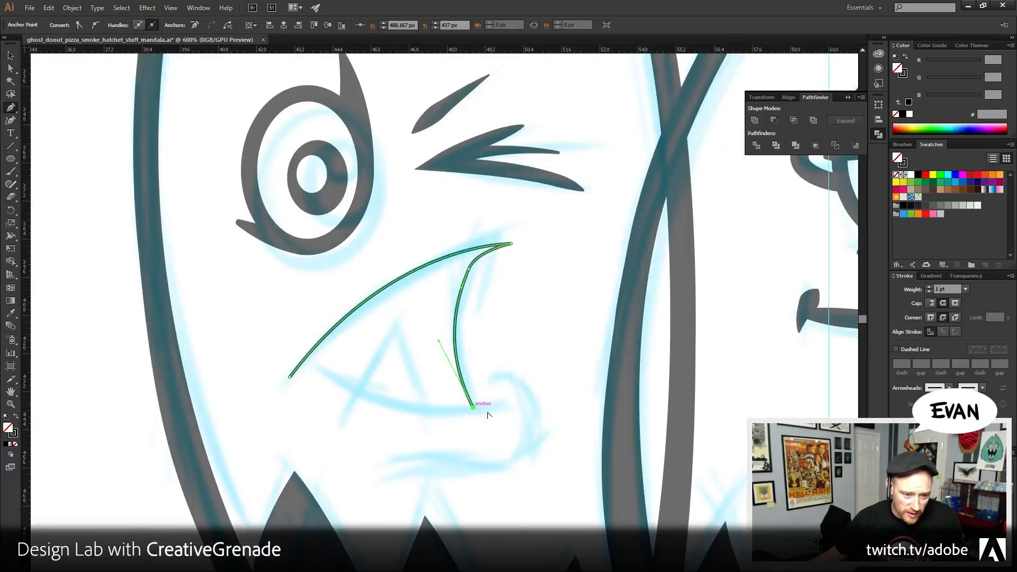
pyautogui.moveTo(499, 406); pyautogui.dragTo(511, 402)
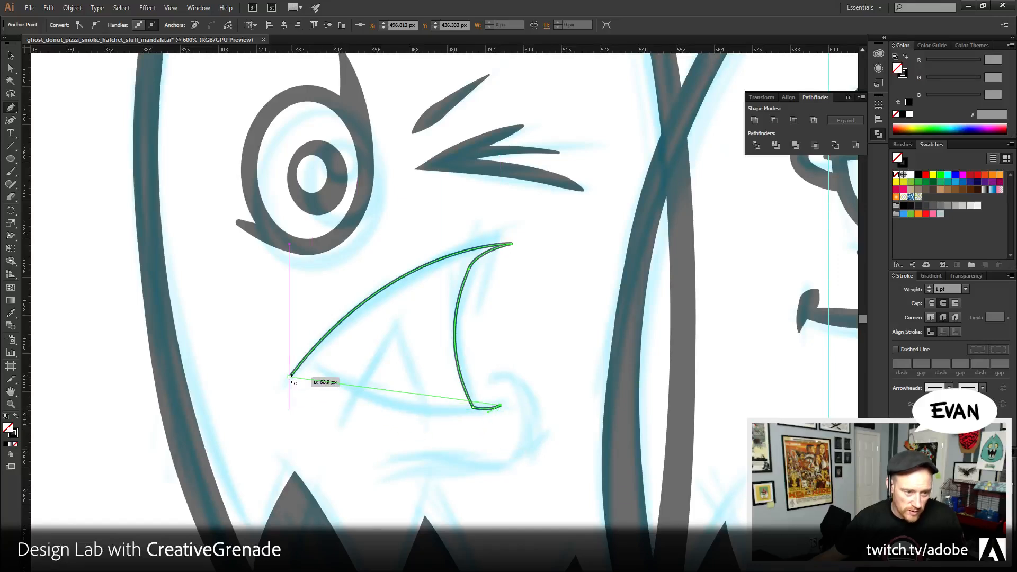
pyautogui.moveTo(290, 378)
pyautogui.mouseDown()
pyautogui.moveTo(152, 295)
pyautogui.moveTo(100, 304)
pyautogui.moveTo(103, 294)
pyautogui.mouseUp()
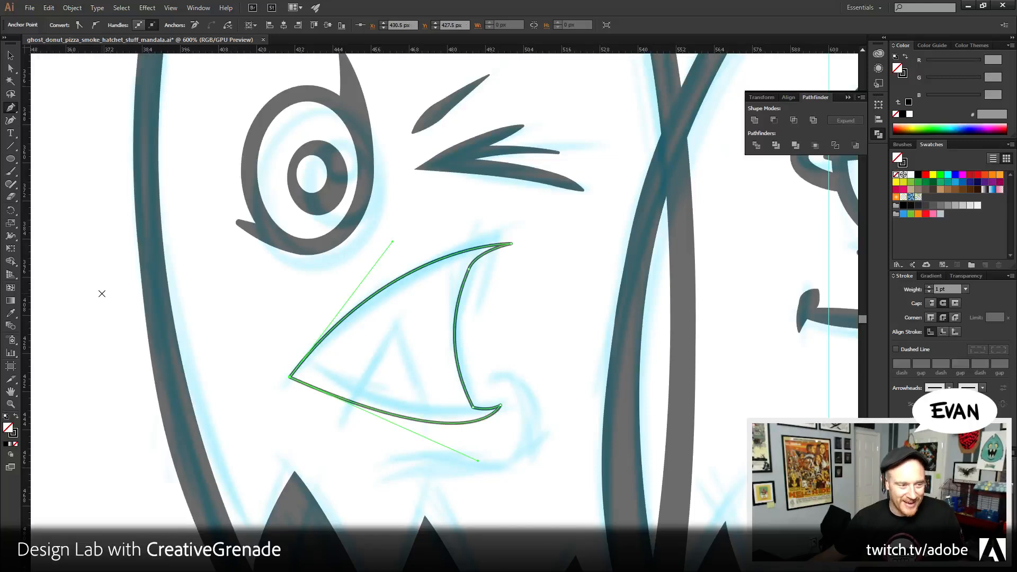
# - Swap the mouth shape's fill and stroke so it has a solid black fill and no outline
pyautogui.click(10, 55)
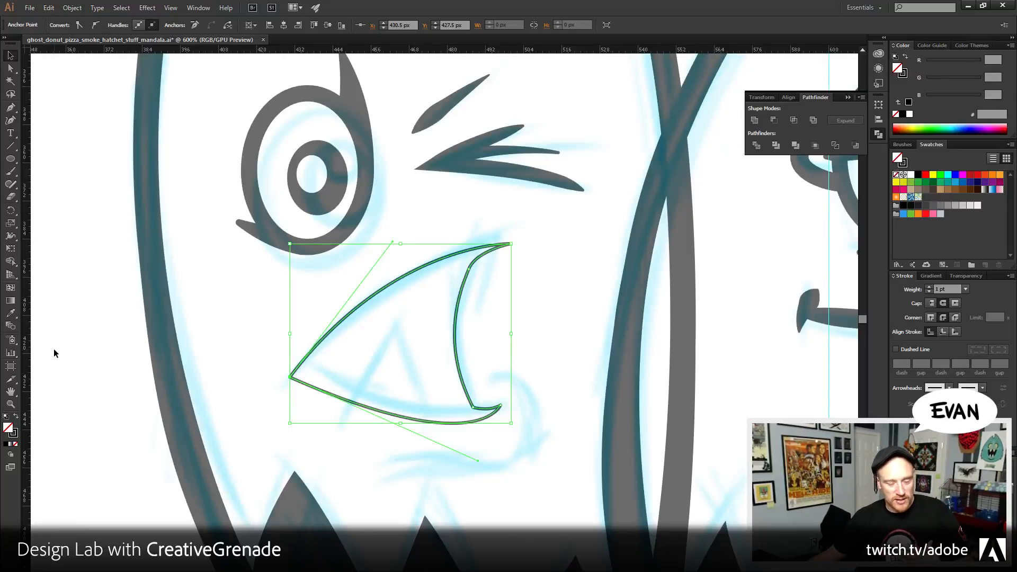
pyautogui.click(14, 70)
pyautogui.click(10, 55)
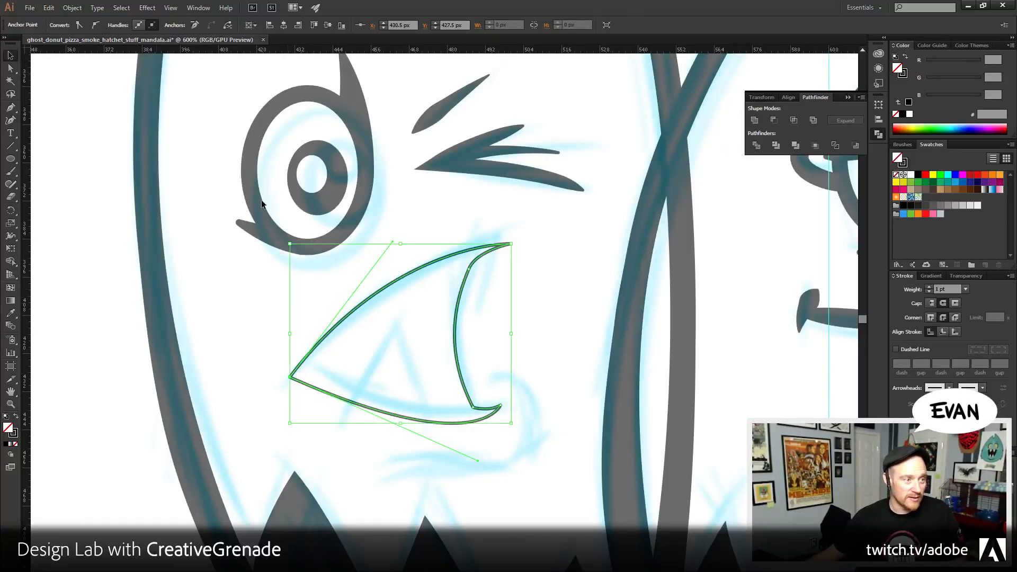
pyautogui.hotkey('shift', 'x')
pyautogui.click(522, 293)
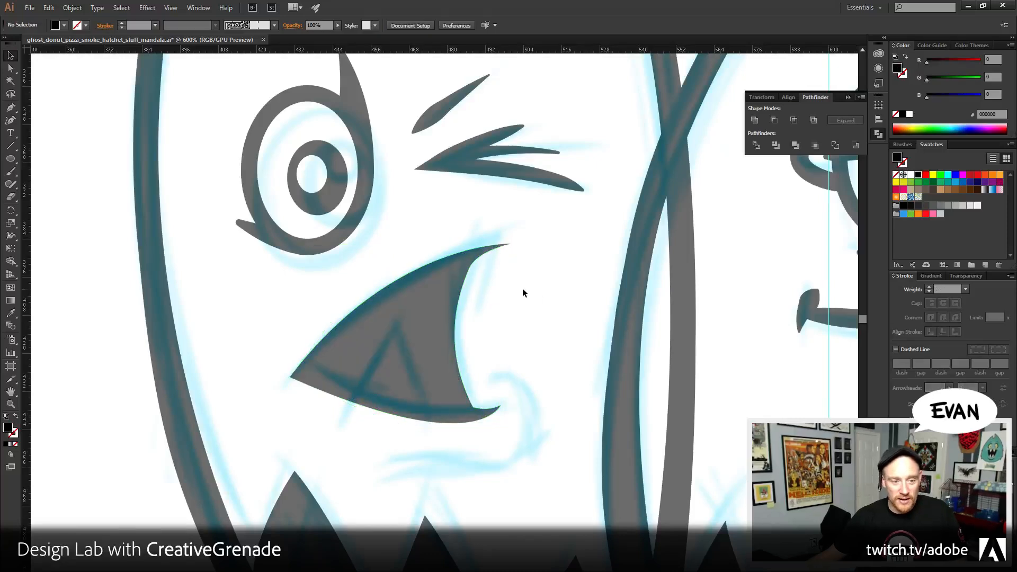
# - Round the upper tip of the left ghost's mouth with a 0.5 px corner radius
pyautogui.click(10, 68)
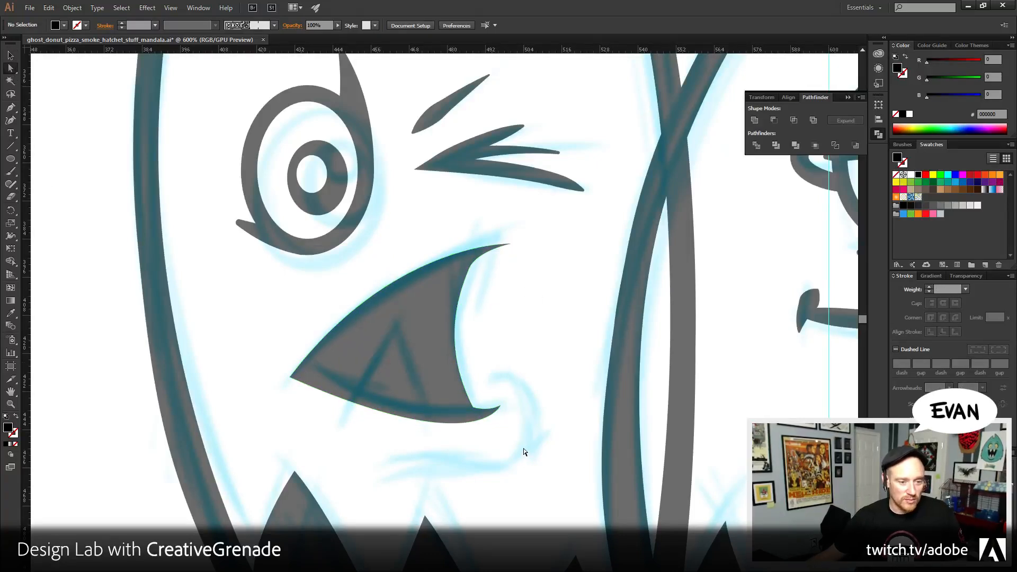
pyautogui.moveTo(502, 410); pyautogui.dragTo(471, 405)
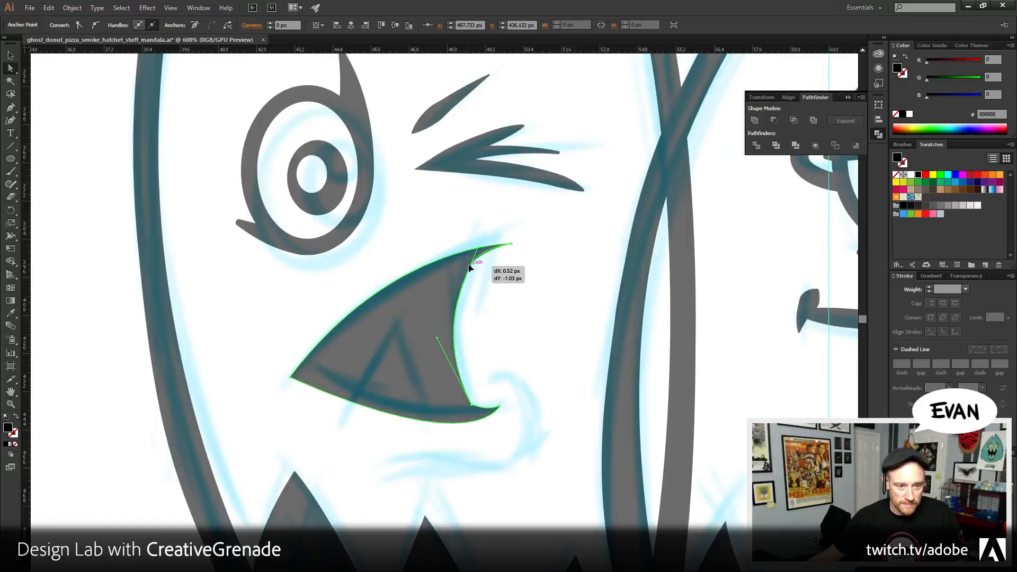
pyautogui.click(511, 244)
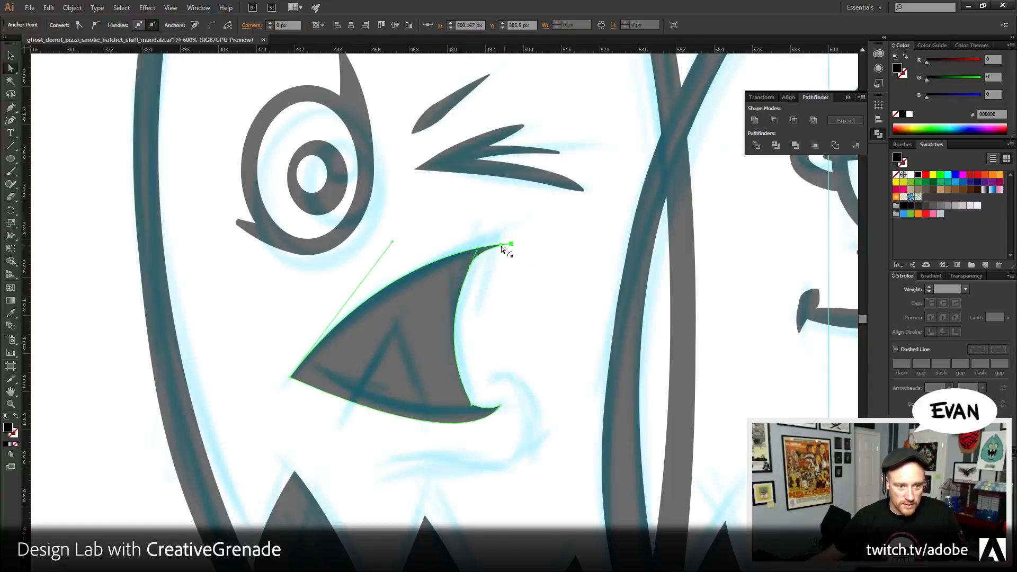
pyautogui.doubleClick(501, 246)
pyautogui.write('.5')
pyautogui.press('Return')
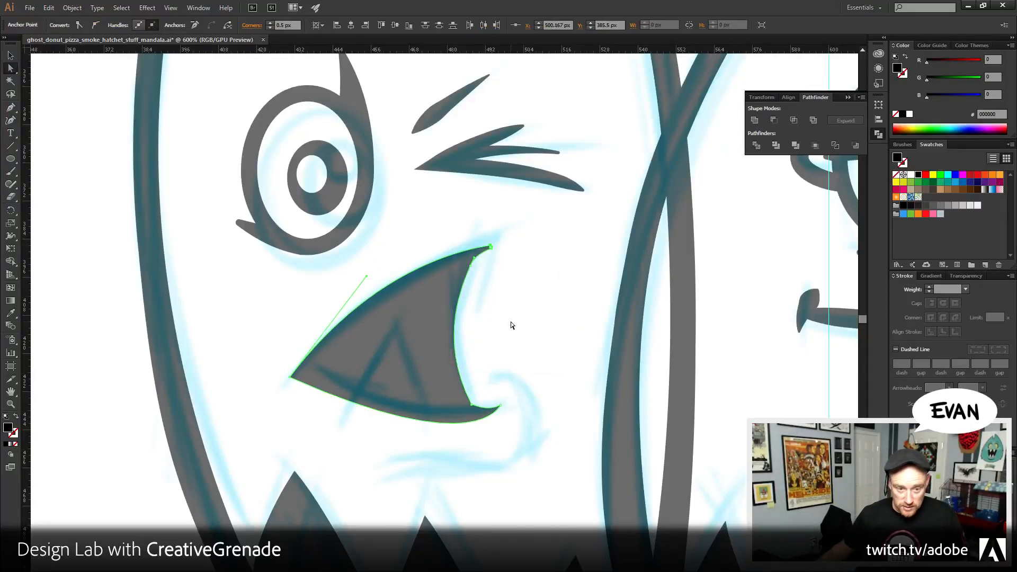
# - Round the mouth's lower hooked tip with a 0.5 px corner radius and flatten the lower lip's curve slightly
pyautogui.click(499, 408)
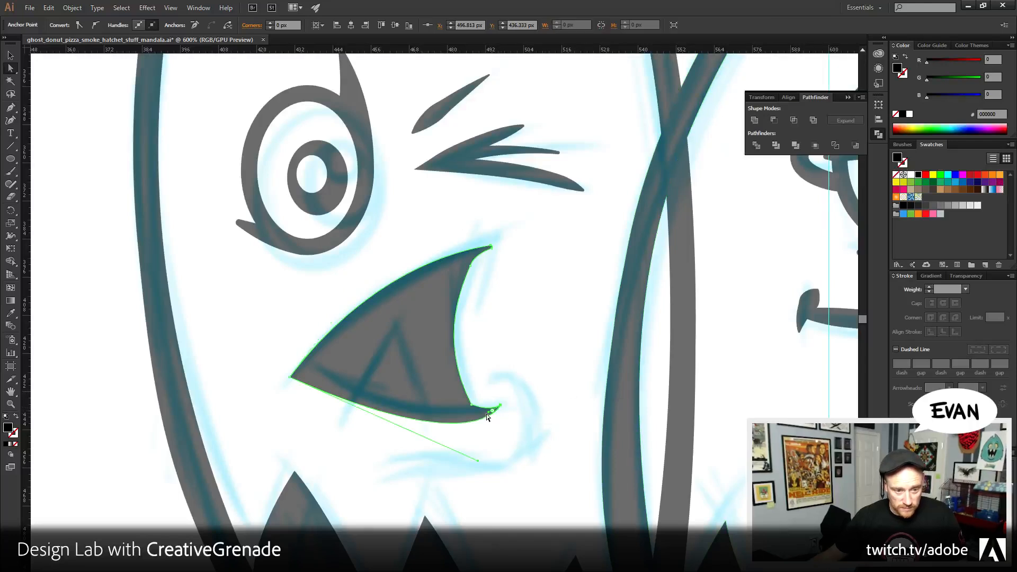
pyautogui.doubleClick(493, 410)
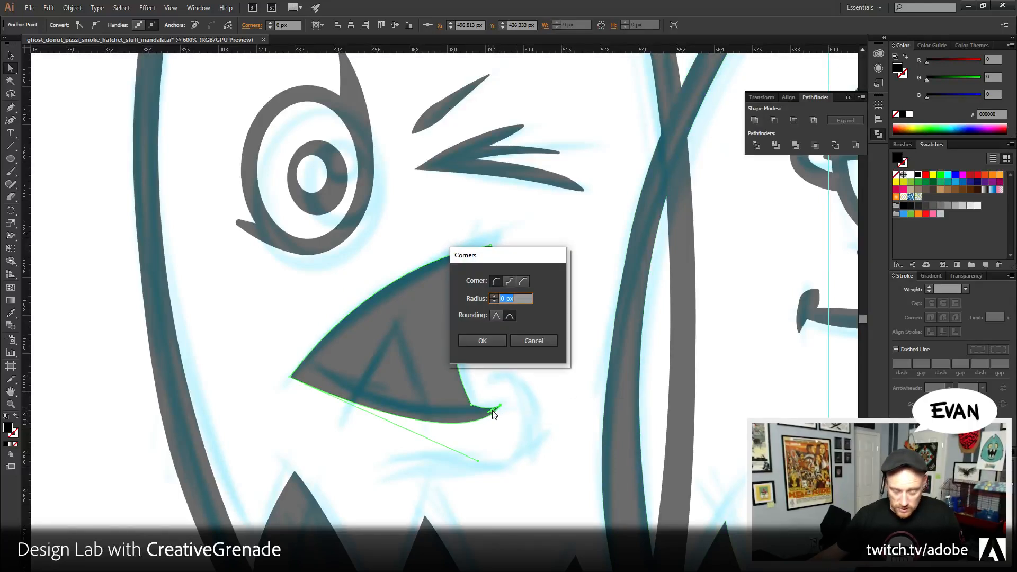
pyautogui.write('.5')
pyautogui.press('Return')
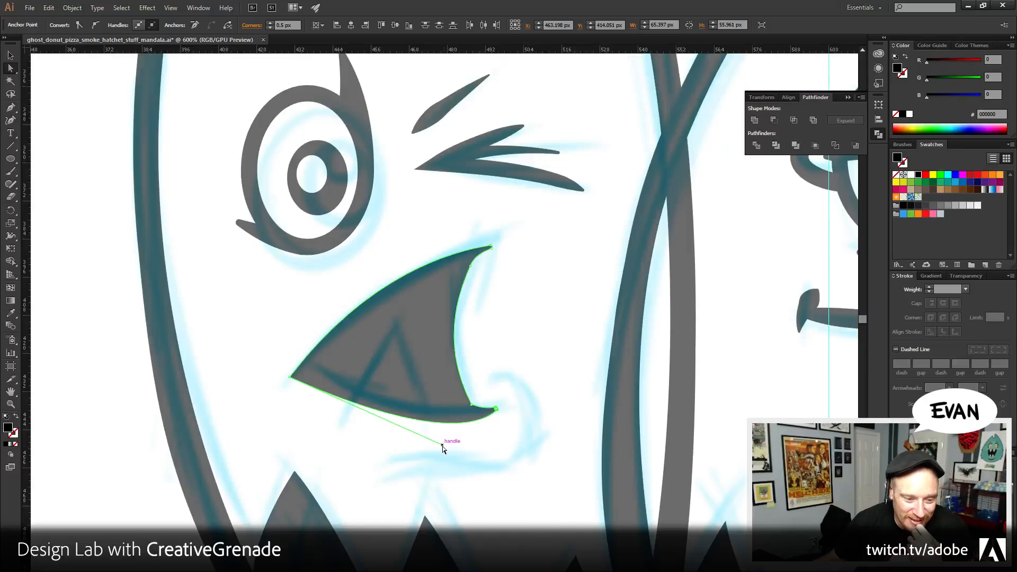
pyautogui.moveTo(443, 446); pyautogui.dragTo(414, 433)
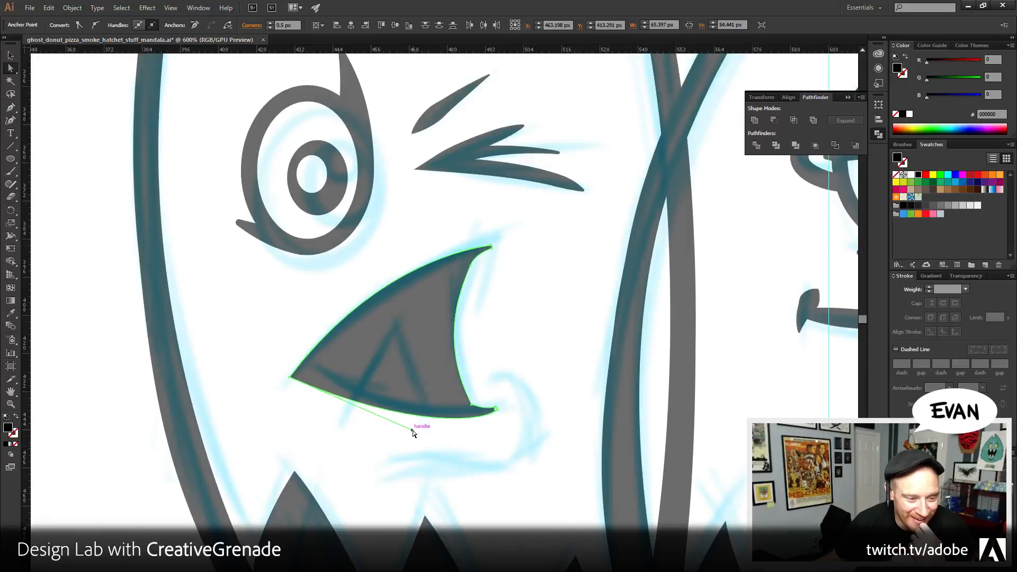
pyautogui.click(276, 427)
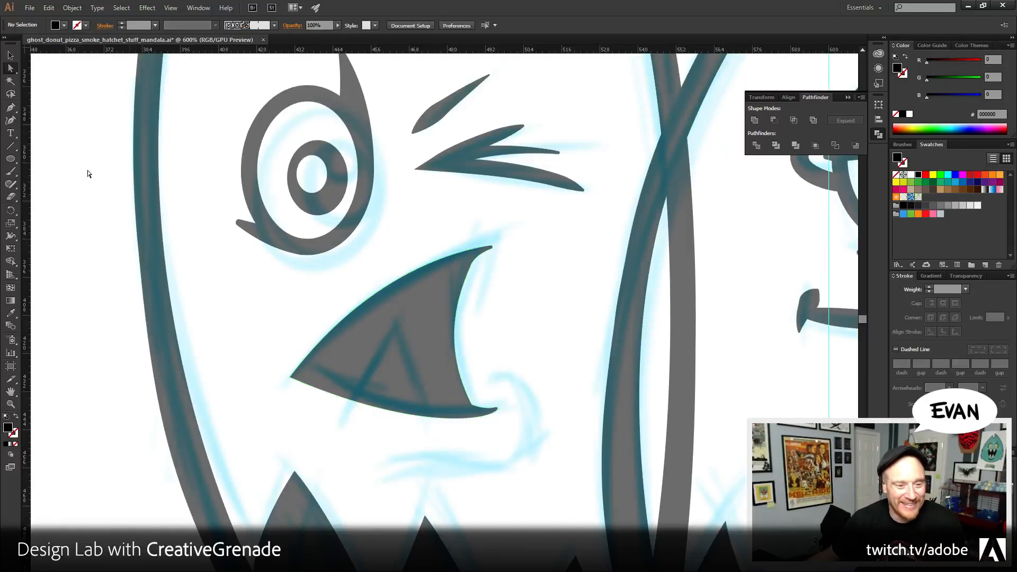
# - Draw an open hooked curve with the Pen tool from beside the mouth's lower tip, around and back beneath the mouth
pyautogui.press('p')
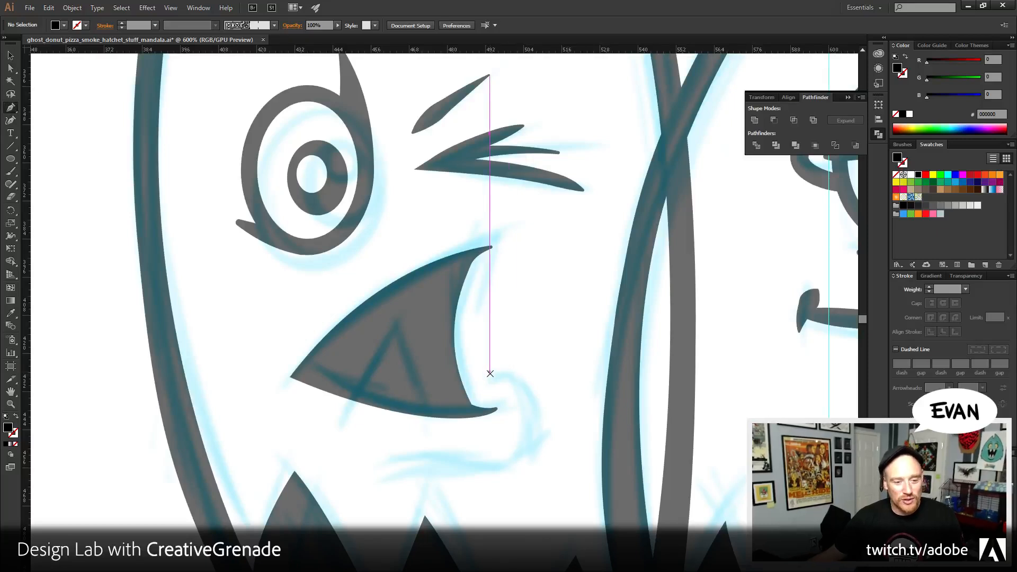
pyautogui.click(491, 375)
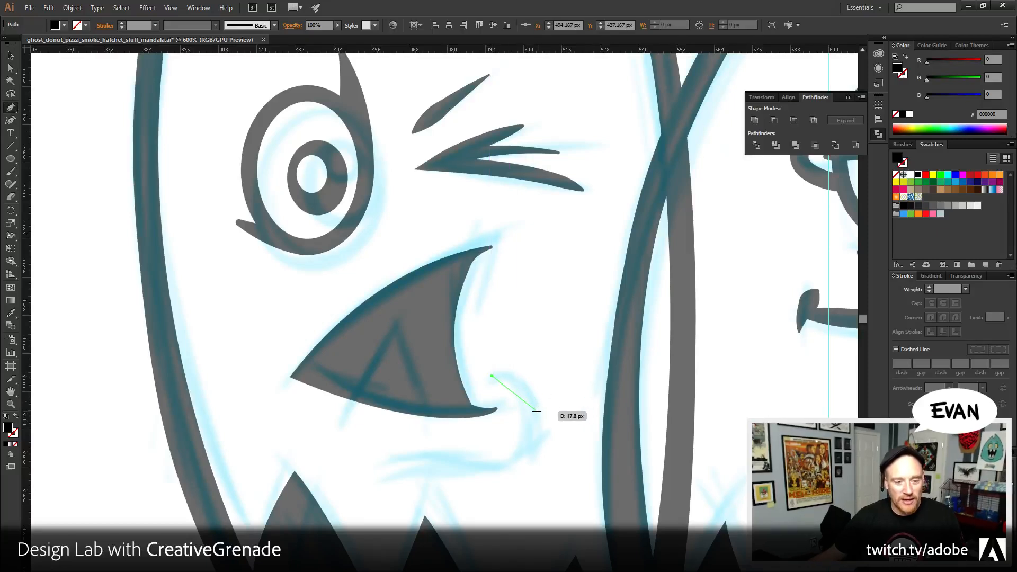
pyautogui.moveTo(536, 411); pyautogui.dragTo(540, 454)
pyautogui.moveTo(480, 466); pyautogui.dragTo(431, 453)
pyautogui.click(383, 458)
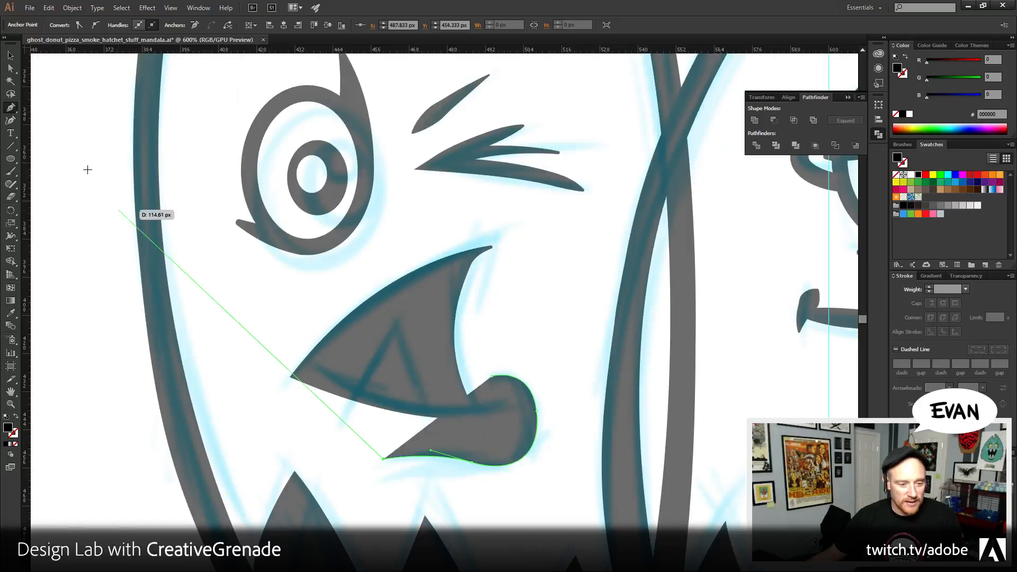
# - Turn the hooked curve into an unfilled black line with a 5 pt stroke
pyautogui.click(11, 57)
pyautogui.click(516, 401)
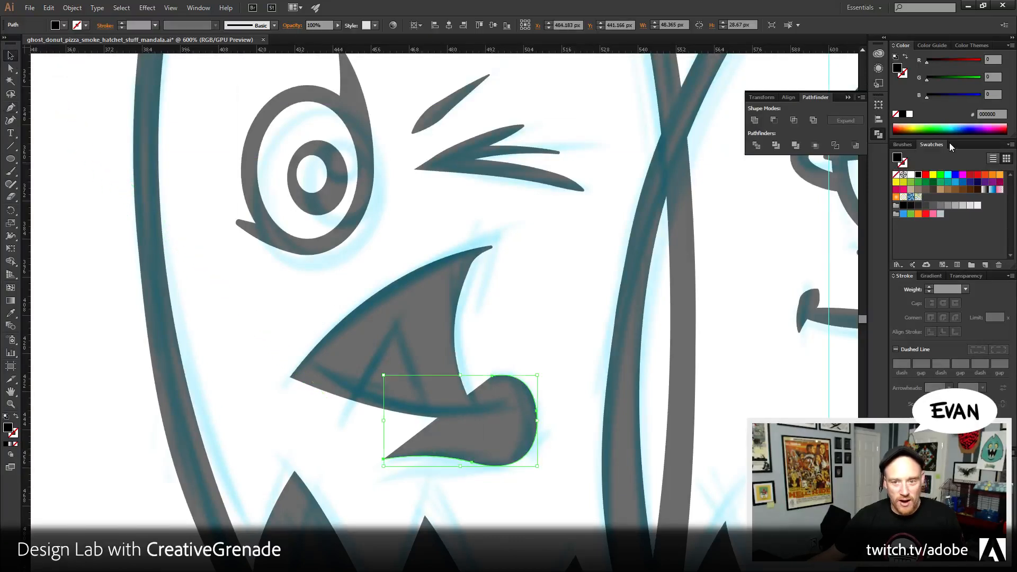
pyautogui.click(906, 56)
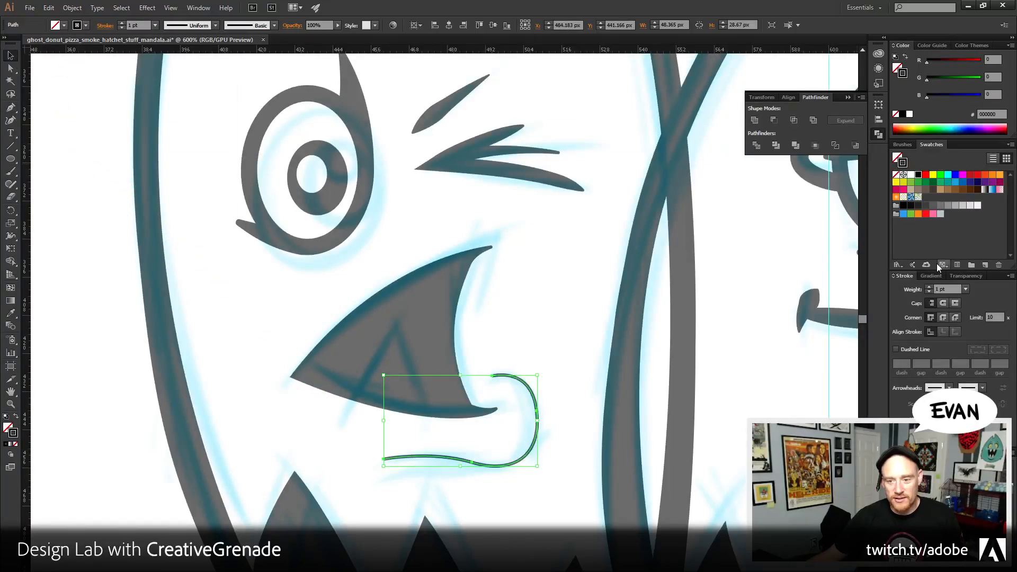
pyautogui.click(928, 288)
pyautogui.click(928, 287)
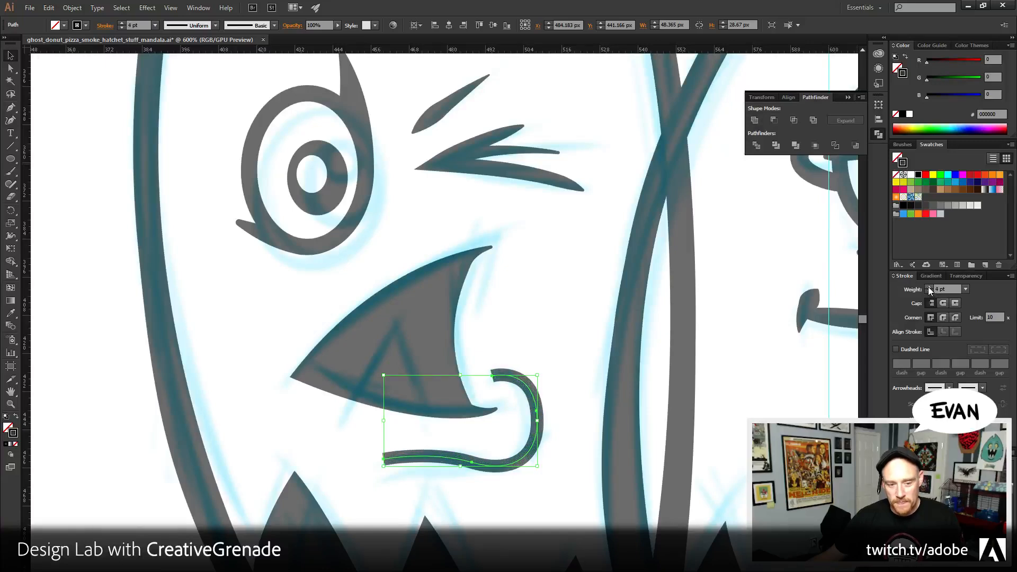
pyautogui.click(928, 287)
pyautogui.click(928, 287)
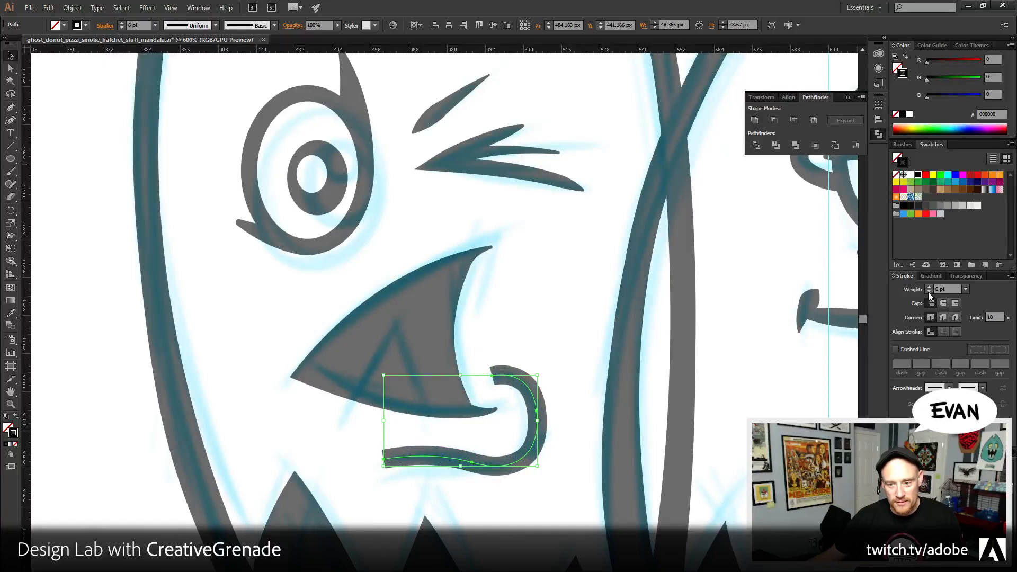
pyautogui.click(928, 292)
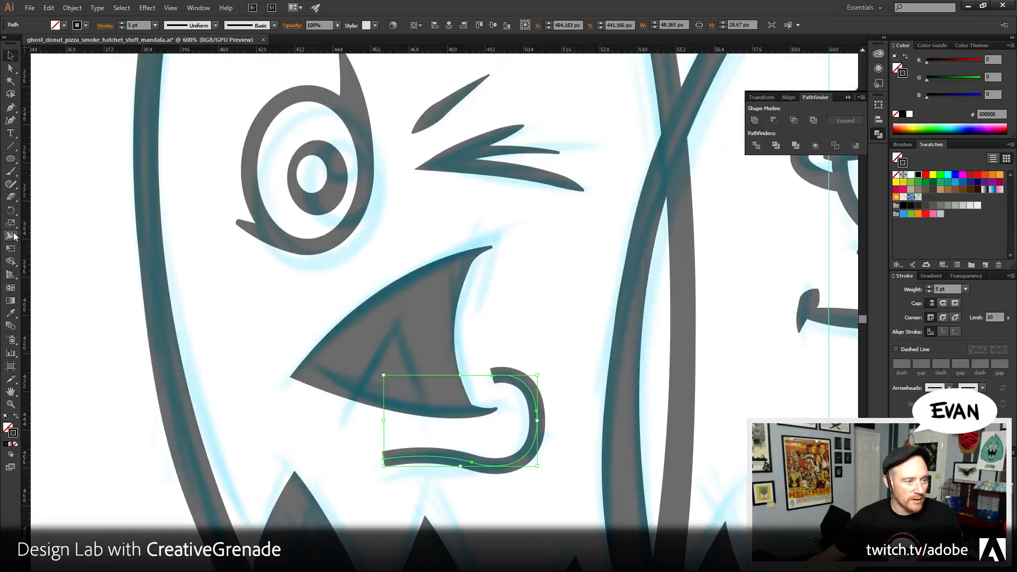
# - Add a 5 px width point on the hooked line's lower stretch and taper its end beneath the mouth to zero width
pyautogui.click(13, 236)
pyautogui.doubleClick(435, 458)
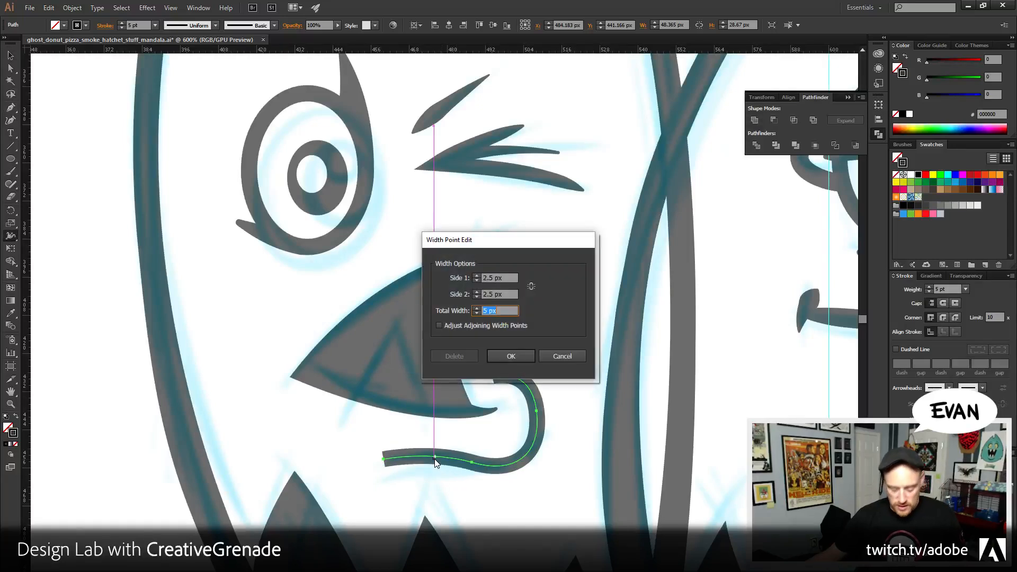
pyautogui.press('Escape')
pyautogui.doubleClick(384, 461)
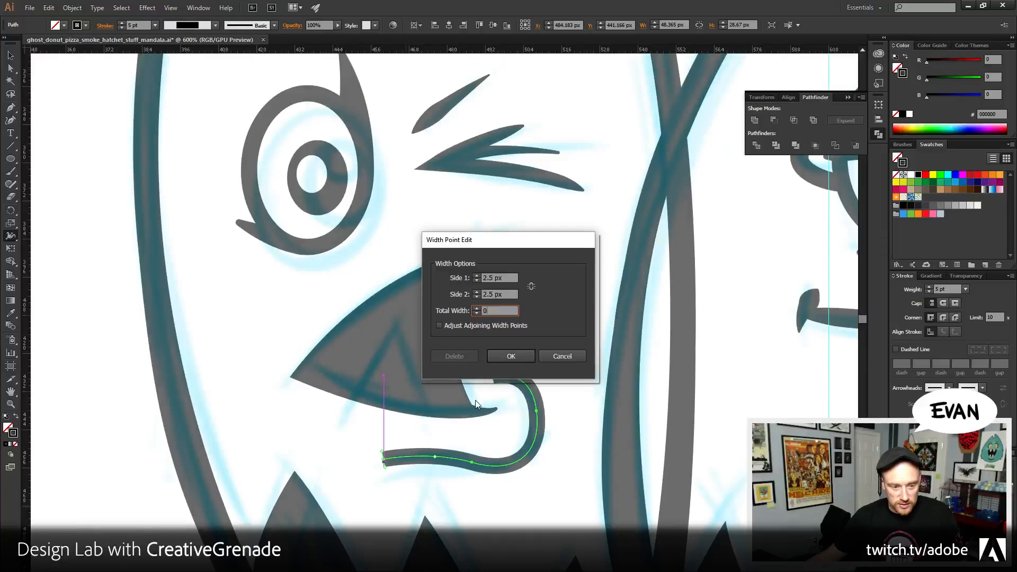
pyautogui.click(508, 356)
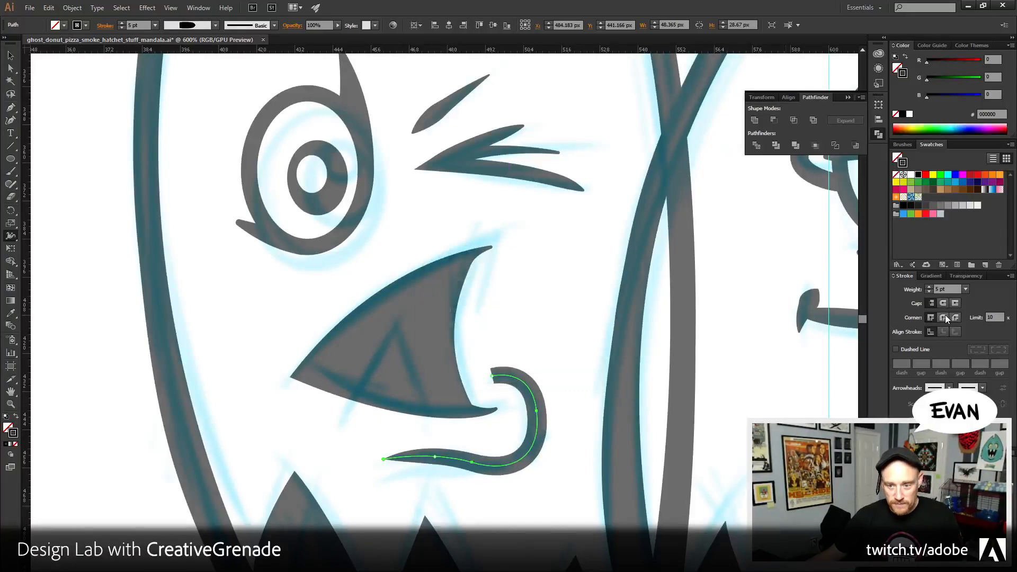
# - Give the hooked line round caps and corners, and taper its upper end from an added width point
pyautogui.click(944, 321)
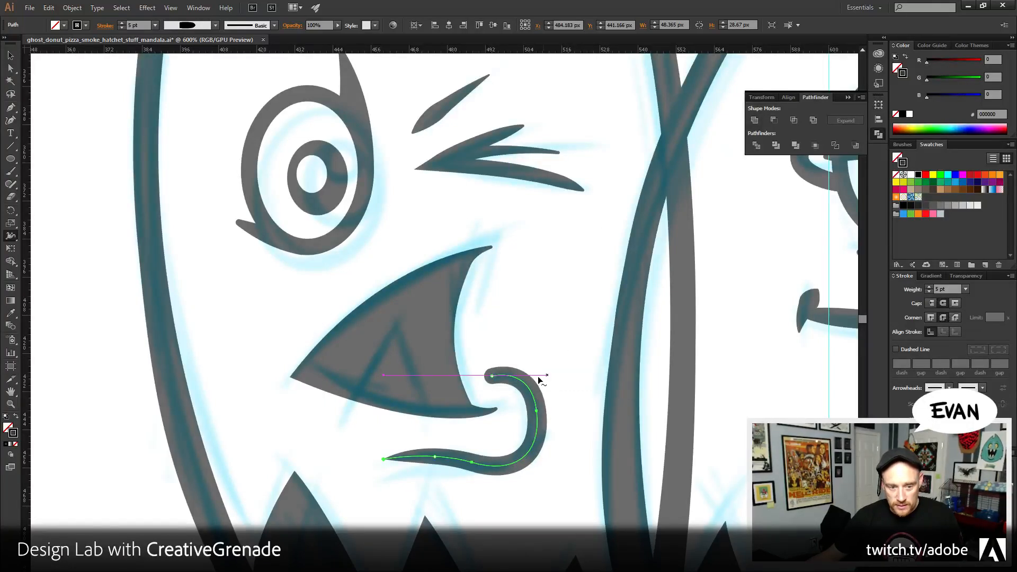
pyautogui.doubleClick(517, 379)
pyautogui.press('Return')
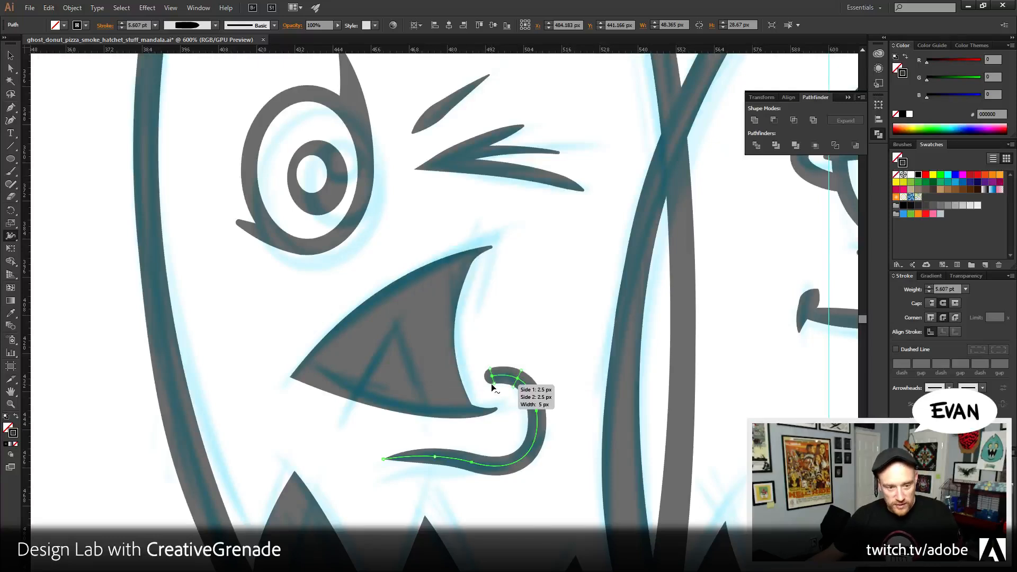
pyautogui.doubleClick(490, 376)
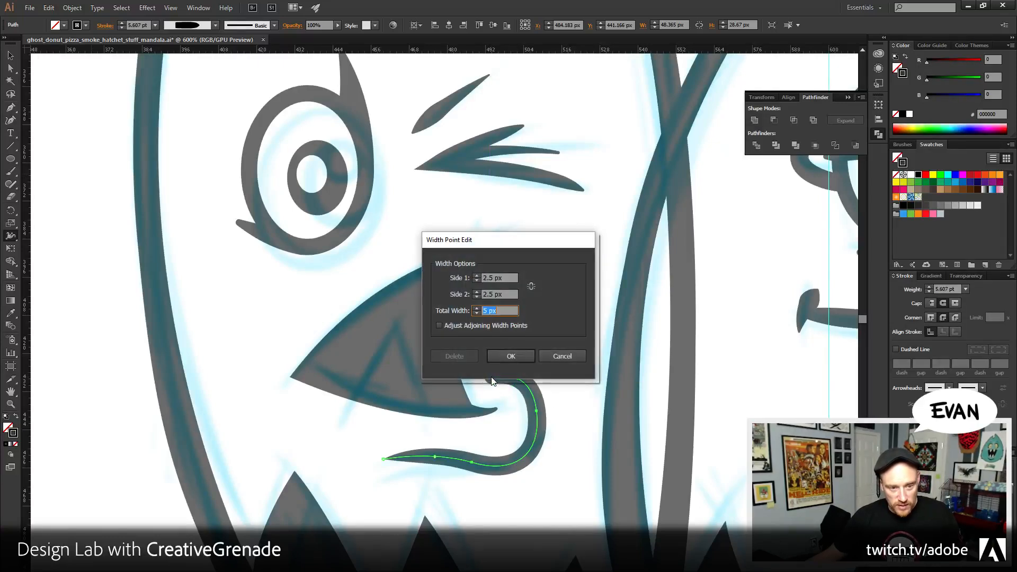
pyautogui.press('Return')
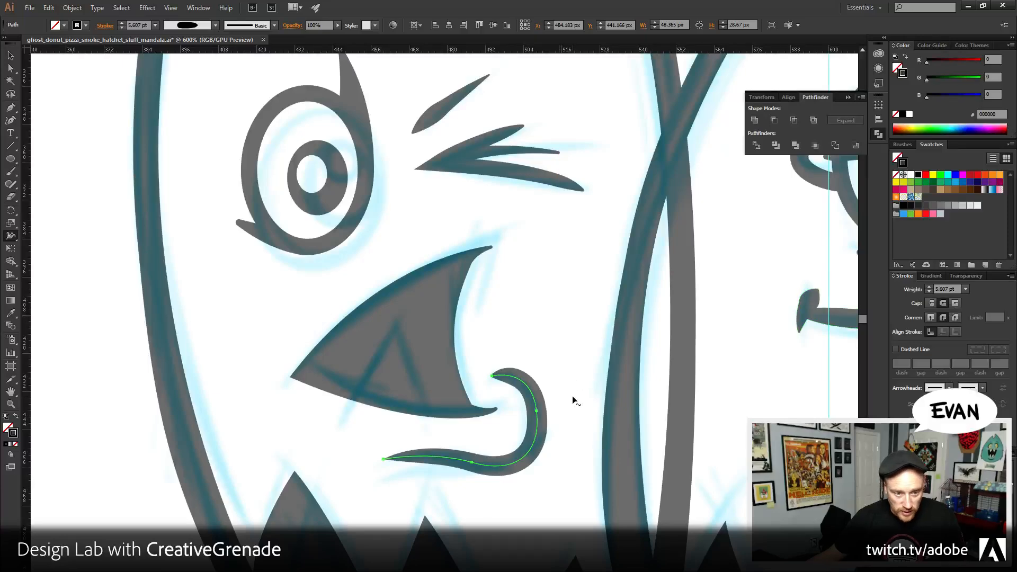
# - Select all of the left ghost's facial features and scale them down together to about 94 px wide
pyautogui.keyDown('alt'); pyautogui.click(429, 364); pyautogui.keyUp('alt')
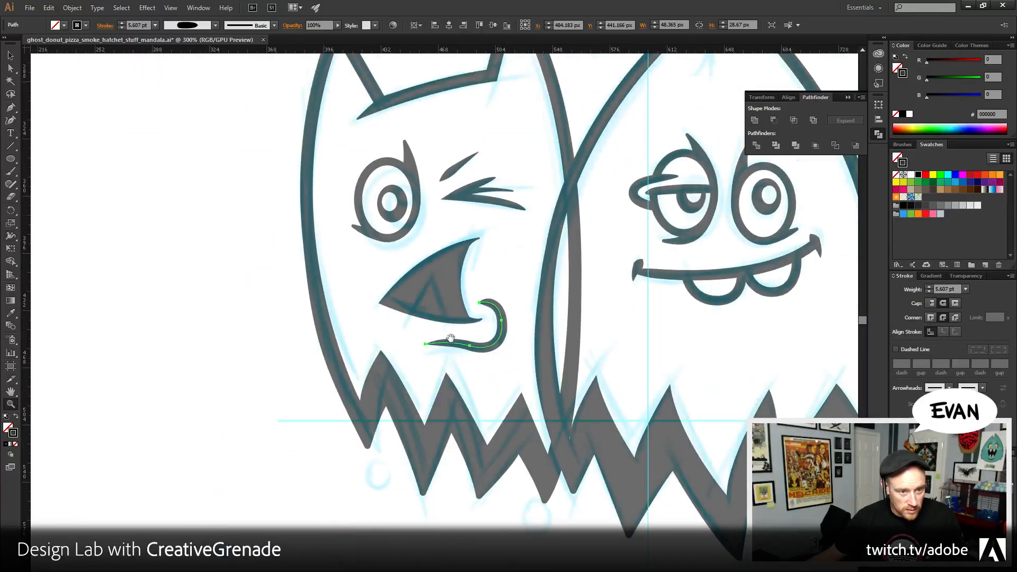
pyautogui.click(10, 55)
pyautogui.moveTo(358, 177); pyautogui.dragTo(522, 389)
pyautogui.click(534, 239)
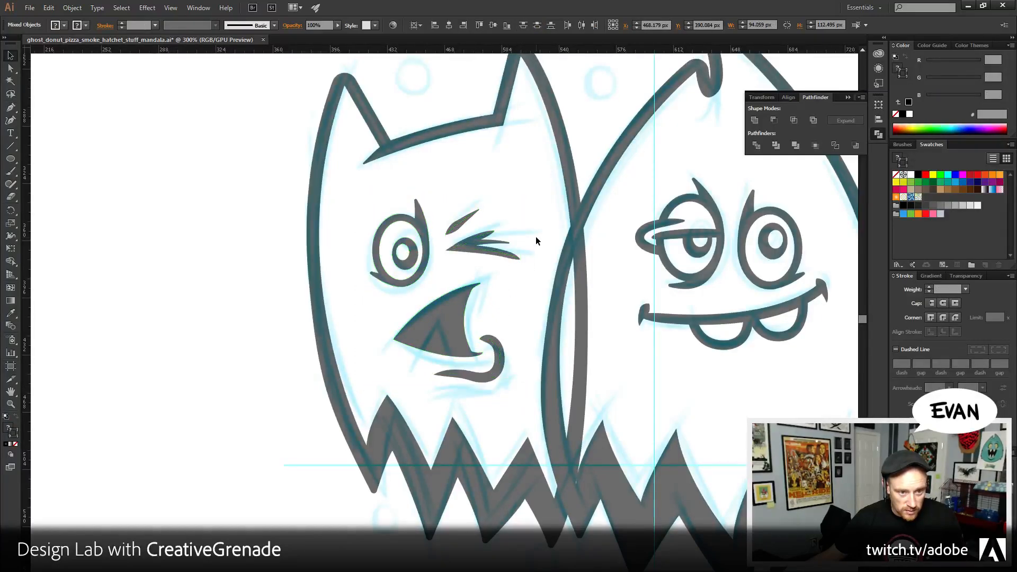
pyautogui.click(501, 364)
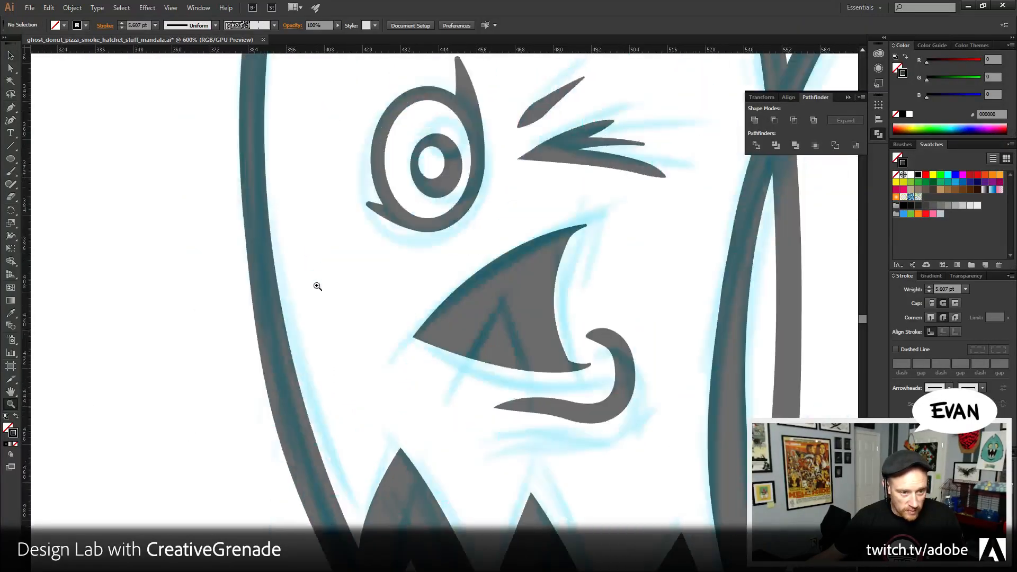
pyautogui.click(316, 284)
pyautogui.click(521, 342)
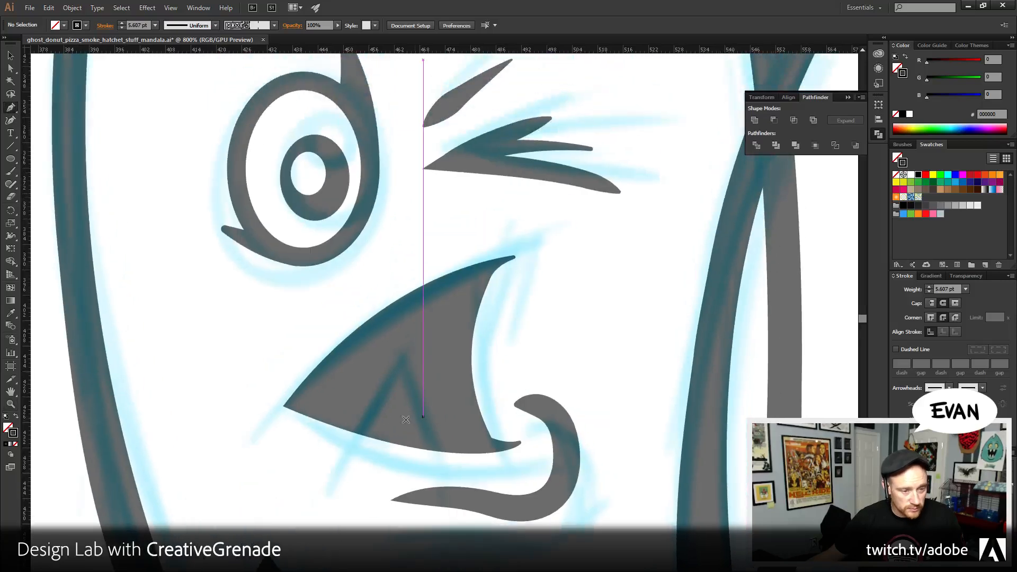
pyautogui.click(373, 413)
pyautogui.click(417, 341)
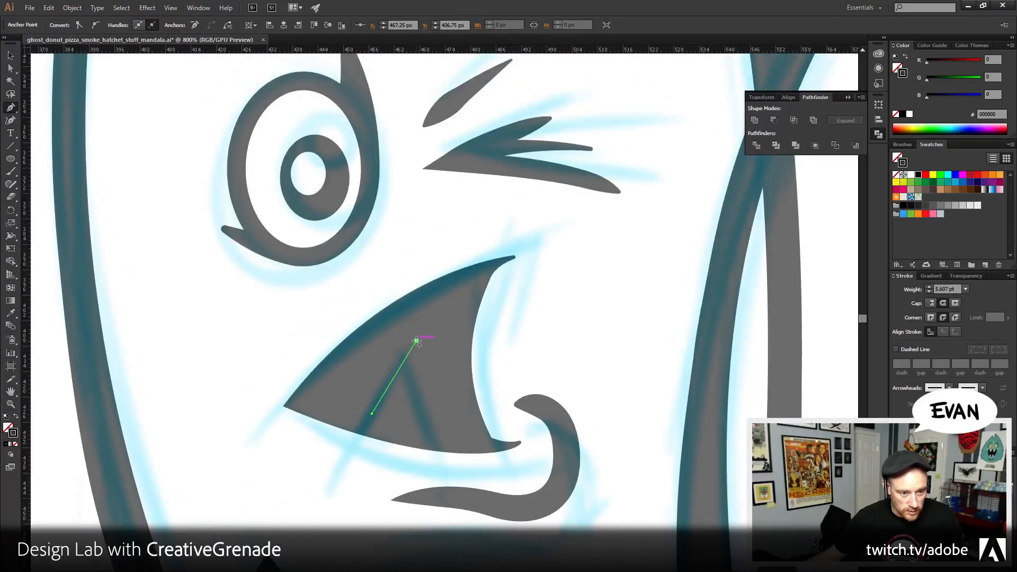
pyautogui.hotkey('ctrl', 'z')
pyautogui.hotkey('ctrl', 'z')
# - Draw a closed triangular tooth over the mouth's lower edge with the Pen tool and fill it white without an outline
pyautogui.click(347, 453)
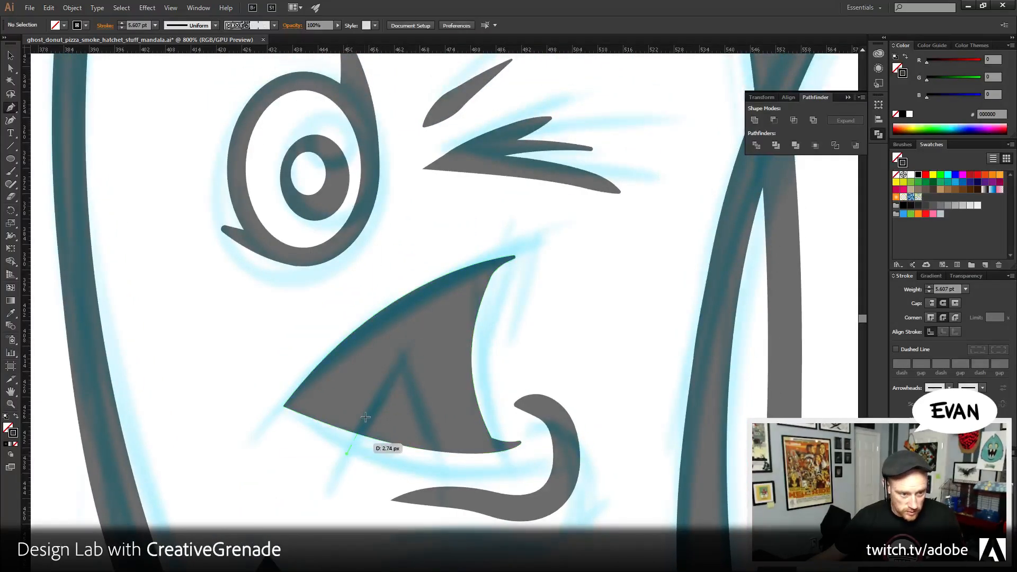
pyautogui.click(411, 349)
pyautogui.click(441, 473)
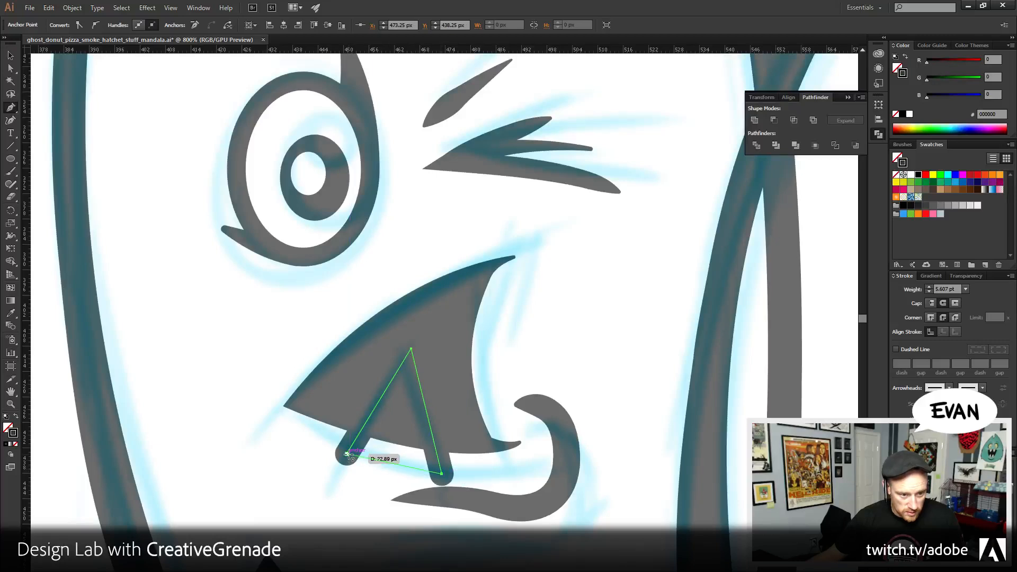
pyautogui.click(347, 454)
pyautogui.click(904, 57)
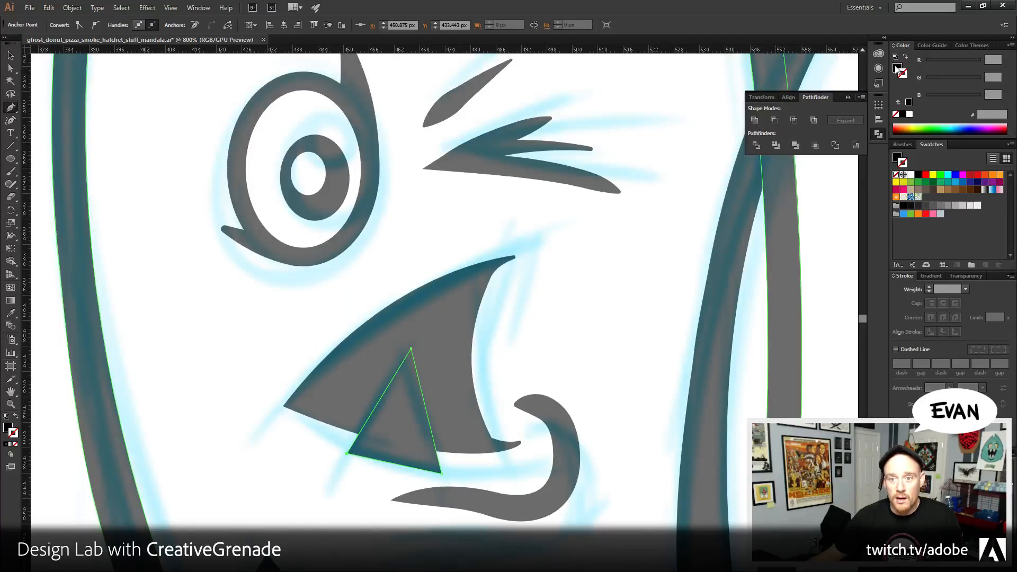
pyautogui.click(909, 115)
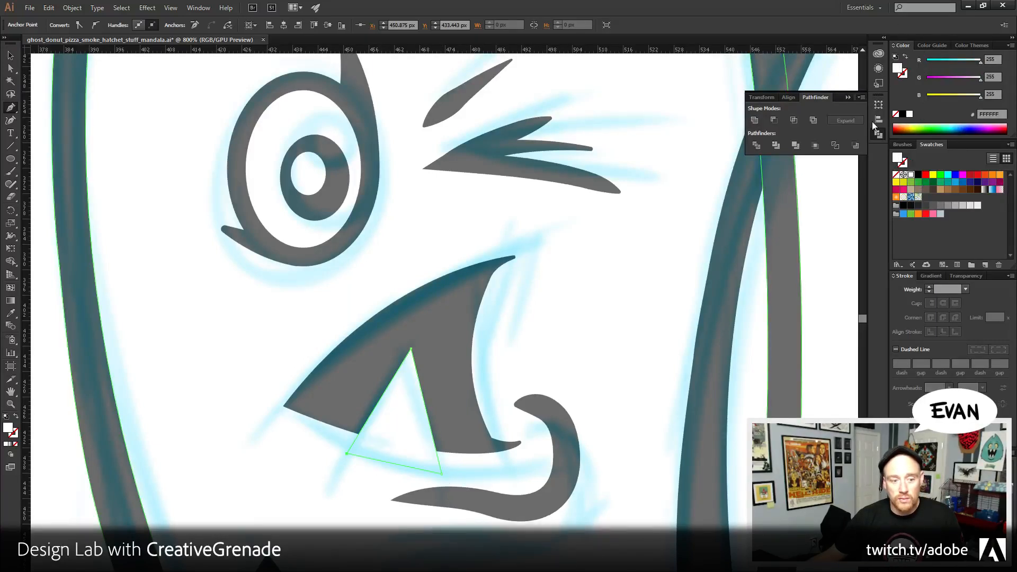
pyautogui.keyDown('ctrl'); pyautogui.click(196, 236); pyautogui.keyUp('ctrl')
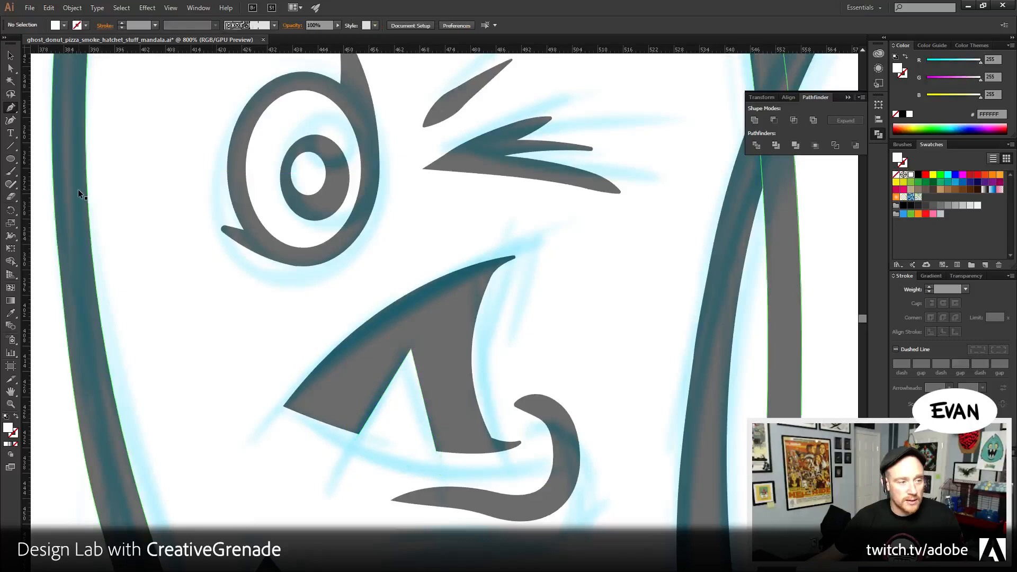
# - Draw a closed white shape with the Pen tool covering the tooth's lower part, its upper edge following the mouth's lower edge
pyautogui.click(347, 408)
pyautogui.moveTo(467, 439); pyautogui.dragTo(554, 445)
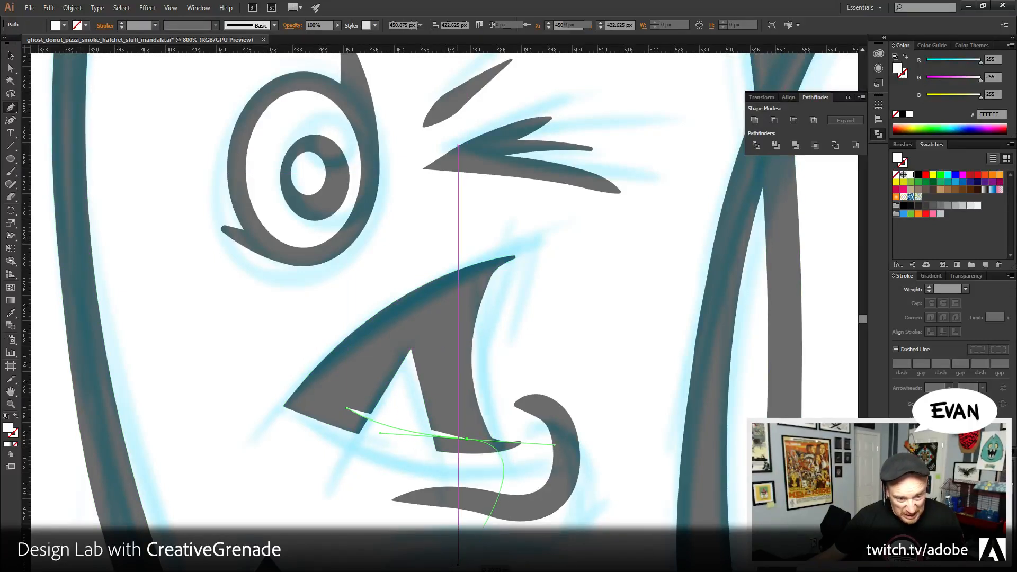
pyautogui.moveTo(448, 553); pyautogui.dragTo(324, 520)
pyautogui.click(275, 494)
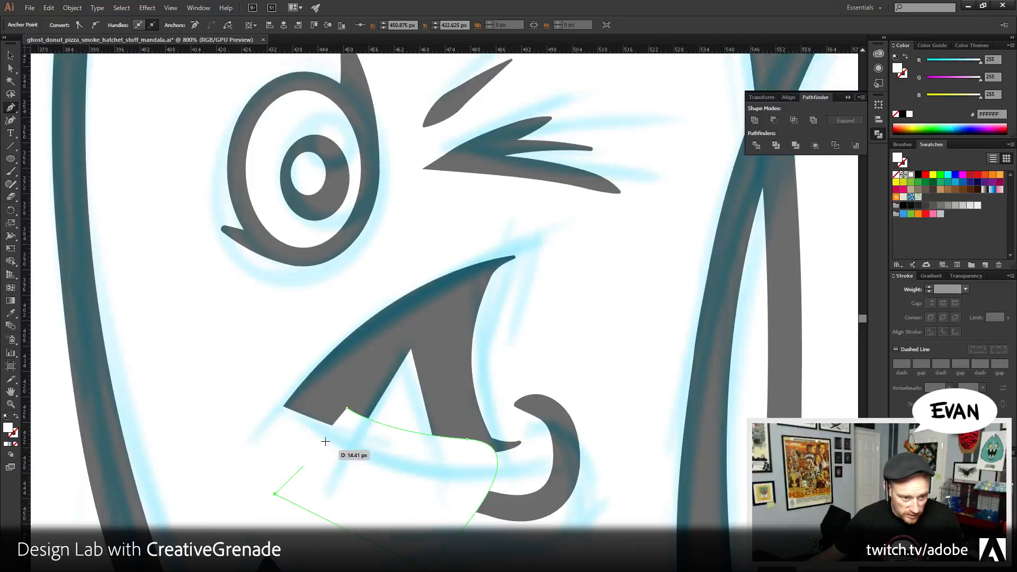
pyautogui.click(347, 408)
# - Cut the tooth along the covering shape's upper curve and remove the excess, leaving a dark rim along the mouth's lower edge
pyautogui.press('v')
pyautogui.keyDown('shift'); pyautogui.click(404, 404); pyautogui.keyUp('shift')
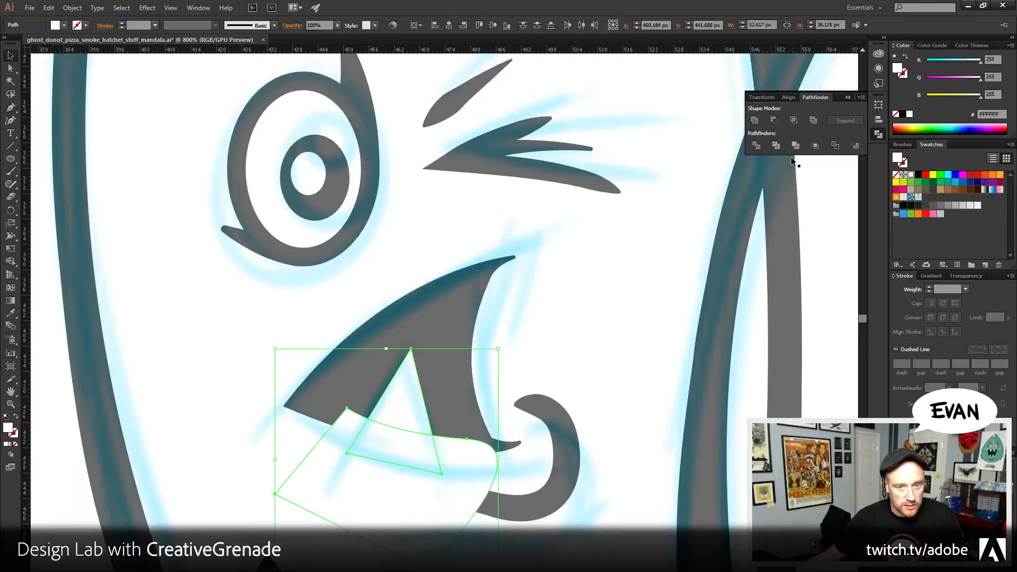
pyautogui.hotkey('ctrl', 'g')
pyautogui.rightClick(440, 471)
pyautogui.click(461, 535)
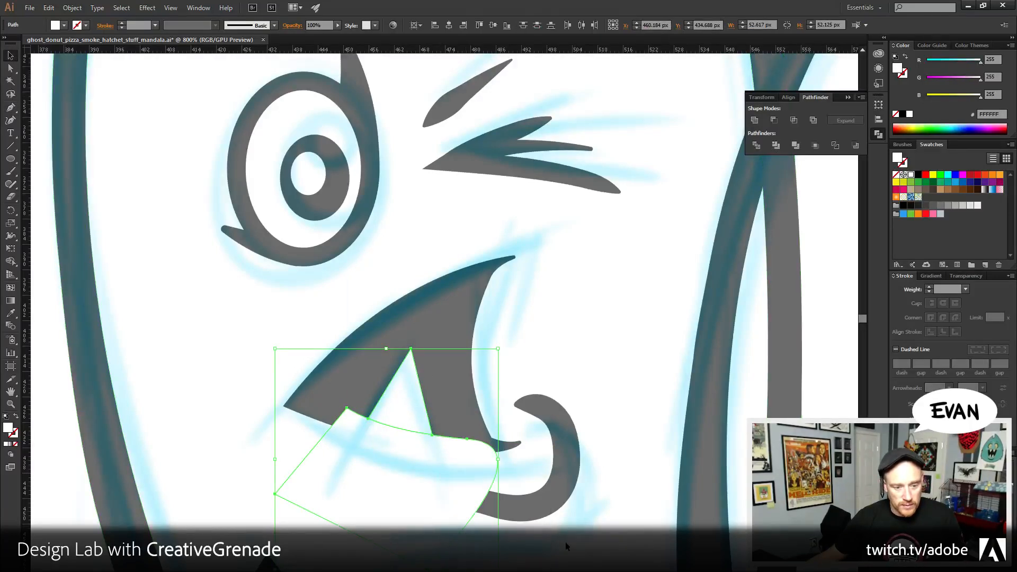
pyautogui.click(392, 553)
pyautogui.hotkey('ctrl', 'shift', '[')
pyautogui.hotkey('ctrl', 'shift', 'a')
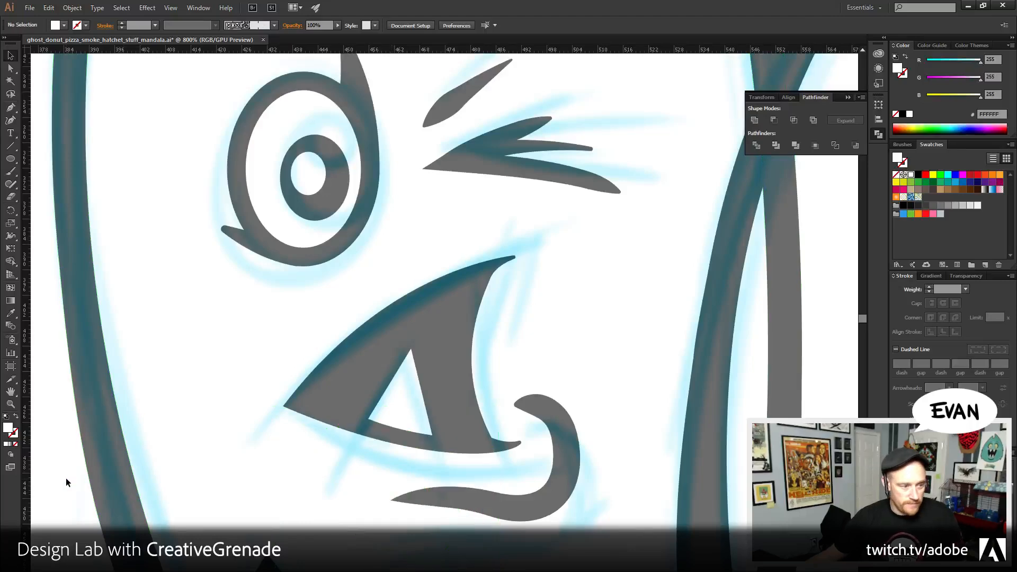
# - Examine the inked ghosts at full opacity with the sketch hidden, and restore the sketch display
pyautogui.scroll(-4, 461, 402)
pyautogui.scroll(3, 529, 381)
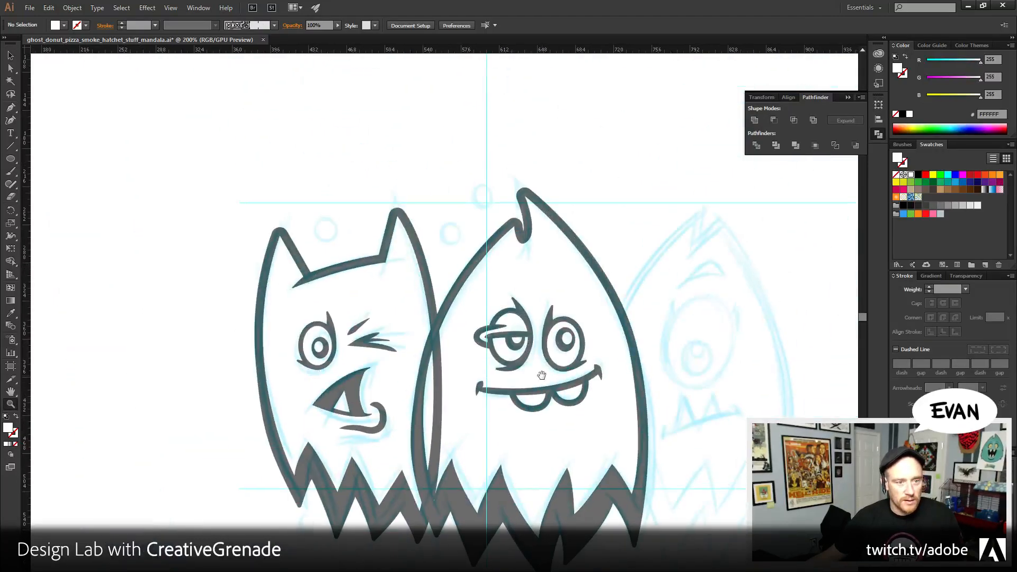
pyautogui.hotkey('ctrl', 'shift', 'w')
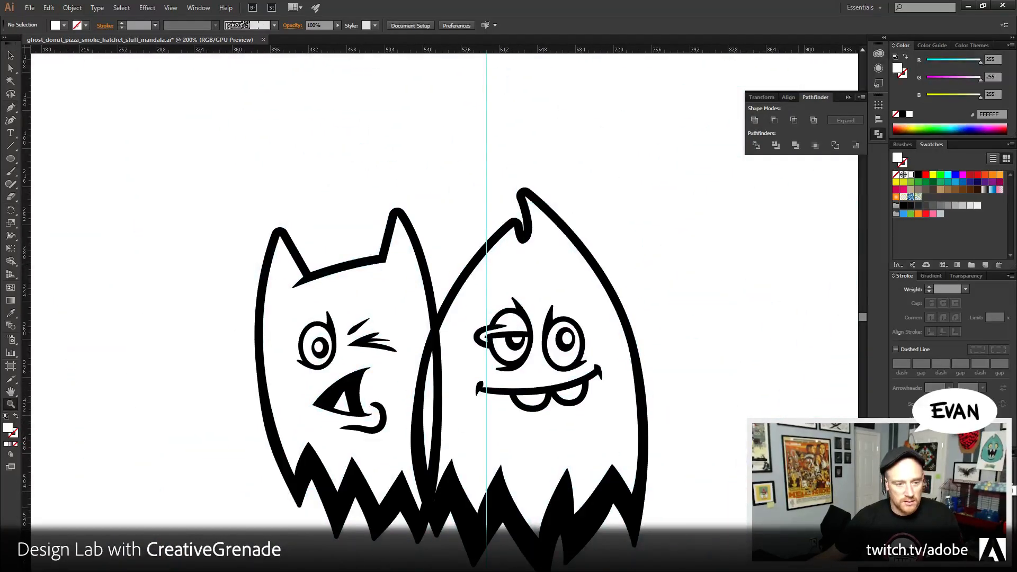
pyautogui.hotkey('ctrl', 'shift', 'w')
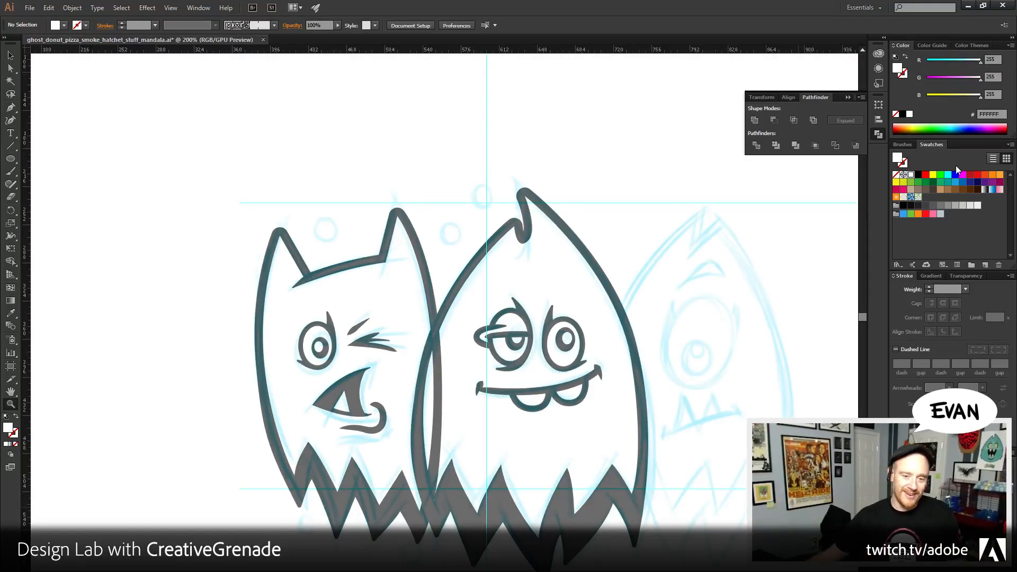
# - Set the fill to red and trace the right ghost's left side with the Pen tool, from its split peak to the lowest corner
pyautogui.click(604, 180)
pyautogui.moveTo(493, 531); pyautogui.dragTo(489, 253)
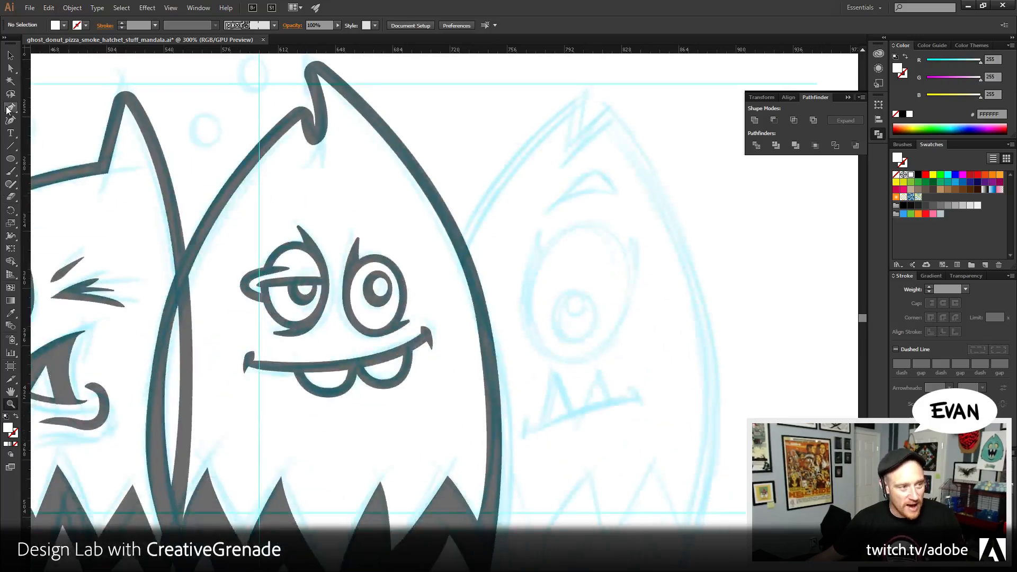
pyautogui.moveTo(564, 156); pyautogui.dragTo(595, 191)
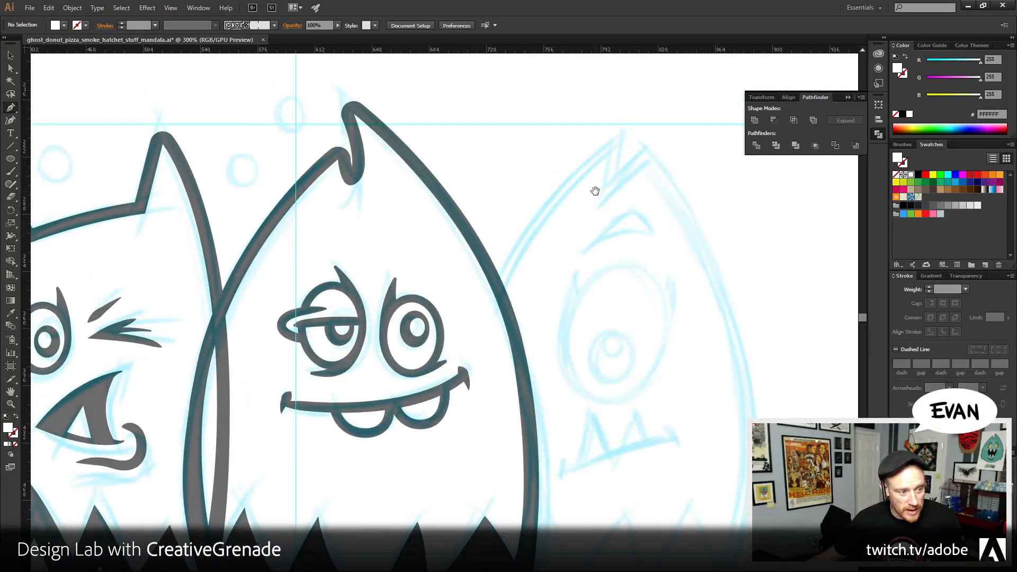
pyautogui.click(903, 115)
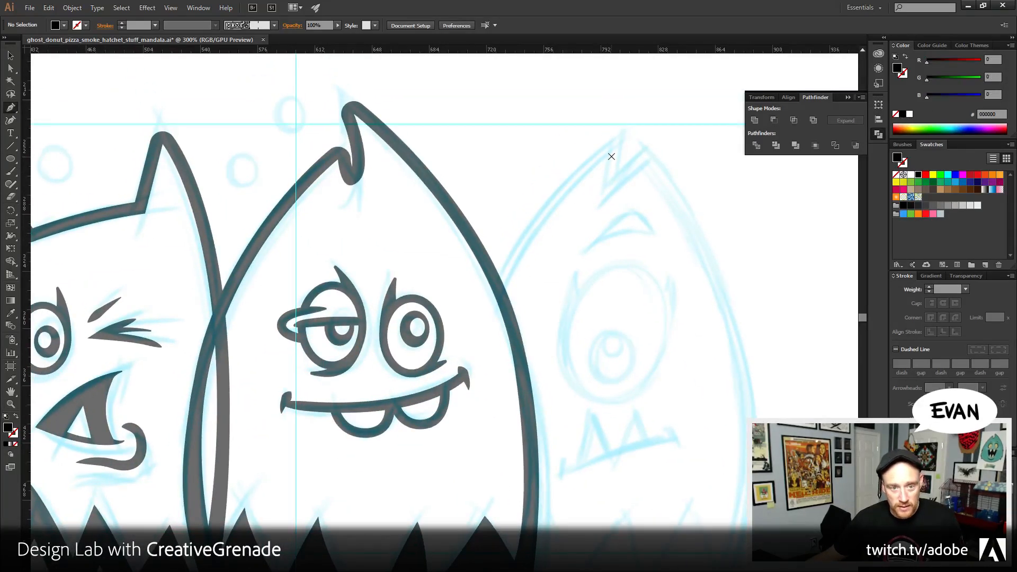
pyautogui.click(925, 174)
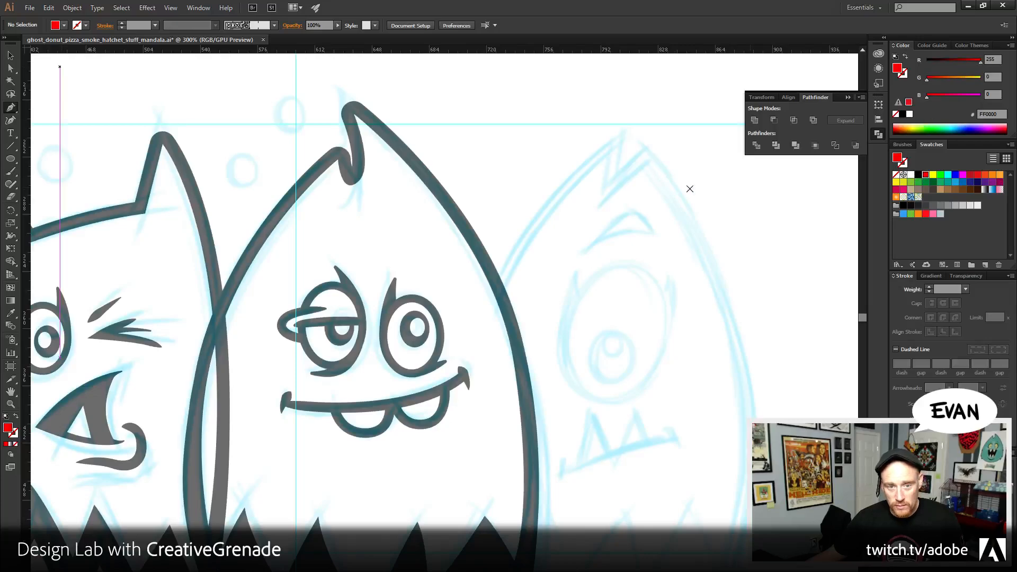
pyautogui.click(610, 155)
pyautogui.moveTo(571, 355); pyautogui.dragTo(601, 243)
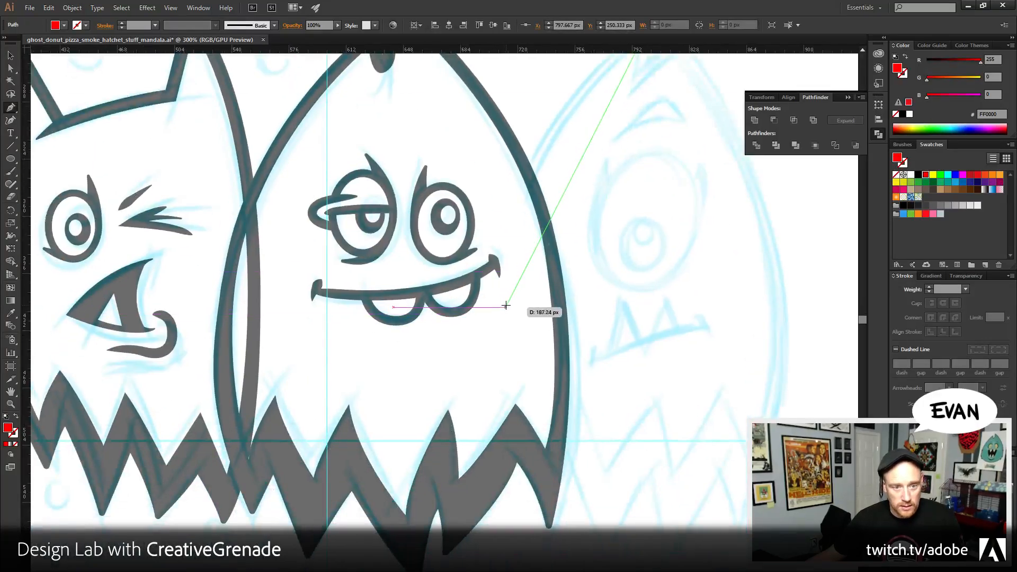
pyautogui.moveTo(506, 307); pyautogui.dragTo(498, 486)
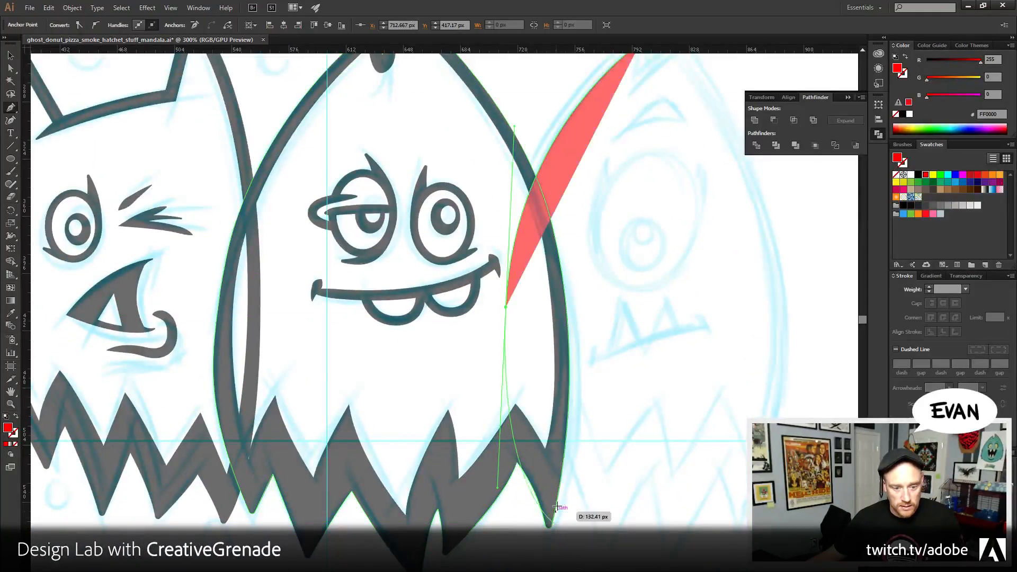
pyautogui.hotkey('ctrl', 'z')
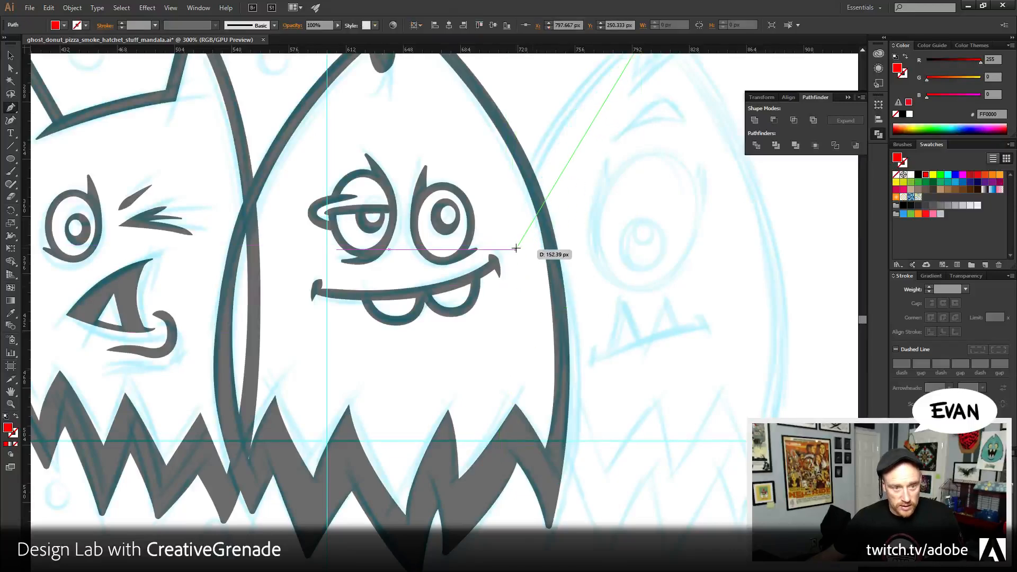
pyautogui.moveTo(502, 383); pyautogui.dragTo(539, 488)
# - Continue the red body path through the zigzag points along the right ghost's lower edge
pyautogui.click(576, 435)
pyautogui.click(604, 473)
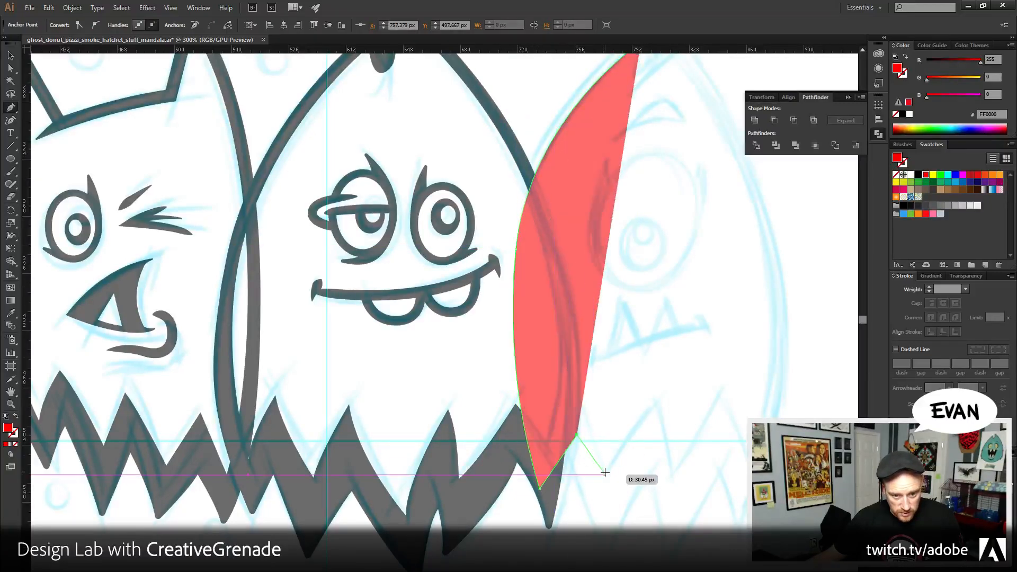
pyautogui.click(656, 405)
pyautogui.click(673, 481)
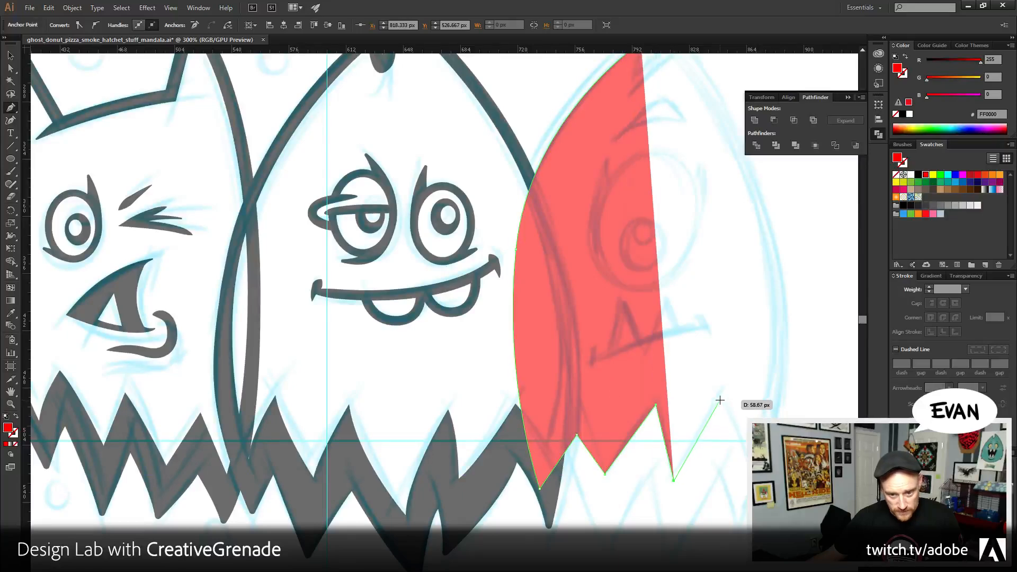
pyautogui.moveTo(723, 397); pyautogui.dragTo(725, 398)
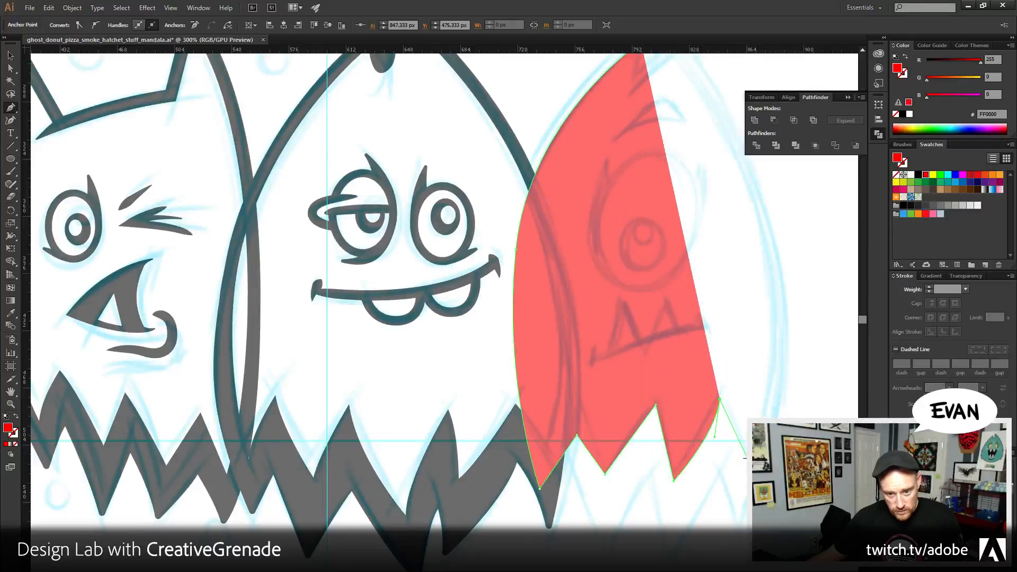
# - Trace the right ghost's right side up to the peak and close the red path through the notch between its tips
pyautogui.scroll(3, 746, 467)
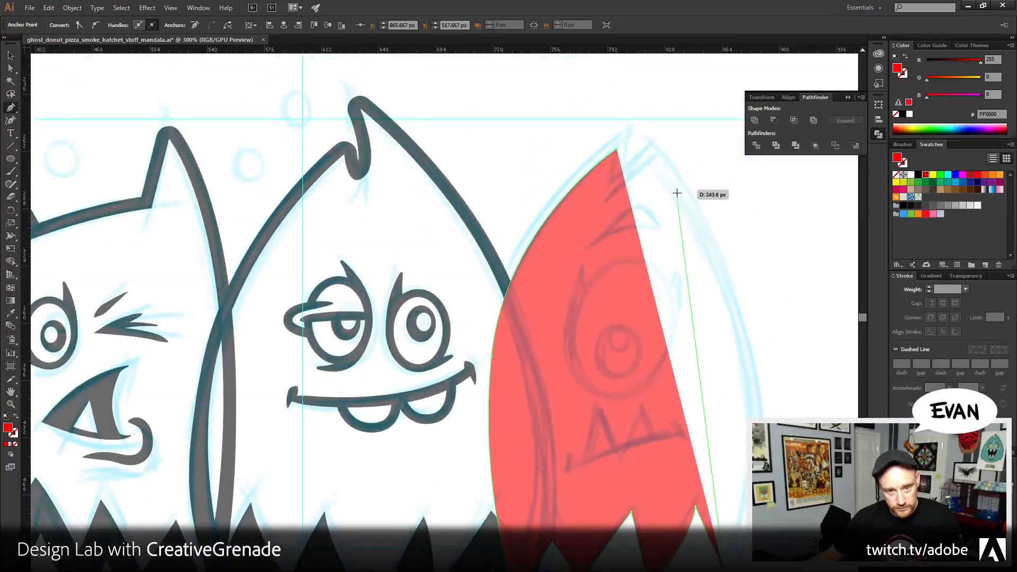
pyautogui.hscroll(2, 641, 282)
pyautogui.hscroll(2, 641, 282)
pyautogui.moveTo(529, 191); pyautogui.dragTo(363, 69)
pyautogui.moveTo(532, 320); pyautogui.dragTo(493, 310)
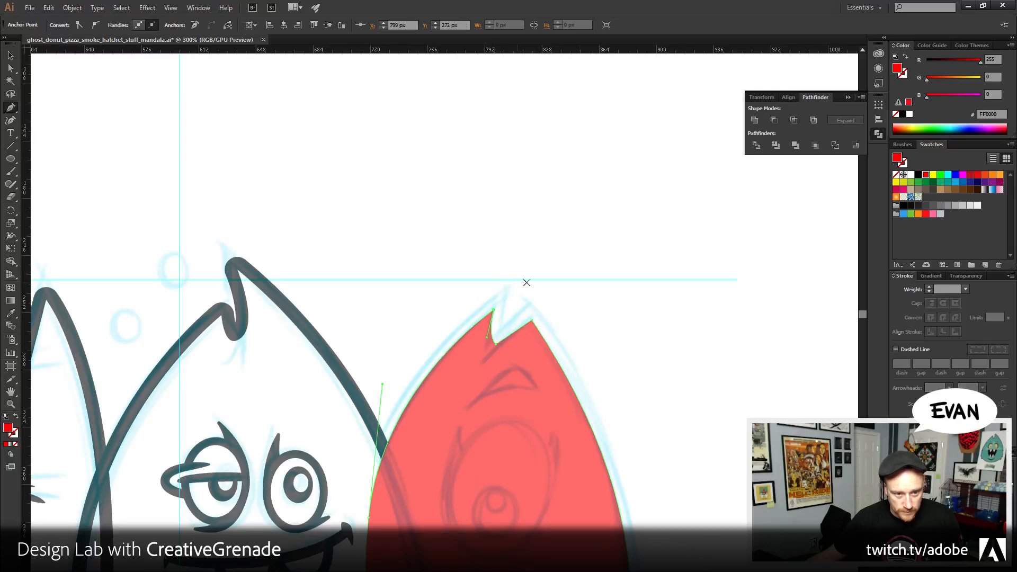
# - Widen the red body by moving its left side anchor outward and bulging the right side curve toward the sketch
pyautogui.moveTo(623, 474); pyautogui.dragTo(686, 255)
pyautogui.click(10, 69)
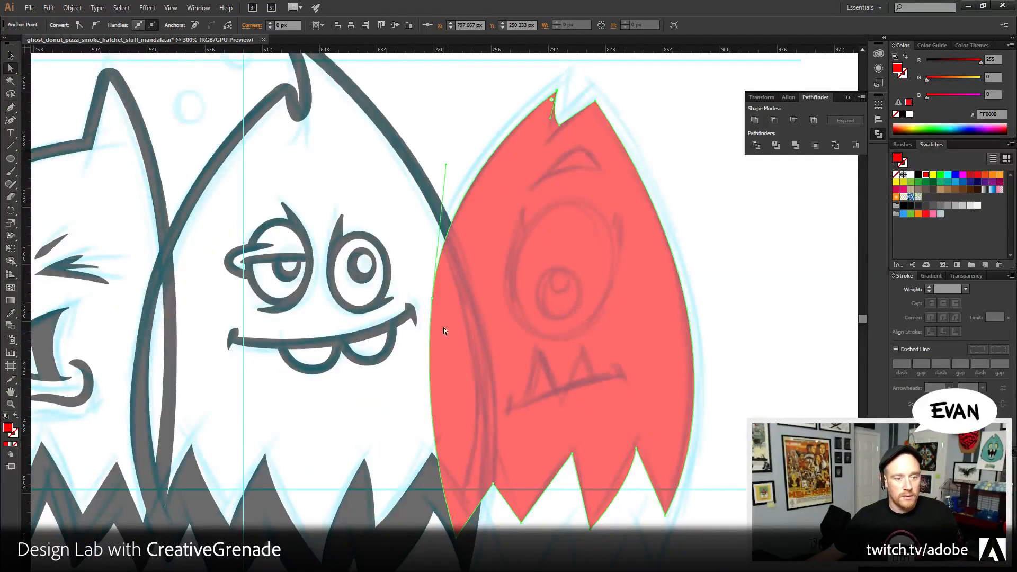
pyautogui.moveTo(433, 302); pyautogui.dragTo(424, 300)
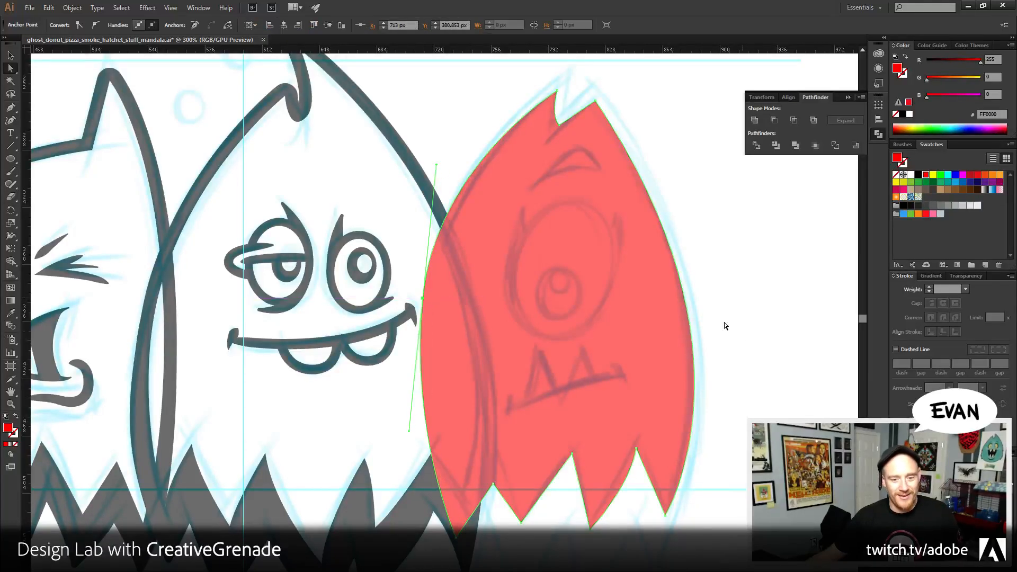
pyautogui.click(684, 292)
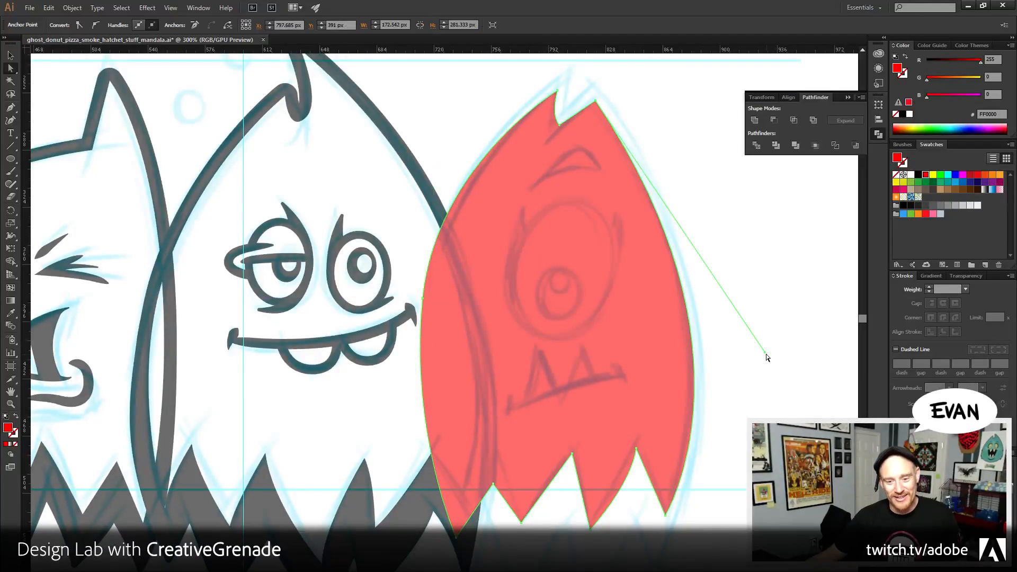
pyautogui.moveTo(765, 352); pyautogui.dragTo(775, 337)
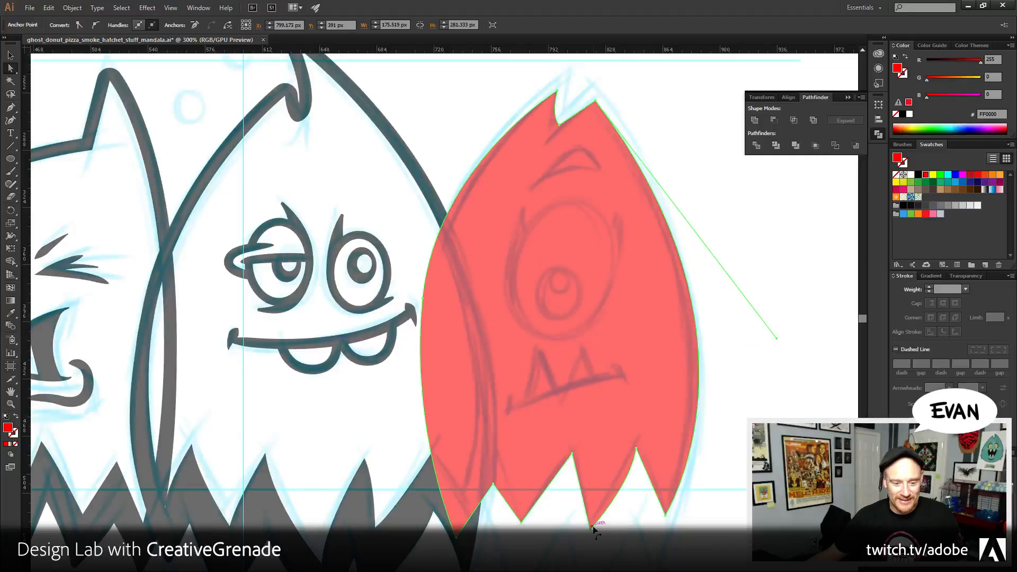
# - Reposition the red body's middle zigzag points, lengthening the two middle tips and lowering the notch between them
pyautogui.moveTo(591, 526); pyautogui.dragTo(581, 558)
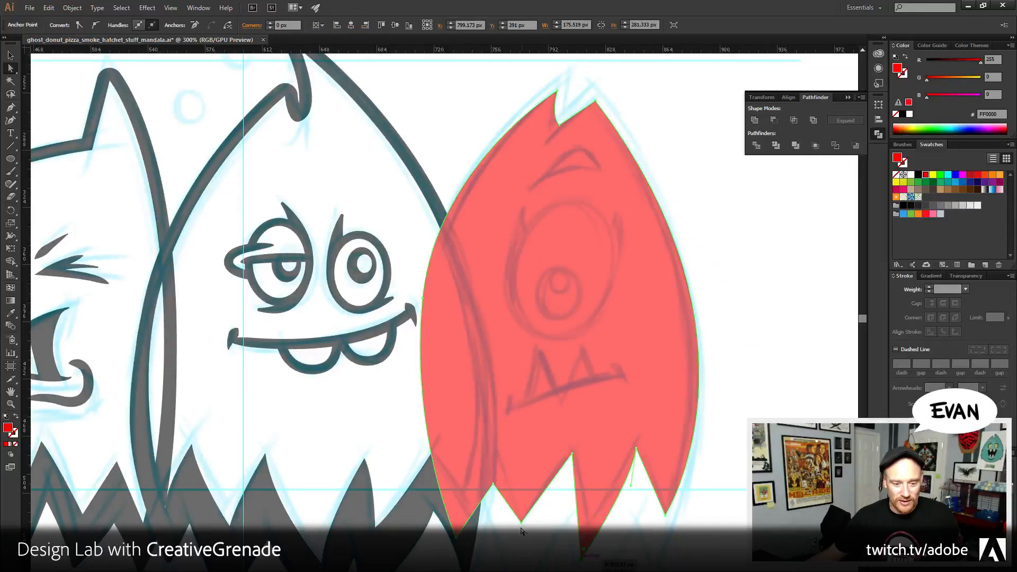
pyautogui.moveTo(521, 522); pyautogui.dragTo(528, 546)
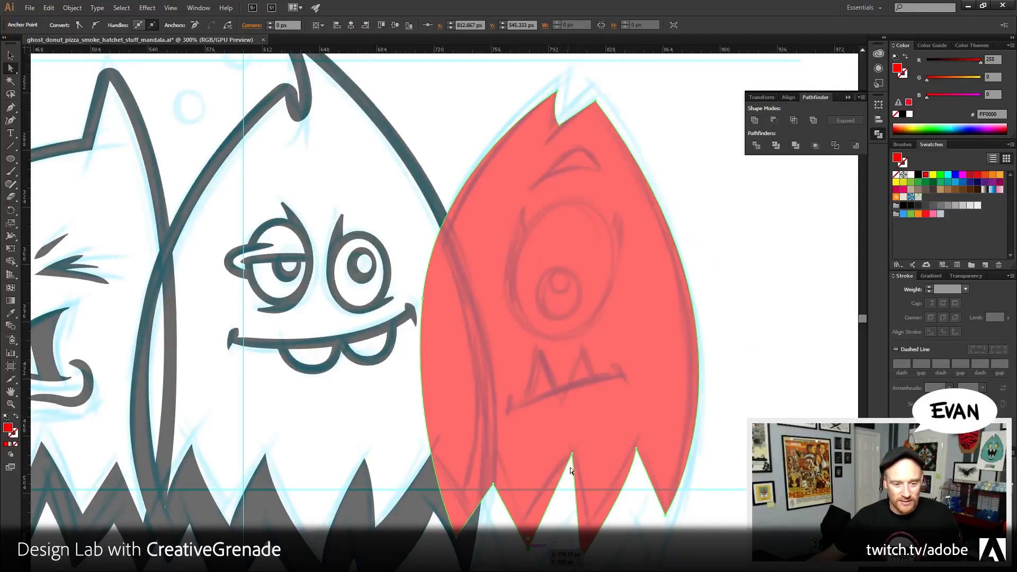
pyautogui.moveTo(572, 455); pyautogui.dragTo(560, 480)
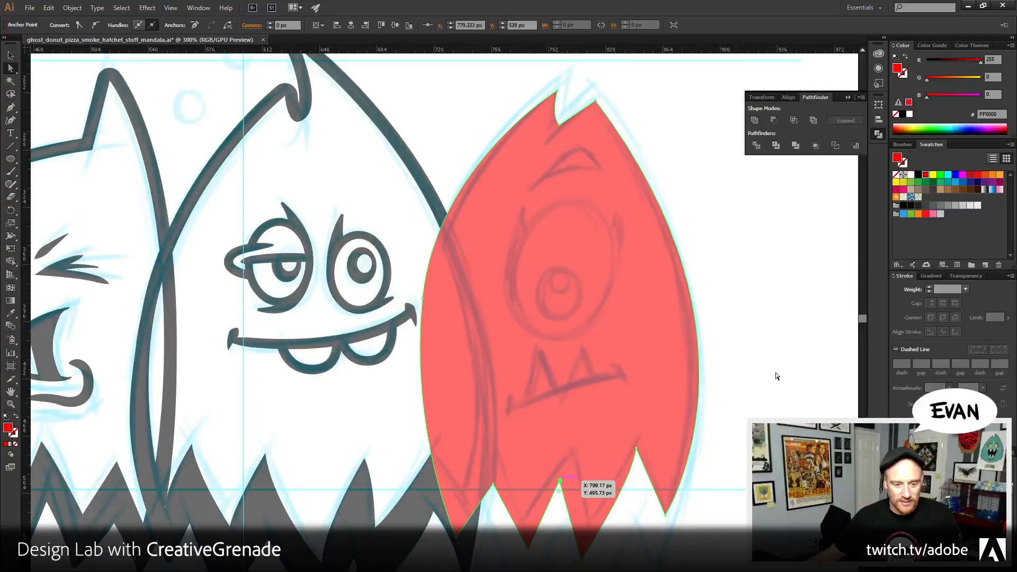
# - Offset the red body path by 8 px with round joins and fill the offset shape black behind the red one
pyautogui.click(618, 302)
pyautogui.click(71, 7)
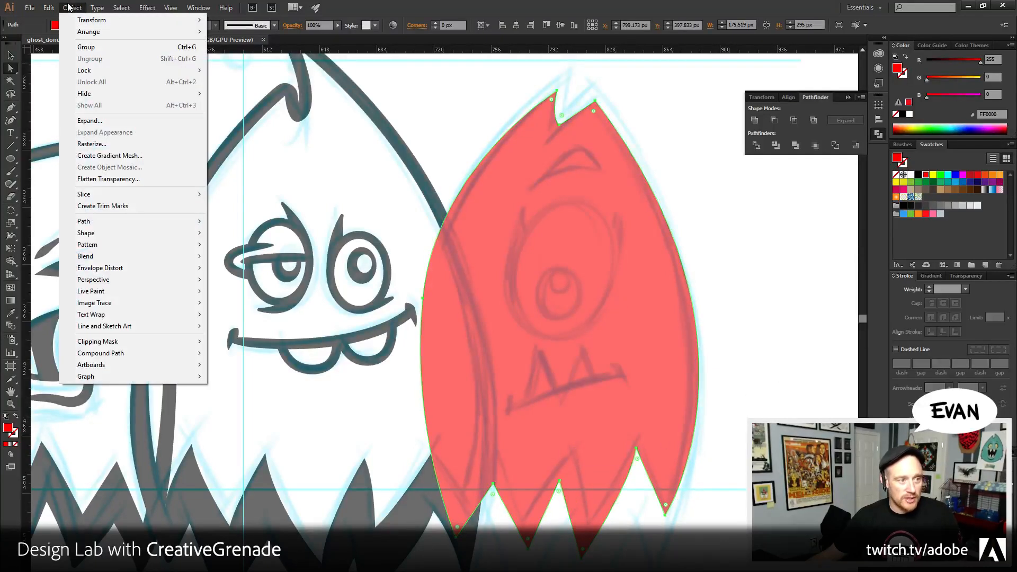
pyautogui.moveTo(118, 221)
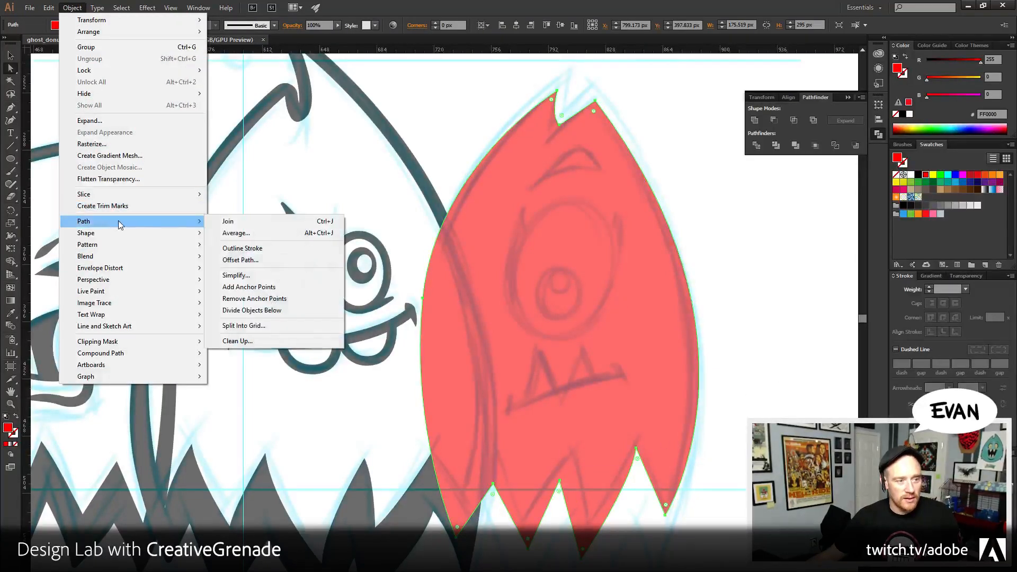
pyautogui.click(239, 260)
pyautogui.click(694, 298)
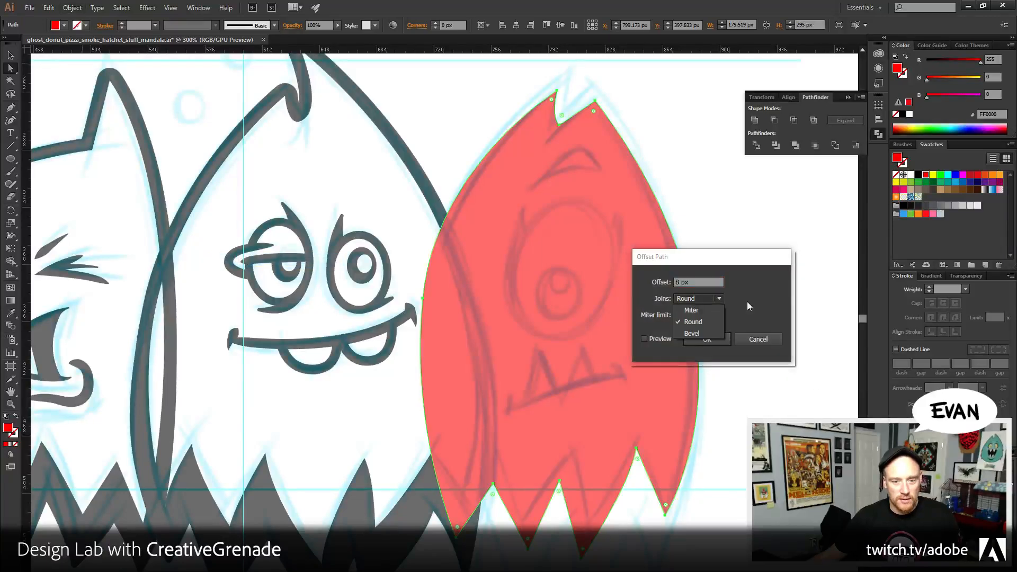
pyautogui.click(689, 309)
pyautogui.click(644, 338)
pyautogui.click(707, 339)
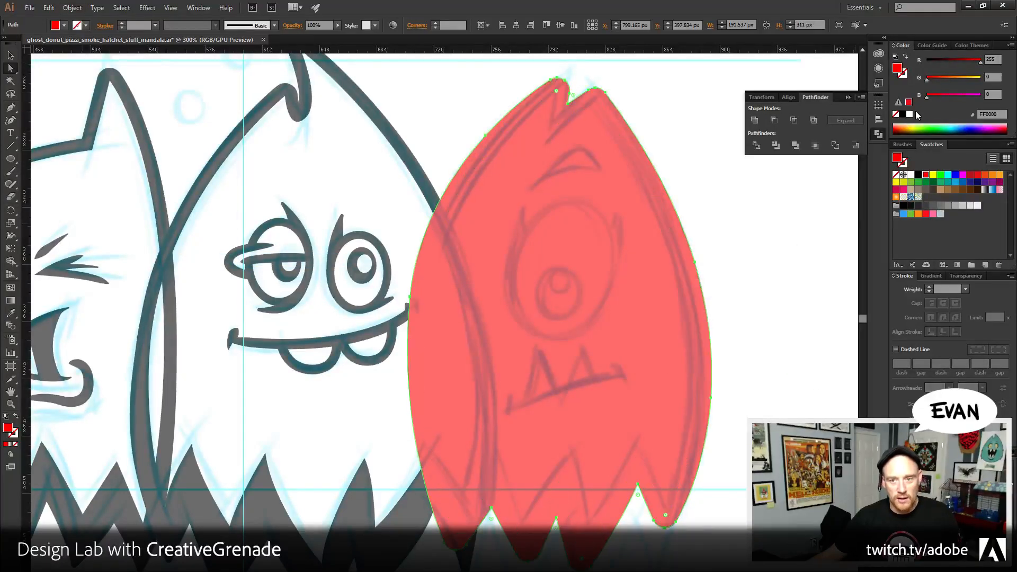
pyautogui.hotkey('ctrl', 'shift', '[')
pyautogui.click(768, 268)
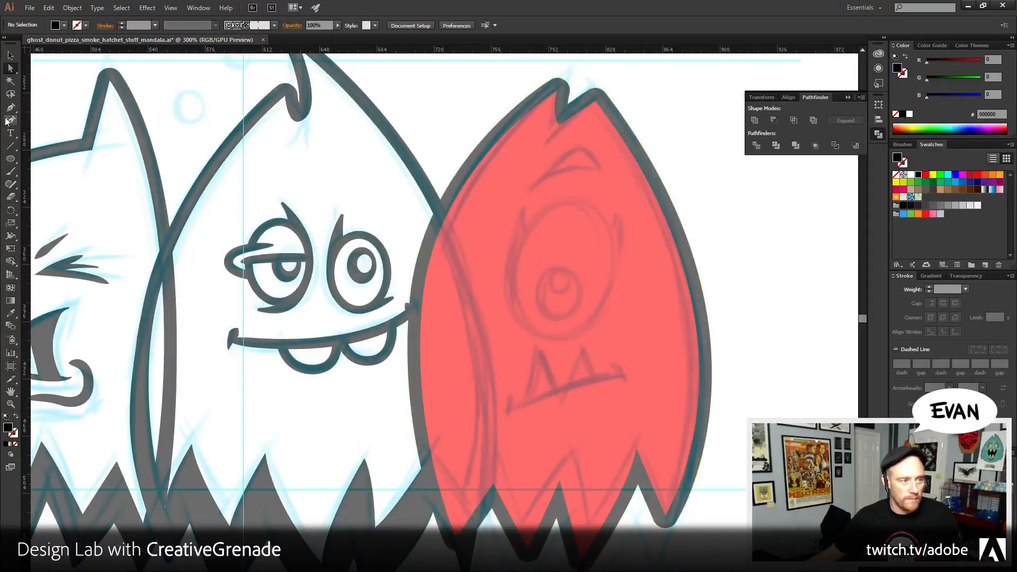
# - Start a black path at the right ghost's lower right side, tracing the first two pointed tips and the notches beside them along the sketch
pyautogui.click(10, 107)
pyautogui.scroll(-3, 584, 356)
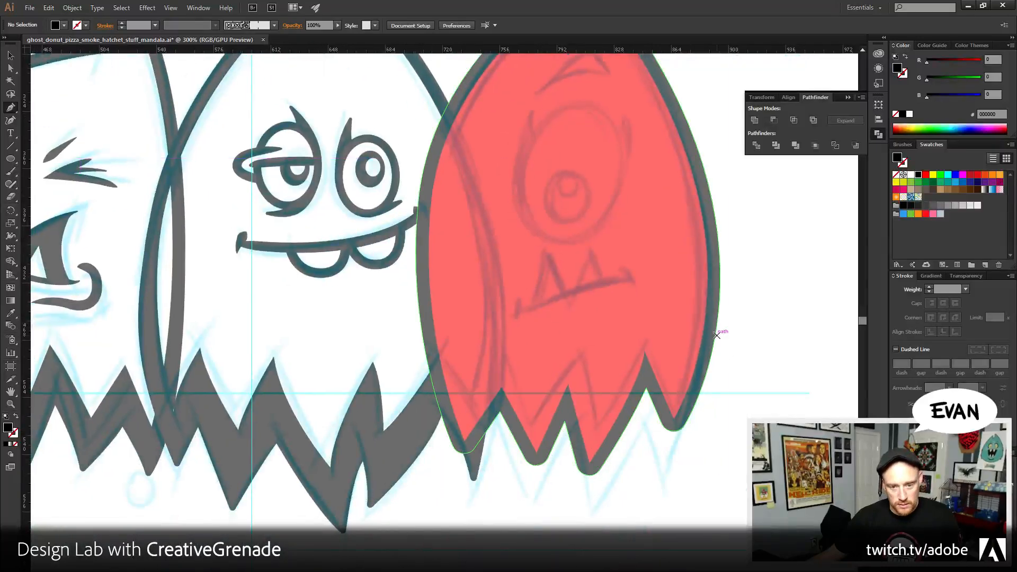
pyautogui.moveTo(698, 401); pyautogui.dragTo(638, 413)
pyautogui.click(664, 485)
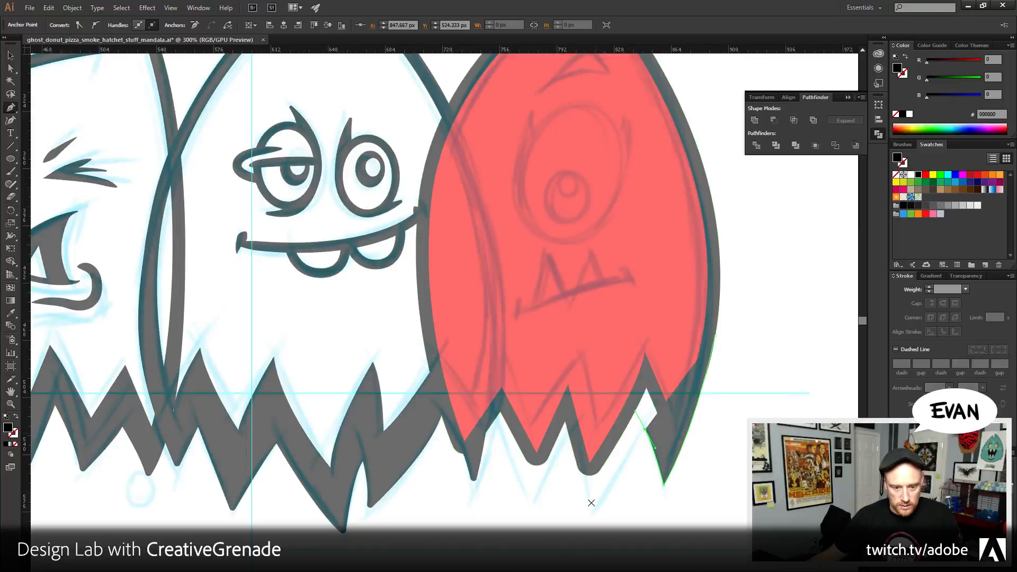
pyautogui.moveTo(584, 512); pyautogui.dragTo(573, 527)
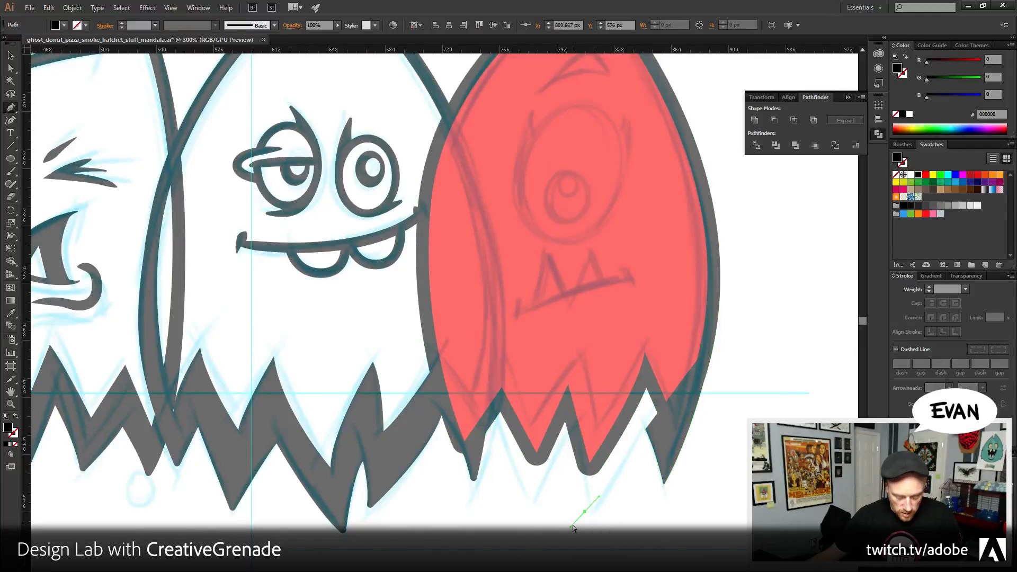
pyautogui.click(584, 517)
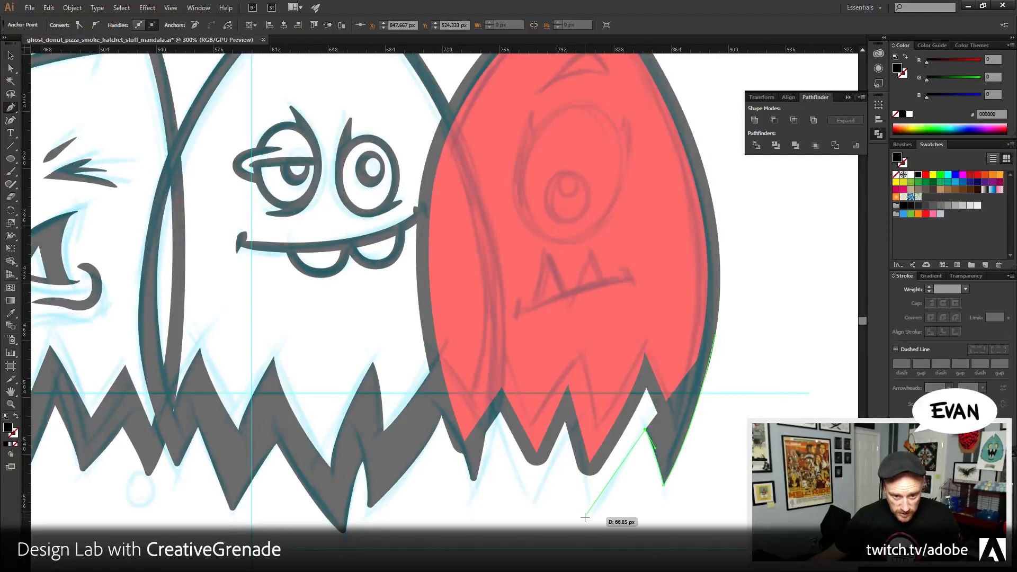
pyautogui.moveTo(583, 517); pyautogui.dragTo(564, 465)
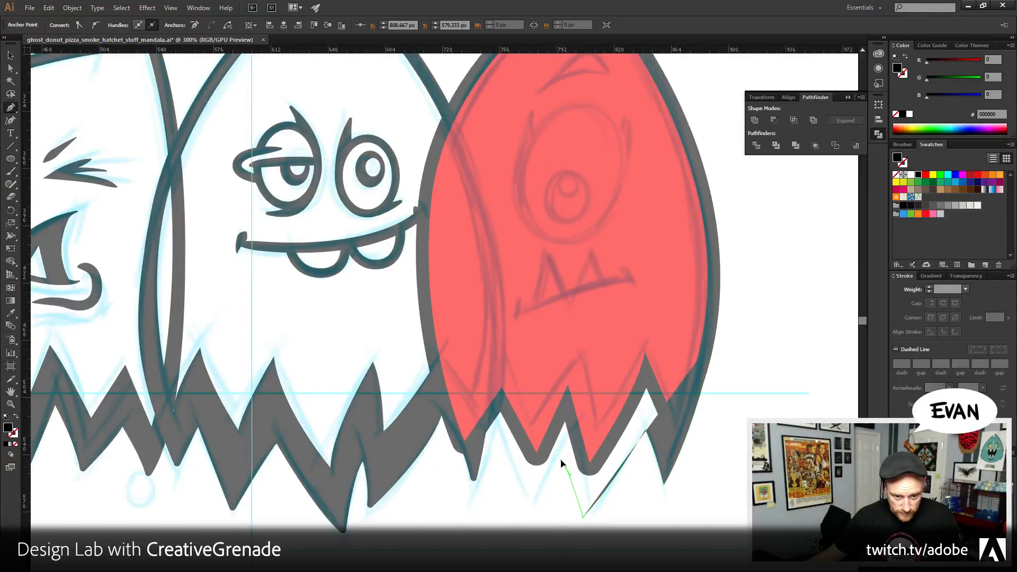
pyautogui.click(563, 461)
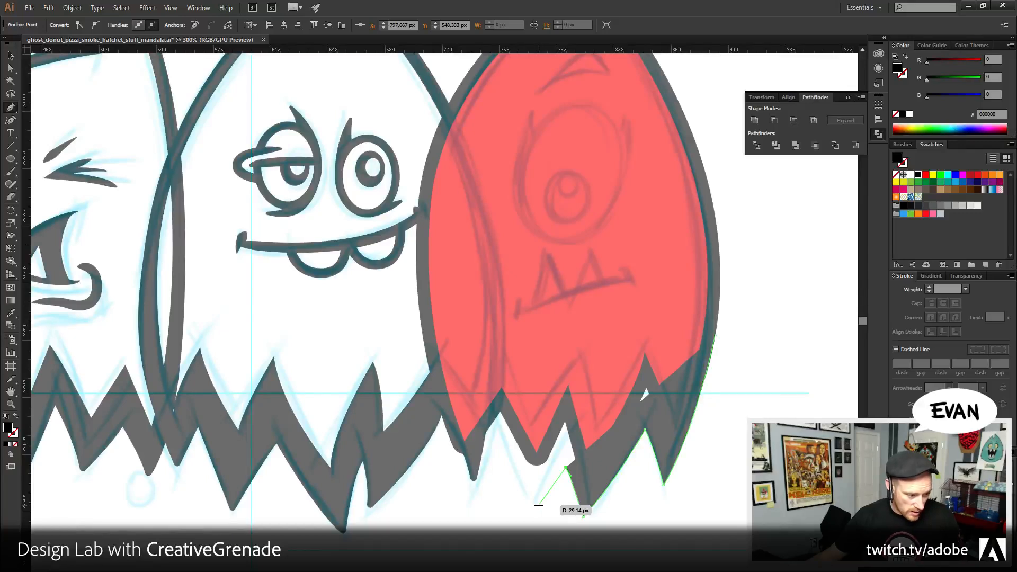
# - Trace the remaining two tips, continue up the ghost's left side, and close the black path across the body
pyautogui.click(532, 529)
pyautogui.moveTo(538, 505); pyautogui.dragTo(501, 441)
pyautogui.click(501, 441)
pyautogui.moveTo(454, 493); pyautogui.dragTo(451, 501)
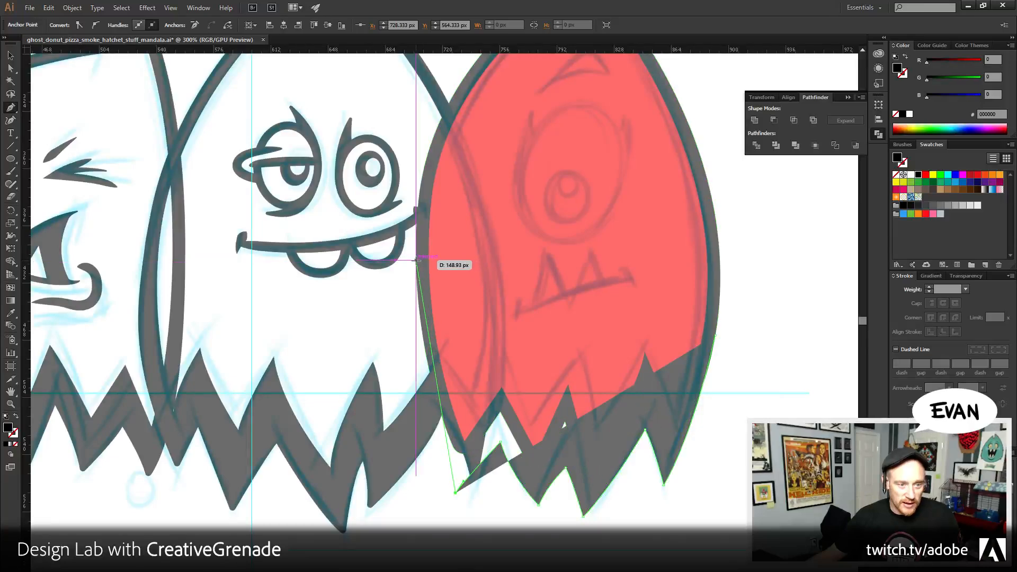
pyautogui.moveTo(416, 259); pyautogui.dragTo(417, 97)
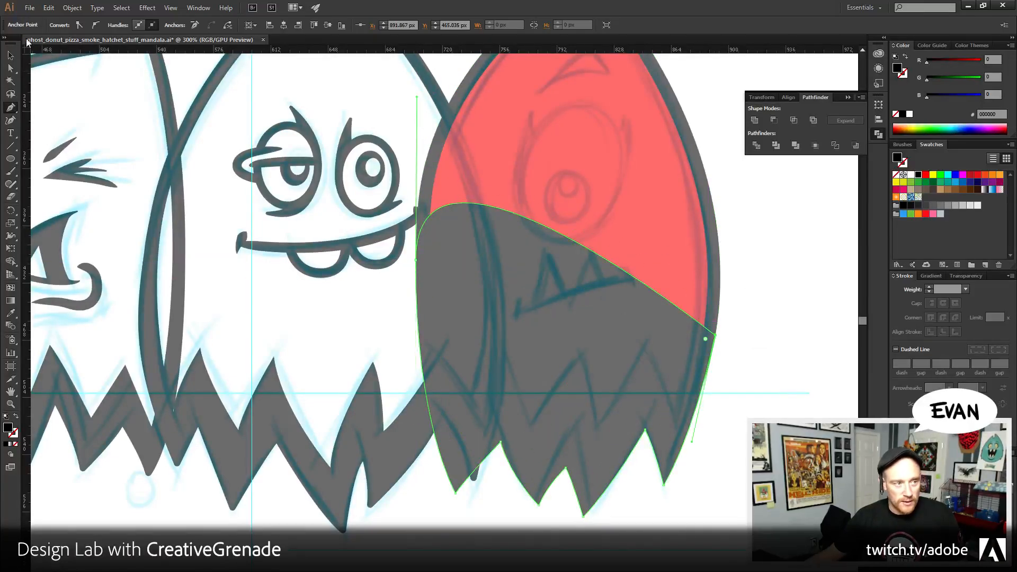
pyautogui.hotkey('ctrl', 'shift', 'a')
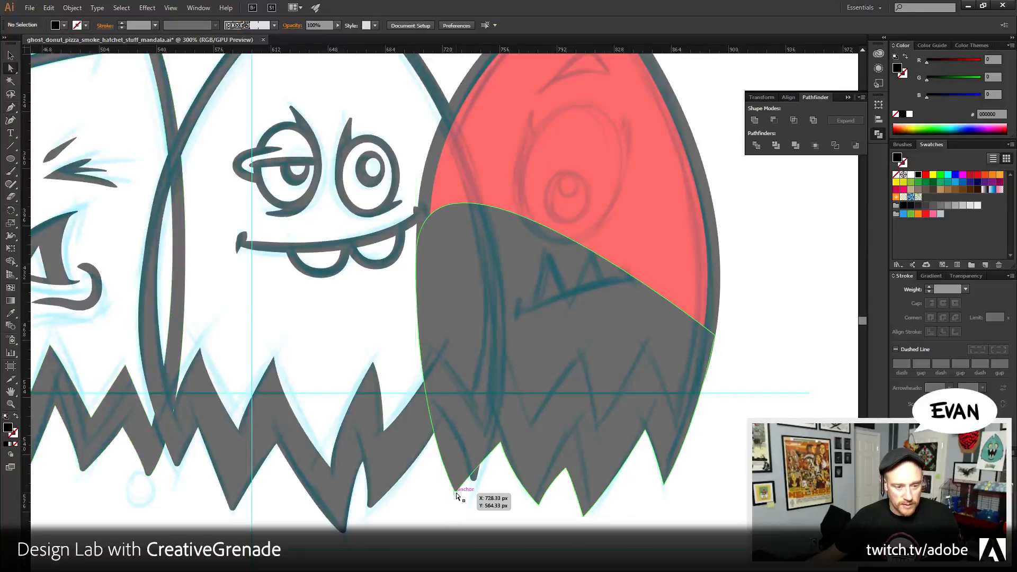
# - Round the two leftmost bottom tips of the black shape with a 2 px corner radius
pyautogui.click(455, 491)
pyautogui.doubleClick(463, 488)
pyautogui.write('2')
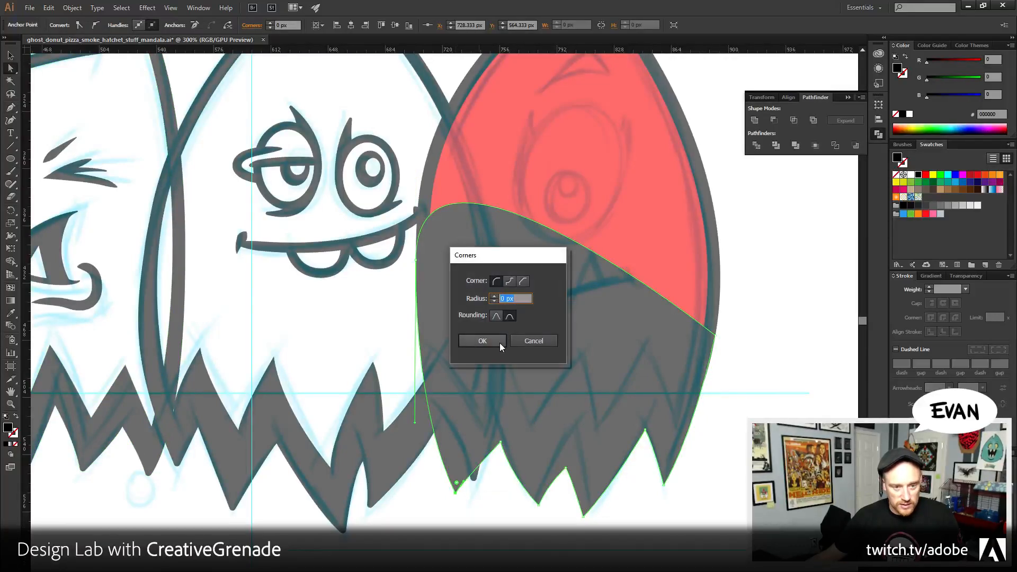
pyautogui.click(489, 340)
pyautogui.click(536, 496)
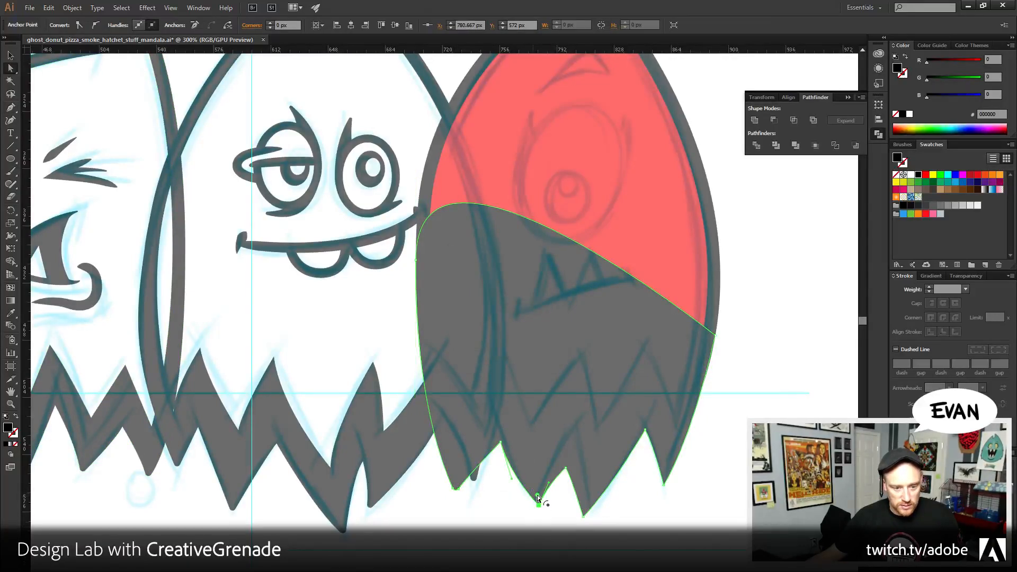
pyautogui.doubleClick(538, 501)
pyautogui.write('2')
pyautogui.click(489, 340)
# - Round the two rightmost bottom tips of the black shape with a 2 px corner radius
pyautogui.moveTo(601, 526); pyautogui.dragTo(569, 504)
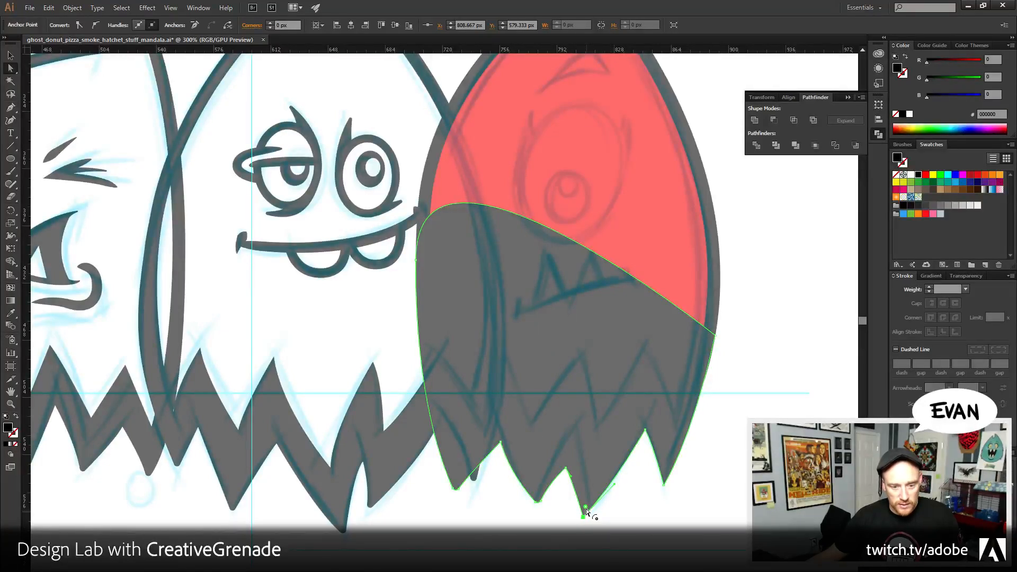
pyautogui.moveTo(585, 510); pyautogui.dragTo(588, 510)
pyautogui.doubleClick(586, 509)
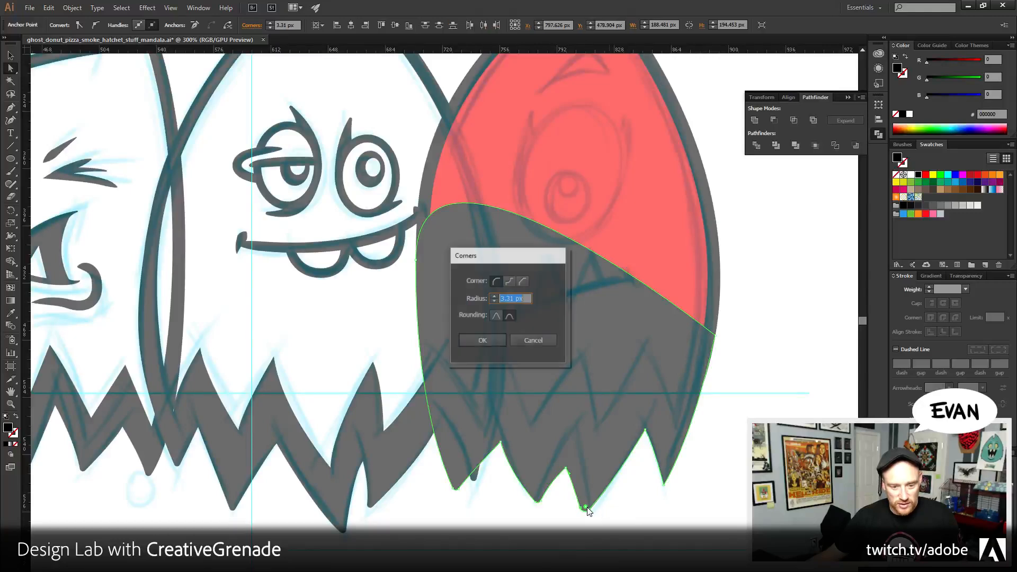
pyautogui.write('2')
pyautogui.click(484, 340)
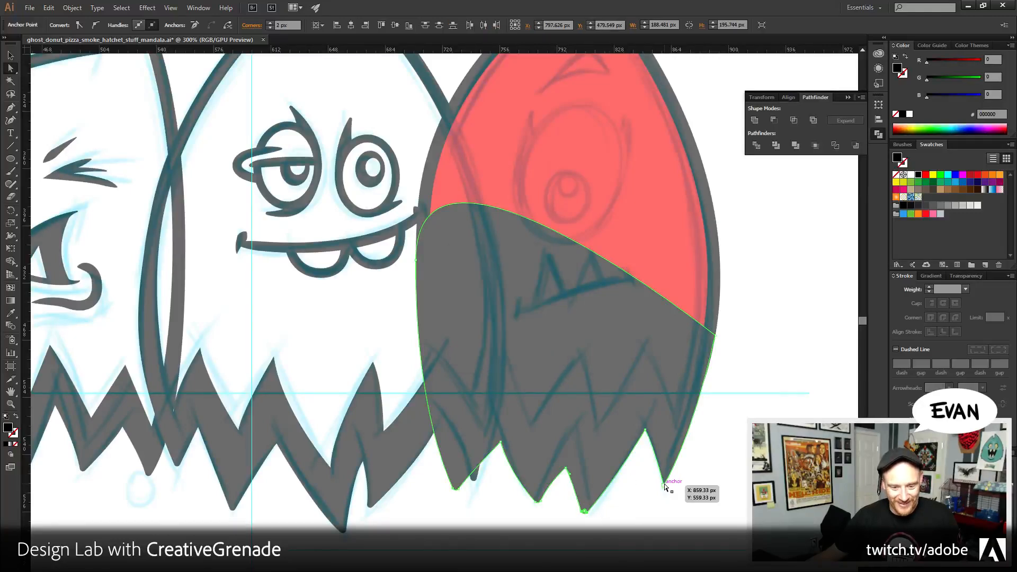
pyautogui.click(664, 484)
pyautogui.doubleClick(665, 479)
pyautogui.click(498, 341)
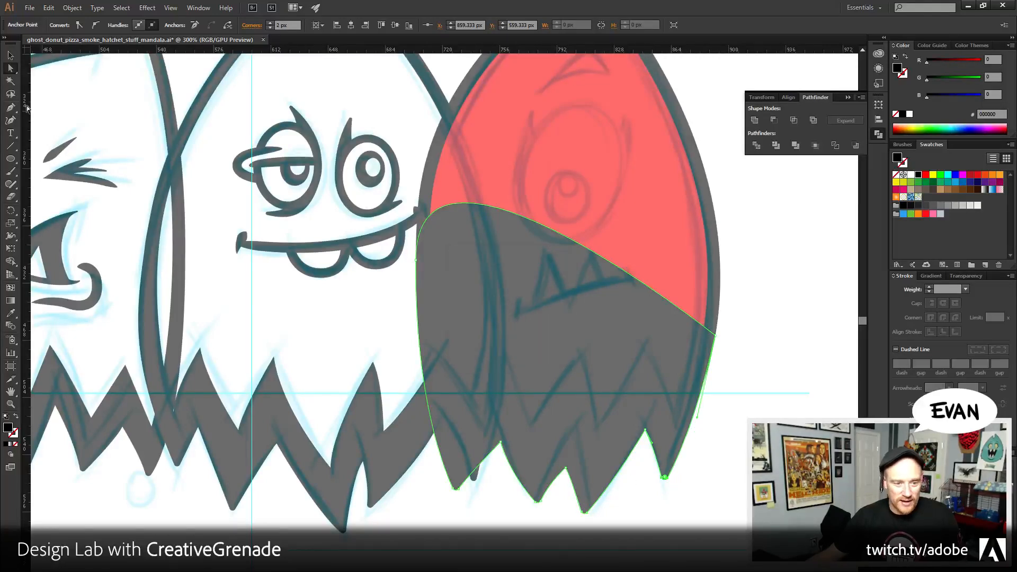
# - Unite the black zigzag shape with the black body offset and send the combined shape to the back
pyautogui.press('v')
pyautogui.scroll(3, 688, 402)
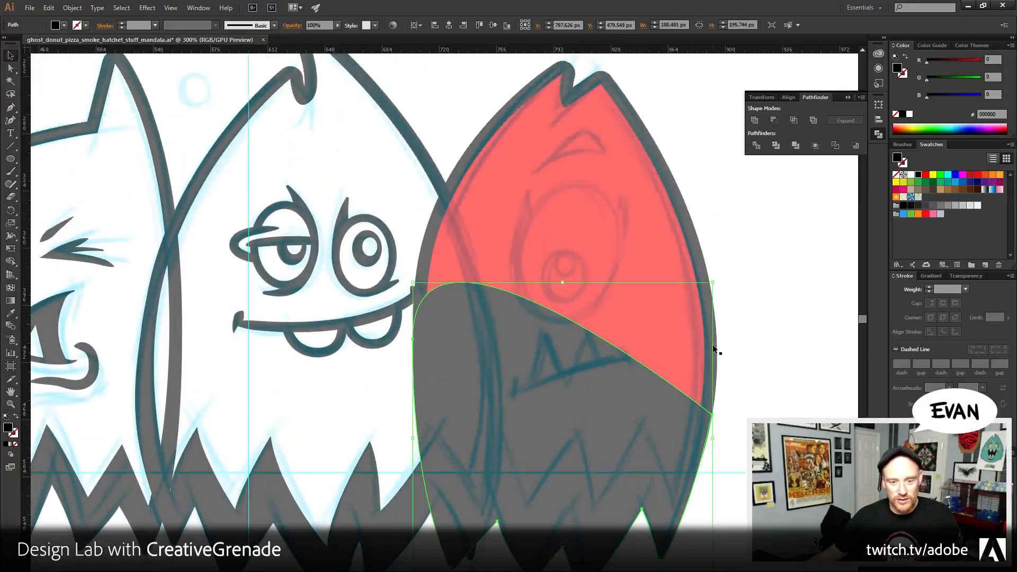
pyautogui.keyDown('shift'); pyautogui.click(709, 345); pyautogui.keyUp('shift')
pyautogui.click(754, 120)
pyautogui.hotkey('ctrl', 'shift', 'a')
pyautogui.click(605, 275)
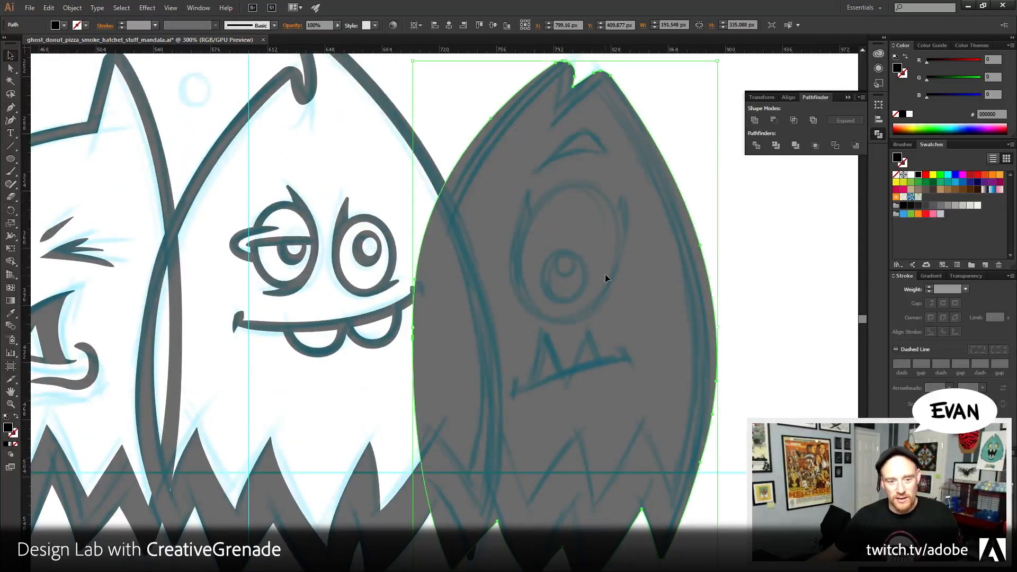
pyautogui.click(72, 7)
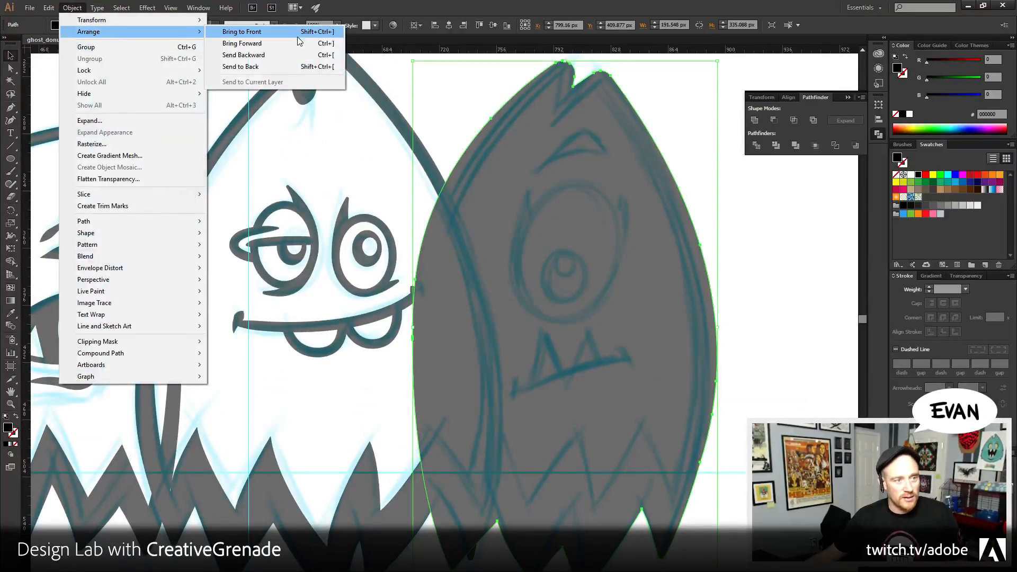
pyautogui.click(233, 67)
# - Trim the black shape with the red body, ungroup the result, and delete the red piece to leave the outline
pyautogui.keyDown('shift'); pyautogui.click(687, 233); pyautogui.keyUp('shift')
pyautogui.click(775, 145)
pyautogui.rightClick(625, 248)
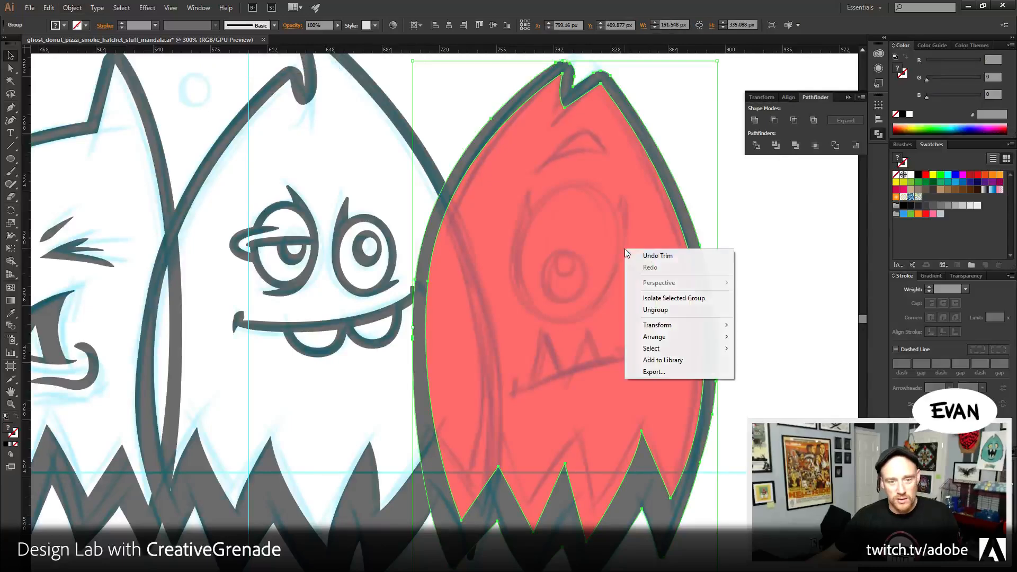
pyautogui.click(665, 311)
pyautogui.click(717, 313)
pyautogui.click(621, 426)
pyautogui.press('Delete')
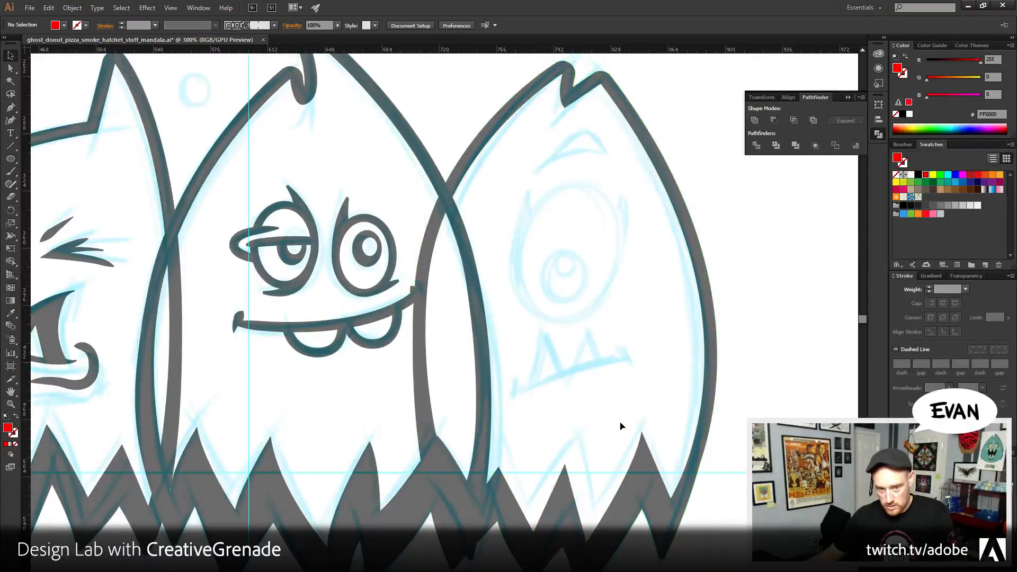
# - Draw an ellipse about 67 by 87 px over the right ghost's sketched eye, tilting and shifting it to fit
pyautogui.click(11, 404)
pyautogui.click(589, 322)
pyautogui.moveTo(307, 236); pyautogui.dragTo(438, 312)
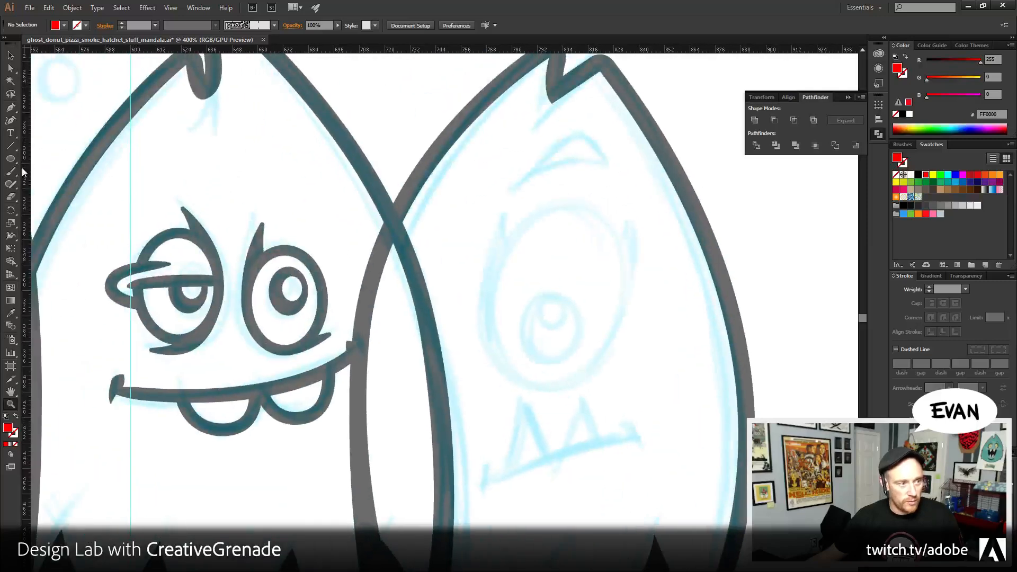
pyautogui.click(11, 158)
pyautogui.moveTo(500, 210); pyautogui.dragTo(642, 395)
pyautogui.press('v')
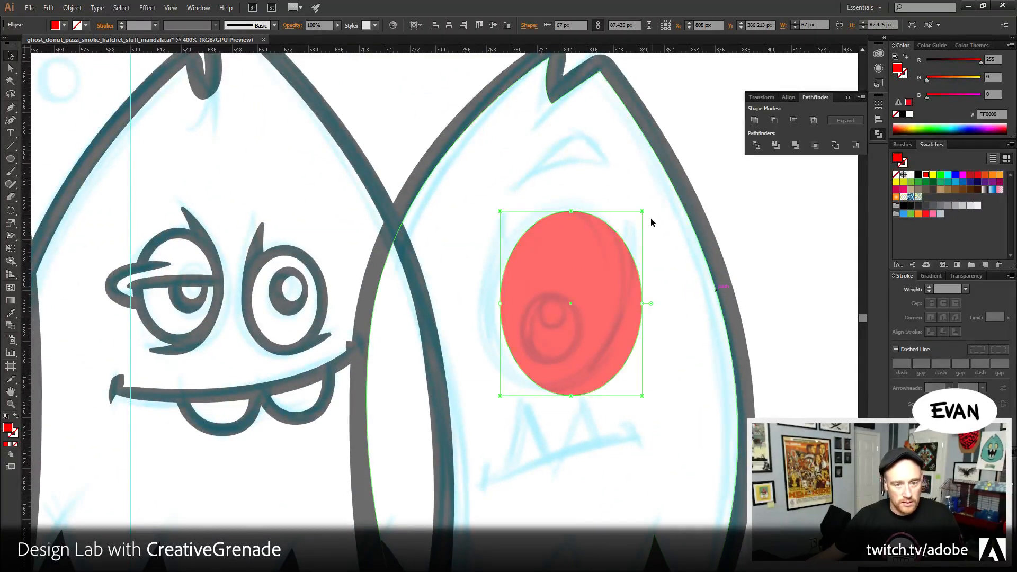
pyautogui.moveTo(647, 205); pyautogui.dragTo(653, 214)
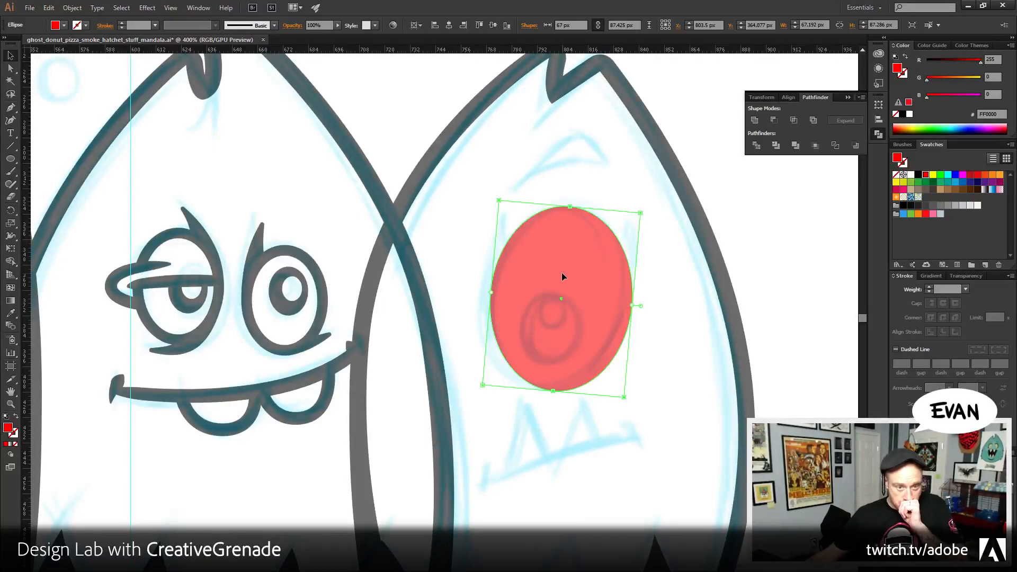
# - Give the eye ellipse no fill and a black 5 pt stroke
pyautogui.click(905, 59)
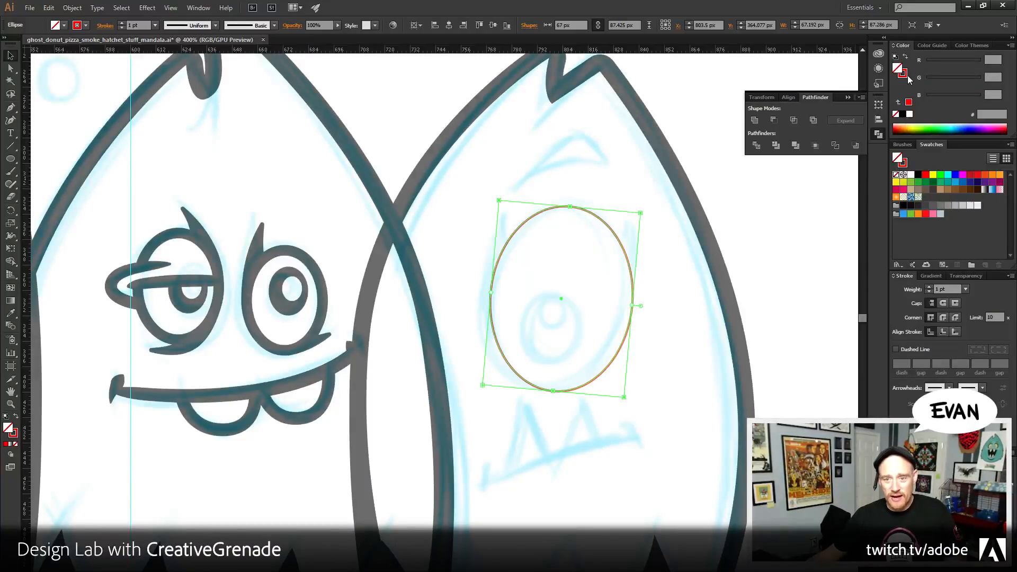
pyautogui.click(905, 75)
pyautogui.click(902, 113)
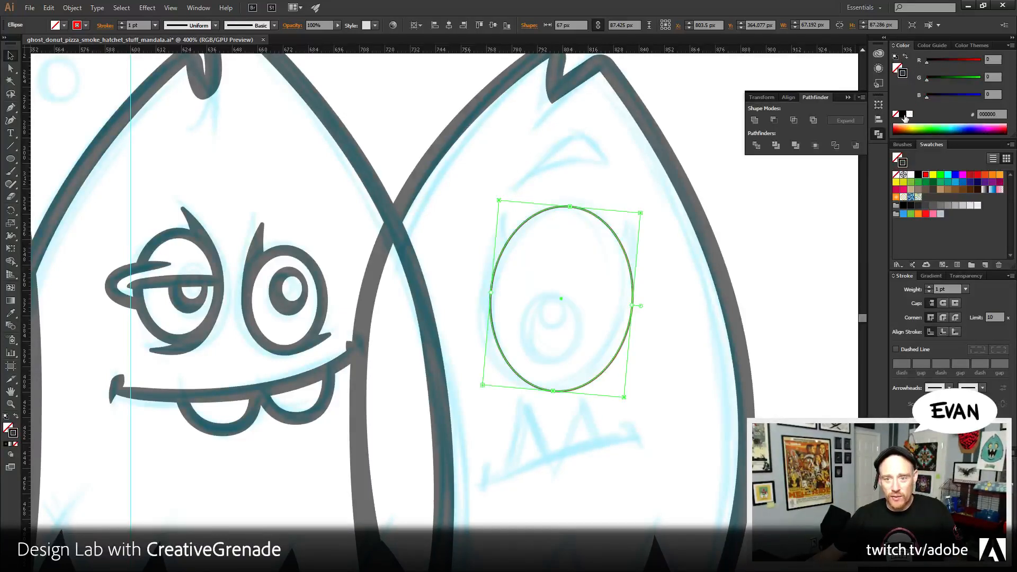
pyautogui.click(929, 287)
pyautogui.click(928, 287)
pyautogui.click(929, 287)
pyautogui.click(929, 287)
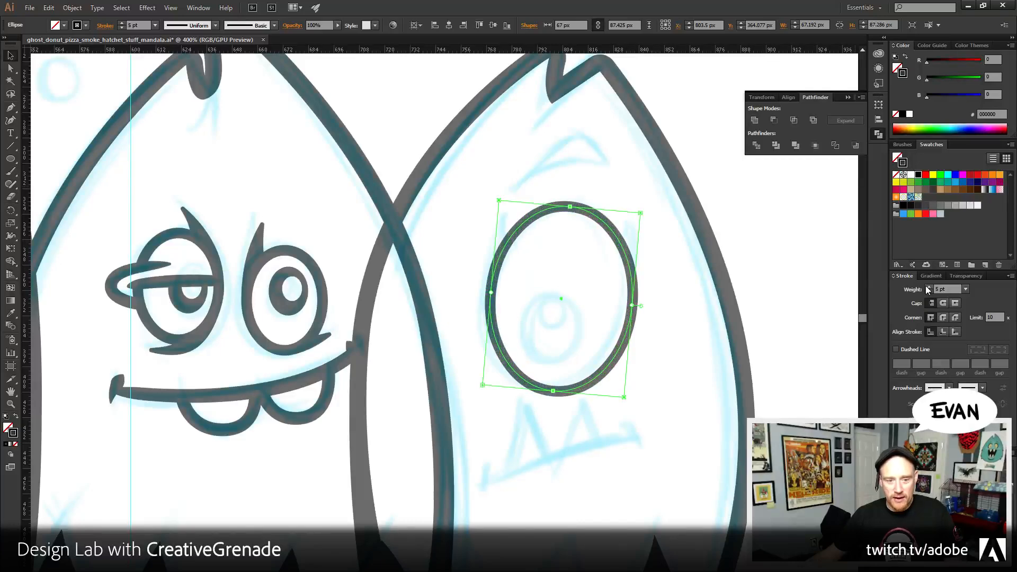
pyautogui.click(774, 202)
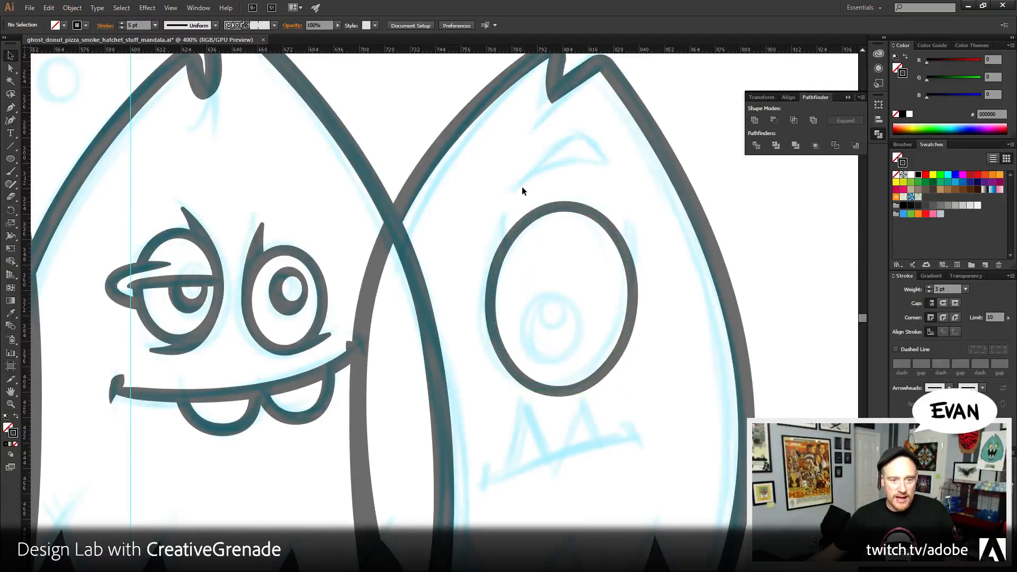
# - Try converting the eye ellipse's 5 pt stroke to an outlined shape
pyautogui.moveTo(522, 187); pyautogui.dragTo(591, 246)
pyautogui.click(72, 8)
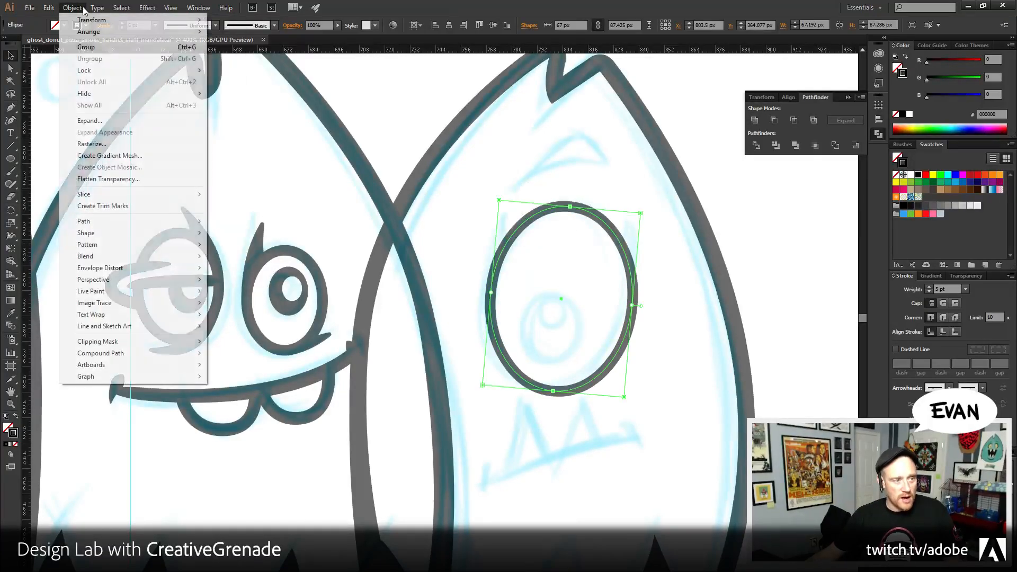
pyautogui.moveTo(113, 221)
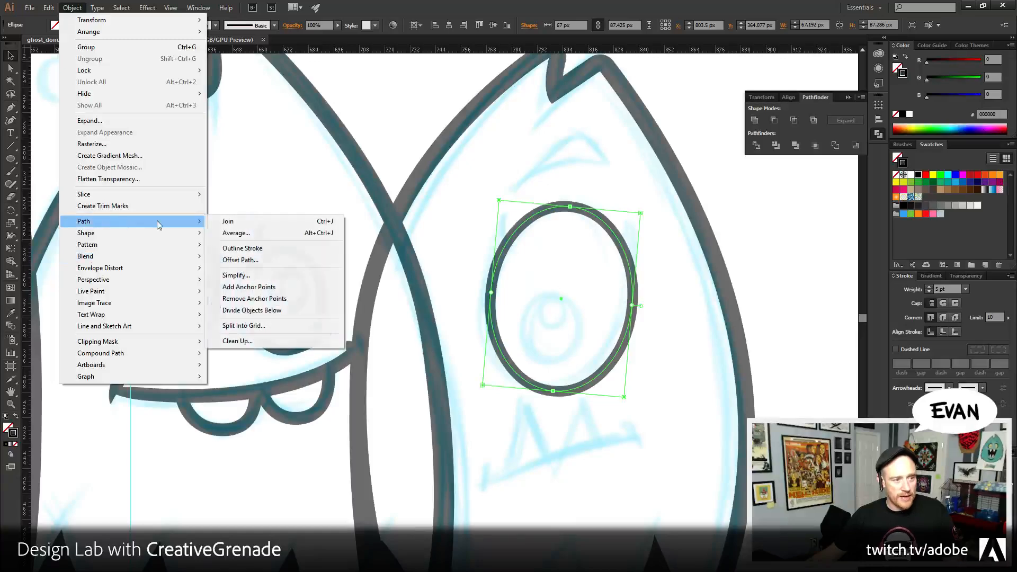
pyautogui.click(294, 248)
pyautogui.click(429, 88)
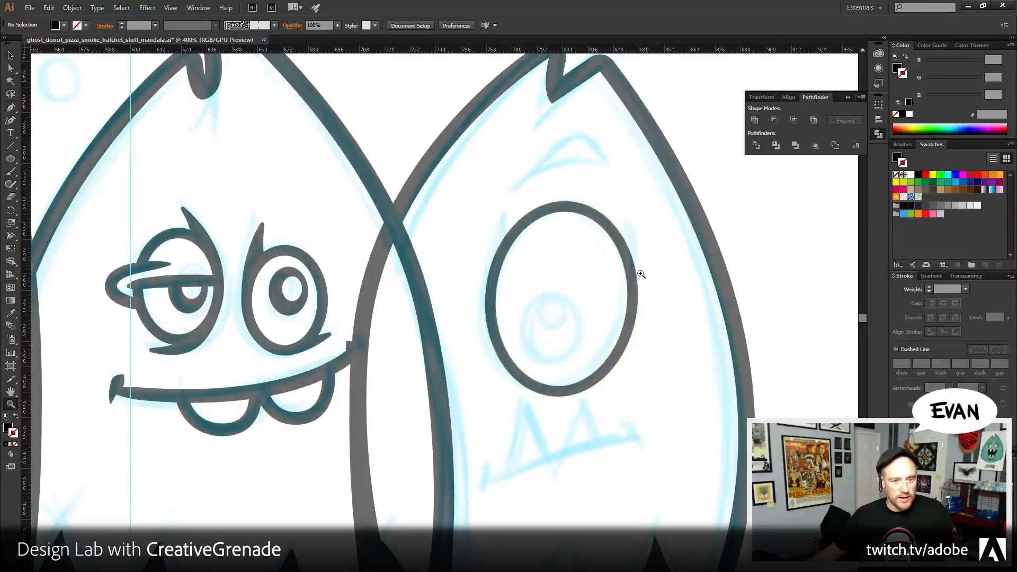
# - Increase the eye ellipse's stroke weight to 6 pt and outline the stroke as a compound path
pyautogui.press('z')
pyautogui.click(645, 250)
pyautogui.moveTo(405, 350); pyautogui.dragTo(617, 335)
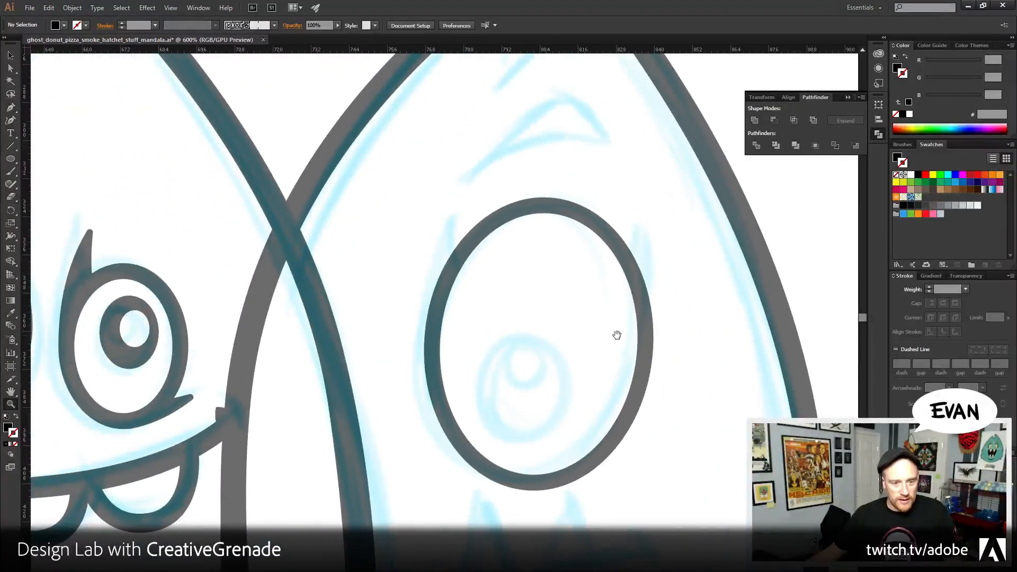
pyautogui.keyDown('ctrl'); pyautogui.click(649, 332); pyautogui.keyUp('ctrl')
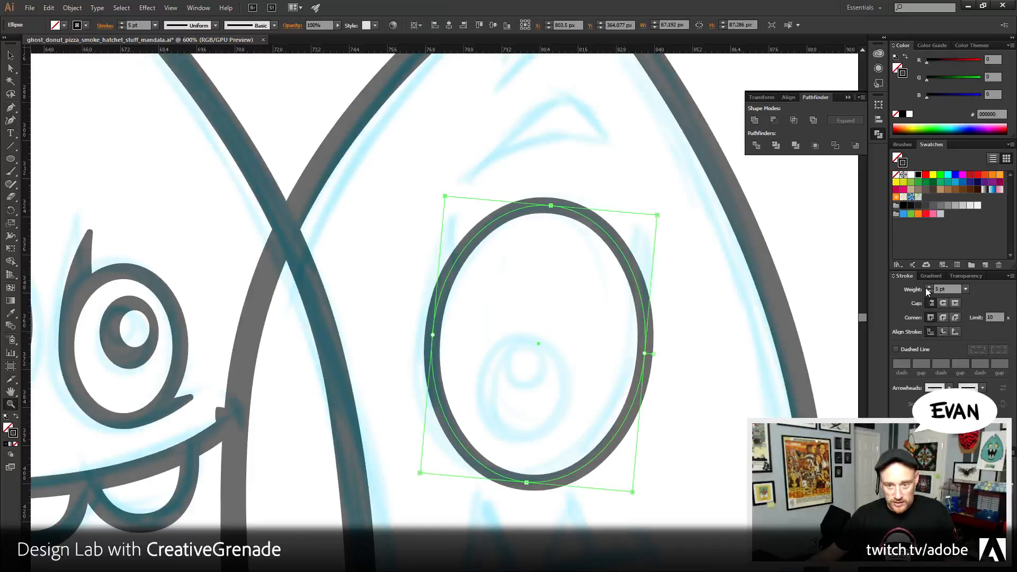
pyautogui.click(72, 7)
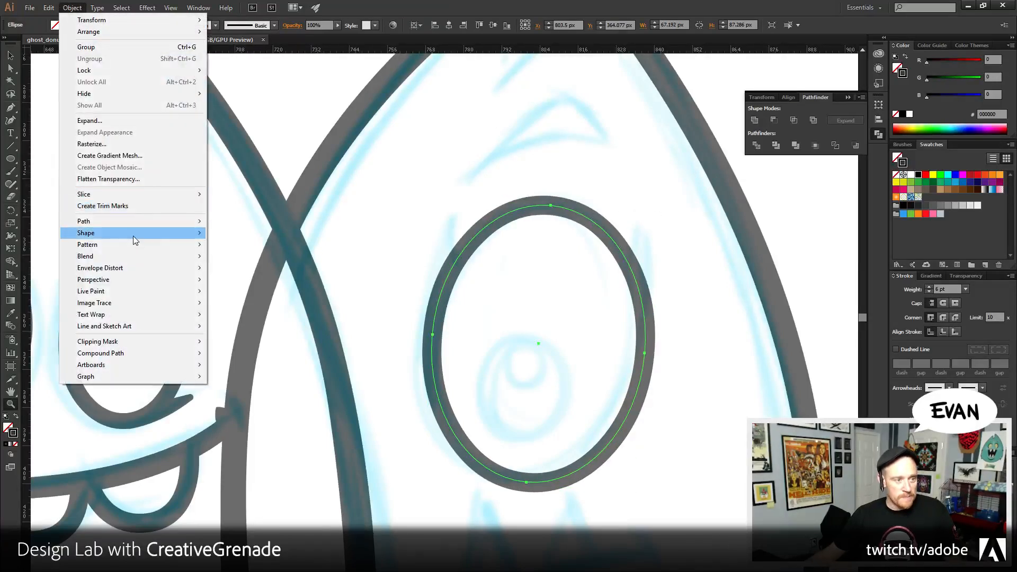
pyautogui.moveTo(132, 227)
pyautogui.click(249, 248)
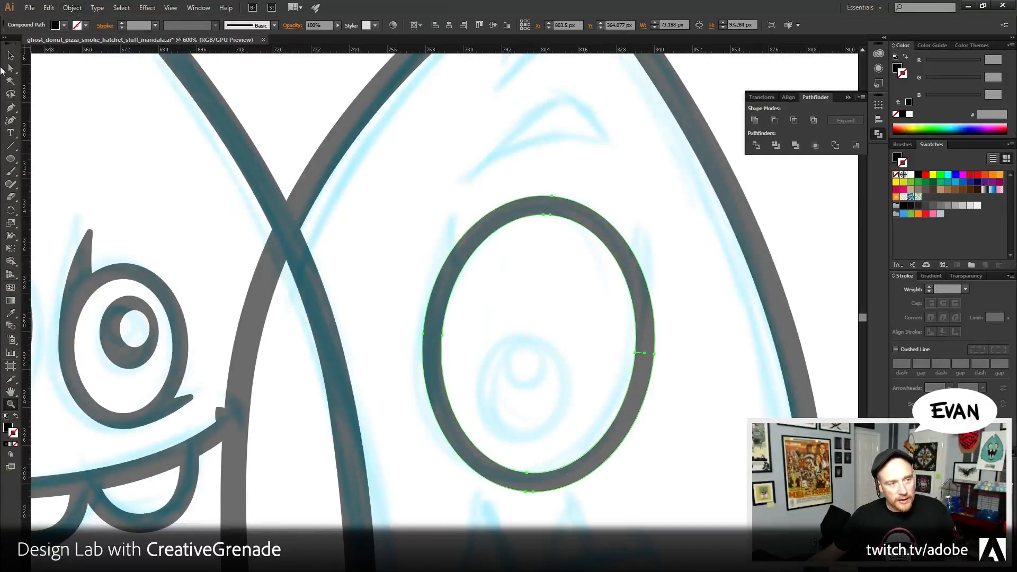
pyautogui.click(9, 55)
pyautogui.click(540, 118)
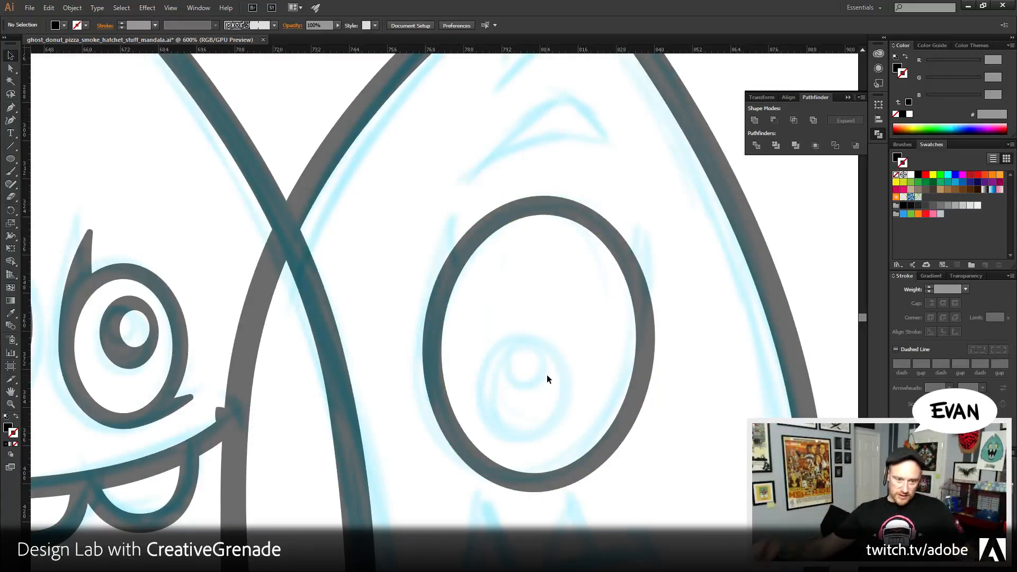
# - Draw a closed, pointed lash shape with the Pen tool along the upper-left outer edge of the right ghost's eye ring
pyautogui.press('z')
pyautogui.click(477, 341)
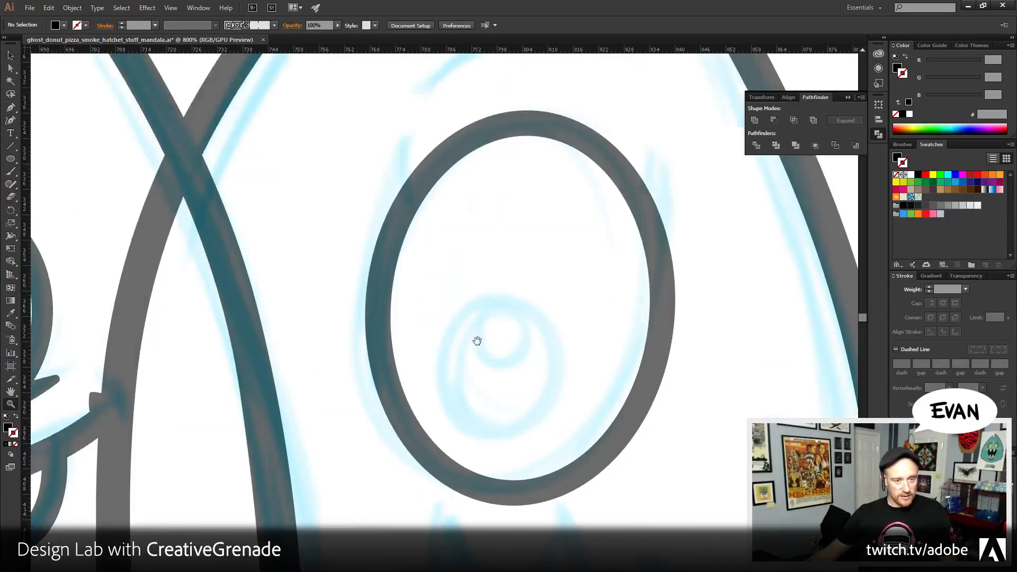
pyautogui.click(472, 315)
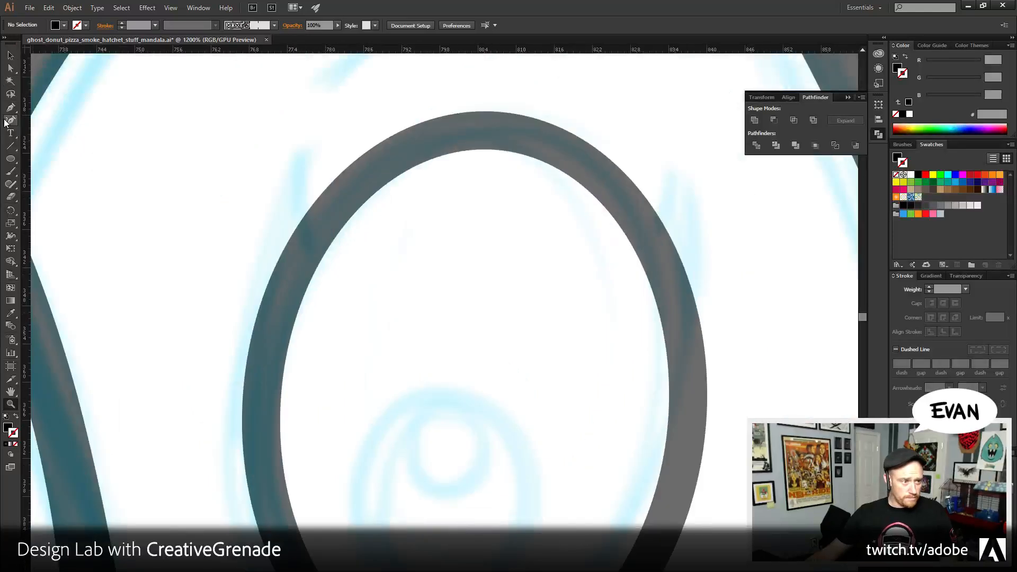
pyautogui.click(10, 107)
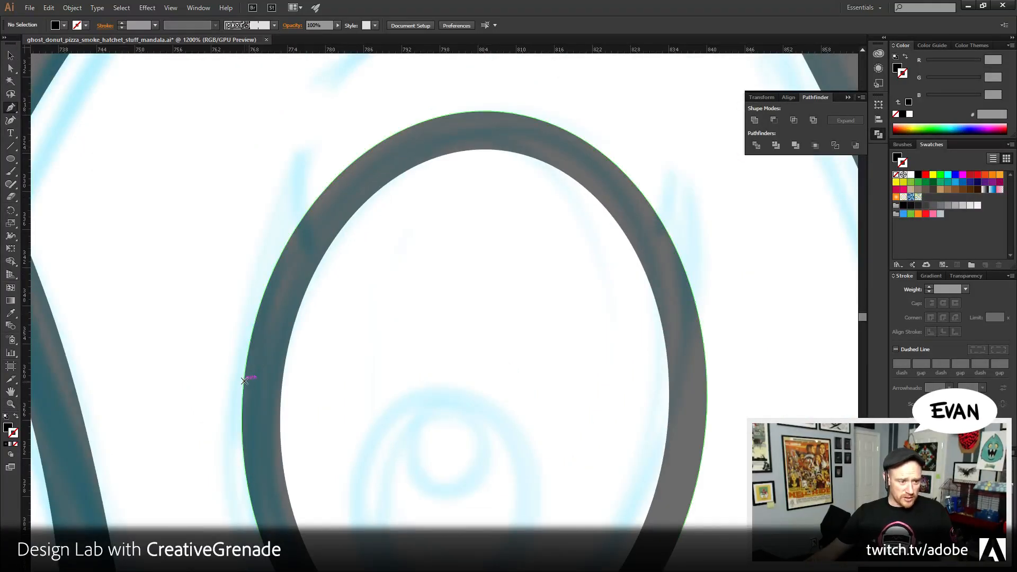
pyautogui.moveTo(243, 380); pyautogui.dragTo(252, 293)
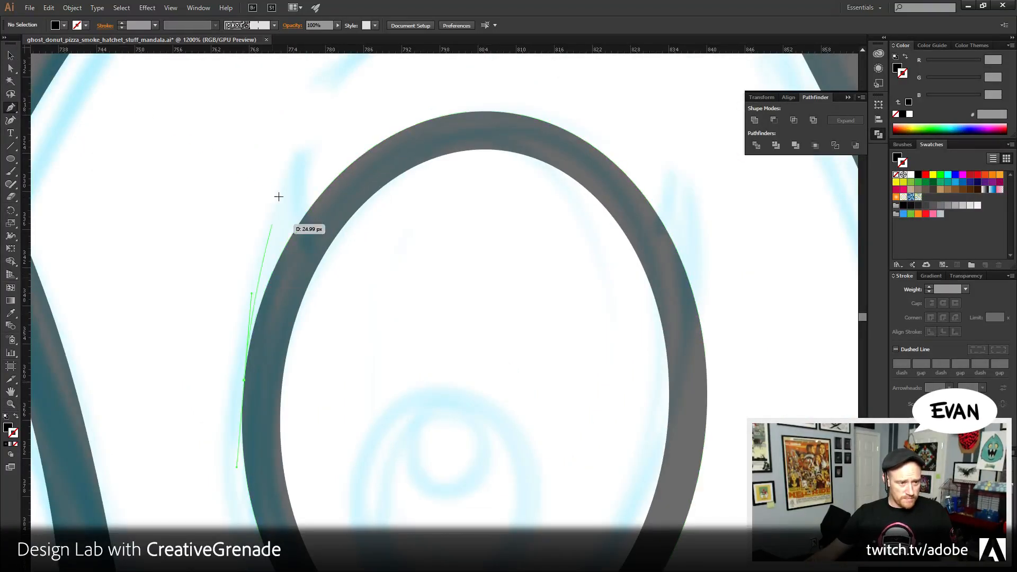
pyautogui.moveTo(303, 149); pyautogui.dragTo(348, 72)
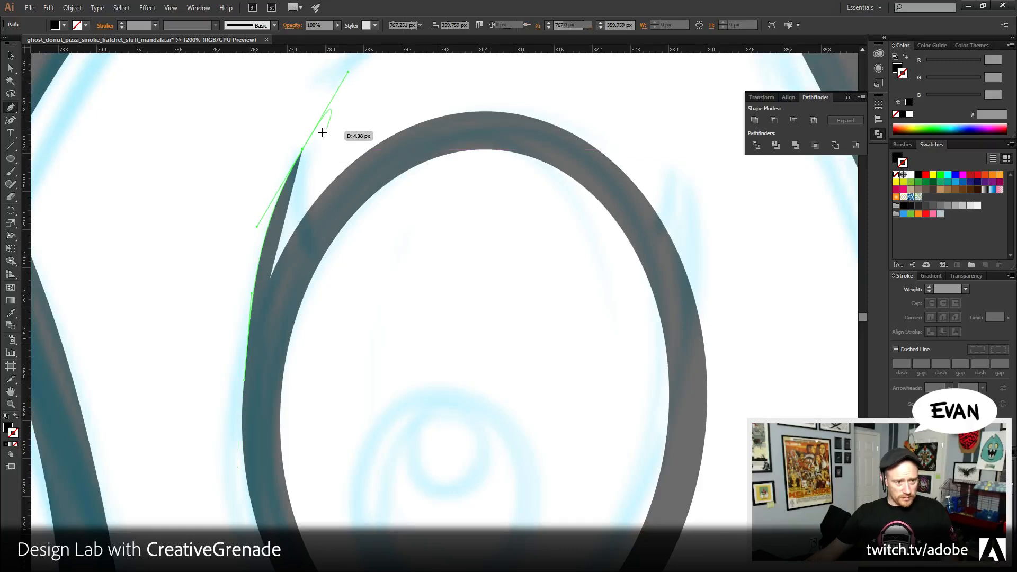
pyautogui.click(304, 150)
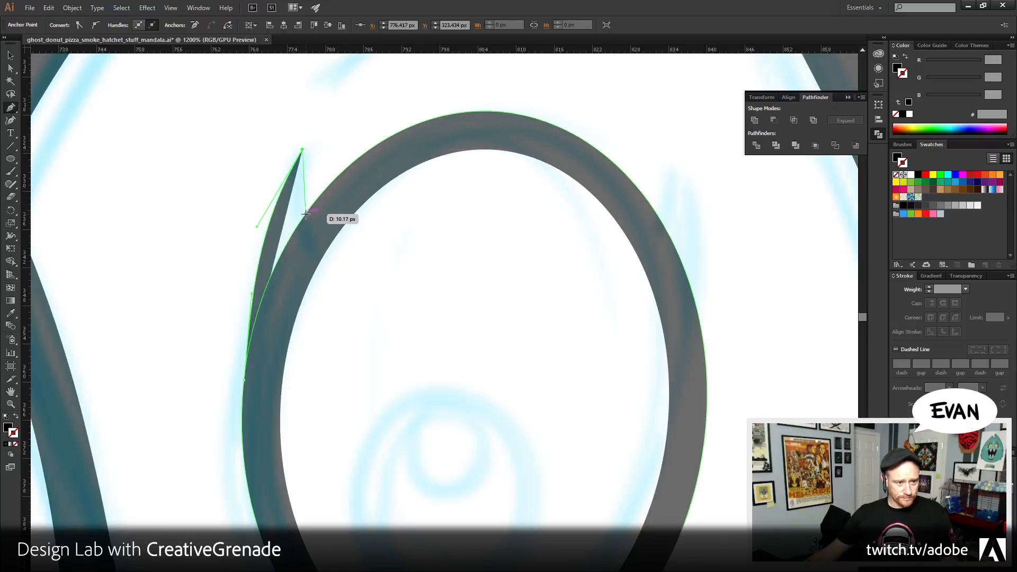
pyautogui.moveTo(306, 214); pyautogui.dragTo(309, 234)
pyautogui.click(305, 213)
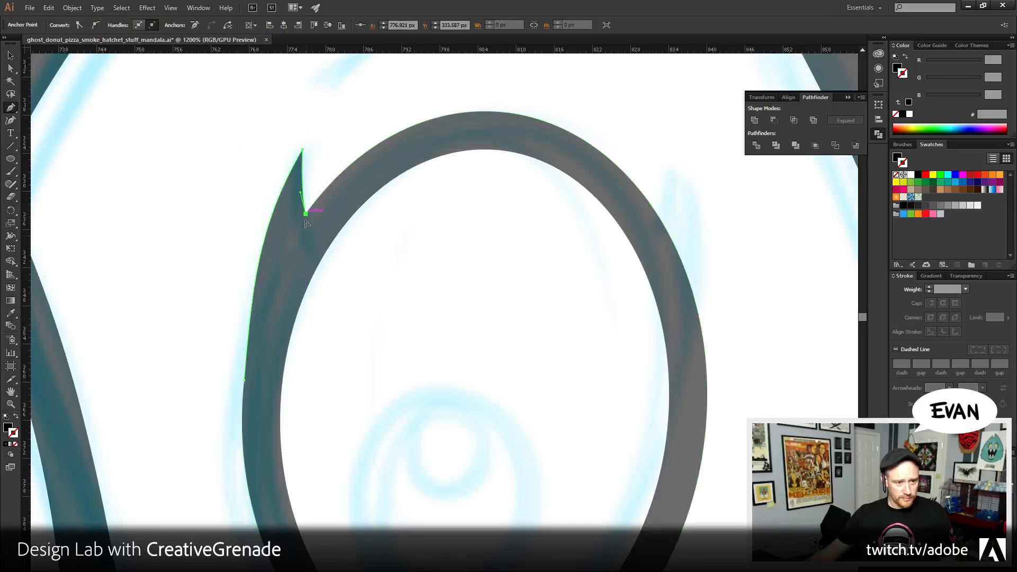
pyautogui.click(244, 380)
# - Draw a matching closed, pointed lash shape along the upper-right outer edge of the eye ring
pyautogui.moveTo(472, 267); pyautogui.dragTo(381, 334)
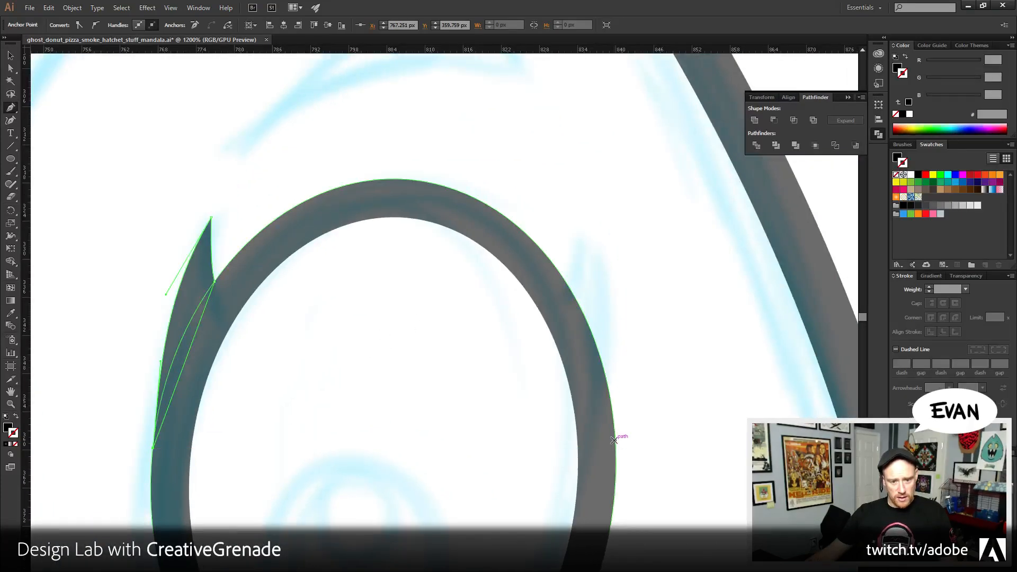
pyautogui.moveTo(615, 437); pyautogui.dragTo(611, 334)
pyautogui.moveTo(579, 231); pyautogui.dragTo(570, 206)
pyautogui.click(579, 231)
pyautogui.click(558, 303)
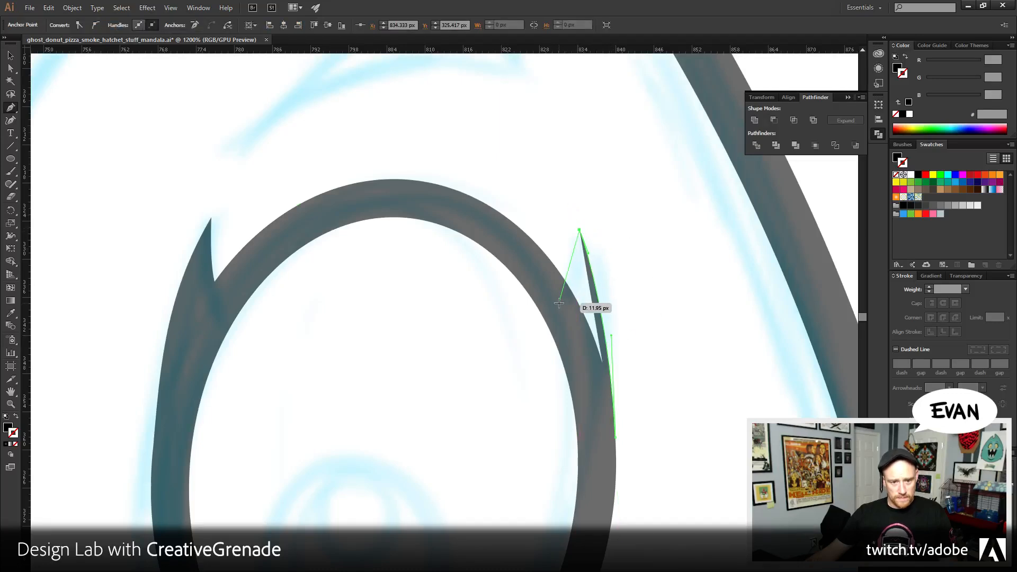
pyautogui.moveTo(614, 438); pyautogui.dragTo(469, 419)
pyautogui.hotkey('ctrl', 'z')
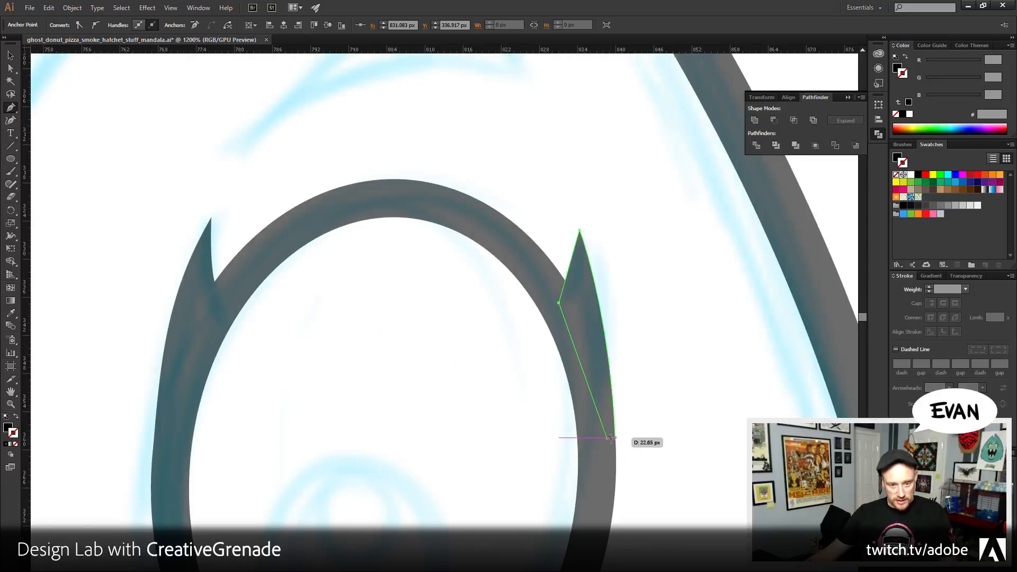
pyautogui.click(615, 437)
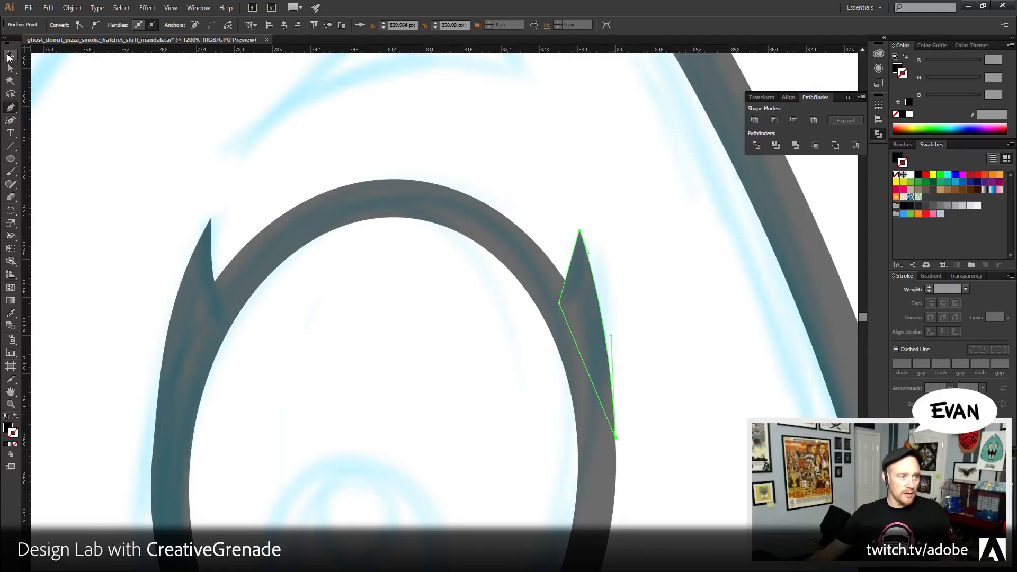
# - Unite both pointed lash shapes with the eye ring into a single shape
pyautogui.press('v')
pyautogui.click(208, 290)
pyautogui.keyDown('shift'); pyautogui.click(535, 309); pyautogui.keyUp('shift')
pyautogui.keyDown('shift'); pyautogui.click(579, 266); pyautogui.keyUp('shift')
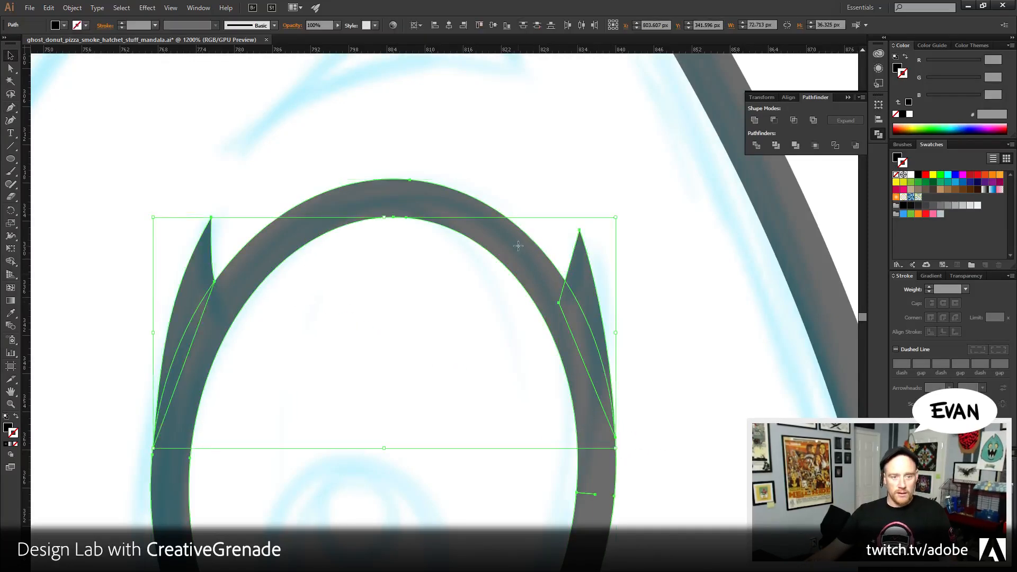
pyautogui.click(755, 120)
pyautogui.click(295, 369)
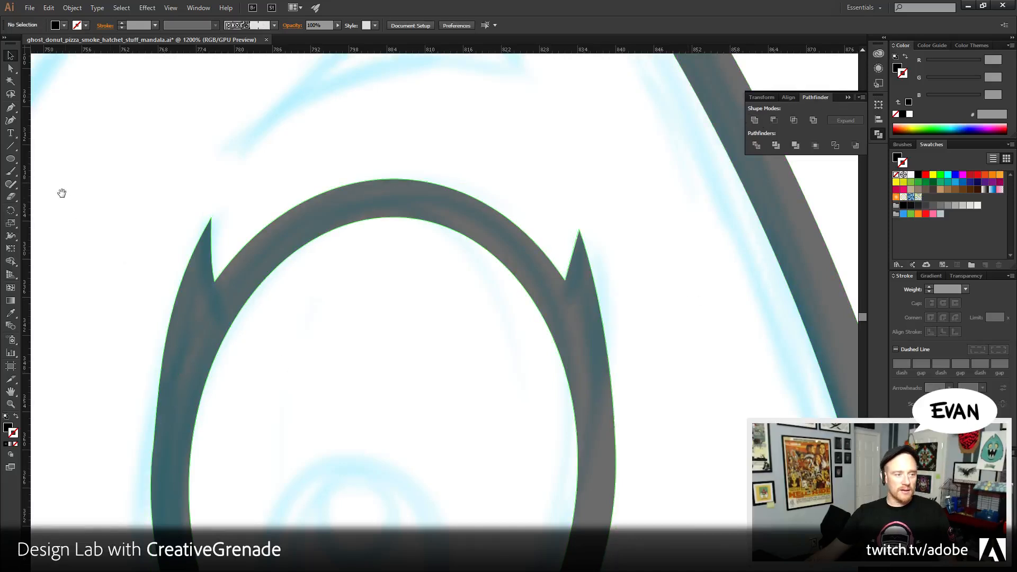
# - Try rounding the left lash's tip with a 2 px corner radius
pyautogui.click(10, 69)
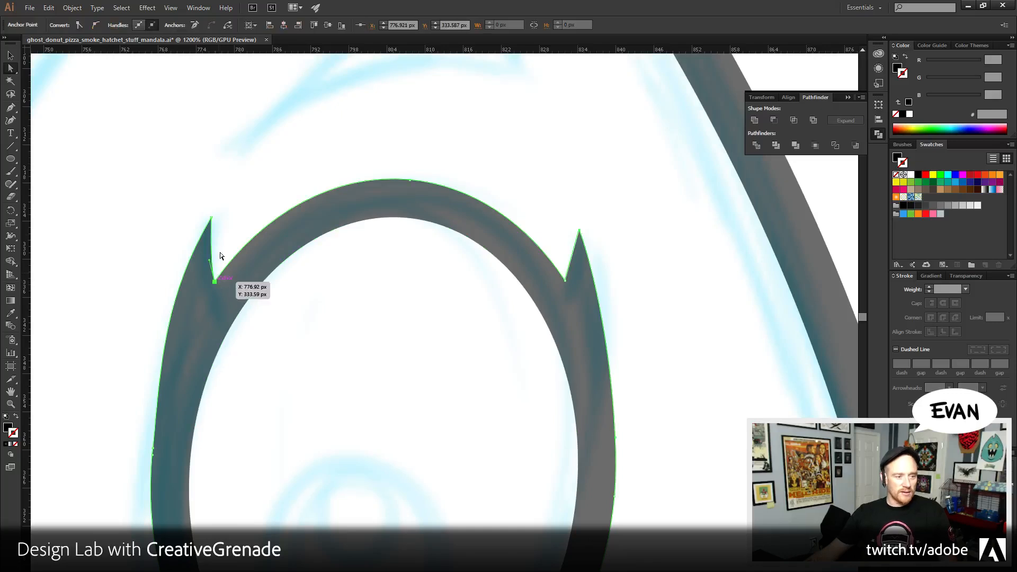
pyautogui.moveTo(201, 208); pyautogui.dragTo(217, 225)
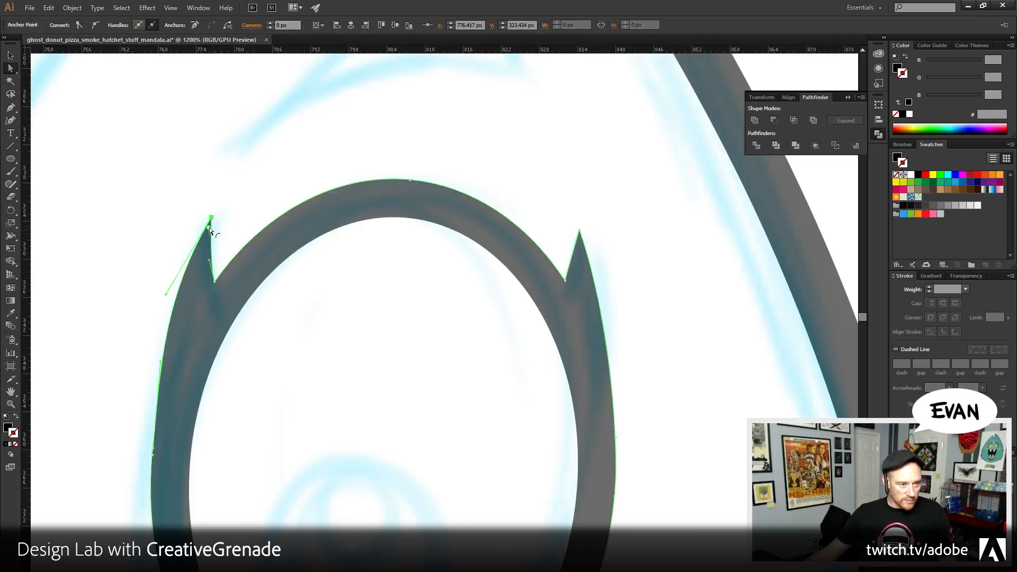
pyautogui.doubleClick(208, 228)
pyautogui.click(483, 342)
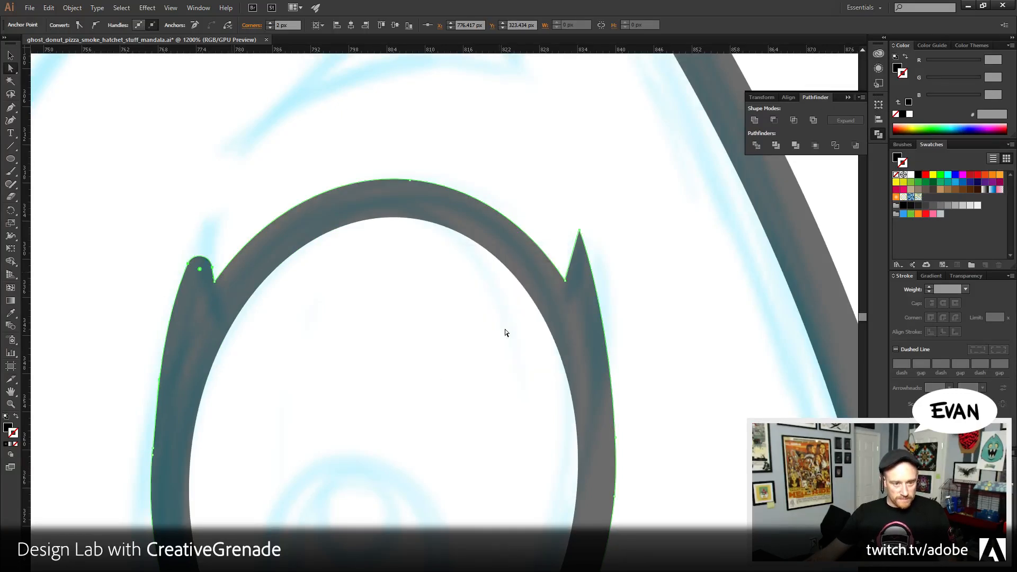
pyautogui.click(563, 291)
# - Round the tips of the left and right lashes with a 1 px corner radius
pyautogui.doubleClick(209, 229)
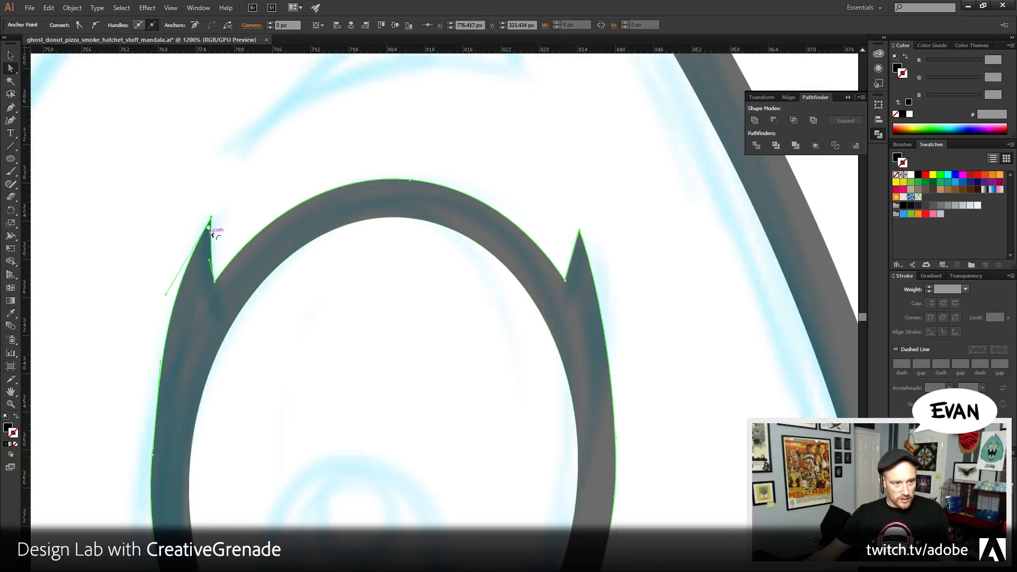
pyautogui.click(482, 342)
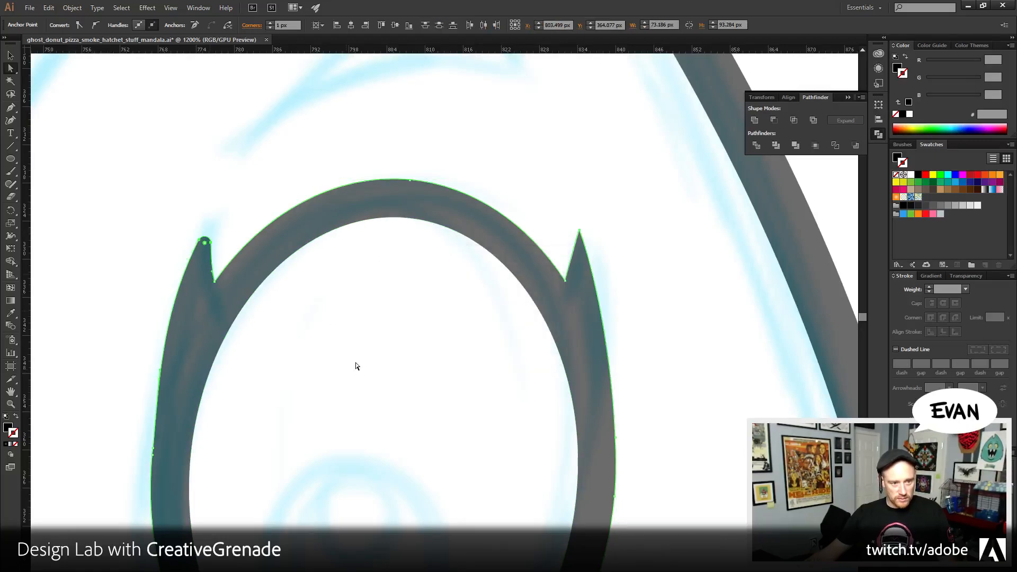
pyautogui.click(579, 232)
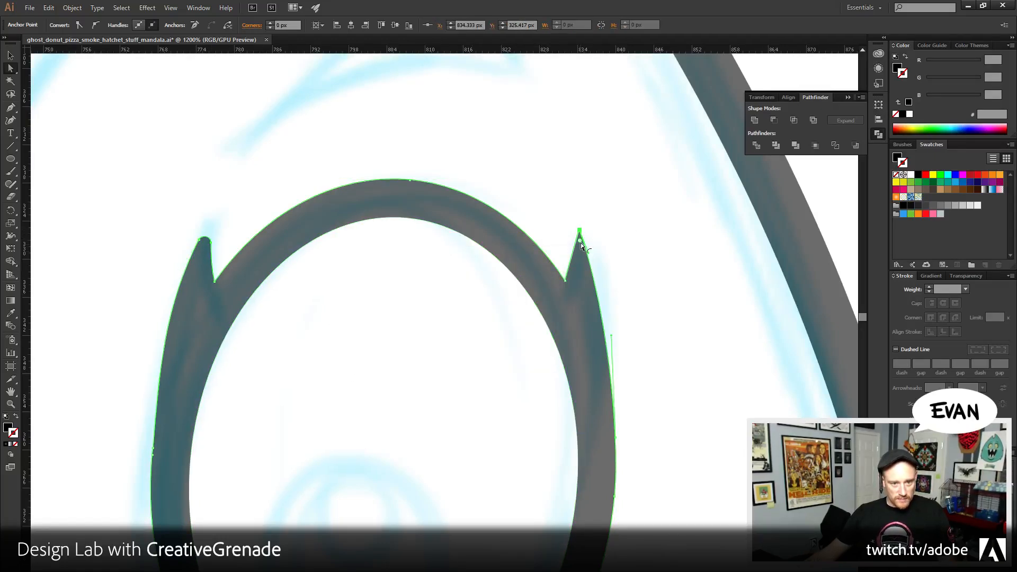
pyautogui.doubleClick(579, 241)
pyautogui.click(482, 342)
# - Round the inner notch between the right lash and the eye ring with a 0.5 px corner radius
pyautogui.click(565, 279)
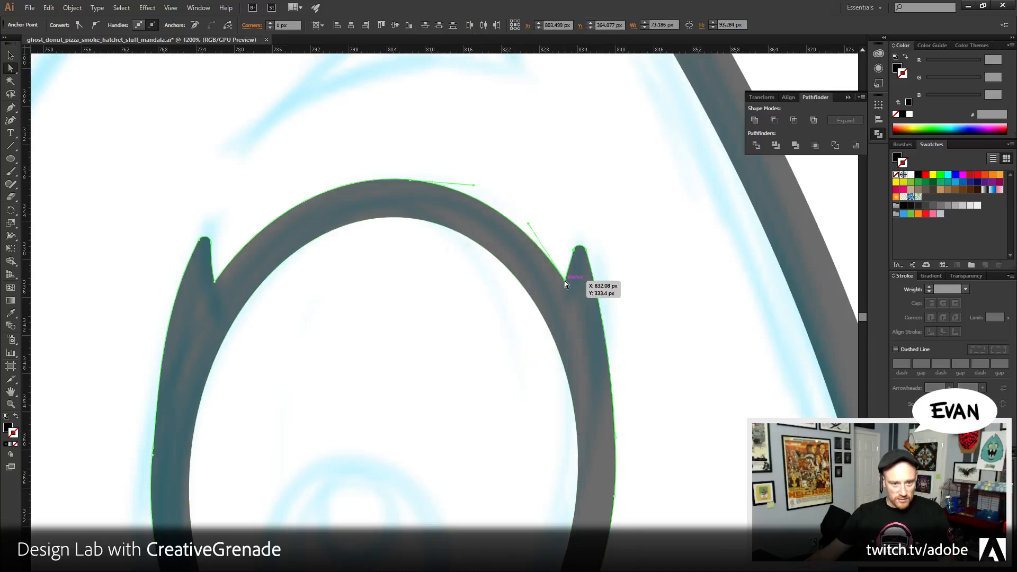
pyautogui.doubleClick(564, 275)
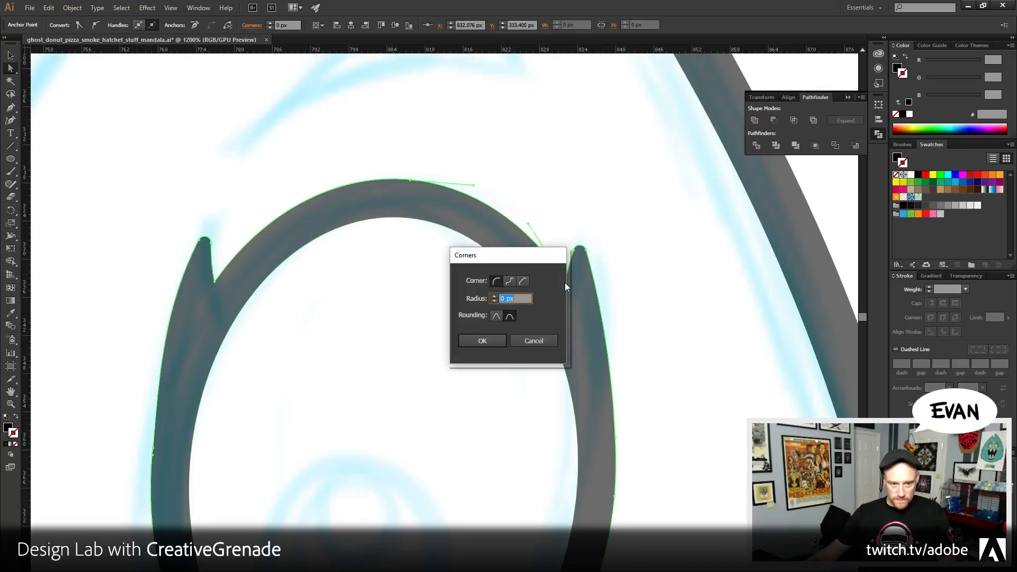
pyautogui.write('0.5')
pyautogui.press('Return')
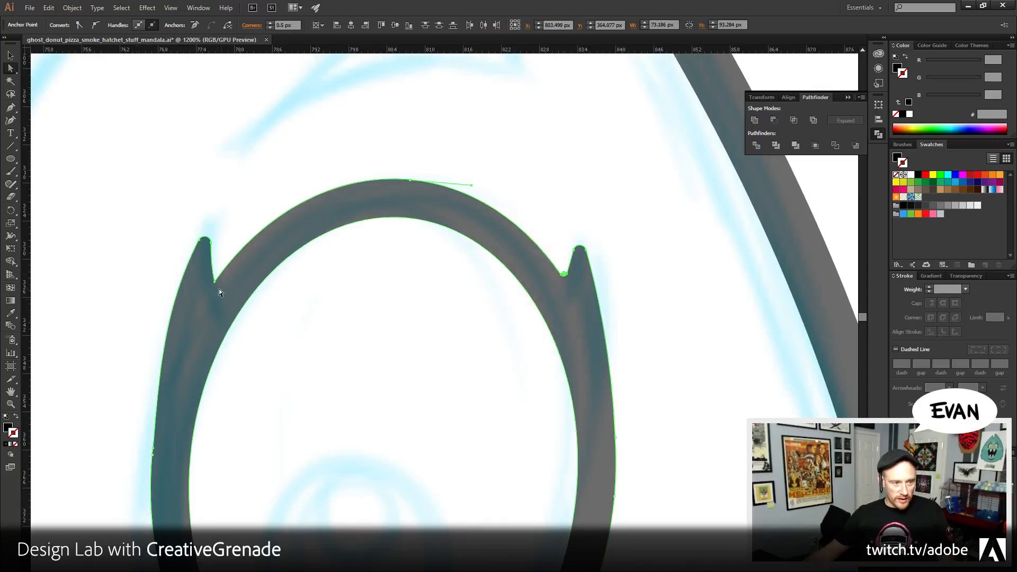
# - Try to round the inner notch between the left lash and the eye ring
pyautogui.click(214, 282)
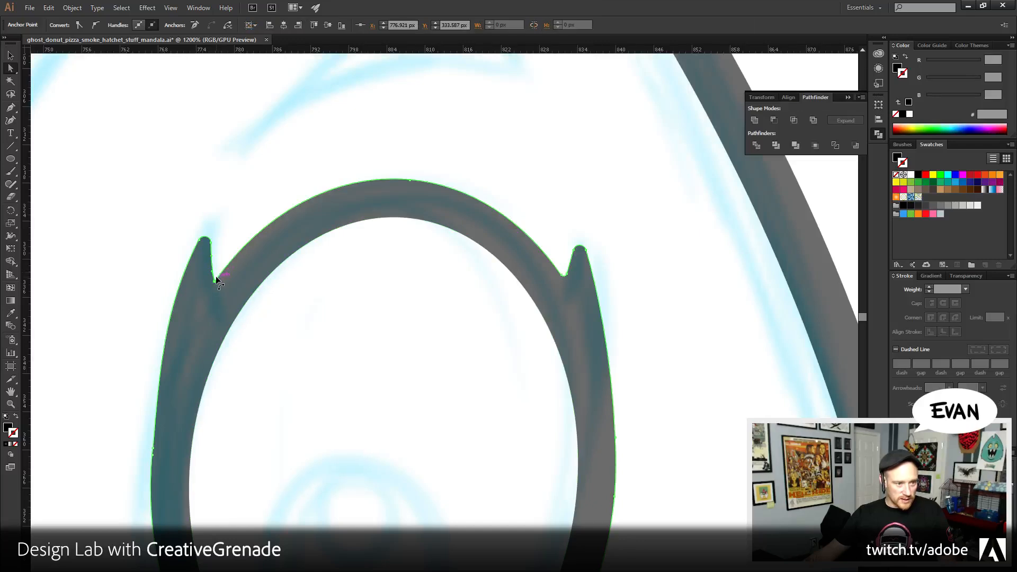
pyautogui.moveTo(216, 277)
pyautogui.mouseDown()
pyautogui.moveTo(215, 295)
pyautogui.moveTo(215, 285)
pyautogui.mouseUp()
pyautogui.click(214, 281)
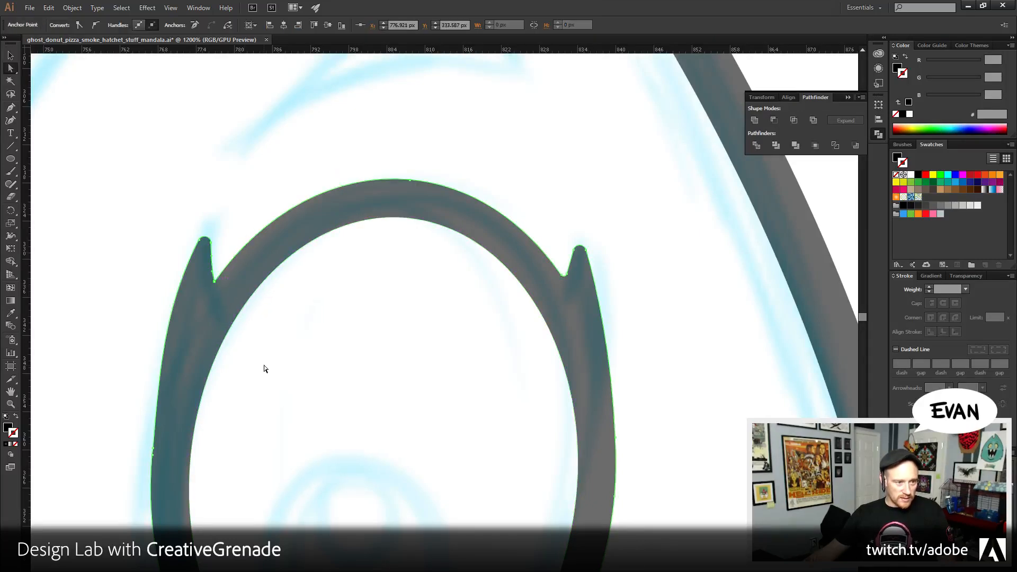
pyautogui.click(282, 312)
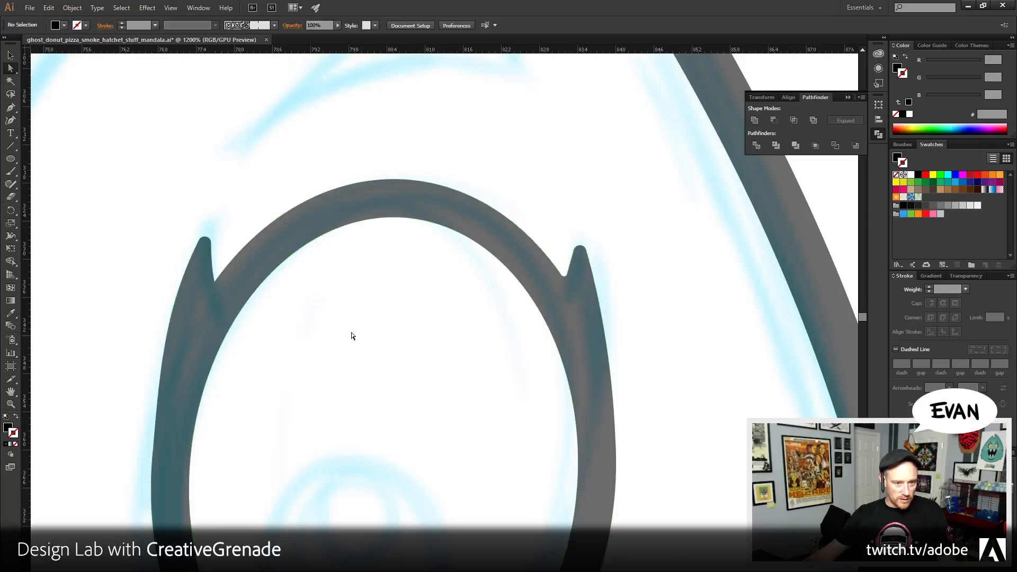
pyautogui.click(11, 404)
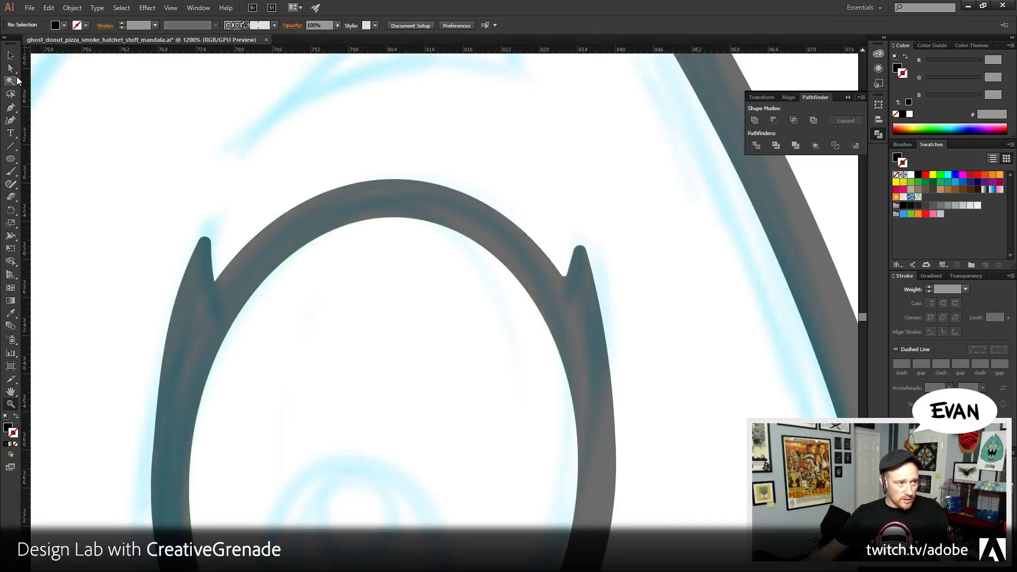
pyautogui.click(10, 67)
pyautogui.click(152, 462)
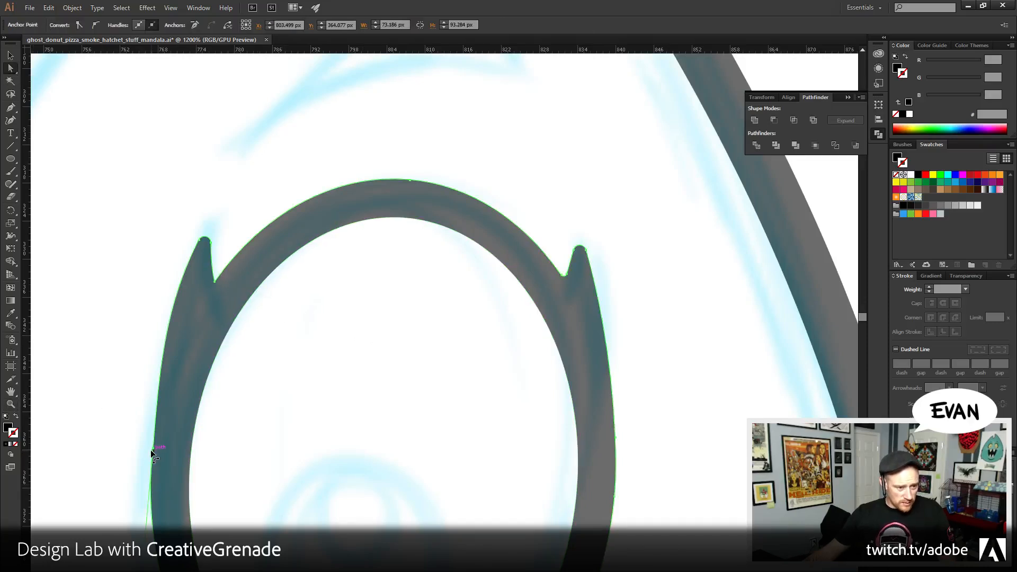
pyautogui.click(95, 447)
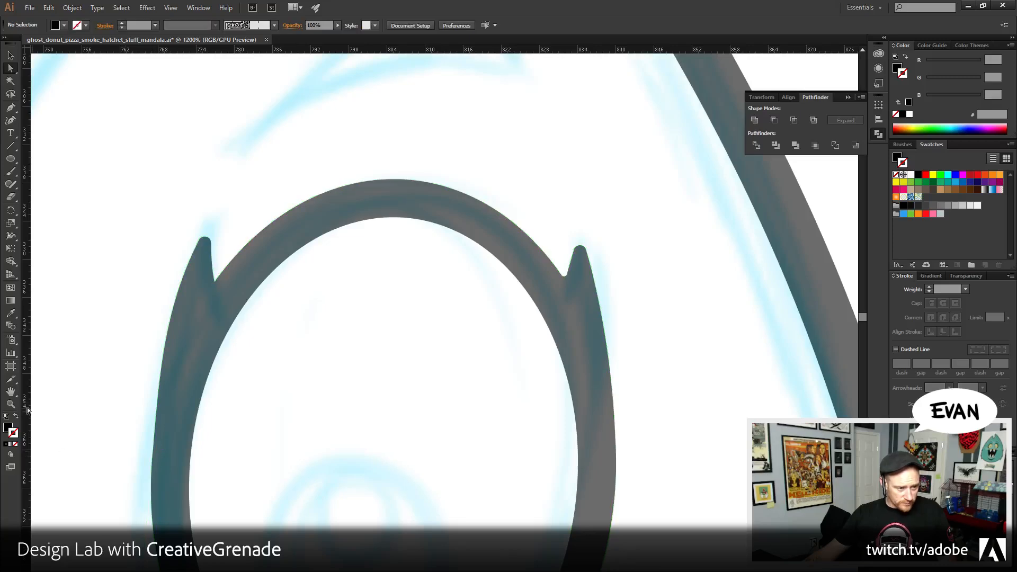
# - Draw a black pupil ellipse and a smaller highlight ellipse over the right ghost's sketched pupil, and select both
pyautogui.keyDown('alt'); pyautogui.click(355, 438); pyautogui.keyUp('alt')
pyautogui.click(399, 297)
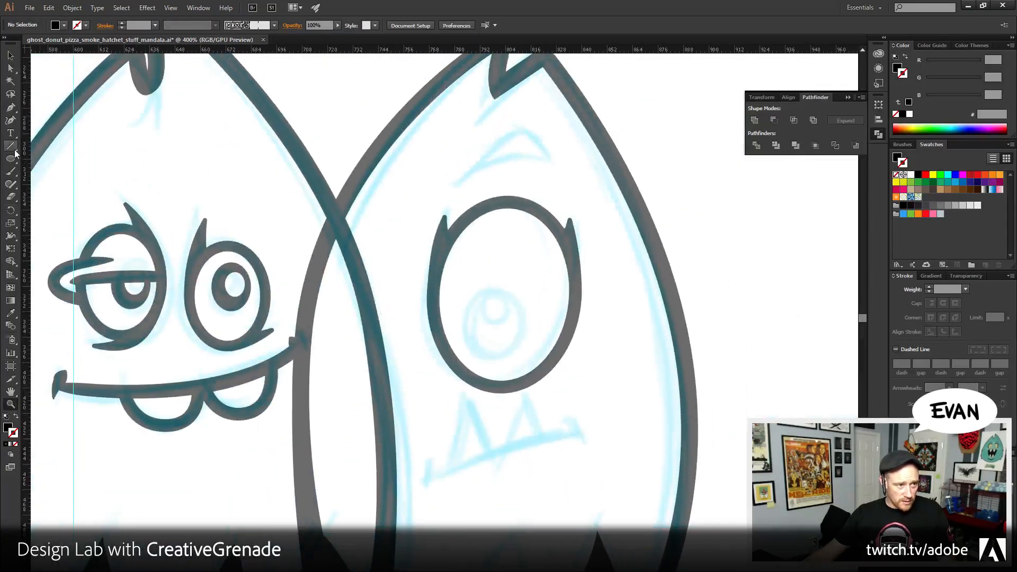
pyautogui.click(11, 158)
pyautogui.moveTo(480, 285)
pyautogui.mouseDown()
pyautogui.moveTo(552, 358)
pyautogui.moveTo(503, 334)
pyautogui.moveTo(518, 351)
pyautogui.moveTo(511, 337)
pyautogui.mouseUp()
pyautogui.click(12, 57)
pyautogui.moveTo(503, 332); pyautogui.dragTo(503, 323)
pyautogui.keyDown('shift'); pyautogui.click(522, 318); pyautogui.keyUp('shift')
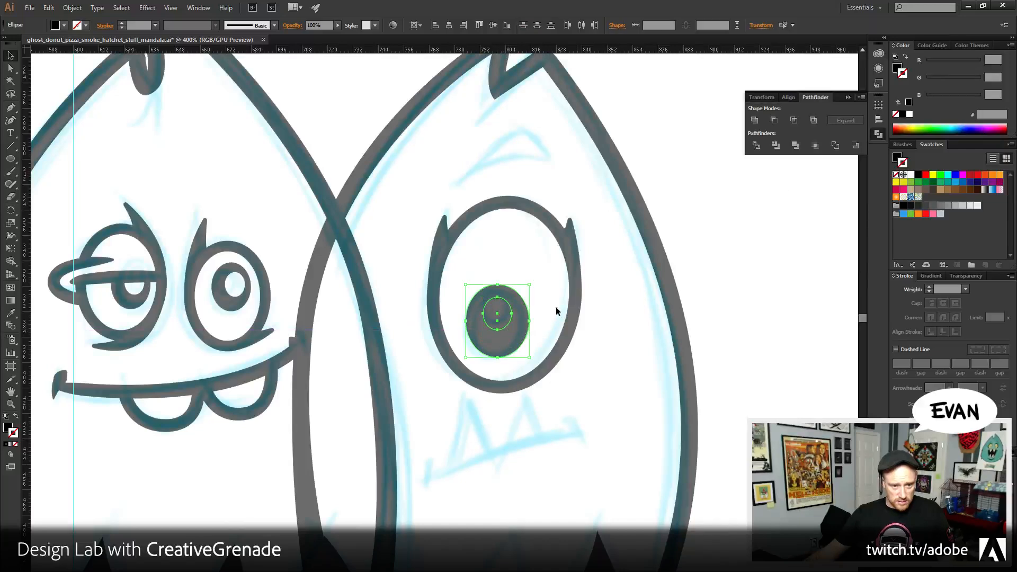
# - Cut the highlight ellipse out of the right ghost's pupil and clear the selection
pyautogui.click(775, 145)
pyautogui.rightClick(513, 327)
pyautogui.click(512, 379)
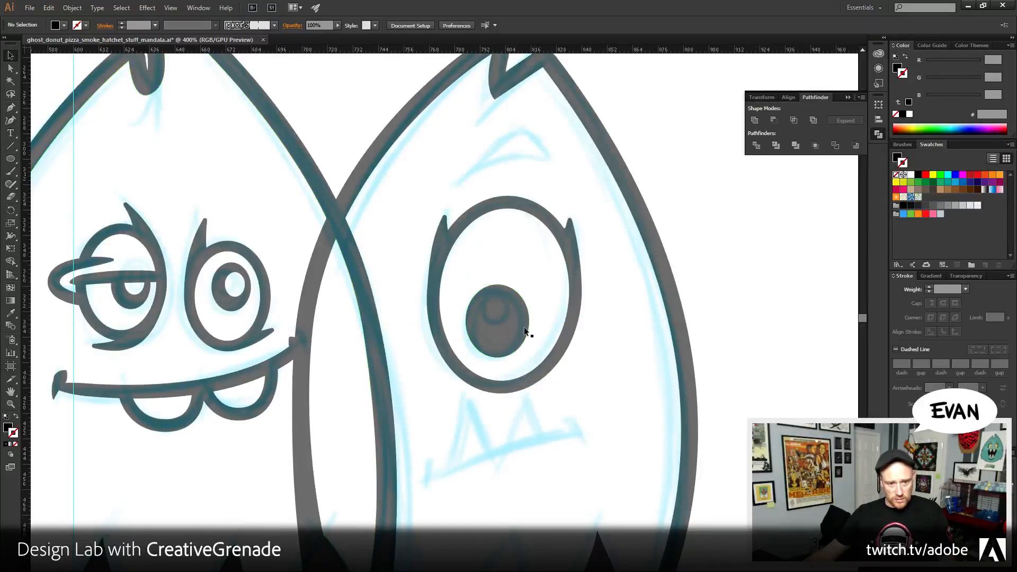
pyautogui.hotkey('ctrl', 'shift', 'a')
# - Draw a filled, arched eyebrow with the Pen tool over the sketched brow above the right ghost's eye
pyautogui.press('p')
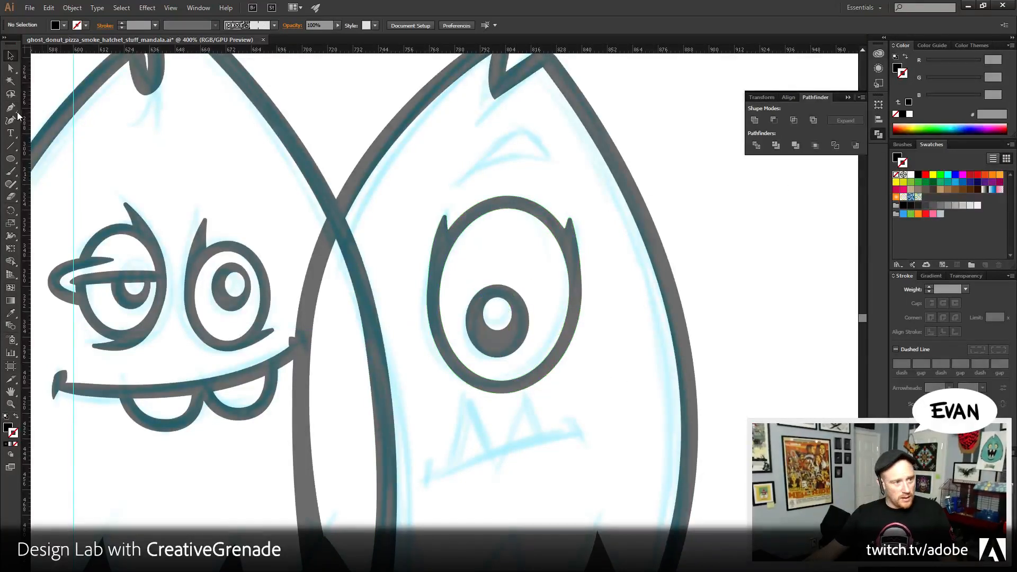
pyautogui.click(460, 171)
pyautogui.moveTo(551, 161)
pyautogui.mouseDown()
pyautogui.moveTo(580, 178)
pyautogui.moveTo(576, 162)
pyautogui.moveTo(579, 178)
pyautogui.moveTo(519, 139)
pyautogui.moveTo(523, 129)
pyautogui.moveTo(497, 134)
pyautogui.mouseUp()
pyautogui.click(500, 134)
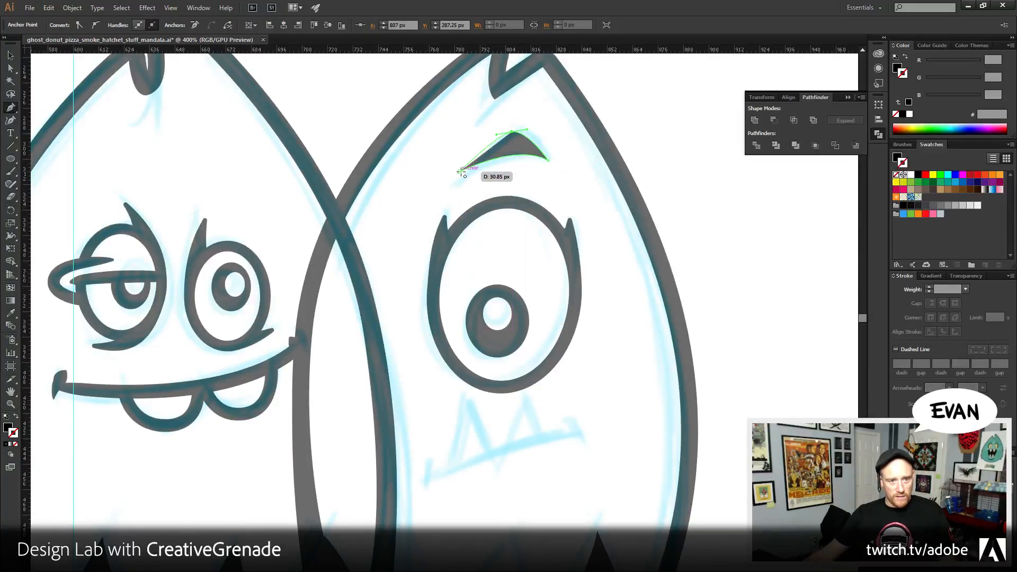
# - Round the right tip of the right ghost's eyebrow with a 1 px corner radius and clear the selection
pyautogui.click(11, 68)
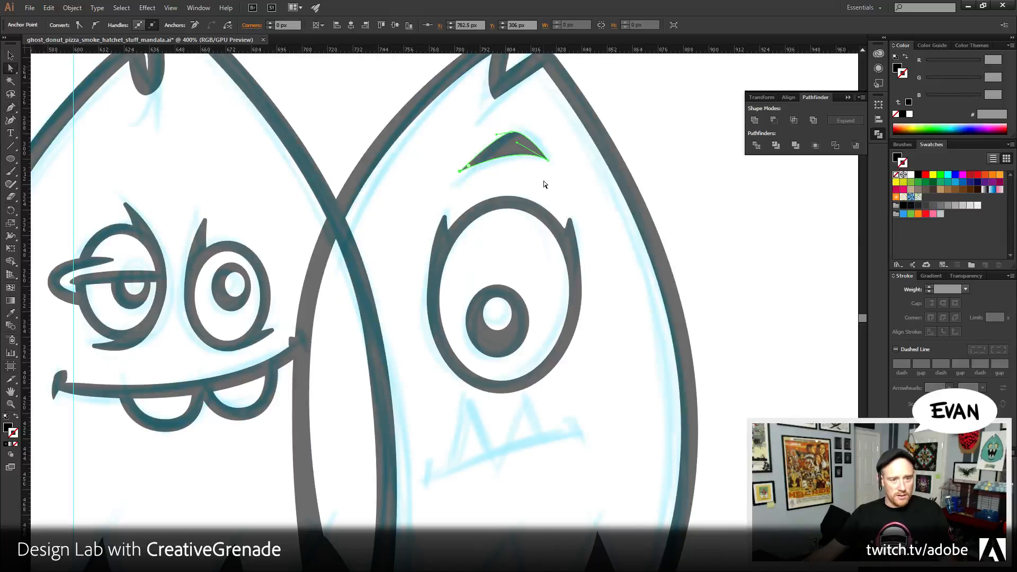
pyautogui.click(540, 154)
pyautogui.doubleClick(538, 153)
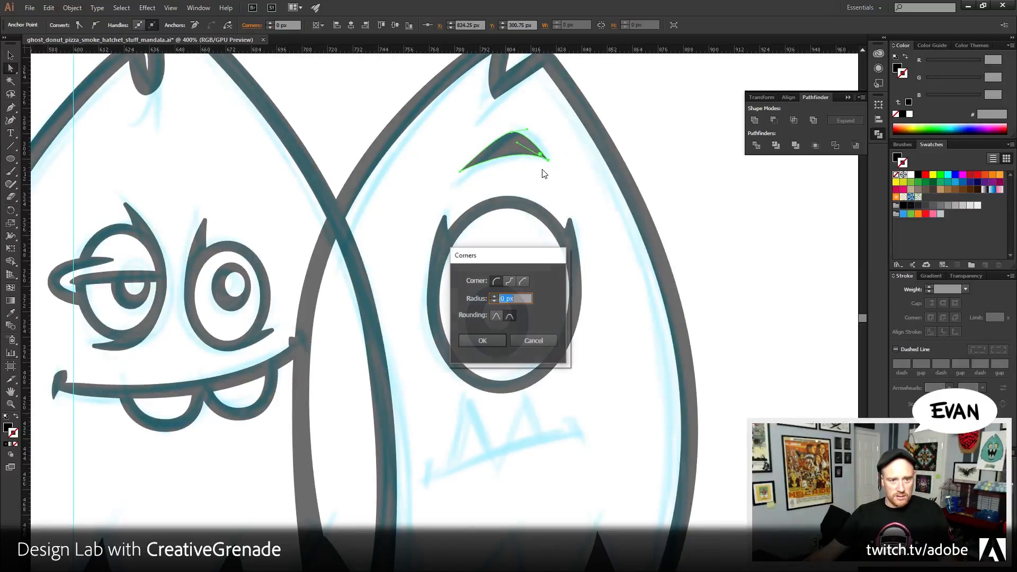
pyautogui.write('1')
pyautogui.click(488, 341)
pyautogui.click(764, 278)
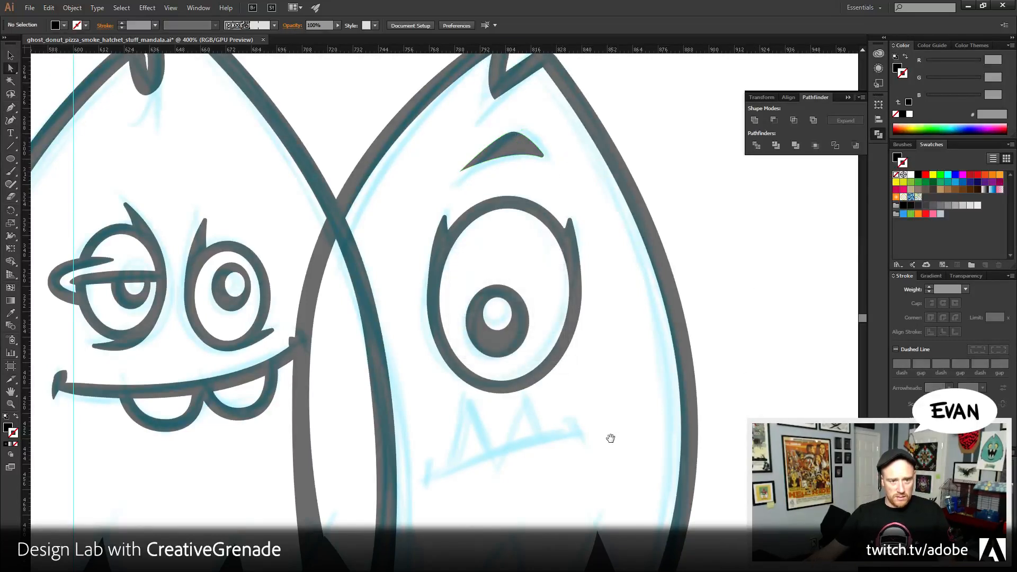
# - Round the left tip of the right ghost's eyebrow with a 1 px corner radius and clear the selection
pyautogui.scroll(-1, 608, 436)
pyautogui.click(460, 170)
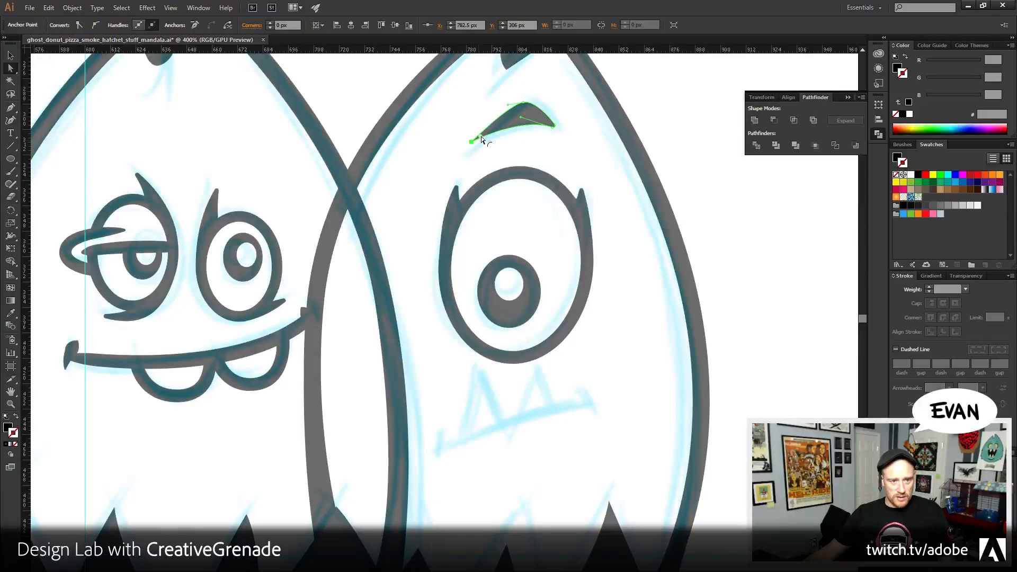
pyautogui.doubleClick(482, 140)
pyautogui.write('1')
pyautogui.press('Return')
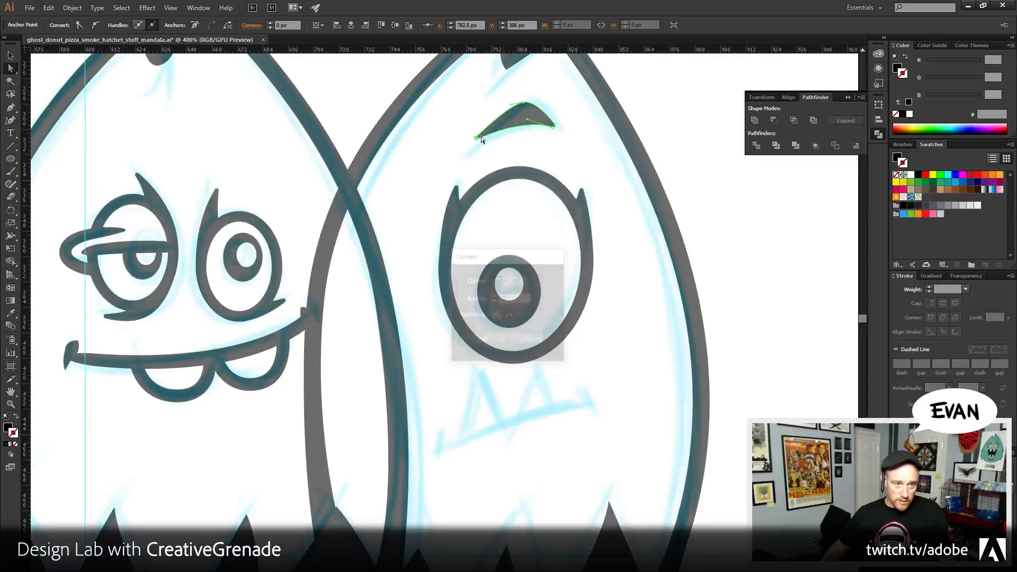
pyautogui.click(638, 356)
pyautogui.moveTo(602, 416); pyautogui.dragTo(616, 420)
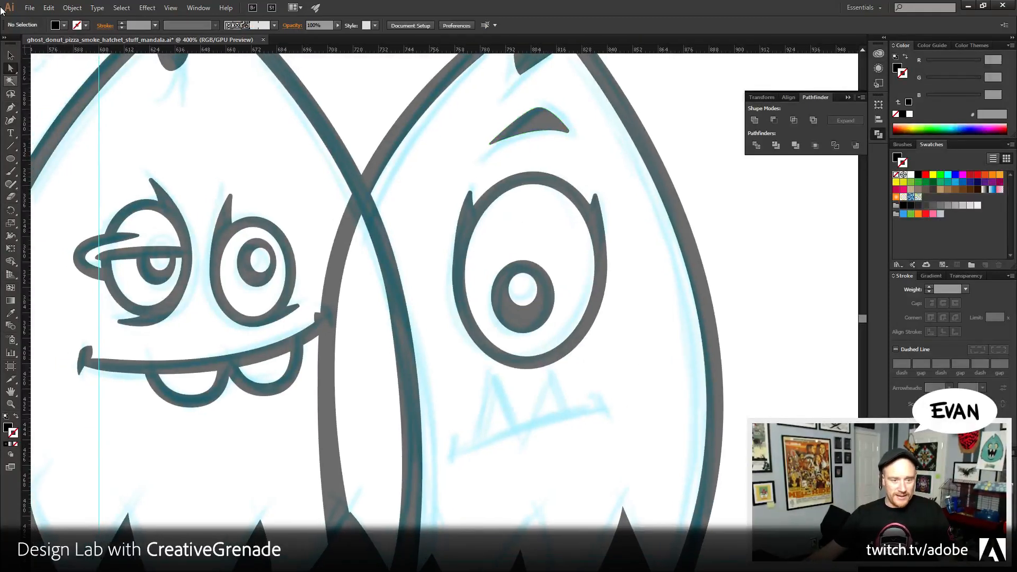
# - Select the right ghost's eye with its lashes and pupil, scale it down slightly and deselect it
pyautogui.press('v')
pyautogui.moveTo(436, 223); pyautogui.dragTo(604, 366)
pyautogui.moveTo(577, 336); pyautogui.dragTo(578, 333)
pyautogui.click(638, 353)
pyautogui.moveTo(580, 424); pyautogui.dragTo(600, 418)
# - Draw an arched mouth curve with the Pen tool over the right ghost's sketched mouth, using a black stroke and no fill
pyautogui.click(9, 114)
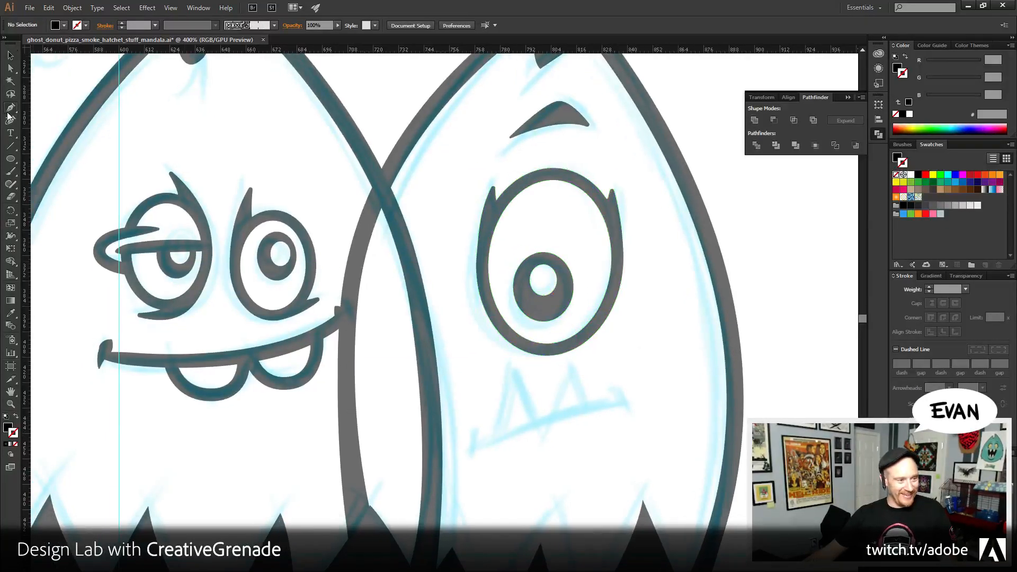
pyautogui.click(480, 447)
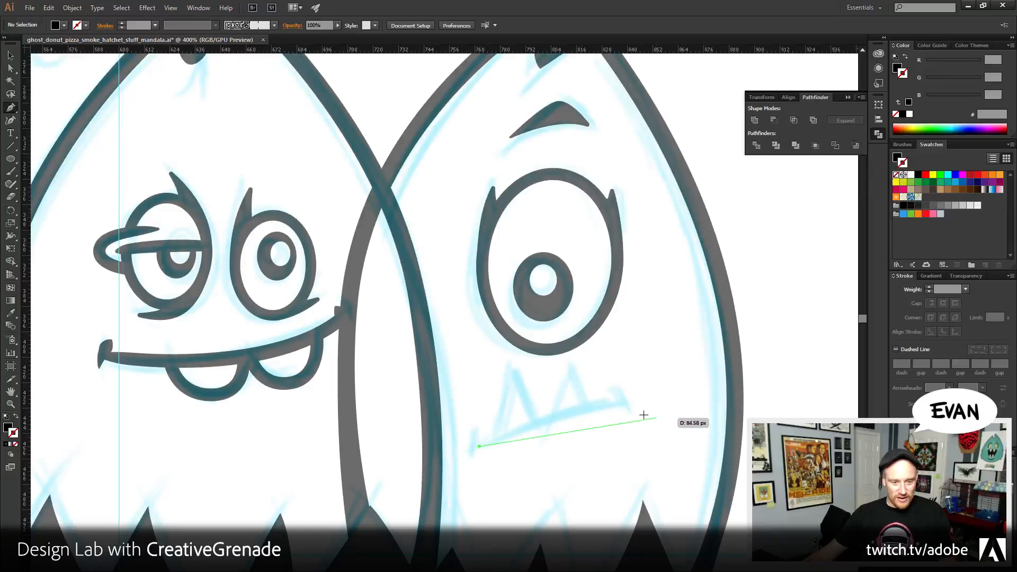
pyautogui.moveTo(626, 401); pyautogui.dragTo(716, 402)
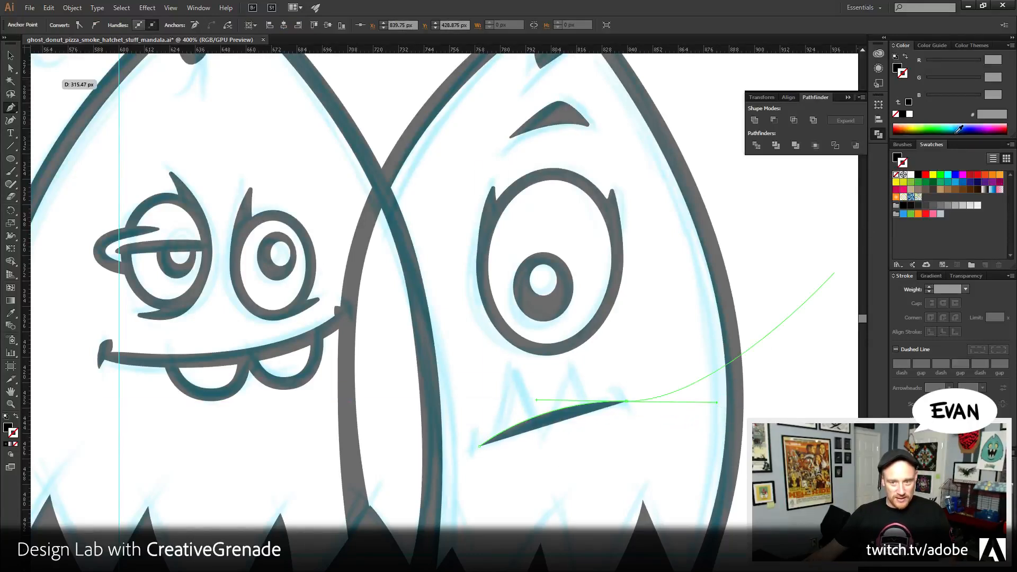
pyautogui.click(905, 56)
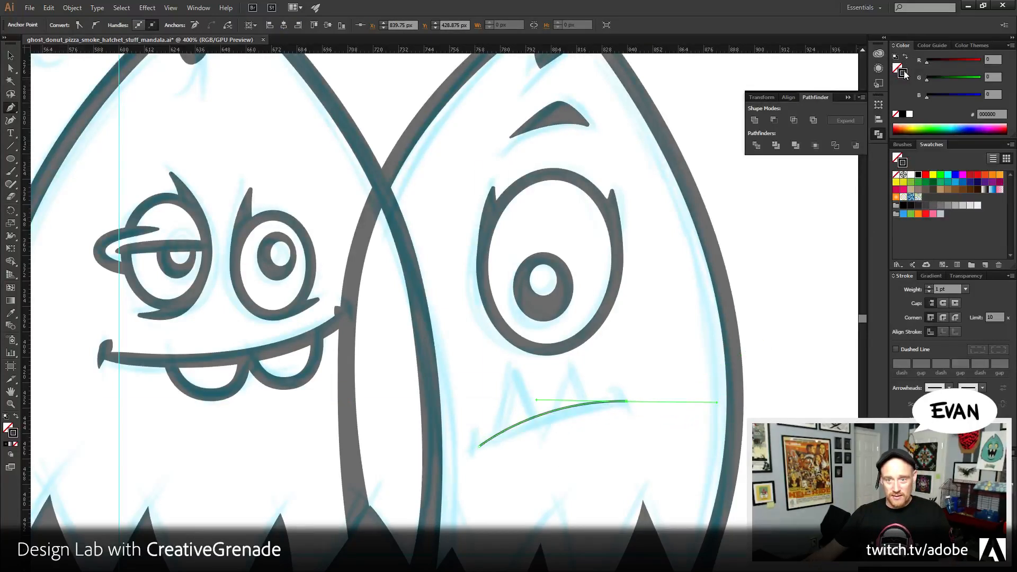
# - Set the right ghost's mouth curve to a 7 pt stroke weight and clear the selection
pyautogui.click(930, 285)
pyautogui.click(930, 284)
pyautogui.click(930, 285)
pyautogui.click(930, 285)
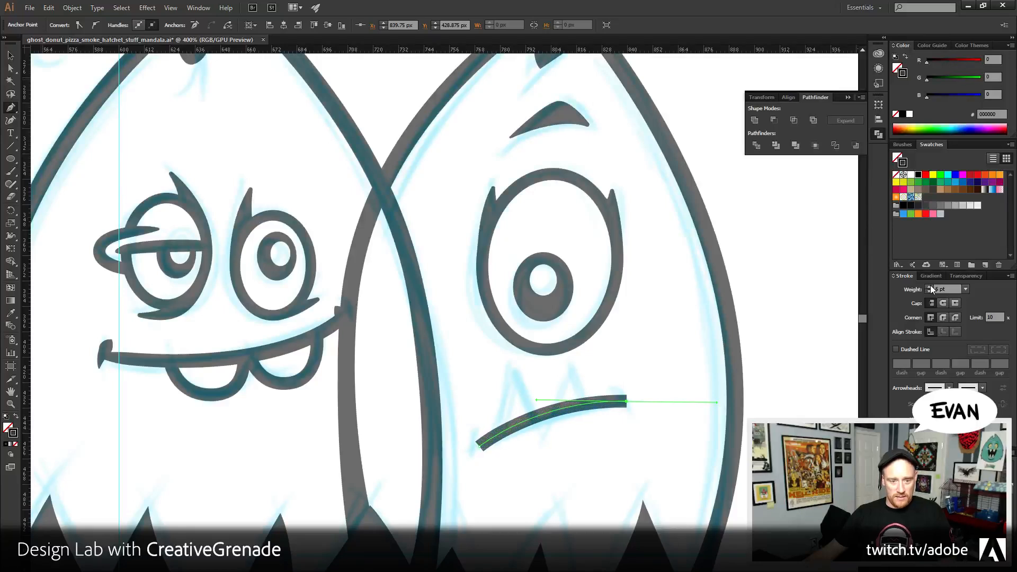
pyautogui.click(930, 285)
pyautogui.click(930, 285)
pyautogui.press('v')
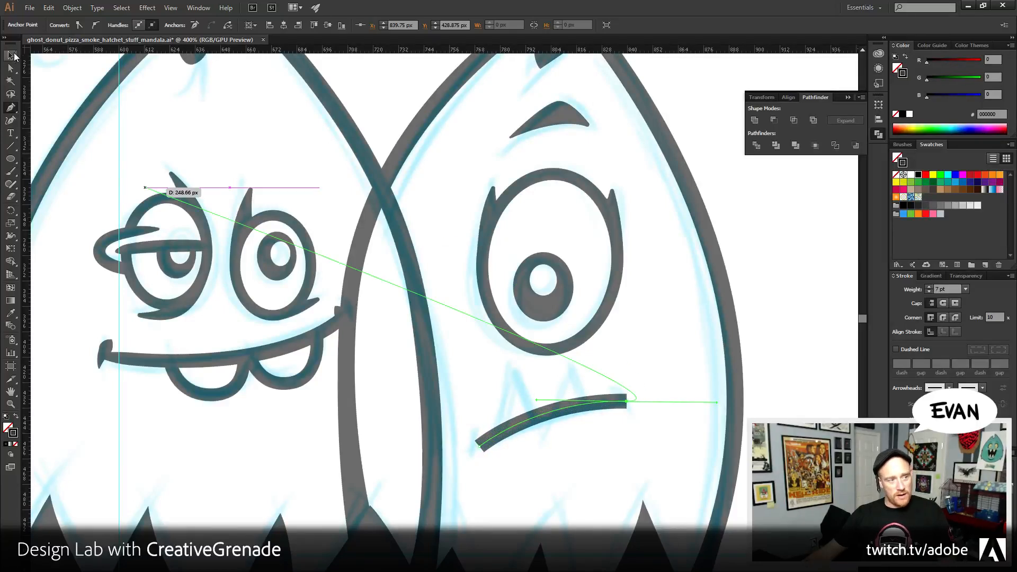
pyautogui.click(308, 232)
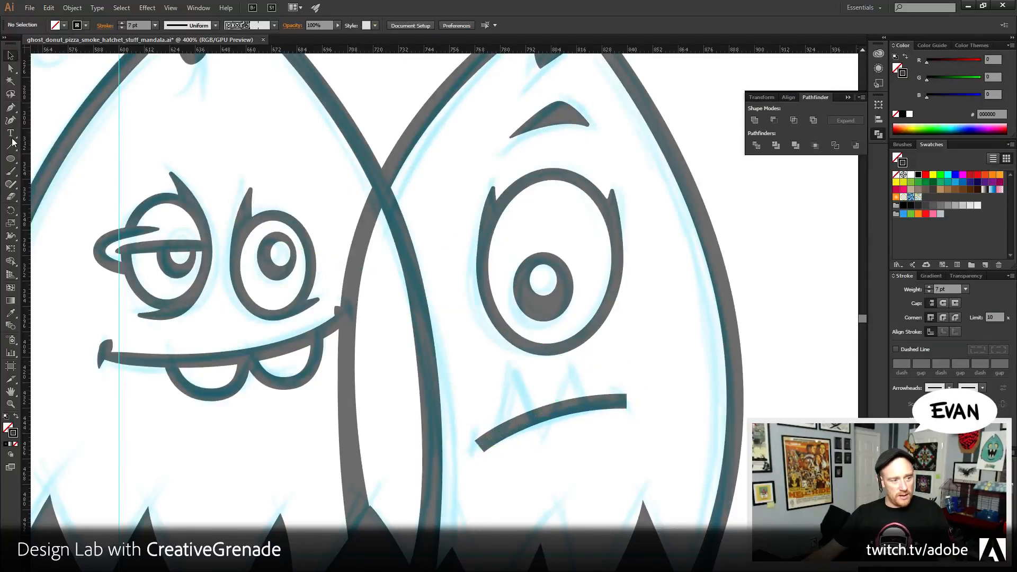
# - Draw a short curved stroke across the mouth's left end, give it a tapered width profile and adjust its position slightly
pyautogui.click(11, 108)
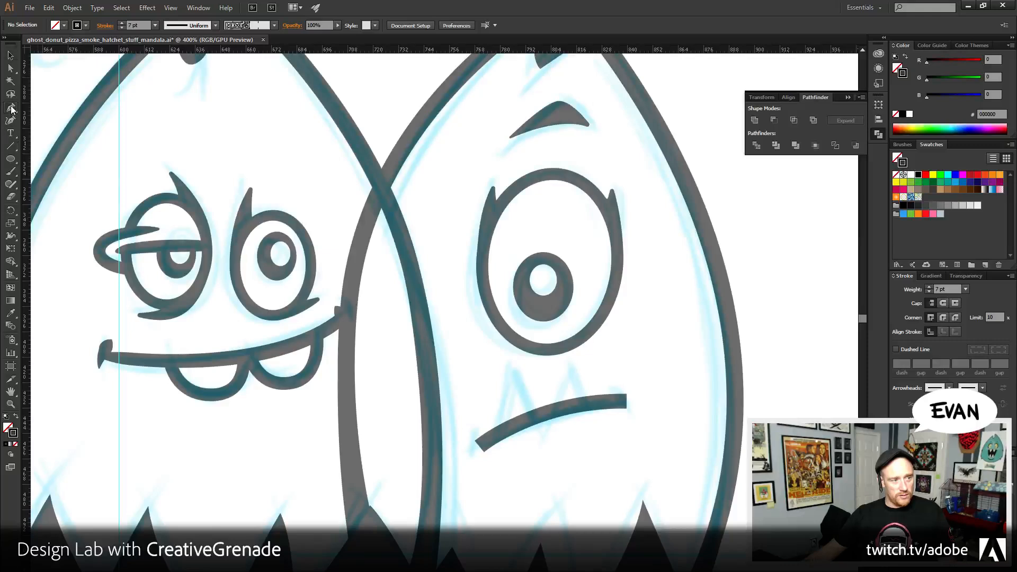
pyautogui.click(486, 457)
pyautogui.moveTo(476, 428); pyautogui.dragTo(473, 414)
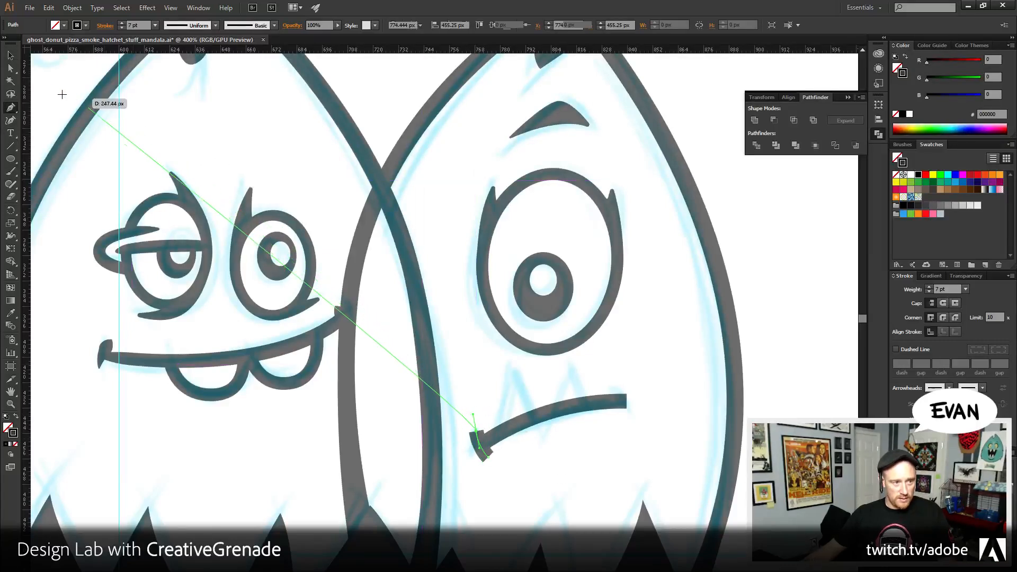
pyautogui.press('v')
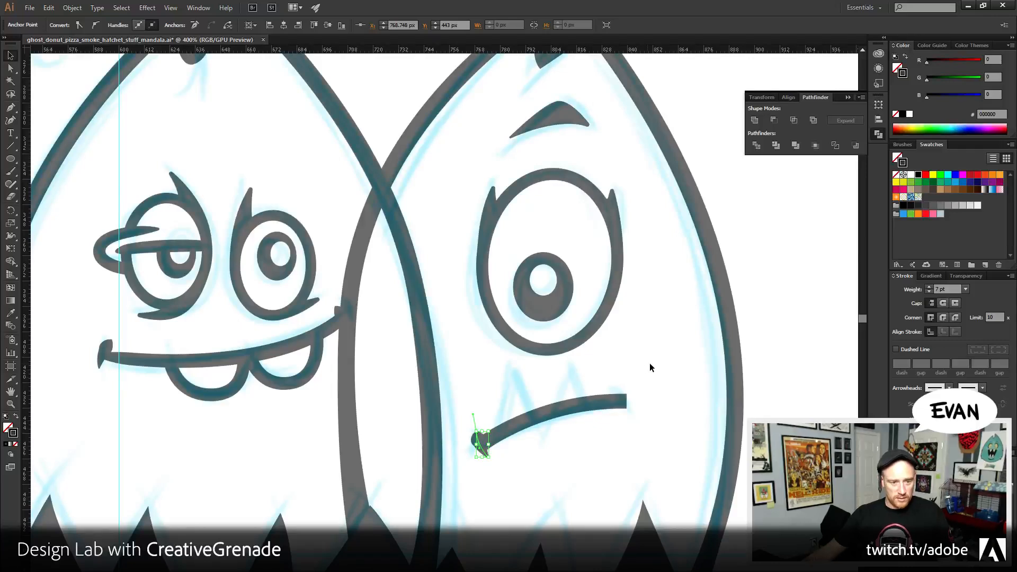
pyautogui.click(504, 451)
pyautogui.click(479, 449)
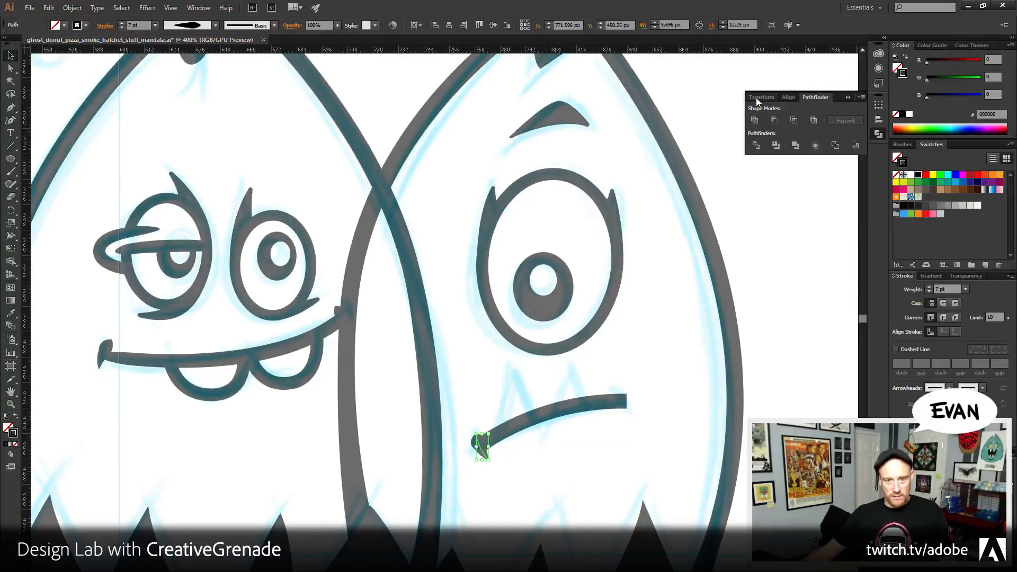
# - Reflect a copy of the tapered end stroke across the vertical axis and place it at the mouth's right end
pyautogui.click(72, 7)
pyautogui.moveTo(179, 345)
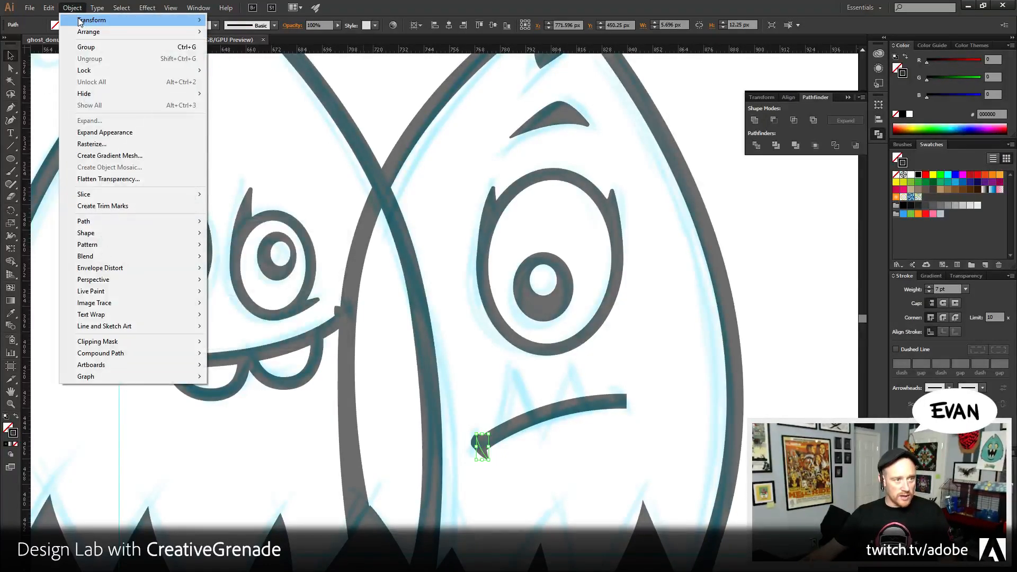
pyautogui.moveTo(148, 21)
pyautogui.click(259, 58)
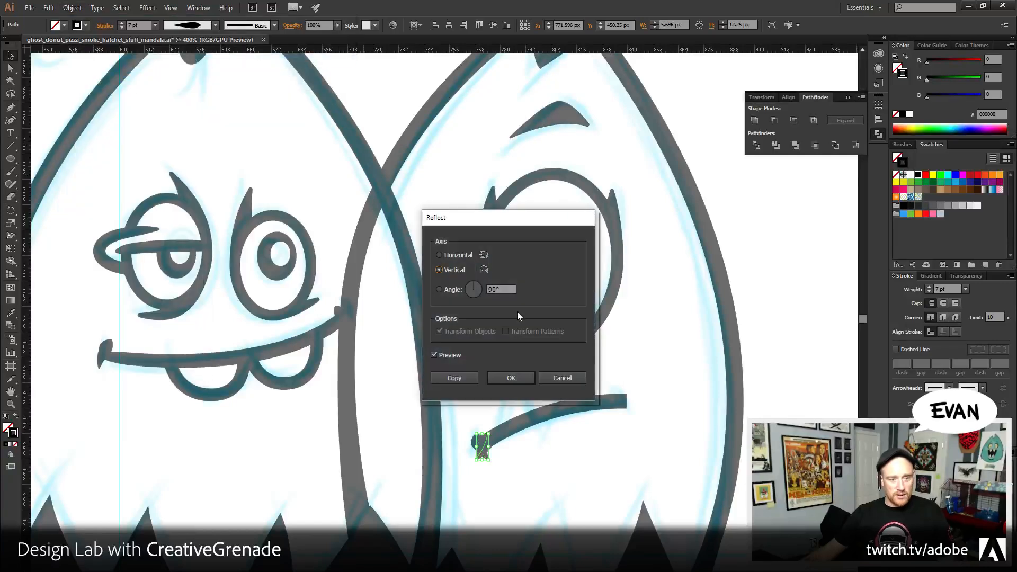
pyautogui.click(511, 377)
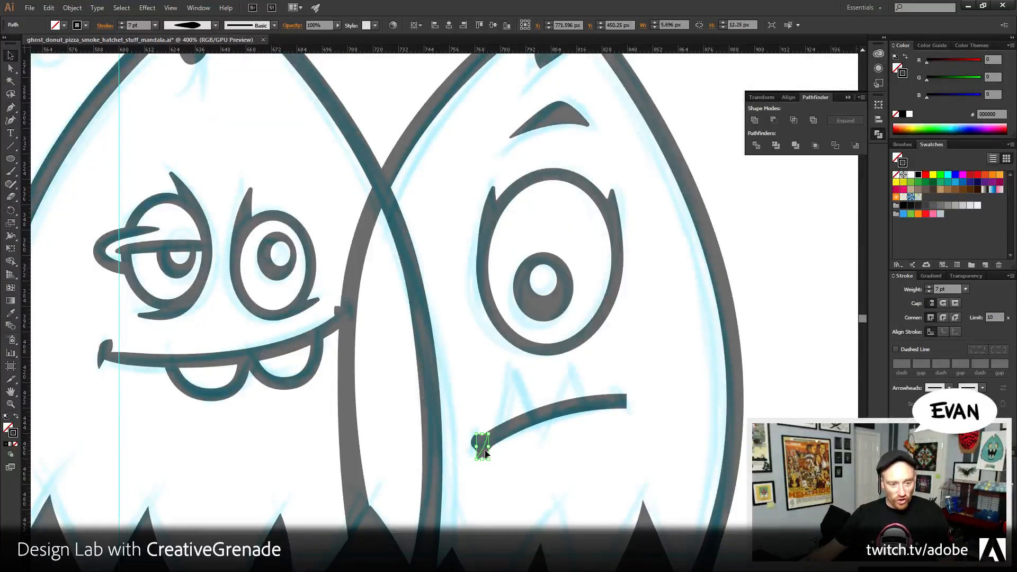
pyautogui.moveTo(483, 446); pyautogui.dragTo(630, 402)
pyautogui.click(675, 478)
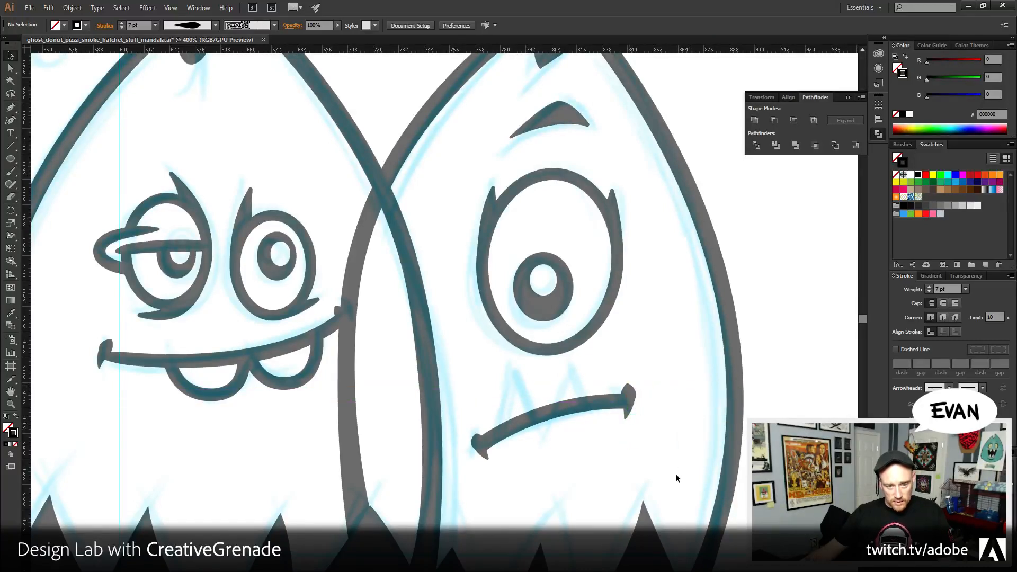
# - Draw a zigzag outline of two pointed teeth rising from the right ghost's mouth with the Pen tool and thicken its stroke
pyautogui.hscroll(-2, 659, 481)
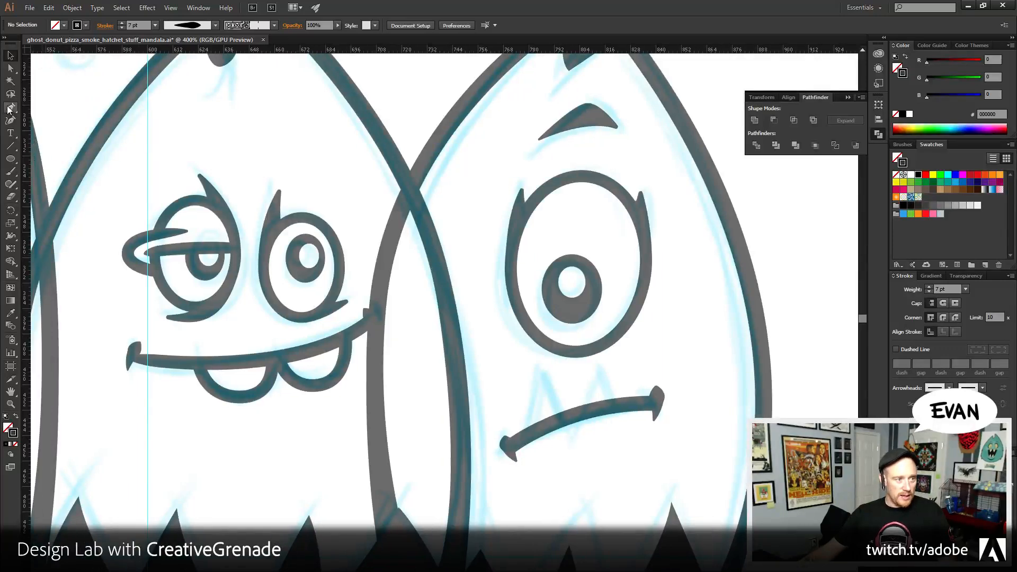
pyautogui.click(10, 109)
pyautogui.click(529, 435)
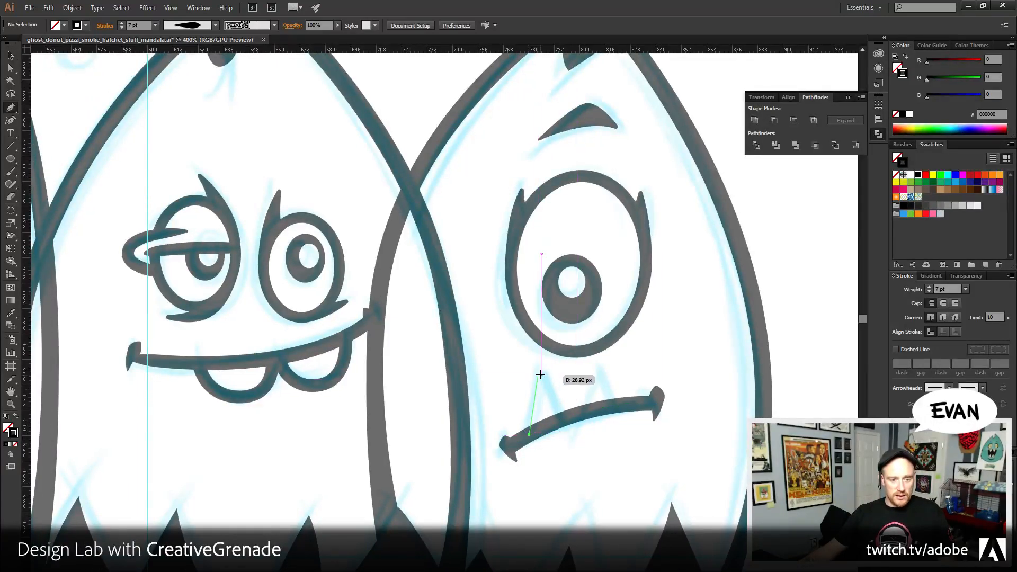
pyautogui.moveTo(540, 375); pyautogui.dragTo(541, 375)
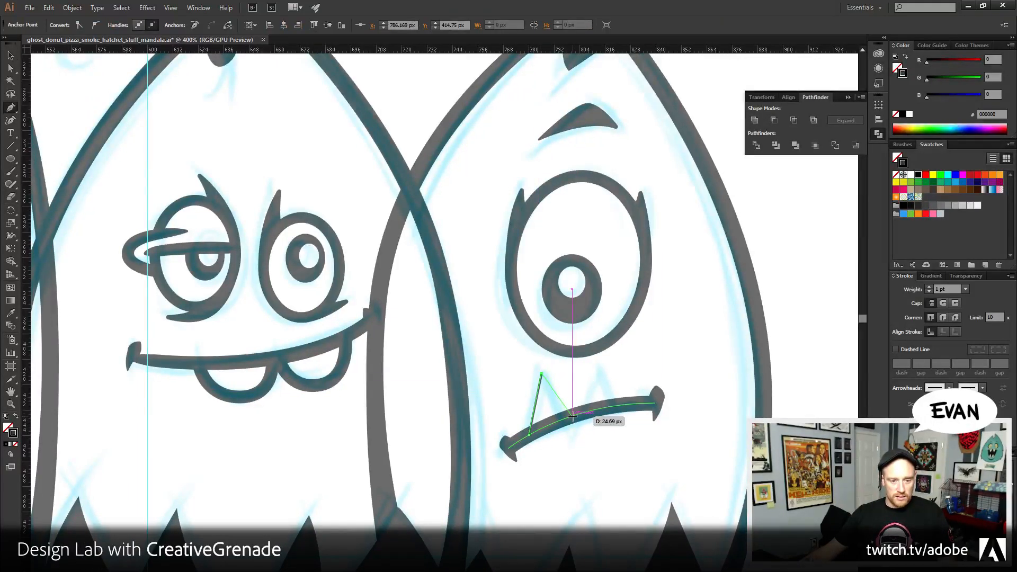
pyautogui.click(572, 416)
pyautogui.click(590, 369)
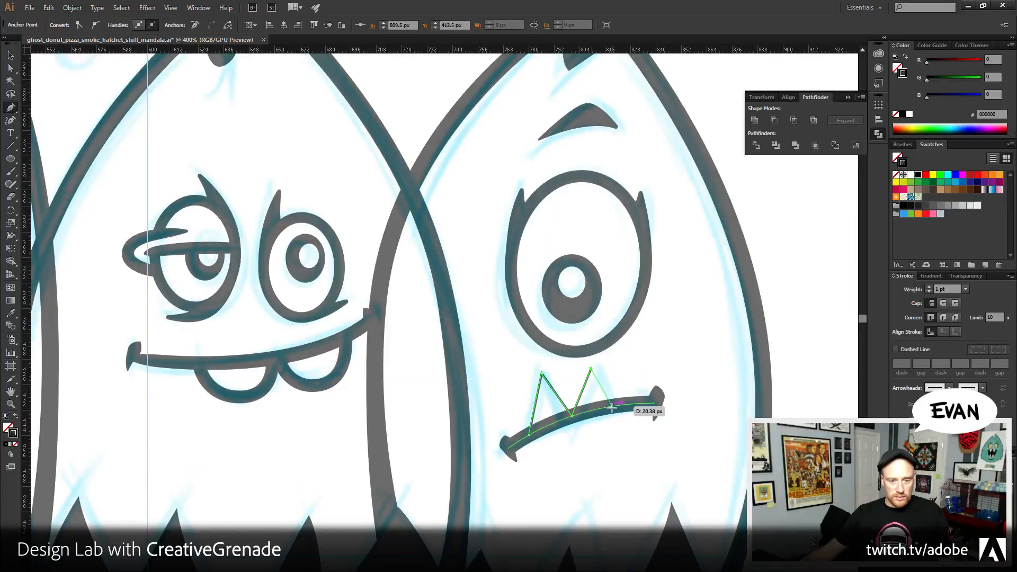
pyautogui.click(610, 403)
pyautogui.click(10, 56)
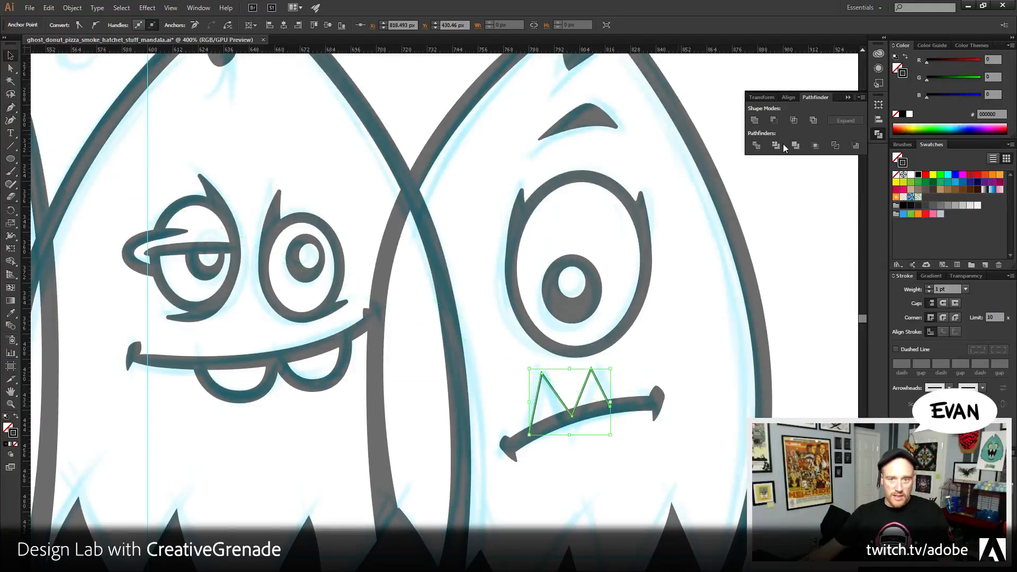
pyautogui.click(929, 287)
pyautogui.click(929, 287)
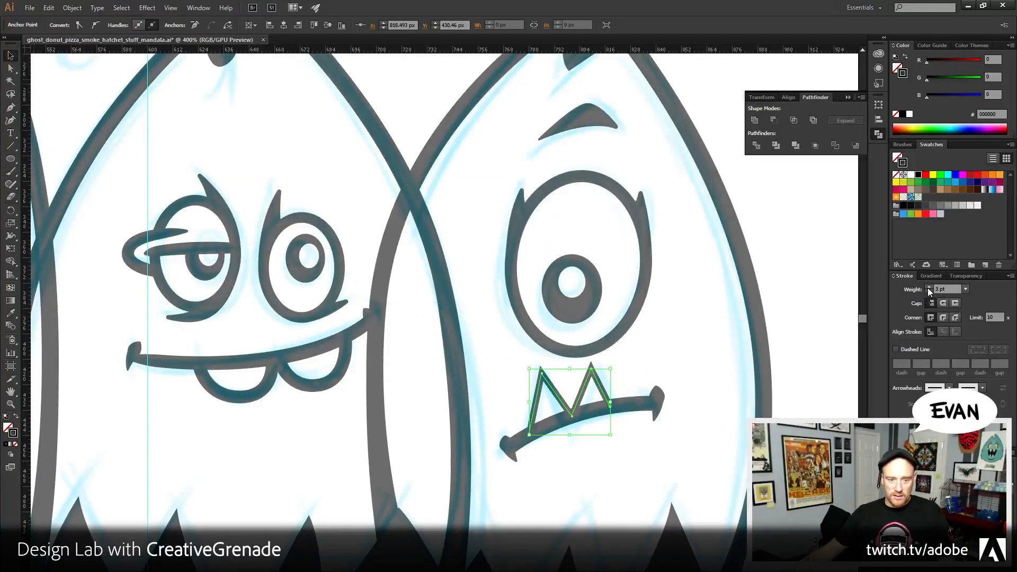
pyautogui.click(929, 287)
# - Select the right ghost's mouth curve, end strokes and teeth together and nudge them lower on the face
pyautogui.keyDown('shift'); pyautogui.click(641, 407); pyautogui.keyUp('shift')
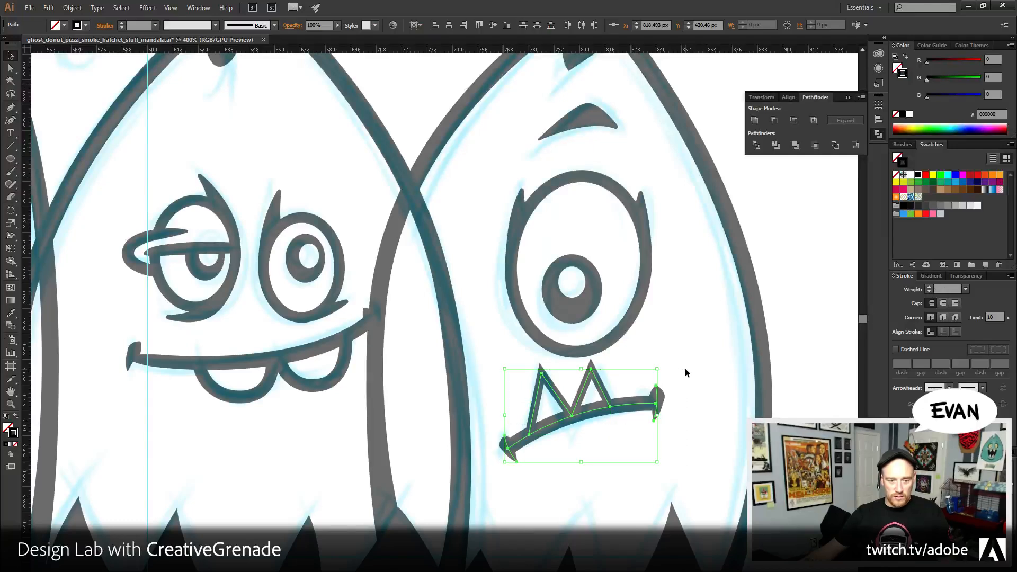
pyautogui.press('Up')
pyautogui.press('Up')
pyautogui.press('Up')
pyautogui.press('Up')
pyautogui.press('Up')
pyautogui.press('Up')
pyautogui.press('Up')
pyautogui.press('Up')
pyautogui.press('Up')
pyautogui.press('Up')
pyautogui.press('Up')
pyautogui.press('Up')
pyautogui.press('Up')
pyautogui.press('Up')
pyautogui.press('Up')
pyautogui.press('Up')
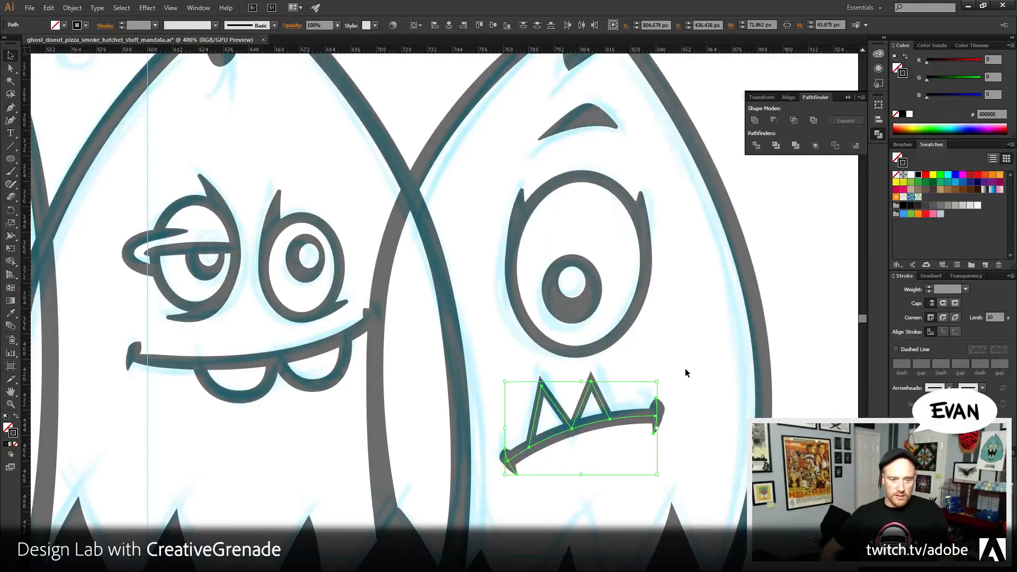
pyautogui.press('Down')
pyautogui.press('Down')
pyautogui.press('Down')
pyautogui.press('Down')
pyautogui.press('Down')
pyautogui.press('Down')
pyautogui.press('Down')
pyautogui.press('Down')
pyautogui.press('Down')
pyautogui.press('Down')
pyautogui.press('Down')
pyautogui.press('Down')
pyautogui.press('Down')
pyautogui.press('Down')
pyautogui.press('Down')
pyautogui.press('Down')
pyautogui.press('Down')
pyautogui.press('Down')
pyautogui.press('Down')
pyautogui.press('Down')
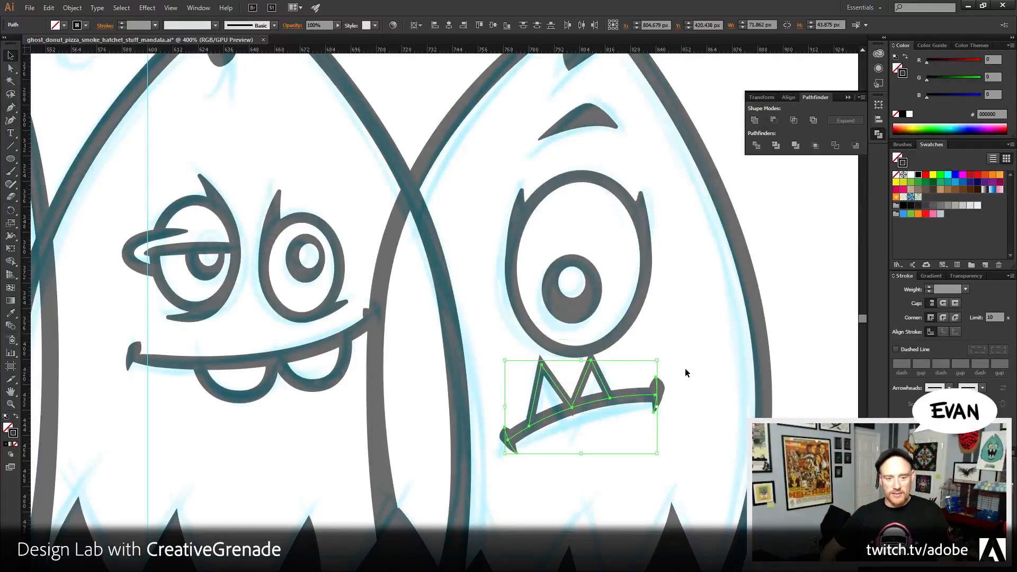
pyautogui.press('Down')
pyautogui.press('Down')
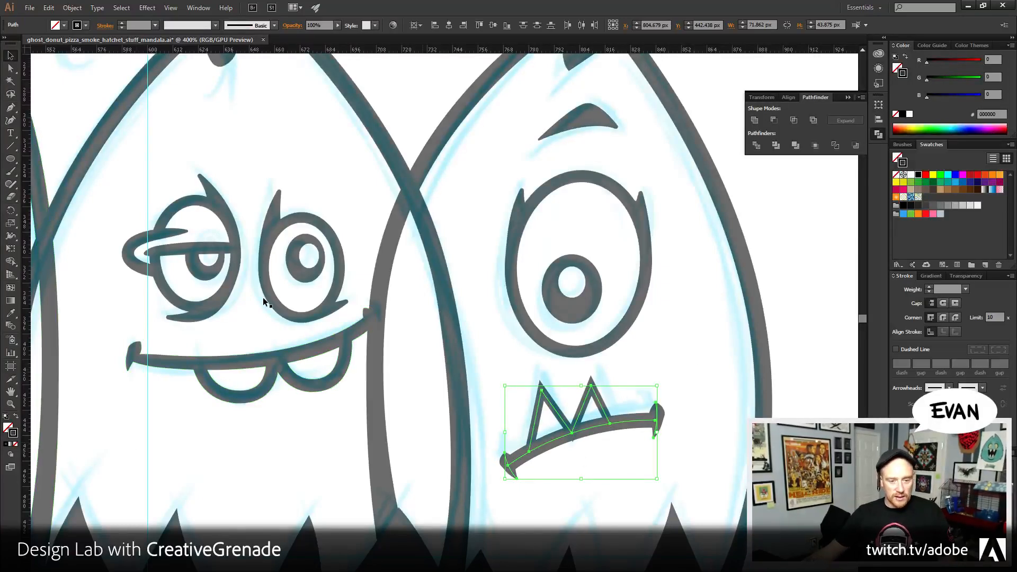
# - Convert the selected mouth, end and teeth strokes into filled outlines and clear the selection
pyautogui.click(72, 8)
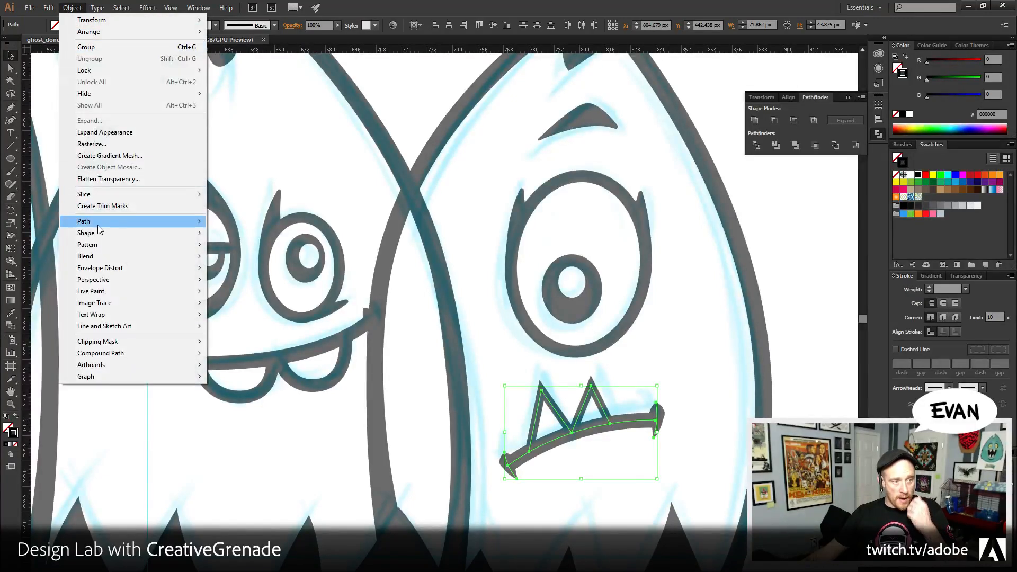
pyautogui.moveTo(180, 221)
pyautogui.click(249, 247)
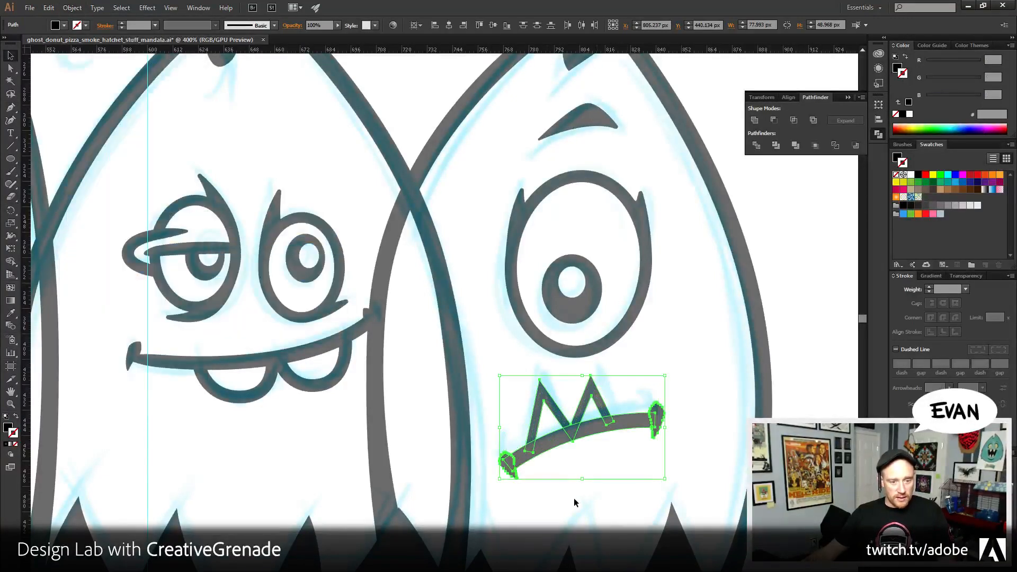
pyautogui.click(328, 455)
# - Draw a closed four-sided cutting shape with the Pen tool over the teeth's middle point where it pokes below the right ghost's mouth
pyautogui.click(10, 403)
pyautogui.moveTo(493, 370); pyautogui.dragTo(672, 507)
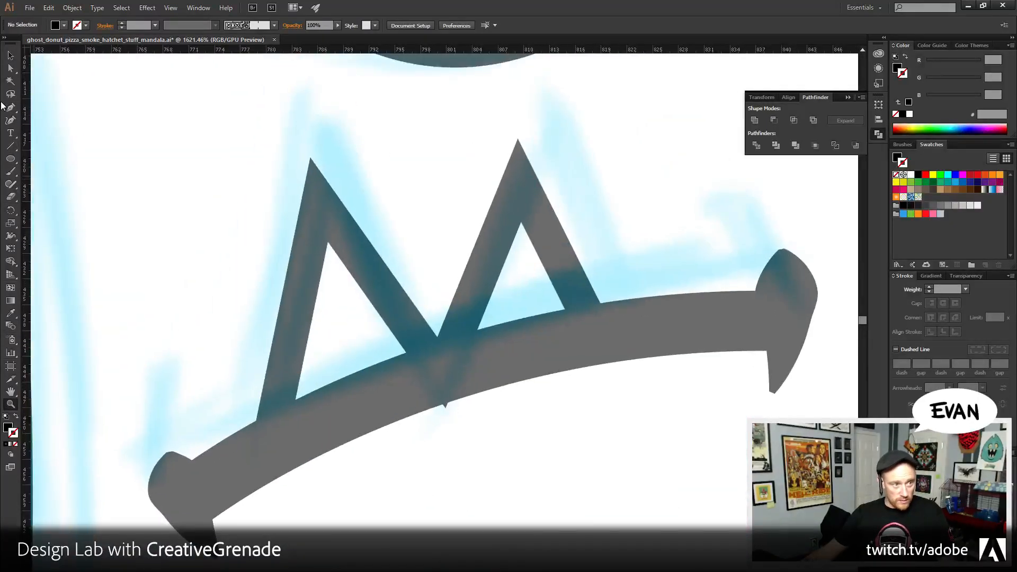
pyautogui.click(13, 109)
pyautogui.click(395, 409)
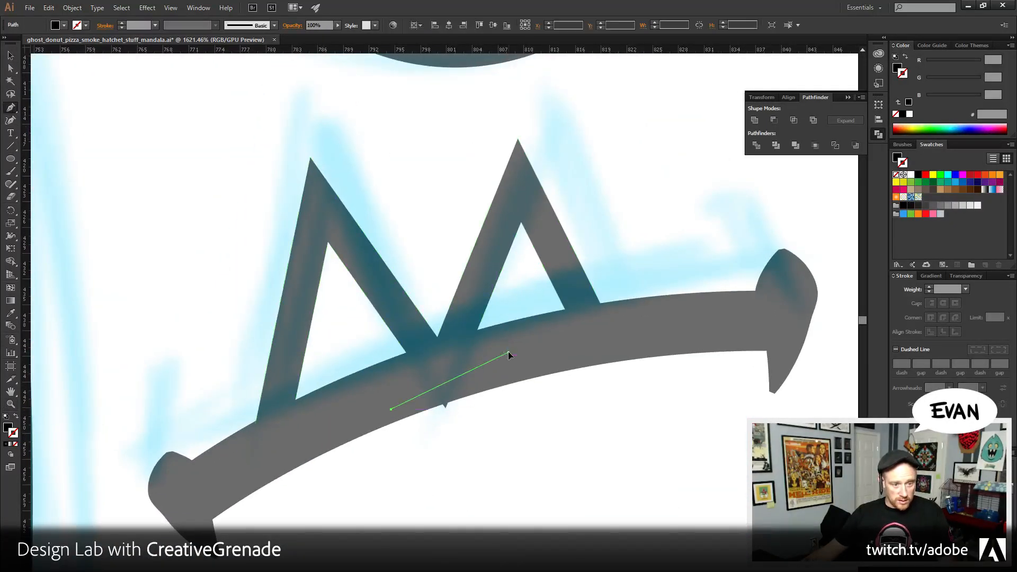
pyautogui.click(509, 352)
pyautogui.click(512, 460)
pyautogui.click(427, 476)
pyautogui.click(390, 410)
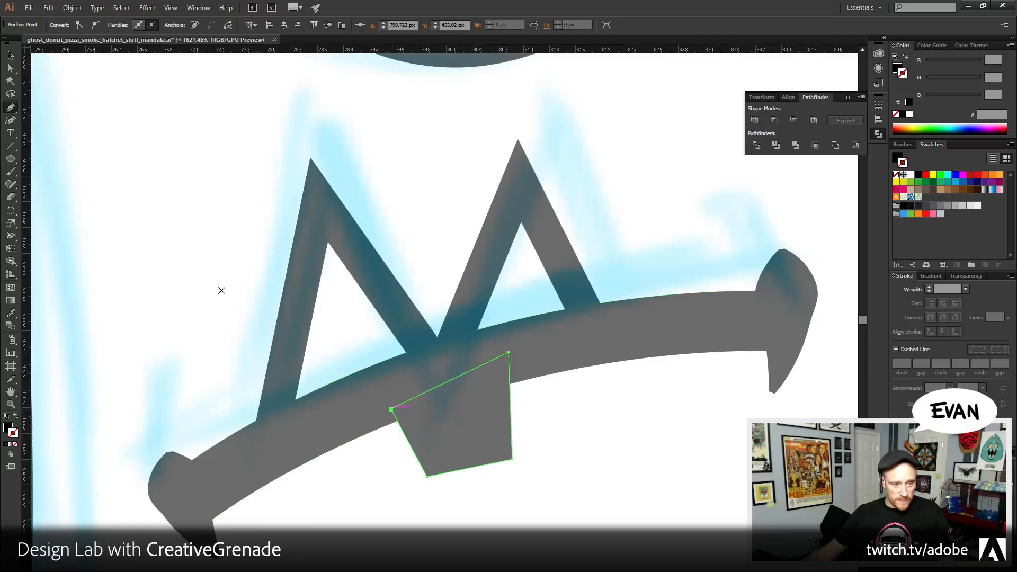
# - Trim the teeth outline with the cutting shape, ungroup the result and delete the cutting shape
pyautogui.click(16, 59)
pyautogui.moveTo(519, 392); pyautogui.dragTo(695, 238)
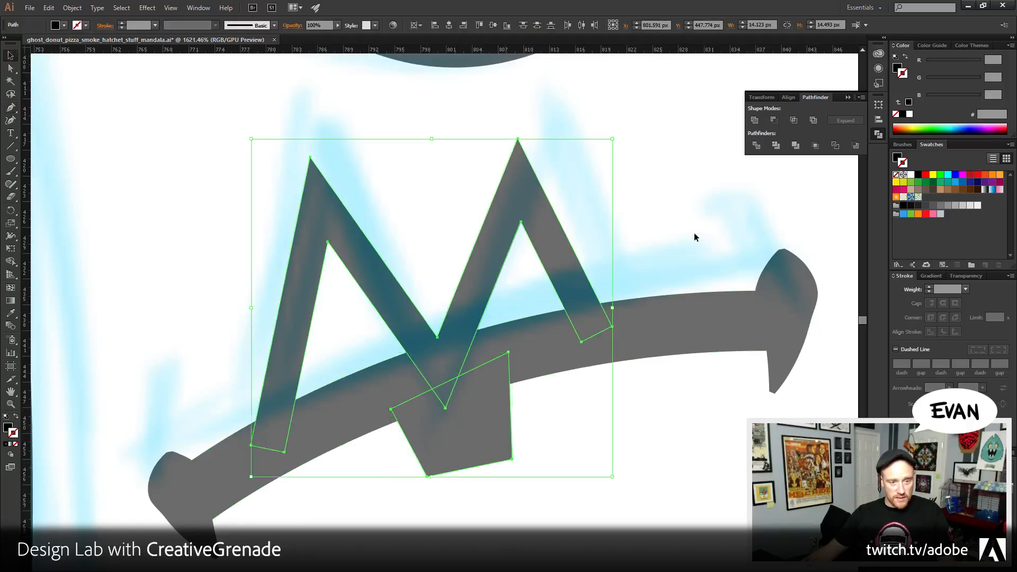
pyautogui.rightClick(436, 431)
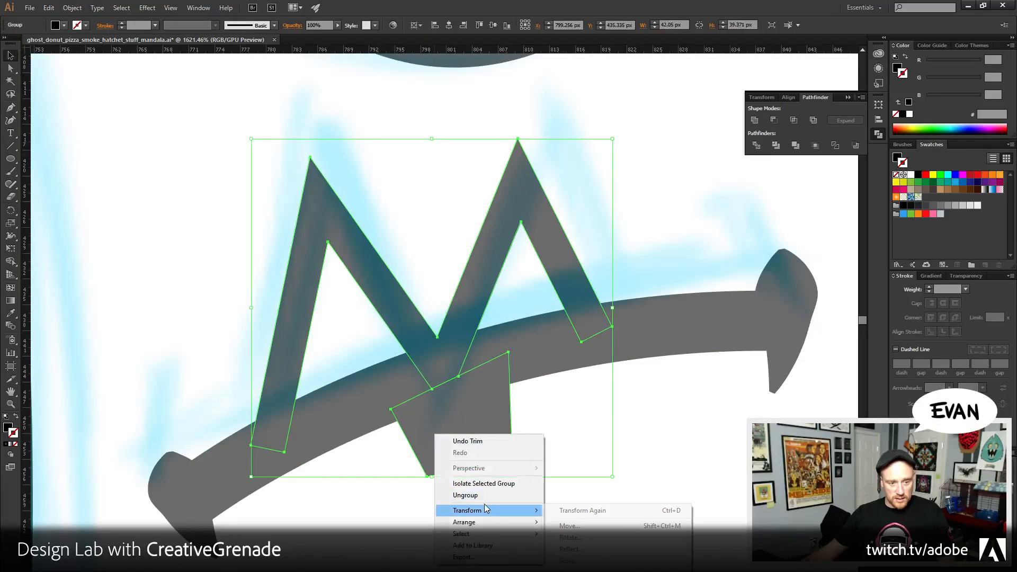
pyautogui.click(468, 497)
pyautogui.click(455, 456)
pyautogui.press('Delete')
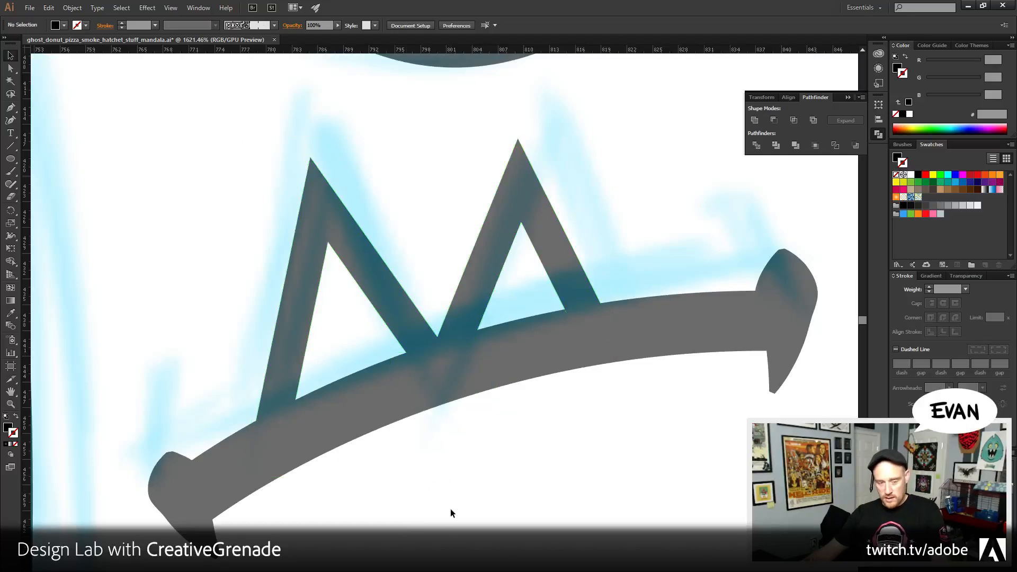
# - Unite the right ghost's mouth curve, both end strokes and teeth into one shape and clear the selection
pyautogui.click(194, 506)
pyautogui.keyDown('shift'); pyautogui.click(262, 440); pyautogui.keyUp('shift')
pyautogui.keyDown('shift'); pyautogui.click(289, 371); pyautogui.keyUp('shift')
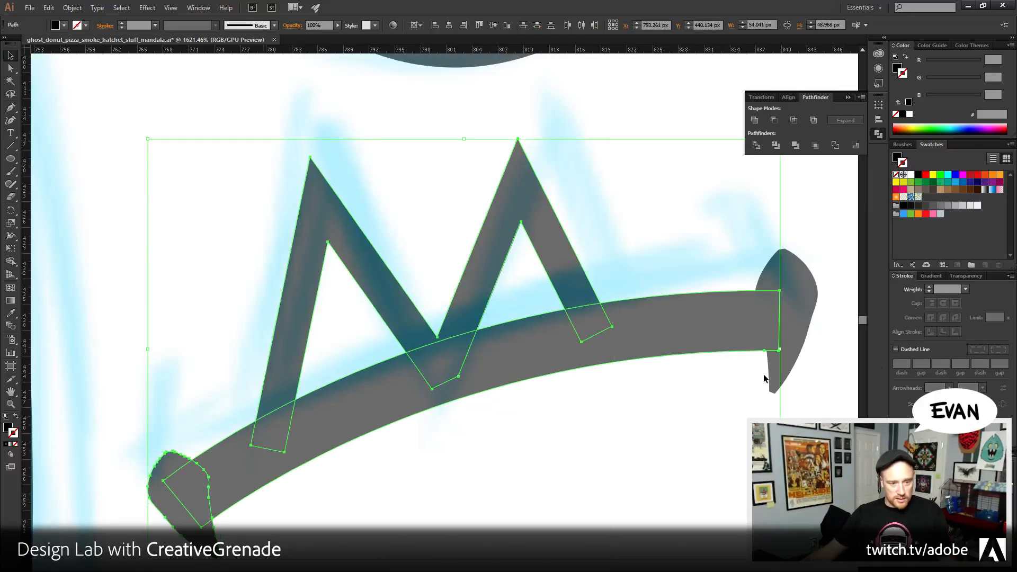
pyautogui.keyDown('shift'); pyautogui.click(811, 286); pyautogui.keyUp('shift')
pyautogui.click(756, 122)
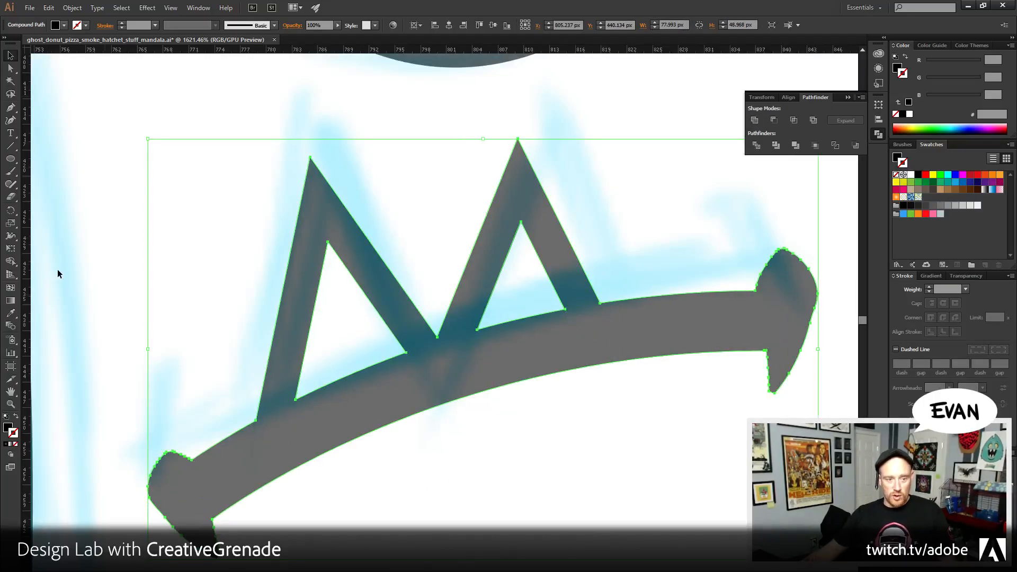
pyautogui.keyDown('alt'); pyautogui.click(434, 333); pyautogui.keyUp('alt')
pyautogui.keyDown('alt'); pyautogui.click(434, 334); pyautogui.keyUp('alt')
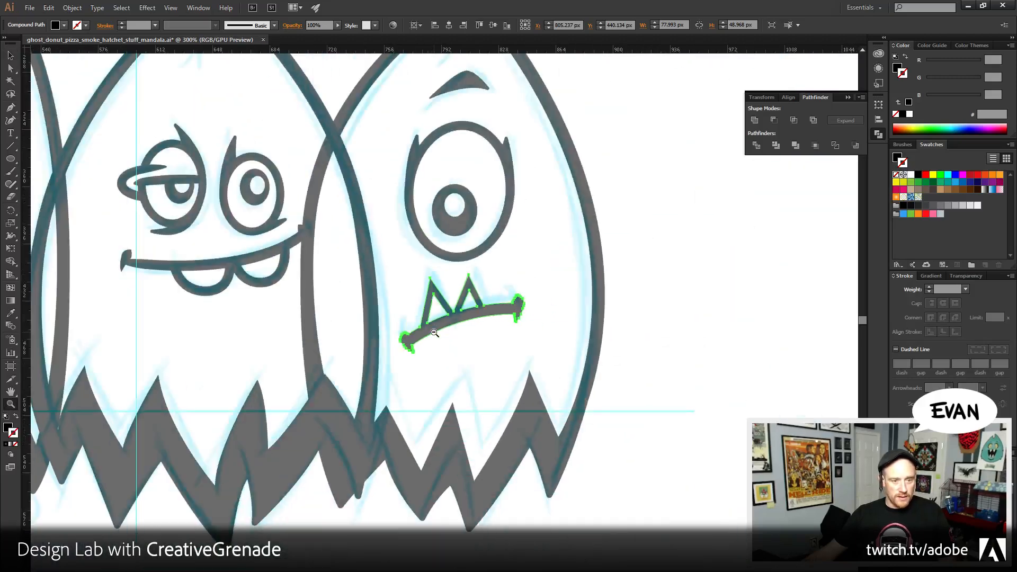
pyautogui.keyDown('alt'); pyautogui.click(434, 334); pyautogui.keyUp('alt')
pyautogui.keyDown('alt'); pyautogui.click(435, 334); pyautogui.keyUp('alt')
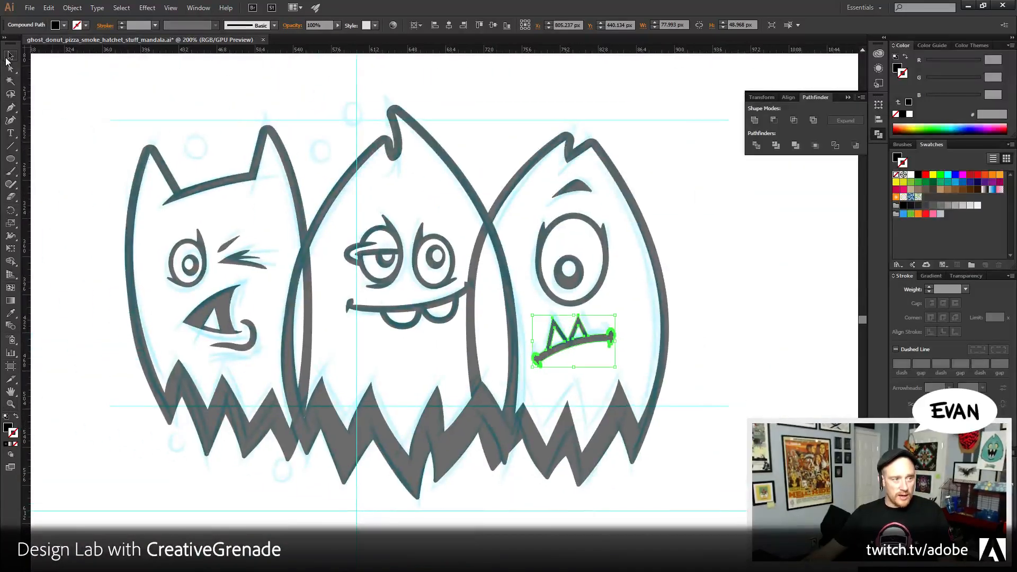
pyautogui.hotkey('ctrl', 'shift', 'a')
# - Draw a circle about 21 px wide on the sketched bubble between the left and middle ghosts, with no fill and a 5 pt black stroke
pyautogui.click(10, 159)
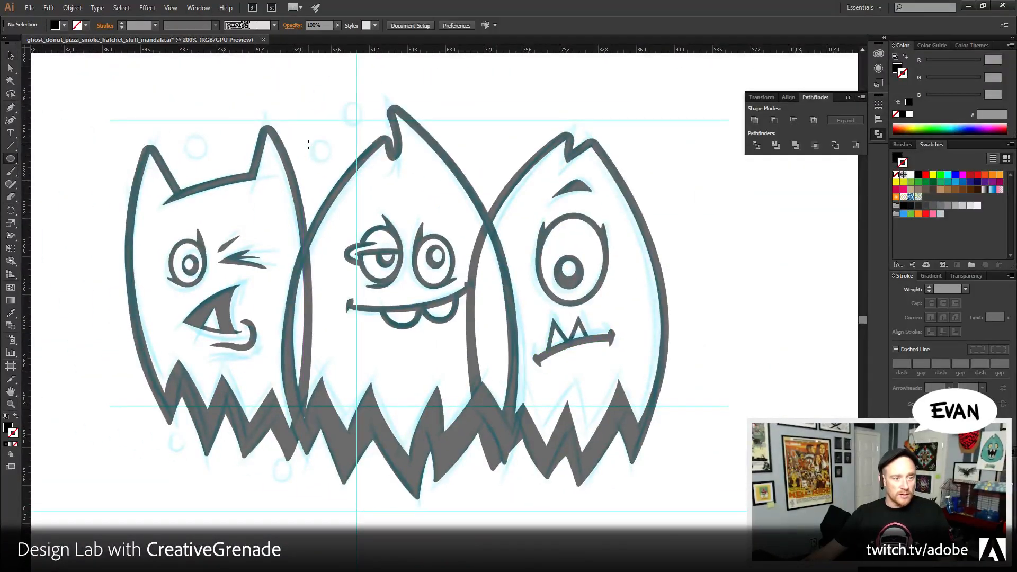
pyautogui.moveTo(312, 139); pyautogui.dragTo(335, 164)
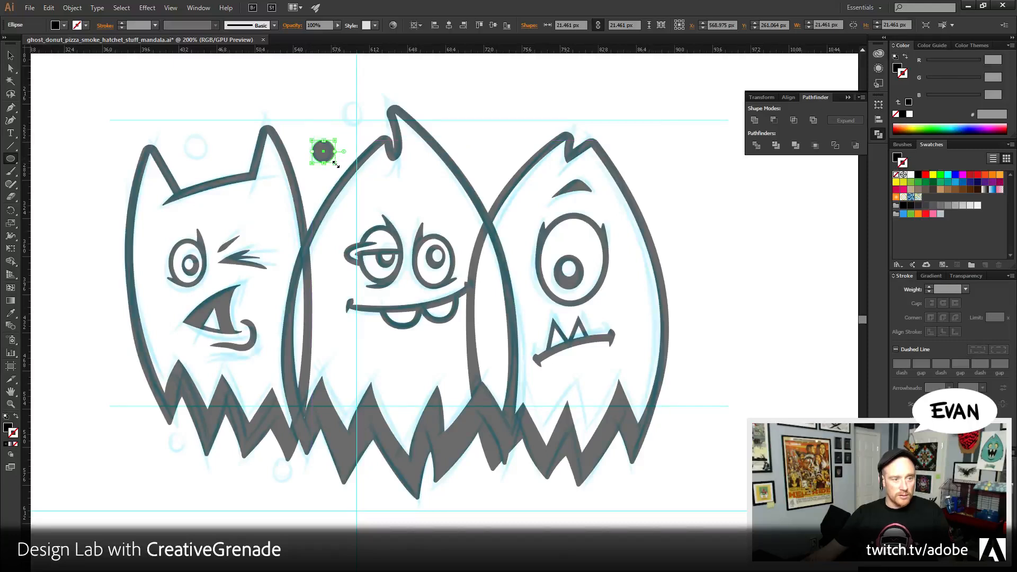
pyautogui.click(904, 59)
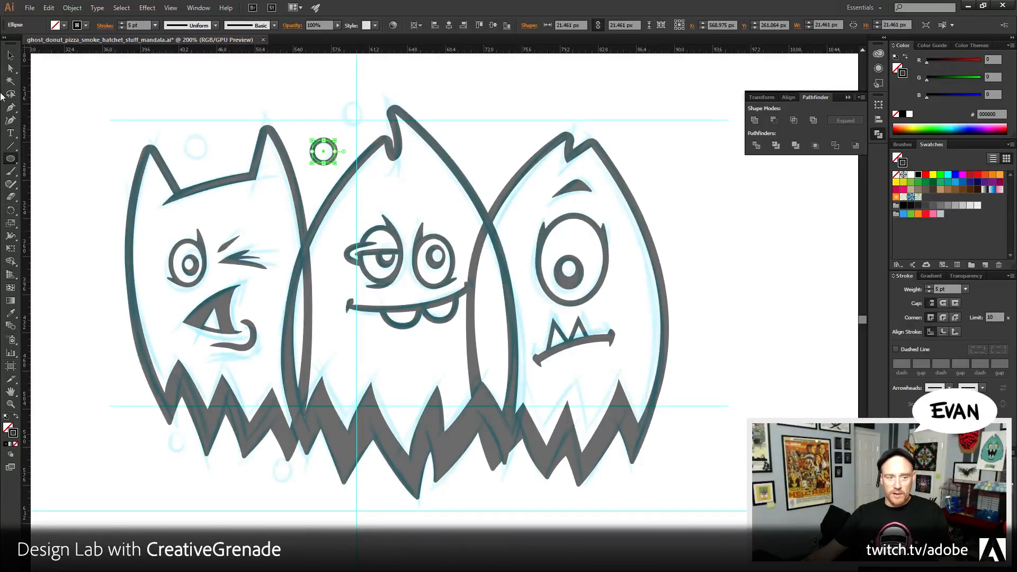
pyautogui.click(10, 56)
pyautogui.click(323, 152)
pyautogui.click(334, 150)
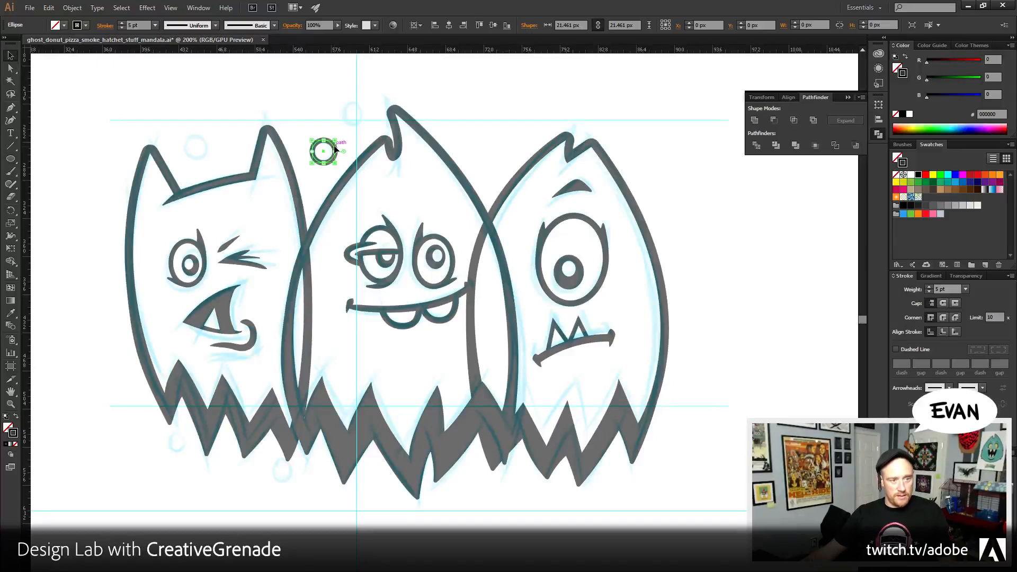
pyautogui.moveTo(335, 150); pyautogui.dragTo(501, 149)
pyautogui.press('Delete')
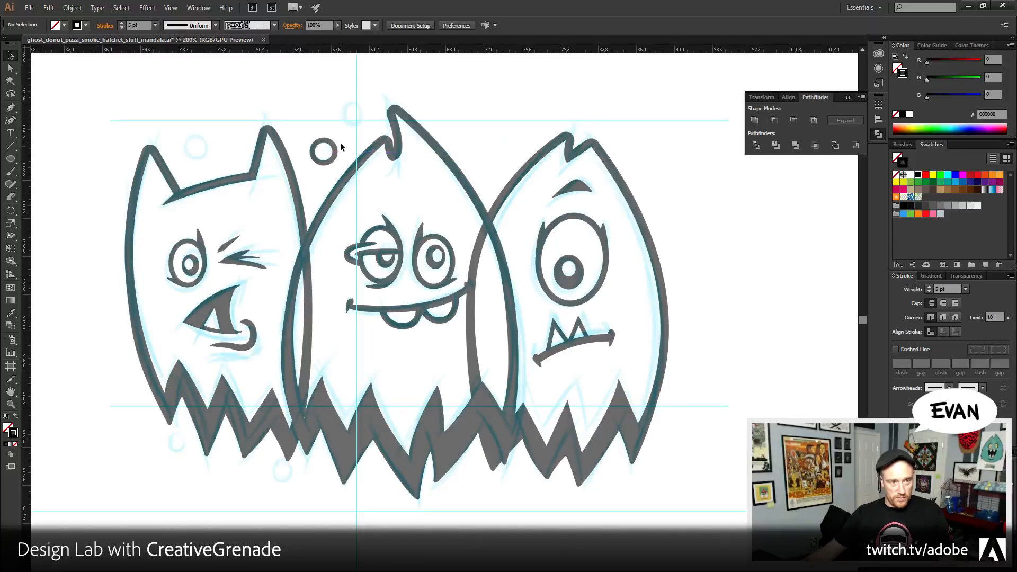
pyautogui.hotkey('ctrl', 'z')
pyautogui.hotkey('ctrl', 'z')
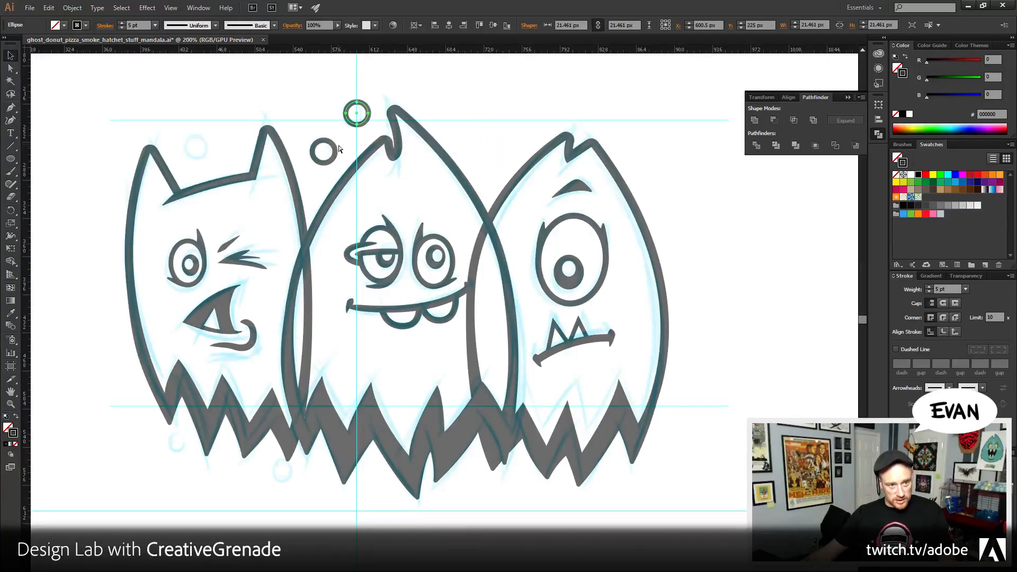
# - Place copies of the outlined circle around the ghosts, three above and two below, shrinking the one below the left ghost to about 19 px
pyautogui.moveTo(334, 150); pyautogui.dragTo(491, 504)
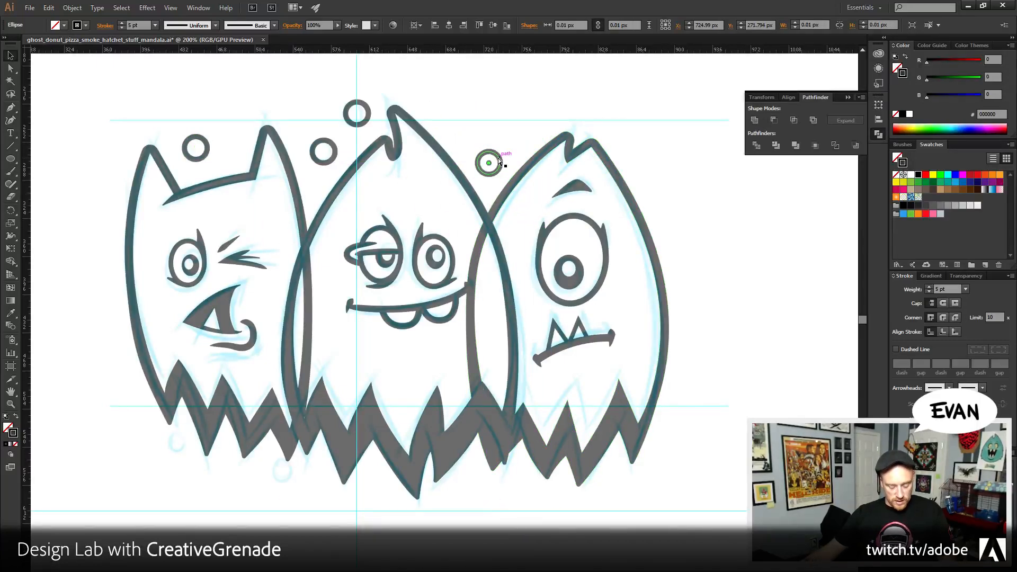
pyautogui.moveTo(498, 161); pyautogui.dragTo(483, 495)
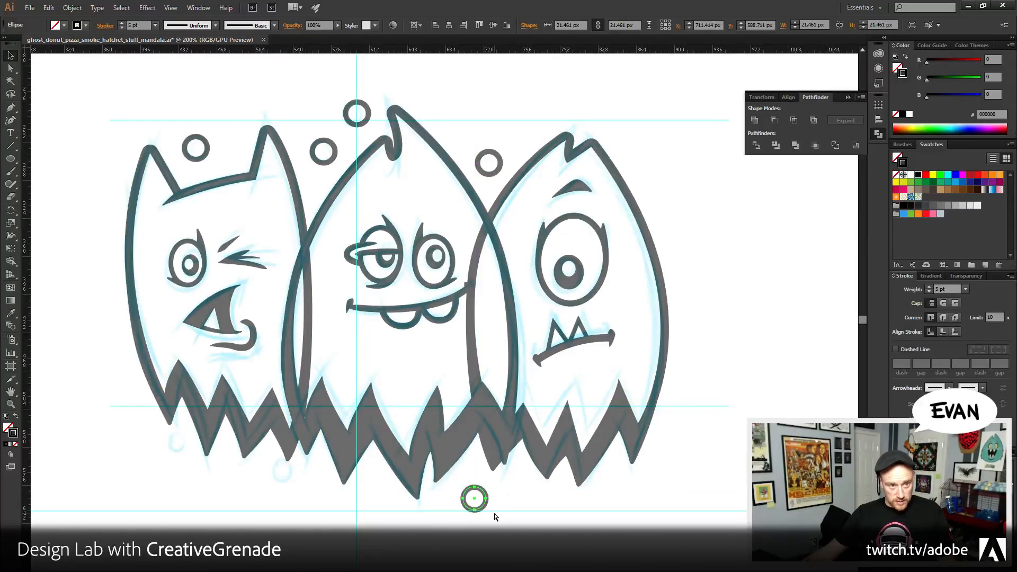
pyautogui.moveTo(303, 482)
pyautogui.mouseDown()
pyautogui.moveTo(329, 504)
pyautogui.moveTo(307, 477)
pyautogui.moveTo(312, 493)
pyautogui.mouseUp()
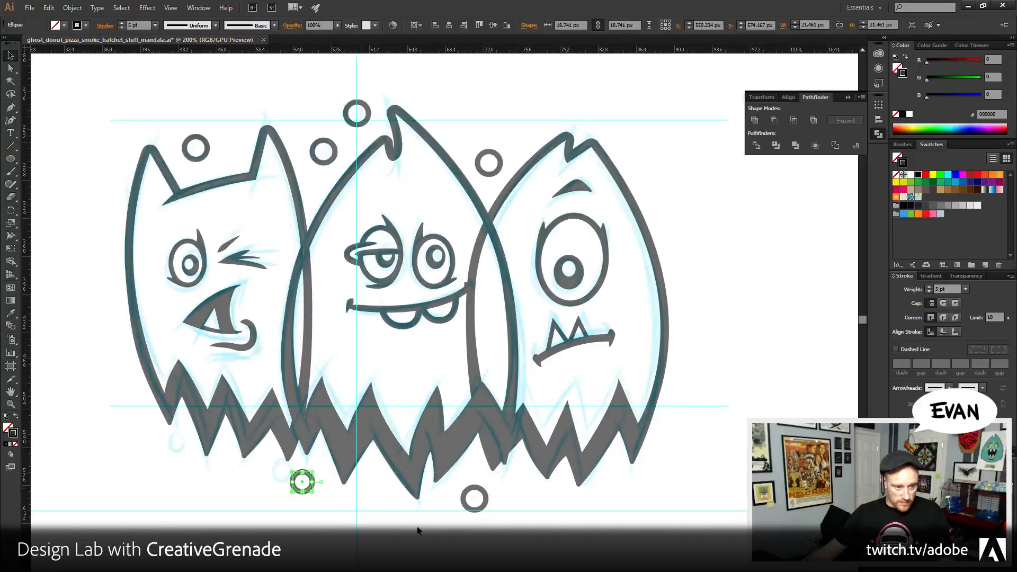
# - Shrink the circle below the gap between the middle and right ghosts to about 15 px and nudge it upward
pyautogui.click(485, 506)
pyautogui.moveTo(486, 511); pyautogui.dragTo(479, 504)
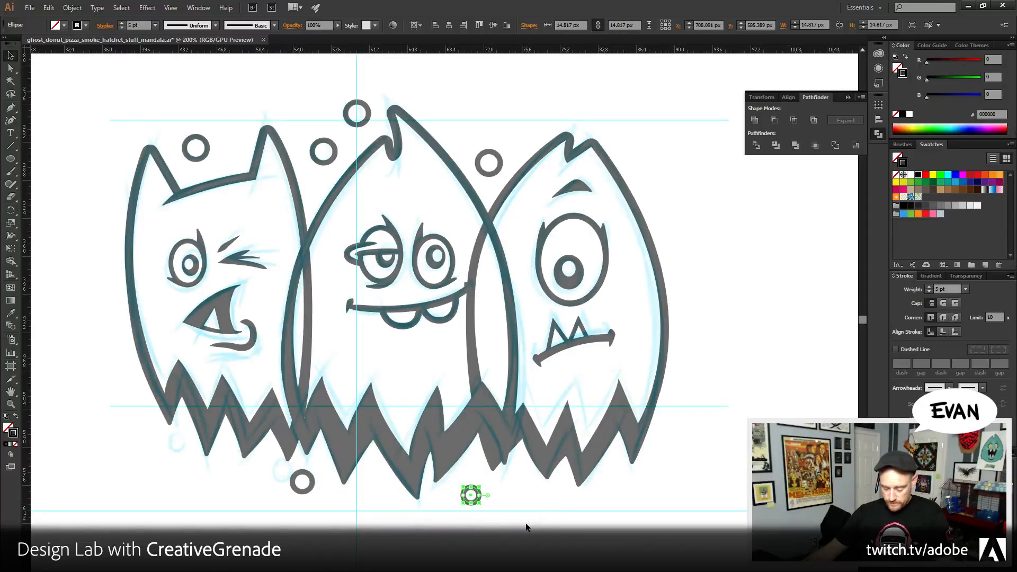
pyautogui.press('Up')
pyautogui.press('Up')
pyautogui.press('Up')
pyautogui.press('Up')
pyautogui.press('Up')
pyautogui.press('Up')
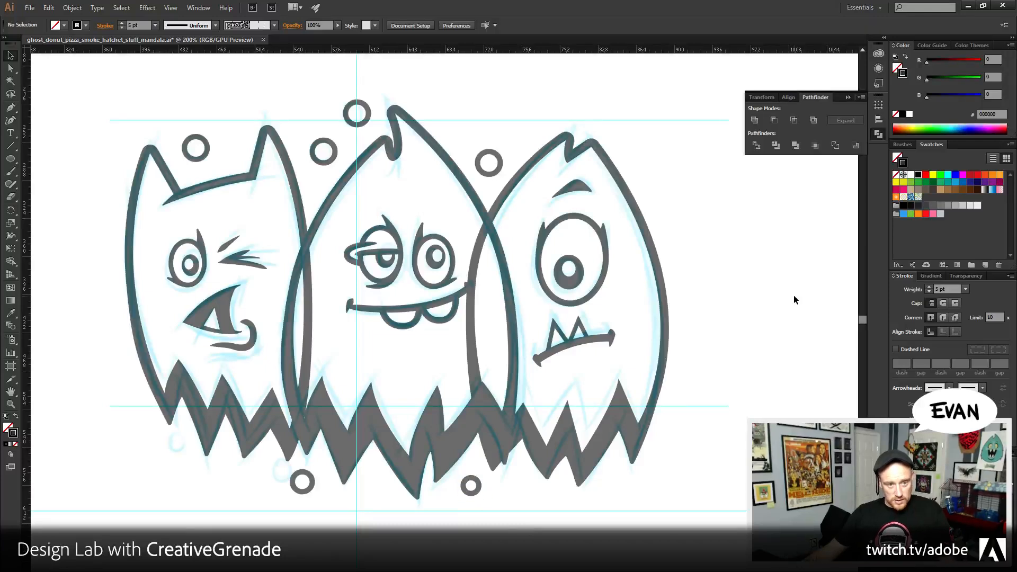
# - Draw a closed cutting shape with the Pen tool along the middle ghost's right edge, covering the right ghost's overlapping outline
pyautogui.click(563, 232)
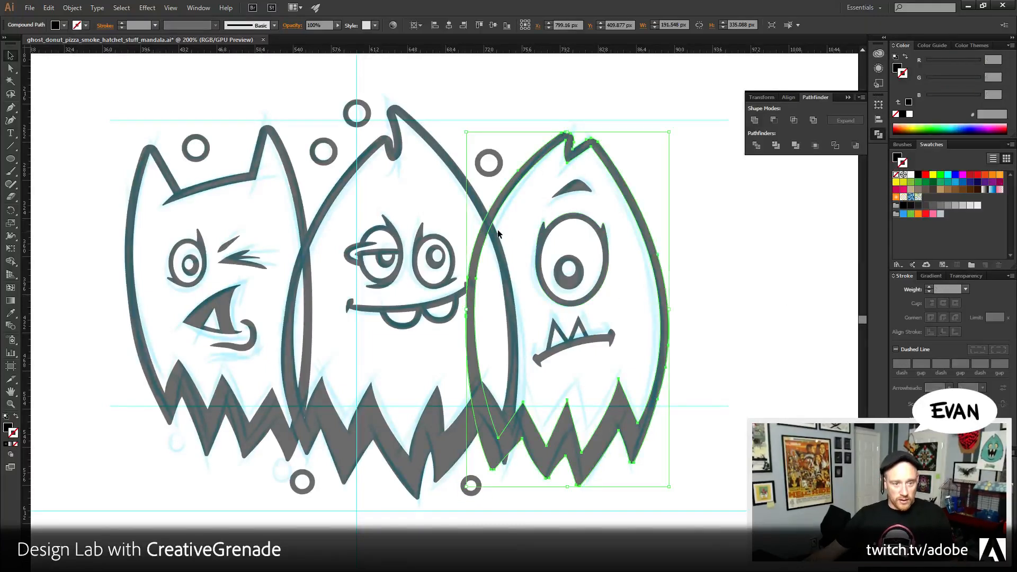
pyautogui.click(10, 109)
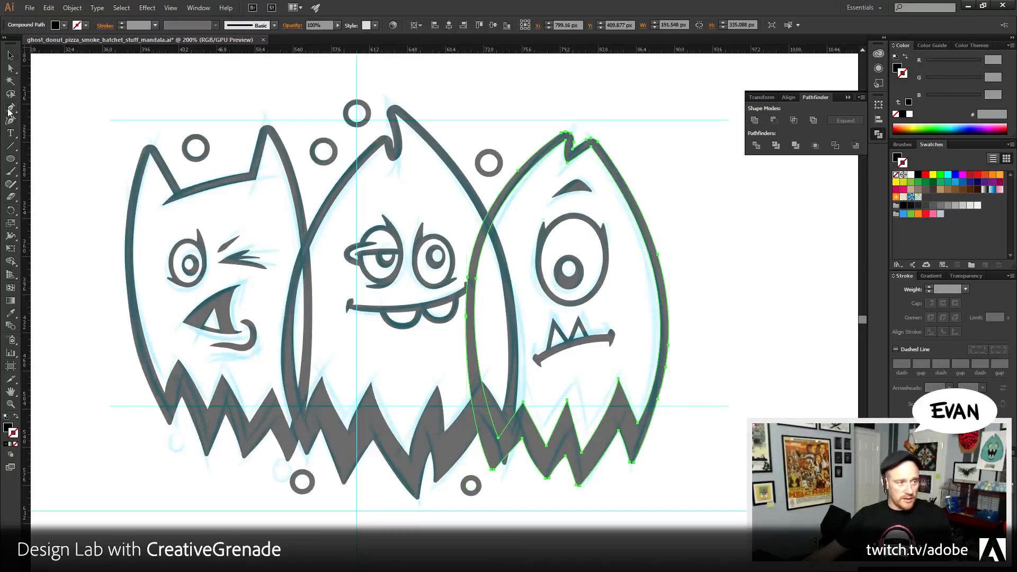
pyautogui.click(478, 198)
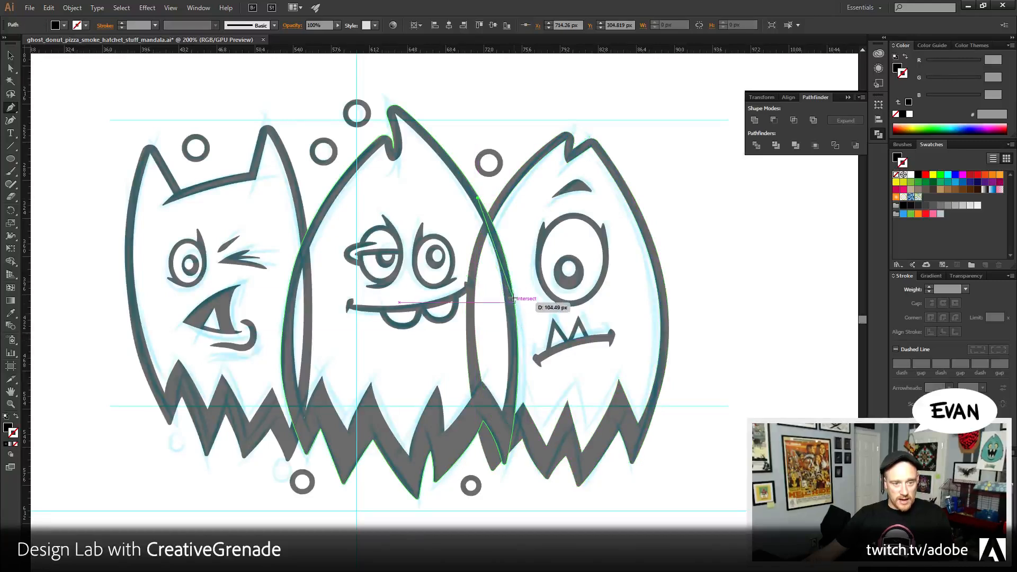
pyautogui.press('ctrl')
pyautogui.moveTo(517, 334); pyautogui.dragTo(517, 330)
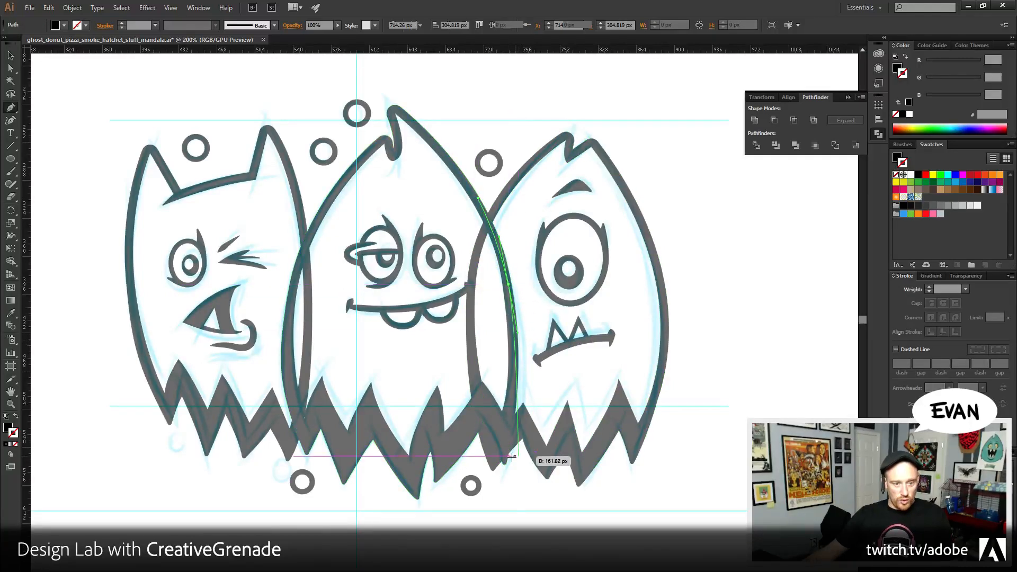
pyautogui.click(505, 469)
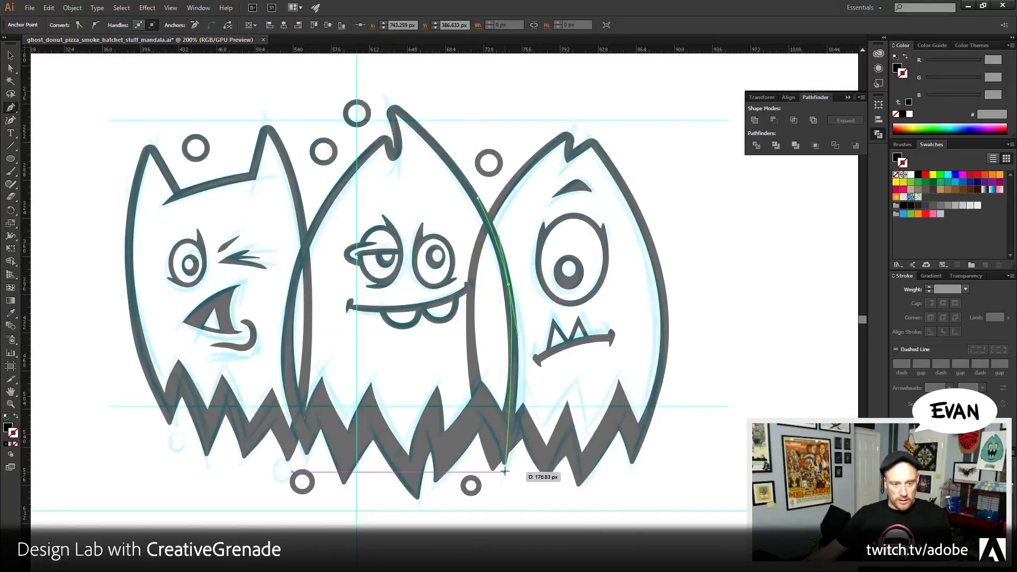
pyautogui.click(464, 532)
pyautogui.click(441, 359)
pyautogui.click(478, 195)
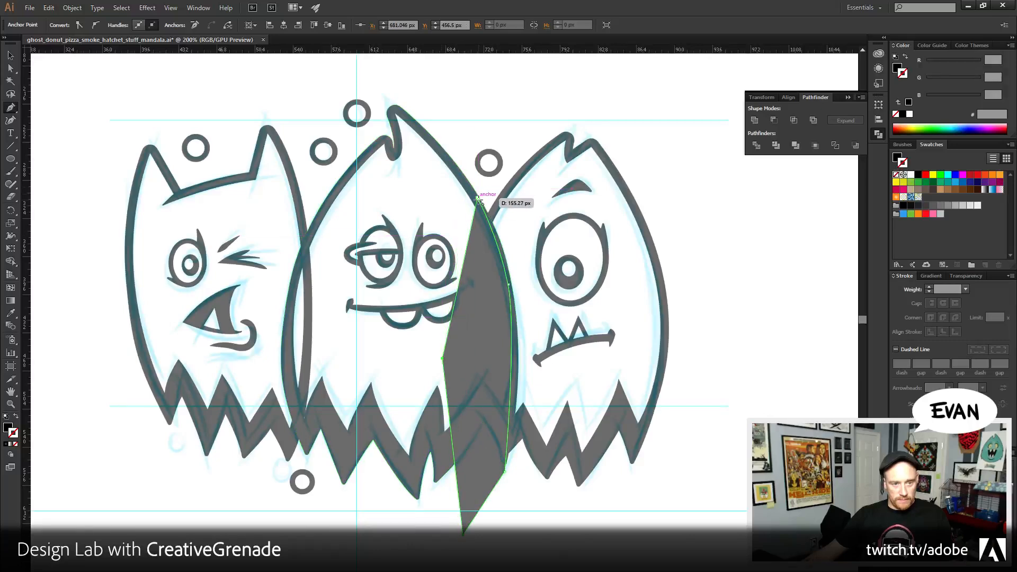
# - Trim the right ghost's outline with the cutting shape, ungroup the result and delete the shape with the overlapping part
pyautogui.press('ctrl')
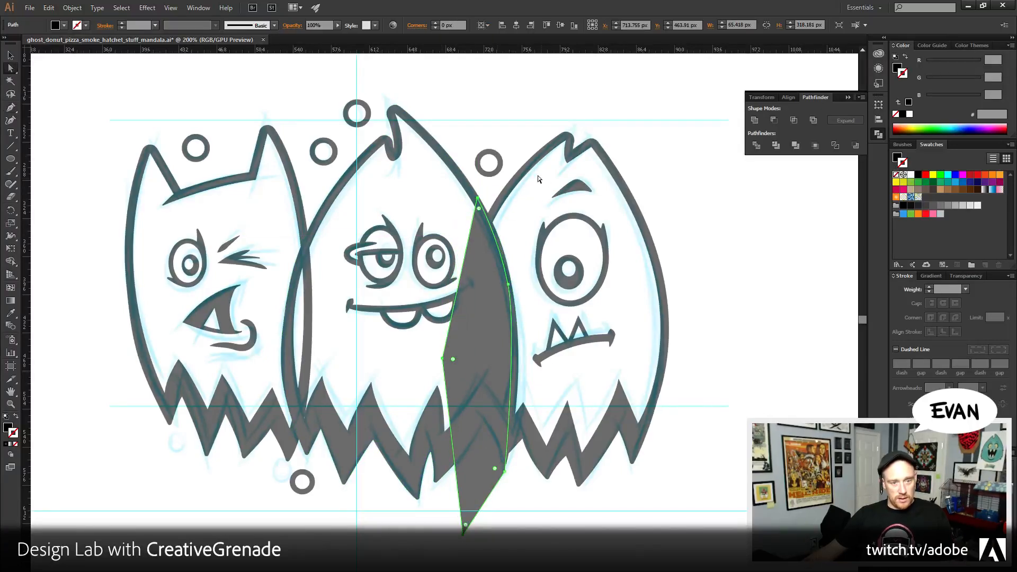
pyautogui.keyDown('shift'); pyautogui.click(527, 176); pyautogui.keyUp('shift')
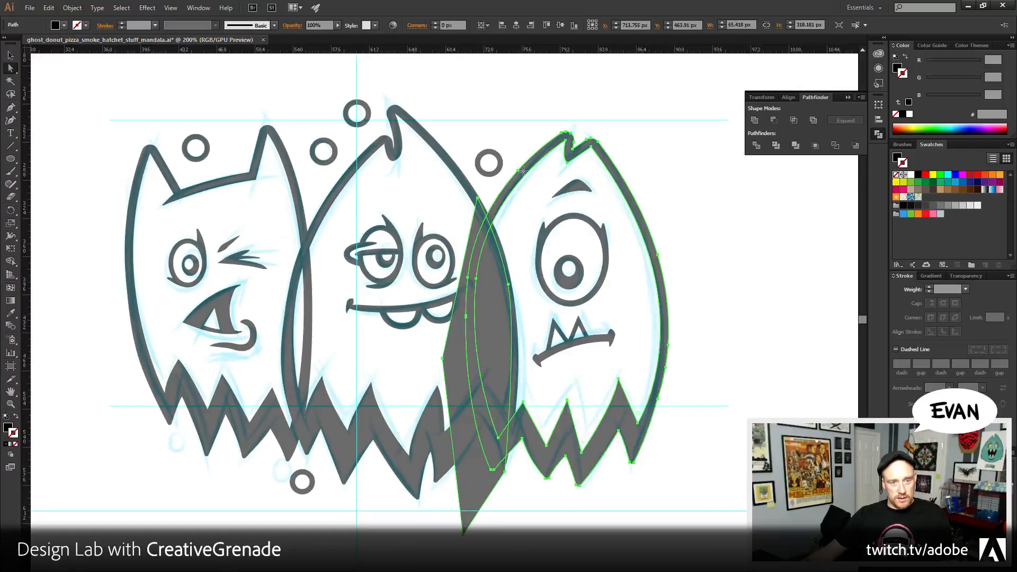
pyautogui.rightClick(483, 324)
pyautogui.click(508, 385)
pyautogui.click(534, 378)
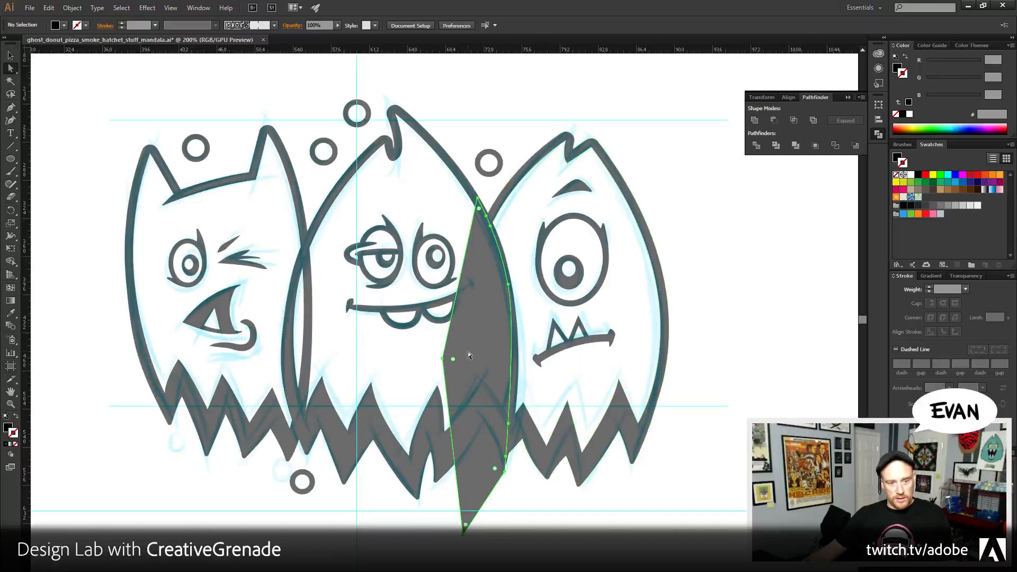
pyautogui.click(468, 352)
pyautogui.press('Delete')
# - Draw a closed cutting shape with the Pen tool along the middle ghost's left edge, covering the left ghost's overlapping outline
pyautogui.moveTo(323, 337); pyautogui.dragTo(364, 343)
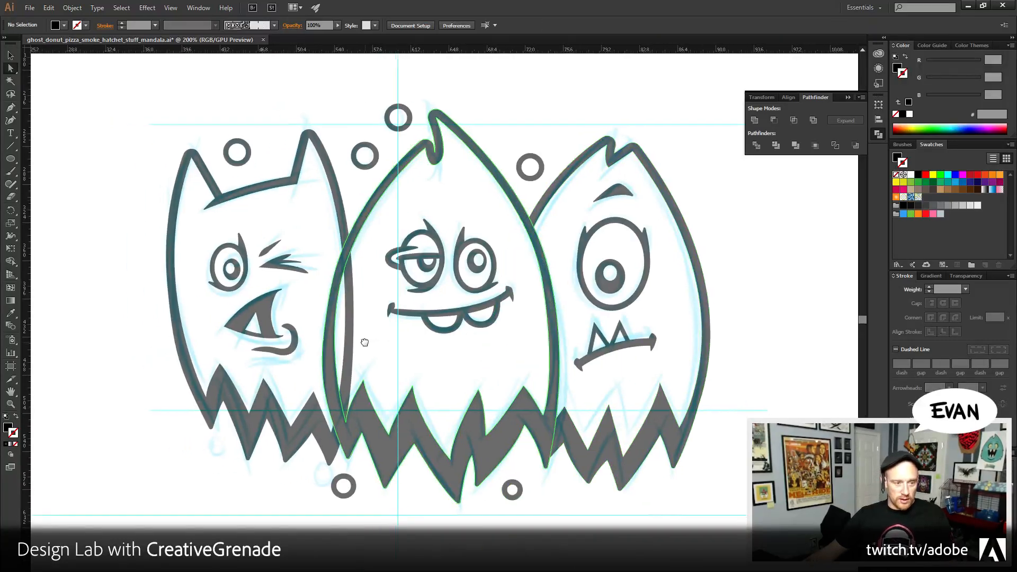
pyautogui.press('p')
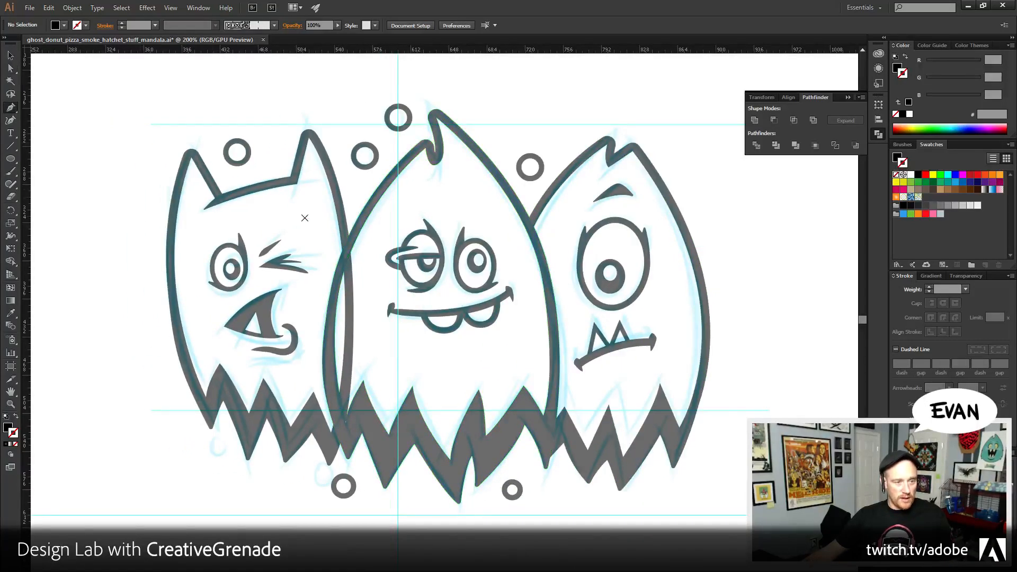
pyautogui.click(375, 196)
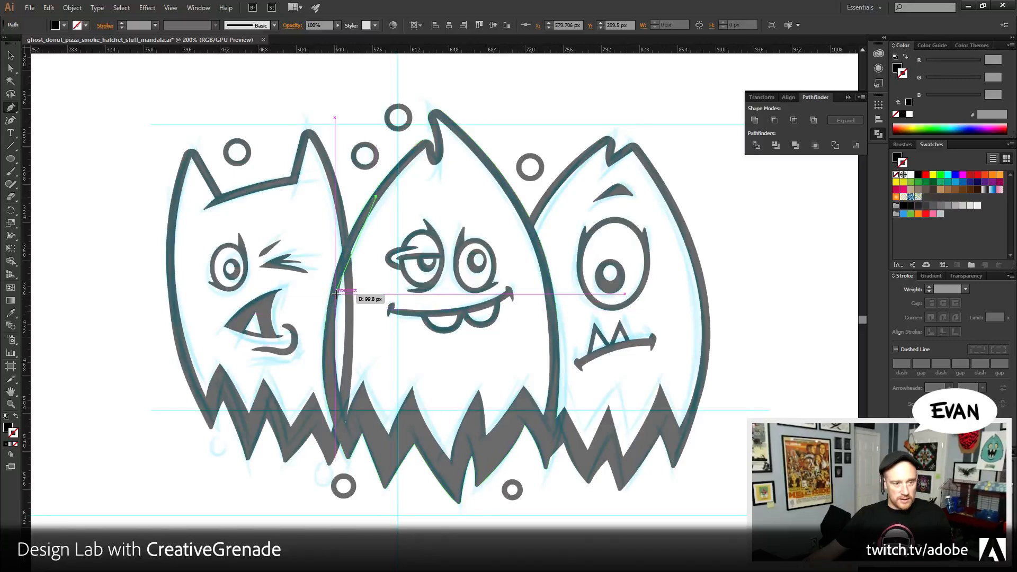
pyautogui.click(334, 293)
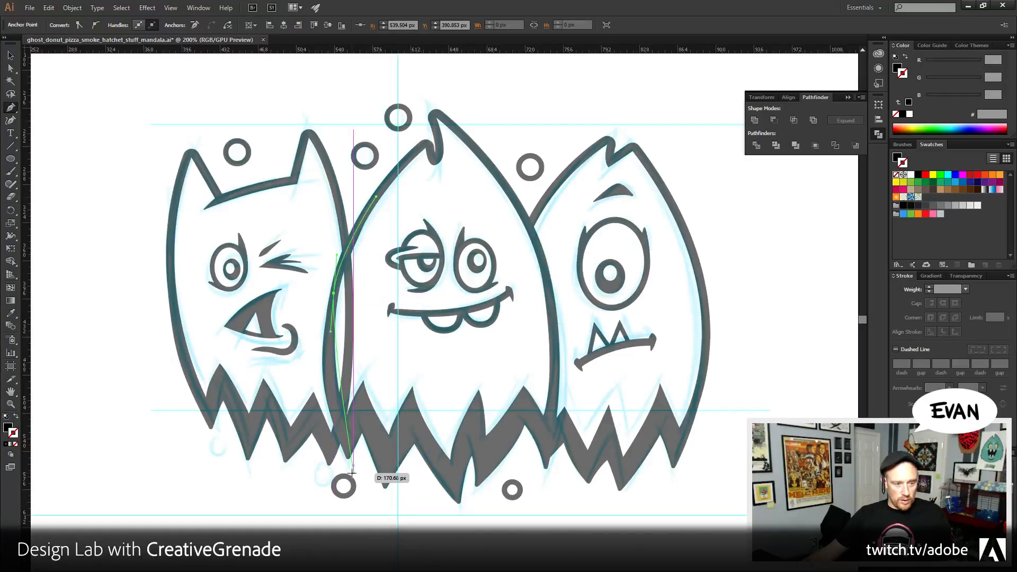
pyautogui.moveTo(353, 472); pyautogui.dragTo(381, 517)
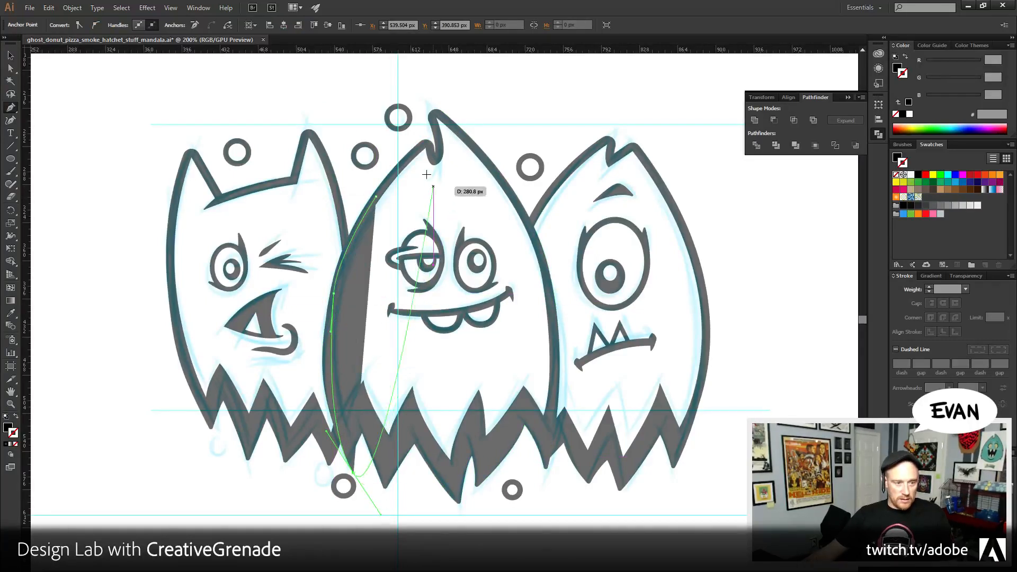
pyautogui.click(378, 198)
pyautogui.press('a')
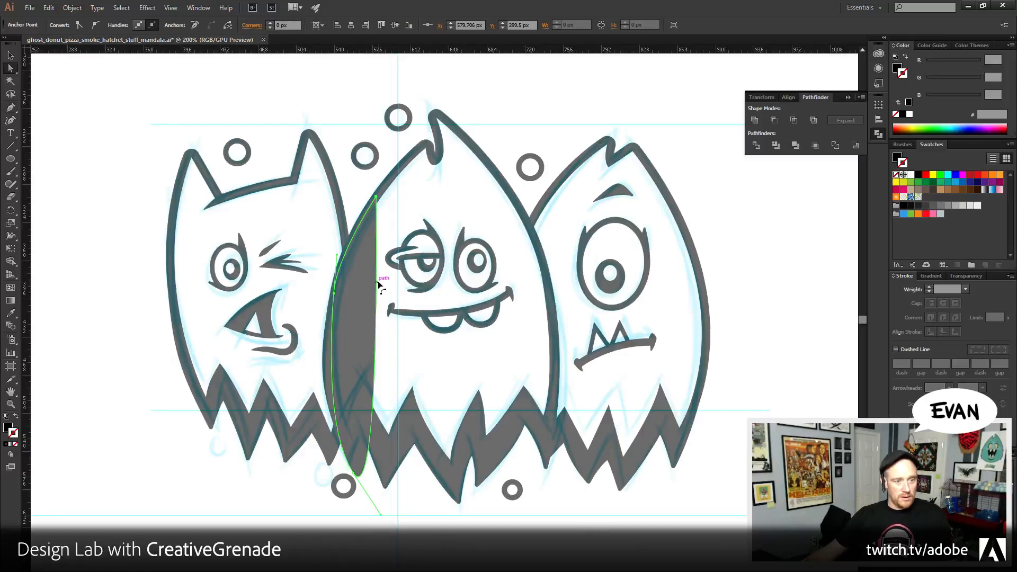
# - Trim the left ghost's outline with the cutting shape, ungroup the result and delete the shape with the overlapping part
pyautogui.click(361, 273)
pyautogui.keyDown('shift'); pyautogui.click(338, 210); pyautogui.keyUp('shift')
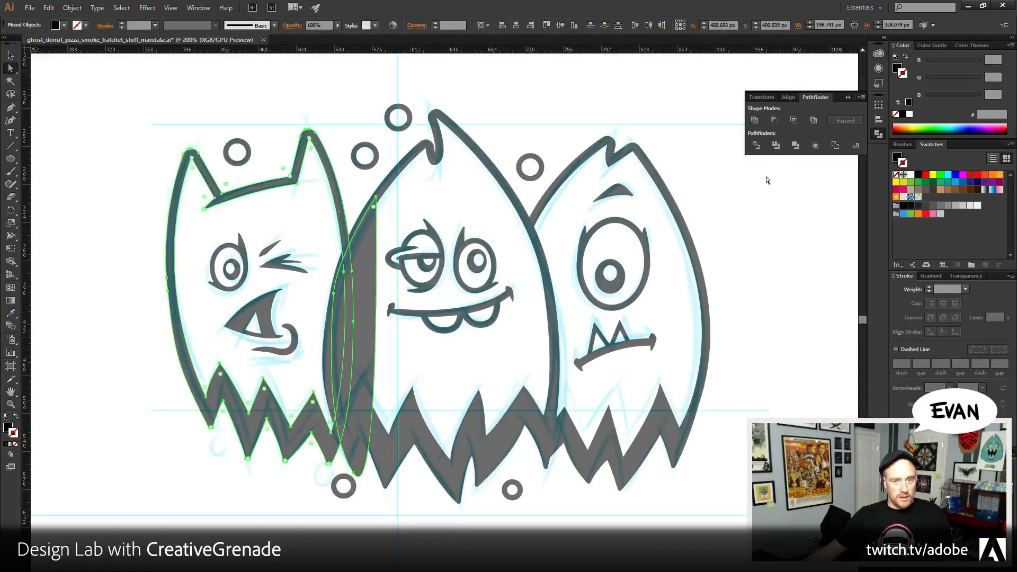
pyautogui.click(777, 146)
pyautogui.rightClick(358, 305)
pyautogui.click(371, 365)
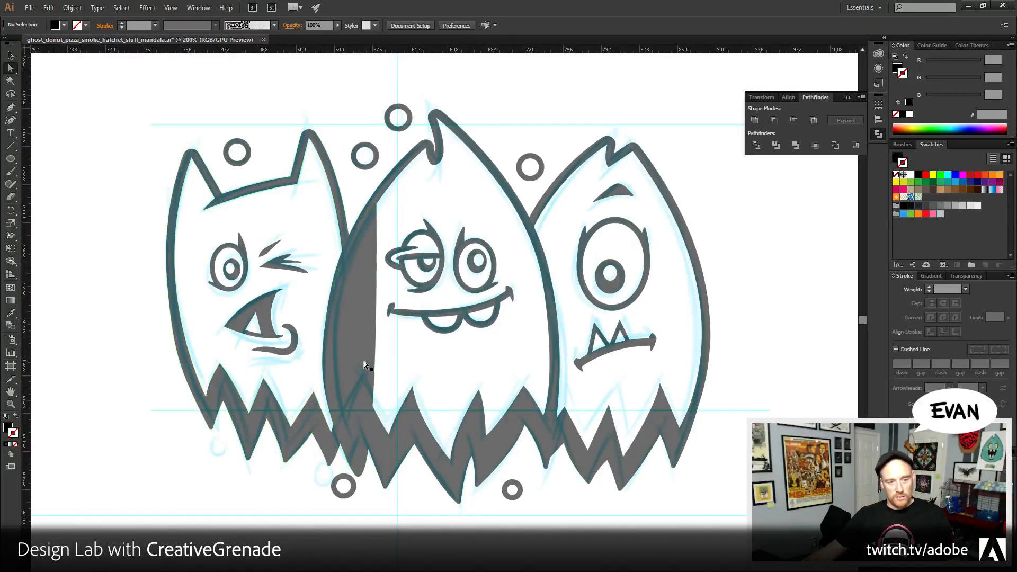
pyautogui.click(363, 361)
pyautogui.press('Delete')
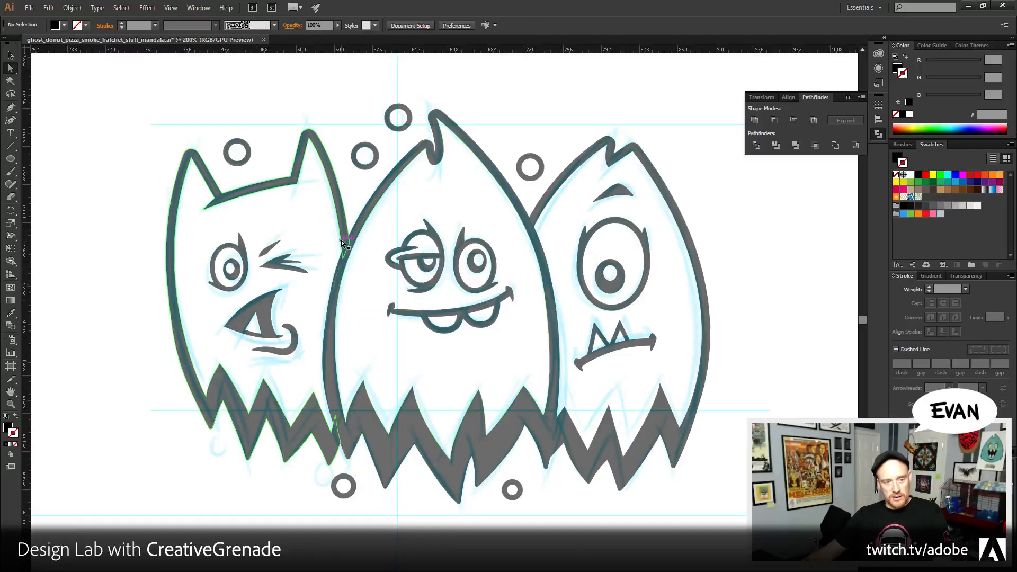
# - Select all leftover paths without fill or stroke inside the left and right ghosts by matching fill and stroke, and delete them
pyautogui.click(341, 262)
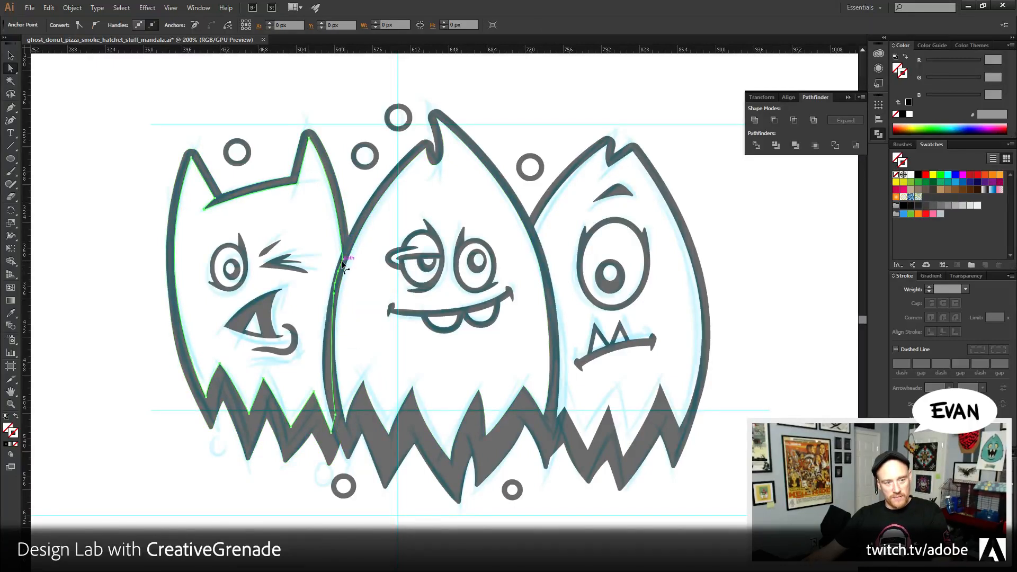
pyautogui.click(122, 8)
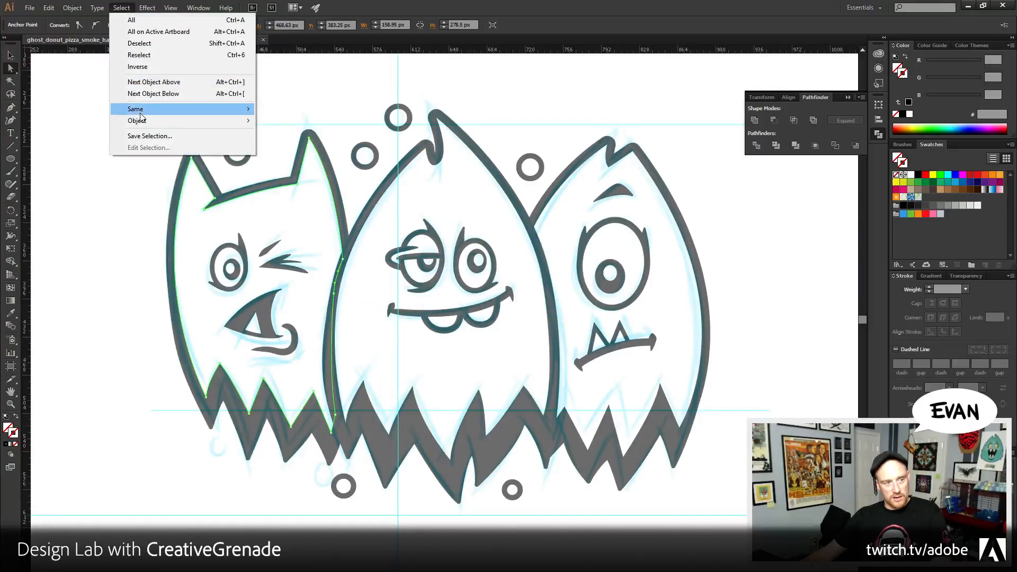
pyautogui.moveTo(159, 109)
pyautogui.click(294, 144)
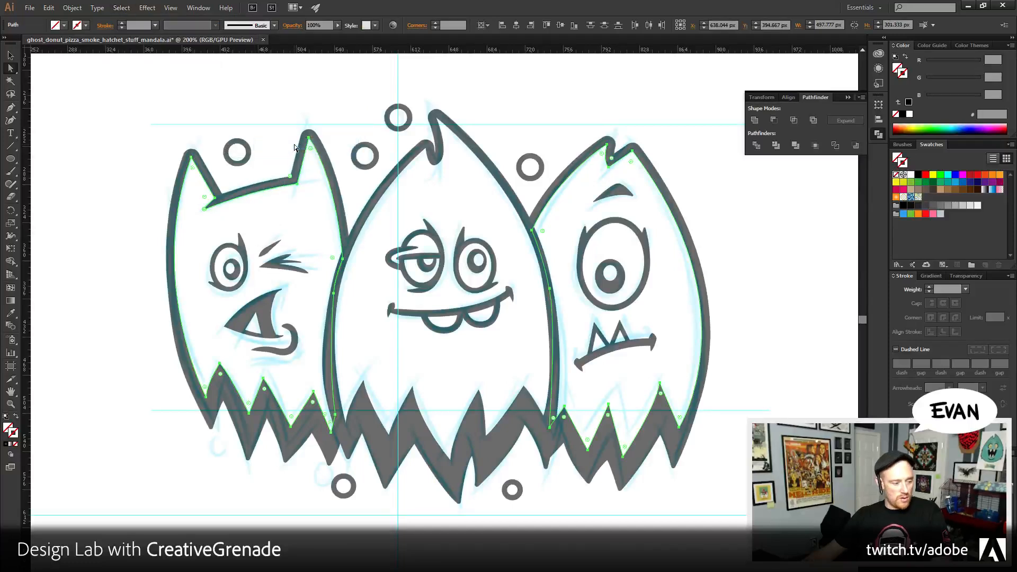
pyautogui.click(294, 144)
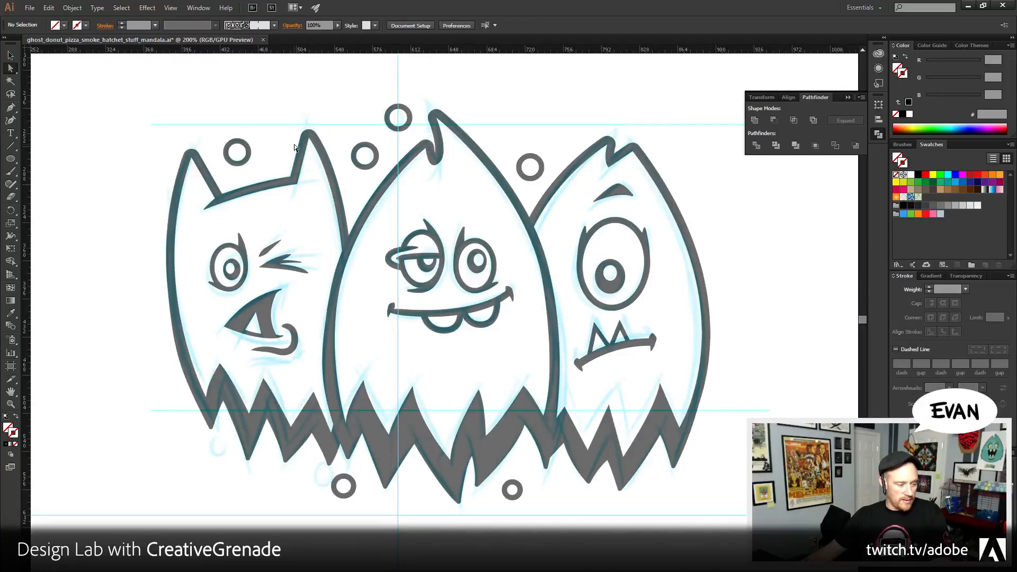
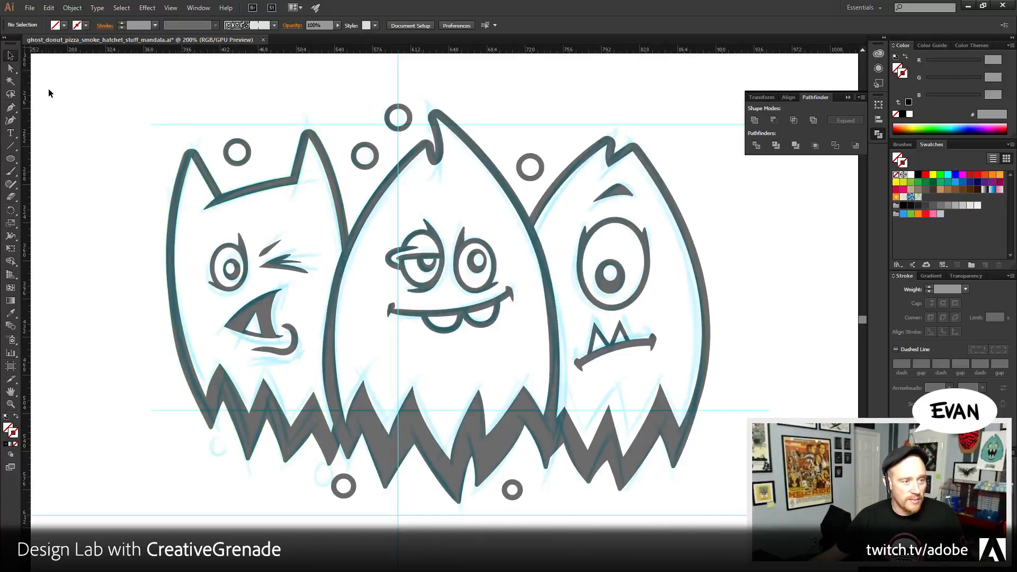
# - Select the complete ghost artwork, including faces and bubbles, and convert its strokes to outlines
pyautogui.moveTo(109, 97); pyautogui.dragTo(744, 498)
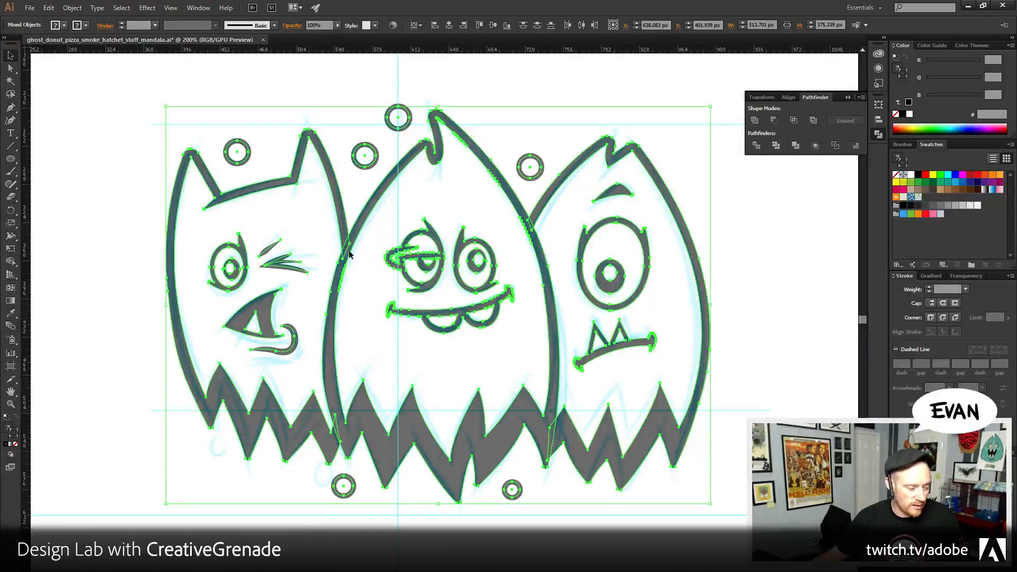
pyautogui.click(72, 8)
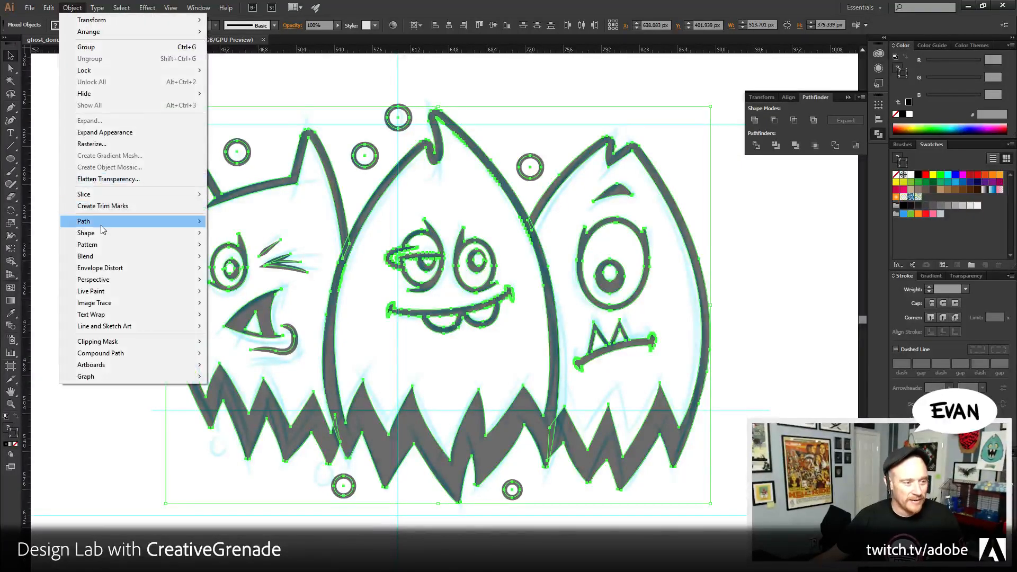
pyautogui.moveTo(121, 224)
pyautogui.click(250, 246)
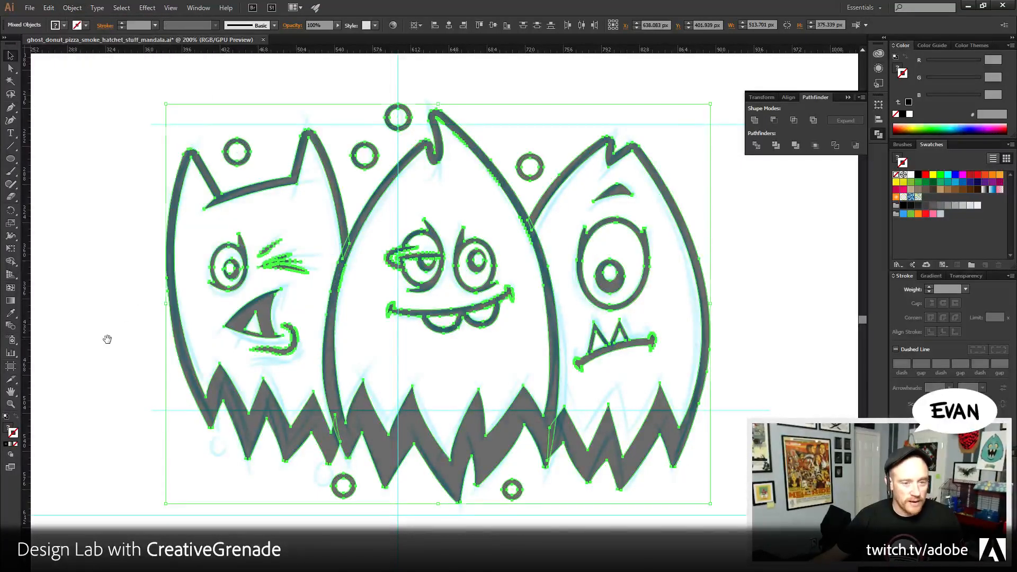
pyautogui.moveTo(107, 339); pyautogui.dragTo(121, 326)
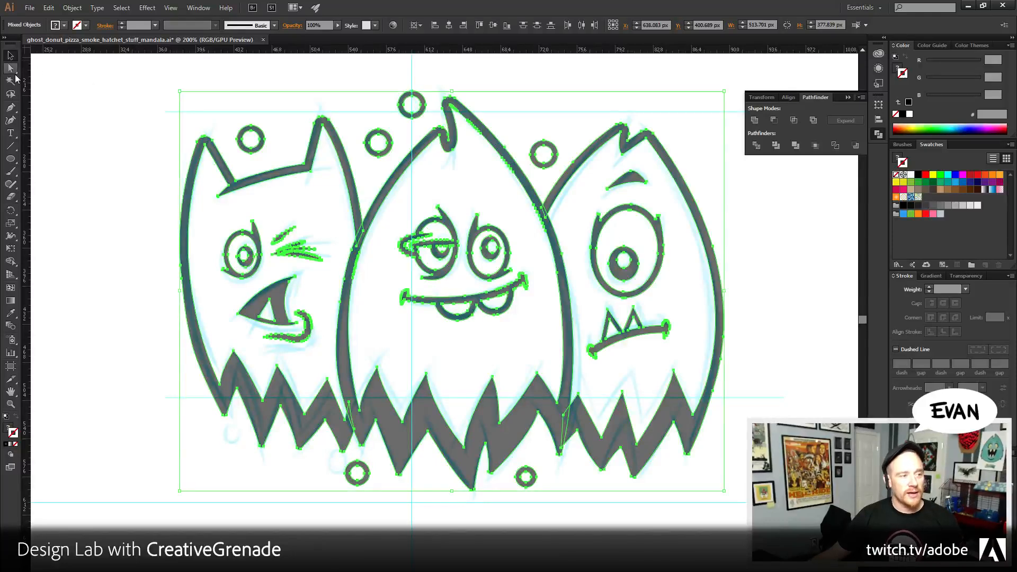
# - Unite the body outlines of the left, middle and right ghosts into one shape
pyautogui.click(90, 113)
pyautogui.click(352, 190)
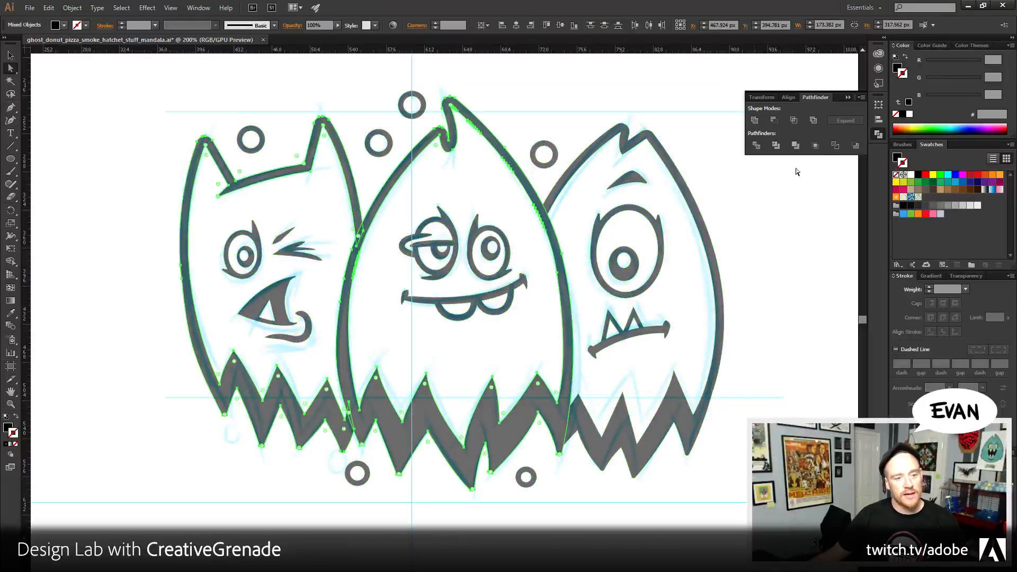
pyautogui.keyDown('shift'); pyautogui.click(576, 168); pyautogui.keyUp('shift')
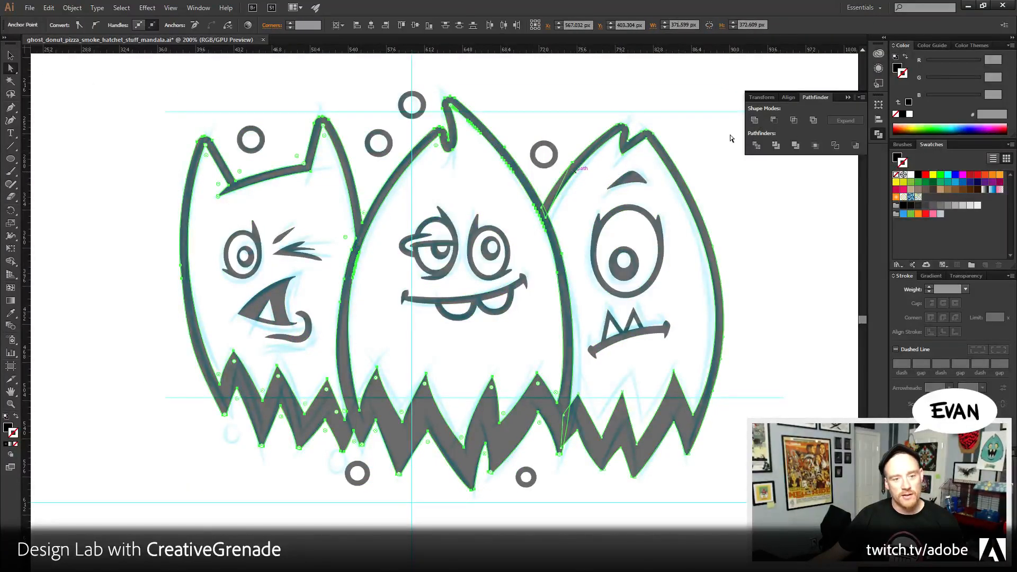
pyautogui.click(754, 120)
pyautogui.click(655, 116)
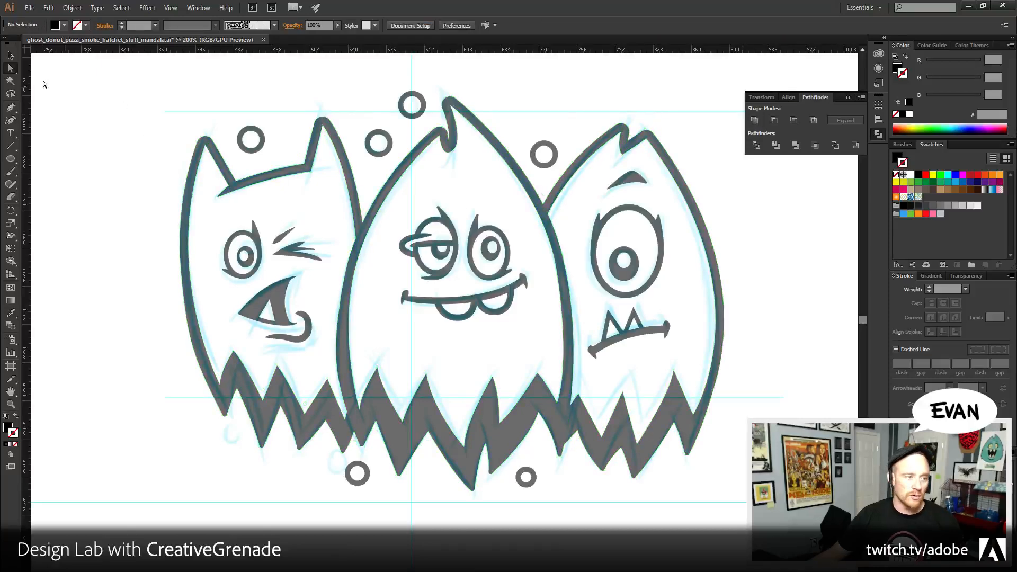
# - Hide the template sketch and review the solid black ghost artwork on the artboard
pyautogui.press('v')
pyautogui.hotkey('ctrl', 'shift', 'w')
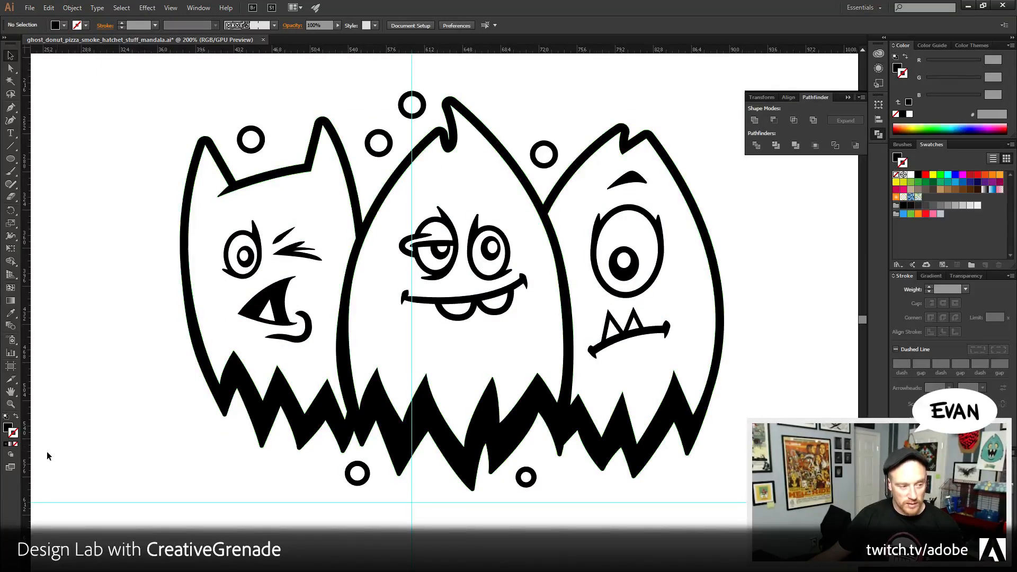
pyautogui.click(10, 404)
pyautogui.keyDown('alt'); pyautogui.click(514, 342); pyautogui.keyUp('alt')
pyautogui.moveTo(401, 469); pyautogui.dragTo(448, 447)
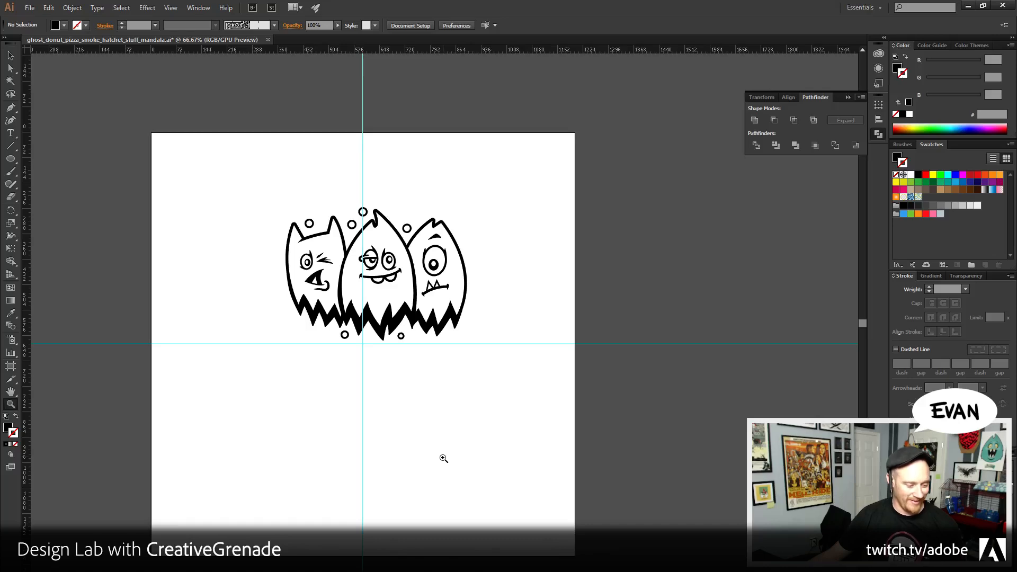
pyautogui.click(388, 320)
pyautogui.click(389, 320)
pyautogui.moveTo(435, 352); pyautogui.dragTo(427, 359)
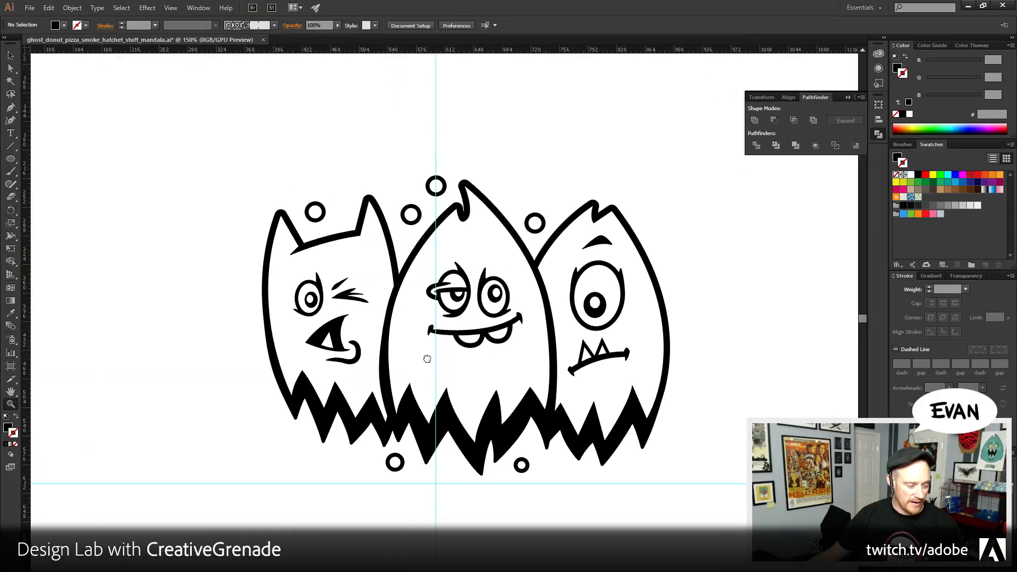
pyautogui.keyDown('alt'); pyautogui.click(435, 343); pyautogui.keyUp('alt')
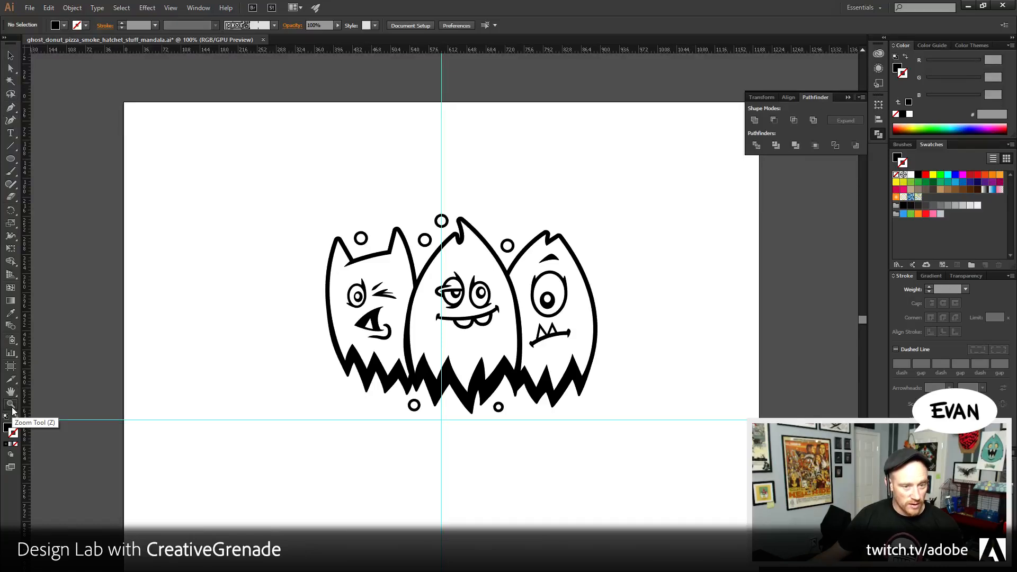
# - Draw a black rectangle about 217 by 542 px covering the outer side of the right ghost
pyautogui.click(11, 56)
pyautogui.moveTo(15, 165); pyautogui.dragTo(46, 154)
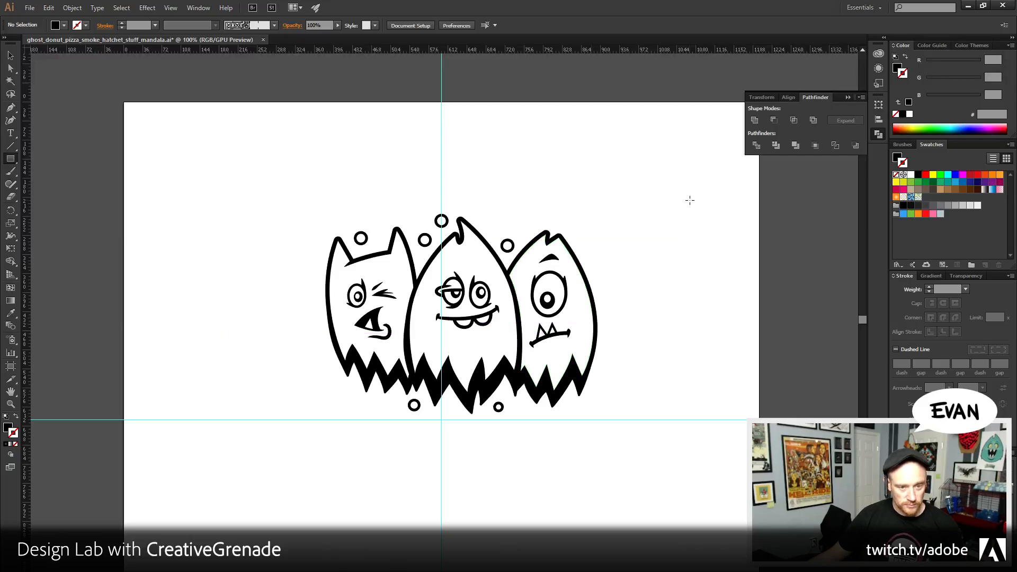
pyautogui.moveTo(690, 201); pyautogui.dragTo(574, 487)
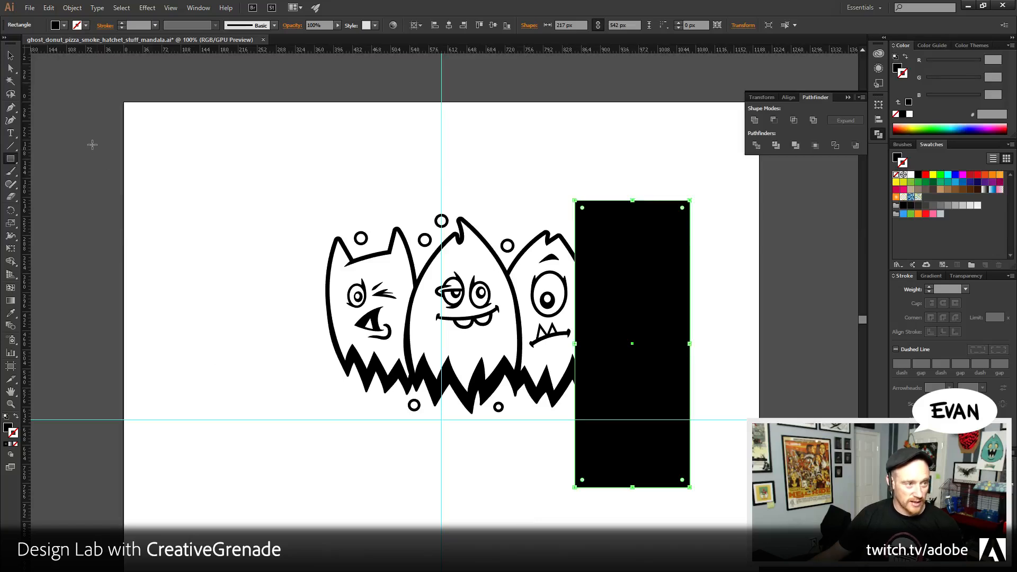
# - Divide the united ghost outline with the rectangle, ungroup the pieces and delete the rectangle parts outside and inside the right ghost
pyautogui.click(13, 58)
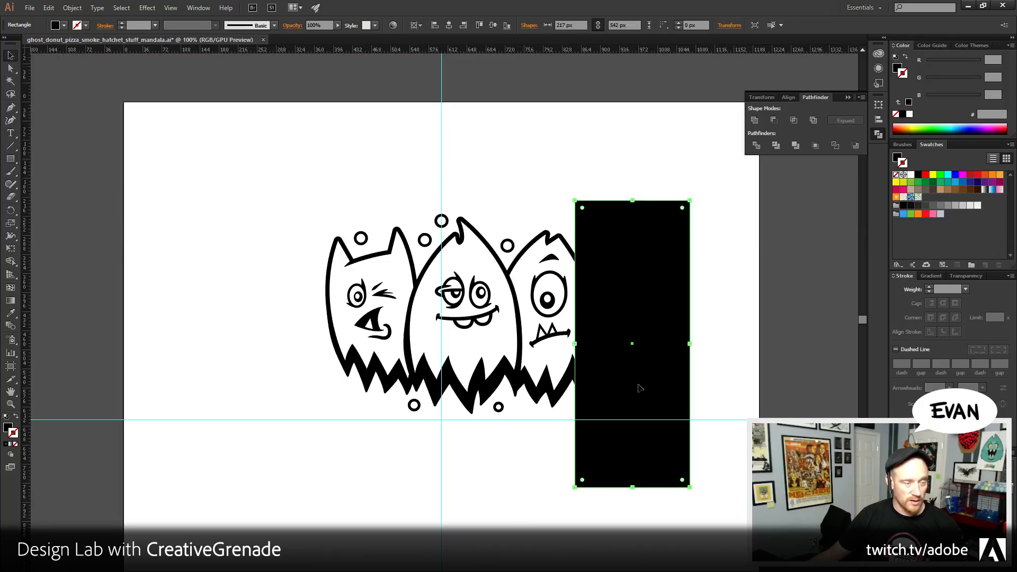
pyautogui.keyDown('shift'); pyautogui.click(570, 254); pyautogui.keyUp('shift')
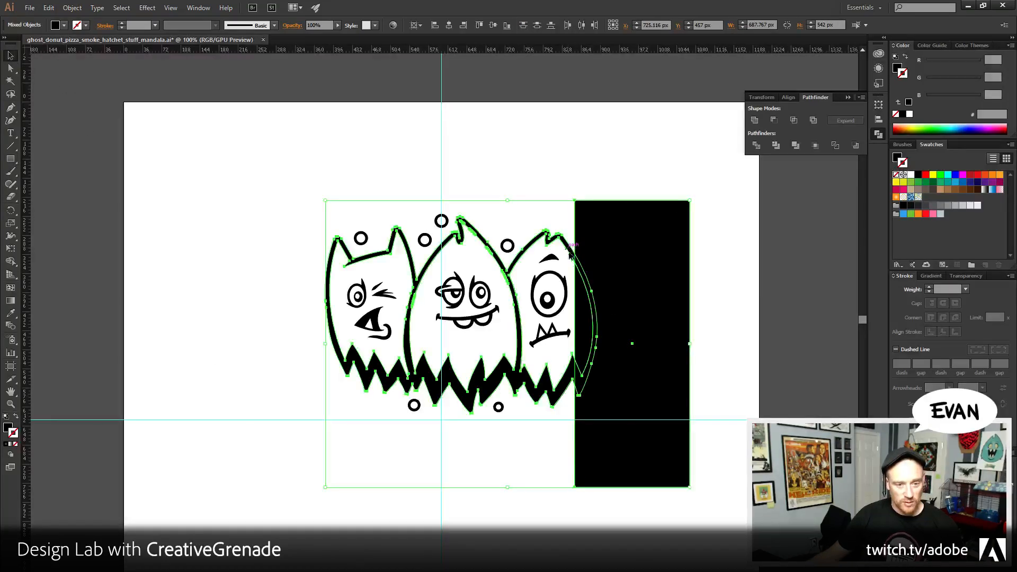
pyautogui.click(757, 146)
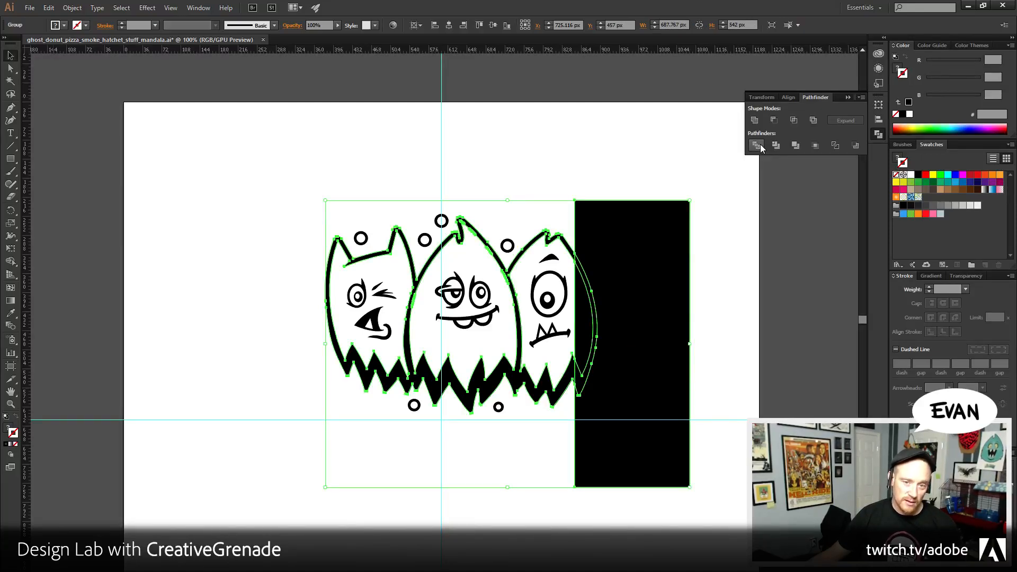
pyautogui.rightClick(653, 301)
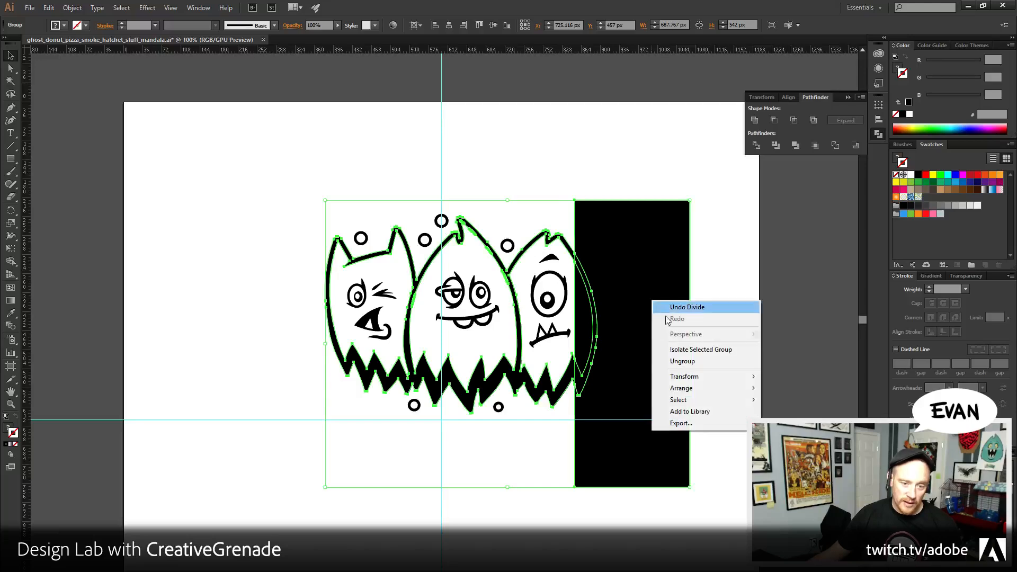
pyautogui.click(672, 360)
pyautogui.click(653, 517)
pyautogui.click(665, 349)
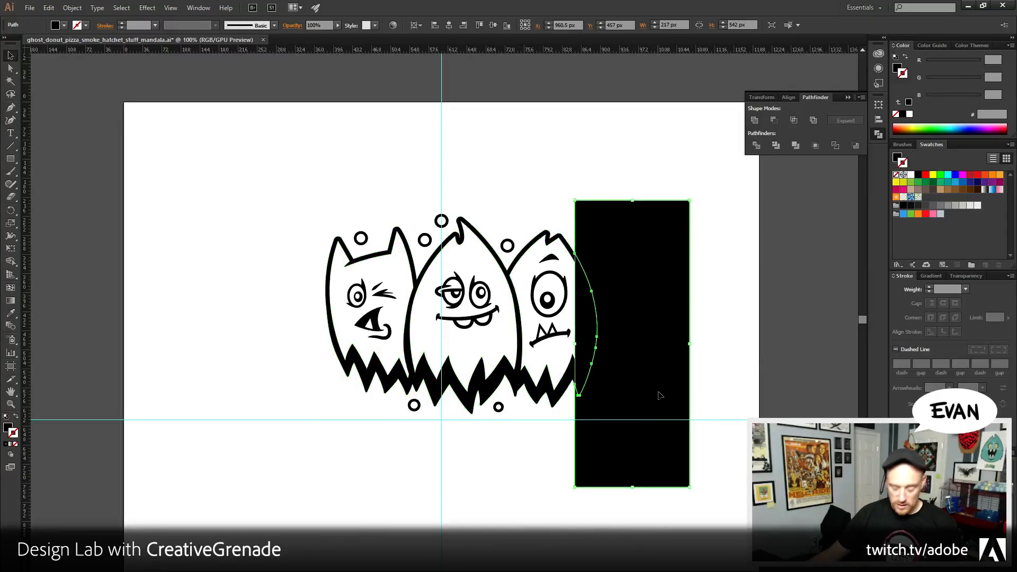
pyautogui.press('Delete')
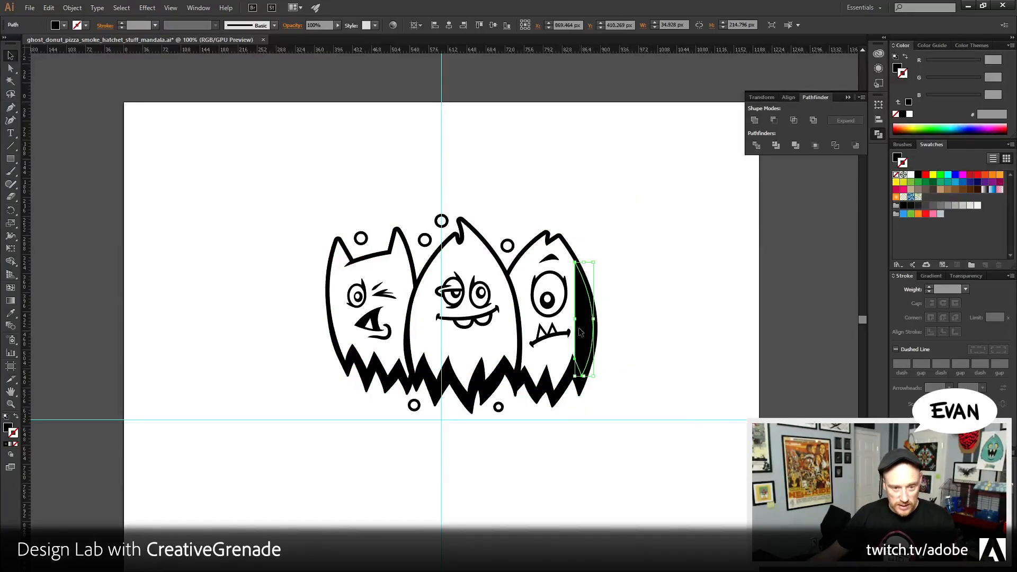
# - Select every unfilled leftover path from the division by matching fill and stroke, and delete them
pyautogui.click(575, 316)
pyautogui.click(122, 8)
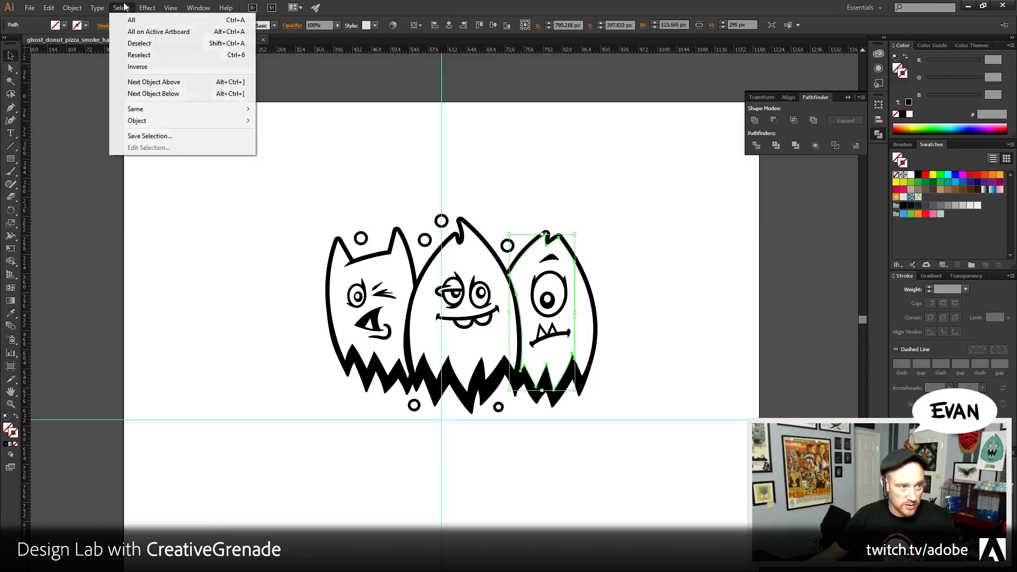
pyautogui.moveTo(136, 109)
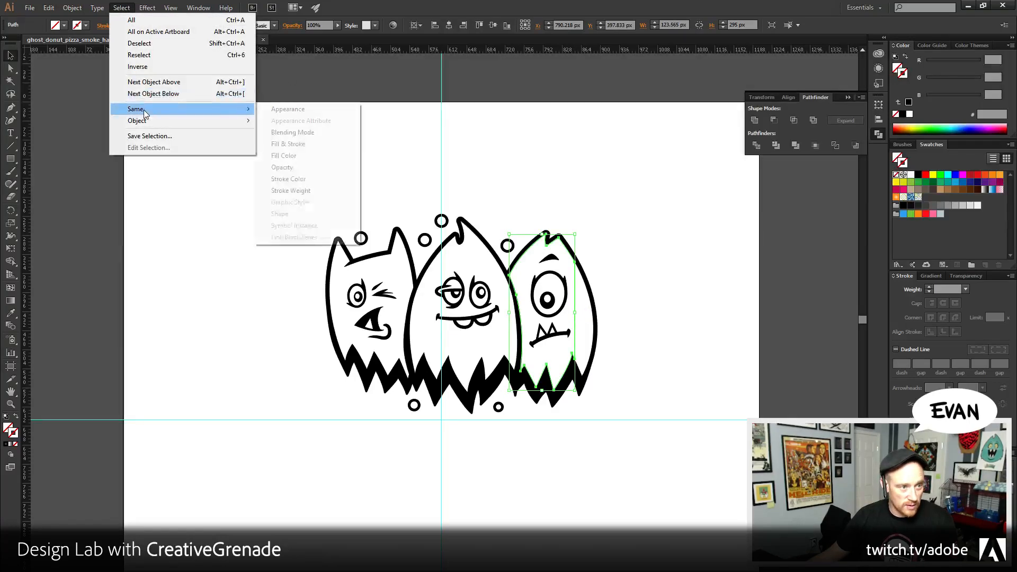
pyautogui.click(314, 141)
pyautogui.click(617, 170)
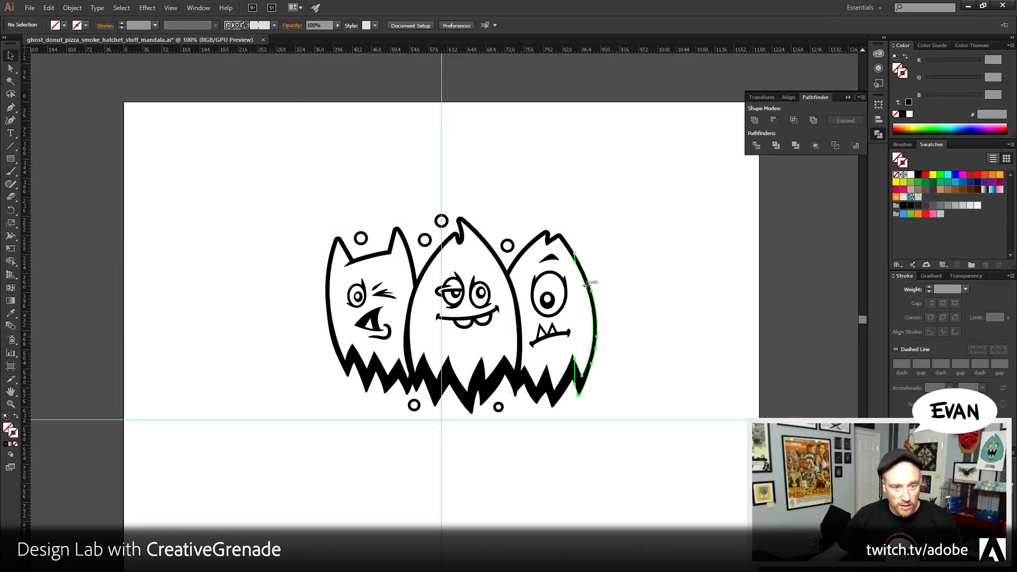
# - Nudge the right ghost's separated outer edge piece horizontally inward until it overlaps the ghost's eye
pyautogui.click(595, 323)
pyautogui.hotkey('shift', 'Left')
pyautogui.hotkey('shift', 'Left')
pyautogui.hotkey('shift', 'Left')
pyautogui.hotkey('shift', 'Left')
pyautogui.hotkey('shift', 'Left')
pyautogui.hotkey('shift', 'Left')
pyautogui.hotkey('shift', 'Left')
pyautogui.hotkey('shift', 'Left')
pyautogui.hotkey('shift', 'Left')
pyautogui.hotkey('shift', 'Left')
pyautogui.hotkey('shift', 'Left')
pyautogui.hotkey('shift', 'Left')
pyautogui.hotkey('shift', 'Left')
pyautogui.hotkey('shift', 'Left')
pyautogui.hotkey('shift', 'Left')
pyautogui.hotkey('shift', 'Left')
pyautogui.hotkey('shift', 'Left')
pyautogui.hotkey('shift', 'Left')
pyautogui.hotkey('shift', 'Left')
pyautogui.hotkey('shift', 'Left')
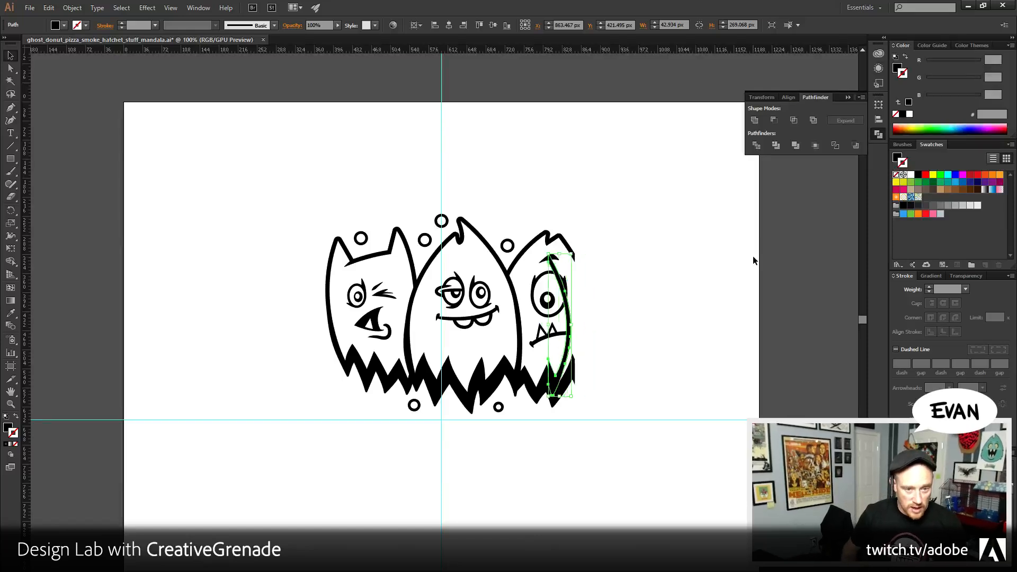
# - Move the selected outline fragment horizontally from the one-eyed ghost to X 384.467 px, overlapping the winking ghost's outer edge
pyautogui.hotkey('shift', 'Left')
pyautogui.hotkey('shift', 'Left')
pyautogui.hotkey('shift', 'Left')
pyautogui.hotkey('shift', 'Left')
pyautogui.hotkey('shift', 'Left')
pyautogui.hotkey('shift', 'Left')
pyautogui.hotkey('shift', 'Left')
pyautogui.hotkey('shift', 'Left')
pyautogui.hotkey('shift', 'Left')
pyautogui.hotkey('shift', 'Left')
pyautogui.hotkey('shift', 'Left')
pyautogui.hotkey('shift', 'Left')
pyautogui.hotkey('shift', 'Left')
pyautogui.hotkey('shift', 'Left')
pyautogui.hotkey('shift', 'Left')
pyautogui.hotkey('shift', 'Left')
pyautogui.hotkey('shift', 'Left')
pyautogui.hotkey('shift', 'Left')
pyautogui.hotkey('shift', 'Left')
pyautogui.hotkey('shift', 'Left')
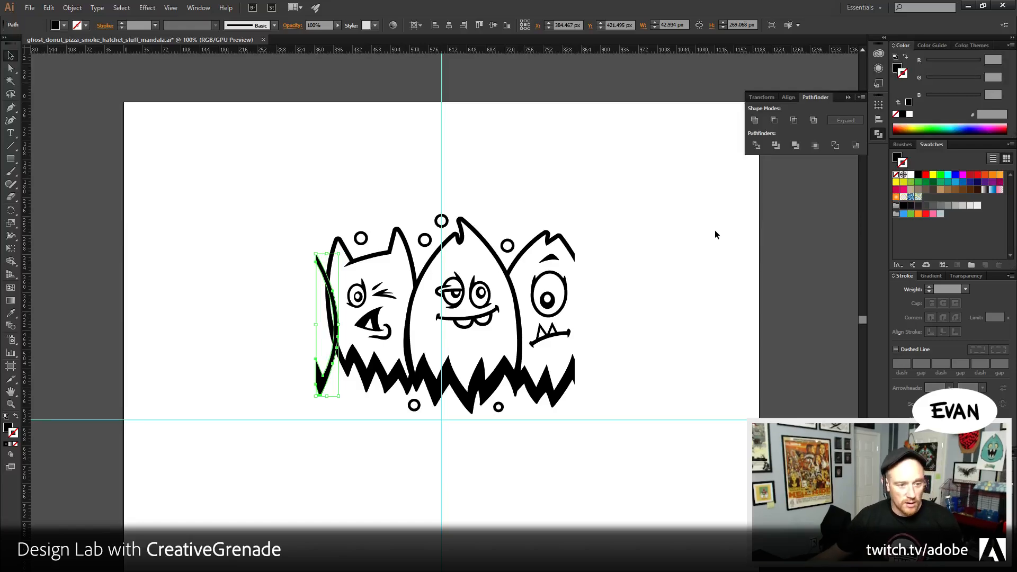
# - Draw a closed Pen shape along the winking ghost's outer edge that covers the fragment's overlap inside the body
pyautogui.click(10, 404)
pyautogui.click(340, 328)
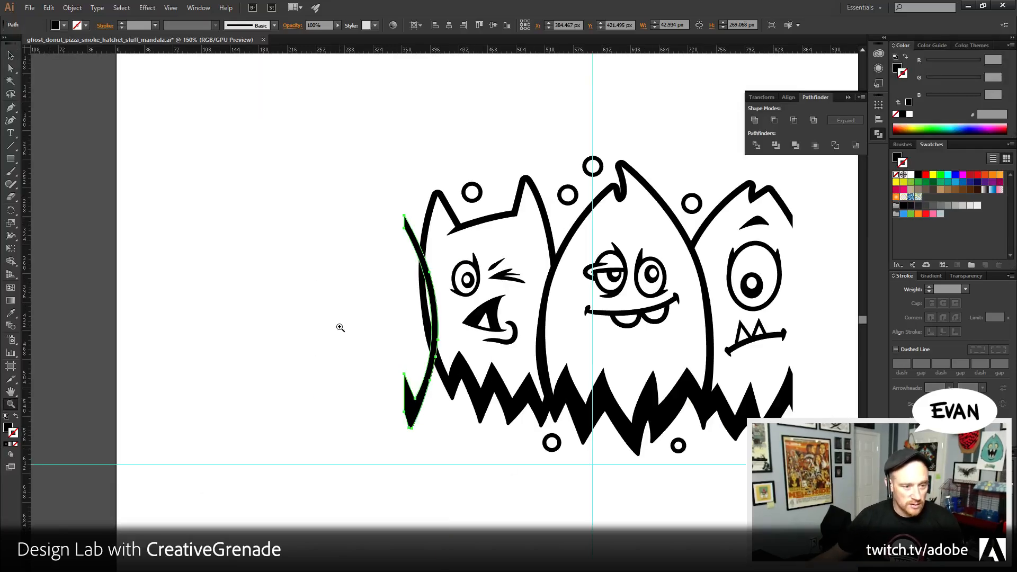
pyautogui.click(469, 304)
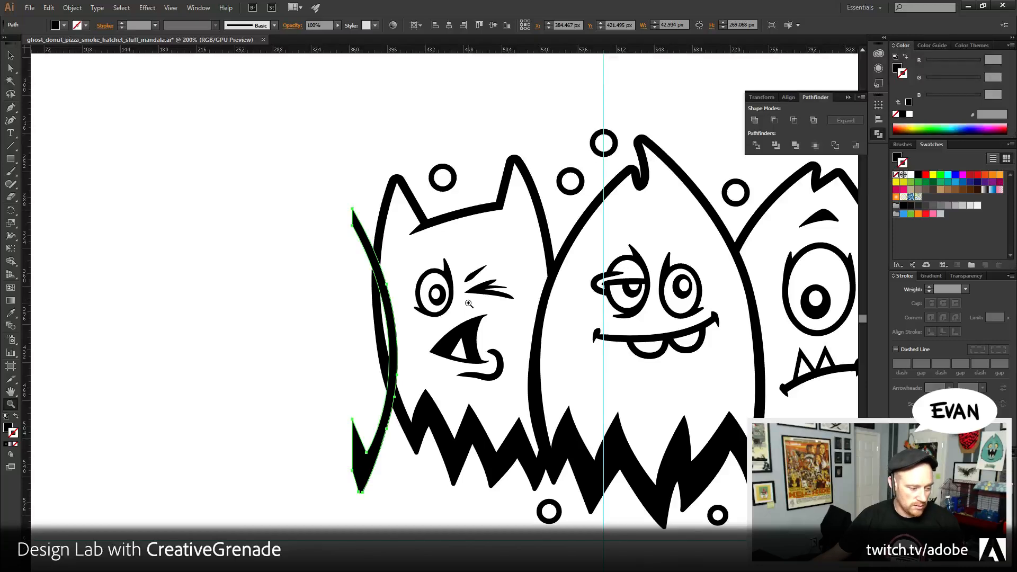
pyautogui.press('p')
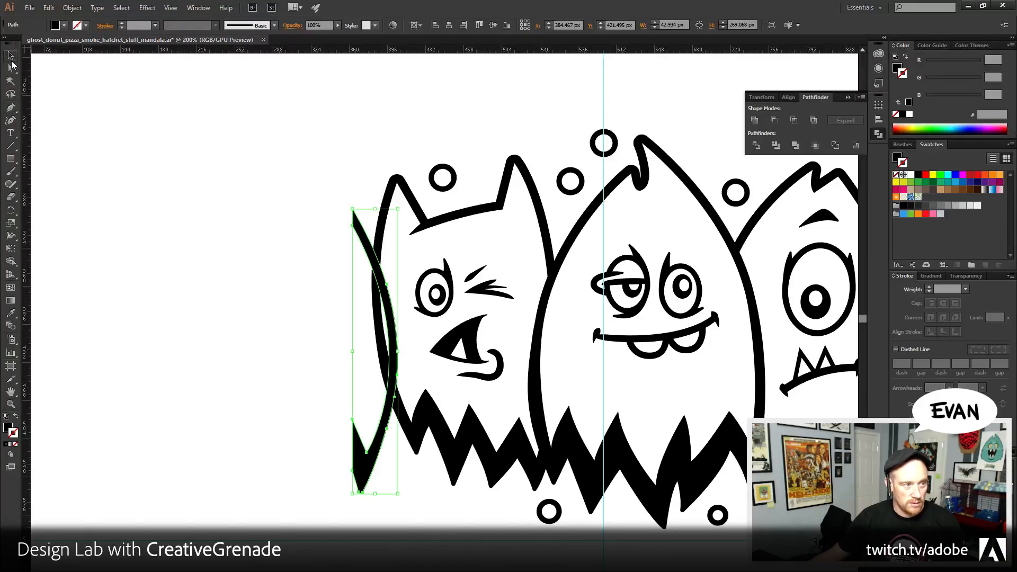
pyautogui.keyDown('ctrl'); pyautogui.click(139, 185); pyautogui.keyUp('ctrl')
pyautogui.click(379, 235)
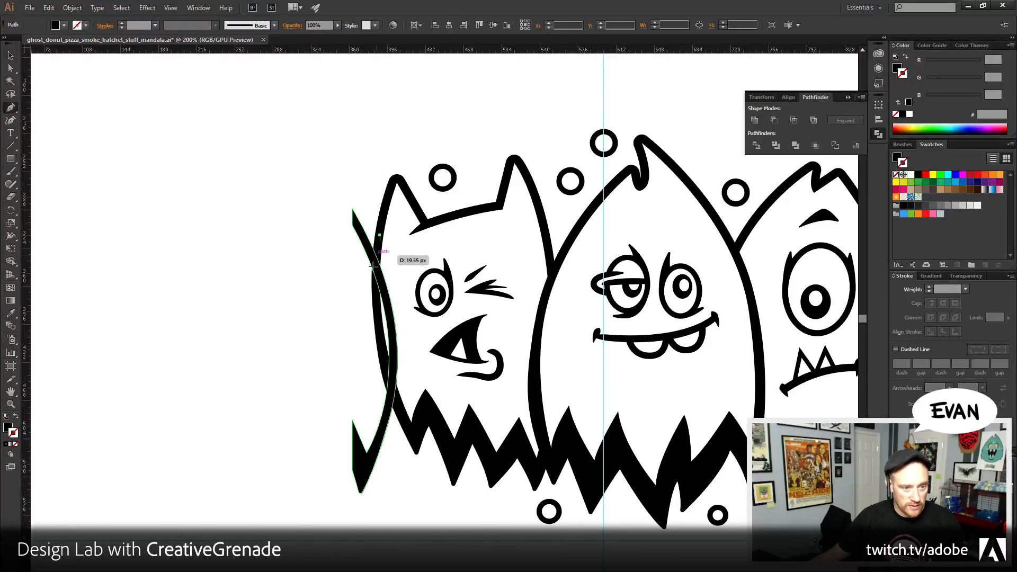
pyautogui.click(375, 306)
pyautogui.click(385, 374)
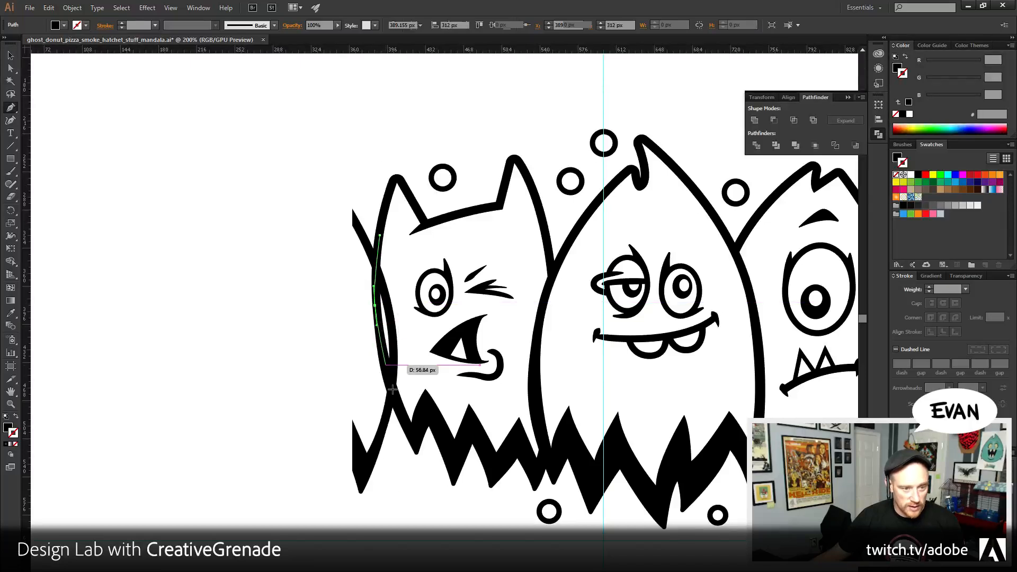
pyautogui.click(401, 410)
pyautogui.click(417, 449)
pyautogui.click(419, 322)
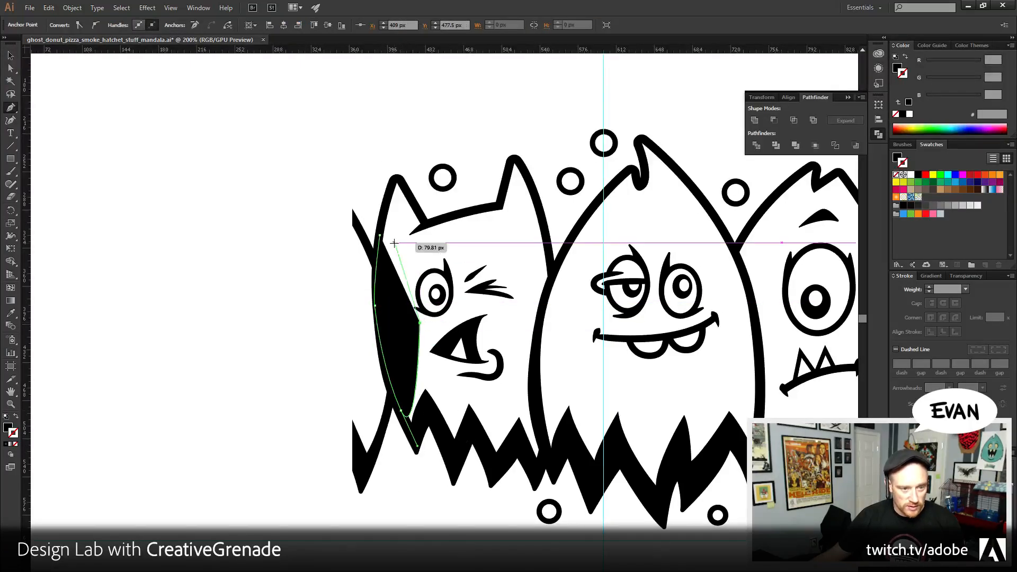
pyautogui.click(380, 235)
# - Trim the outline fragment against the new Pen shape, then ungroup the result and delete the black cutter shape
pyautogui.click(10, 56)
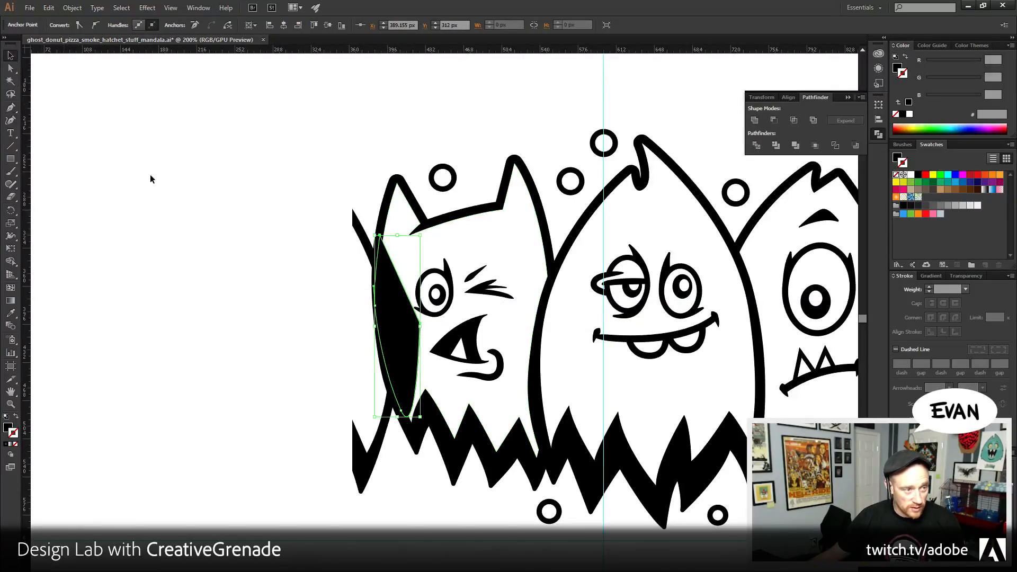
pyautogui.click(397, 301)
pyautogui.keyDown('shift'); pyautogui.click(354, 220); pyautogui.keyUp('shift')
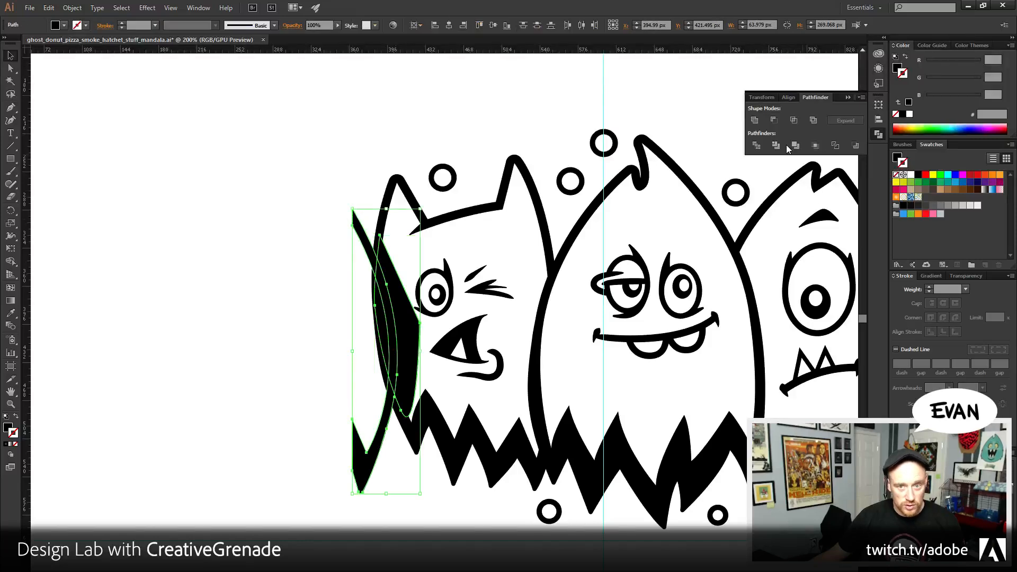
pyautogui.hotkey('ctrl', 'g')
pyautogui.rightClick(394, 331)
pyautogui.click(418, 390)
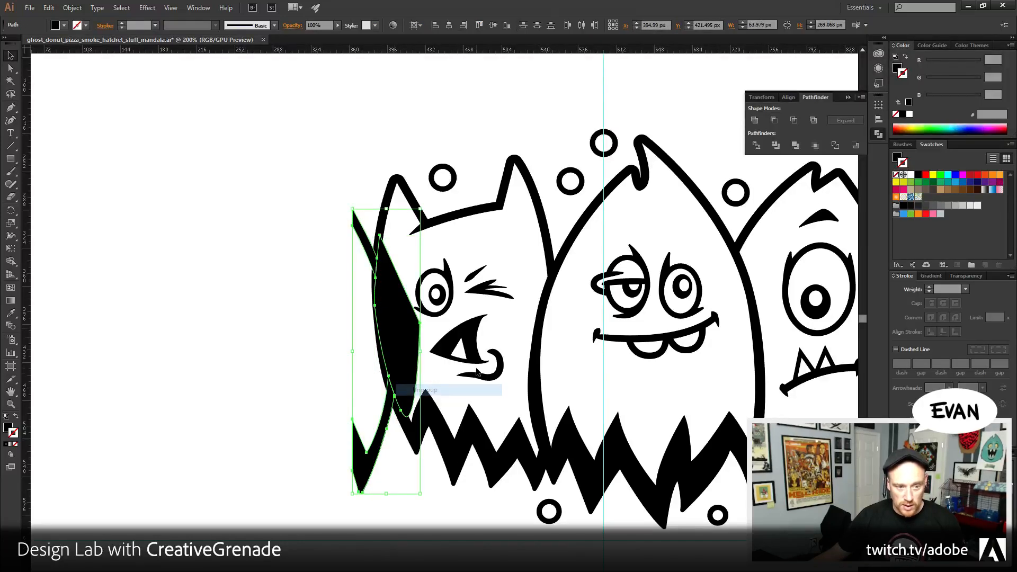
pyautogui.click(406, 343)
pyautogui.press('Delete')
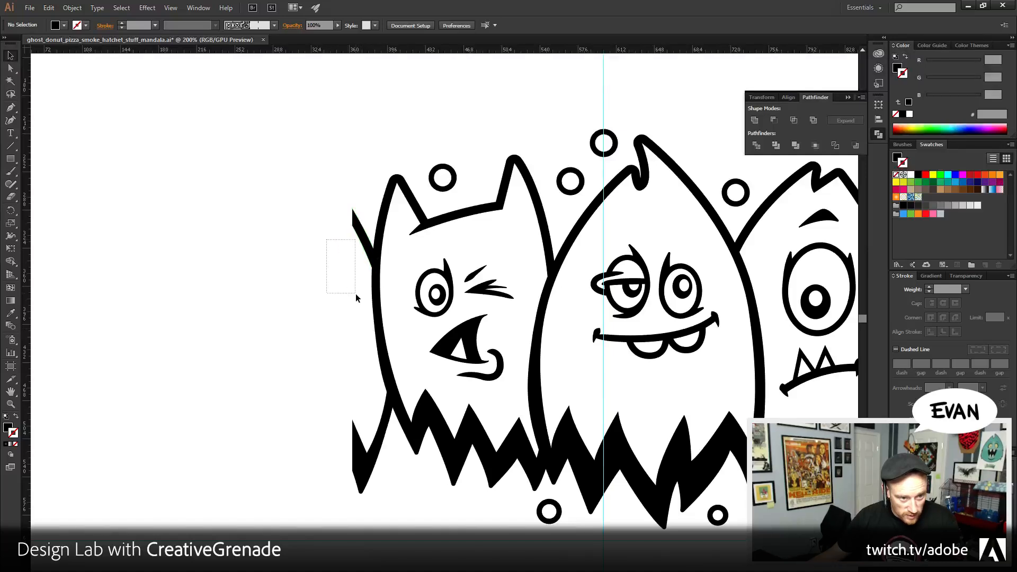
# - Unite the two remaining fragment pieces with the ghosts' main body outline
pyautogui.click(369, 253)
pyautogui.keyDown('shift'); pyautogui.click(365, 461); pyautogui.keyUp('shift')
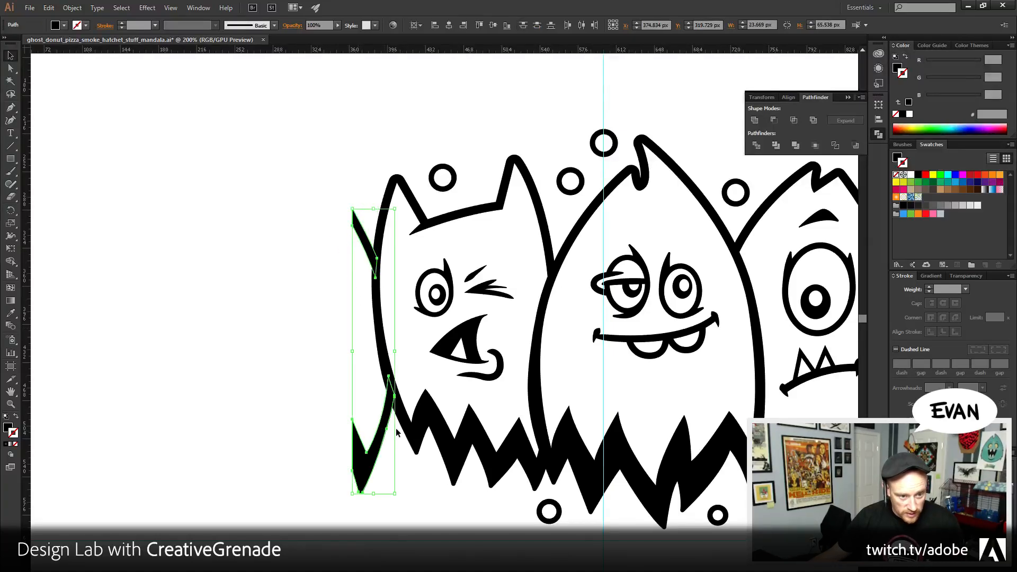
pyautogui.keyDown('shift'); pyautogui.click(546, 371); pyautogui.keyUp('shift')
pyautogui.click(755, 121)
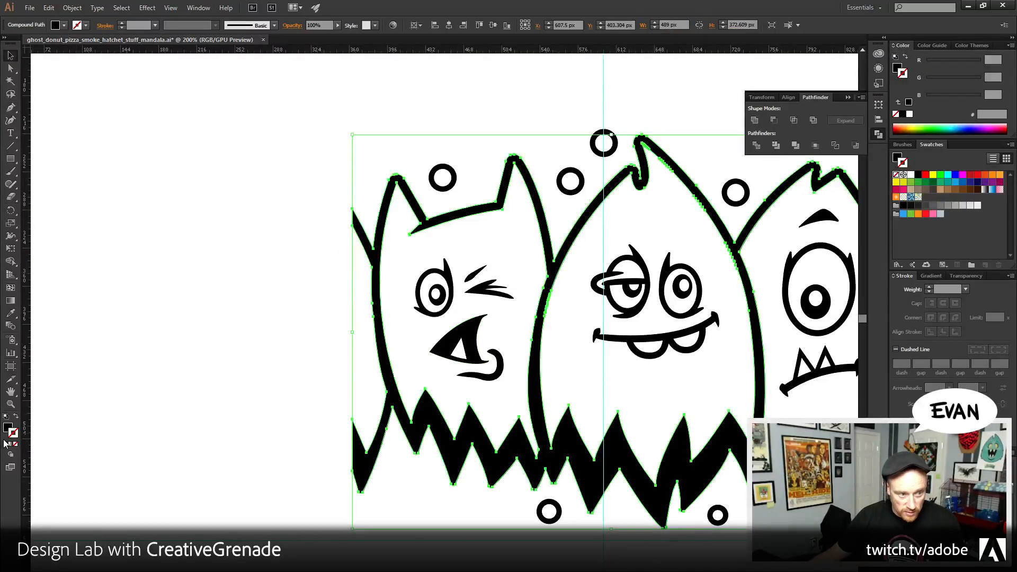
# - Display the document's brushes in place of the colour swatches
pyautogui.click(11, 405)
pyautogui.keyDown('alt'); pyautogui.click(527, 355); pyautogui.keyUp('alt')
pyautogui.keyDown('alt'); pyautogui.click(527, 356); pyautogui.keyUp('alt')
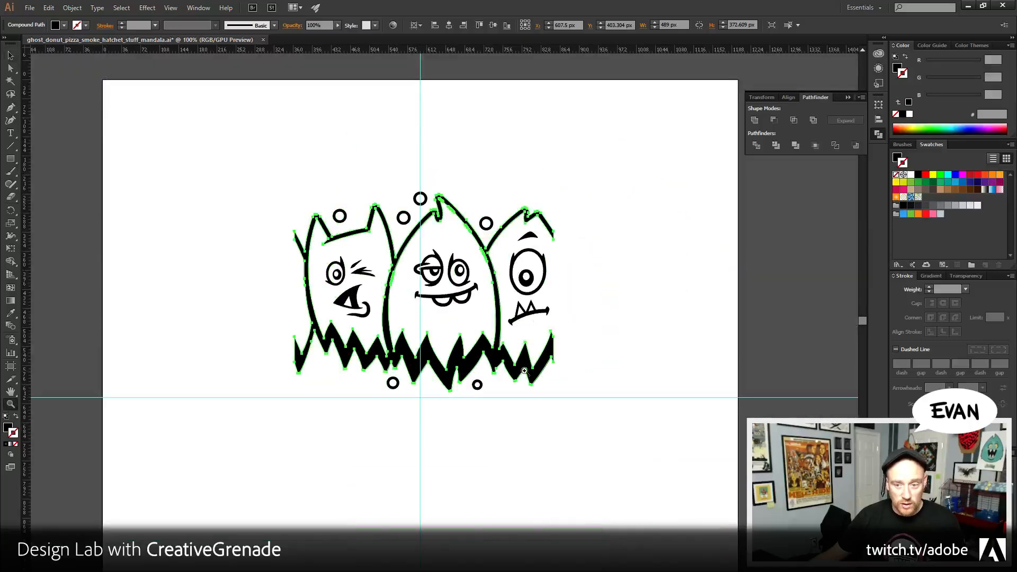
pyautogui.keyDown('alt'); pyautogui.click(336, 294); pyautogui.keyUp('alt')
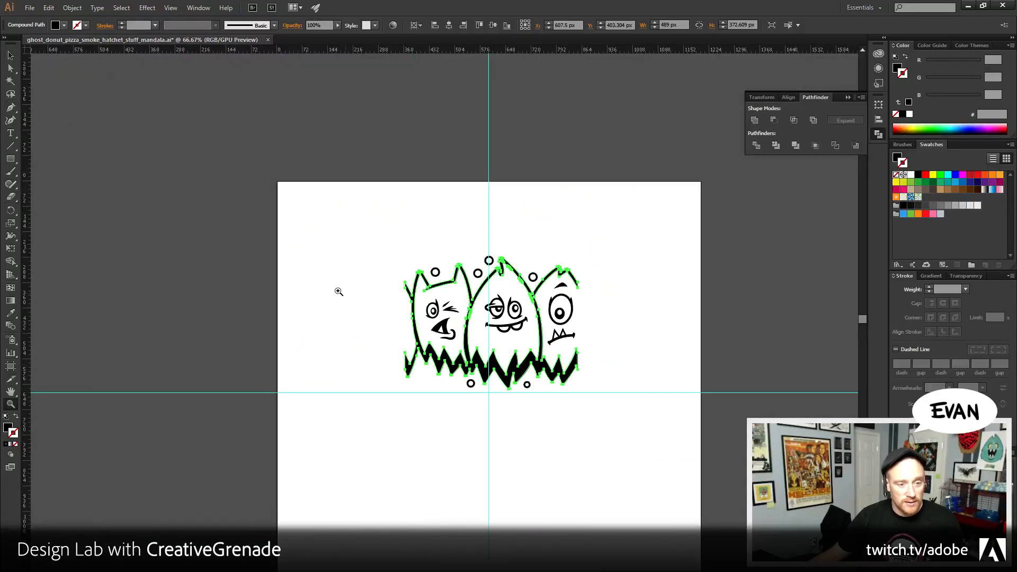
pyautogui.press('v')
pyautogui.moveTo(267, 291); pyautogui.dragTo(241, 259)
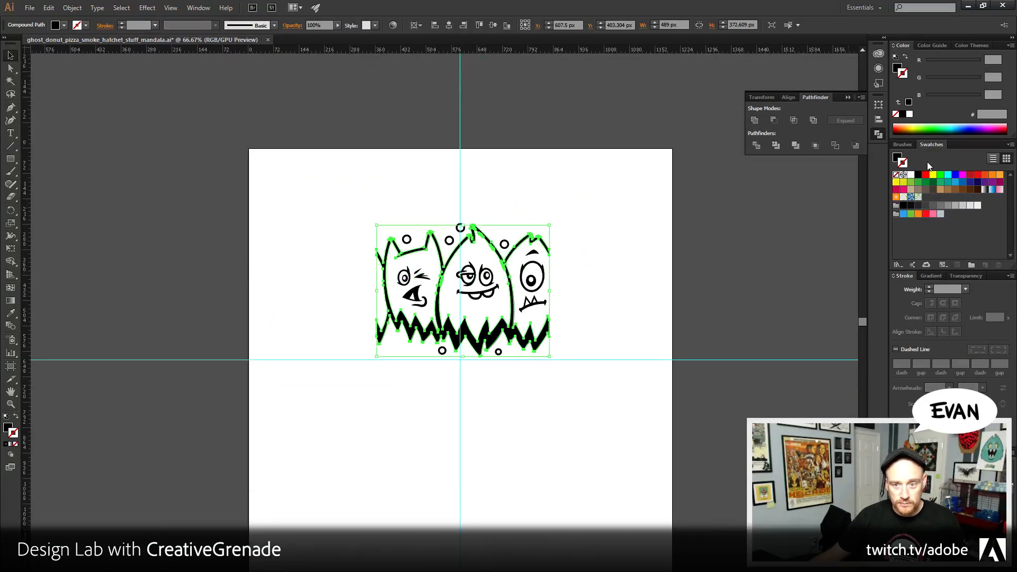
pyautogui.click(902, 145)
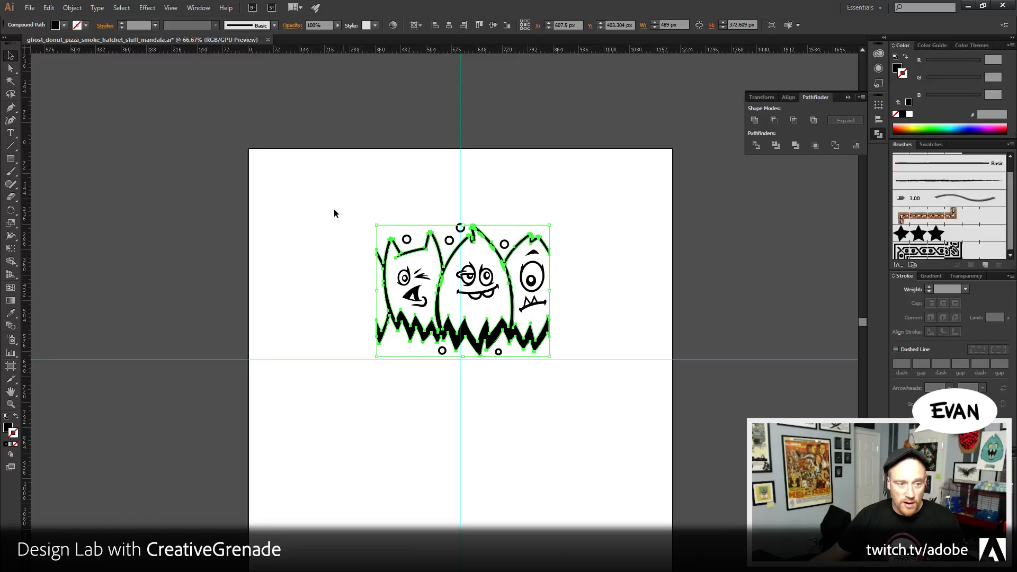
# - Select every object with the same fill and stroke as the ghosts' black body outline
pyautogui.moveTo(334, 213); pyautogui.dragTo(643, 404)
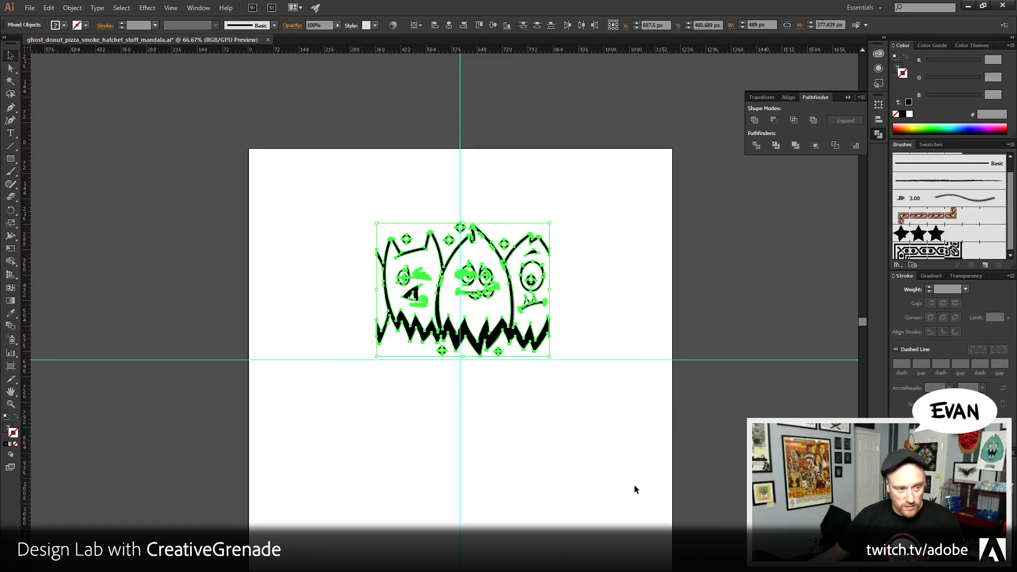
pyautogui.hotkey('ctrl', '8')
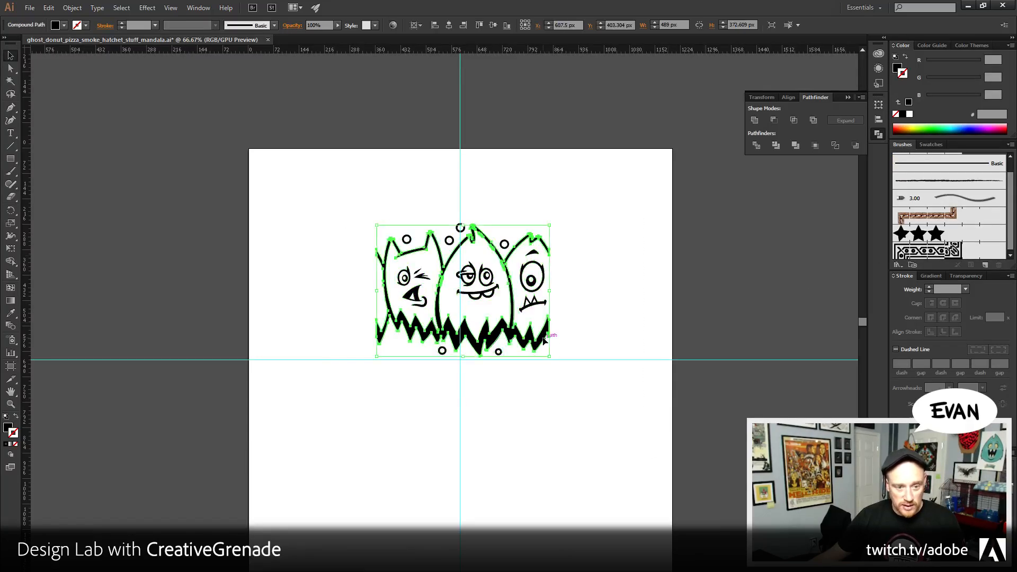
pyautogui.click(122, 8)
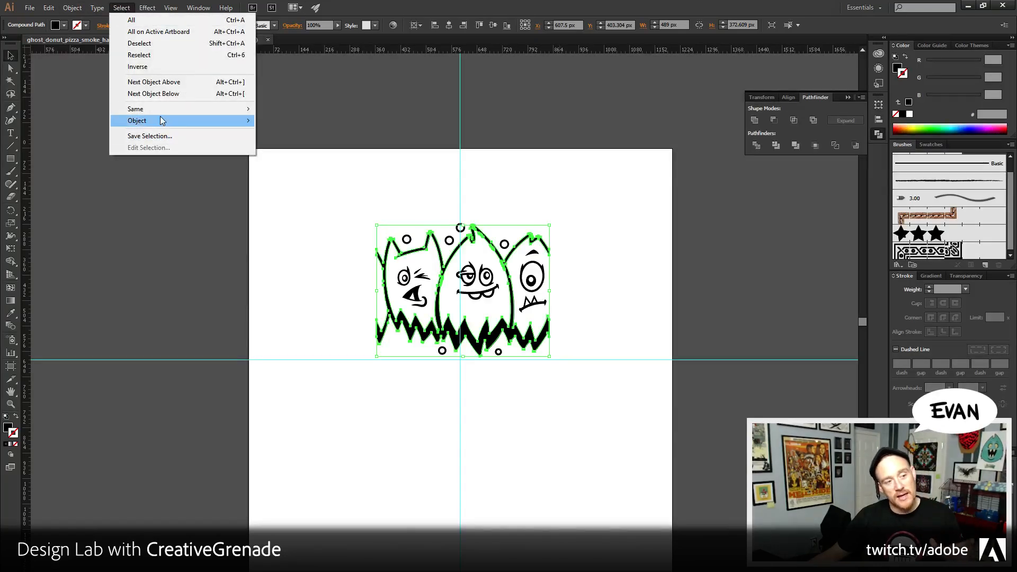
pyautogui.moveTo(158, 110)
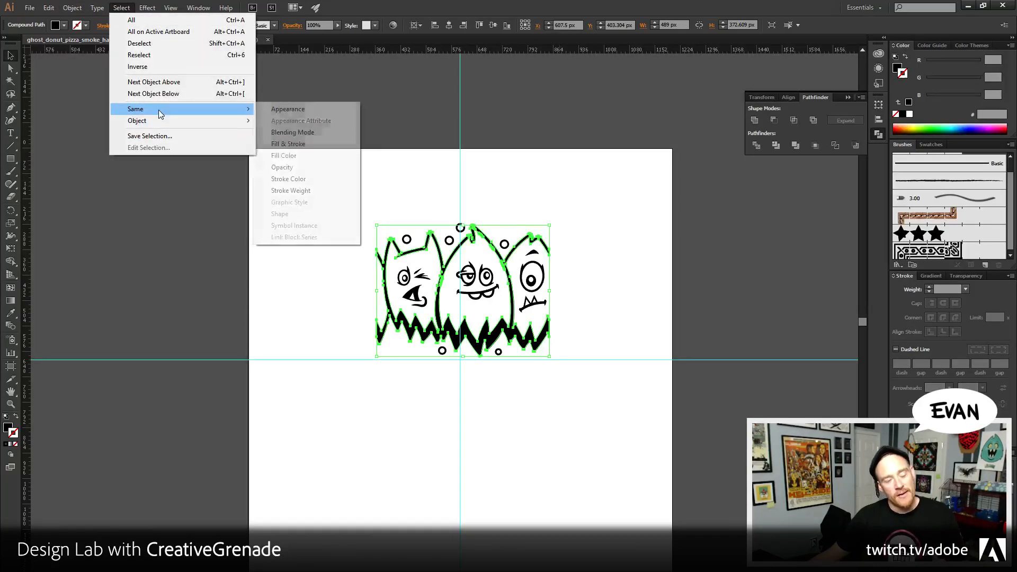
pyautogui.click(310, 145)
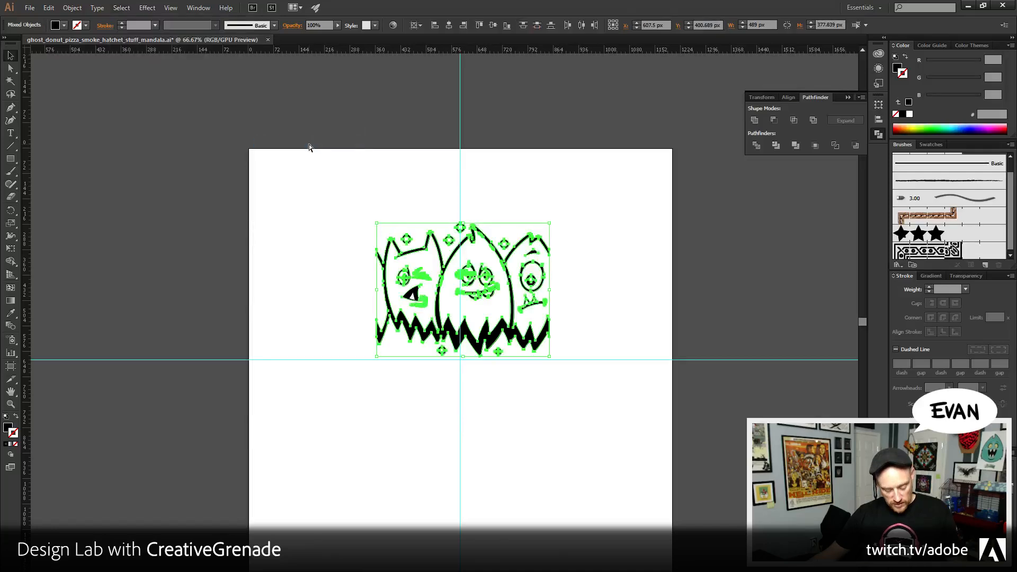
# - Try to isolate the black linework by cutting it, deleting the remaining objects and pasting it back in place, then undo the attempt
pyautogui.press('Delete')
pyautogui.hotkey('ctrl', 'a')
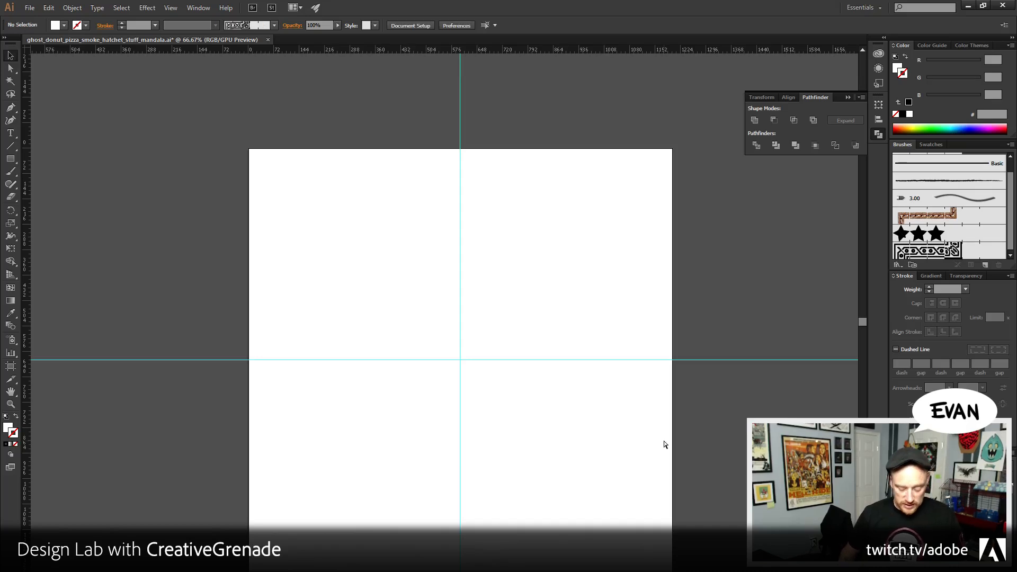
pyautogui.hotkey('ctrl', 'v')
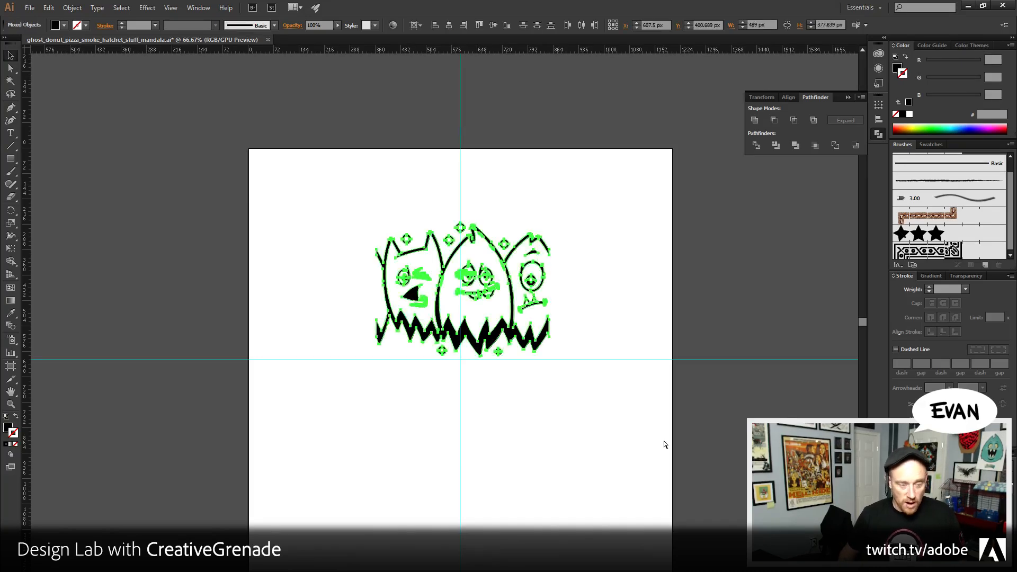
pyautogui.hotkey('ctrl', 'z')
pyautogui.hotkey('ctrl', 'v')
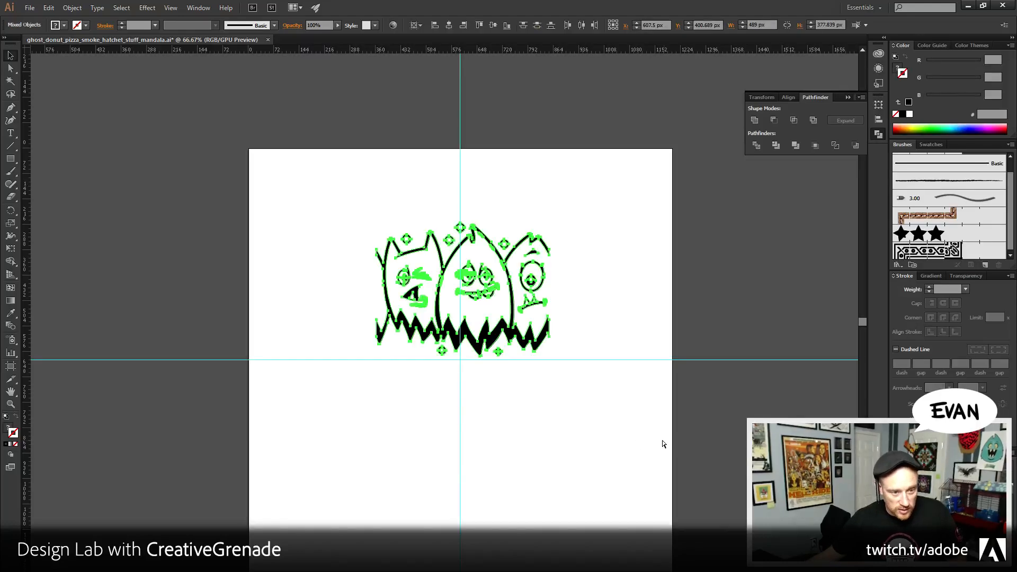
# - Knock the white tooth out of the winking ghost's black mouth using Trim, ungrouping the result and deleting the tooth shape
pyautogui.click(10, 404)
pyautogui.click(418, 299)
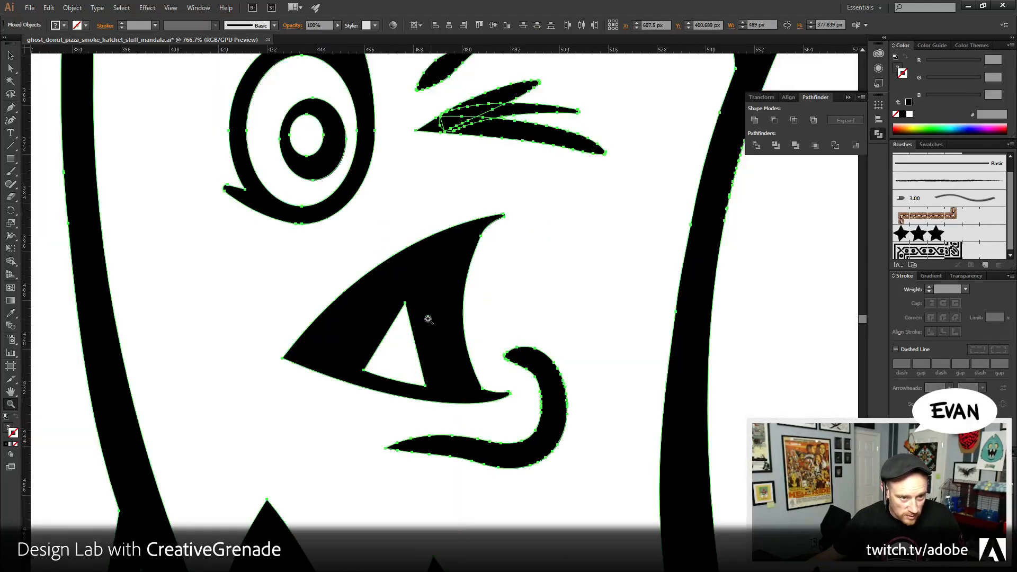
pyautogui.press('a')
pyautogui.click(412, 339)
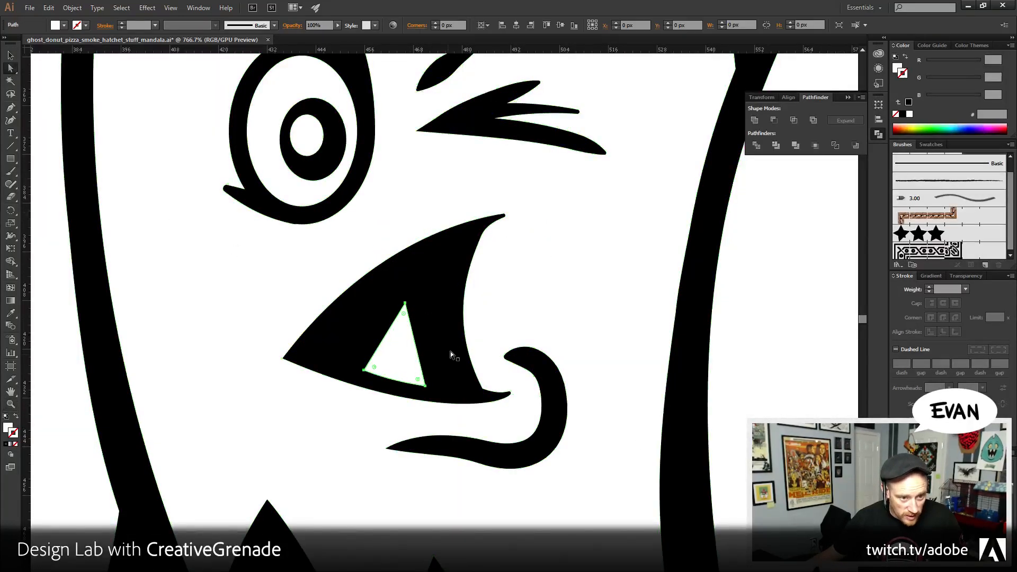
pyautogui.keyDown('shift'); pyautogui.click(450, 352); pyautogui.keyUp('shift')
pyautogui.rightClick(421, 347)
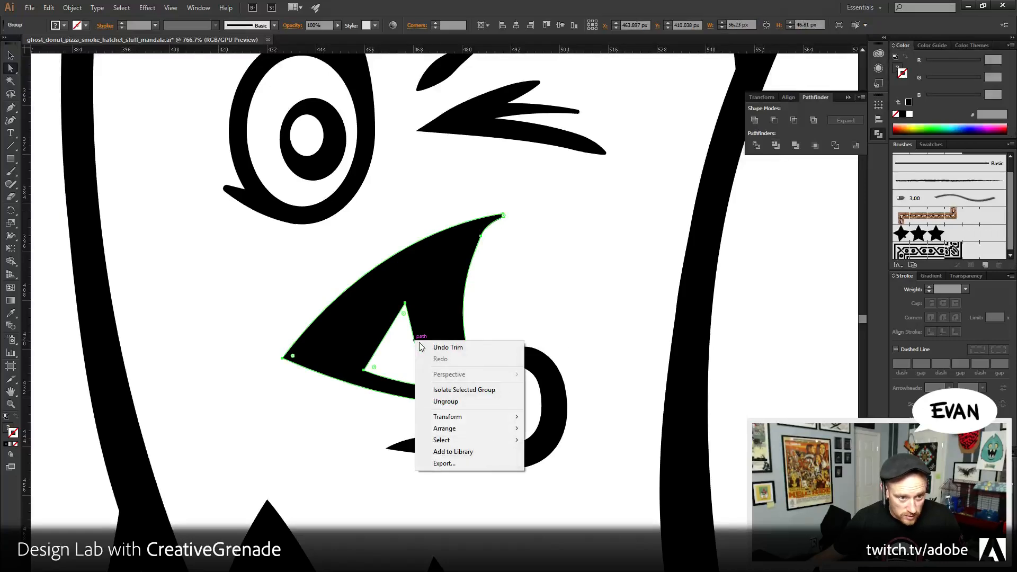
pyautogui.click(463, 402)
pyautogui.click(412, 411)
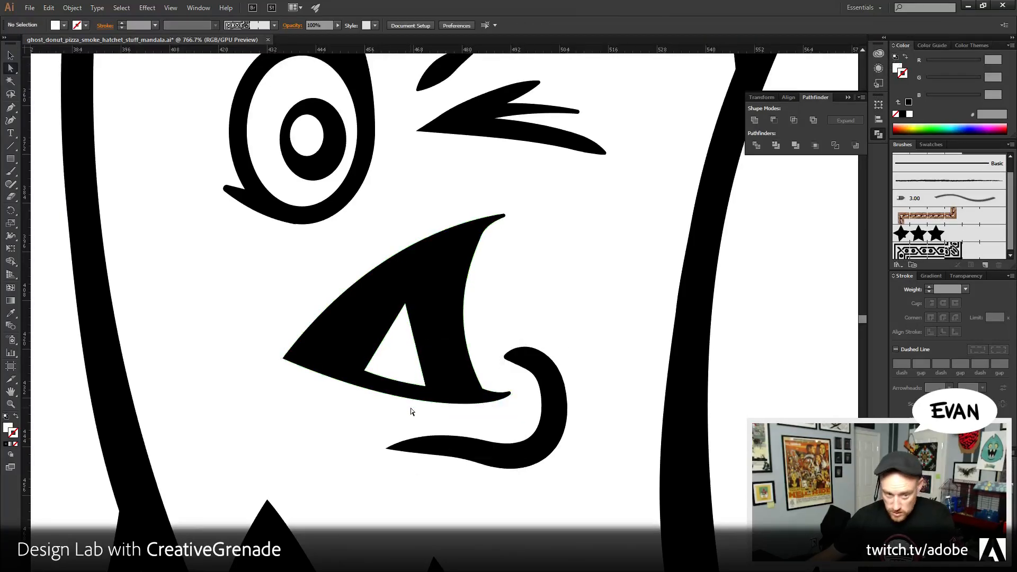
pyautogui.click(10, 55)
pyautogui.click(356, 340)
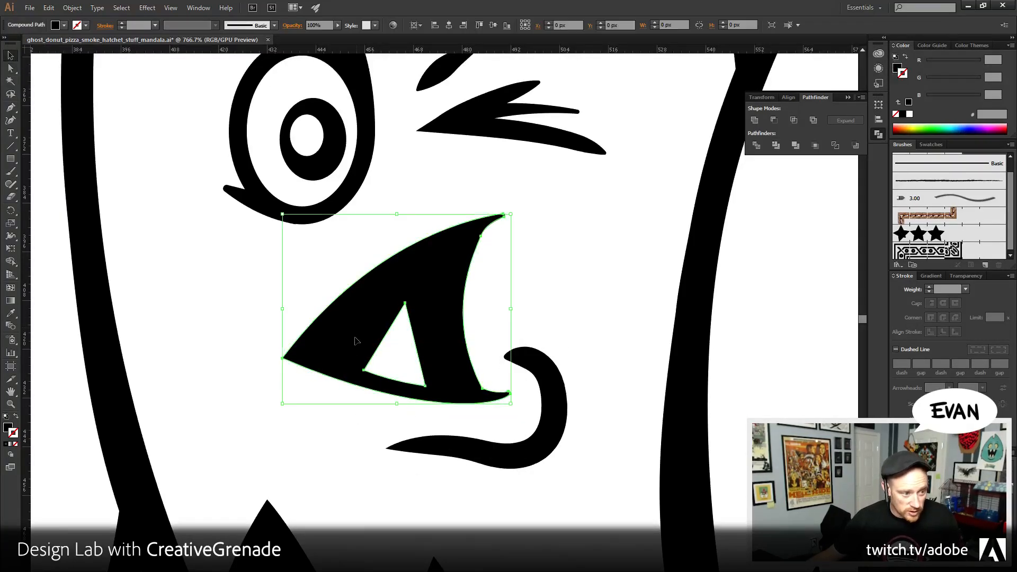
# - Create a new pattern brush from the complete three-ghost artwork
pyautogui.hotkey('ctrl', 'a')
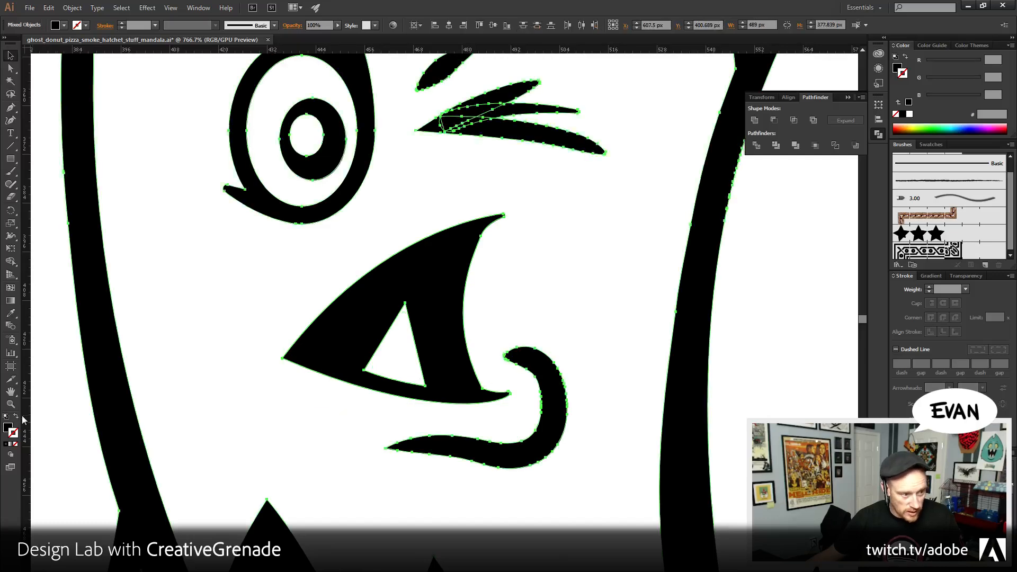
pyautogui.press('z')
pyautogui.keyDown('alt'); pyautogui.click(476, 385); pyautogui.keyUp('alt')
pyautogui.hotkey('ctrl', '1')
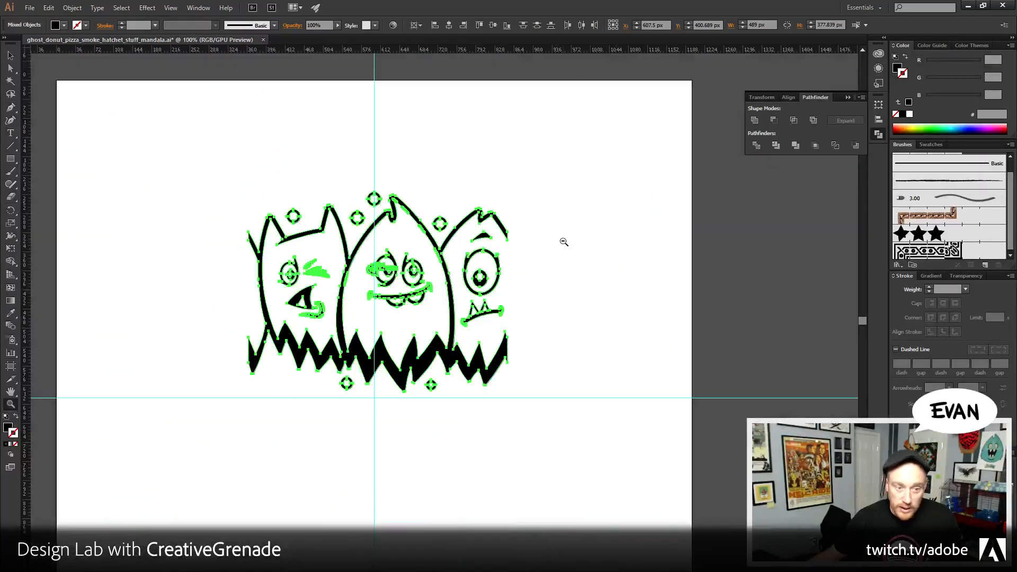
pyautogui.click(10, 56)
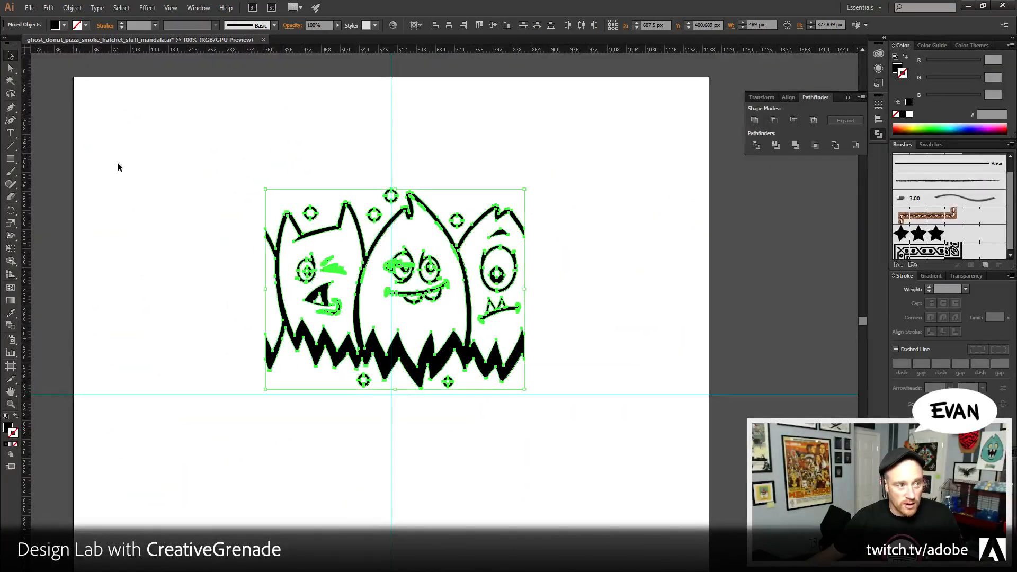
pyautogui.moveTo(462, 256)
pyautogui.mouseDown()
pyautogui.moveTo(585, 270)
pyautogui.moveTo(980, 234)
pyautogui.mouseUp()
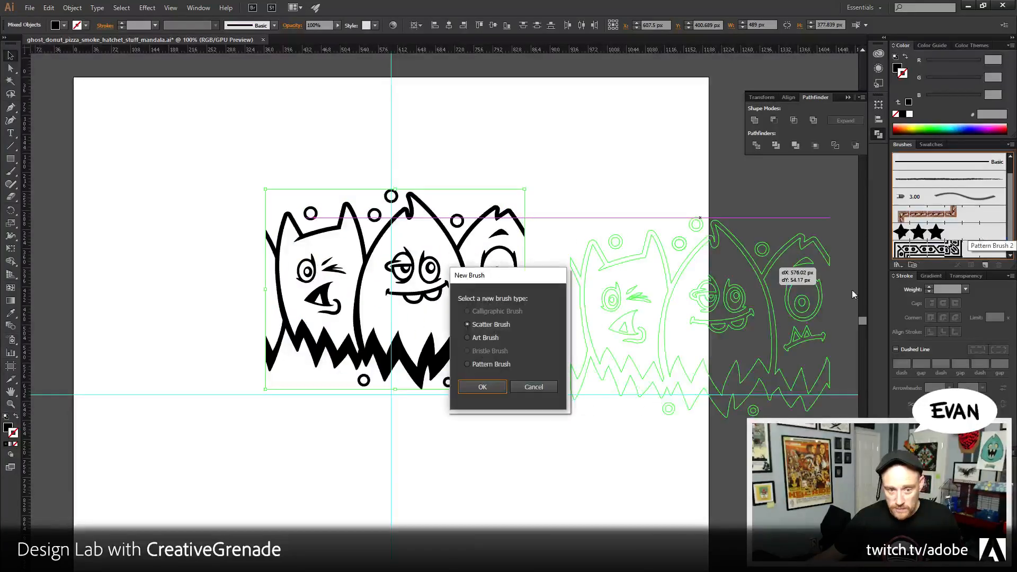
pyautogui.click(482, 365)
pyautogui.click(482, 387)
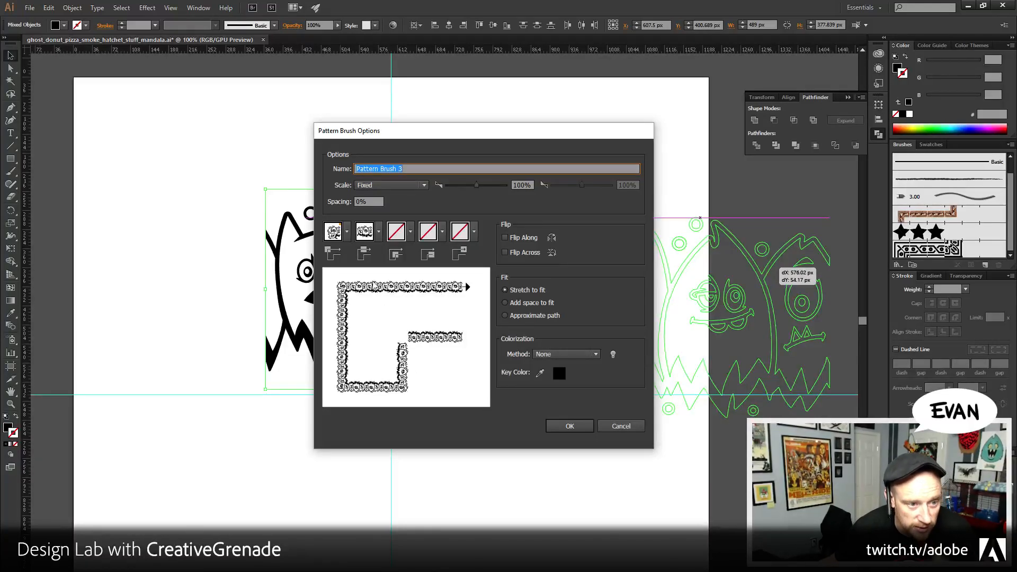
# - Set the new pattern brush's outer and inner corner tiles to Auto-Centered and accept the brush options
pyautogui.click(347, 233)
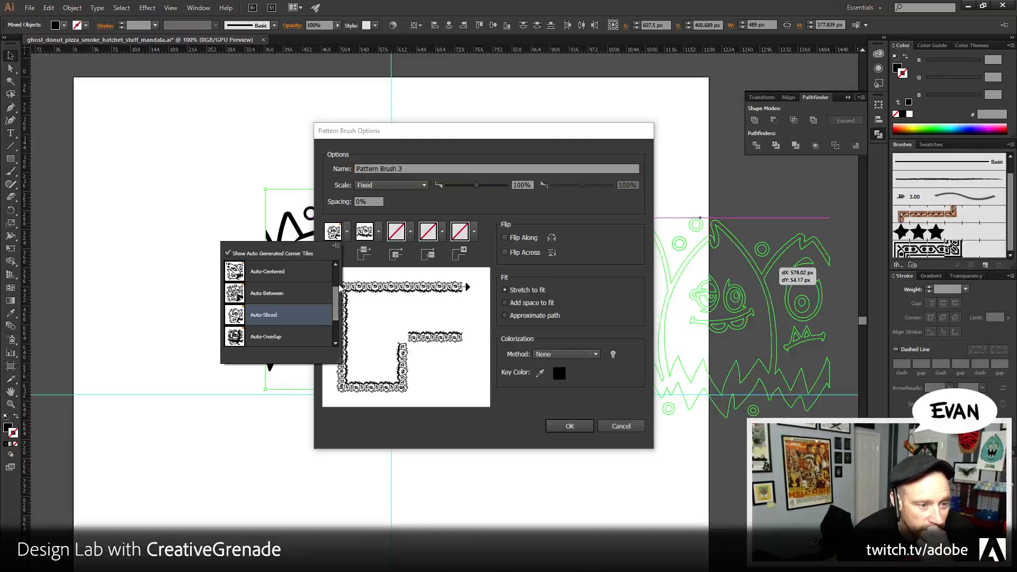
pyautogui.scroll(2, 337, 299)
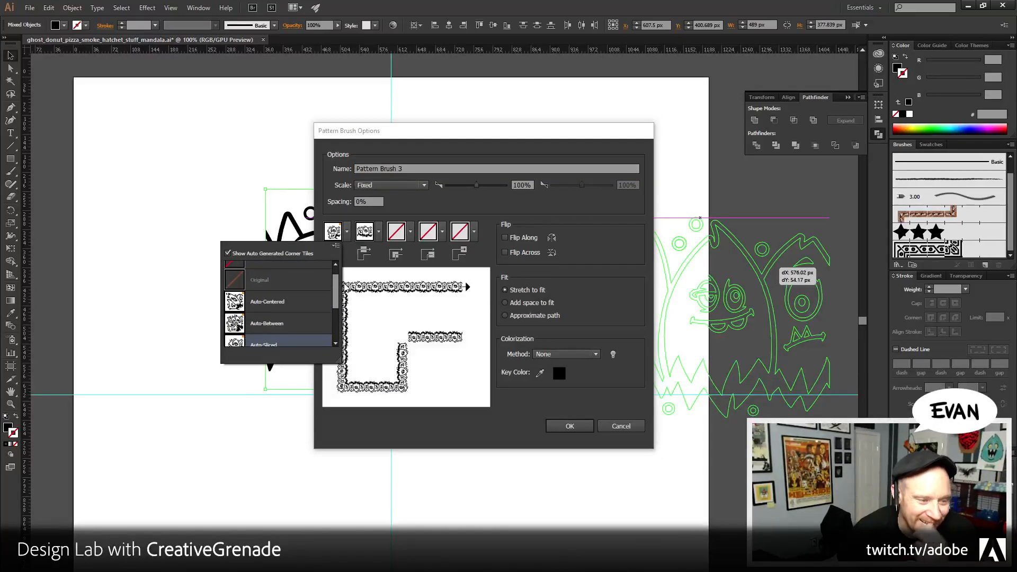
pyautogui.scroll(-2, 334, 303)
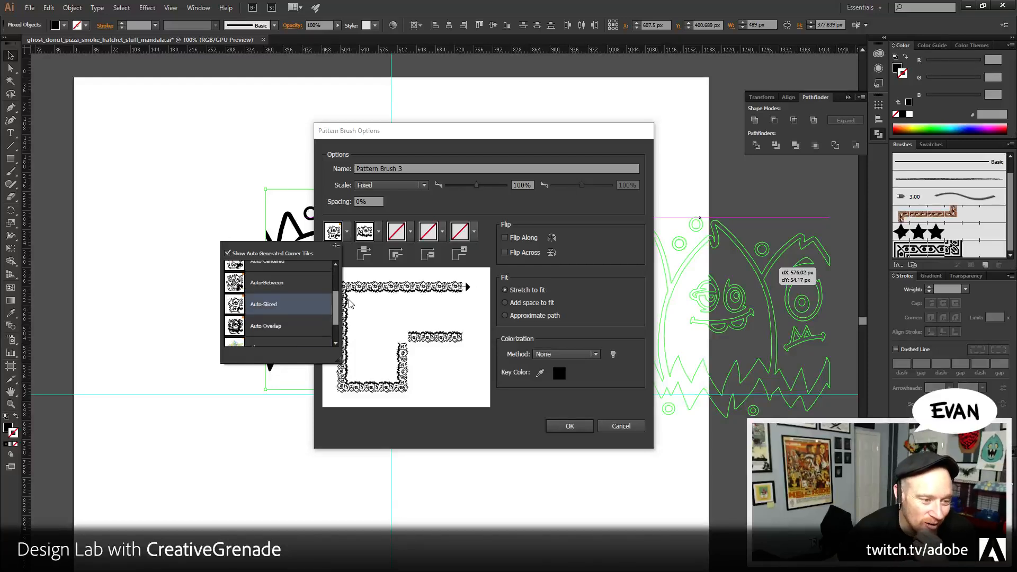
pyautogui.scroll(1, 349, 303)
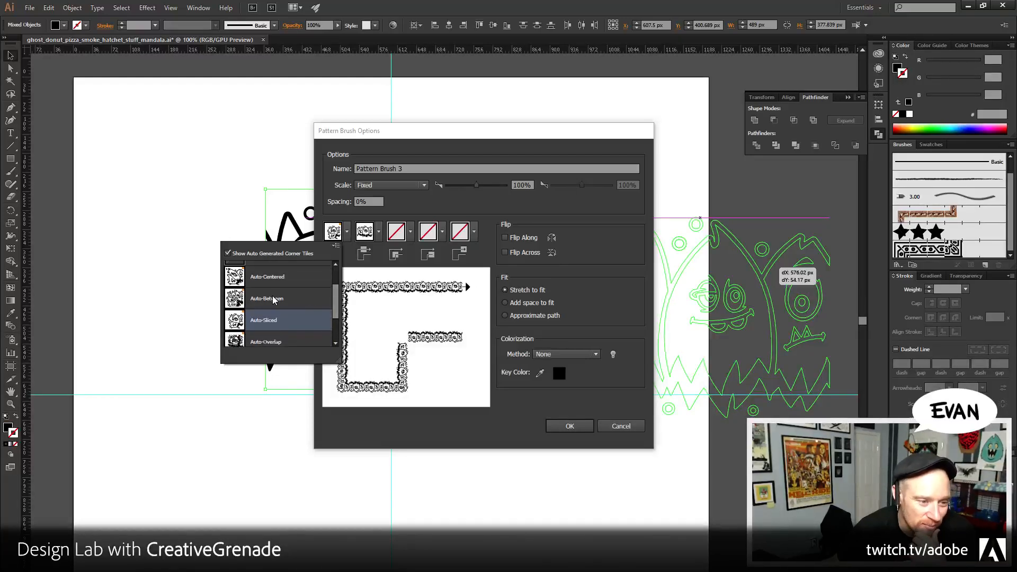
pyautogui.click(271, 277)
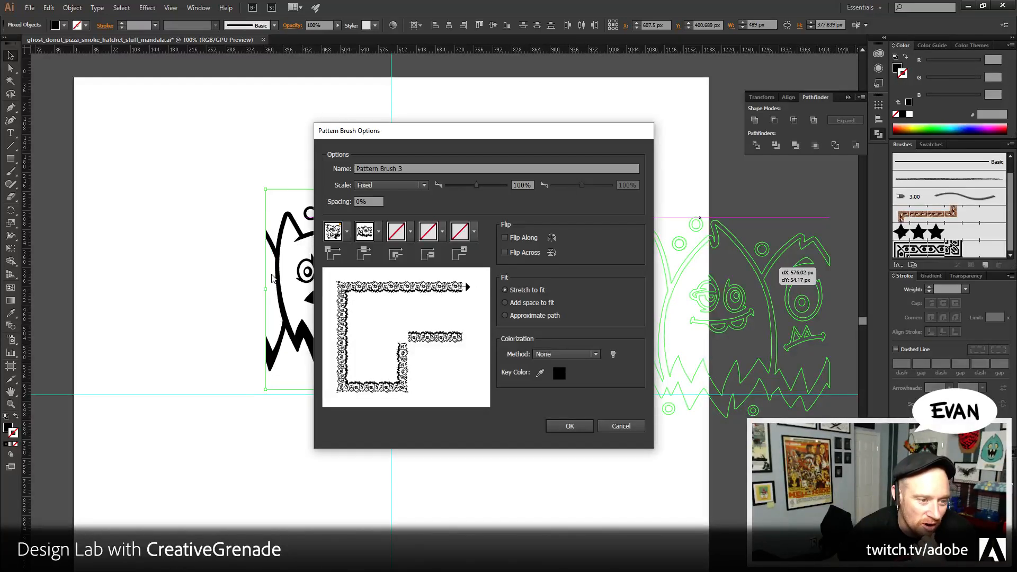
pyautogui.click(412, 232)
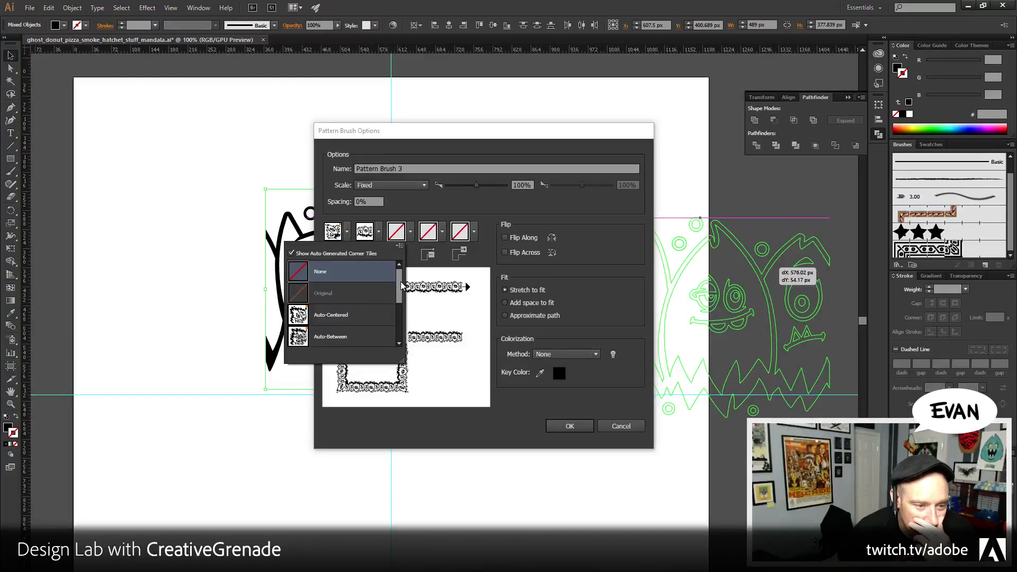
pyautogui.click(350, 314)
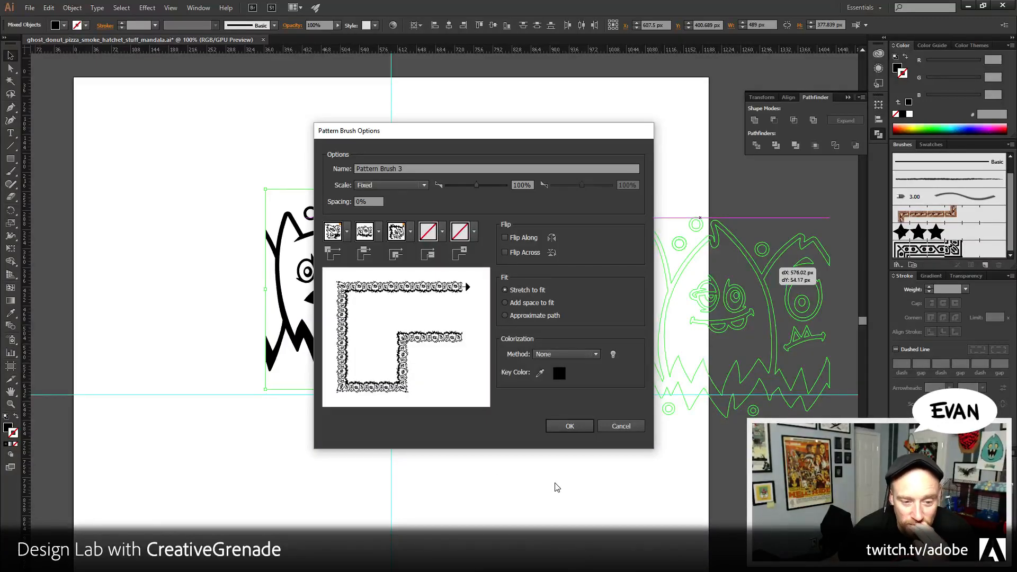
pyautogui.click(569, 426)
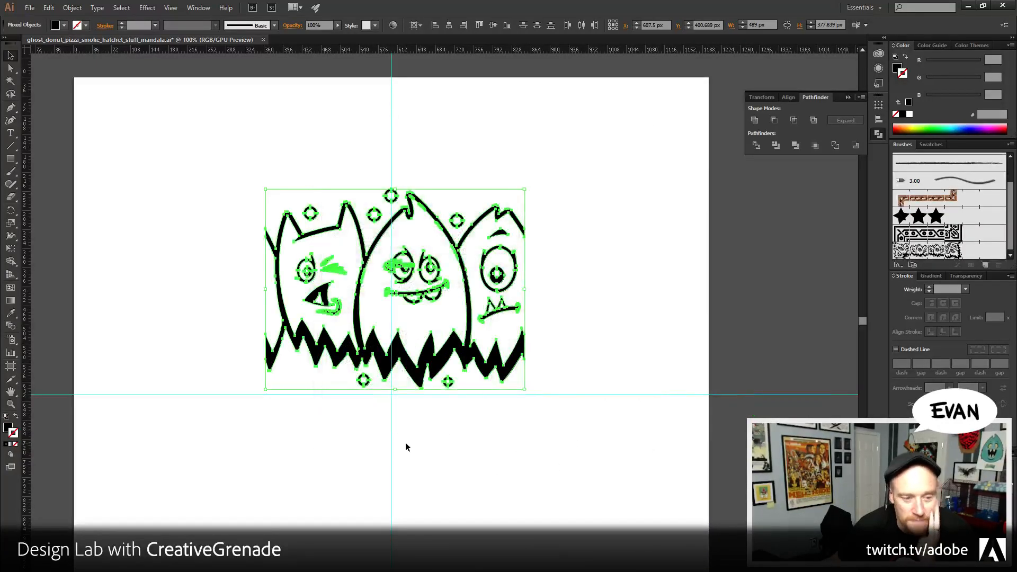
# - Move the ghost artwork off the artboard, above its upper edge, and deselect it
pyautogui.moveTo(558, 256); pyautogui.dragTo(631, 392)
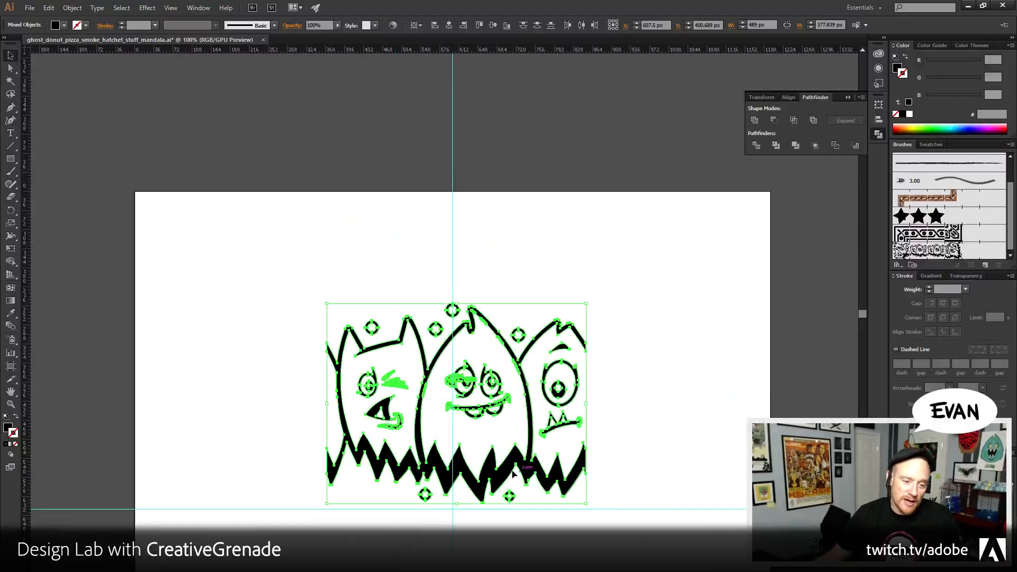
pyautogui.moveTo(512, 473); pyautogui.dragTo(192, 97)
pyautogui.scroll(-5, 522, 371)
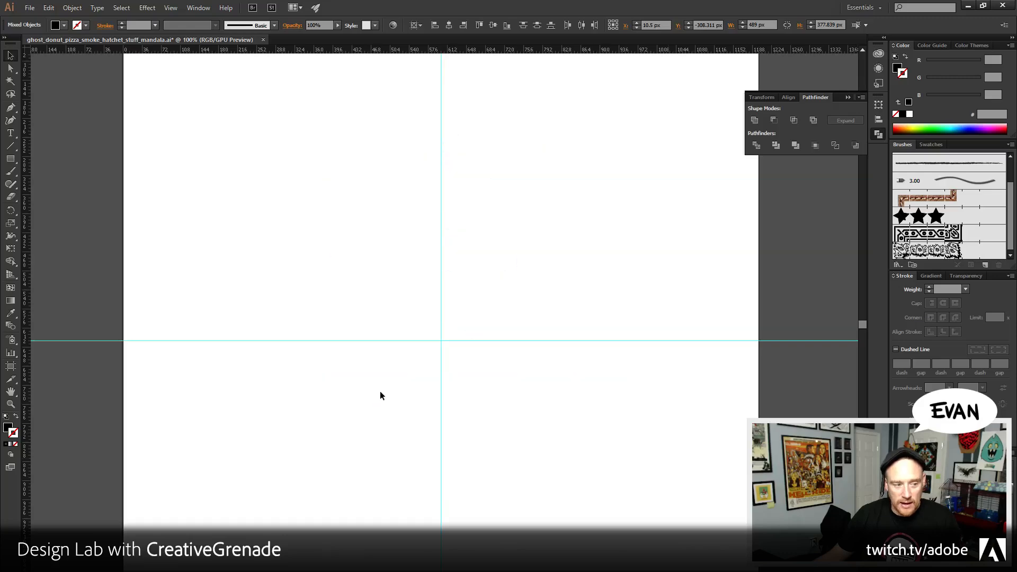
pyautogui.press('z')
pyautogui.keyDown('alt'); pyautogui.click(464, 334); pyautogui.keyUp('alt')
pyautogui.keyDown('alt'); pyautogui.click(464, 333); pyautogui.keyUp('alt')
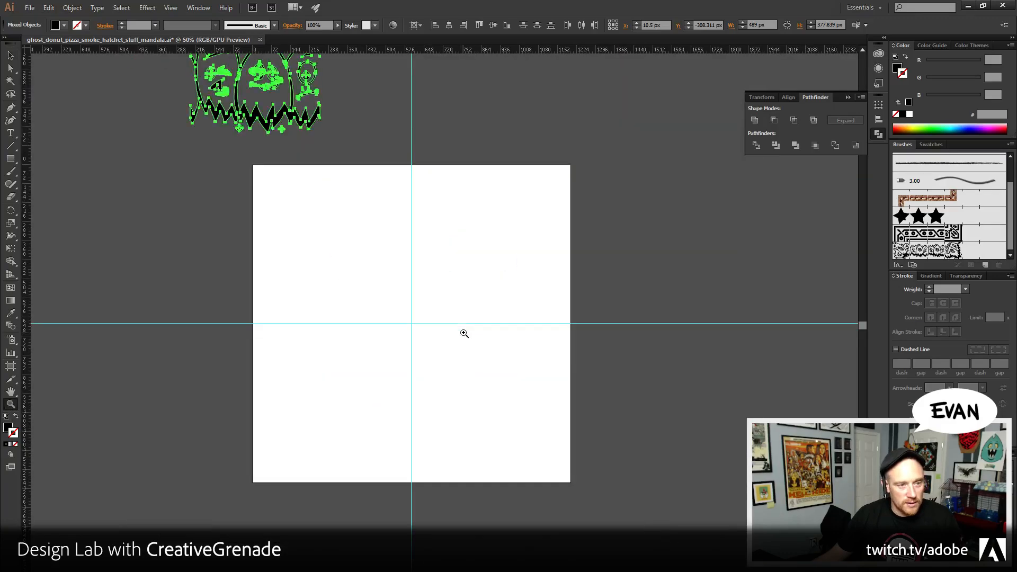
pyautogui.moveTo(443, 301); pyautogui.dragTo(494, 337)
pyautogui.click(10, 55)
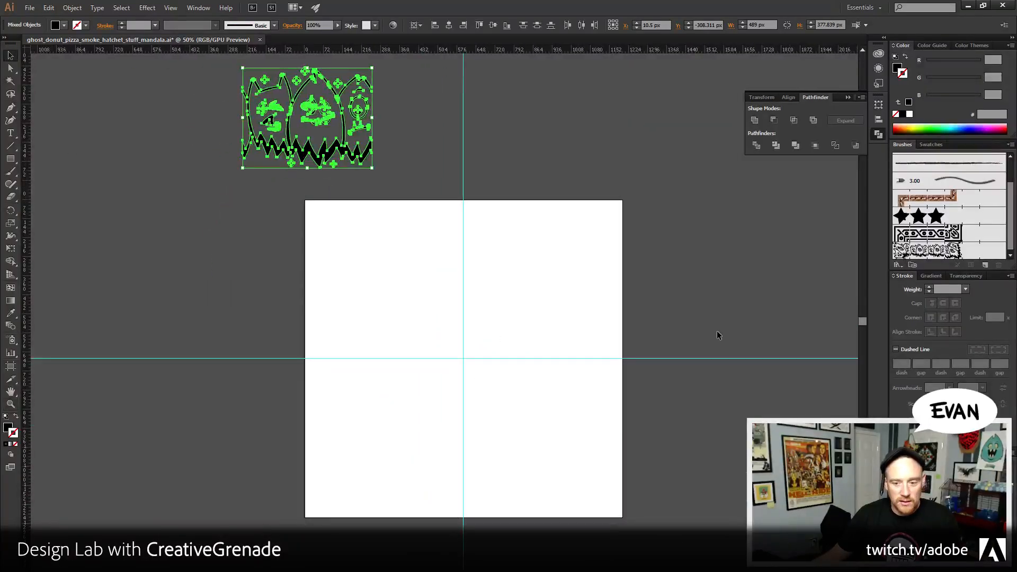
pyautogui.click(465, 460)
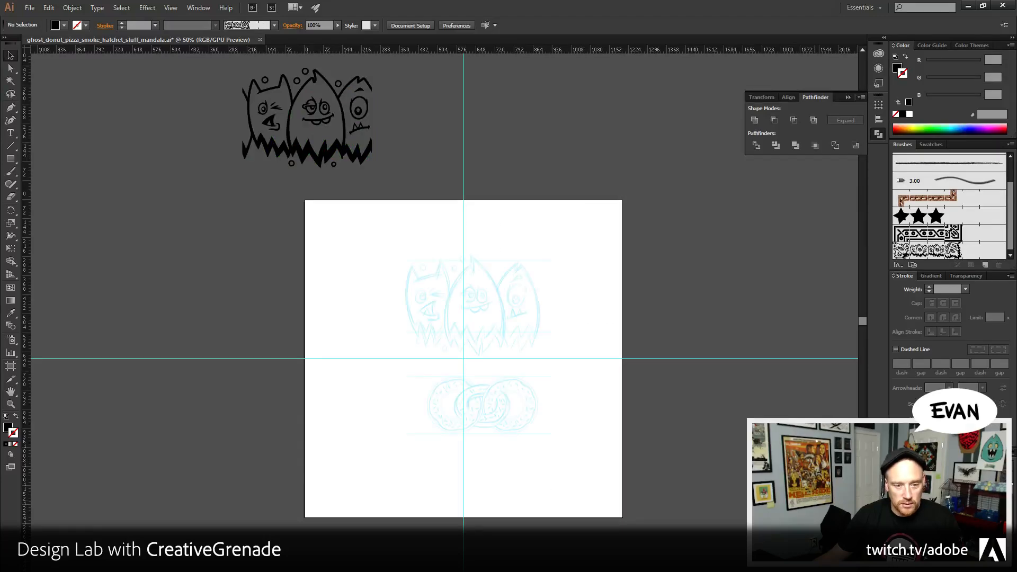
pyautogui.hotkey('ctrl', 'y')
pyautogui.hotkey('ctrl', 'y')
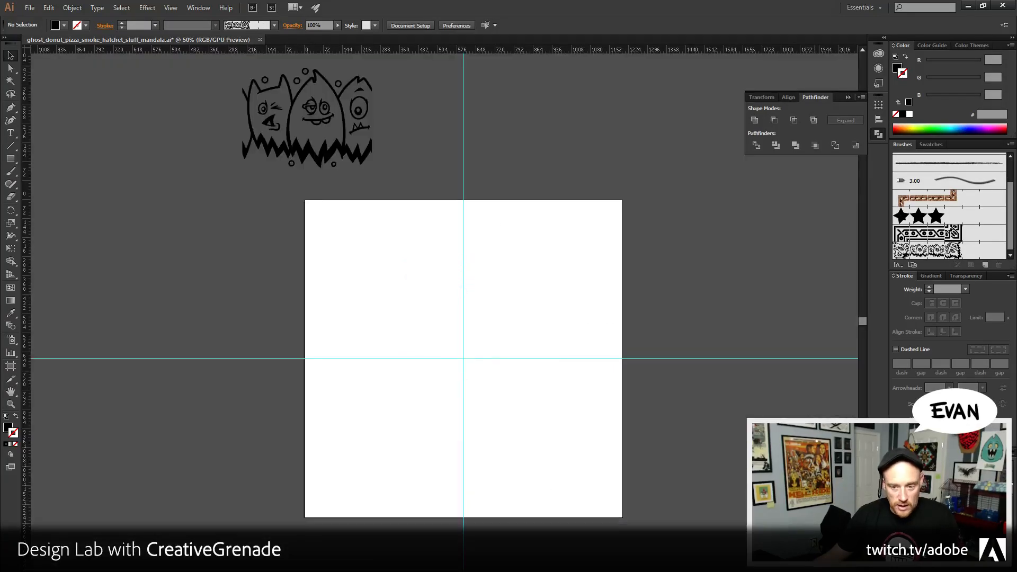
pyautogui.scroll(1, 606, 347)
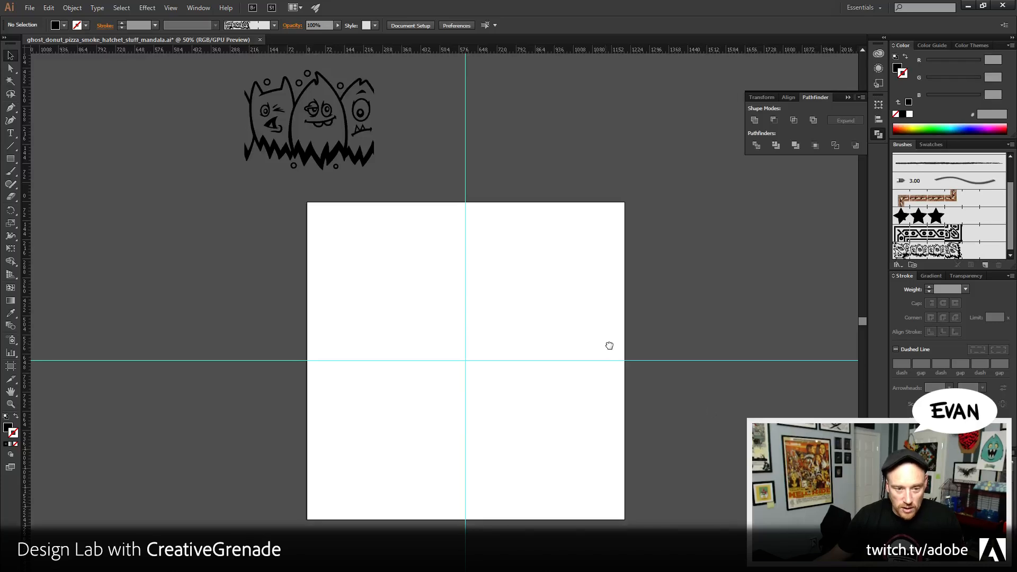
pyautogui.click(10, 159)
pyautogui.moveTo(10, 160); pyautogui.dragTo(65, 182)
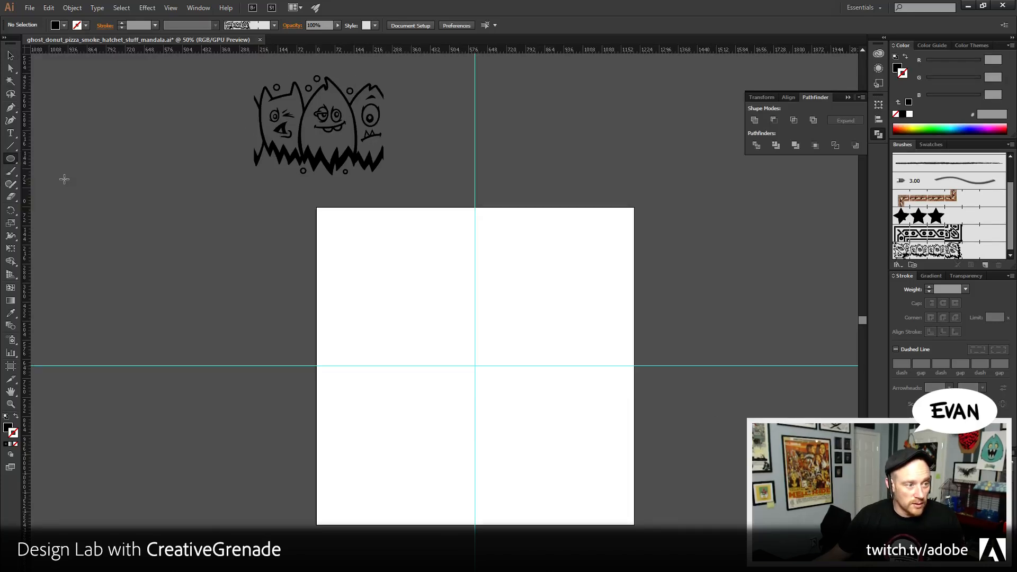
pyautogui.click(16, 418)
pyautogui.click(11, 404)
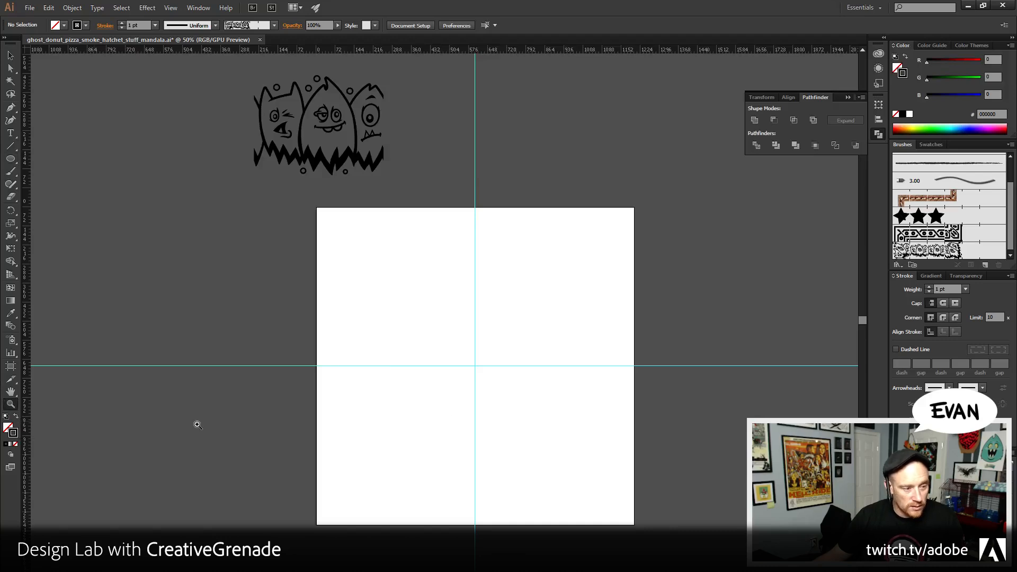
pyautogui.click(540, 381)
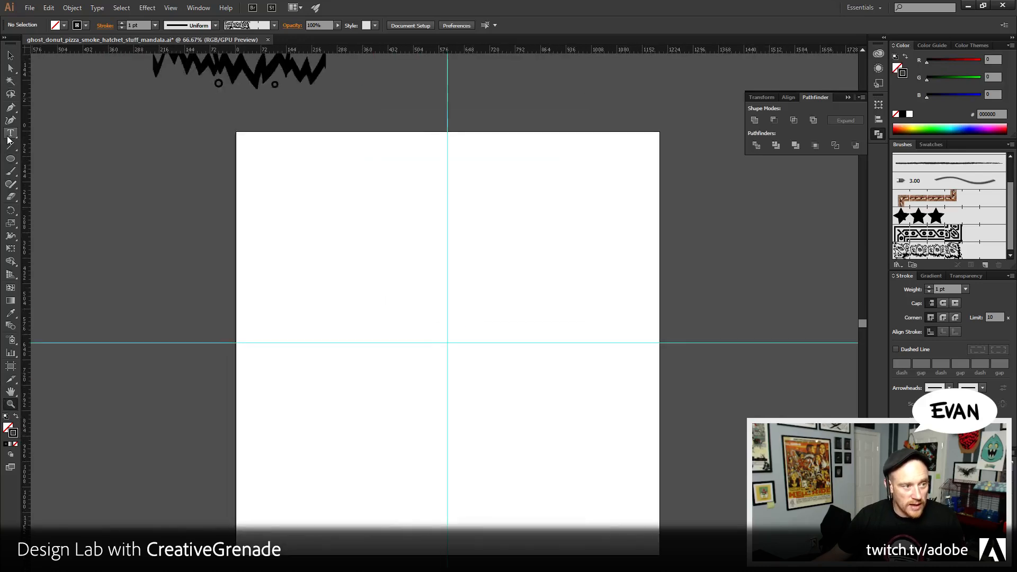
pyautogui.click(11, 160)
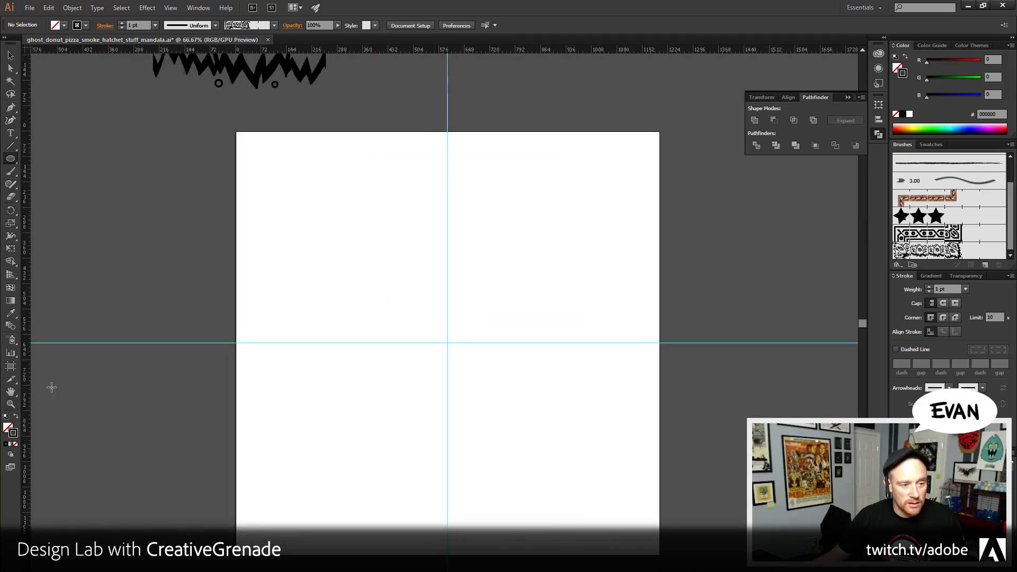
# - Enlarge the square artboard about its centre to about 1704 px per side
pyautogui.click(11, 366)
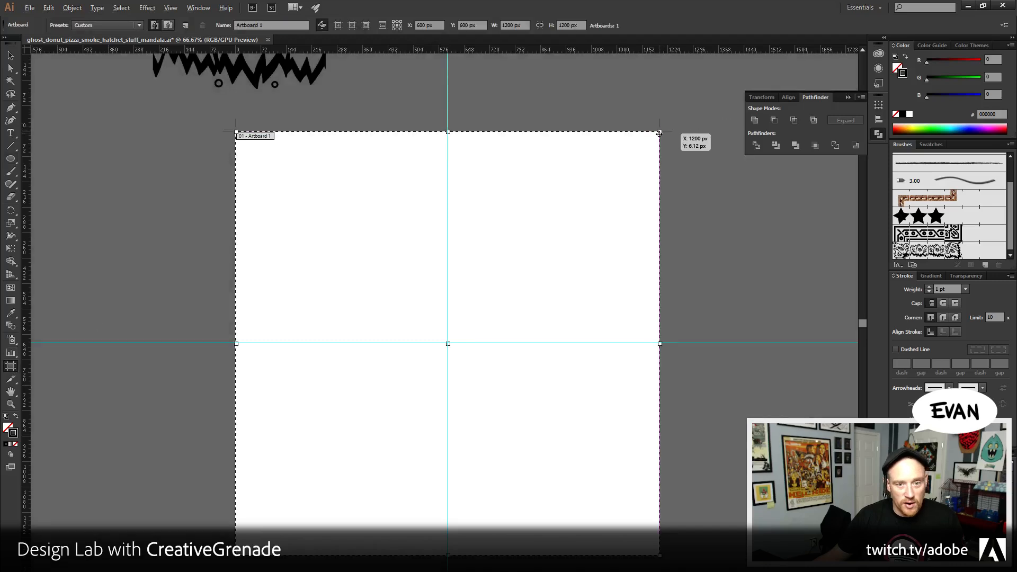
pyautogui.moveTo(659, 134); pyautogui.dragTo(749, 74)
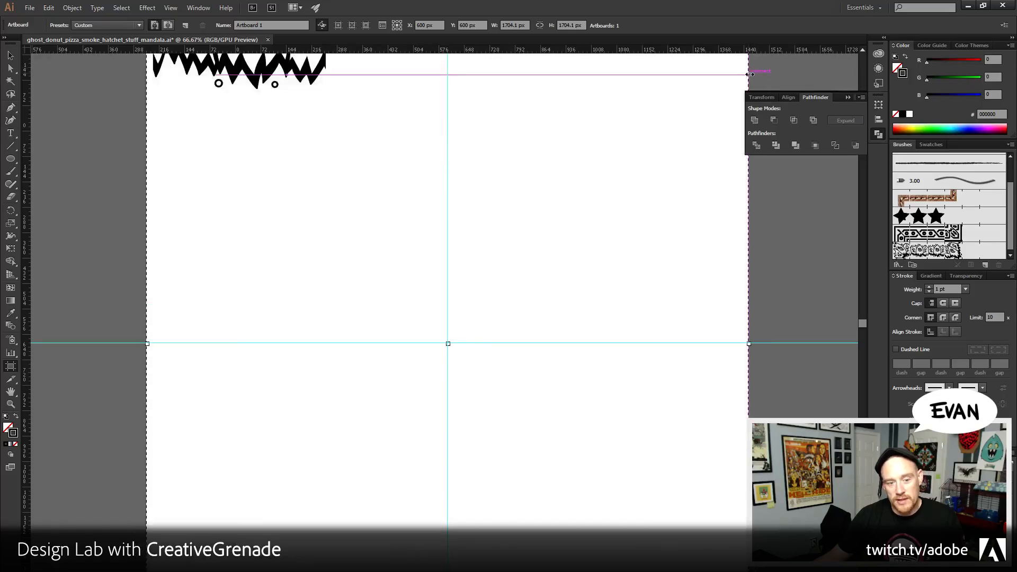
pyautogui.click(9, 58)
# - Group all the ghost artwork and move the group outside the artboard, beyond its upper-left corner
pyautogui.moveTo(136, 158); pyautogui.dragTo(241, 350)
pyautogui.click(419, 263)
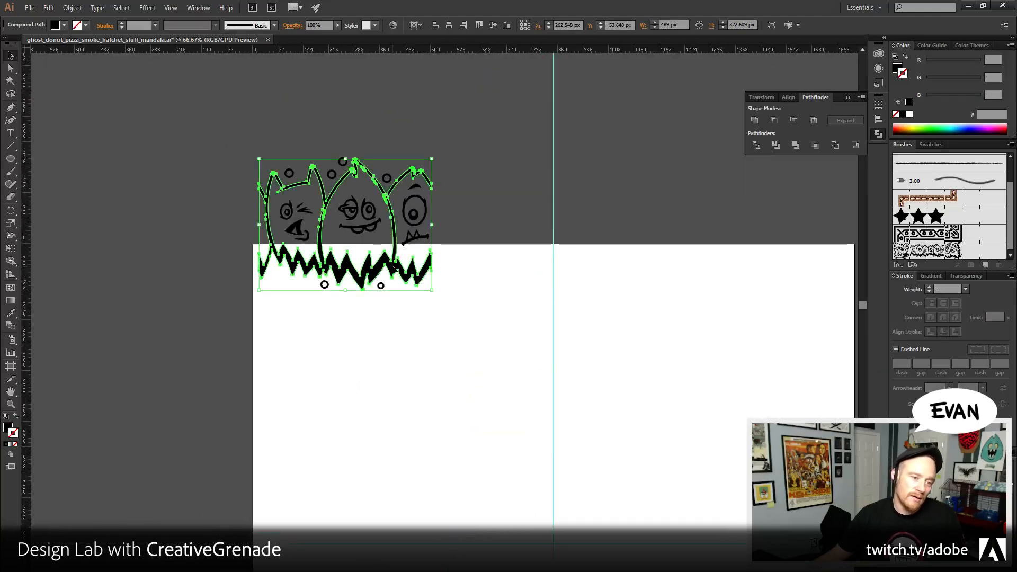
pyautogui.hotkey('ctrl', 'a')
pyautogui.hotkey('ctrl', 'g')
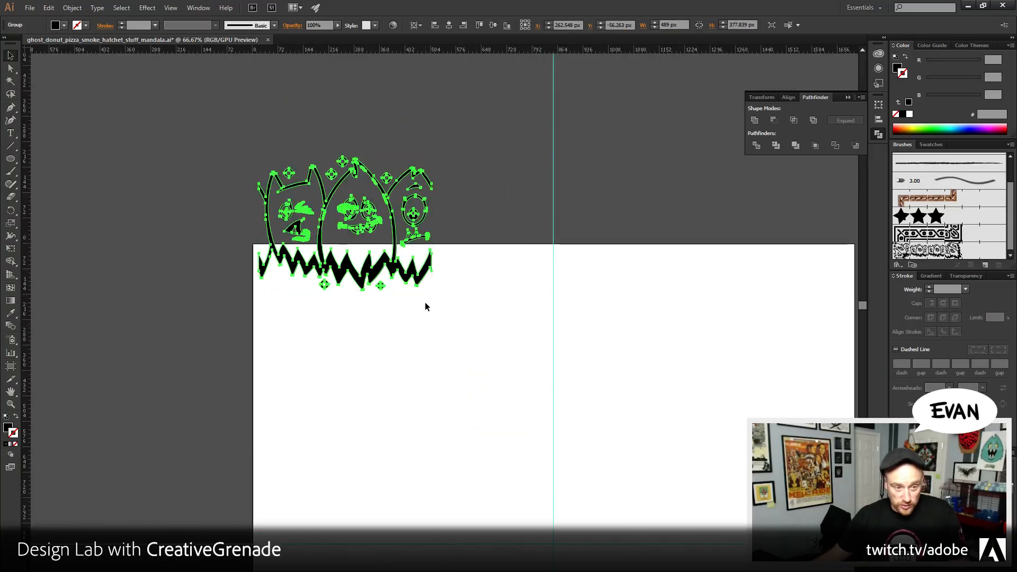
pyautogui.moveTo(403, 275); pyautogui.dragTo(224, 182)
pyautogui.click(341, 351)
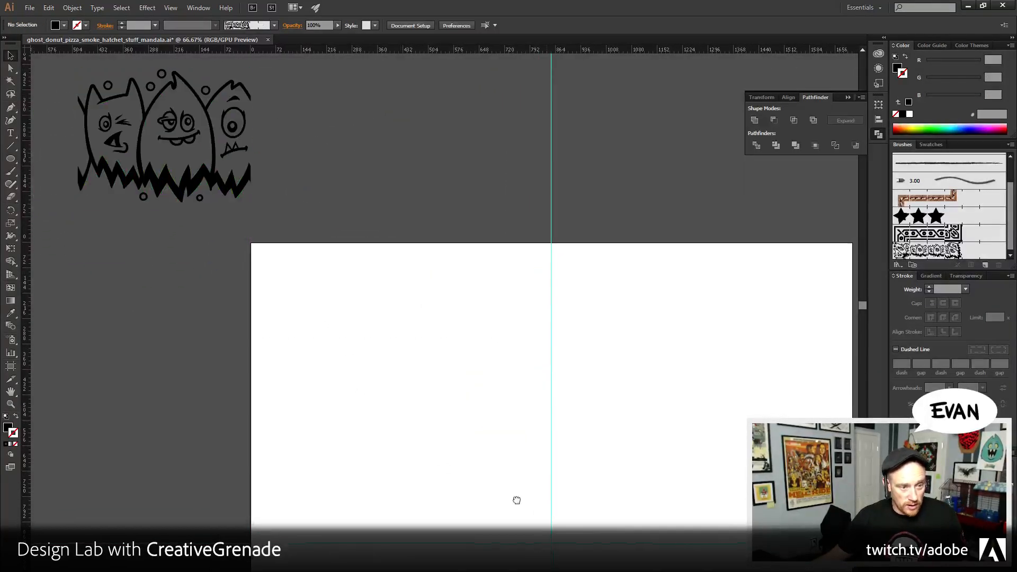
# - Draw a circle about 1542 px in diameter centred on the guide intersection, with no fill and a black stroke
pyautogui.moveTo(517, 500); pyautogui.dragTo(419, 323)
pyautogui.press('l')
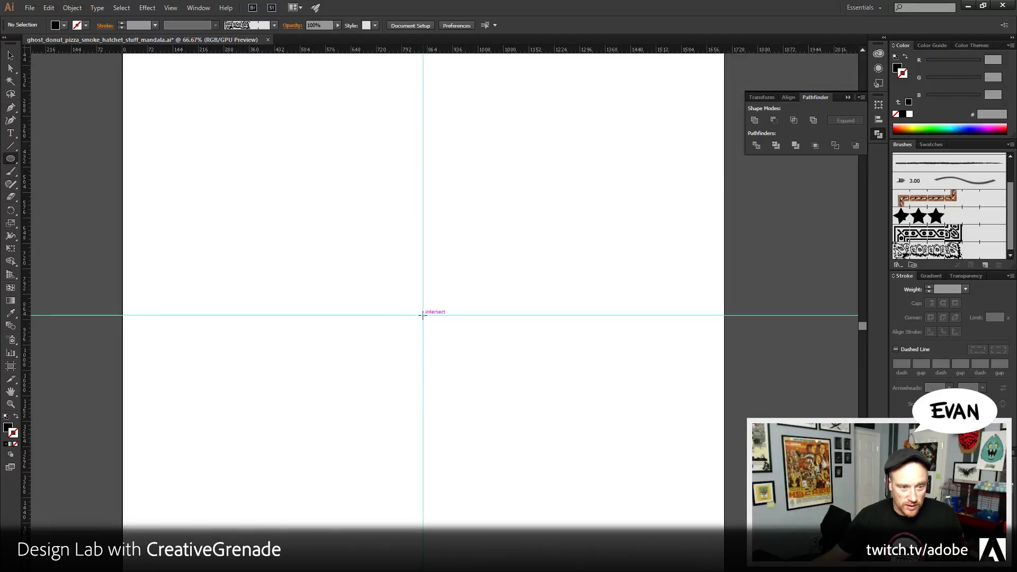
pyautogui.moveTo(423, 315); pyautogui.dragTo(694, 569)
pyautogui.press('v')
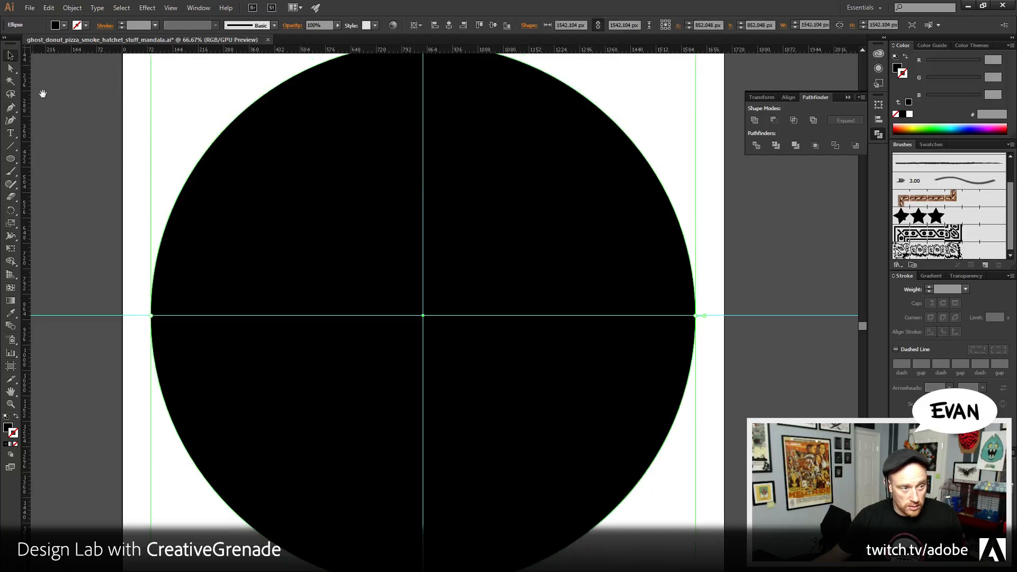
pyautogui.scroll(4, 643, 220)
pyautogui.click(903, 74)
pyautogui.hotkey('shift', 'x')
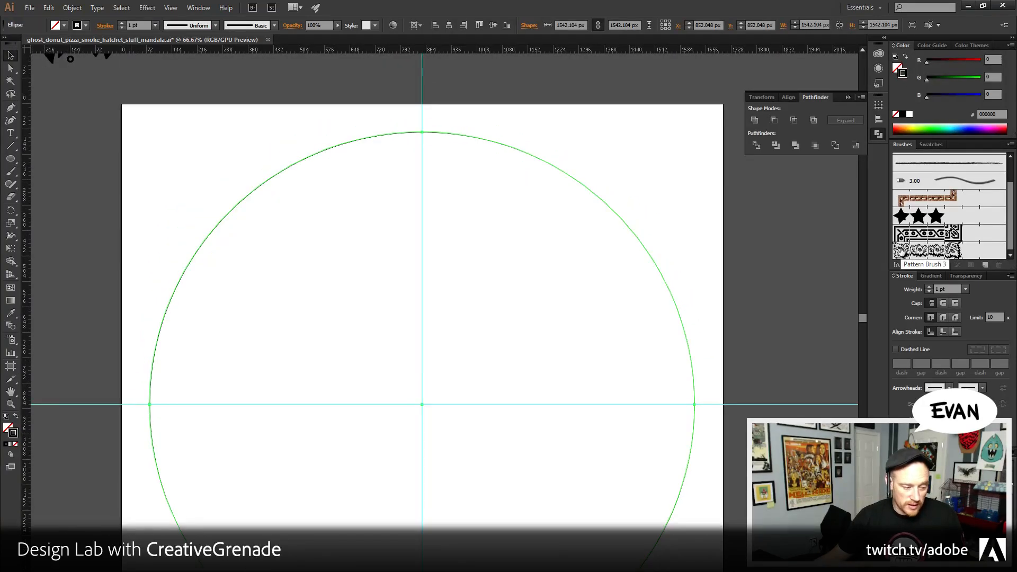
# - Apply Pattern Brush 3 to the circle and scale it about its centre to about 1110 px in diameter
pyautogui.click(900, 250)
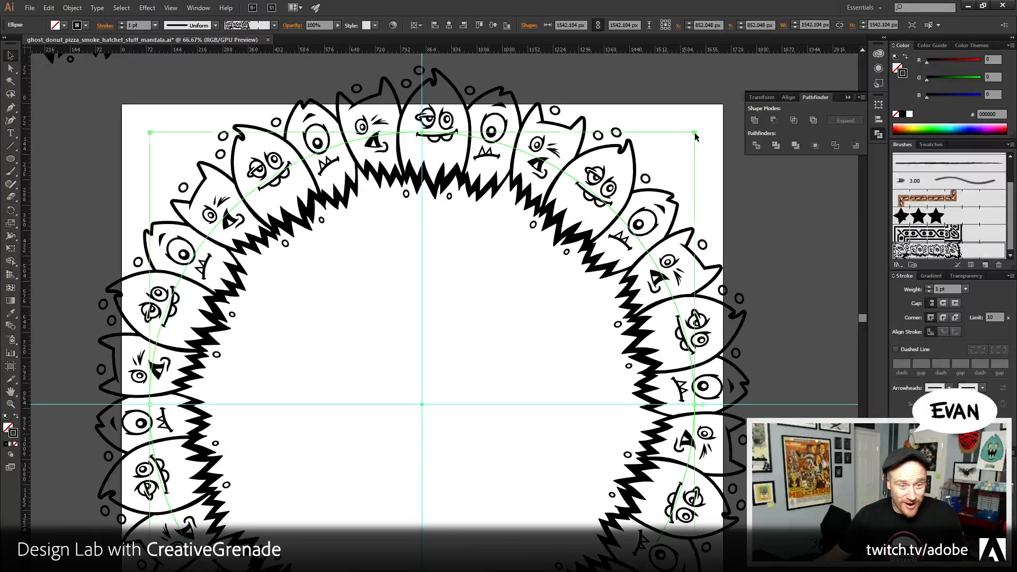
pyautogui.moveTo(694, 133); pyautogui.dragTo(650, 165)
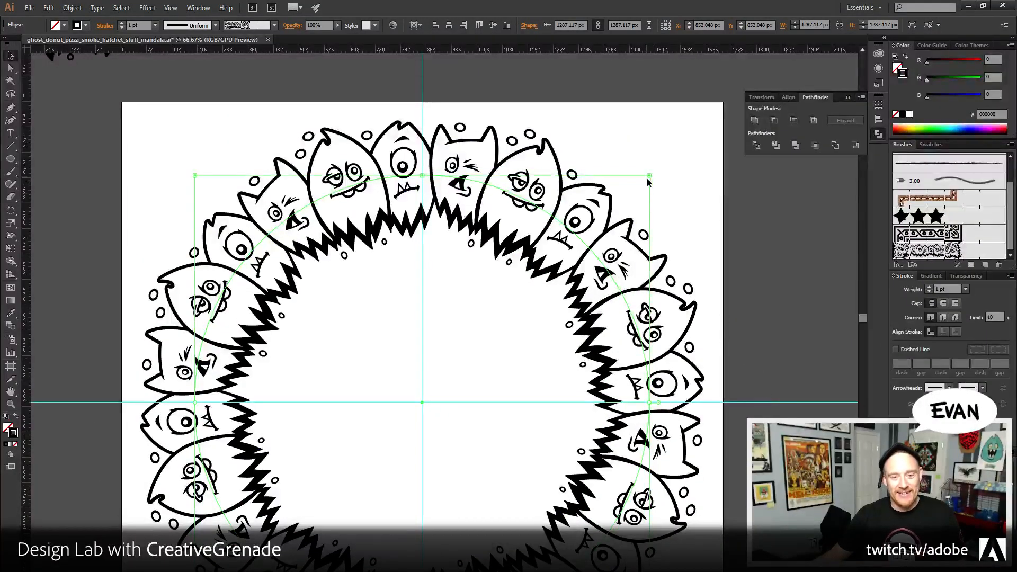
pyautogui.moveTo(649, 179); pyautogui.dragTo(614, 212)
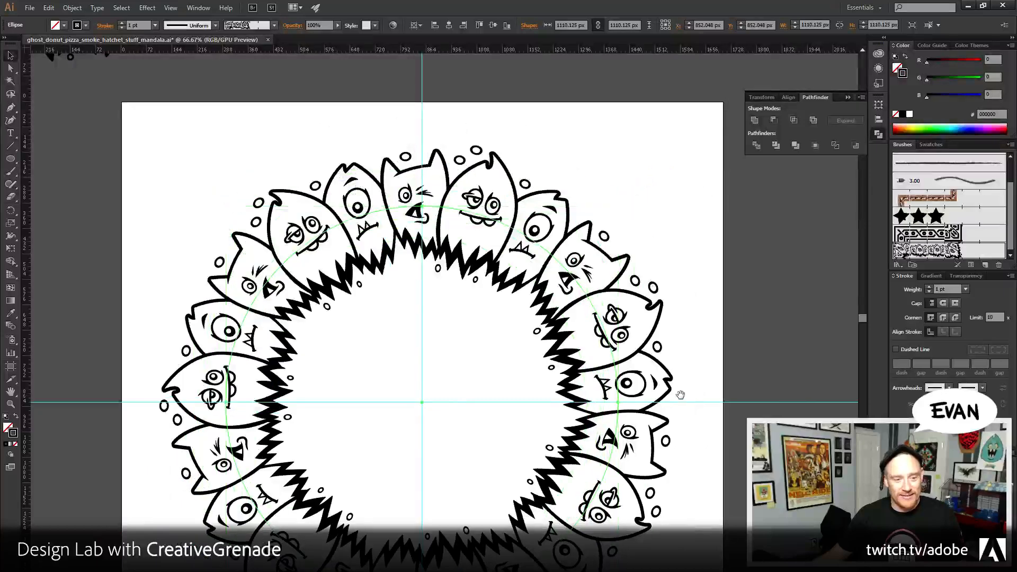
# - Deselect the ghost ring and show the blue ghost and donut sketch again
pyautogui.moveTo(678, 400); pyautogui.dragTo(699, 327)
pyautogui.click(144, 406)
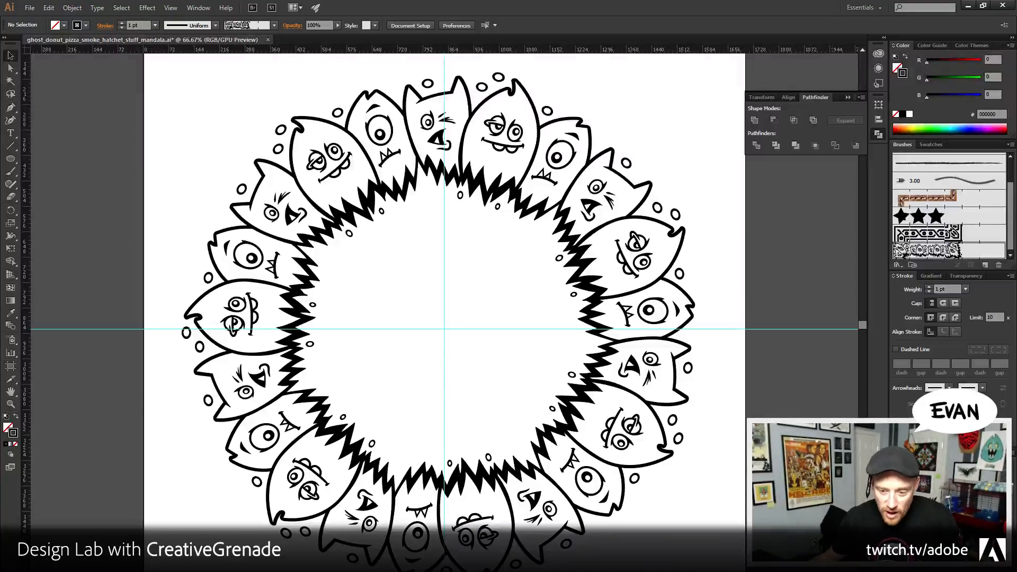
pyautogui.hotkey('ctrl', 'z')
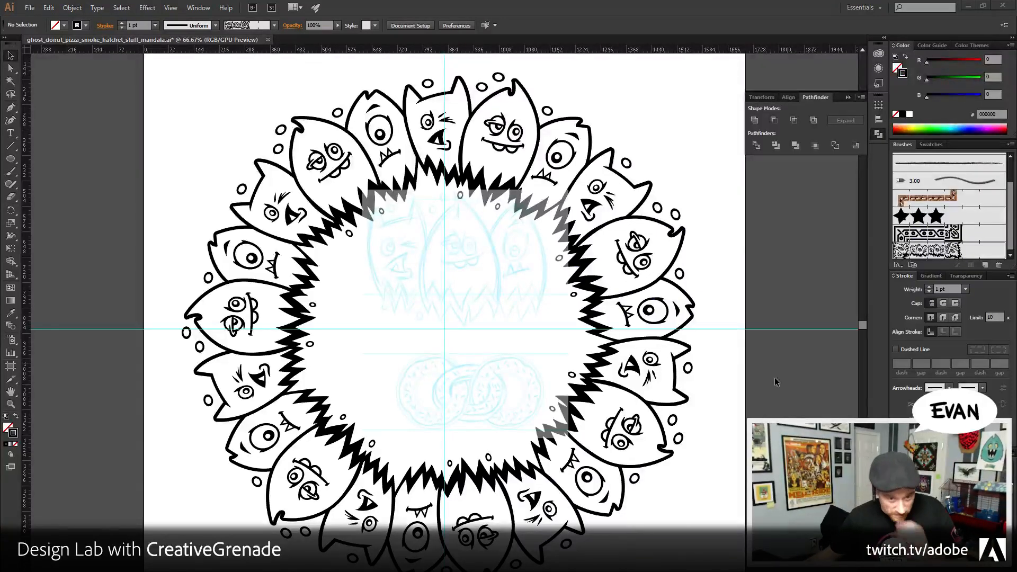
# - Examine the interlocked donut sketch and compare it closely with the inked ghosts around it
pyautogui.click(10, 405)
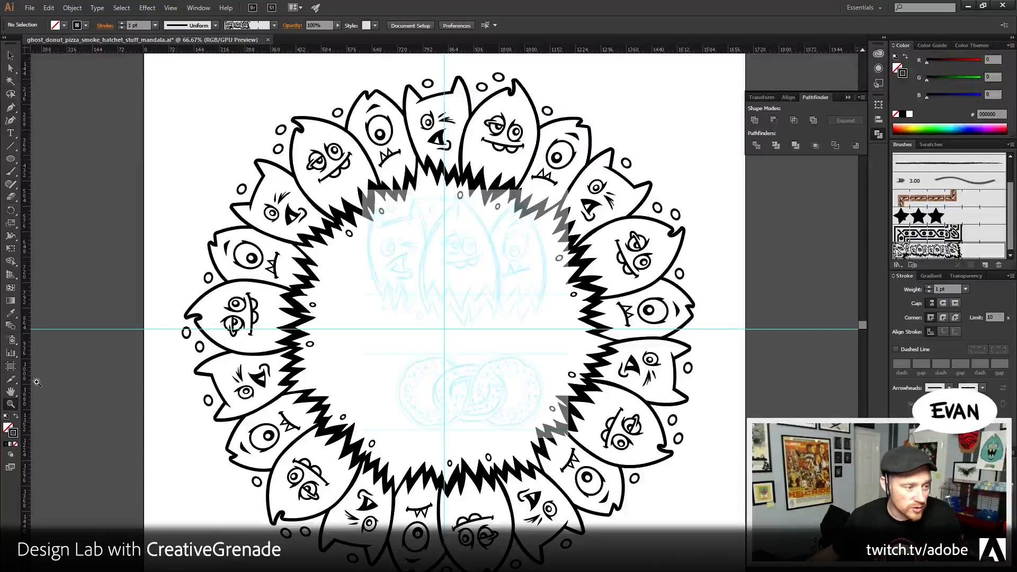
pyautogui.click(503, 377)
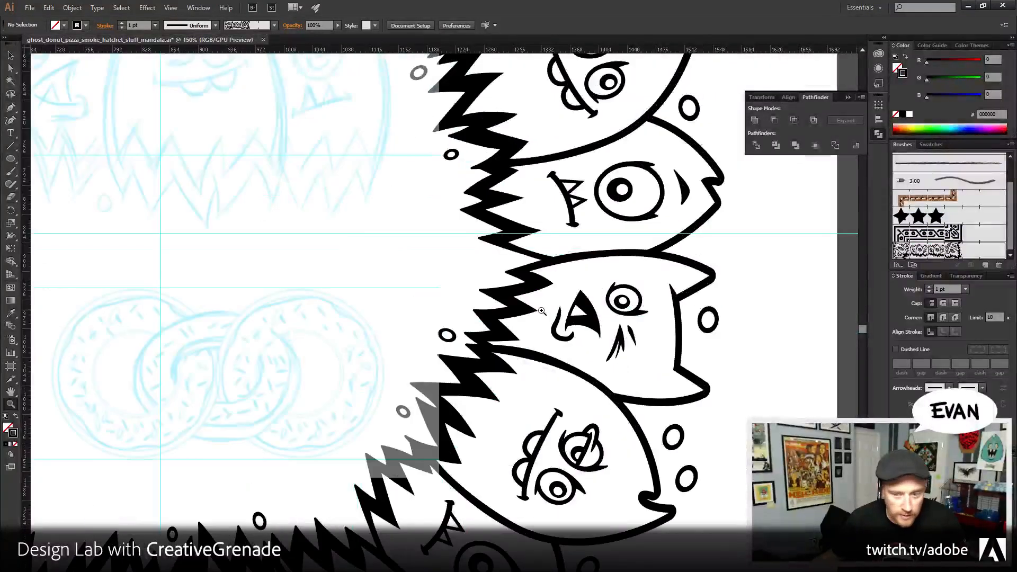
pyautogui.hscroll(-5, 377, 386)
pyautogui.click(459, 370)
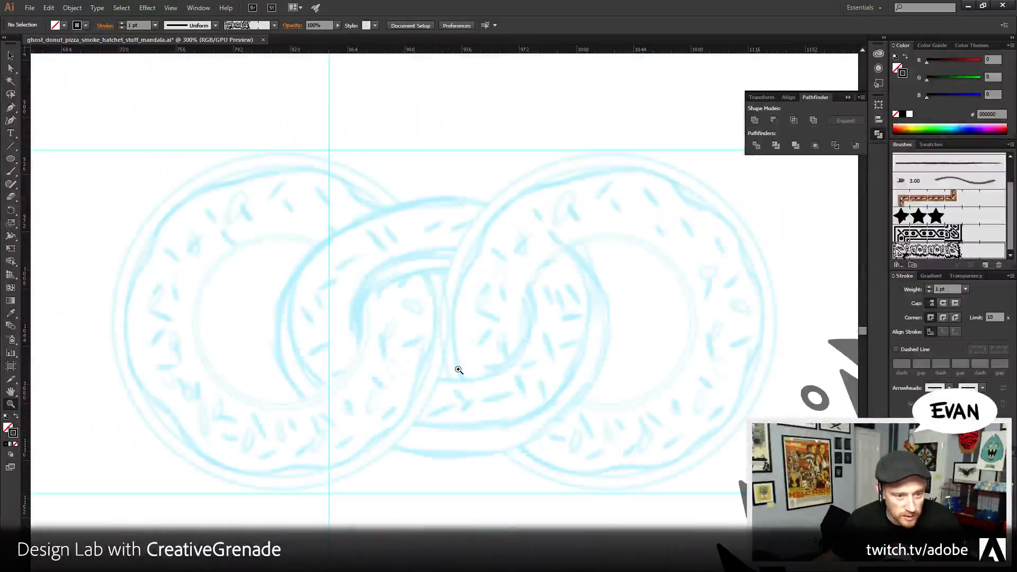
pyautogui.click(458, 370)
pyautogui.keyDown('alt'); pyautogui.click(467, 340); pyautogui.keyUp('alt')
pyautogui.moveTo(468, 340); pyautogui.dragTo(513, 361)
pyautogui.scroll(-3, 516, 339)
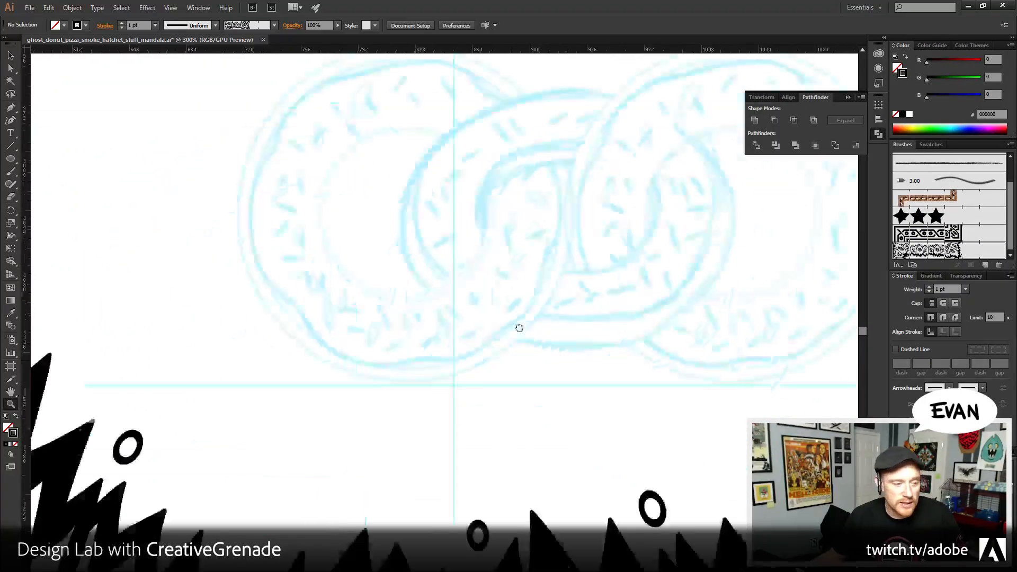
pyautogui.hscroll(-5, 529, 334)
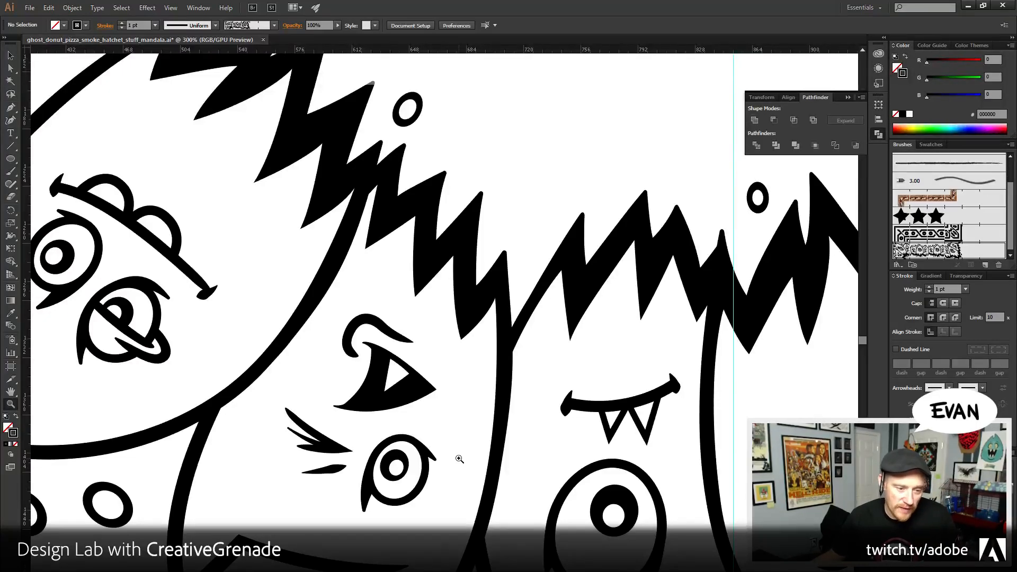
pyautogui.moveTo(620, 175); pyautogui.dragTo(431, 481)
pyautogui.moveTo(568, 336); pyautogui.dragTo(482, 431)
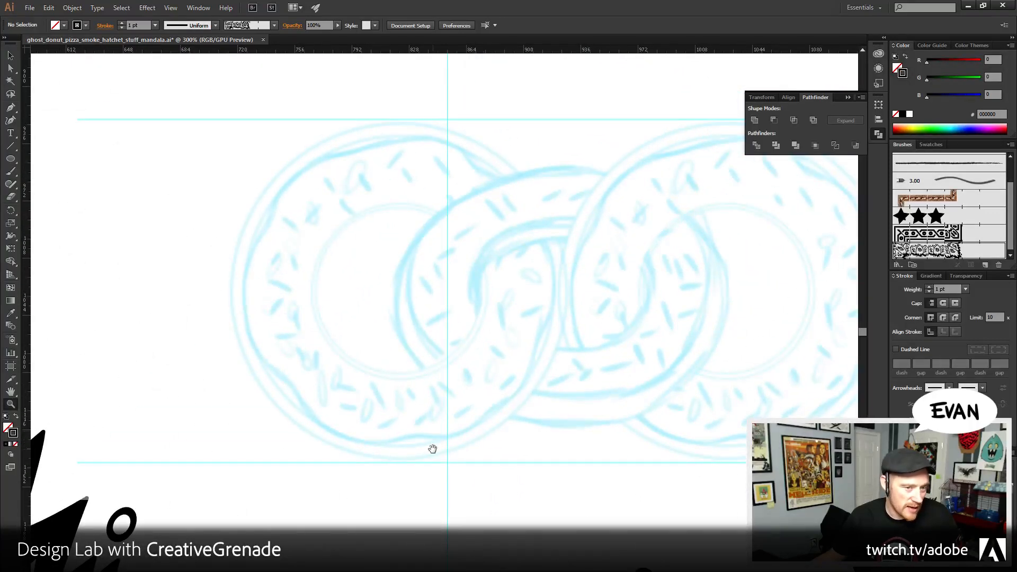
pyautogui.moveTo(310, 513)
pyautogui.mouseDown()
pyautogui.moveTo(524, 346)
pyautogui.moveTo(484, 393)
pyautogui.mouseUp()
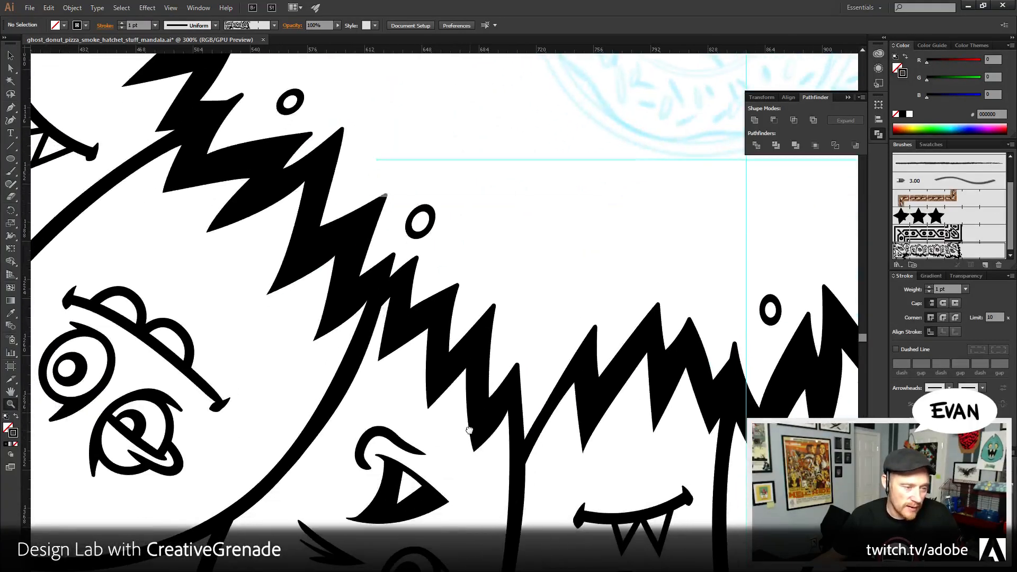
pyautogui.moveTo(561, 244)
pyautogui.mouseDown()
pyautogui.moveTo(454, 477)
pyautogui.moveTo(437, 488)
pyautogui.mouseUp()
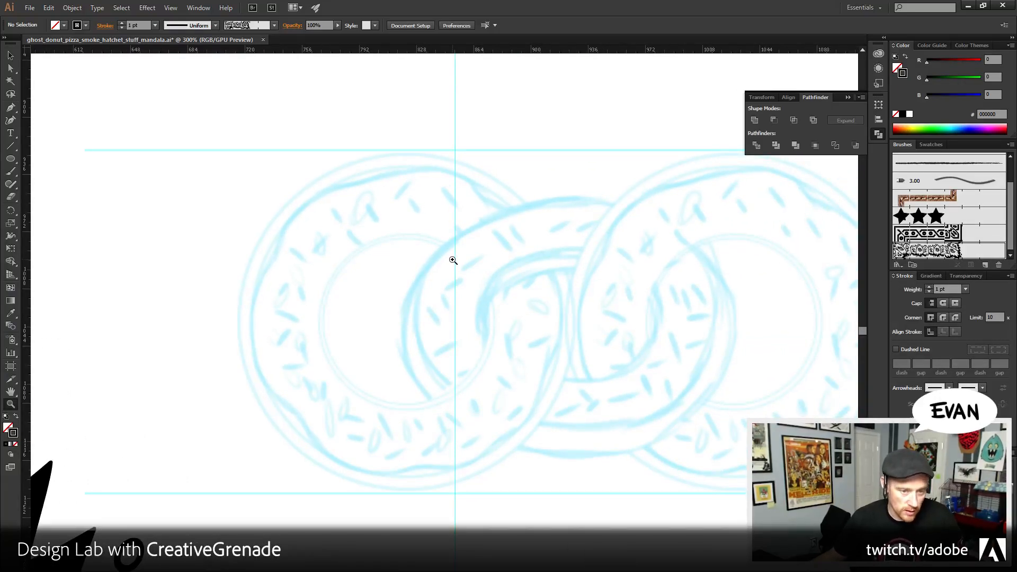
pyautogui.moveTo(699, 290); pyautogui.dragTo(556, 297)
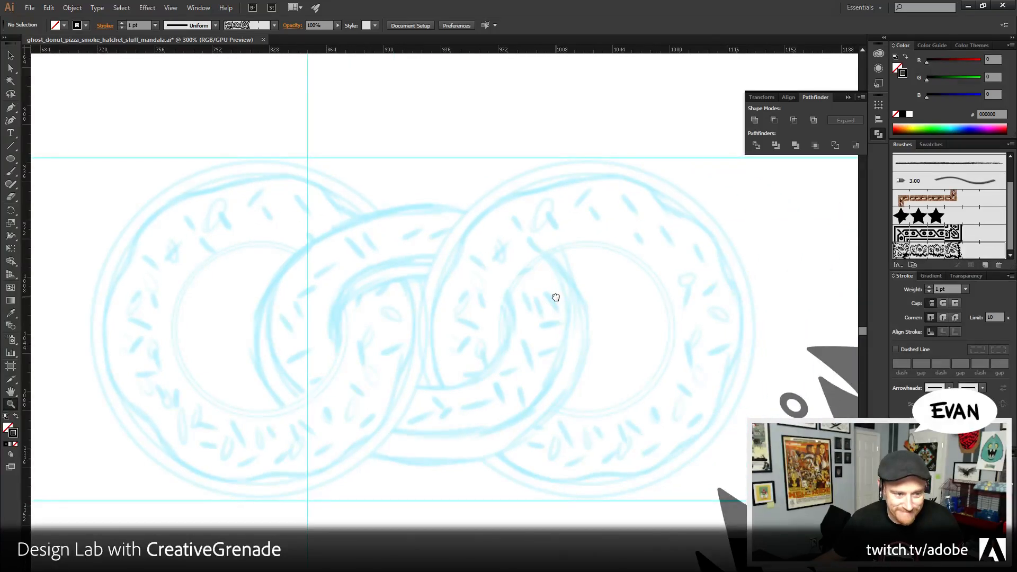
pyautogui.moveTo(556, 297); pyautogui.dragTo(676, 300)
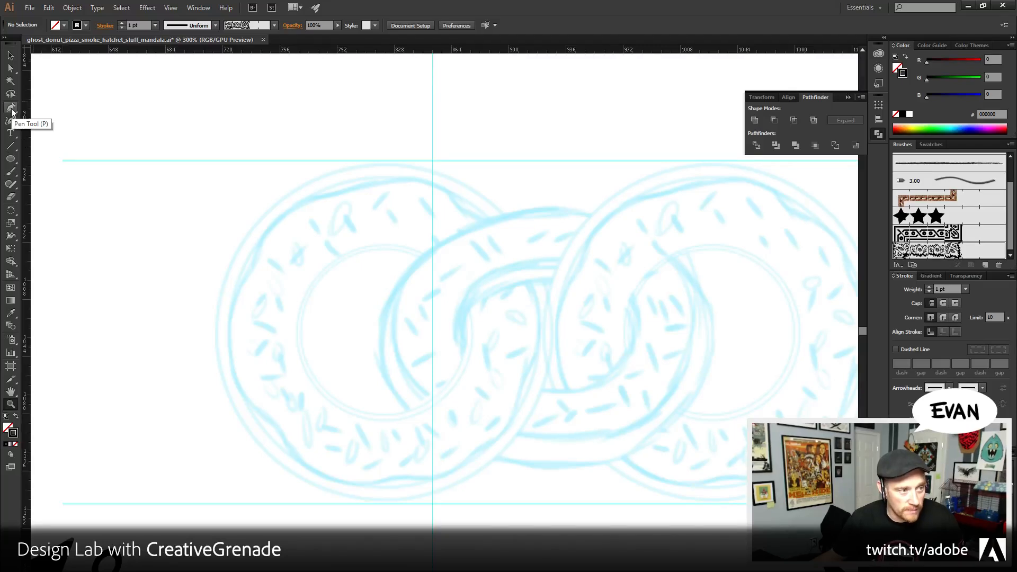
pyautogui.click(11, 108)
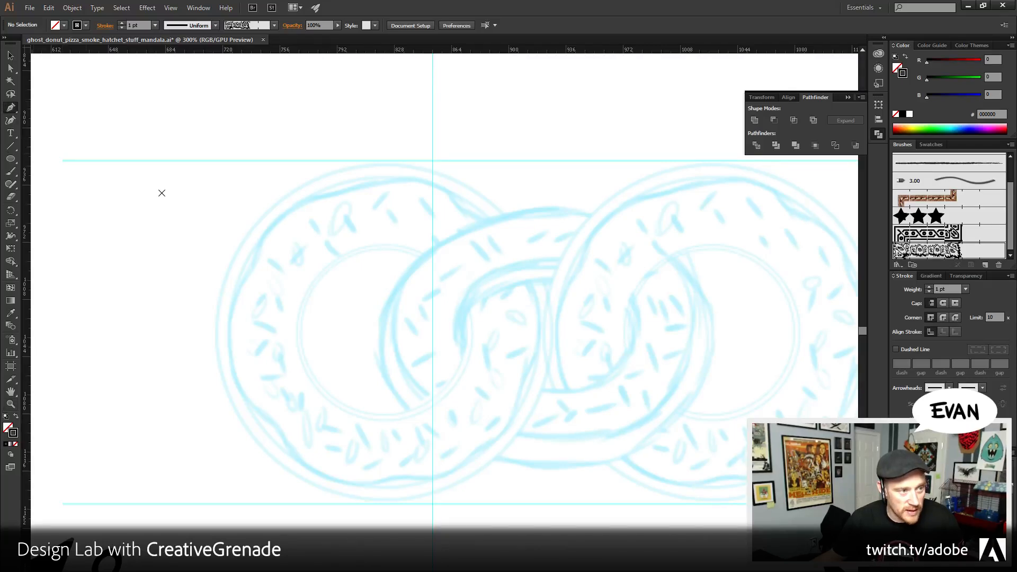
pyautogui.moveTo(311, 248); pyautogui.dragTo(324, 248)
pyautogui.moveTo(391, 196); pyautogui.dragTo(453, 200)
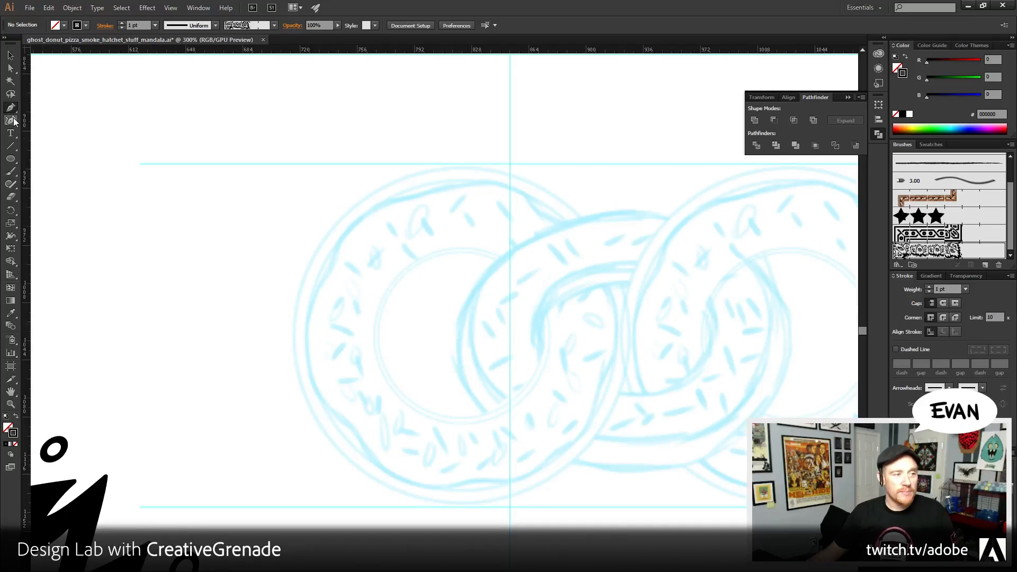
# - Draw an unfilled circle about 209 px in diameter over the left donut sketch and nudge it left to match the outline
pyautogui.click(10, 158)
pyautogui.moveTo(309, 167); pyautogui.dragTo(640, 426)
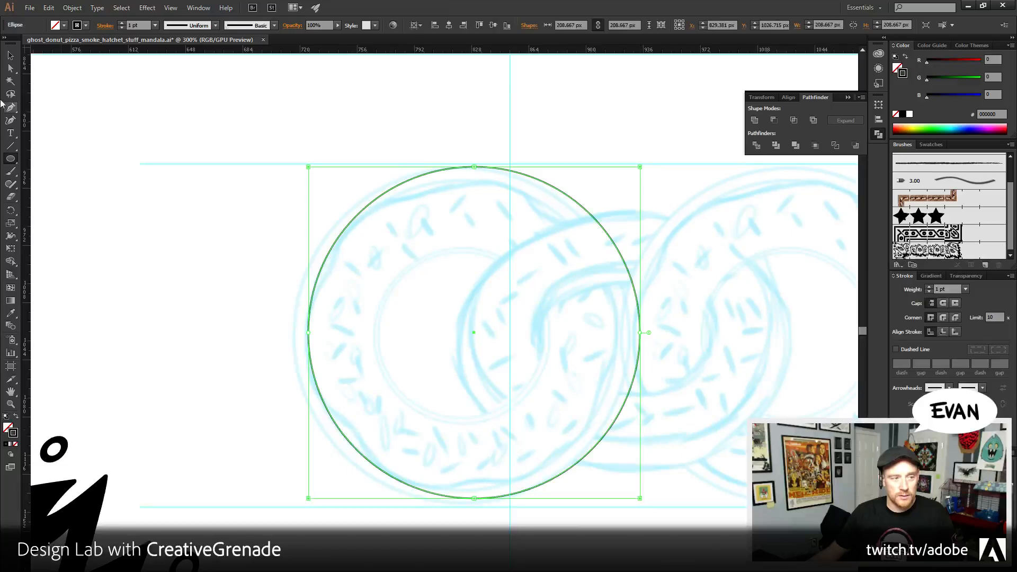
pyautogui.click(10, 57)
pyautogui.hotkey('shift', 'Left')
pyautogui.hotkey('shift', 'Left')
pyautogui.press('Right')
pyautogui.press('Right')
pyautogui.press('Right')
pyautogui.press('Right')
pyautogui.press('Right')
pyautogui.press('Right')
pyautogui.press('Right')
pyautogui.press('Right')
pyautogui.press('Right')
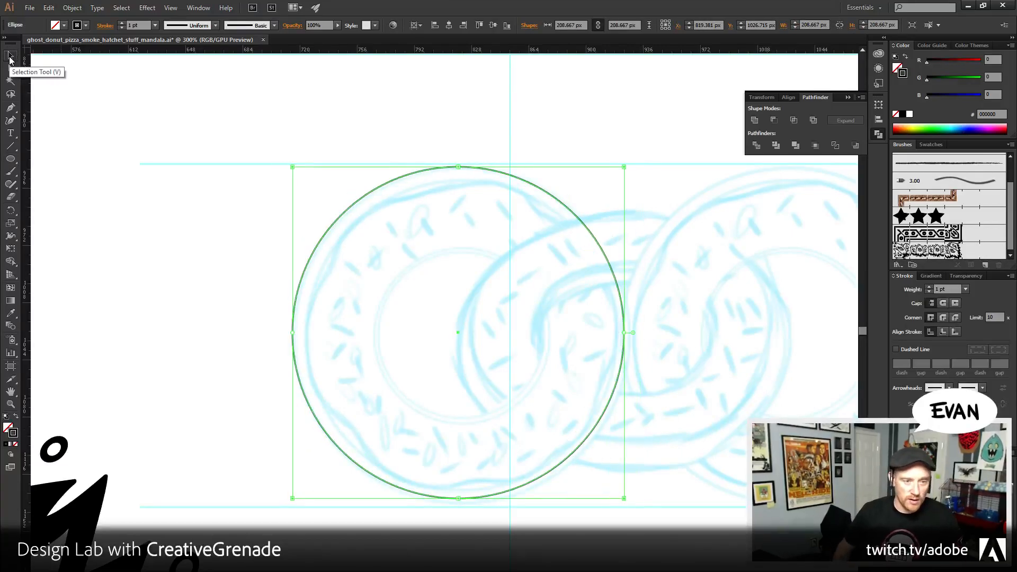
pyautogui.press('Left')
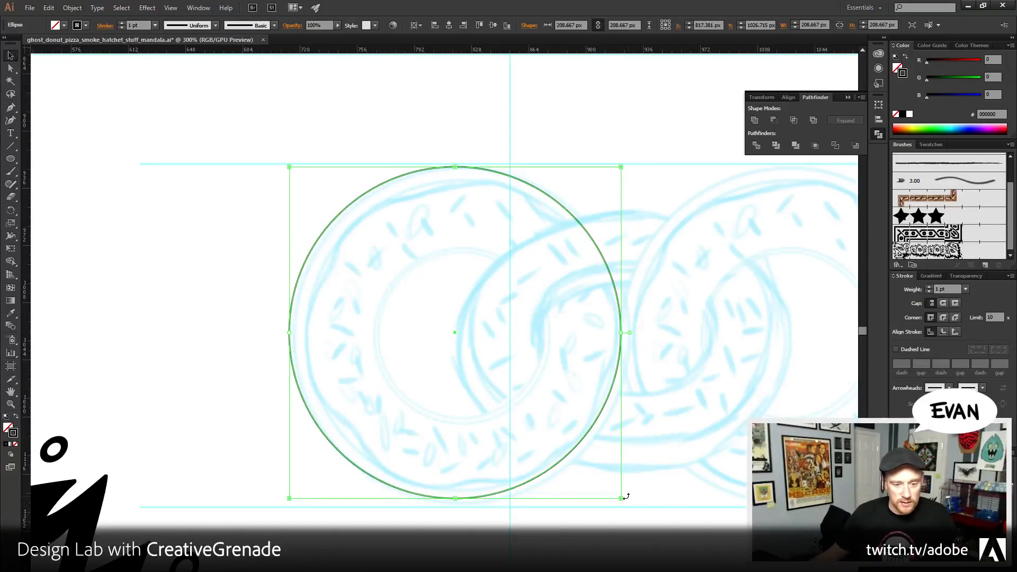
# - Enlarge the donut circle to about 214 px in diameter, reaching the lower guide line, and nudge it 5 px left
pyautogui.moveTo(621, 498); pyautogui.dragTo(630, 507)
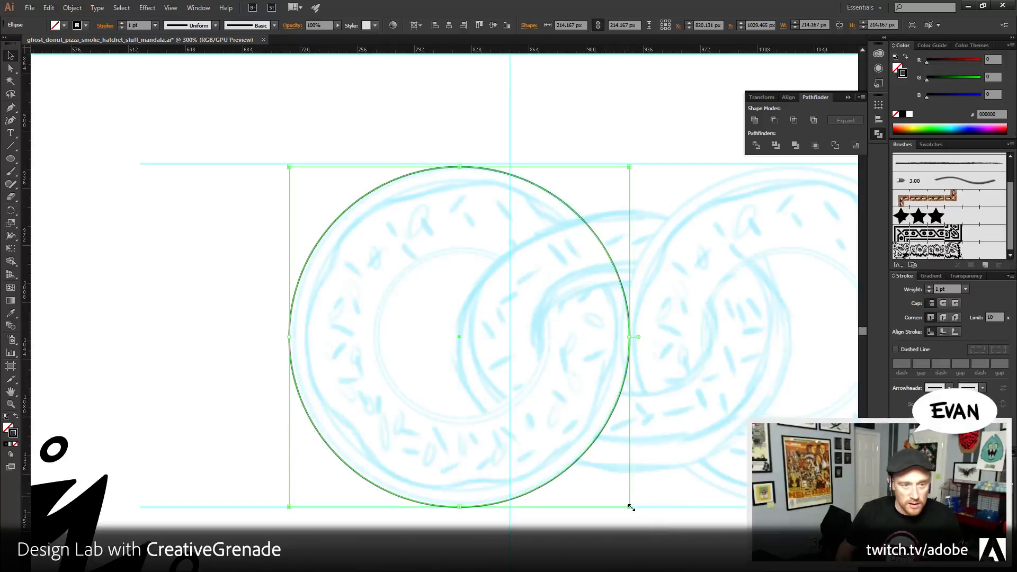
pyautogui.press('Left')
pyautogui.press('Left')
pyautogui.press('Left')
pyautogui.press('Left')
pyautogui.press('Left')
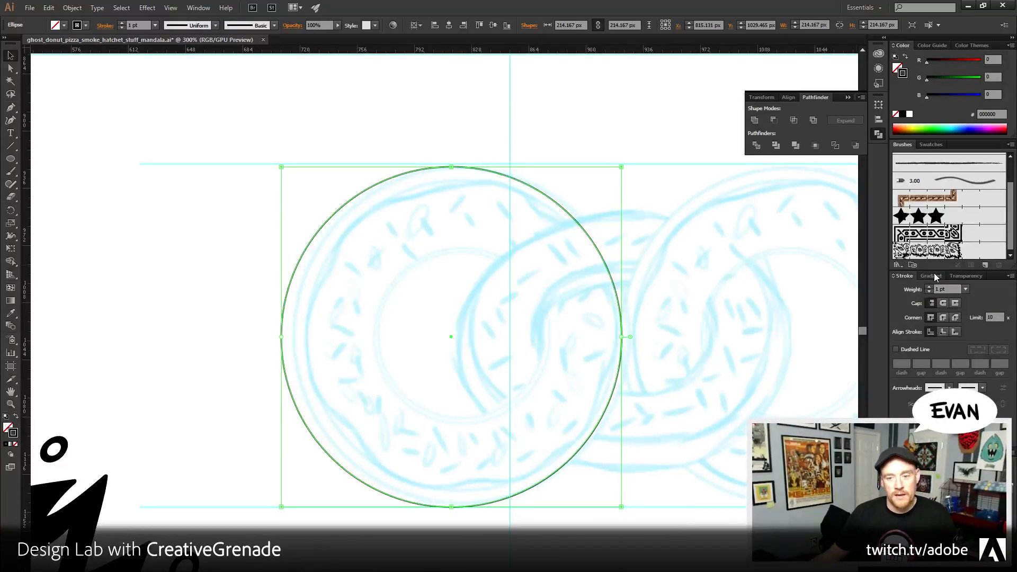
# - Set the donut circle's stroke weight to 5 pt
pyautogui.click(929, 287)
pyautogui.click(929, 286)
pyautogui.click(929, 287)
pyautogui.click(929, 286)
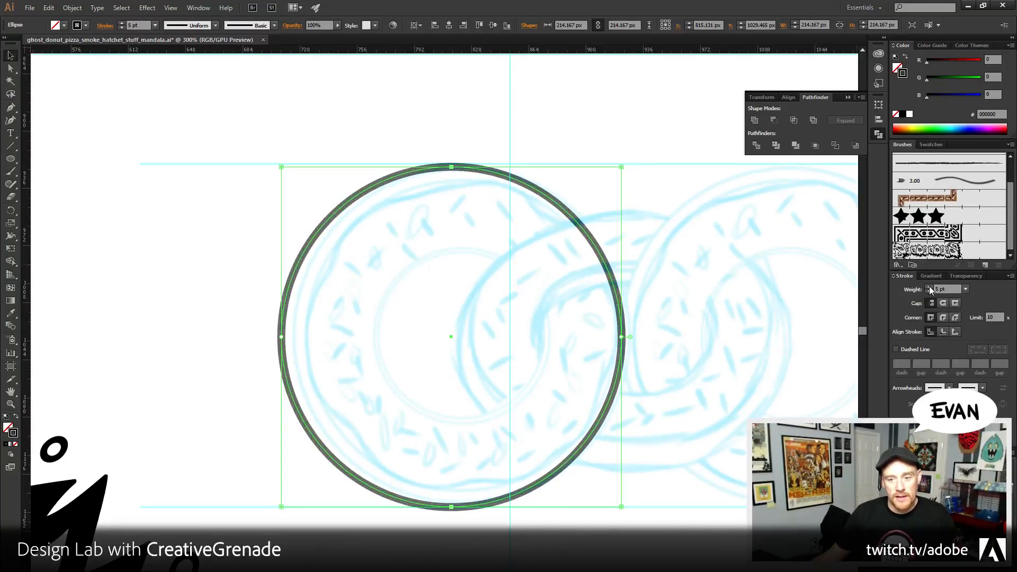
# - Move the ghost brush ring off the artboard, beyond its left edge
pyautogui.click(10, 404)
pyautogui.keyDown('alt'); pyautogui.click(454, 368); pyautogui.keyUp('alt')
pyautogui.keyDown('alt'); pyautogui.click(453, 369); pyautogui.keyUp('alt')
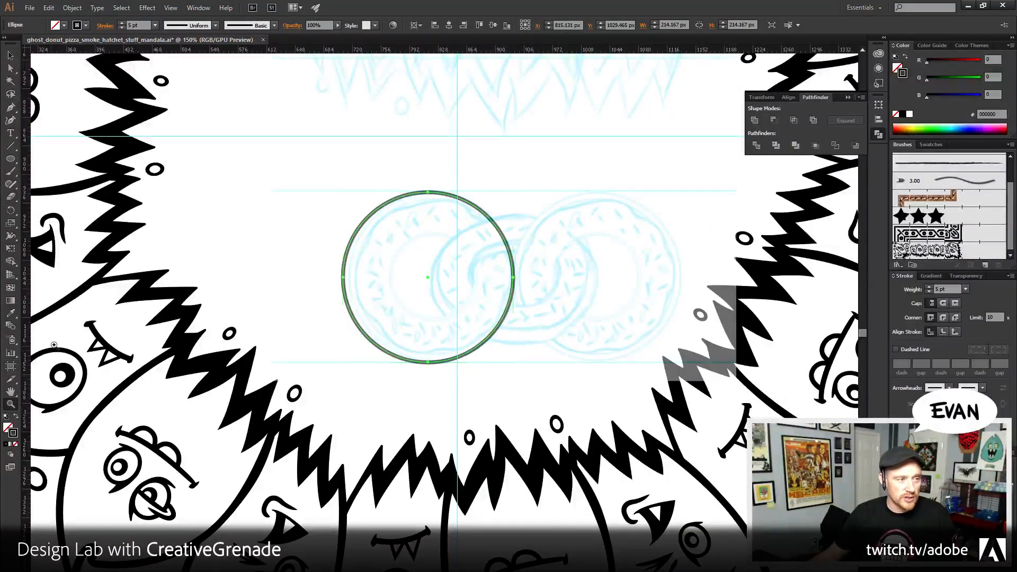
pyautogui.keyDown('alt'); pyautogui.click(249, 477); pyautogui.keyUp('alt')
pyautogui.keyDown('alt'); pyautogui.click(219, 519); pyautogui.keyUp('alt')
pyautogui.keyDown('alt'); pyautogui.click(219, 519); pyautogui.keyUp('alt')
pyautogui.moveTo(294, 316); pyautogui.dragTo(405, 290)
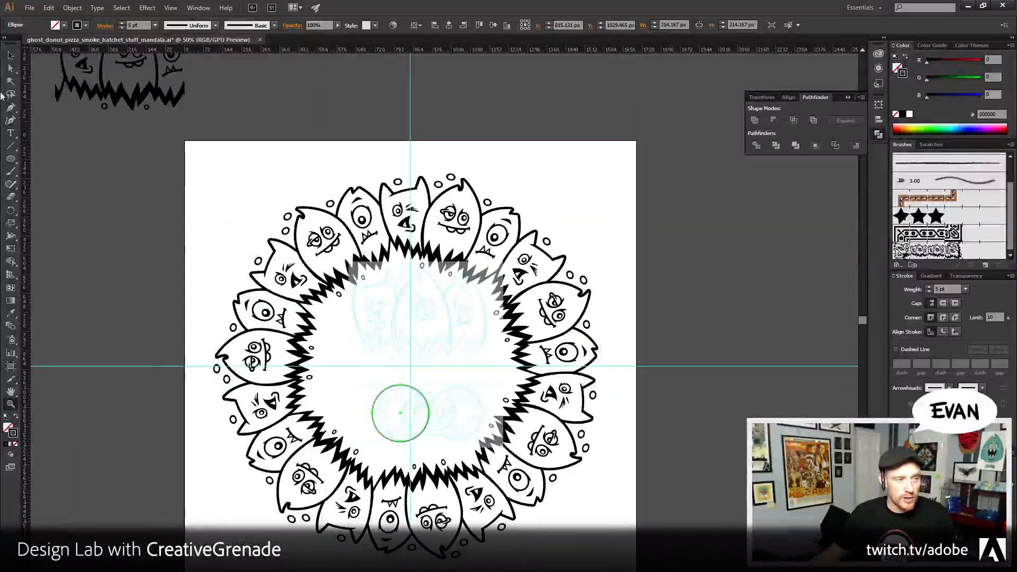
pyautogui.click(10, 56)
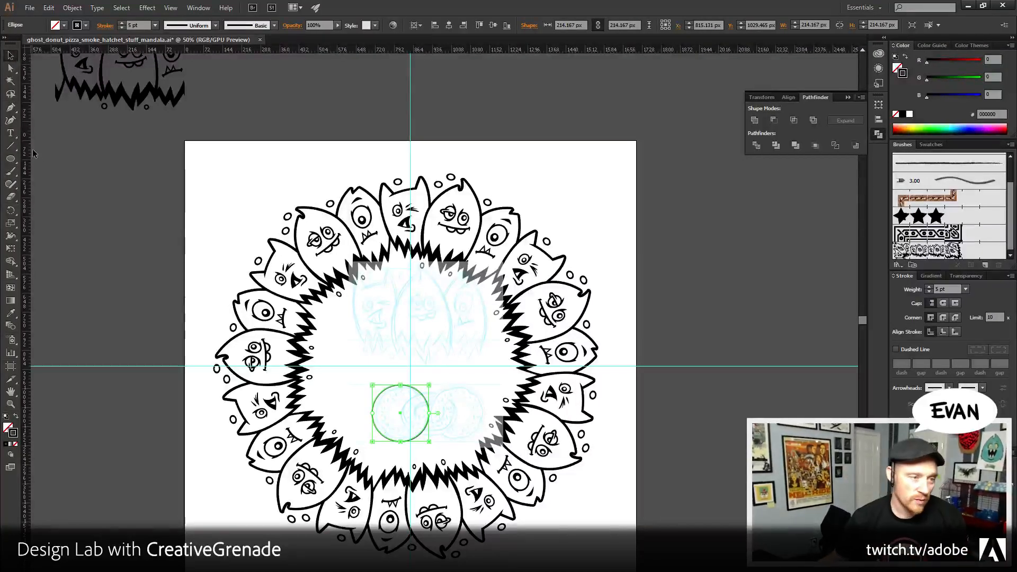
pyautogui.click(137, 234)
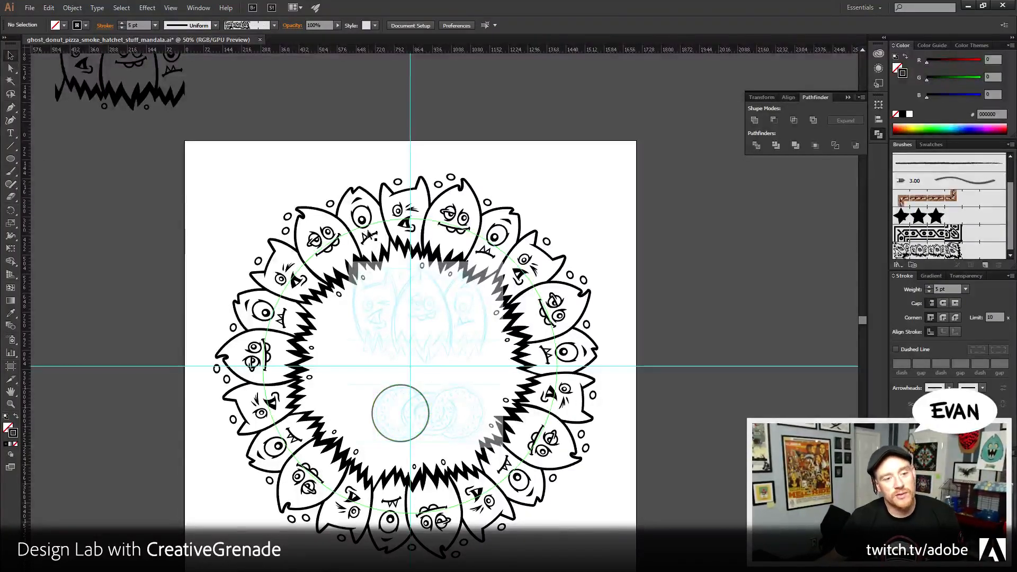
pyautogui.click(306, 263)
pyautogui.moveTo(185, 155)
pyautogui.mouseDown()
pyautogui.moveTo(253, 217)
pyautogui.moveTo(265, 199)
pyautogui.mouseUp()
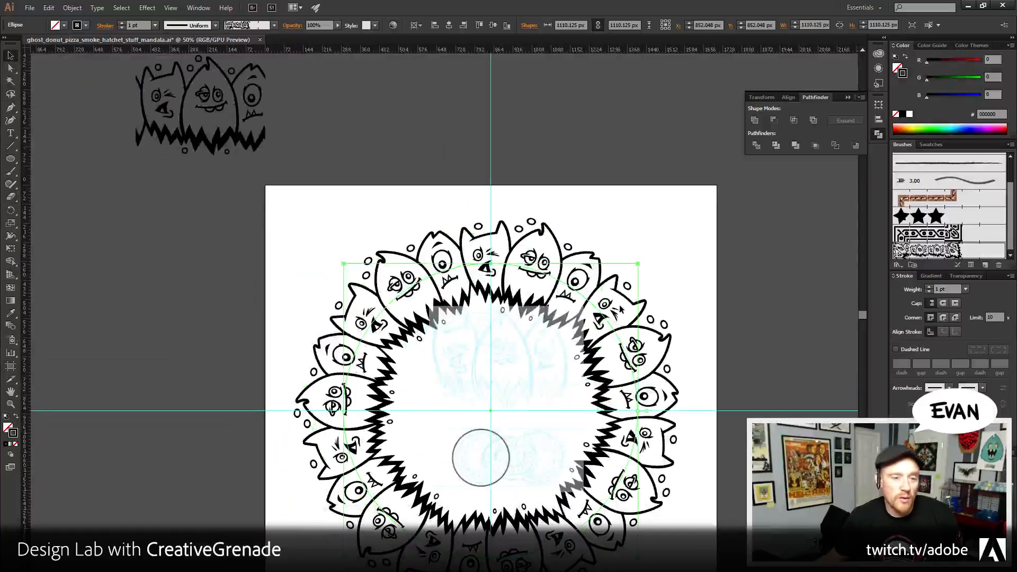
pyautogui.moveTo(580, 292); pyautogui.dragTo(145, 289)
pyautogui.moveTo(90, 66); pyautogui.dragTo(100, 110)
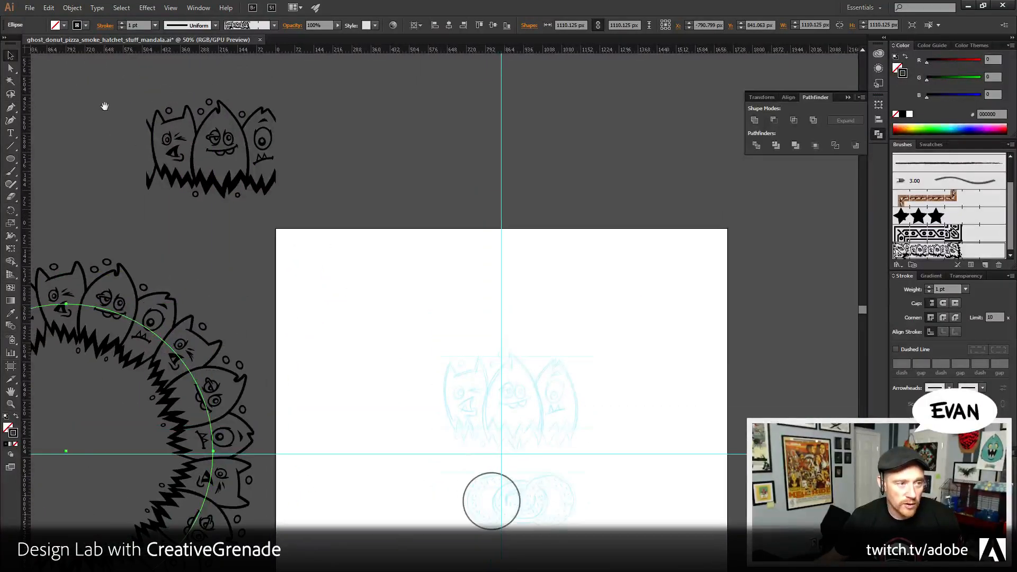
# - Move the three-ghost group from outside the artboard back onto its ghost sketch, above the donuts
pyautogui.click(160, 121)
pyautogui.moveTo(172, 151); pyautogui.dragTo(531, 435)
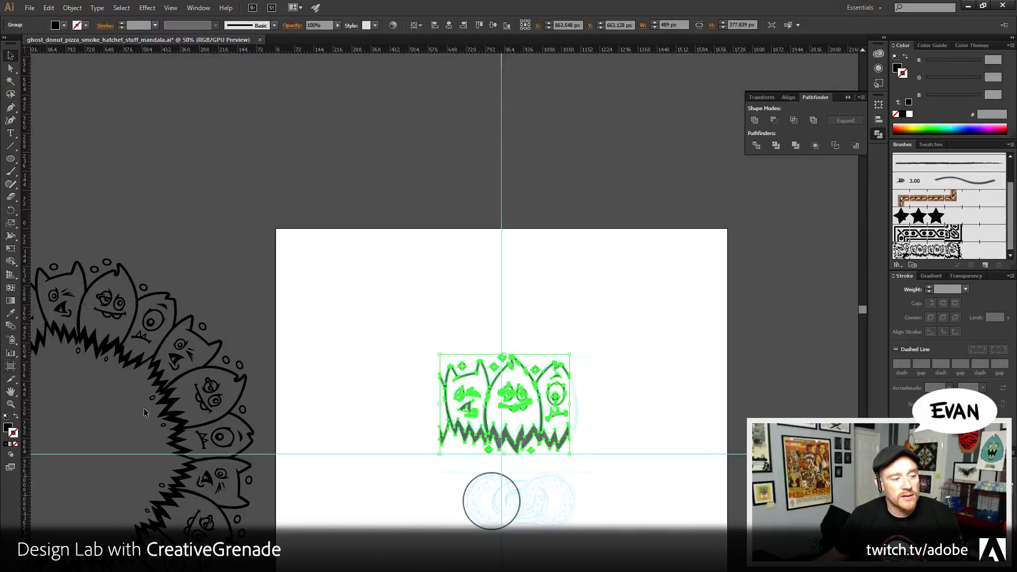
# - Set the donut circle's stroke weight to 6 pt to suit the ghosts' line thickness, and deselect it
pyautogui.press('z')
pyautogui.click(472, 474)
pyautogui.click(453, 352)
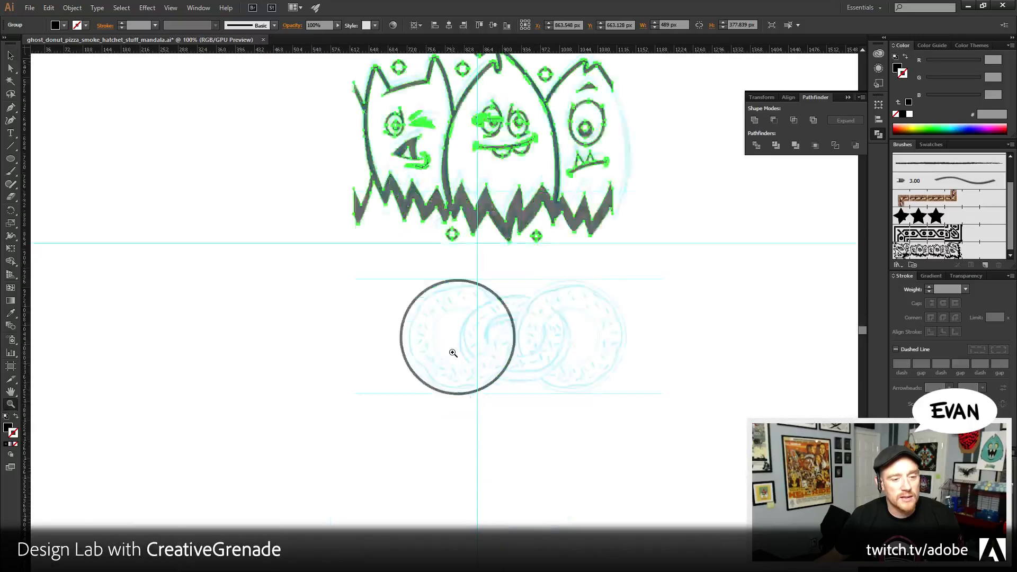
pyautogui.scroll(3, 452, 352)
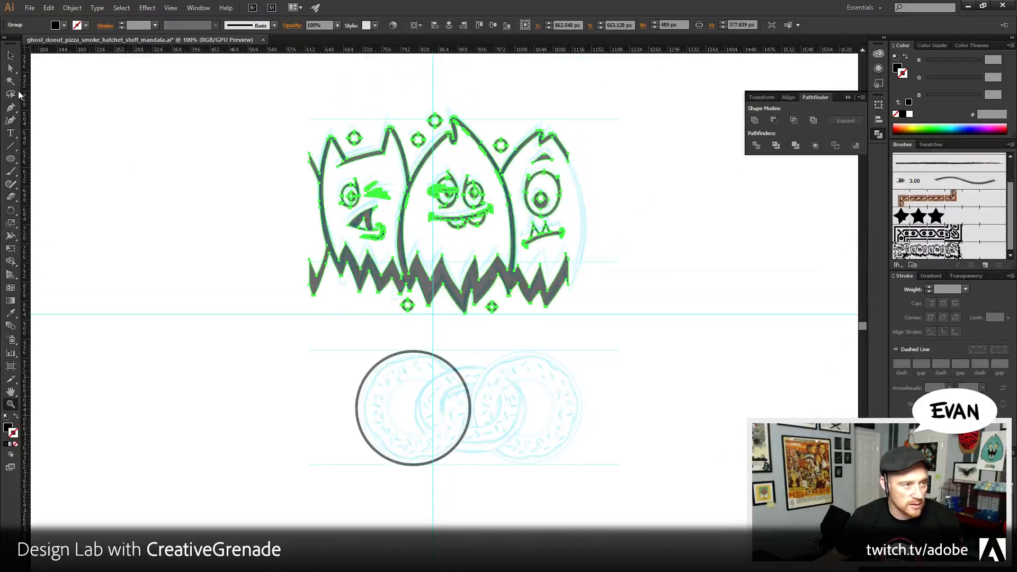
pyautogui.press('v')
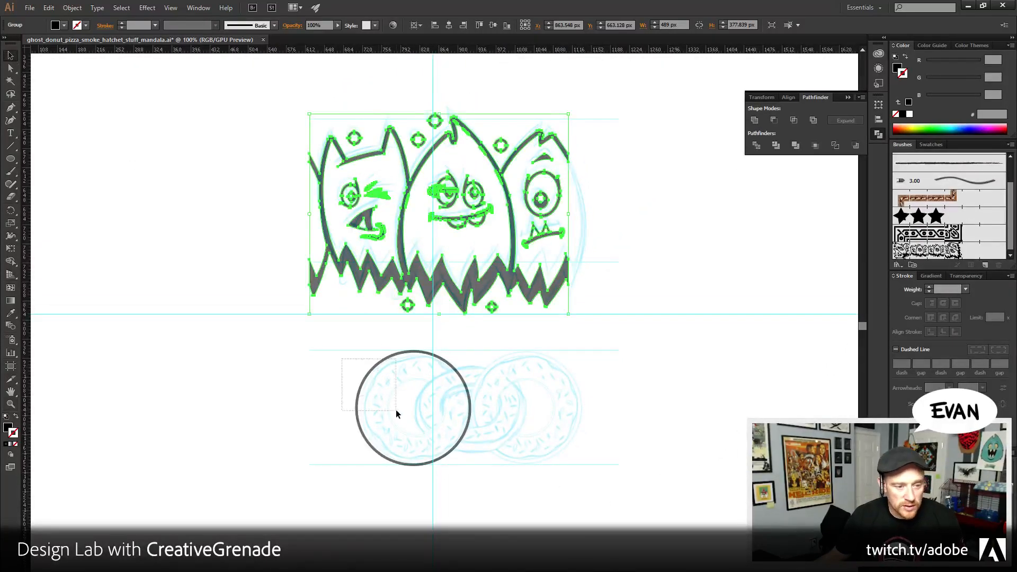
pyautogui.moveTo(396, 409); pyautogui.dragTo(446, 477)
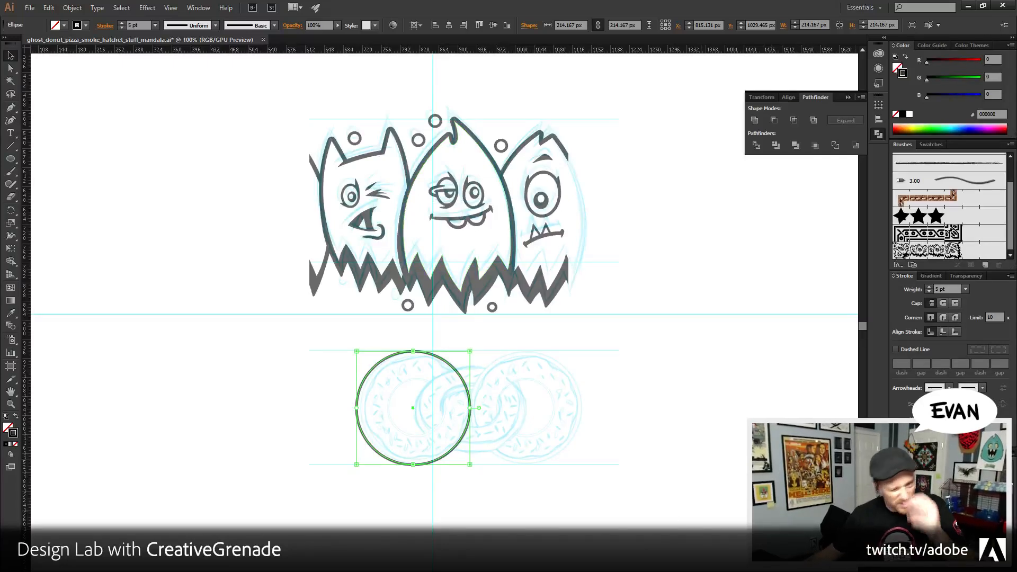
pyautogui.click(928, 287)
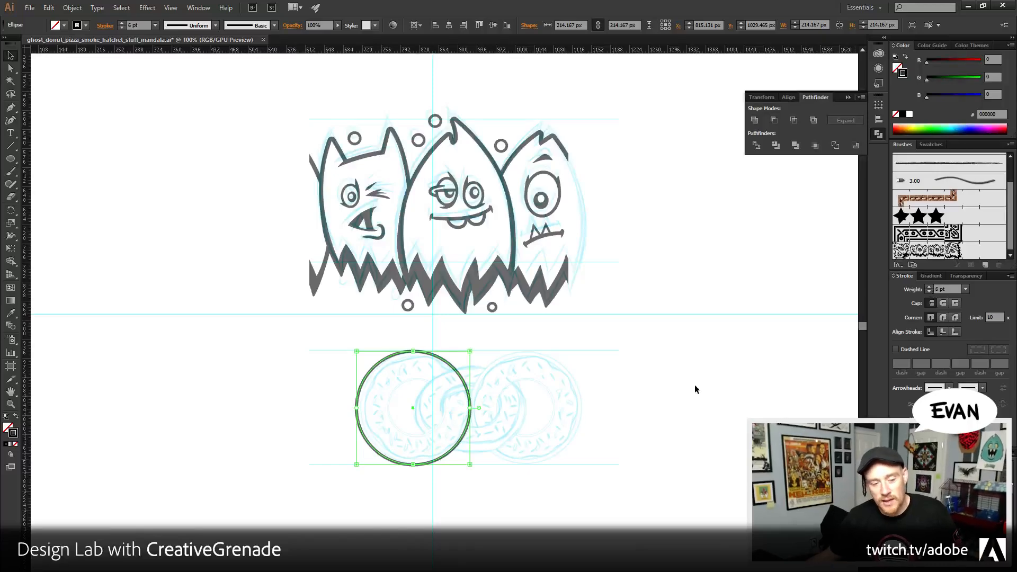
pyautogui.click(498, 438)
# - Add anchor points to the left donut circle on its upper-right, lower-right and upper-left curves with the Add Anchor Point tool
pyautogui.click(10, 403)
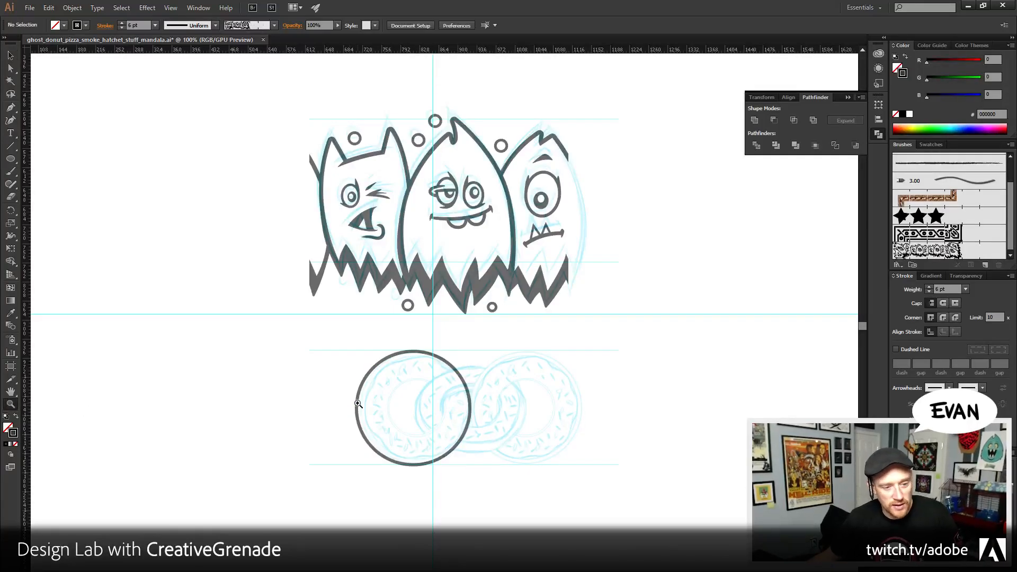
pyautogui.click(356, 404)
pyautogui.click(557, 356)
pyautogui.click(520, 311)
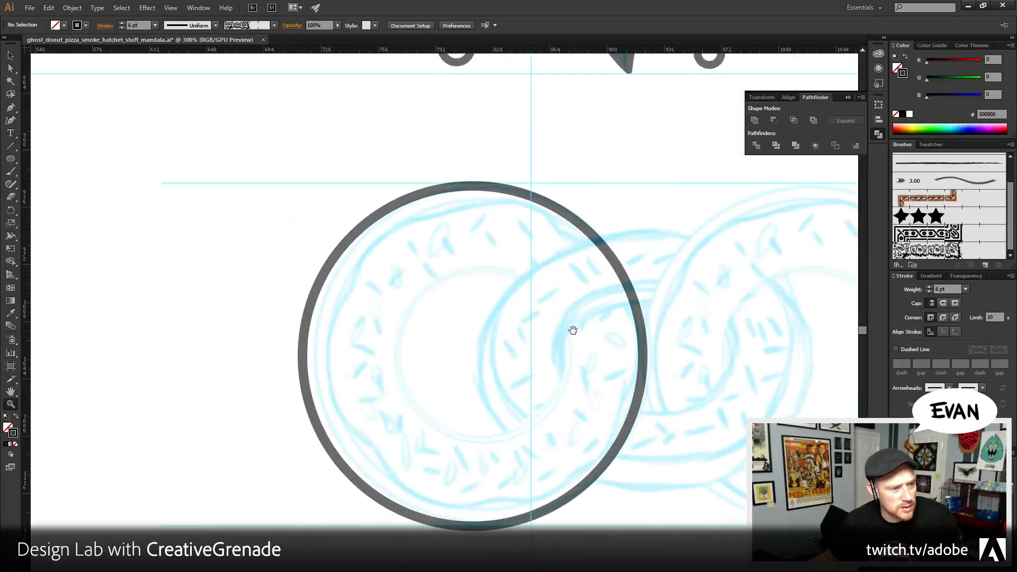
pyautogui.click(10, 109)
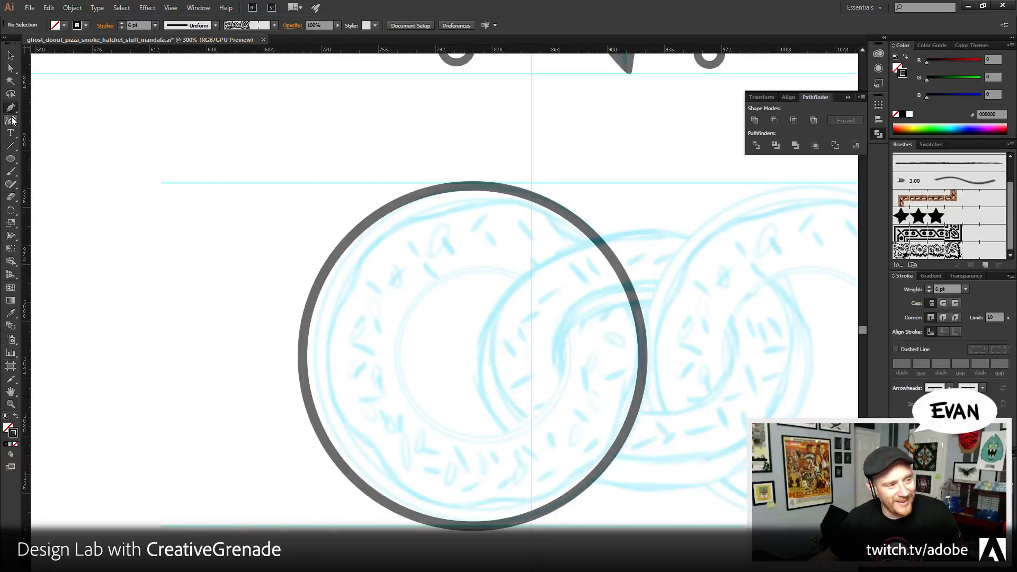
pyautogui.moveTo(11, 109); pyautogui.dragTo(38, 122)
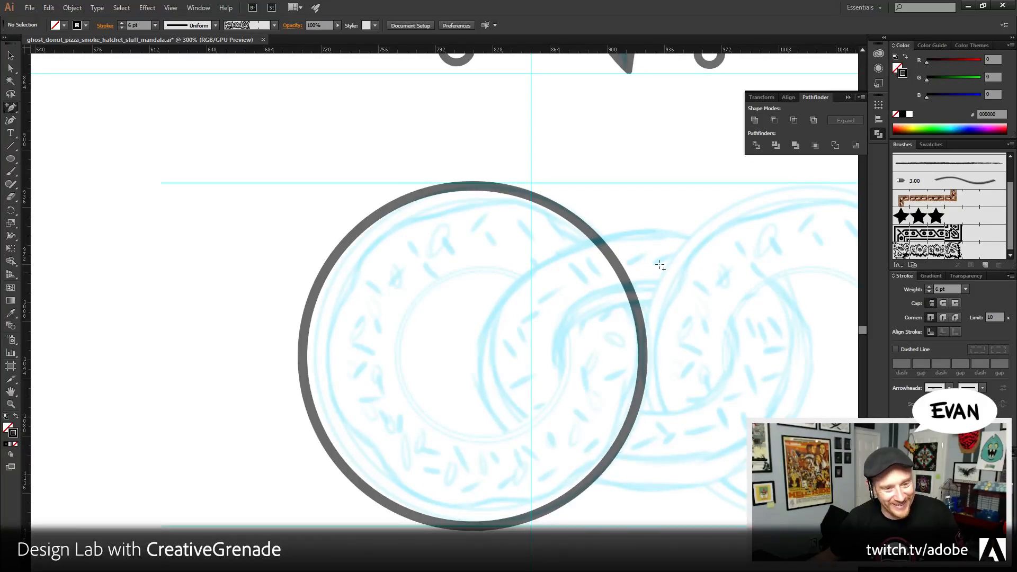
pyautogui.click(567, 214)
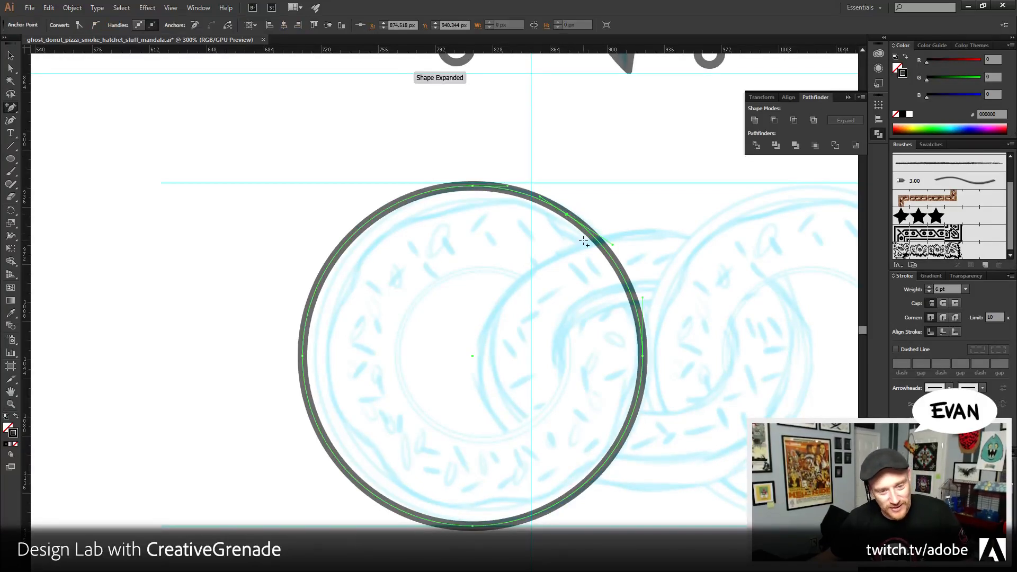
pyautogui.click(547, 509)
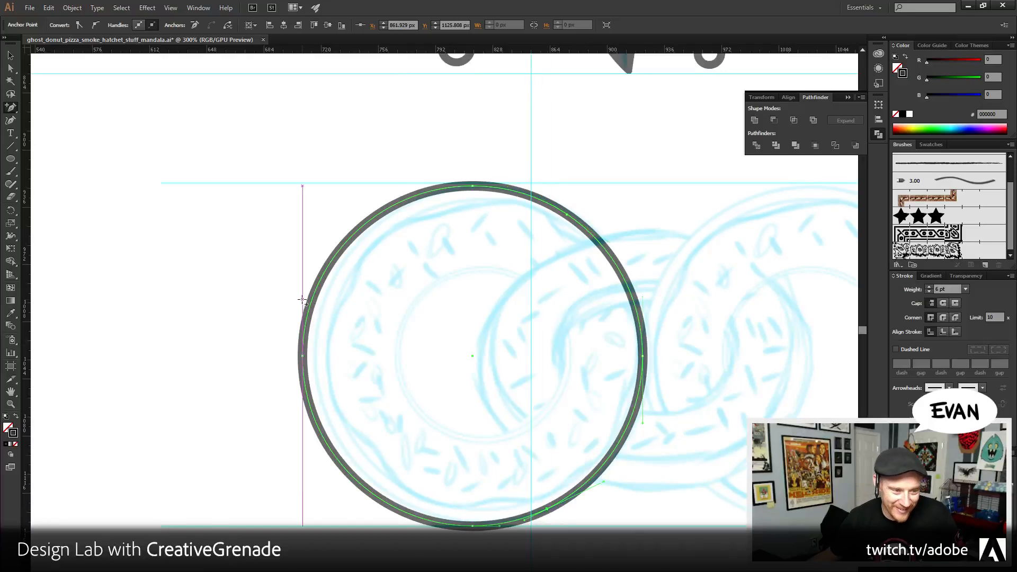
# - Nudge the donut circle's upper-left, upper-right and lower-right added anchors inward by a few pixels to make the outline irregular
pyautogui.click(11, 68)
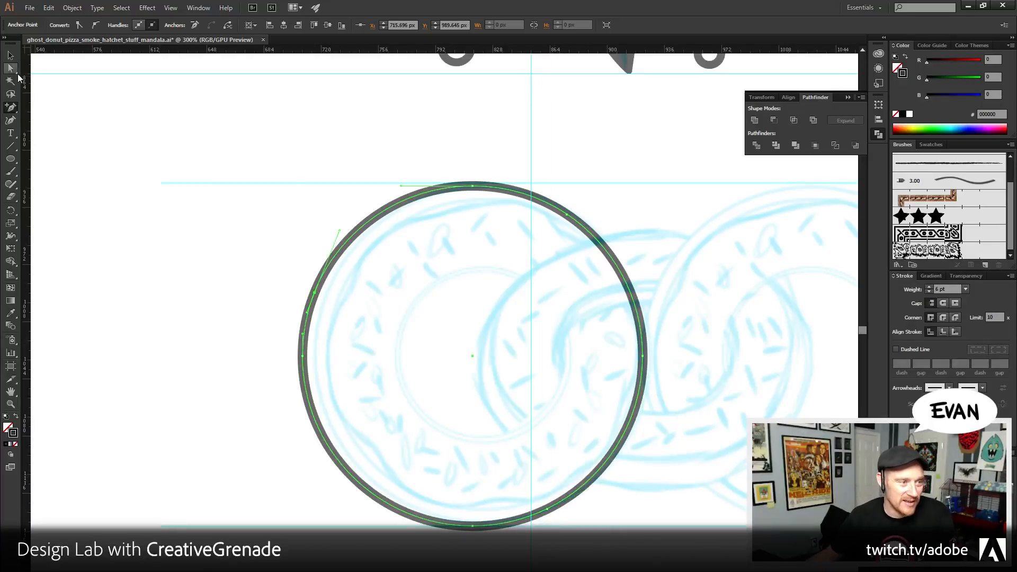
pyautogui.click(339, 306)
pyautogui.click(314, 291)
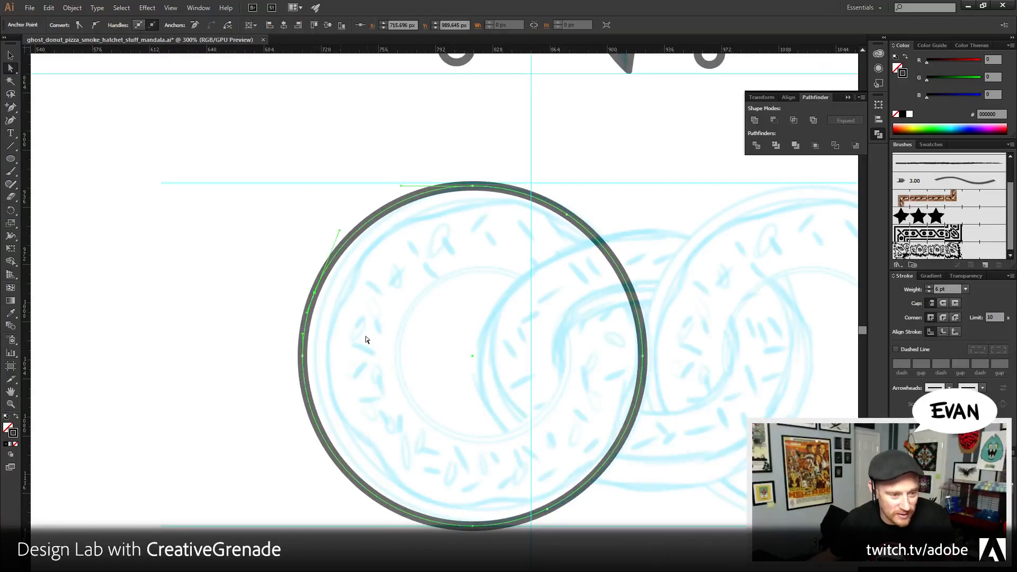
pyautogui.click(568, 216)
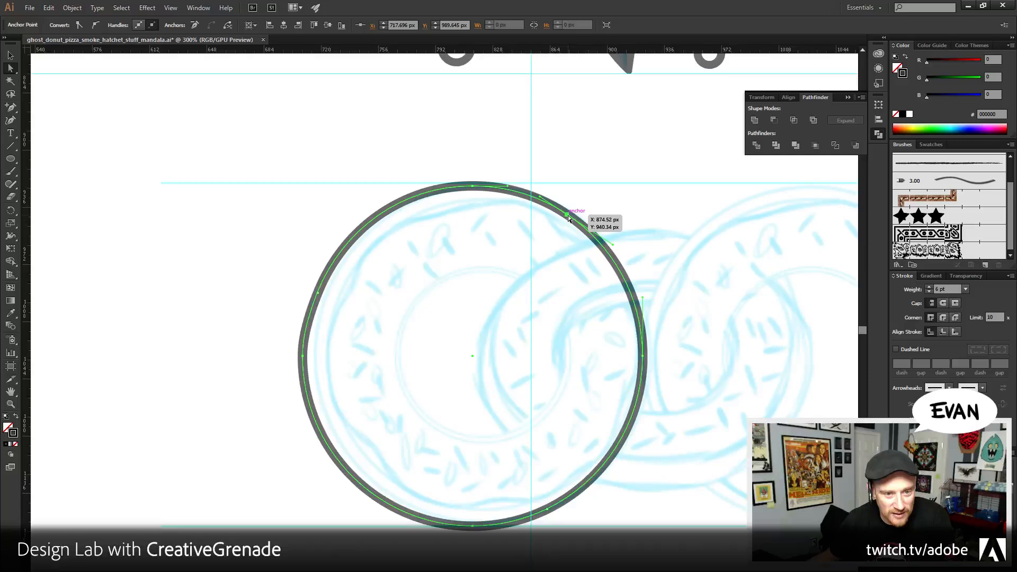
pyautogui.click(548, 510)
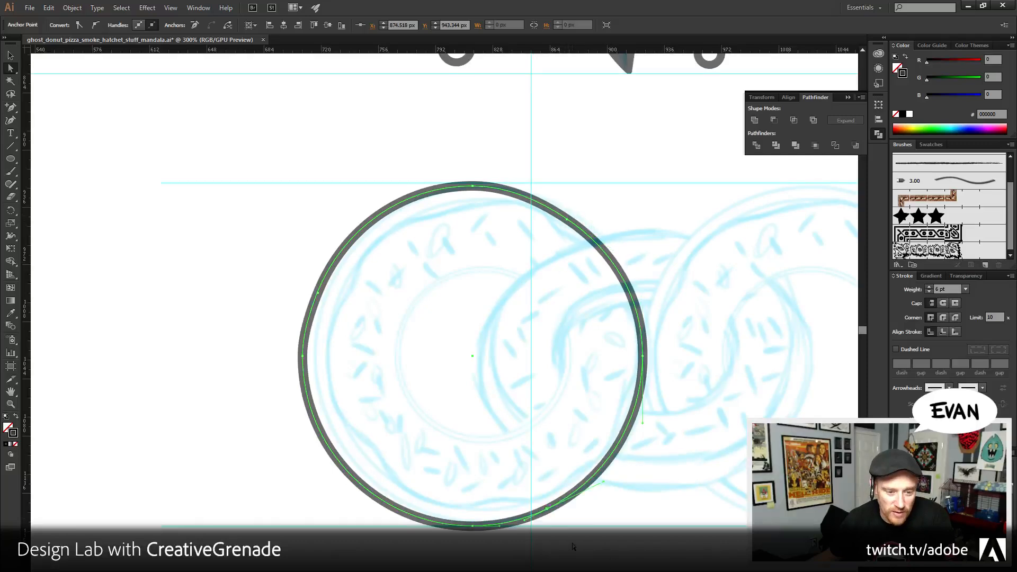
# - Add more anchor points along the donut outline's lower-right and lower-left curves, nudging them slightly to roughen the round shape
pyautogui.click(12, 110)
pyautogui.click(580, 484)
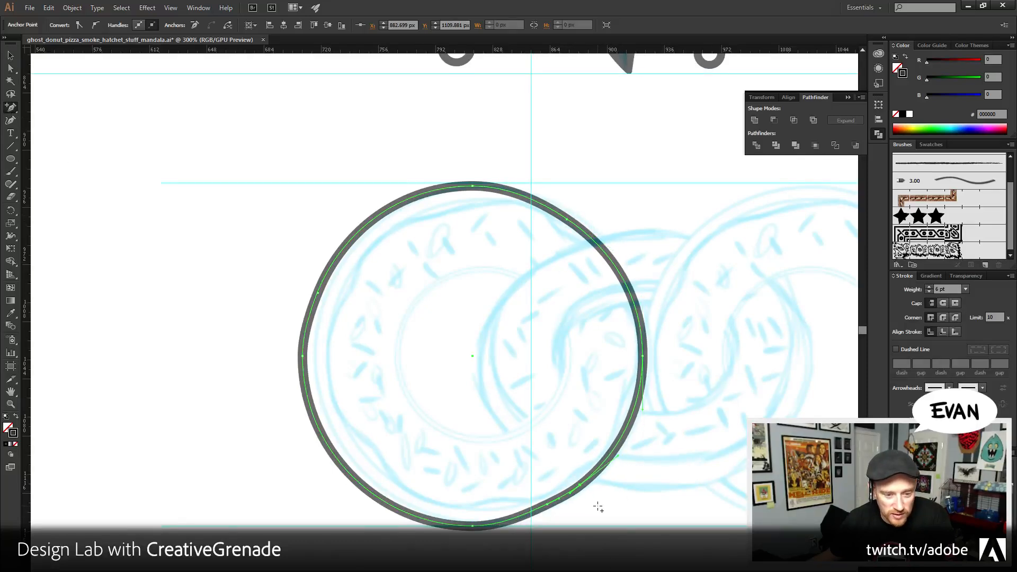
pyautogui.click(329, 454)
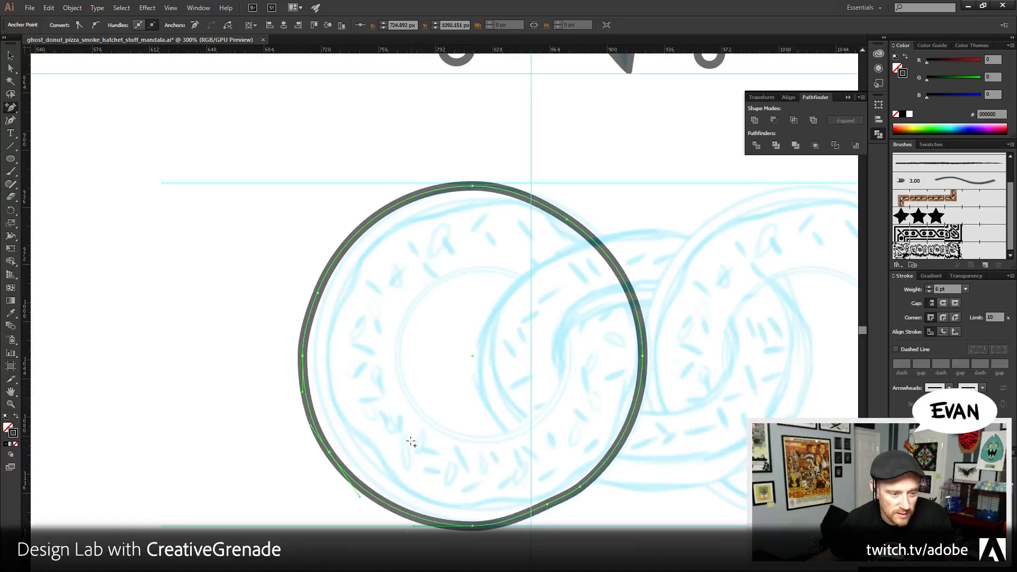
pyautogui.click(360, 485)
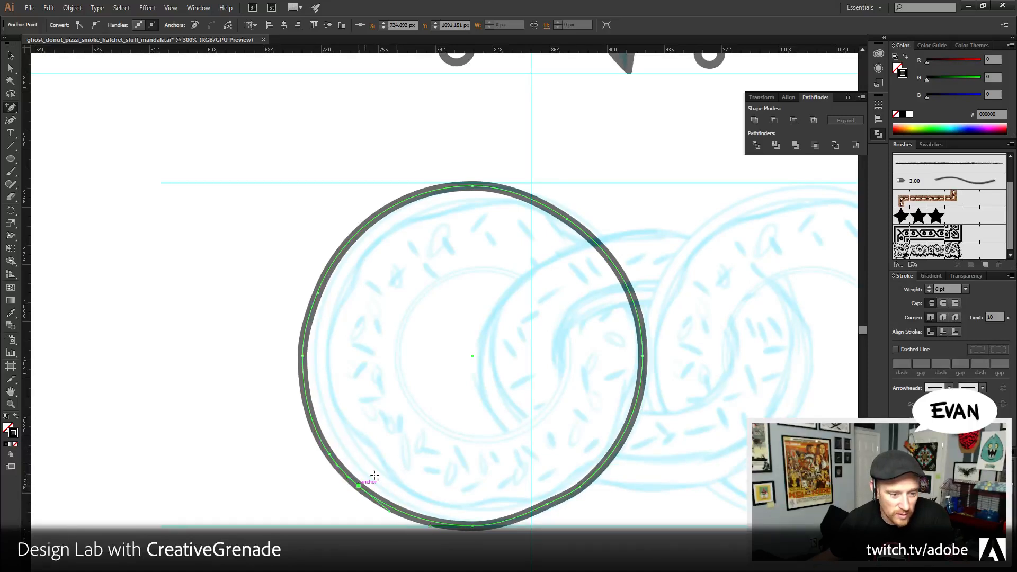
pyautogui.click(410, 510)
# - Add and nudge two anchor points on the donut outline's upper-left curve, and deselect the outline
pyautogui.click(362, 228)
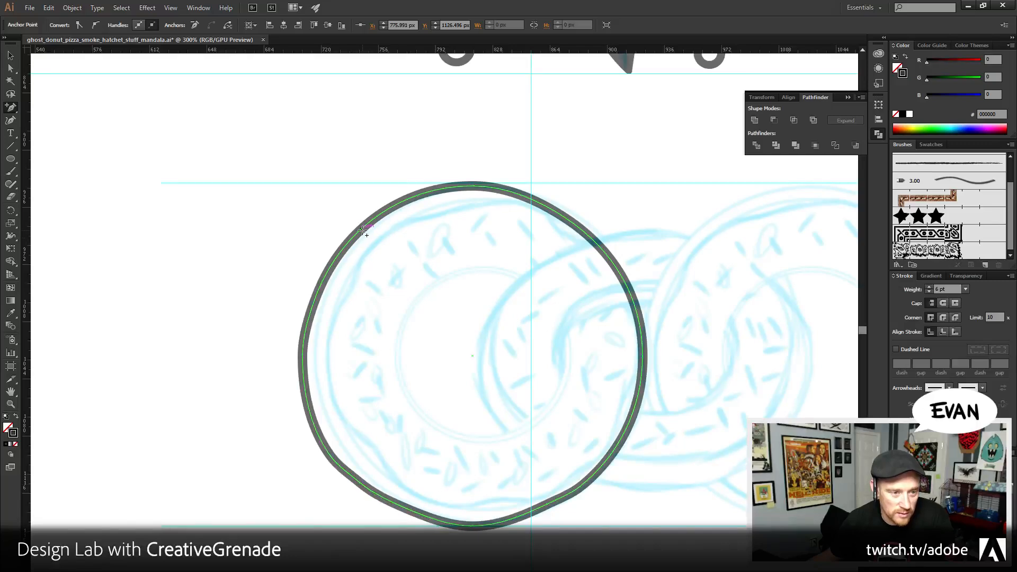
pyautogui.click(414, 201)
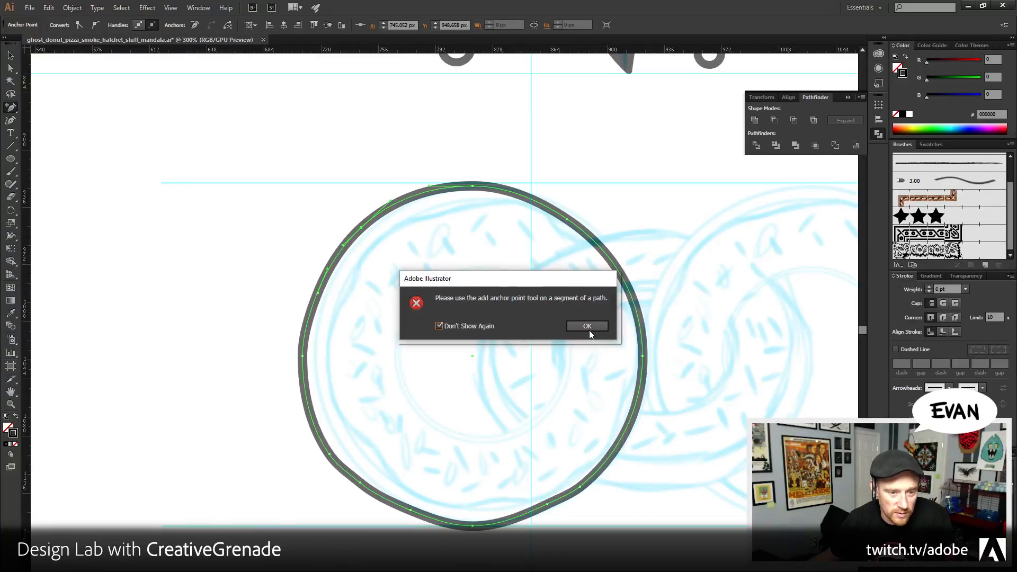
pyautogui.click(587, 326)
pyautogui.click(402, 202)
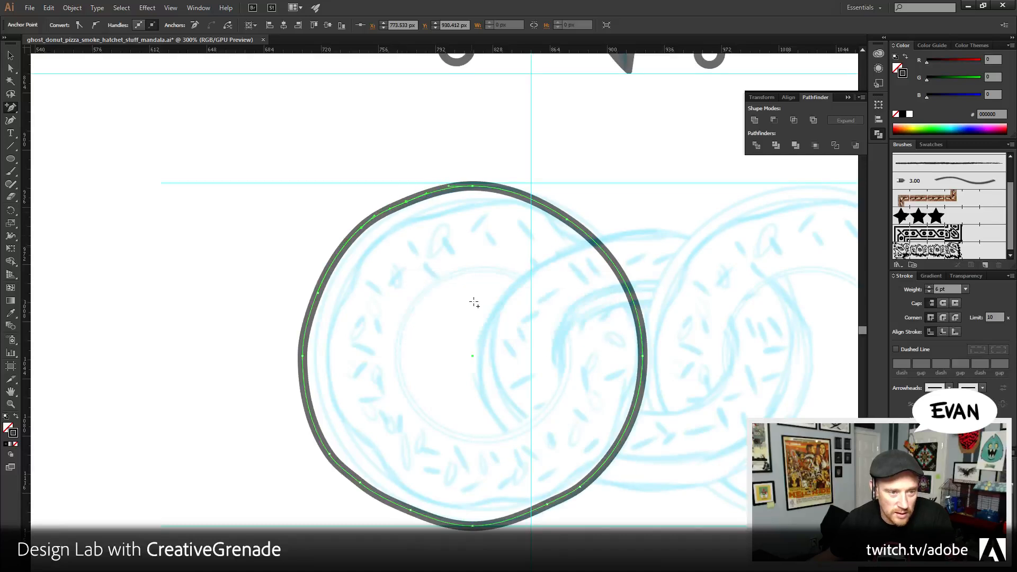
pyautogui.press('v')
pyautogui.click(204, 154)
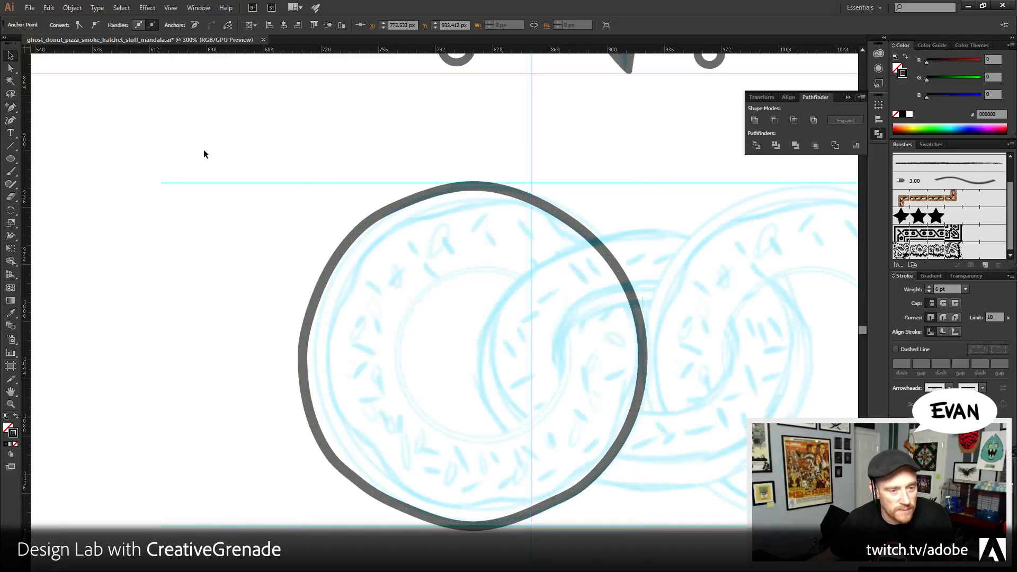
# - Make two rotated, scaled-down copies of the donut outline: a hole about 111 px wide and an icing ring about 189 px wide
pyautogui.moveTo(453, 132); pyautogui.dragTo(507, 214)
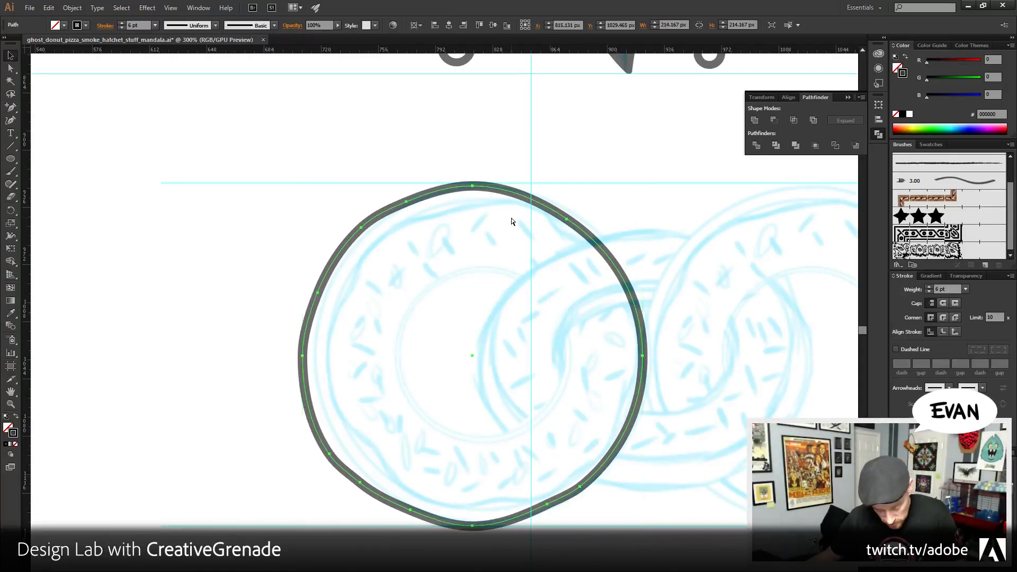
pyautogui.moveTo(643, 186); pyautogui.dragTo(522, 237)
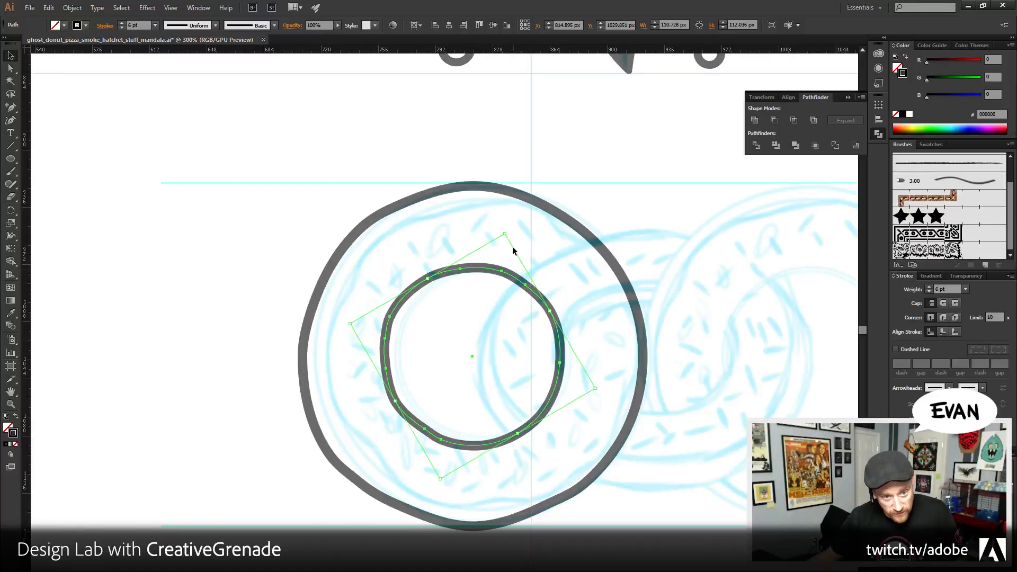
pyautogui.moveTo(506, 236); pyautogui.dragTo(684, 60)
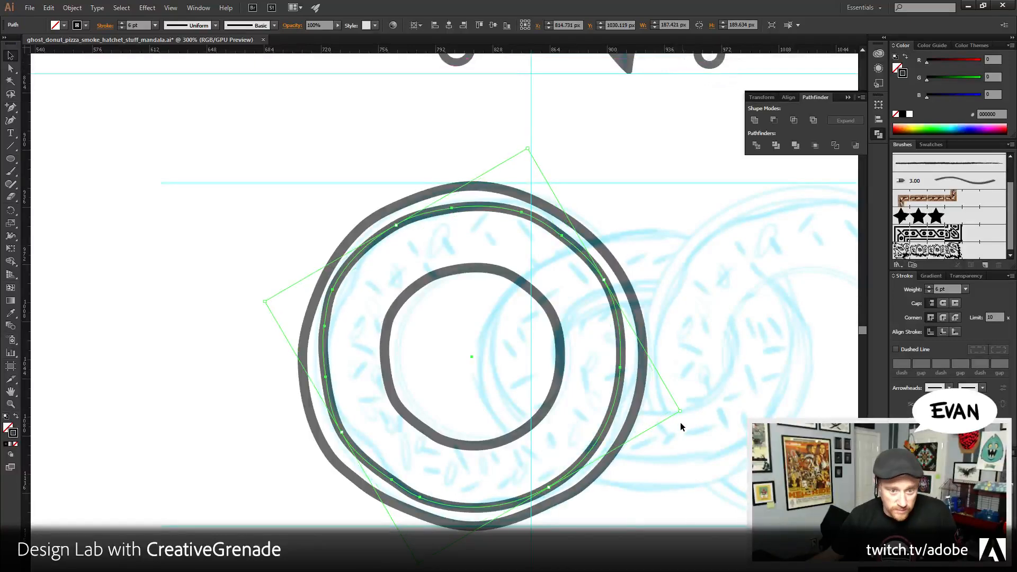
pyautogui.moveTo(681, 412); pyautogui.dragTo(684, 412)
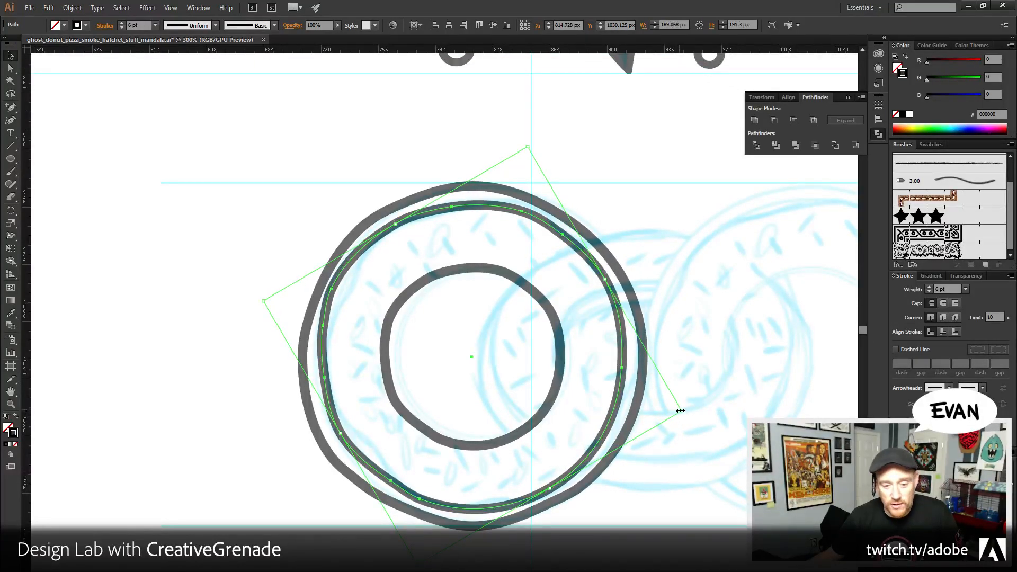
# - Set the icing ring's stroke weight to 3 pt and deselect it
pyautogui.click(929, 290)
pyautogui.click(929, 291)
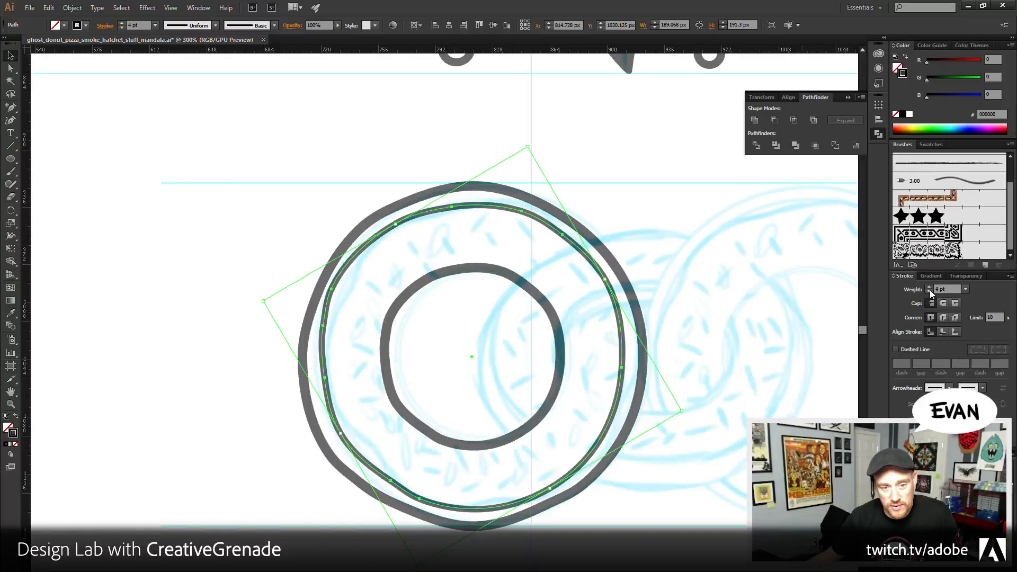
pyautogui.click(930, 291)
pyautogui.click(657, 362)
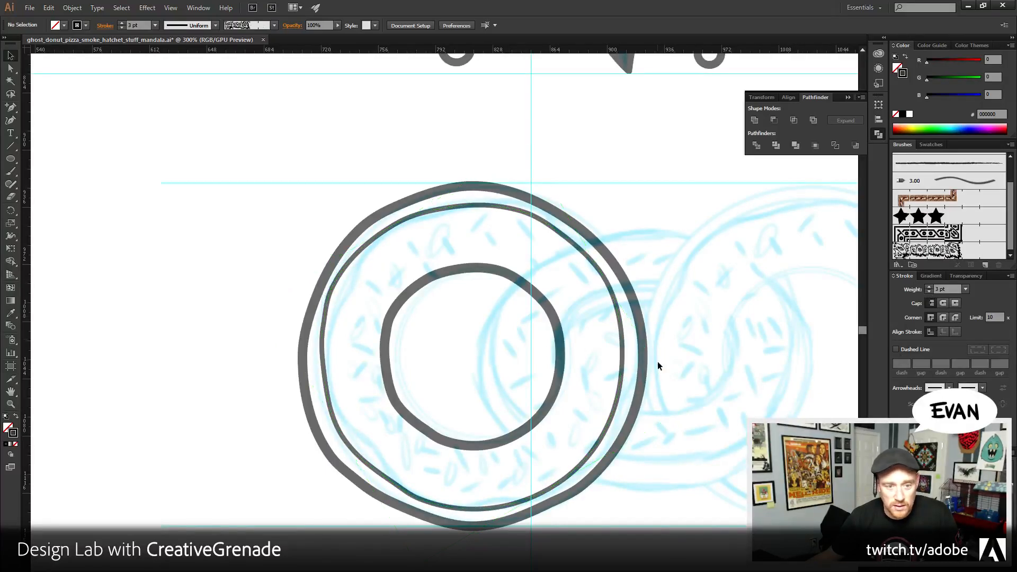
# - Draw a short diagonal round-capped sprinkle line, about 6 by 9 px, on the donut's upper-left icing with the Pen tool
pyautogui.moveTo(760, 377); pyautogui.dragTo(701, 392)
pyautogui.moveTo(706, 429); pyautogui.dragTo(686, 424)
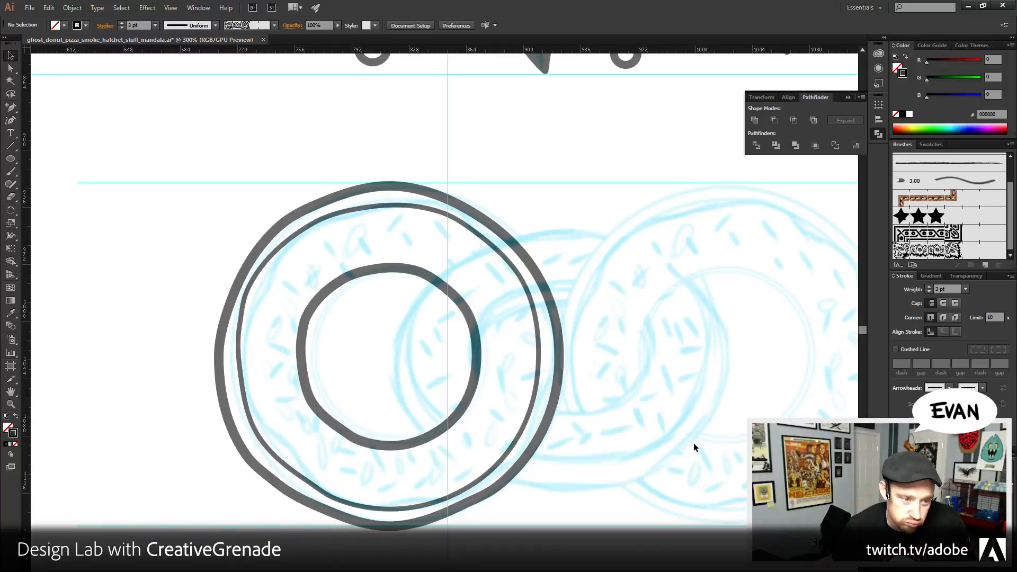
pyautogui.moveTo(11, 107); pyautogui.dragTo(59, 110)
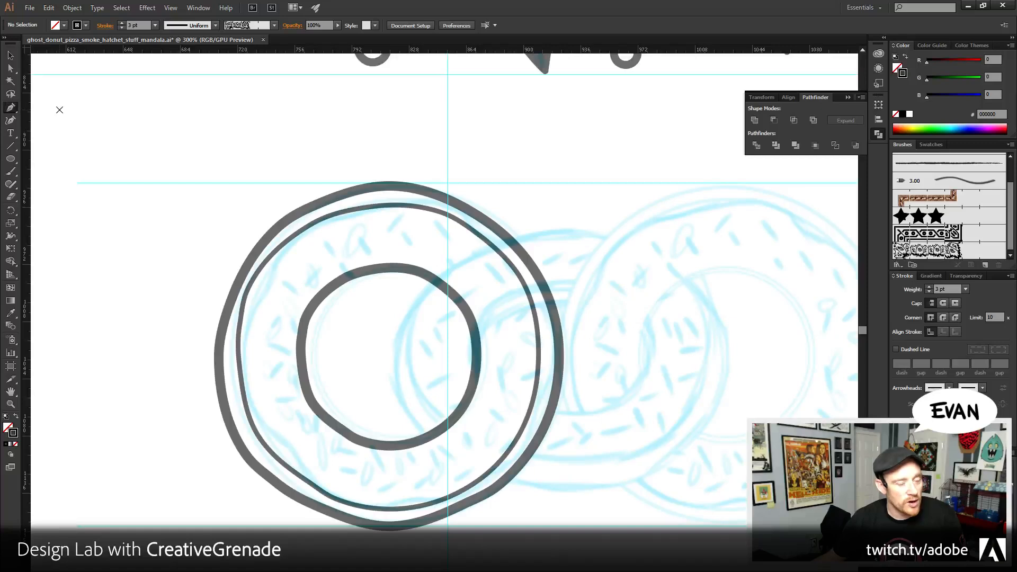
pyautogui.click(320, 235)
pyautogui.click(332, 252)
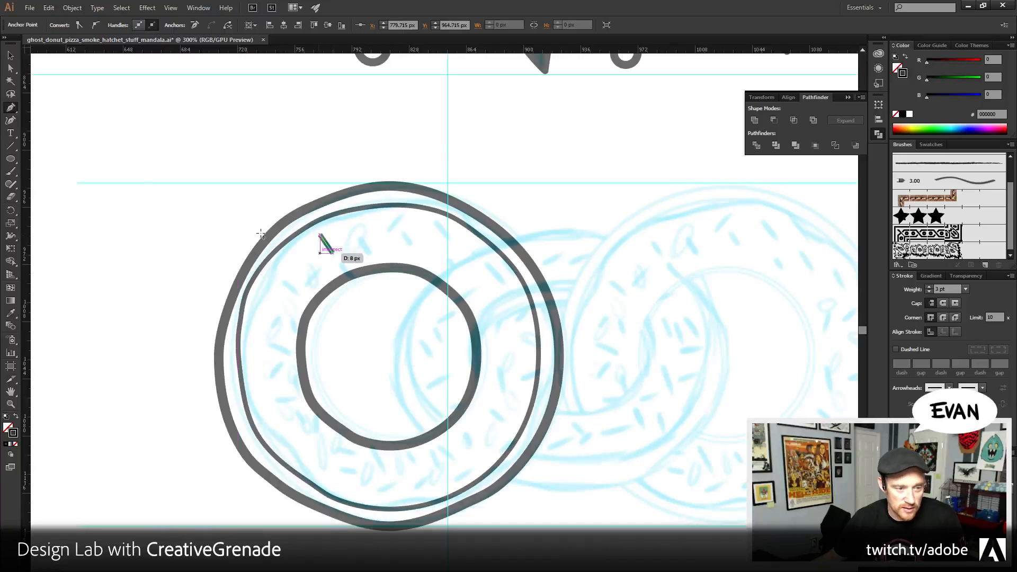
pyautogui.press('v')
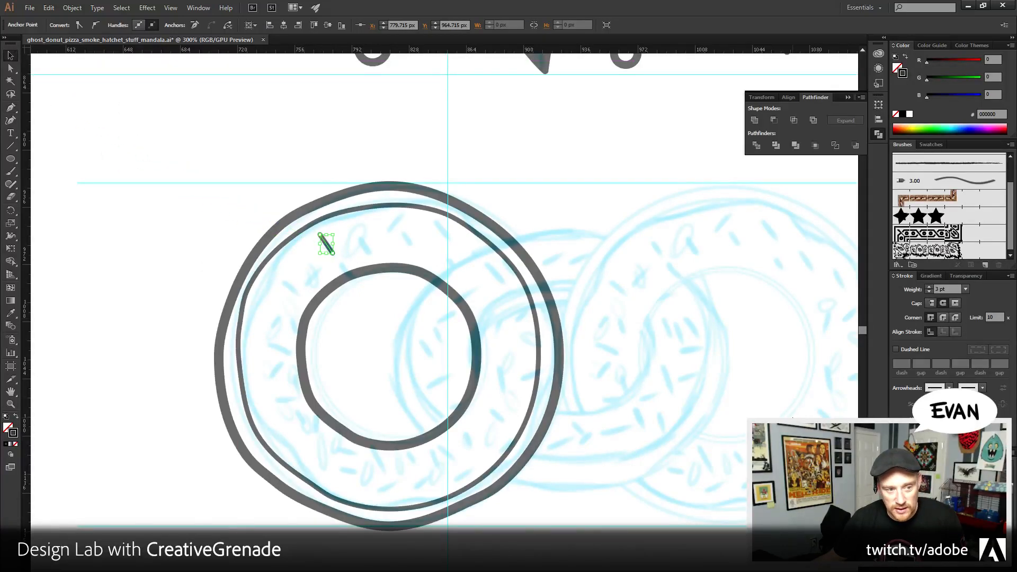
pyautogui.moveTo(334, 255); pyautogui.dragTo(330, 249)
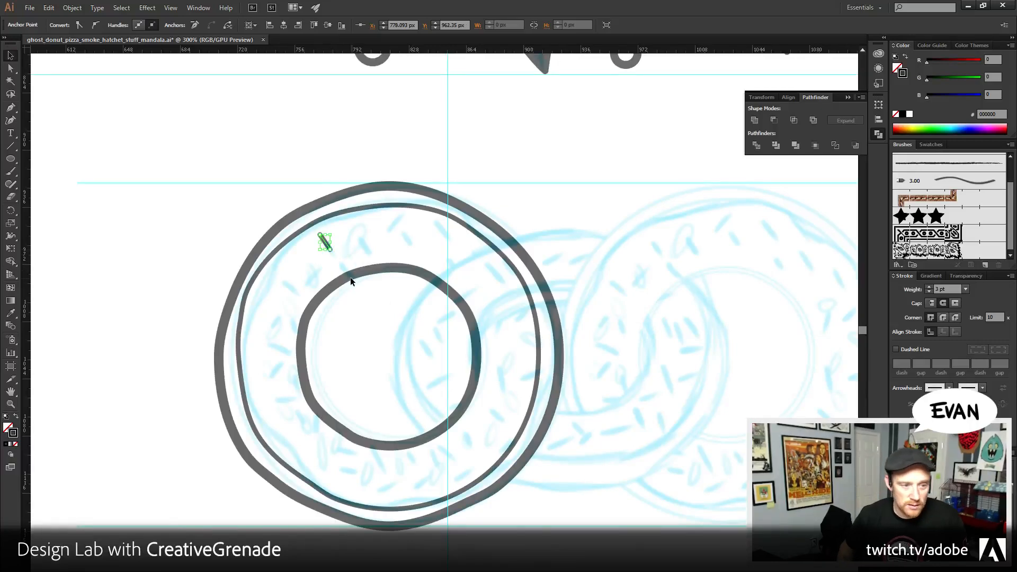
pyautogui.click(10, 57)
pyautogui.click(92, 76)
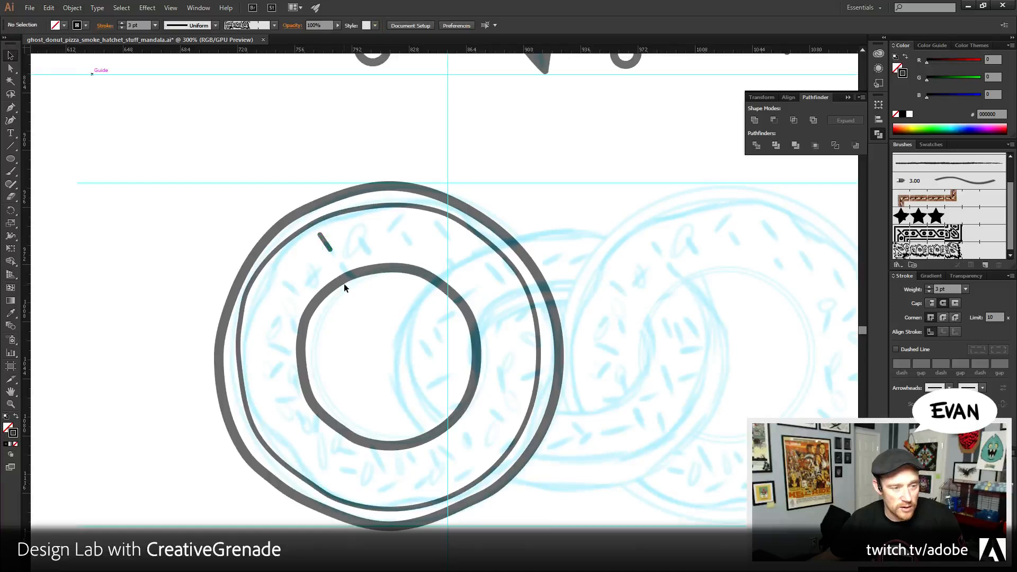
# - Convert the sprinkle line into a closed shape with Outline Stroke
pyautogui.click(323, 240)
pyautogui.click(68, 8)
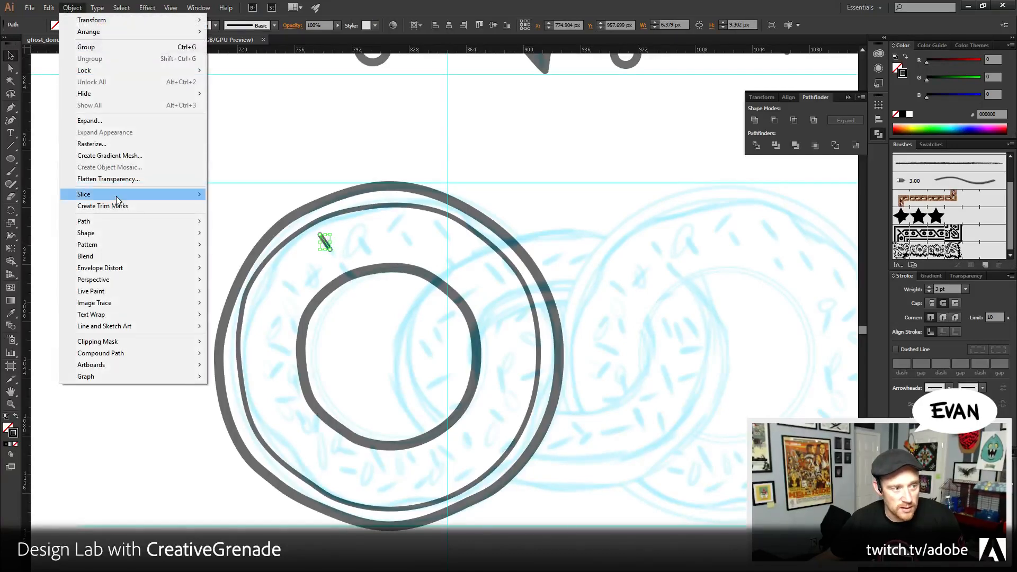
pyautogui.moveTo(115, 222)
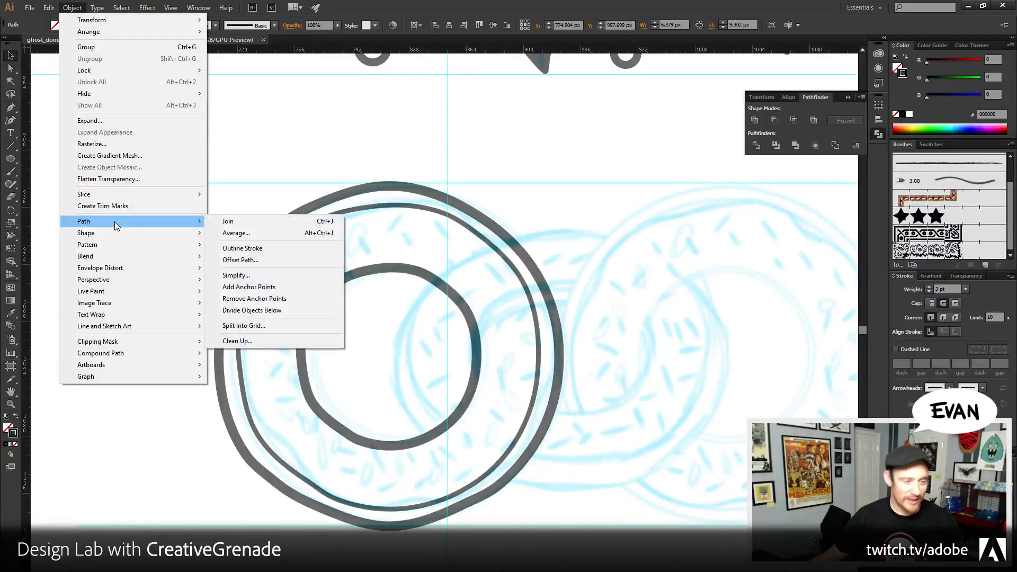
pyautogui.click(297, 253)
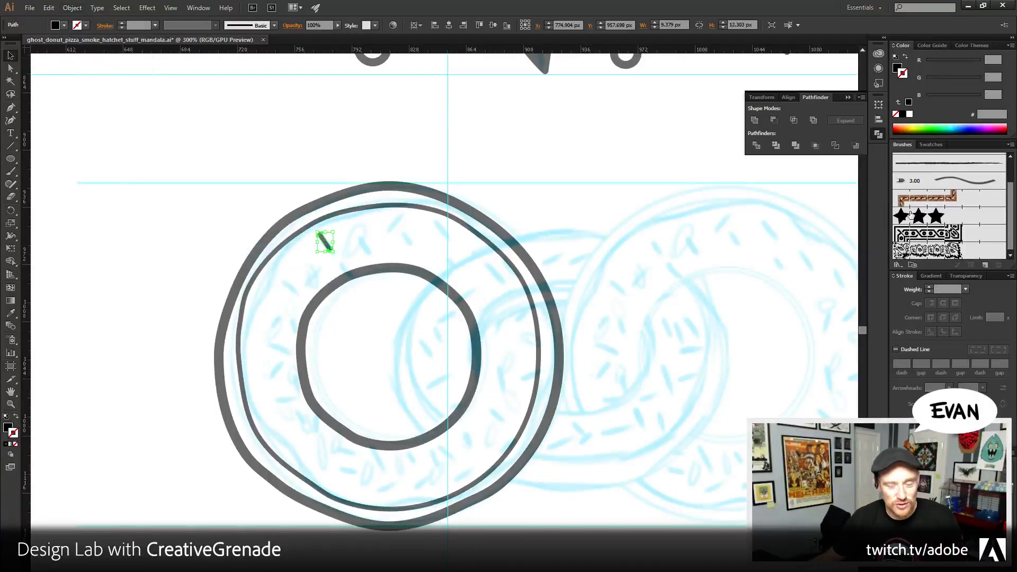
# - Swap the sprinkle shape's black fill to its stroke and set the stroke weight to 3 pt
pyautogui.hotkey('shift', 'x')
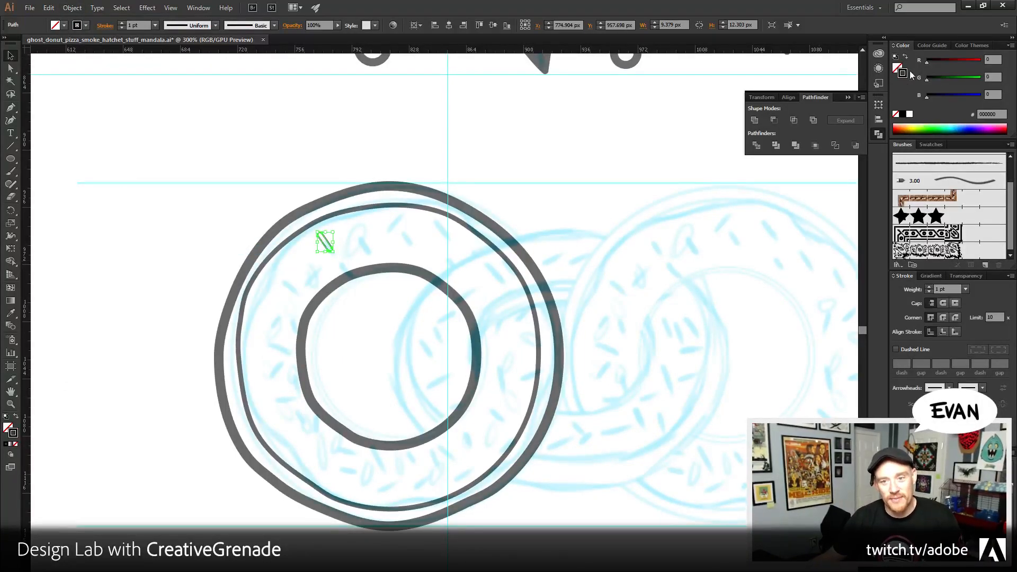
pyautogui.press('w')
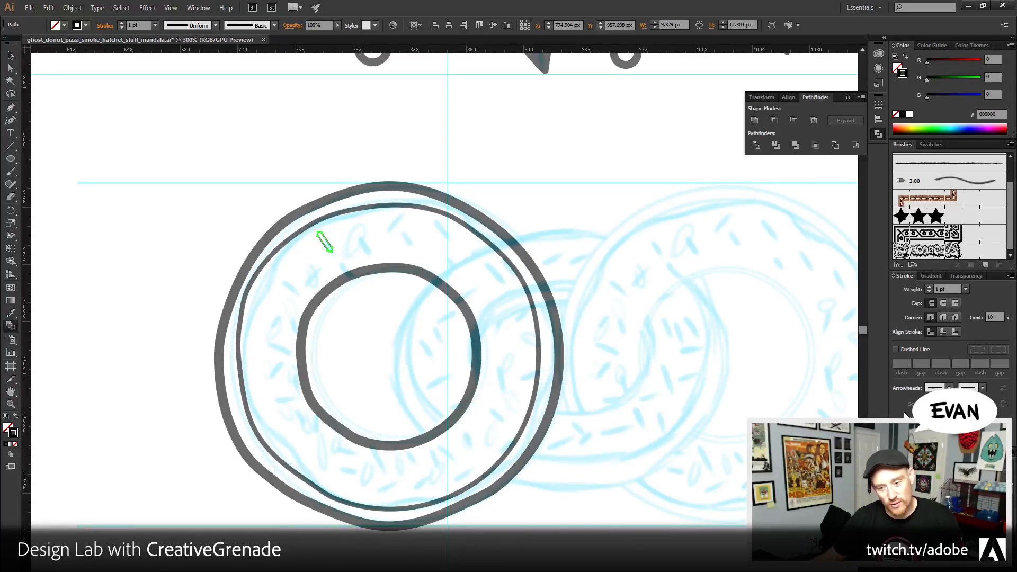
pyautogui.click(927, 286)
pyautogui.click(927, 287)
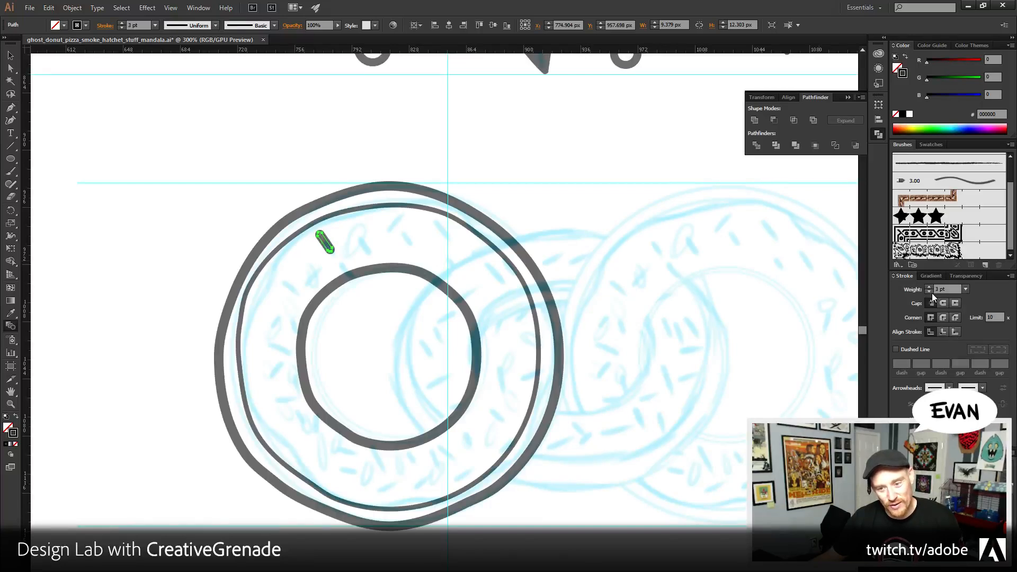
# - Align the sprinkle's stroke to the outside and set its weight to 2 pt
pyautogui.click(954, 332)
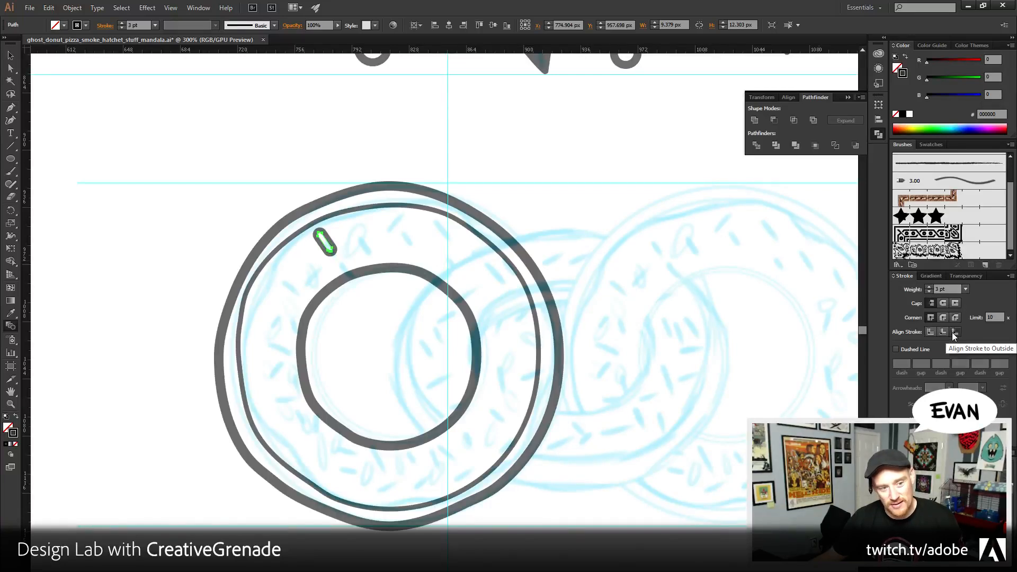
pyautogui.click(928, 291)
# - Move the sprinkle about 150 px left, off the donut and onto the blank canvas
pyautogui.moveTo(405, 264); pyautogui.dragTo(498, 251)
pyautogui.click(10, 56)
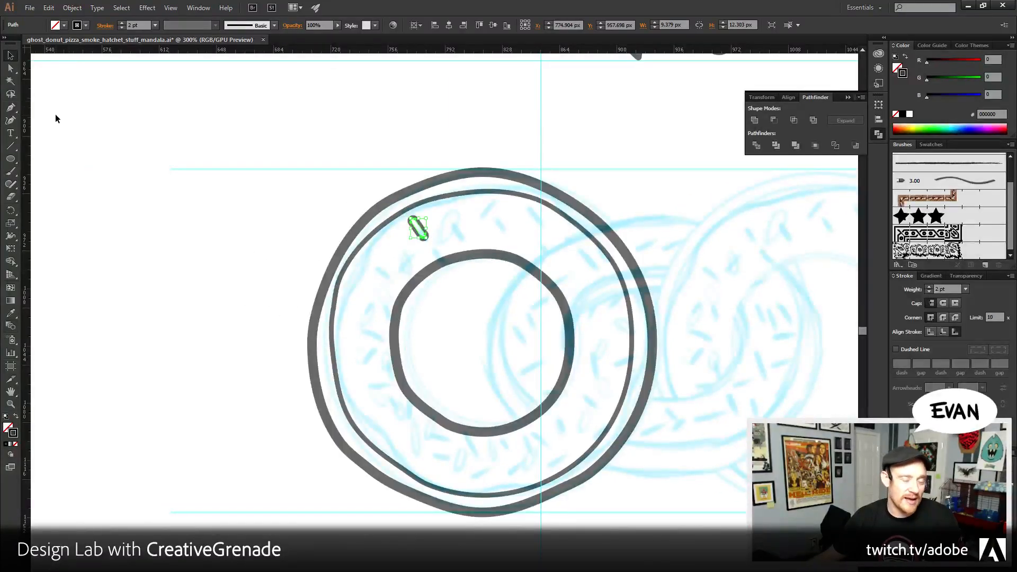
pyautogui.hotkey('shift', 'Left')
pyautogui.hotkey('shift', 'Left')
pyautogui.hotkey('shift', 'Left')
pyautogui.hotkey('shift', 'Left')
pyautogui.hotkey('shift', 'Left')
pyautogui.hotkey('shift', 'Left')
pyautogui.hotkey('shift', 'Left')
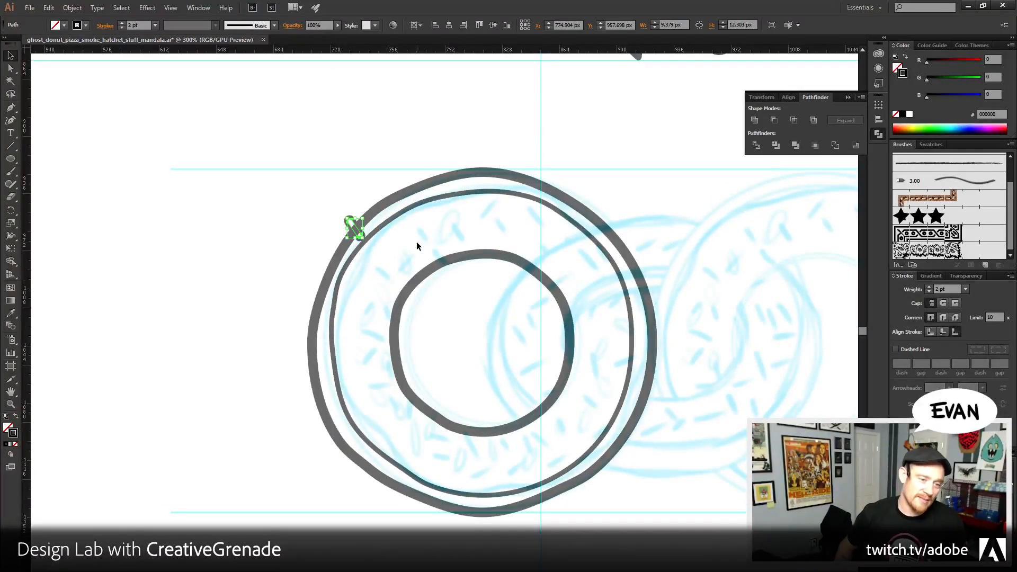
pyautogui.hotkey('shift', 'Left')
pyautogui.hotkey('shift', 'Left')
pyautogui.hotkey('shift', 'Left')
pyautogui.hotkey('shift', 'Left')
pyautogui.hotkey('shift', 'Left')
pyautogui.hotkey('shift', 'Left')
pyautogui.hotkey('shift', 'Left')
pyautogui.hotkey('shift', 'Left')
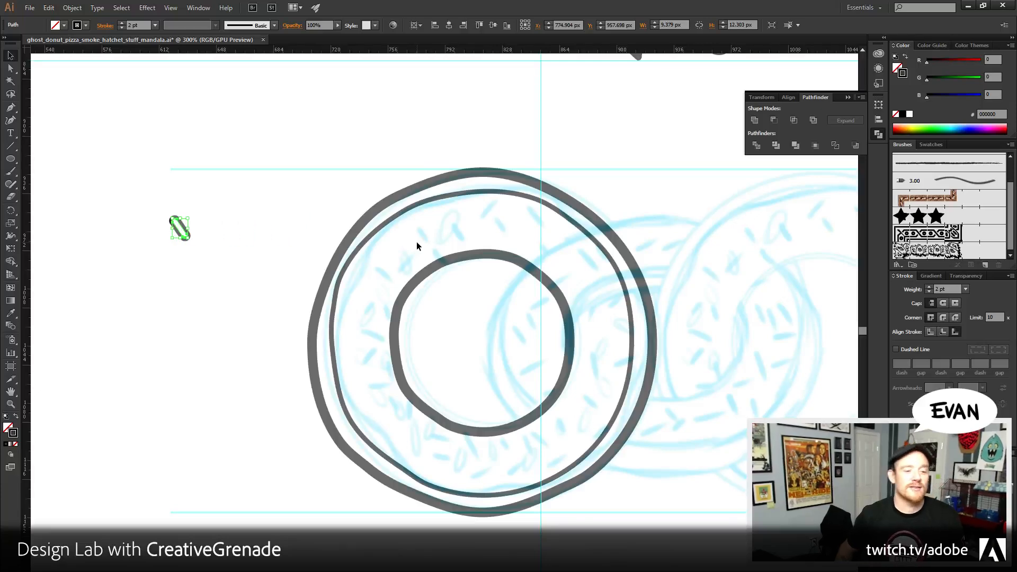
# - Shrink the sprinkle to about 7.8 by 10.2 px and place a copy 20 px to its right, rotated to lean the opposite way
pyautogui.hscroll(-3, 212, 307)
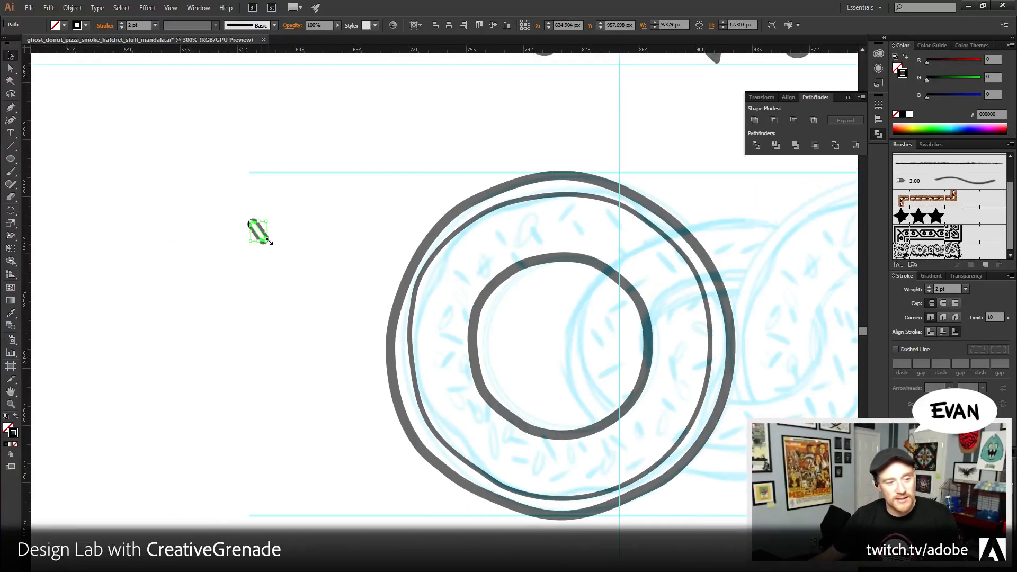
pyautogui.moveTo(251, 239); pyautogui.dragTo(257, 230)
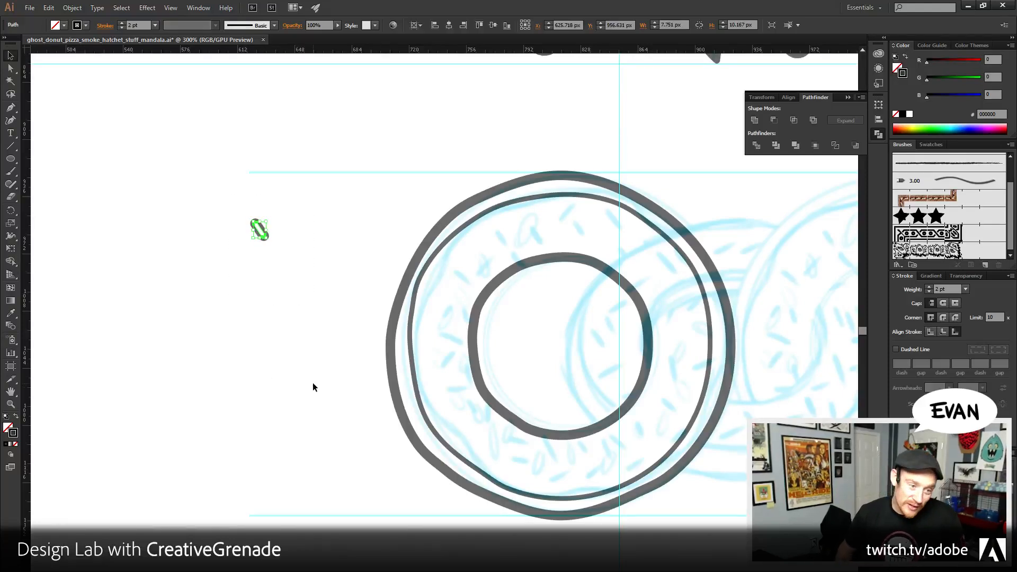
pyautogui.hotkey('alt', 'shift', 'Right')
pyautogui.hotkey('alt', 'shift', 'Right')
pyautogui.hotkey('alt', 'shift', 'Right')
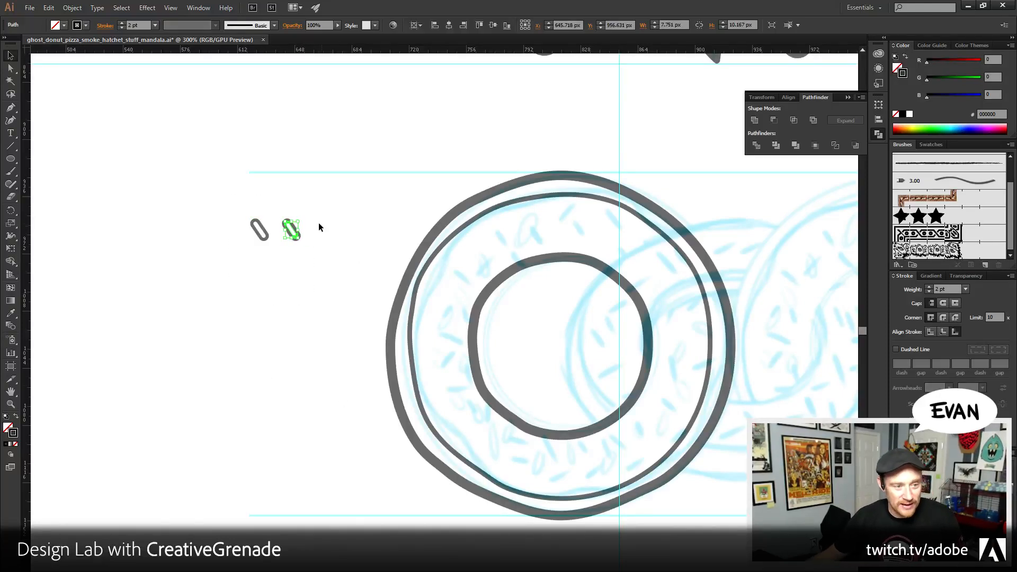
pyautogui.moveTo(306, 218); pyautogui.dragTo(317, 233)
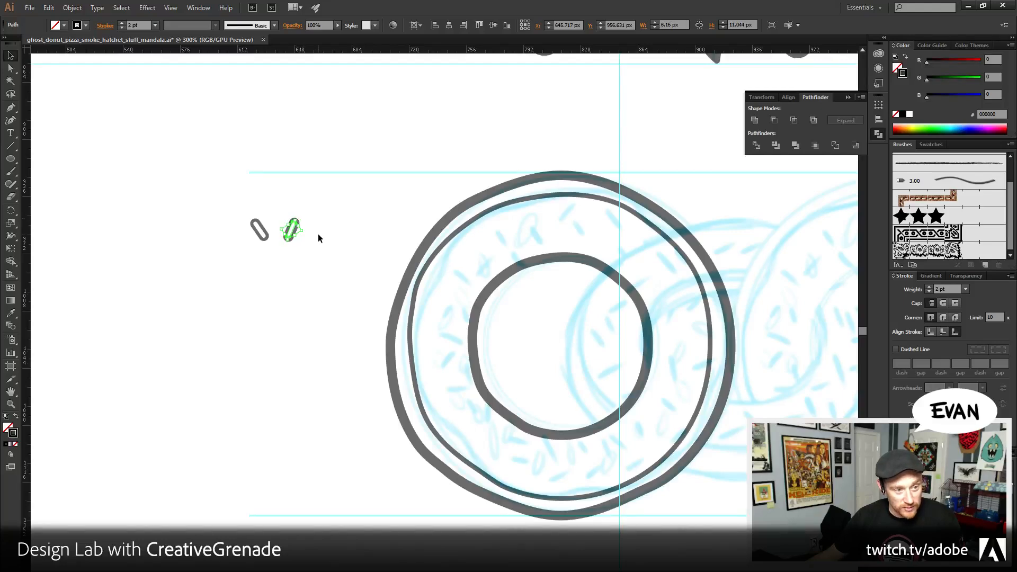
# - Duplicate the right-hand sprinkle between and above the first two, and tilt the copy slightly further to the right
pyautogui.hotkey('alt', 'shift', 'Left')
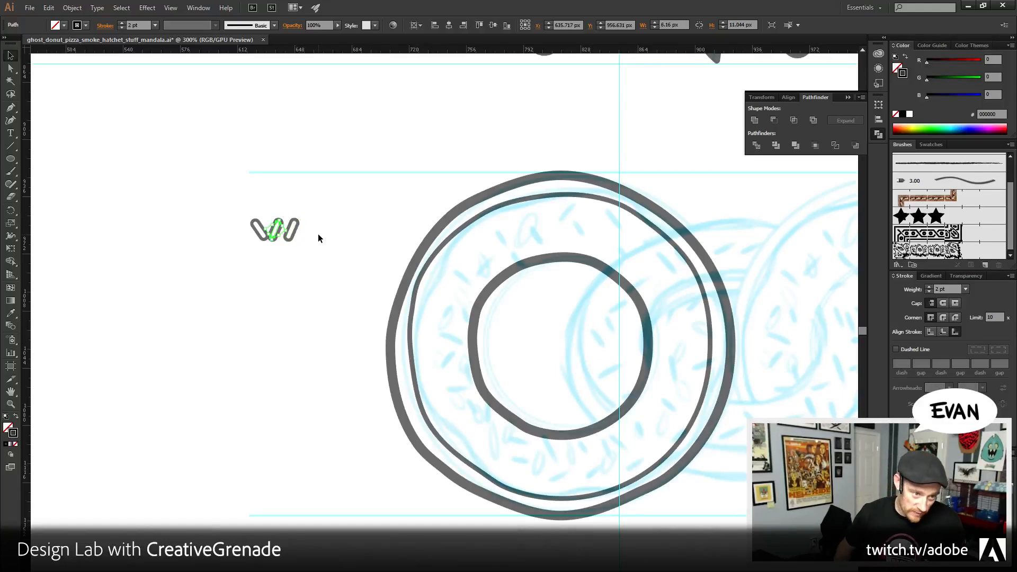
pyautogui.hotkey('shift', 'Up')
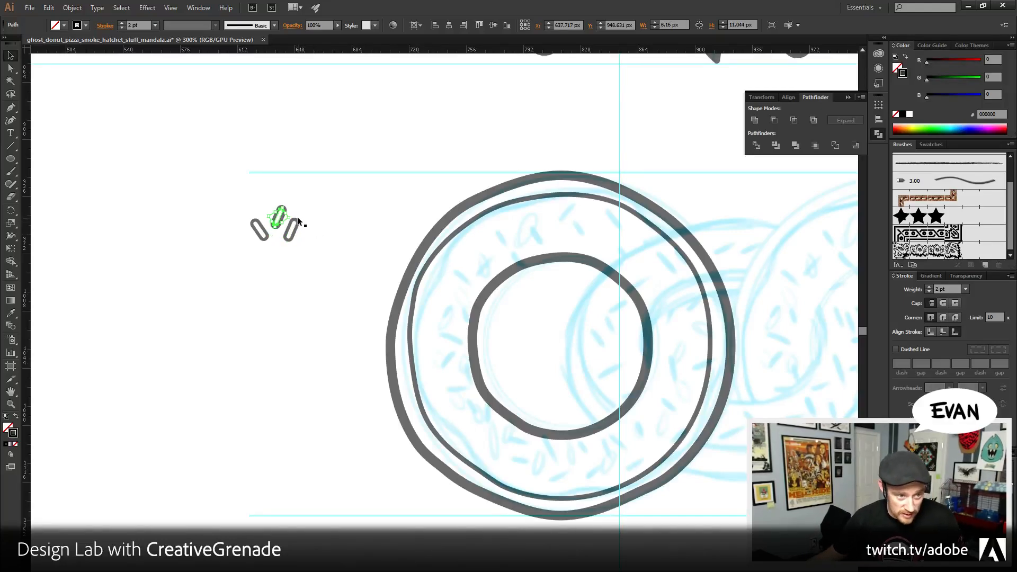
pyautogui.moveTo(293, 215); pyautogui.dragTo(312, 249)
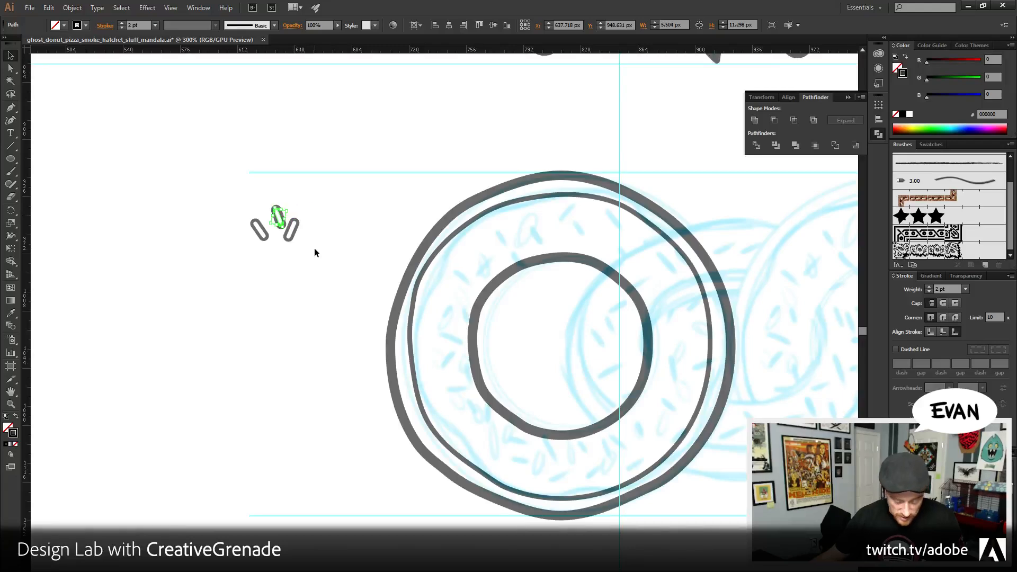
pyautogui.moveTo(291, 212); pyautogui.dragTo(316, 222)
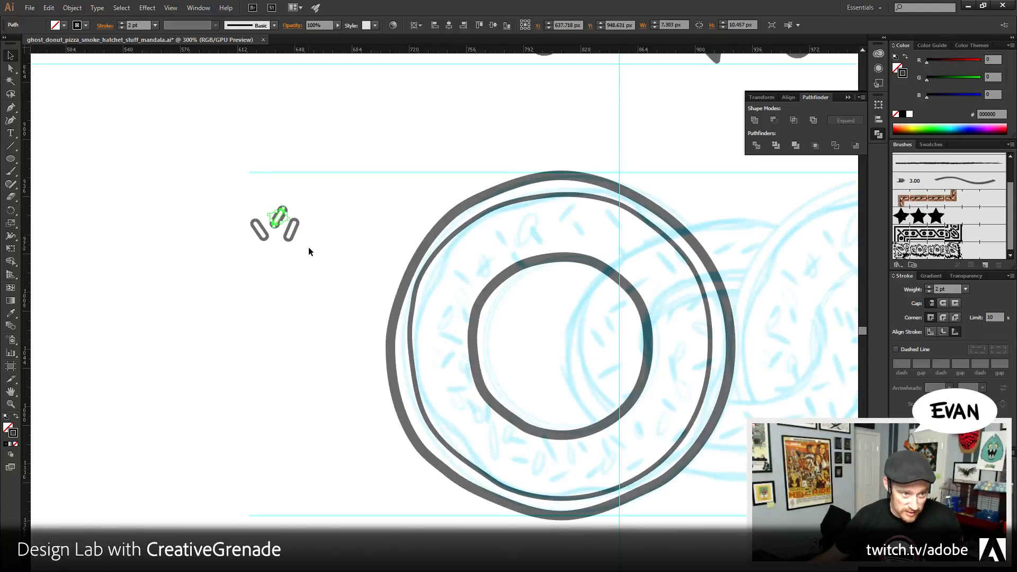
# - Paste a copy of the upper sprinkle below the other three and rotate it to nearly vertical
pyautogui.hotkey('ctrl', 'c')
pyautogui.hotkey('ctrl', 'f')
pyautogui.hotkey('shift', 'Down')
pyautogui.hotkey('shift', 'Down')
pyautogui.hotkey('shift', 'Down')
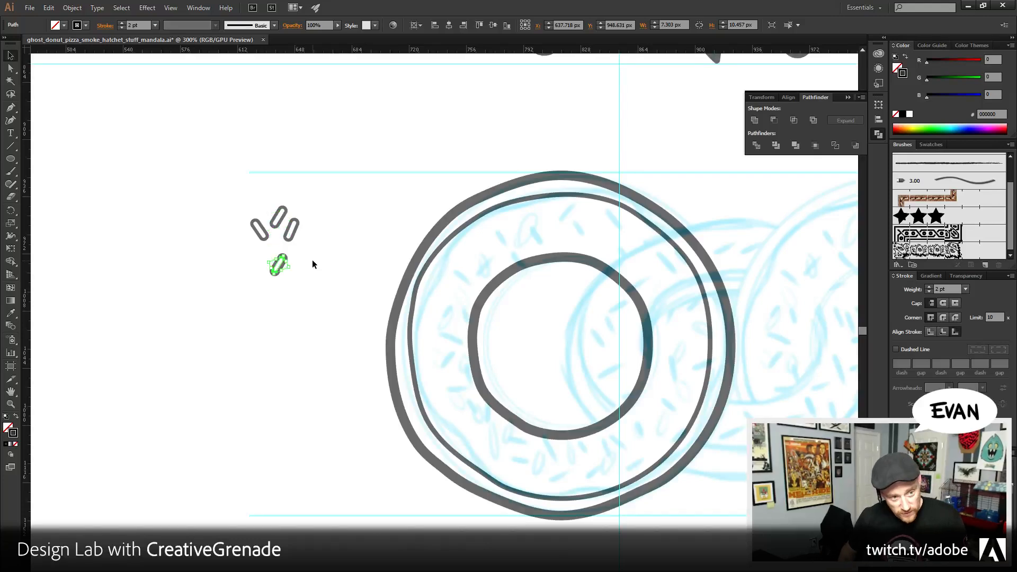
pyautogui.hotkey('shift', 'Up')
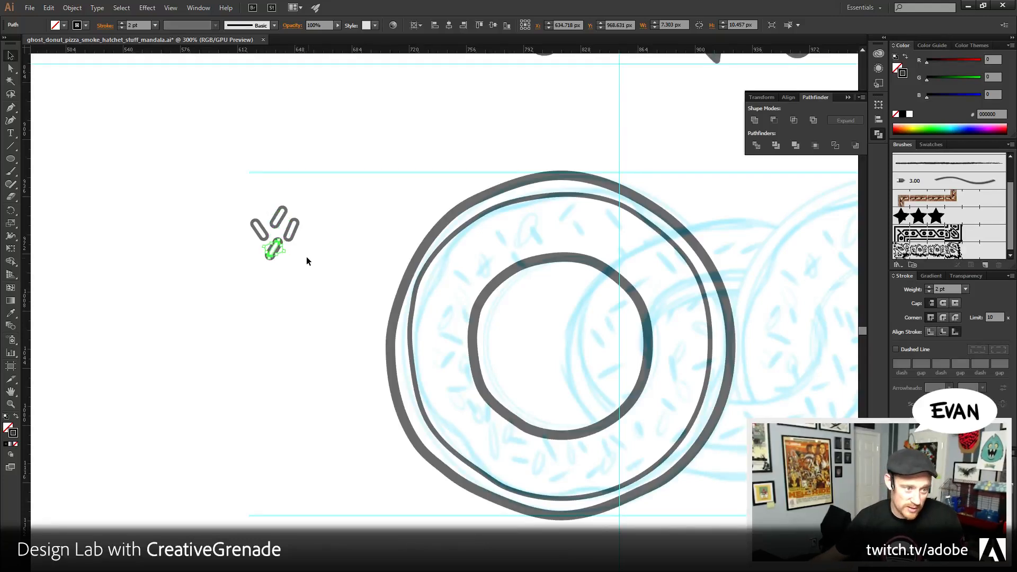
pyautogui.moveTo(286, 252)
pyautogui.mouseDown()
pyautogui.moveTo(312, 241)
pyautogui.moveTo(288, 243)
pyautogui.mouseUp()
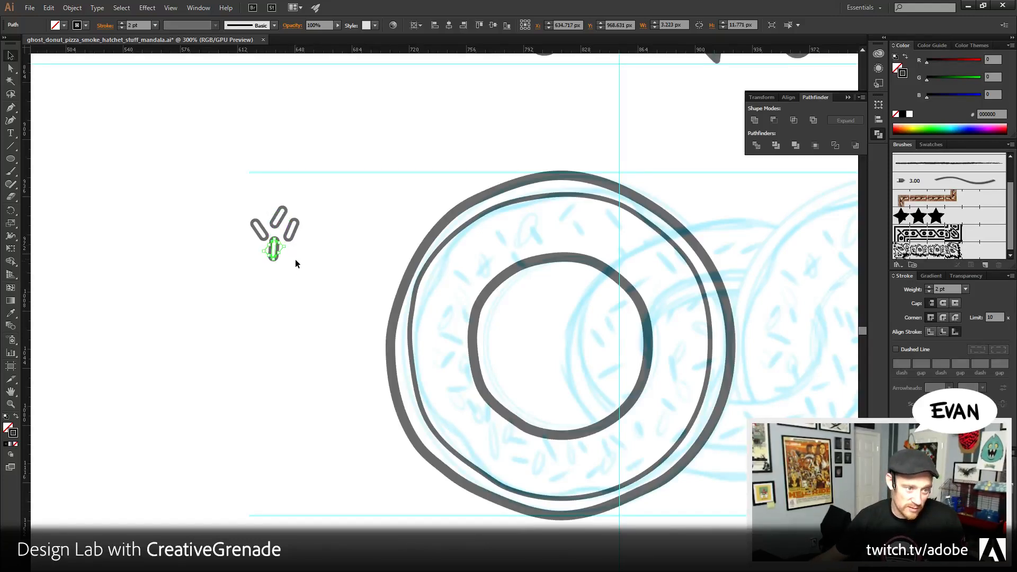
# - Duplicate the four-sprinkle cluster in place and move the copy about 36 px to the left of the original
pyautogui.moveTo(228, 208); pyautogui.dragTo(324, 281)
pyautogui.hotkey('ctrl', 'c')
pyautogui.hotkey('ctrl', 'f')
pyautogui.hotkey('shift', 'Left')
pyautogui.hotkey('shift', 'Left')
pyautogui.hotkey('shift', 'Left')
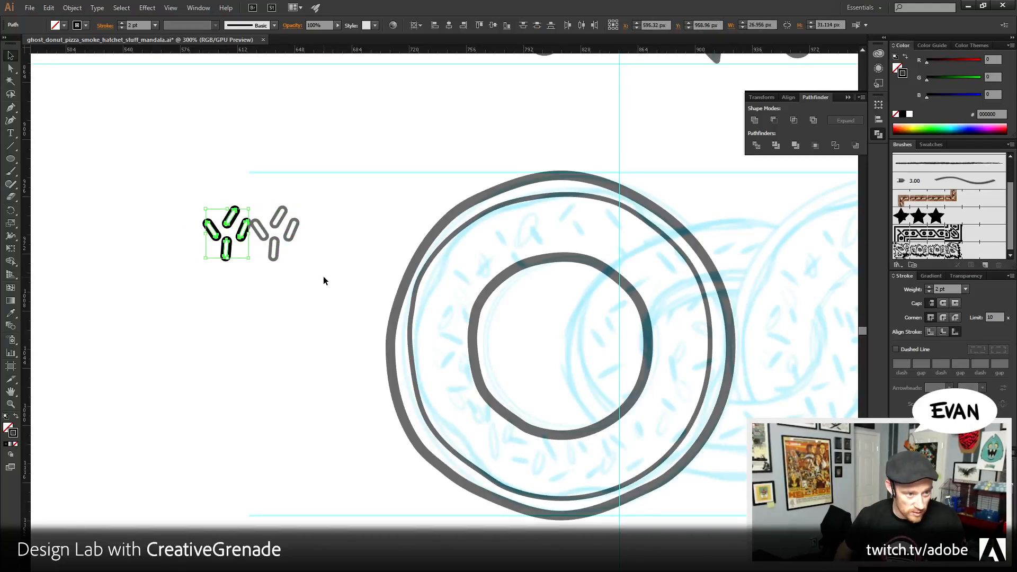
pyautogui.hotkey('shift', 'Right')
pyautogui.hotkey('shift', 'Left')
pyautogui.press('Left')
pyautogui.press('Left')
pyautogui.press('Left')
pyautogui.press('Left')
pyautogui.press('Left')
pyautogui.press('Left')
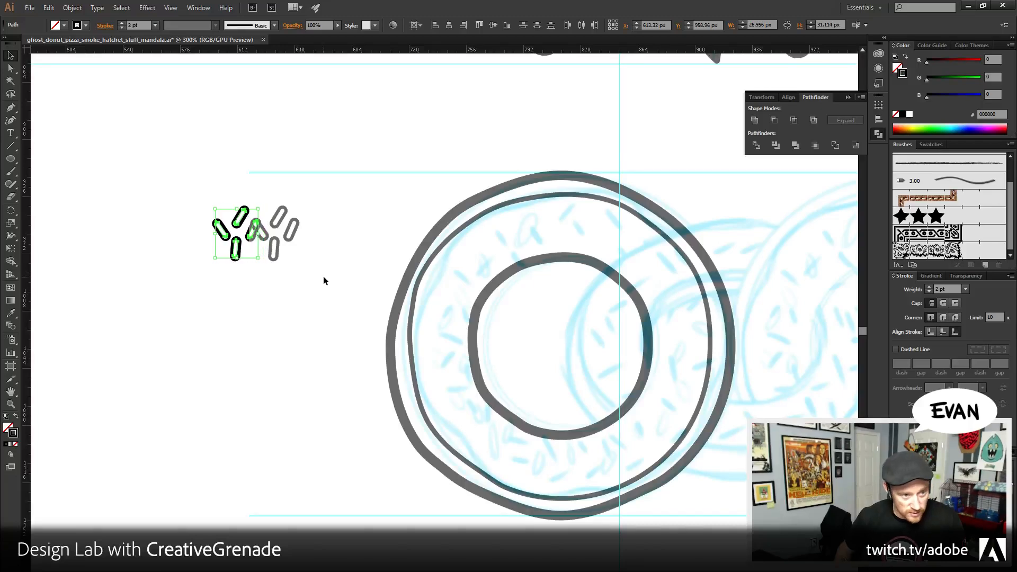
pyautogui.click(324, 280)
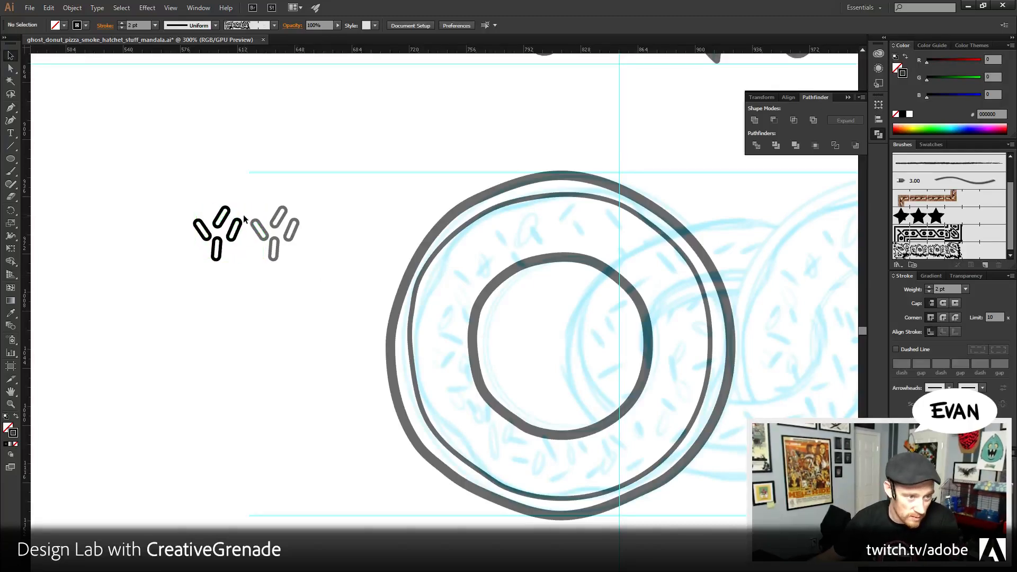
# - Rotate the copied cluster's right-hand sprinkle to a flatter angle and move it right until it overlaps the original cluster's leftmost sprinkle
pyautogui.click(233, 229)
pyautogui.moveTo(243, 214); pyautogui.dragTo(268, 262)
pyautogui.press('Down')
pyautogui.press('Down')
pyautogui.press('Down')
pyautogui.press('Down')
pyautogui.press('Down')
pyautogui.press('Down')
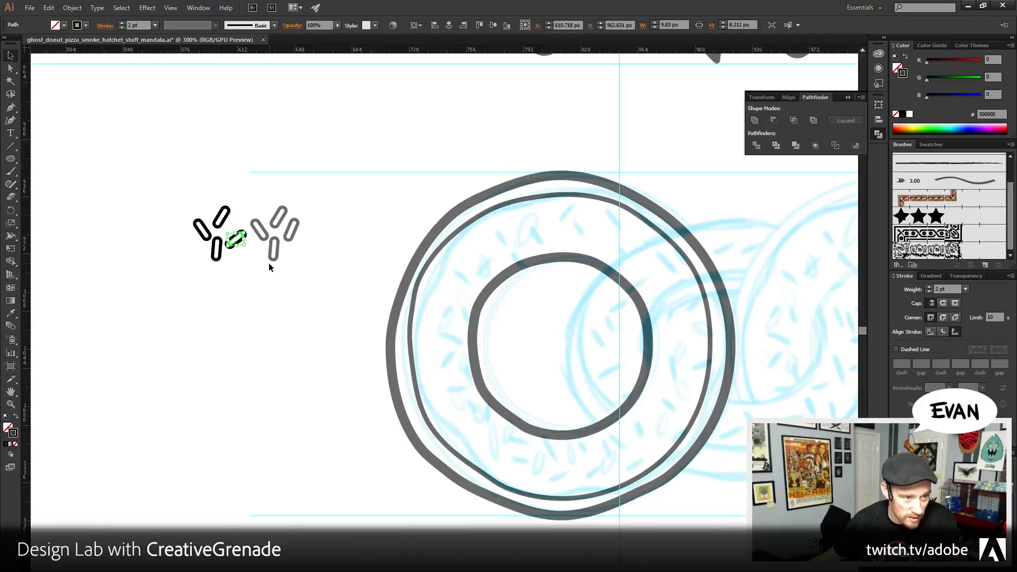
pyautogui.press('Right')
pyautogui.press('Right')
pyautogui.press('Right')
pyautogui.press('Right')
pyautogui.press('Right')
pyautogui.press('Right')
pyautogui.press('Right')
pyautogui.press('Right')
pyautogui.press('Right')
pyautogui.press('Right')
pyautogui.press('Right')
pyautogui.press('Right')
pyautogui.press('Right')
pyautogui.press('Right')
pyautogui.press('Right')
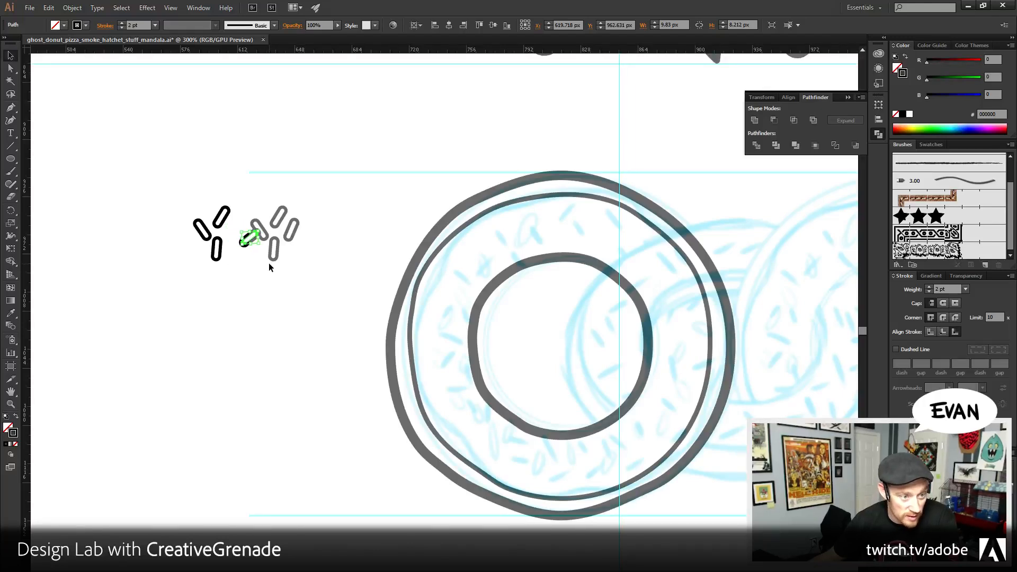
pyautogui.press('Up')
pyautogui.press('Up')
pyautogui.press('Up')
# - Shift the copied cluster's upper and lower sprinkles to the right, and tilt the lower one so it leans left
pyautogui.moveTo(213, 203); pyautogui.dragTo(229, 219)
pyautogui.press('Right')
pyautogui.press('Right')
pyautogui.press('Right')
pyautogui.press('Right')
pyautogui.press('Right')
pyautogui.press('Right')
pyautogui.press('Right')
pyautogui.press('Right')
pyautogui.press('Right')
pyautogui.press('Right')
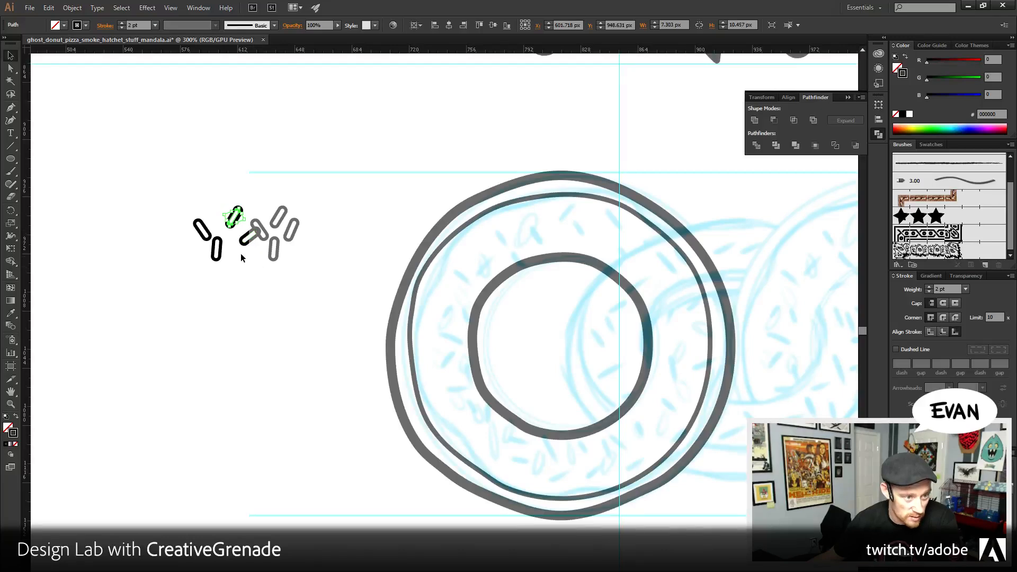
pyautogui.click(219, 249)
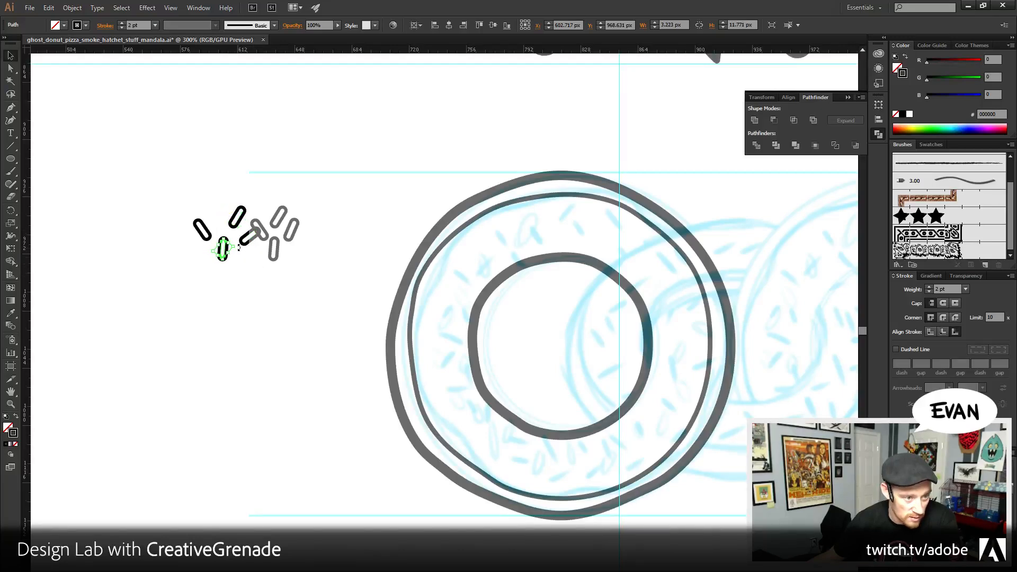
pyautogui.moveTo(238, 247); pyautogui.dragTo(251, 280)
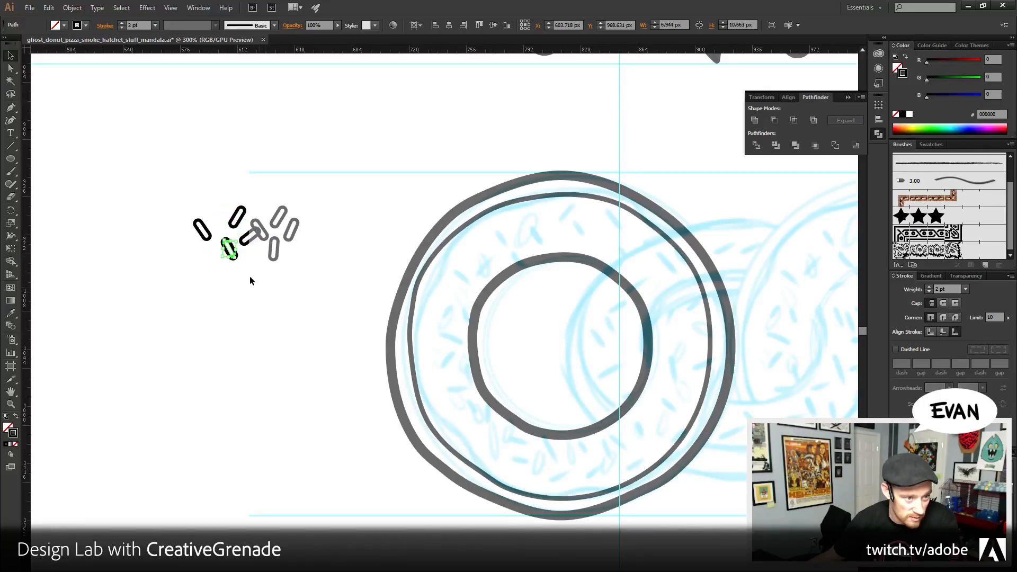
# - Rotate the copied cluster's leftmost sprinkle to nearly horizontal and move it closer to the other sprinkles
pyautogui.click(202, 228)
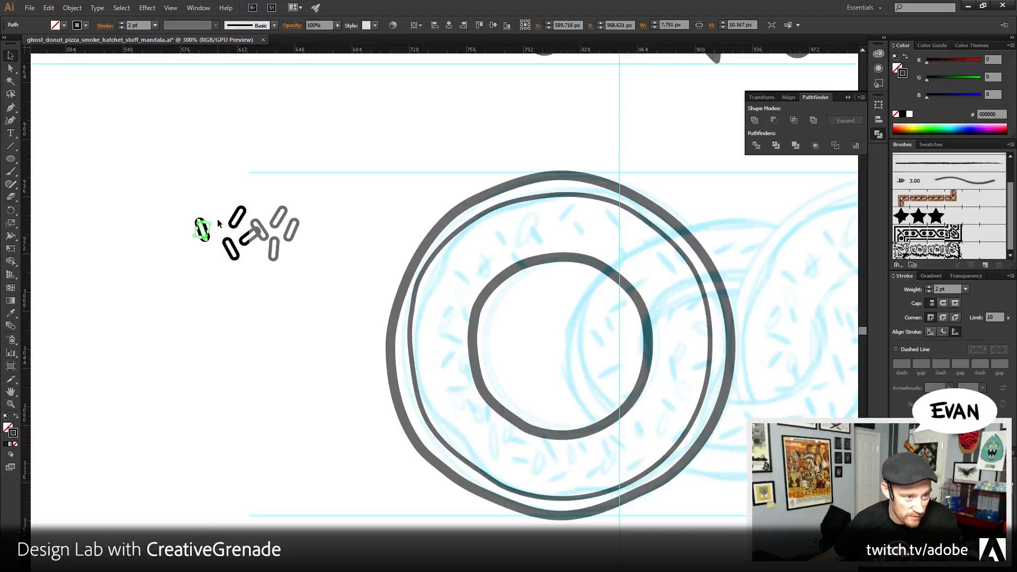
pyautogui.press('Up')
pyautogui.press('Up')
pyautogui.press('Up')
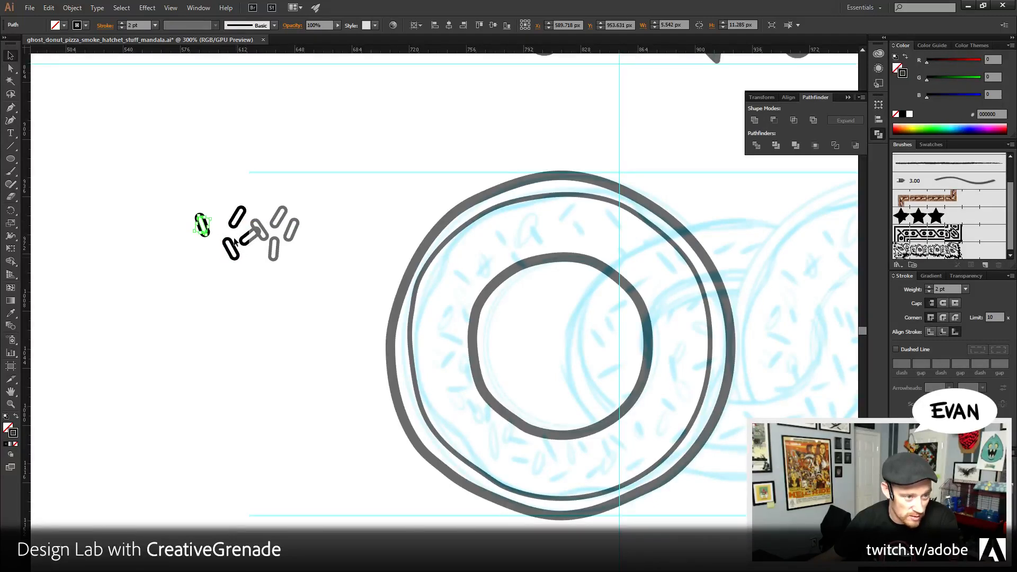
pyautogui.moveTo(212, 215)
pyautogui.mouseDown()
pyautogui.moveTo(207, 277)
pyautogui.moveTo(192, 285)
pyautogui.moveTo(220, 231)
pyautogui.mouseUp()
pyautogui.press('Right')
pyautogui.press('Right')
pyautogui.press('Right')
pyautogui.press('Right')
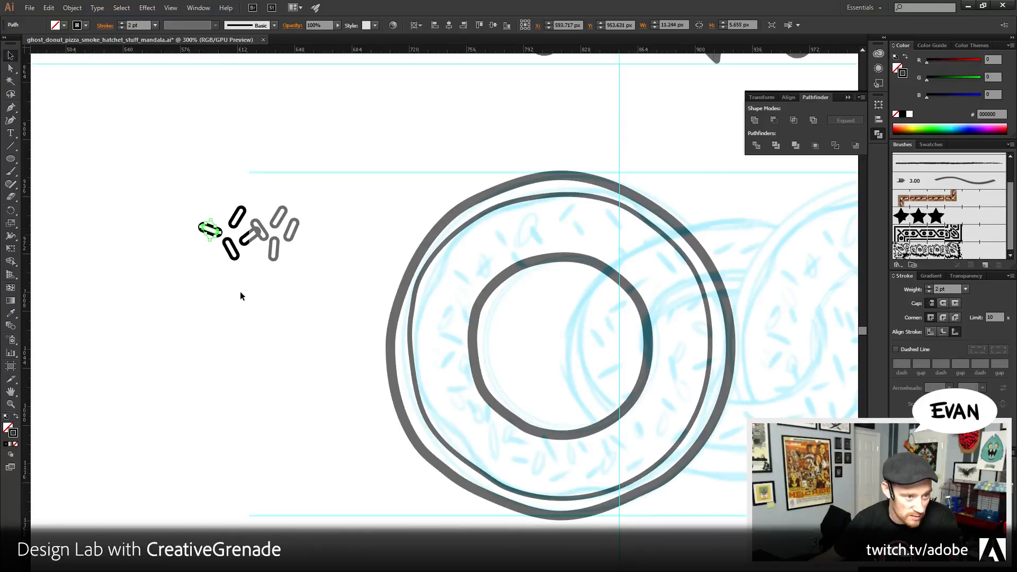
pyautogui.press('Right')
pyautogui.press('Right')
pyautogui.press('Right')
pyautogui.press('Up')
pyautogui.press('Up')
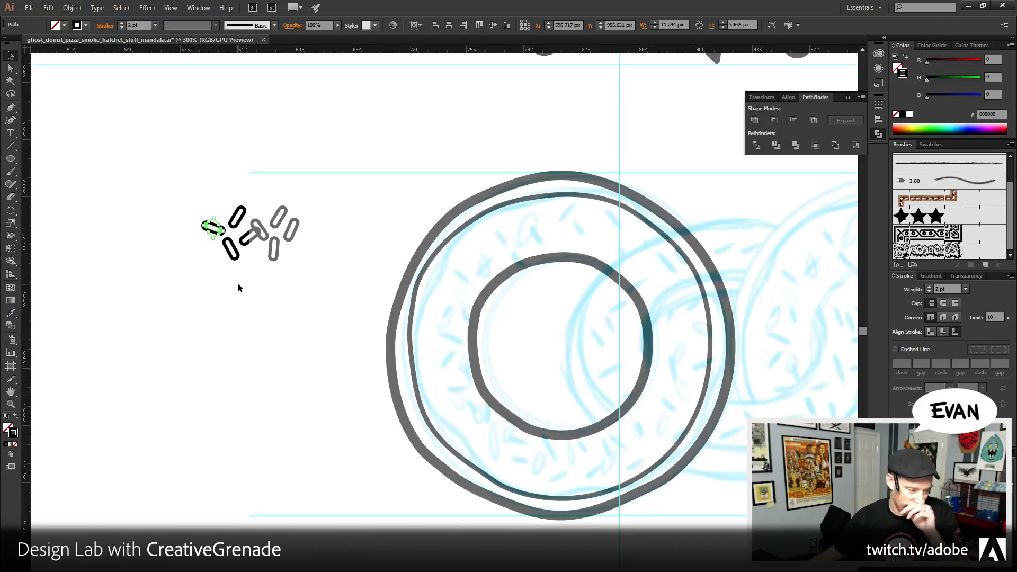
# - Select all eight sprinkles and convert their strokes to filled shapes with Outline Stroke
pyautogui.moveTo(189, 207); pyautogui.dragTo(328, 286)
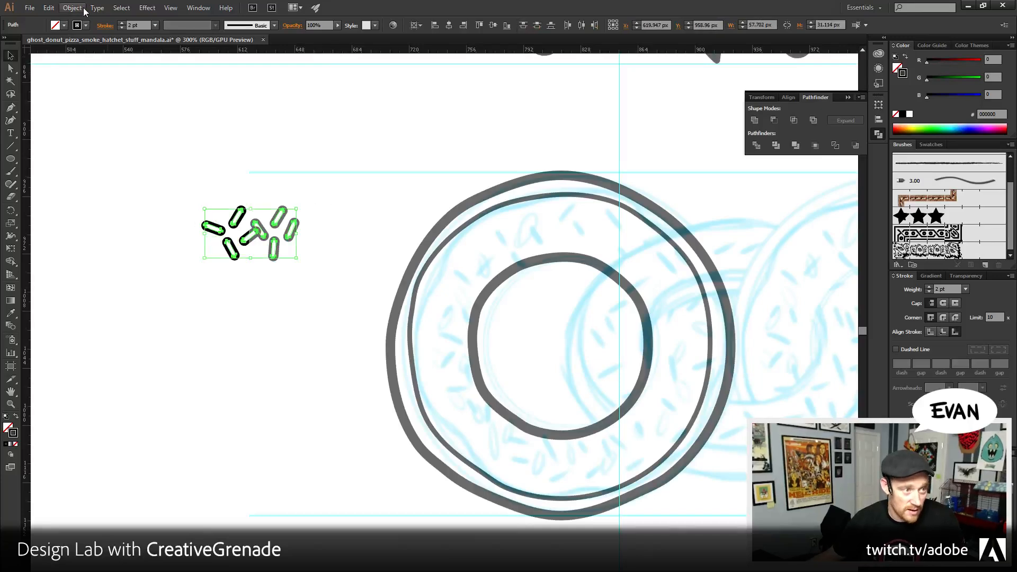
pyautogui.click(83, 10)
pyautogui.moveTo(107, 222)
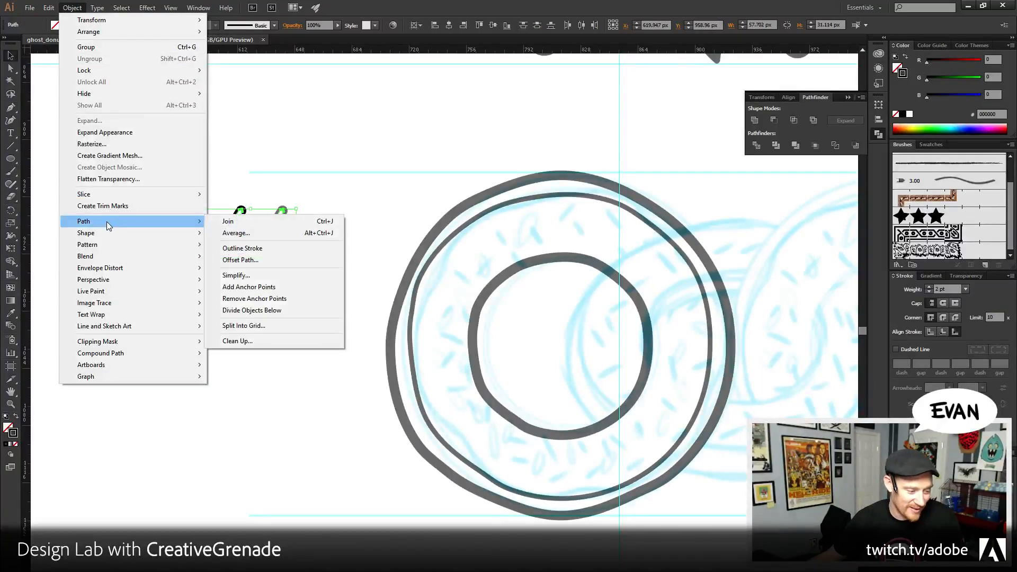
pyautogui.click(242, 248)
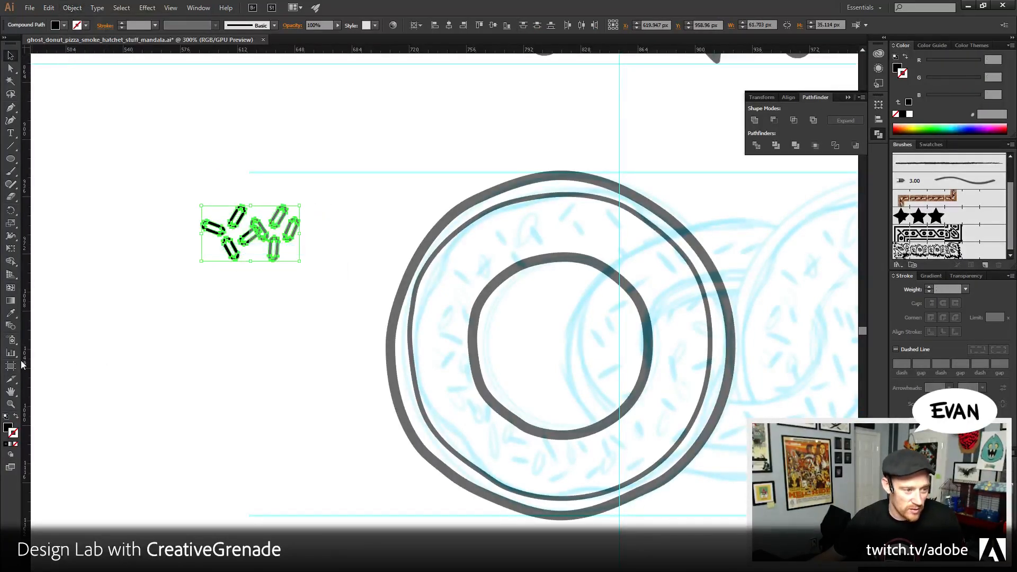
# - Draw a closed filled Pen shape covering the end of the flatter sprinkle where it overlaps its neighbour
pyautogui.click(10, 404)
pyautogui.moveTo(190, 186); pyautogui.dragTo(355, 294)
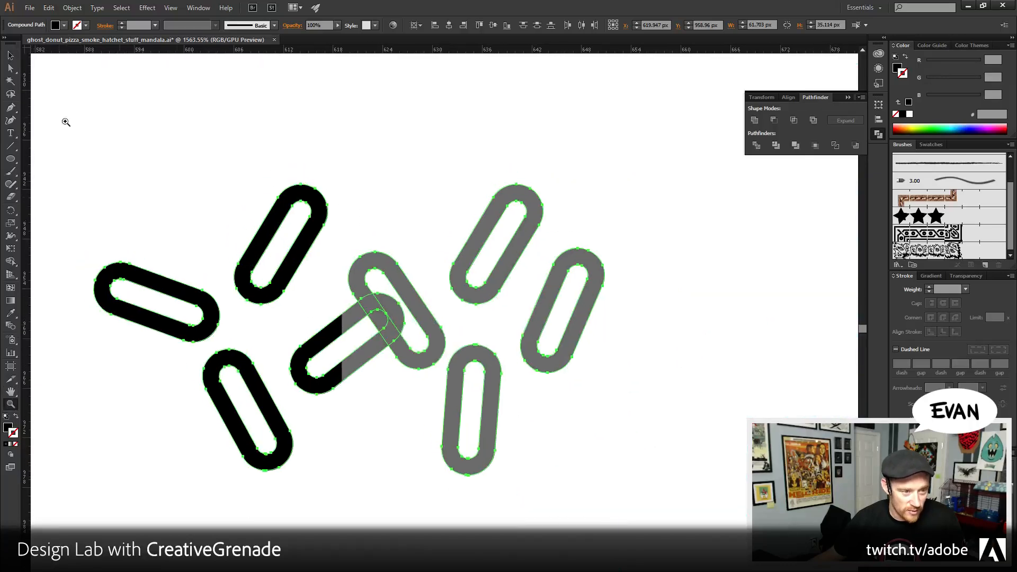
pyautogui.click(11, 55)
pyautogui.hotkey('ctrl', 'shift', 'a')
pyautogui.click(11, 107)
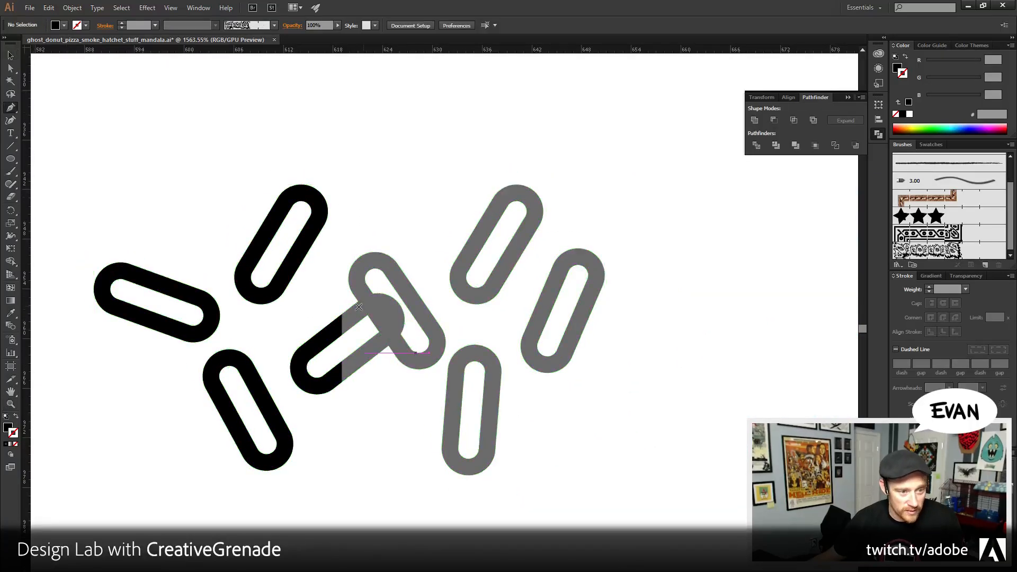
pyautogui.moveTo(356, 313); pyautogui.dragTo(375, 302)
pyautogui.click(375, 303)
pyautogui.click(390, 308)
pyautogui.click(396, 313)
pyautogui.click(396, 330)
pyautogui.click(383, 344)
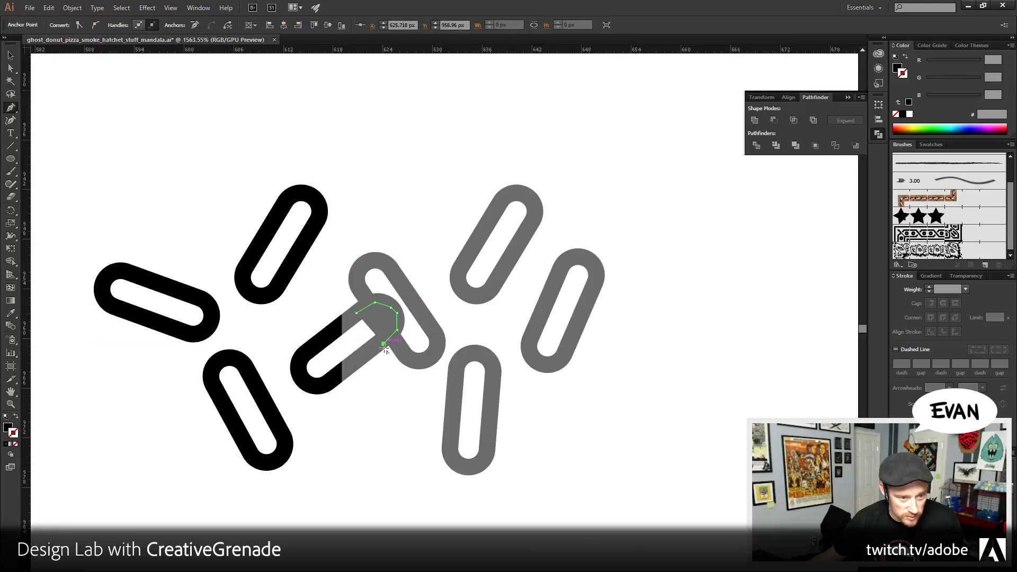
pyautogui.click(348, 360)
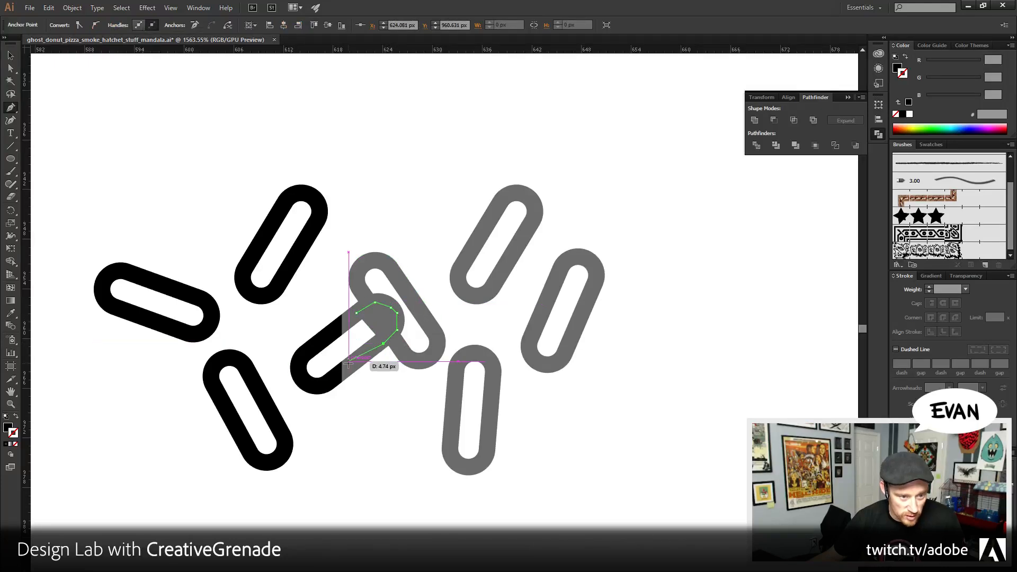
pyautogui.click(356, 313)
pyautogui.press('v')
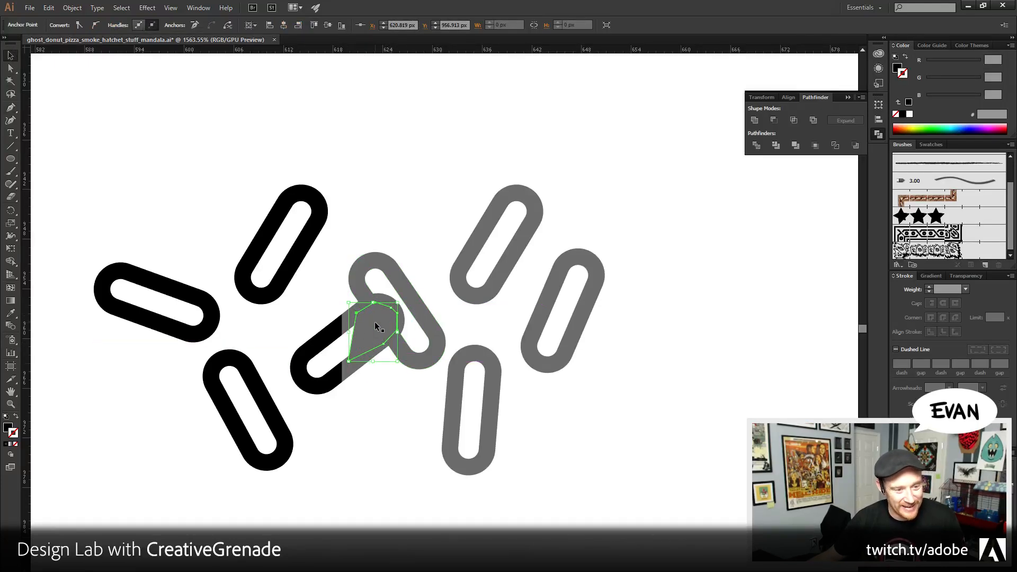
# - Divide the upright overlapping sprinkle with the Pen shape, ungroup the pieces and delete the part covering the flatter sprinkle
pyautogui.keyDown('shift'); pyautogui.click(403, 345); pyautogui.keyUp('shift')
pyautogui.click(756, 145)
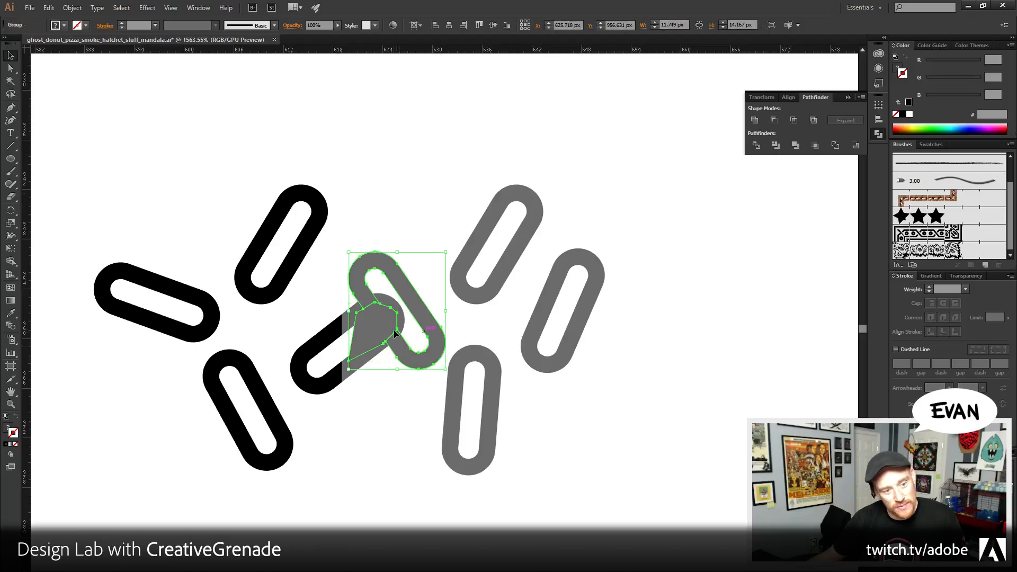
pyautogui.rightClick(394, 332)
pyautogui.click(424, 381)
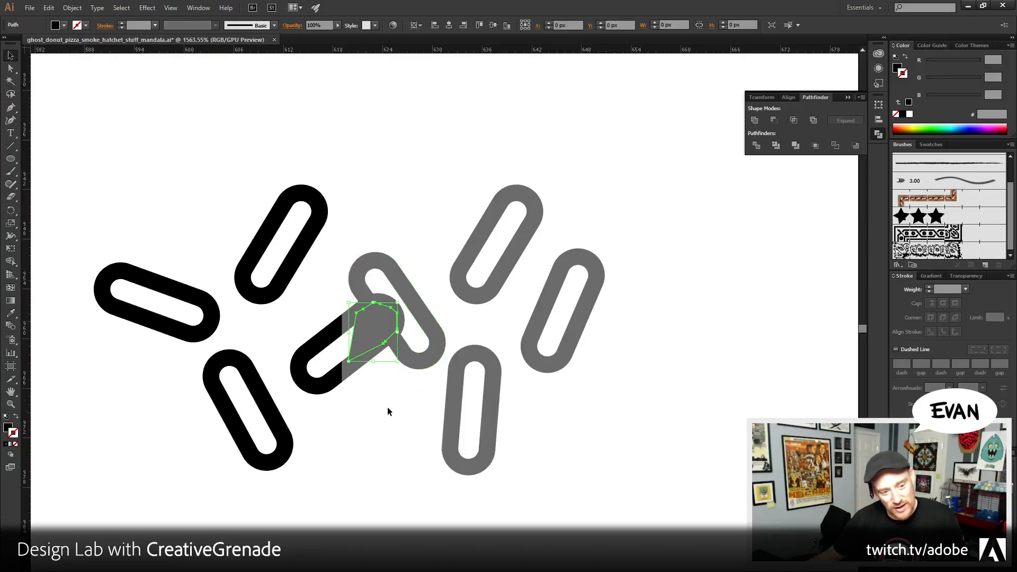
pyautogui.press('Delete')
# - Draw a filled rectangle about 13 px wide and 44 px high over most of the leftmost sprinkle
pyautogui.moveTo(328, 487); pyautogui.dragTo(373, 475)
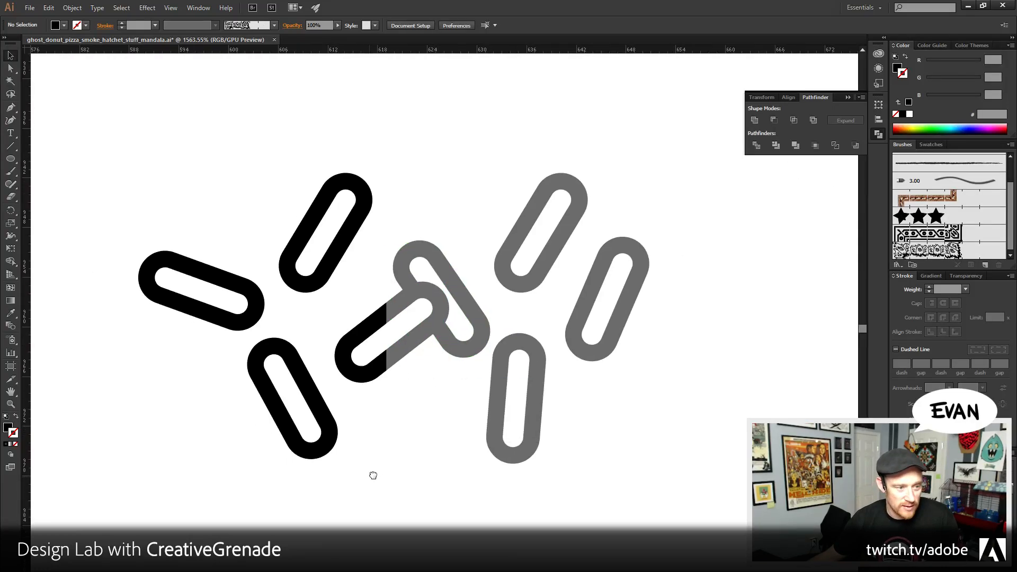
pyautogui.click(12, 159)
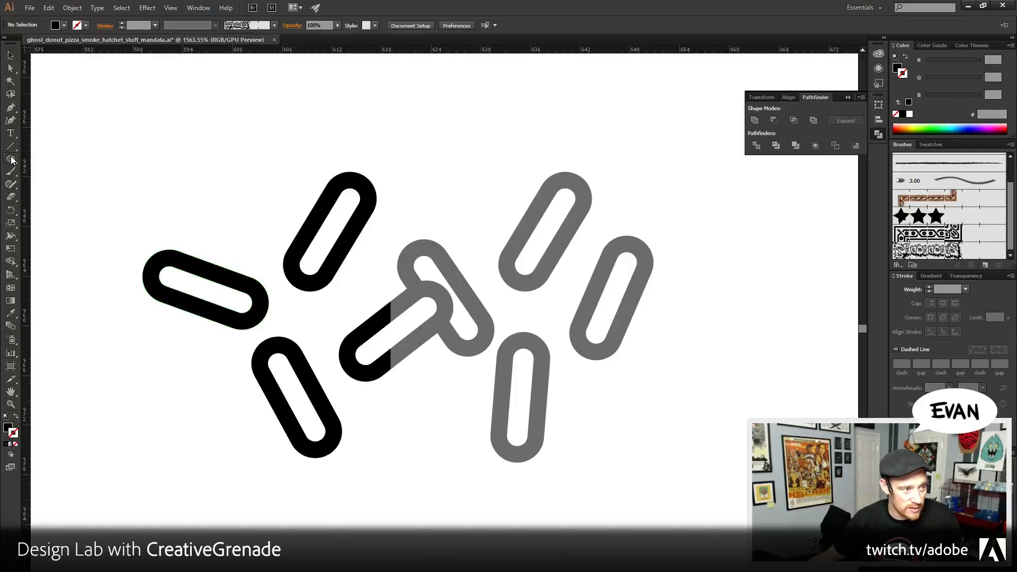
pyautogui.moveTo(12, 159); pyautogui.dragTo(37, 157)
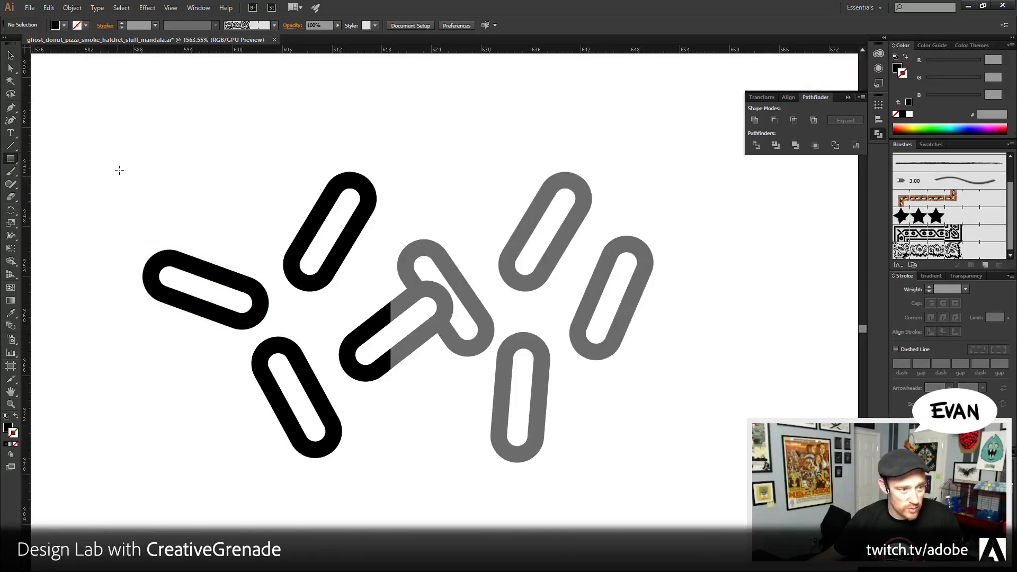
pyautogui.moveTo(117, 128); pyautogui.dragTo(224, 494)
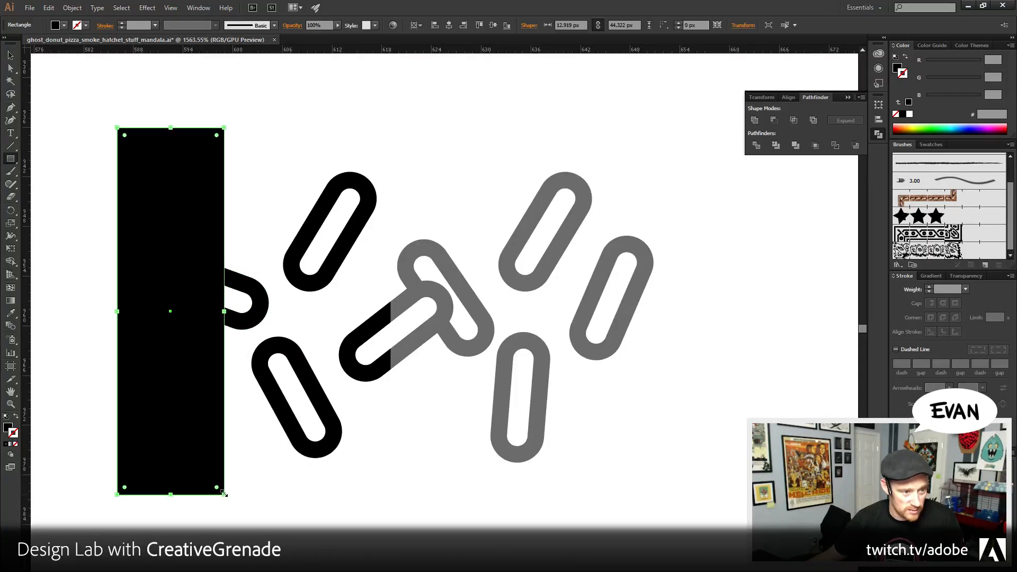
pyautogui.press('v')
# - Divide the leftmost sprinkle along the rectangle's edge, ungroup the pieces and delete the rectangle and empty inner remnants
pyautogui.keyDown('shift'); pyautogui.click(226, 273); pyautogui.keyUp('shift')
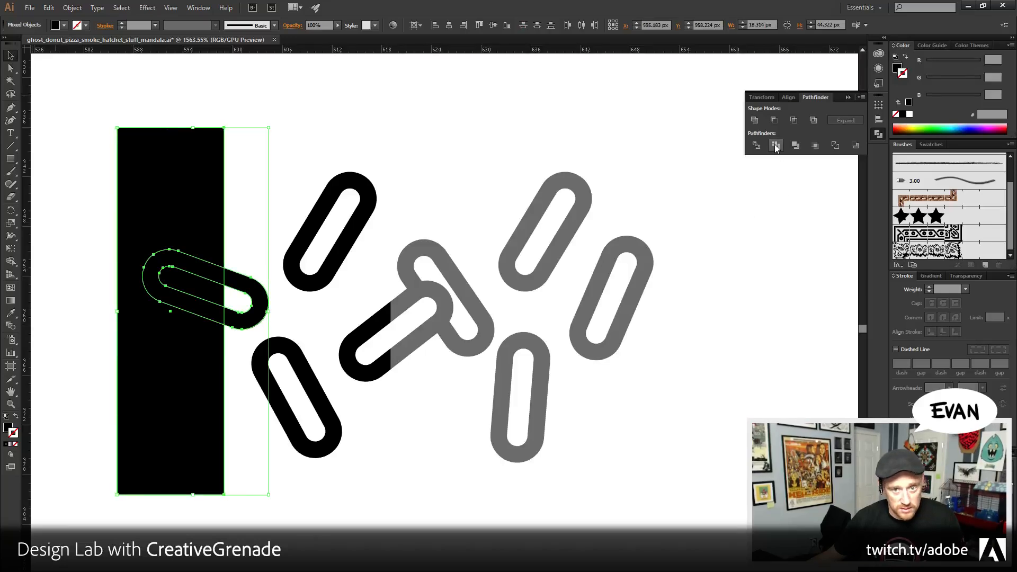
pyautogui.hotkey('ctrl', 'g')
pyautogui.rightClick(175, 182)
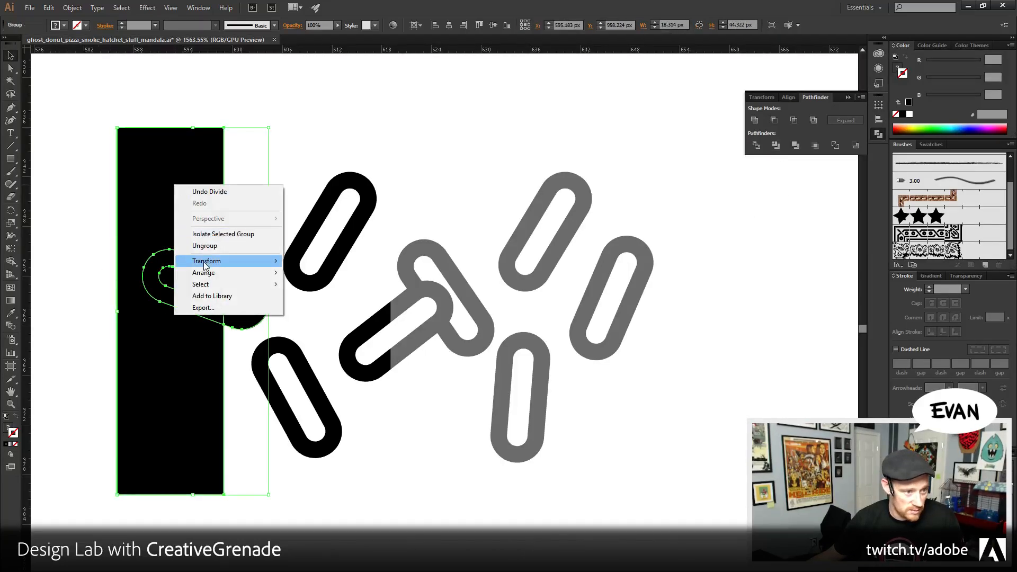
pyautogui.click(227, 237)
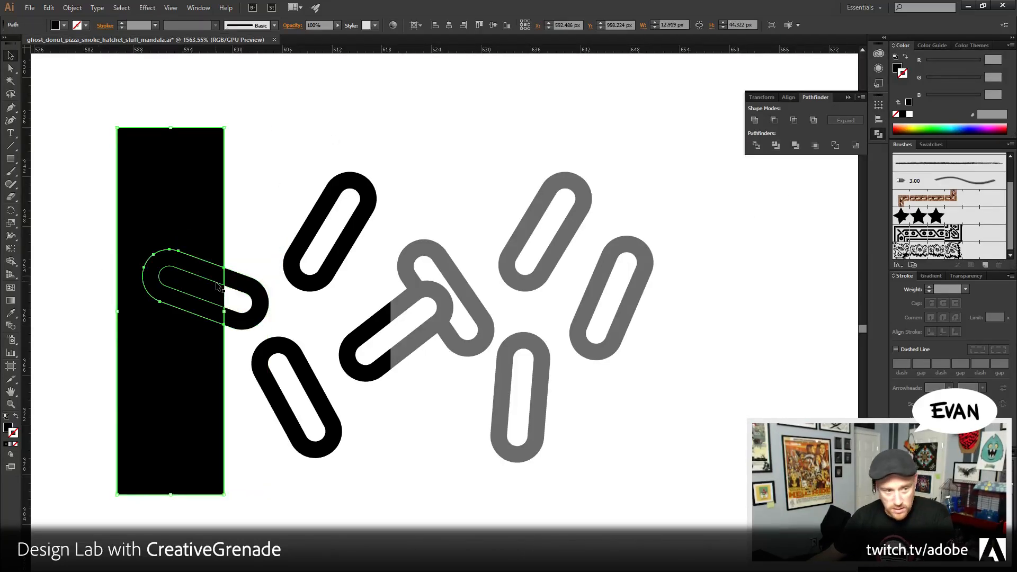
pyautogui.hotkey('ctrl', 'z')
pyautogui.hotkey('ctrl', 'shift', 'a')
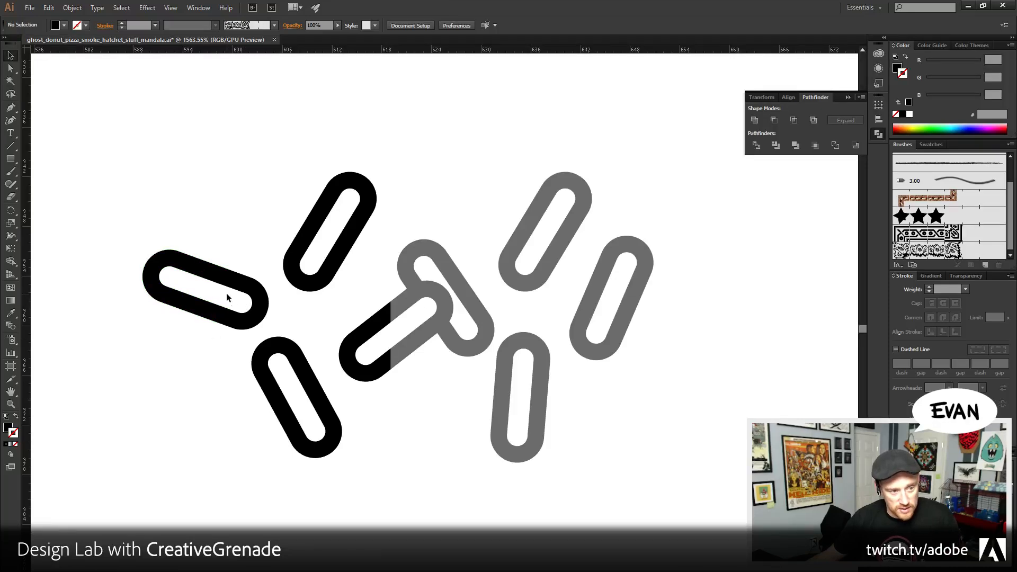
pyautogui.click(227, 294)
pyautogui.click(210, 295)
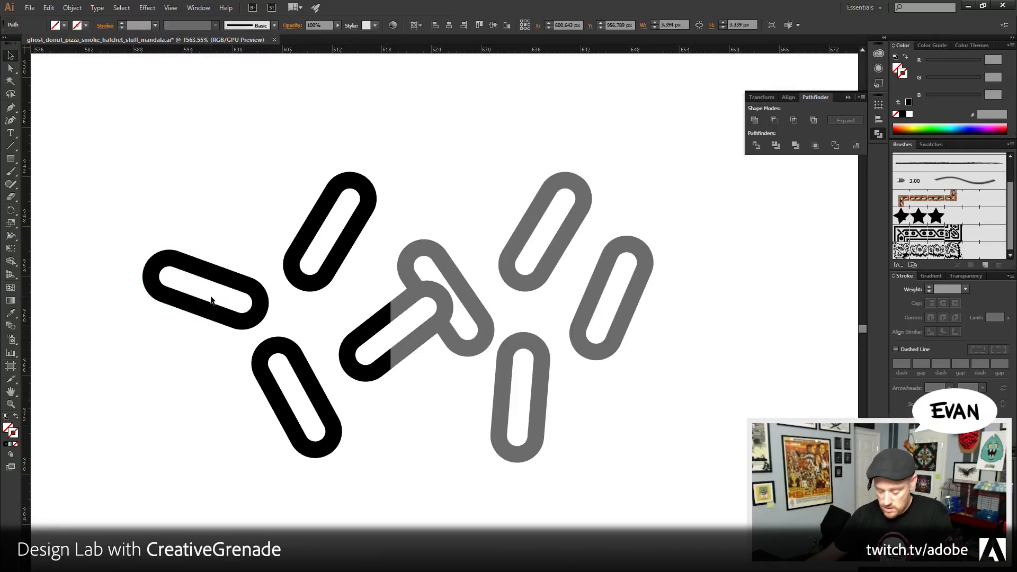
# - Move the cut-off outer end of the leftmost sprinkle horizontally to the far side so it overlaps the rightmost sprinkle
pyautogui.click(151, 292)
pyautogui.hotkey('shift', 'Right')
pyautogui.hotkey('shift', 'Right')
pyautogui.hotkey('shift', 'Right')
pyautogui.hotkey('shift', 'Right')
pyautogui.hotkey('shift', 'Right')
pyautogui.hotkey('shift', 'Right')
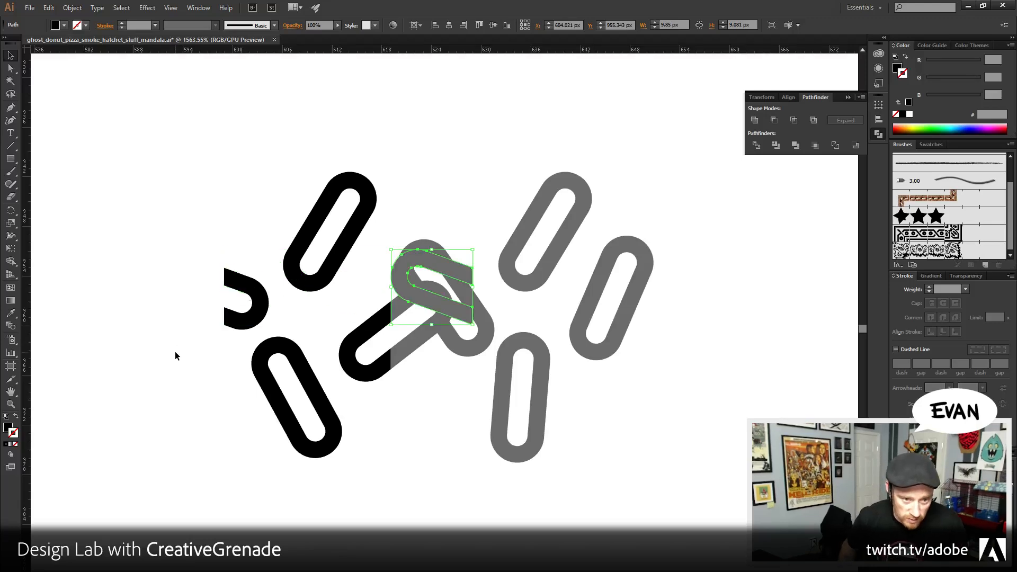
pyautogui.press('Left')
pyautogui.press('Left')
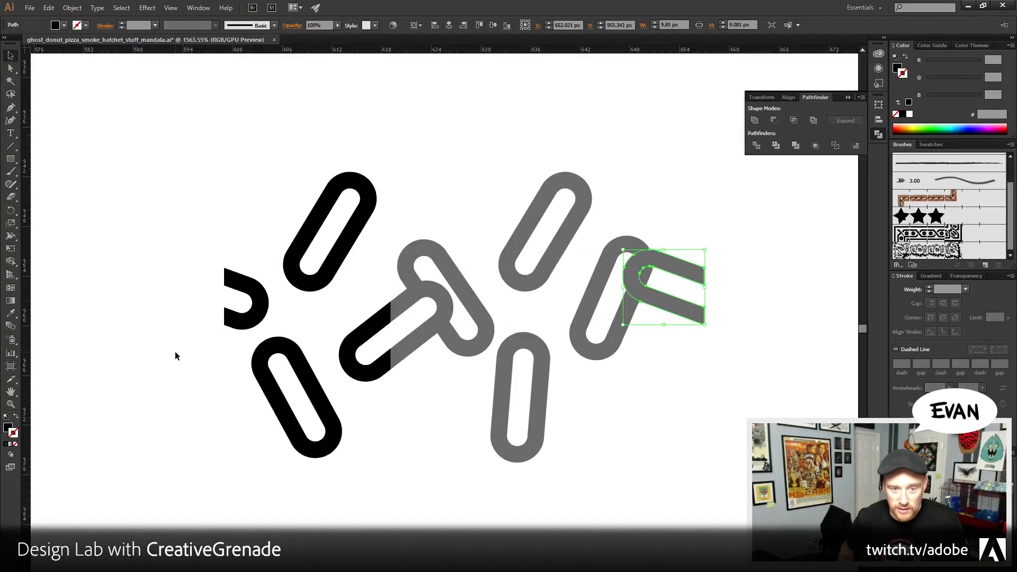
# - Draw a closed filled Pen shape over the moved half sprinkle's rounded end where it overlaps the rightmost sprinkle
pyautogui.press('p')
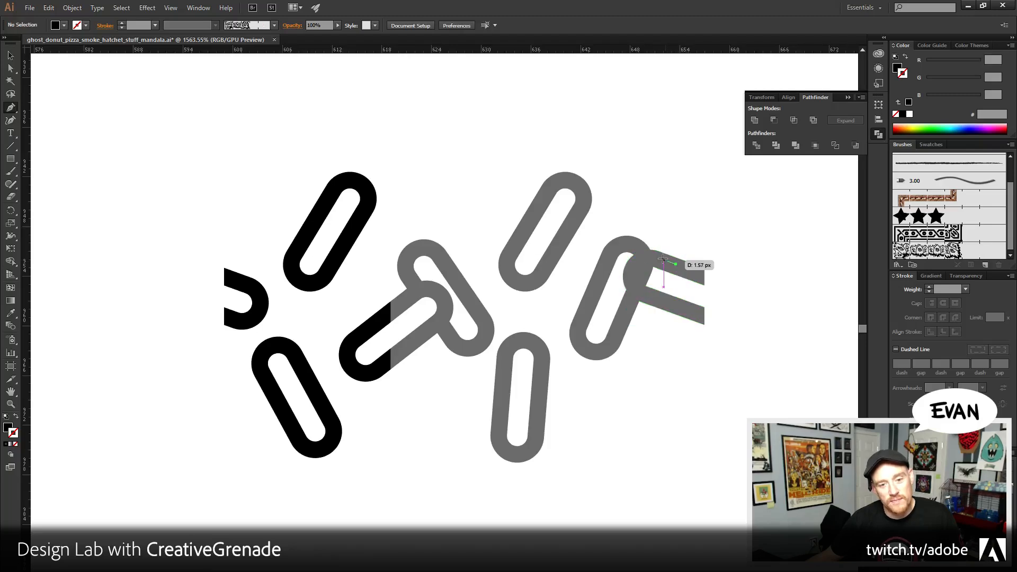
pyautogui.keyDown('ctrl'); pyautogui.click(634, 262); pyautogui.keyUp('ctrl')
pyautogui.click(634, 264)
pyautogui.click(630, 275)
pyautogui.click(635, 287)
pyautogui.click(653, 299)
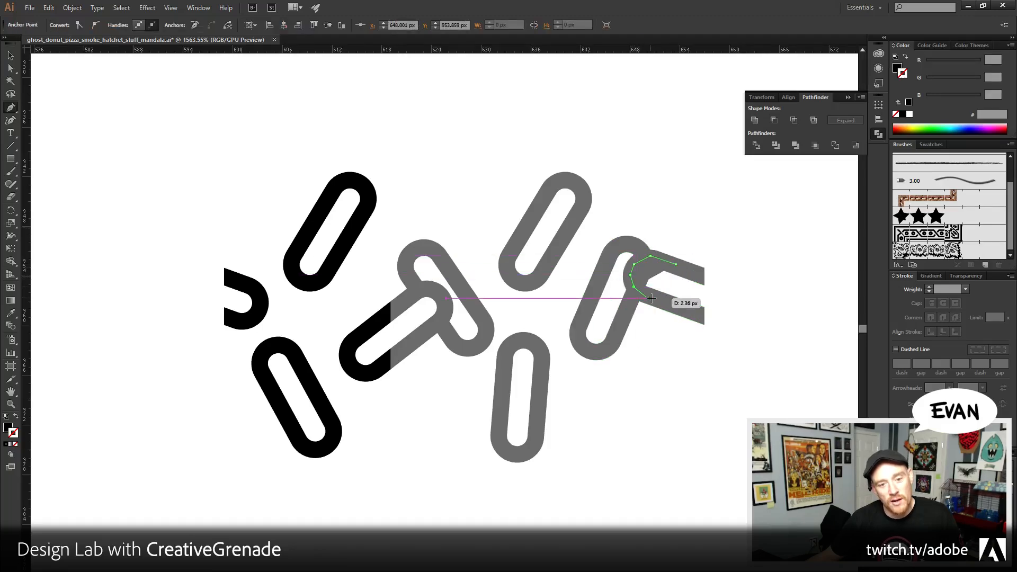
pyautogui.click(676, 265)
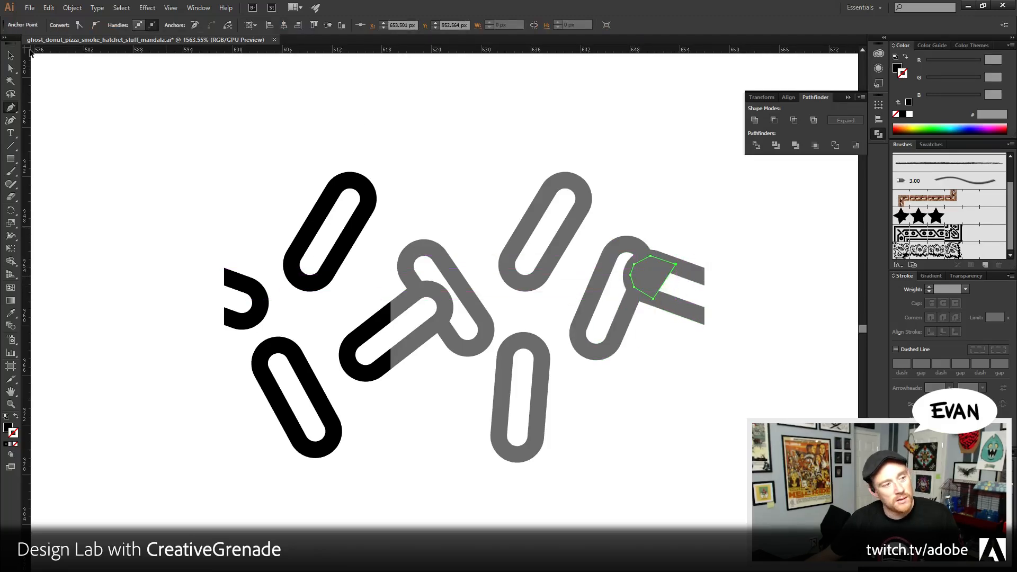
# - Divide the rightmost sprinkle with the Pen shape, ungroup the pieces and delete the part covering the half sprinkle
pyautogui.press('v')
pyautogui.keyDown('shift'); pyautogui.click(591, 307); pyautogui.keyUp('shift')
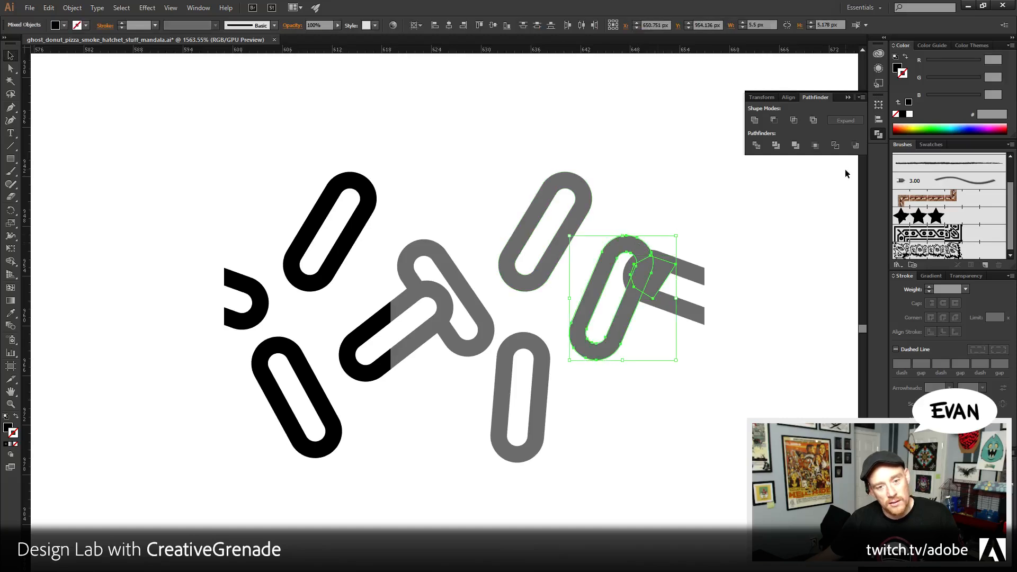
pyautogui.click(776, 146)
pyautogui.rightClick(651, 269)
pyautogui.click(679, 330)
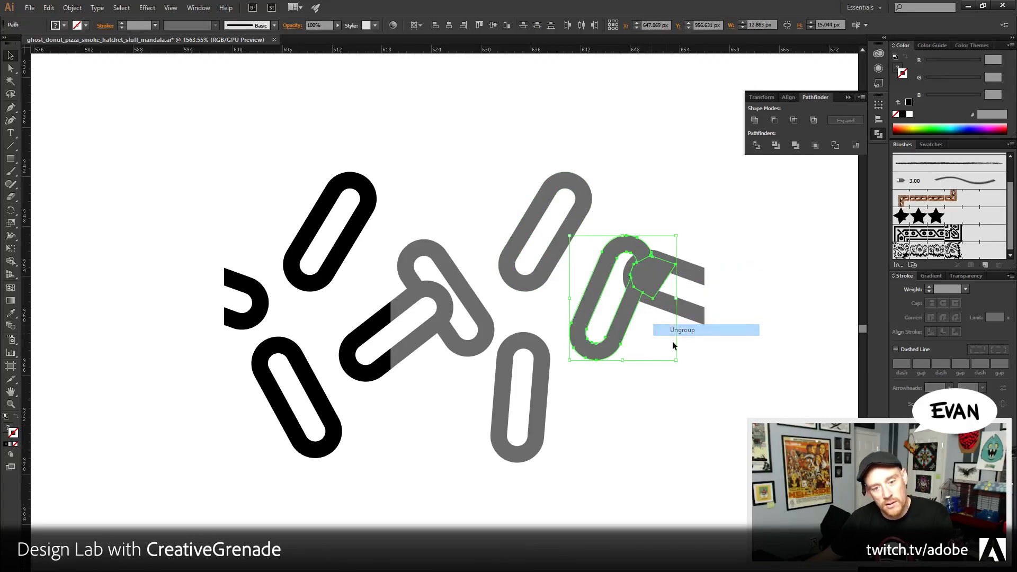
pyautogui.click(670, 347)
# - Unite the half sprinkle with the rightmost sprinkle, and unite the overlapping pair in the middle of the cluster
pyautogui.click(660, 313)
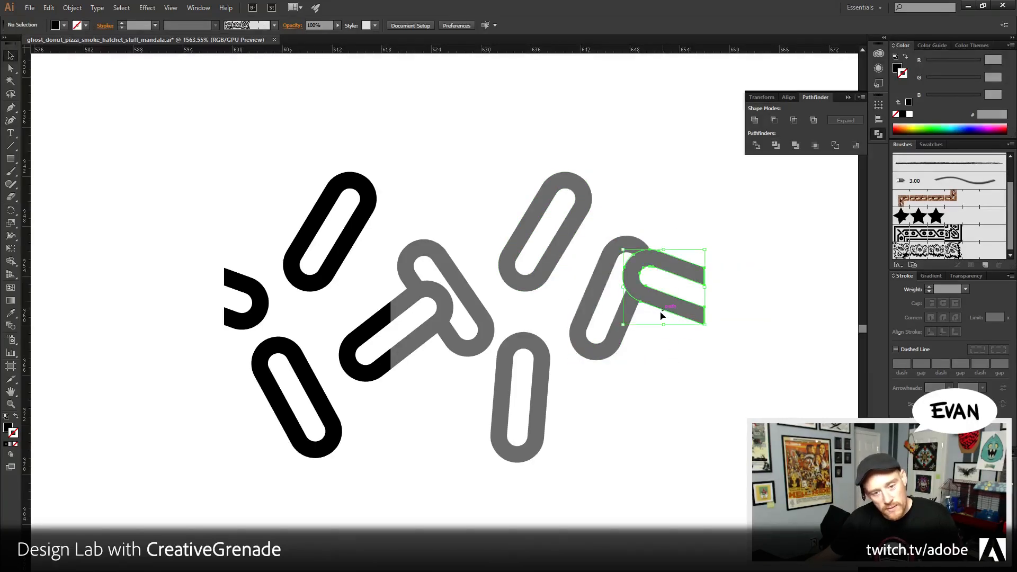
pyautogui.click(612, 348)
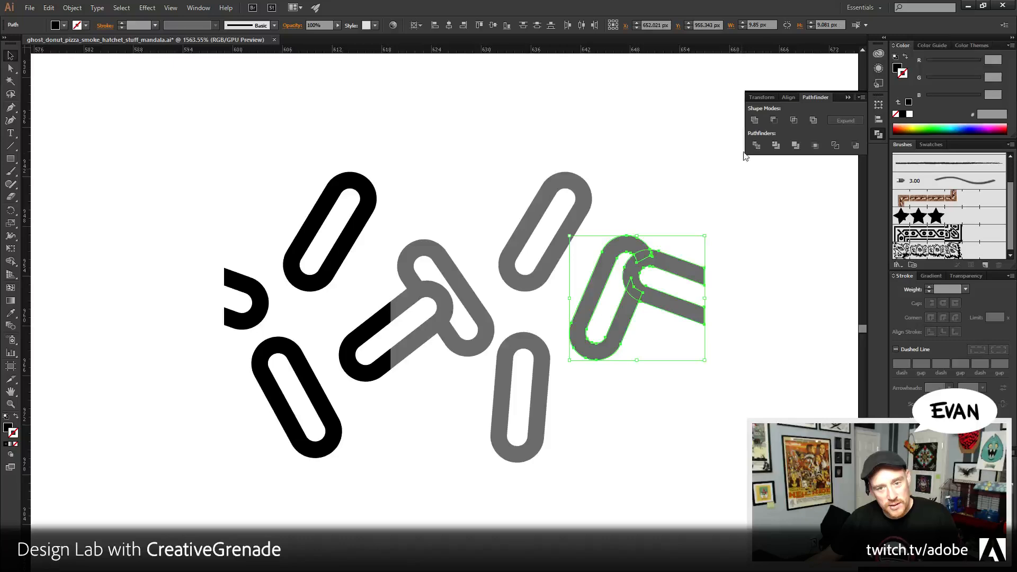
pyautogui.click(408, 298)
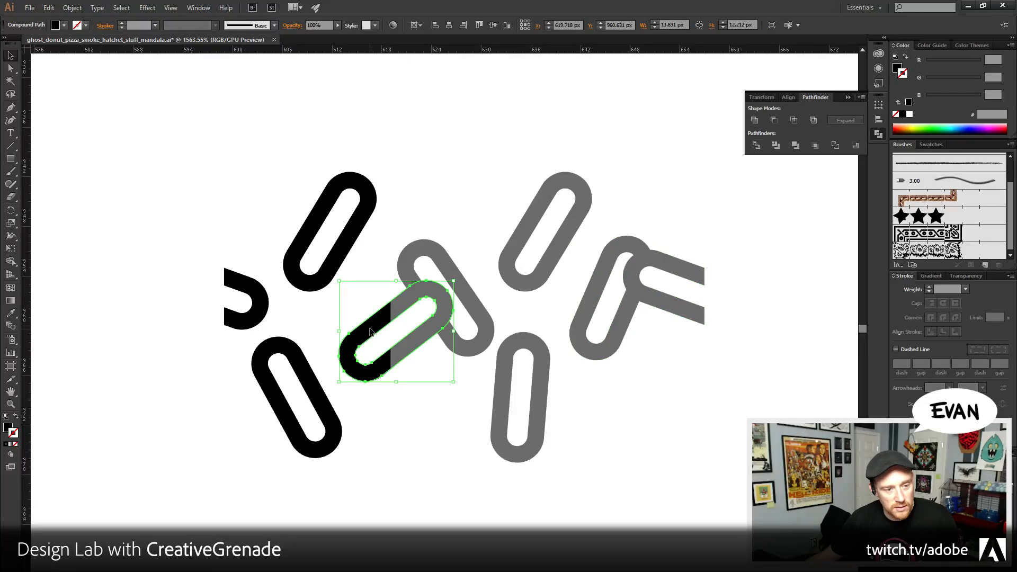
pyautogui.keyDown('shift'); pyautogui.click(465, 344); pyautogui.keyUp('shift')
pyautogui.click(754, 120)
# - Examine the whole sprinkle cluster's pieces and their scale beside the sketched donut icing
pyautogui.press('z')
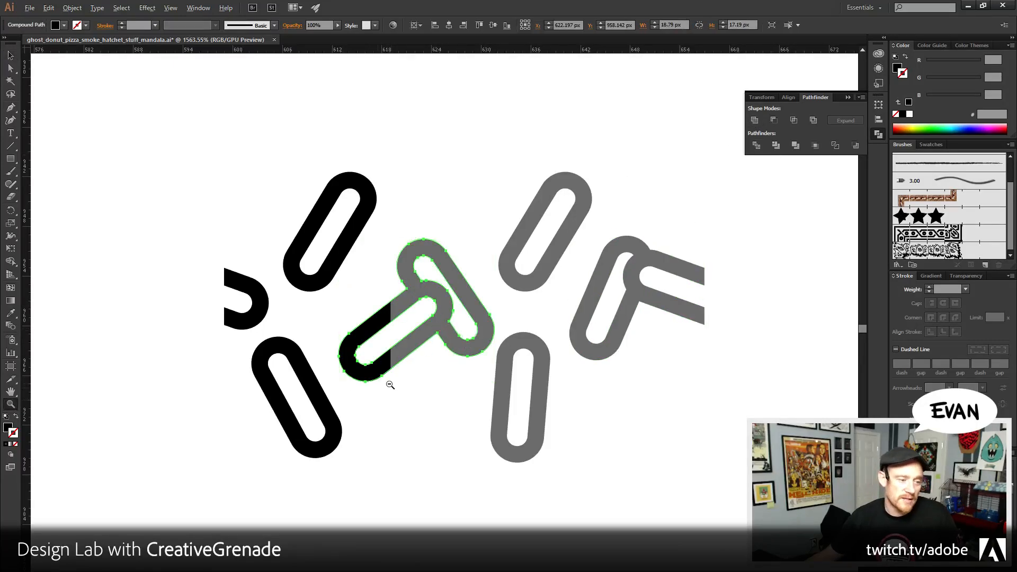
pyautogui.keyDown('alt'); pyautogui.click(393, 382); pyautogui.keyUp('alt')
pyautogui.keyDown('alt'); pyautogui.click(402, 375); pyautogui.keyUp('alt')
pyautogui.keyDown('alt'); pyautogui.click(422, 356); pyautogui.keyUp('alt')
pyautogui.keyDown('alt'); pyautogui.click(442, 323); pyautogui.keyUp('alt')
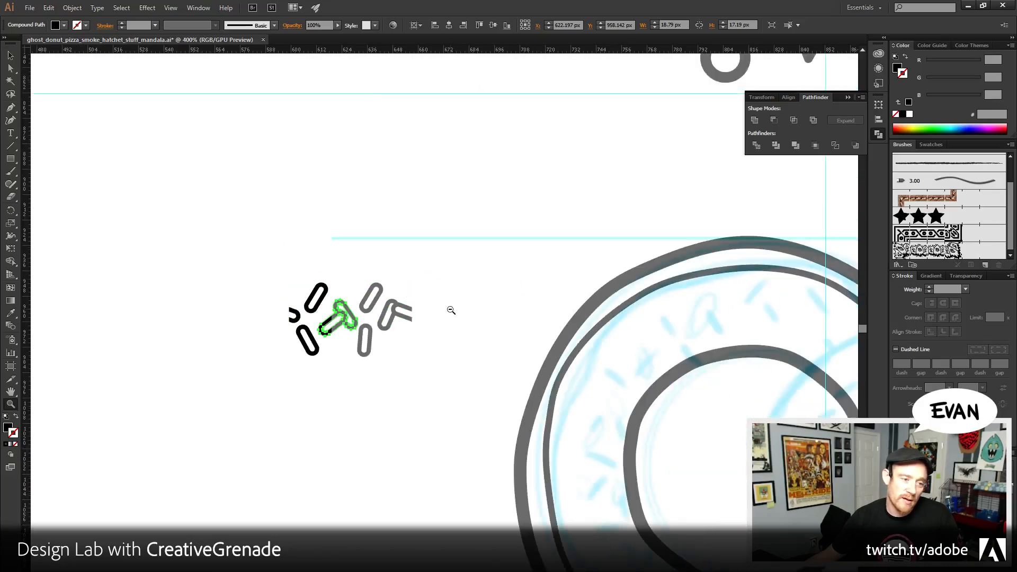
pyautogui.keyDown('alt'); pyautogui.click(451, 310); pyautogui.keyUp('alt')
pyautogui.moveTo(451, 310); pyautogui.dragTo(372, 334)
pyautogui.click(10, 55)
pyautogui.moveTo(156, 266); pyautogui.dragTo(343, 386)
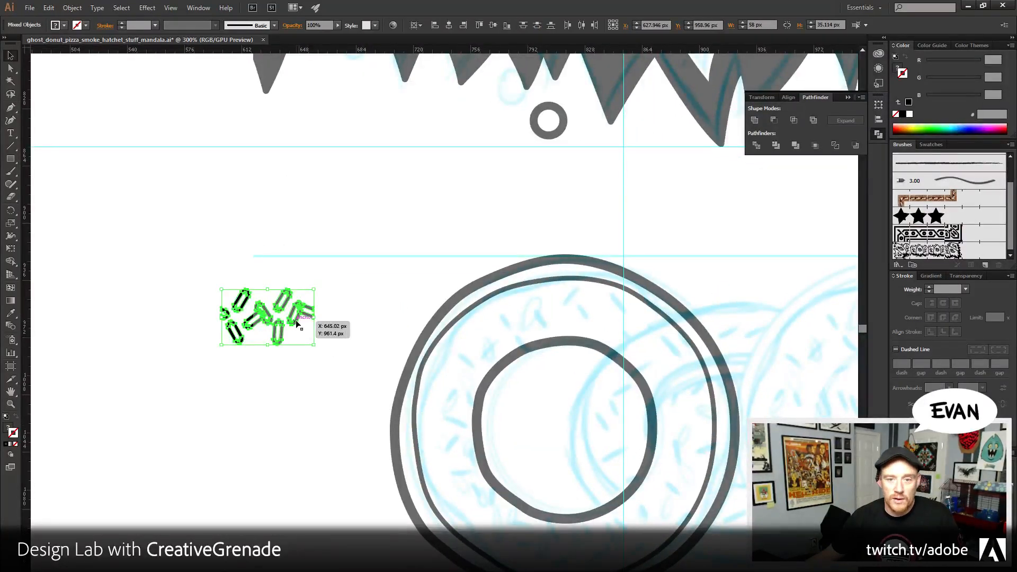
pyautogui.click(343, 313)
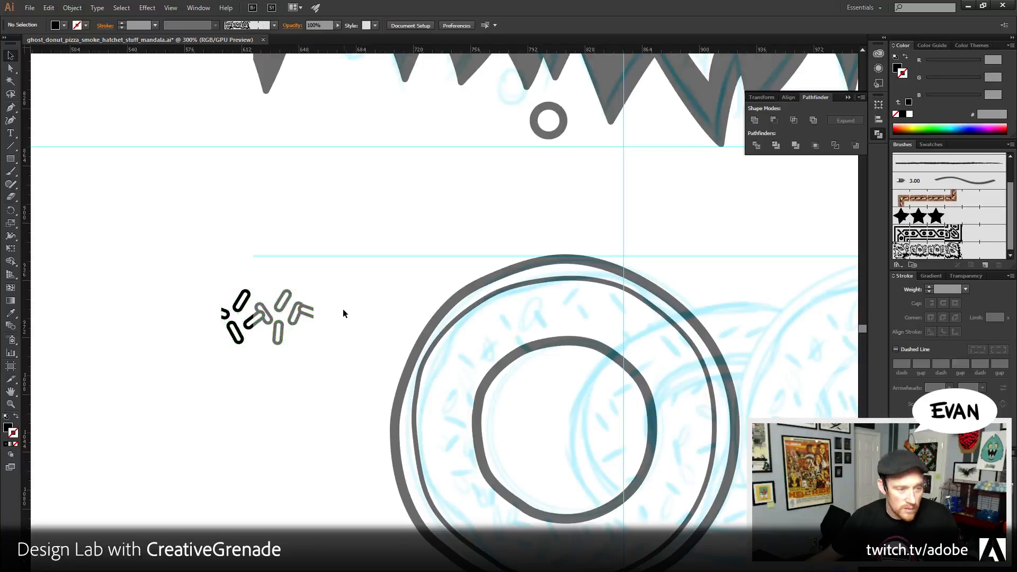
# - Inspect the united middle sprinkle pair up close and cut it from the artwork to expose any stray path beneath
pyautogui.click(259, 321)
pyautogui.click(10, 403)
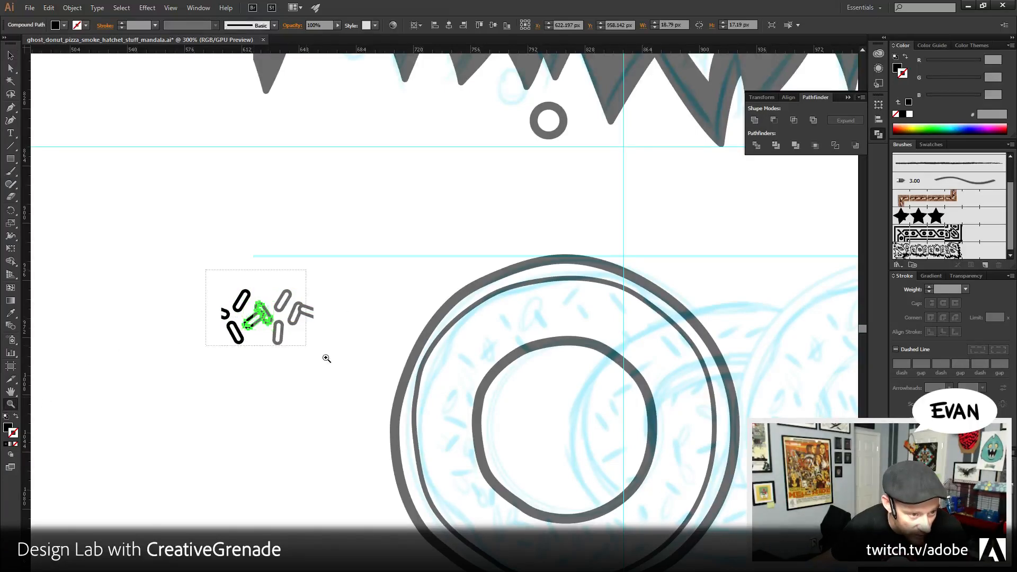
pyautogui.click(329, 357)
pyautogui.click(385, 334)
pyautogui.press('v')
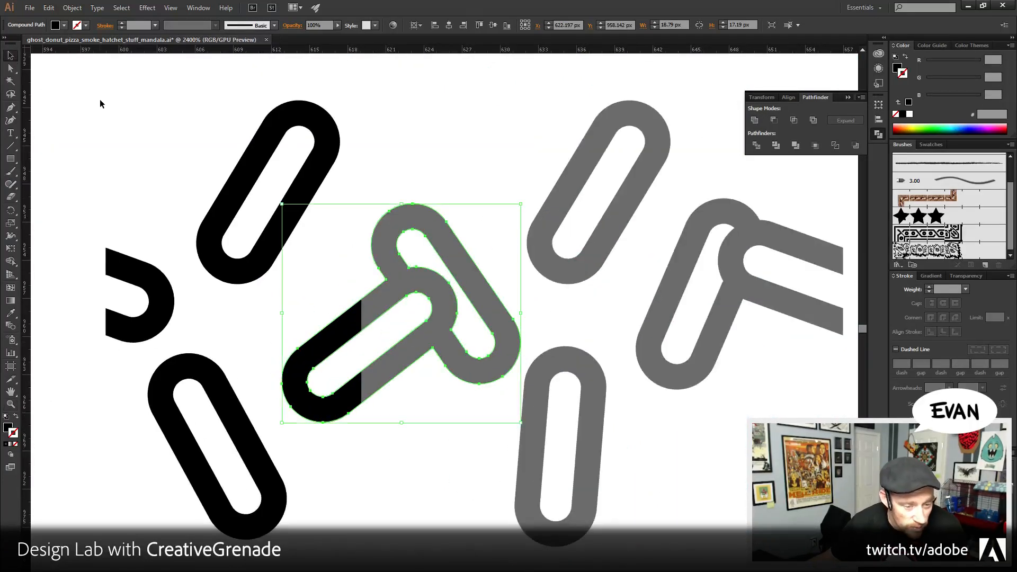
pyautogui.click(362, 351)
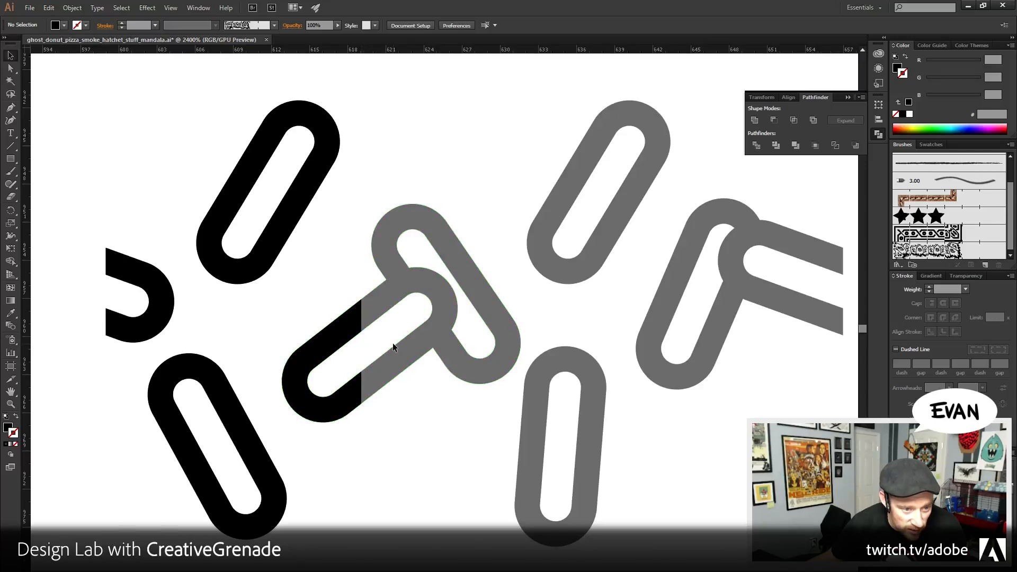
pyautogui.click(458, 302)
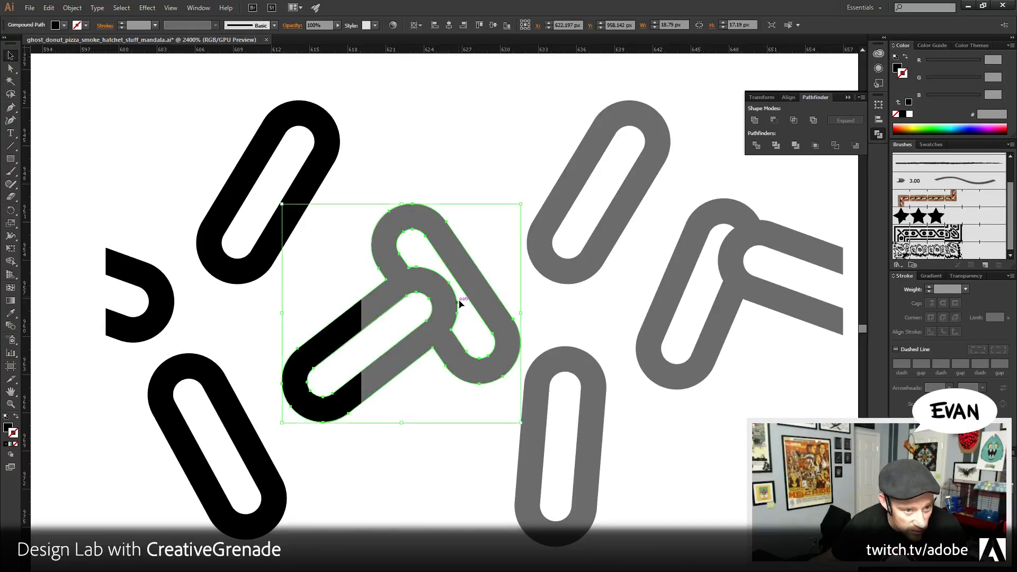
pyautogui.click(480, 238)
pyautogui.click(456, 257)
pyautogui.hotkey('ctrl', 'shift', 'b')
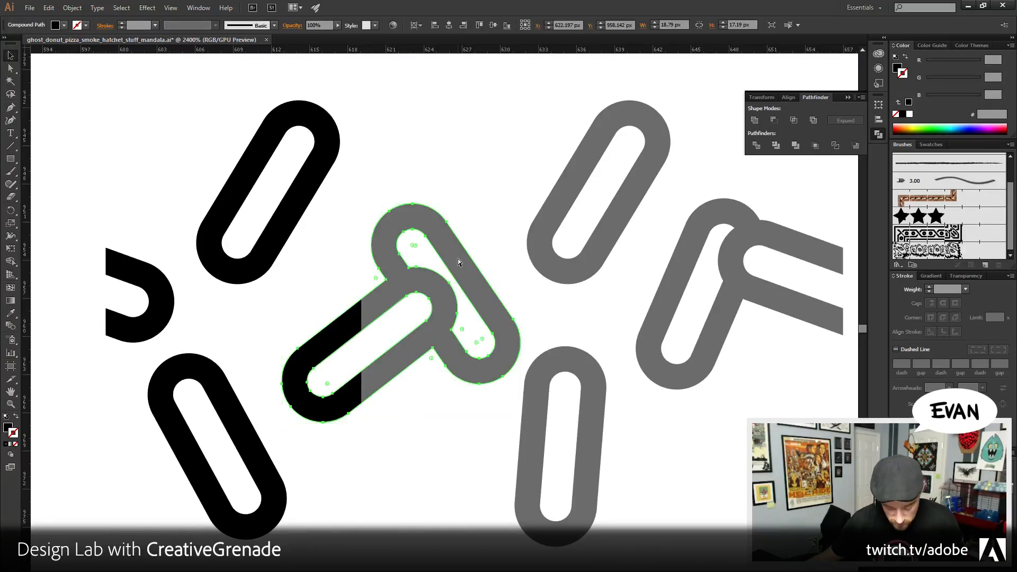
pyautogui.press('Delete')
# - Delete all leftover paths sharing the stray path's empty fill and stroke, and paste the cut sprinkle pair back in place
pyautogui.moveTo(373, 295); pyautogui.dragTo(470, 416)
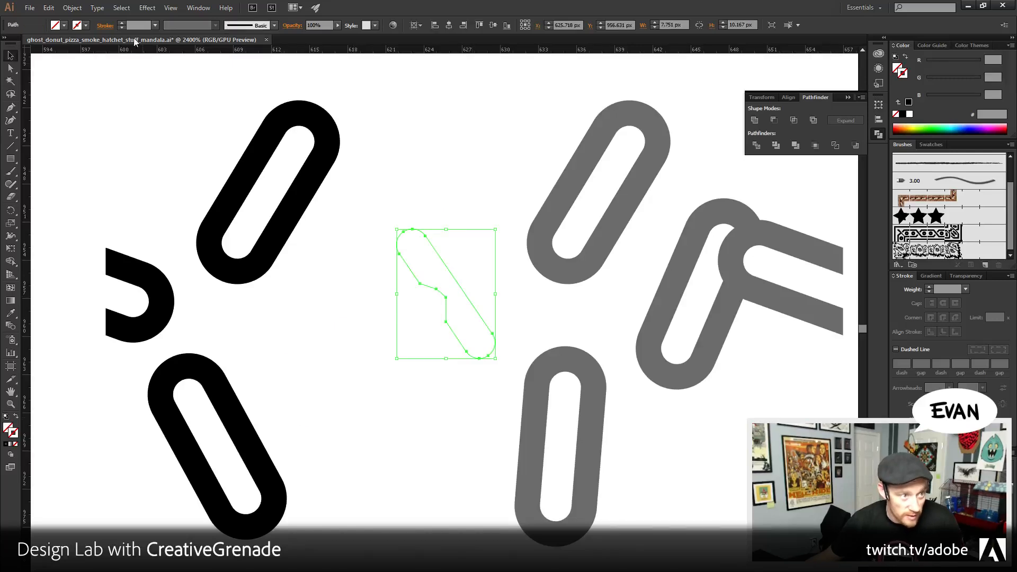
pyautogui.click(121, 7)
pyautogui.moveTo(136, 108)
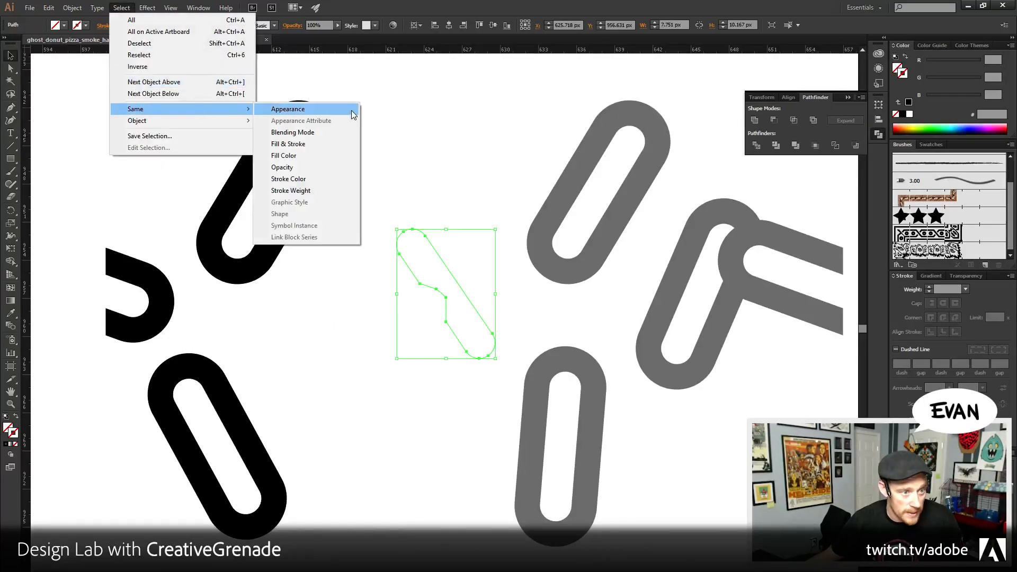
pyautogui.click(319, 143)
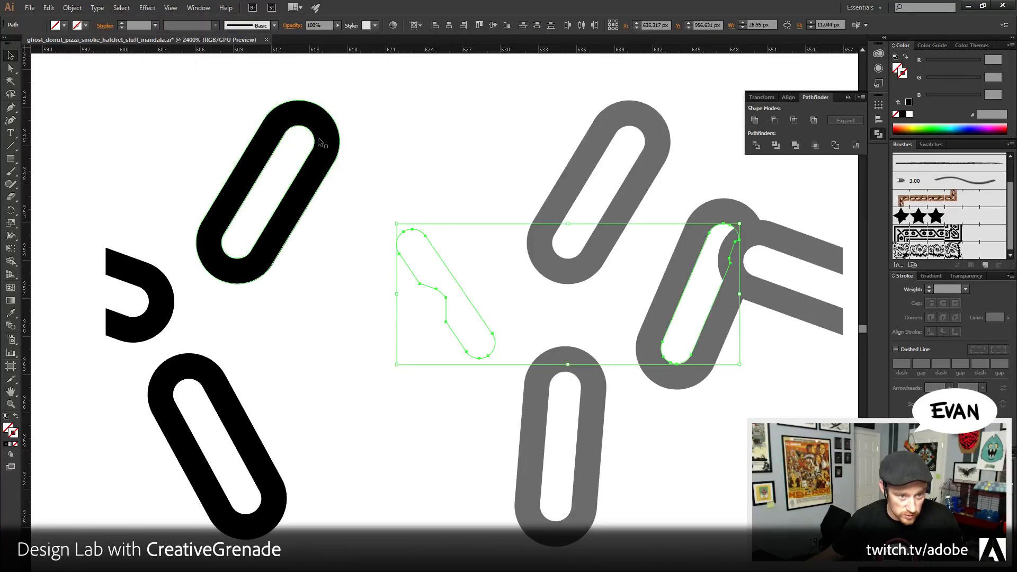
pyautogui.press('Delete')
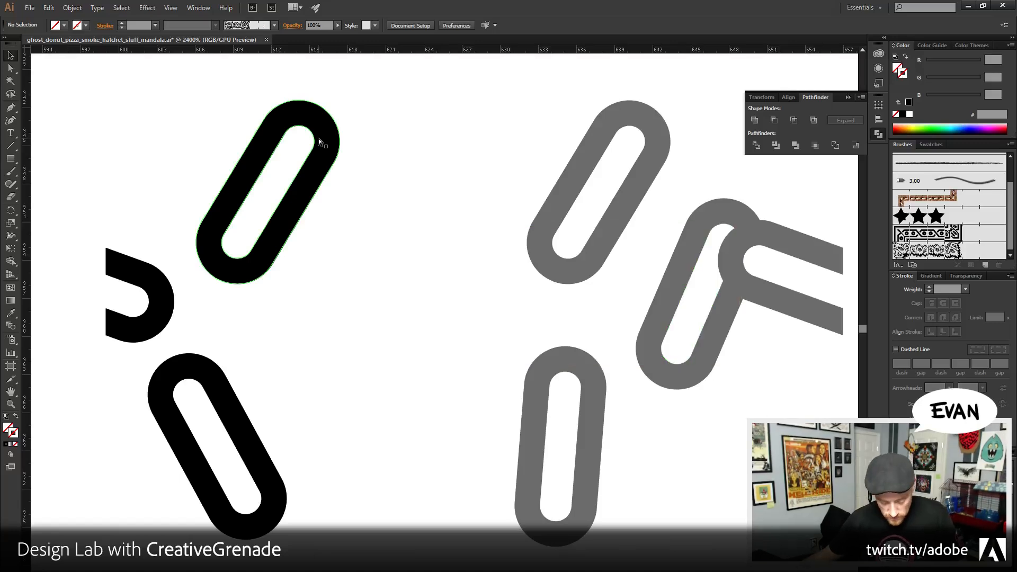
pyautogui.hotkey('ctrl', 'v')
pyautogui.hotkey('ctrl', 'space')
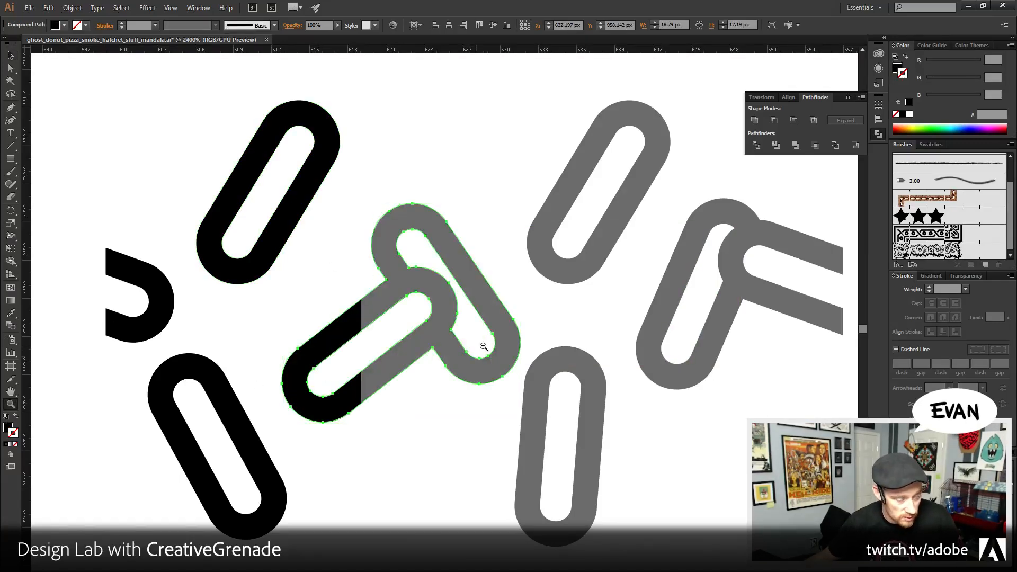
# - Create a pattern brush from the whole sprinkle cluster, keeping the default brush options
pyautogui.keyDown('alt'); pyautogui.click(483, 347); pyautogui.keyUp('alt')
pyautogui.moveTo(541, 349); pyautogui.dragTo(427, 269)
pyautogui.moveTo(140, 150); pyautogui.dragTo(507, 403)
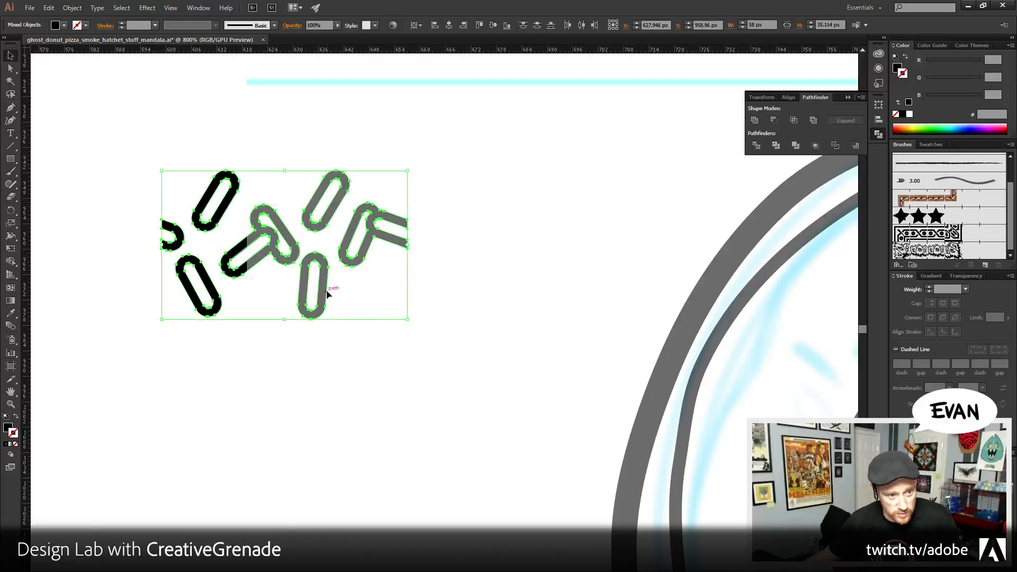
pyautogui.moveTo(324, 291); pyautogui.dragTo(947, 212)
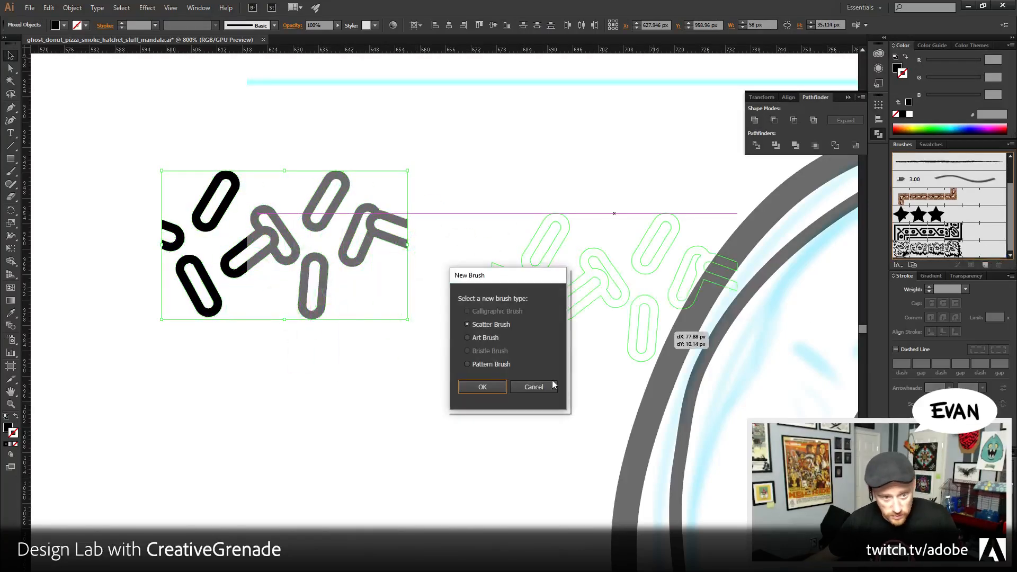
pyautogui.click(489, 364)
pyautogui.click(491, 386)
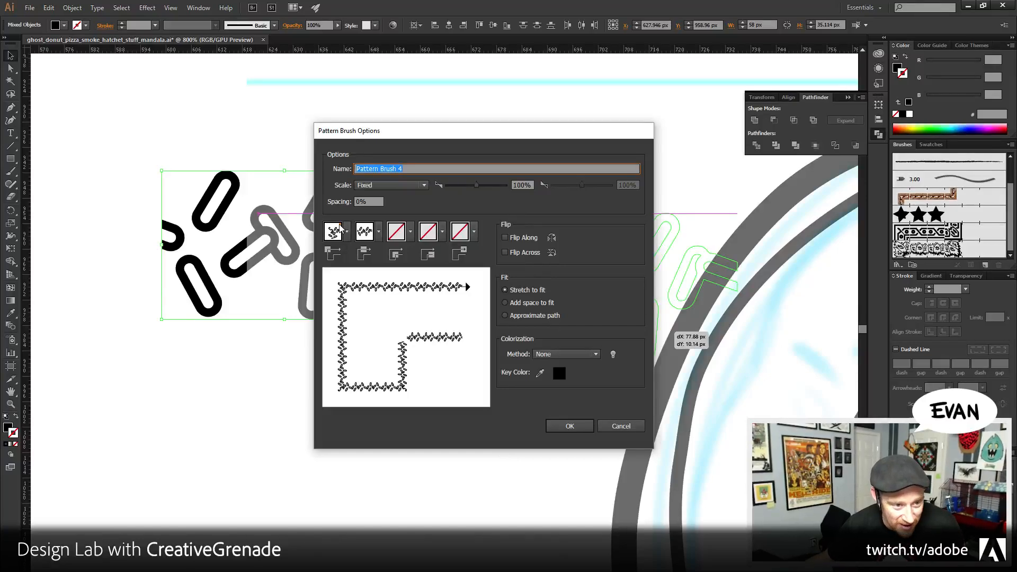
pyautogui.click(570, 423)
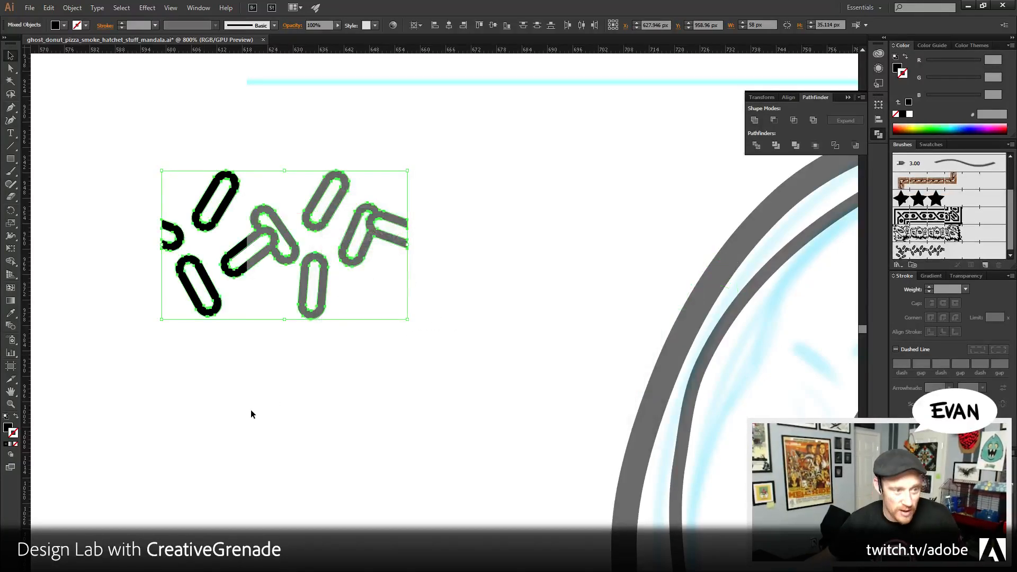
# - Select the whole original sprinkle cluster beside the donut and delete it
pyautogui.press('z')
pyautogui.hotkey('ctrl', '-')
pyautogui.hotkey('ctrl', '-')
pyautogui.hotkey('ctrl', '-')
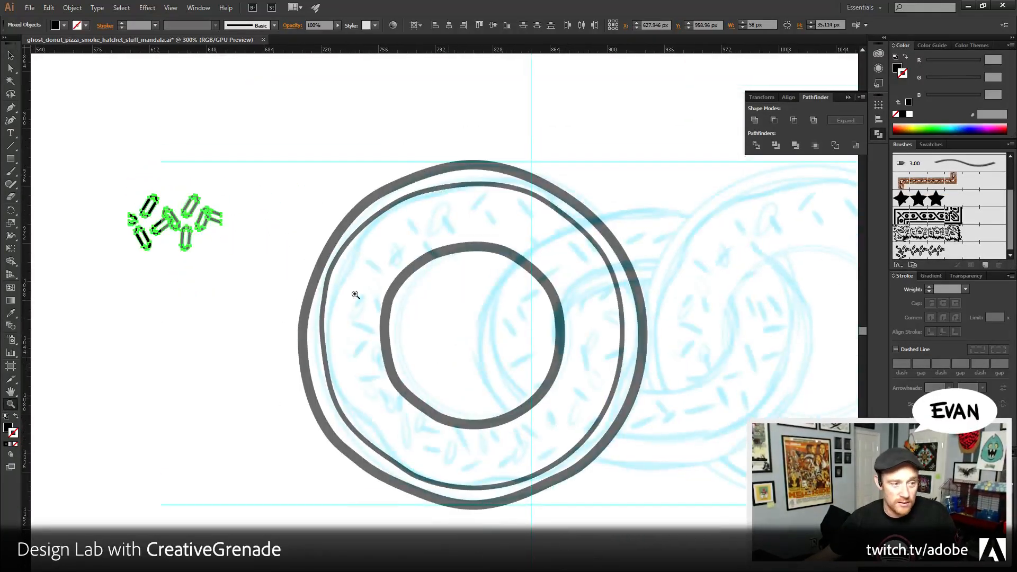
pyautogui.click(11, 55)
pyautogui.moveTo(97, 164); pyautogui.dragTo(291, 298)
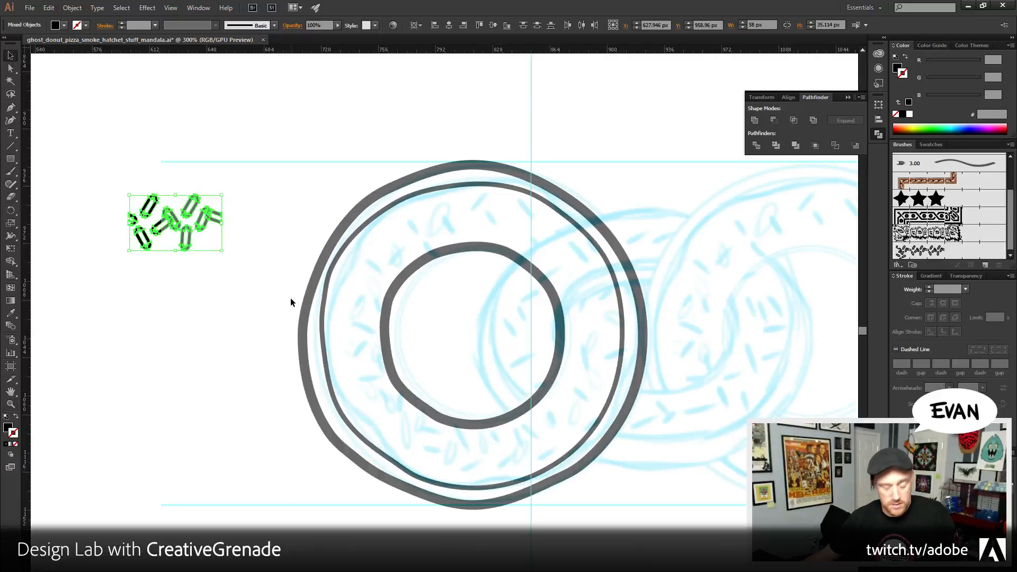
pyautogui.press('Delete')
# - Draw a circle about 150 px wide from the donut's centre, swap its fill and stroke, and apply the sprinkle pattern brush
pyautogui.click(10, 159)
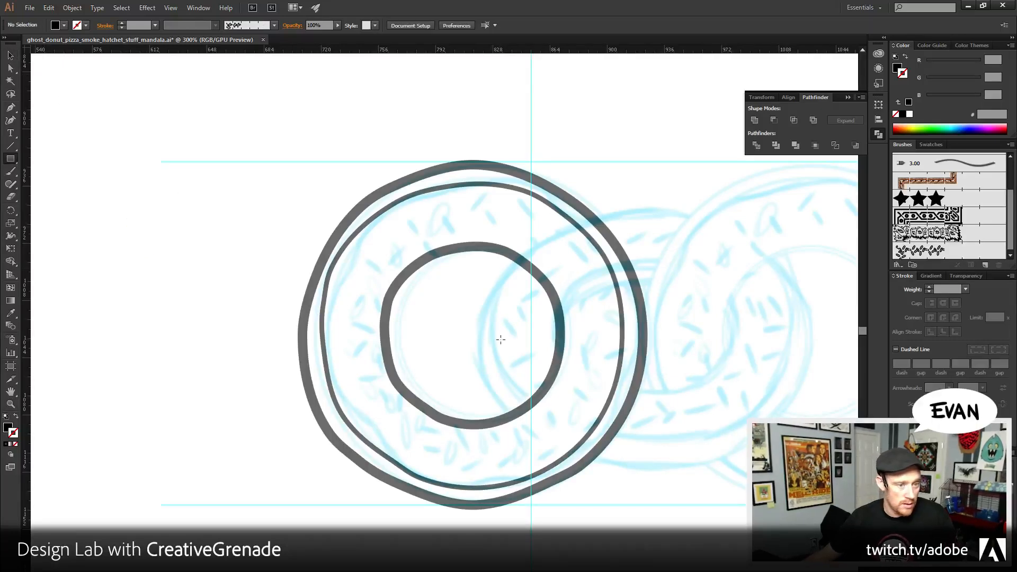
pyautogui.moveTo(11, 159); pyautogui.dragTo(53, 182)
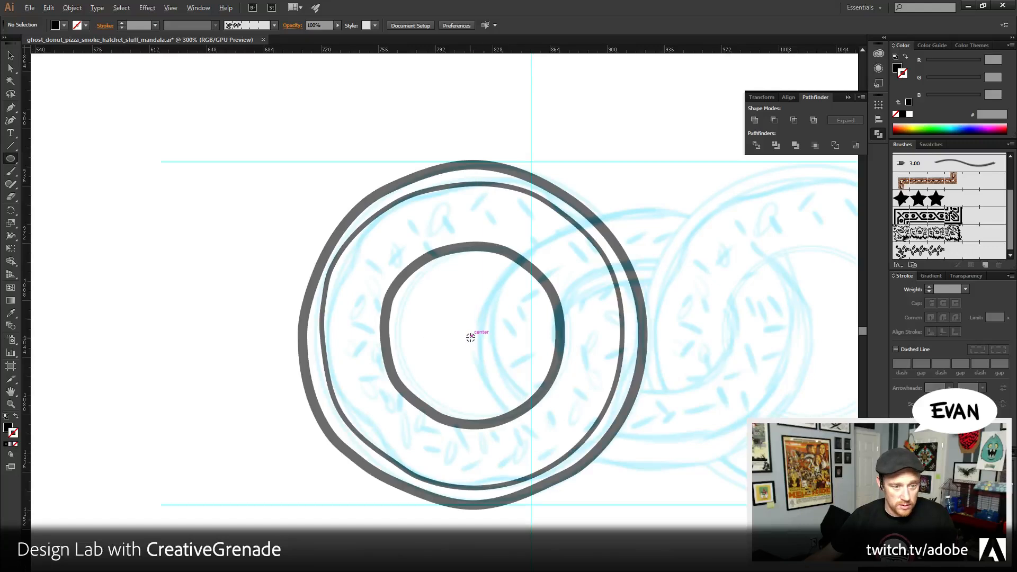
pyautogui.moveTo(470, 337); pyautogui.dragTo(591, 217)
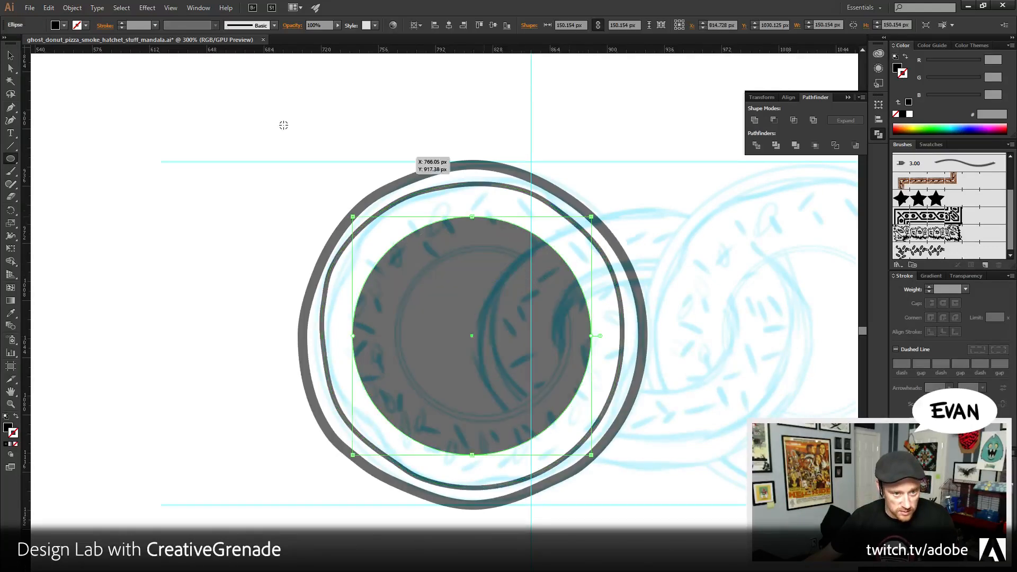
pyautogui.press('v')
pyautogui.click(905, 58)
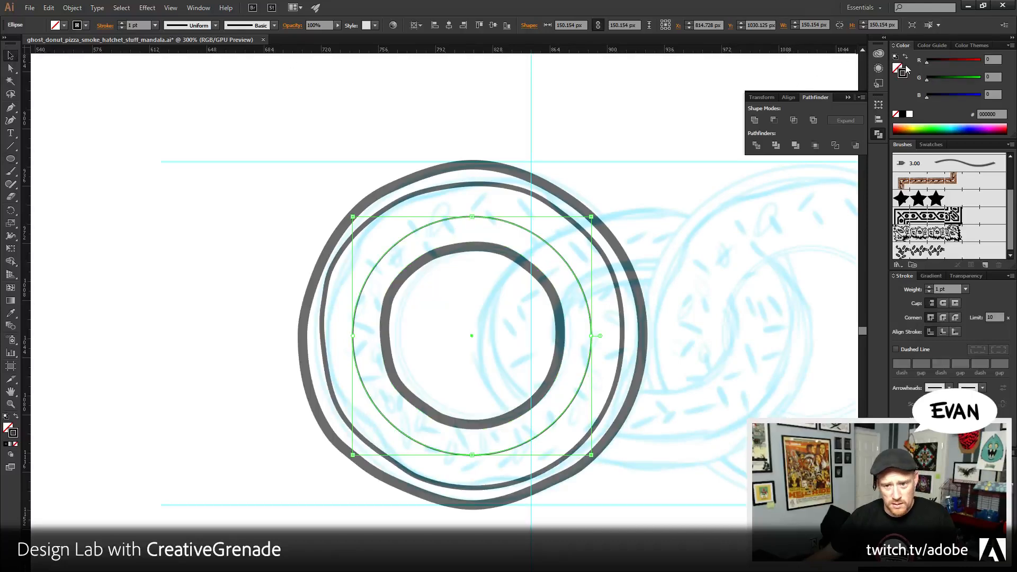
pyautogui.click(901, 252)
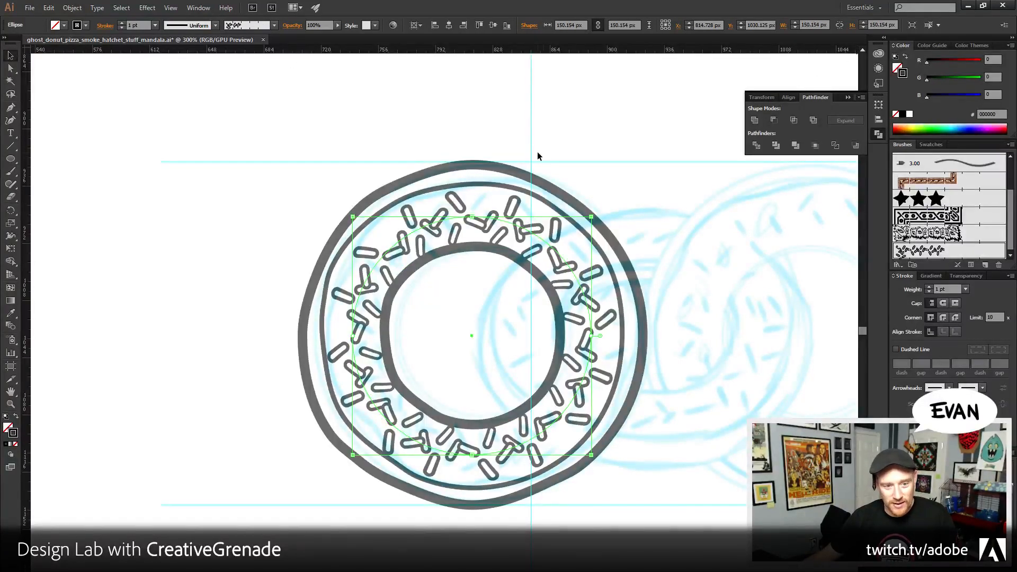
# - Enlarge the sprinkle circle about its centre to about 156 px wide to fit the icing band
pyautogui.moveTo(591, 216); pyautogui.dragTo(598, 206)
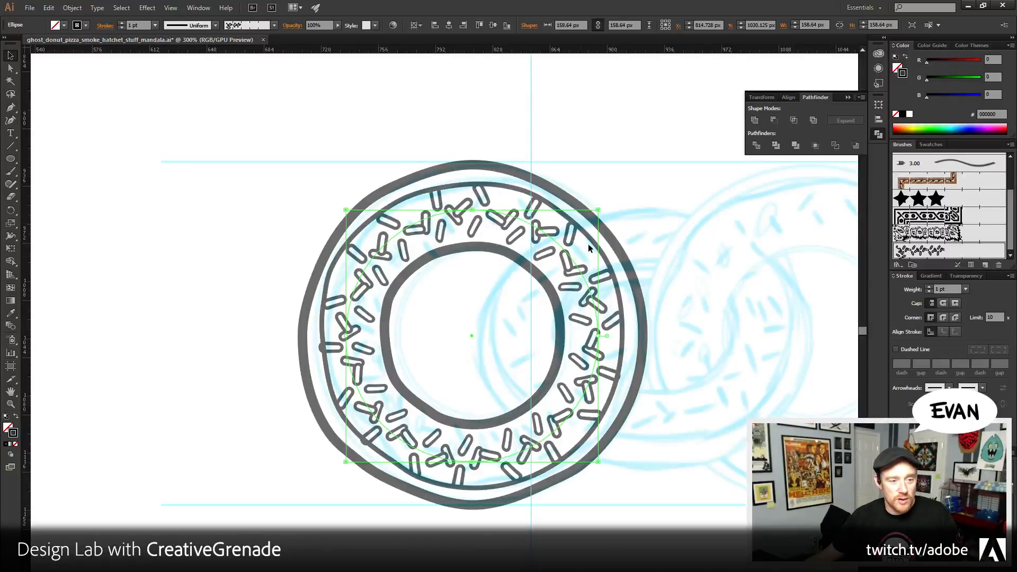
pyautogui.moveTo(599, 210); pyautogui.dragTo(597, 212)
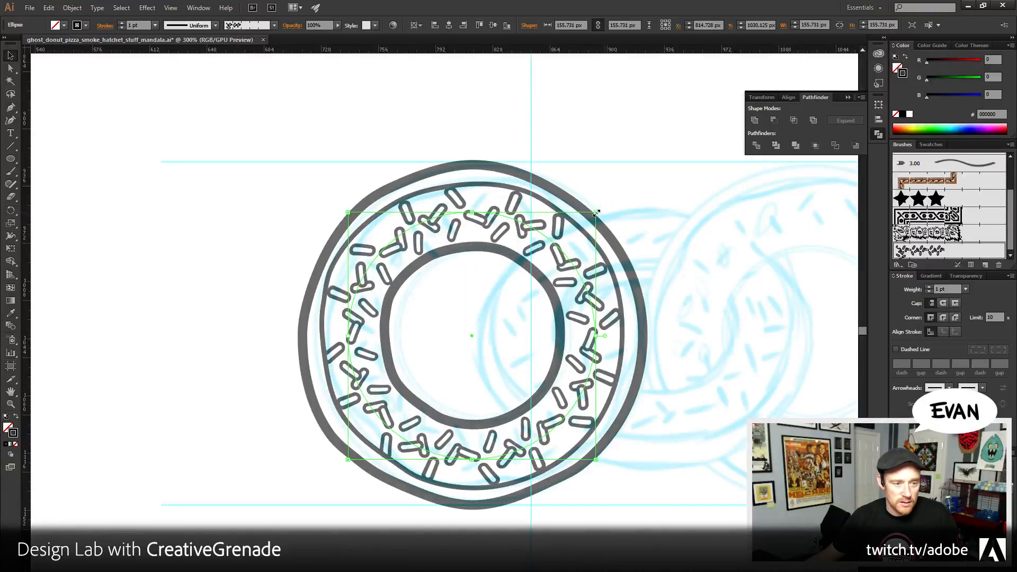
pyautogui.moveTo(597, 213); pyautogui.dragTo(597, 213)
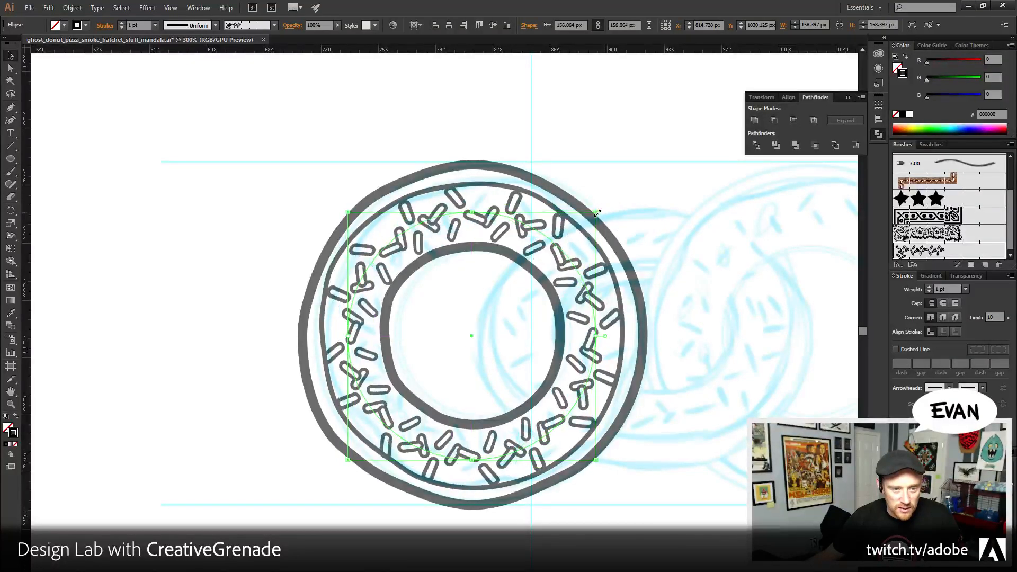
# - Try the sprinkle ring's stroke weight at 1.5 pt, and reduce it to 1.25 pt
pyautogui.click(952, 289)
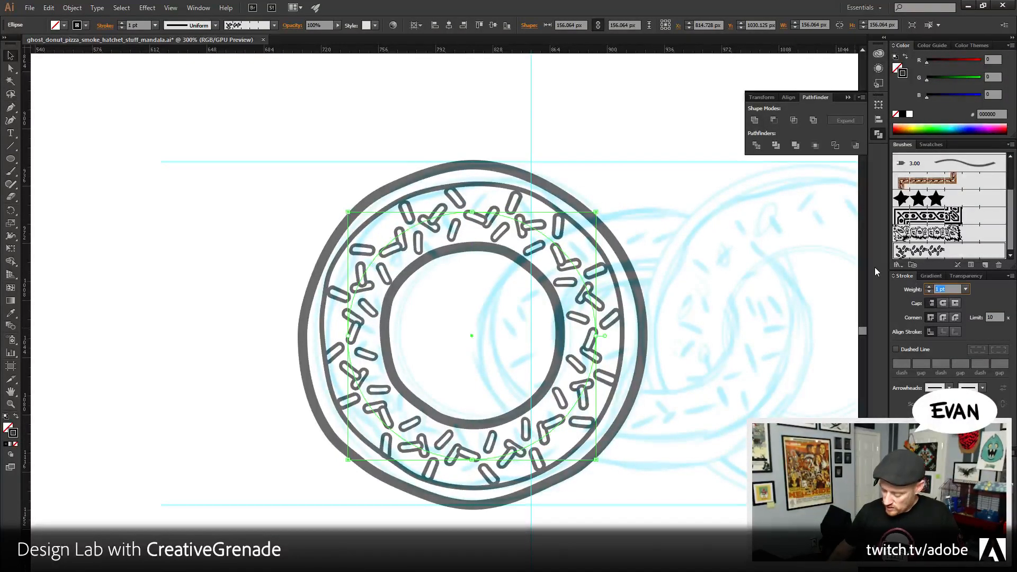
pyautogui.write('1.5')
pyautogui.press('Tab')
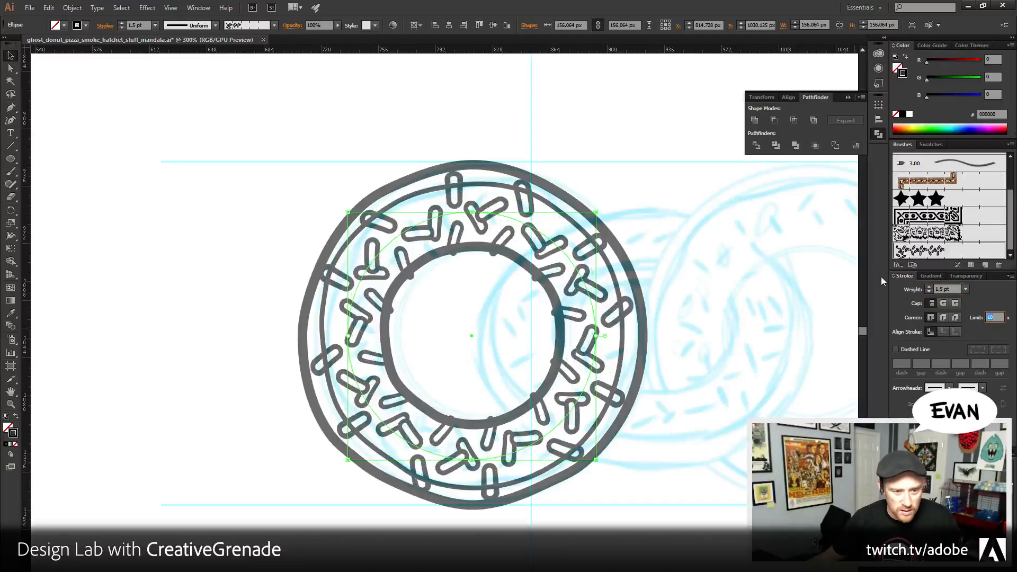
pyautogui.write('1.')
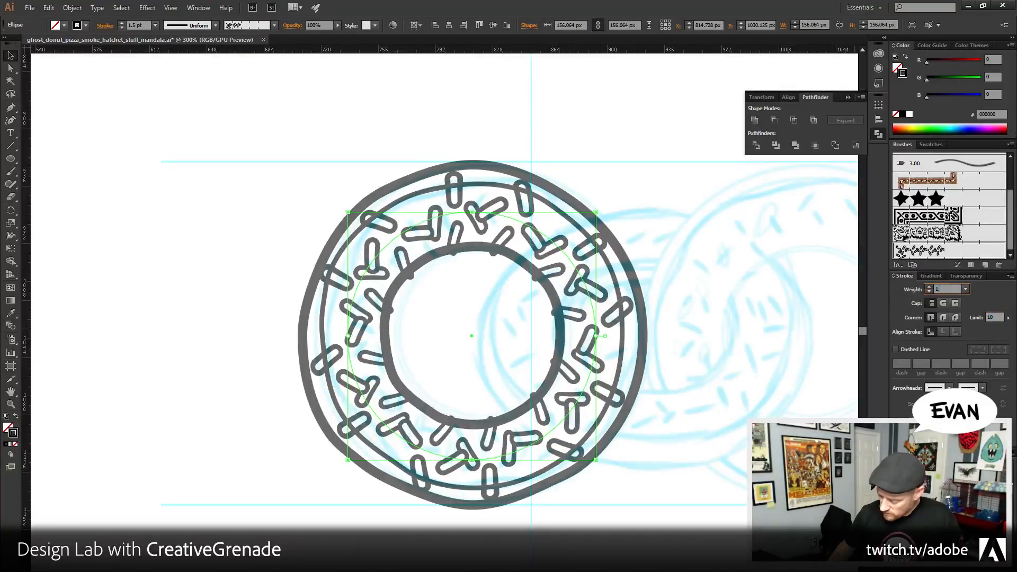
pyautogui.write('25')
pyautogui.press('Tab')
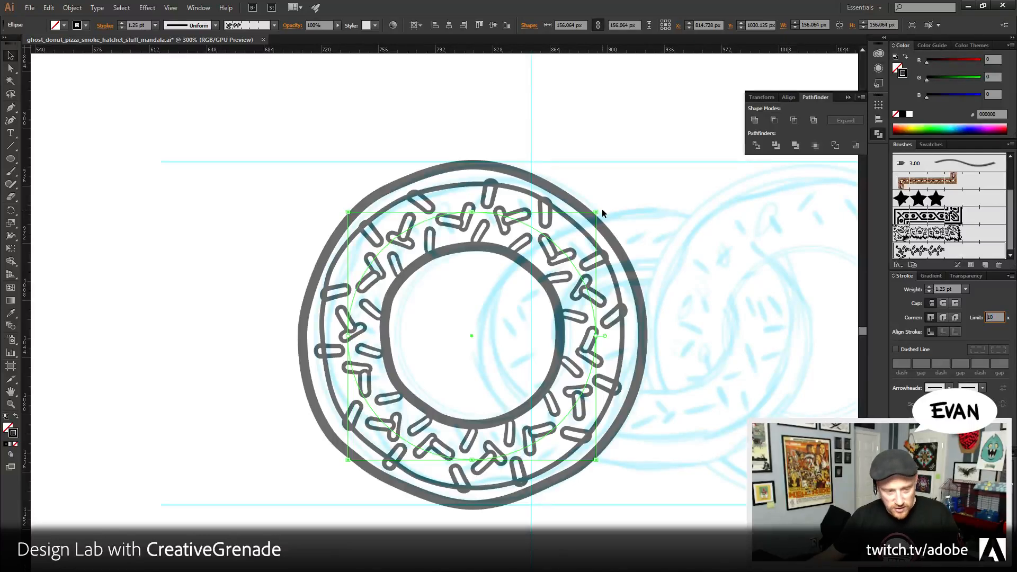
# - Undo the sprinkle ring, the cluster's deletion and the new pattern brush, back to the selected sprinkle cluster
pyautogui.moveTo(601, 212); pyautogui.dragTo(608, 178)
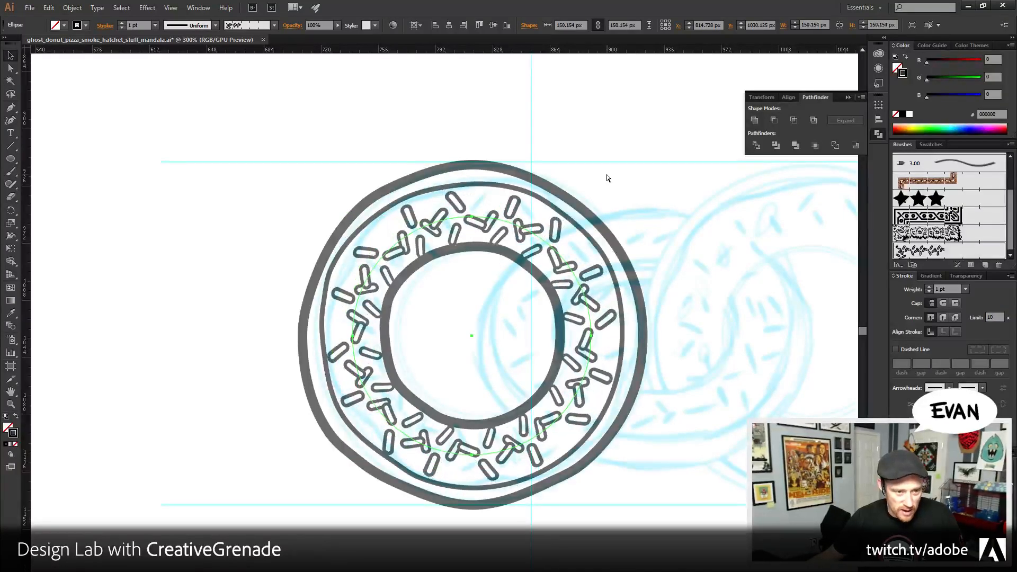
pyautogui.hotkey('ctrl', 'z')
pyautogui.hotkey('ctrl', 'z')
pyautogui.hotkey('ctrl', 'z')
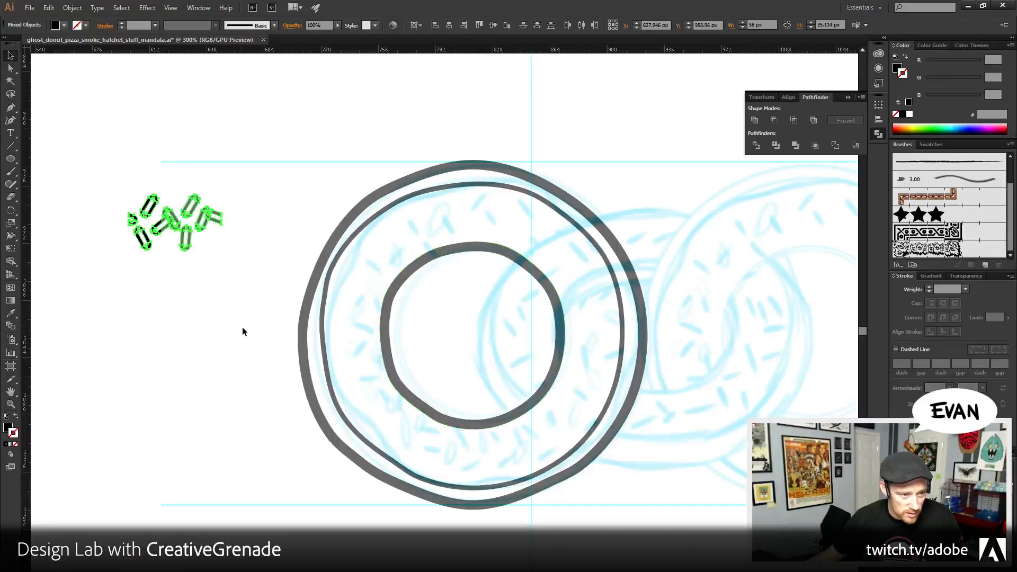
# - Duplicate the sprinkle tile horizontally by 58 px so the copy butts against the original's left end
pyautogui.hscroll(-3, 63, 357)
pyautogui.click(11, 403)
pyautogui.click(246, 306)
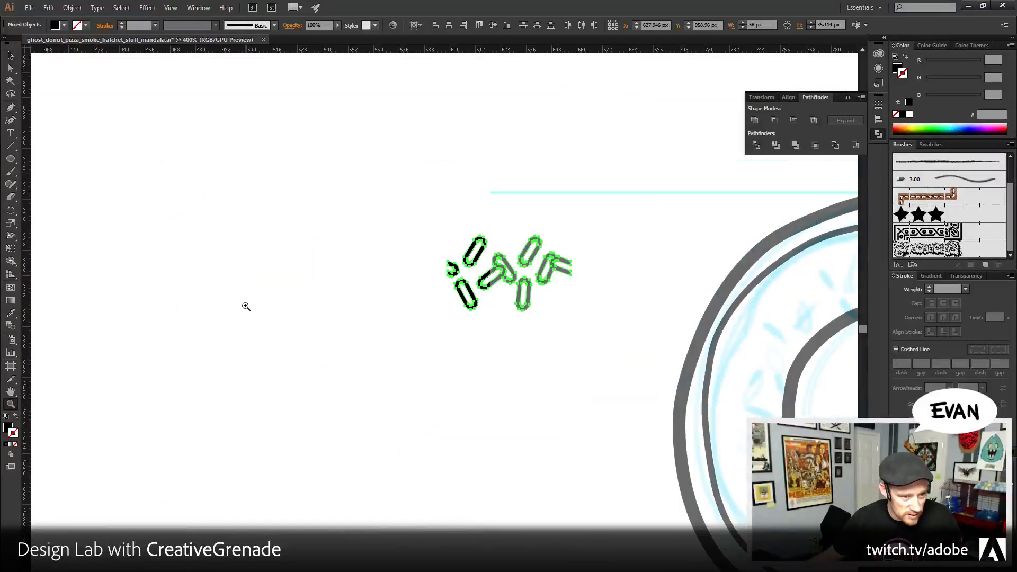
pyautogui.click(522, 295)
pyautogui.click(524, 297)
pyautogui.click(579, 336)
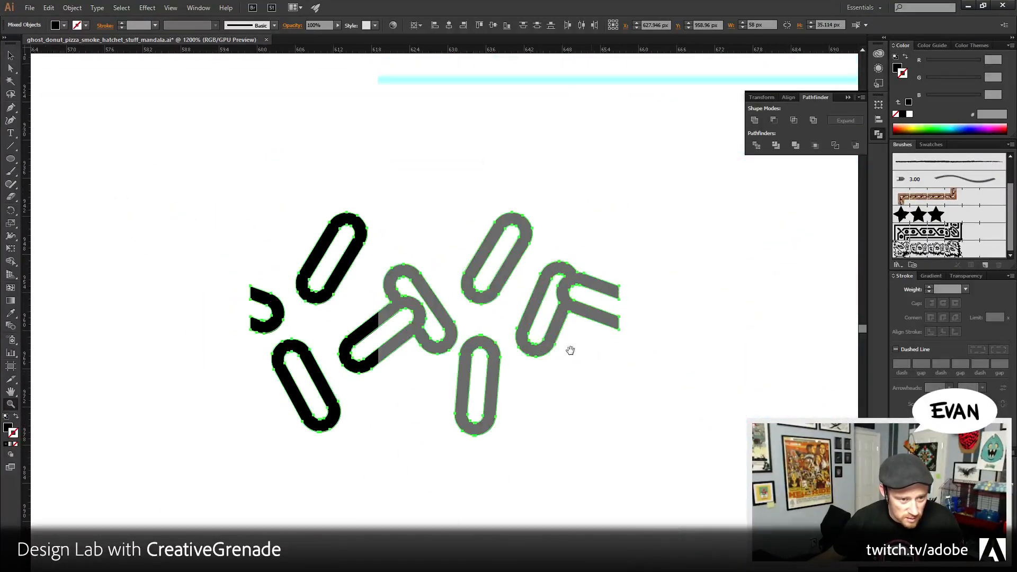
pyautogui.press('v')
pyautogui.hscroll(-2, 546, 241)
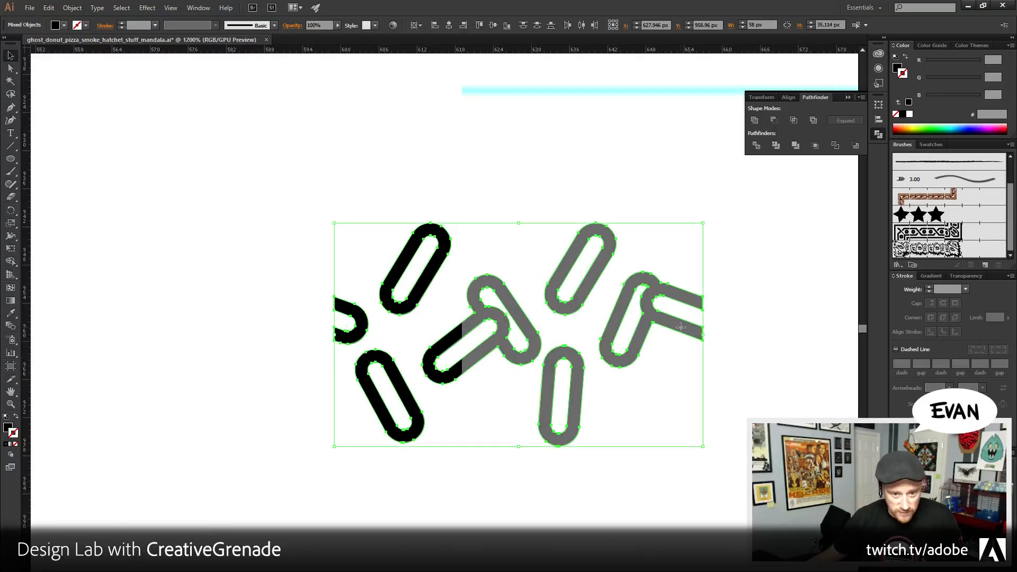
pyautogui.moveTo(669, 326); pyautogui.dragTo(312, 323)
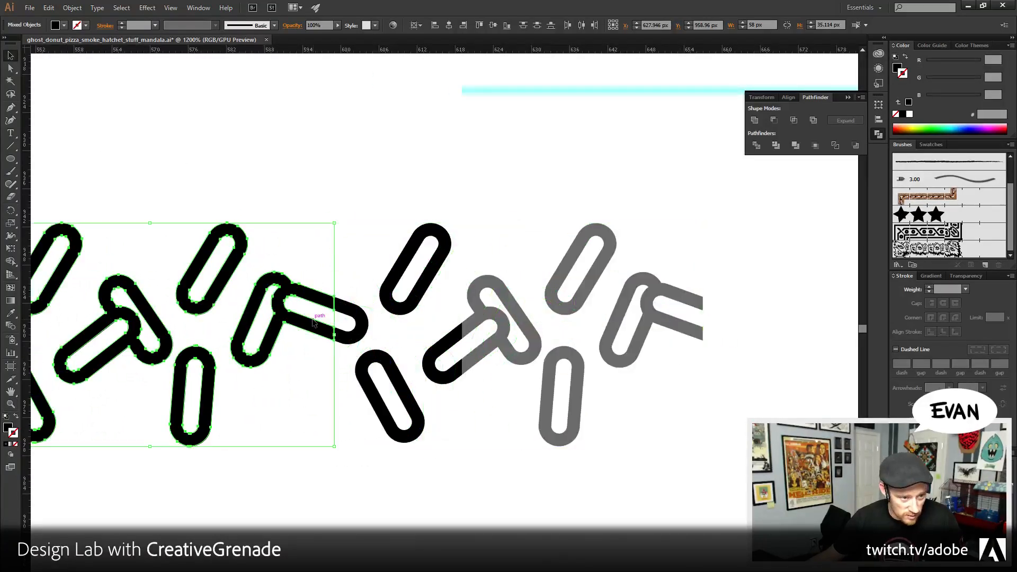
# - Unite the copied sprinkles with the half sprinkle at the seam, and ungroup the result
pyautogui.moveTo(286, 354); pyautogui.dragTo(497, 358)
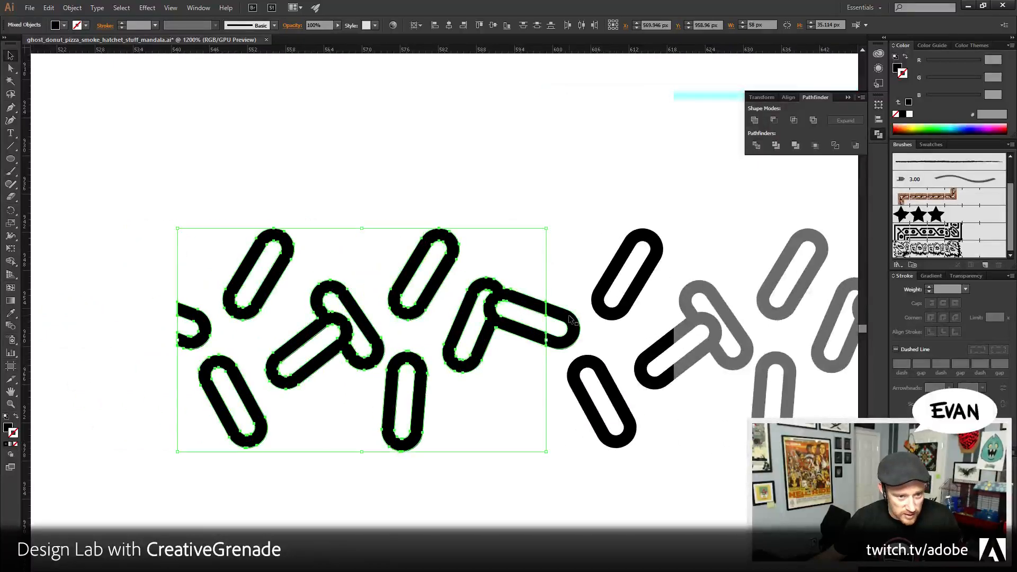
pyautogui.click(757, 121)
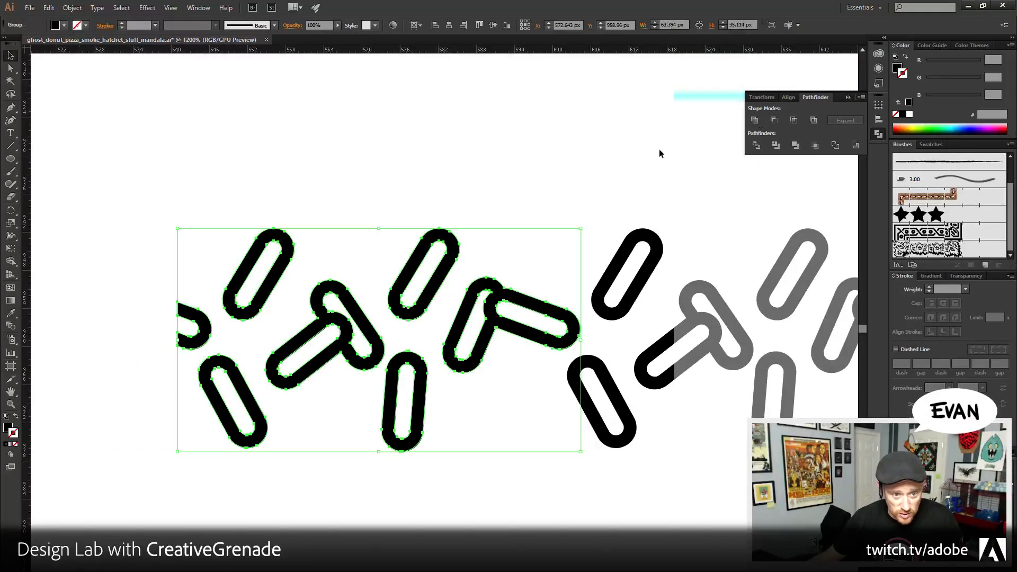
pyautogui.rightClick(465, 237)
pyautogui.click(545, 139)
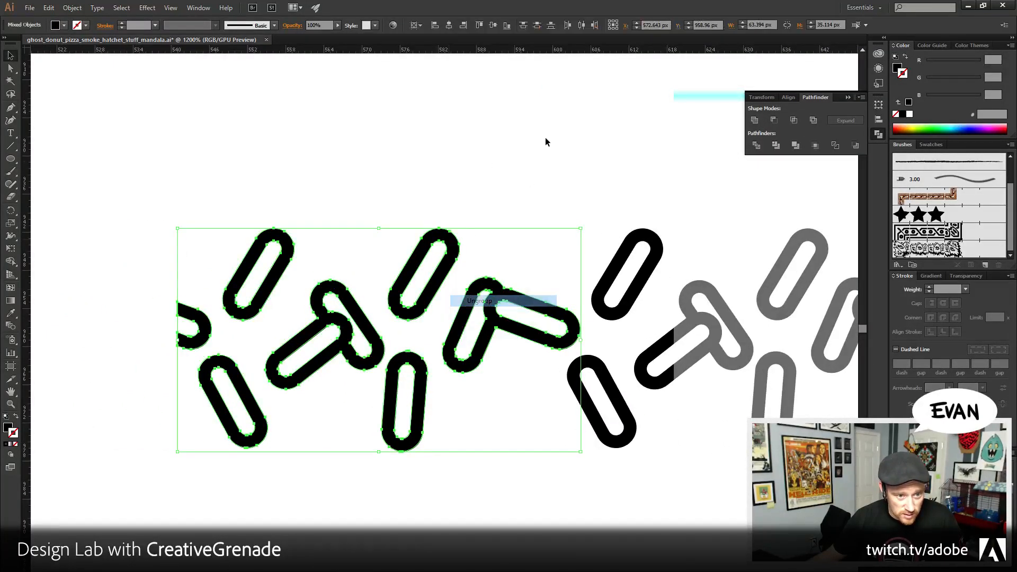
# - Rotate the copied tile's second upper sprinkle to slope the opposite way and nudge it, and turn the upright sprinkle below nearly horizontal
pyautogui.click(443, 245)
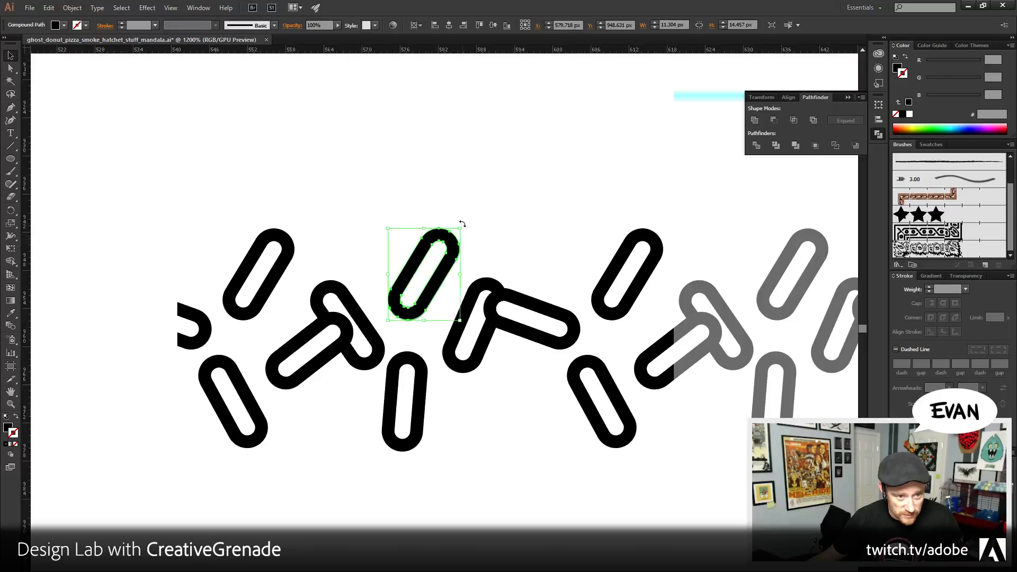
pyautogui.moveTo(462, 224); pyautogui.dragTo(380, 233)
pyautogui.moveTo(459, 289); pyautogui.dragTo(445, 302)
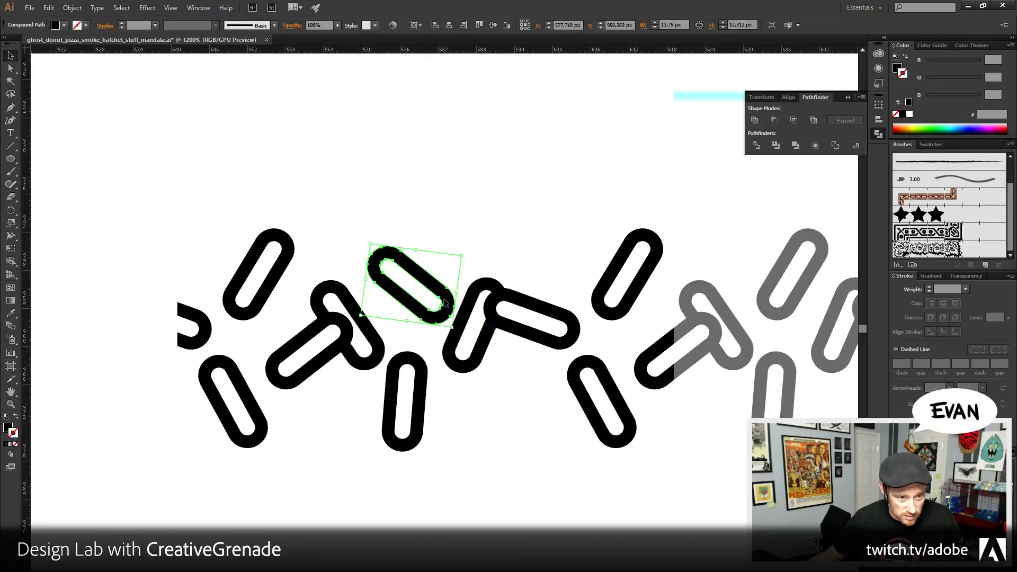
pyautogui.click(412, 404)
pyautogui.moveTo(432, 349); pyautogui.dragTo(444, 416)
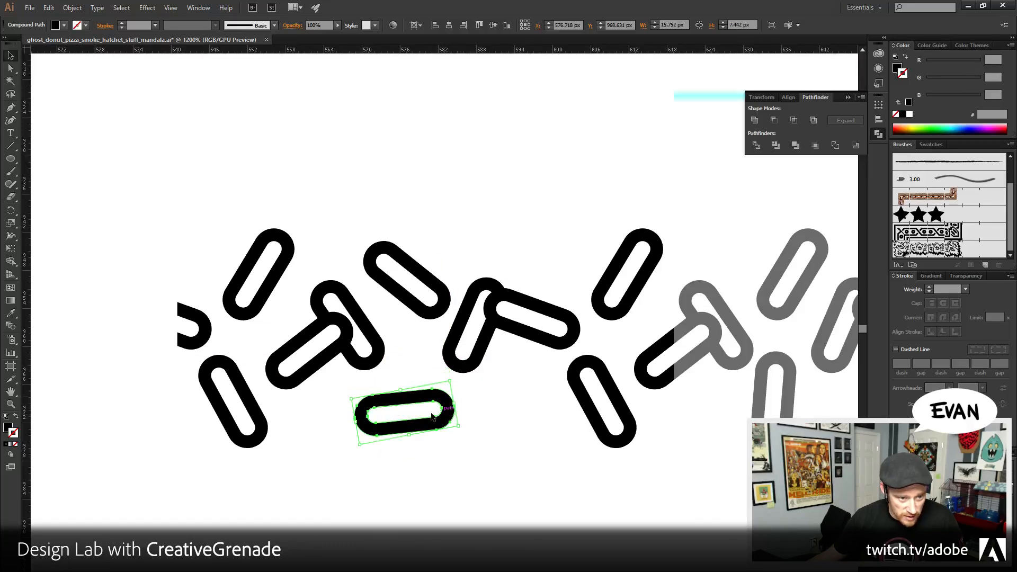
# - Create a pattern brush from the doubled sprinkle tile, keeping the default brush options
pyautogui.click(10, 403)
pyautogui.keyDown('alt'); pyautogui.click(585, 350); pyautogui.keyUp('alt')
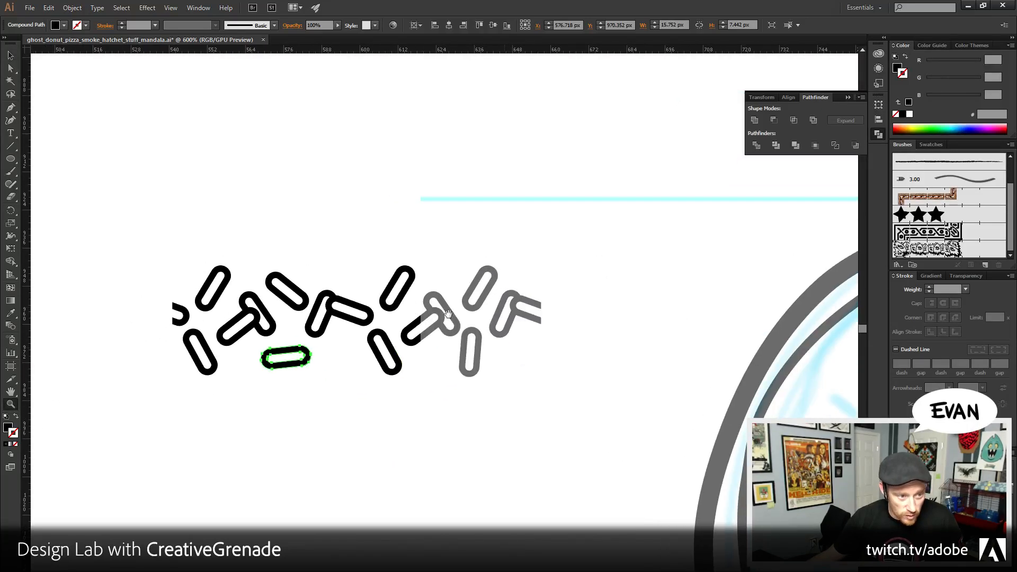
pyautogui.click(12, 56)
pyautogui.moveTo(111, 204); pyautogui.dragTo(527, 443)
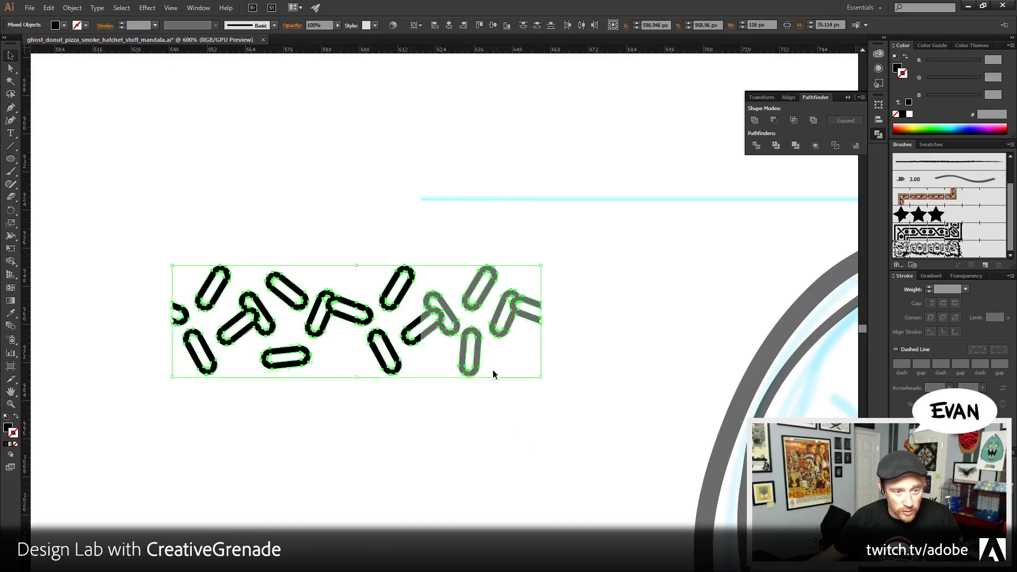
pyautogui.moveTo(478, 364)
pyautogui.mouseDown()
pyautogui.moveTo(782, 332)
pyautogui.moveTo(948, 212)
pyautogui.mouseUp()
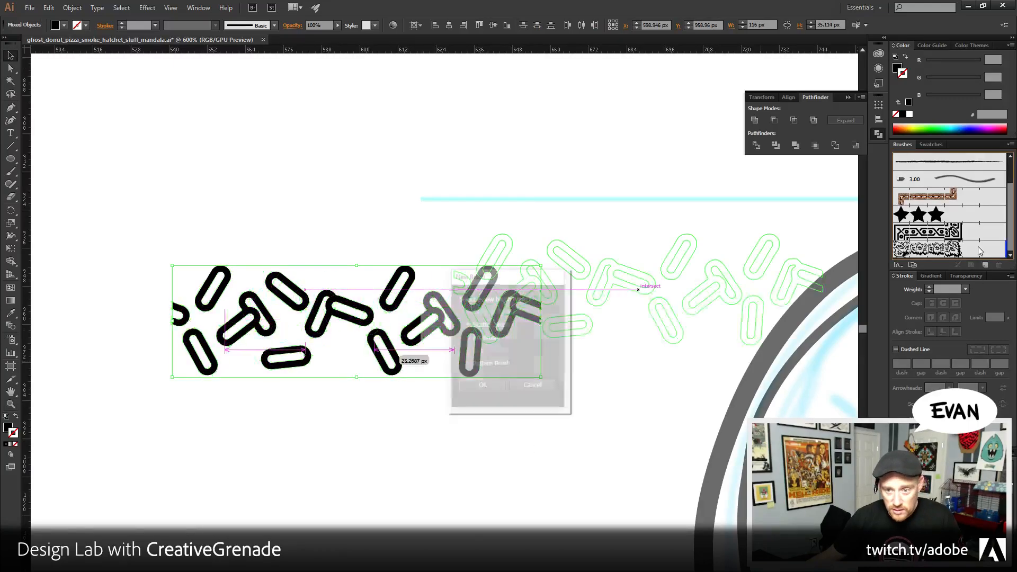
pyautogui.click(483, 386)
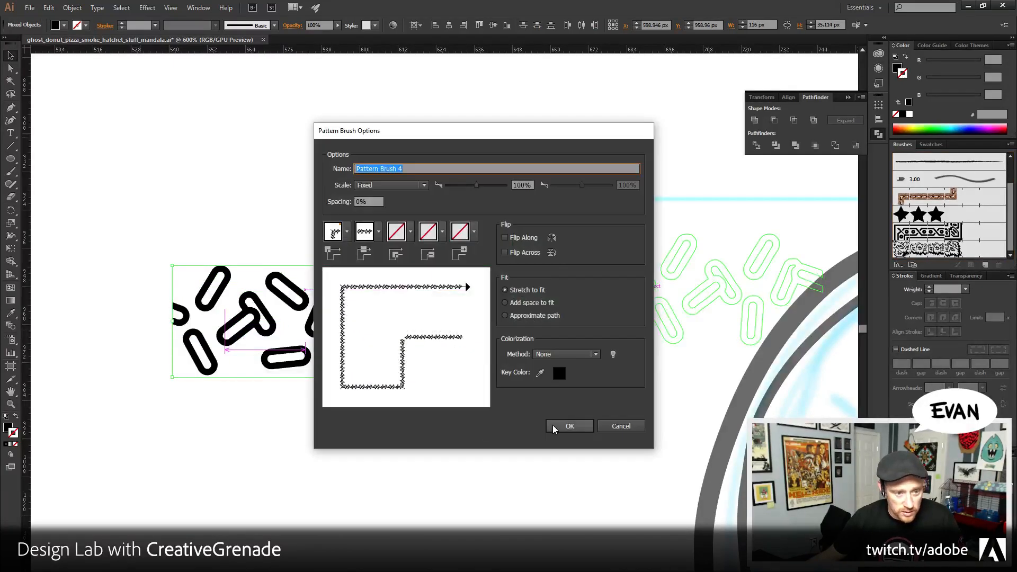
pyautogui.click(553, 425)
pyautogui.hotkey('ctrl', '-')
pyautogui.hotkey('ctrl', '-')
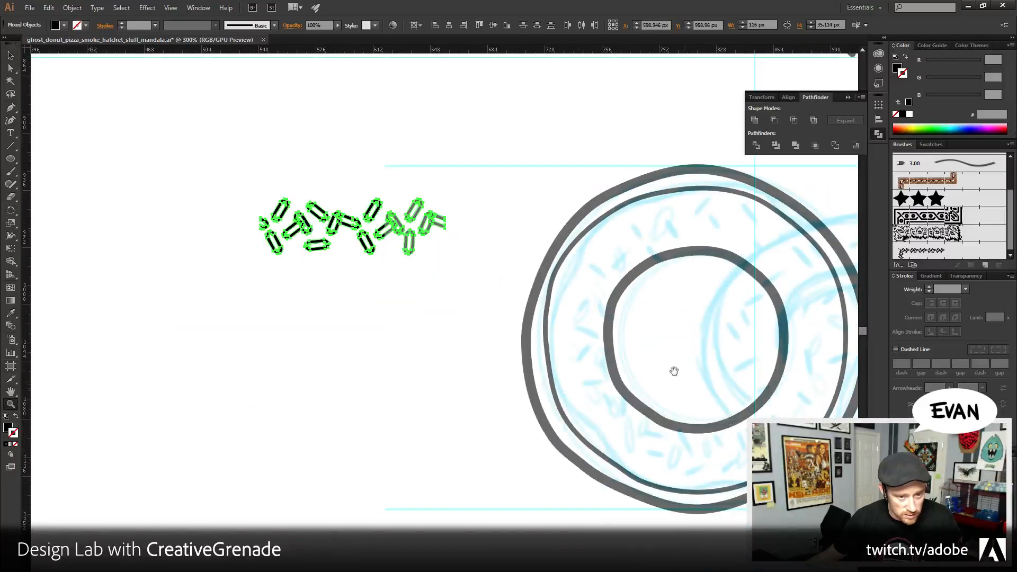
# - Draw a circle about 162 px in diameter from the donut's centre, with only a stroke, and apply the new sprinkle pattern brush to it
pyautogui.click(87, 129)
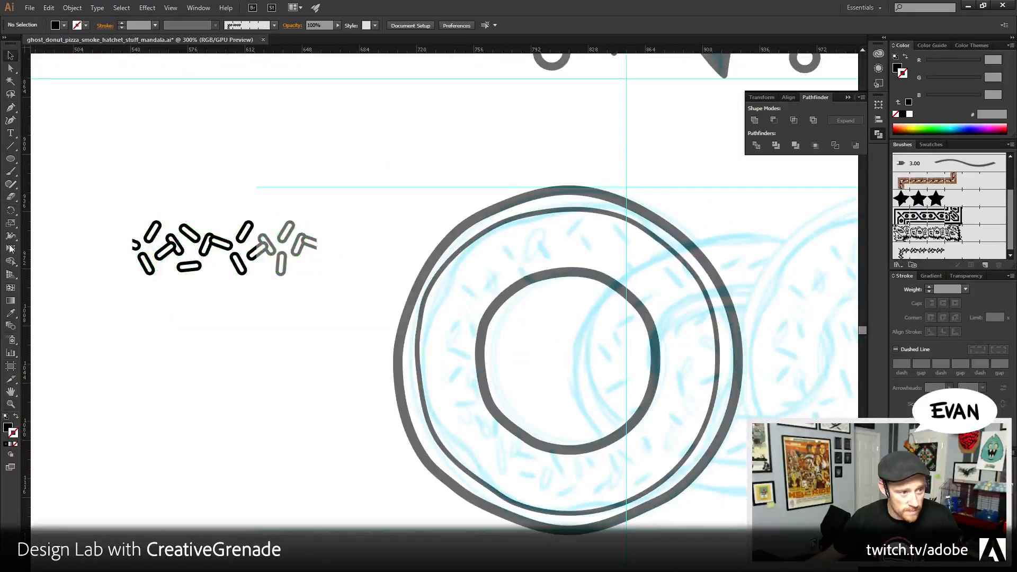
pyautogui.click(11, 158)
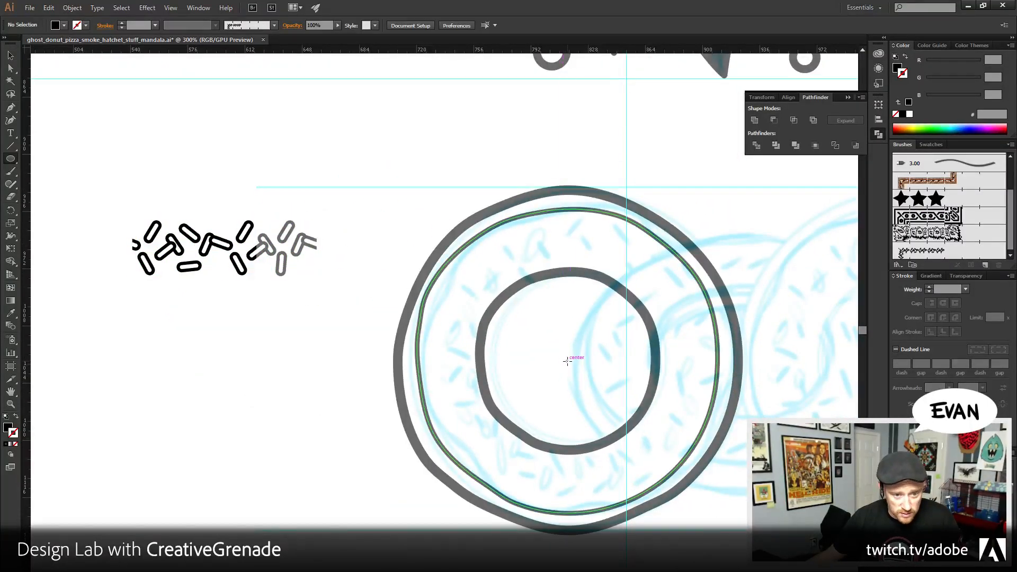
pyautogui.moveTo(567, 361); pyautogui.dragTo(696, 248)
pyautogui.click(906, 57)
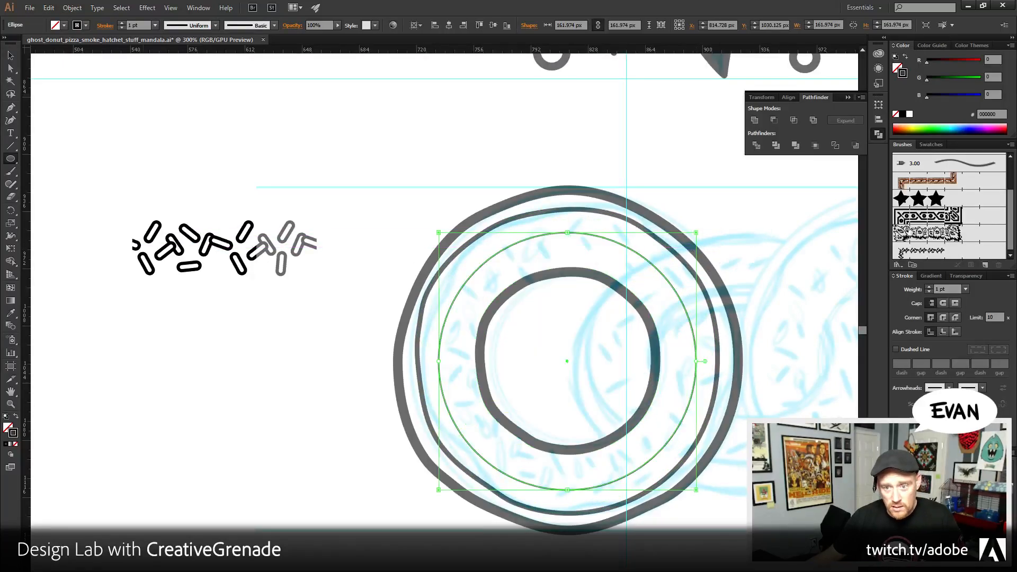
pyautogui.click(898, 251)
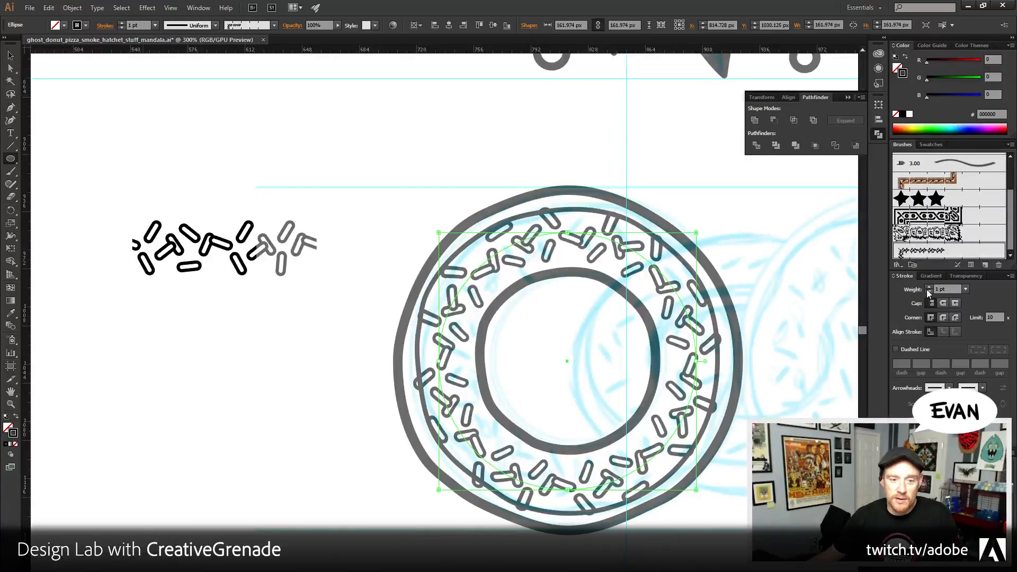
# - Scale the sprinkle circle down about its centre to about 157 px and outline its stroke into editable shapes
pyautogui.click(14, 58)
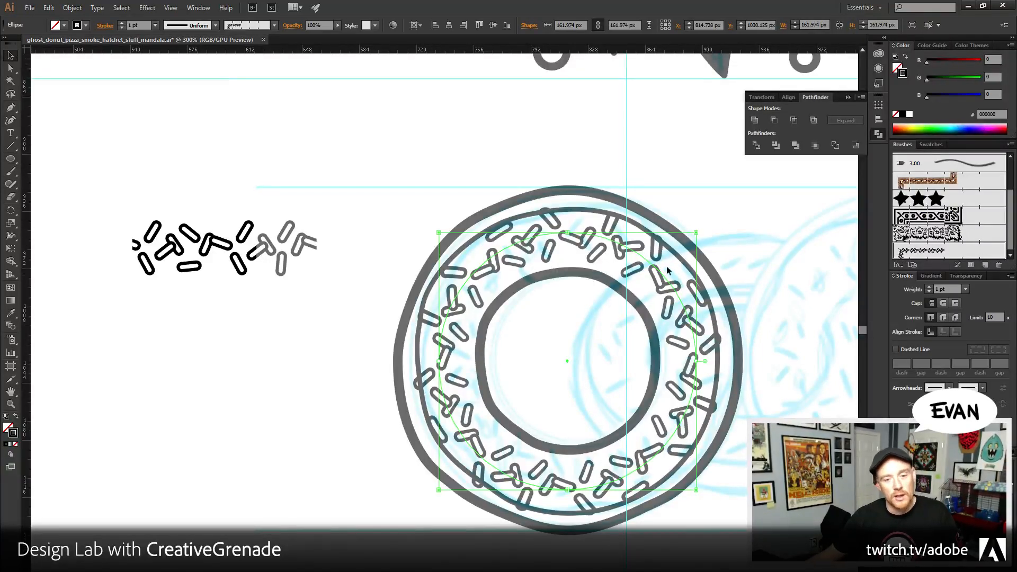
pyautogui.moveTo(695, 234); pyautogui.dragTo(692, 236)
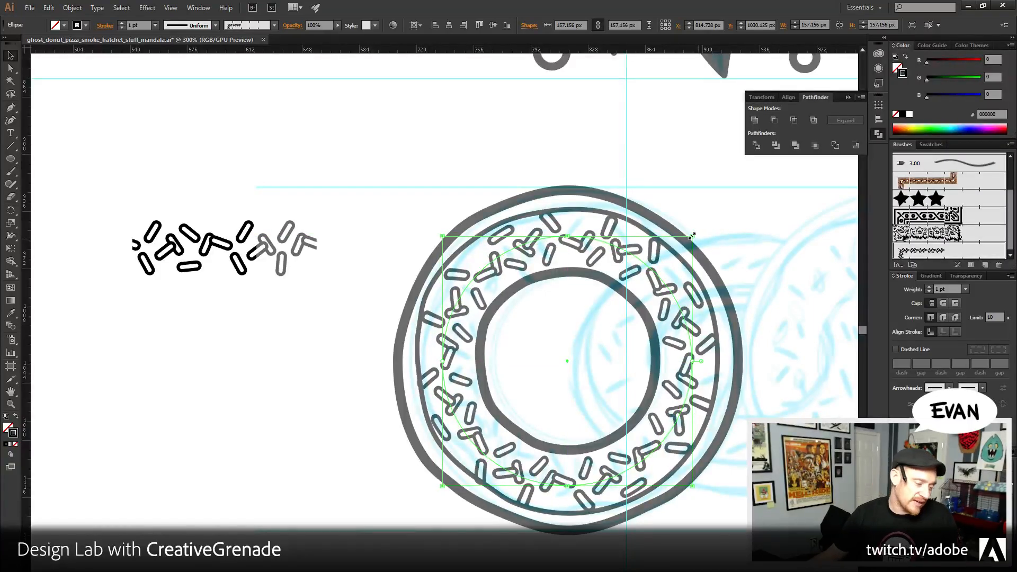
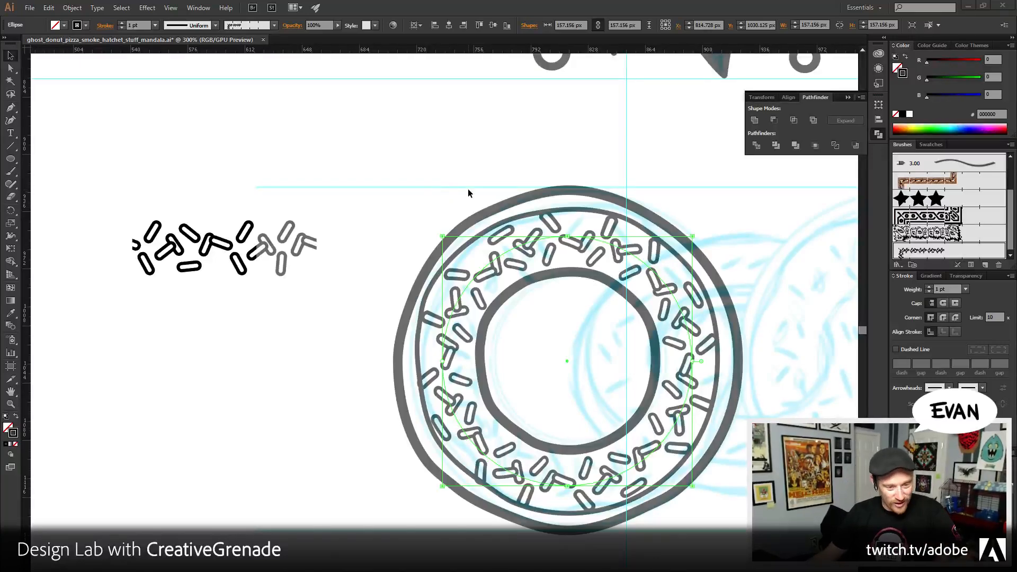
pyautogui.click(72, 7)
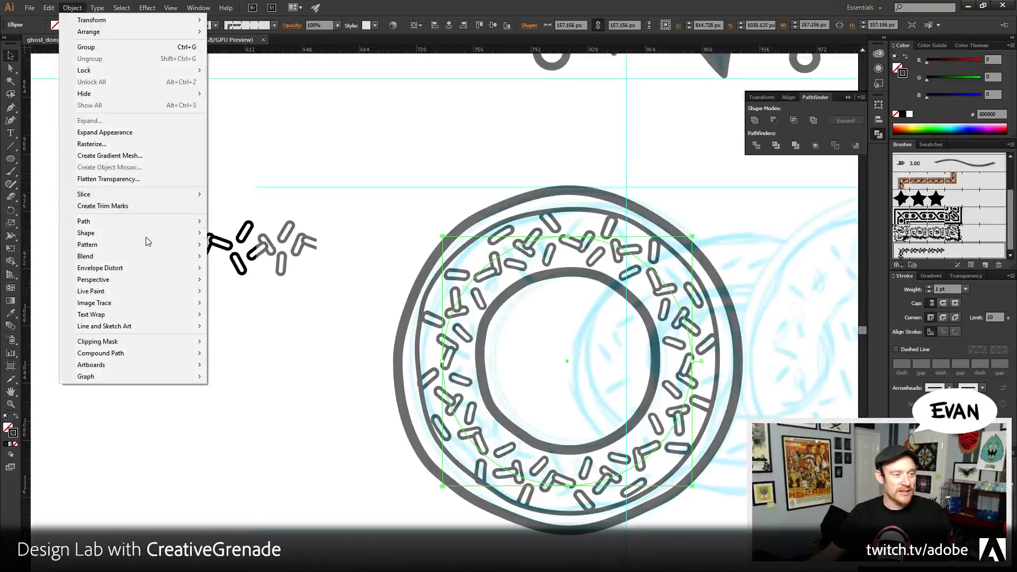
pyautogui.moveTo(142, 225)
pyautogui.click(259, 245)
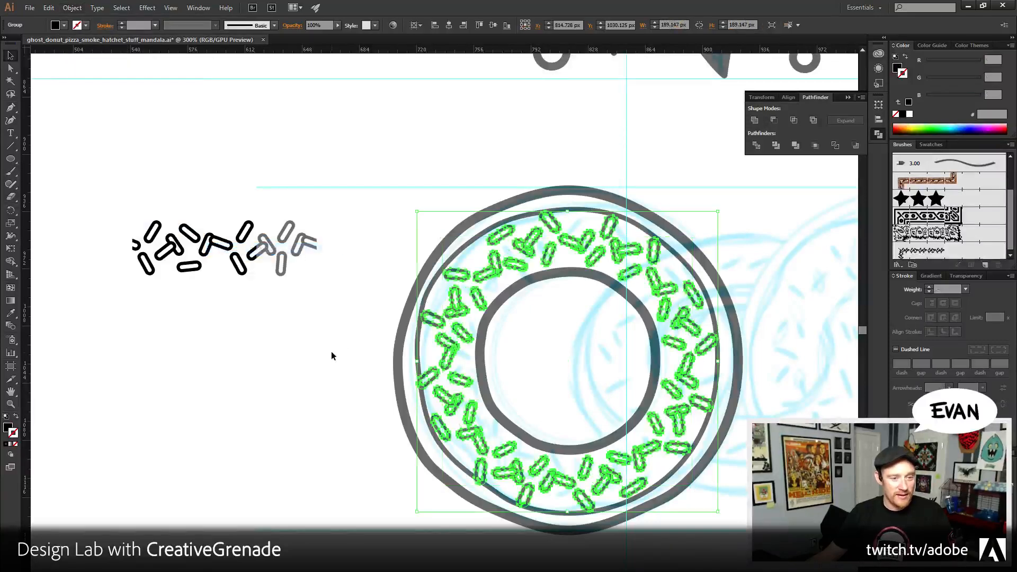
# - With the Pen tool in outline view, draw a closed five-point patch over the far-left sprinkle's end where it crosses the icing line
pyautogui.click(11, 403)
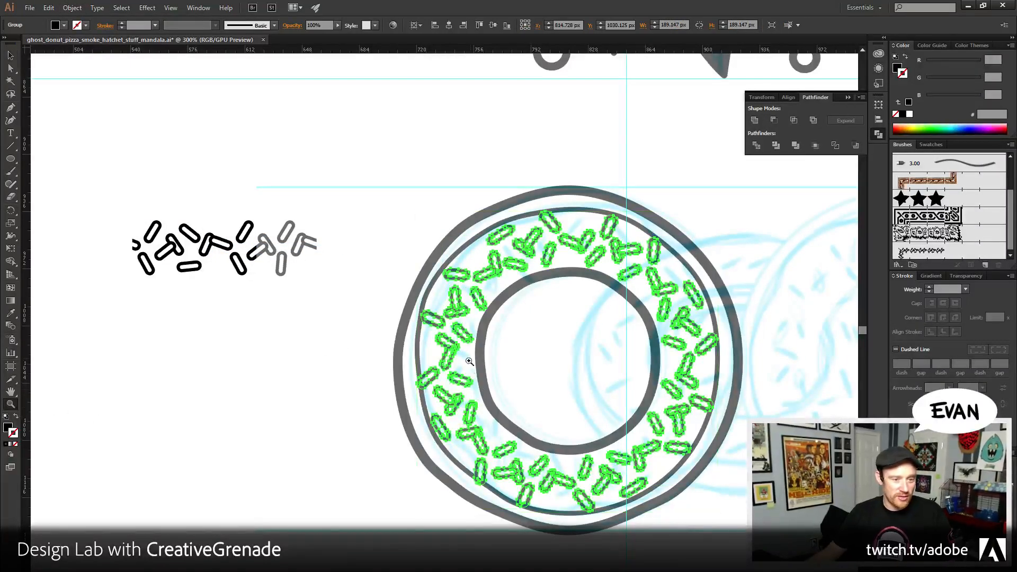
pyautogui.moveTo(492, 356); pyautogui.dragTo(495, 362)
pyautogui.moveTo(533, 462); pyautogui.dragTo(589, 105)
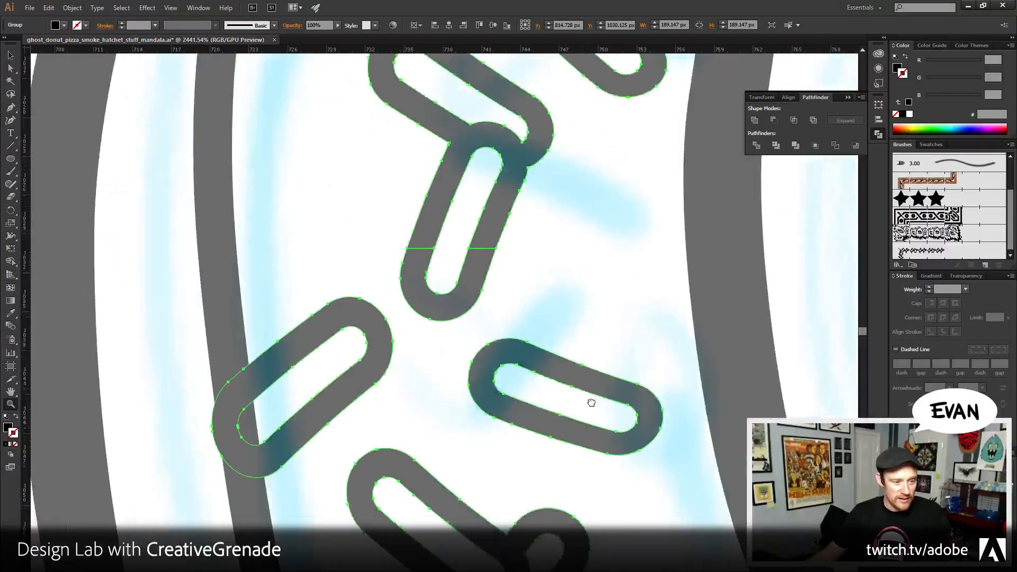
pyautogui.moveTo(592, 402); pyautogui.dragTo(602, 303)
pyautogui.hotkey('ctrl', 'shift', 'a')
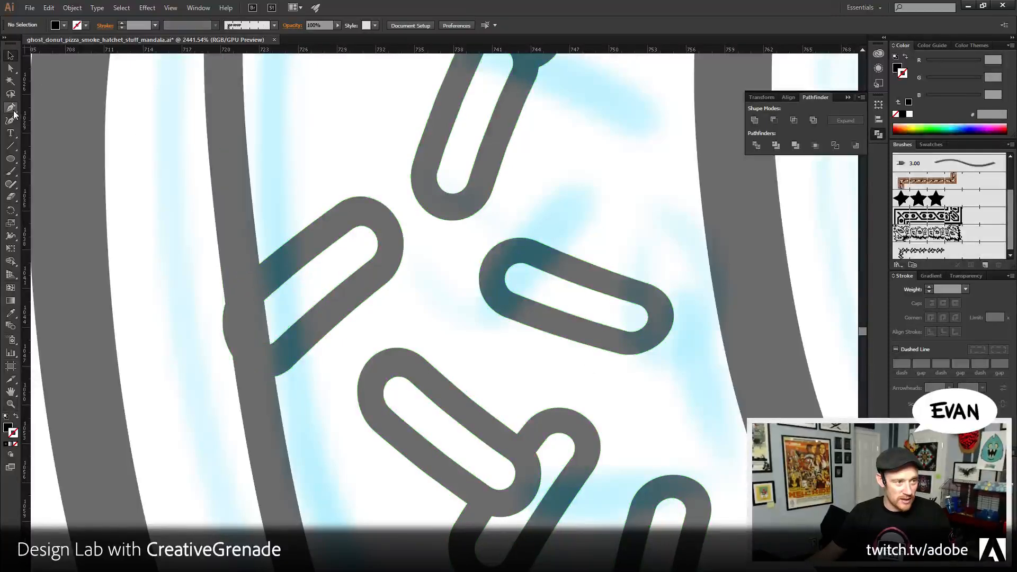
pyautogui.click(11, 107)
pyautogui.click(274, 268)
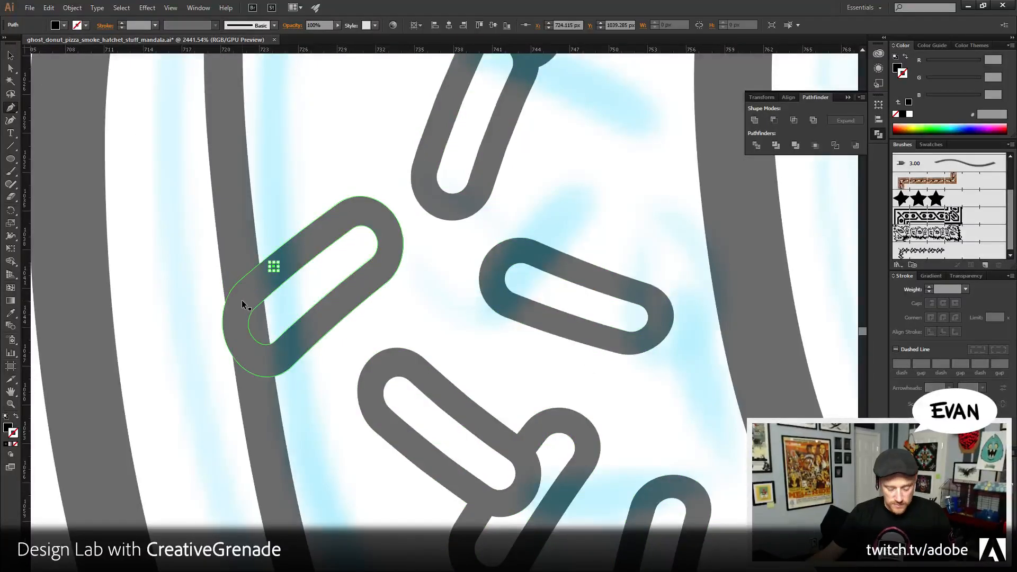
pyautogui.hotkey('ctrl', 'y')
pyautogui.click(237, 307)
pyautogui.click(236, 336)
pyautogui.click(258, 357)
pyautogui.click(293, 337)
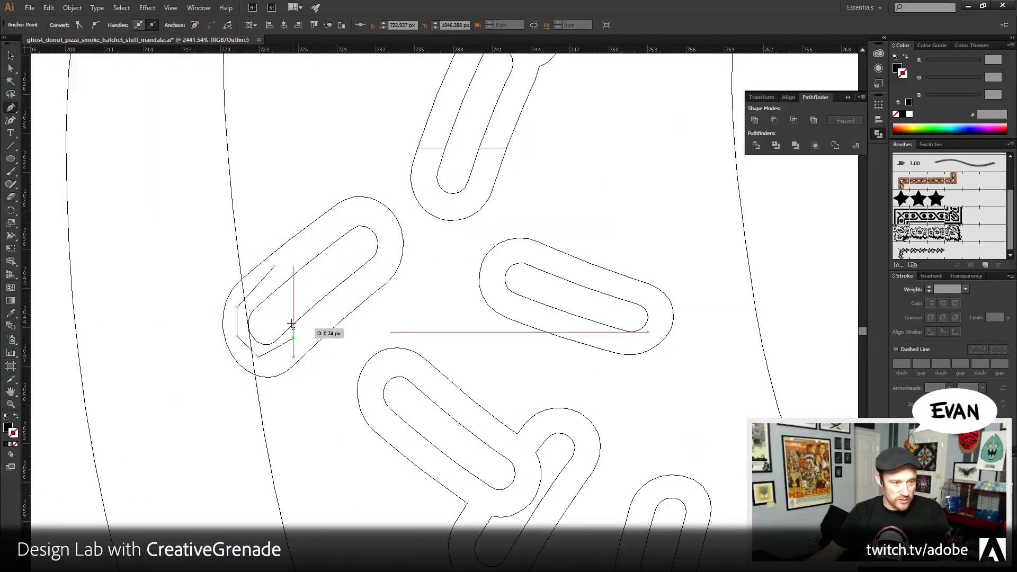
pyautogui.click(273, 266)
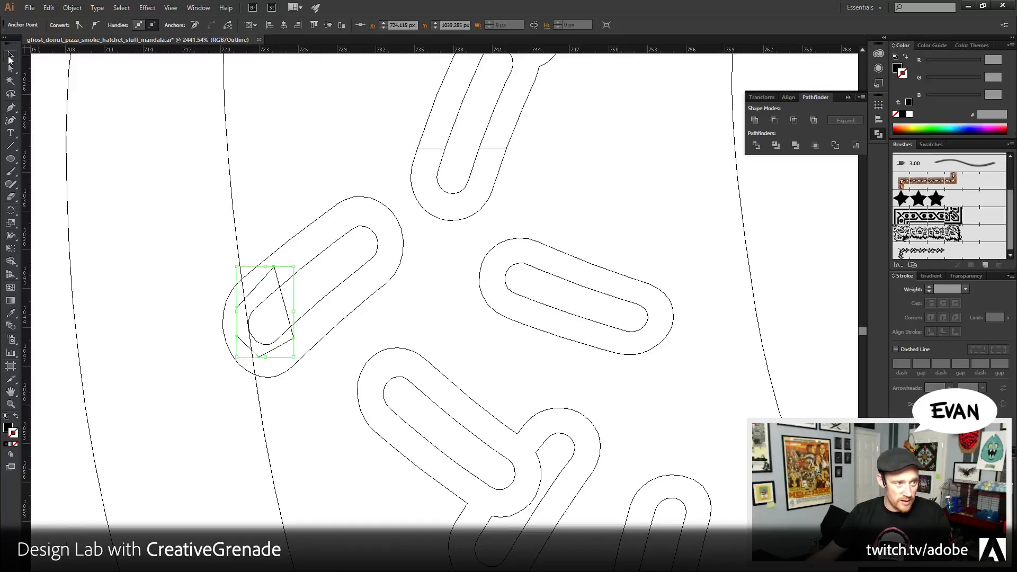
# - Return to the normal preview, select the whole donut and convert the strokes of its rings to outlined shapes
pyautogui.press('v')
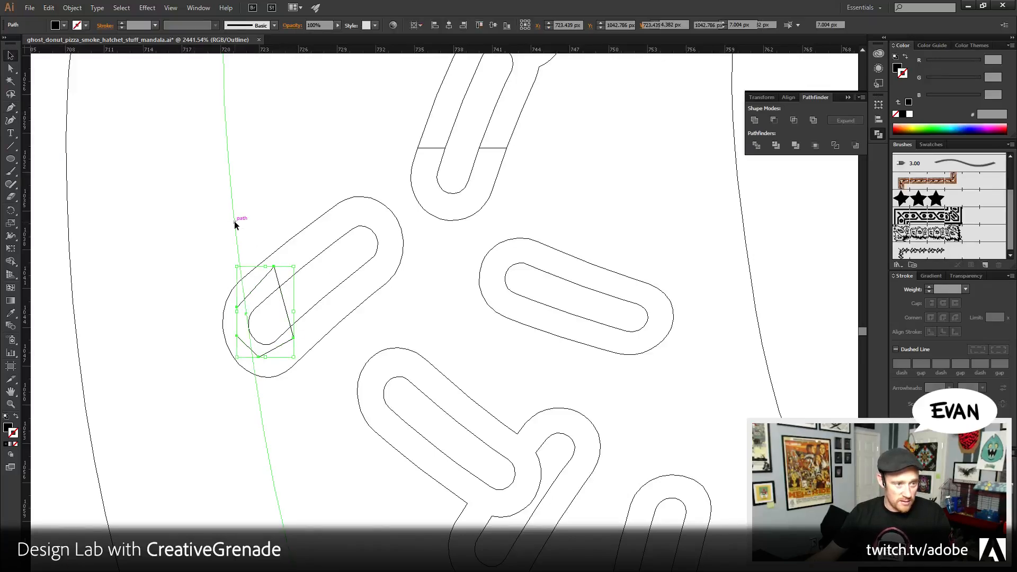
pyautogui.keyDown('shift'); pyautogui.click(236, 222); pyautogui.keyUp('shift')
pyautogui.click(11, 404)
pyautogui.keyDown('alt'); pyautogui.click(341, 352); pyautogui.keyUp('alt')
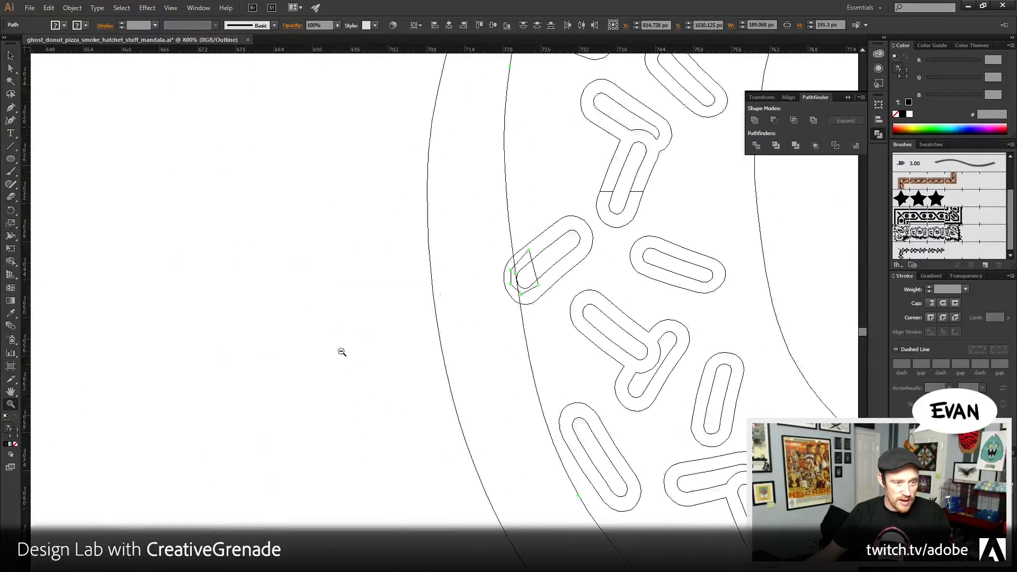
pyautogui.keyDown('alt'); pyautogui.click(341, 353); pyautogui.keyUp('alt')
pyautogui.keyDown('alt'); pyautogui.click(498, 296); pyautogui.keyUp('alt')
pyautogui.keyDown('alt'); pyautogui.click(497, 296); pyautogui.keyUp('alt')
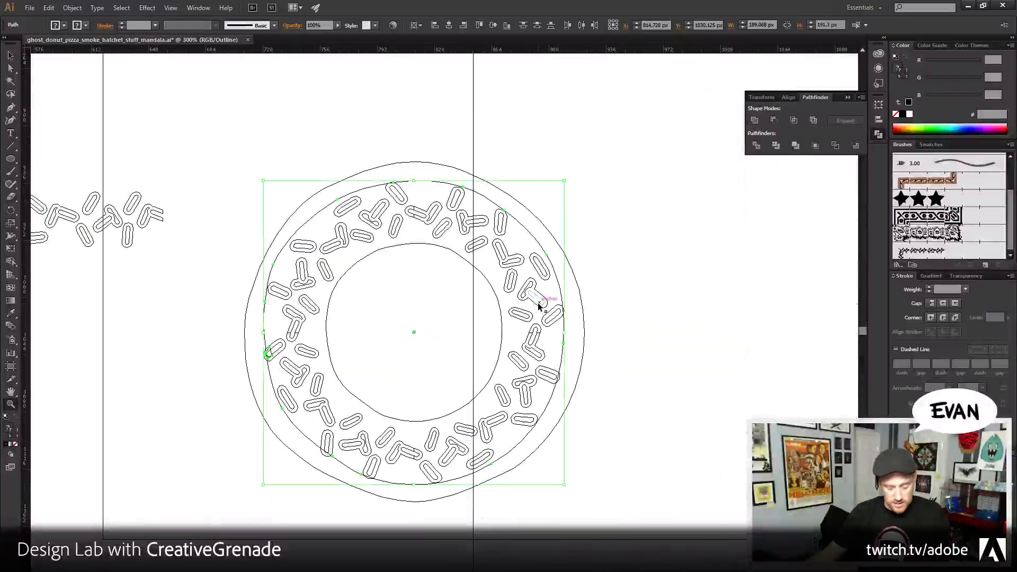
pyautogui.hotkey('ctrl', 'y')
pyautogui.press('v')
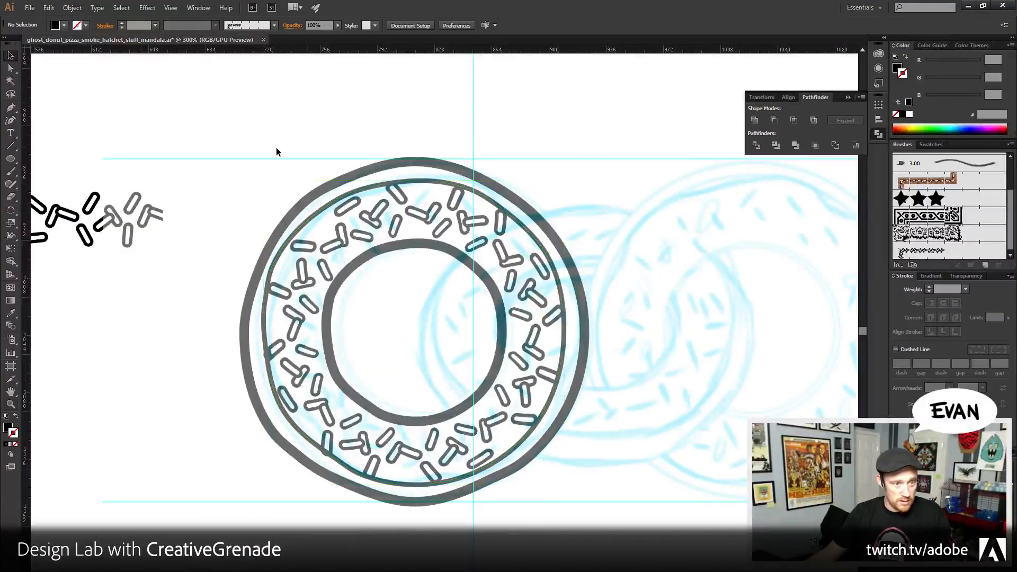
pyautogui.moveTo(276, 147); pyautogui.dragTo(545, 478)
pyautogui.click(72, 8)
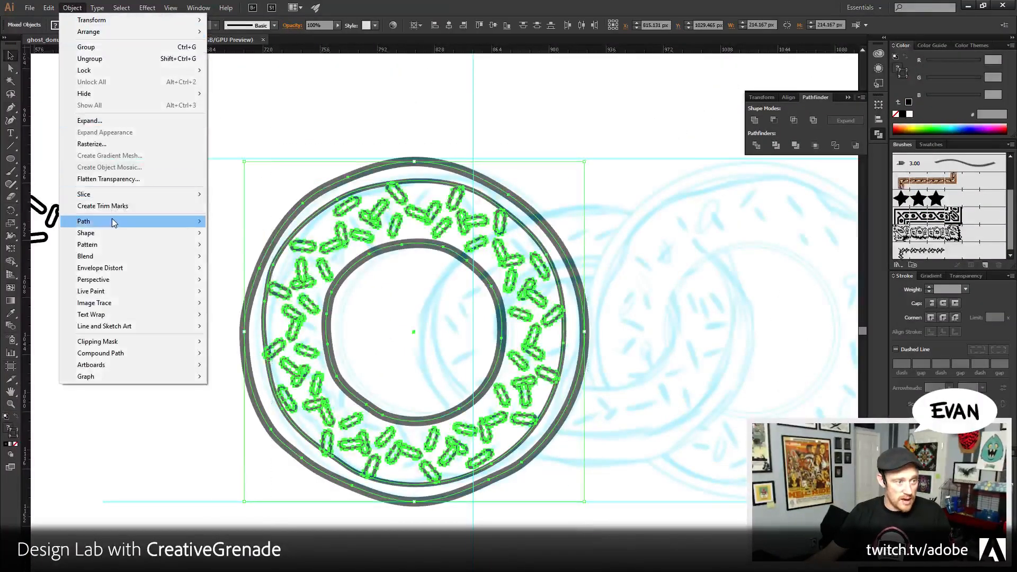
pyautogui.moveTo(113, 218)
pyautogui.click(242, 248)
pyautogui.click(144, 345)
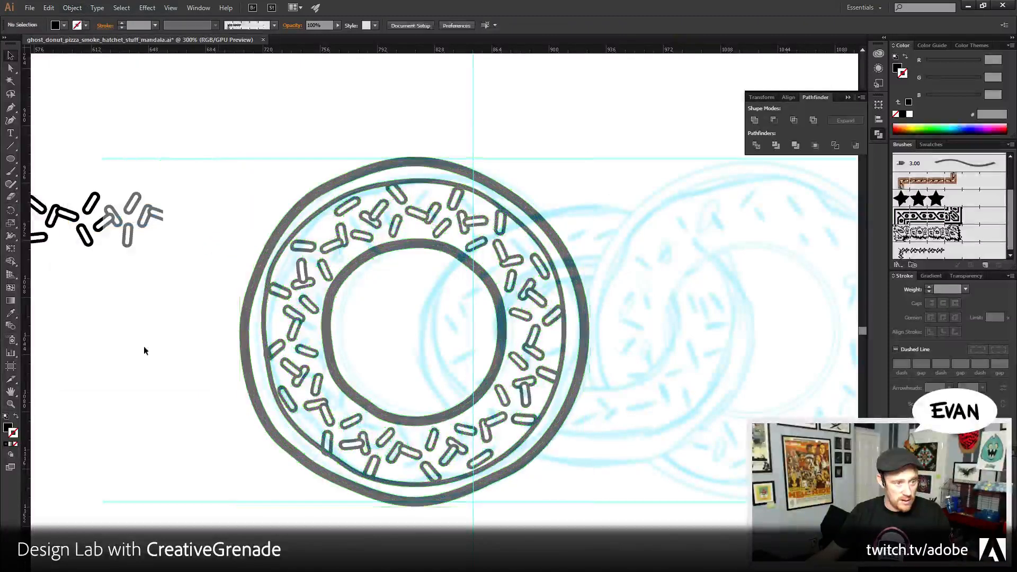
# - Trim the icing outline with the patch on the far-left sprinkle, ungroup the result and remove the patch
pyautogui.moveTo(352, 393); pyautogui.dragTo(358, 396)
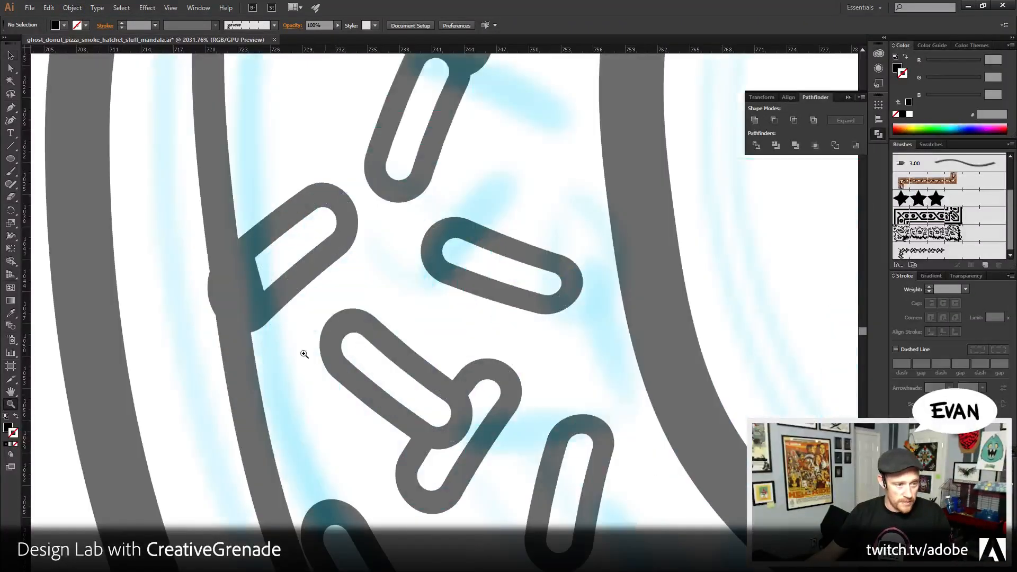
pyautogui.click(265, 324)
pyautogui.click(13, 70)
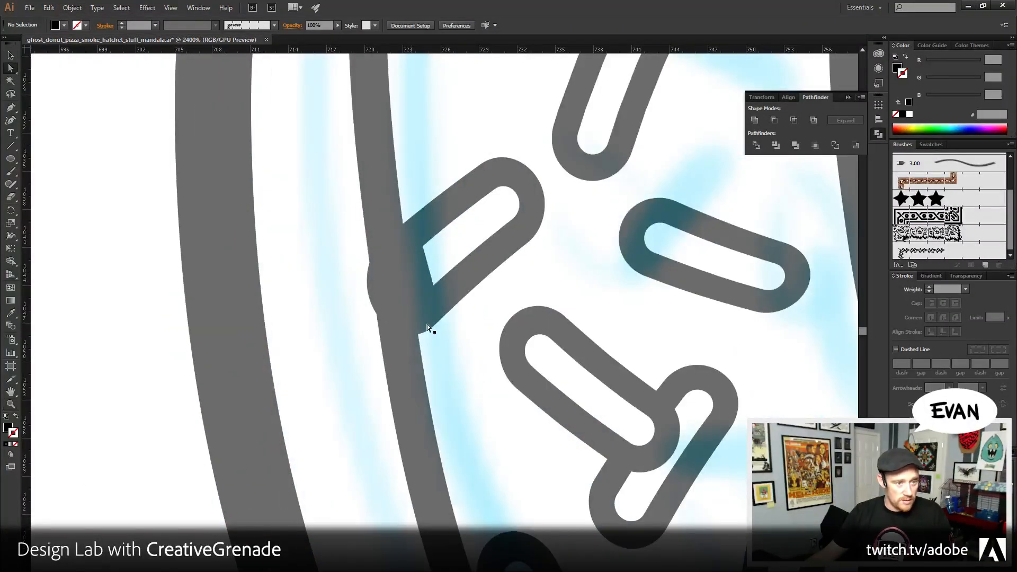
pyautogui.click(420, 289)
pyautogui.keyDown('shift'); pyautogui.click(398, 342); pyautogui.keyUp('shift')
pyautogui.click(775, 145)
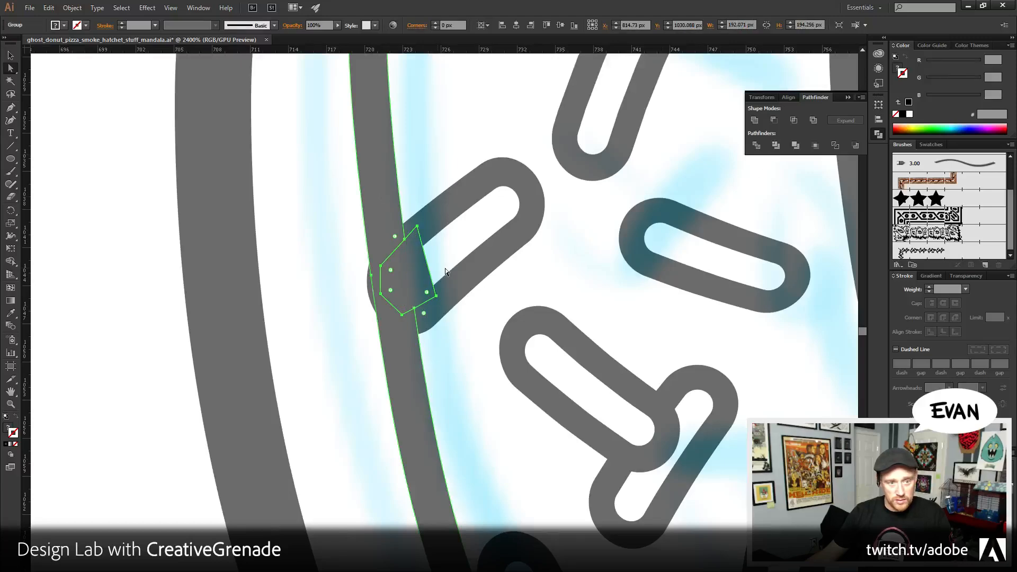
pyautogui.rightClick(419, 260)
pyautogui.click(454, 318)
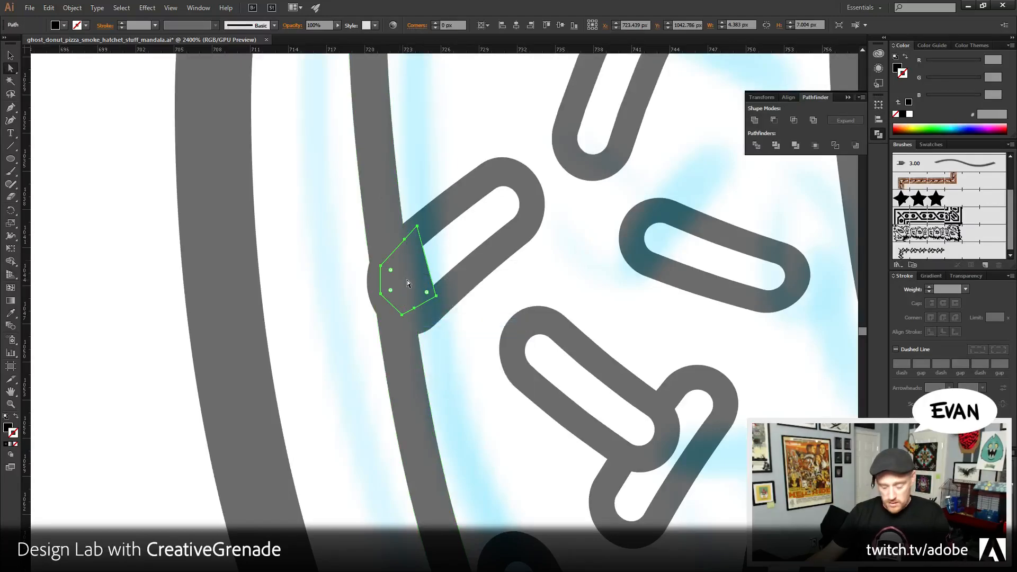
# - Draw a closed five-point patch over the end of the nearly upright sprinkle crossing the icing outline at the donut's lower left
pyautogui.moveTo(493, 404); pyautogui.dragTo(310, 188)
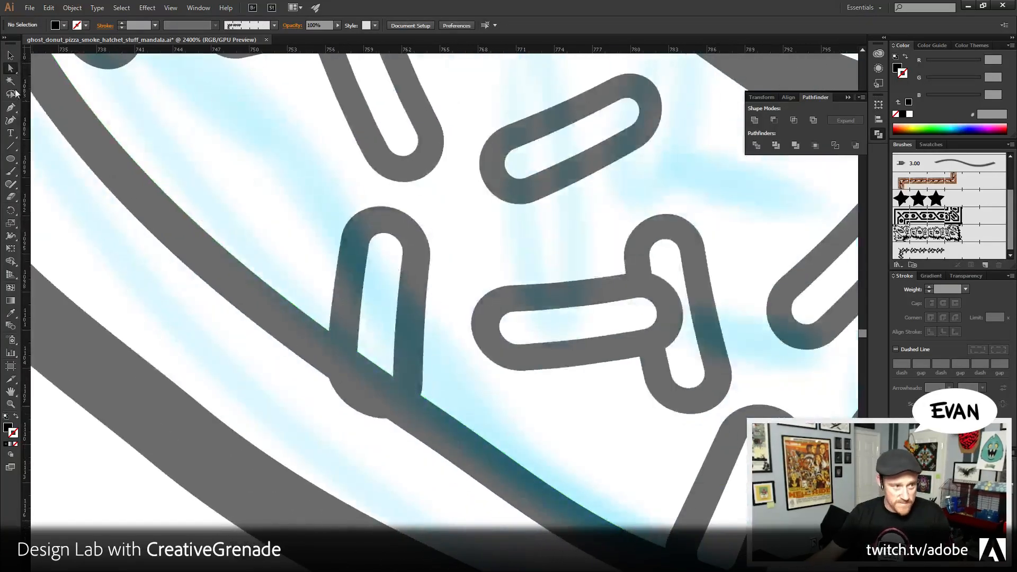
pyautogui.press('p')
pyautogui.click(345, 314)
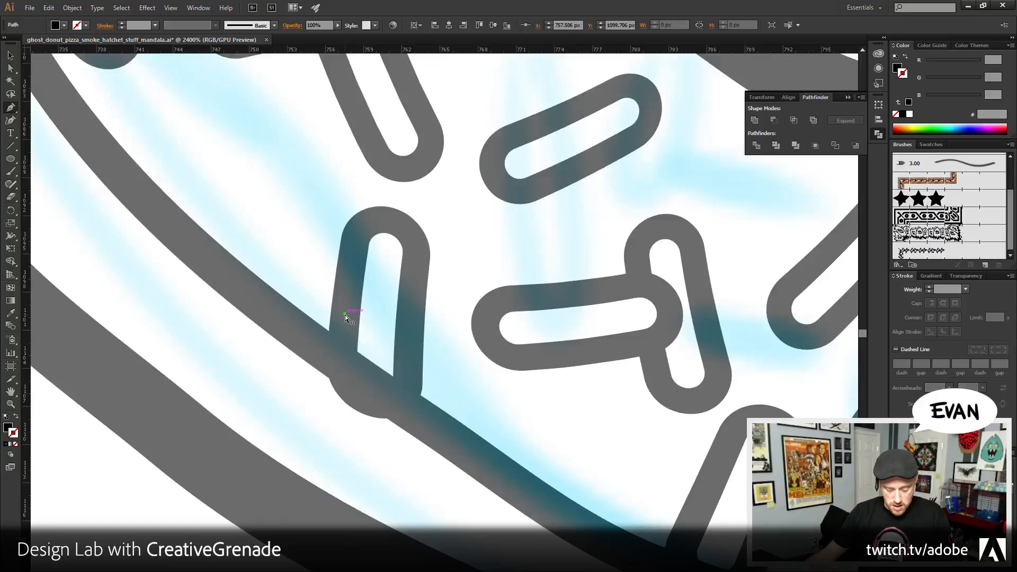
pyautogui.hotkey('ctrl', 'y')
pyautogui.click(344, 374)
pyautogui.click(372, 401)
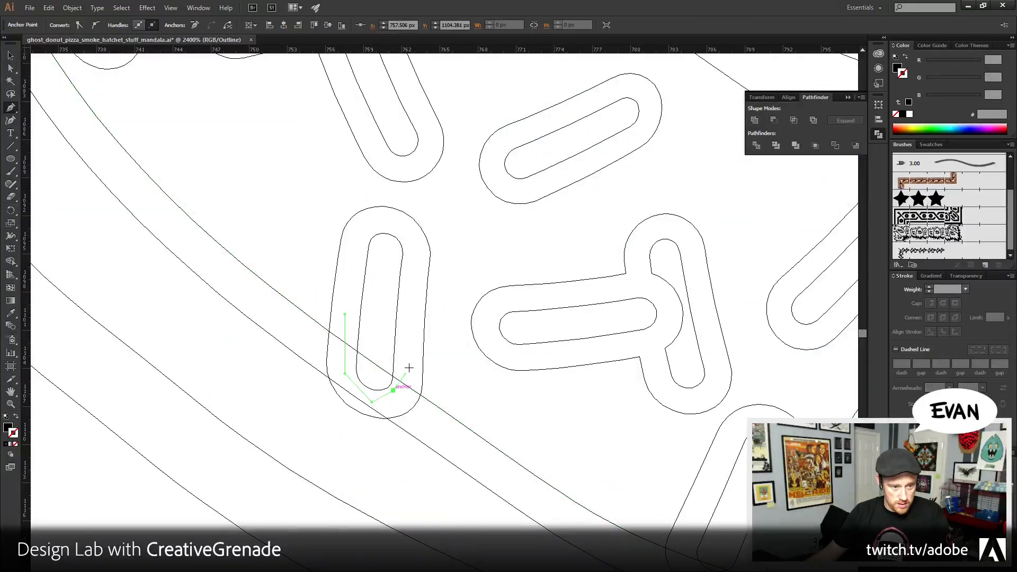
pyautogui.click(393, 390)
pyautogui.click(412, 350)
pyautogui.click(345, 314)
# - In normal preview, trim the icing outline with the lower-left patch, ungroup the pieces and delete the patch
pyautogui.click(10, 68)
pyautogui.hotkey('ctrl', 'y')
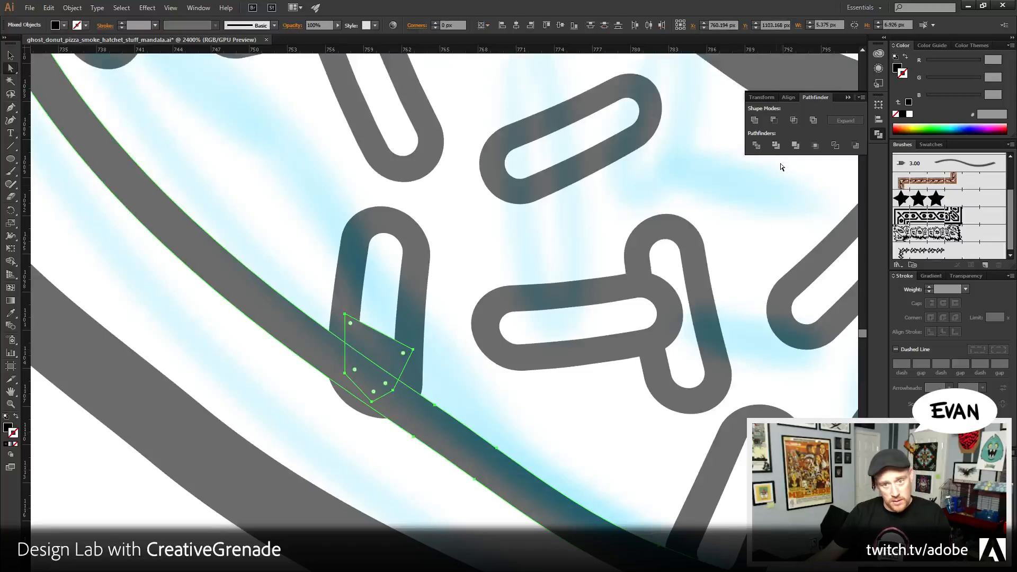
pyautogui.click(776, 145)
pyautogui.rightClick(370, 360)
pyautogui.click(411, 422)
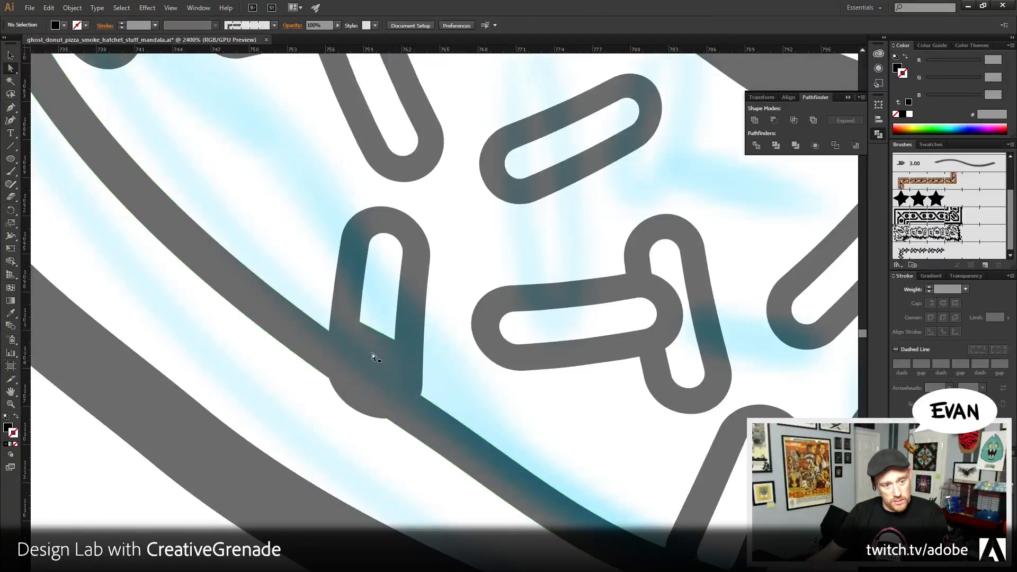
pyautogui.click(372, 353)
pyautogui.press('Delete')
# - Draw a closed five-point patch over the lower end of the next slanted sprinkle along the bottom of the icing outline
pyautogui.moveTo(744, 479); pyautogui.dragTo(388, 334)
pyautogui.press('p')
pyautogui.click(314, 312)
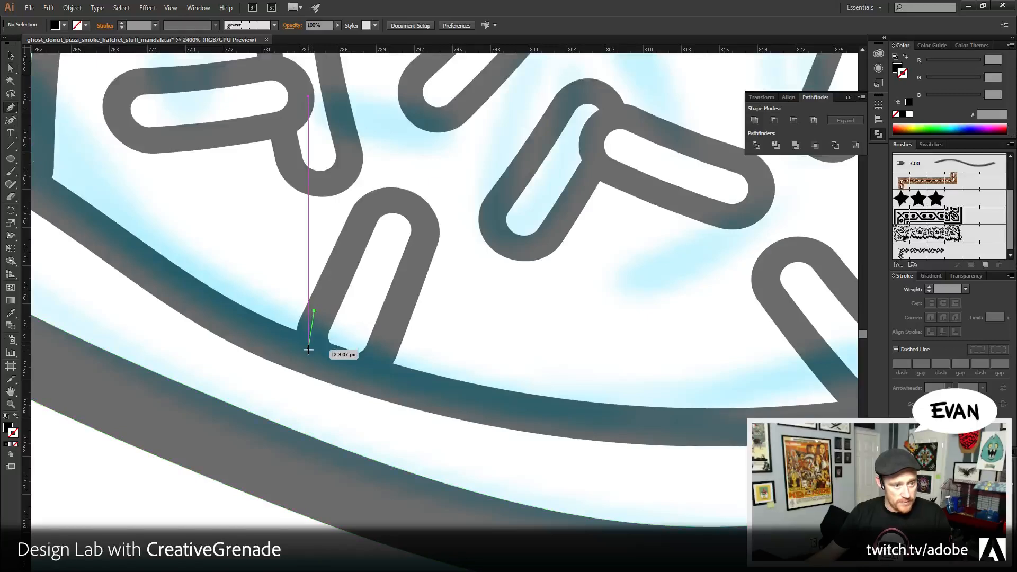
pyautogui.click(308, 349)
pyautogui.click(342, 374)
pyautogui.click(368, 367)
pyautogui.click(386, 343)
pyautogui.click(314, 311)
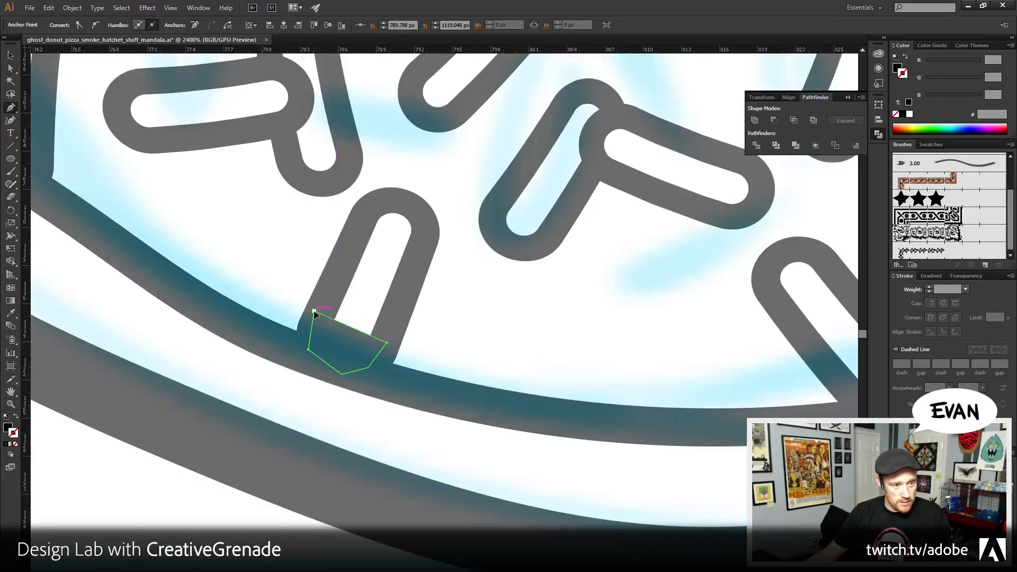
# - Trim the icing outline with the slanted sprinkle's patch, ungroup the result and delete the patch to open that sprinkle's end
pyautogui.press('a')
pyautogui.keyDown('shift'); pyautogui.click(399, 391); pyautogui.keyUp('shift')
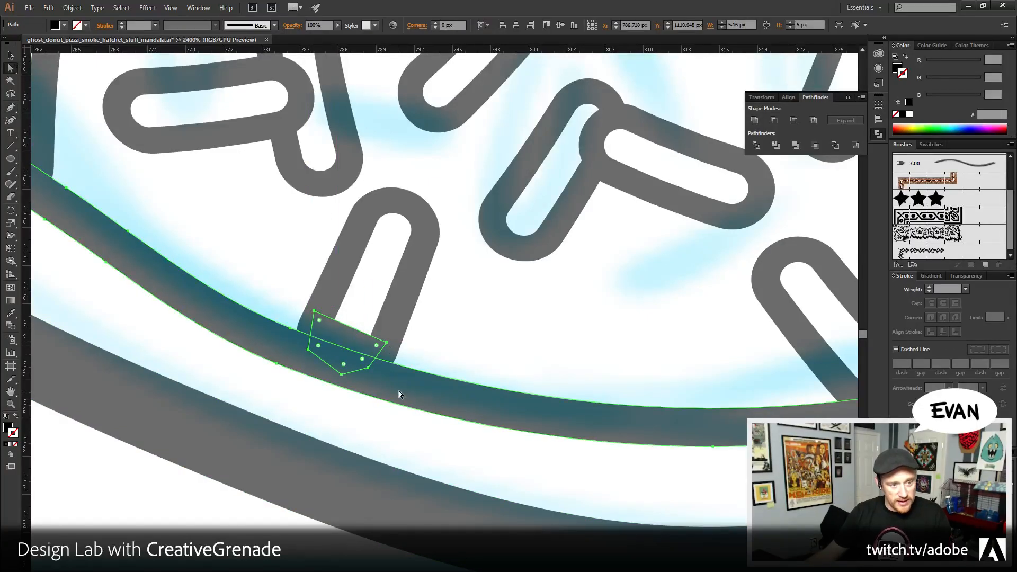
pyautogui.click(775, 145)
pyautogui.rightClick(340, 342)
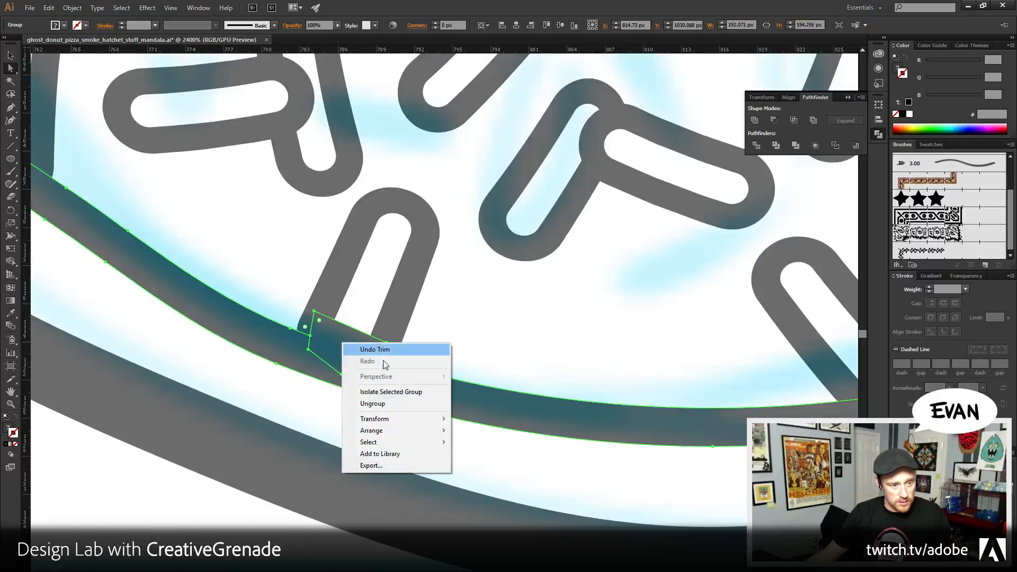
pyautogui.click(390, 401)
pyautogui.click(619, 404)
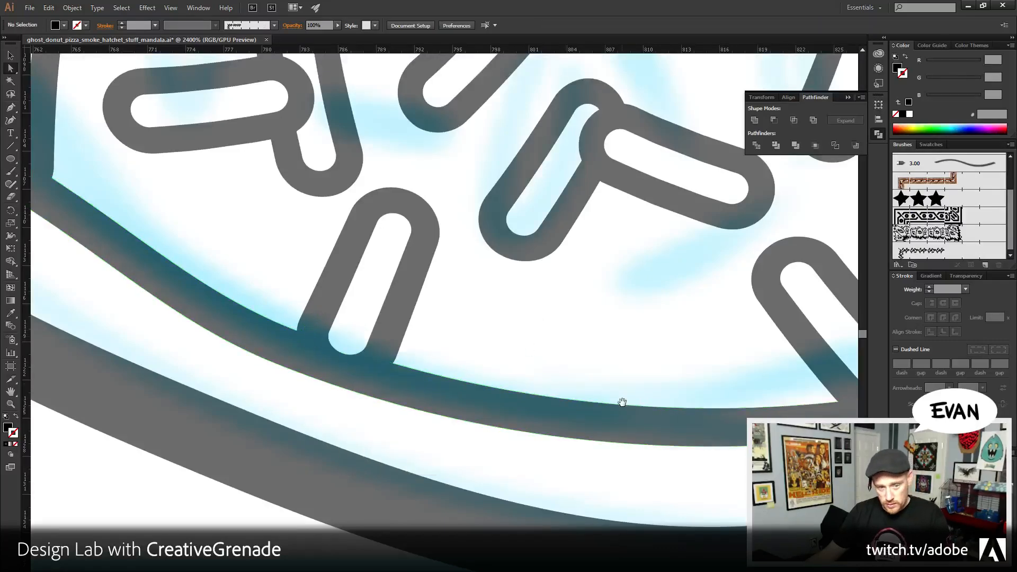
# - Draw a closed four-point patch over the outer end of the slanted sprinkle crossing the icing outline on the donut's right side
pyautogui.moveTo(737, 408); pyautogui.dragTo(317, 375)
pyautogui.moveTo(695, 179); pyautogui.dragTo(278, 428)
pyautogui.moveTo(627, 200); pyautogui.dragTo(351, 492)
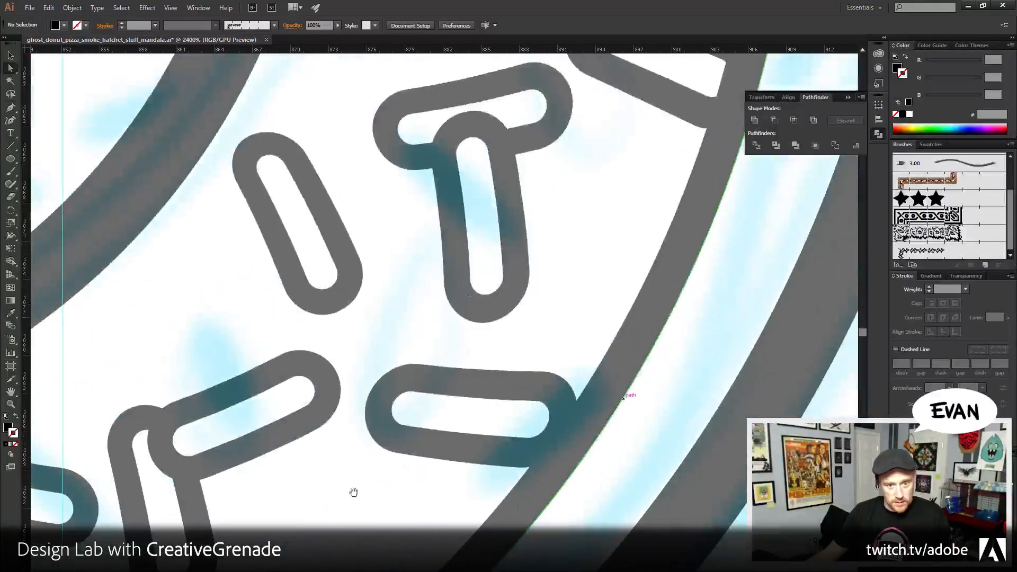
pyautogui.moveTo(608, 118); pyautogui.dragTo(467, 463)
pyautogui.click(13, 109)
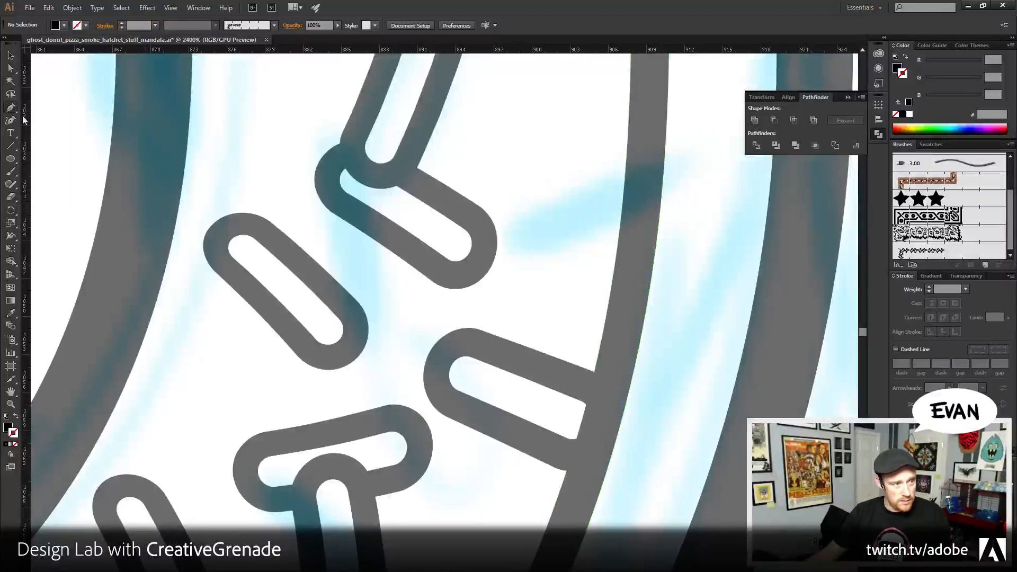
pyautogui.click(569, 378)
pyautogui.click(607, 397)
pyautogui.click(602, 439)
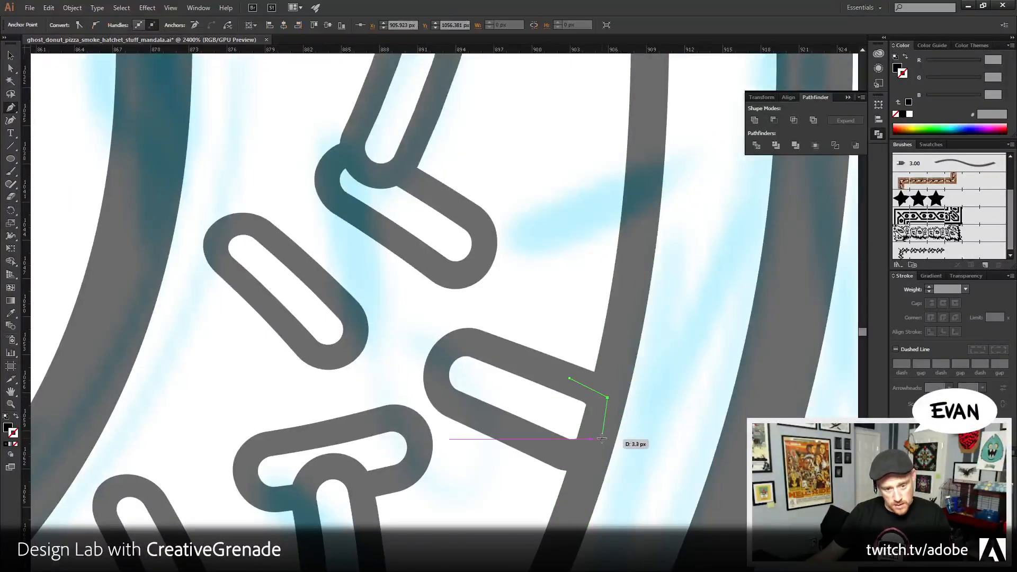
pyautogui.click(569, 454)
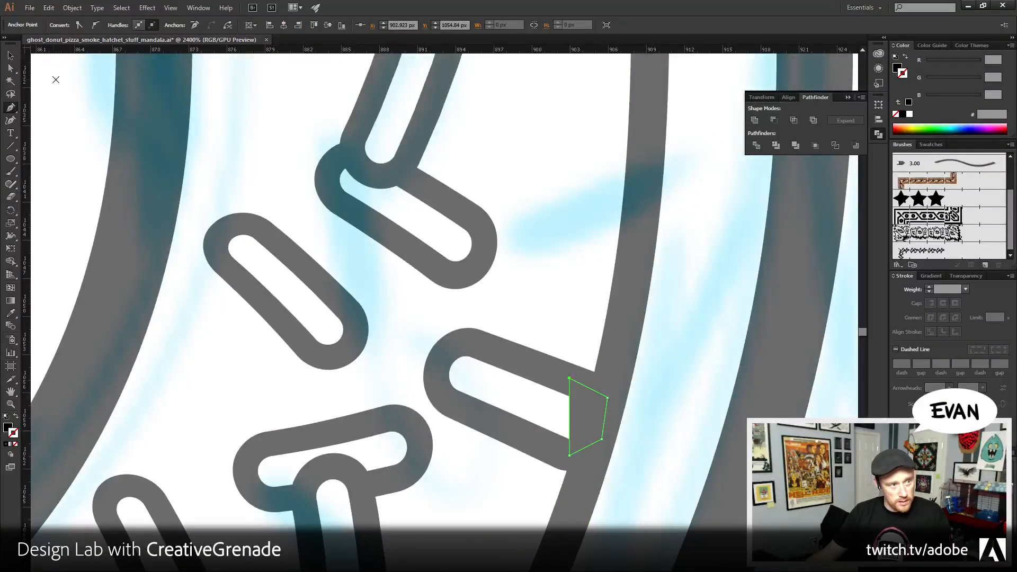
# - Trim the icing outline with the right-side patch, ungroup the result and delete the patch to open that sprinkle's end
pyautogui.press('a')
pyautogui.keyDown('shift'); pyautogui.click(617, 339); pyautogui.keyUp('shift')
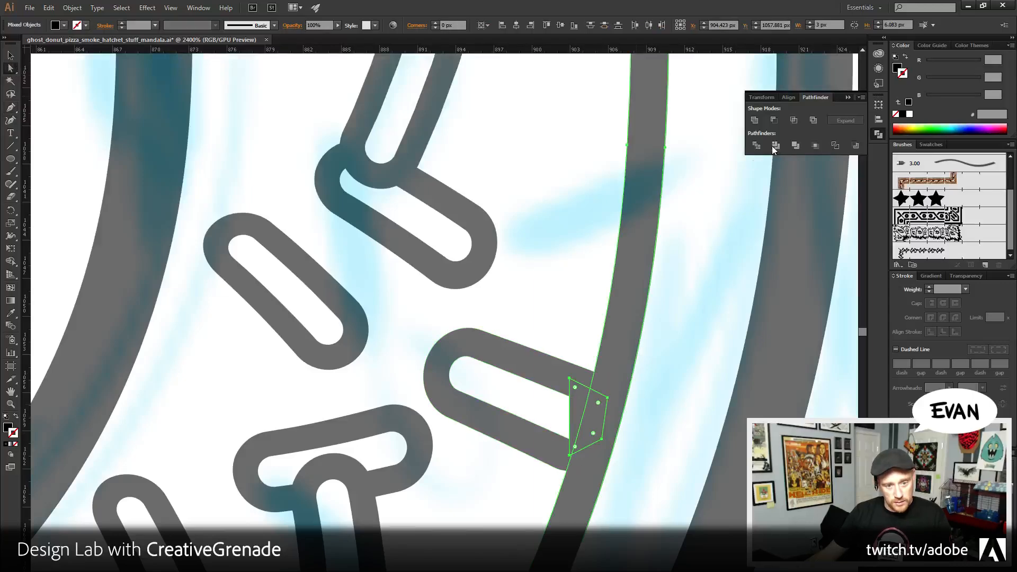
pyautogui.click(774, 146)
pyautogui.rightClick(580, 418)
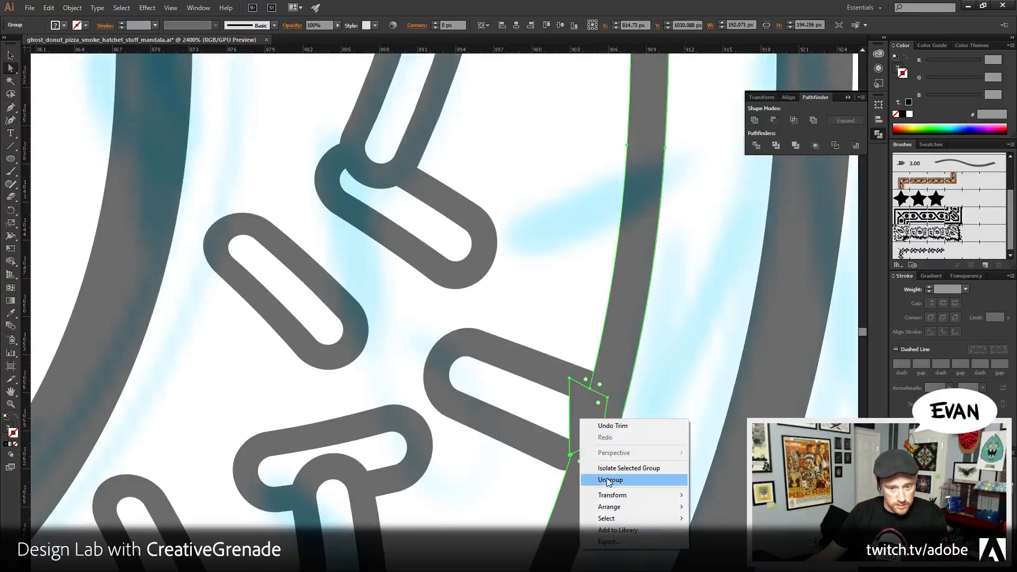
pyautogui.click(604, 480)
pyautogui.click(502, 307)
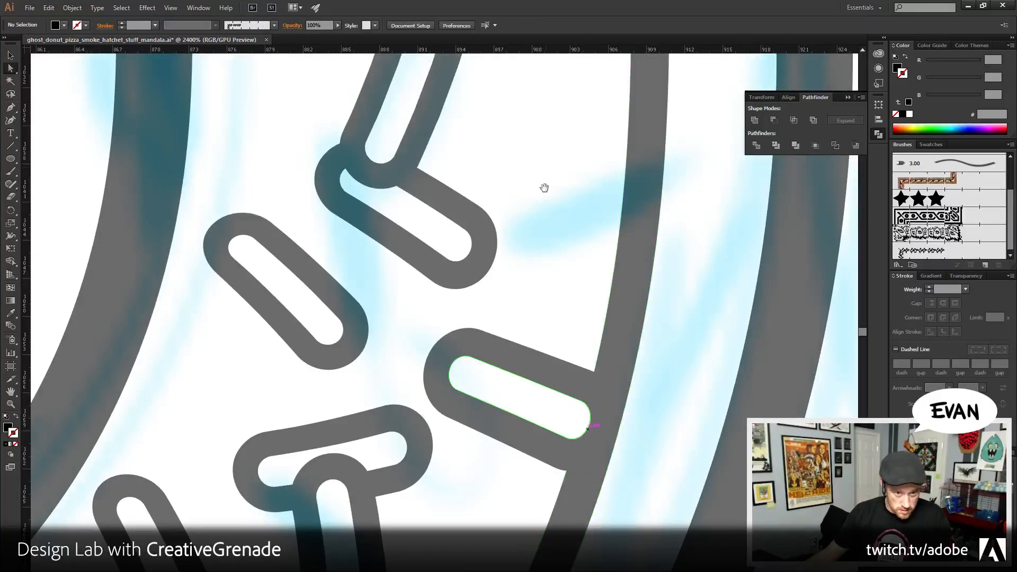
# - Duplicate the whole sprinkled donut in place and shift the copy horizontally until it sits directly beside the original
pyautogui.moveTo(542, 188); pyautogui.dragTo(418, 474)
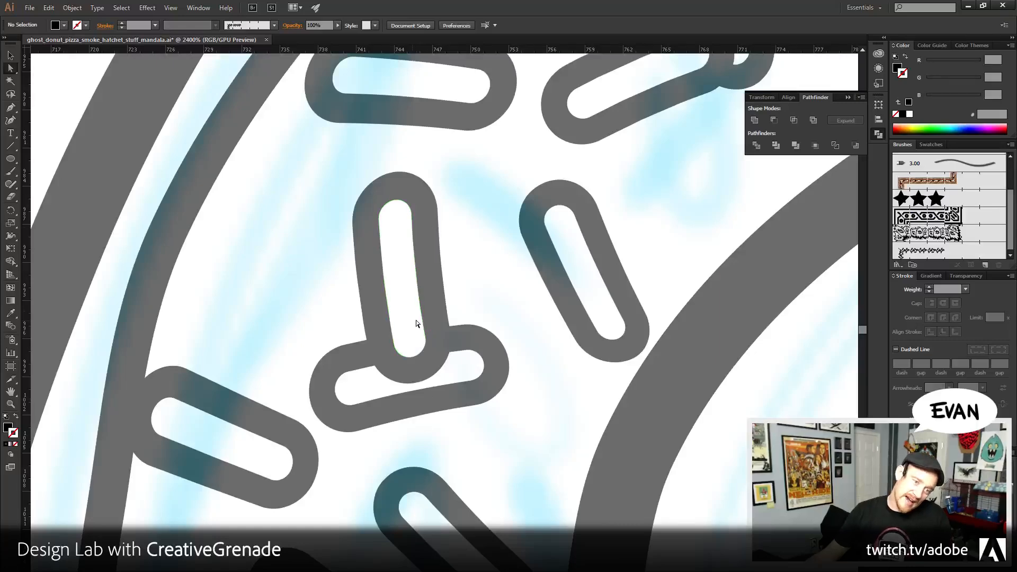
pyautogui.press('z')
pyautogui.scroll(-10, 512, 477)
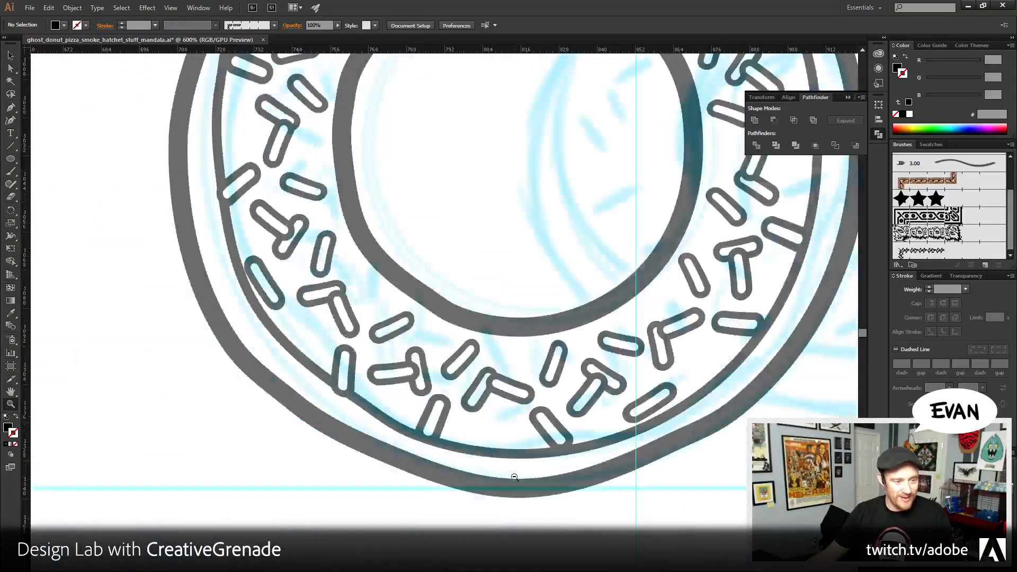
pyautogui.moveTo(439, 341); pyautogui.dragTo(454, 365)
pyautogui.scroll(-3, 454, 365)
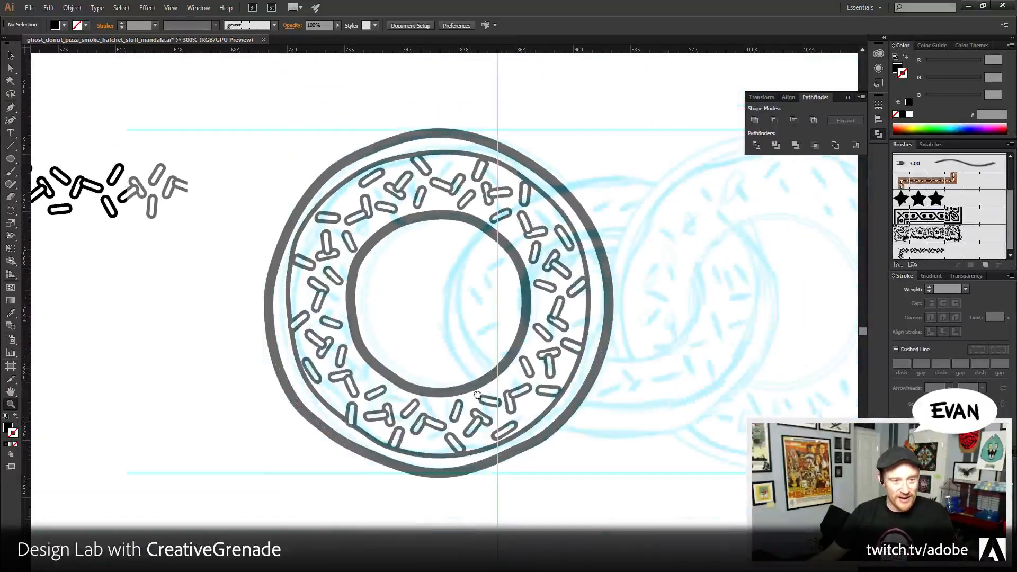
pyautogui.click(11, 55)
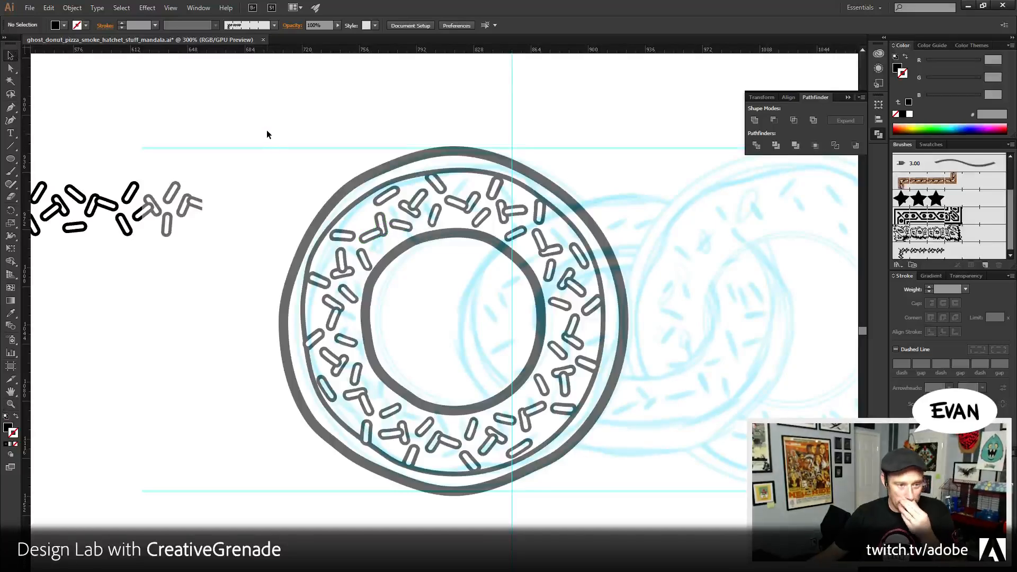
pyautogui.moveTo(266, 130); pyautogui.dragTo(512, 522)
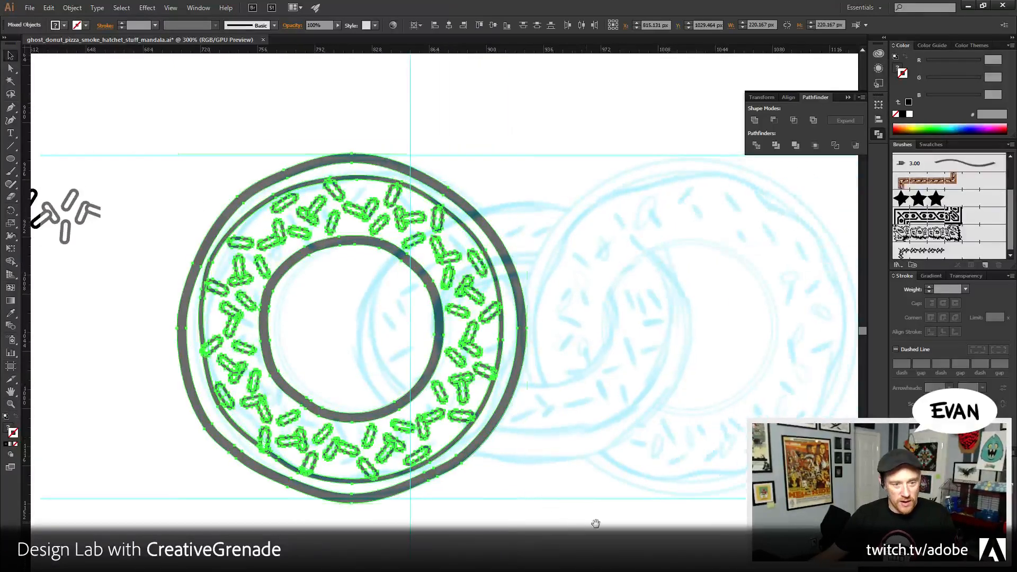
pyautogui.moveTo(595, 524); pyautogui.dragTo(532, 523)
pyautogui.hotkey('ctrl', 'shift', 'b')
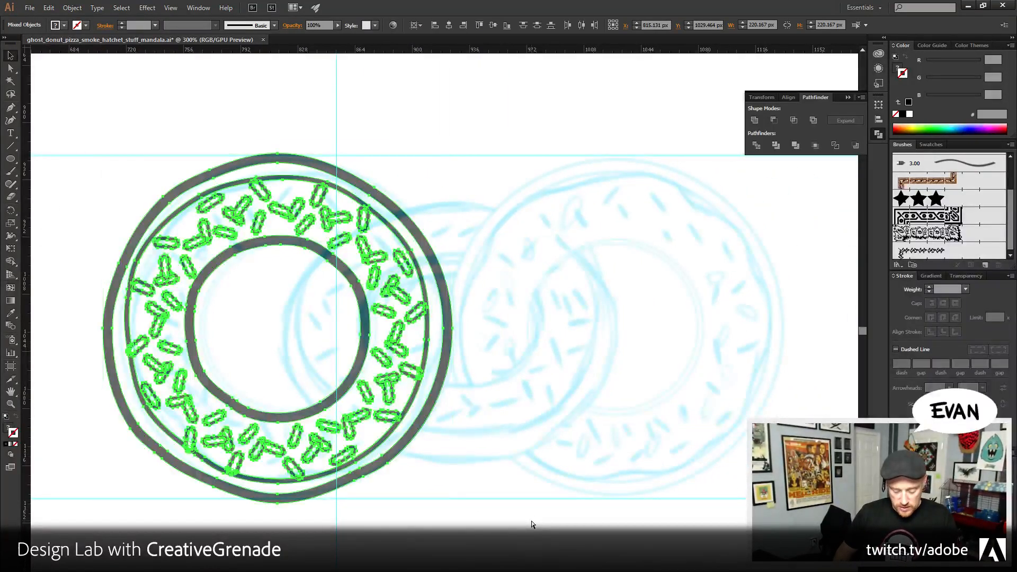
pyautogui.hotkey('ctrl', 'c')
pyautogui.hotkey('ctrl', 'f')
pyautogui.hotkey('shift', 'Right')
pyautogui.hotkey('shift', 'Right')
pyautogui.hotkey('shift', 'Right')
pyautogui.hotkey('shift', 'Right')
pyautogui.hotkey('shift', 'Right')
pyautogui.hotkey('shift', 'Right')
pyautogui.hotkey('shift', 'Right')
pyautogui.hotkey('shift', 'Right')
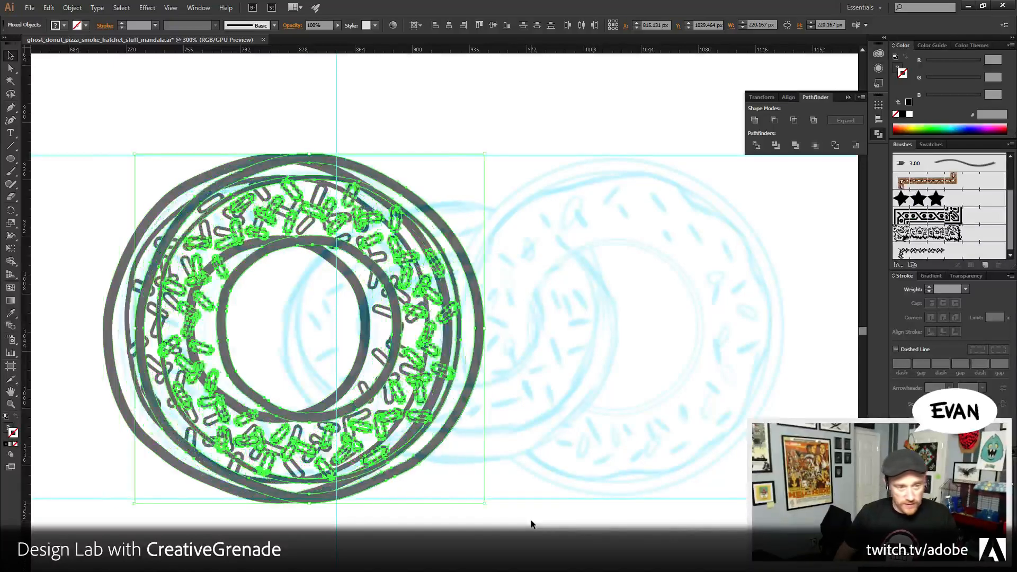
pyautogui.hotkey('shift', 'Right')
pyautogui.hotkey('shift', 'Right')
pyautogui.hotkey('shift', 'Right')
pyautogui.hotkey('shift', 'Right')
pyautogui.hotkey('shift', 'Right')
pyautogui.hotkey('shift', 'Right')
pyautogui.hotkey('shift', 'Right')
pyautogui.hotkey('shift', 'Right')
pyautogui.hotkey('shift', 'Right')
pyautogui.hotkey('shift', 'Right')
pyautogui.hotkey('shift', 'Right')
pyautogui.hotkey('shift', 'Right')
pyautogui.hotkey('shift', 'Right')
pyautogui.hotkey('shift', 'Right')
pyautogui.hotkey('shift', 'Right')
pyautogui.hotkey('shift', 'Right')
pyautogui.hotkey('shift', 'Right')
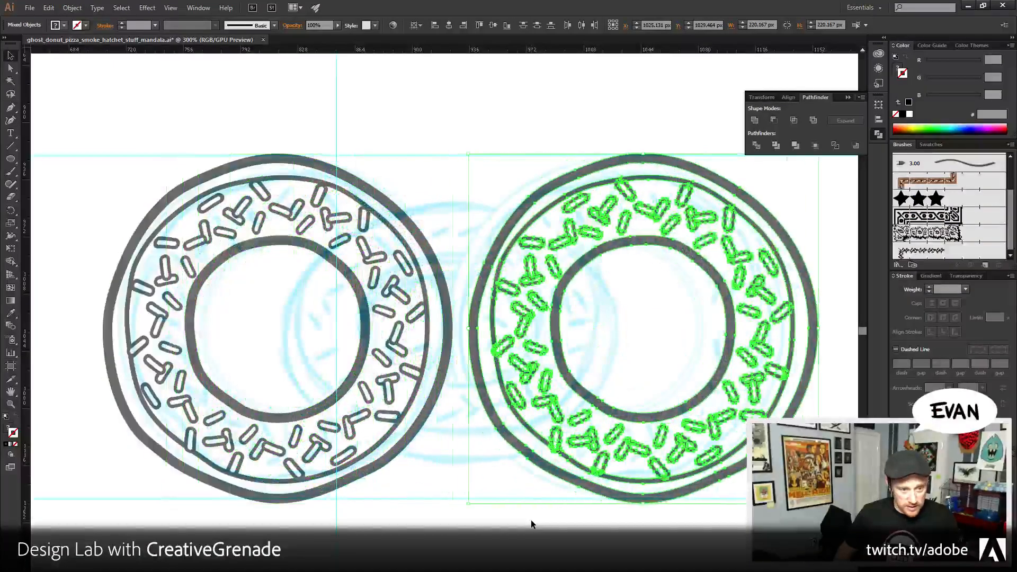
pyautogui.press('Right')
pyautogui.press('Right')
pyautogui.press('Right')
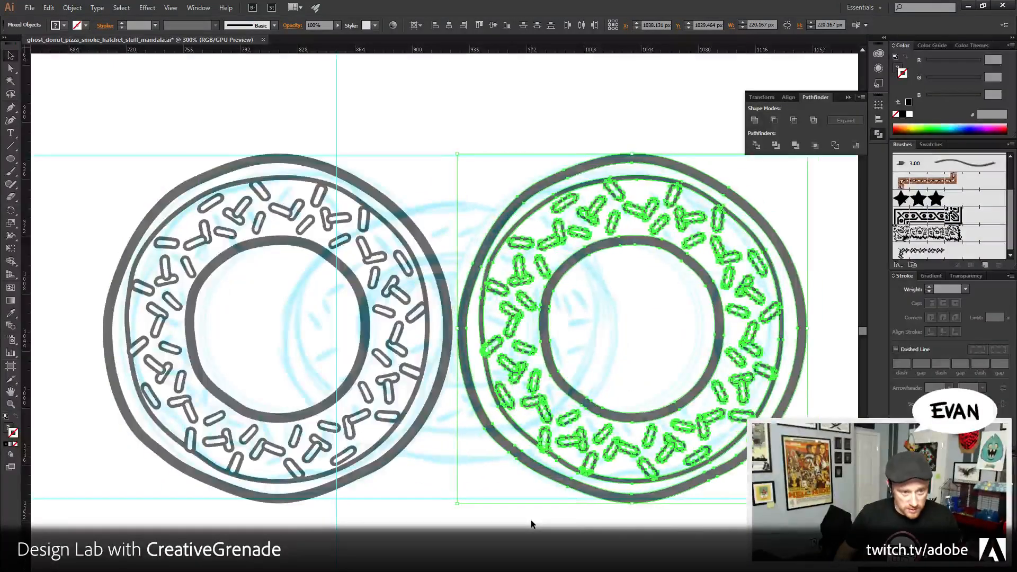
pyautogui.press('Right')
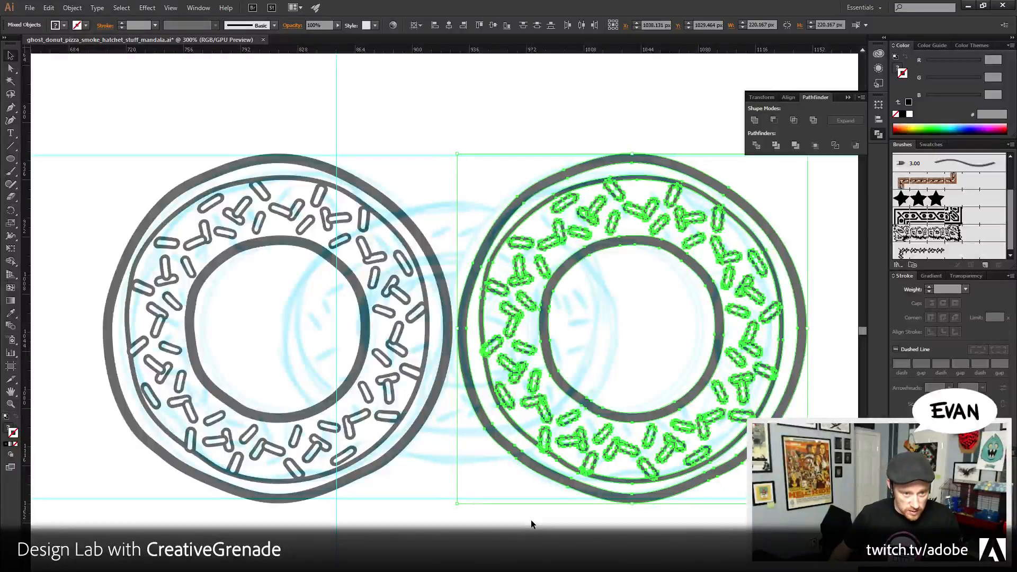
pyautogui.hotkey('ctrl', 'shift', 'a')
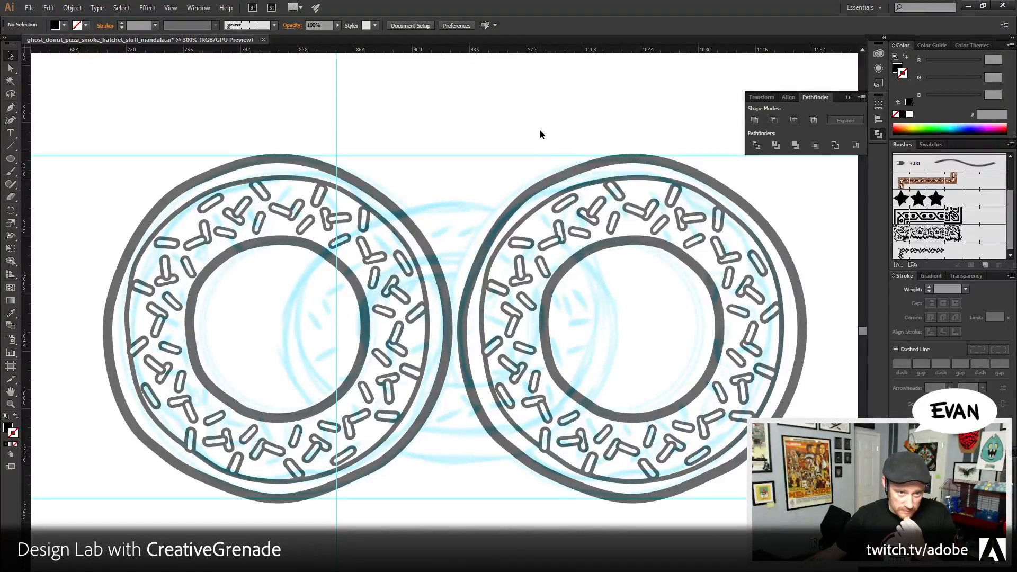
# - Delete the duplicated donut beside the original
pyautogui.moveTo(539, 129); pyautogui.dragTo(636, 319)
pyautogui.press('Delete')
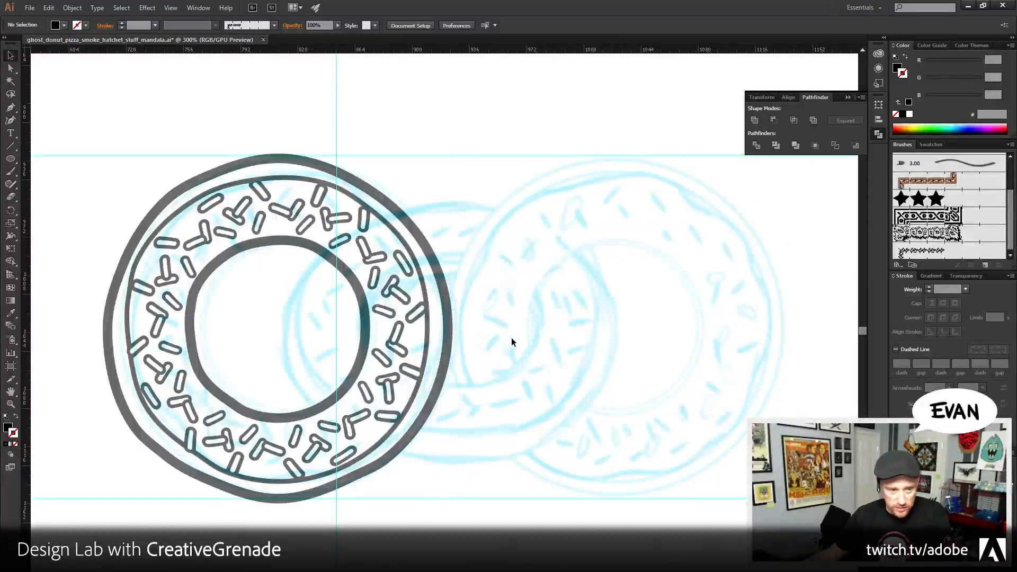
# - Draw a small curved detail mark with the Pen tool between the donut's outer outline and the icing outline, left of the top
pyautogui.click(11, 404)
pyautogui.click(259, 238)
pyautogui.click(425, 349)
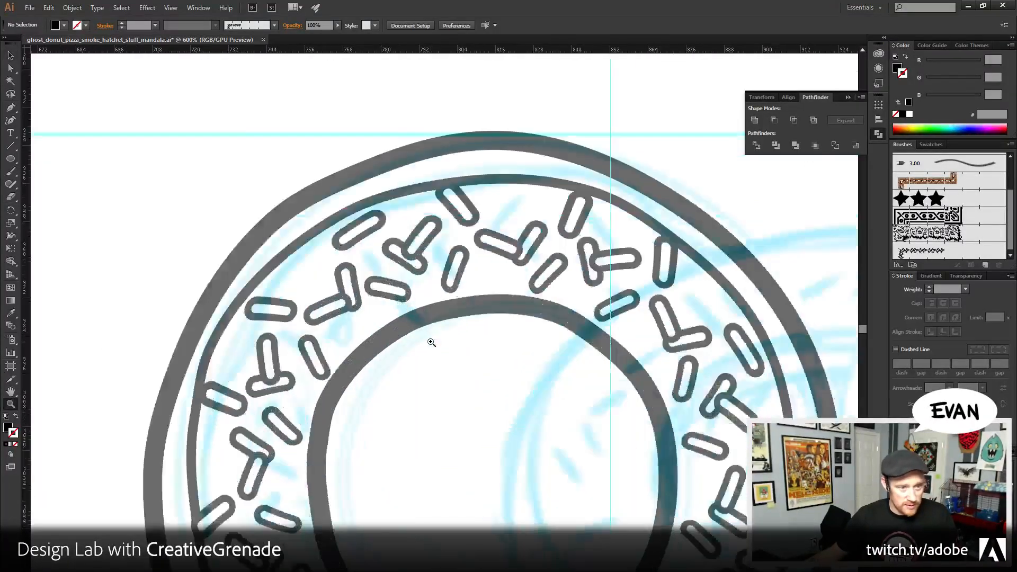
pyautogui.click(425, 349)
pyautogui.click(10, 107)
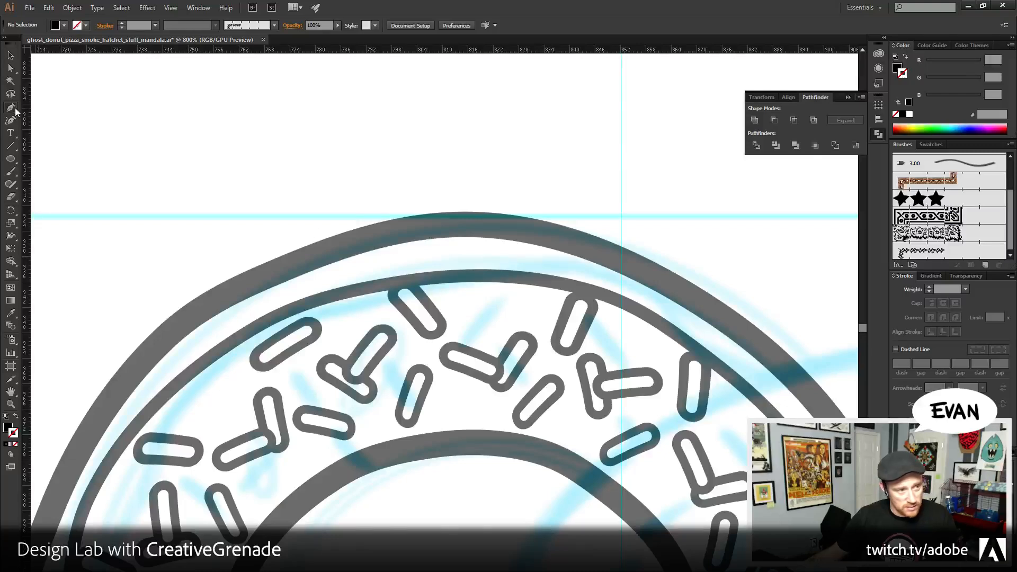
pyautogui.click(375, 256)
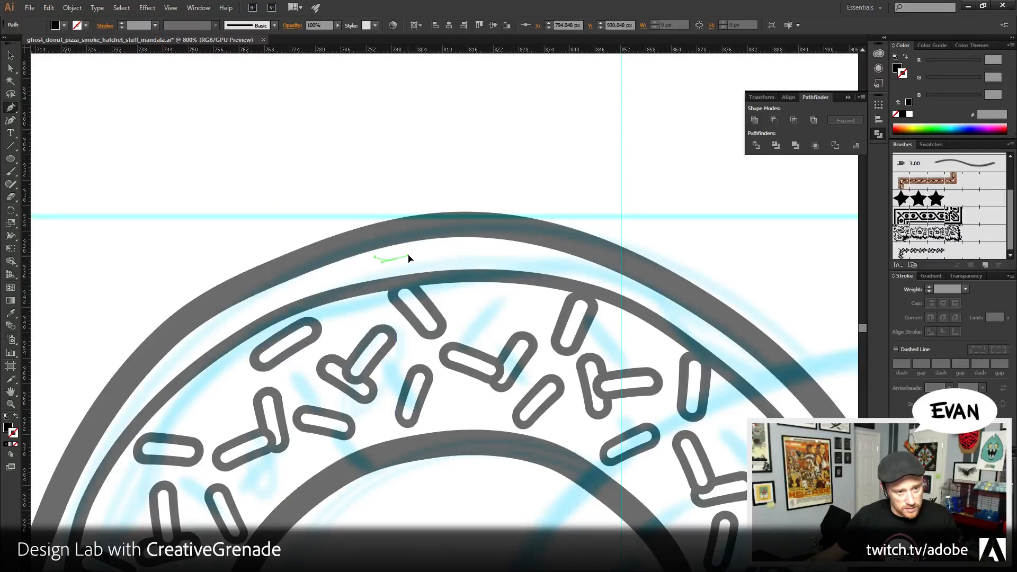
pyautogui.click(406, 242)
pyautogui.click(375, 257)
pyautogui.keyDown('ctrl'); pyautogui.click(177, 121); pyautogui.keyUp('ctrl')
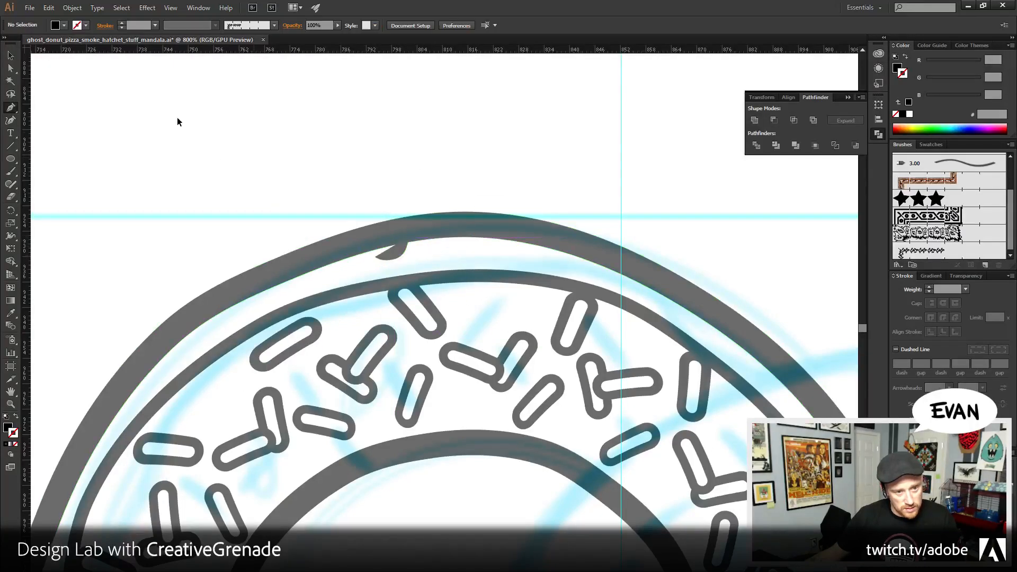
# - Swap the small mark's fill and stroke, then set its stroke to 2 pt with round caps
pyautogui.click(9, 56)
pyautogui.click(397, 248)
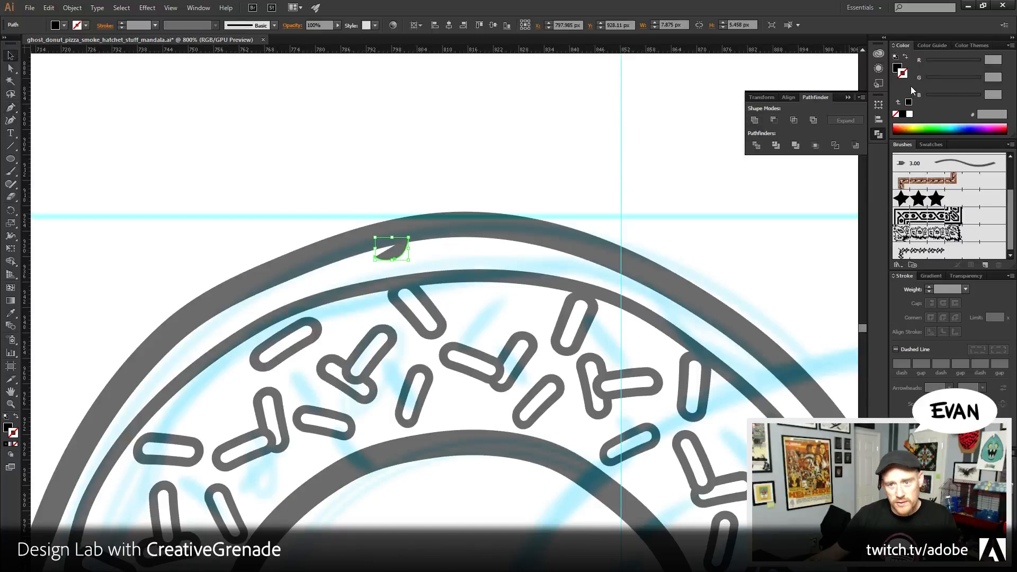
pyautogui.click(906, 57)
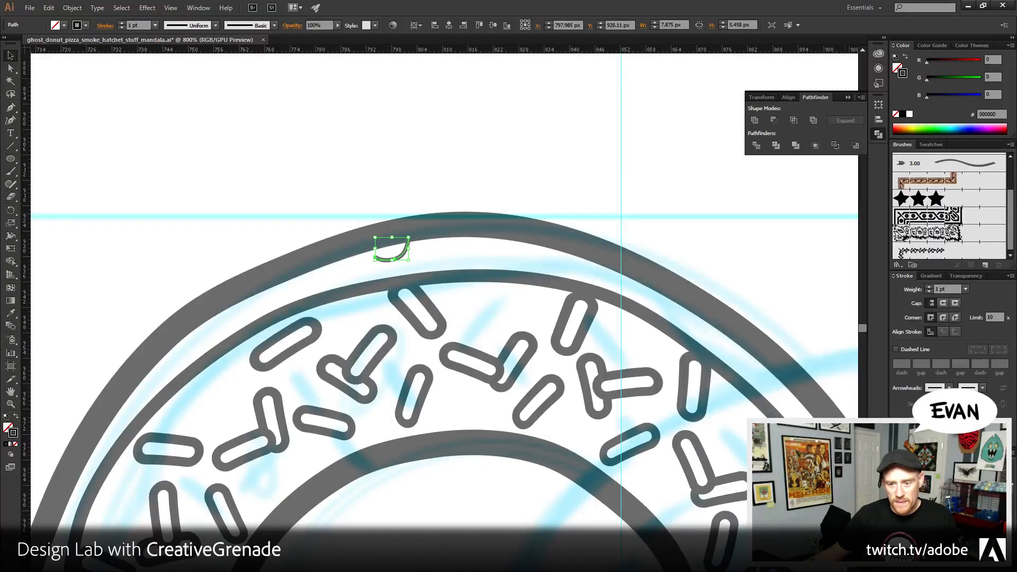
pyautogui.click(928, 287)
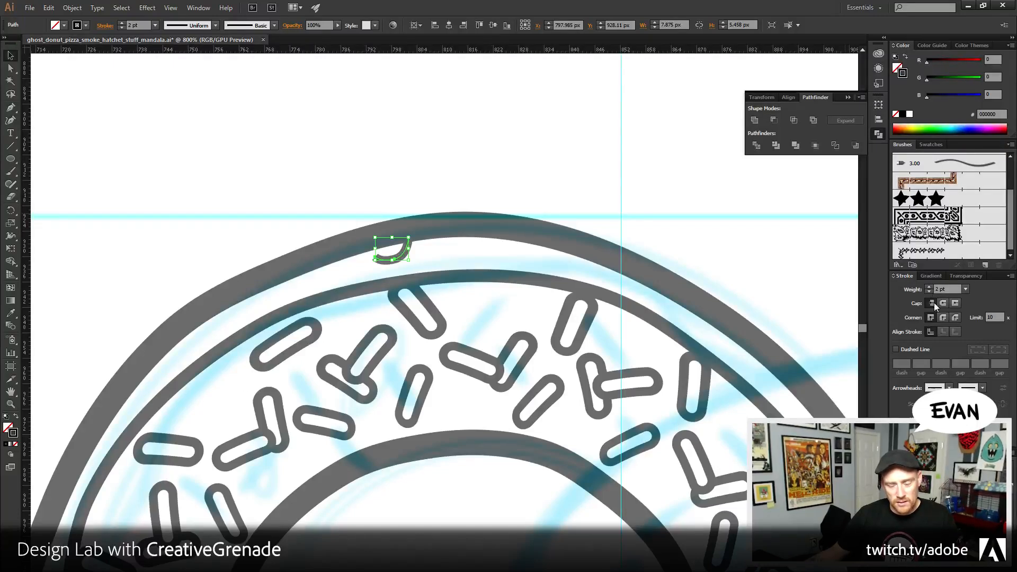
pyautogui.click(279, 74)
# - Reshape the mark's lower and left anchor points into a compact J-shaped hook about 5.4 px wide and 6.9 px high
pyautogui.press('a')
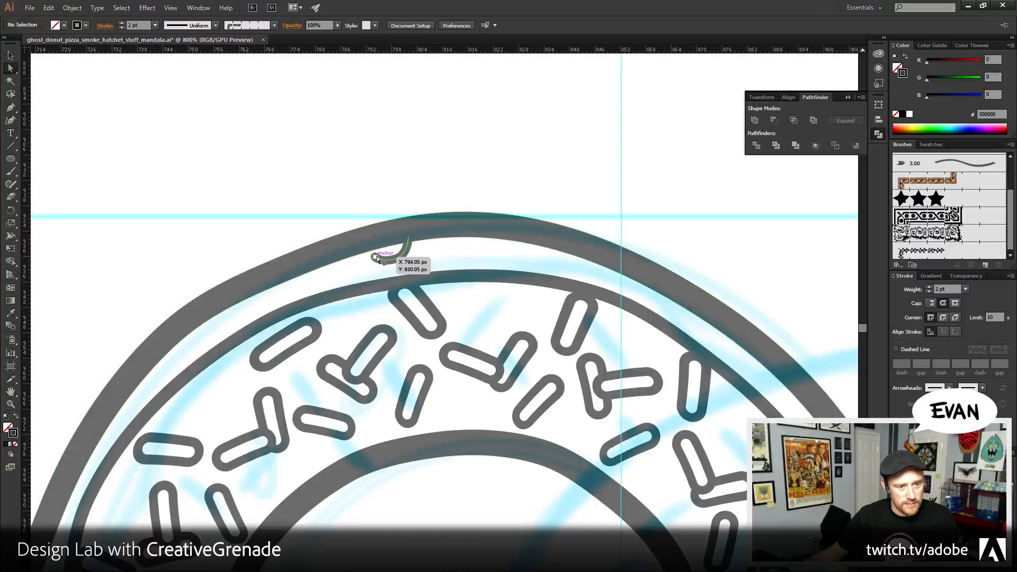
pyautogui.moveTo(393, 262); pyautogui.dragTo(401, 264)
pyautogui.click(10, 55)
pyautogui.hotkey('ctrl', 'shift', 'a')
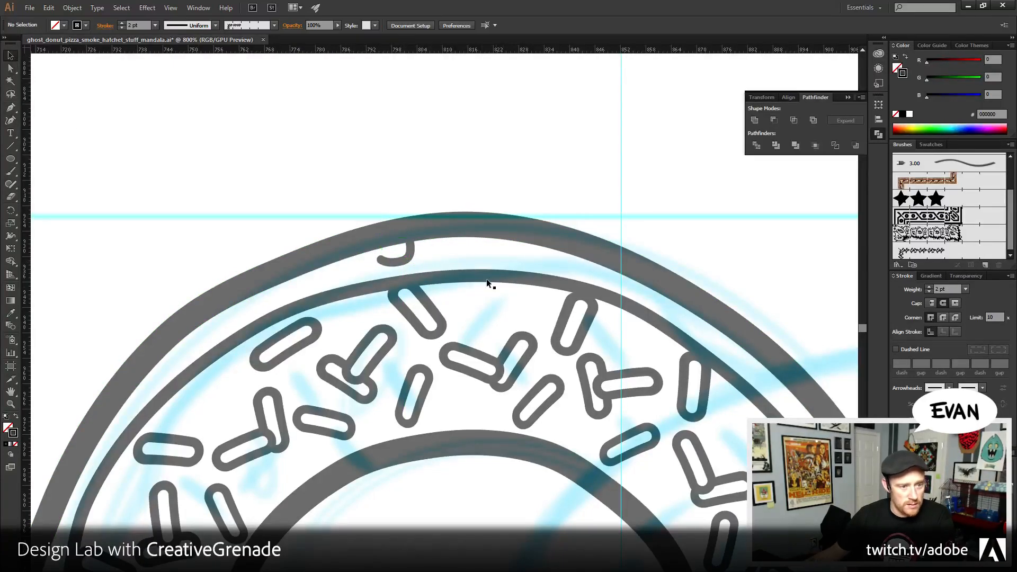
pyautogui.click(408, 247)
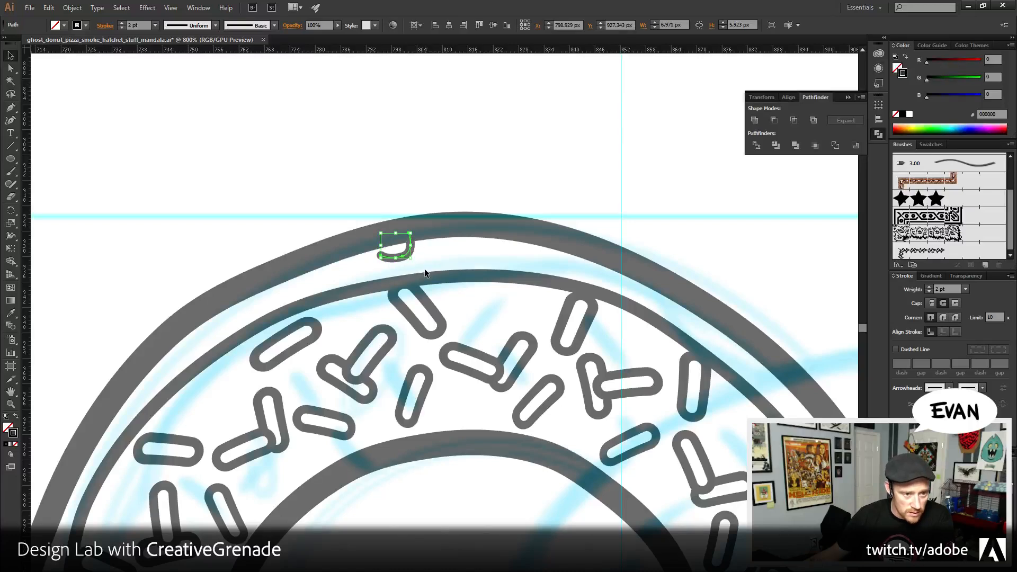
pyautogui.click(10, 68)
pyautogui.hotkey('ctrl', 'shift', 'a')
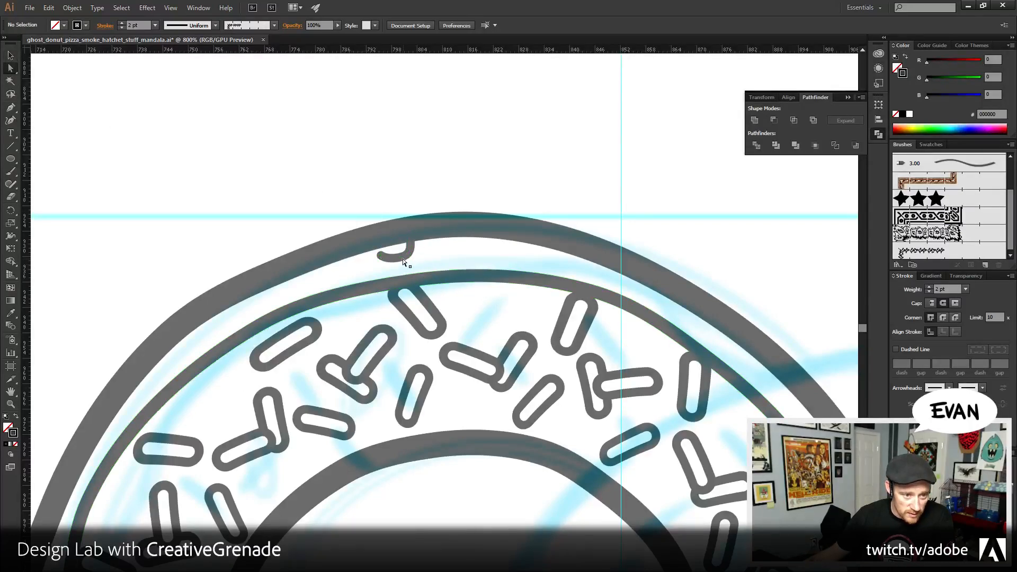
pyautogui.click(403, 262)
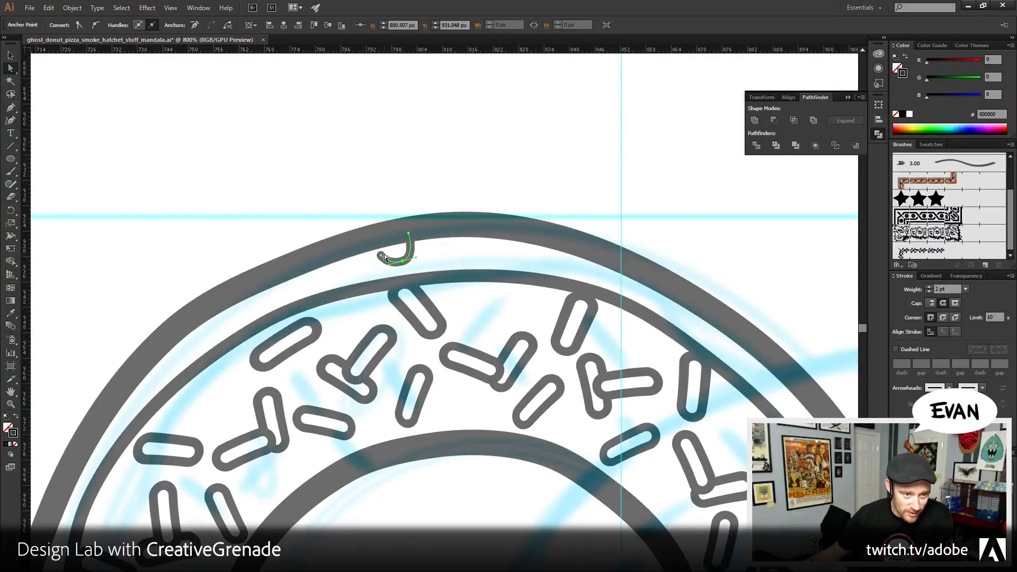
pyautogui.moveTo(383, 258); pyautogui.dragTo(389, 258)
pyautogui.hotkey('ctrl', 'shift', 'a')
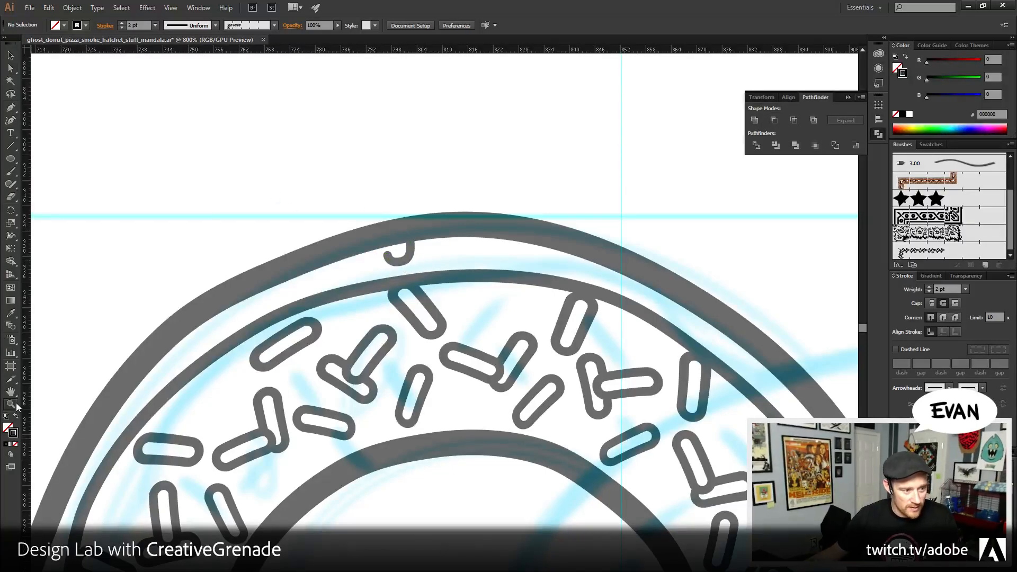
pyautogui.keyDown('ctrl'); pyautogui.keyDown('alt'); pyautogui.click(596, 315); pyautogui.keyUp('alt'); pyautogui.keyUp('ctrl')
pyautogui.keyDown('ctrl'); pyautogui.keyDown('alt'); pyautogui.click(597, 315); pyautogui.keyUp('alt'); pyautogui.keyUp('ctrl')
pyautogui.moveTo(597, 315); pyautogui.dragTo(492, 320)
pyautogui.press('v')
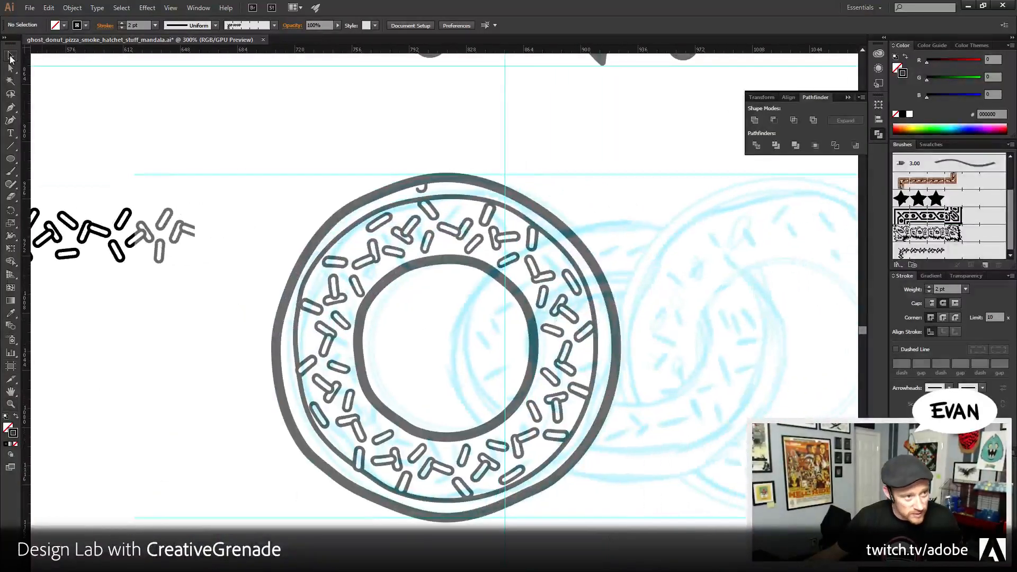
pyautogui.click(425, 190)
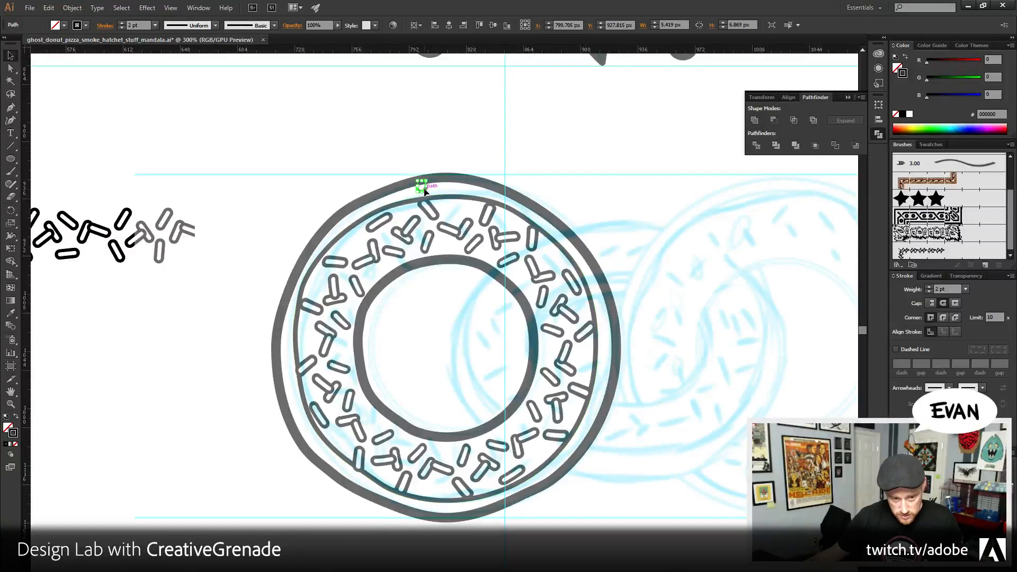
pyautogui.moveTo(425, 191); pyautogui.dragTo(602, 469)
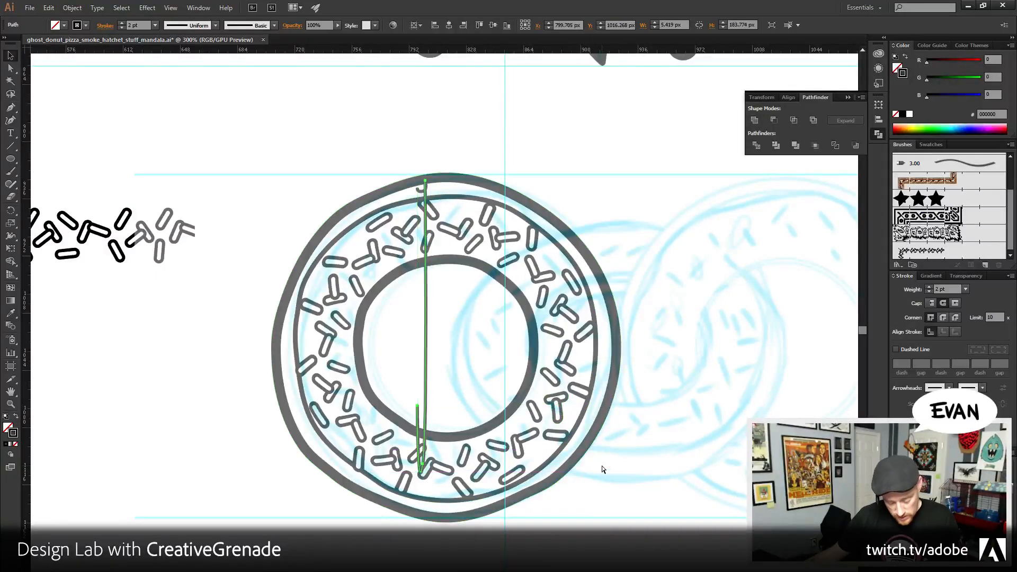
pyautogui.hotkey('ctrl', 'z')
pyautogui.click(433, 196)
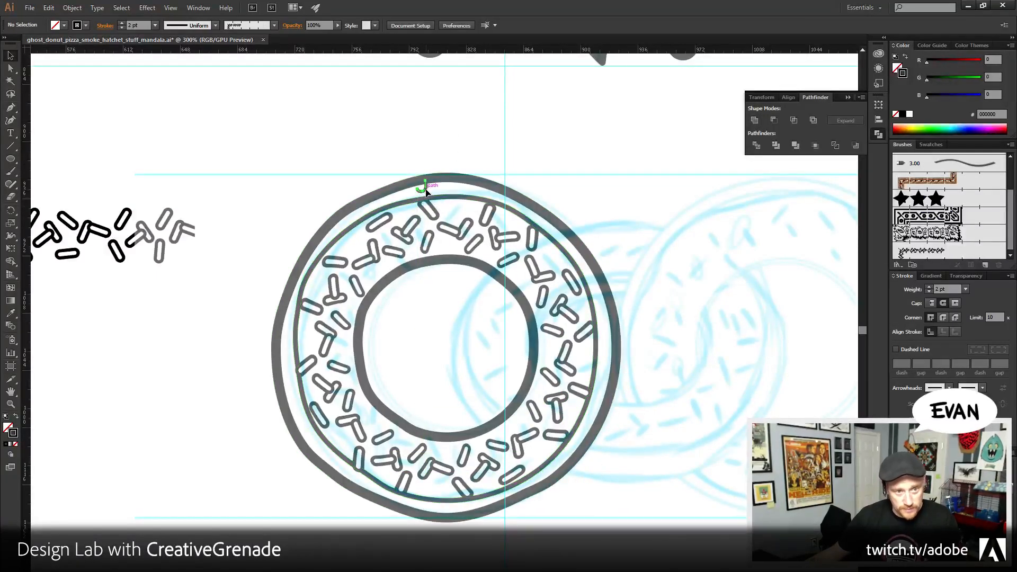
# - Duplicate the small hook mark in place and move the copy 120 px straight down into the donut's hole
pyautogui.click(426, 191)
pyautogui.hotkey('ctrl', 'c')
pyautogui.hotkey('ctrl', 'f')
pyautogui.hotkey('shift', 'Down')
pyautogui.hotkey('shift', 'Down')
pyautogui.hotkey('shift', 'Down')
pyautogui.hotkey('shift', 'Down')
pyautogui.hotkey('shift', 'Down')
pyautogui.hotkey('shift', 'Down')
pyautogui.hotkey('shift', 'Down')
pyautogui.hotkey('shift', 'Down')
pyautogui.hotkey('shift', 'Down')
pyautogui.hotkey('shift', 'Down')
pyautogui.hotkey('shift', 'Down')
pyautogui.hotkey('shift', 'Down')
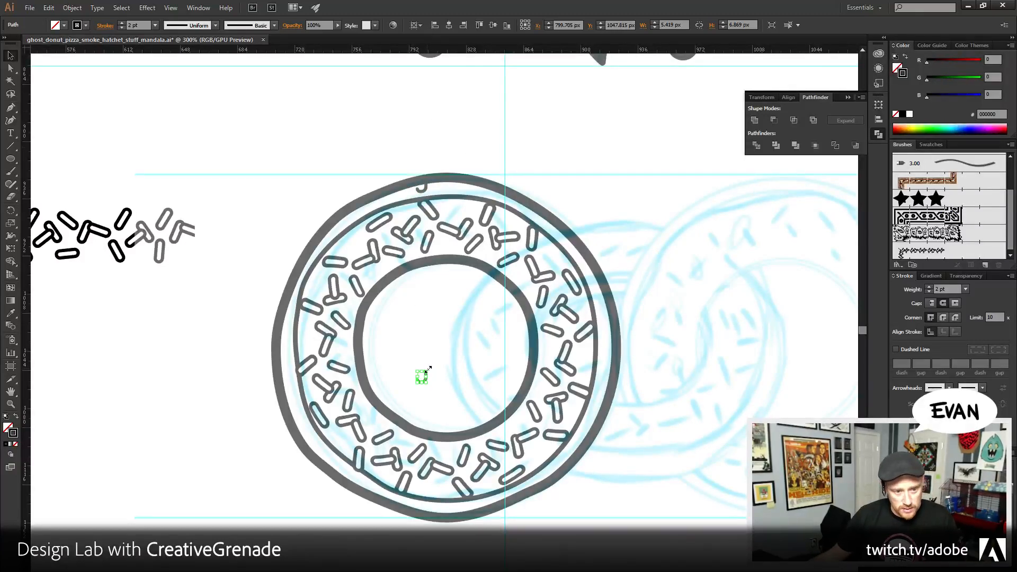
# - Rotate the copied hook and move it 86 px left and 13 px down onto the donut's lower-left dough edge
pyautogui.moveTo(429, 367); pyautogui.dragTo(407, 356)
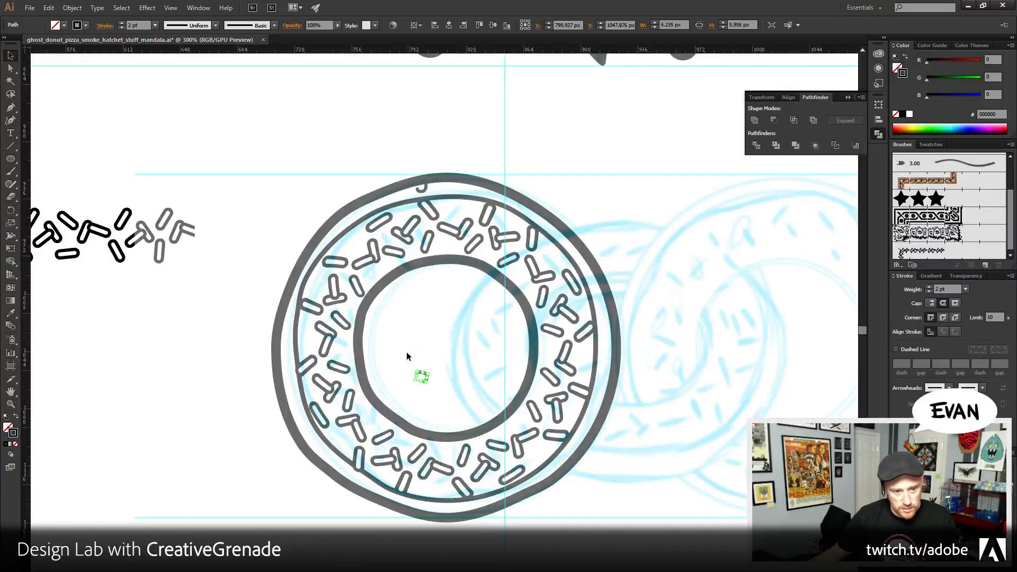
pyautogui.hotkey('shift', 'Left')
pyautogui.hotkey('shift', 'Left')
pyautogui.hotkey('shift', 'Left')
pyautogui.hotkey('shift', 'Left')
pyautogui.hotkey('shift', 'Left')
pyautogui.hotkey('shift', 'Left')
pyautogui.hotkey('shift', 'Left')
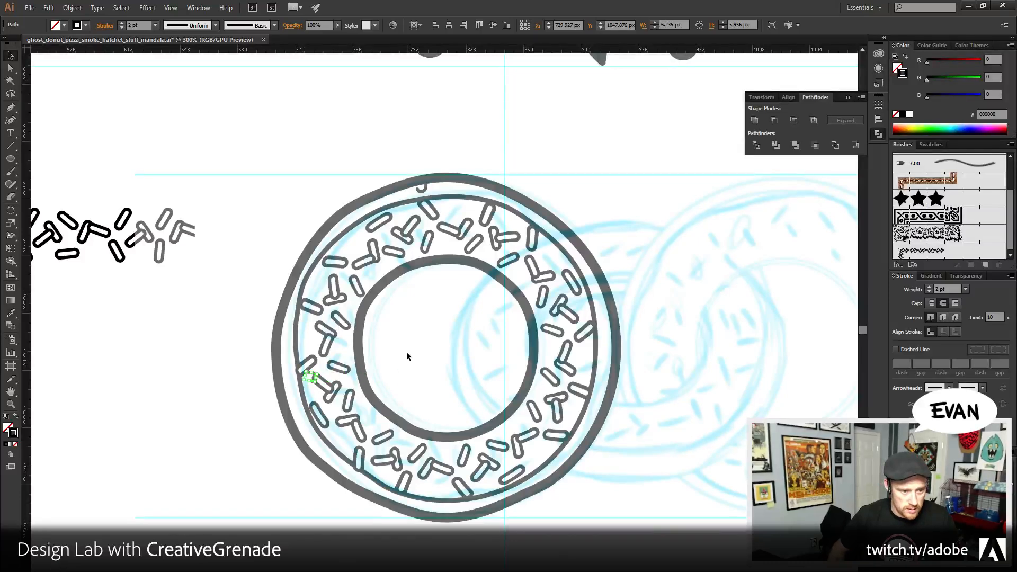
pyautogui.hotkey('shift', 'Down')
pyautogui.hotkey('shift', 'Left')
pyautogui.press('Down')
pyautogui.press('Down')
pyautogui.press('Down')
pyautogui.press('Left')
pyautogui.press('Left')
pyautogui.press('Left')
pyautogui.press('Left')
pyautogui.press('Left')
pyautogui.press('Left')
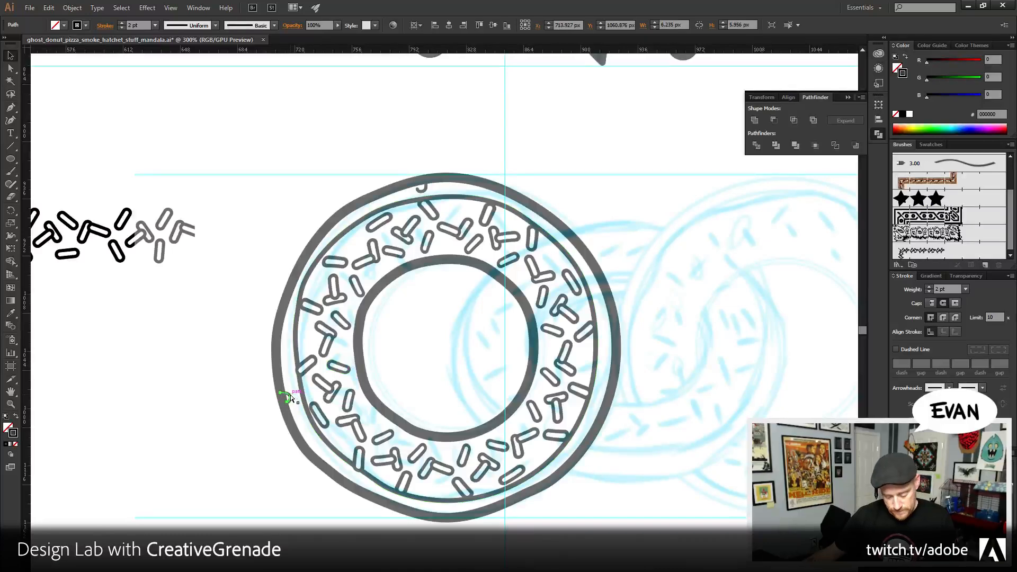
# - Duplicate the lower-left hook and place the copy on the right dough edge, 198 px right and 20 px up
pyautogui.hotkey('shift', 'Right')
pyautogui.hotkey('shift', 'Right')
pyautogui.hotkey('shift', 'Right')
pyautogui.hotkey('shift', 'Right')
pyautogui.hotkey('shift', 'Right')
pyautogui.hotkey('shift', 'Right')
pyautogui.hotkey('shift', 'Right')
pyautogui.hotkey('shift', 'Right')
pyautogui.hotkey('shift', 'Right')
pyautogui.hotkey('shift', 'Right')
pyautogui.hotkey('shift', 'Right')
pyautogui.hotkey('shift', 'Right')
pyautogui.hotkey('shift', 'Right')
pyautogui.hotkey('shift', 'Right')
pyautogui.hotkey('shift', 'Right')
pyautogui.hotkey('shift', 'Right')
pyautogui.hotkey('shift', 'Right')
pyautogui.hotkey('shift', 'Right')
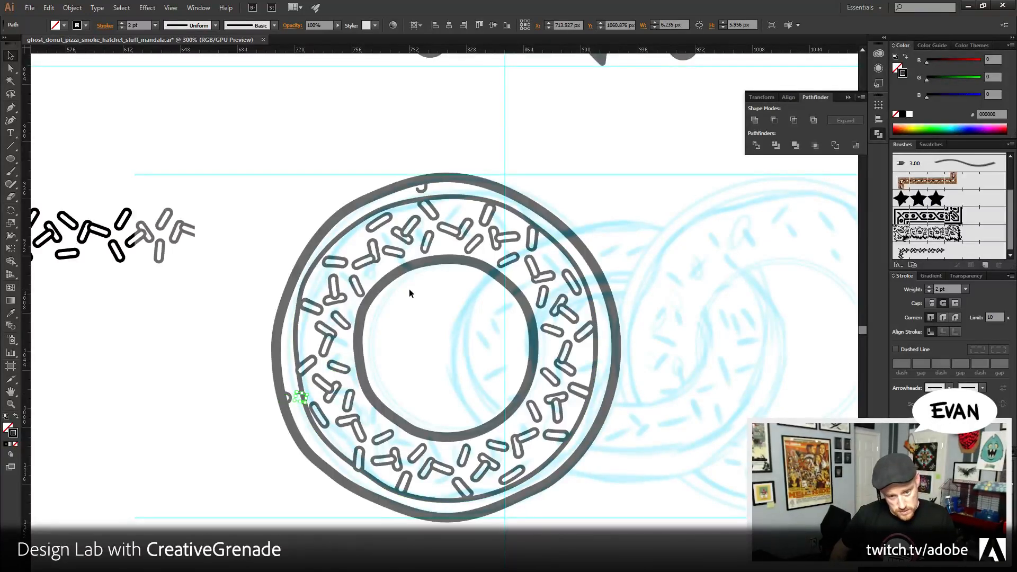
pyautogui.hotkey('shift', 'Right')
pyautogui.hotkey('shift', 'Right')
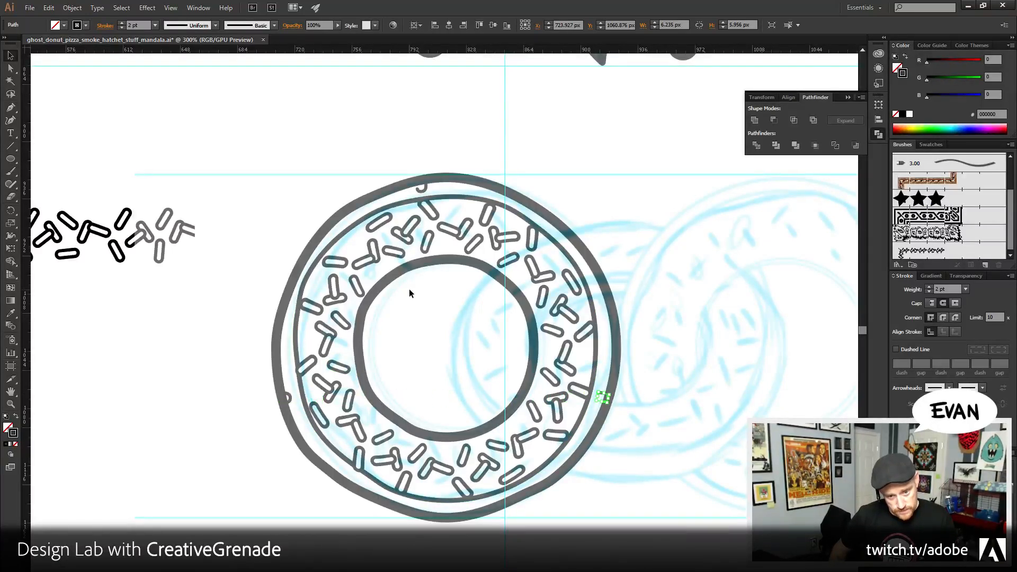
pyautogui.hotkey('shift', 'Up')
pyautogui.hotkey('shift', 'Up')
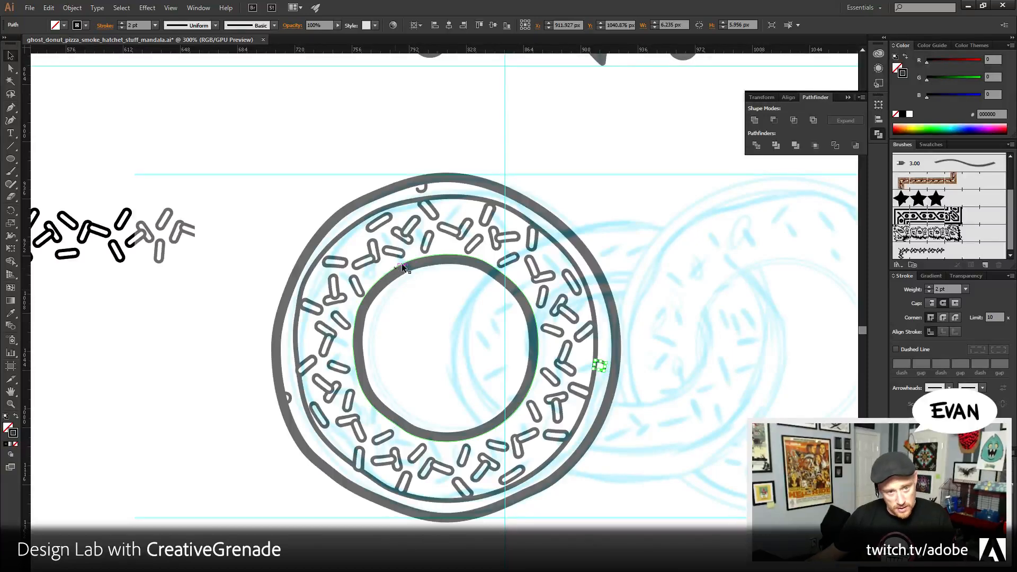
pyautogui.click(547, 116)
pyautogui.moveTo(604, 279); pyautogui.dragTo(587, 311)
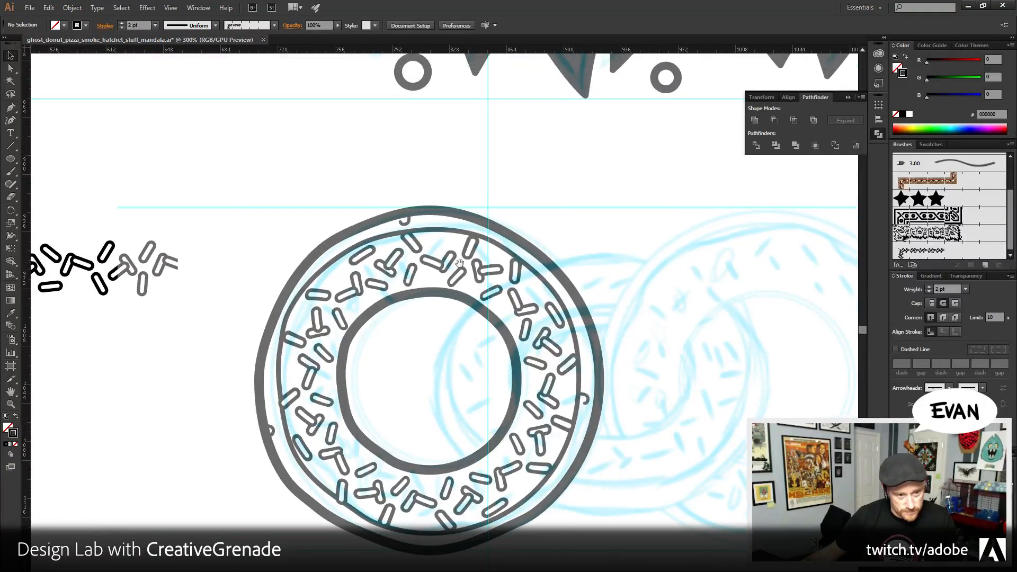
# - Group the whole donut with its sprinkles and hook marks, and convert its strokes to outlines
pyautogui.moveTo(230, 185); pyautogui.dragTo(691, 560)
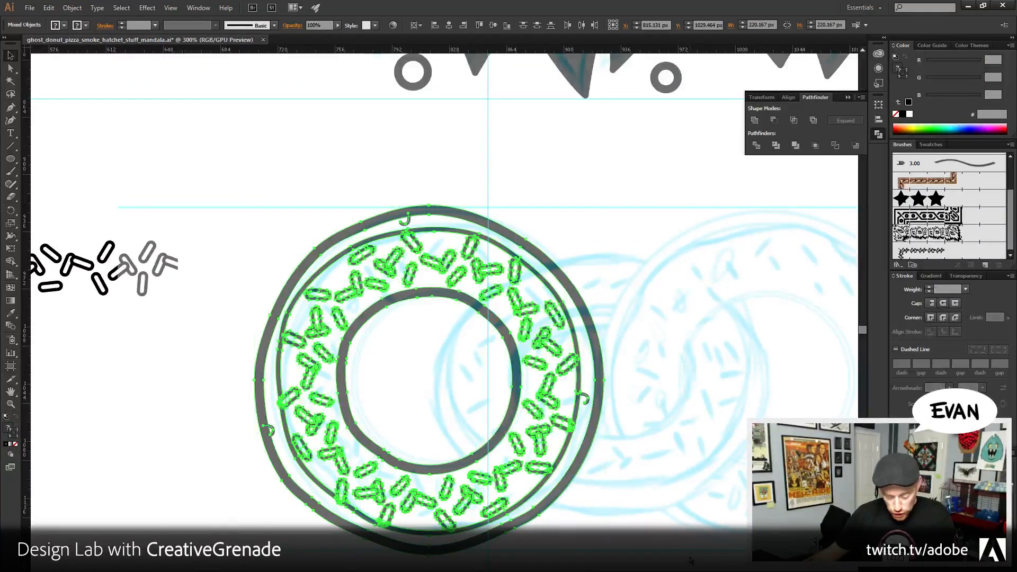
pyautogui.hotkey('ctrl', 'g')
pyautogui.click(121, 8)
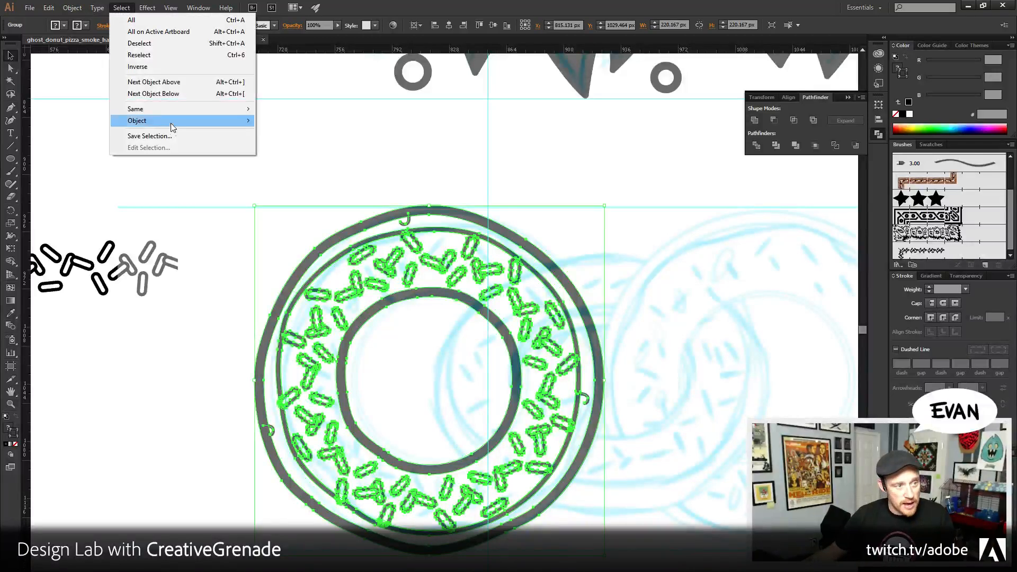
pyautogui.moveTo(165, 120)
pyautogui.moveTo(72, 7)
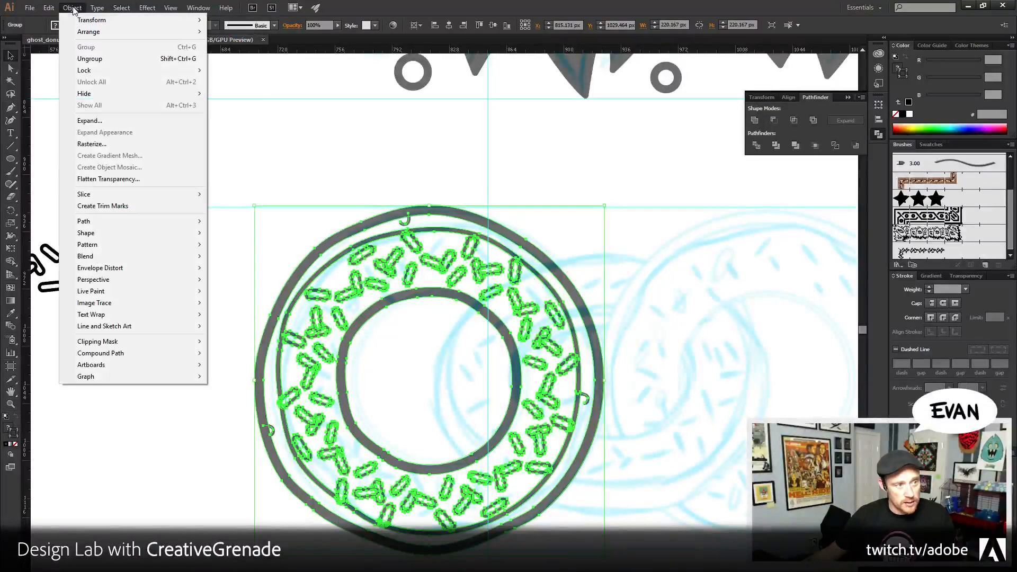
pyautogui.moveTo(159, 222)
pyautogui.click(289, 247)
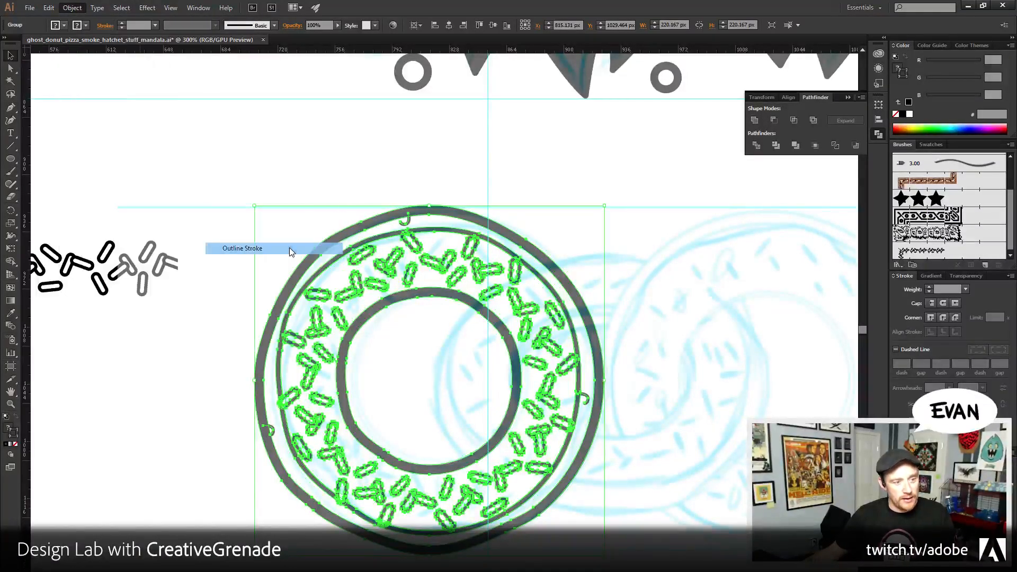
# - Duplicate the grouped donut and move the copy 221 px to the right, beside the original
pyautogui.scroll(-1, 294, 255)
pyautogui.hscroll(2, 293, 255)
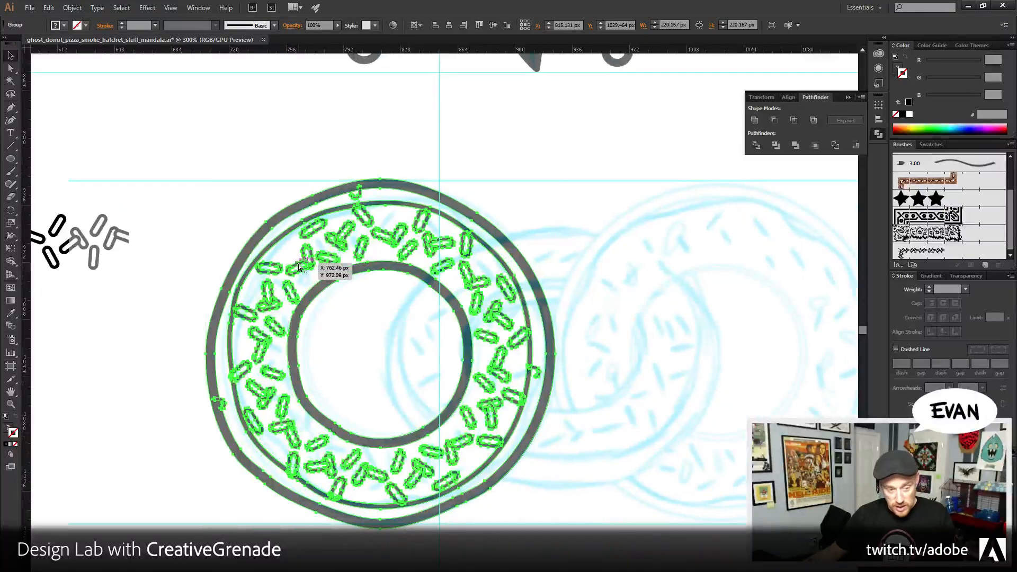
pyautogui.hscroll(2, 317, 214)
pyautogui.hotkey('shift', 'Right')
pyautogui.hotkey('shift', 'Right')
pyautogui.hotkey('shift', 'Right')
pyautogui.hotkey('shift', 'Right')
pyautogui.hotkey('shift', 'Right')
pyautogui.hotkey('shift', 'Right')
pyautogui.hotkey('shift', 'Right')
pyautogui.hotkey('shift', 'Right')
pyautogui.hotkey('shift', 'Right')
pyautogui.hotkey('shift', 'Right')
pyautogui.hotkey('shift', 'Right')
pyautogui.hotkey('shift', 'Right')
pyautogui.hotkey('shift', 'Right')
pyautogui.hotkey('shift', 'Right')
pyautogui.hotkey('shift', 'Right')
pyautogui.hotkey('shift', 'Right')
pyautogui.hotkey('shift', 'Right')
pyautogui.hotkey('shift', 'Right')
pyautogui.hotkey('shift', 'Right')
pyautogui.hotkey('shift', 'Right')
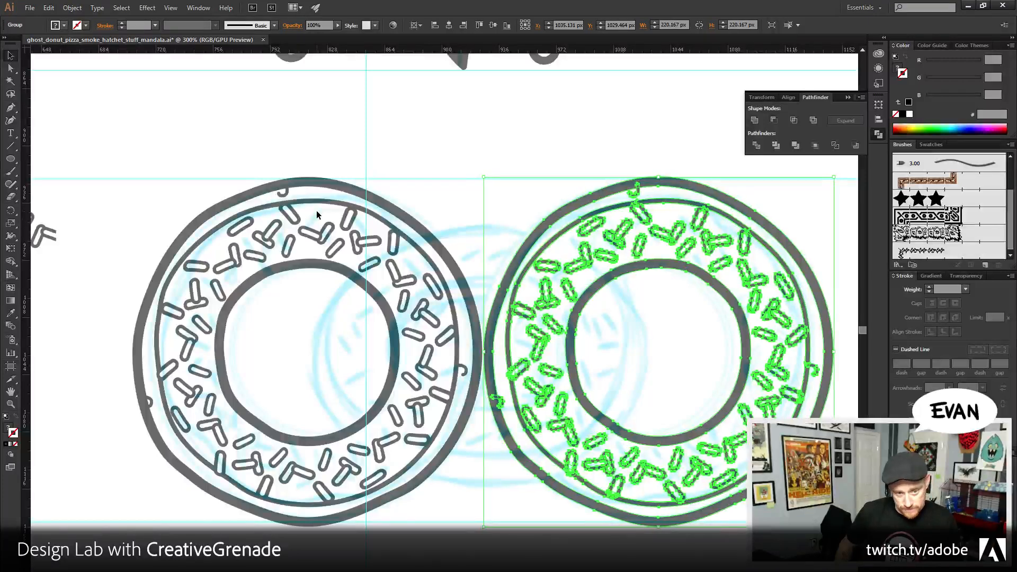
pyautogui.press('Right')
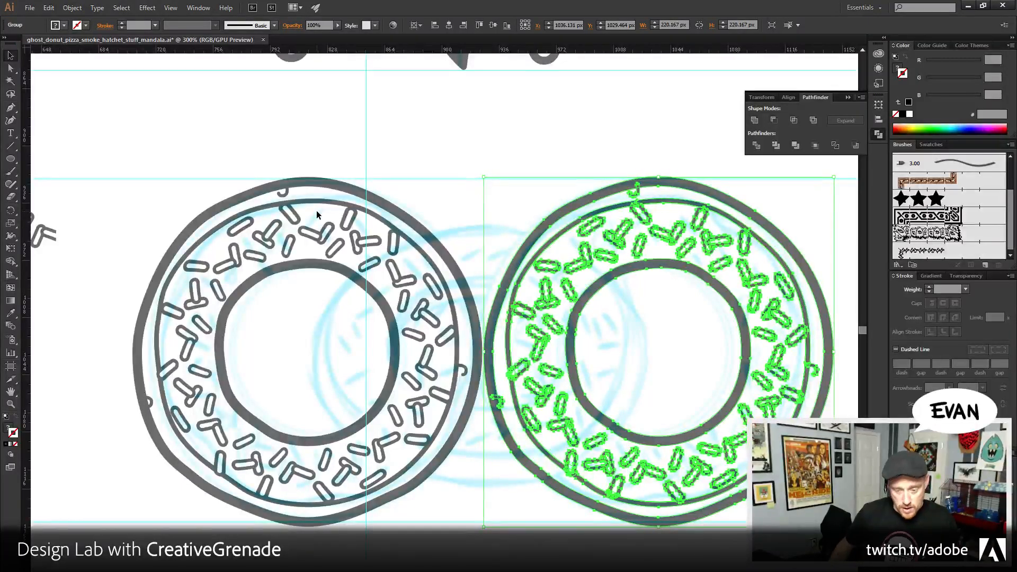
pyautogui.click(345, 125)
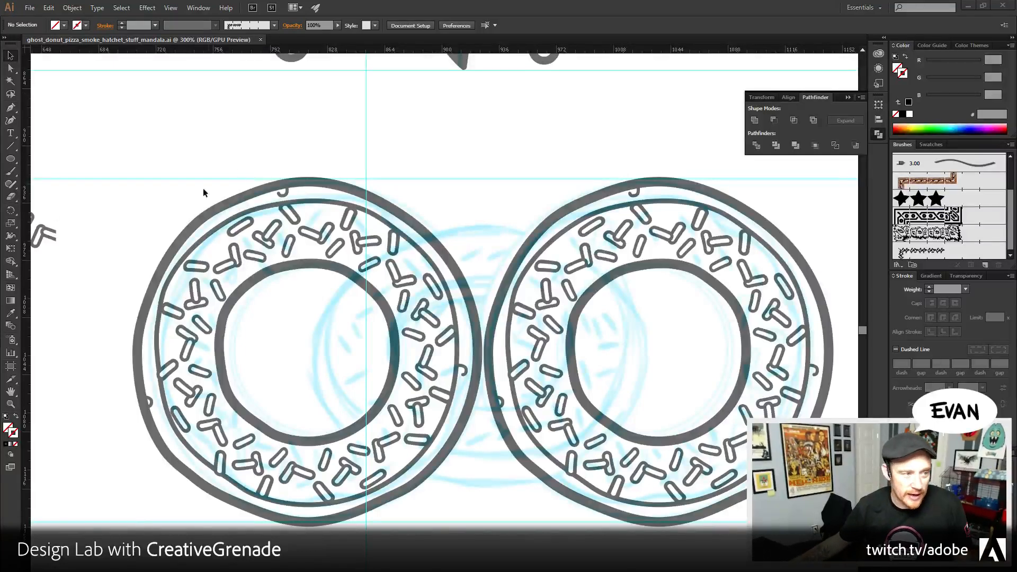
# - Delete the leftover sprinkle strip to the left of the donuts
pyautogui.click(11, 110)
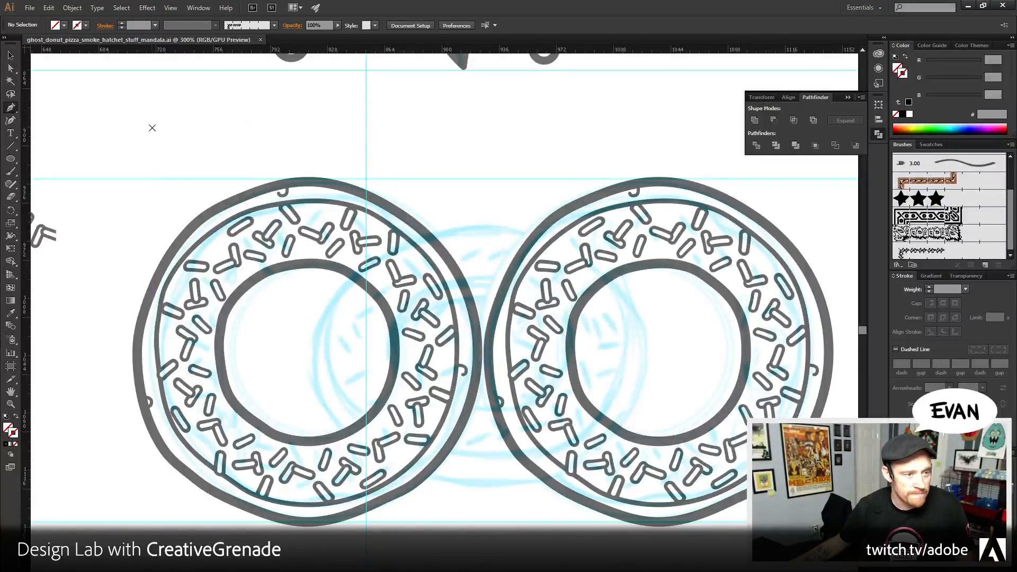
pyautogui.moveTo(168, 164); pyautogui.dragTo(322, 152)
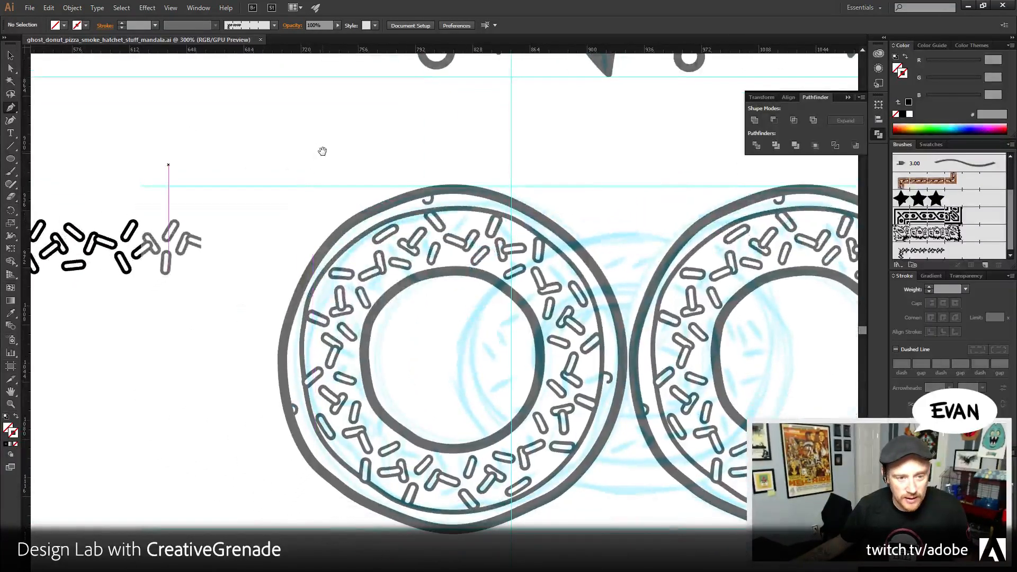
pyautogui.click(10, 55)
pyautogui.moveTo(179, 144); pyautogui.dragTo(399, 143)
pyautogui.moveTo(210, 173); pyautogui.dragTo(217, 288)
pyautogui.press('Delete')
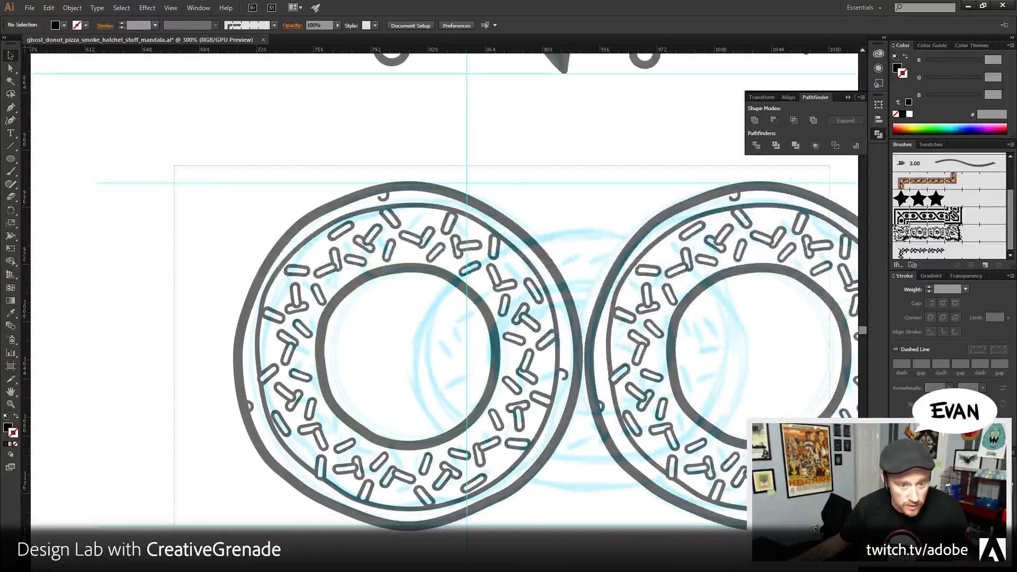
# - Select both donuts and move them 73 px left so the gap between them sits on the vertical guide
pyautogui.click(734, 513)
pyautogui.moveTo(735, 515); pyautogui.dragTo(649, 519)
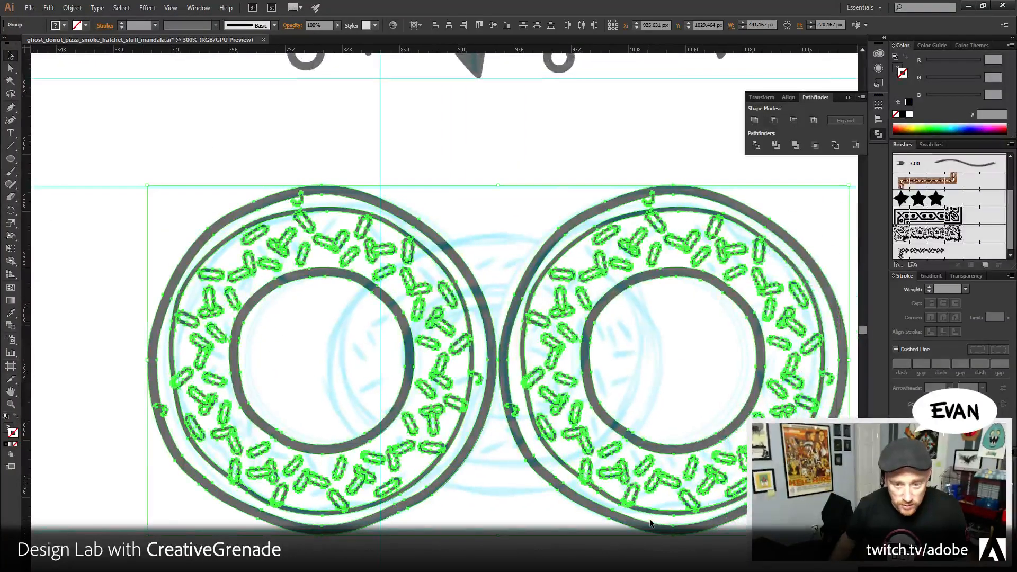
pyautogui.hotkey('shift', 'Left')
pyautogui.hotkey('shift', 'Left')
pyautogui.hotkey('shift', 'Left')
pyautogui.hotkey('shift', 'Left')
pyautogui.hotkey('shift', 'Left')
pyautogui.hotkey('shift', 'Left')
pyautogui.hotkey('shift', 'Left')
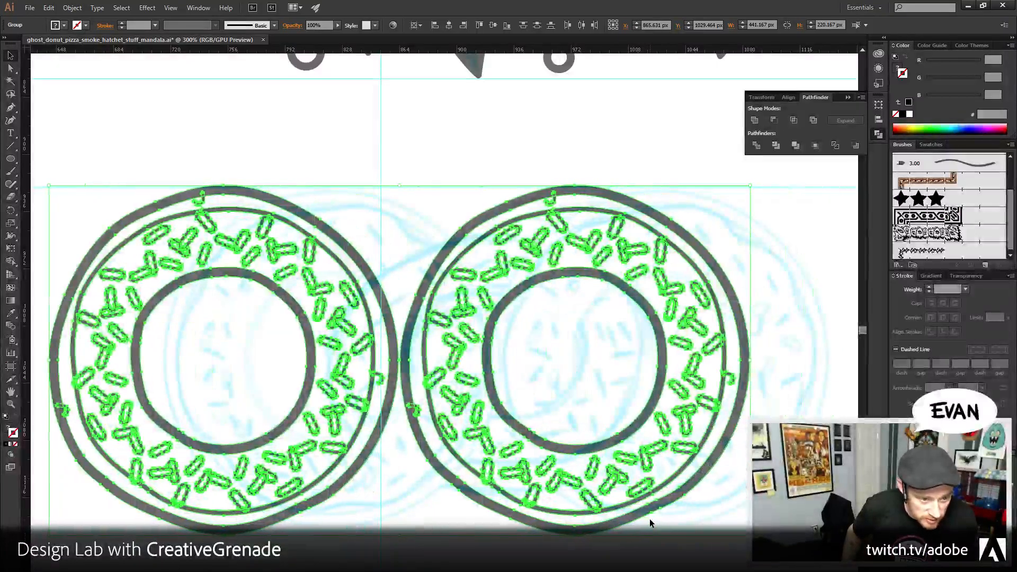
pyautogui.press('Left')
pyautogui.press('Left')
pyautogui.press('Left')
pyautogui.press('Left')
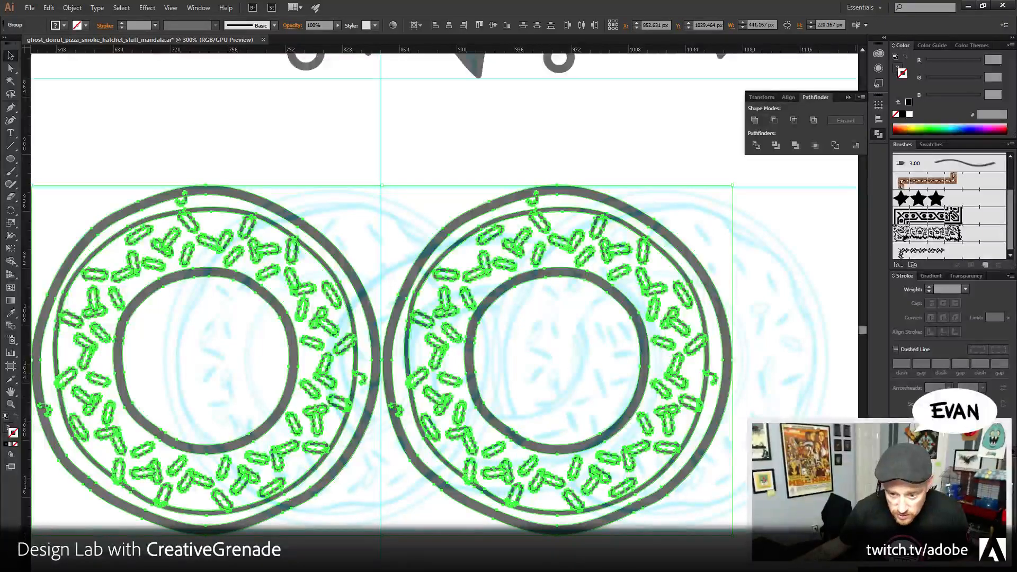
# - Move the blue sketch image 68 px left to line its interlocking donut up between the two inked donuts
pyautogui.click(811, 405)
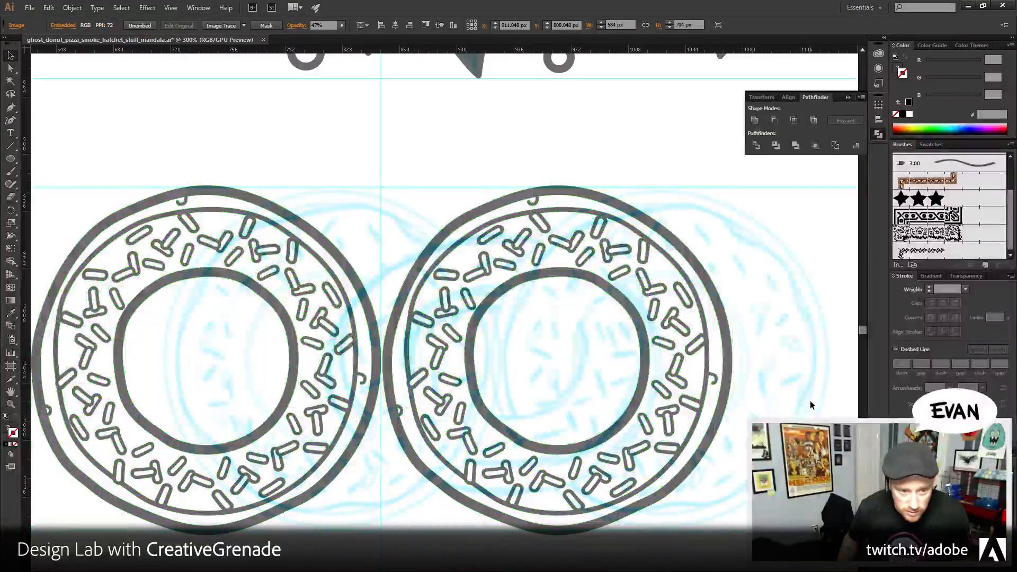
pyautogui.hotkey('shift', 'Left')
pyautogui.hotkey('shift', 'Left')
pyautogui.hotkey('shift', 'Left')
pyautogui.hotkey('shift', 'Left')
pyautogui.hotkey('shift', 'Left')
pyautogui.hotkey('shift', 'Left')
pyautogui.hotkey('shift', 'Left')
pyautogui.press('Right')
pyautogui.press('Right')
pyautogui.press('Right')
pyautogui.press('Right')
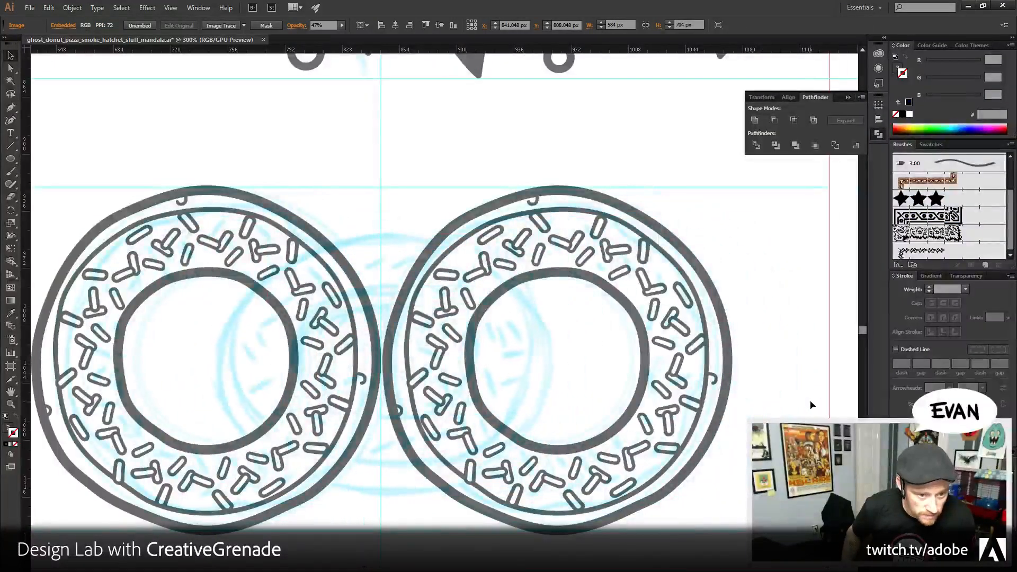
pyautogui.press('Left')
pyautogui.press('Left')
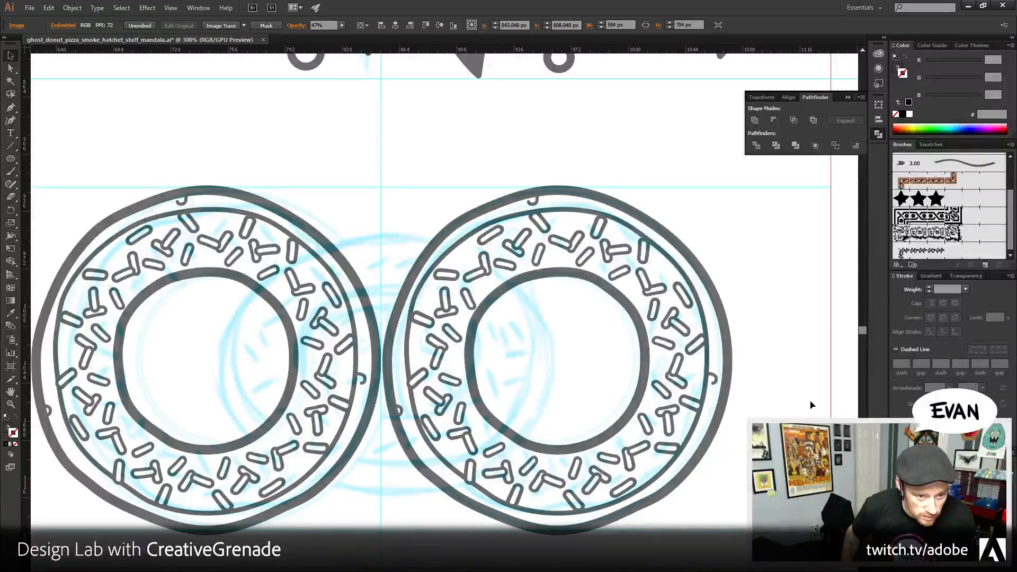
# - Scale the sketch image up proportionally from its center to about 651 by 785 px
pyautogui.click(10, 404)
pyautogui.keyDown('alt'); pyautogui.click(318, 330); pyautogui.keyUp('alt')
pyautogui.keyDown('alt'); pyautogui.click(319, 329); pyautogui.keyUp('alt')
pyautogui.press('v')
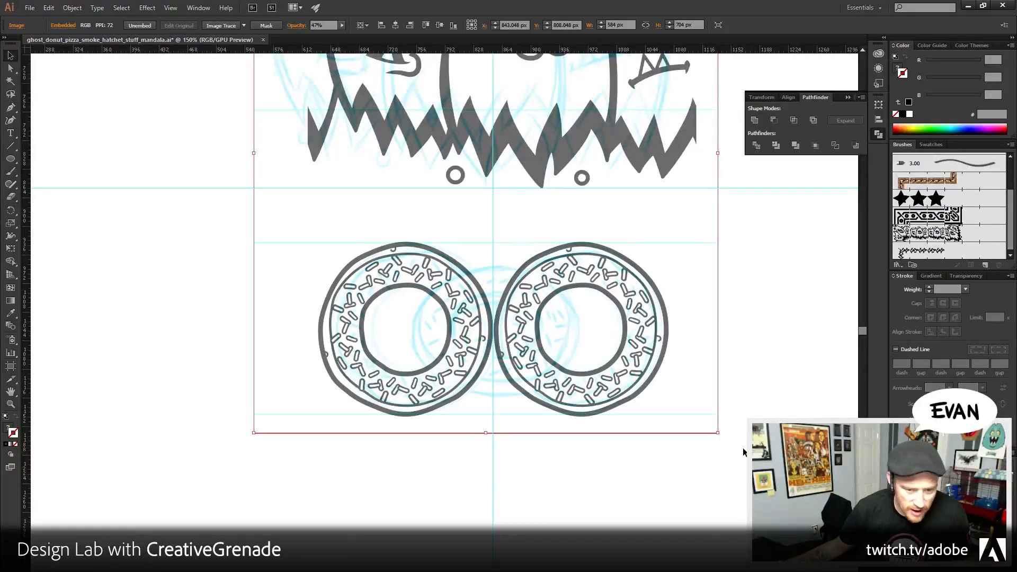
pyautogui.moveTo(719, 435); pyautogui.dragTo(750, 456)
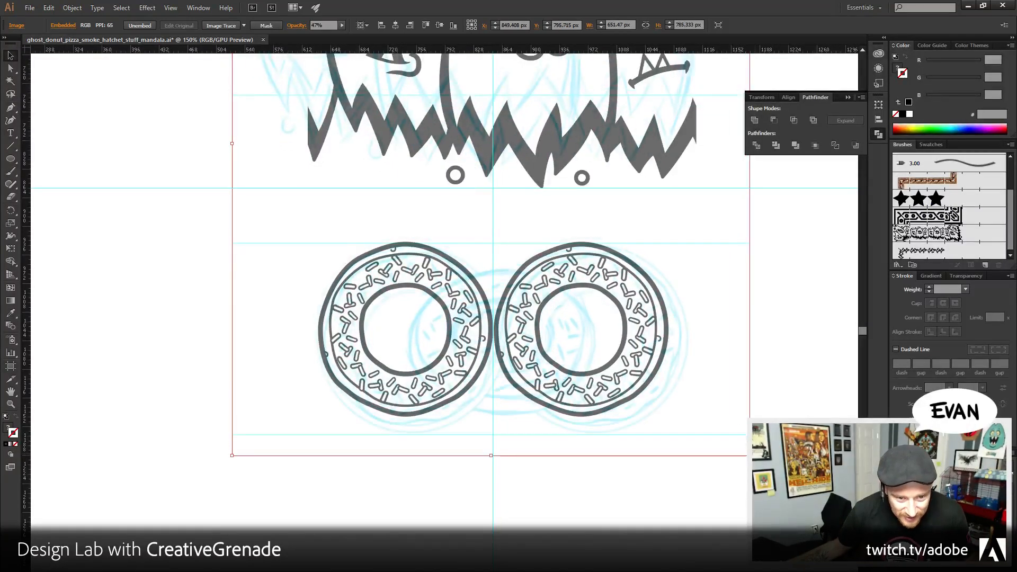
# - Move the enlarged sketch image 10 px left and 13 px up to center it behind the two donuts, then deselect it
pyautogui.press('Up')
pyautogui.press('Up')
pyautogui.press('Up')
pyautogui.press('Left')
pyautogui.press('Left')
pyautogui.press('Left')
pyautogui.press('Left')
pyautogui.press('Left')
pyautogui.press('Left')
pyautogui.press('Left')
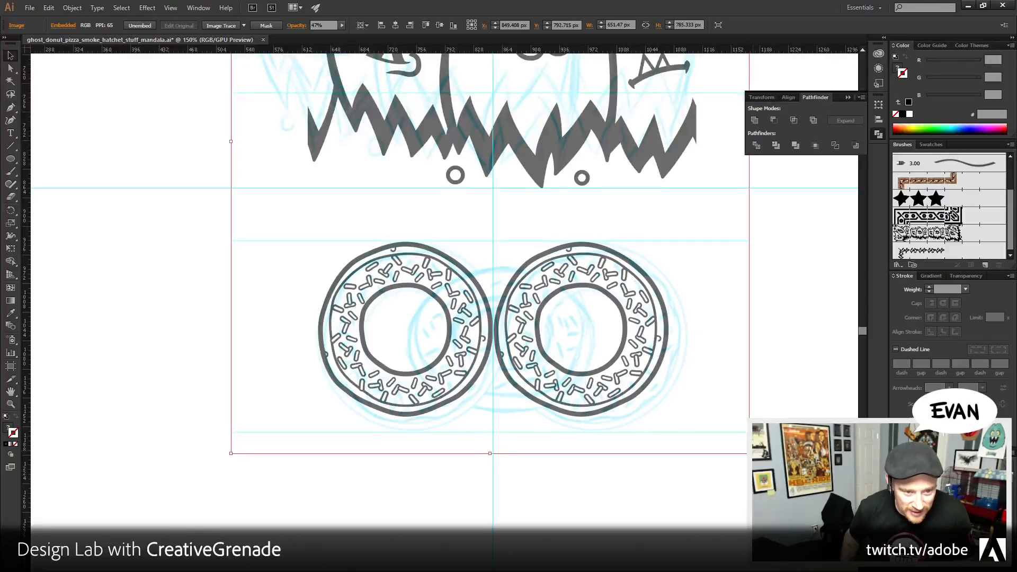
pyautogui.press('Left')
pyautogui.press('Left')
pyautogui.press('Left')
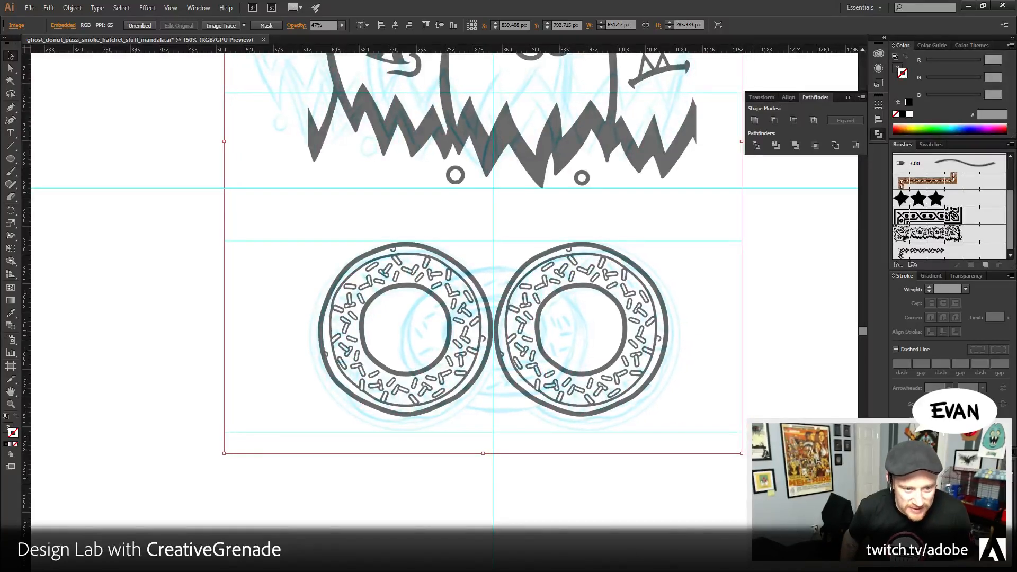
pyautogui.hotkey('shift', 'Up')
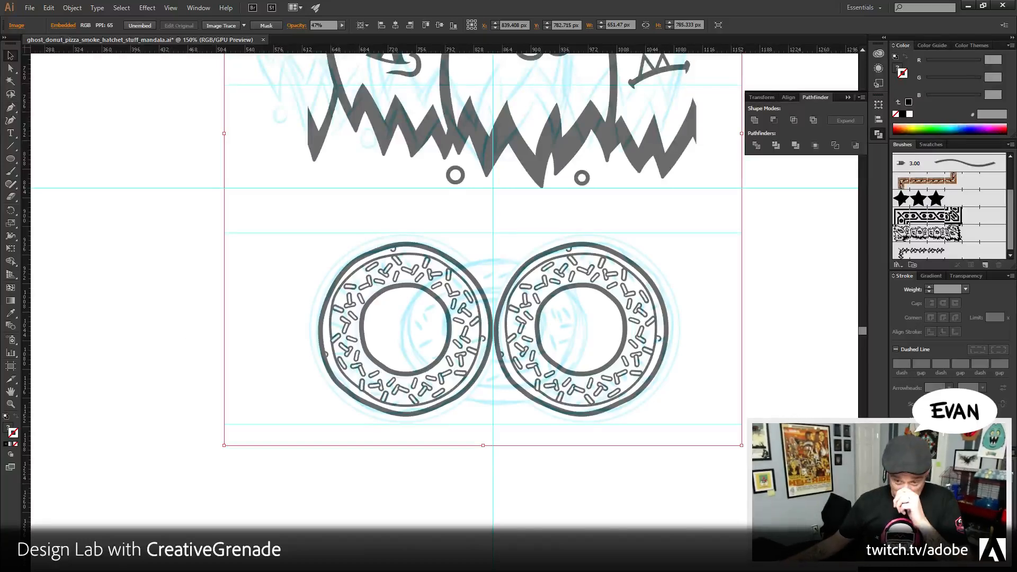
pyautogui.hotkey('ctrl', 'shift', 'a')
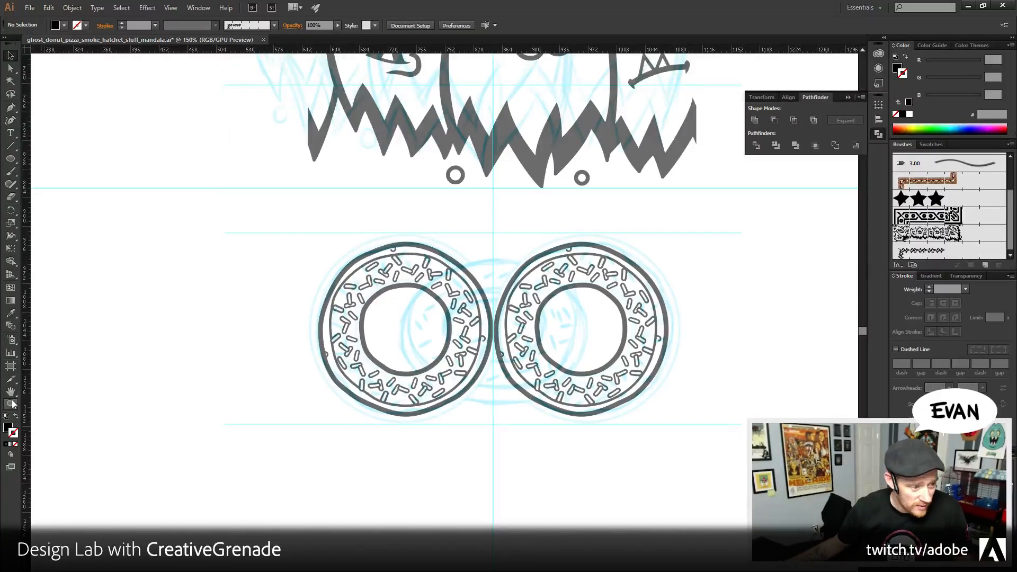
pyautogui.moveTo(398, 259); pyautogui.dragTo(442, 420)
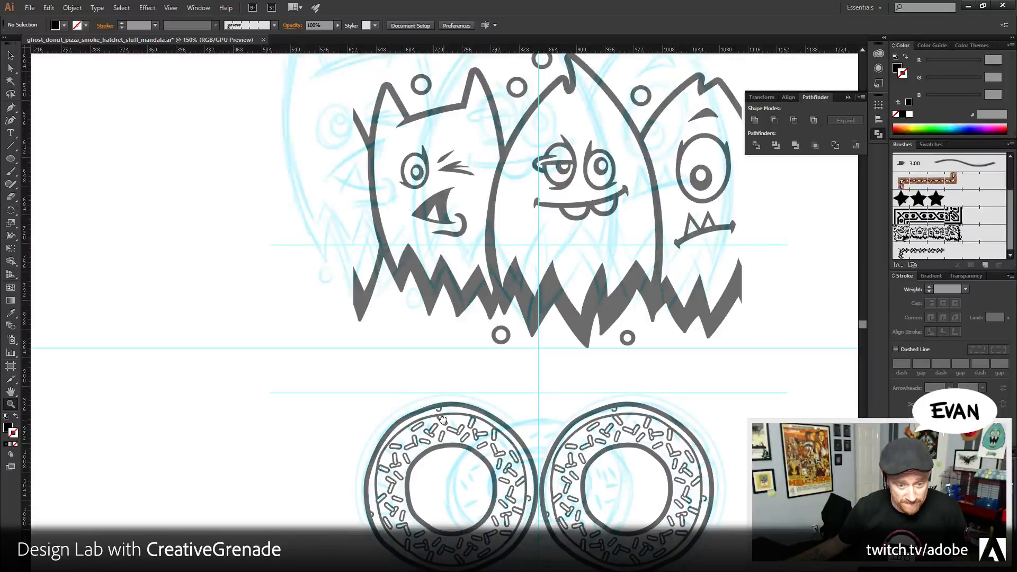
pyautogui.moveTo(443, 419); pyautogui.dragTo(427, 397)
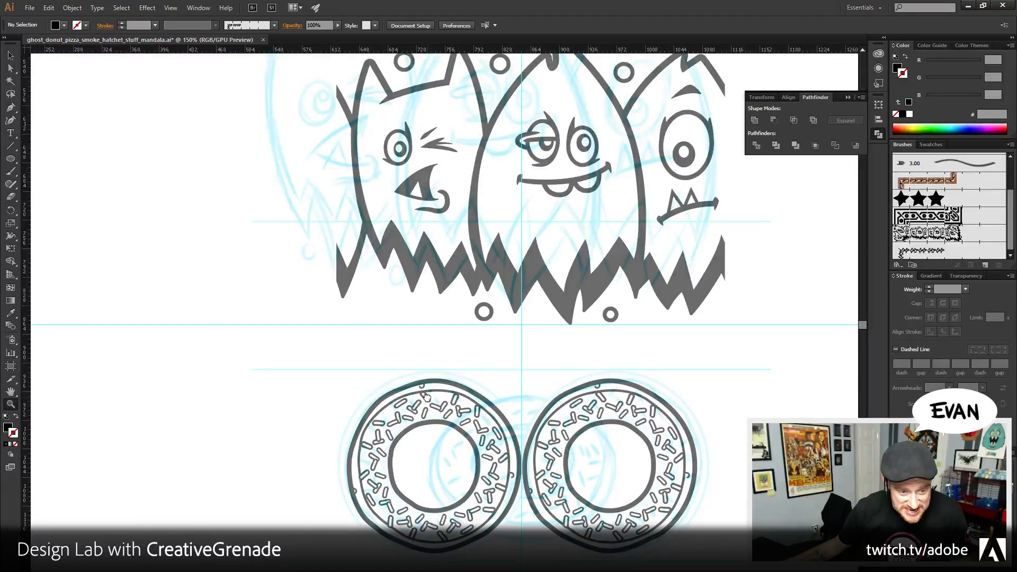
pyautogui.click(10, 55)
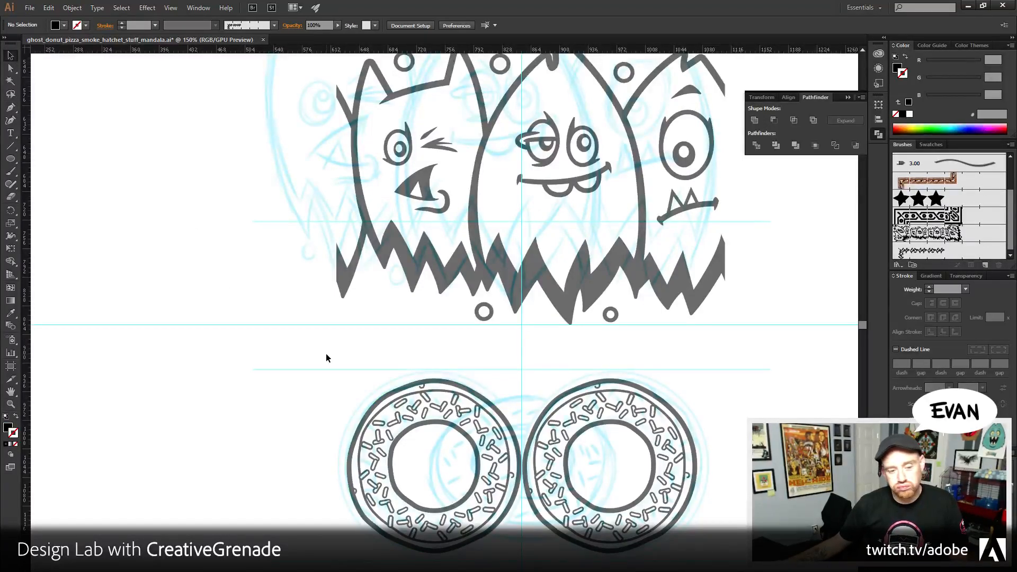
# - Draw the interlocking donut's lower-left inner curve with the Pen tool, from just inside the left donut's hole to the vertical guide
pyautogui.press('z')
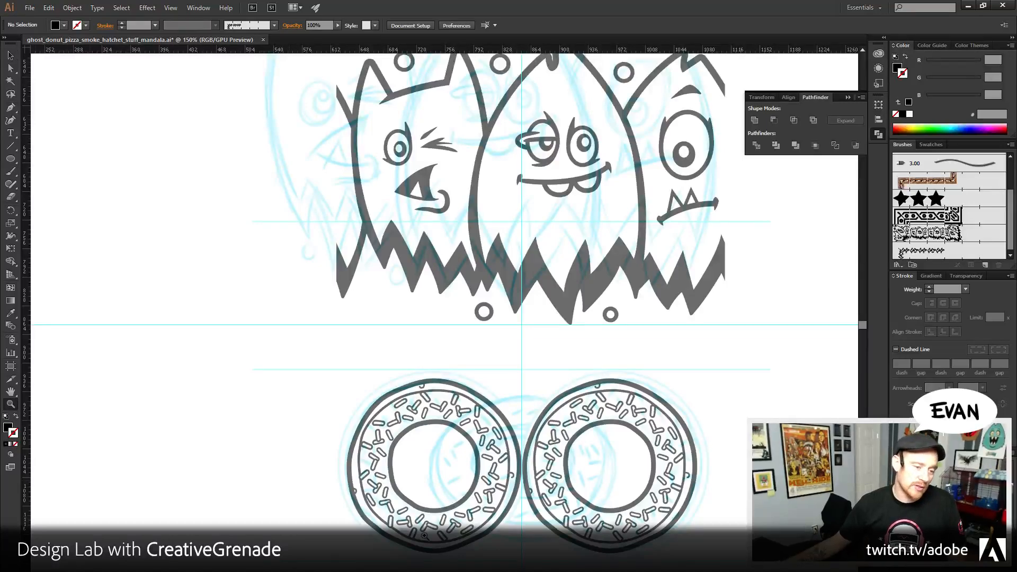
pyautogui.click(512, 481)
pyautogui.click(518, 343)
pyautogui.click(374, 332)
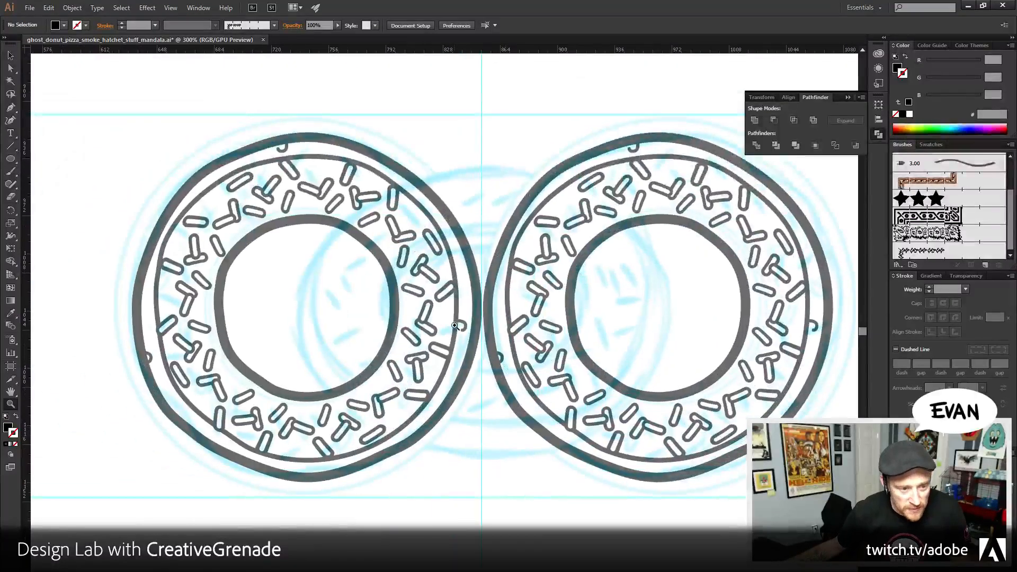
pyautogui.click(11, 107)
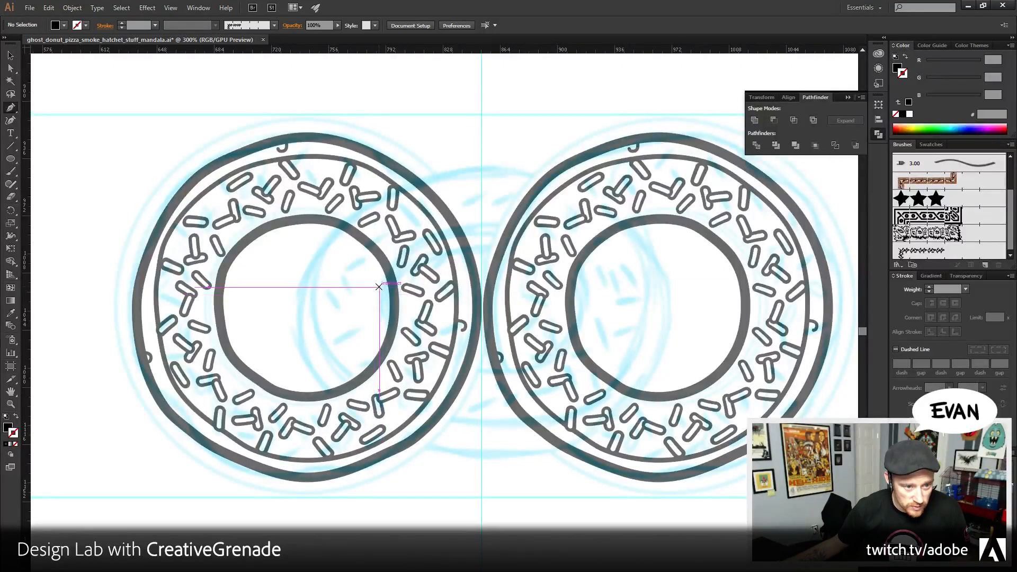
pyautogui.moveTo(379, 309); pyautogui.dragTo(379, 307)
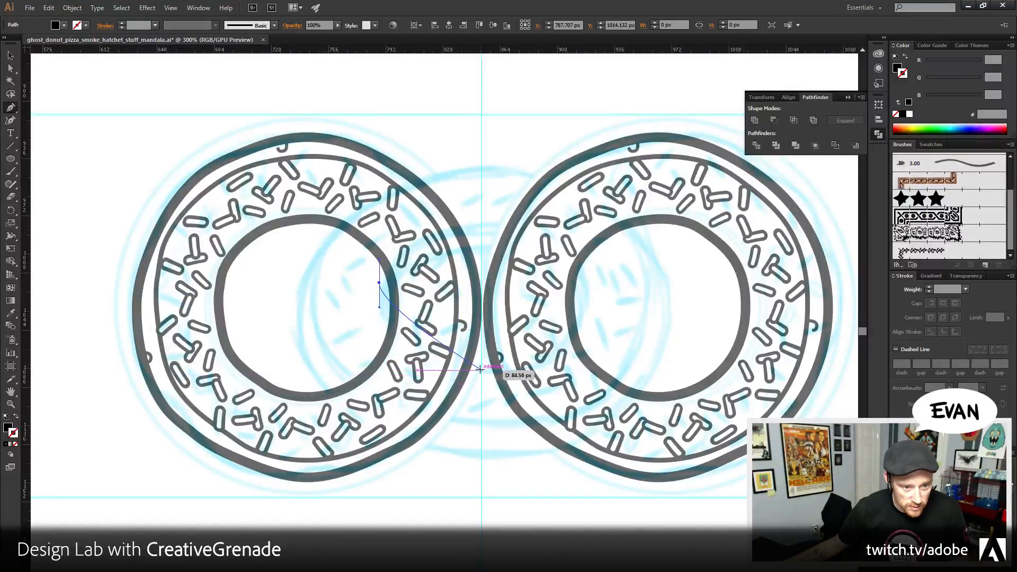
pyautogui.moveTo(480, 366); pyautogui.dragTo(555, 377)
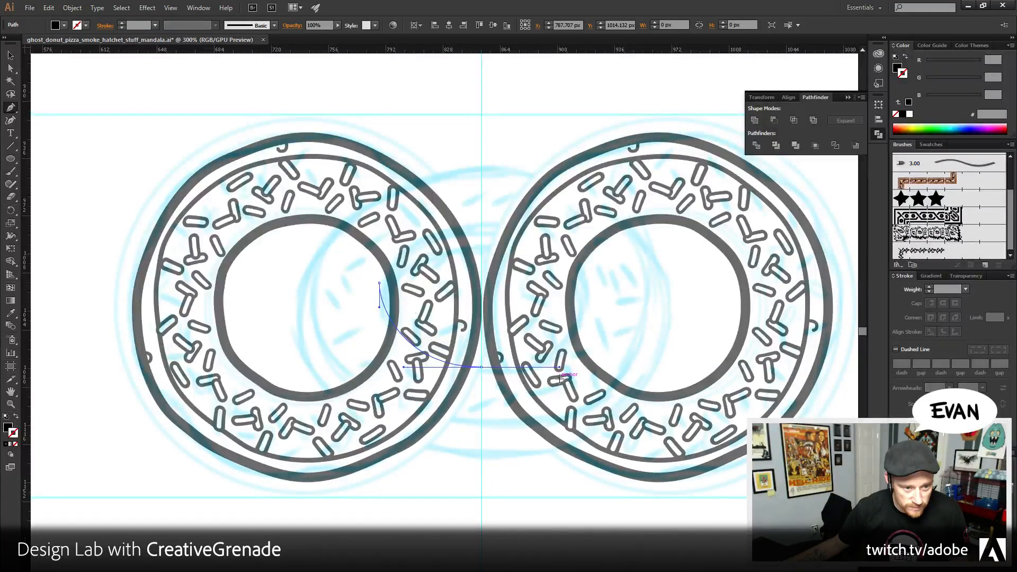
pyautogui.click(509, 441)
pyautogui.hotkey('ctrl', 'z')
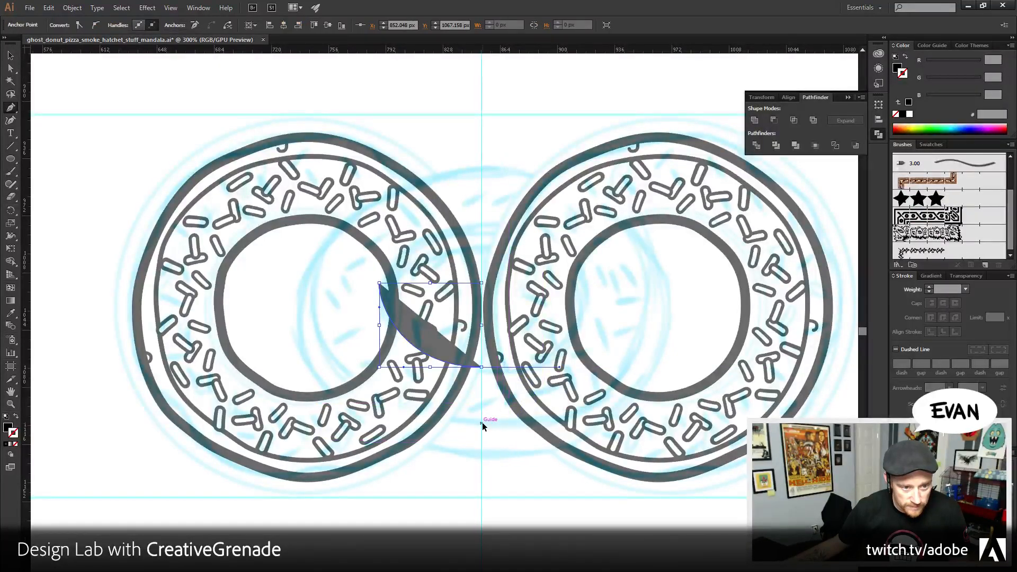
# - Swap the inner curve's fill and stroke so it has only a black stroke, set its weight to 5 pt, and deselect it
pyautogui.click(905, 60)
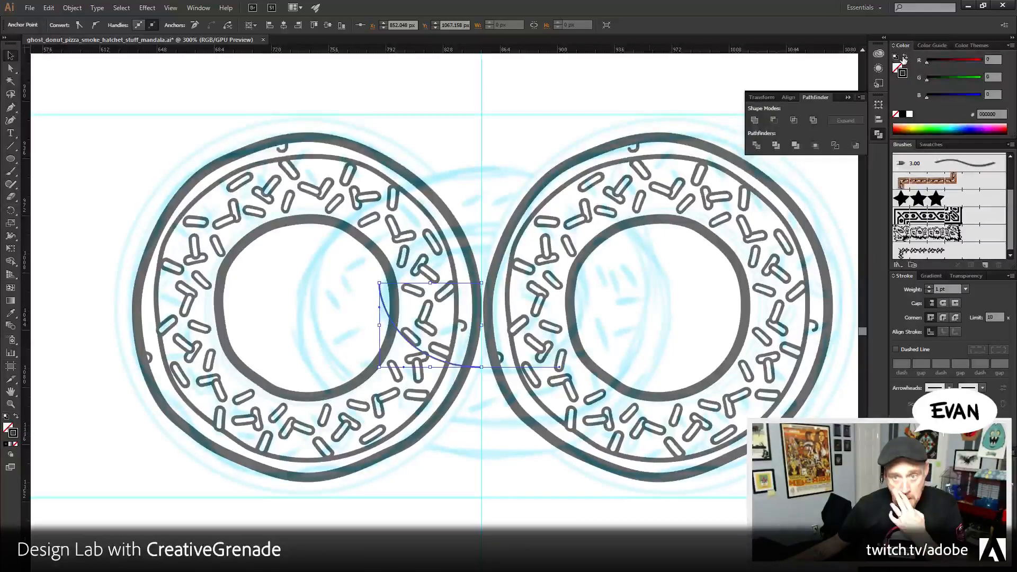
pyautogui.click(928, 288)
pyautogui.click(928, 288)
pyautogui.click(928, 288)
pyautogui.click(928, 288)
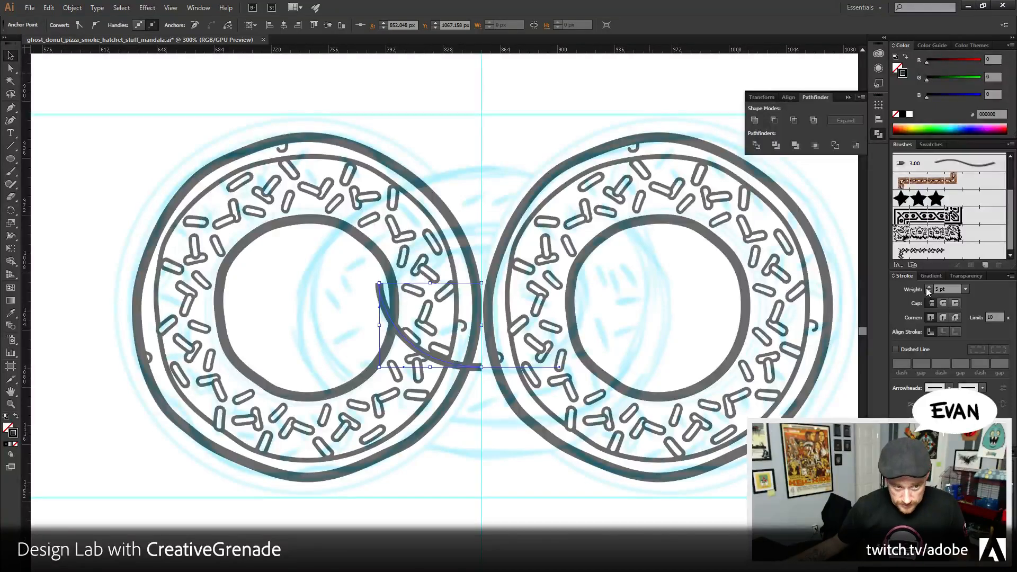
pyautogui.click(512, 119)
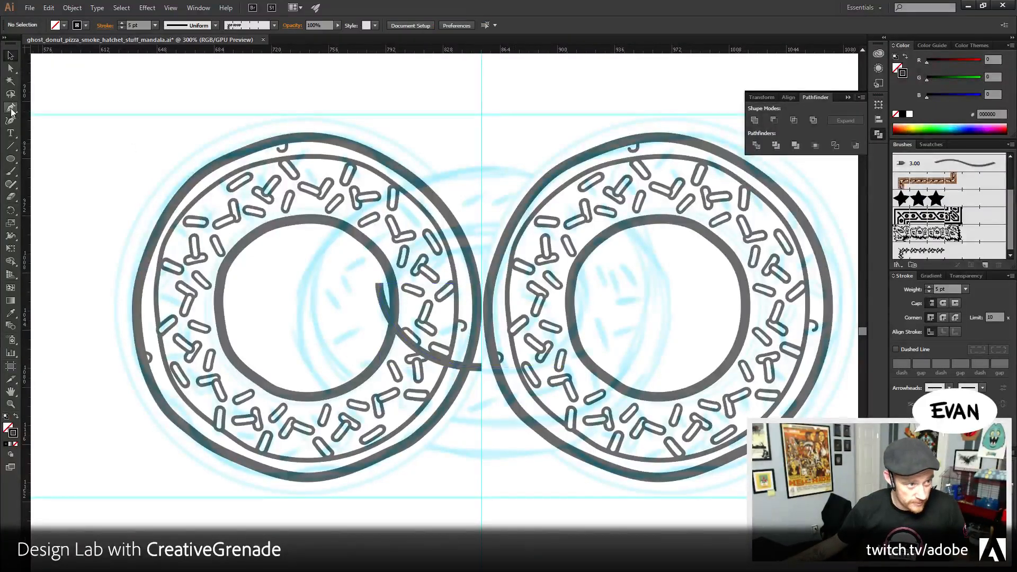
# - Try to draw the first segment of the interlocking donut's outer curve, from the left donut's hole edge down to the sketch's leftmost point
pyautogui.click(11, 108)
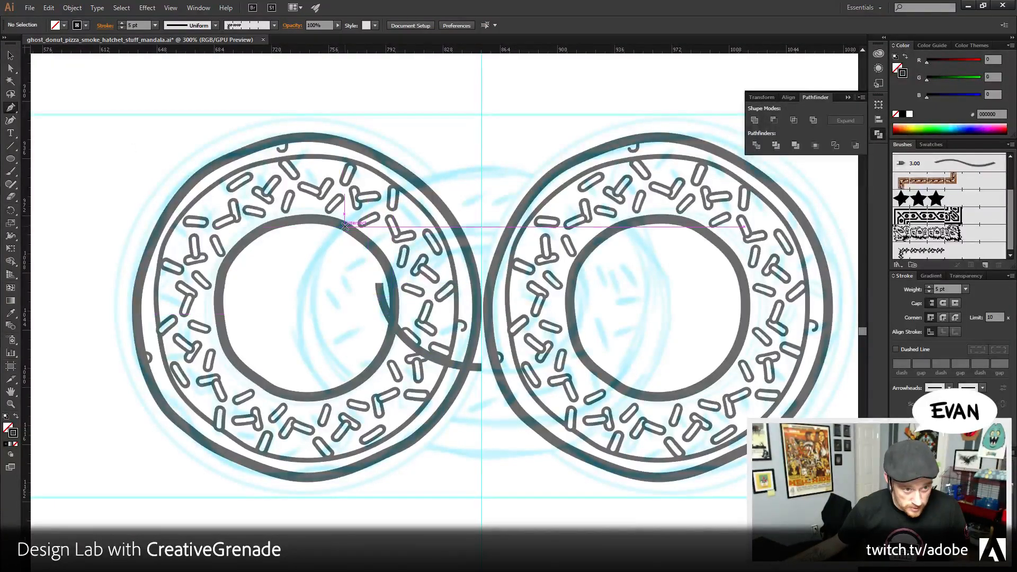
pyautogui.click(344, 226)
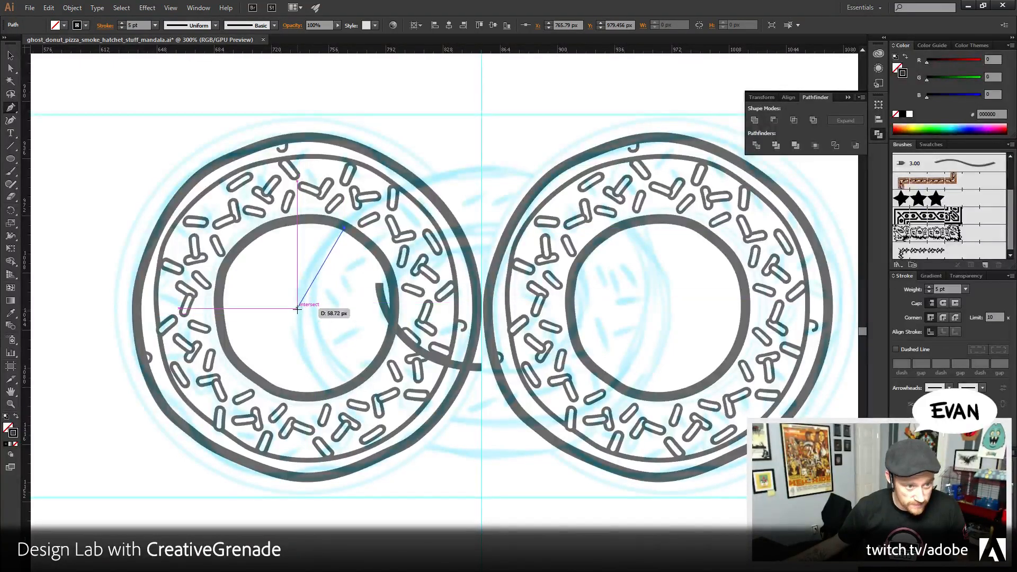
pyautogui.moveTo(297, 313); pyautogui.dragTo(297, 364)
pyautogui.press('v')
pyautogui.click(287, 272)
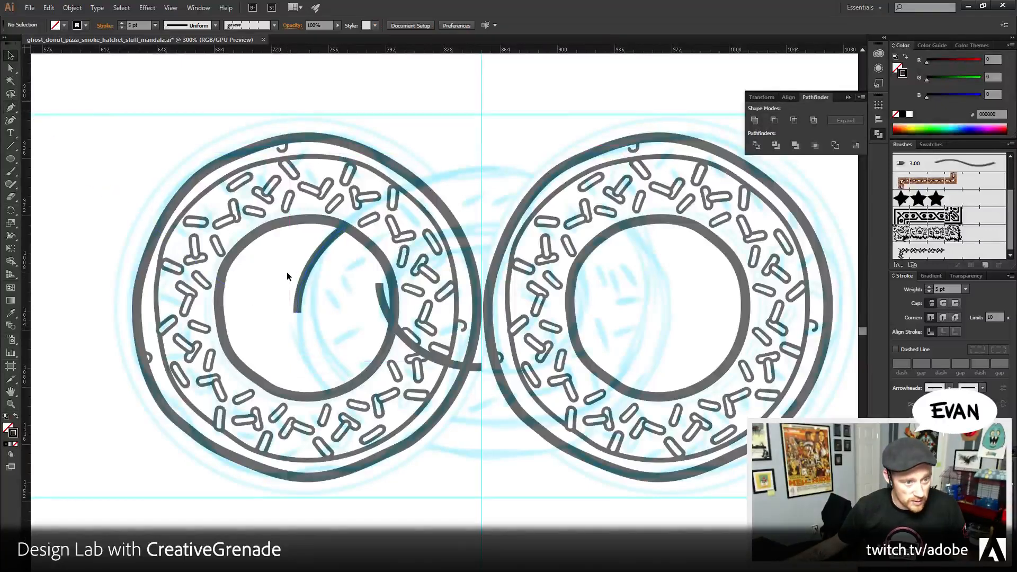
pyautogui.click(313, 268)
pyautogui.click(243, 284)
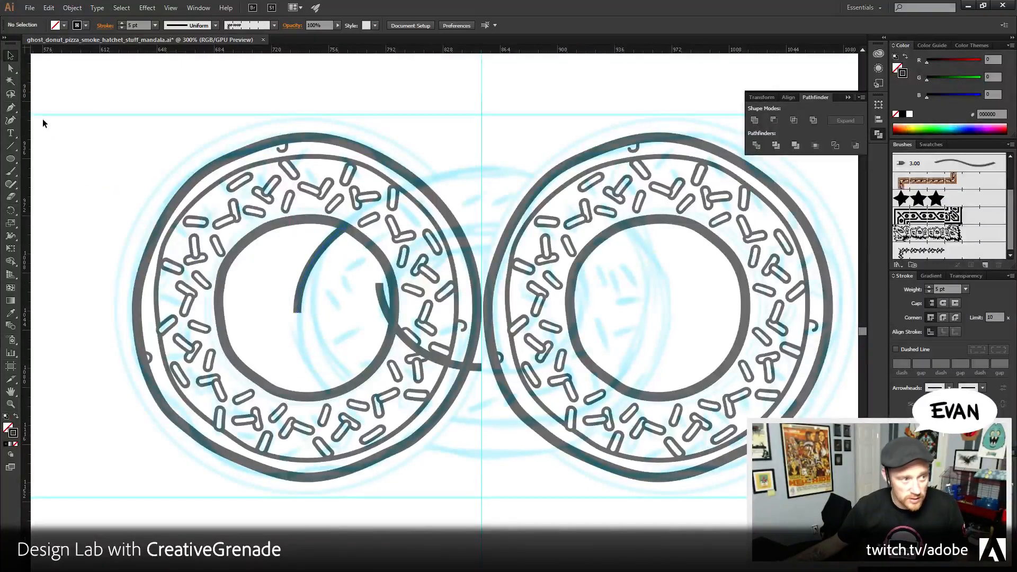
# - Try to continue the outer curve down to the vertical guide, and undo the whole outer curve
pyautogui.press('p')
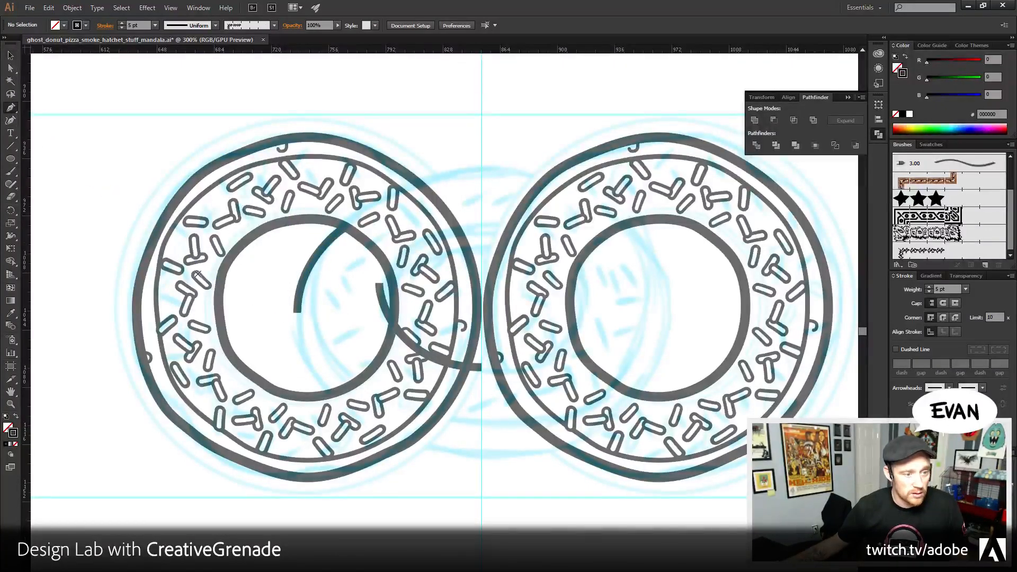
pyautogui.click(295, 312)
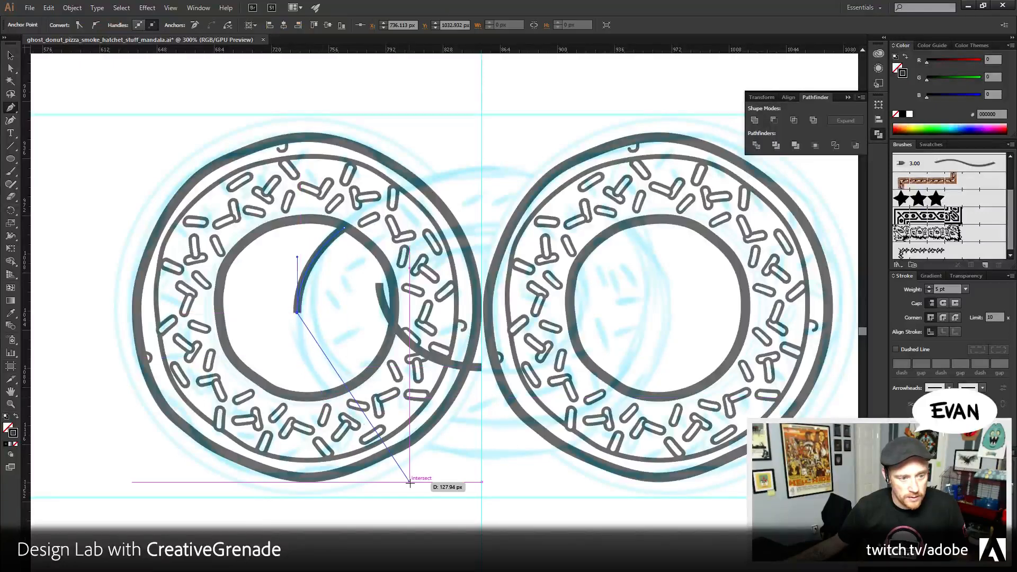
pyautogui.click(297, 312)
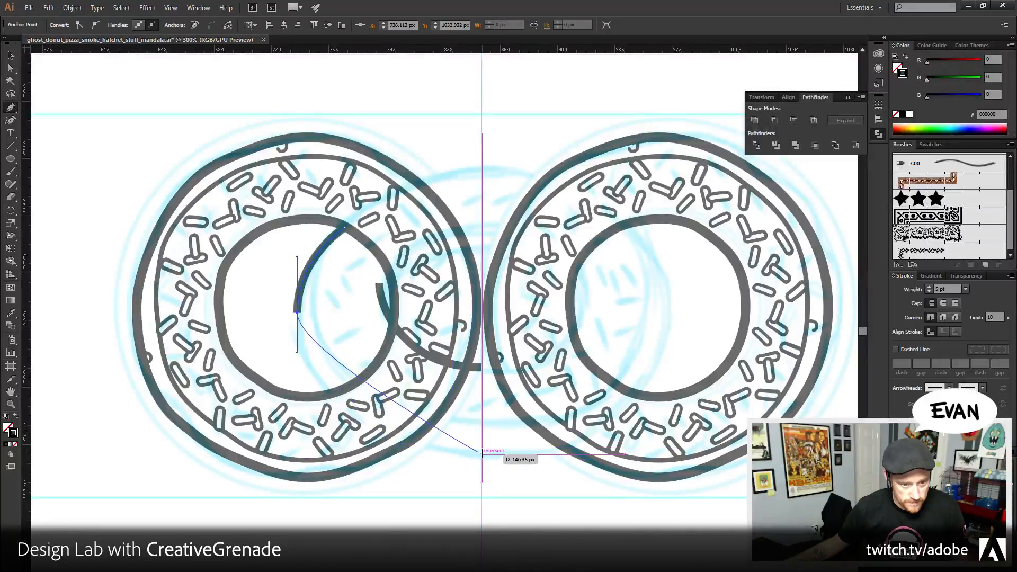
pyautogui.moveTo(481, 452)
pyautogui.mouseDown()
pyautogui.moveTo(627, 456)
pyautogui.moveTo(622, 466)
pyautogui.mouseUp()
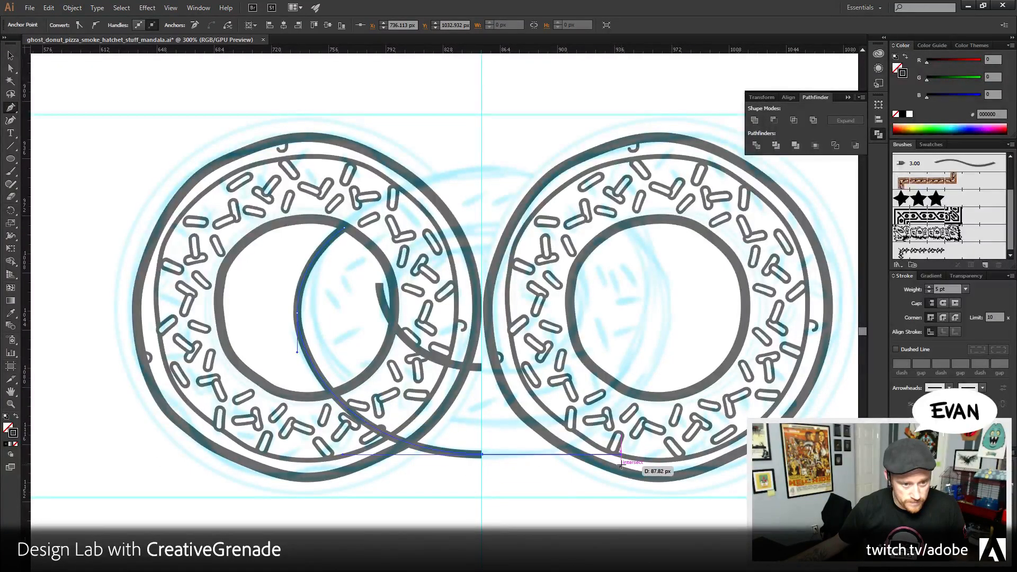
pyautogui.keyDown('ctrl'); pyautogui.click(501, 486); pyautogui.keyUp('ctrl')
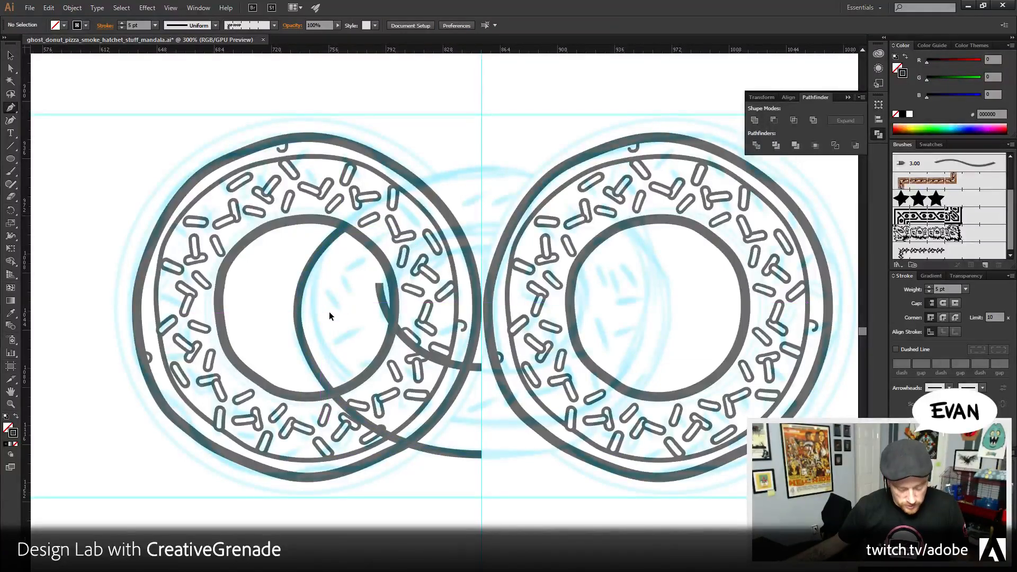
pyautogui.hotkey('ctrl', 'z')
pyautogui.hotkey('ctrl', 'z')
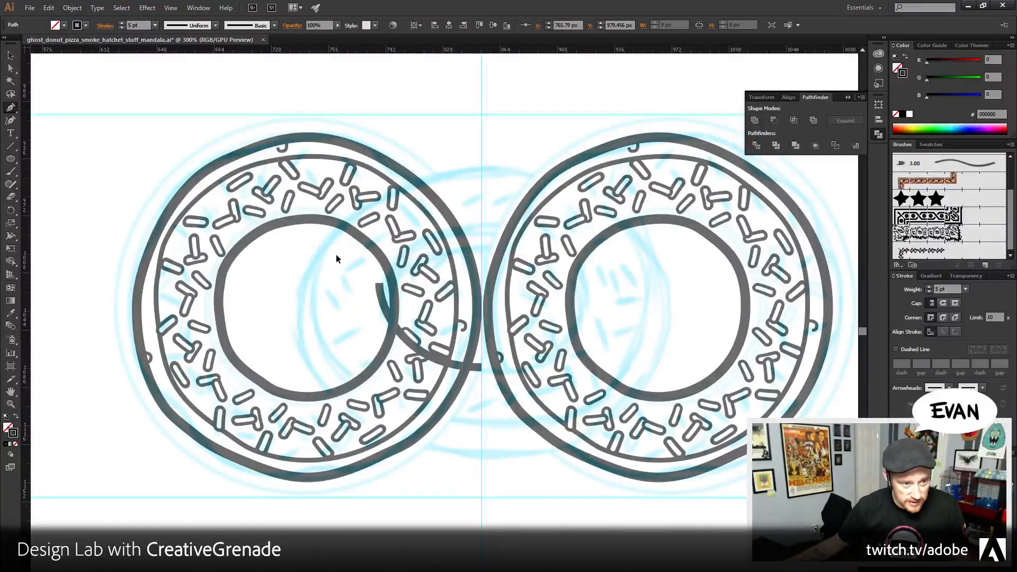
pyautogui.hotkey('ctrl', 'z')
# - Try to redraw the outer curve with a smooth starting point on the left donut's hole edge, ending horizontally on the vertical guide
pyautogui.moveTo(342, 226); pyautogui.dragTo(333, 241)
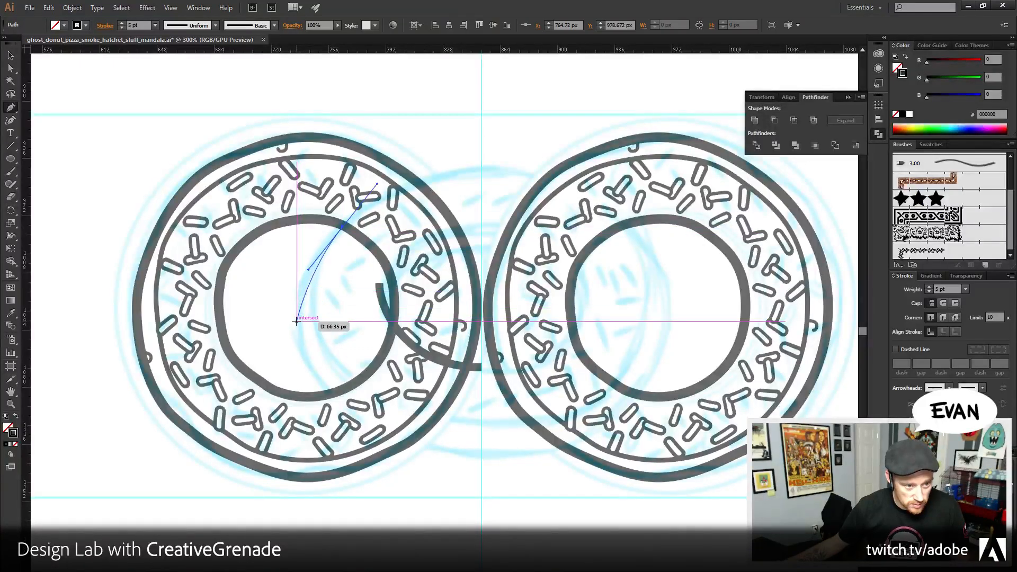
pyautogui.moveTo(297, 321); pyautogui.dragTo(297, 360)
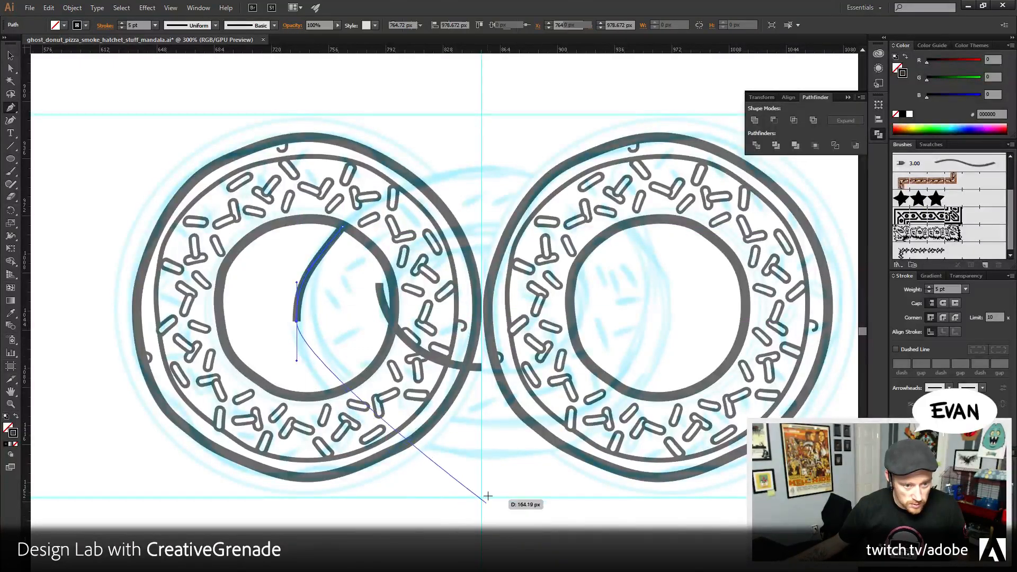
pyautogui.moveTo(481, 454); pyautogui.dragTo(593, 465)
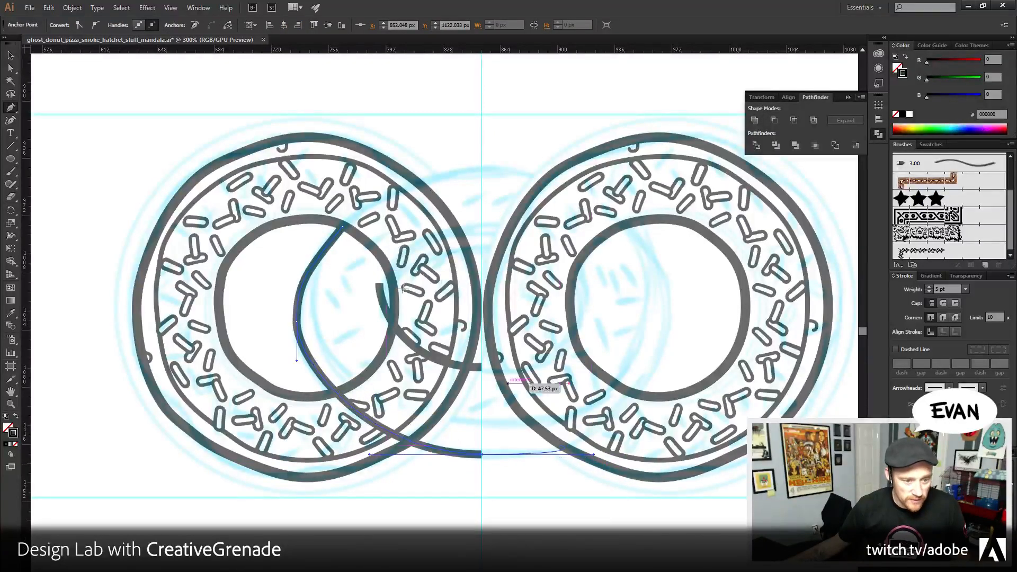
# - Try to reshape the outer curve by lengthening its leftmost point's upper handle and turning its starting point's handle, and undo the path
pyautogui.click(10, 67)
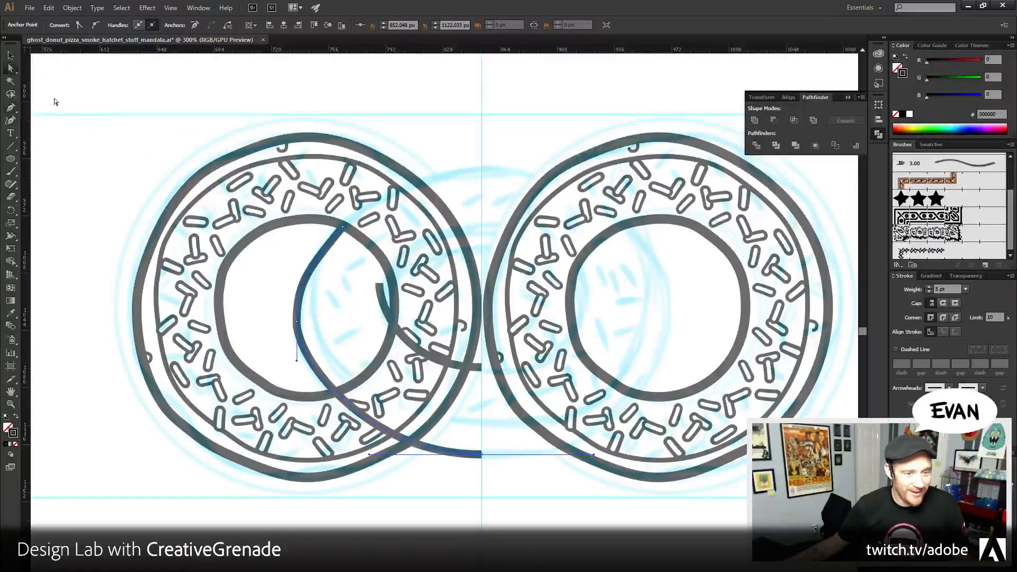
pyautogui.click(297, 320)
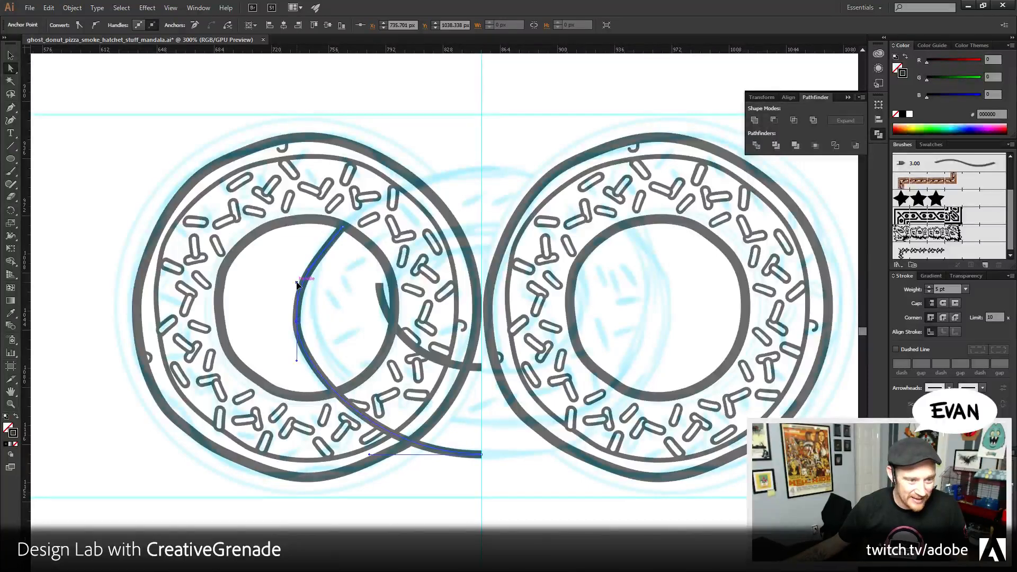
pyautogui.moveTo(297, 282); pyautogui.dragTo(297, 267)
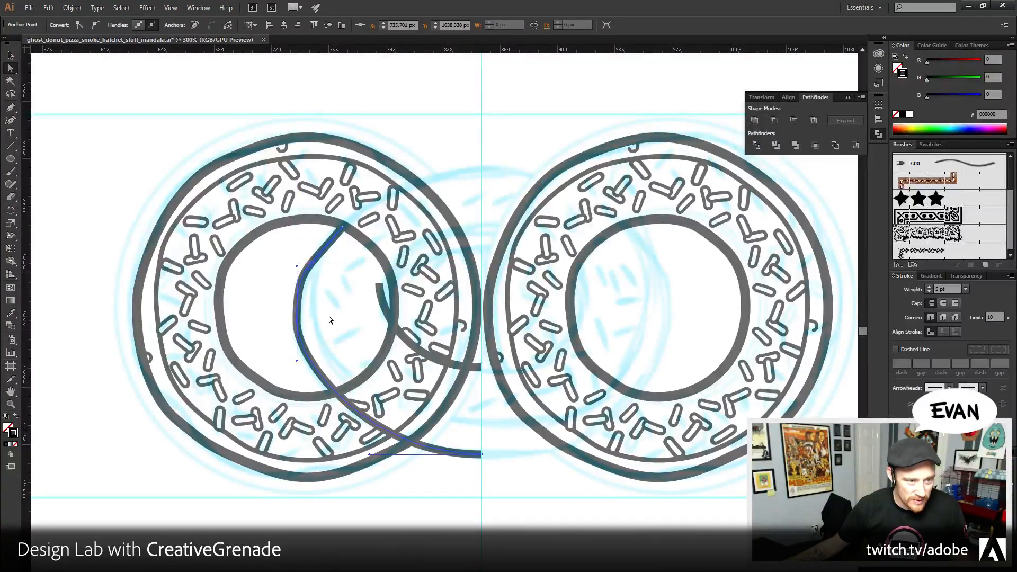
pyautogui.click(342, 226)
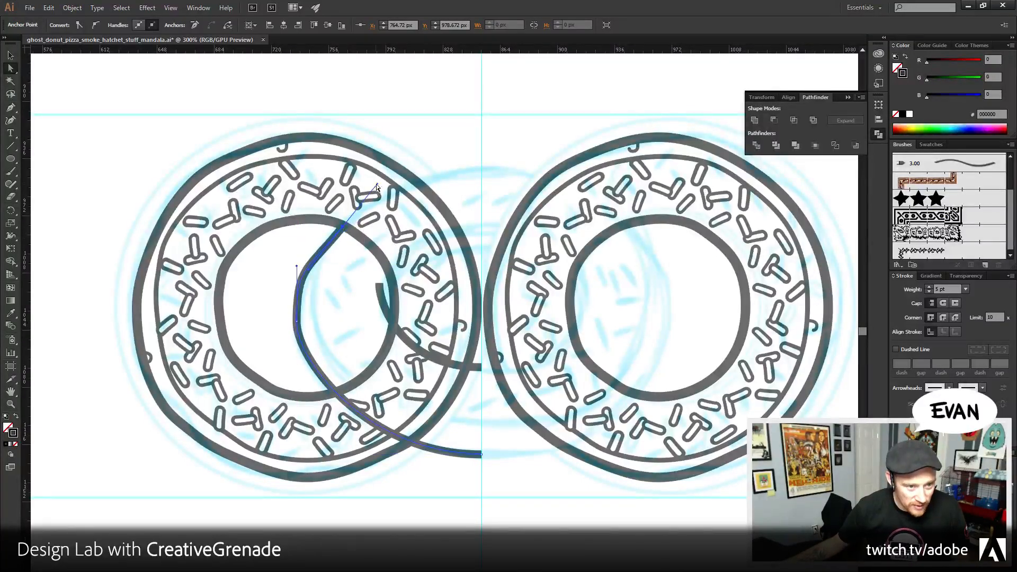
pyautogui.moveTo(378, 186); pyautogui.dragTo(388, 194)
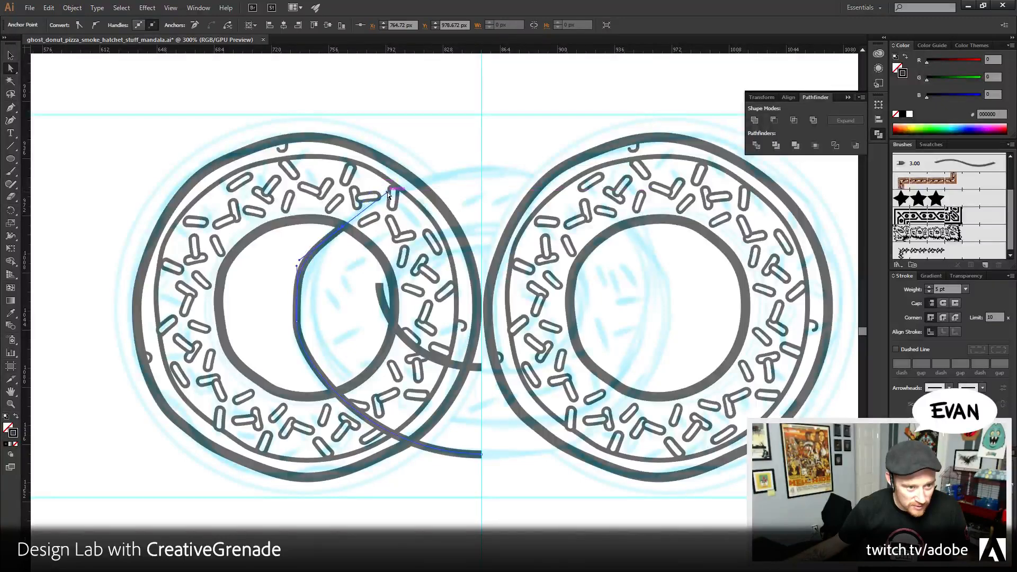
pyautogui.hotkey('ctrl', 'z')
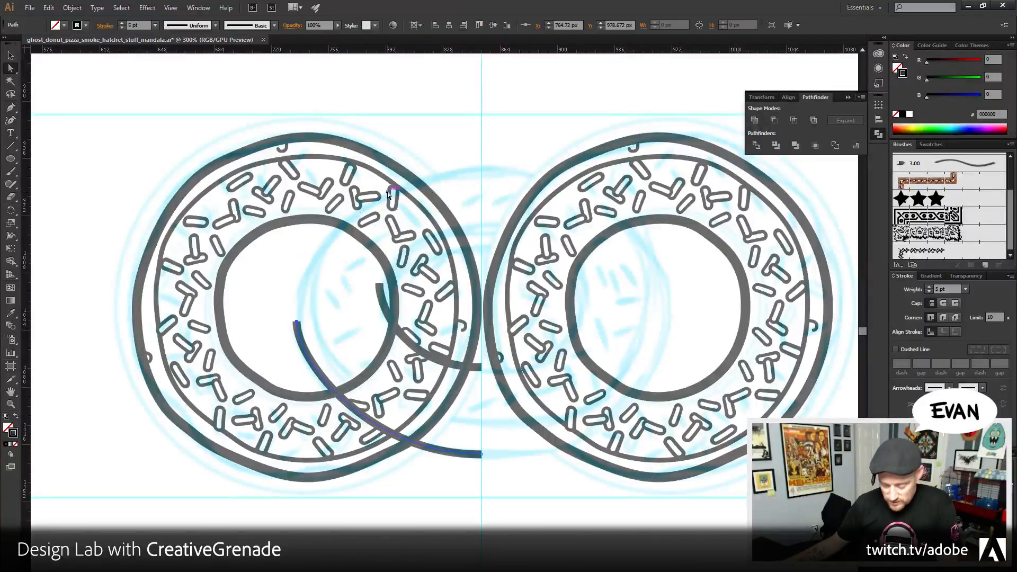
pyautogui.hotkey('ctrl', 'z')
# - Redraw the interlocking donut's outer curve from the left donut's hole edge to the vertical guide, and lengthen the leftmost point's lower handle
pyautogui.click(10, 109)
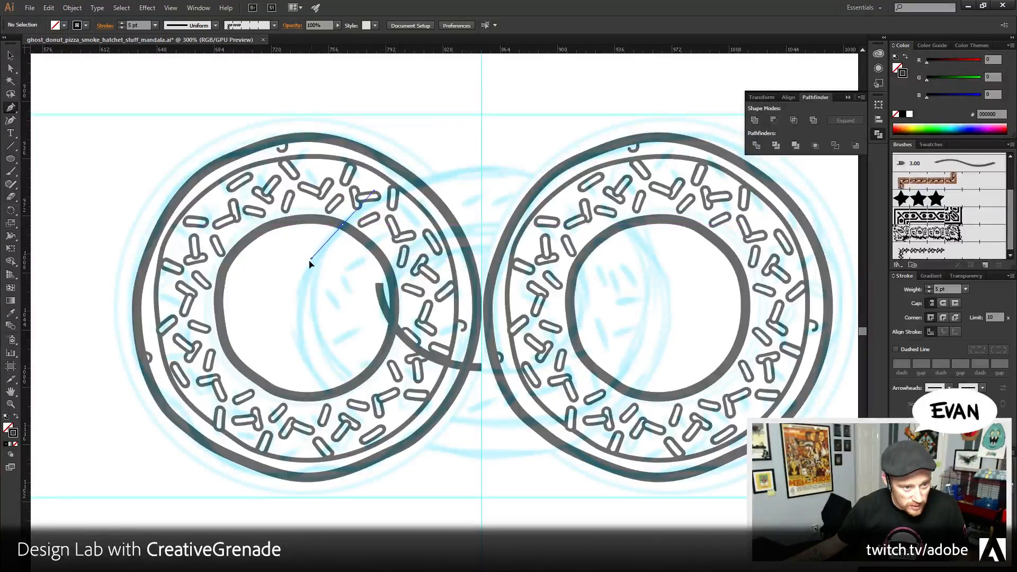
pyautogui.moveTo(311, 264); pyautogui.dragTo(310, 262)
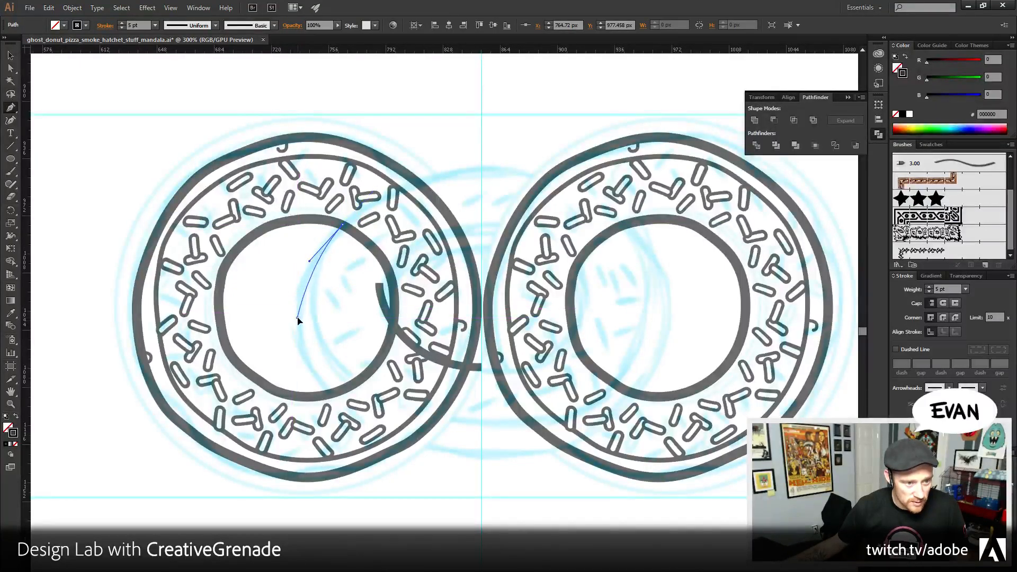
pyautogui.moveTo(296, 346)
pyautogui.mouseDown()
pyautogui.moveTo(443, 469)
pyautogui.moveTo(486, 465)
pyautogui.moveTo(483, 455)
pyautogui.moveTo(595, 461)
pyautogui.mouseUp()
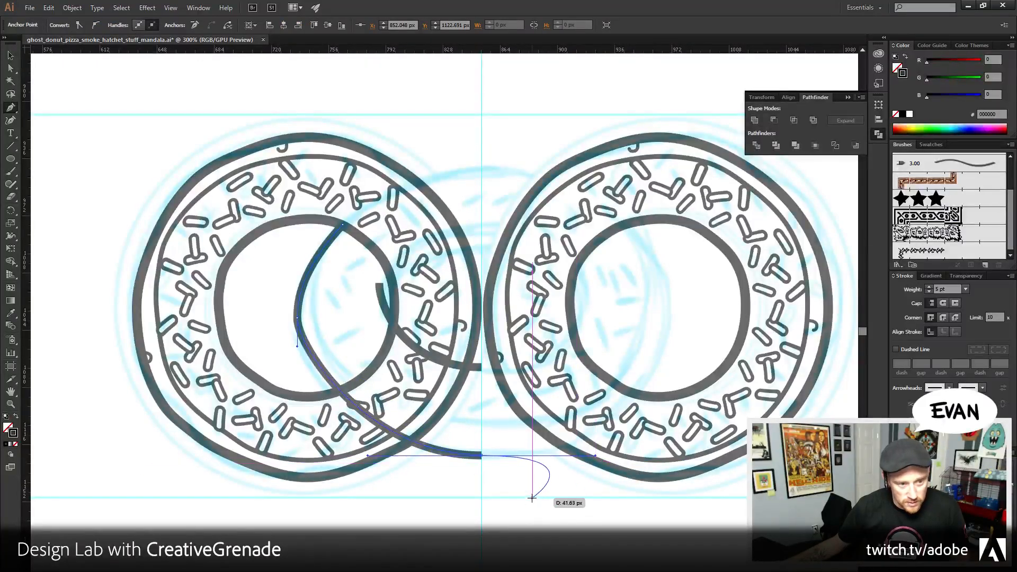
pyautogui.press('a')
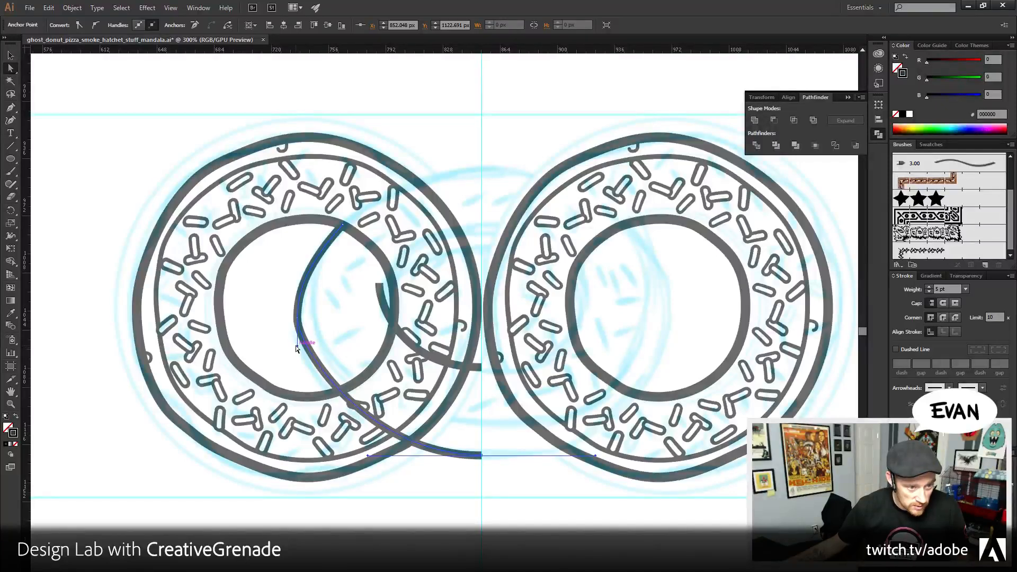
pyautogui.moveTo(297, 348); pyautogui.dragTo(295, 377)
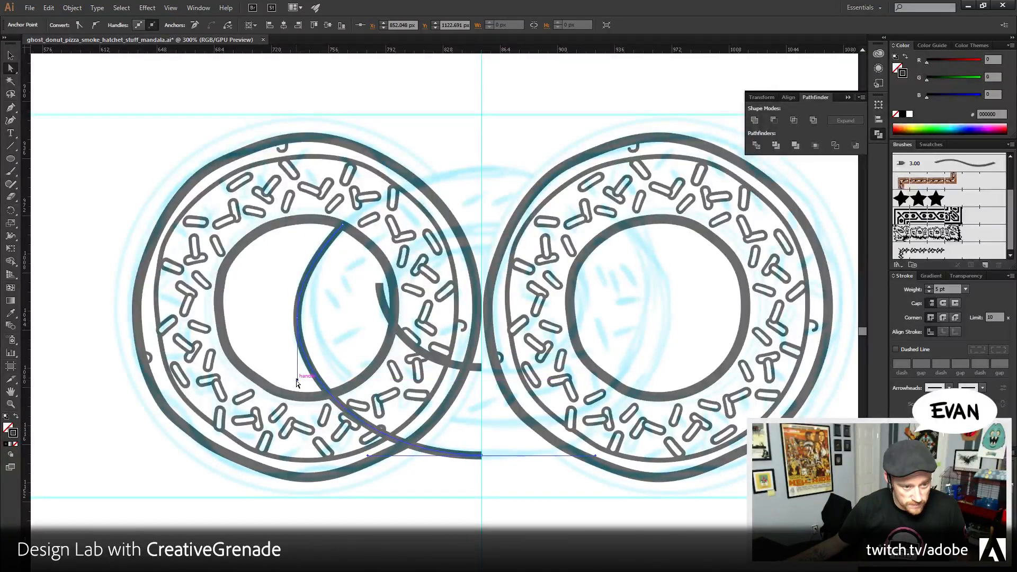
pyautogui.click(254, 307)
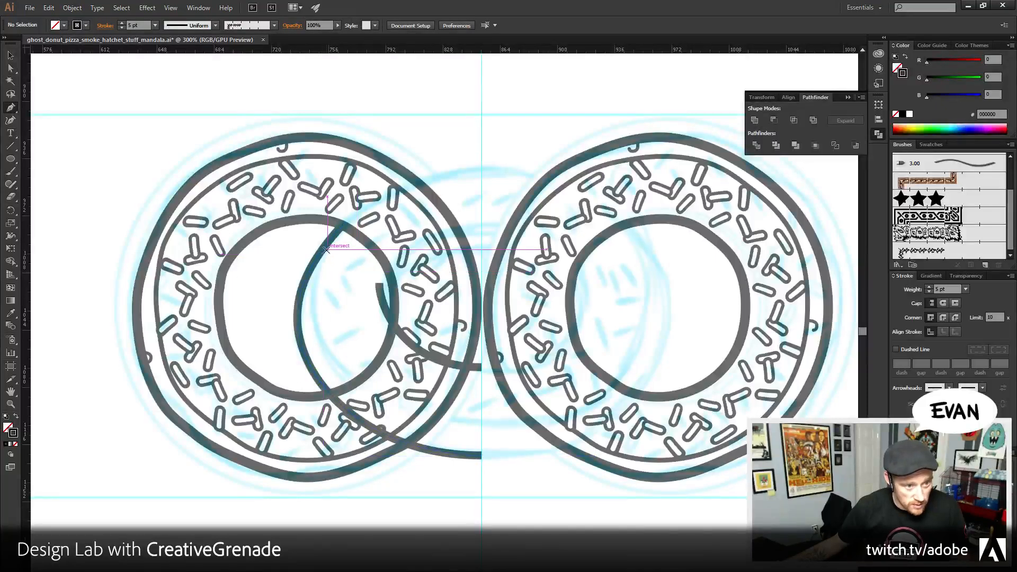
# - Draw the interlocking donut's inner icing curve from the upper part of the outer curve down to the vertical guide, following the sketch
pyautogui.click(310, 294)
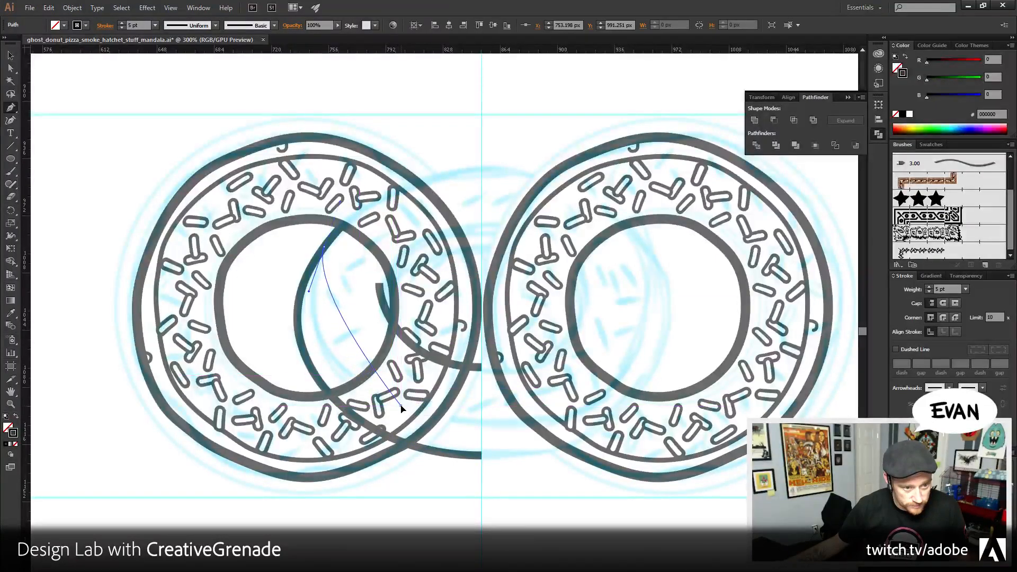
pyautogui.moveTo(401, 408); pyautogui.dragTo(483, 439)
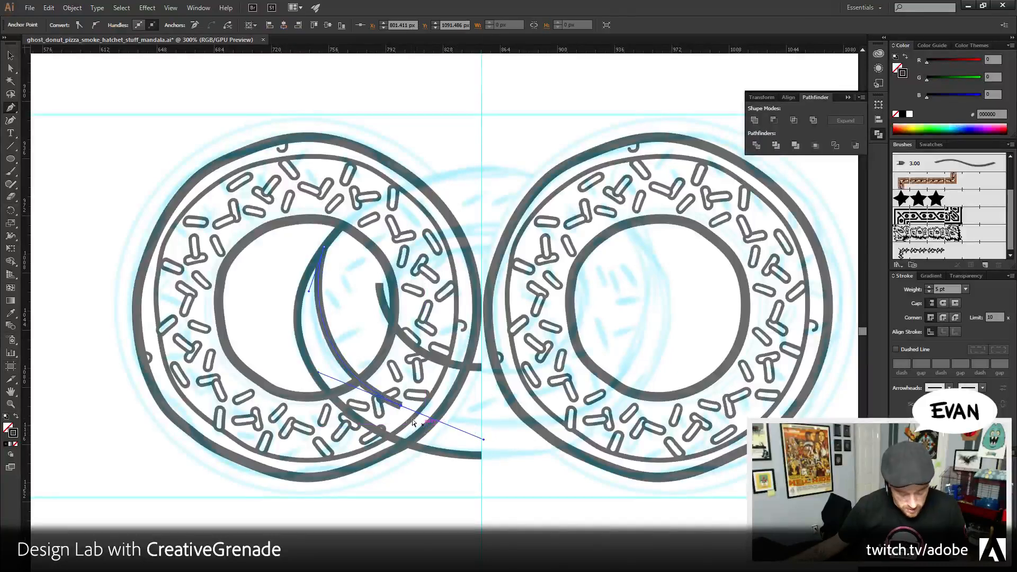
pyautogui.hotkey('ctrl', 'z')
pyautogui.moveTo(363, 383); pyautogui.dragTo(424, 423)
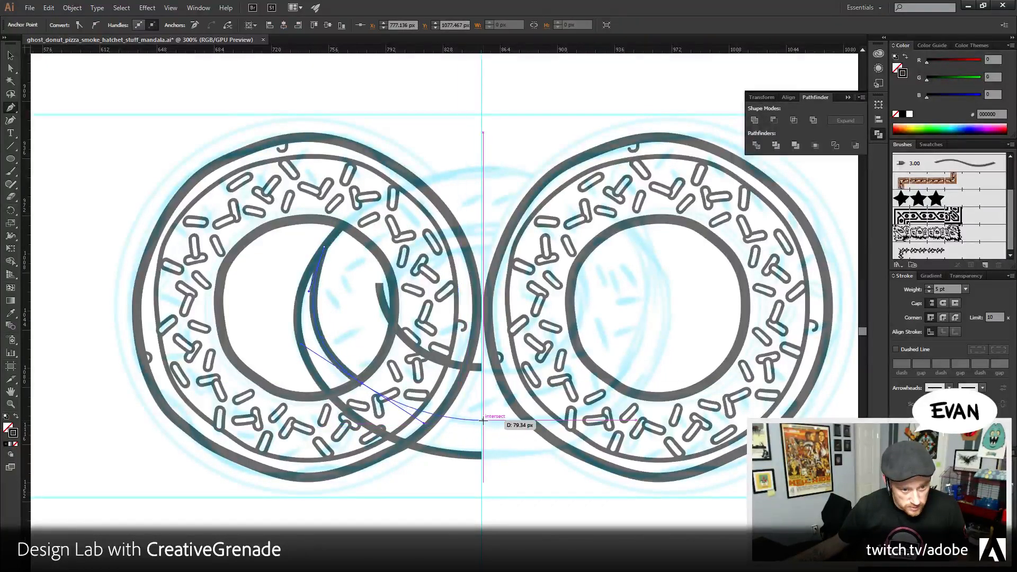
pyautogui.keyDown('ctrl'); pyautogui.click(512, 482); pyautogui.keyUp('ctrl')
# - Draw the interlocking donut's upper outer arc from the vertical guide to the left donut's outer edge
pyautogui.scroll(2, 528, 308)
pyautogui.moveTo(528, 308); pyautogui.dragTo(524, 293)
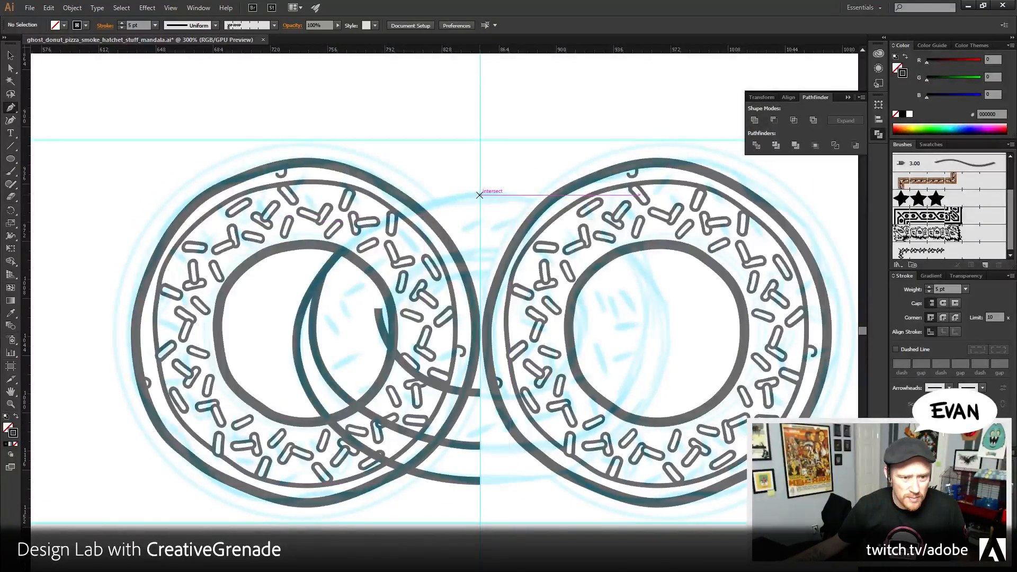
pyautogui.moveTo(444, 197); pyautogui.dragTo(450, 209)
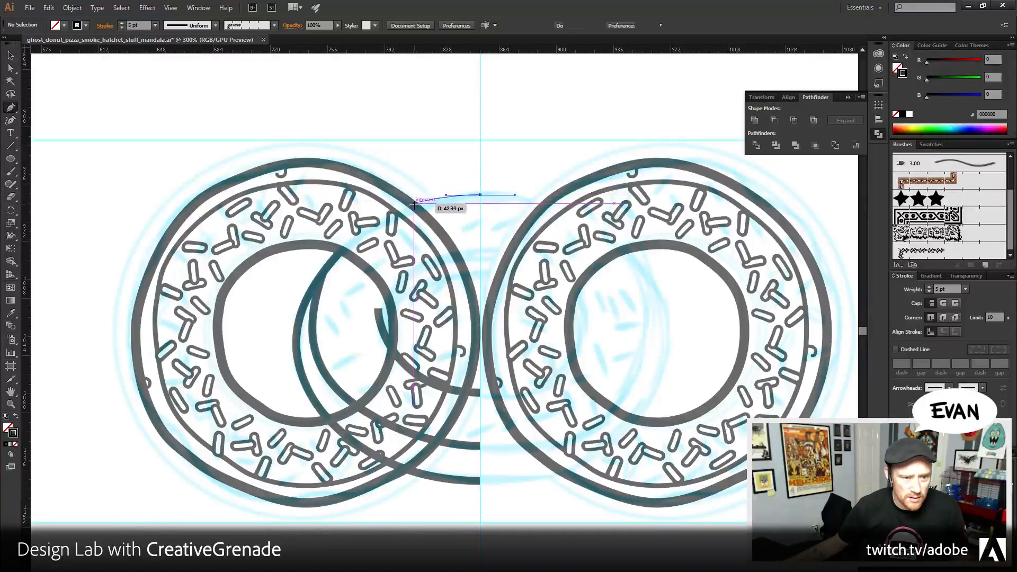
pyautogui.keyDown('ctrl'); pyautogui.click(434, 177); pyautogui.keyUp('ctrl')
# - Select the inner icing curve's starting anchor and turn its upper handle so the curve leaves the outer curve more smoothly
pyautogui.moveTo(554, 288); pyautogui.dragTo(575, 266)
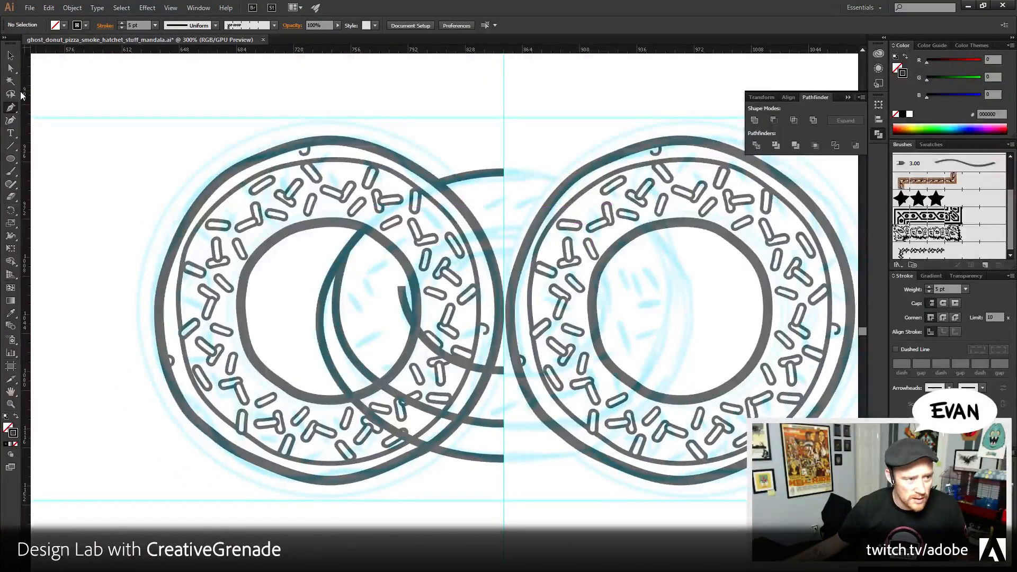
pyautogui.click(12, 69)
pyautogui.moveTo(348, 253); pyautogui.dragTo(352, 247)
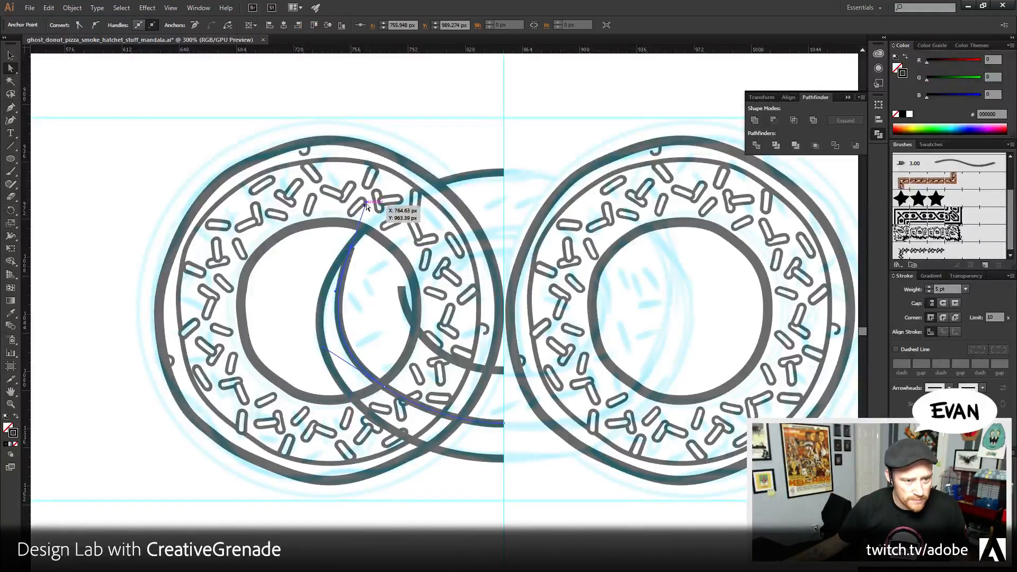
pyautogui.moveTo(369, 203); pyautogui.dragTo(375, 205)
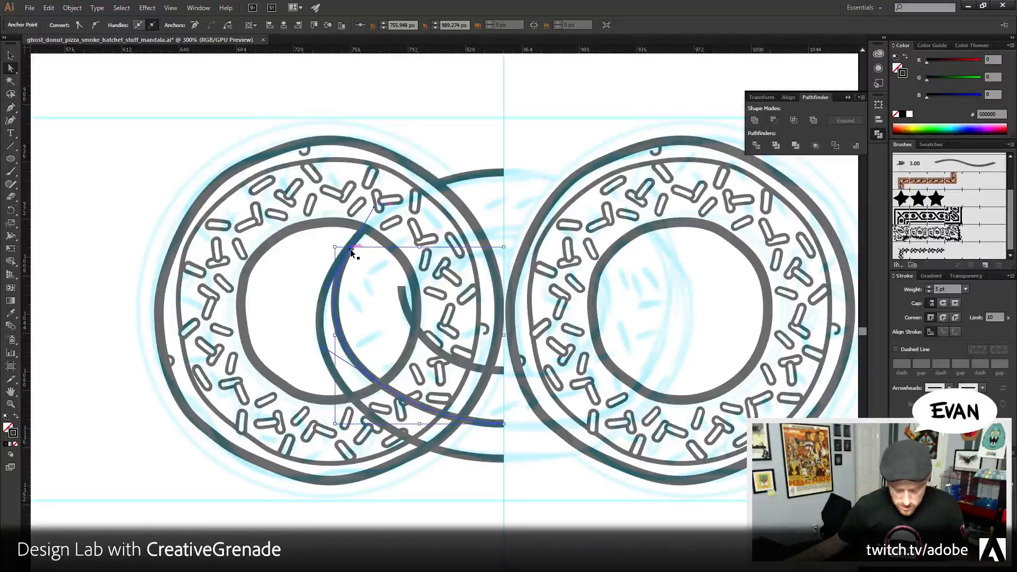
# - Move the inner icing curve's starting anchor closer to the outer curve's path in a magnified outline view, and return to the preview
pyautogui.hotkey('ctrl', 'y')
pyautogui.moveTo(347, 248); pyautogui.dragTo(351, 249)
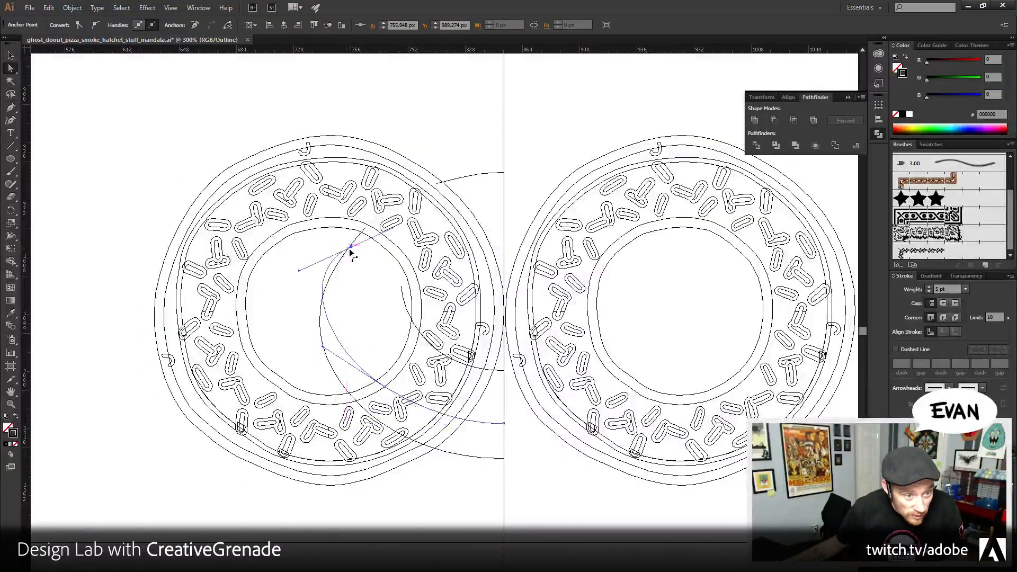
pyautogui.hotkey('ctrl', 'z')
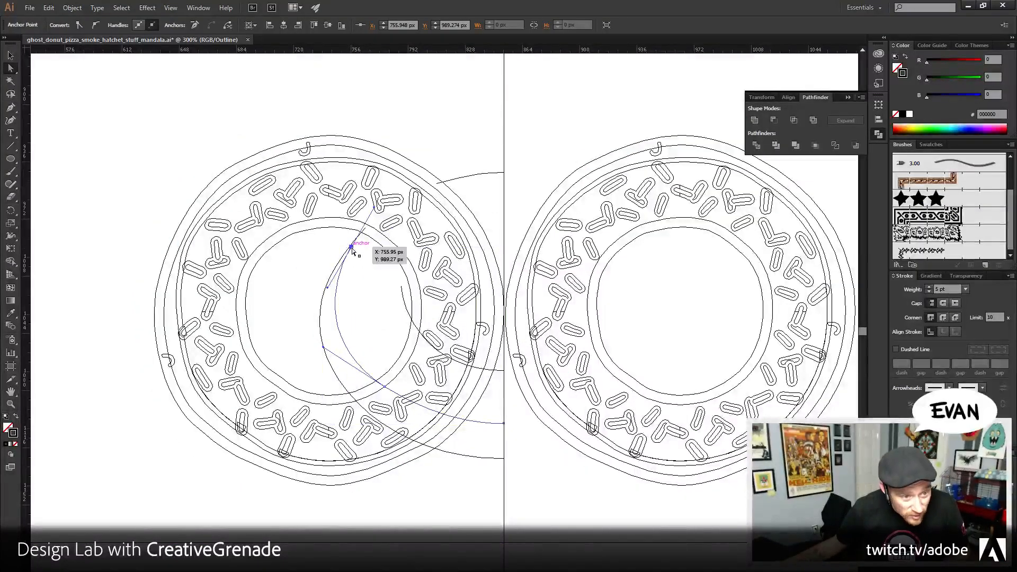
pyautogui.click(11, 404)
pyautogui.moveTo(372, 280); pyautogui.dragTo(329, 254)
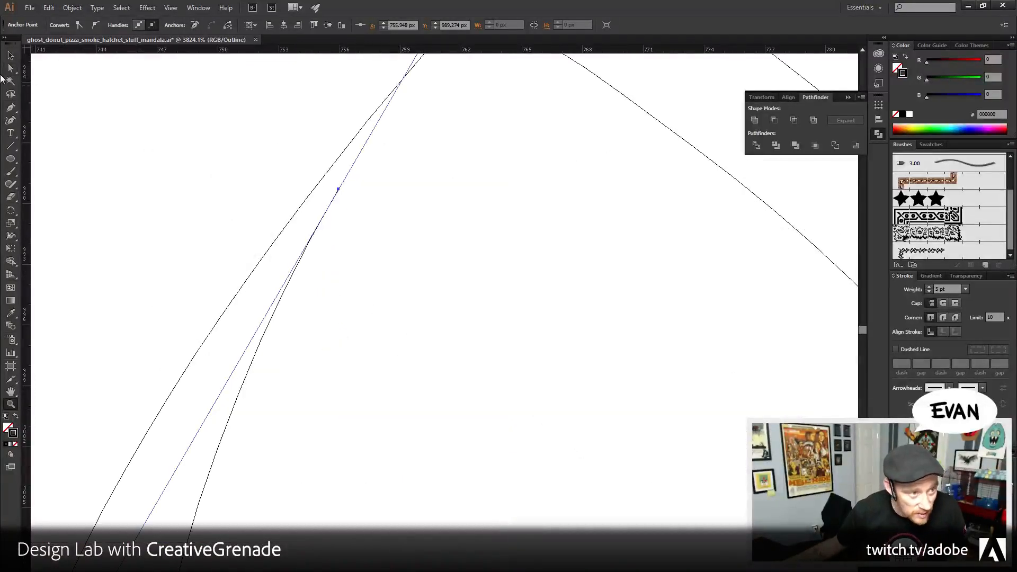
pyautogui.click(10, 69)
pyautogui.scroll(5, 466, 227)
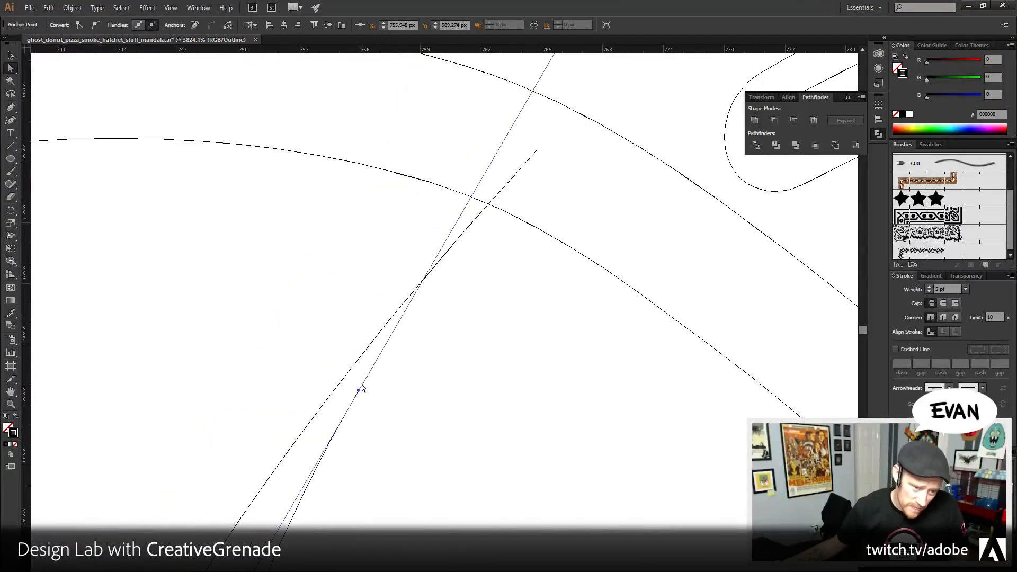
pyautogui.moveTo(360, 390); pyautogui.dragTo(344, 381)
pyautogui.hotkey('ctrl', 'y')
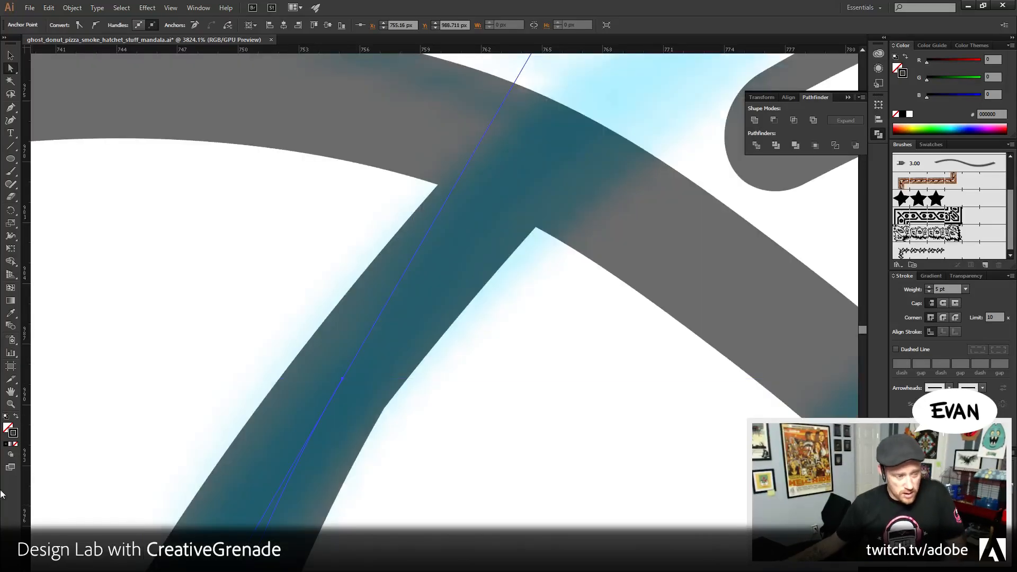
# - Turn the inner icing curve's starting handle to align with the outer curve's direction, and deselect the path
pyautogui.click(11, 404)
pyautogui.keyDown('alt'); pyautogui.click(447, 384); pyautogui.keyUp('alt')
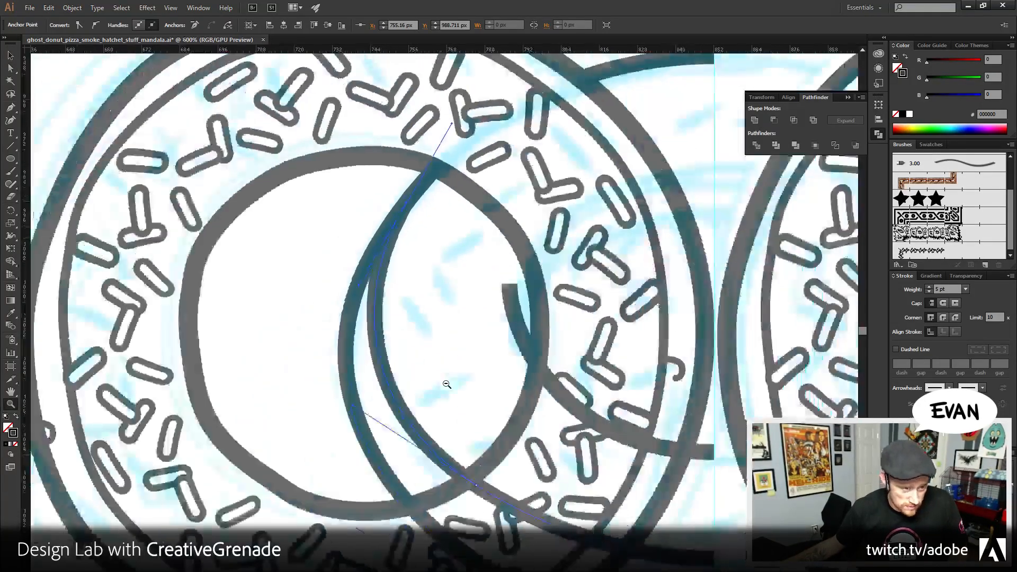
pyautogui.moveTo(414, 341); pyautogui.dragTo(364, 431)
pyautogui.click(12, 71)
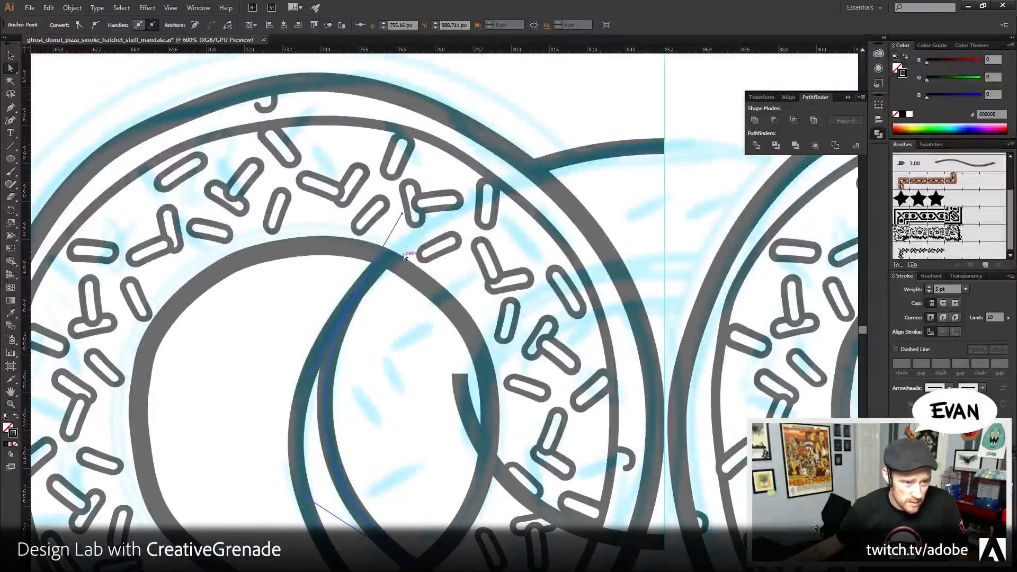
pyautogui.moveTo(406, 216); pyautogui.dragTo(411, 220)
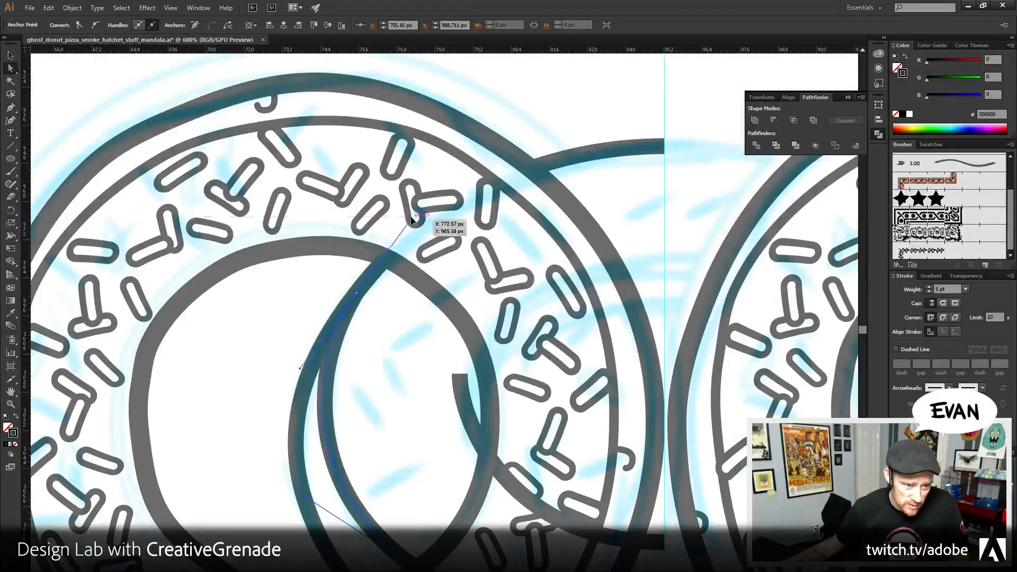
pyautogui.click(423, 523)
pyautogui.moveTo(422, 524); pyautogui.dragTo(346, 509)
pyautogui.click(385, 359)
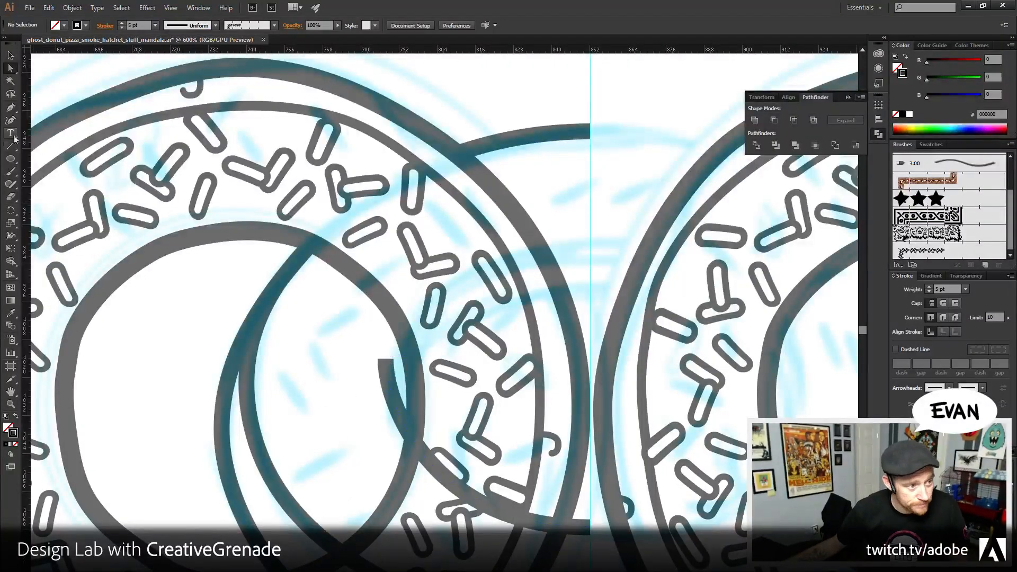
# - Open the width point settings at the upper end of the interlocking donut's hole curve with the Width tool
pyautogui.click(10, 235)
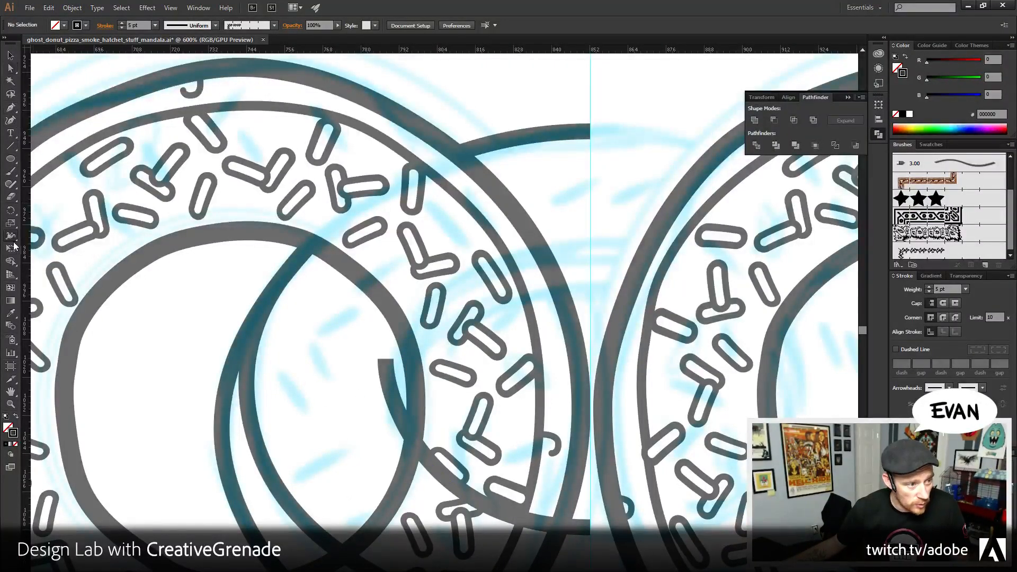
pyautogui.doubleClick(389, 380)
pyautogui.press('Escape')
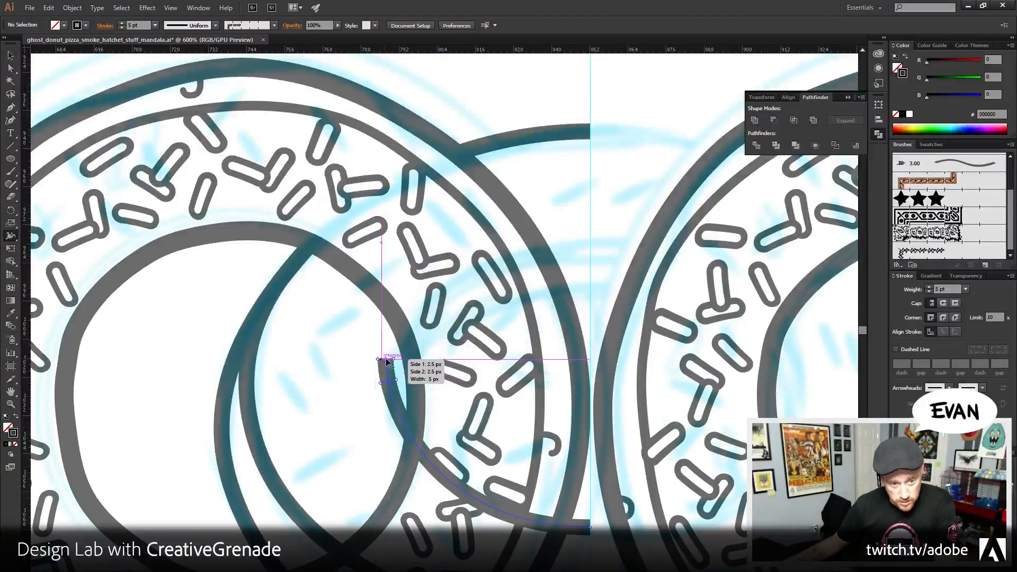
pyautogui.doubleClick(387, 360)
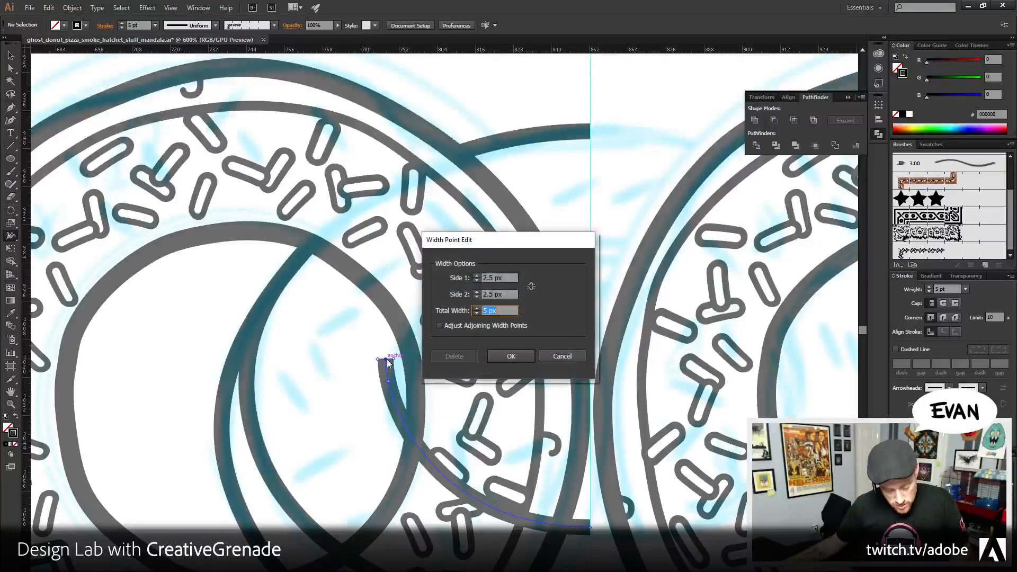
# - Apply the width point edit at the inner arc's upper end and draw a short curved stroke beside it with the Pen tool
pyautogui.click(504, 356)
pyautogui.press('v')
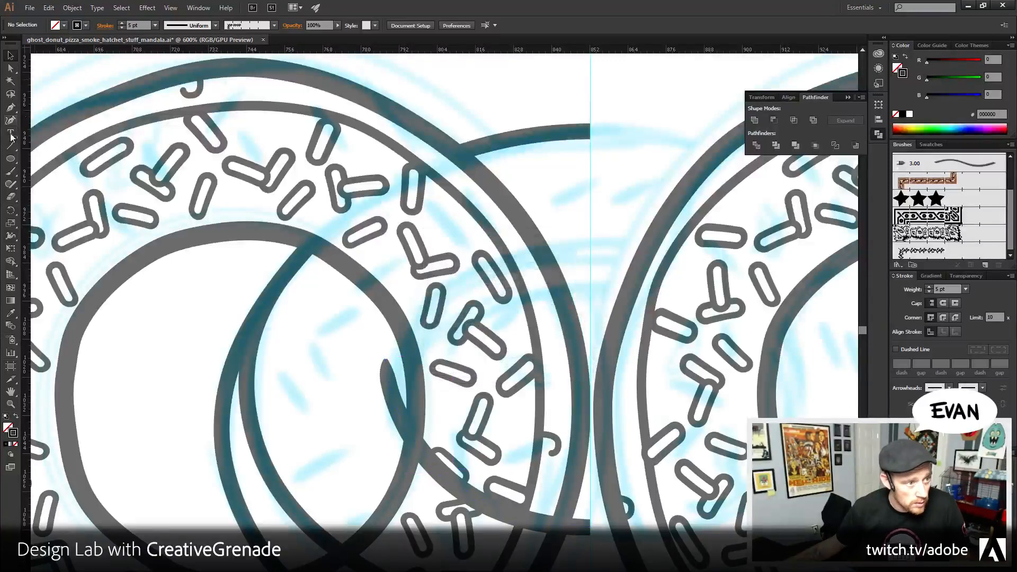
pyautogui.click(11, 106)
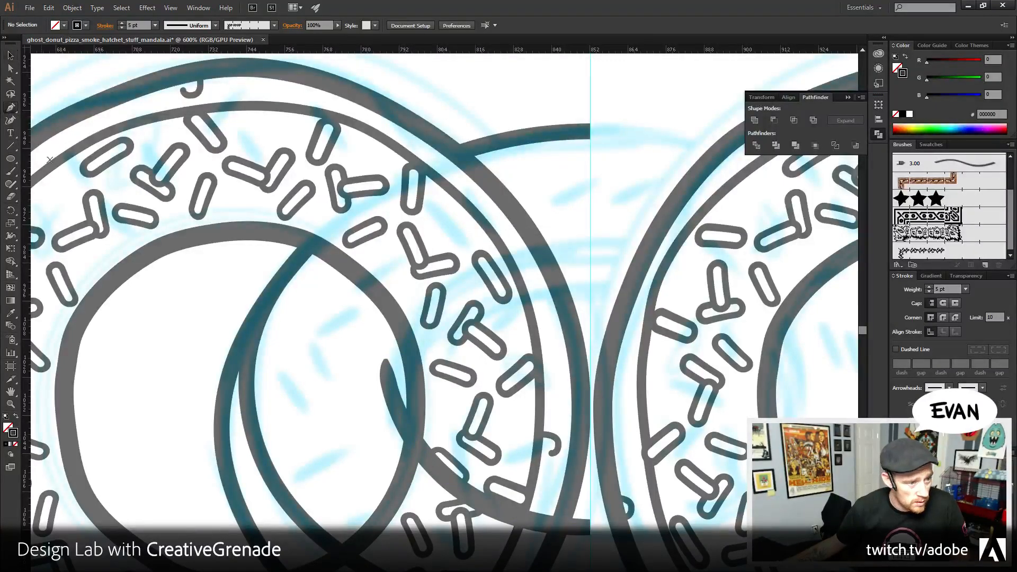
pyautogui.moveTo(412, 359)
pyautogui.mouseDown()
pyautogui.moveTo(439, 369)
pyautogui.moveTo(390, 389)
pyautogui.moveTo(363, 454)
pyautogui.mouseUp()
pyautogui.keyDown('ctrl'); pyautogui.click(336, 476); pyautogui.keyUp('ctrl')
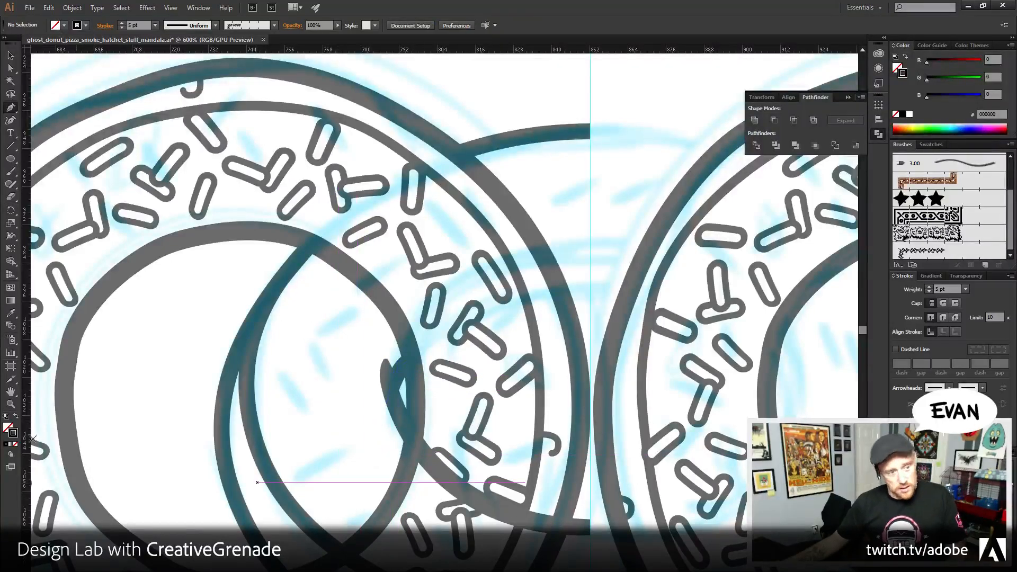
# - Ungroup the left donut's artwork and its nested sprinkle groups until the lower sprinkles are separate objects
pyautogui.press('z')
pyautogui.keyDown('alt'); pyautogui.click(401, 449); pyautogui.keyUp('alt')
pyautogui.moveTo(440, 312); pyautogui.dragTo(427, 397)
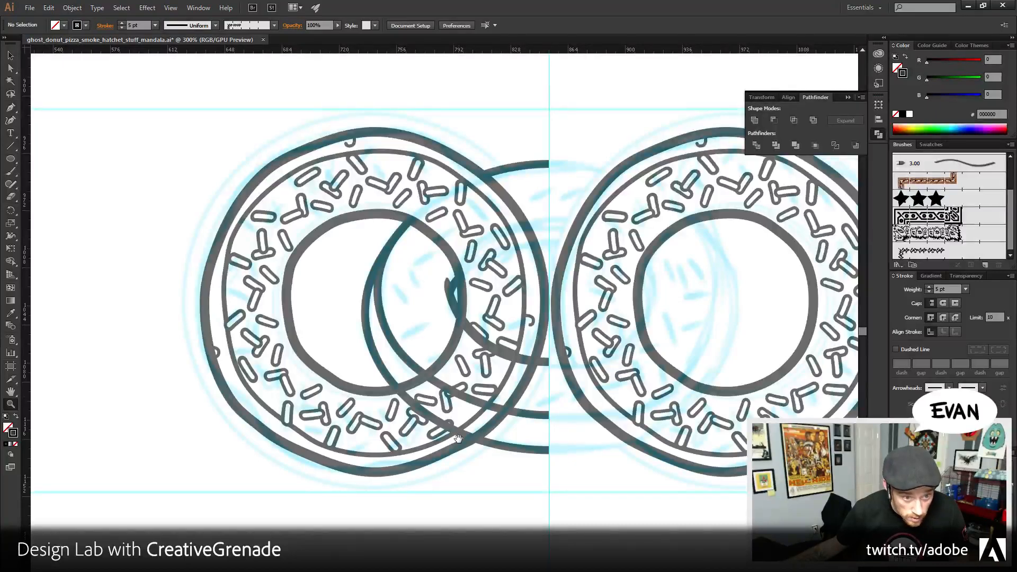
pyautogui.moveTo(457, 438); pyautogui.dragTo(456, 450)
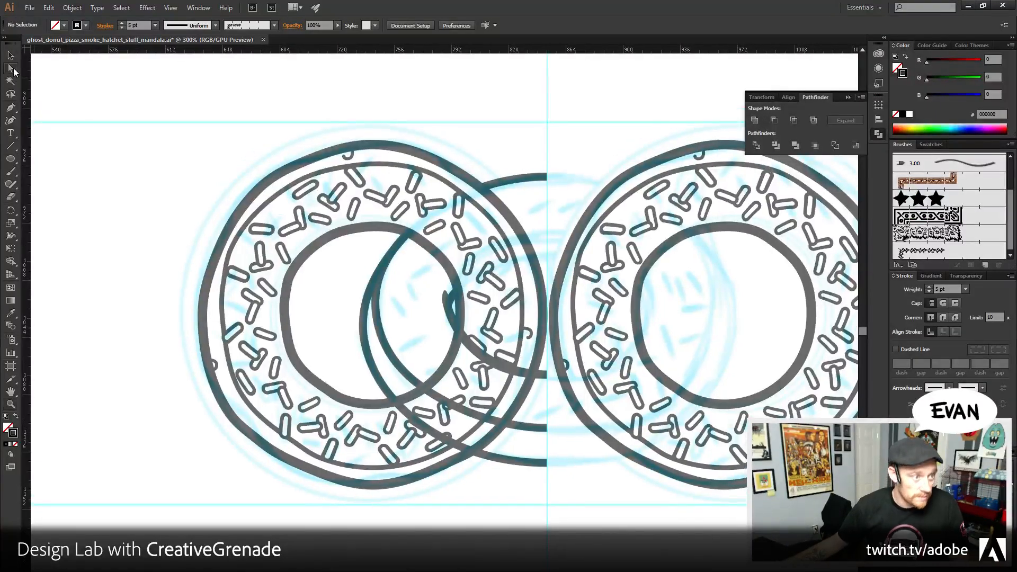
pyautogui.click(12, 56)
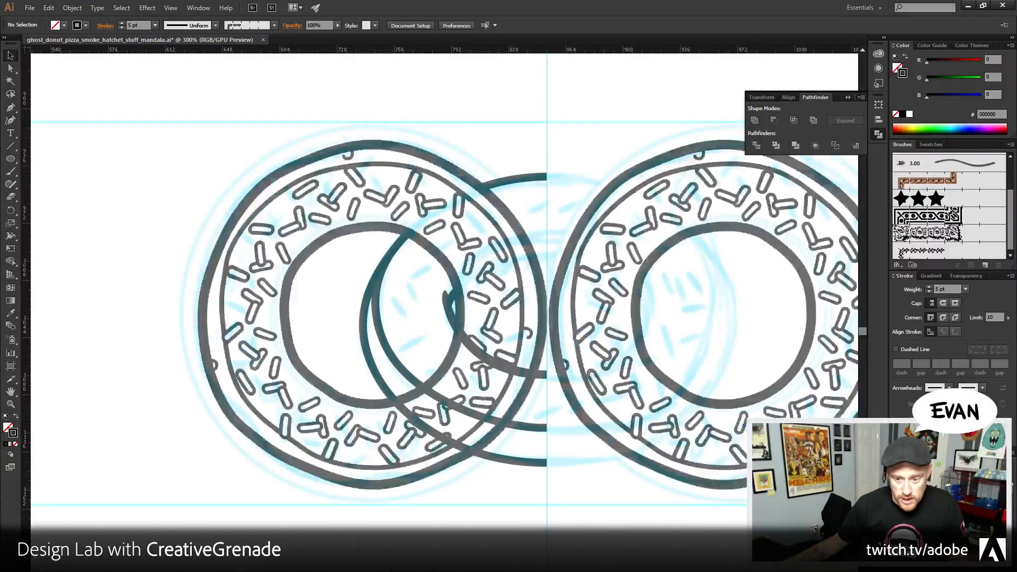
pyautogui.rightClick(348, 425)
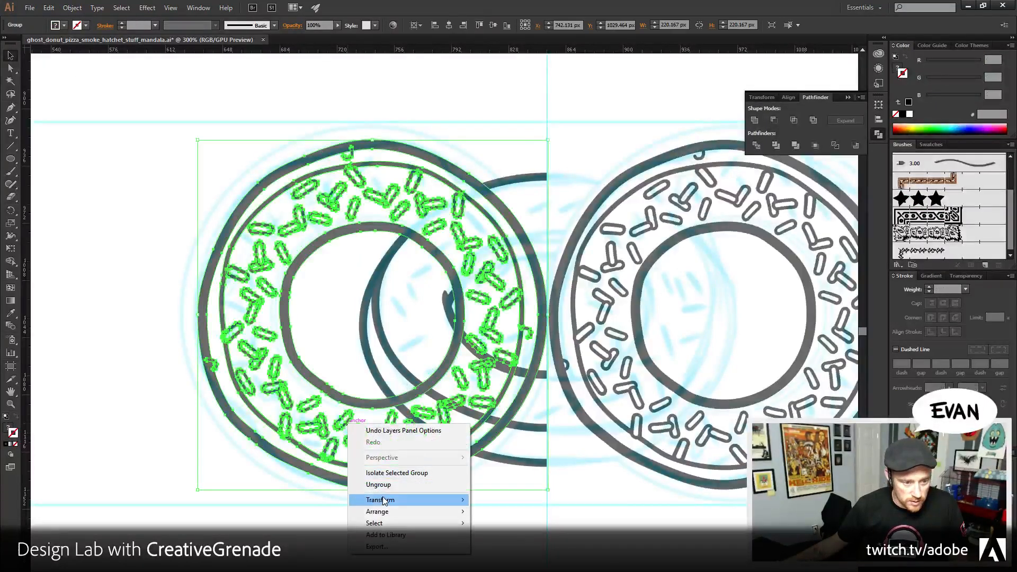
pyautogui.click(403, 483)
pyautogui.click(352, 436)
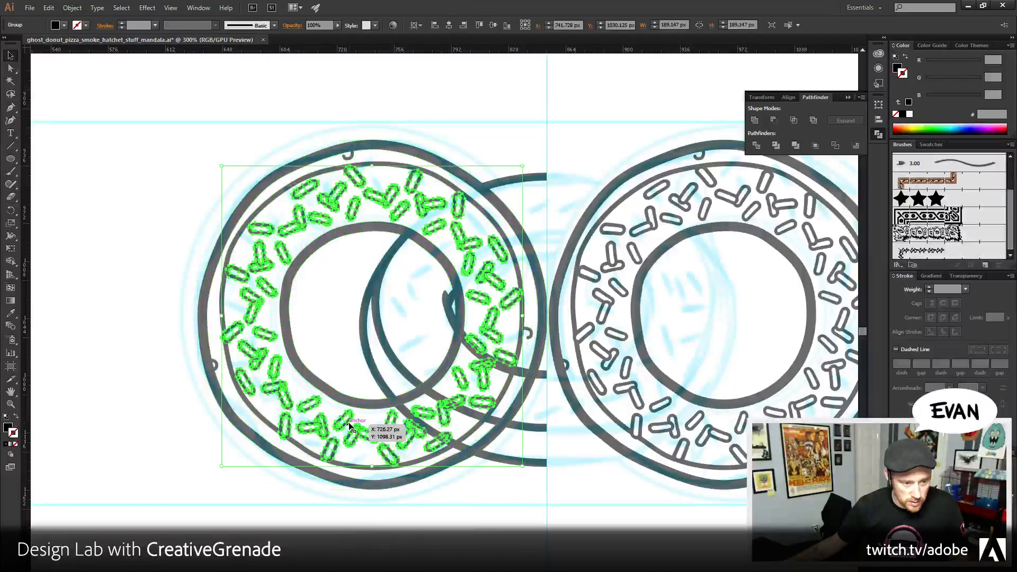
pyautogui.rightClick(350, 424)
pyautogui.click(379, 485)
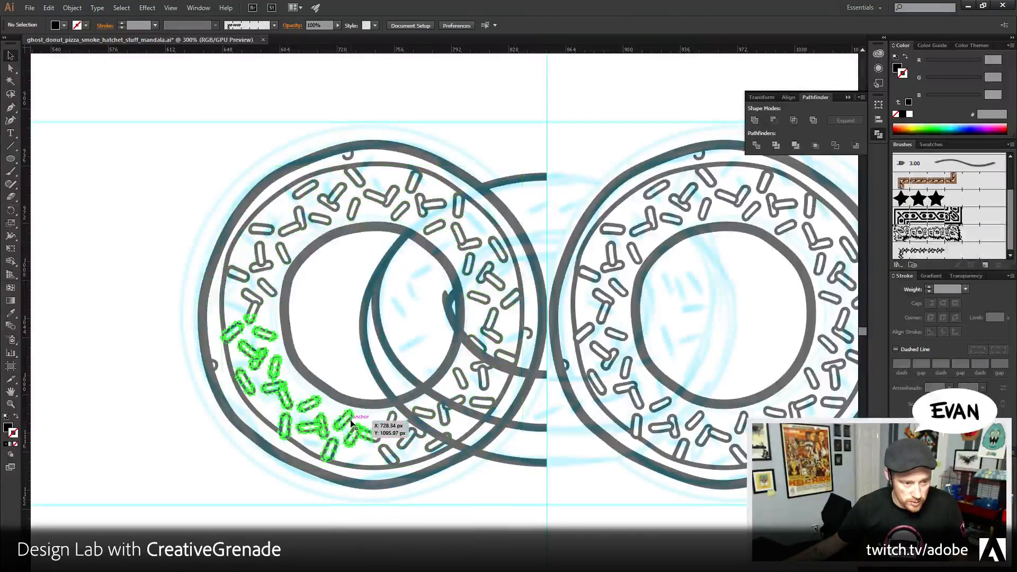
pyautogui.click(351, 421)
pyautogui.rightClick(348, 422)
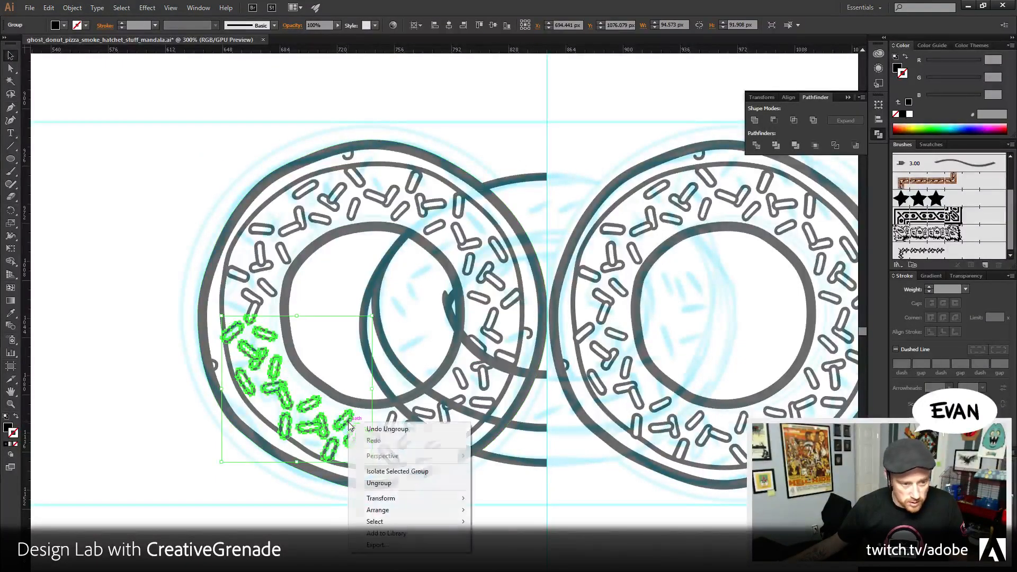
pyautogui.click(378, 483)
# - Copy one of the left donut's lower sprinkles and place the copy inside the donut hole, nudging it over the sketched sprinkles
pyautogui.click(364, 552)
pyautogui.click(343, 421)
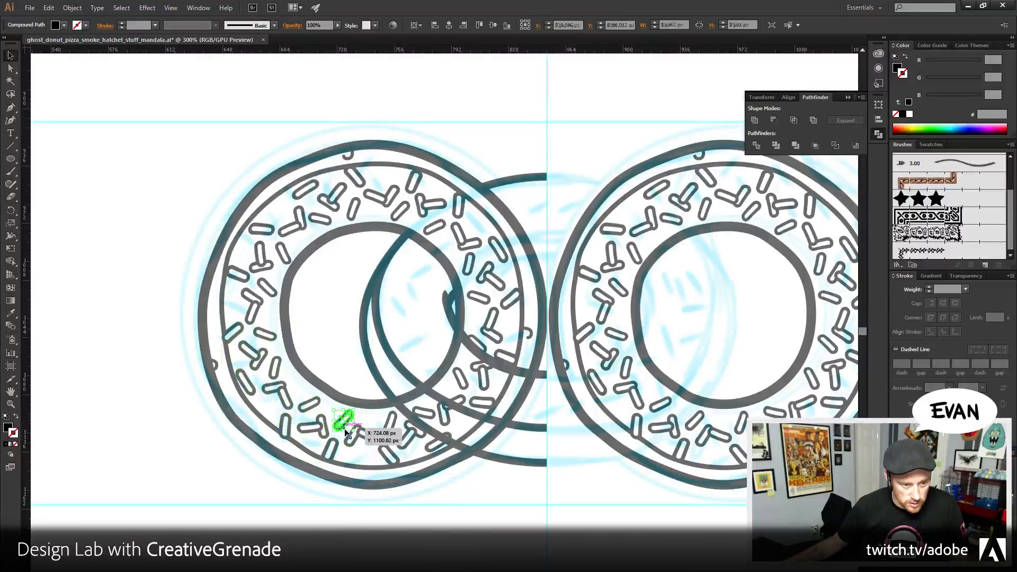
pyautogui.hotkey('ctrl', 'shift', 'a')
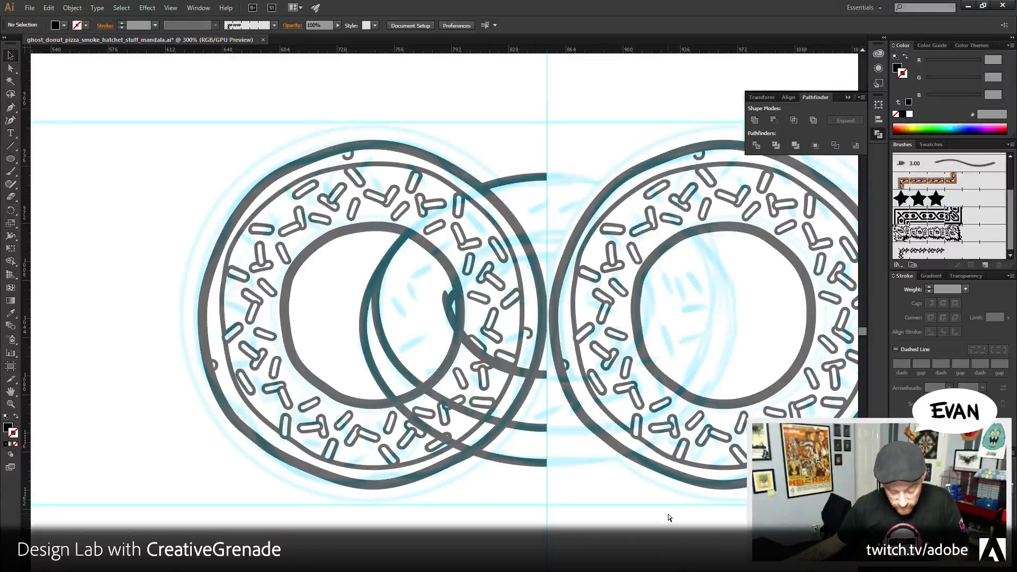
pyautogui.click(437, 325)
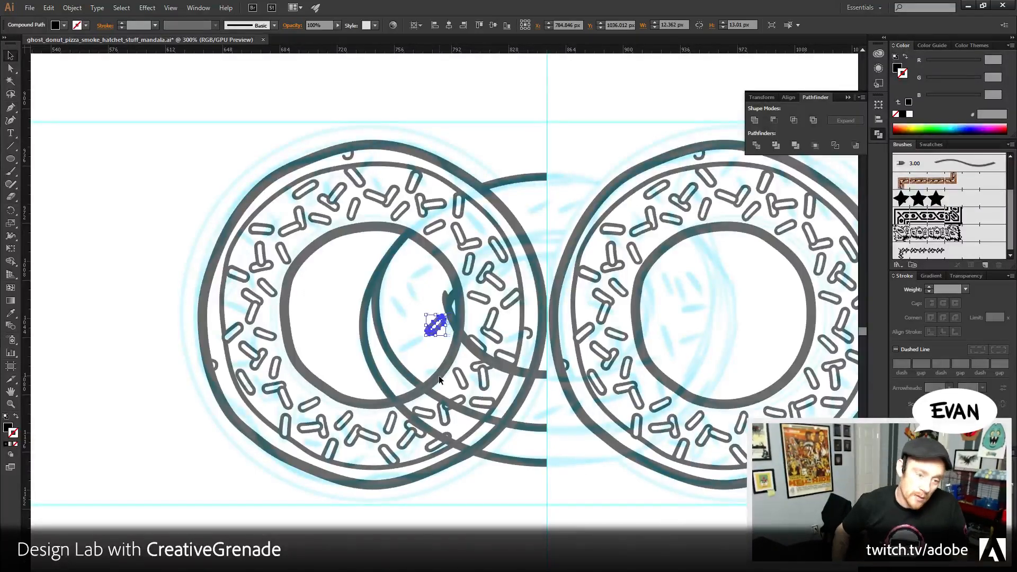
pyautogui.press('Left')
pyautogui.press('Left')
pyautogui.press('Left')
pyautogui.press('Left')
pyautogui.press('Left')
pyautogui.press('Up')
pyautogui.press('Up')
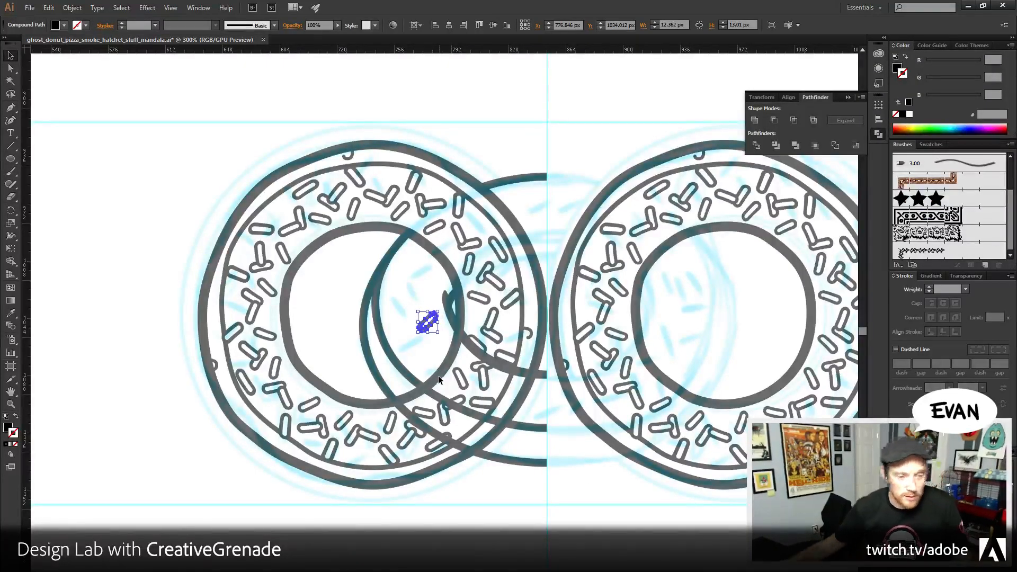
# - Duplicate the sprinkle inside the donut hole and arrange the copies at varied angles over the sketch, with one pair overlapping
pyautogui.hotkey('ctrl', '+')
pyautogui.hotkey('ctrl', '+')
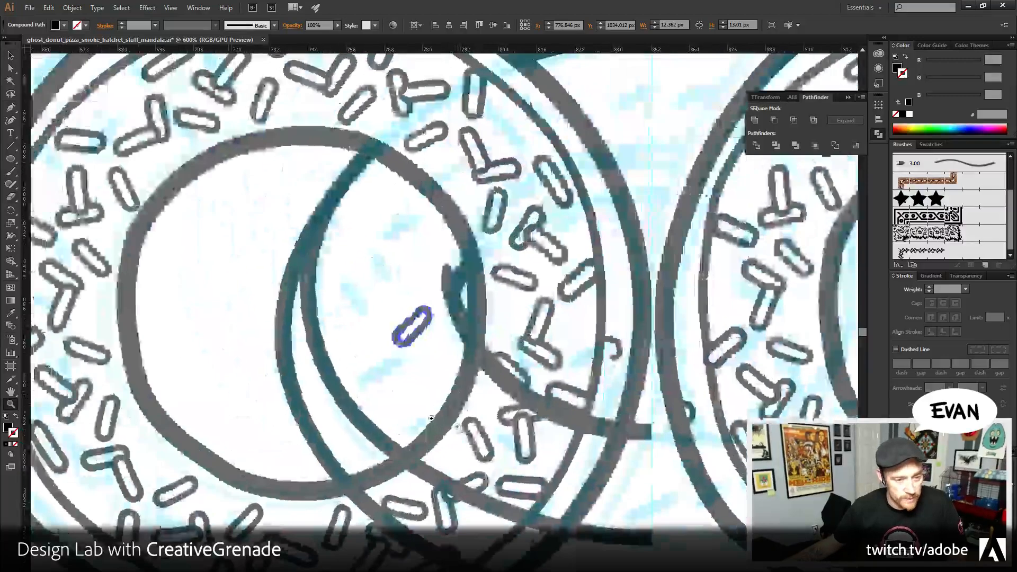
pyautogui.press('v')
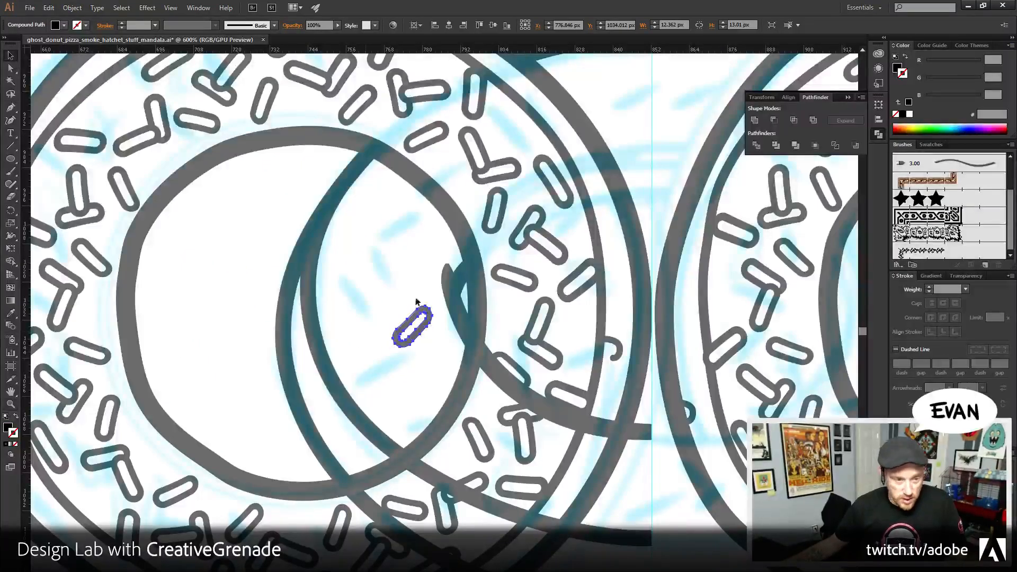
pyautogui.moveTo(417, 302); pyautogui.dragTo(420, 335)
pyautogui.moveTo(435, 374); pyautogui.dragTo(380, 280)
pyautogui.hotkey('ctrl', 'c')
pyautogui.click(389, 347)
pyautogui.moveTo(392, 348); pyautogui.dragTo(366, 318)
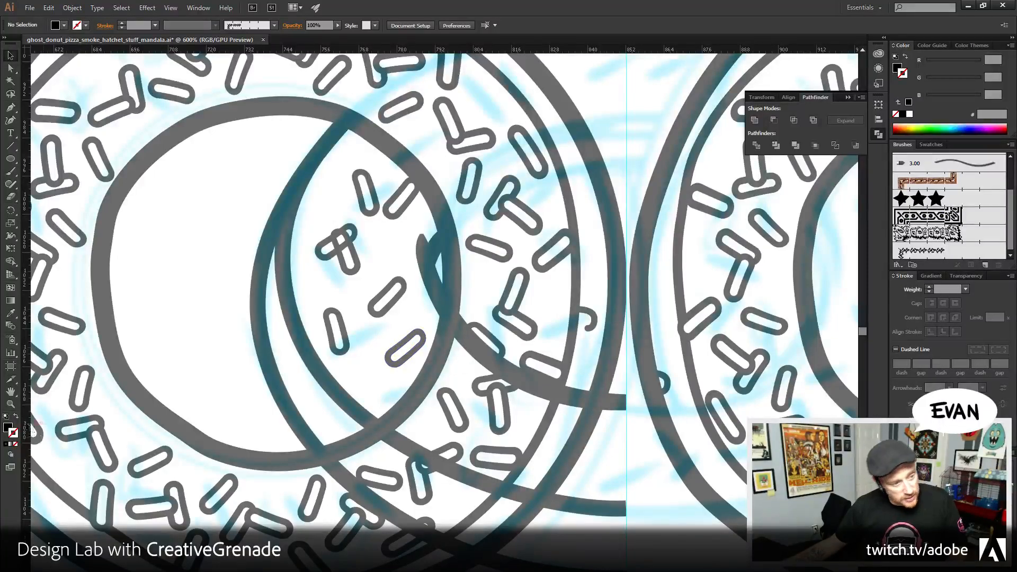
# - Draw a closed filled shape with the Pen tool over the upper sprinkle's interior where the two sprinkles in the hole overlap
pyautogui.click(10, 404)
pyautogui.moveTo(334, 227); pyautogui.dragTo(383, 280)
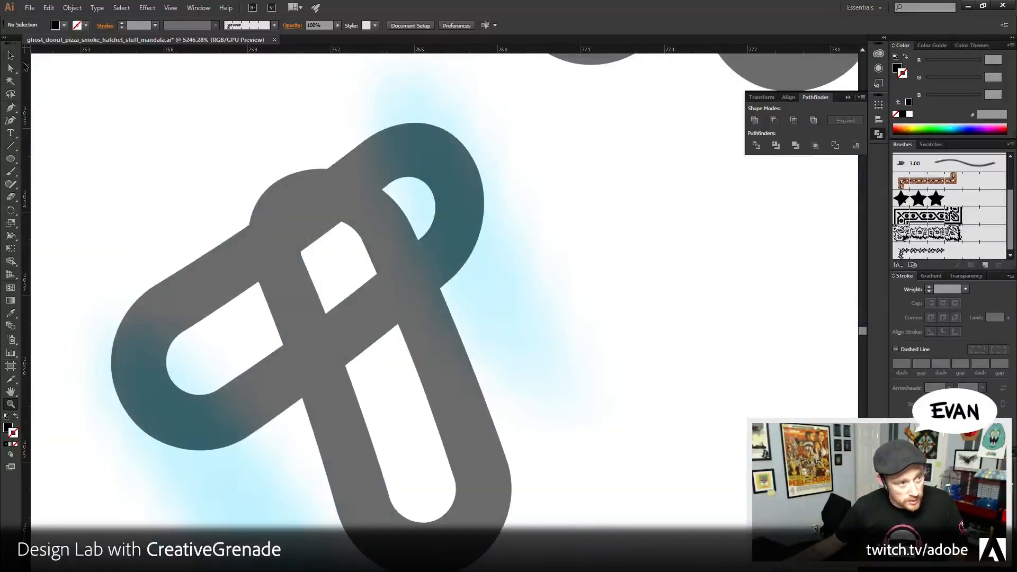
pyautogui.click(10, 107)
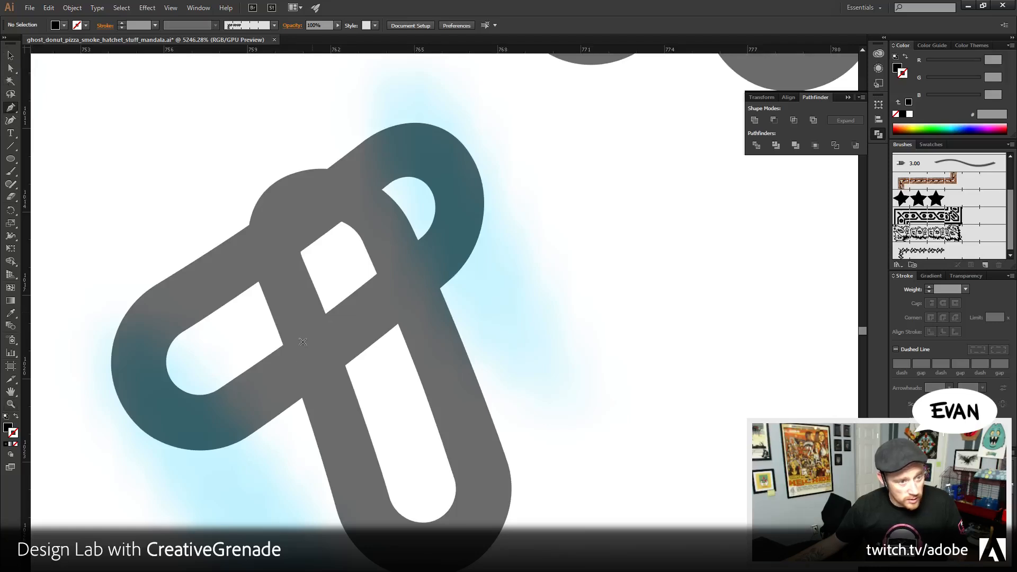
pyautogui.click(273, 380)
pyautogui.click(450, 245)
pyautogui.click(425, 144)
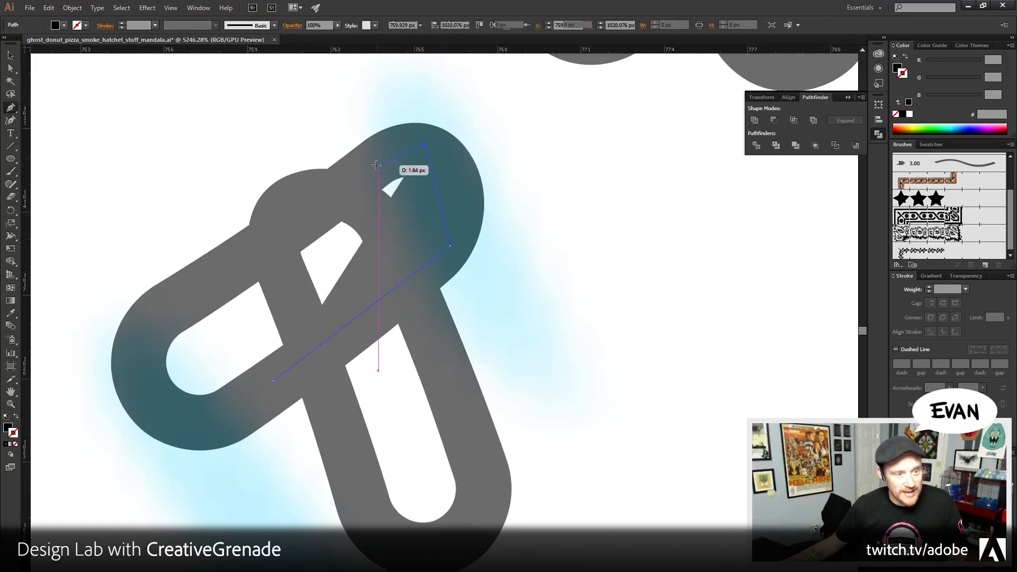
pyautogui.click(375, 165)
pyautogui.click(204, 281)
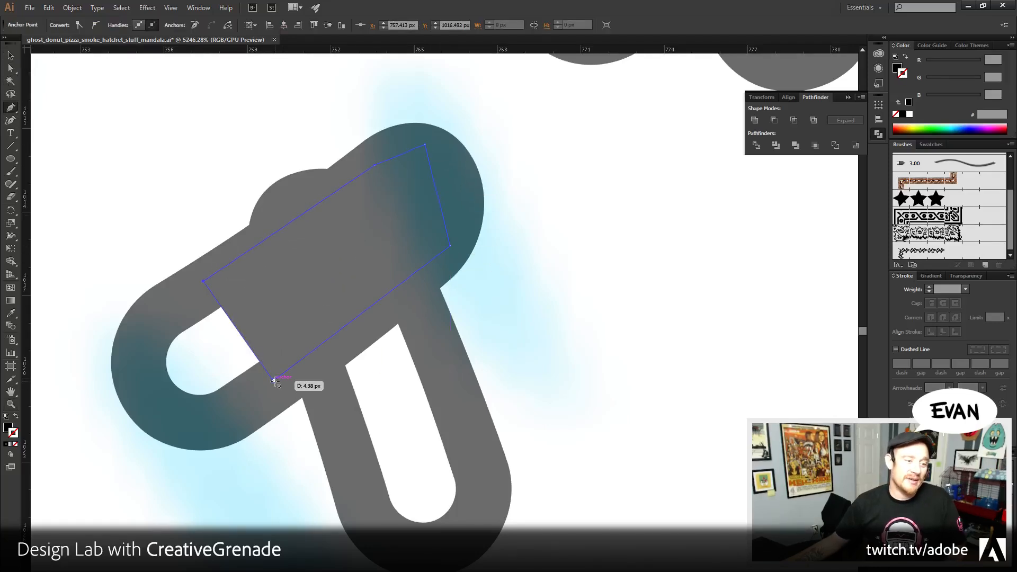
pyautogui.click(273, 380)
# - Trim the lower overlapping sprinkle with the drawn shape using Pathfinder Trim, ungroup the result and delete the covering shape
pyautogui.press('v')
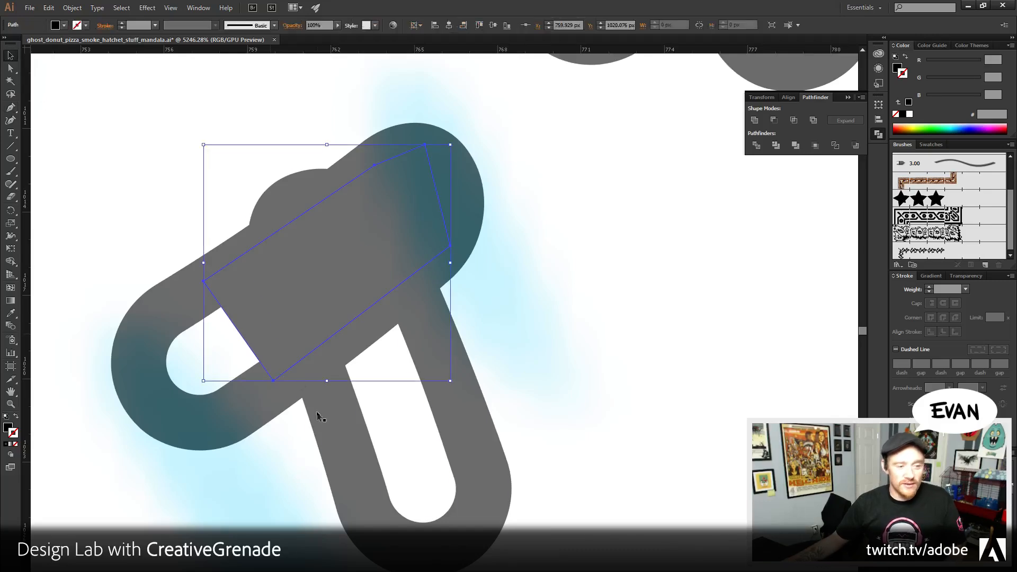
pyautogui.keyDown('shift'); pyautogui.click(319, 416); pyautogui.keyUp('shift')
pyautogui.click(776, 145)
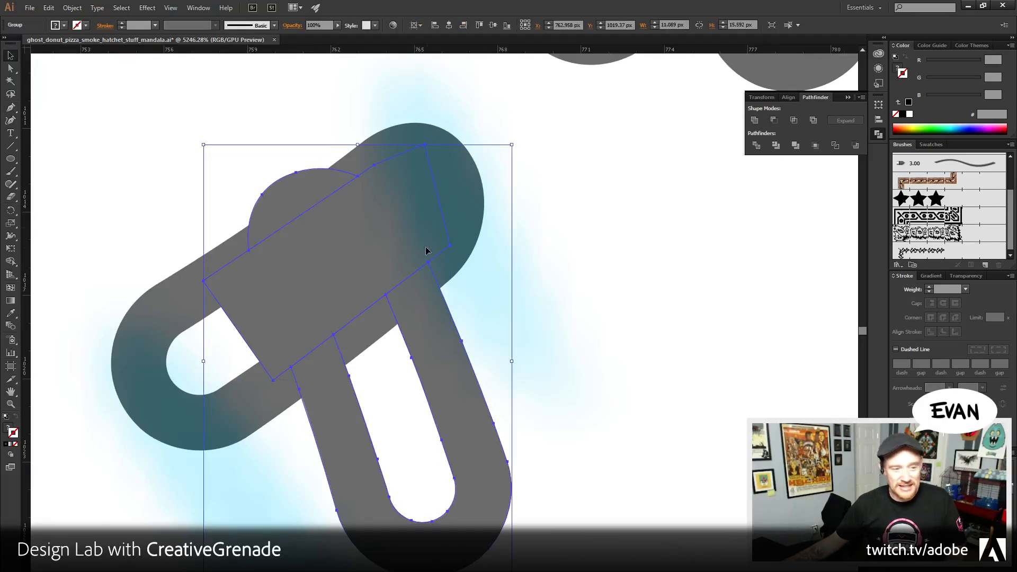
pyautogui.rightClick(426, 250)
pyautogui.click(440, 295)
pyautogui.click(432, 250)
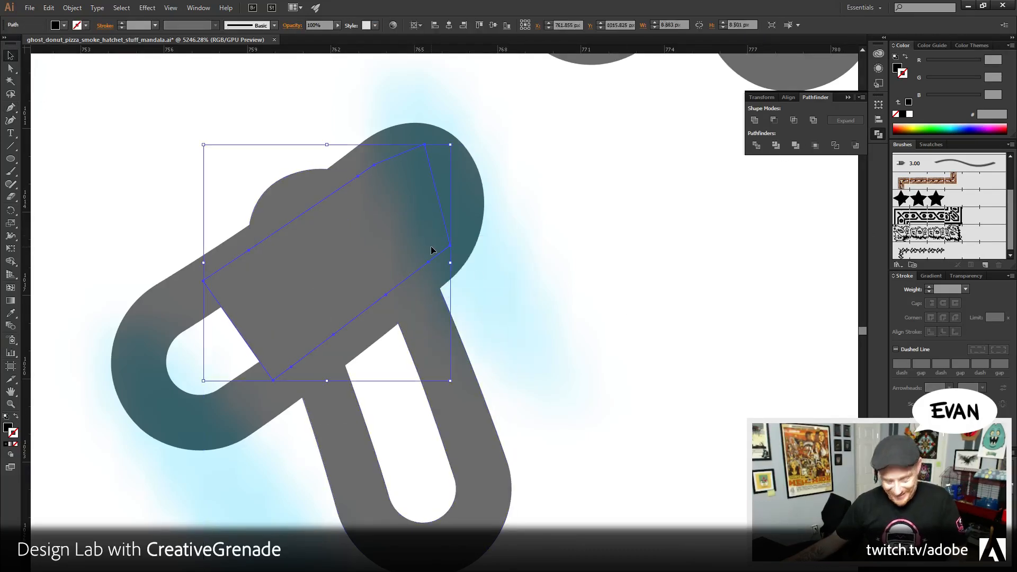
pyautogui.press('Delete')
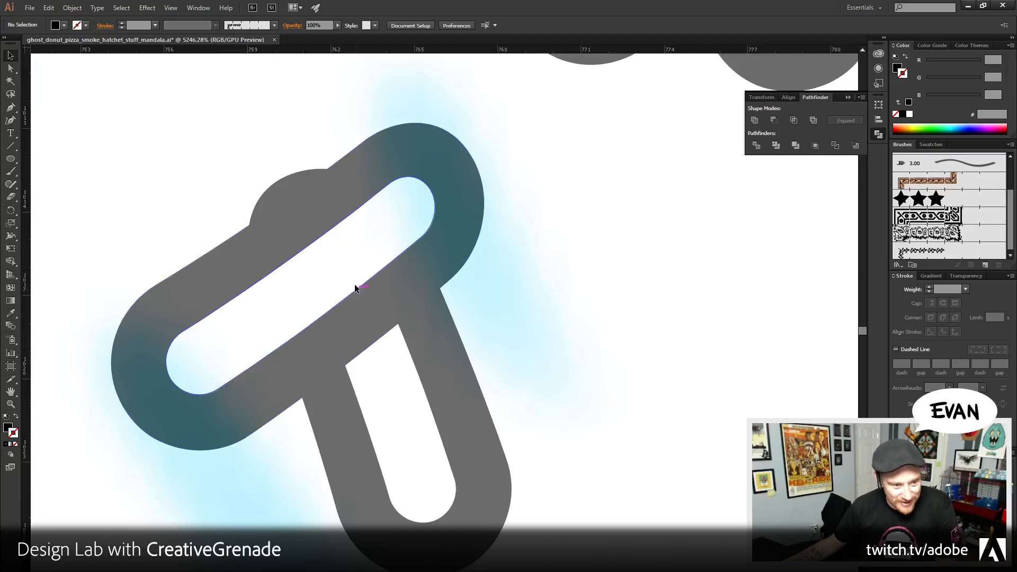
pyautogui.click(407, 342)
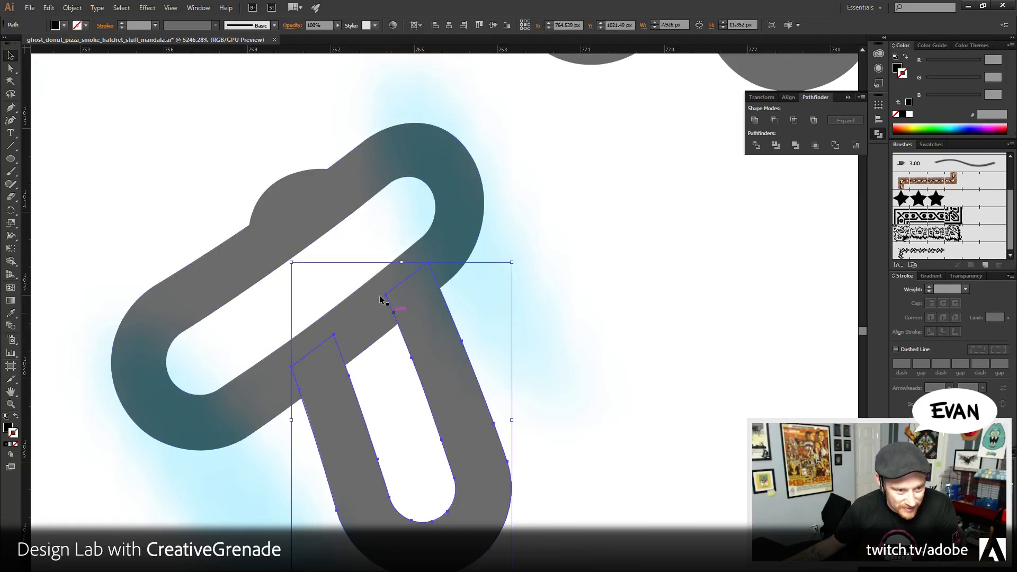
pyautogui.click(591, 320)
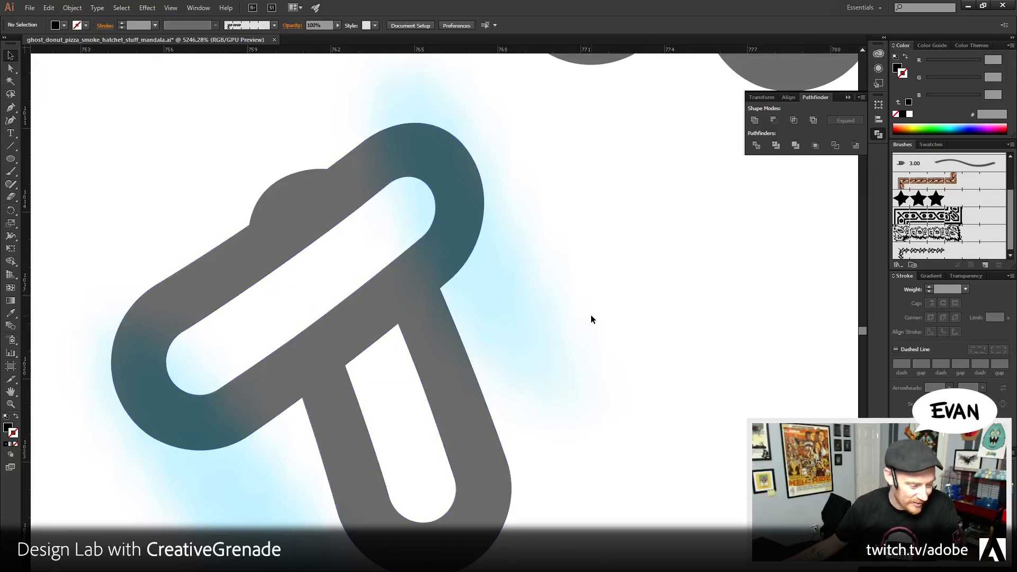
# - Add an anchor point to the outermost partial donut arc near the lower edge of the left donut's hole
pyautogui.click(10, 404)
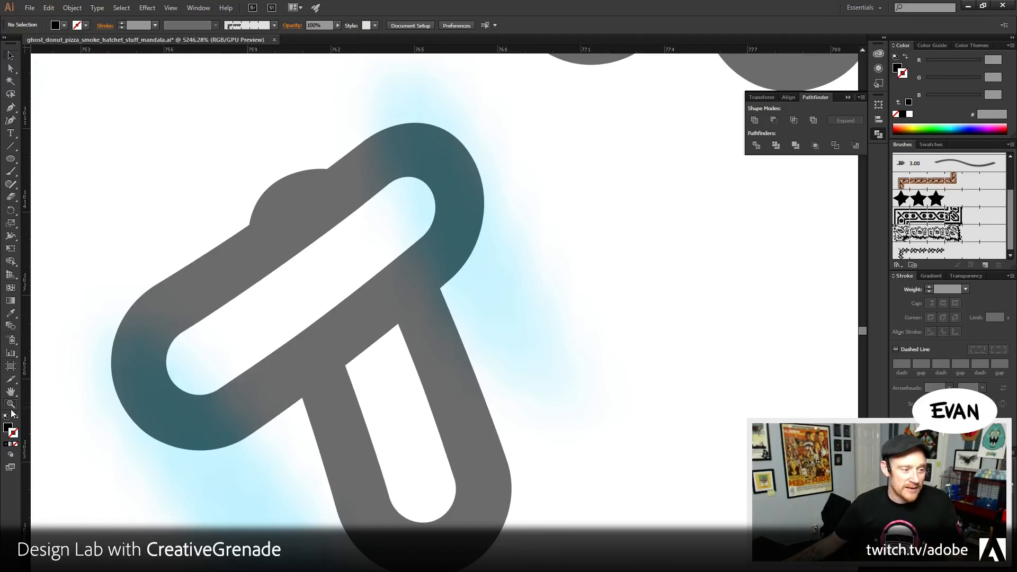
pyautogui.keyDown('alt'); pyautogui.click(381, 410); pyautogui.keyUp('alt')
pyautogui.keyDown('alt'); pyautogui.click(463, 305); pyautogui.keyUp('alt')
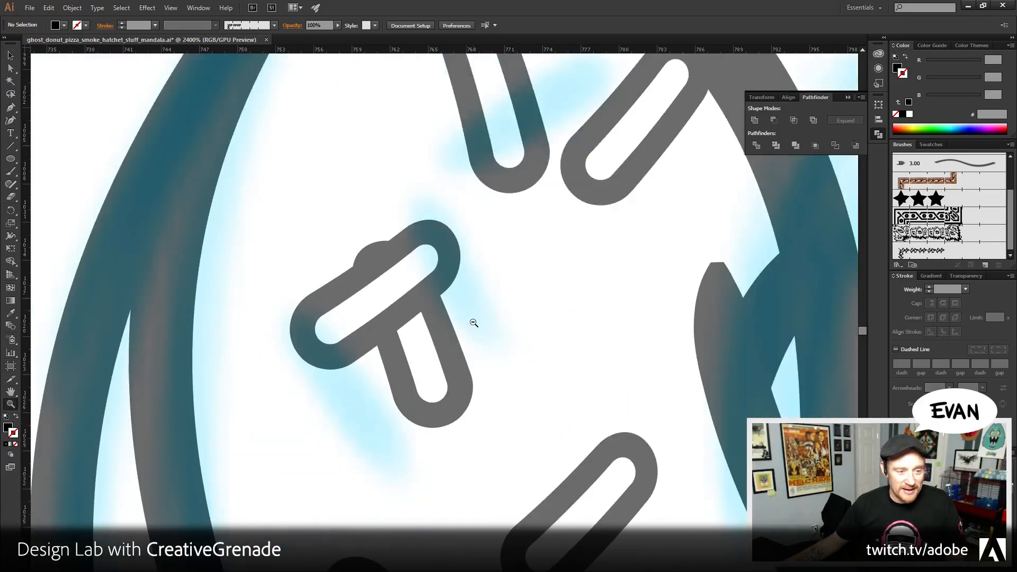
pyautogui.keyDown('alt'); pyautogui.click(473, 322); pyautogui.keyUp('alt')
pyautogui.keyDown('alt'); pyautogui.click(472, 320); pyautogui.keyUp('alt')
pyautogui.keyDown('alt'); pyautogui.click(513, 344); pyautogui.keyUp('alt')
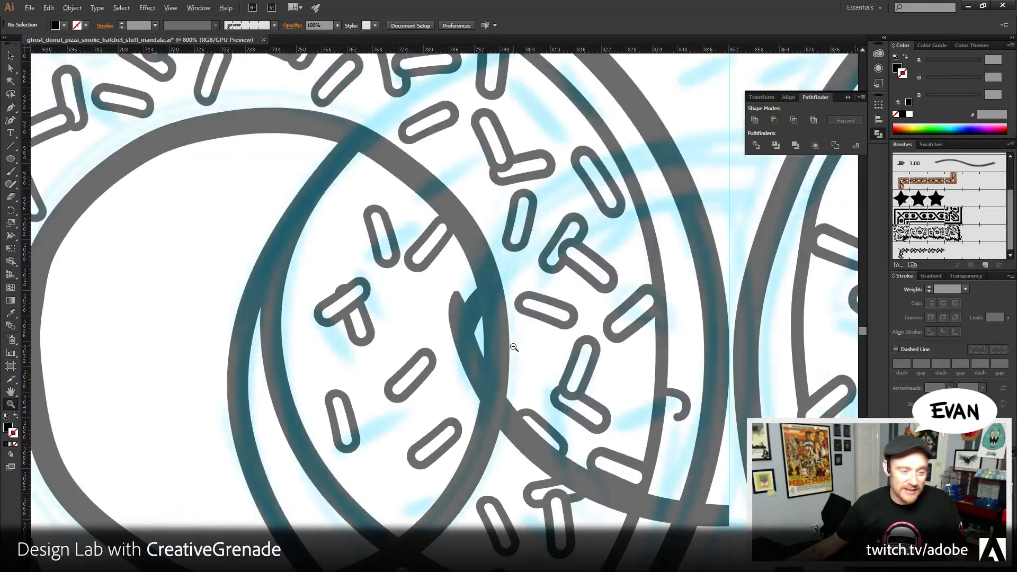
pyautogui.keyDown('alt'); pyautogui.click(514, 347); pyautogui.keyUp('alt')
pyautogui.keyDown('alt'); pyautogui.click(493, 335); pyautogui.keyUp('alt')
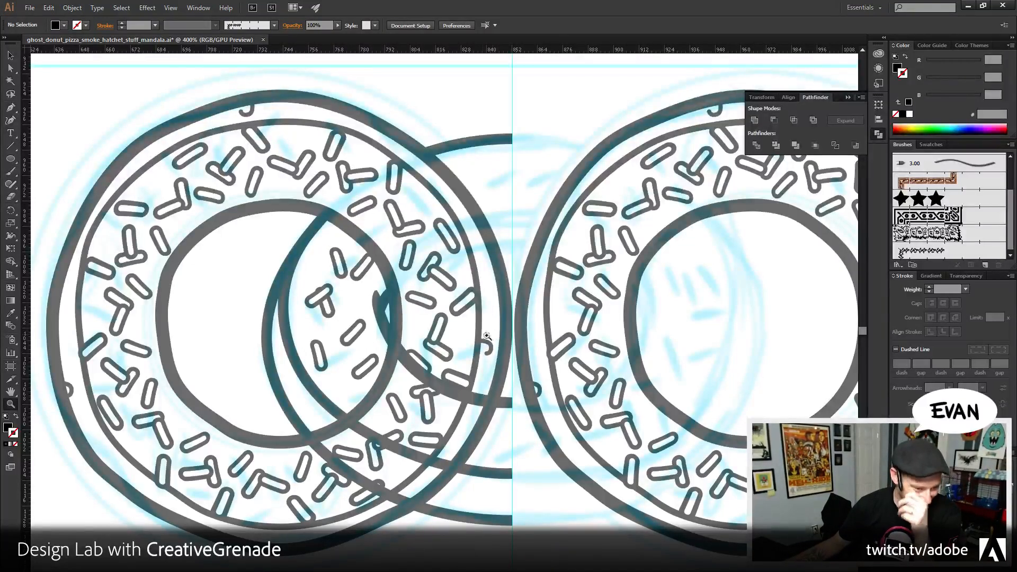
pyautogui.click(10, 68)
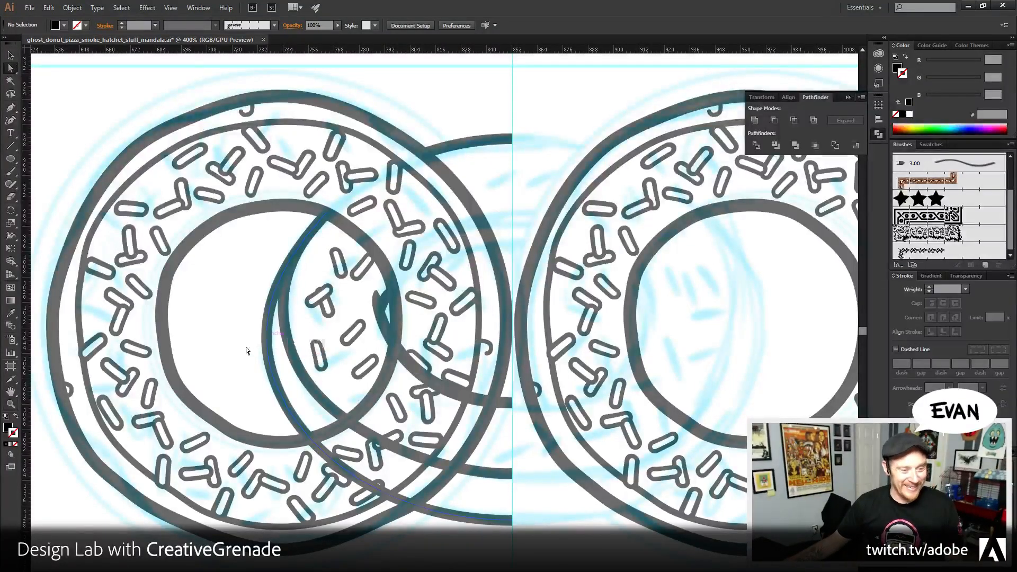
pyautogui.click(287, 399)
pyautogui.click(287, 398)
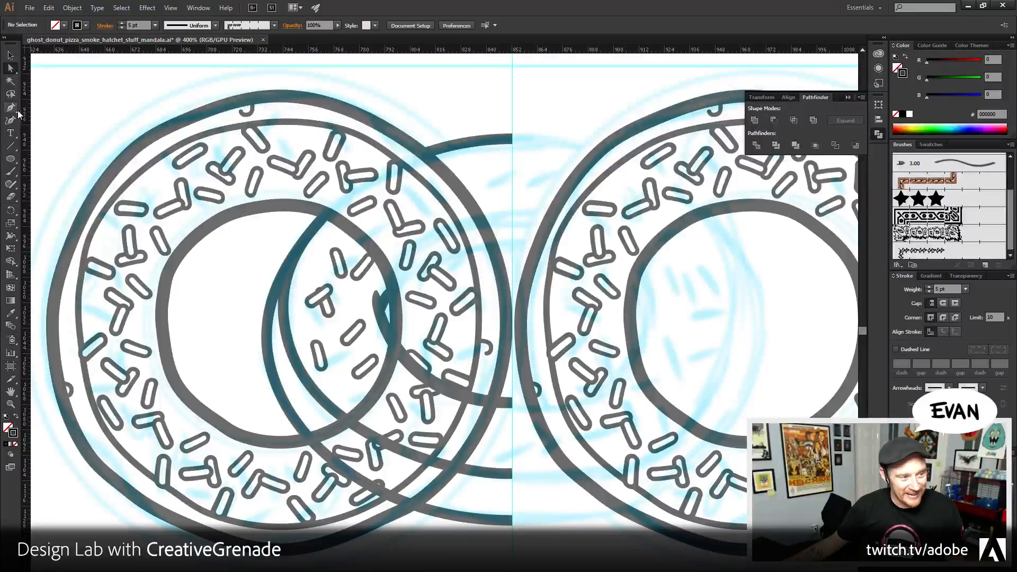
pyautogui.moveTo(11, 107); pyautogui.dragTo(50, 125)
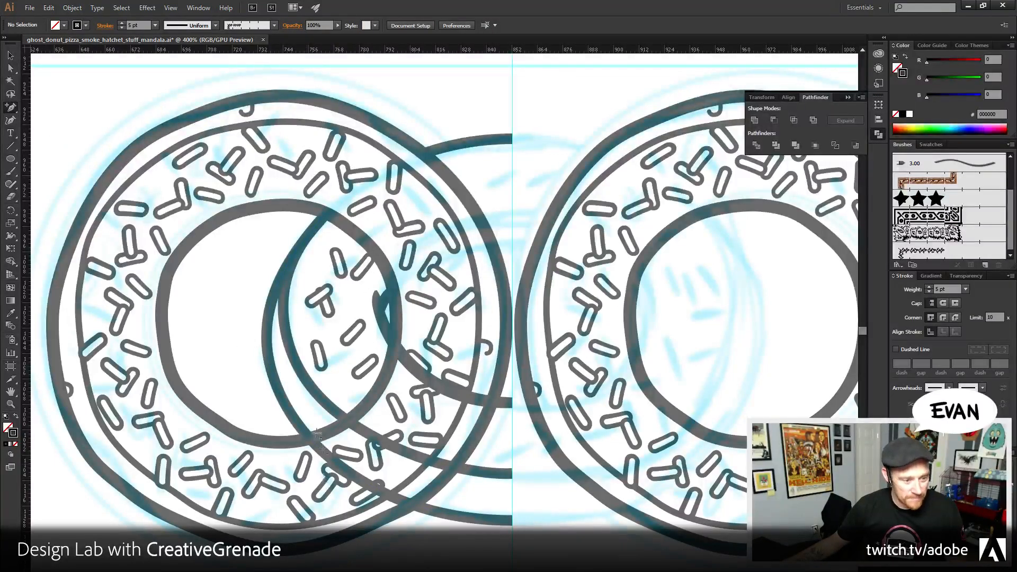
pyautogui.click(300, 422)
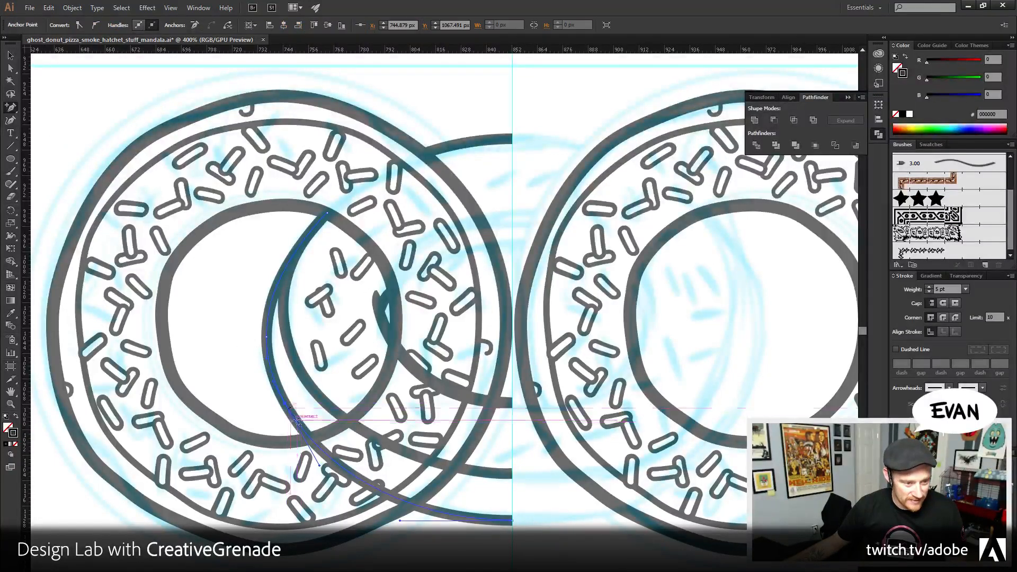
# - Add another anchor point to the outermost partial donut arc, inside the left donut's hole above its lower edge, and deselect the arc
pyautogui.click(280, 388)
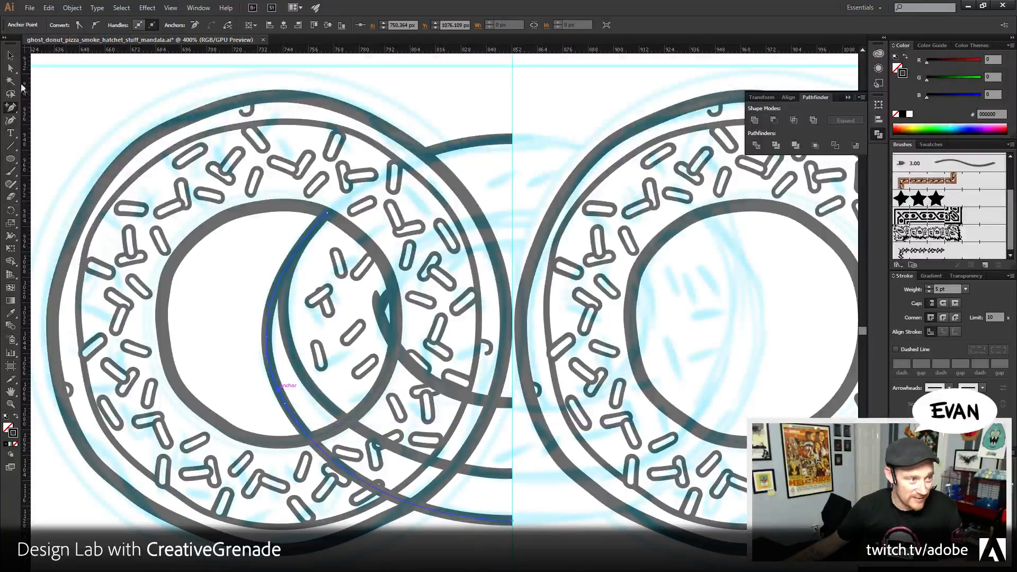
pyautogui.click(10, 68)
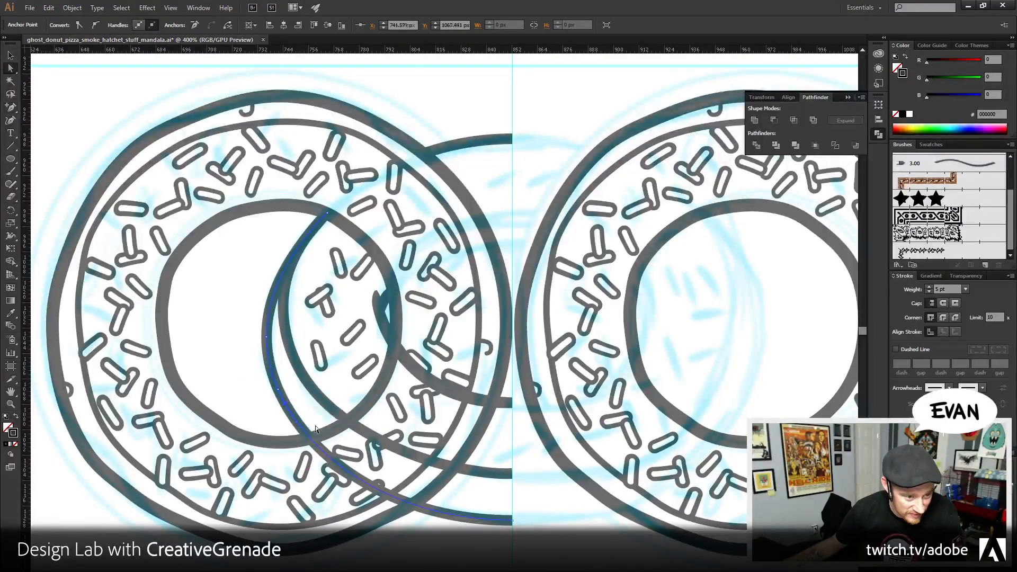
pyautogui.click(233, 419)
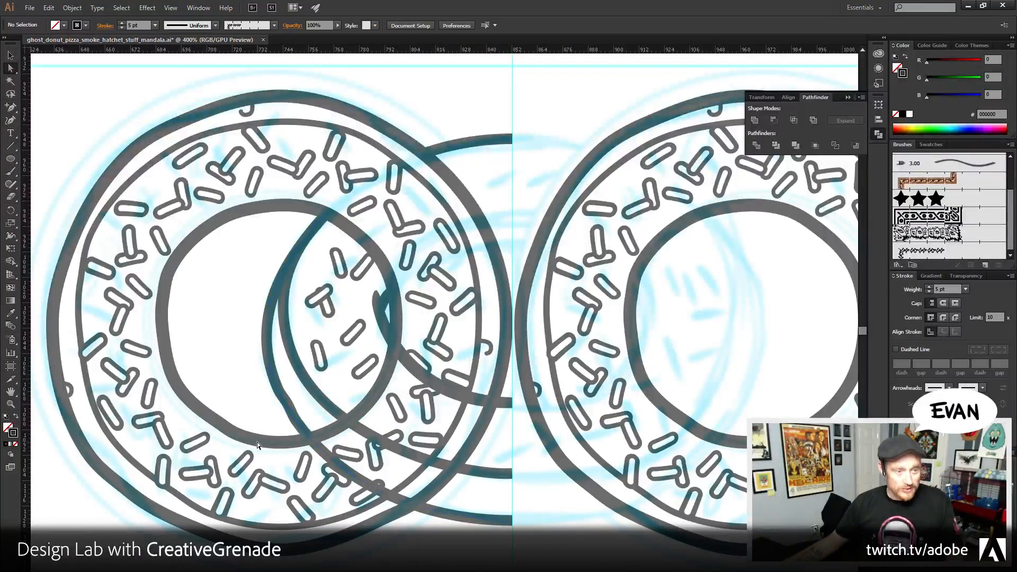
# - Select the partial donut arcs and the sprinkles in the left donut's hole and reflect a copy of them across the vertical axis
pyautogui.press('v')
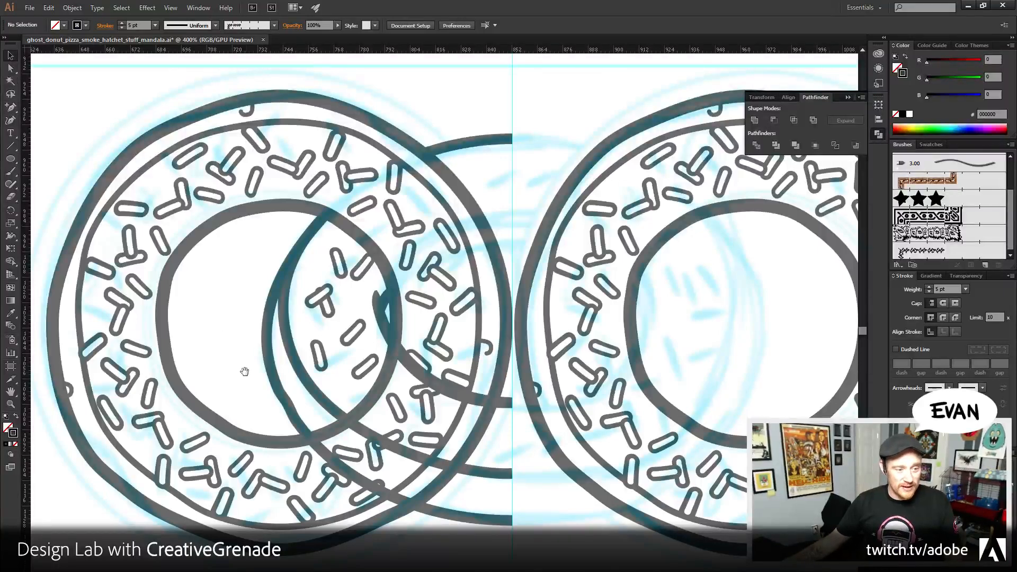
pyautogui.moveTo(244, 371); pyautogui.dragTo(271, 383)
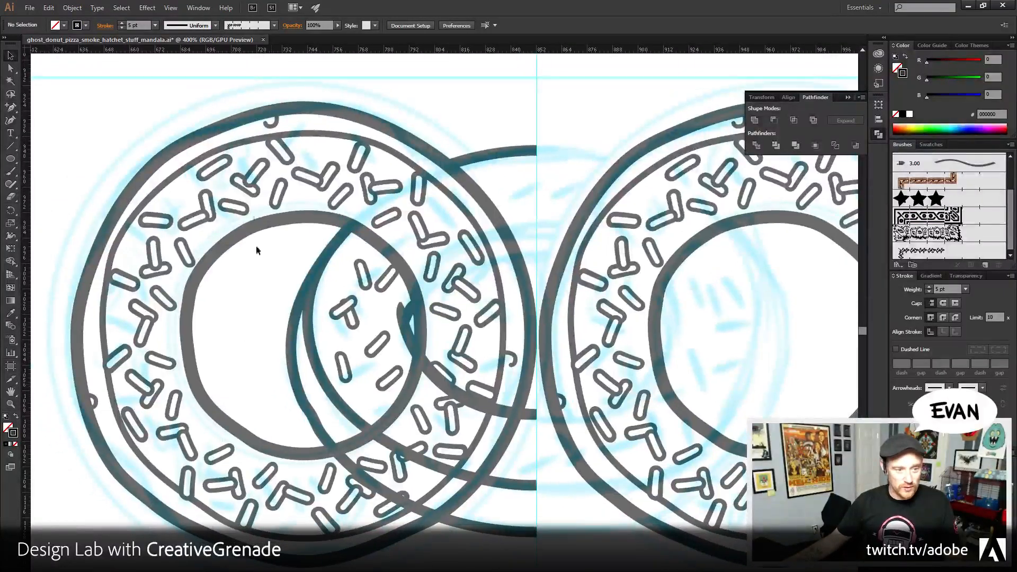
pyautogui.moveTo(235, 90); pyautogui.dragTo(592, 567)
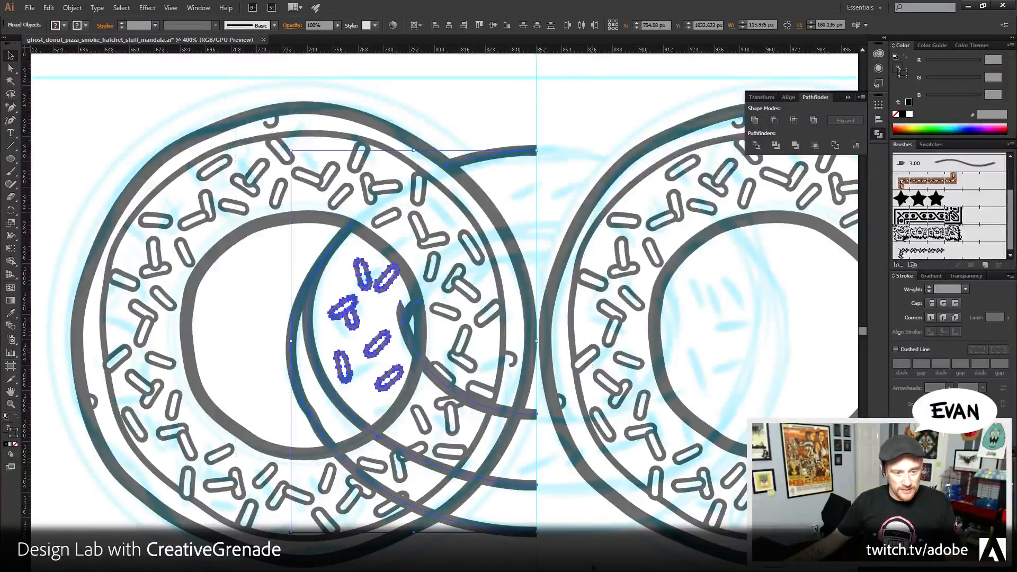
pyautogui.press('ctrl')
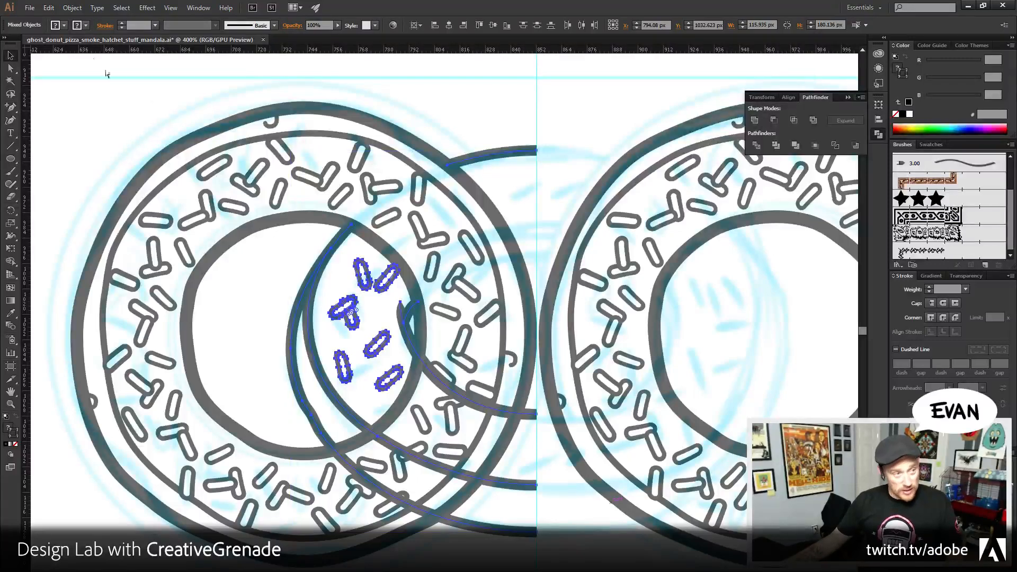
pyautogui.click(72, 7)
pyautogui.moveTo(87, 16)
pyautogui.click(233, 59)
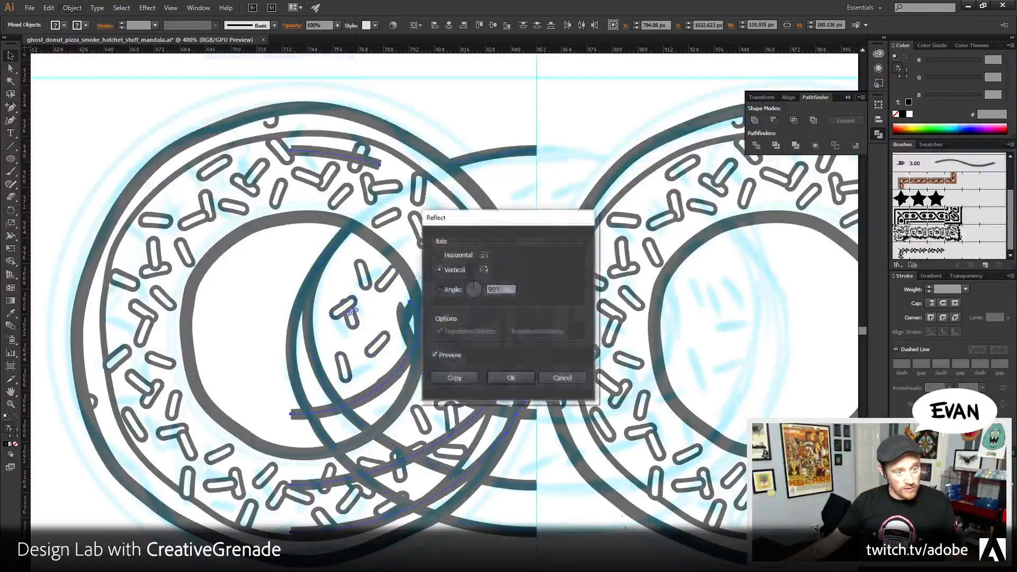
pyautogui.click(526, 381)
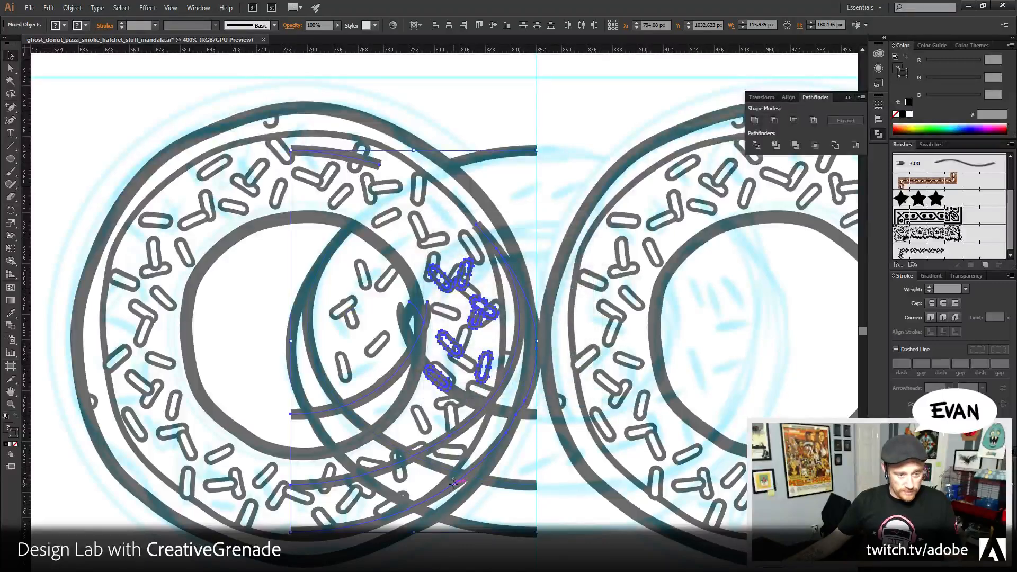
# - Move the reflected copy over the right donut so its arcs meet the originals at the centre guide, and deselect it
pyautogui.moveTo(454, 483); pyautogui.dragTo(698, 485)
pyautogui.moveTo(609, 105); pyautogui.dragTo(577, 81)
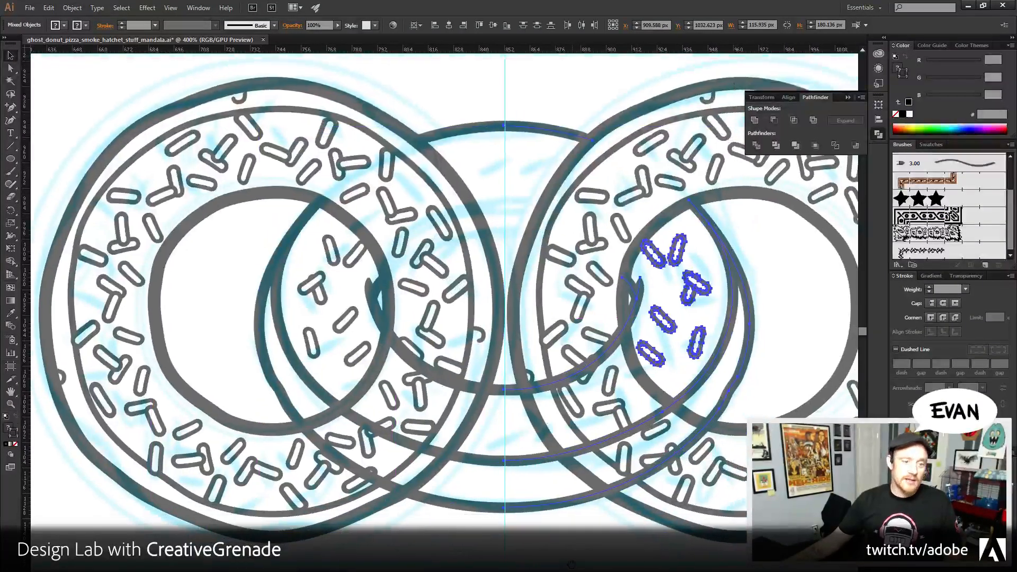
pyautogui.click(577, 82)
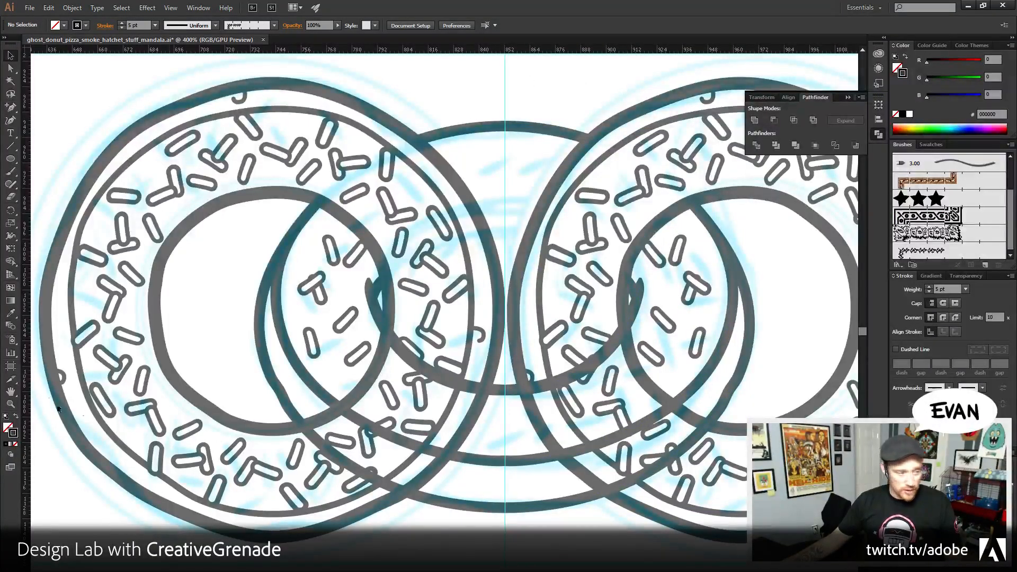
# - Draw a short curved line with the Pen tool across the gap between the two donuts for the back donut's hole edge
pyautogui.click(11, 404)
pyautogui.click(471, 268)
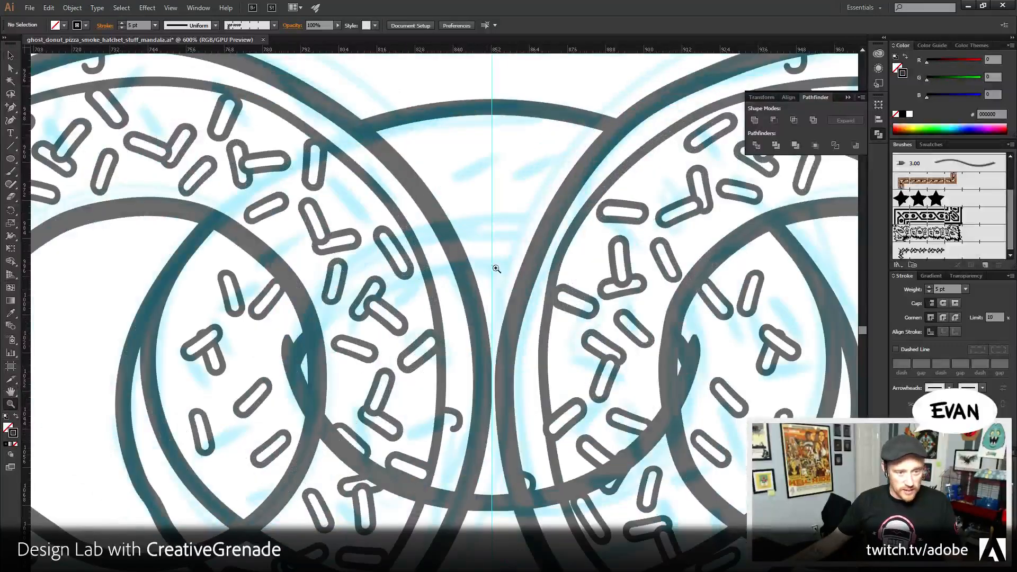
pyautogui.click(496, 268)
pyautogui.moveTo(11, 108); pyautogui.dragTo(38, 113)
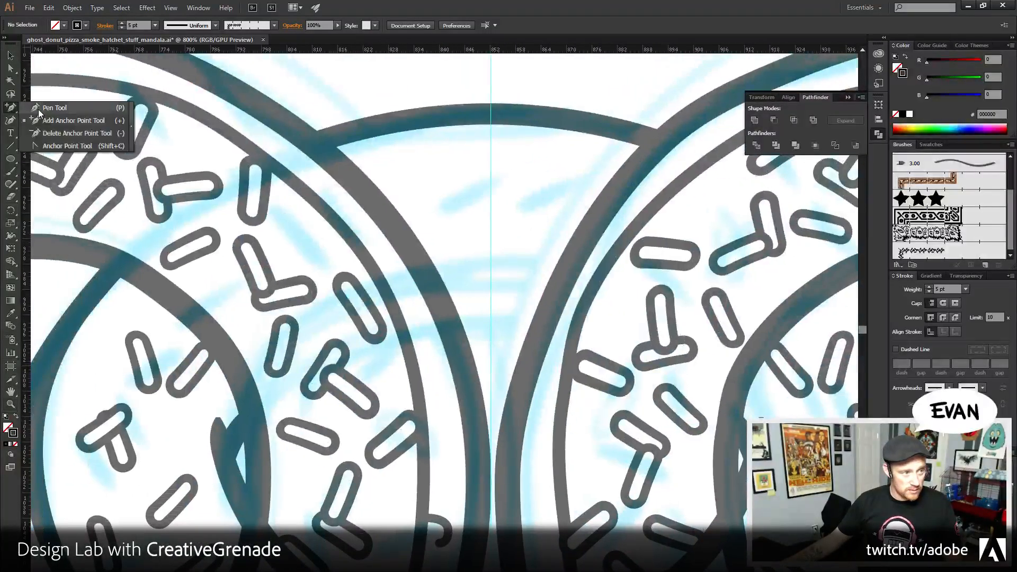
pyautogui.moveTo(212, 297); pyautogui.dragTo(333, 313)
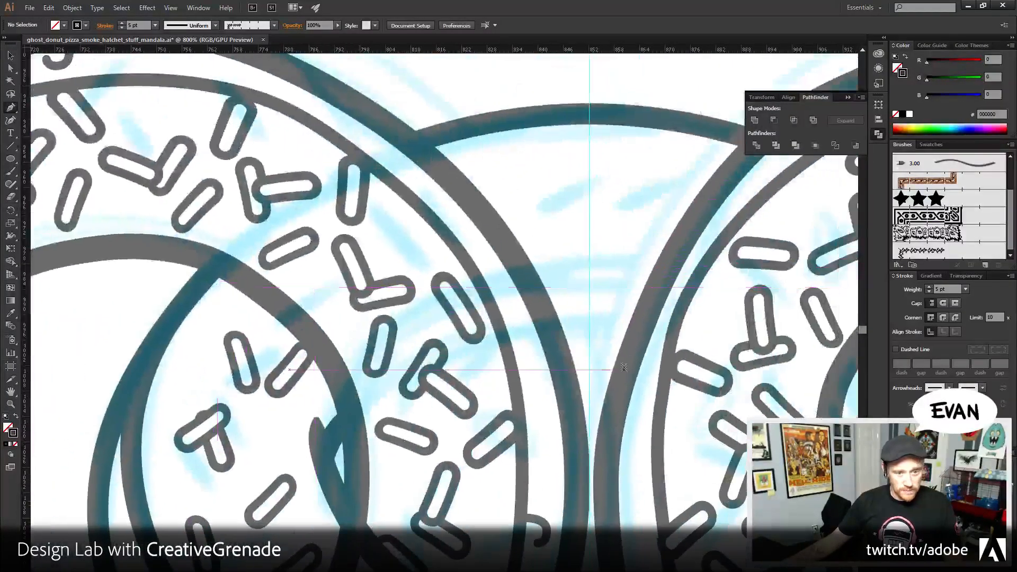
pyautogui.moveTo(641, 329)
pyautogui.mouseDown()
pyautogui.moveTo(490, 341)
pyautogui.moveTo(509, 342)
pyautogui.mouseUp()
pyautogui.keyDown('ctrl'); pyautogui.click(545, 344); pyautogui.keyUp('ctrl')
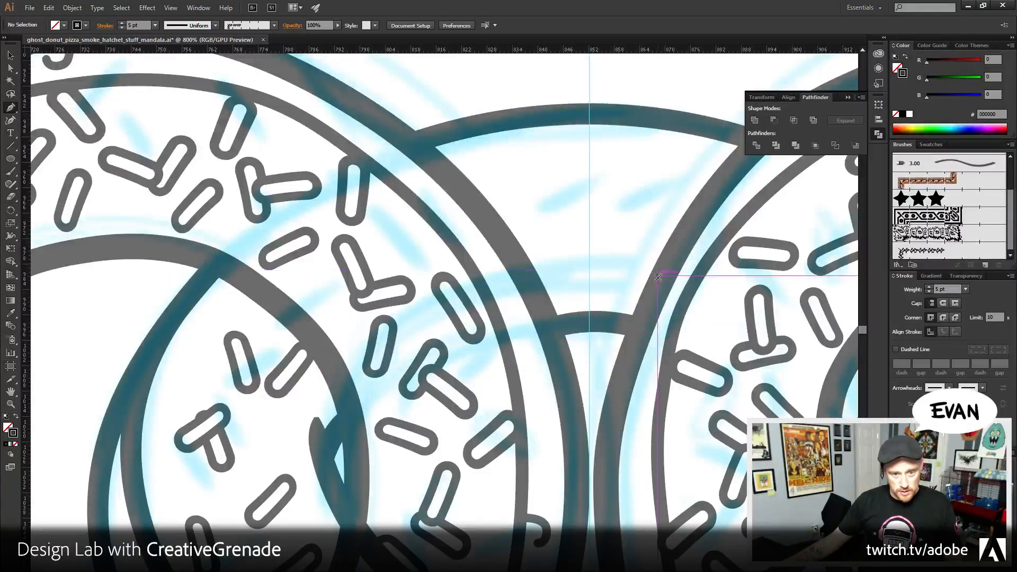
# - Draw a second curved line above the short arc between the two donuts and set its stroke weight to 3 pt
pyautogui.moveTo(665, 264); pyautogui.dragTo(519, 267)
pyautogui.moveTo(516, 266); pyautogui.dragTo(449, 286)
pyautogui.press('v')
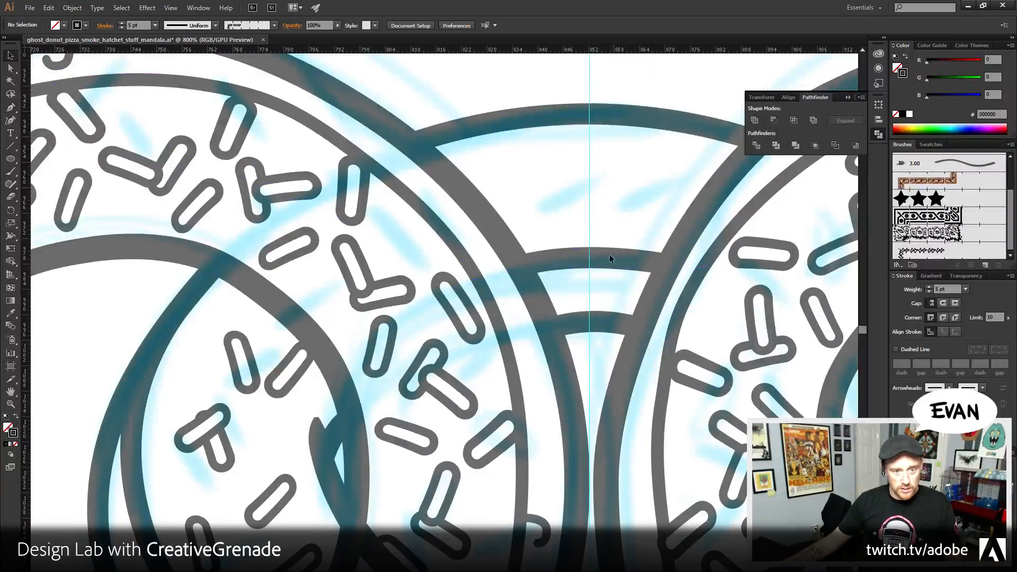
pyautogui.click(609, 259)
pyautogui.click(929, 292)
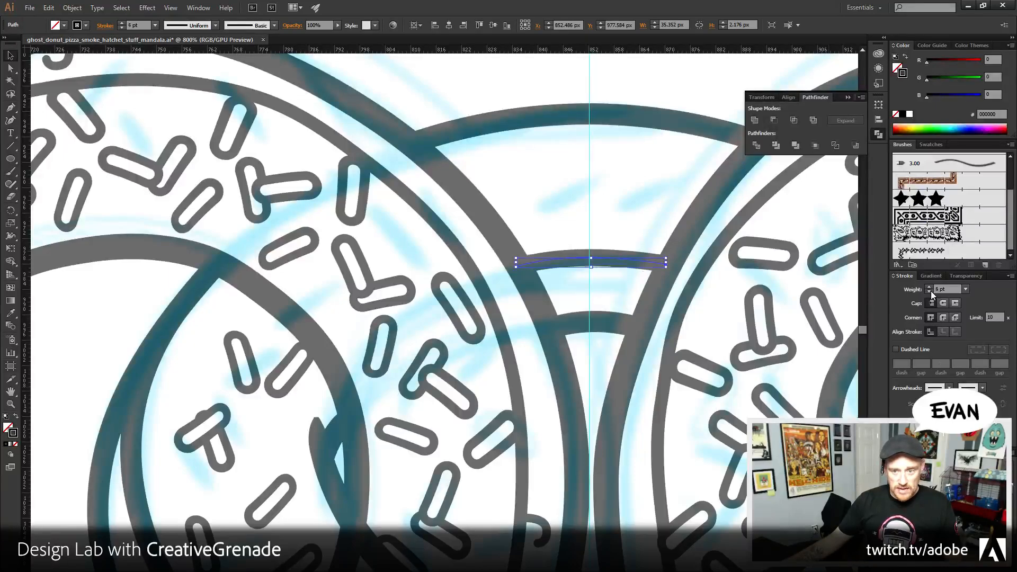
pyautogui.click(930, 291)
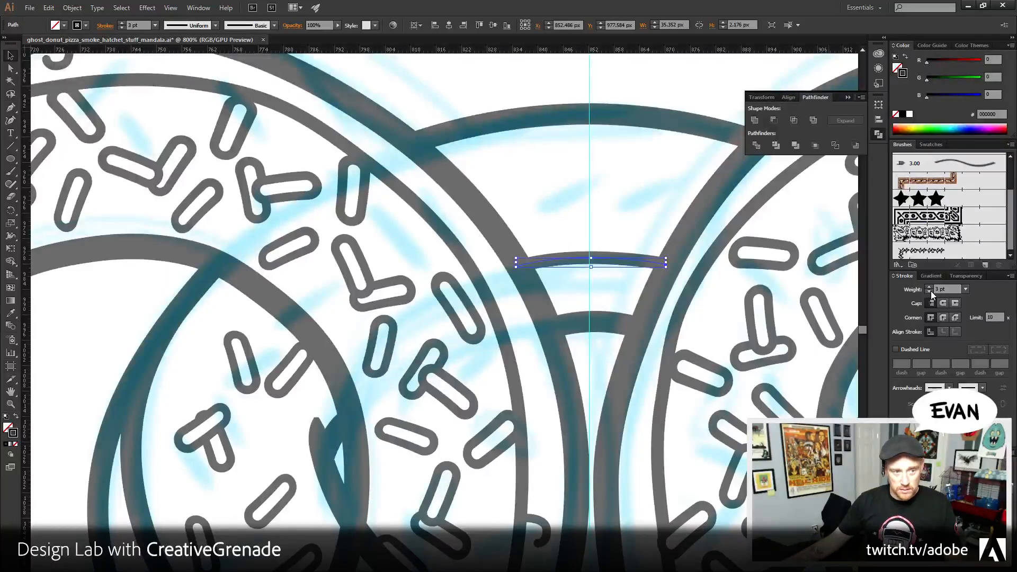
pyautogui.click(631, 189)
# - Set the stroke weight of both halves of the back donut's second-lowest arc to 3 pt
pyautogui.click(143, 528)
pyautogui.hotkey('ctrl', '-')
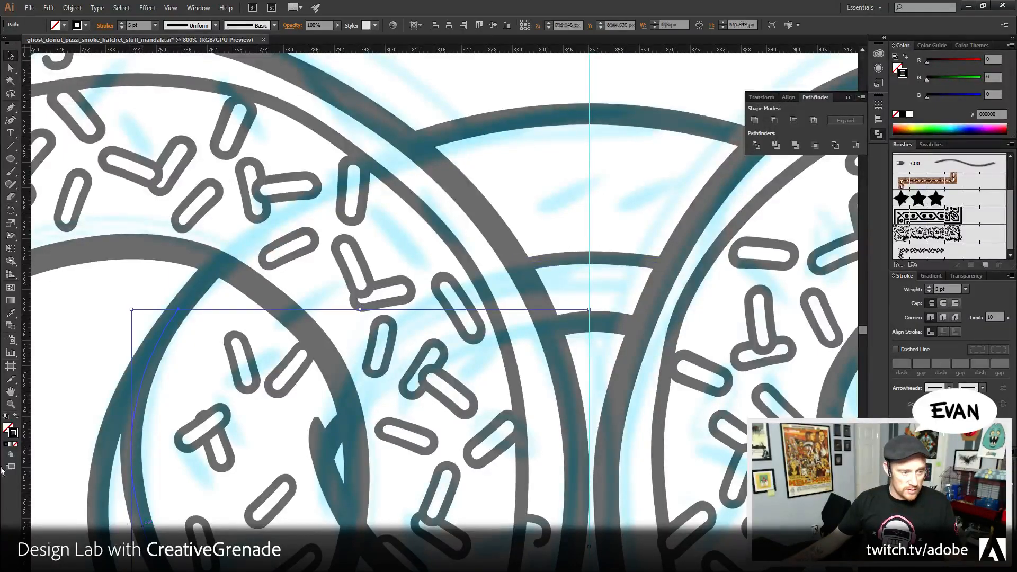
pyautogui.moveTo(805, 410); pyautogui.dragTo(718, 412)
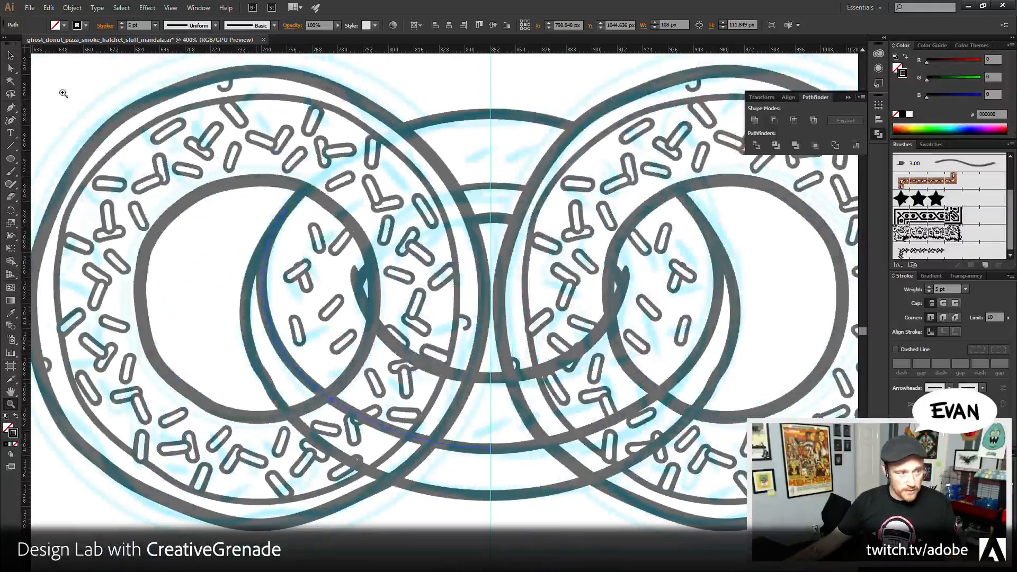
pyautogui.click(11, 55)
pyautogui.keyDown('shift'); pyautogui.click(526, 446); pyautogui.keyUp('shift')
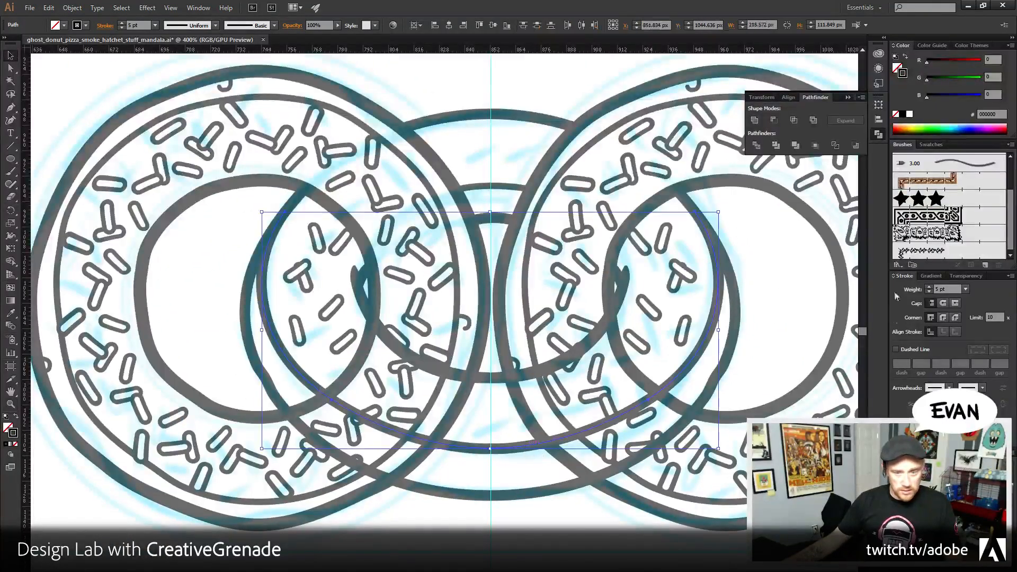
pyautogui.click(928, 291)
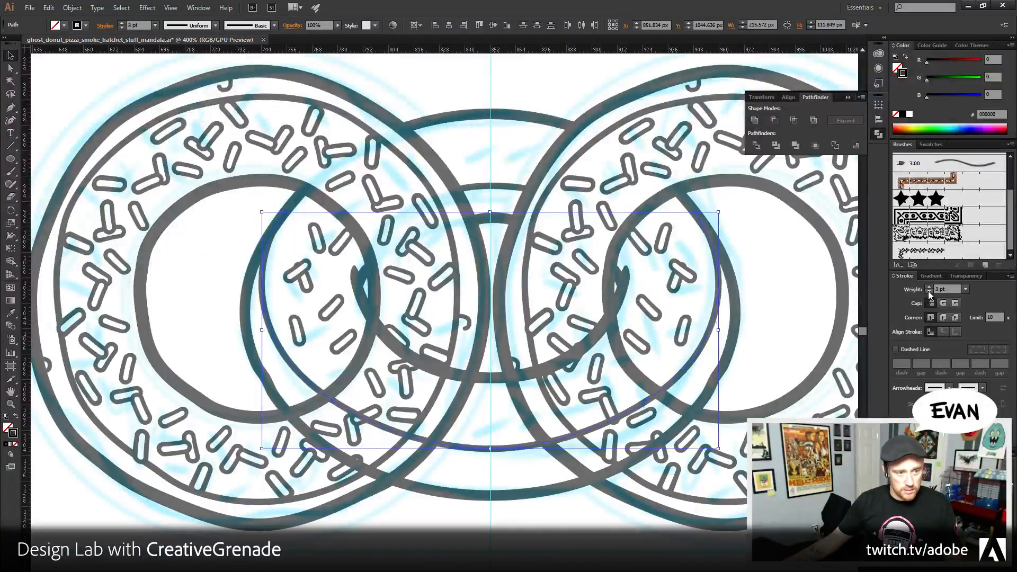
pyautogui.click(602, 534)
# - Average and join the end points where the two halves of the outermost lower arc meet at the centre guide
pyautogui.click(11, 70)
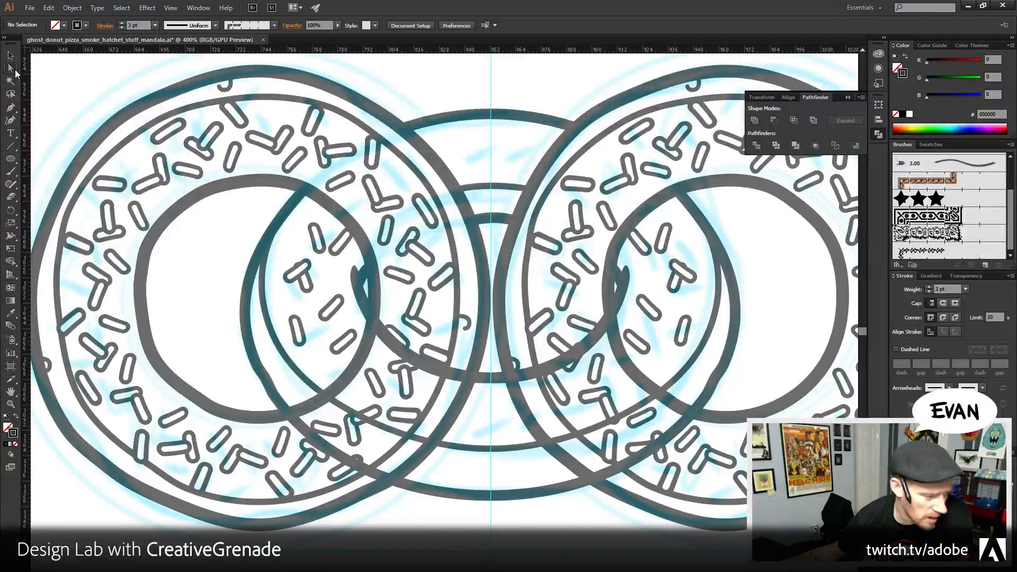
pyautogui.click(12, 70)
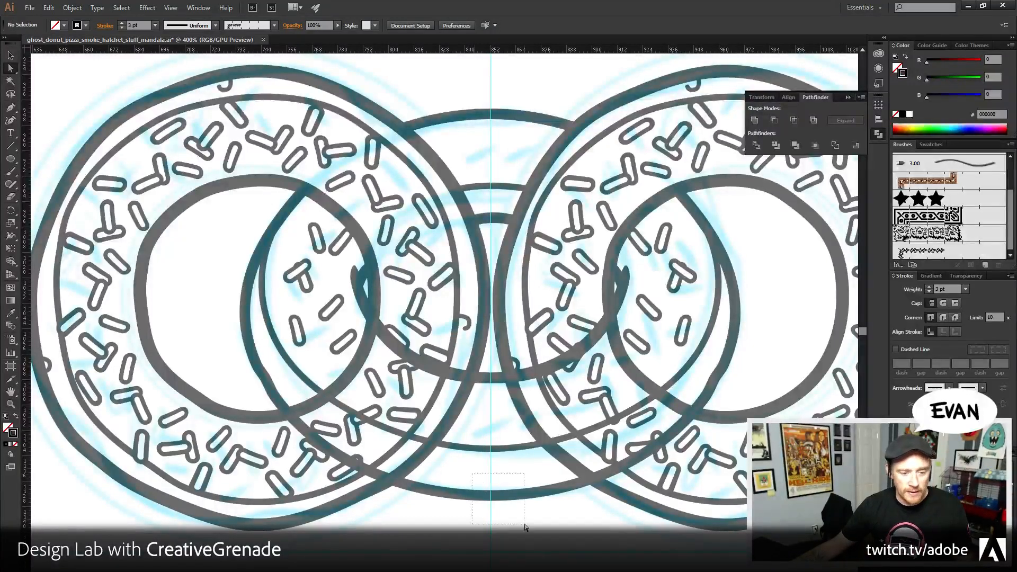
pyautogui.moveTo(525, 527); pyautogui.dragTo(524, 527)
pyautogui.click(478, 481)
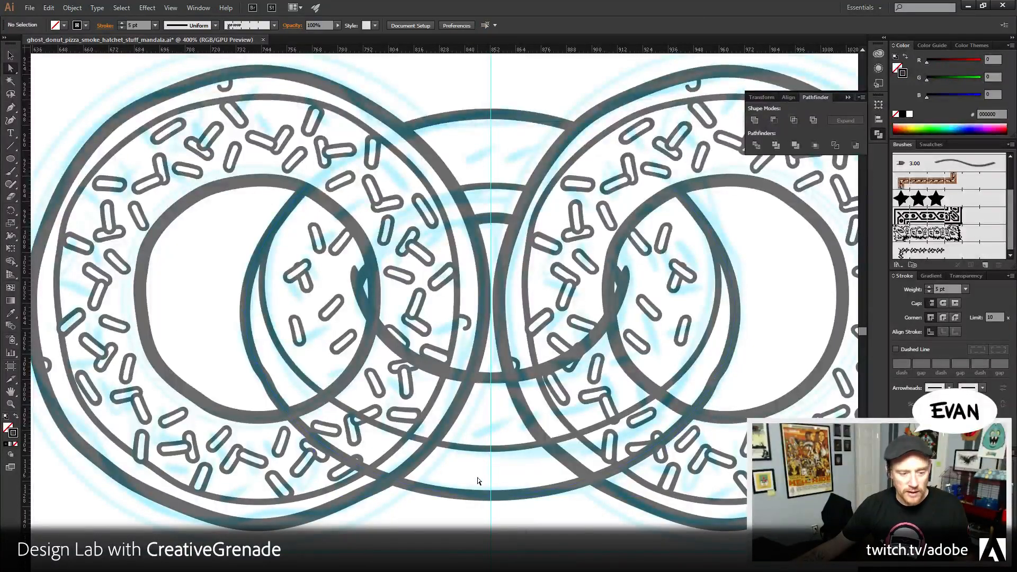
pyautogui.moveTo(483, 483); pyautogui.dragTo(506, 535)
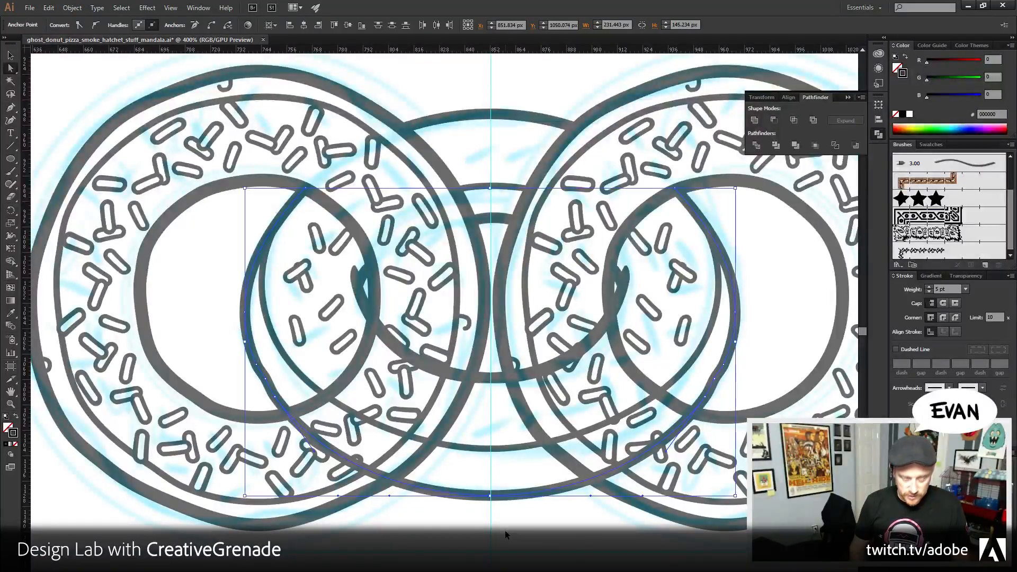
pyautogui.hotkey('ctrl', 'alt', 'j')
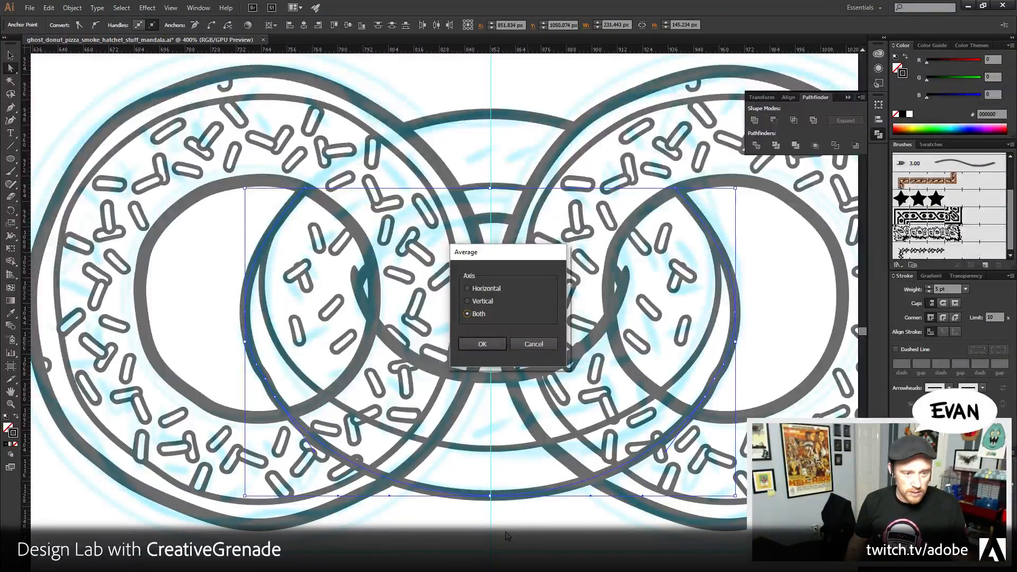
pyautogui.press('Escape')
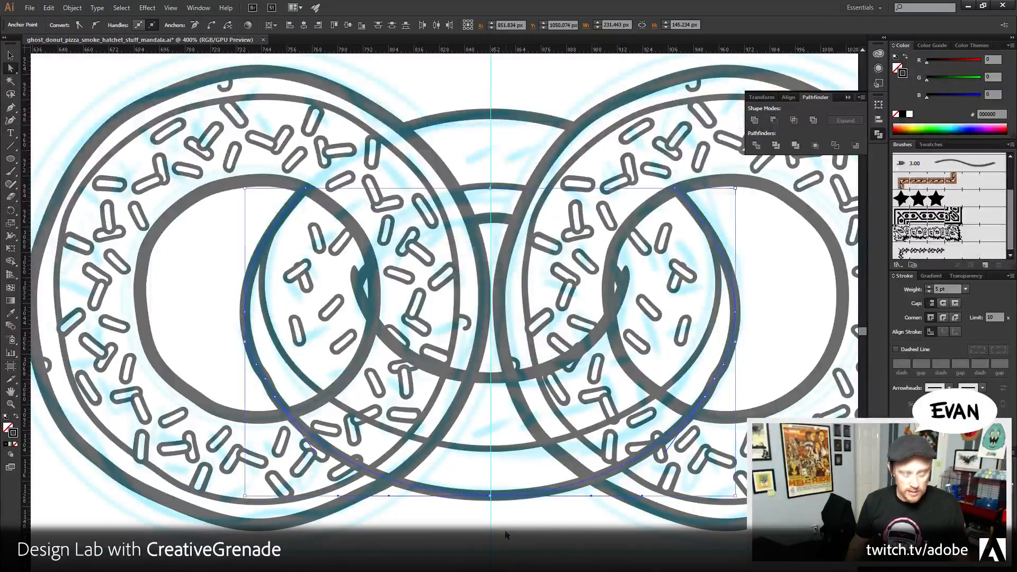
pyautogui.moveTo(506, 535); pyautogui.dragTo(476, 484)
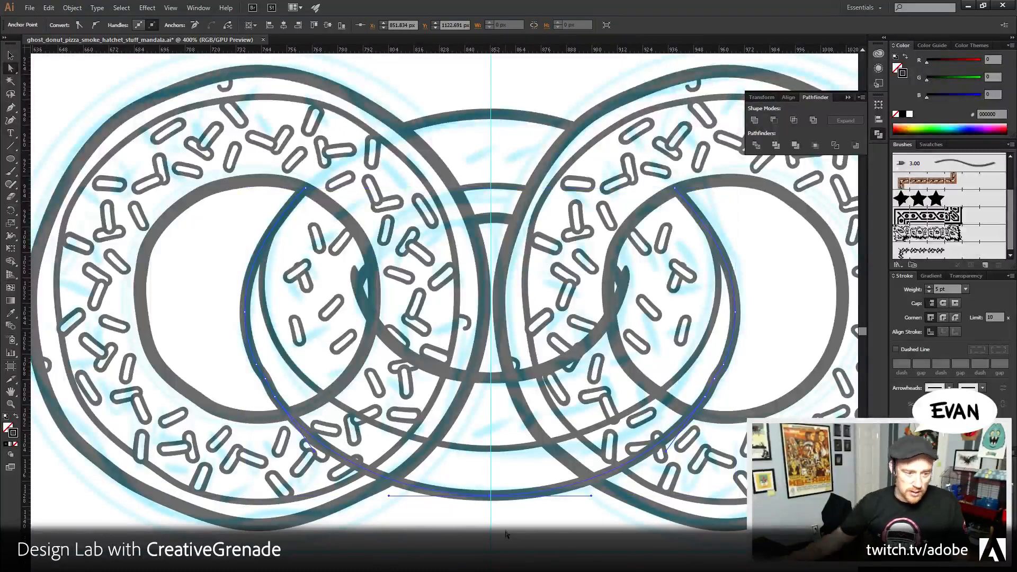
# - Join the halves of the 3 pt lower arc and of the hole's lower arc at their end points on the centre guide
pyautogui.moveTo(503, 469); pyautogui.dragTo(480, 442)
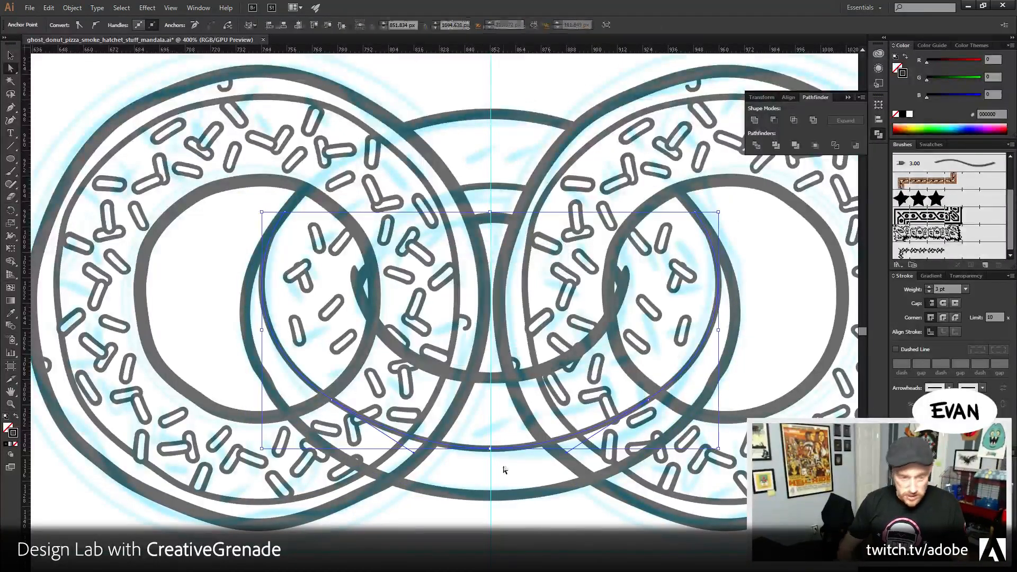
pyautogui.click(483, 365)
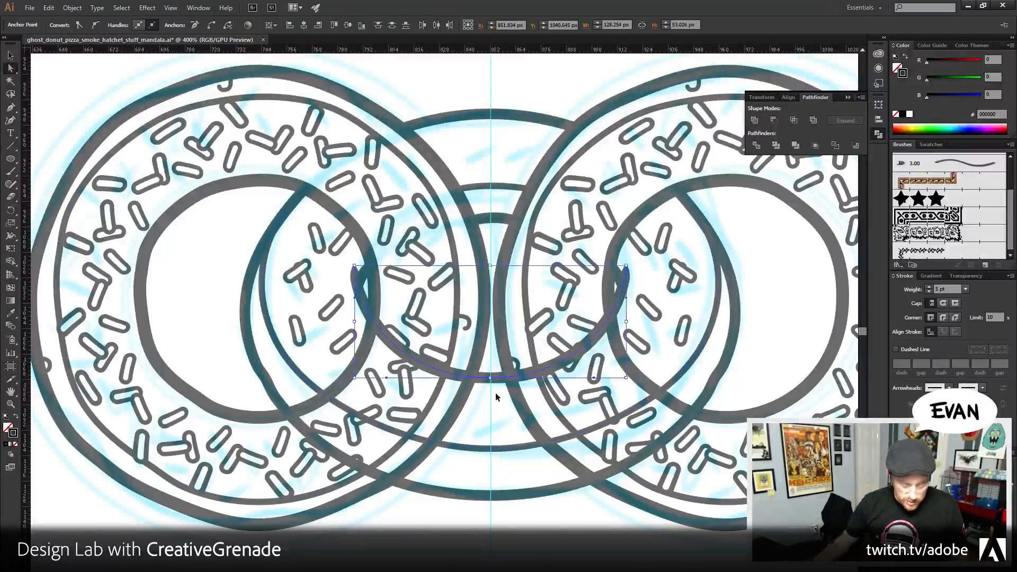
pyautogui.moveTo(481, 369); pyautogui.dragTo(497, 397)
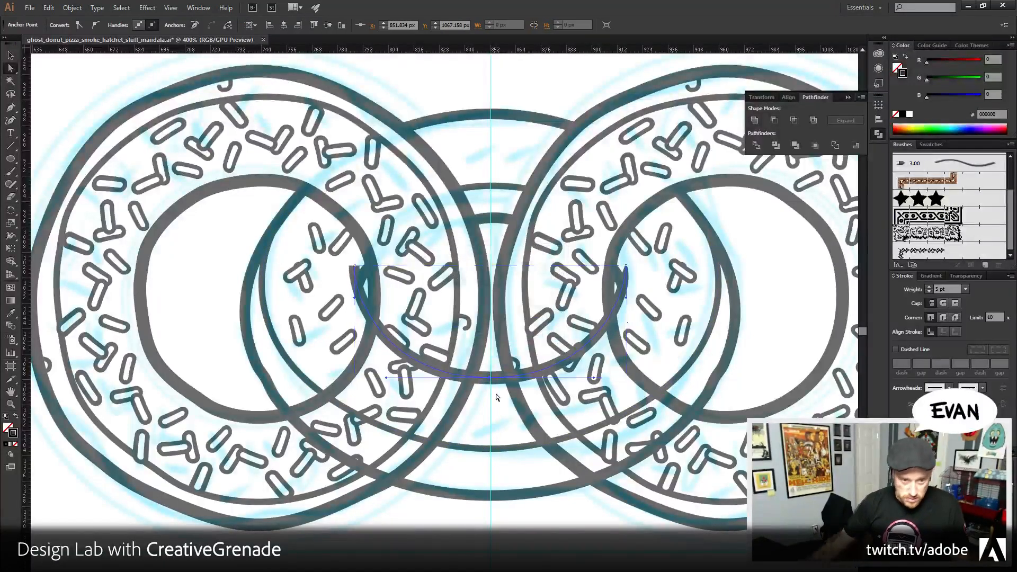
# - Try to average the points of the short thick arc between the donuts at the centre guide
pyautogui.moveTo(497, 225); pyautogui.dragTo(499, 227)
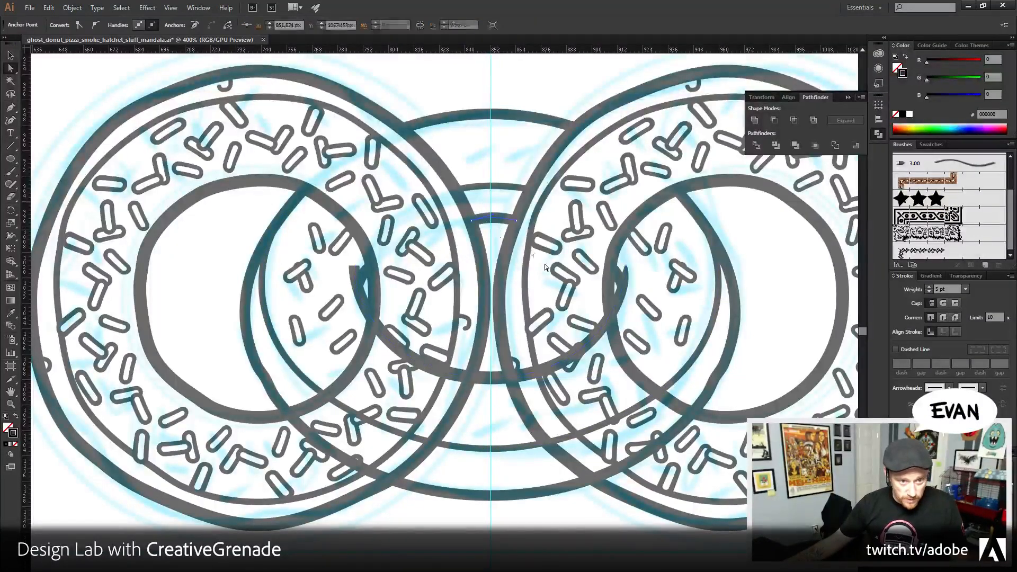
pyautogui.hotkey('ctrl', 'alt', 'j')
pyautogui.press('Return')
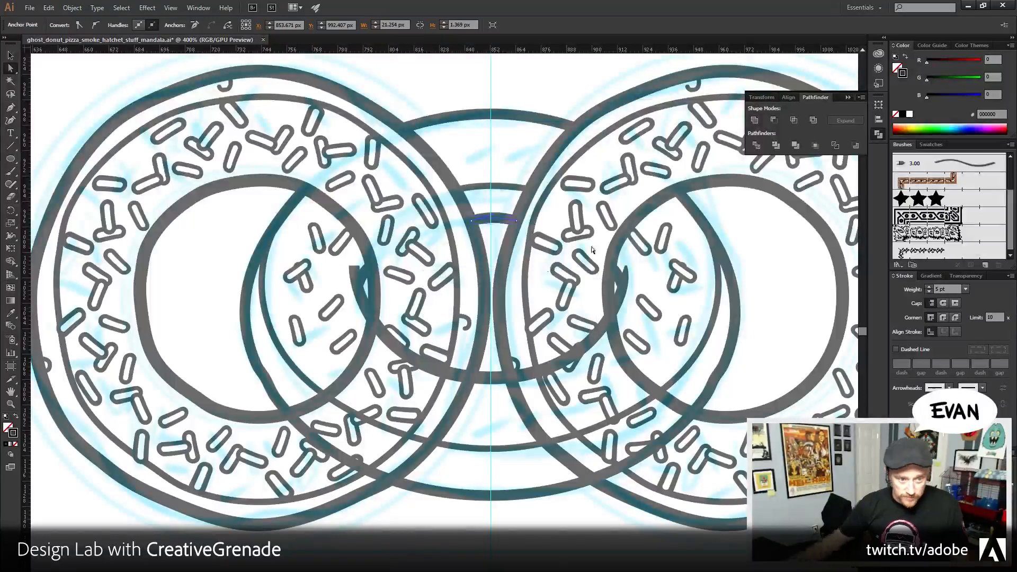
# - Average the points where the halves of the topmost arc between the donuts meet at the centre guide
pyautogui.moveTo(491, 108); pyautogui.dragTo(517, 147)
pyautogui.hotkey('ctrl', 'alt', 'j')
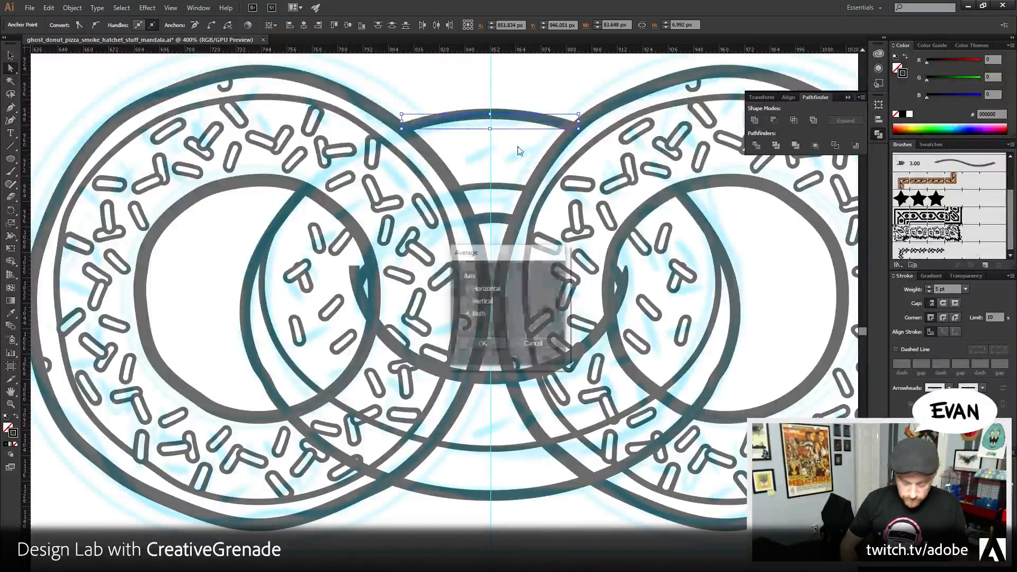
pyautogui.press('Return')
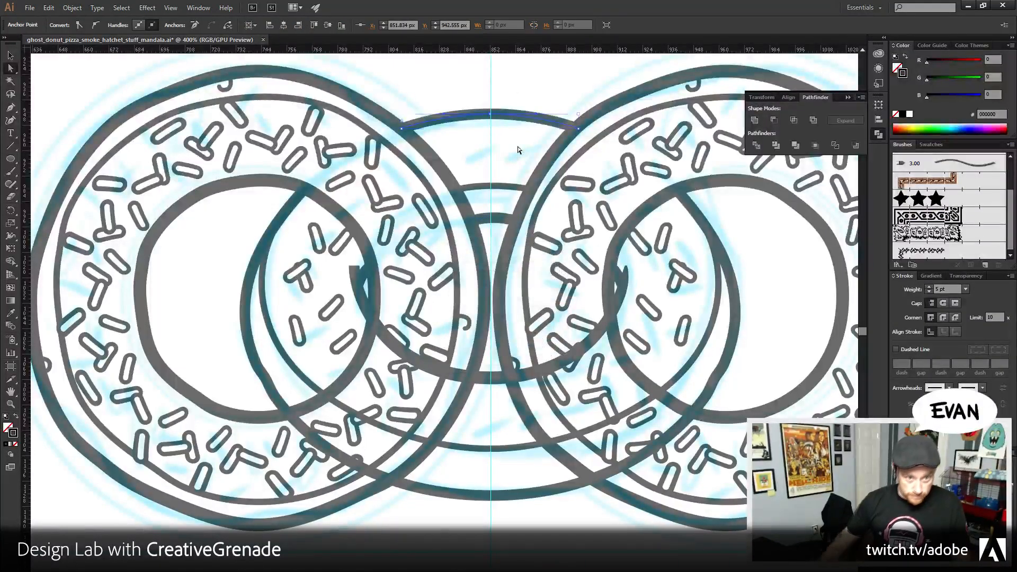
pyautogui.hotkey('ctrl', 'shift', 'a')
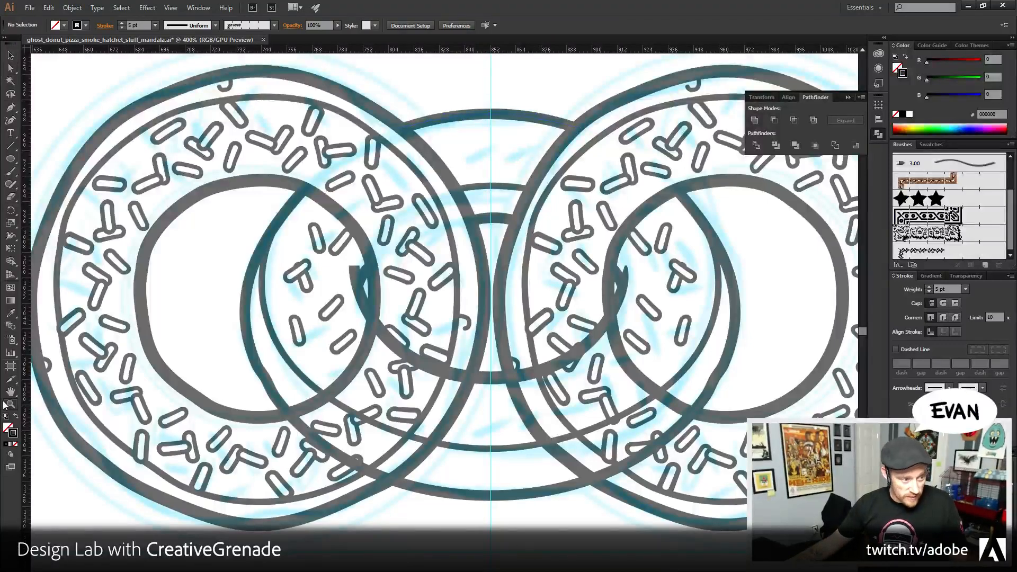
# - Draw an open teardrop-shaped demo path with the Pen tool in the empty artboard area beside the donuts
pyautogui.click(10, 404)
pyautogui.keyDown('alt'); pyautogui.click(192, 428); pyautogui.keyUp('alt')
pyautogui.keyDown('alt'); pyautogui.click(329, 381); pyautogui.keyUp('alt')
pyautogui.keyDown('alt'); pyautogui.click(64, 182); pyautogui.keyUp('alt')
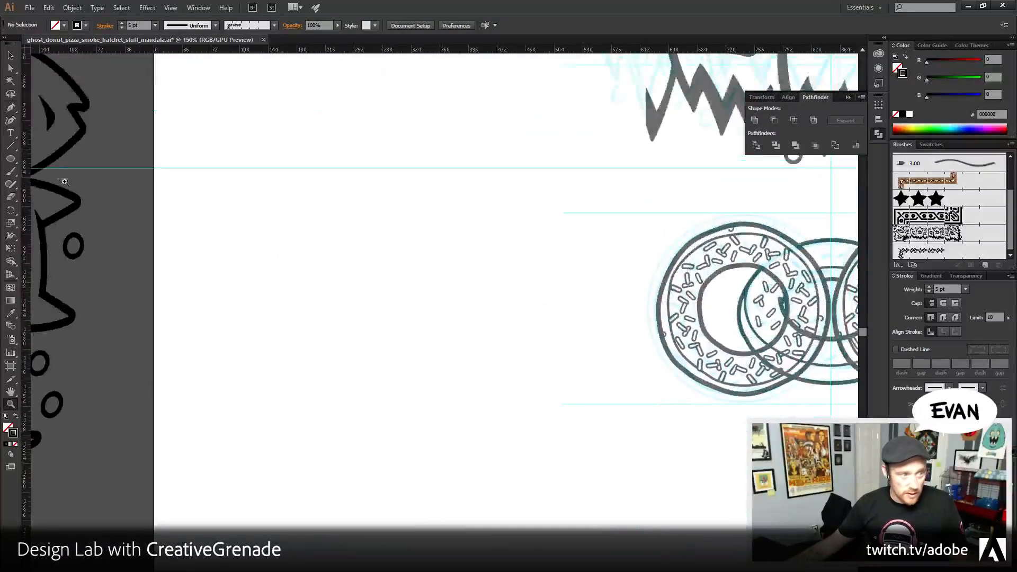
pyautogui.press('p')
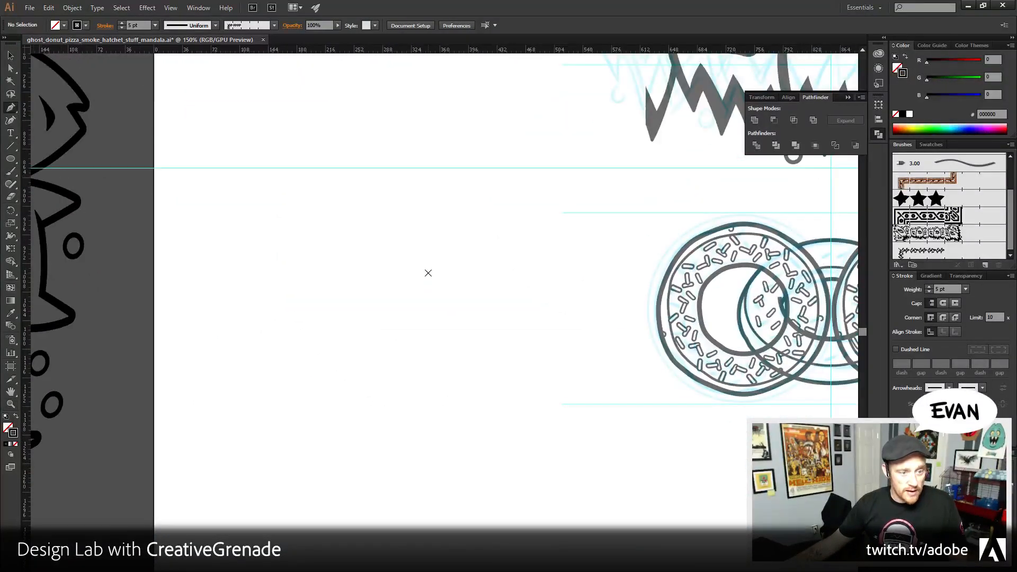
pyautogui.click(365, 232)
pyautogui.moveTo(368, 392); pyautogui.dragTo(479, 453)
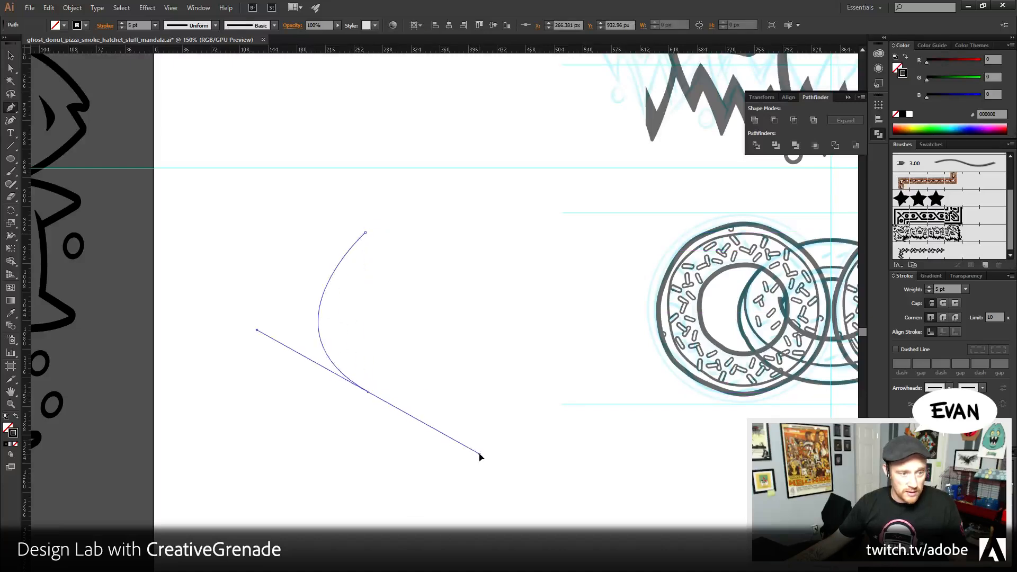
pyautogui.click(402, 250)
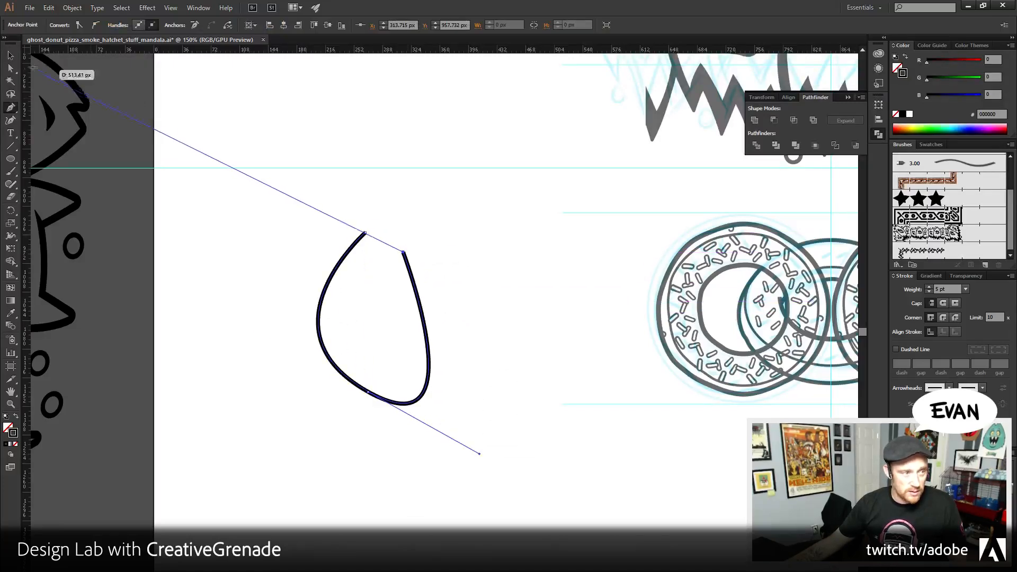
# - Join the two open ends of the demo path without averaging them, and undo the join
pyautogui.click(10, 68)
pyautogui.click(613, 375)
pyautogui.moveTo(356, 200); pyautogui.dragTo(480, 342)
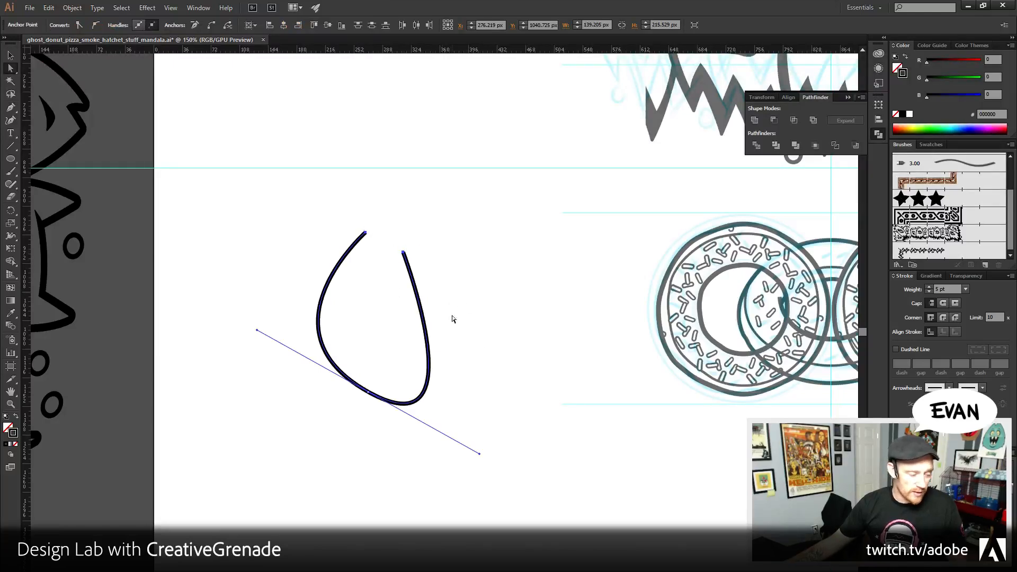
pyautogui.press('ctrl')
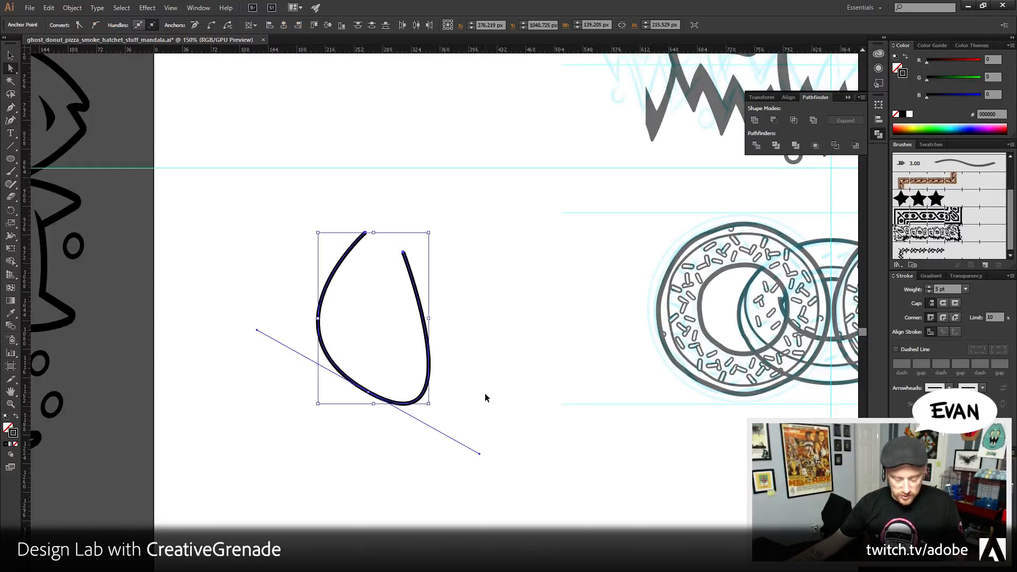
pyautogui.hotkey('ctrl', 'j')
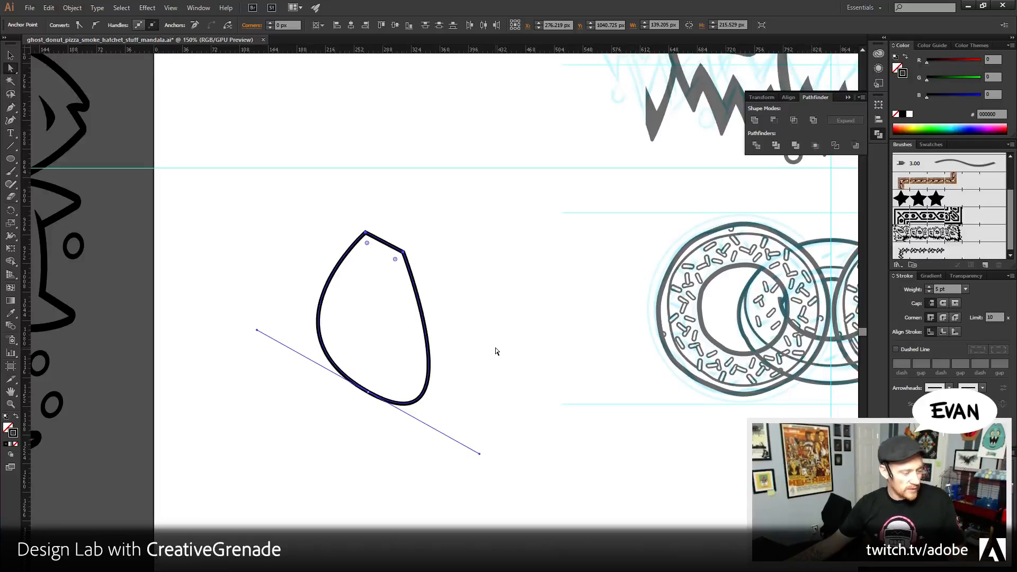
pyautogui.hotkey('ctrl', 'z')
pyautogui.hotkey('ctrl', 'z')
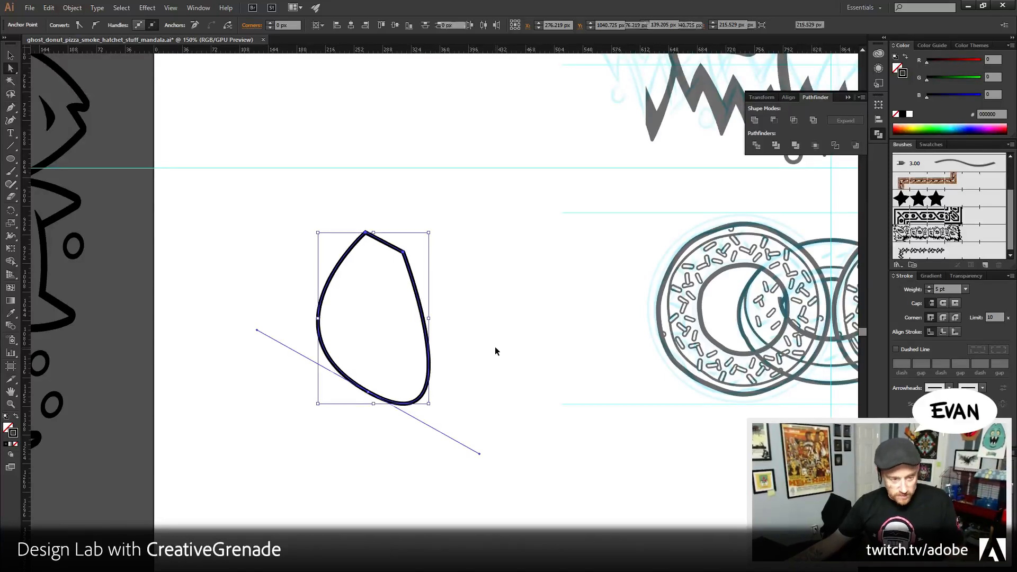
# - Average all points of the whole demo path on both axes, and undo it
pyautogui.hotkey('ctrl', 'alt', 'j')
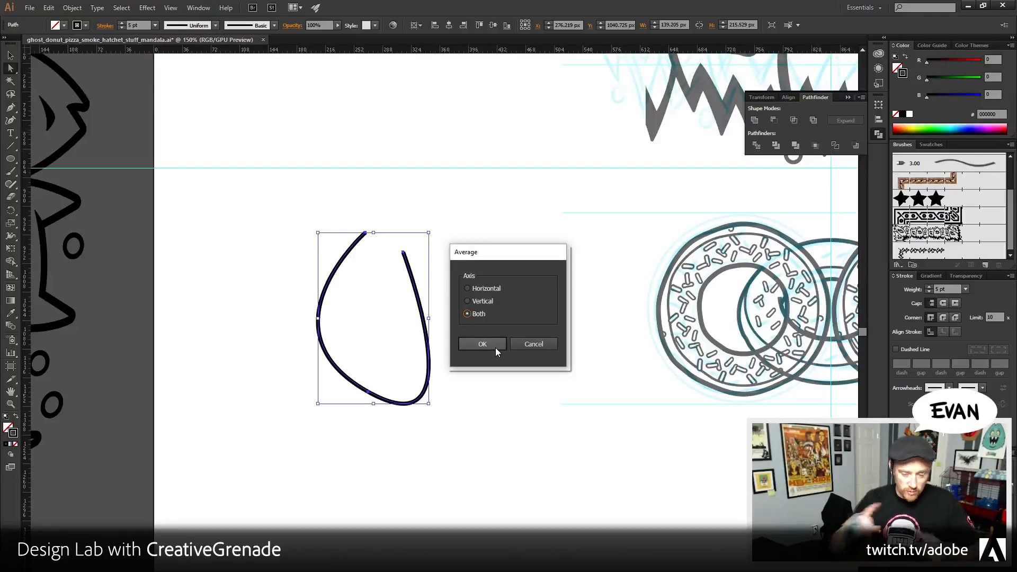
pyautogui.click(496, 348)
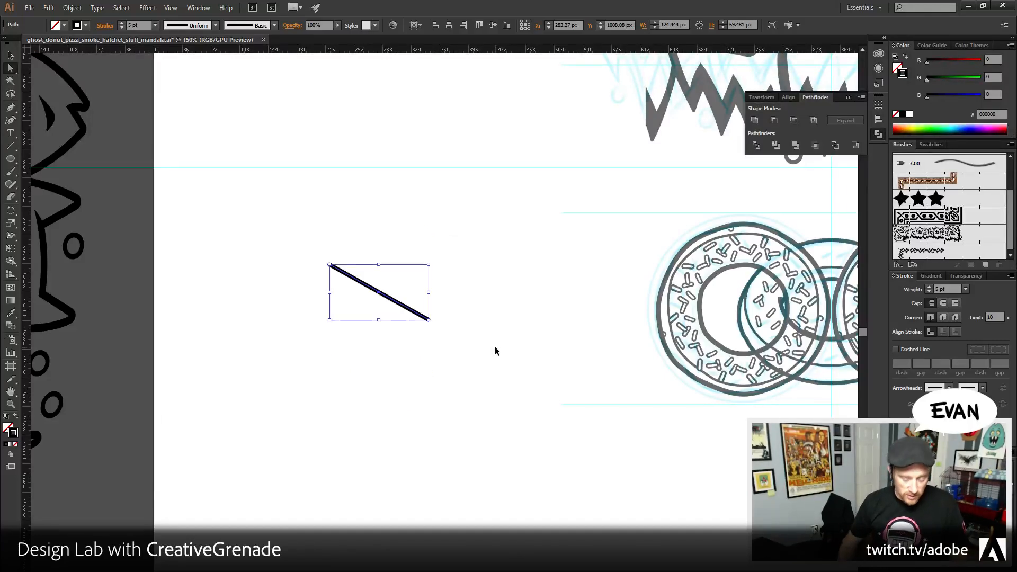
pyautogui.hotkey('ctrl', 'z')
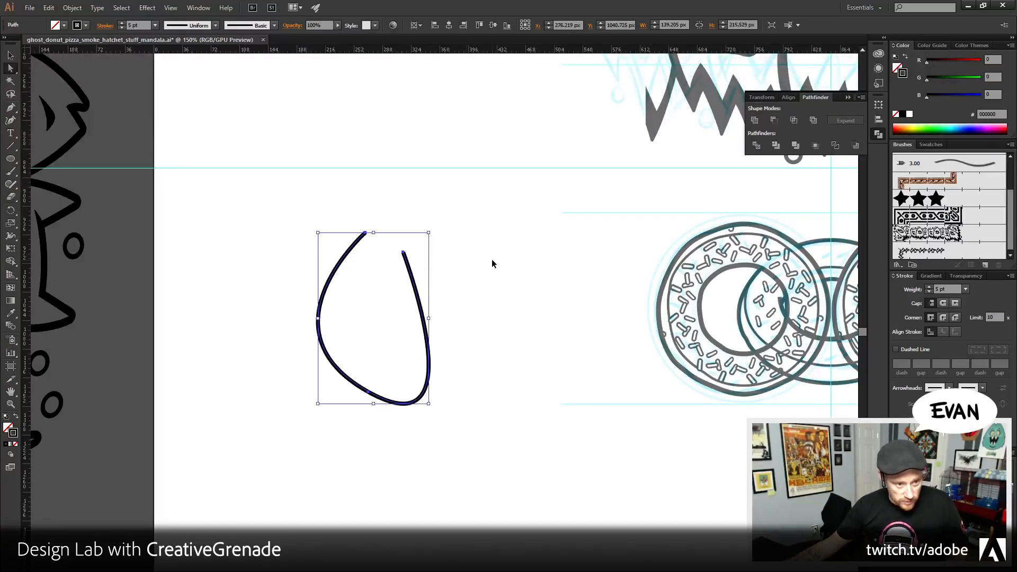
# - Select only the demo path's two end points, average and join them, and undo both operations
pyautogui.press('a')
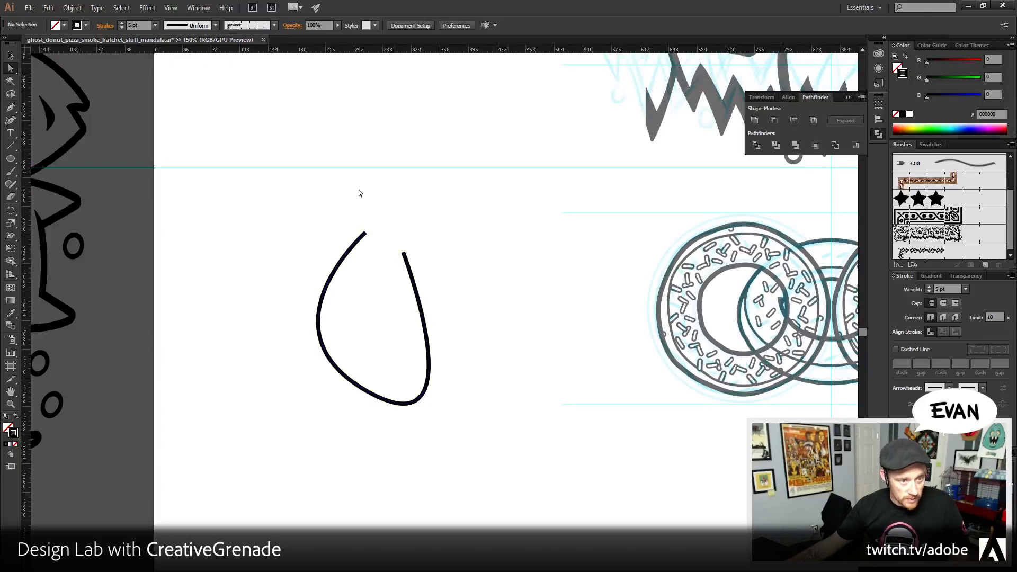
pyautogui.moveTo(357, 193); pyautogui.dragTo(459, 284)
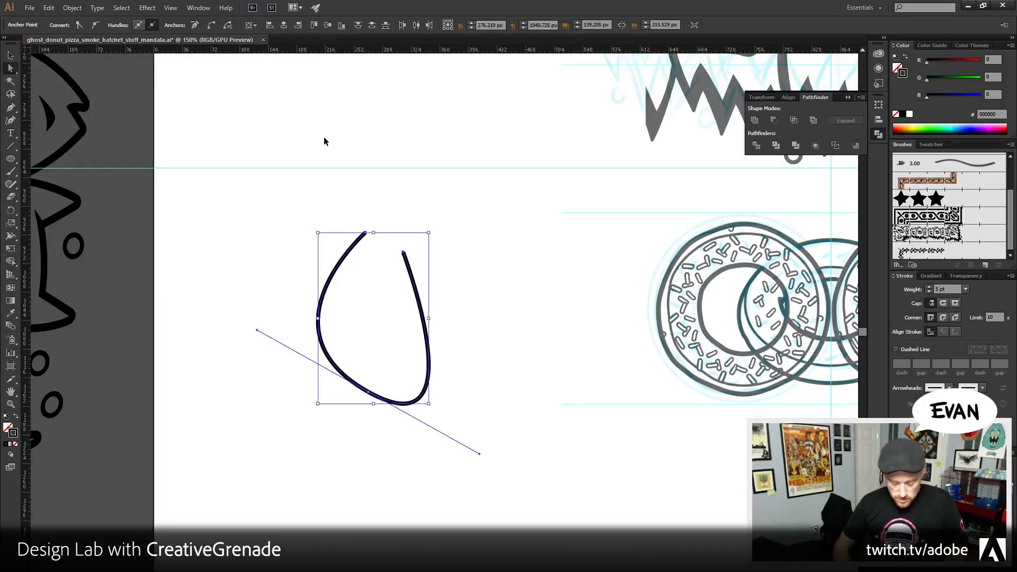
pyautogui.hotkey('ctrl', 'alt', 'j')
pyautogui.press('Return')
pyautogui.hotkey('ctrl', 'j')
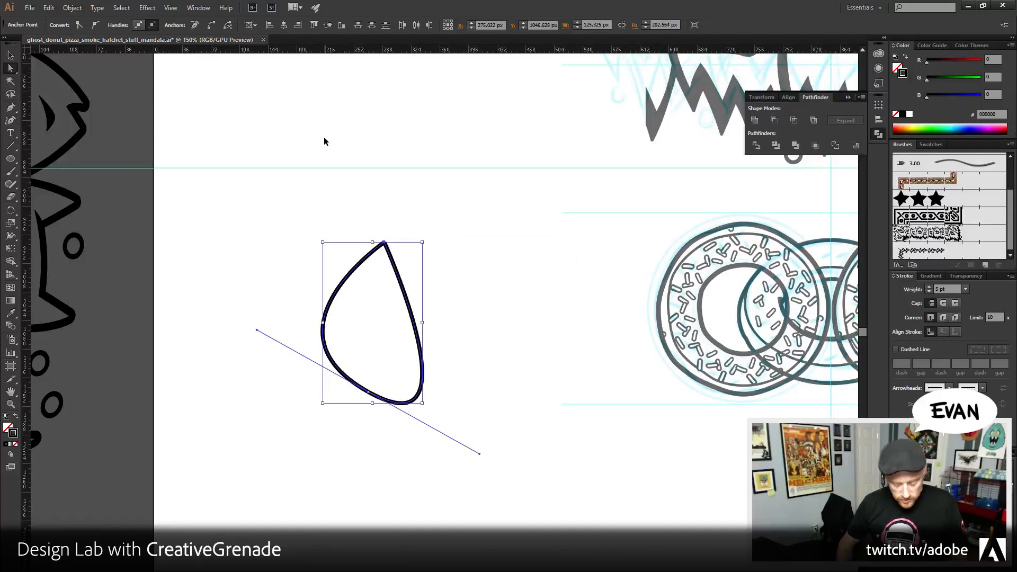
pyautogui.hotkey('ctrl', 'z')
pyautogui.hotkey('ctrl', 'z')
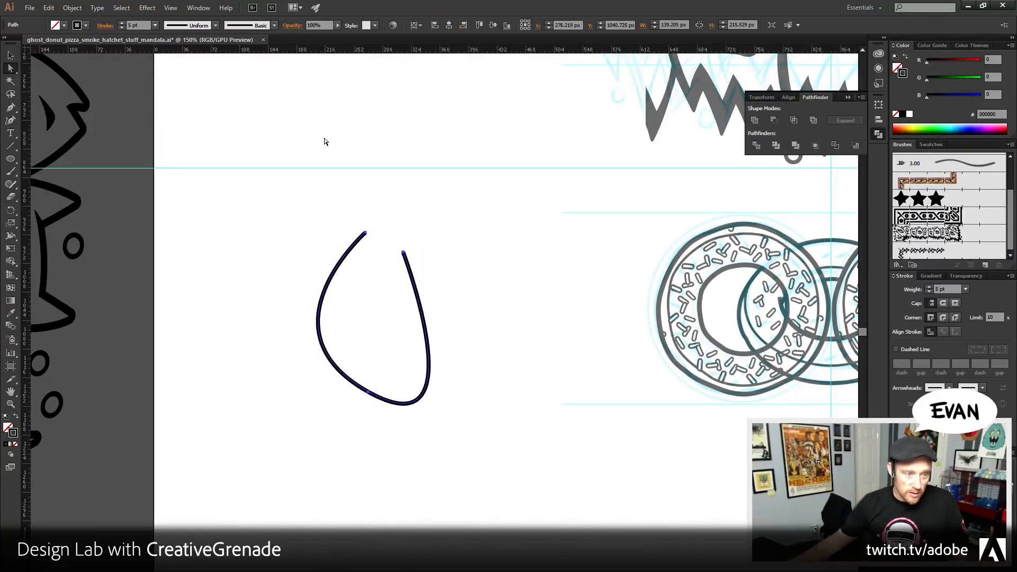
# - Reselect the demo path's two open ends, average them on both axes, and join them into a closed teardrop
pyautogui.click(331, 416)
pyautogui.moveTo(354, 356); pyautogui.dragTo(395, 359)
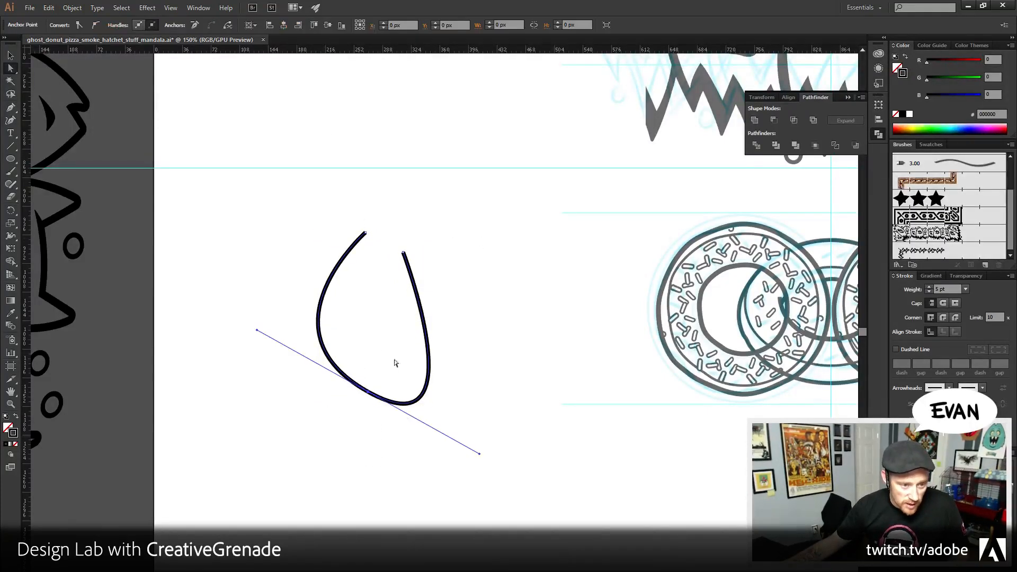
pyautogui.click(324, 193)
pyautogui.moveTo(325, 193); pyautogui.dragTo(527, 359)
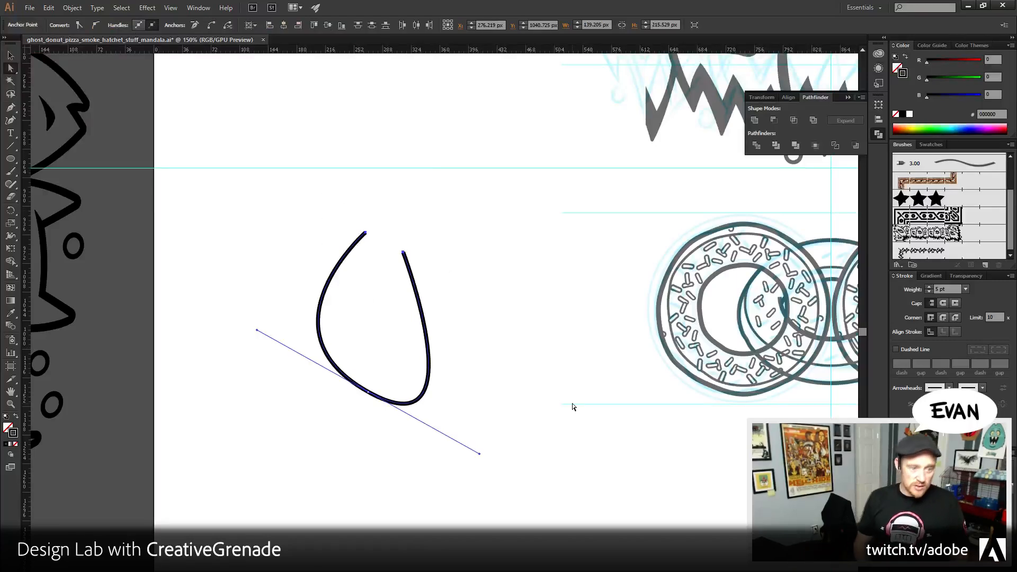
pyautogui.hotkey('ctrl', 'alt', 'j')
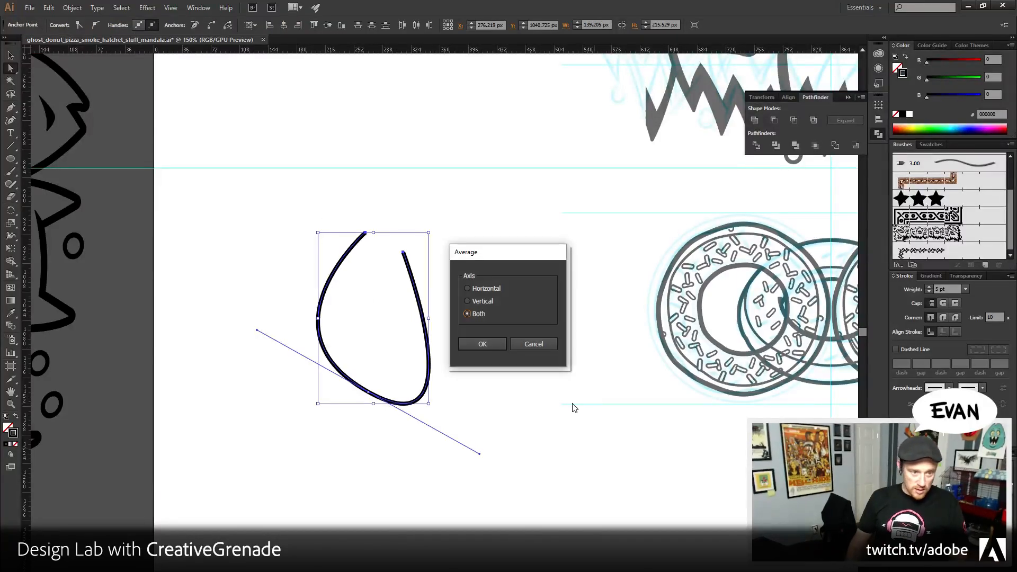
pyautogui.press('Return')
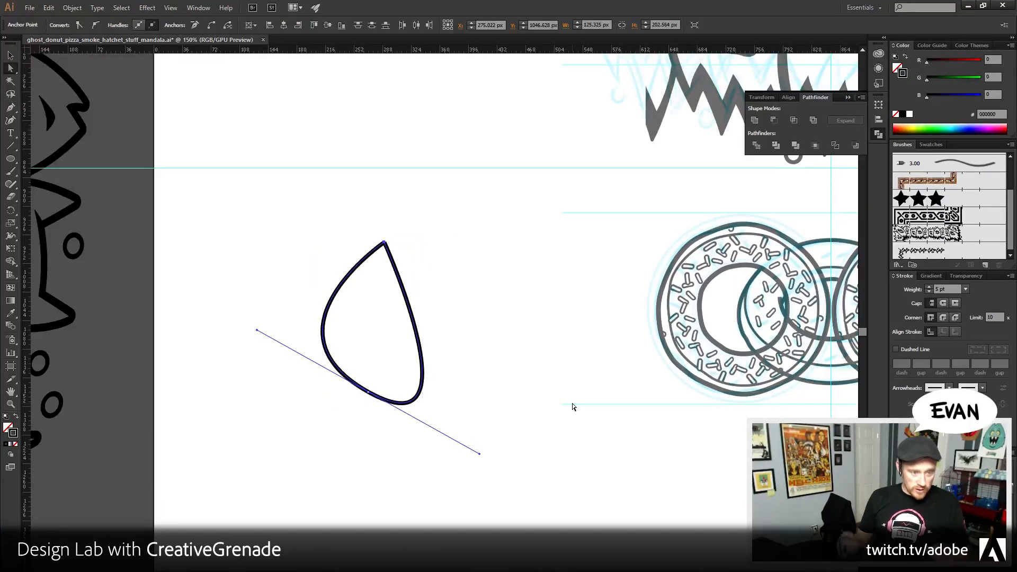
pyautogui.hotkey('ctrl', 'j')
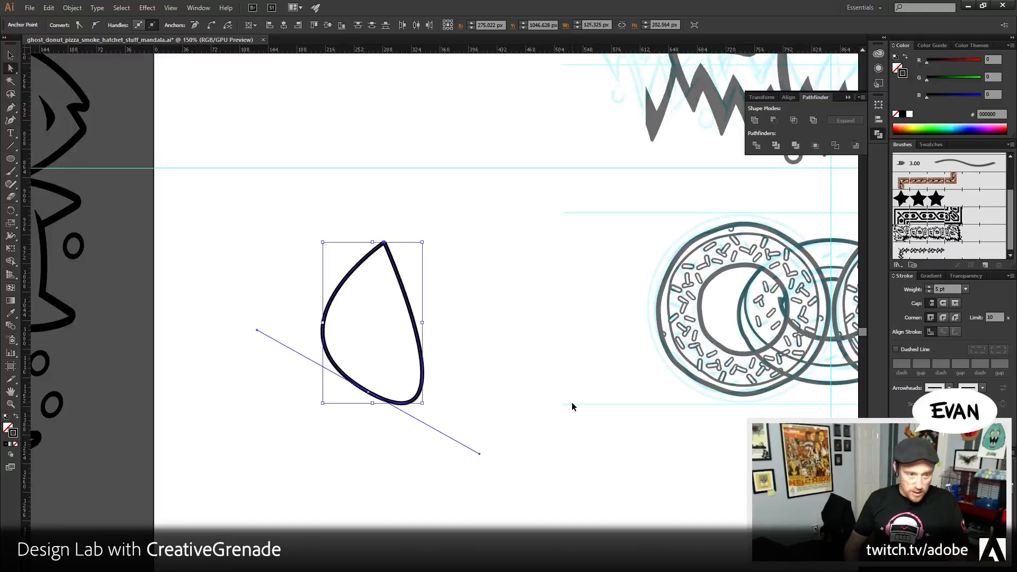
# - Move the closed demo teardrop as a whole and delete it from the artboard
pyautogui.click(10, 55)
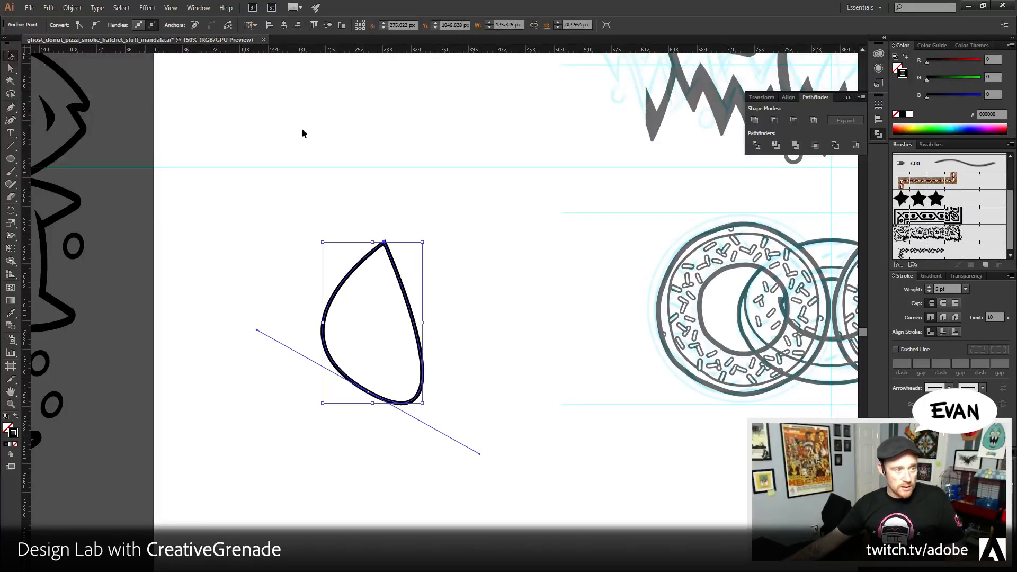
pyautogui.click(417, 284)
pyautogui.moveTo(401, 281); pyautogui.dragTo(393, 246)
pyautogui.click(379, 244)
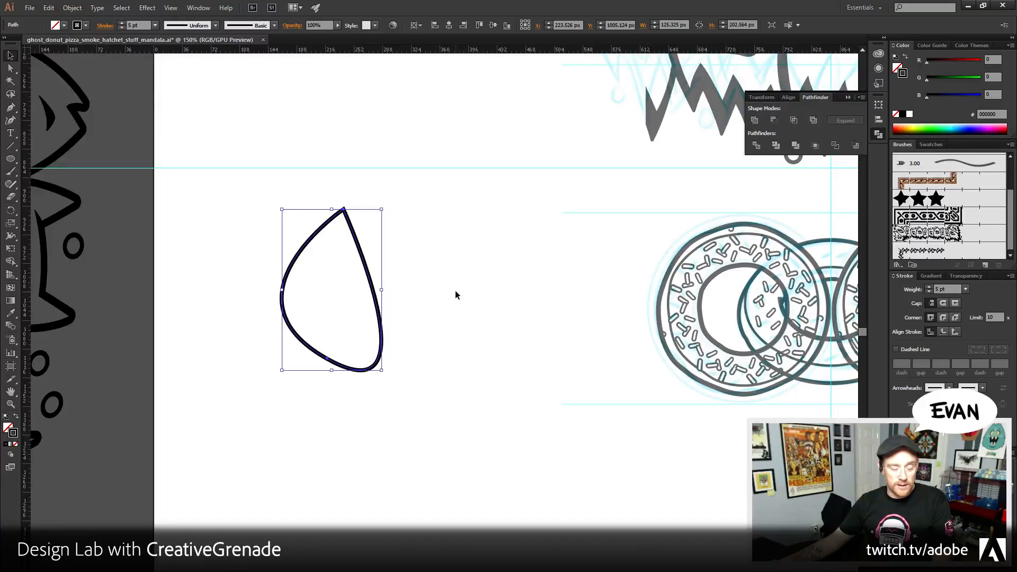
pyautogui.press('Delete')
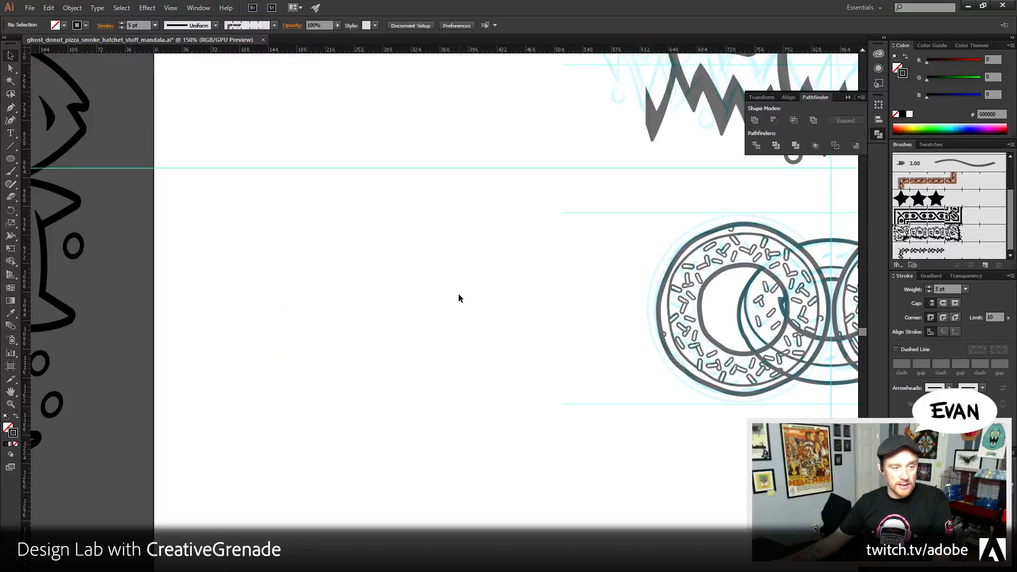
# - Set the total width to 5 px at two width points near the left end of the back donut hole's lower arc
pyautogui.hscroll(5, 339, 344)
pyautogui.click(10, 404)
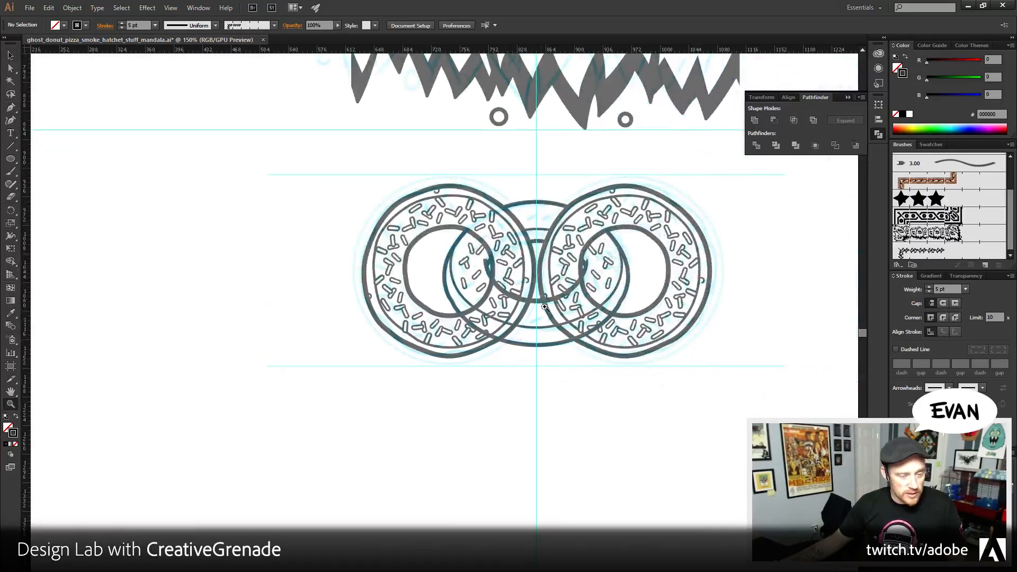
pyautogui.moveTo(541, 222); pyautogui.dragTo(650, 314)
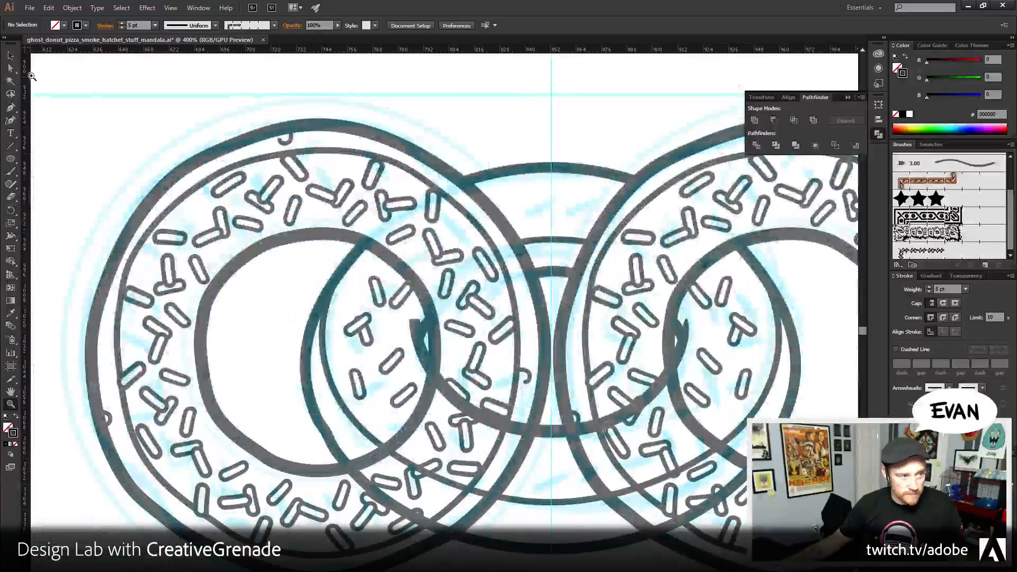
pyautogui.press('v')
pyautogui.click(11, 67)
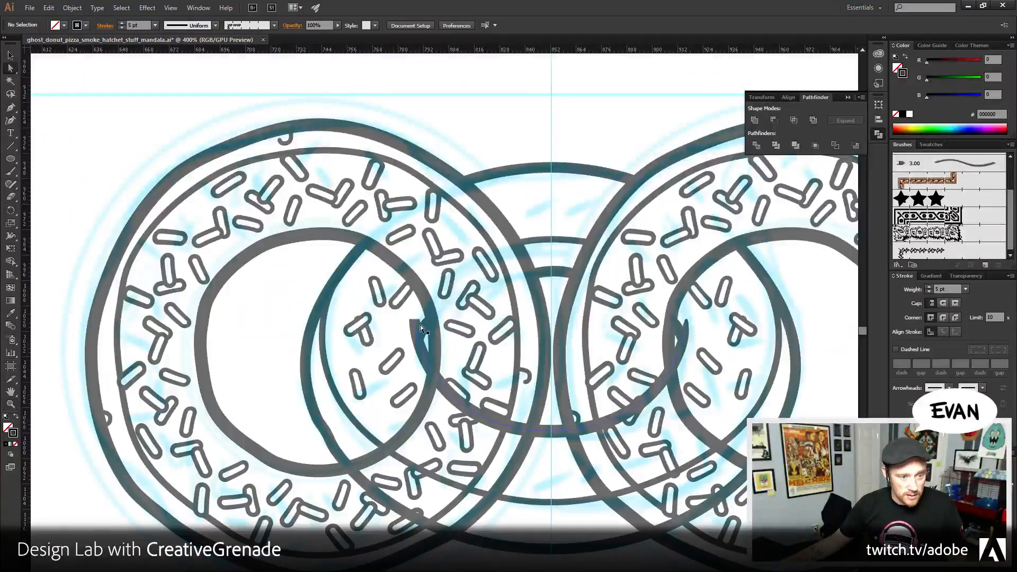
pyautogui.click(14, 237)
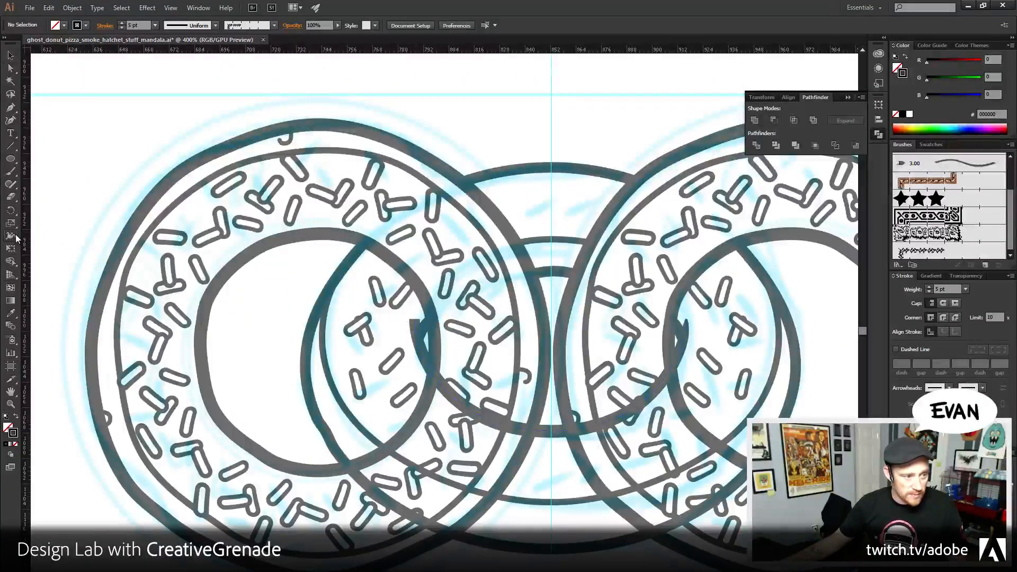
pyautogui.doubleClick(415, 341)
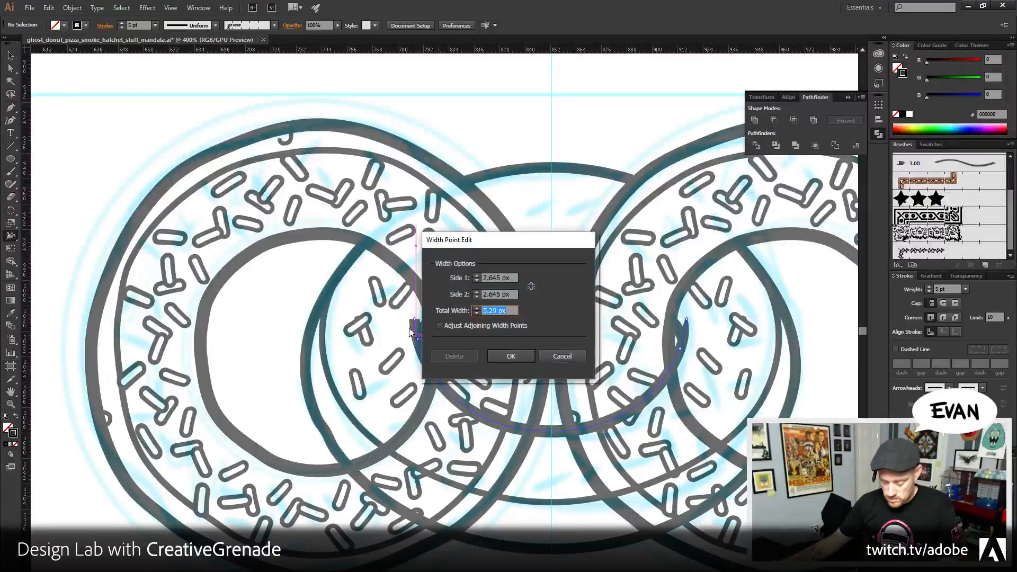
pyautogui.write('5')
pyautogui.press('Return')
pyautogui.doubleClick(415, 321)
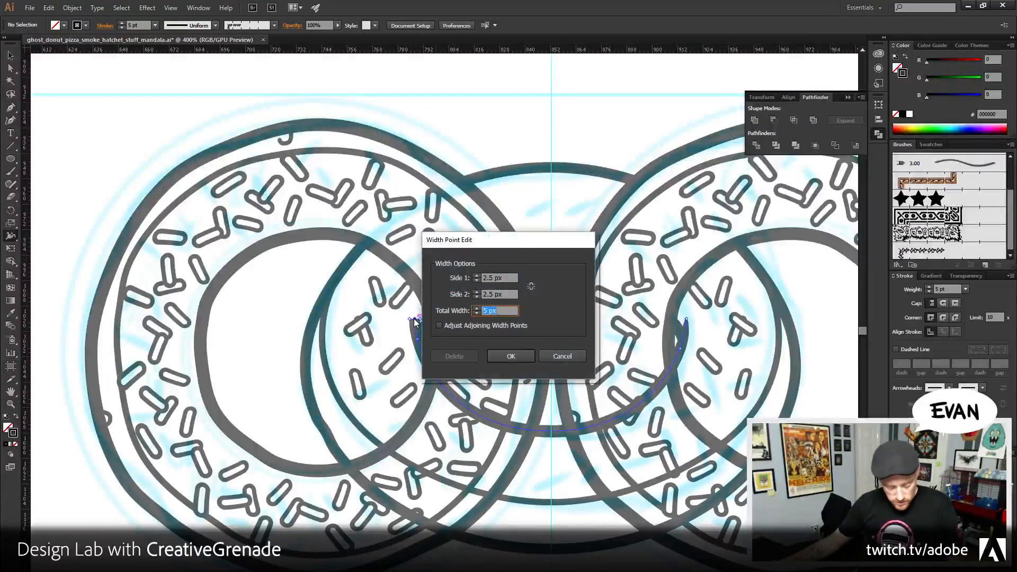
pyautogui.click(511, 354)
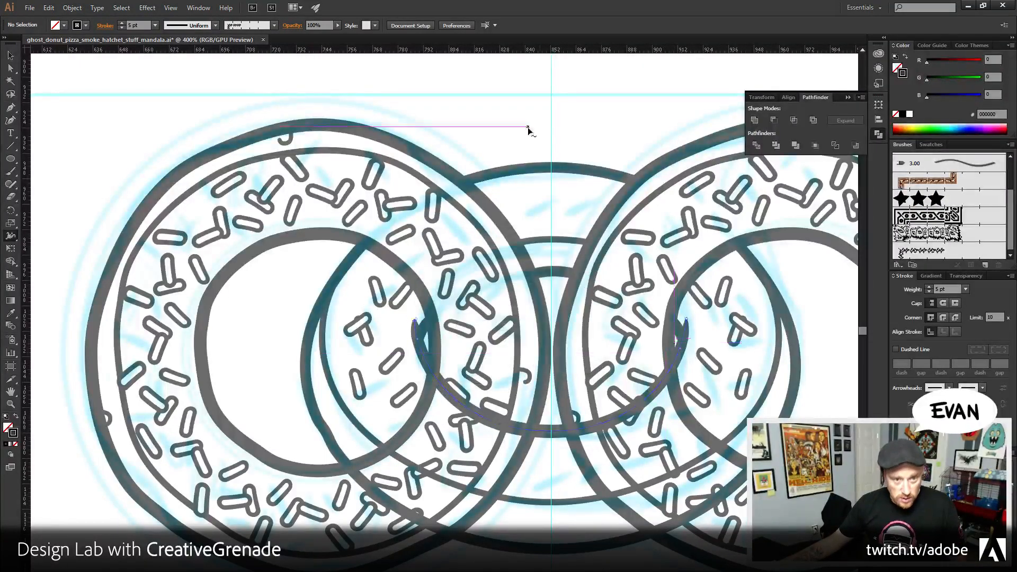
# - Hide the two front donuts, leaving only the back donut's outlines and sprinkles over the sketch
pyautogui.press('v')
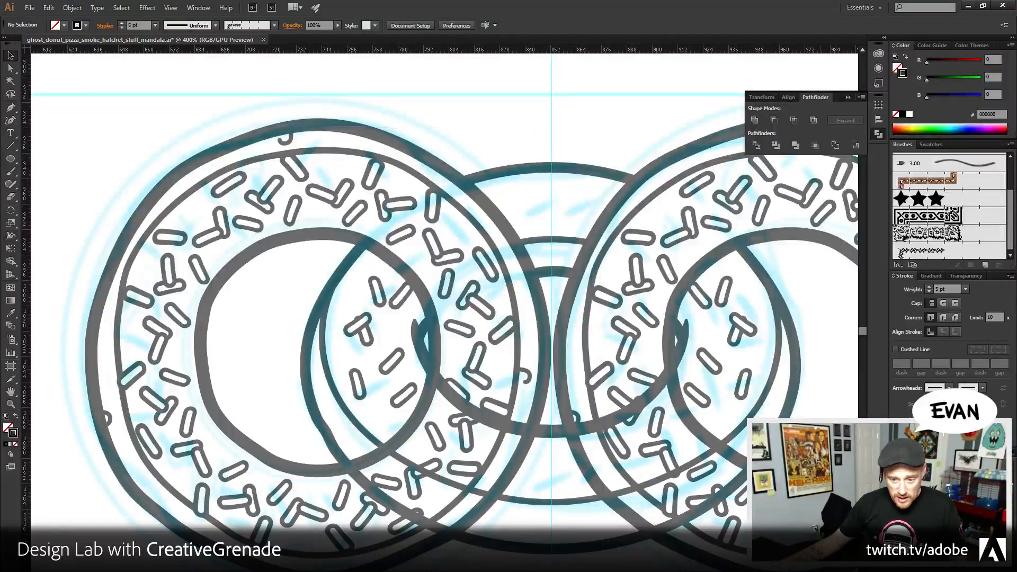
pyautogui.hotkey('ctrl', 'z')
pyautogui.moveTo(519, 363); pyautogui.dragTo(477, 366)
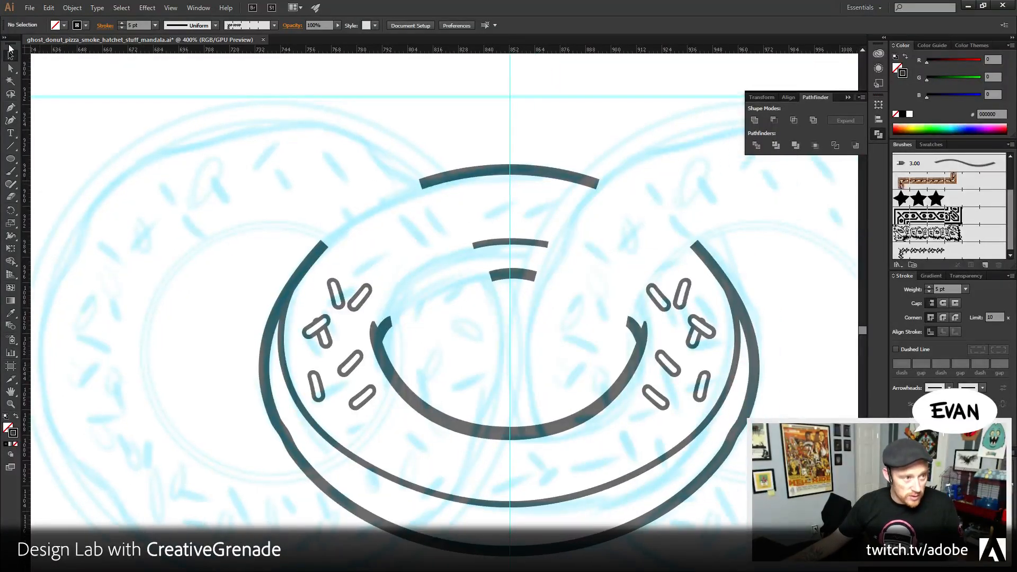
# - Copy the three lower-right sprinkles onto the donut's lower curve, repeating and rotating the copies on both sides of the centre
pyautogui.click(652, 399)
pyautogui.keyDown('shift'); pyautogui.click(670, 371); pyautogui.keyUp('shift')
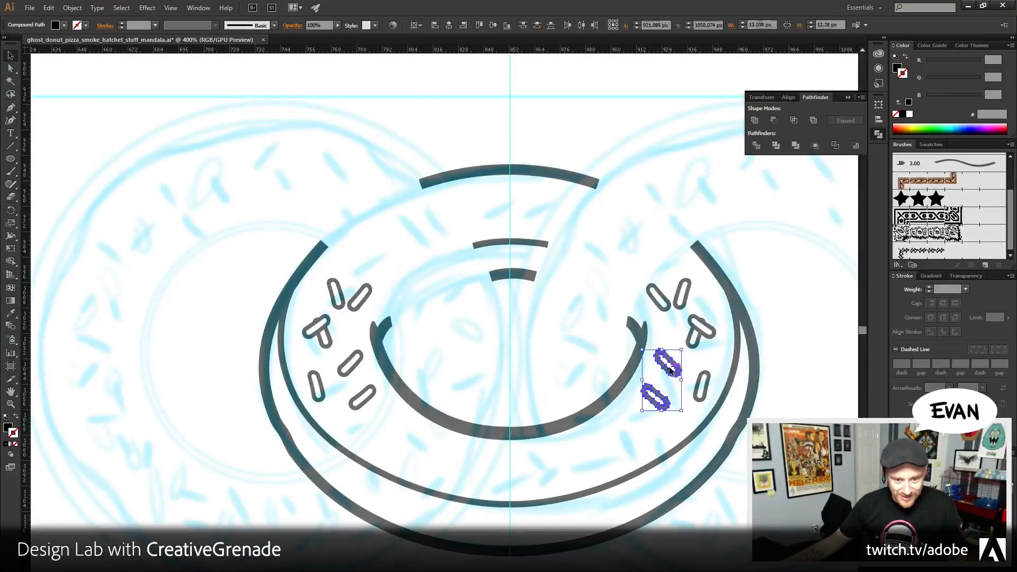
pyautogui.keyDown('shift'); pyautogui.click(699, 389); pyautogui.keyUp('shift')
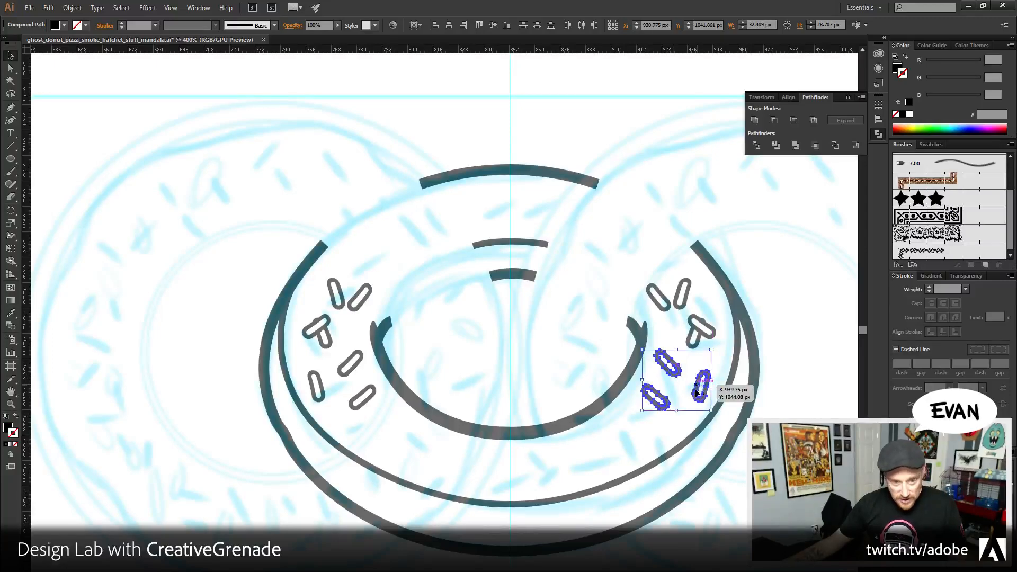
pyautogui.moveTo(697, 392); pyautogui.dragTo(455, 465)
pyautogui.click(679, 420)
pyautogui.keyDown('shift'); pyautogui.click(625, 429); pyautogui.keyUp('shift')
pyautogui.hotkey('ctrl', 'z')
pyautogui.moveTo(392, 414); pyautogui.dragTo(445, 483)
pyautogui.click(443, 448)
# - Copy the left side's T-shaped sprinkle pair and steep single sprinkle to the donut's bottom centre, placing the single one beside the pair
pyautogui.click(321, 392)
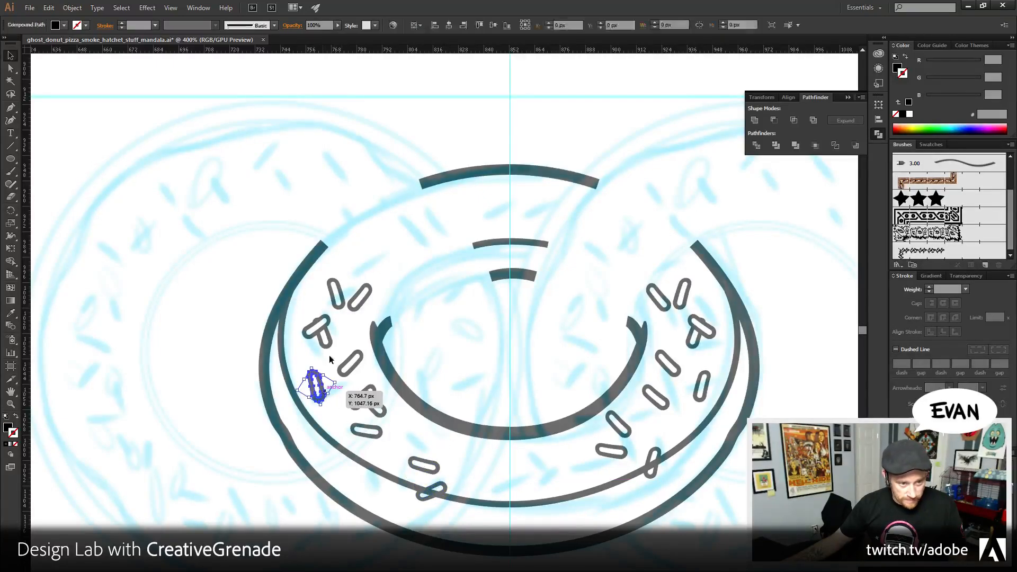
pyautogui.keyDown('shift'); pyautogui.click(323, 337); pyautogui.keyUp('shift')
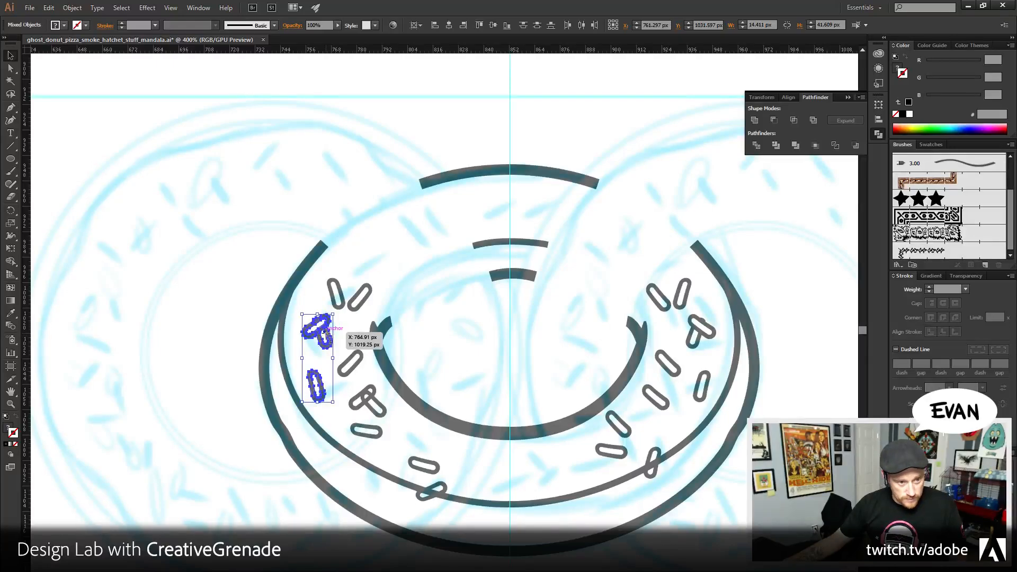
pyautogui.moveTo(325, 328); pyautogui.dragTo(487, 464)
pyautogui.click(517, 522)
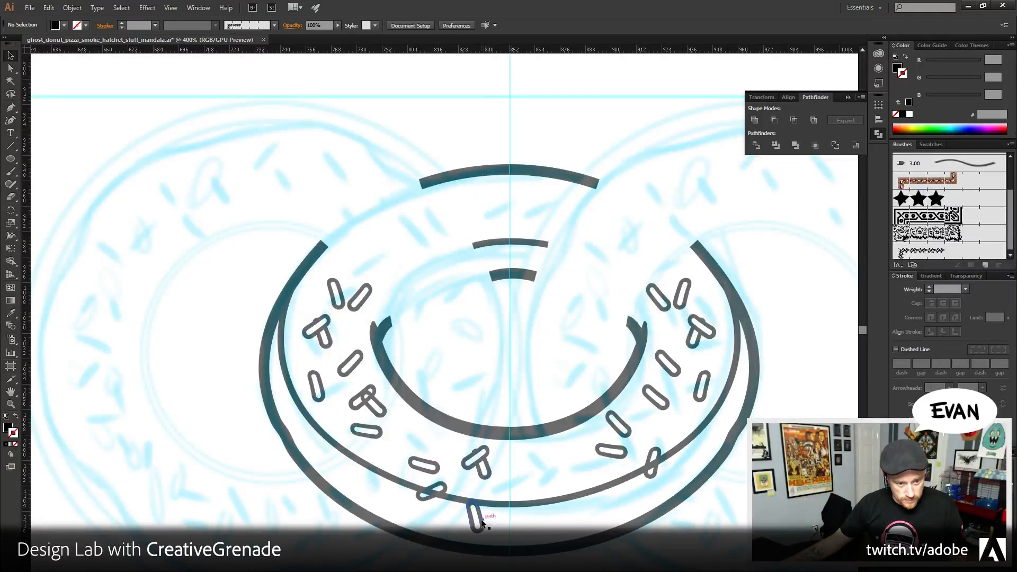
pyautogui.moveTo(482, 523); pyautogui.dragTo(513, 474)
# - Copy the upper-right V-shaped sprinkle pair beside the bottom centre, and add single sprinkles over the icing edge and in the lower-right gap
pyautogui.moveTo(655, 290); pyautogui.dragTo(655, 289)
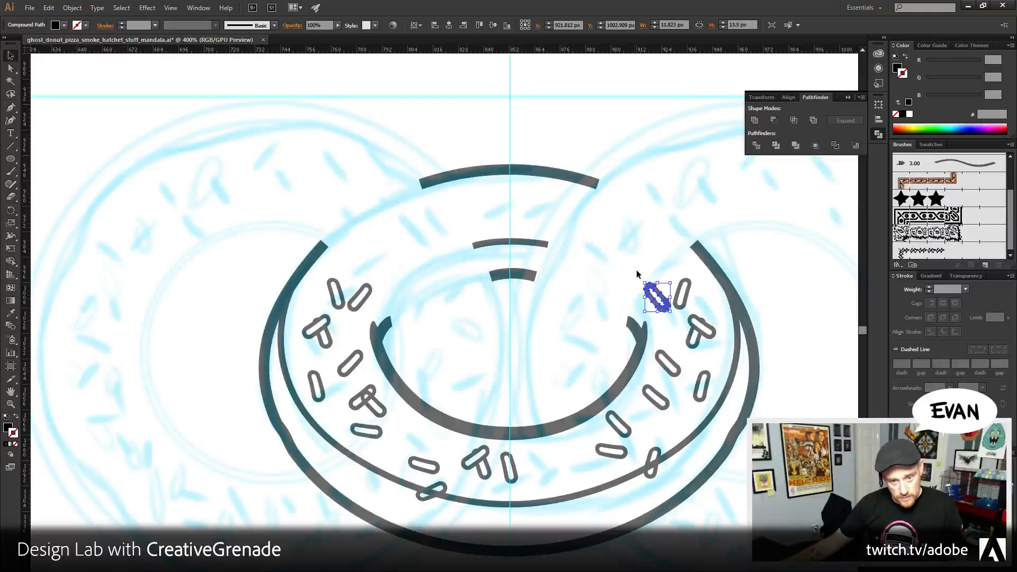
pyautogui.keyDown('shift'); pyautogui.click(688, 306); pyautogui.keyUp('shift')
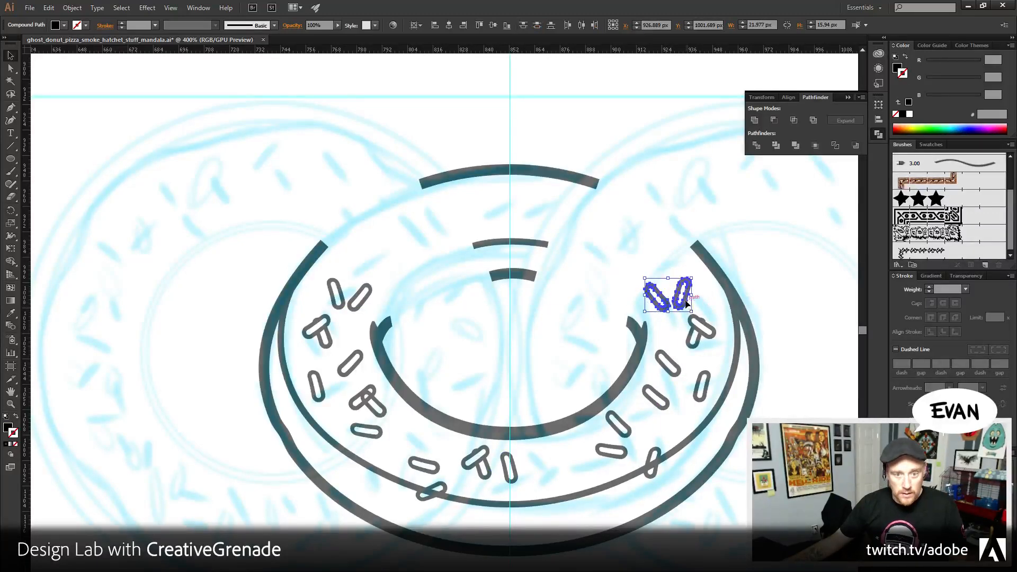
pyautogui.moveTo(688, 306); pyautogui.dragTo(574, 470)
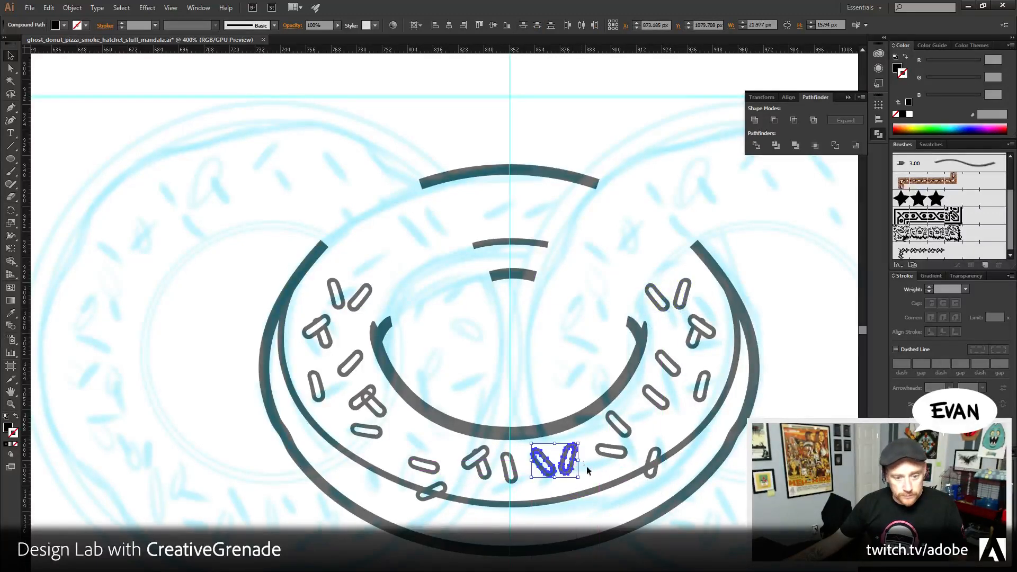
pyautogui.moveTo(614, 427); pyautogui.dragTo(589, 483)
pyautogui.click(656, 404)
pyautogui.moveTo(700, 394); pyautogui.dragTo(662, 429)
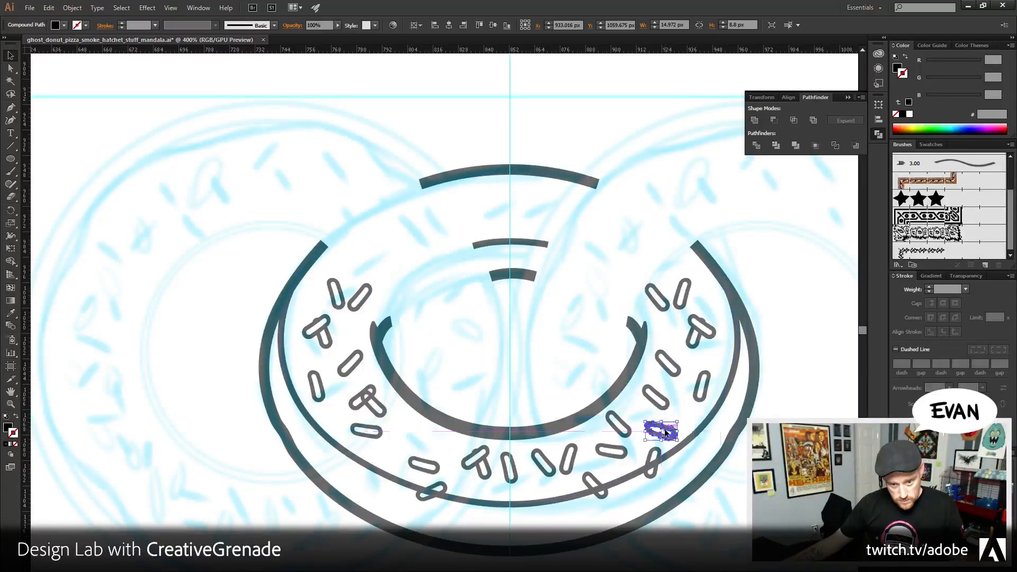
pyautogui.hotkey('ctrl', 'shift', 'a')
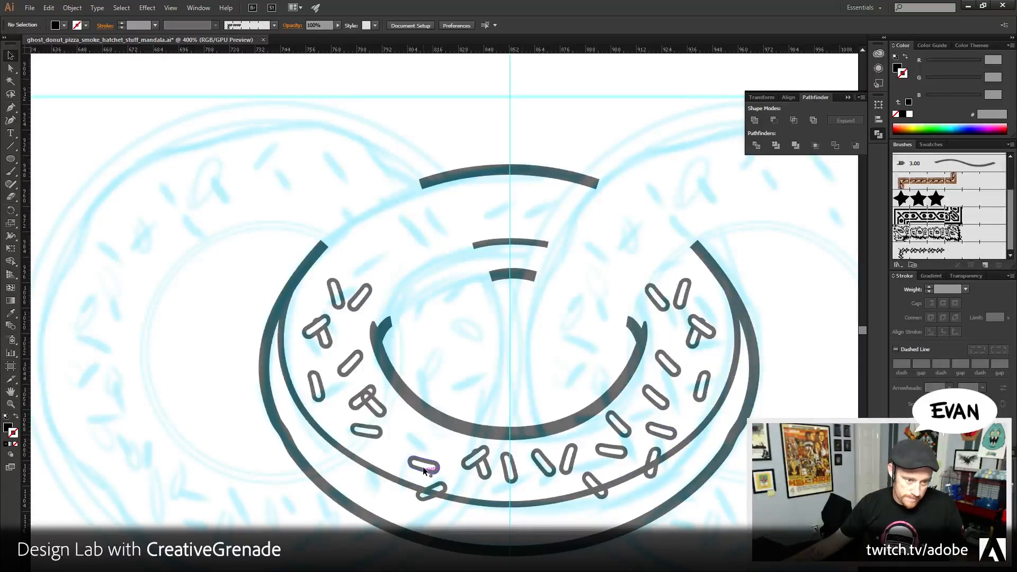
# - Copy the upper-left V-shaped sprinkle pair into the lower-left gap and onto the donut's top section
pyautogui.click(367, 401)
pyautogui.hotkey('ctrl', 'shift', 'a')
pyautogui.moveTo(322, 286); pyautogui.dragTo(497, 214)
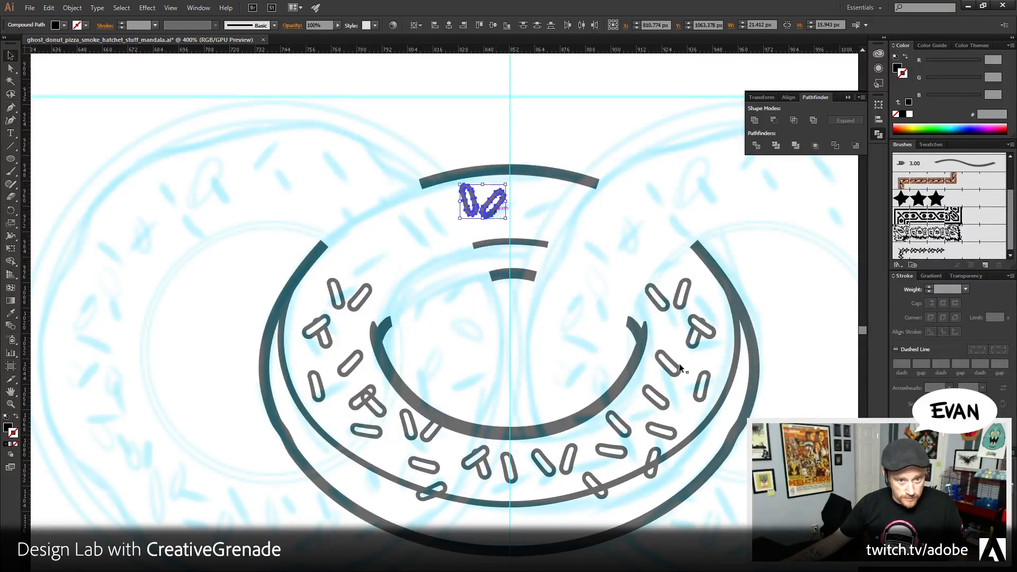
# - Copy the right side's T-shaped pair to the donut's top section and a single sprinkle across the icing line below it
pyautogui.click(707, 339)
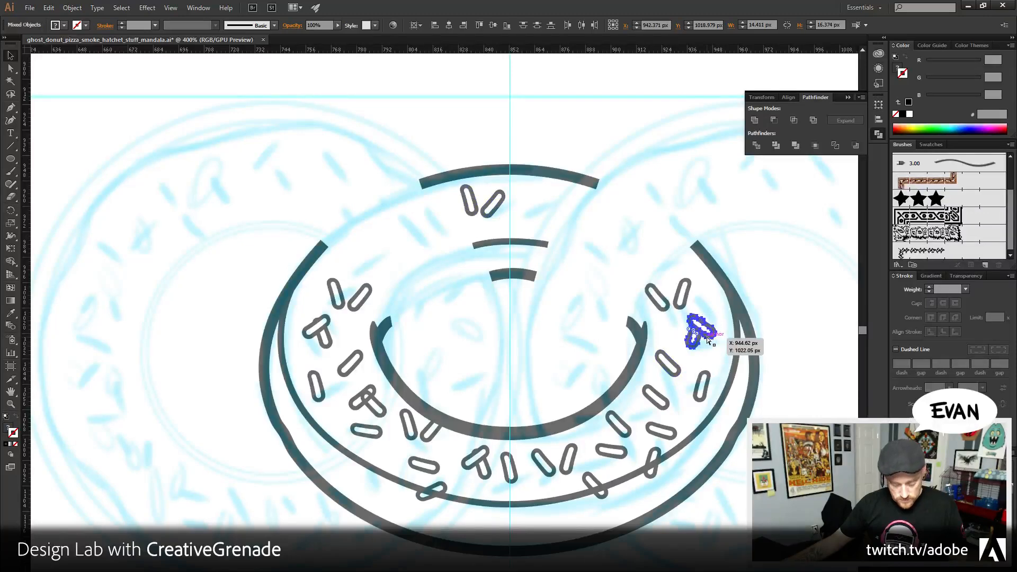
pyautogui.moveTo(708, 339); pyautogui.dragTo(537, 212)
pyautogui.click(661, 408)
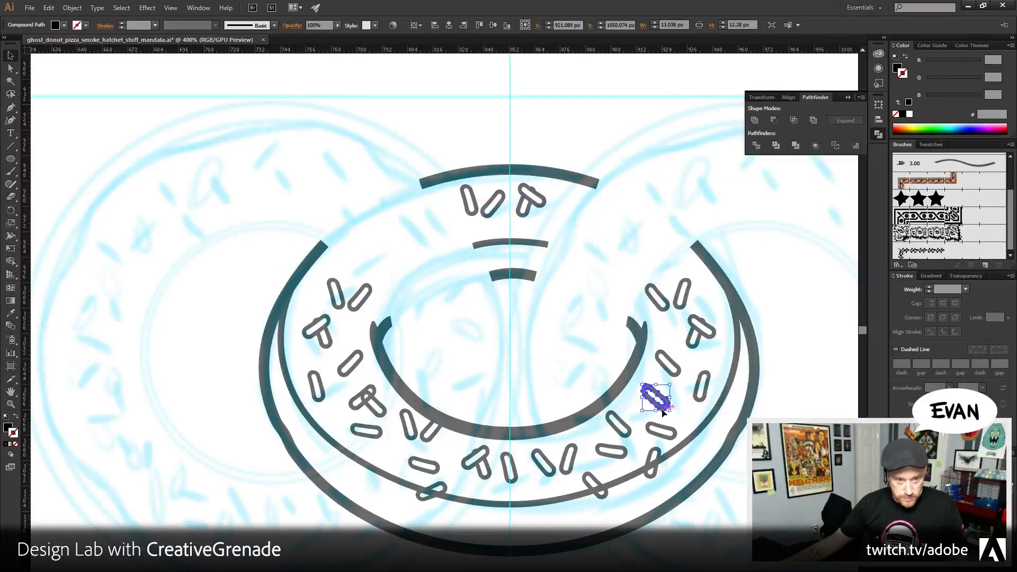
pyautogui.moveTo(662, 412); pyautogui.dragTo(515, 257)
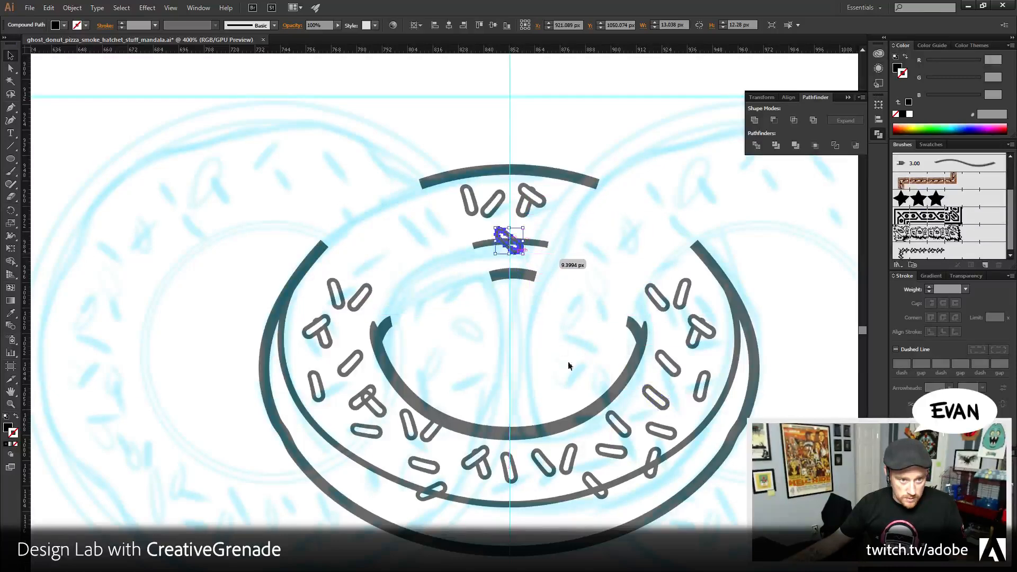
# - Select all the back donut artwork and convert its strokes to filled outlines with Outline Stroke
pyautogui.click(12, 404)
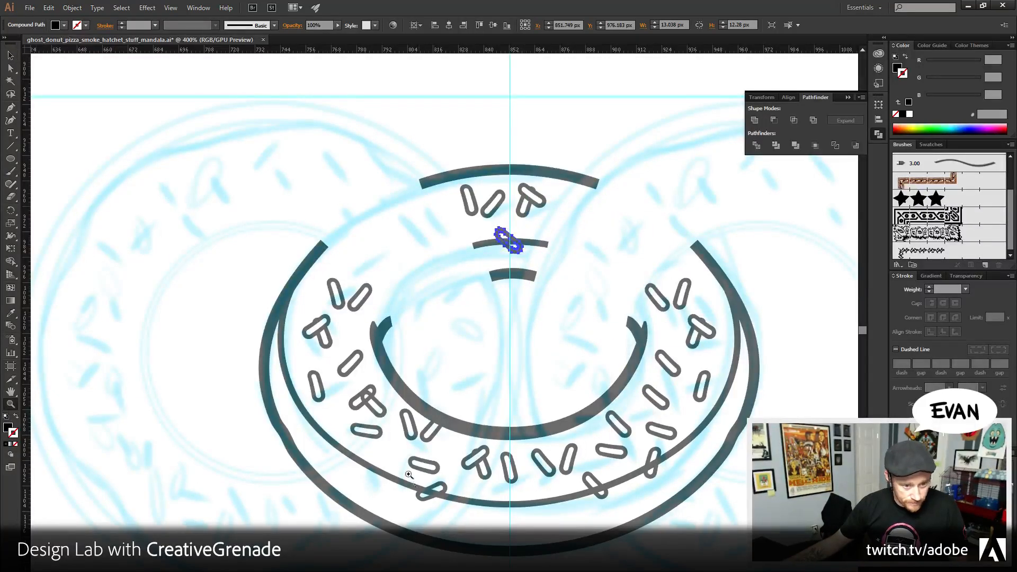
pyautogui.moveTo(409, 475); pyautogui.dragTo(204, 279)
pyautogui.hotkey('ctrl', 'a')
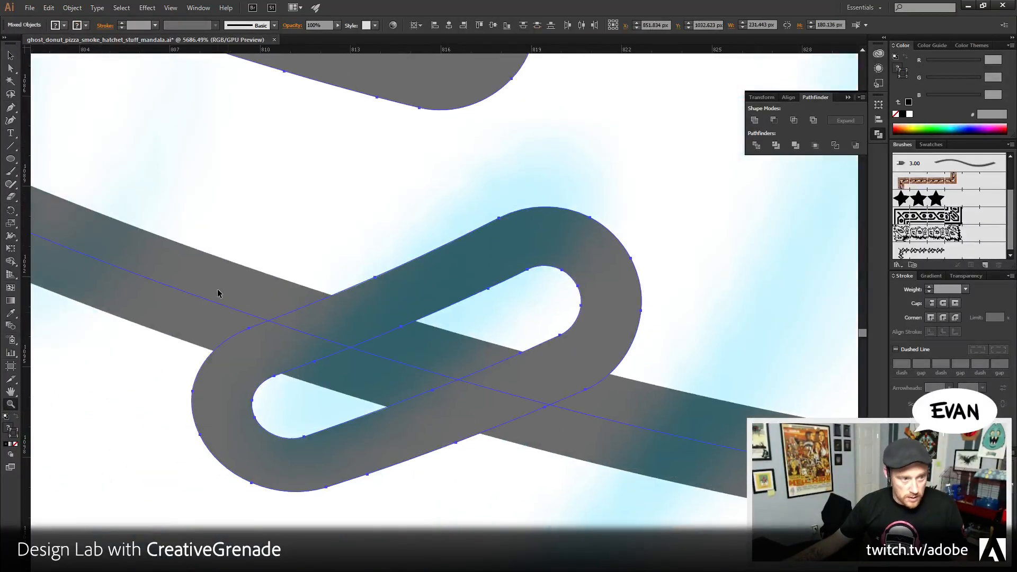
pyautogui.keyDown('alt'); pyautogui.click(346, 284); pyautogui.keyUp('alt')
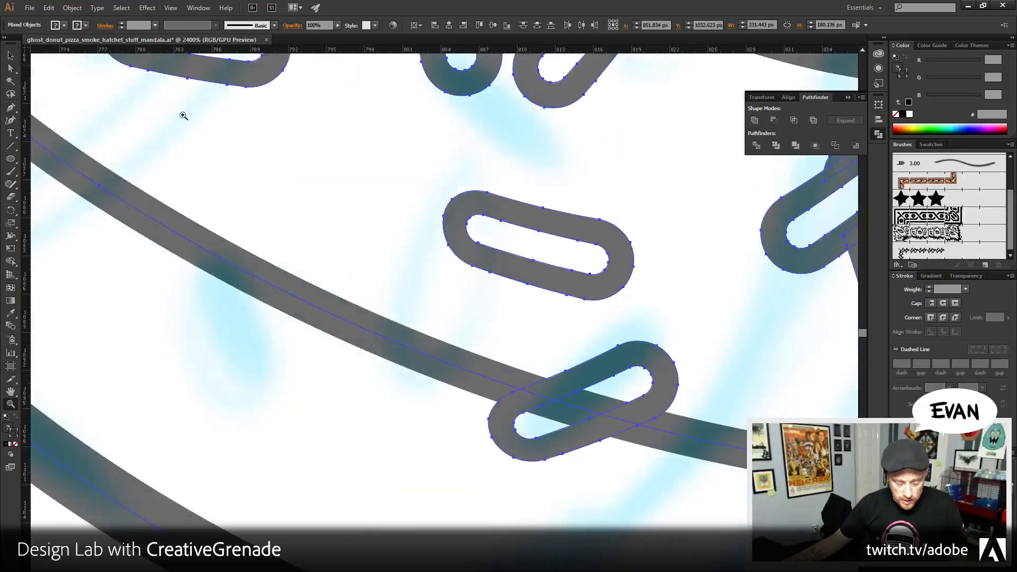
pyautogui.click(75, 8)
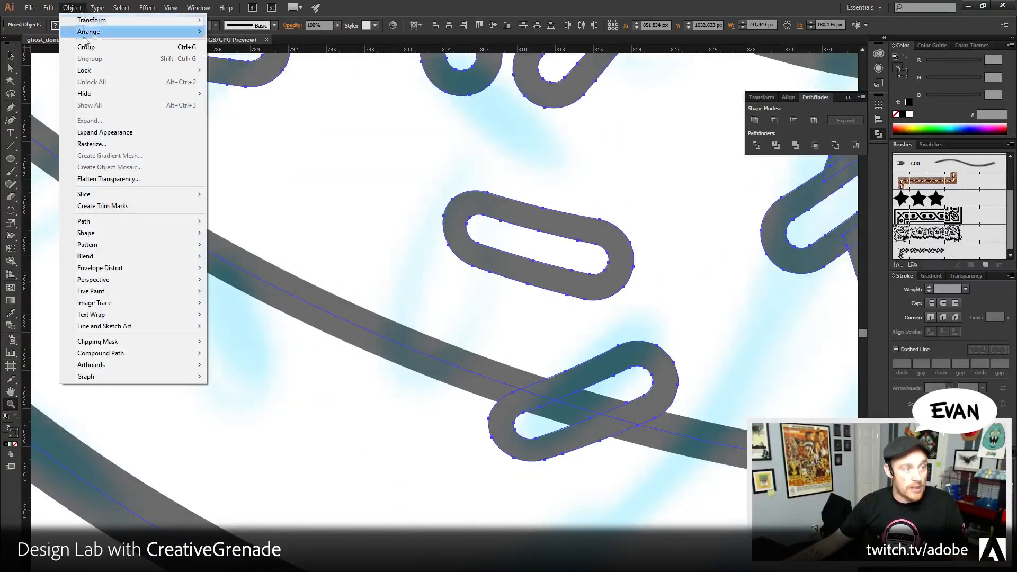
pyautogui.moveTo(95, 221)
pyautogui.click(249, 249)
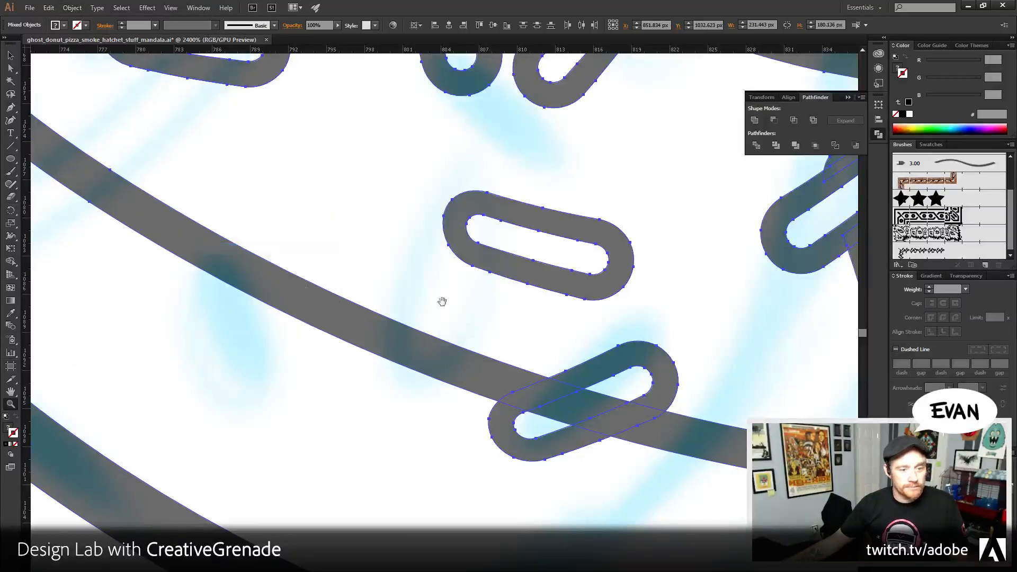
# - Draw a closed four-sided patch over the icing line where it crosses the lower-left sprinkle
pyautogui.moveTo(442, 301); pyautogui.dragTo(363, 312)
pyautogui.click(11, 56)
pyautogui.hotkey('ctrl', 'shift', 'a')
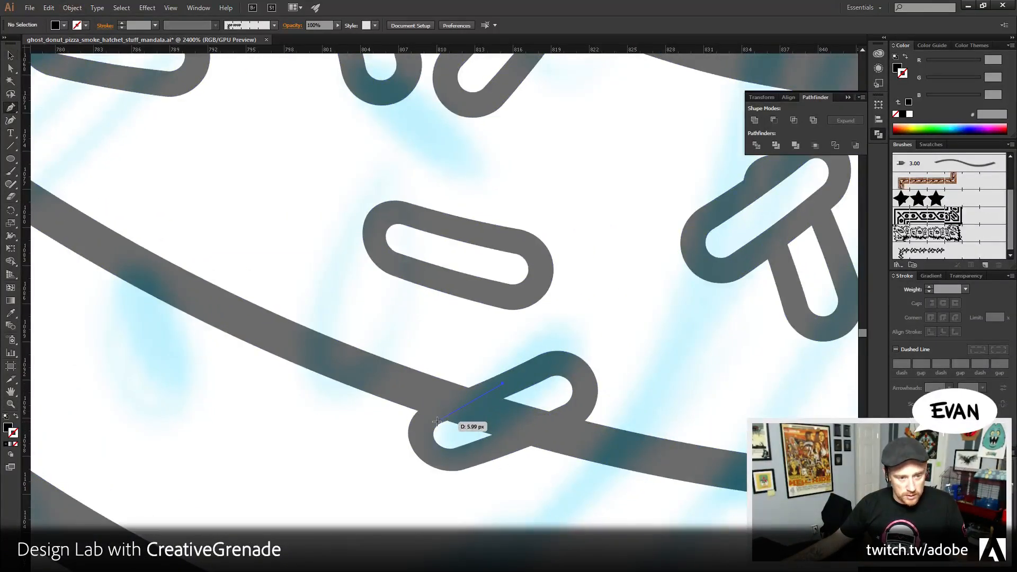
pyautogui.click(479, 452)
pyautogui.click(572, 407)
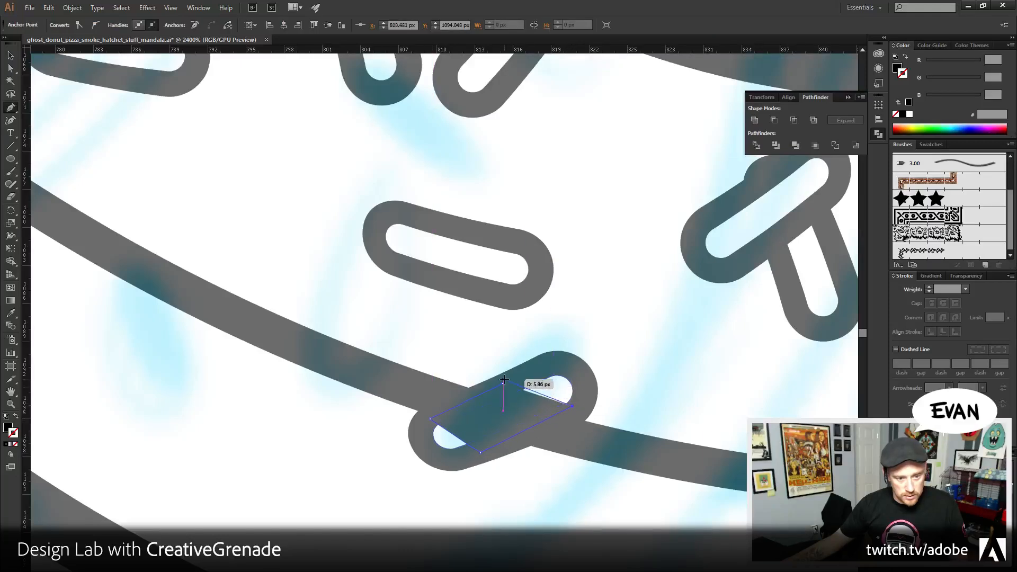
pyautogui.click(503, 384)
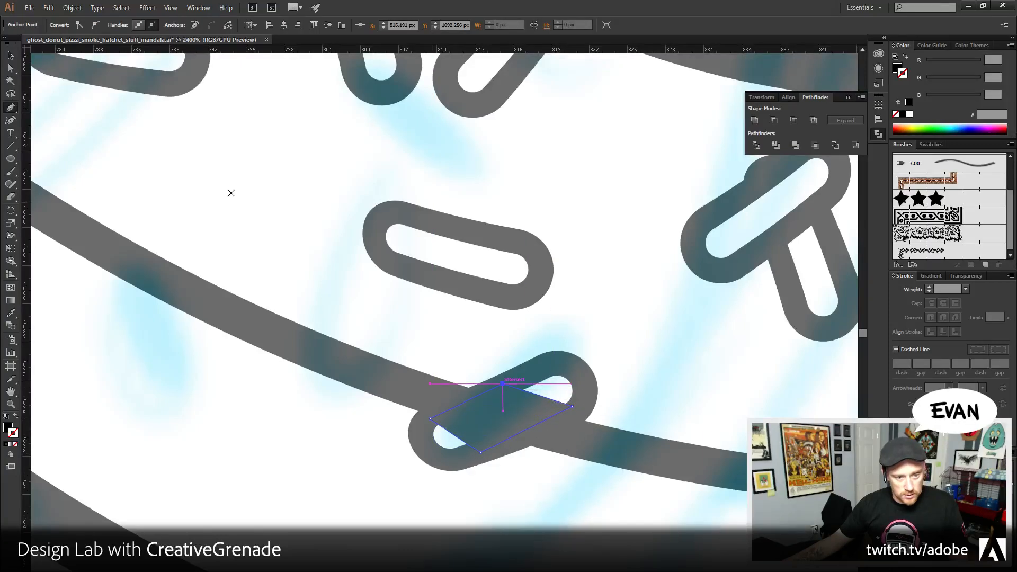
# - Trim the icing line with the patch, ungroup the result, and delete the patch from inside the sprinkle
pyautogui.click(10, 68)
pyautogui.keyDown('shift'); pyautogui.click(597, 448); pyautogui.keyUp('shift')
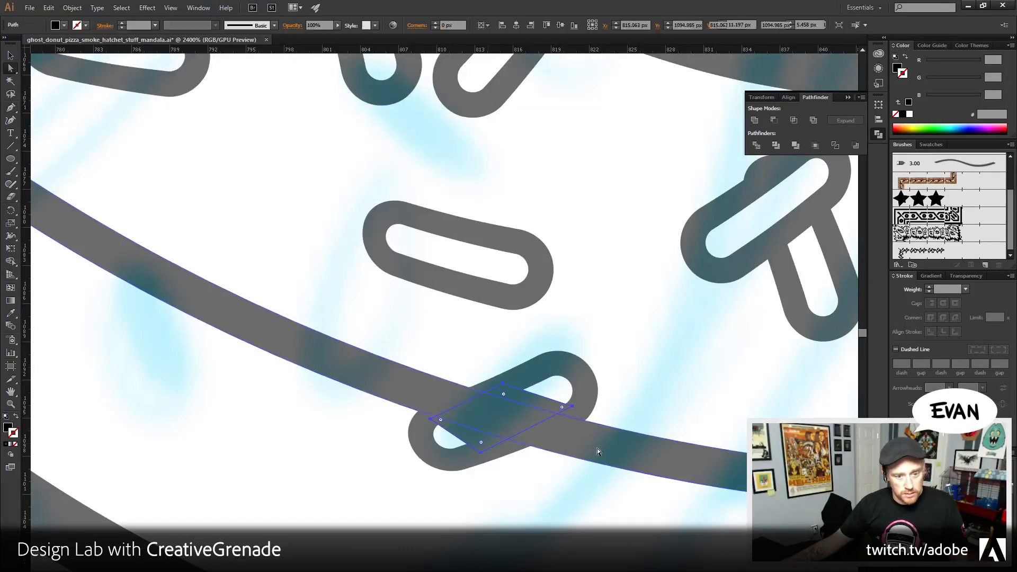
pyautogui.click(776, 145)
pyautogui.rightClick(487, 414)
pyautogui.click(516, 473)
pyautogui.click(501, 423)
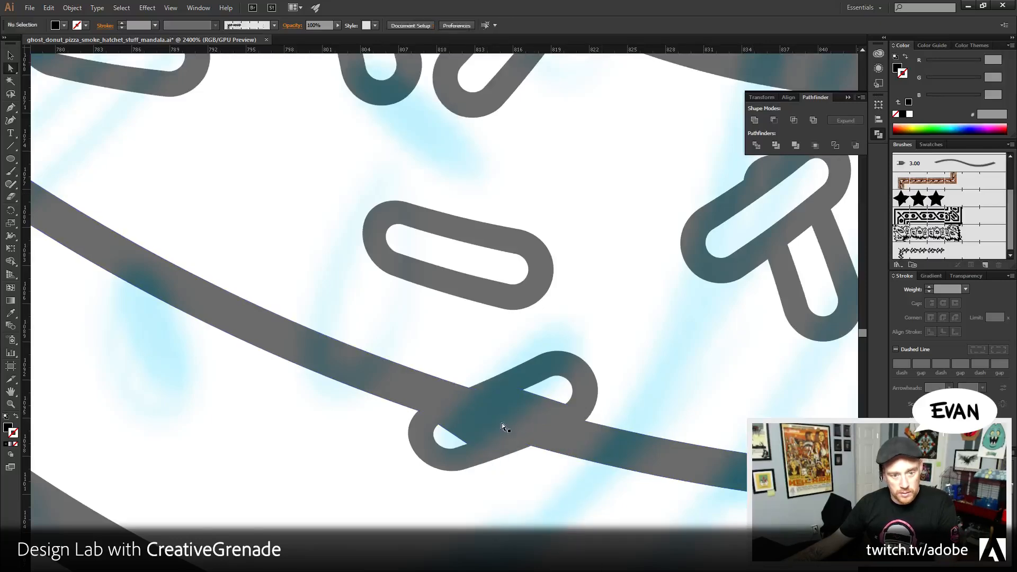
pyautogui.press('Delete')
# - Draw a closed four-sided patch over the crossing of the two overlapping sprinkles on the donut's left side
pyautogui.moveTo(266, 214); pyautogui.dragTo(331, 293)
pyautogui.click(10, 109)
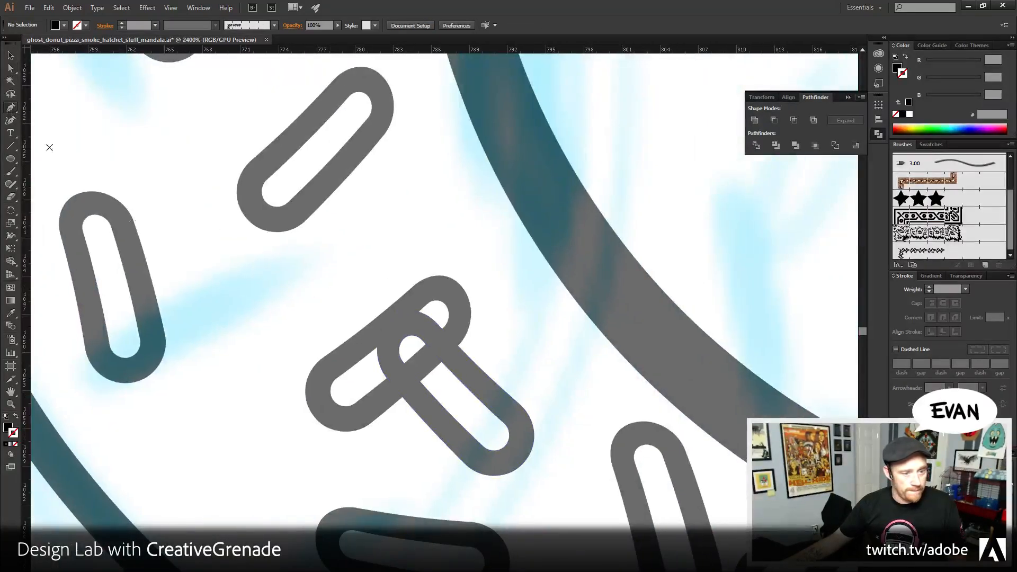
pyautogui.click(421, 324)
pyautogui.click(465, 368)
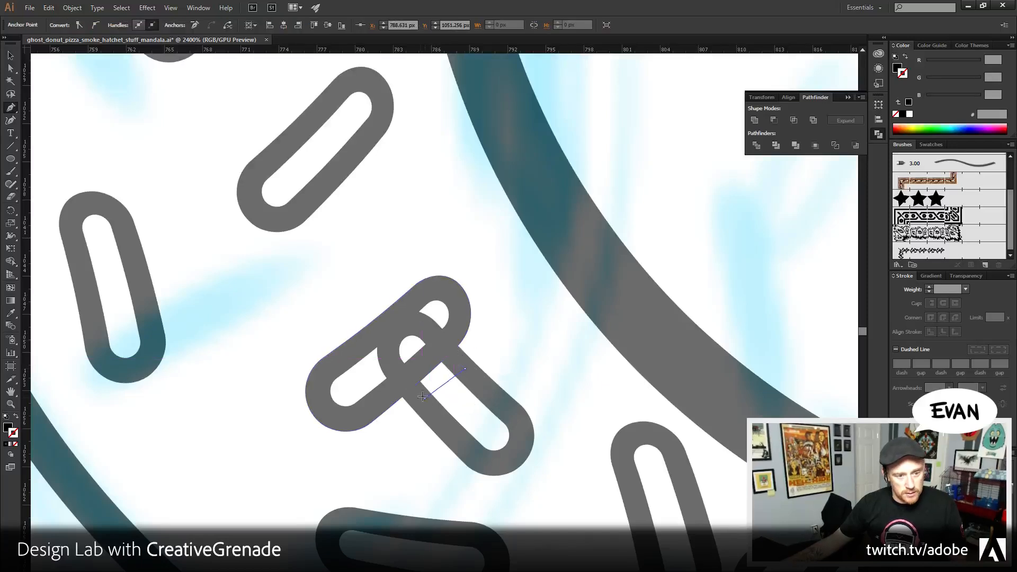
pyautogui.click(425, 398)
pyautogui.click(390, 359)
pyautogui.click(421, 324)
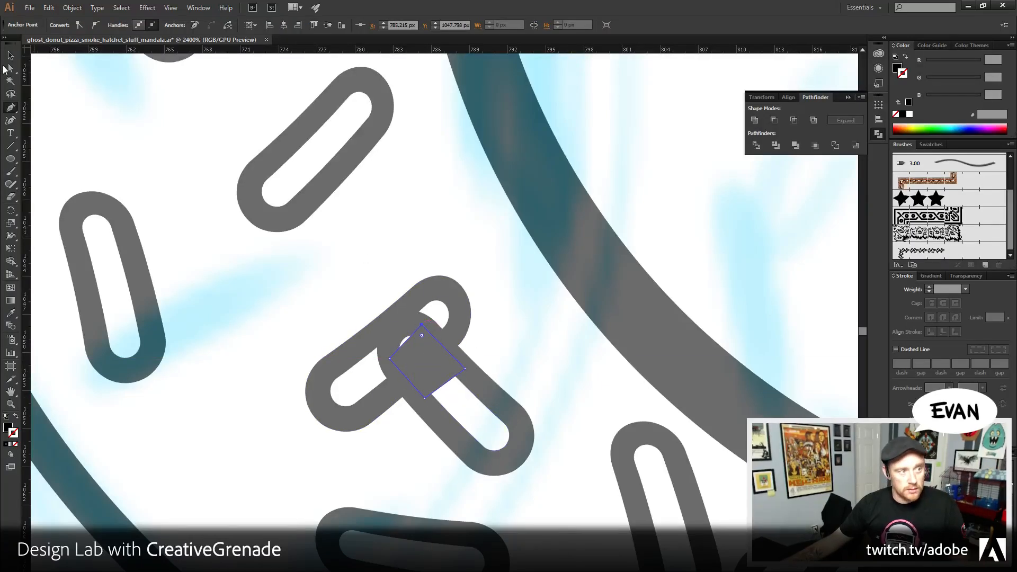
# - Try to trim the downward-slanting front sprinkle with the patch and ungroup the result
pyautogui.press('a')
pyautogui.click(428, 357)
pyautogui.hotkey('ctrl', 'g')
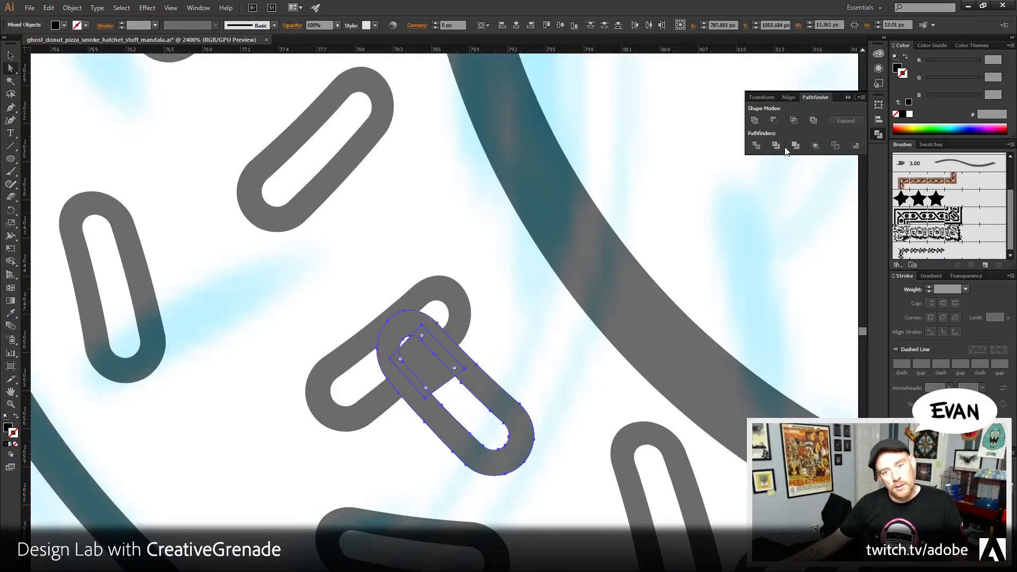
pyautogui.rightClick(440, 369)
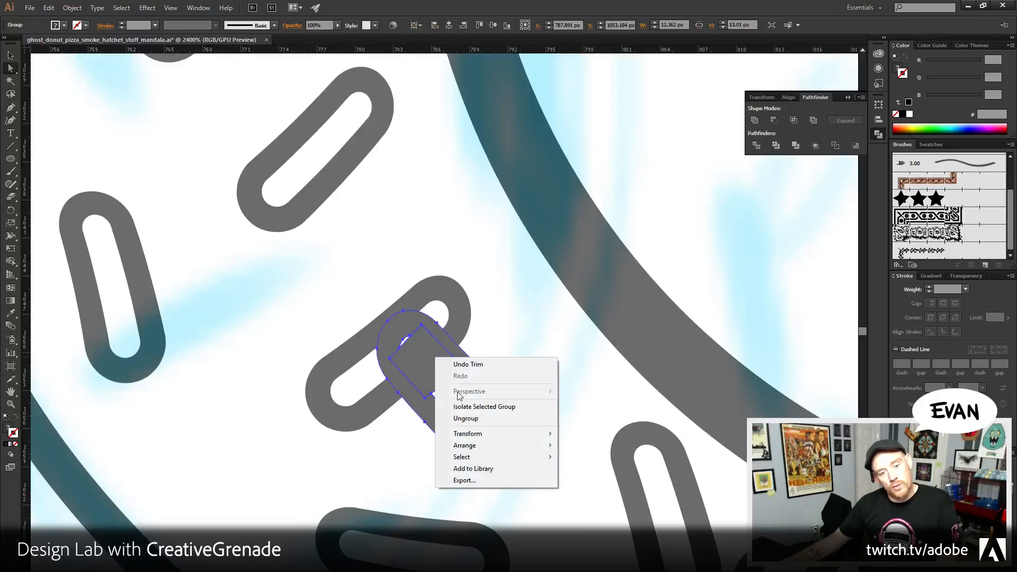
pyautogui.click(477, 418)
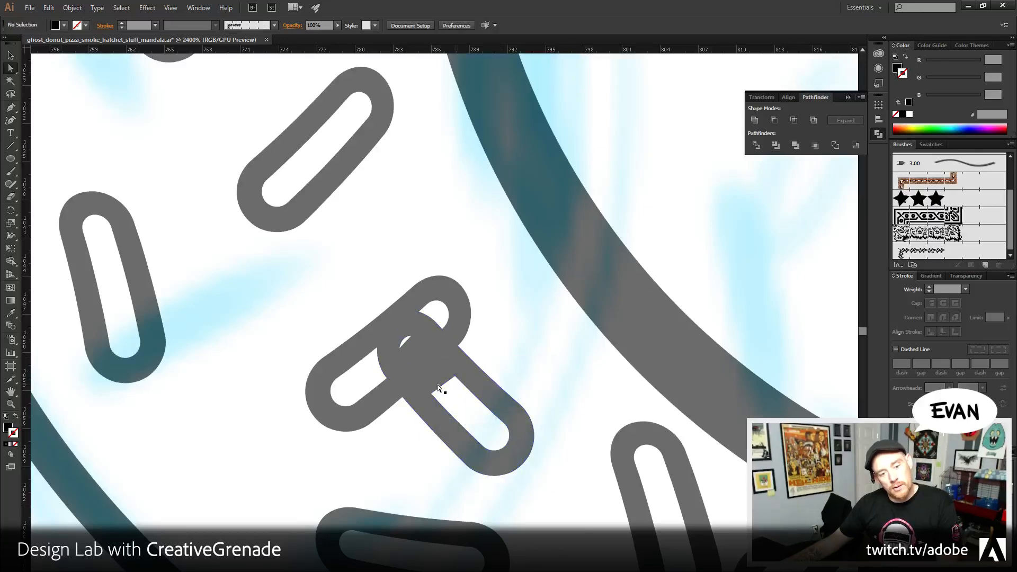
pyautogui.press('v')
pyautogui.keyDown('shift'); pyautogui.click(491, 435); pyautogui.keyUp('shift')
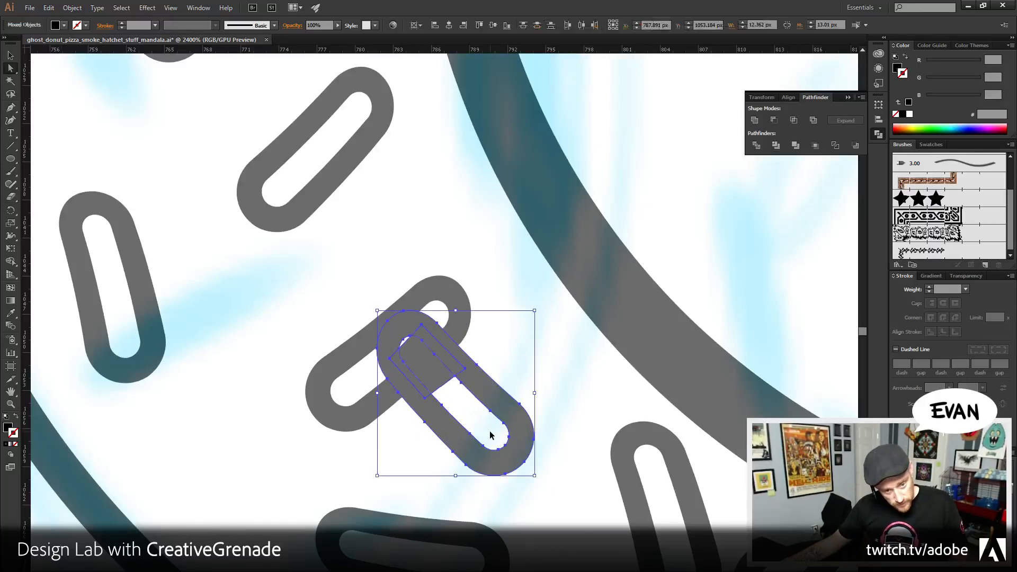
# - Trim the rear sprinkle with the patch instead, ungroup the result, and delete the patch from the overlap
pyautogui.keyDown('shift'); pyautogui.click(475, 381); pyautogui.keyUp('shift')
pyautogui.keyDown('shift'); pyautogui.click(459, 345); pyautogui.keyUp('shift')
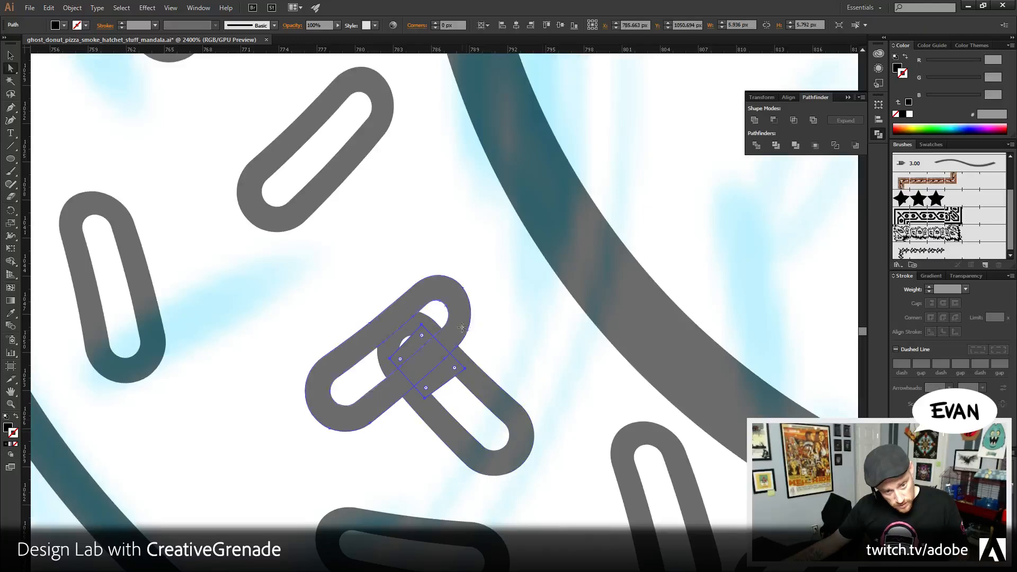
pyautogui.click(787, 124)
pyautogui.rightClick(428, 364)
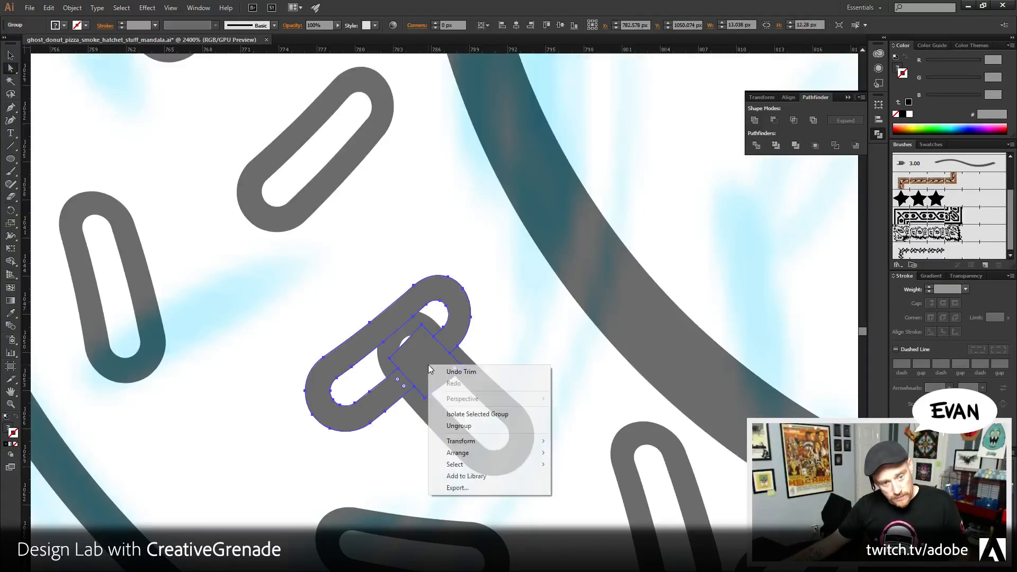
pyautogui.click(466, 426)
pyautogui.click(442, 434)
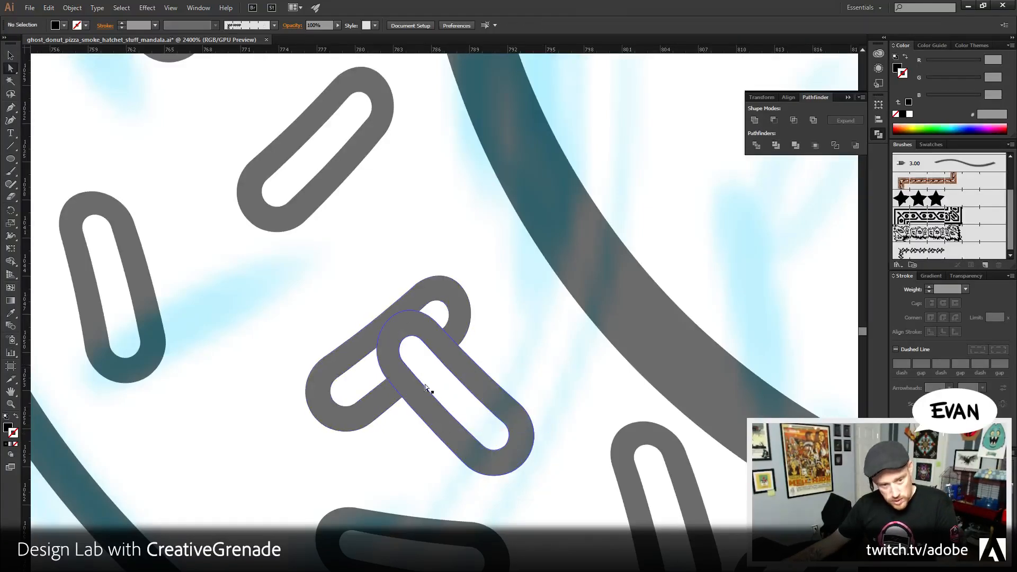
pyautogui.click(408, 345)
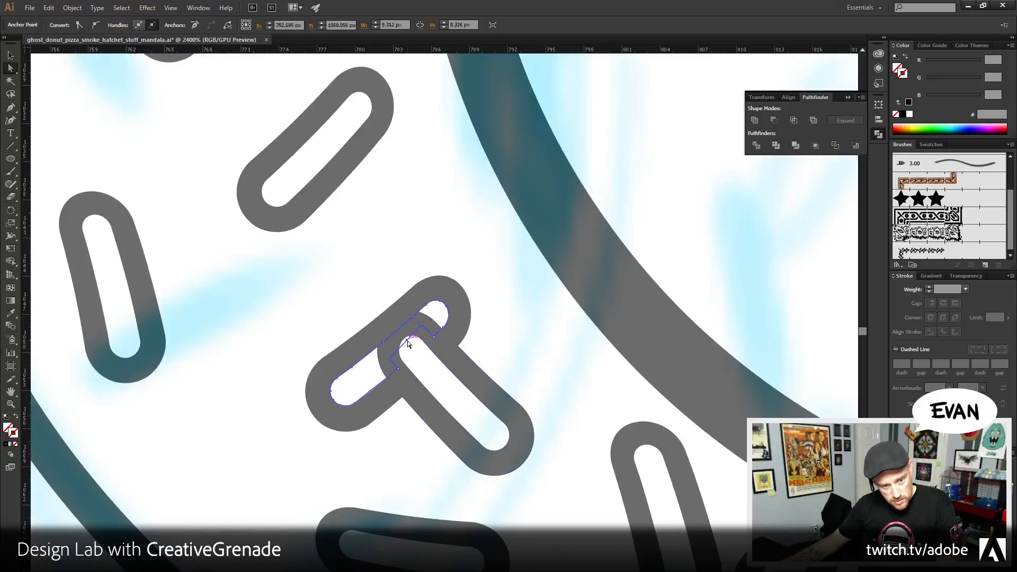
# - Select all paths sharing the leftover unpainted path's fill and stroke, and clear the selection
pyautogui.click(121, 7)
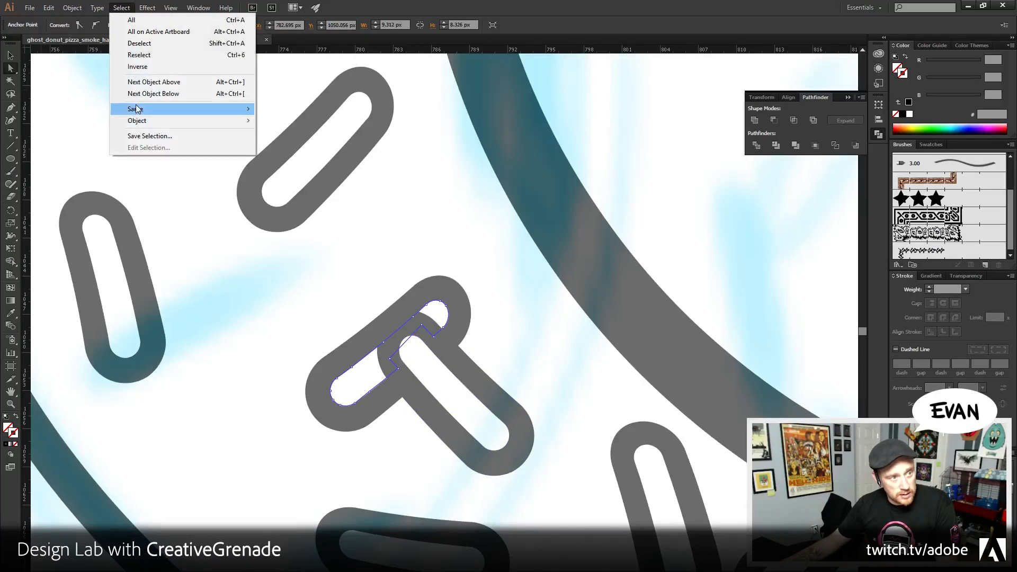
pyautogui.moveTo(136, 109)
pyautogui.click(283, 142)
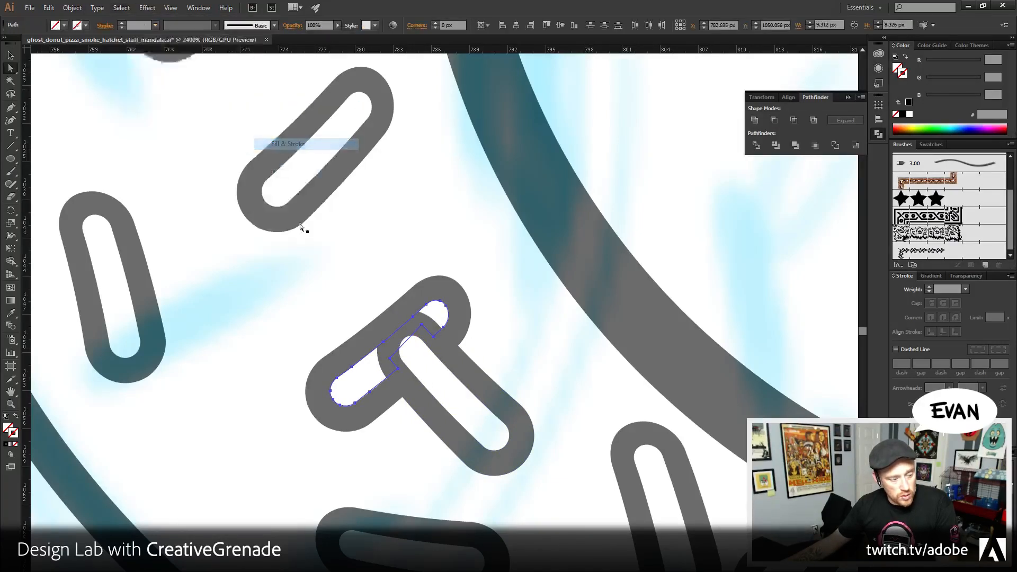
pyautogui.click(305, 250)
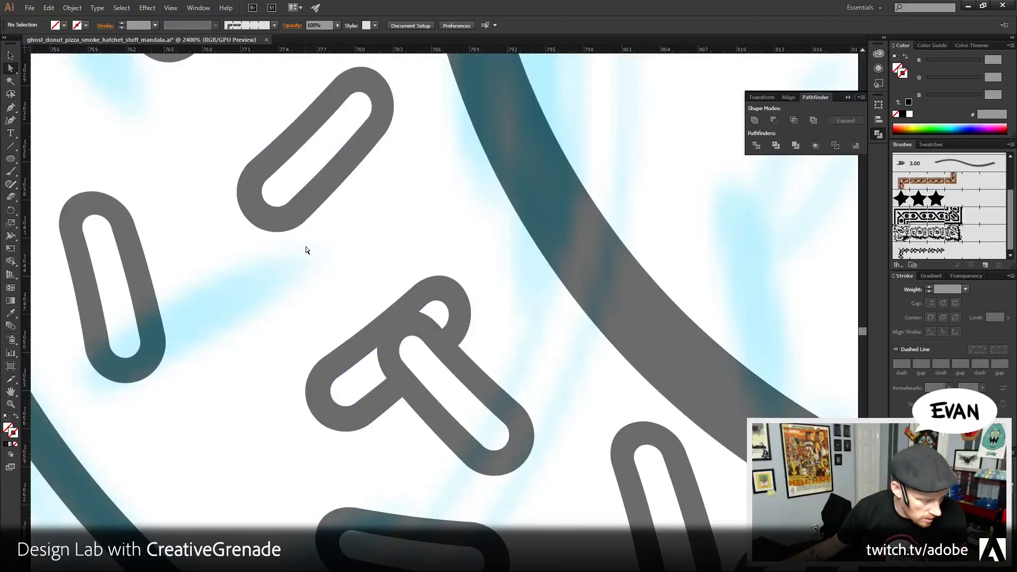
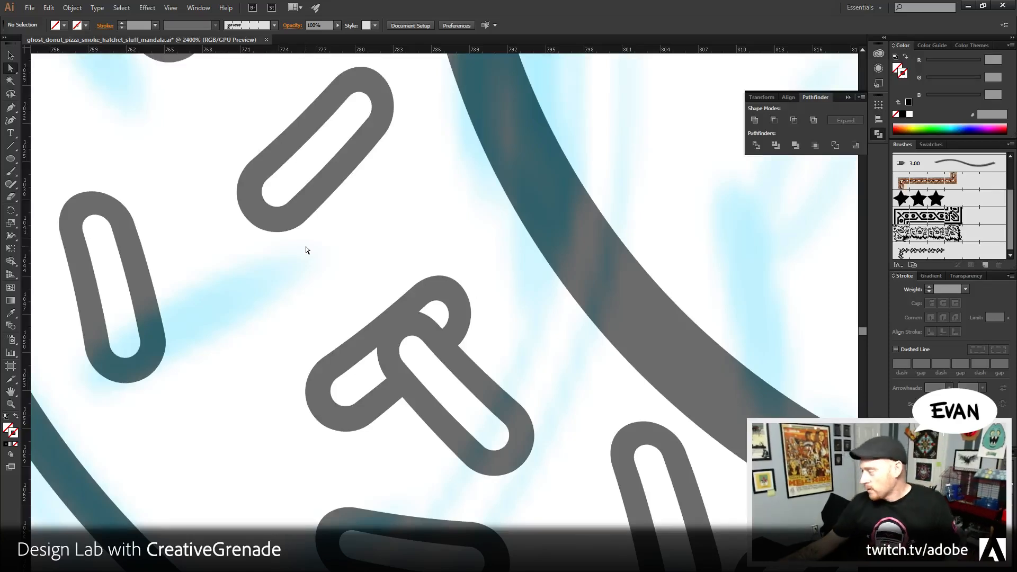
# - Draw a closed four-sided patch over the slanted sprinkle crossing the lower-right icing line, and fill it black
pyautogui.click(9, 405)
pyautogui.keyDown('alt'); pyautogui.click(411, 447); pyautogui.keyUp('alt')
pyautogui.keyDown('alt'); pyautogui.click(411, 447); pyautogui.keyUp('alt')
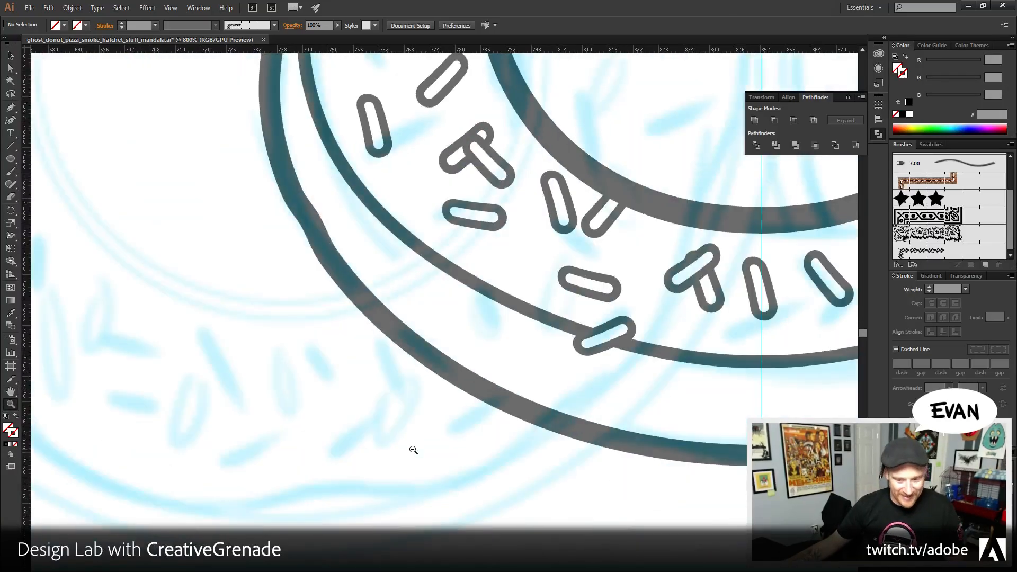
pyautogui.keyDown('alt'); pyautogui.click(564, 464); pyautogui.keyUp('alt')
pyautogui.click(453, 368)
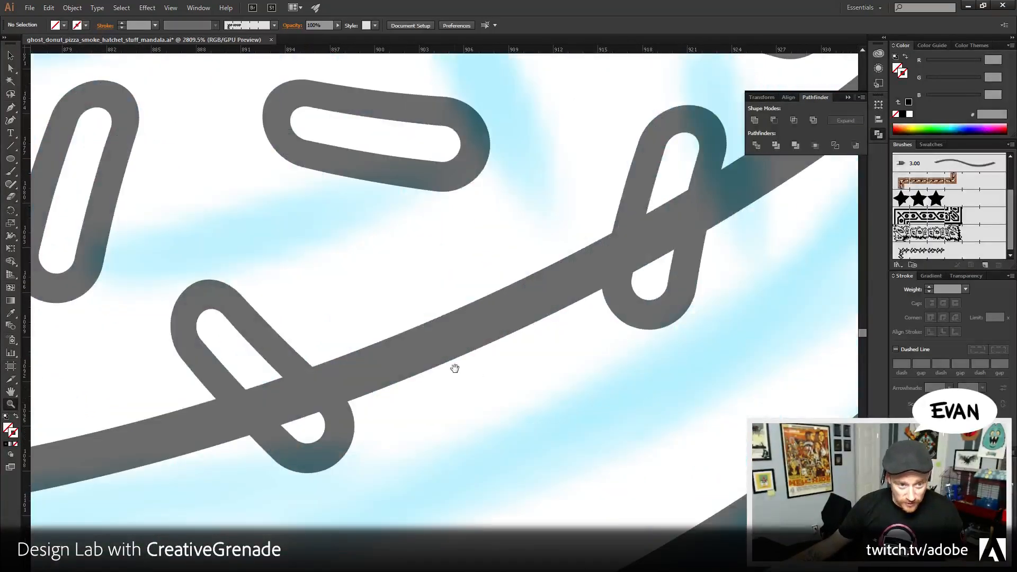
pyautogui.moveTo(454, 367); pyautogui.dragTo(79, 154)
pyautogui.press('p')
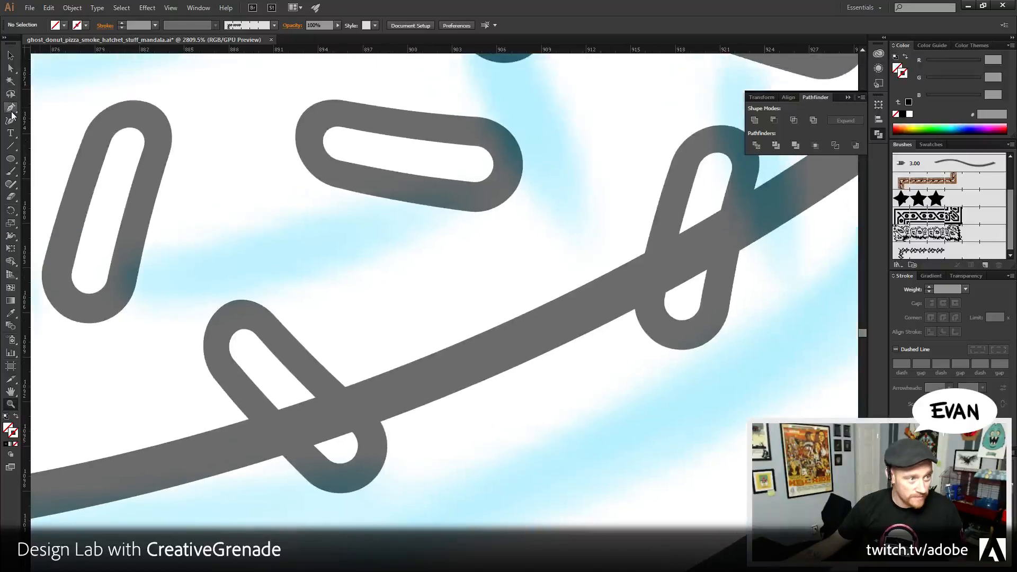
pyautogui.click(316, 382)
pyautogui.click(374, 438)
pyautogui.click(316, 466)
pyautogui.click(249, 398)
pyautogui.click(315, 382)
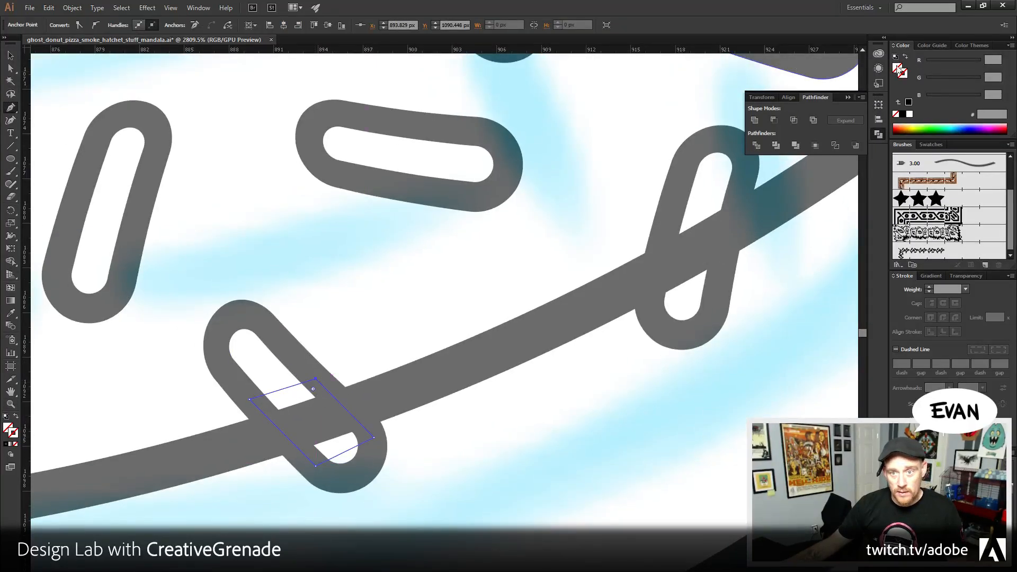
pyautogui.click(908, 102)
# - Draw a closed black four-sided patch over the steeper neighbouring sprinkle where it crosses the lower-right icing line
pyautogui.click(671, 205)
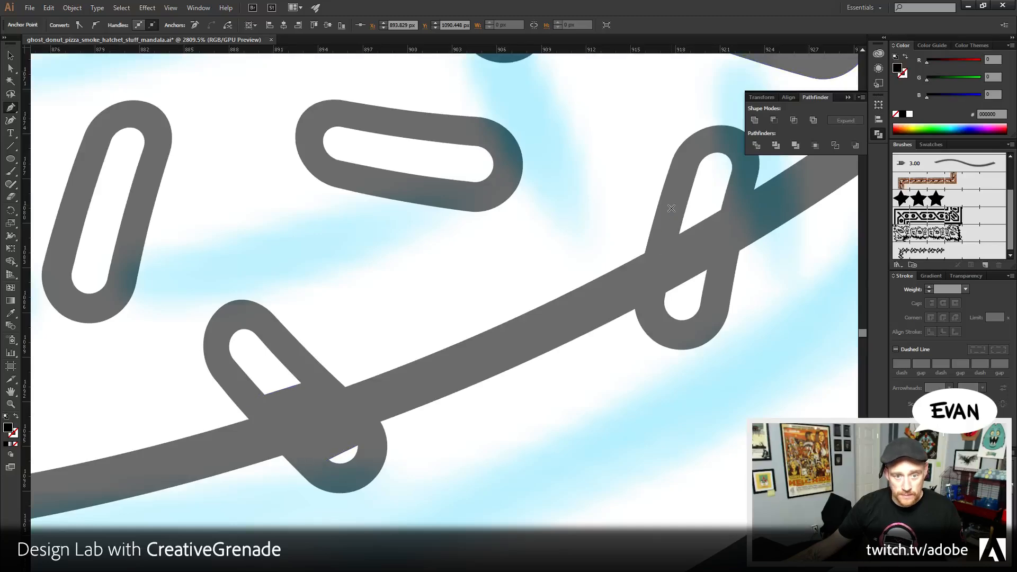
pyautogui.click(647, 317)
pyautogui.click(718, 293)
pyautogui.click(746, 182)
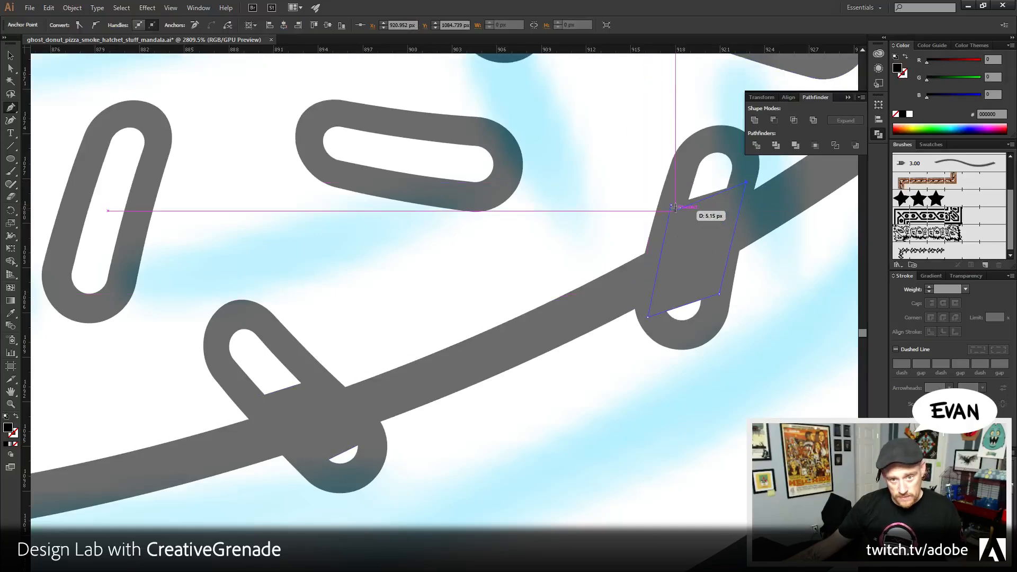
pyautogui.click(671, 205)
# - Using outline view, draw a closed patch over the sprinkle end hidden under the donut hole's lower-left rim, and return to preview
pyautogui.moveTo(734, 215); pyautogui.dragTo(306, 404)
pyautogui.moveTo(577, 103); pyautogui.dragTo(447, 552)
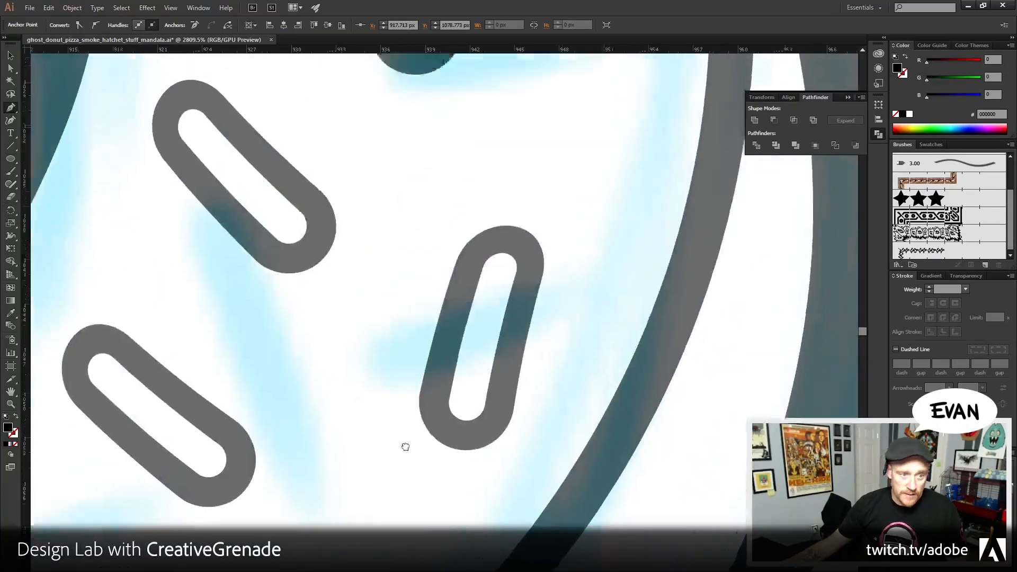
pyautogui.moveTo(325, 61); pyautogui.dragTo(597, 508)
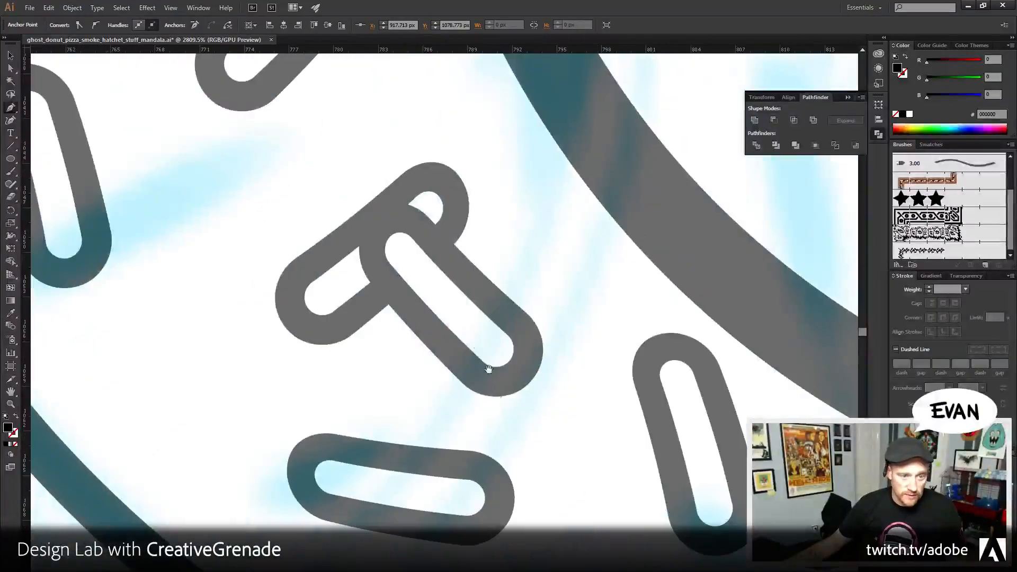
pyautogui.moveTo(651, 365); pyautogui.dragTo(523, 348)
pyautogui.moveTo(624, 356); pyautogui.dragTo(430, 334)
pyautogui.click(550, 430)
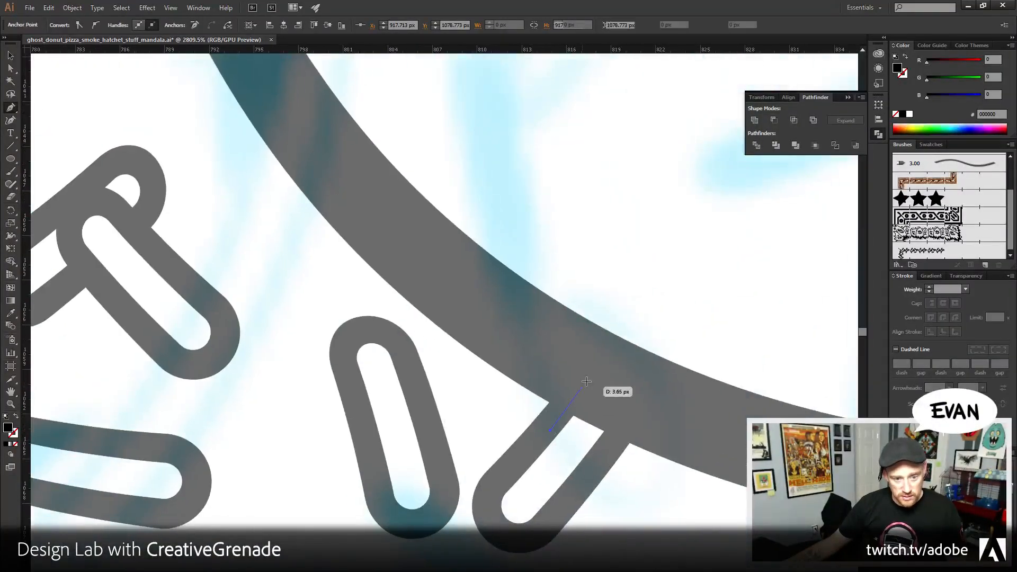
pyautogui.hotkey('ctrl', 'y')
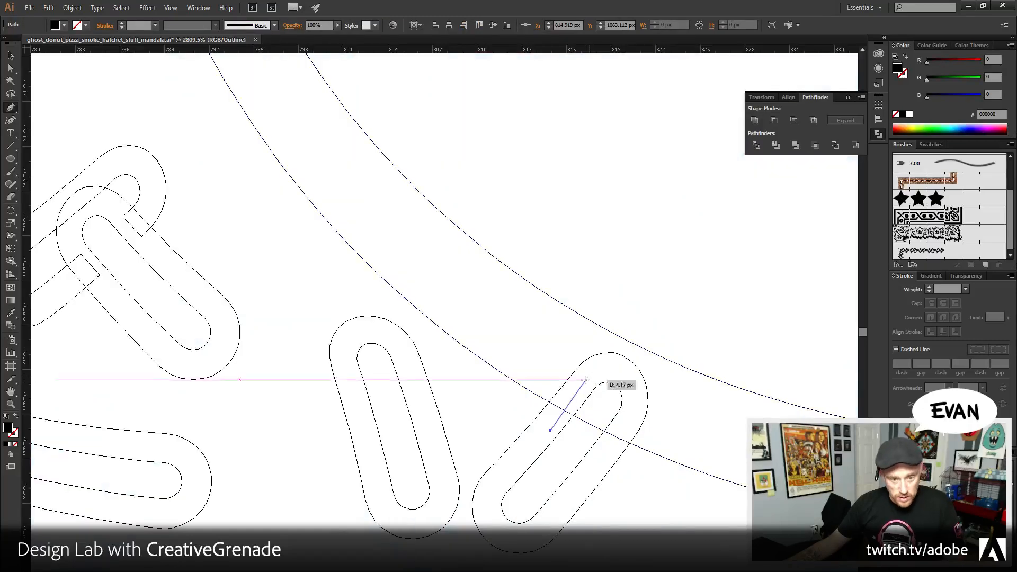
pyautogui.click(596, 368)
pyautogui.moveTo(634, 385); pyautogui.dragTo(628, 415)
pyautogui.click(601, 457)
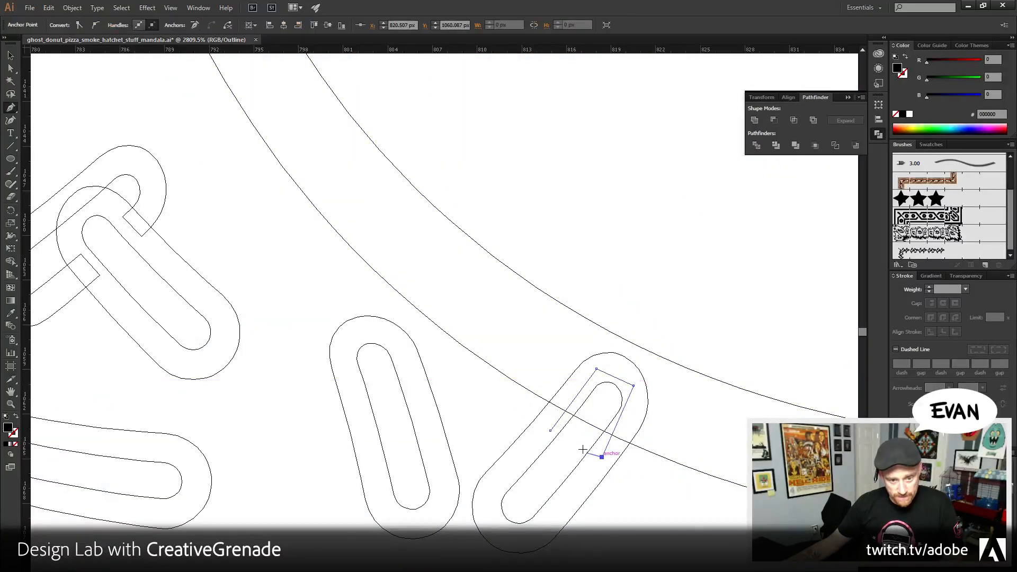
pyautogui.click(551, 436)
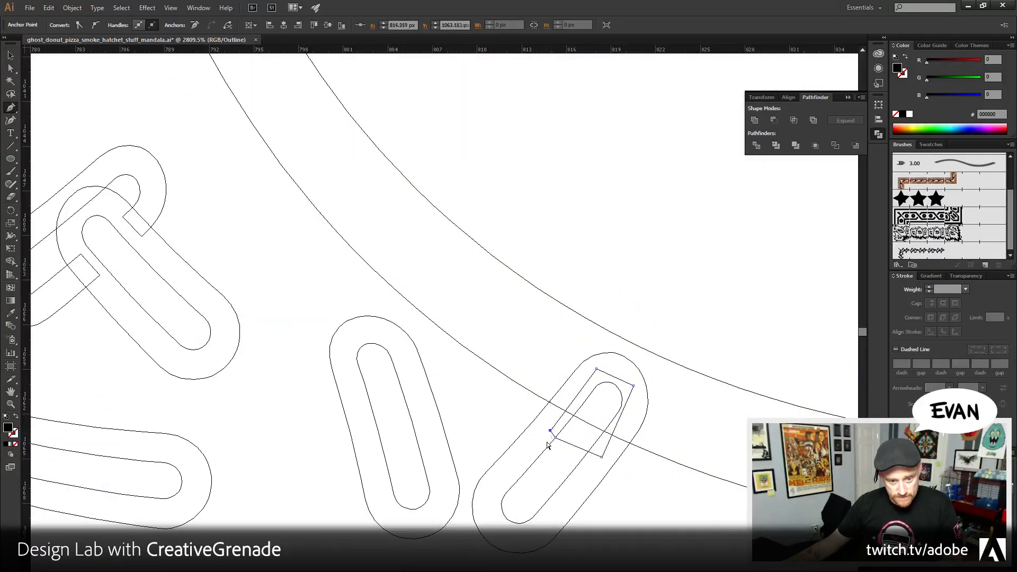
pyautogui.hotkey('ctrl', 'y')
# - Draw a closed four-sided patch over the sprinkle crossing the short icing line at the donut's top
pyautogui.moveTo(547, 444); pyautogui.dragTo(359, 440)
pyautogui.click(265, 313)
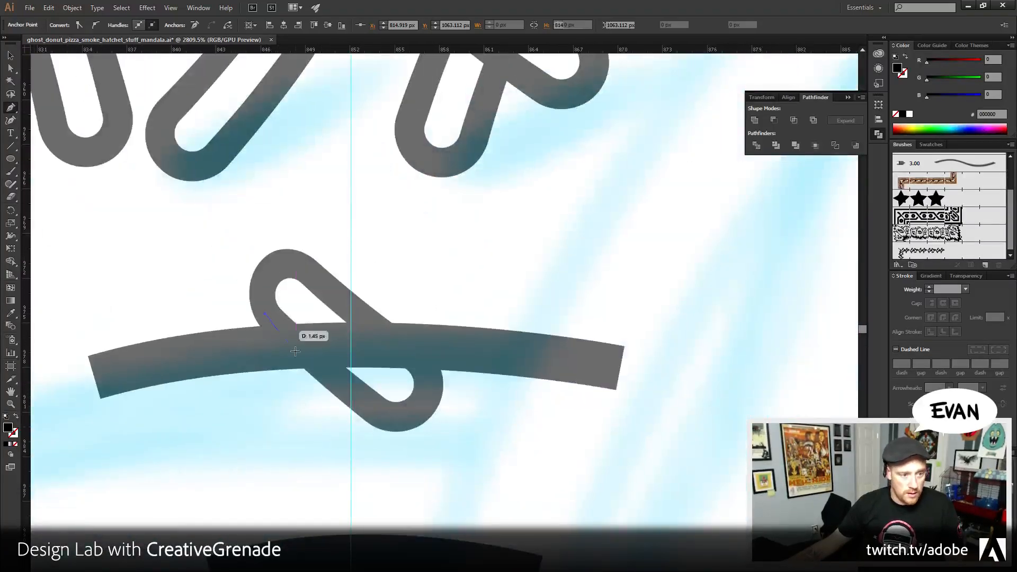
pyautogui.click(344, 391)
pyautogui.click(431, 379)
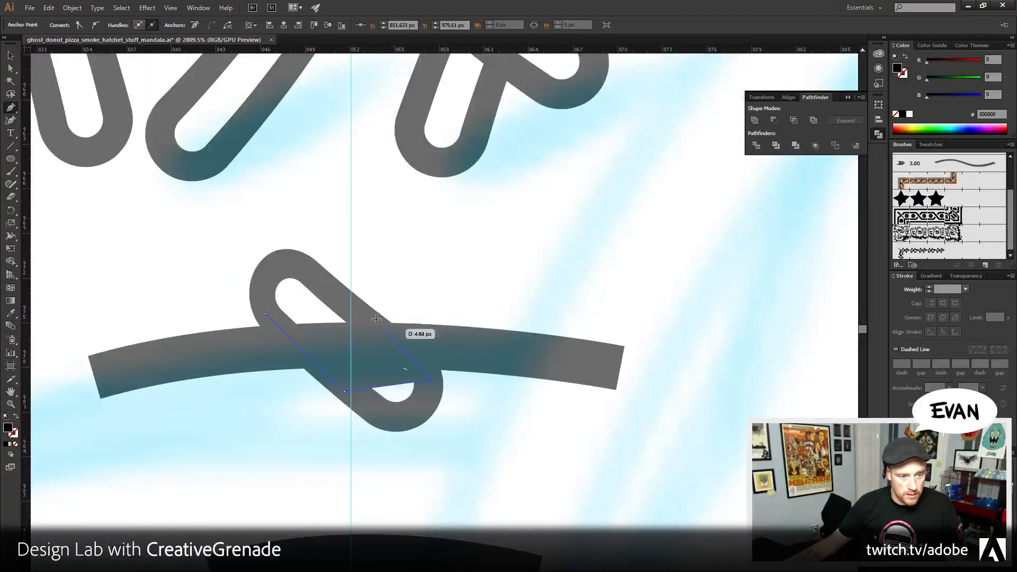
pyautogui.click(346, 305)
pyautogui.click(265, 313)
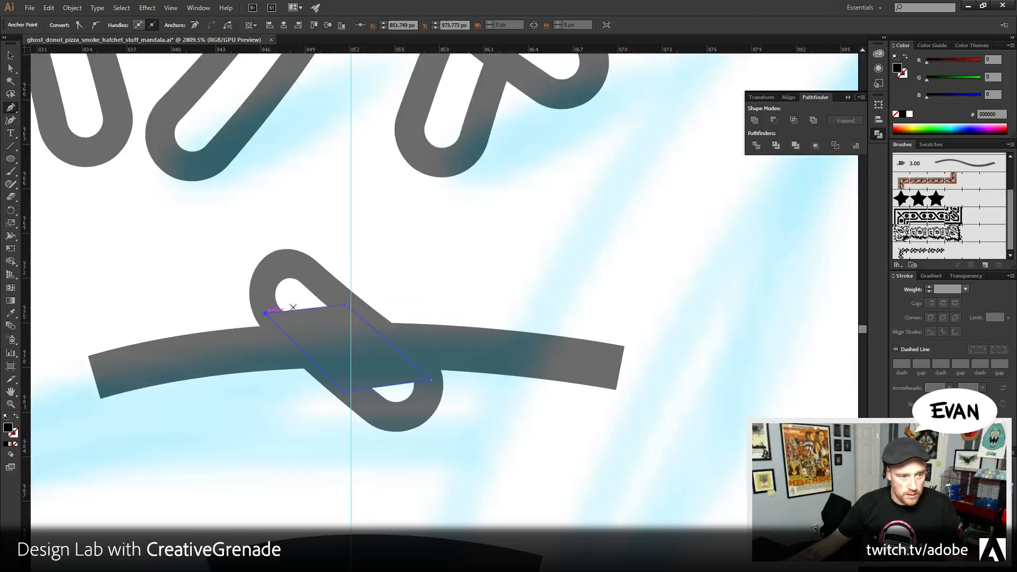
# - Try to trim the donut's short upper icing line with the patch covering its sprinkle
pyautogui.moveTo(284, 295); pyautogui.dragTo(458, 327)
pyautogui.press('a')
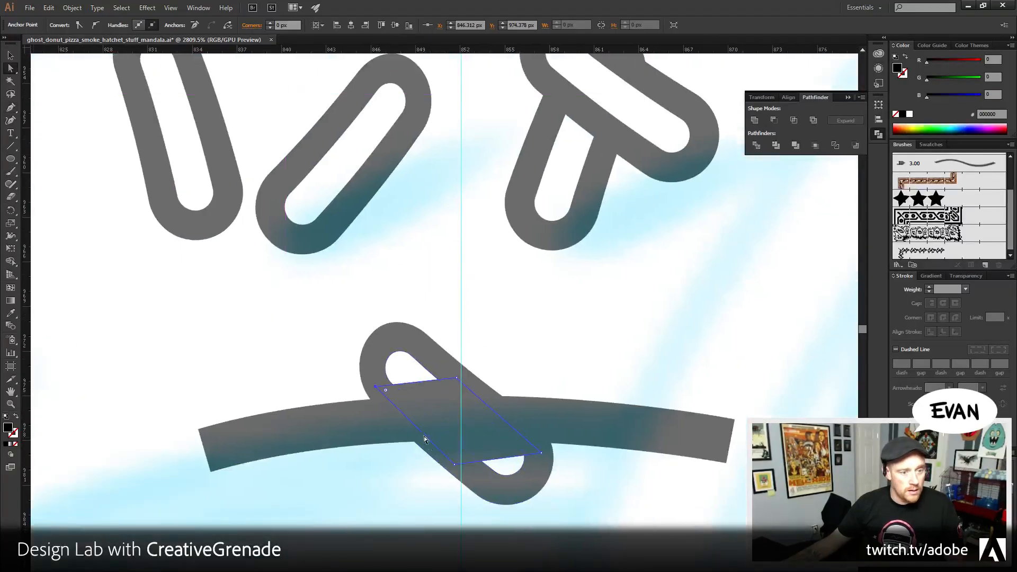
pyautogui.moveTo(590, 453); pyautogui.dragTo(655, 383)
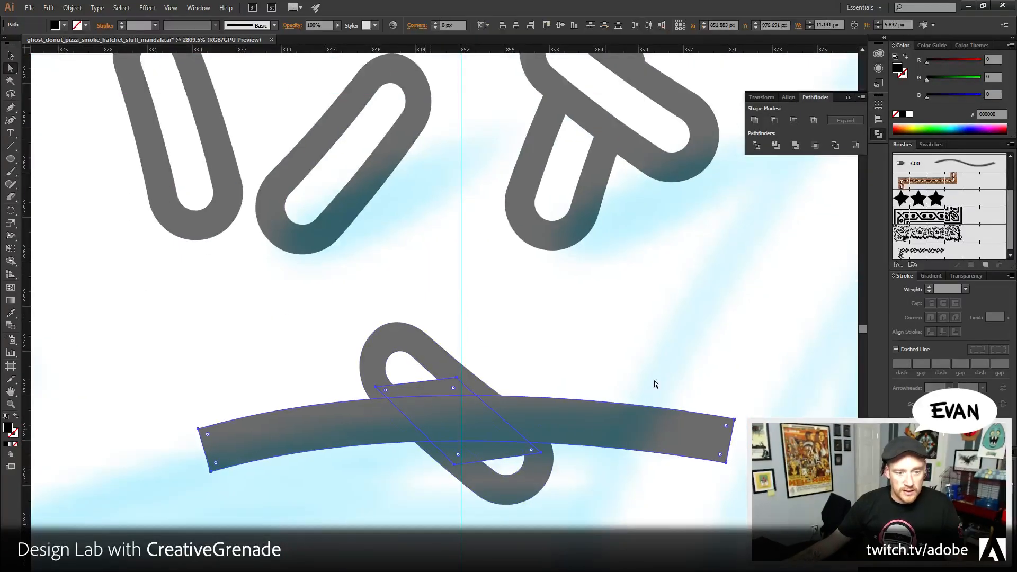
pyautogui.rightClick(461, 416)
pyautogui.click(505, 478)
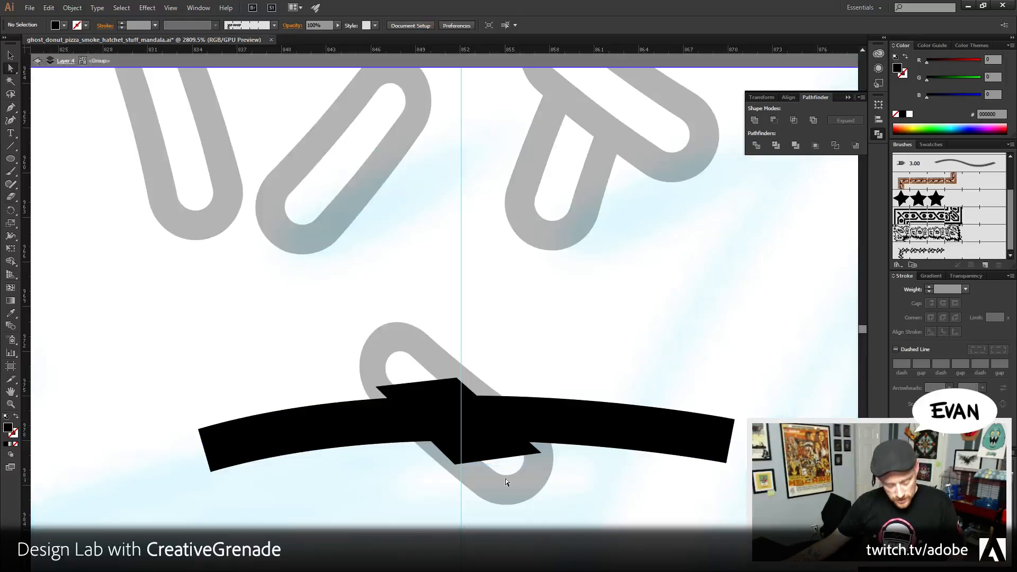
pyautogui.press('Escape')
pyautogui.rightClick(477, 427)
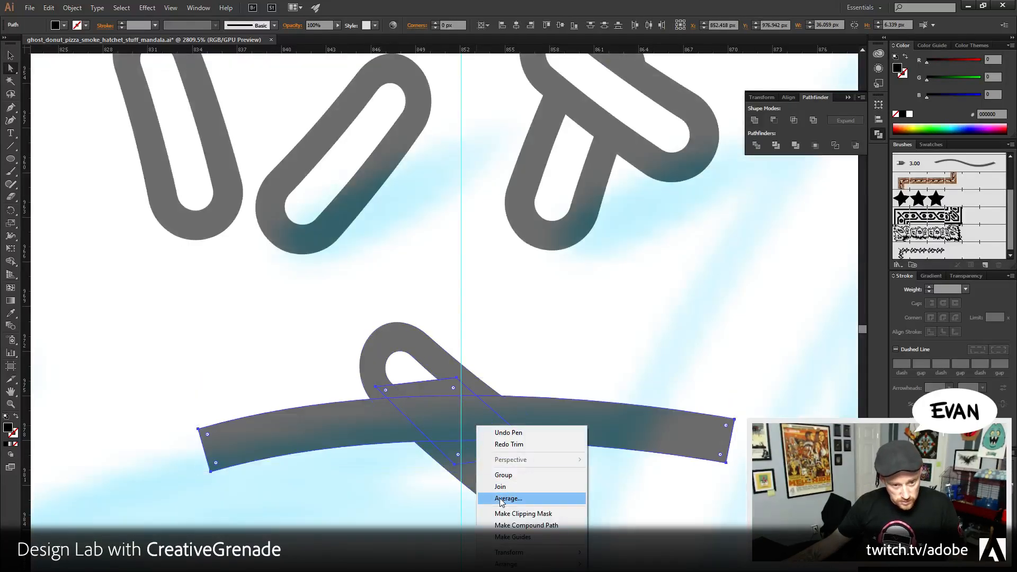
pyautogui.click(512, 513)
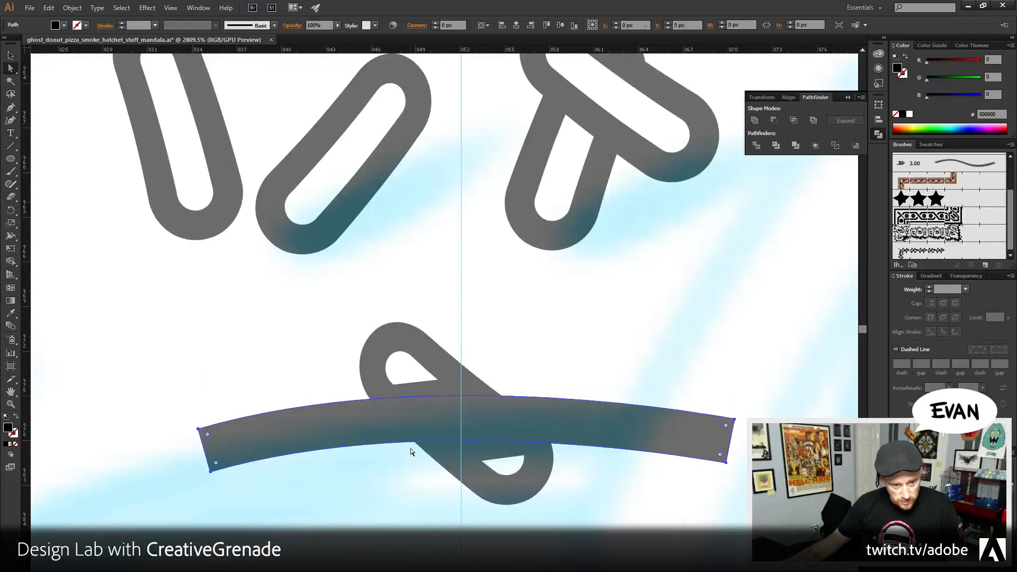
# - Trim the short upper icing line with the patch, ungroup the result, and delete the patch from inside the sprinkle
pyautogui.click(422, 389)
pyautogui.keyDown('shift'); pyautogui.click(586, 443); pyautogui.keyUp('shift')
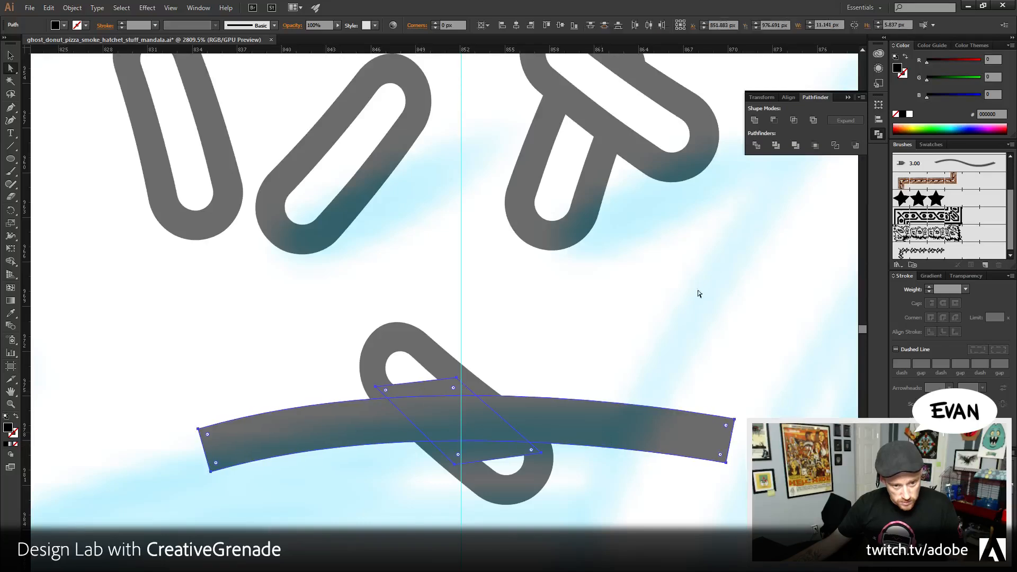
pyautogui.click(776, 151)
pyautogui.rightClick(435, 449)
pyautogui.rightClick(456, 394)
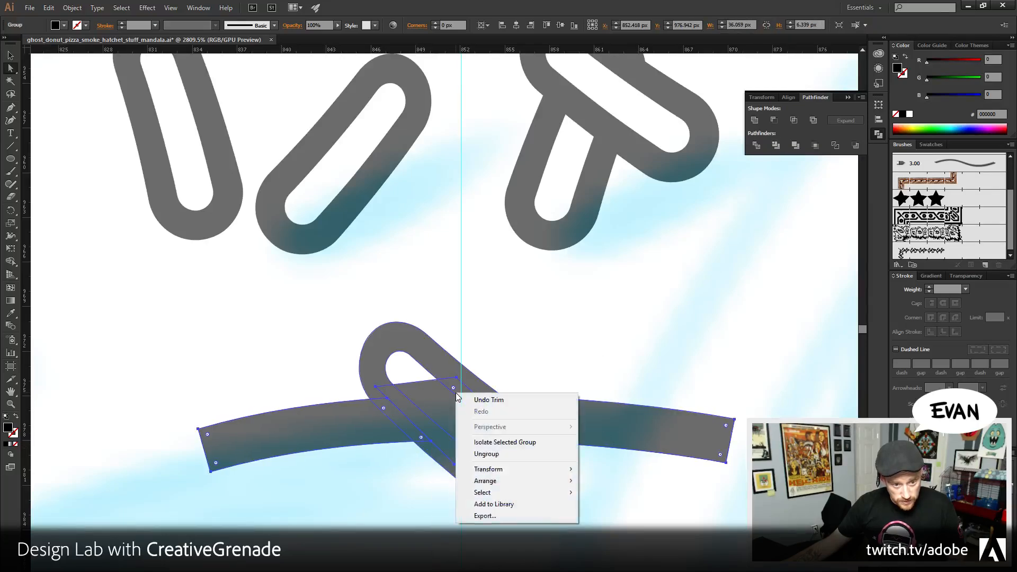
pyautogui.click(483, 454)
pyautogui.click(418, 428)
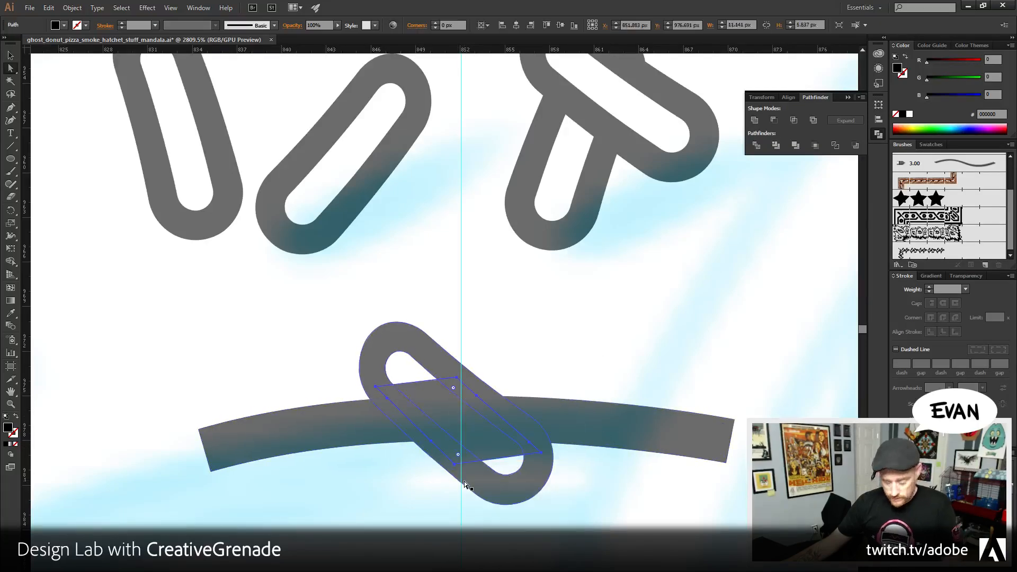
pyautogui.press('Delete')
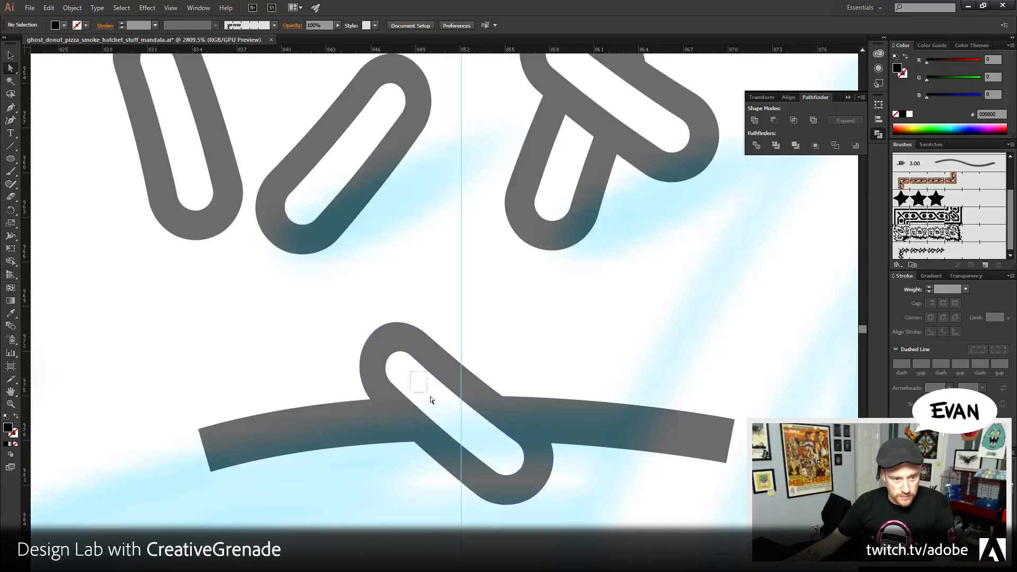
pyautogui.moveTo(432, 400); pyautogui.dragTo(431, 404)
pyautogui.click(373, 534)
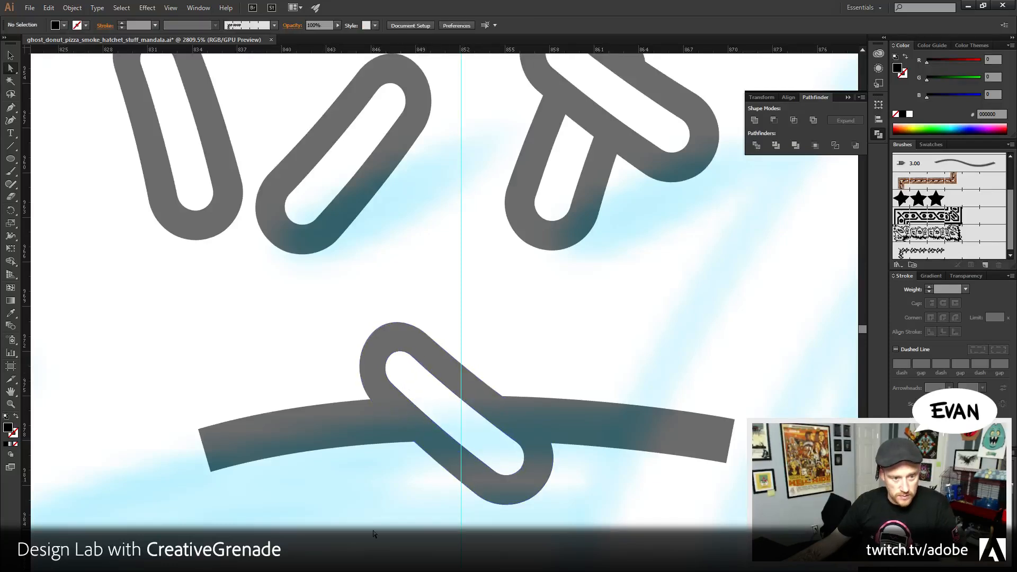
# - Trim the donut's lower icing line with the two patches over the lower-right sprinkles, and ungroup the result
pyautogui.doubleClick(10, 405)
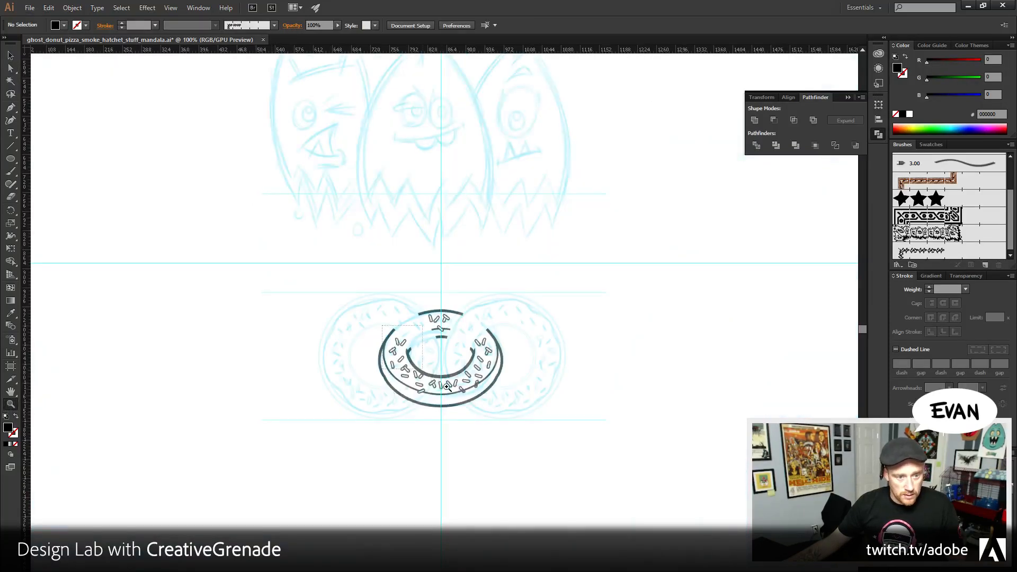
pyautogui.moveTo(381, 325); pyautogui.dragTo(479, 391)
pyautogui.click(11, 68)
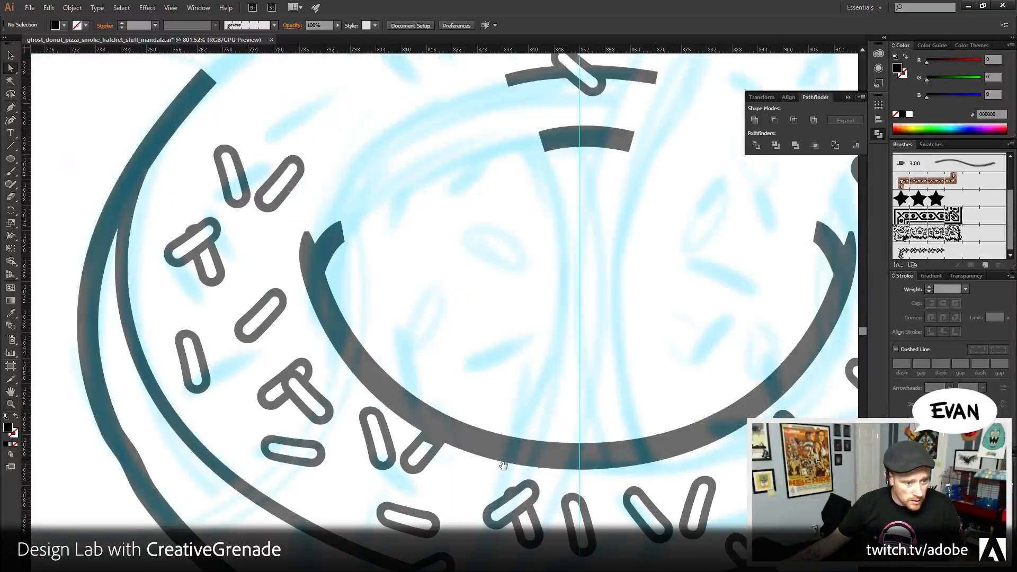
pyautogui.moveTo(605, 554); pyautogui.dragTo(462, 427)
pyautogui.click(623, 453)
pyautogui.keyDown('shift'); pyautogui.click(721, 403); pyautogui.keyUp('shift')
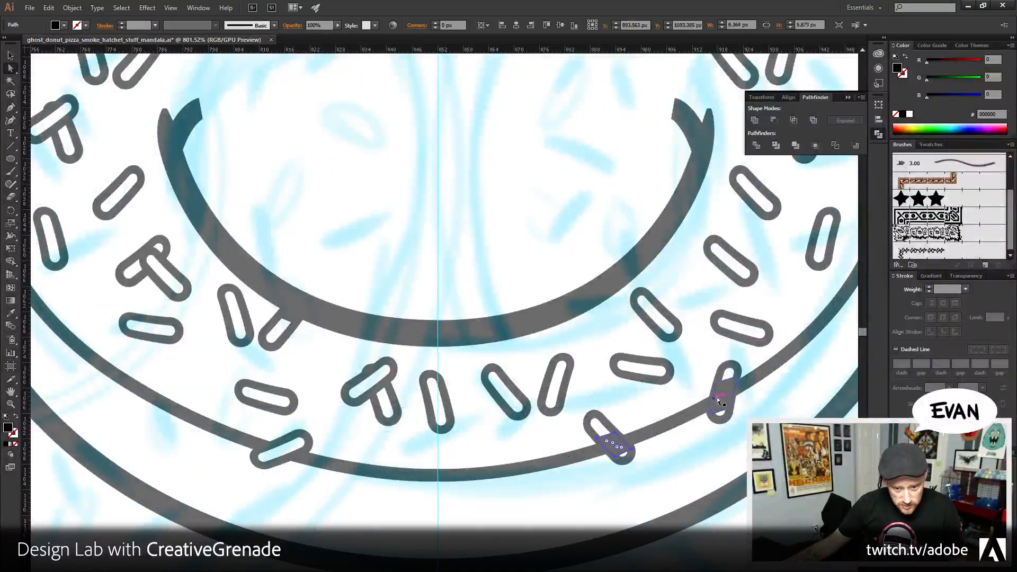
pyautogui.click(779, 148)
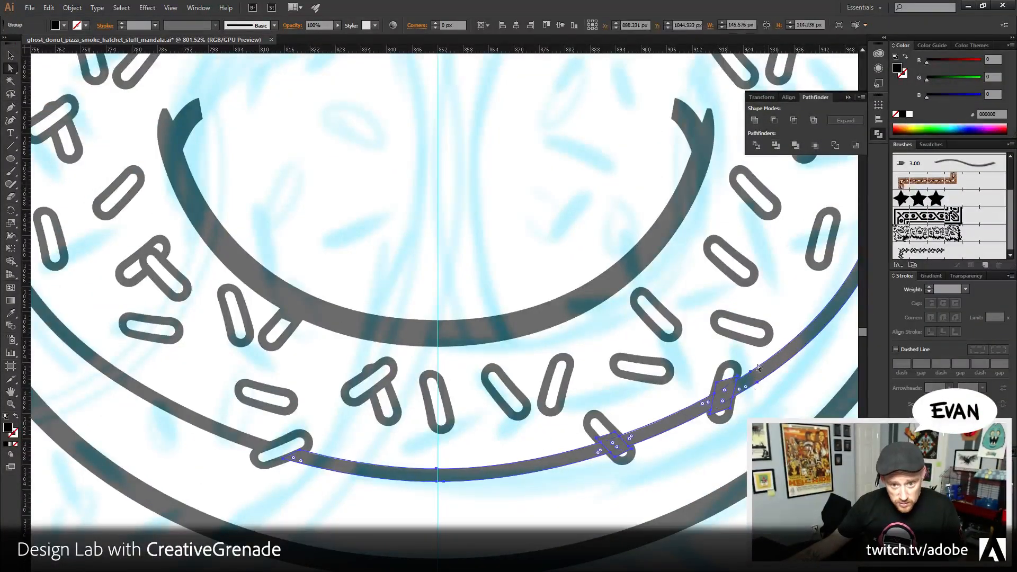
pyautogui.rightClick(721, 389)
pyautogui.click(739, 454)
# - Delete the two patches from inside the lower-right sprinkles
pyautogui.click(746, 453)
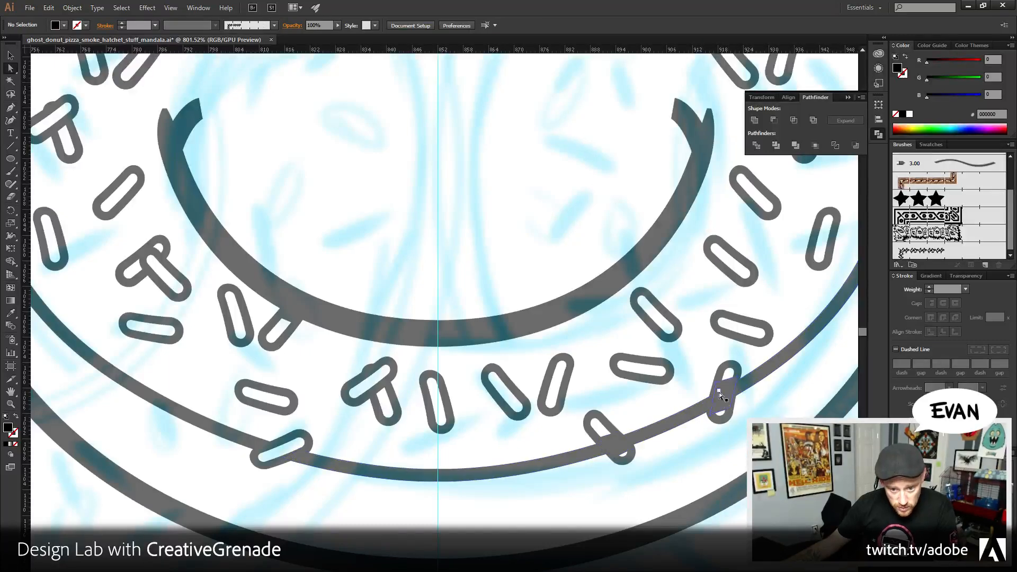
pyautogui.click(720, 393)
pyautogui.press('Delete')
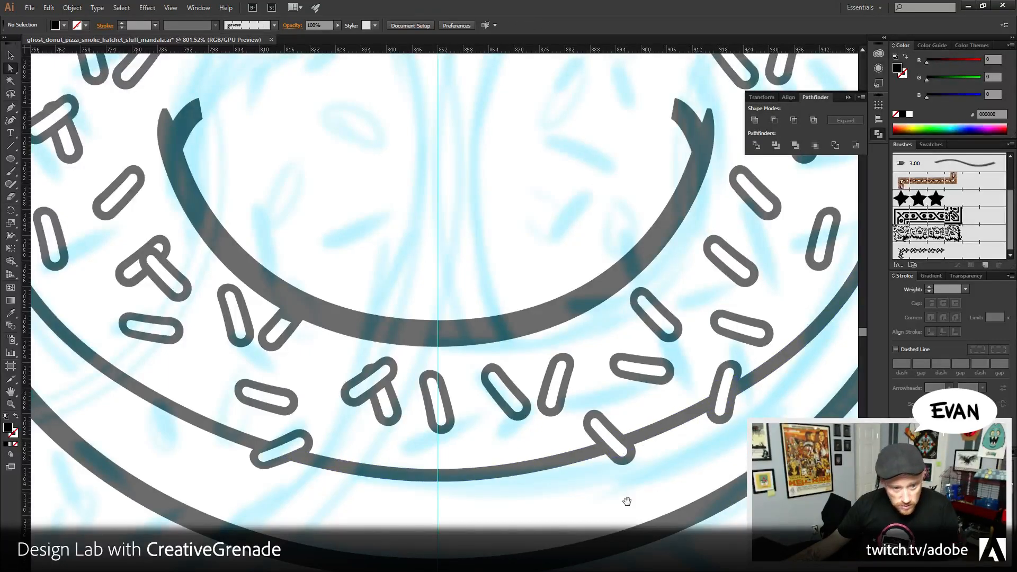
# - Trim the back donut's inner rim line with the patch over its lower-left sprinkle, ungroup the result, and delete the patch
pyautogui.moveTo(508, 381); pyautogui.dragTo(552, 475)
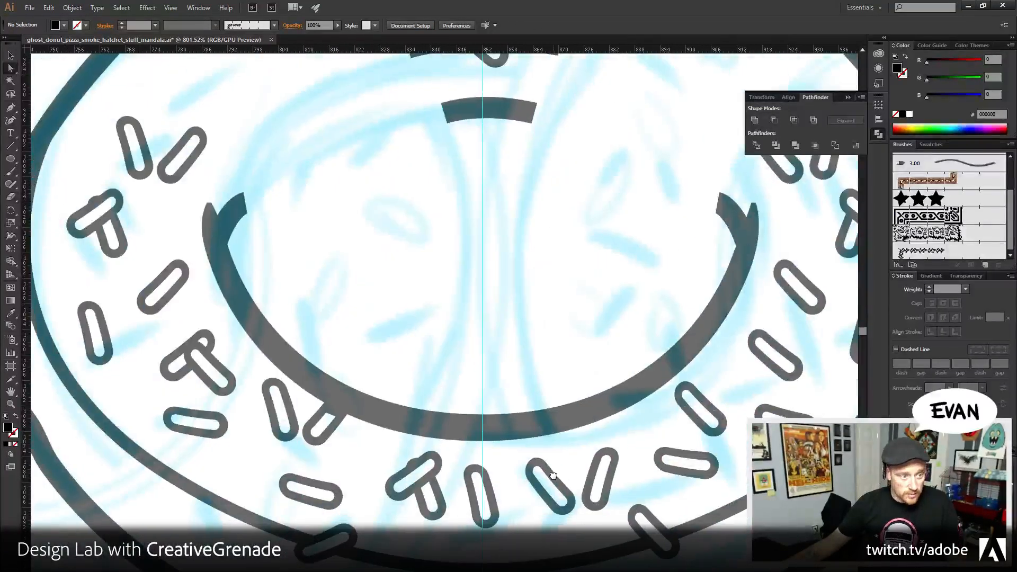
pyautogui.click(335, 405)
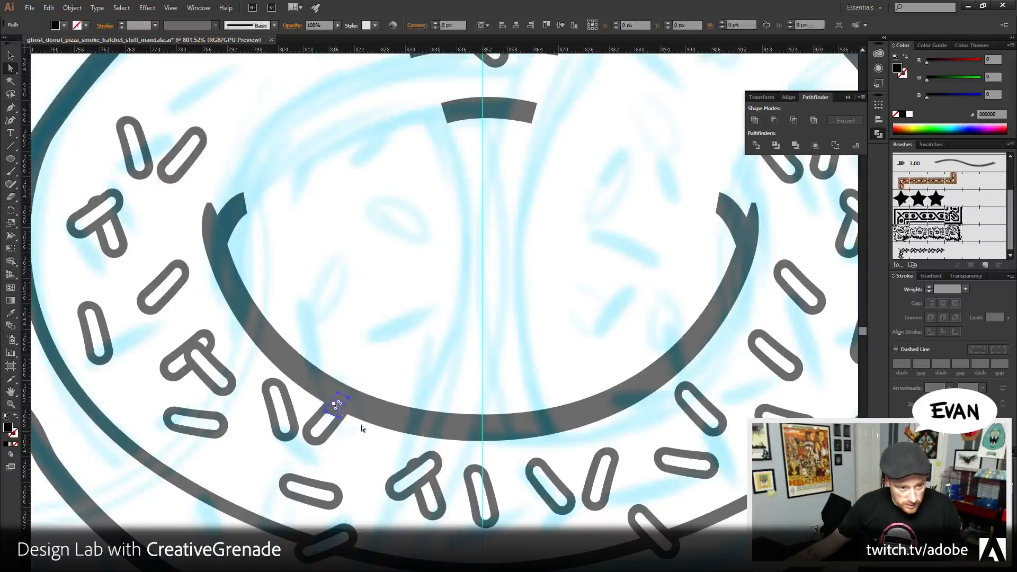
pyautogui.click(335, 404)
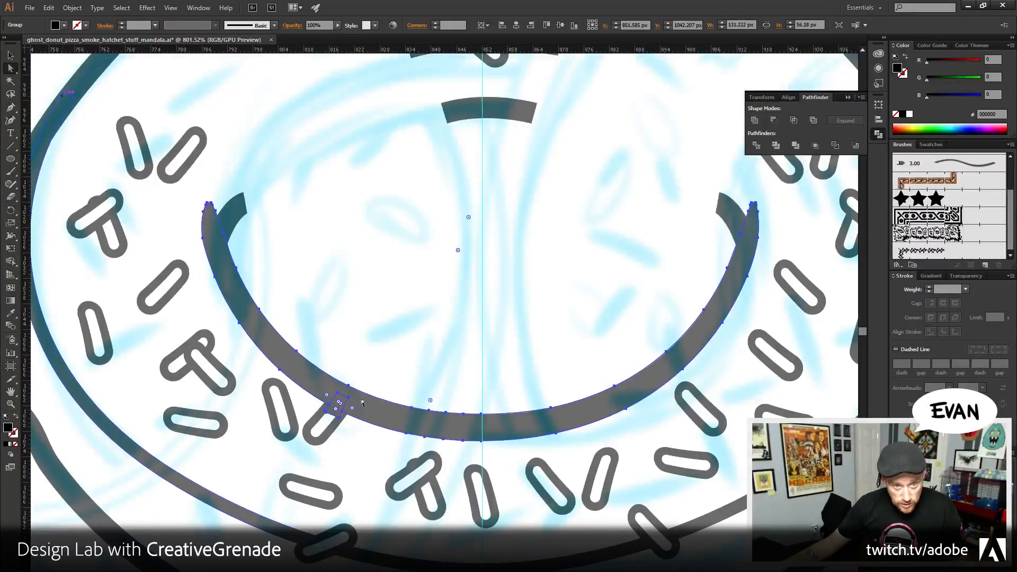
pyautogui.rightClick(336, 404)
pyautogui.click(367, 462)
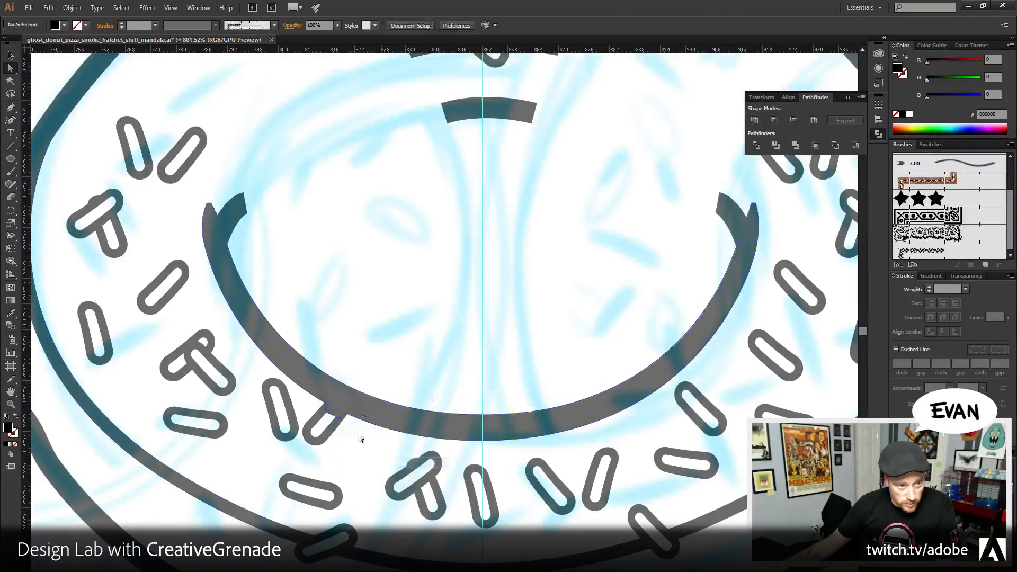
pyautogui.click(335, 411)
pyautogui.press('Delete')
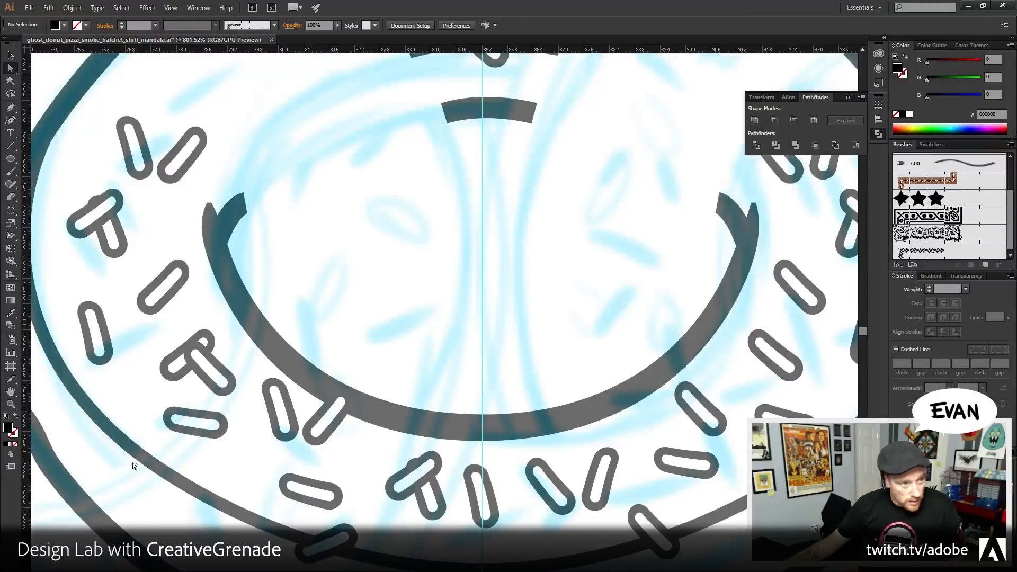
# - Draw a closed black Pen shape covering the front lower part of the middle donut where it overlaps both side donuts
pyautogui.click(11, 404)
pyautogui.keyDown('alt'); pyautogui.click(519, 386); pyautogui.keyUp('alt')
pyautogui.keyDown('alt'); pyautogui.click(499, 359); pyautogui.keyUp('alt')
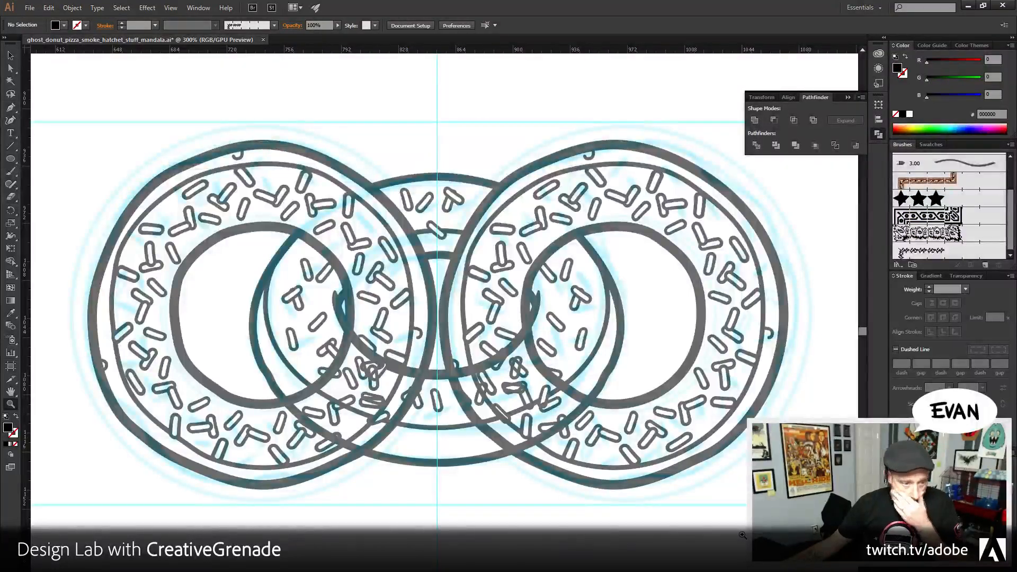
pyautogui.click(9, 109)
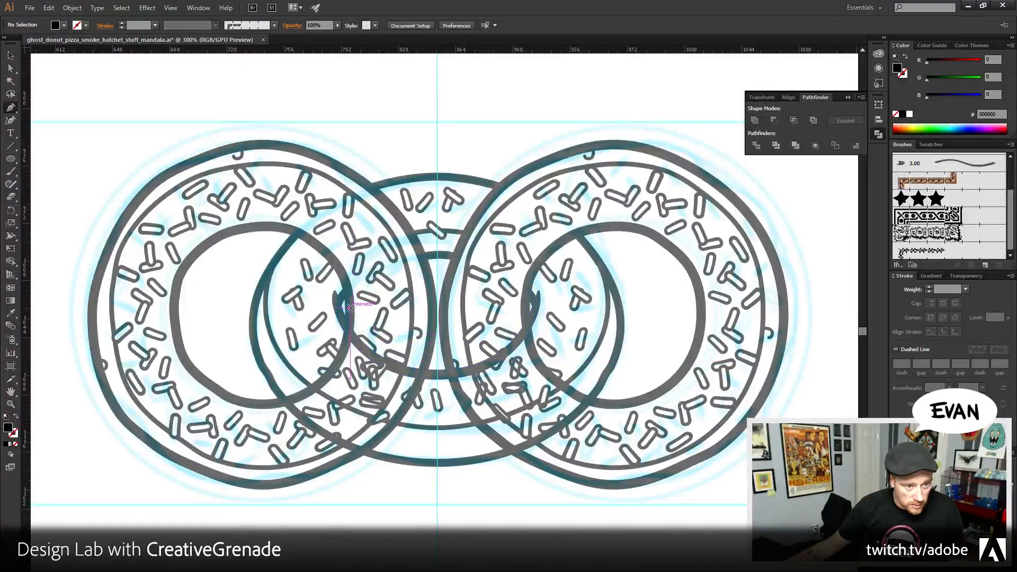
pyautogui.click(341, 320)
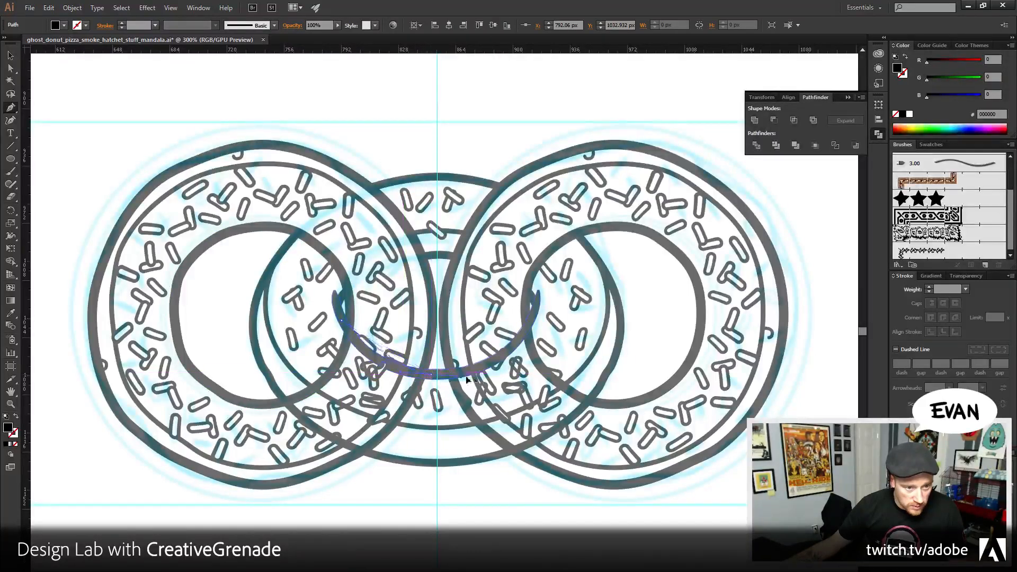
pyautogui.moveTo(430, 374); pyautogui.dragTo(504, 376)
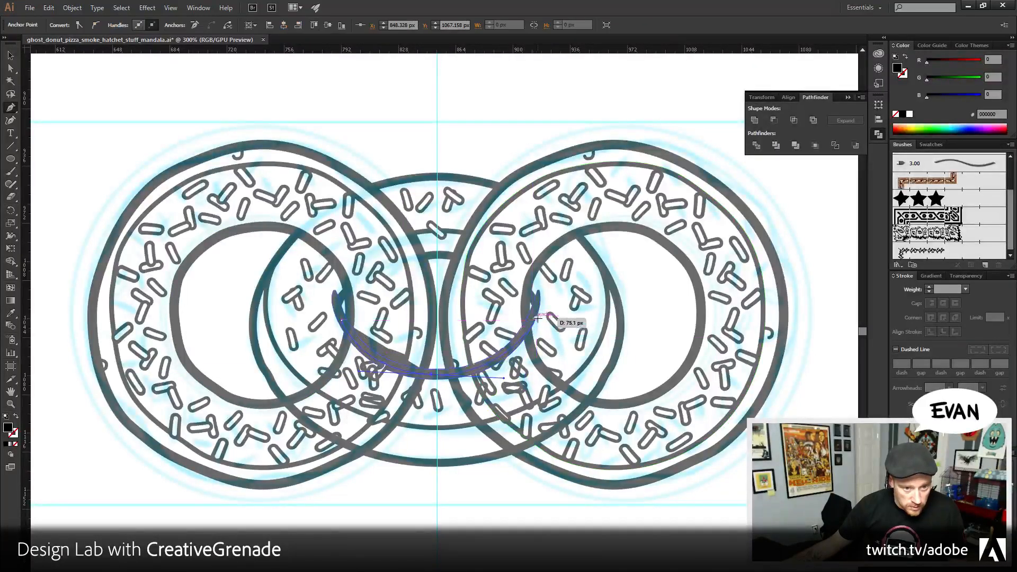
pyautogui.click(534, 312)
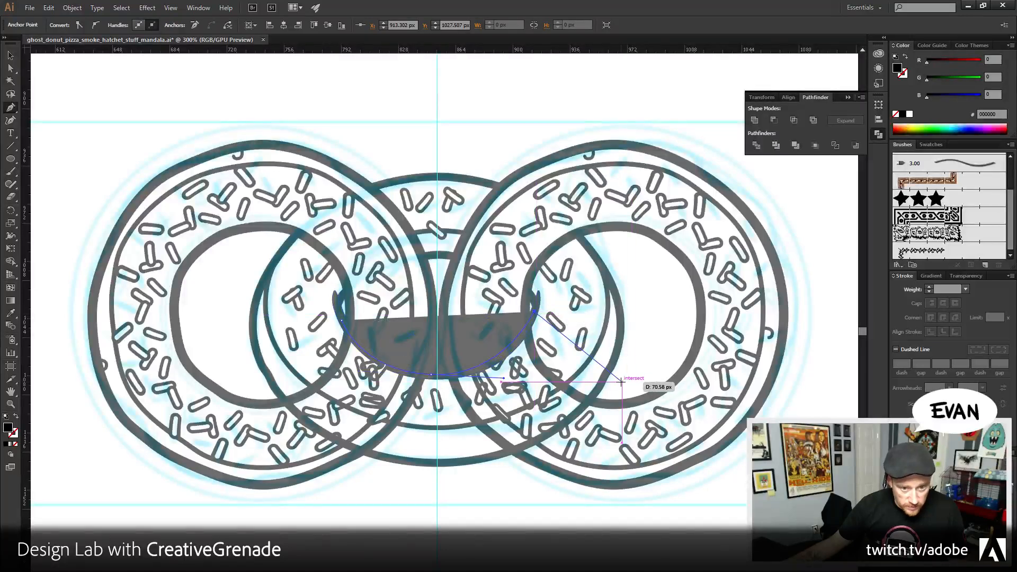
pyautogui.click(598, 388)
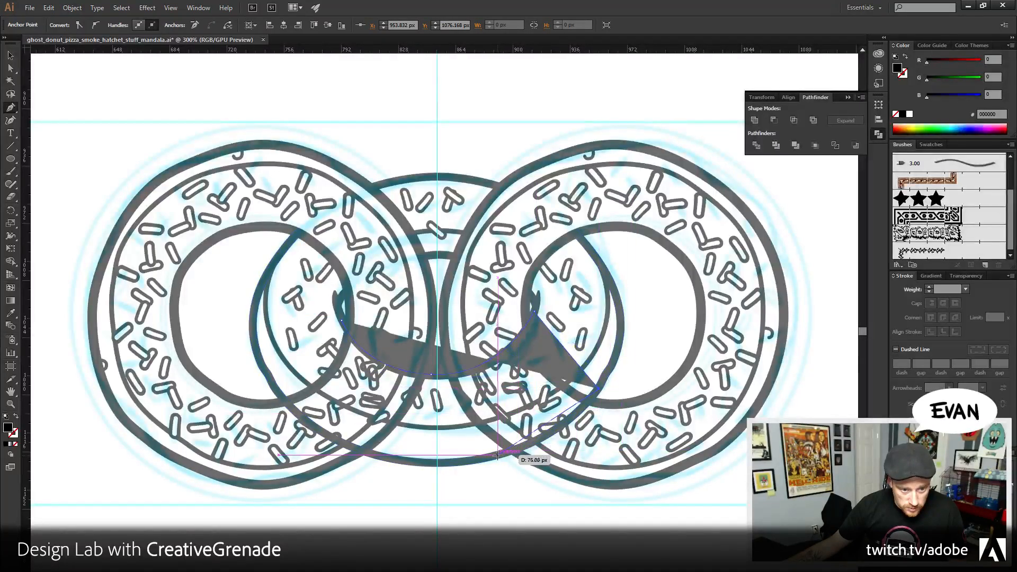
pyautogui.moveTo(498, 454); pyautogui.dragTo(440, 466)
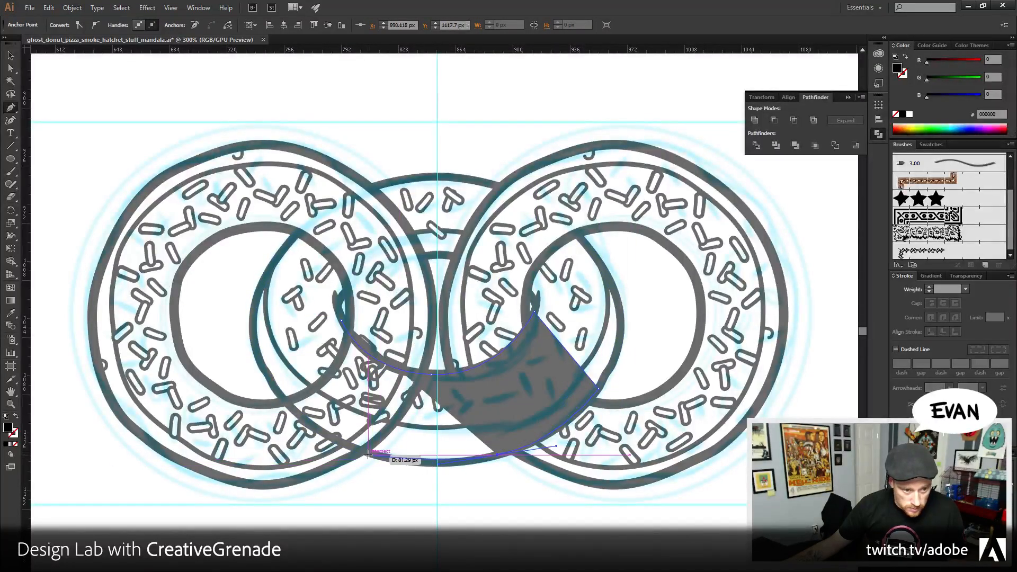
pyautogui.moveTo(366, 454); pyautogui.dragTo(268, 391)
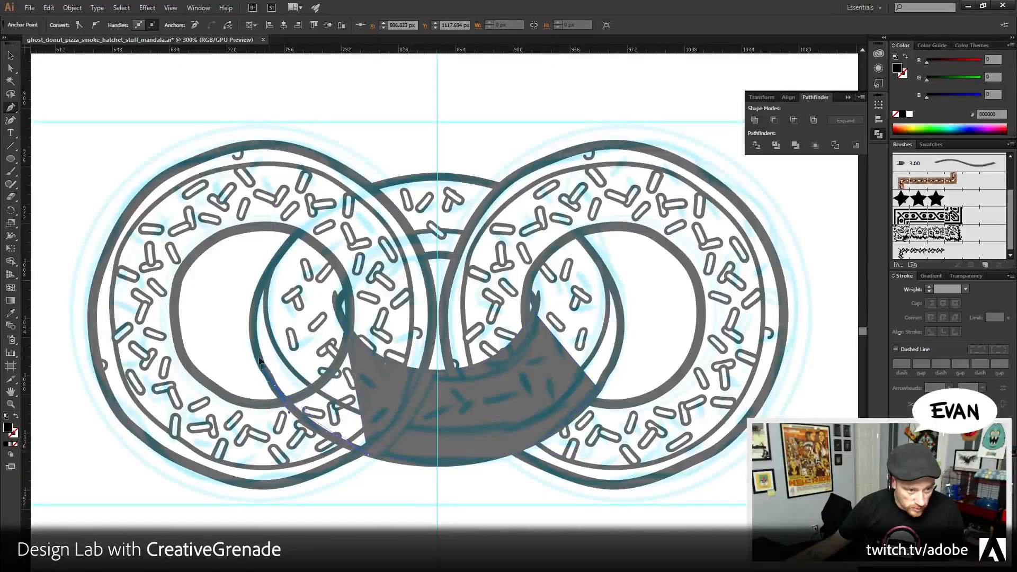
pyautogui.moveTo(250, 340); pyautogui.dragTo(344, 324)
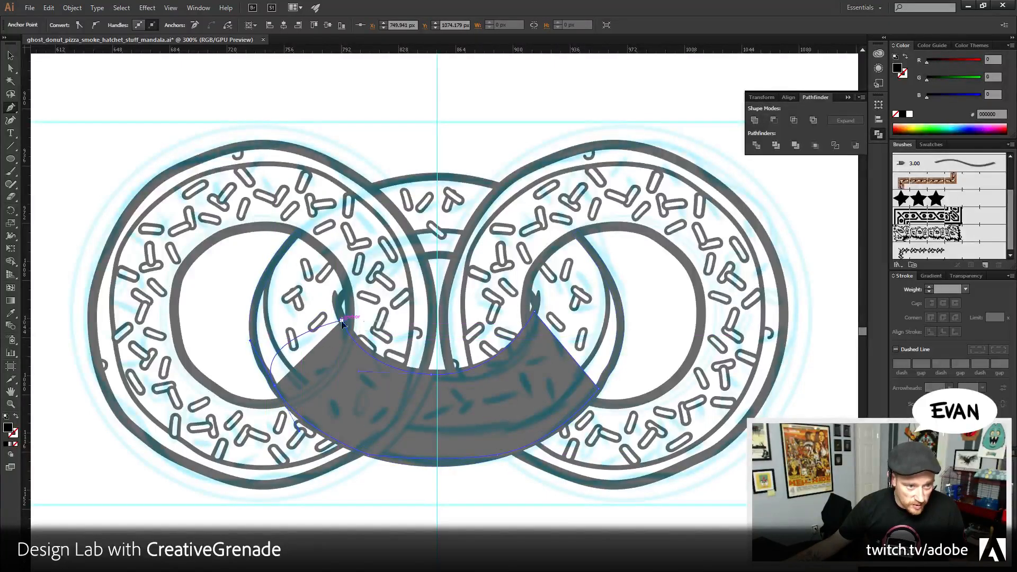
pyautogui.click(341, 321)
pyautogui.click(11, 55)
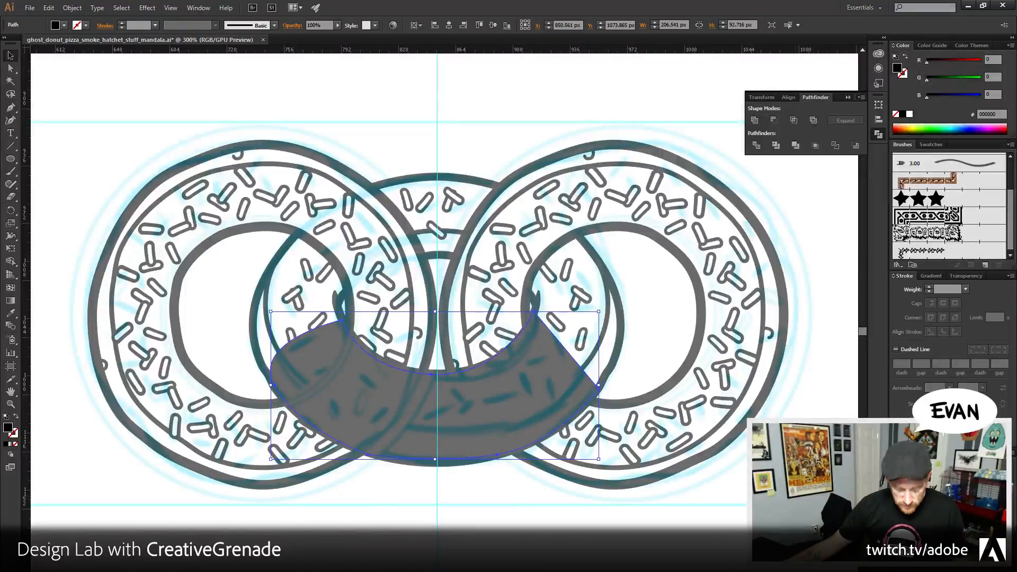
# - Group all parts of the right donut, and group all parts of the left donut separately
pyautogui.keyDown('shift'); pyautogui.click(334, 470); pyautogui.keyUp('shift')
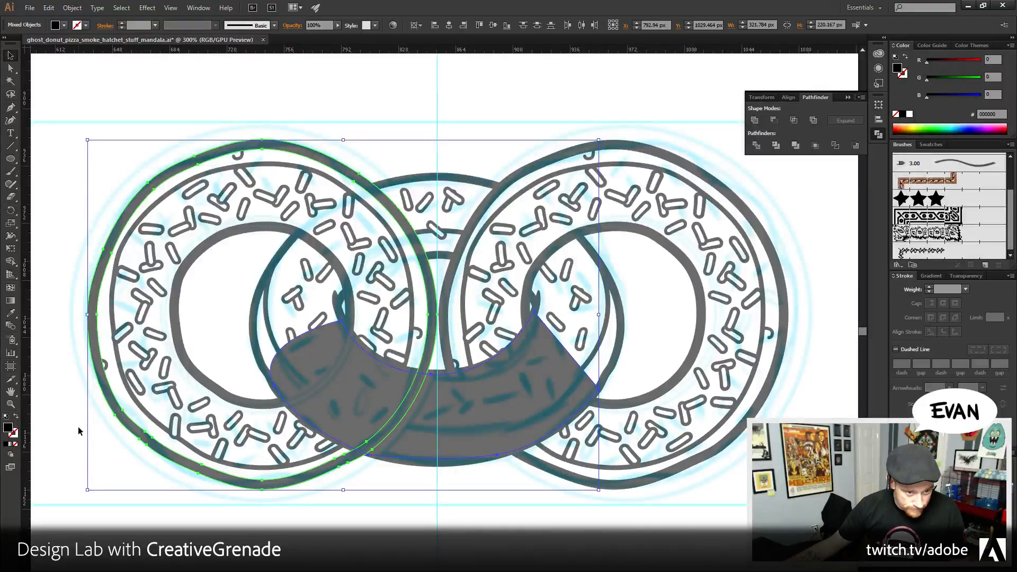
pyautogui.click(487, 128)
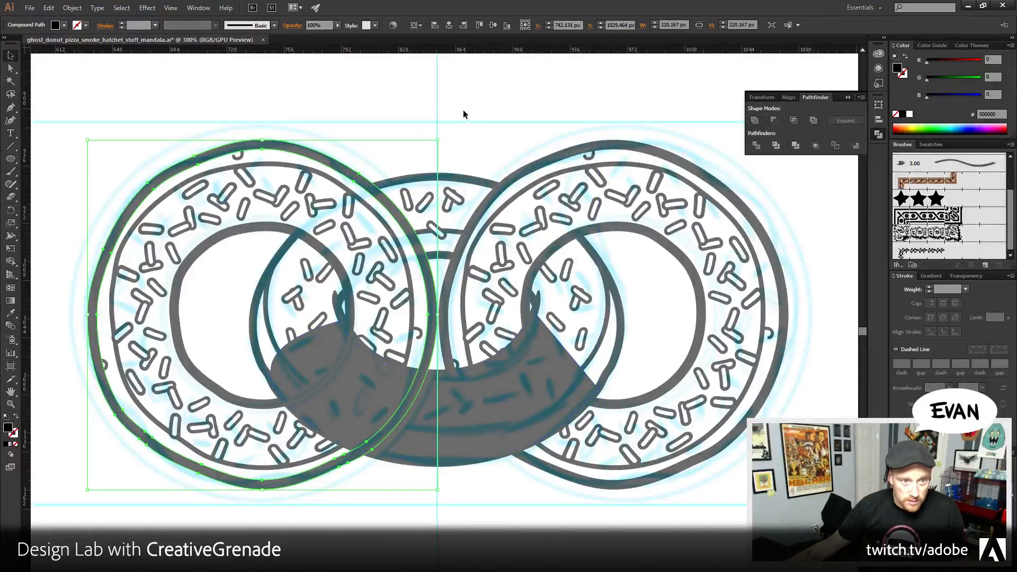
pyautogui.moveTo(462, 110); pyautogui.dragTo(797, 317)
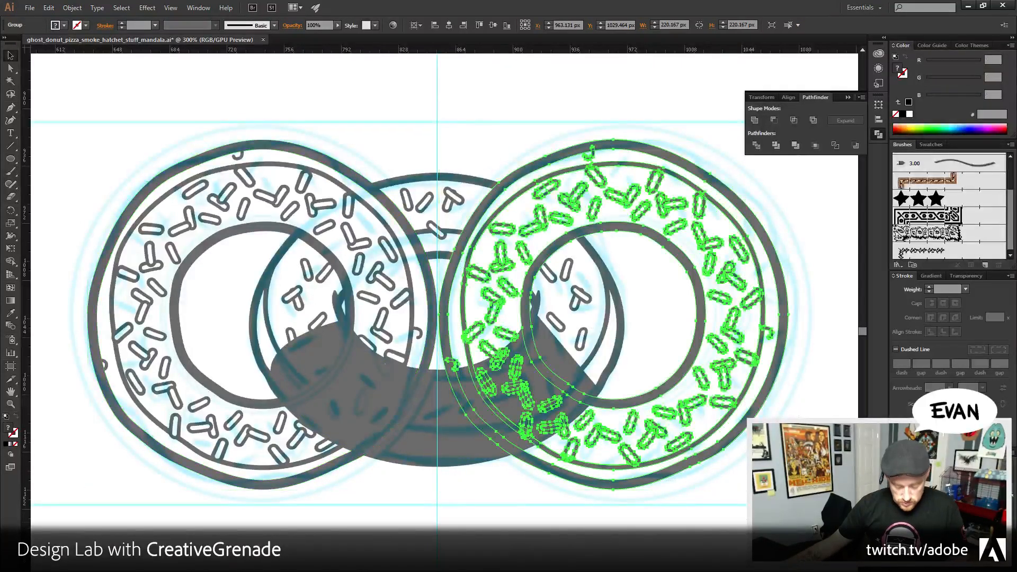
pyautogui.moveTo(60, 87); pyautogui.dragTo(433, 535)
pyautogui.click(456, 435)
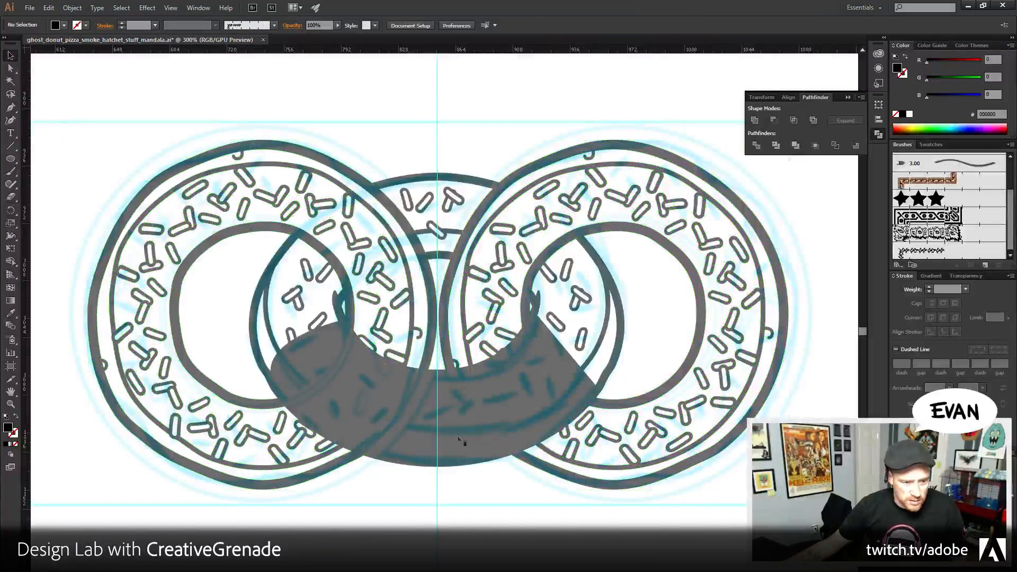
# - Trim both side donuts with the black covering shape, ungroup the result, and delete the shape
pyautogui.click(471, 416)
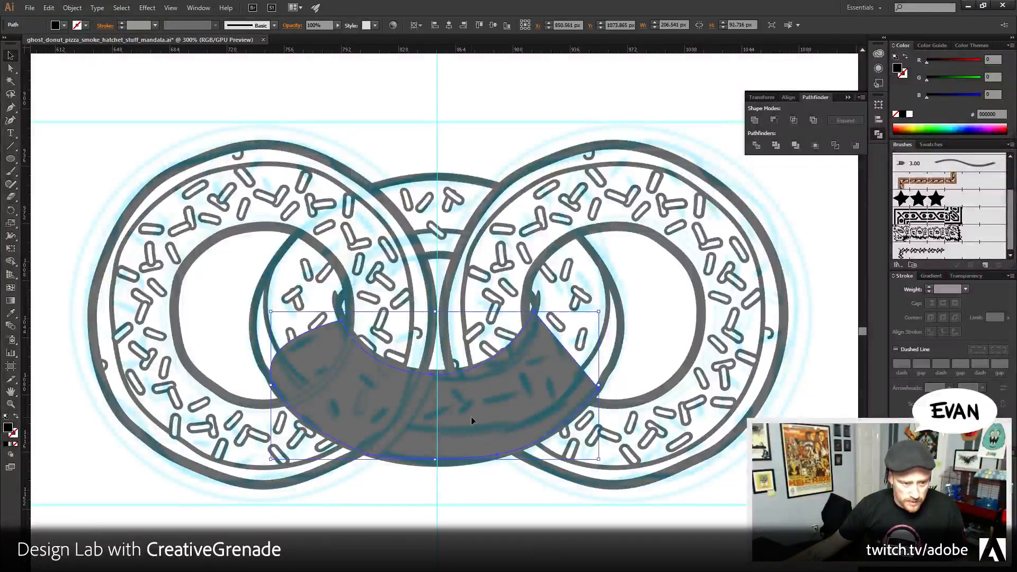
pyautogui.keyDown('shift'); pyautogui.click(329, 476); pyautogui.keyUp('shift')
pyautogui.keyDown('shift'); pyautogui.click(539, 466); pyautogui.keyUp('shift')
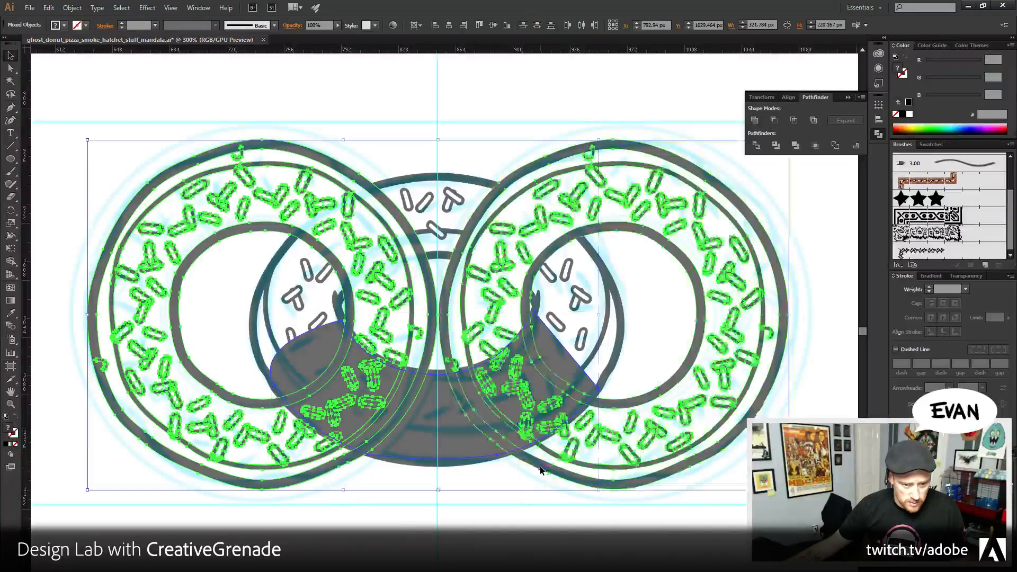
pyautogui.click(775, 145)
pyautogui.rightClick(545, 390)
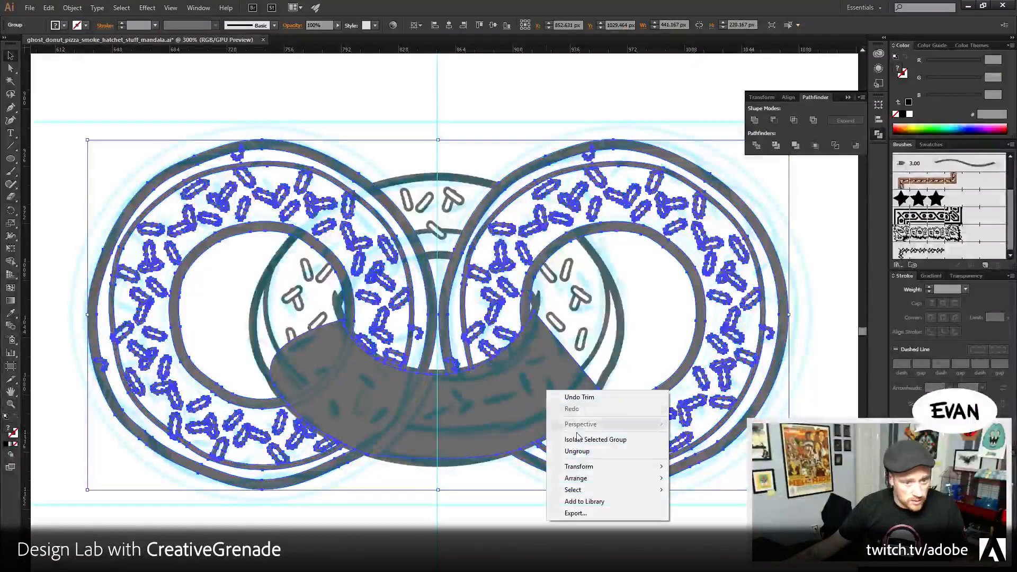
pyautogui.click(577, 451)
pyautogui.click(486, 427)
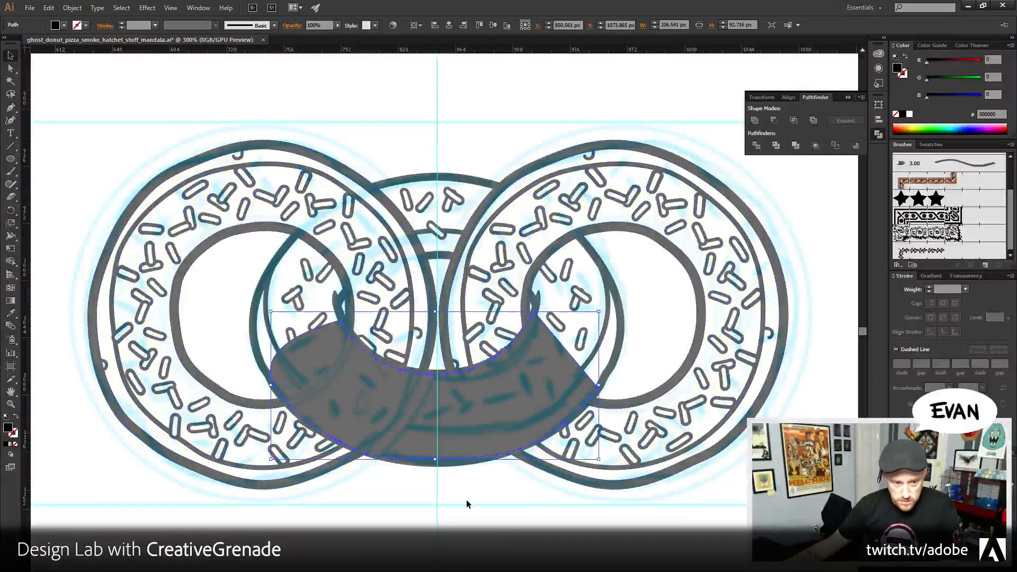
pyautogui.press('Delete')
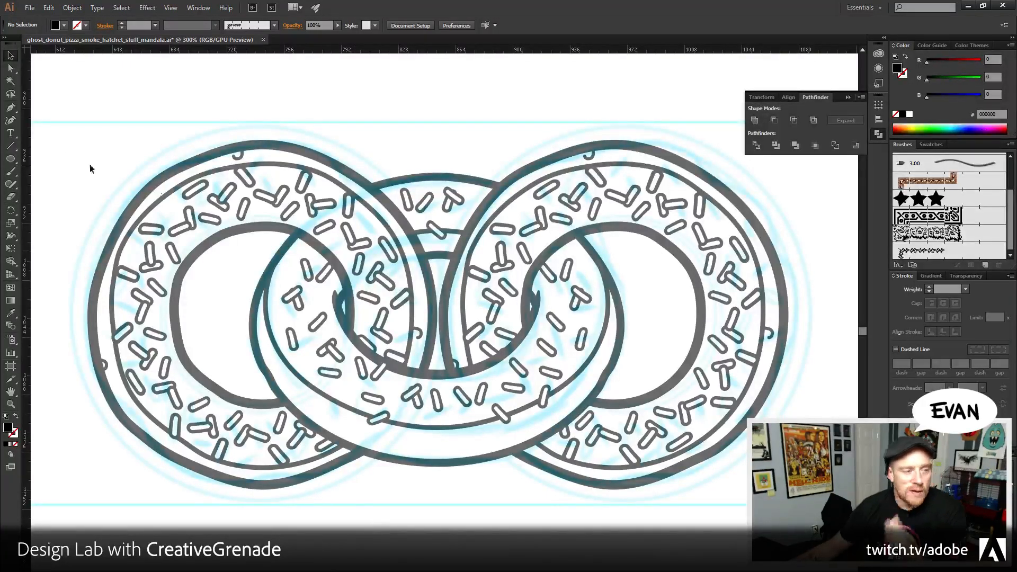
# - Select all leftover invisible paths sharing the same empty fill and stroke, and delete them from the donut artwork
pyautogui.moveTo(74, 107); pyautogui.dragTo(816, 527)
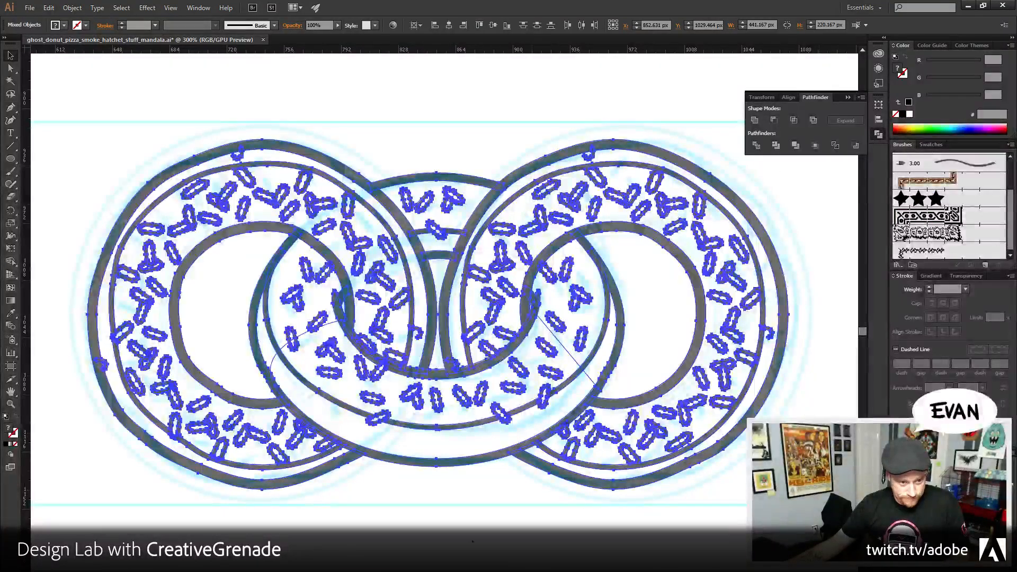
pyautogui.click(272, 360)
pyautogui.click(272, 360)
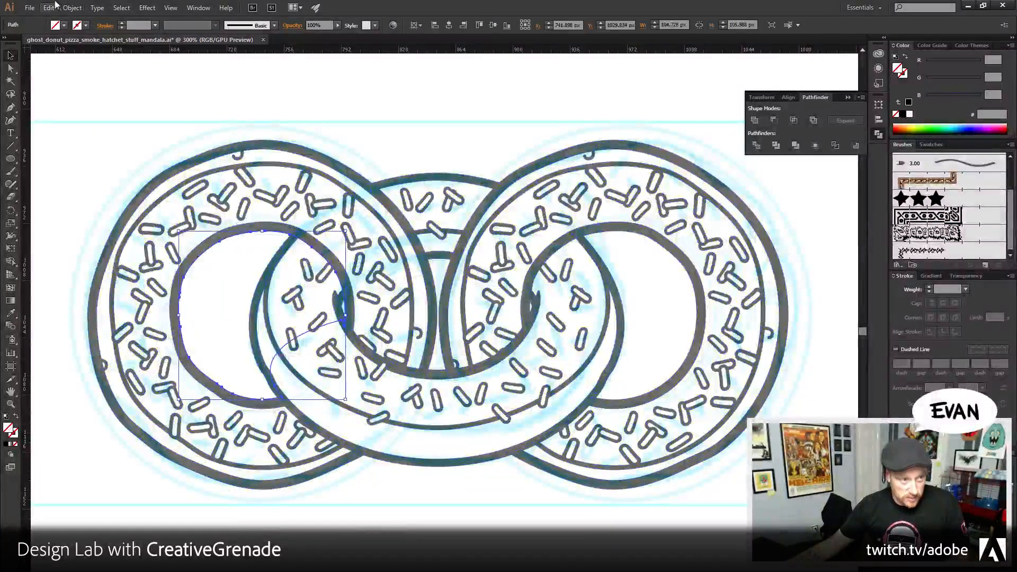
pyautogui.click(122, 7)
pyautogui.moveTo(164, 109)
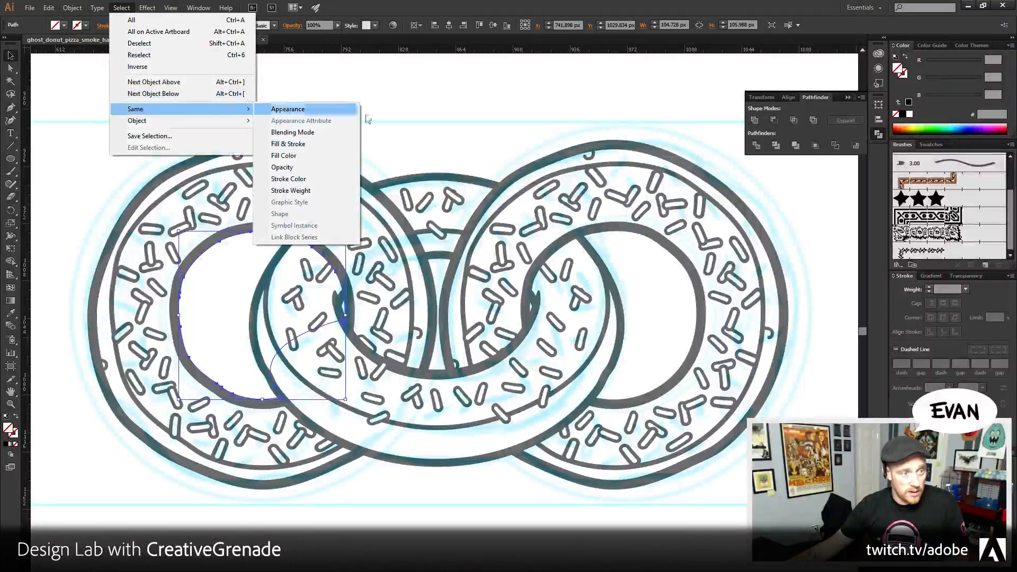
pyautogui.click(328, 144)
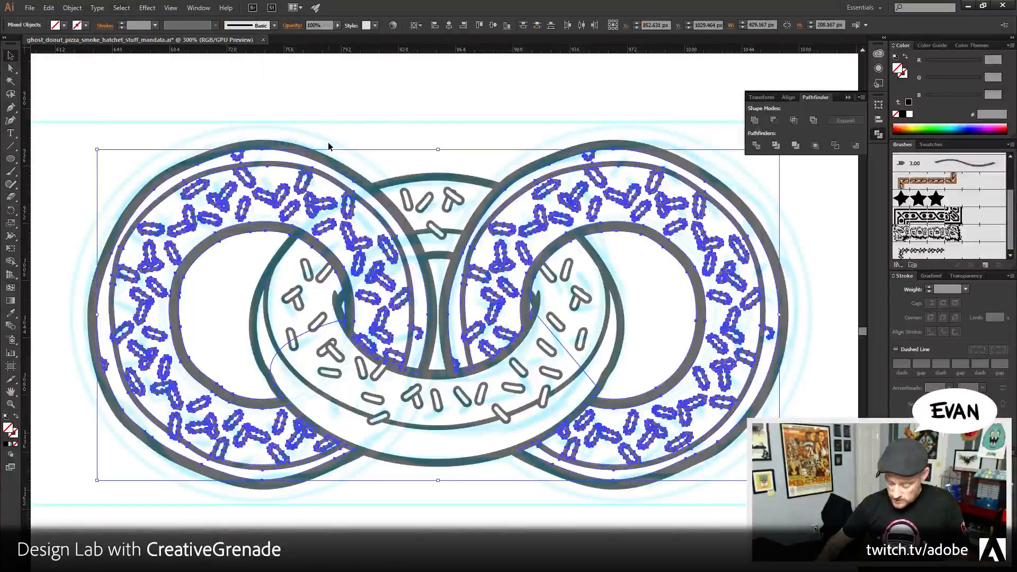
pyautogui.click(328, 143)
# - Group the three interlocked donuts, cut the group, paste it in front at the same position, and deselect it
pyautogui.moveTo(83, 97); pyautogui.dragTo(744, 525)
pyautogui.hotkey('ctrl', 'g')
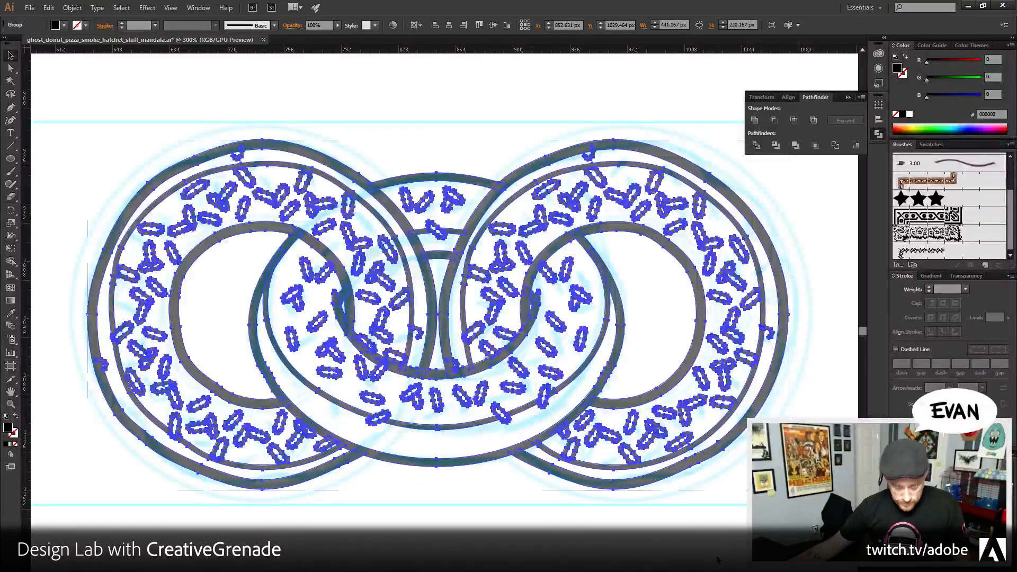
pyautogui.hotkey('ctrl', 'x')
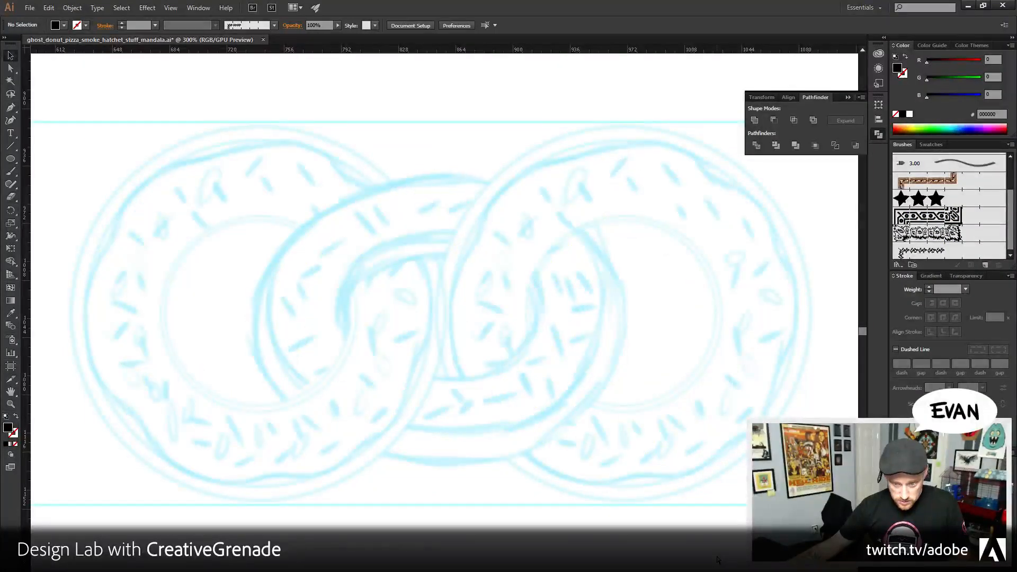
pyautogui.hotkey('ctrl', 'f')
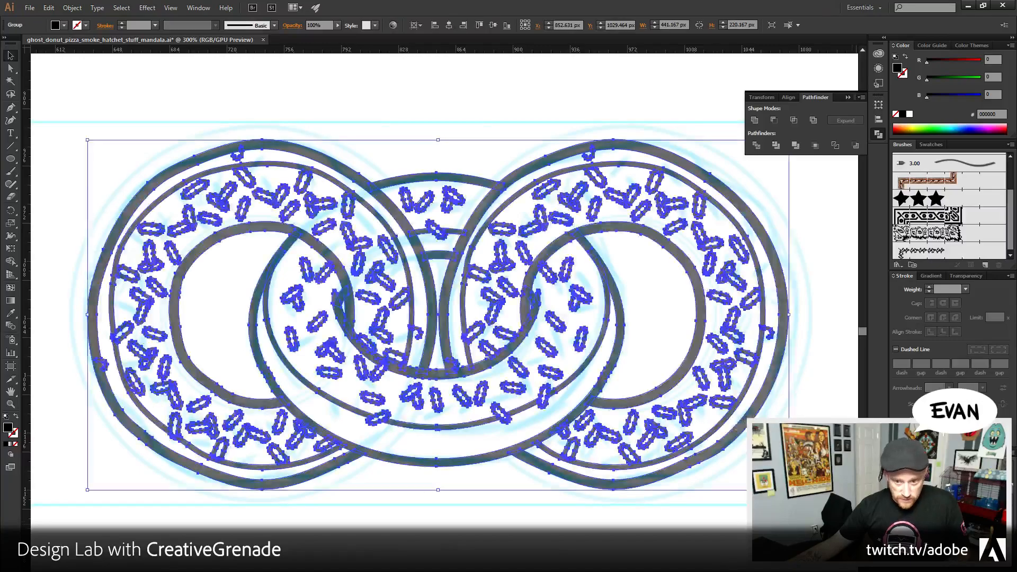
pyautogui.hotkey('ctrl', 'shift', 'a')
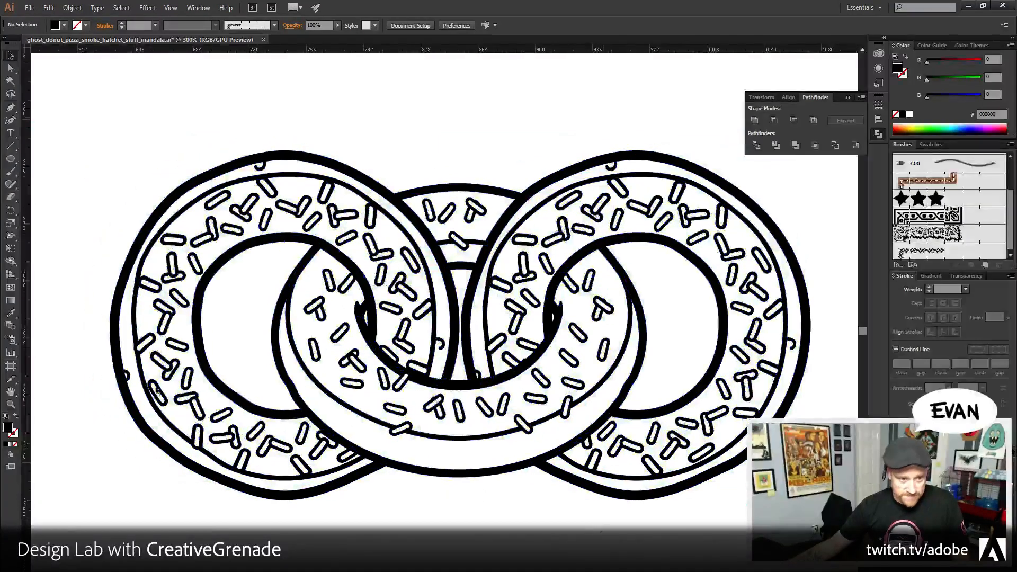
# - Draw a black rectangle of about 279 × 289.5 px covering the right half of the three interlocked donuts
pyautogui.click(13, 404)
pyautogui.keyDown('alt'); pyautogui.click(453, 377); pyautogui.keyUp('alt')
pyautogui.moveTo(418, 366); pyautogui.dragTo(479, 403)
pyautogui.press('v')
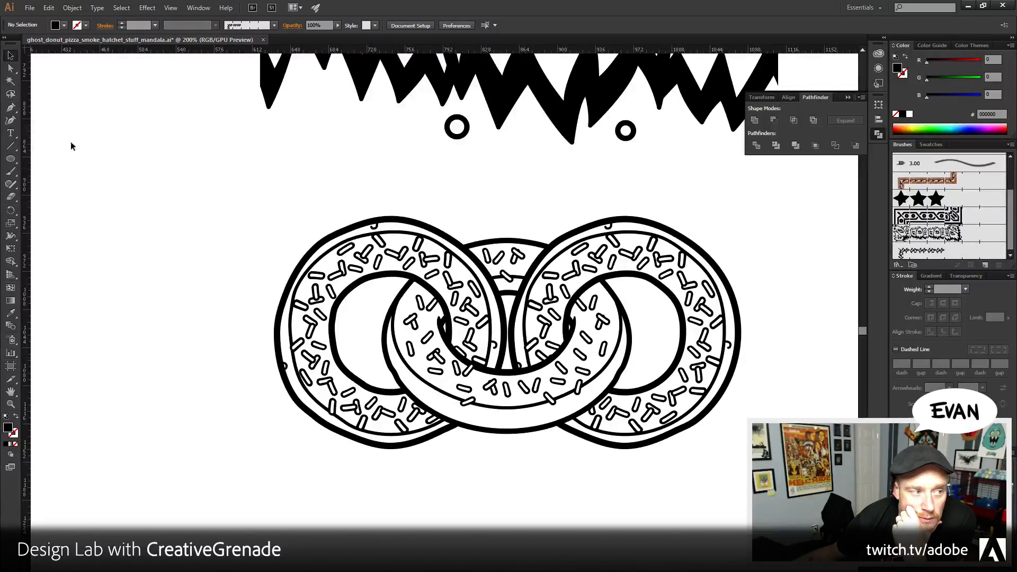
pyautogui.click(10, 159)
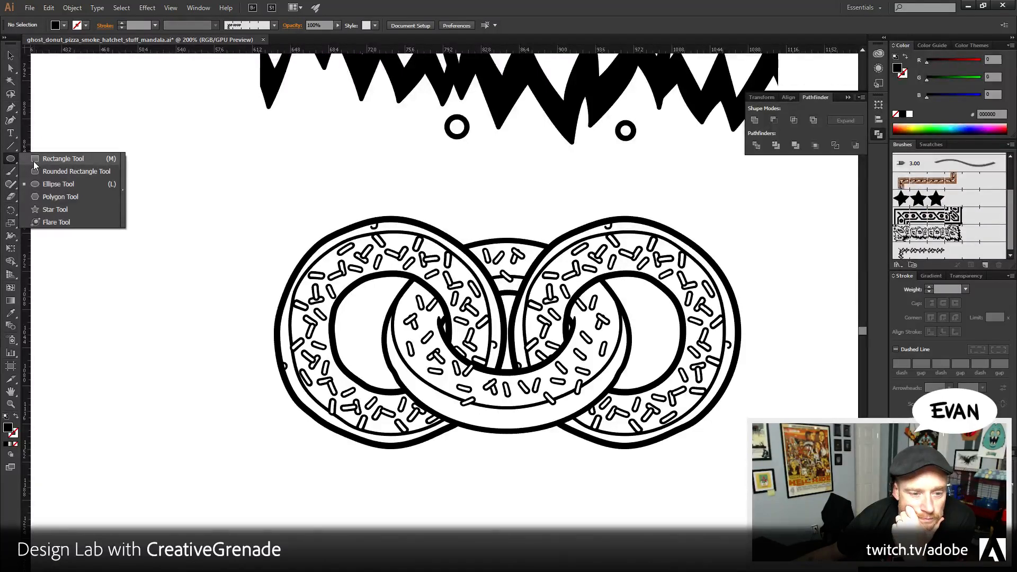
pyautogui.click(33, 160)
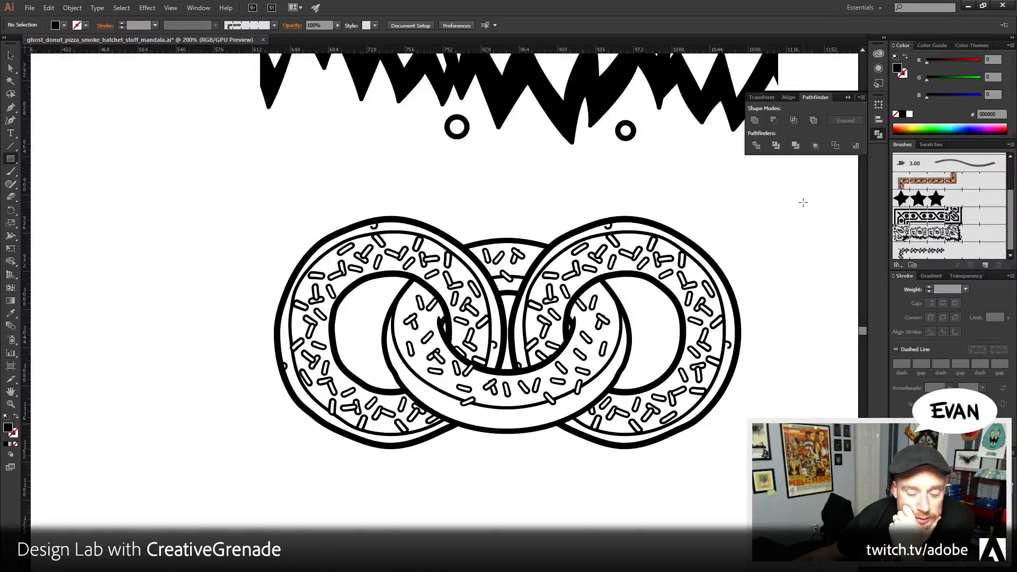
pyautogui.moveTo(803, 202); pyautogui.dragTo(507, 509)
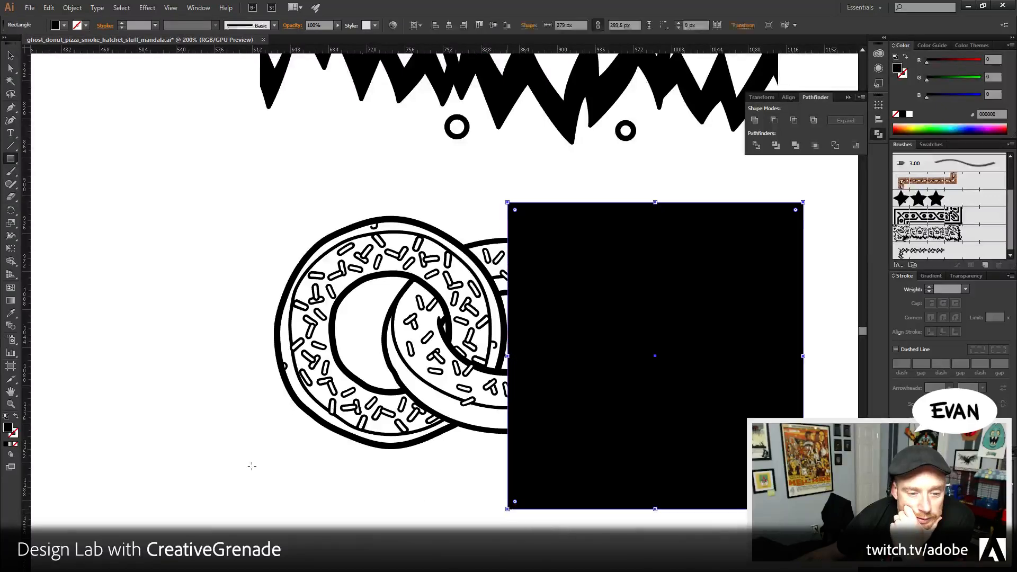
# - Inspect in outline and preview views how the rectangle's inner edge lines up with the gap between the two side donuts
pyautogui.press('z')
pyautogui.click(556, 316)
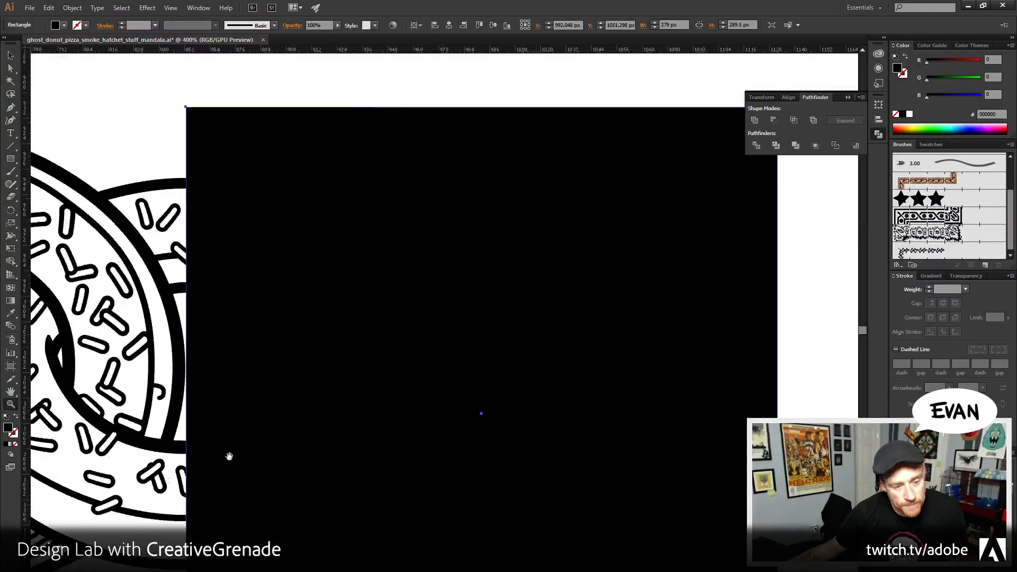
pyautogui.moveTo(227, 454); pyautogui.dragTo(595, 415)
pyautogui.hotkey('ctrl', 'y')
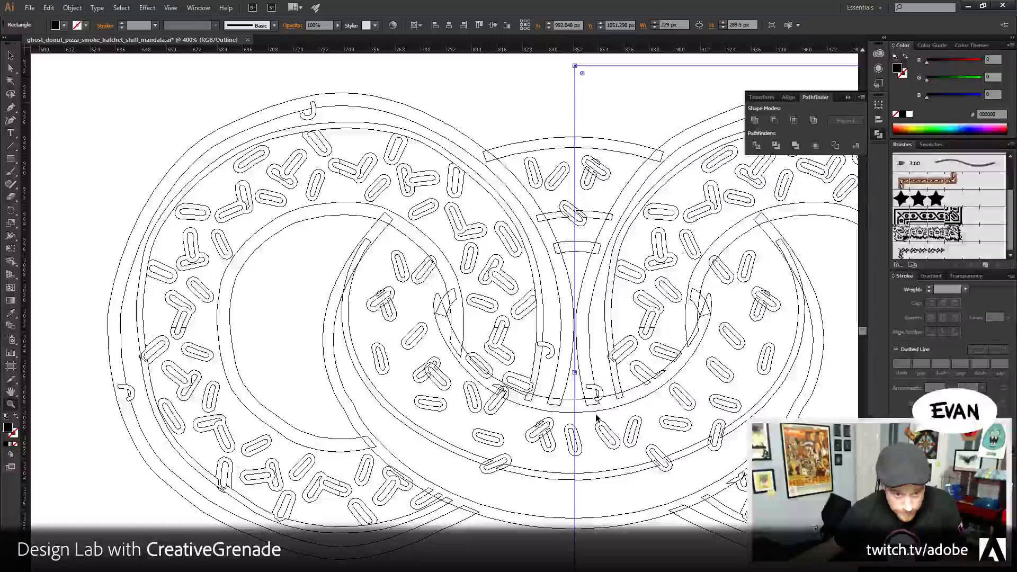
pyautogui.moveTo(564, 313); pyautogui.dragTo(595, 345)
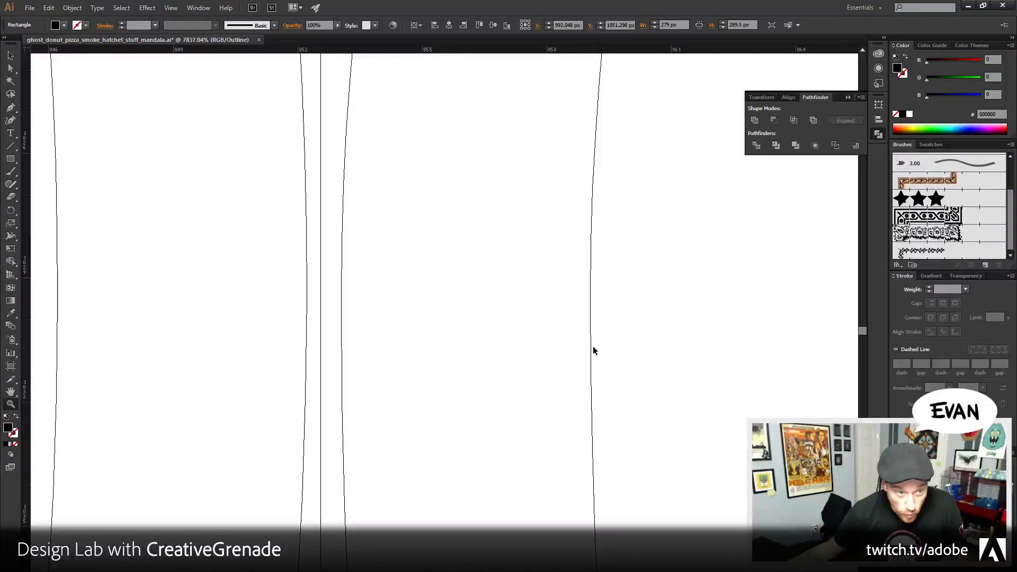
pyautogui.hotkey('ctrl', 'y')
pyautogui.keyDown('alt'); pyautogui.click(556, 372); pyautogui.keyUp('alt')
pyautogui.keyDown('alt'); pyautogui.click(438, 366); pyautogui.keyUp('alt')
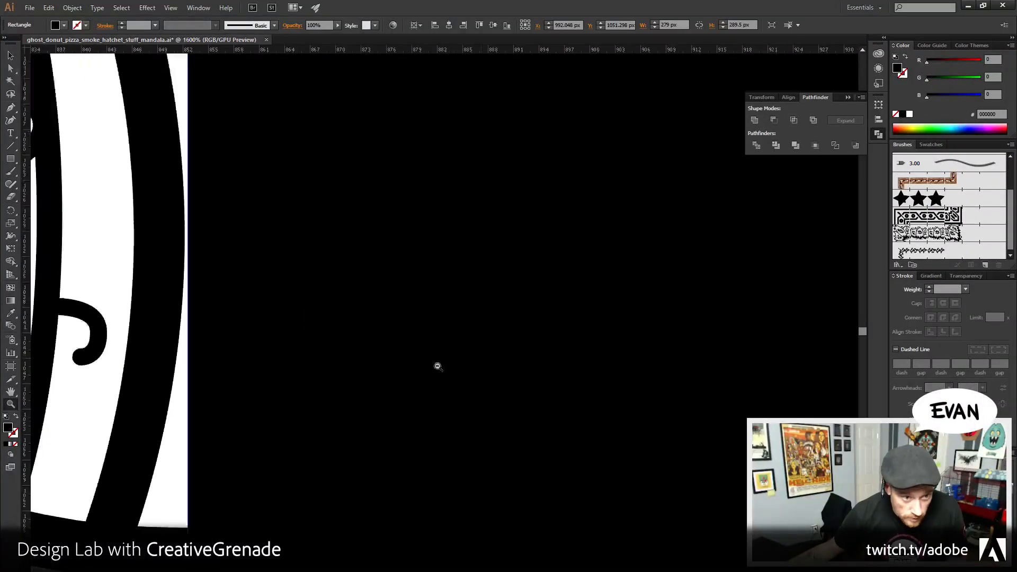
pyautogui.keyDown('alt'); pyautogui.click(437, 366); pyautogui.keyUp('alt')
pyautogui.keyDown('alt'); pyautogui.click(437, 366); pyautogui.keyUp('alt')
pyautogui.keyDown('alt'); pyautogui.click(437, 366); pyautogui.keyUp('alt')
pyautogui.click(411, 392)
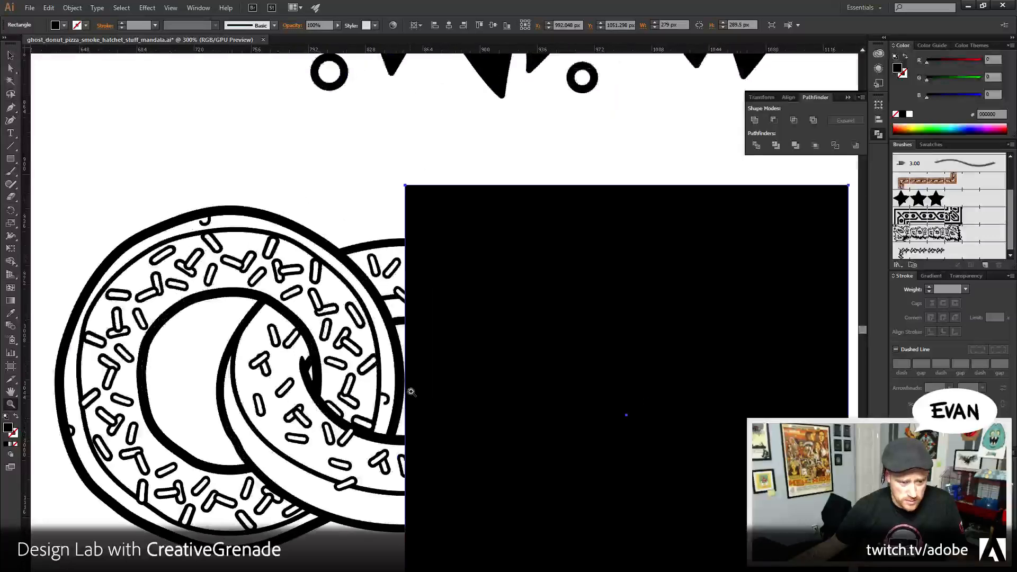
pyautogui.keyDown('alt'); pyautogui.click(418, 386); pyautogui.keyUp('alt')
pyautogui.press('v')
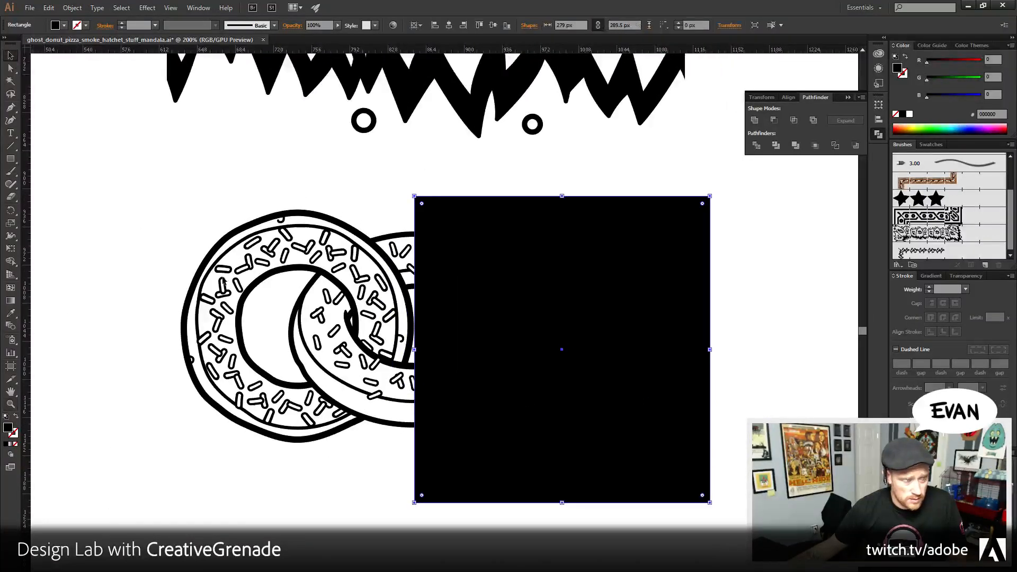
# - Try to divide the donut artwork with the rectangle, ungroup the pieces, and delete the piece outside the donuts' silhouette
pyautogui.keyDown('shift'); pyautogui.click(395, 367); pyautogui.keyUp('shift')
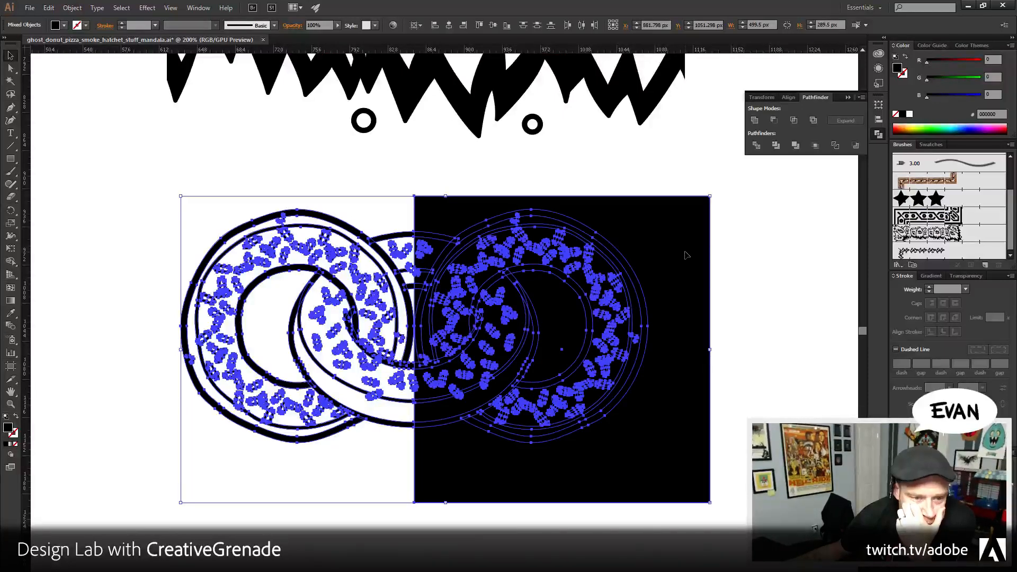
pyautogui.rightClick(626, 232)
pyautogui.click(655, 292)
pyautogui.click(676, 332)
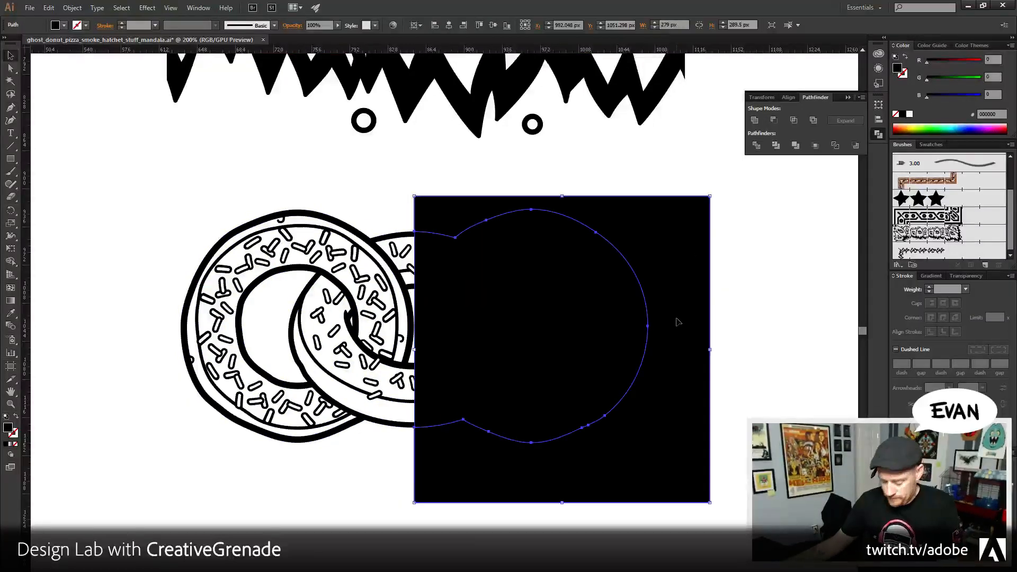
pyautogui.press('Delete')
pyautogui.hotkey('ctrl', 'shift', 'a')
# - Delete the black pieces filling the central gap and the upper part of the back donut
pyautogui.click(11, 405)
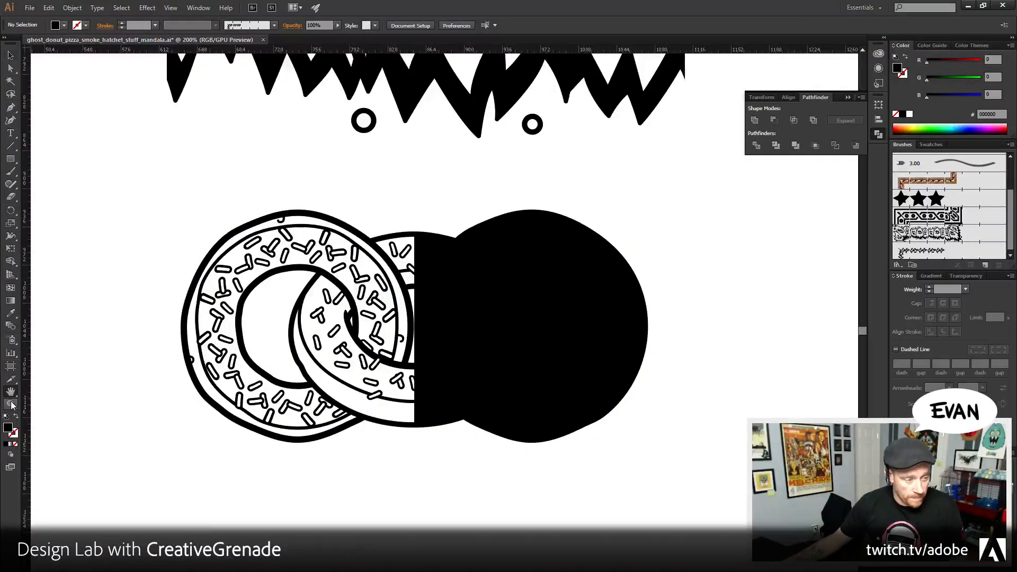
pyautogui.click(415, 386)
pyautogui.click(12, 57)
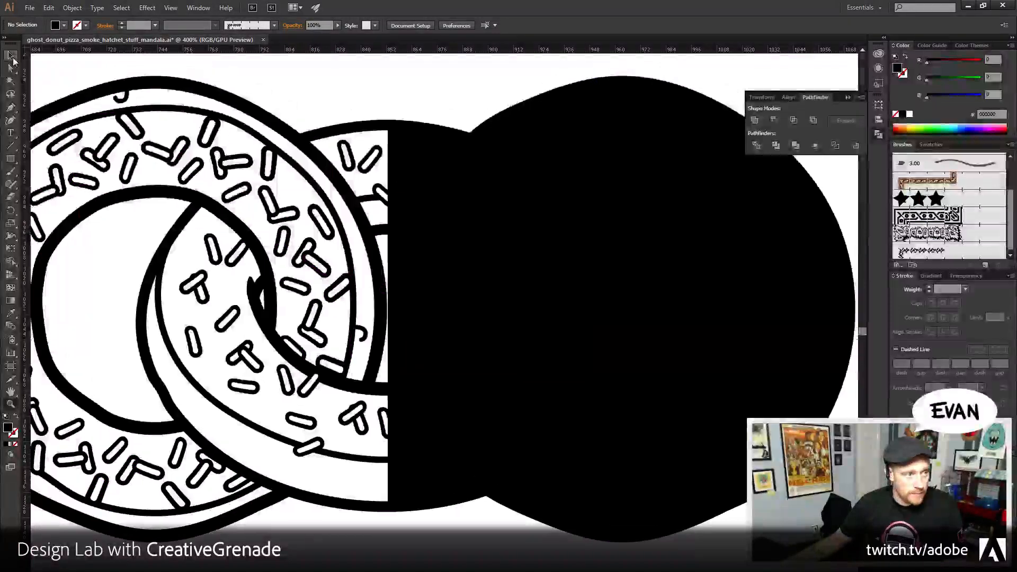
pyautogui.click(398, 283)
pyautogui.click(399, 234)
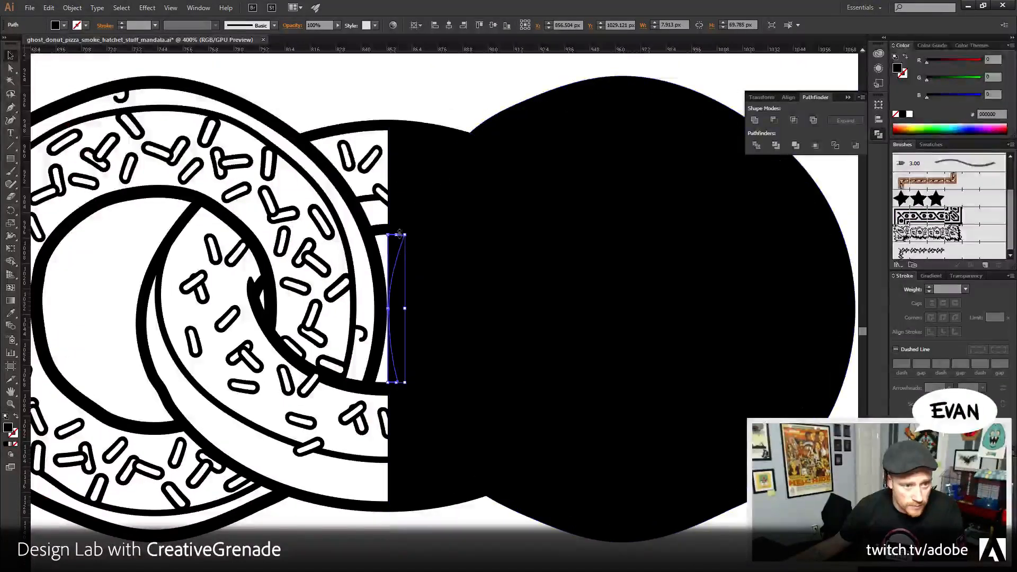
pyautogui.press('Delete')
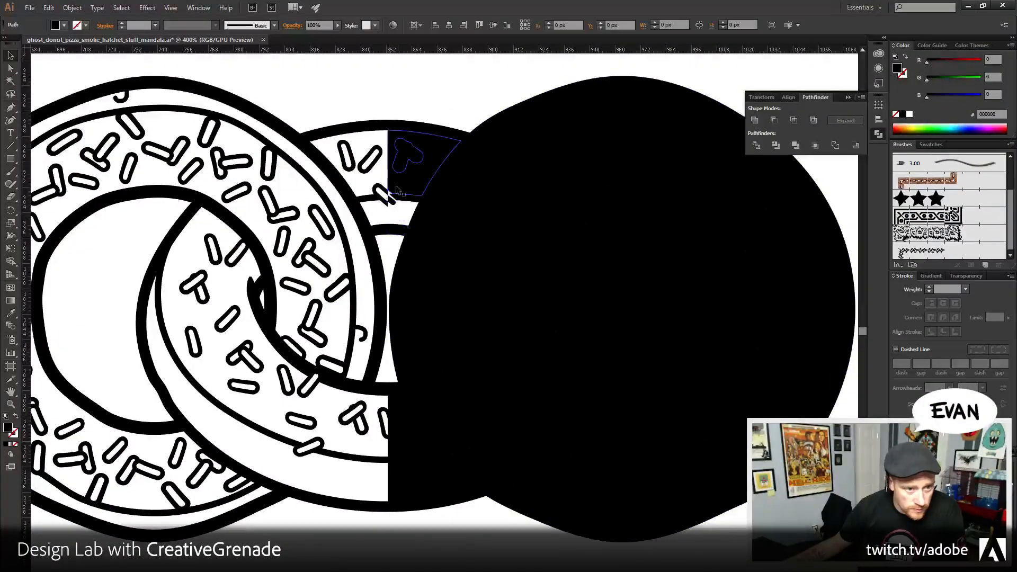
pyautogui.press('Delete')
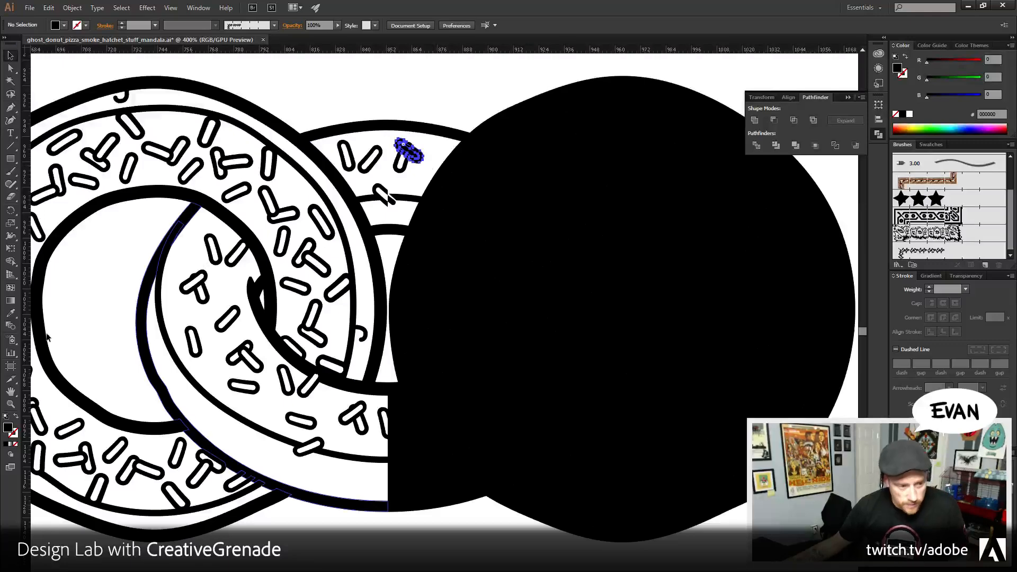
# - Undo the piece deletions, the ungrouping, and the division of the donut artwork
pyautogui.press('z')
pyautogui.click(455, 307)
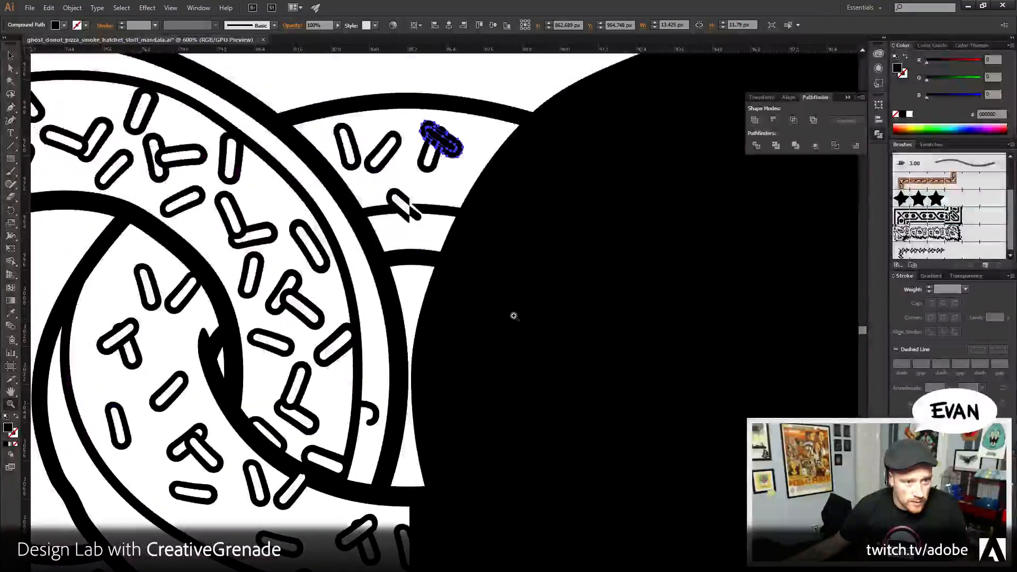
pyautogui.press('v')
pyautogui.keyDown('shift'); pyautogui.click(440, 303); pyautogui.keyUp('shift')
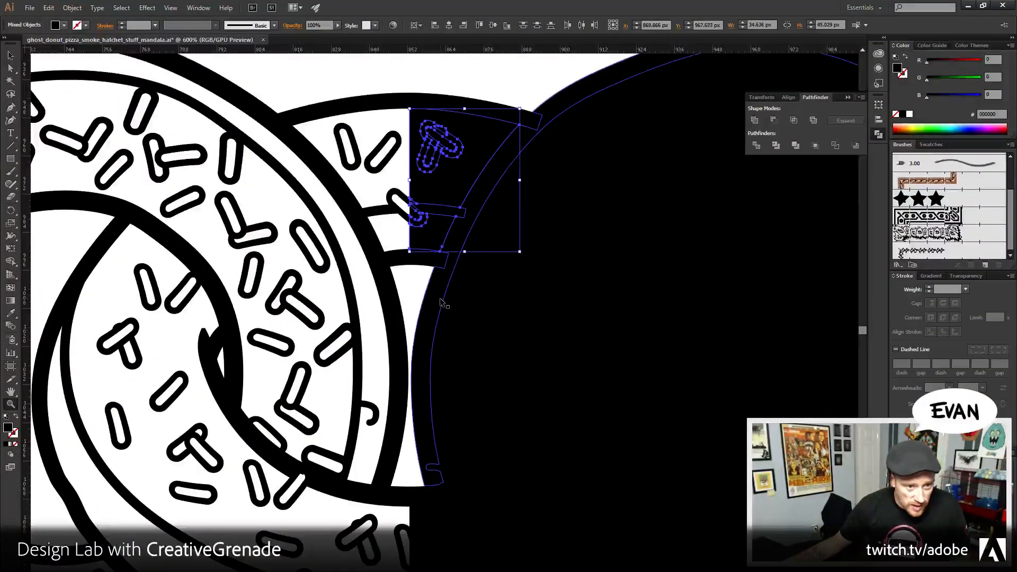
pyautogui.hotkey('ctrl', 'a')
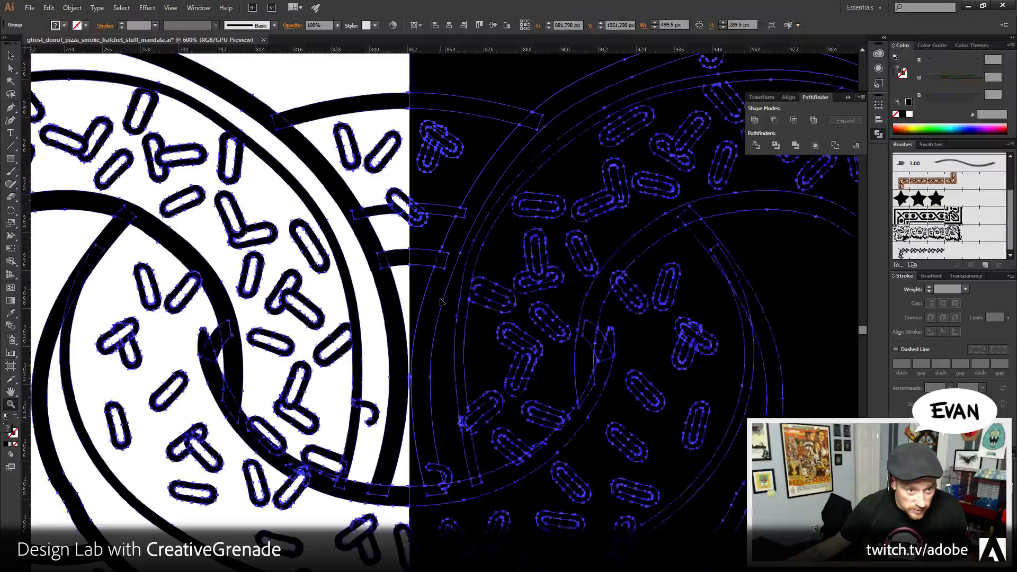
pyautogui.hotkey('ctrl', 'shift', 'g')
pyautogui.hotkey('ctrl', 'h')
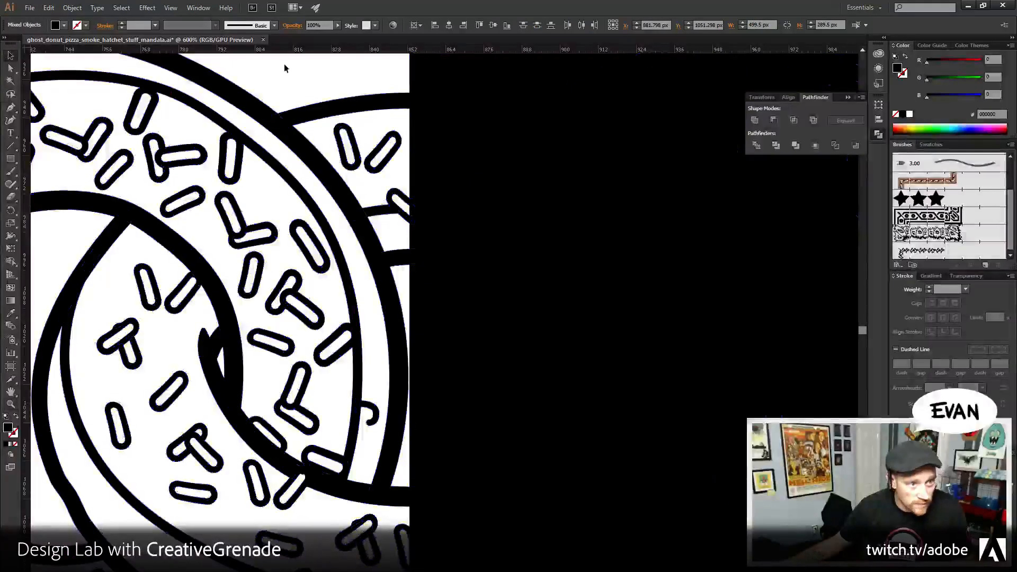
# - Delete the black rectangle covering the right half of the donuts
pyautogui.click(284, 67)
pyautogui.scroll(-2, 271, 252)
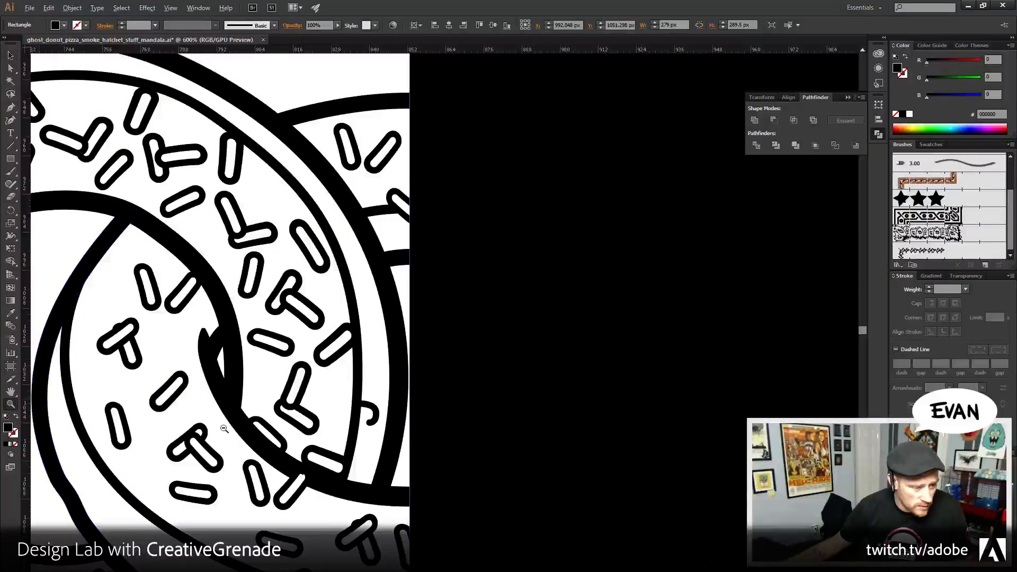
pyautogui.scroll(-1, 522, 382)
pyautogui.moveTo(522, 381)
pyautogui.mouseDown()
pyautogui.moveTo(499, 369)
pyautogui.moveTo(524, 374)
pyautogui.mouseUp()
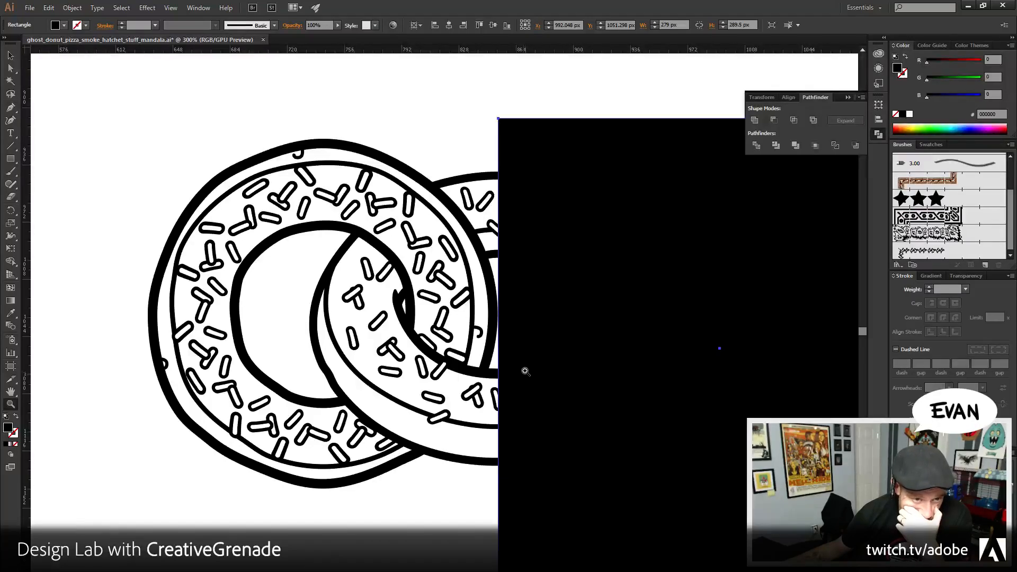
pyautogui.press('v')
pyautogui.moveTo(525, 371); pyautogui.dragTo(281, 375)
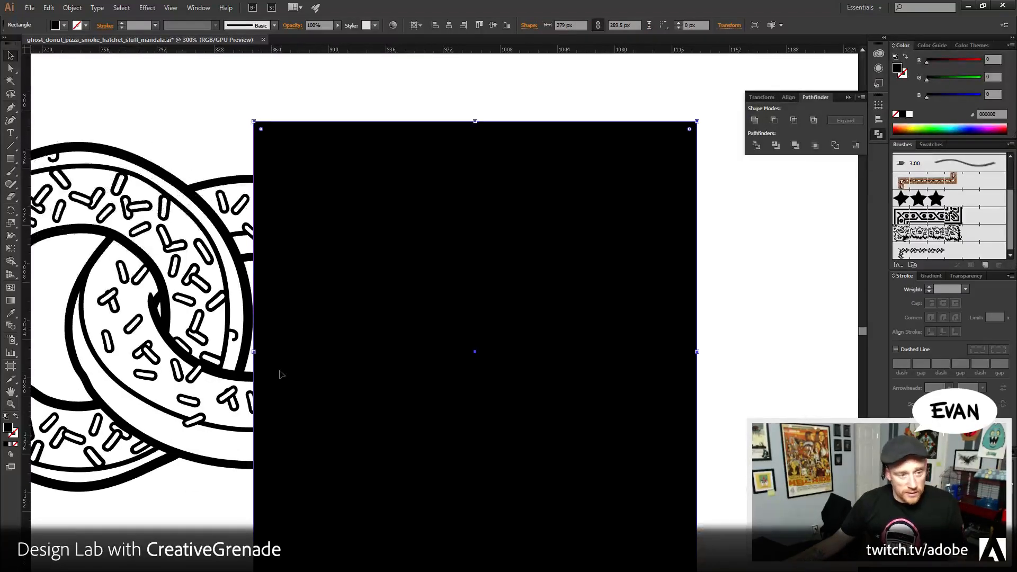
pyautogui.press('Delete')
# - Ungroup the interlocked donuts and delete the right donut's outlines together with the sprinkles on its outer half
pyautogui.moveTo(426, 244); pyautogui.dragTo(561, 259)
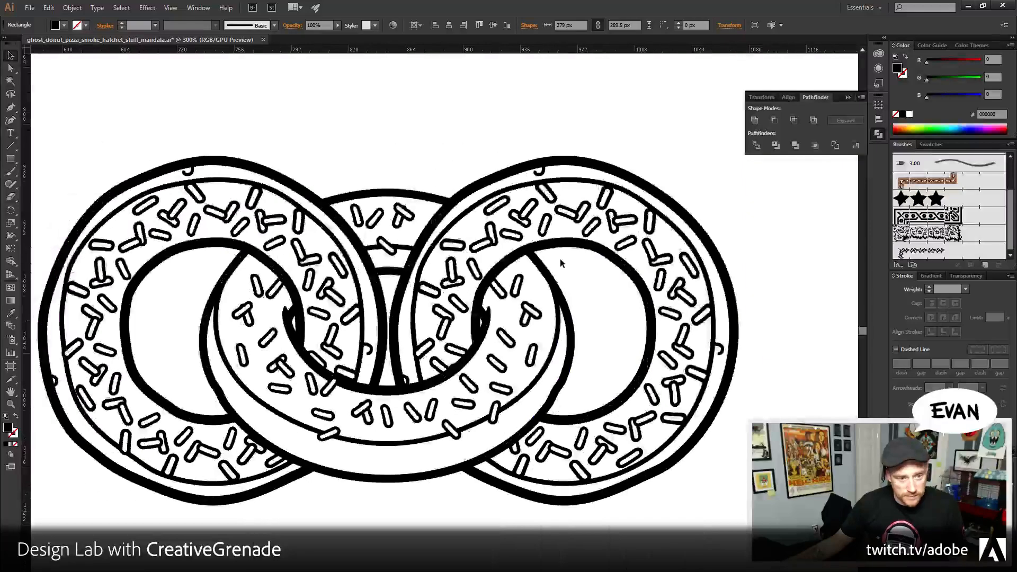
pyautogui.click(552, 248)
pyautogui.rightClick(552, 248)
pyautogui.click(588, 304)
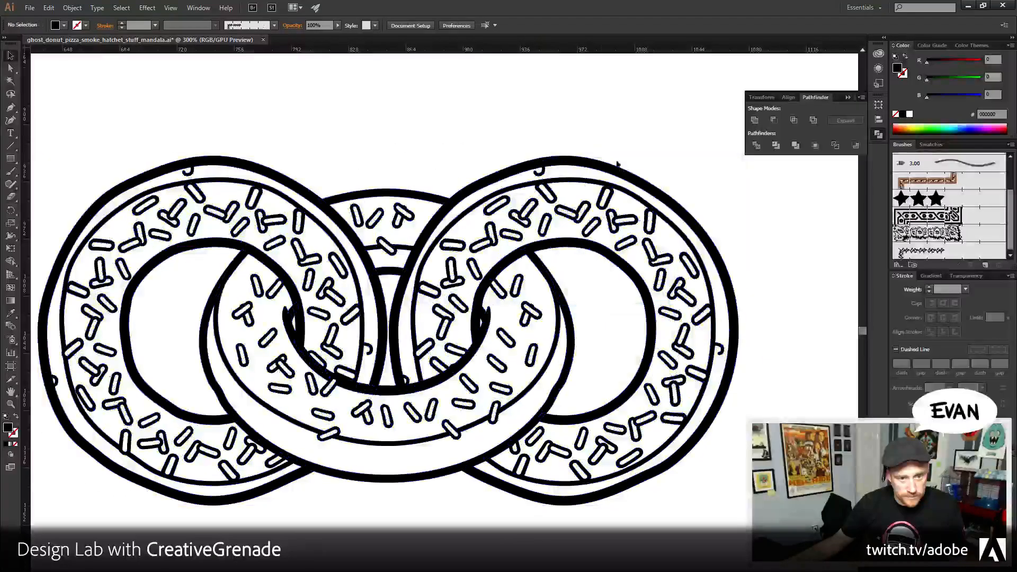
pyautogui.moveTo(596, 139); pyautogui.dragTo(726, 476)
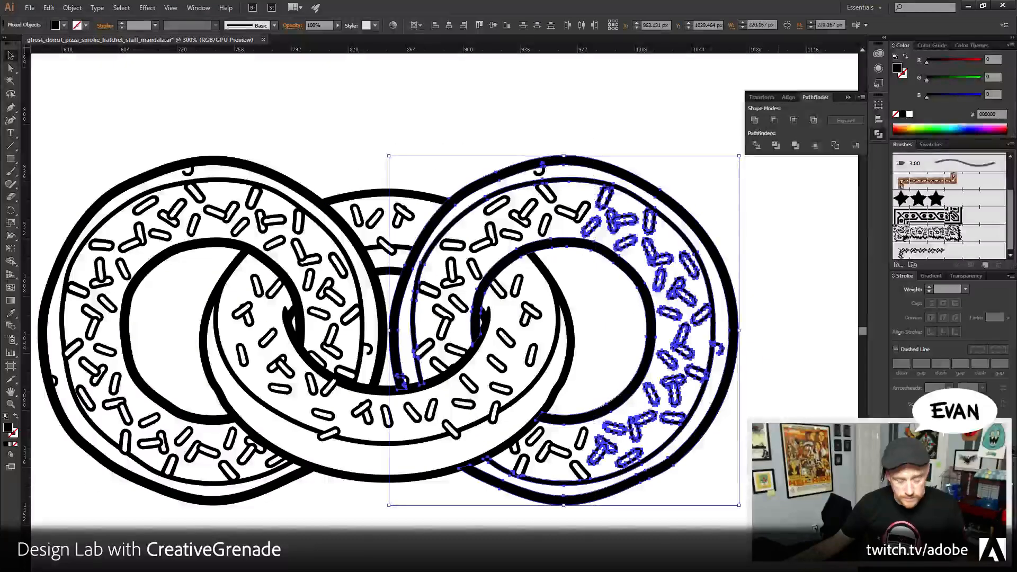
pyautogui.press('Delete')
# - Delete the right donut's remaining sprinkles along its upper arc and its inner side, including the small curl on top
pyautogui.moveTo(588, 136); pyautogui.dragTo(505, 238)
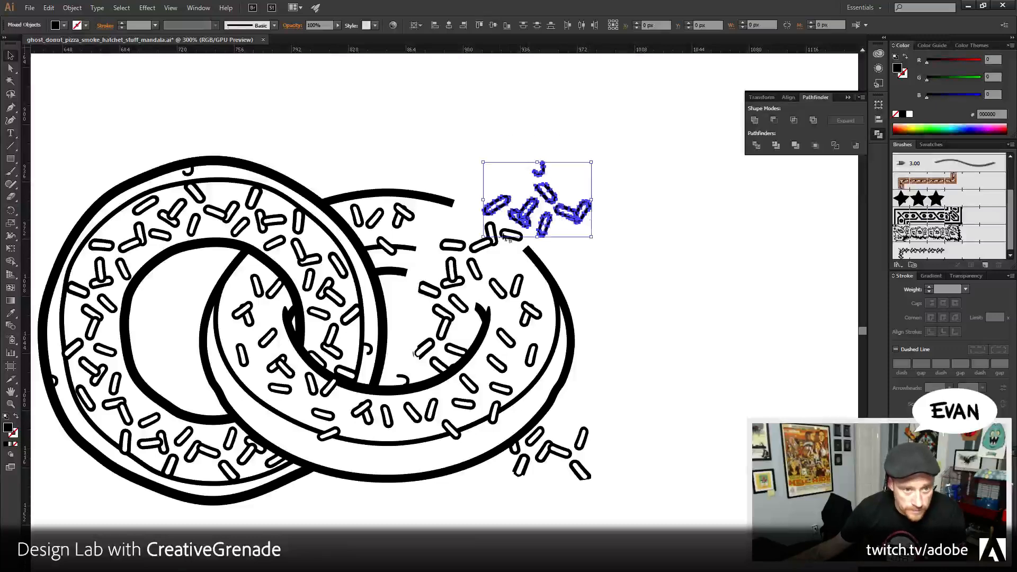
pyautogui.press('Delete')
pyautogui.moveTo(440, 227); pyautogui.dragTo(503, 250)
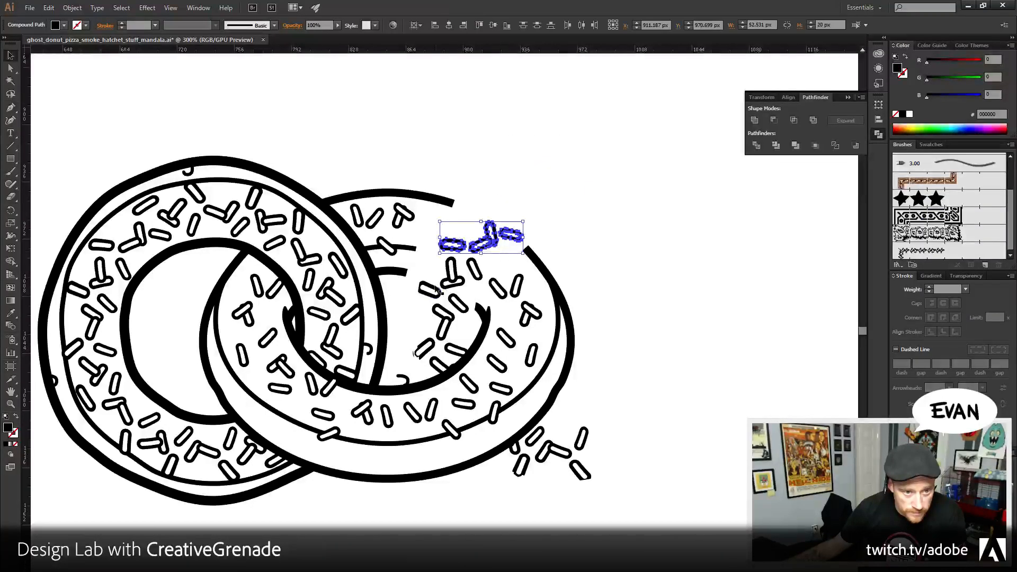
pyautogui.press('Delete')
pyautogui.moveTo(475, 293); pyautogui.dragTo(451, 363)
pyautogui.press('Delete')
pyautogui.press('Delete')
pyautogui.press('Delete')
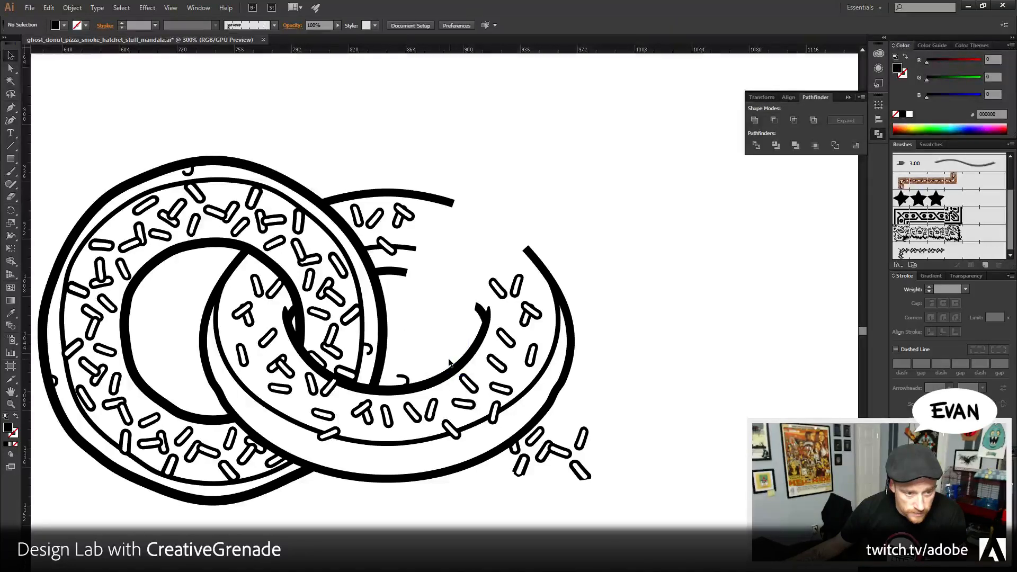
# - Delete the stray curl above the front donut's inner edge and all remaining sprinkles from the right donut's lower arc
pyautogui.click(404, 378)
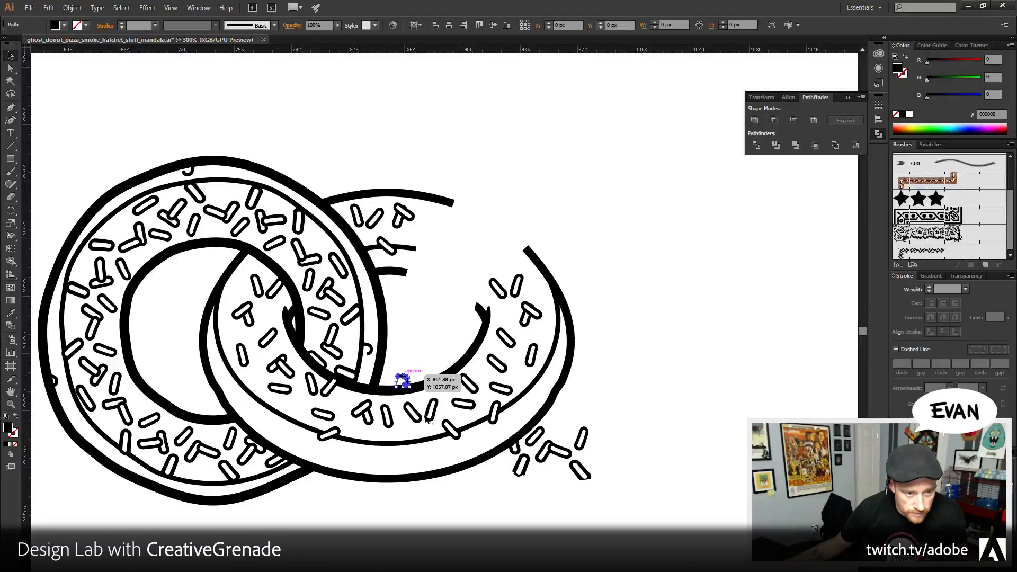
pyautogui.press('Delete')
pyautogui.click(514, 447)
pyautogui.press('Delete')
pyautogui.click(534, 437)
pyautogui.press('Delete')
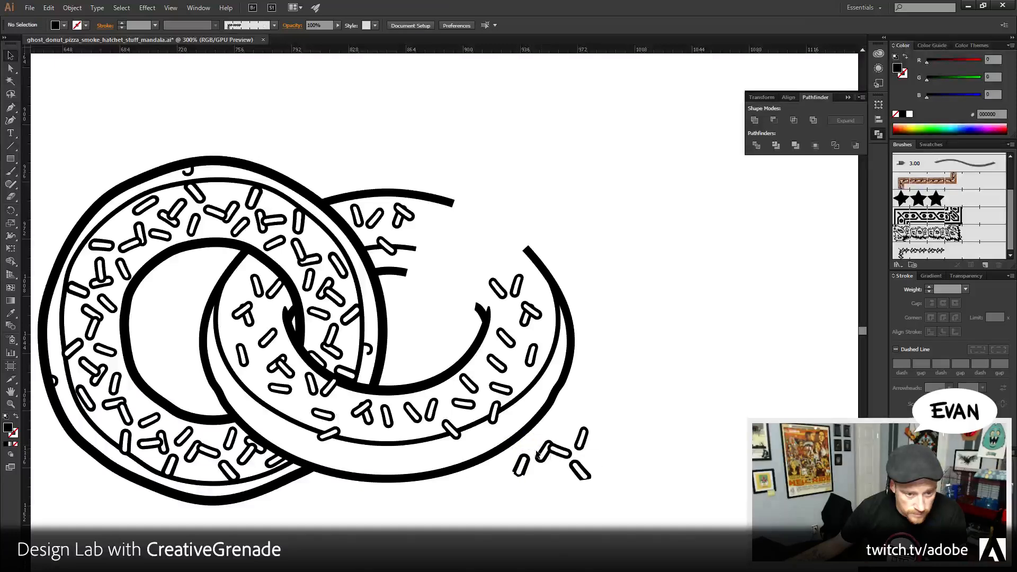
pyautogui.click(550, 451)
pyautogui.press('Delete')
pyautogui.click(581, 444)
pyautogui.press('Delete')
pyautogui.click(566, 453)
pyautogui.press('Delete')
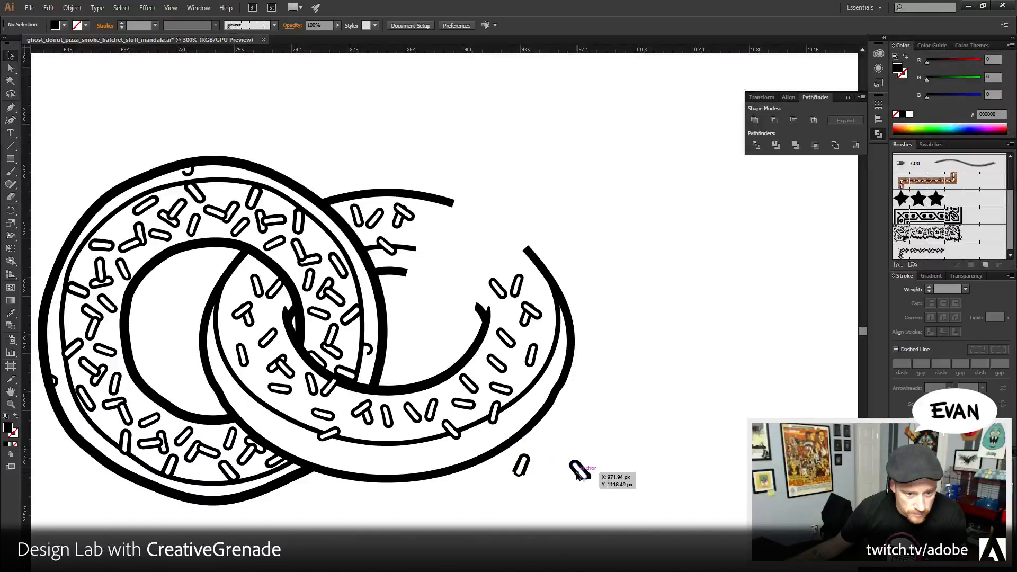
pyautogui.click(570, 472)
pyautogui.press('Delete')
pyautogui.click(521, 466)
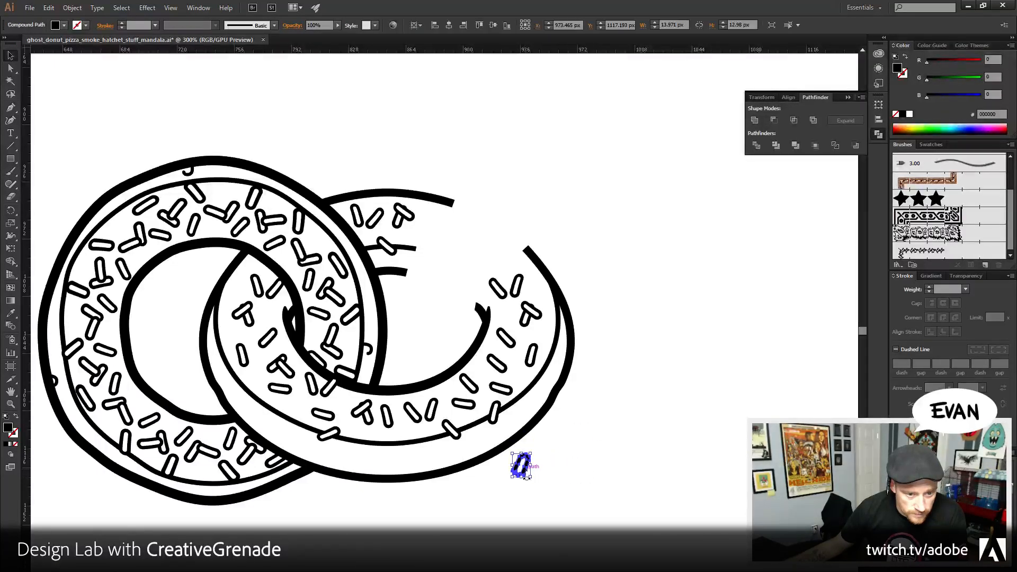
pyautogui.press('Delete')
pyautogui.hscroll(-4, 527, 484)
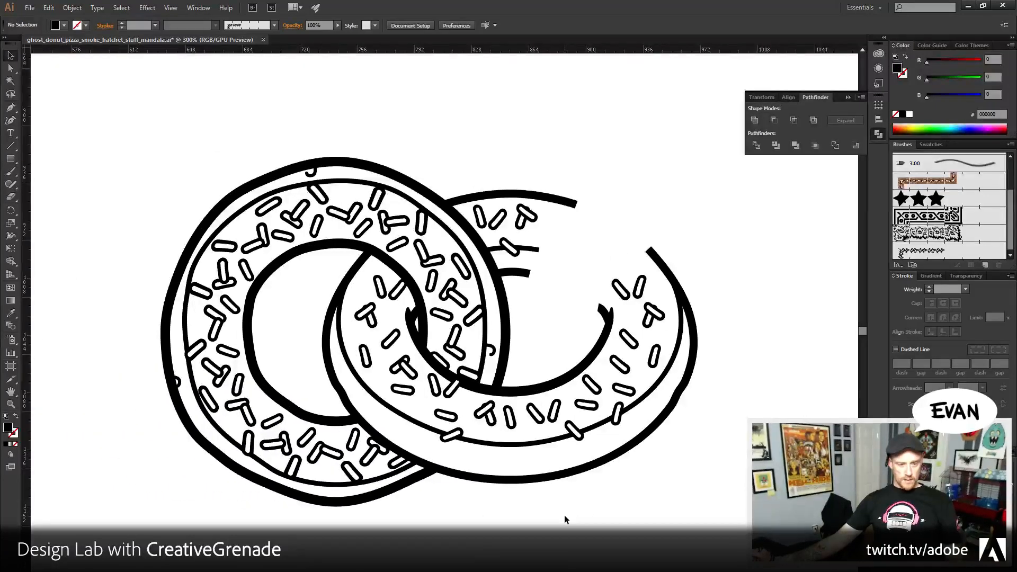
# - Undo the deletions and the ungrouping to restore the right donut's outlines and sprinkles
pyautogui.hotkey('ctrl', 'z')
pyautogui.hotkey('ctrl', 'z')
pyautogui.hotkey('ctrl', 'z')
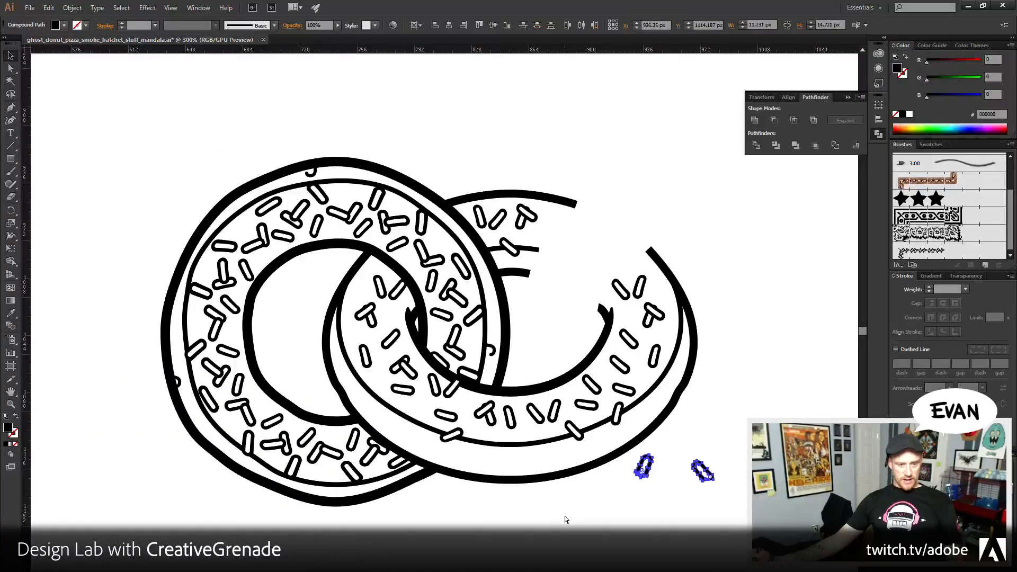
pyautogui.hotkey('ctrl', 'z')
pyautogui.hotkey('ctrl', 'z')
pyautogui.hotkey('ctrl', 'z')
pyautogui.hotkey('ctrl', 'z')
pyautogui.hotkey('ctrl', 'z')
pyautogui.hotkey('ctrl', 'z')
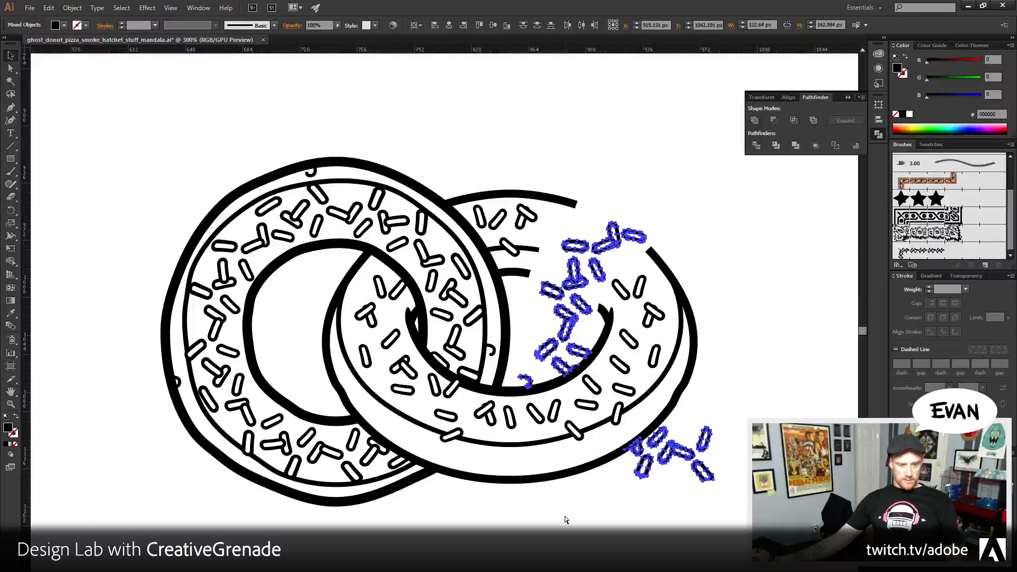
pyautogui.hotkey('ctrl', 'z')
pyautogui.hotkey('ctrl', 'z')
pyautogui.hotkey('ctrl', 'z')
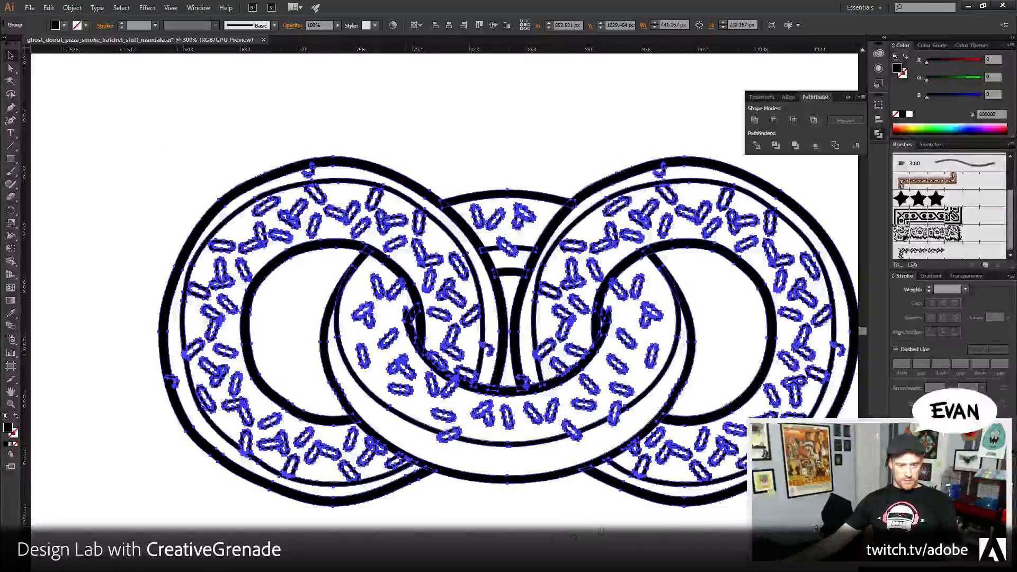
# - Deselect the donuts and clear the black rectangle away from beside them
pyautogui.hscroll(2, 532, 537)
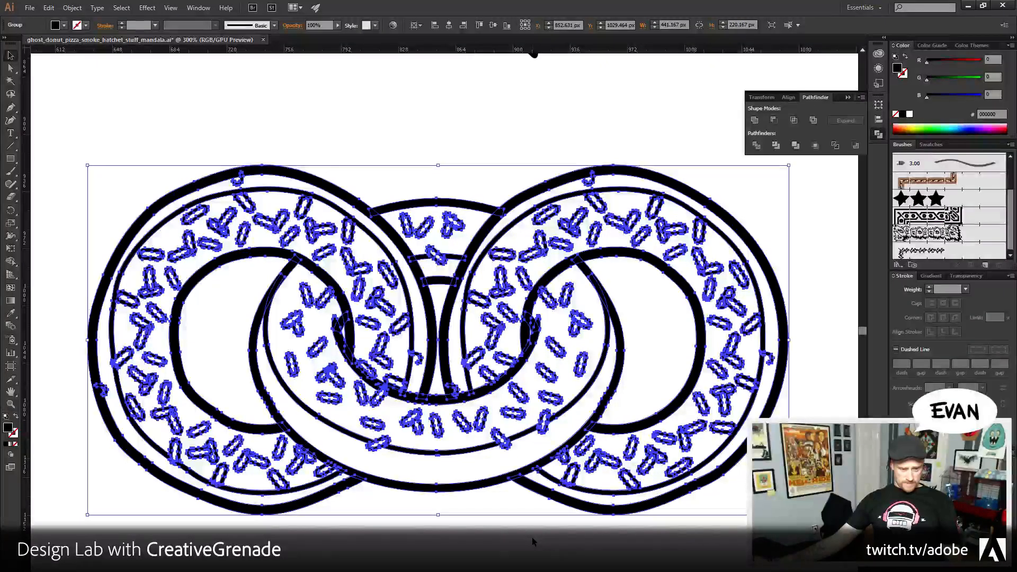
pyautogui.click(10, 403)
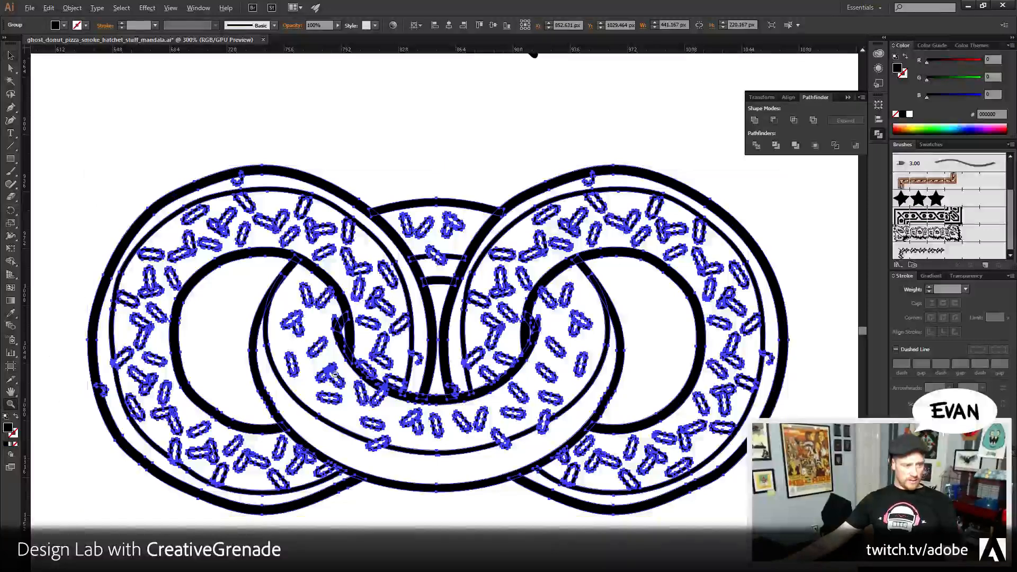
pyautogui.keyDown('alt'); pyautogui.click(335, 373); pyautogui.keyUp('alt')
pyautogui.press('v')
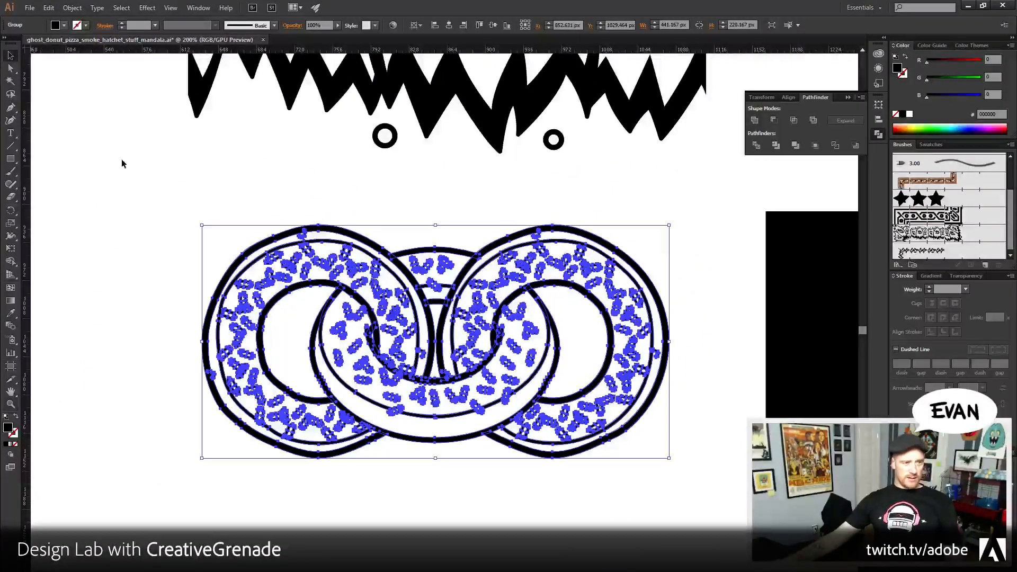
pyautogui.click(122, 163)
pyautogui.moveTo(752, 300); pyautogui.dragTo(689, 523)
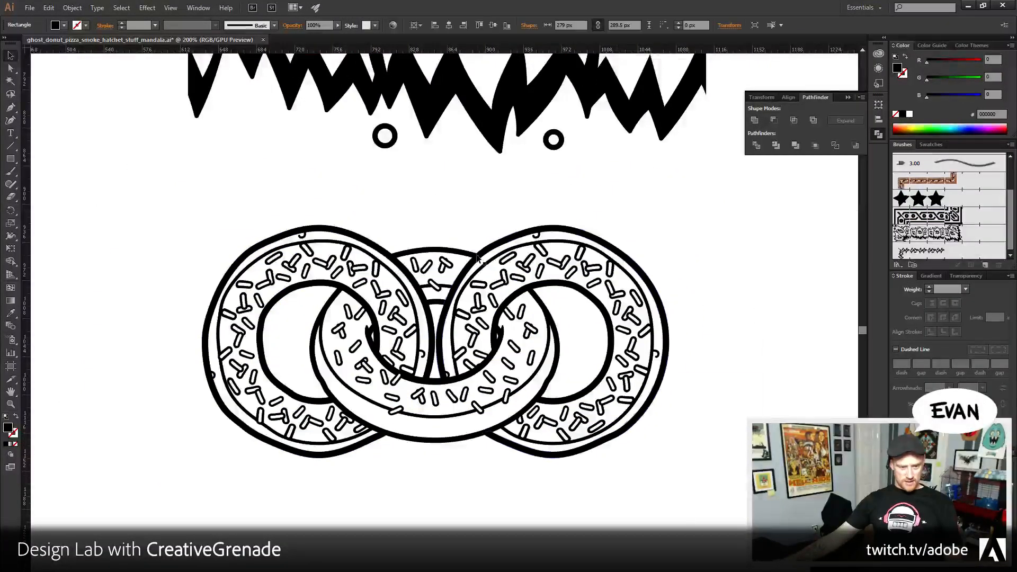
# - Ungroup the interlocked donut trio and deselect its parts
pyautogui.click(445, 260)
pyautogui.rightClick(445, 261)
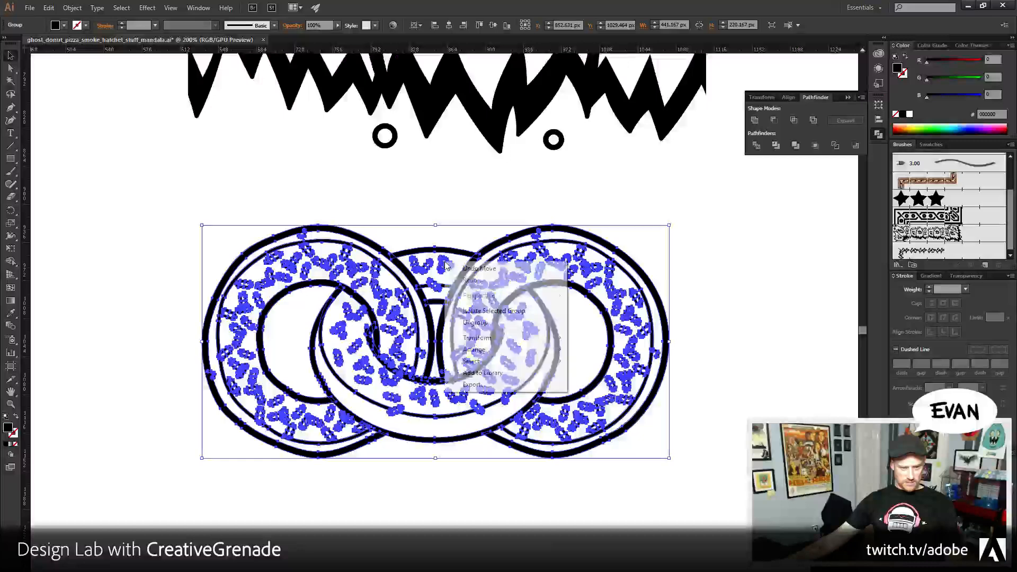
pyautogui.click(475, 322)
pyautogui.click(434, 218)
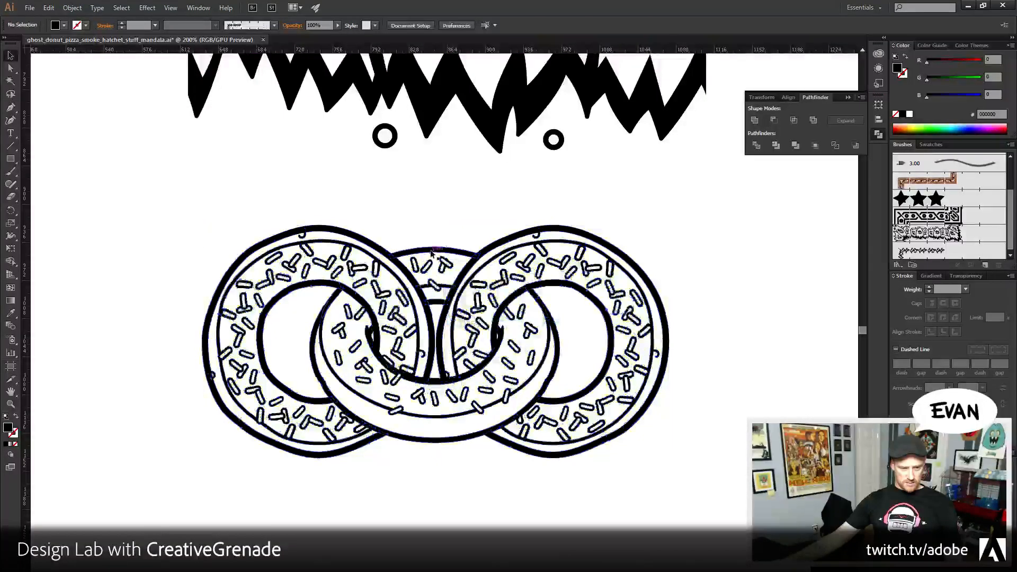
pyautogui.click(434, 249)
pyautogui.keyDown('shift'); pyautogui.click(416, 263); pyautogui.keyUp('shift')
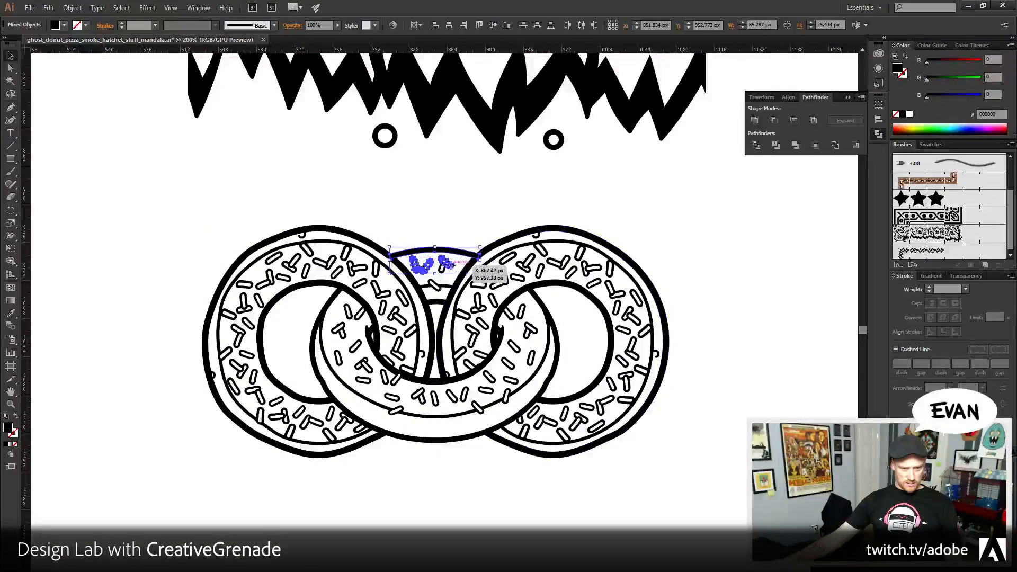
pyautogui.keyDown('shift'); pyautogui.click(445, 263); pyautogui.keyUp('shift')
pyautogui.keyDown('shift'); pyautogui.click(442, 288); pyautogui.keyUp('shift')
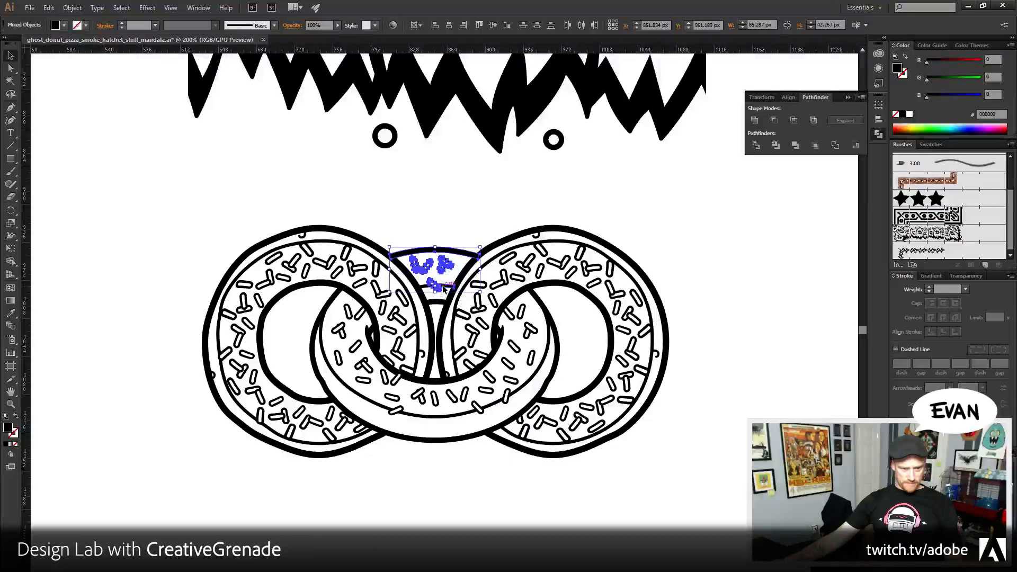
pyautogui.keyDown('shift'); pyautogui.click(428, 287); pyautogui.keyUp('shift')
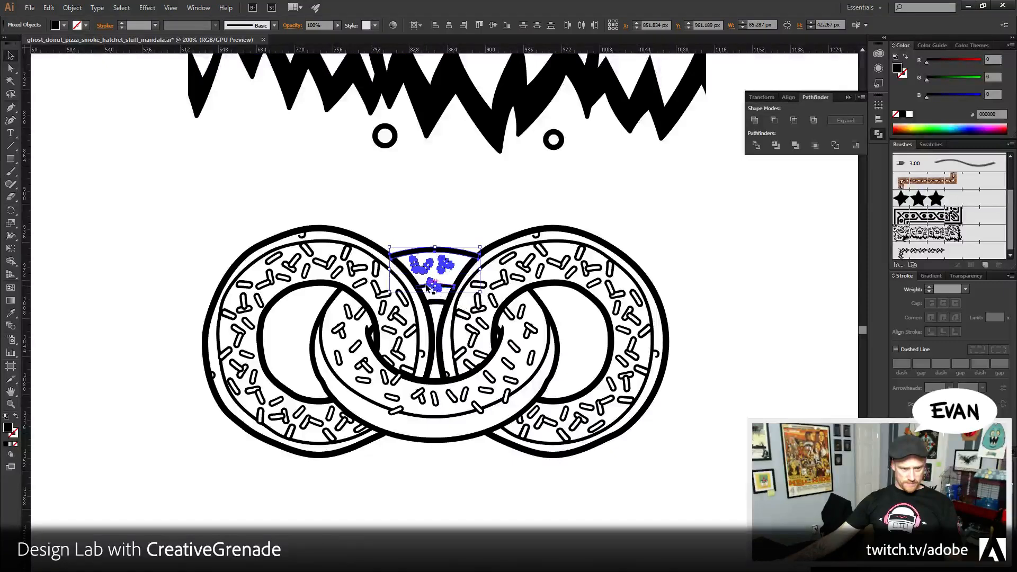
pyautogui.keyDown('shift'); pyautogui.click(433, 399); pyautogui.keyUp('shift')
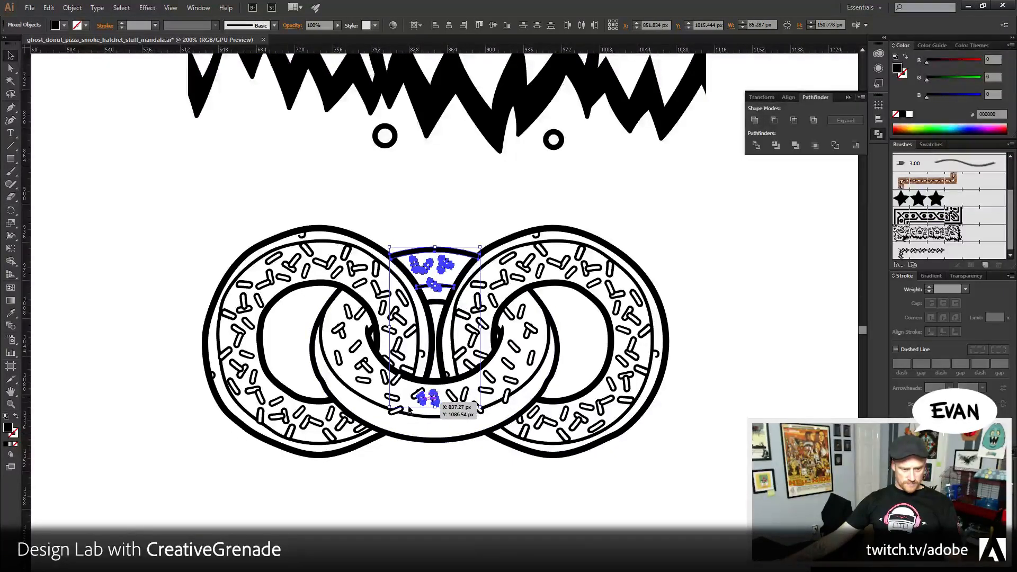
pyautogui.press('z')
pyautogui.click(413, 393)
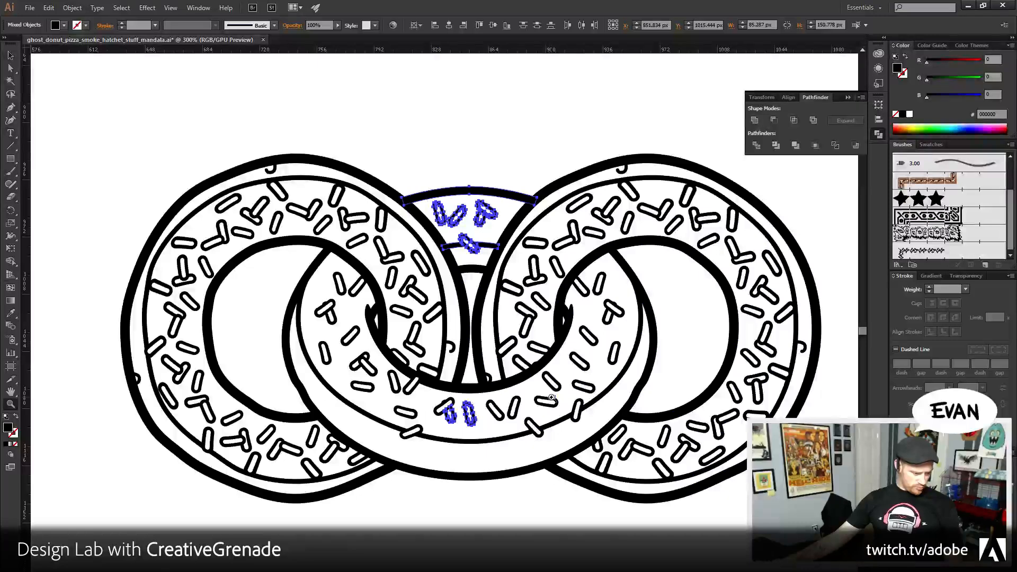
pyautogui.click(12, 56)
pyautogui.click(169, 133)
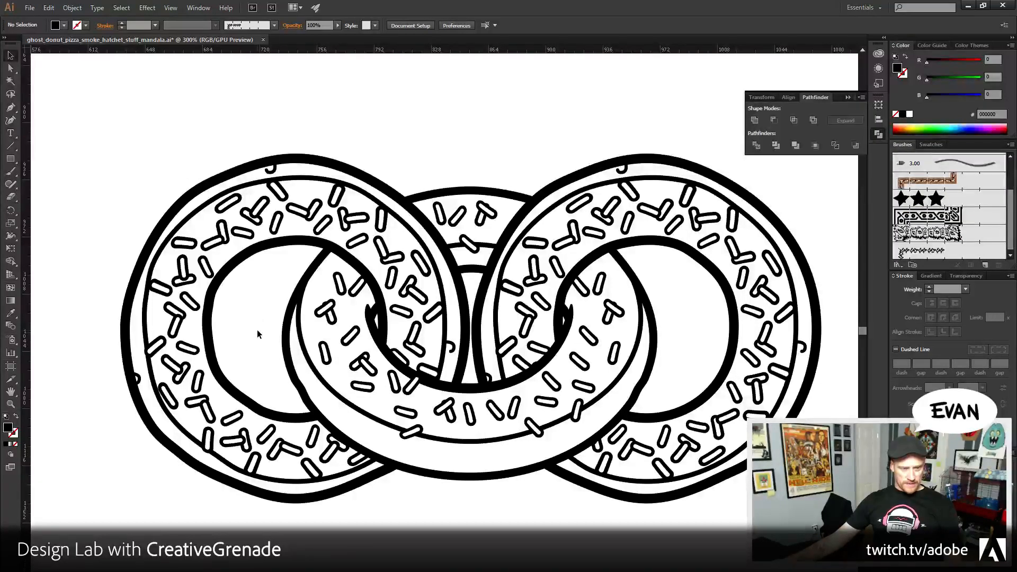
# - Draw a black rectangle about 241 px wide and 273 px high over the middle of the donut trio
pyautogui.click(10, 403)
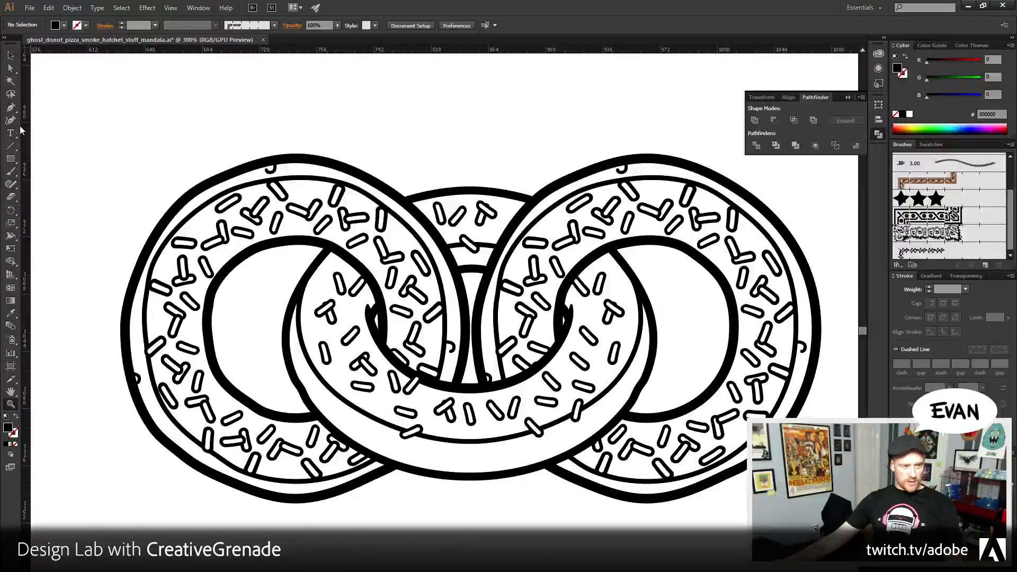
pyautogui.click(10, 159)
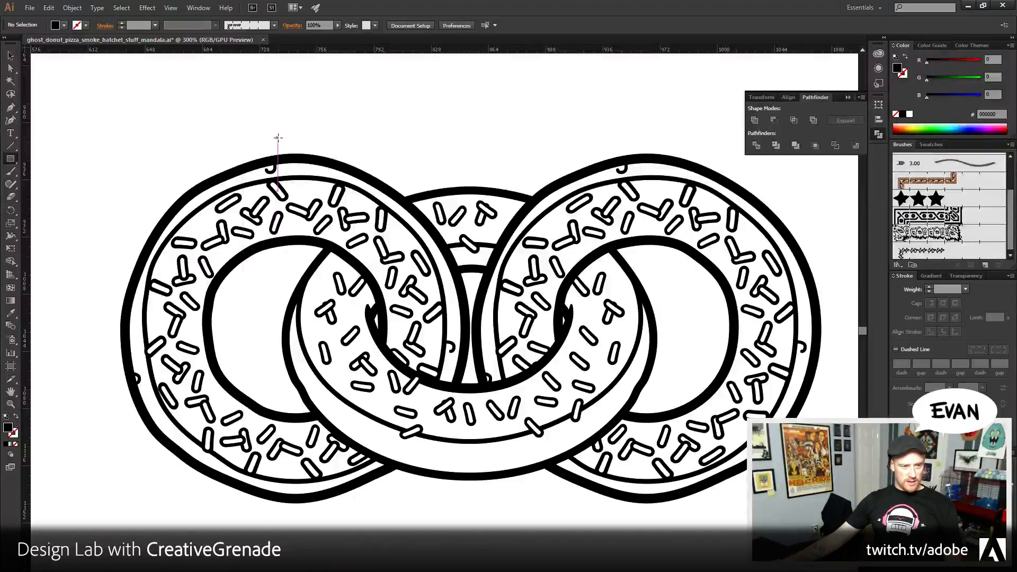
pyautogui.moveTo(278, 138)
pyautogui.mouseDown()
pyautogui.moveTo(548, 569)
pyautogui.moveTo(663, 569)
pyautogui.mouseUp()
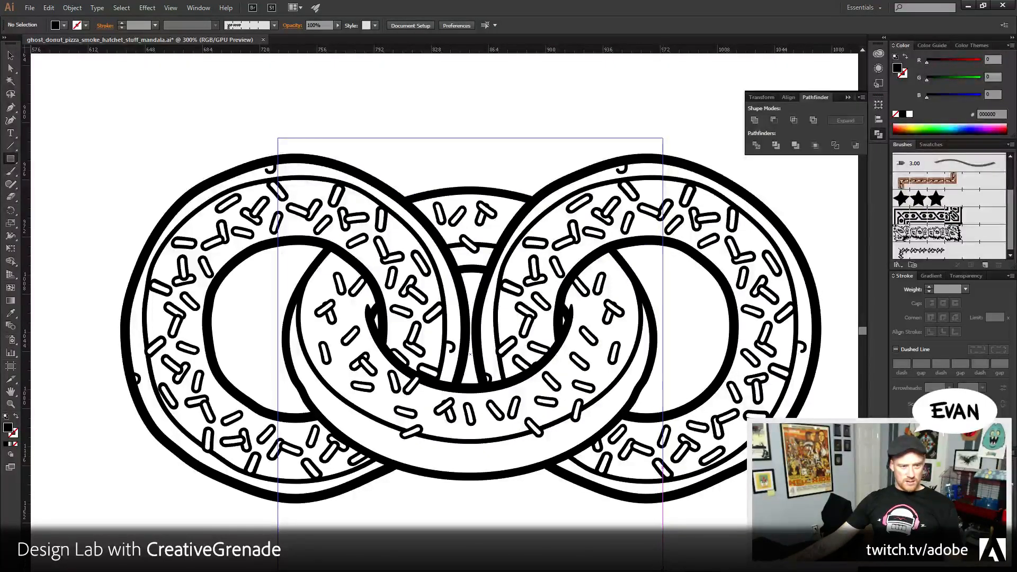
pyautogui.moveTo(662, 569); pyautogui.dragTo(660, 569)
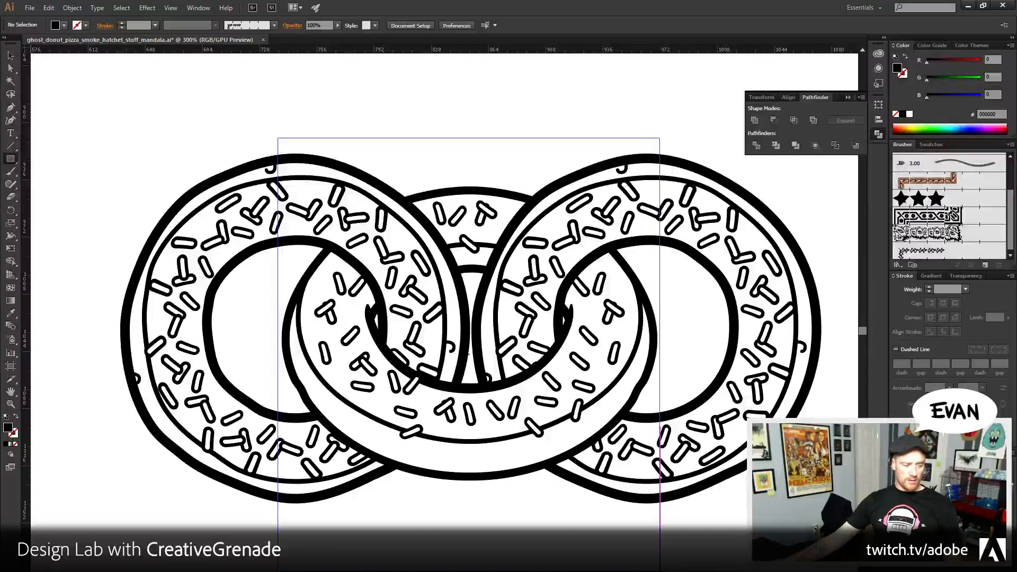
pyautogui.moveTo(660, 569); pyautogui.dragTo(660, 569)
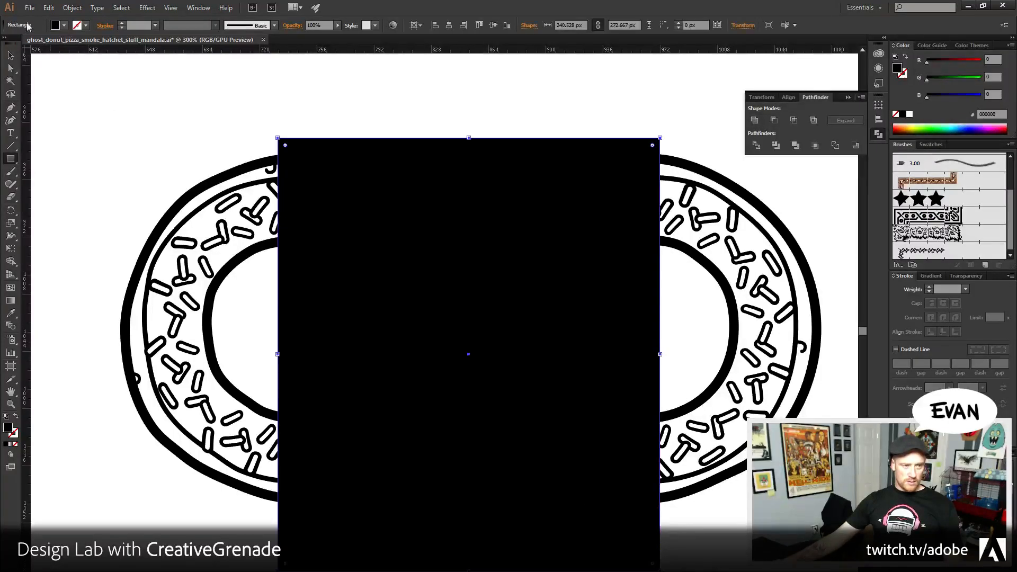
# - Try fitting the rectangle's width to the middle donut's outer edges in outline view, and remove the rectangle before returning to preview
pyautogui.press('v')
pyautogui.hotkey('ctrl', 'y')
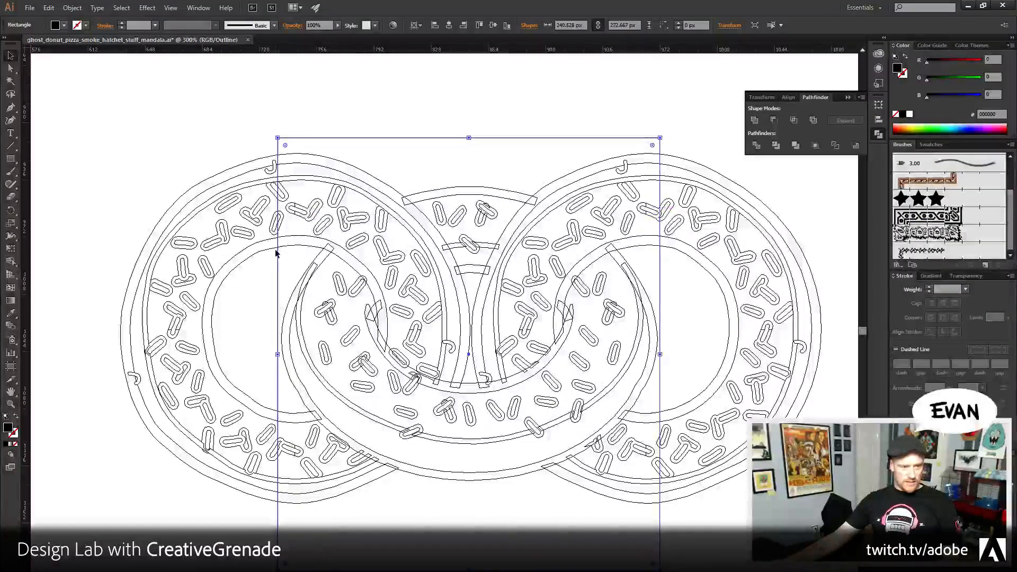
pyautogui.click(272, 348)
pyautogui.click(283, 336)
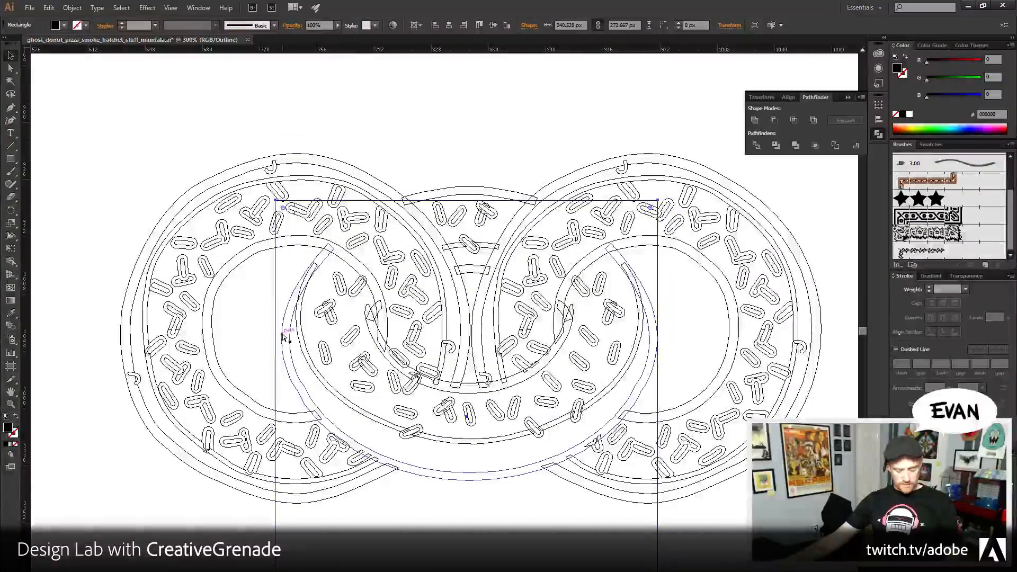
pyautogui.click(285, 335)
pyautogui.moveTo(277, 354); pyautogui.dragTo(308, 353)
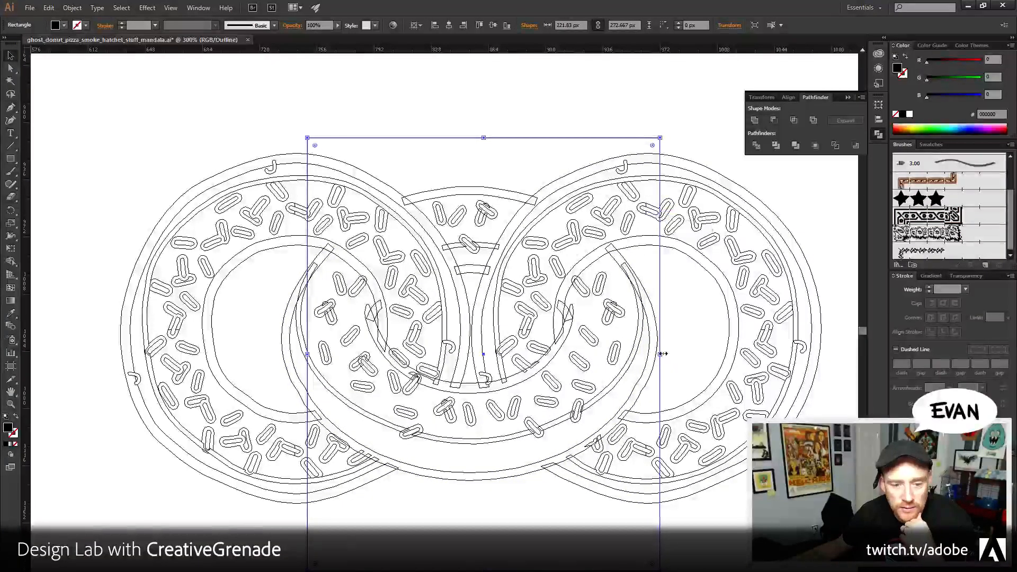
pyautogui.moveTo(662, 354); pyautogui.dragTo(655, 354)
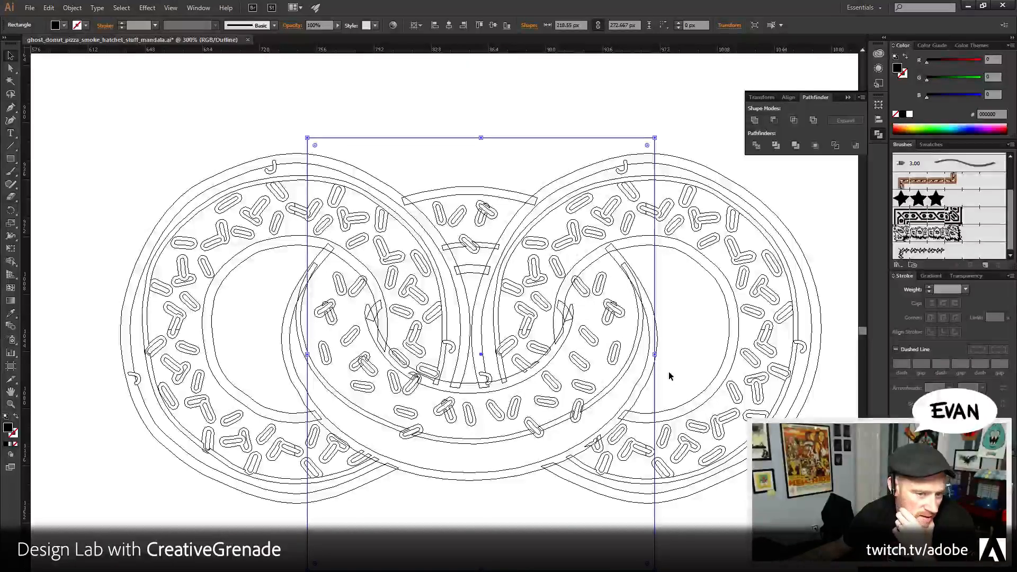
pyautogui.moveTo(655, 355); pyautogui.dragTo(657, 355)
pyautogui.moveTo(308, 354); pyautogui.dragTo(280, 354)
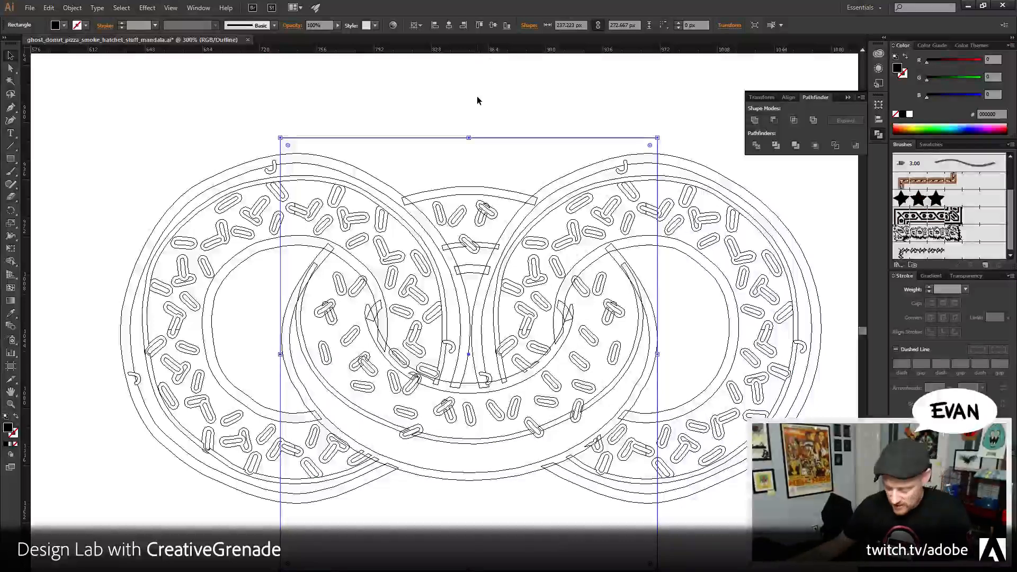
pyautogui.click(493, 111)
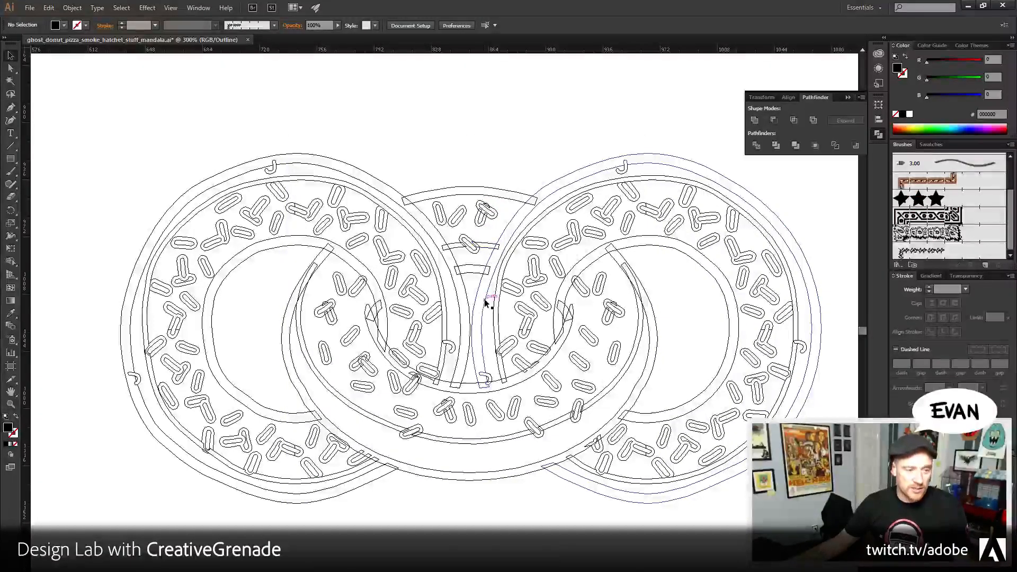
pyautogui.hotkey('ctrl', 'y')
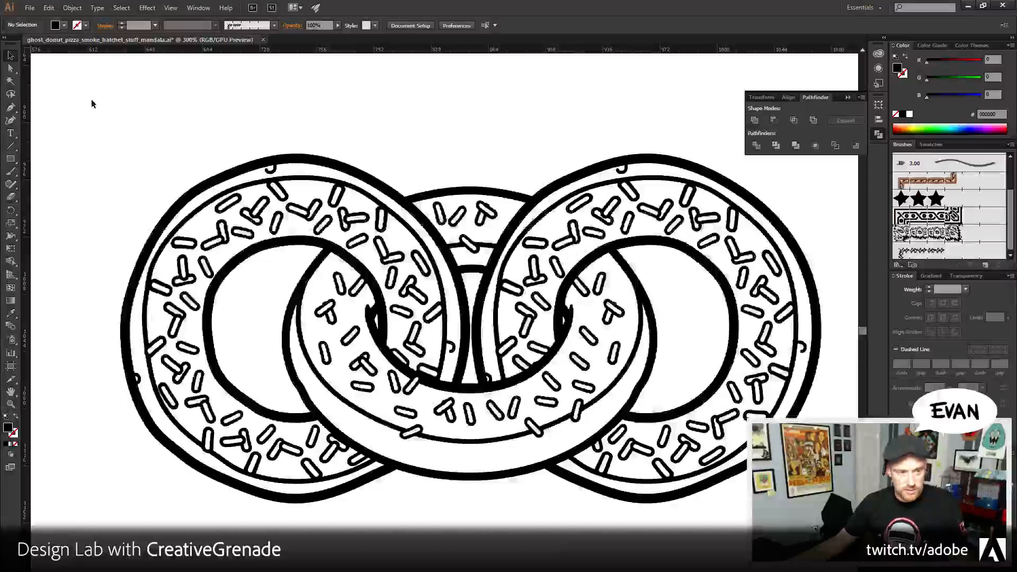
# - Try extending the chain with a copy of the whole trio whose right donut overlaps the original left donut, and undo it
pyautogui.moveTo(92, 100); pyautogui.dragTo(837, 533)
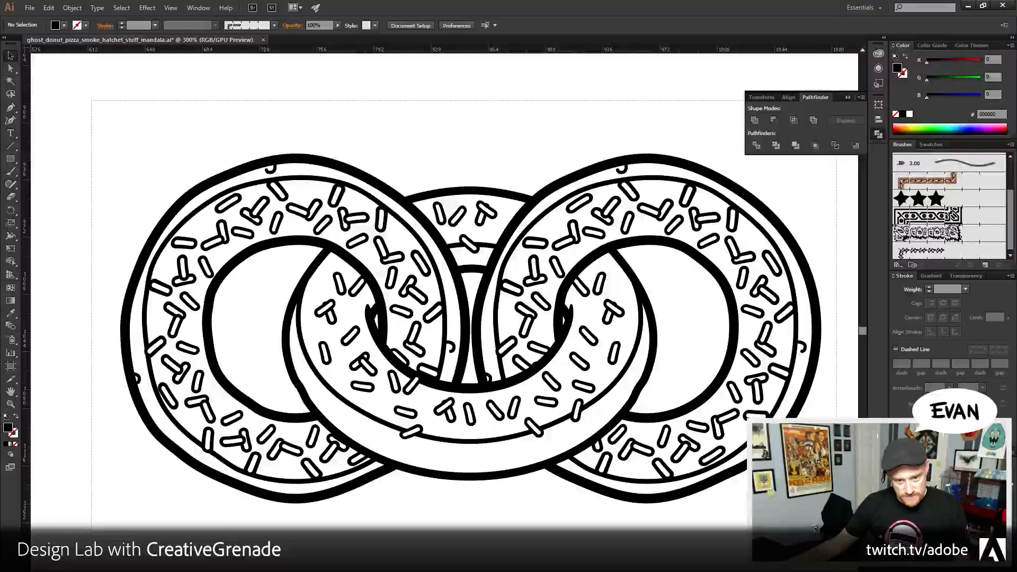
pyautogui.hotkey('ctrl', 'a')
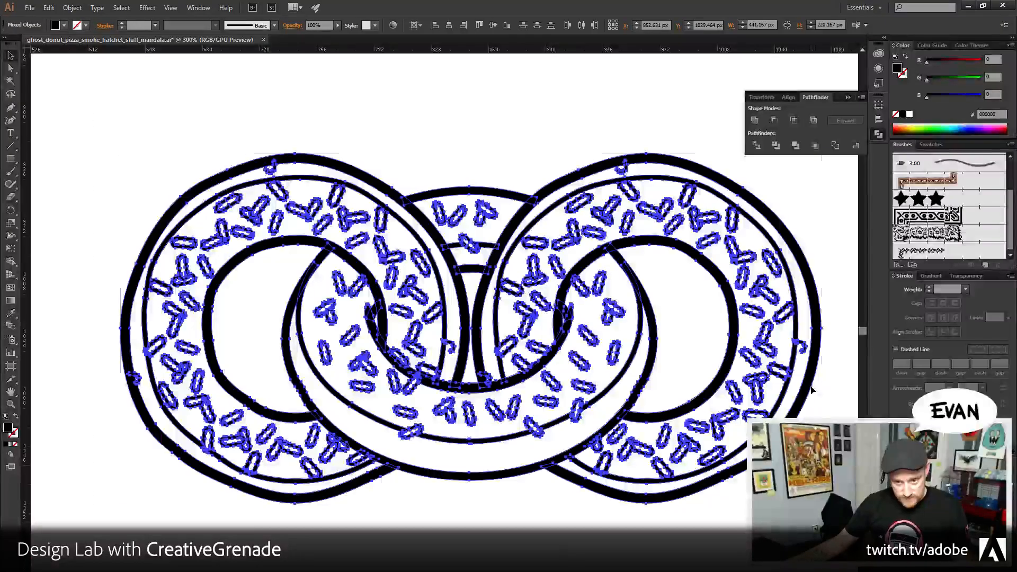
pyautogui.moveTo(812, 391); pyautogui.dragTo(459, 374)
pyautogui.moveTo(413, 474); pyautogui.dragTo(537, 495)
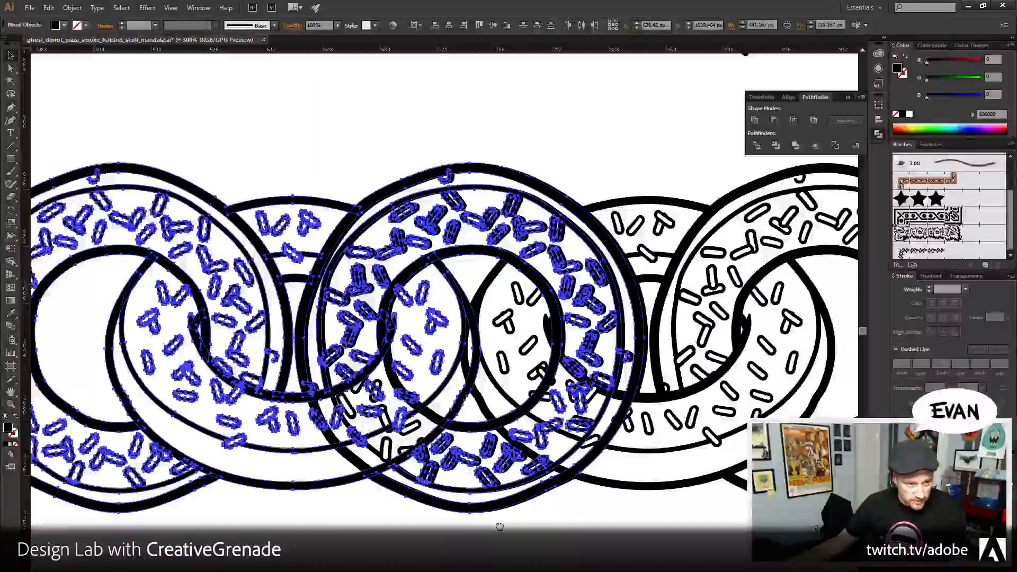
pyautogui.click(366, 142)
pyautogui.click(477, 172)
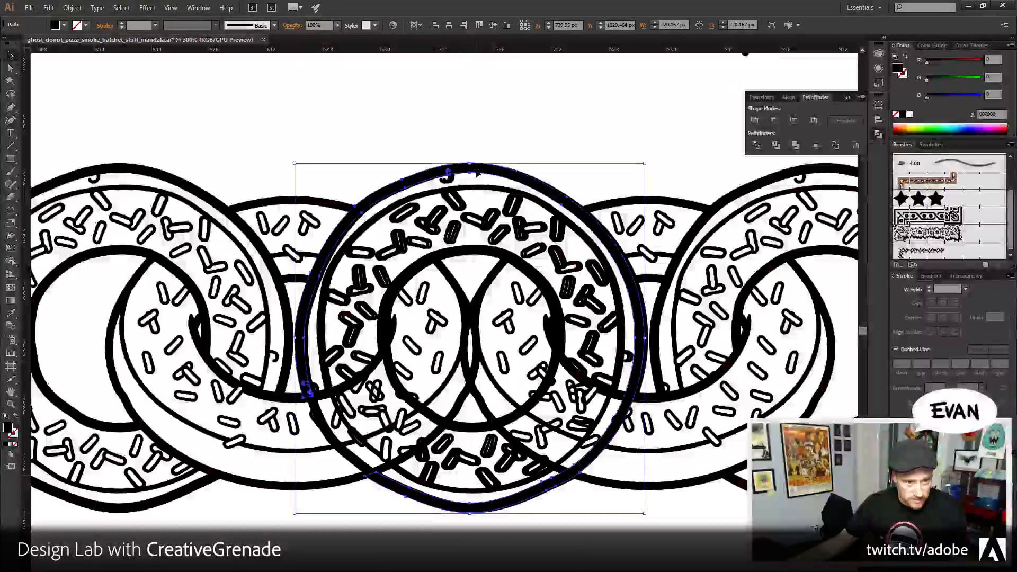
pyautogui.hotkey('ctrl', 'shift', 'b')
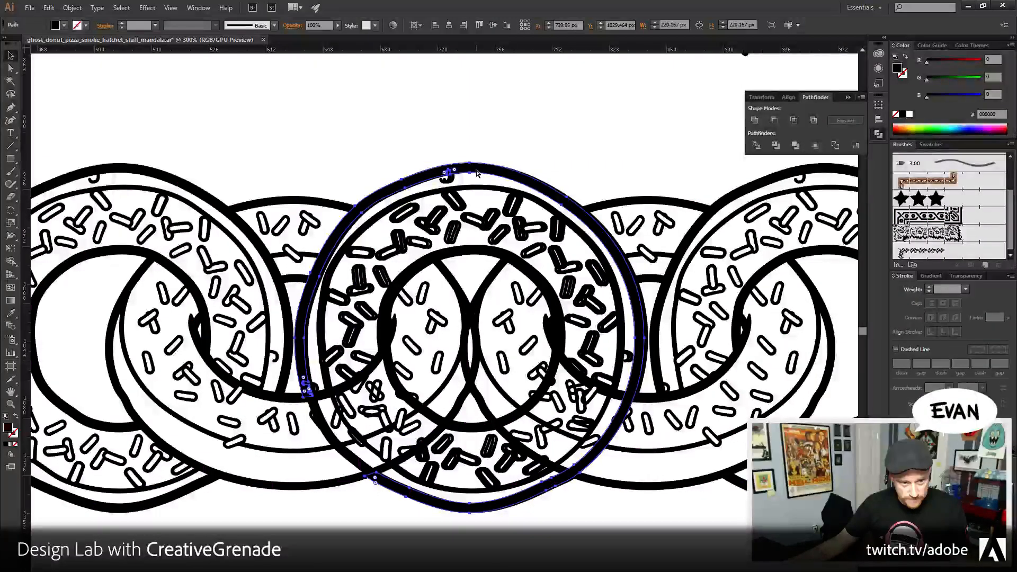
pyautogui.hotkey('ctrl', 'z')
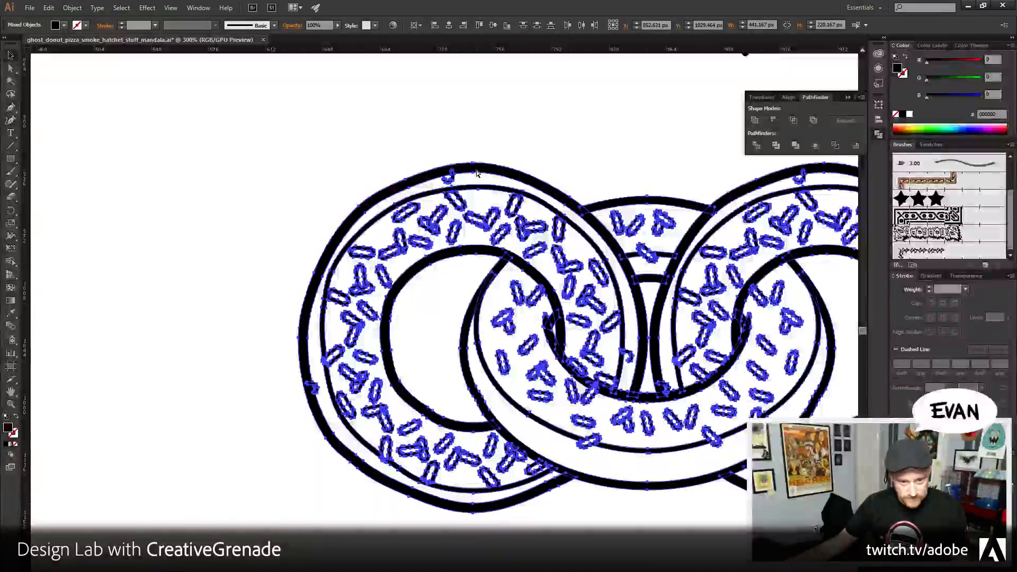
pyautogui.scroll(-3, 476, 173)
pyautogui.click(499, 418)
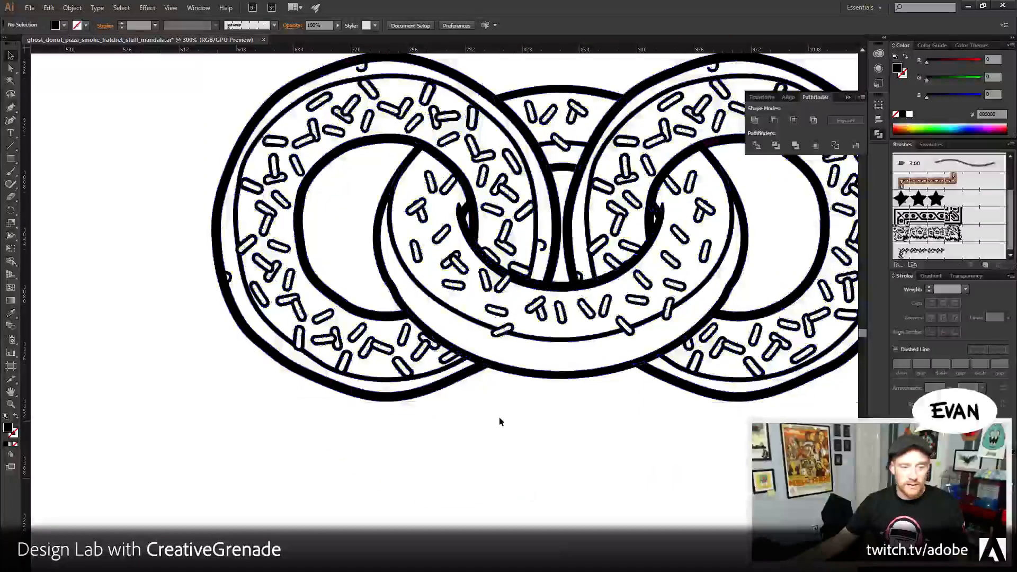
pyautogui.click(472, 375)
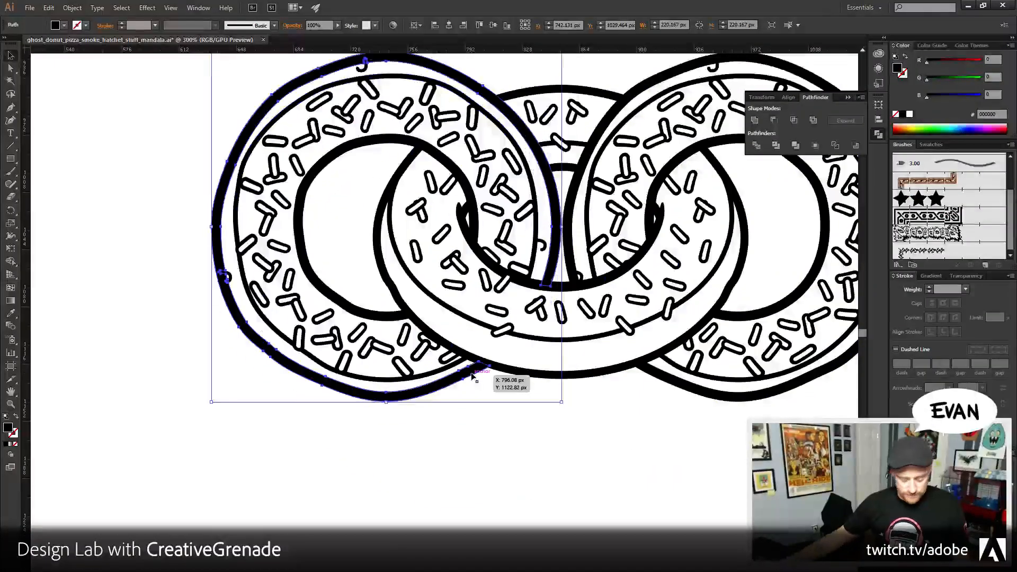
pyautogui.scroll(2, 477, 397)
pyautogui.hscroll(2, 476, 397)
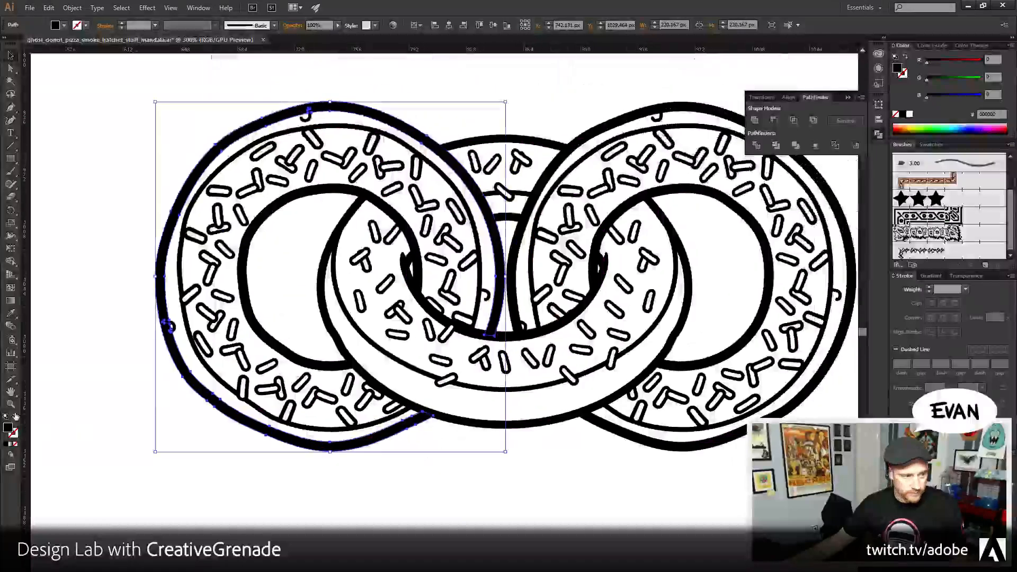
pyautogui.hotkey('ctrl', '-')
pyautogui.hotkey('ctrl', '-')
pyautogui.scroll(2, 96, 165)
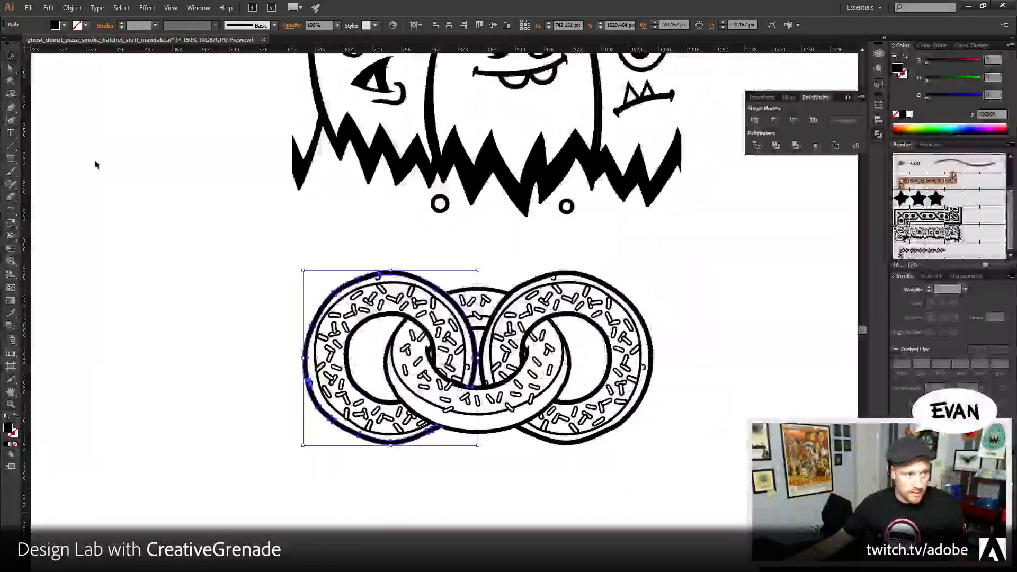
pyautogui.click(676, 494)
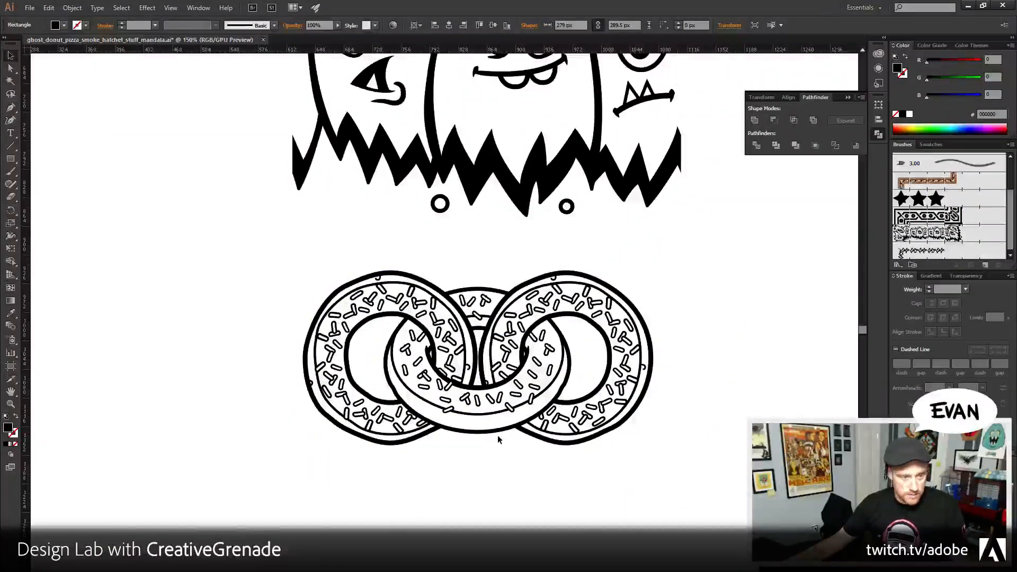
pyautogui.click(581, 468)
# - Duplicate the whole donut trio to the left of the original, leaving a small gap between the two sets
pyautogui.moveTo(291, 279); pyautogui.dragTo(711, 471)
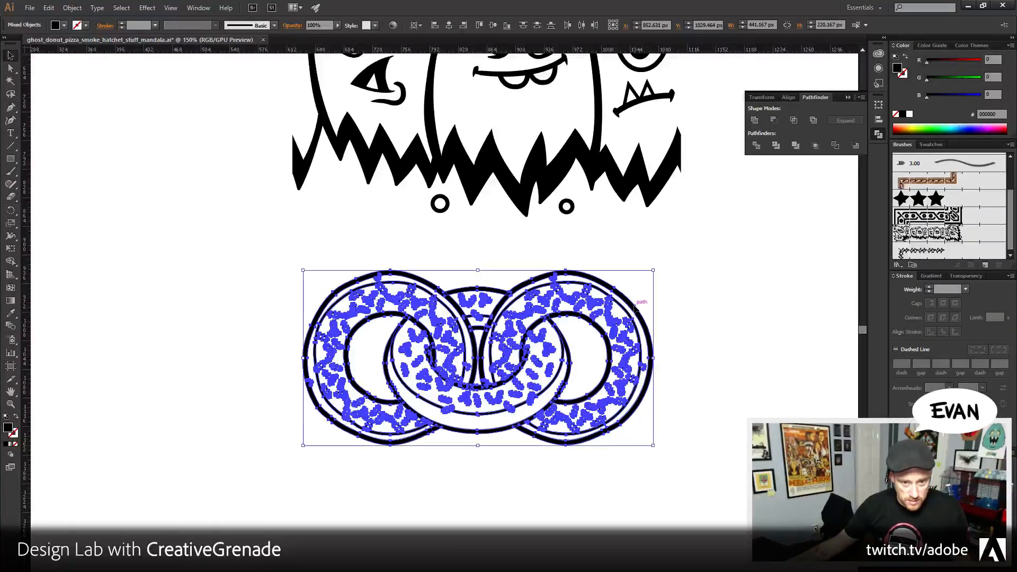
pyautogui.moveTo(520, 293); pyautogui.dragTo(268, 288)
pyautogui.click(268, 288)
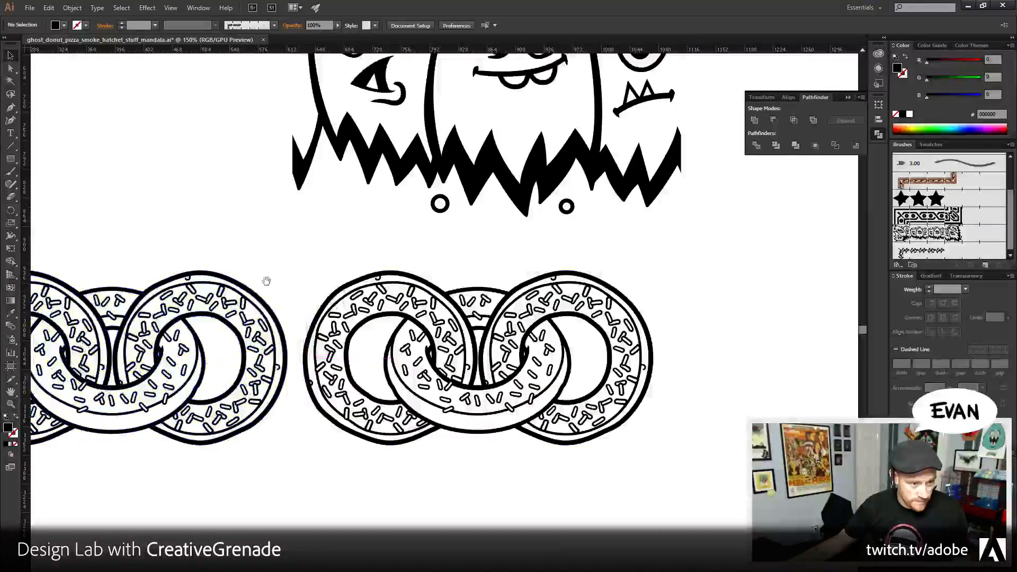
# - Delete the outlines of the copied trio's right donut, together with the sprinkles on its outer side and top
pyautogui.hscroll(-5, 268, 288)
pyautogui.moveTo(399, 281); pyautogui.dragTo(438, 465)
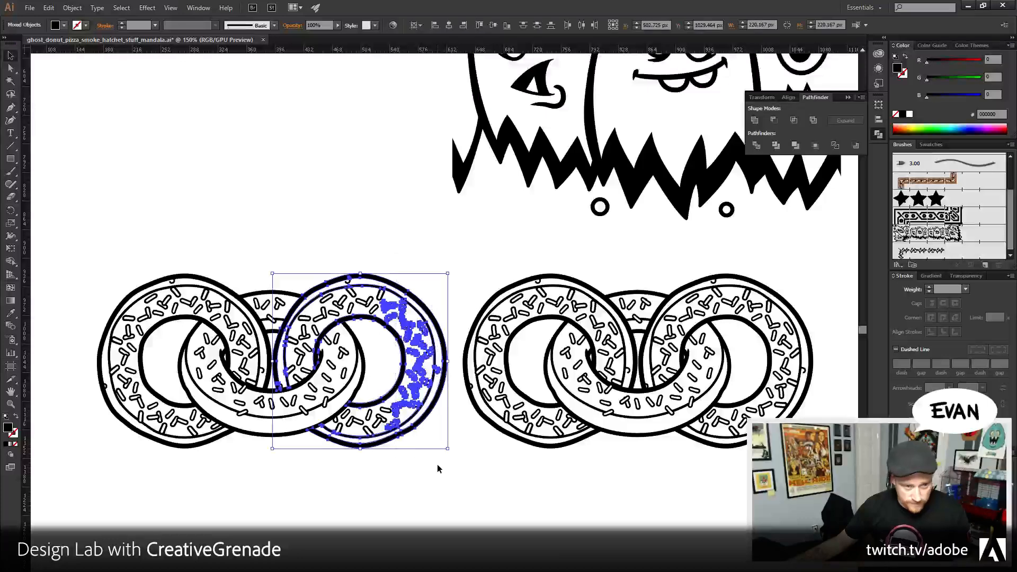
pyautogui.press('Delete')
pyautogui.moveTo(324, 269); pyautogui.dragTo(398, 318)
pyautogui.press('Delete')
# - Delete the removed donut's leftover sprinkles floating above the copied middle donut's inner edge
pyautogui.moveTo(297, 317); pyautogui.dragTo(318, 337)
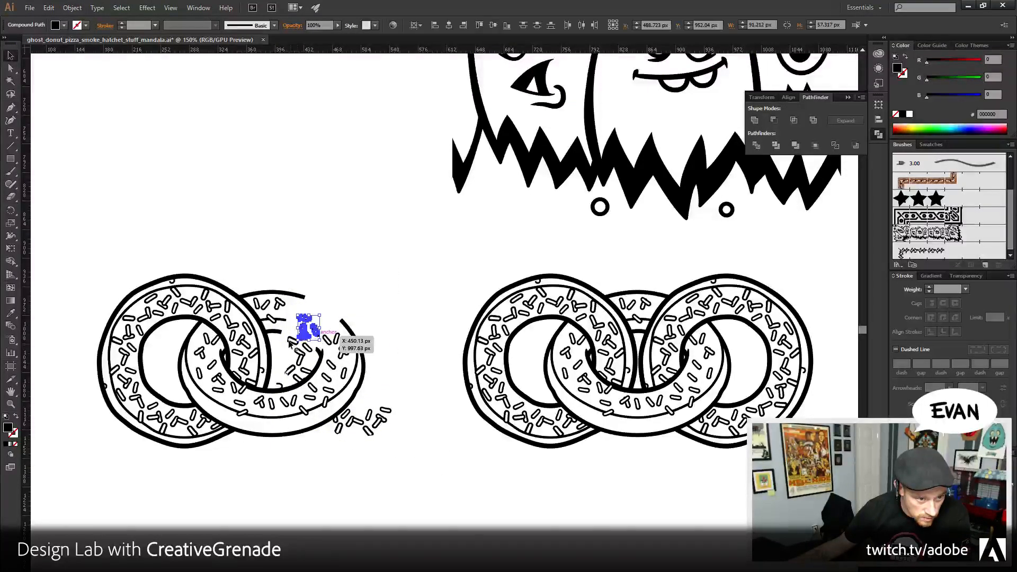
pyautogui.press('Delete')
pyautogui.click(305, 360)
pyautogui.press('Delete')
pyautogui.click(303, 358)
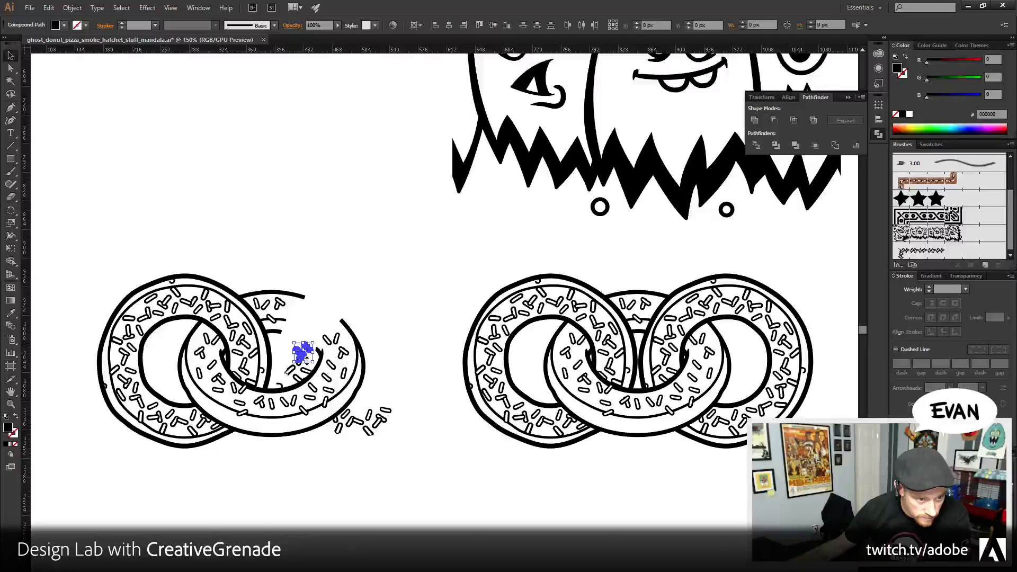
pyautogui.press('Delete')
# - Clear the removed donut's remaining stray sprinkles inside and below the copied middle donut
pyautogui.moveTo(281, 359); pyautogui.dragTo(393, 447)
pyautogui.press('Delete')
pyautogui.press('Delete')
pyautogui.click(339, 416)
pyautogui.press('Delete')
pyautogui.click(370, 438)
pyautogui.click(345, 421)
pyautogui.press('Delete')
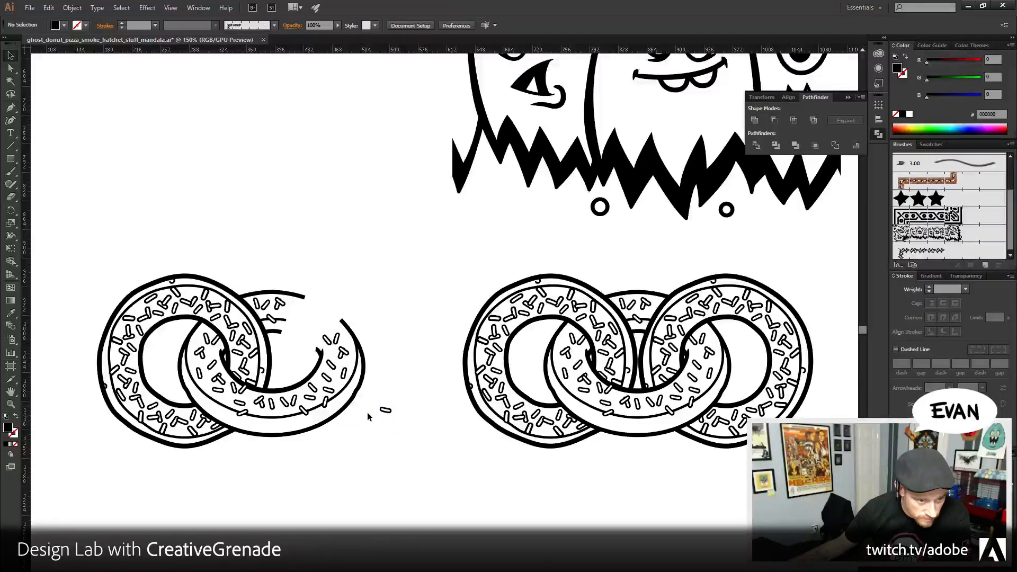
# - Move the remaining copied donut pair right until it links into the original trio's left donut, and deselect it
pyautogui.moveTo(84, 267); pyautogui.dragTo(447, 420)
pyautogui.moveTo(395, 361); pyautogui.dragTo(421, 362)
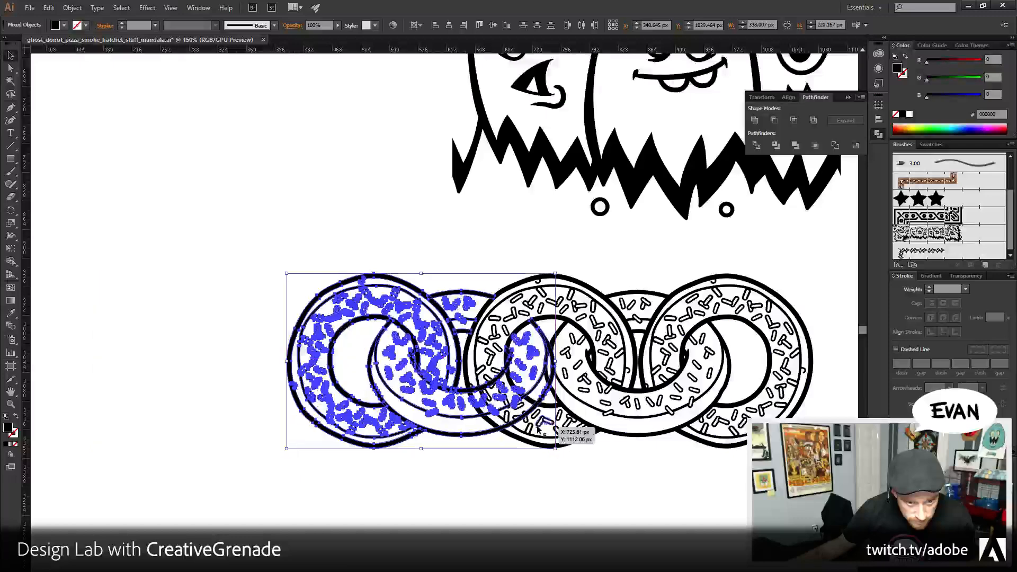
pyautogui.click(609, 484)
pyautogui.moveTo(579, 449); pyautogui.dragTo(557, 473)
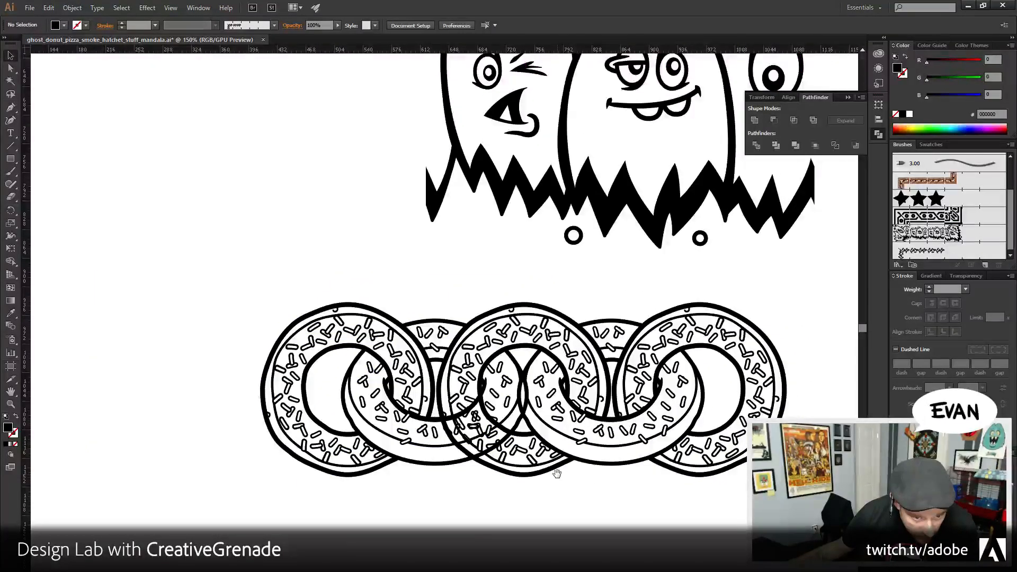
# - Draw a closed black Pen shape over the overlap of the two front donuts, following the right one's outer outline
pyautogui.click(540, 389)
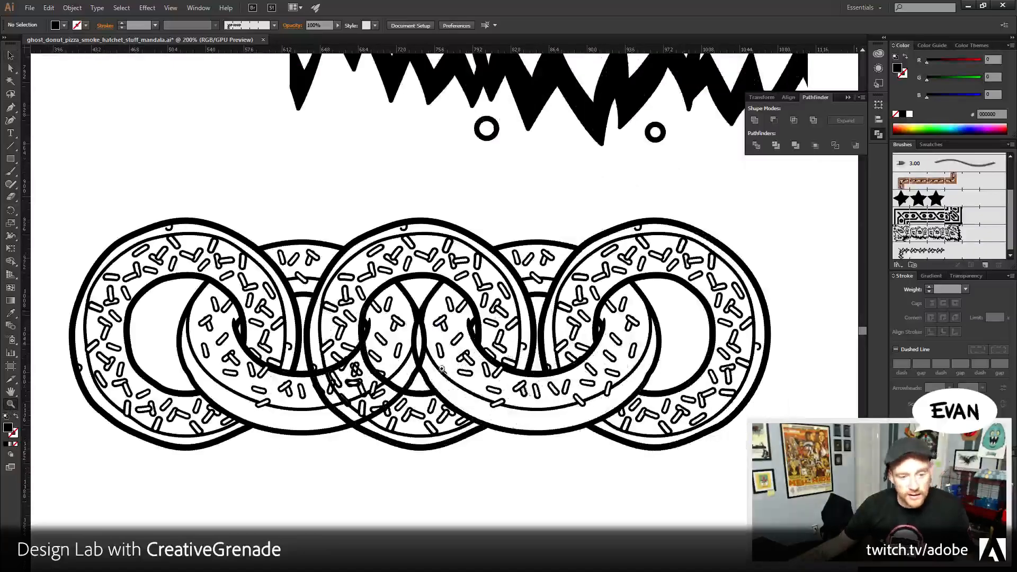
pyautogui.click(451, 338)
pyautogui.click(360, 286)
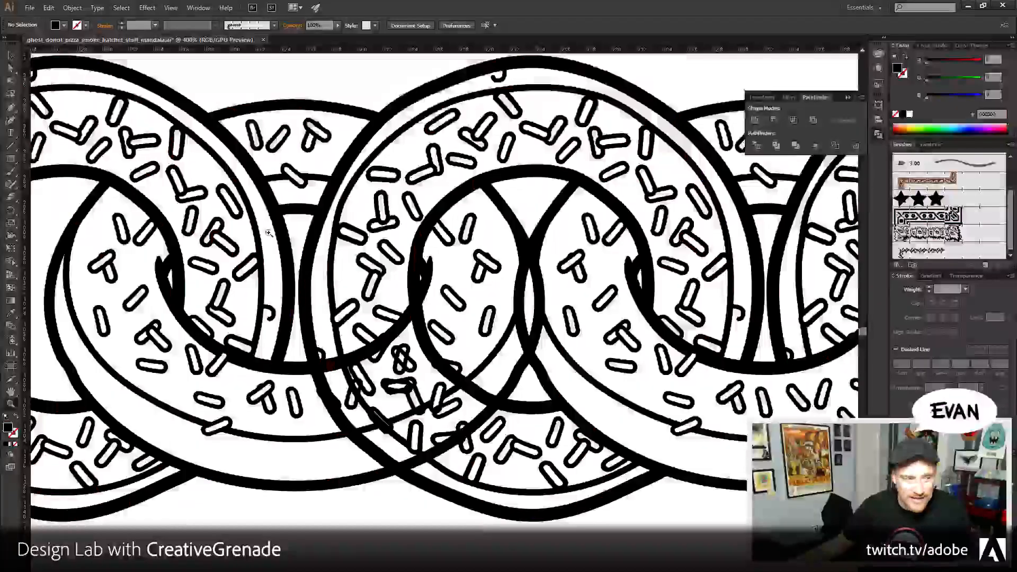
pyautogui.click(10, 108)
pyautogui.click(540, 229)
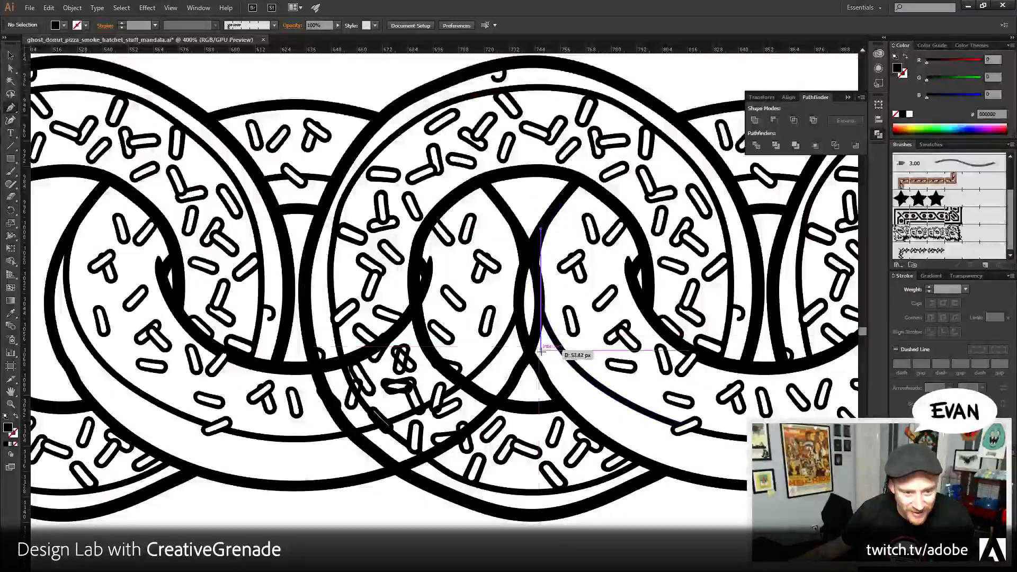
pyautogui.moveTo(539, 365); pyautogui.dragTo(582, 422)
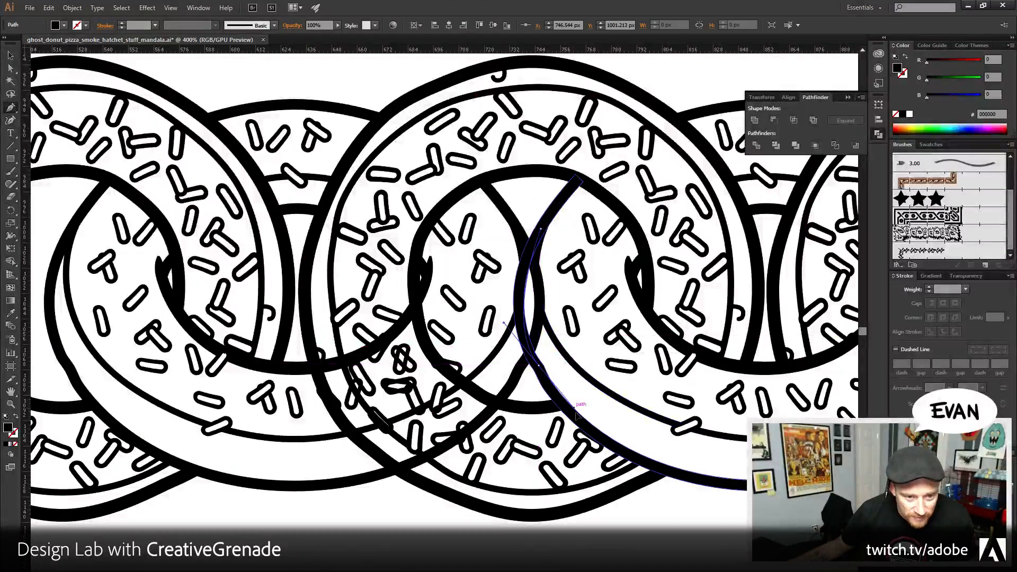
pyautogui.click(541, 228)
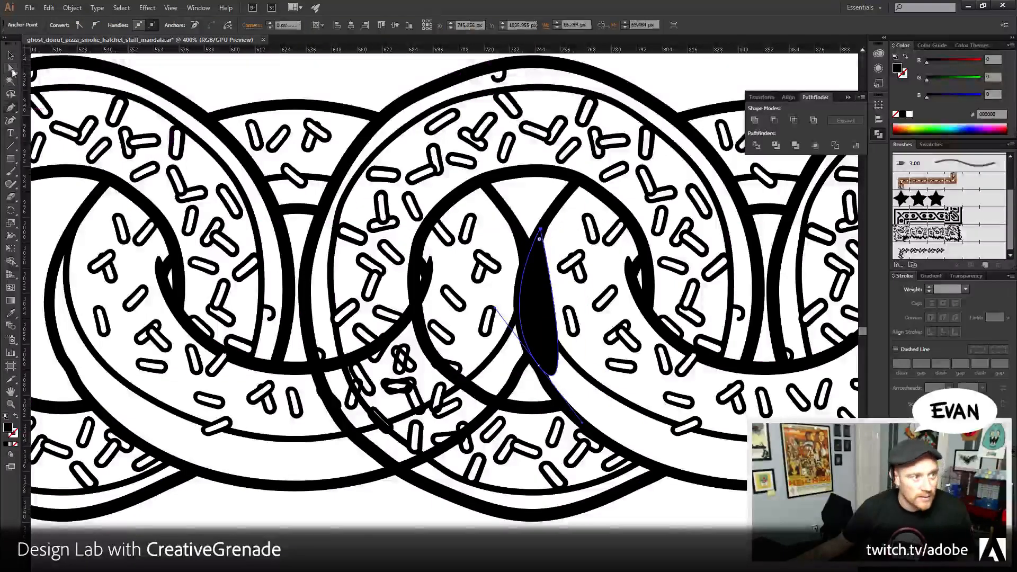
# - Try trimming the right front donut's outline with the black shape, ungrouping and deleting the cutter, and undo it
pyautogui.click(11, 67)
pyautogui.click(532, 327)
pyautogui.keyDown('shift'); pyautogui.click(552, 386); pyautogui.keyUp('shift')
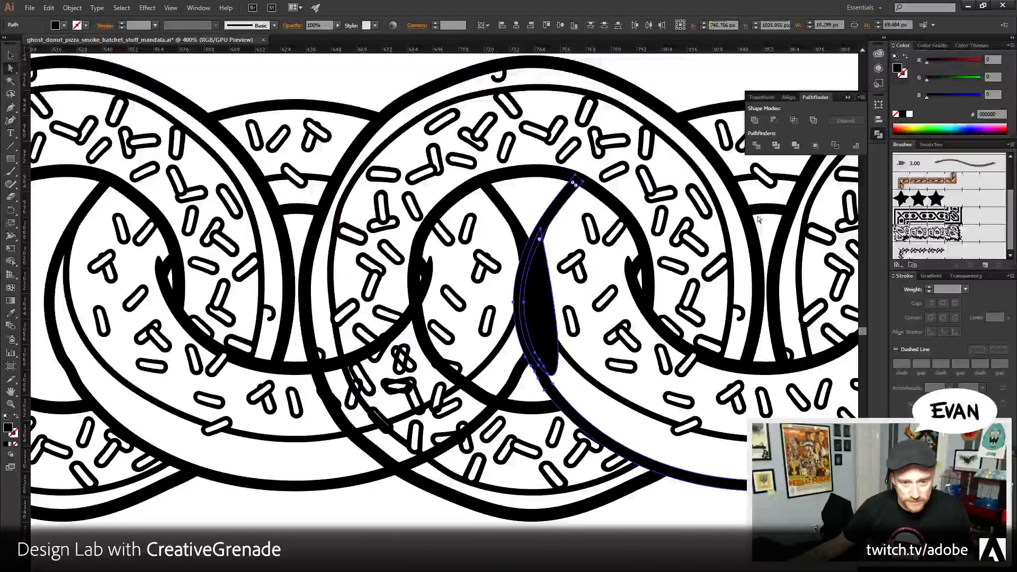
pyautogui.click(775, 145)
pyautogui.rightClick(544, 295)
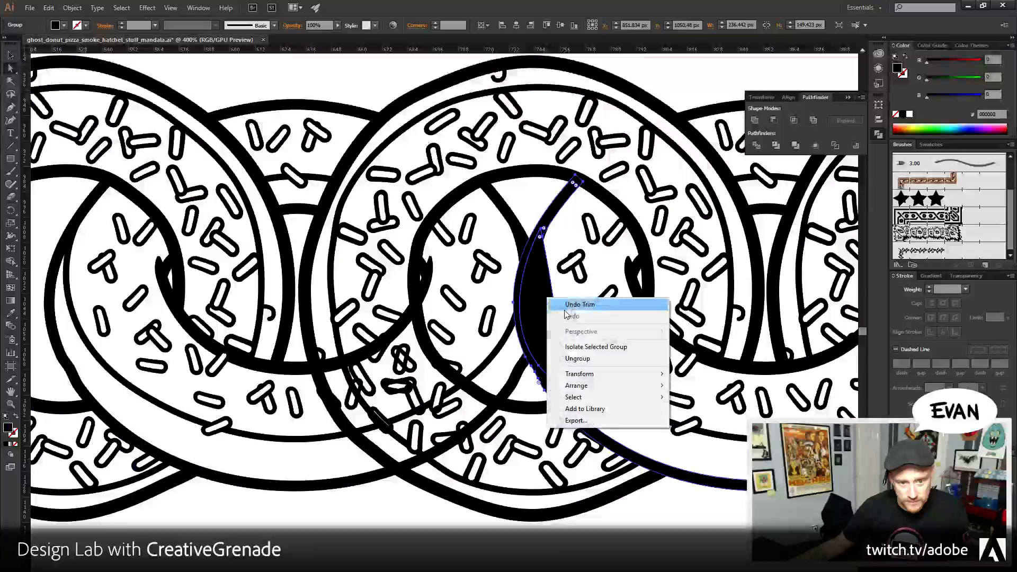
pyautogui.click(572, 358)
pyautogui.press('Delete')
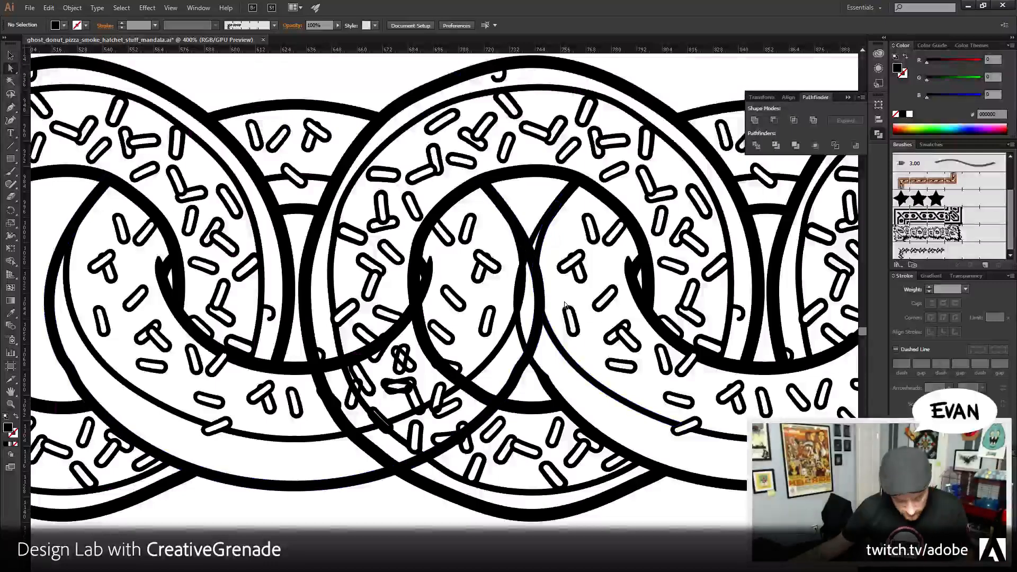
pyautogui.hotkey('ctrl', 'z')
# - Try trimming the left front donut's outline with the black shape, ungrouping and deleting the cutter, and undo it
pyautogui.click(585, 377)
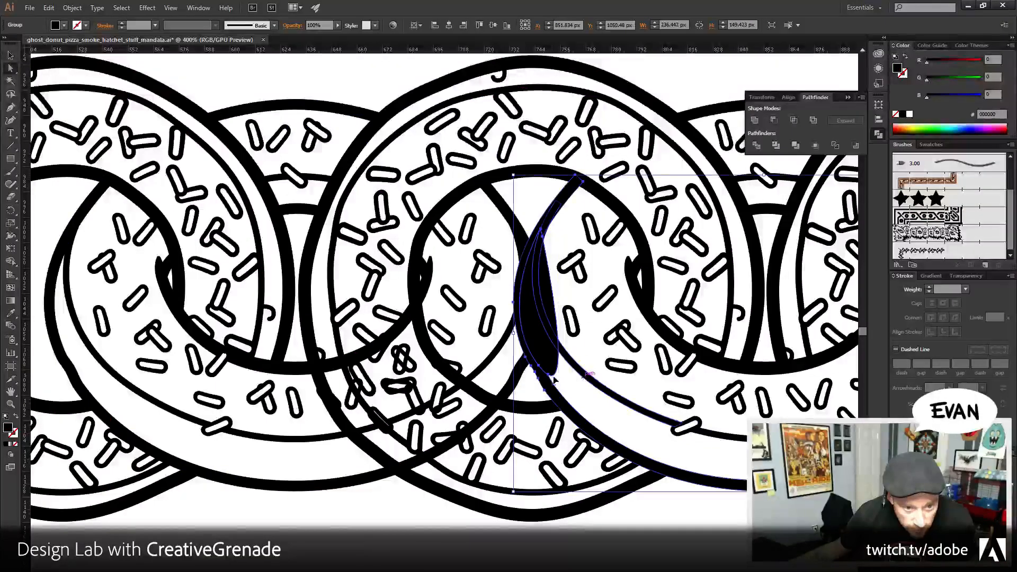
pyautogui.click(543, 360)
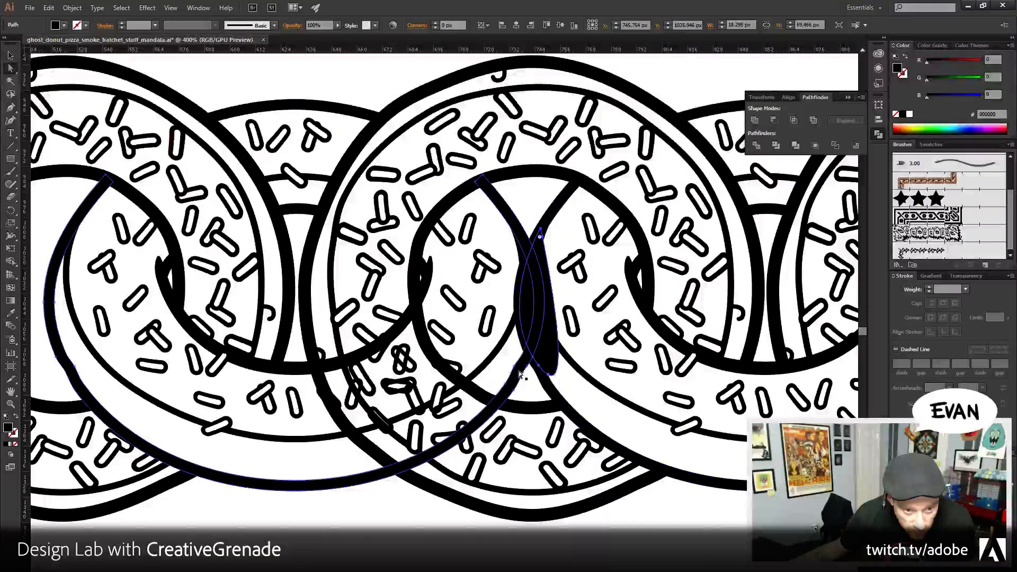
pyautogui.keyDown('shift'); pyautogui.click(521, 375); pyautogui.keyUp('shift')
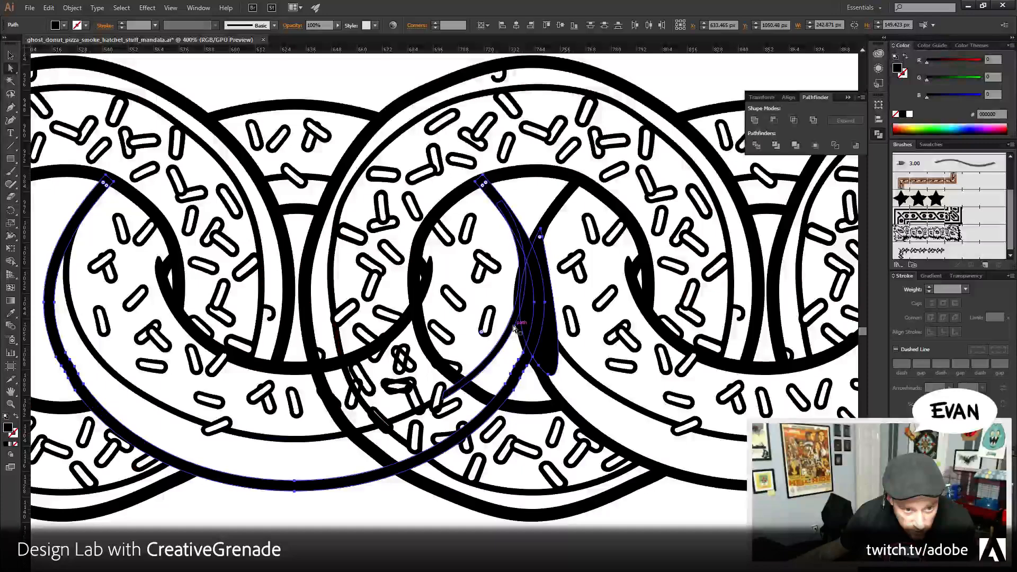
pyautogui.click(516, 343)
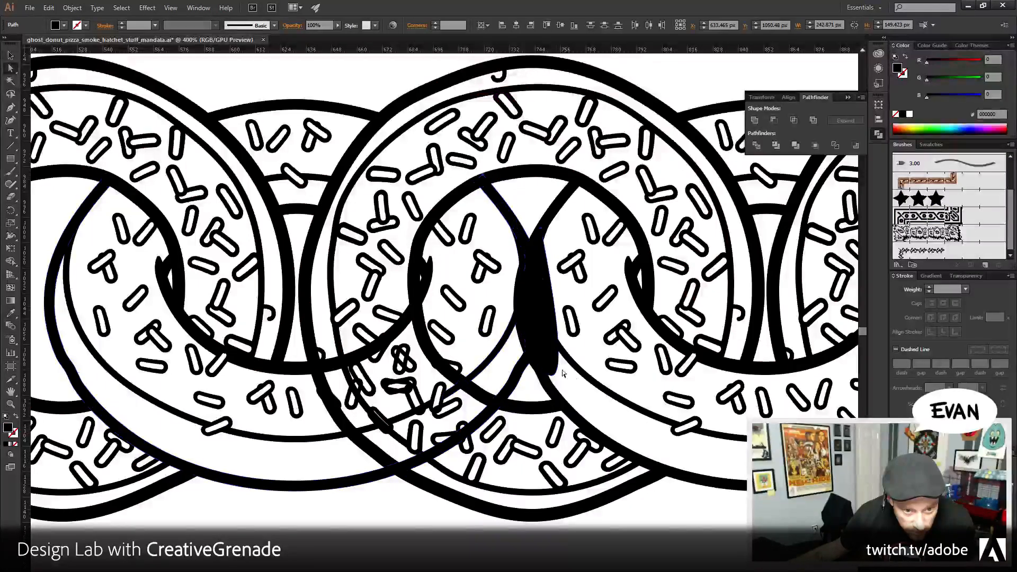
pyautogui.click(541, 354)
pyautogui.keyDown('shift'); pyautogui.click(538, 377); pyautogui.keyUp('shift')
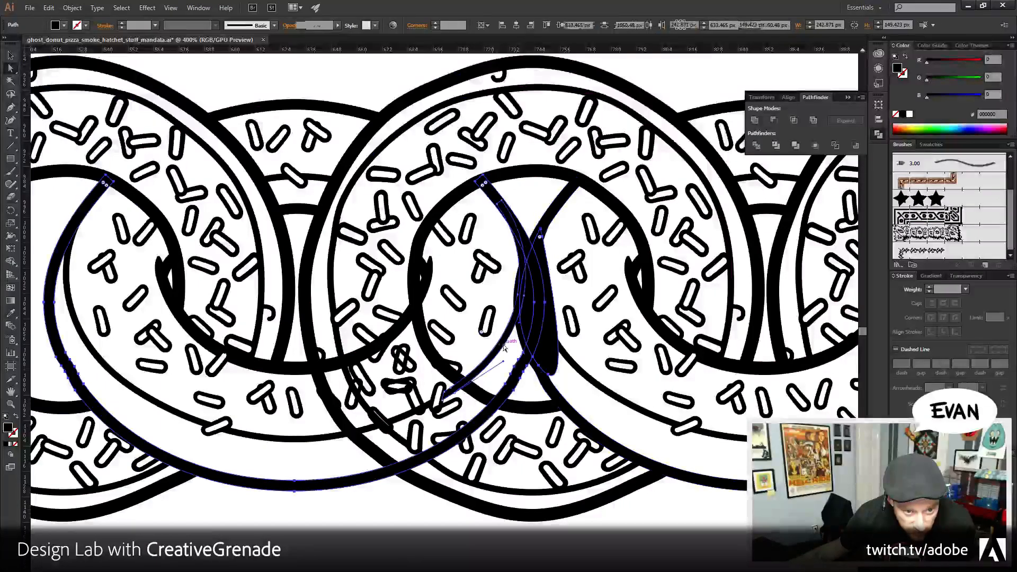
pyautogui.click(774, 146)
pyautogui.rightClick(561, 329)
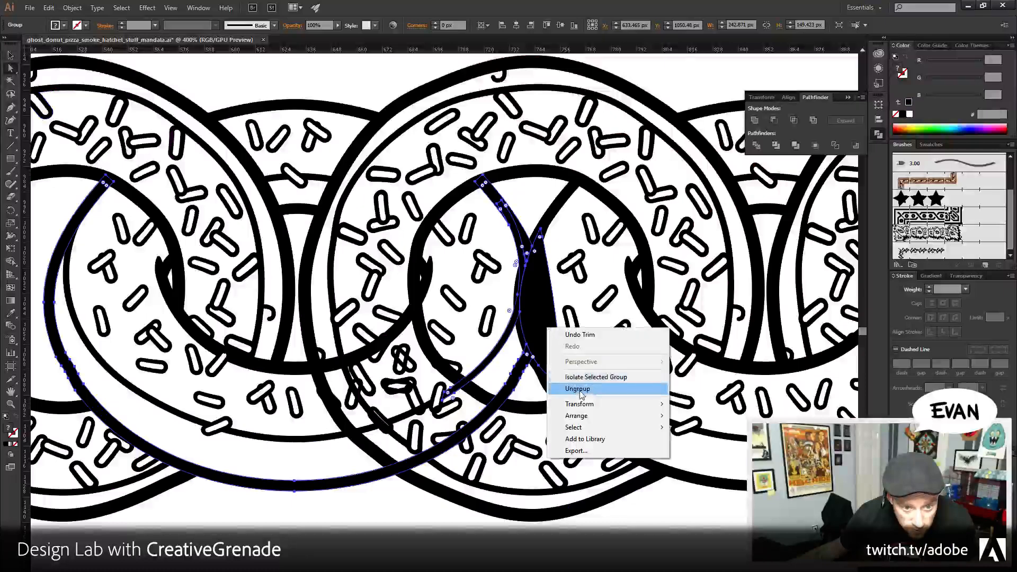
pyautogui.click(577, 389)
pyautogui.press('Delete')
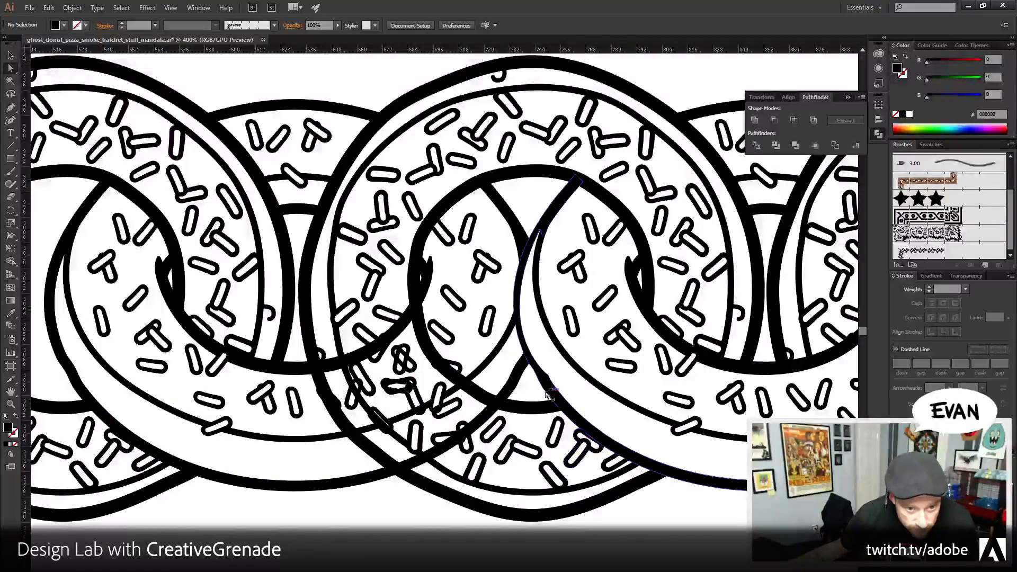
pyautogui.hotkey('ctrl', 'z')
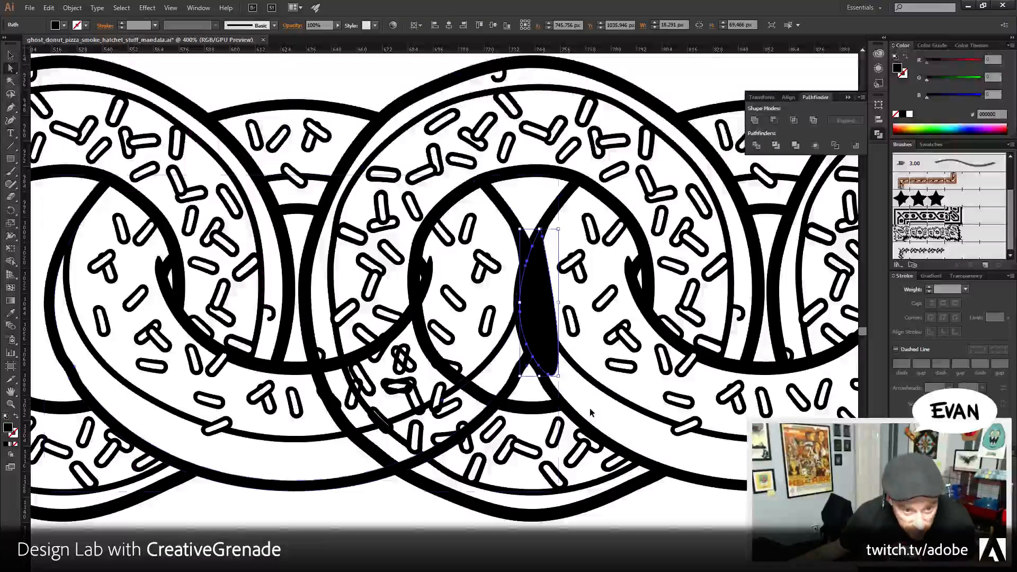
pyautogui.hotkey('ctrl', 'z')
# - Cut the left front donut's overlapping outline using the black shape with Pathfinder, ungroup the result, and delete the black shape
pyautogui.click(517, 373)
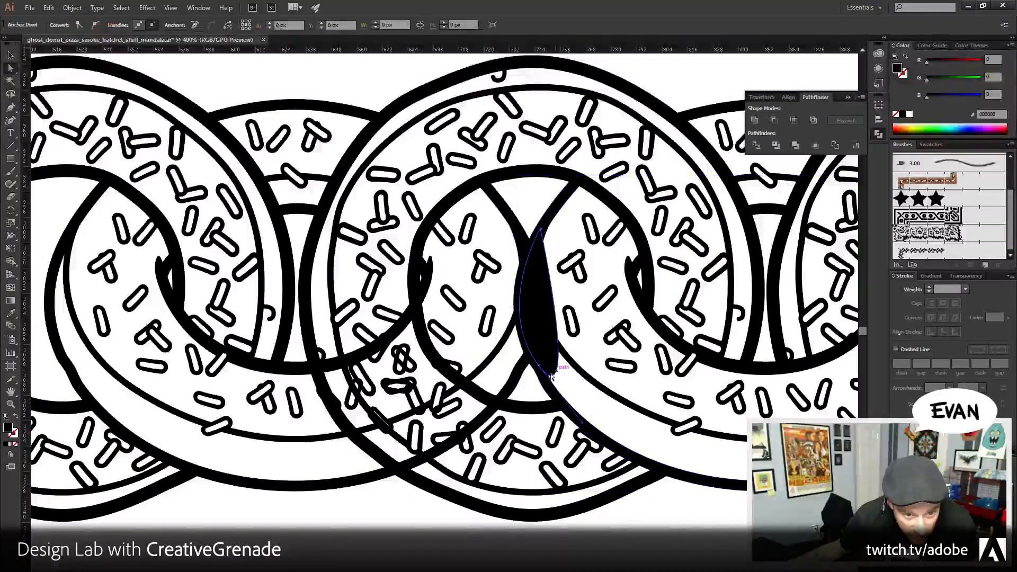
pyautogui.moveTo(518, 373); pyautogui.dragTo(509, 329)
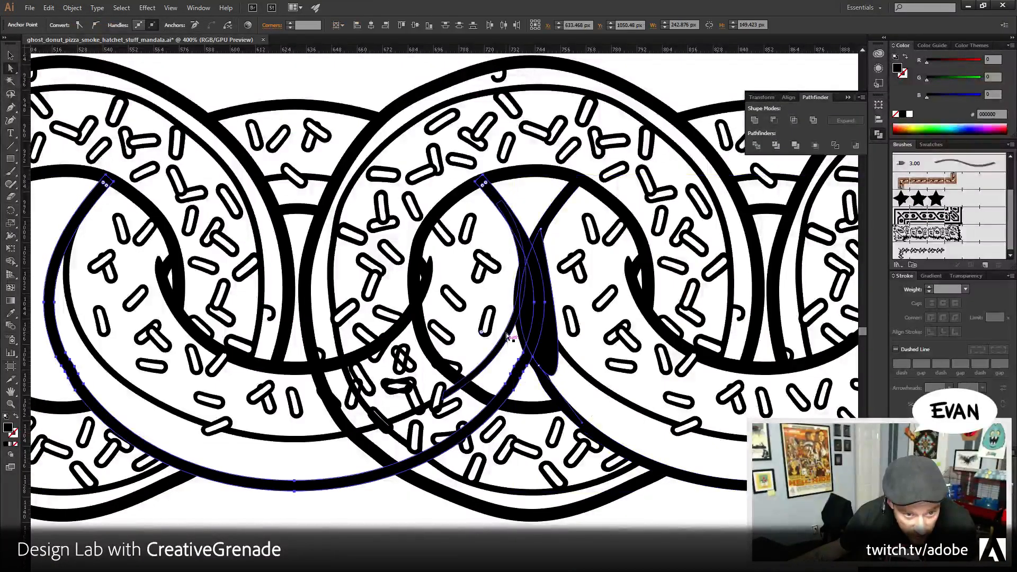
pyautogui.click(793, 146)
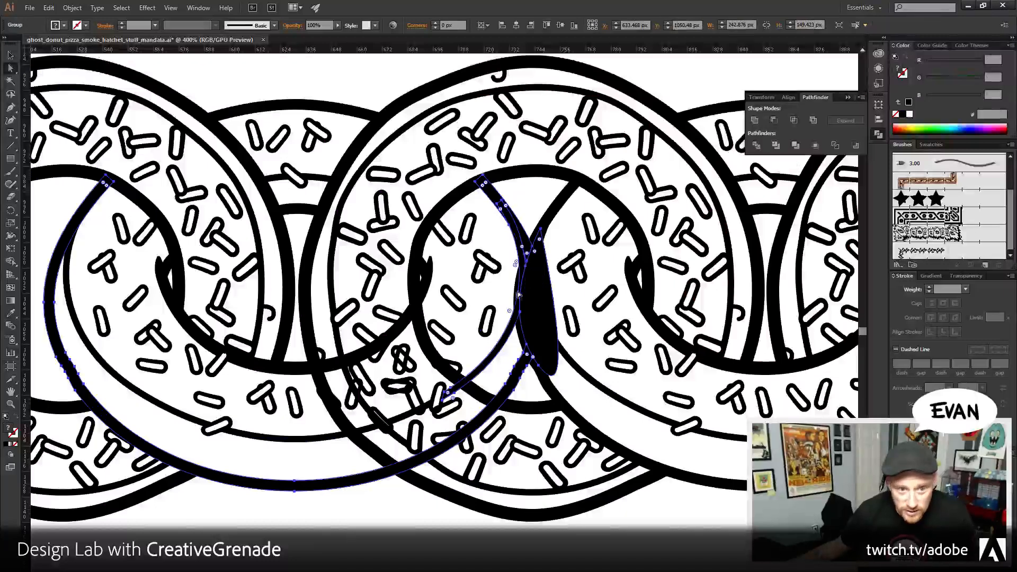
pyautogui.rightClick(551, 301)
pyautogui.click(595, 360)
pyautogui.click(551, 367)
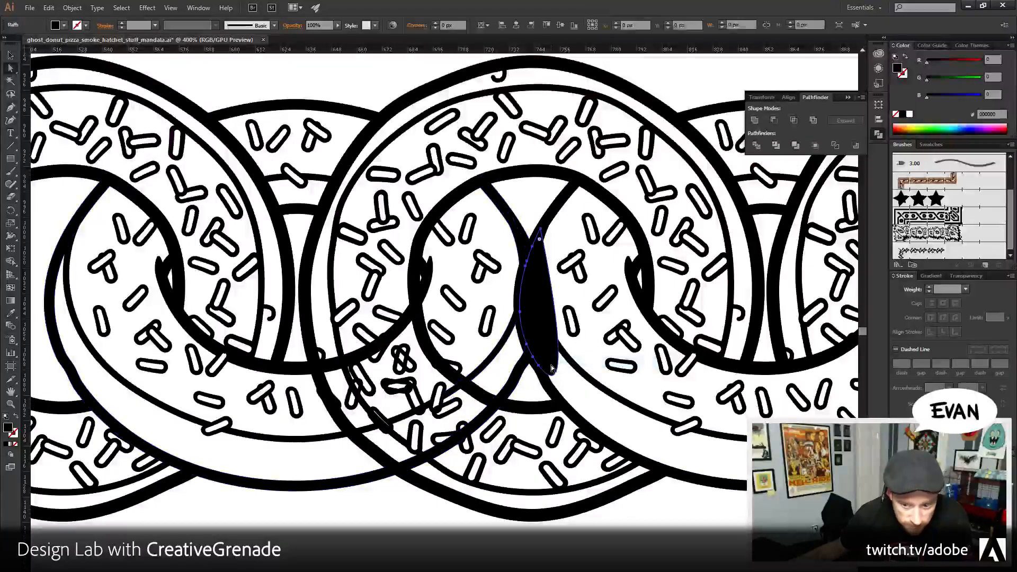
pyautogui.press('Delete')
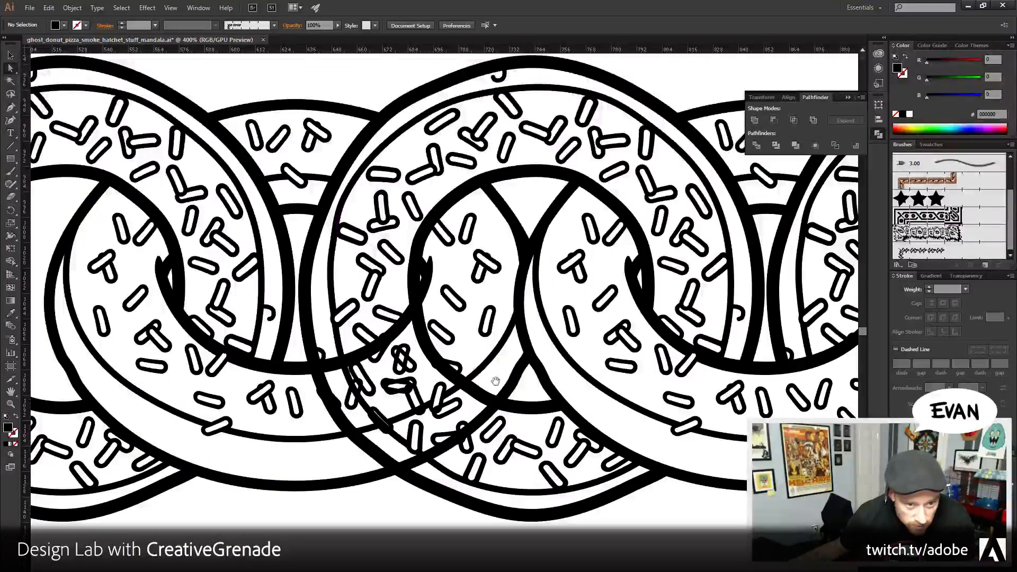
pyautogui.moveTo(495, 380); pyautogui.dragTo(625, 397)
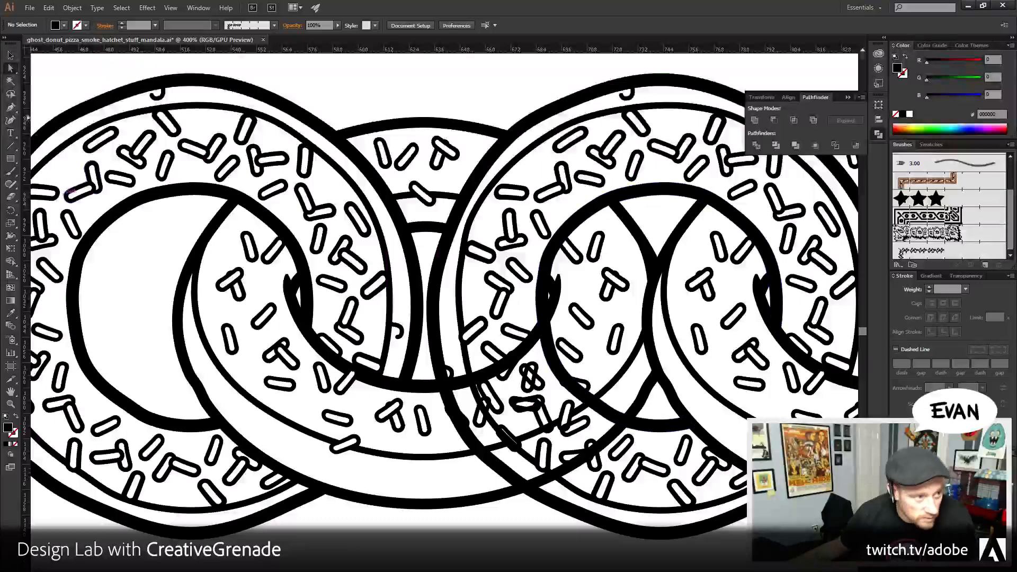
# - Try covering the lower overlap of the middle donut and the left linking donut with a closed black Pen shape, and delete it
pyautogui.click(553, 302)
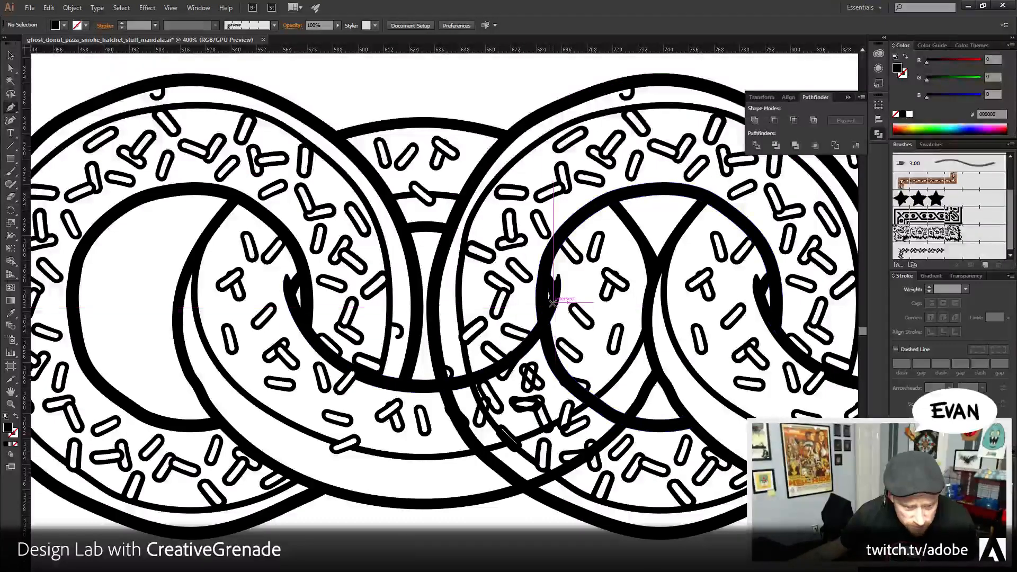
pyautogui.moveTo(519, 361); pyautogui.dragTo(339, 385)
pyautogui.moveTo(474, 497); pyautogui.dragTo(691, 334)
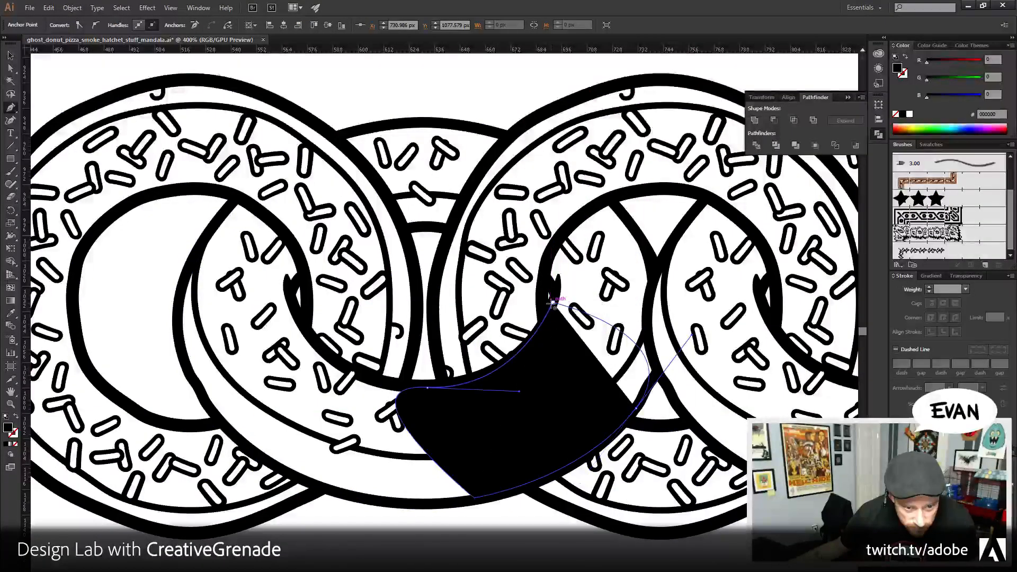
pyautogui.click(553, 302)
pyautogui.click(11, 56)
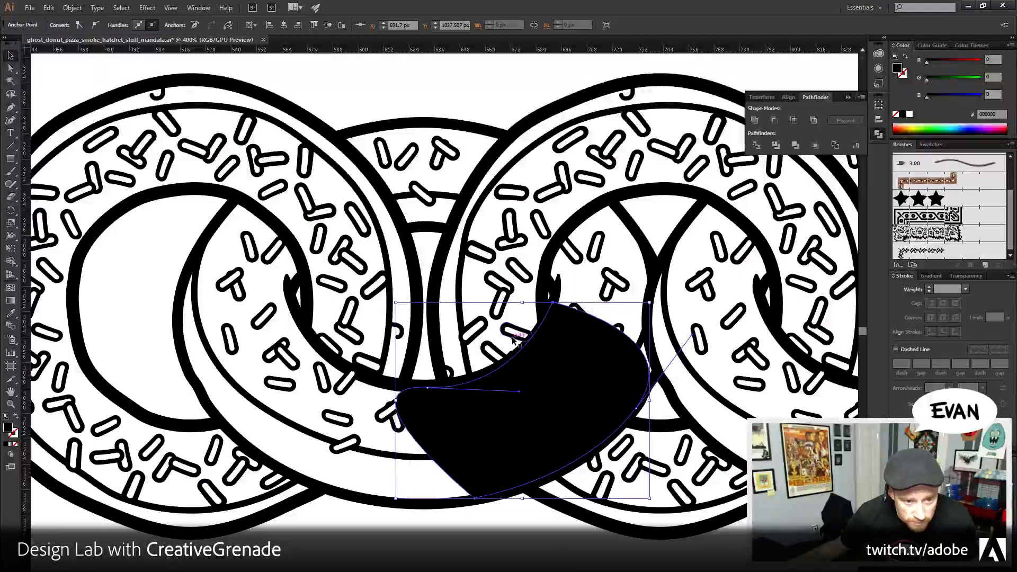
pyautogui.keyDown('shift'); pyautogui.click(513, 340); pyautogui.keyUp('shift')
pyautogui.click(556, 386)
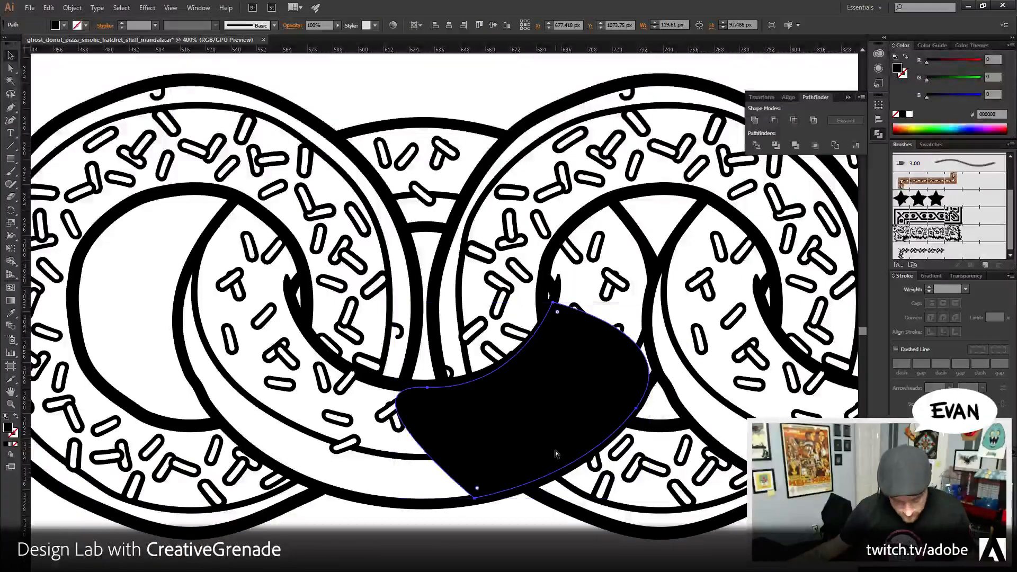
pyautogui.press('Delete')
# - Select the middle donut's outlines and the sprinkles beside its lower overlap, and drop the selection
pyautogui.click(541, 308)
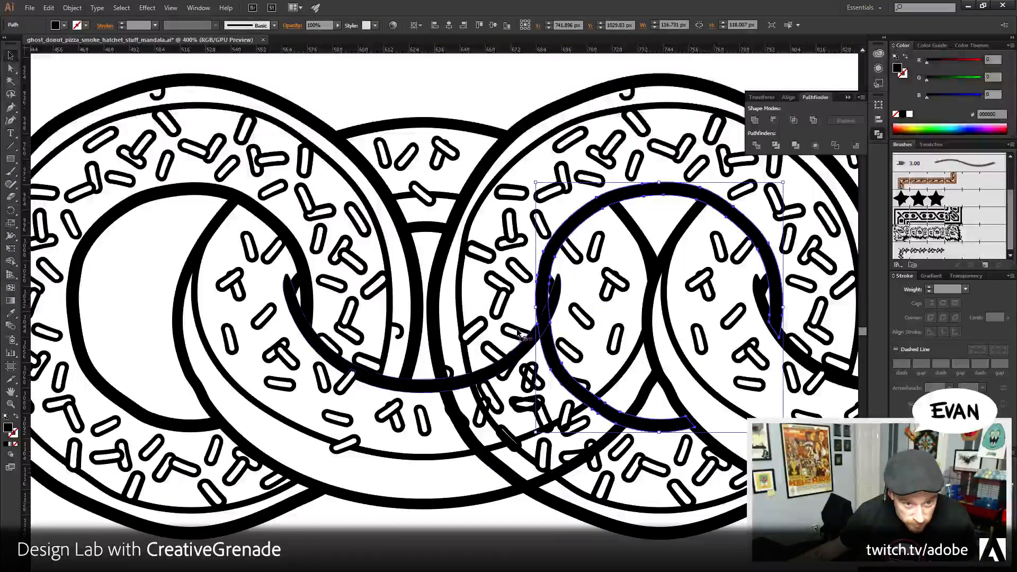
pyautogui.keyDown('shift'); pyautogui.click(518, 332); pyautogui.keyUp('shift')
pyautogui.moveTo(516, 333); pyautogui.dragTo(474, 353)
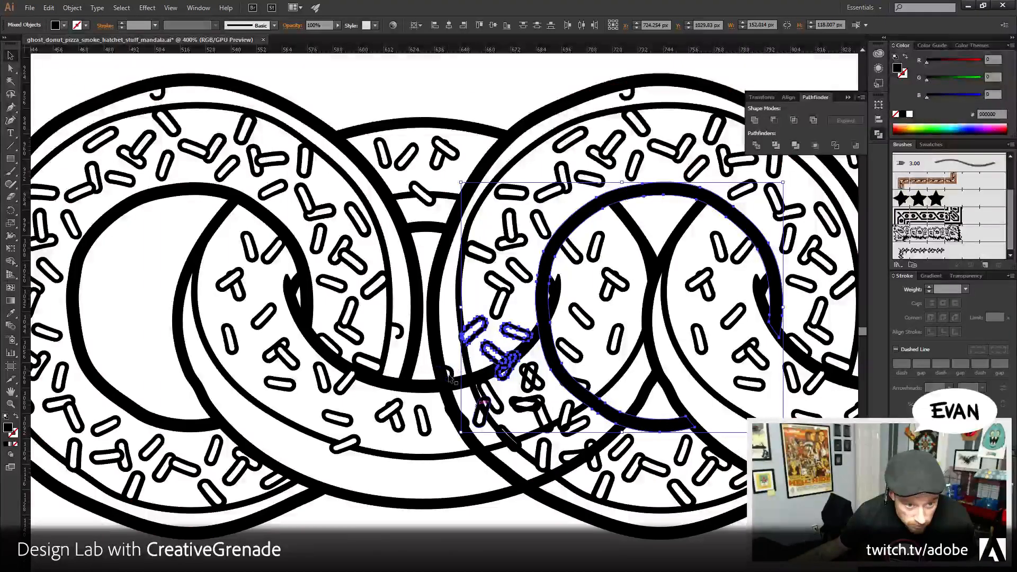
pyautogui.keyDown('shift'); pyautogui.click(447, 372); pyautogui.keyUp('shift')
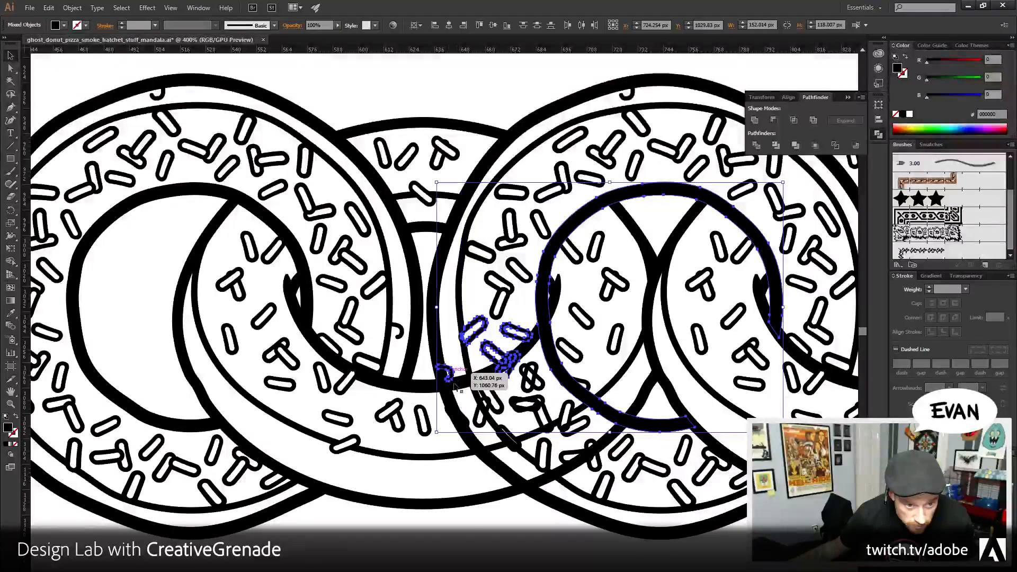
pyautogui.keyDown('shift'); pyautogui.click(468, 364); pyautogui.keyUp('shift')
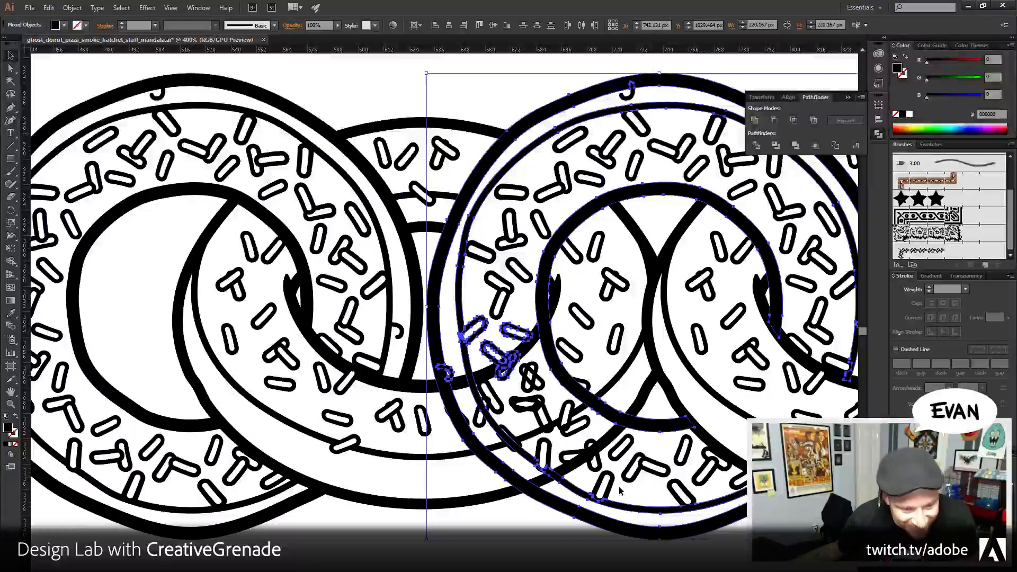
pyautogui.hscroll(5, 620, 491)
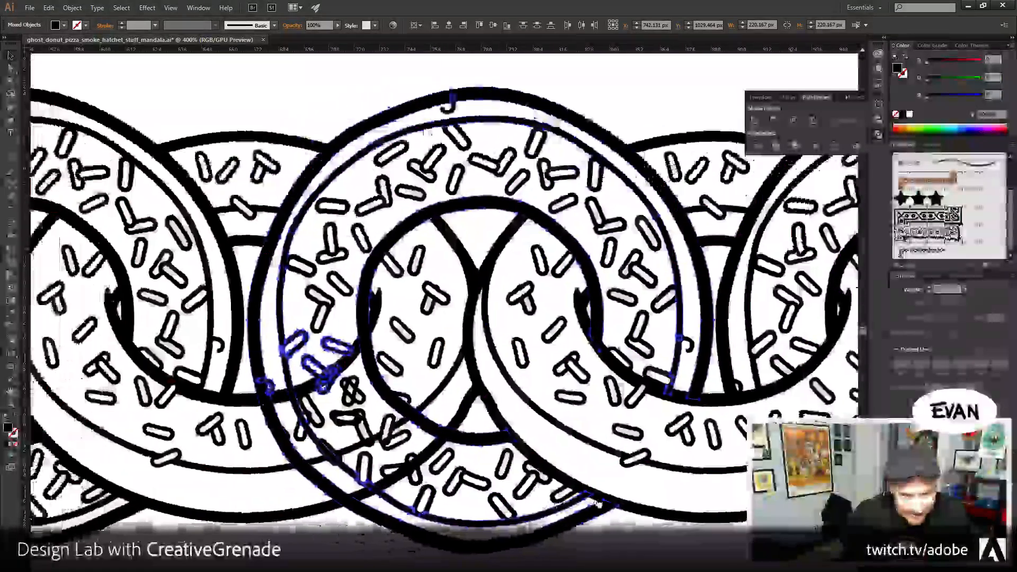
pyautogui.hscroll(-4, 609, 505)
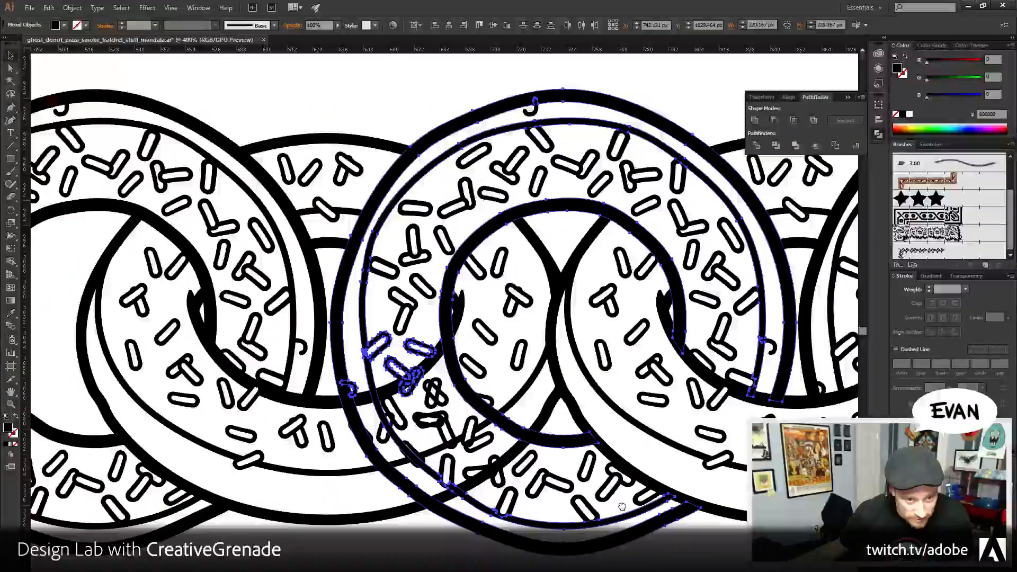
pyautogui.moveTo(622, 507); pyautogui.dragTo(559, 503)
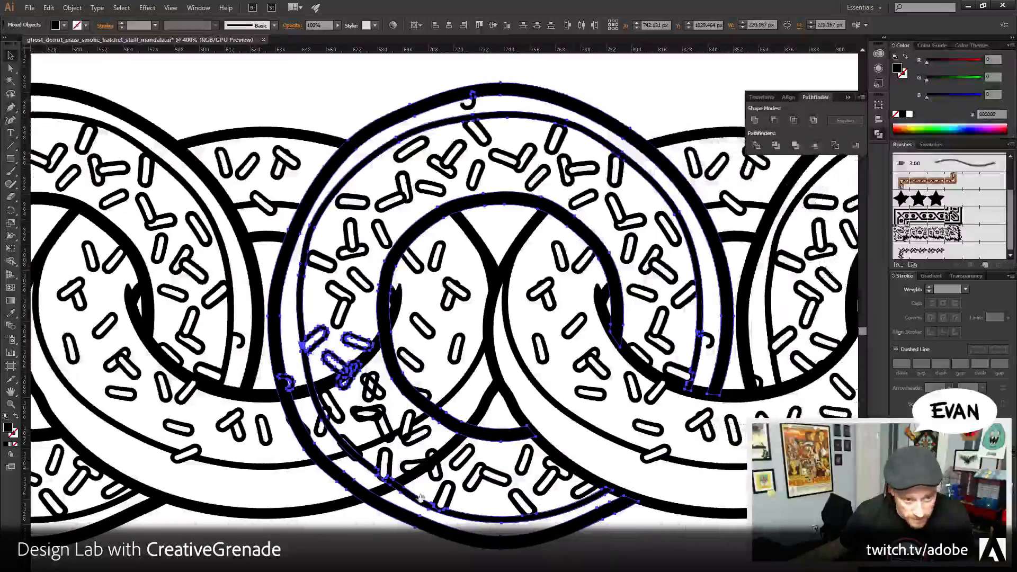
pyautogui.hotkey('ctrl', '-')
pyautogui.hotkey('ctrl', '-')
pyautogui.hotkey('ctrl', '-')
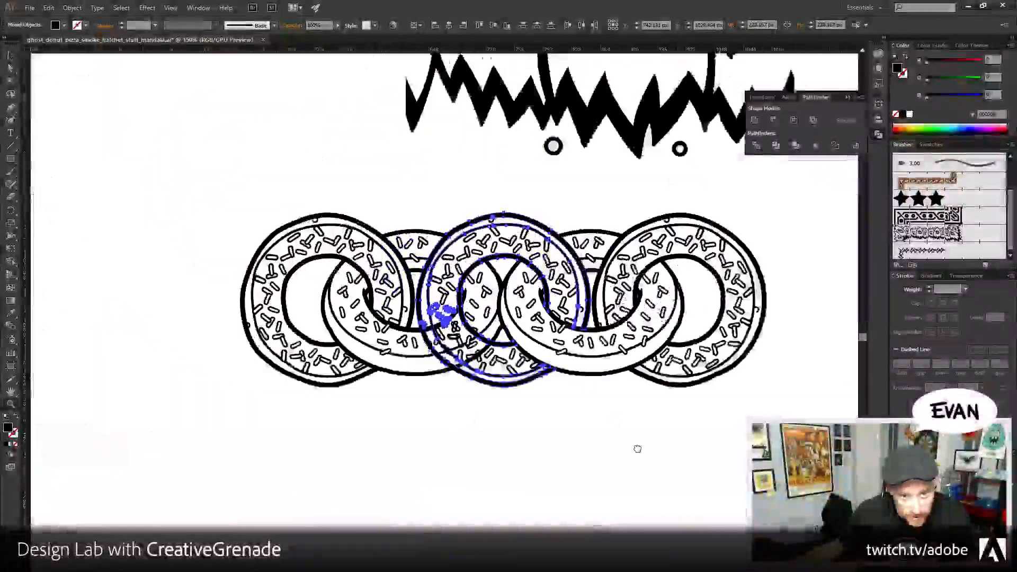
pyautogui.moveTo(639, 451); pyautogui.dragTo(639, 467)
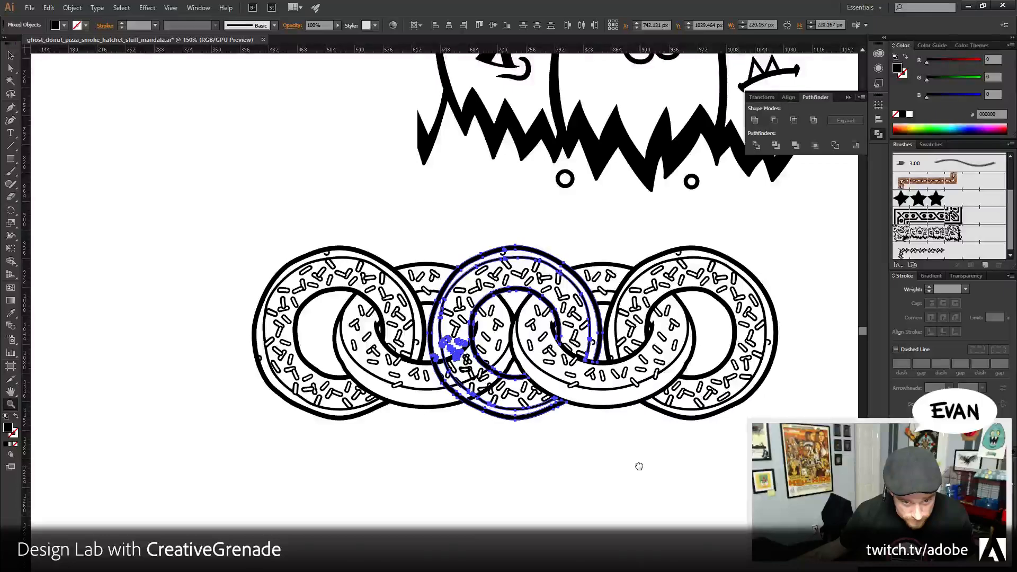
pyautogui.click(503, 350)
pyautogui.click(503, 350)
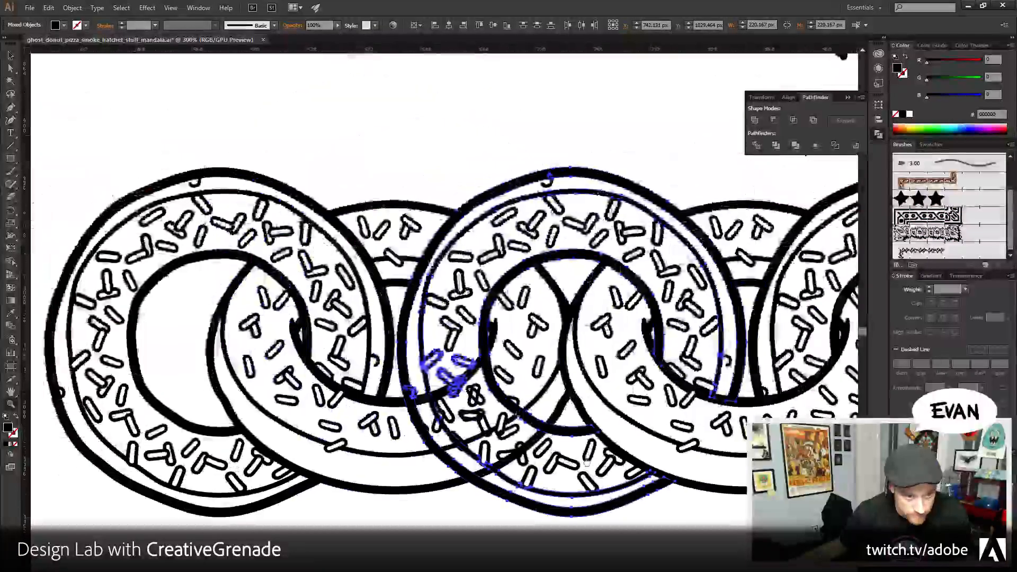
pyautogui.click(9, 55)
pyautogui.moveTo(530, 305); pyautogui.dragTo(473, 300)
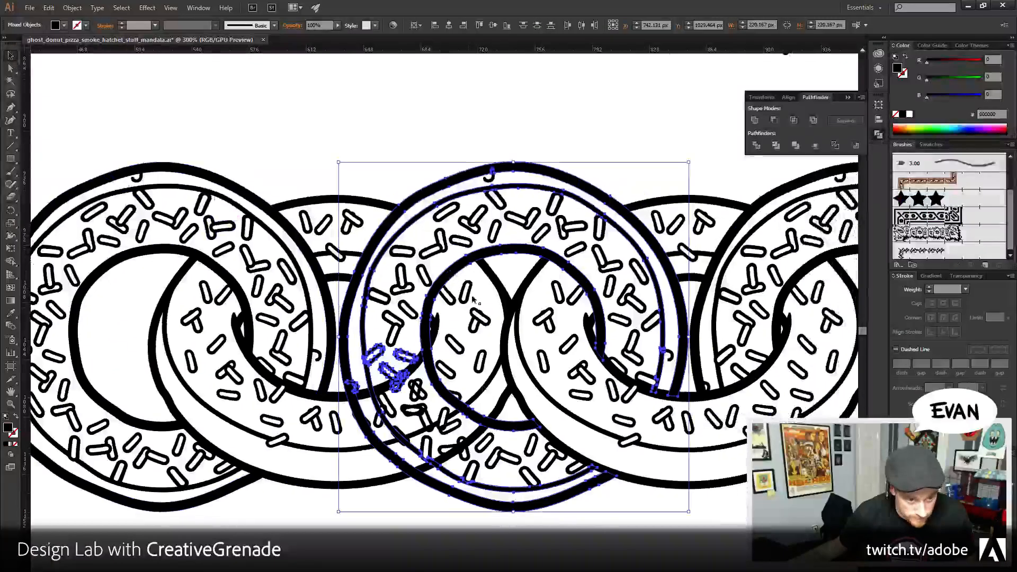
pyautogui.moveTo(470, 416); pyautogui.dragTo(434, 419)
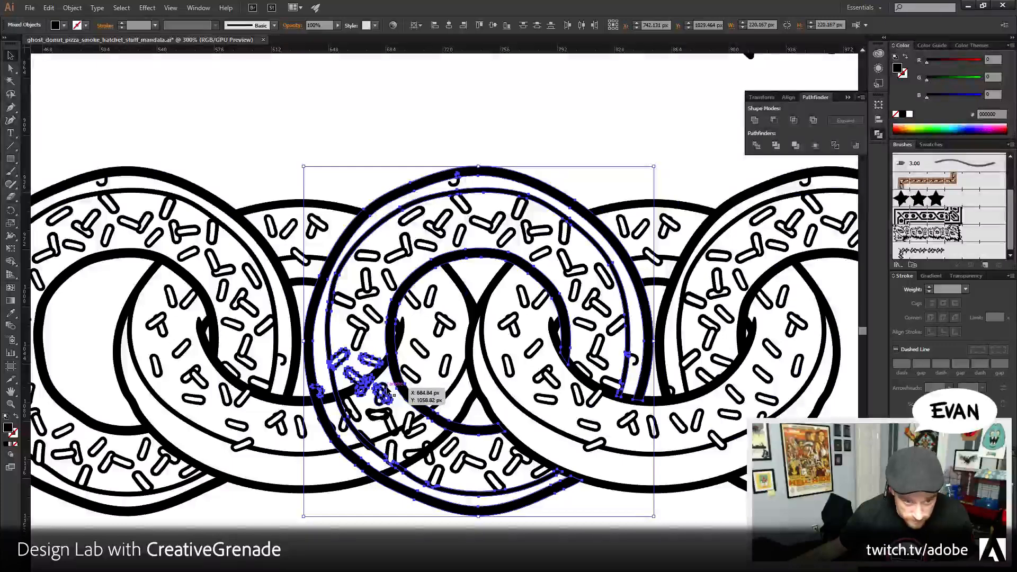
pyautogui.click(407, 538)
# - Undo the recent overlap trims and the copied donut pair's placement against the trio
pyautogui.hotkey('ctrl', 'z')
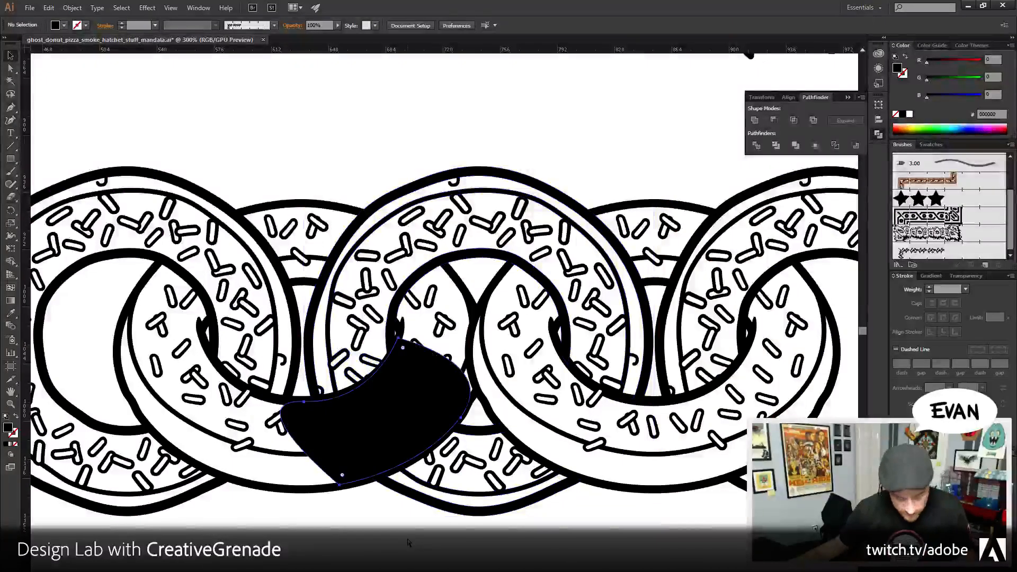
pyautogui.hotkey('ctrl', 'z')
pyautogui.hotkey('ctrl', 'z')
pyautogui.hotkey('ctrl', 'z')
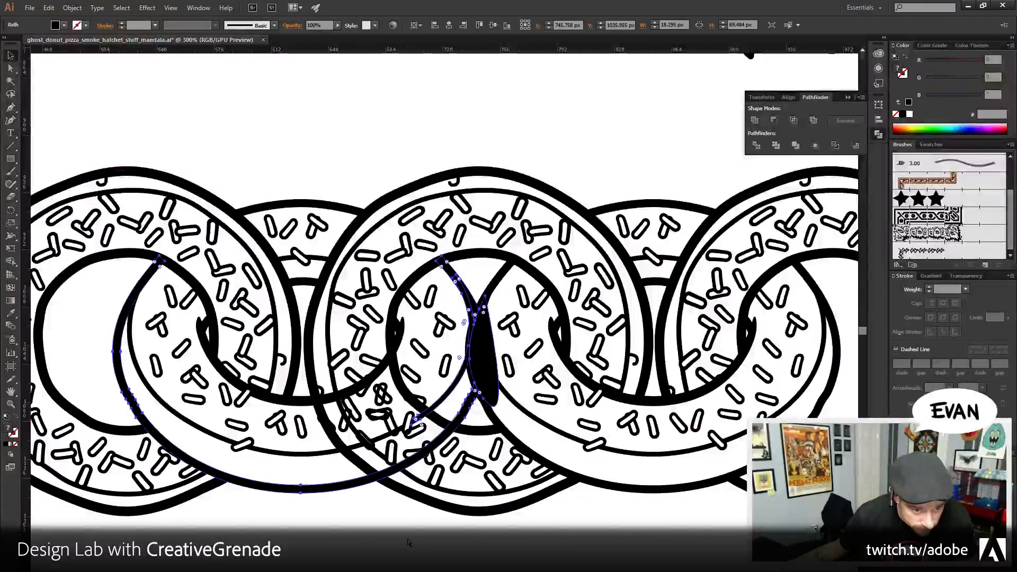
pyautogui.hotkey('ctrl', 'z')
pyautogui.hotkey('ctrl', 'z')
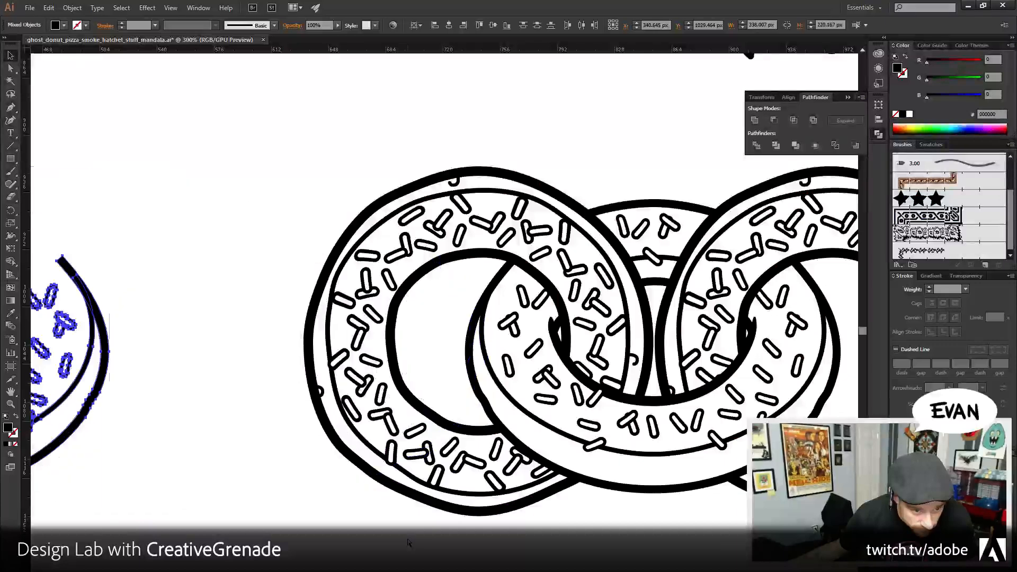
pyautogui.moveTo(407, 542); pyautogui.dragTo(640, 505)
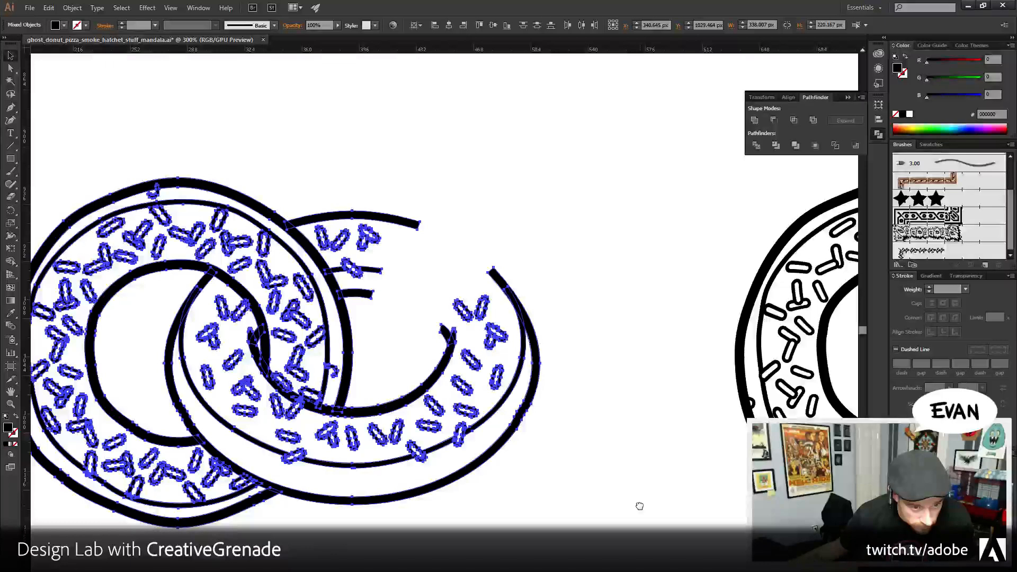
pyautogui.moveTo(639, 506); pyautogui.dragTo(655, 494)
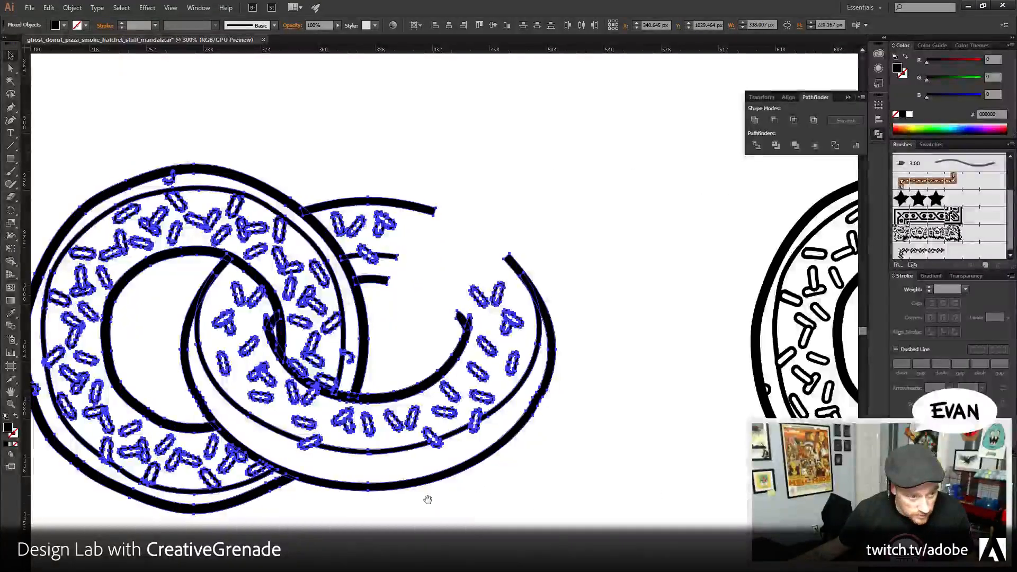
# - Move the copied pair of donuts onto a different layer, keeping its position
pyautogui.click(11, 403)
pyautogui.keyDown('alt'); pyautogui.click(405, 428); pyautogui.keyUp('alt')
pyautogui.moveTo(404, 428); pyautogui.dragTo(286, 481)
pyautogui.press('v')
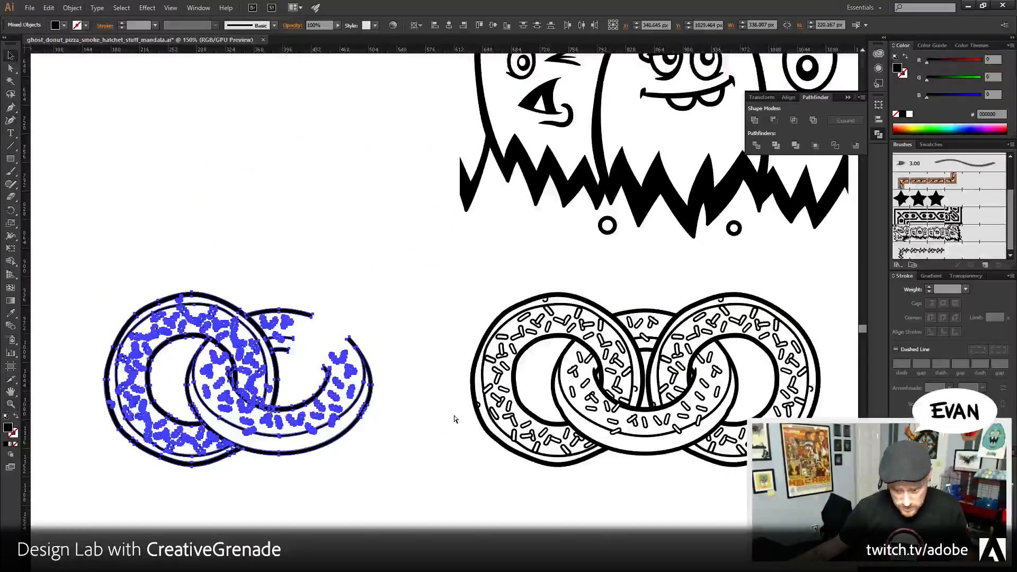
pyautogui.press('Delete')
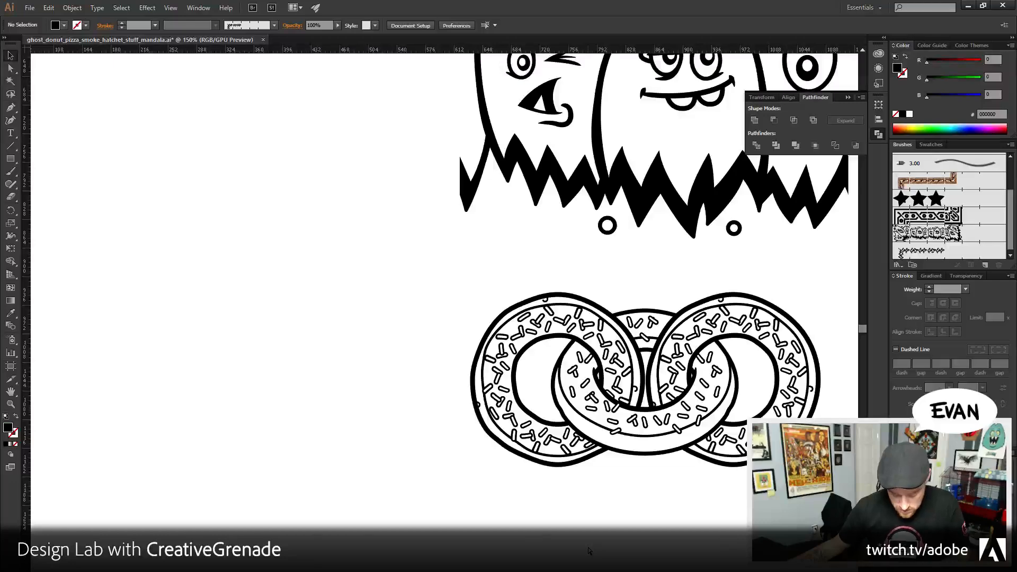
pyautogui.hotkey('ctrl', 'z')
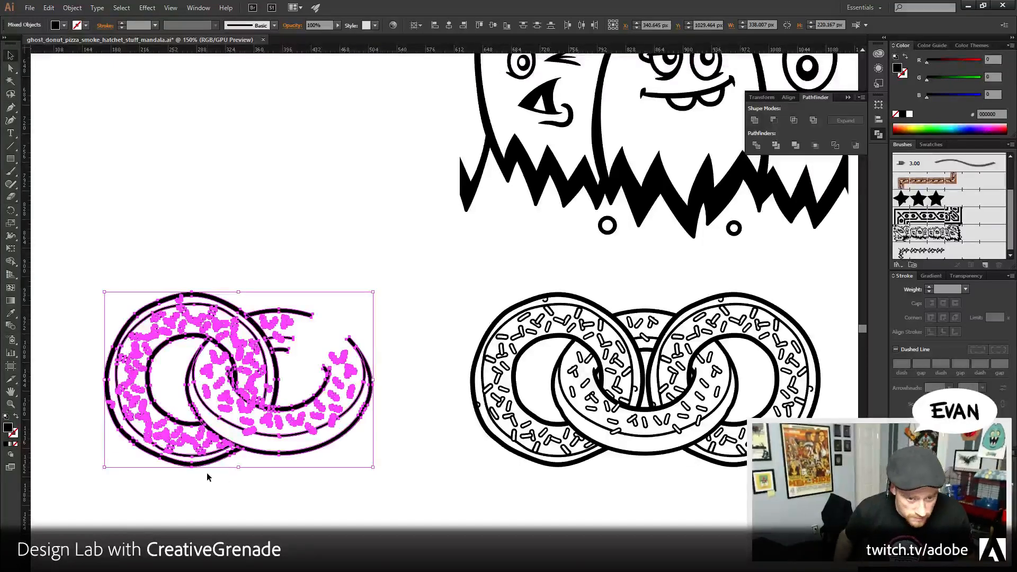
# - Nudge the copied donut pair right to X 581.645 px so it links with the trio's left donut
pyautogui.hotkey('shift', 'Right')
pyautogui.hotkey('shift', 'Right')
pyautogui.hotkey('shift', 'Right')
pyautogui.hotkey('shift', 'Right')
pyautogui.hotkey('shift', 'Right')
pyautogui.hotkey('shift', 'Right')
pyautogui.hotkey('shift', 'Right')
pyautogui.hotkey('shift', 'Right')
pyautogui.hotkey('shift', 'Right')
pyautogui.hotkey('shift', 'Right')
pyautogui.hotkey('shift', 'Right')
pyautogui.hotkey('shift', 'Right')
pyautogui.hotkey('shift', 'Right')
pyautogui.hotkey('shift', 'Right')
pyautogui.hotkey('shift', 'Right')
pyautogui.hotkey('shift', 'Right')
pyautogui.hotkey('shift', 'Right')
pyautogui.hotkey('shift', 'Right')
pyautogui.hotkey('shift', 'Right')
pyautogui.hotkey('shift', 'Right')
pyautogui.hotkey('shift', 'Right')
pyautogui.hotkey('shift', 'Right')
pyautogui.hotkey('shift', 'Right')
pyautogui.hotkey('shift', 'Right')
pyautogui.hotkey('shift', 'Right')
pyautogui.hotkey('shift', 'Right')
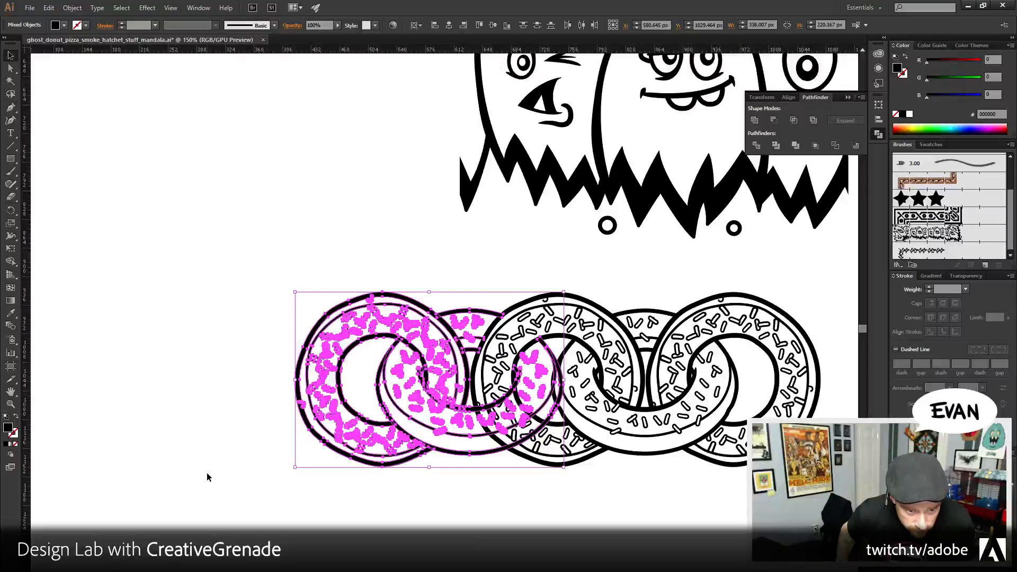
pyautogui.press('Right')
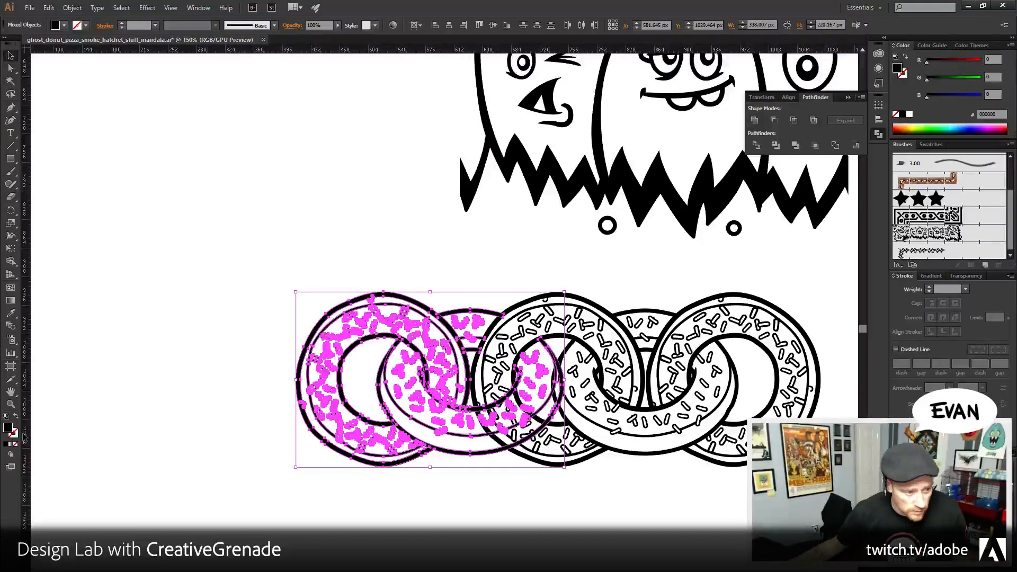
# - Draw a closed black Pen shape over the crossing of the two linking donuts, following the right one's outer outline
pyautogui.click(11, 405)
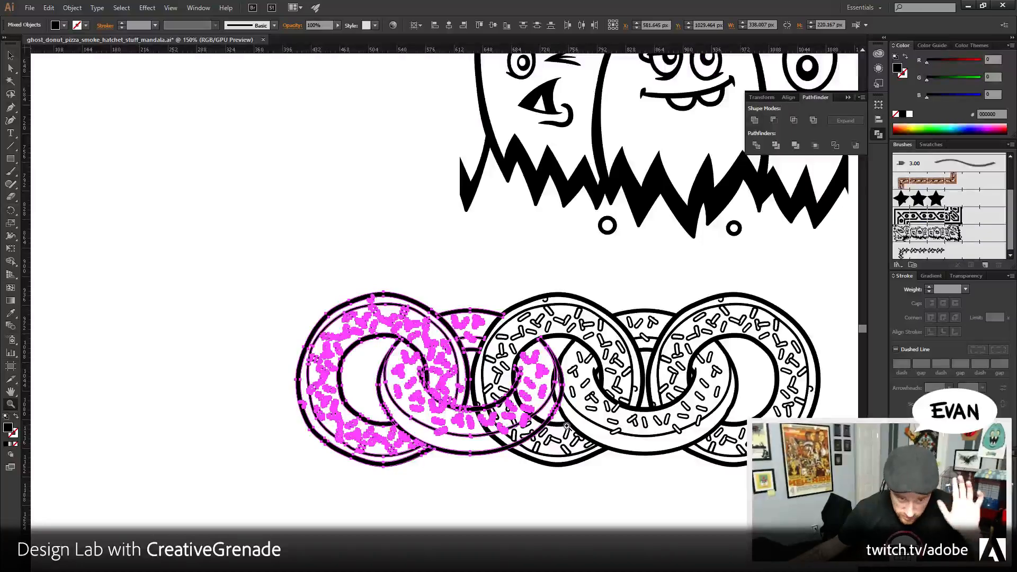
pyautogui.moveTo(551, 372); pyautogui.dragTo(552, 372)
pyautogui.hotkey('ctrl', '-')
pyautogui.hotkey('ctrl', '-')
pyautogui.press('v')
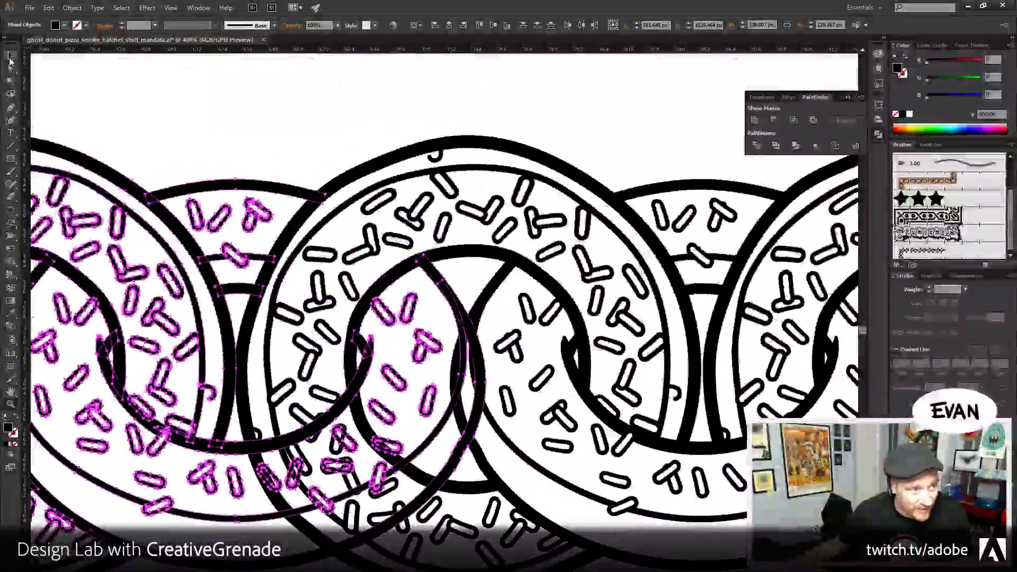
pyautogui.click(10, 108)
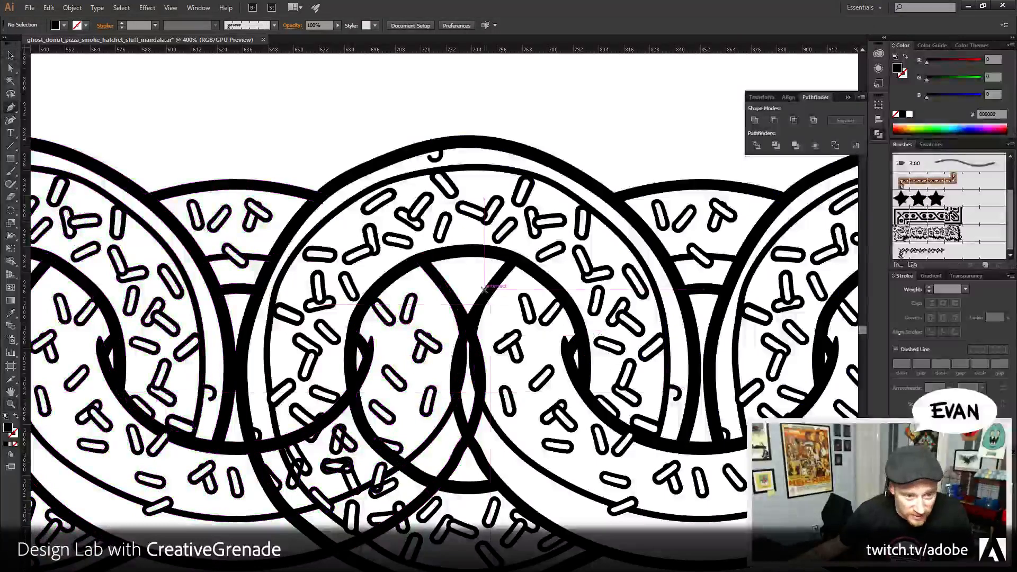
pyautogui.moveTo(487, 289); pyautogui.dragTo(456, 315)
pyautogui.moveTo(454, 377); pyautogui.dragTo(453, 419)
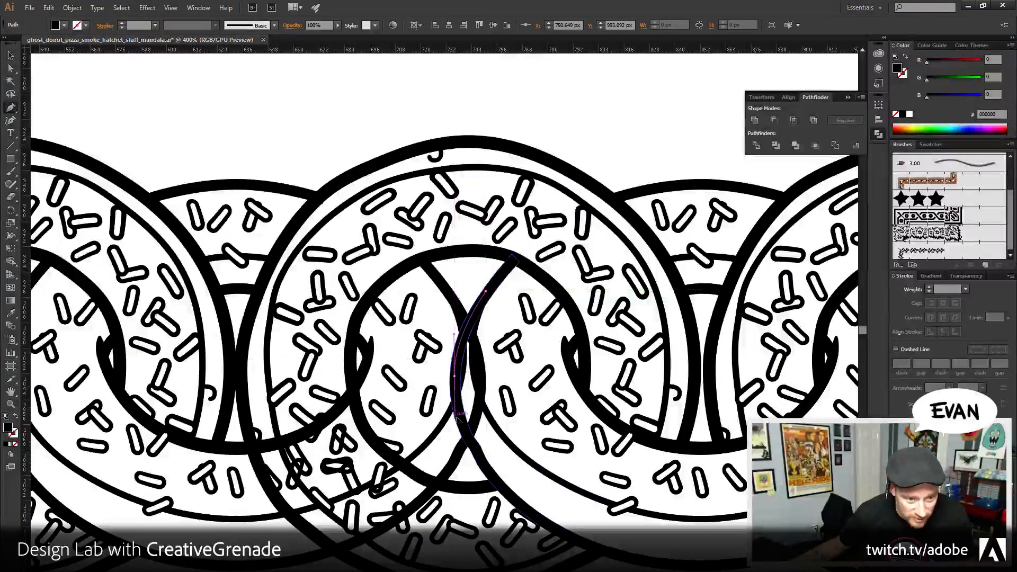
pyautogui.click(485, 462)
pyautogui.click(522, 399)
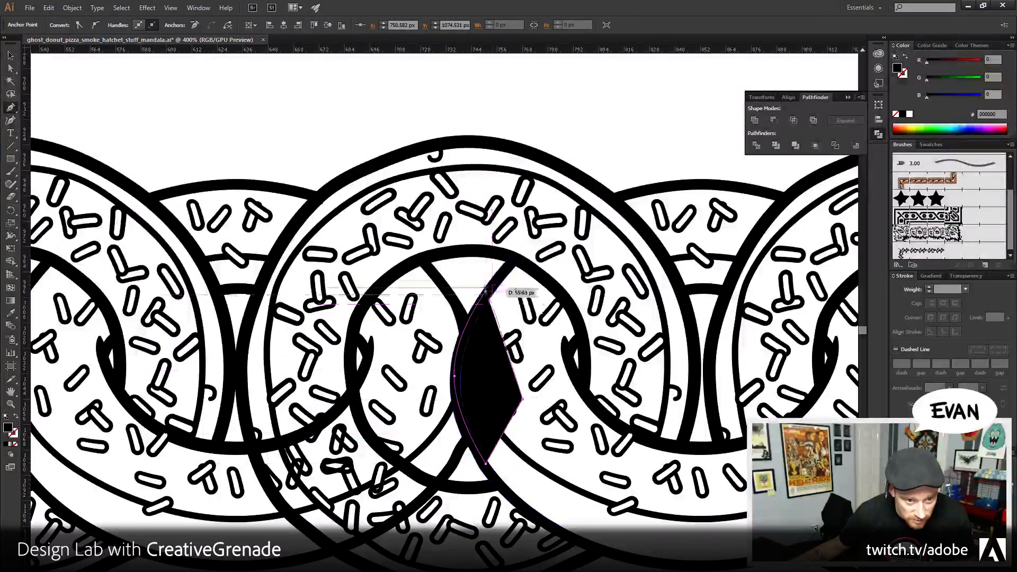
pyautogui.click(486, 290)
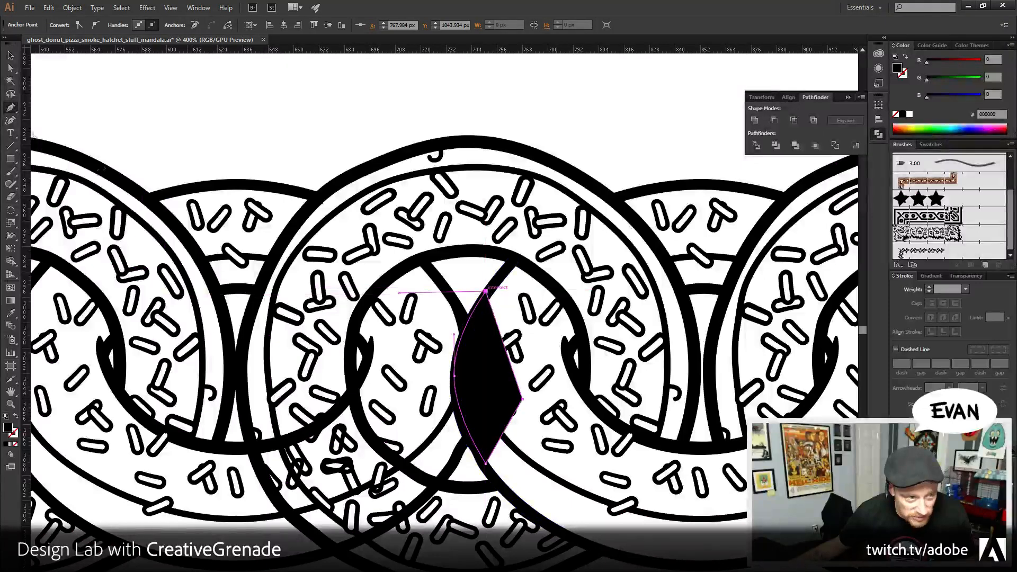
# - Cut the left linking donut's overlapping outlines using the black shape with Pathfinder Trim, ungroup the result, and delete the black shape
pyautogui.click(10, 71)
pyautogui.moveTo(470, 393); pyautogui.dragTo(434, 424)
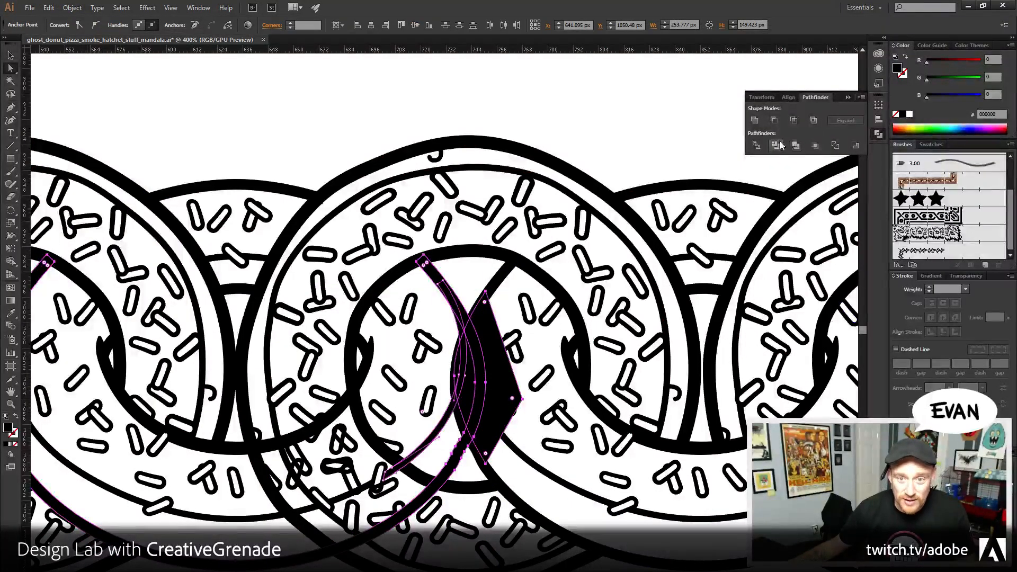
pyautogui.click(776, 145)
pyautogui.rightClick(464, 380)
pyautogui.click(508, 418)
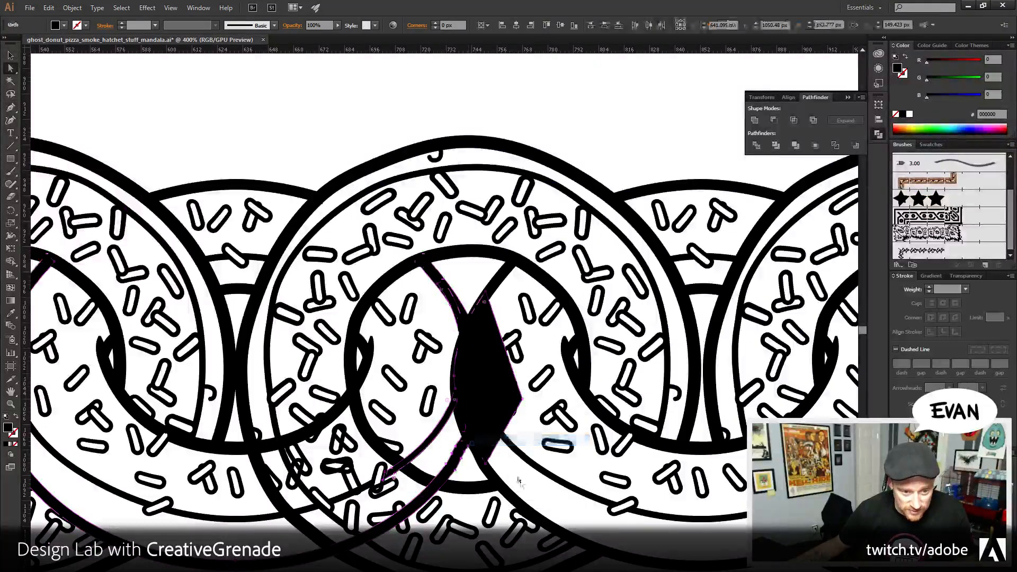
pyautogui.click(498, 453)
pyautogui.press('Delete')
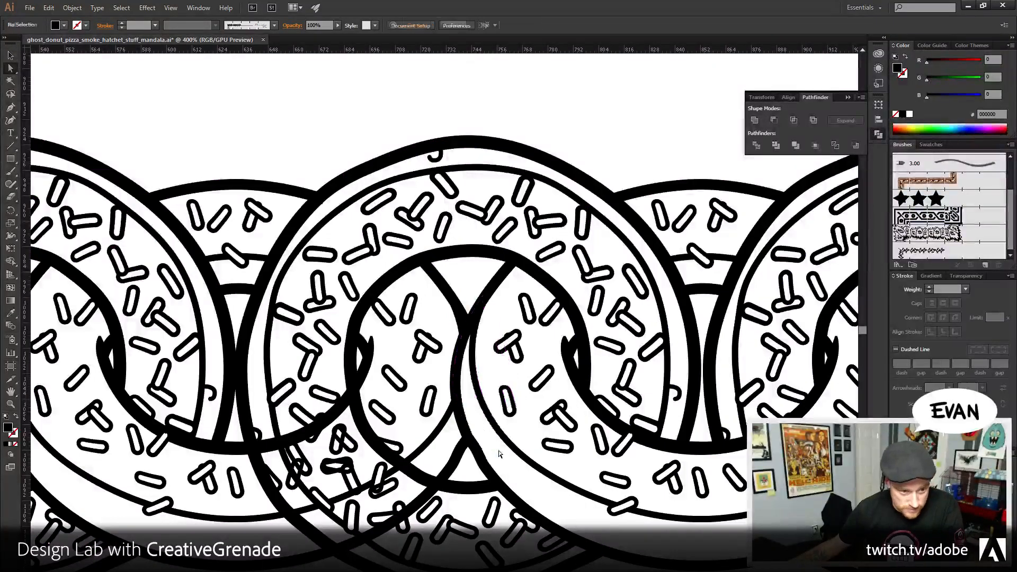
# - Lower the opacity of the copied donut pair on Layer 5 to 21% so the trio's outlines show clearly
pyautogui.hscroll(-4, 477, 477)
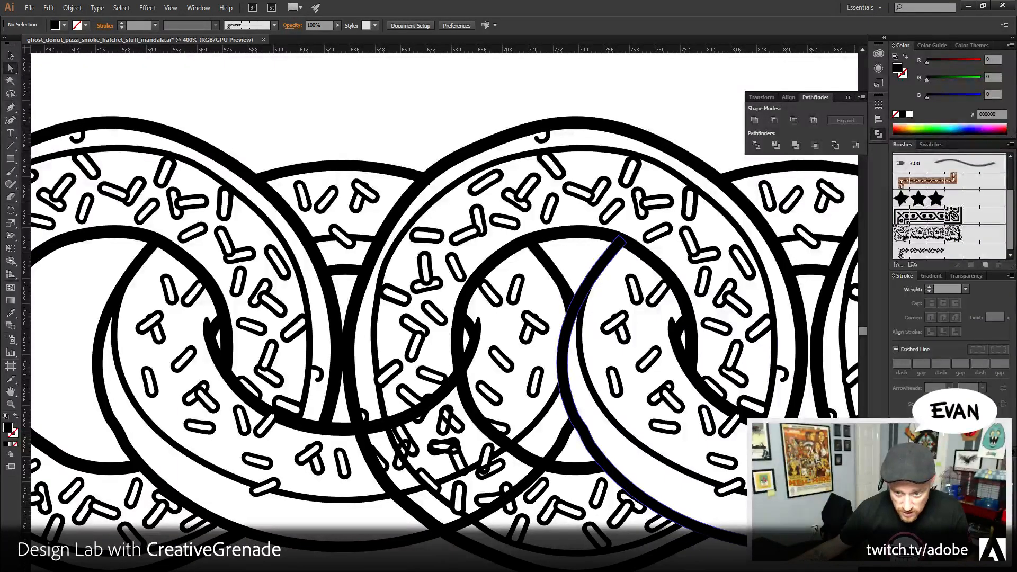
pyautogui.moveTo(530, 404); pyautogui.dragTo(622, 380)
pyautogui.keyDown('ctrl'); pyautogui.click(544, 453); pyautogui.keyUp('ctrl')
pyautogui.click(975, 277)
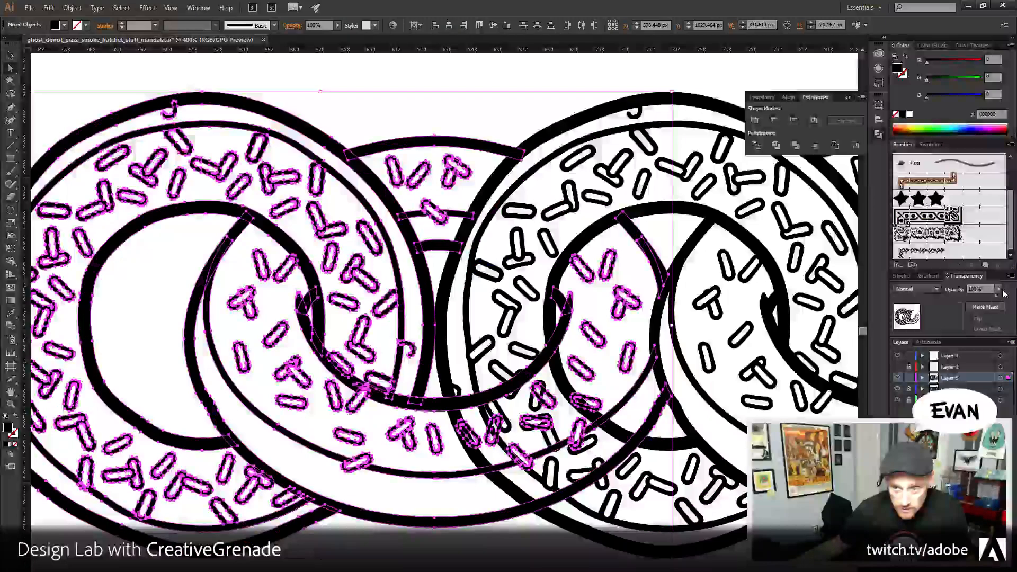
pyautogui.moveTo(999, 290); pyautogui.dragTo(962, 299)
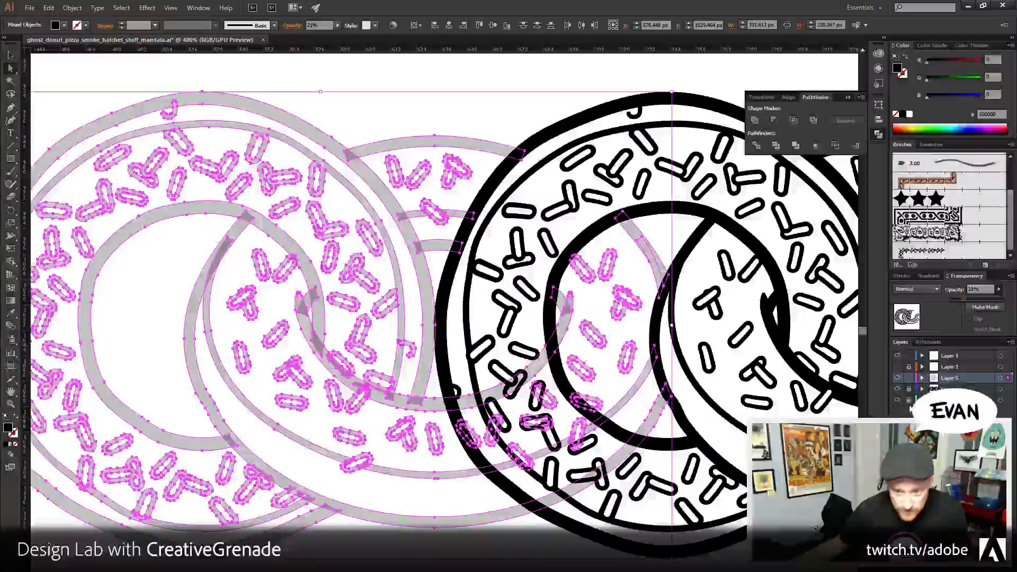
# - Lock Layer 5, unlock the layer holding the donut trio, and make the trio's layer active
pyautogui.click(909, 377)
pyautogui.click(909, 389)
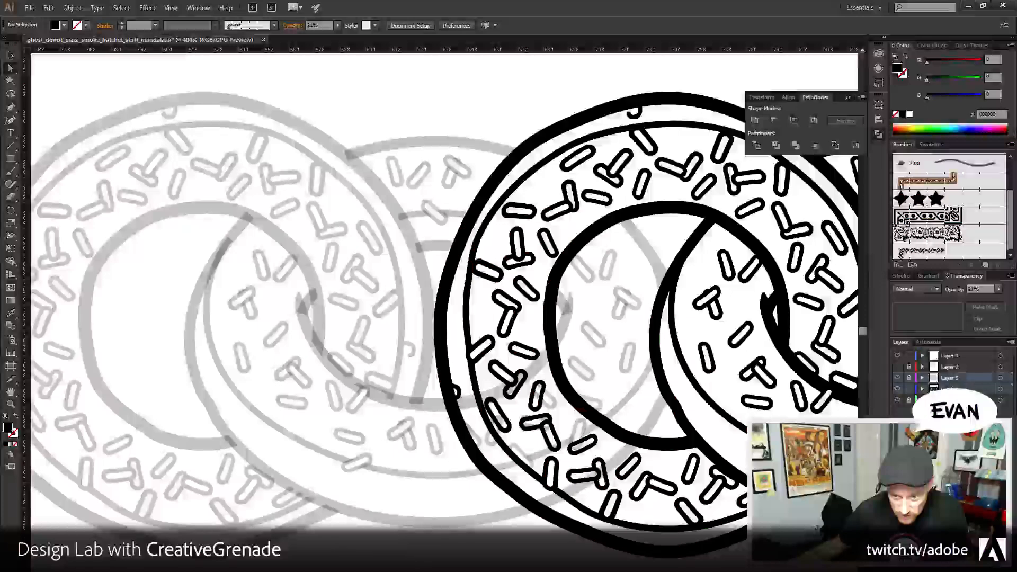
pyautogui.click(950, 389)
pyautogui.moveTo(640, 402); pyautogui.dragTo(609, 431)
# - Draw a closed black Pen shape over the trio's left donut where the faded donut crosses it, following the faded donut's inner and outer outlines
pyautogui.click(10, 108)
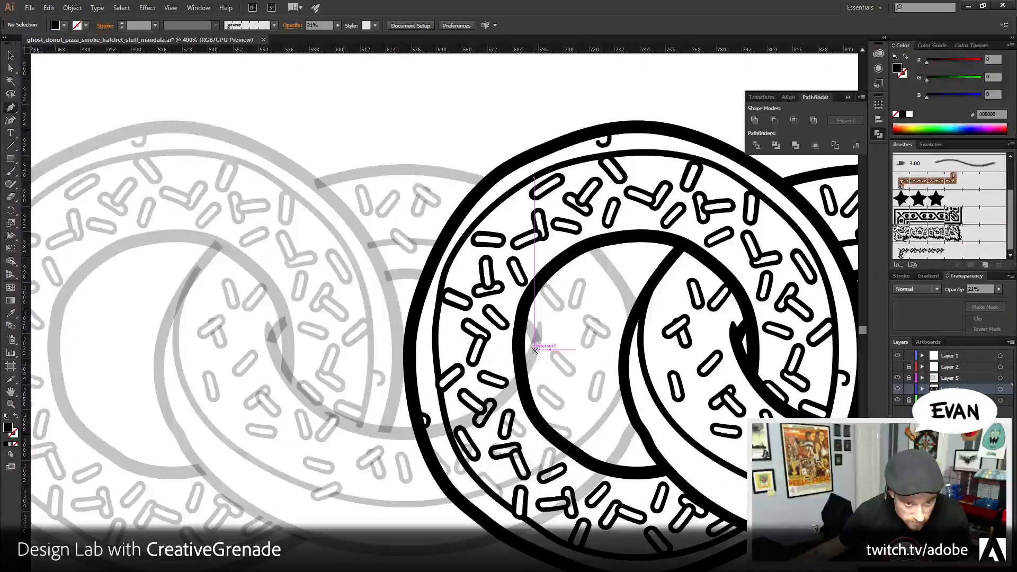
pyautogui.moveTo(309, 198); pyautogui.dragTo(600, 524)
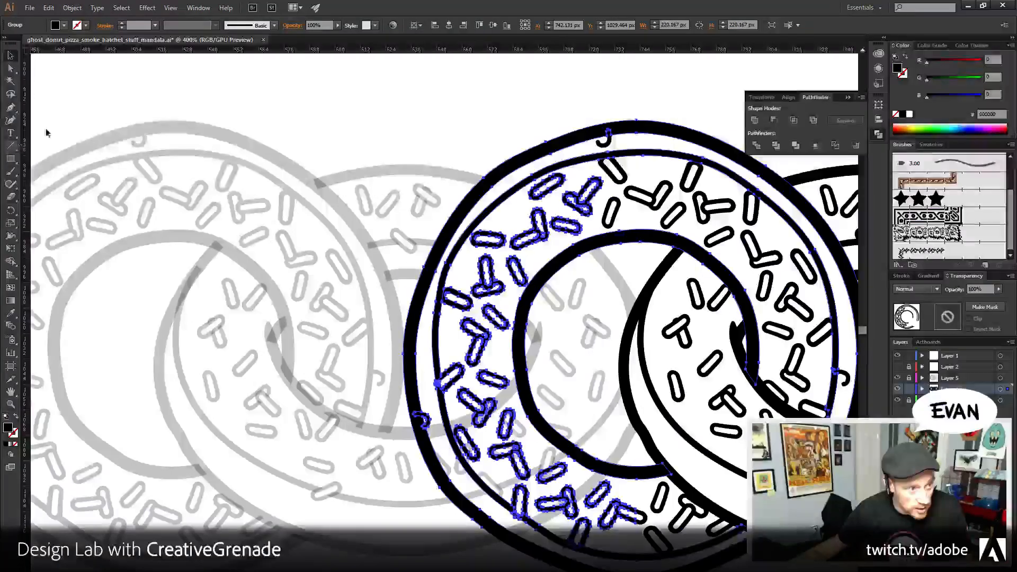
pyautogui.hotkey('ctrl', 'shift', 'a')
pyautogui.click(535, 355)
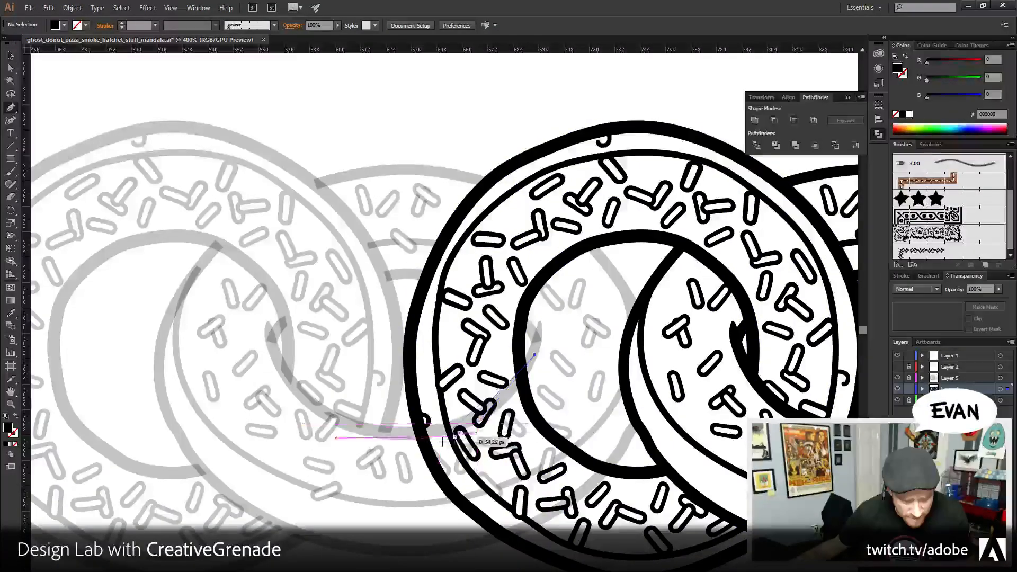
pyautogui.moveTo(400, 435); pyautogui.dragTo(300, 440)
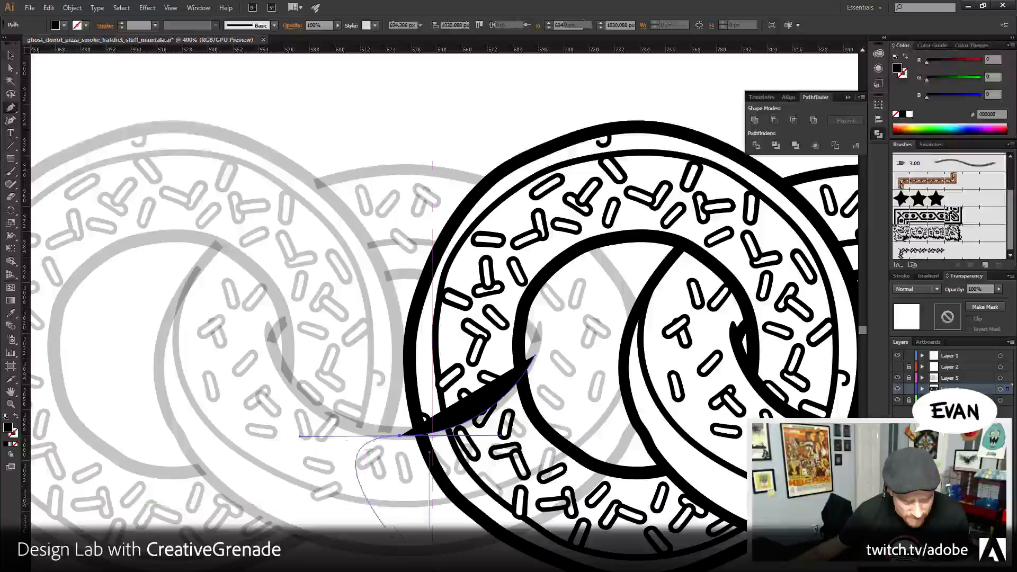
pyautogui.moveTo(457, 543); pyautogui.dragTo(655, 476)
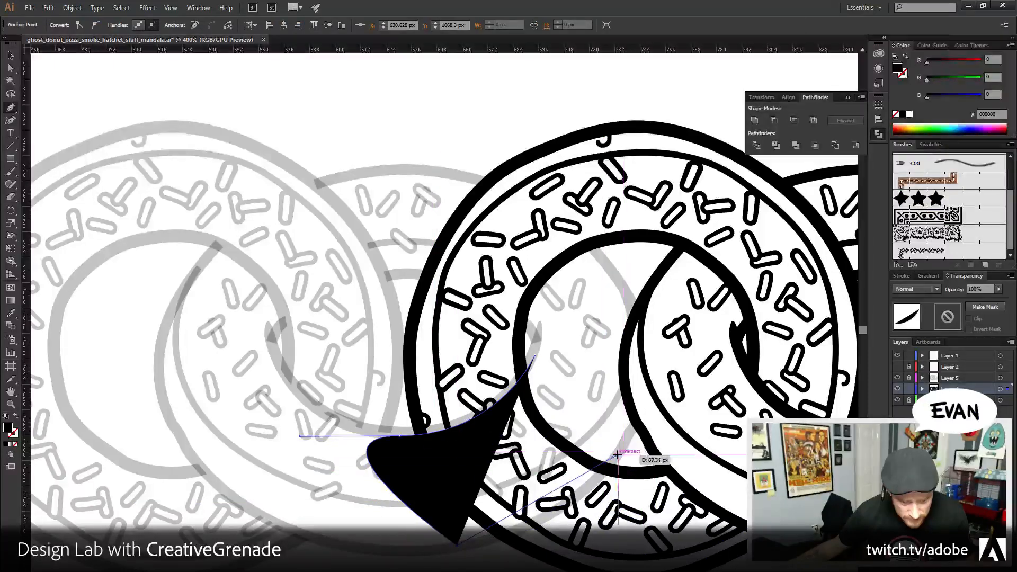
pyautogui.moveTo(564, 527); pyautogui.dragTo(616, 454)
pyautogui.moveTo(669, 378); pyautogui.dragTo(669, 379)
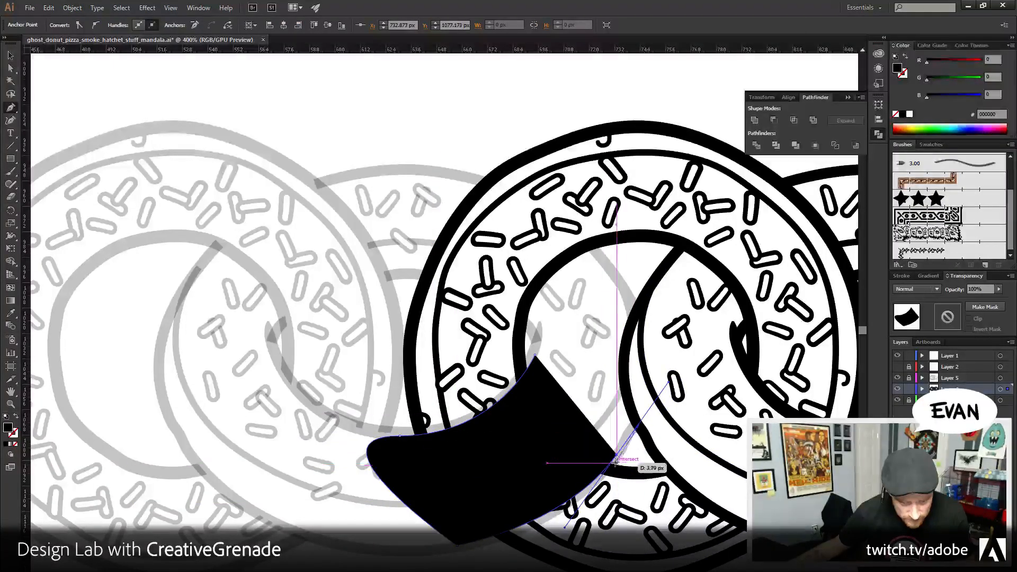
pyautogui.click(538, 357)
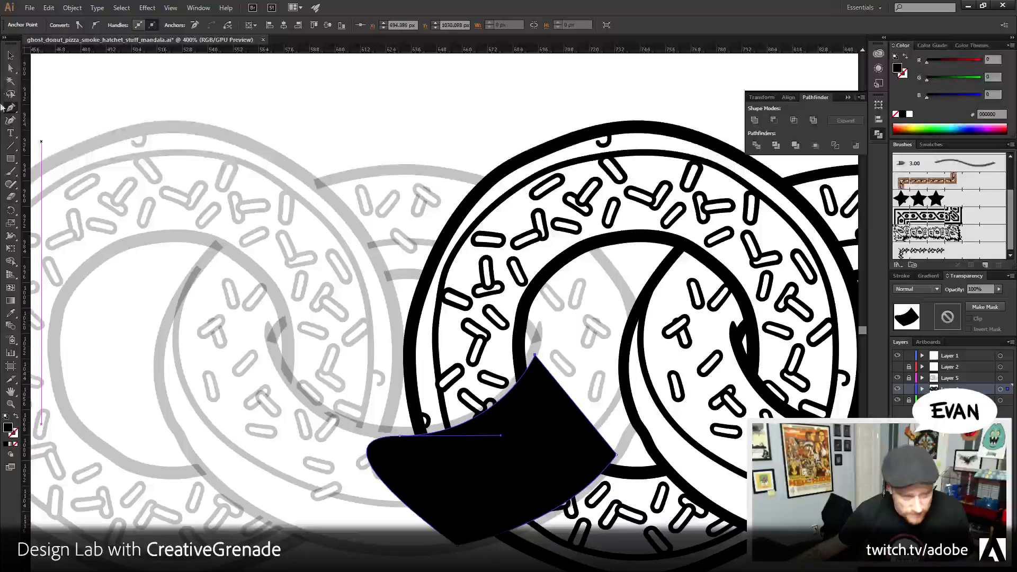
# - Cut the trio's left donut with the black shape using Pathfinder Trim, ungroup the result, and delete the black shape
pyautogui.click(11, 55)
pyautogui.keyDown('shift'); pyautogui.click(603, 503); pyautogui.keyUp('shift')
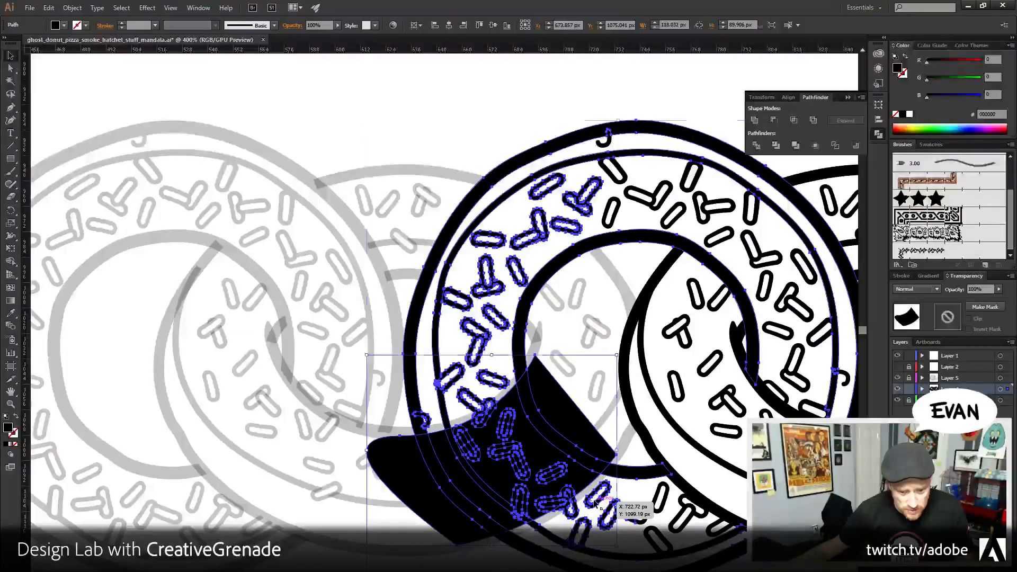
pyautogui.click(775, 145)
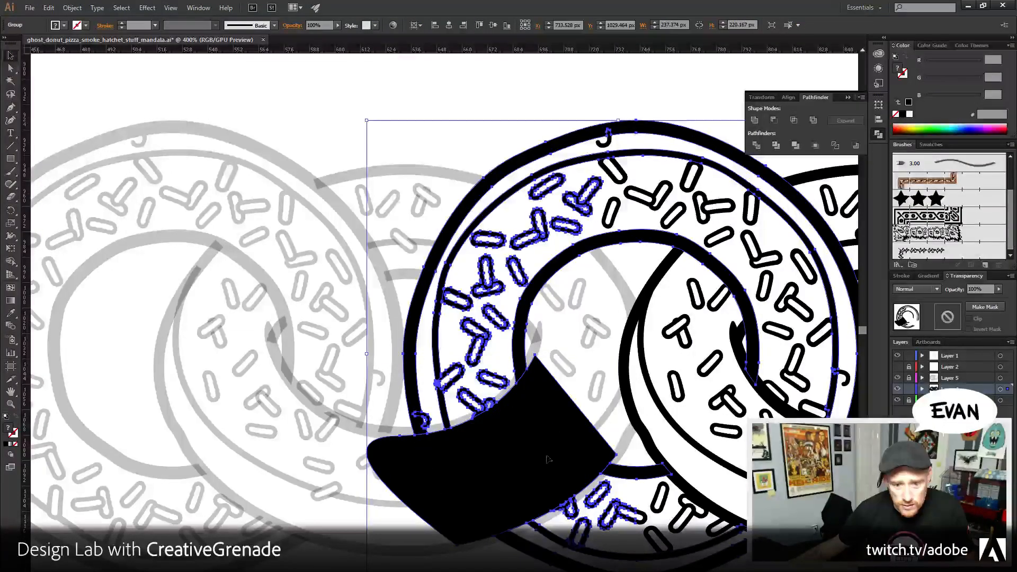
pyautogui.rightClick(524, 459)
pyautogui.click(534, 520)
pyautogui.click(419, 505)
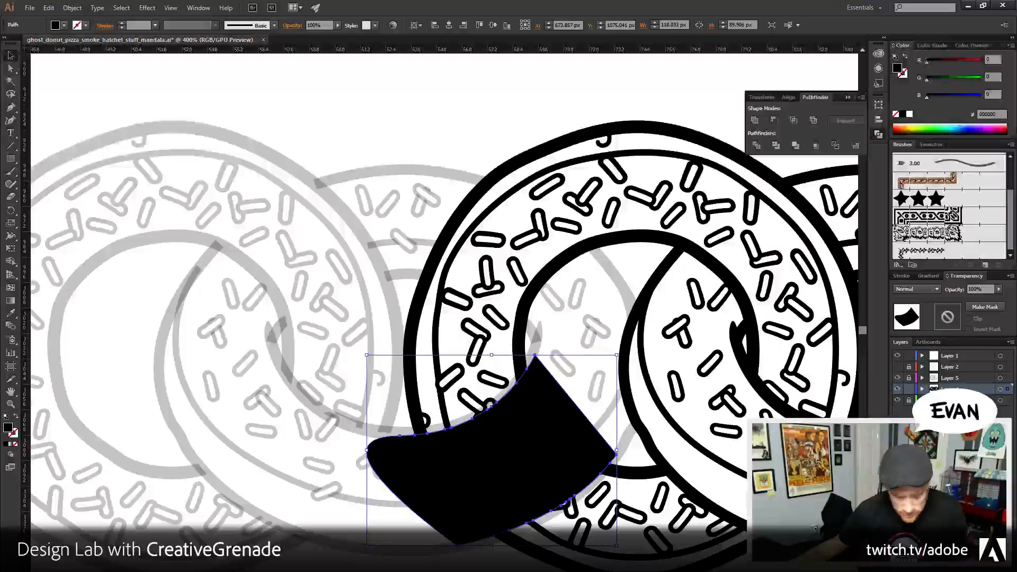
pyautogui.press('Delete')
pyautogui.moveTo(403, 485); pyautogui.dragTo(403, 487)
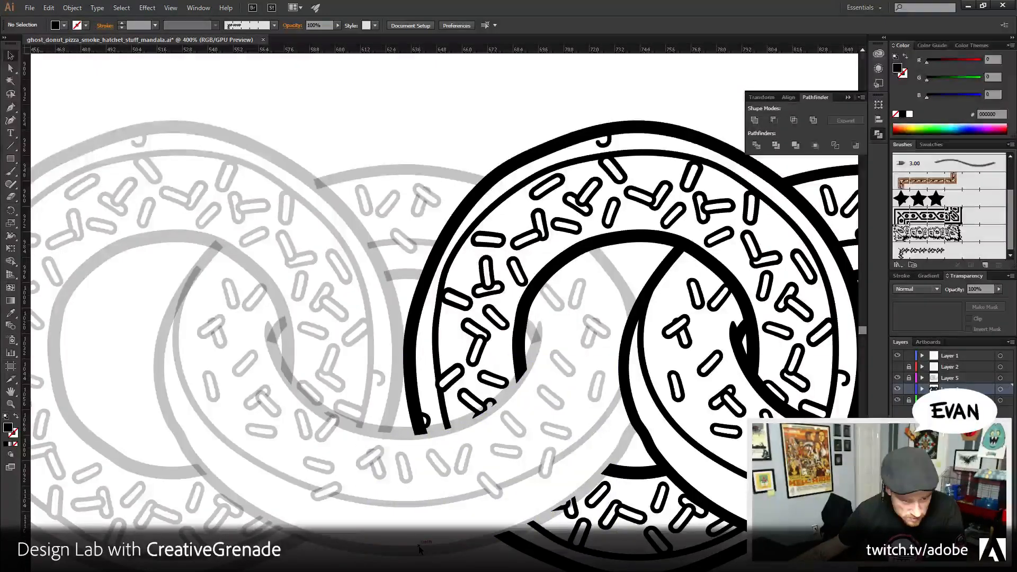
# - Unlock Layer 5, select everything on it, and restore the donut pair's opacity to 100%
pyautogui.click(10, 405)
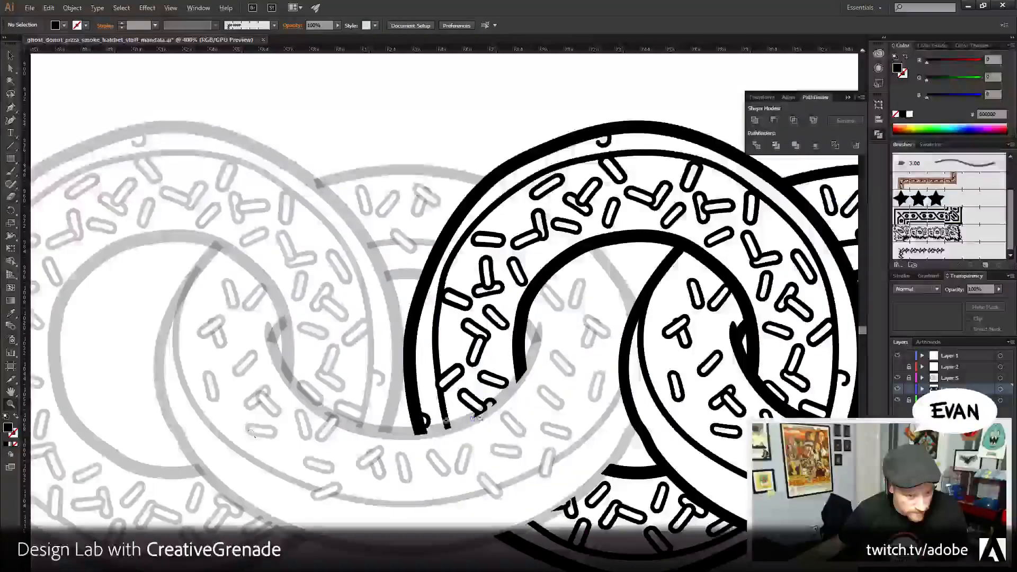
pyautogui.keyDown('alt'); pyautogui.click(479, 409); pyautogui.keyUp('alt')
pyautogui.keyDown('alt'); pyautogui.click(427, 355); pyautogui.keyUp('alt')
pyautogui.moveTo(537, 340); pyautogui.dragTo(414, 453)
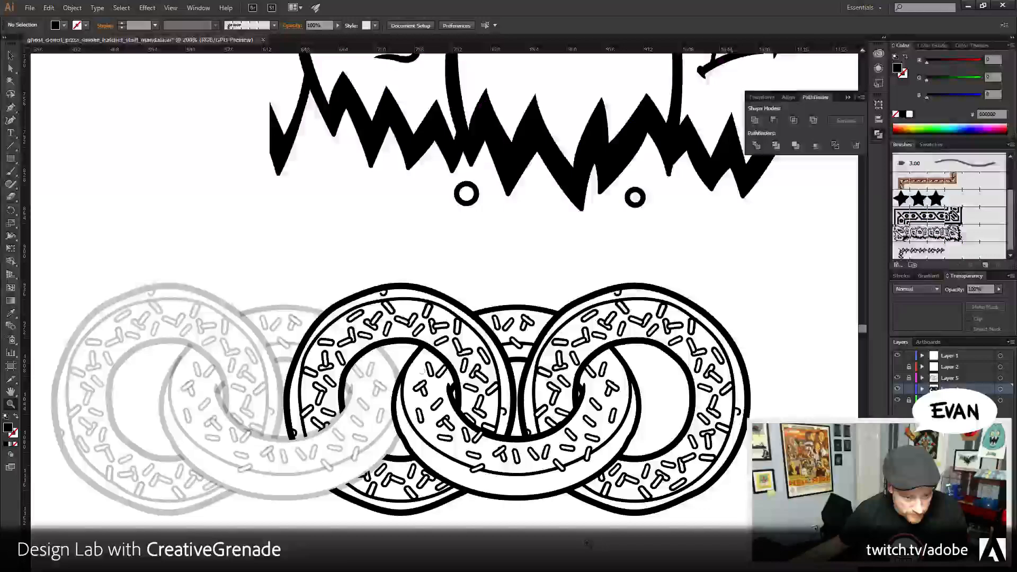
pyautogui.moveTo(327, 341); pyautogui.dragTo(387, 328)
pyautogui.moveTo(170, 269); pyautogui.dragTo(200, 269)
pyautogui.click(909, 378)
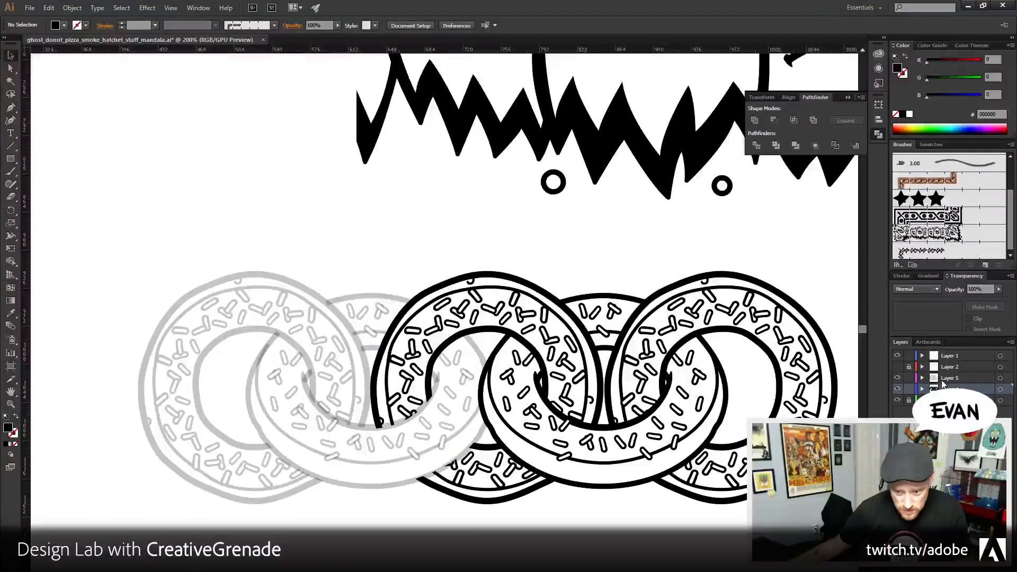
pyautogui.click(942, 379)
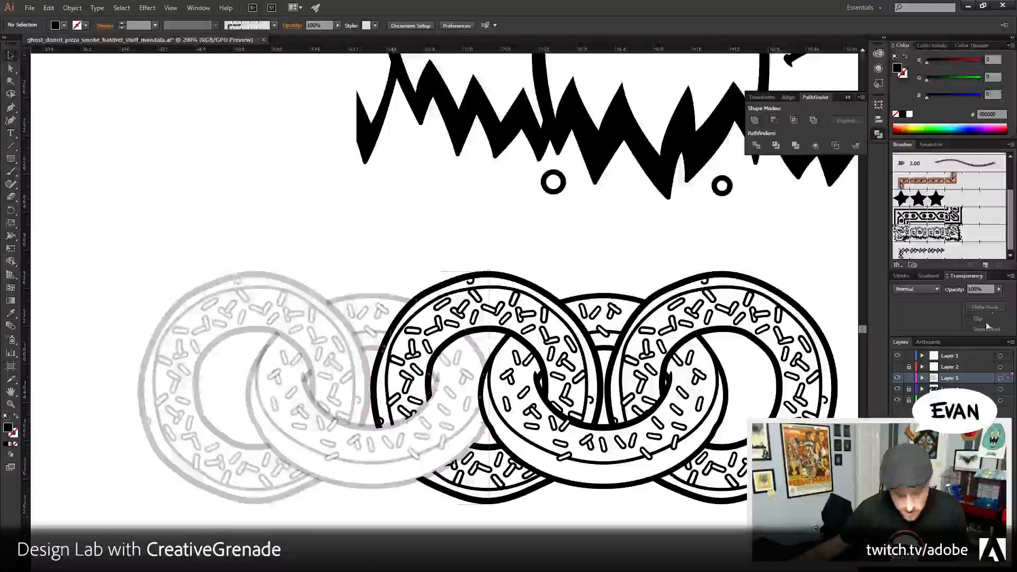
pyautogui.click(1000, 377)
pyautogui.click(994, 307)
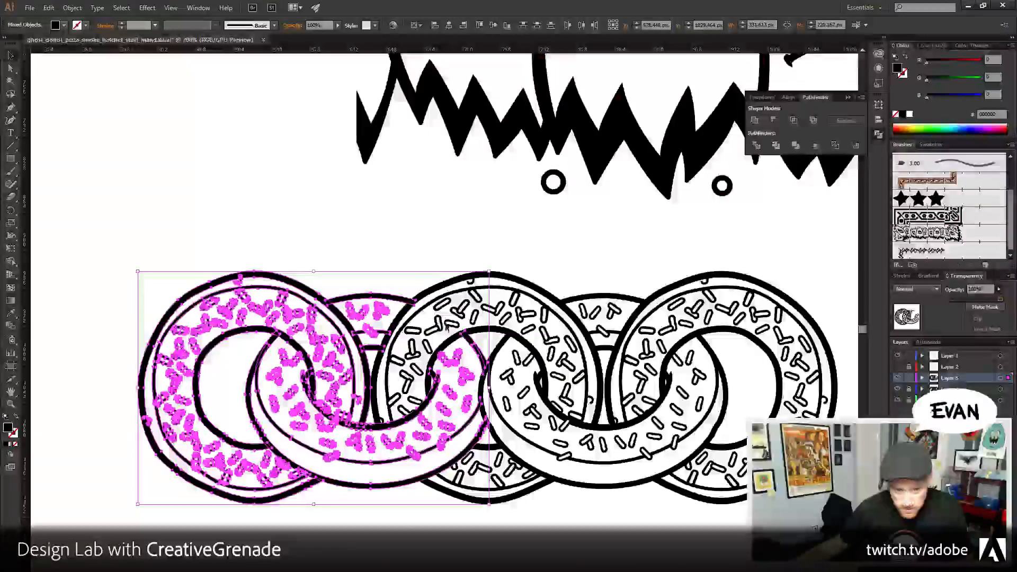
pyautogui.click(200, 233)
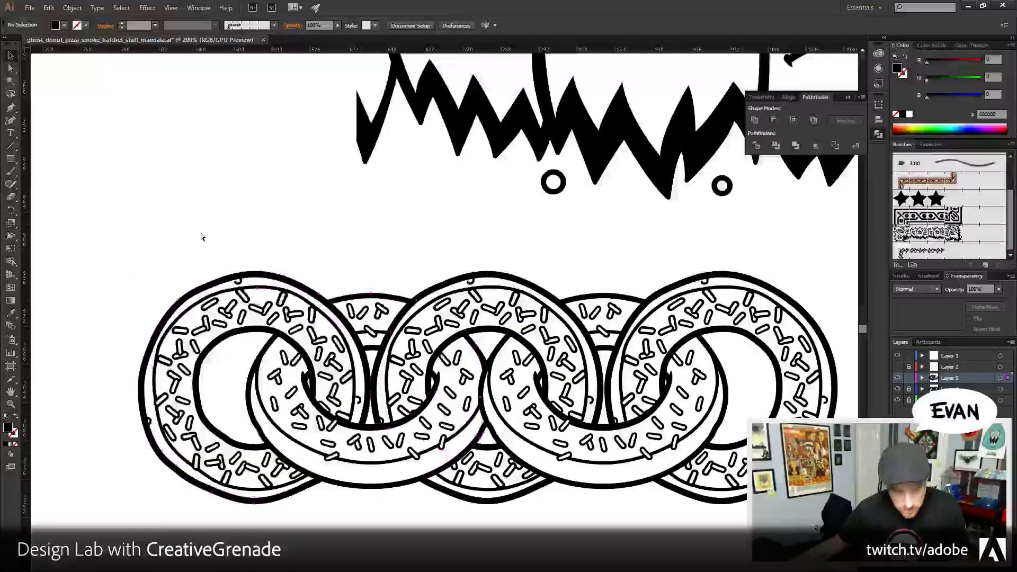
# - Move the donut pair from Layer 5 onto the trio's layer, keeping its position
pyautogui.hotkey('ctrl', 'a')
pyautogui.press('Delete')
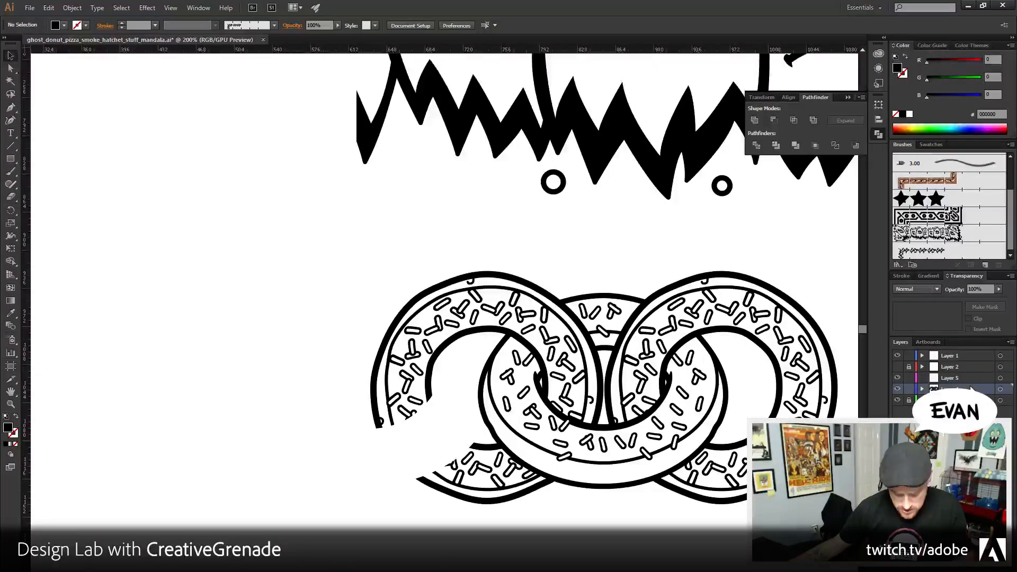
pyautogui.hotkey('ctrl', 'z')
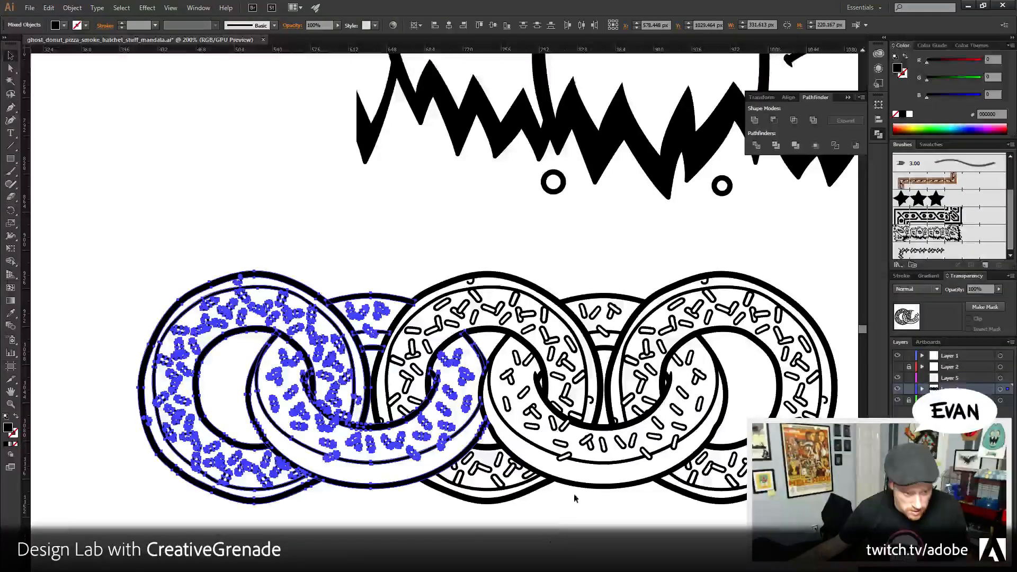
pyautogui.click(556, 520)
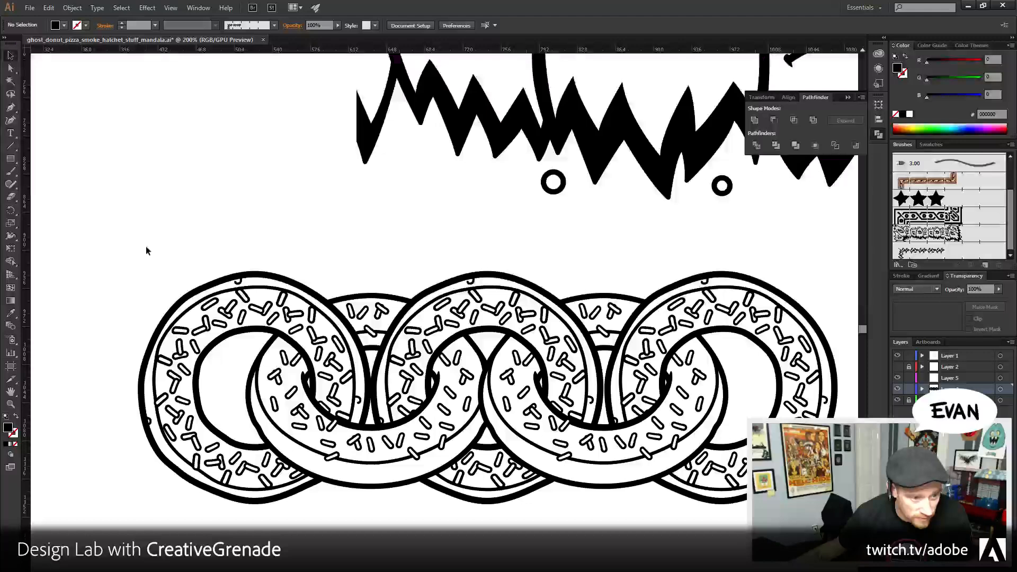
# - Nudge the donut pair left to X 576.446 px so its outlines align with the trio
pyautogui.hotkey('ctrl', 'z')
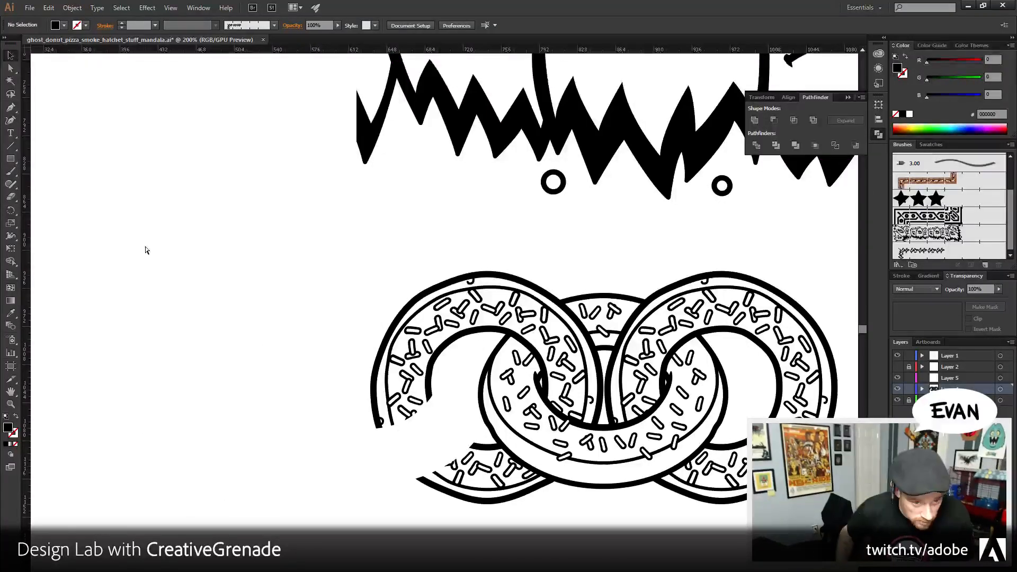
pyautogui.hotkey('ctrl', 'shift', 'z')
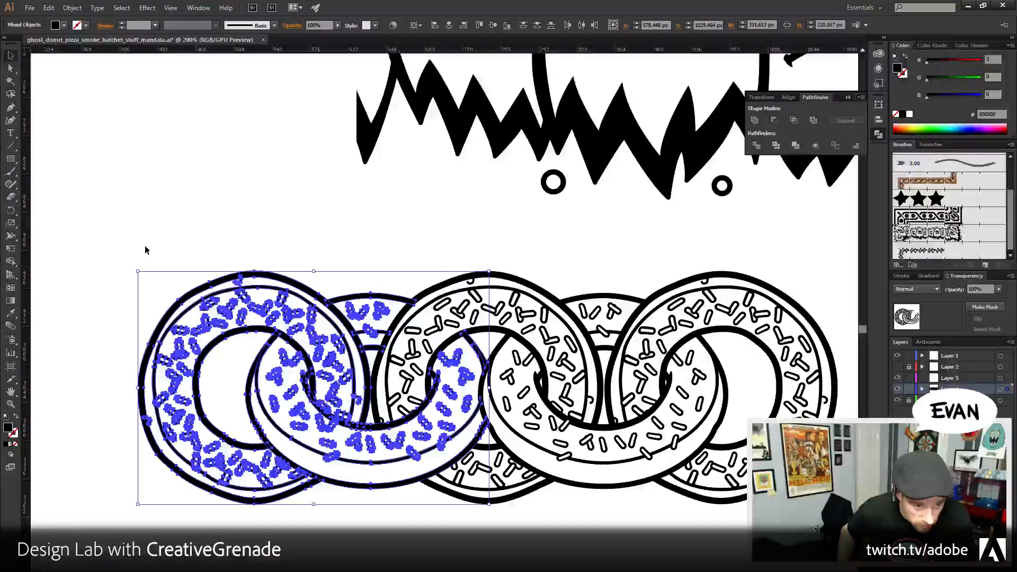
pyautogui.press('Left')
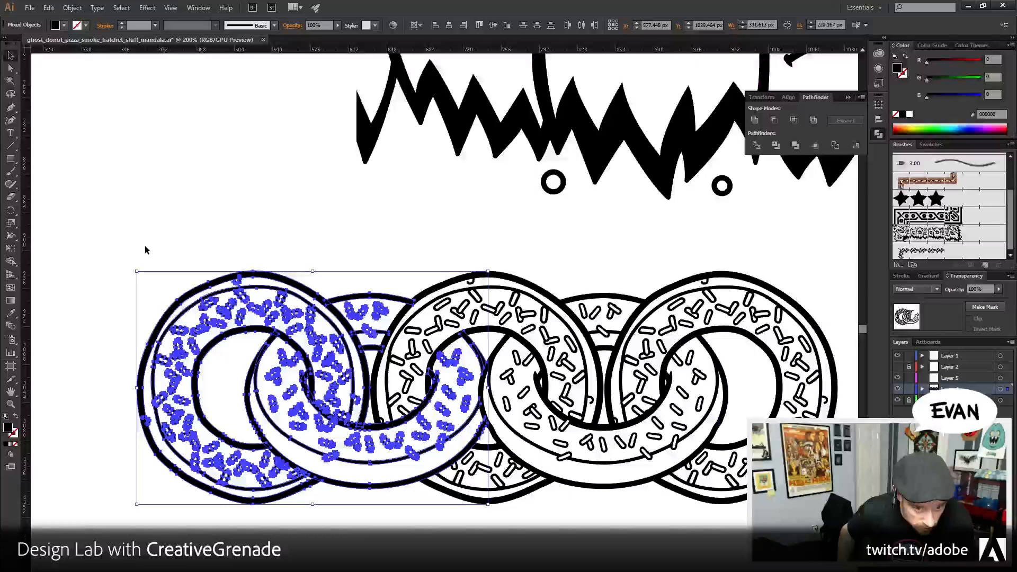
pyautogui.press('Left')
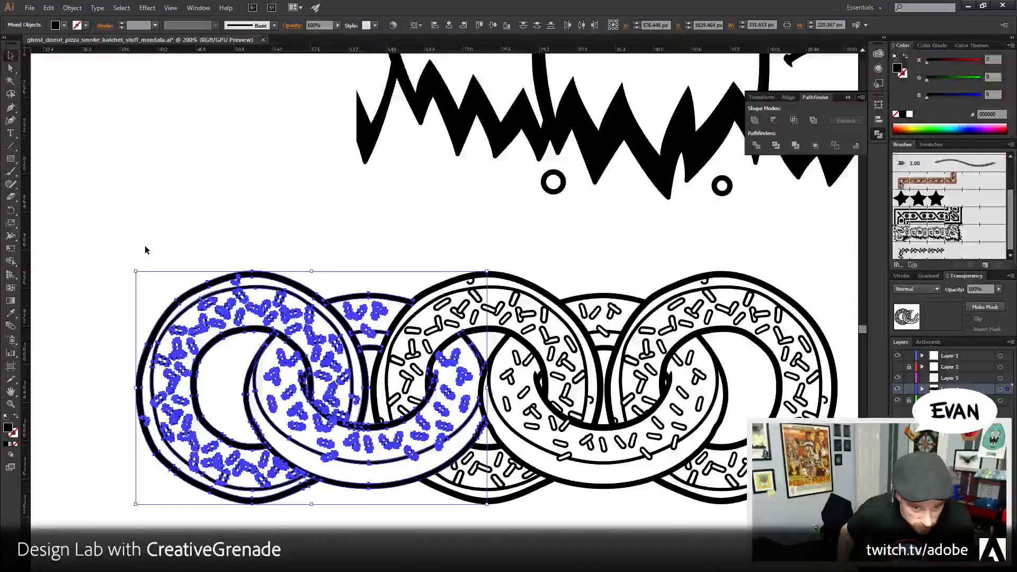
pyautogui.press('Left')
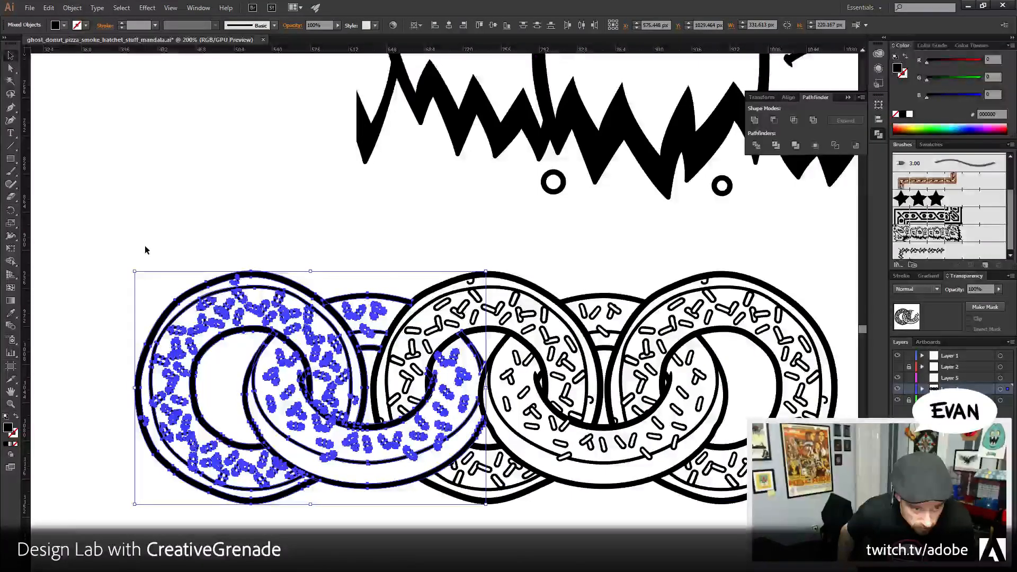
pyautogui.press('Right')
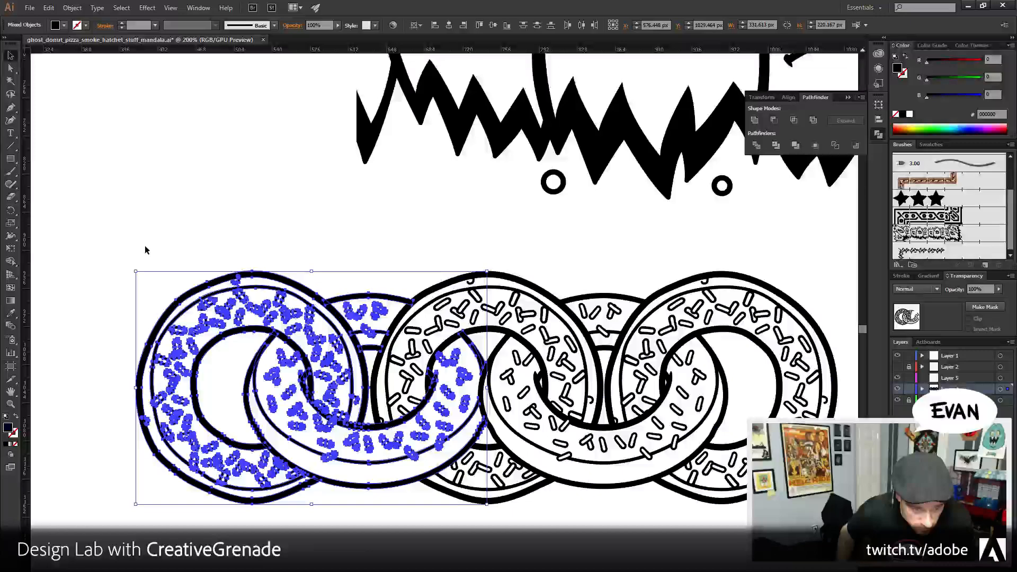
# - Close the white gap at the middle crossing of the chain by moving the cut outline's end anchor points under the thick neighbouring outline
pyautogui.click(401, 227)
pyautogui.moveTo(607, 474)
pyautogui.mouseDown()
pyautogui.moveTo(643, 469)
pyautogui.moveTo(609, 489)
pyautogui.mouseUp()
pyautogui.moveTo(82, 232); pyautogui.dragTo(810, 374)
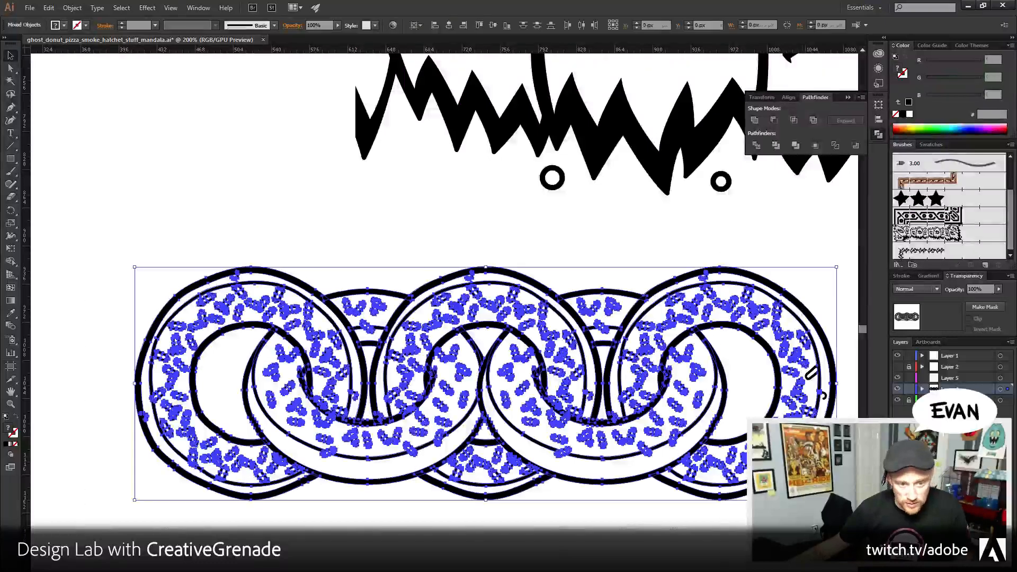
pyautogui.click(11, 403)
pyautogui.moveTo(504, 396); pyautogui.dragTo(427, 318)
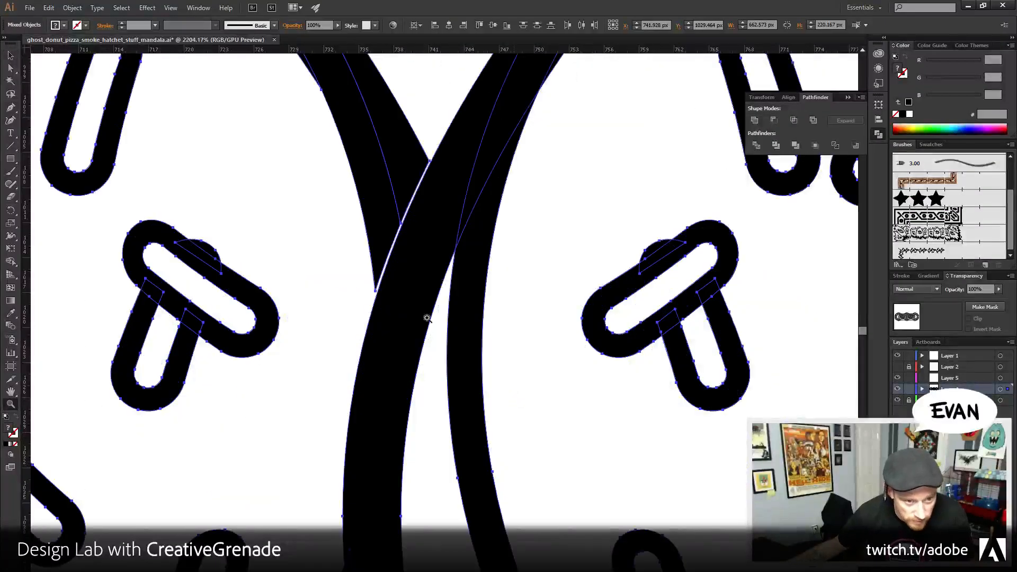
pyautogui.press('a')
pyautogui.click(51, 84)
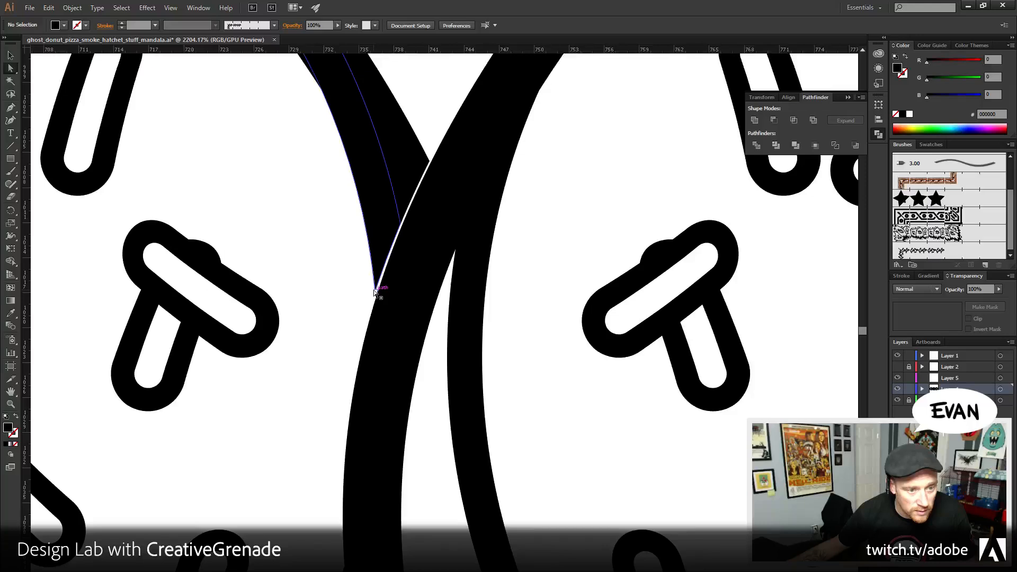
pyautogui.moveTo(373, 290); pyautogui.dragTo(400, 233)
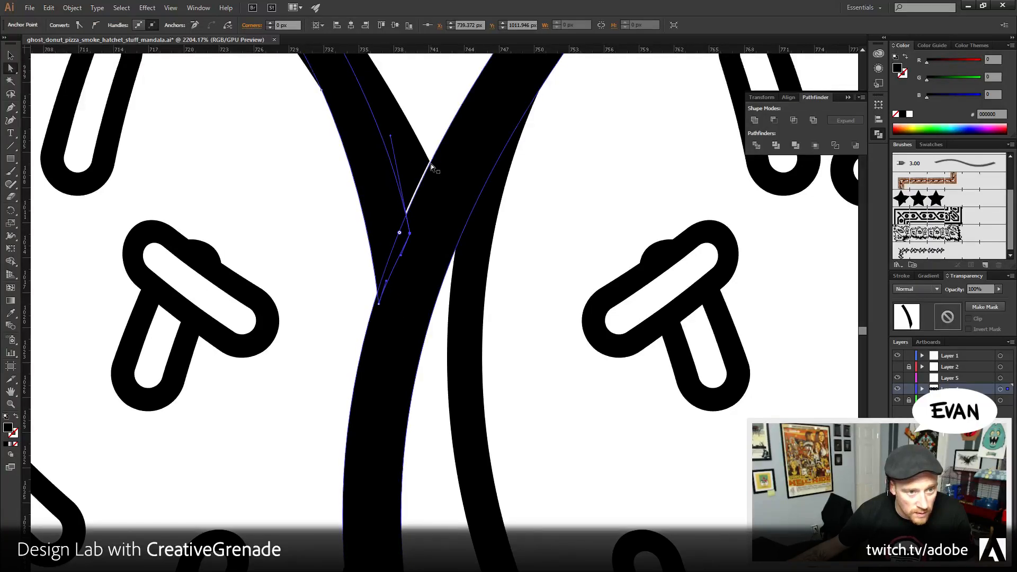
pyautogui.moveTo(431, 167); pyautogui.dragTo(437, 172)
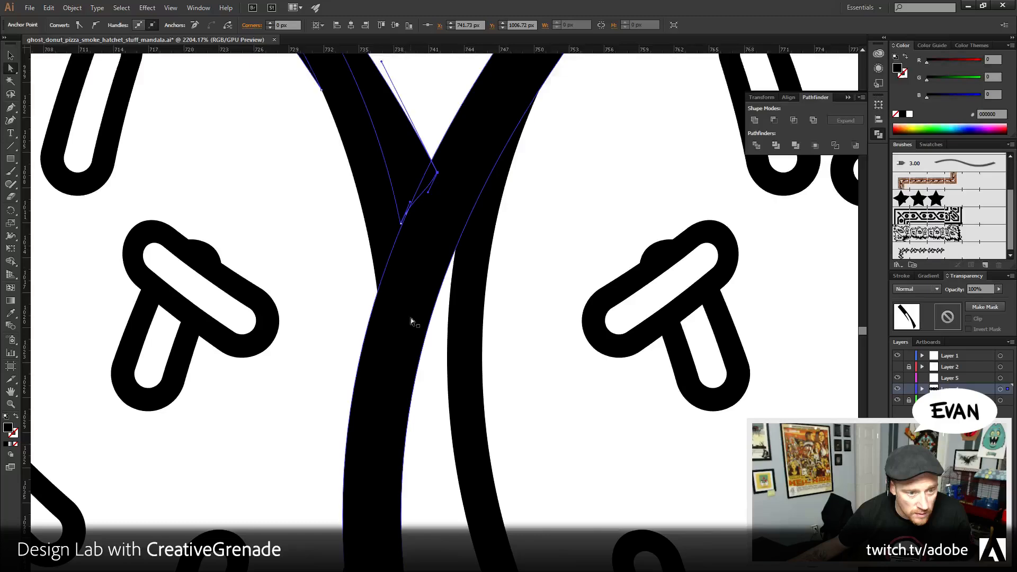
# - Tuck the cut outline's lower end anchor point under the thick neighbouring outline and check the chain's remaining crossings
pyautogui.moveTo(400, 223); pyautogui.dragTo(407, 230)
pyautogui.moveTo(431, 422); pyautogui.dragTo(472, 219)
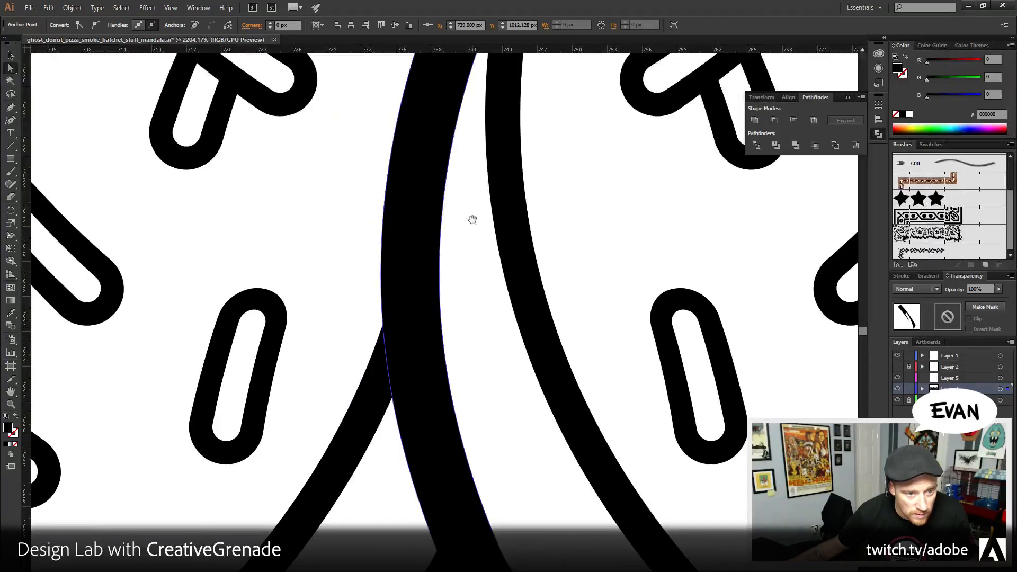
pyautogui.moveTo(468, 476); pyautogui.dragTo(465, 243)
pyautogui.moveTo(317, 424); pyautogui.dragTo(386, 325)
pyautogui.moveTo(392, 280); pyautogui.dragTo(409, 189)
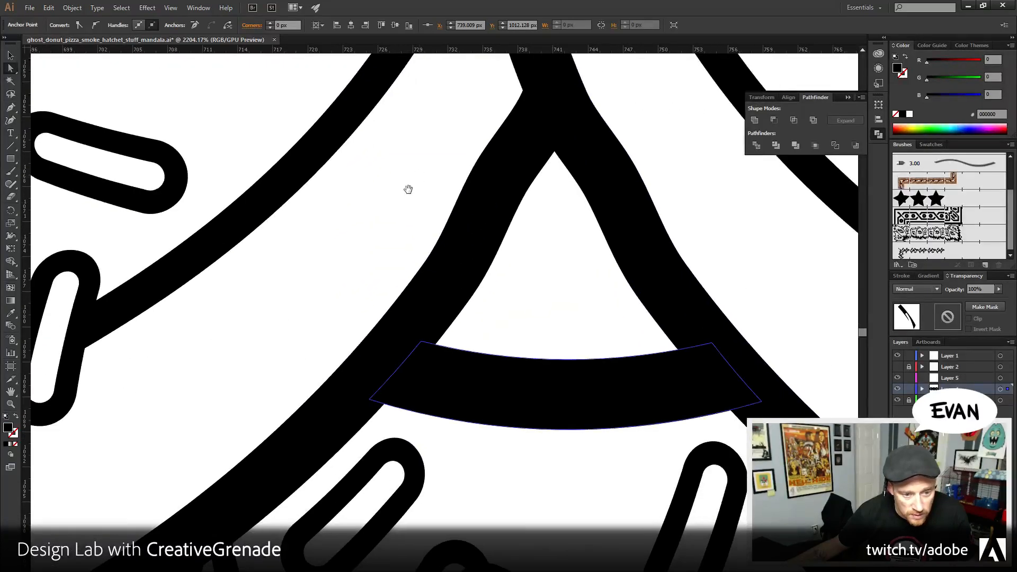
pyautogui.click(11, 404)
pyautogui.keyDown('alt'); pyautogui.click(318, 356); pyautogui.keyUp('alt')
pyautogui.keyDown('alt'); pyautogui.click(371, 318); pyautogui.keyUp('alt')
pyautogui.keyDown('alt'); pyautogui.click(463, 220); pyautogui.keyUp('alt')
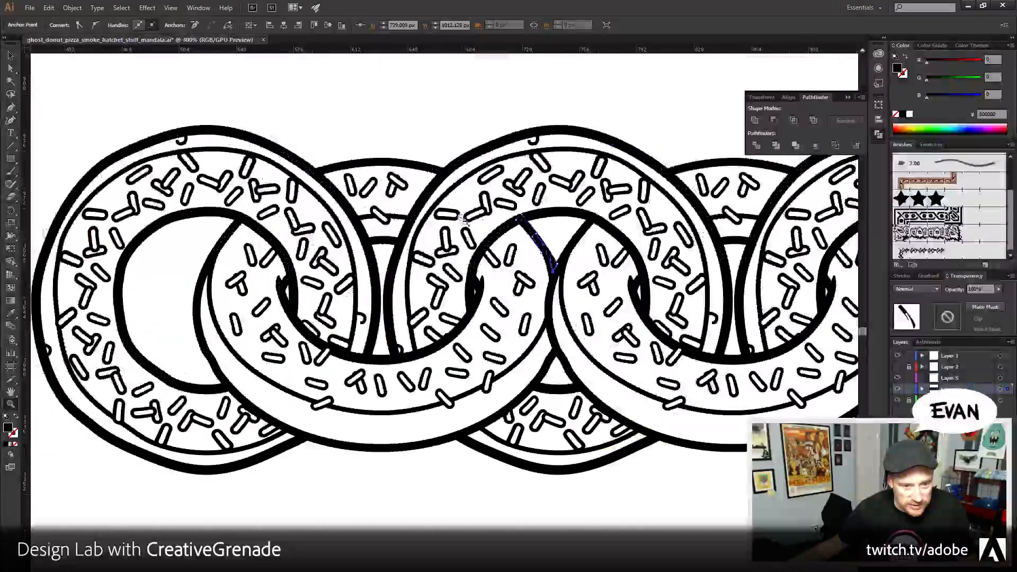
pyautogui.keyDown('alt'); pyautogui.click(462, 219); pyautogui.keyUp('alt')
pyautogui.press('v')
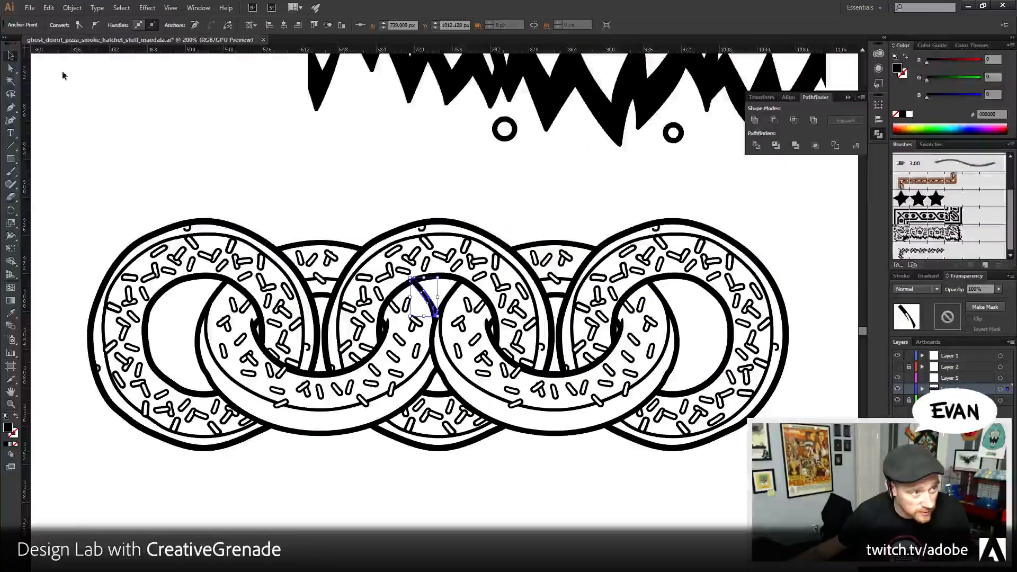
pyautogui.moveTo(76, 199); pyautogui.dragTo(688, 510)
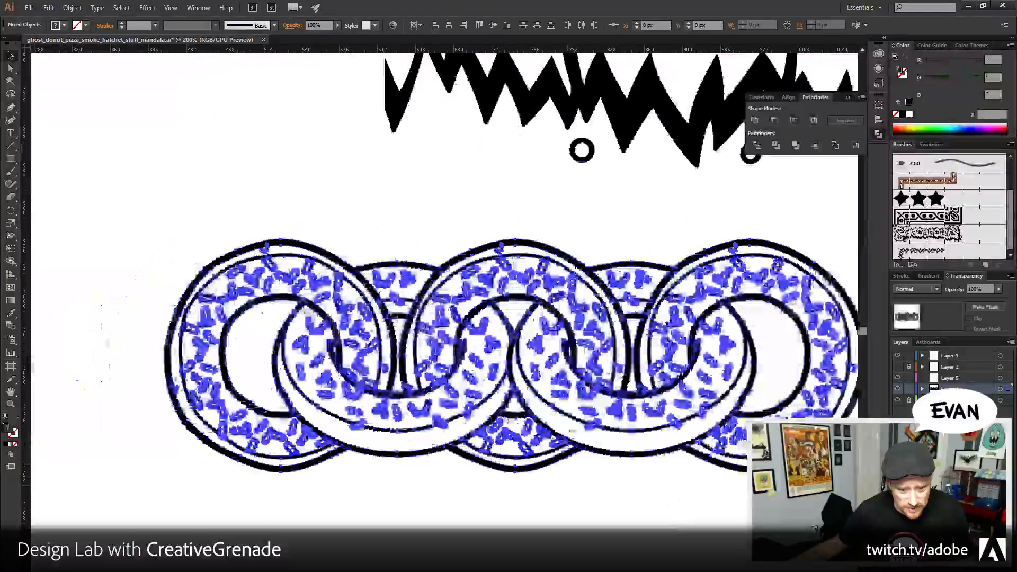
pyautogui.click(217, 168)
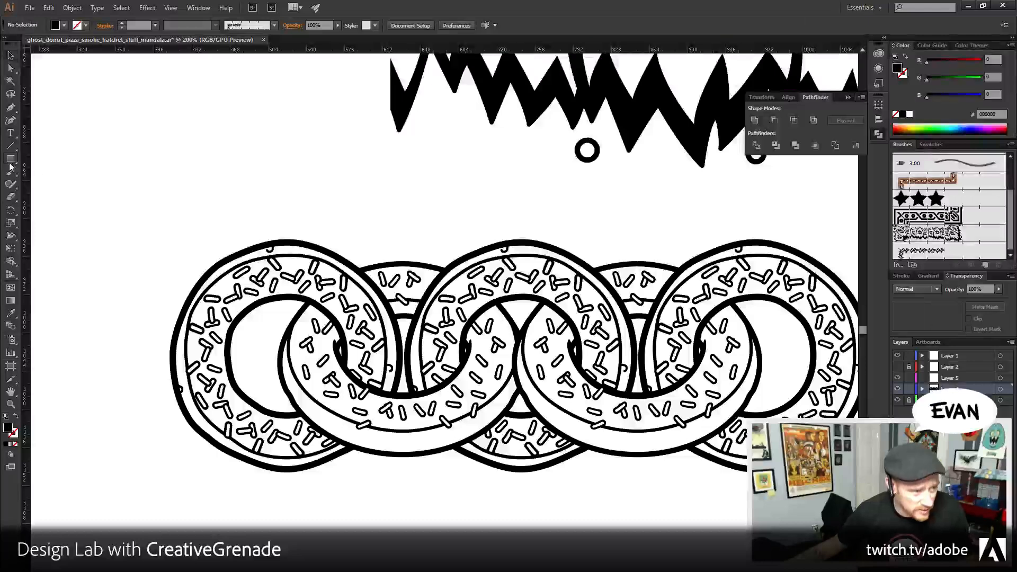
# - Draw a black rectangle over the middle donut, 244.5 px high, and narrow it to 220.961 px by aligning its left edge with the donut's outer outline
pyautogui.click(11, 159)
pyautogui.moveTo(403, 230); pyautogui.dragTo(639, 489)
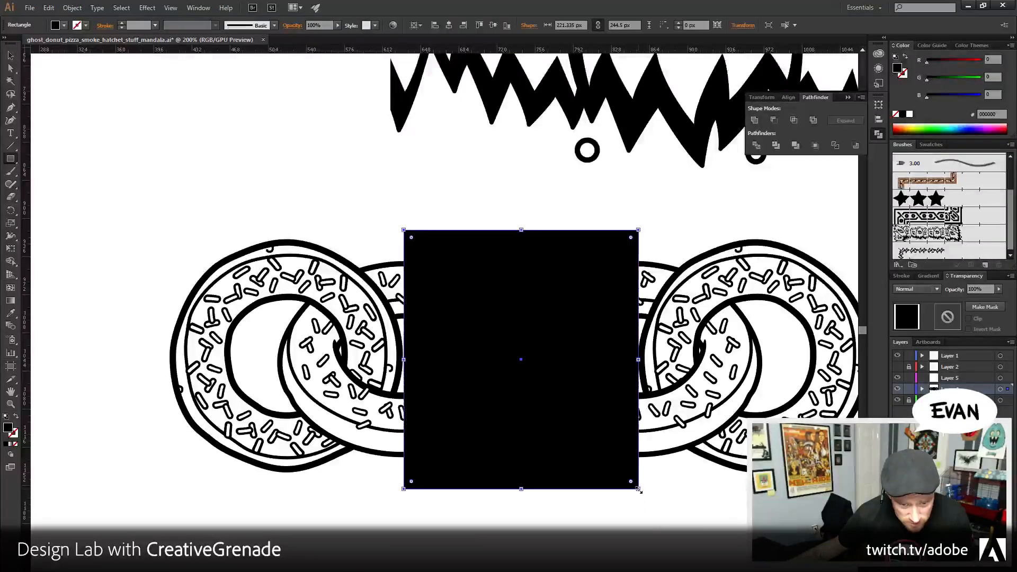
pyautogui.click(16, 406)
pyautogui.moveTo(407, 357); pyautogui.dragTo(468, 401)
pyautogui.hotkey('ctrl', 'y')
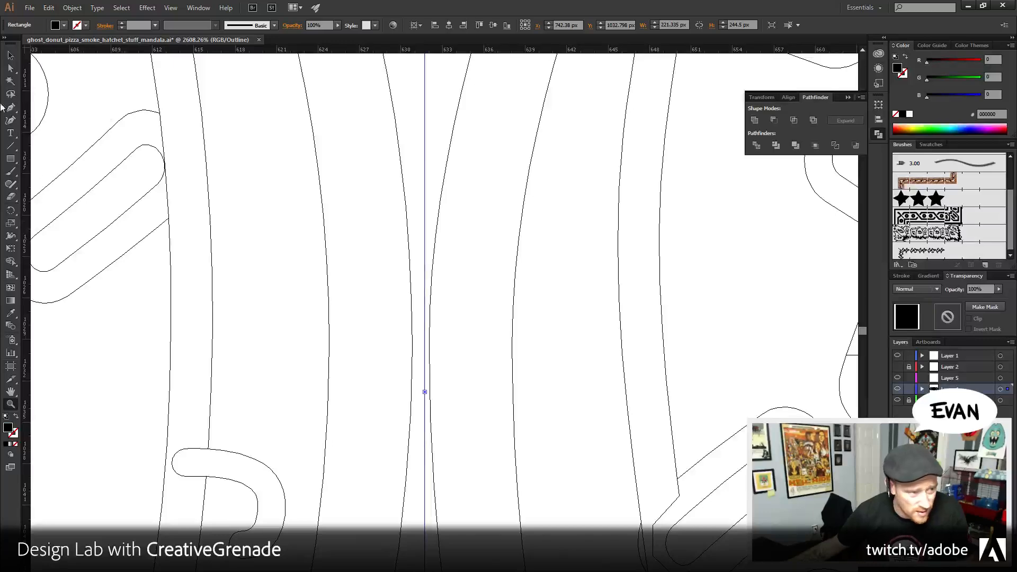
pyautogui.press('v')
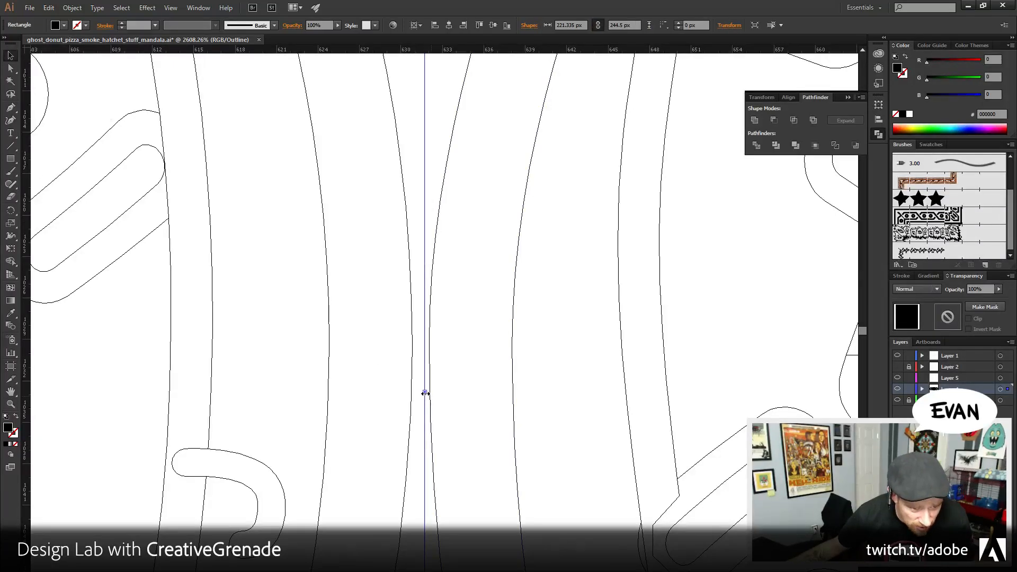
pyautogui.moveTo(425, 393); pyautogui.dragTo(283, 408)
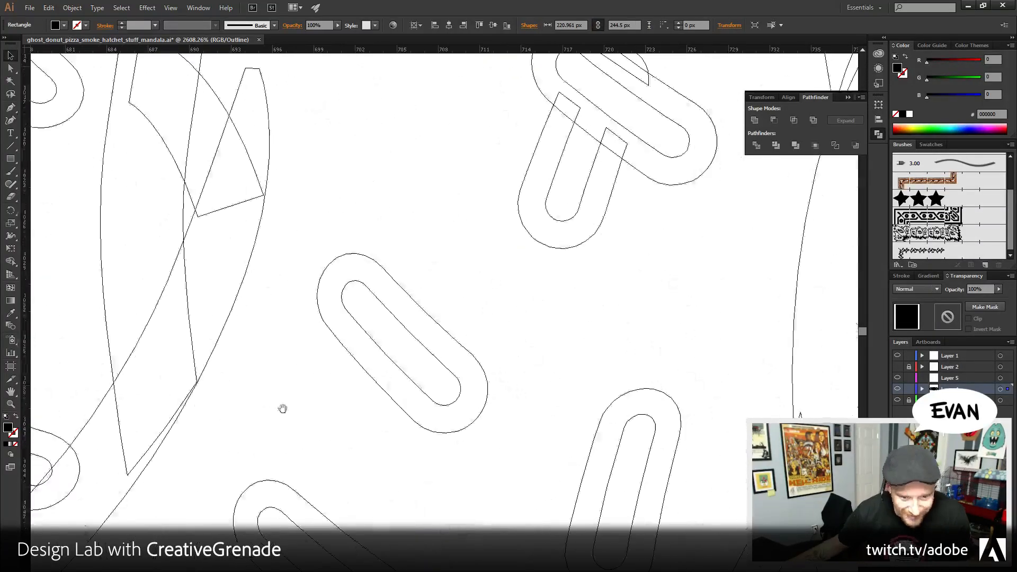
# - Check the rectangle's right edge against the donut outlines in Outline view and return to Preview
pyautogui.click(9, 406)
pyautogui.keyDown('alt'); pyautogui.click(546, 376); pyautogui.keyUp('alt')
pyautogui.keyDown('alt'); pyautogui.click(546, 377); pyautogui.keyUp('alt')
pyautogui.keyDown('alt'); pyautogui.click(546, 377); pyautogui.keyUp('alt')
pyautogui.keyDown('alt'); pyautogui.click(546, 376); pyautogui.keyUp('alt')
pyautogui.keyDown('alt'); pyautogui.click(546, 376); pyautogui.keyUp('alt')
pyautogui.keyDown('alt'); pyautogui.click(546, 376); pyautogui.keyUp('alt')
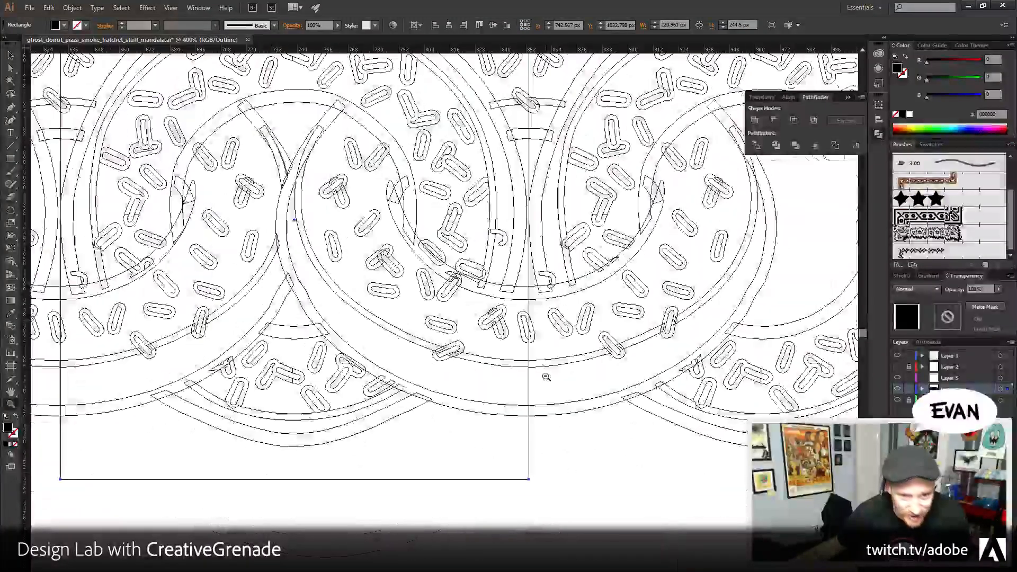
pyautogui.moveTo(531, 191); pyautogui.dragTo(553, 237)
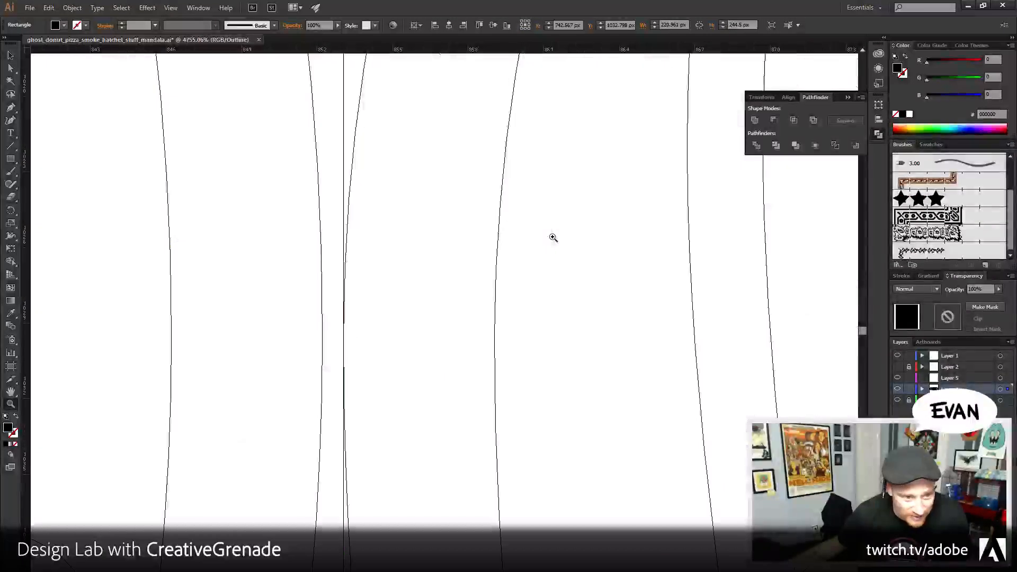
pyautogui.keyDown('alt'); pyautogui.click(359, 340); pyautogui.keyUp('alt')
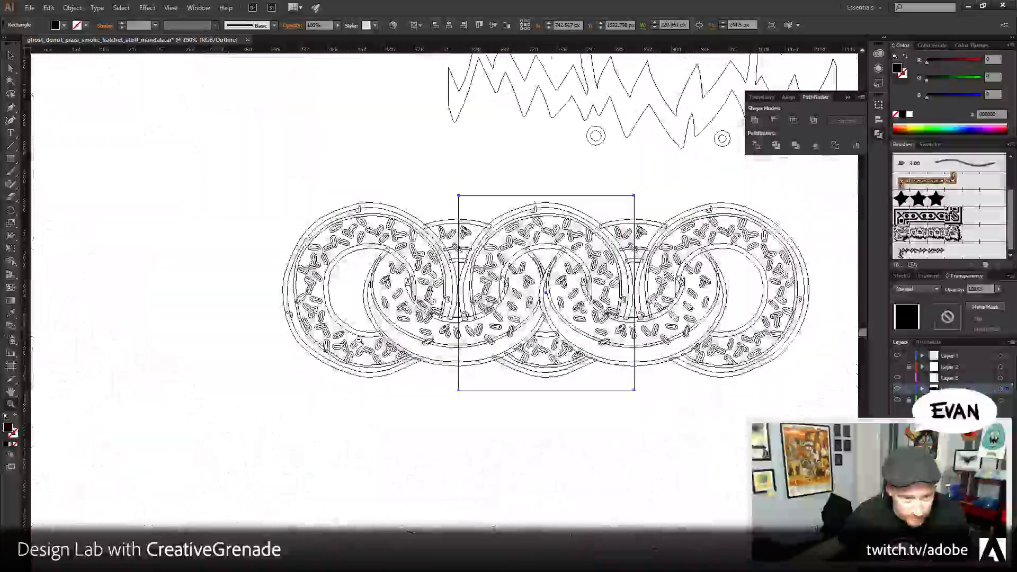
pyautogui.moveTo(328, 191); pyautogui.dragTo(276, 226)
pyautogui.click(10, 56)
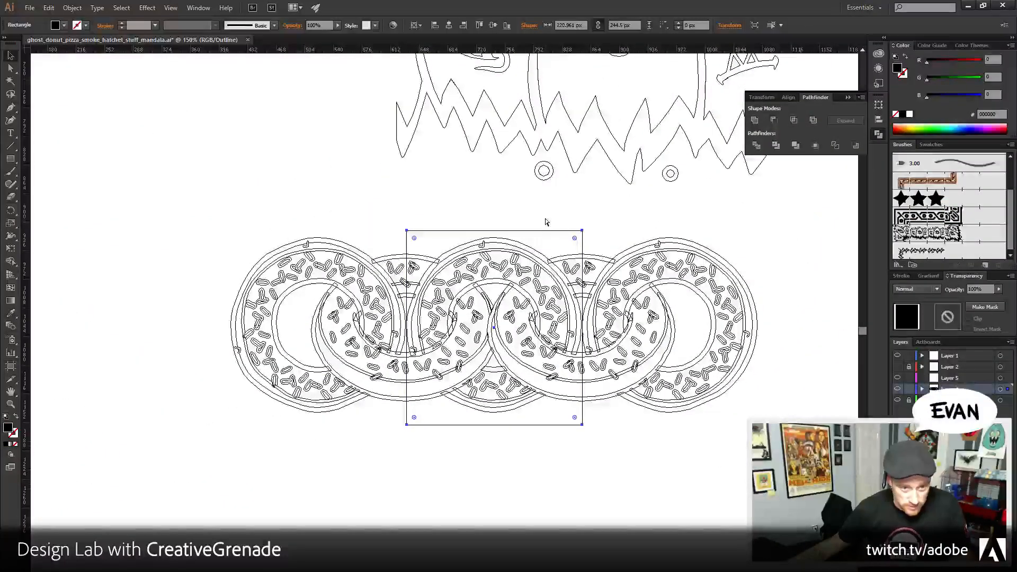
pyautogui.hotkey('ctrl', 'y')
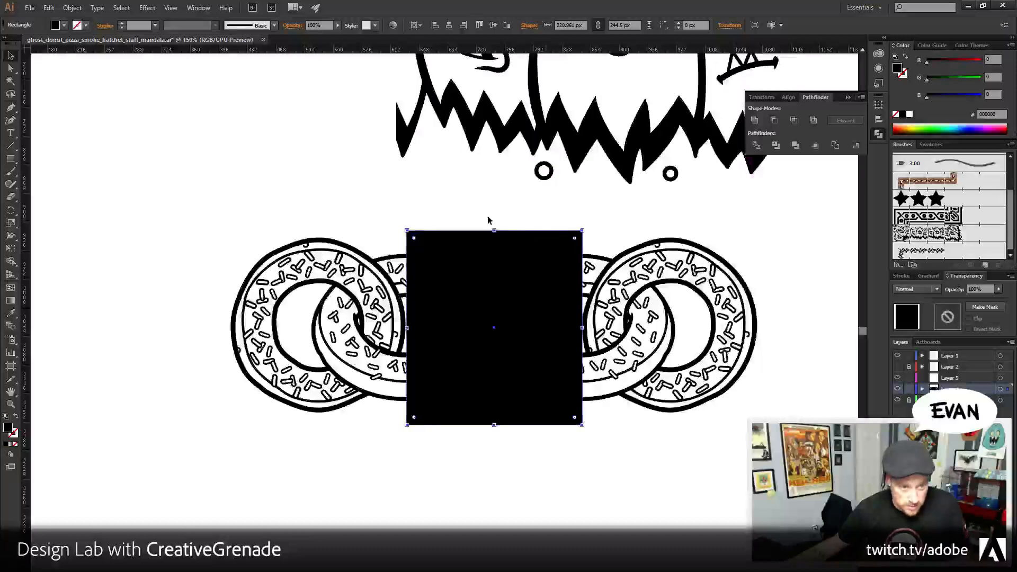
# - Group the whole donut chain with the rectangle and crop the artwork to the rectangle using Pathfinder Crop
pyautogui.moveTo(546, 221); pyautogui.dragTo(597, 286)
pyautogui.hotkey('ctrl', 'g')
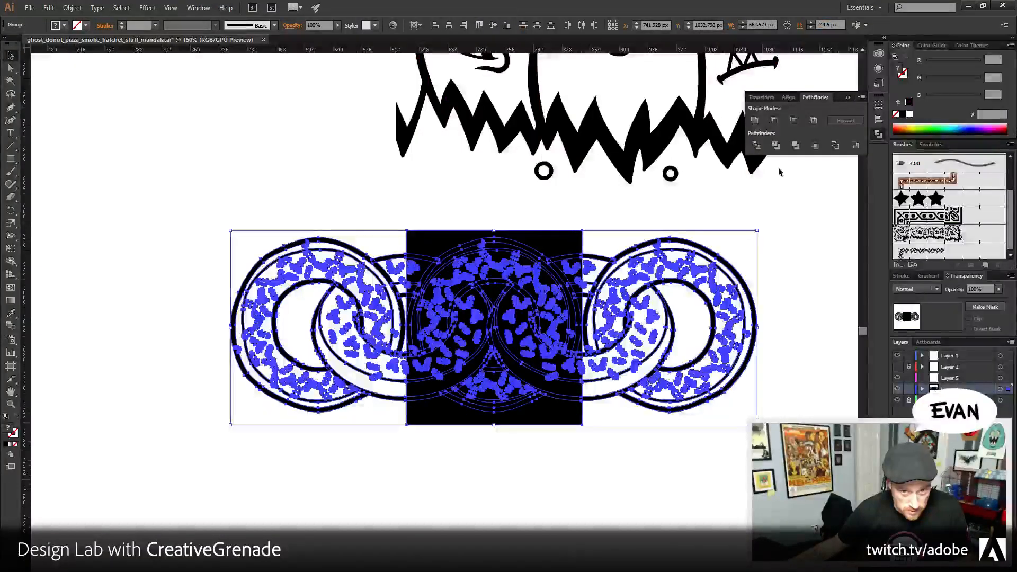
pyautogui.click(816, 145)
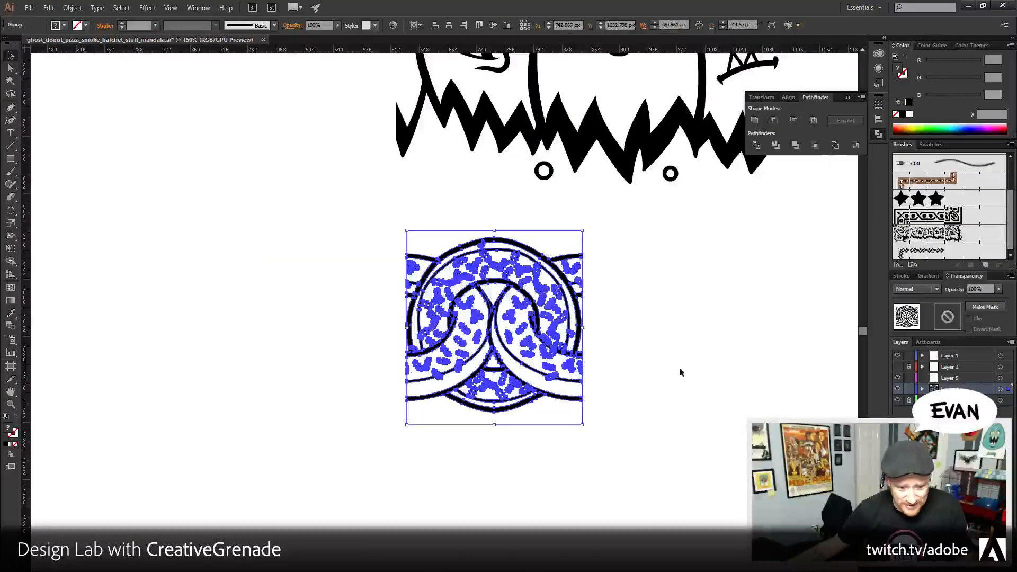
# - Ungroup the cropped donut artwork and delete its unpainted paths, selecting them all by matching fill and stroke
pyautogui.scroll(3, 568, 411)
pyautogui.hscroll(2, 568, 411)
pyautogui.rightClick(498, 344)
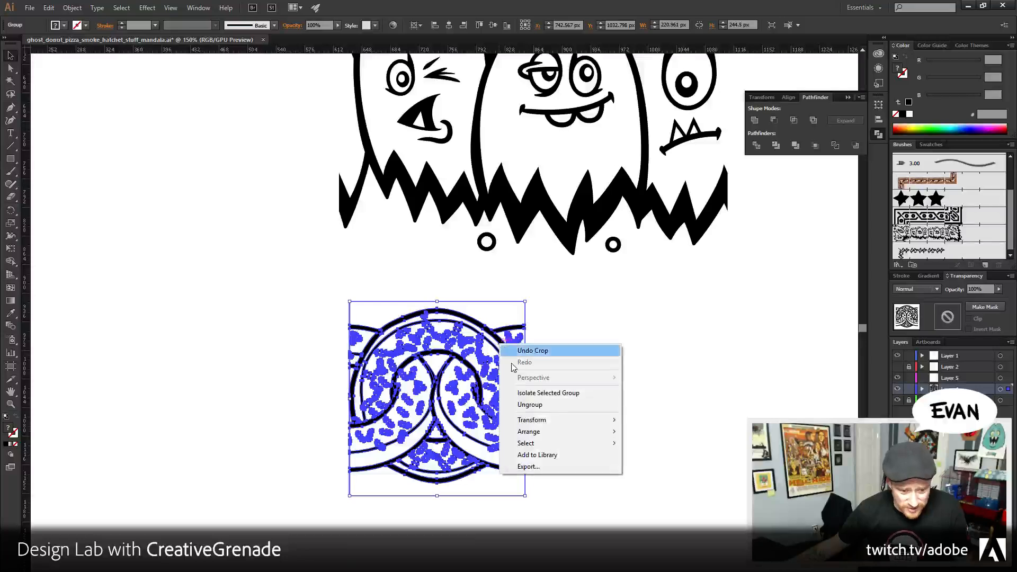
pyautogui.click(639, 385)
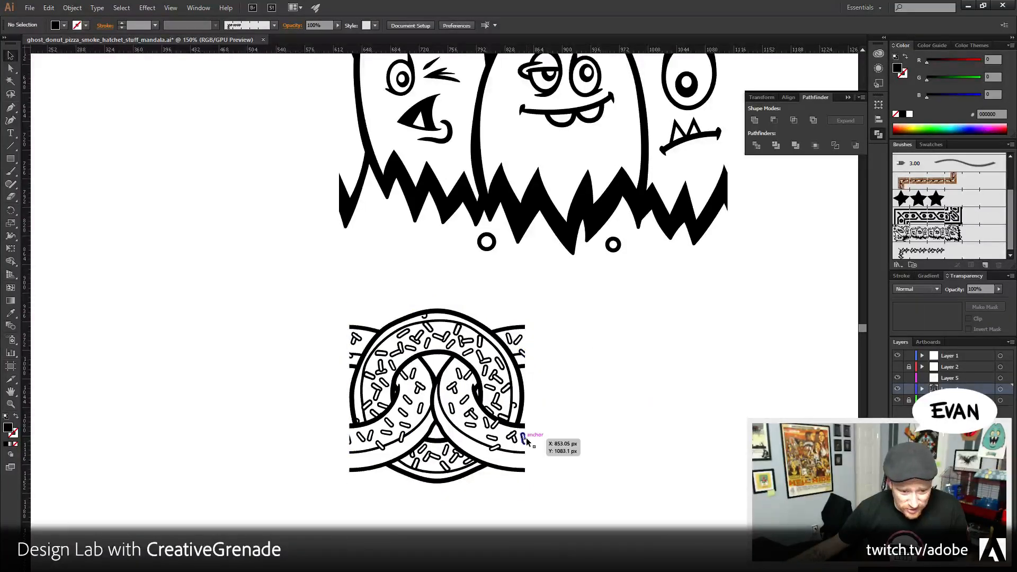
pyautogui.click(516, 316)
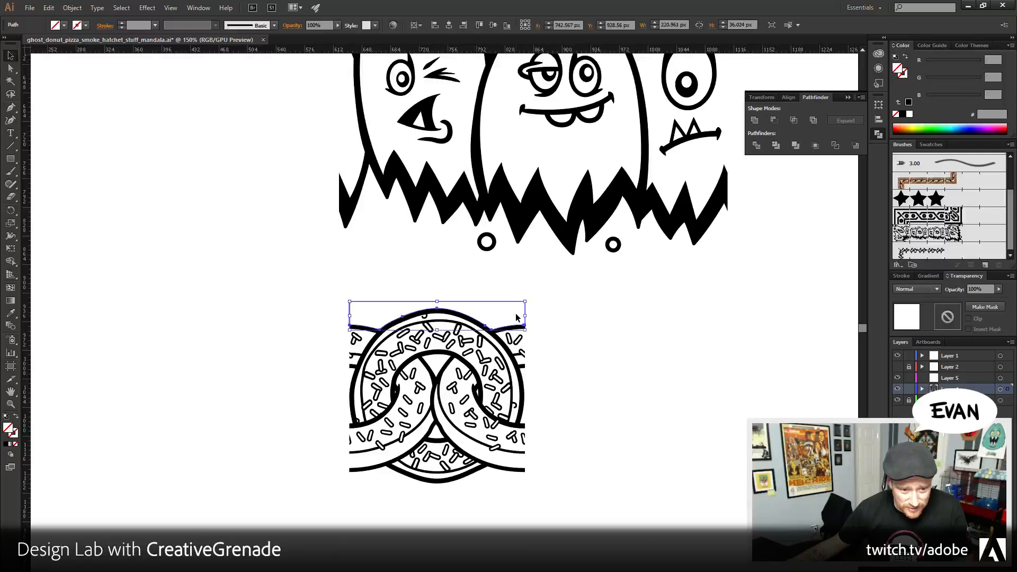
pyautogui.click(121, 8)
pyautogui.moveTo(144, 109)
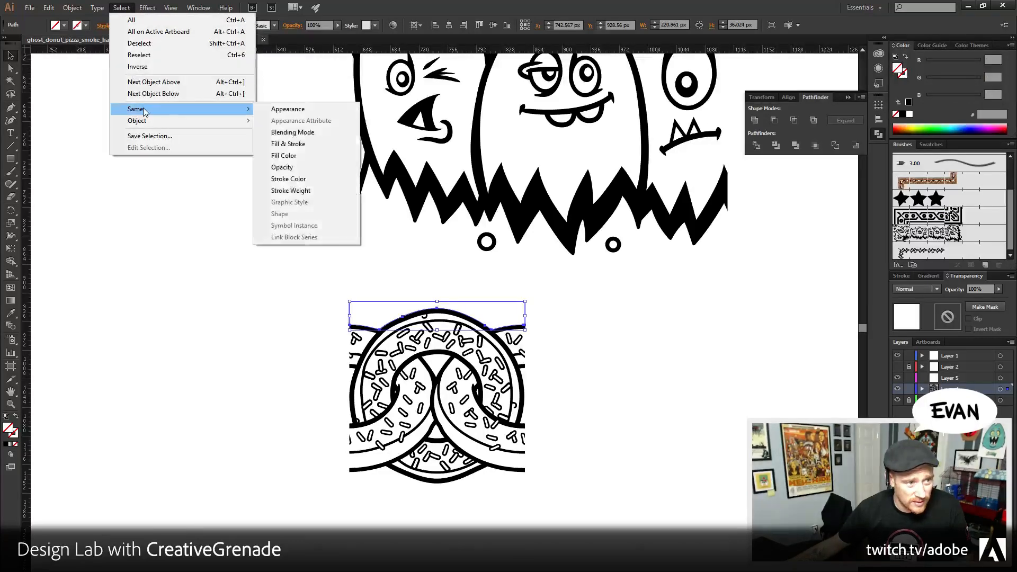
pyautogui.click(280, 150)
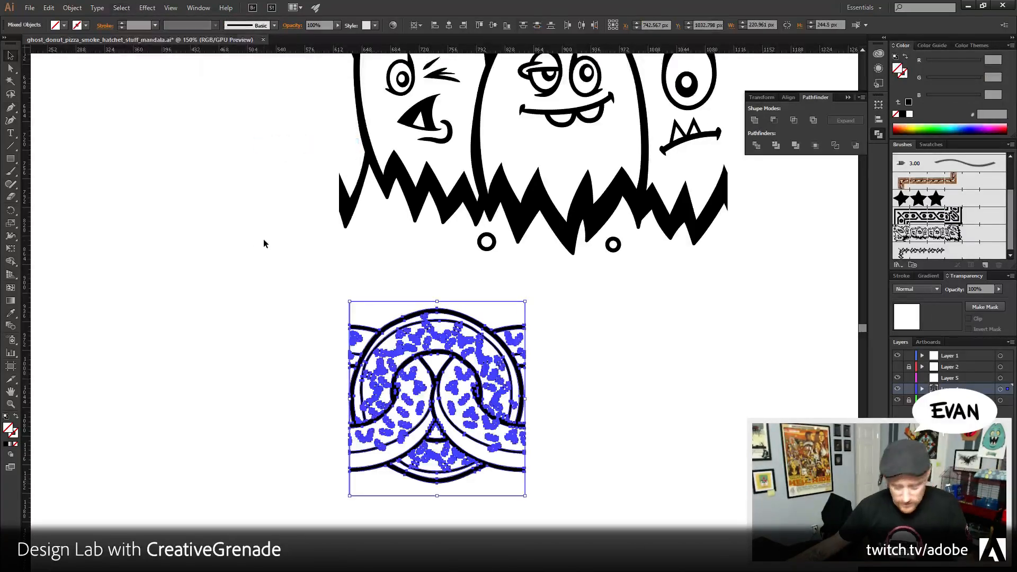
pyautogui.click(260, 279)
# - Create a new pattern brush from the cleaned donut tile, keeping the default brush options
pyautogui.moveTo(283, 303); pyautogui.dragTo(580, 500)
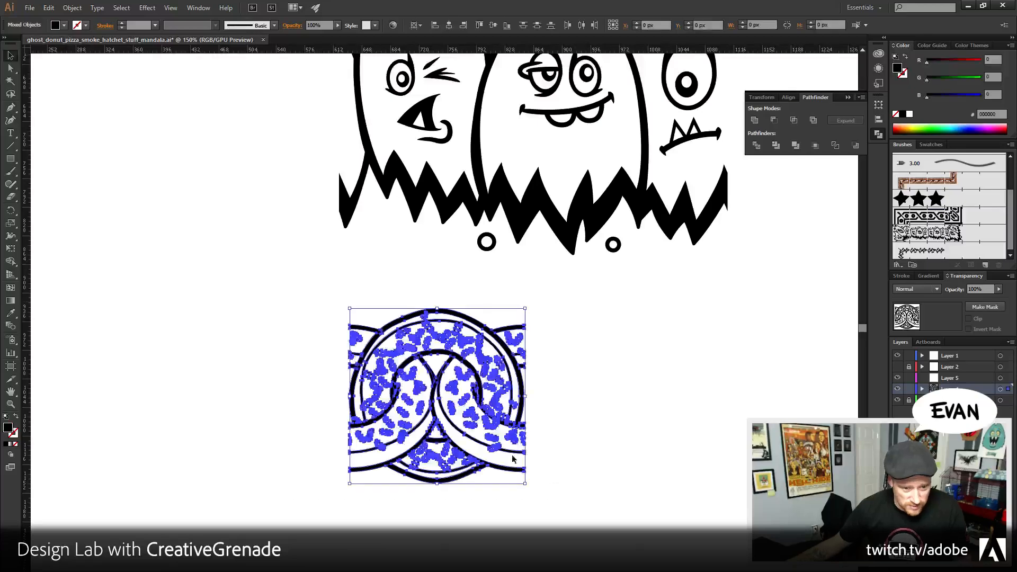
pyautogui.moveTo(501, 449)
pyautogui.mouseDown()
pyautogui.moveTo(874, 265)
pyautogui.moveTo(968, 255)
pyautogui.mouseUp()
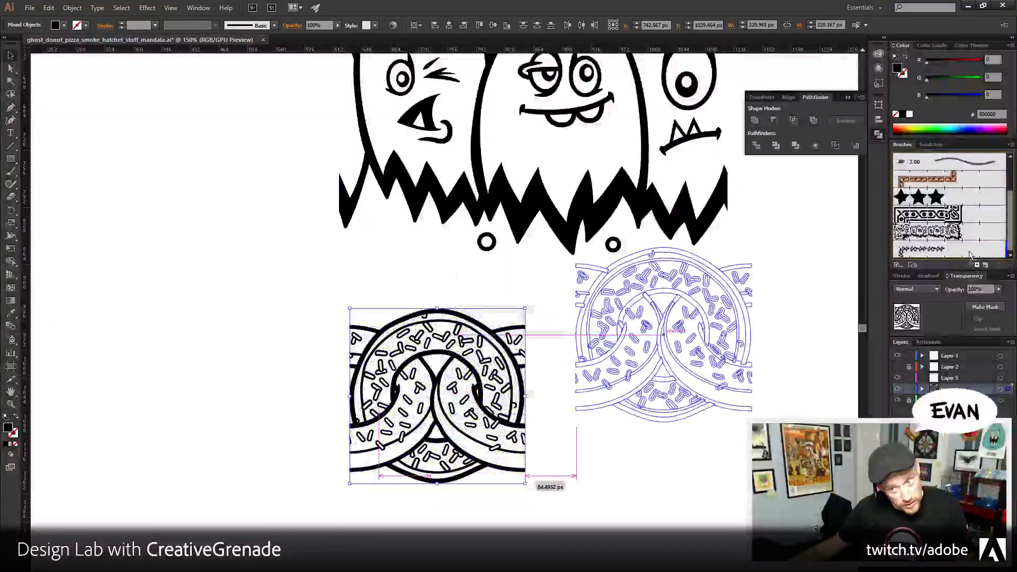
pyautogui.click(484, 365)
pyautogui.click(482, 387)
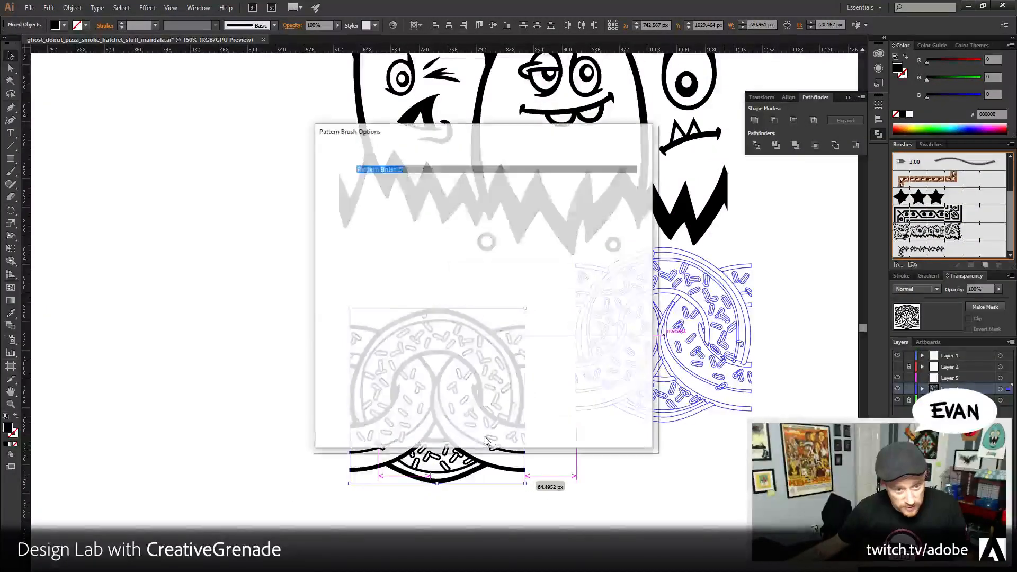
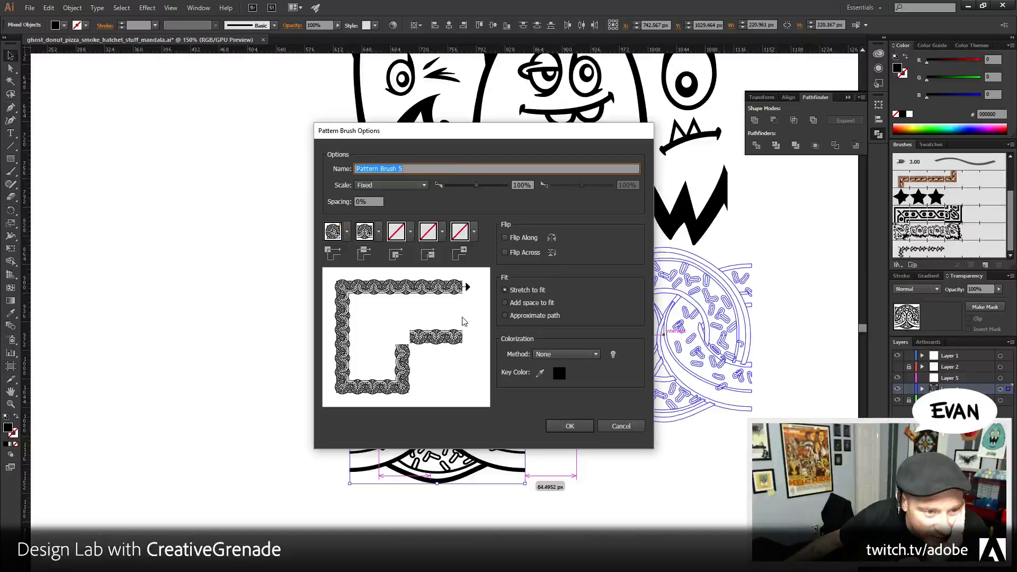
pyautogui.click(576, 430)
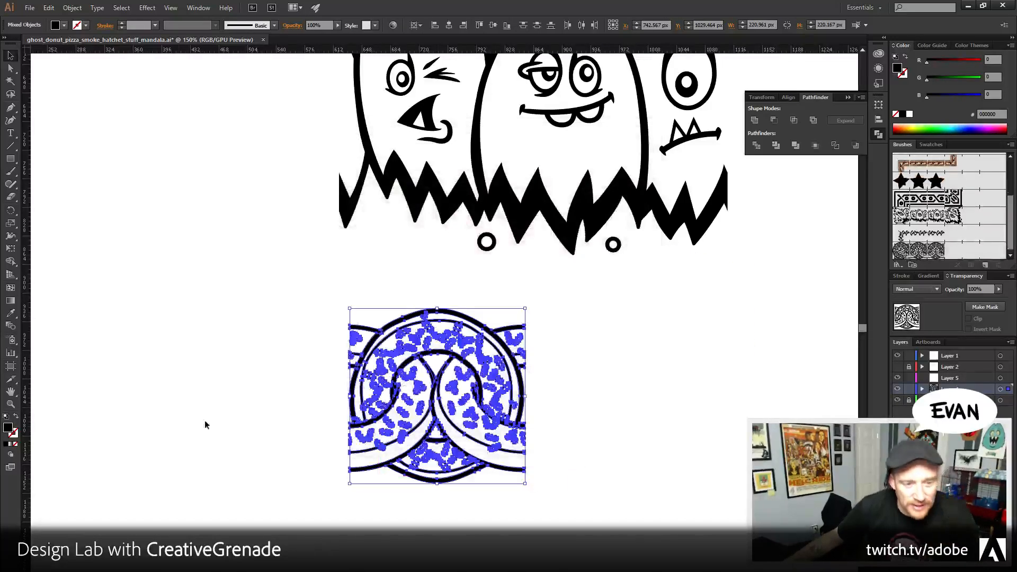
# - Move the ghost tile and the donut tile together off the artboard, clearing the canvas
pyautogui.click(161, 420)
pyautogui.click(11, 404)
pyautogui.keyDown('alt'); pyautogui.click(487, 333); pyautogui.keyUp('alt')
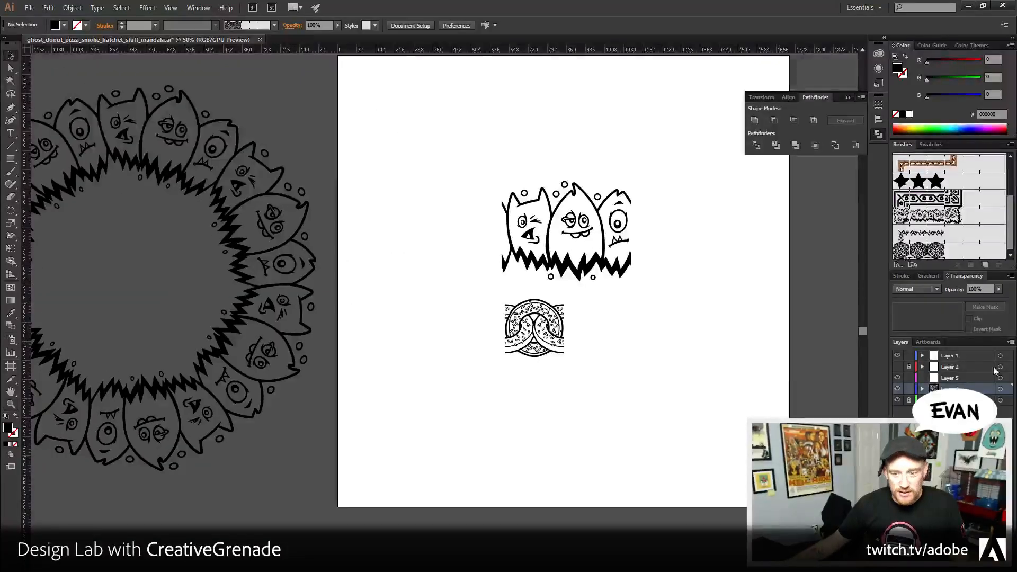
pyautogui.moveTo(397, 226); pyautogui.dragTo(706, 494)
pyautogui.moveTo(470, 376); pyautogui.dragTo(830, 407)
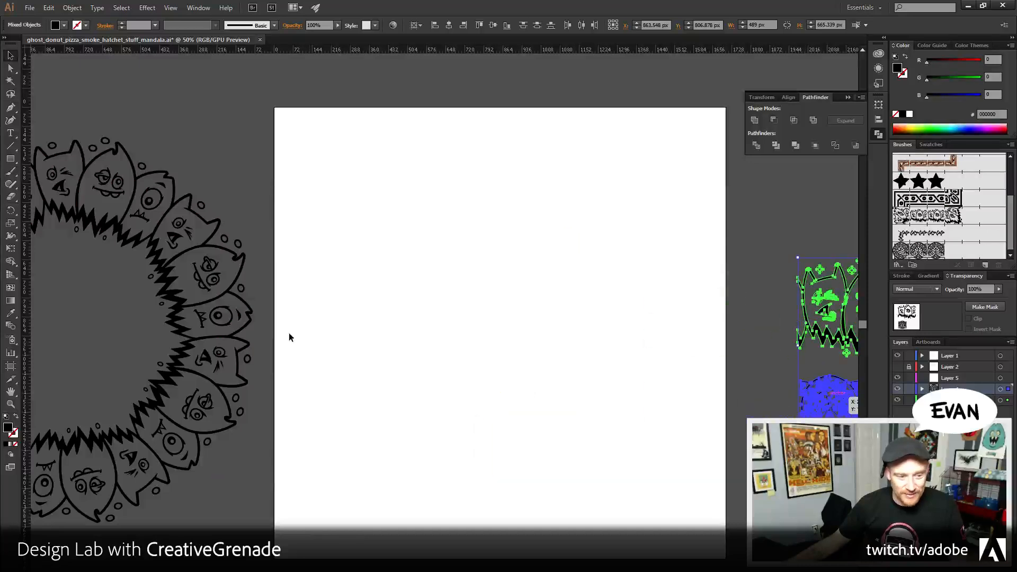
# - Move the ghost ring horizontally from beside the artboard to its middle
pyautogui.click(243, 326)
pyautogui.click(242, 333)
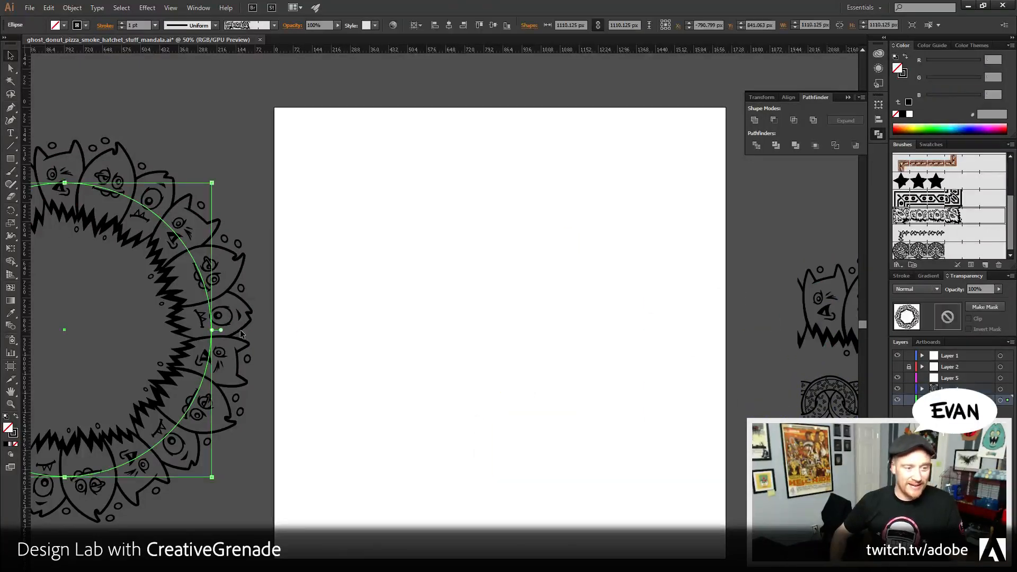
pyautogui.hotkey('shift', 'Right')
pyautogui.hotkey('shift', 'Right')
pyautogui.hotkey('shift', 'Right')
pyautogui.hotkey('shift', 'Right')
pyautogui.hotkey('shift', 'Right')
pyautogui.hotkey('shift', 'Right')
pyautogui.hotkey('shift', 'Right')
pyautogui.hotkey('shift', 'Right')
pyautogui.hotkey('shift', 'Right')
pyautogui.hotkey('shift', 'Right')
pyautogui.hotkey('shift', 'Right')
pyautogui.hotkey('shift', 'Right')
pyautogui.hotkey('shift', 'Right')
pyautogui.hotkey('shift', 'Right')
pyautogui.hotkey('shift', 'Right')
pyautogui.hotkey('shift', 'Right')
pyautogui.hotkey('shift', 'Right')
pyautogui.hotkey('shift', 'Right')
pyautogui.hotkey('shift', 'Right')
pyautogui.hotkey('shift', 'Right')
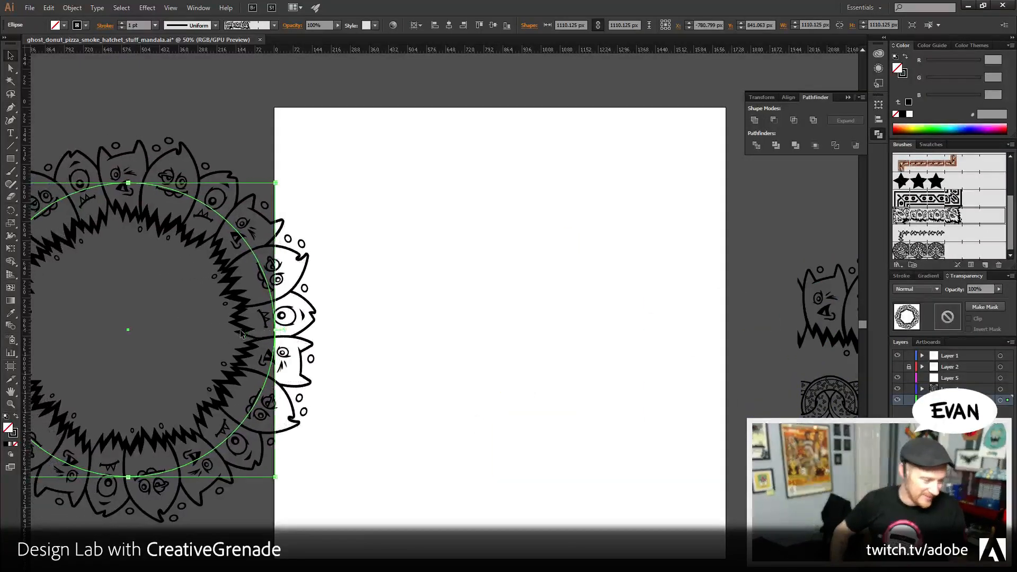
pyautogui.hotkey('shift', 'Right')
pyautogui.hotkey('shift', 'Right')
pyautogui.hotkey('shift', 'Right')
pyautogui.hotkey('shift', 'Right')
pyautogui.hotkey('shift', 'Right')
pyautogui.hotkey('shift', 'Right')
pyautogui.hotkey('shift', 'Right')
pyautogui.hotkey('shift', 'Right')
pyautogui.hotkey('shift', 'Right')
pyautogui.hotkey('shift', 'Right')
pyautogui.hotkey('shift', 'Right')
pyautogui.hotkey('shift', 'Right')
pyautogui.hotkey('shift', 'Right')
pyautogui.hotkey('shift', 'Right')
pyautogui.hotkey('shift', 'Right')
pyautogui.hotkey('shift', 'Right')
pyautogui.hotkey('shift', 'Right')
pyautogui.hotkey('shift', 'Right')
pyautogui.hotkey('shift', 'Right')
pyautogui.hotkey('shift', 'Right')
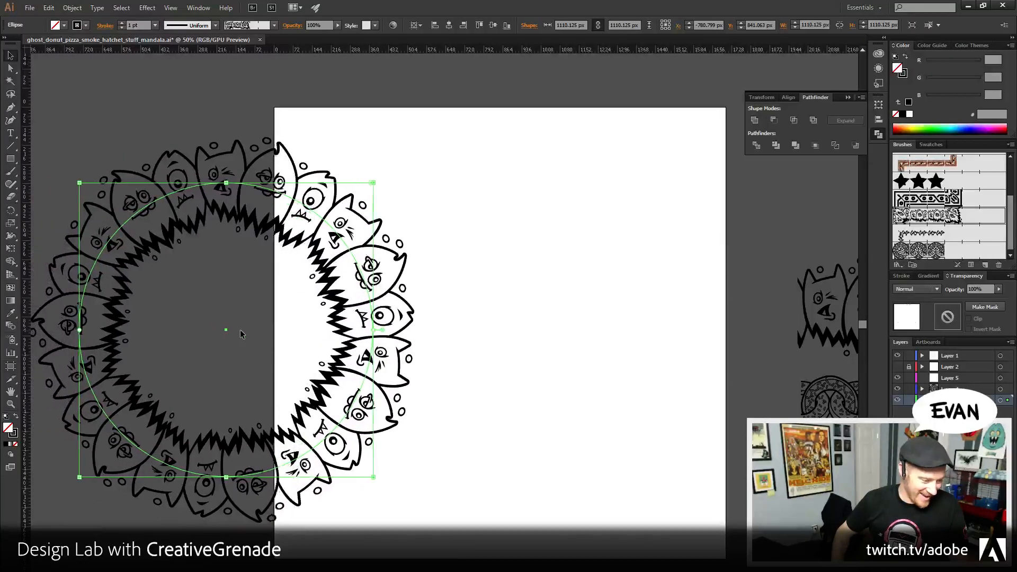
pyautogui.hotkey('shift', 'Right')
pyautogui.hotkey('shift', 'Right')
pyautogui.hotkey('shift', 'Right')
pyautogui.hotkey('shift', 'Right')
pyautogui.hotkey('shift', 'Right')
pyautogui.hotkey('shift', 'Right')
pyautogui.hotkey('shift', 'Right')
pyautogui.hotkey('shift', 'Right')
pyautogui.hotkey('shift', 'Right')
pyautogui.hotkey('shift', 'Right')
pyautogui.hotkey('shift', 'Right')
pyautogui.hotkey('shift', 'Right')
pyautogui.hotkey('shift', 'Right')
pyautogui.hotkey('shift', 'Right')
pyautogui.hotkey('shift', 'Right')
pyautogui.hotkey('shift', 'Right')
pyautogui.hotkey('shift', 'Right')
pyautogui.hotkey('shift', 'Right')
pyautogui.hotkey('shift', 'Right')
pyautogui.hotkey('shift', 'Right')
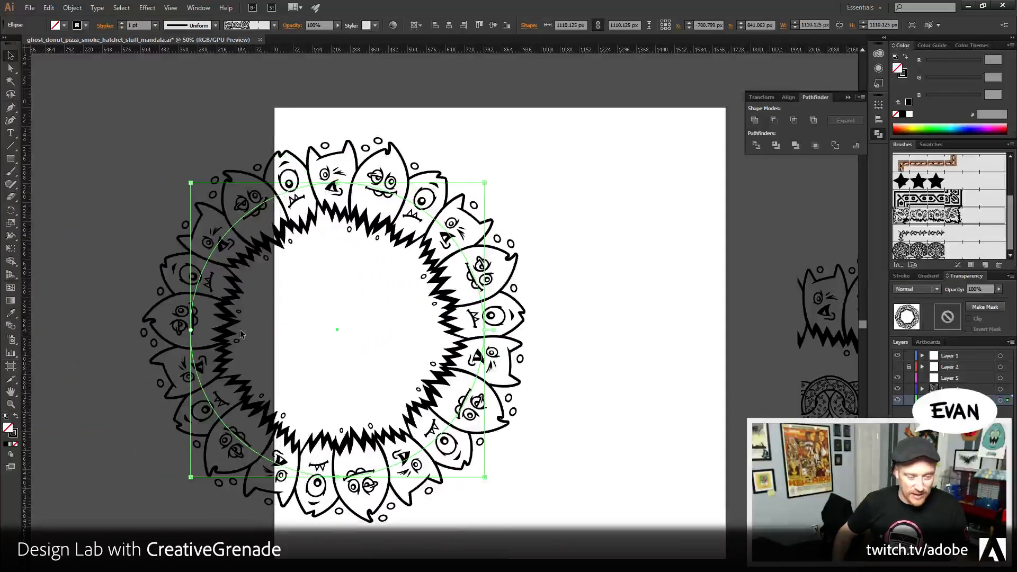
pyautogui.hotkey('shift', 'Right')
pyautogui.hotkey('shift', 'Right')
pyautogui.hotkey('shift', 'Right')
pyautogui.hotkey('shift', 'Right')
pyautogui.hotkey('shift', 'Right')
pyautogui.hotkey('shift', 'Right')
pyautogui.hotkey('shift', 'Right')
pyautogui.hotkey('shift', 'Right')
pyautogui.hotkey('shift', 'Right')
pyautogui.hotkey('shift', 'Right')
pyautogui.hotkey('shift', 'Right')
pyautogui.hotkey('shift', 'Right')
pyautogui.hotkey('shift', 'Right')
pyautogui.hotkey('shift', 'Right')
pyautogui.hotkey('shift', 'Right')
pyautogui.hotkey('shift', 'Right')
pyautogui.hotkey('shift', 'Right')
pyautogui.hotkey('shift', 'Right')
pyautogui.hotkey('shift', 'Right')
pyautogui.hotkey('shift', 'Right')
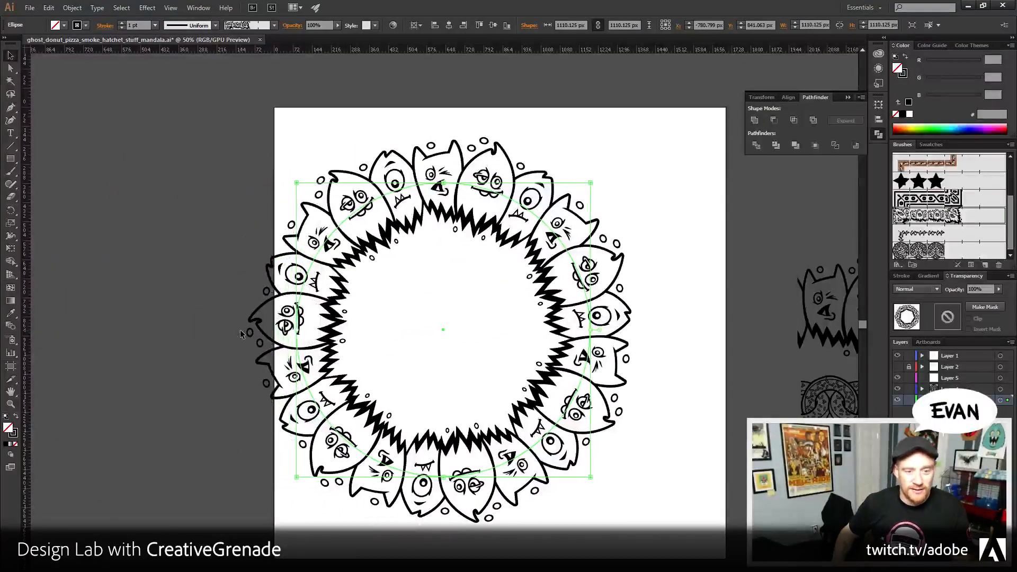
pyautogui.hotkey('shift', 'Right')
pyautogui.hotkey('shift', 'Right')
pyautogui.hotkey('shift', 'Right')
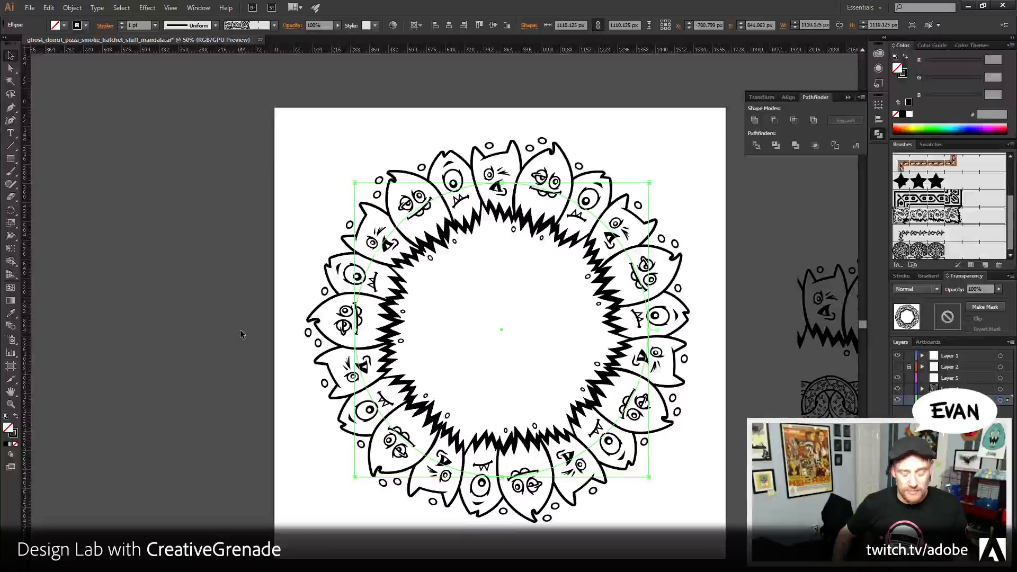
# - Nudge the ghost ring until its centre sits on the intersection of the guides, and save the document
pyautogui.hotkey('shift', 'Left')
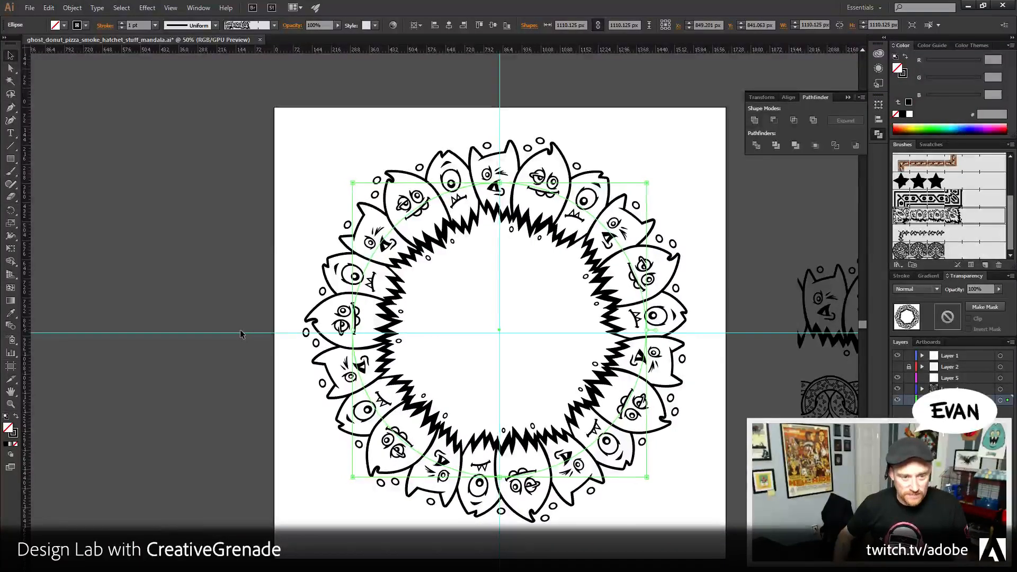
pyautogui.press('Right')
pyautogui.press('Right')
pyautogui.press('Right')
pyautogui.press('Down')
pyautogui.press('Down')
pyautogui.press('Down')
pyautogui.press('Down')
pyautogui.press('Down')
pyautogui.press('Down')
pyautogui.press('Down')
pyautogui.press('Down')
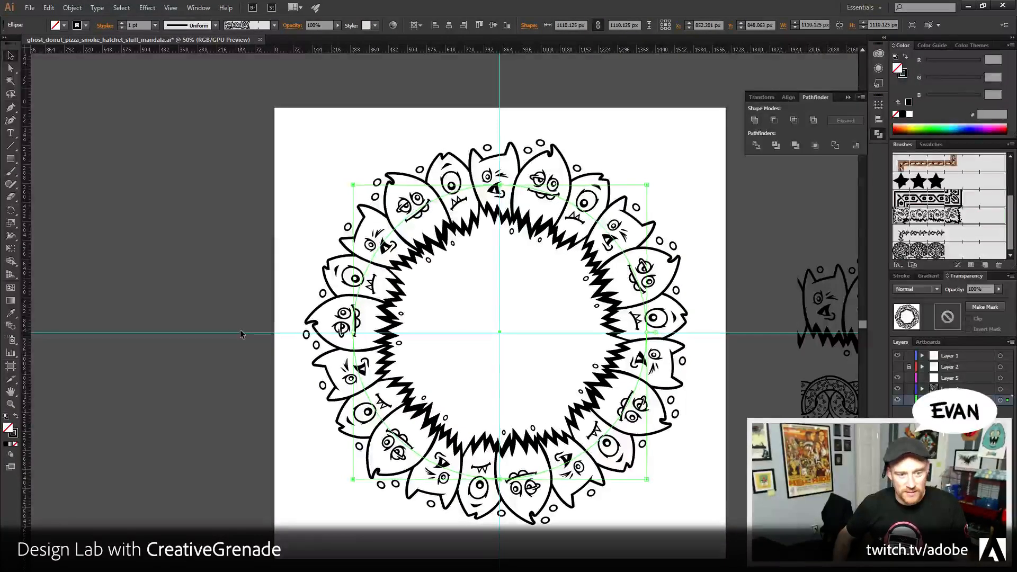
pyautogui.hotkey('ctrl', 'shift', 'b')
pyautogui.hotkey('ctrl', 'shift', 'b')
pyautogui.hotkey('ctrl', 's')
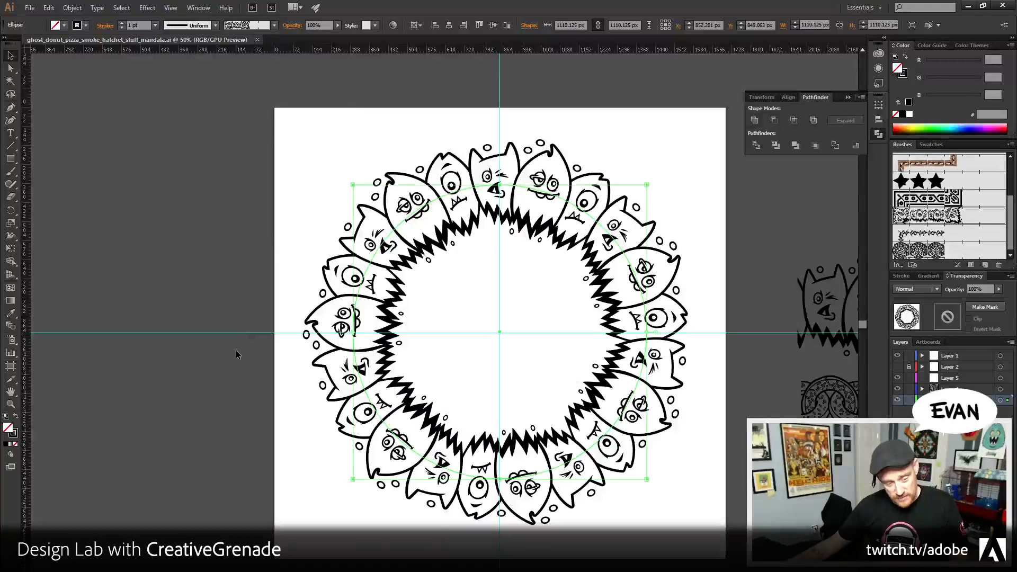
# - Make a concentric copy of the ghost ring's ellipse, about 550 px in diameter, and apply the donut pattern brush to it
pyautogui.hotkey('ctrl', 'shift', 'b')
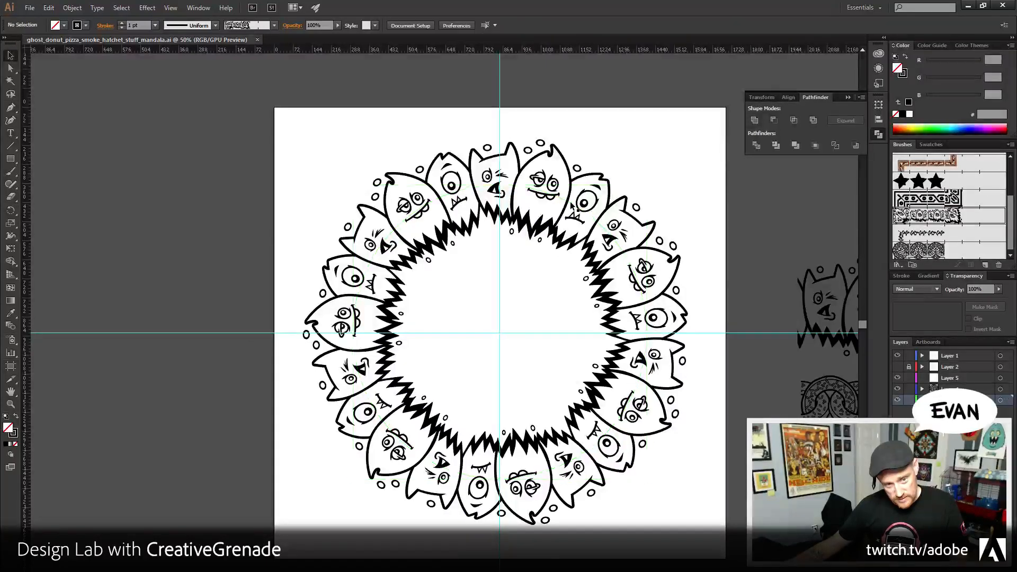
pyautogui.hotkey('ctrl', 'shift', 'b')
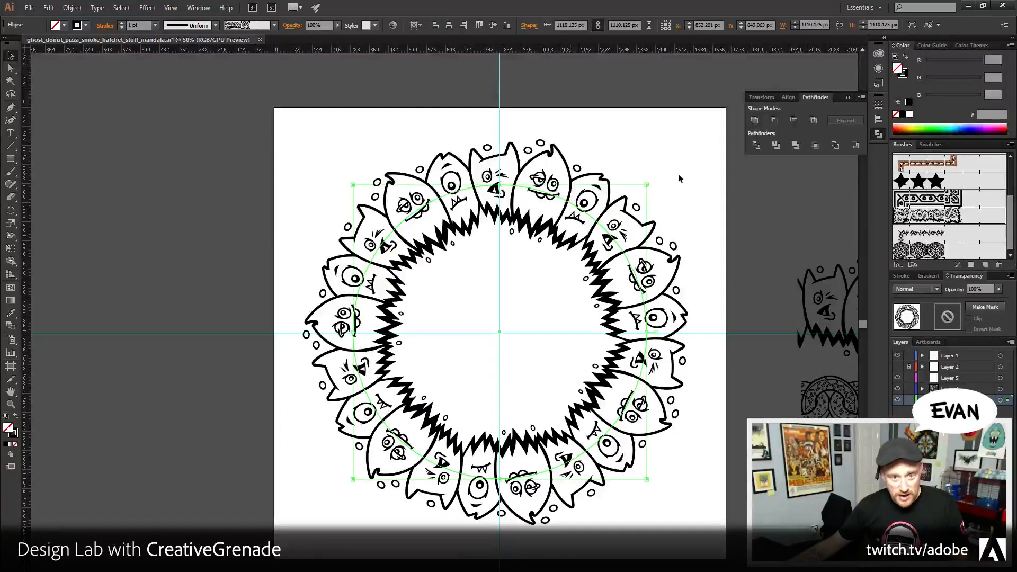
pyautogui.moveTo(647, 183)
pyautogui.mouseDown()
pyautogui.moveTo(676, 198)
pyautogui.moveTo(613, 220)
pyautogui.moveTo(573, 259)
pyautogui.mouseUp()
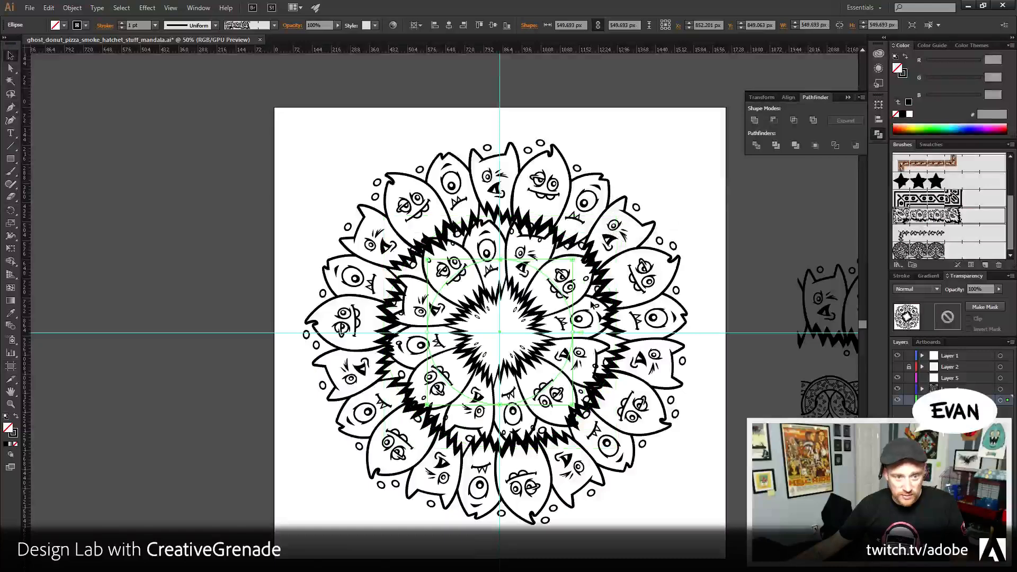
pyautogui.click(901, 250)
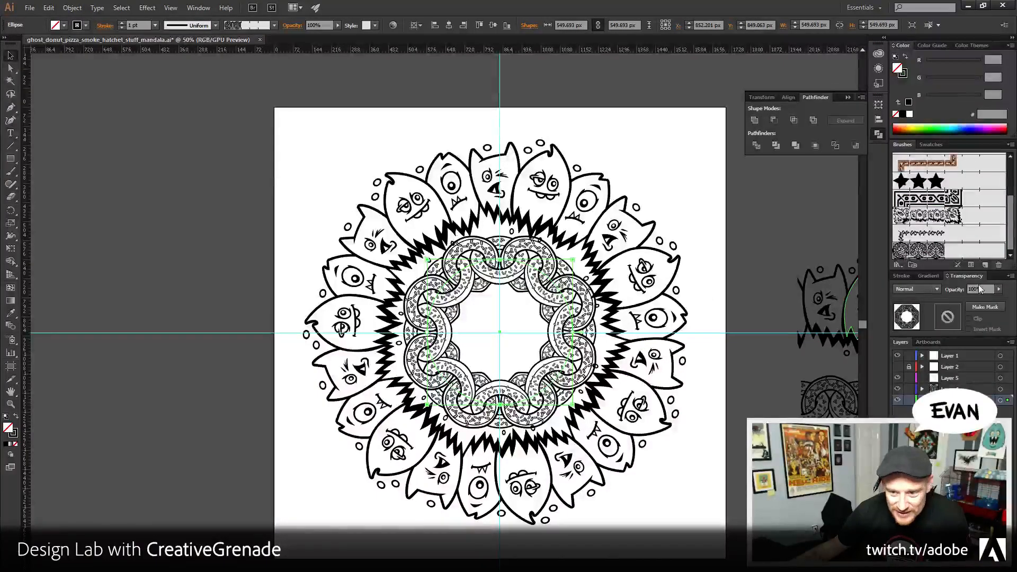
# - Try a 0.75 pt stroke weight on the donut ring, and set it back to 1 pt
pyautogui.click(901, 276)
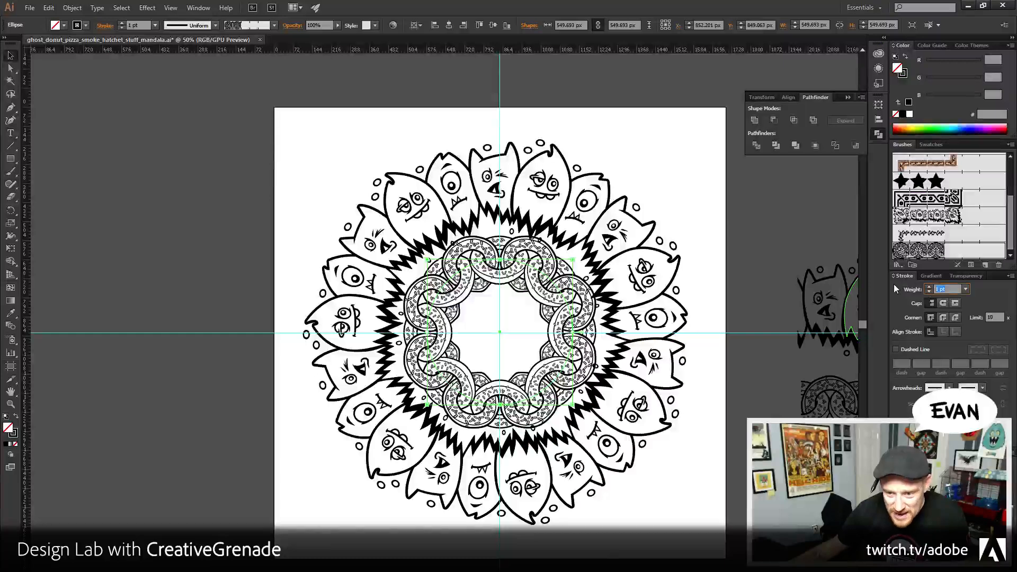
pyautogui.write('.75')
pyautogui.press('Tab')
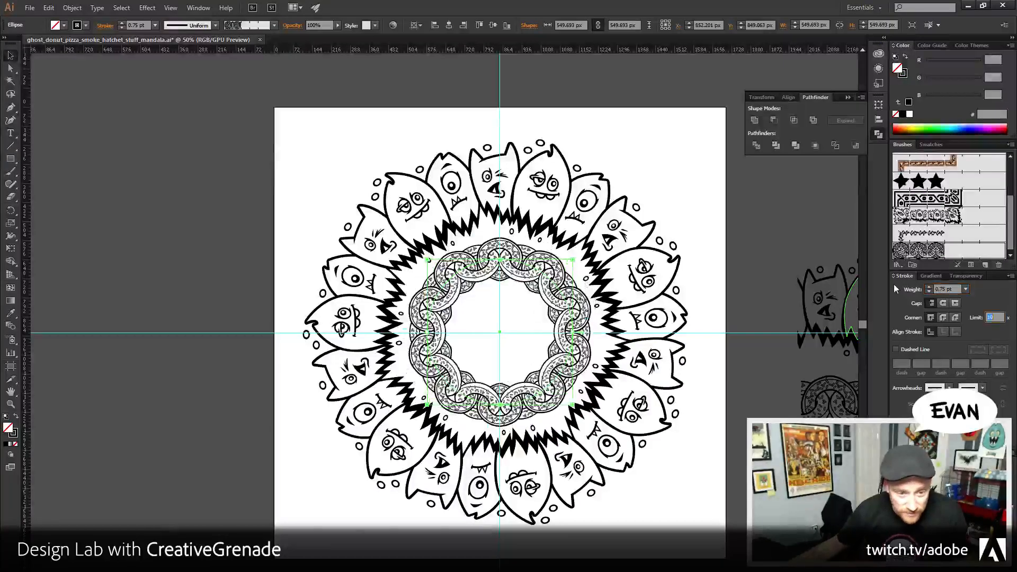
pyautogui.click(741, 474)
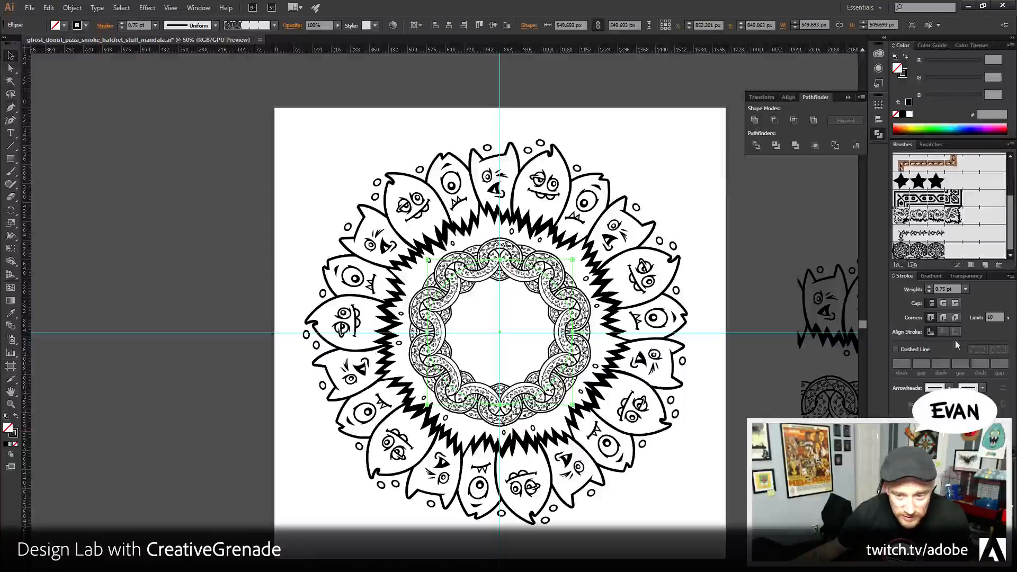
pyautogui.write('1')
pyautogui.press('Return')
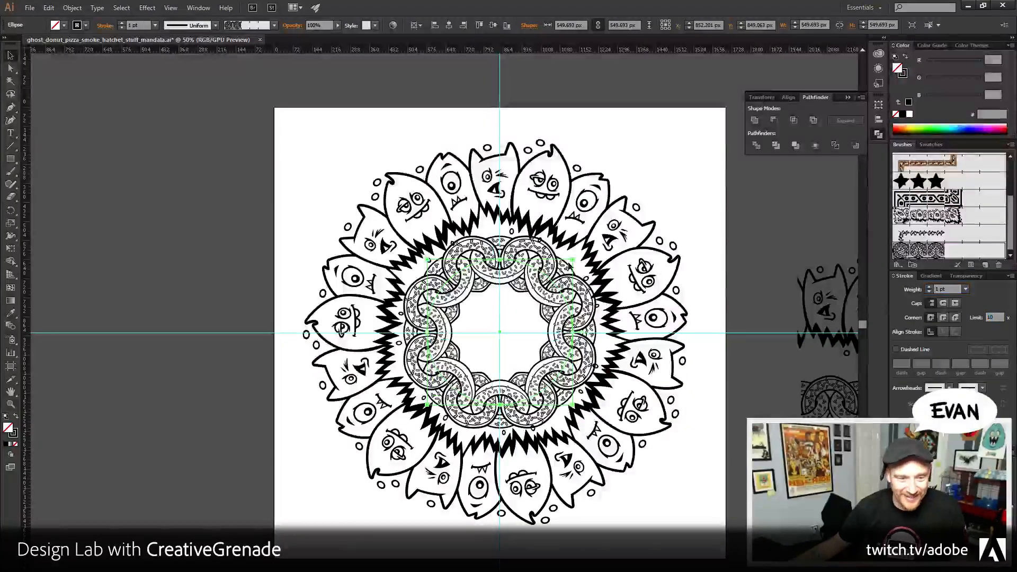
# - Enlarge the donut ring about its centre to about 1718 px in diameter and set its stroke weight to 2 pt
pyautogui.moveTo(574, 333); pyautogui.dragTo(748, 332)
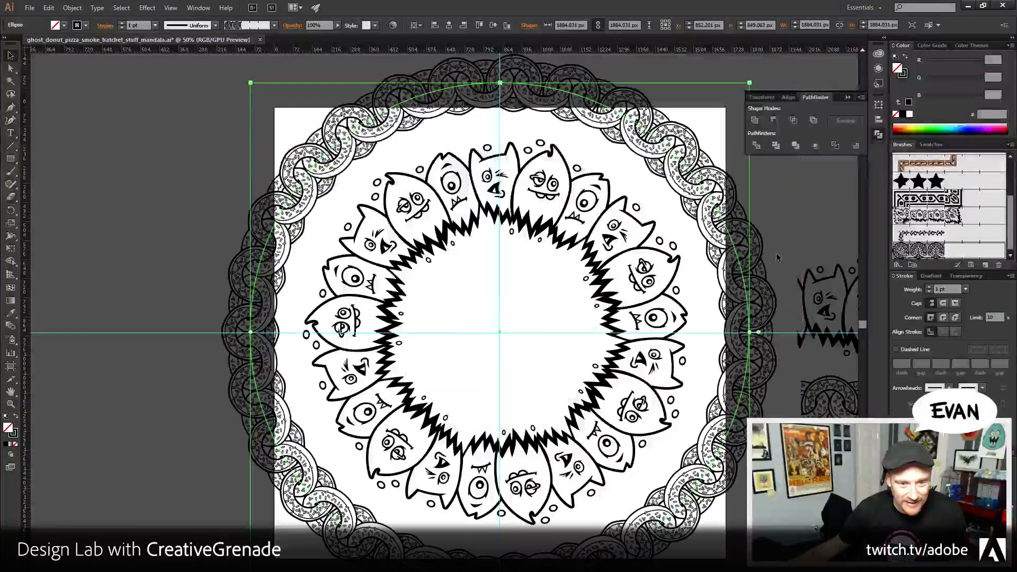
pyautogui.moveTo(748, 255); pyautogui.dragTo(713, 284)
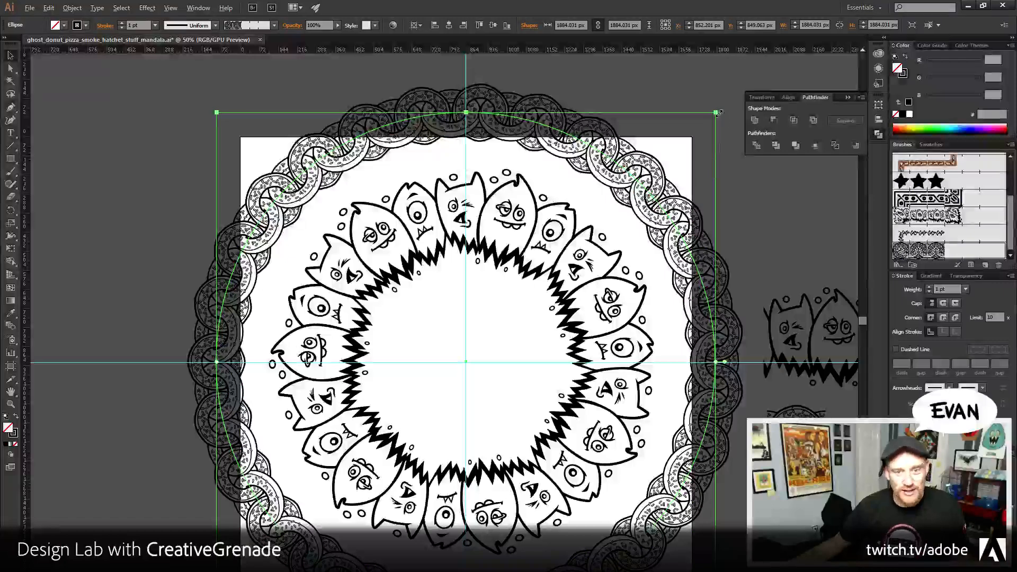
pyautogui.moveTo(719, 113); pyautogui.dragTo(694, 134)
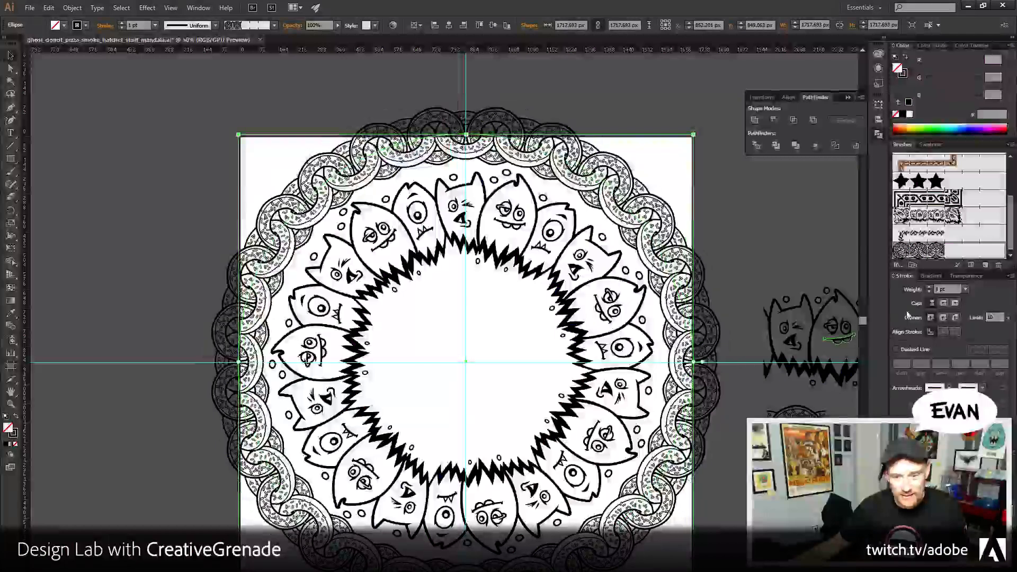
pyautogui.click(929, 287)
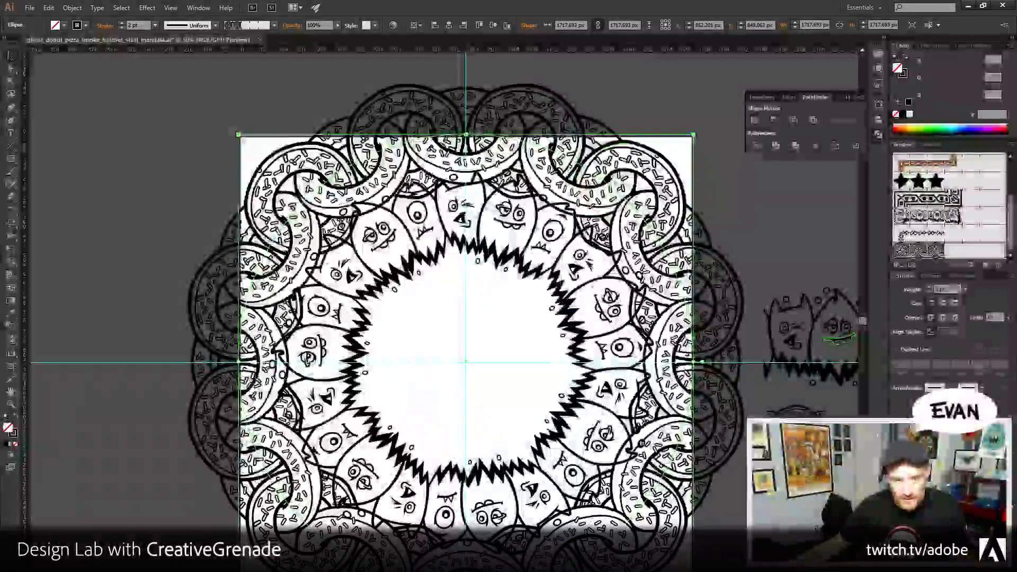
# - Shrink the ghost ring about its centre so it fits inside the donut ring, and clear the selection
pyautogui.moveTo(466, 362); pyautogui.dragTo(591, 237)
pyautogui.click(493, 352)
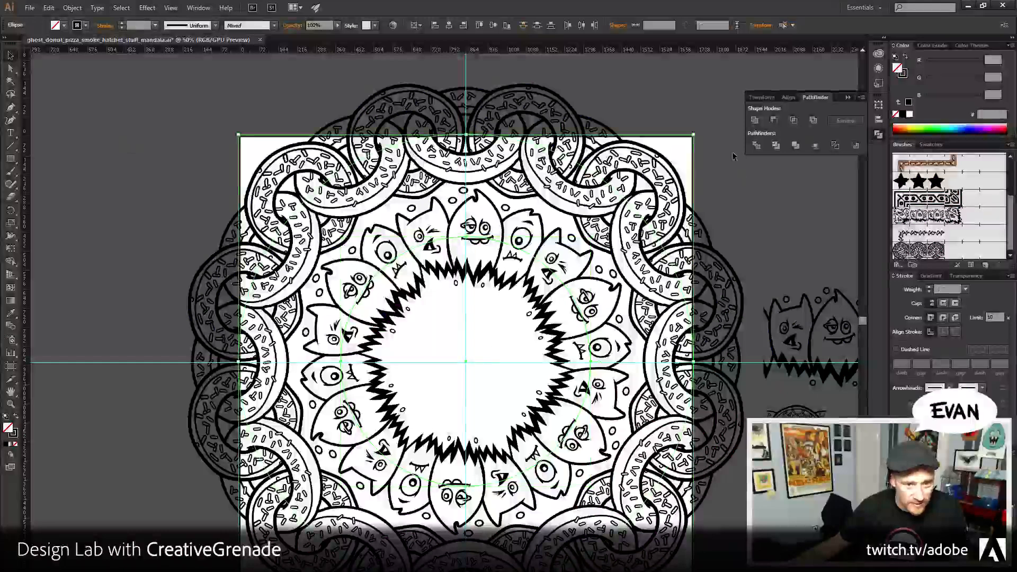
pyautogui.click(697, 139)
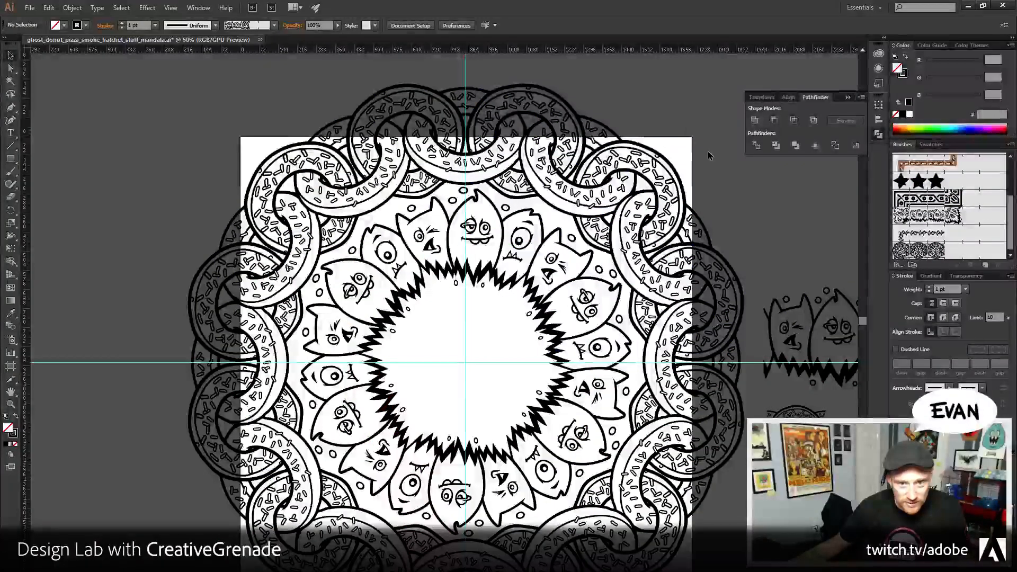
# - Scale the ghost ring and the donut ring down together about their centre so the mandala fits within the artboard
pyautogui.click(695, 134)
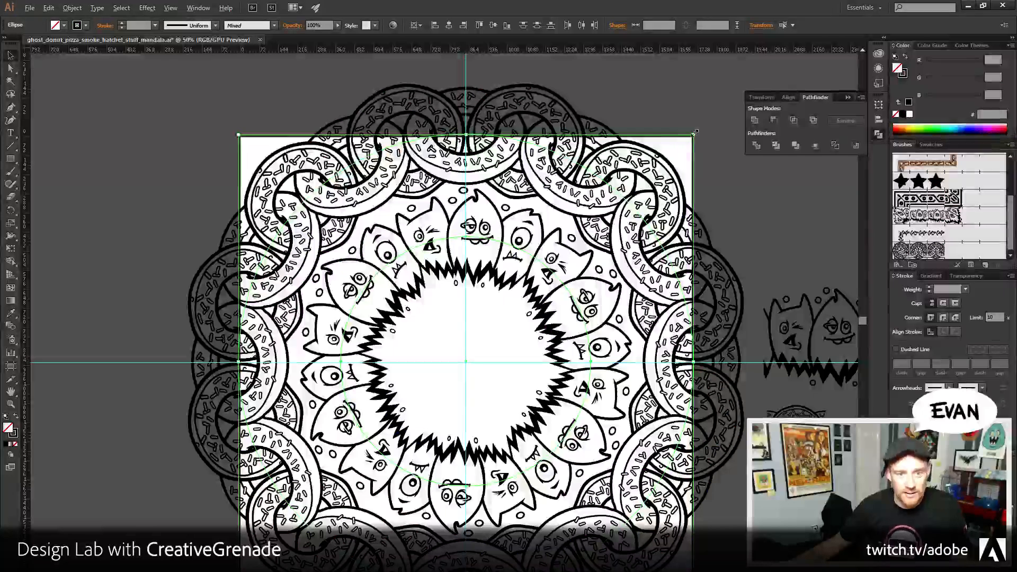
pyautogui.moveTo(695, 133); pyautogui.dragTo(665, 162)
pyautogui.click(640, 228)
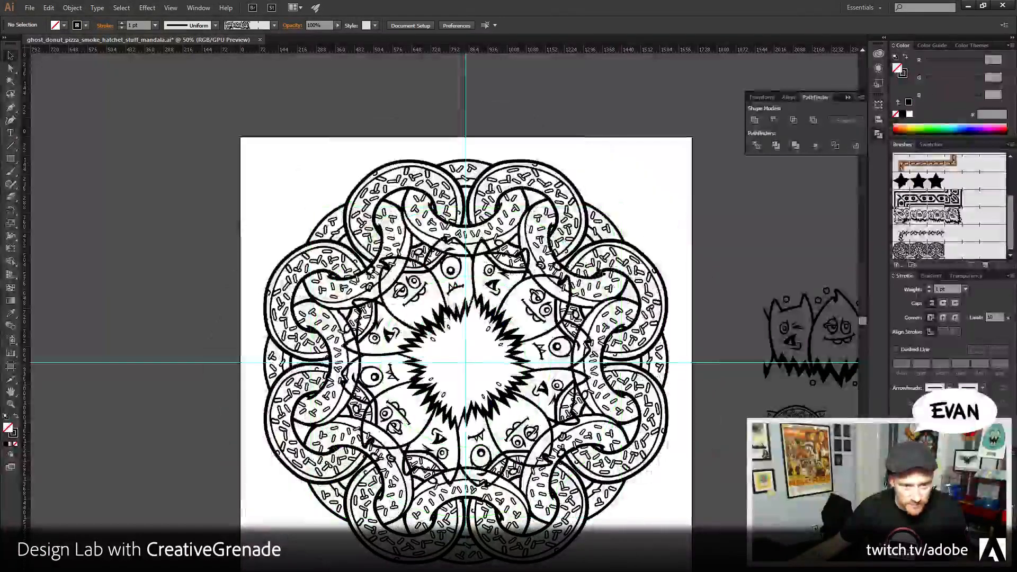
# - Set the donut ring's stroke weight to 1.5 pt and enlarge it about its centre to about 1351 px in diameter
pyautogui.click(615, 318)
pyautogui.click(947, 289)
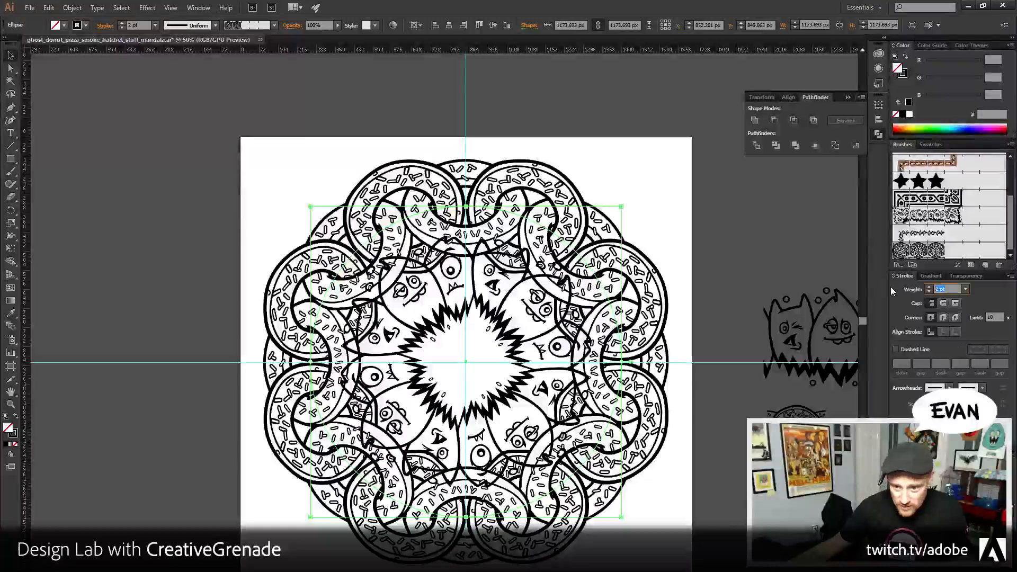
pyautogui.write('1.5')
pyautogui.press('Tab')
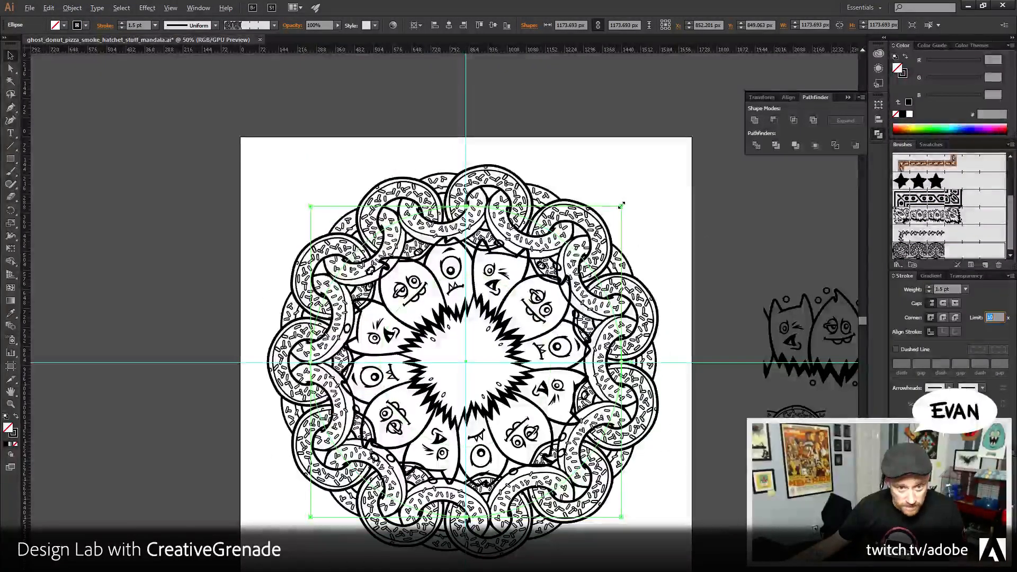
pyautogui.moveTo(622, 205); pyautogui.dragTo(644, 182)
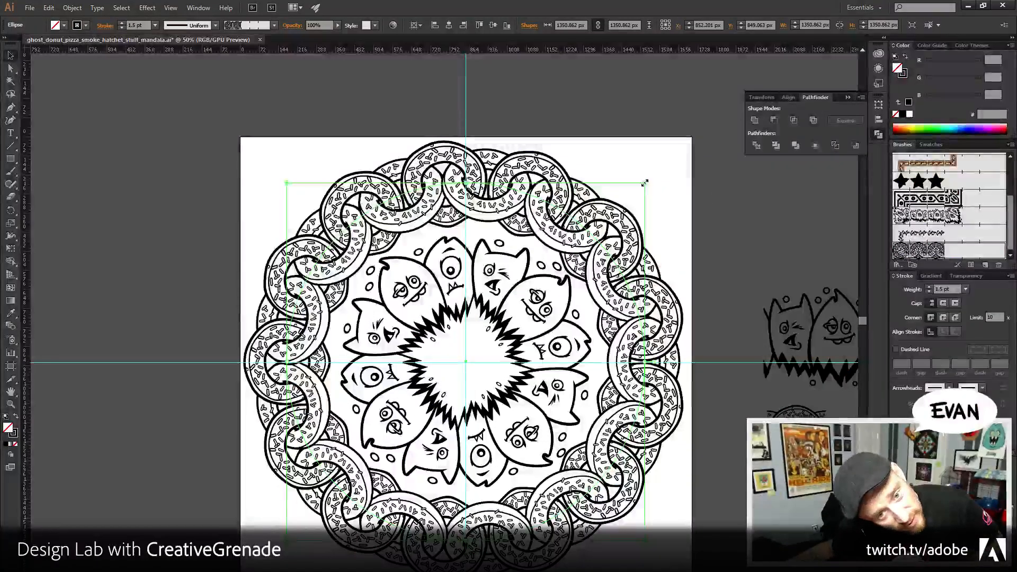
pyautogui.click(678, 157)
# - Inspect the donut ring's linework and sprinkle details up close, and return to the view of the whole mandala
pyautogui.press('z')
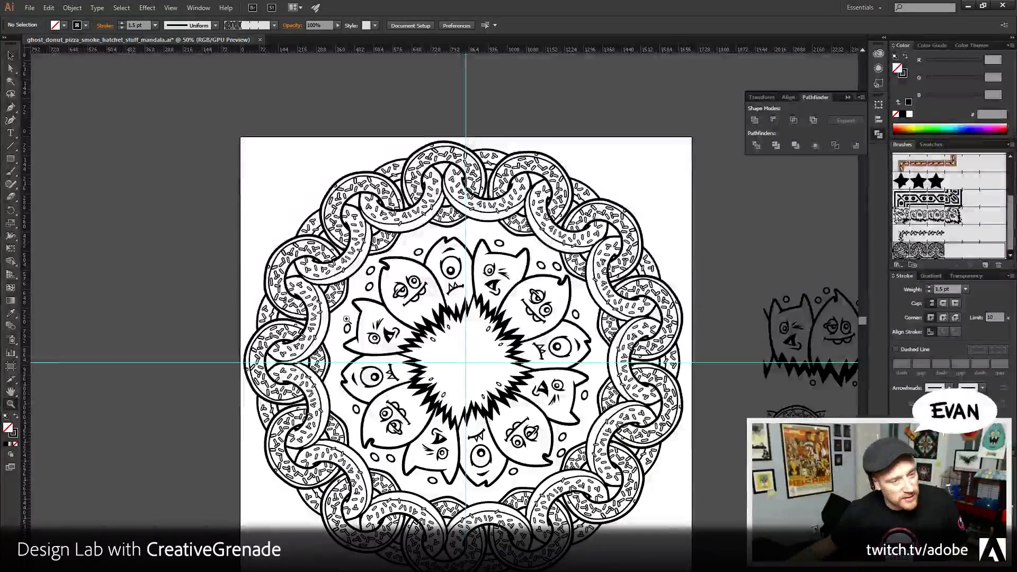
pyautogui.moveTo(581, 195); pyautogui.dragTo(587, 202)
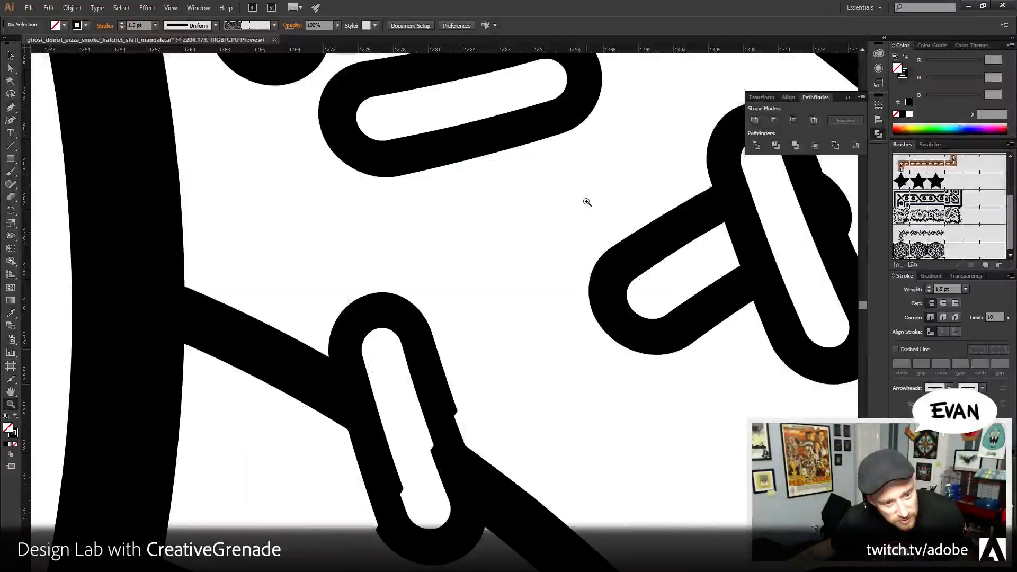
pyautogui.moveTo(532, 477); pyautogui.dragTo(531, 371)
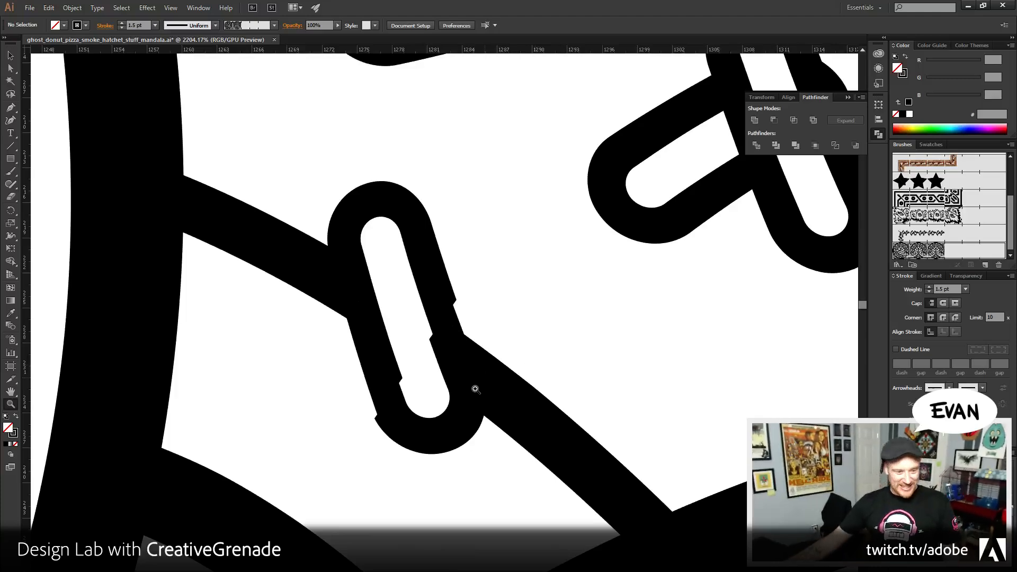
pyautogui.keyDown('alt'); pyautogui.click(504, 355); pyautogui.keyUp('alt')
pyautogui.keyDown('alt'); pyautogui.click(504, 355); pyautogui.keyUp('alt')
pyautogui.keyDown('alt'); pyautogui.click(503, 355); pyautogui.keyUp('alt')
pyautogui.keyDown('alt'); pyautogui.click(504, 355); pyautogui.keyUp('alt')
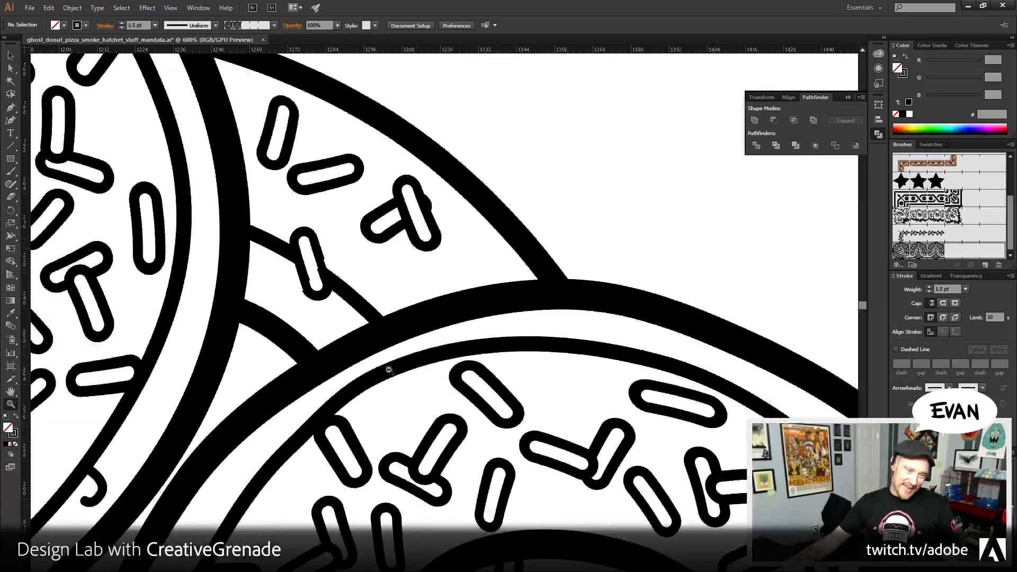
pyautogui.keyDown('alt'); pyautogui.click(325, 359); pyautogui.keyUp('alt')
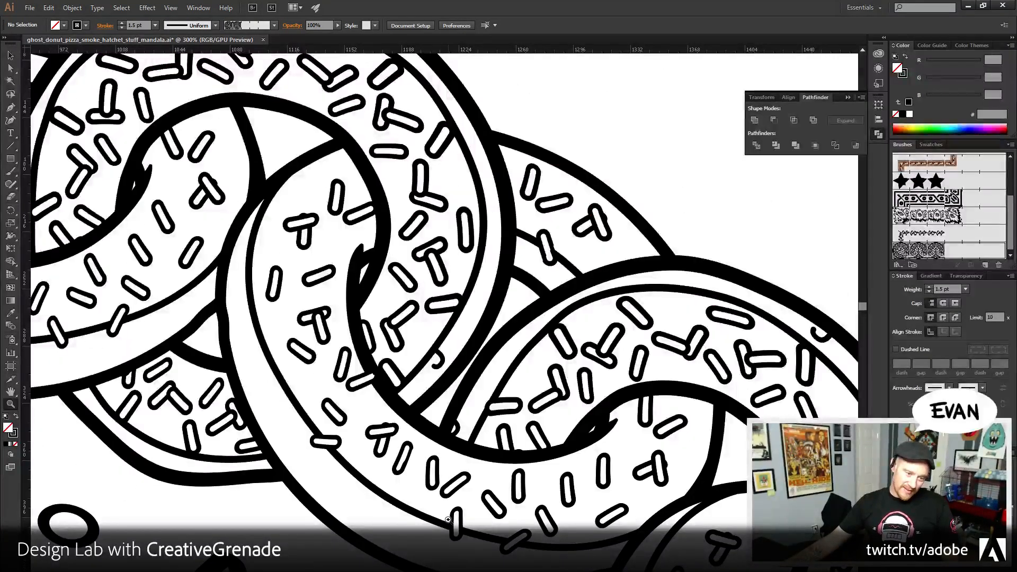
pyautogui.keyDown('alt'); pyautogui.click(395, 439); pyautogui.keyUp('alt')
pyautogui.keyDown('alt'); pyautogui.click(396, 439); pyautogui.keyUp('alt')
pyautogui.keyDown('alt'); pyautogui.click(396, 439); pyautogui.keyUp('alt')
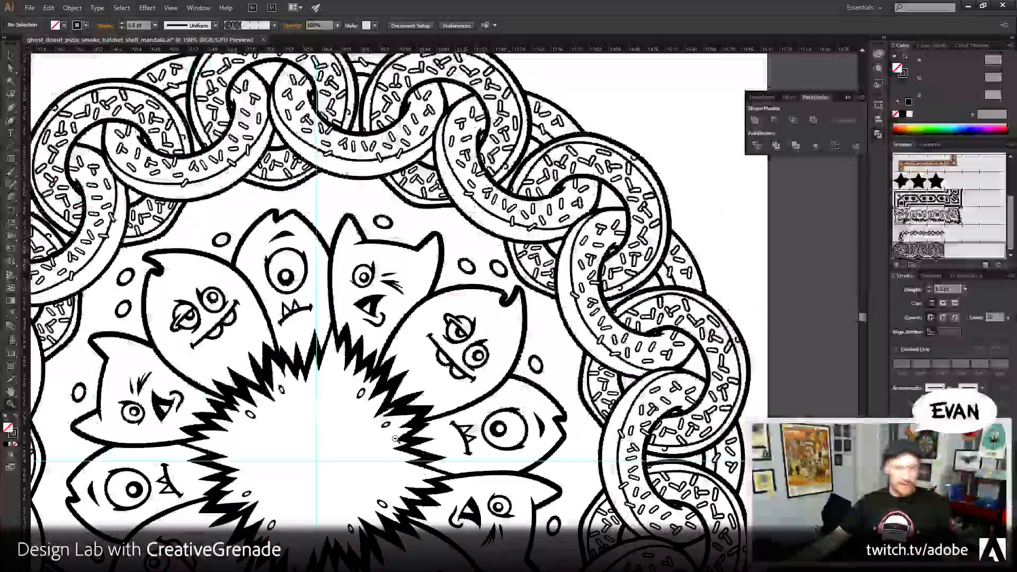
pyautogui.keyDown('alt'); pyautogui.click(396, 439); pyautogui.keyUp('alt')
pyautogui.keyDown('alt'); pyautogui.click(395, 439); pyautogui.keyUp('alt')
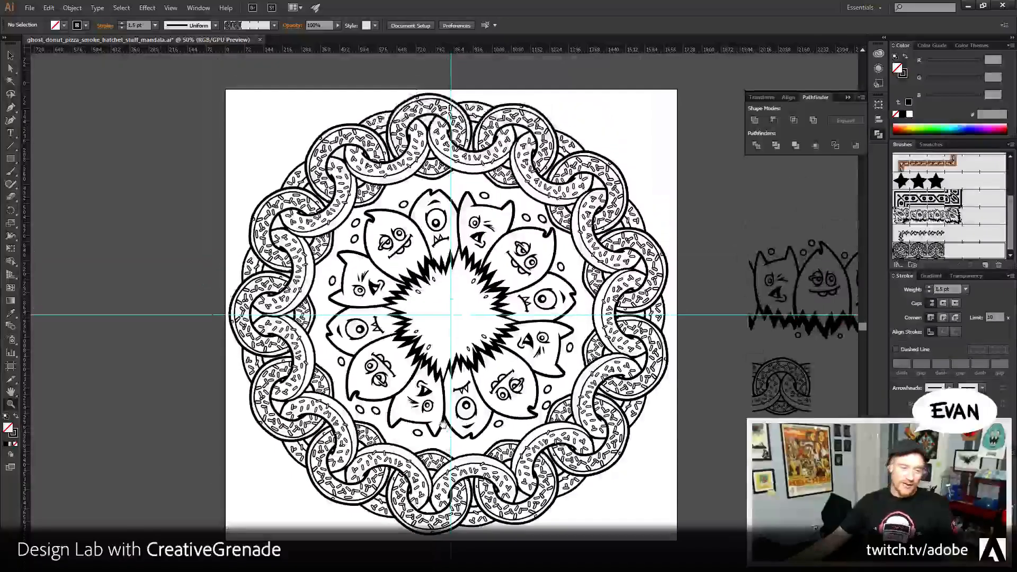
pyautogui.click(10, 55)
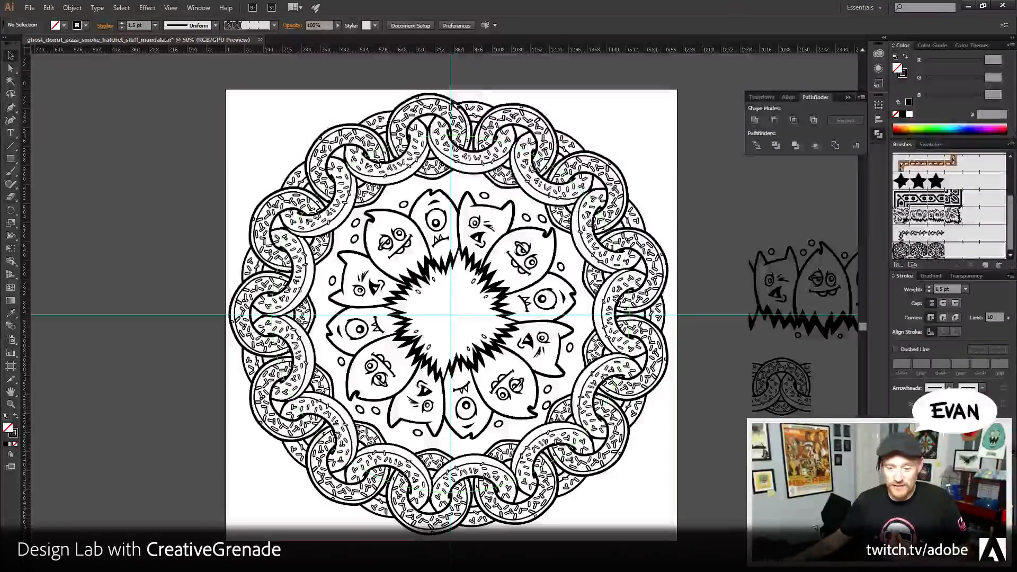
pyautogui.click(1010, 145)
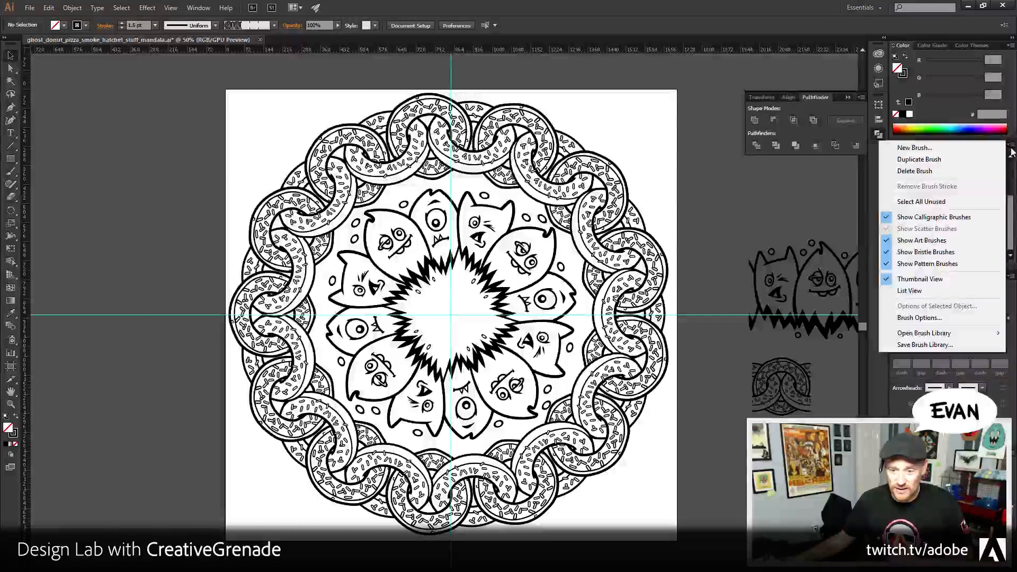
pyautogui.click(933, 344)
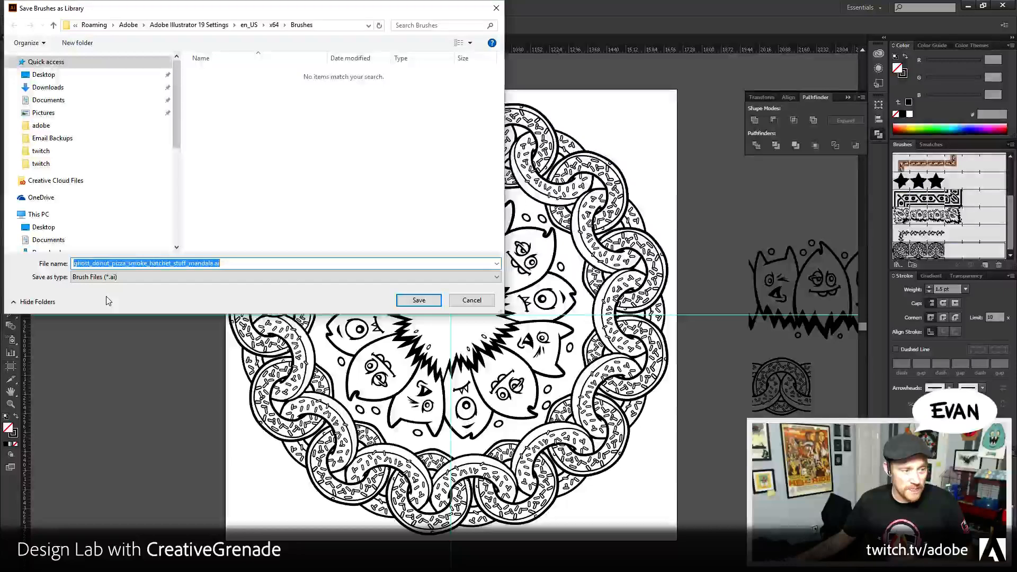
pyautogui.click(471, 301)
# - Save the mandala document
pyautogui.click(31, 7)
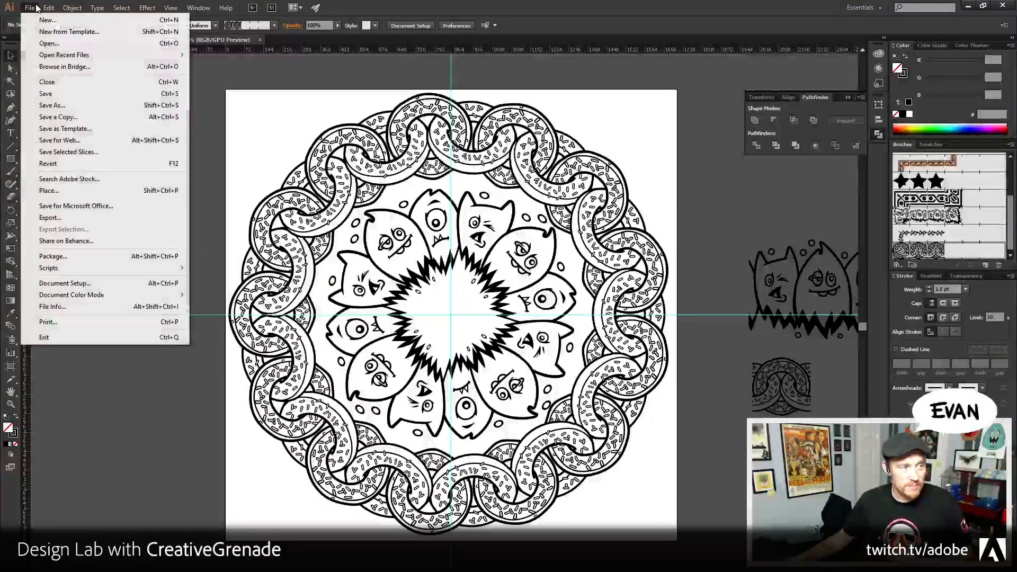
pyautogui.click(53, 106)
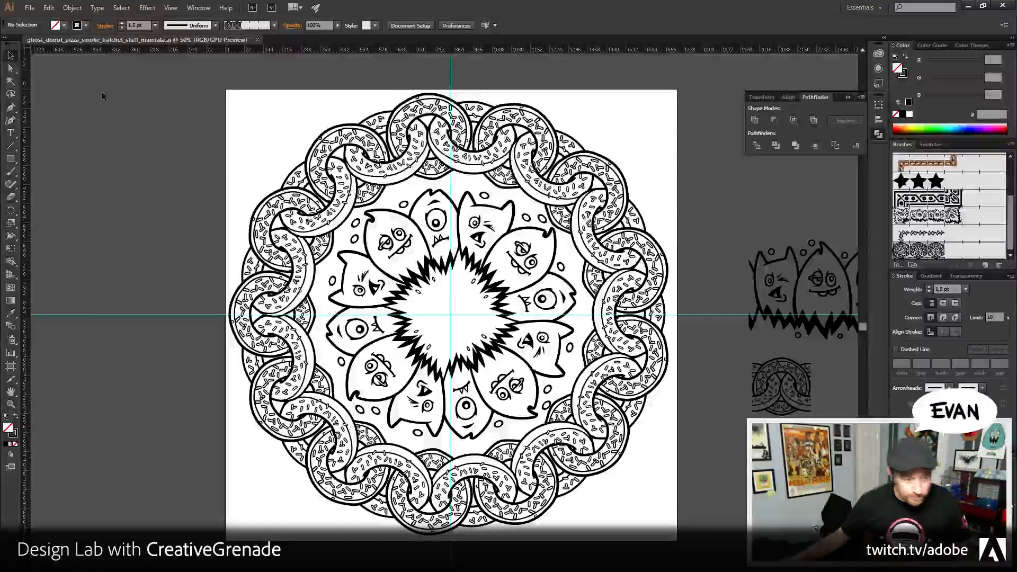
# - Turn on Flip Across for the donut pattern brush, apply the change to the existing brush strokes, and clear the selection
pyautogui.click(271, 318)
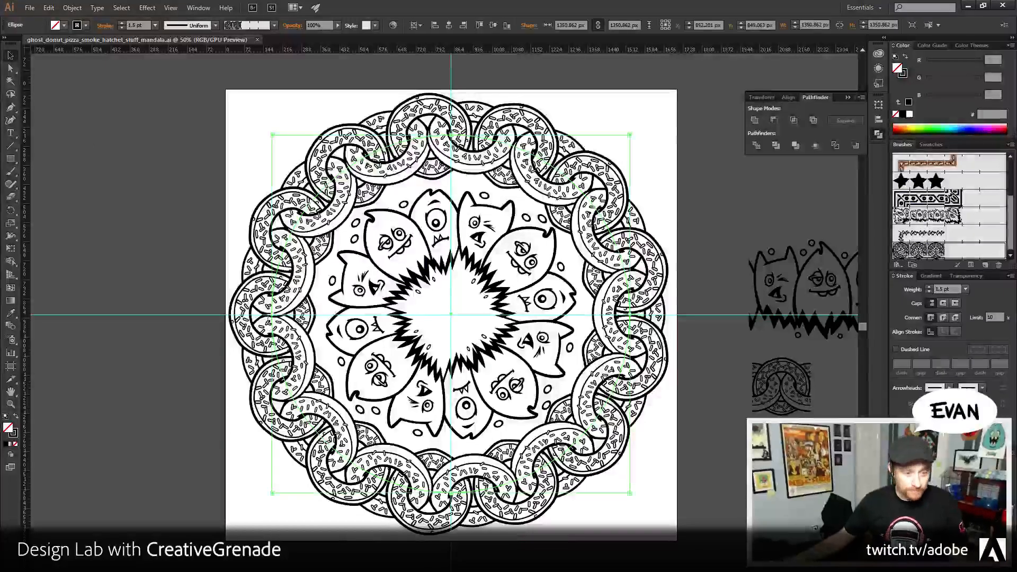
pyautogui.scroll(-1, 895, 255)
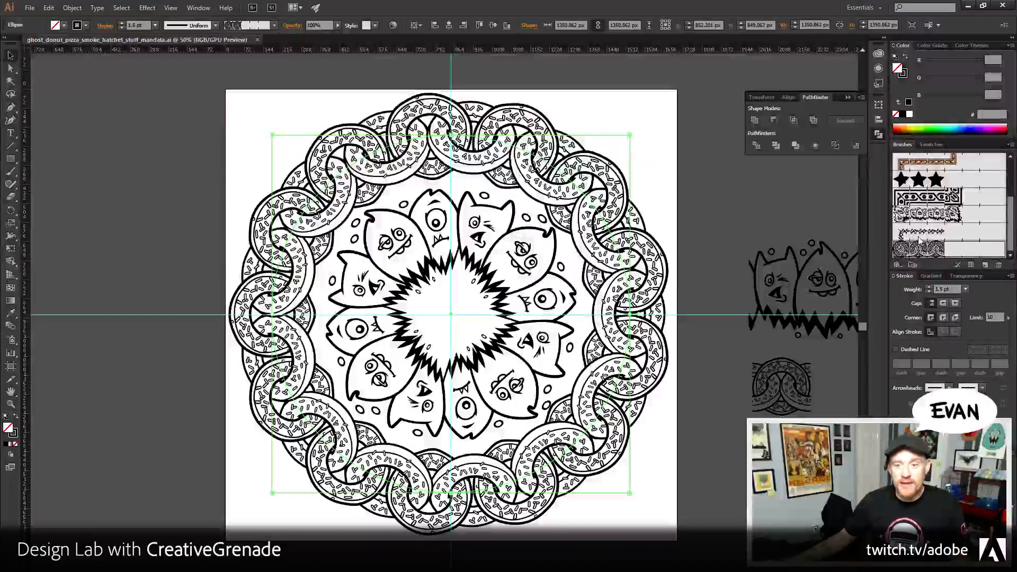
pyautogui.doubleClick(895, 253)
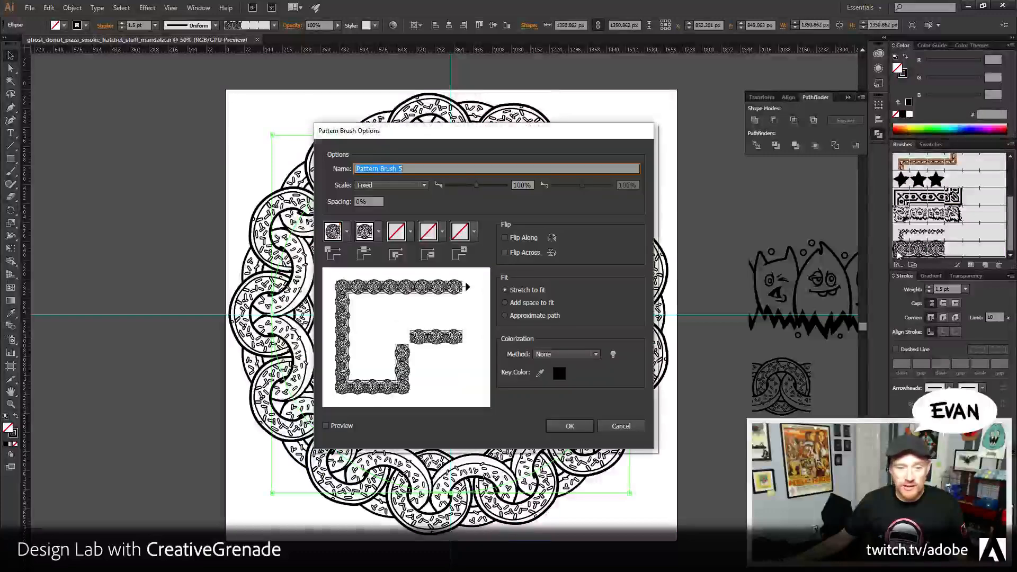
pyautogui.click(524, 252)
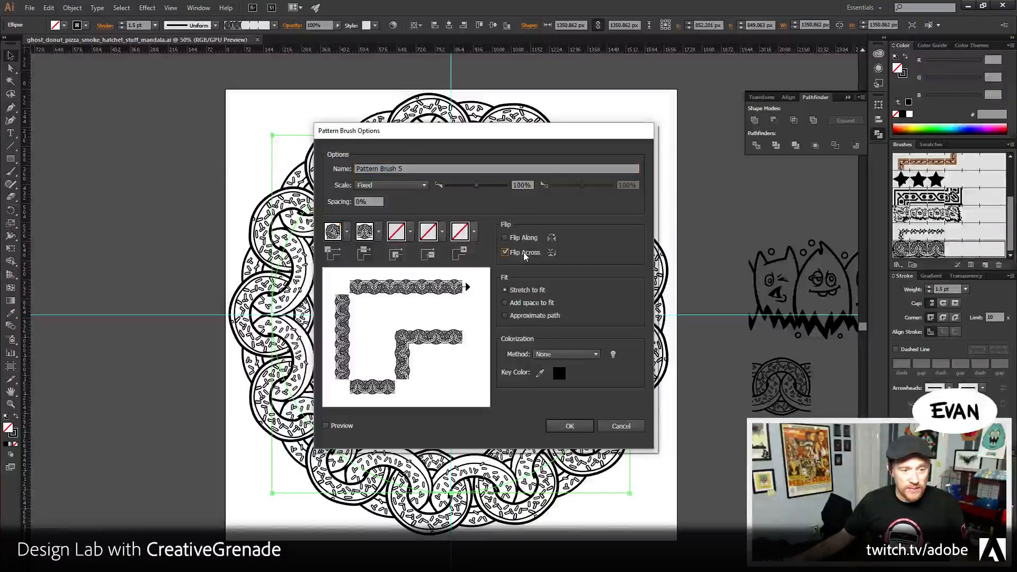
pyautogui.click(566, 426)
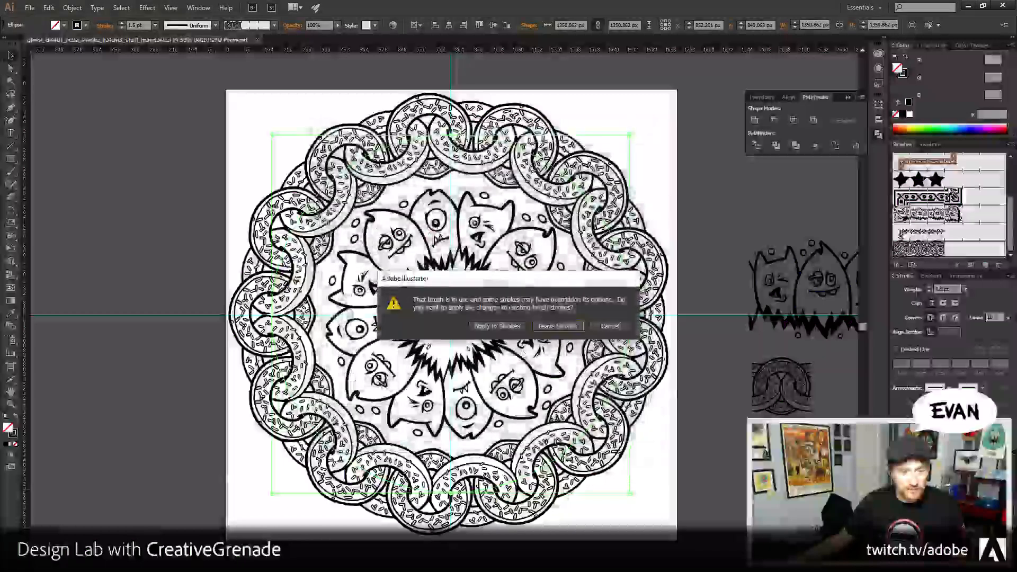
pyautogui.press('Return')
pyautogui.click(718, 194)
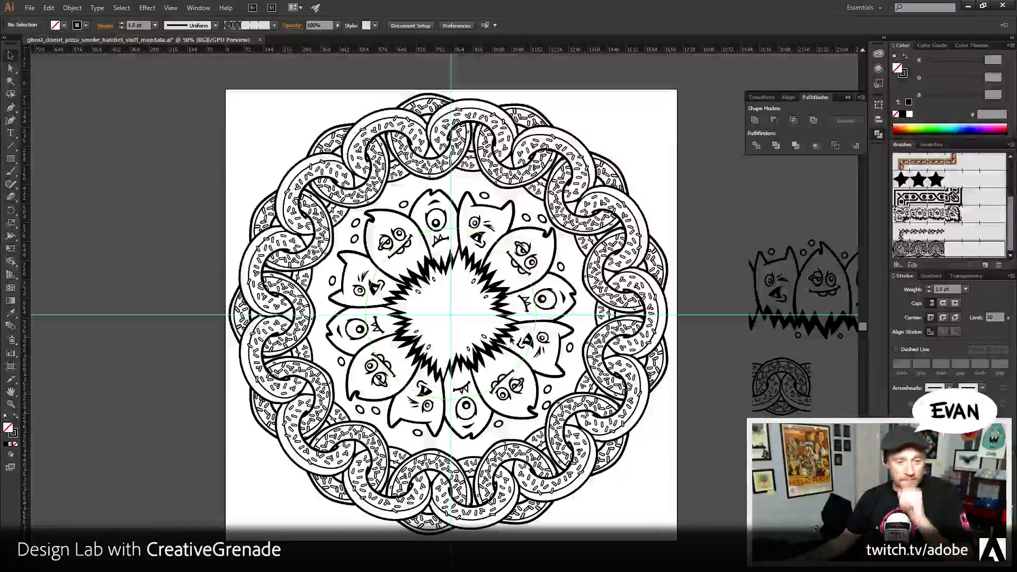
# - Try a 0.5 pt stroke weight on the ghost ring and enlarge it about its centre to about 835 px in diameter
pyautogui.click(521, 270)
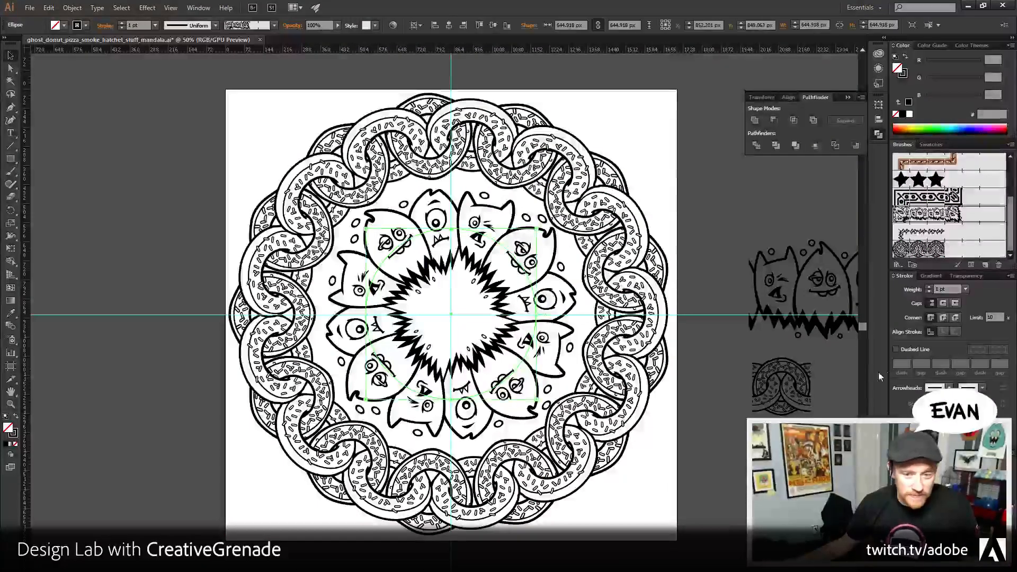
pyautogui.write('0.5')
pyautogui.press('Return')
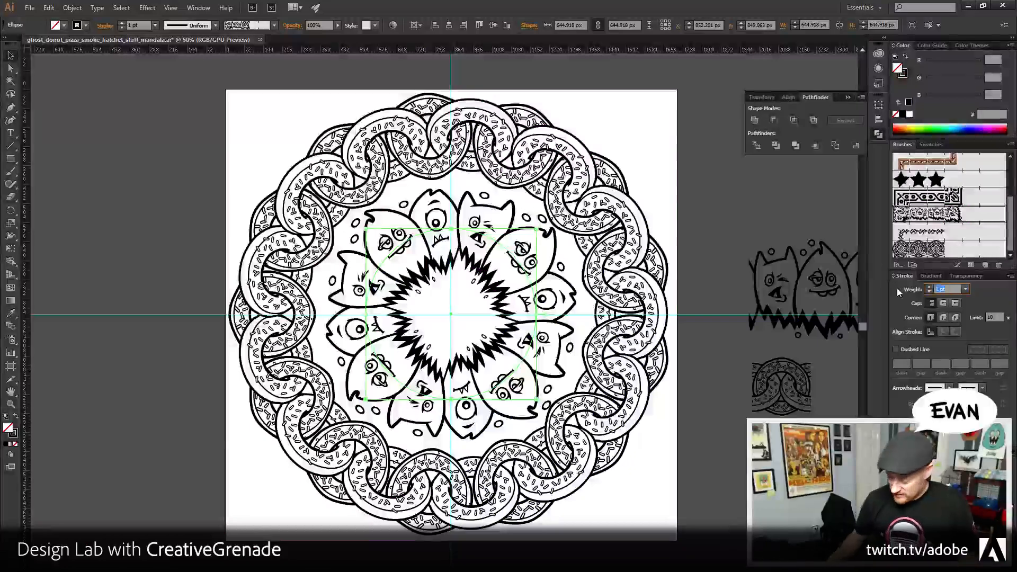
pyautogui.press('Tab')
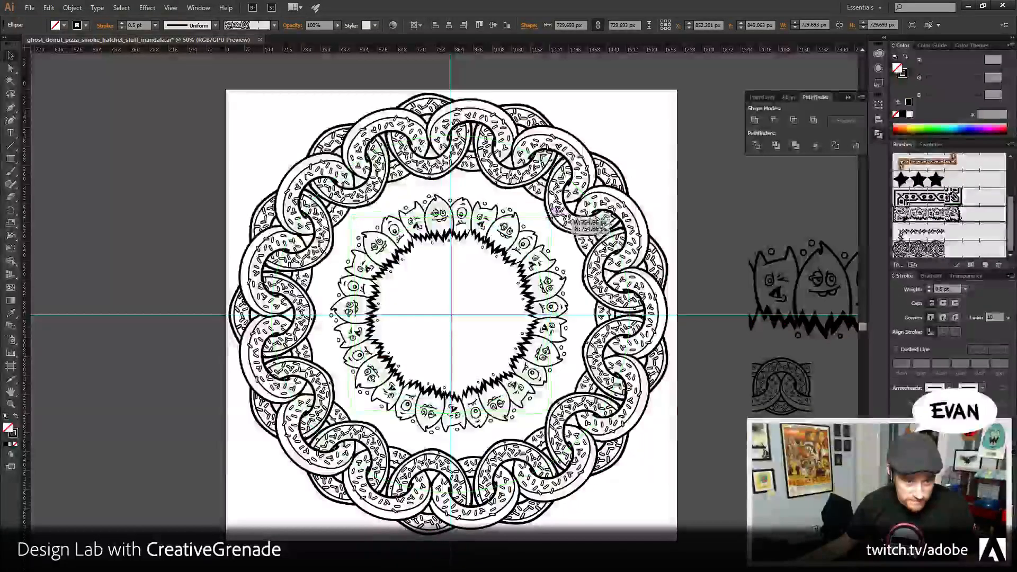
pyautogui.moveTo(572, 210); pyautogui.dragTo(580, 210)
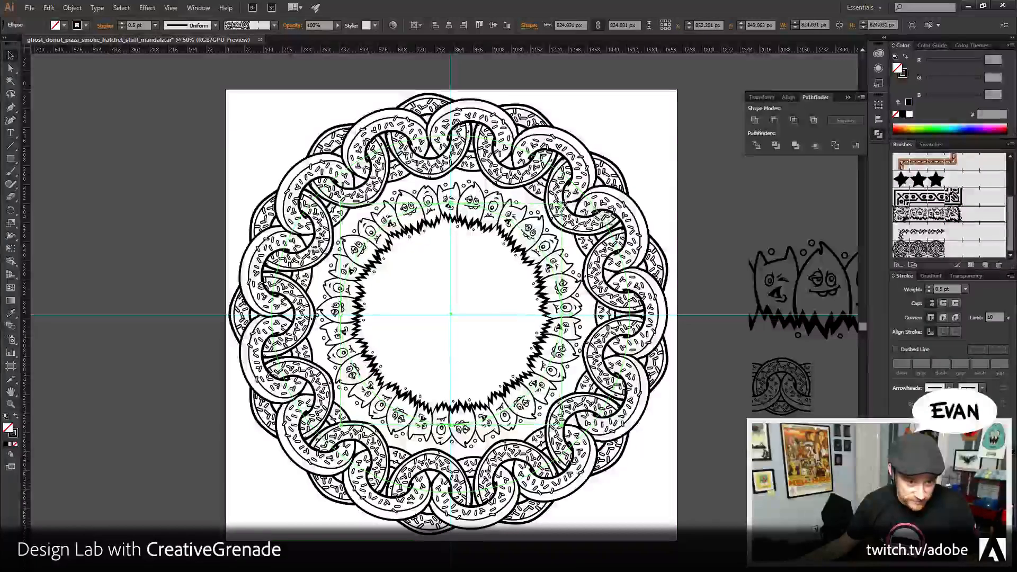
pyautogui.click(672, 294)
pyautogui.moveTo(697, 283); pyautogui.dragTo(671, 295)
pyautogui.hotkey('ctrl', 'z')
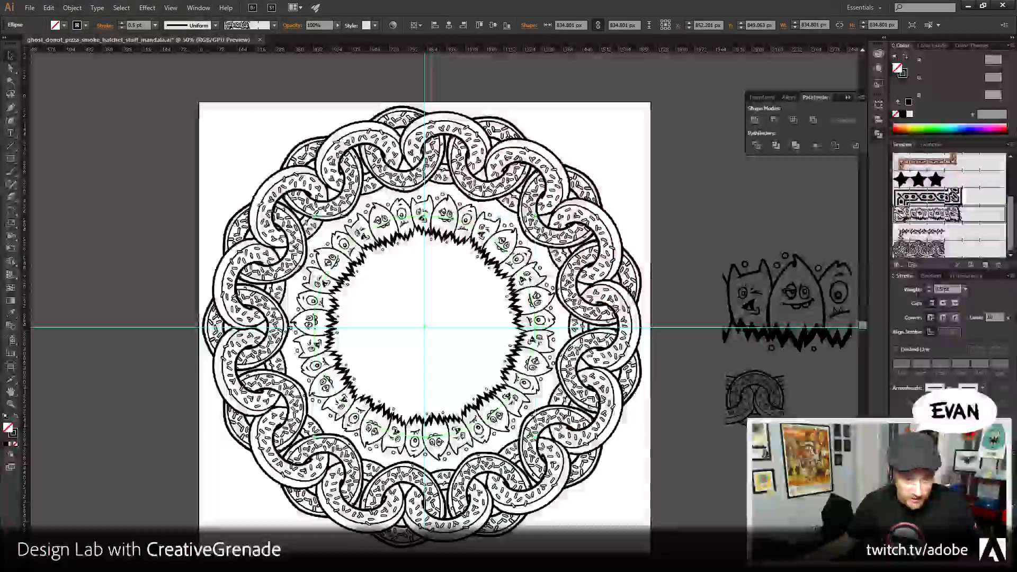
# - Try a 0.75 pt stroke weight on the ghost ring and enlarge it about its centre to about 923 px in diameter
pyautogui.write('.75')
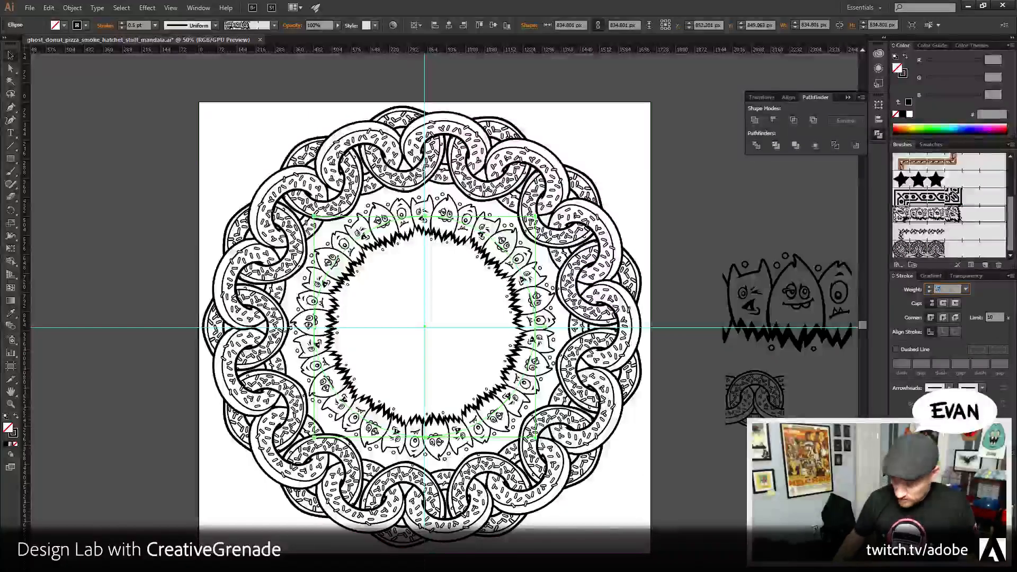
pyautogui.press('Tab')
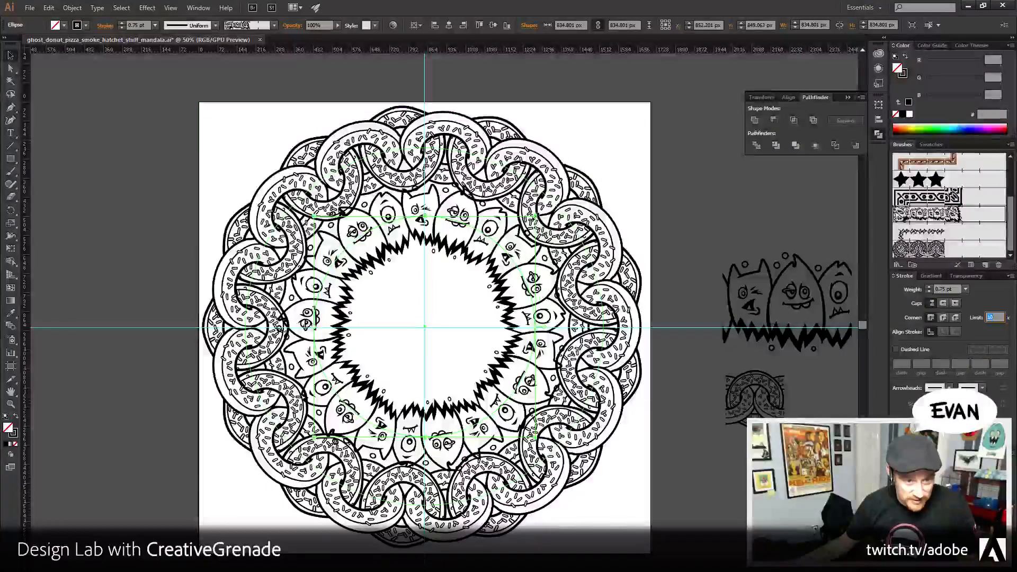
pyautogui.hotkey('ctrl', 'd')
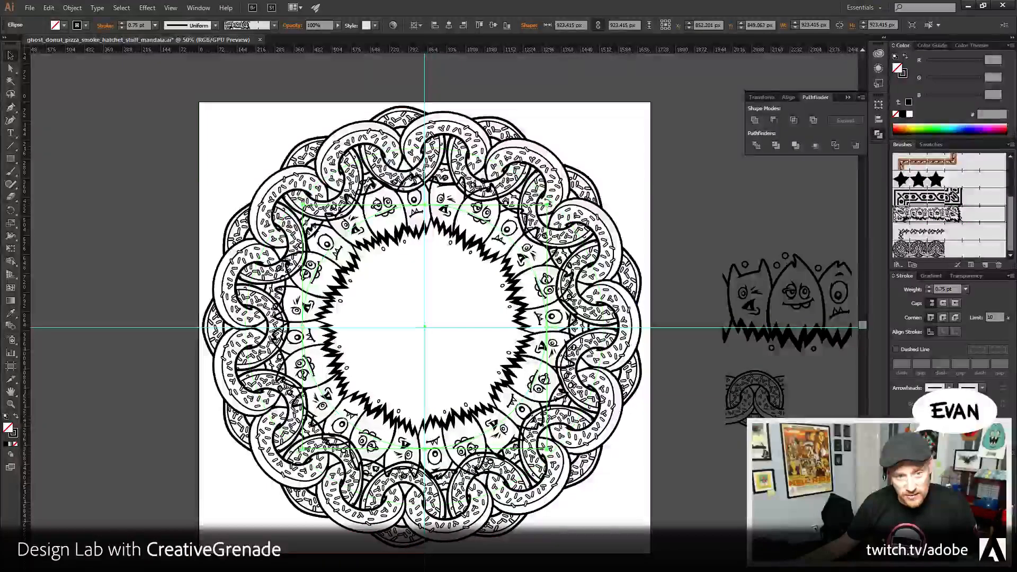
# - Enlarge the ghost ring around the outside of the donut ring to about 1964 px in diameter and set its stroke weight to 1 pt
pyautogui.moveTo(574, 199); pyautogui.dragTo(687, 67)
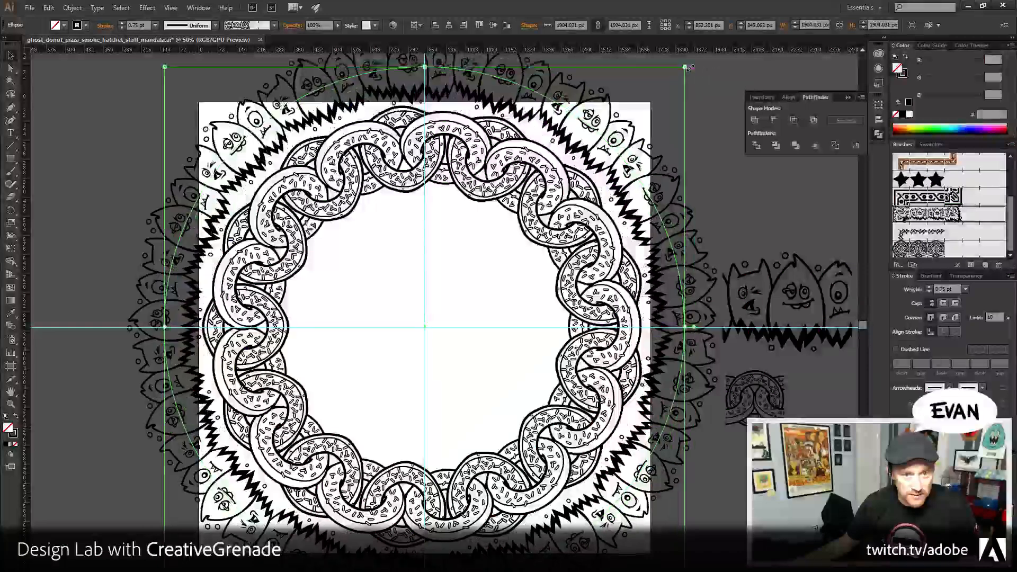
pyautogui.tripleClick(948, 289)
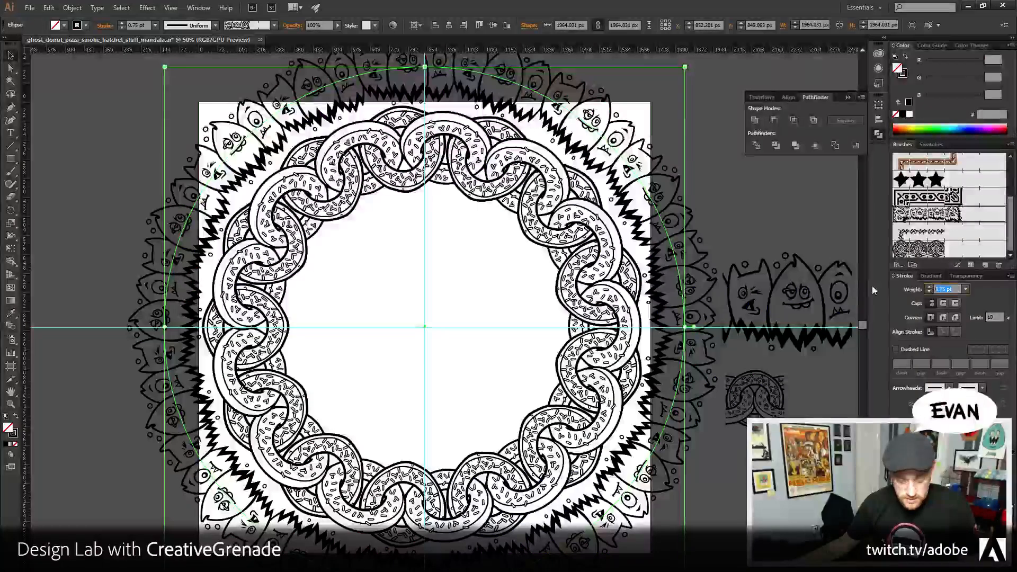
pyautogui.write('1')
pyautogui.press('Tab')
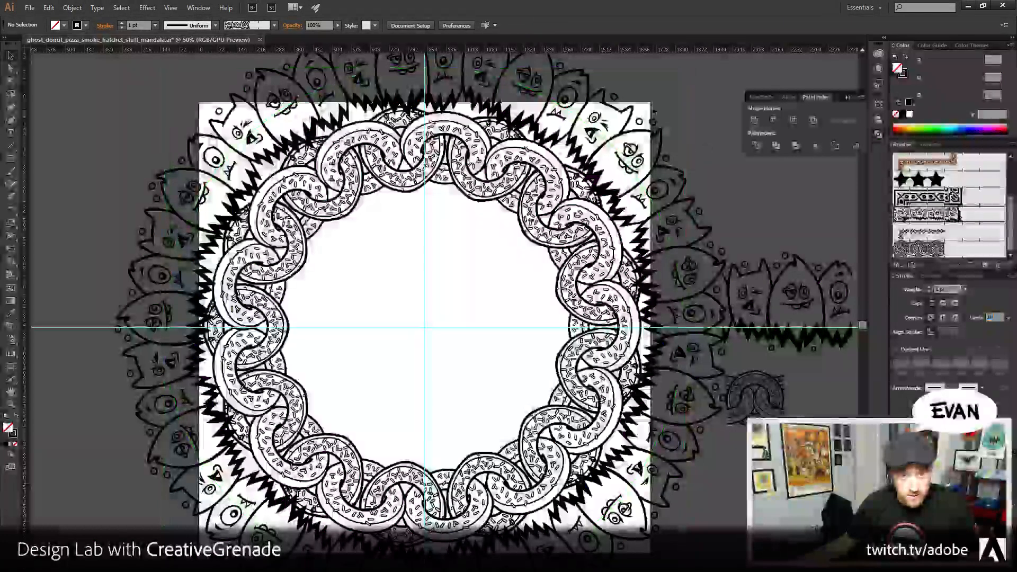
# - Select both the outer ghost ring and the donut ring and shrink them together about their centre to fit the artboard
pyautogui.moveTo(683, 69); pyautogui.dragTo(592, 159)
pyautogui.keyDown('shift'); pyautogui.click(286, 215); pyautogui.keyUp('shift')
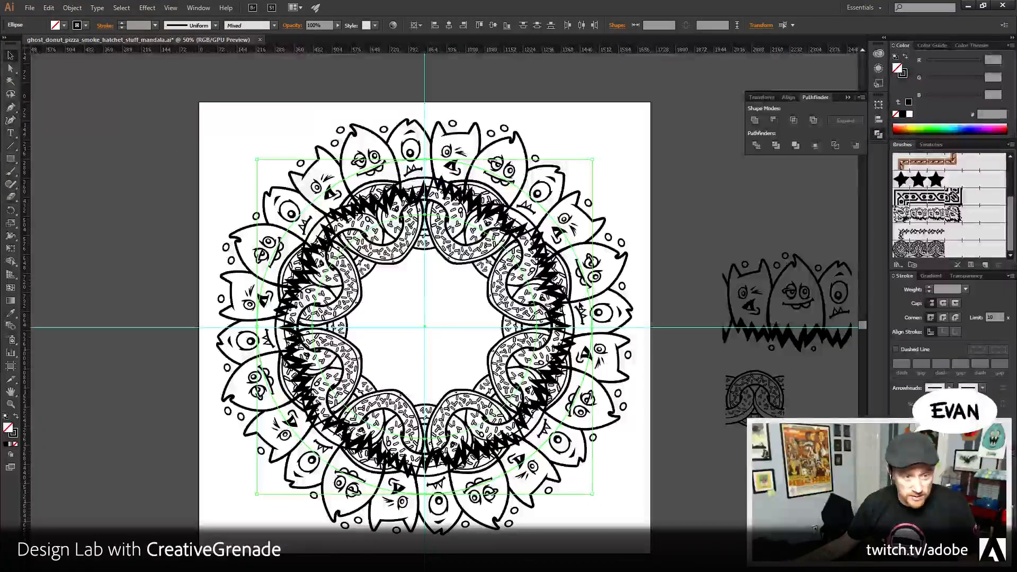
# - Try a 1 pt stroke weight on the inner donut ring
pyautogui.click(609, 182)
pyautogui.click(501, 264)
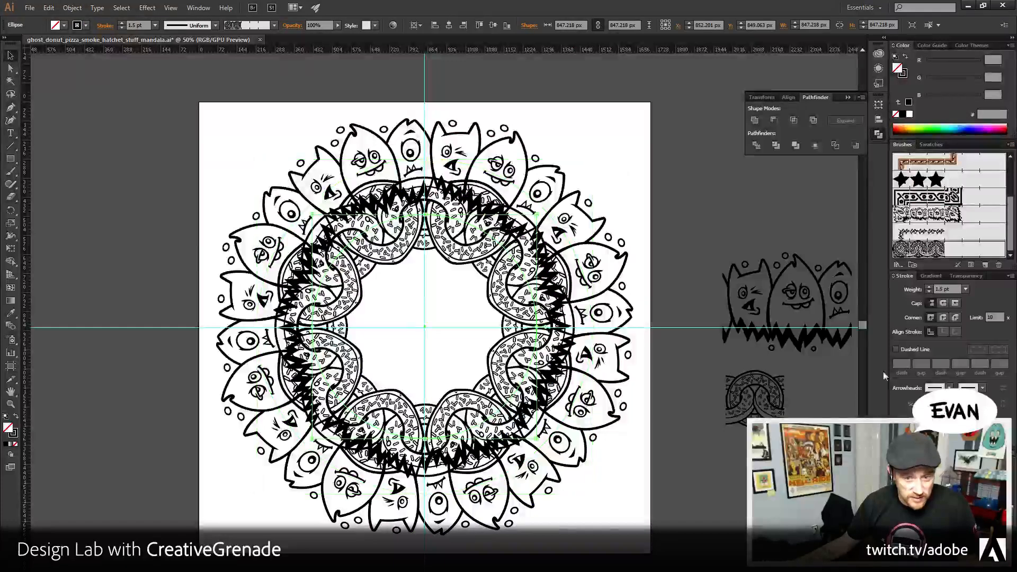
pyautogui.click(929, 291)
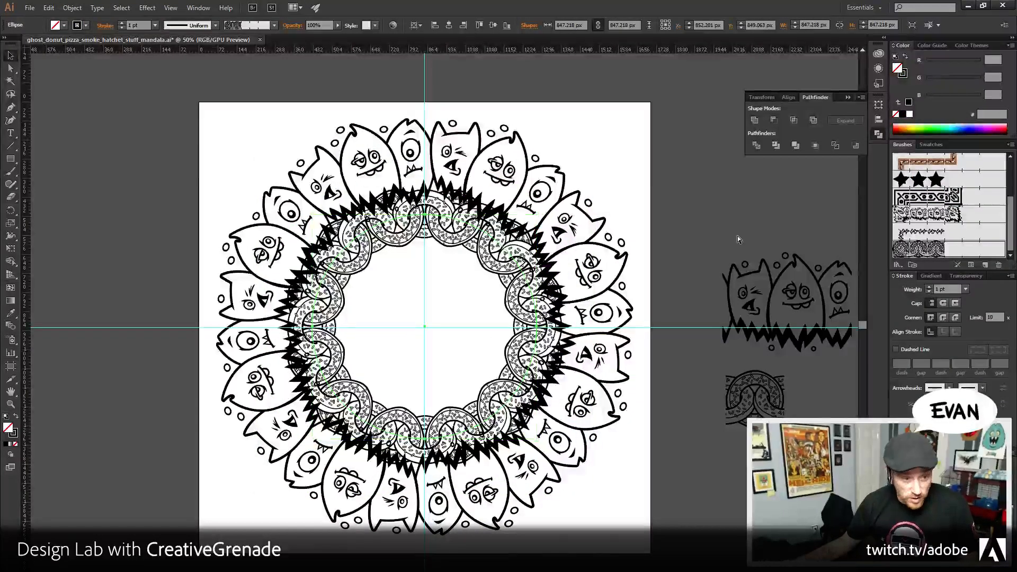
# - Undo the recent ring scaling and stroke changes back to the small 0.75 pt ghost ring inside the donut ring, and clear the selection
pyautogui.hotkey('ctrl', 'z')
pyautogui.hotkey('ctrl', 'z')
pyautogui.hotkey('ctrl', 'z')
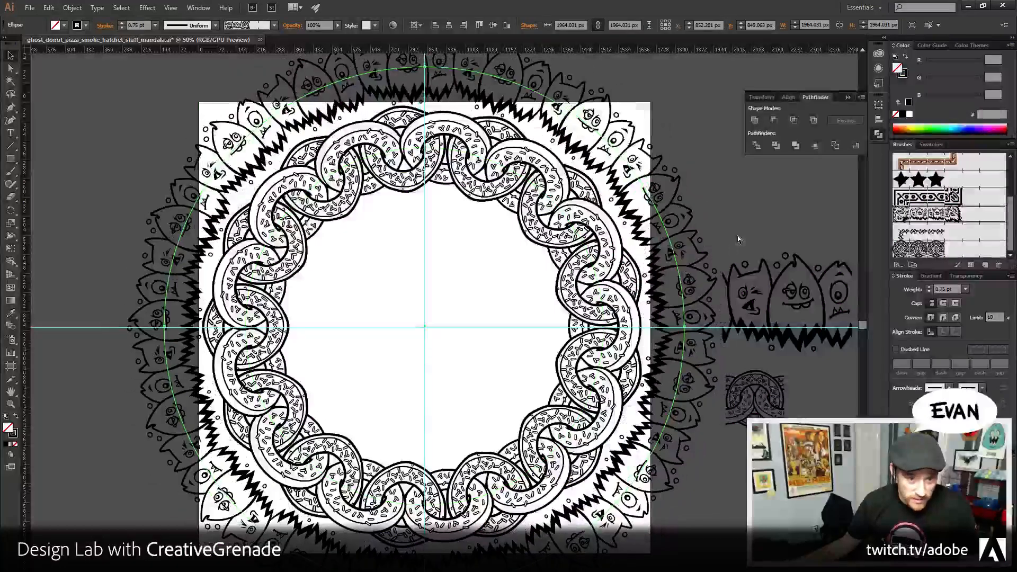
pyautogui.hotkey('ctrl', 'z')
pyautogui.hotkey('ctrl', 'z')
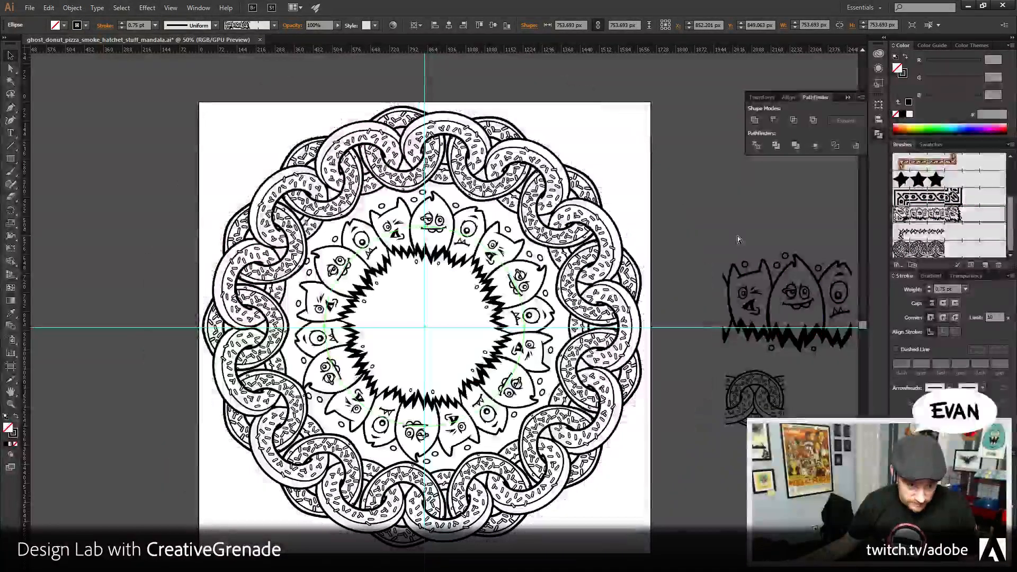
pyautogui.click(629, 130)
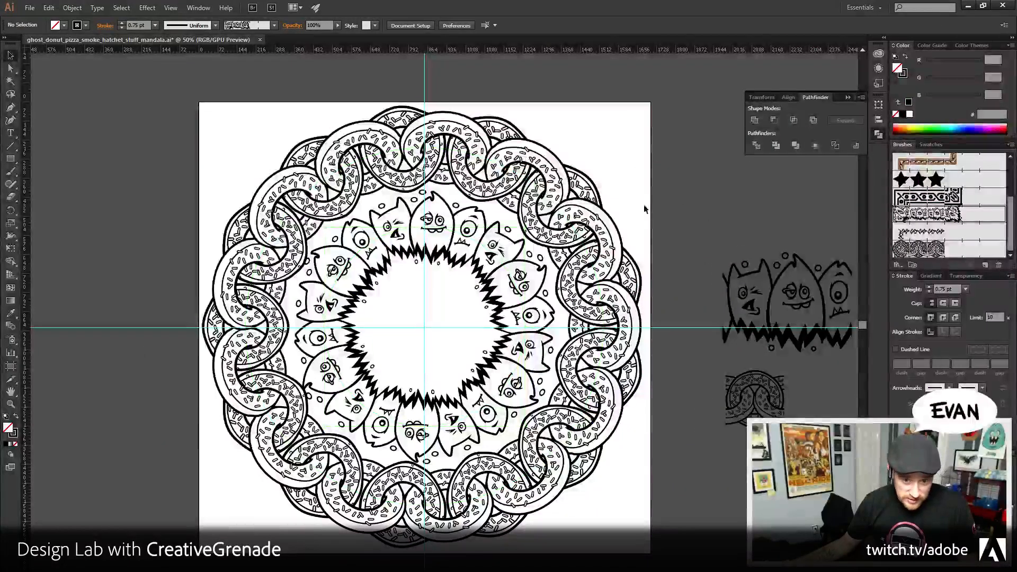
# - Move the donut source tile beside the artboard slightly up, closer beneath the ghost source tile
pyautogui.moveTo(645, 208); pyautogui.dragTo(504, 204)
pyautogui.moveTo(552, 229); pyautogui.dragTo(582, 365)
pyautogui.click(647, 446)
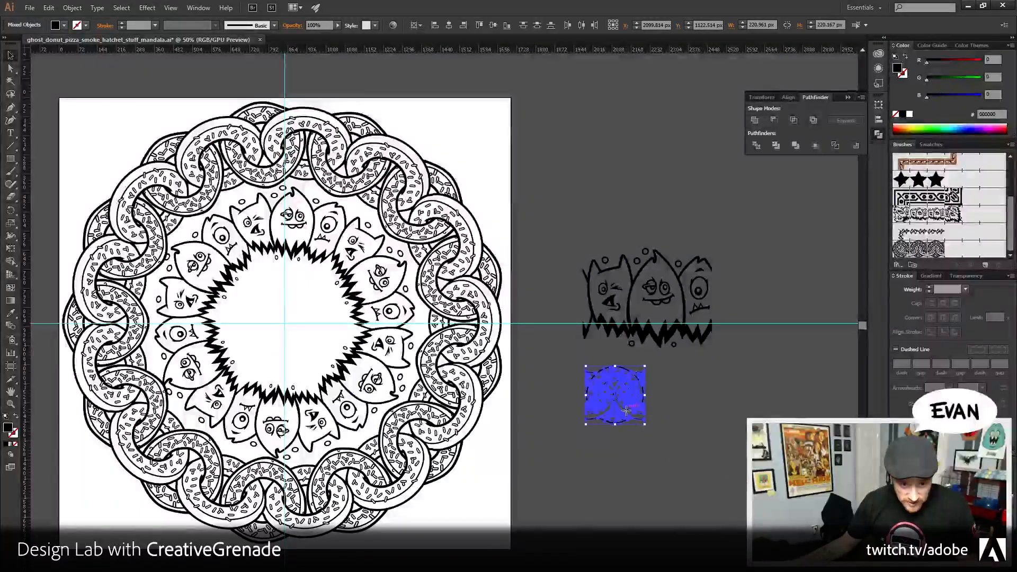
pyautogui.moveTo(627, 411); pyautogui.dragTo(624, 397)
pyautogui.moveTo(572, 332); pyautogui.dragTo(740, 361)
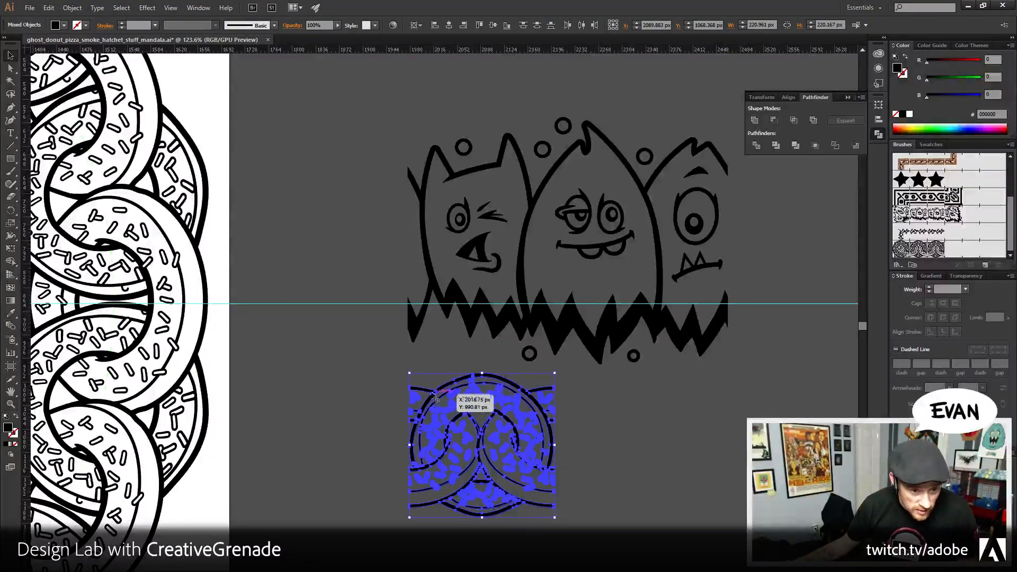
# - Place vertical guides on the left and right edges of the ghost source tile
pyautogui.click(414, 324)
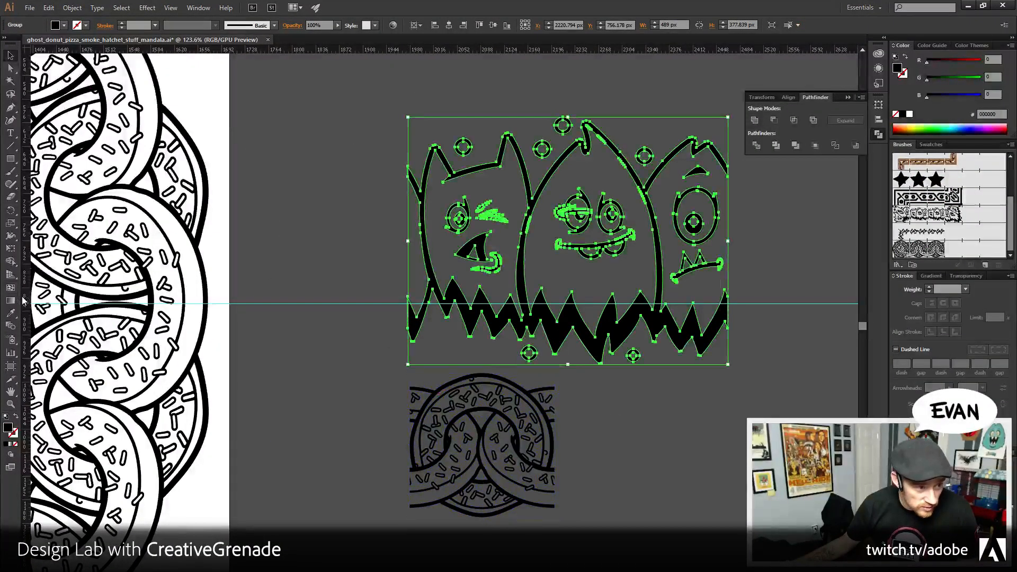
pyautogui.moveTo(22, 301); pyautogui.dragTo(407, 302)
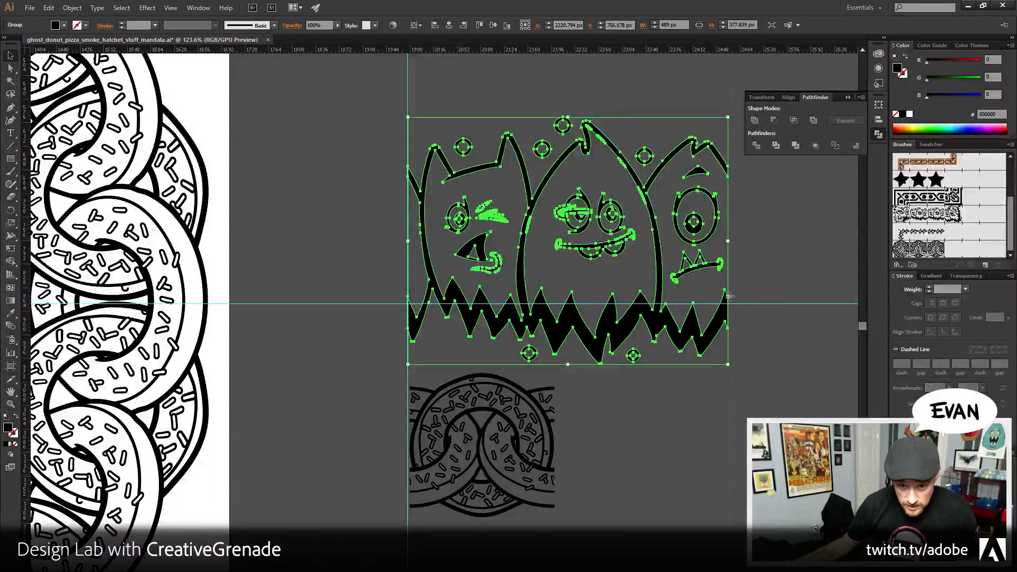
pyautogui.moveTo(729, 295); pyautogui.dragTo(727, 297)
pyautogui.moveTo(624, 397); pyautogui.dragTo(590, 334)
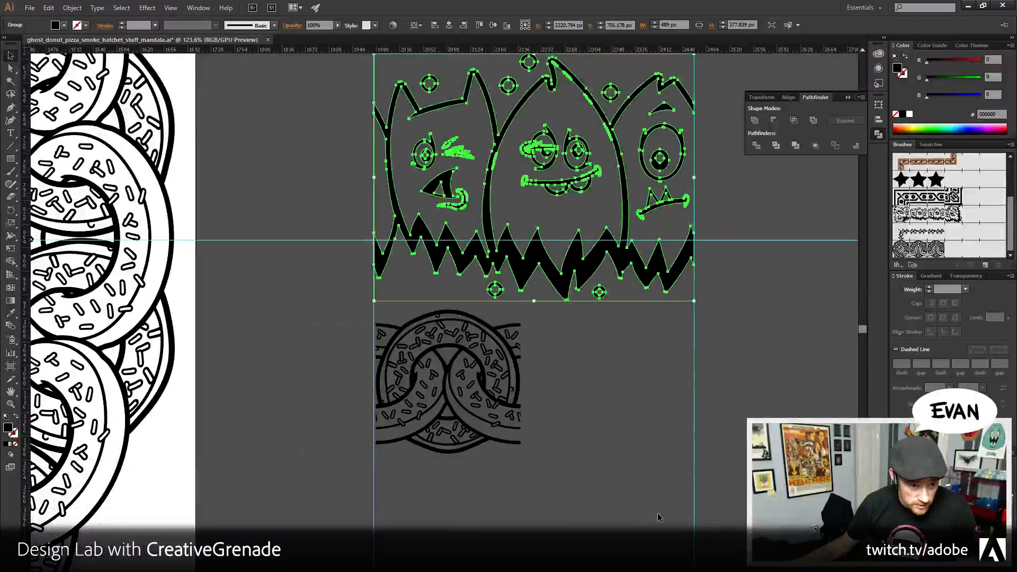
# - Lower the donut tile away from the ghost tile, bringing its left edge close to the left guide
pyautogui.click(473, 394)
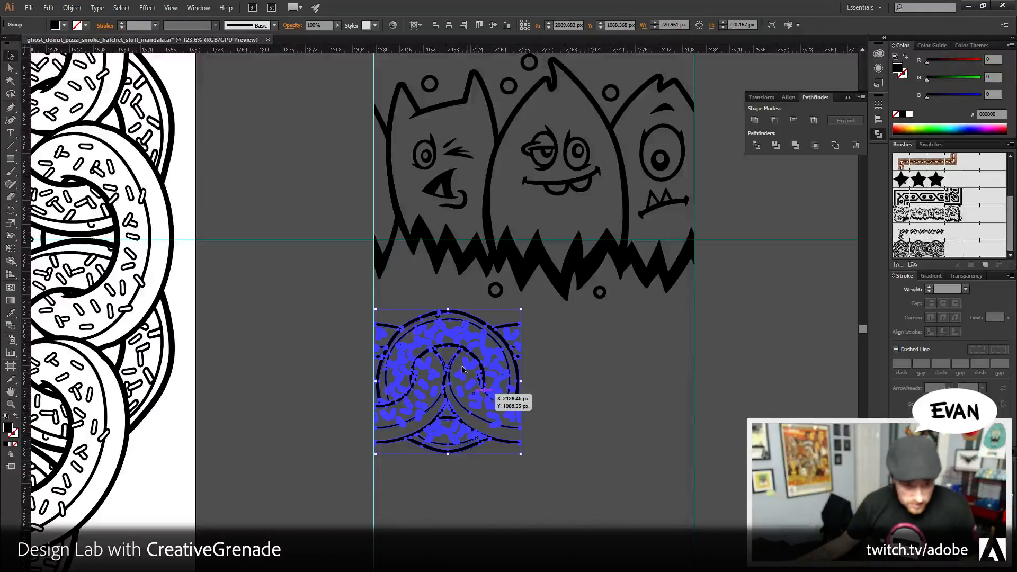
pyautogui.moveTo(462, 369); pyautogui.dragTo(474, 375)
pyautogui.hotkey('ctrl', 'z')
pyautogui.hotkey('ctrl', 'z')
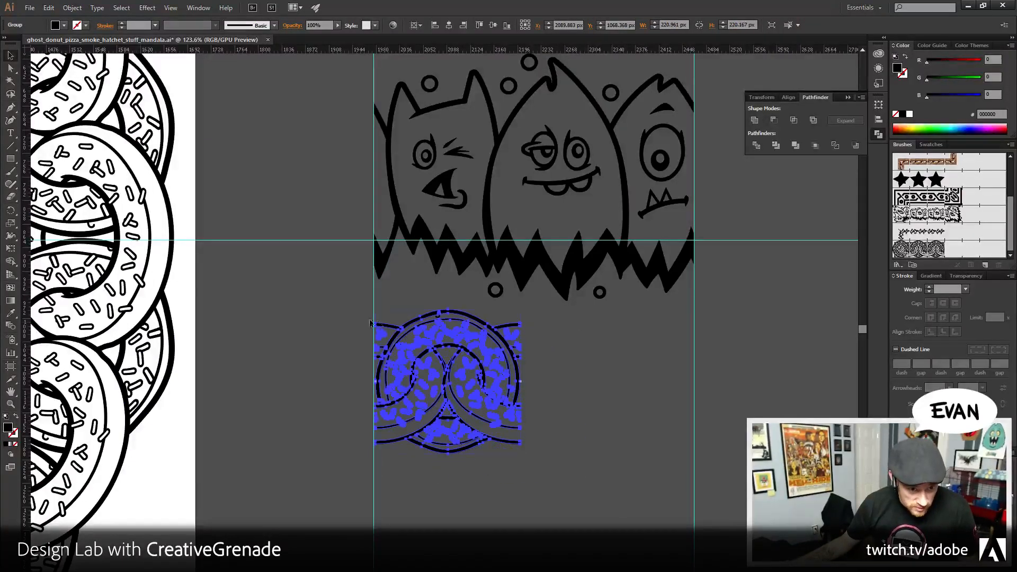
pyautogui.hotkey('ctrl', 'shift', 'g')
pyautogui.hotkey('ctrl', 'g')
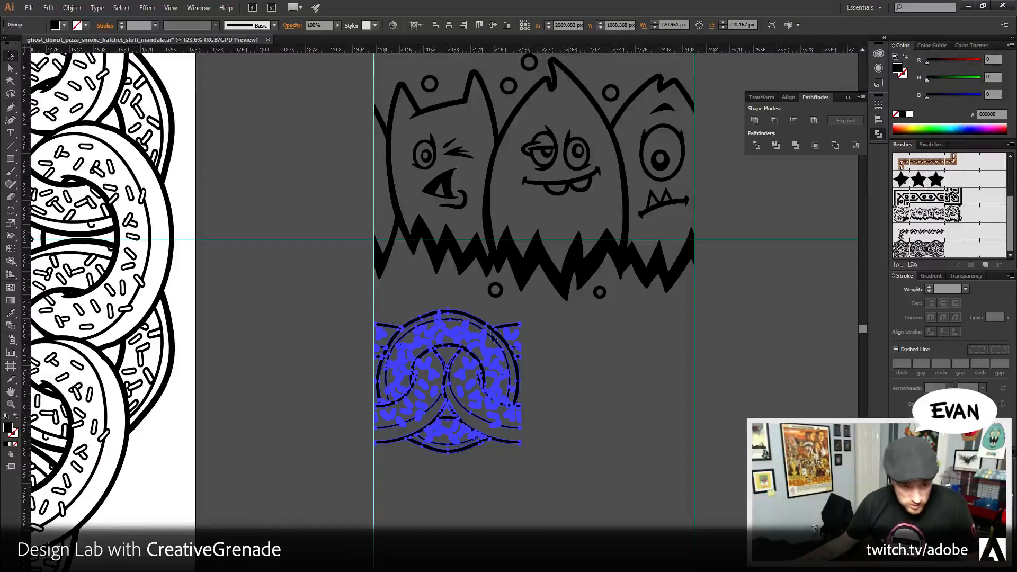
pyautogui.moveTo(490, 327); pyautogui.dragTo(482, 349)
# - Align the donut tile's left edge exactly with the left guide
pyautogui.press('z')
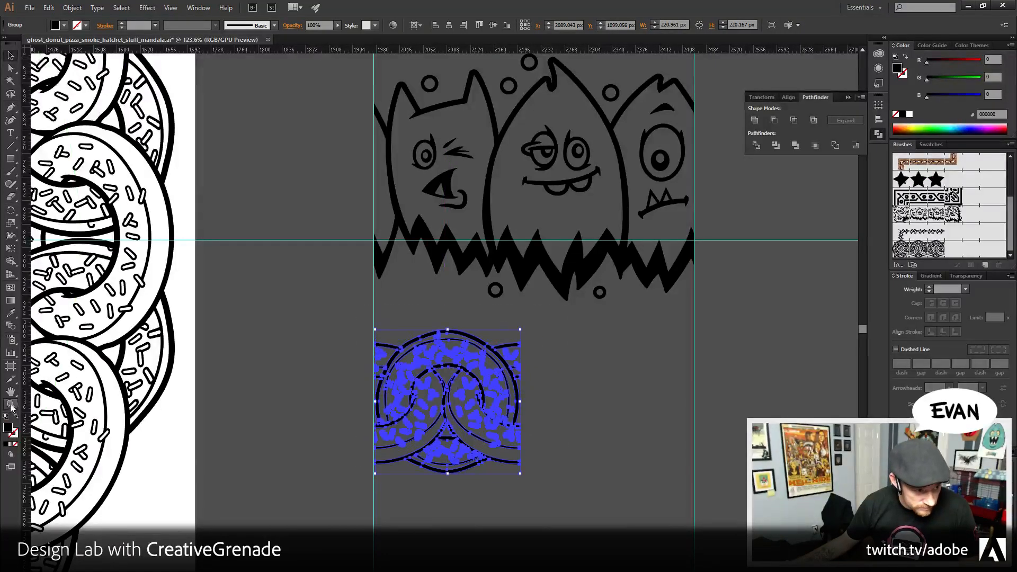
pyautogui.moveTo(365, 330); pyautogui.dragTo(441, 405)
pyautogui.press('v')
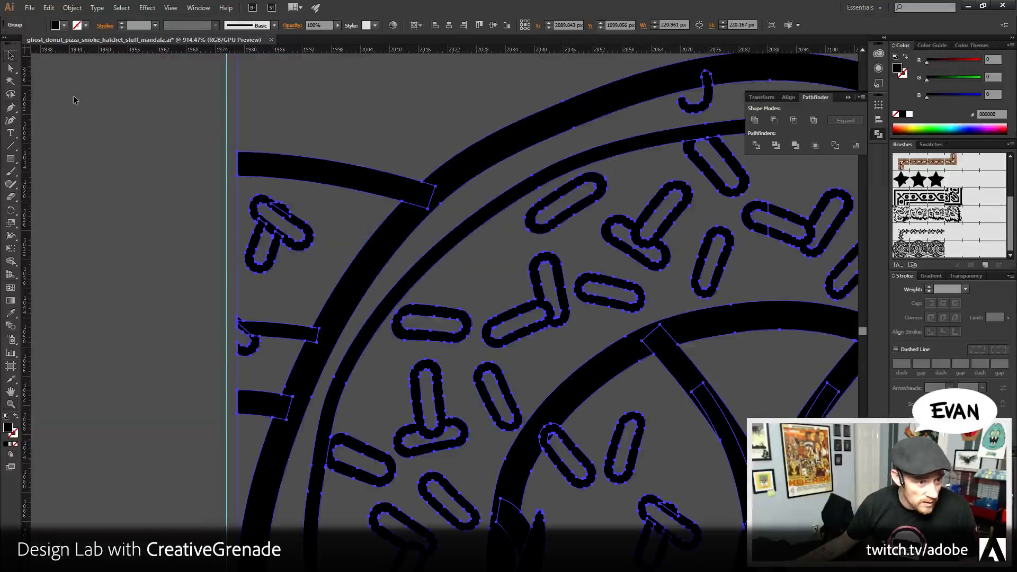
pyautogui.moveTo(312, 175); pyautogui.dragTo(296, 165)
# - Enlarge the donut tile proportionally to about 488 px wide so it spans the two vertical guides like the ghost tile
pyautogui.click(10, 404)
pyautogui.keyDown('alt'); pyautogui.click(545, 355); pyautogui.keyUp('alt')
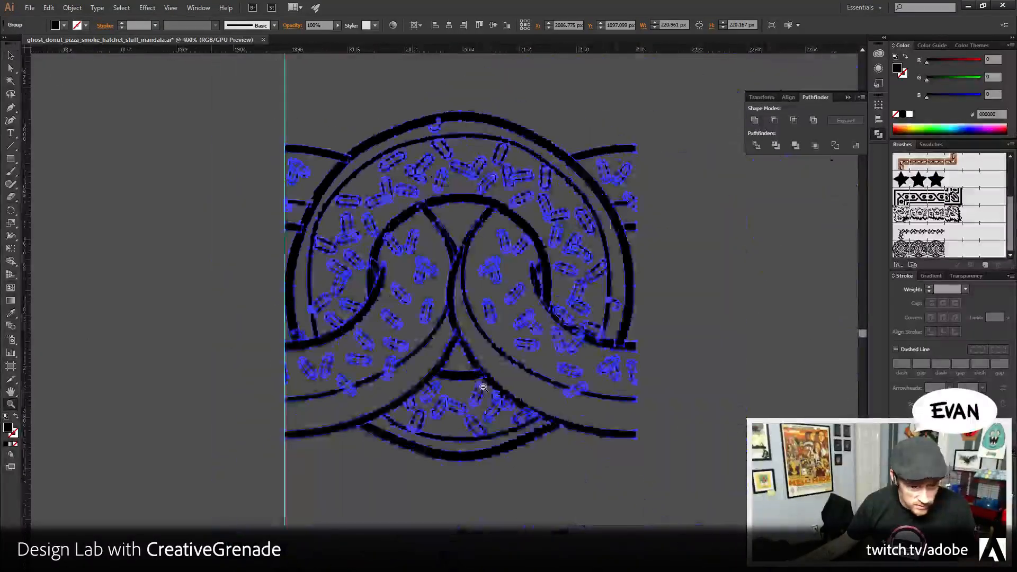
pyautogui.keyDown('alt'); pyautogui.click(543, 329); pyautogui.keyUp('alt')
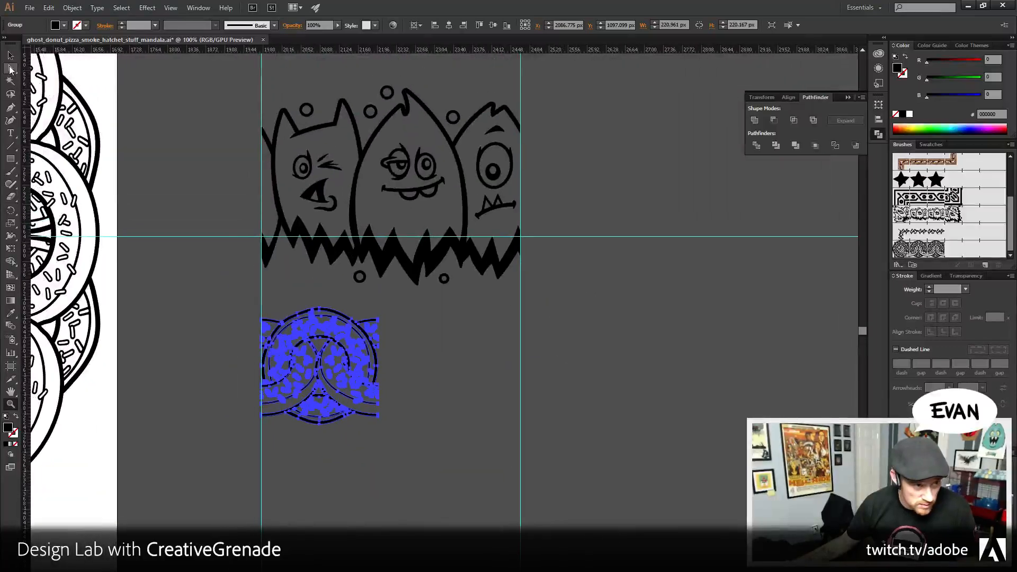
pyautogui.press('v')
pyautogui.moveTo(380, 425); pyautogui.dragTo(556, 556)
pyautogui.moveTo(626, 561); pyautogui.dragTo(635, 565)
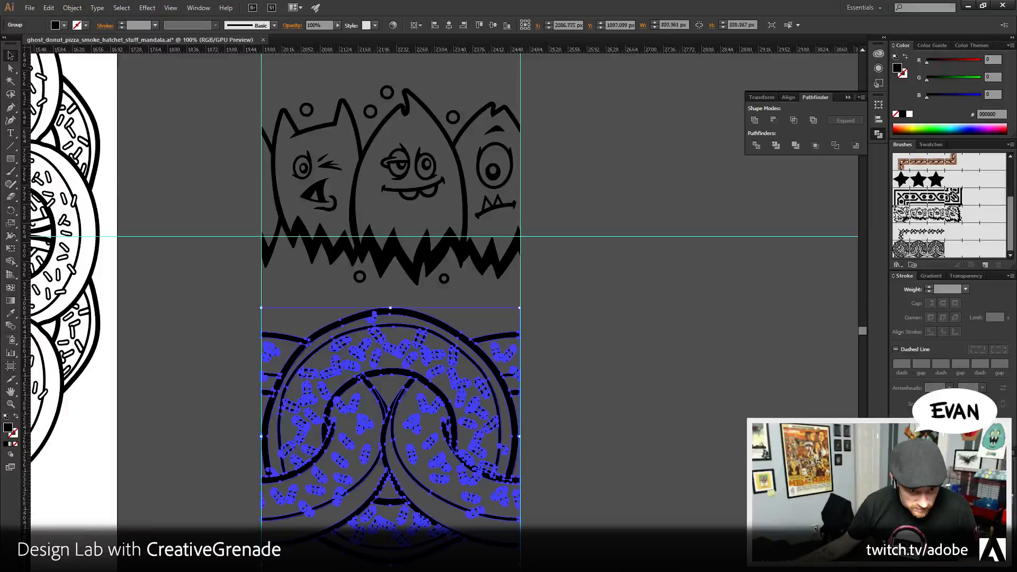
pyautogui.click(606, 533)
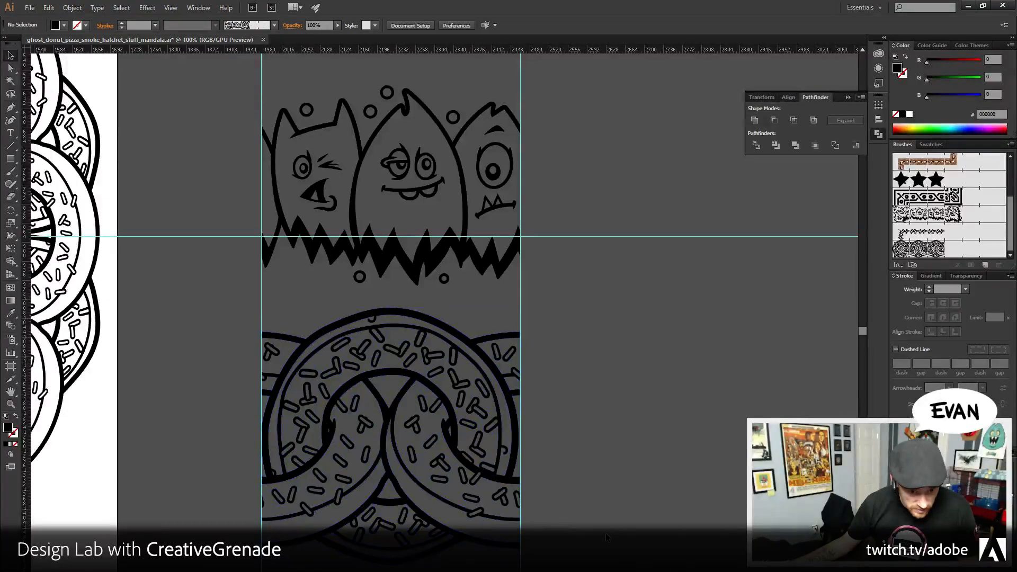
# - Try enlarging the donut tile to about 489 px wide so its upper-right corner meets the right guide
pyautogui.click(290, 497)
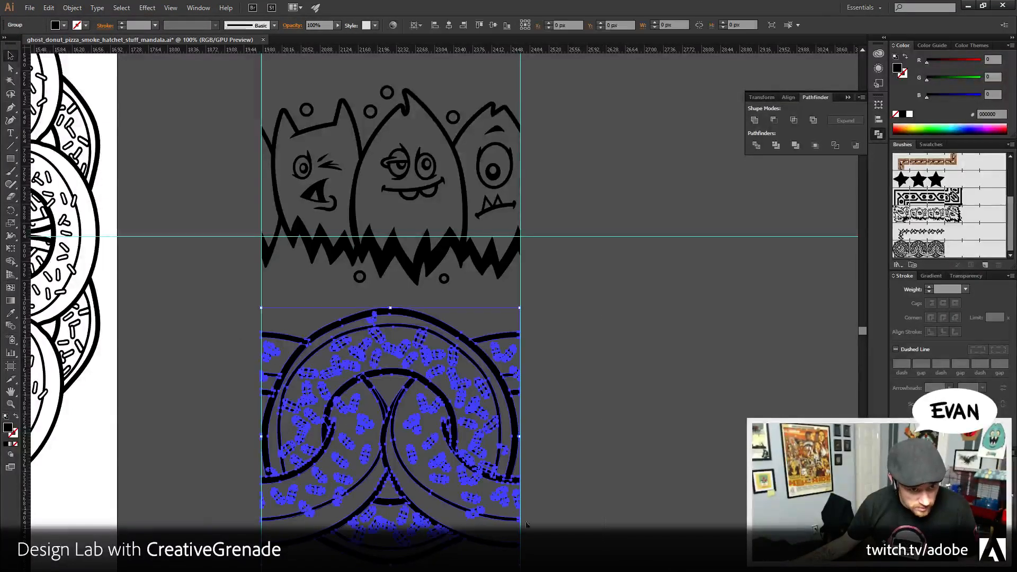
pyautogui.press('z')
pyautogui.moveTo(501, 322); pyautogui.dragTo(559, 361)
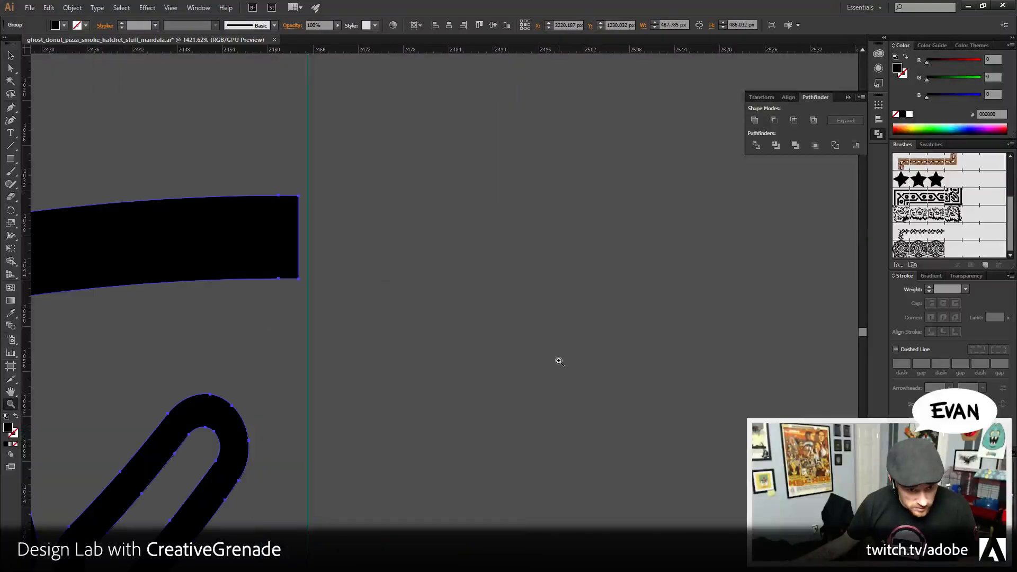
pyautogui.click(11, 55)
pyautogui.moveTo(311, 164); pyautogui.dragTo(454, 347)
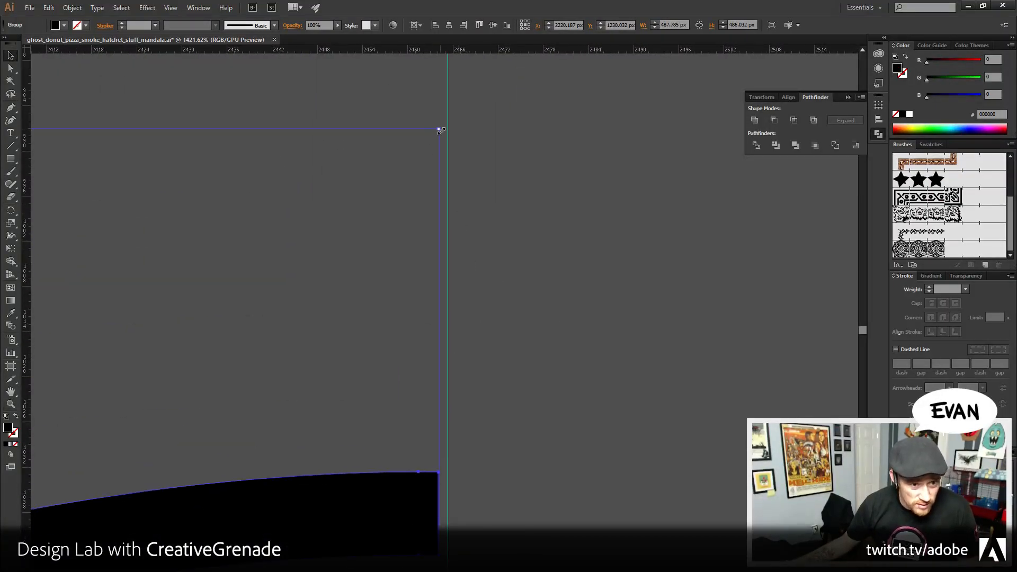
pyautogui.moveTo(440, 130); pyautogui.dragTo(454, 120)
# - Turn on Snap to Point and test it by resizing the donut tile from its upper-right corner
pyautogui.click(167, 7)
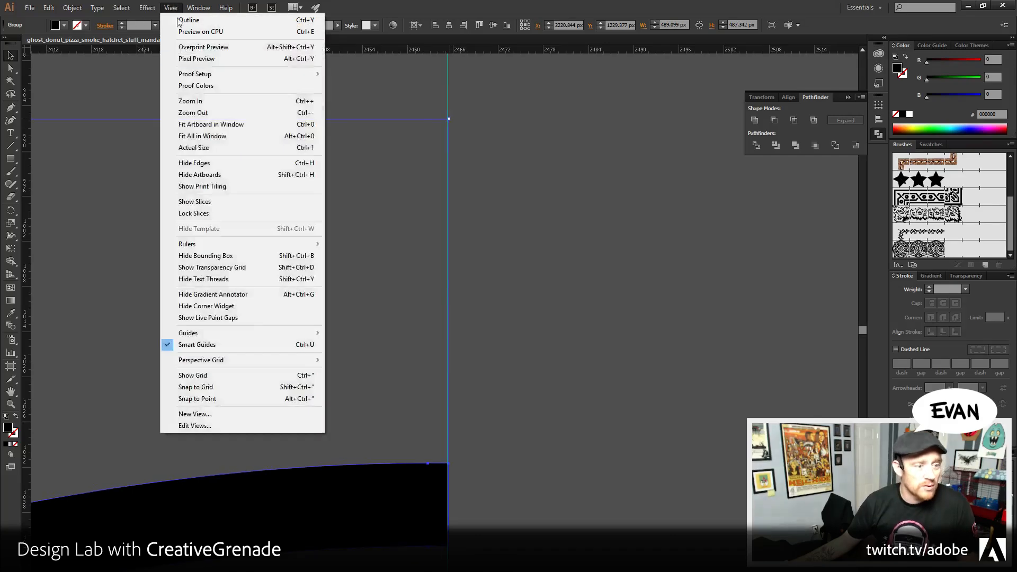
pyautogui.click(255, 387)
pyautogui.click(246, 398)
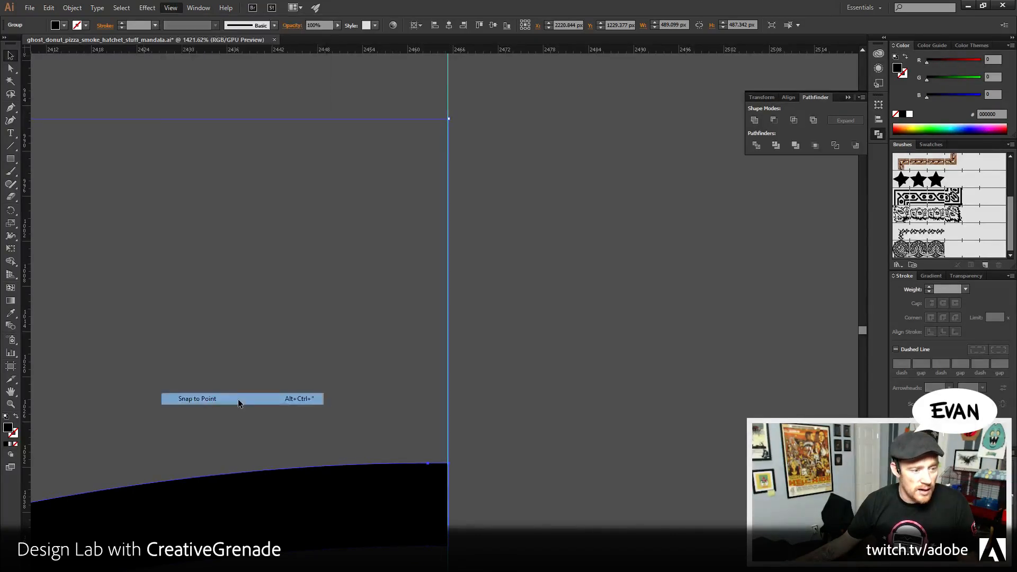
pyautogui.moveTo(448, 121); pyautogui.dragTo(301, 264)
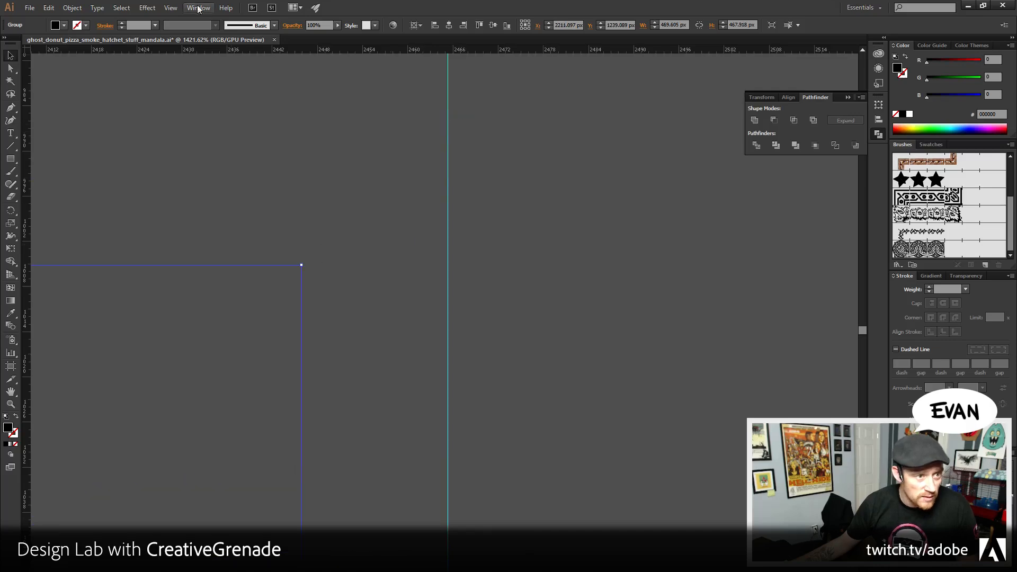
# - Try Snap to Grid while resizing the donut tile's corner towards the right guide, and switch it off again
pyautogui.click(170, 7)
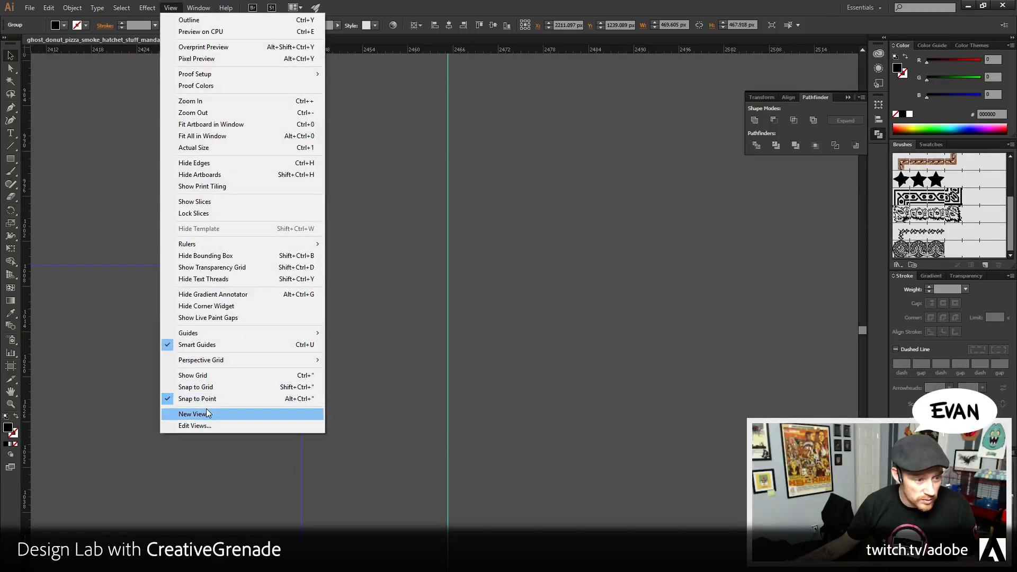
pyautogui.moveTo(206, 333)
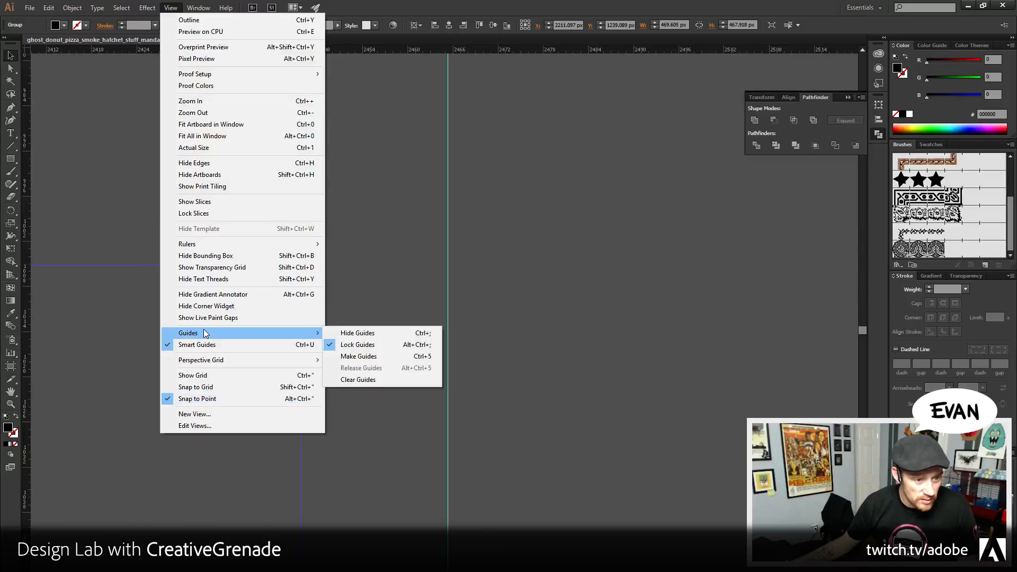
pyautogui.click(195, 389)
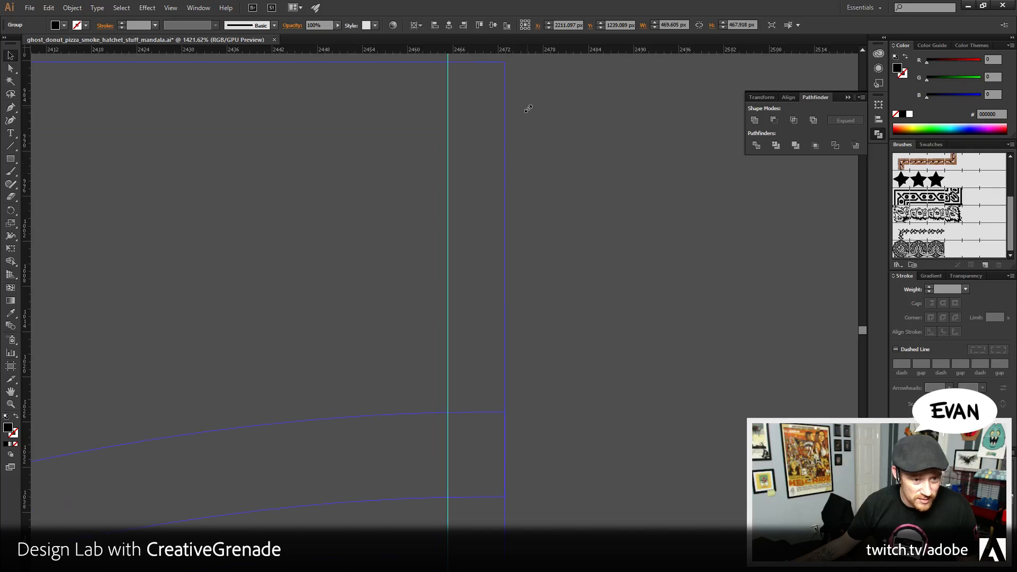
pyautogui.moveTo(480, 163); pyautogui.dragTo(479, 166)
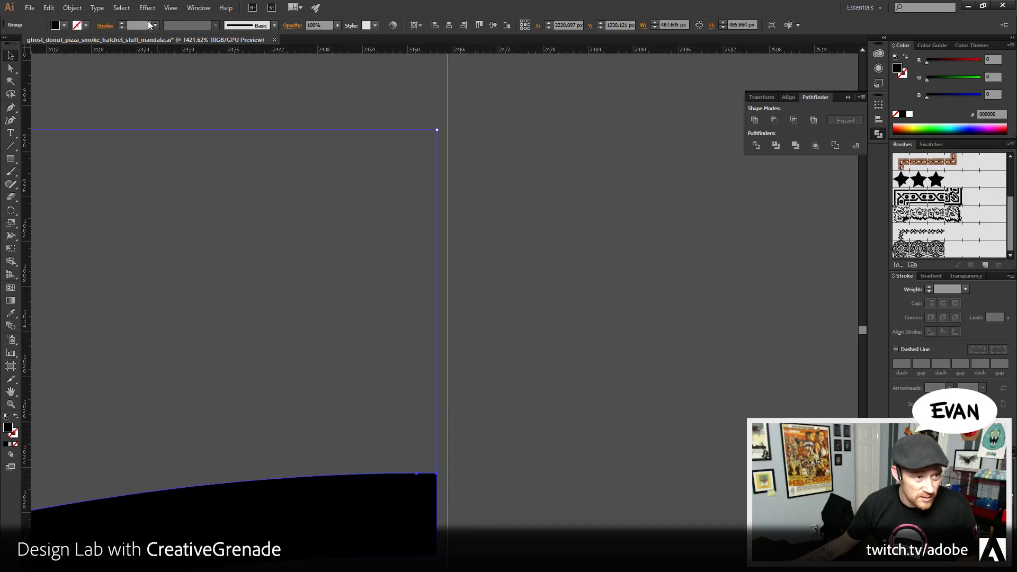
pyautogui.click(170, 7)
pyautogui.click(207, 387)
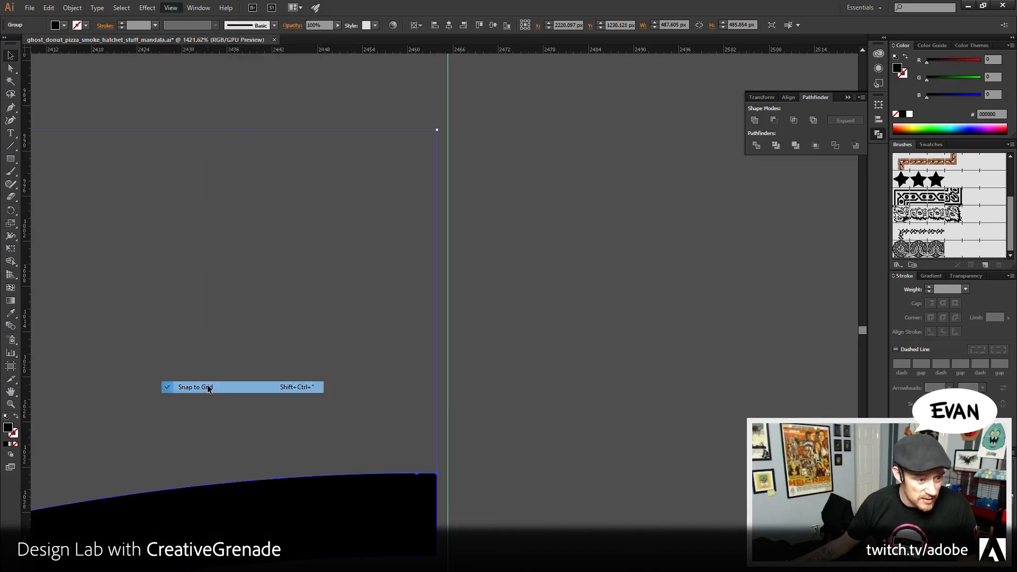
# - Scale the donut tile to about 489 px wide and fine-tune its upper-right corner exactly onto the right guide
pyautogui.moveTo(437, 131); pyautogui.dragTo(468, 121)
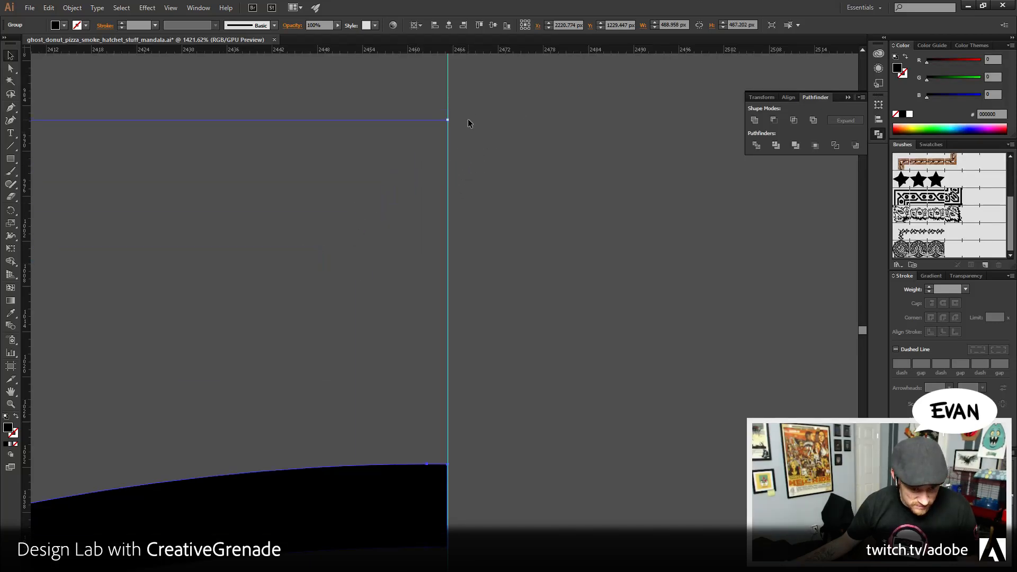
pyautogui.click(10, 404)
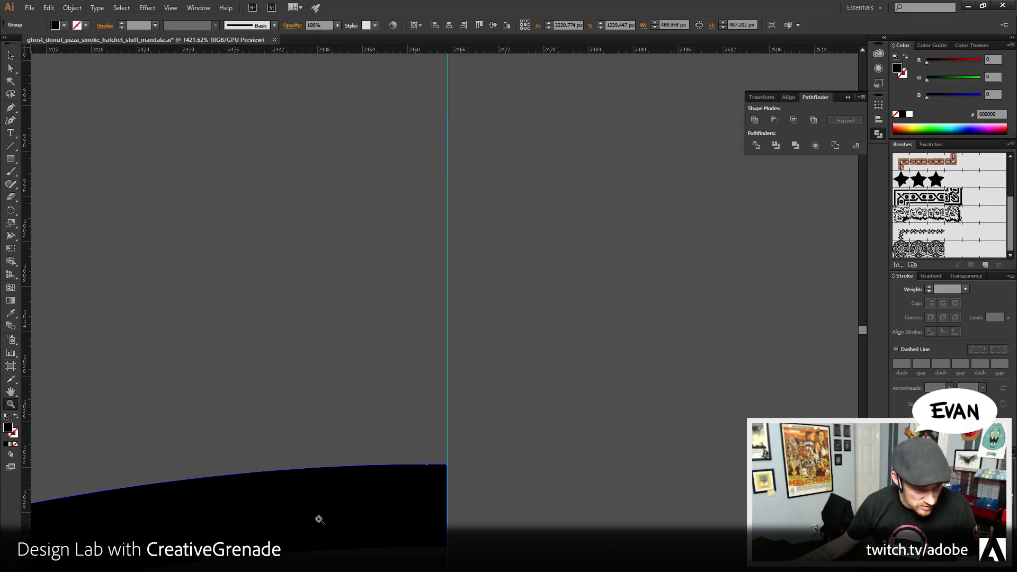
pyautogui.moveTo(426, 460); pyautogui.dragTo(473, 492)
pyautogui.moveTo(504, 303); pyautogui.dragTo(504, 509)
pyautogui.click(10, 56)
pyautogui.moveTo(537, 181); pyautogui.dragTo(556, 328)
pyautogui.moveTo(554, 198); pyautogui.dragTo(582, 509)
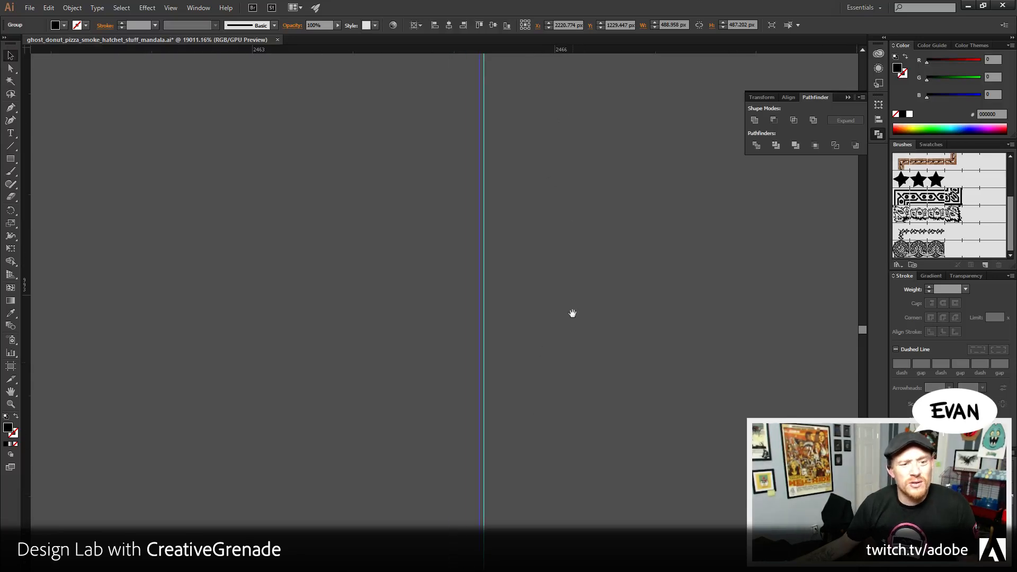
pyautogui.moveTo(573, 313); pyautogui.dragTo(550, 472)
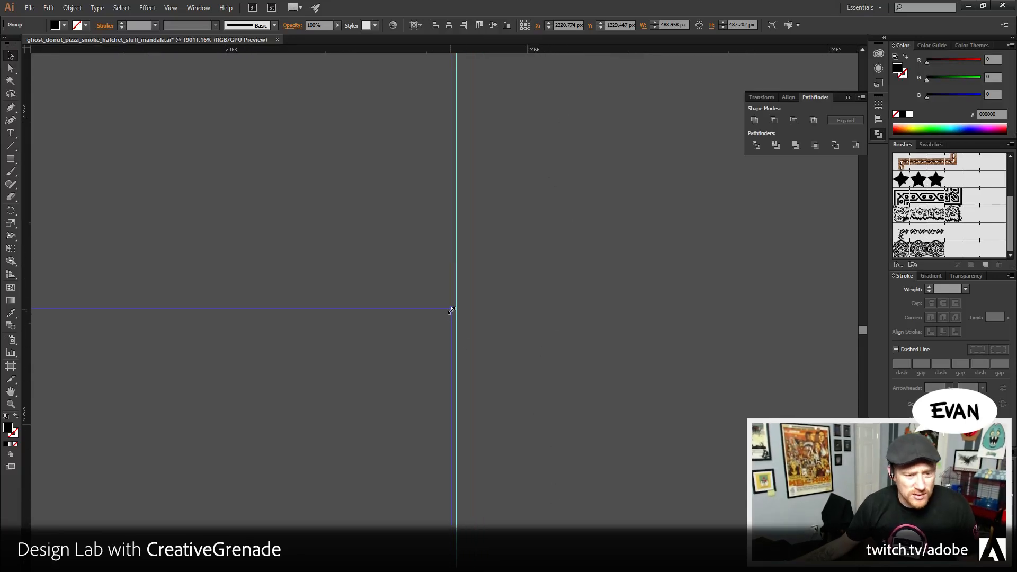
pyautogui.moveTo(451, 311); pyautogui.dragTo(455, 306)
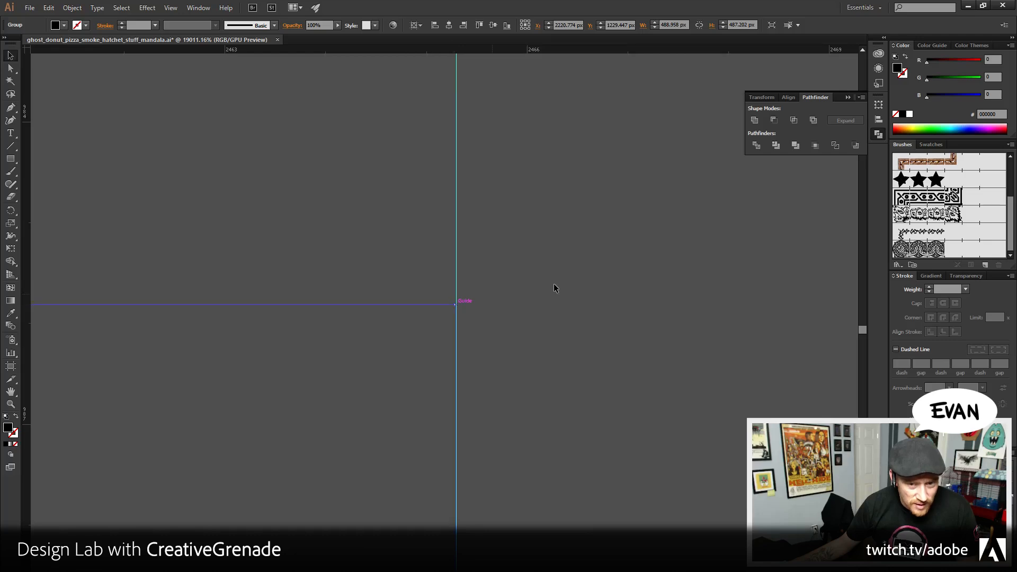
# - Check the alignment and transform settings, including Align to Pixel Grid, for the donut tile, and deselect it
pyautogui.click(879, 120)
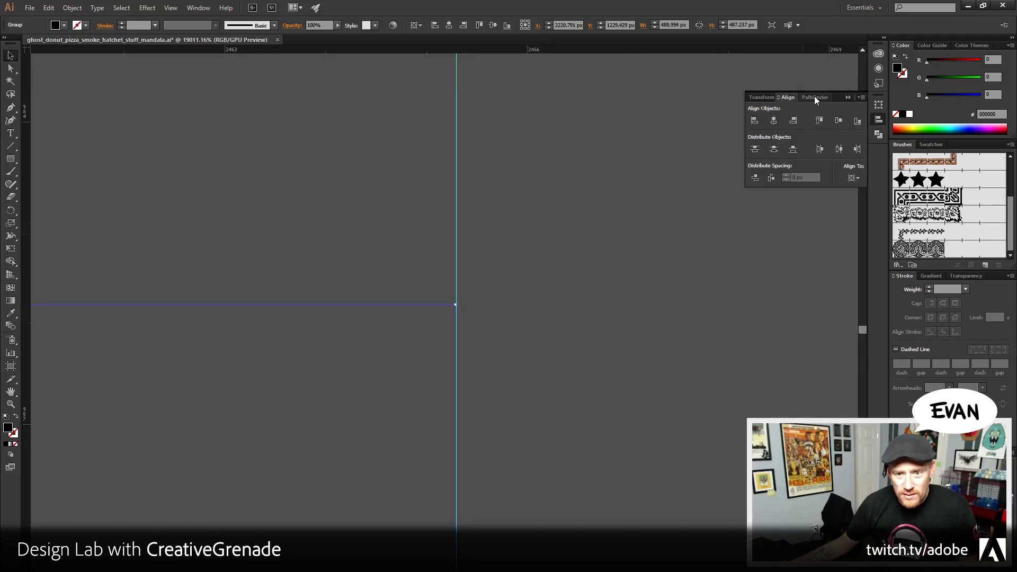
pyautogui.click(878, 104)
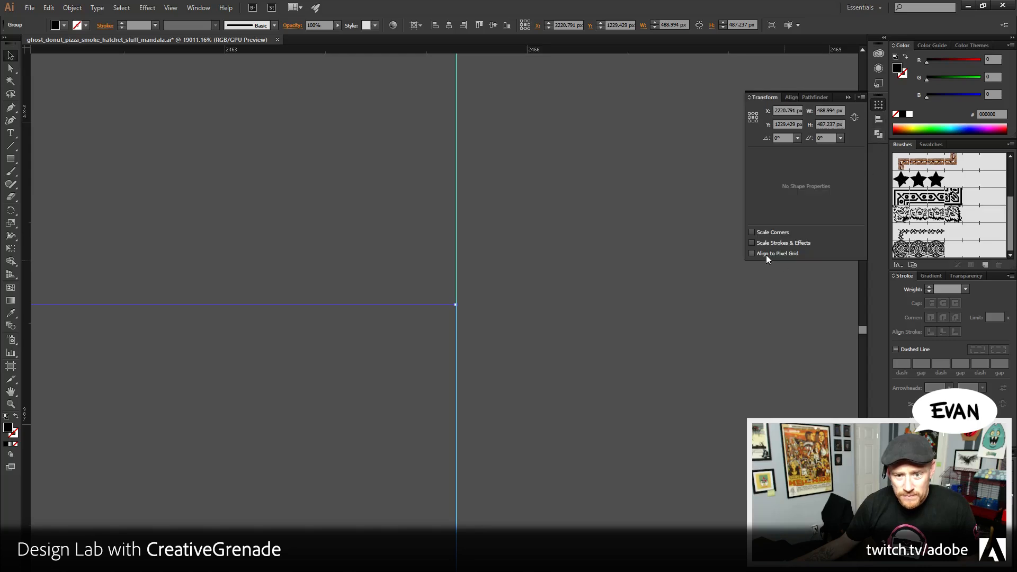
pyautogui.click(558, 305)
# - Examine at high magnification how the left edges of the ghost and donut tiles meet the left guide
pyautogui.click(10, 404)
pyautogui.keyDown('alt'); pyautogui.click(283, 388); pyautogui.keyUp('alt')
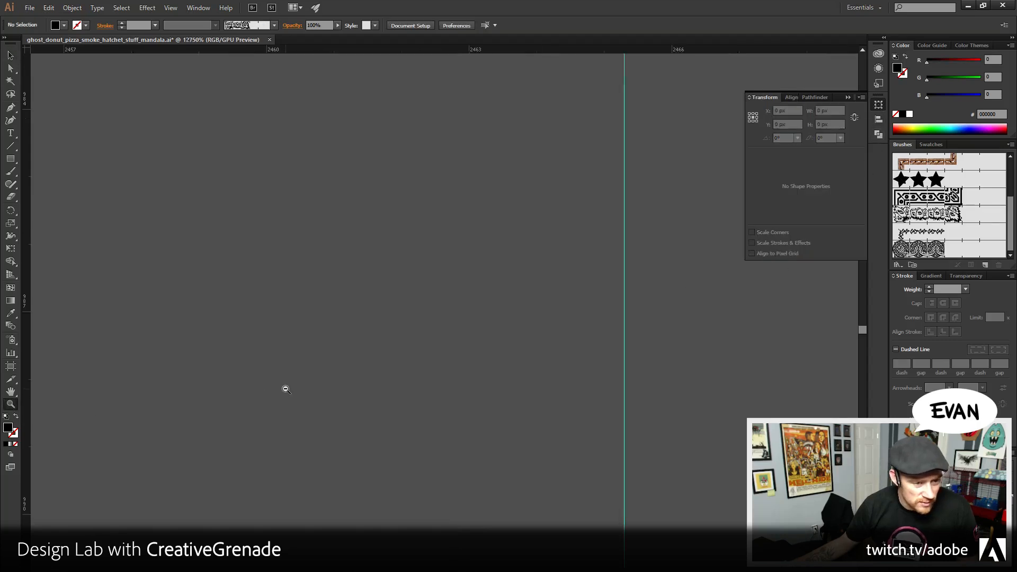
pyautogui.keyDown('alt'); pyautogui.click(415, 380); pyautogui.keyUp('alt')
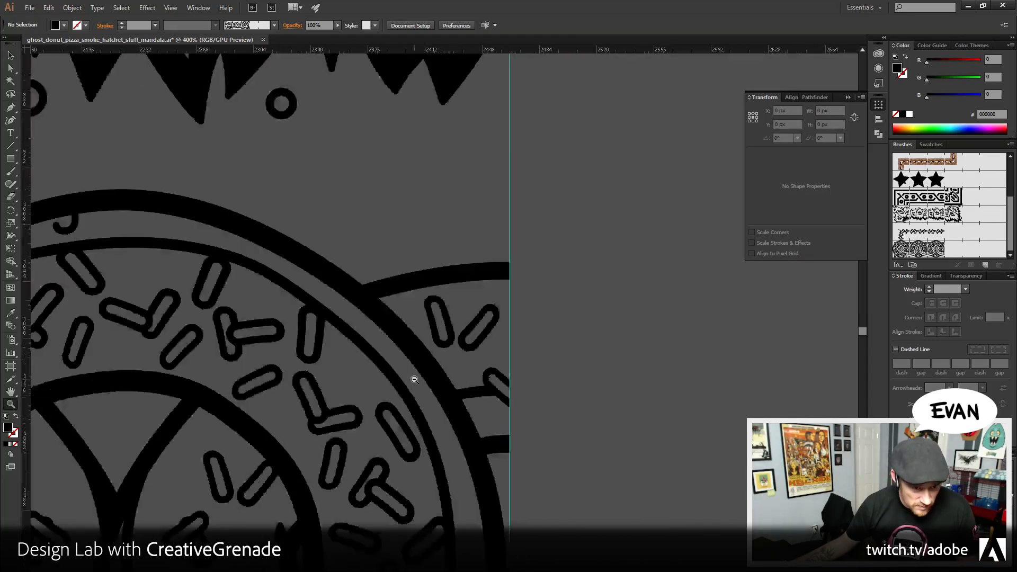
pyautogui.keyDown('alt'); pyautogui.click(414, 379); pyautogui.keyUp('alt')
pyautogui.keyDown('alt'); pyautogui.click(392, 272); pyautogui.keyUp('alt')
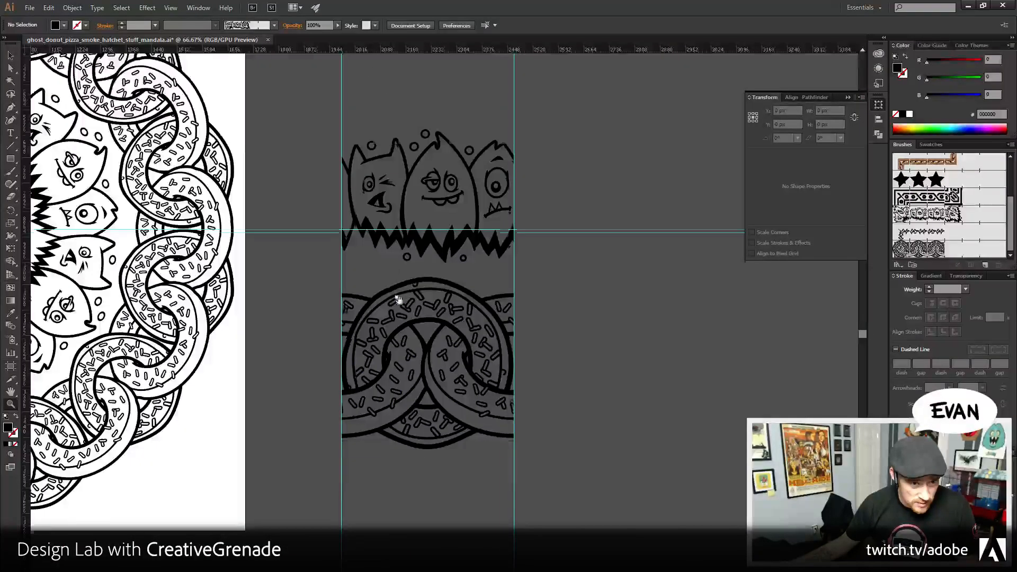
pyautogui.moveTo(398, 295); pyautogui.dragTo(400, 336)
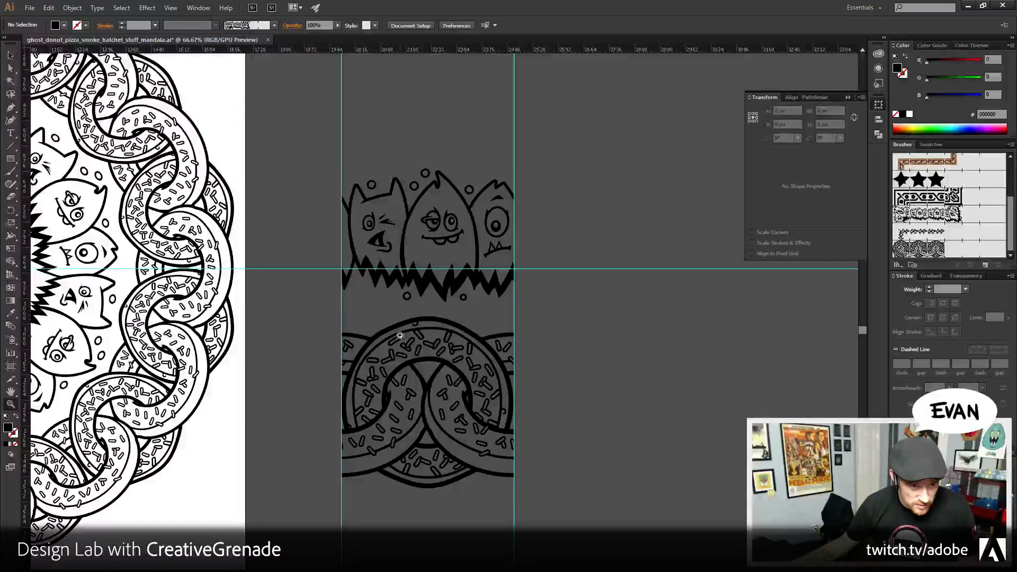
pyautogui.moveTo(349, 278); pyautogui.dragTo(350, 295)
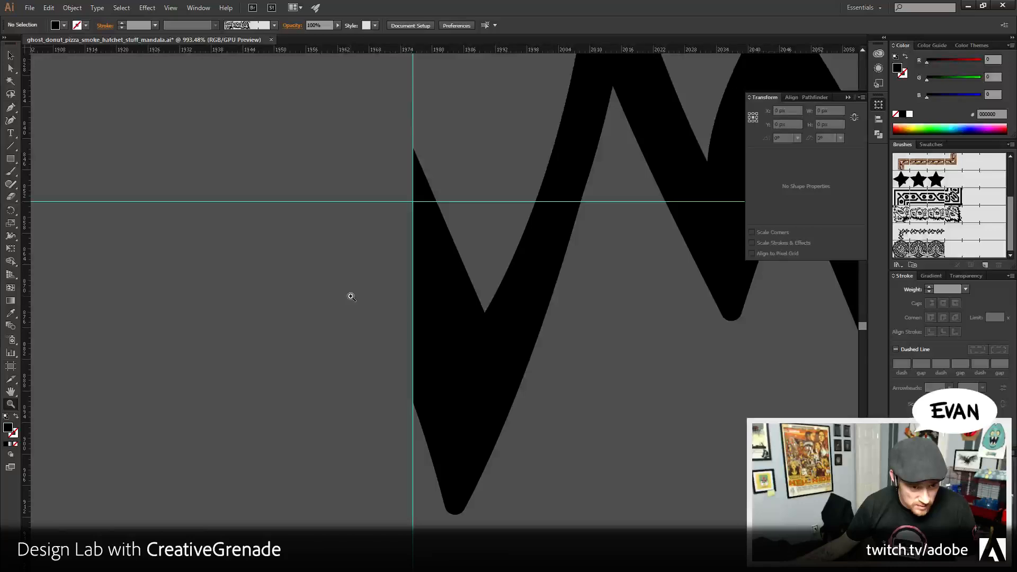
pyautogui.rightClick(350, 296)
pyautogui.click(383, 342)
pyautogui.keyDown('alt'); pyautogui.click(315, 389); pyautogui.keyUp('alt')
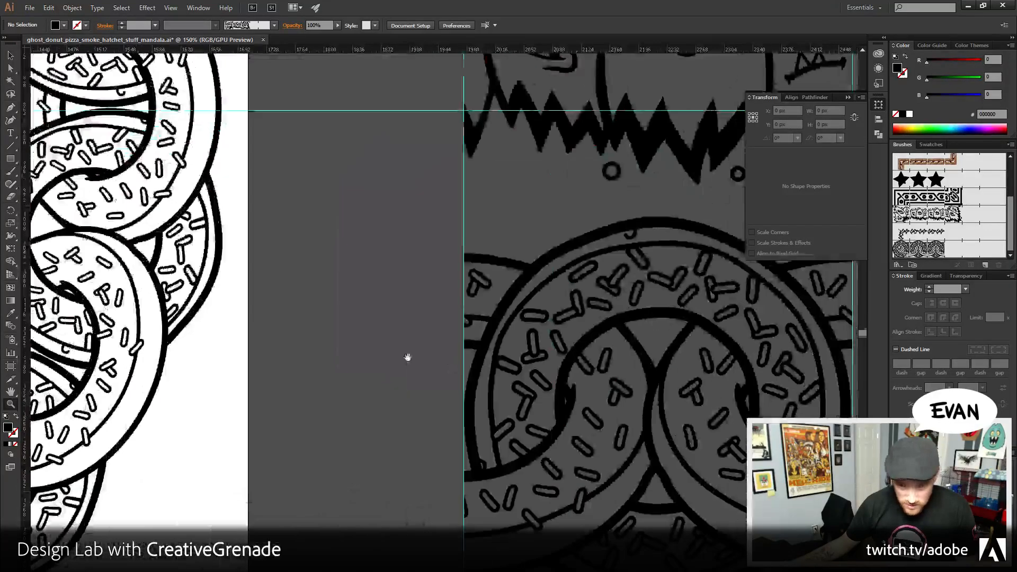
pyautogui.moveTo(454, 244); pyautogui.dragTo(473, 274)
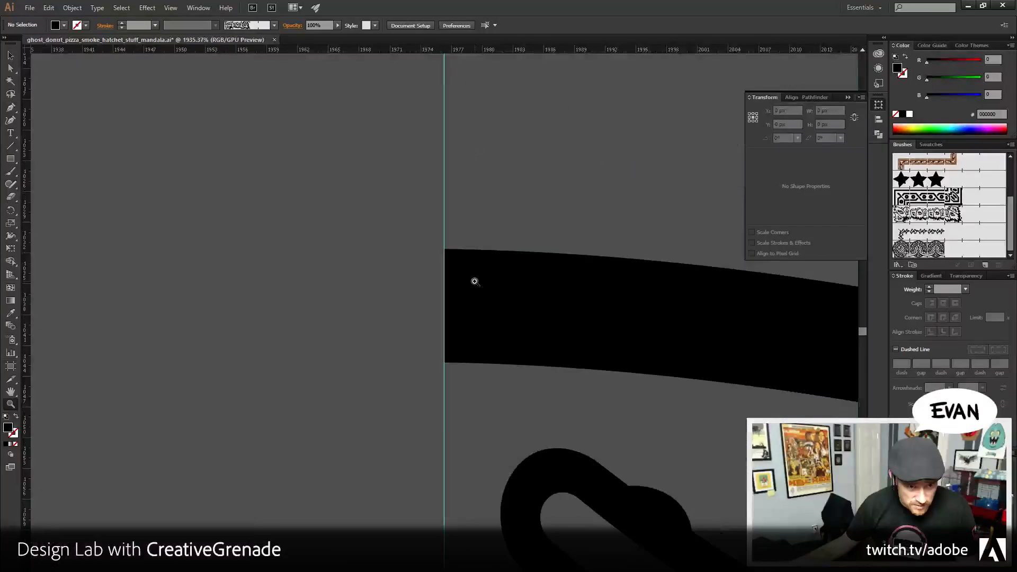
pyautogui.keyDown('alt'); pyautogui.click(487, 297); pyautogui.keyUp('alt')
pyautogui.keyDown('alt'); pyautogui.click(487, 298); pyautogui.keyUp('alt')
pyautogui.keyDown('alt'); pyautogui.click(487, 297); pyautogui.keyUp('alt')
pyautogui.keyDown('alt'); pyautogui.click(487, 297); pyautogui.keyUp('alt')
pyautogui.keyDown('alt'); pyautogui.click(487, 297); pyautogui.keyUp('alt')
pyautogui.keyDown('alt'); pyautogui.click(487, 297); pyautogui.keyUp('alt')
# - Examine at high magnification how the right edges of the ghost and donut tiles meet the right guide
pyautogui.click(153, 377)
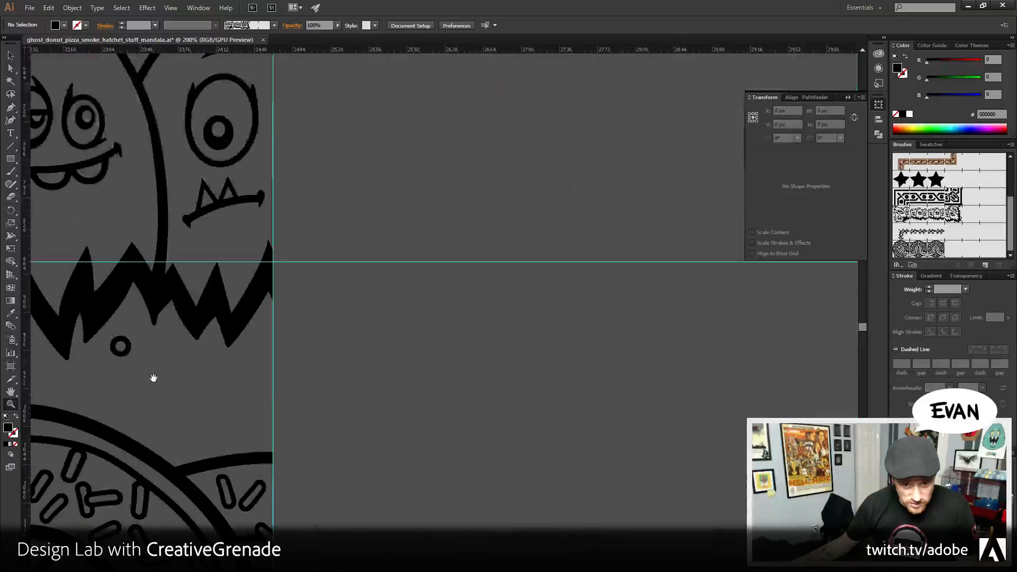
pyautogui.moveTo(257, 243); pyautogui.dragTo(295, 310)
pyautogui.keyDown('alt'); pyautogui.click(403, 366); pyautogui.keyUp('alt')
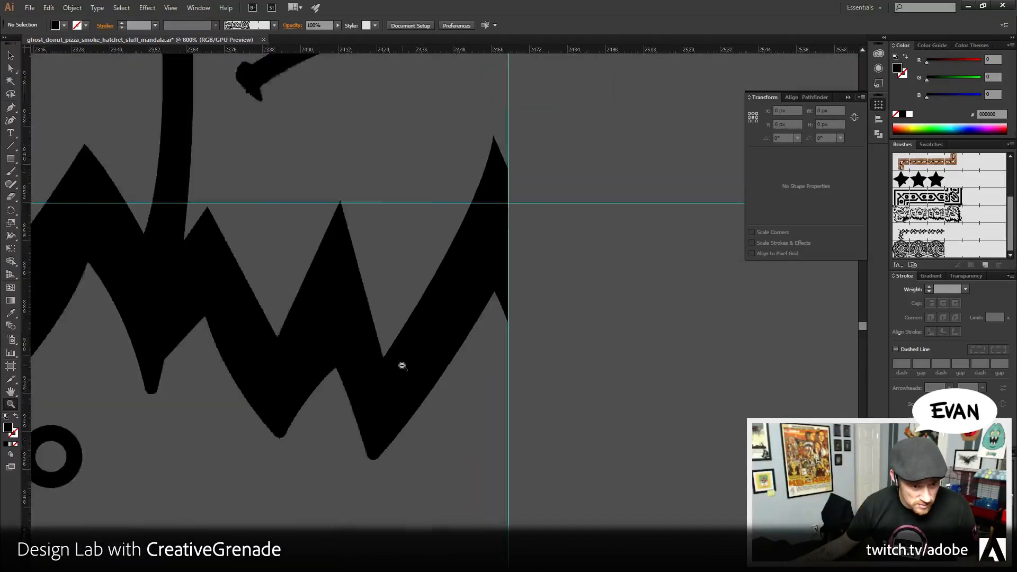
pyautogui.keyDown('alt'); pyautogui.click(403, 365); pyautogui.keyUp('alt')
pyautogui.moveTo(494, 532); pyautogui.dragTo(474, 450)
pyautogui.moveTo(498, 311); pyautogui.dragTo(510, 376)
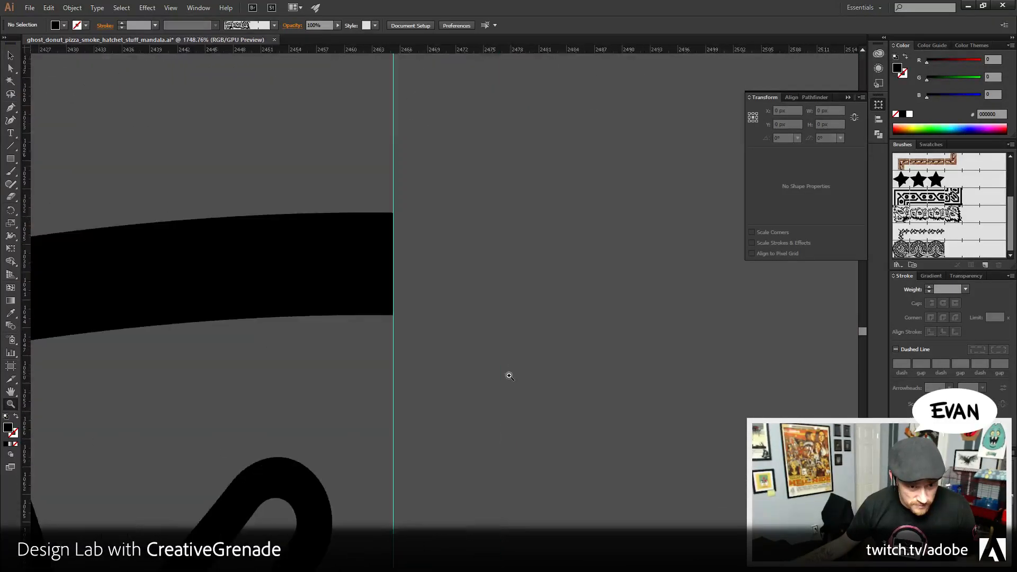
pyautogui.keyDown('alt'); pyautogui.click(323, 390); pyautogui.keyUp('alt')
pyautogui.keyDown('alt'); pyautogui.click(323, 390); pyautogui.keyUp('alt')
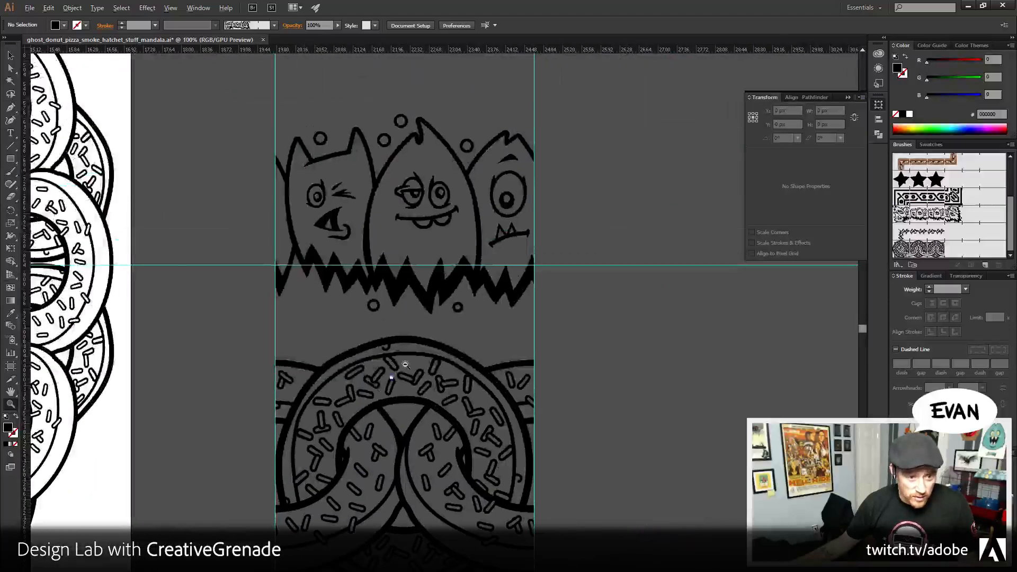
pyautogui.keyDown('alt'); pyautogui.click(405, 365); pyautogui.keyUp('alt')
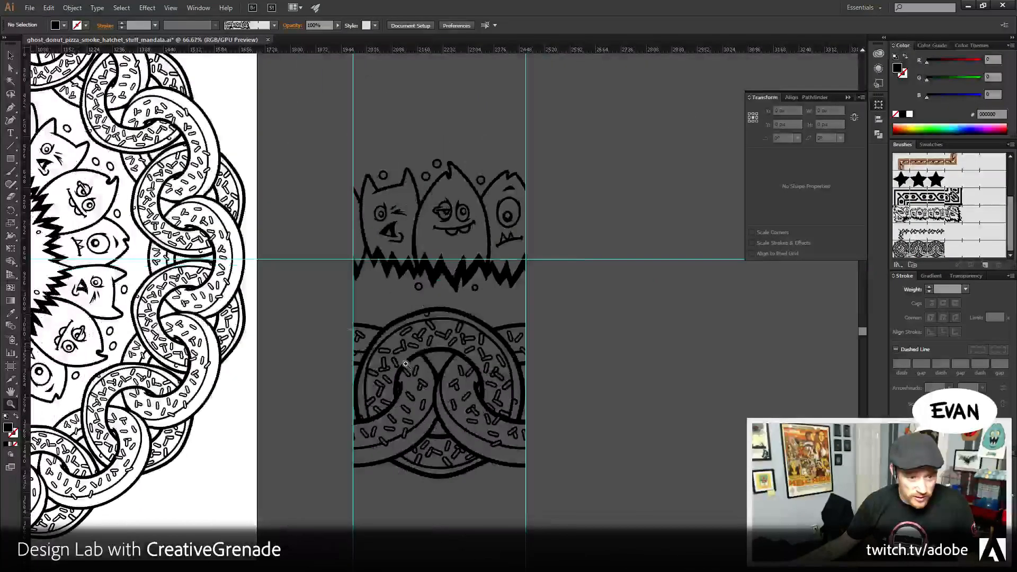
# - Move the donut tile straight up to Y 1189.429 px so it sits close beneath the ghost tile
pyautogui.click(11, 58)
pyautogui.click(386, 390)
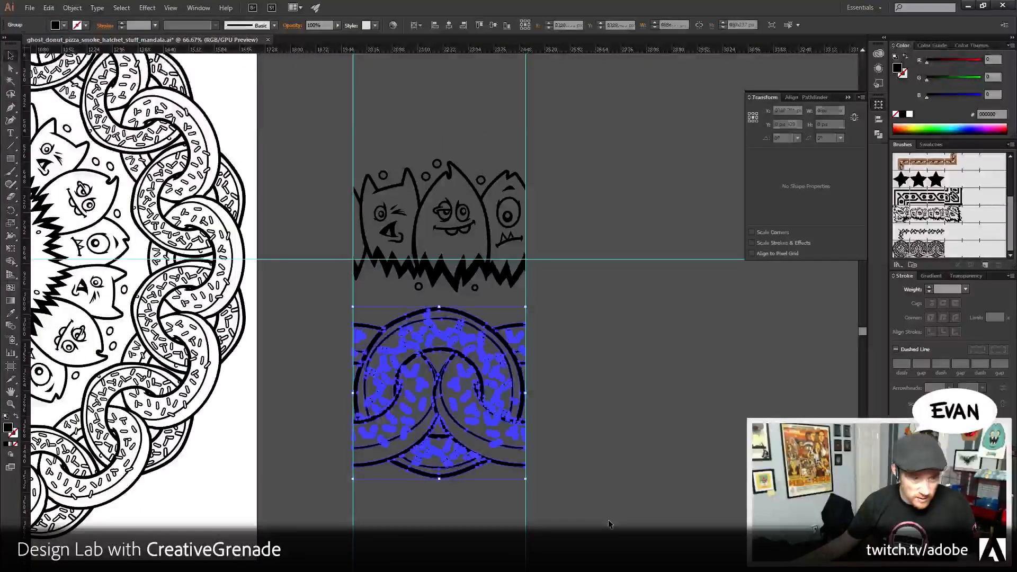
pyautogui.hotkey('shift', 'Up')
pyautogui.hotkey('shift', 'Up')
pyautogui.hotkey('shift', 'Up')
pyautogui.hotkey('shift', 'Up')
pyautogui.hotkey('shift', 'Up')
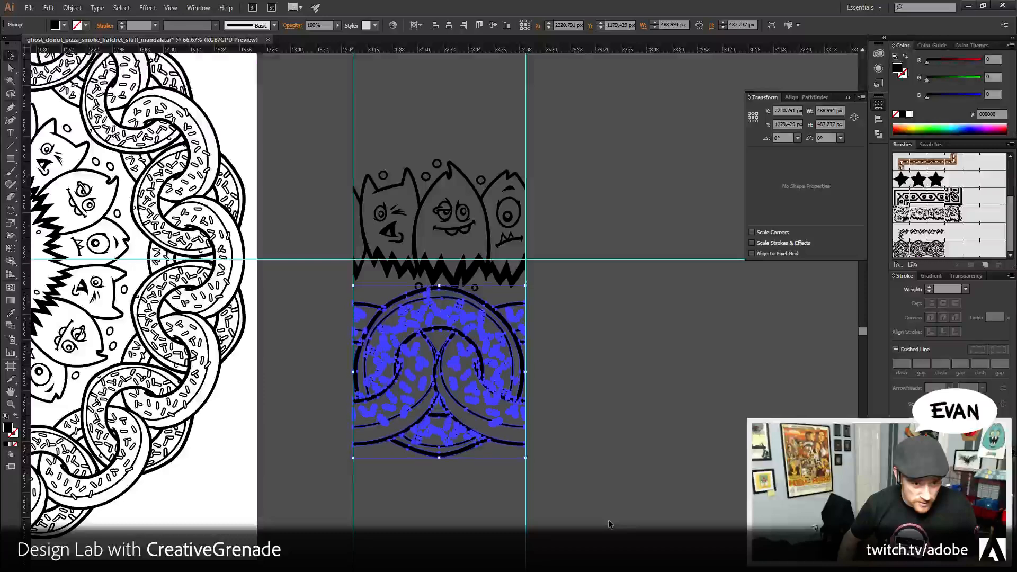
pyautogui.hotkey('shift', 'Up')
pyautogui.hotkey('shift', 'Up')
pyautogui.hotkey('shift', 'Up')
pyautogui.hotkey('shift', 'Up')
pyautogui.hotkey('shift', 'Up')
pyautogui.hotkey('shift', 'Up')
pyautogui.hotkey('shift', 'Up')
pyautogui.hotkey('shift', 'Up')
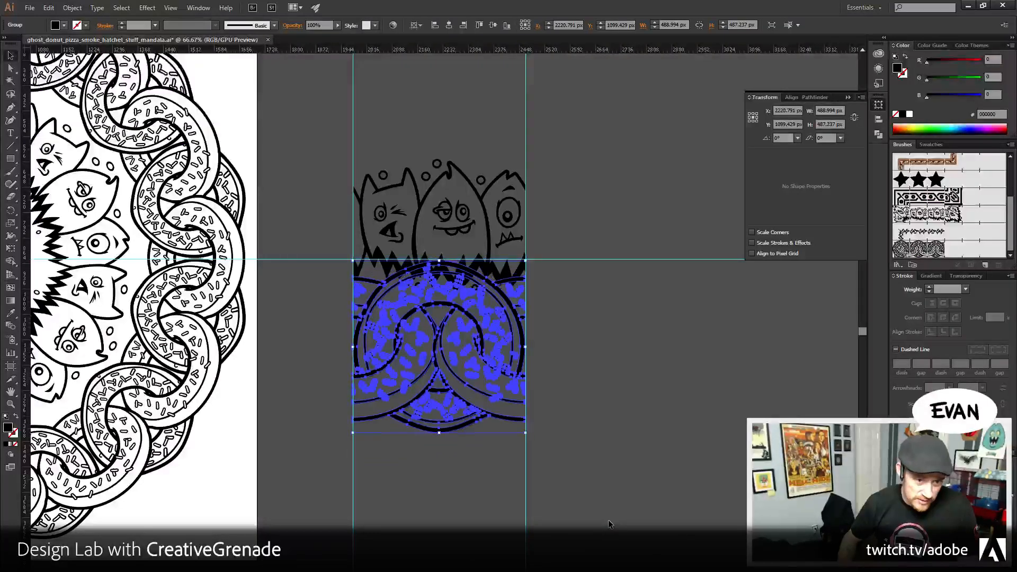
pyautogui.hotkey('shift', 'Down')
pyautogui.hotkey('shift', 'Down')
pyautogui.hotkey('shift', 'Down')
pyautogui.hotkey('shift', 'Down')
pyautogui.hotkey('shift', 'Down')
pyautogui.hotkey('shift', 'Down')
pyautogui.hotkey('shift', 'Down')
pyautogui.hotkey('shift', 'Down')
pyautogui.hotkey('shift', 'Down')
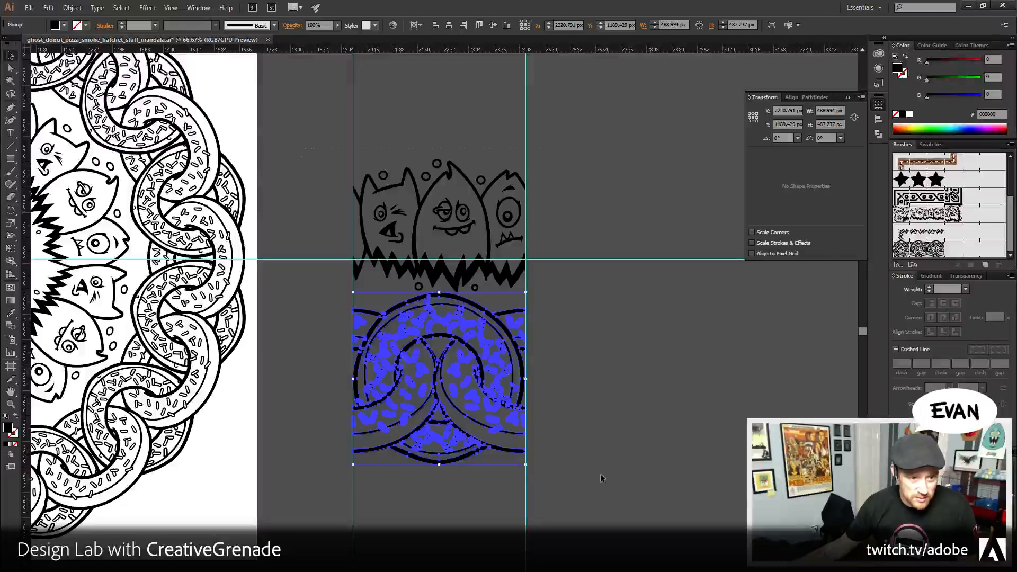
# - Create a new pattern brush from the ghost and donut tiles together, with Fixed 100% scale, 0% spacing and Stretch to fit
pyautogui.keyDown('shift'); pyautogui.click(506, 220); pyautogui.keyUp('shift')
pyautogui.moveTo(505, 220); pyautogui.dragTo(631, 243)
pyautogui.press('Return')
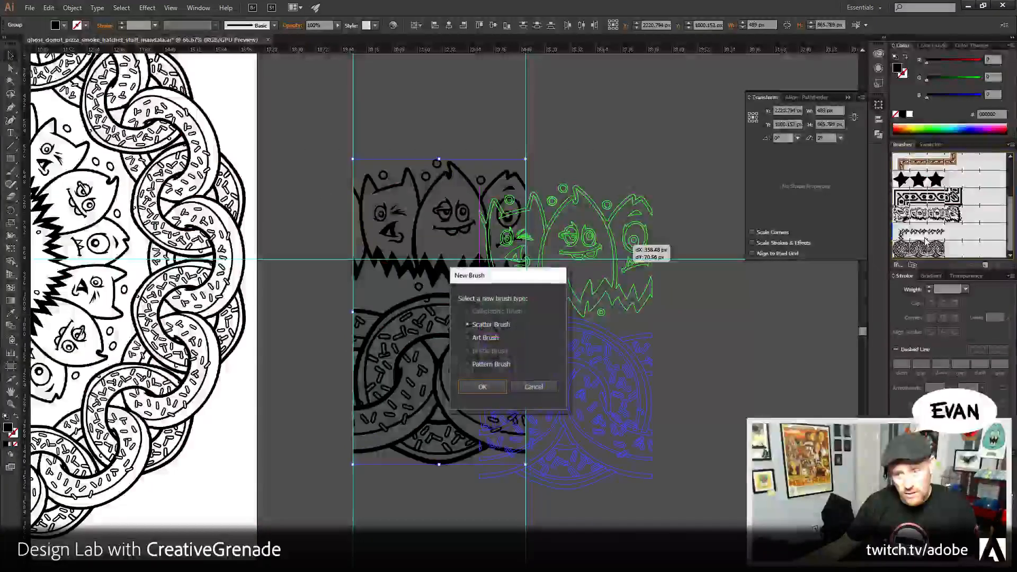
pyautogui.click(484, 386)
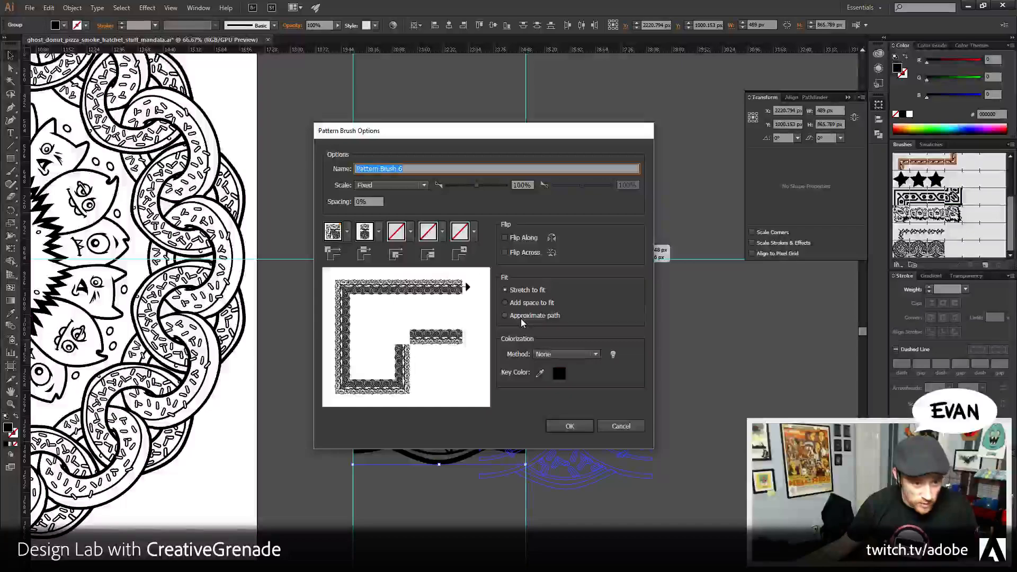
pyautogui.click(581, 425)
pyautogui.moveTo(239, 374); pyautogui.dragTo(620, 397)
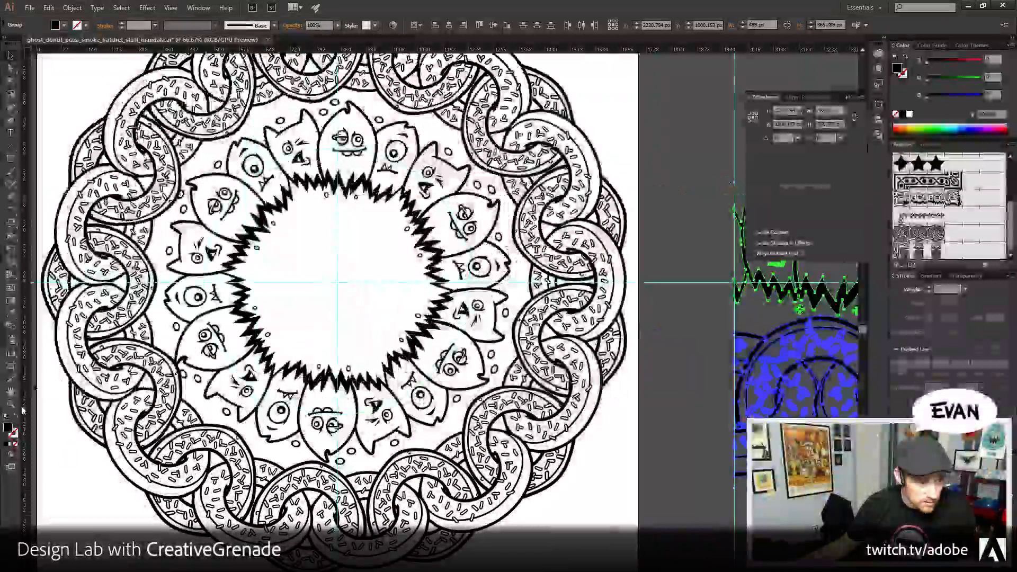
pyautogui.press('z')
pyautogui.keyDown('alt'); pyautogui.click(337, 345); pyautogui.keyUp('alt')
pyautogui.keyDown('alt'); pyautogui.click(337, 345); pyautogui.keyUp('alt')
pyautogui.keyDown('alt'); pyautogui.click(336, 345); pyautogui.keyUp('alt')
pyautogui.moveTo(560, 277); pyautogui.dragTo(369, 340)
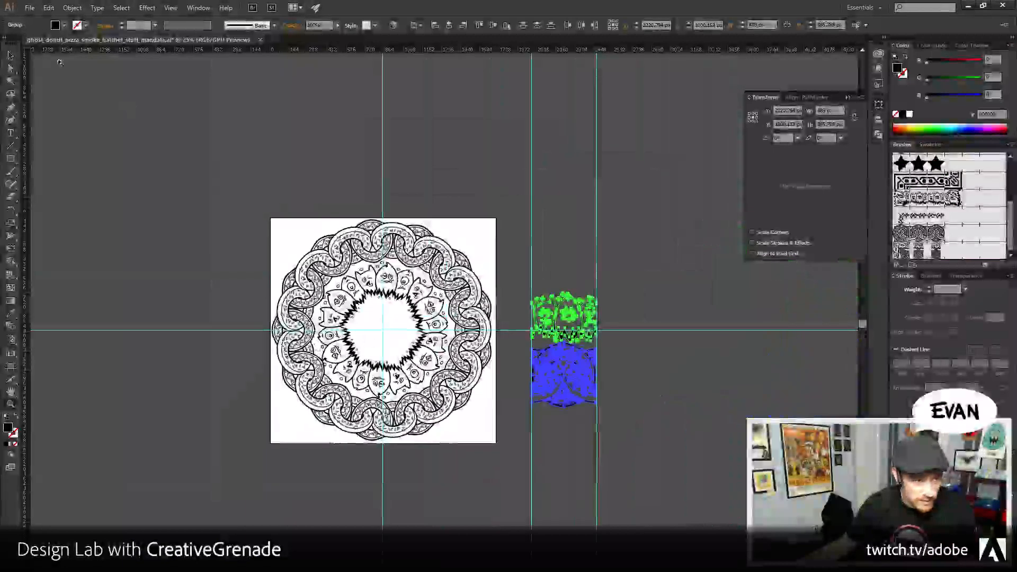
pyautogui.click(11, 55)
pyautogui.moveTo(163, 155); pyautogui.dragTo(216, 159)
pyautogui.click(533, 471)
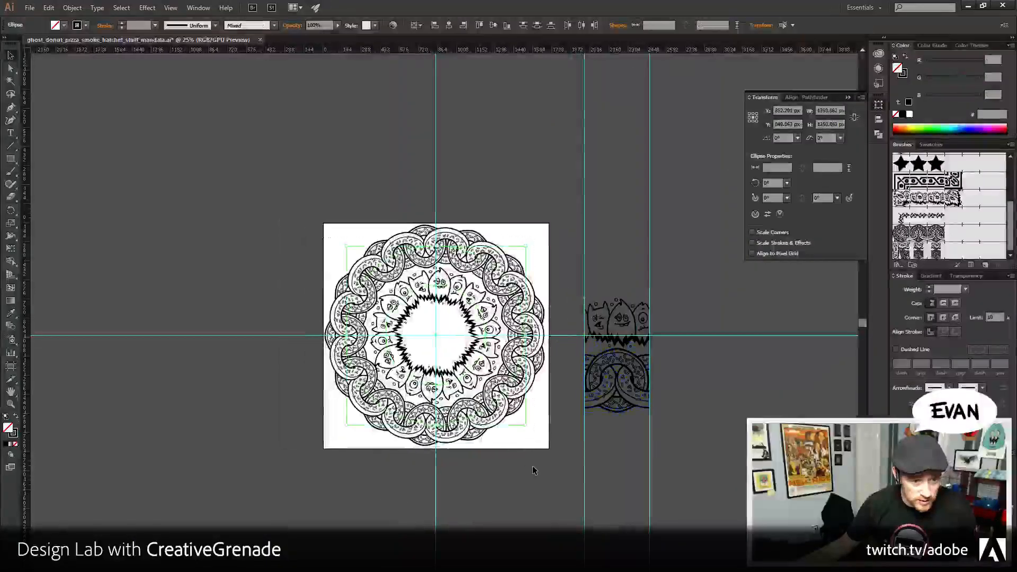
pyautogui.click(513, 254)
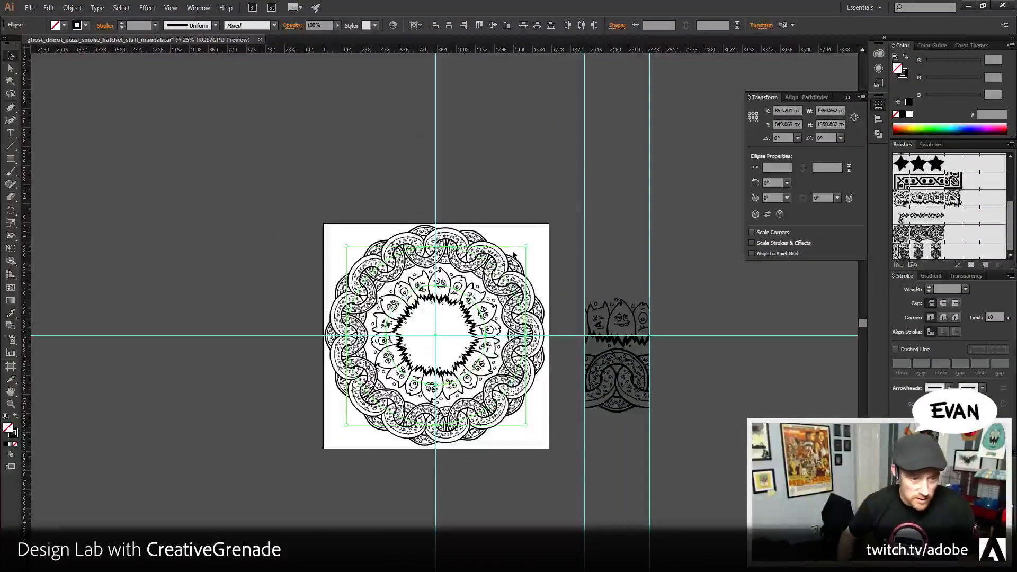
pyautogui.click(268, 221)
# - Draw a circle about 1698 px in diameter in the empty area left of the artboard, centred on the horizontal guide
pyautogui.moveTo(11, 161); pyautogui.dragTo(58, 185)
pyautogui.moveTo(121, 320); pyautogui.dragTo(229, 330)
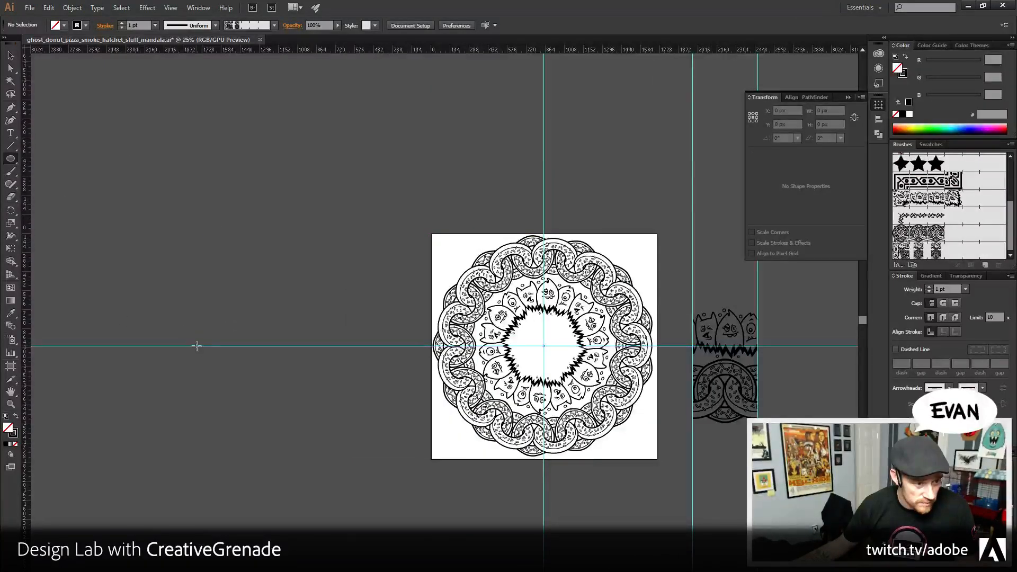
pyautogui.moveTo(197, 346); pyautogui.dragTo(310, 233)
# - Apply the new combined ghost-and-donut pattern brush to the circle's stroke
pyautogui.moveTo(187, 273); pyautogui.dragTo(292, 261)
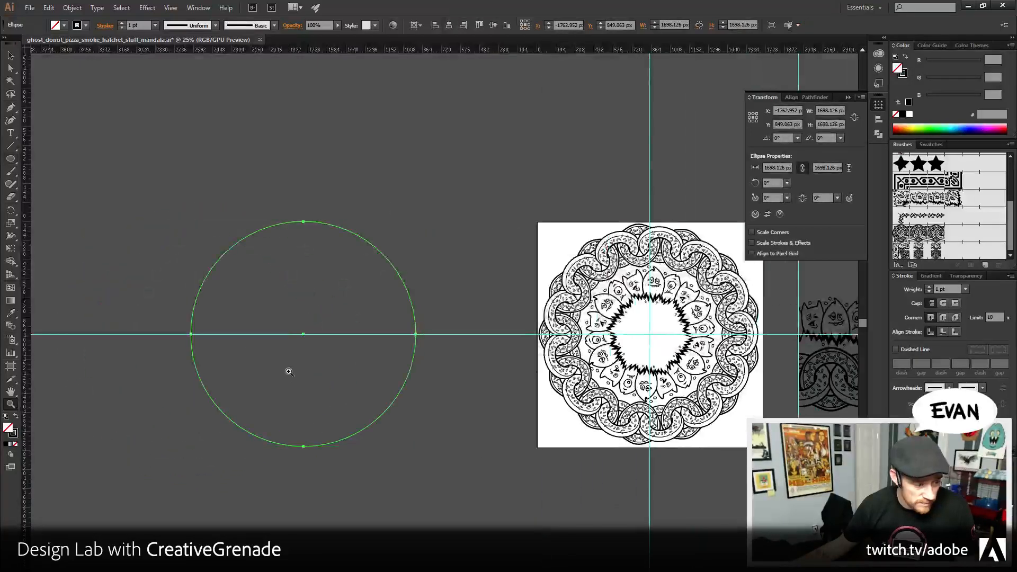
pyautogui.doubleClick(289, 372)
pyautogui.moveTo(424, 241); pyautogui.dragTo(191, 396)
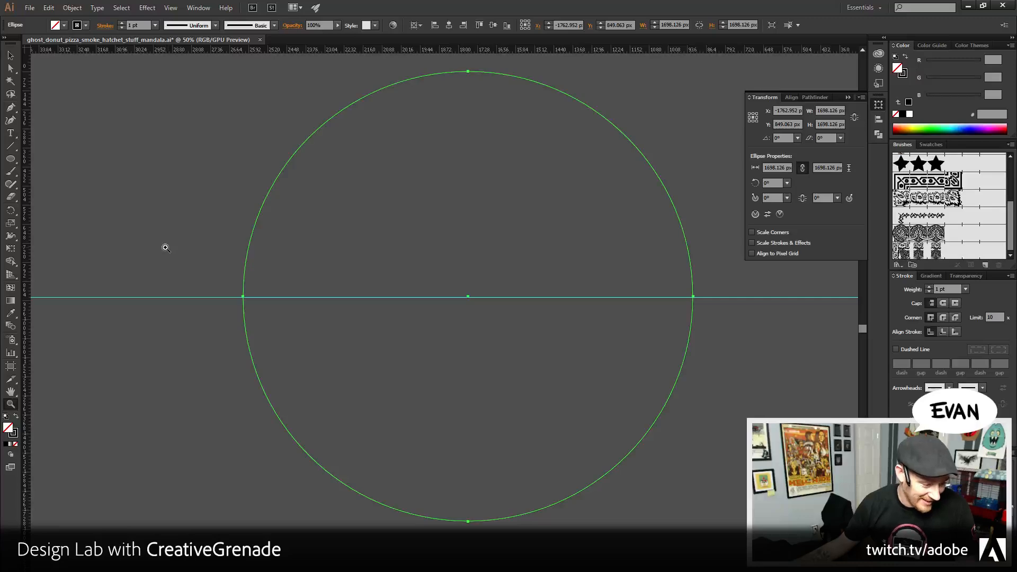
pyautogui.click(11, 55)
pyautogui.moveTo(586, 192); pyautogui.dragTo(574, 225)
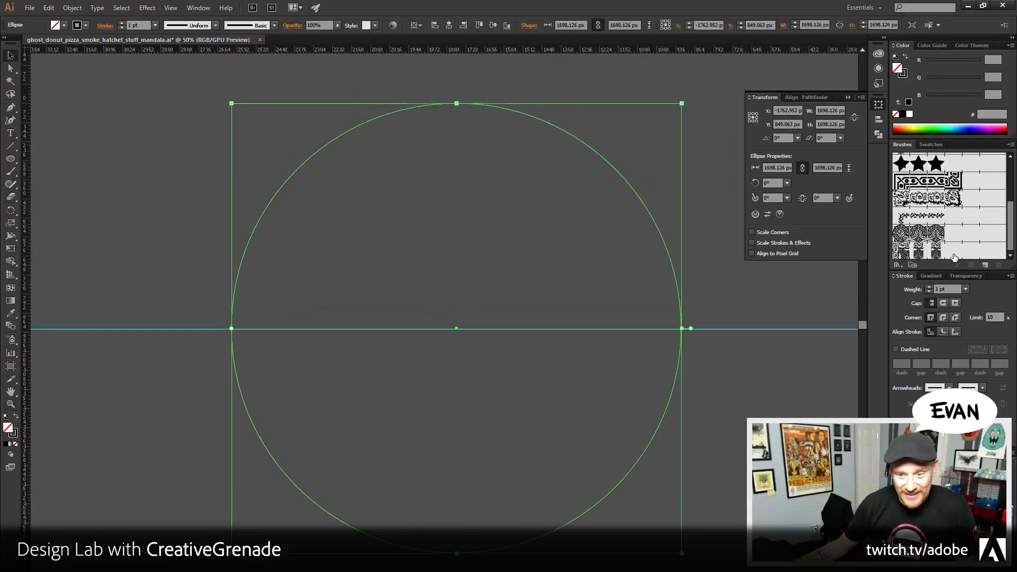
pyautogui.click(901, 254)
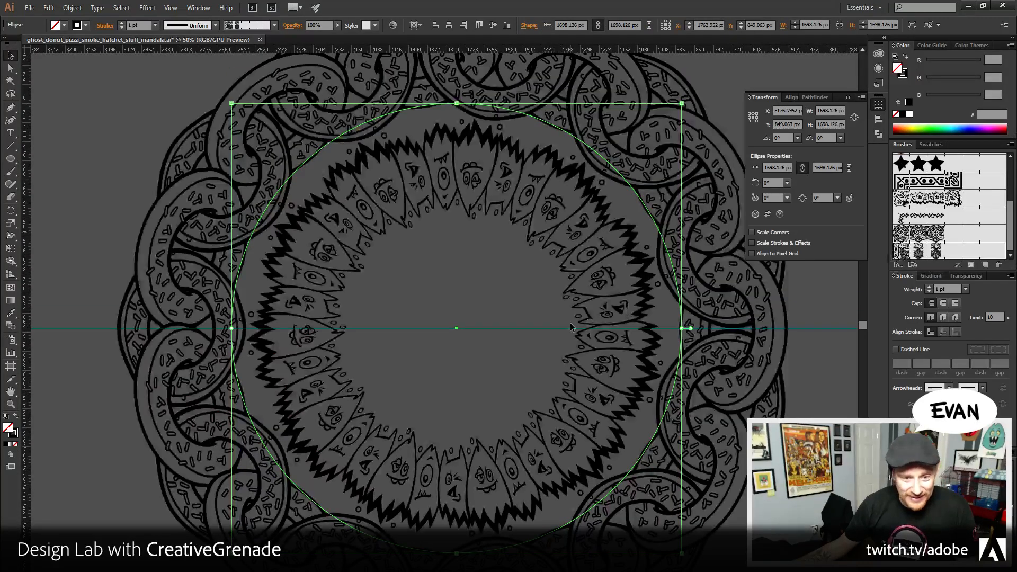
# - Turn on Flip Across for the combined ghost-and-donut brush and apply the change to the existing stroke
pyautogui.doubleClick(900, 253)
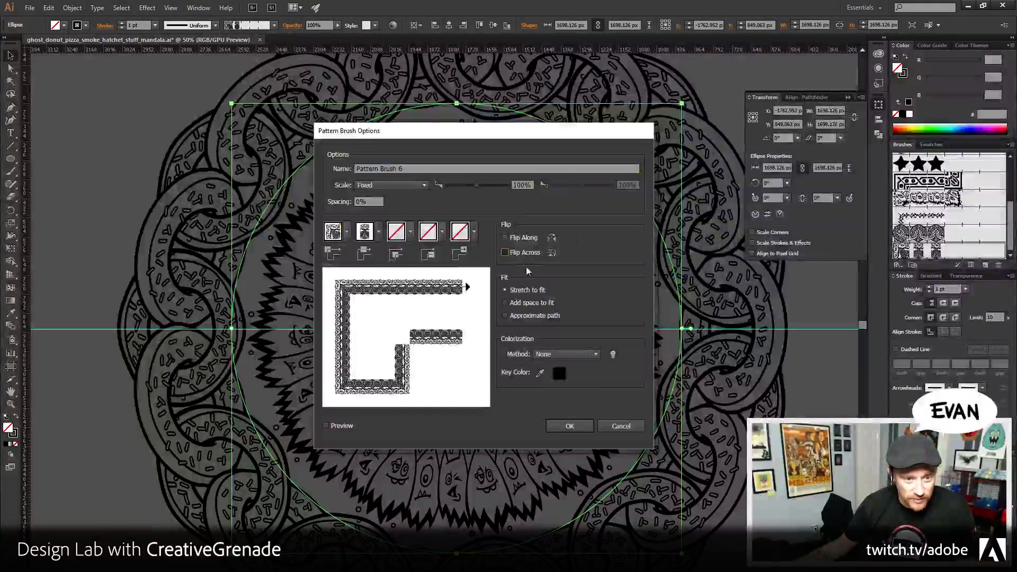
pyautogui.click(569, 427)
pyautogui.click(500, 326)
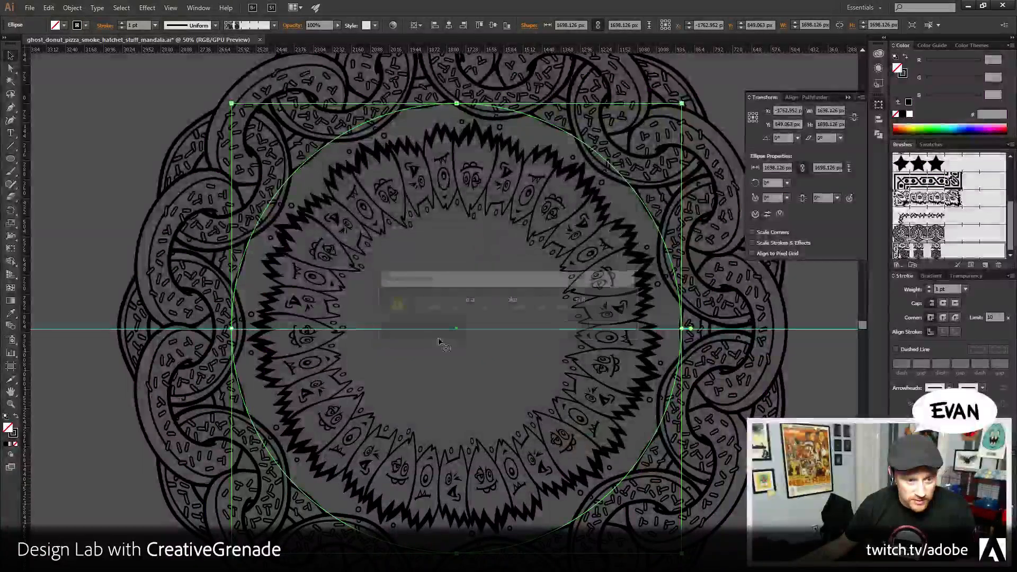
# - Scale the circle to 1448 px about its centre, then try a 2 pt stroke weight and return it to 1 pt
pyautogui.moveTo(506, 257); pyautogui.dragTo(484, 337)
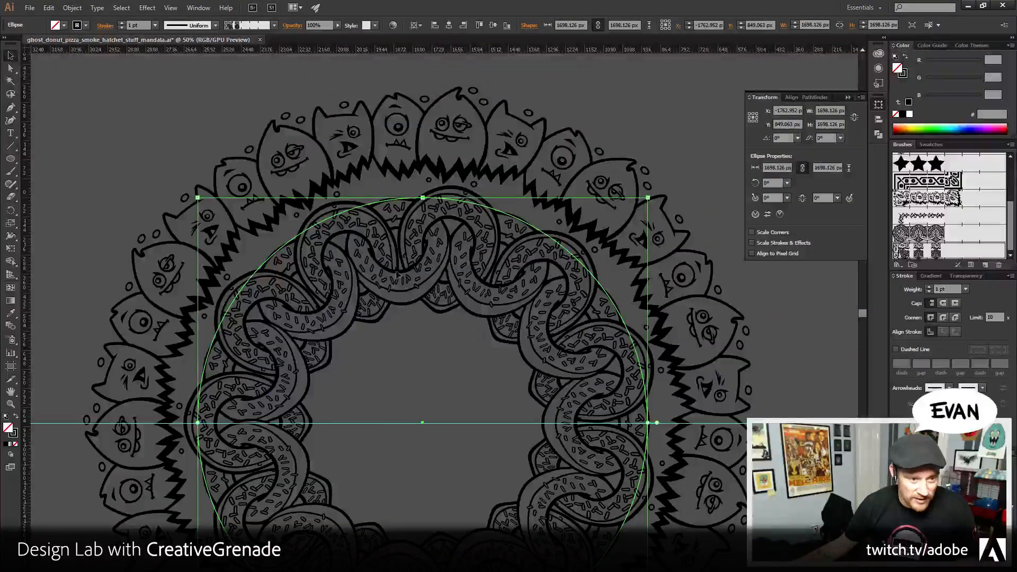
pyautogui.moveTo(647, 198); pyautogui.dragTo(614, 230)
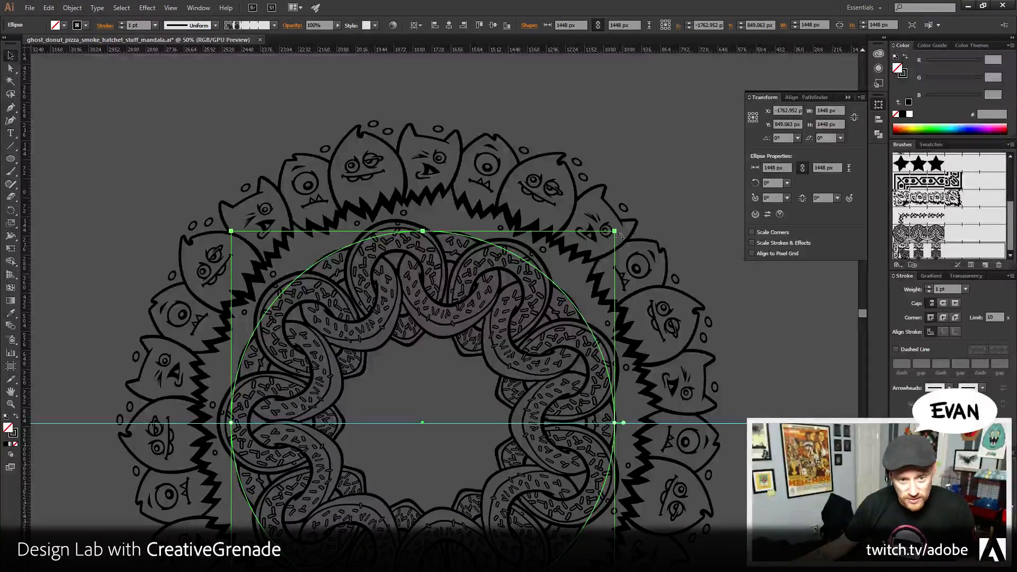
pyautogui.click(928, 286)
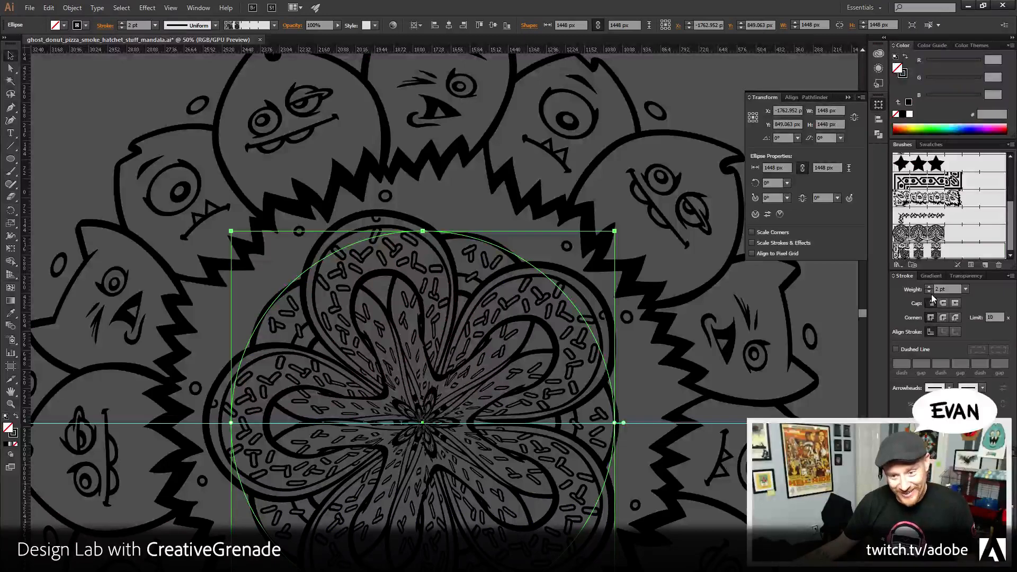
pyautogui.click(929, 291)
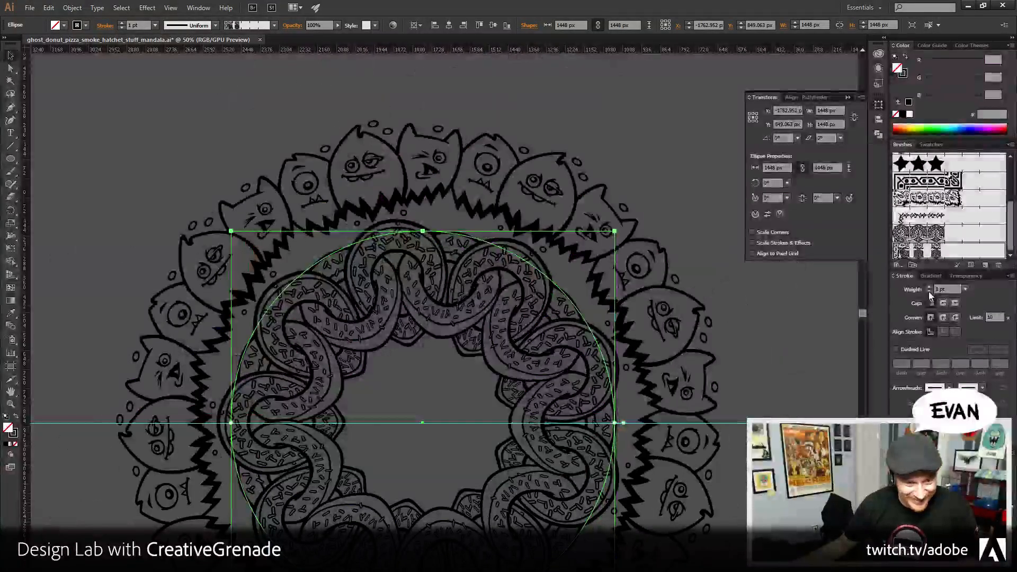
# - Set the circle's combined-brush stroke weight to 0.5 pt and deselect it to see the whole ring
pyautogui.click(929, 291)
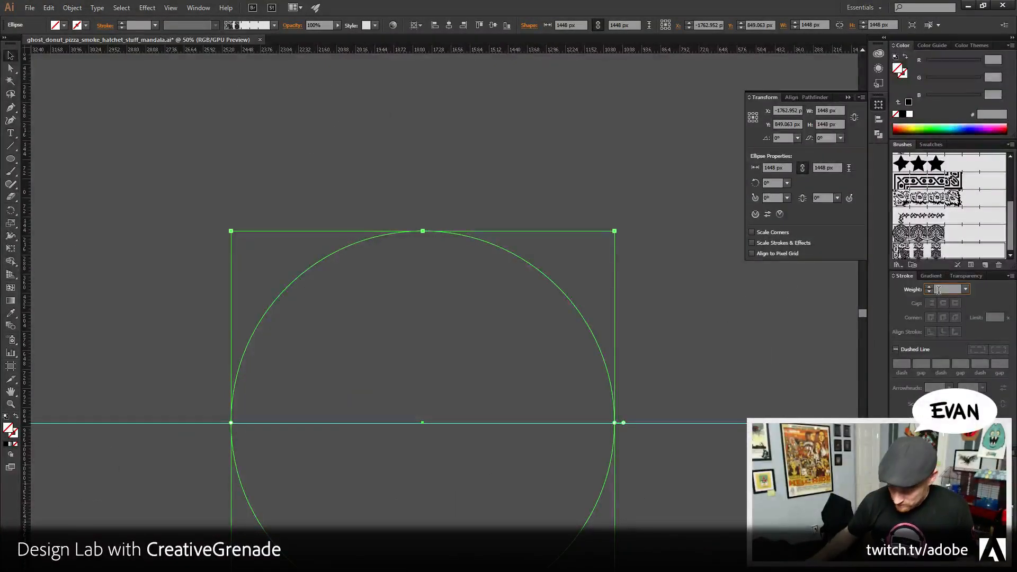
pyautogui.press('Tab')
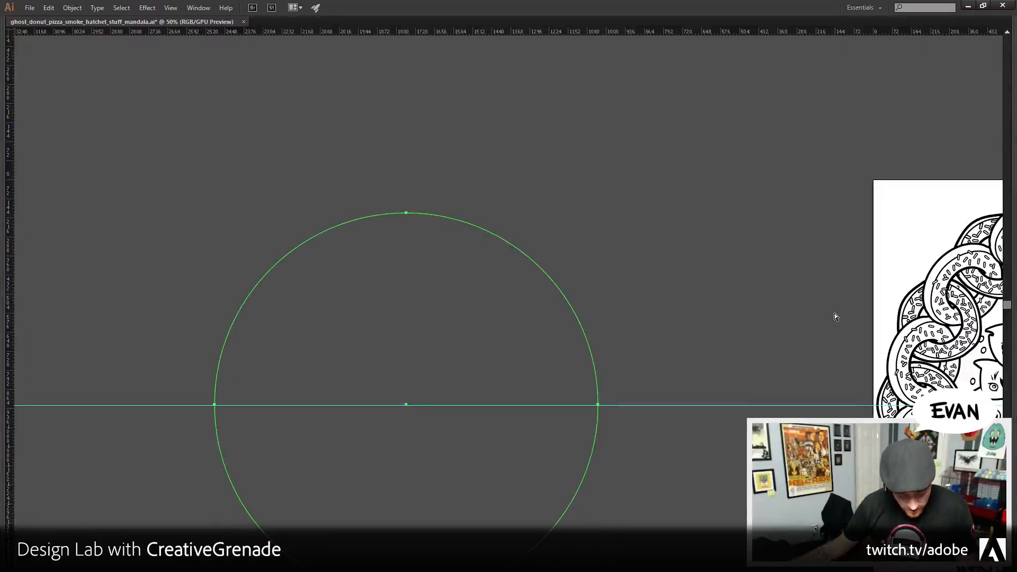
pyautogui.press('Tab')
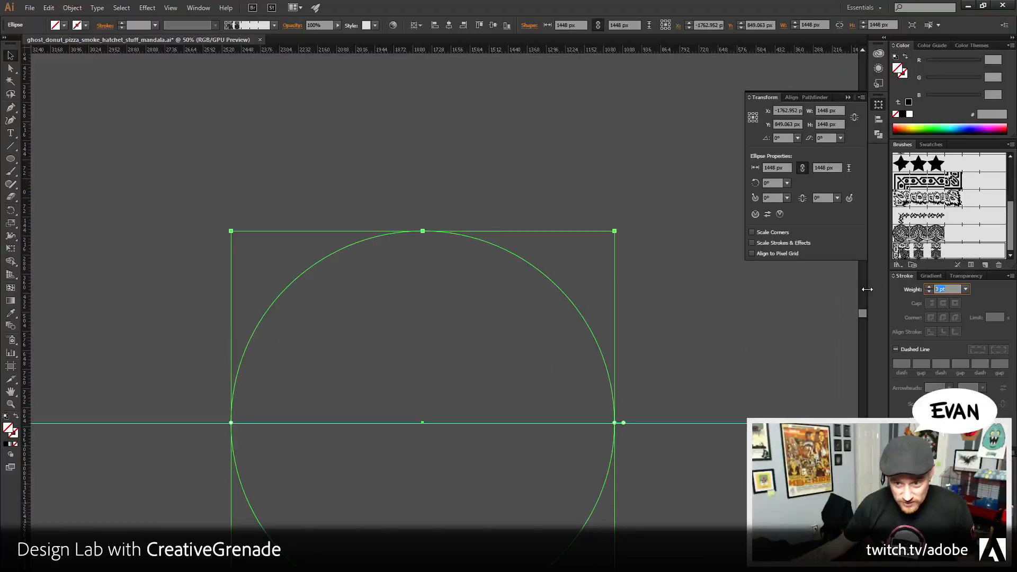
pyautogui.press('Return')
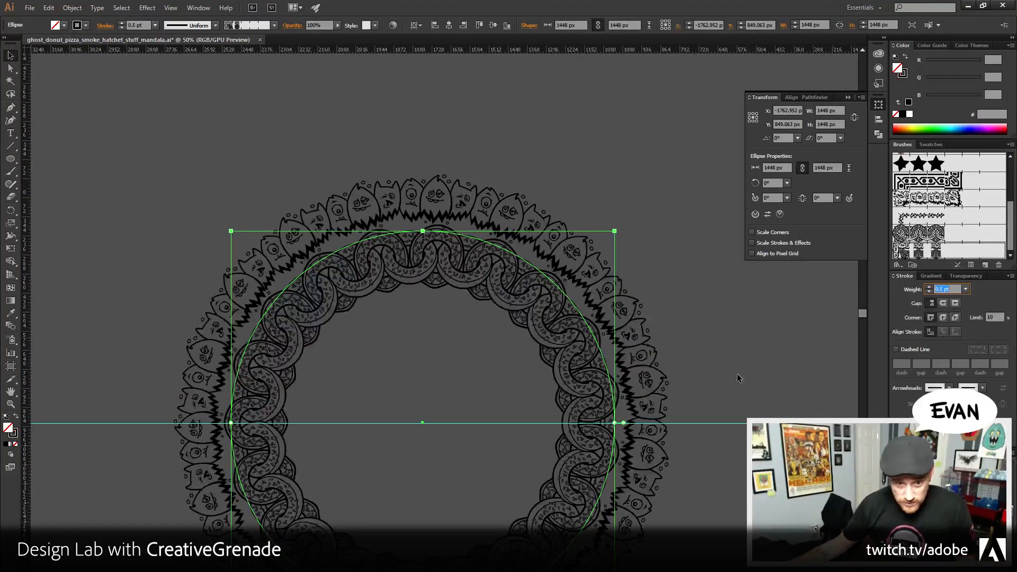
pyautogui.click(691, 414)
pyautogui.moveTo(701, 453)
pyautogui.mouseDown()
pyautogui.moveTo(724, 435)
pyautogui.moveTo(724, 399)
pyautogui.mouseUp()
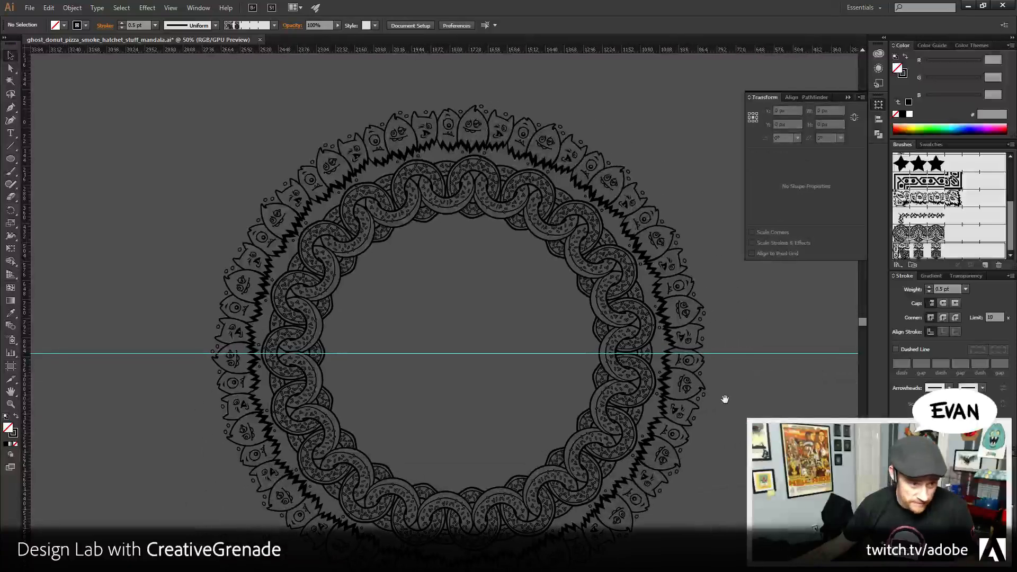
# - Set the circle's stroke weight to 0.25 pt and clear the selection
pyautogui.click(386, 298)
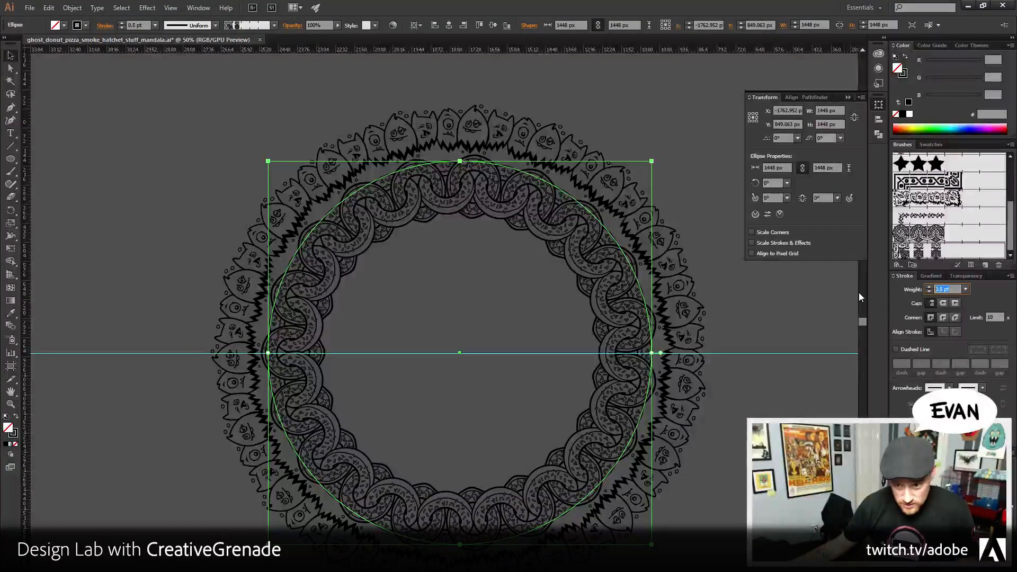
pyautogui.write('0.25')
pyautogui.press('Tab')
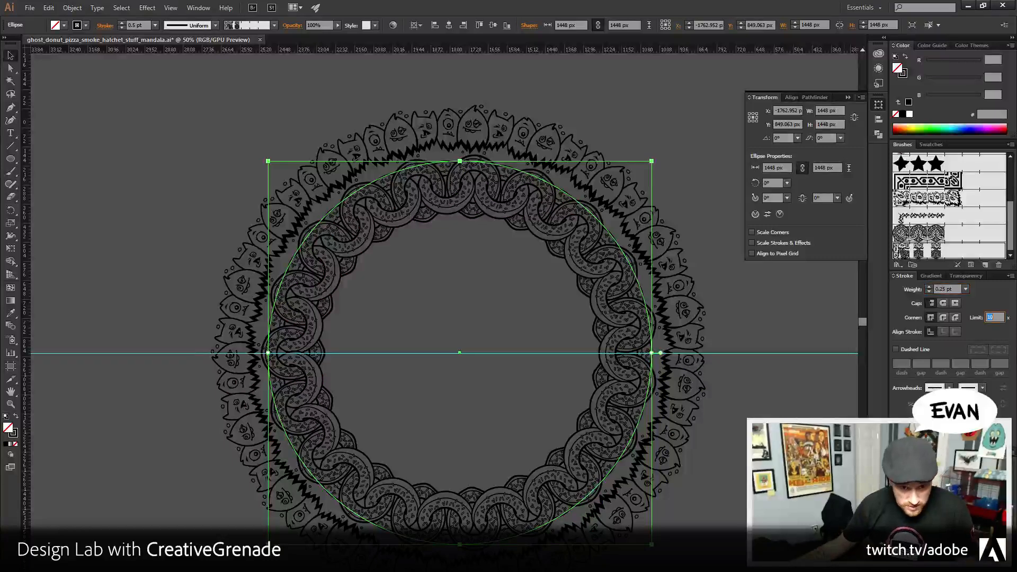
pyautogui.click(696, 301)
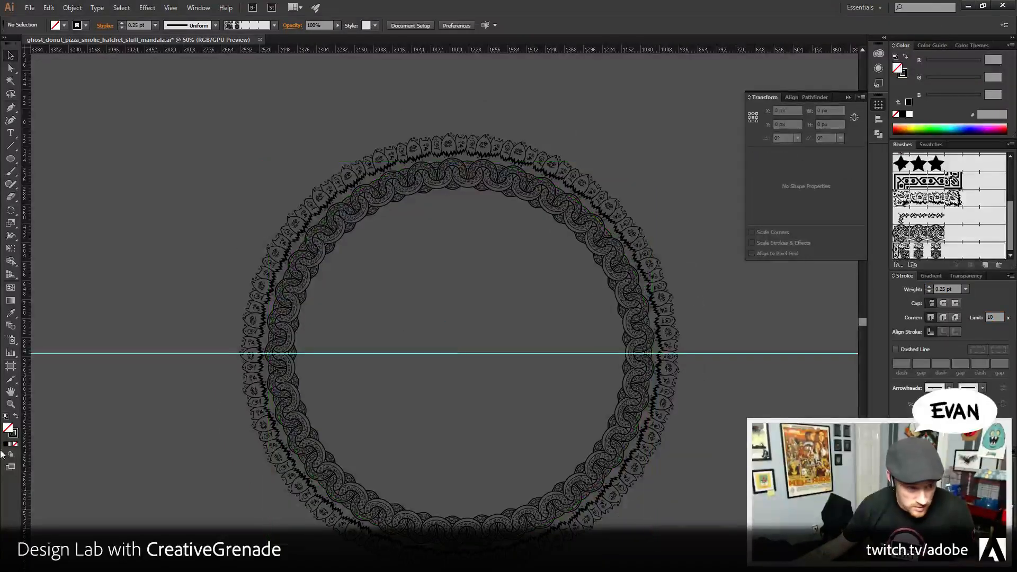
# - Examine the combined ghost-and-donut ring up close along its upper arc, checking the repeats and bends of both tiles
pyautogui.moveTo(402, 197); pyautogui.dragTo(505, 229)
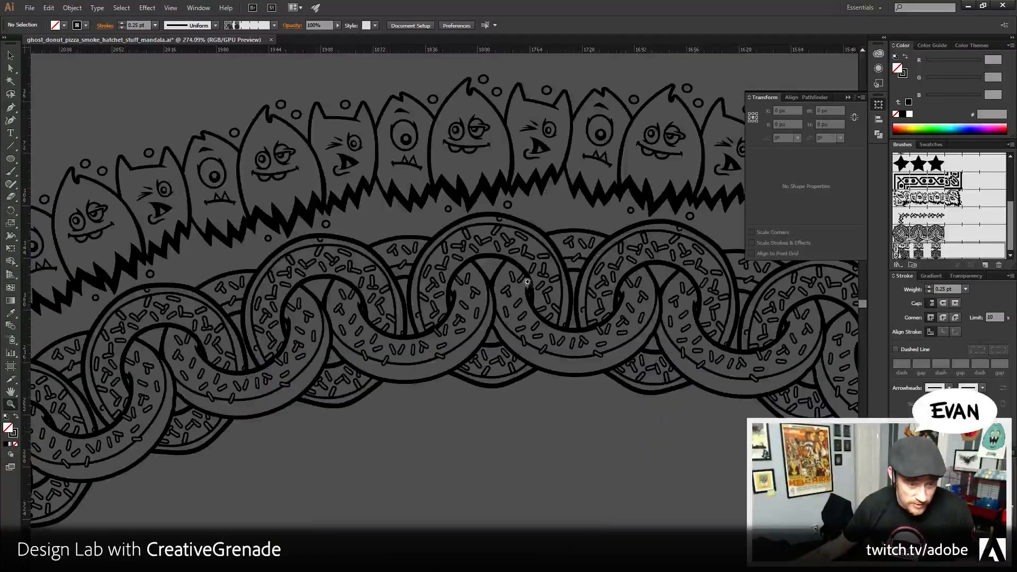
pyautogui.moveTo(527, 282); pyautogui.dragTo(207, 385)
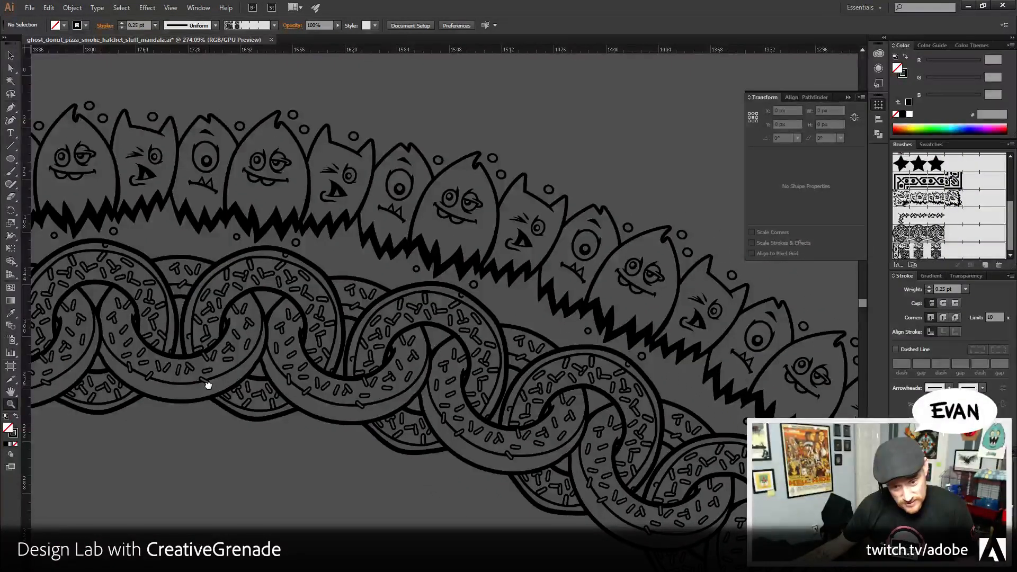
pyautogui.keyDown('alt'); pyautogui.click(454, 452); pyautogui.keyUp('alt')
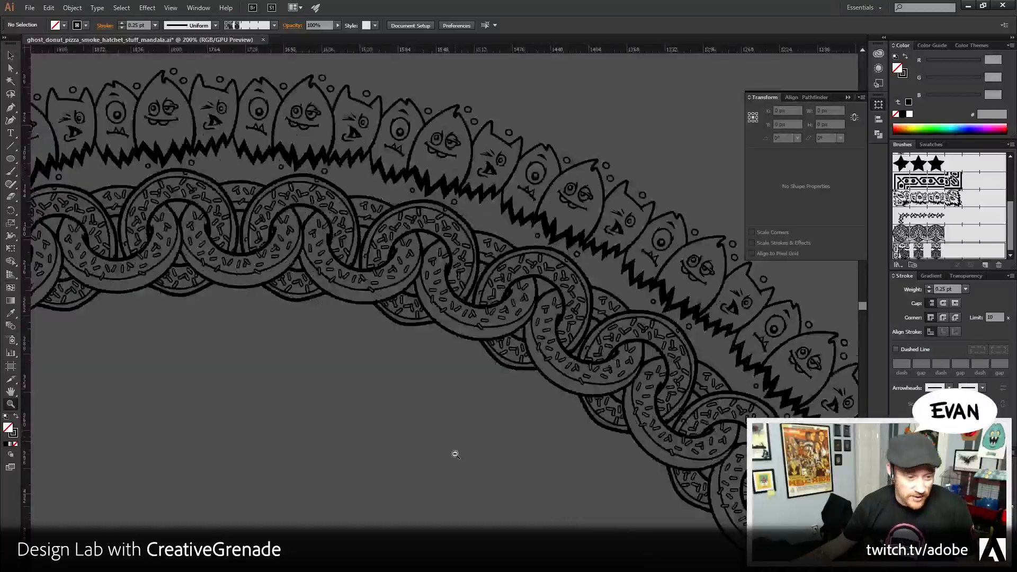
pyautogui.keyDown('alt'); pyautogui.click(461, 442); pyautogui.keyUp('alt')
pyautogui.keyDown('alt'); pyautogui.click(463, 435); pyautogui.keyUp('alt')
pyautogui.keyDown('alt'); pyautogui.click(463, 436); pyautogui.keyUp('alt')
pyautogui.keyDown('alt'); pyautogui.click(474, 430); pyautogui.keyUp('alt')
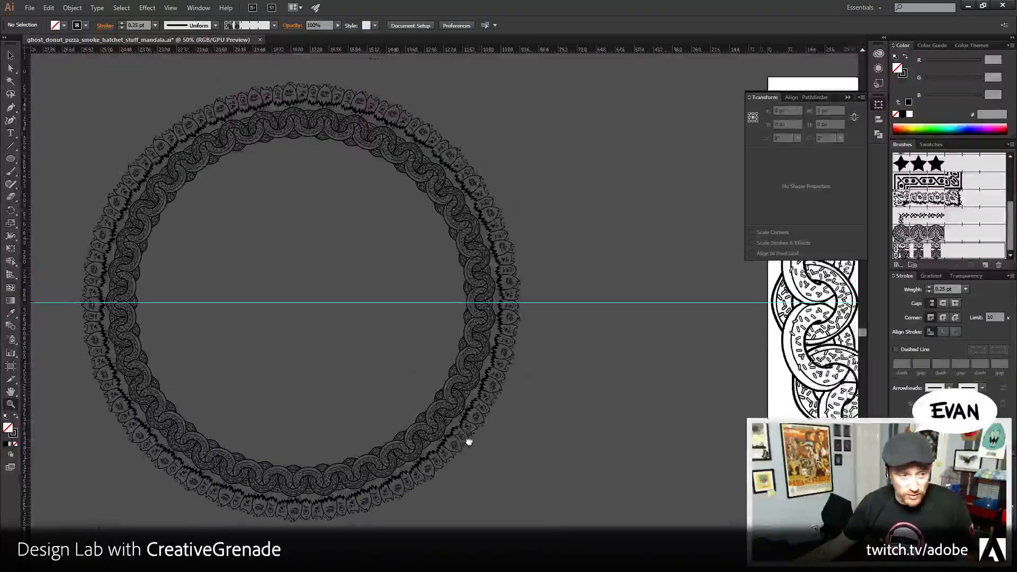
# - Delete the combined-brush circle in the empty area beside the artboard
pyautogui.click(236, 153)
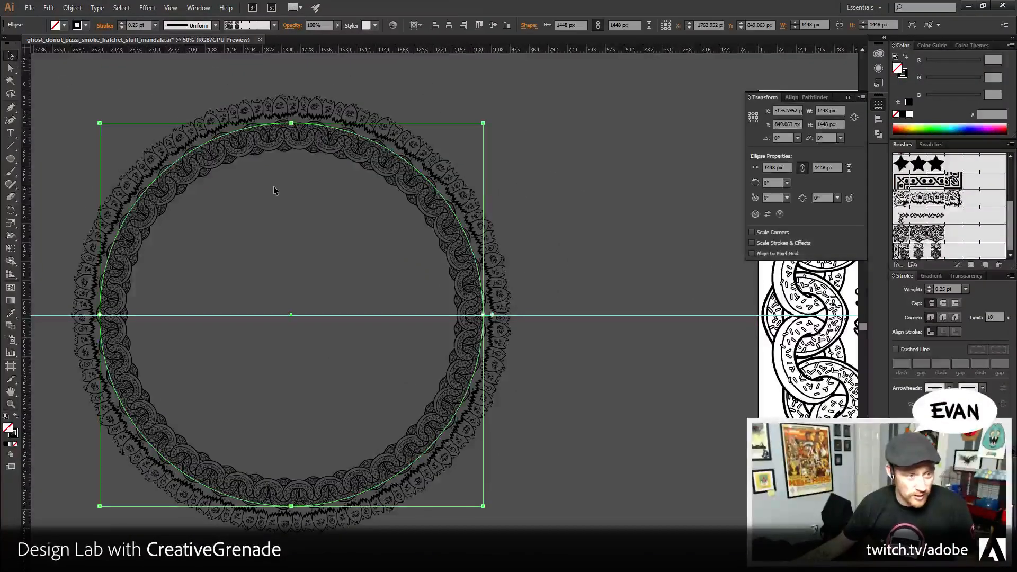
pyautogui.press('Delete')
pyautogui.moveTo(713, 453); pyautogui.dragTo(141, 489)
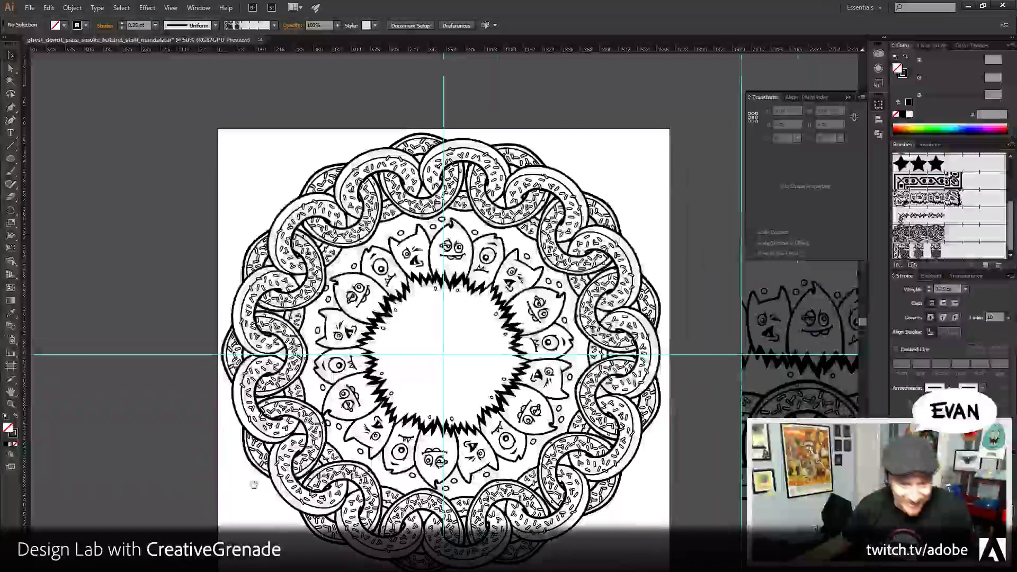
# - Examine the mandala on the artboard, looking at its inner ghost ring and surrounding donut ring
pyautogui.click(448, 265)
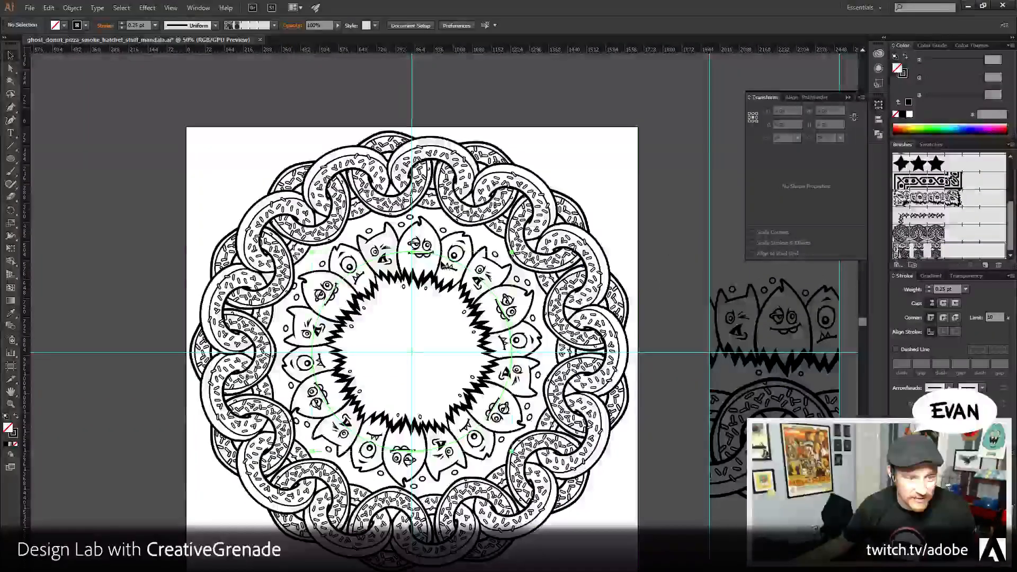
pyautogui.click(663, 237)
pyautogui.moveTo(699, 352); pyautogui.dragTo(690, 311)
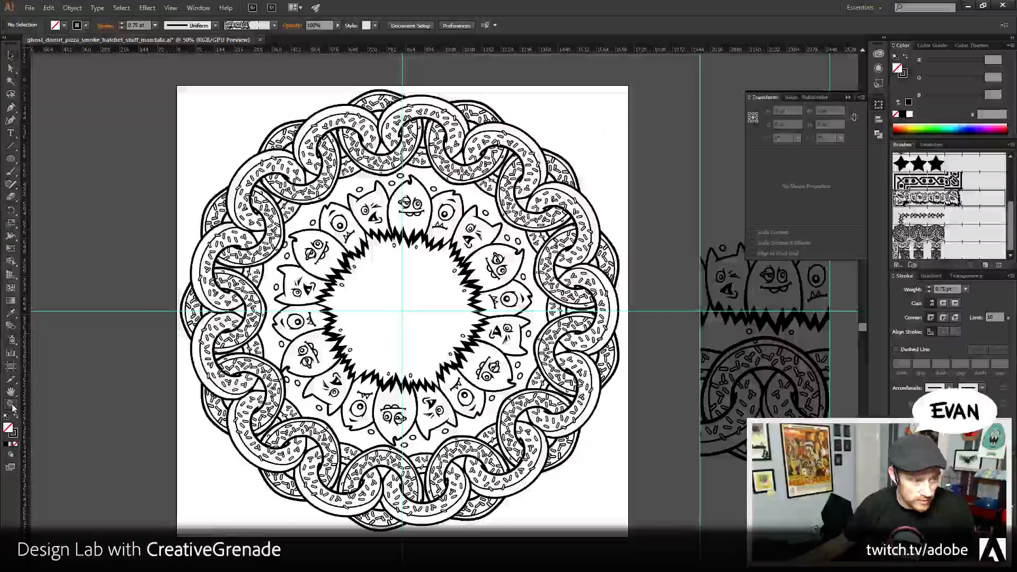
pyautogui.click(11, 404)
pyautogui.click(427, 342)
pyautogui.moveTo(372, 293); pyautogui.dragTo(435, 362)
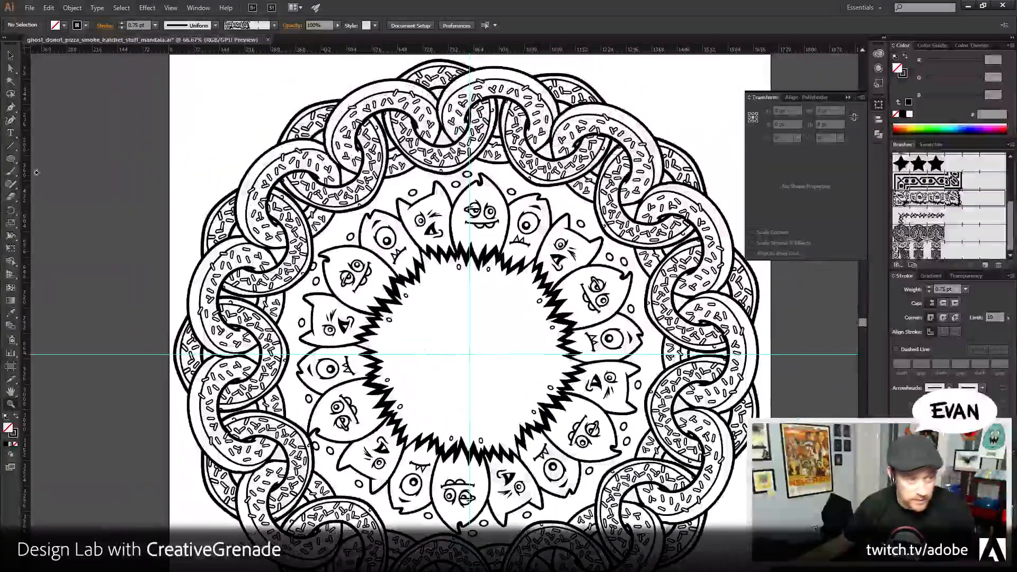
pyautogui.moveTo(439, 286)
pyautogui.mouseDown()
pyautogui.moveTo(461, 355)
pyautogui.moveTo(490, 329)
pyautogui.moveTo(451, 297)
pyautogui.mouseUp()
pyautogui.moveTo(408, 166); pyautogui.dragTo(387, 197)
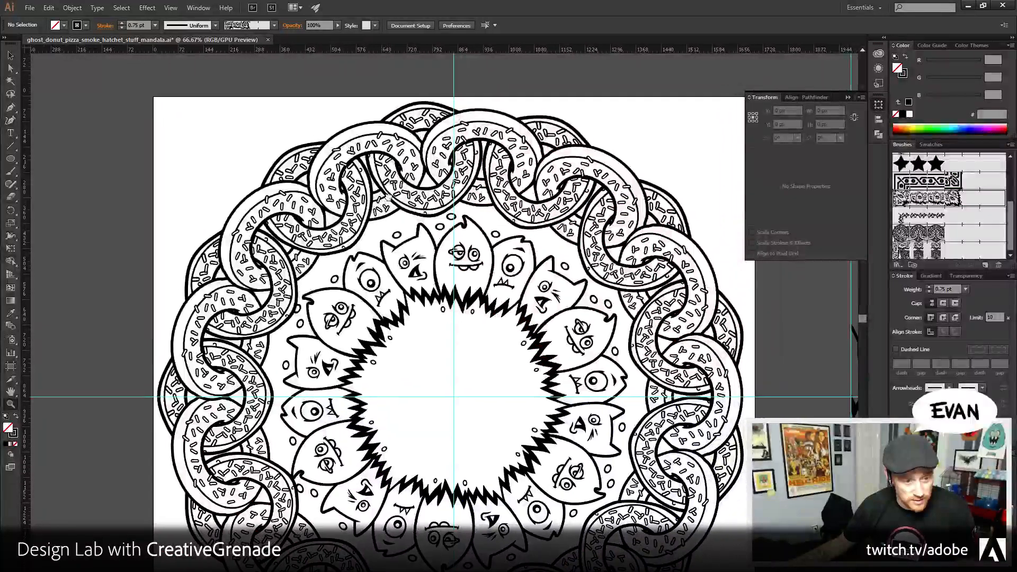
# - Move the donut tile about 500 px straight down, away from the ghost tile, and deselect it
pyautogui.moveTo(582, 278); pyautogui.dragTo(267, 165)
pyautogui.click(10, 55)
pyautogui.moveTo(385, 345); pyautogui.dragTo(645, 478)
pyautogui.hotkey('shift', 'Down')
pyautogui.hotkey('shift', 'Down')
pyautogui.hotkey('shift', 'Down')
pyautogui.hotkey('shift', 'Down')
pyautogui.hotkey('shift', 'Down')
pyautogui.hotkey('shift', 'Down')
pyautogui.hotkey('shift', 'Down')
pyautogui.hotkey('shift', 'Down')
pyautogui.hotkey('shift', 'Down')
pyautogui.hotkey('shift', 'Down')
pyautogui.hotkey('shift', 'Down')
pyautogui.hotkey('shift', 'Down')
pyautogui.hotkey('shift', 'Down')
pyautogui.hotkey('shift', 'Down')
pyautogui.hotkey('shift', 'Down')
pyautogui.hotkey('shift', 'Down')
pyautogui.hotkey('shift', 'Down')
pyautogui.hotkey('shift', 'Down')
pyautogui.hotkey('shift', 'Down')
pyautogui.hotkey('shift', 'Down')
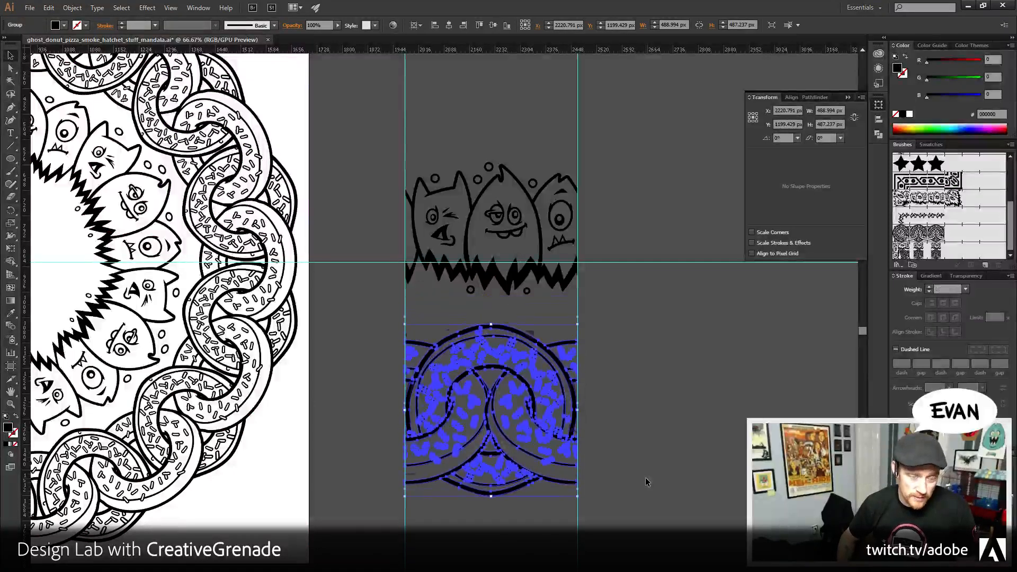
pyautogui.hotkey('shift', 'Down')
pyautogui.hotkey('shift', 'Down')
pyautogui.hotkey('shift', 'Down')
pyautogui.hotkey('shift', 'Down')
pyautogui.hotkey('shift', 'Down')
pyautogui.hotkey('shift', 'Down')
pyautogui.hotkey('shift', 'Down')
pyautogui.hotkey('shift', 'Down')
pyautogui.hotkey('shift', 'Down')
pyautogui.hotkey('shift', 'Down')
pyautogui.hotkey('shift', 'Down')
pyautogui.hotkey('shift', 'Down')
pyautogui.hotkey('shift', 'Down')
pyautogui.hotkey('shift', 'Down')
pyautogui.hotkey('shift', 'Down')
pyautogui.hotkey('shift', 'Down')
pyautogui.hotkey('shift', 'Down')
pyautogui.hotkey('shift', 'Down')
pyautogui.hotkey('shift', 'Down')
pyautogui.hotkey('shift', 'Down')
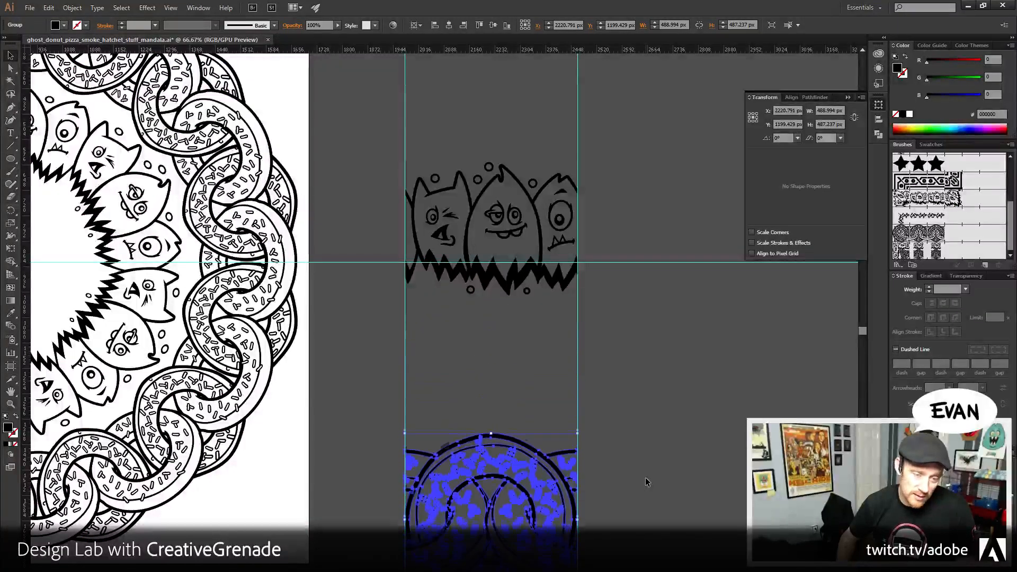
pyautogui.hotkey('shift', 'Down')
pyautogui.hotkey('shift', 'Down')
pyautogui.hotkey('shift', 'Down')
pyautogui.hotkey('shift', 'Down')
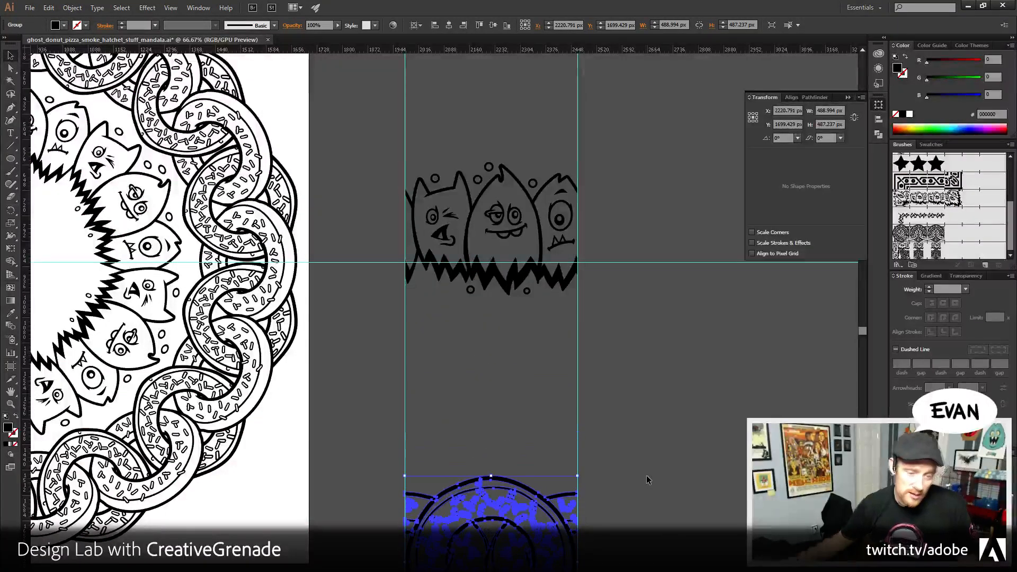
pyautogui.click(646, 475)
# - Draw a black rectangle about 489 x 535 px between the vertical guides, starting below the ghosts' faces and covering their jagged bottom edges
pyautogui.click(10, 404)
pyautogui.click(465, 355)
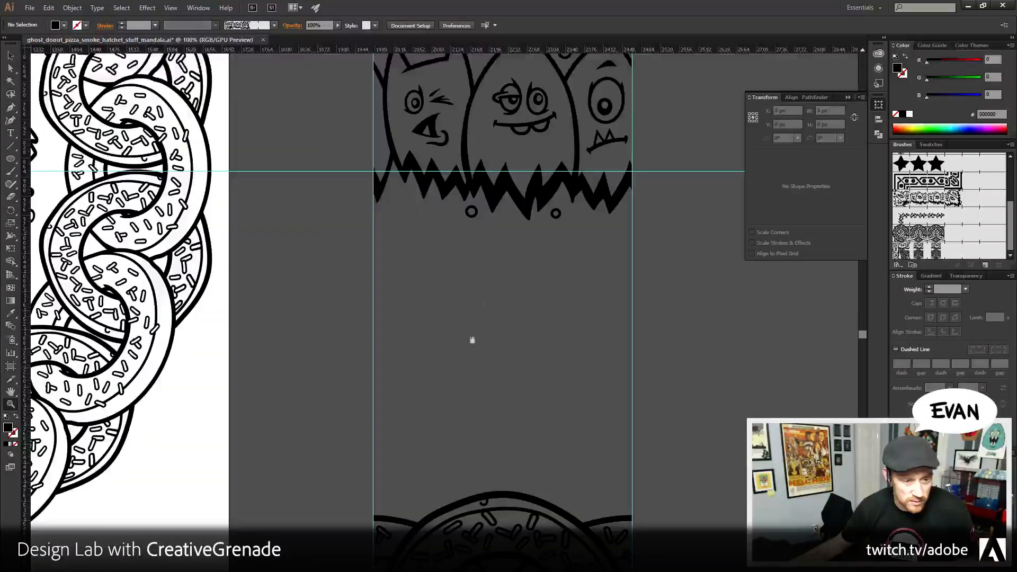
pyautogui.moveTo(10, 165); pyautogui.dragTo(53, 158)
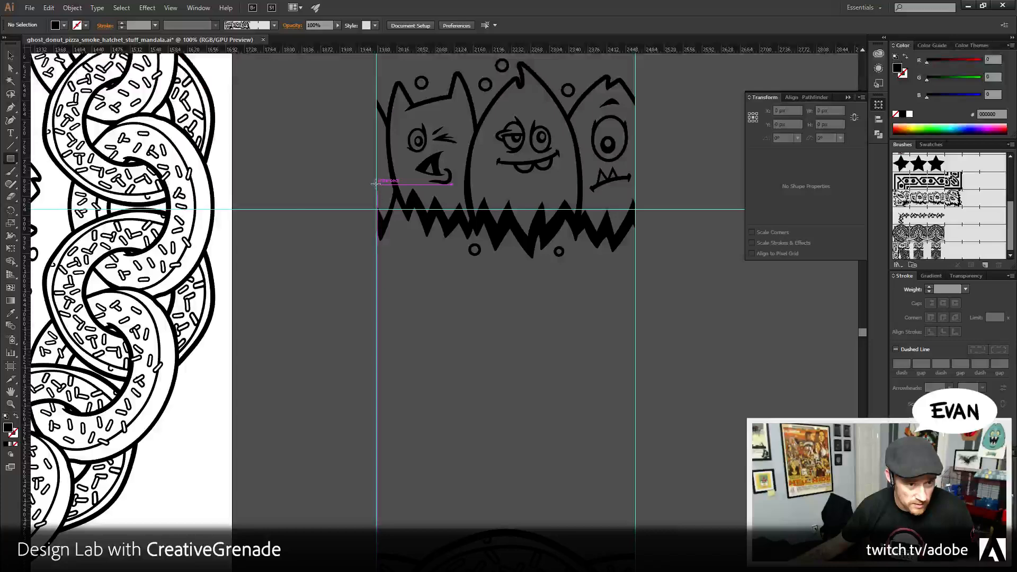
pyautogui.moveTo(375, 183); pyautogui.dragTo(635, 467)
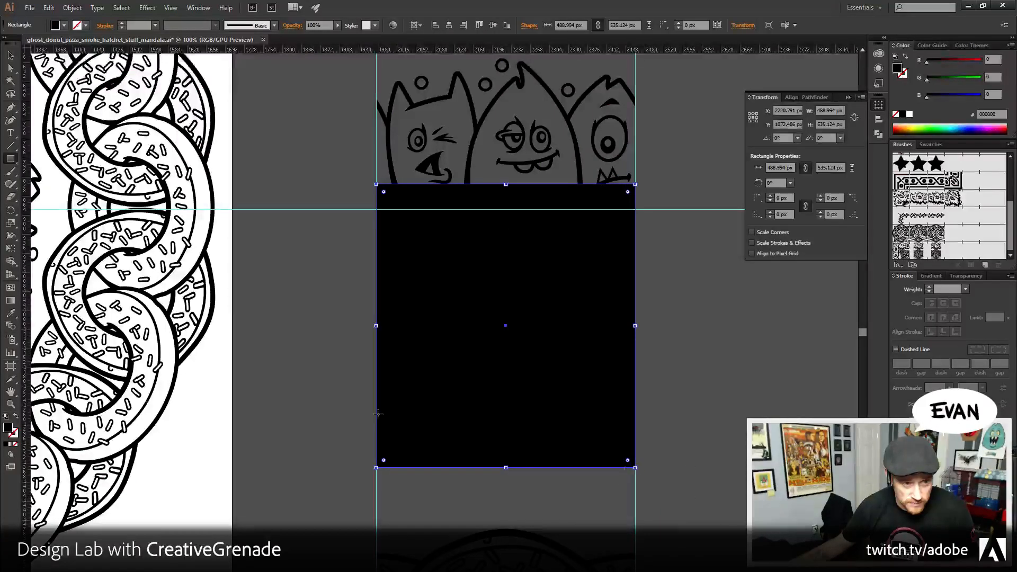
# - Send the black rectangle to the back, behind the ghost tile
pyautogui.click(11, 404)
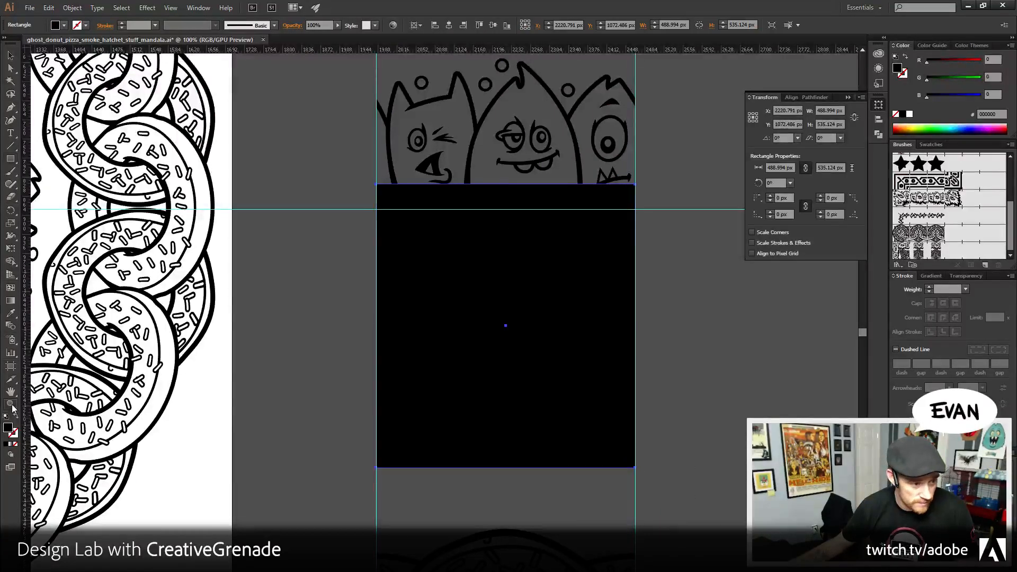
pyautogui.click(72, 8)
pyautogui.moveTo(88, 31)
pyautogui.click(242, 67)
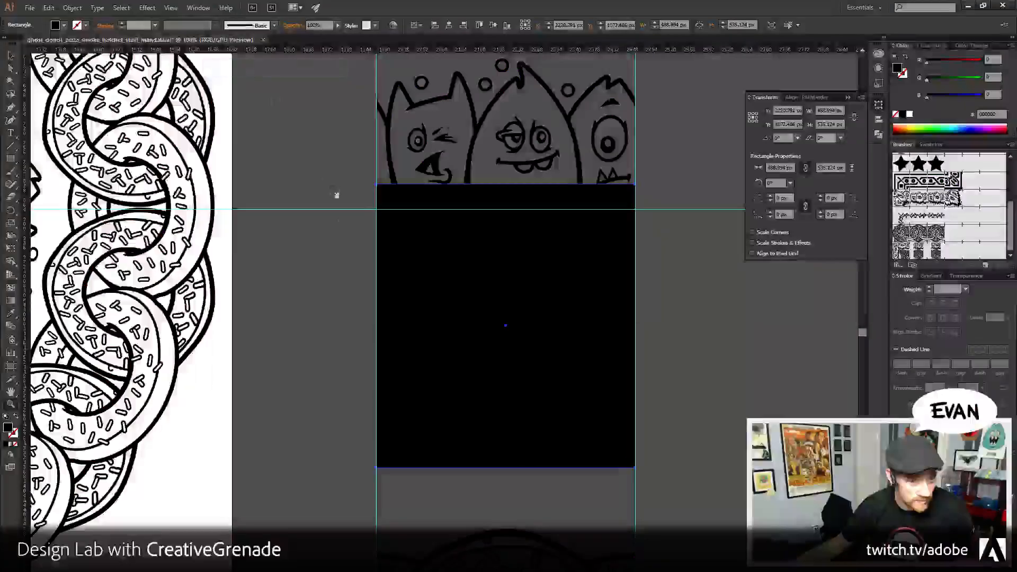
pyautogui.moveTo(336, 195); pyautogui.dragTo(340, 272)
pyautogui.click(647, 311)
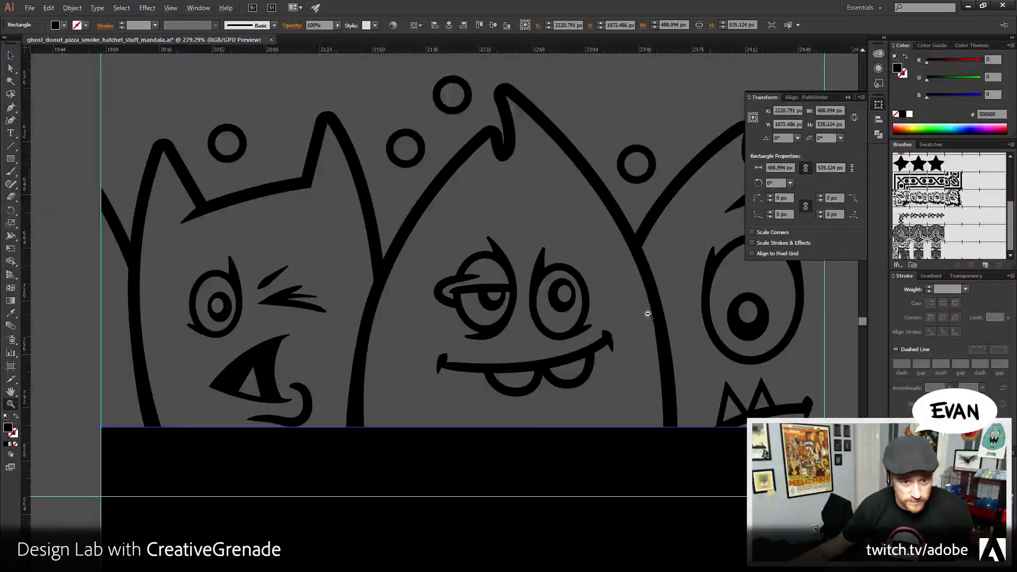
pyautogui.keyDown('alt'); pyautogui.click(647, 313); pyautogui.keyUp('alt')
pyautogui.keyDown('alt'); pyautogui.click(586, 166); pyautogui.keyUp('alt')
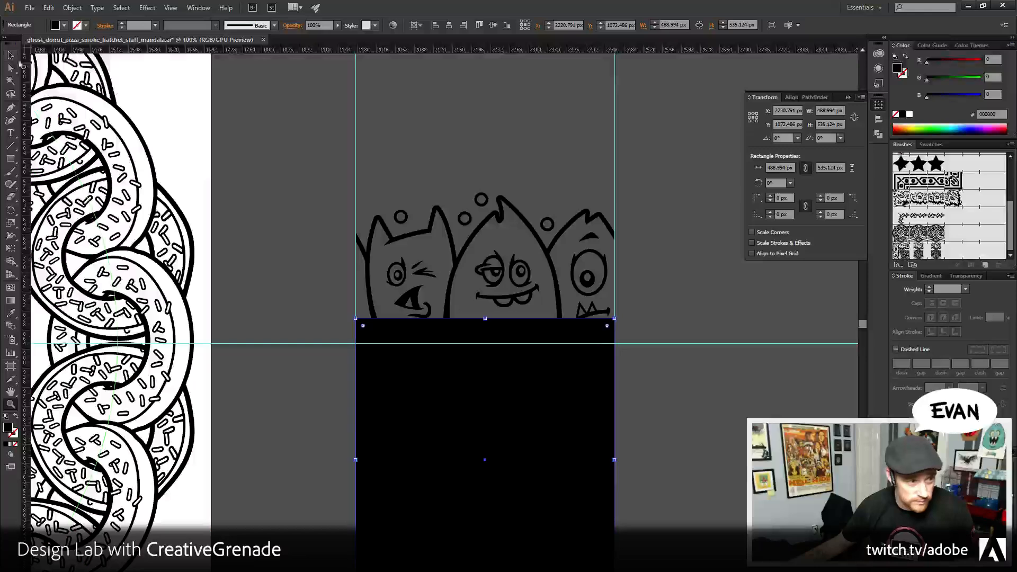
# - Divide the ghost tile and the black rectangle together with Pathfinder, then ungroup the resulting pieces
pyautogui.click(11, 56)
pyautogui.hotkey('ctrl', 'a')
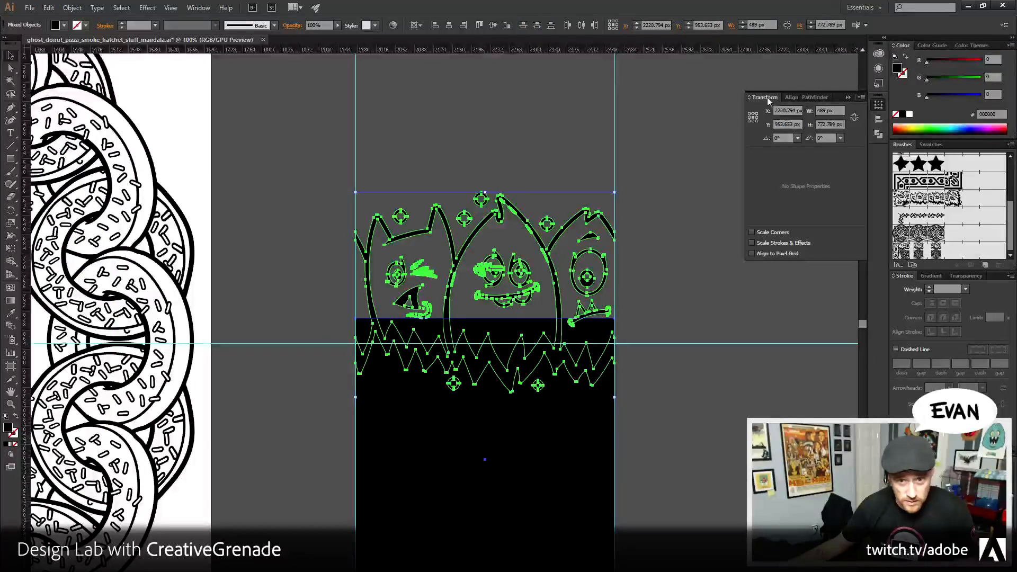
pyautogui.click(814, 97)
pyautogui.click(756, 146)
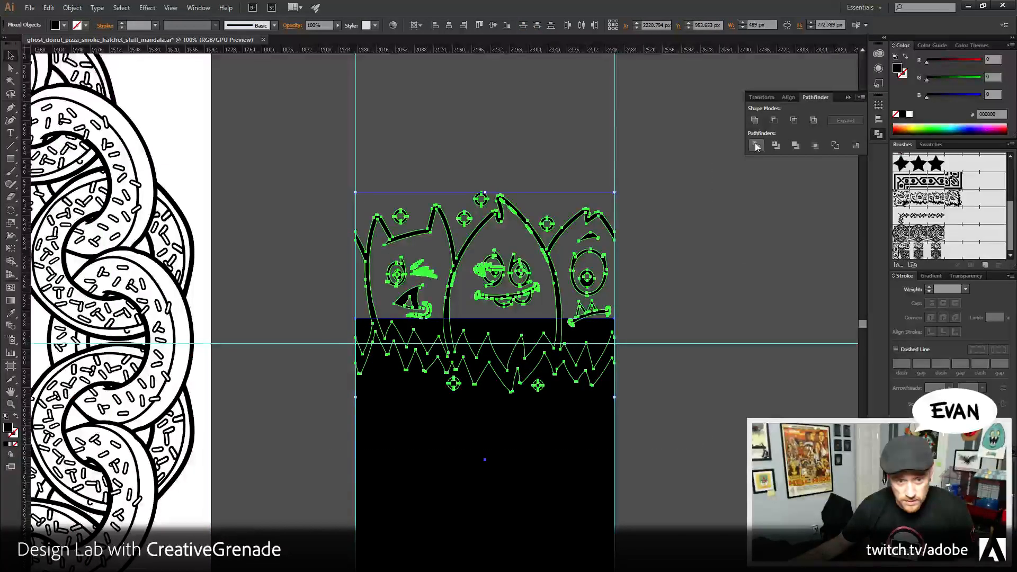
pyautogui.rightClick(519, 334)
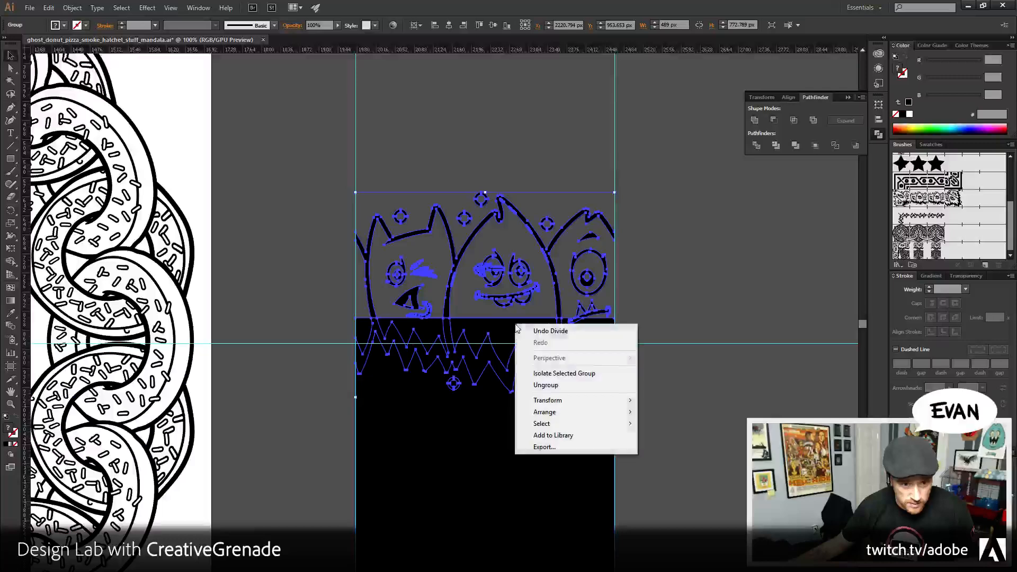
pyautogui.click(530, 386)
# - Delete the divided black piece filling the lower body of the middle ghost
pyautogui.click(688, 367)
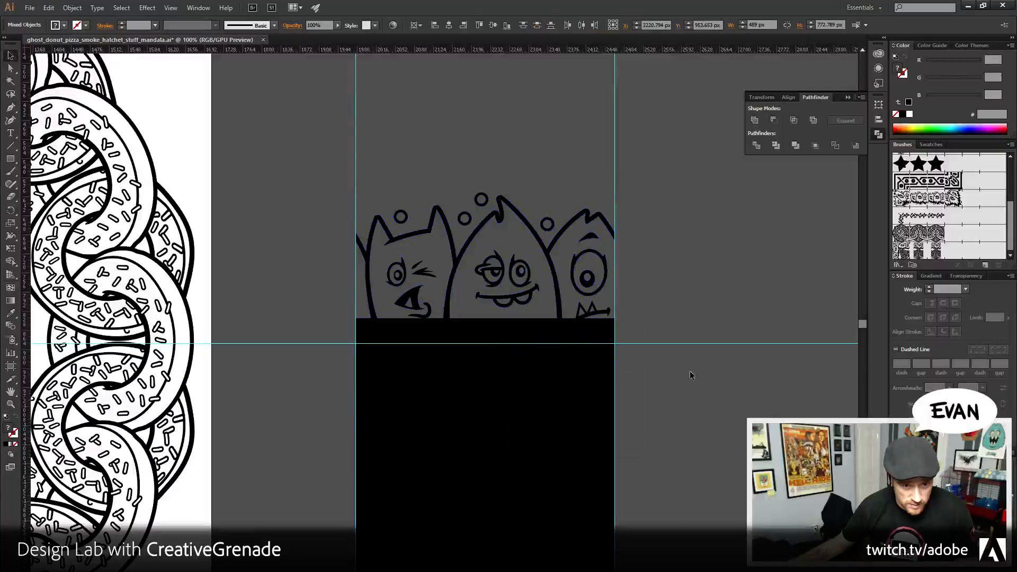
pyautogui.click(472, 336)
pyautogui.press('Delete')
# - Select all objects sharing the fill and stroke of the middle ghost's unfilled compound path, then clear the selection
pyautogui.click(507, 339)
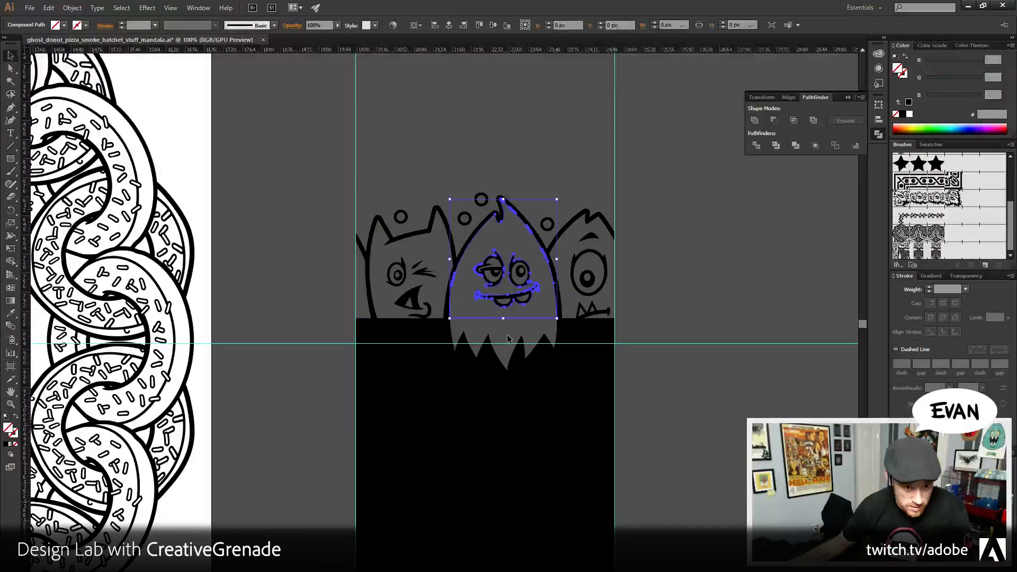
pyautogui.click(121, 7)
pyautogui.moveTo(181, 111)
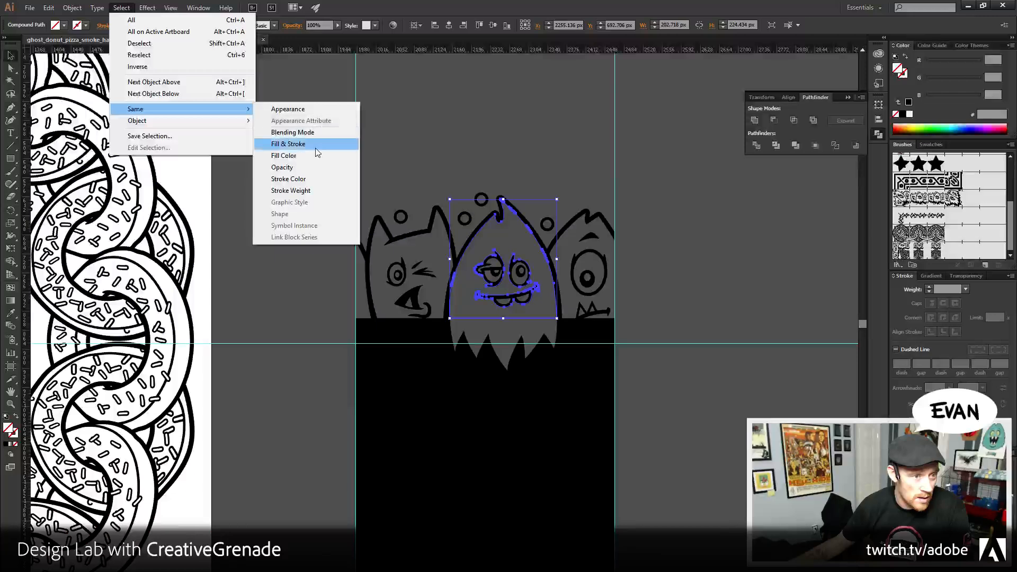
pyautogui.click(312, 143)
pyautogui.hotkey('ctrl', 'shift', 'a')
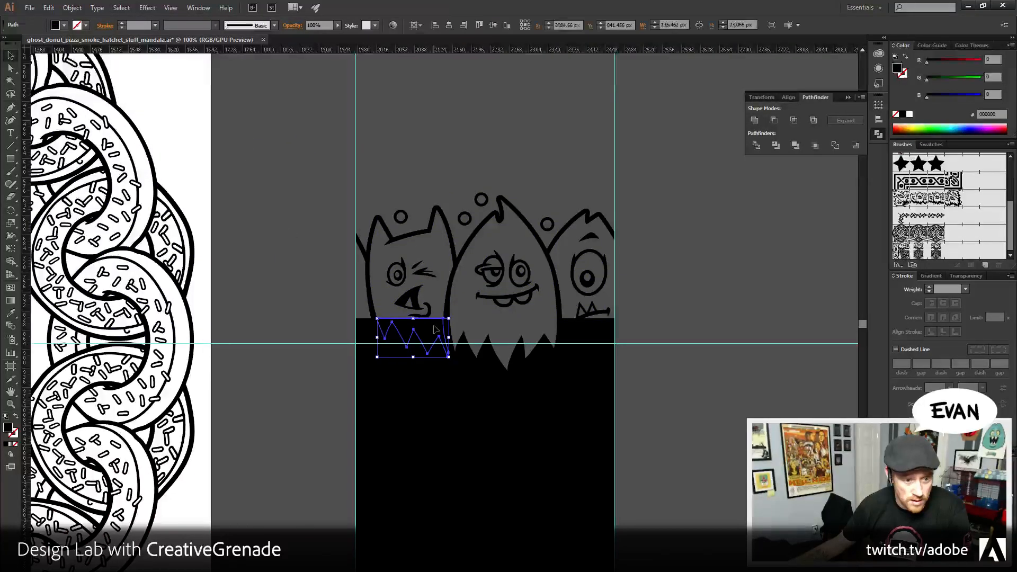
# - Delete the divided black pieces filling the lower bodies of the one-eyed ghost and the partial ghost at the tile's left edge
pyautogui.click(577, 326)
pyautogui.press('Delete')
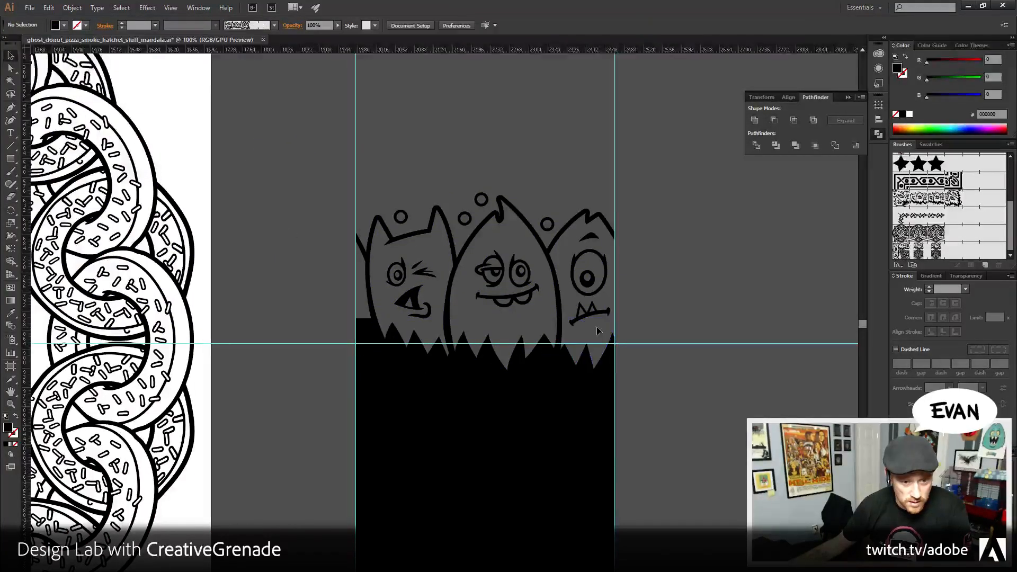
pyautogui.click(362, 331)
pyautogui.press('Delete')
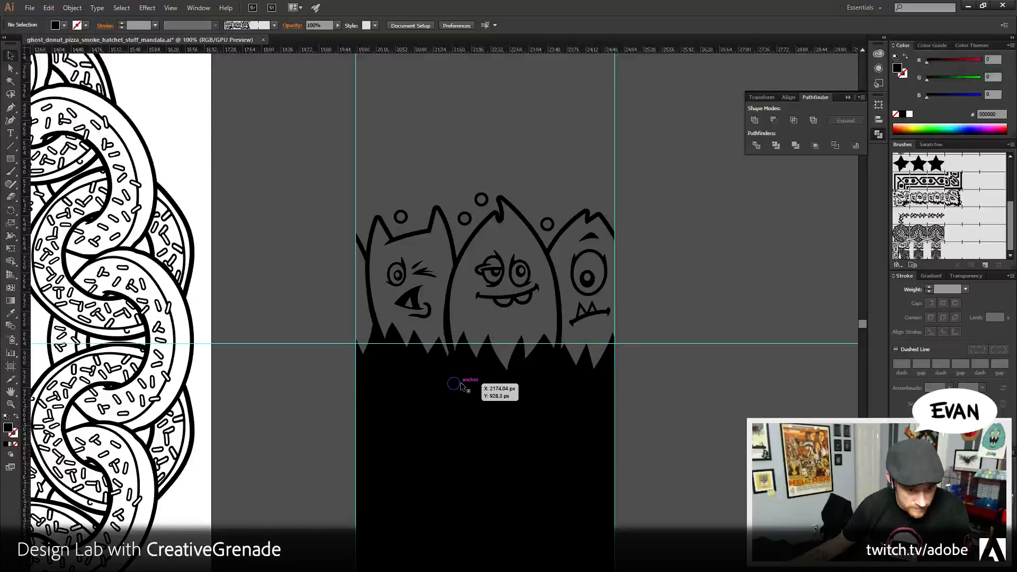
# - Delete the black ring pieces of the two small circles within the black area beneath the ghosts
pyautogui.click(459, 385)
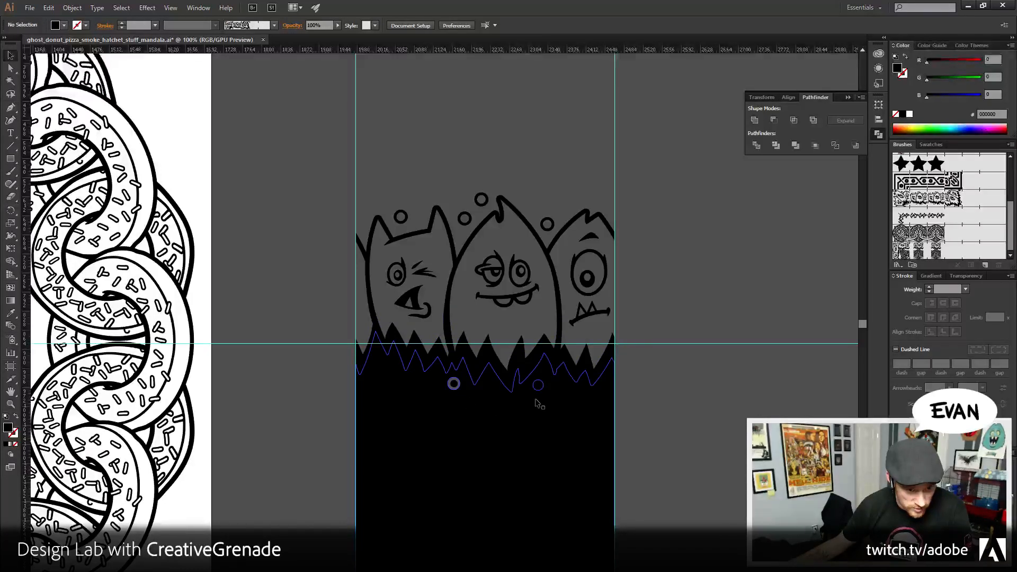
pyautogui.moveTo(532, 379); pyautogui.dragTo(545, 387)
pyautogui.click(662, 412)
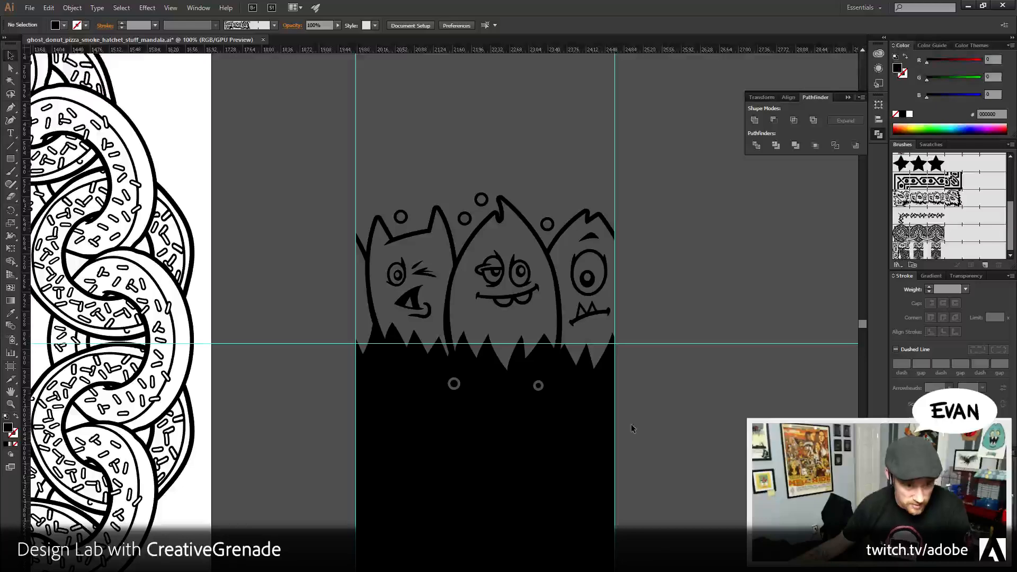
# - Make a new pattern brush from the whole ghost tile with its black area, then clear the selection
pyautogui.scroll(-3, 632, 428)
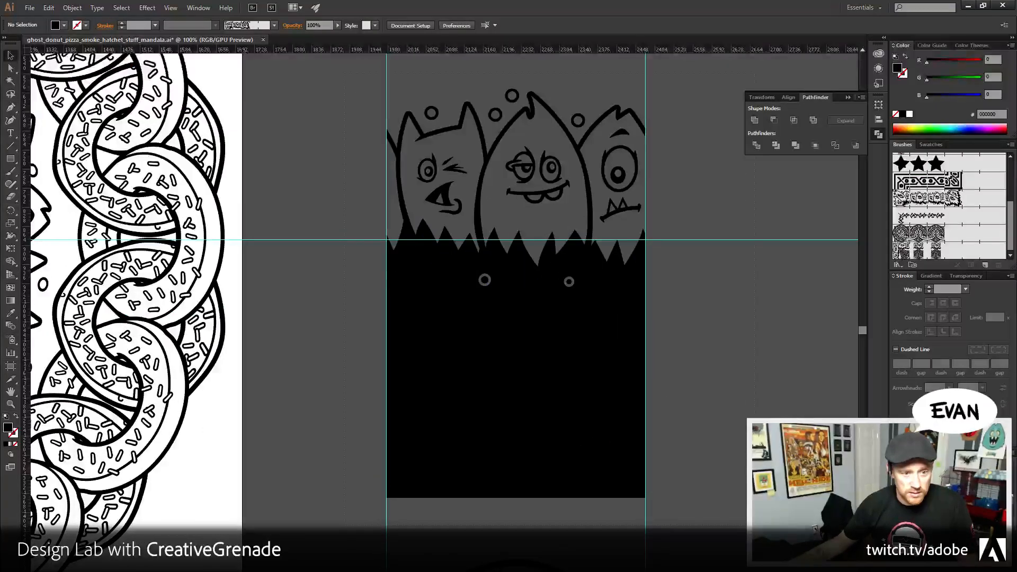
pyautogui.hotkey('ctrl', 'a')
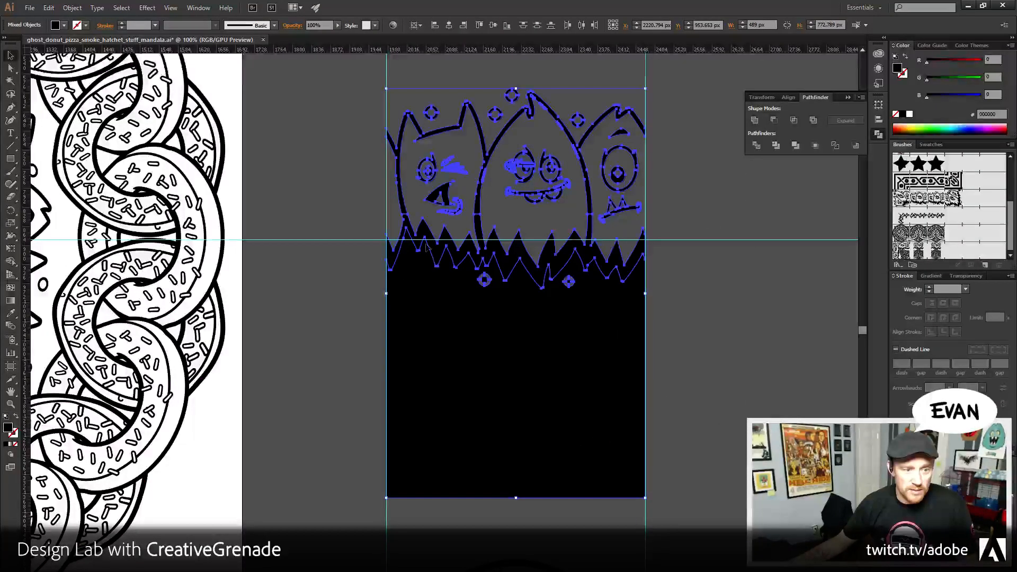
pyautogui.click(339, 306)
pyautogui.moveTo(332, 101); pyautogui.dragTo(748, 411)
pyautogui.moveTo(497, 378)
pyautogui.mouseDown()
pyautogui.moveTo(698, 358)
pyautogui.moveTo(907, 268)
pyautogui.mouseUp()
pyautogui.click(482, 387)
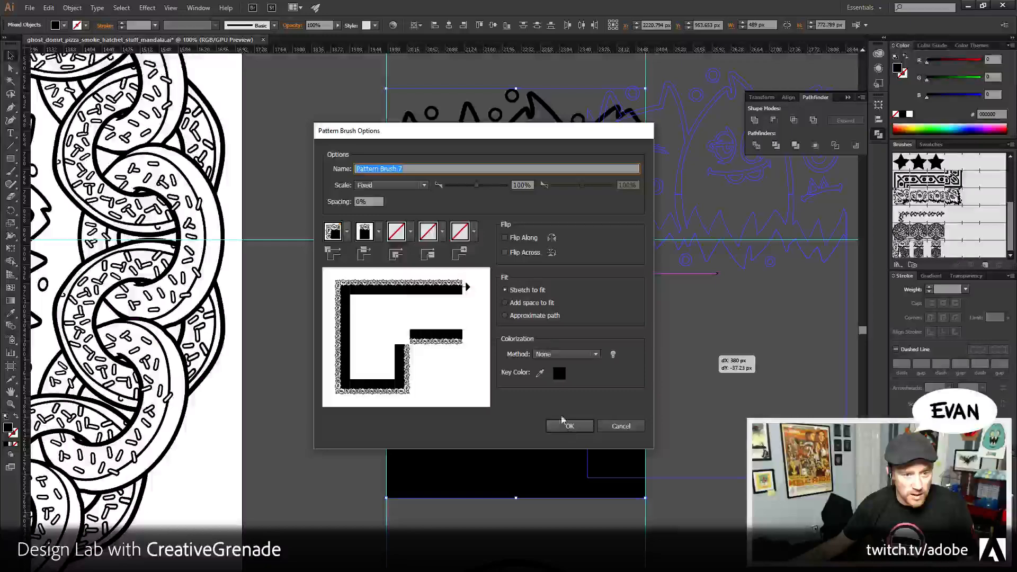
pyautogui.click(529, 253)
pyautogui.click(586, 430)
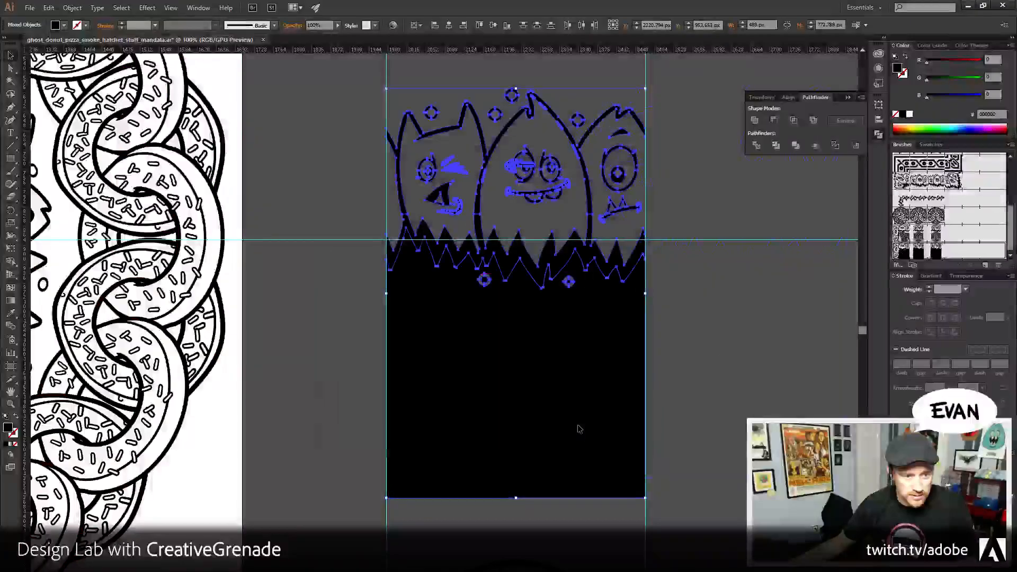
pyautogui.click(272, 394)
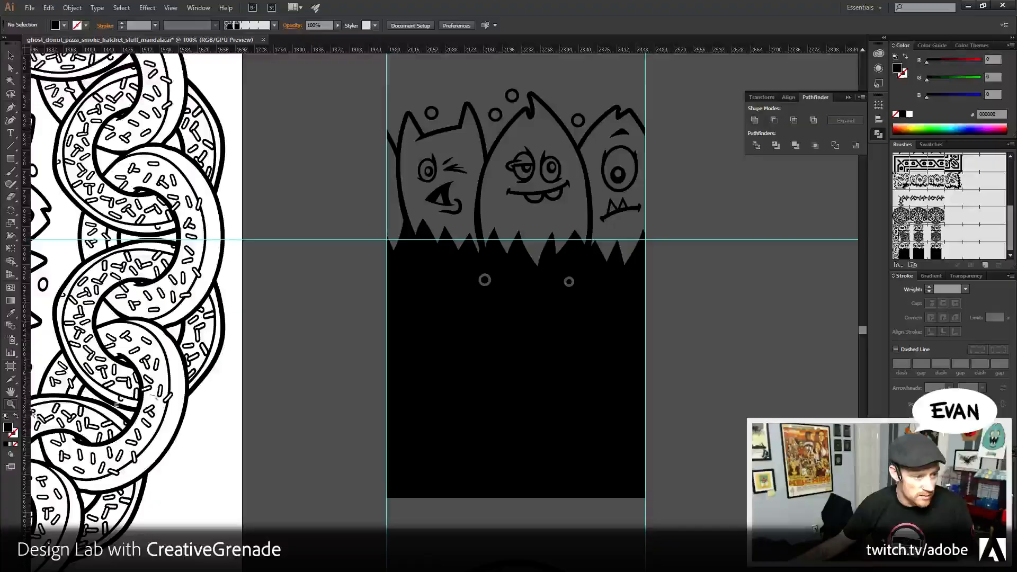
# - Move the donut and ghost mandala off the artboard to its left, then clear the selection
pyautogui.hotkey('ctrl', '0')
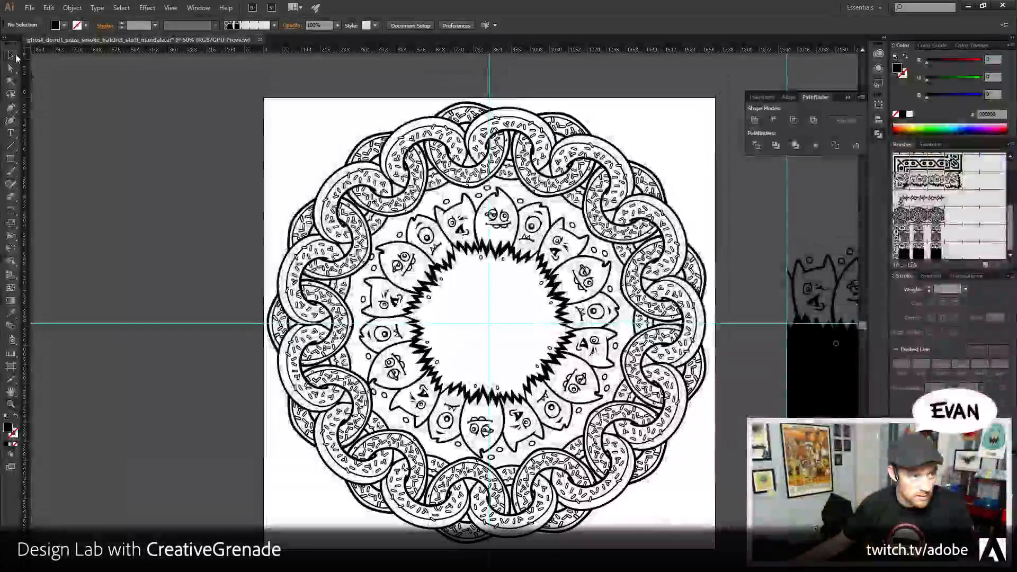
pyautogui.click(688, 347)
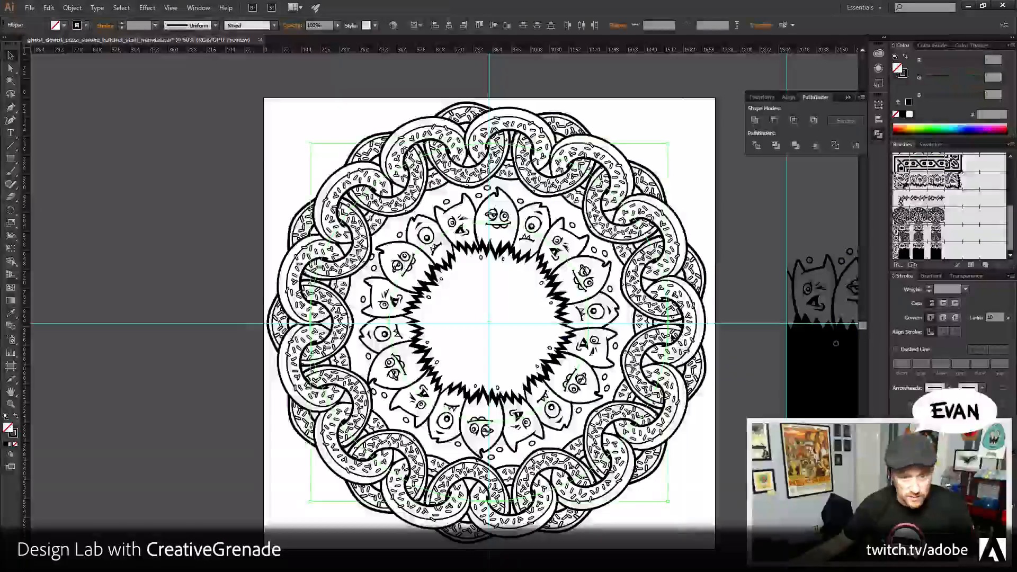
pyautogui.moveTo(669, 336); pyautogui.dragTo(185, 324)
pyautogui.hotkey('ctrl', 'shift', 'a')
pyautogui.click(11, 159)
pyautogui.moveTo(15, 162); pyautogui.dragTo(56, 184)
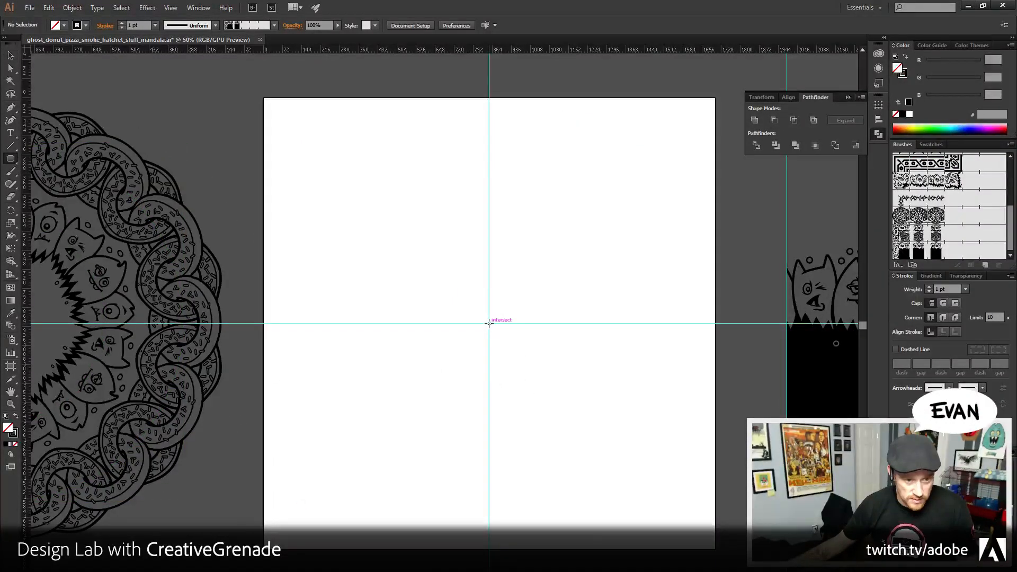
pyautogui.moveTo(488, 323); pyautogui.dragTo(626, 185)
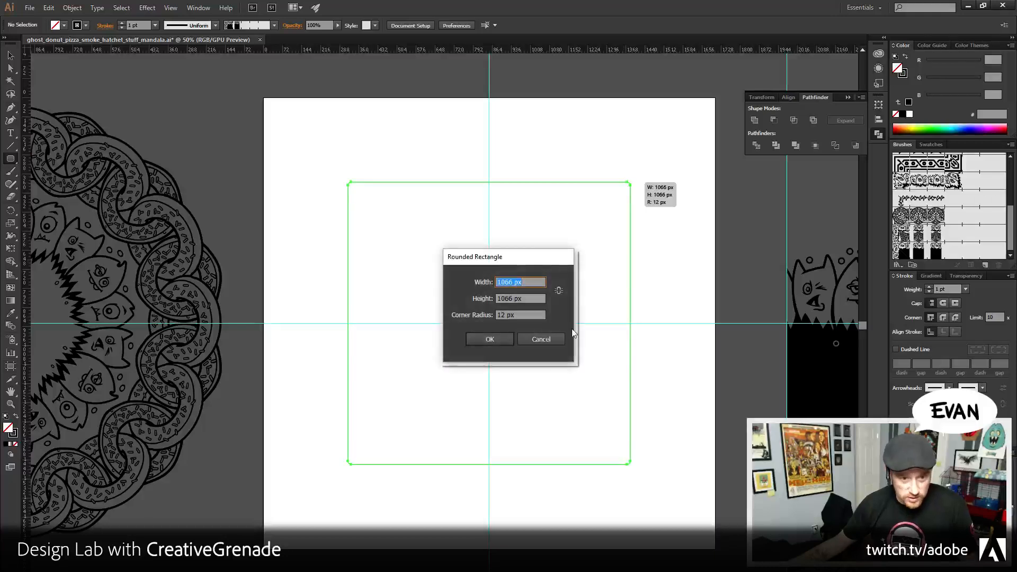
pyautogui.click(545, 336)
pyautogui.hotkey('ctrl', 'z')
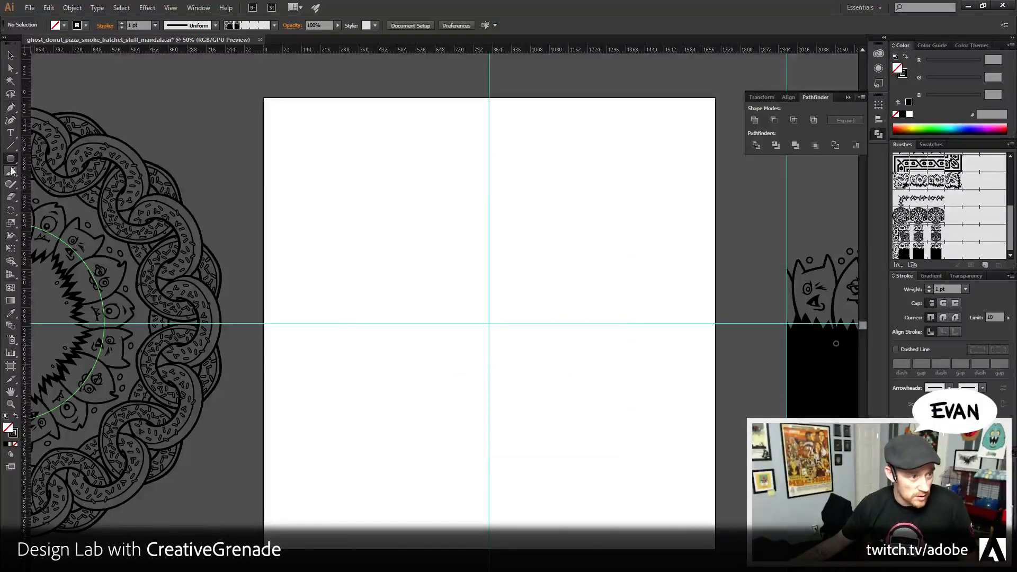
# - Draw a circle about 1268 px across centred on the guide intersection and apply the new black-filled ghost brush to it
pyautogui.moveTo(12, 160); pyautogui.dragTo(51, 182)
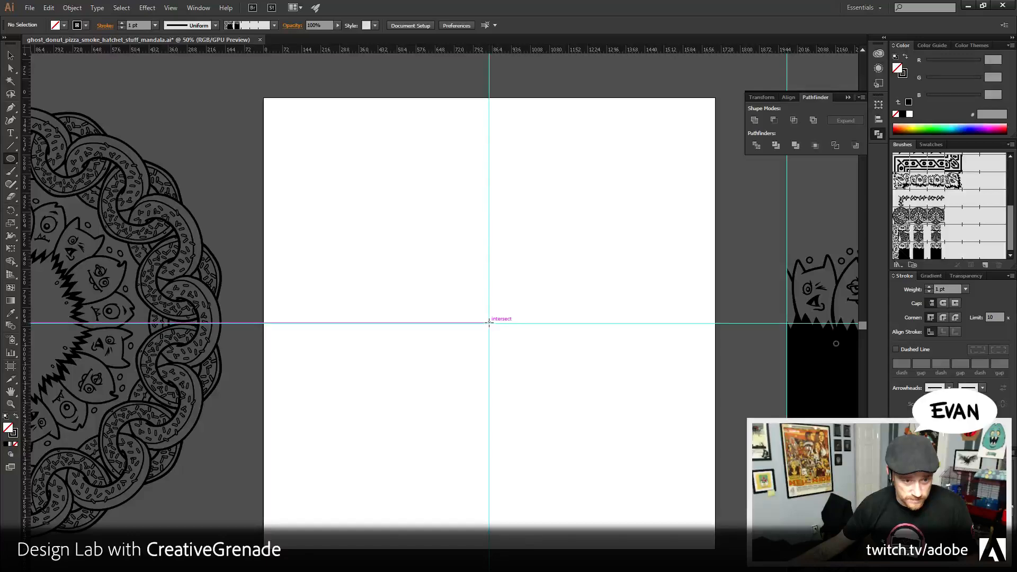
pyautogui.moveTo(488, 321)
pyautogui.mouseDown()
pyautogui.moveTo(622, 154)
pyautogui.moveTo(657, 155)
pyautogui.mouseUp()
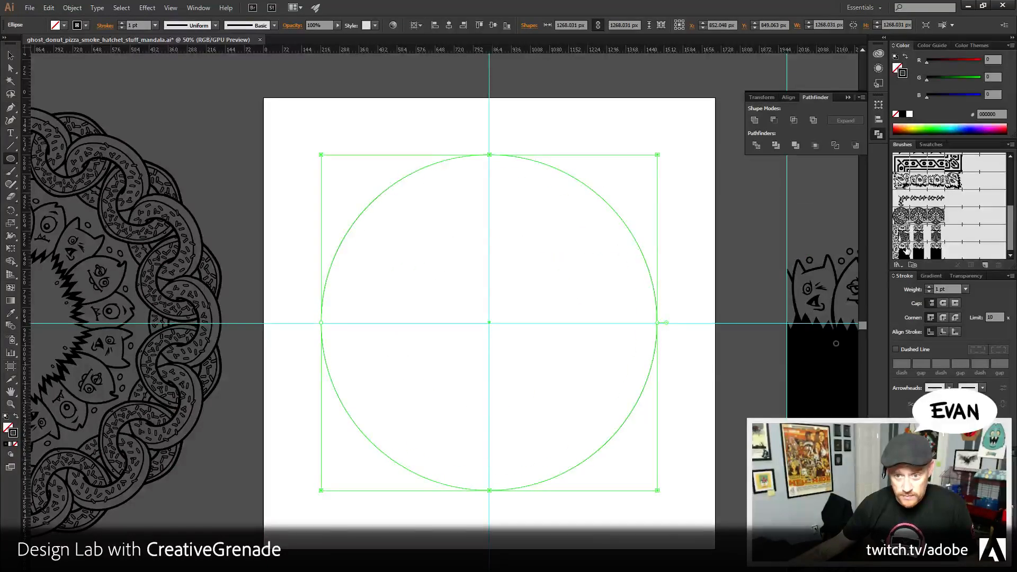
pyautogui.click(907, 250)
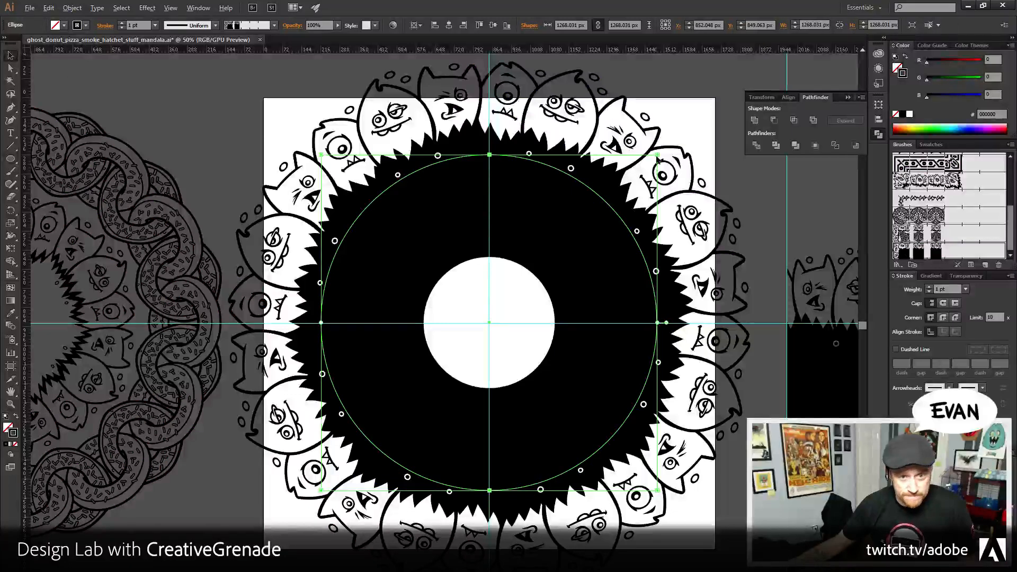
# - Scale the ghost-brushed circle to 894 px across about its centre and set its stroke weight to 0.5 pt
pyautogui.moveTo(658, 153); pyautogui.dragTo(607, 204)
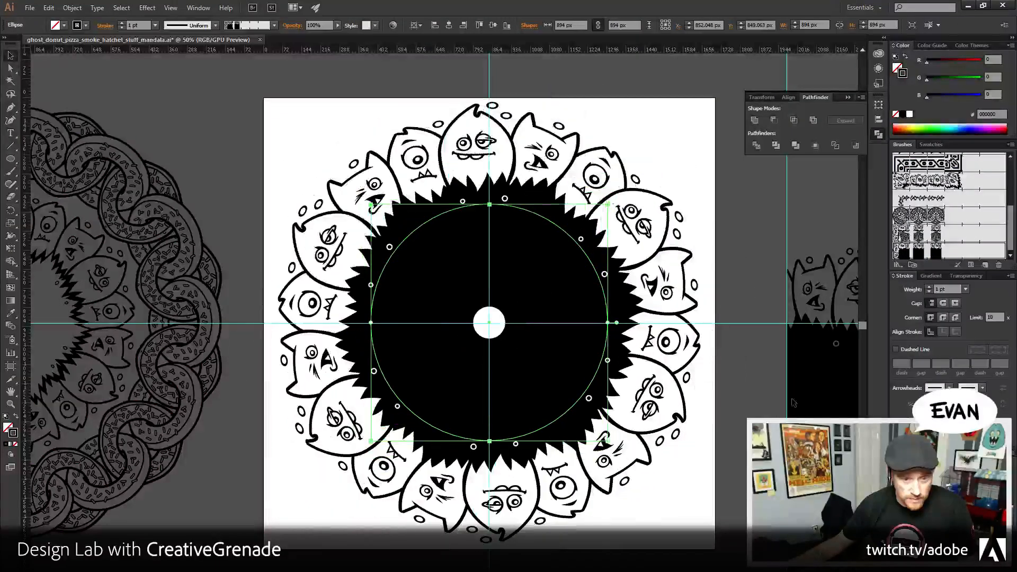
pyautogui.click(937, 289)
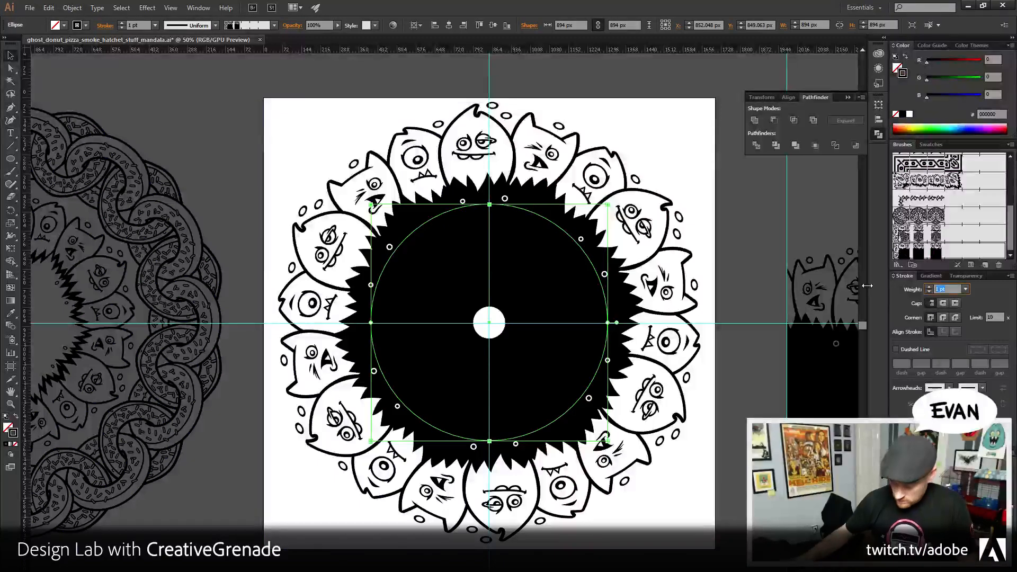
pyautogui.write('0.5')
pyautogui.press('Return')
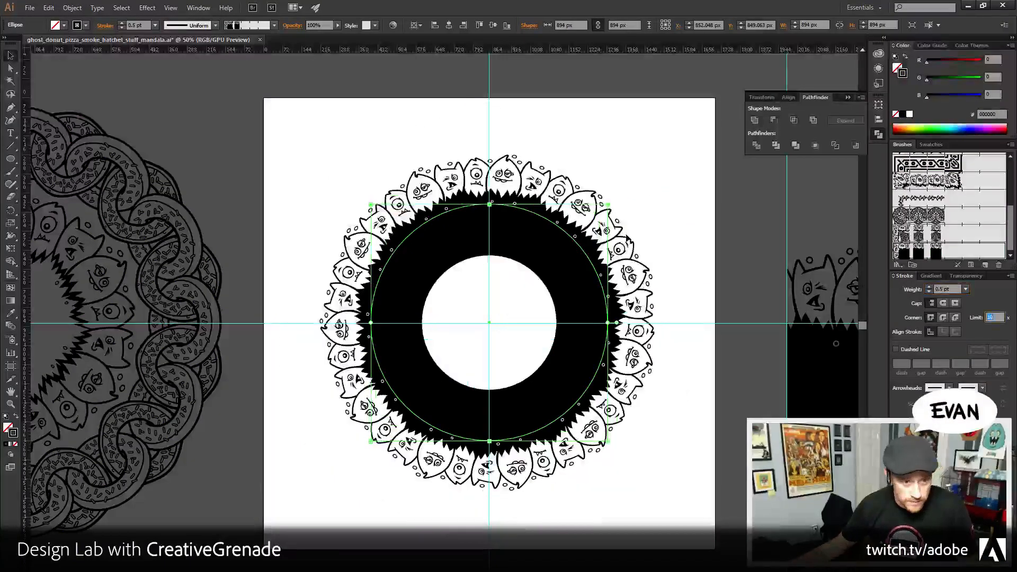
# - Convert the ghost ring's brush stroke into filled shapes with Outline Stroke, then clear the selection
pyautogui.click(636, 187)
pyautogui.moveTo(670, 330); pyautogui.dragTo(682, 358)
pyautogui.click(439, 238)
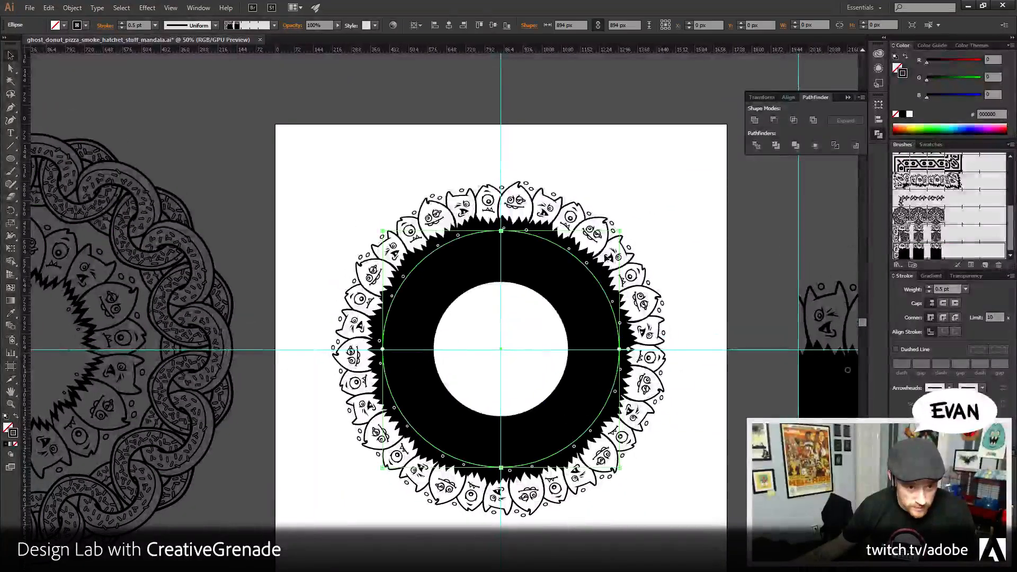
pyautogui.click(72, 7)
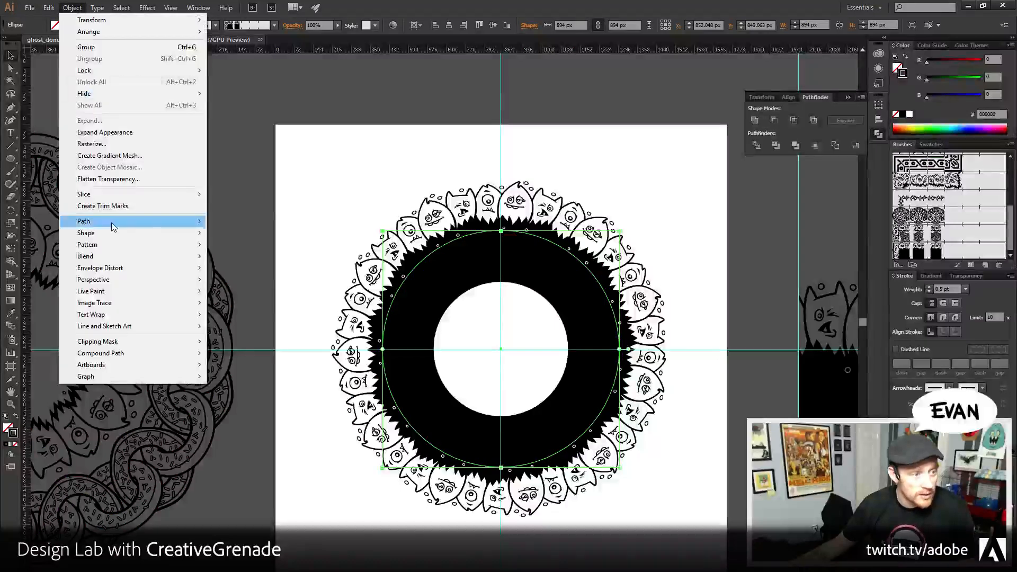
pyautogui.moveTo(113, 221)
pyautogui.click(288, 247)
pyautogui.click(318, 200)
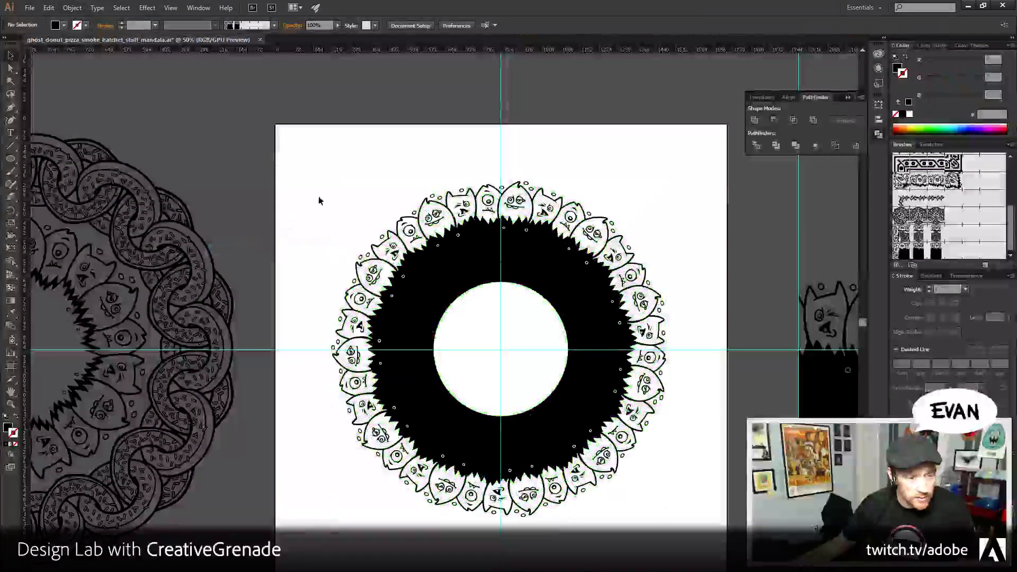
pyautogui.click(11, 160)
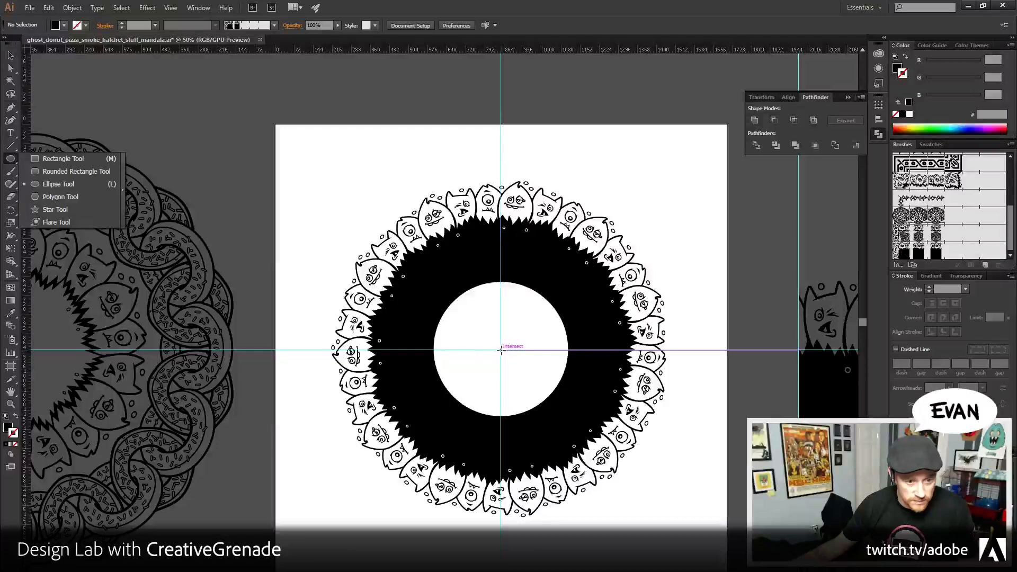
pyautogui.moveTo(500, 349); pyautogui.dragTo(595, 270)
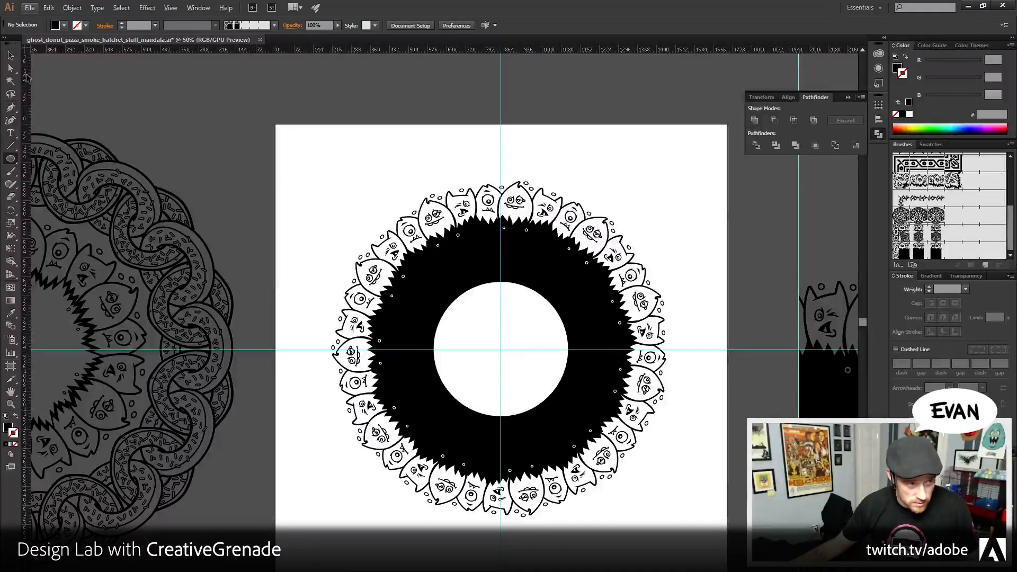
pyautogui.click(506, 290)
pyautogui.hotkey('ctrl', 'shift', 'a')
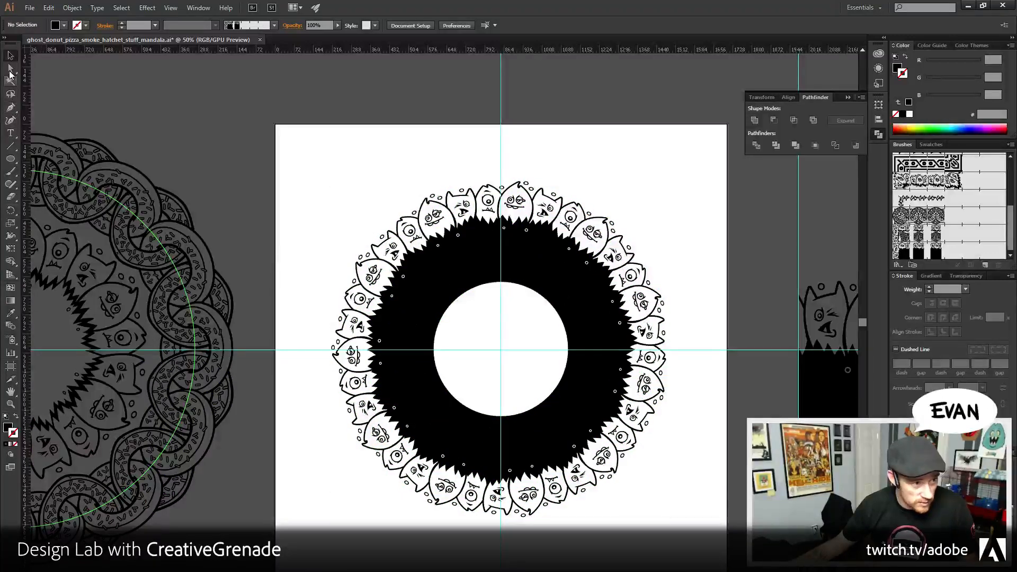
# - Draw a circle about 636 px across from the guide intersection over the black ring and give it no fill or stroke
pyautogui.click(10, 158)
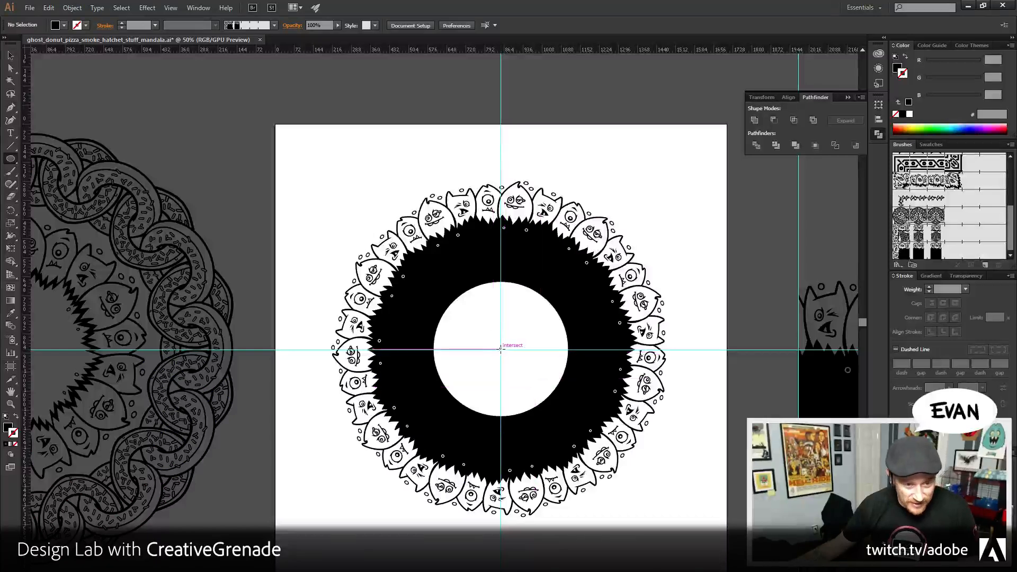
pyautogui.moveTo(500, 350)
pyautogui.mouseDown()
pyautogui.moveTo(562, 275)
pyautogui.moveTo(585, 266)
pyautogui.mouseUp()
pyautogui.press('v')
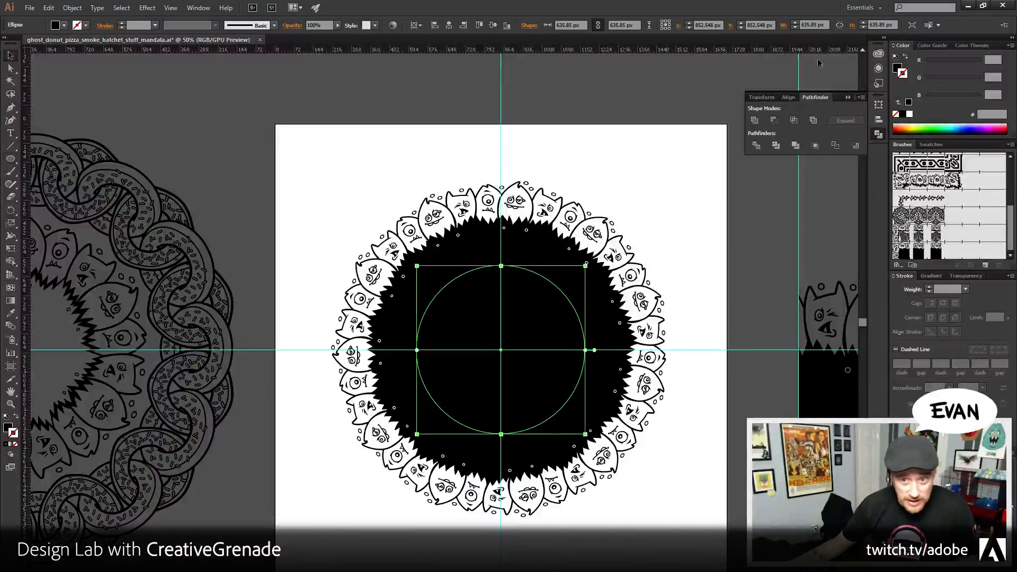
pyautogui.hotkey('shift', 'x')
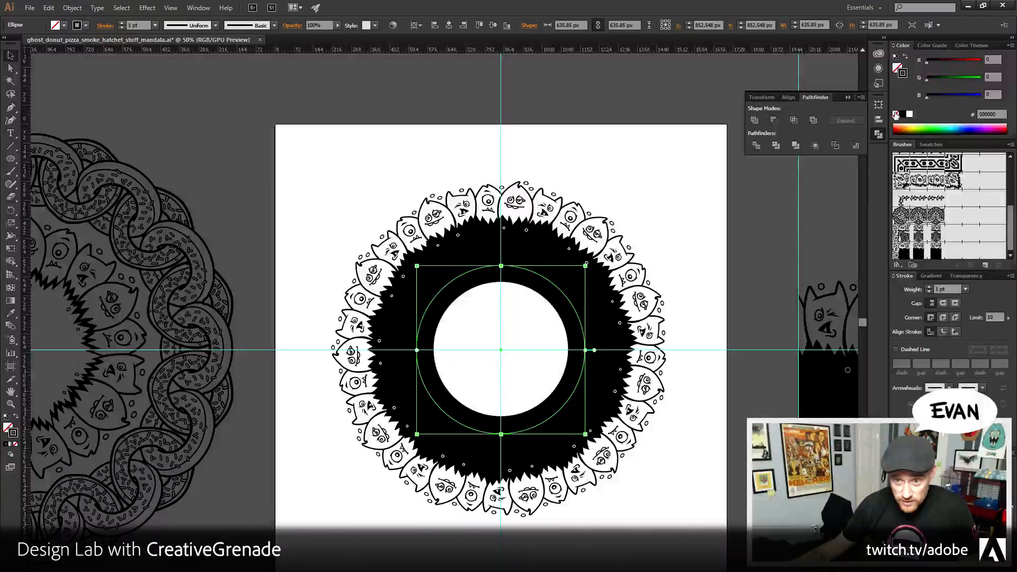
pyautogui.click(895, 114)
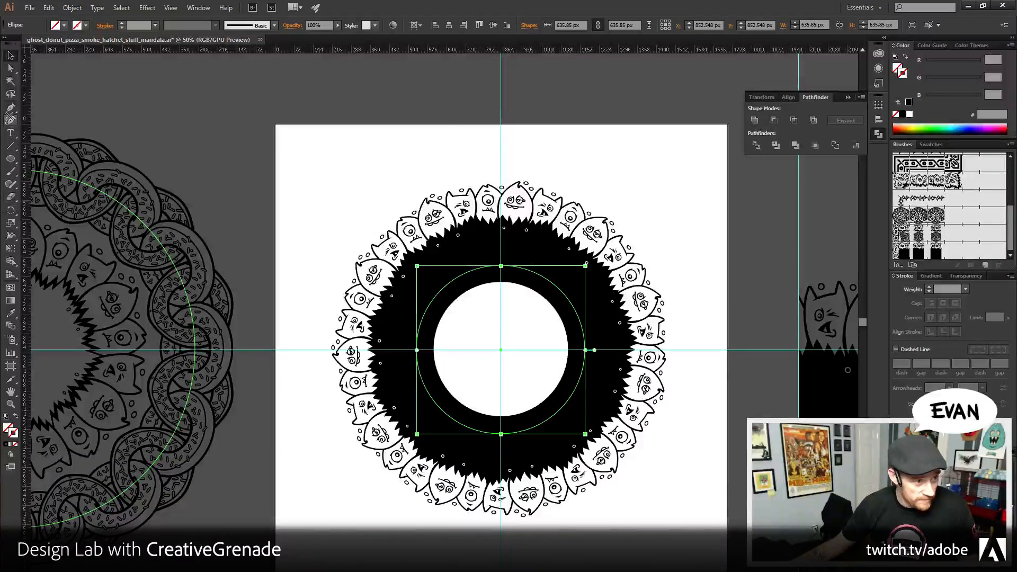
# - Add type along the inner circle reading the artist's first name followed by "was here on the Adobe channel", and select all of it
pyautogui.click(11, 117)
pyautogui.moveTo(11, 133); pyautogui.dragTo(43, 161)
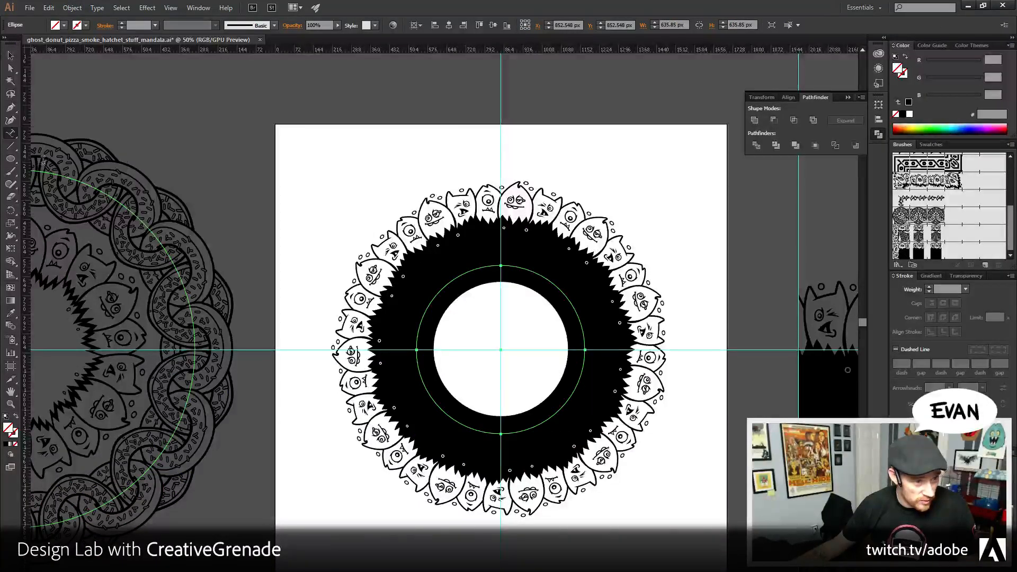
pyautogui.click(431, 295)
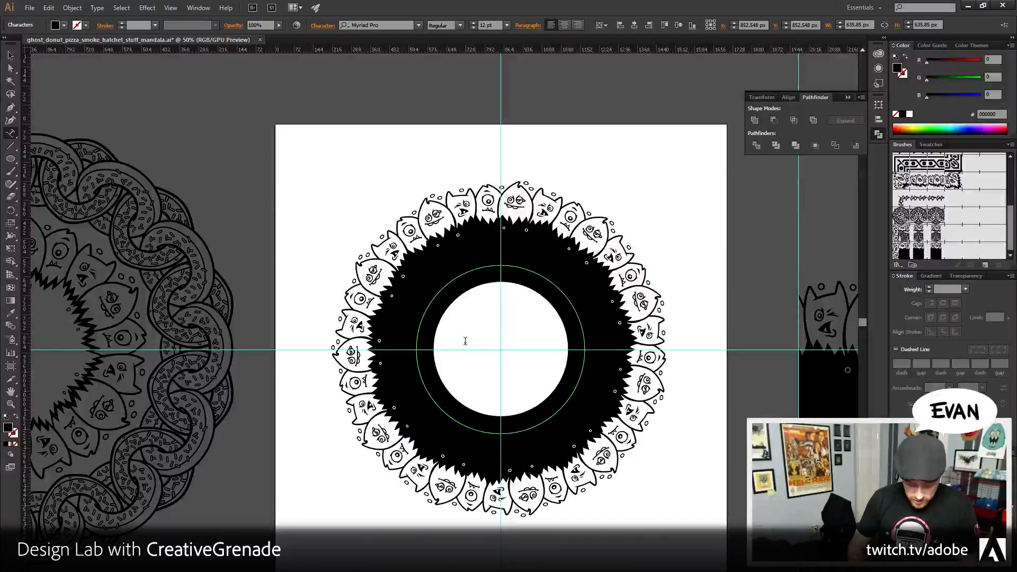
pyautogui.hotkey('ctrl', 'a')
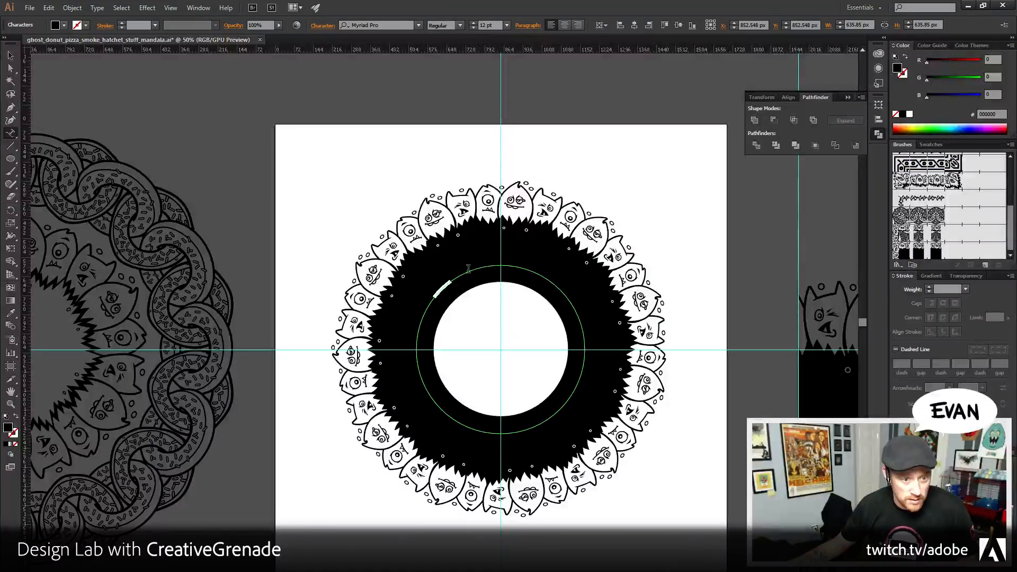
pyautogui.click(454, 281)
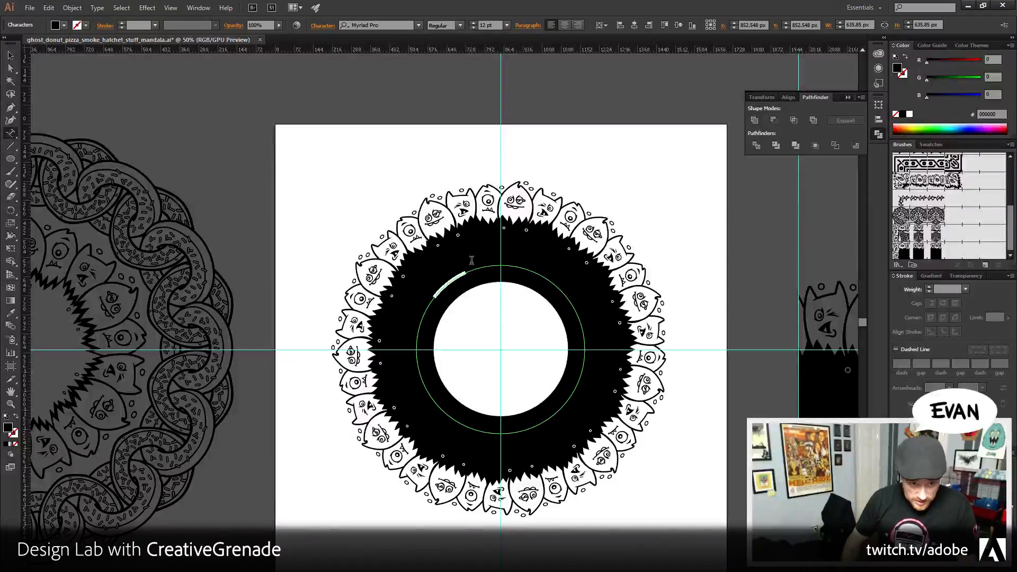
pyautogui.press('BackSpace')
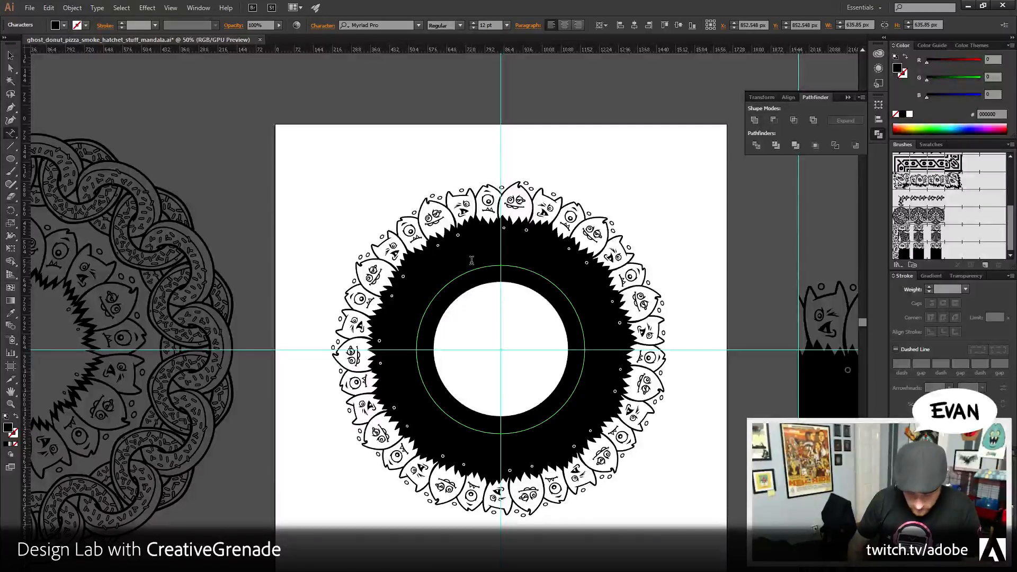
pyautogui.click(471, 261)
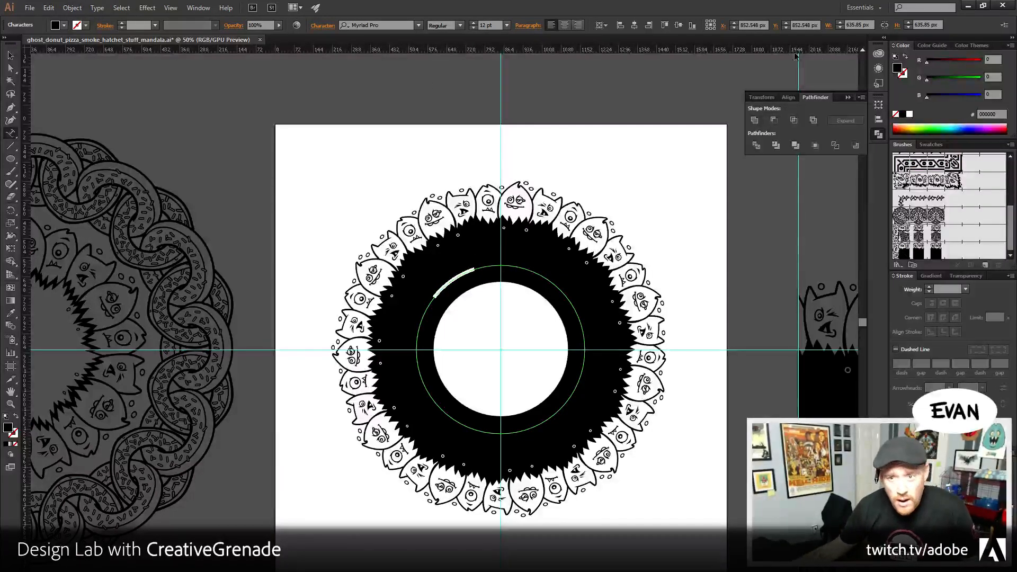
# - Fill the circle text white and set its font to EE-Brawley
pyautogui.click(908, 116)
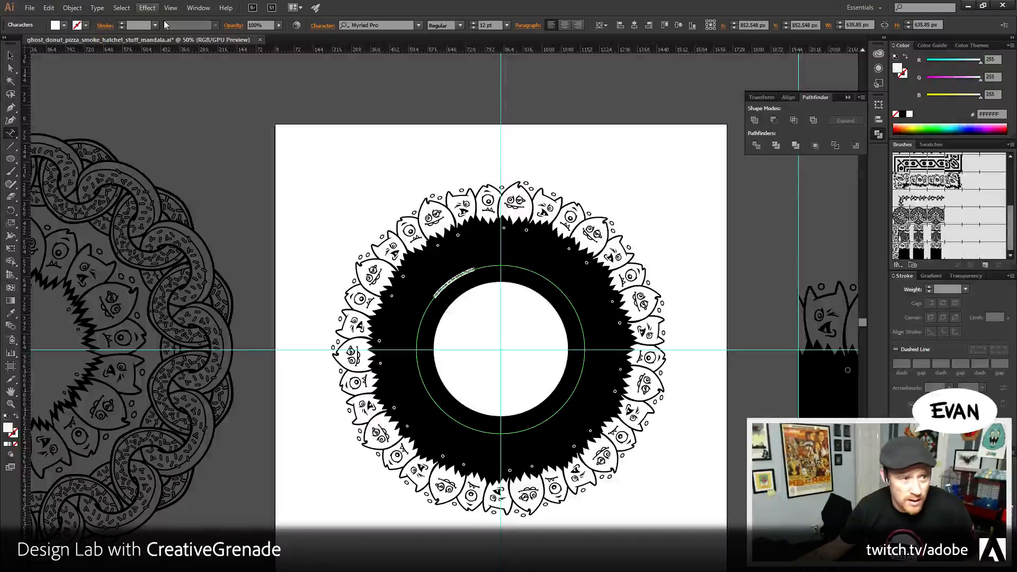
pyautogui.click(415, 28)
pyautogui.click(418, 25)
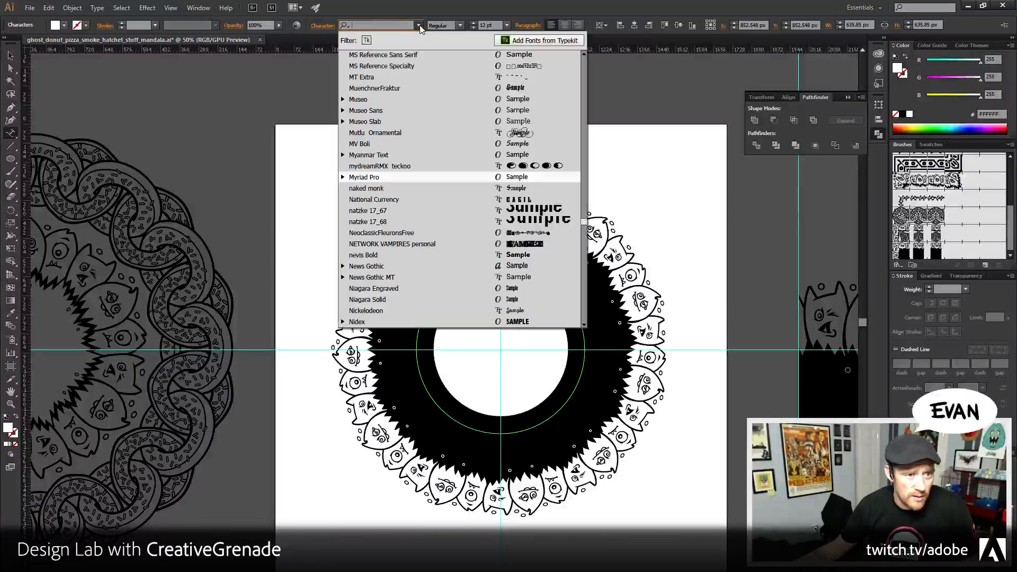
pyautogui.moveTo(585, 223); pyautogui.dragTo(583, 125)
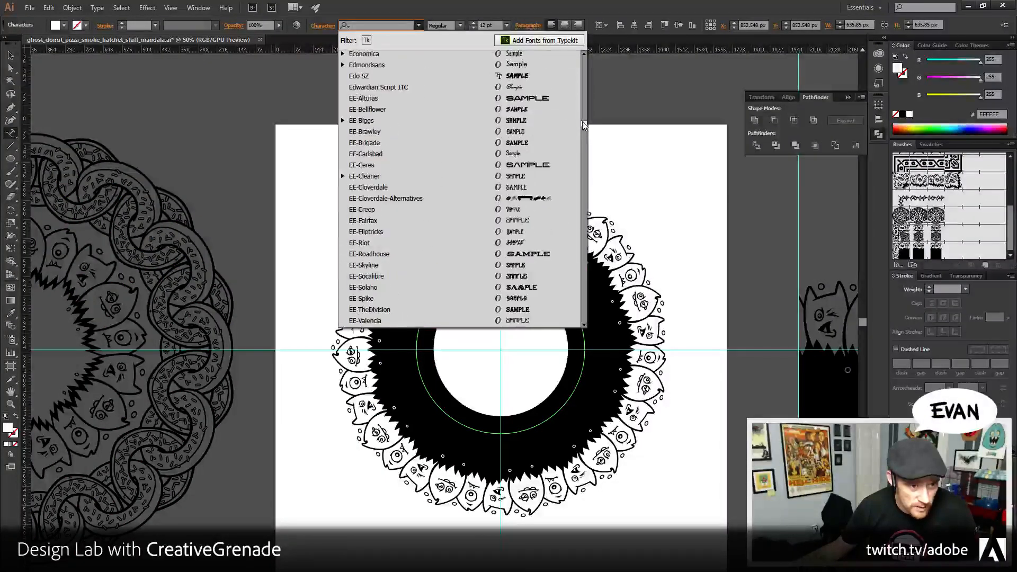
pyautogui.click(529, 131)
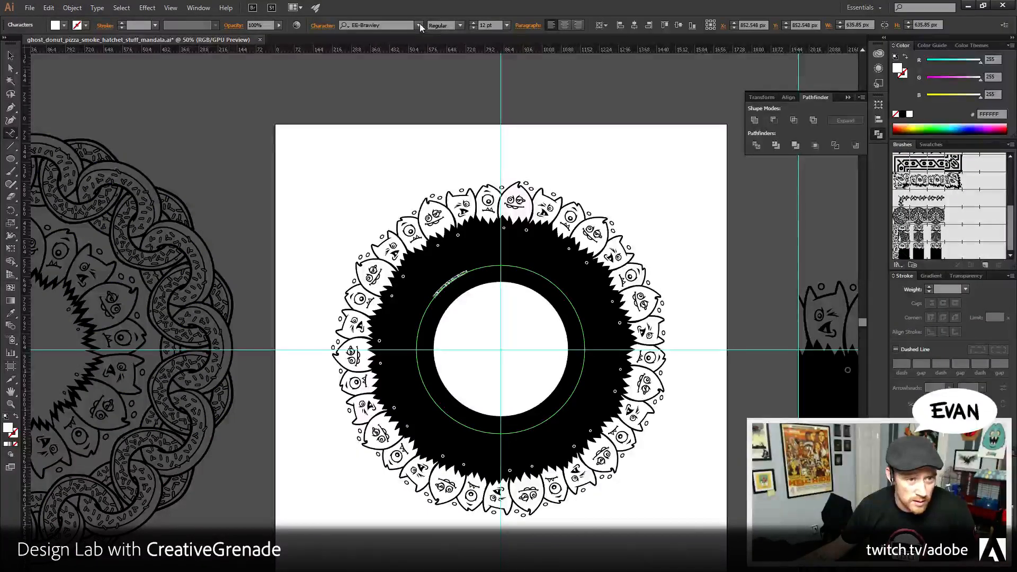
# - Show the character settings, dock them with the collapsed panels and expand all their options
pyautogui.click(199, 8)
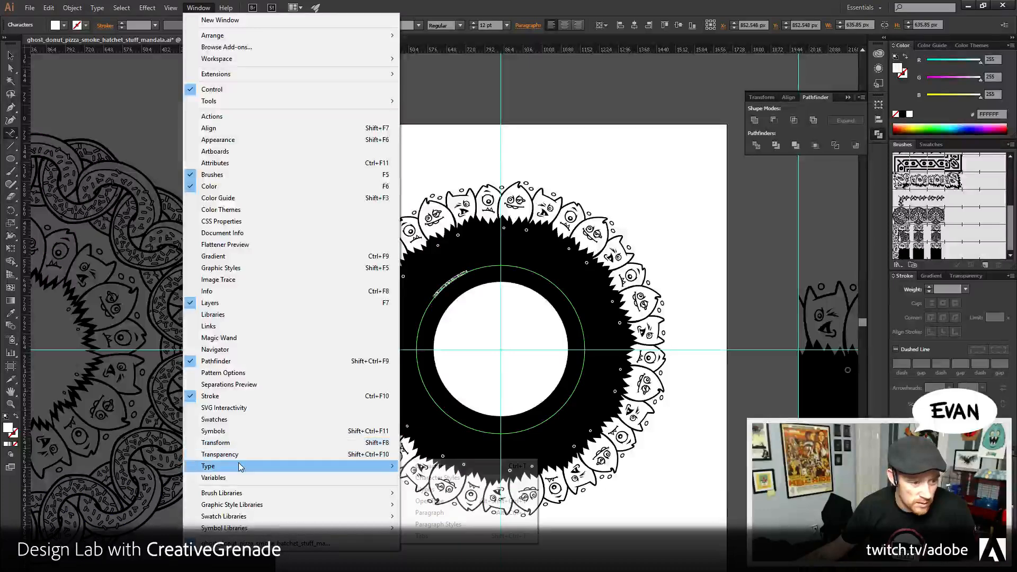
pyautogui.click(429, 465)
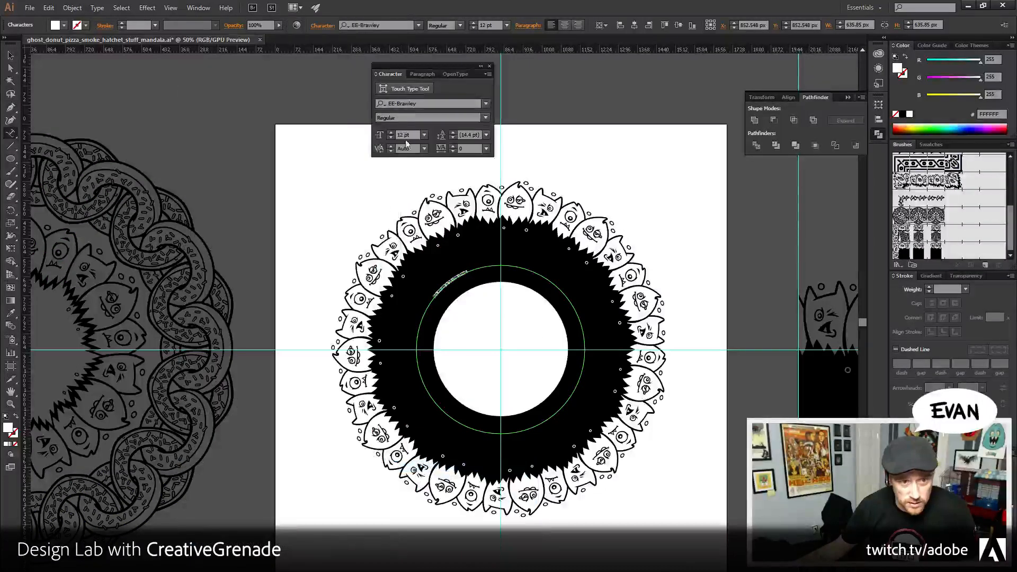
pyautogui.moveTo(414, 79); pyautogui.dragTo(877, 168)
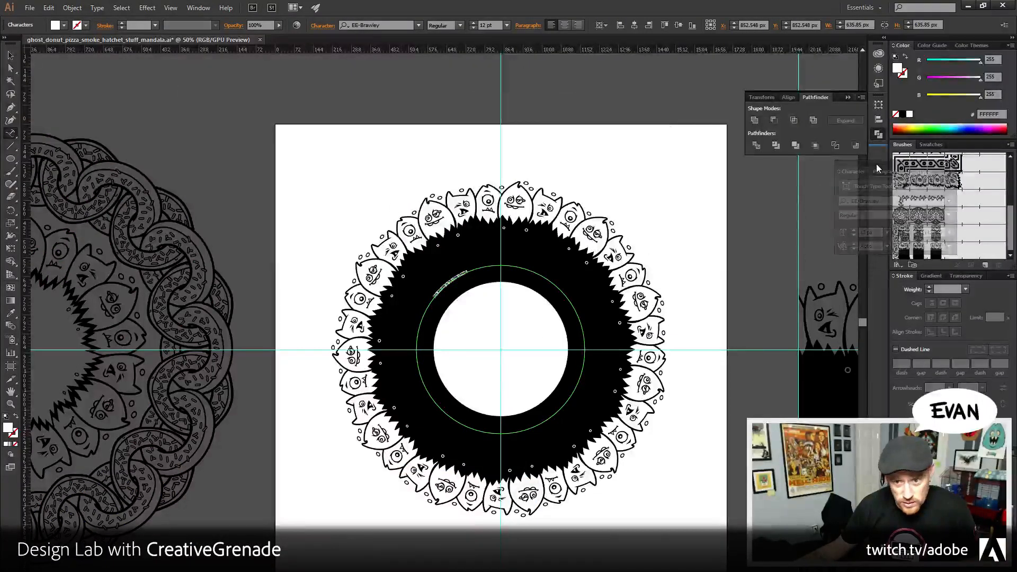
pyautogui.click(879, 156)
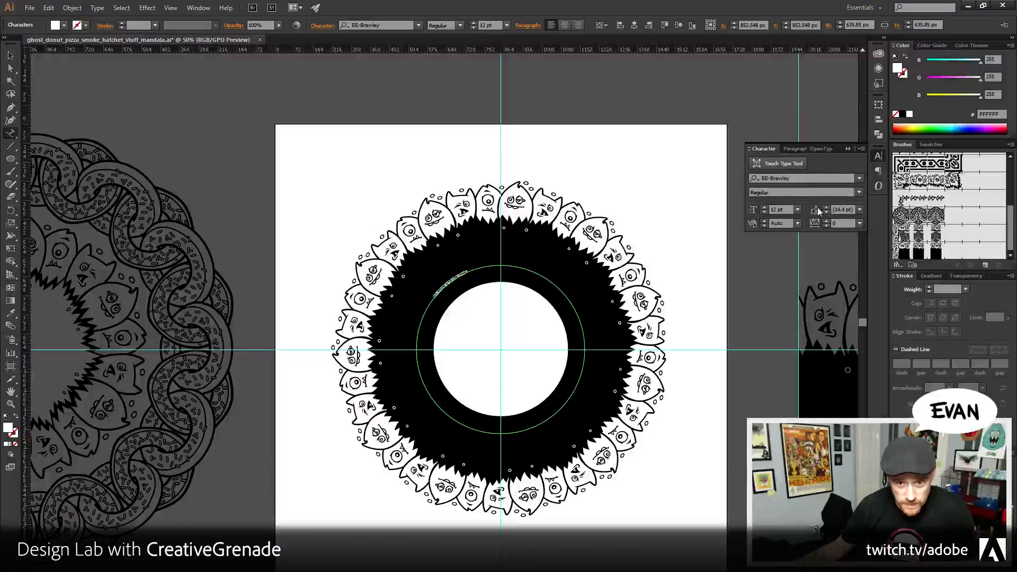
pyautogui.click(861, 148)
pyautogui.click(900, 152)
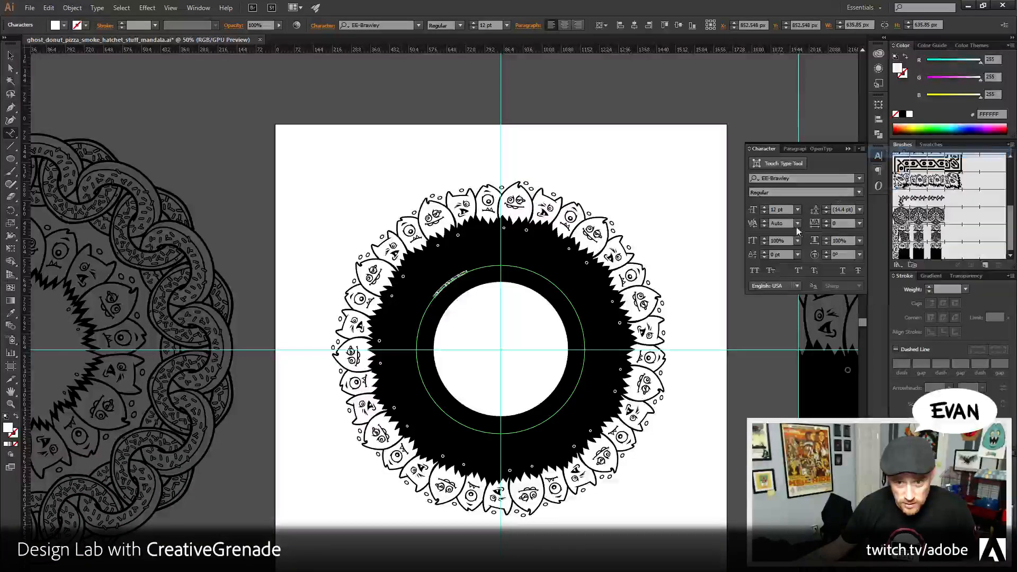
# - Enlarge the circle text to a font size of 140 pt
pyautogui.click(765, 207)
pyautogui.click(764, 206)
pyautogui.click(765, 206)
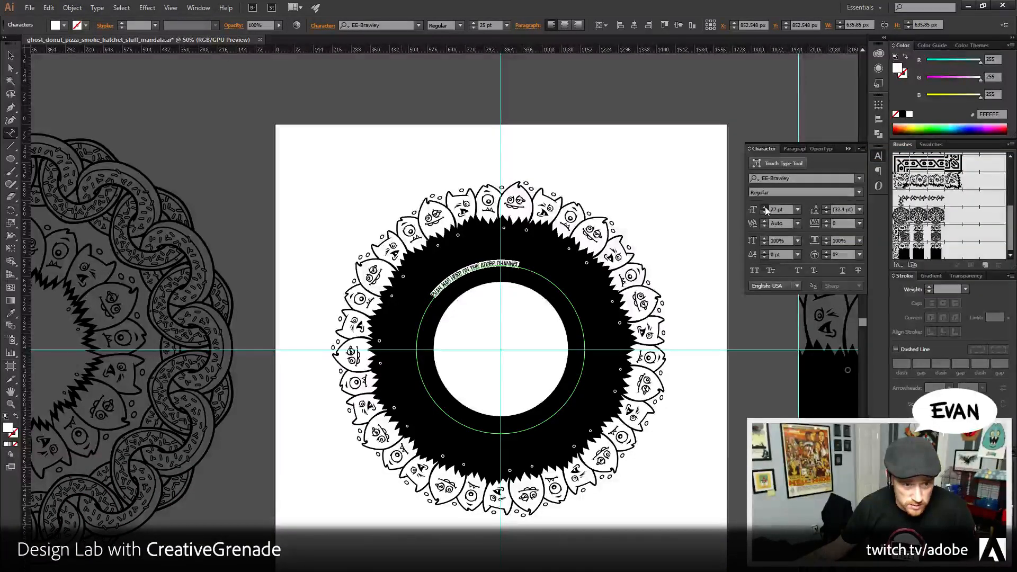
pyautogui.click(765, 207)
pyautogui.click(765, 206)
pyautogui.click(765, 207)
pyautogui.click(765, 207)
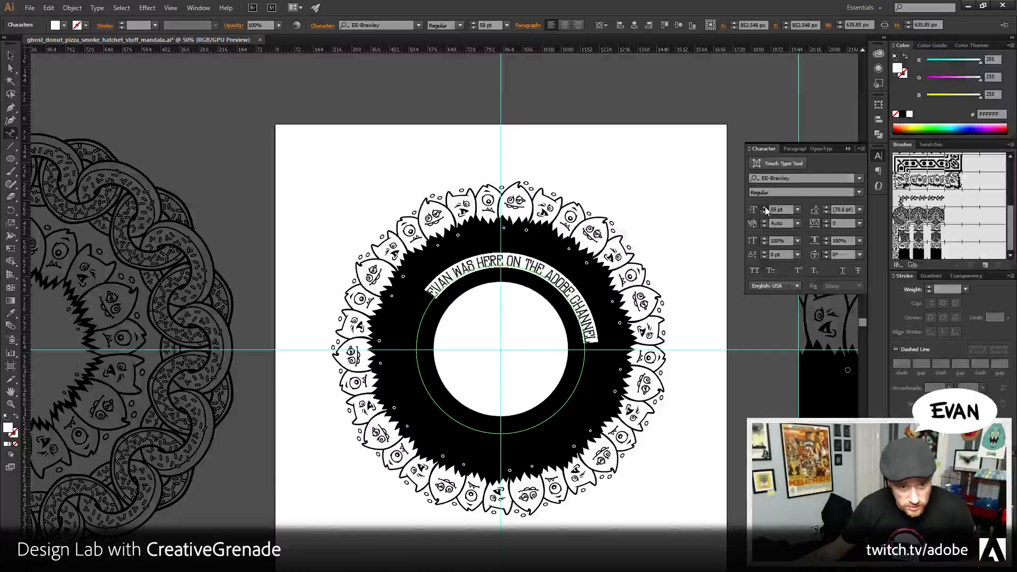
pyautogui.click(765, 207)
pyautogui.click(765, 206)
pyautogui.click(764, 207)
pyautogui.click(764, 206)
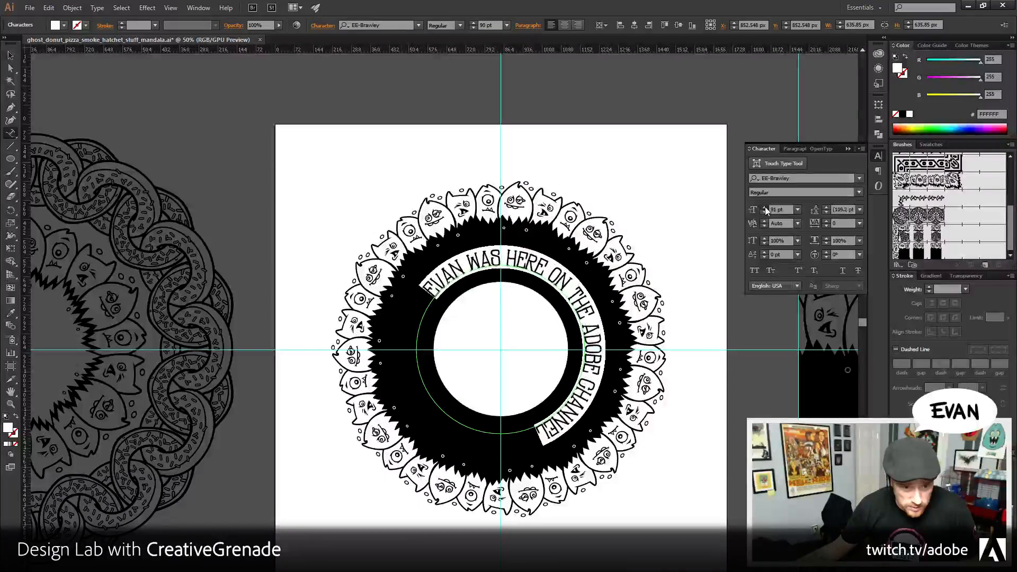
pyautogui.click(765, 207)
pyautogui.click(765, 207)
pyautogui.click(765, 207)
pyautogui.click(765, 207)
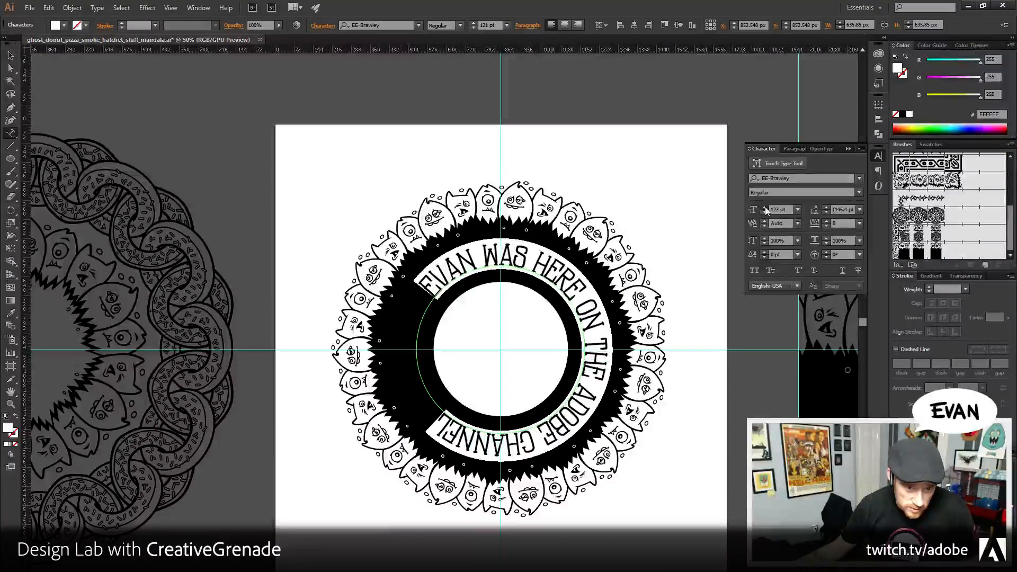
pyautogui.click(765, 207)
pyautogui.click(765, 206)
pyautogui.click(764, 206)
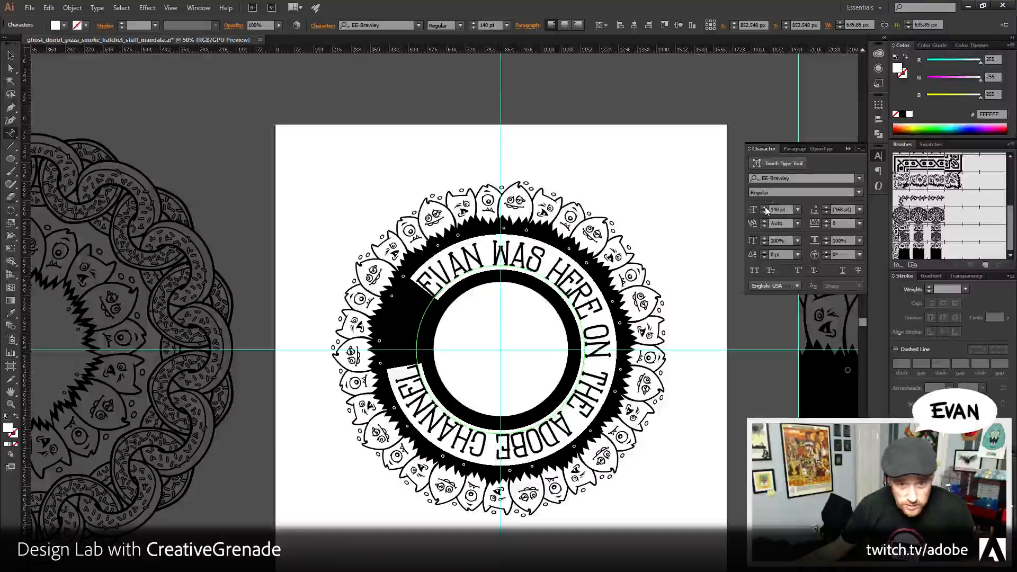
# - Widen the tracking of the circle text to 42
pyautogui.click(825, 220)
pyautogui.click(825, 220)
pyautogui.click(825, 220)
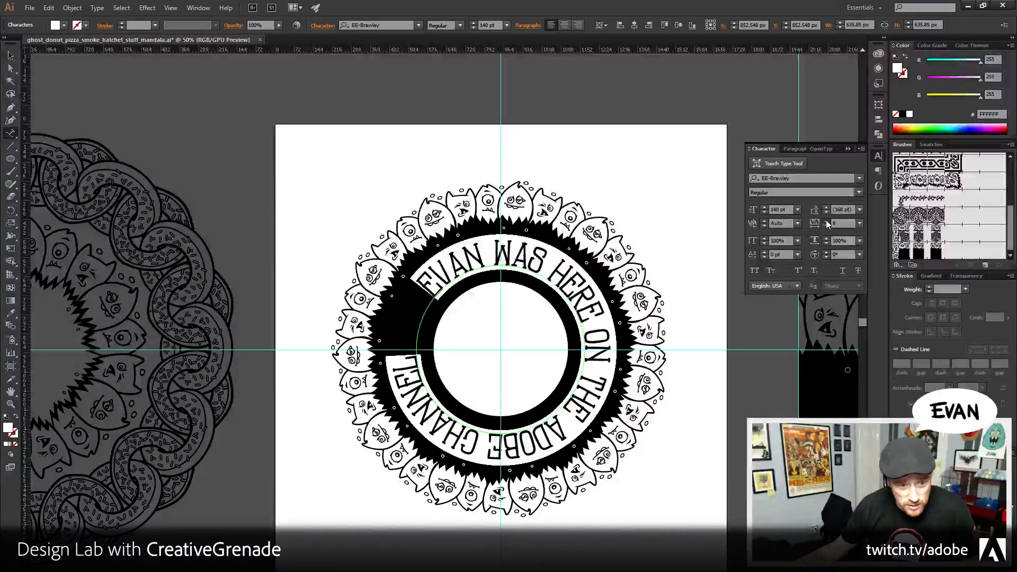
pyautogui.click(825, 220)
pyautogui.click(825, 220)
pyautogui.click(825, 220)
pyautogui.click(825, 221)
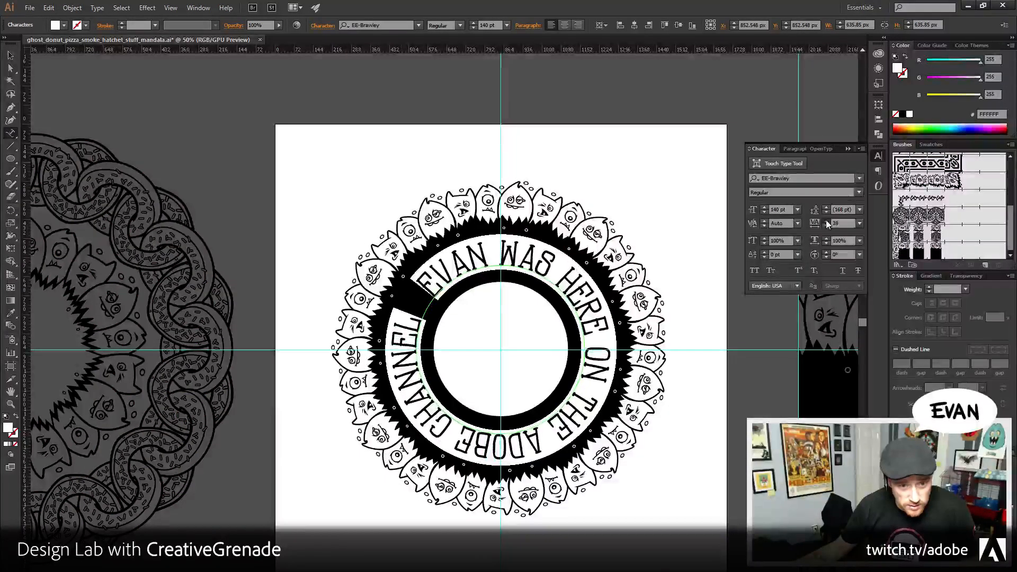
pyautogui.click(825, 220)
# - Reduce the font size of the circle text to 125 pt
pyautogui.click(764, 212)
pyautogui.click(764, 211)
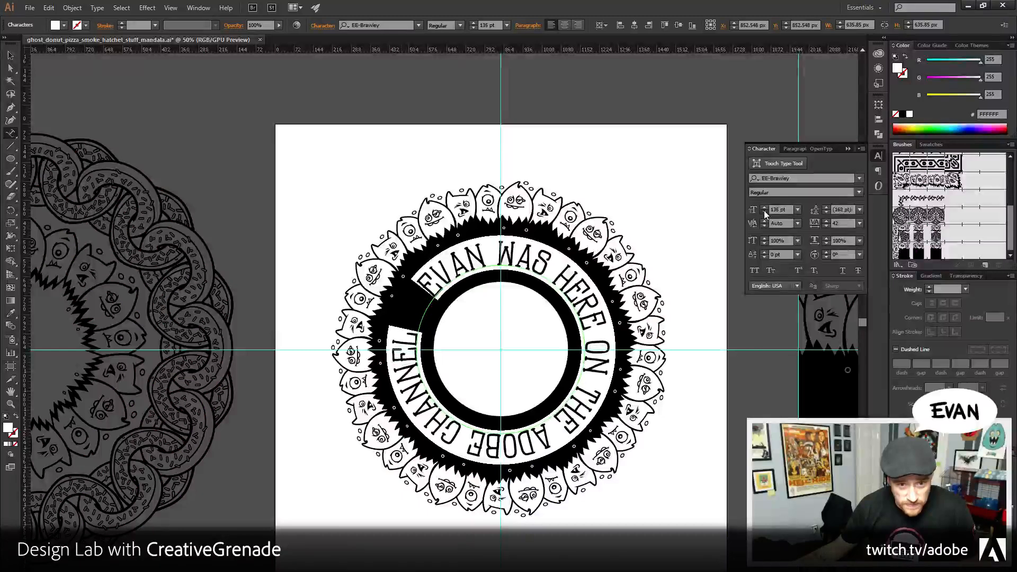
pyautogui.click(764, 211)
pyautogui.click(764, 212)
pyautogui.click(765, 212)
pyautogui.click(764, 212)
pyautogui.click(764, 212)
pyautogui.click(764, 212)
pyautogui.click(765, 212)
pyautogui.click(765, 212)
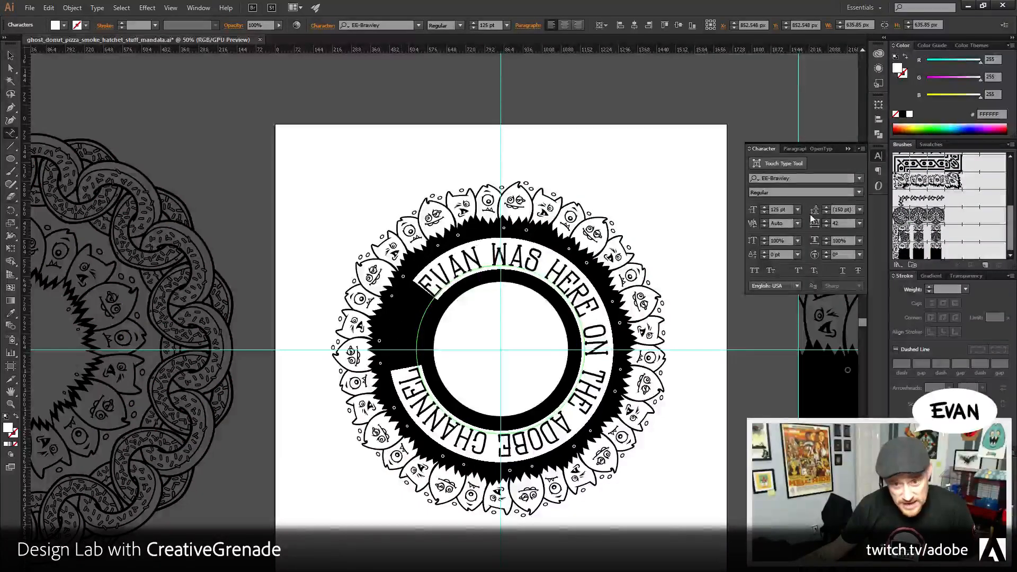
# - Increase the tracking of the circle text to 92 and finish editing the text
pyautogui.click(827, 220)
pyautogui.click(826, 220)
pyautogui.click(826, 220)
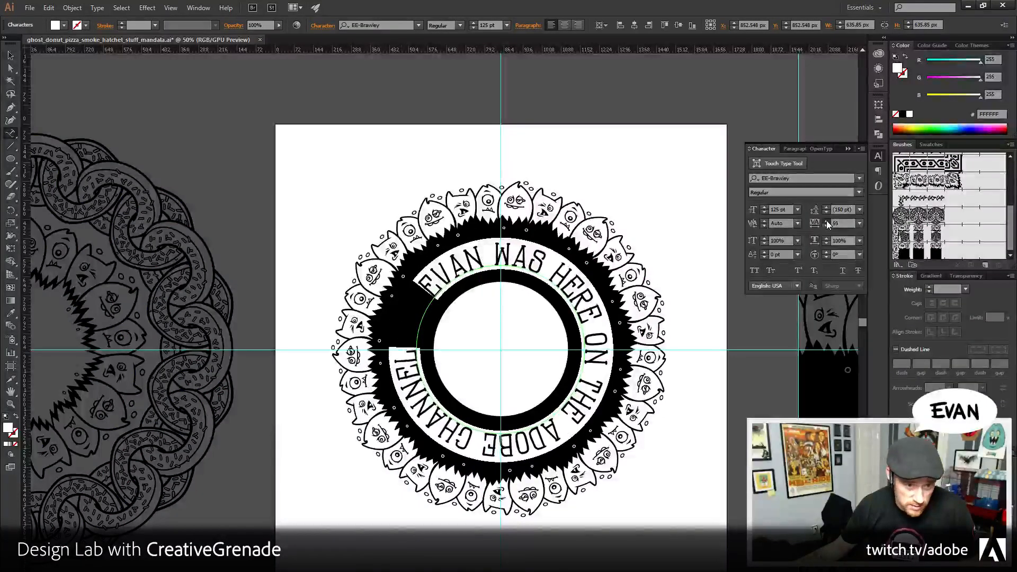
pyautogui.click(826, 220)
pyautogui.click(826, 221)
pyautogui.click(826, 220)
pyautogui.click(826, 220)
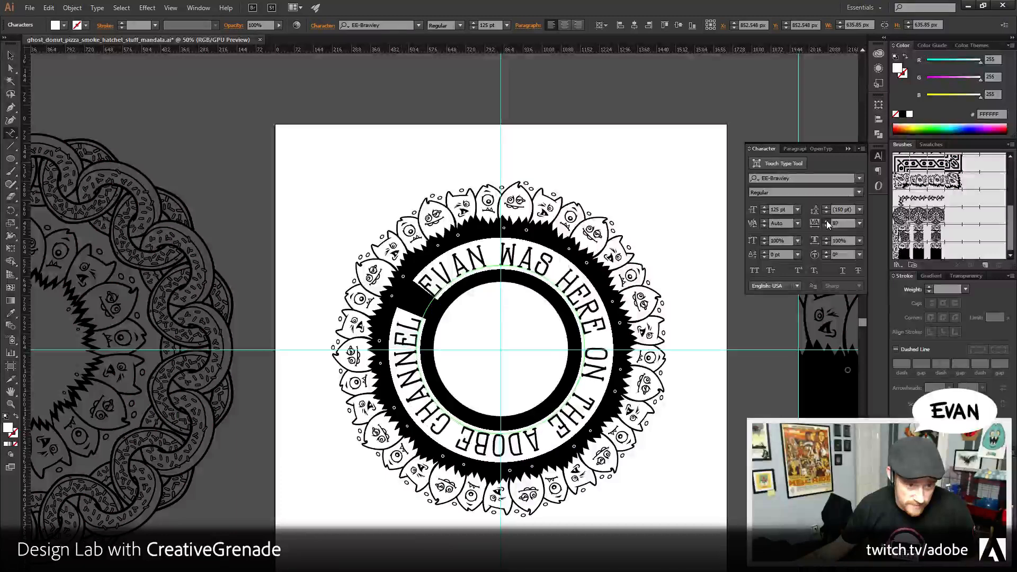
pyautogui.click(826, 221)
pyautogui.keyDown('ctrl'); pyautogui.click(418, 326); pyautogui.keyUp('ctrl')
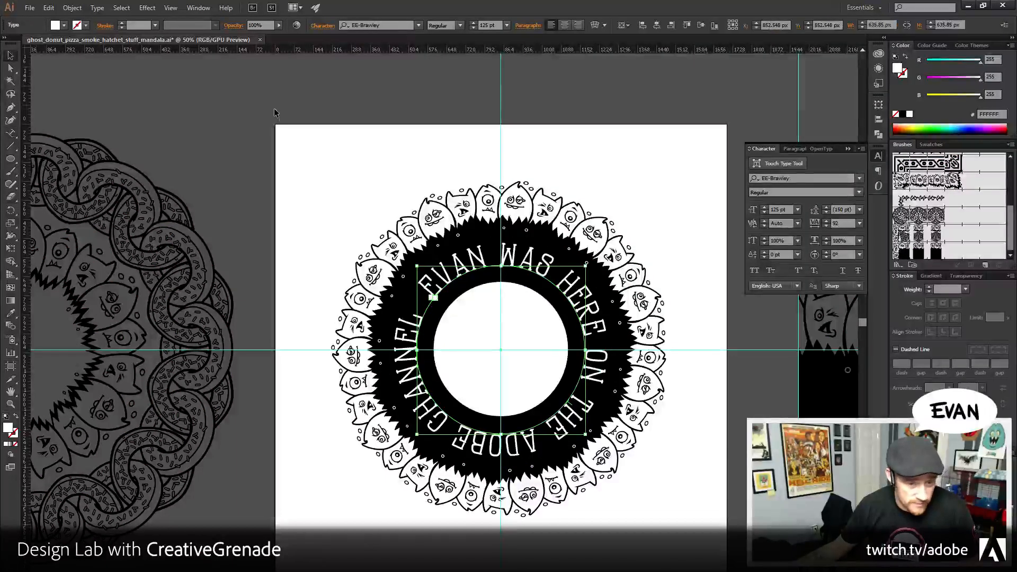
# - Draw an unfilled, white-stroked circle about 46 px across in the gap between the end and start of the circle text
pyautogui.scroll(-1, 414, 325)
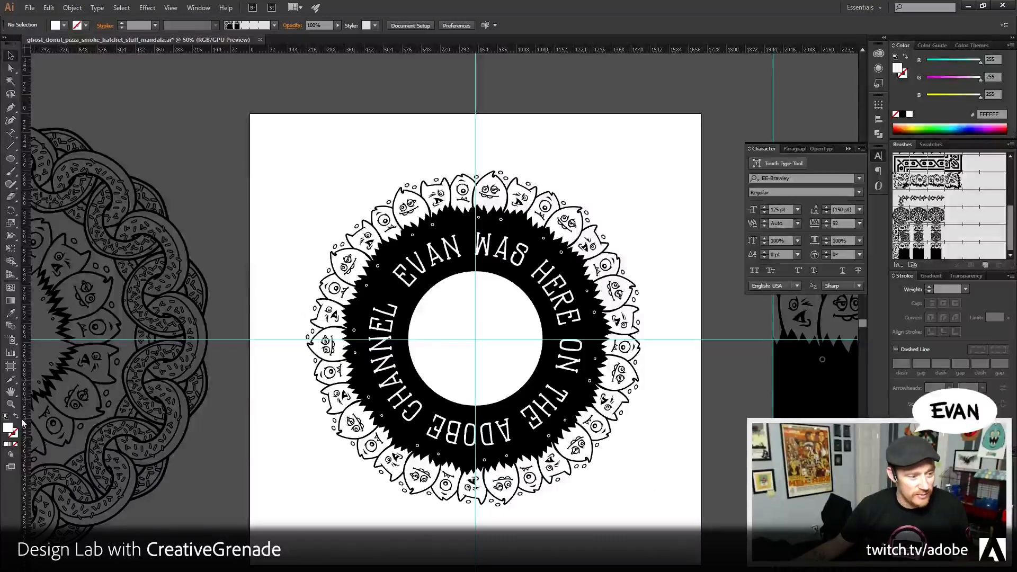
pyautogui.press('z')
pyautogui.moveTo(408, 297); pyautogui.dragTo(446, 346)
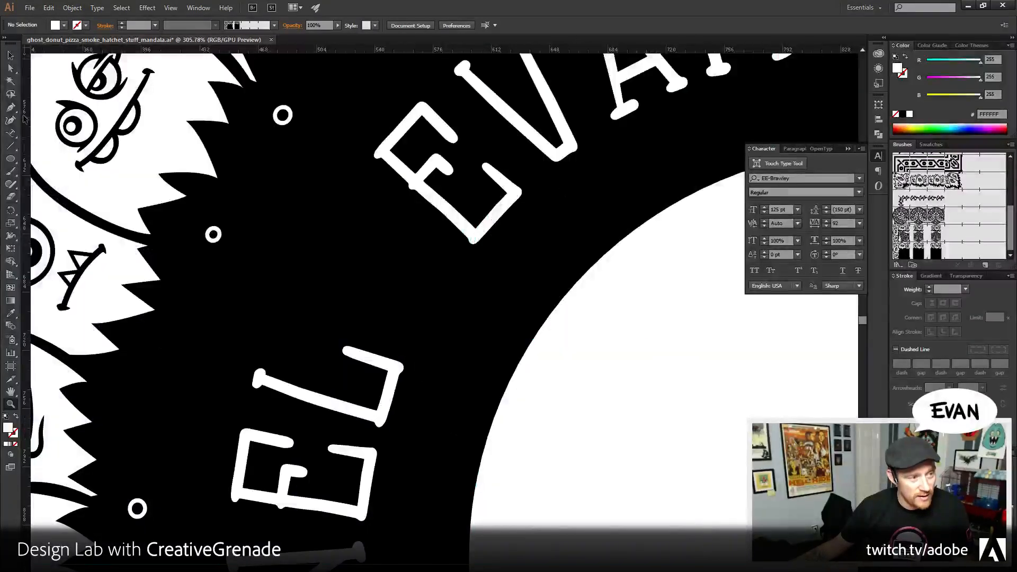
pyautogui.click(9, 159)
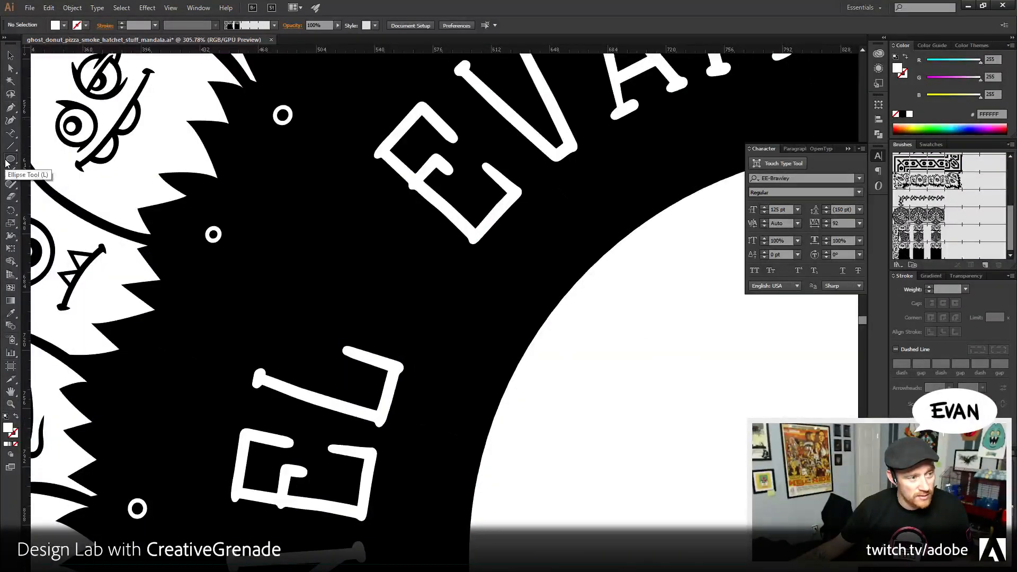
pyautogui.click(905, 57)
pyautogui.moveTo(363, 271); pyautogui.dragTo(400, 233)
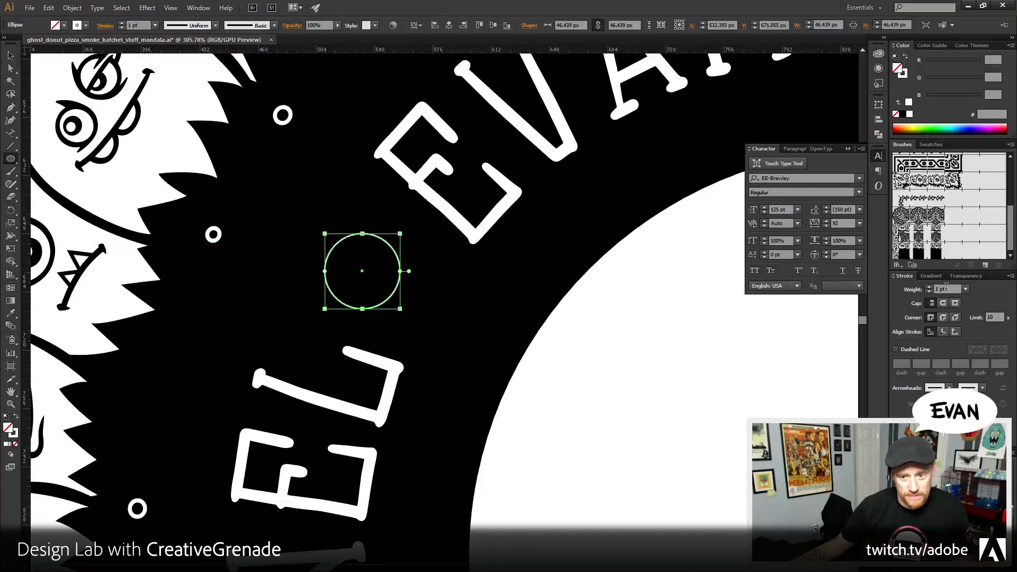
# - Thicken the small circle's stroke to 9 pt
pyautogui.click(929, 286)
pyautogui.click(929, 286)
pyautogui.click(929, 286)
pyautogui.click(930, 286)
pyautogui.click(930, 286)
pyautogui.click(930, 286)
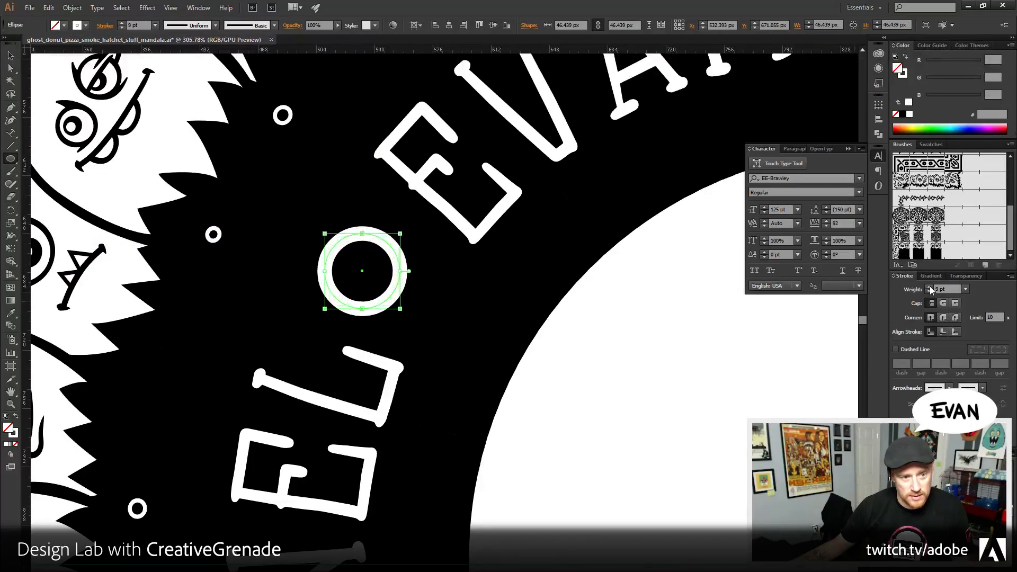
pyautogui.click(929, 286)
pyautogui.click(929, 286)
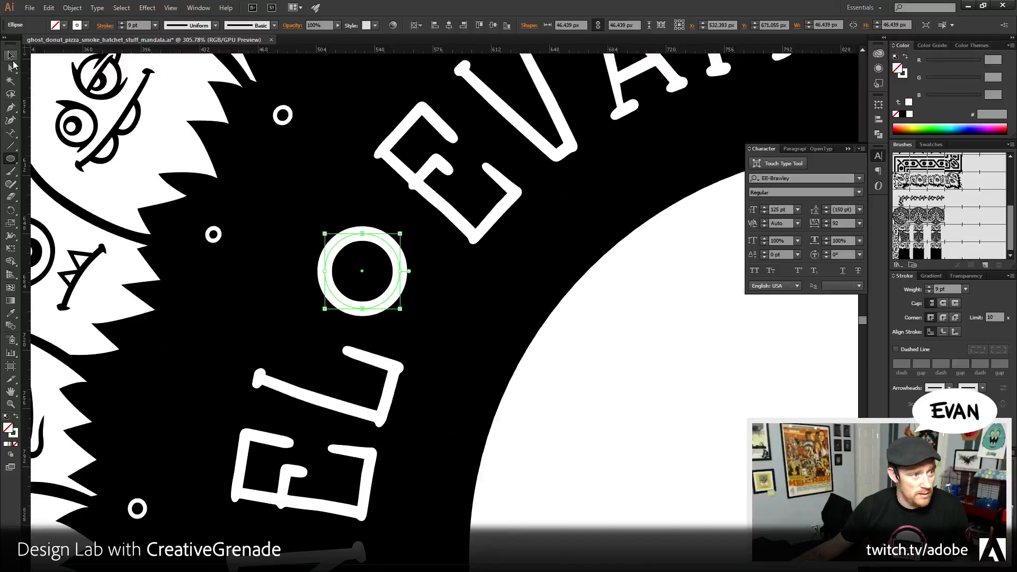
# - Scale the small circle to about 34 px across about its centre, set its stroke to 7 pt and clear the selection
pyautogui.click(11, 58)
pyautogui.moveTo(400, 233)
pyautogui.mouseDown()
pyautogui.moveTo(409, 235)
pyautogui.moveTo(390, 243)
pyautogui.mouseUp()
pyautogui.click(928, 292)
pyautogui.click(929, 291)
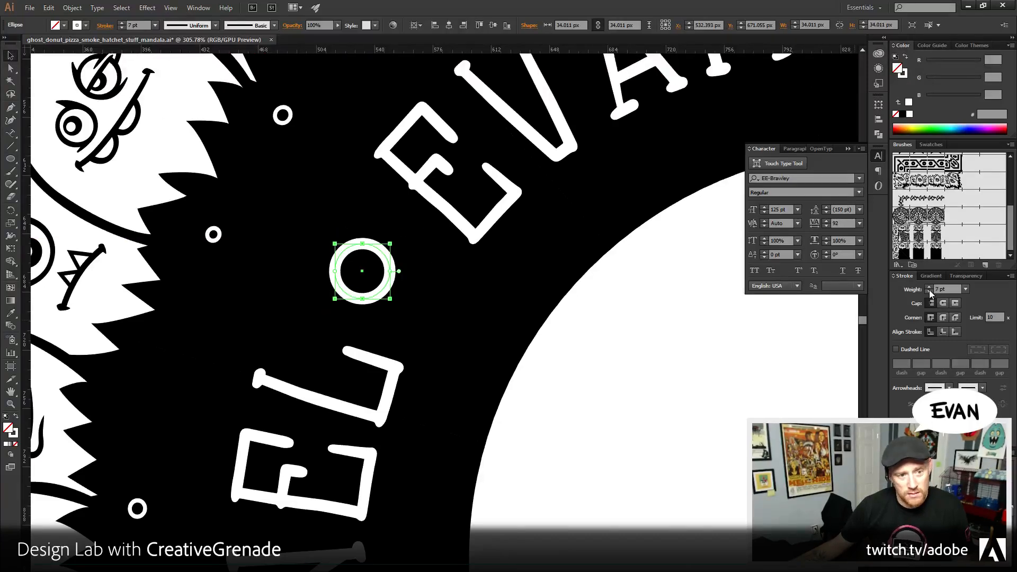
pyautogui.hotkey('ctrl', 'shift', 'a')
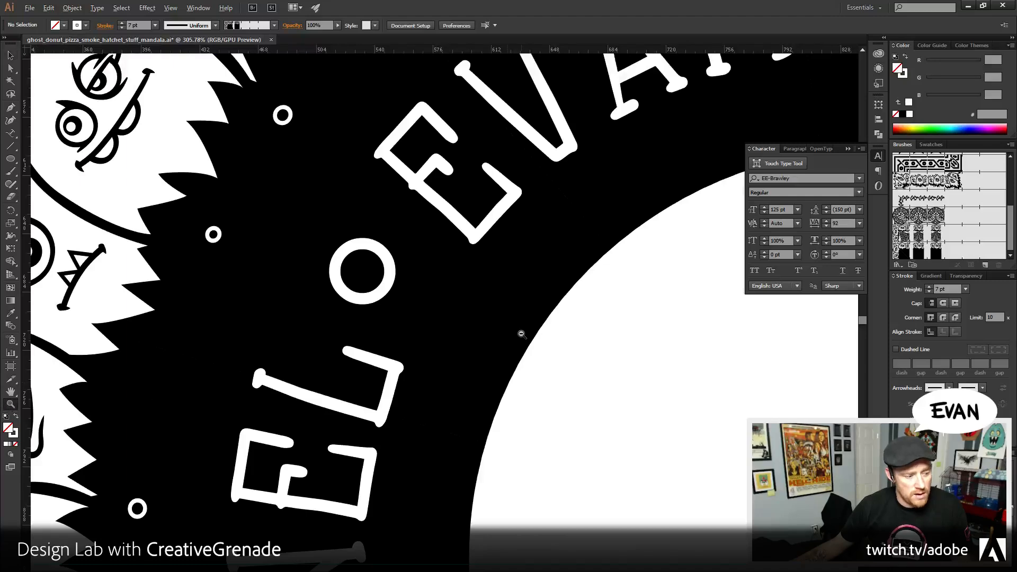
# - Rotate the circle text and small circle together until the small circle sits at the ring's lowest point on the vertical guide, and deselect
pyautogui.keyDown('alt'); pyautogui.click(521, 334); pyautogui.keyUp('alt')
pyautogui.keyDown('alt'); pyautogui.click(570, 406); pyautogui.keyUp('alt')
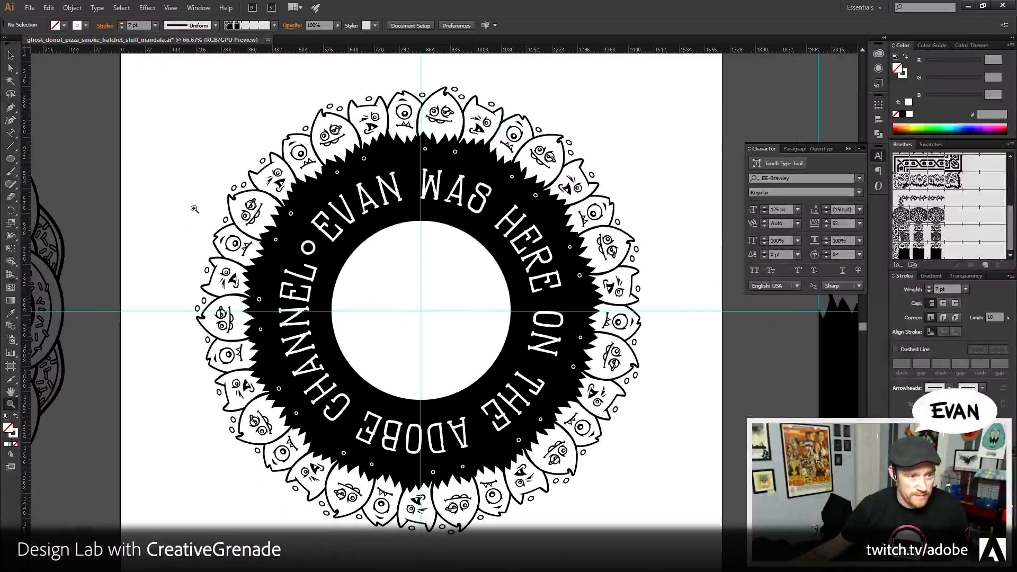
pyautogui.click(308, 246)
pyautogui.keyDown('shift'); pyautogui.click(402, 247); pyautogui.keyUp('shift')
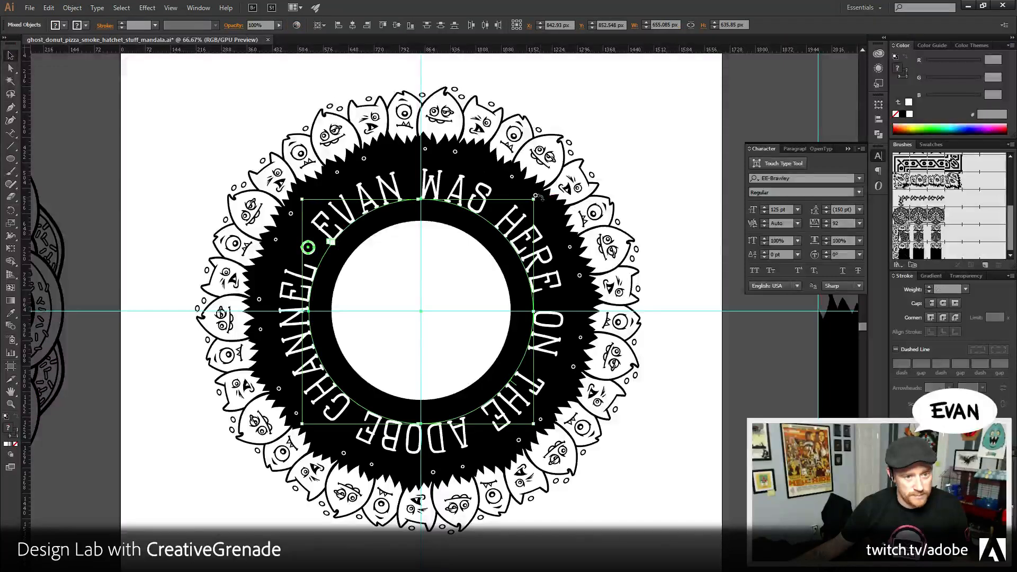
pyautogui.moveTo(536, 198); pyautogui.dragTo(245, 265)
pyautogui.click(640, 97)
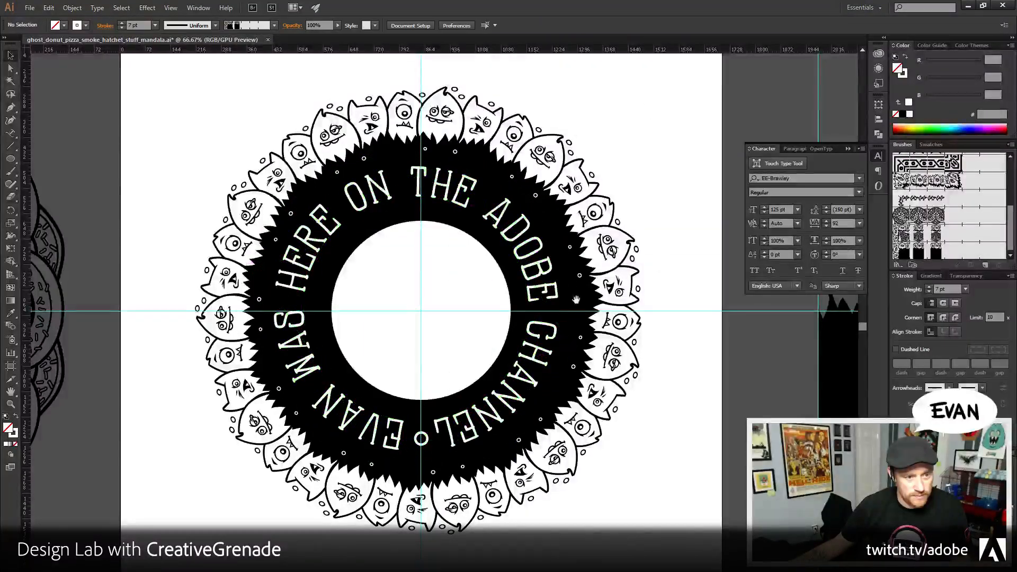
# - Collapse the Character panel and save the document
pyautogui.moveTo(627, 441); pyautogui.dragTo(644, 440)
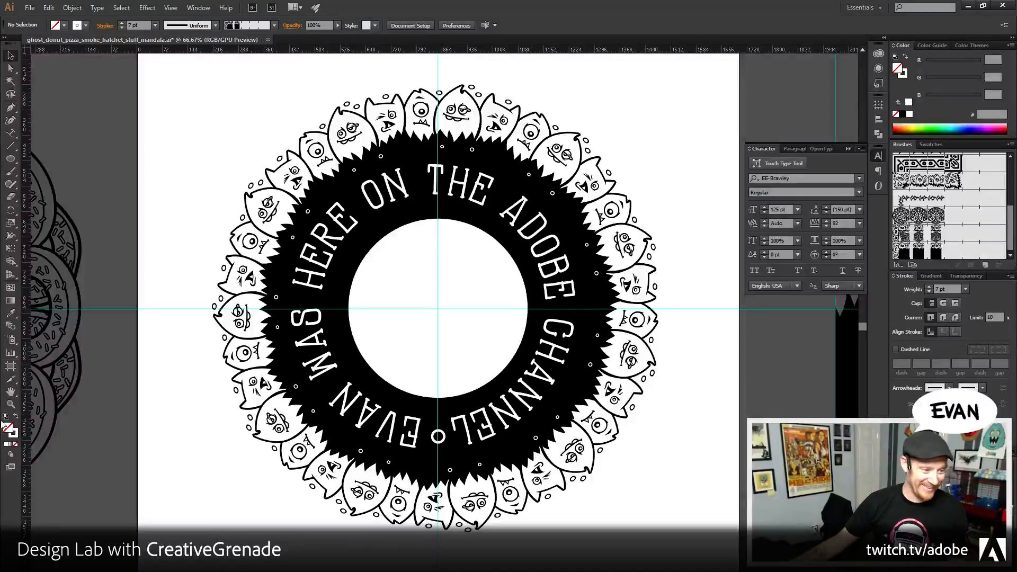
pyautogui.press('z')
pyautogui.keyDown('alt'); pyautogui.click(585, 365); pyautogui.keyUp('alt')
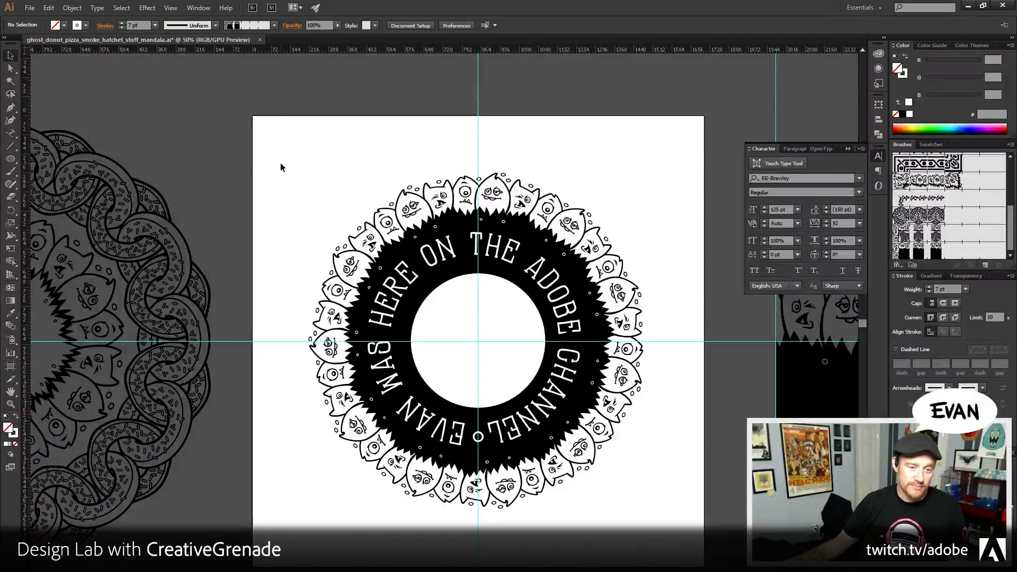
pyautogui.click(848, 149)
pyautogui.moveTo(646, 284); pyautogui.dragTo(637, 265)
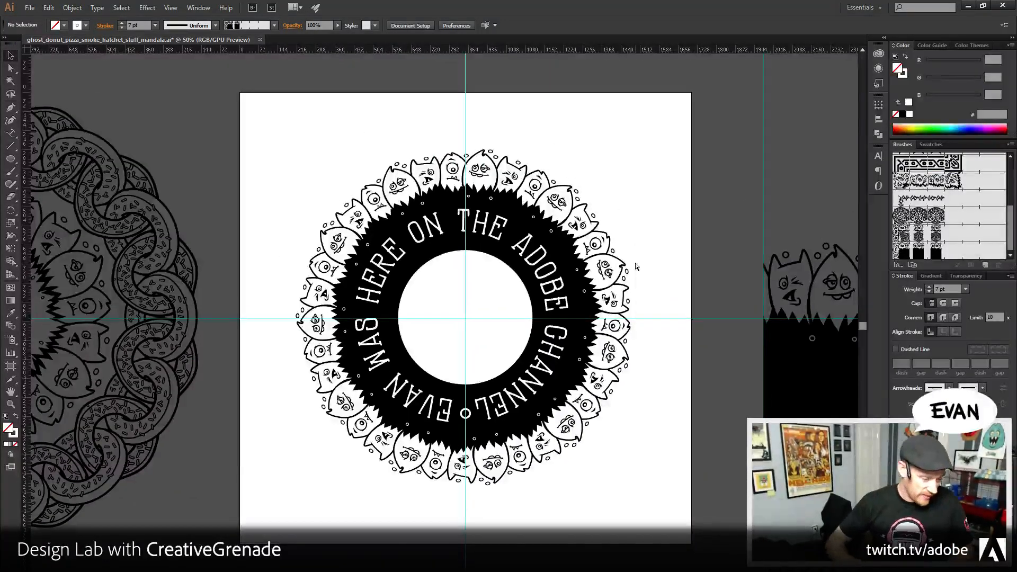
pyautogui.hotkey('ctrl', 's')
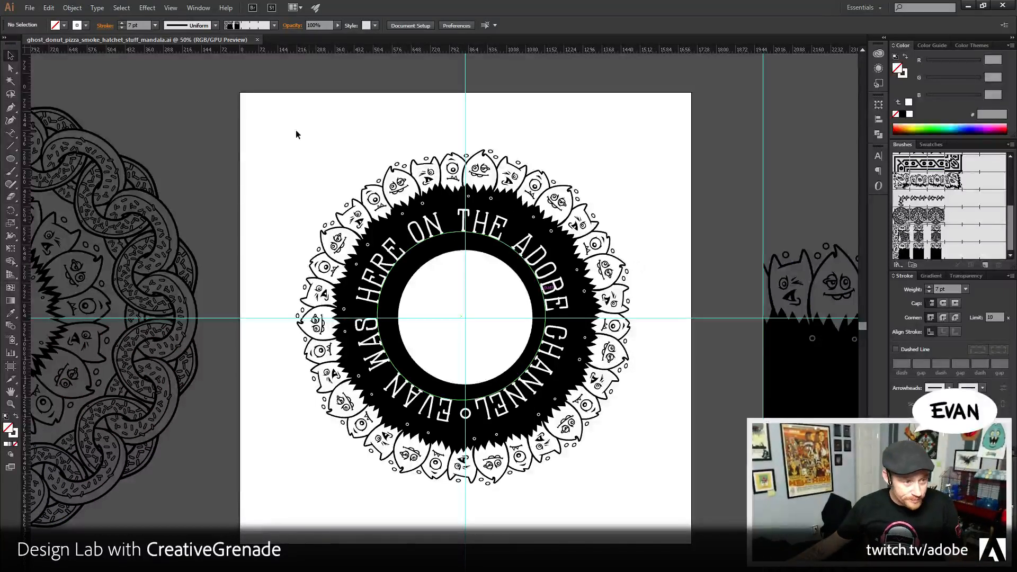
# - Select the circle that carries the ghost ring inside the donut mandala beside the artboard
pyautogui.moveTo(211, 261); pyautogui.dragTo(506, 269)
pyautogui.click(345, 253)
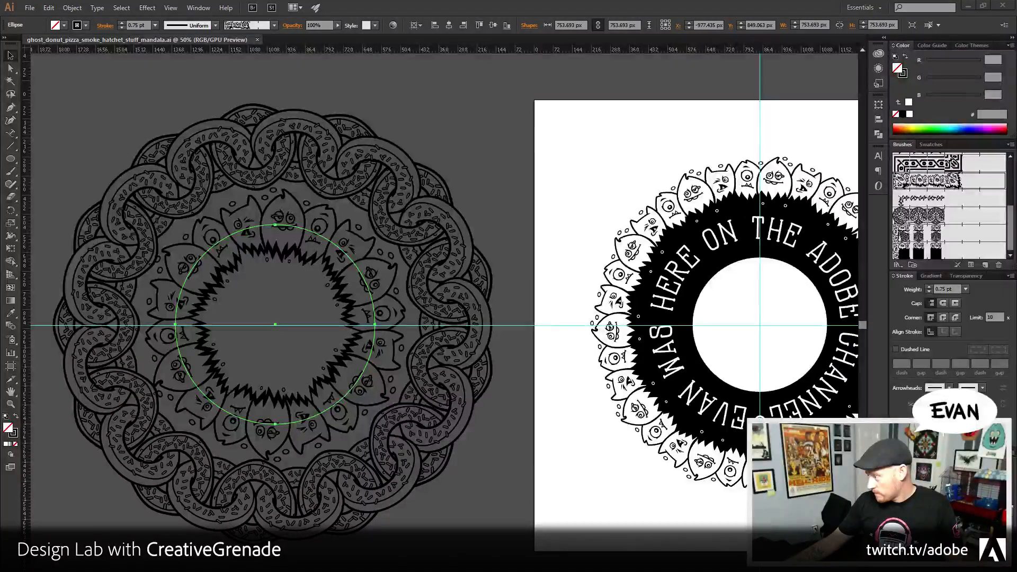
pyautogui.press('v')
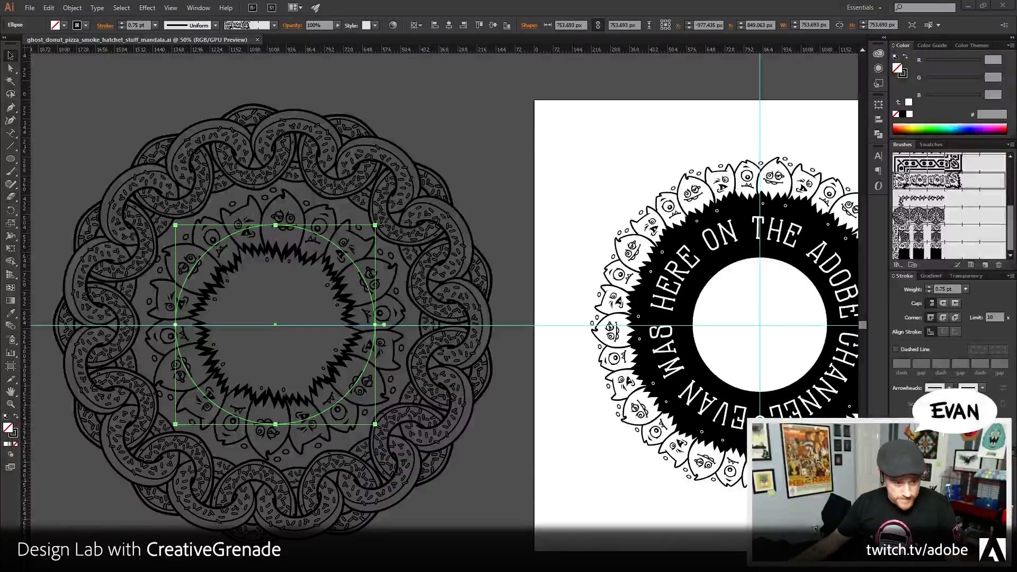
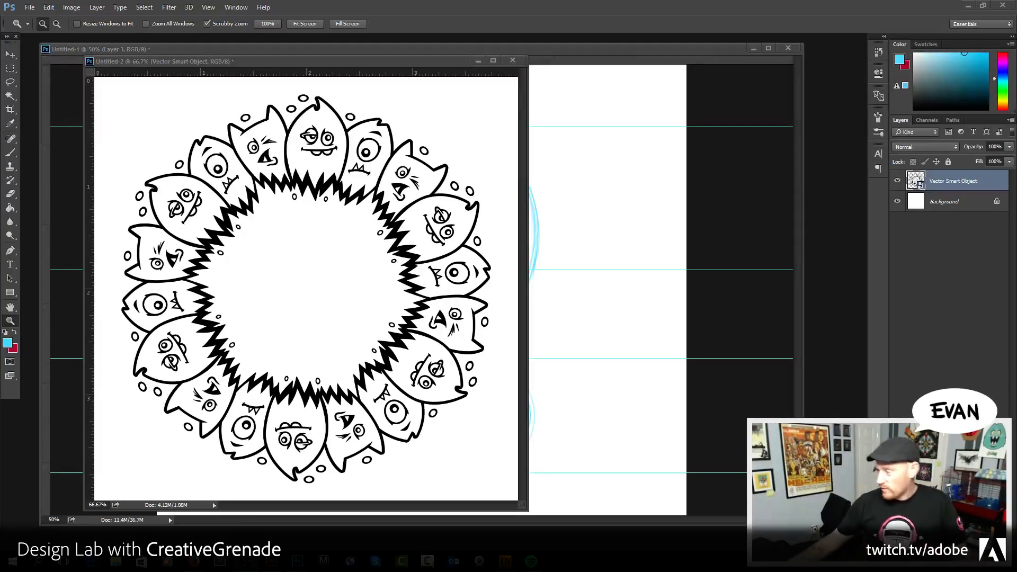
# - Switch to Photoshop, minimize the Untitled-1 sketch document and enlarge the Untitled-2 window around the ghost ring
pyautogui.click(675, 49)
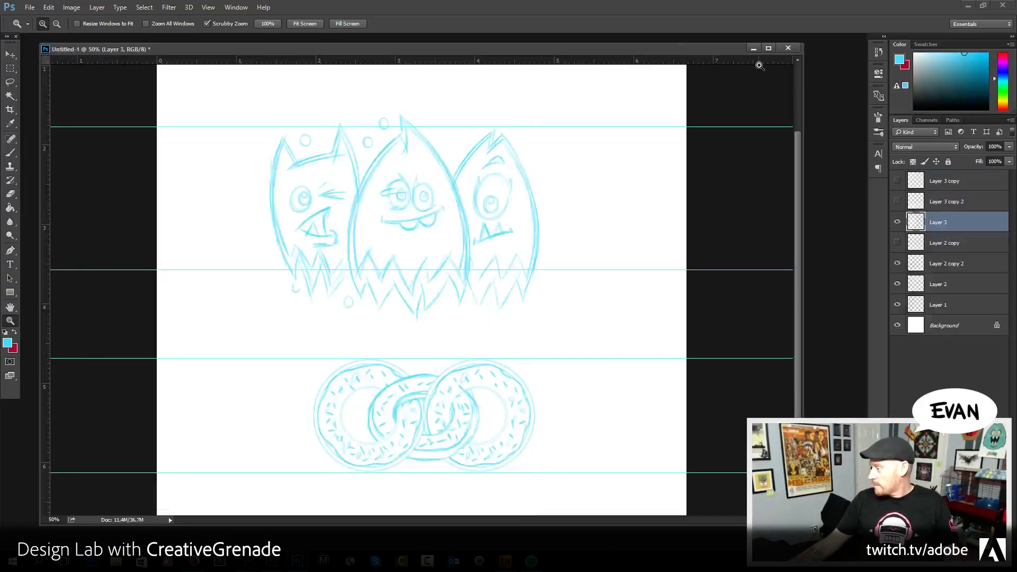
pyautogui.click(753, 48)
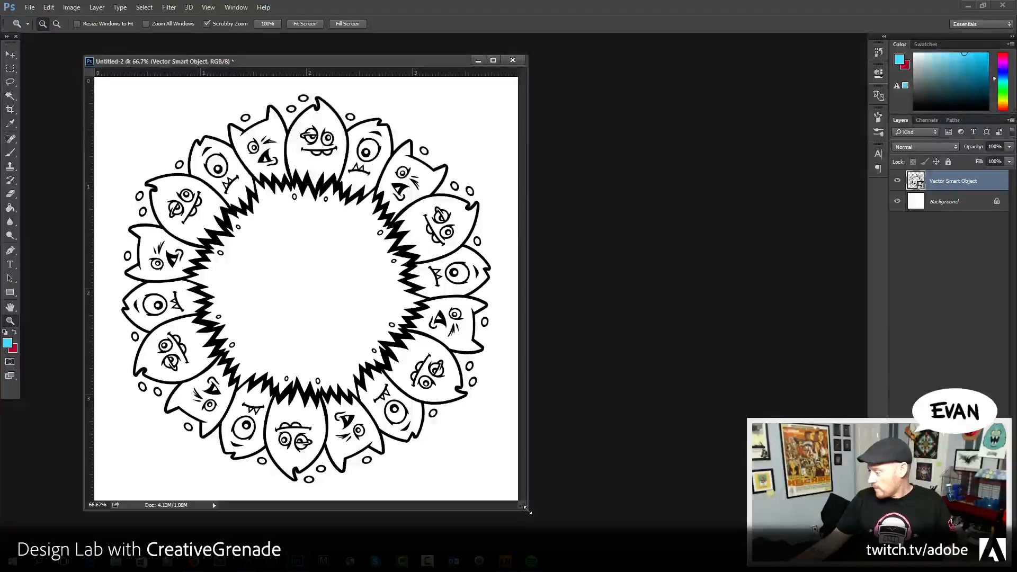
pyautogui.moveTo(527, 509); pyautogui.dragTo(615, 524)
# - Set the background colour to dark grey (RGB 33, 33, 33) and fill the Background layer with it
pyautogui.click(948, 212)
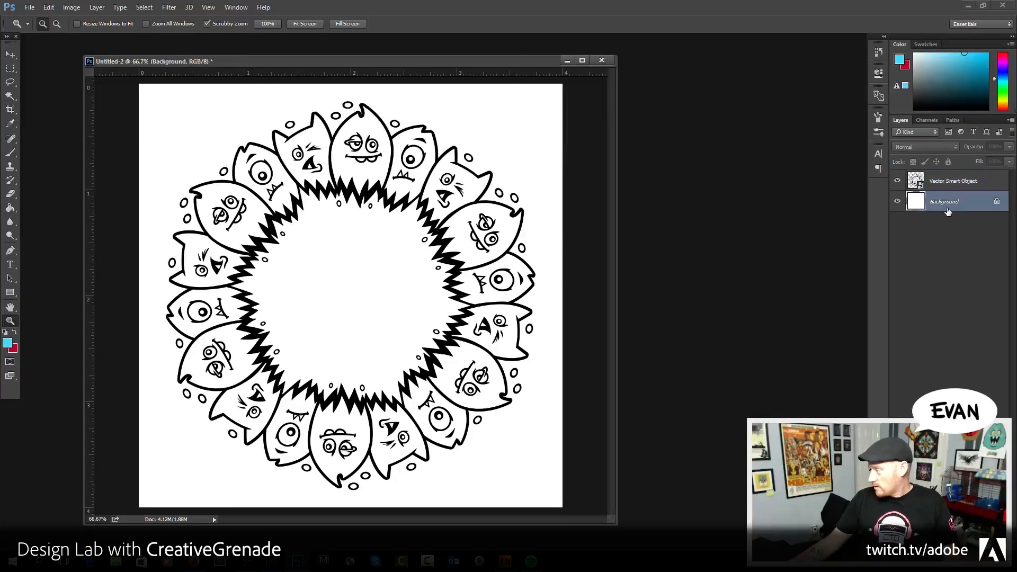
pyautogui.click(13, 349)
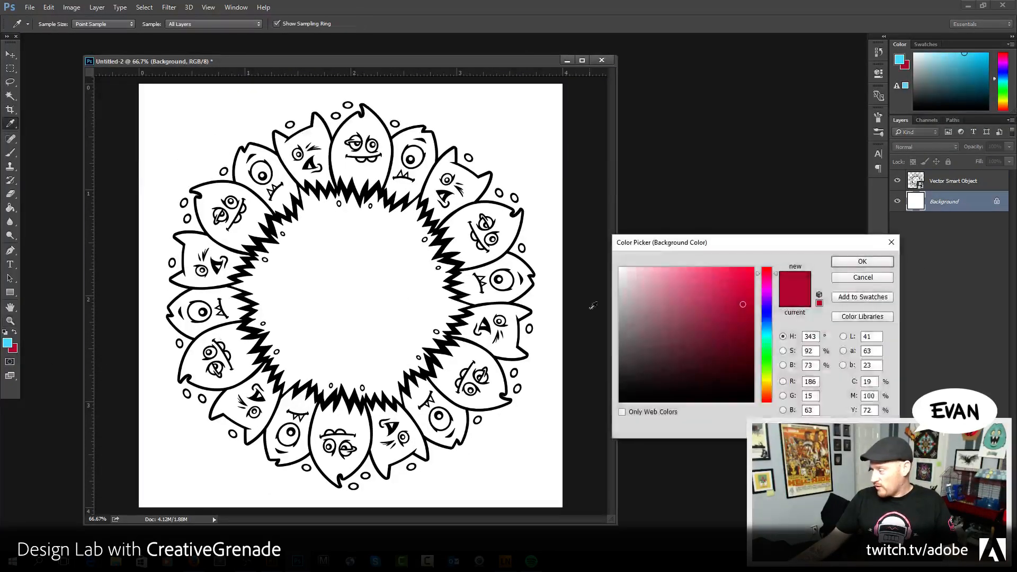
pyautogui.click(604, 388)
pyautogui.moveTo(604, 388); pyautogui.dragTo(592, 384)
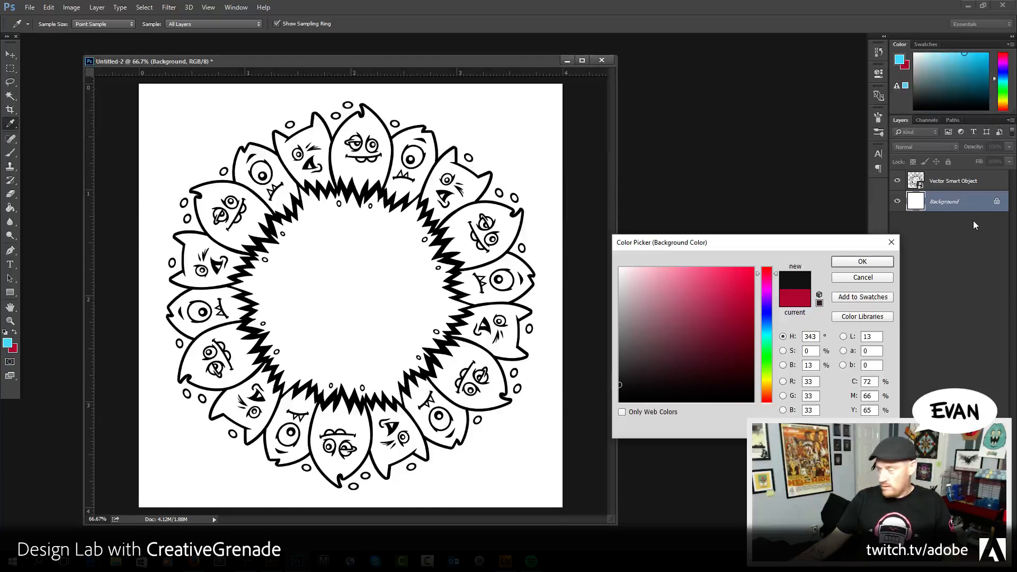
pyautogui.click(887, 260)
pyautogui.press('z')
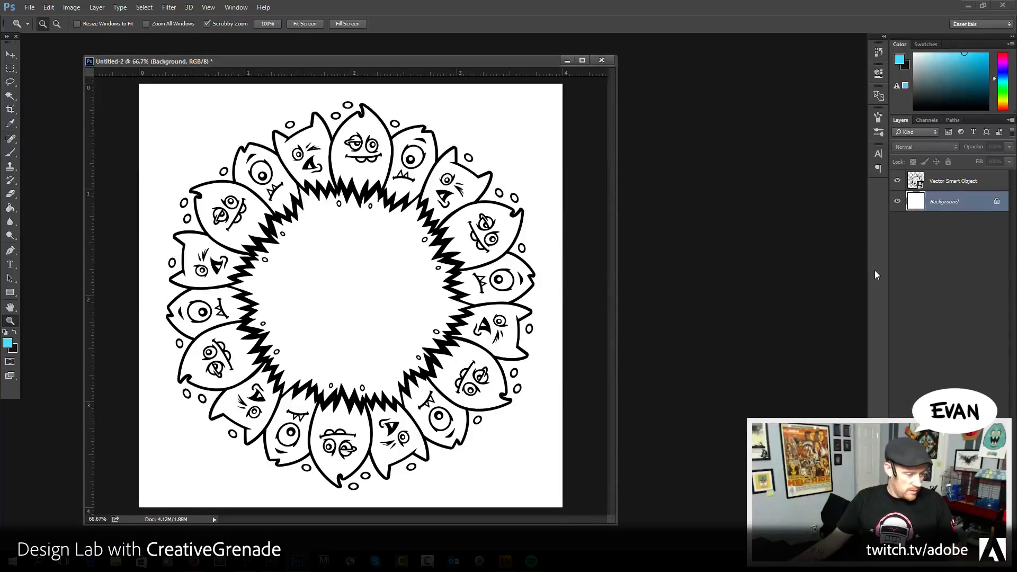
pyautogui.hotkey('ctrl', 'BackSpace')
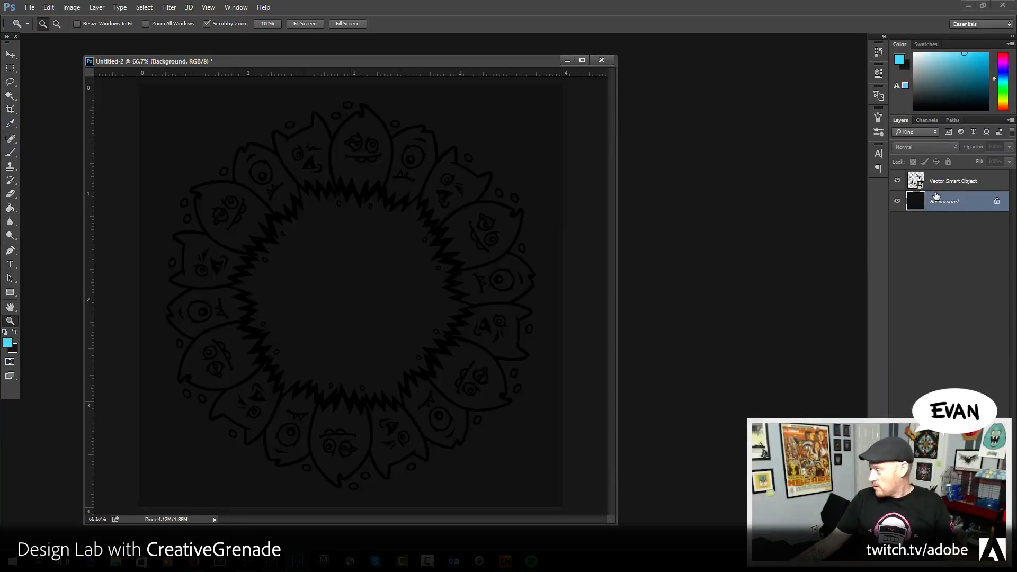
# - Select the empty areas outside and inside the ghost ring on the Vector Smart Object layer with the Magic Wand
pyautogui.click(936, 183)
pyautogui.click(11, 96)
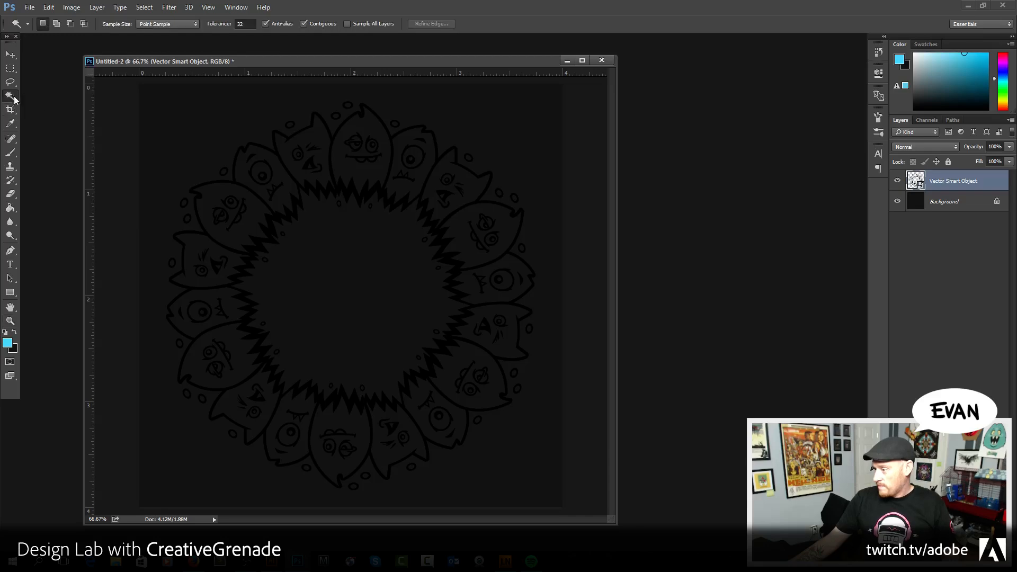
pyautogui.click(197, 127)
pyautogui.keyDown('shift'); pyautogui.click(362, 266); pyautogui.keyUp('shift')
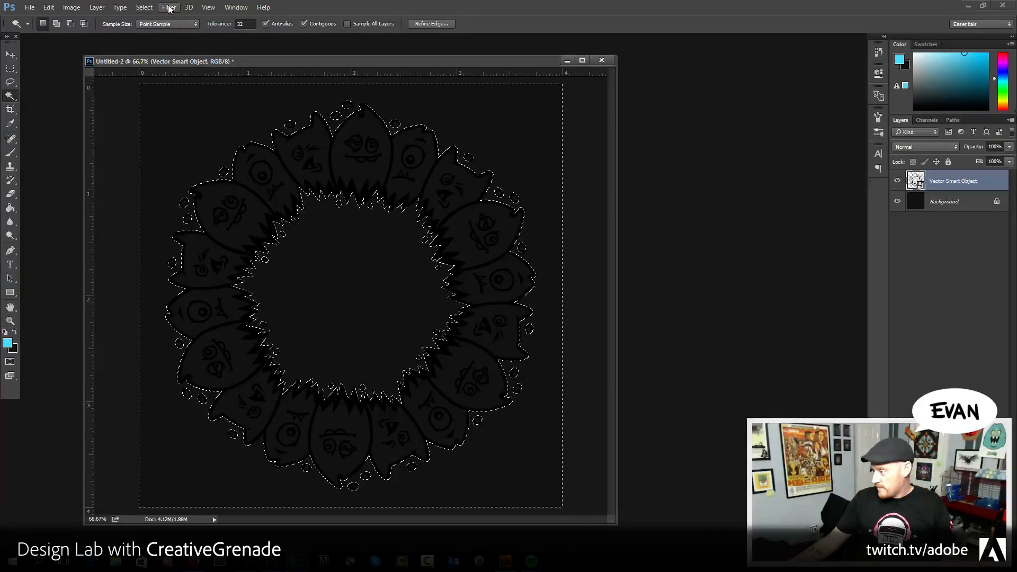
# - Expand the selection by the preset pixel amount and invert it to cover the ghost ring
pyautogui.click(148, 9)
pyautogui.moveTo(223, 144)
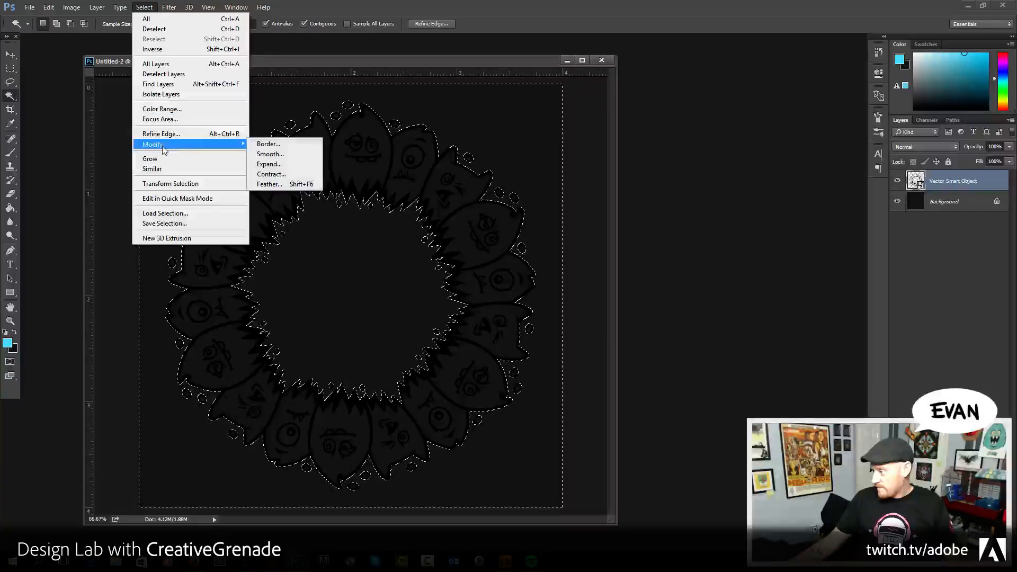
pyautogui.click(289, 175)
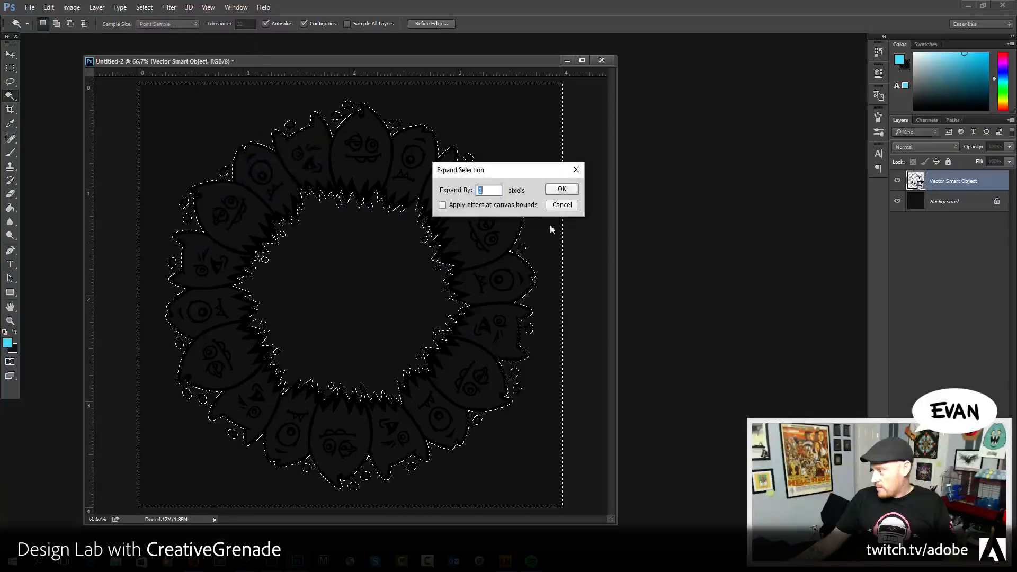
pyautogui.click(560, 191)
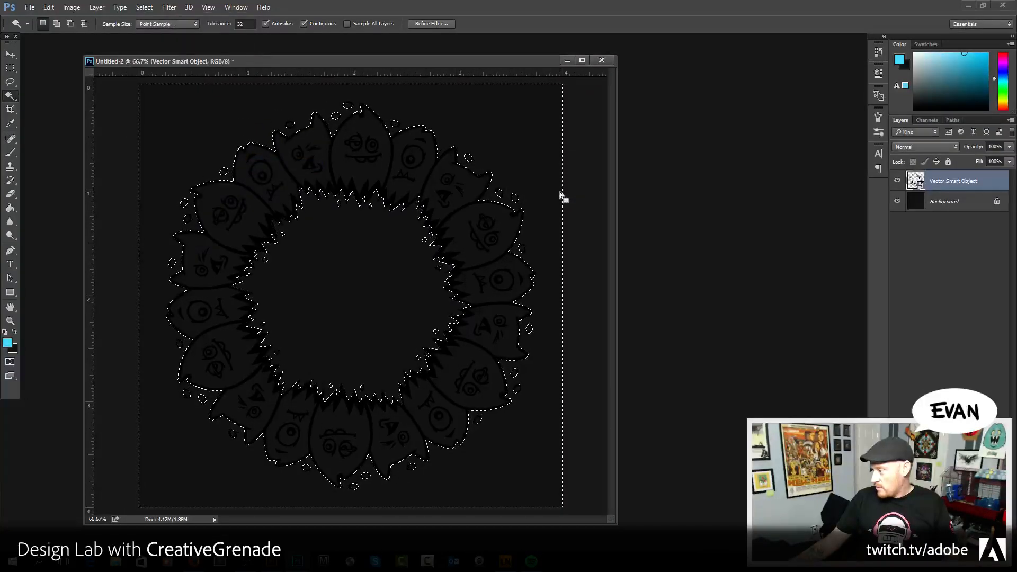
pyautogui.click(144, 7)
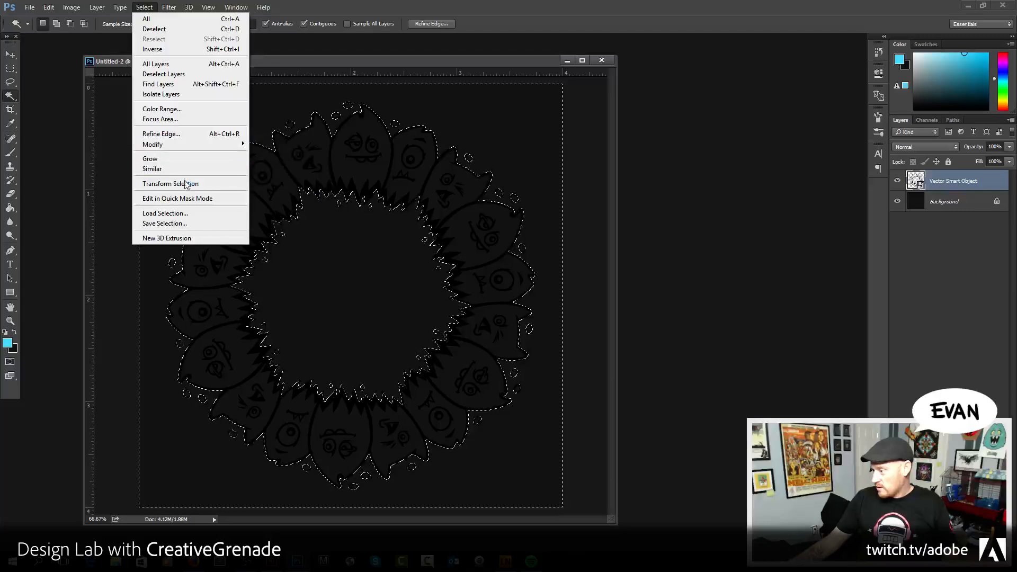
pyautogui.click(164, 48)
# - Add a new layer directly above the Background layer and set the foreground colour to crimson red
pyautogui.click(973, 210)
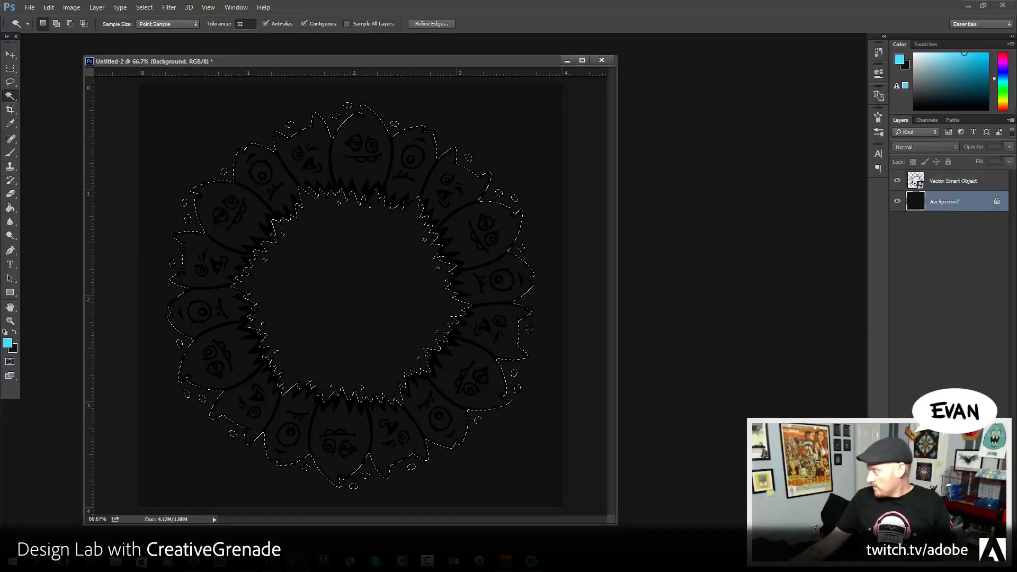
pyautogui.hotkey('ctrl', 'shift', 'alt', 'n')
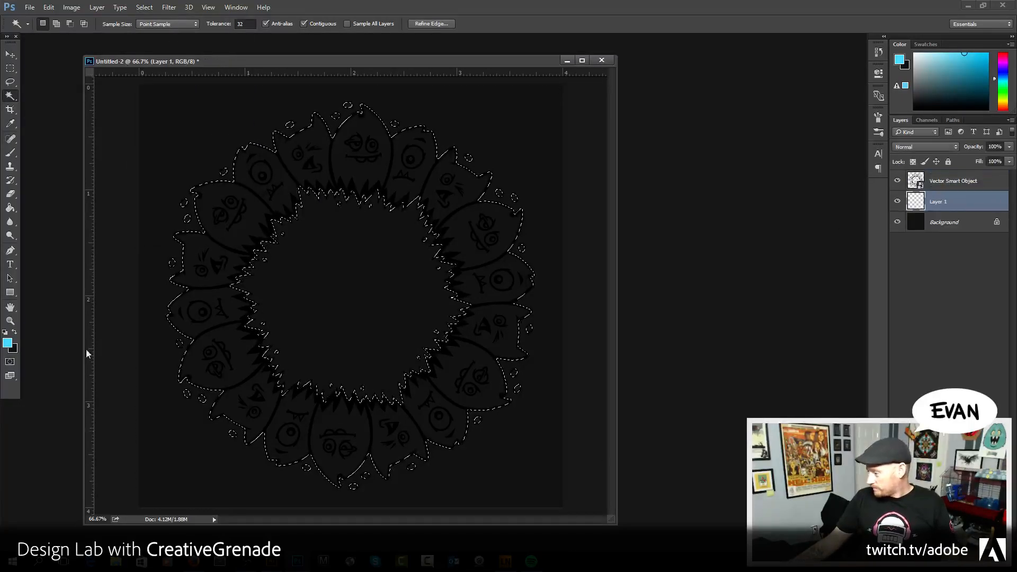
pyautogui.click(10, 345)
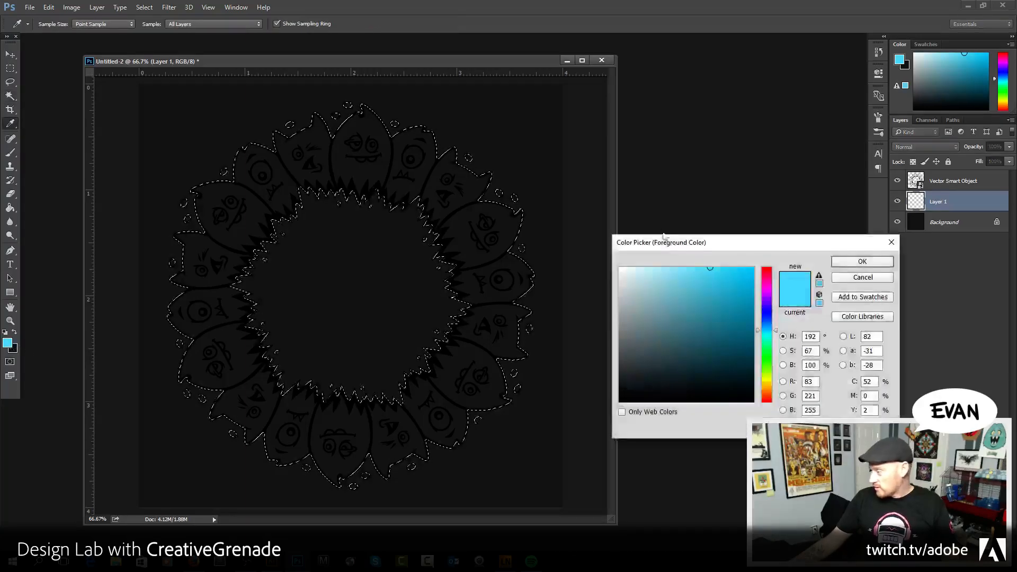
pyautogui.moveTo(674, 245); pyautogui.dragTo(609, 193)
pyautogui.click(713, 335)
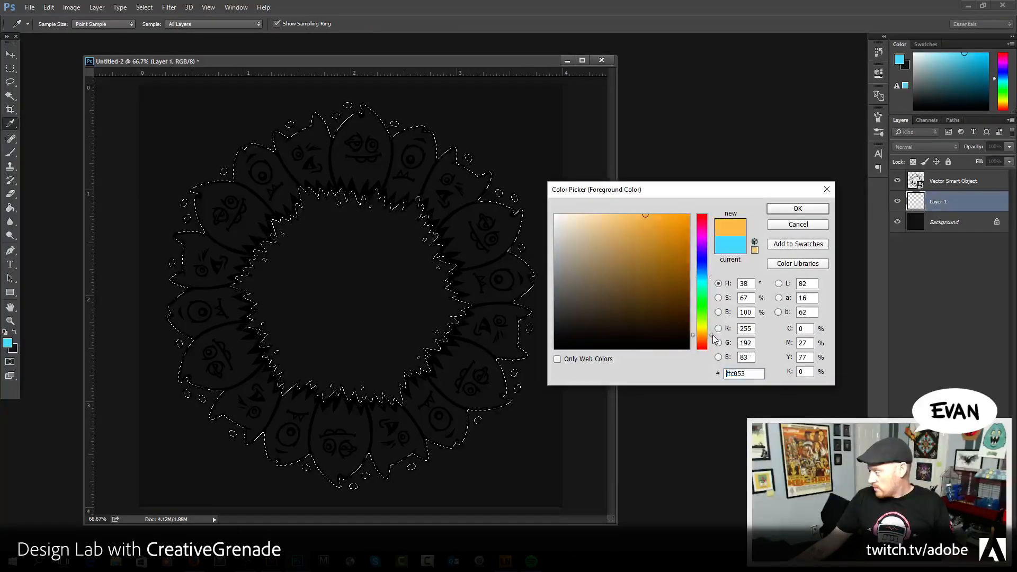
pyautogui.moveTo(713, 335)
pyautogui.mouseDown()
pyautogui.moveTo(714, 345)
pyautogui.moveTo(713, 223)
pyautogui.moveTo(682, 254)
pyautogui.mouseUp()
pyautogui.click(809, 211)
pyautogui.press('w')
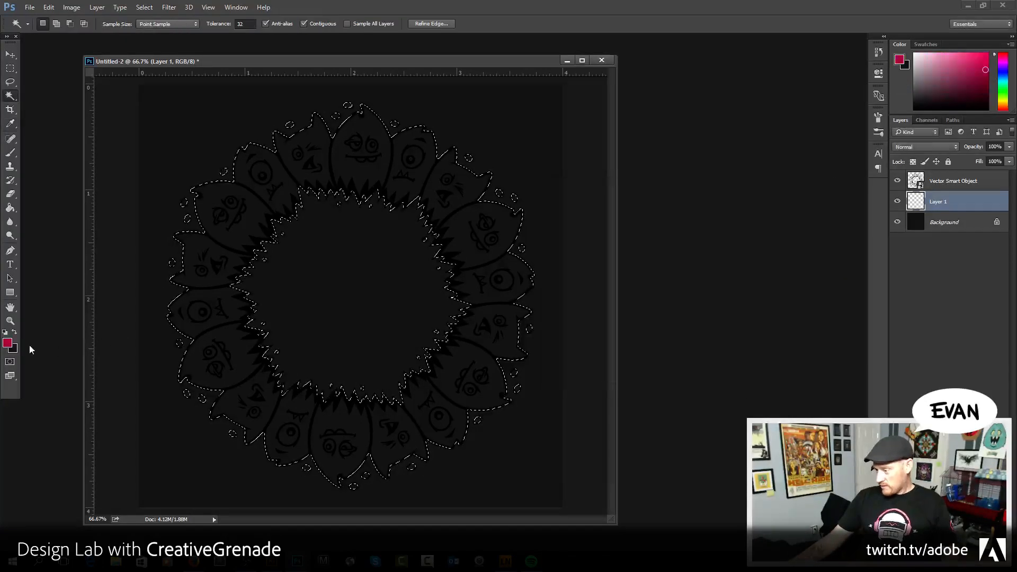
# - Swap the foreground and background colours and set the foreground colour to light yellow #faff73
pyautogui.click(15, 332)
pyautogui.click(8, 343)
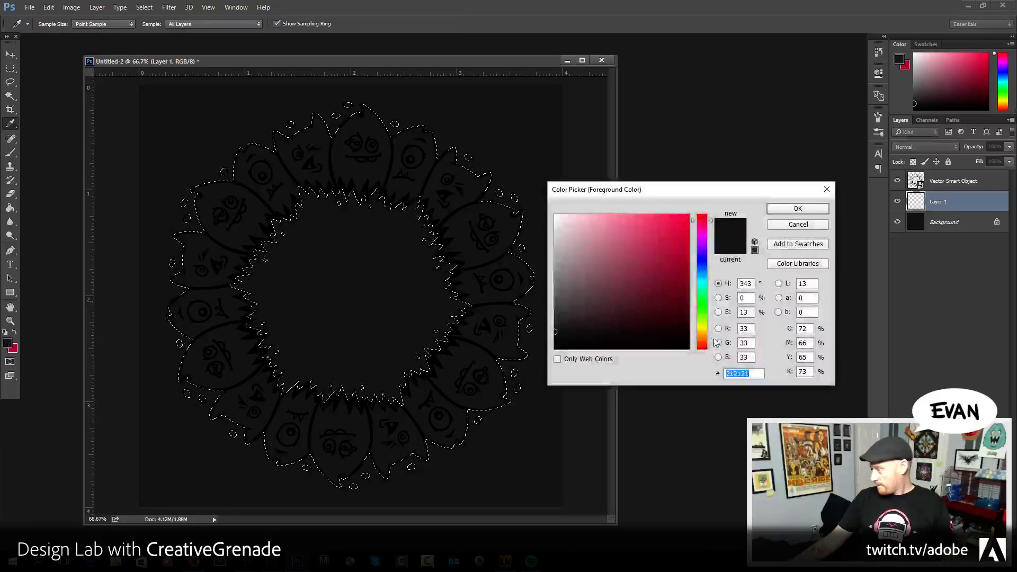
pyautogui.moveTo(714, 342); pyautogui.dragTo(713, 327)
pyautogui.moveTo(653, 243); pyautogui.dragTo(628, 213)
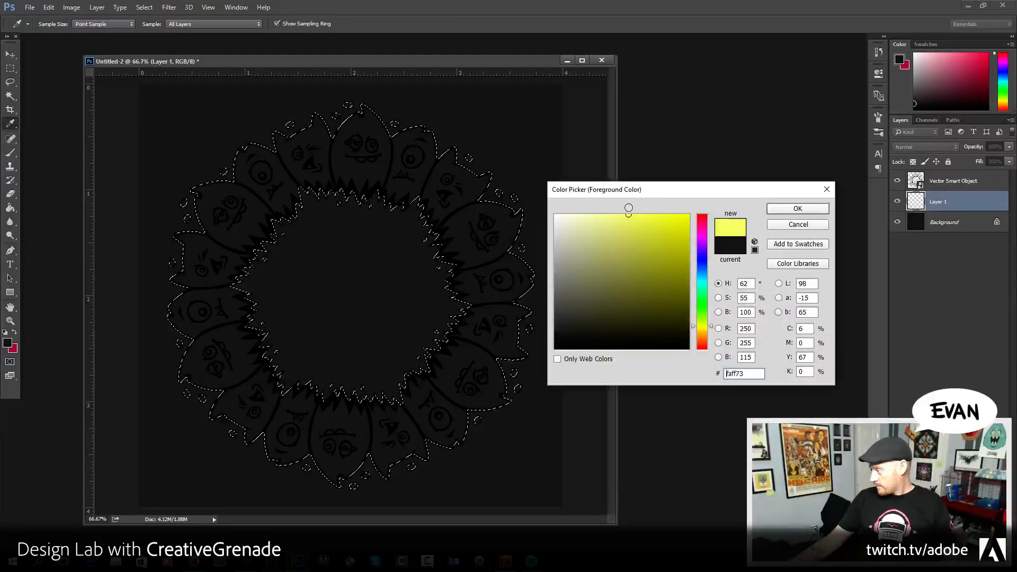
pyautogui.click(797, 209)
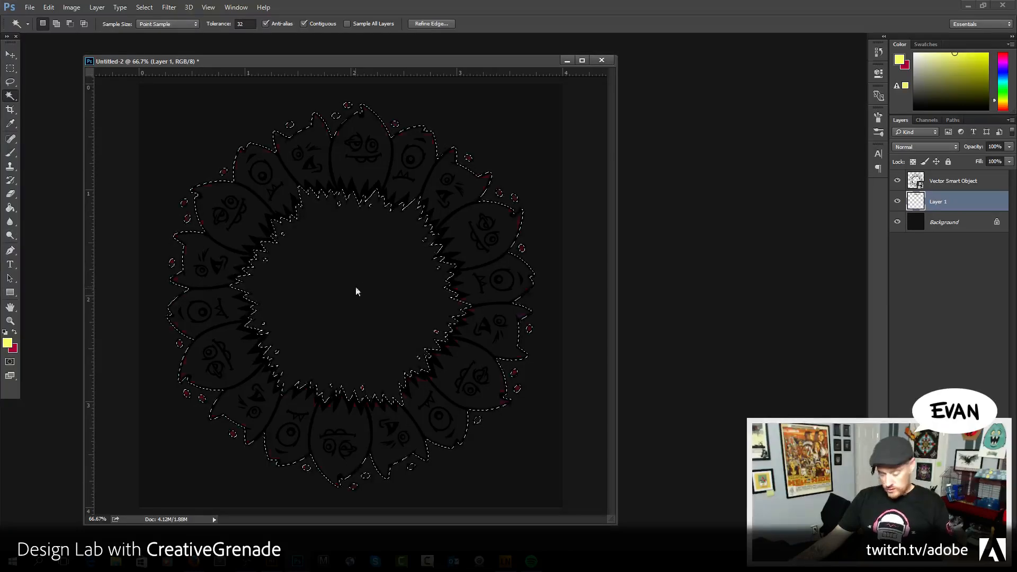
# - Fill the ghost ring selection on Layer 1 with the crimson background colour and deselect
pyautogui.hotkey('ctrl', 'BackSpace')
pyautogui.hotkey('ctrl', 'd')
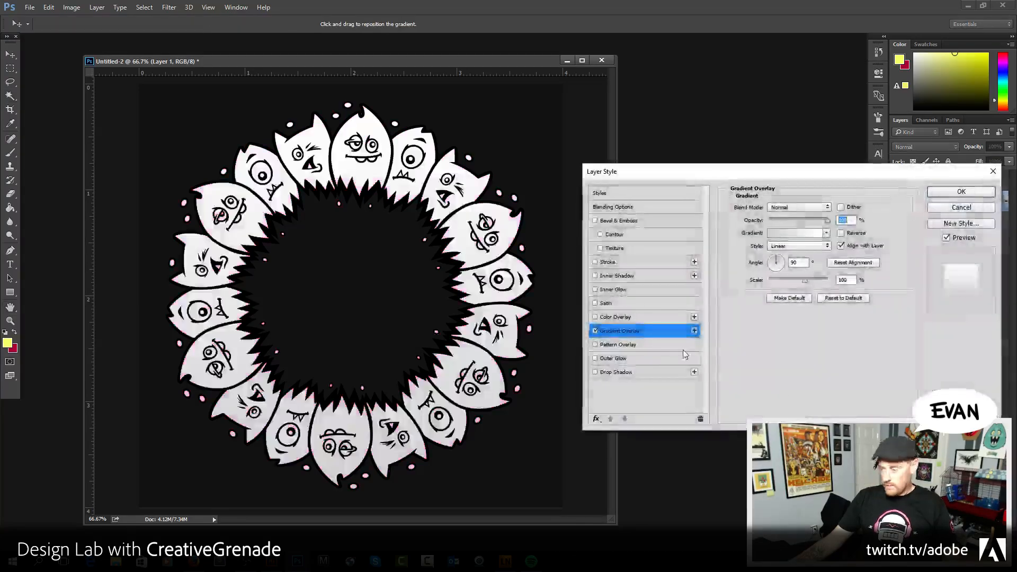
# - Define the Gradient Overlay's colours, with the foreground yellow as the start stop and pink #ff007e as the end stop
pyautogui.click(792, 238)
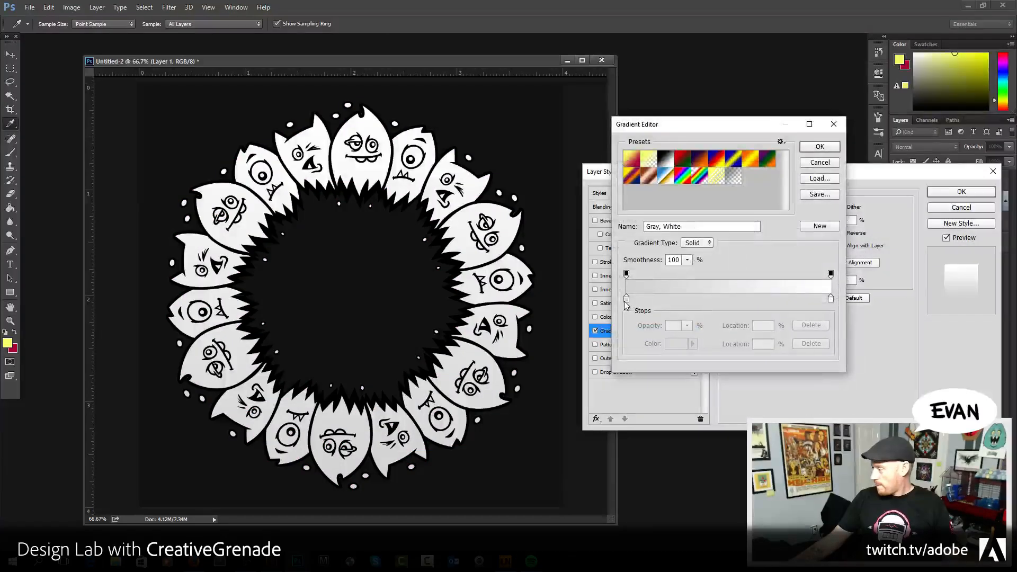
pyautogui.click(626, 300)
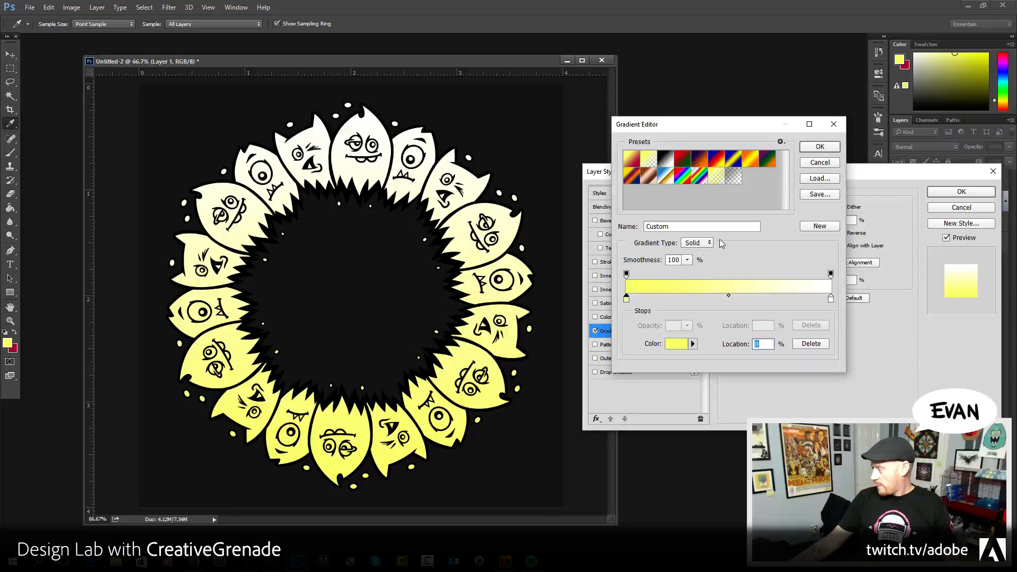
pyautogui.click(831, 299)
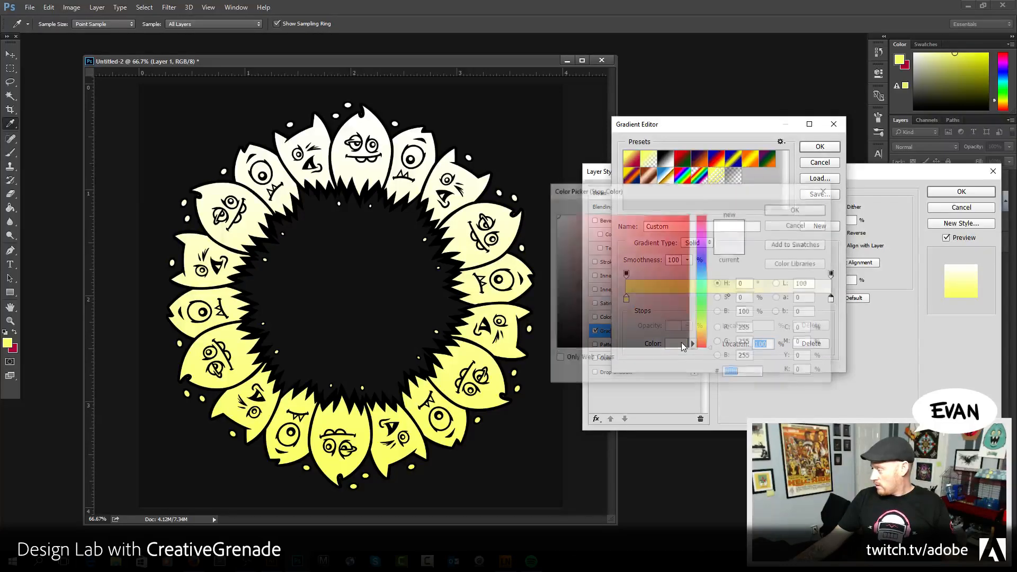
pyautogui.click(681, 347)
pyautogui.write('ff007e')
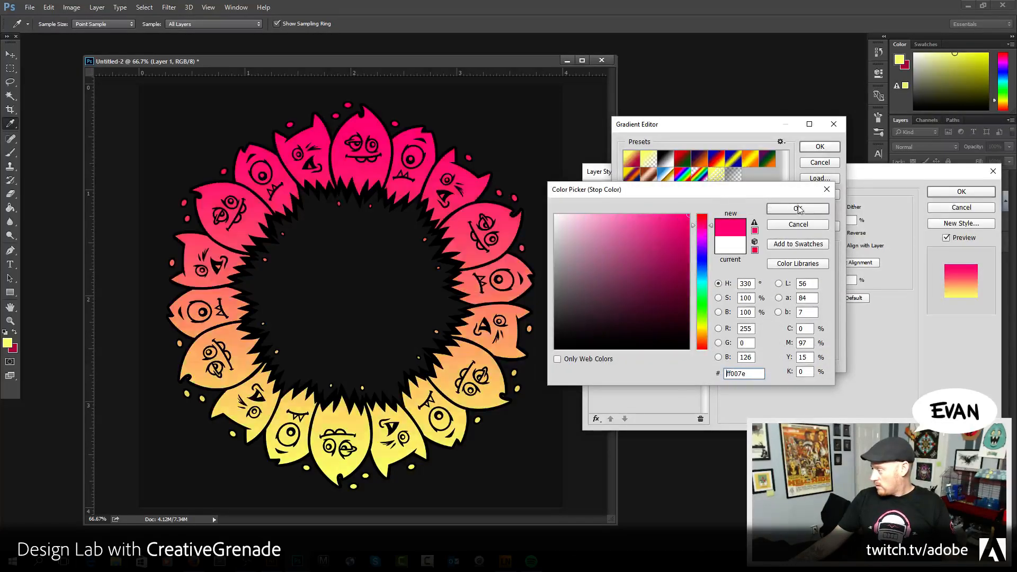
pyautogui.click(797, 209)
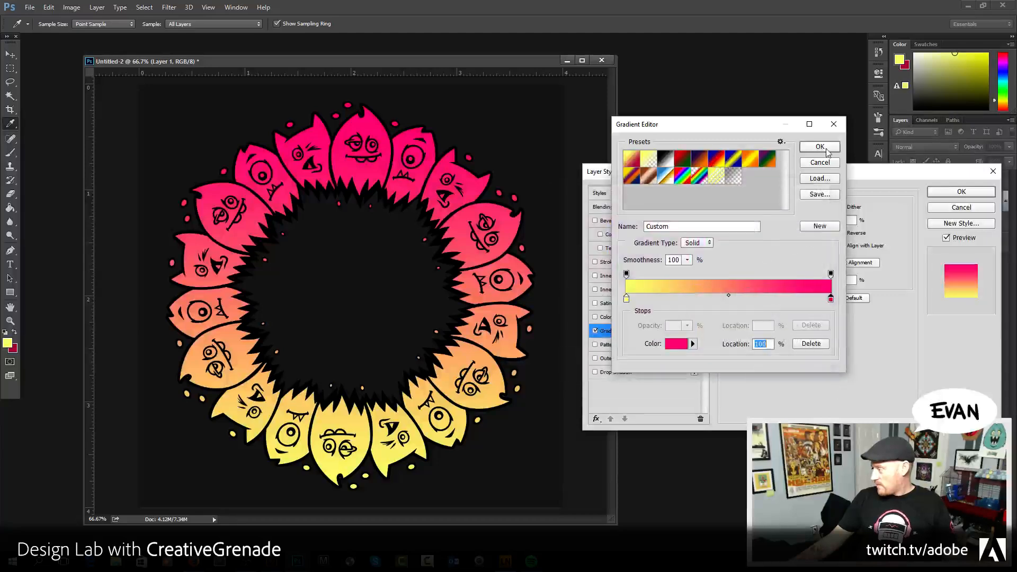
pyautogui.click(819, 146)
# - Set the Gradient Overlay style to Radial, keeping the Normal blend mode
pyautogui.click(790, 207)
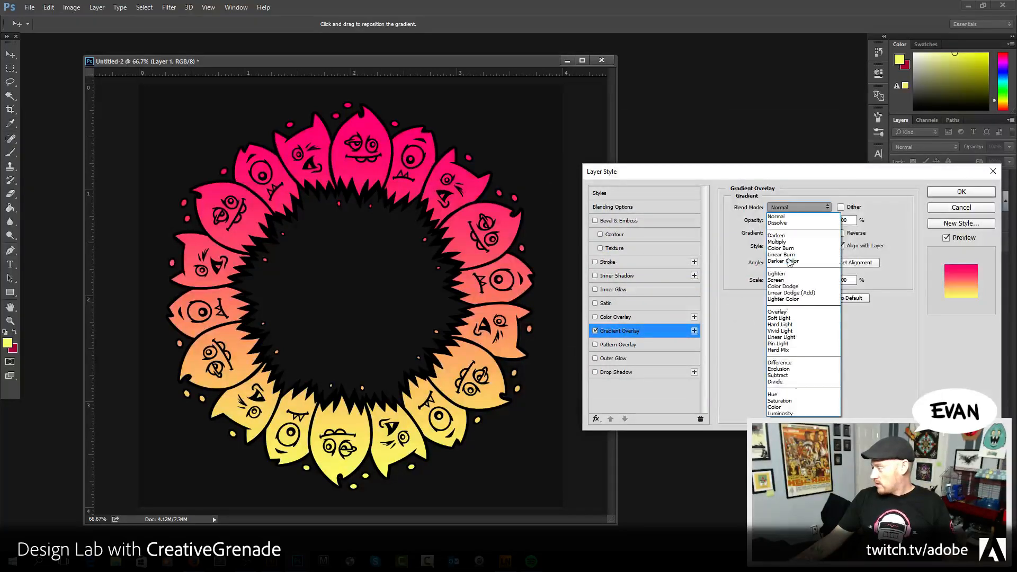
pyautogui.click(837, 194)
pyautogui.click(800, 243)
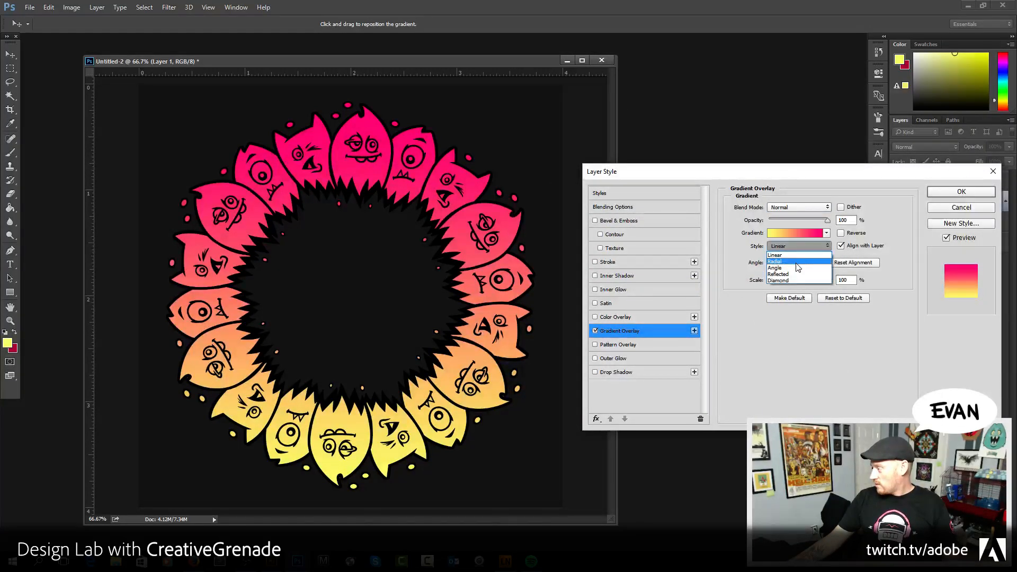
pyautogui.click(795, 261)
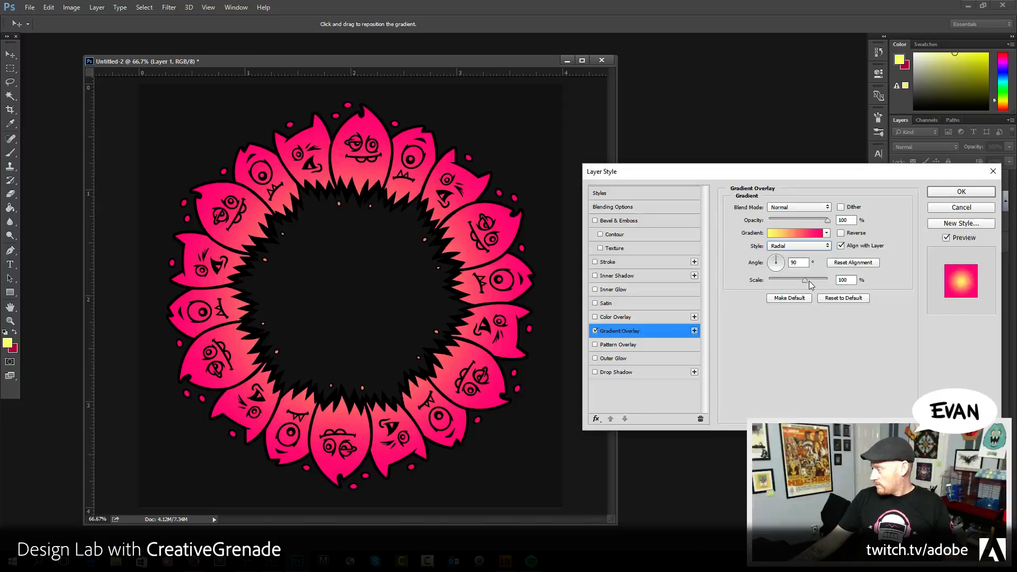
# - Shift the radial gradient's yellow stop to 55% and accept the gradient
pyautogui.click(803, 236)
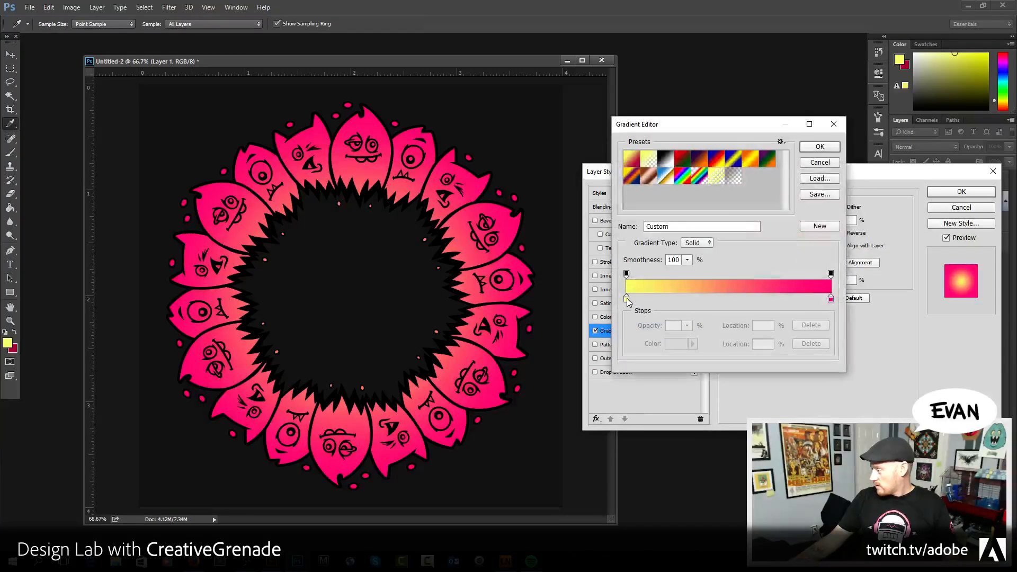
pyautogui.moveTo(626, 300); pyautogui.dragTo(739, 300)
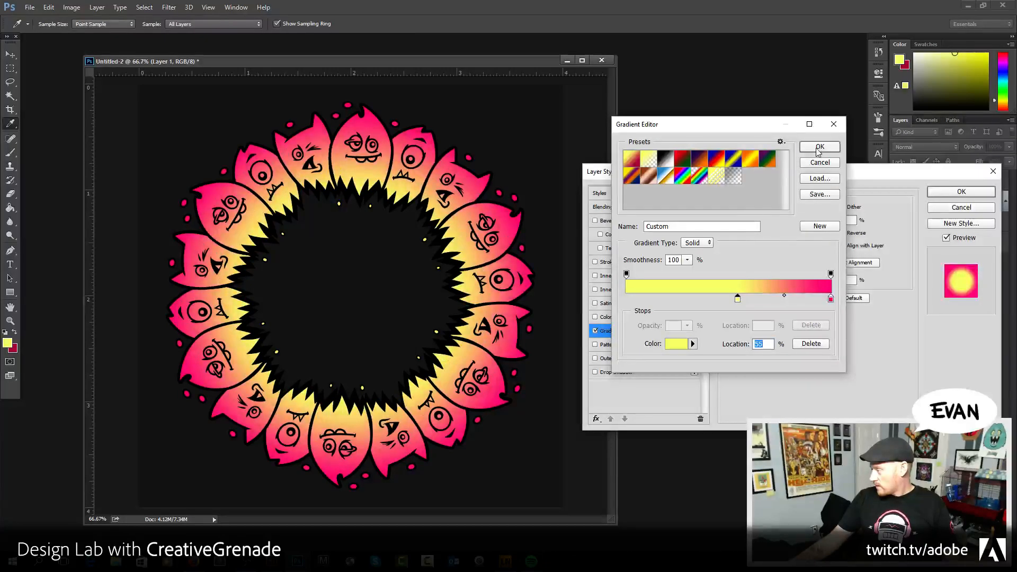
pyautogui.click(819, 147)
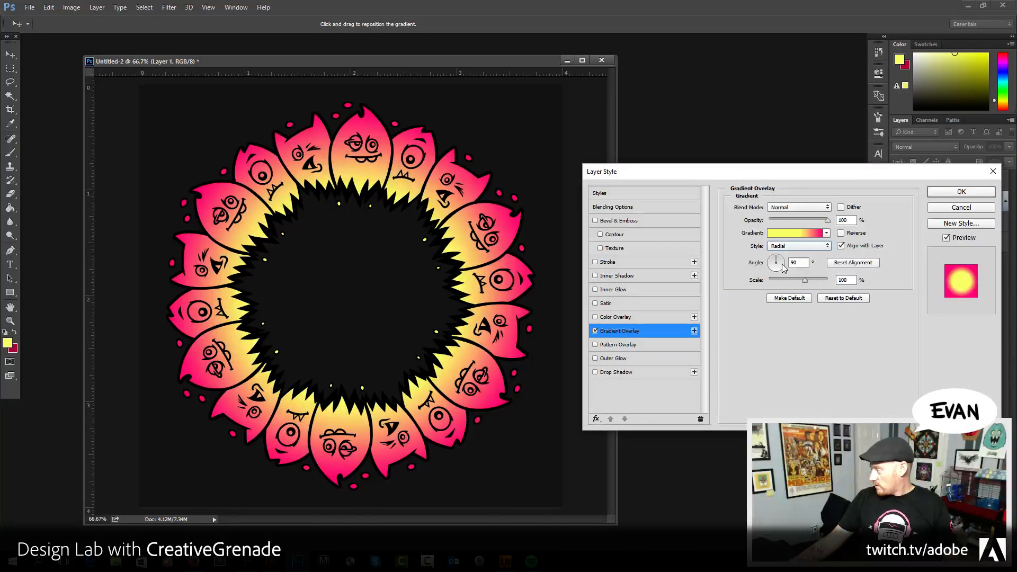
# - Swap the gradient's colour stops, placing pink at 0% and yellow at 100%
pyautogui.click(796, 233)
pyautogui.moveTo(830, 300); pyautogui.dragTo(628, 306)
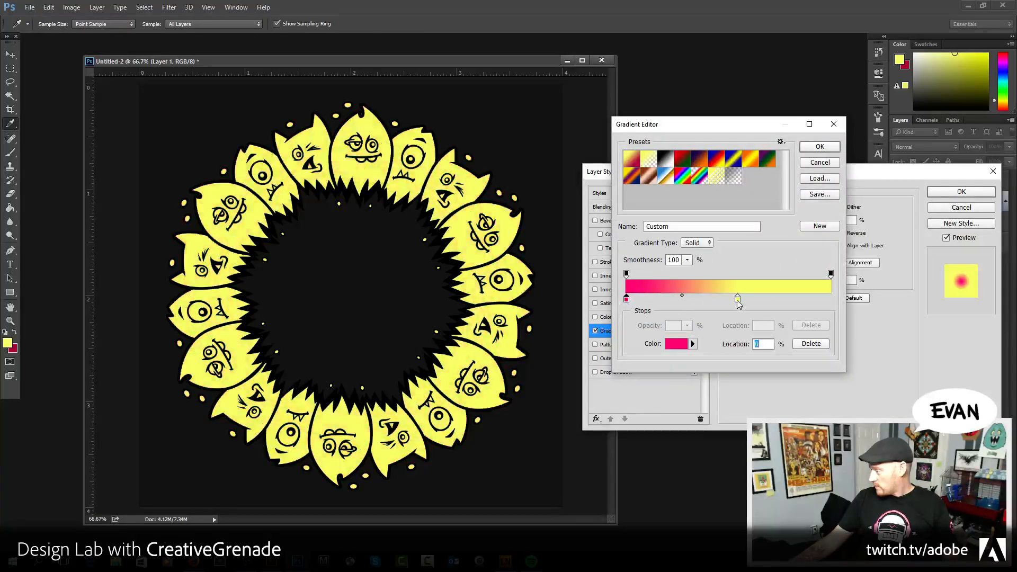
pyautogui.moveTo(737, 300); pyautogui.dragTo(830, 299)
# - Reposition the gradient's pink stop at 25% and apply the Gradient Overlay to Layer 1
pyautogui.click(633, 306)
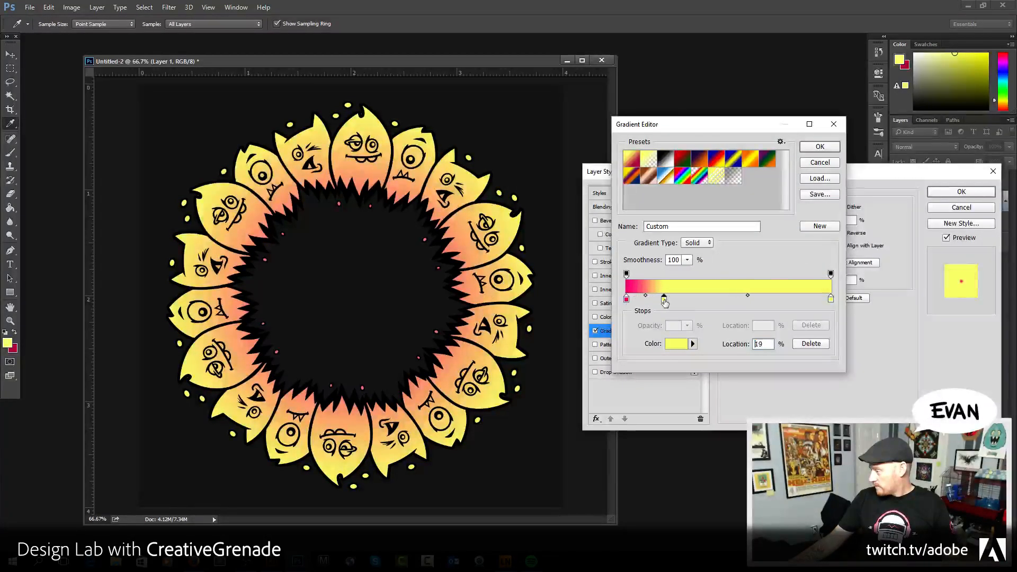
pyautogui.moveTo(666, 300)
pyautogui.mouseDown()
pyautogui.moveTo(633, 310)
pyautogui.moveTo(628, 301)
pyautogui.moveTo(652, 303)
pyautogui.mouseUp()
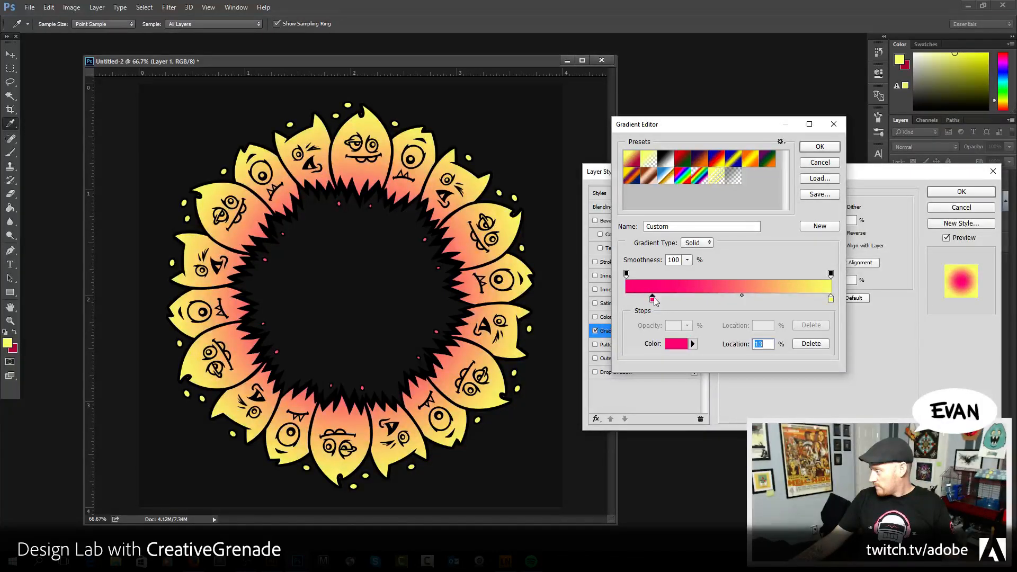
pyautogui.moveTo(667, 298); pyautogui.dragTo(678, 300)
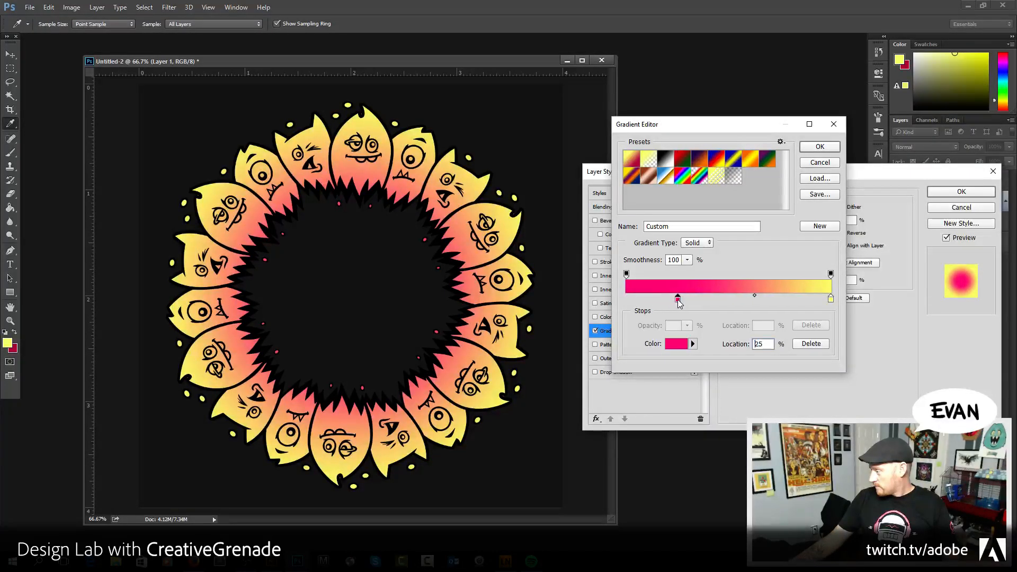
pyautogui.click(678, 345)
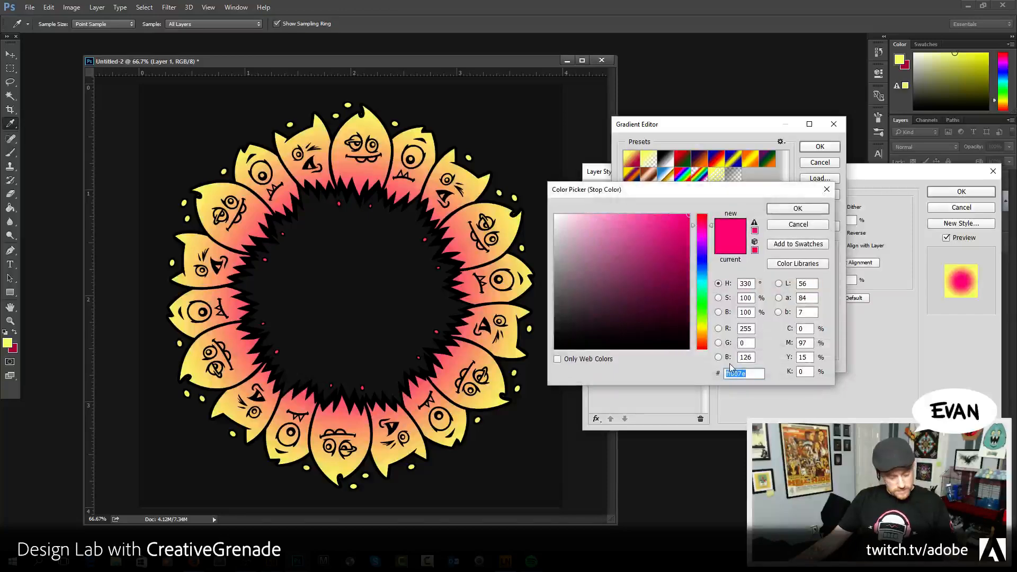
pyautogui.click(788, 211)
pyautogui.click(819, 147)
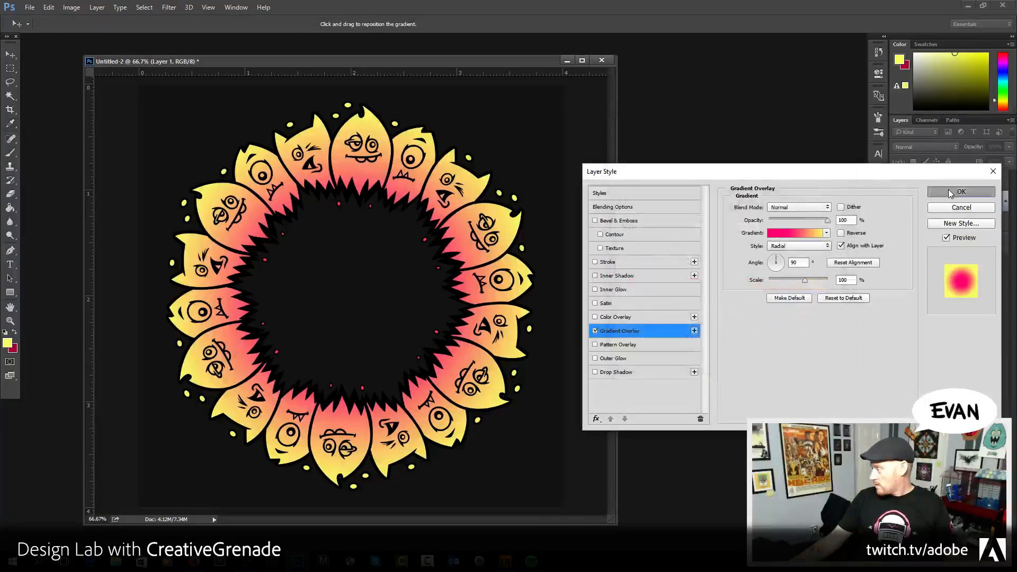
pyautogui.click(960, 192)
# - Merge a copy of the Vector Smart Object and Layer 1 and place it directly above the Background layer
pyautogui.keyDown('shift'); pyautogui.click(946, 188); pyautogui.keyUp('shift')
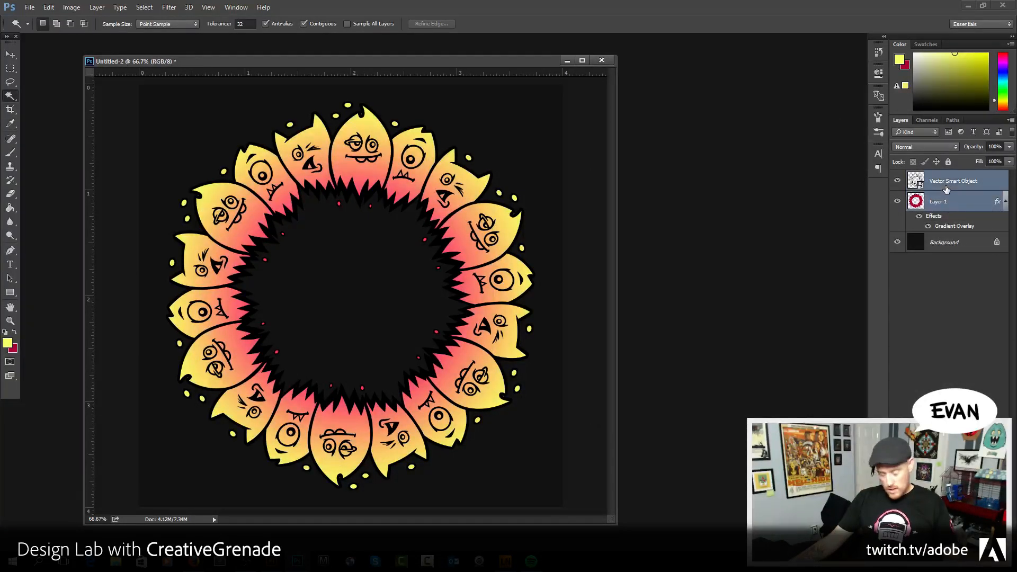
pyautogui.hotkey('ctrl', 'alt', 'e')
pyautogui.moveTo(952, 180); pyautogui.dragTo(953, 244)
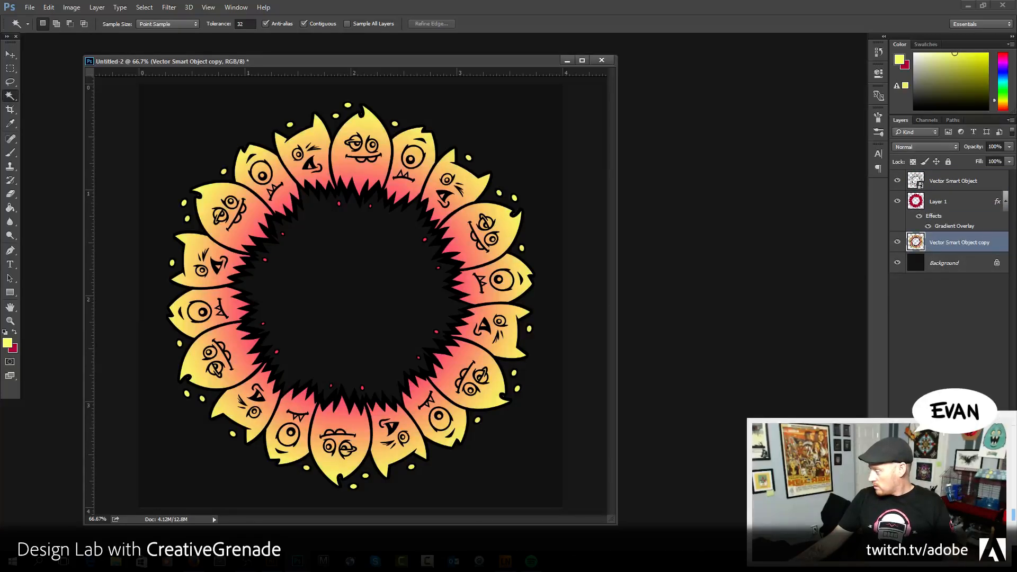
# - Give the merged copy a black Color Overlay and a crimson outside Stroke of 4 px
pyautogui.click(932, 471)
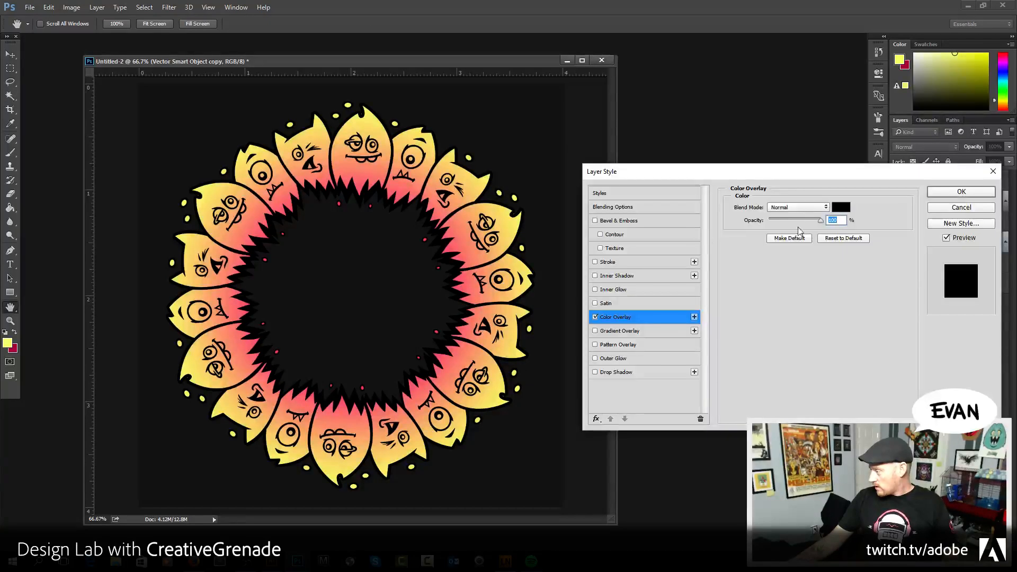
pyautogui.click(607, 261)
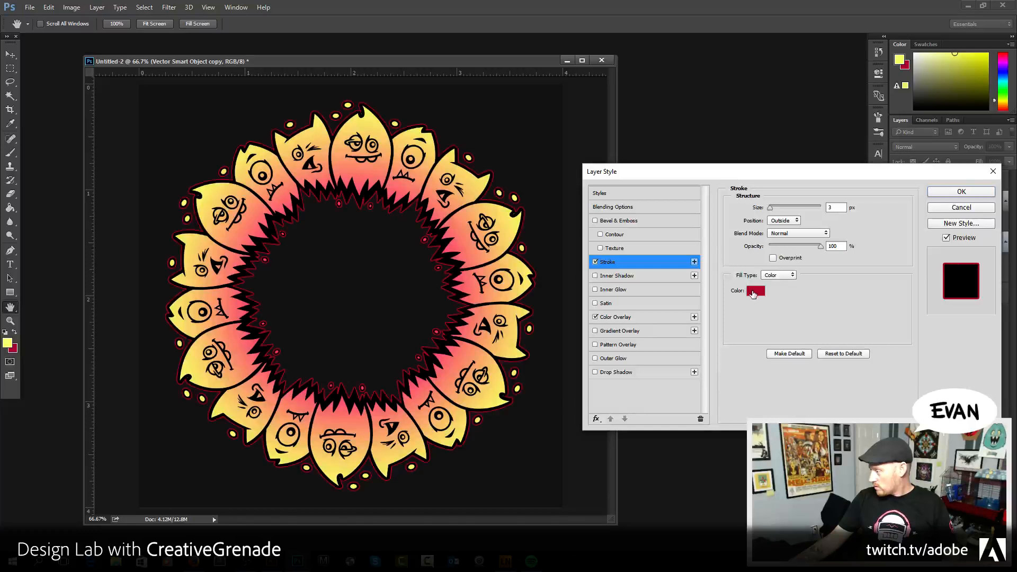
pyautogui.click(832, 208)
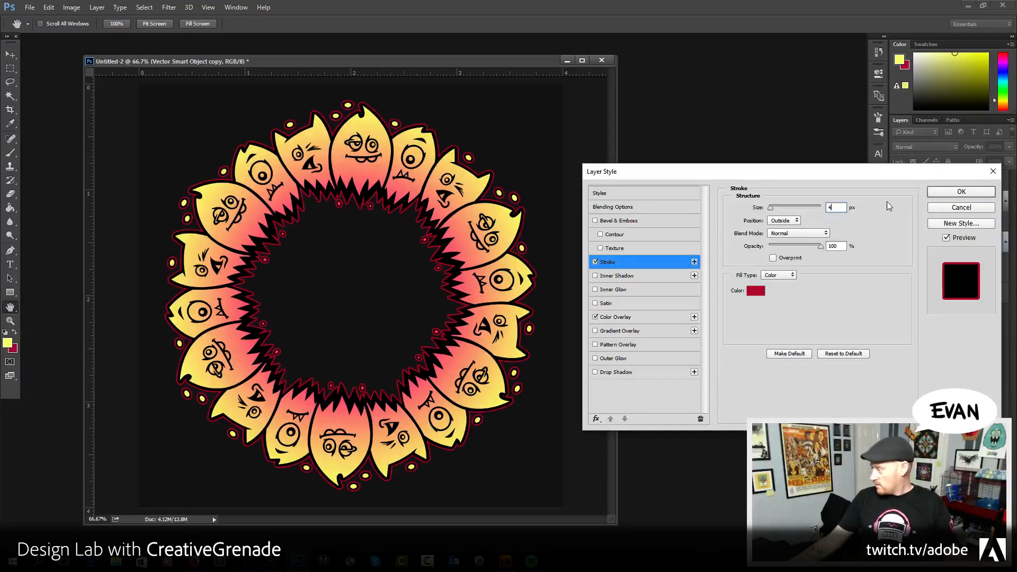
pyautogui.click(946, 194)
pyautogui.press('w')
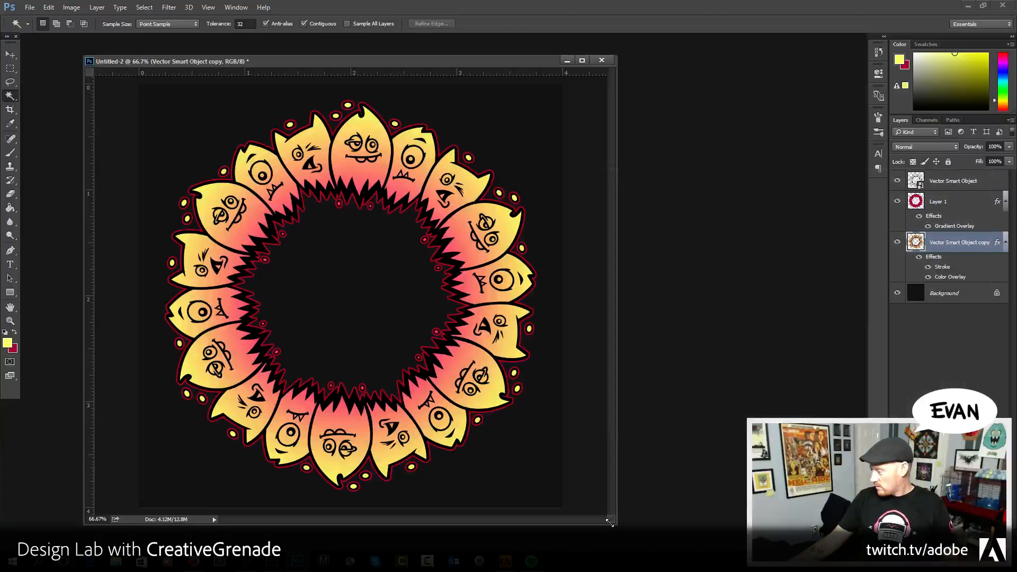
# - Change the yellow stop of Layer 1's Gradient Overlay to golden yellow #ffe154 and apply it
pyautogui.moveTo(610, 522); pyautogui.dragTo(691, 526)
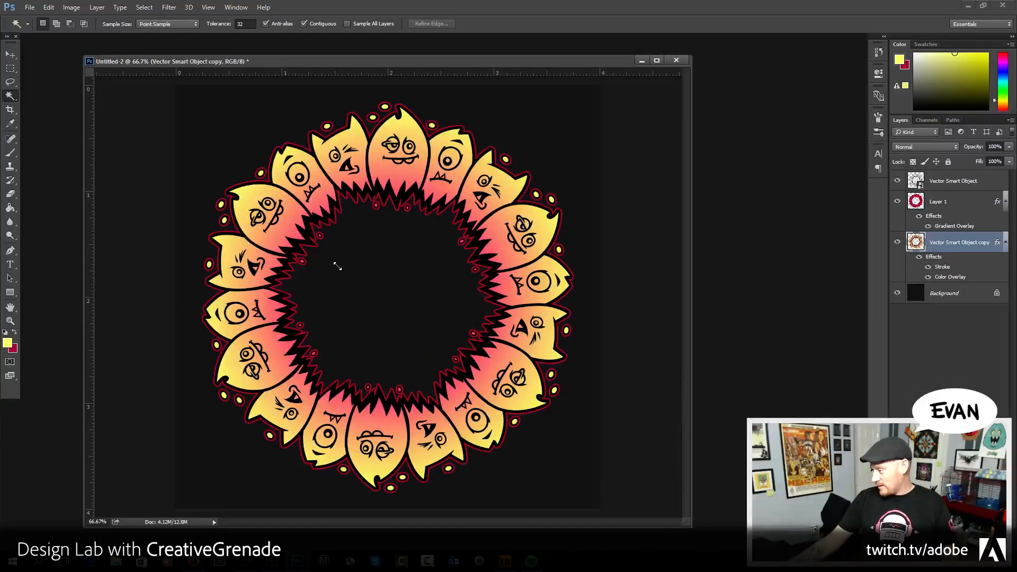
pyautogui.doubleClick(954, 226)
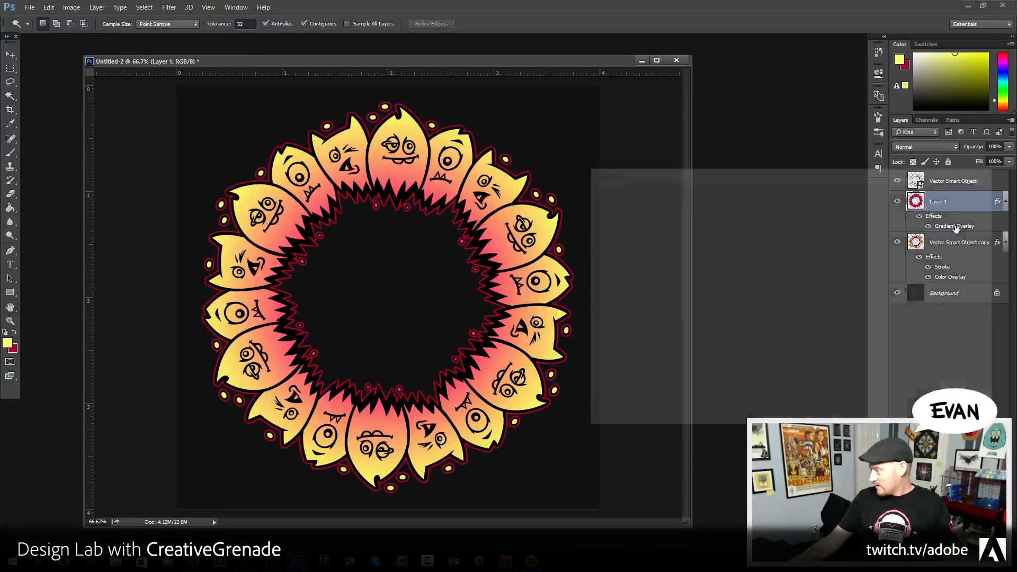
pyautogui.click(794, 238)
pyautogui.click(831, 299)
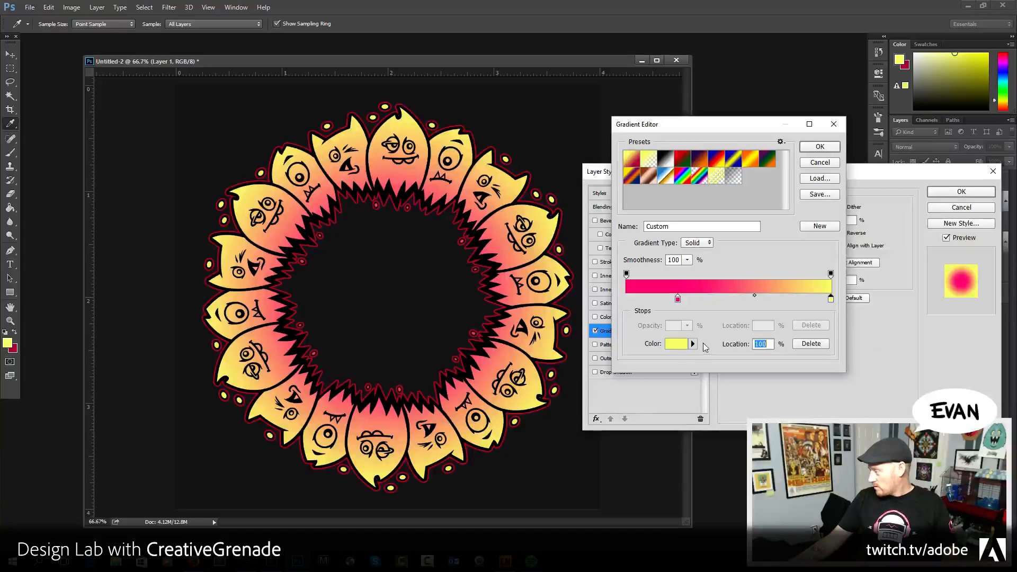
pyautogui.click(684, 349)
pyautogui.click(665, 214)
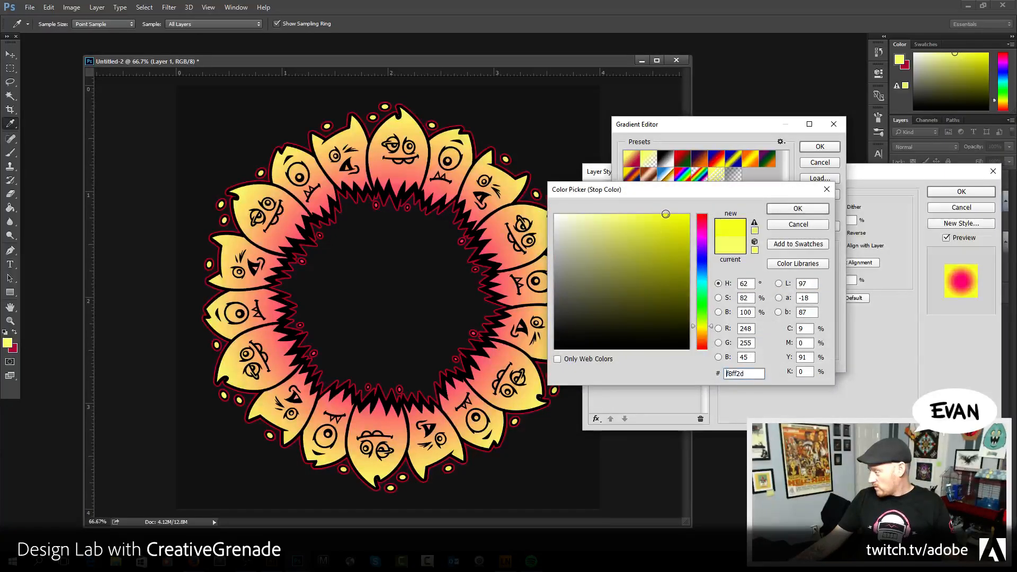
pyautogui.click(645, 214)
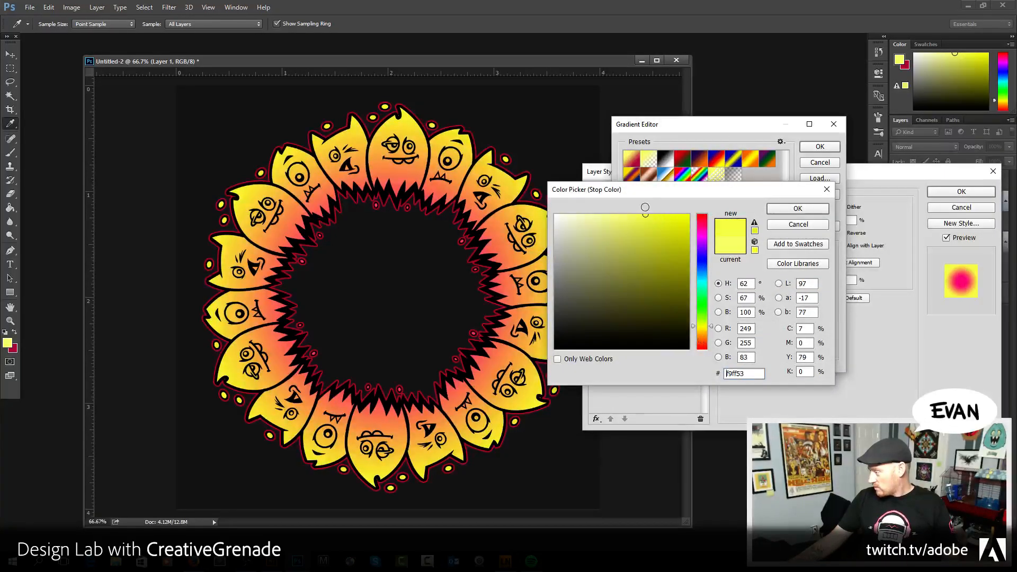
pyautogui.moveTo(713, 330); pyautogui.dragTo(712, 333)
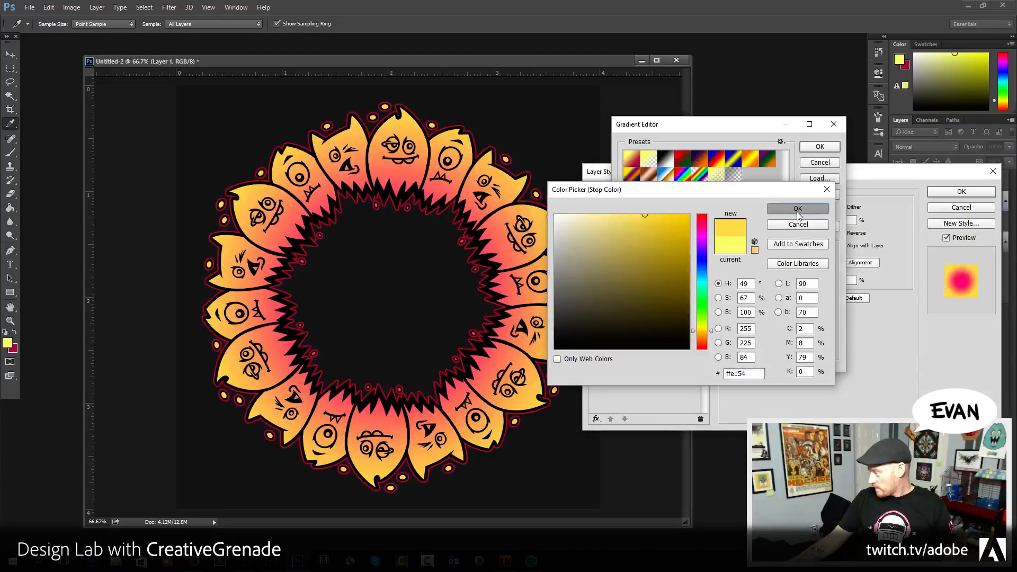
pyautogui.click(798, 208)
pyautogui.click(812, 149)
pyautogui.click(937, 196)
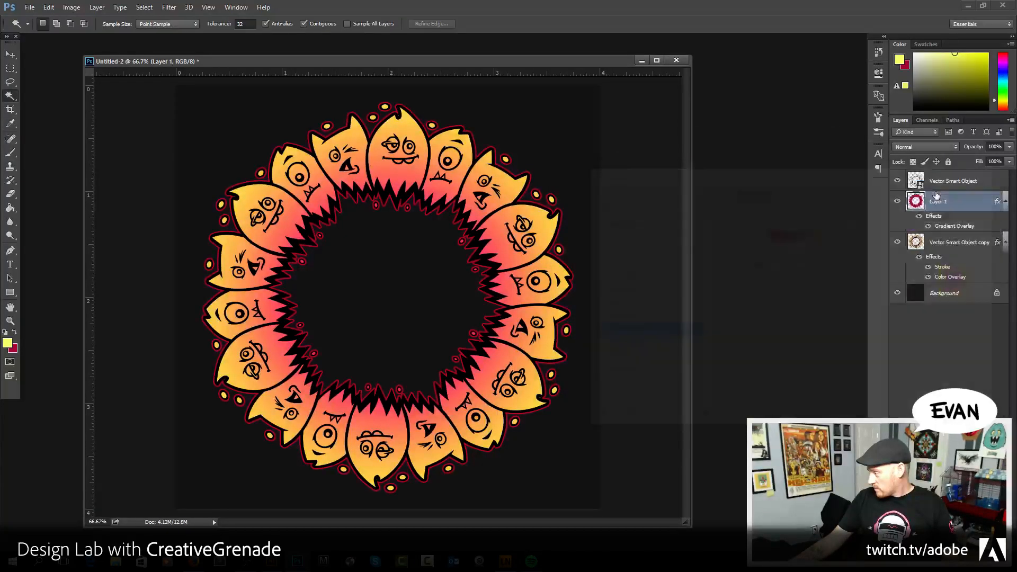
# - Add a new empty layer directly above Layer 1
pyautogui.hotkey('ctrl', 'shift', 'alt', 'n')
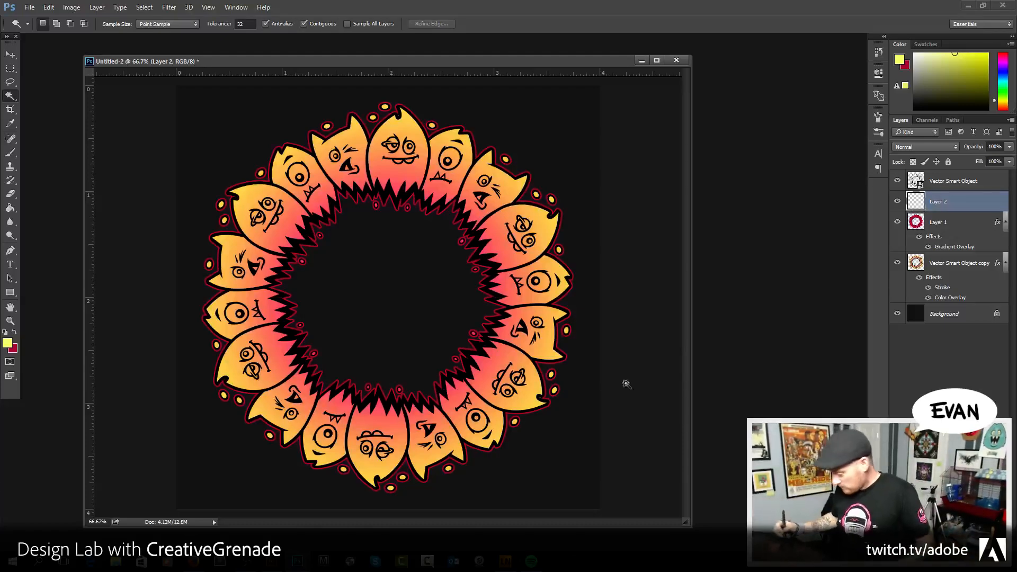
pyautogui.click(10, 321)
pyautogui.click(387, 313)
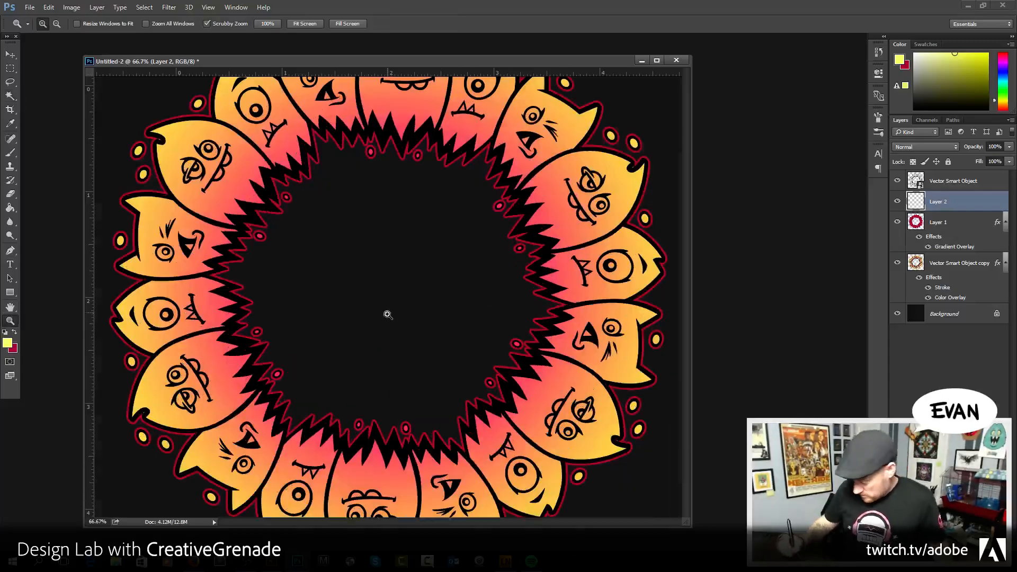
pyautogui.moveTo(351, 220); pyautogui.dragTo(377, 295)
pyautogui.click(376, 295)
pyautogui.click(466, 267)
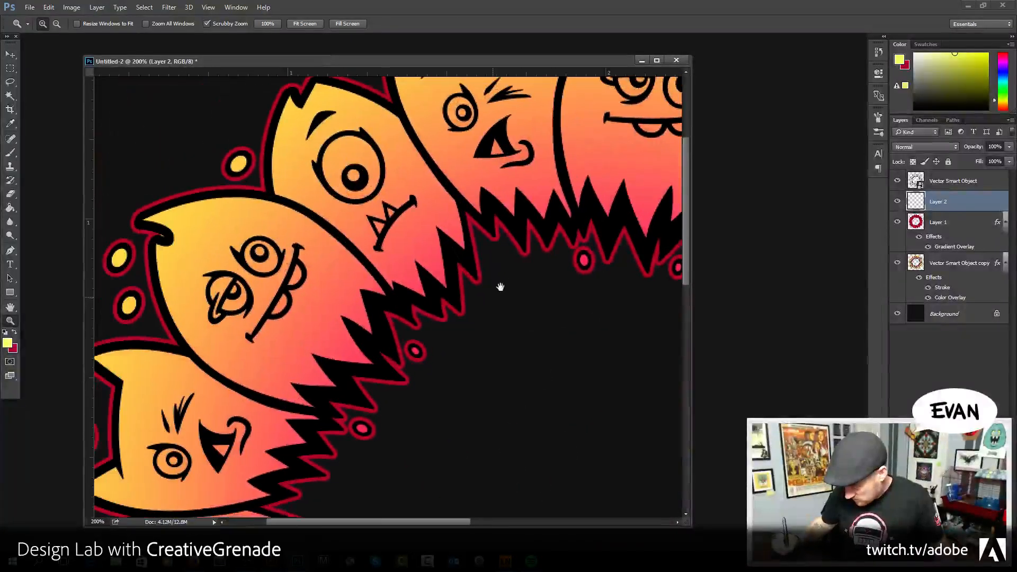
pyautogui.keyDown('alt'); pyautogui.click(486, 288); pyautogui.keyUp('alt')
pyautogui.keyDown('alt'); pyautogui.click(500, 300); pyautogui.keyUp('alt')
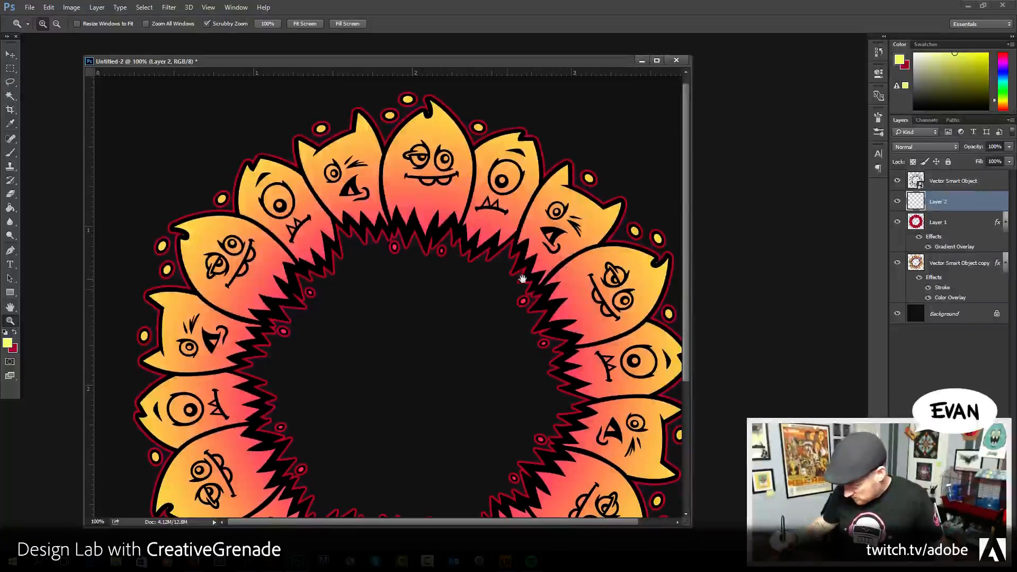
pyautogui.moveTo(690, 96); pyautogui.dragTo(839, 97)
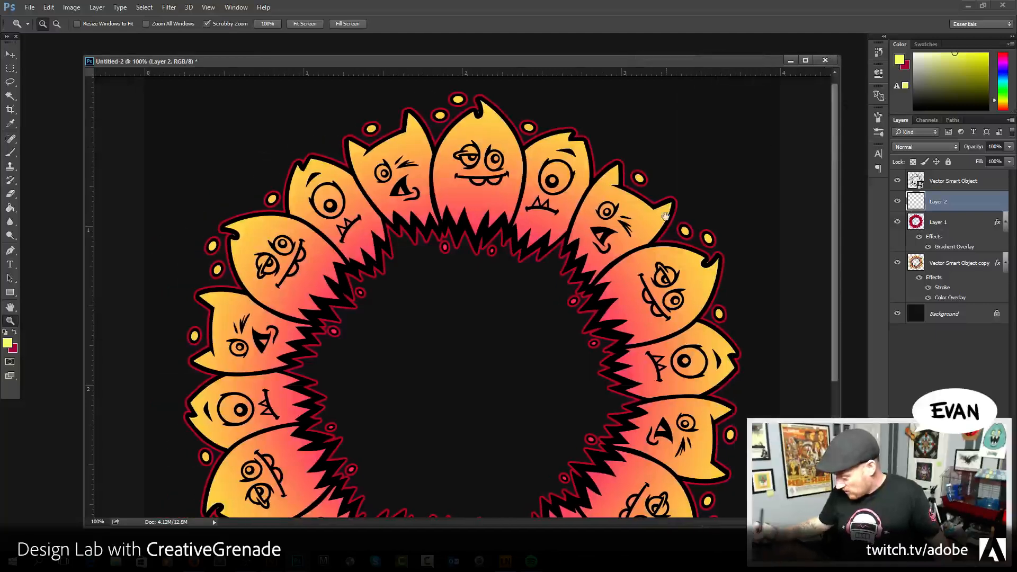
# - Set the paint colour to pale cream and fill the eyes of the winking and one-eyed ghosts on Layer 2
pyautogui.press('i')
pyautogui.click(8, 343)
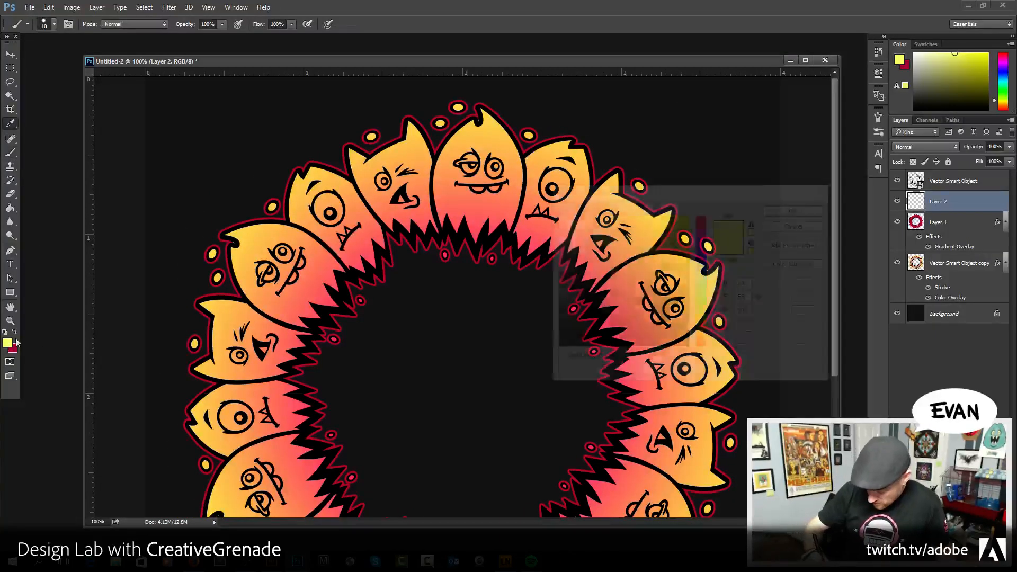
pyautogui.press('Return')
pyautogui.press('b')
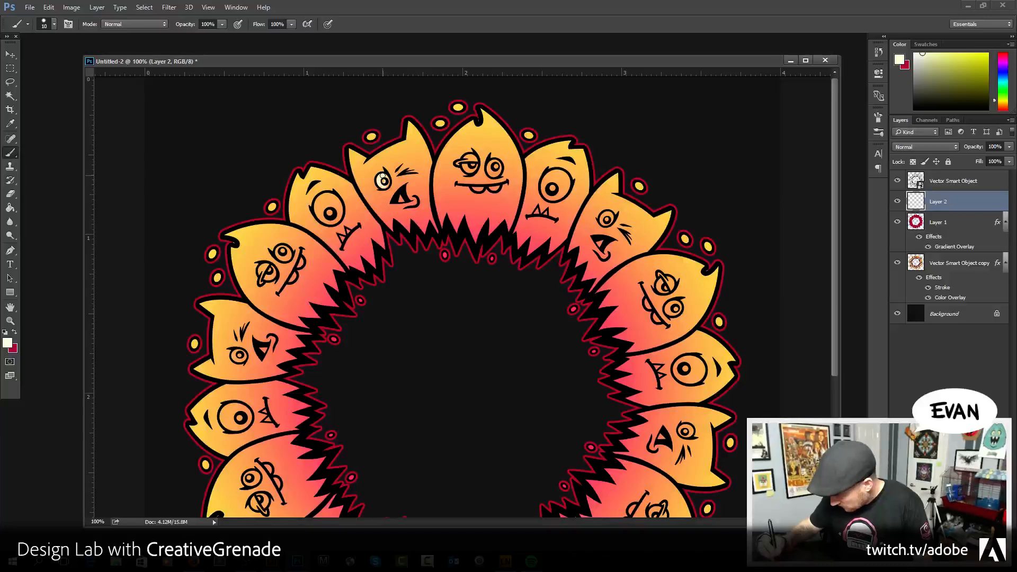
pyautogui.moveTo(320, 196)
pyautogui.mouseDown()
pyautogui.moveTo(317, 211)
pyautogui.moveTo(341, 215)
pyautogui.moveTo(334, 197)
pyautogui.moveTo(320, 197)
pyautogui.moveTo(329, 205)
pyautogui.mouseUp()
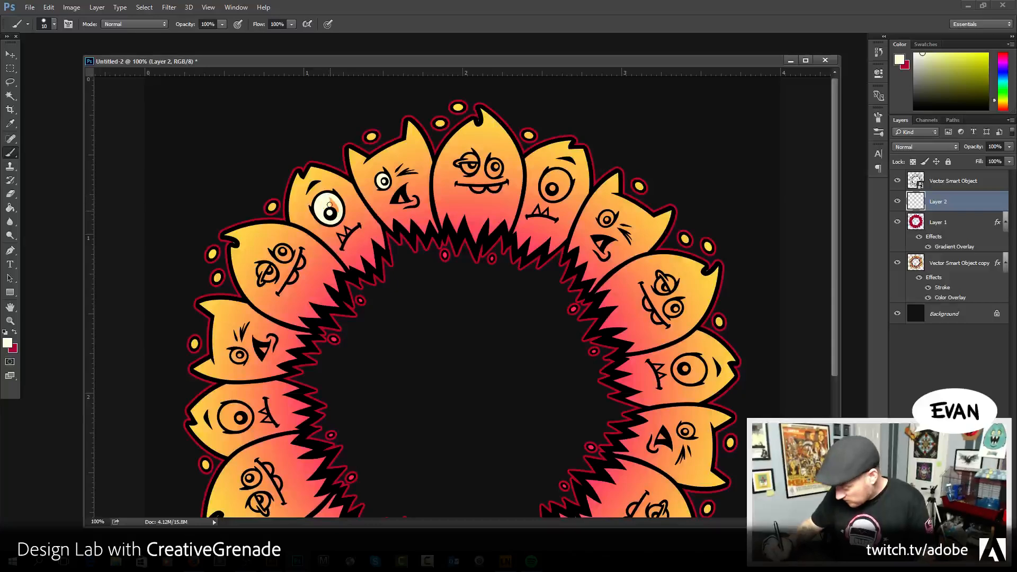
pyautogui.moveTo(464, 318); pyautogui.dragTo(566, 223)
pyautogui.scroll(1, 362, 237)
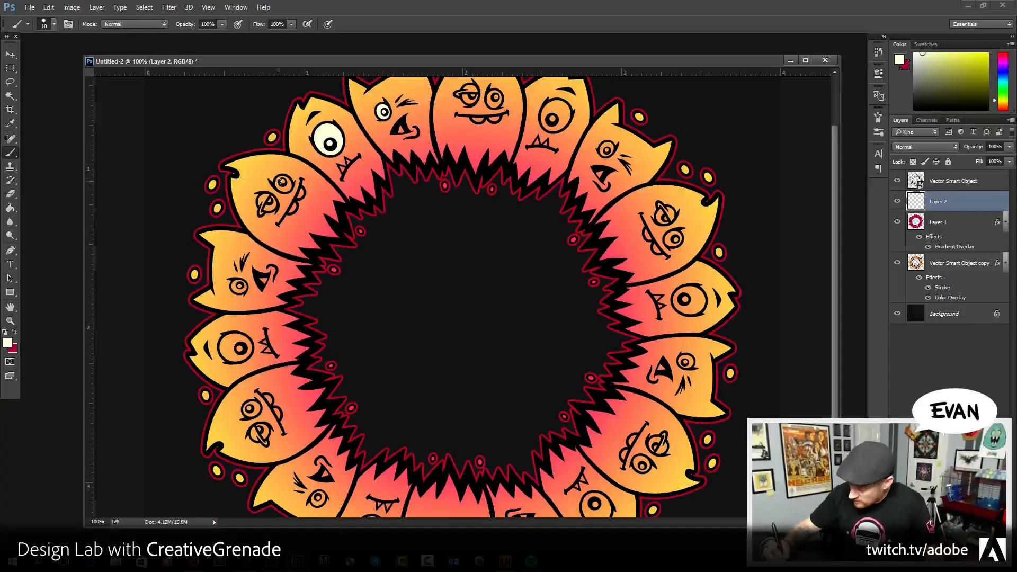
# - Paint the eyes and teeth of the upper-left sleepy ghost and the topmost ghost pale cream, including the neighbouring ghosts' teeth
pyautogui.moveTo(279, 181); pyautogui.dragTo(284, 184)
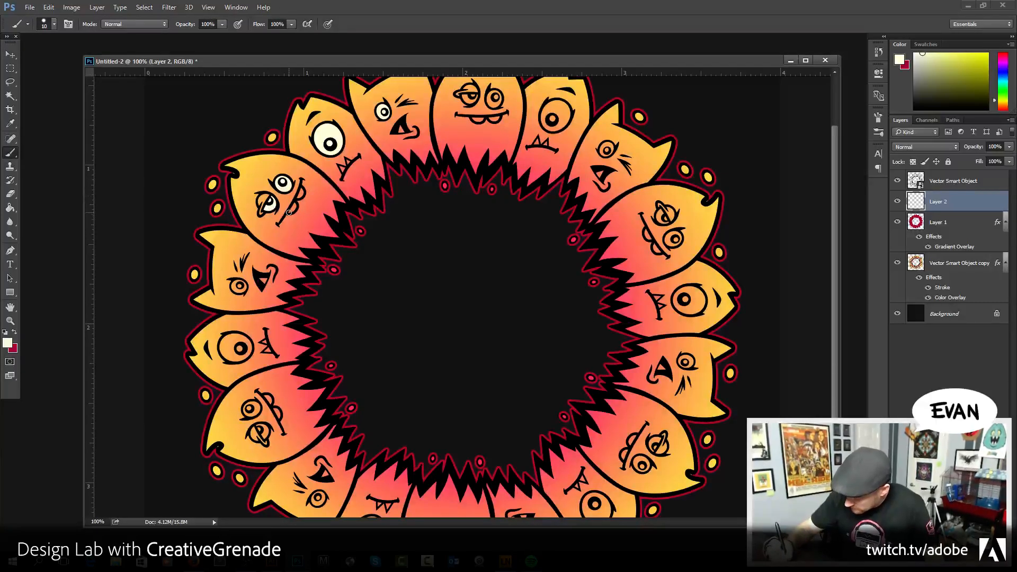
pyautogui.moveTo(299, 190); pyautogui.dragTo(300, 195)
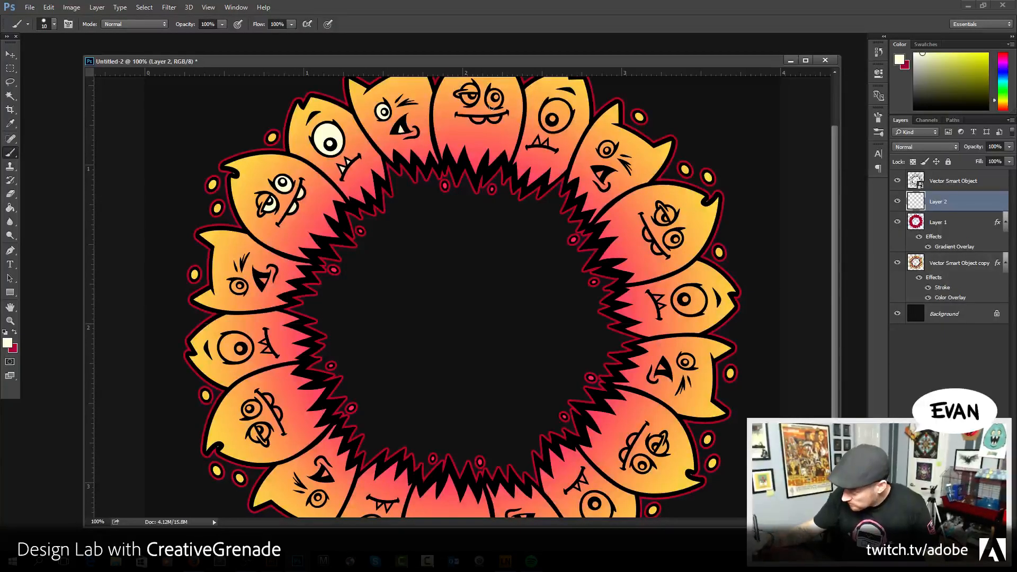
pyautogui.moveTo(482, 104); pyautogui.dragTo(482, 125)
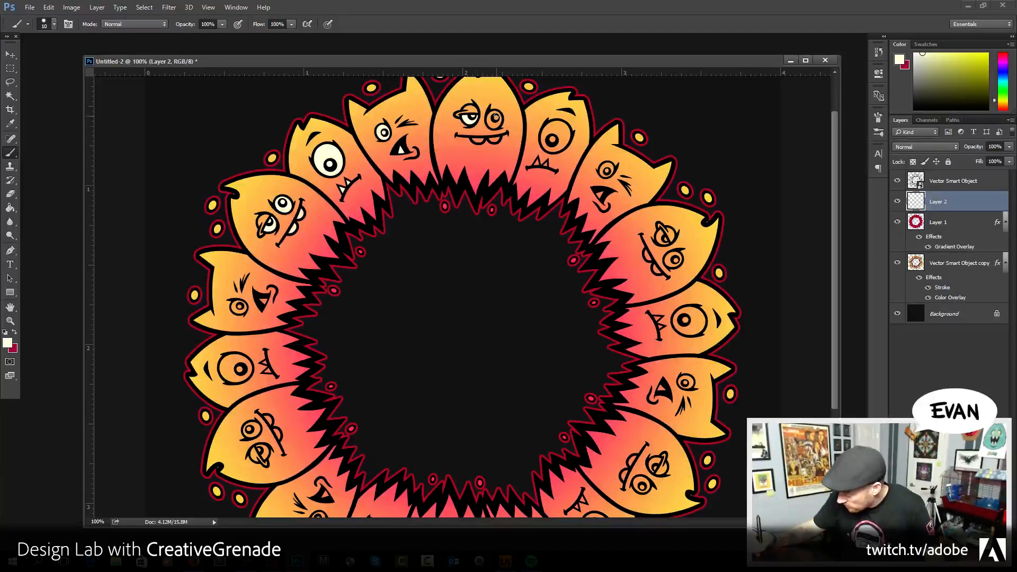
pyautogui.moveTo(496, 116); pyautogui.dragTo(495, 117)
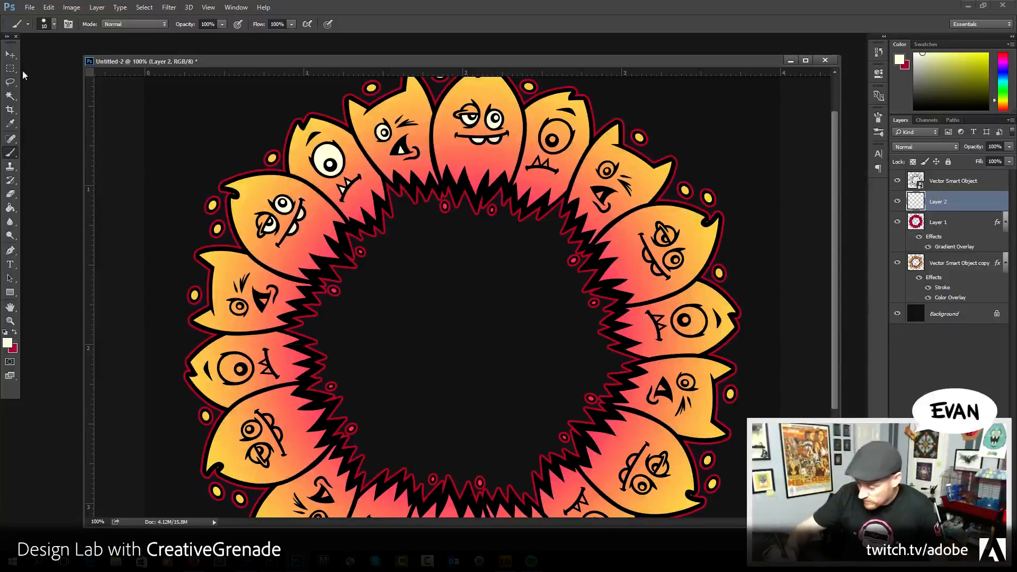
# - Add a new layer above Layer 2 and set the paint colour to a lighter tint of the ghosts' orange
pyautogui.click(10, 320)
pyautogui.keyDown('alt'); pyautogui.click(517, 332); pyautogui.keyUp('alt')
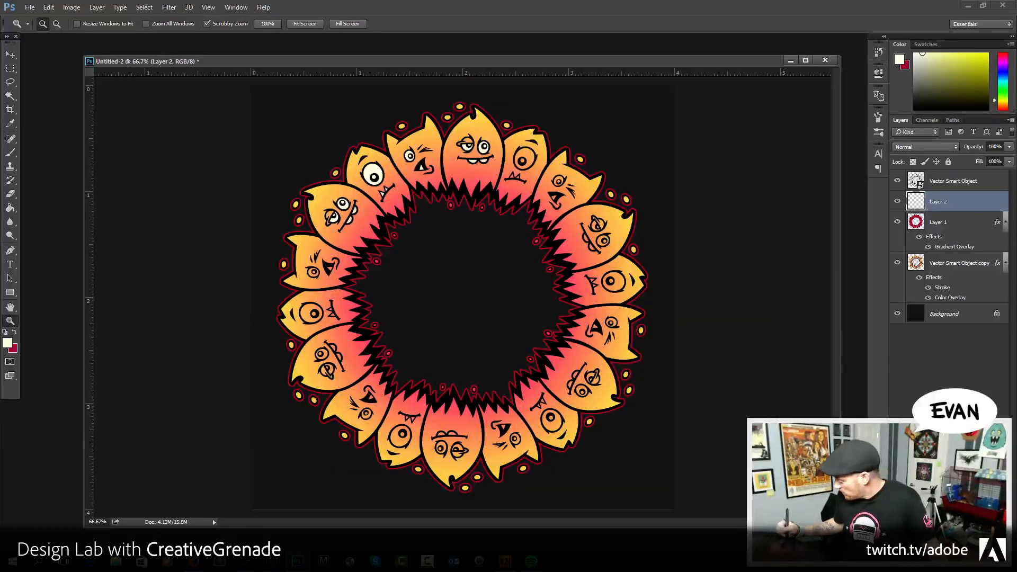
pyautogui.hotkey('ctrl', 'shift', 'alt', 'n')
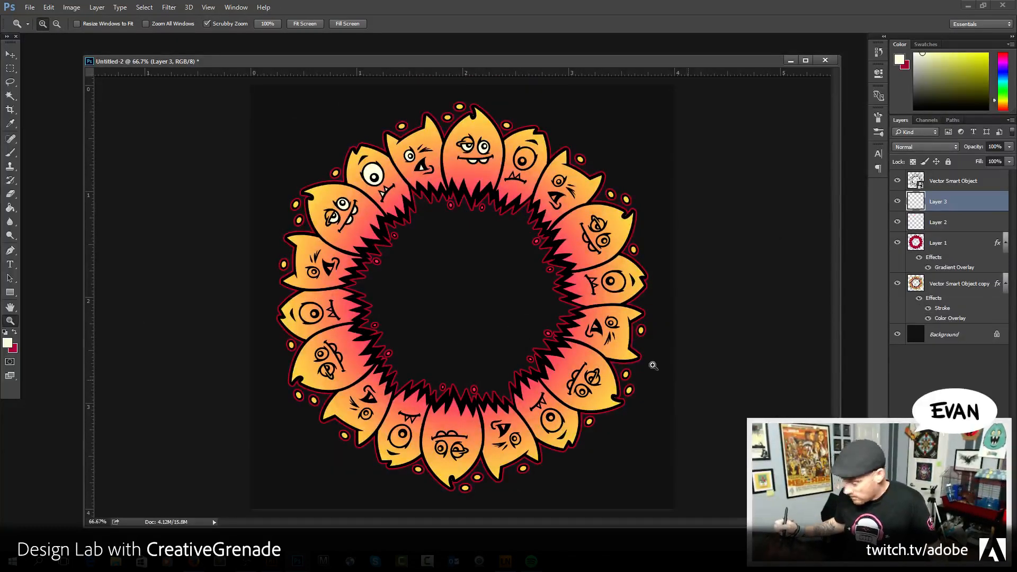
pyautogui.click(10, 153)
pyautogui.keyDown('alt'); pyautogui.click(385, 168); pyautogui.keyUp('alt')
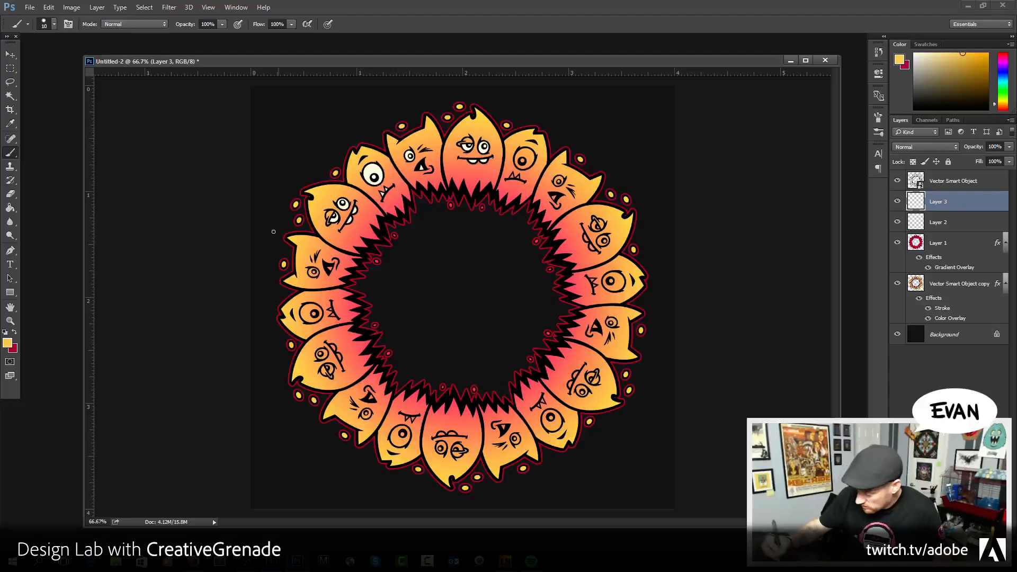
pyautogui.click(8, 343)
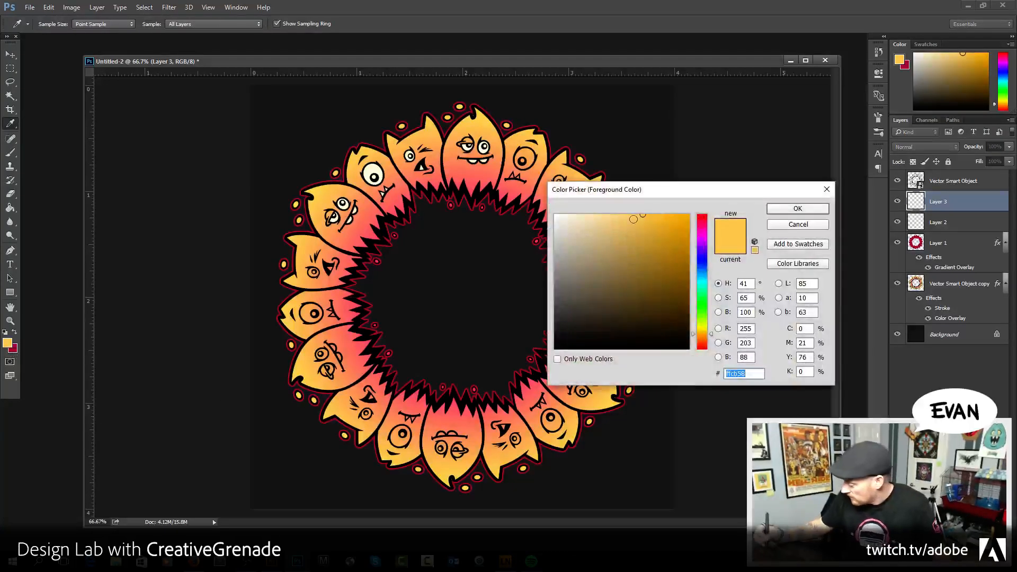
pyautogui.click(617, 214)
pyautogui.click(785, 212)
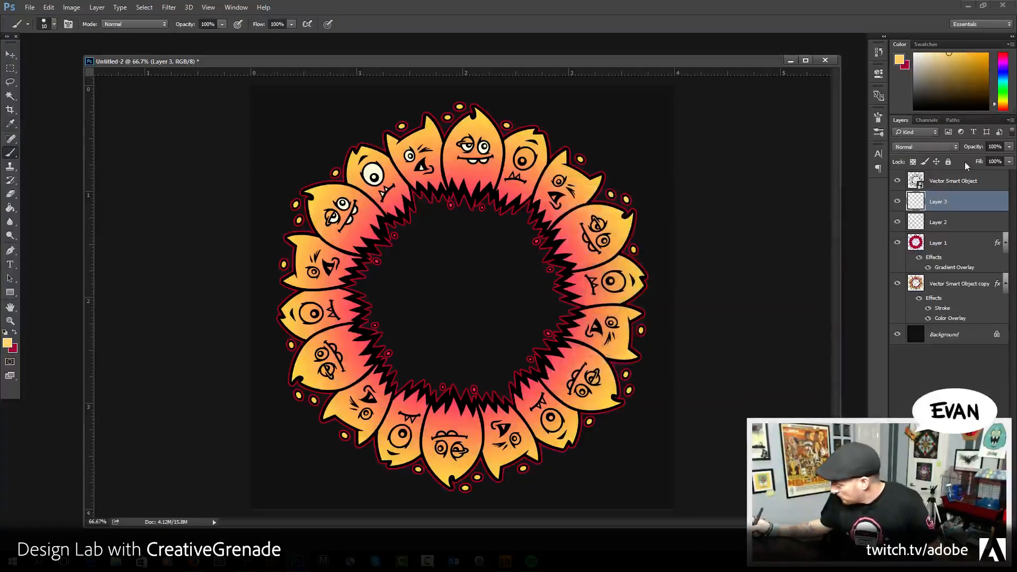
# - Set Layer 3 to Overlay blending and enlarge the pressure-sensitive brush to 35 px
pyautogui.click(925, 146)
pyautogui.click(935, 251)
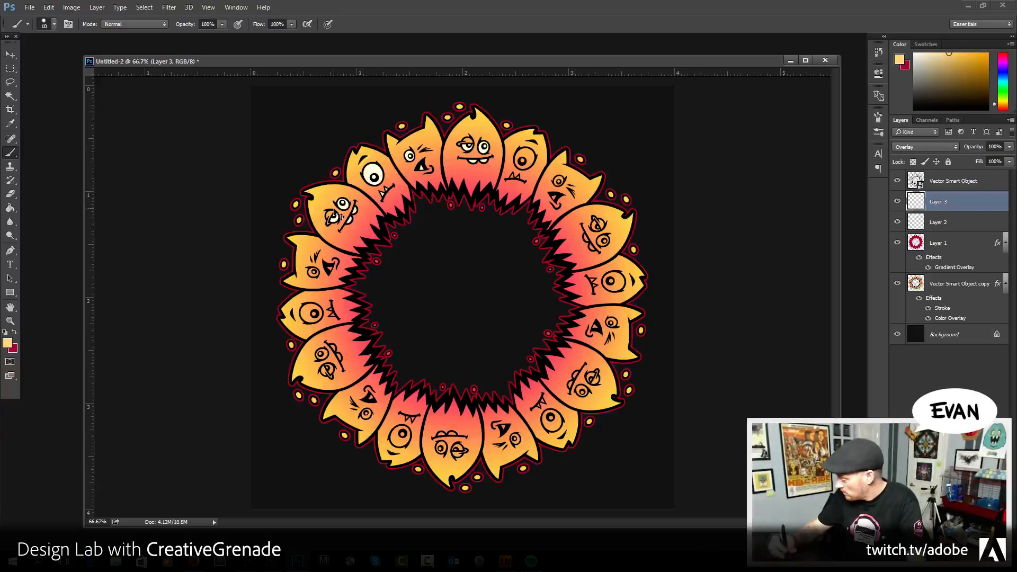
pyautogui.click(879, 133)
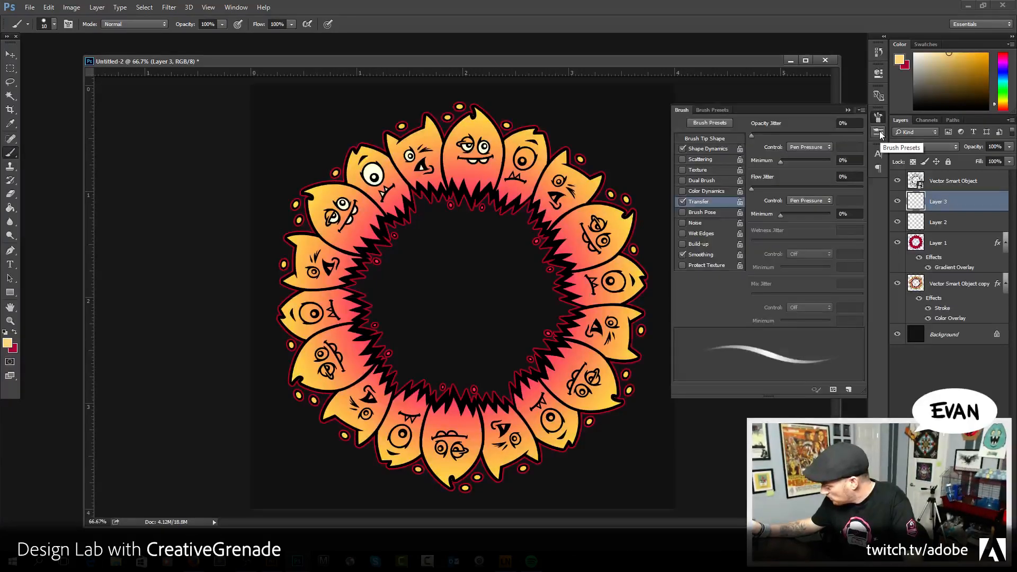
pyautogui.press(']')
pyautogui.press(']')
pyautogui.press(']')
pyautogui.press(']')
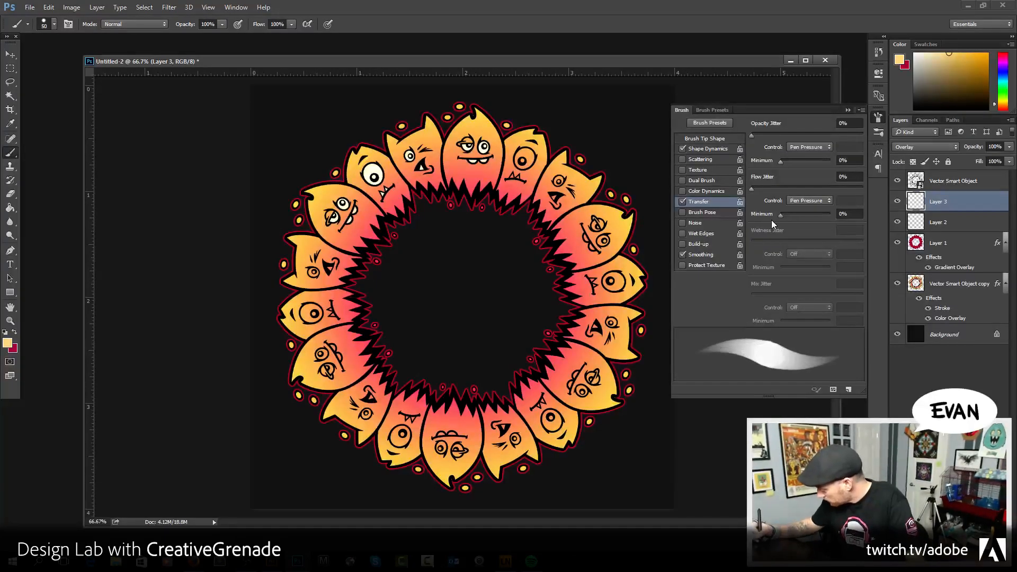
pyautogui.press('[')
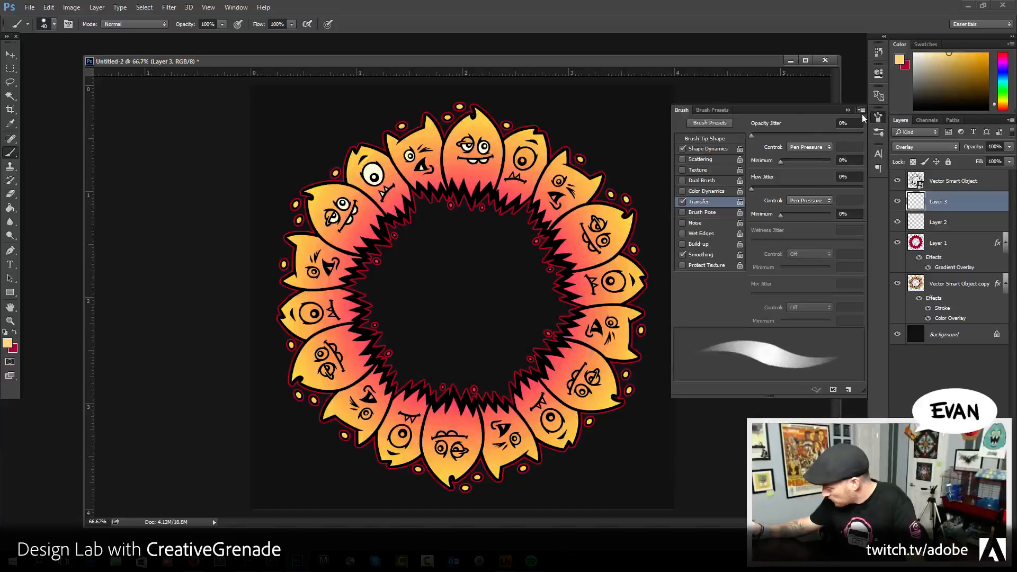
pyautogui.click(848, 110)
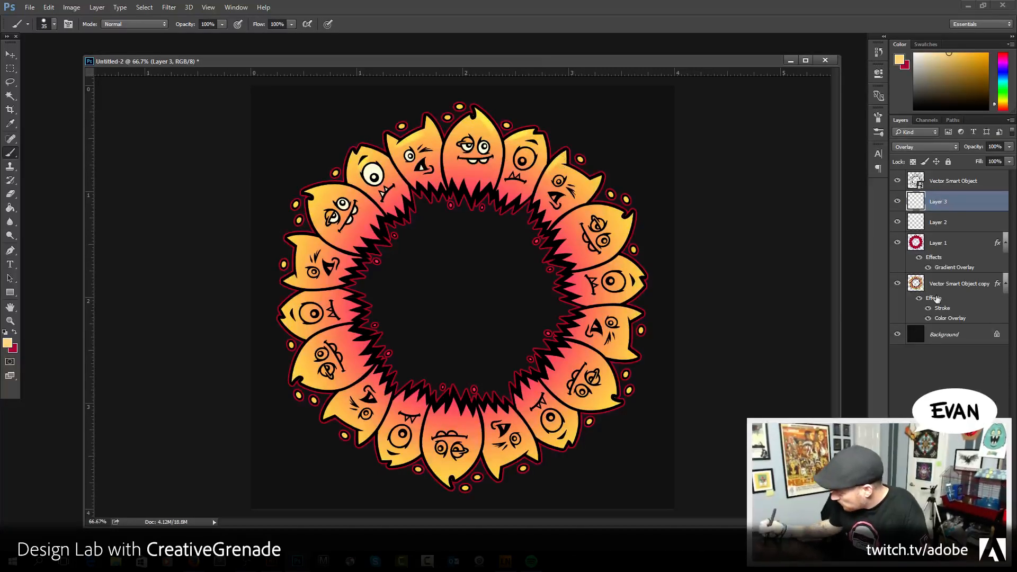
# - Keep Layer 3 on Overlay and brush light orange highlights onto the ghosts around the ring
pyautogui.click(951, 148)
pyautogui.click(929, 256)
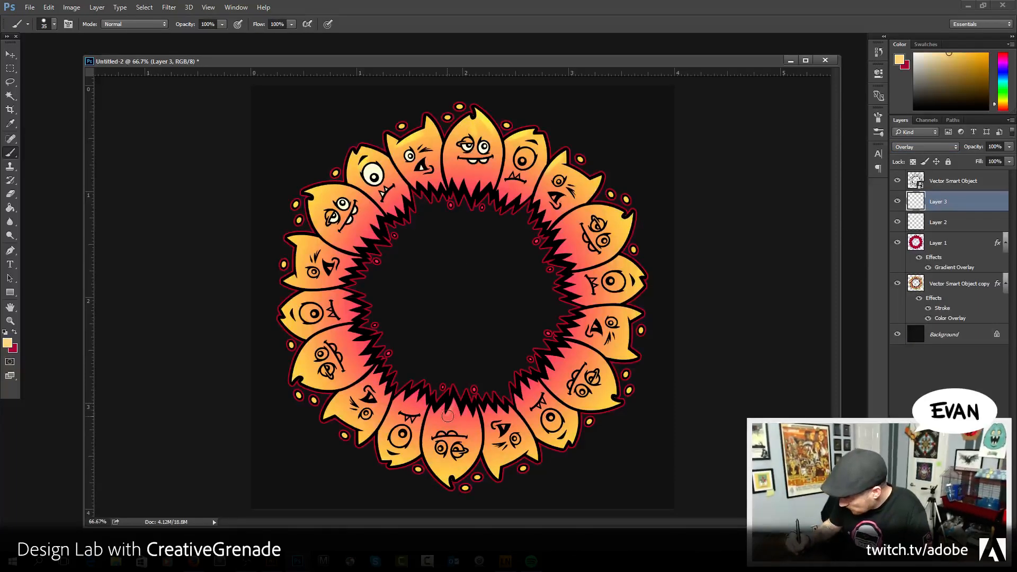
pyautogui.moveTo(443, 416)
pyautogui.mouseDown()
pyautogui.moveTo(450, 408)
pyautogui.moveTo(440, 406)
pyautogui.mouseUp()
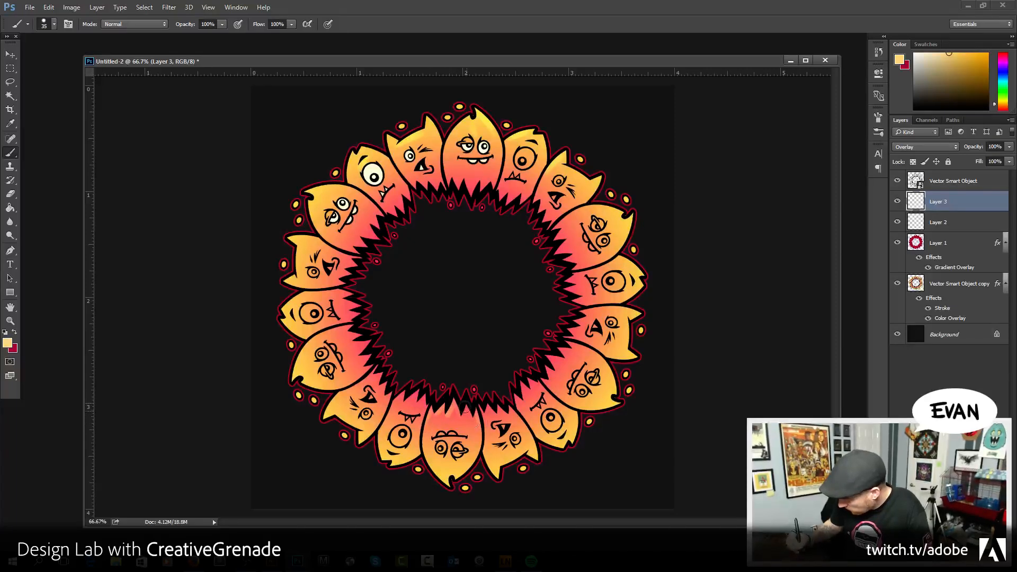
pyautogui.moveTo(395, 402); pyautogui.dragTo(428, 397)
pyautogui.moveTo(325, 333); pyautogui.dragTo(347, 327)
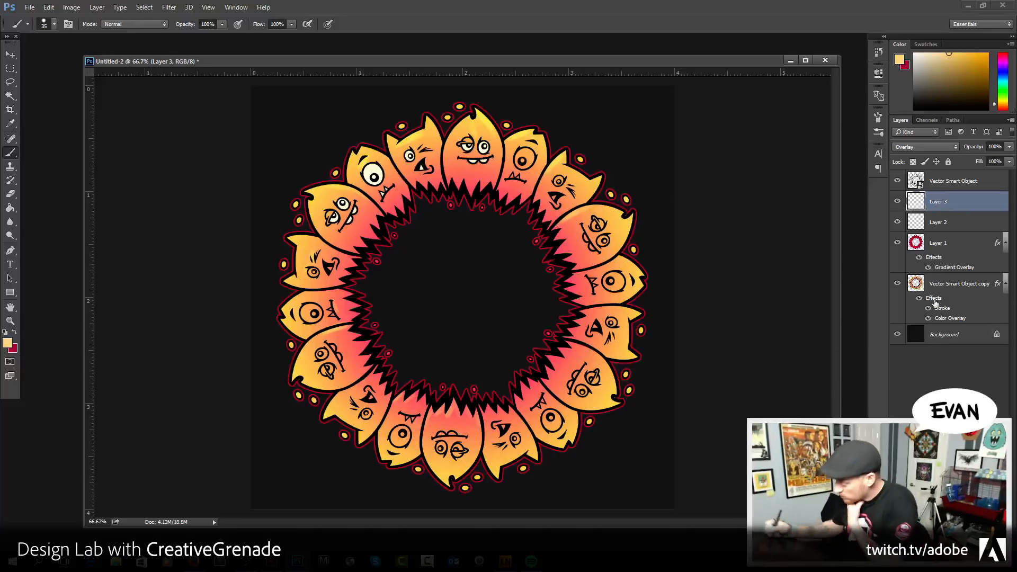
# - Add a new layer above Layer 3 and set the brush colour to near-black #1e1e1e
pyautogui.hotkey('ctrl', 'shift', 'alt', 'n')
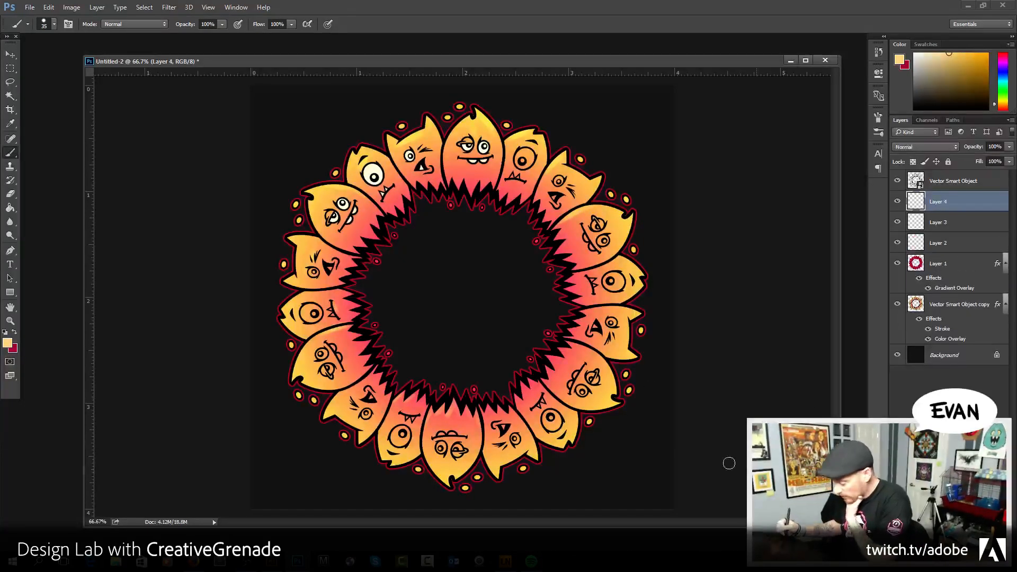
pyautogui.click(7, 343)
pyautogui.write('000000')
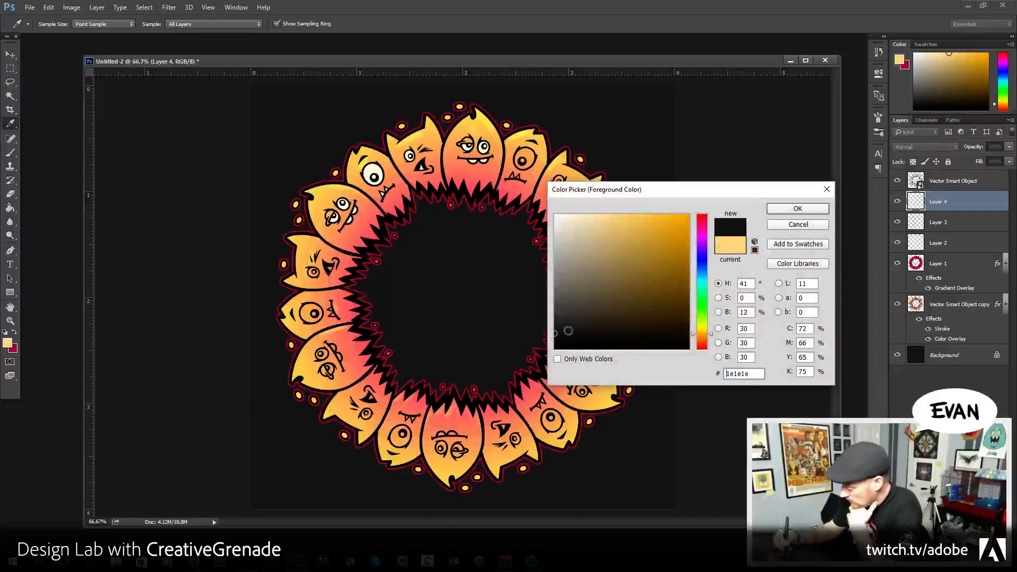
pyautogui.click(808, 209)
pyautogui.press('b')
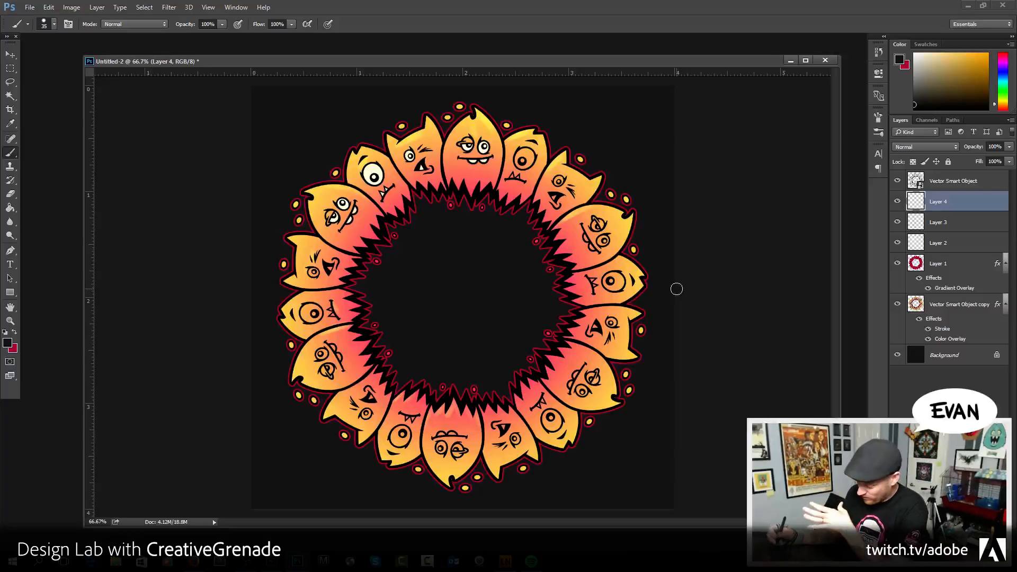
# - Try Soft Light on Layer 4, settle on Multiply blending, and reduce the layer's opacity to 43%
pyautogui.click(947, 147)
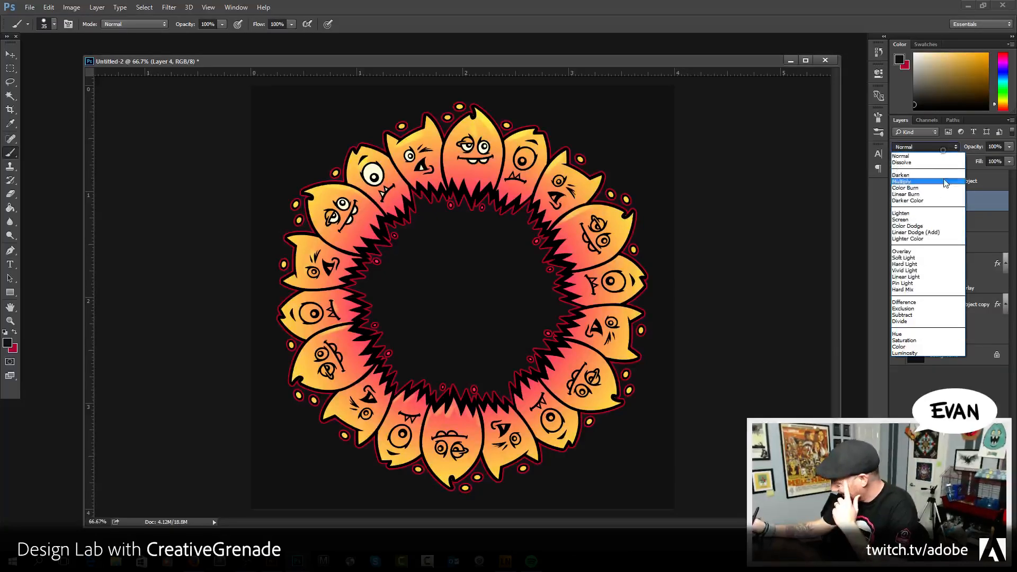
pyautogui.click(927, 257)
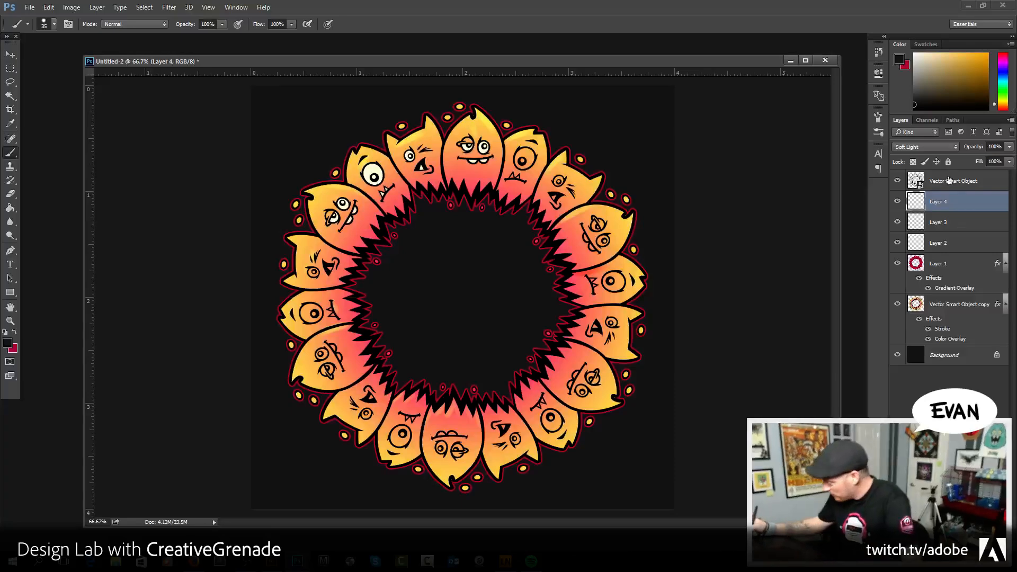
pyautogui.click(946, 149)
pyautogui.click(944, 185)
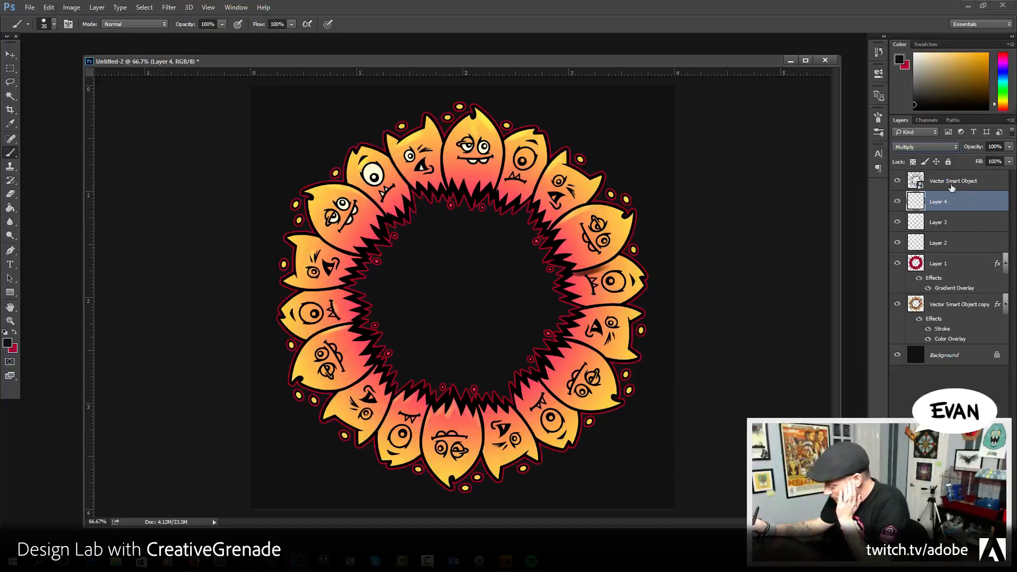
pyautogui.moveTo(1009, 147); pyautogui.dragTo(978, 159)
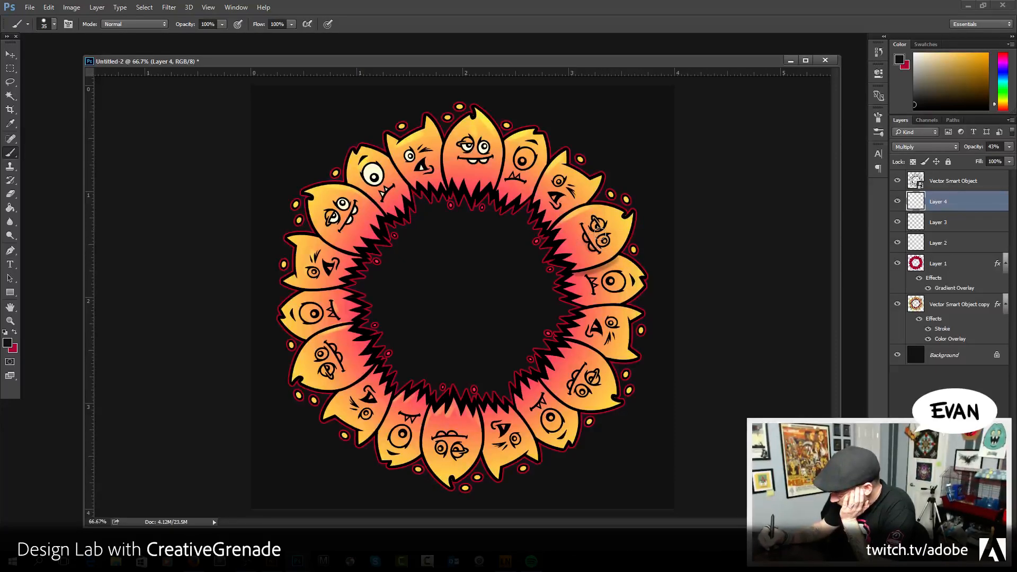
# - Brush soft dark shadows on Layer 4 along the edges and facial features of the ghosts around the ring
pyautogui.moveTo(599, 343); pyautogui.dragTo(596, 333)
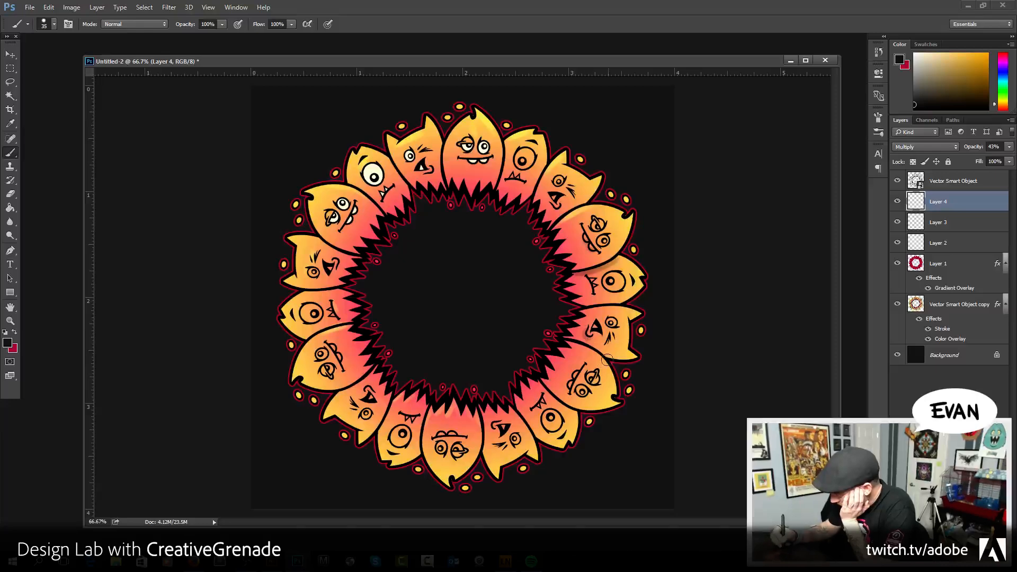
pyautogui.moveTo(568, 407); pyautogui.dragTo(579, 414)
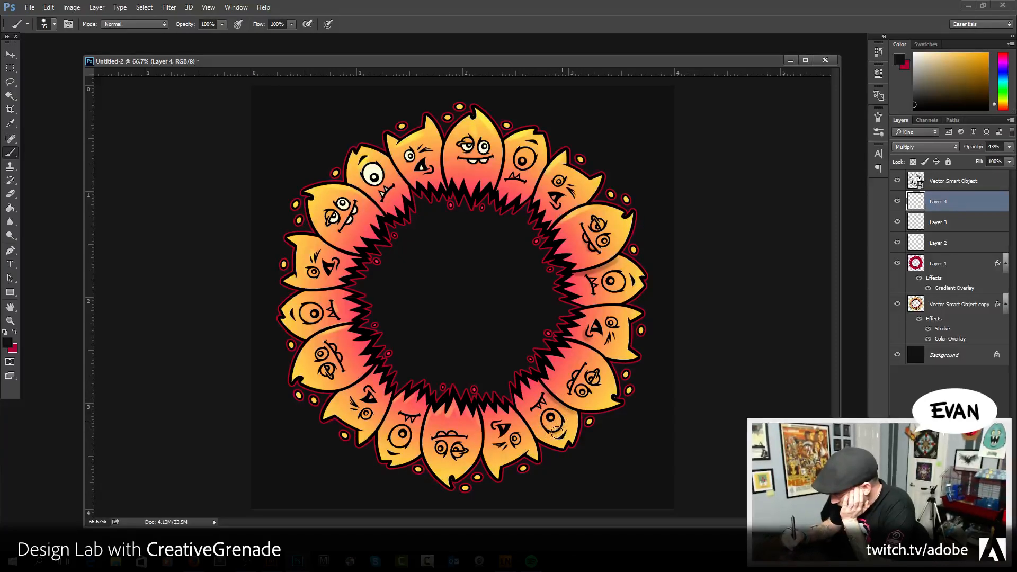
pyautogui.moveTo(500, 444)
pyautogui.mouseDown()
pyautogui.moveTo(503, 466)
pyautogui.moveTo(485, 454)
pyautogui.moveTo(502, 479)
pyautogui.moveTo(485, 451)
pyautogui.moveTo(497, 476)
pyautogui.moveTo(506, 464)
pyautogui.moveTo(498, 464)
pyautogui.moveTo(525, 451)
pyautogui.mouseUp()
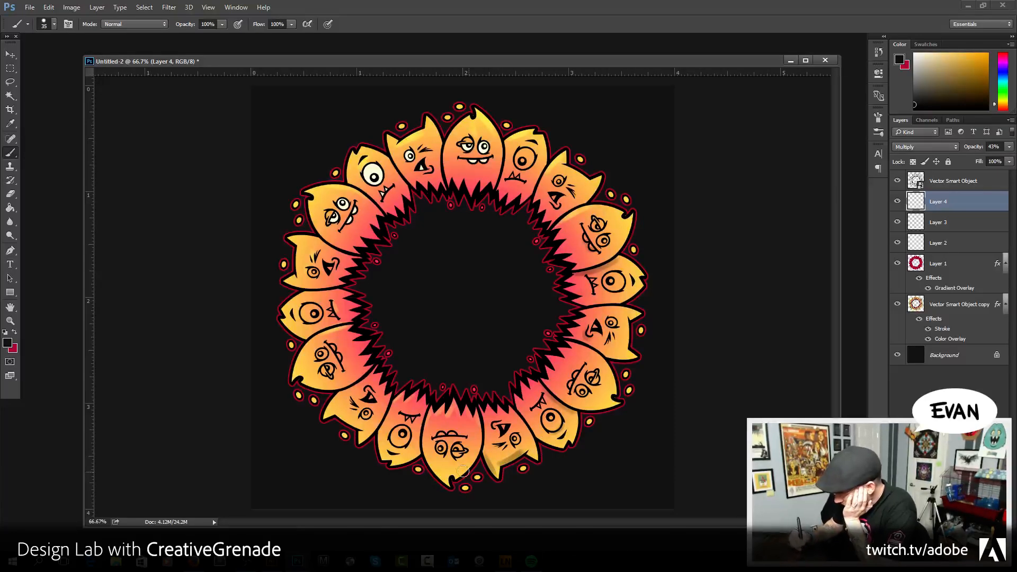
pyautogui.moveTo(384, 453)
pyautogui.mouseDown()
pyautogui.moveTo(392, 463)
pyautogui.moveTo(422, 448)
pyautogui.mouseUp()
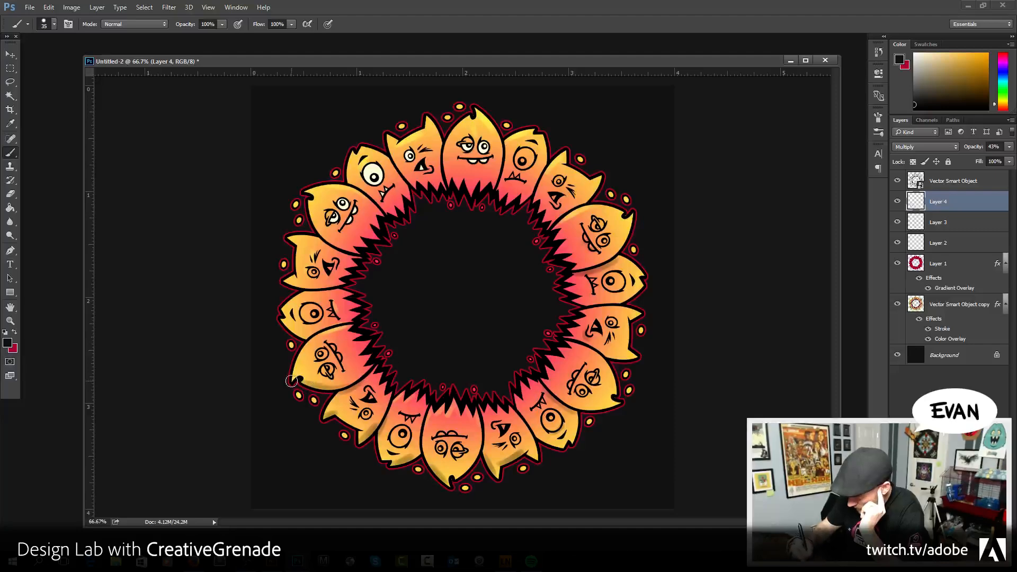
pyautogui.moveTo(280, 319); pyautogui.dragTo(281, 318)
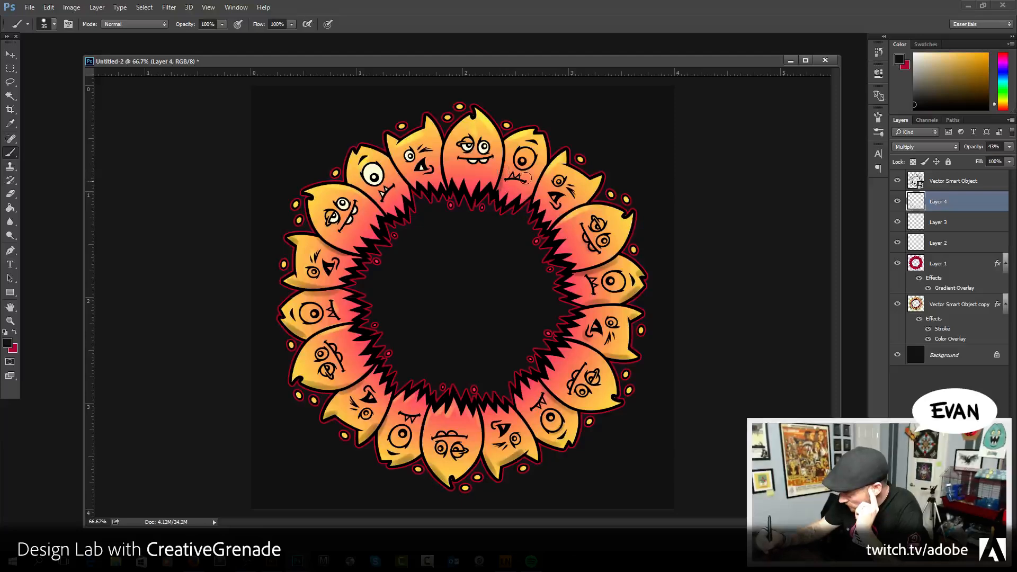
pyautogui.moveTo(515, 161); pyautogui.dragTo(517, 170)
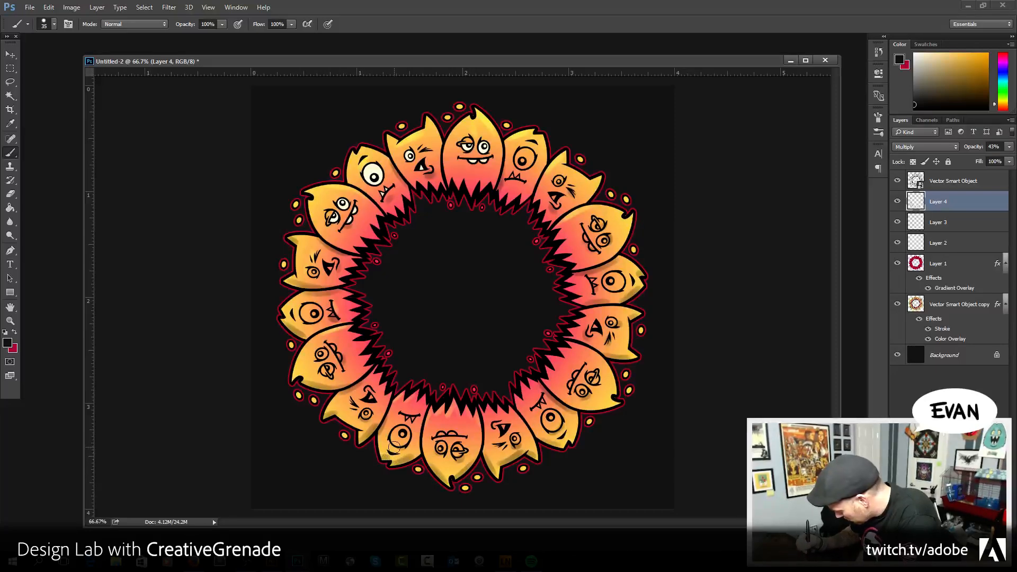
pyautogui.moveTo(293, 371)
pyautogui.mouseDown()
pyautogui.moveTo(291, 380)
pyautogui.moveTo(308, 379)
pyautogui.mouseUp()
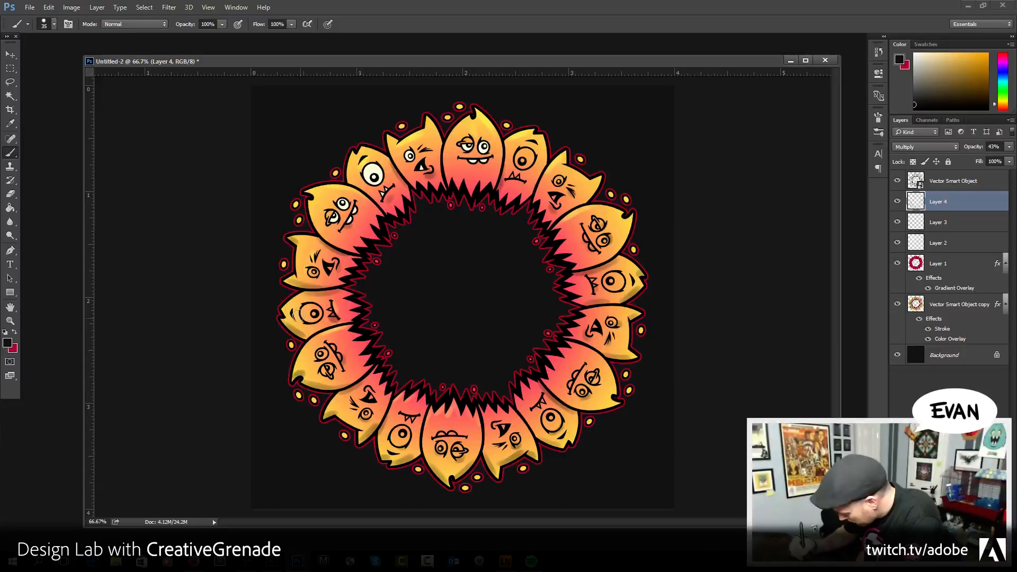
# - Finish the Layer 4 shadow on the left one-eyed ghost, and on Layer 2 fill the left winking ghost's eye with sampled cream
pyautogui.moveTo(286, 312); pyautogui.dragTo(289, 318)
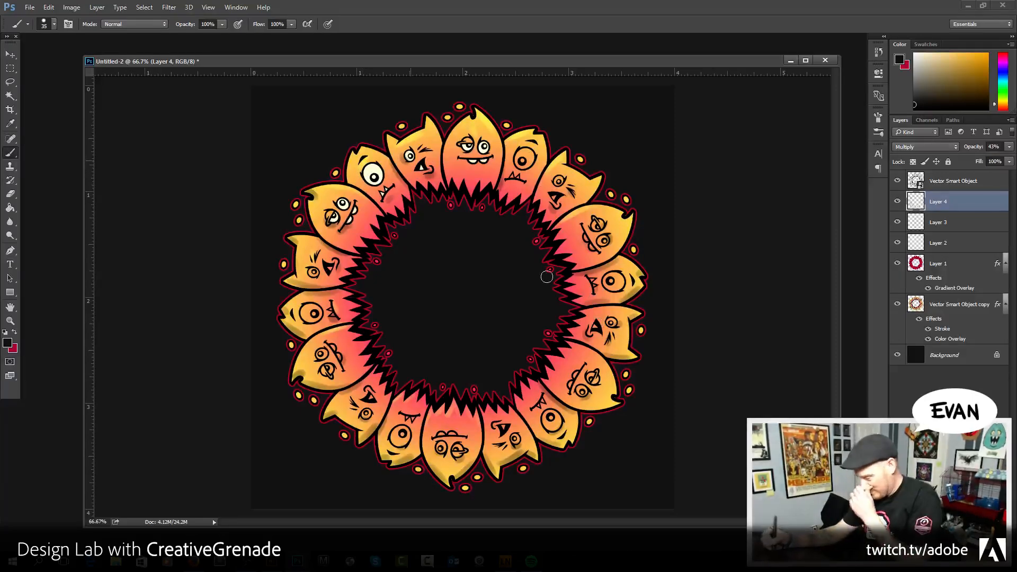
pyautogui.click(952, 244)
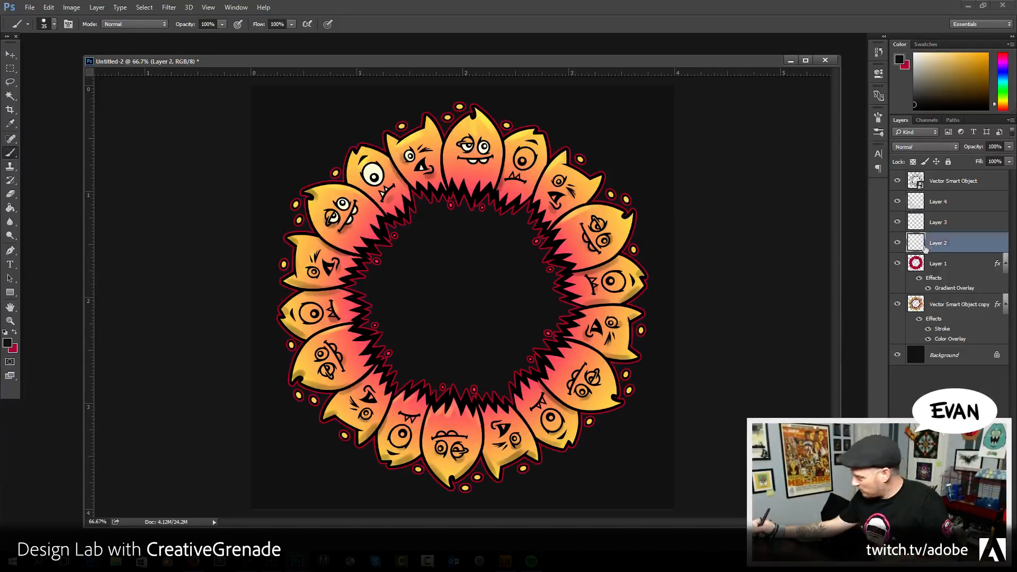
pyautogui.click(898, 243)
pyautogui.keyDown('alt'); pyautogui.click(379, 192); pyautogui.keyUp('alt')
pyautogui.press('[')
pyautogui.press('[')
pyautogui.press('[')
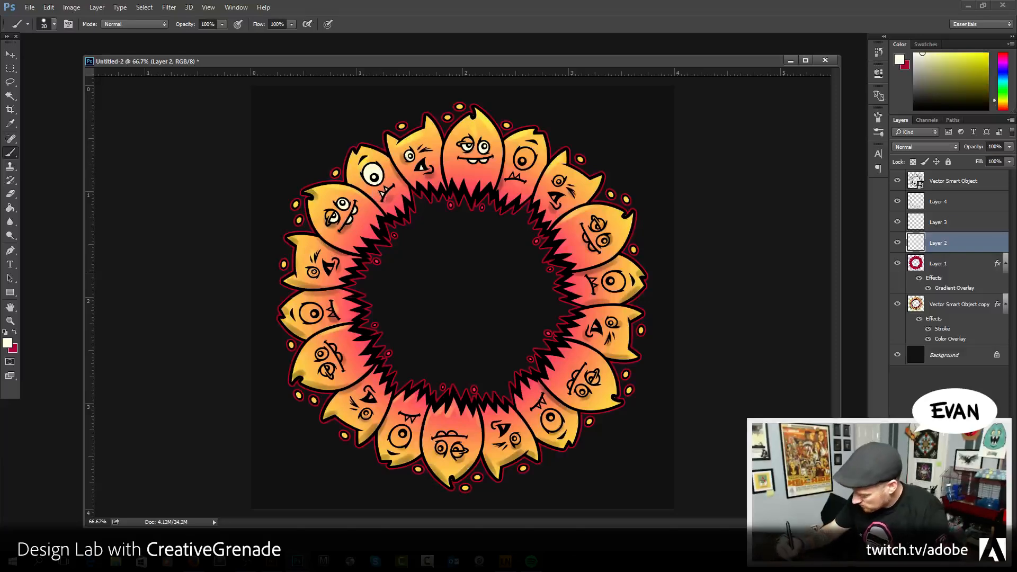
pyautogui.click(312, 272)
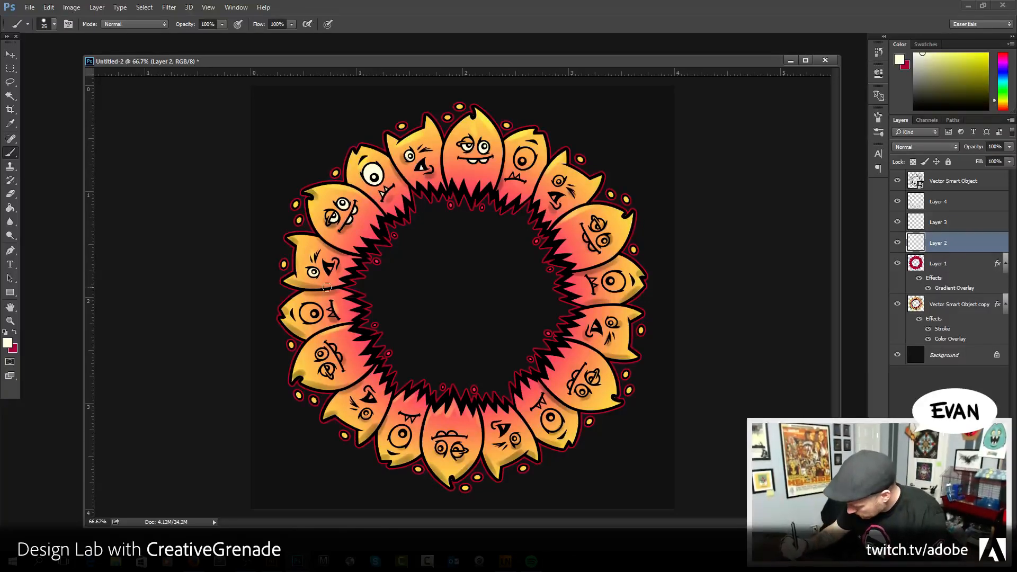
pyautogui.moveTo(325, 271)
pyautogui.mouseDown()
pyautogui.moveTo(333, 264)
pyautogui.moveTo(327, 273)
pyautogui.mouseUp()
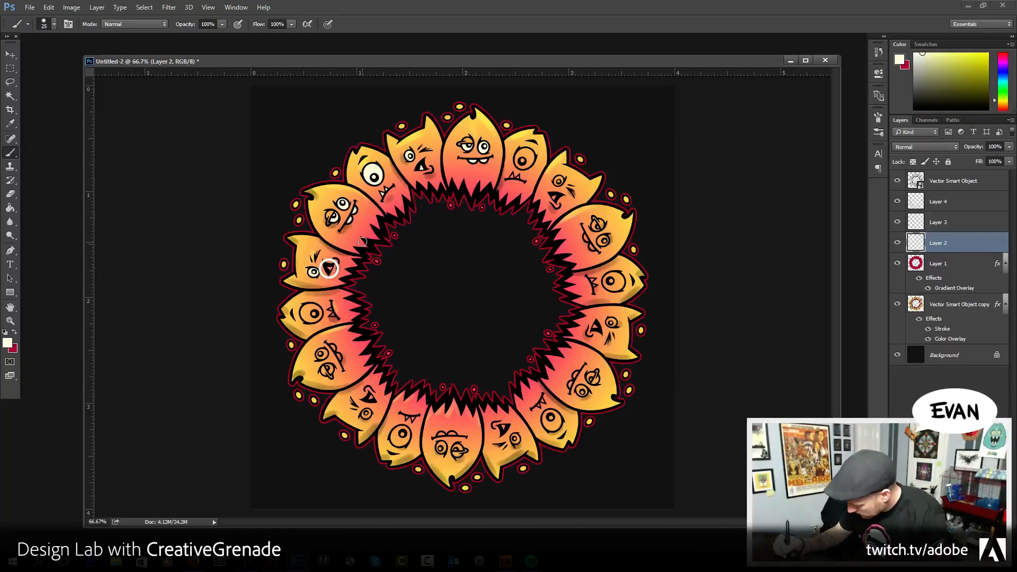
pyautogui.hotkey('ctrl', 'z')
pyautogui.press(']')
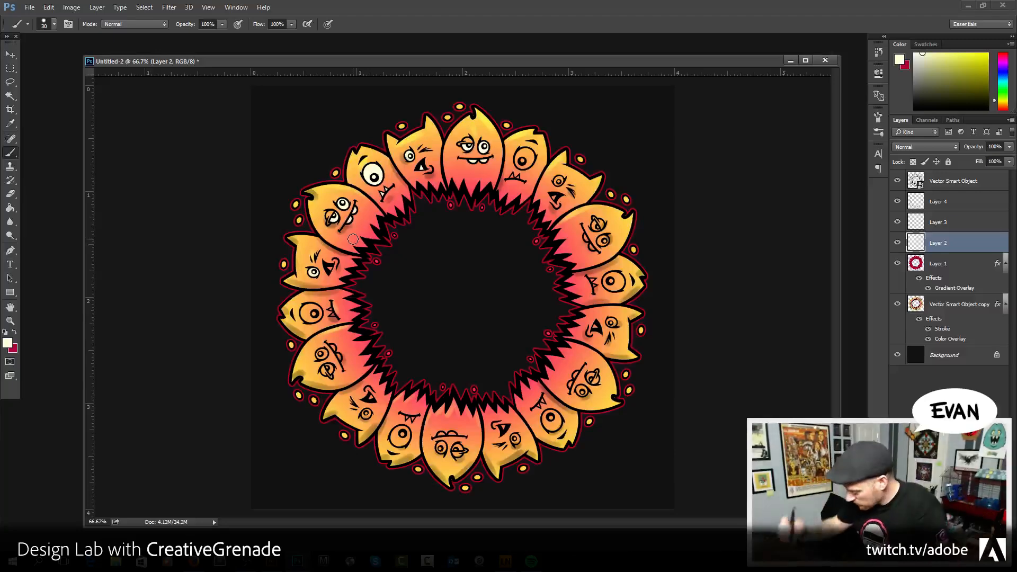
# - Brush cream into the eyes and teeth of the left one-eyed ghost and the sleepy ghost below it, adjusting the brush size
pyautogui.press('[')
pyautogui.press('[')
pyautogui.press('[')
pyautogui.press('[')
pyautogui.press('[')
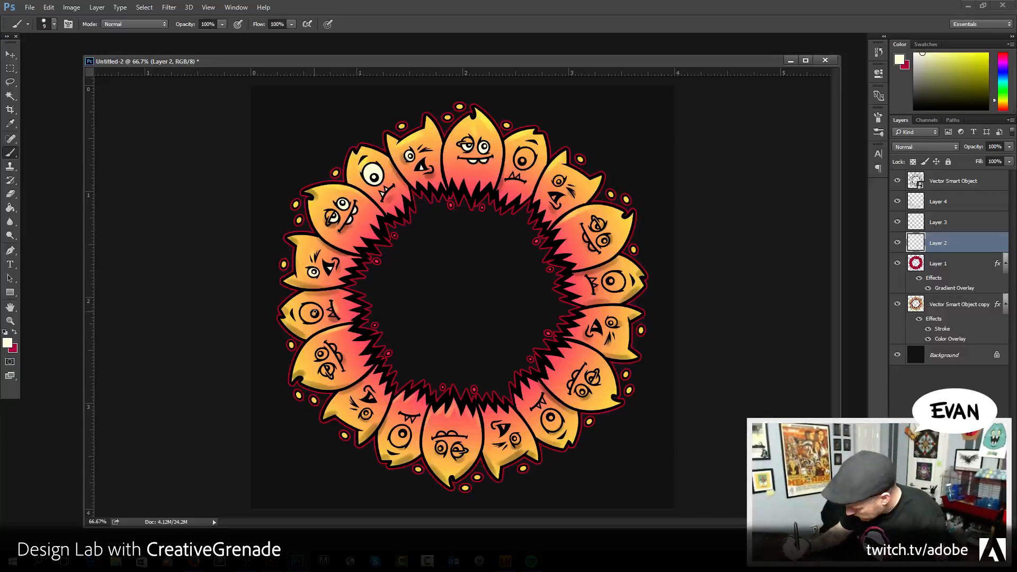
pyautogui.moveTo(310, 306)
pyautogui.mouseDown()
pyautogui.moveTo(306, 316)
pyautogui.moveTo(316, 312)
pyautogui.mouseUp()
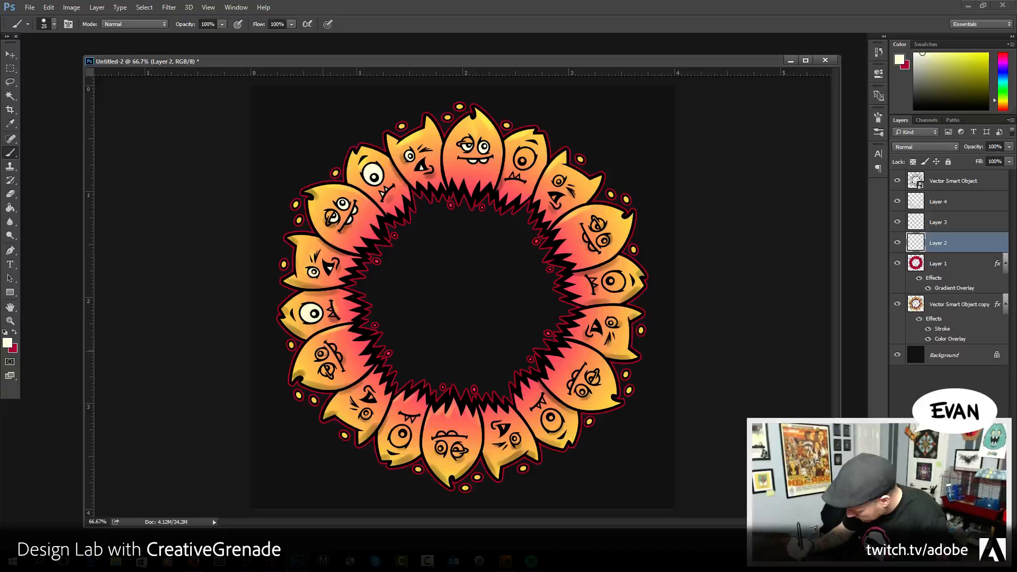
pyautogui.moveTo(329, 366); pyautogui.dragTo(326, 368)
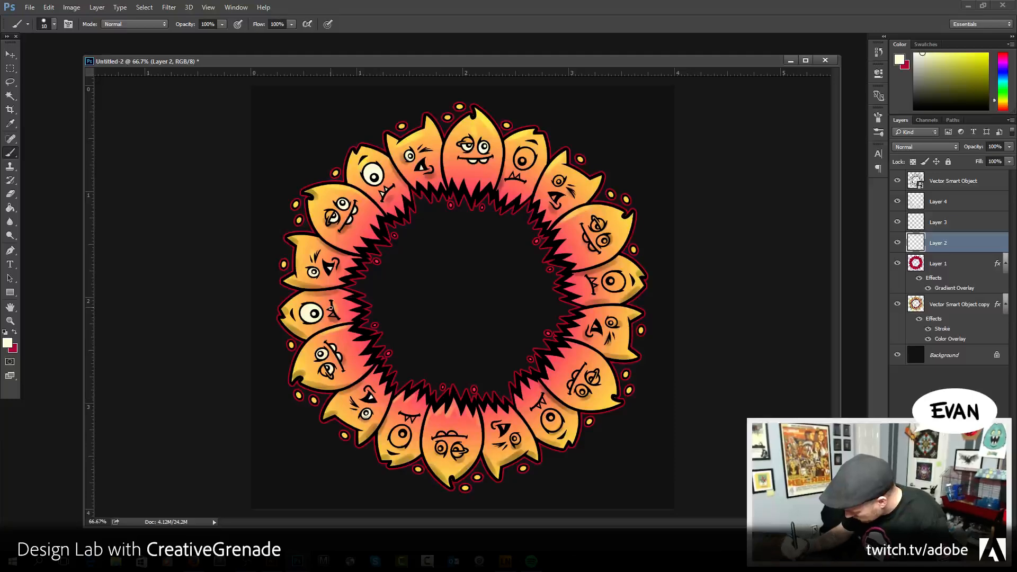
pyautogui.moveTo(334, 315); pyautogui.dragTo(332, 314)
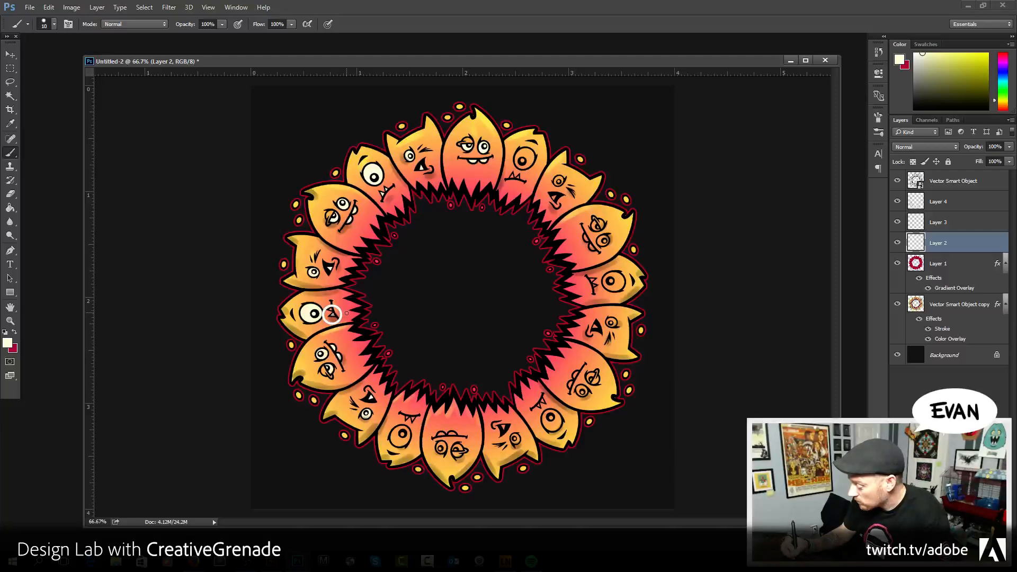
pyautogui.moveTo(332, 314); pyautogui.dragTo(334, 310)
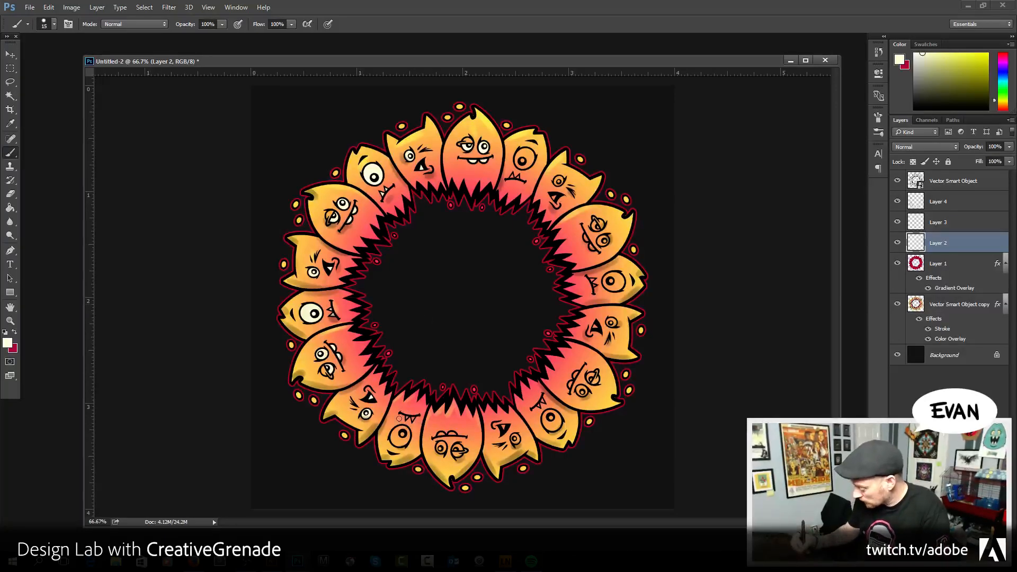
# - Brush cream into the fangs and eye of the lower-left one-eyed ghost and the eyes of the bottom sleepy ghost
pyautogui.moveTo(401, 417); pyautogui.dragTo(416, 415)
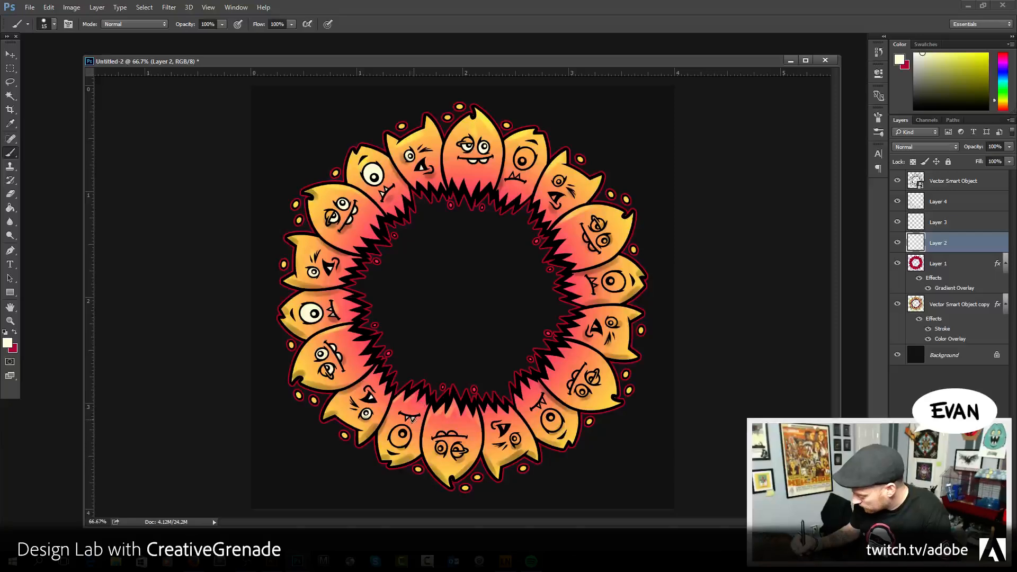
pyautogui.moveTo(398, 433); pyautogui.dragTo(406, 438)
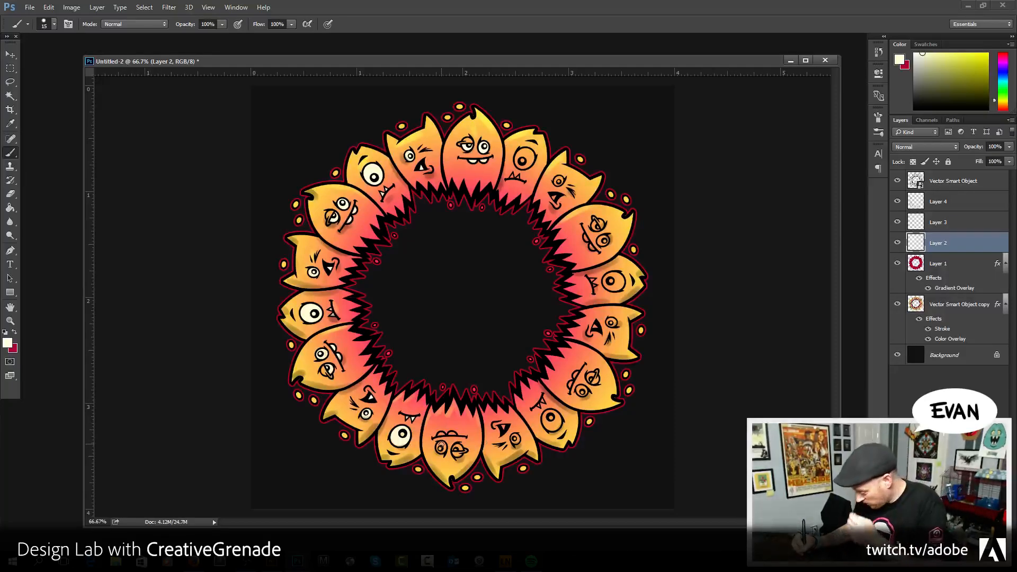
pyautogui.moveTo(441, 445); pyautogui.dragTo(441, 448)
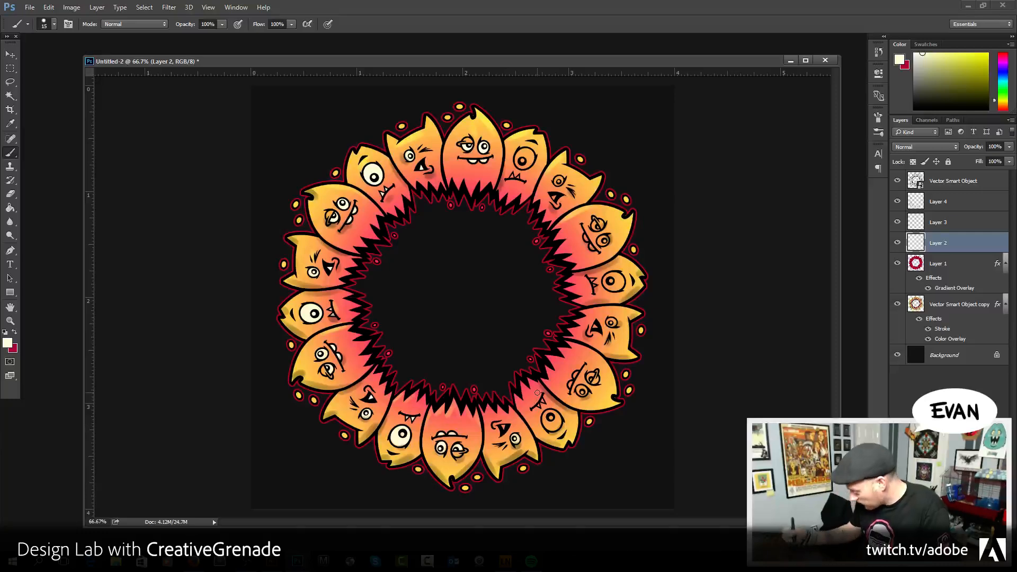
# - Brush cream into the eyes and teeth of the ghosts along the ring's lower-right side at 100% zoom
pyautogui.click(10, 321)
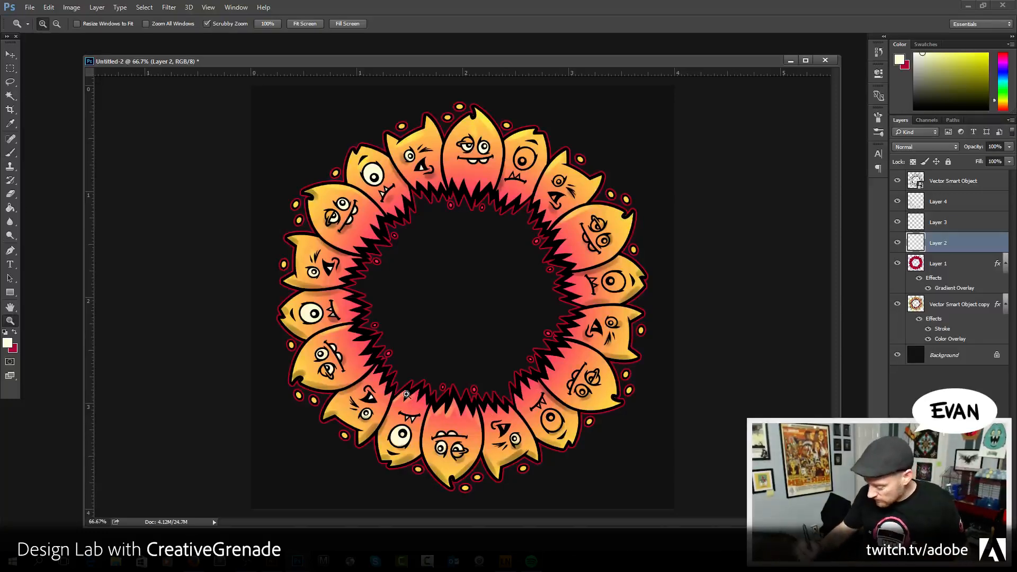
pyautogui.click(531, 427)
pyautogui.moveTo(531, 426); pyautogui.dragTo(531, 399)
pyautogui.press('b')
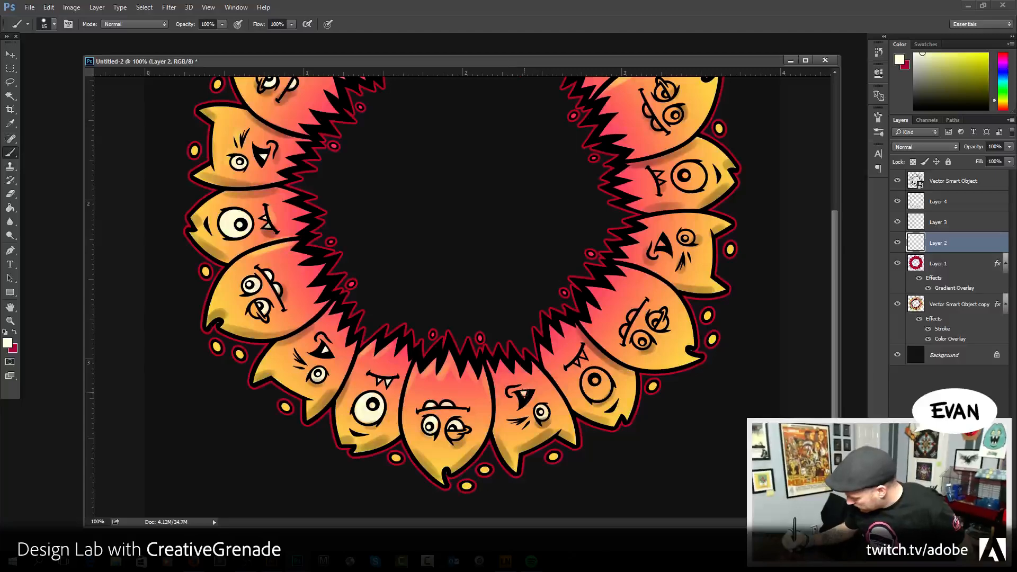
pyautogui.moveTo(581, 356)
pyautogui.mouseDown()
pyautogui.moveTo(598, 391)
pyautogui.moveTo(593, 367)
pyautogui.moveTo(599, 376)
pyautogui.moveTo(598, 399)
pyautogui.moveTo(600, 374)
pyautogui.moveTo(602, 395)
pyautogui.moveTo(608, 377)
pyautogui.moveTo(599, 397)
pyautogui.mouseUp()
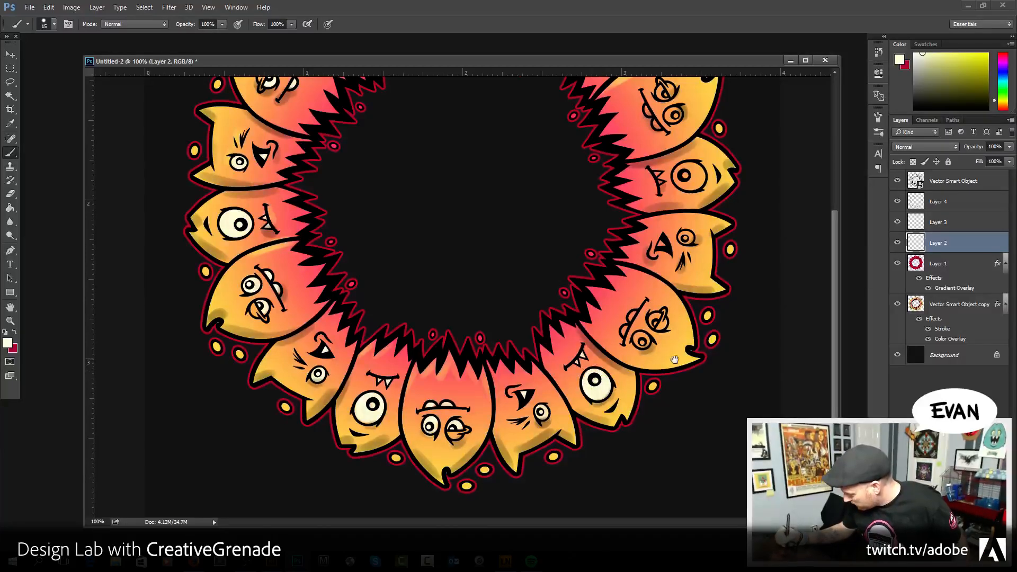
pyautogui.scroll(2, 675, 358)
pyautogui.moveTo(634, 356)
pyautogui.mouseDown()
pyautogui.moveTo(625, 380)
pyautogui.moveTo(641, 385)
pyautogui.moveTo(660, 358)
pyautogui.moveTo(653, 371)
pyautogui.mouseUp()
pyautogui.scroll(3, 686, 326)
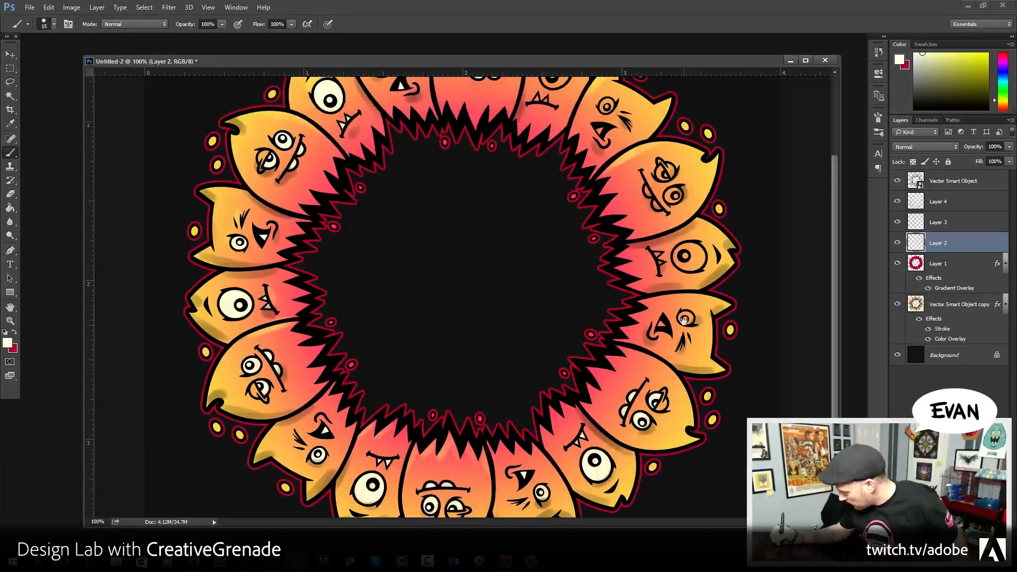
pyautogui.moveTo(685, 318); pyautogui.dragTo(686, 319)
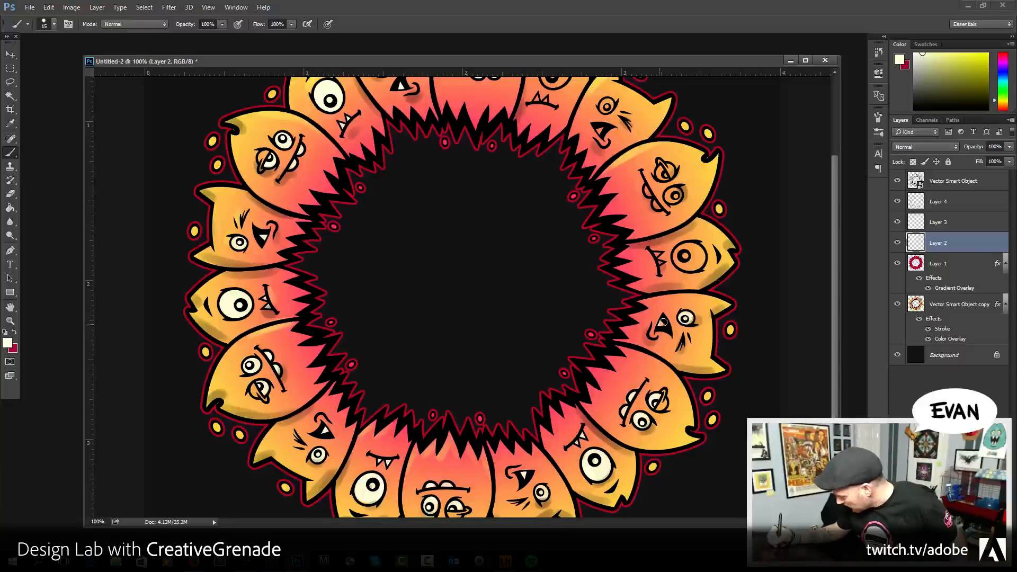
# - Brush cream into the eyes and teeth of the remaining ghosts on the ring's right side and upper right
pyautogui.scroll(2, 688, 302)
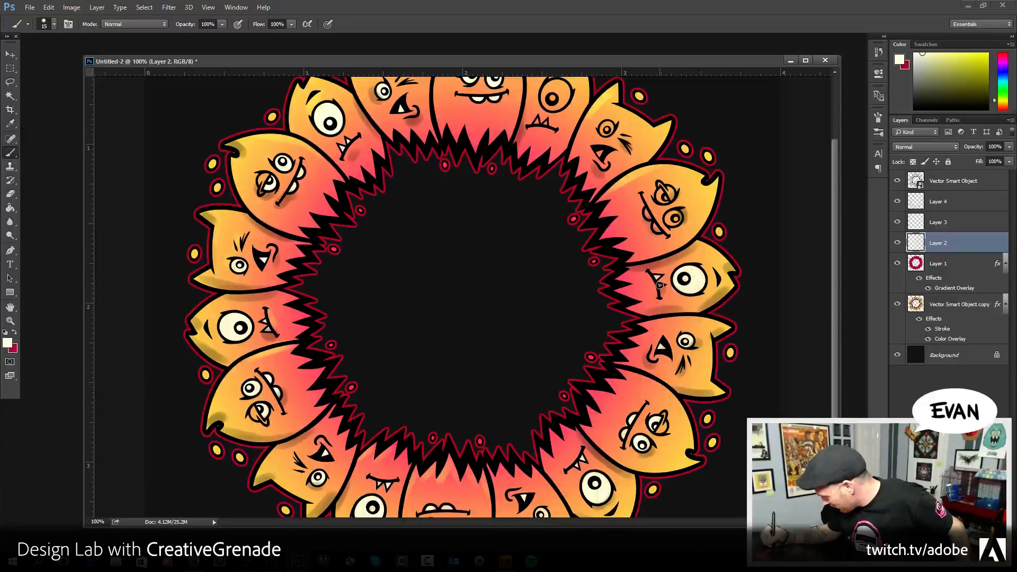
pyautogui.moveTo(717, 363); pyautogui.dragTo(719, 379)
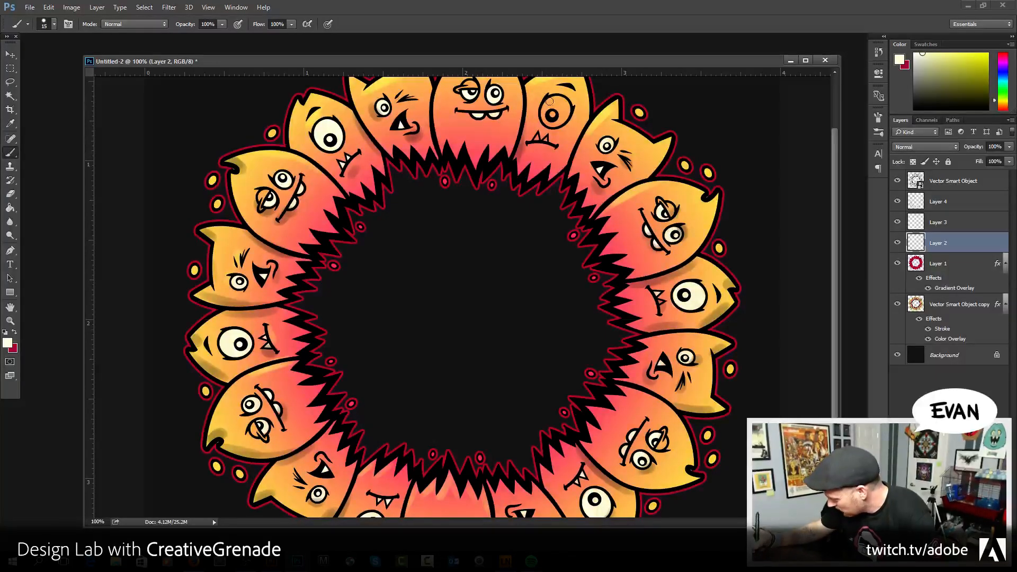
pyautogui.moveTo(549, 101)
pyautogui.mouseDown()
pyautogui.moveTo(552, 125)
pyautogui.moveTo(561, 109)
pyautogui.mouseUp()
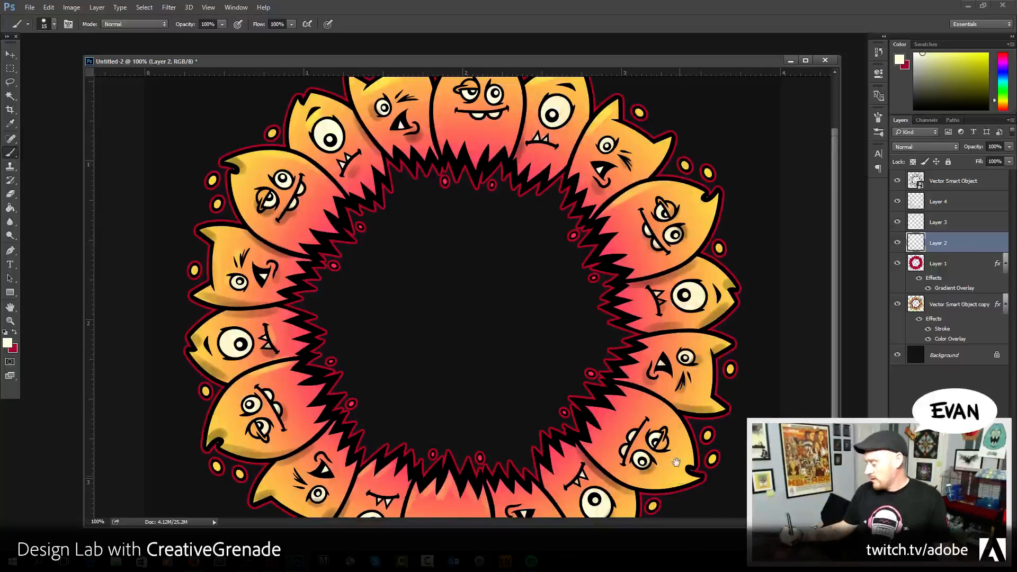
pyautogui.scroll(-3, 676, 462)
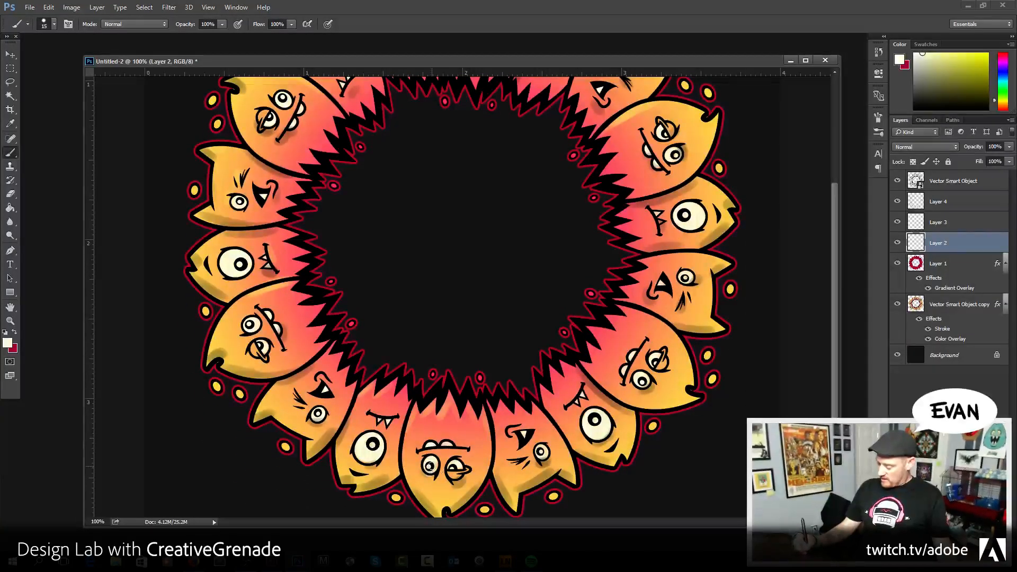
pyautogui.moveTo(458, 342); pyautogui.dragTo(393, 390)
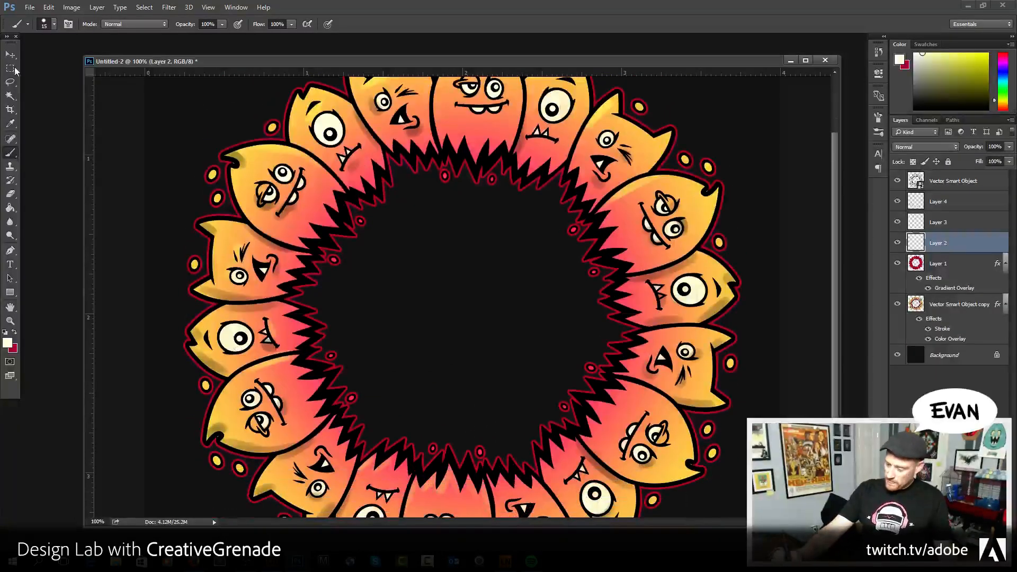
pyautogui.click(11, 234)
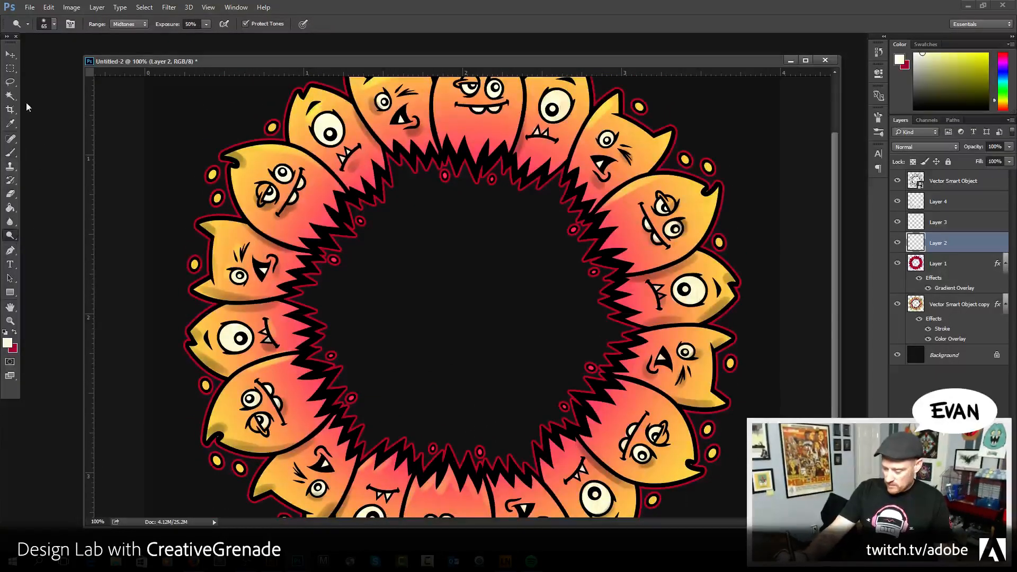
pyautogui.click(10, 320)
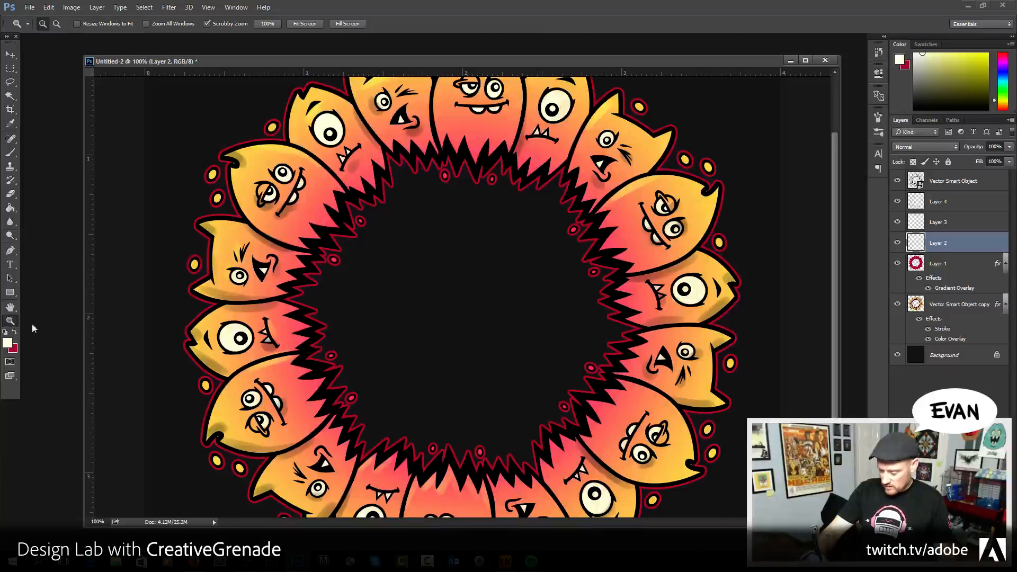
pyautogui.keyDown('alt'); pyautogui.click(567, 370); pyautogui.keyUp('alt')
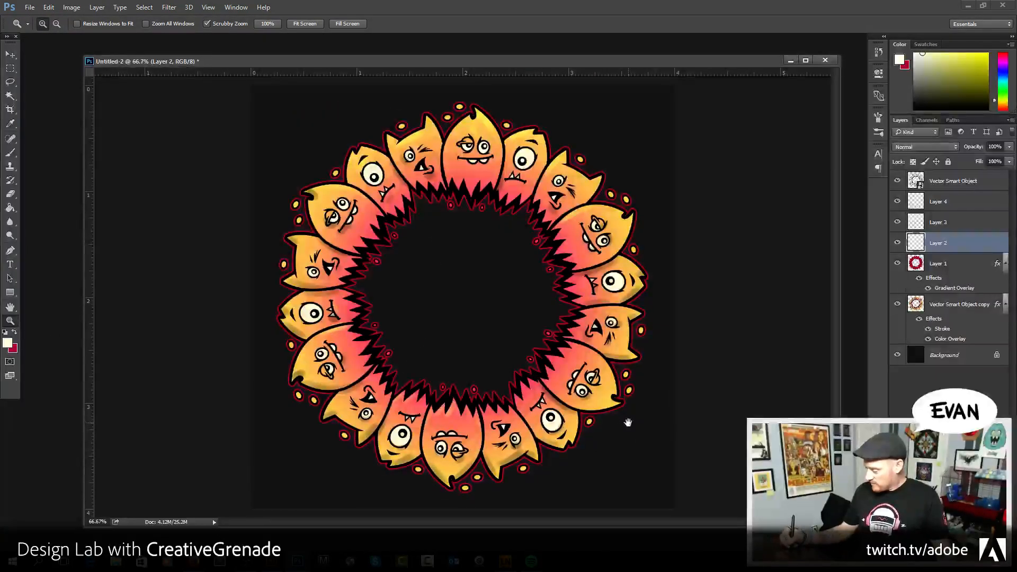
# - Add monochromatic noise with Gaussian distribution and an amount of 2% to the Background layer
pyautogui.click(917, 349)
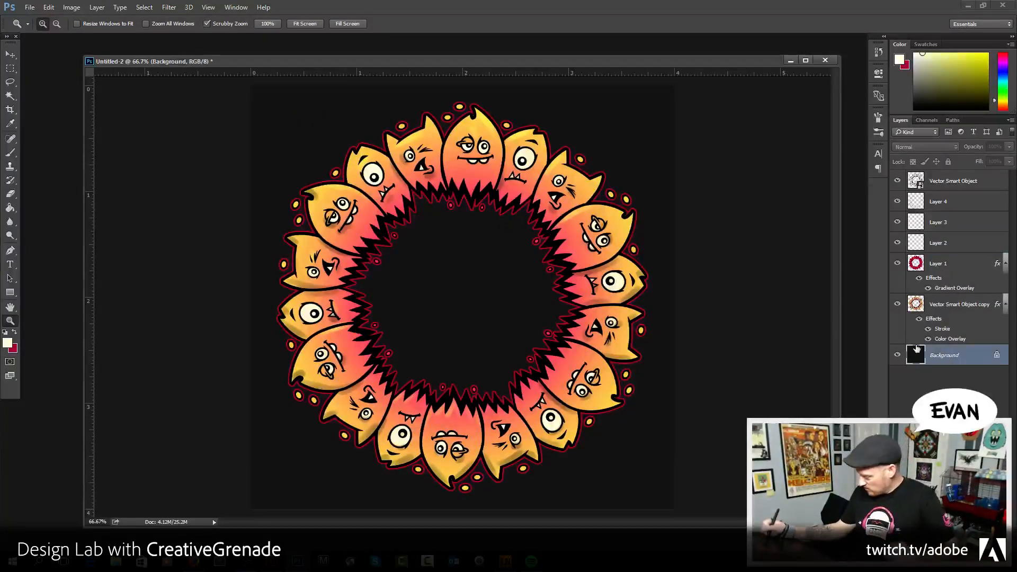
pyautogui.click(169, 7)
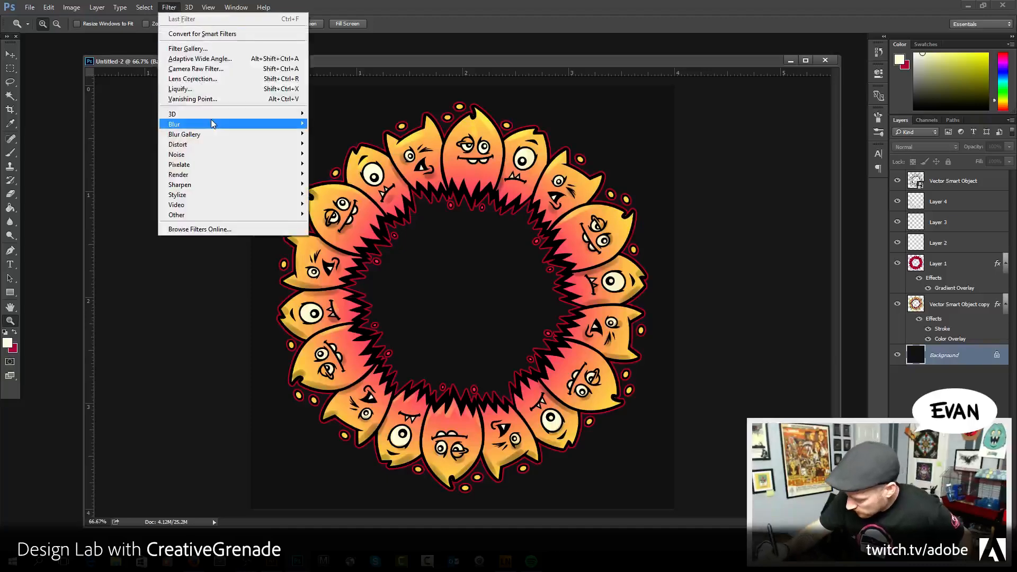
pyautogui.moveTo(212, 154)
pyautogui.click(354, 153)
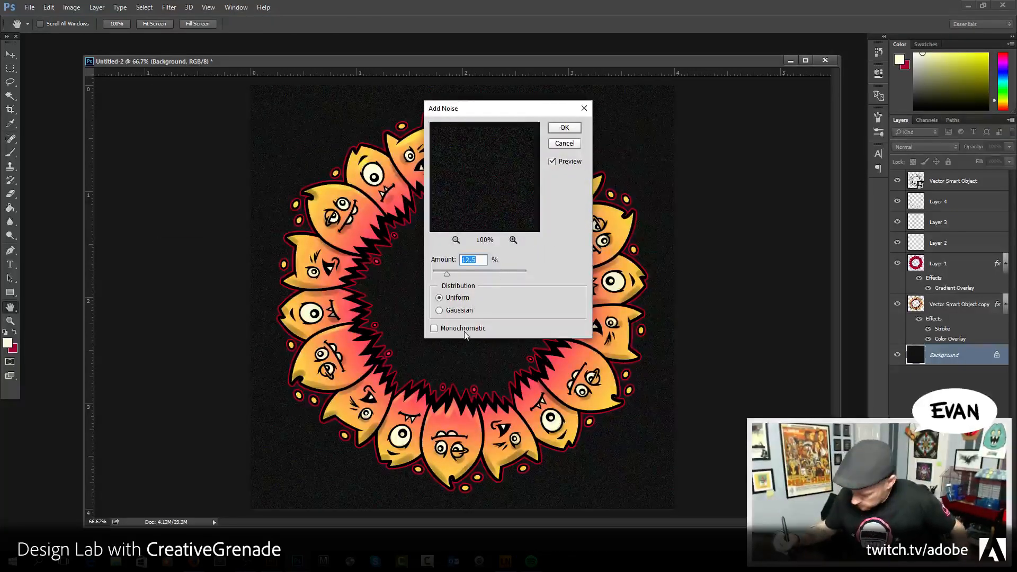
pyautogui.click(464, 328)
pyautogui.click(466, 311)
pyautogui.doubleClick(473, 259)
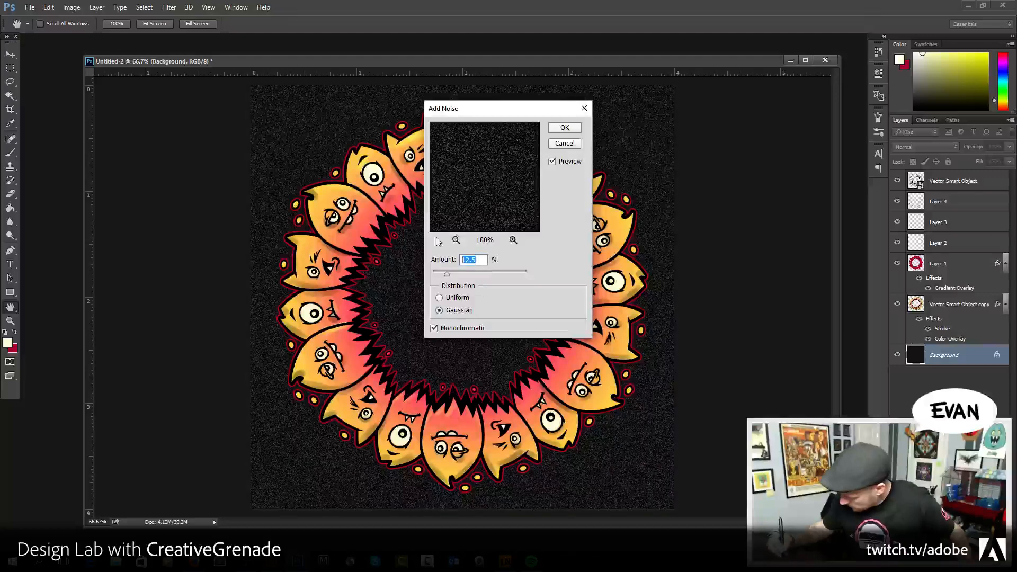
pyautogui.write('2')
pyautogui.click(564, 129)
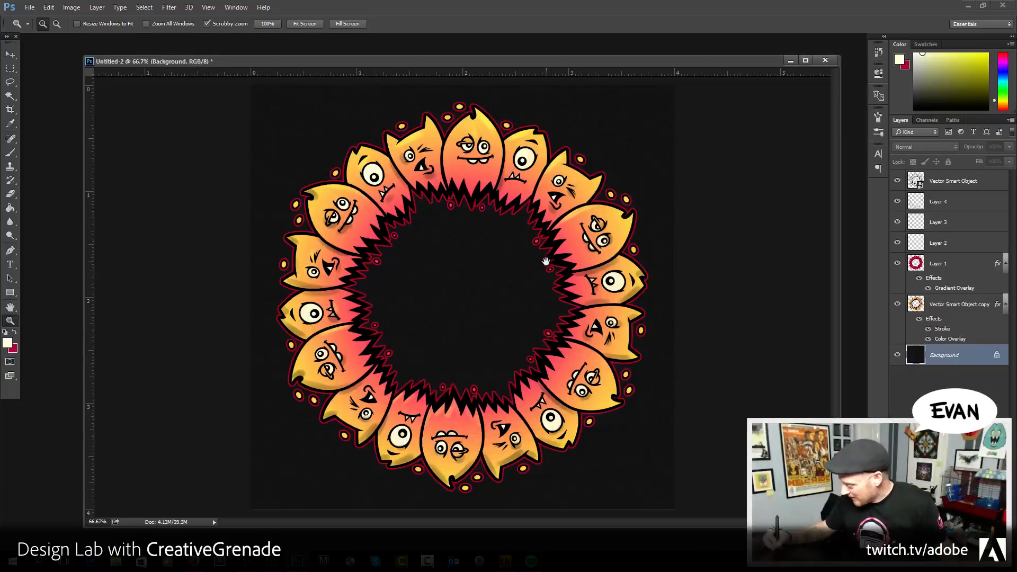
# - Make Layer 3 active and change the foreground colour from cream to a bright saturated yellow
pyautogui.click(950, 204)
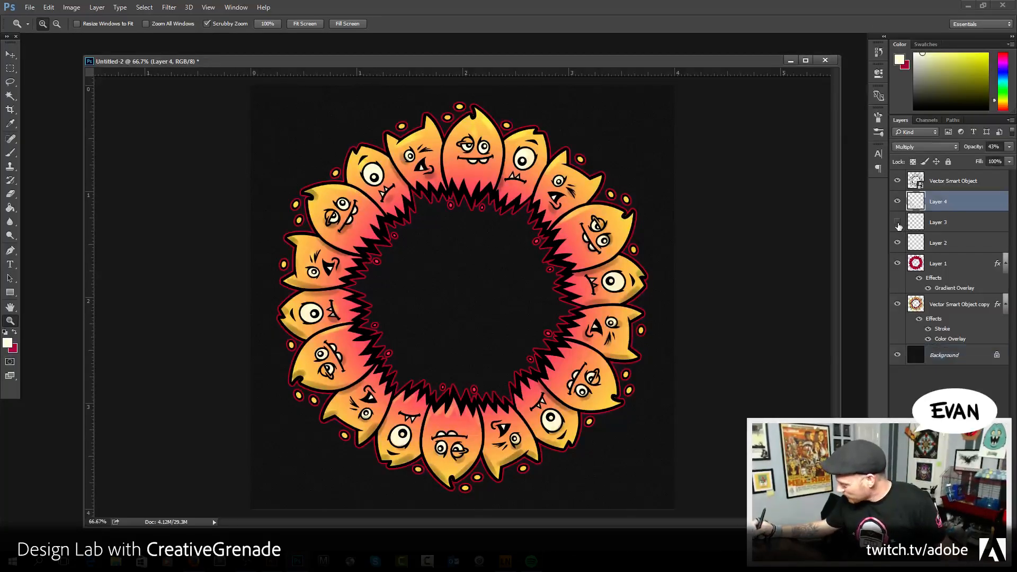
pyautogui.click(936, 223)
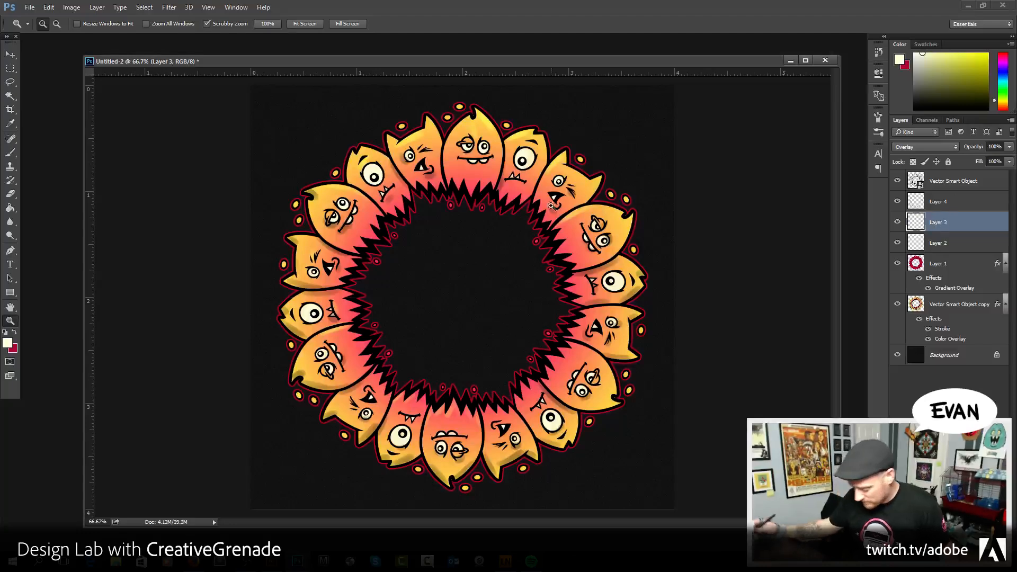
pyautogui.click(8, 343)
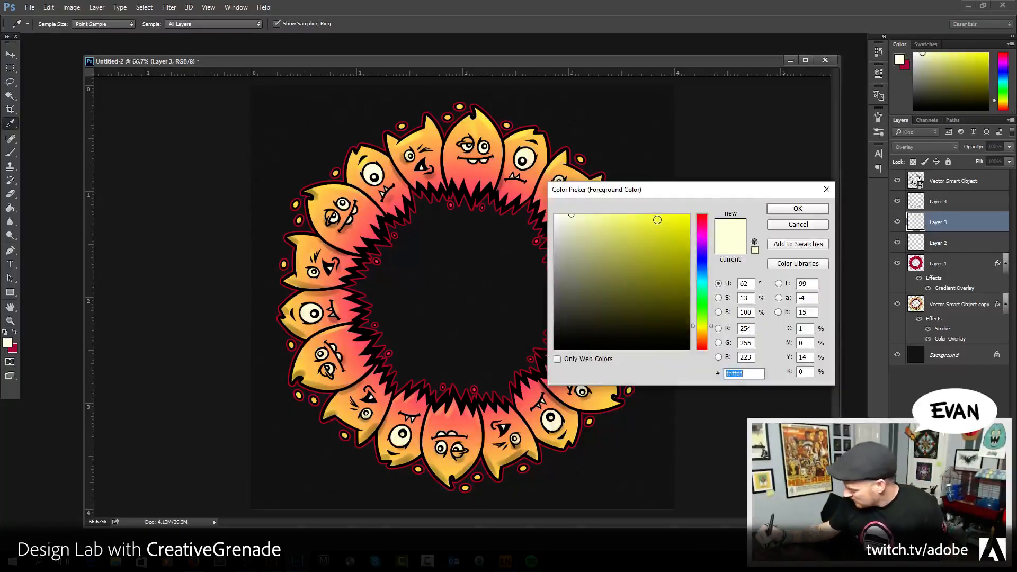
pyautogui.click(657, 217)
pyautogui.click(805, 209)
pyautogui.press('z')
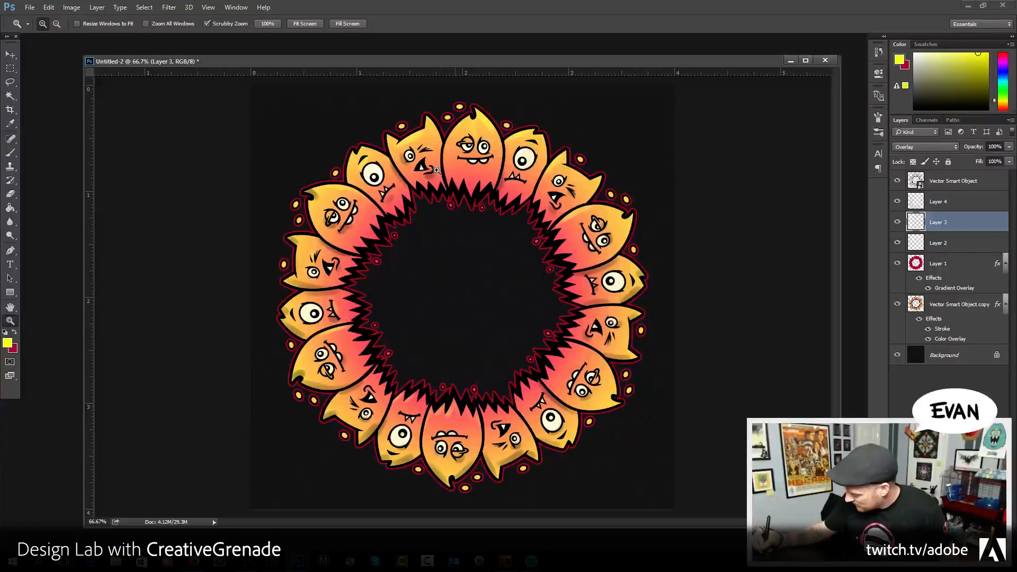
# - Brush bright yellow highlights onto the ghosts on Layer 3, from the ring's upper left to its upper right
pyautogui.click(10, 152)
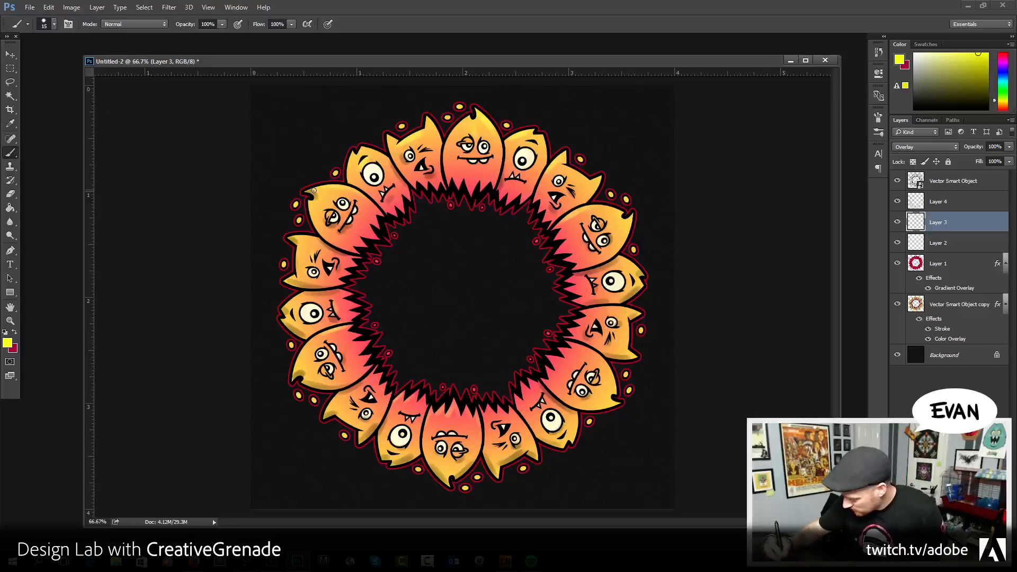
pyautogui.moveTo(366, 202); pyautogui.dragTo(382, 200)
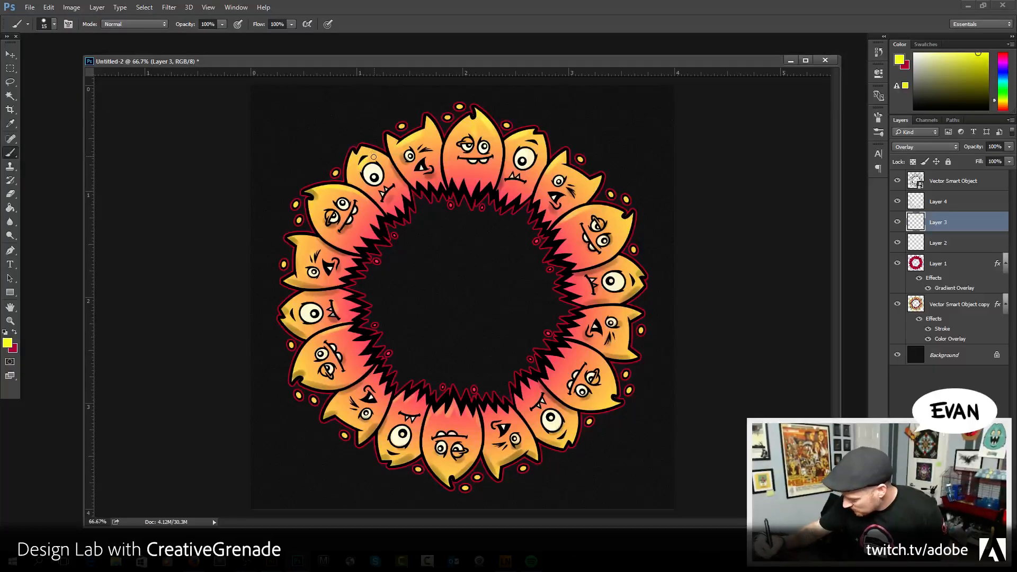
pyautogui.moveTo(374, 157); pyautogui.dragTo(373, 152)
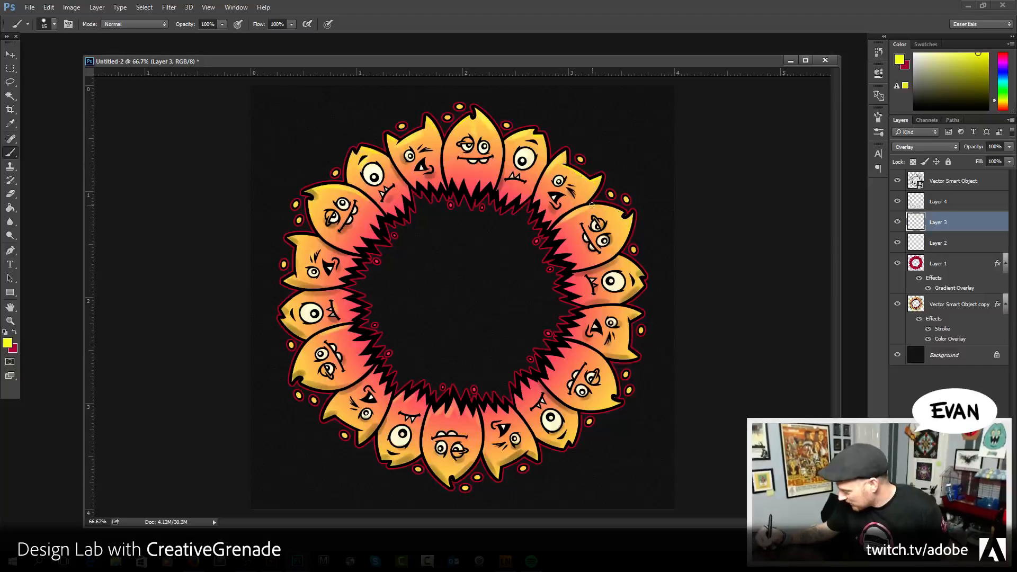
pyautogui.moveTo(591, 205); pyautogui.dragTo(634, 214)
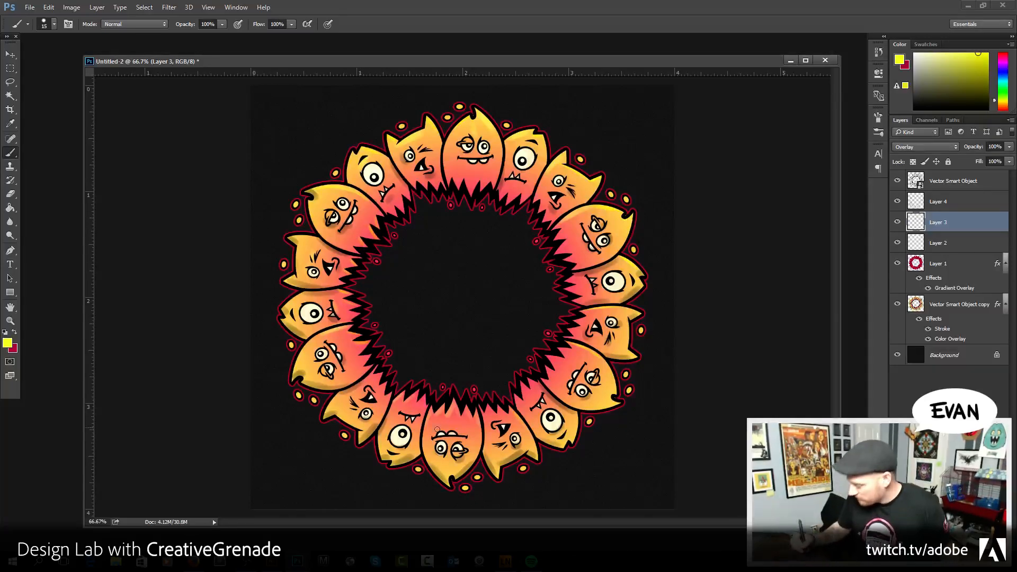
# - Compare the artwork with and without Layer 3's highlights and lower that layer's opacity to 54%
pyautogui.click(897, 224)
pyautogui.click(898, 225)
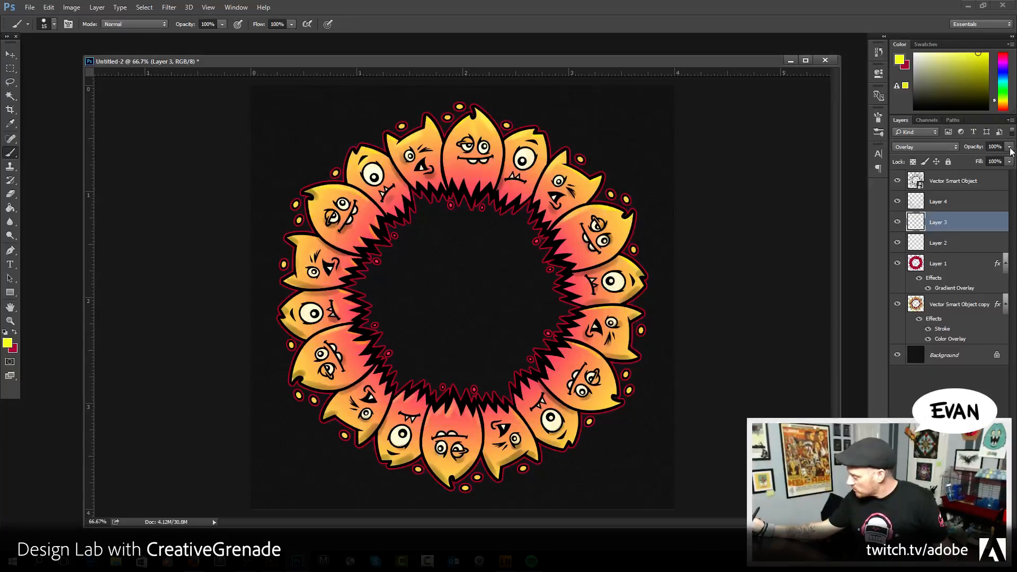
pyautogui.moveTo(1009, 148); pyautogui.dragTo(986, 161)
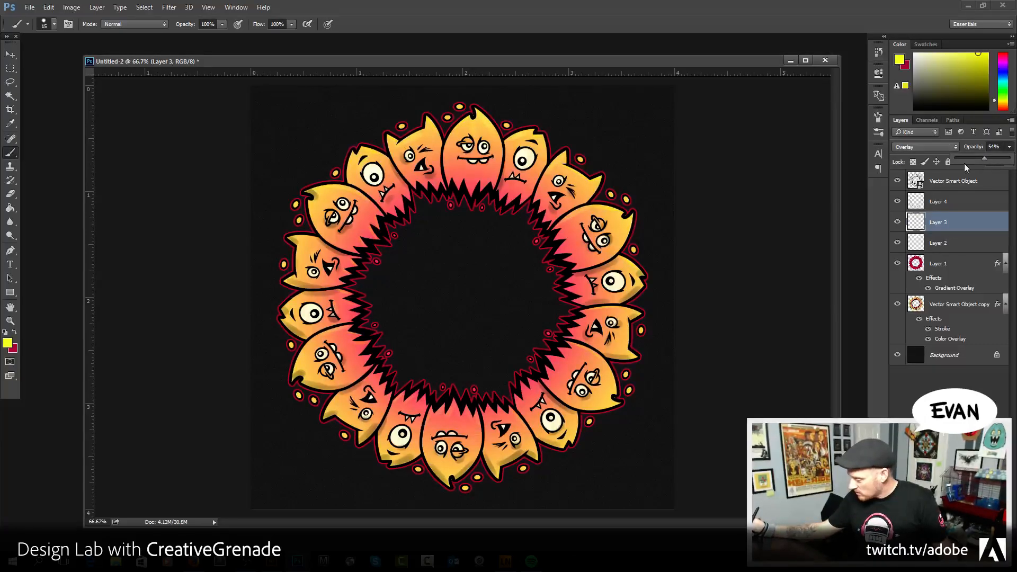
pyautogui.click(626, 373)
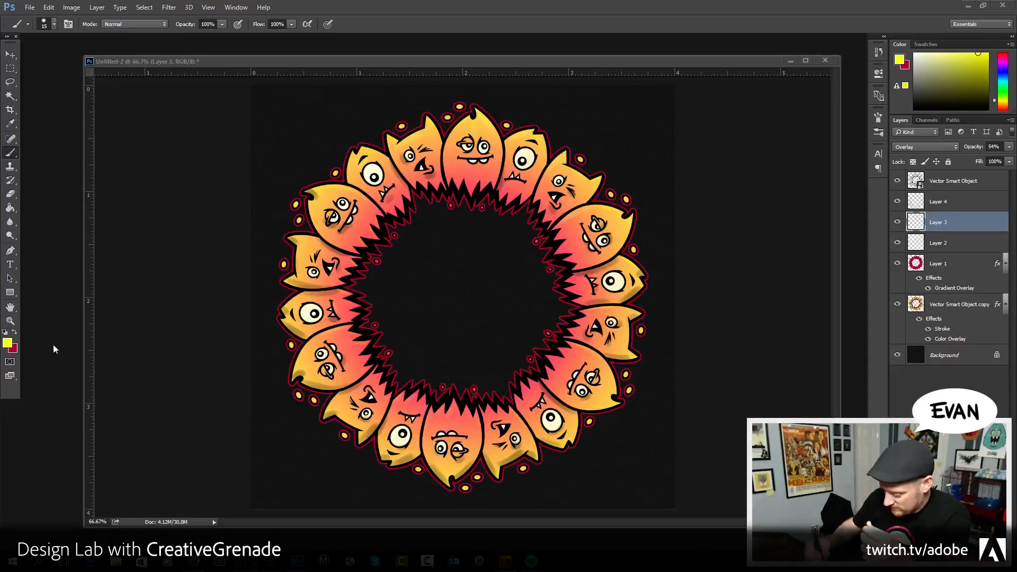
# - Swap the foreground colour to crimson and add a new layer directly above Layer 3
pyautogui.click(15, 333)
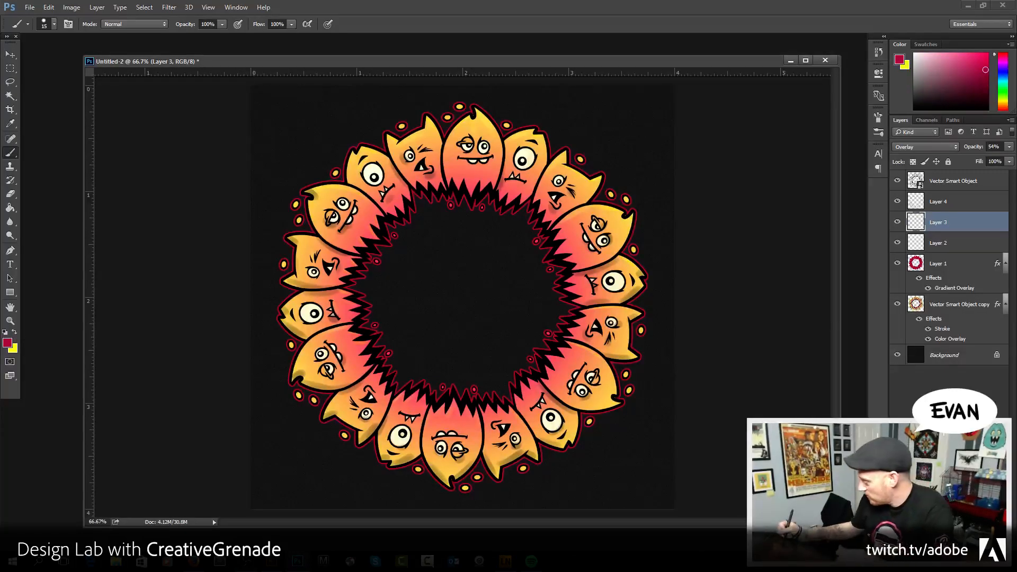
pyautogui.hotkey('ctrl', 'shift', 'alt', 'n')
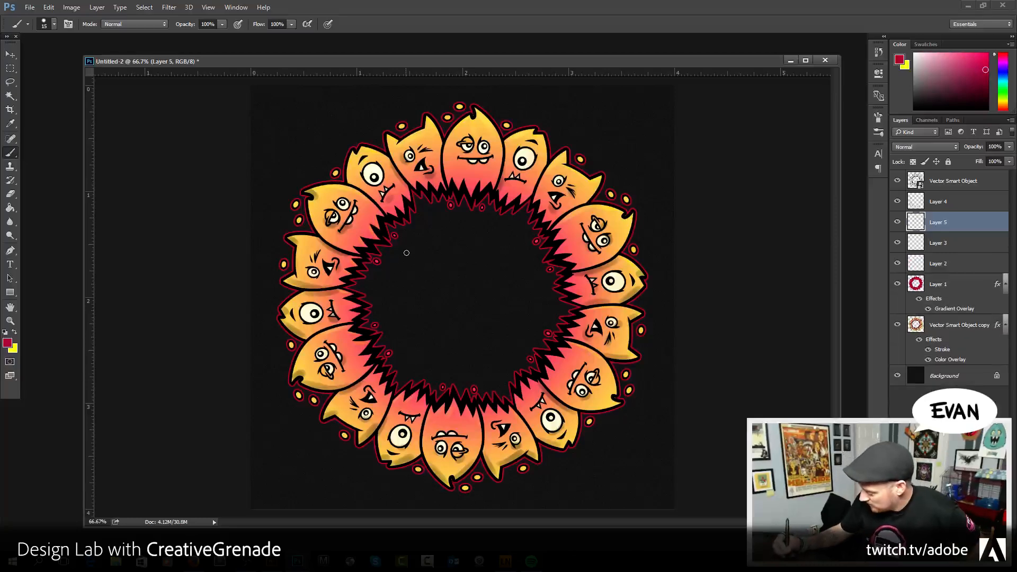
# - Brush the artist's full name as two lines of crimson hand lettering in the empty centre of the ring
pyautogui.moveTo(405, 251)
pyautogui.mouseDown()
pyautogui.moveTo(424, 281)
pyautogui.moveTo(423, 251)
pyautogui.mouseUp()
pyautogui.moveTo(405, 280)
pyautogui.mouseDown()
pyautogui.moveTo(426, 279)
pyautogui.moveTo(454, 248)
pyautogui.moveTo(454, 279)
pyautogui.moveTo(474, 277)
pyautogui.mouseUp()
pyautogui.moveTo(458, 268); pyautogui.dragTo(502, 273)
pyautogui.moveTo(506, 249); pyautogui.dragTo(506, 273)
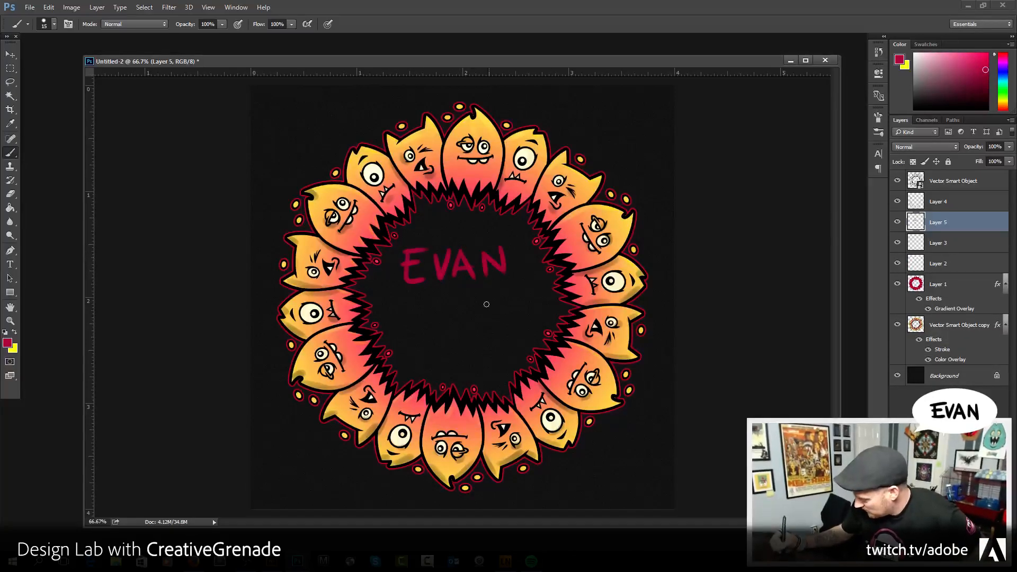
pyautogui.moveTo(401, 299)
pyautogui.mouseDown()
pyautogui.moveTo(418, 329)
pyautogui.moveTo(421, 314)
pyautogui.mouseUp()
pyautogui.moveTo(396, 302)
pyautogui.mouseDown()
pyautogui.moveTo(422, 300)
pyautogui.moveTo(447, 329)
pyautogui.mouseUp()
pyautogui.moveTo(465, 300)
pyautogui.mouseDown()
pyautogui.moveTo(454, 315)
pyautogui.moveTo(490, 321)
pyautogui.mouseUp()
pyautogui.moveTo(474, 313); pyautogui.dragTo(522, 319)
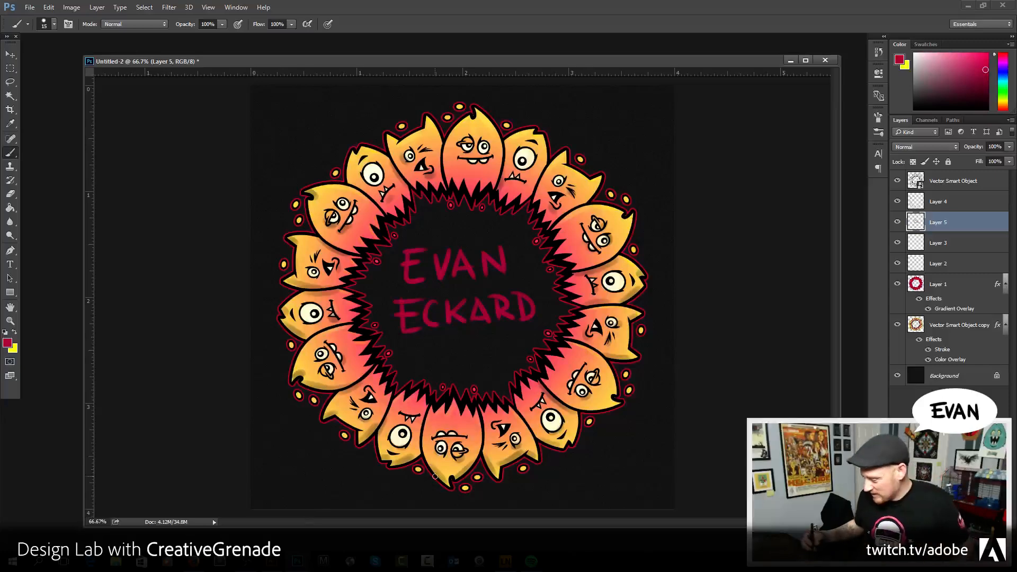
# - Clear the crimson hand lettering from the new layer and drop the selection
pyautogui.hotkey('ctrl', 'a')
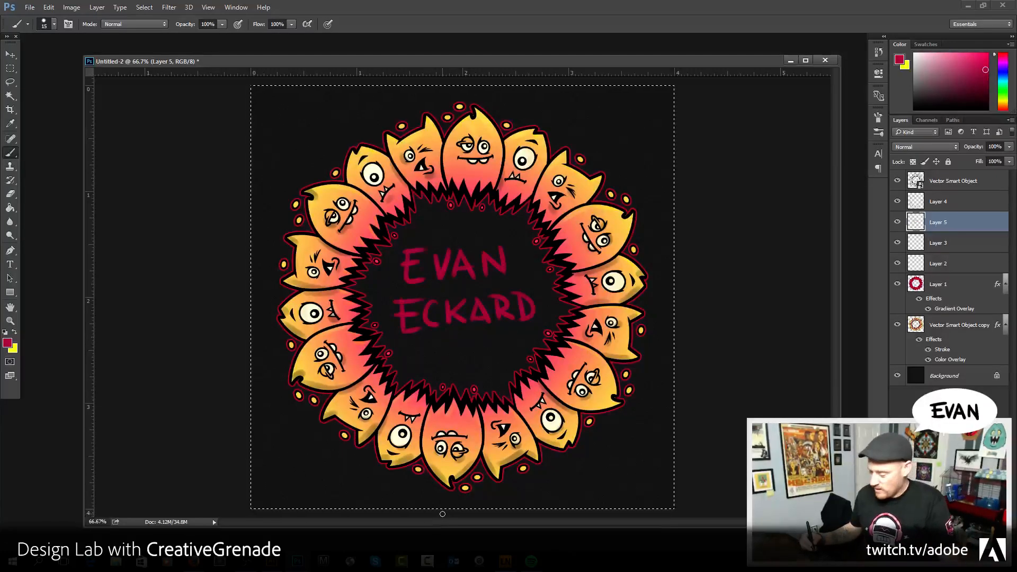
pyautogui.press('Delete')
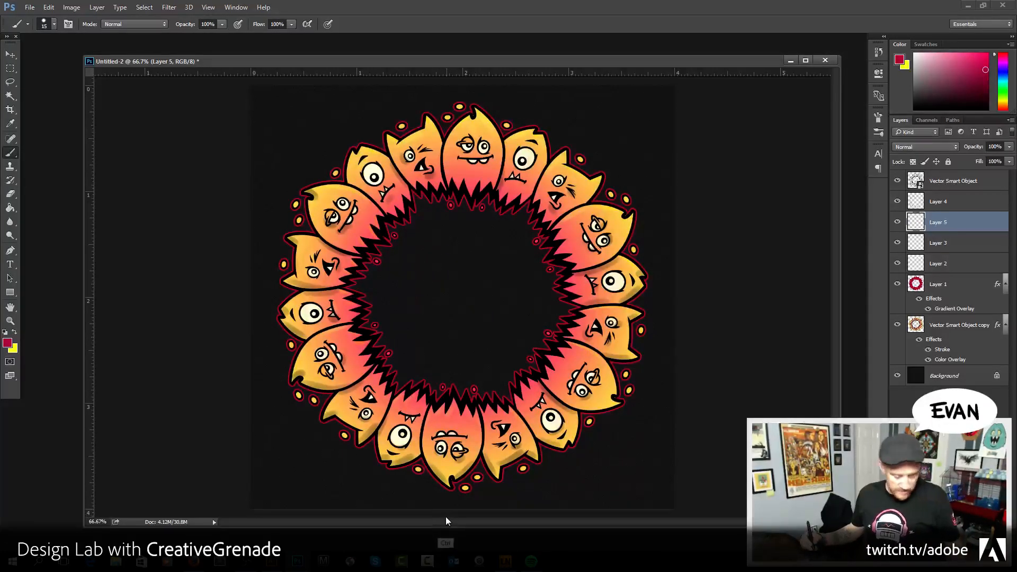
# - Save the document in the adobe folder as the Photoshop file stuff_and_stuff with its layers kept
pyautogui.hotkey('ctrl', 's')
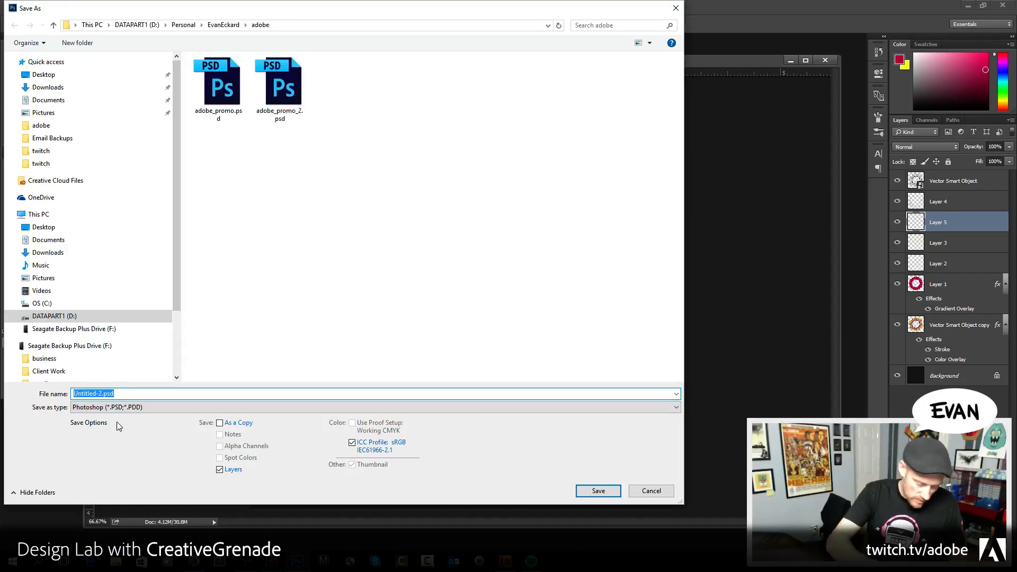
pyautogui.write('stuff_')
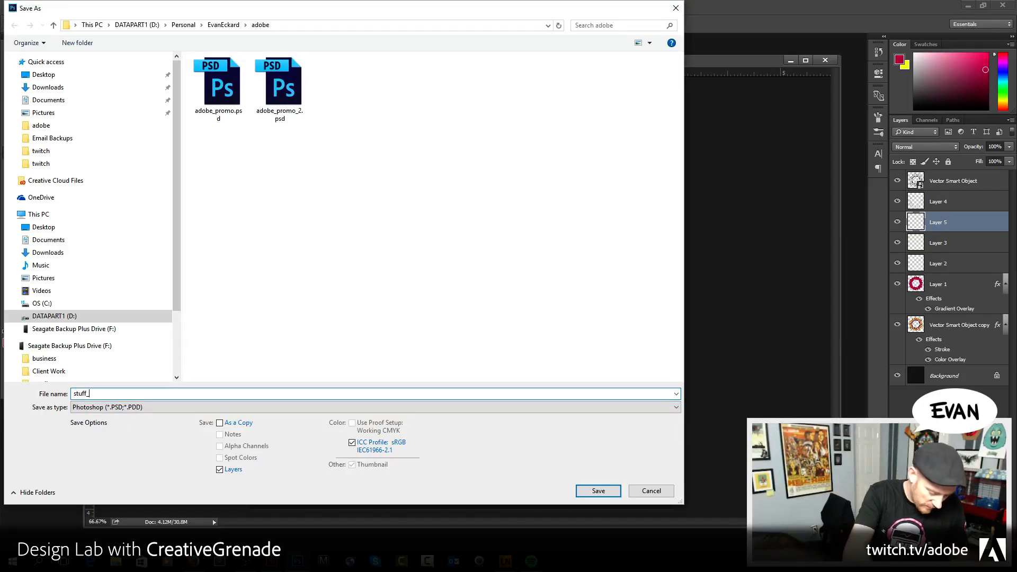
pyautogui.write('and_stuff')
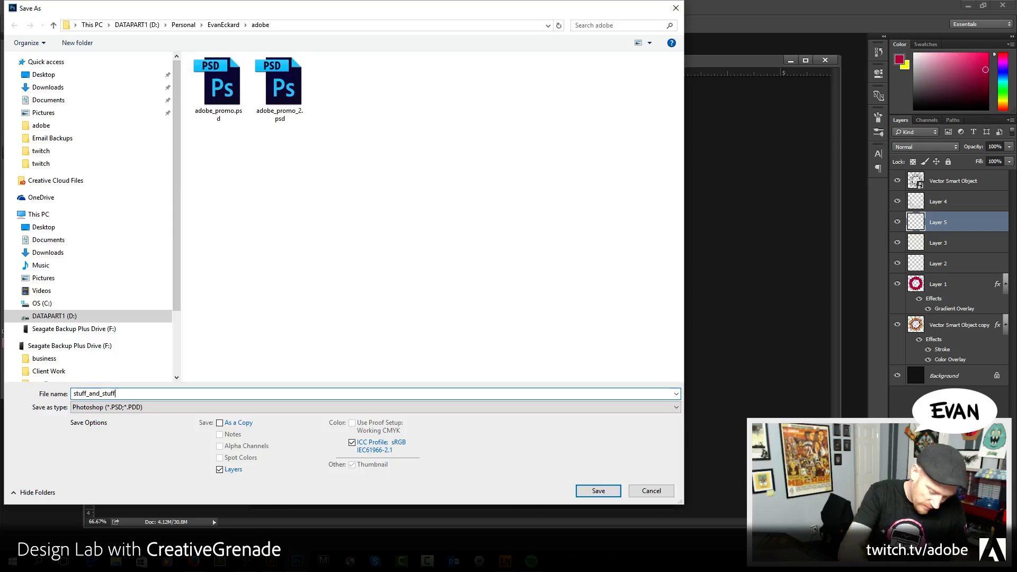
pyautogui.press('Return')
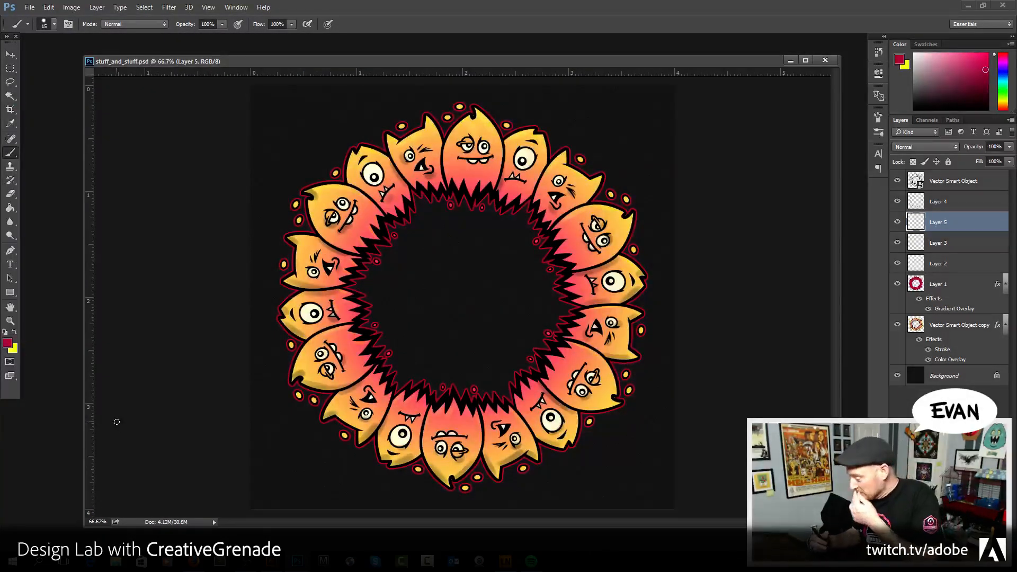